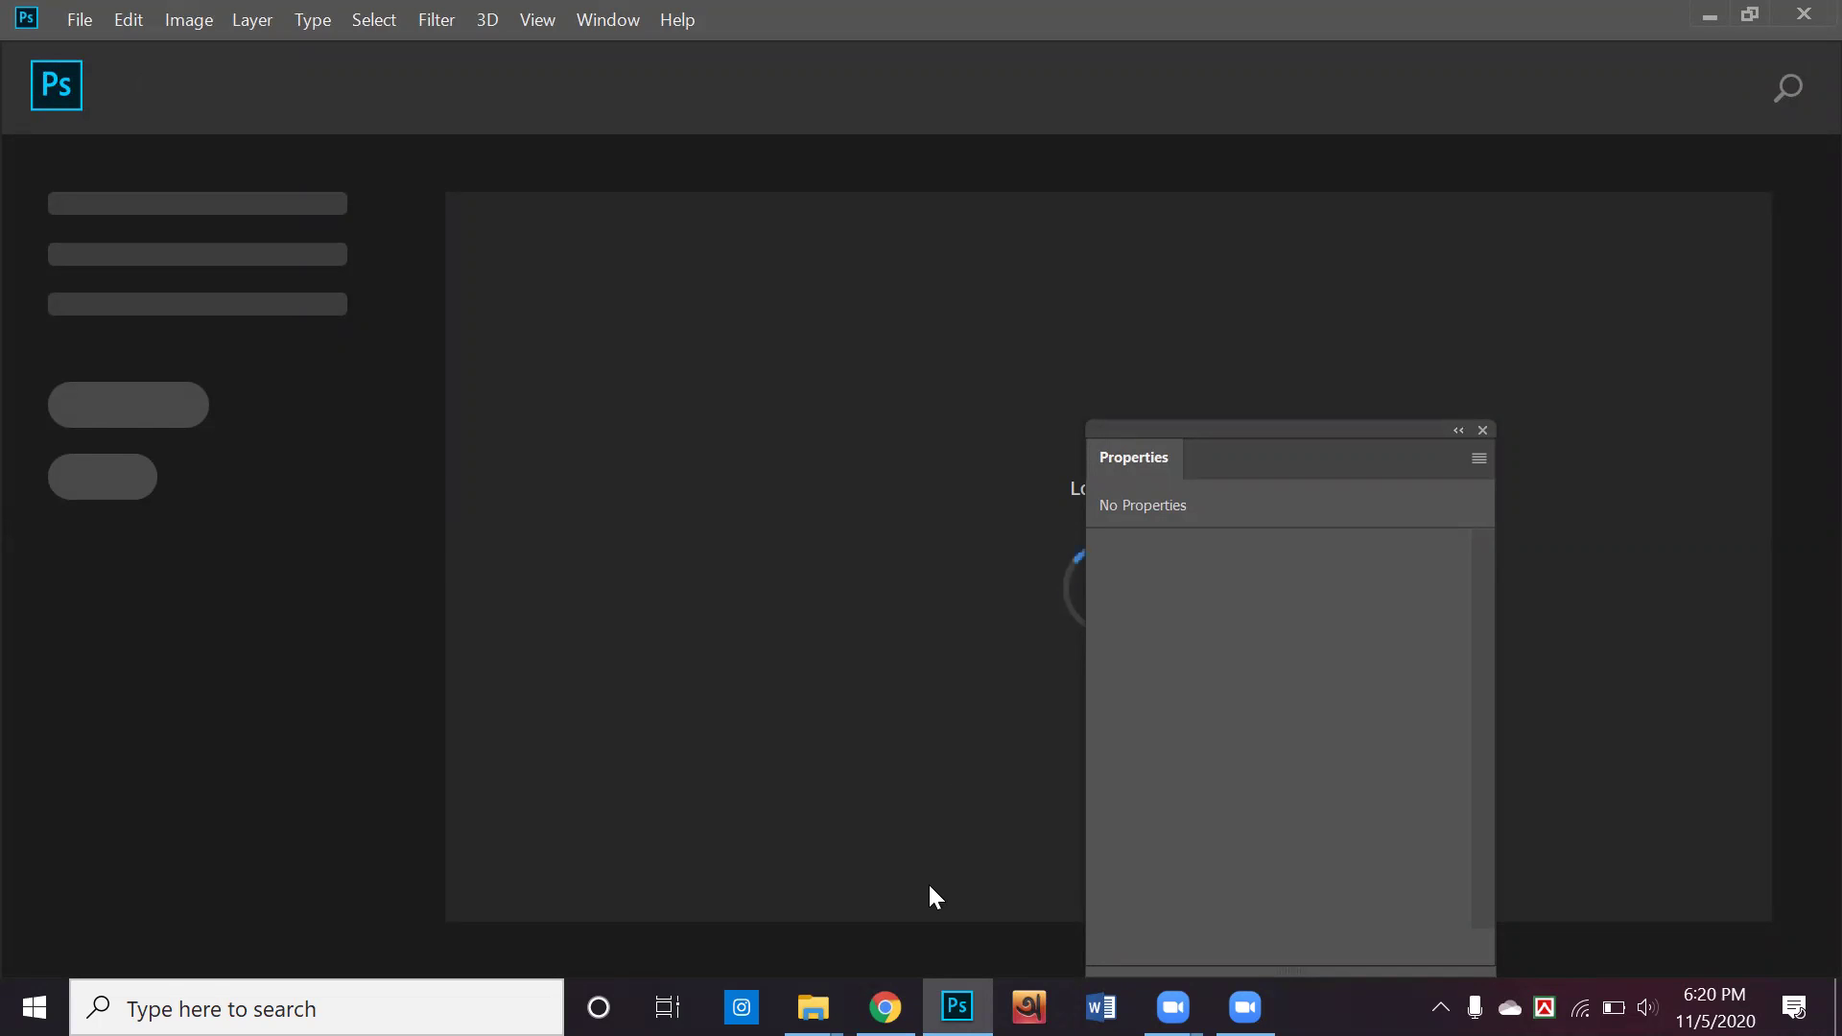
Switch to Messenger in Chrome and open the Pentool group chat
mouse_move(885, 1007)
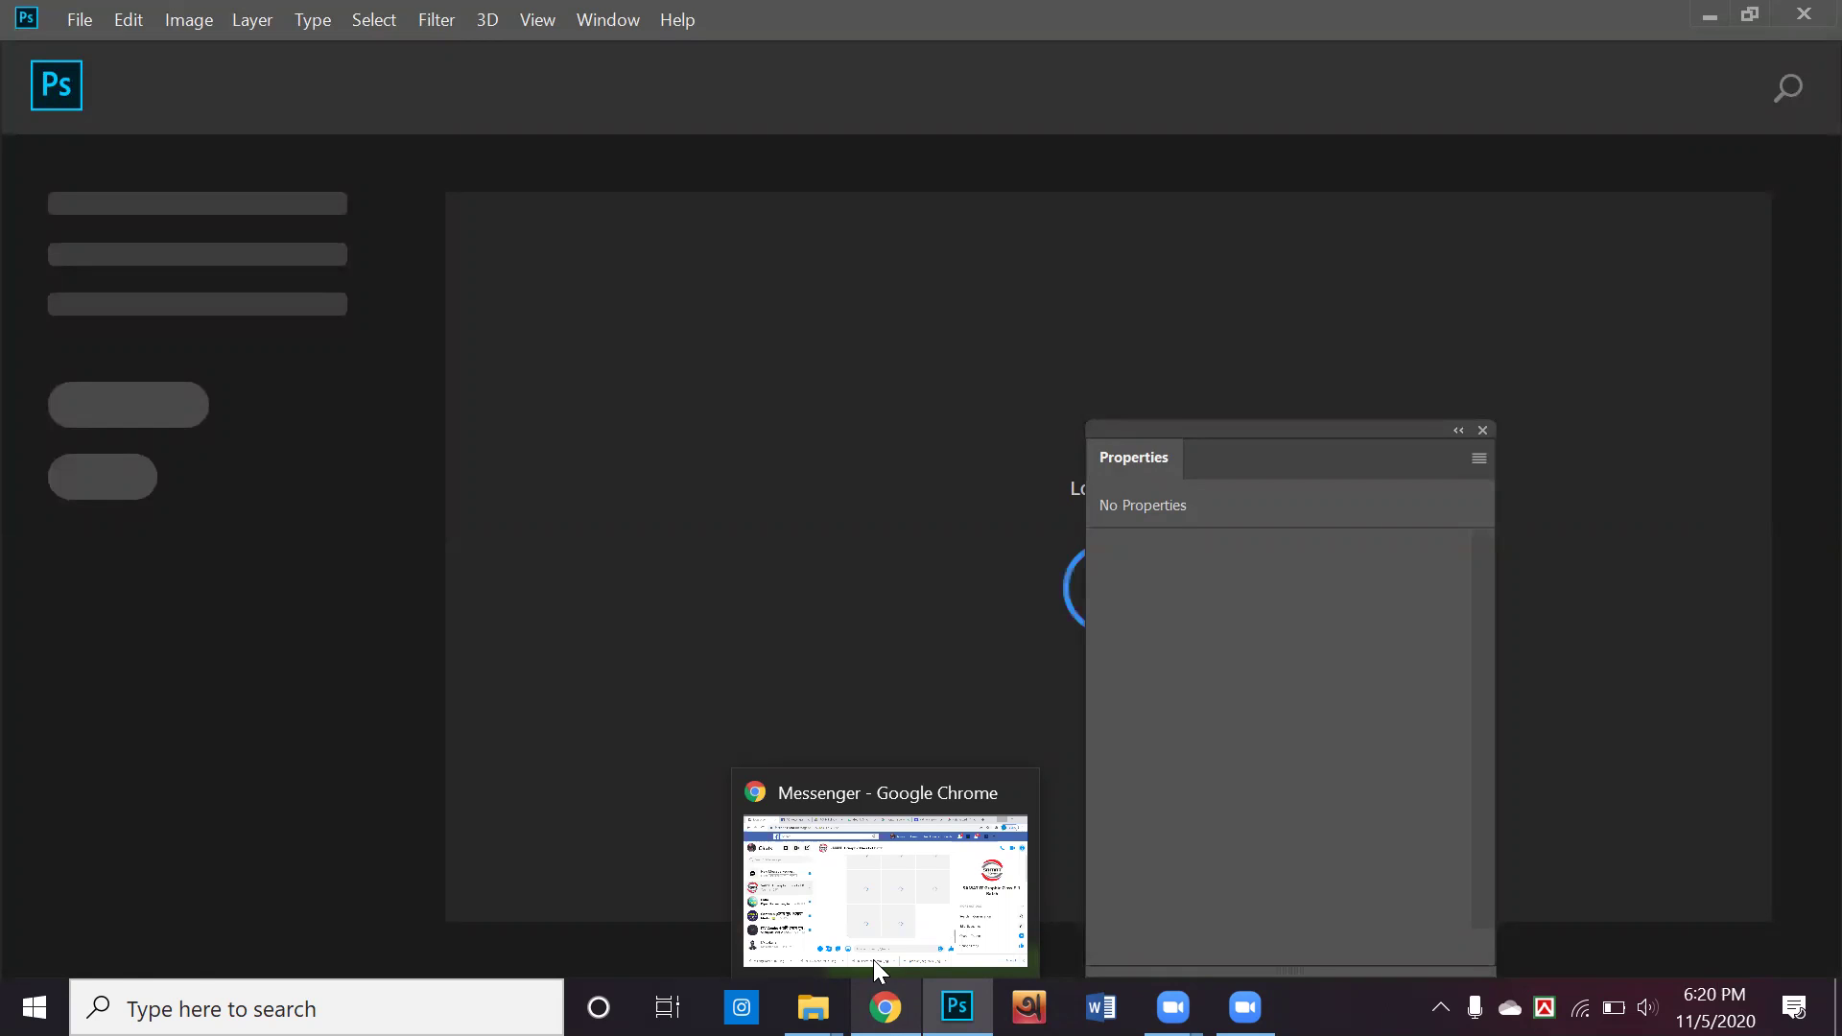
mouse_move(874, 960)
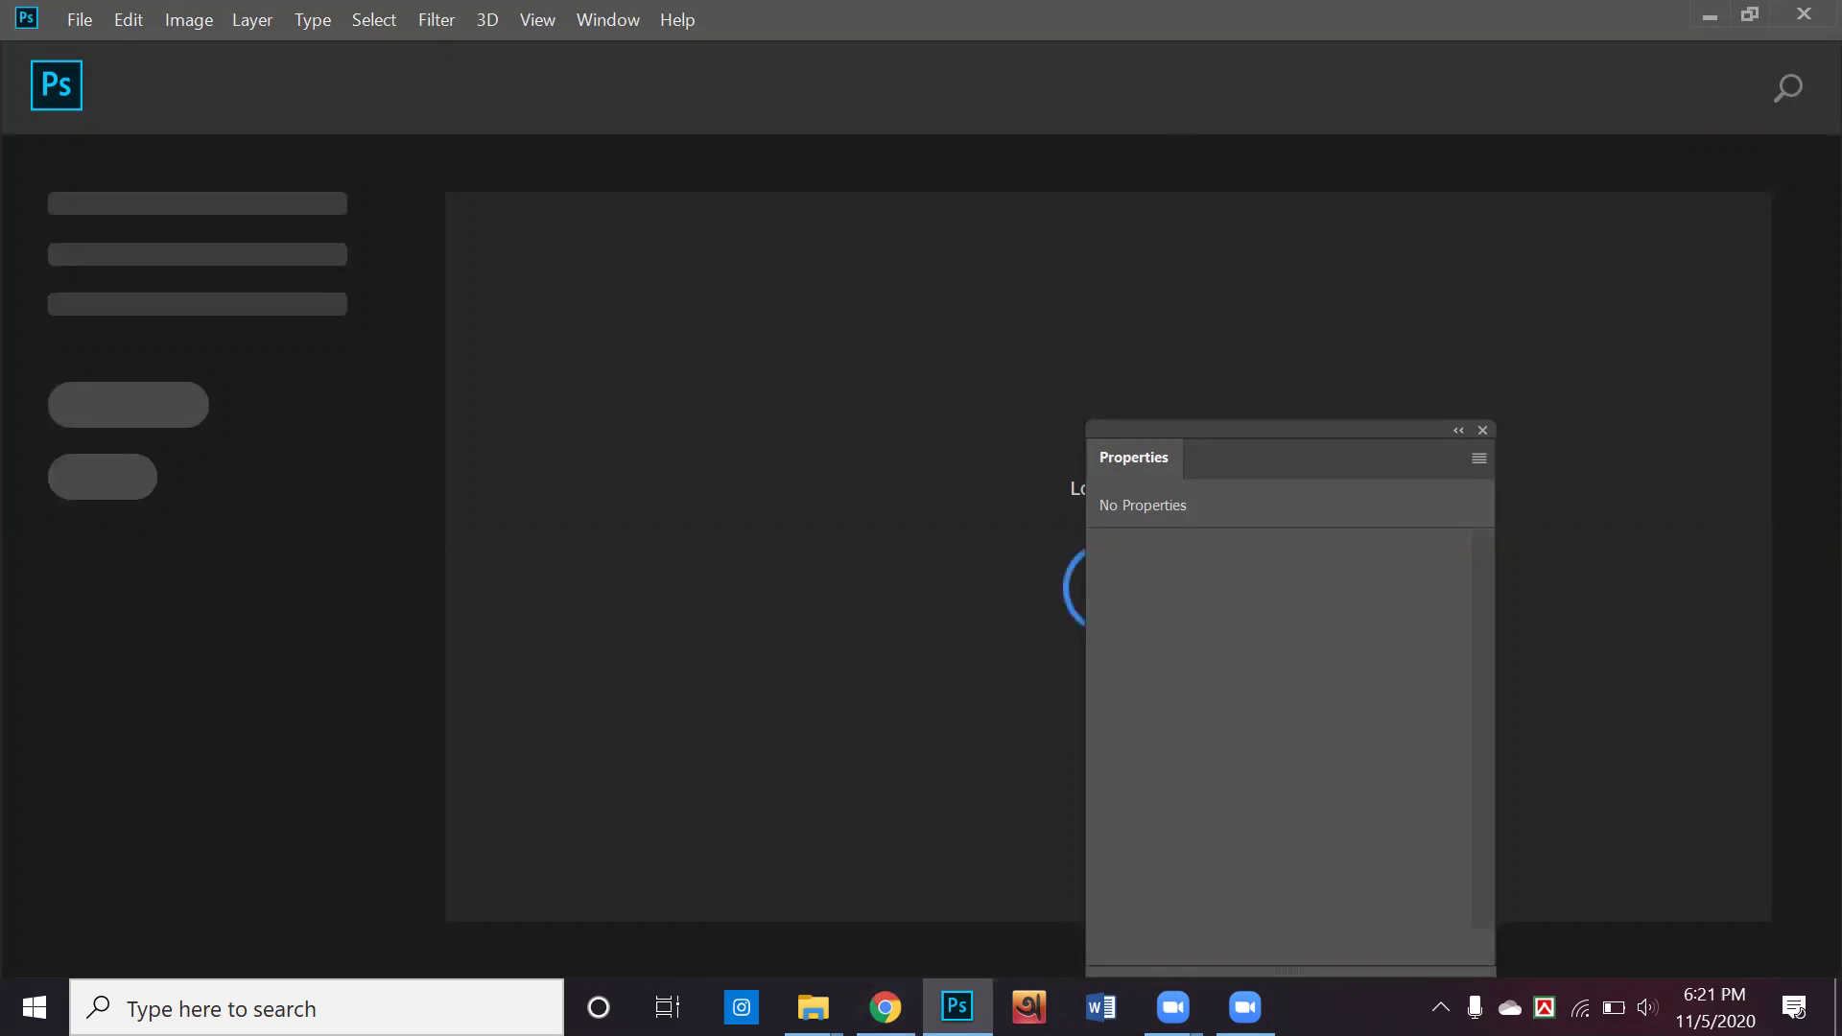
key(alt+Tab)
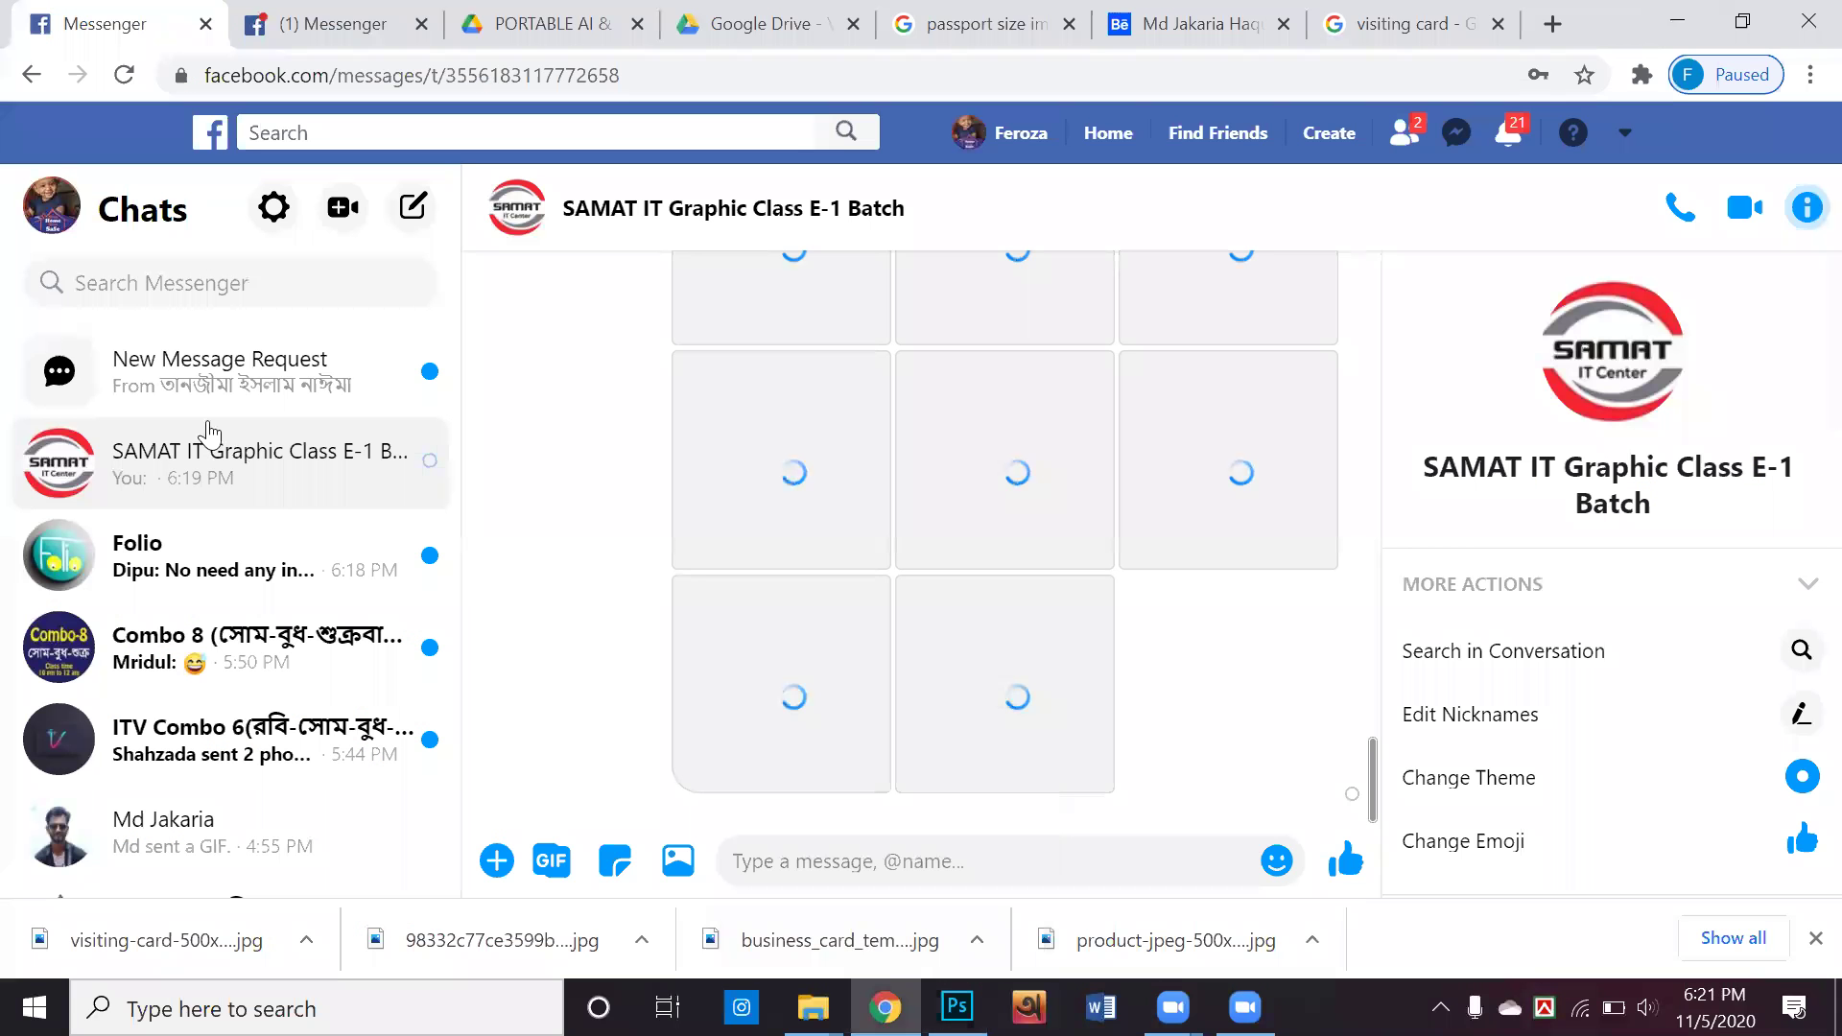
click(230, 470)
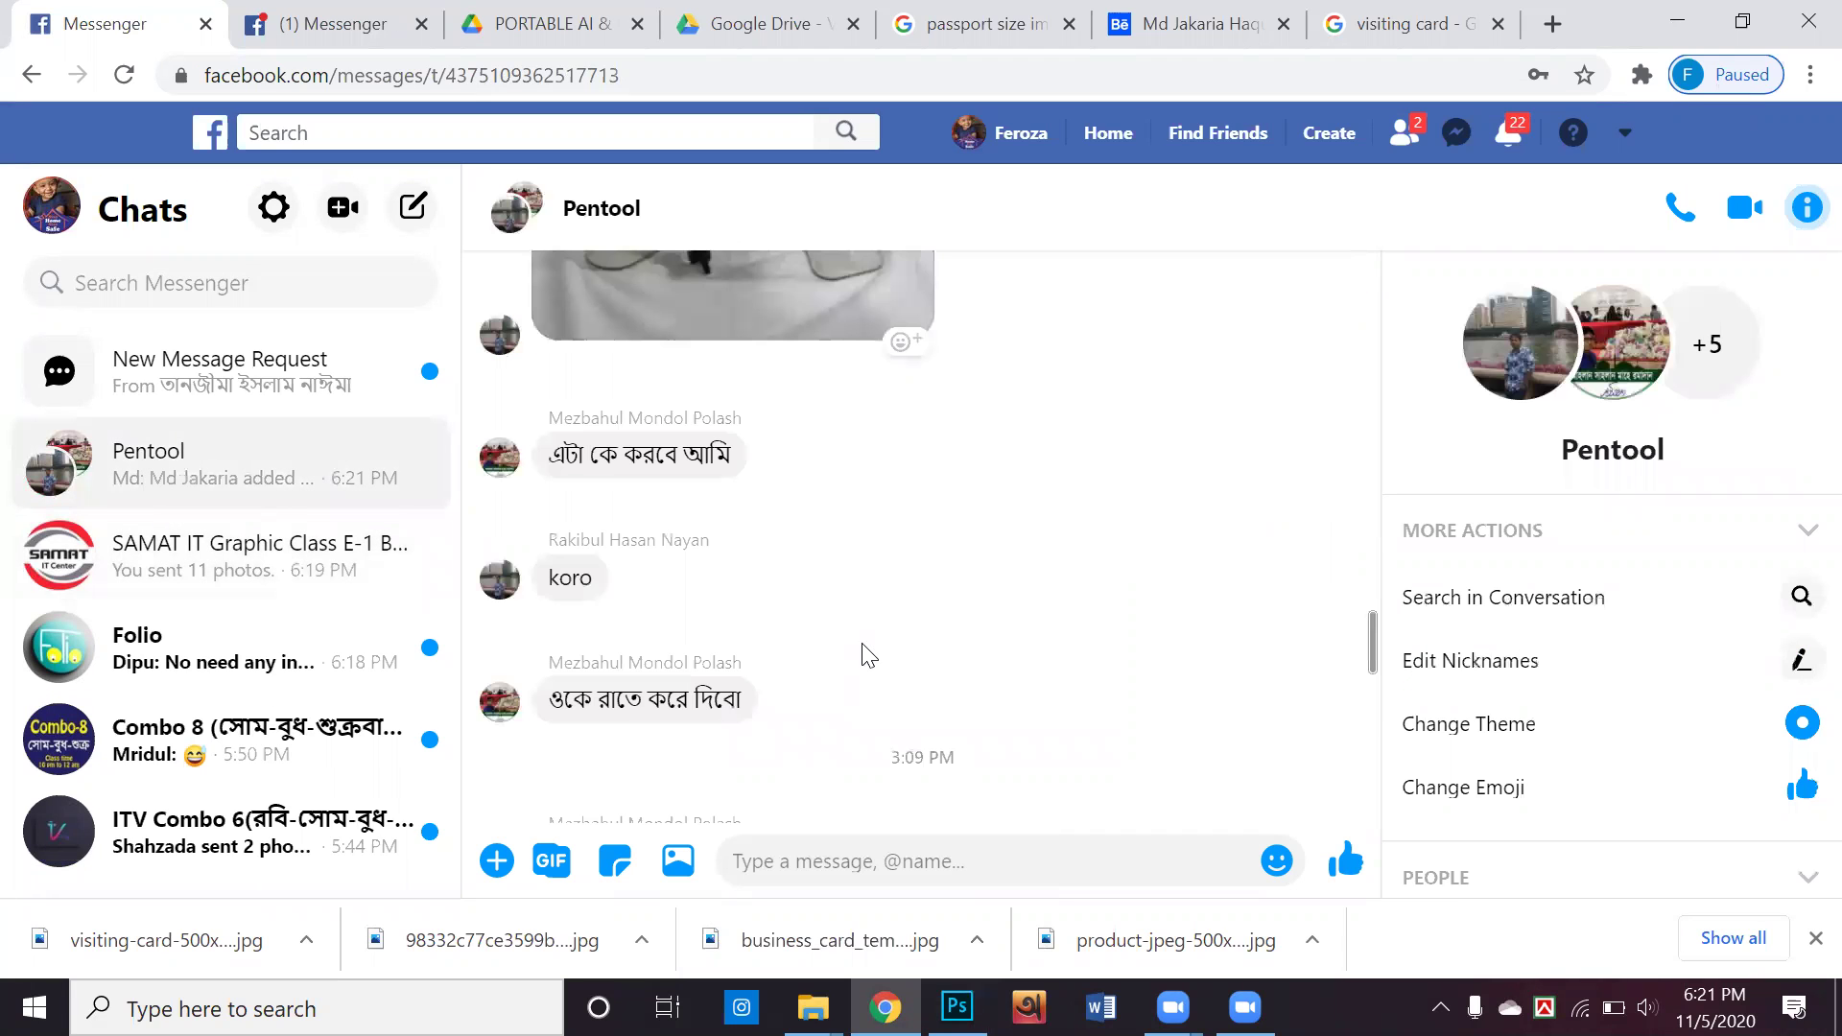
Find the white-background photo of the Miyako heater beside its box in the conversation and view it enlarged
scroll(868, 657, up, 10)
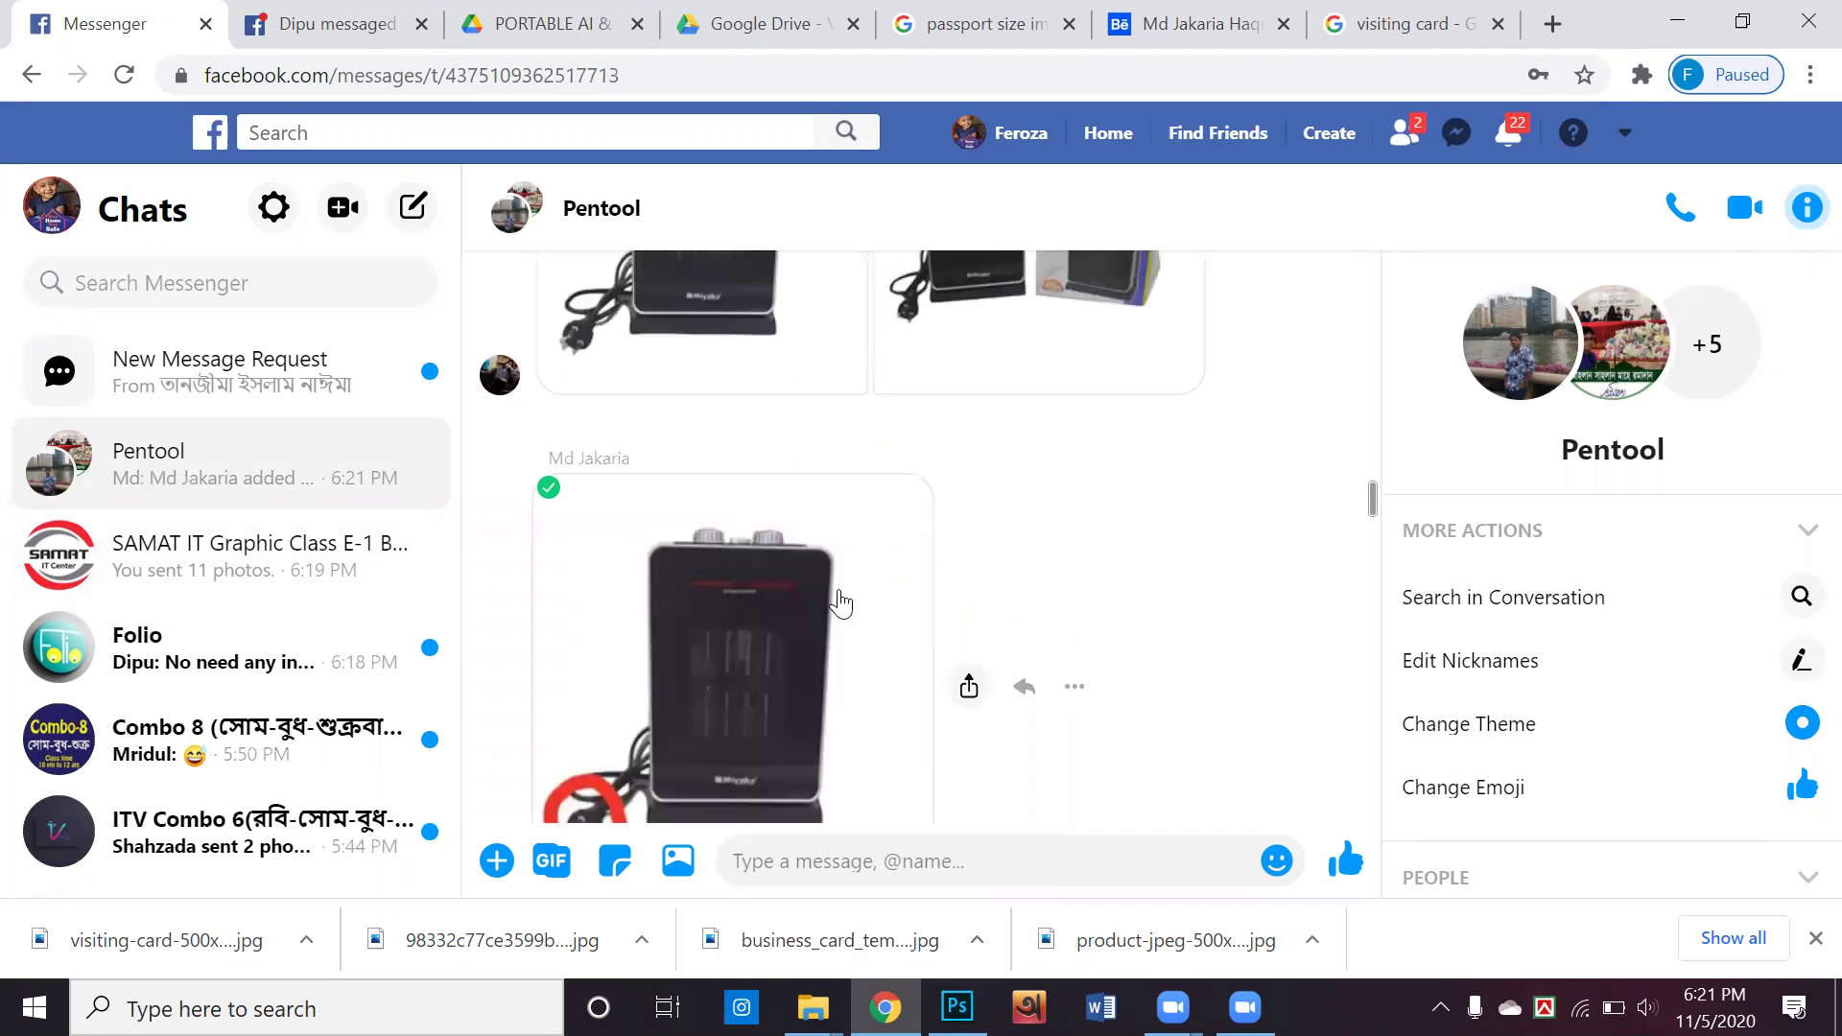
scroll(936, 656, up, 3)
scroll(1078, 446, down, 2)
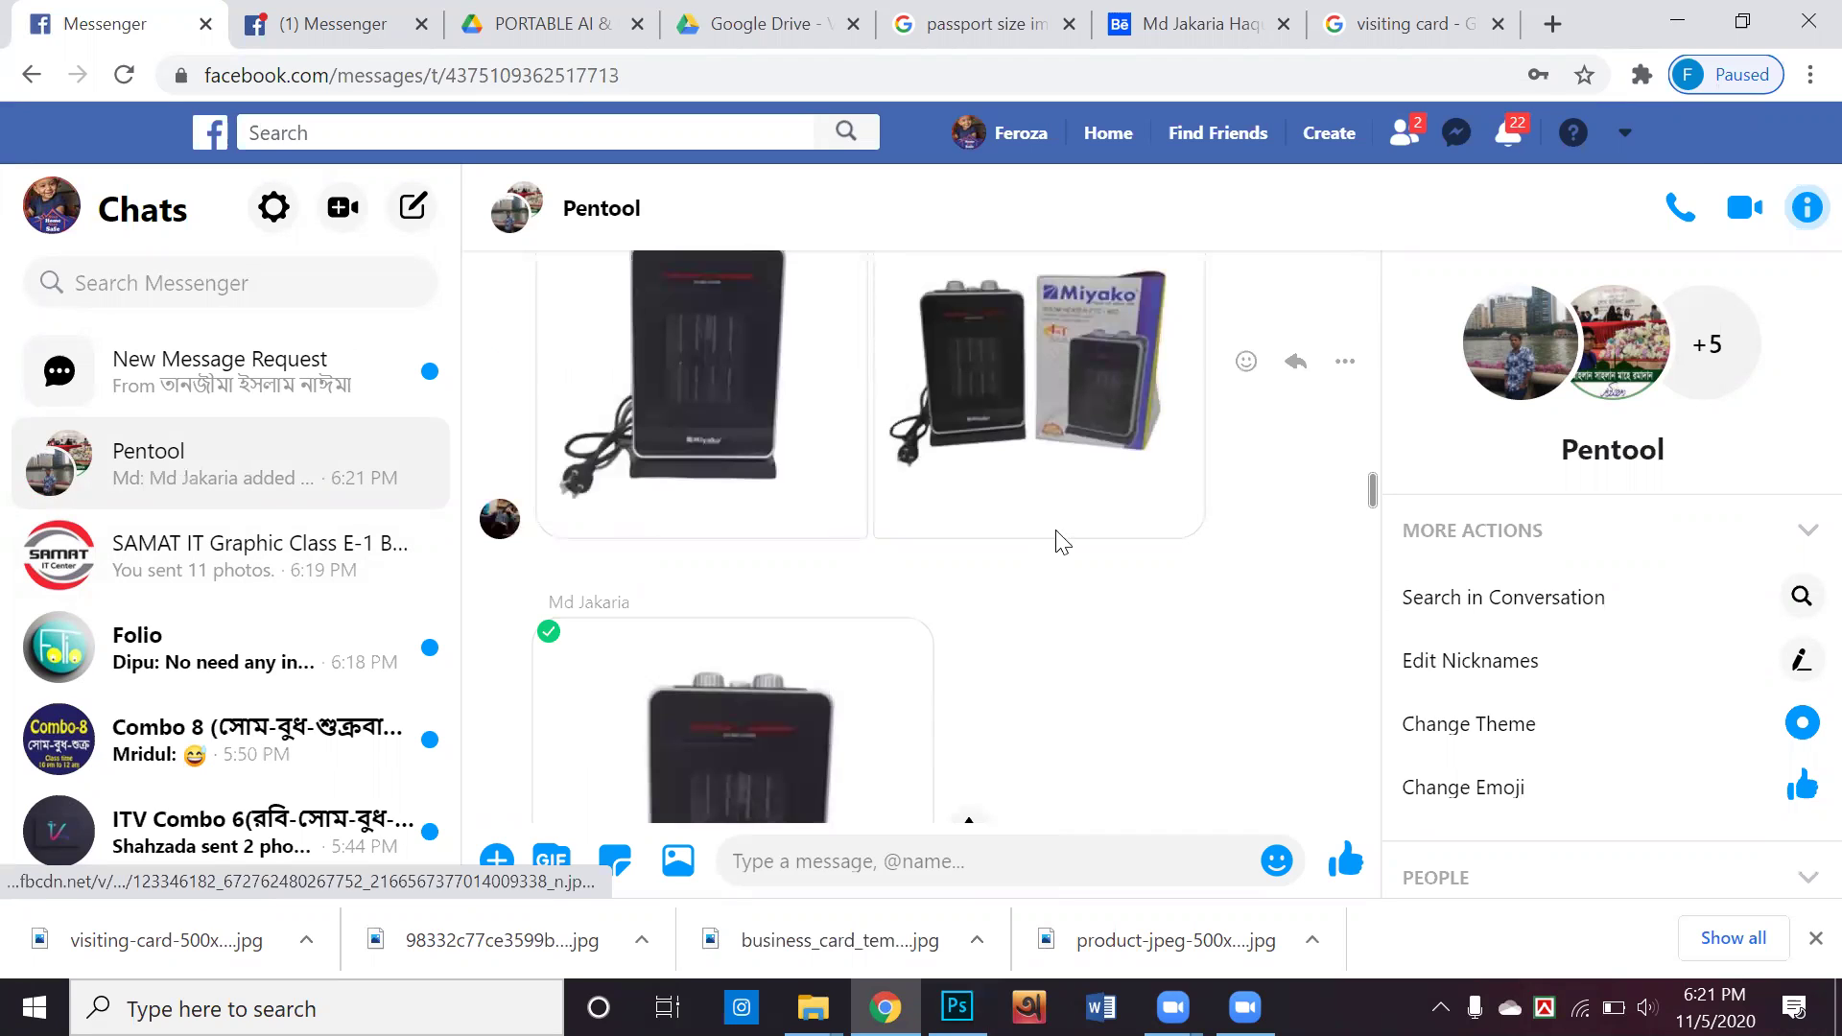
click(1120, 470)
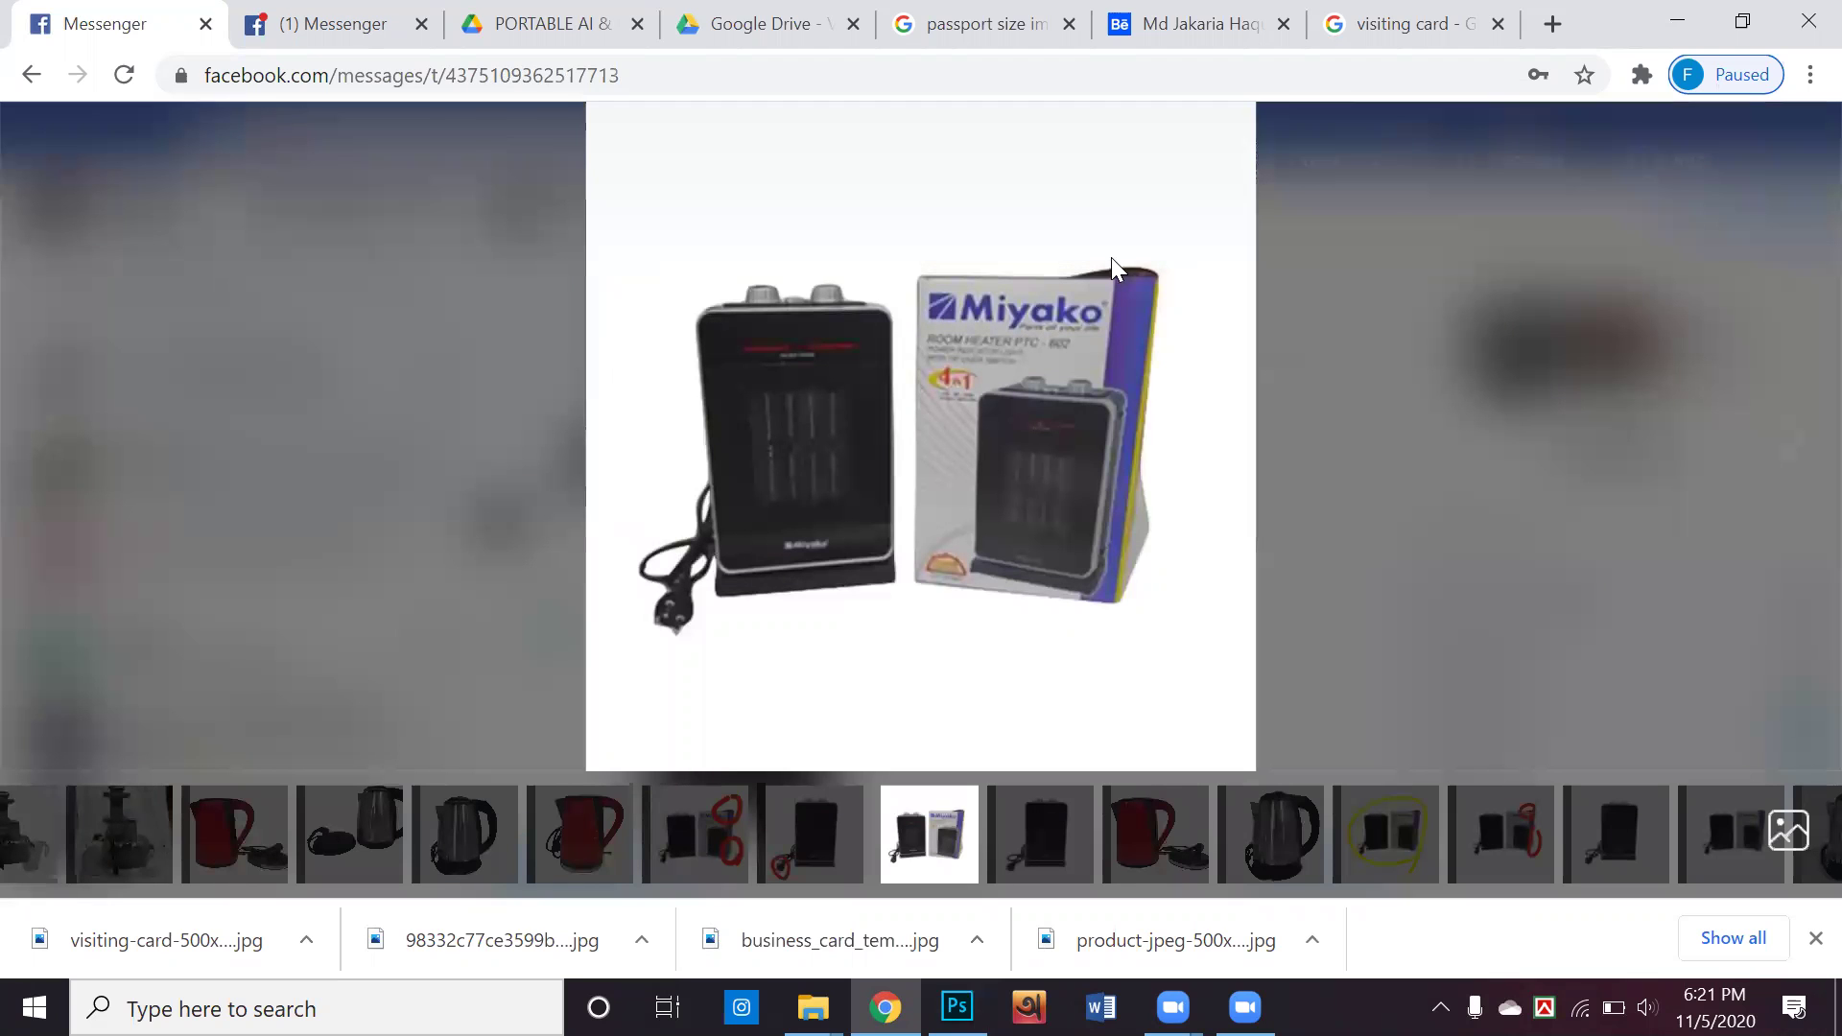
mouse_move(1146, 412)
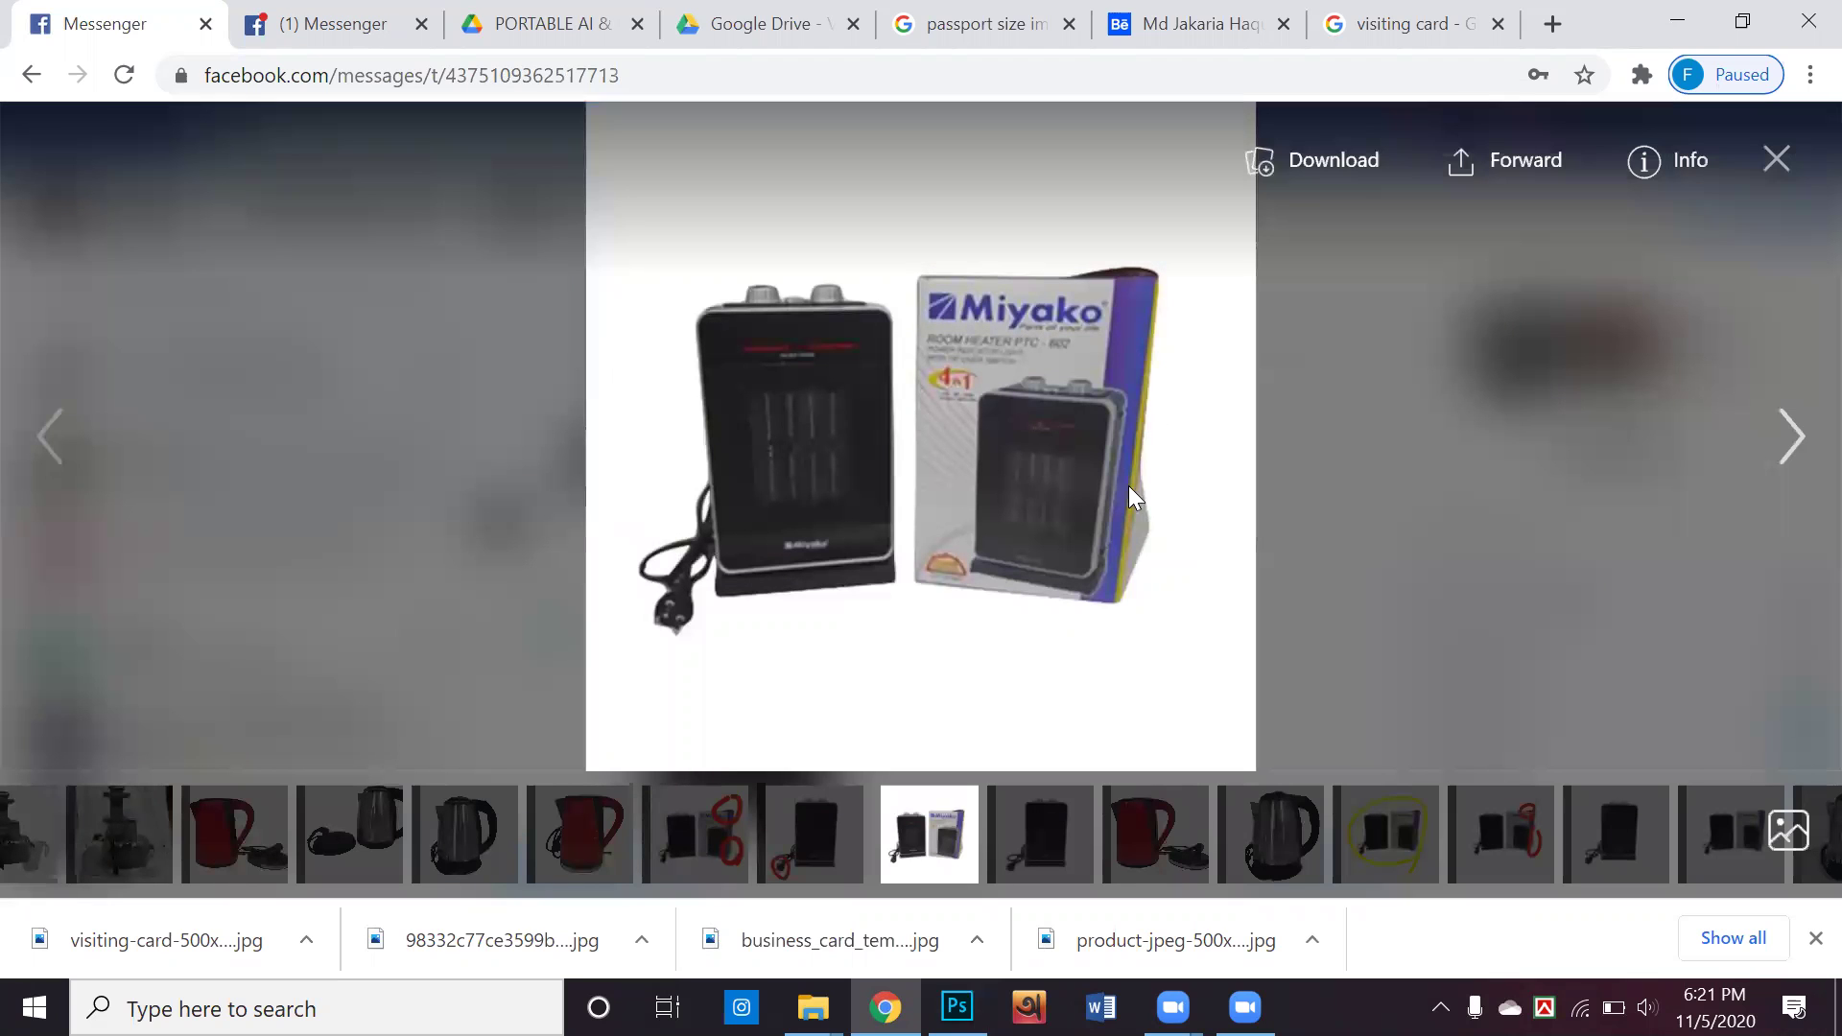
Browse back through the chat's product photos, from the heater cutouts past the kettles to the juicer on white cloth
click(1775, 429)
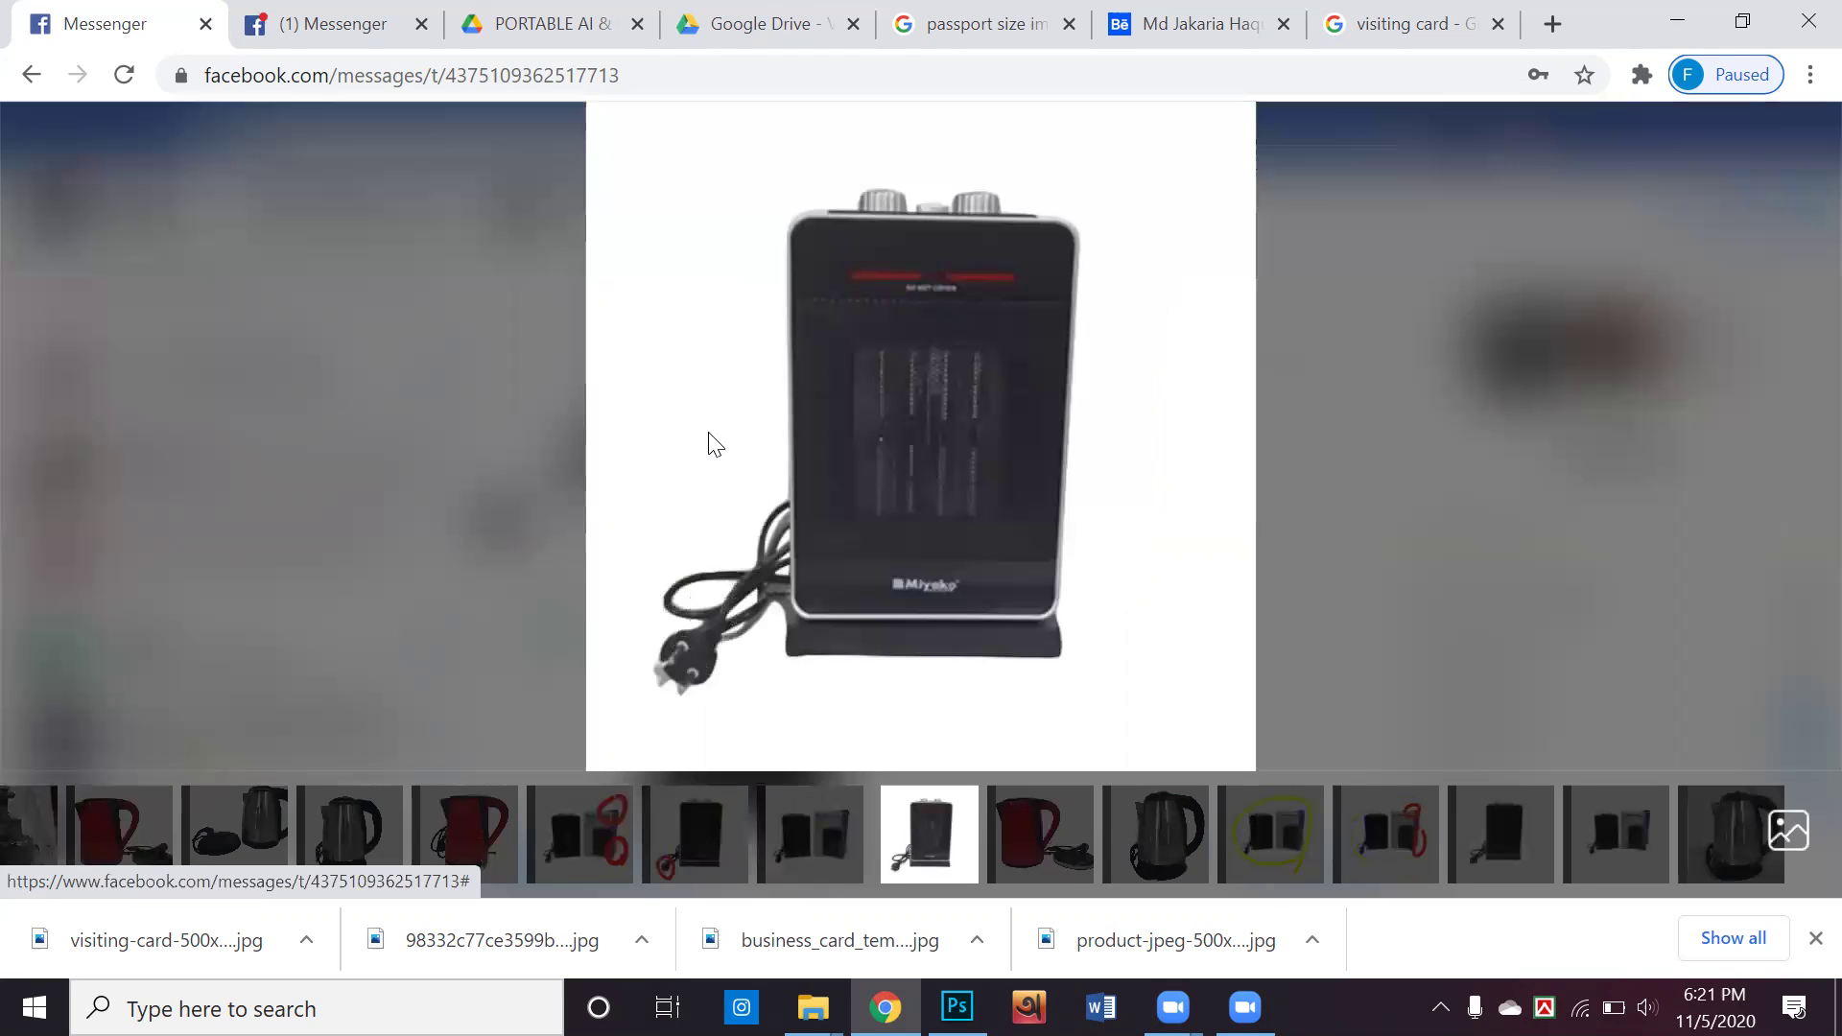
click(41, 446)
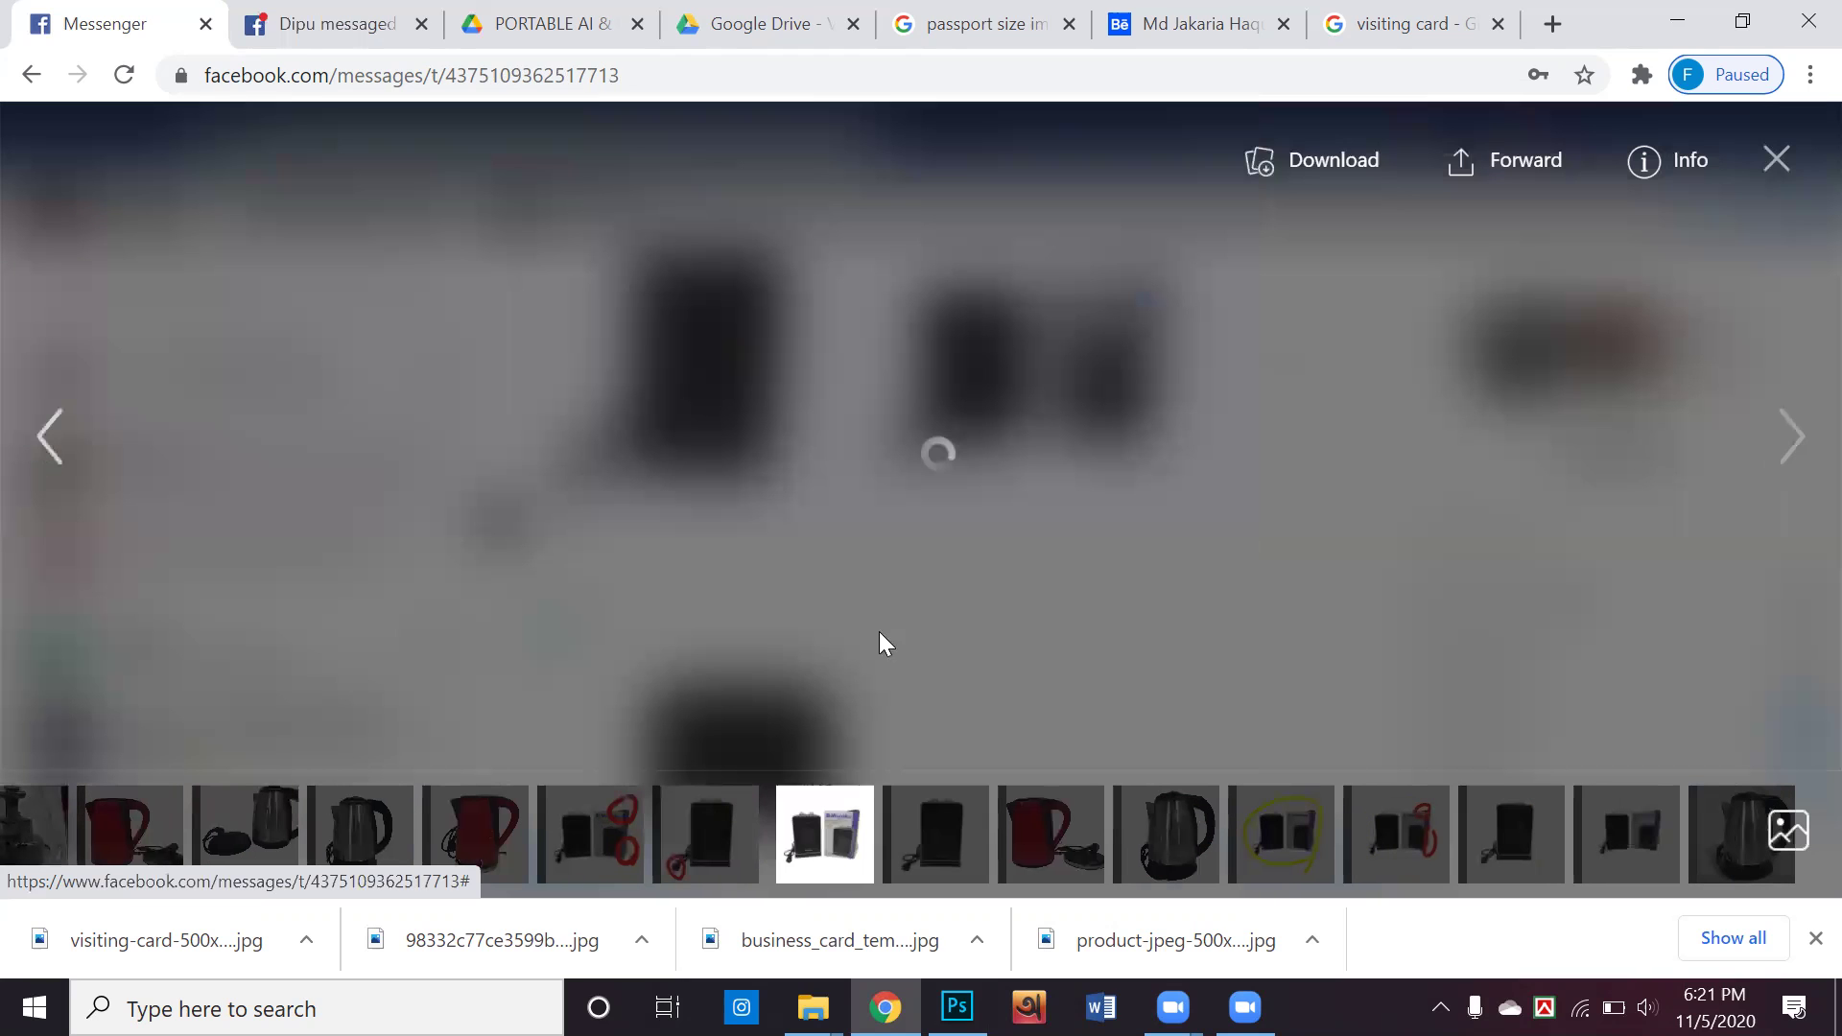
click(44, 449)
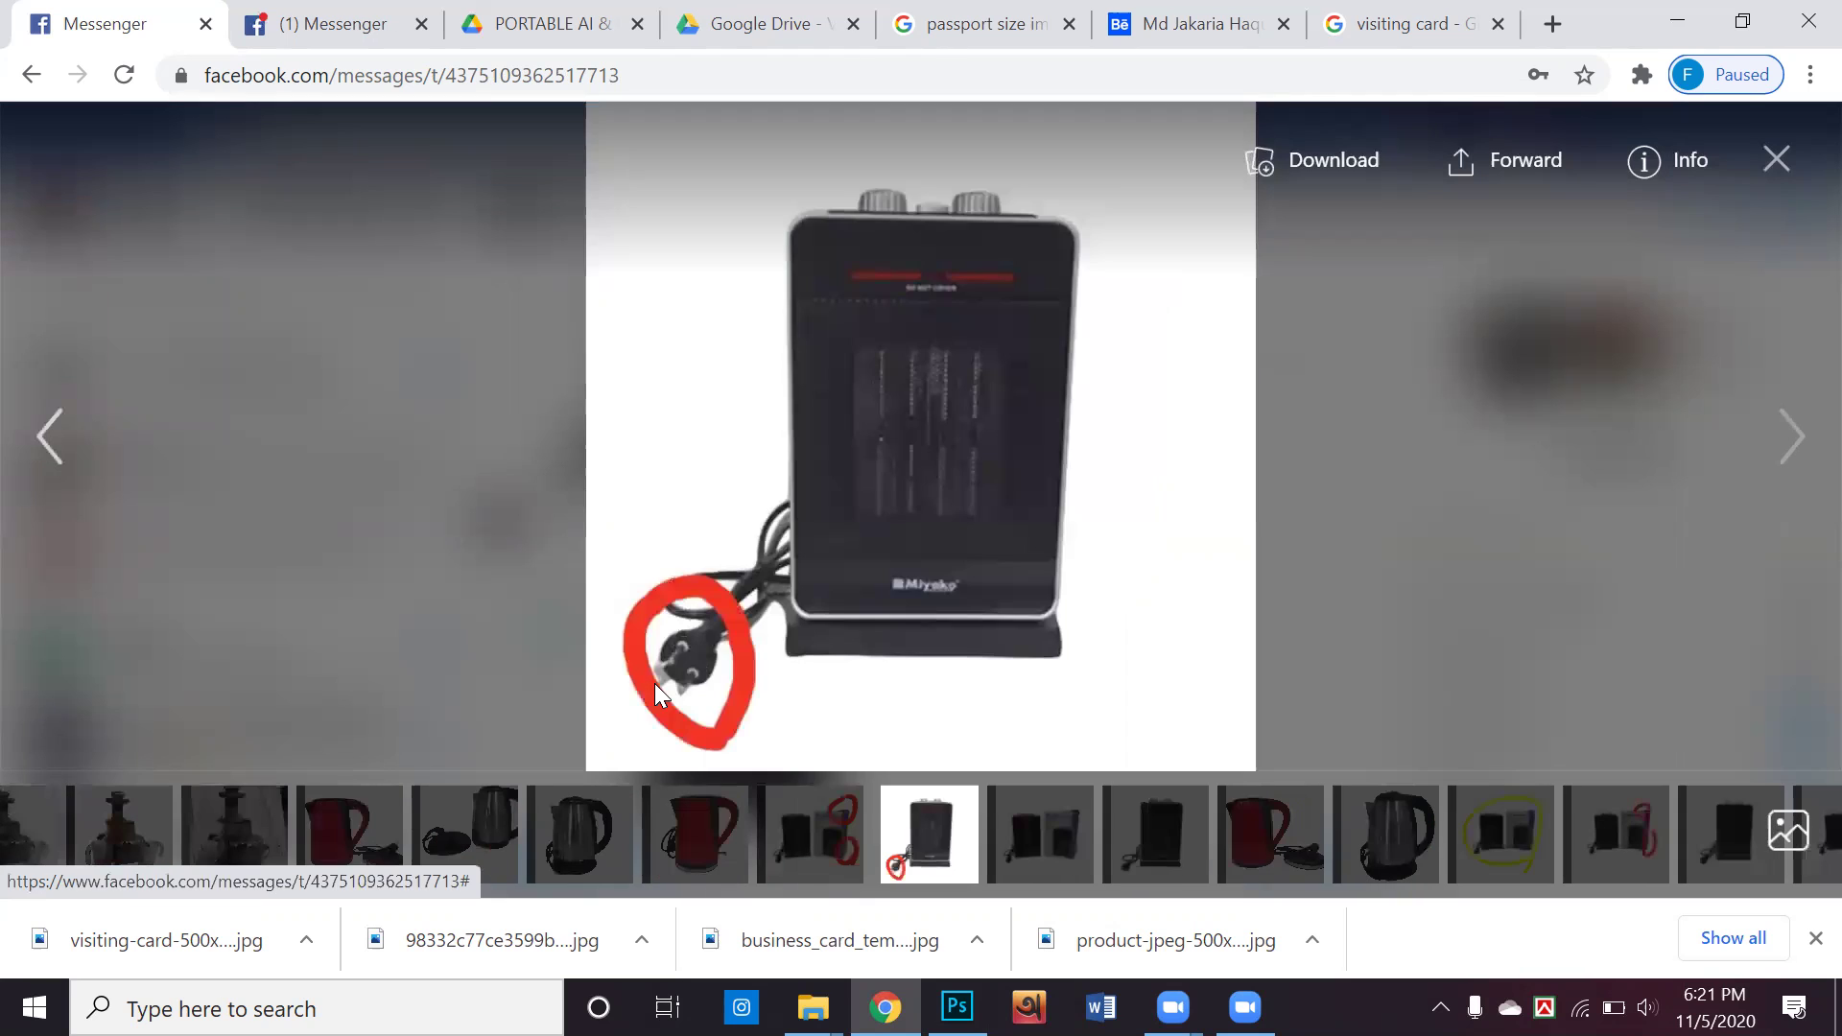
click(50, 453)
click(50, 453)
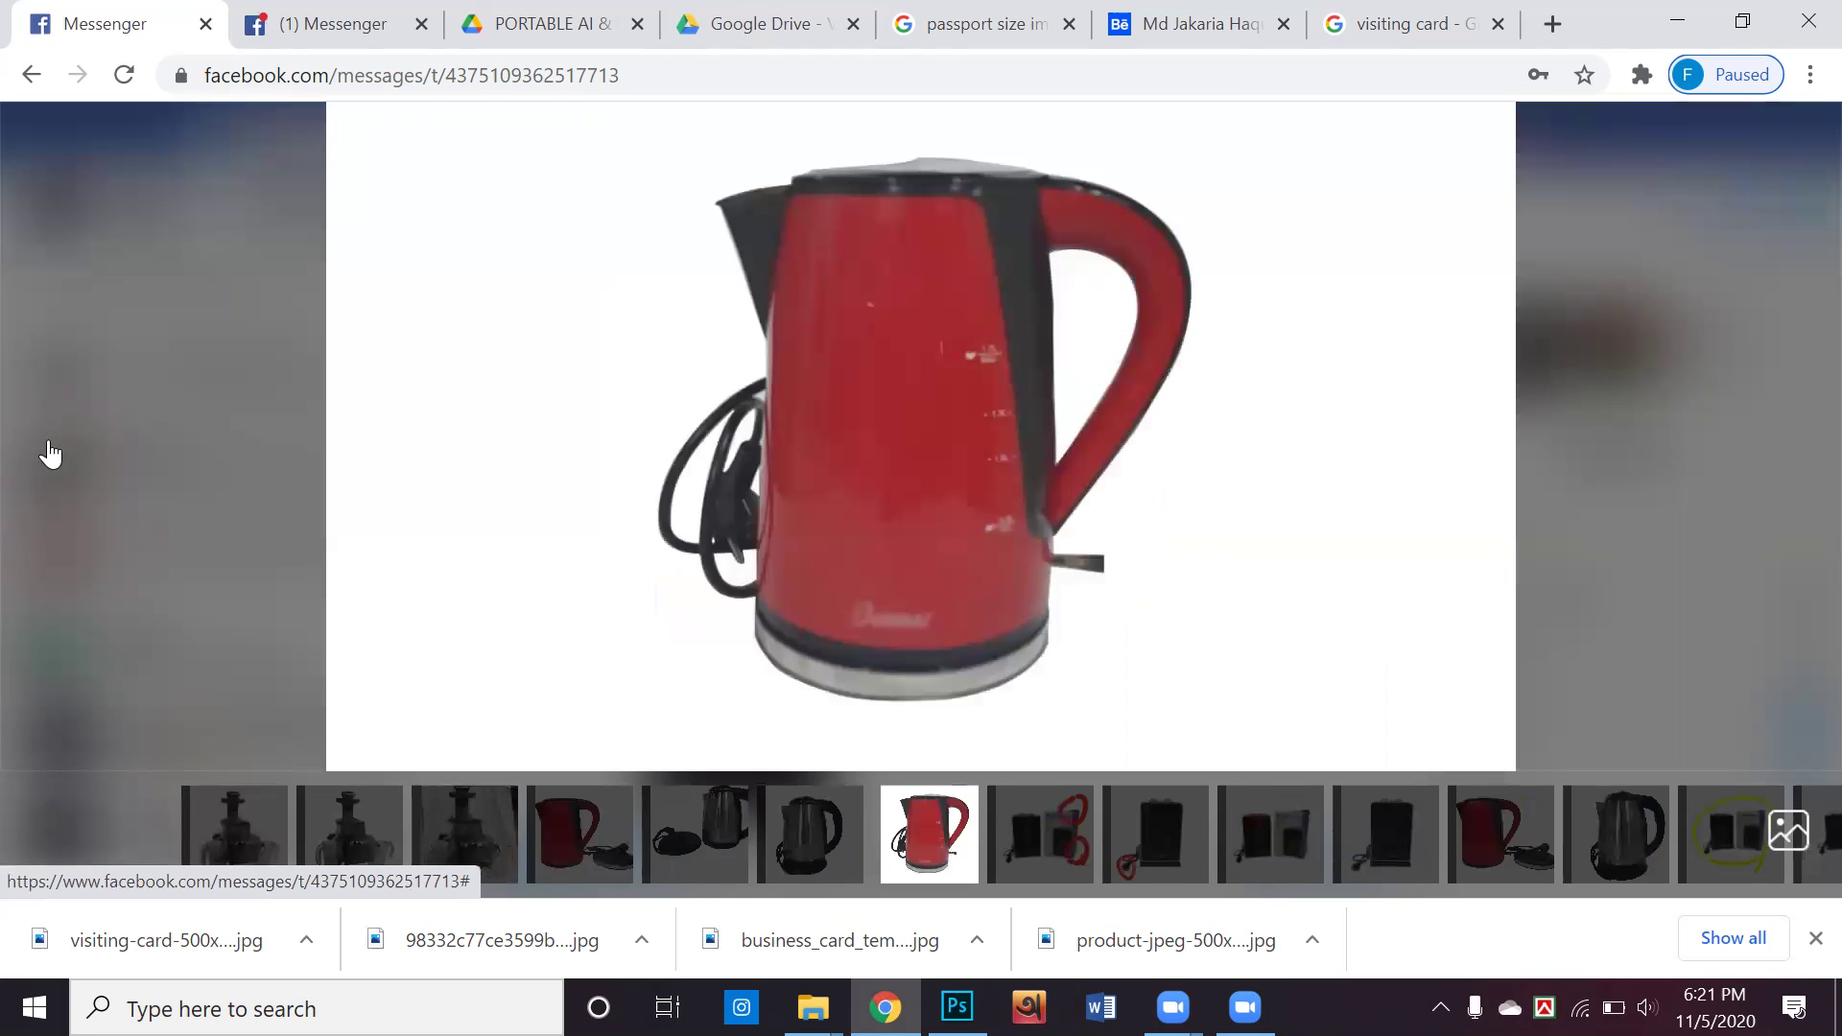
click(50, 453)
click(50, 453)
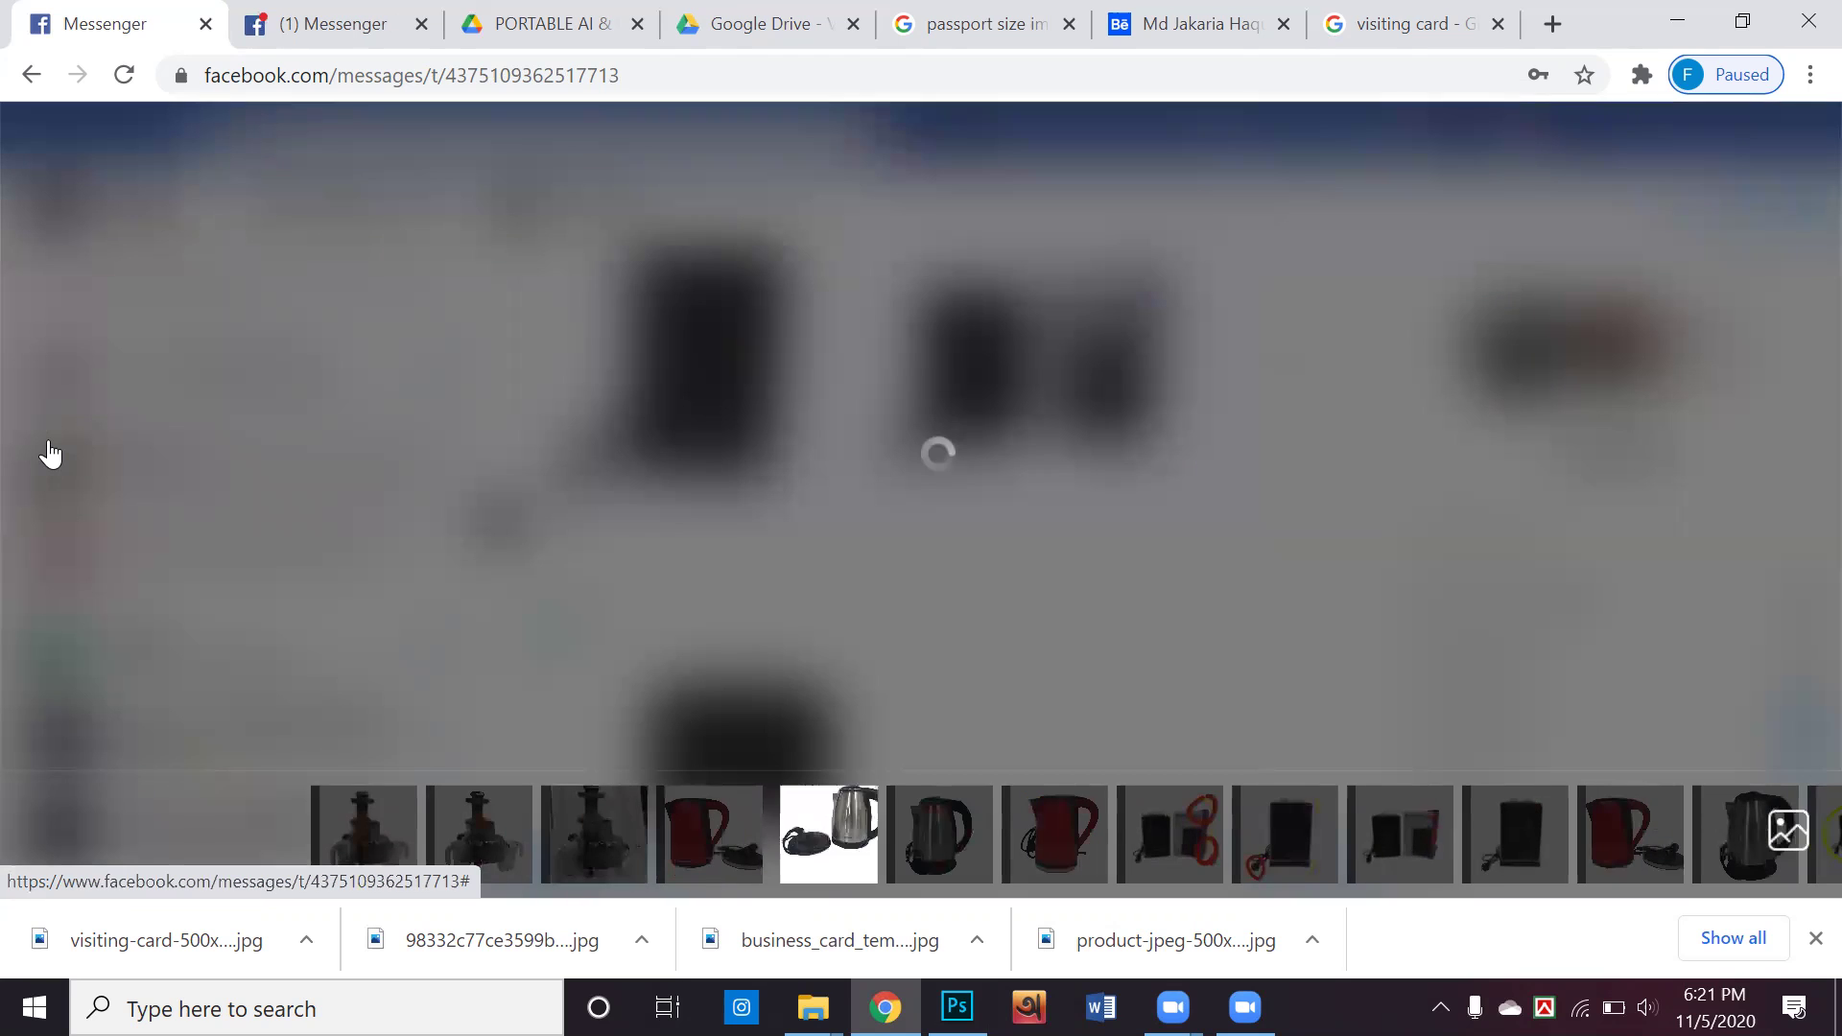
click(49, 452)
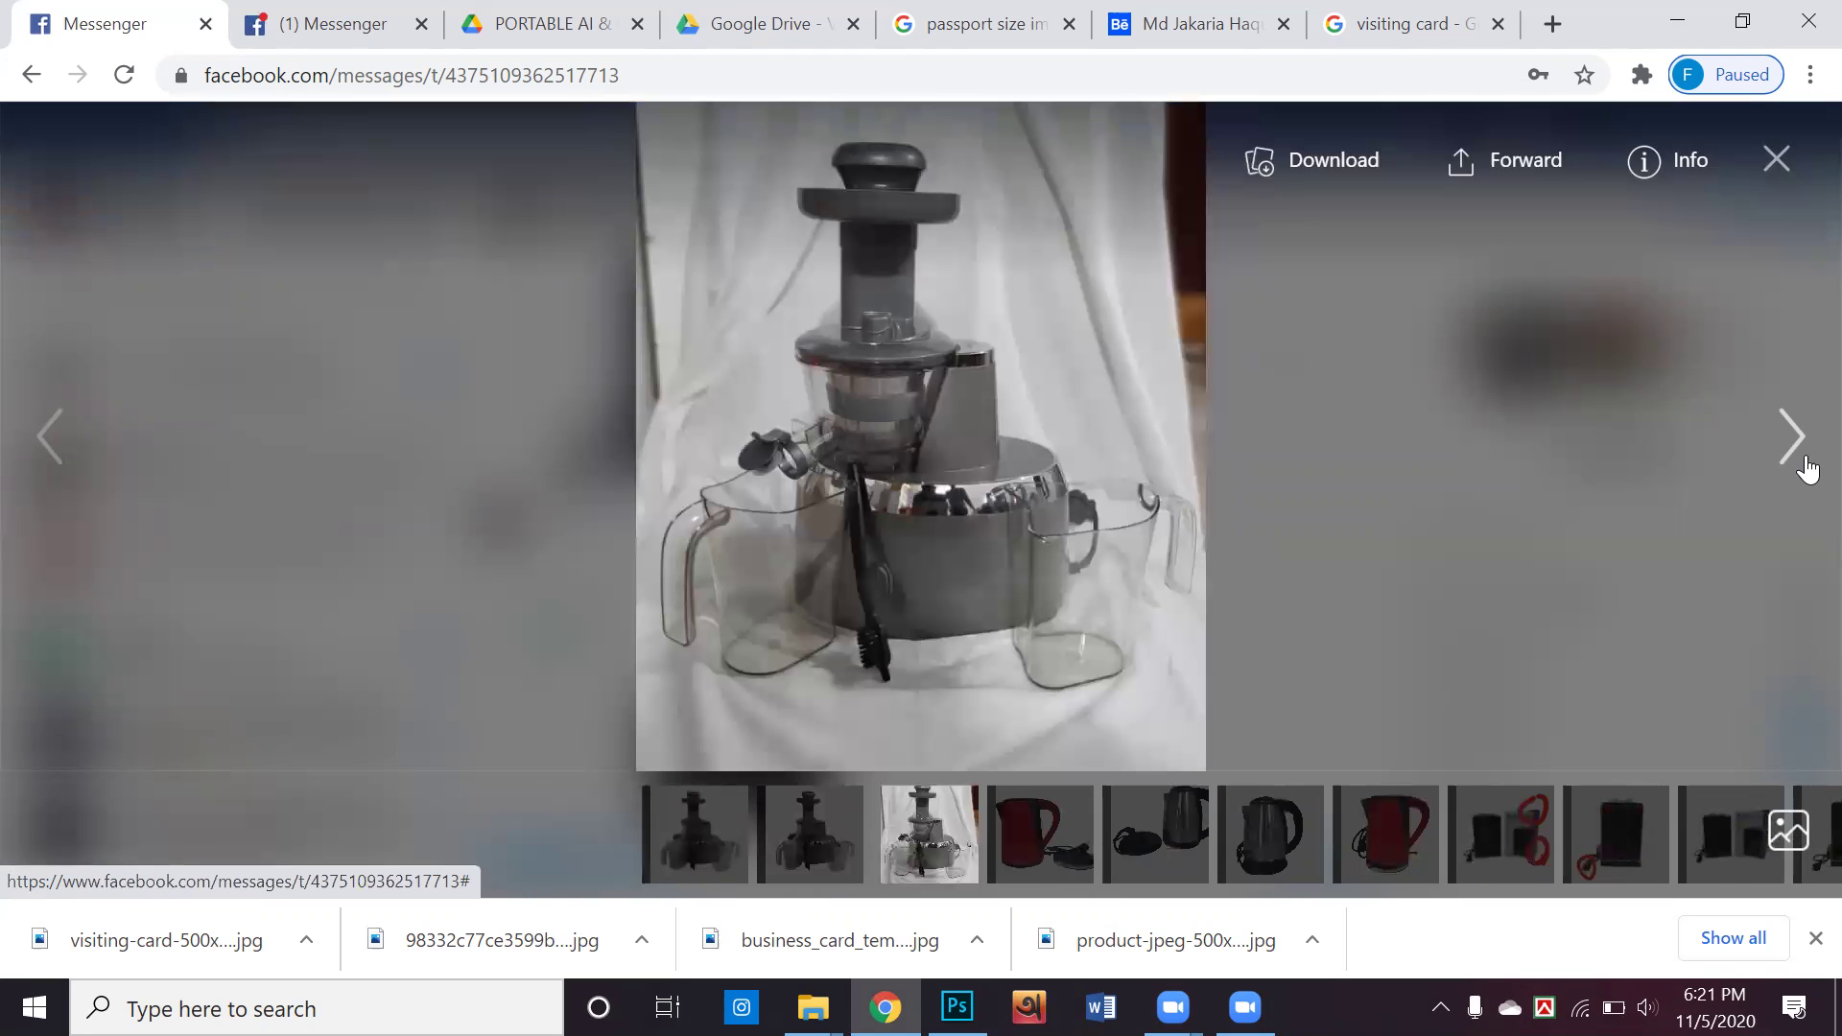
Browse forward through the shared photos and examine the unedited picture of the Miyako heater beside its box
click(1808, 469)
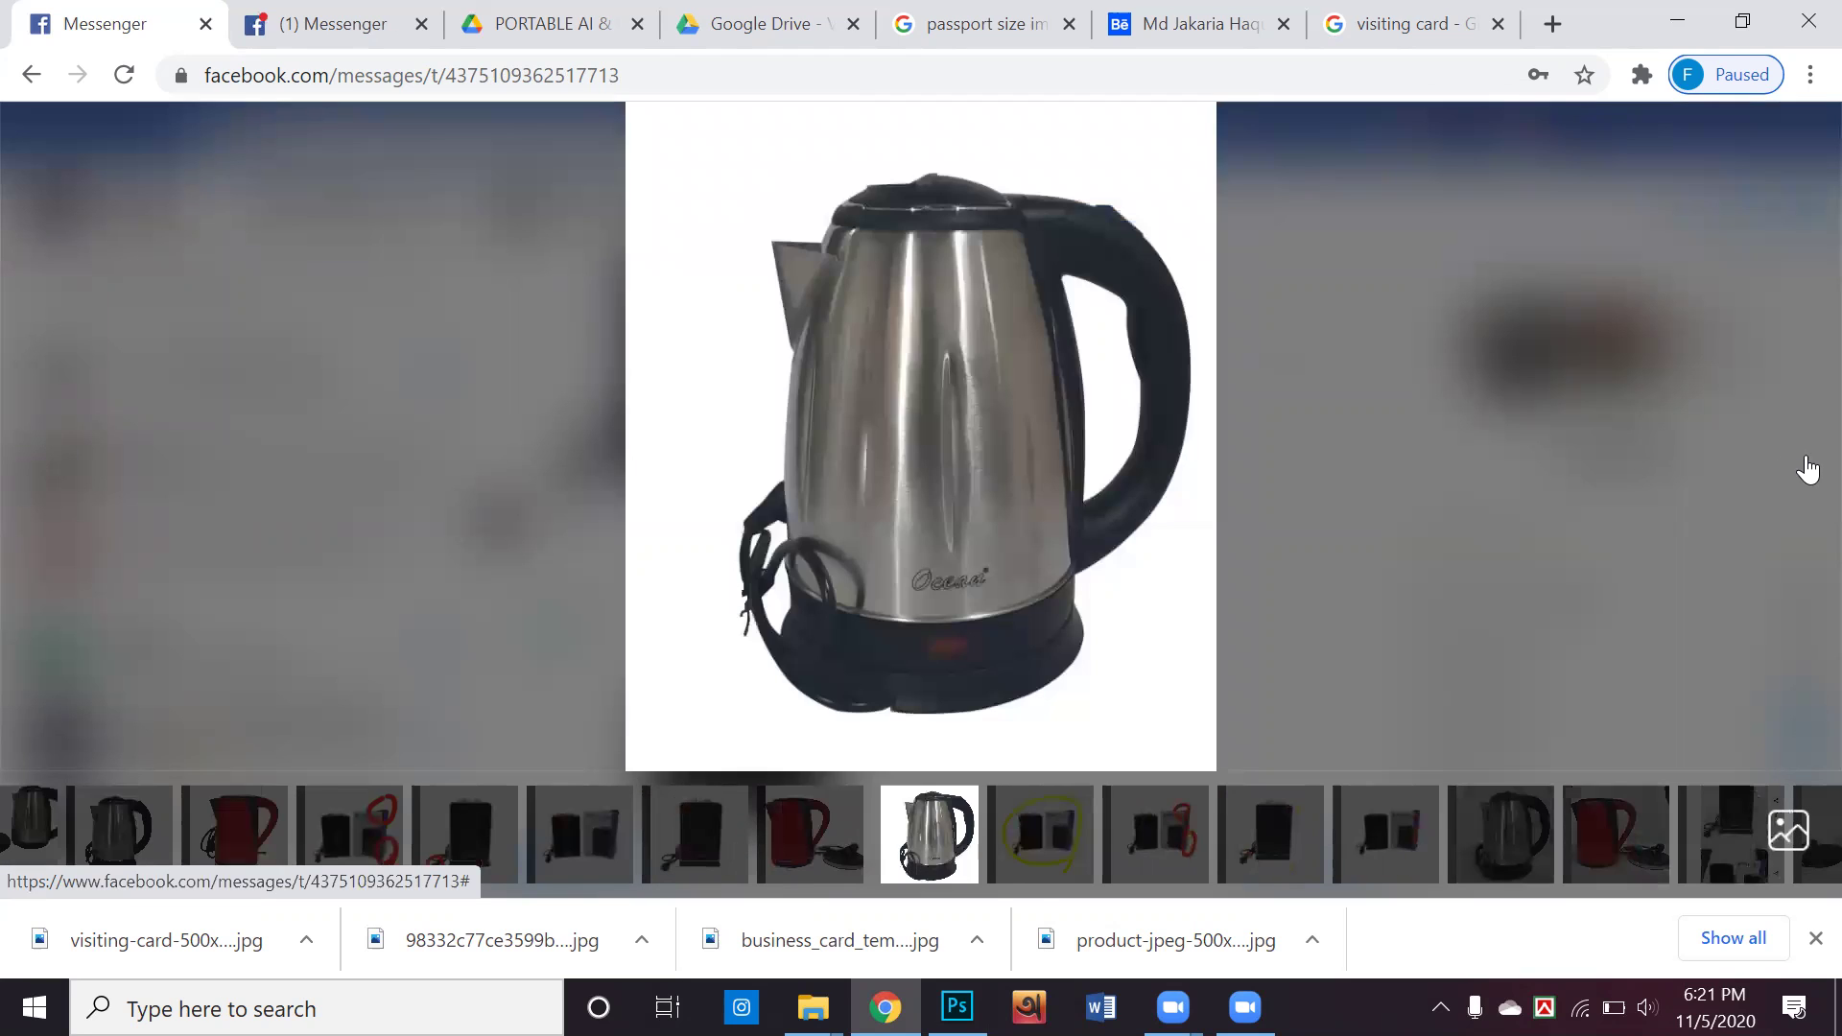
triple_click(1808, 469)
click(1808, 470)
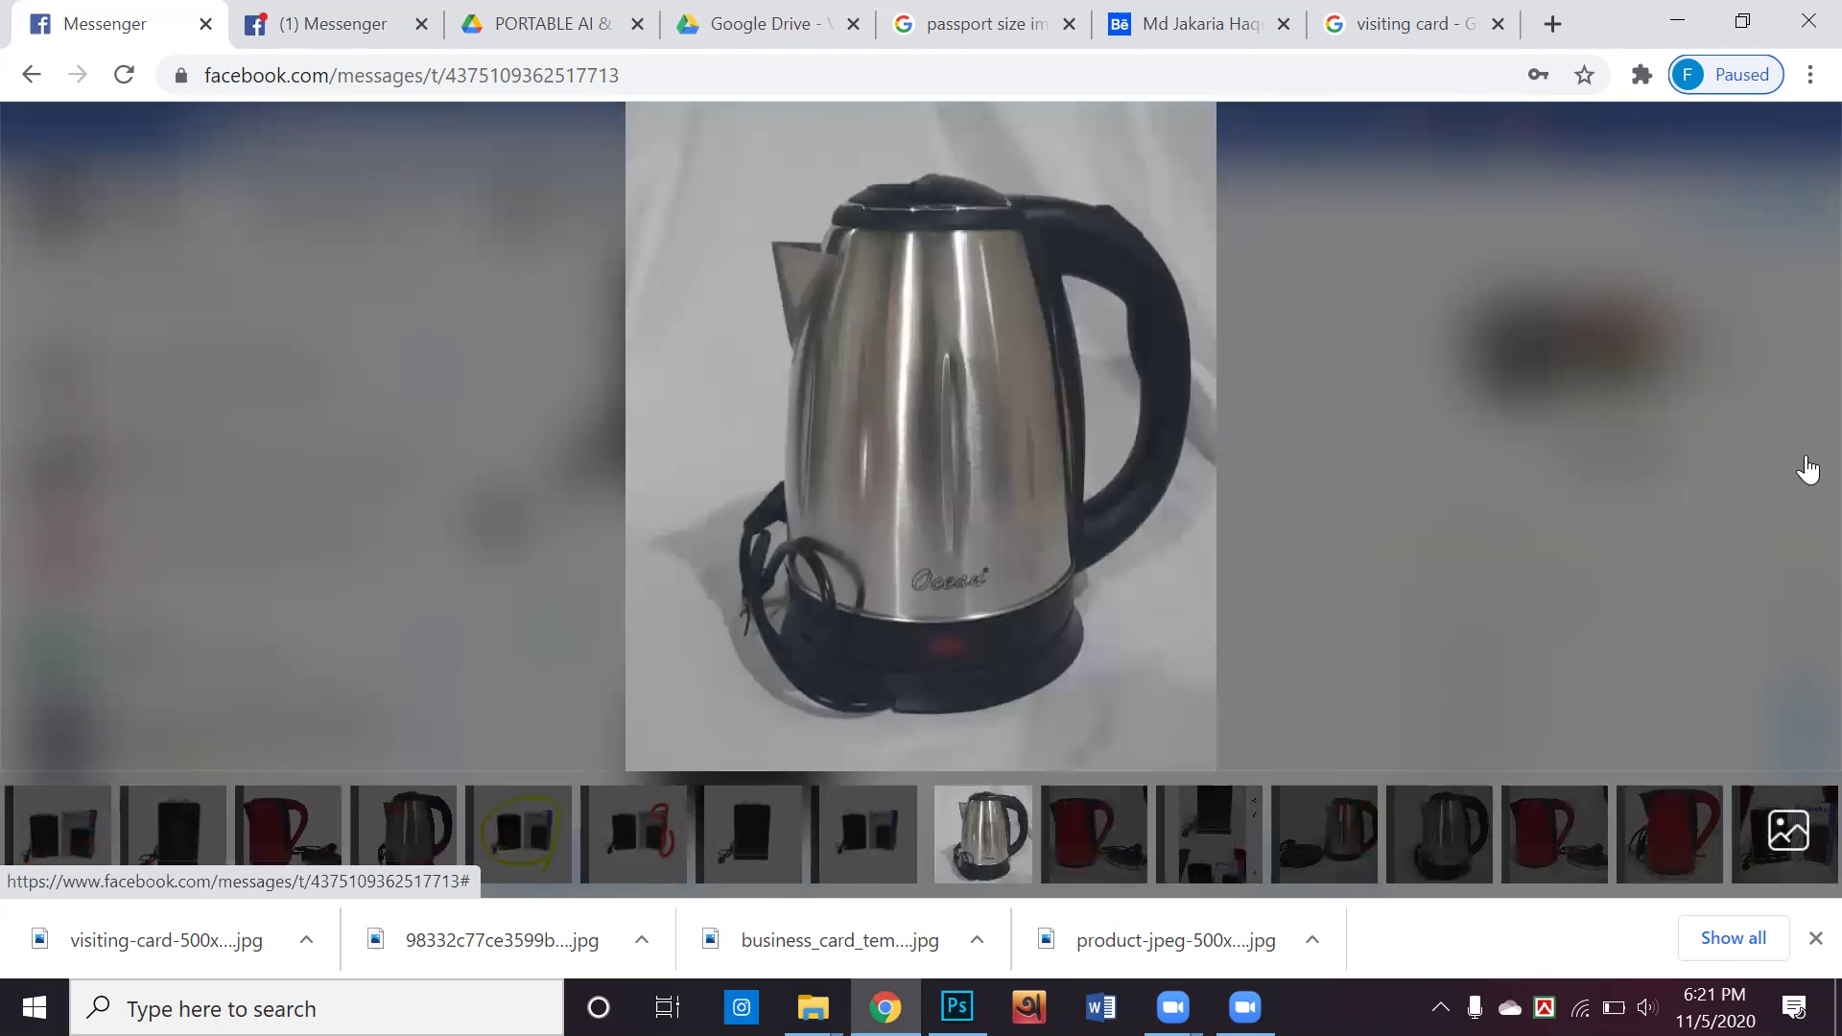
triple_click(1807, 469)
click(1808, 469)
double_click(1807, 469)
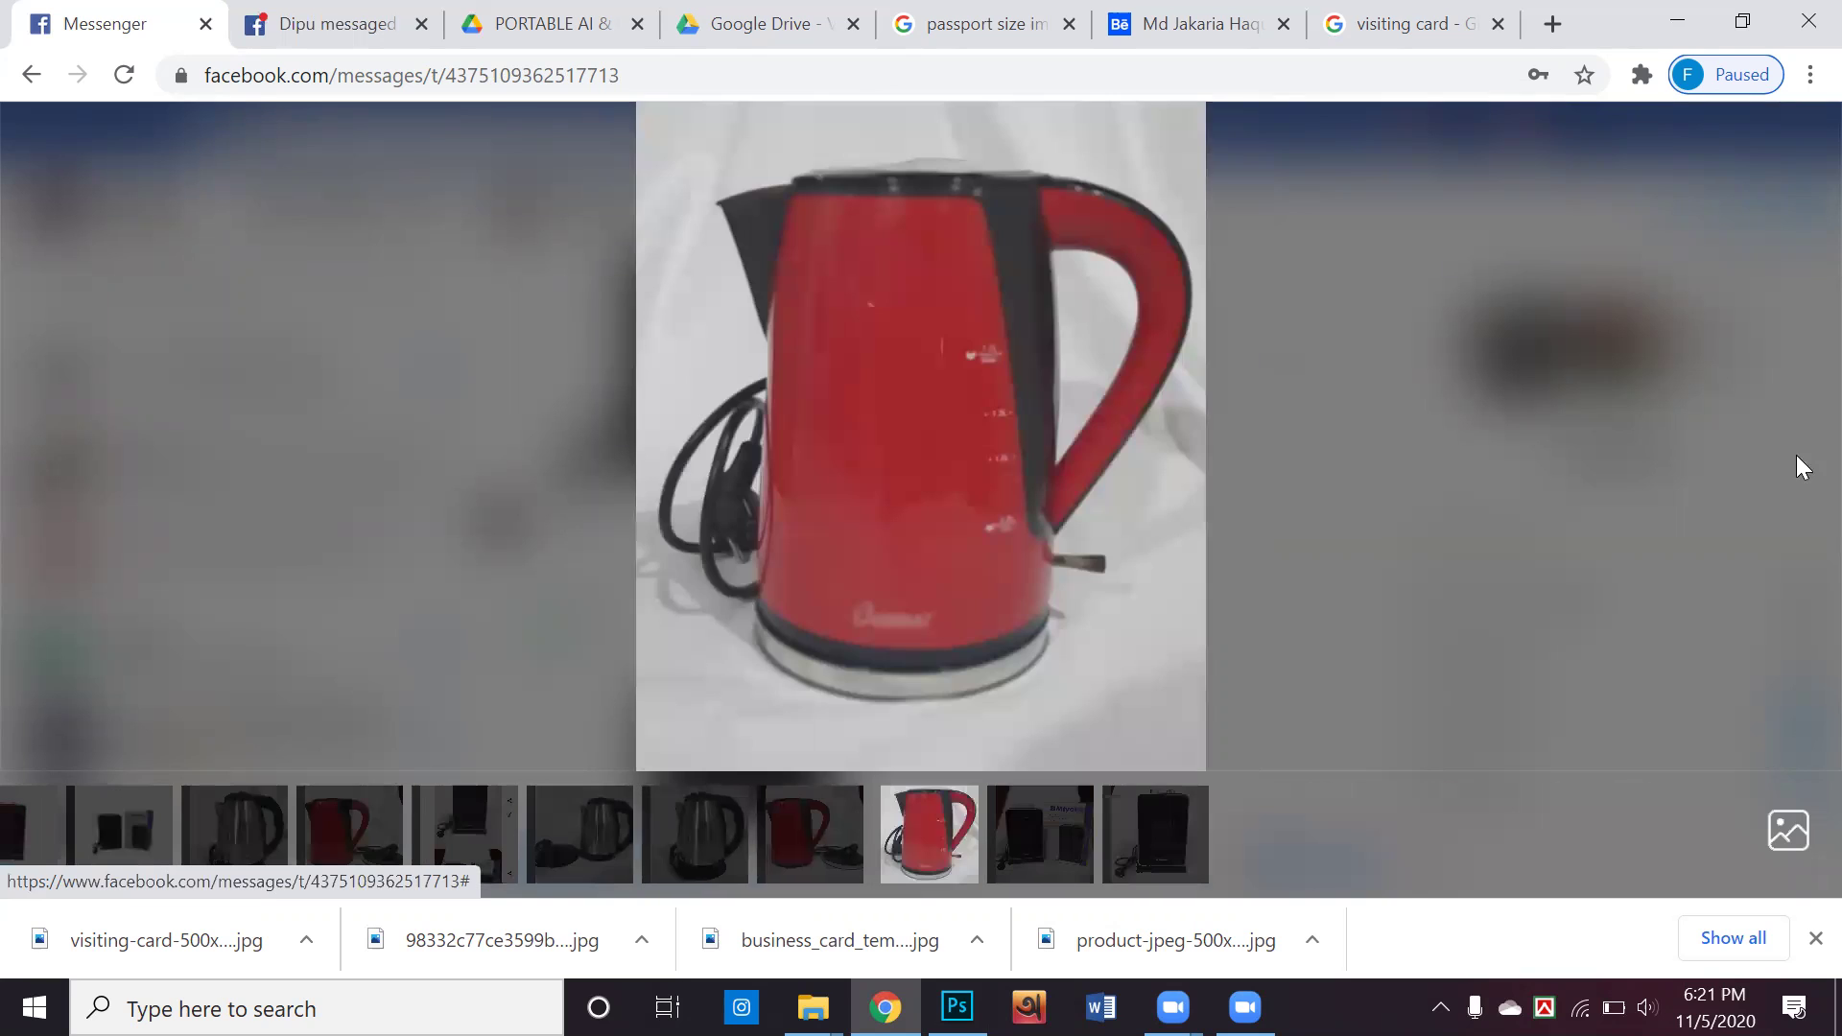
double_click(1810, 470)
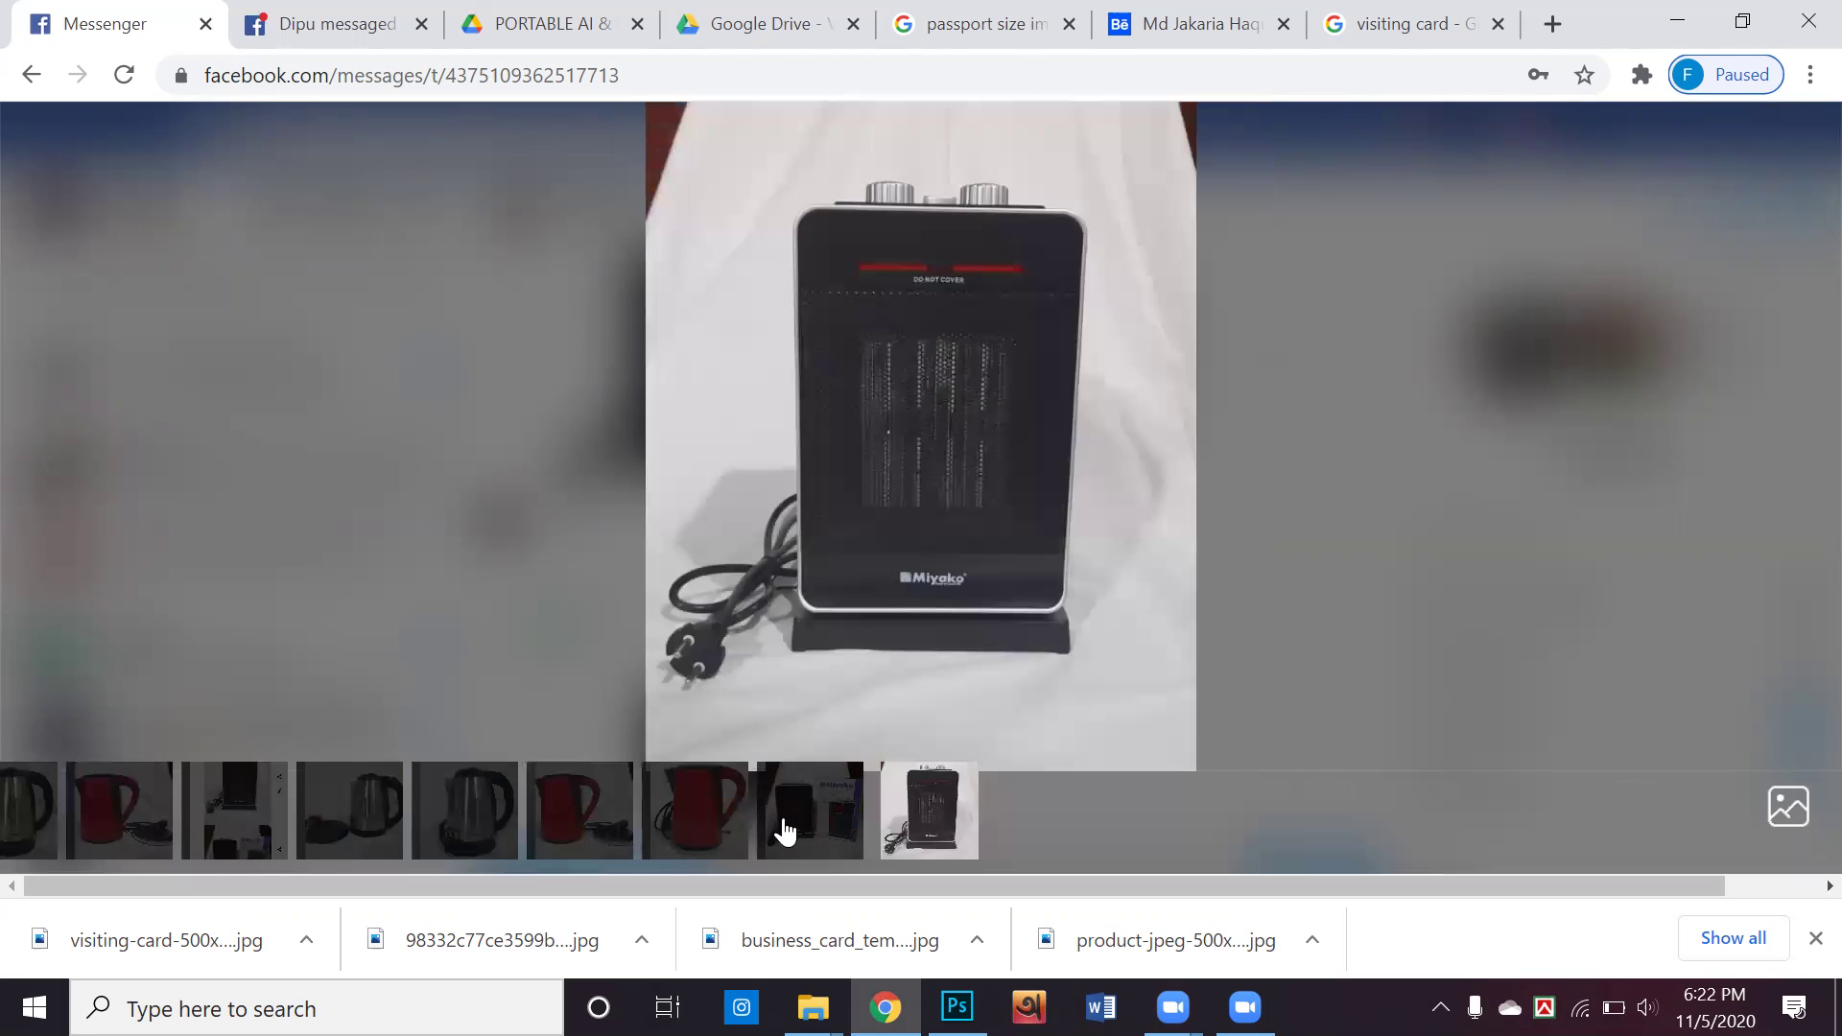
click(785, 831)
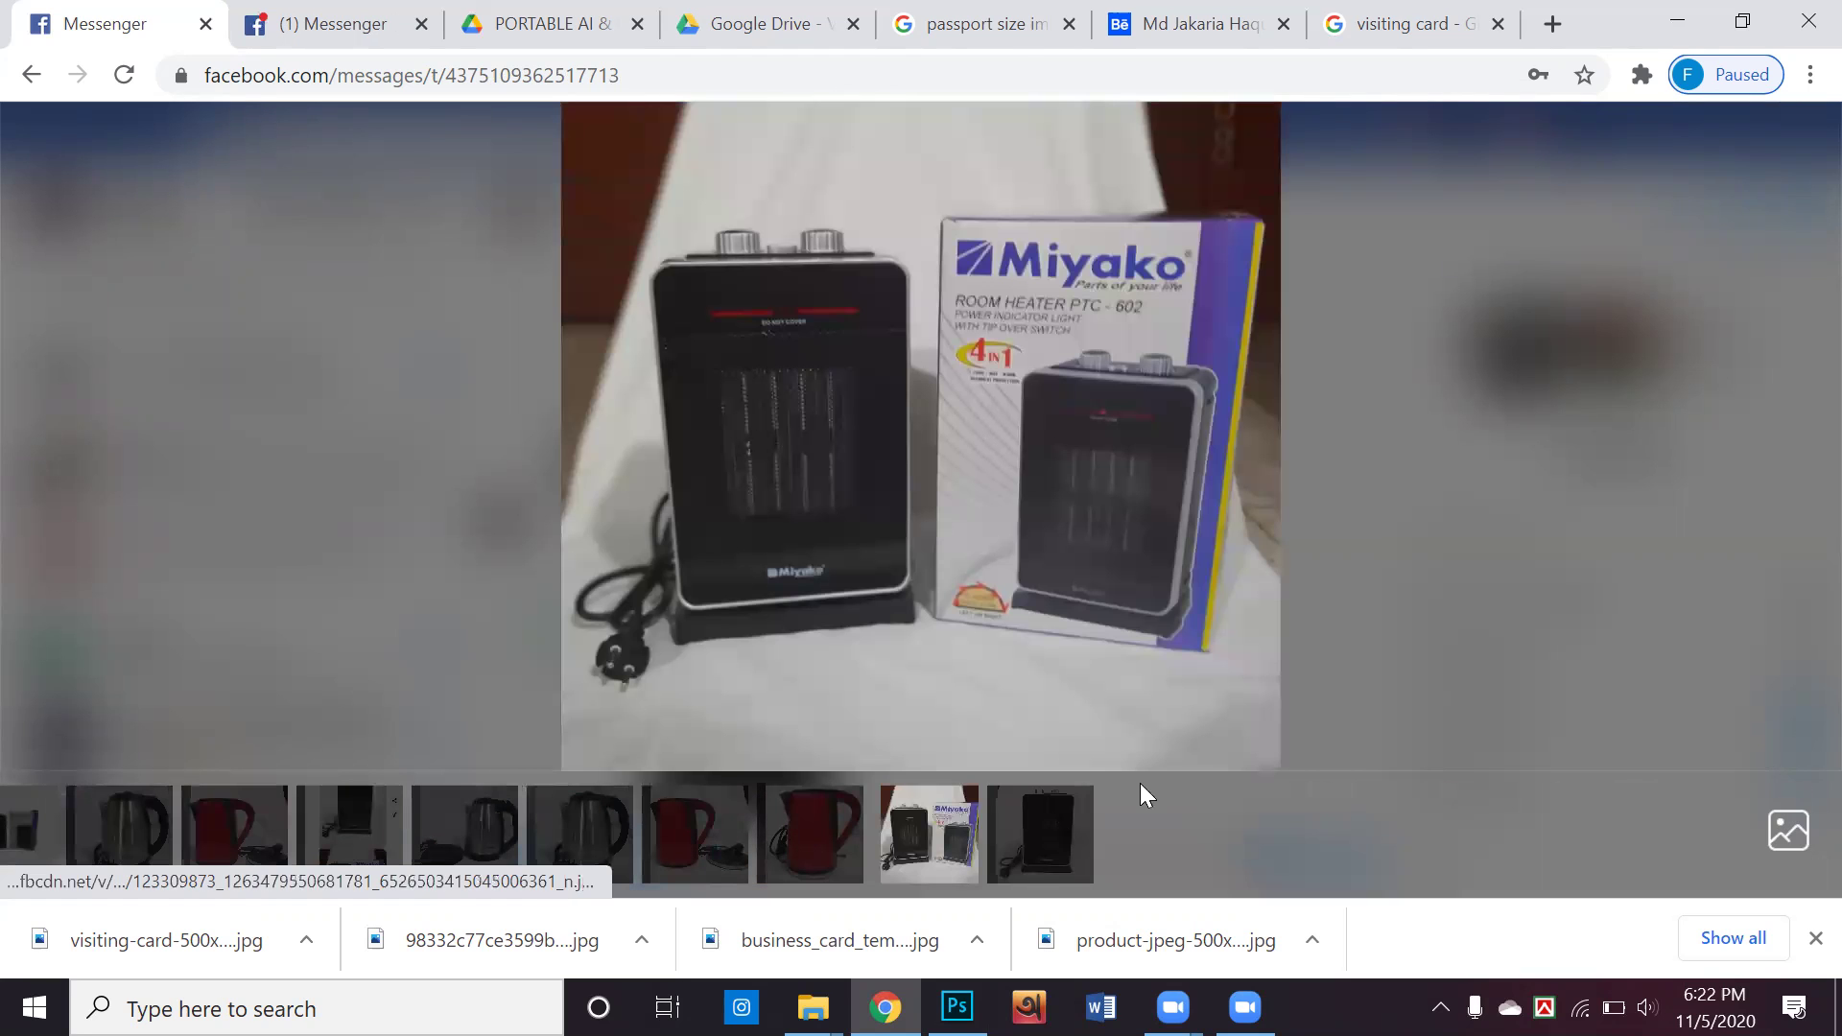
mouse_move(1199, 670)
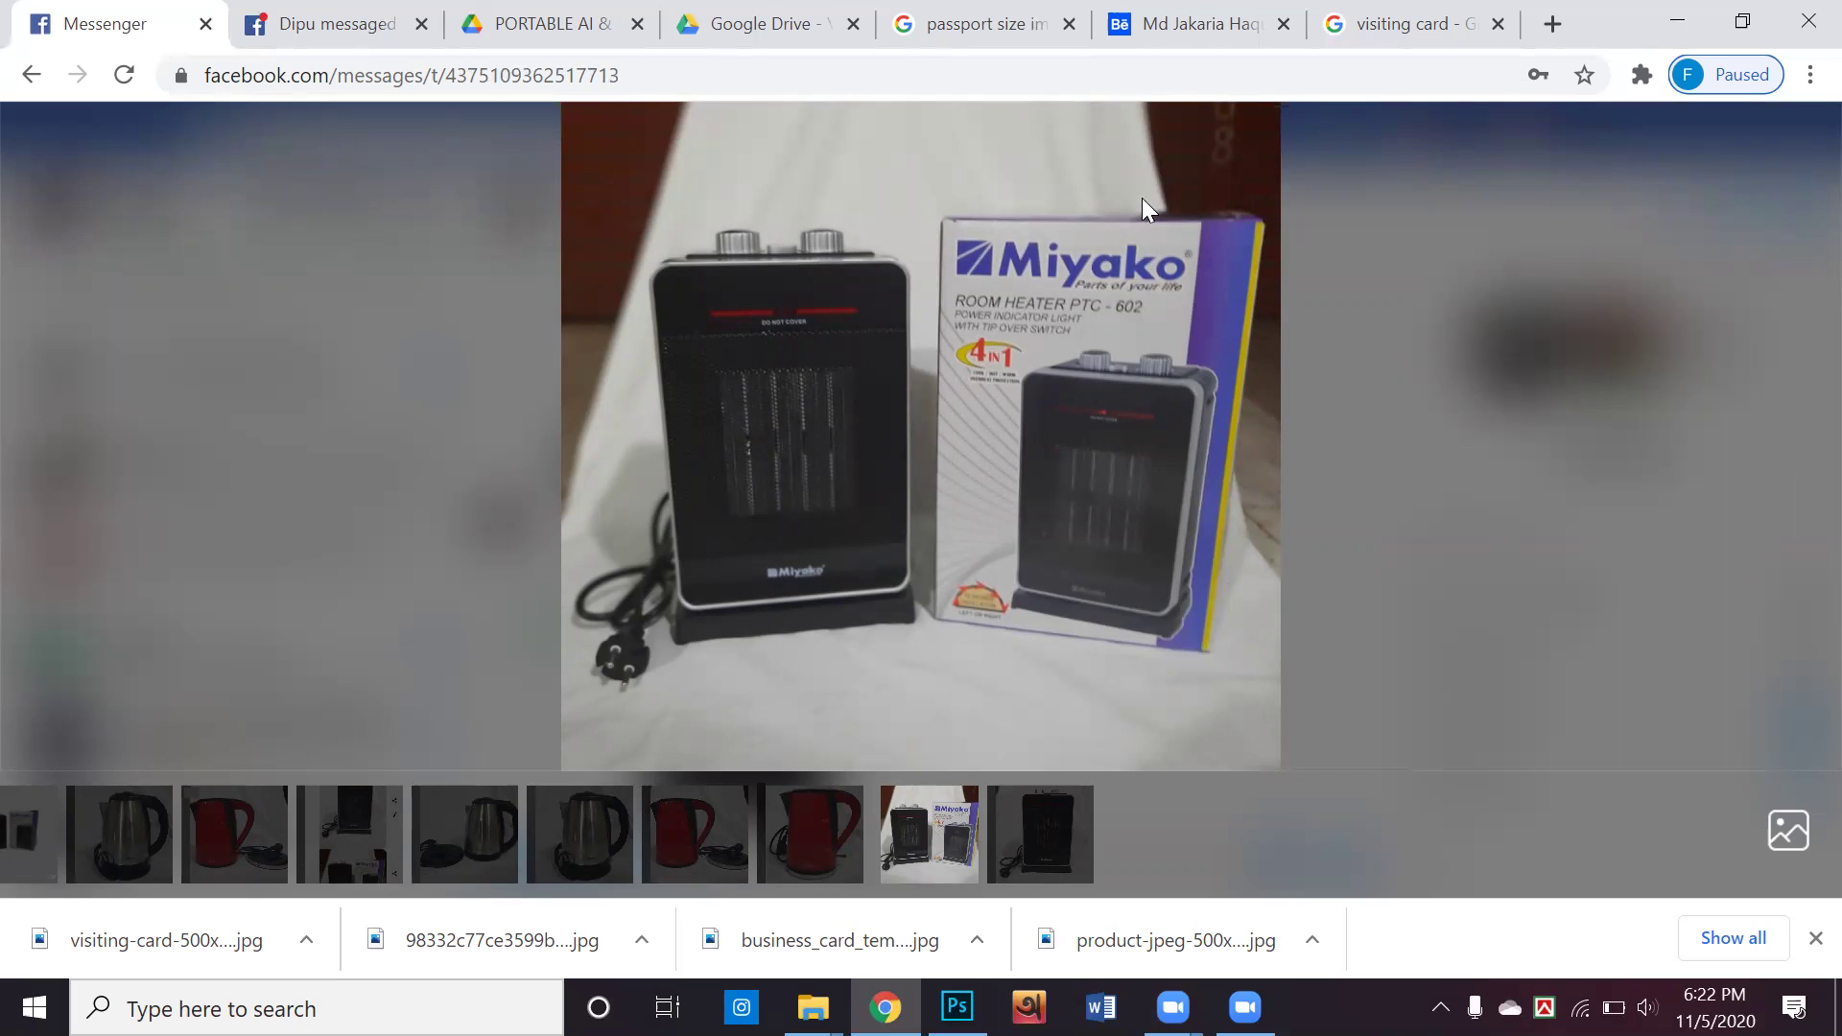
mouse_move(1109, 218)
mouse_move(1109, 252)
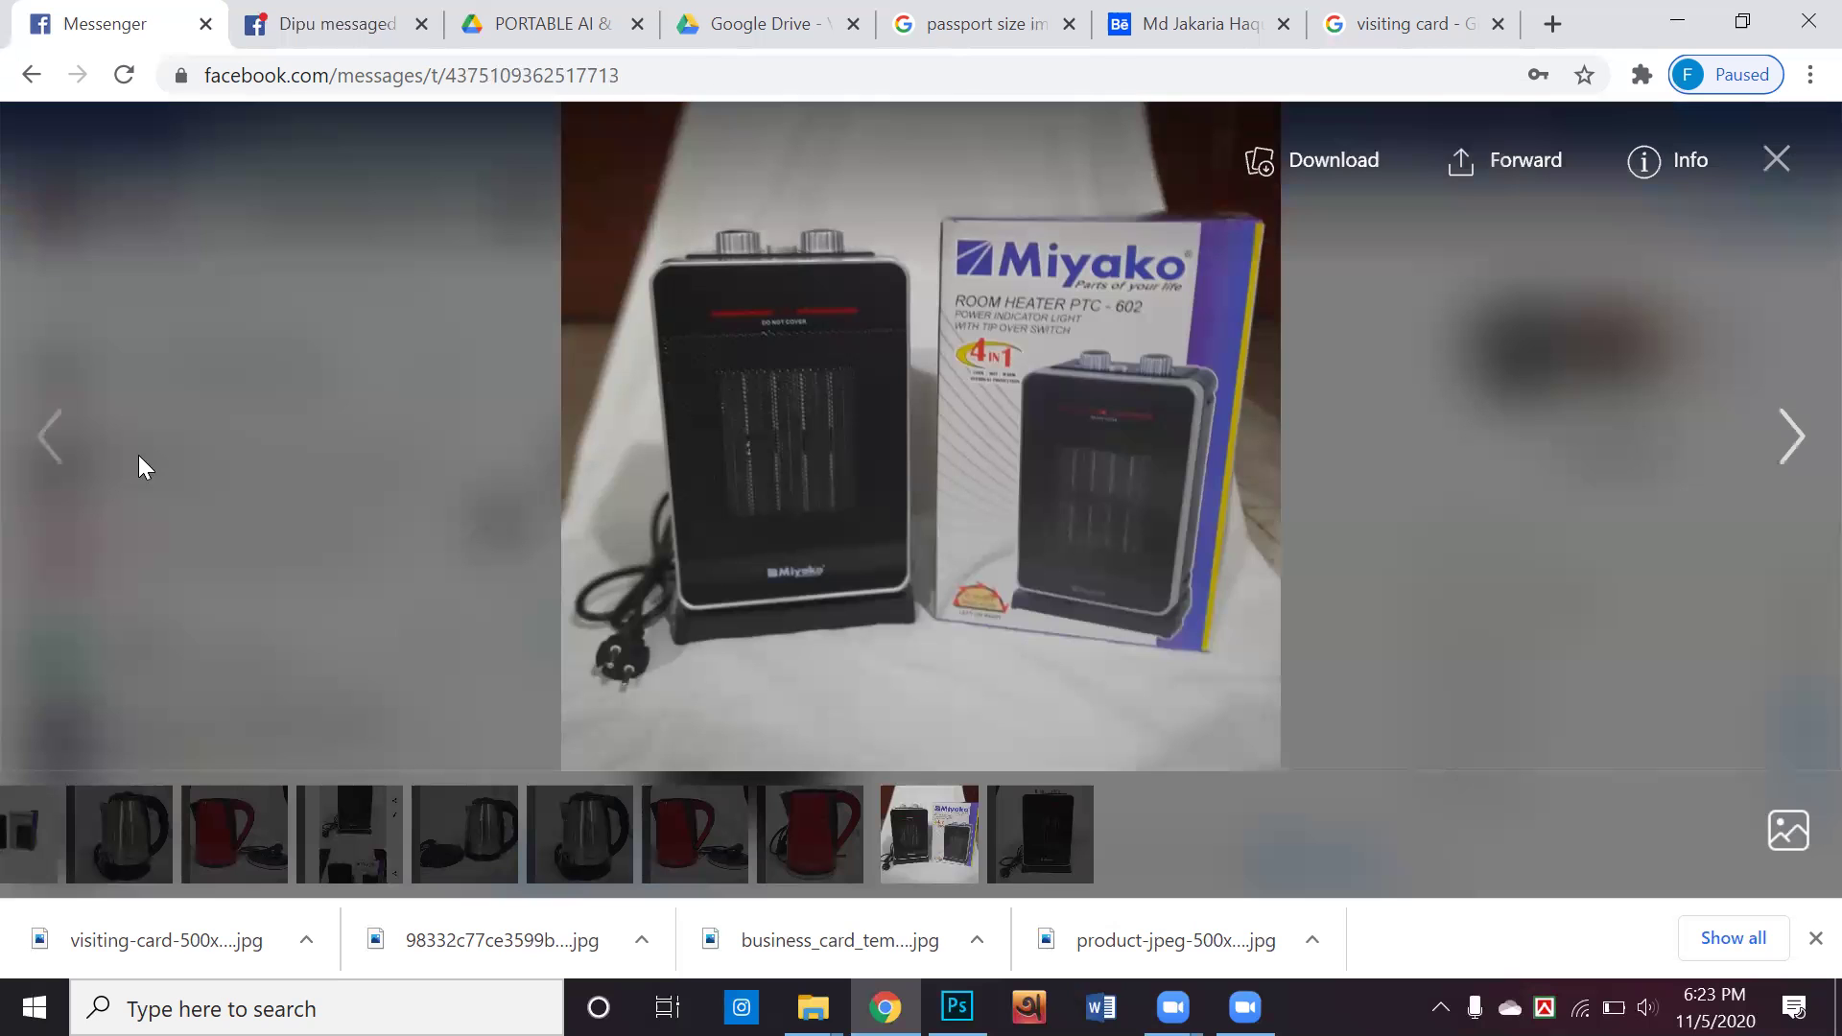
Review the unedited red and steel kettle photos, and close the photo viewer
click(30, 467)
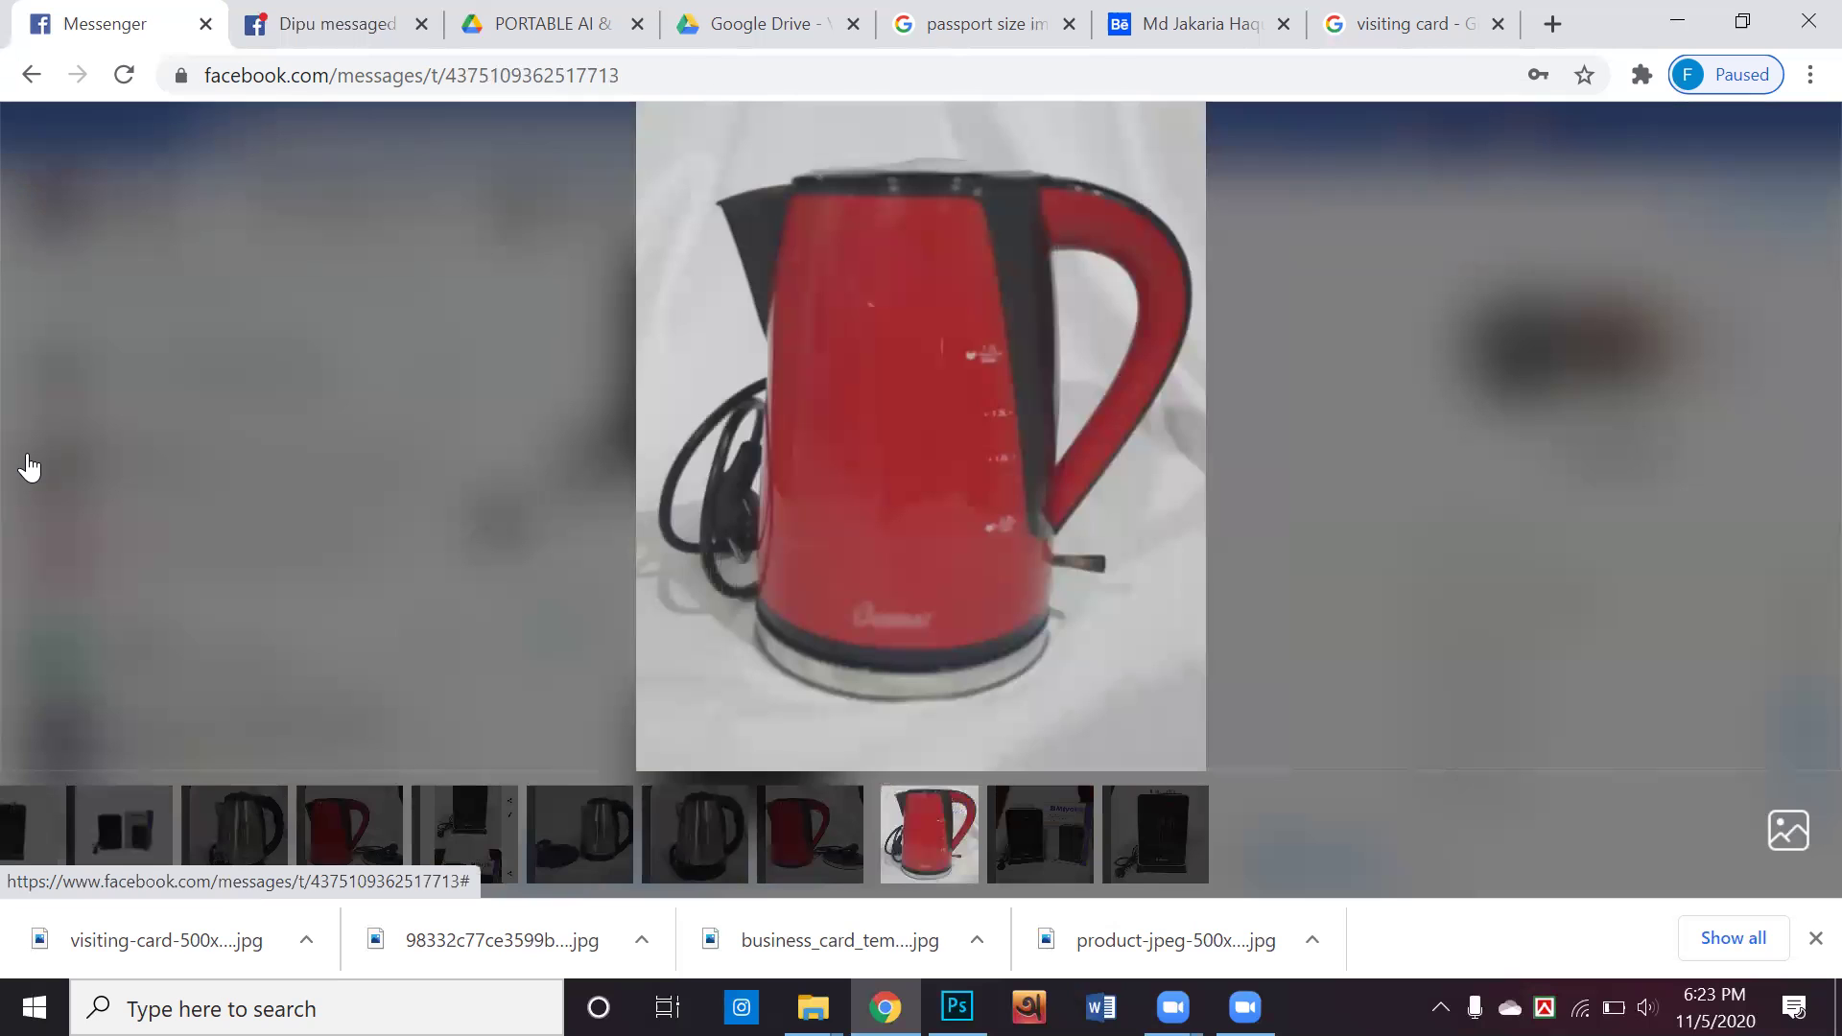
click(30, 467)
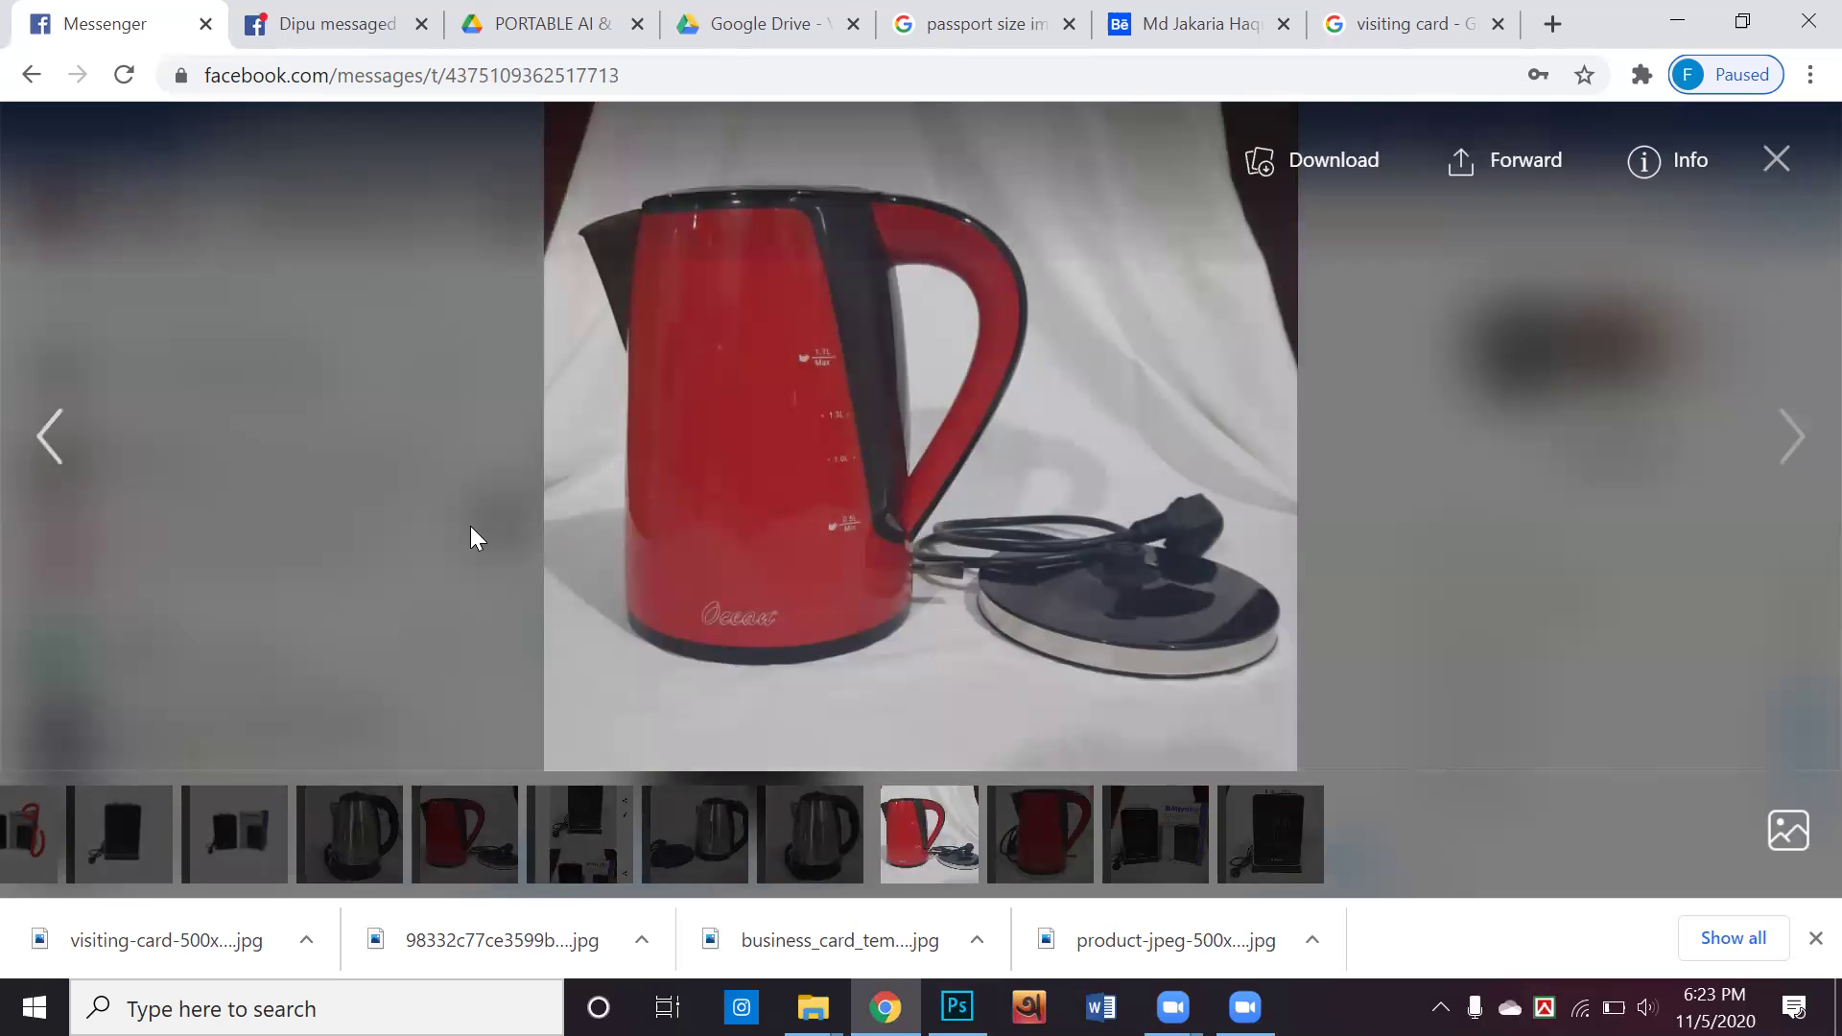
click(79, 440)
click(79, 440)
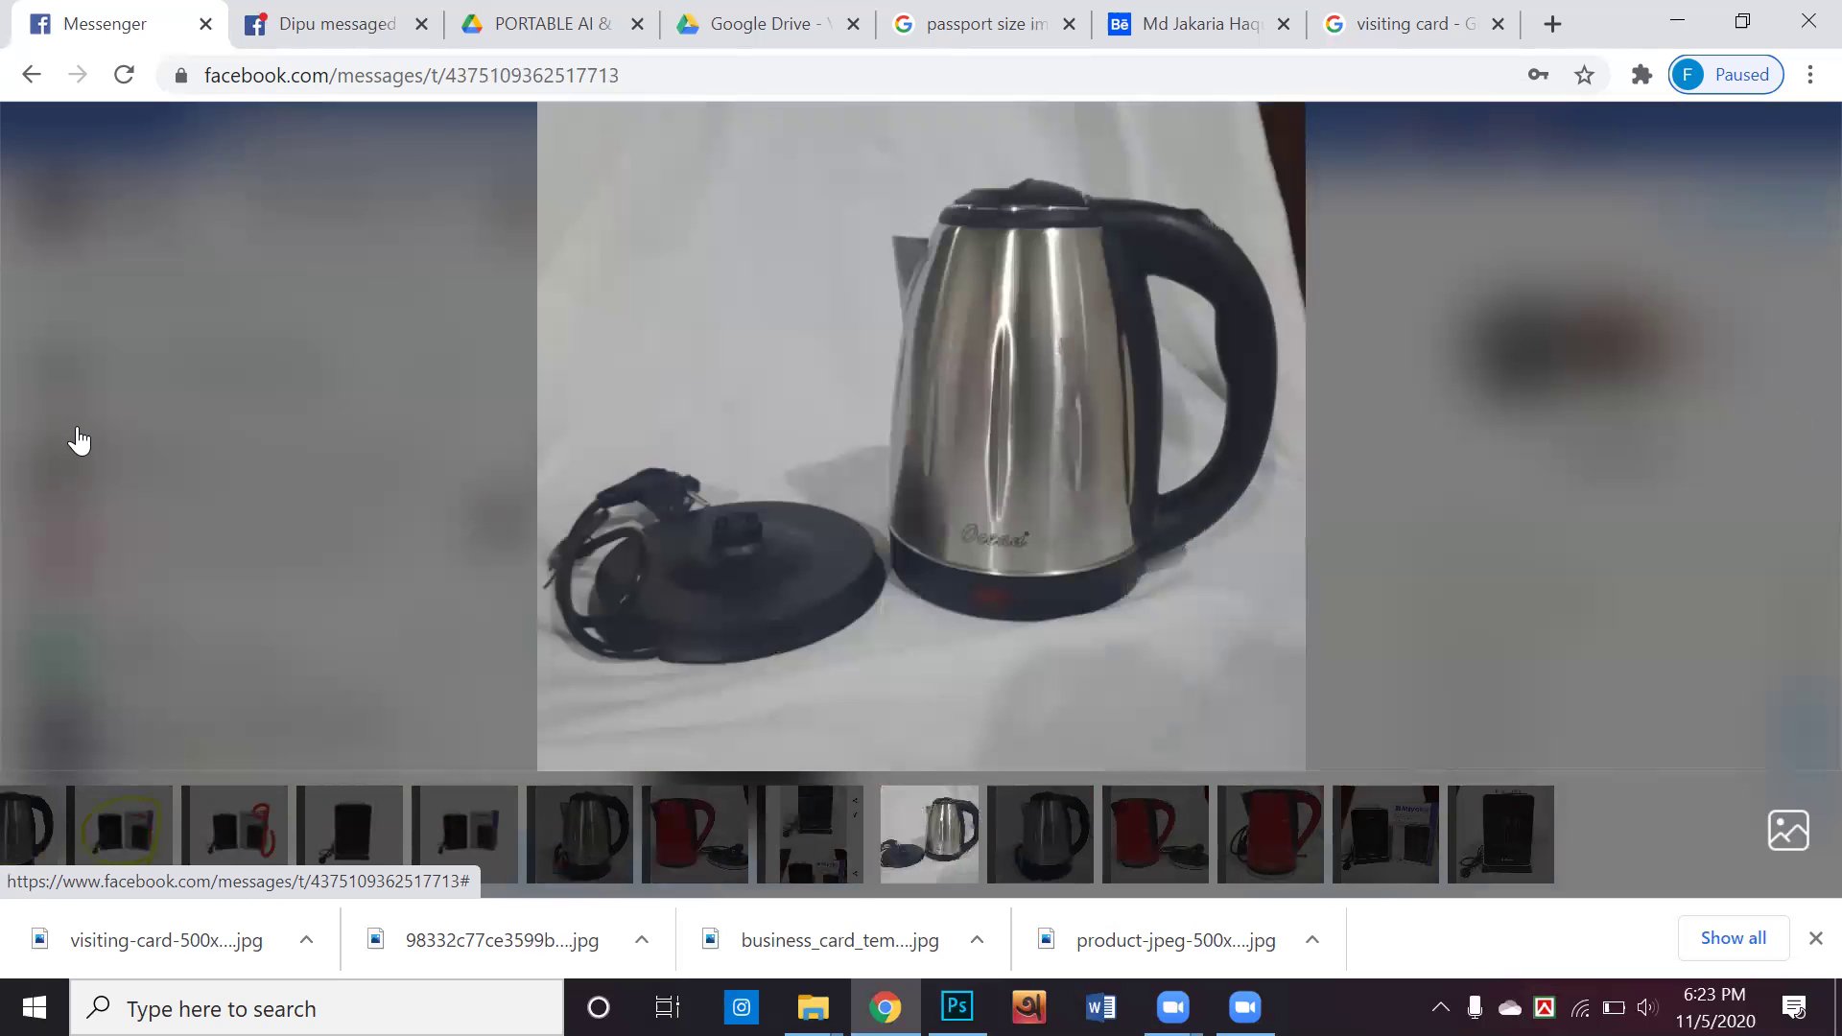
click(78, 440)
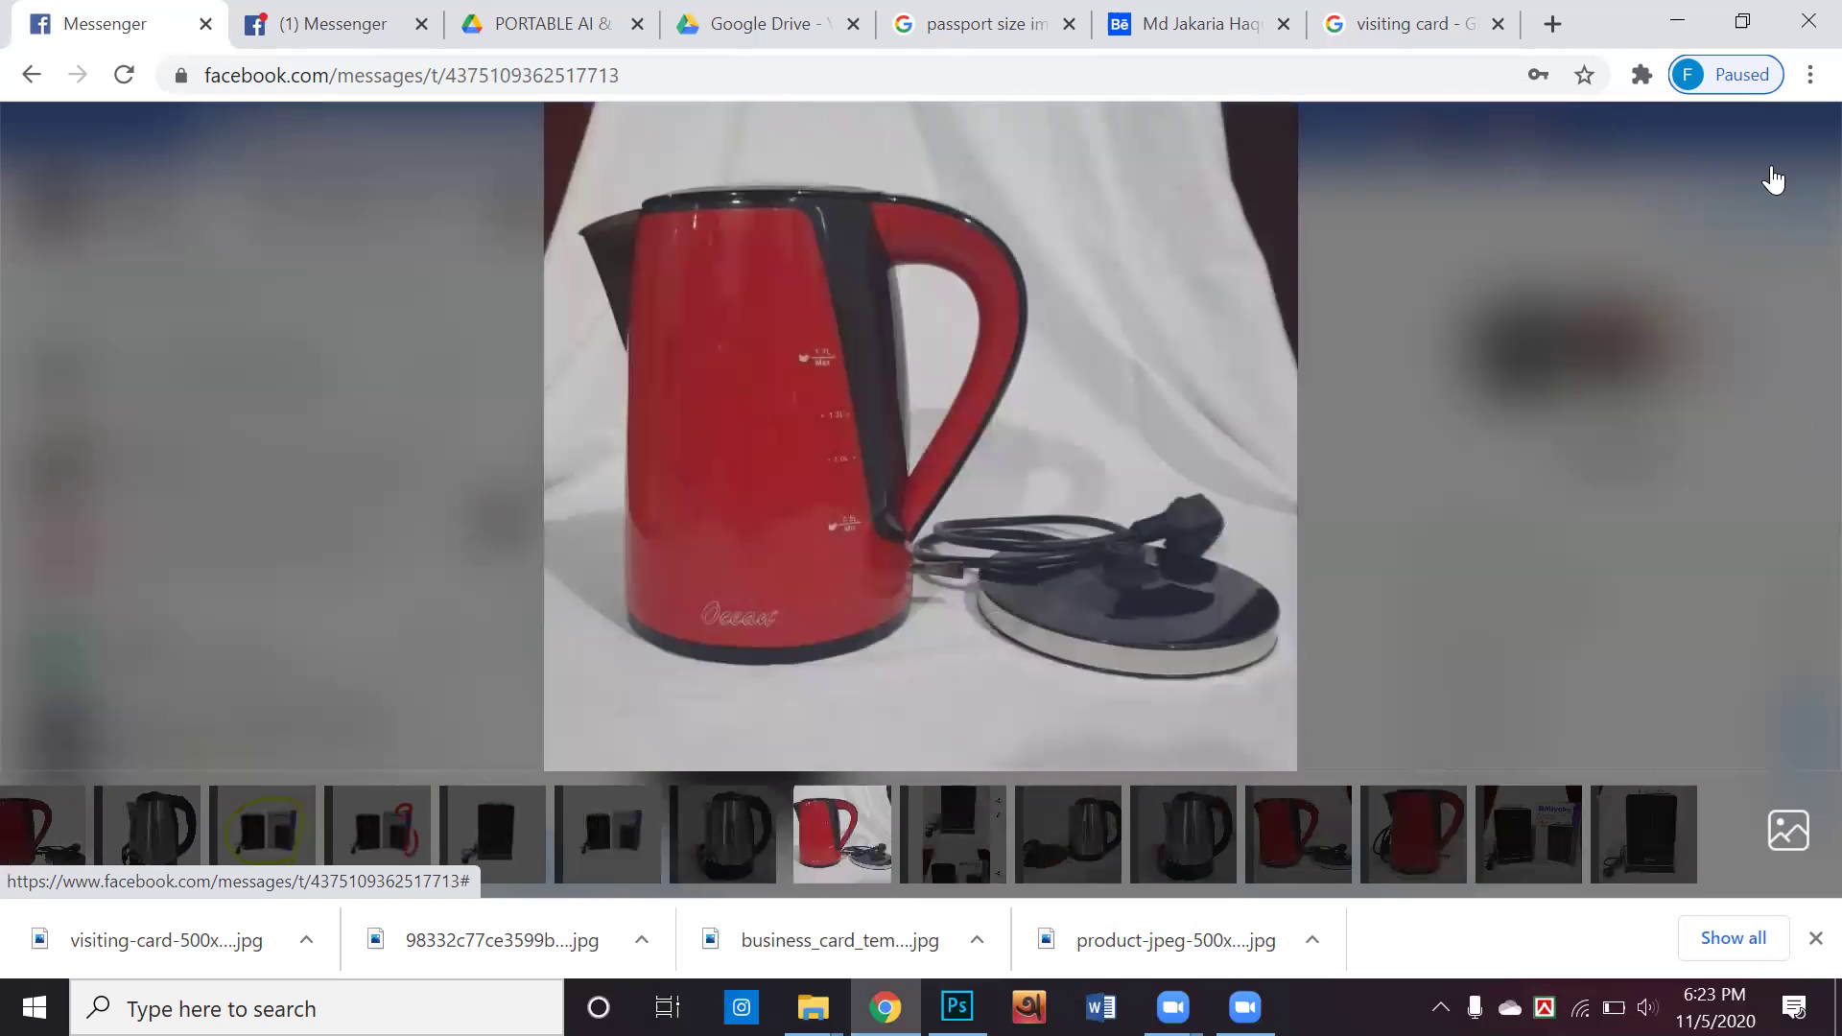
key(Escape)
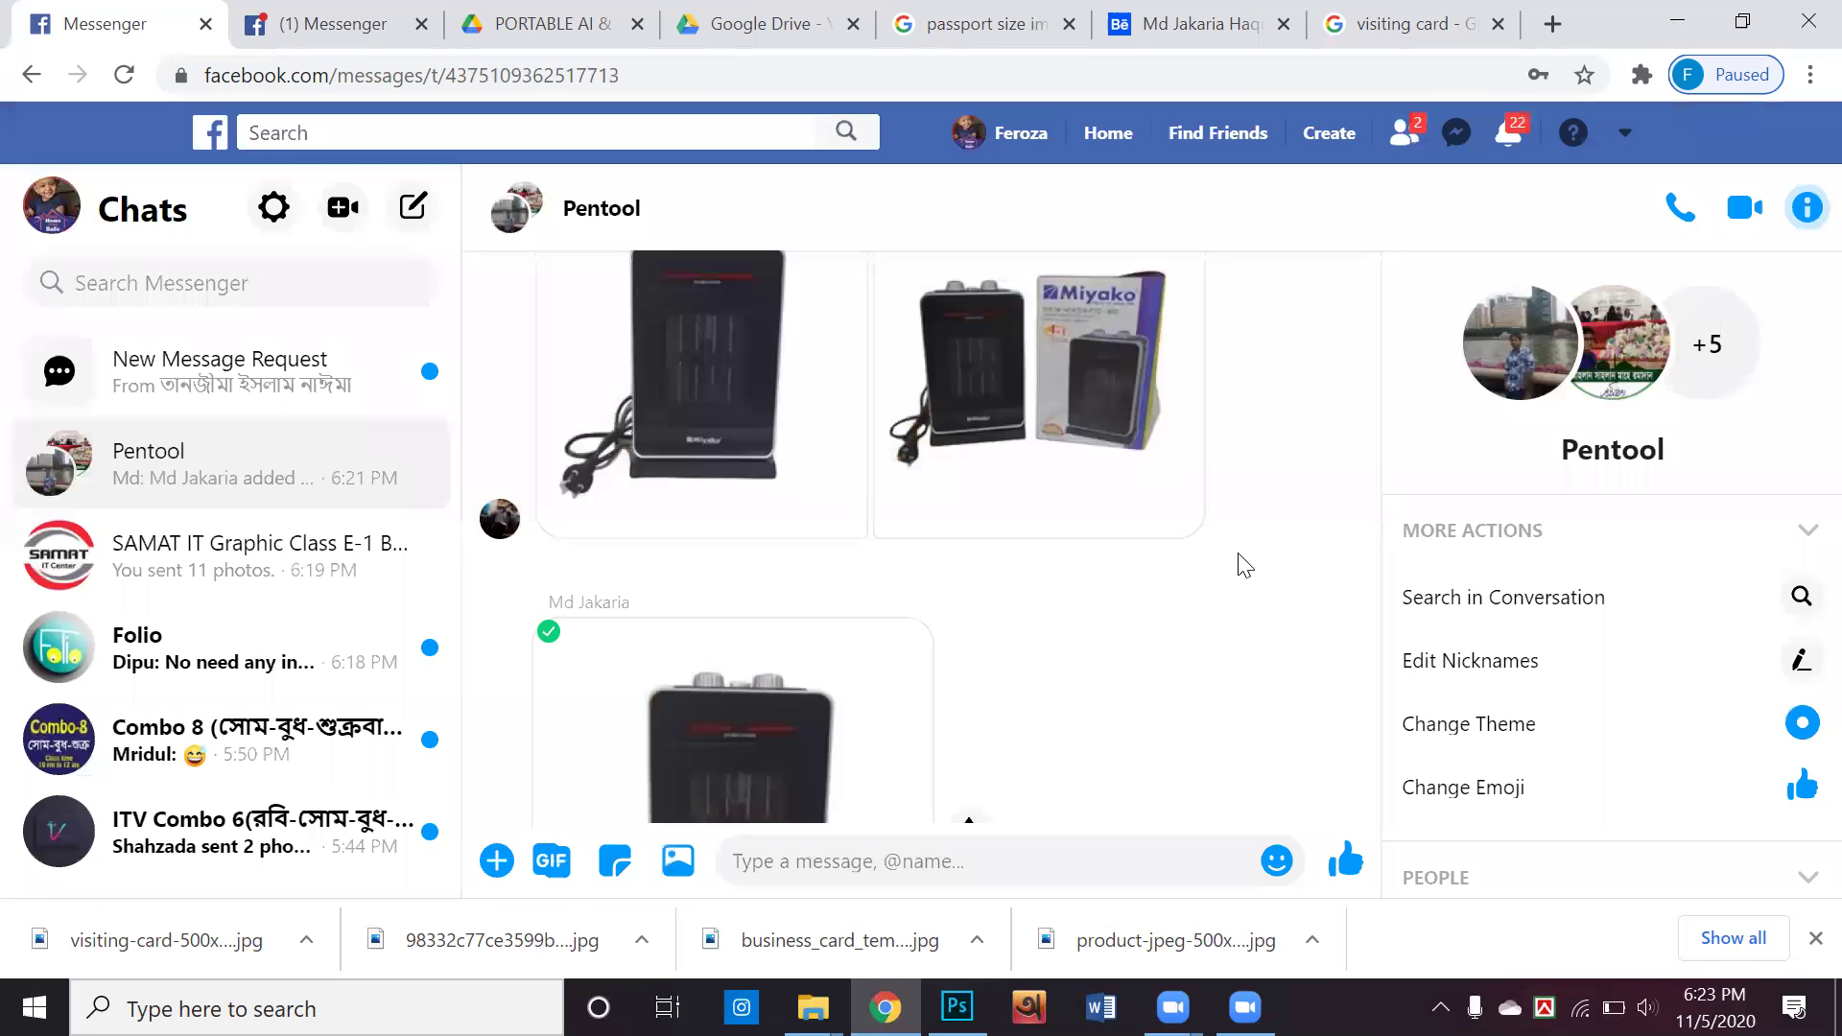
Find the white-background juicer photo posted in the conversation and view it enlarged
scroll(1244, 564, down, 5)
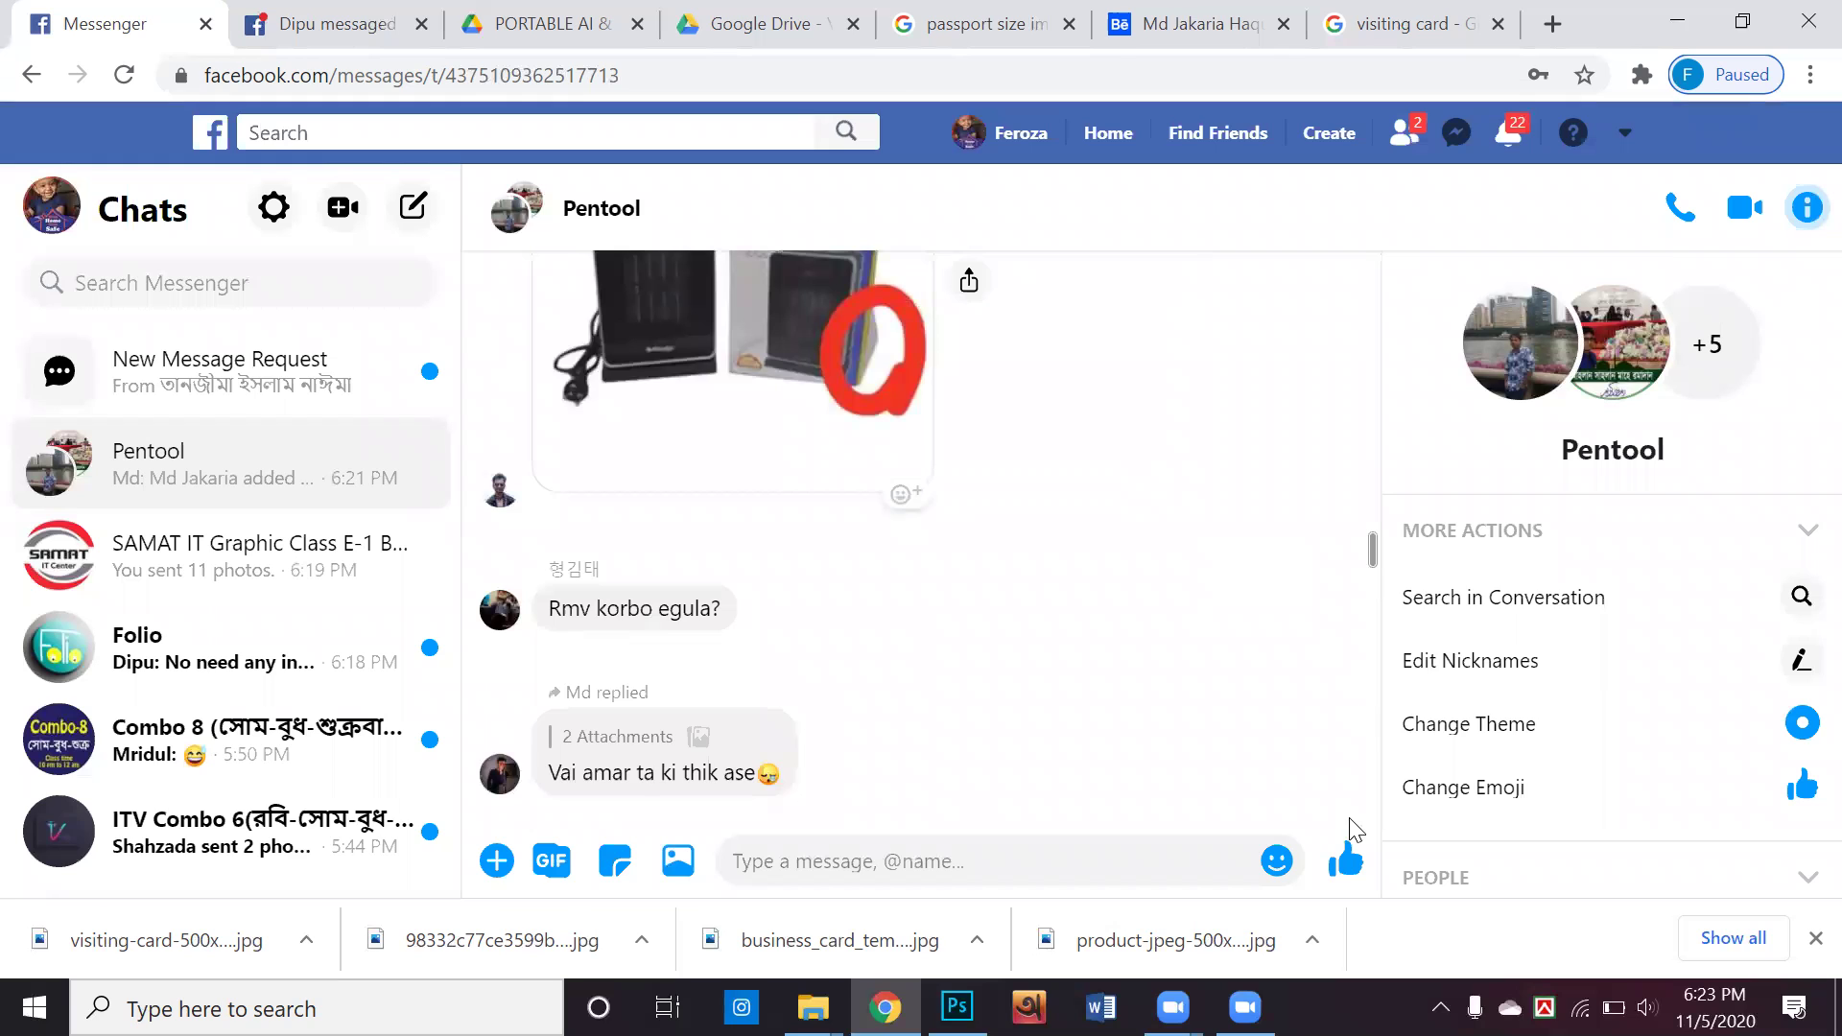
scroll(1354, 796, down, 5)
scroll(1228, 641, up, 3)
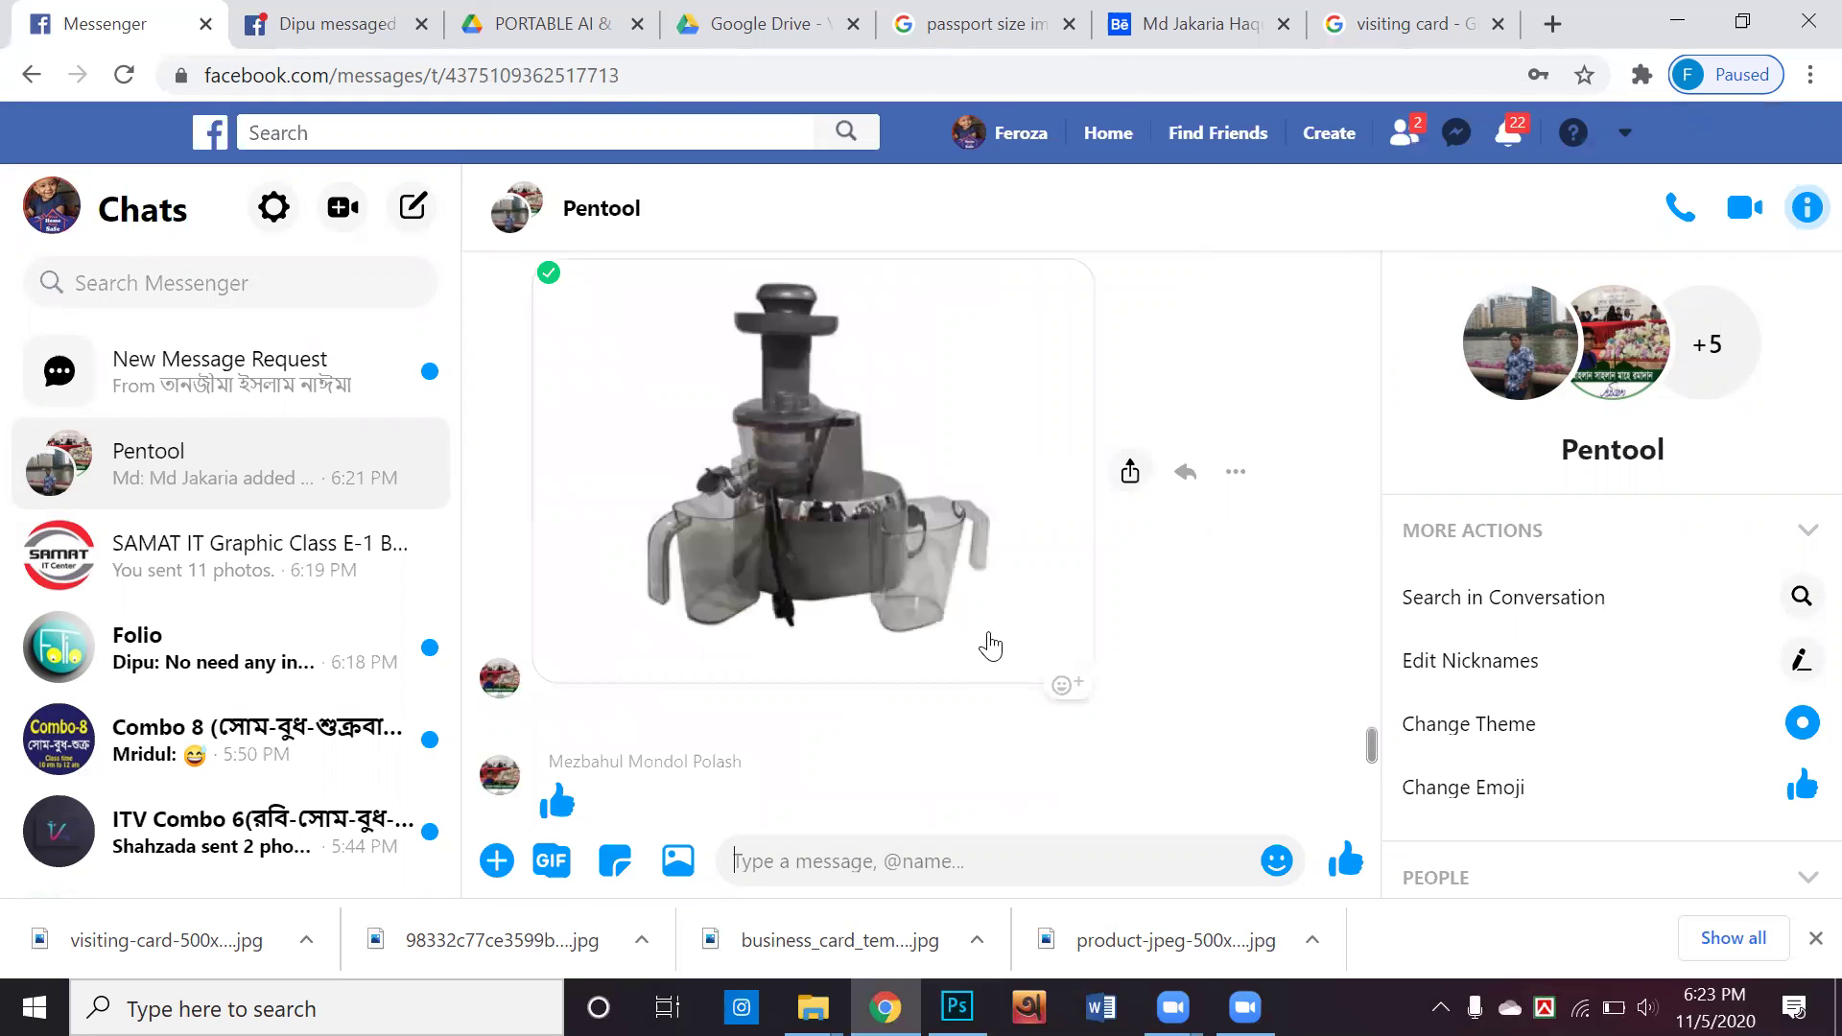
scroll(757, 693, up, 2)
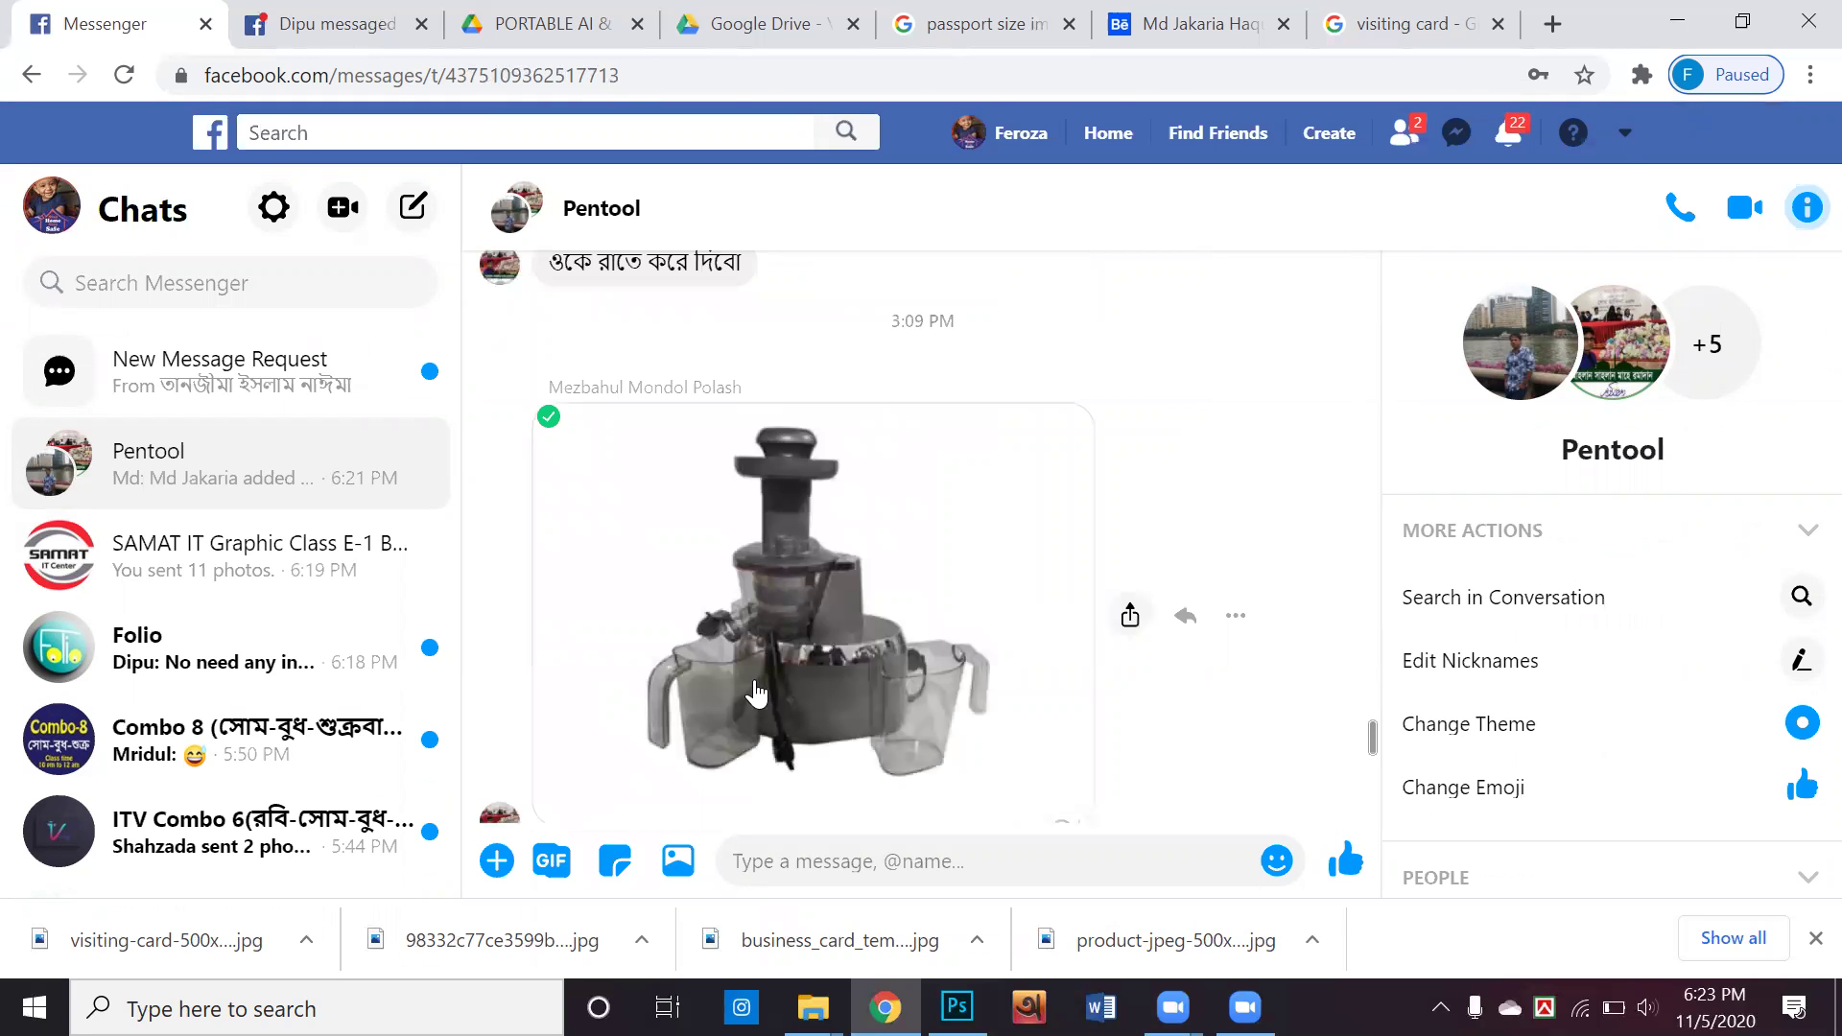
click(757, 692)
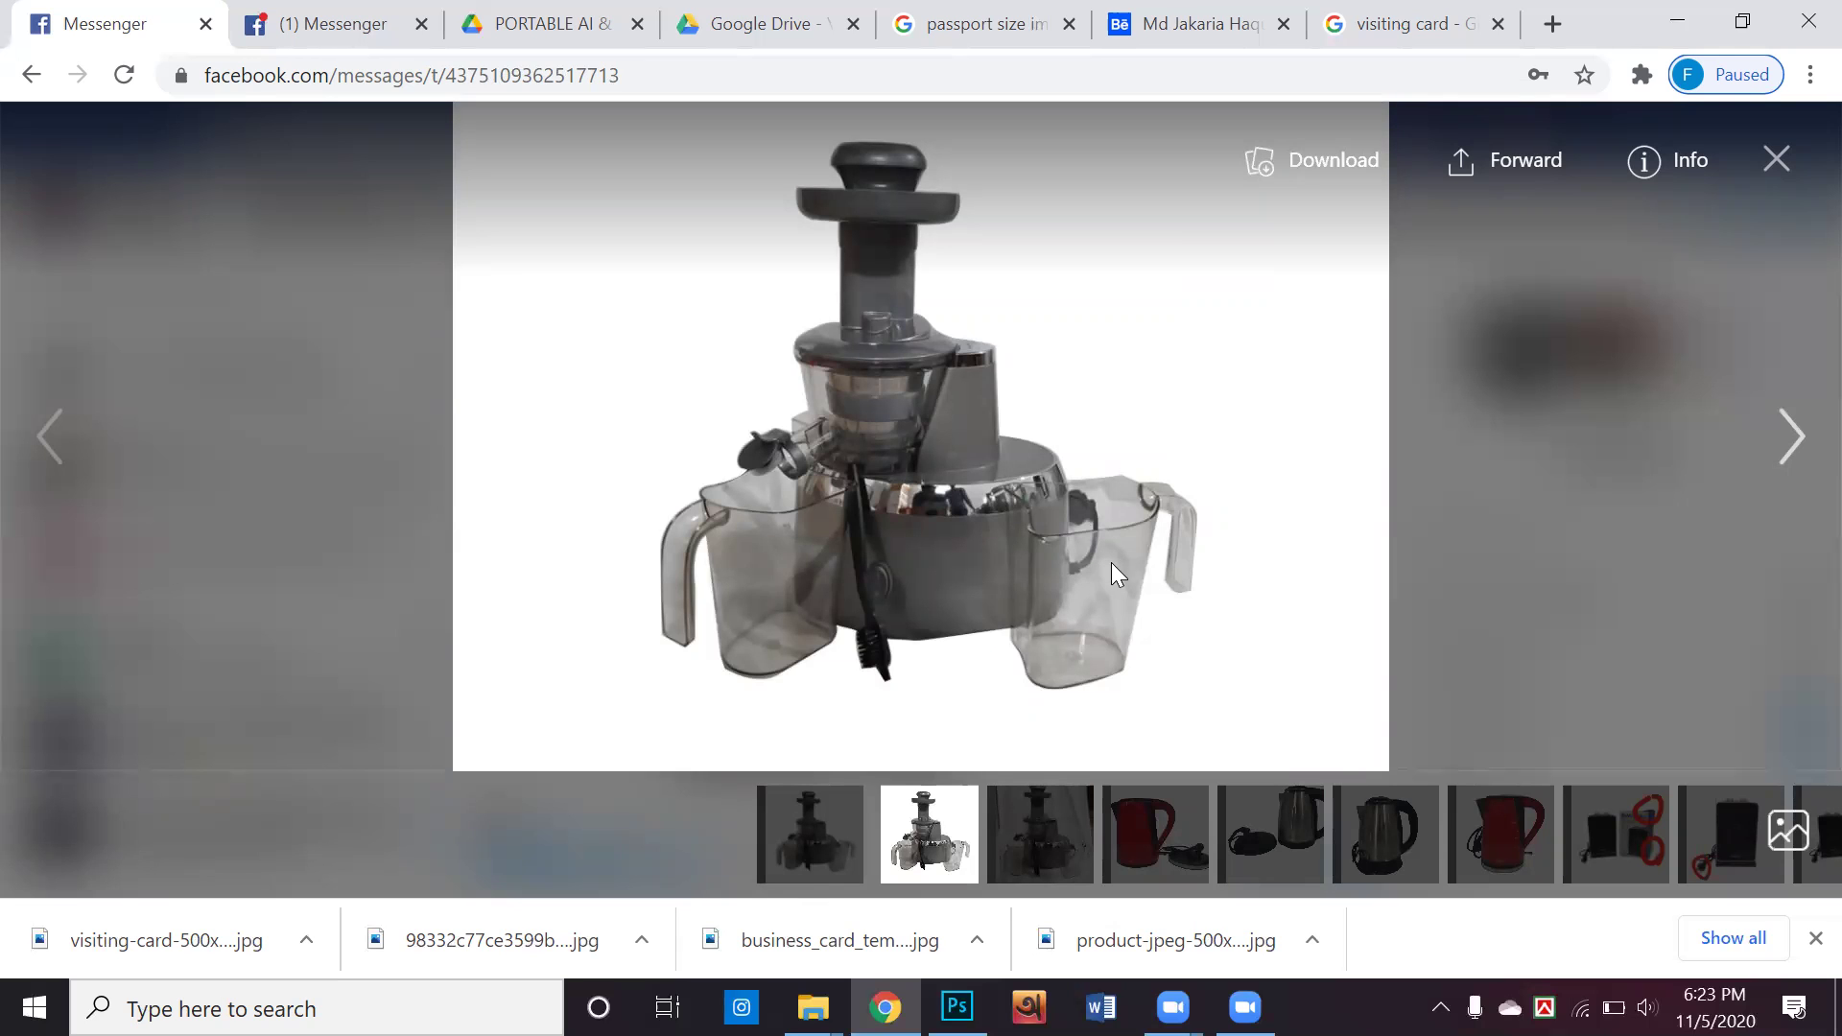
Compare the original juicer photo with its white-background versions, and close the photo viewer
click(1084, 855)
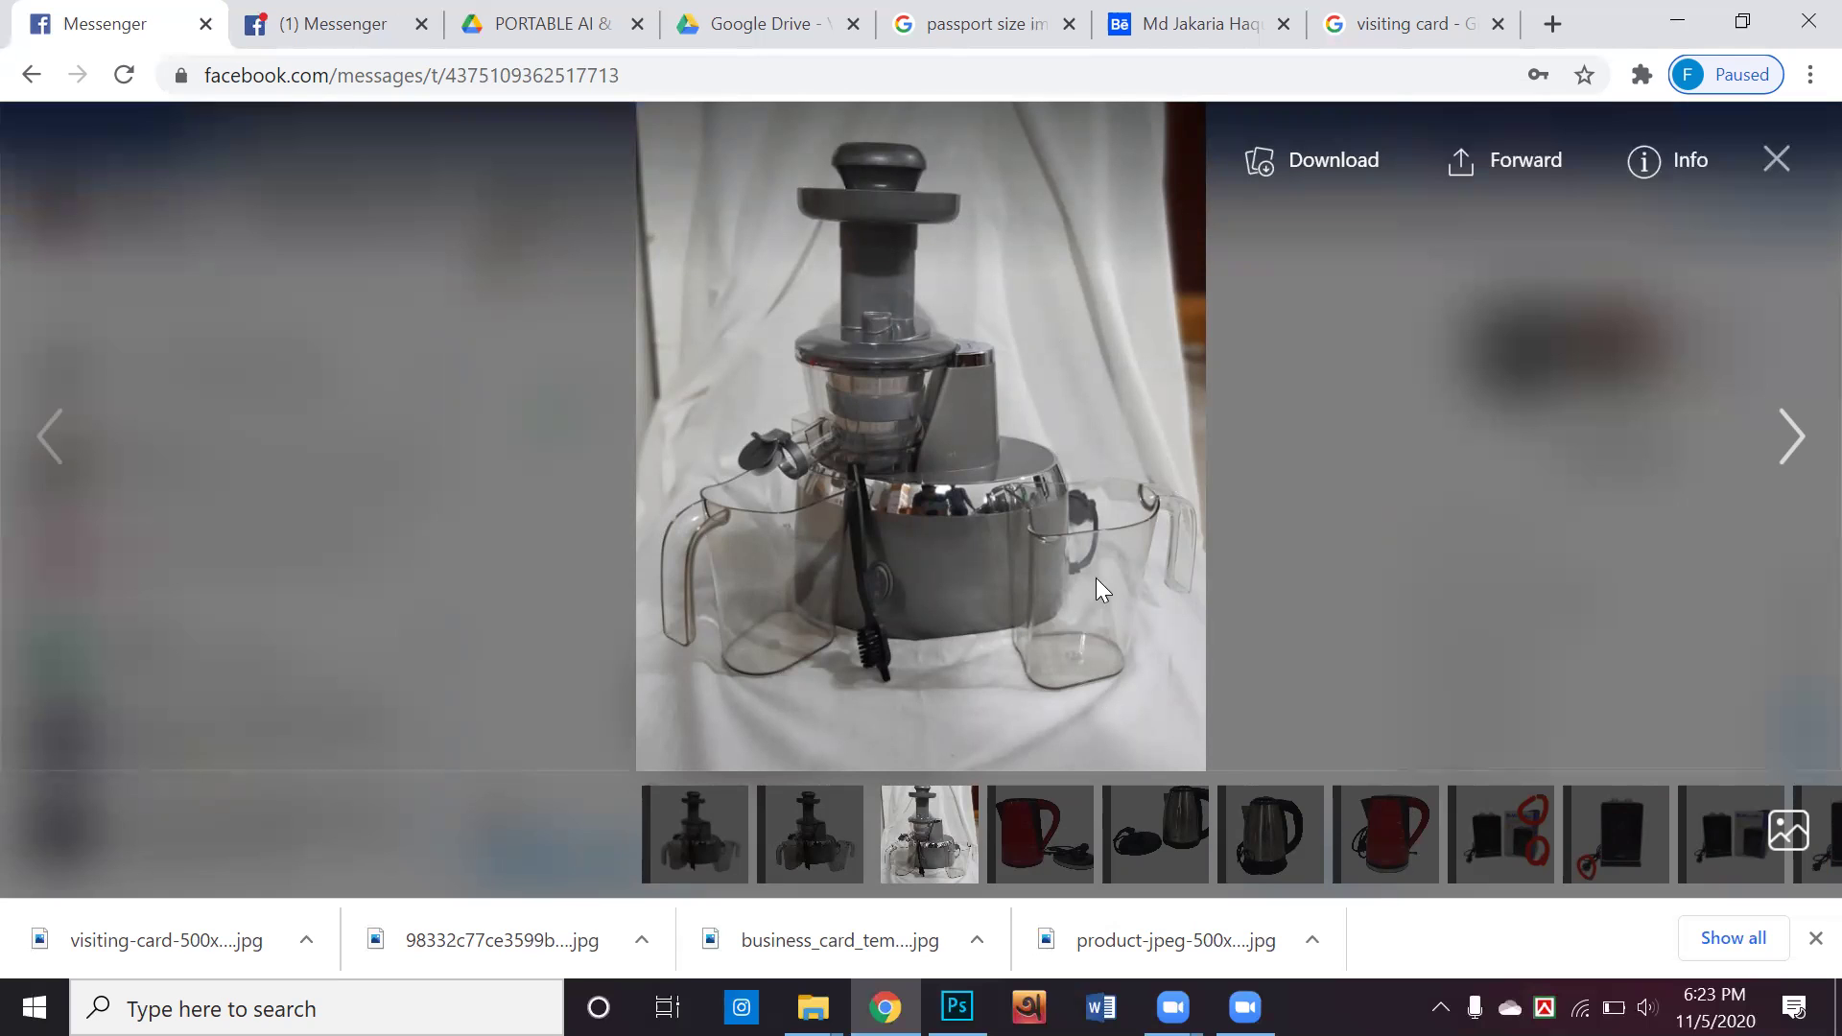
click(53, 439)
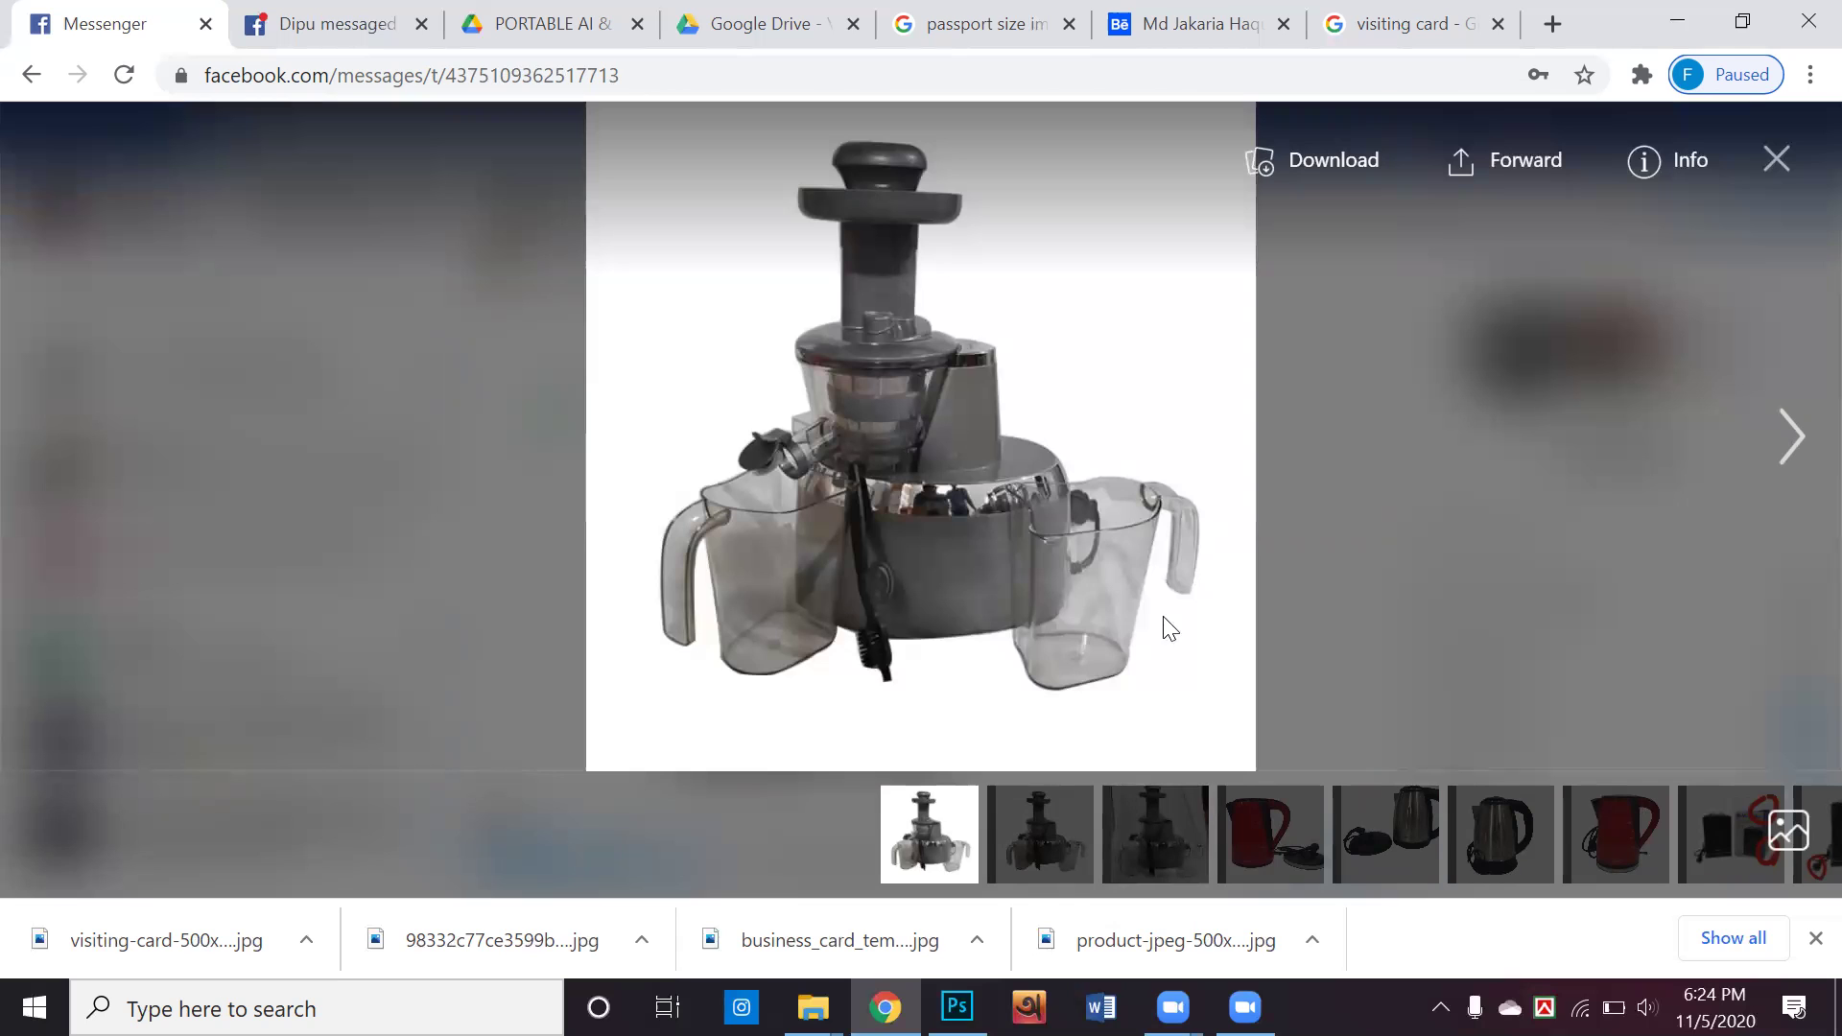
click(1775, 464)
click(173, 463)
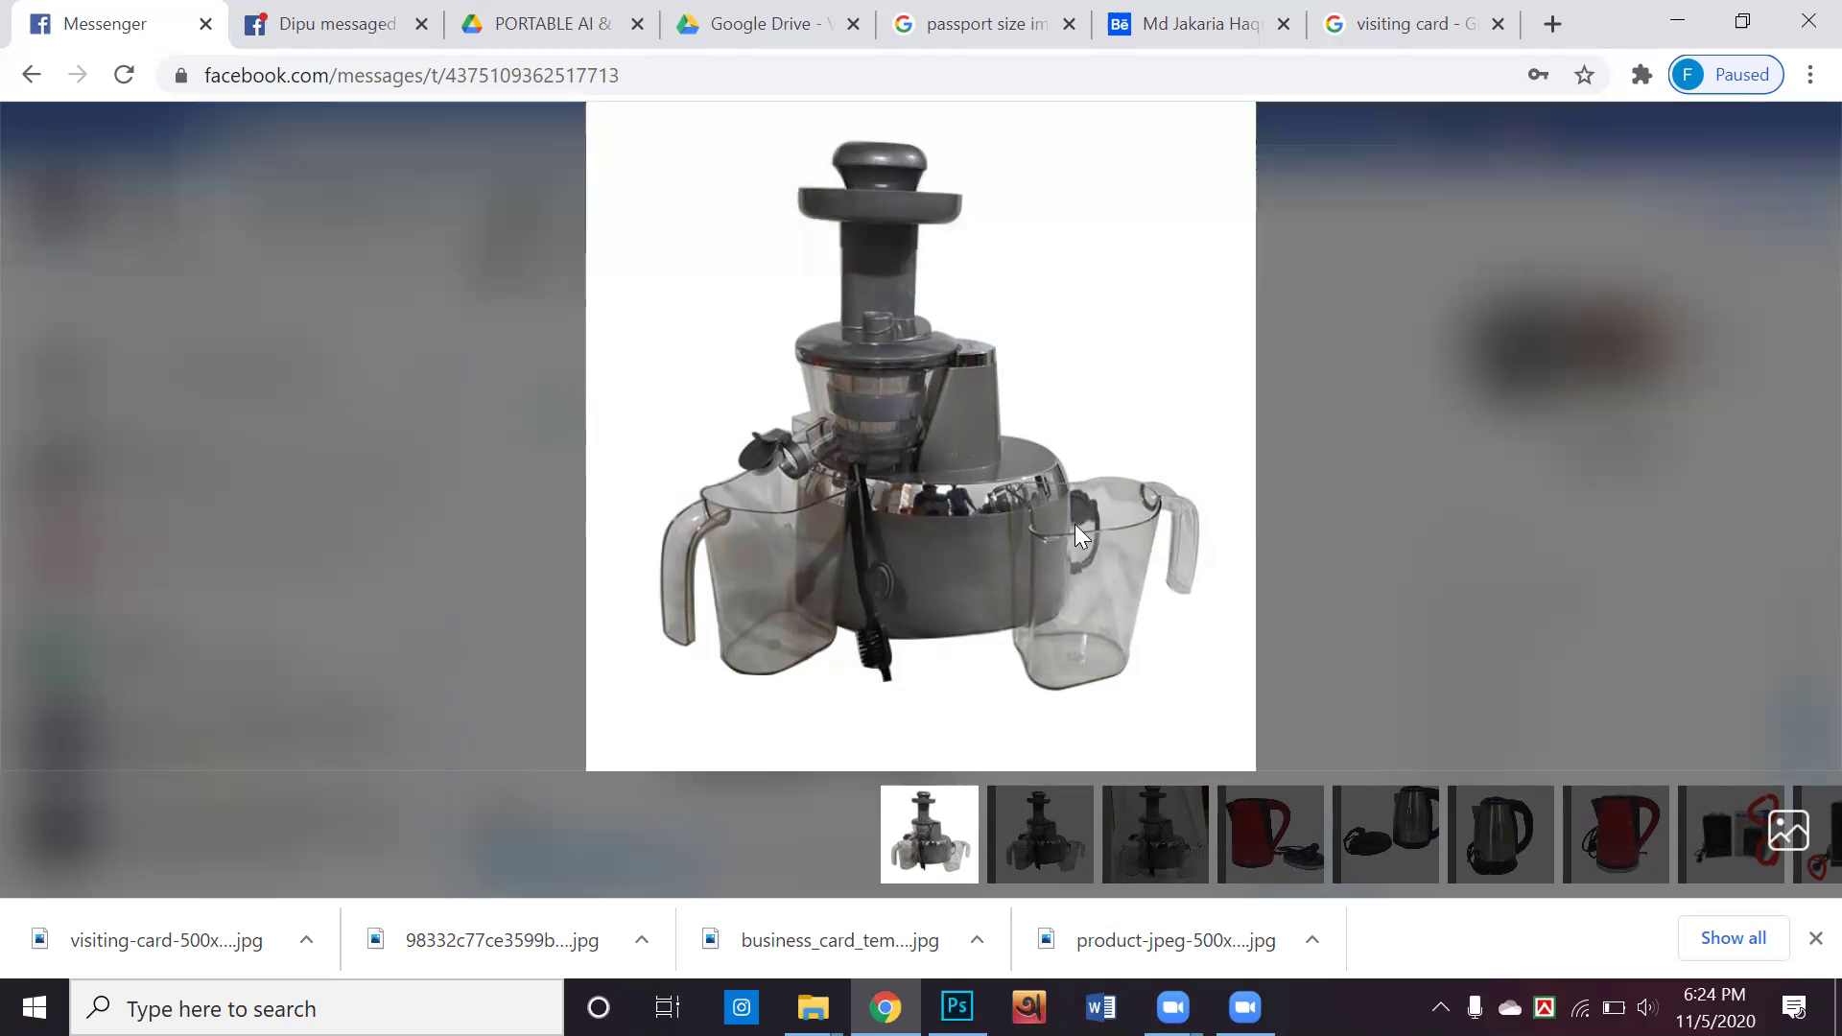
mouse_move(1074, 524)
mouse_move(1772, 169)
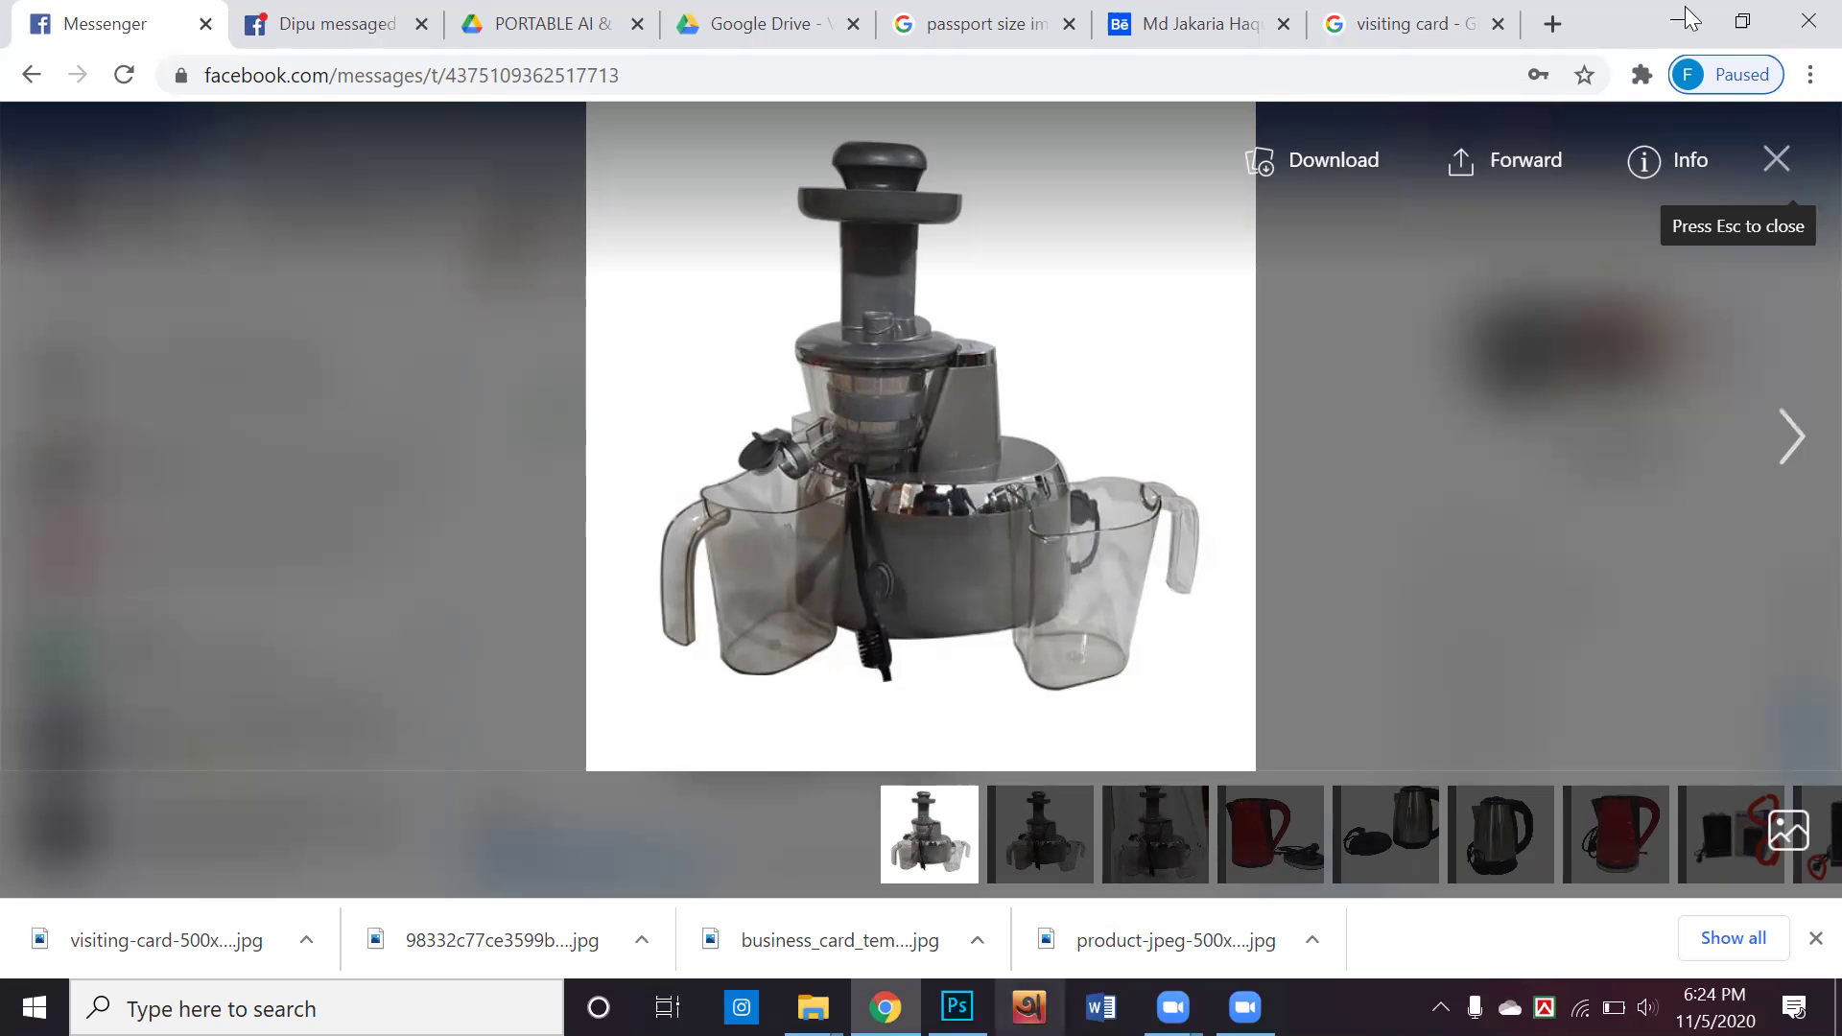
key(Escape)
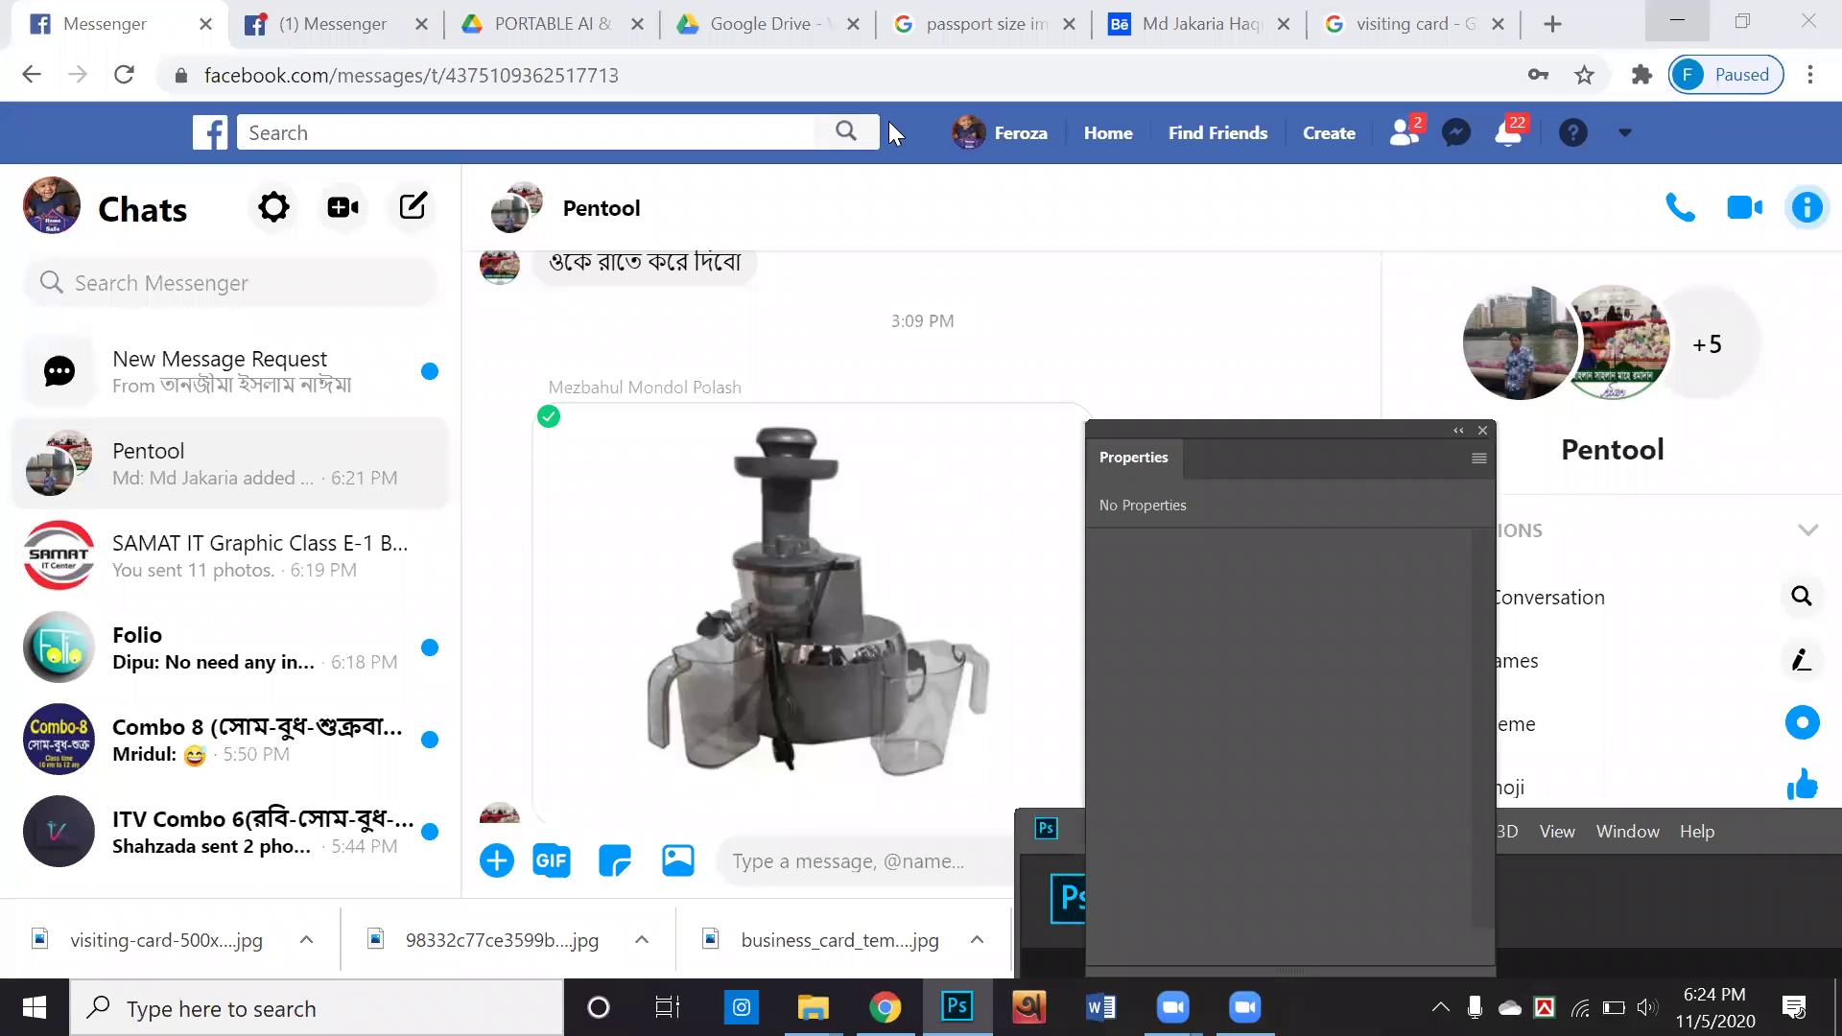
Open the folder named 22 on the desktop and open its Slice mango poster PNG in Photoshop
drag(1315, 449, 1121, 306)
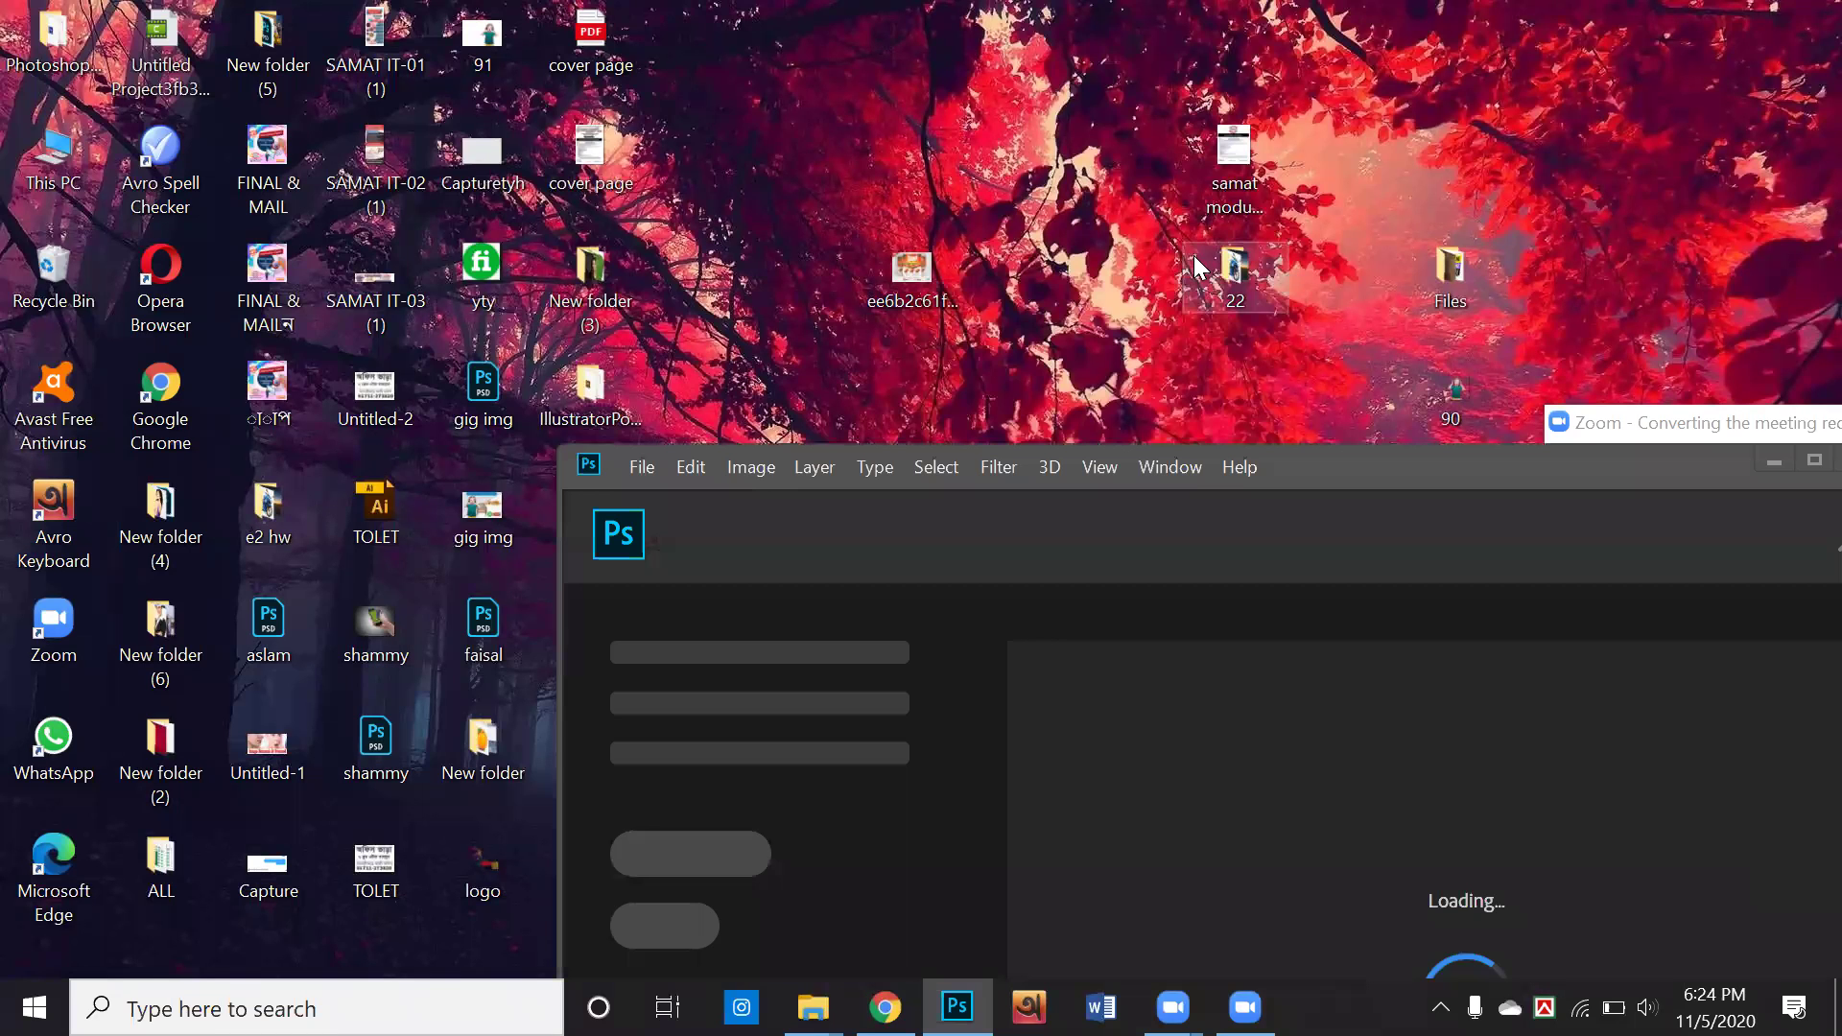
double_click(1235, 261)
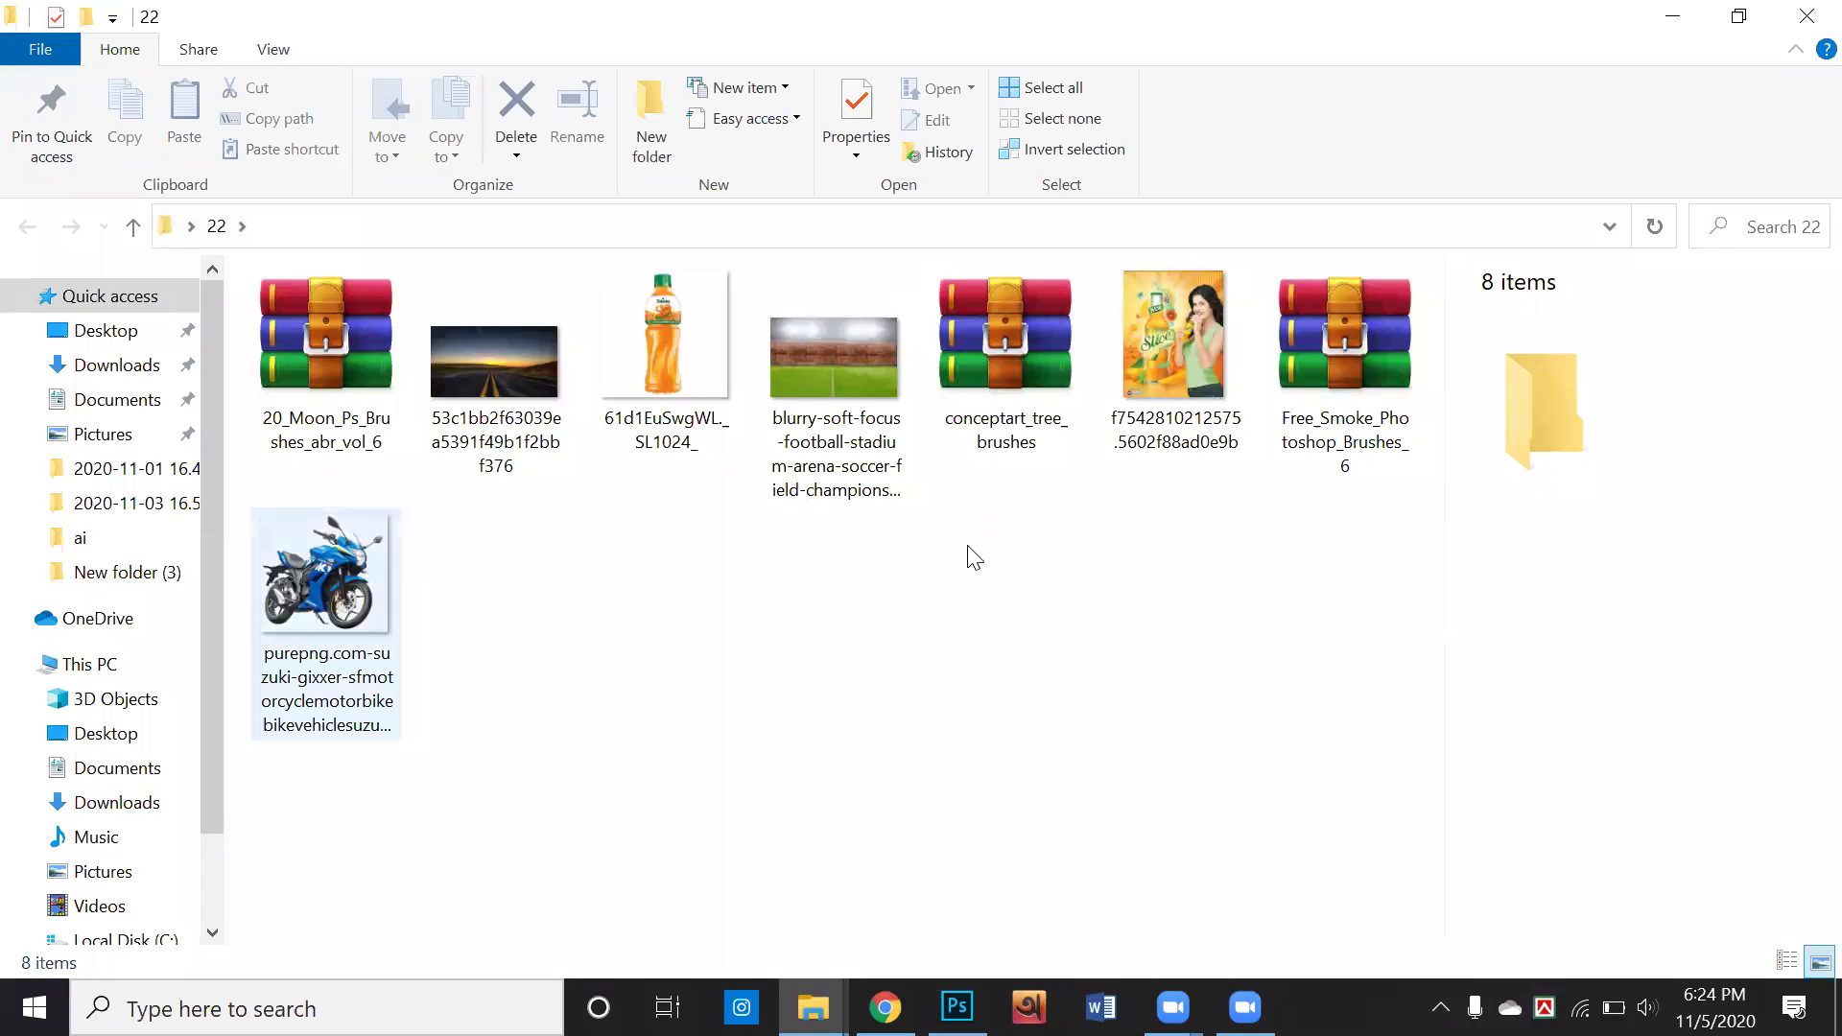
click(1175, 345)
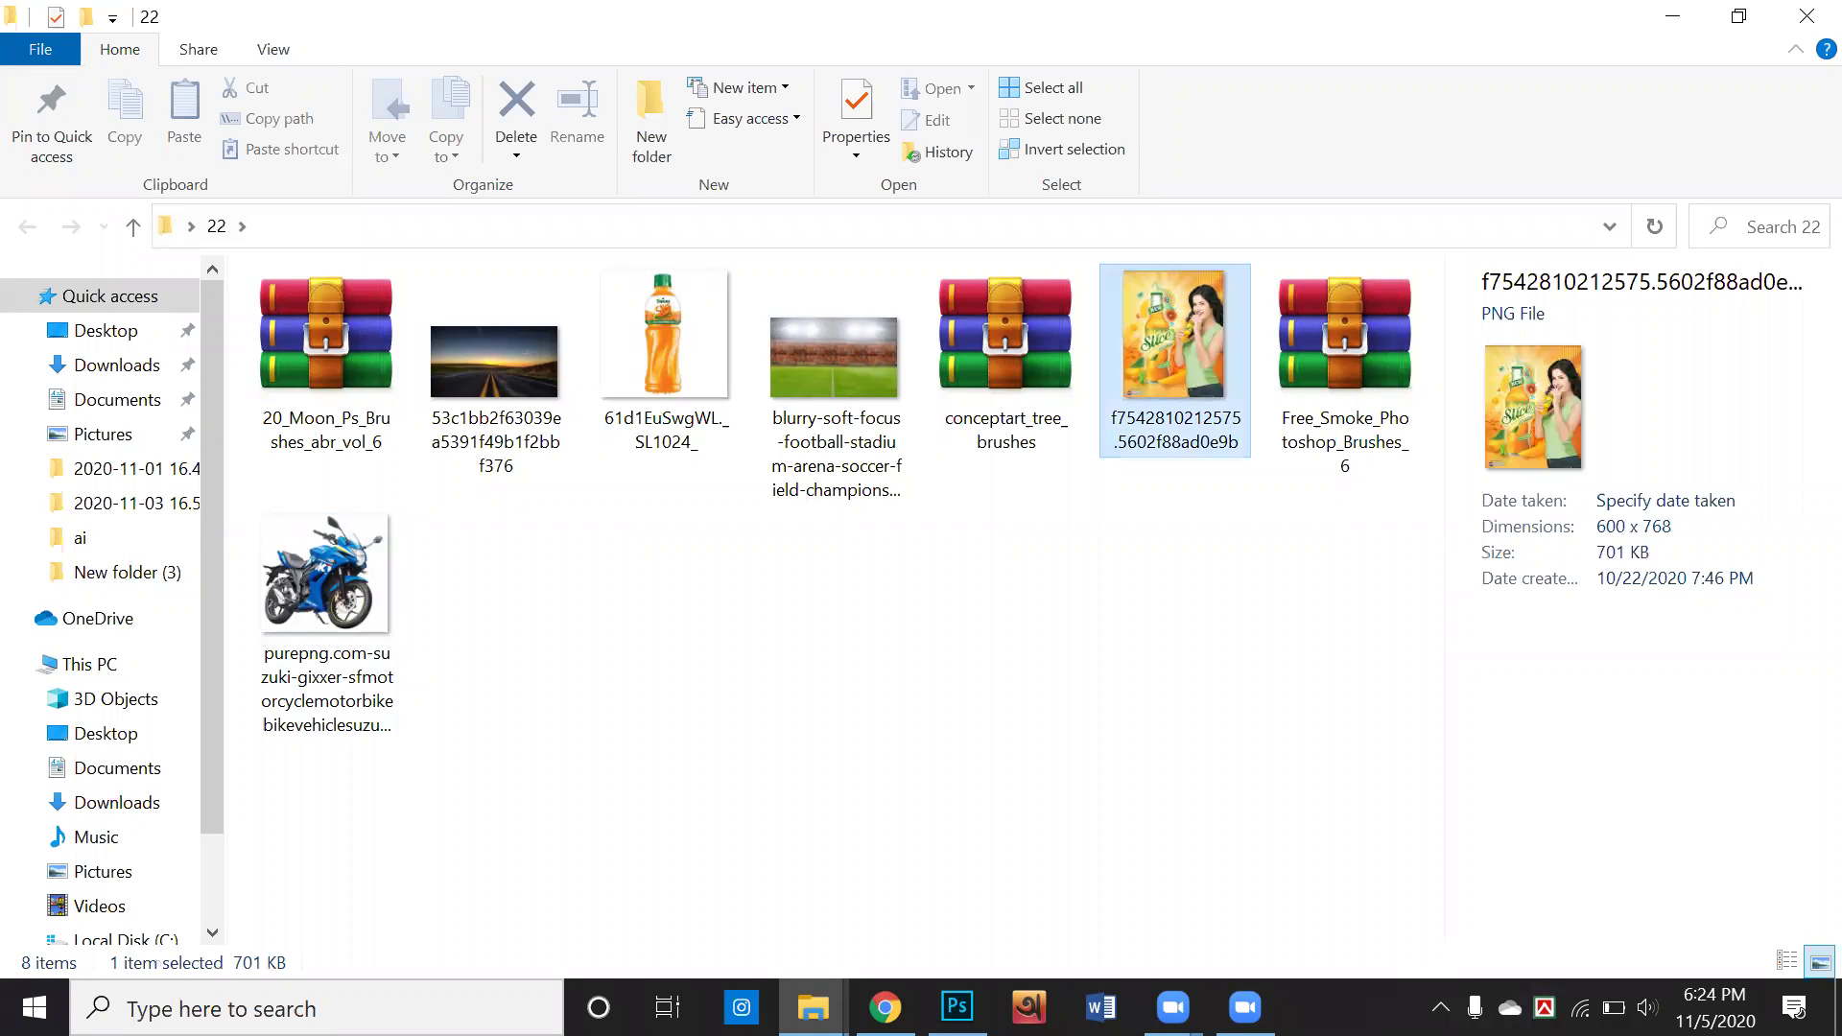
drag(1175, 346, 957, 1008)
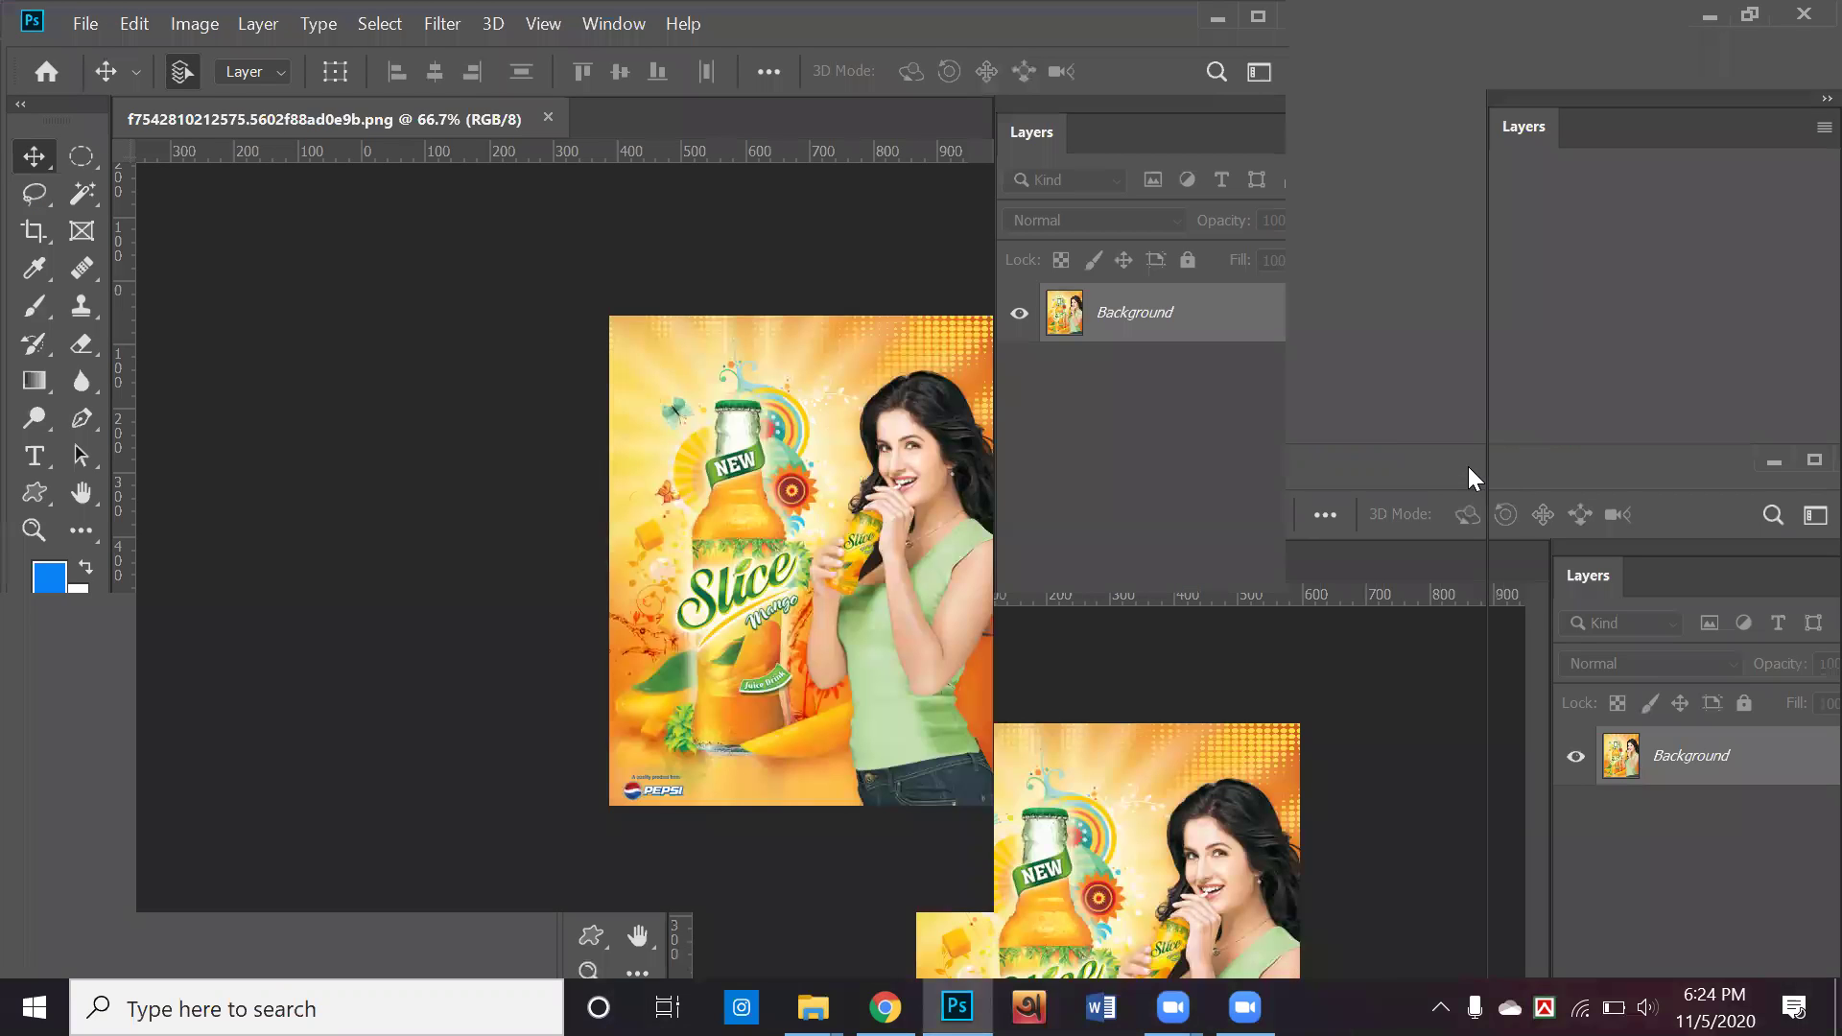
Apply Auto Contrast to the Slice mango poster
click(195, 23)
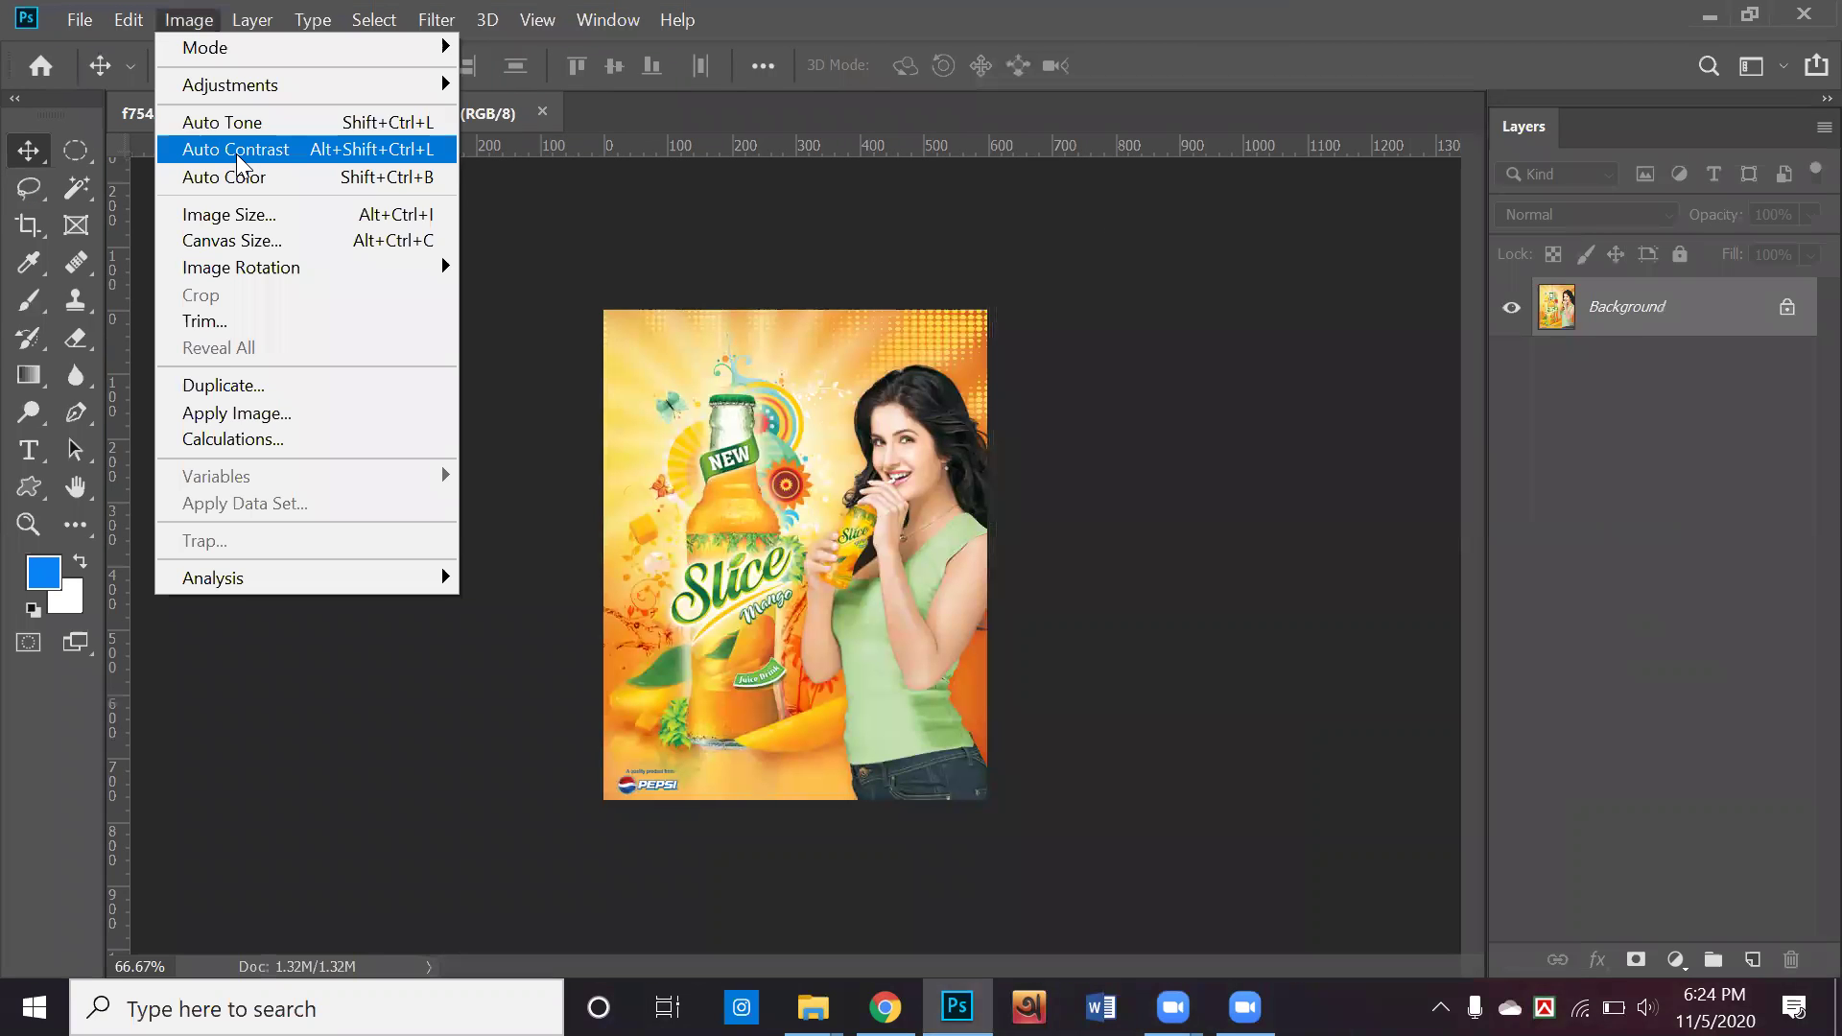
click(236, 150)
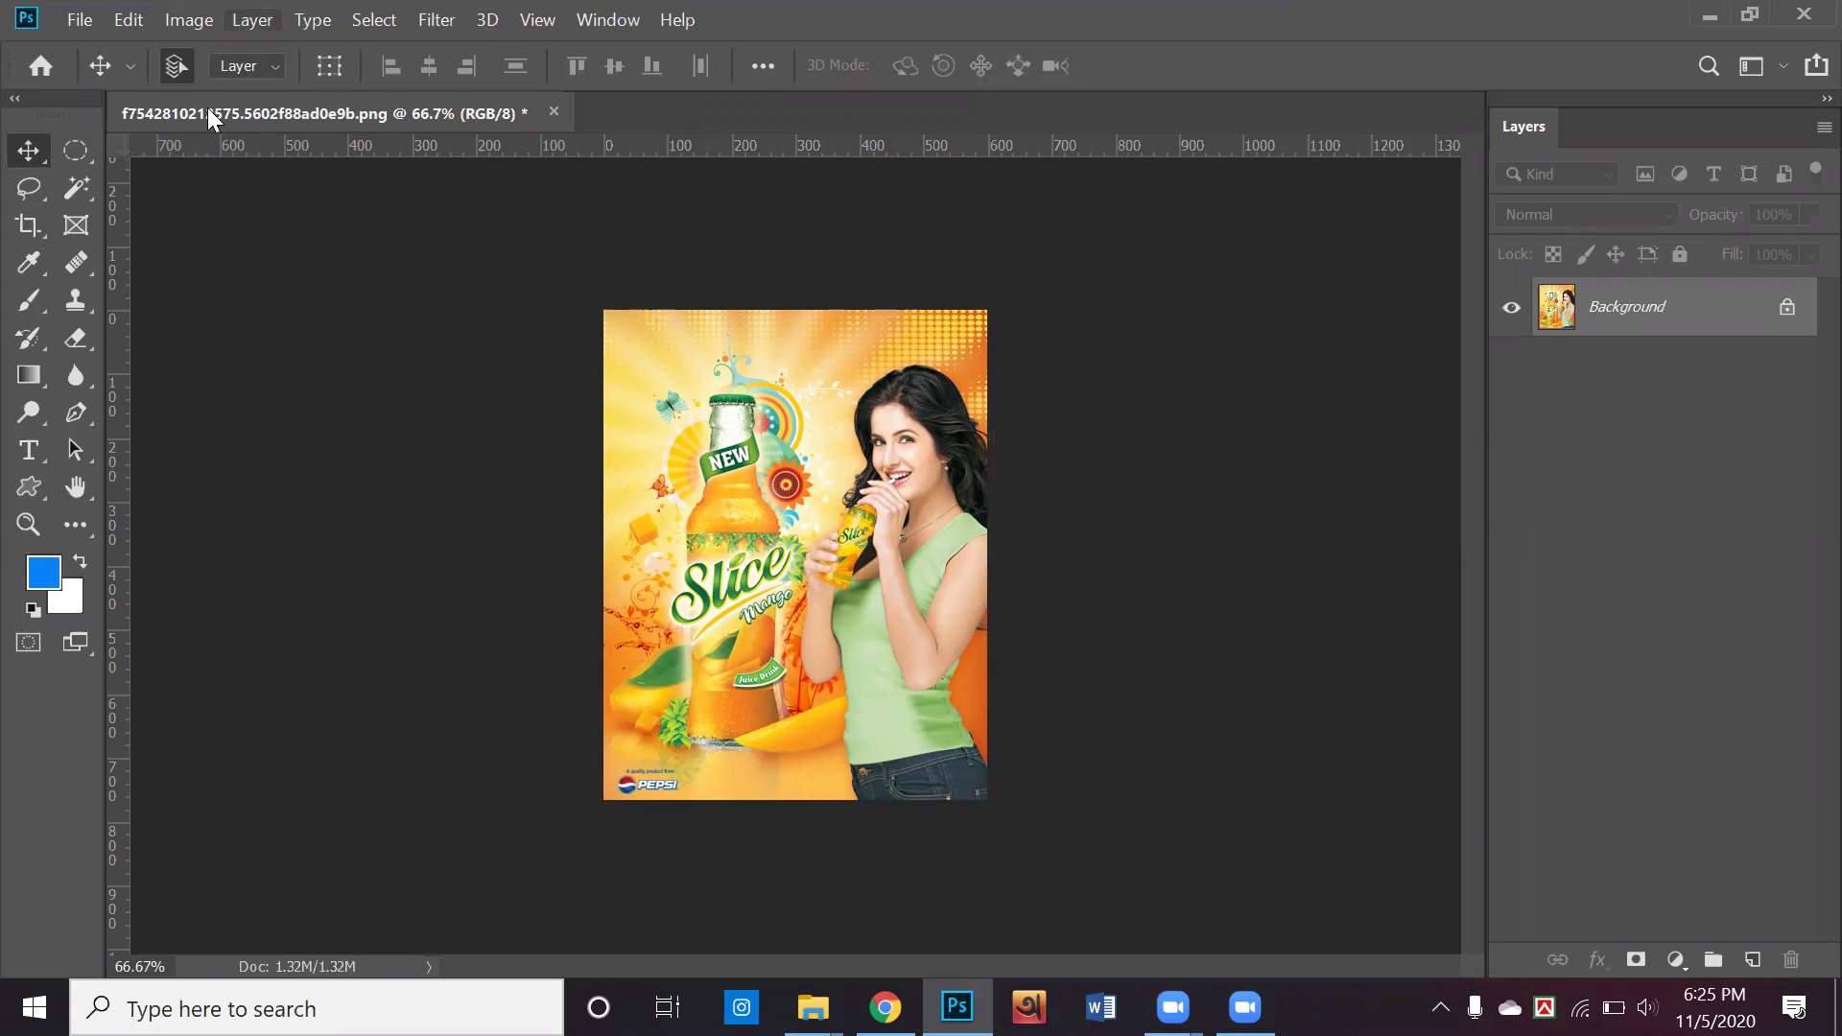
click(188, 20)
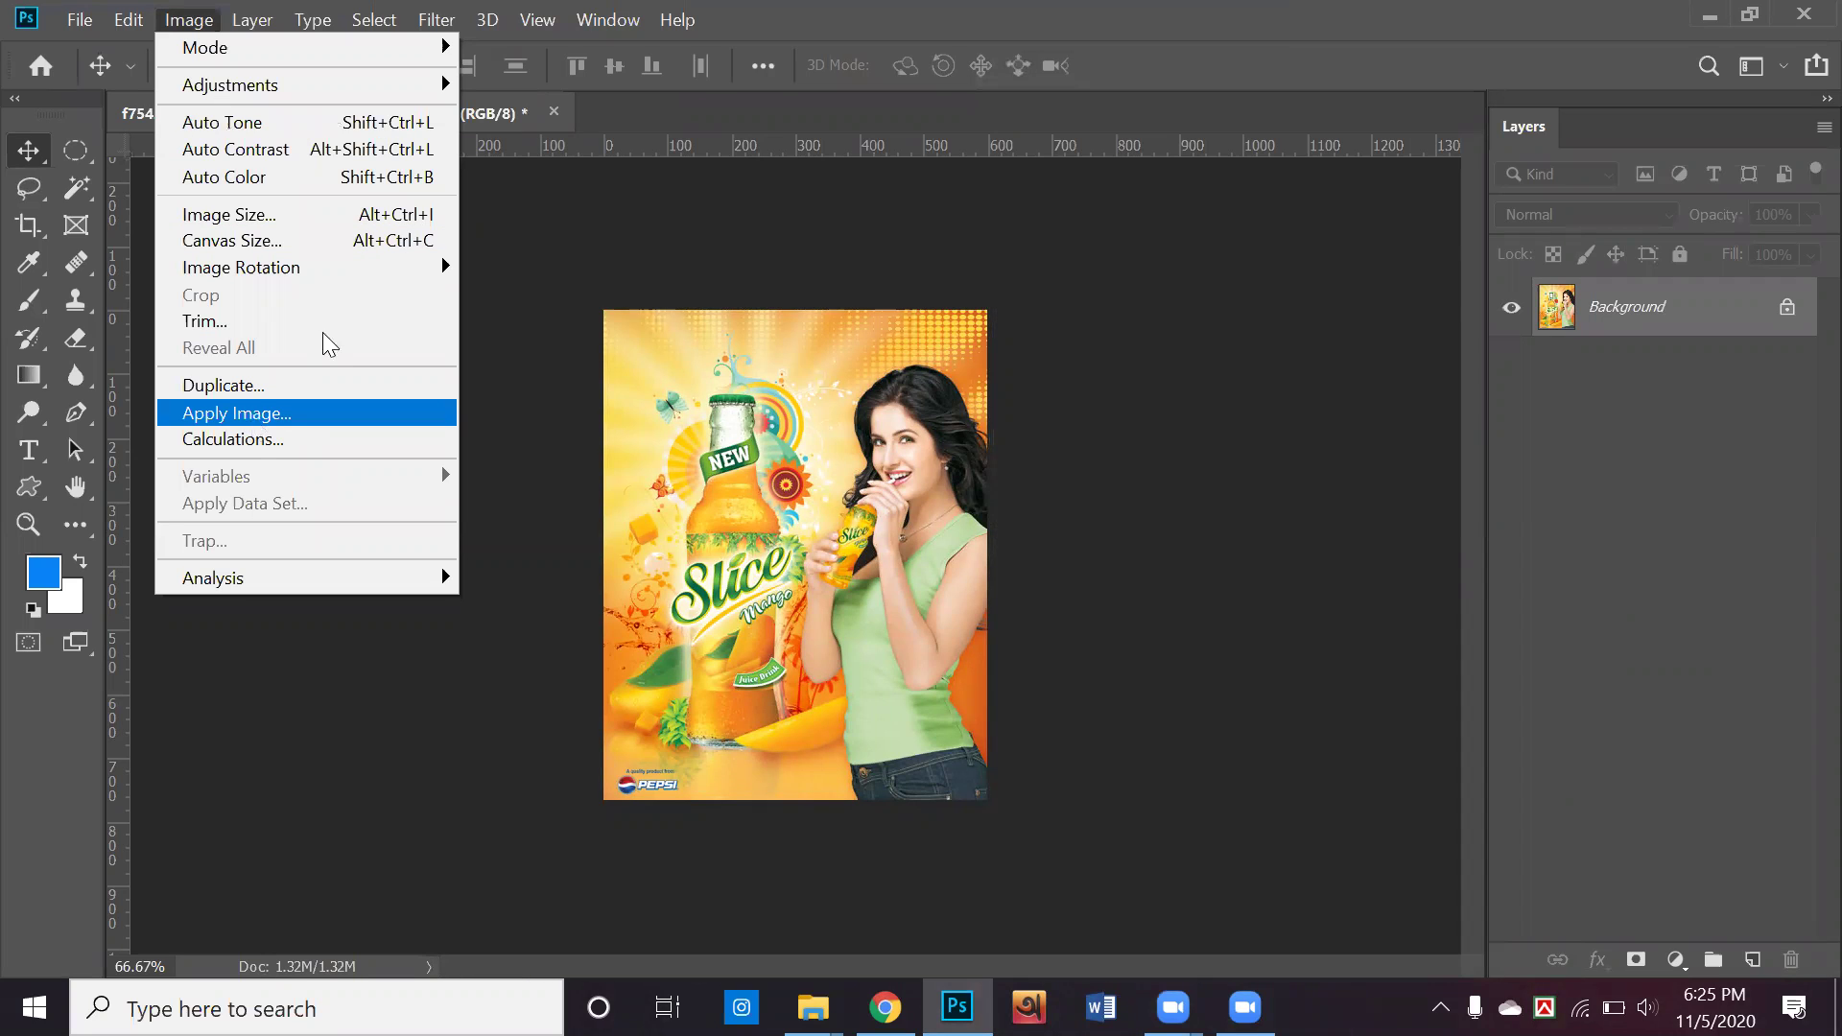
click(326, 158)
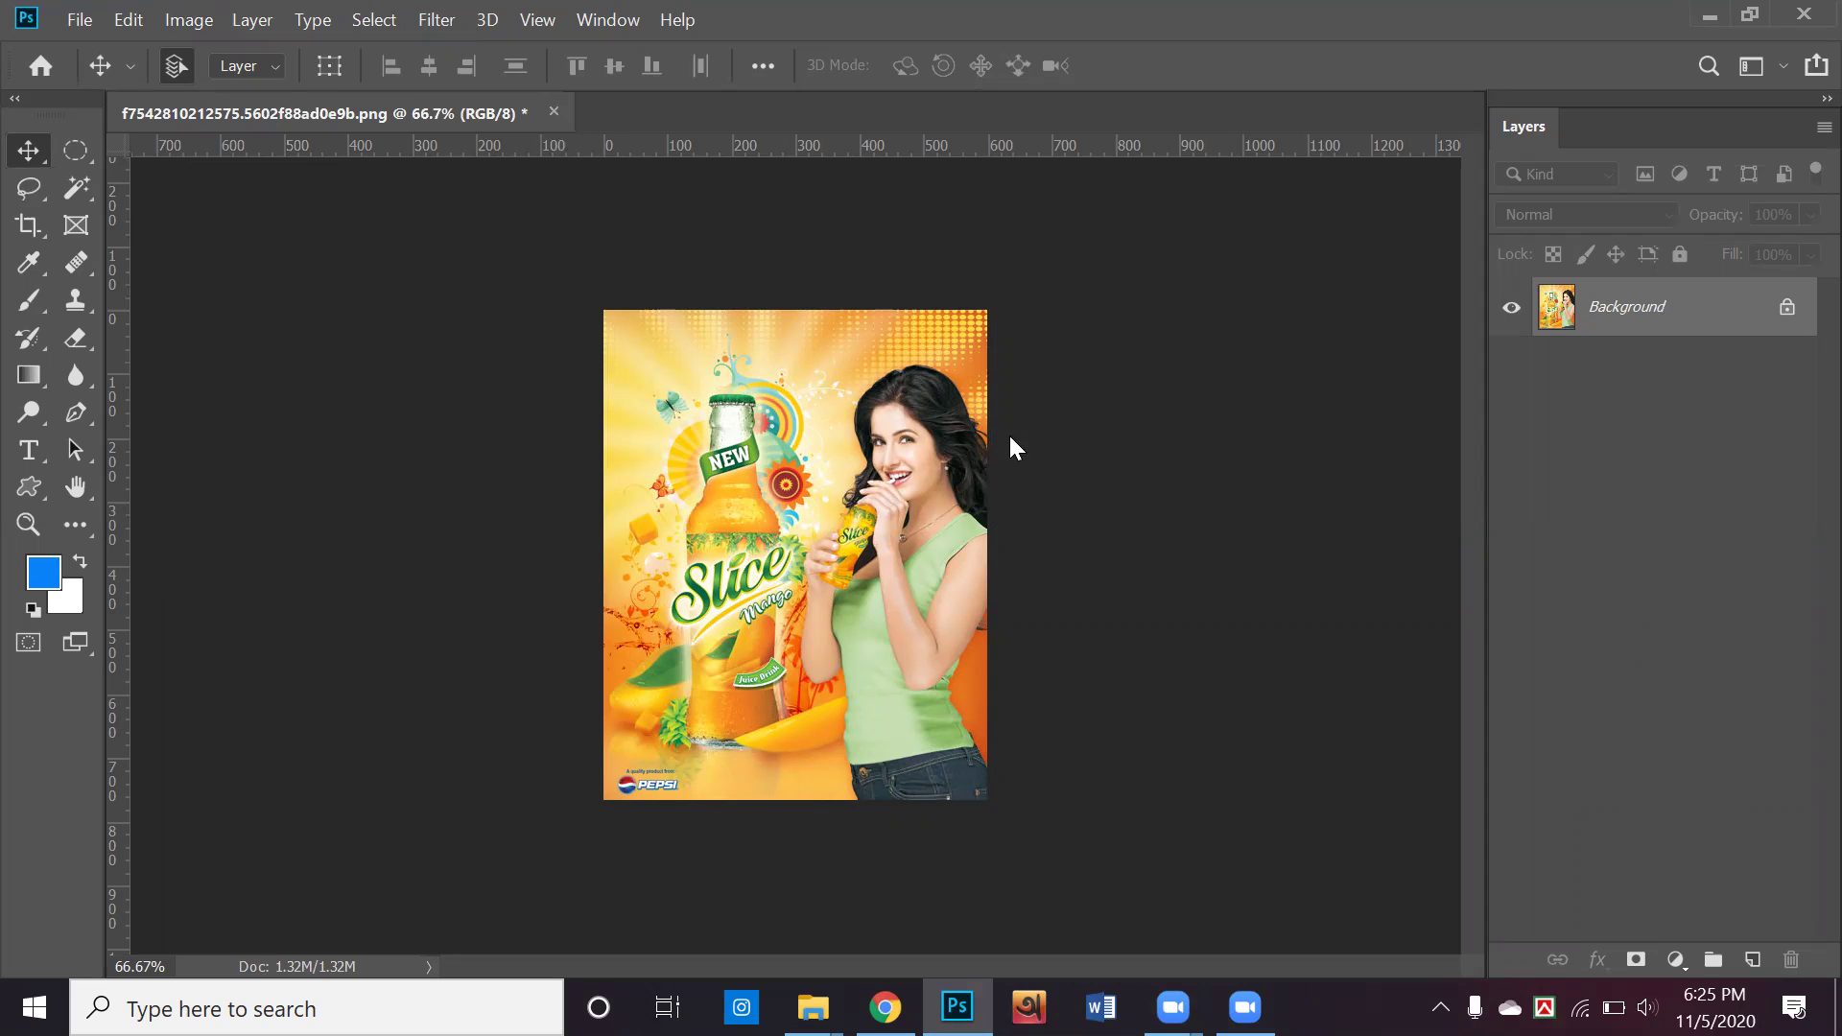
Close the Slice poster without saving its changes and switch back to folder 22 in File Explorer
key(ctrl+w)
key(Tab)
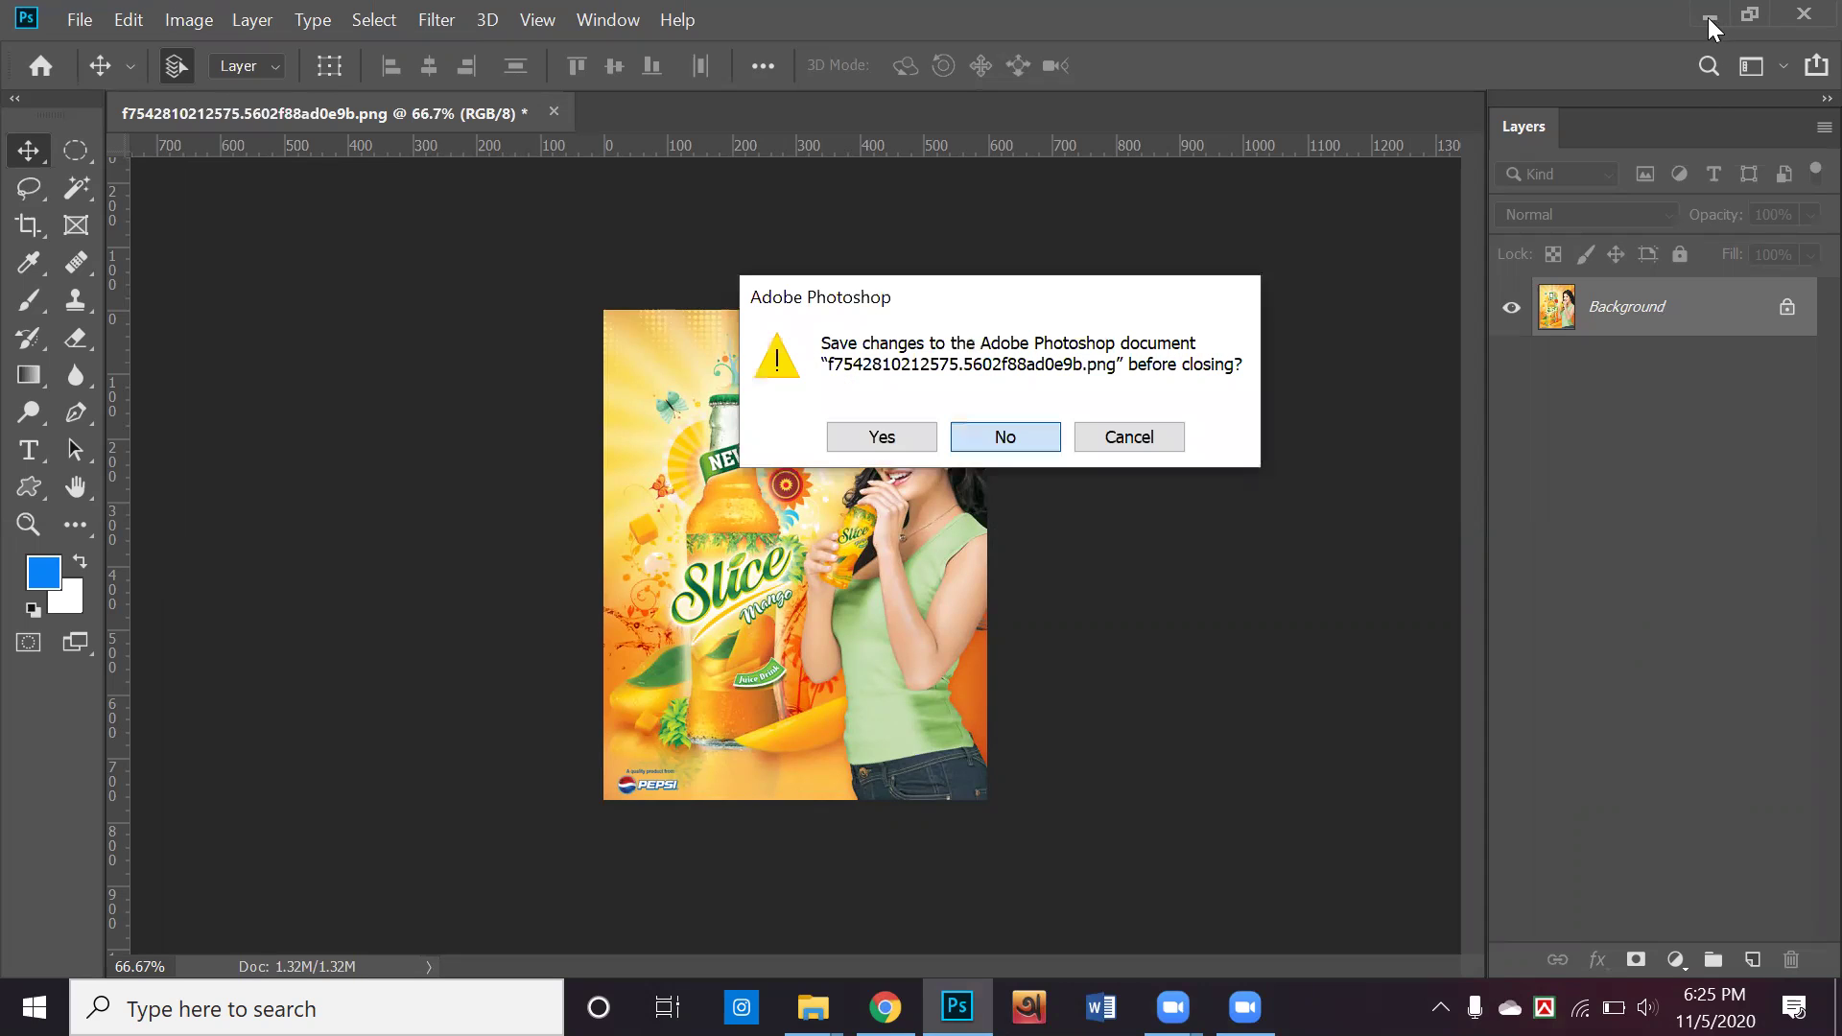
key(Return)
key(alt+Tab)
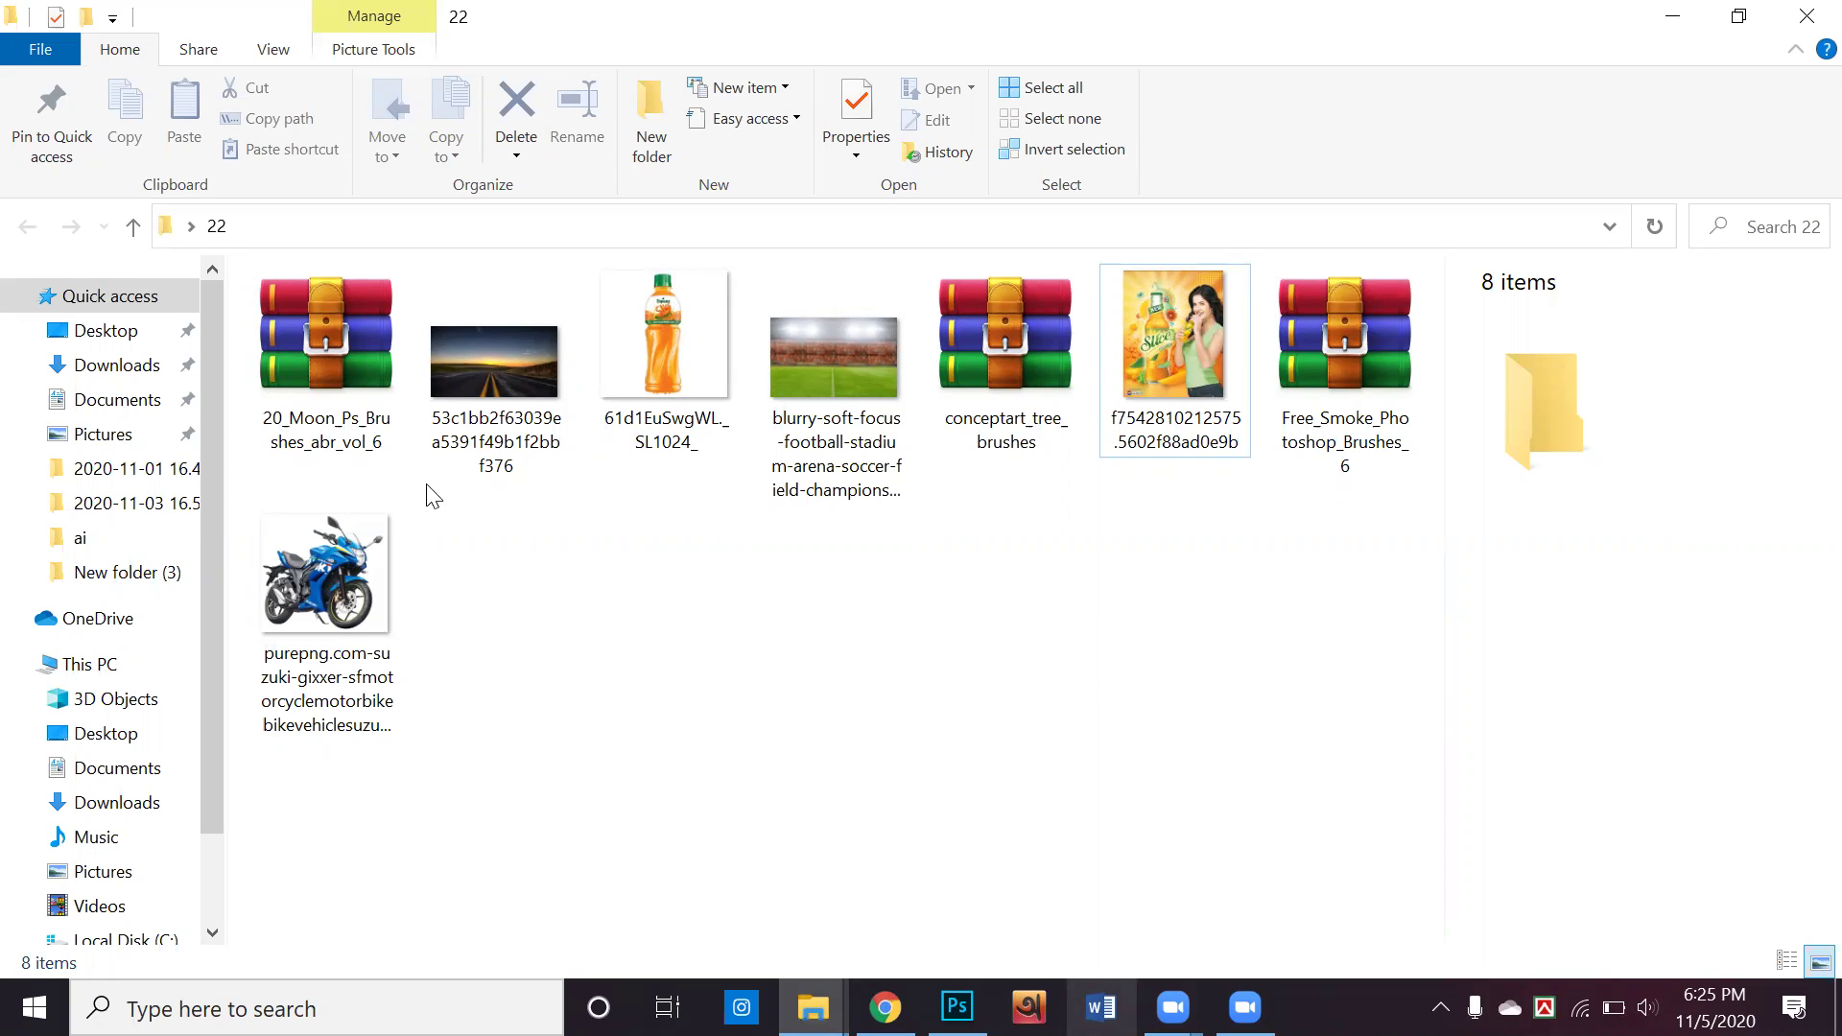
Open the Documents folder, look over its files, and switch back to Photoshop
click(129, 801)
click(133, 781)
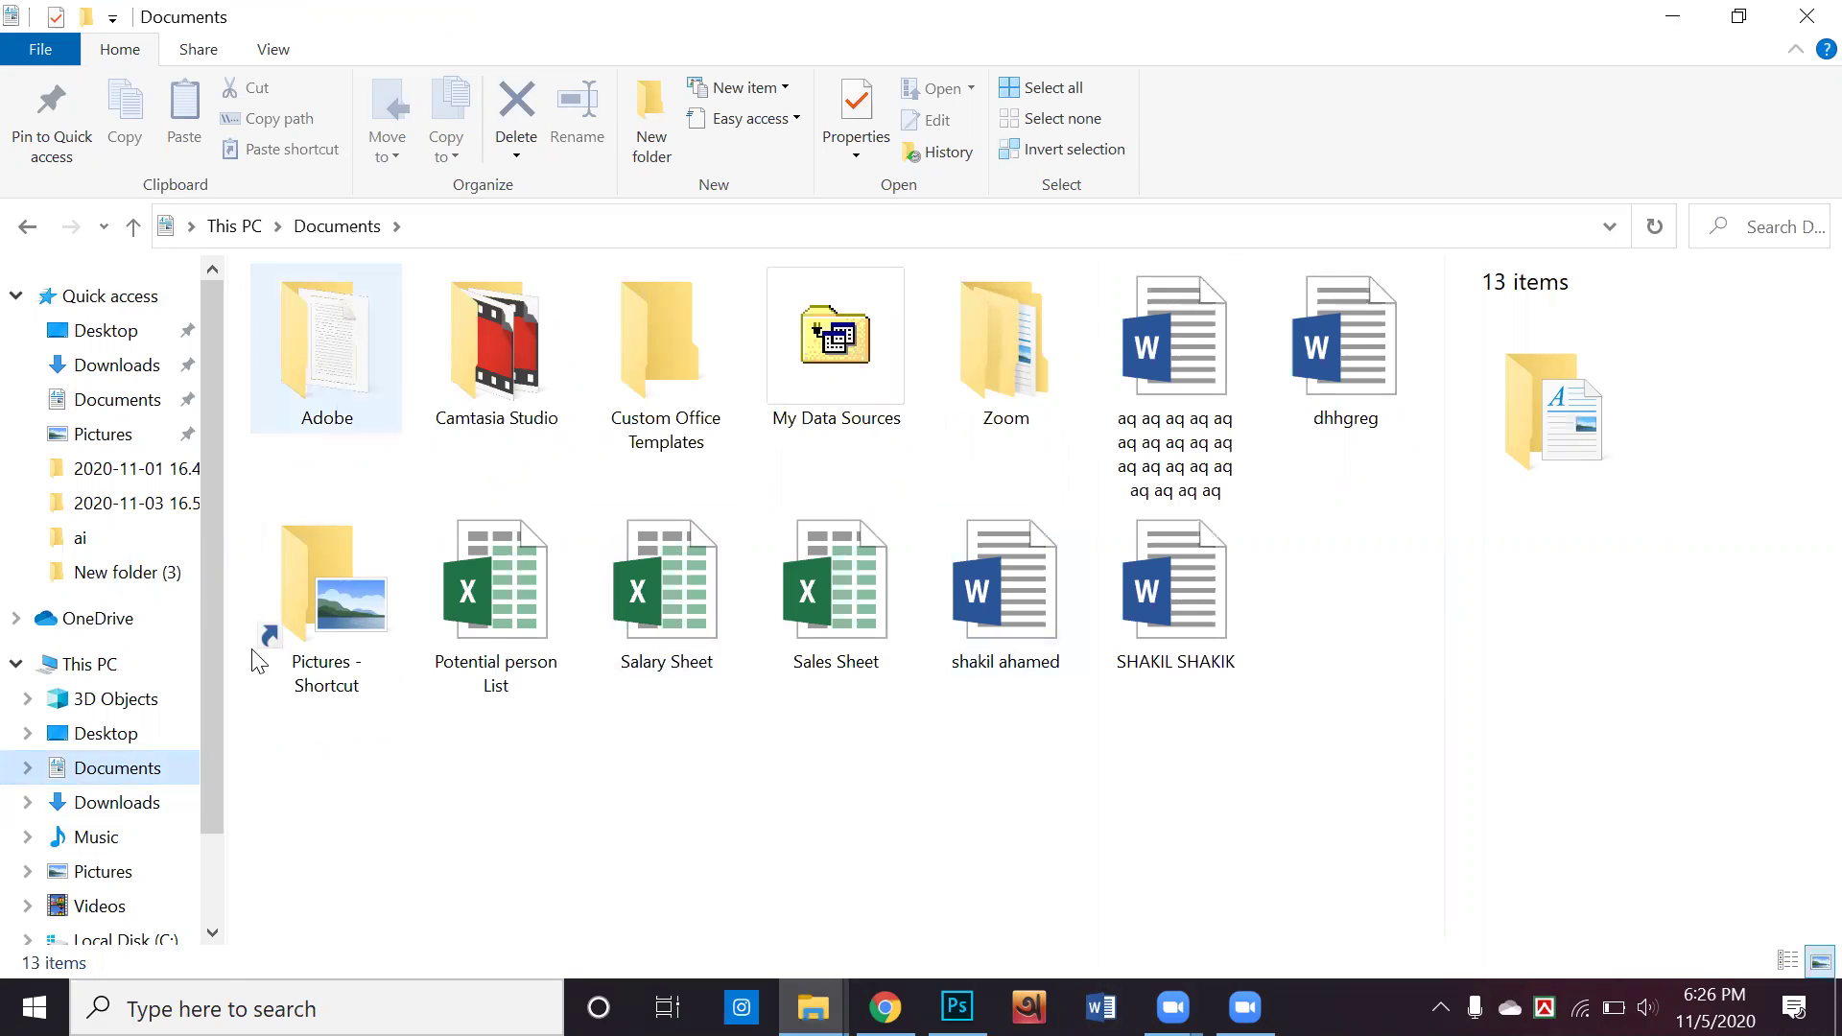
key(Tab)
scroll(214, 831, down, 1)
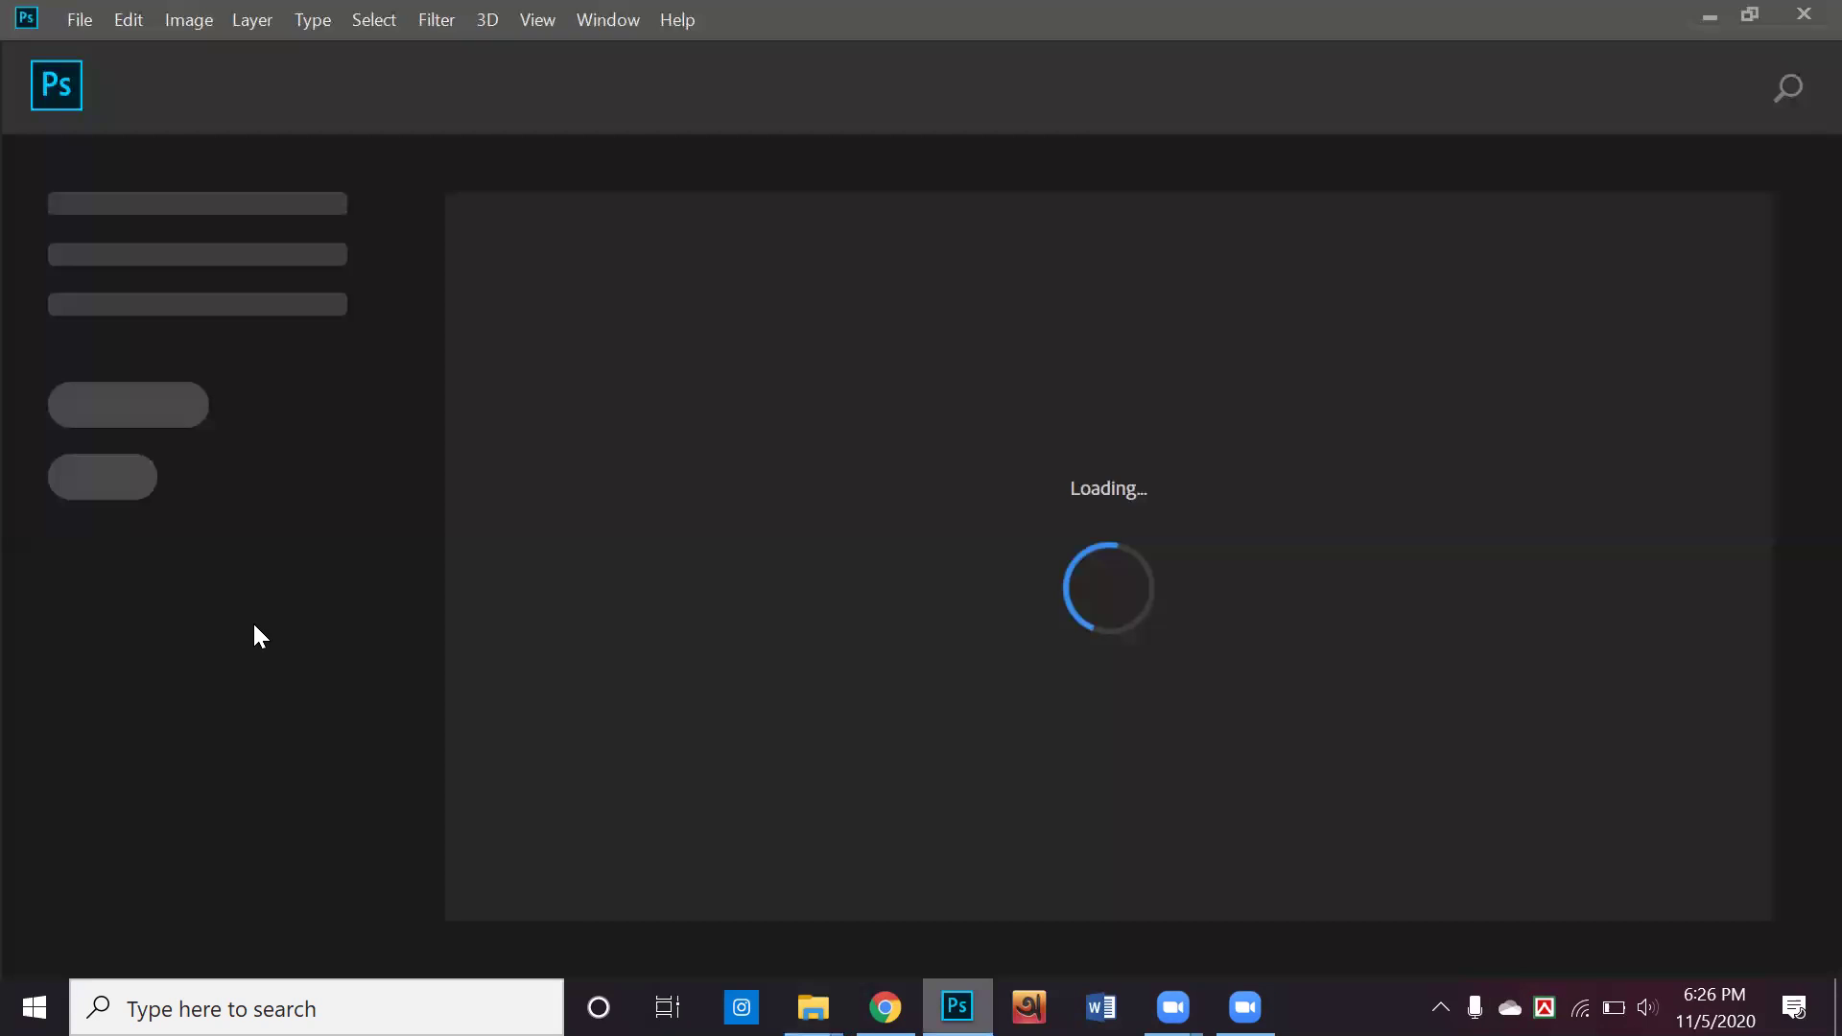
Switch to the Behance page in Chrome, leave the Shoe-Ads project for the designer's profile, and dismiss the downloads bar
mouse_move(885, 1007)
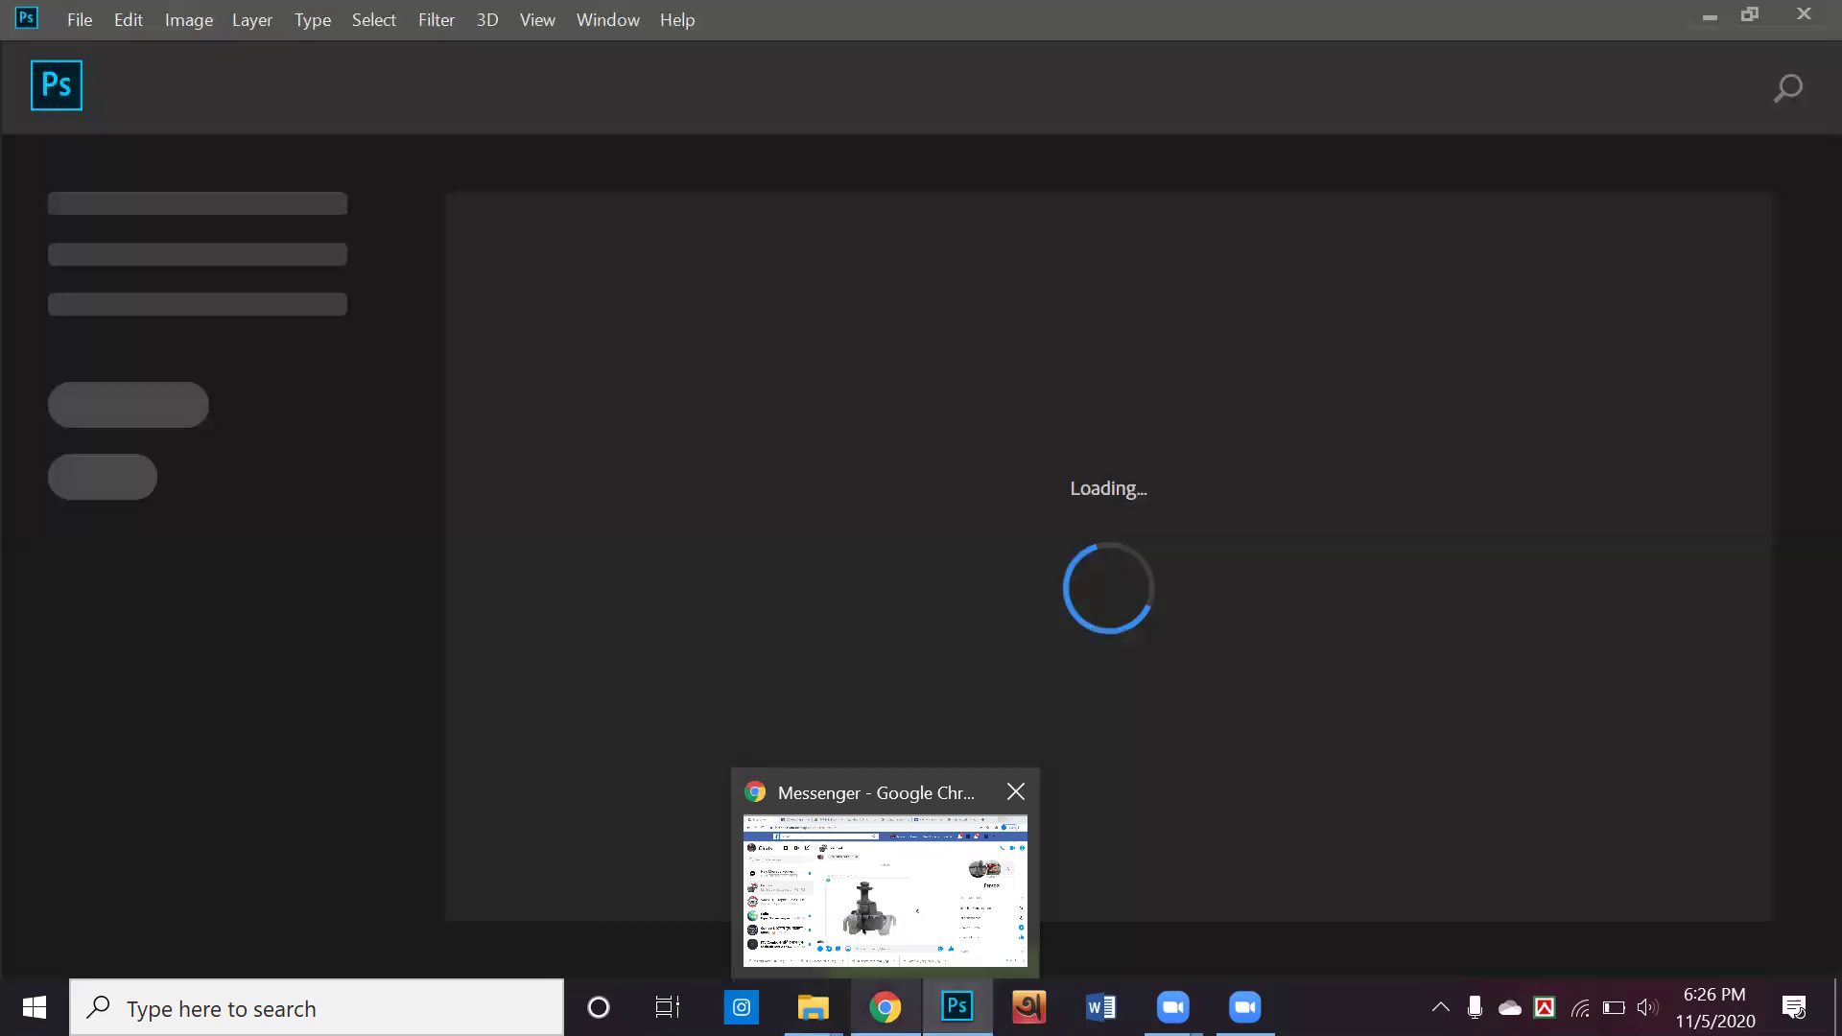
click(885, 891)
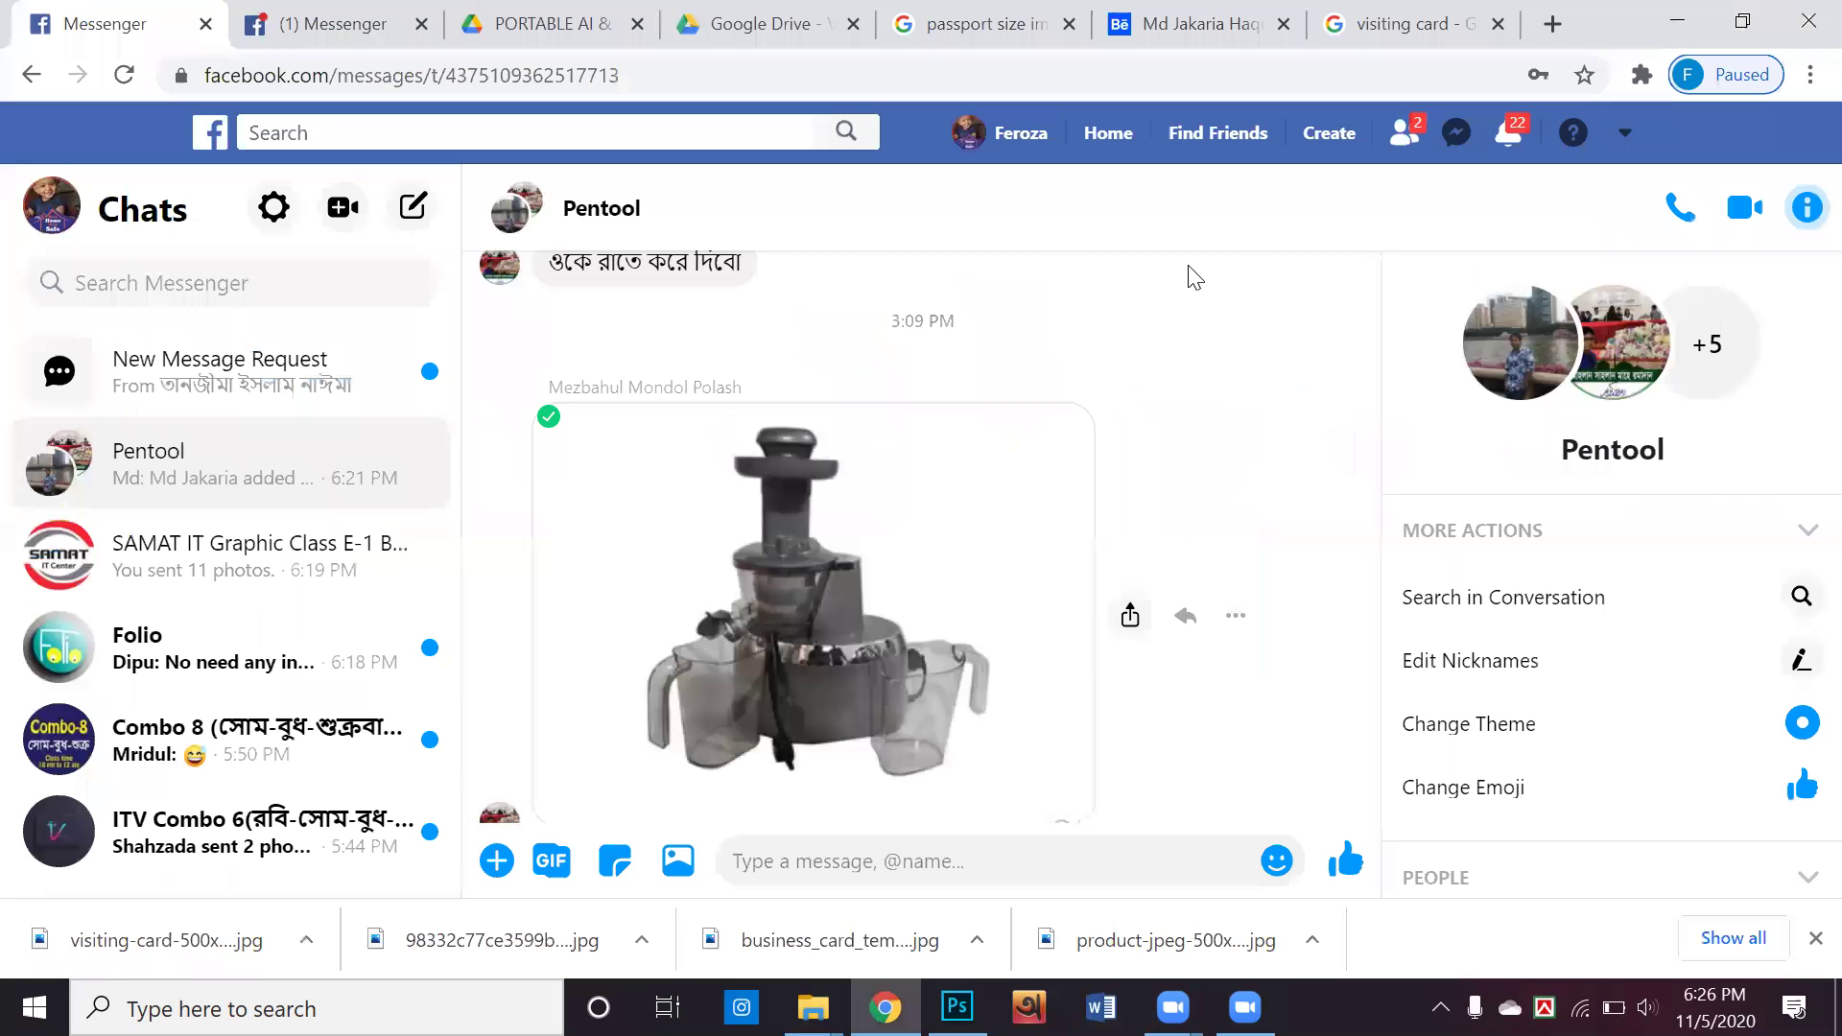
click(1199, 21)
scroll(979, 514, up, 5)
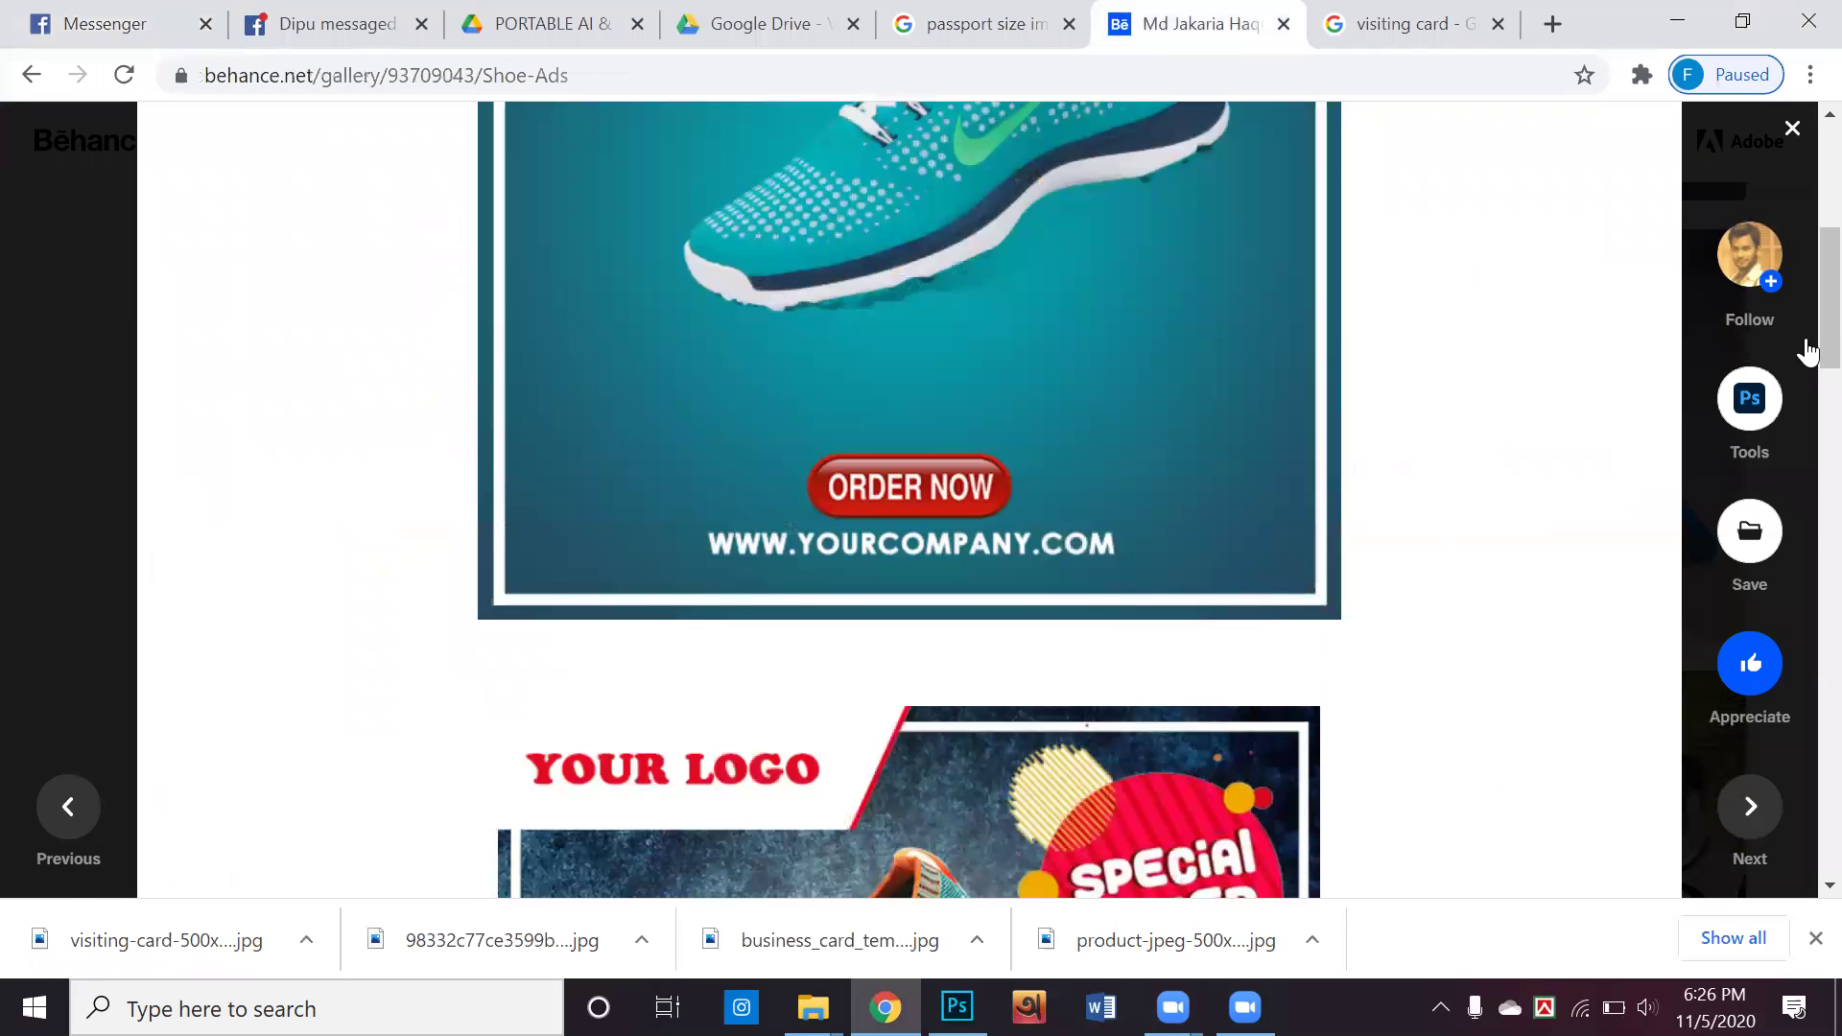
click(1801, 349)
scroll(1735, 531, up, 15)
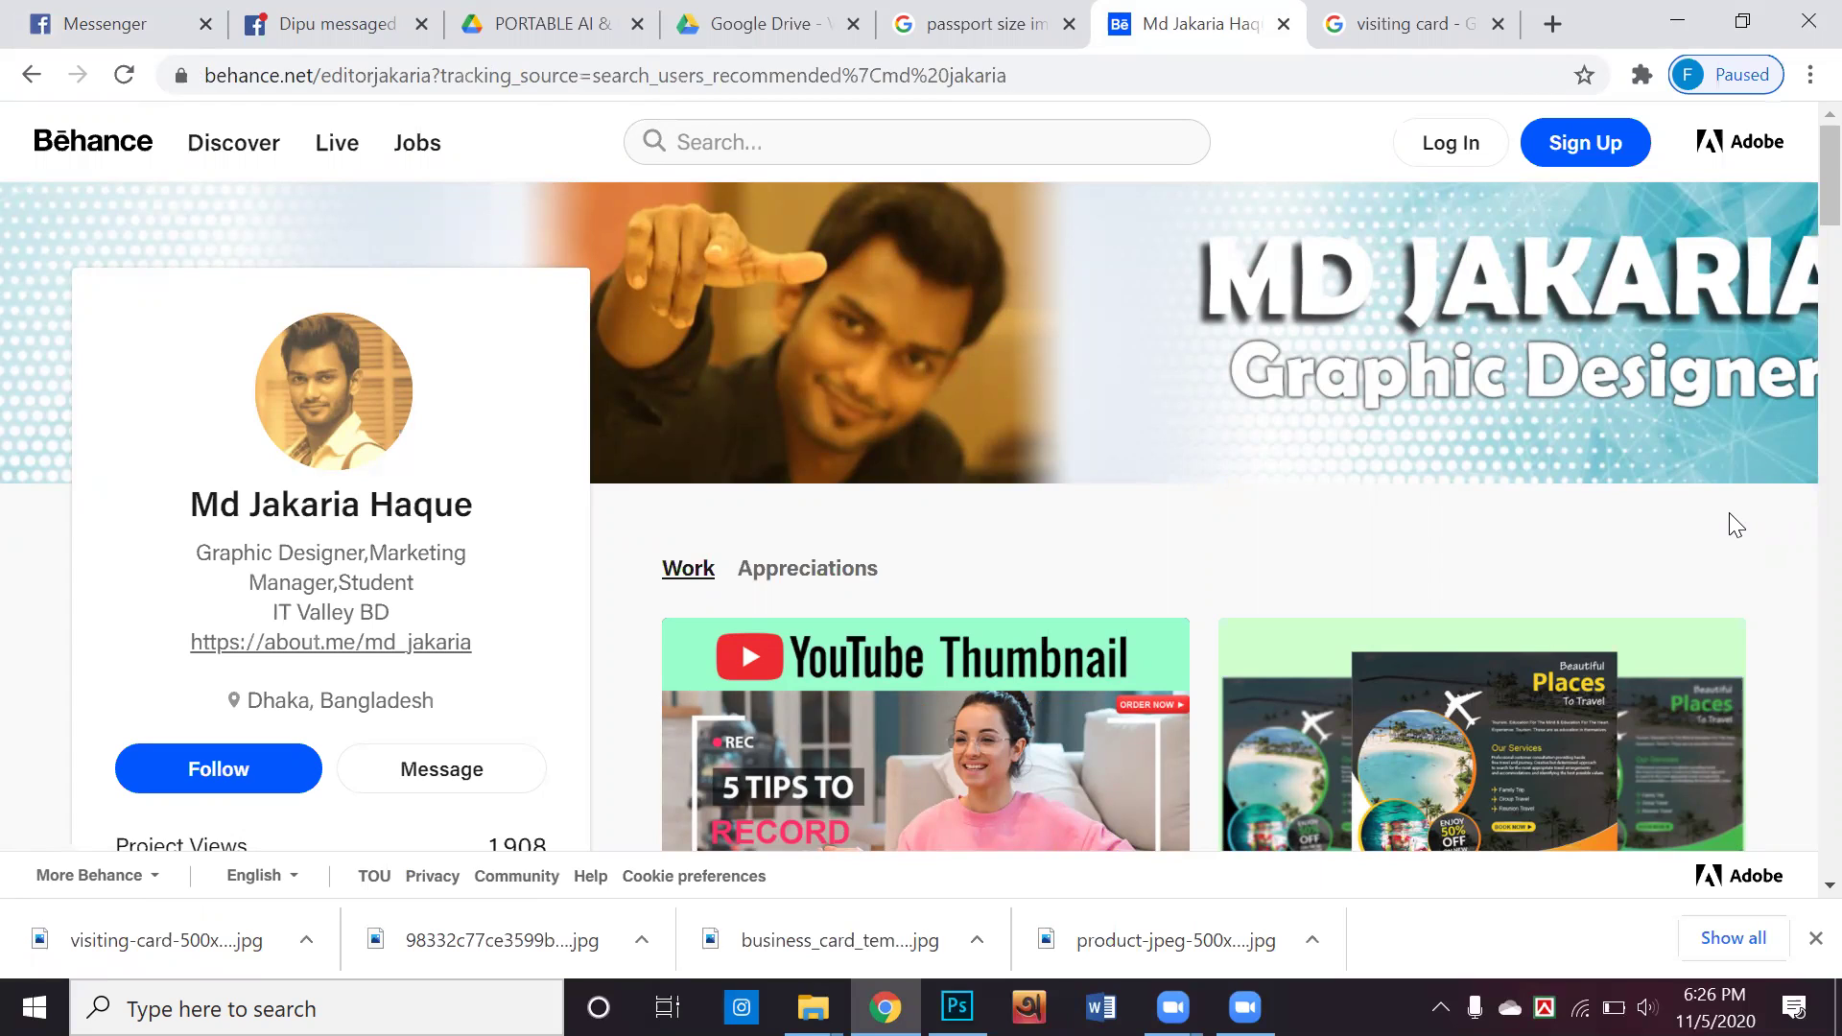
click(1814, 938)
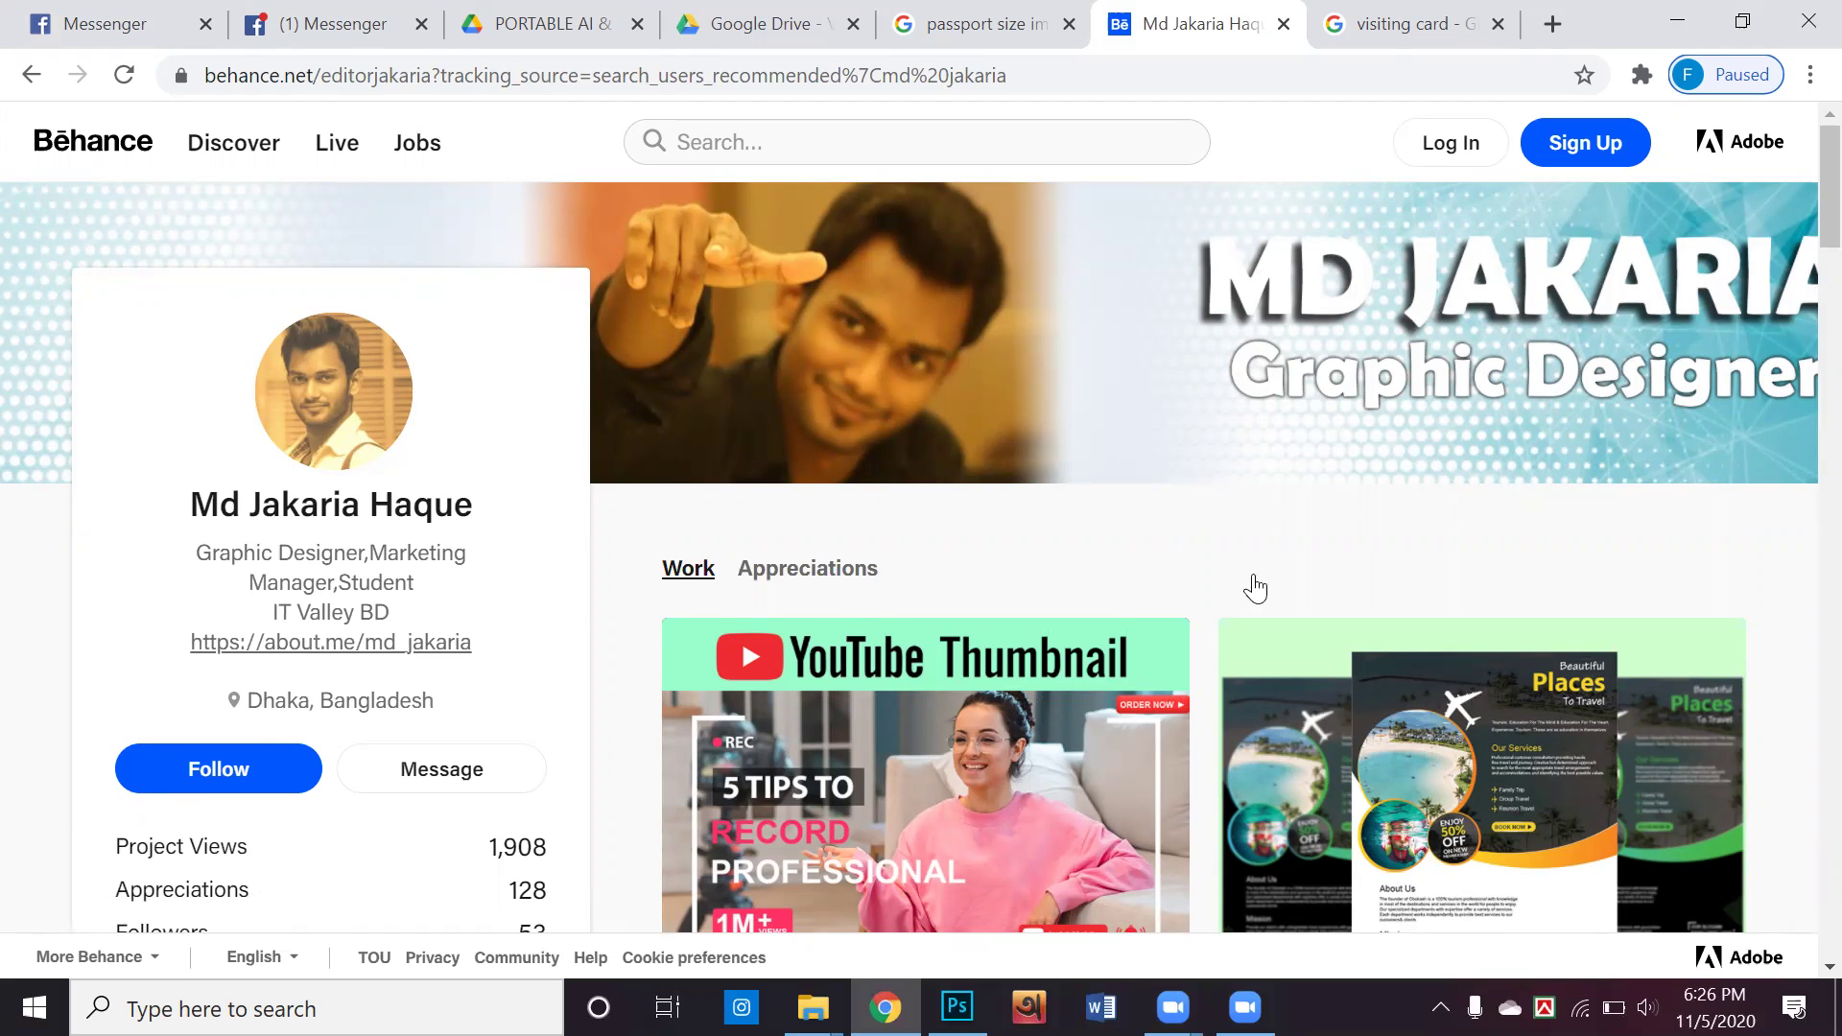
Open the YouTube Thumbnail Design project from the designer's profile and select its web address
scroll(979, 319, down, 4)
click(976, 305)
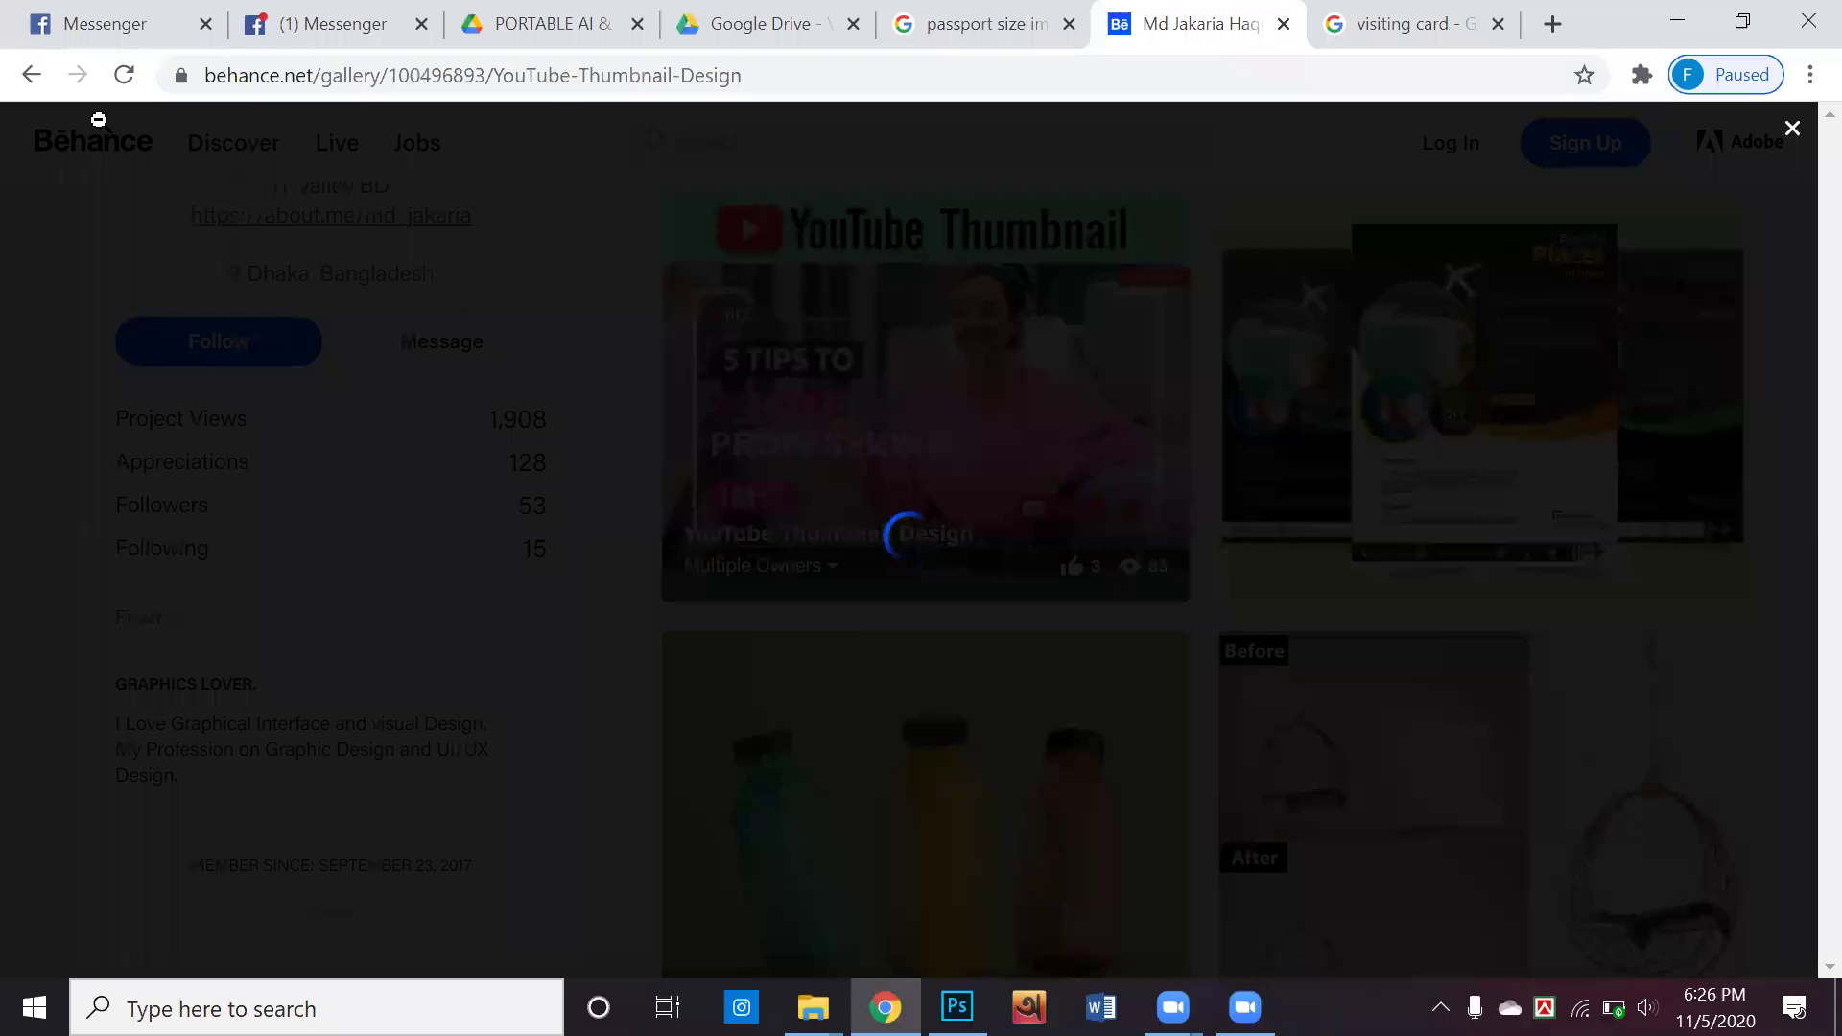
click(552, 96)
click(648, 71)
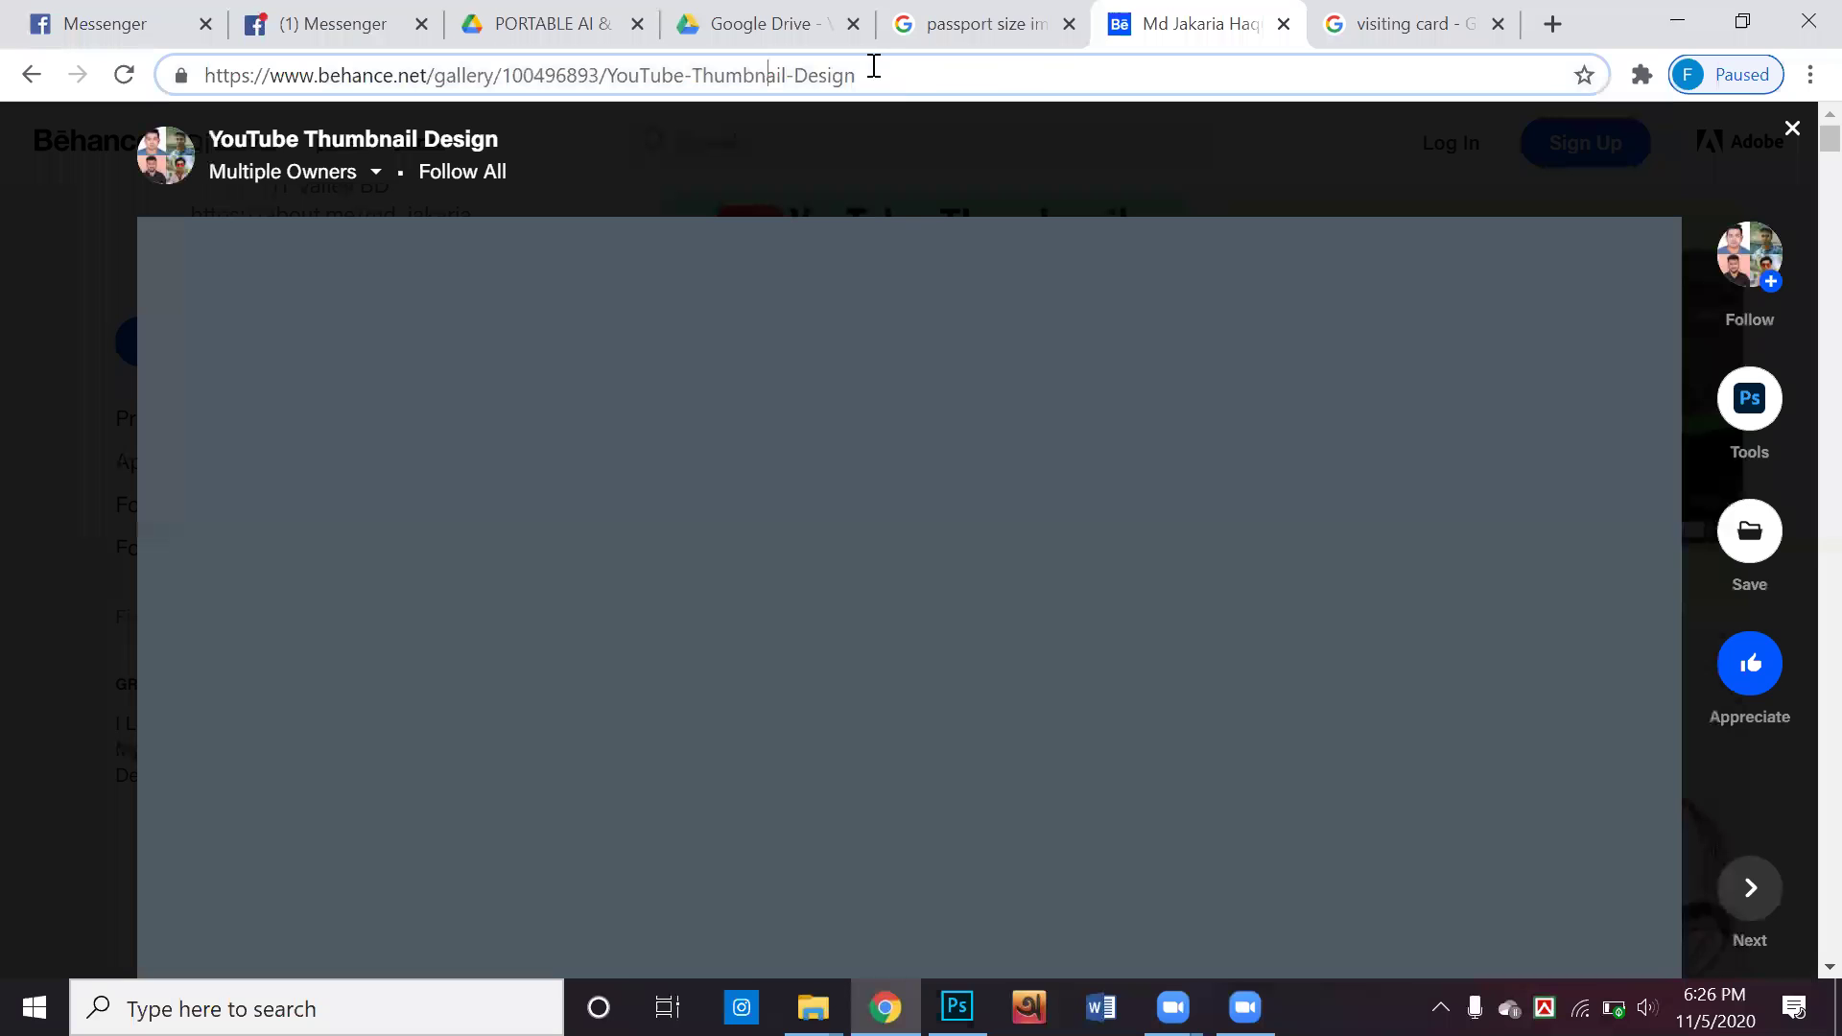
drag(874, 66, 38, 76)
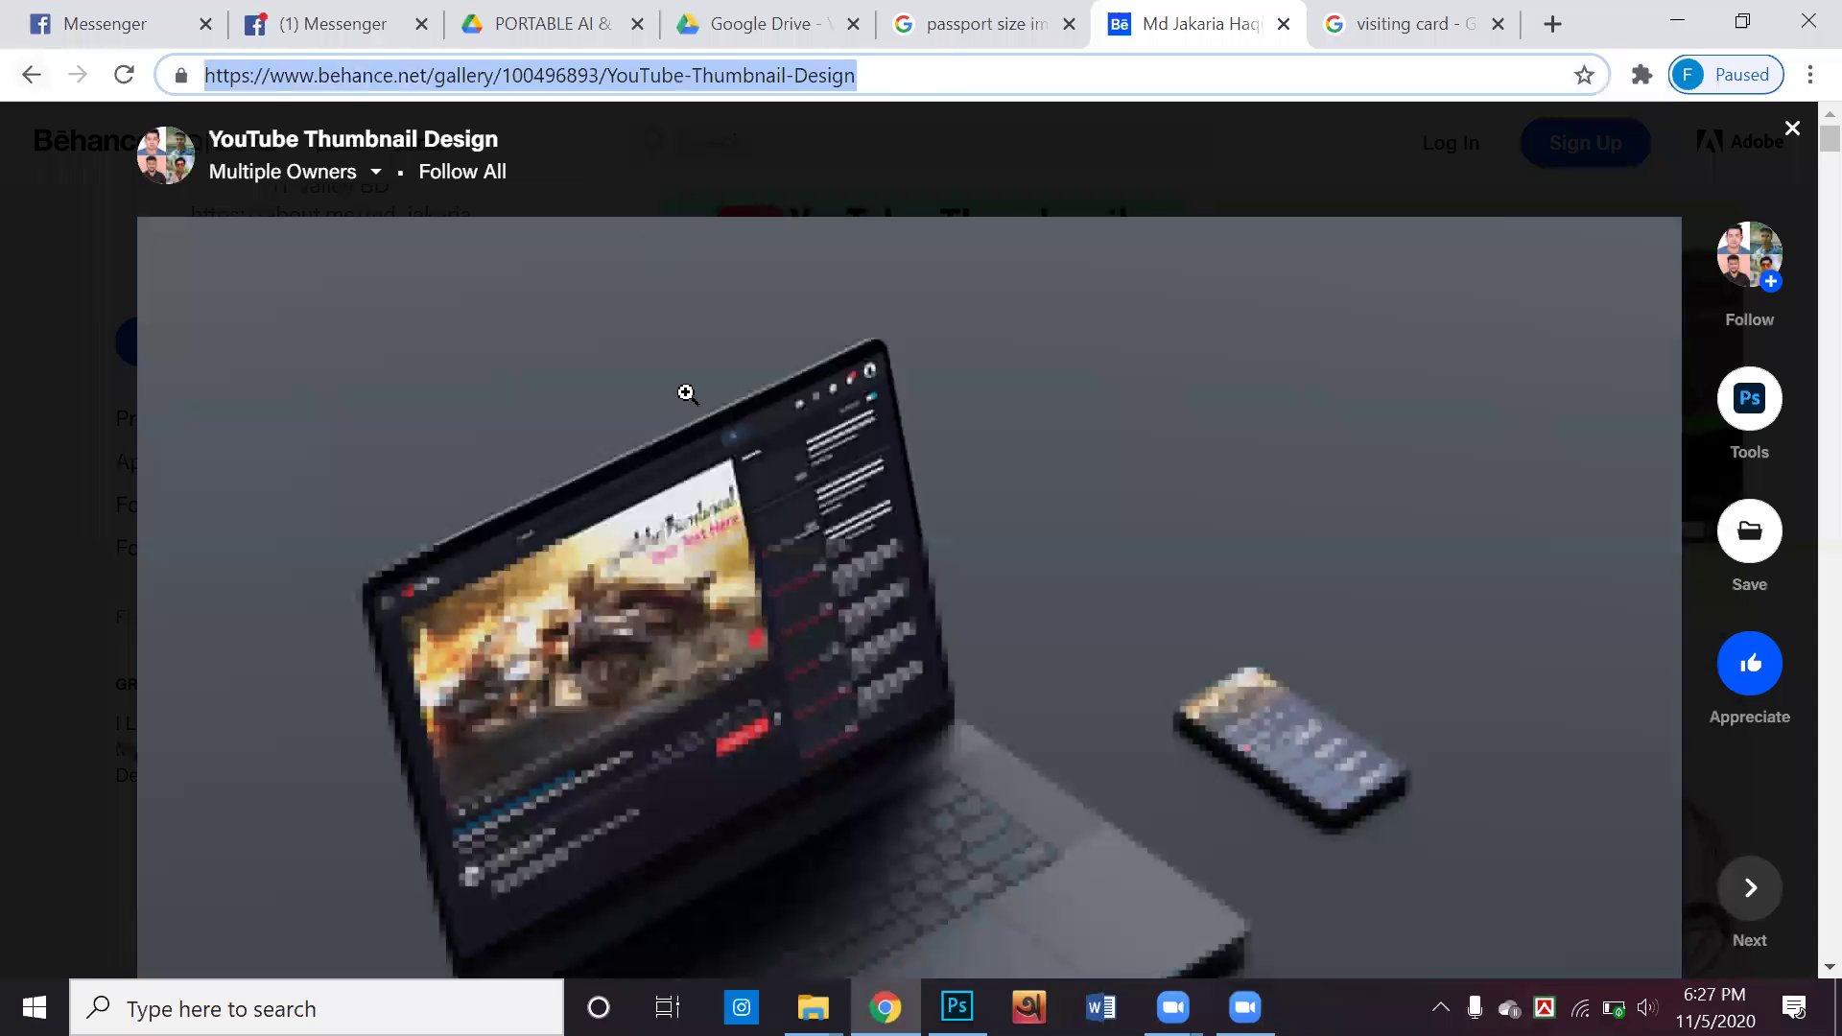
Examine the laptop and phone mockups in the YouTube Thumbnail Design project, and close it to return to the designer's profile
scroll(686, 393, down, 2)
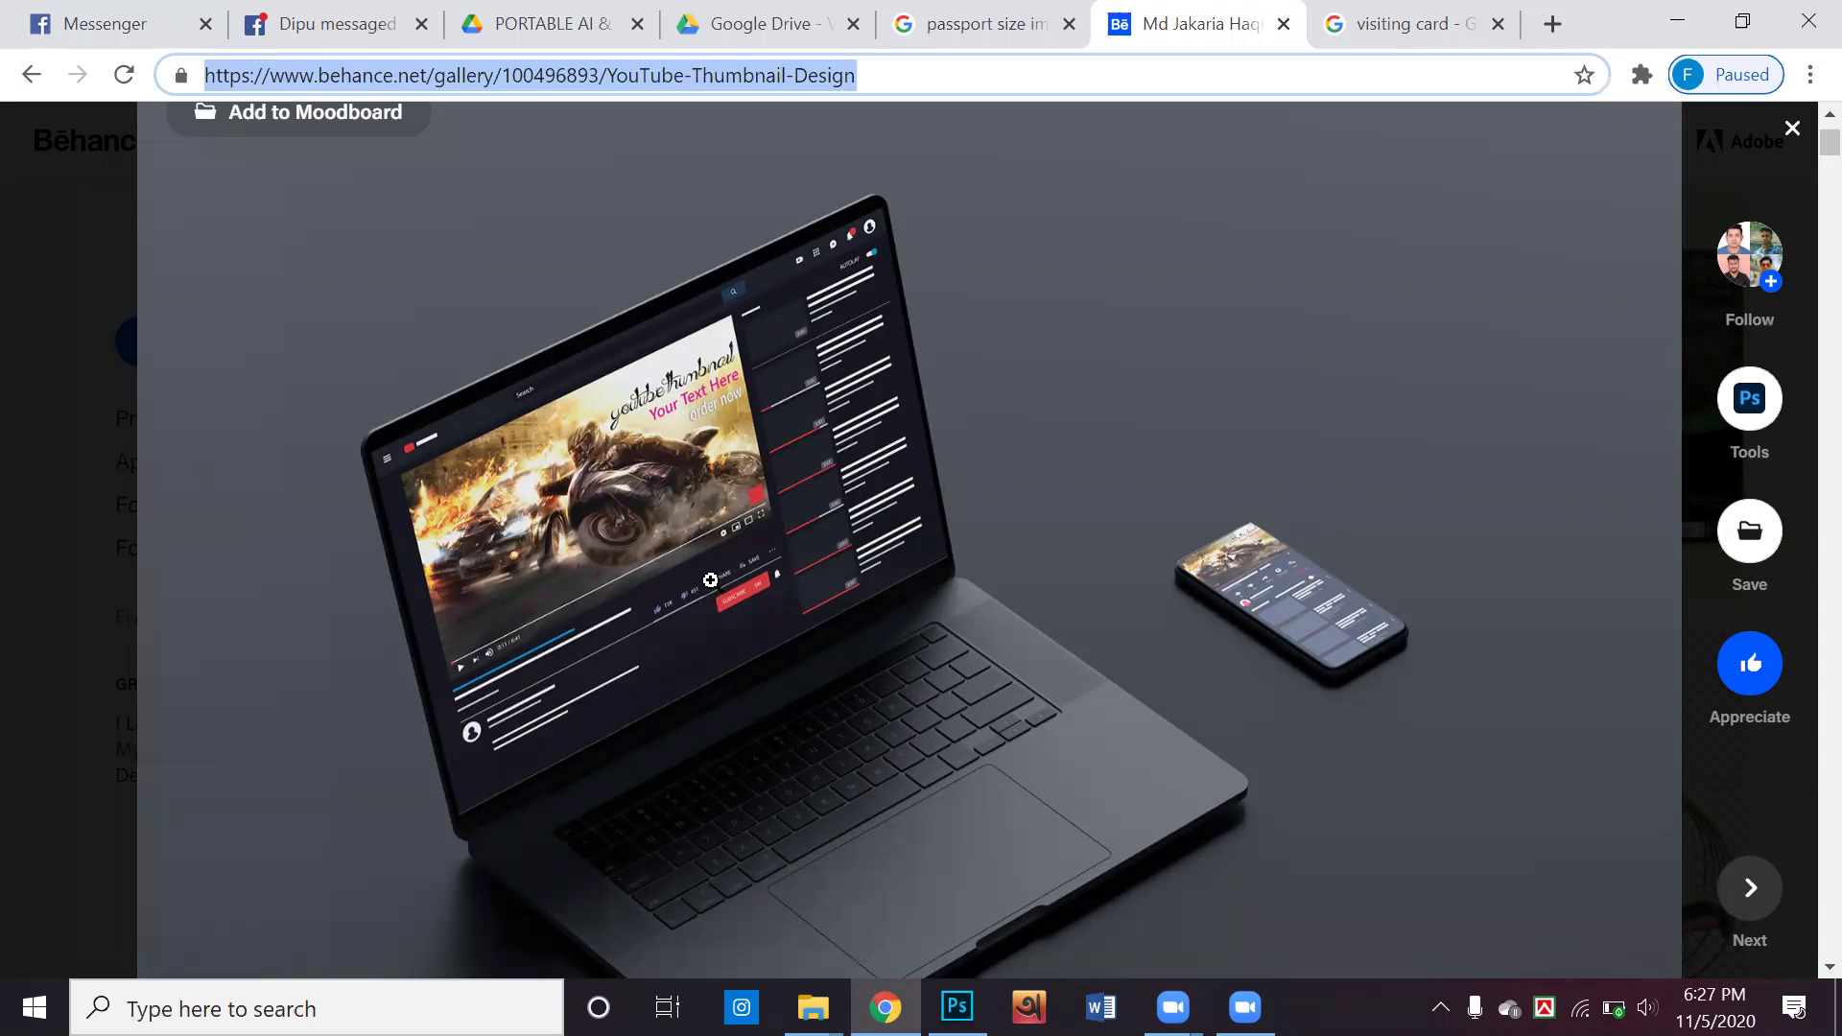
scroll(720, 614, down, 5)
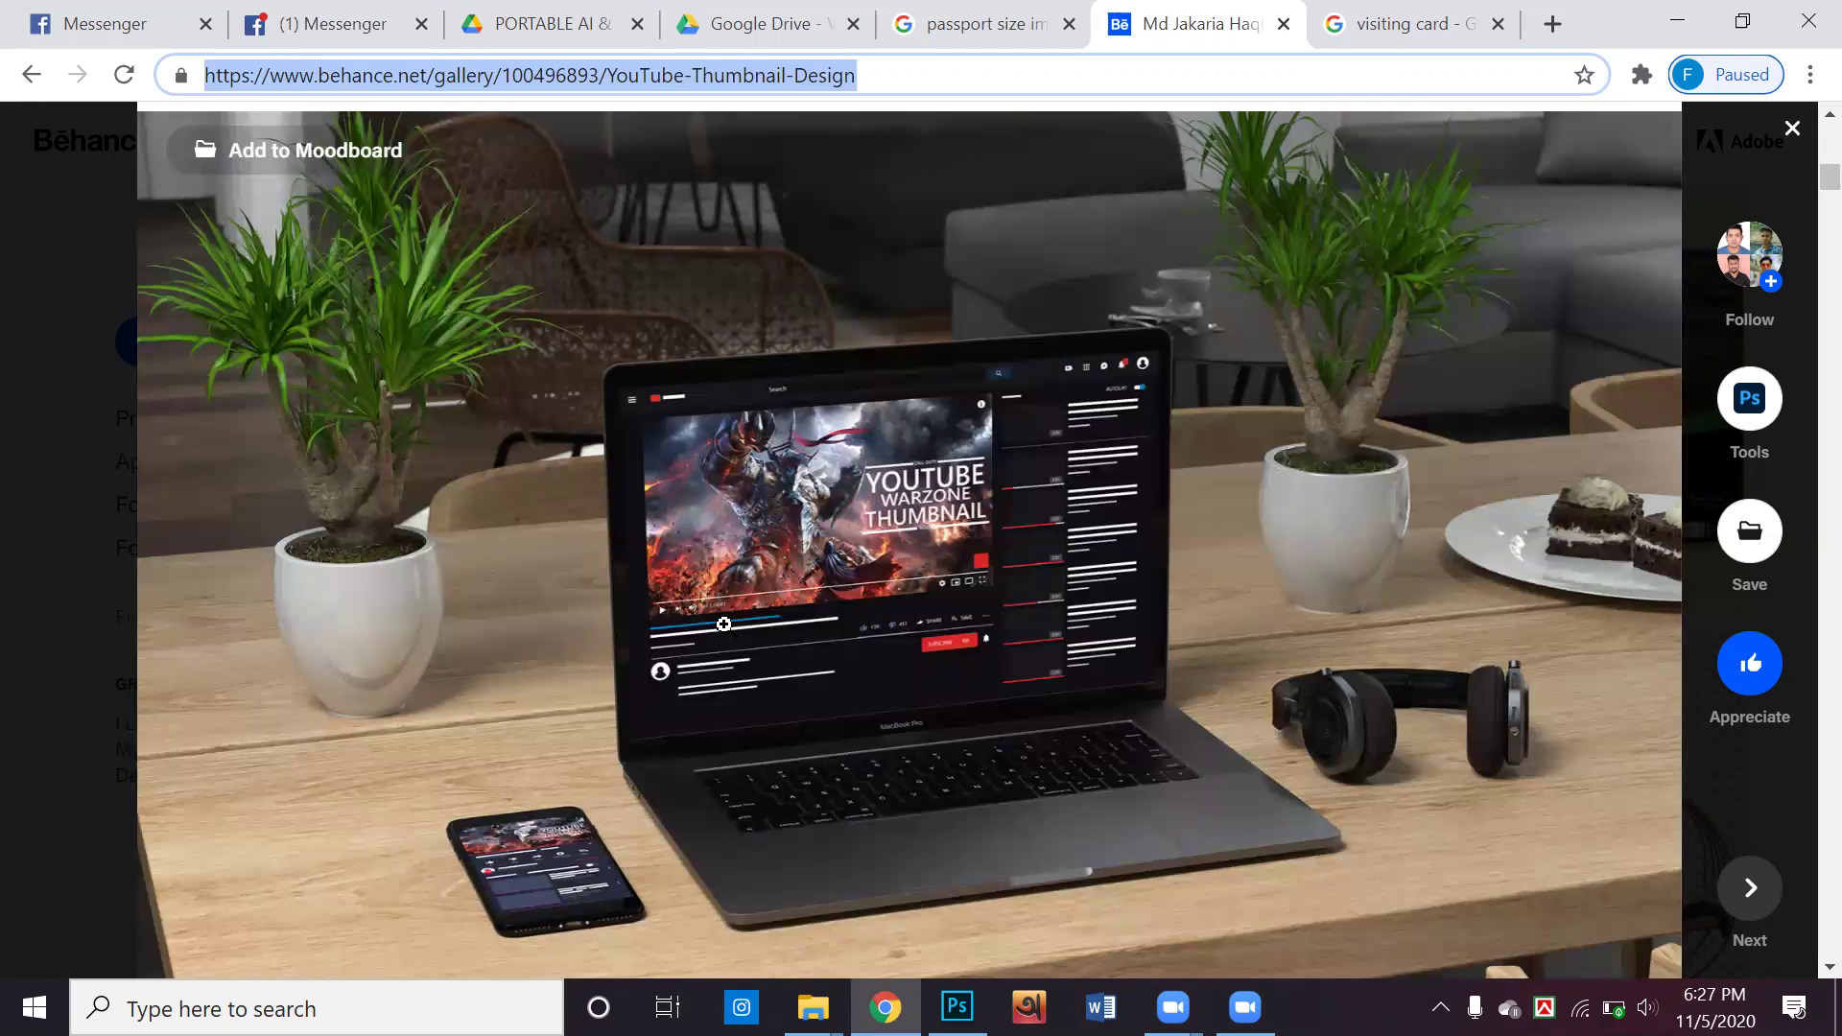
scroll(723, 624, down, 2)
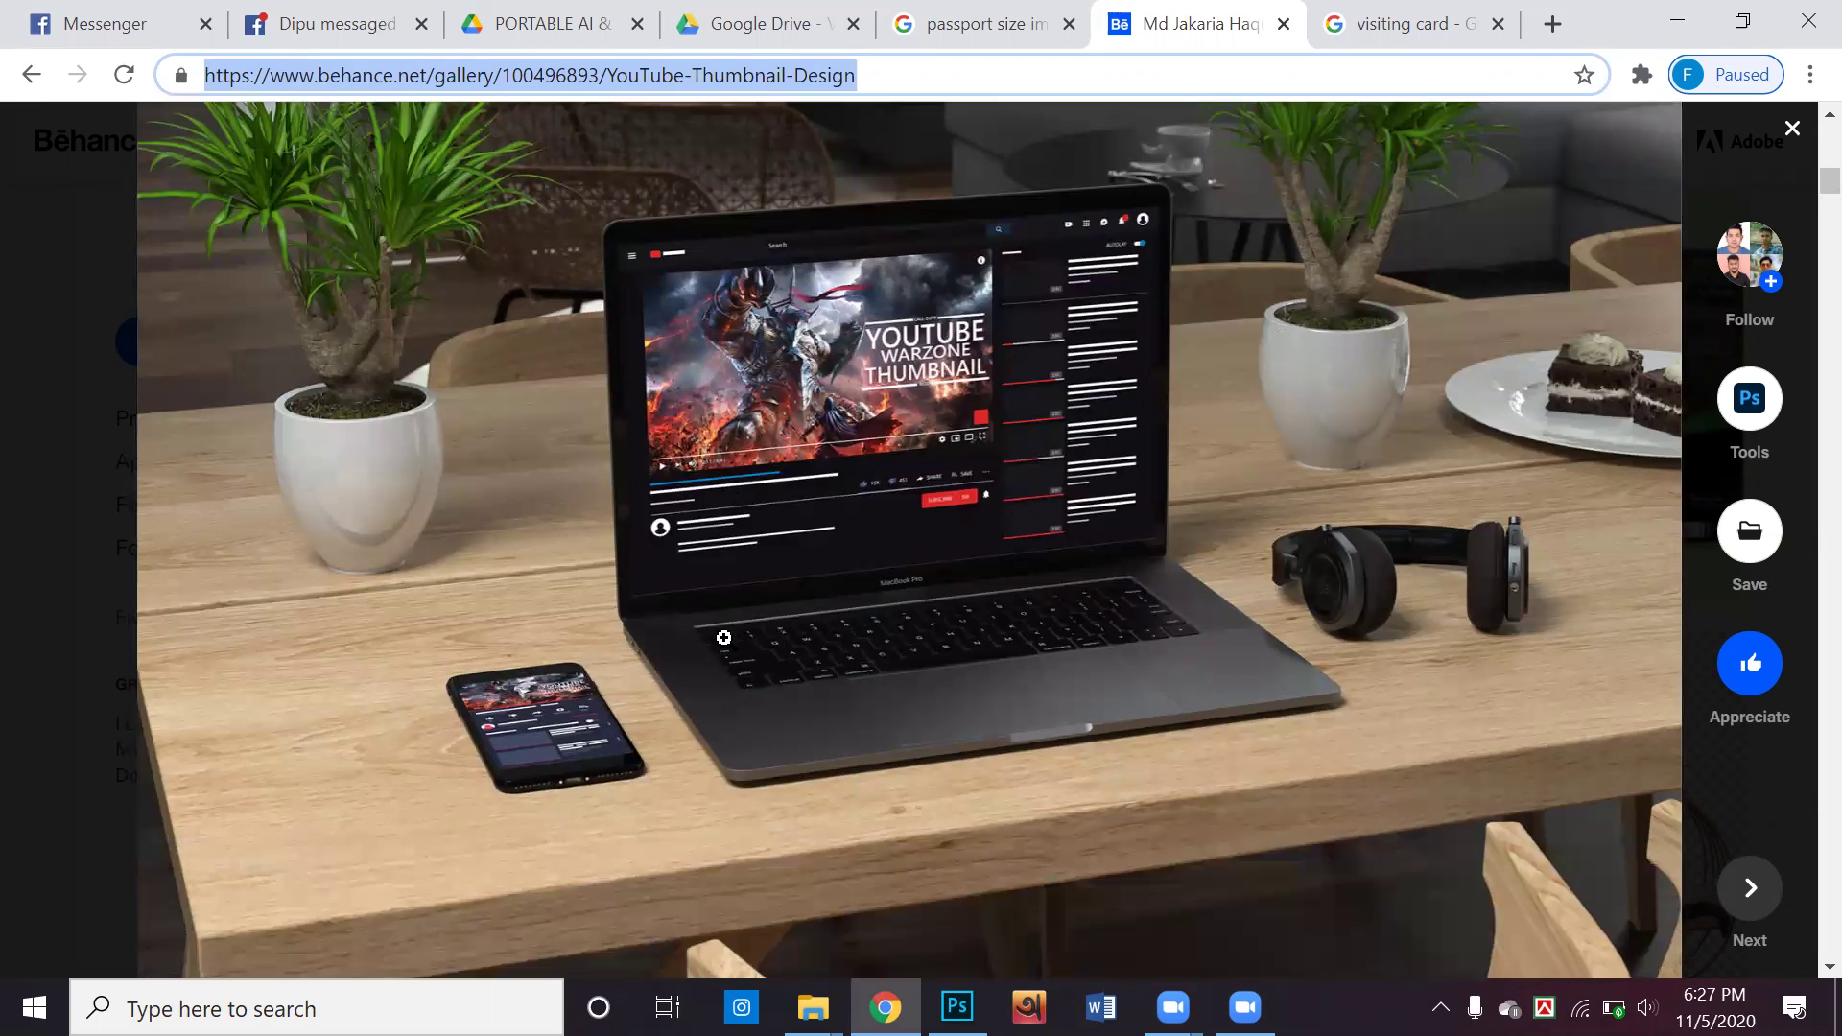
scroll(724, 638, down, 5)
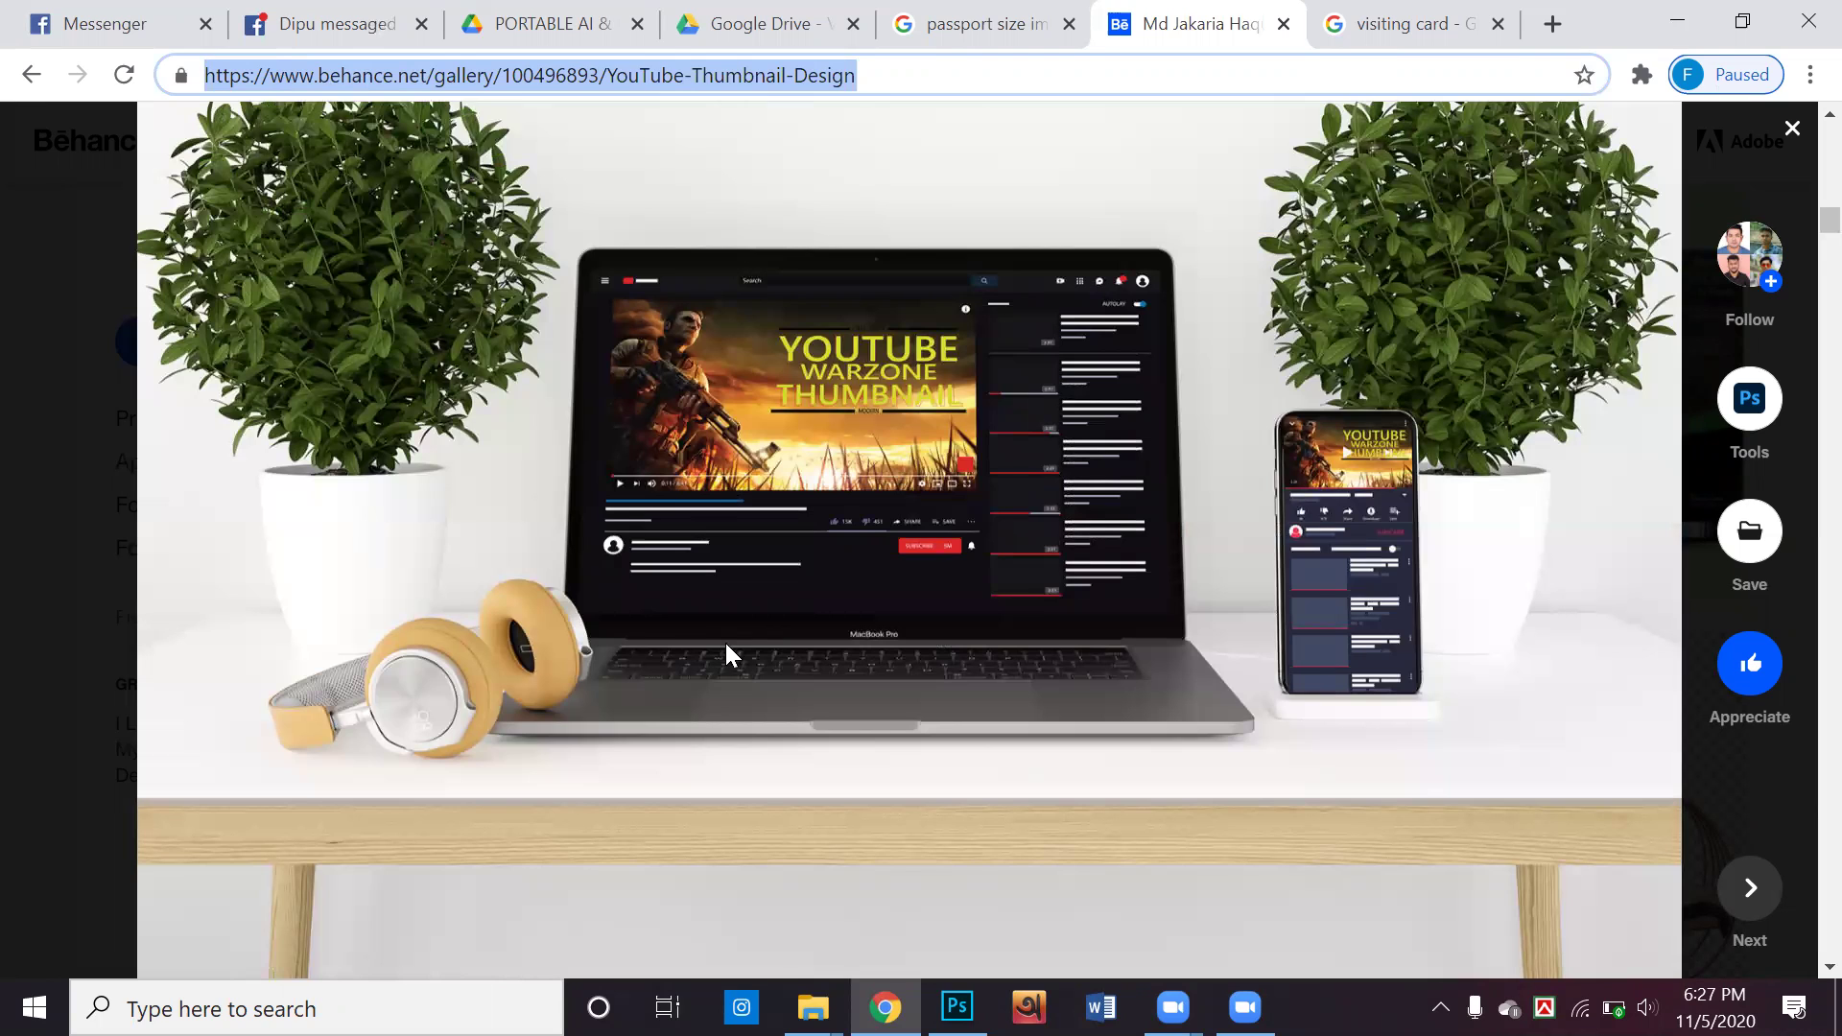
scroll(727, 655, down, 5)
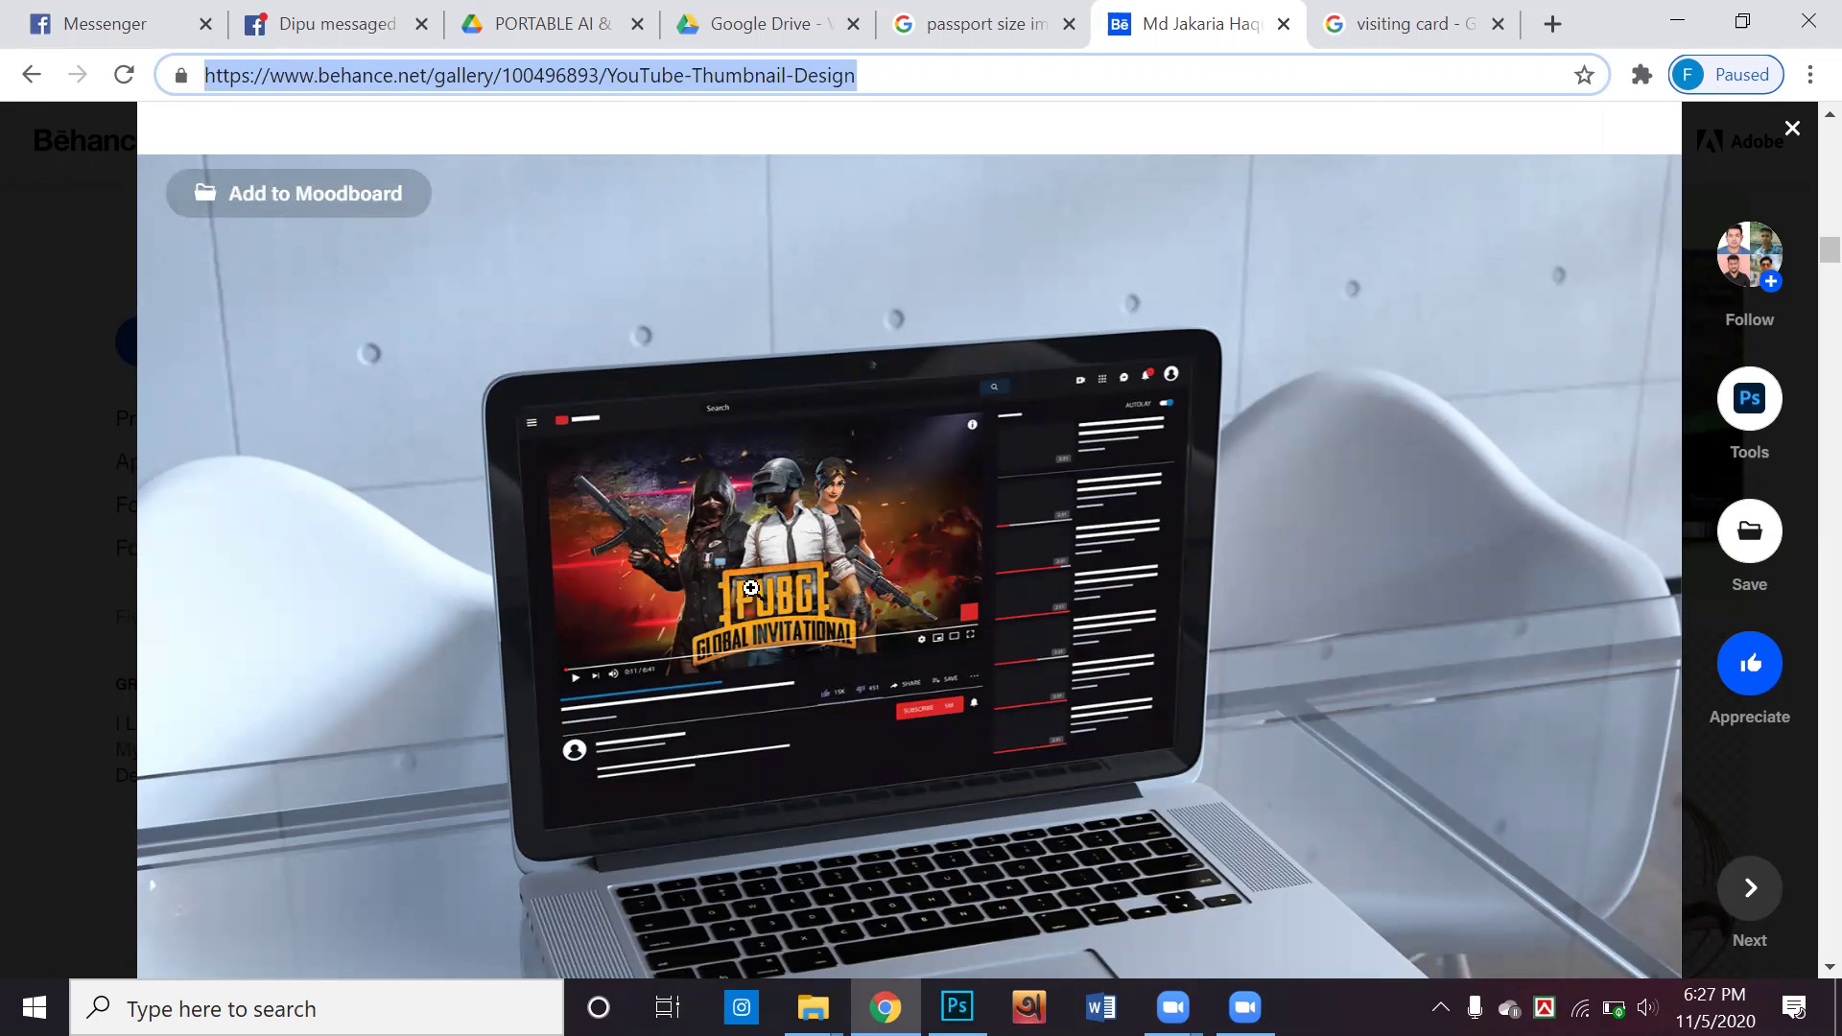
scroll(751, 595, down, 3)
scroll(751, 599, down, 8)
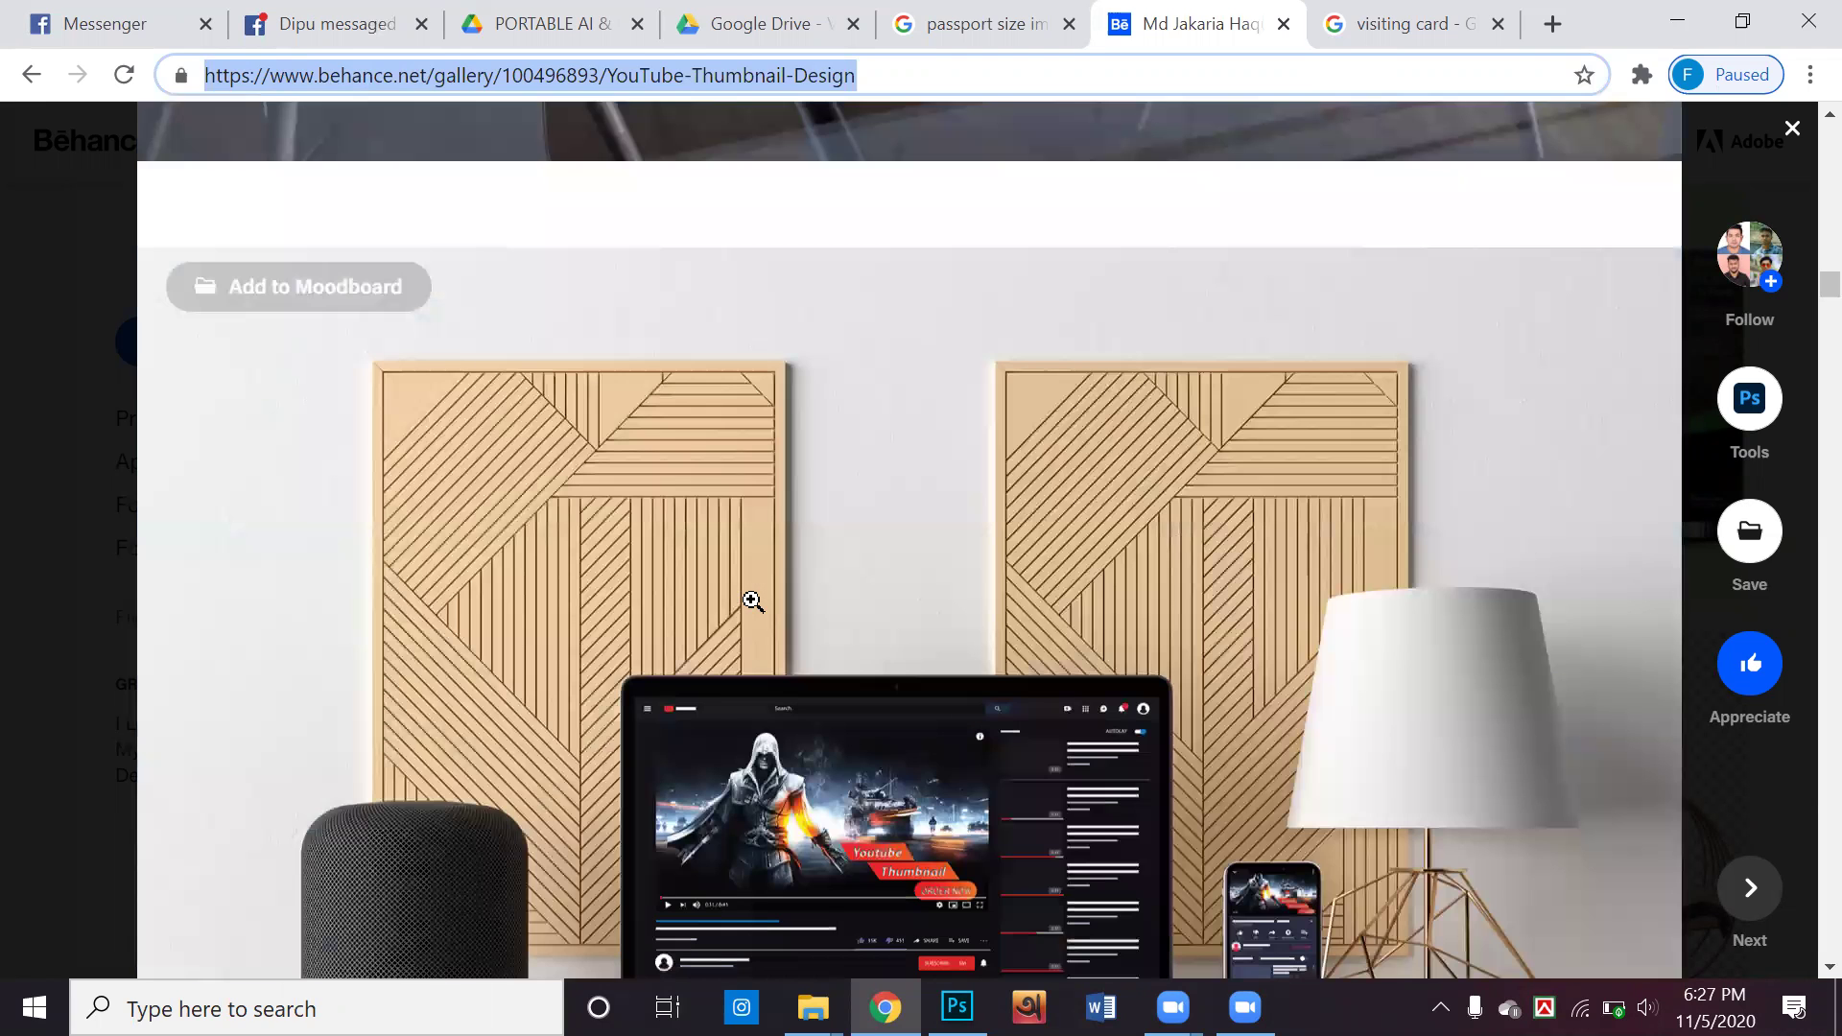
scroll(752, 602, down, 5)
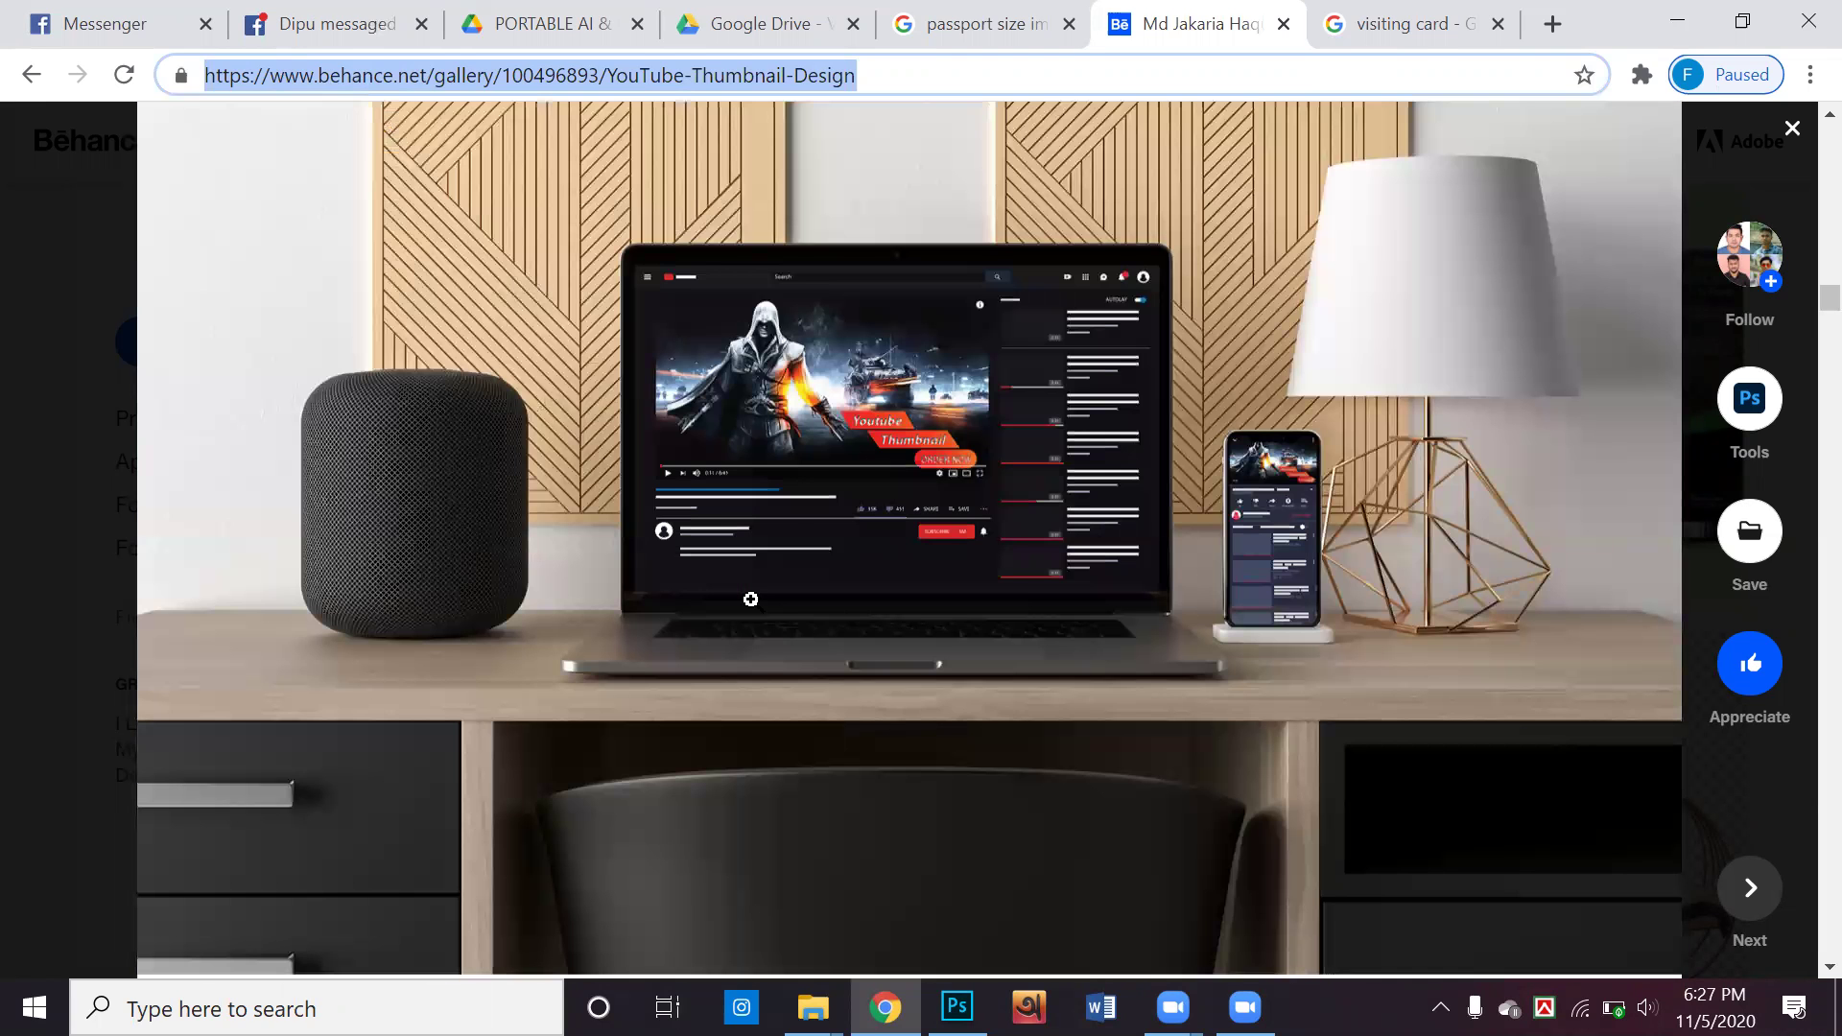
scroll(751, 599, down, 6)
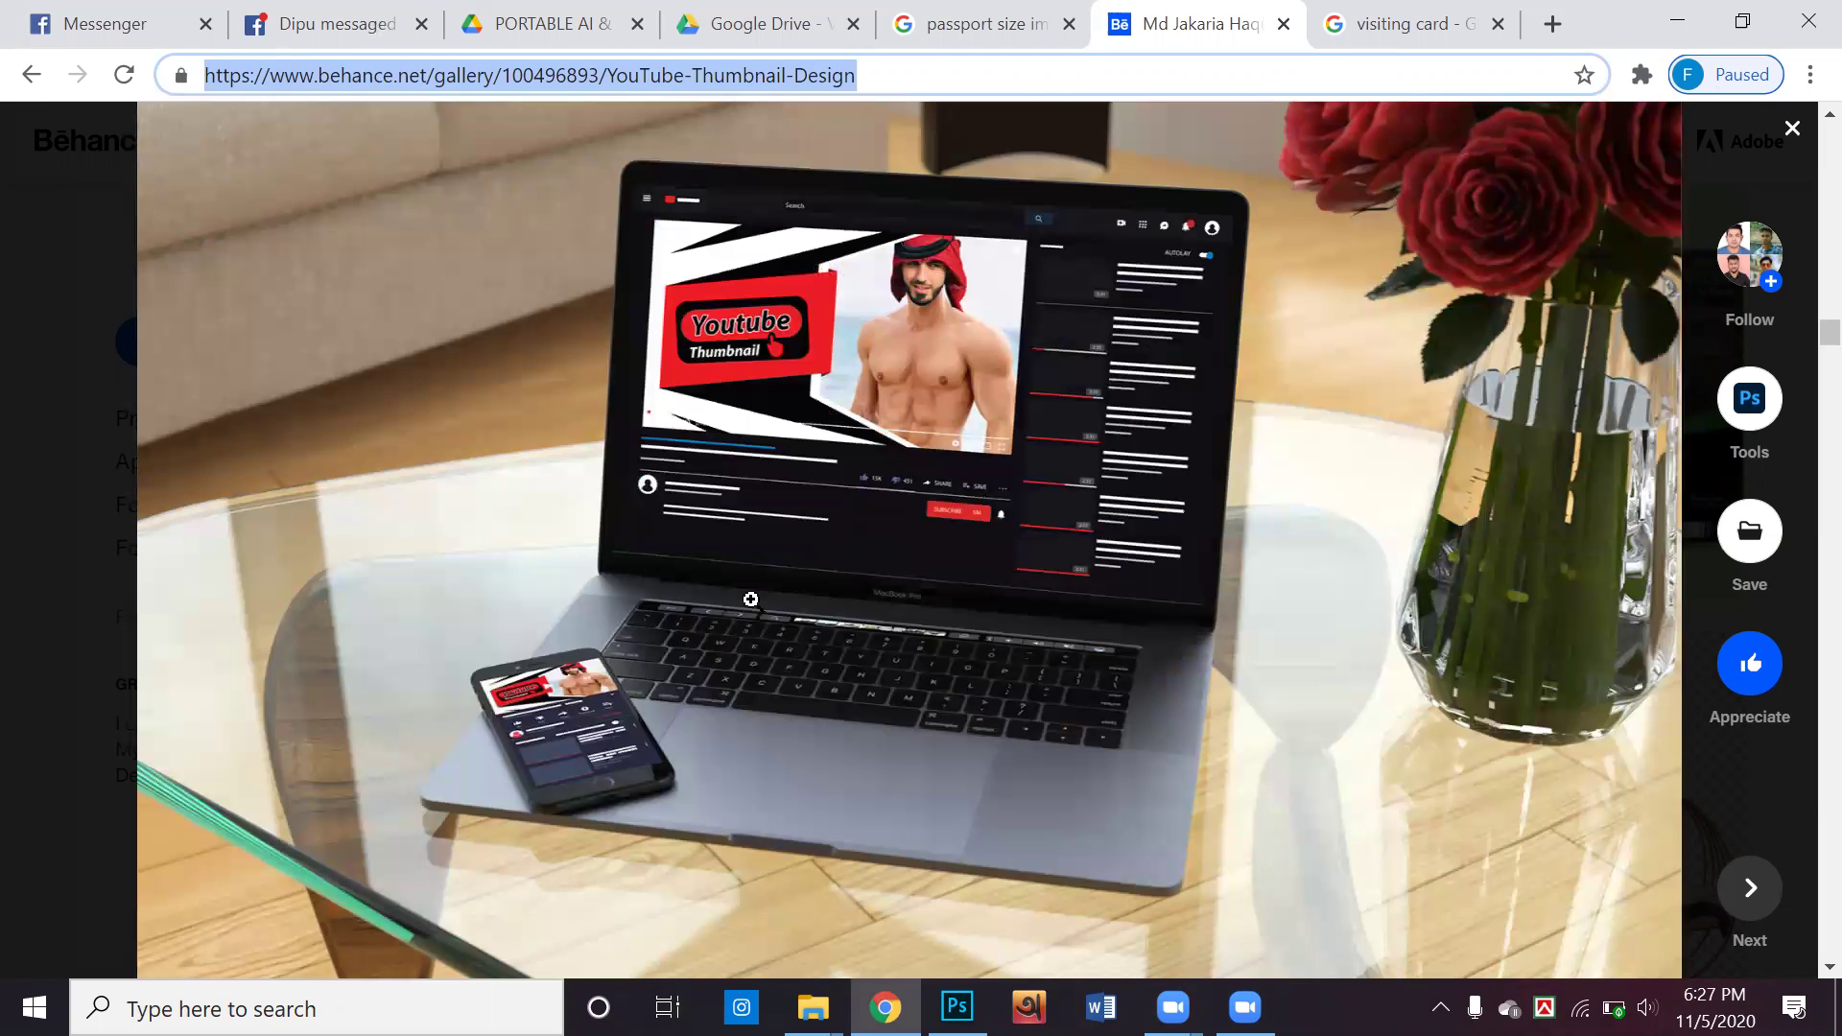
scroll(751, 598, down, 2)
scroll(752, 614, down, 5)
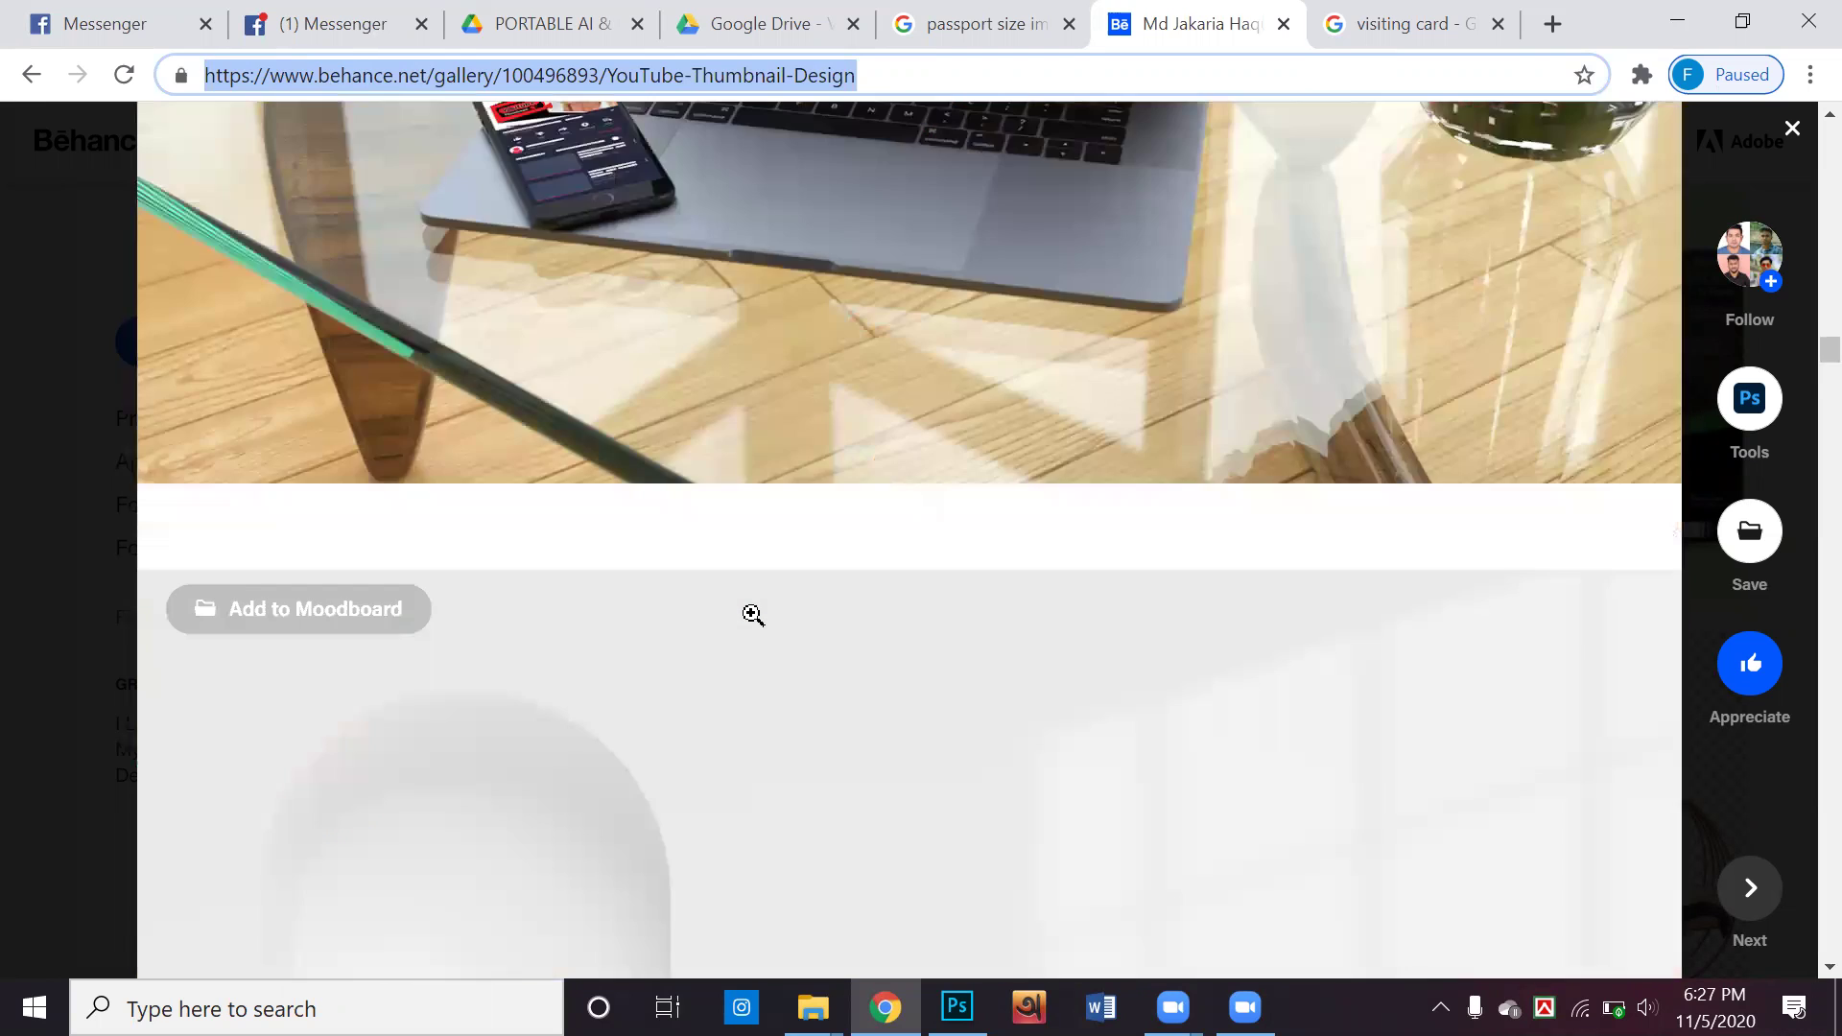
scroll(752, 615, down, 6)
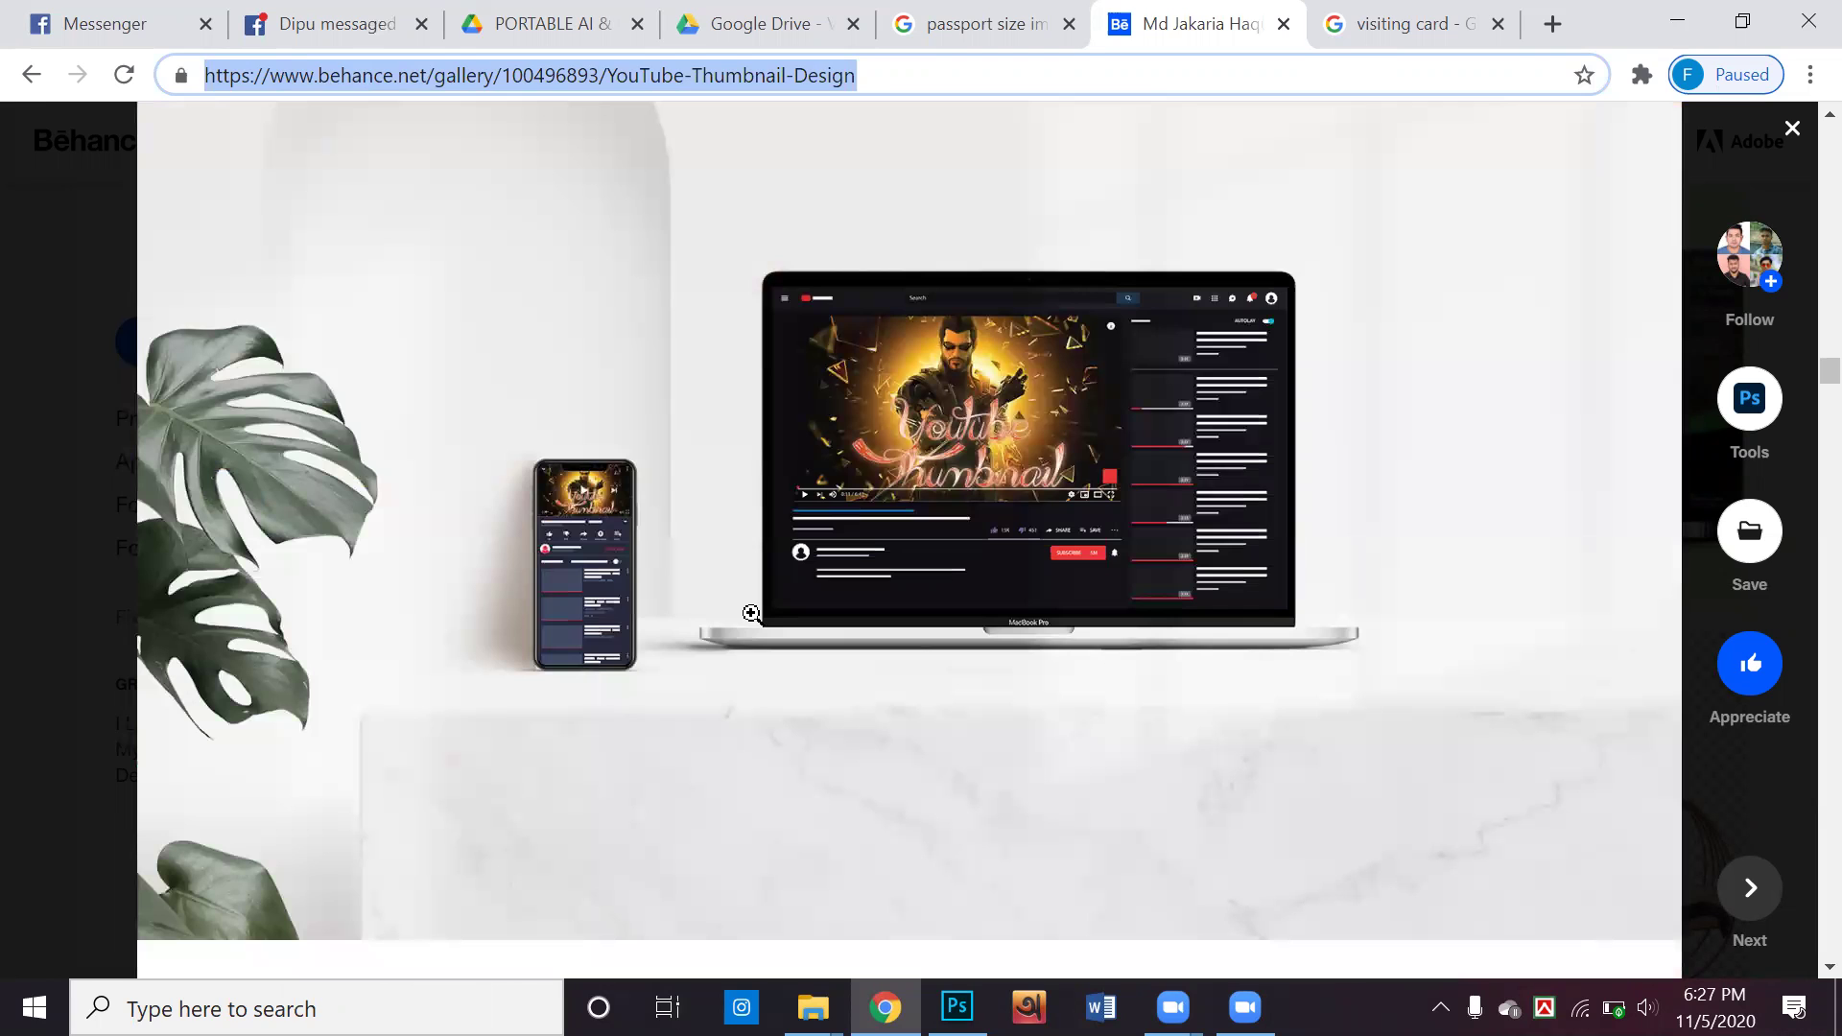
scroll(752, 614, down, 9)
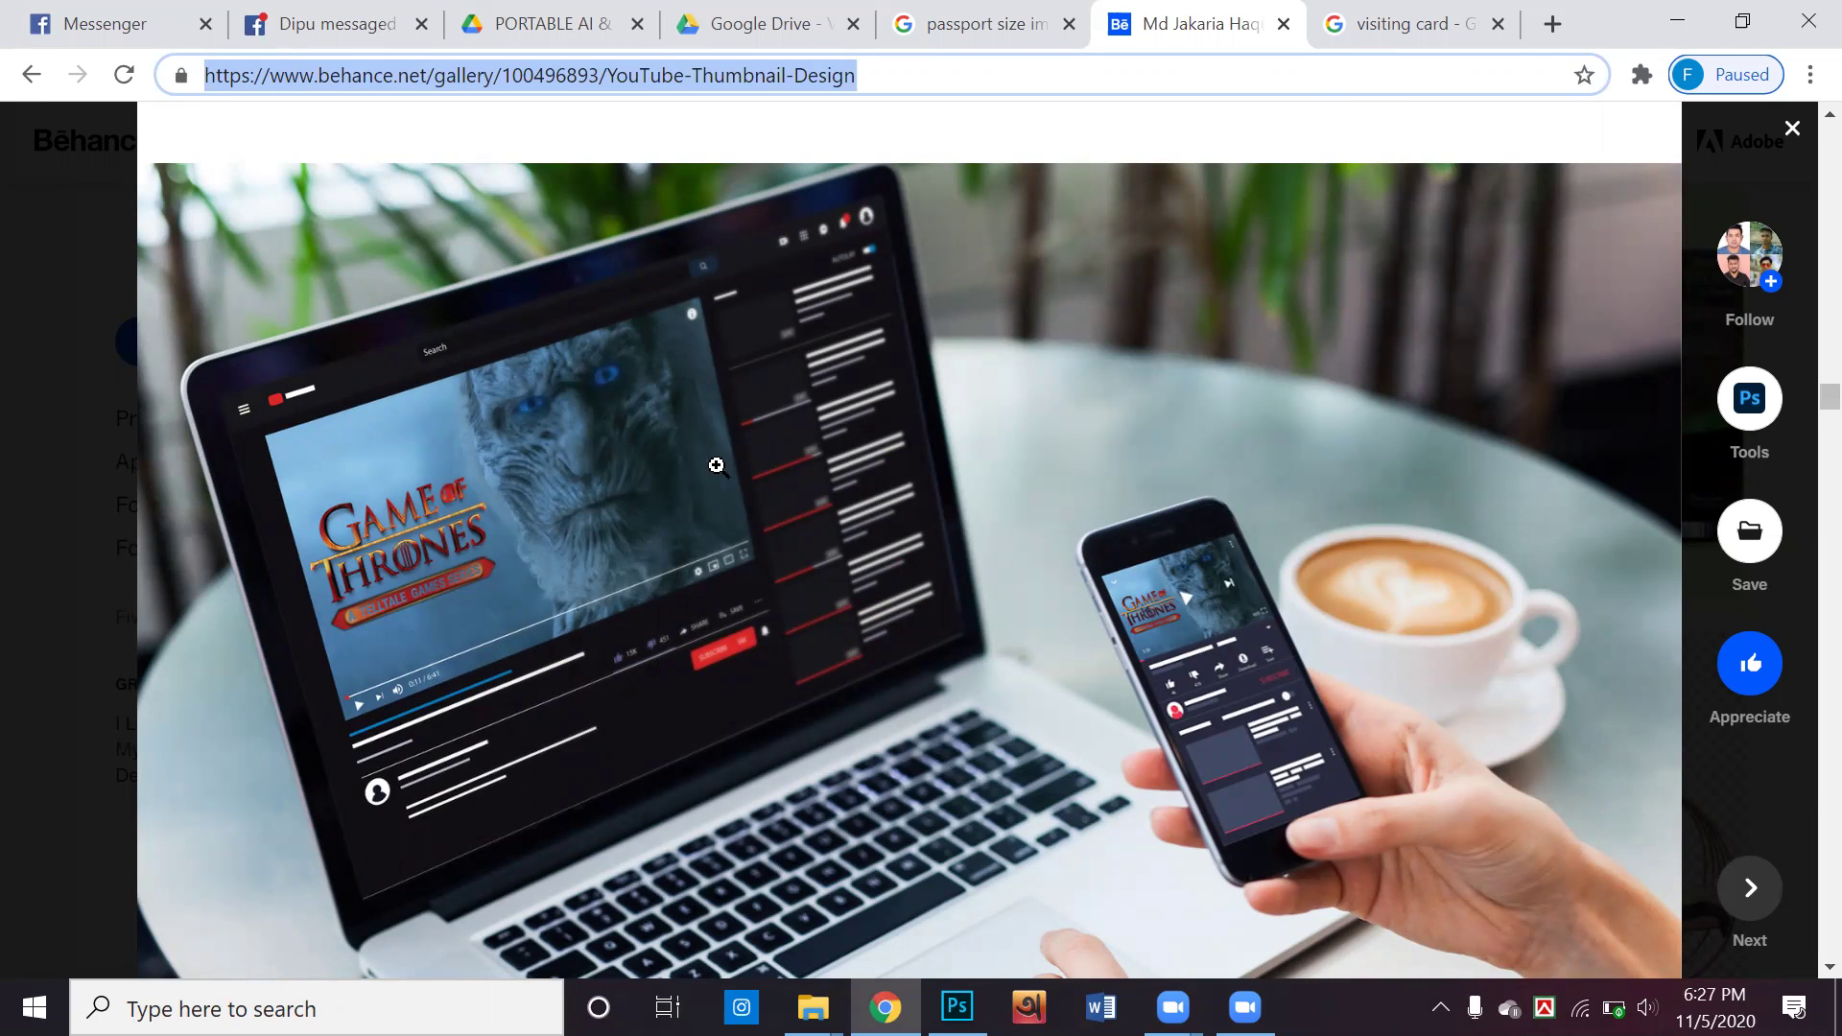
mouse_move(715, 485)
scroll(738, 466, down, 10)
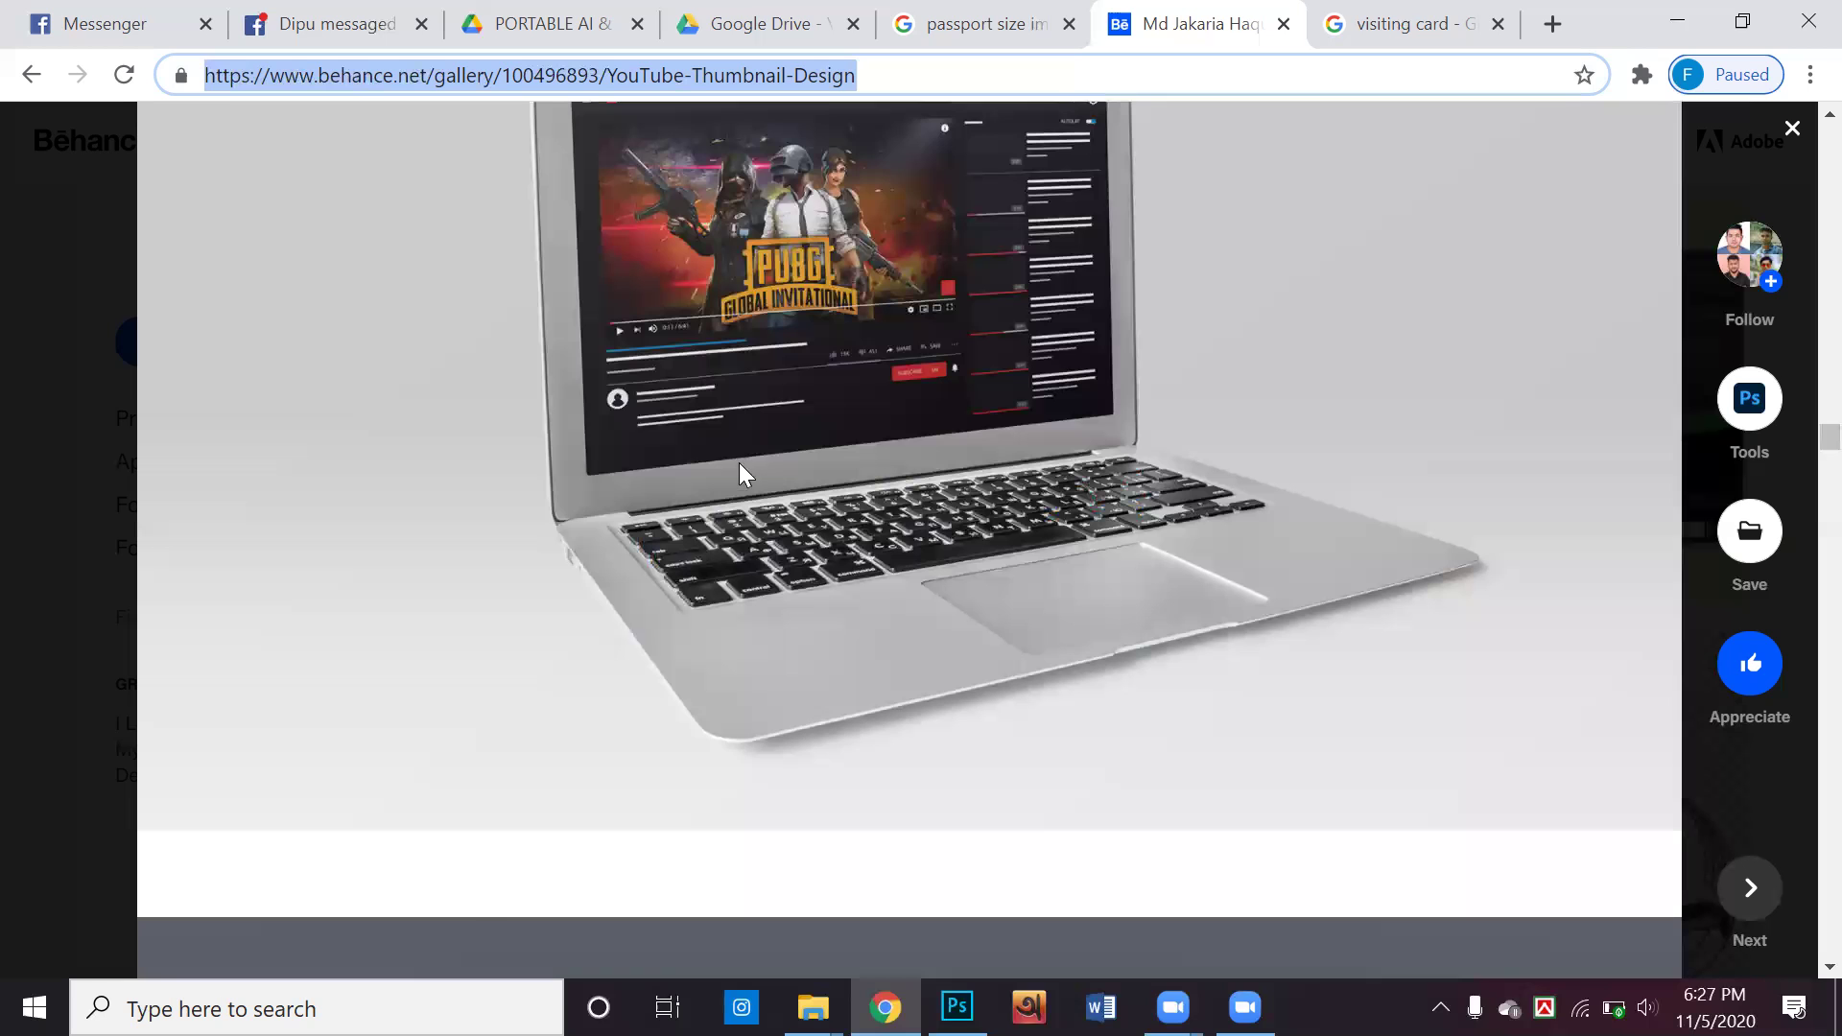
scroll(739, 466, down, 2)
scroll(739, 467, down, 10)
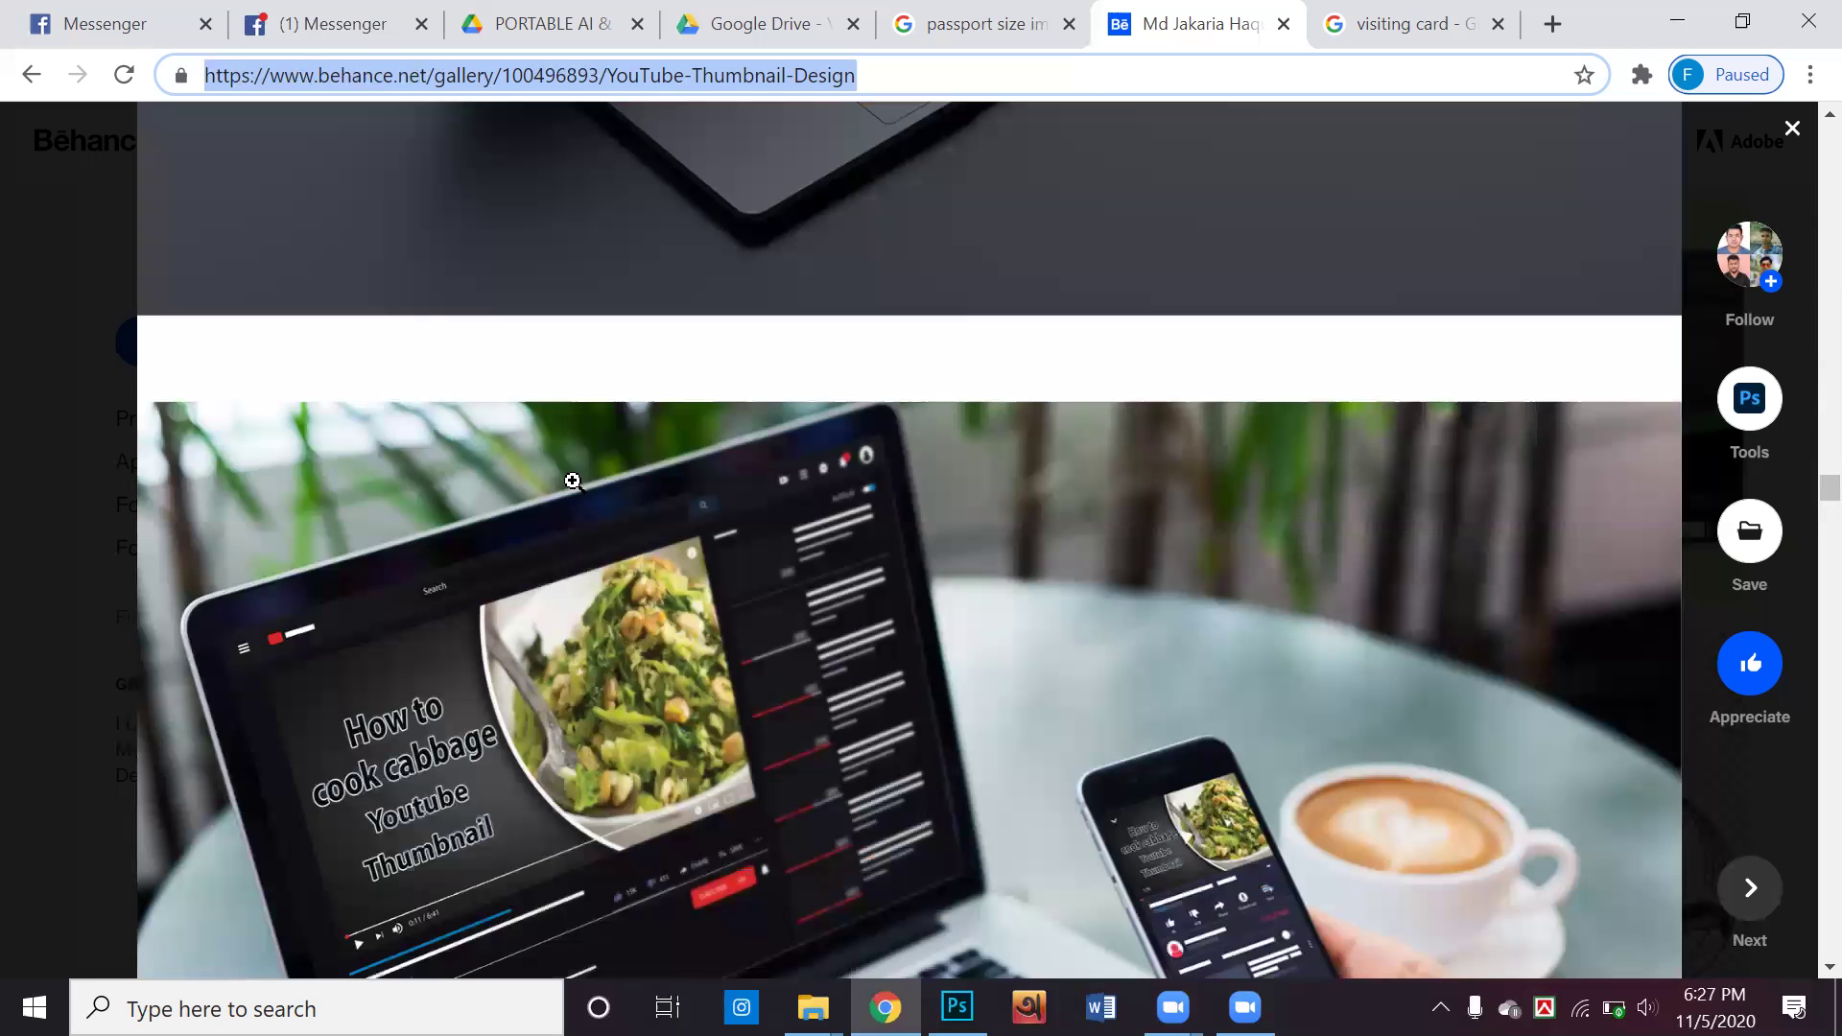
click(91, 435)
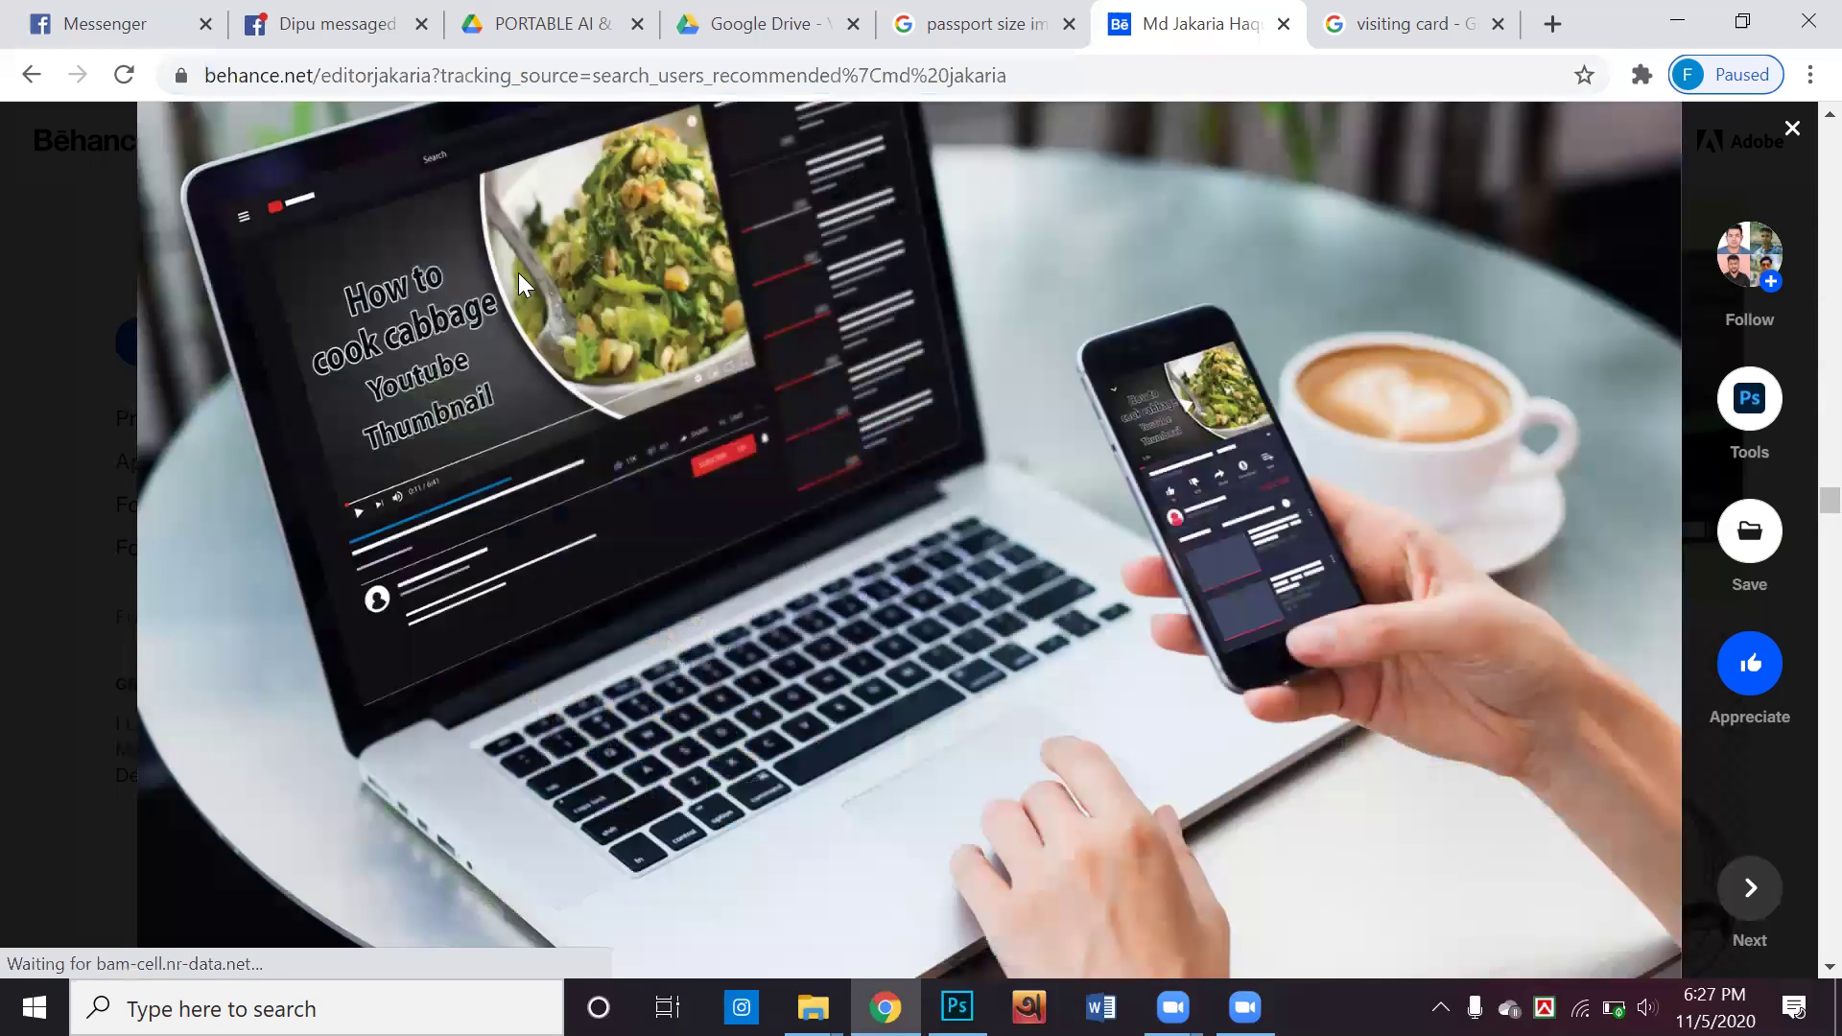
scroll(893, 251, up, 1)
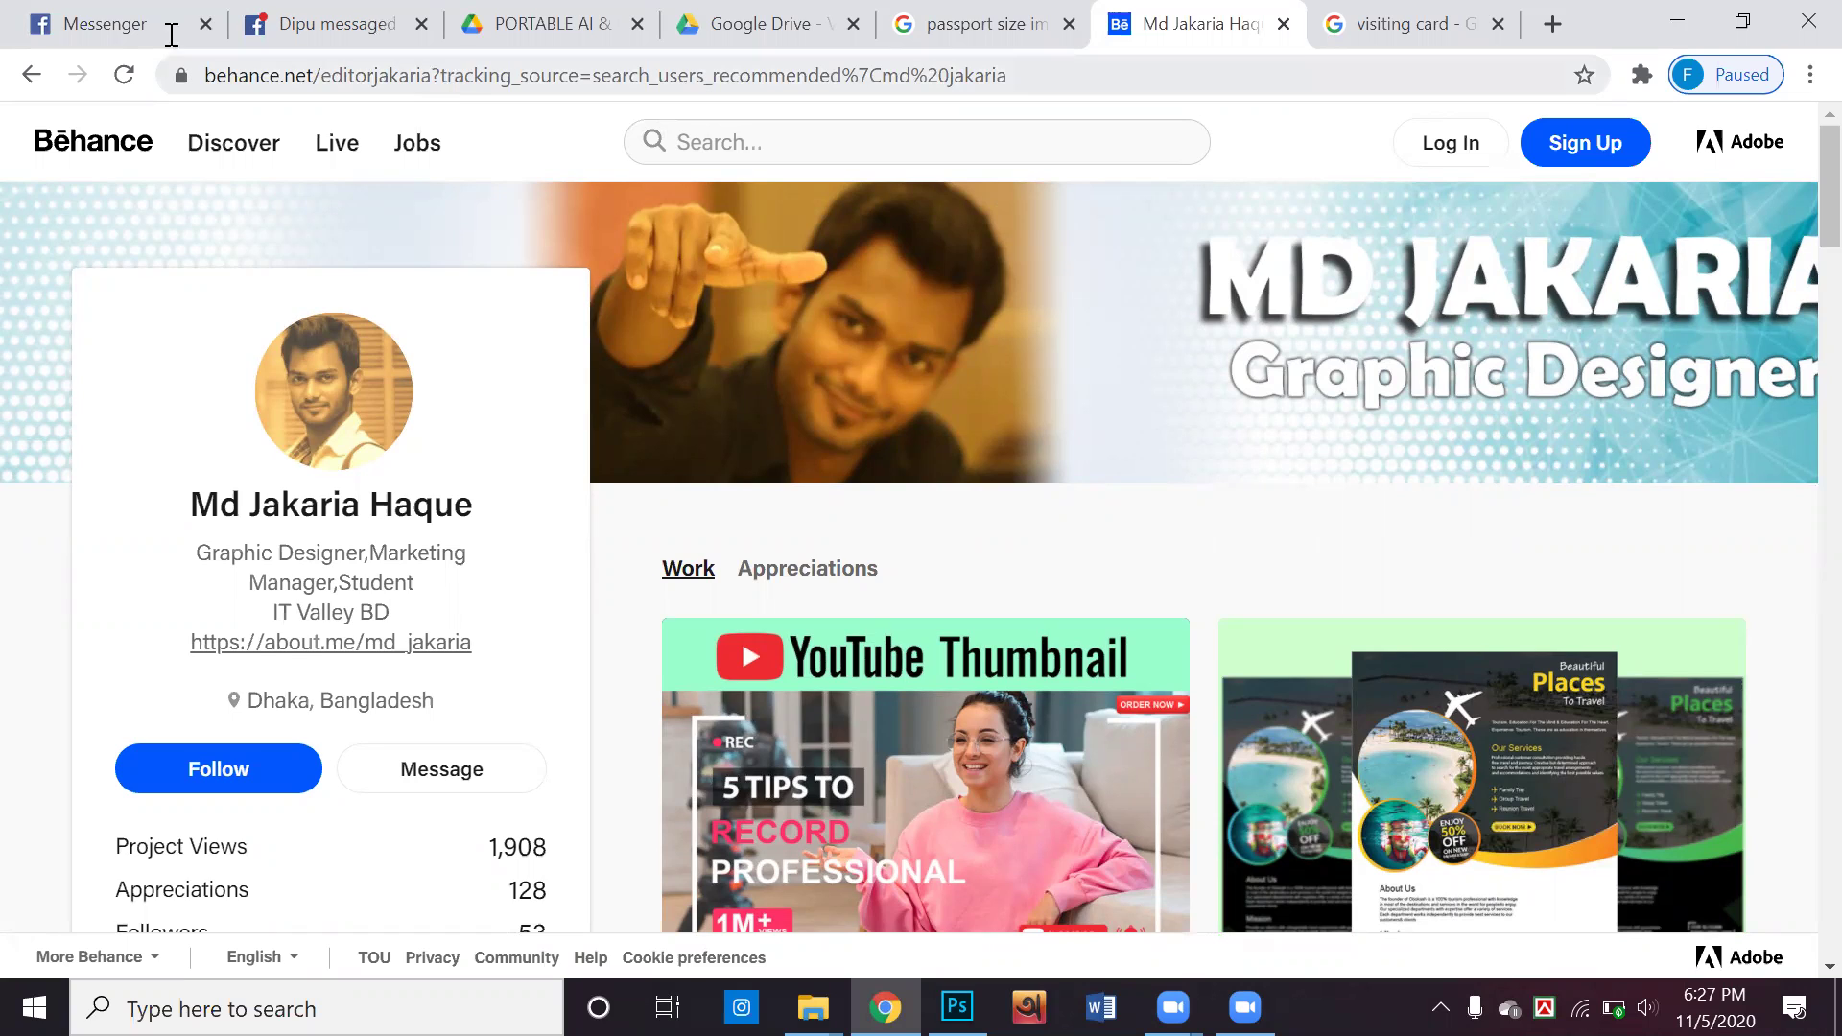
Select the designer profile's web address, and open the Background Removal project from the profile's work
drag(436, 75, 4, 9)
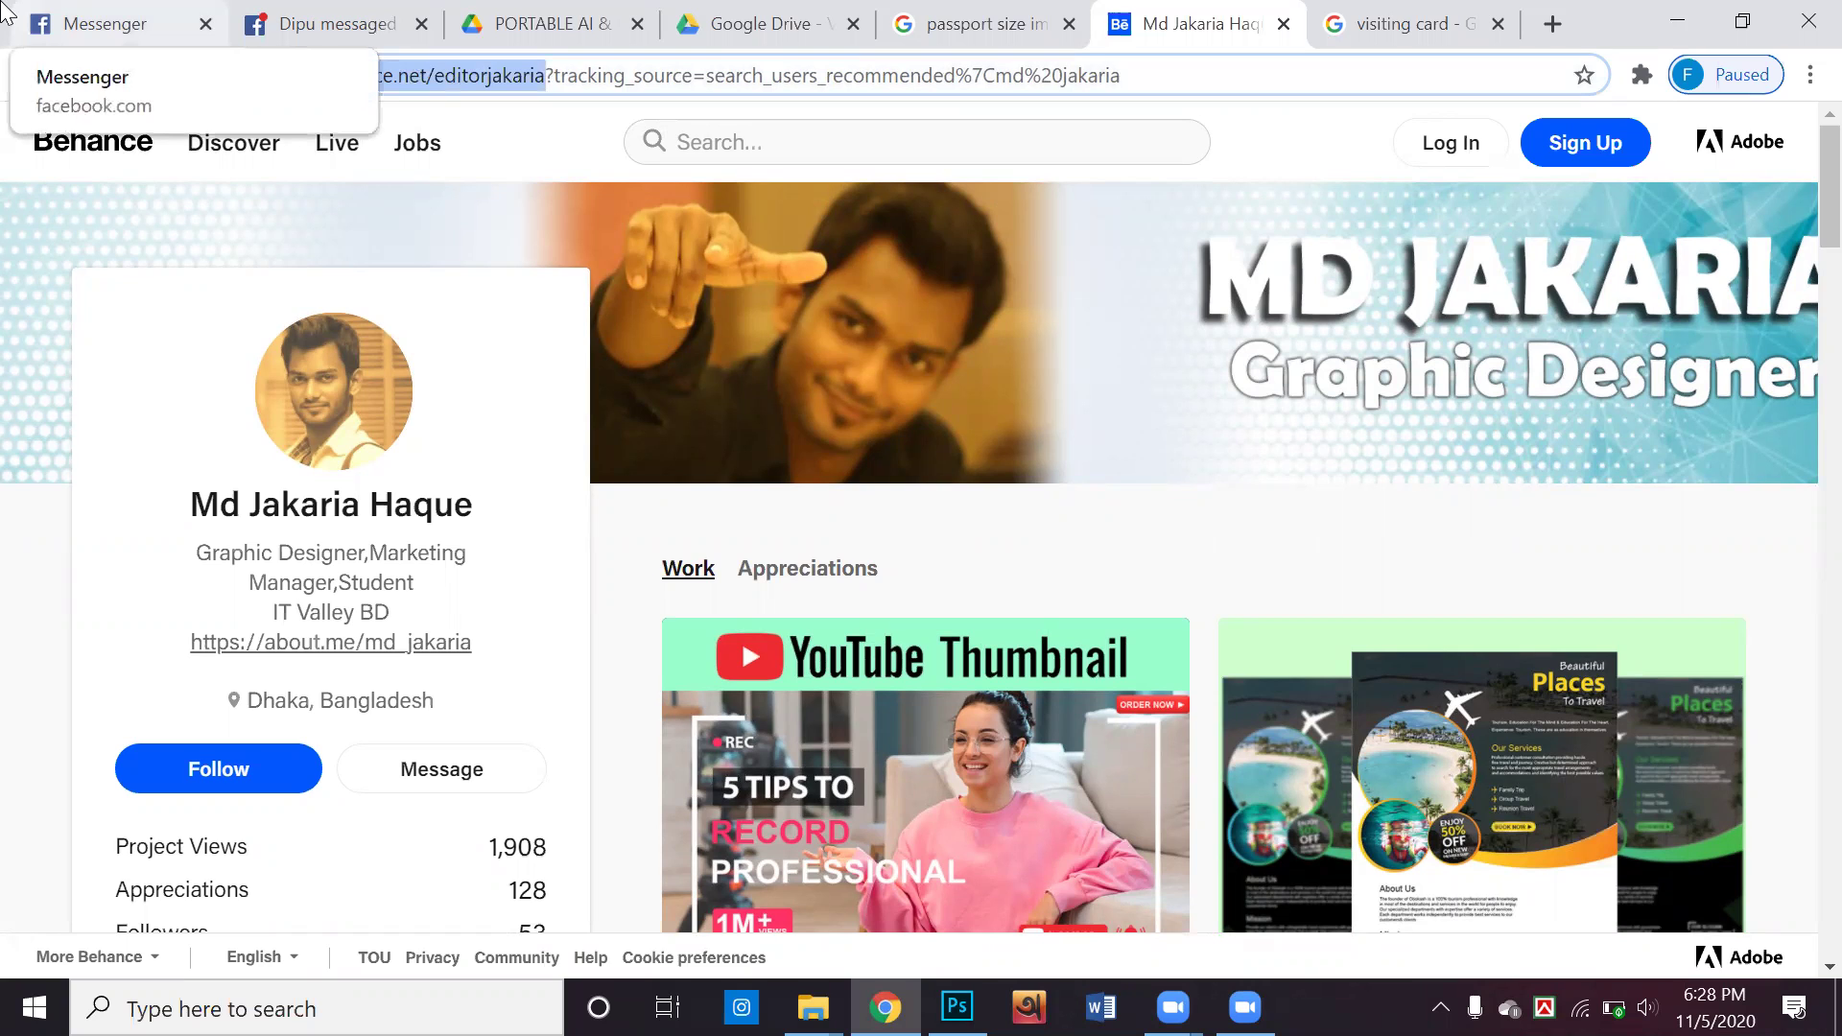
scroll(1322, 257, down, 3)
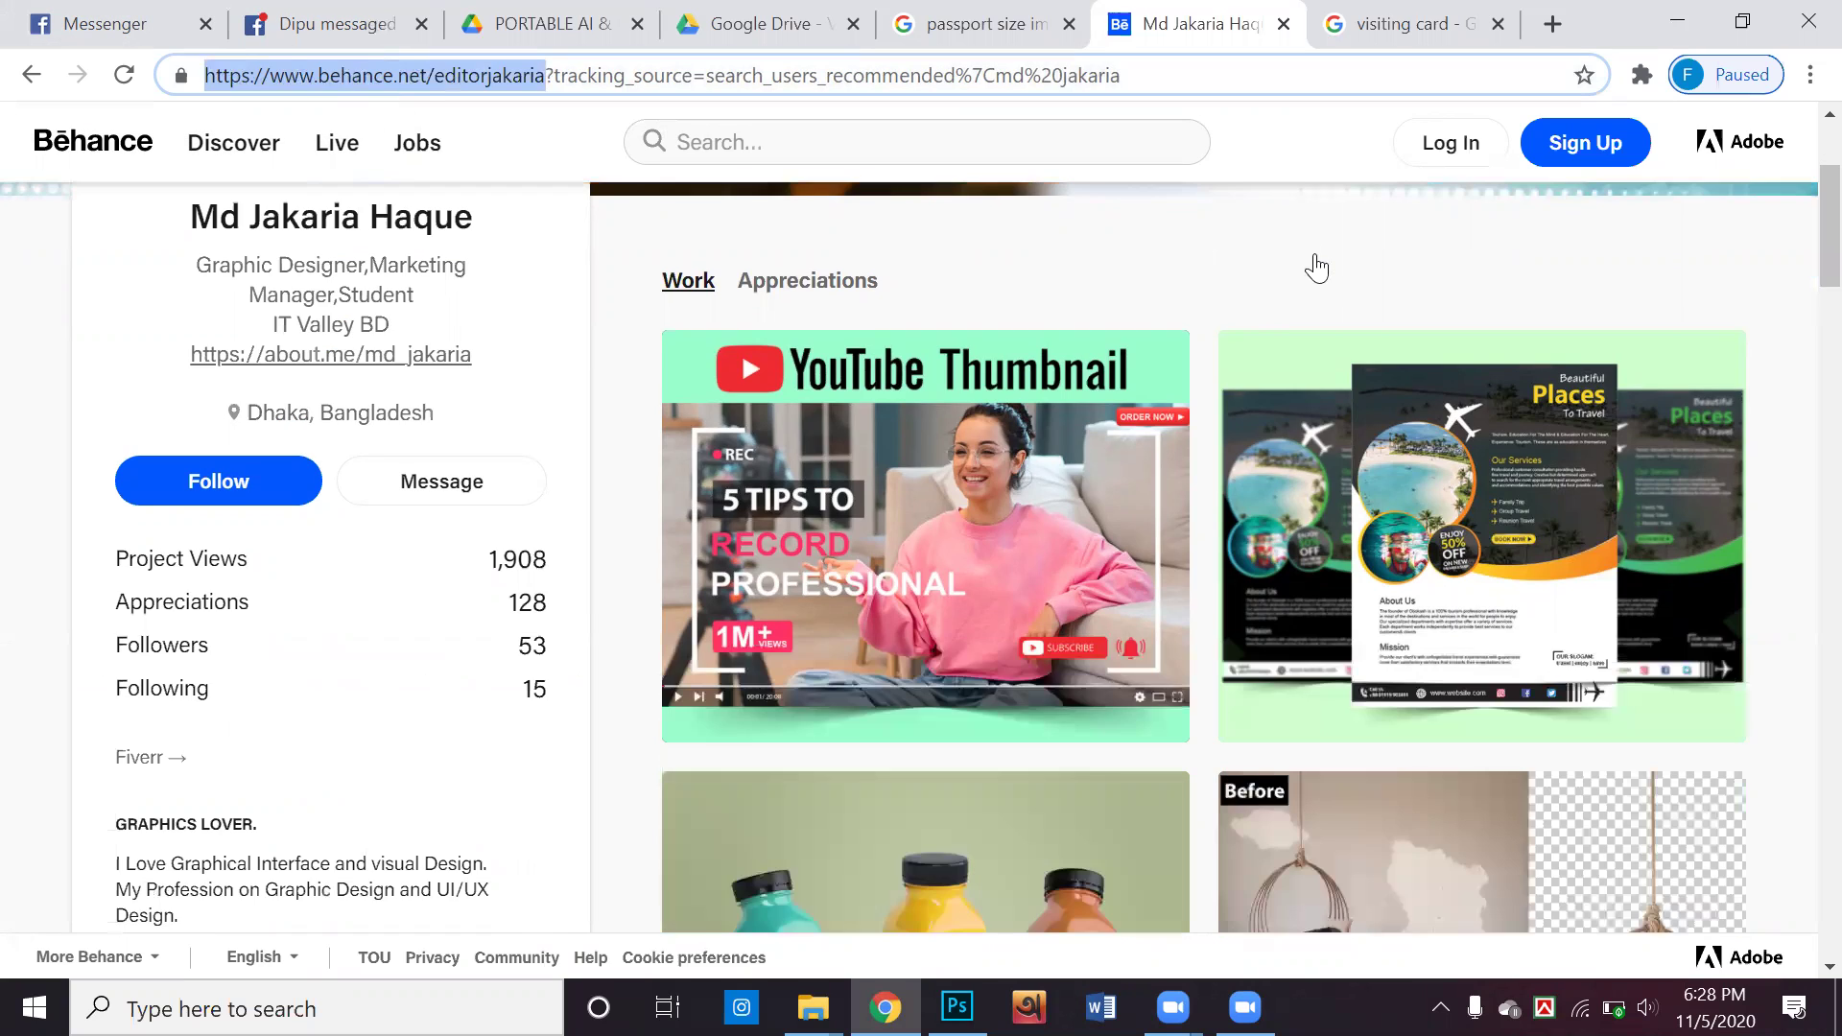
scroll(1316, 268, down, 6)
click(1300, 321)
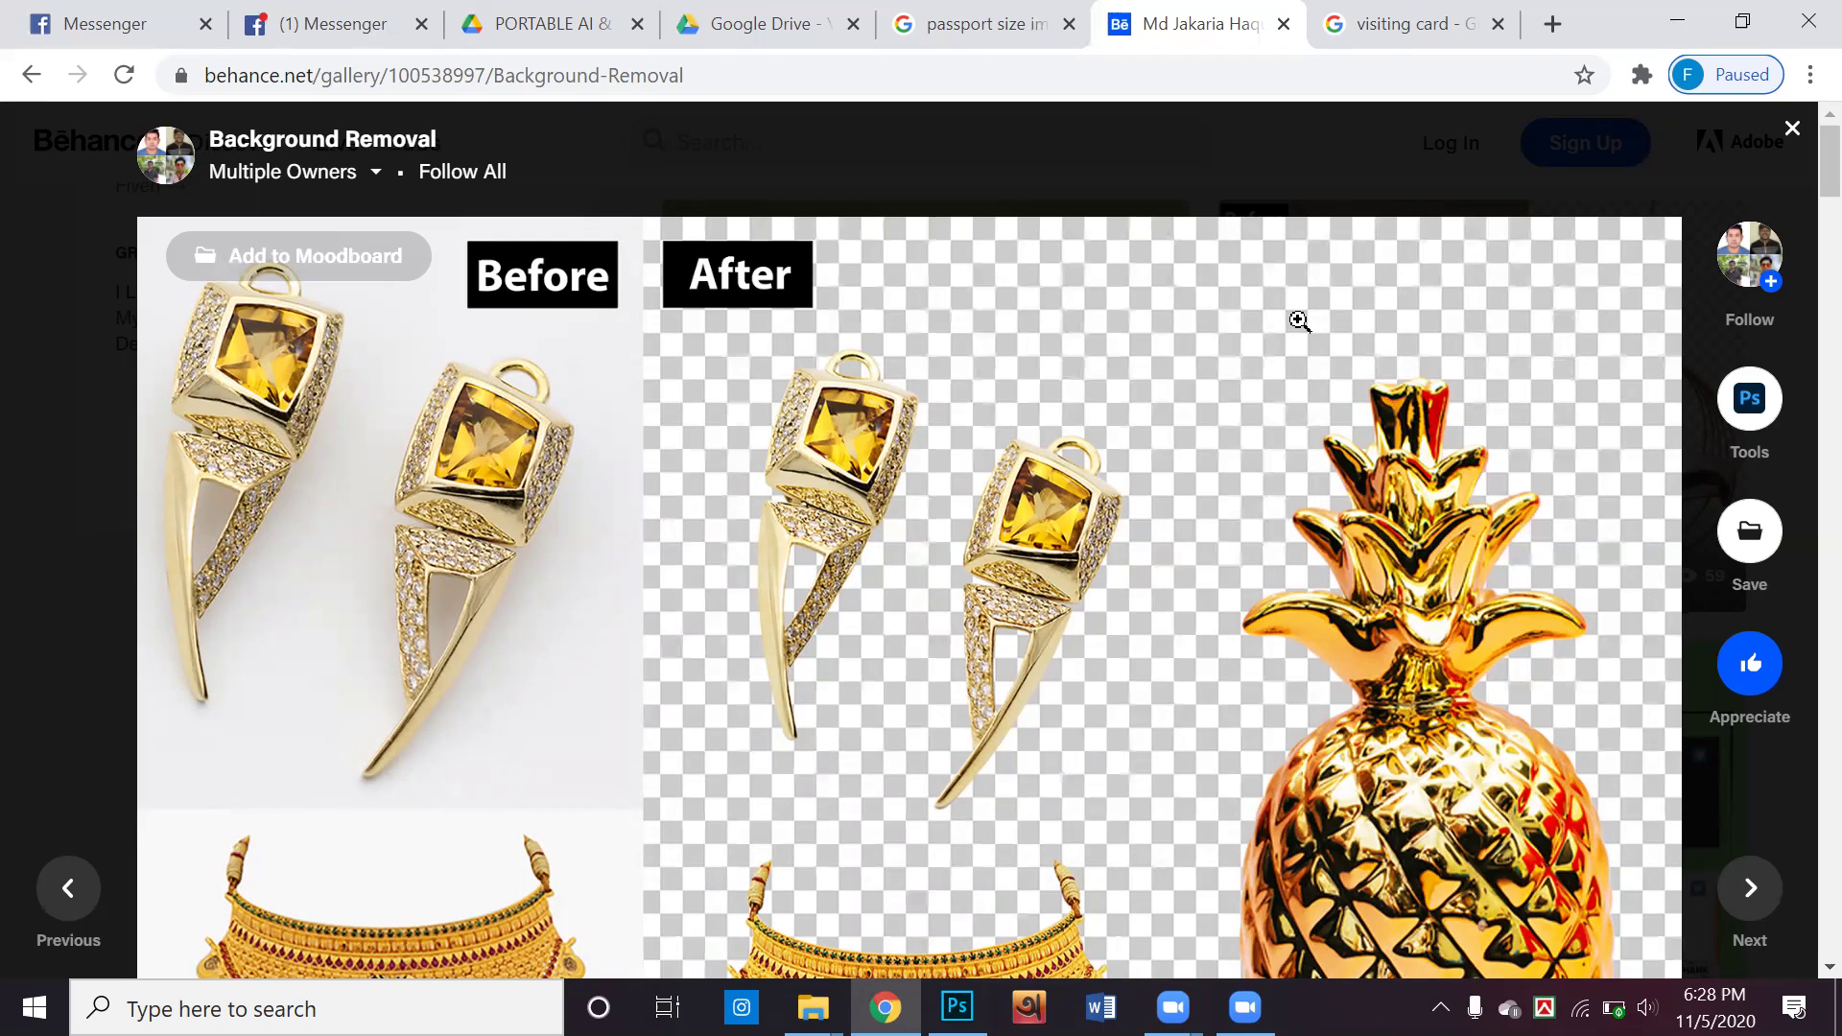
Copy the full web address of the Background Removal project
click(668, 71)
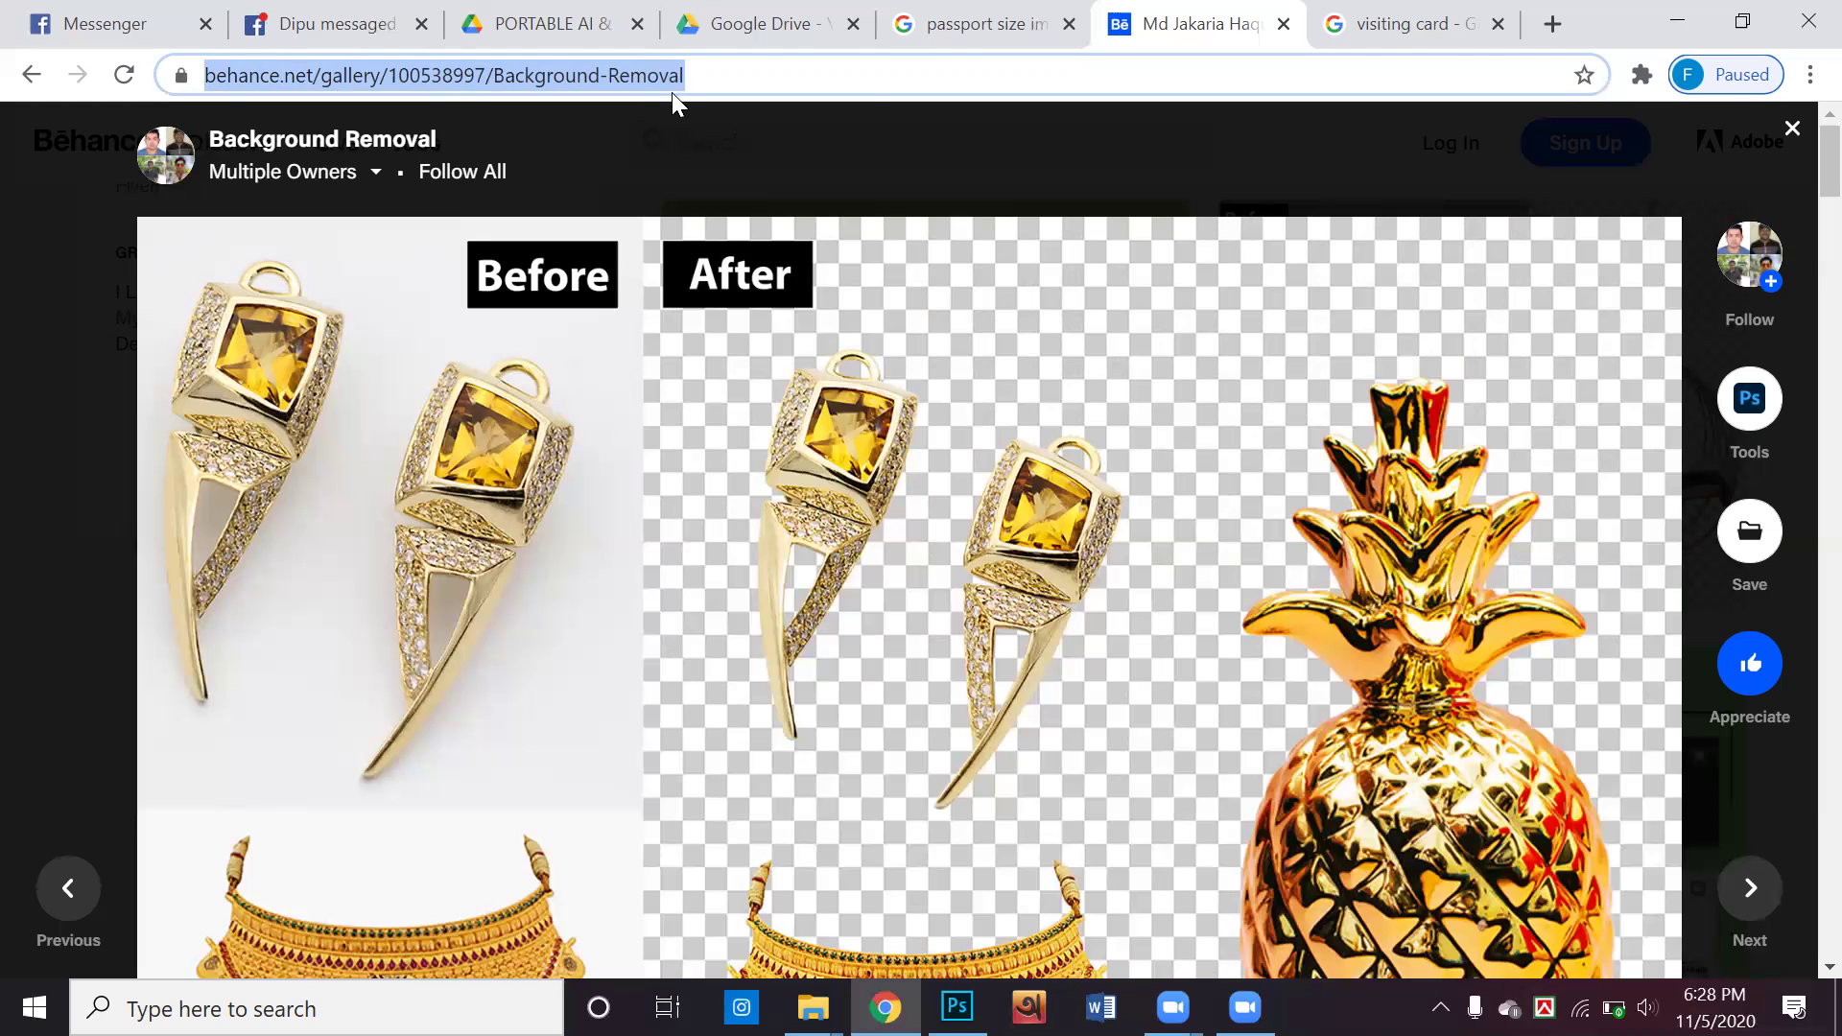
click(866, 92)
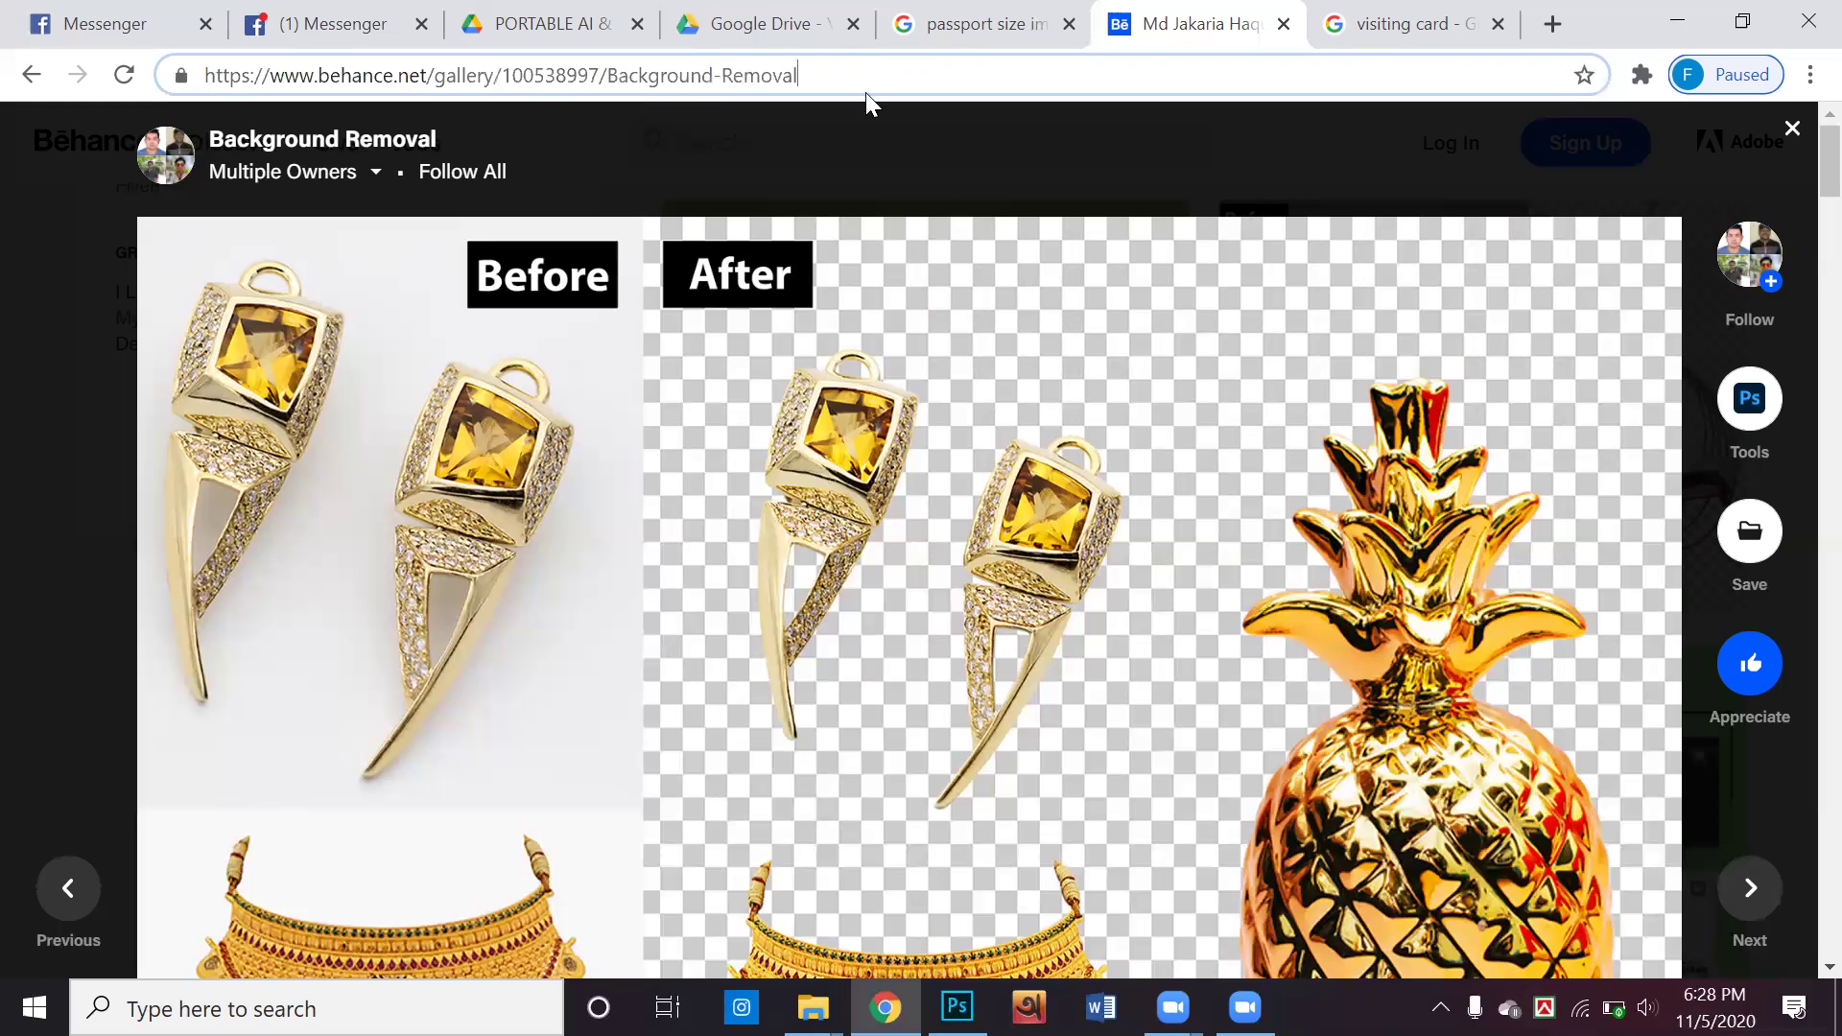
triple_click(398, 77)
key(shift+F10)
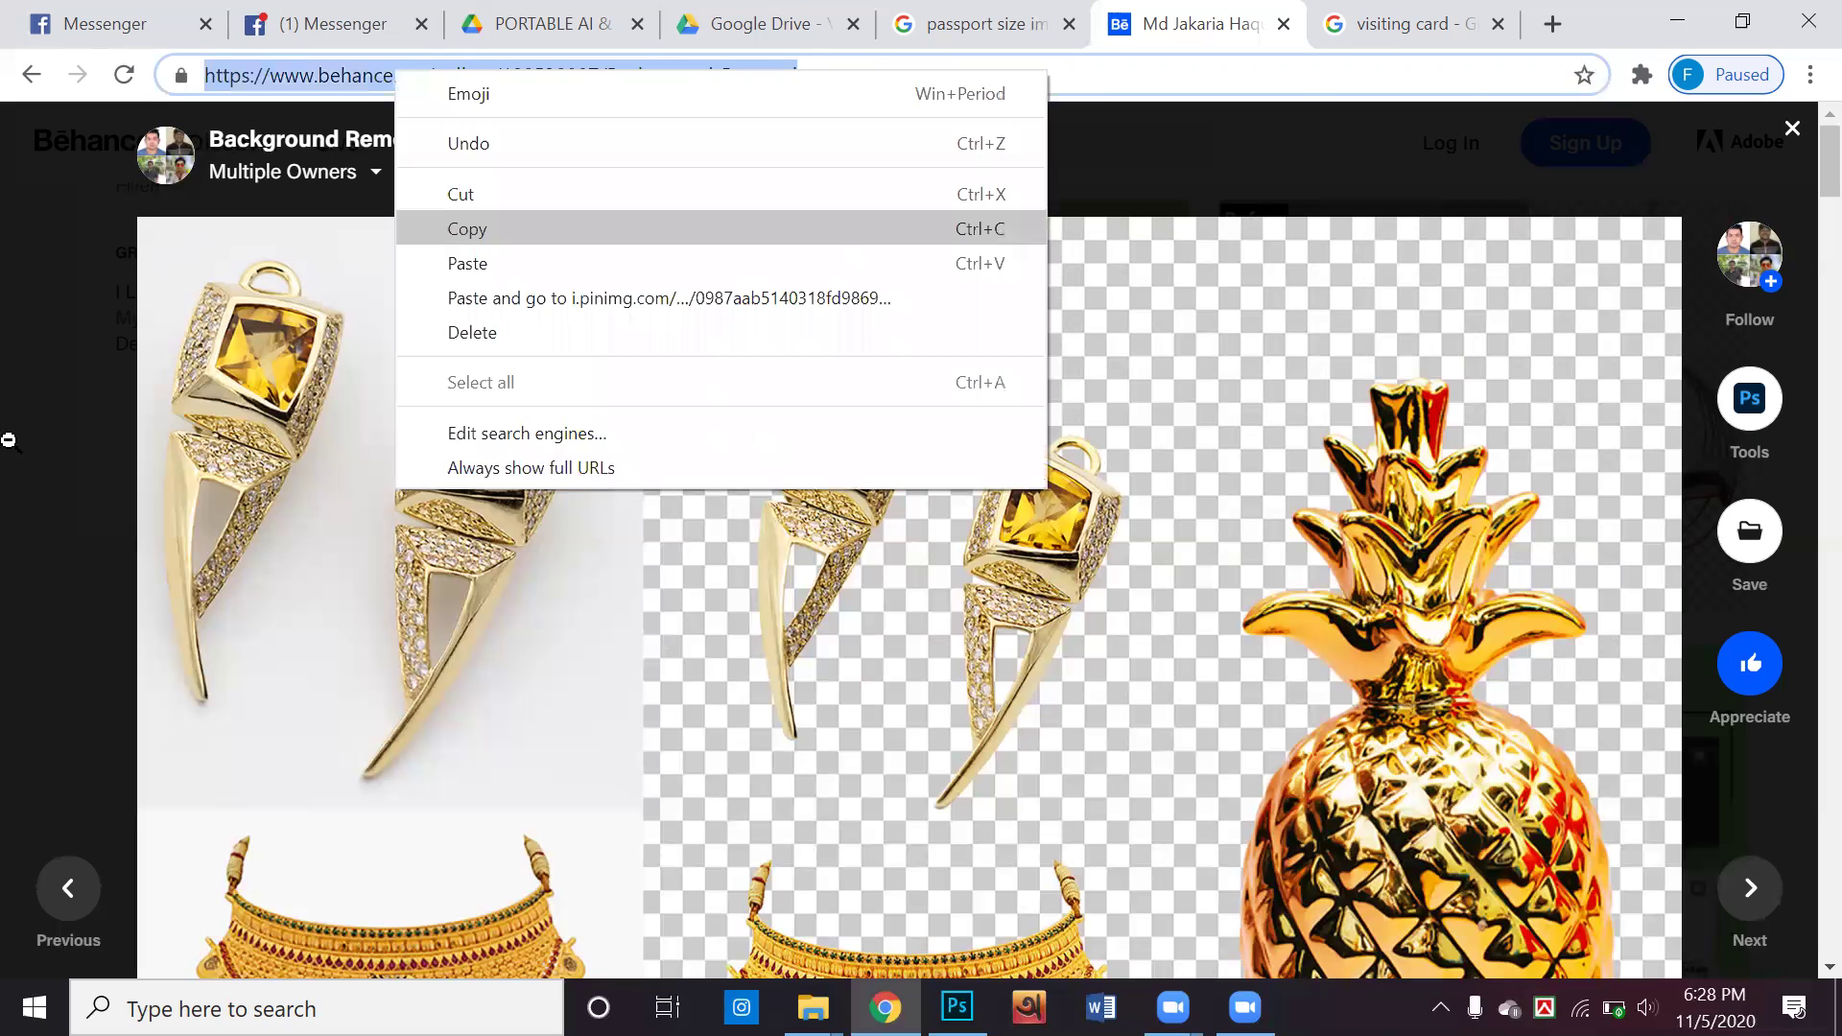
click(449, 230)
Examine the before-and-after product cutouts throughout the Background Removal project, and close it to return to the designer's profile
scroll(649, 343, down, 7)
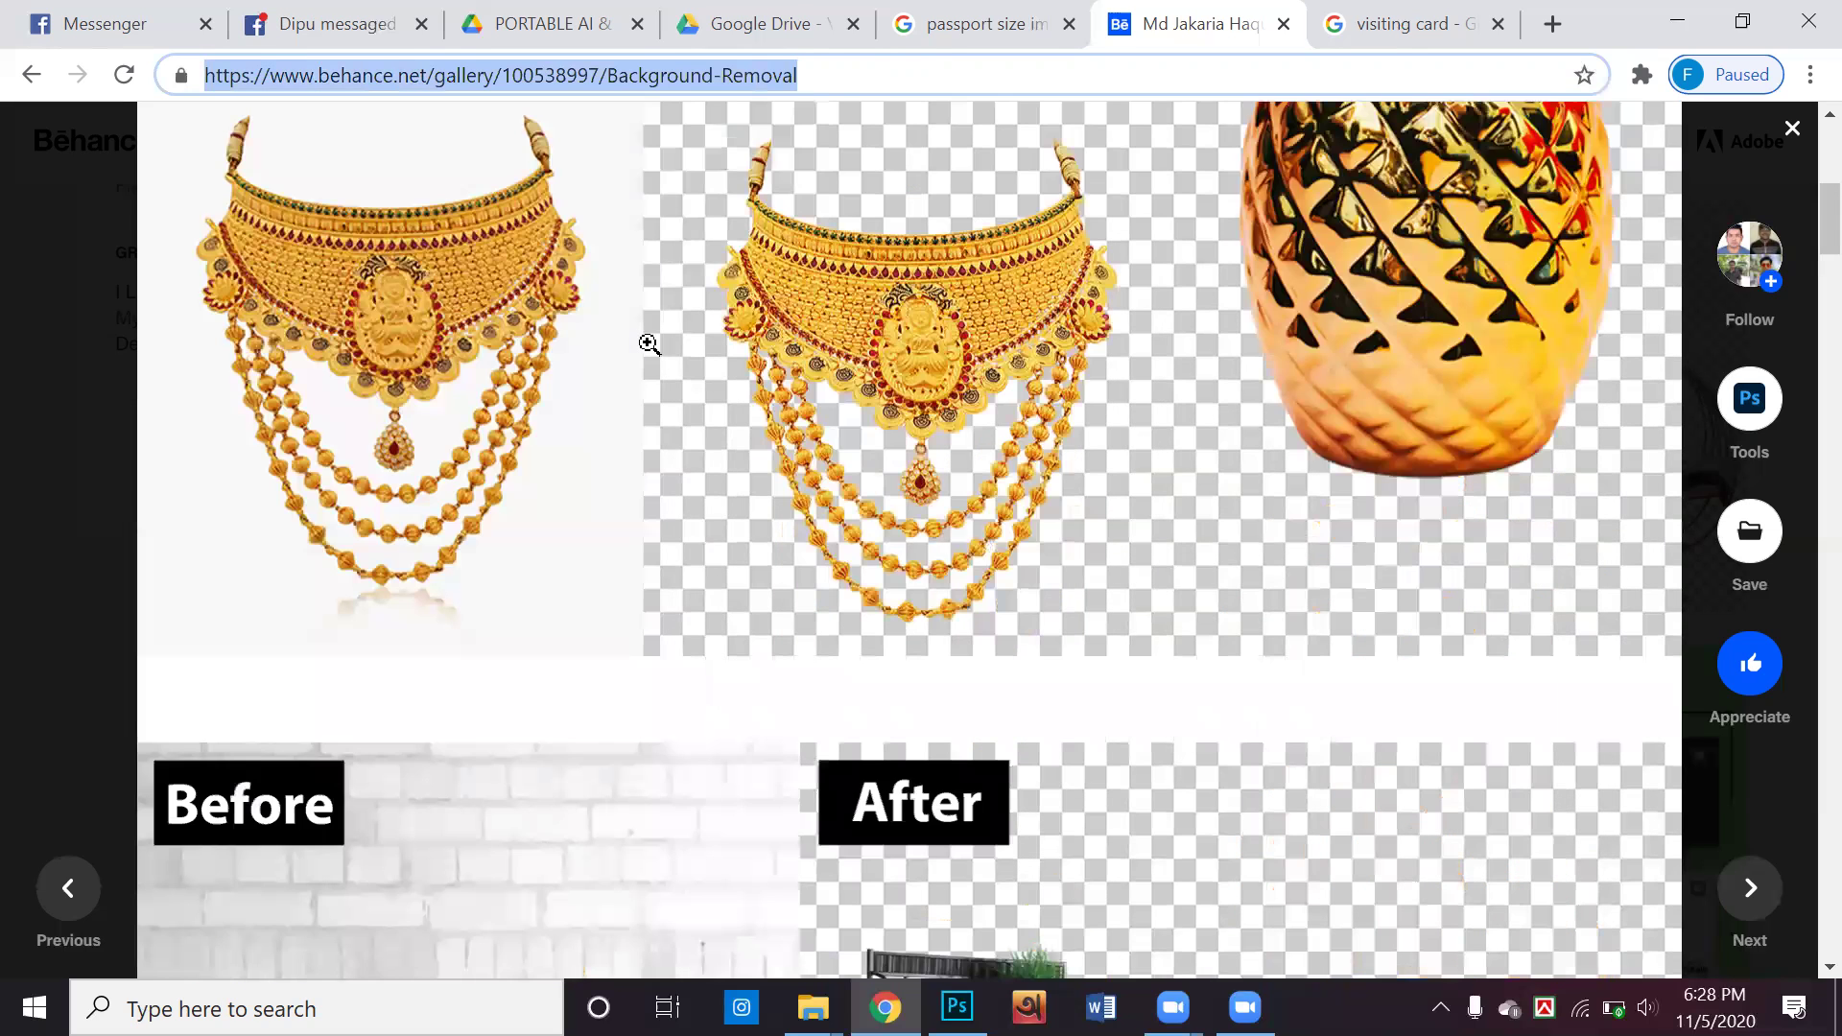
scroll(649, 344, down, 7)
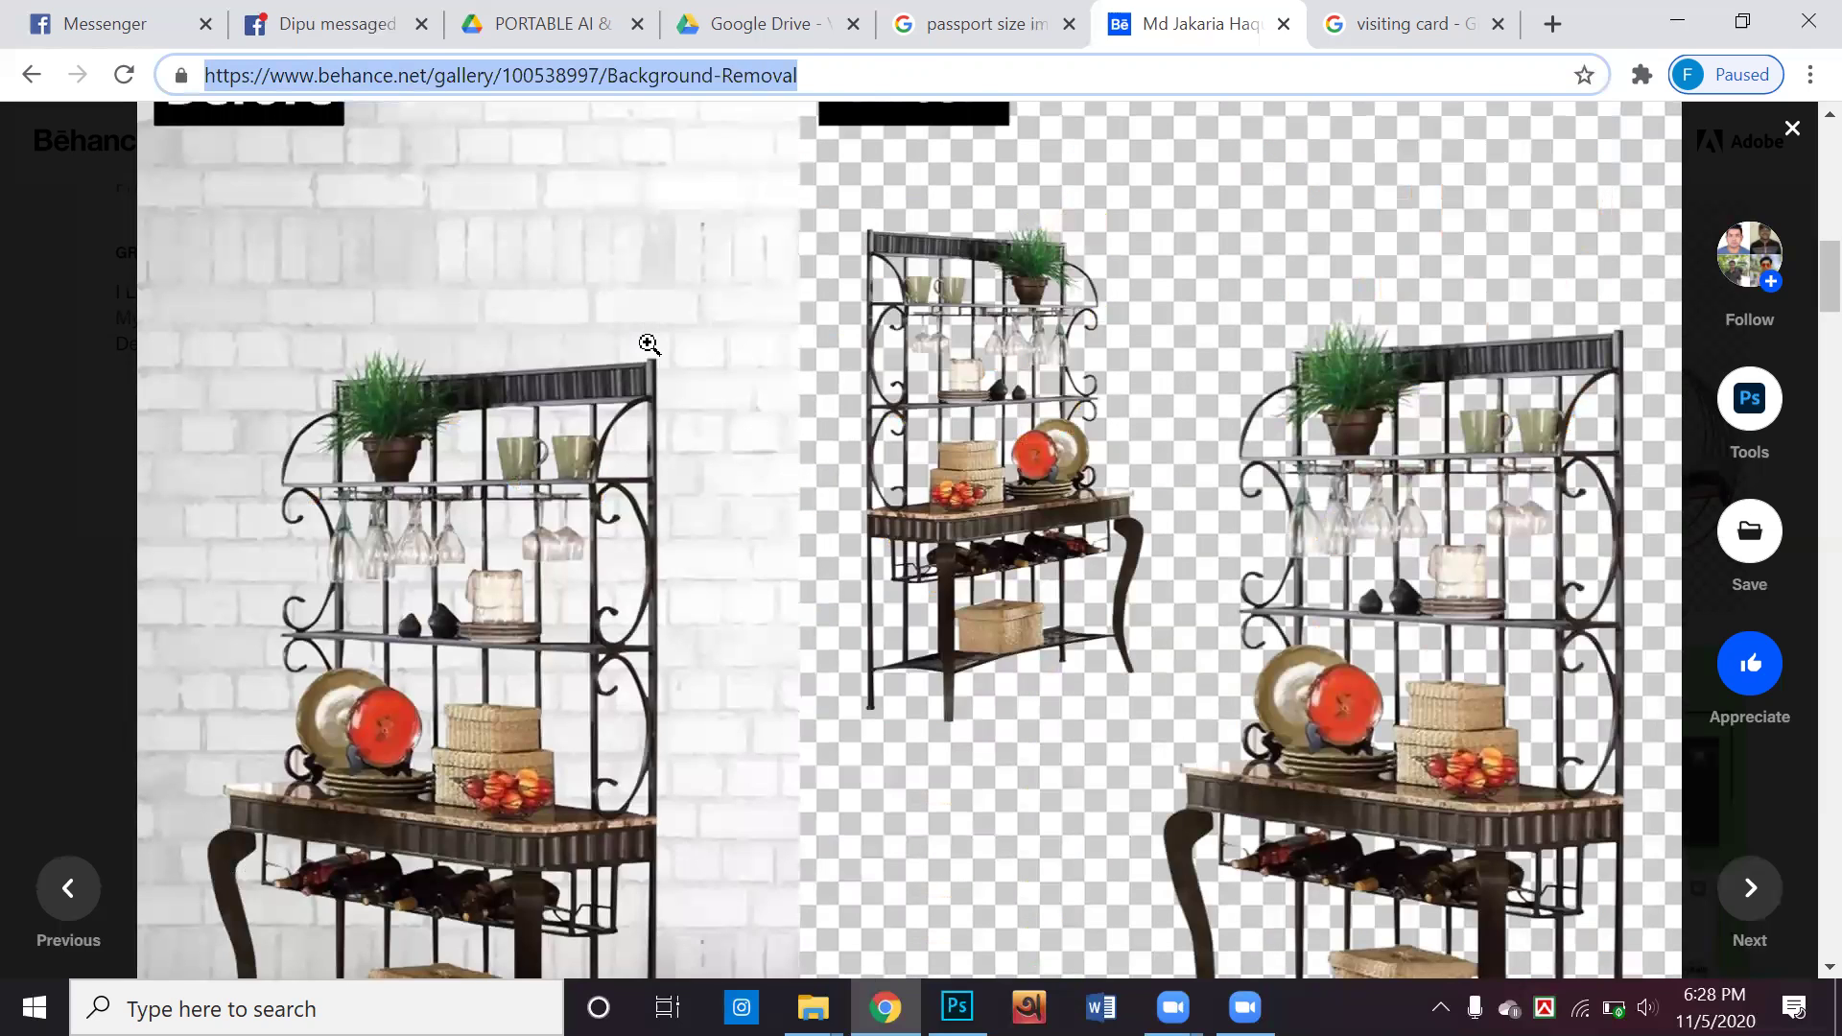
scroll(650, 344, down, 3)
scroll(649, 346, down, 2)
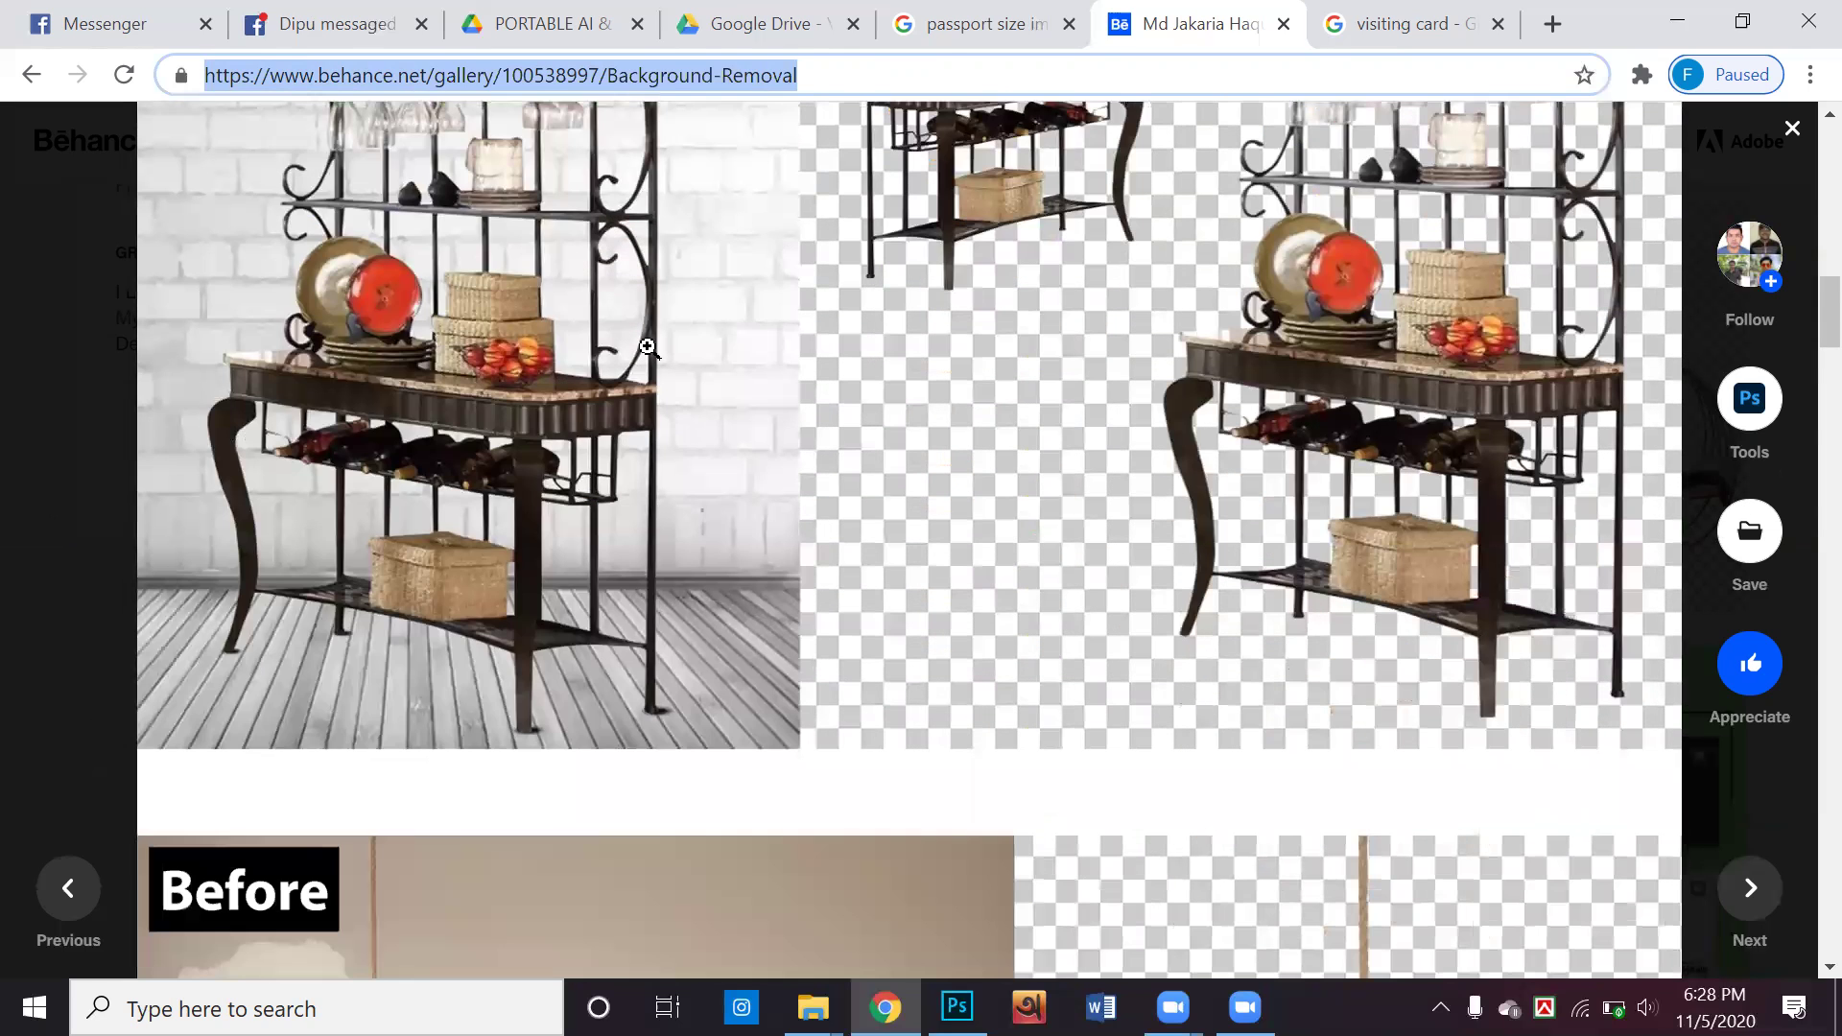
scroll(649, 347, down, 10)
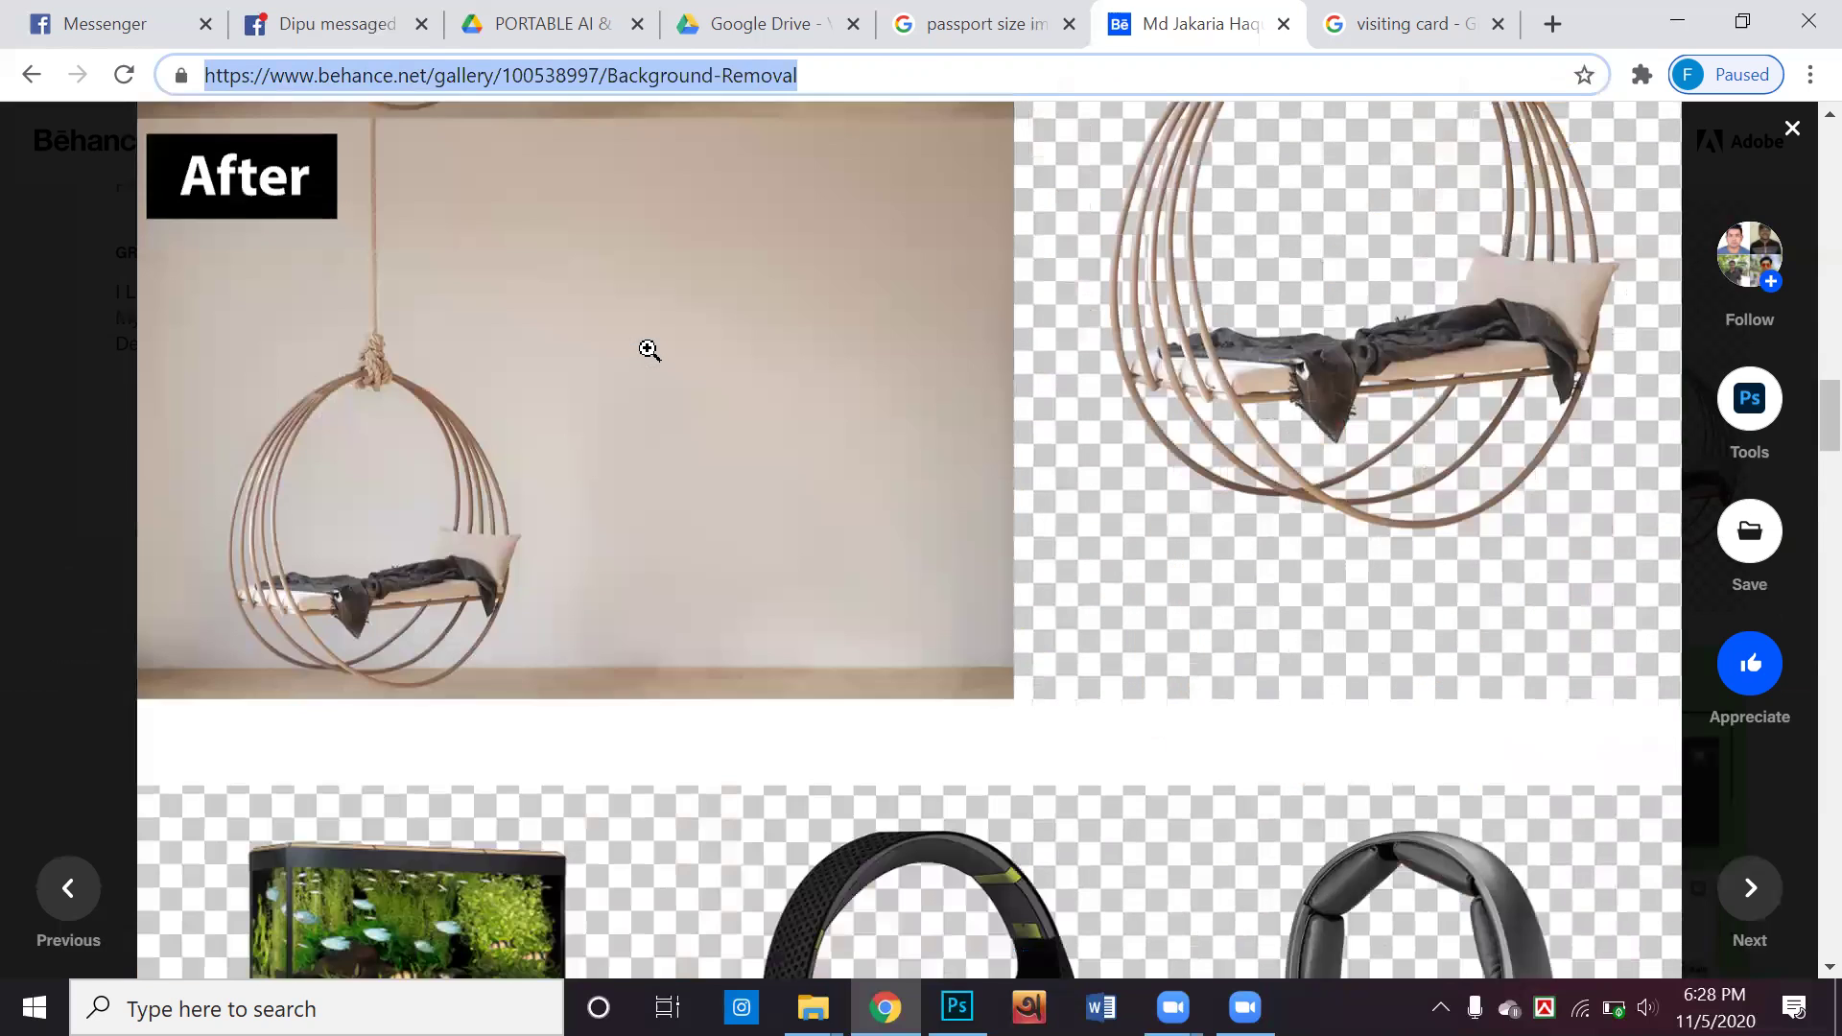
scroll(649, 350, down, 15)
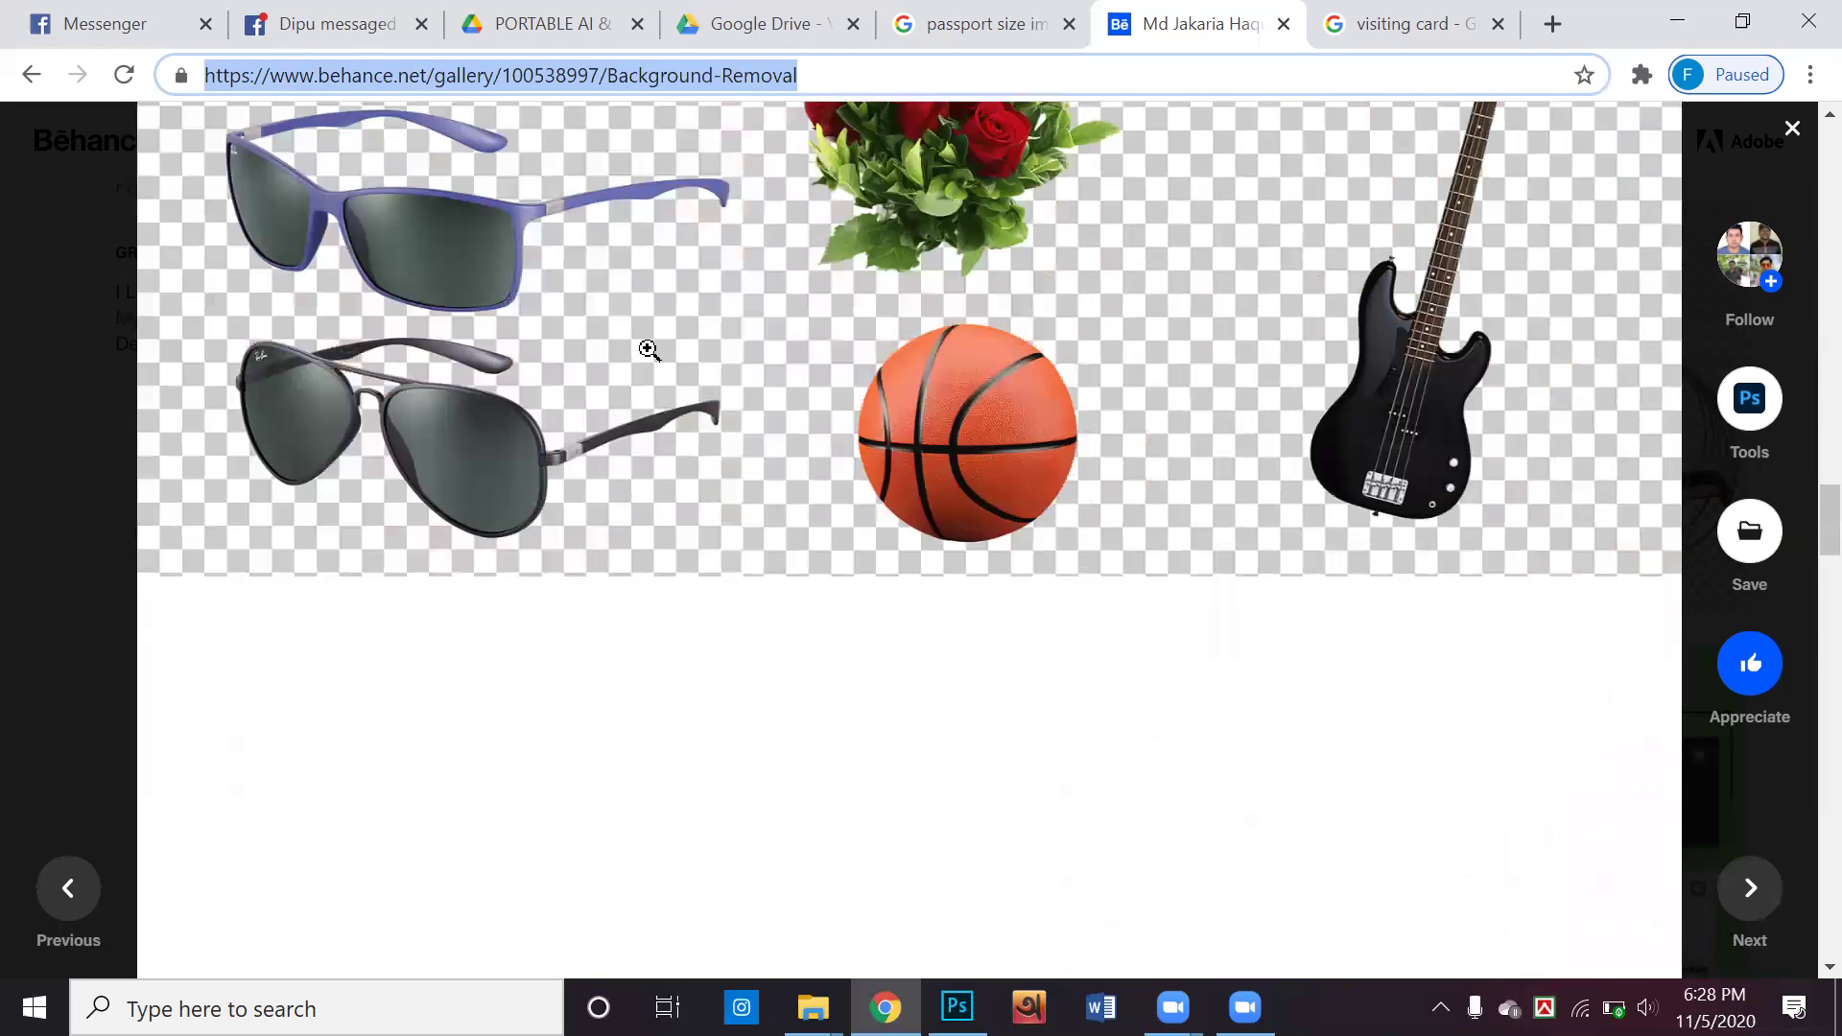
scroll(650, 350, down, 10)
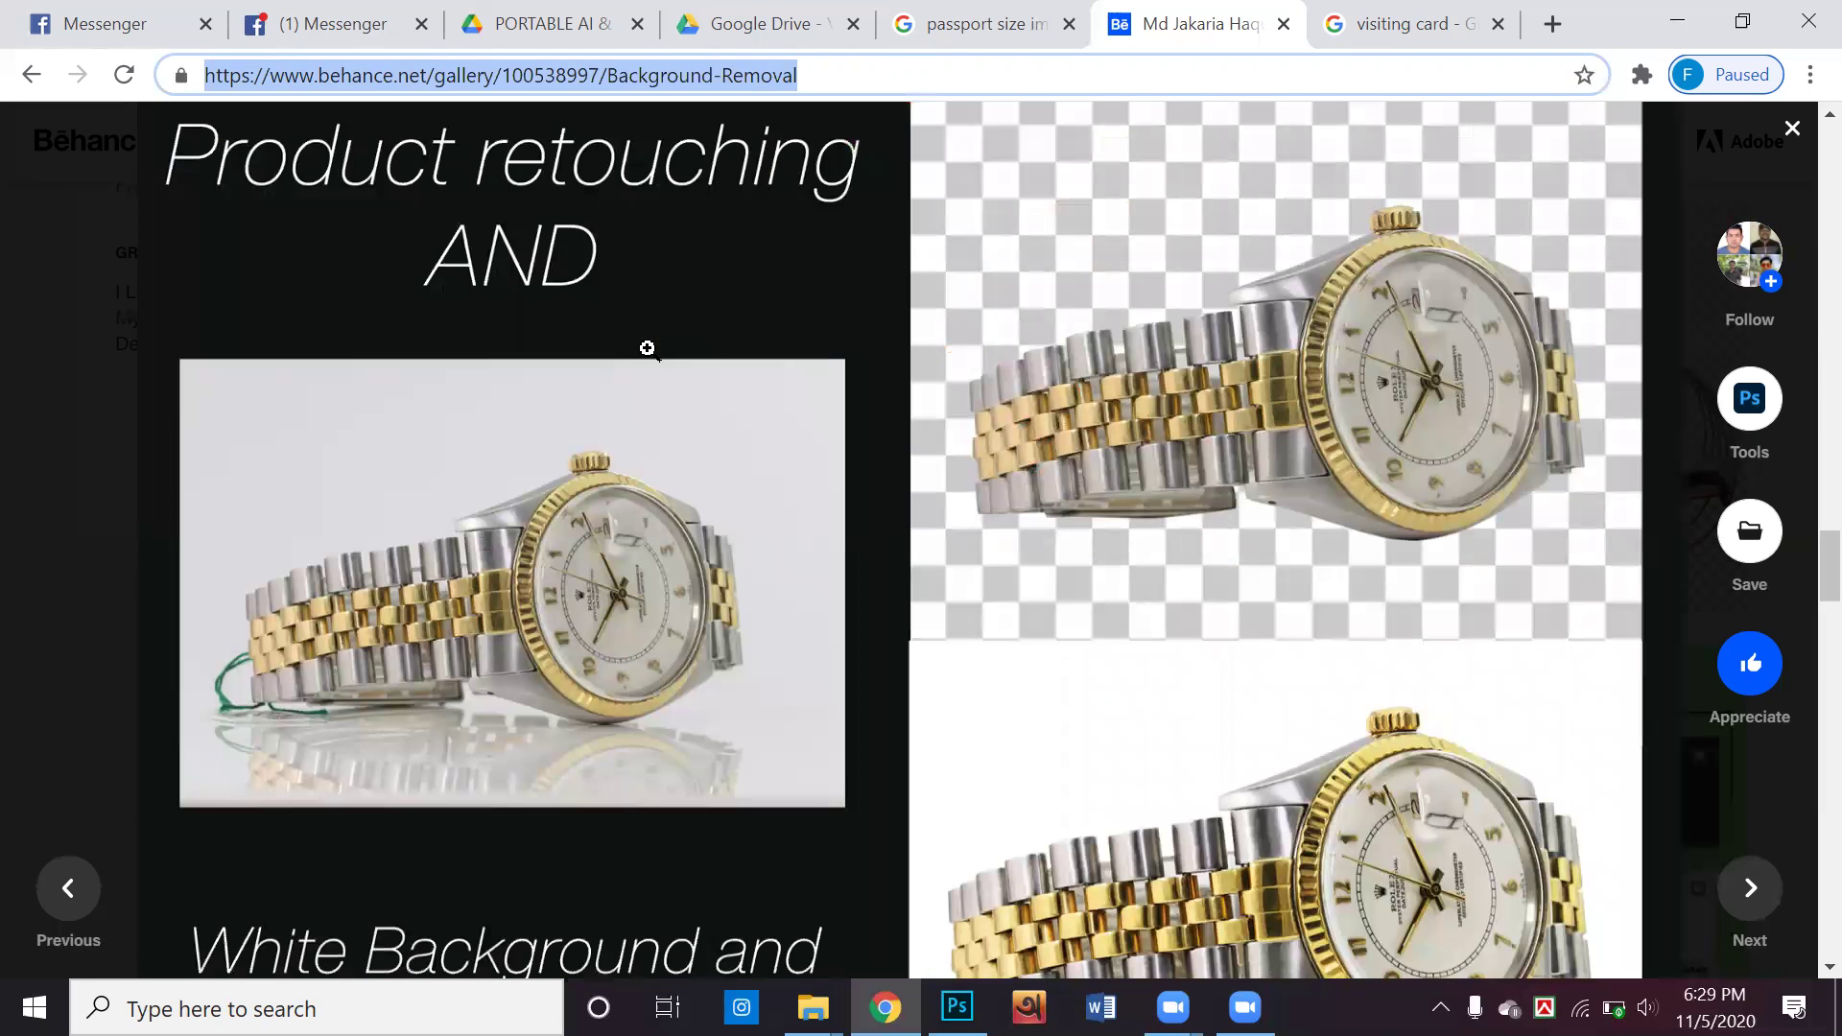
scroll(648, 348, down, 3)
scroll(650, 350, down, 6)
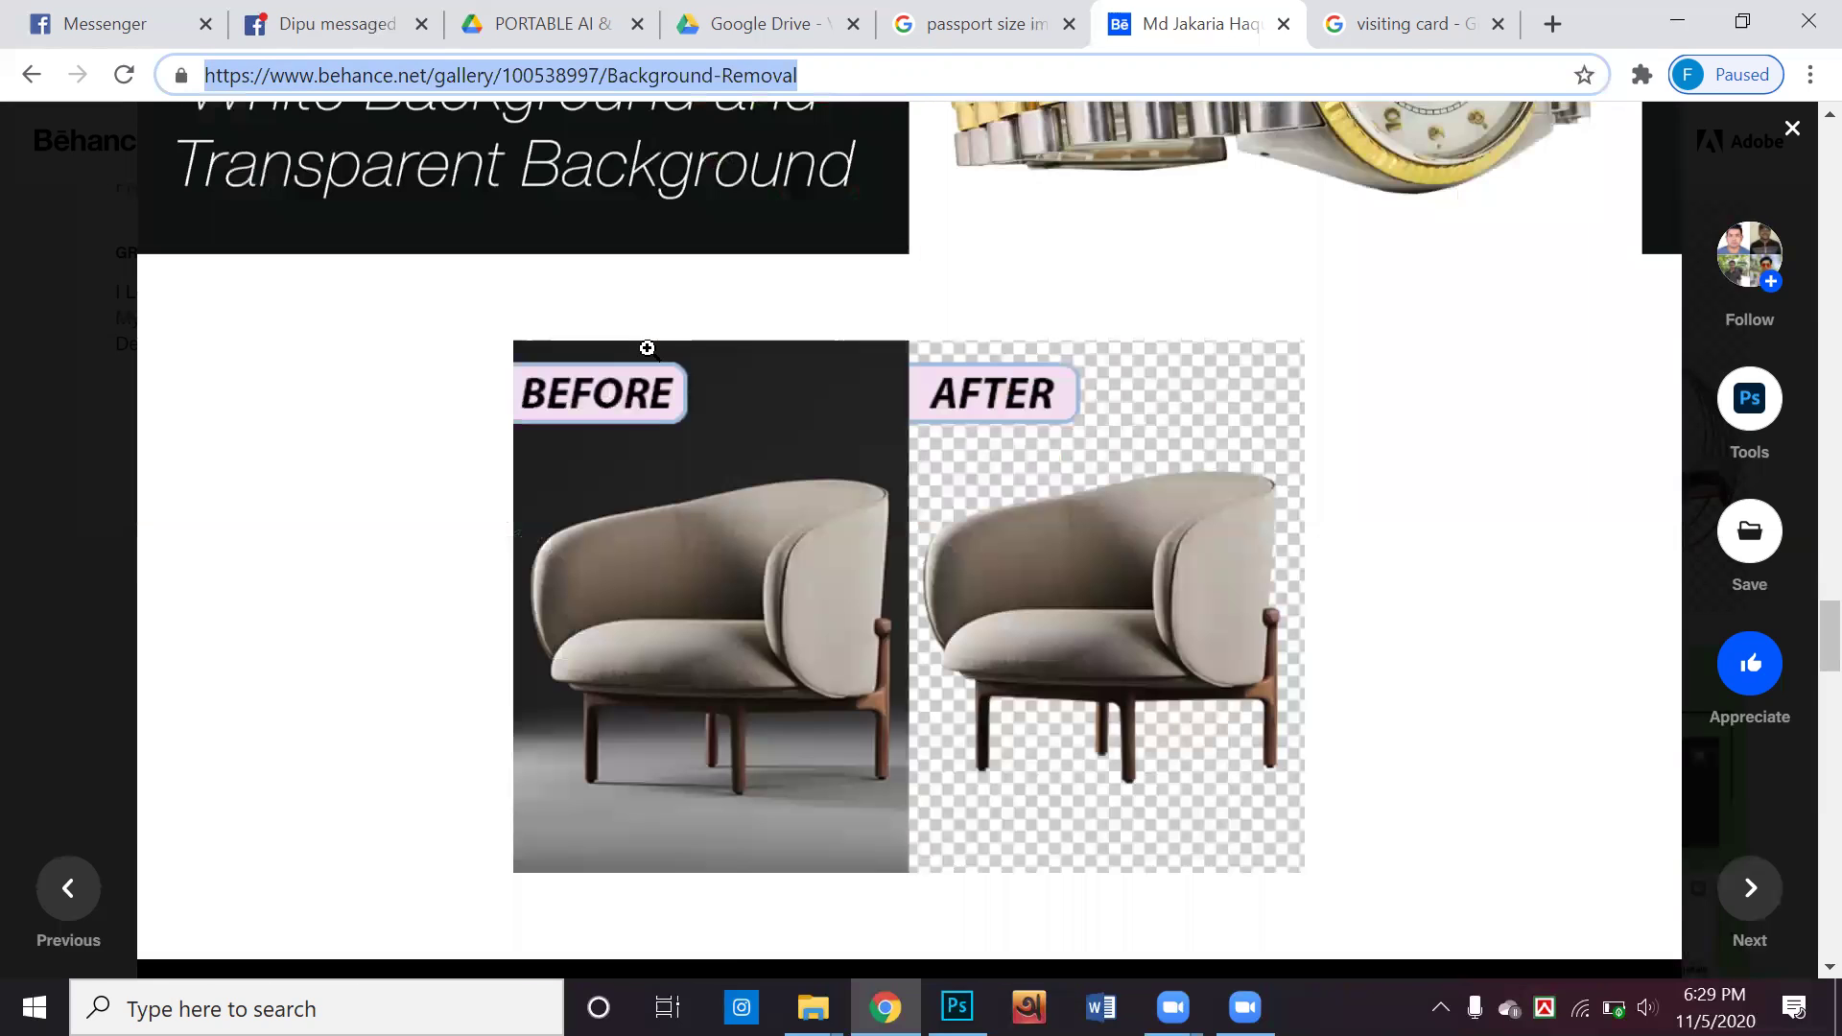
scroll(647, 348, down, 3)
scroll(667, 287, up, 1)
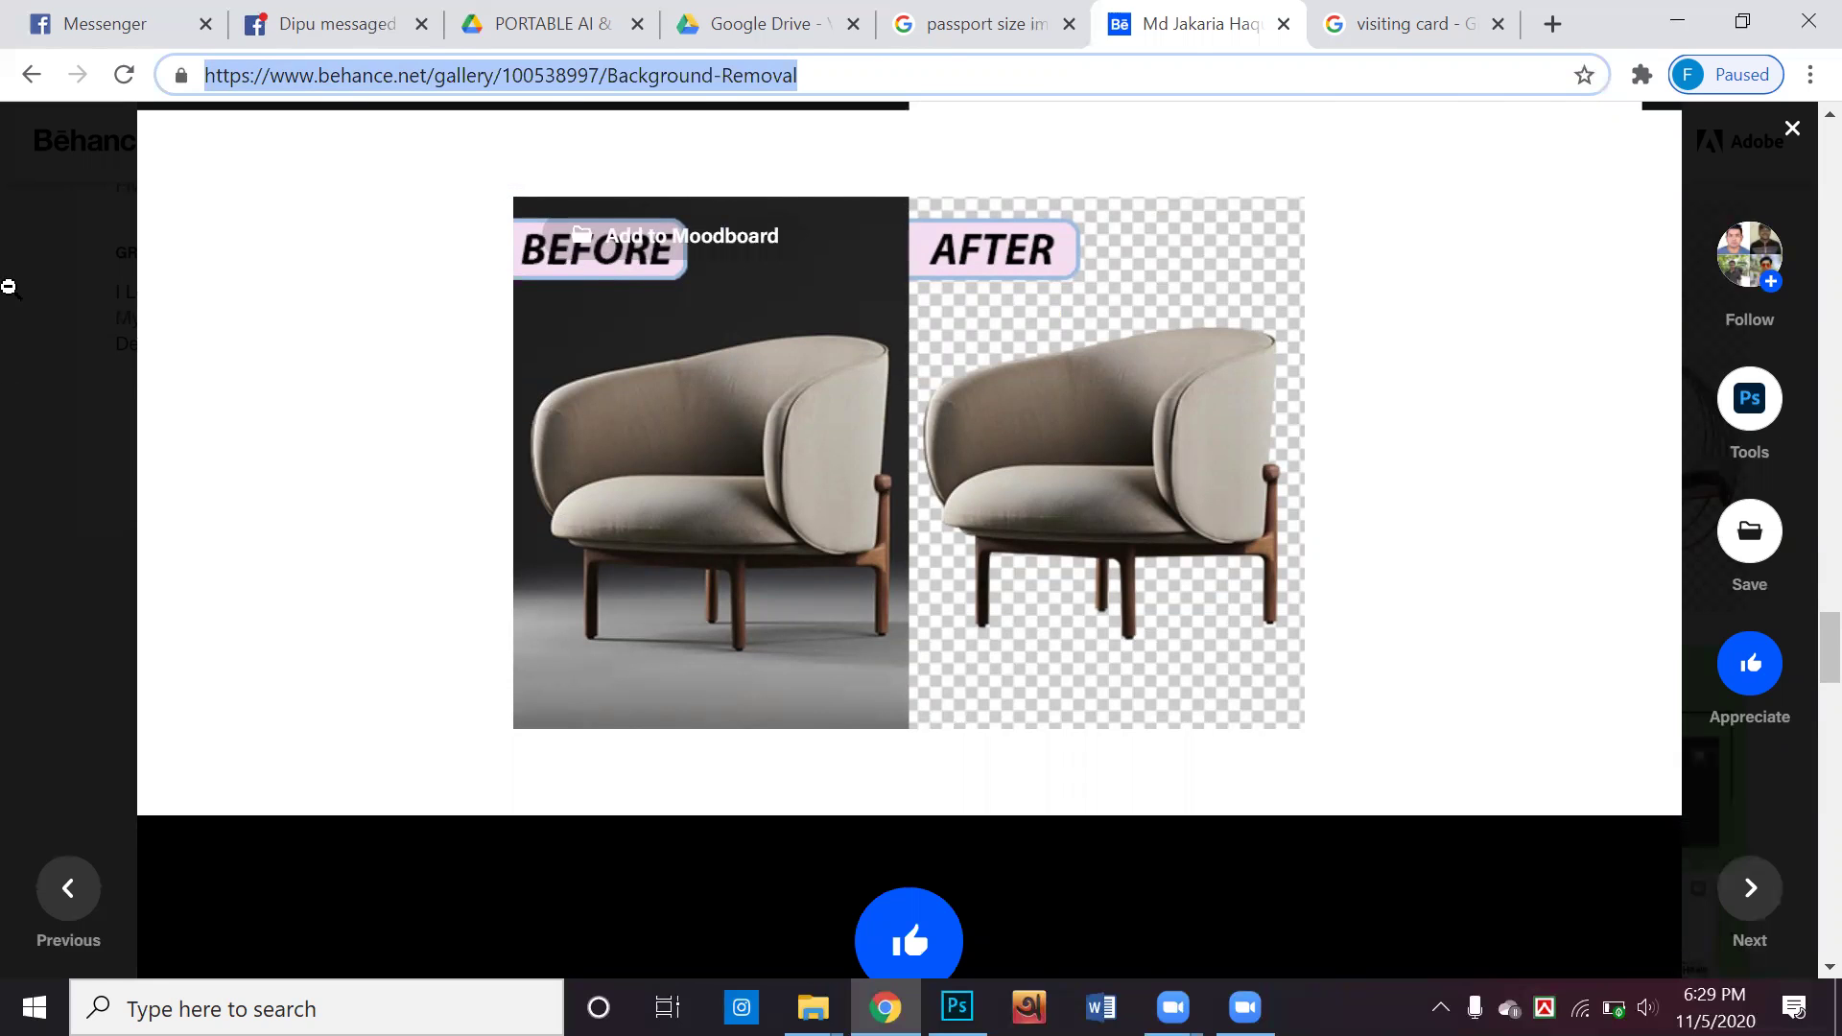
click(402, 322)
key(Escape)
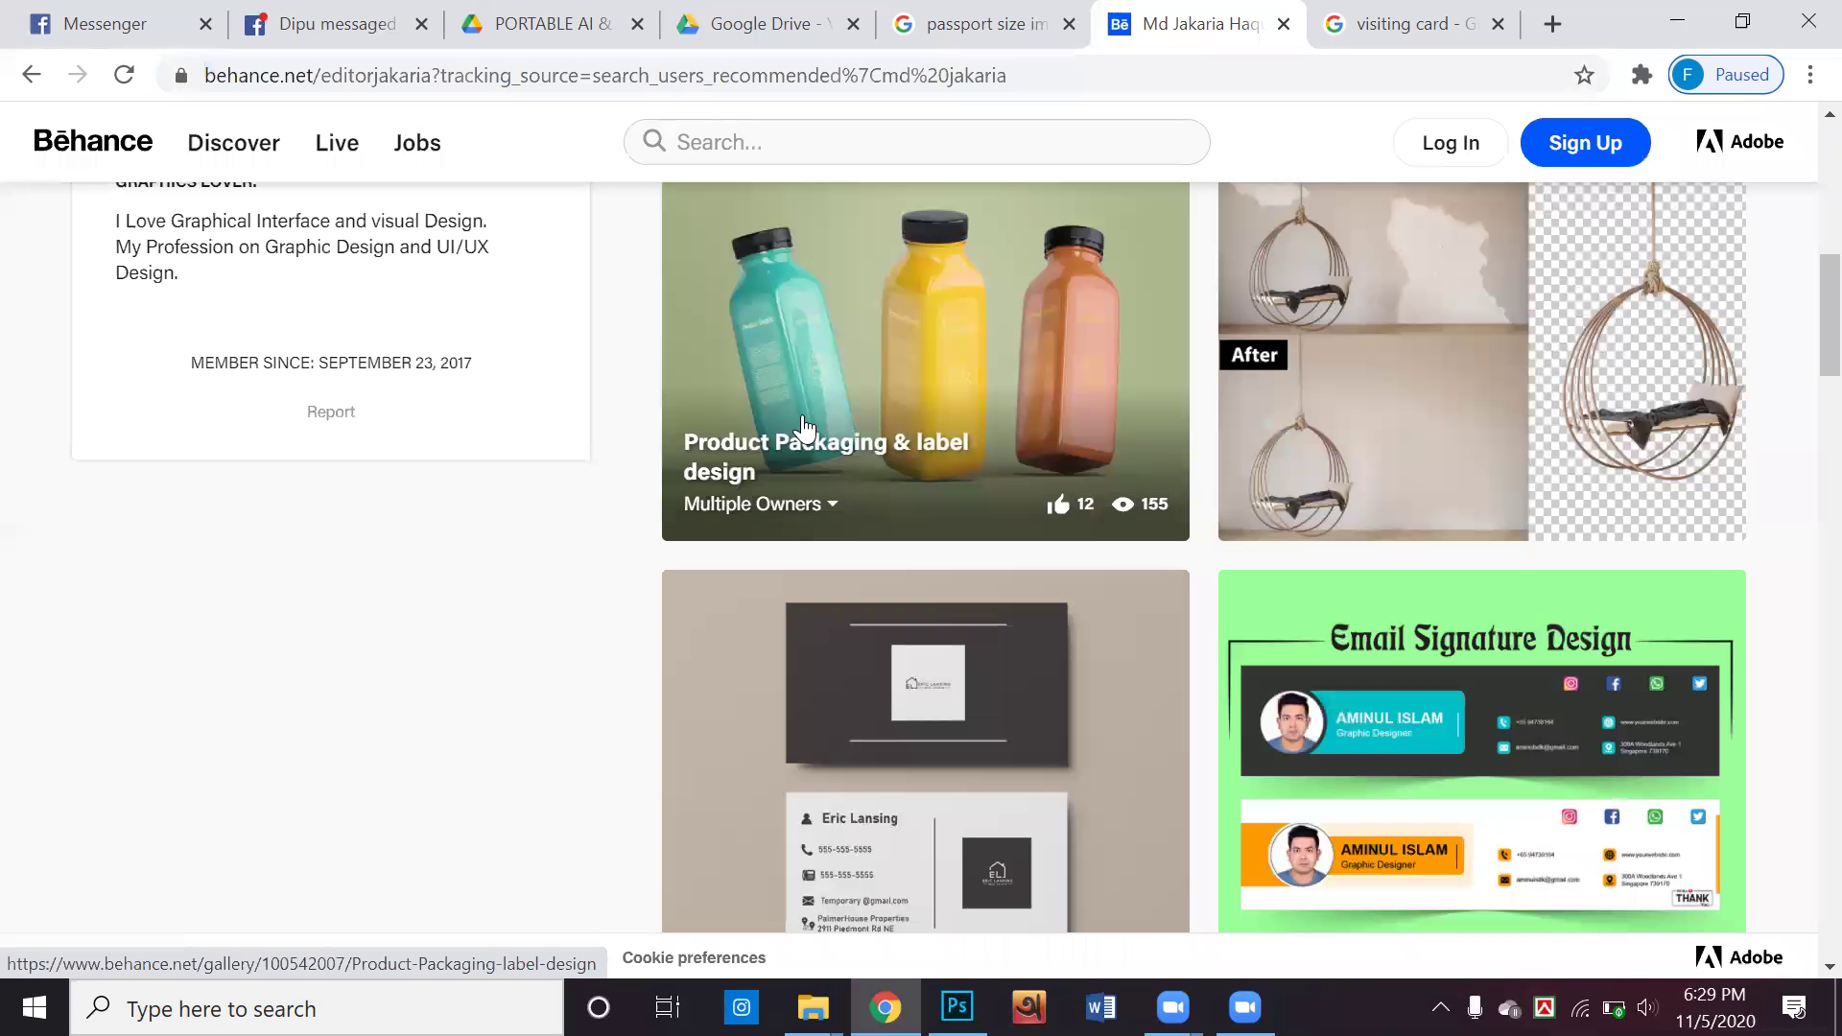
Look through the remaining projects on the designer's profile and open the Shoe Ads project
scroll(804, 427, down, 2)
scroll(804, 427, down, 3)
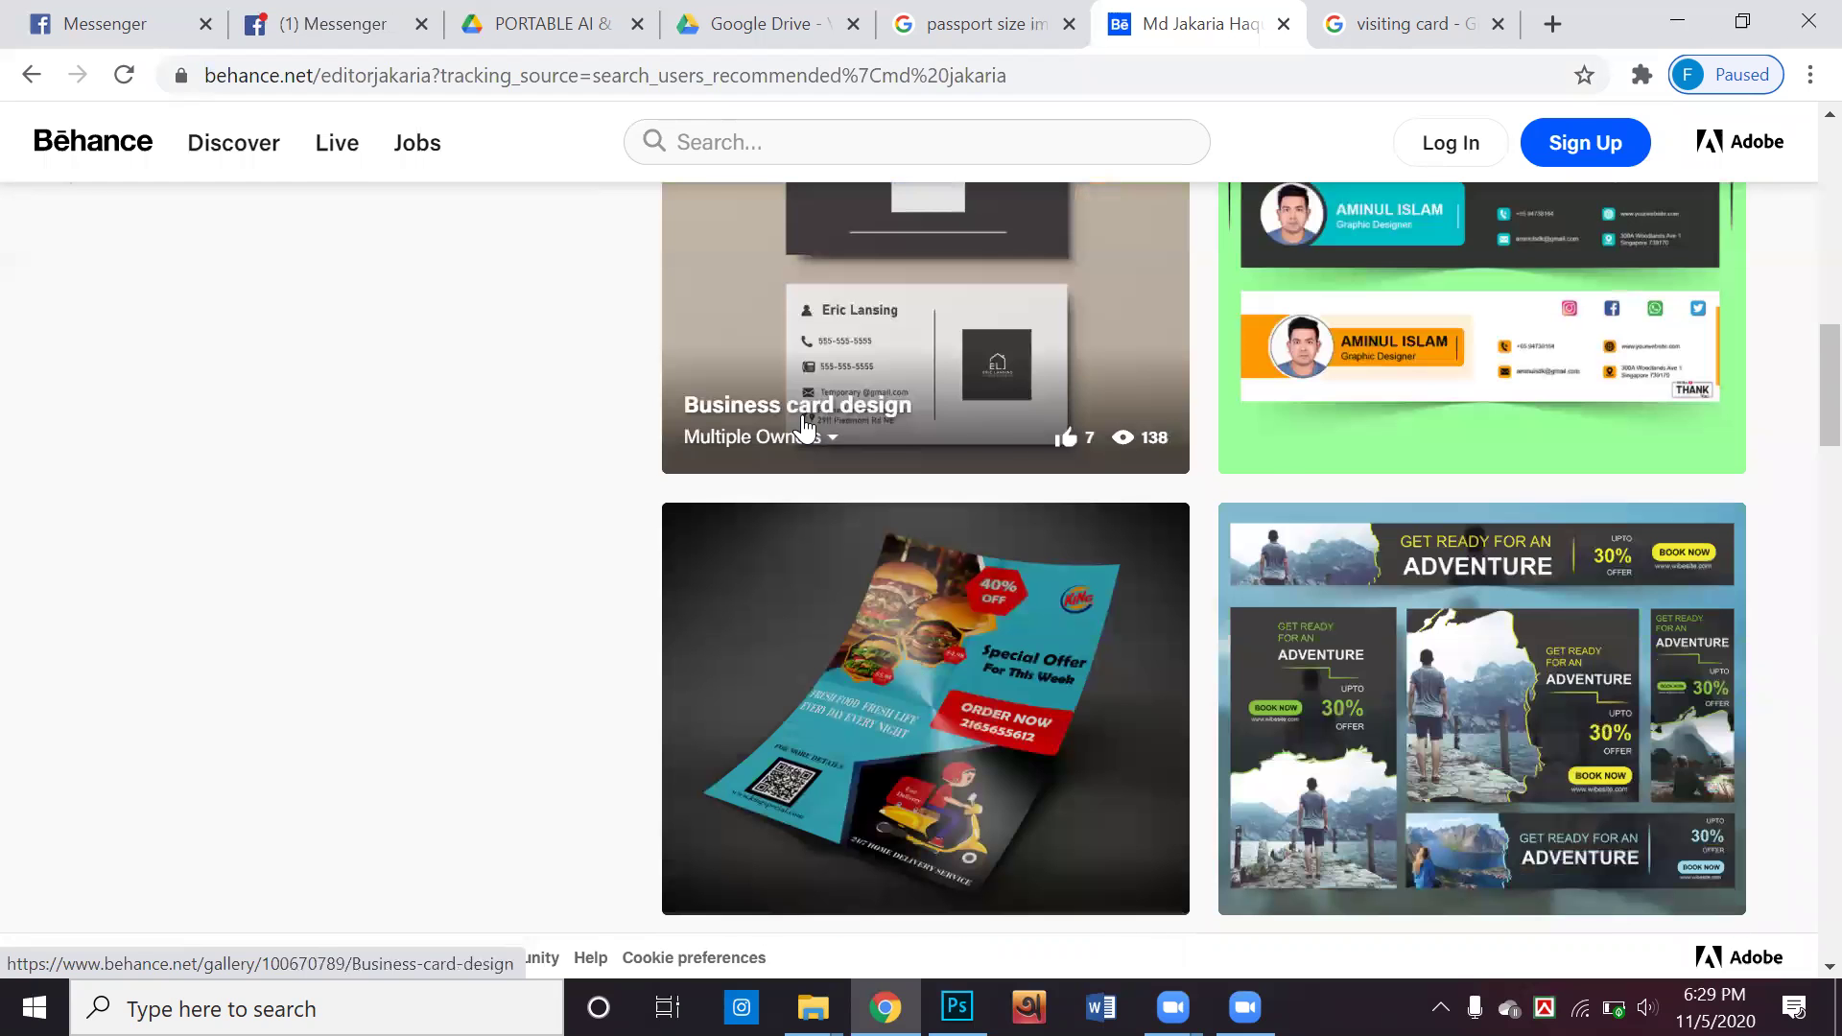
scroll(804, 427, down, 3)
scroll(900, 359, down, 6)
click(897, 346)
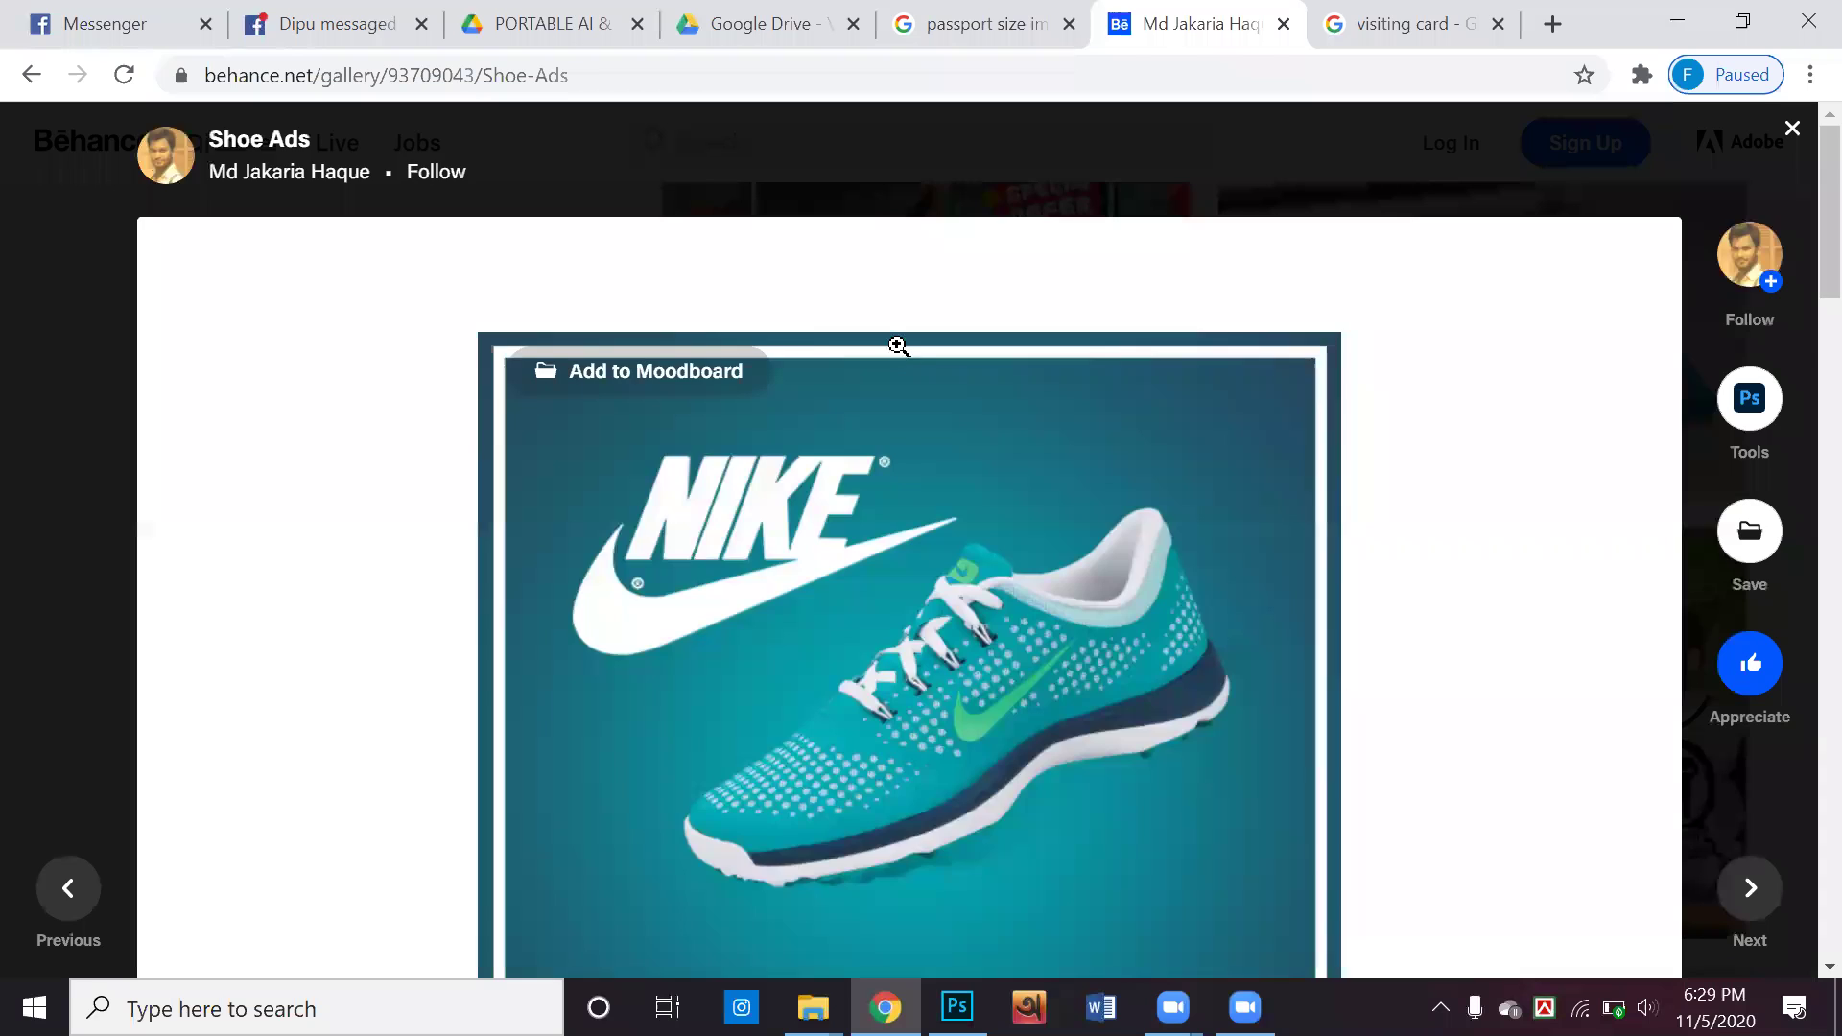
Examine the Nike and Special Offer shoe advertisements in the Shoe Ads project
scroll(899, 346, down, 3)
scroll(924, 334, up, 2)
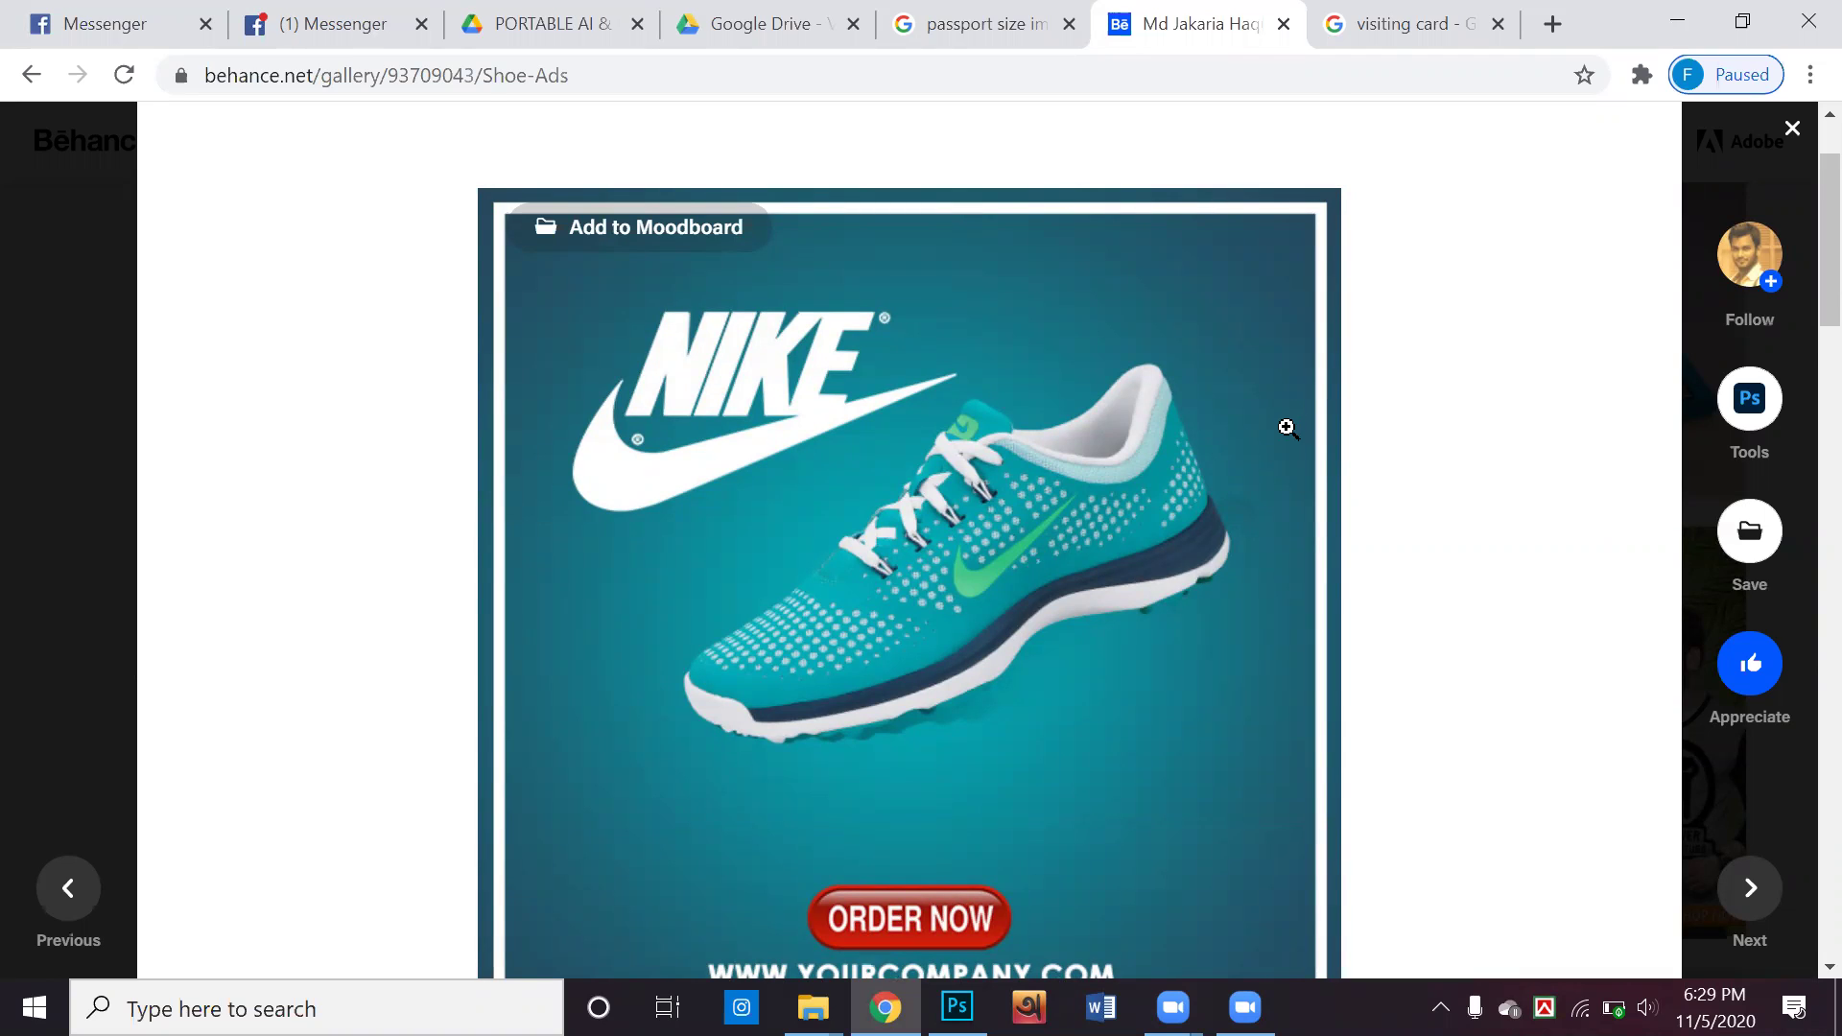
scroll(1286, 428, down, 2)
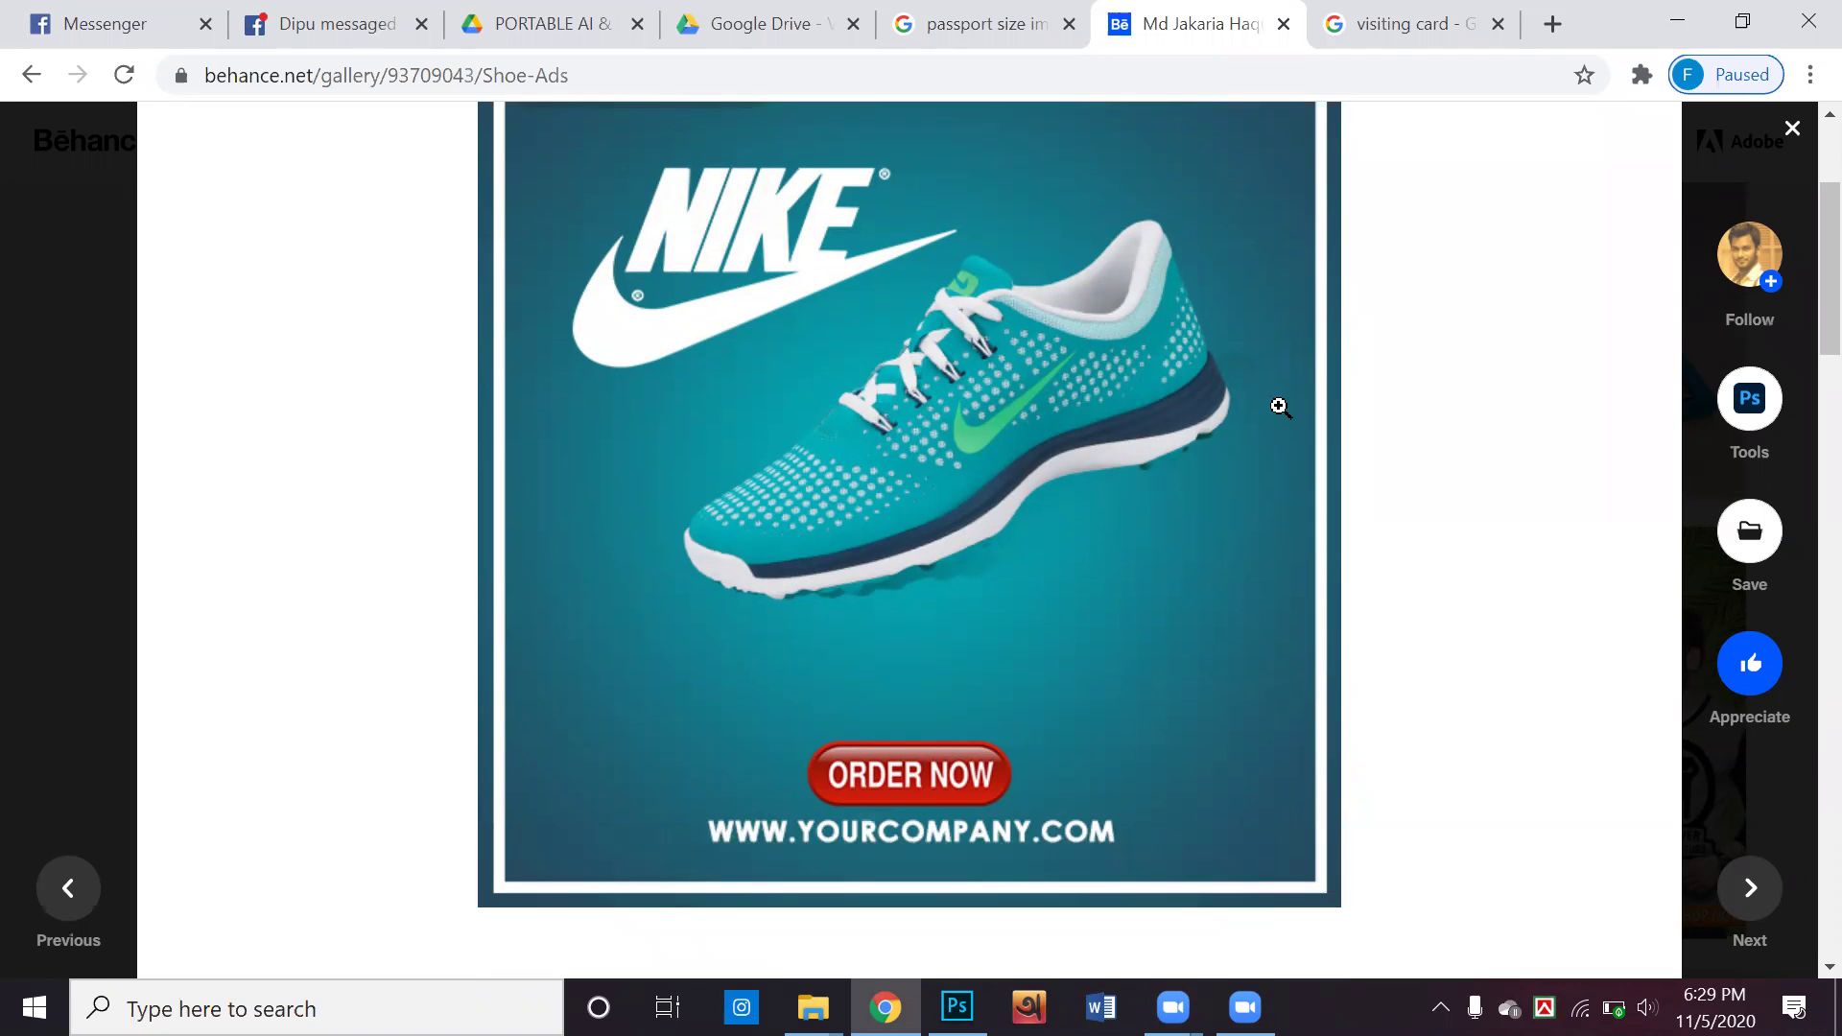
scroll(1279, 405, down, 4)
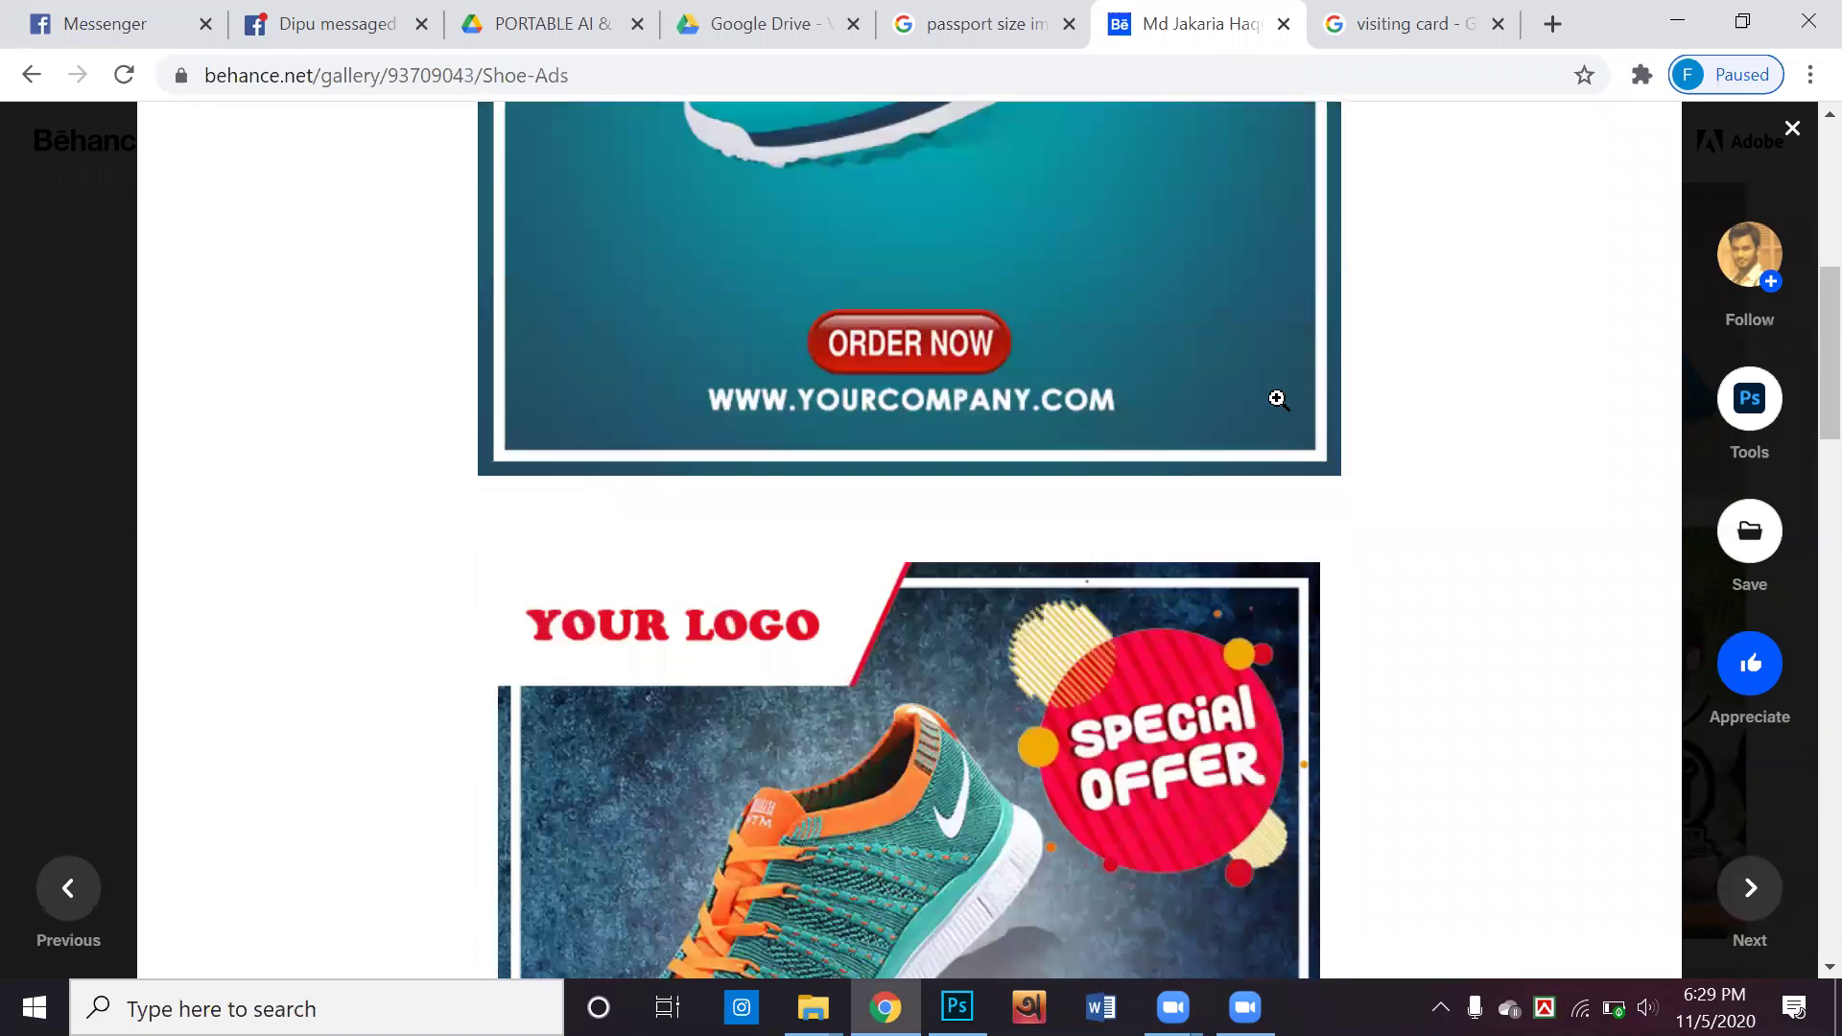
scroll(1277, 399, down, 4)
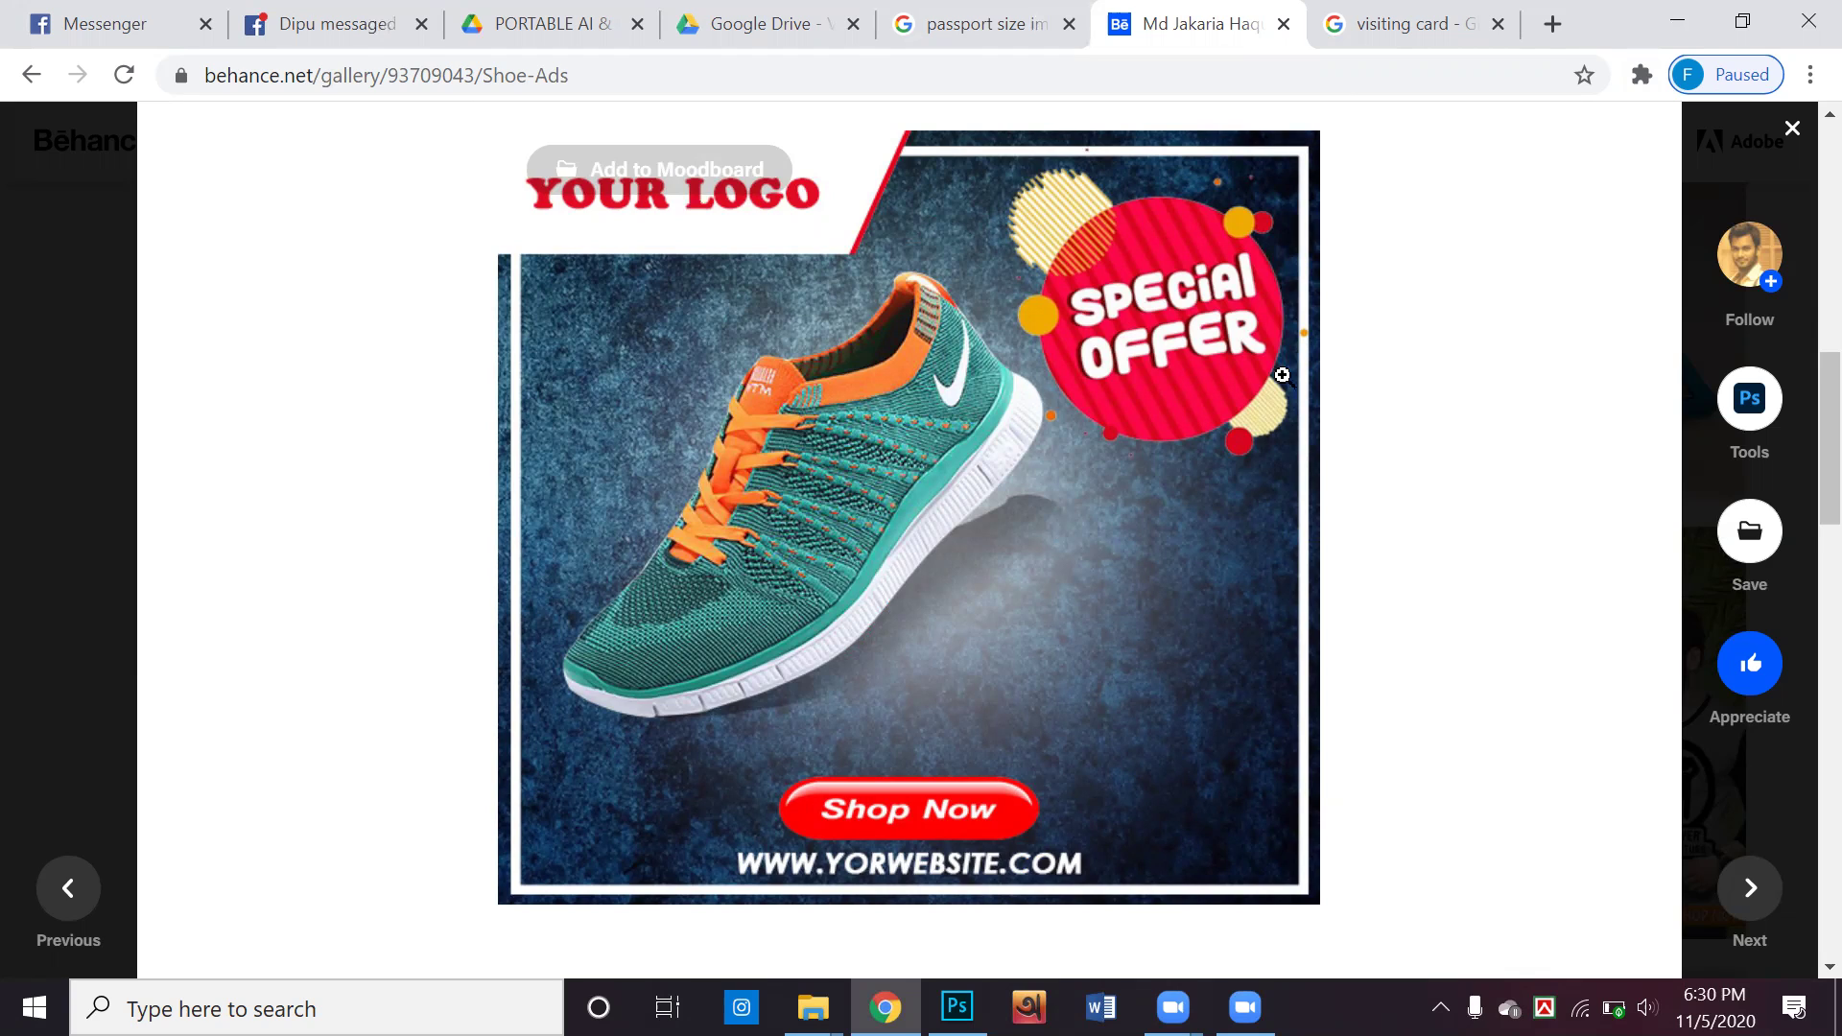
scroll(303, 595, down, 2)
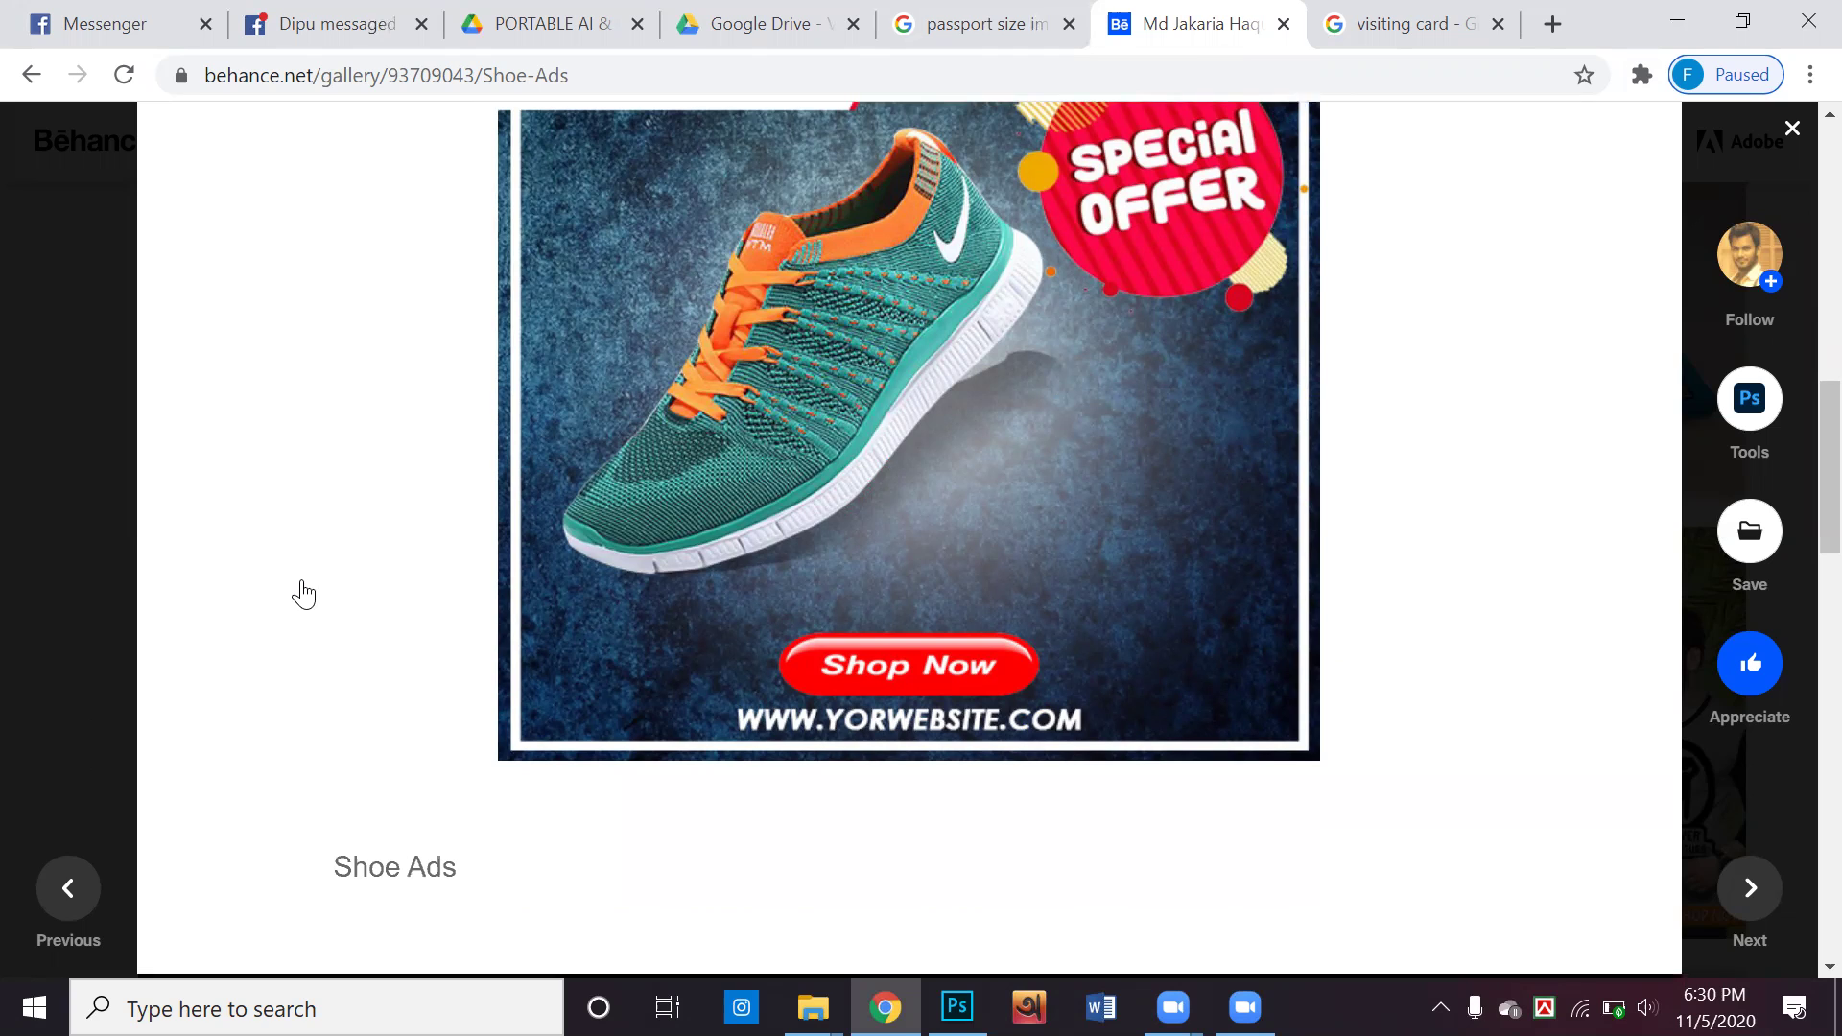
Switch to Photoshop, start a new document, and open the choice of units for its width
key(alt+Tab)
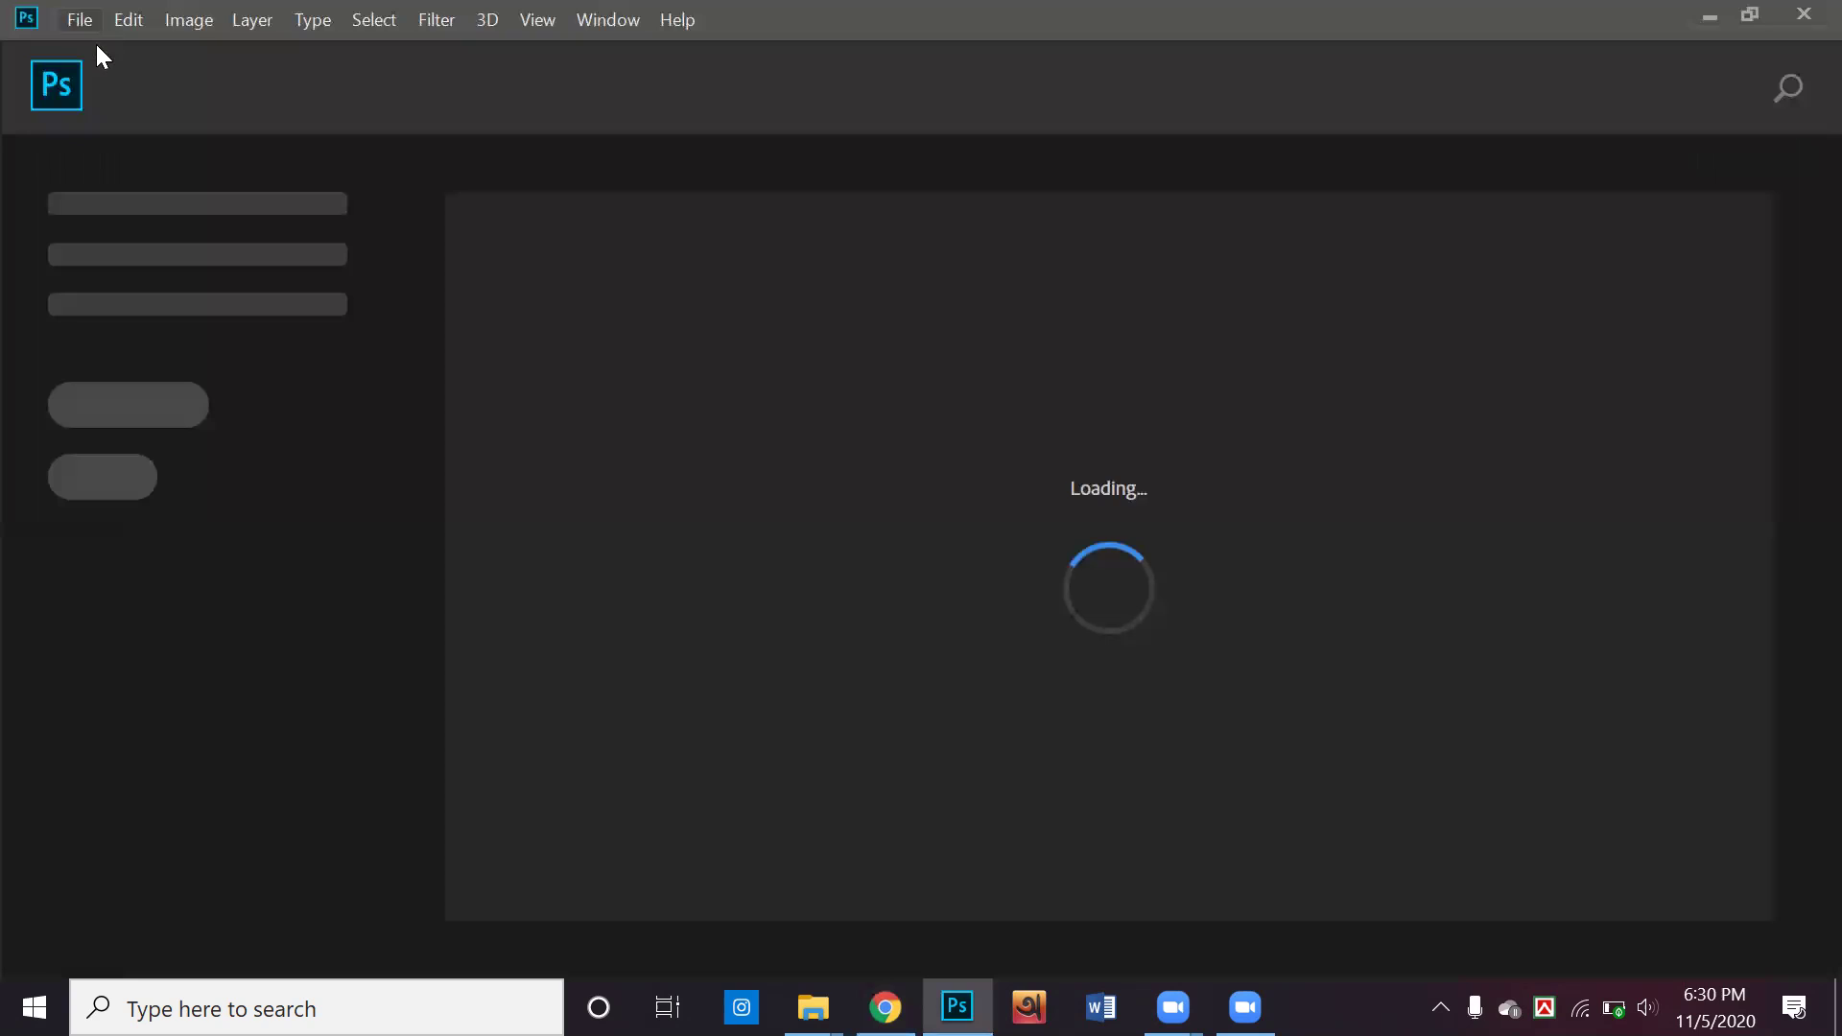
click(115, 47)
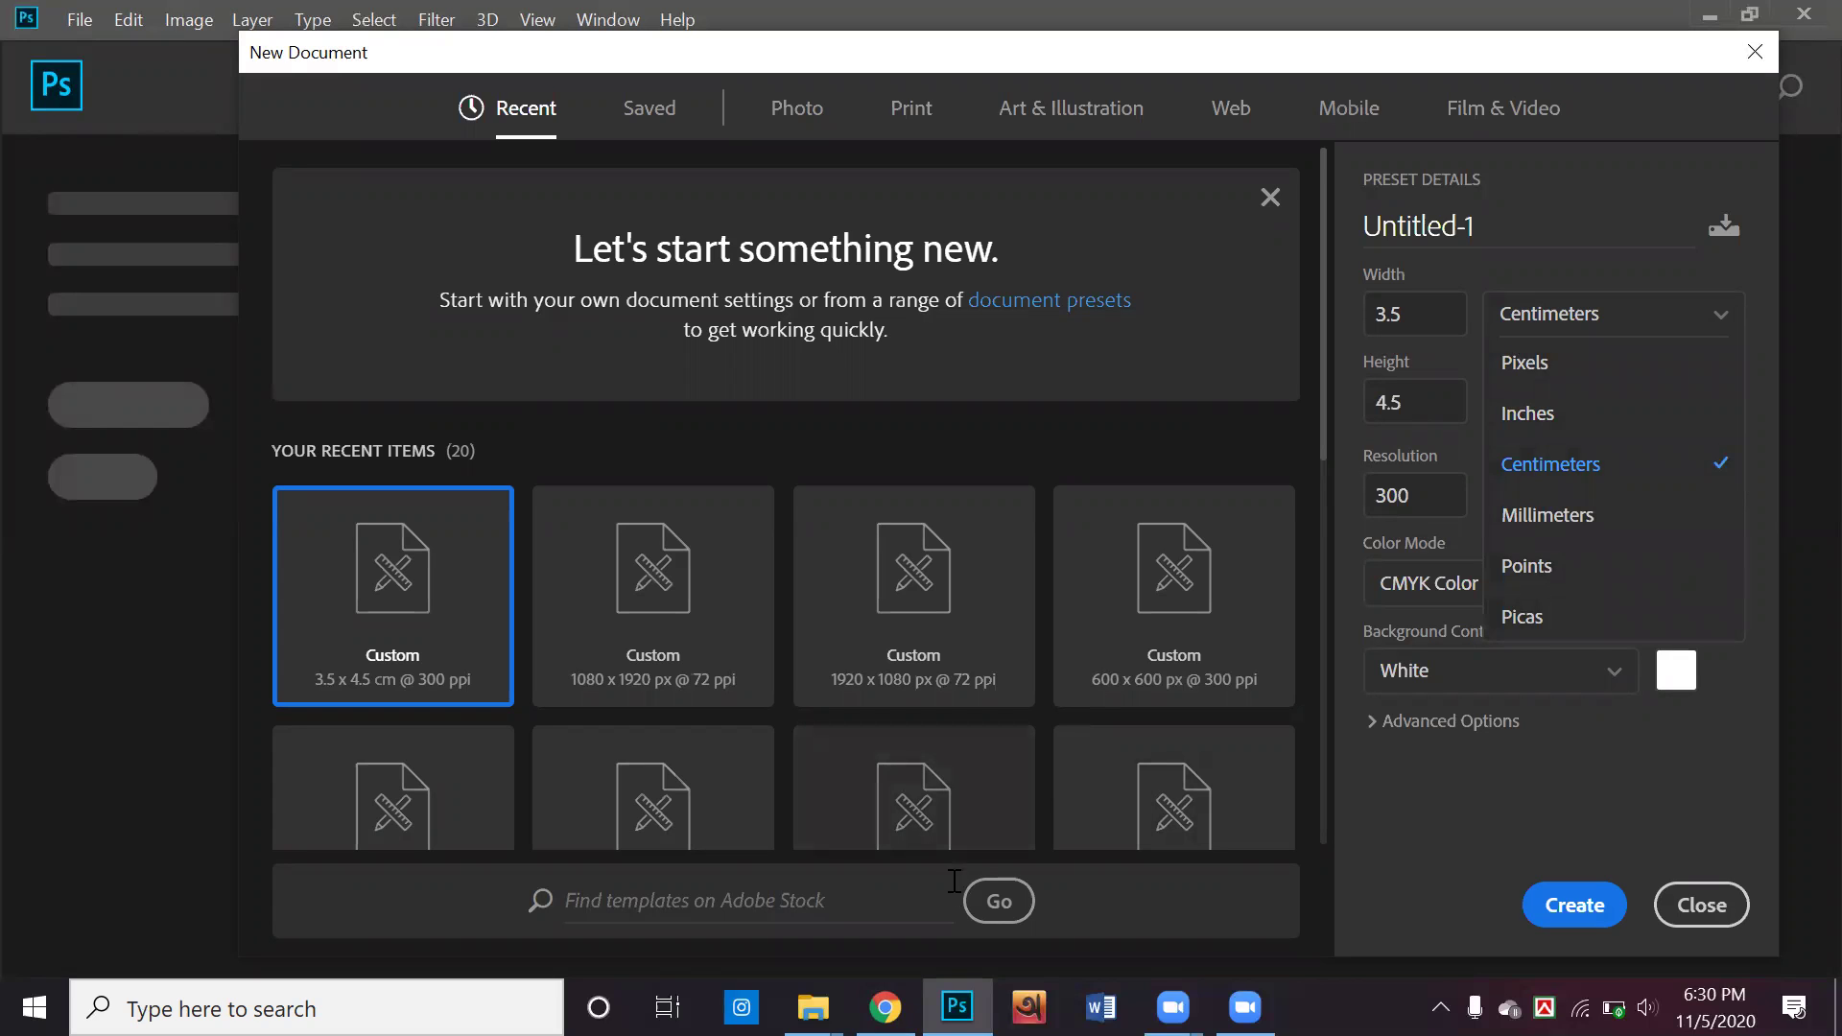
Switch to Chrome and search Google in a new tab for "facebook ads image size"
key(alt+Tab)
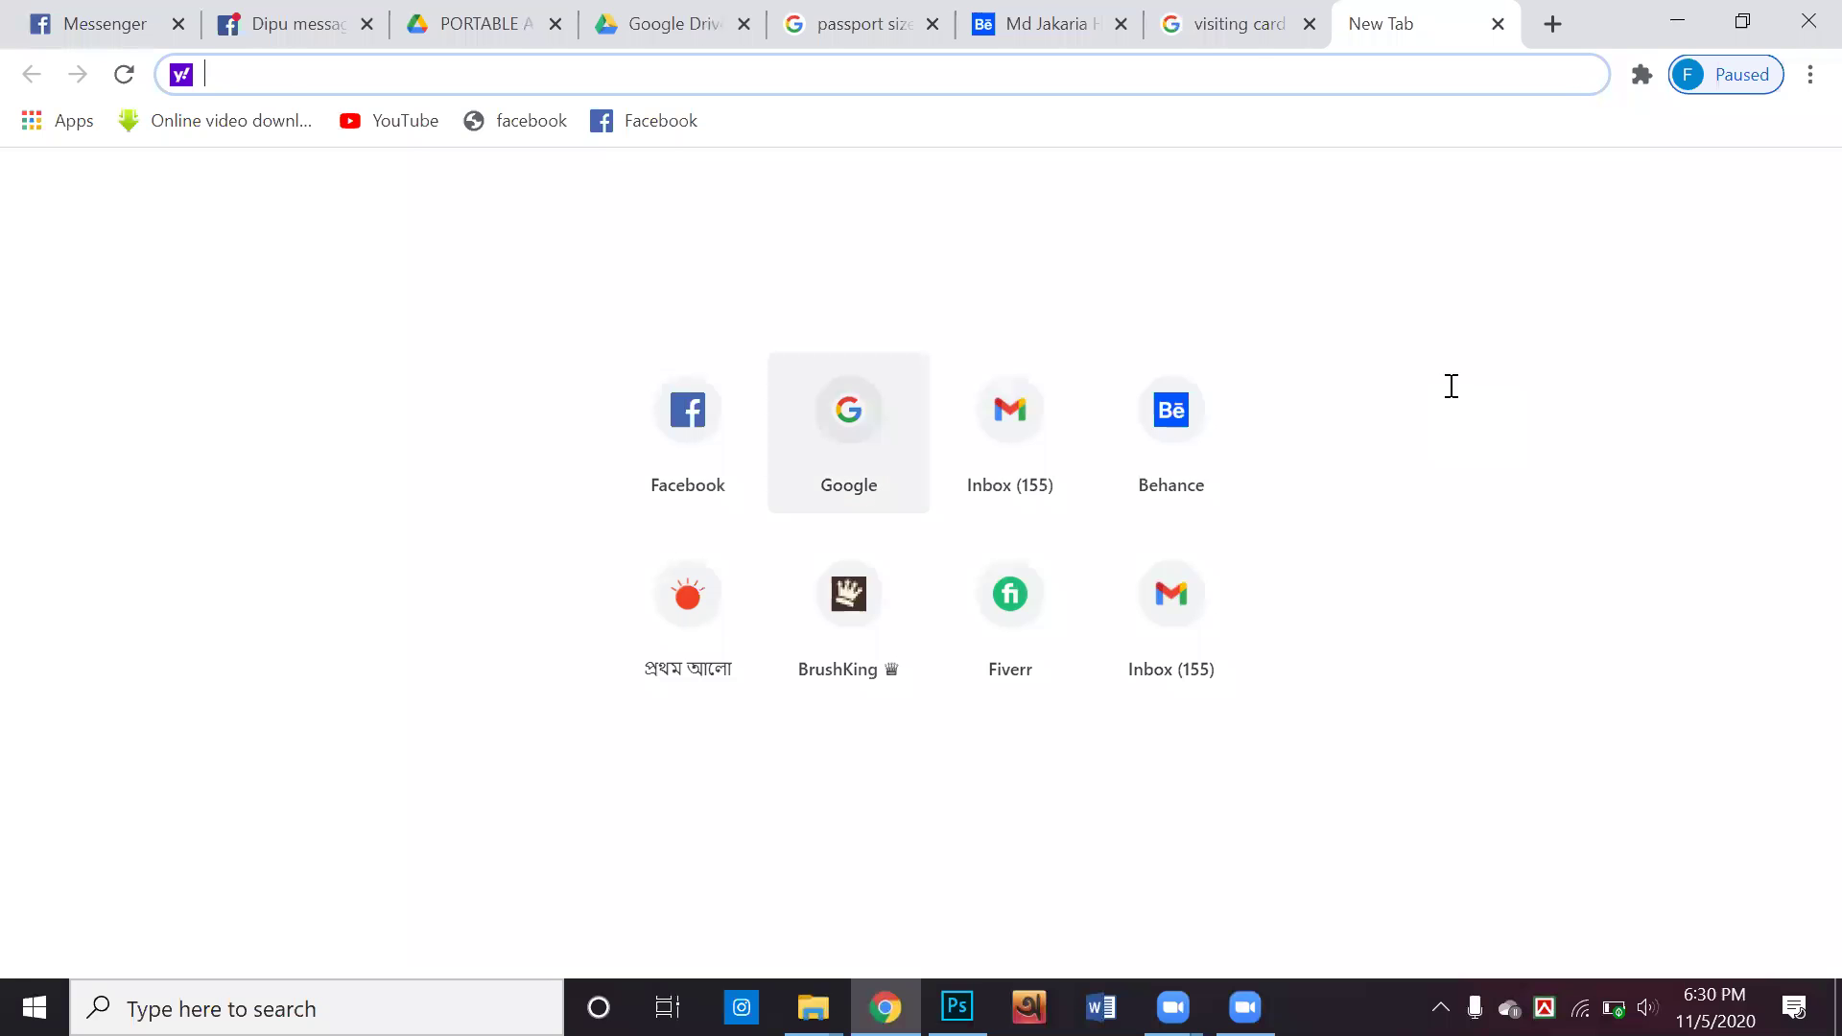
click(838, 449)
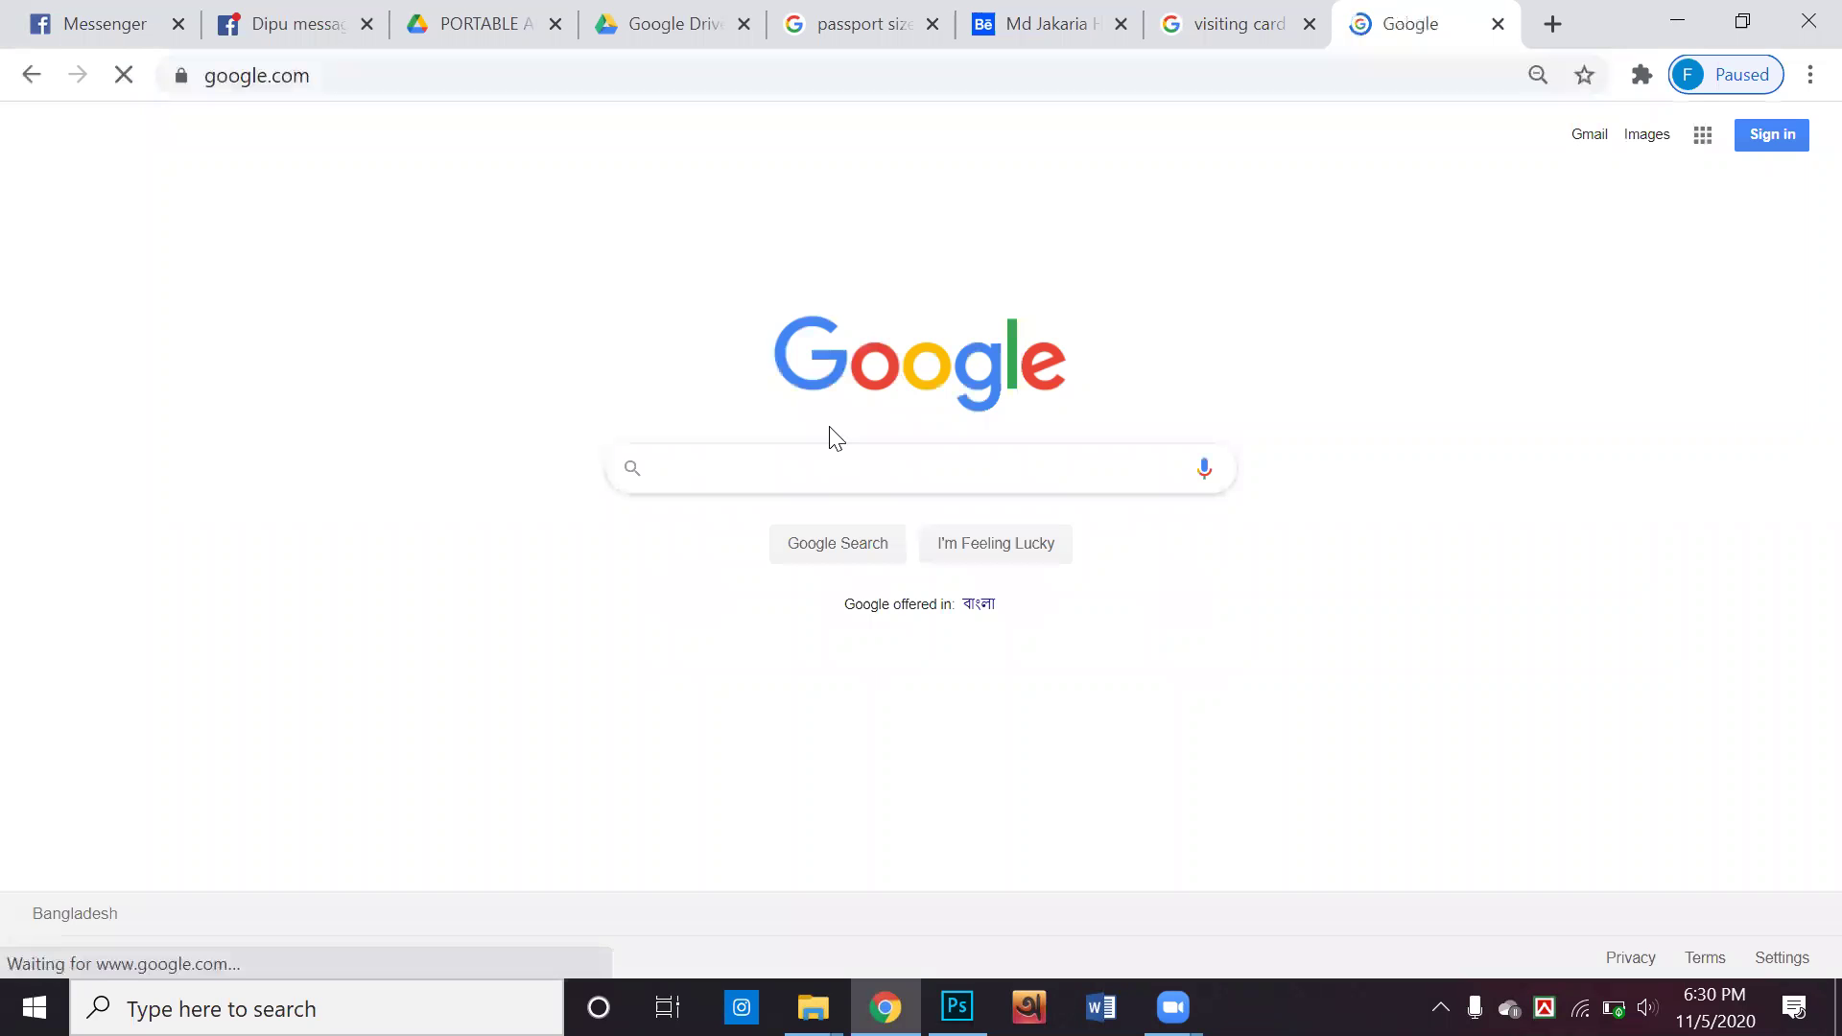
text(face)
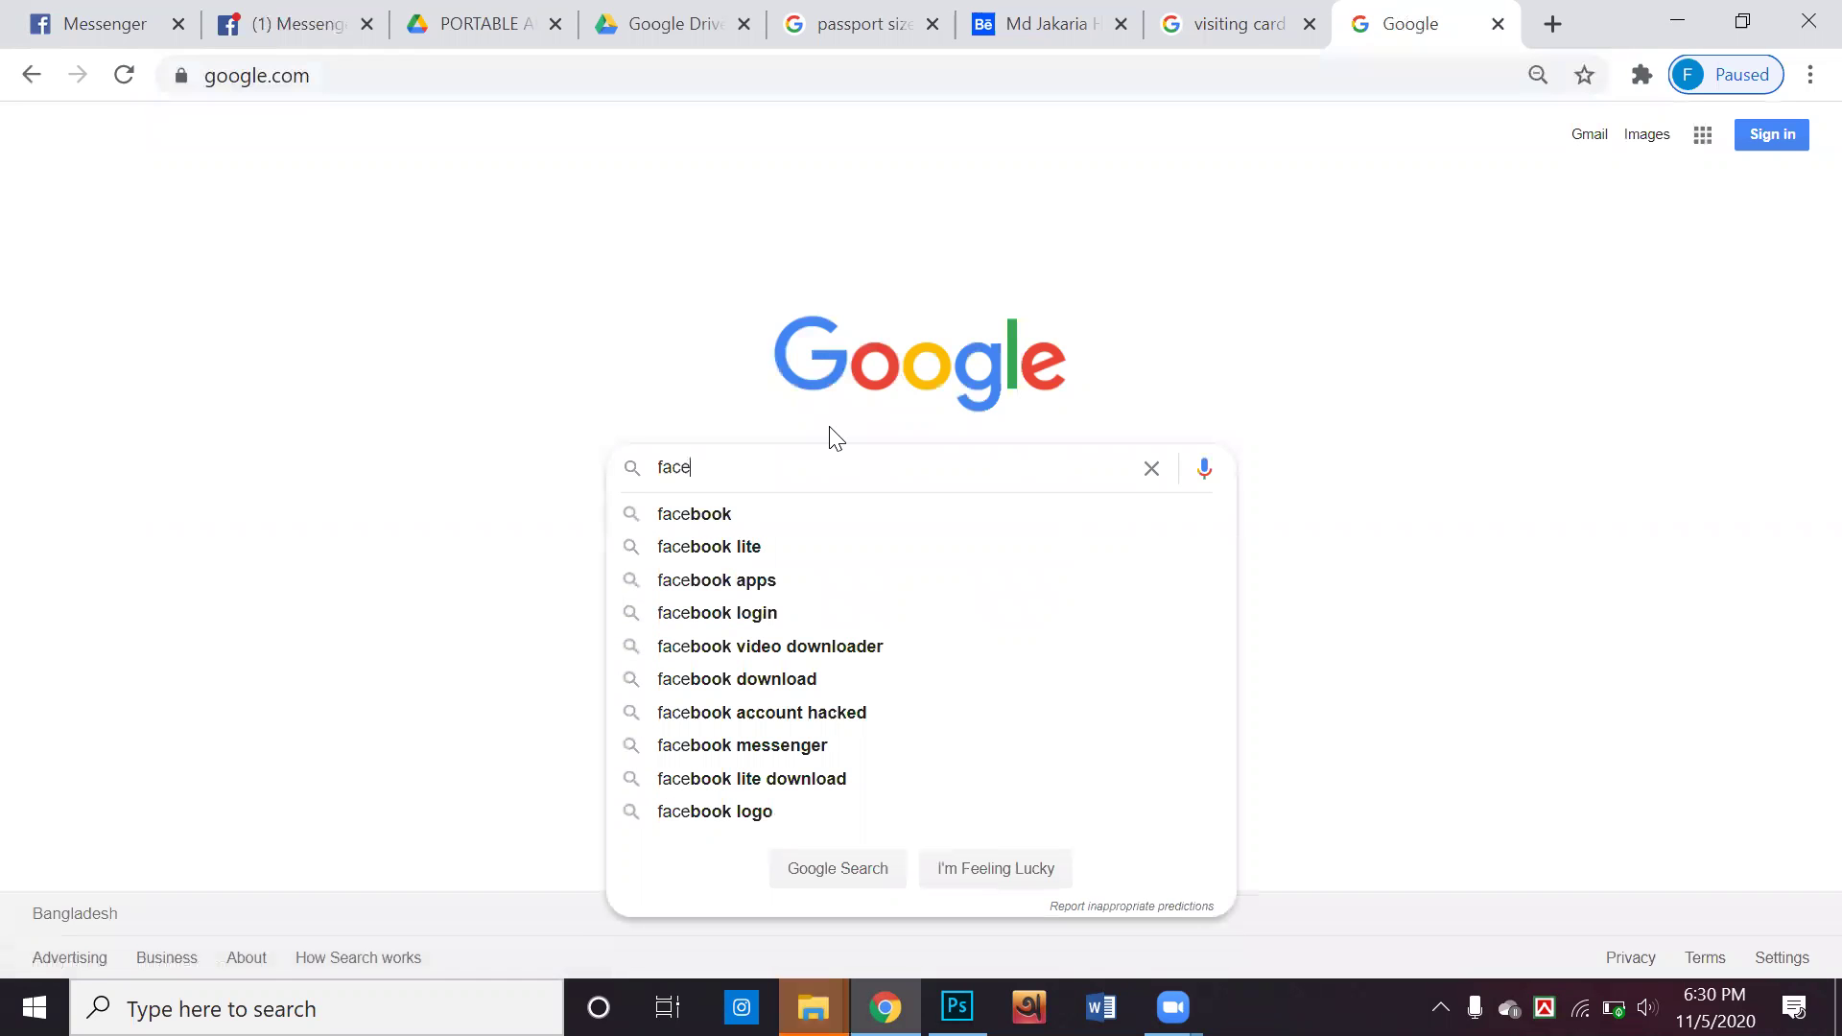
text(book a)
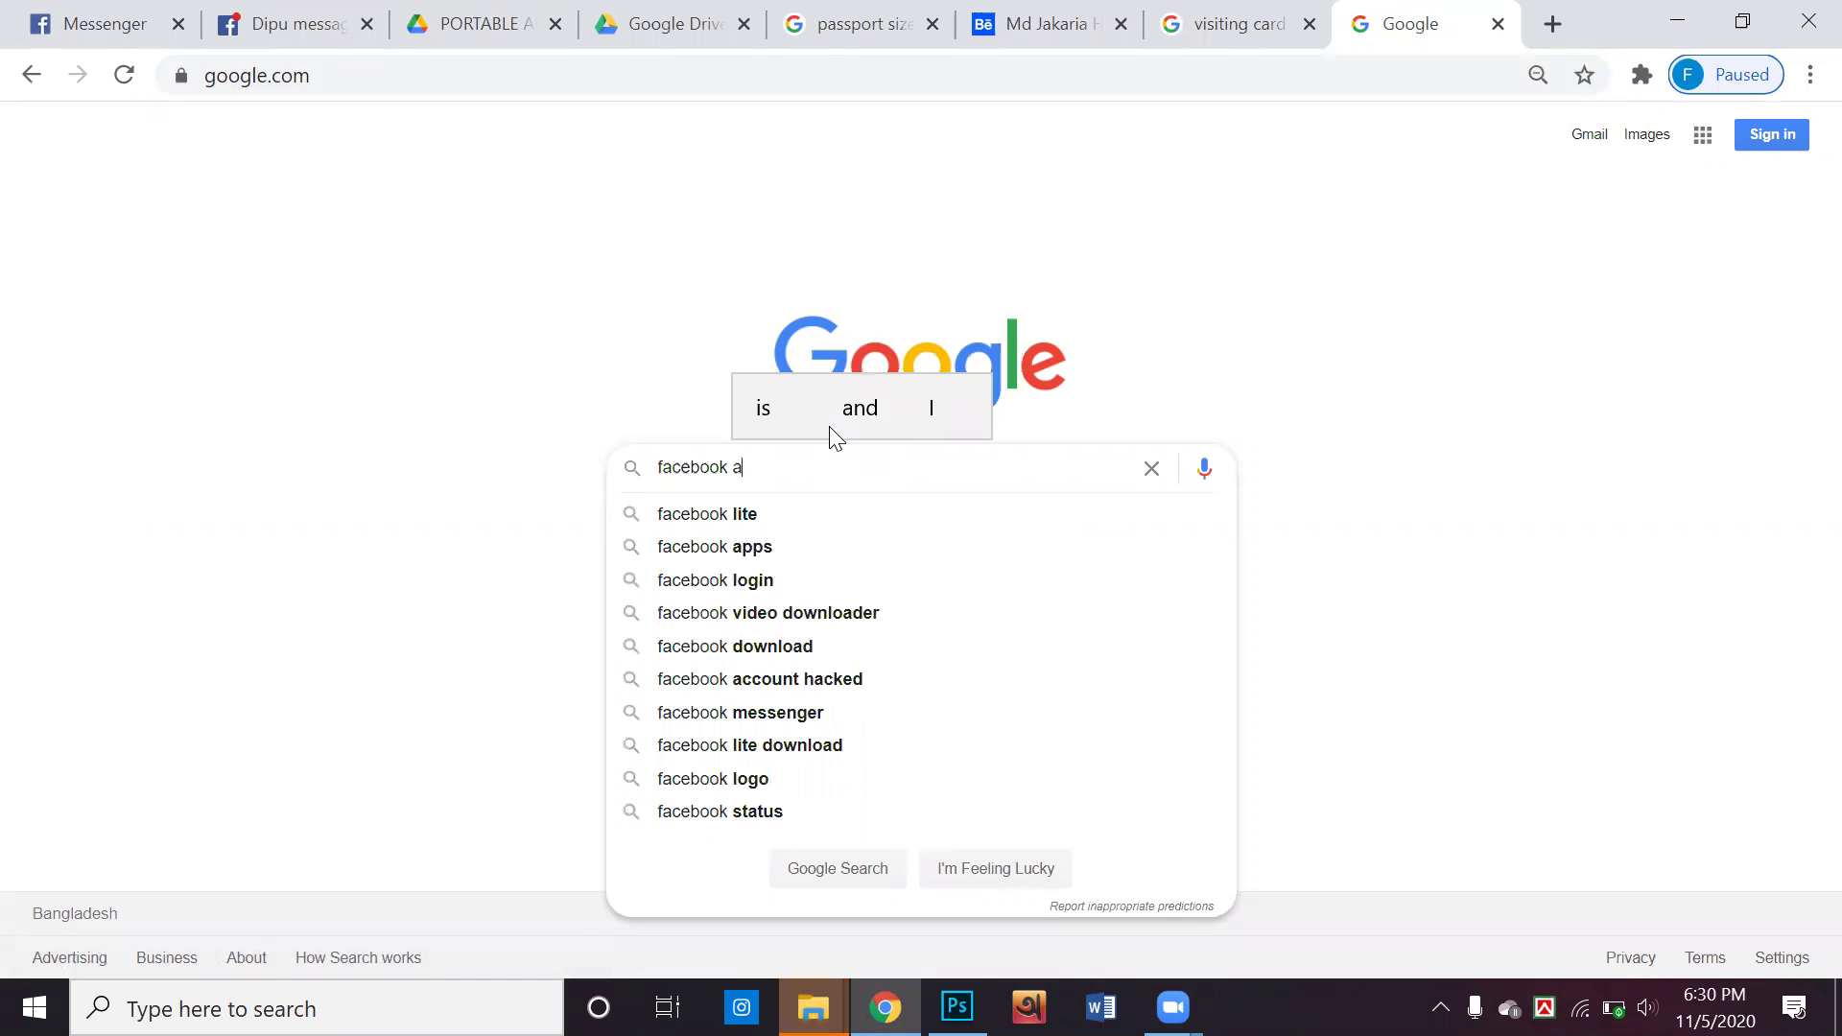
text(ds )
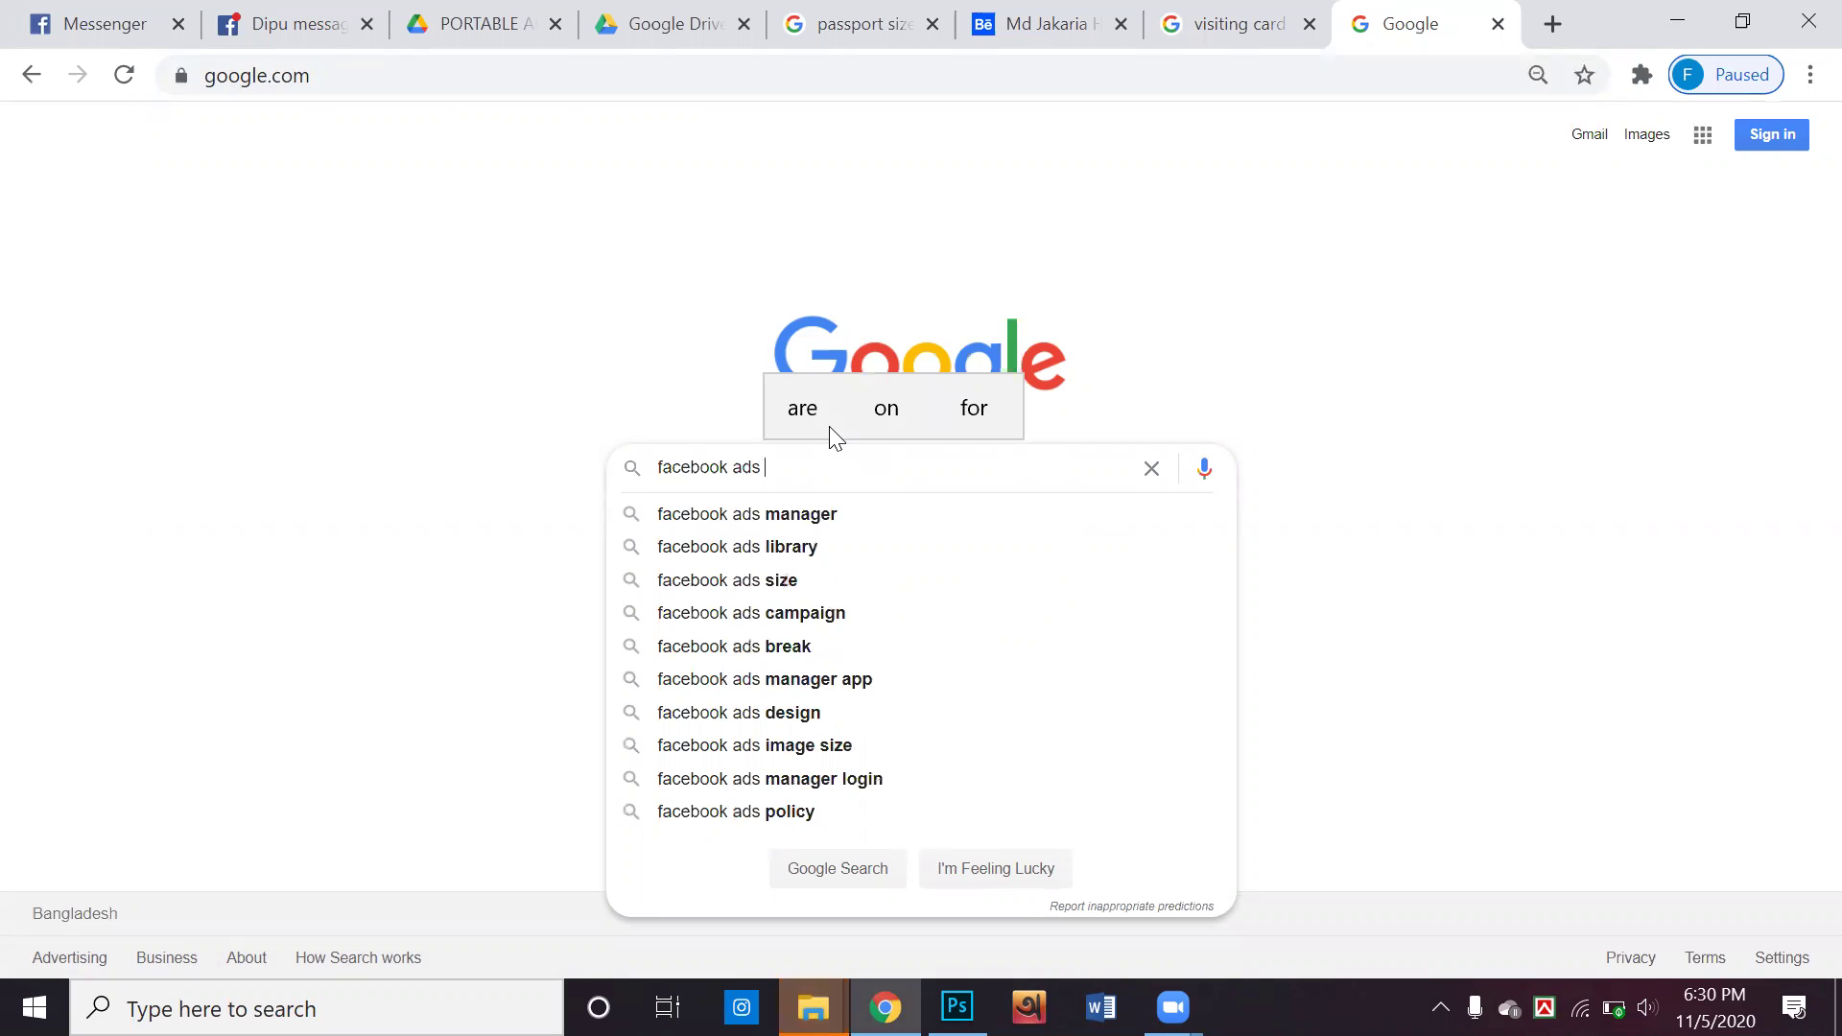
text(image)
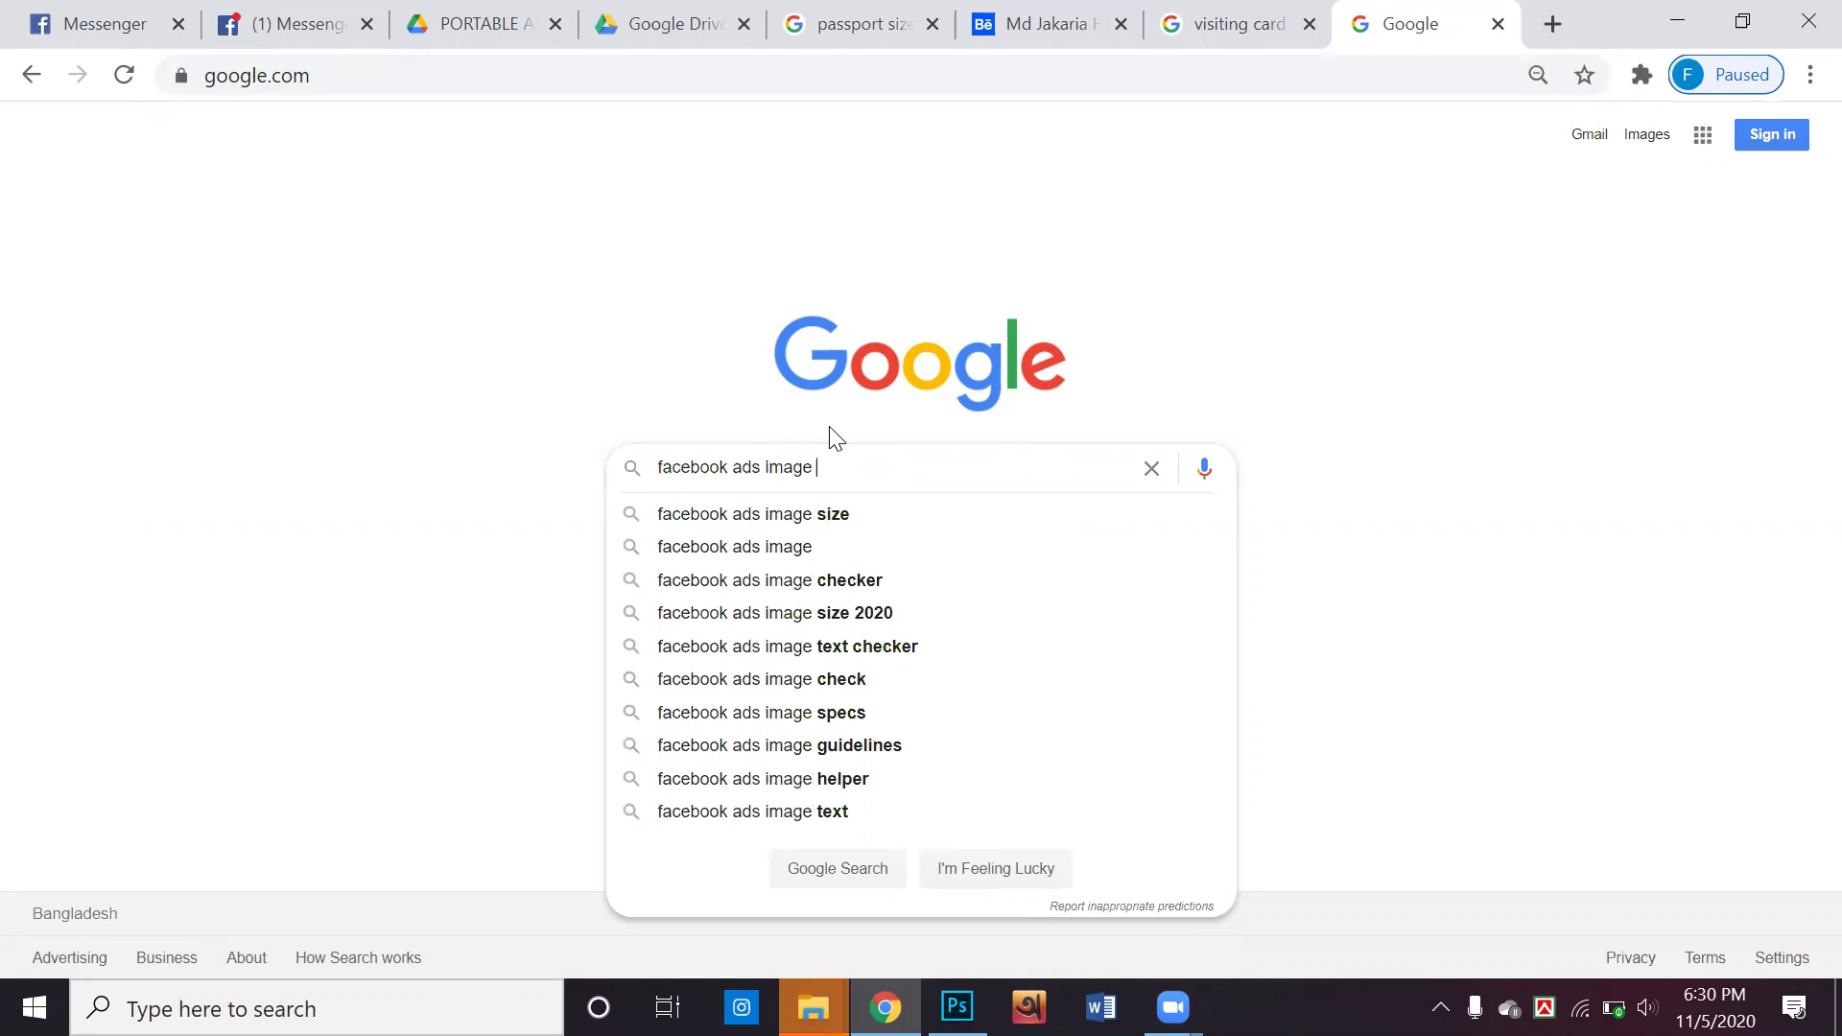
key(Down)
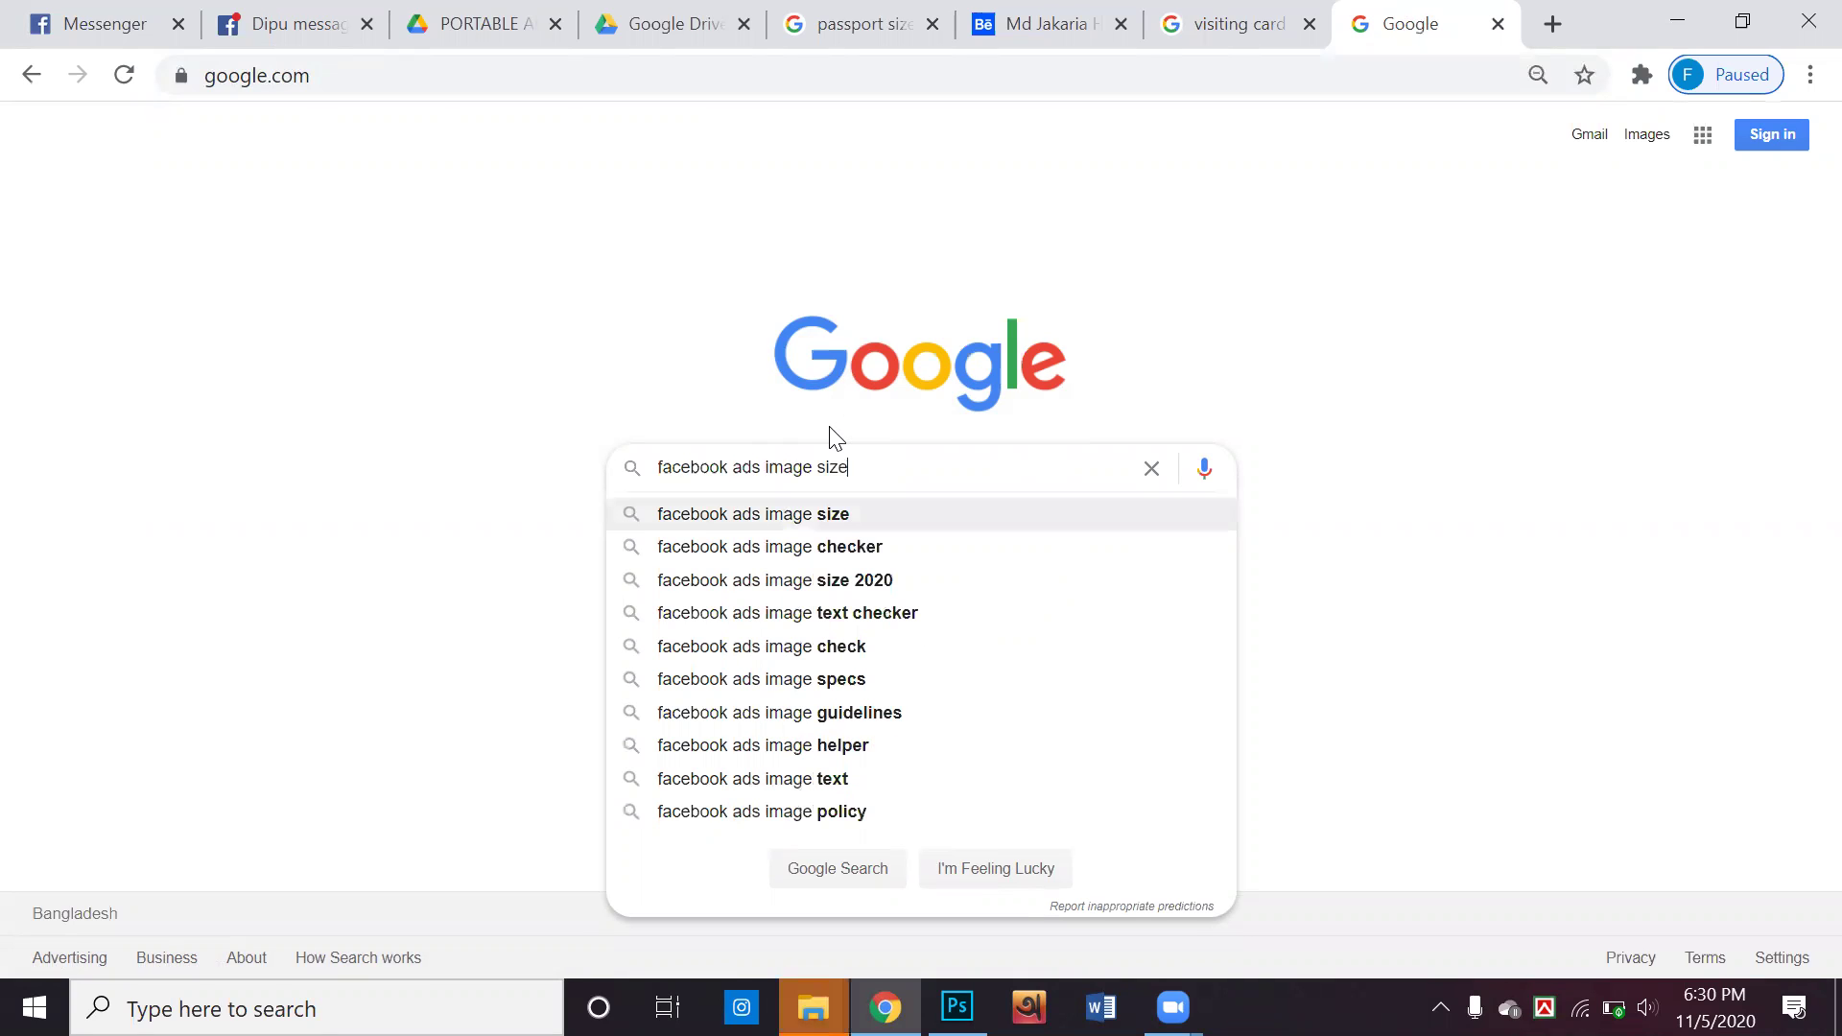
click(699, 522)
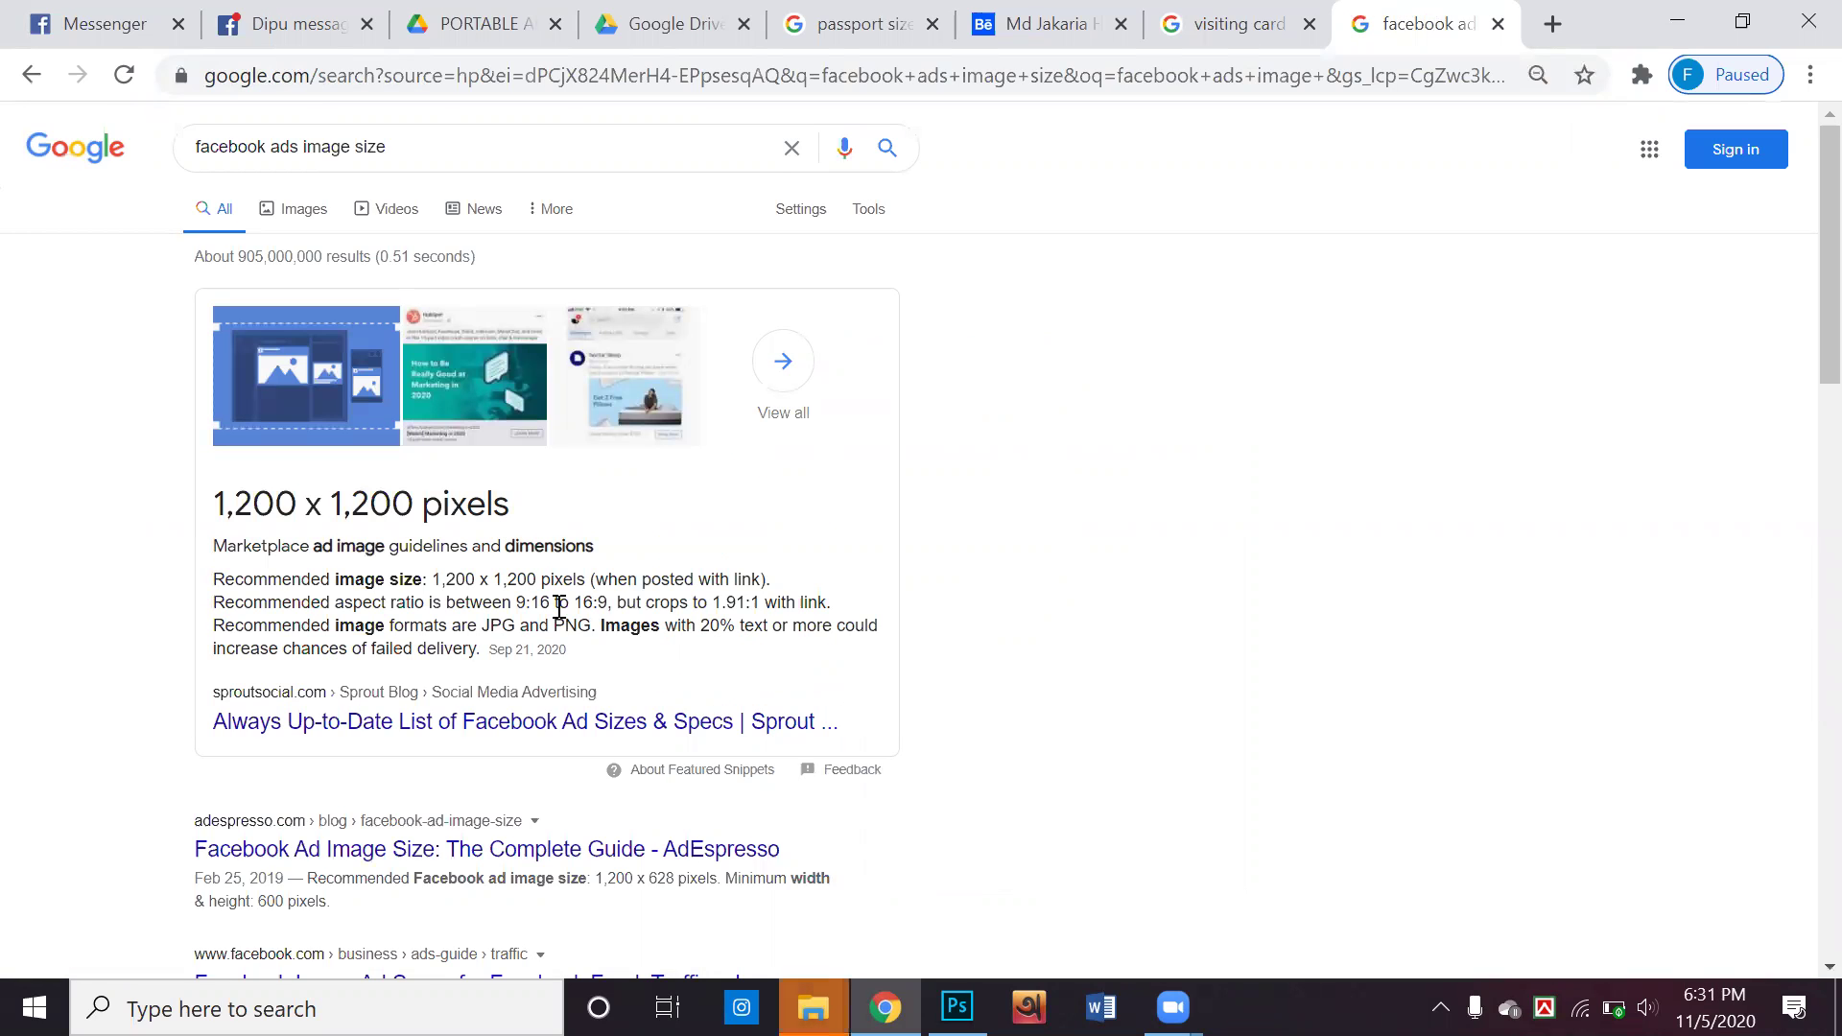
Look over the search results, highlight the recommended Facebook ad image dimensions, and return to the new document settings in Photoshop
scroll(715, 689, down, 3)
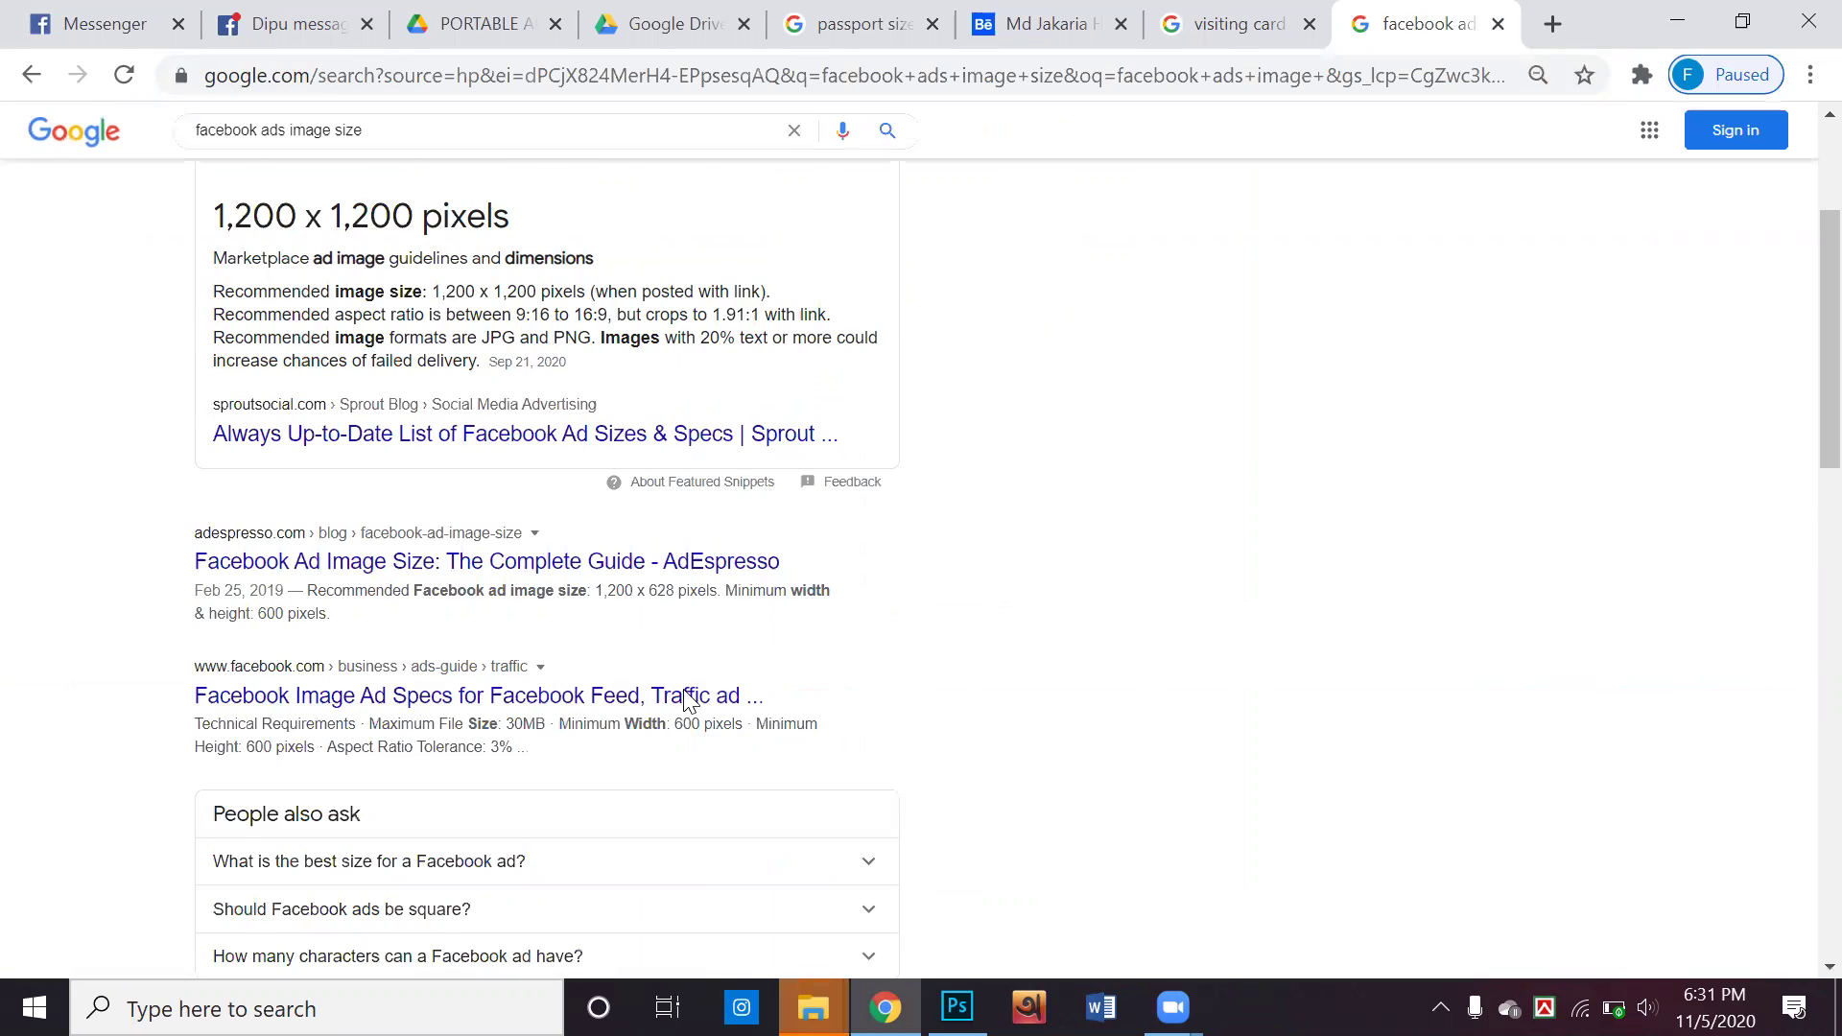
scroll(687, 699, down, 2)
scroll(533, 639, up, 5)
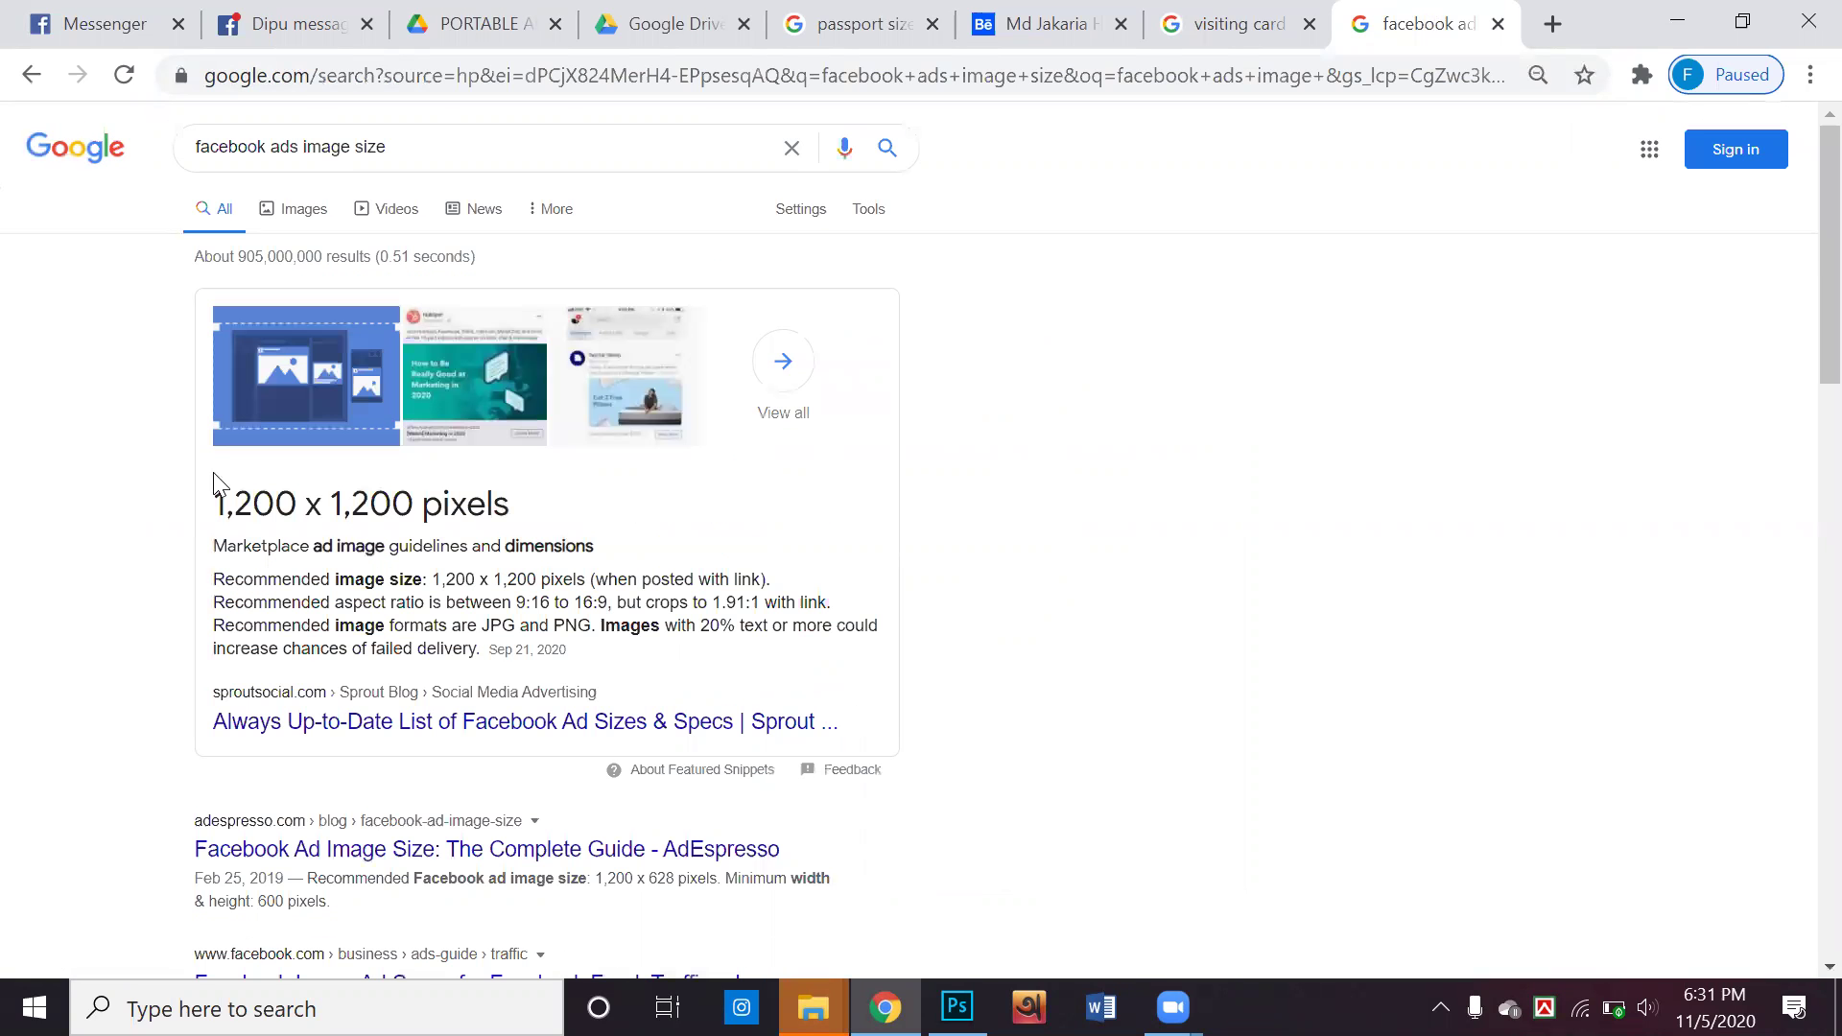
drag(215, 487, 646, 521)
click(642, 530)
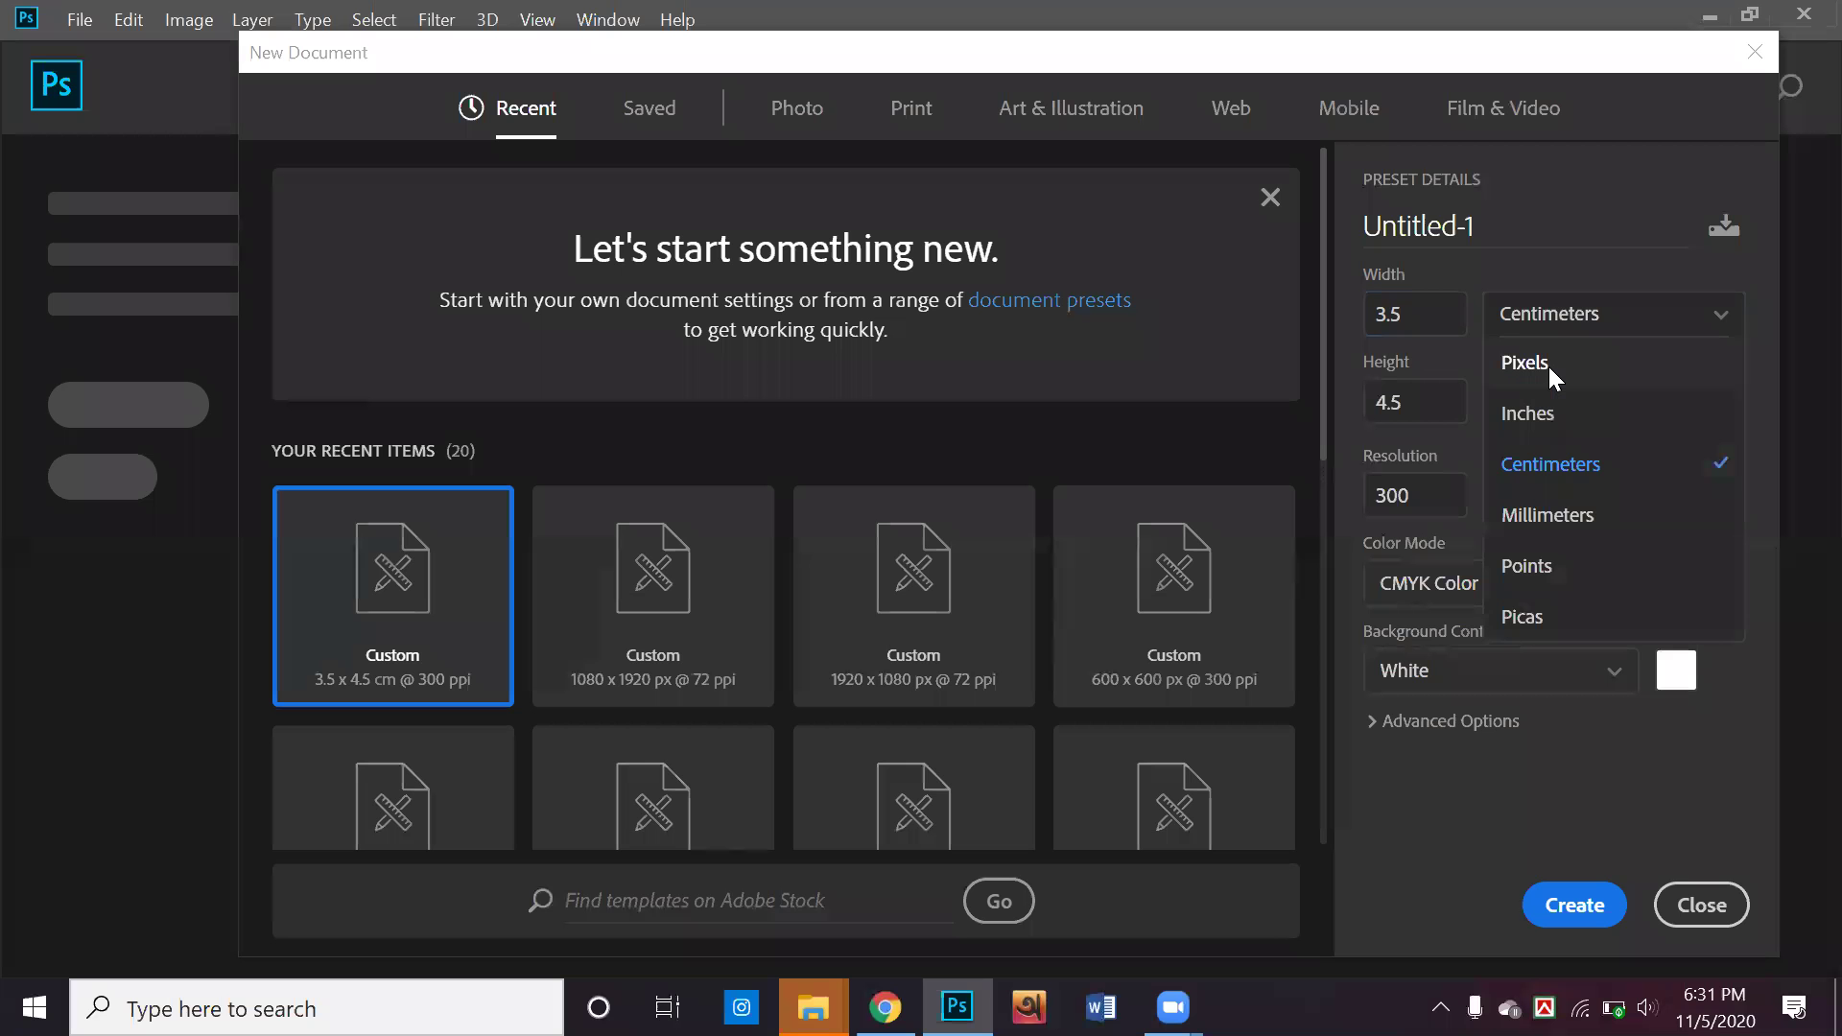
Set the new document's size to 1200 by 1200 pixels and create it
click(1548, 366)
text(1120)
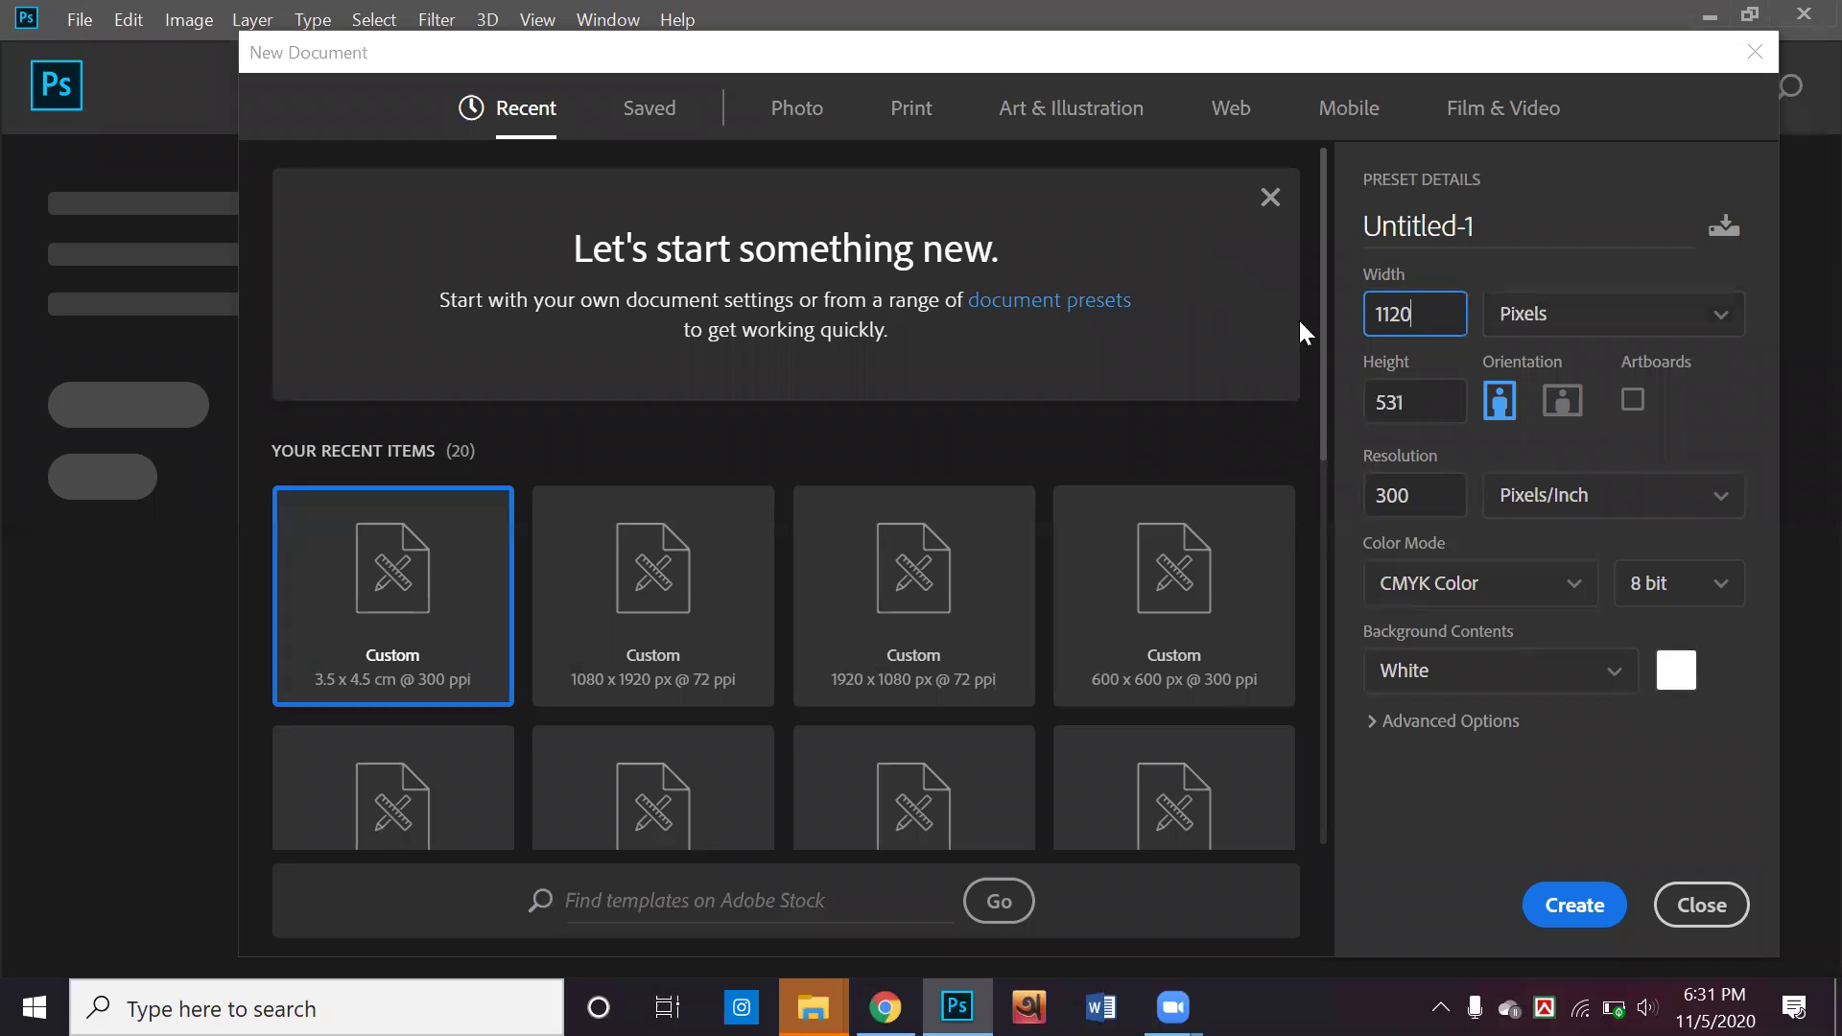
key(BackSpace)
key(BackSpace)
key(BackSpace)
text(200)
key(Tab)
text(12)
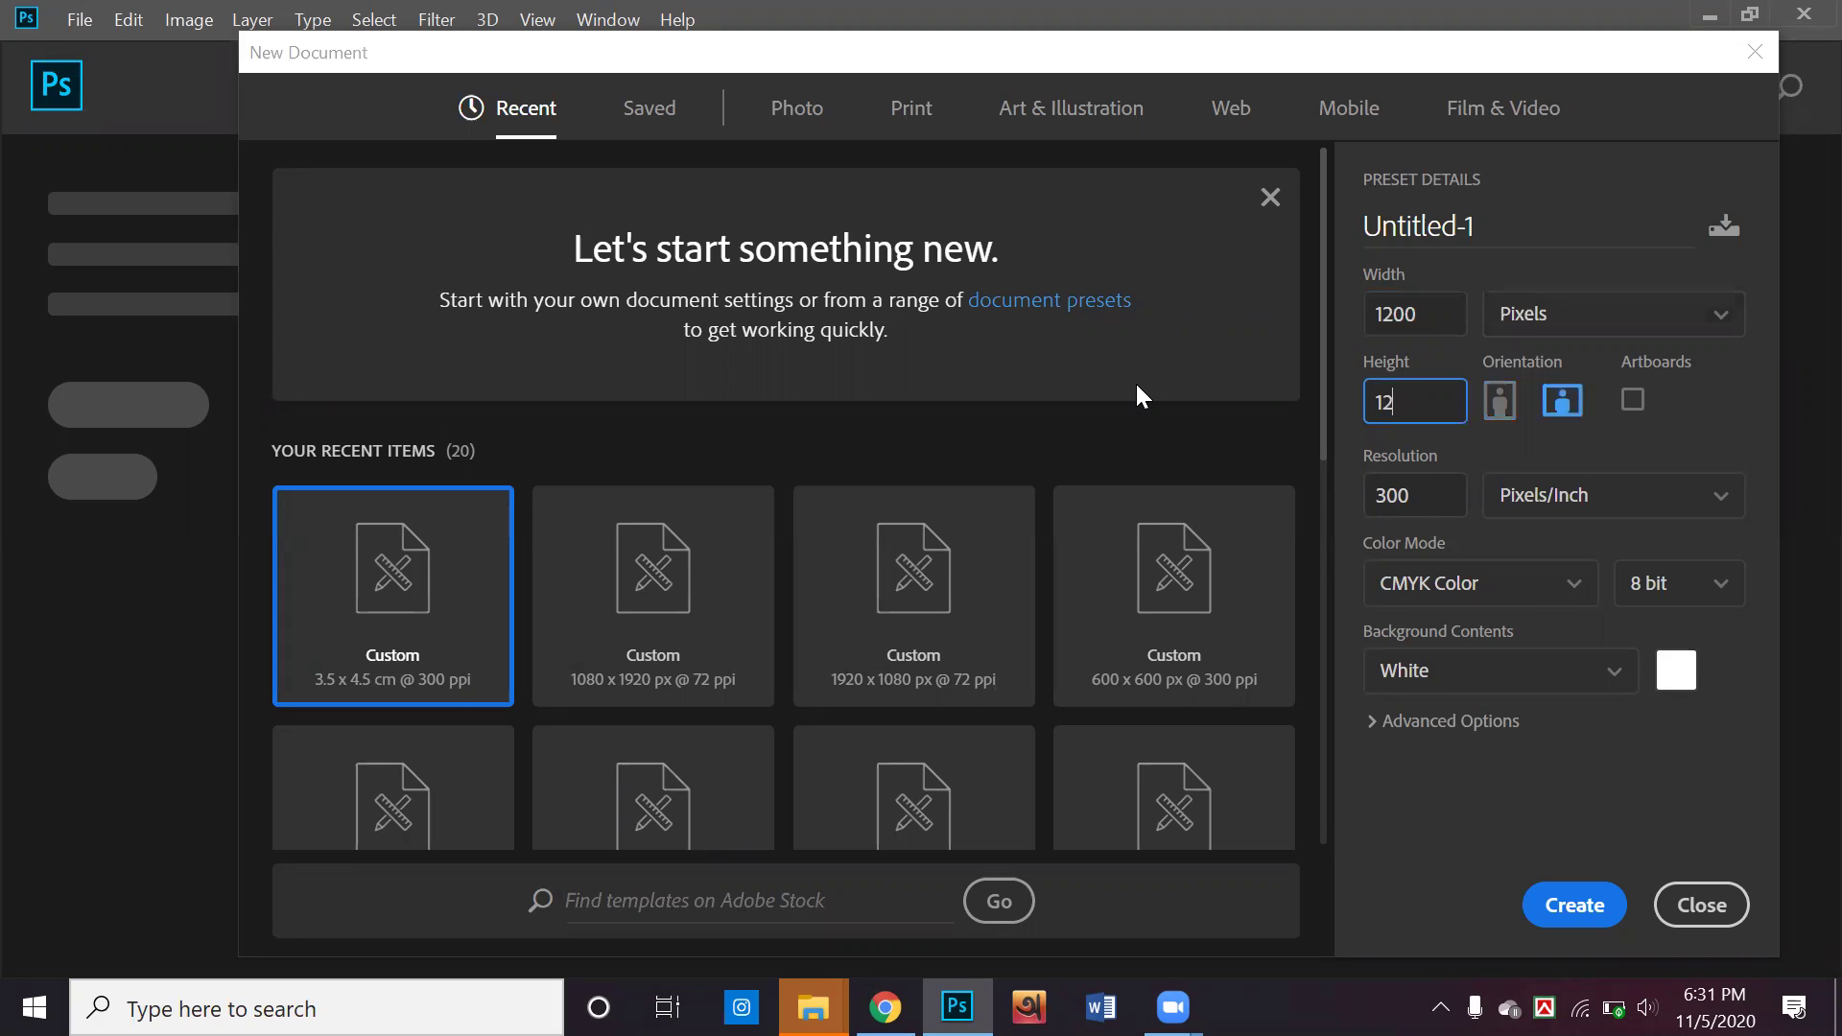
text(00)
click(1558, 898)
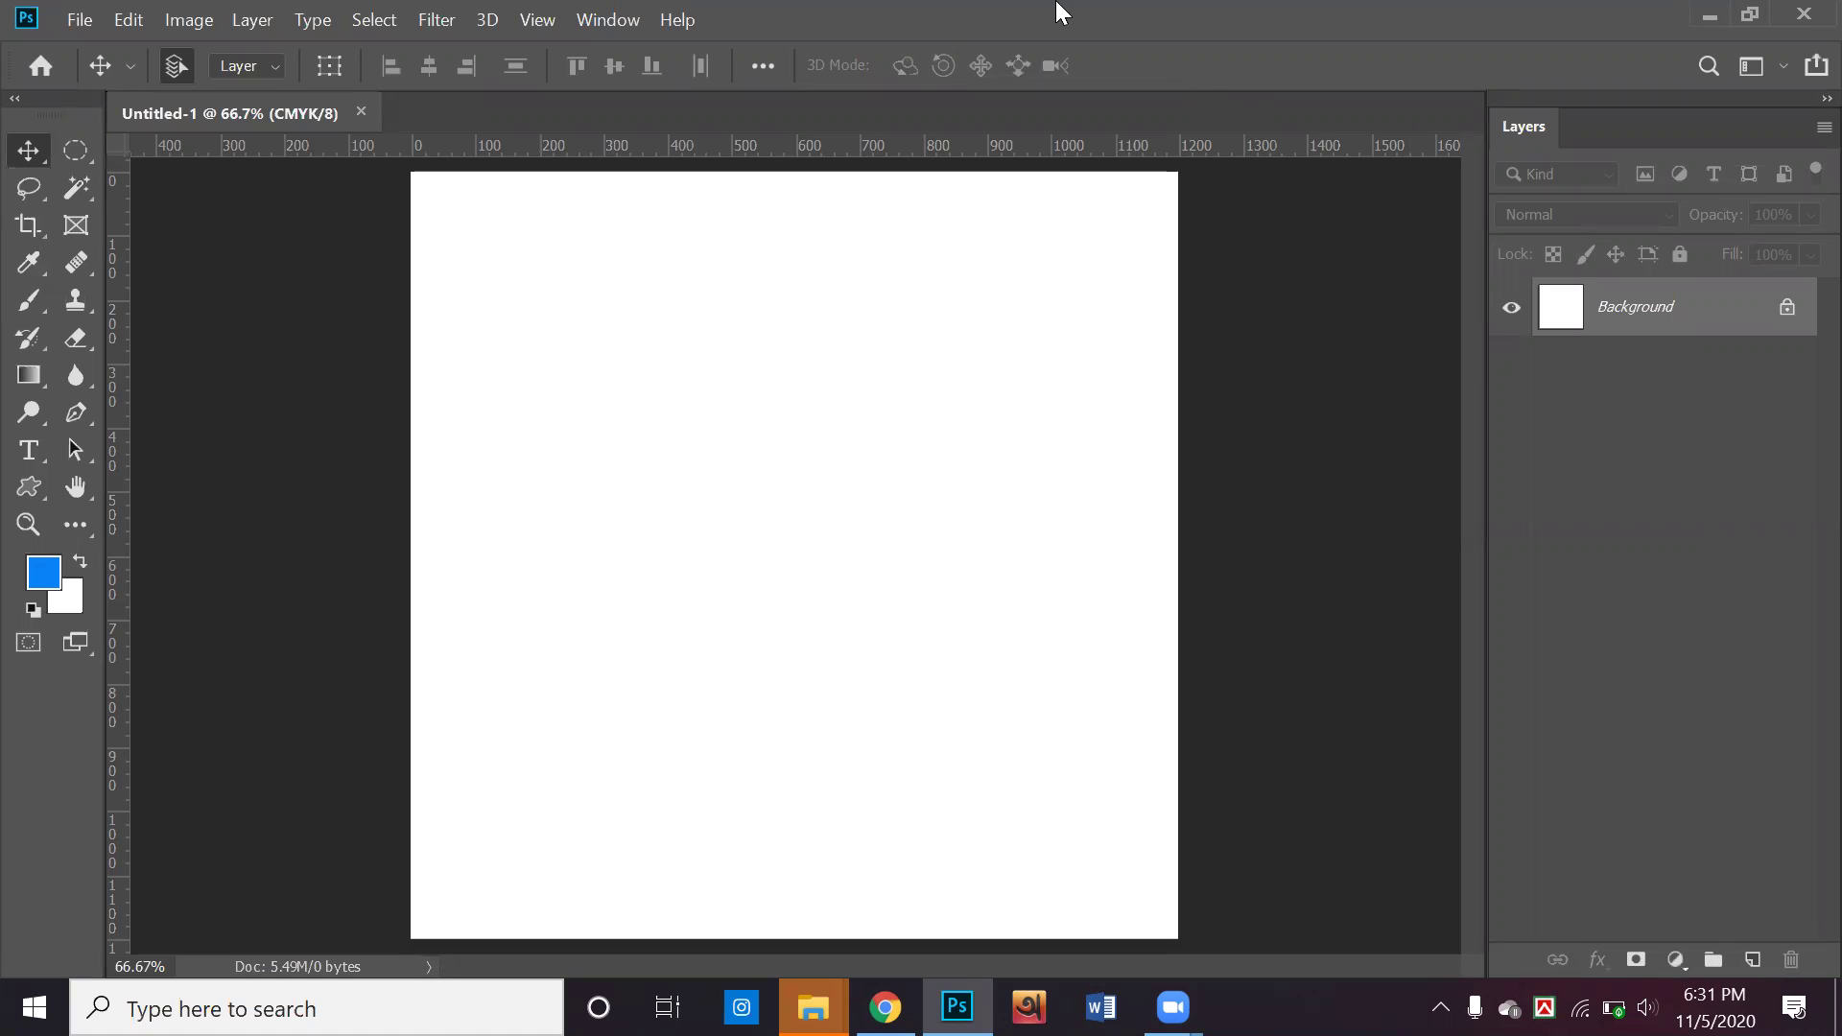
Switch to Chrome and replace the visiting card image search with a Google Images search for "shoe ads"
click(885, 1007)
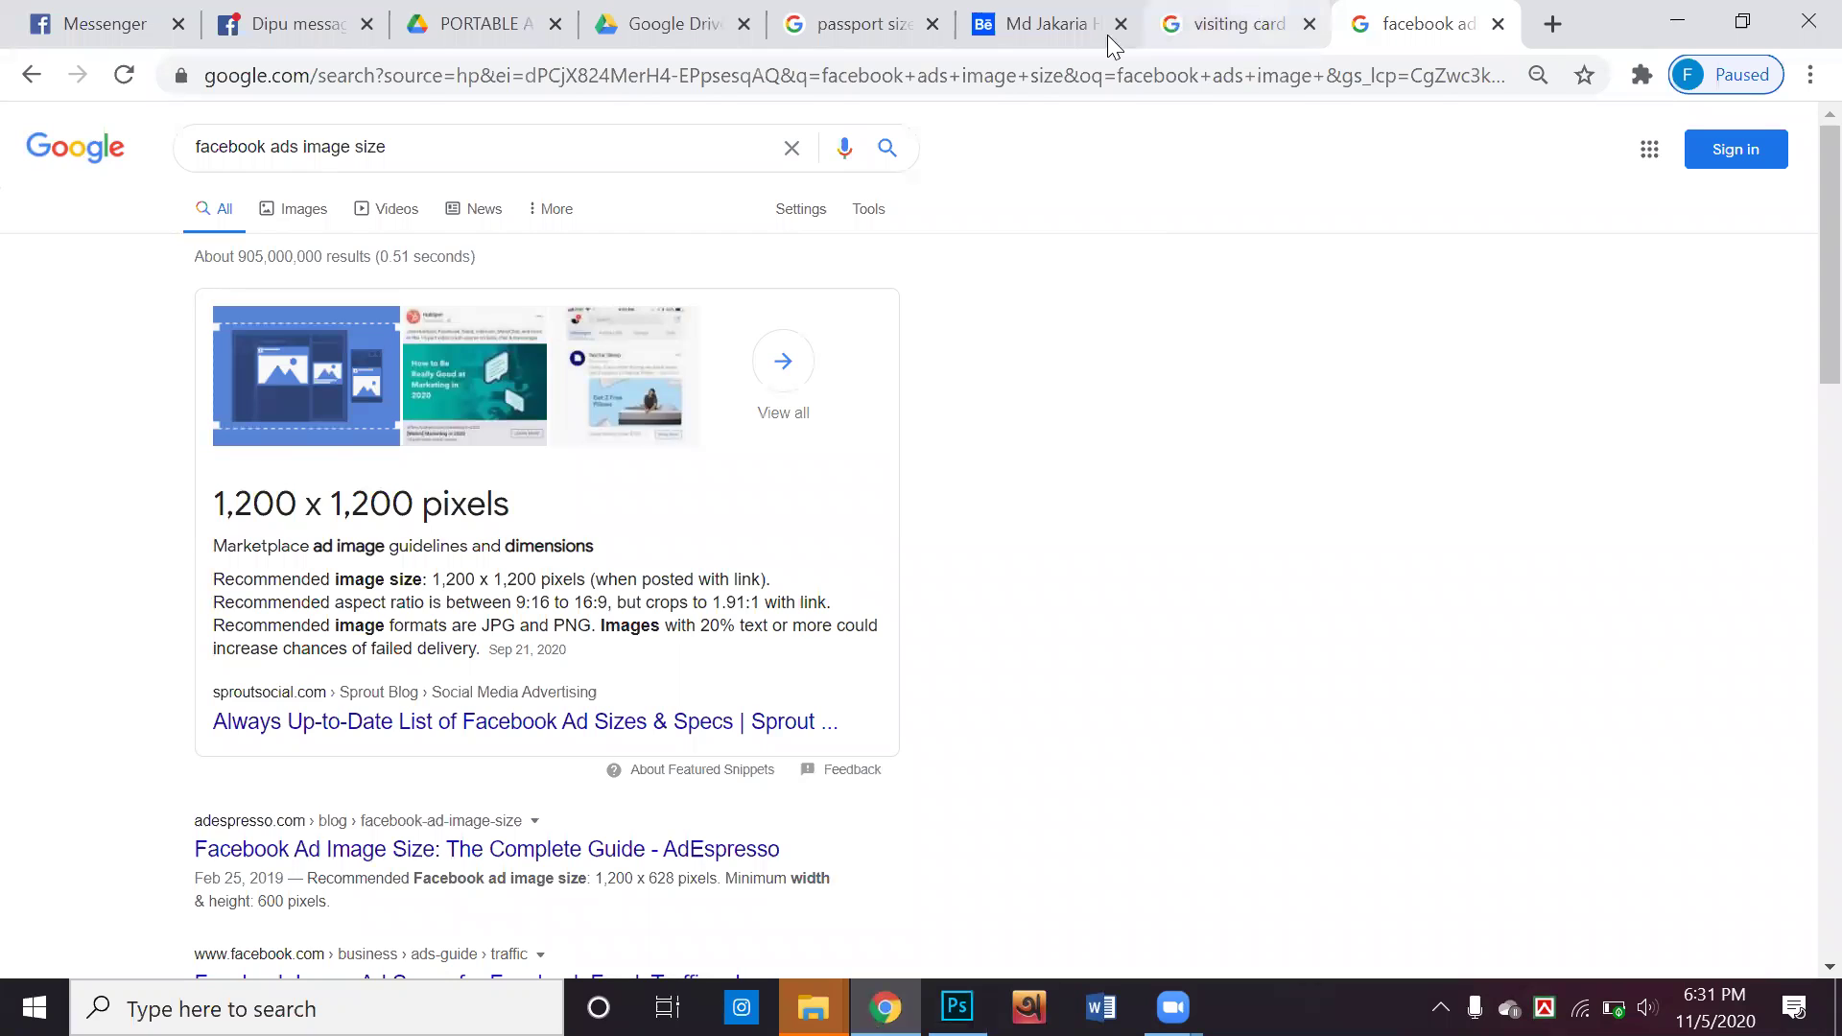
click(1237, 24)
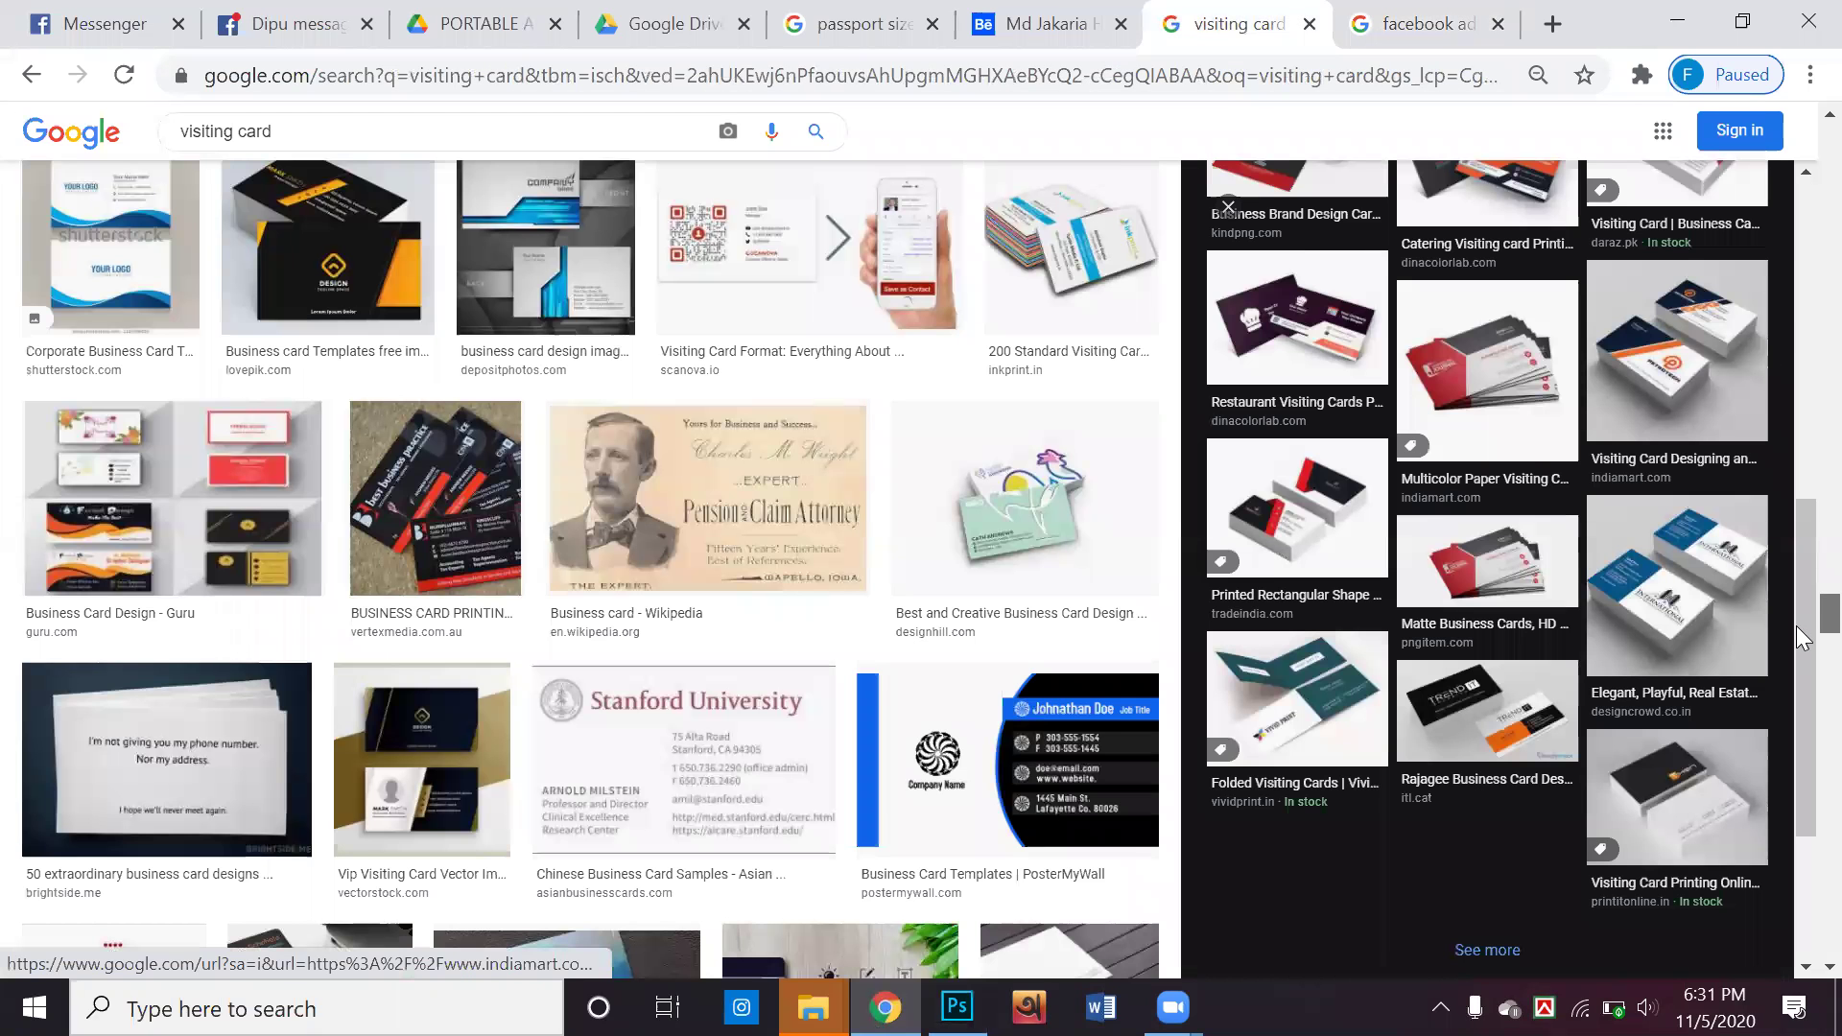
scroll(1796, 625, up, 15)
click(316, 160)
key(ctrl+a)
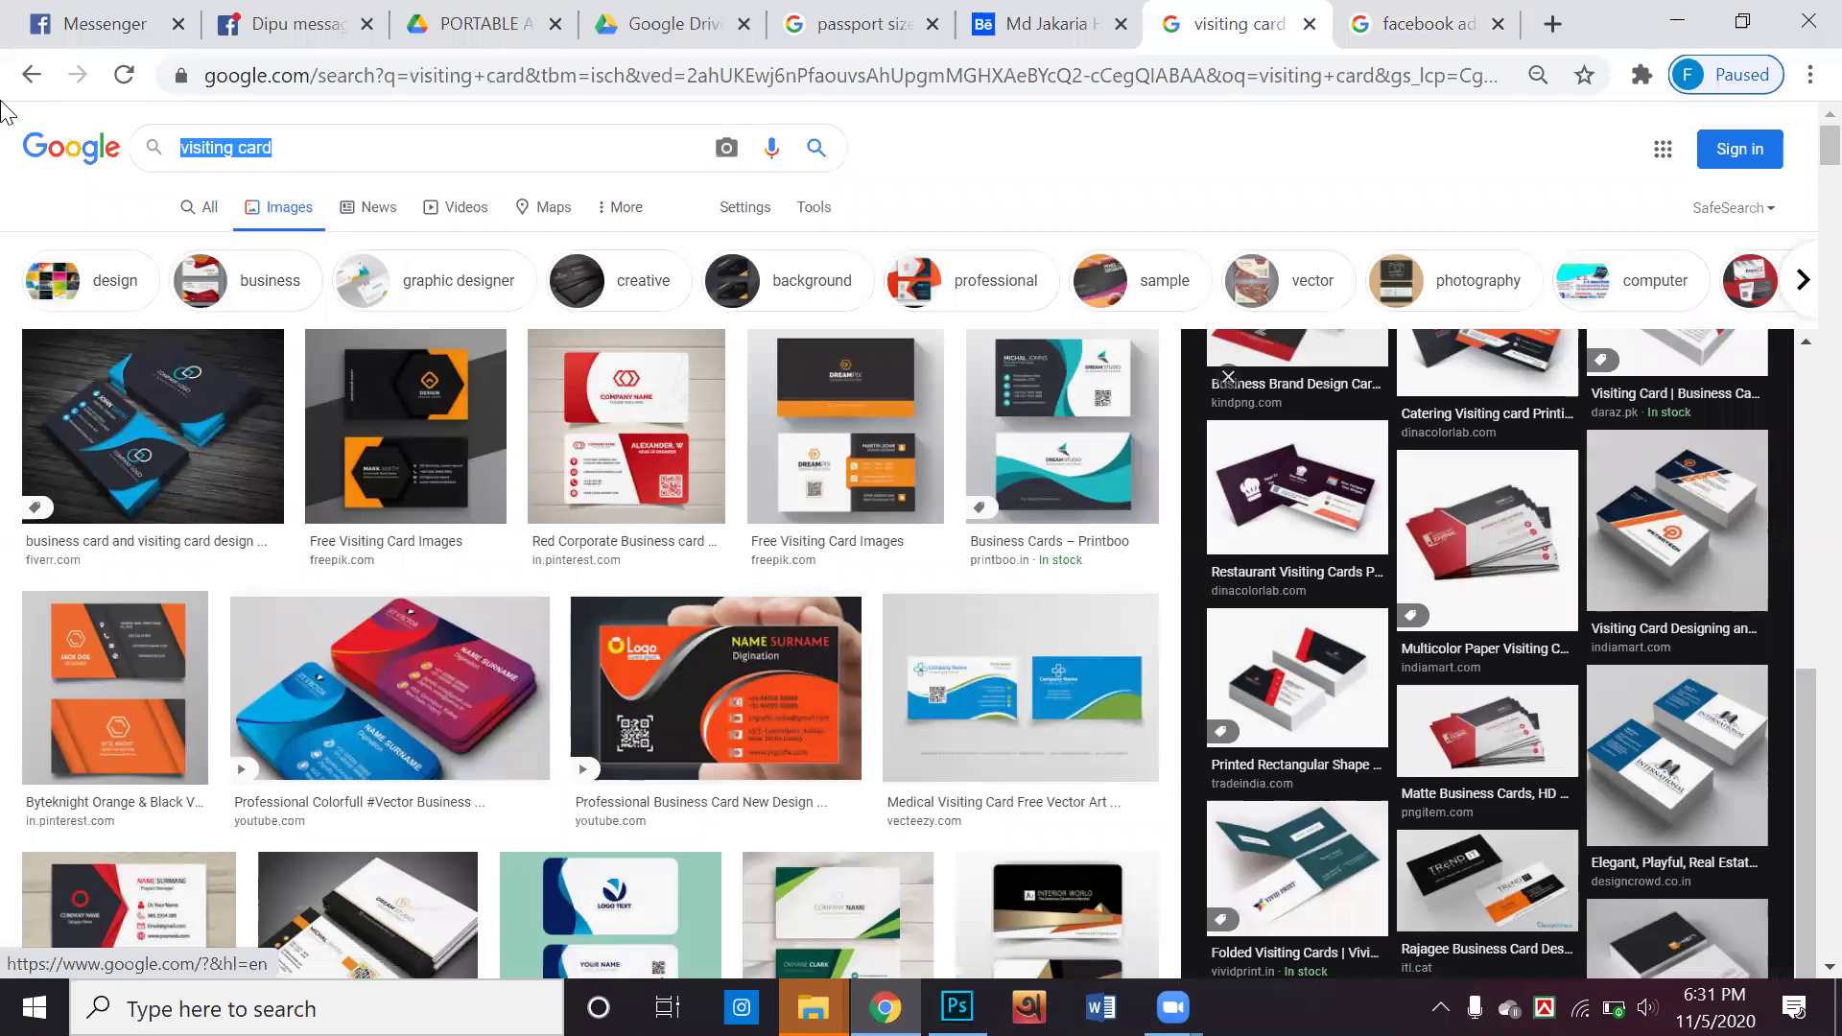
text(s)
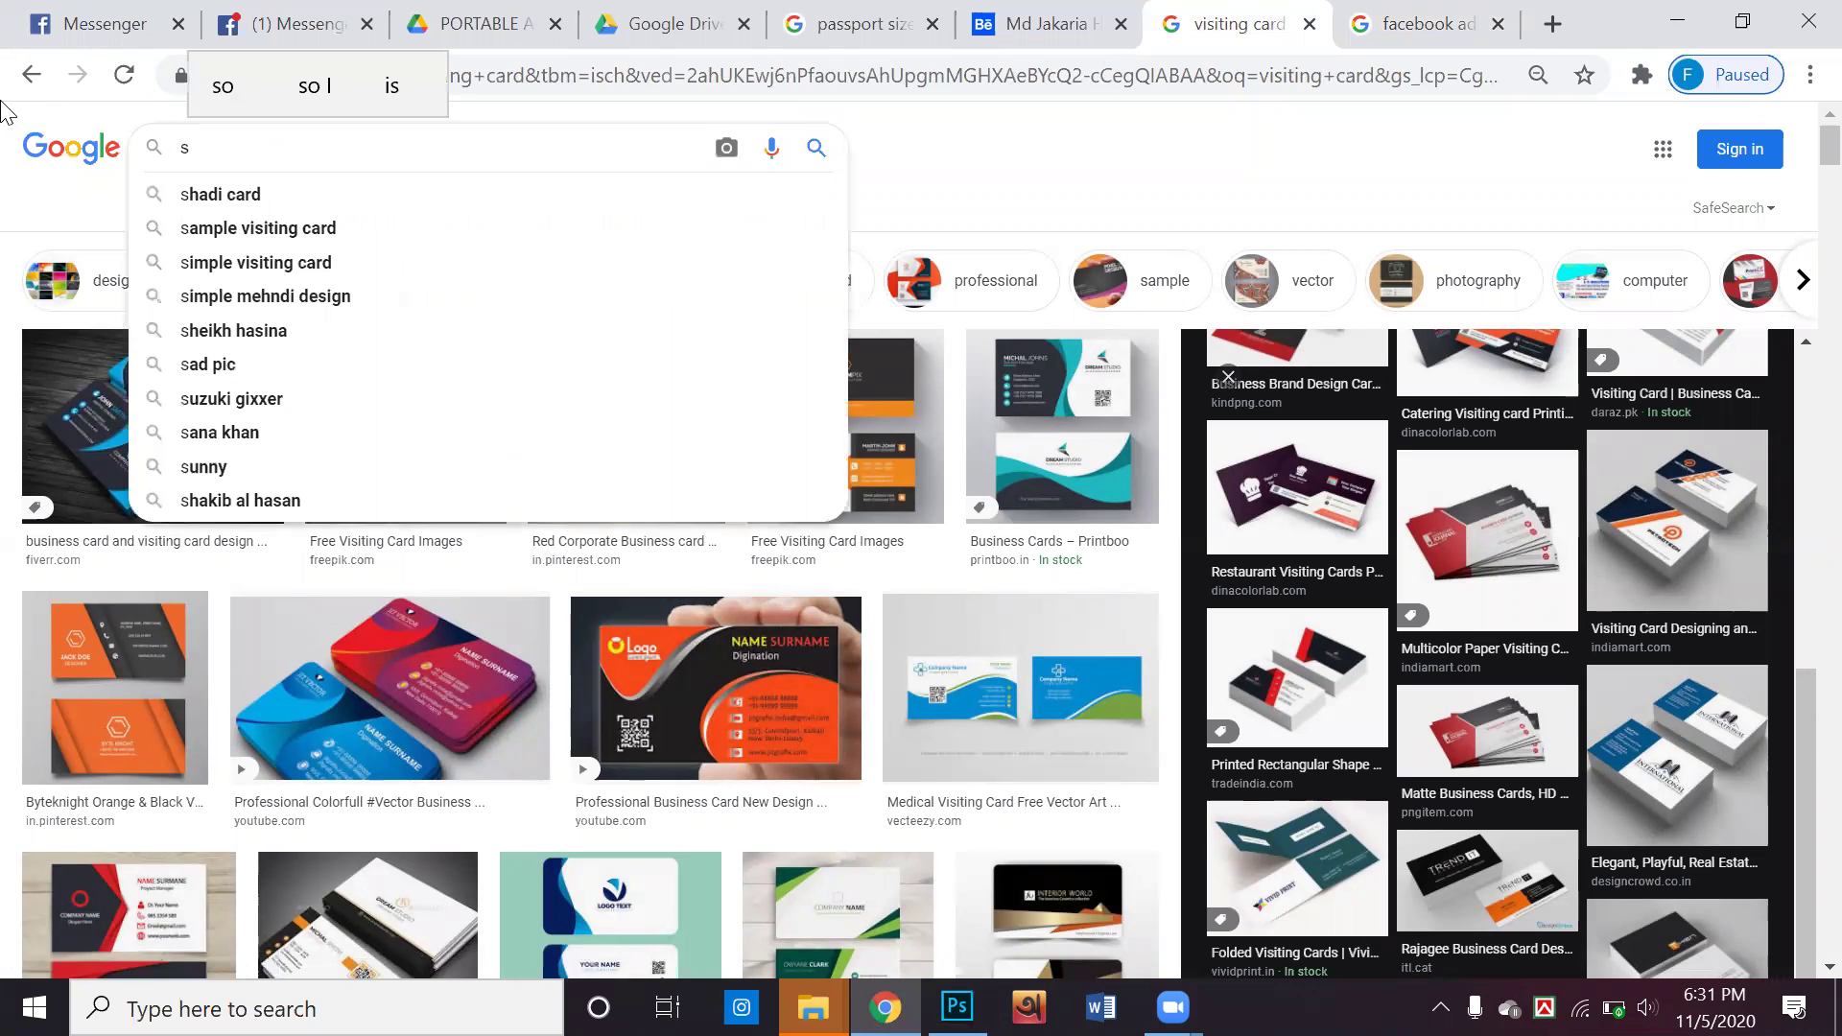
text(hoe)
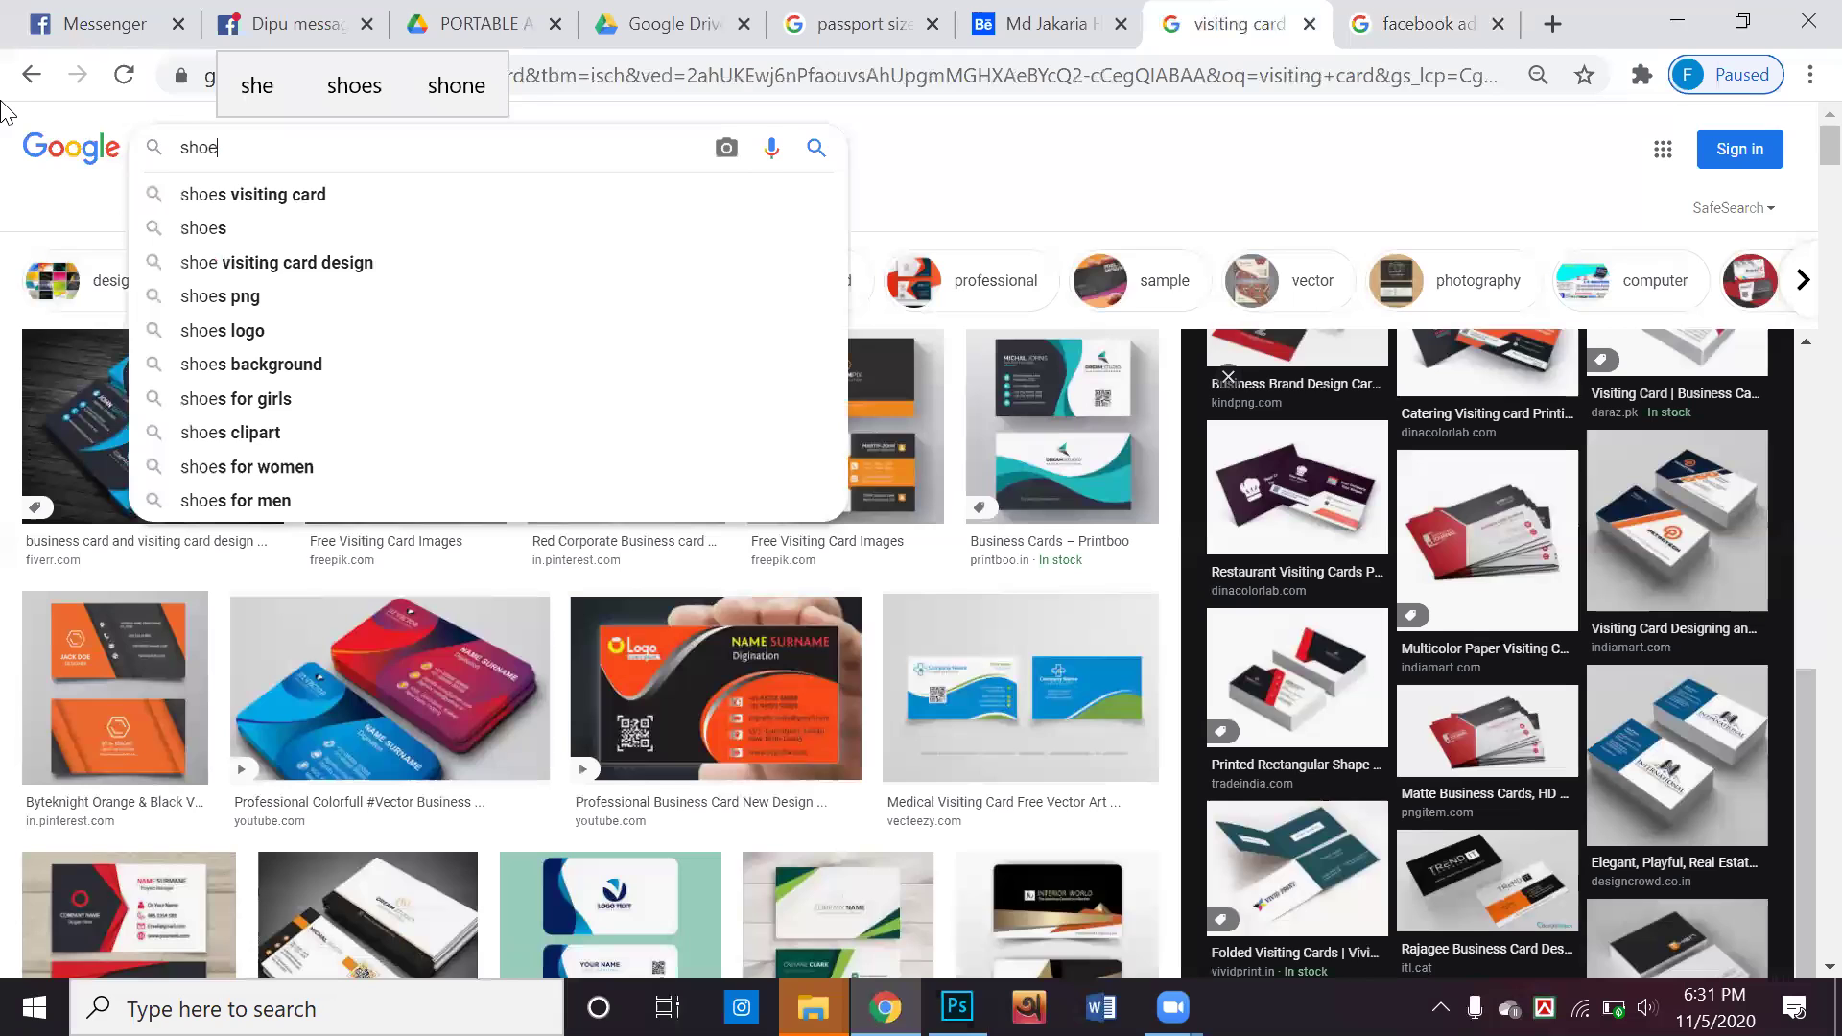
text( ads)
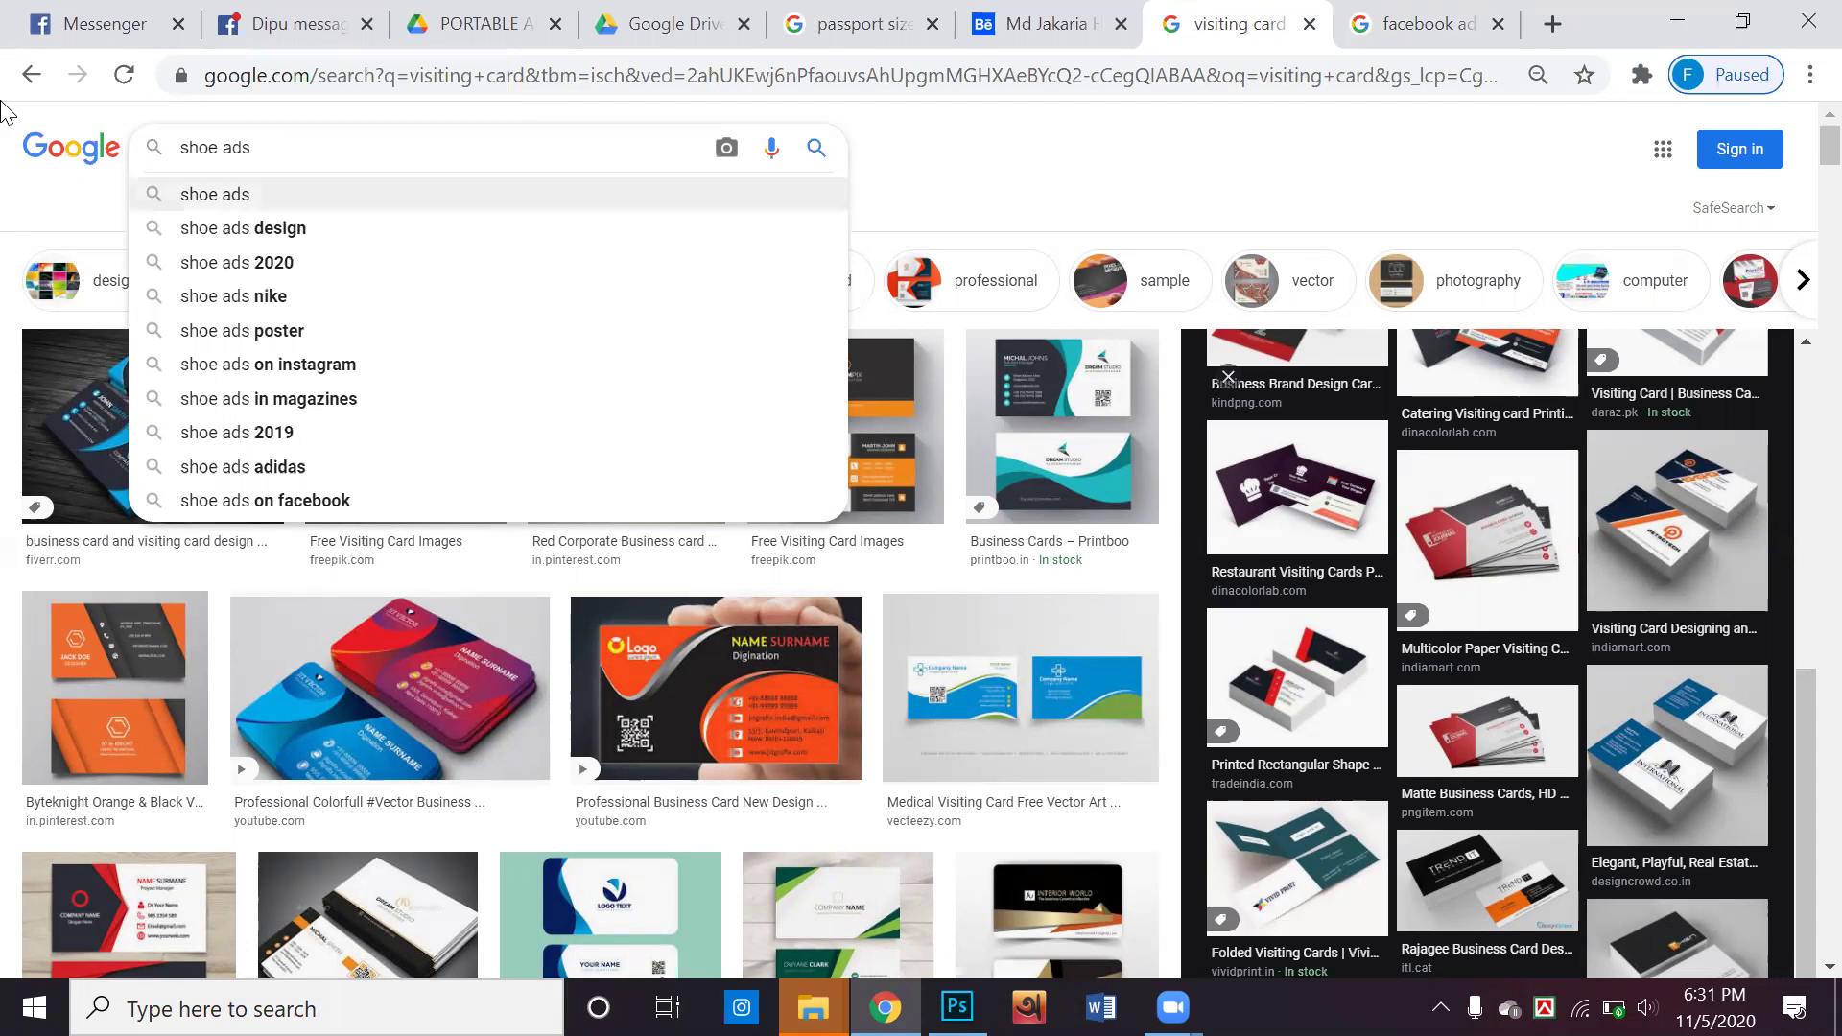
key(Return)
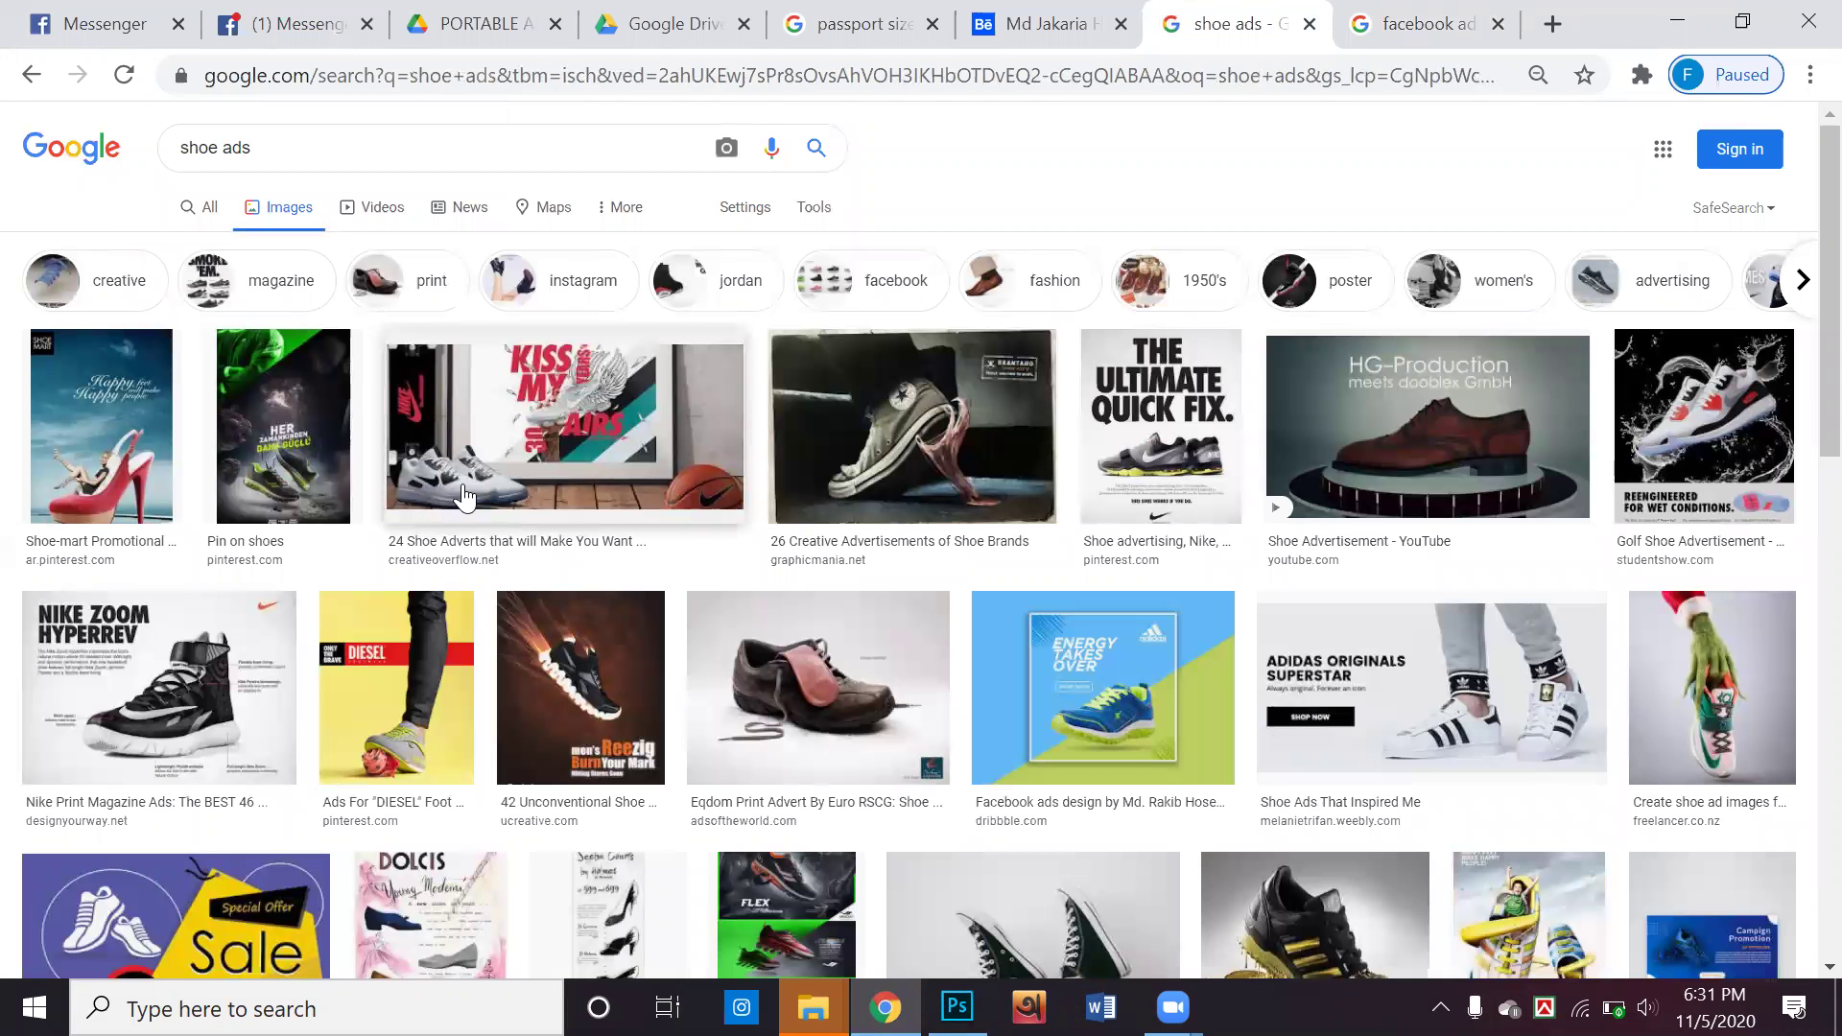
Preview the blue and green adidas "Energy Takes Over" ad and look over its related images
scroll(465, 498, down, 1)
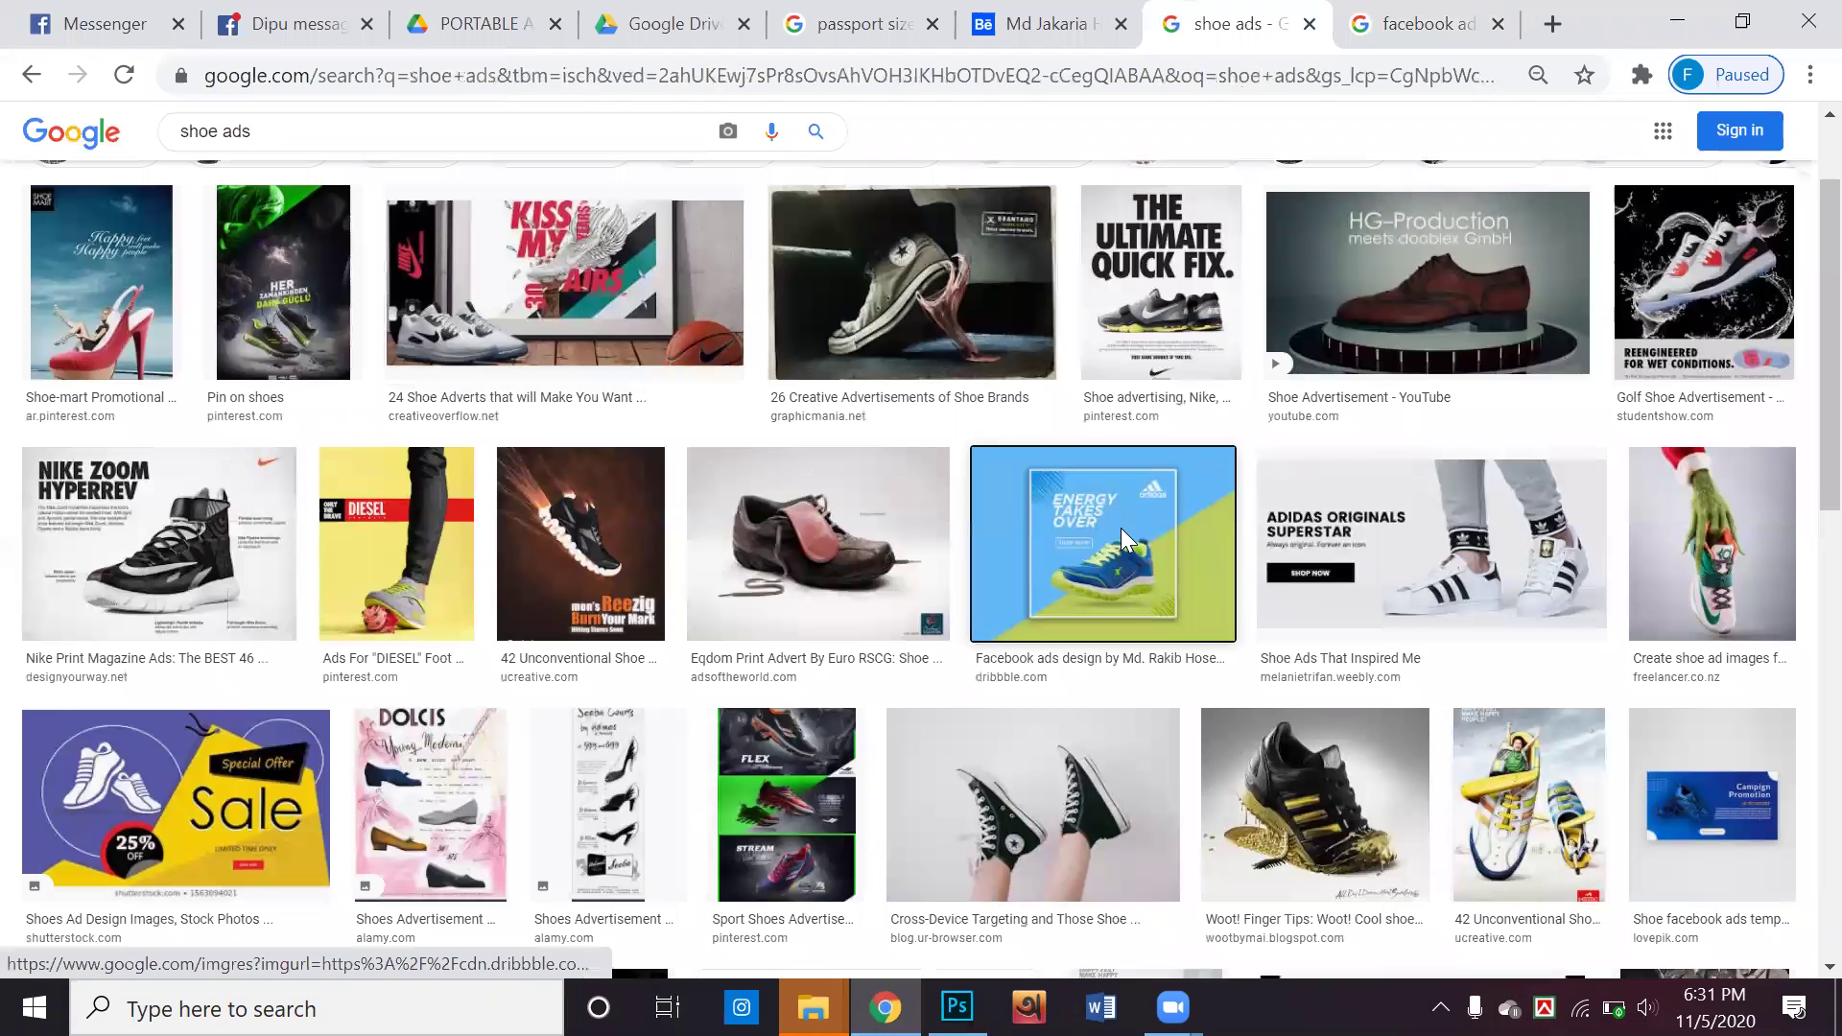
click(1127, 533)
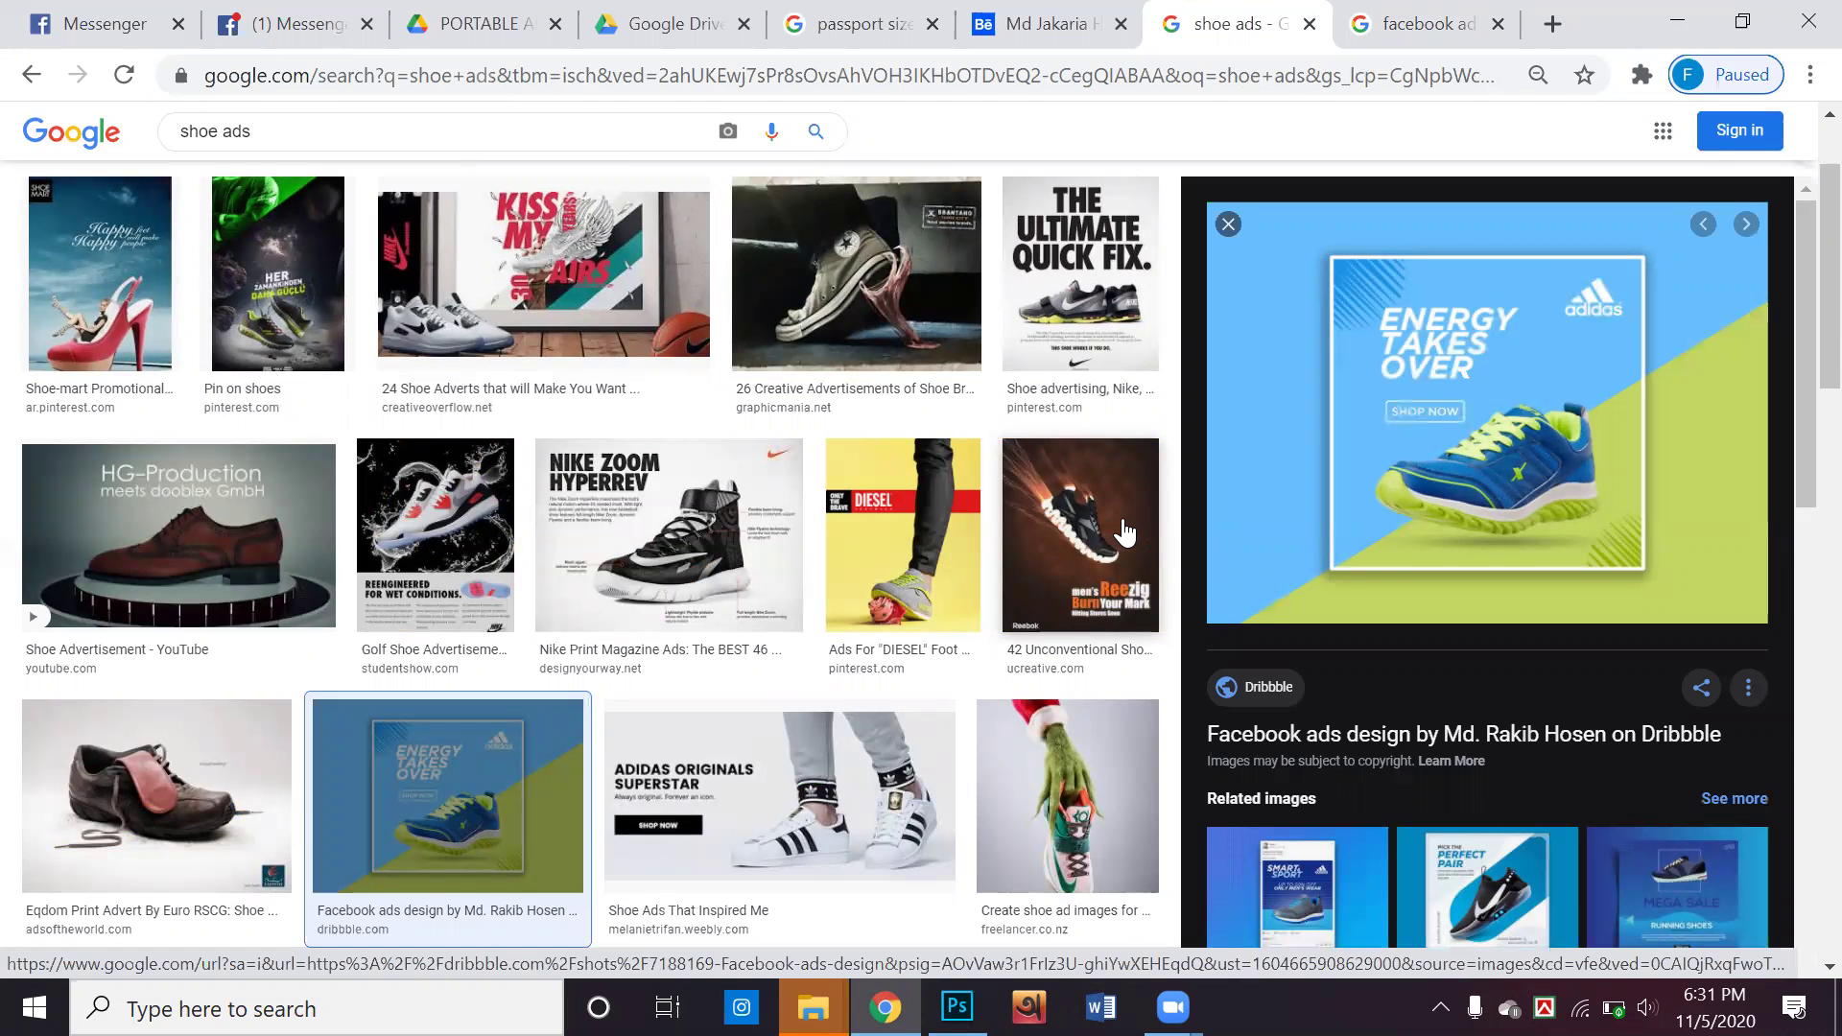
scroll(1472, 549, down, 2)
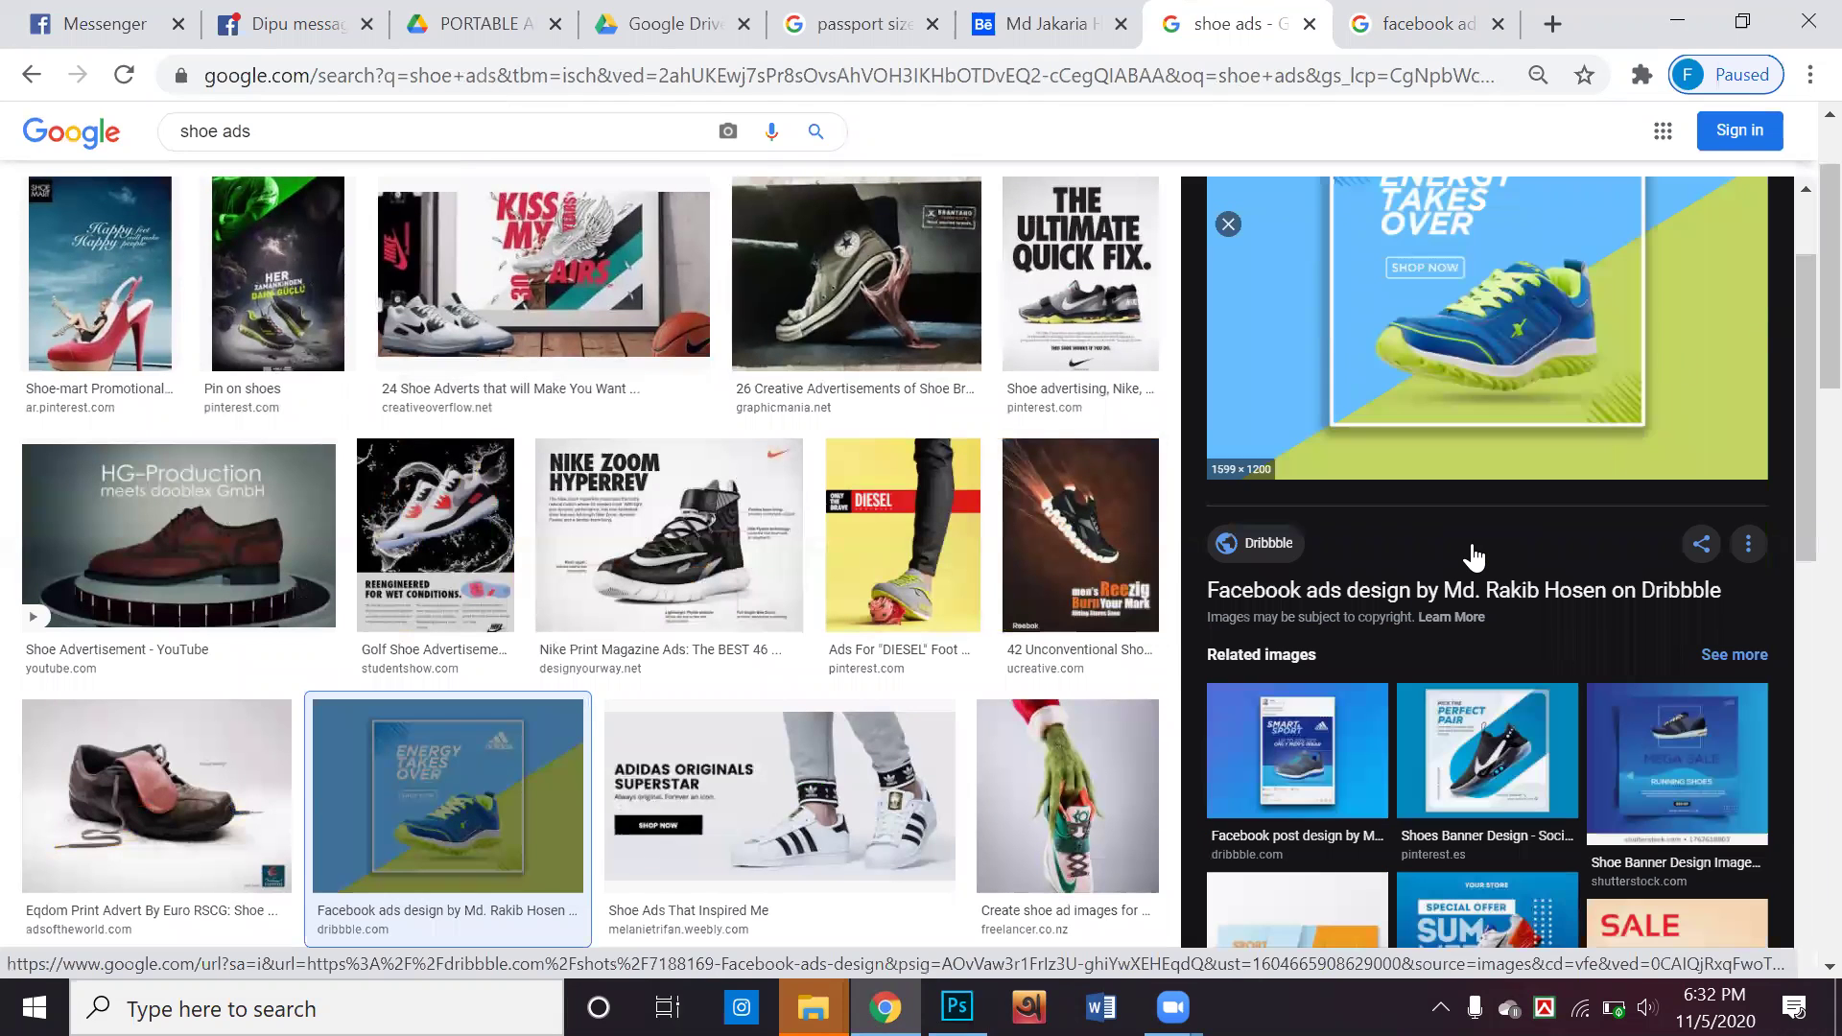
scroll(1482, 542, up, 2)
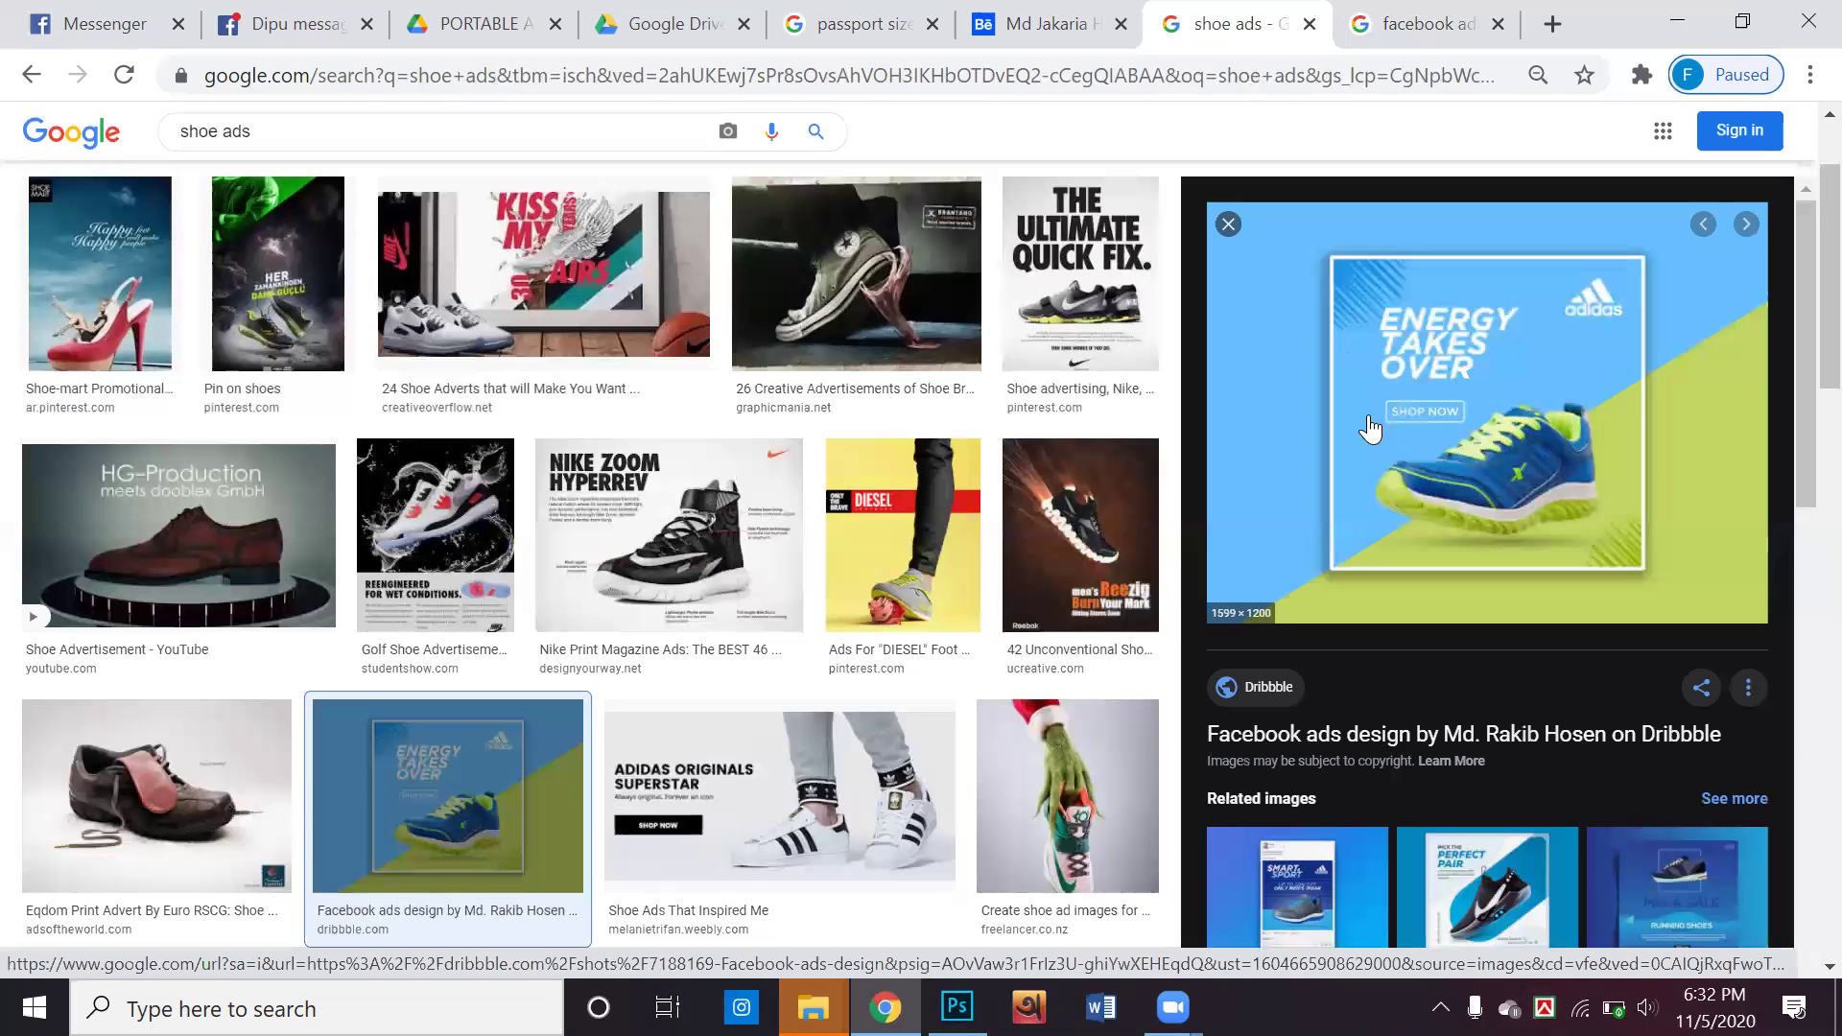
scroll(1370, 431, down, 2)
scroll(1370, 430, up, 2)
scroll(1570, 421, down, 5)
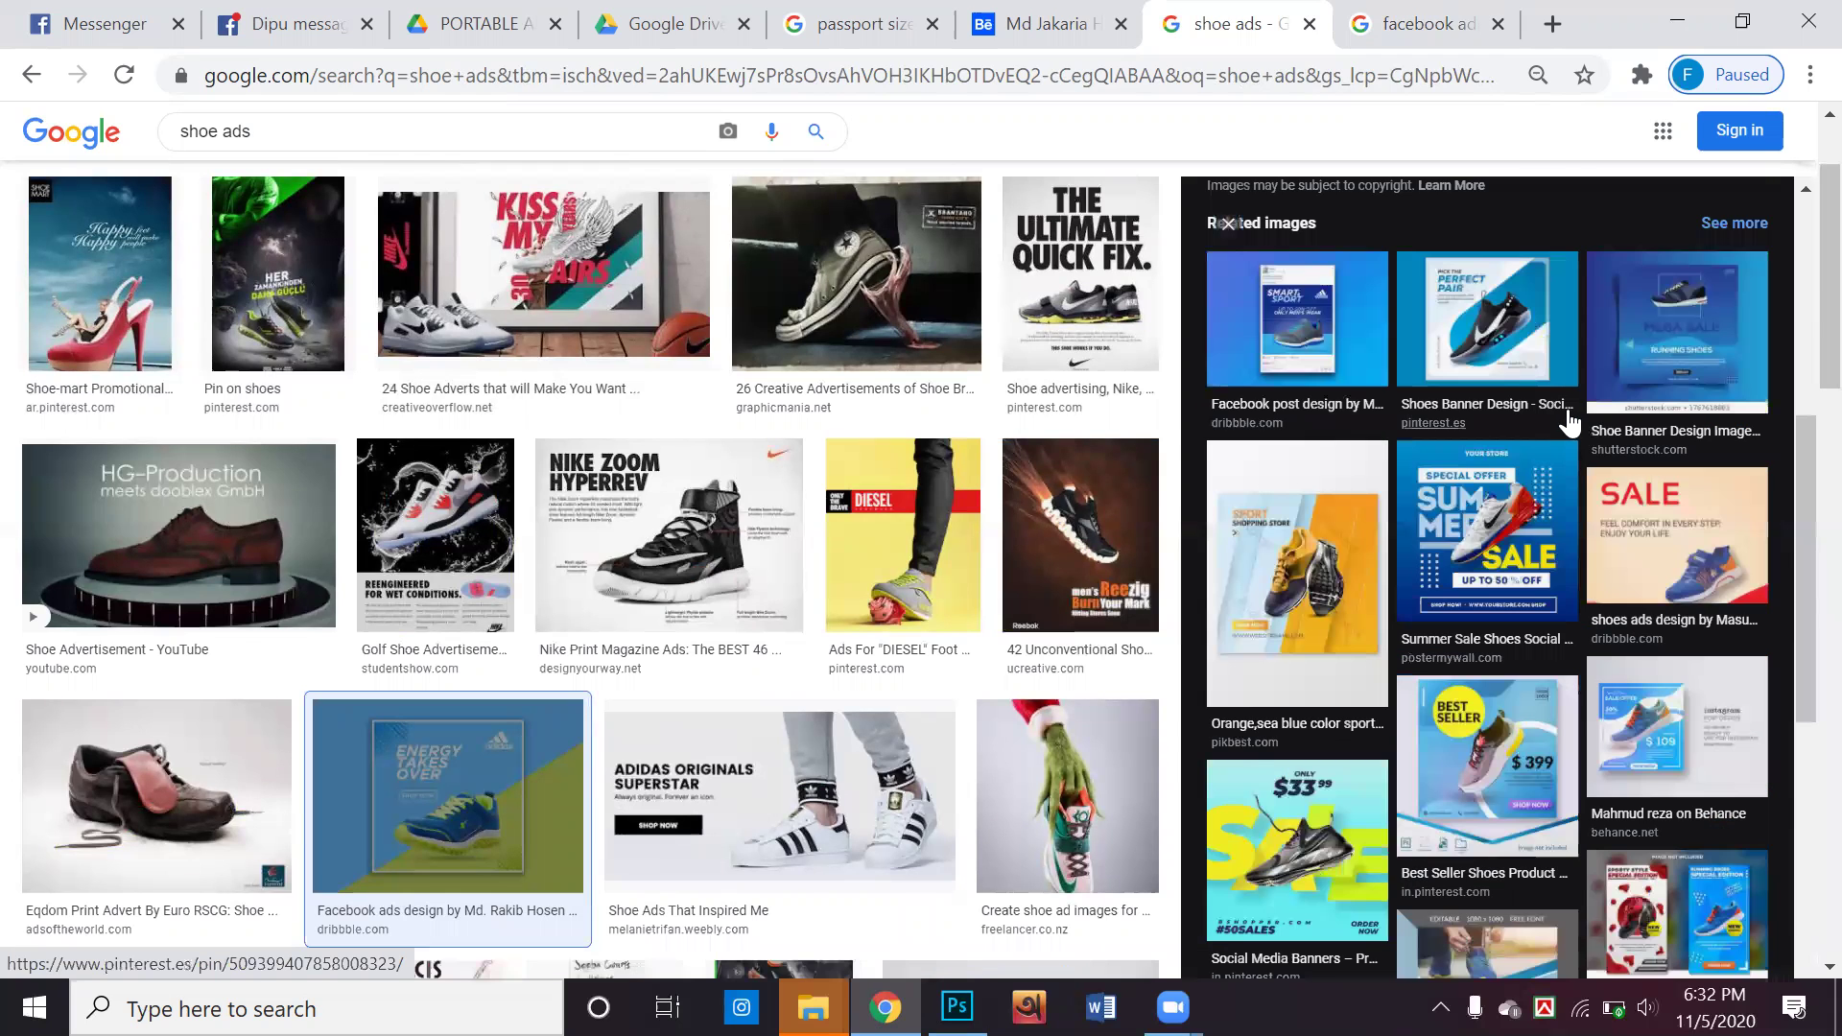
scroll(1568, 422, up, 3)
scroll(1567, 422, up, 3)
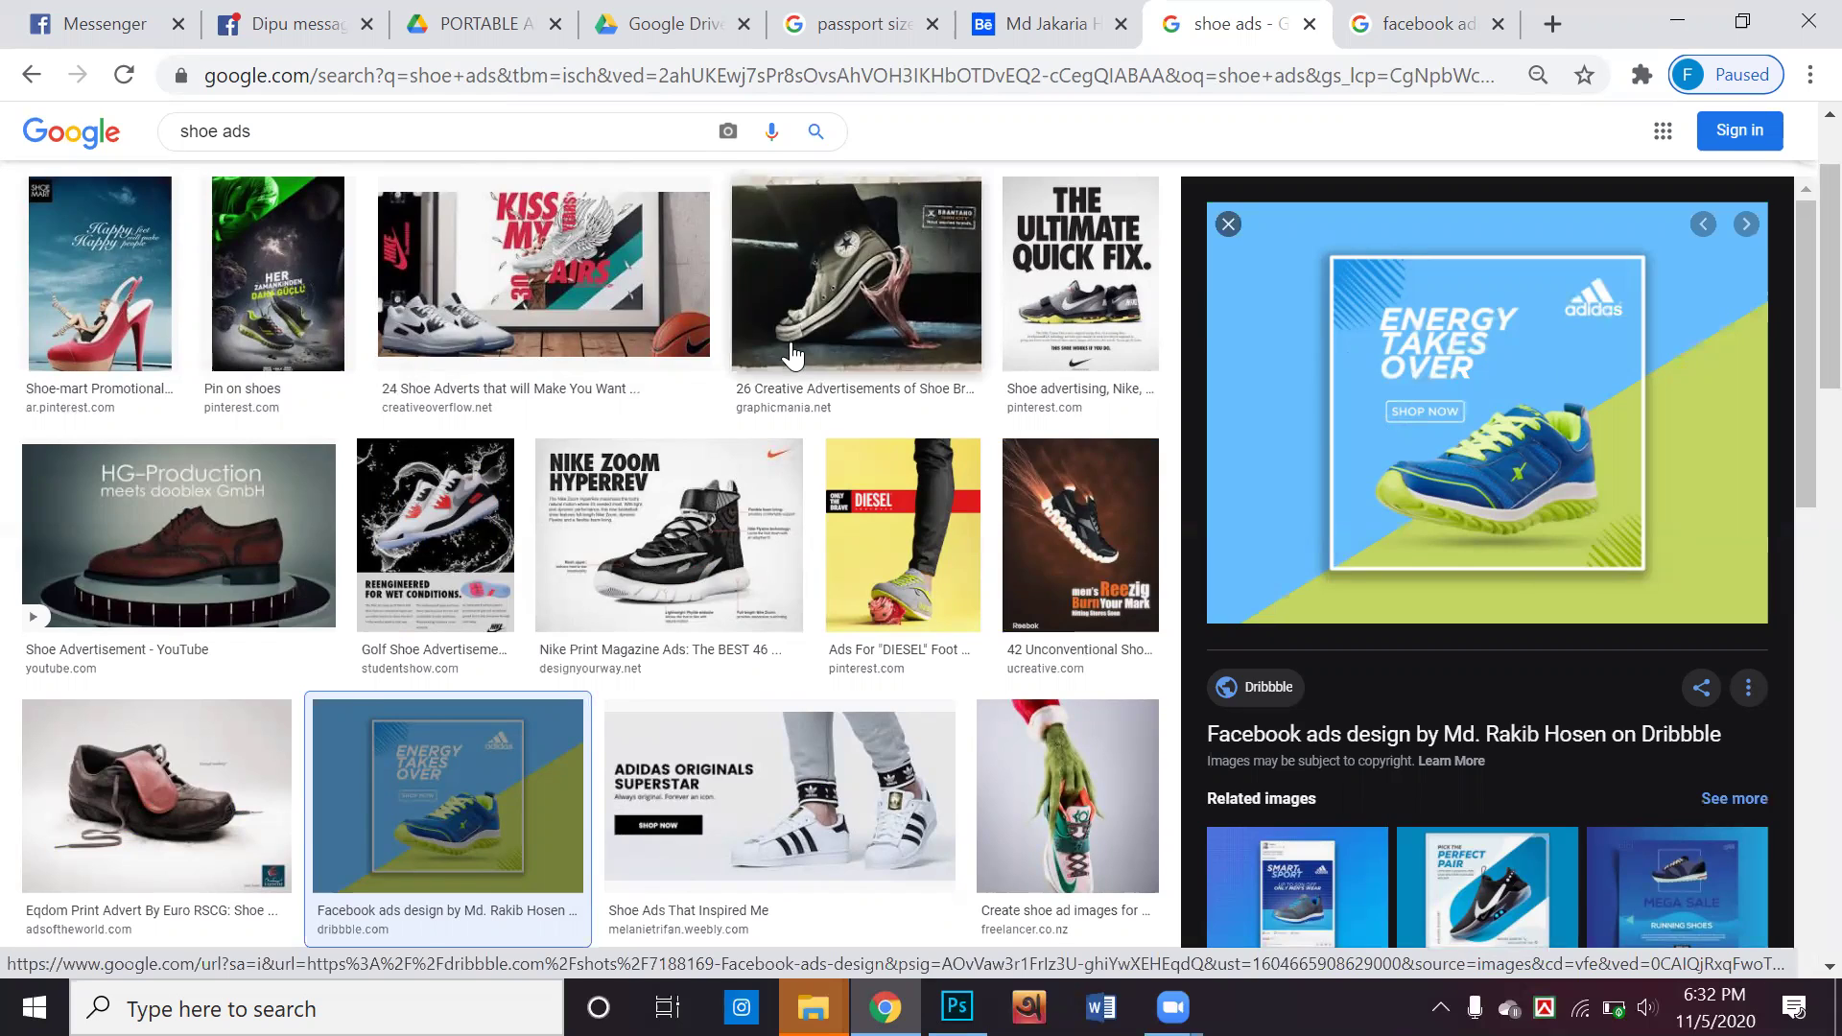
scroll(787, 345, up, 3)
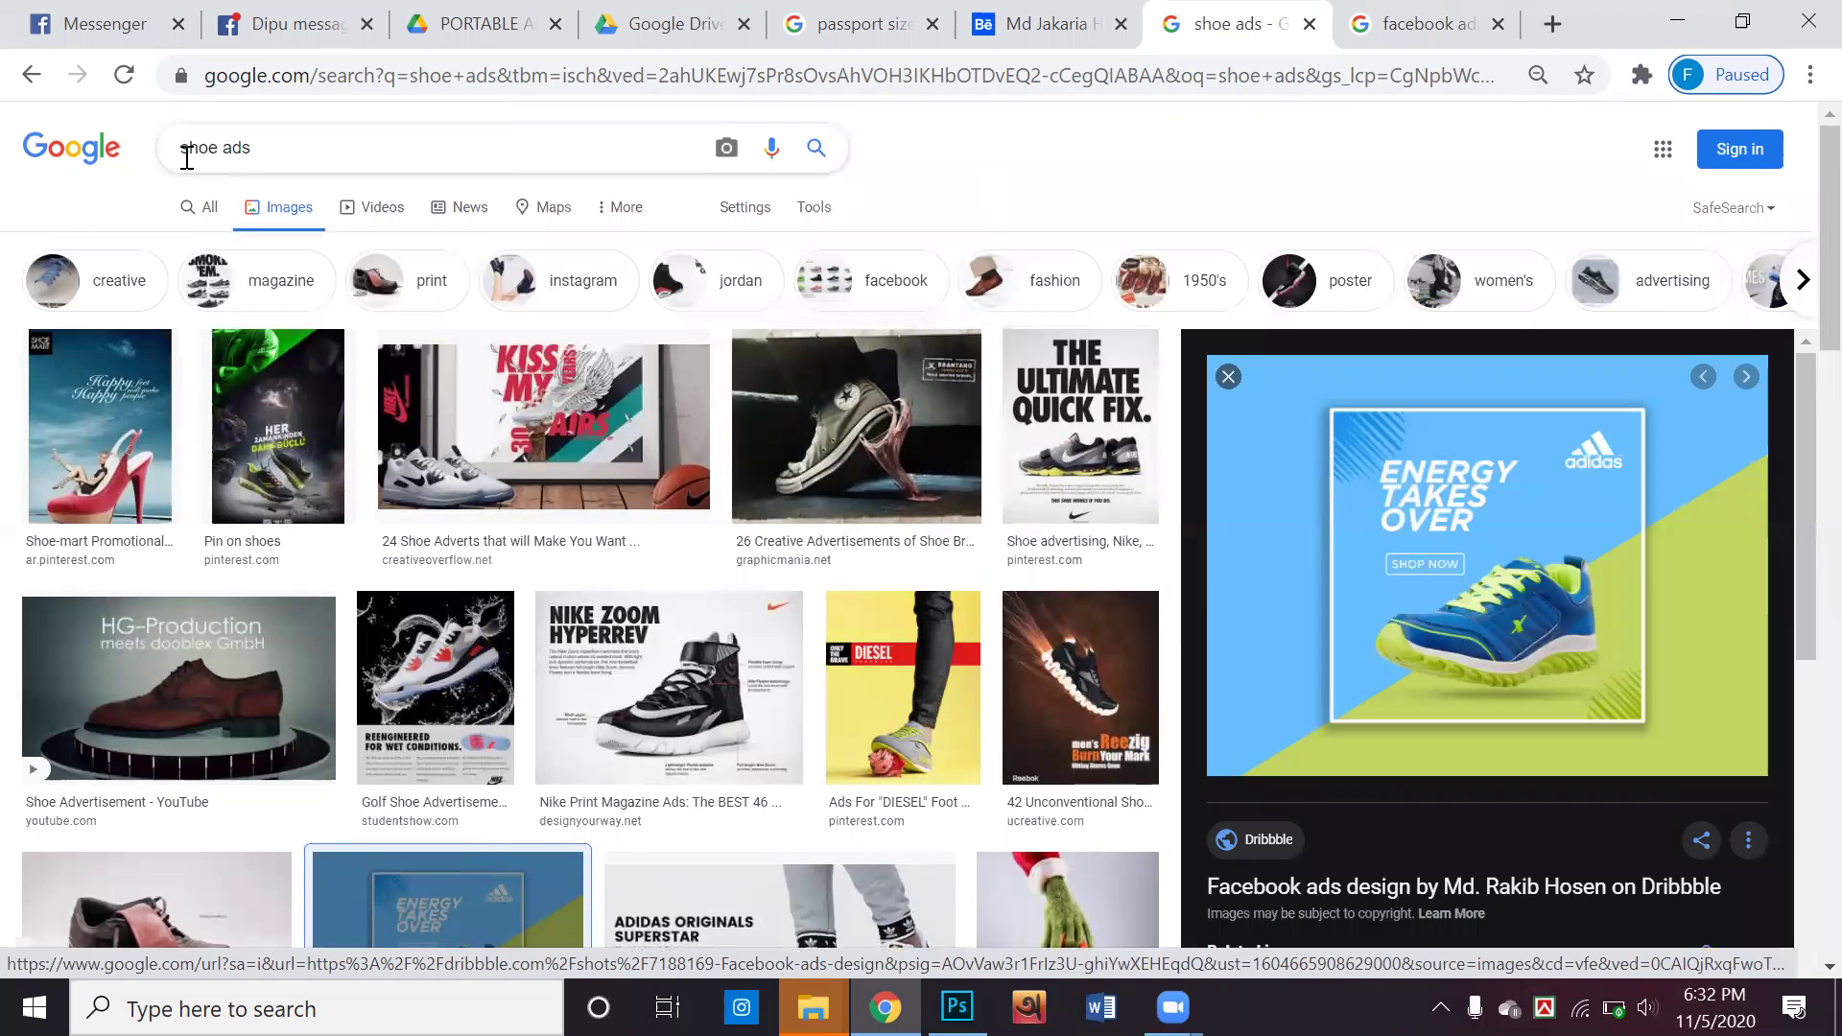
Select the "shoe ads" search phrase and run a Secure Search for it
double_click(189, 149)
click(321, 152)
drag(181, 149, 246, 151)
right_click(246, 152)
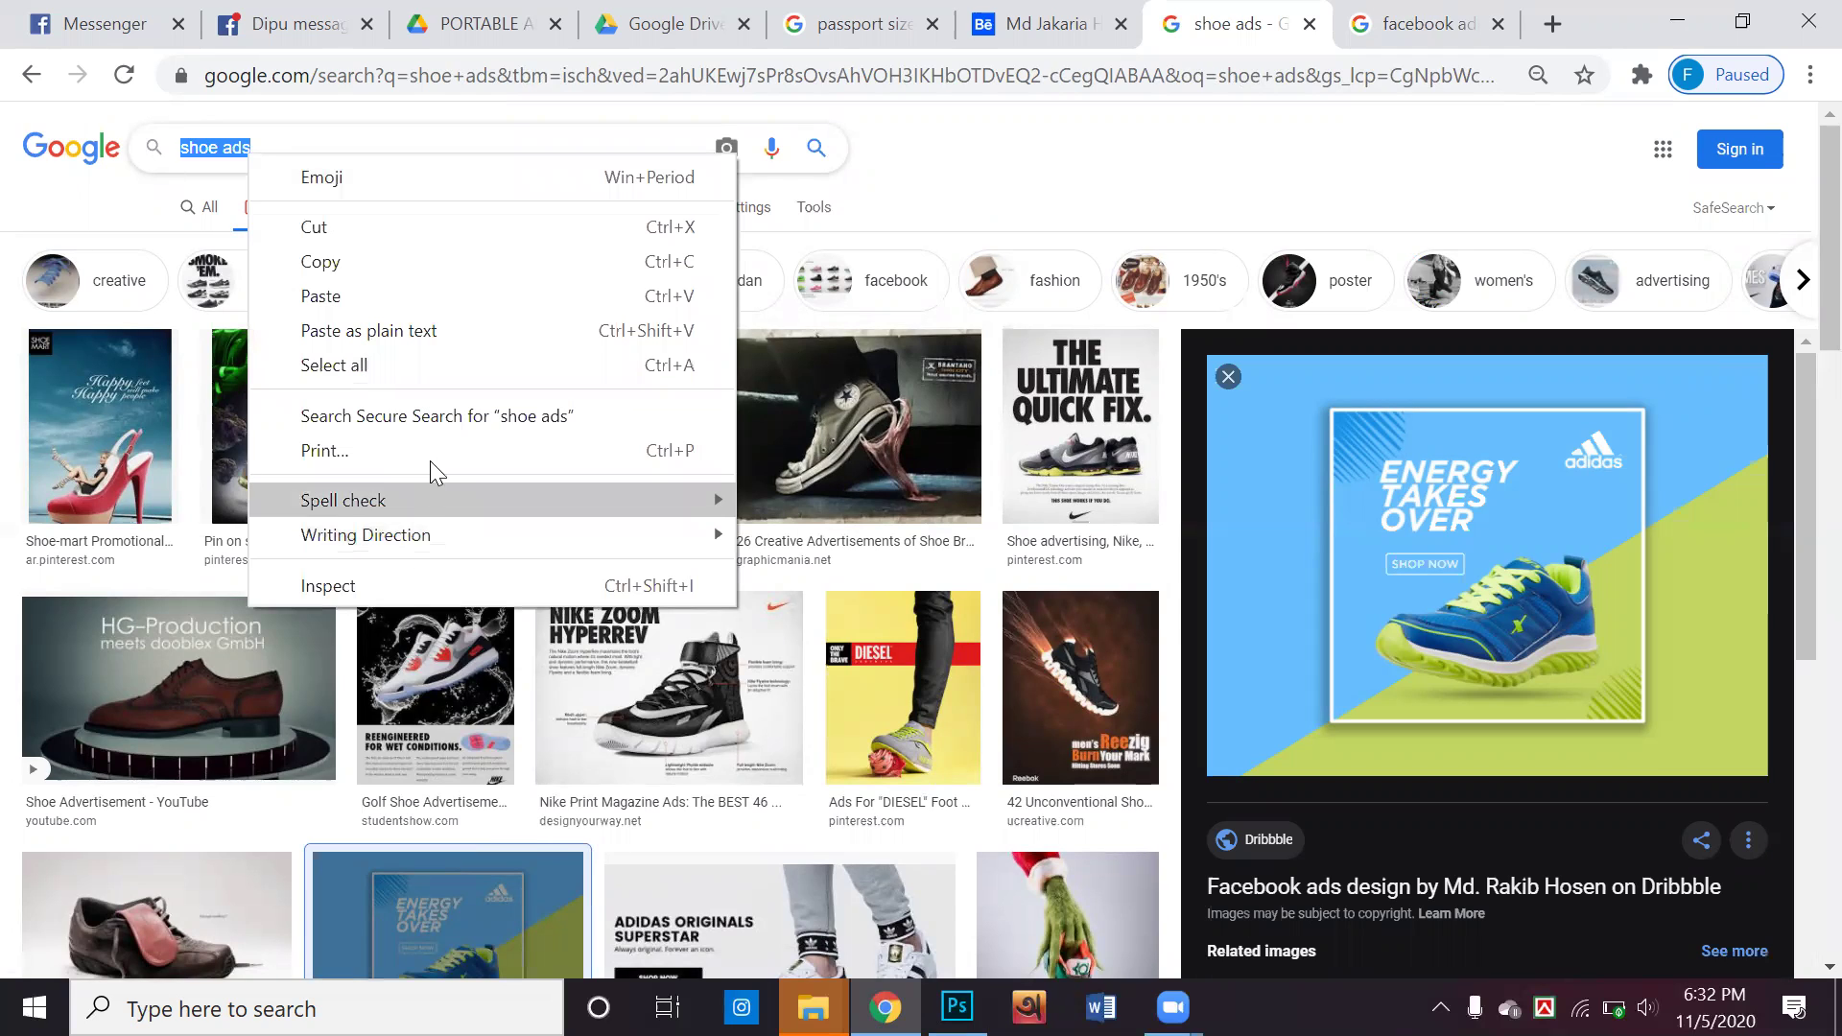
click(470, 416)
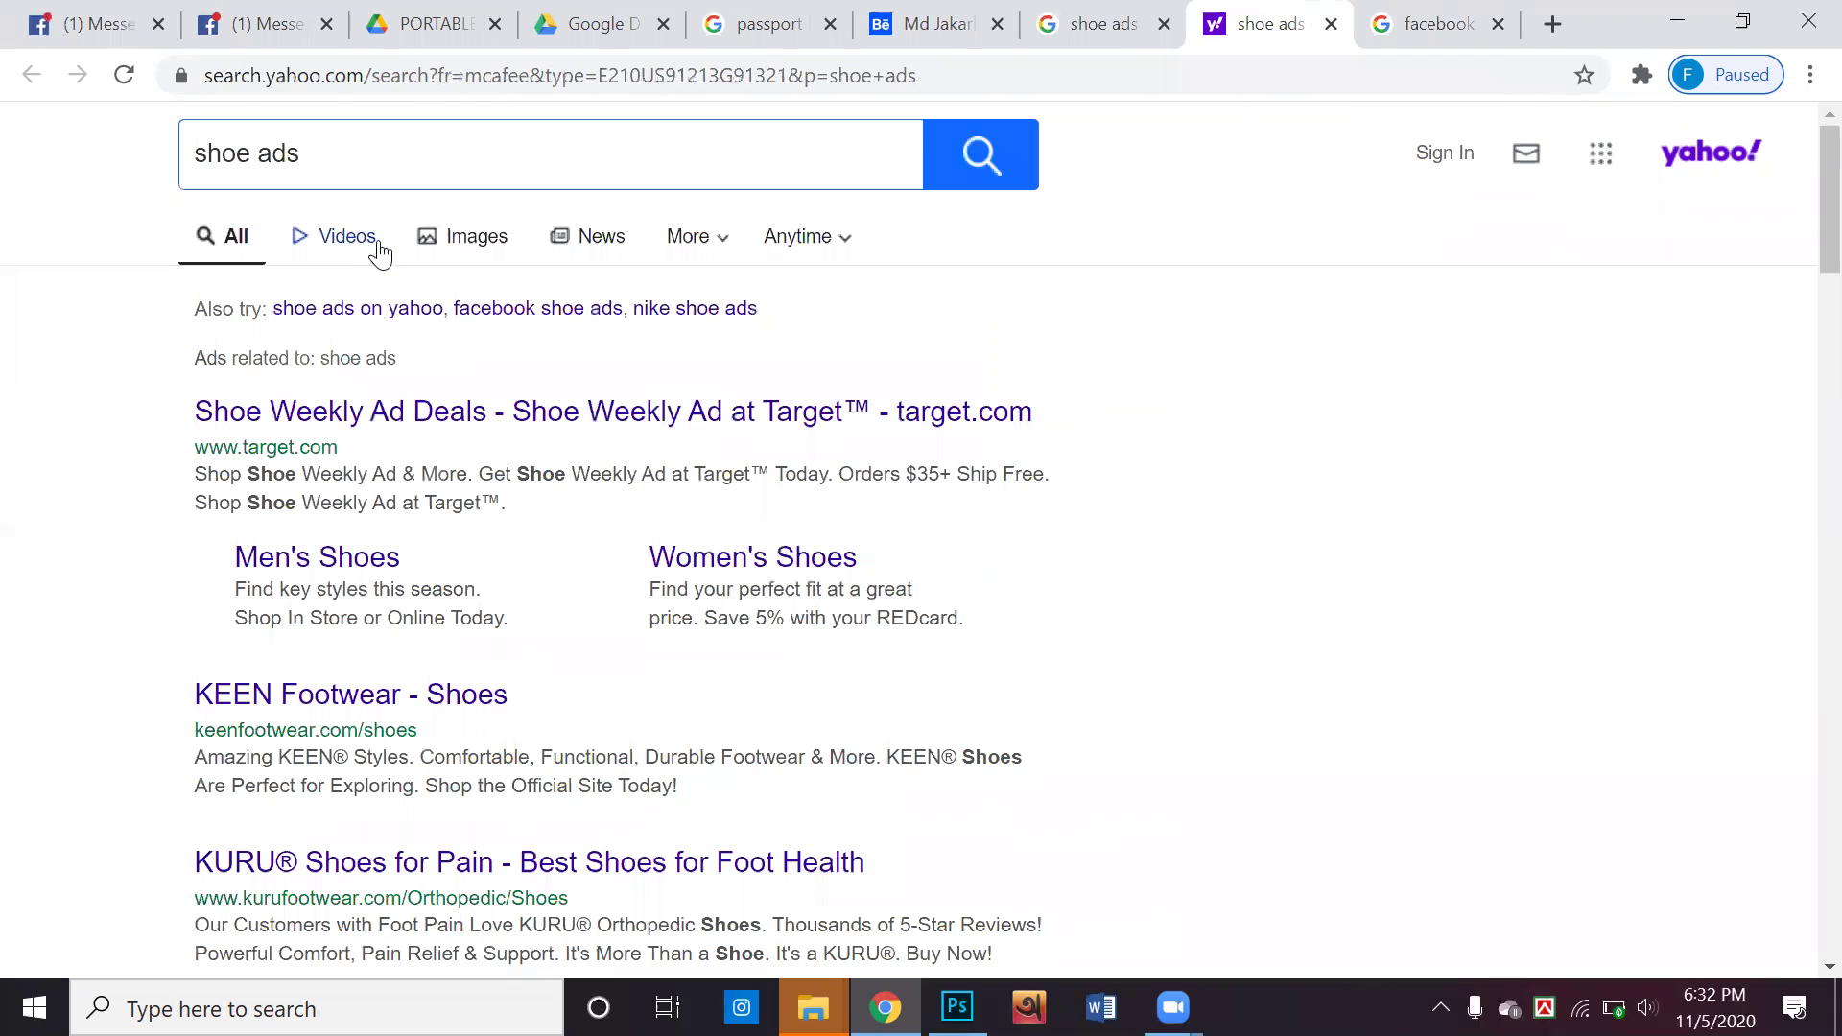
Change the Yahoo query to "shoe png images" and run the search
drag(252, 153, 273, 153)
drag(459, 121, 432, 128)
key(BackSpace)
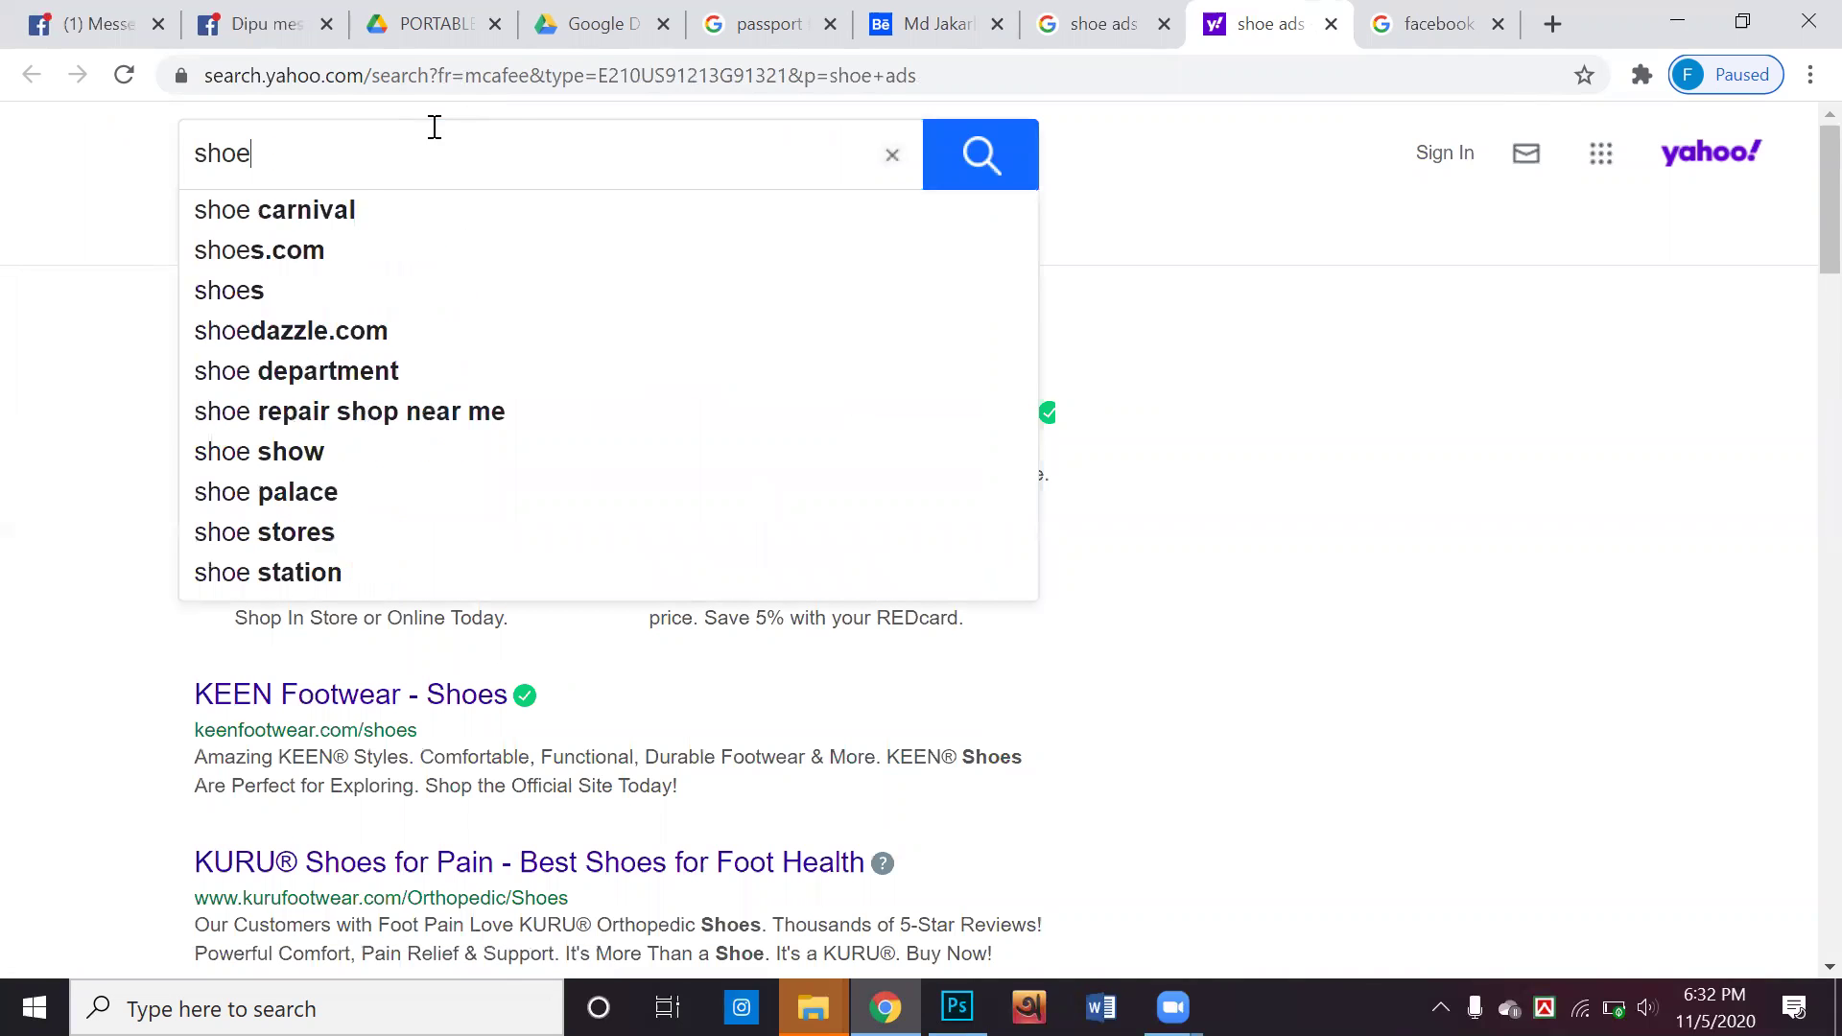
text(png)
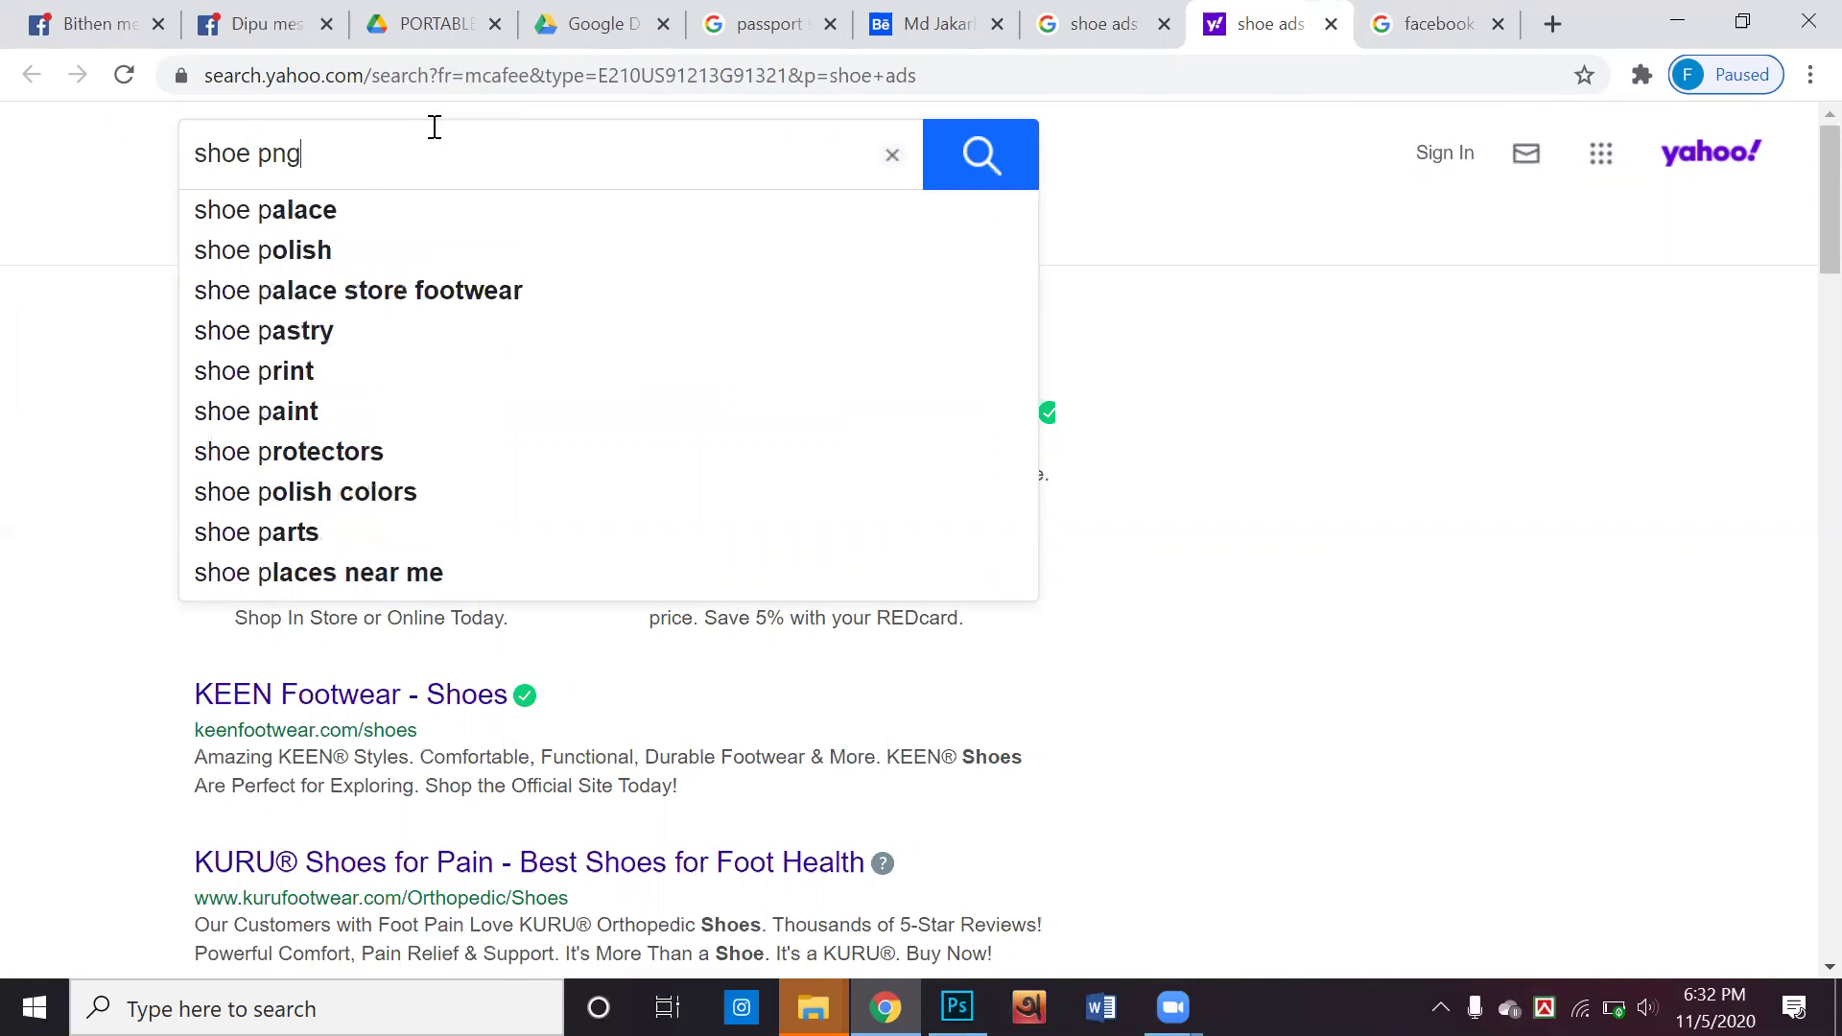
key(Down)
key(Down)
key(Return)
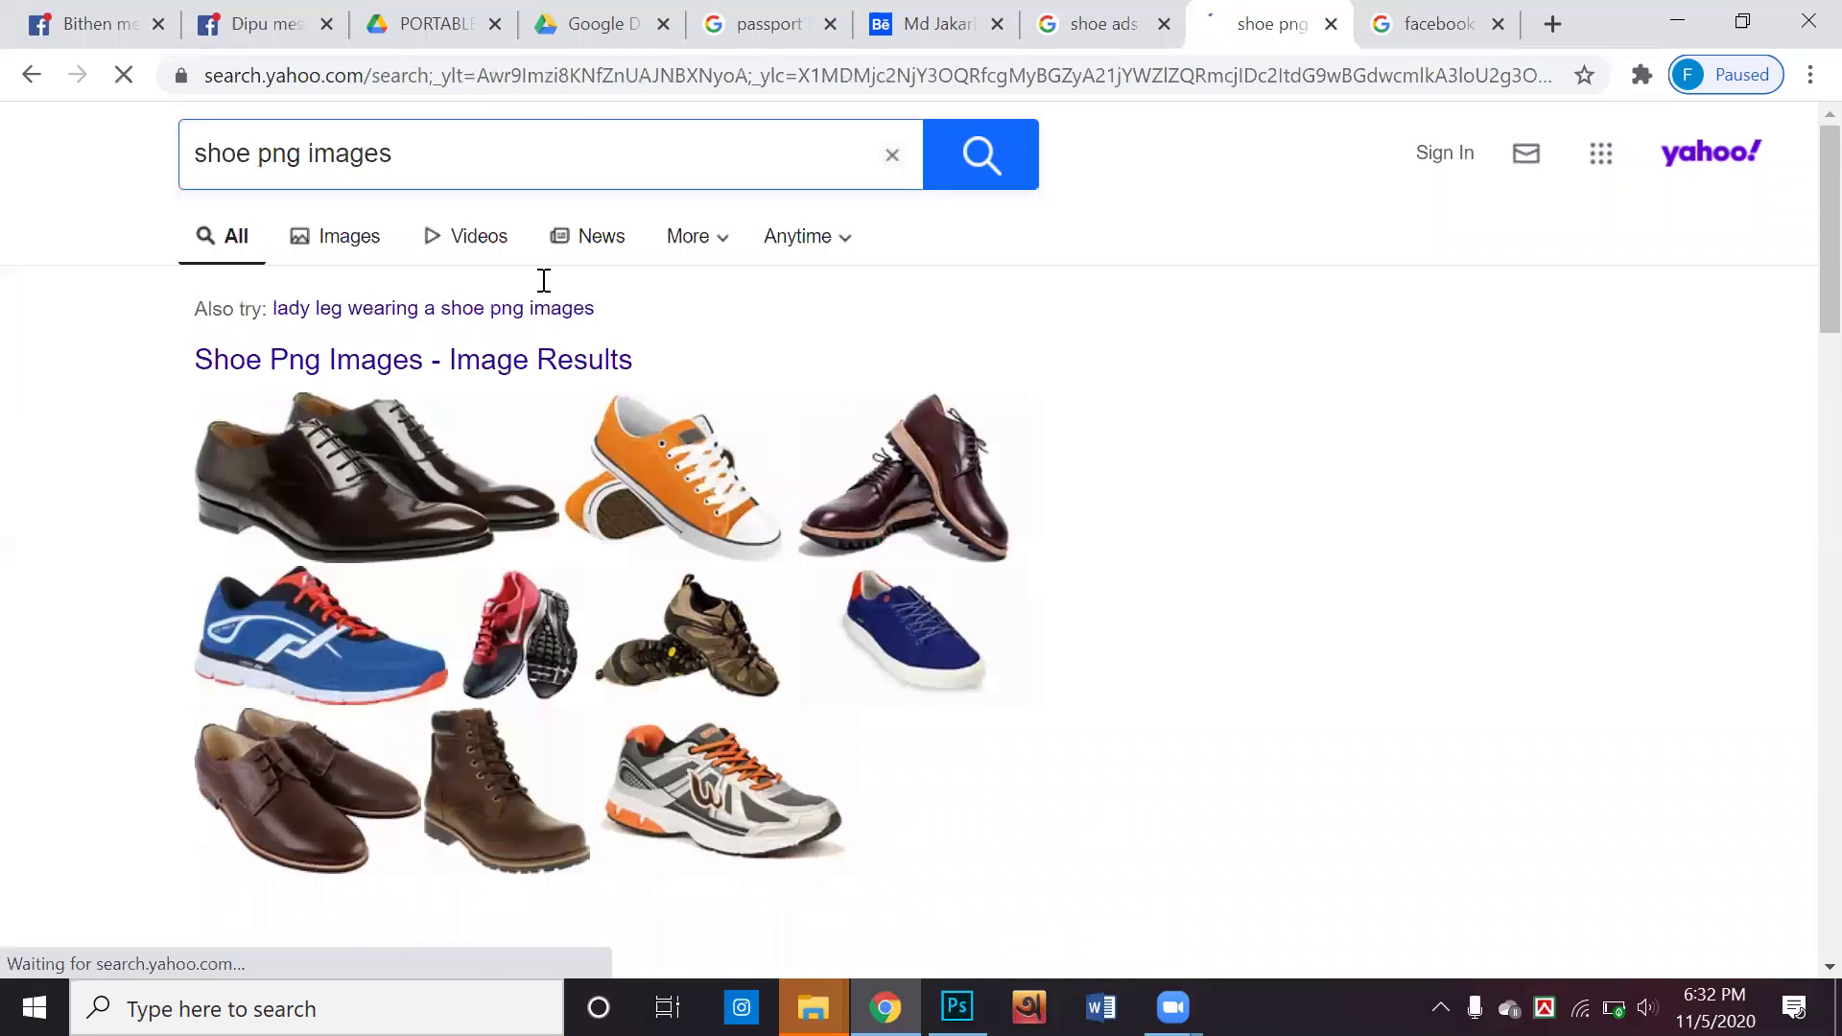
Open the orange sneaker from the Yahoo image results and look over the preview and neighbouring shoe images
click(671, 501)
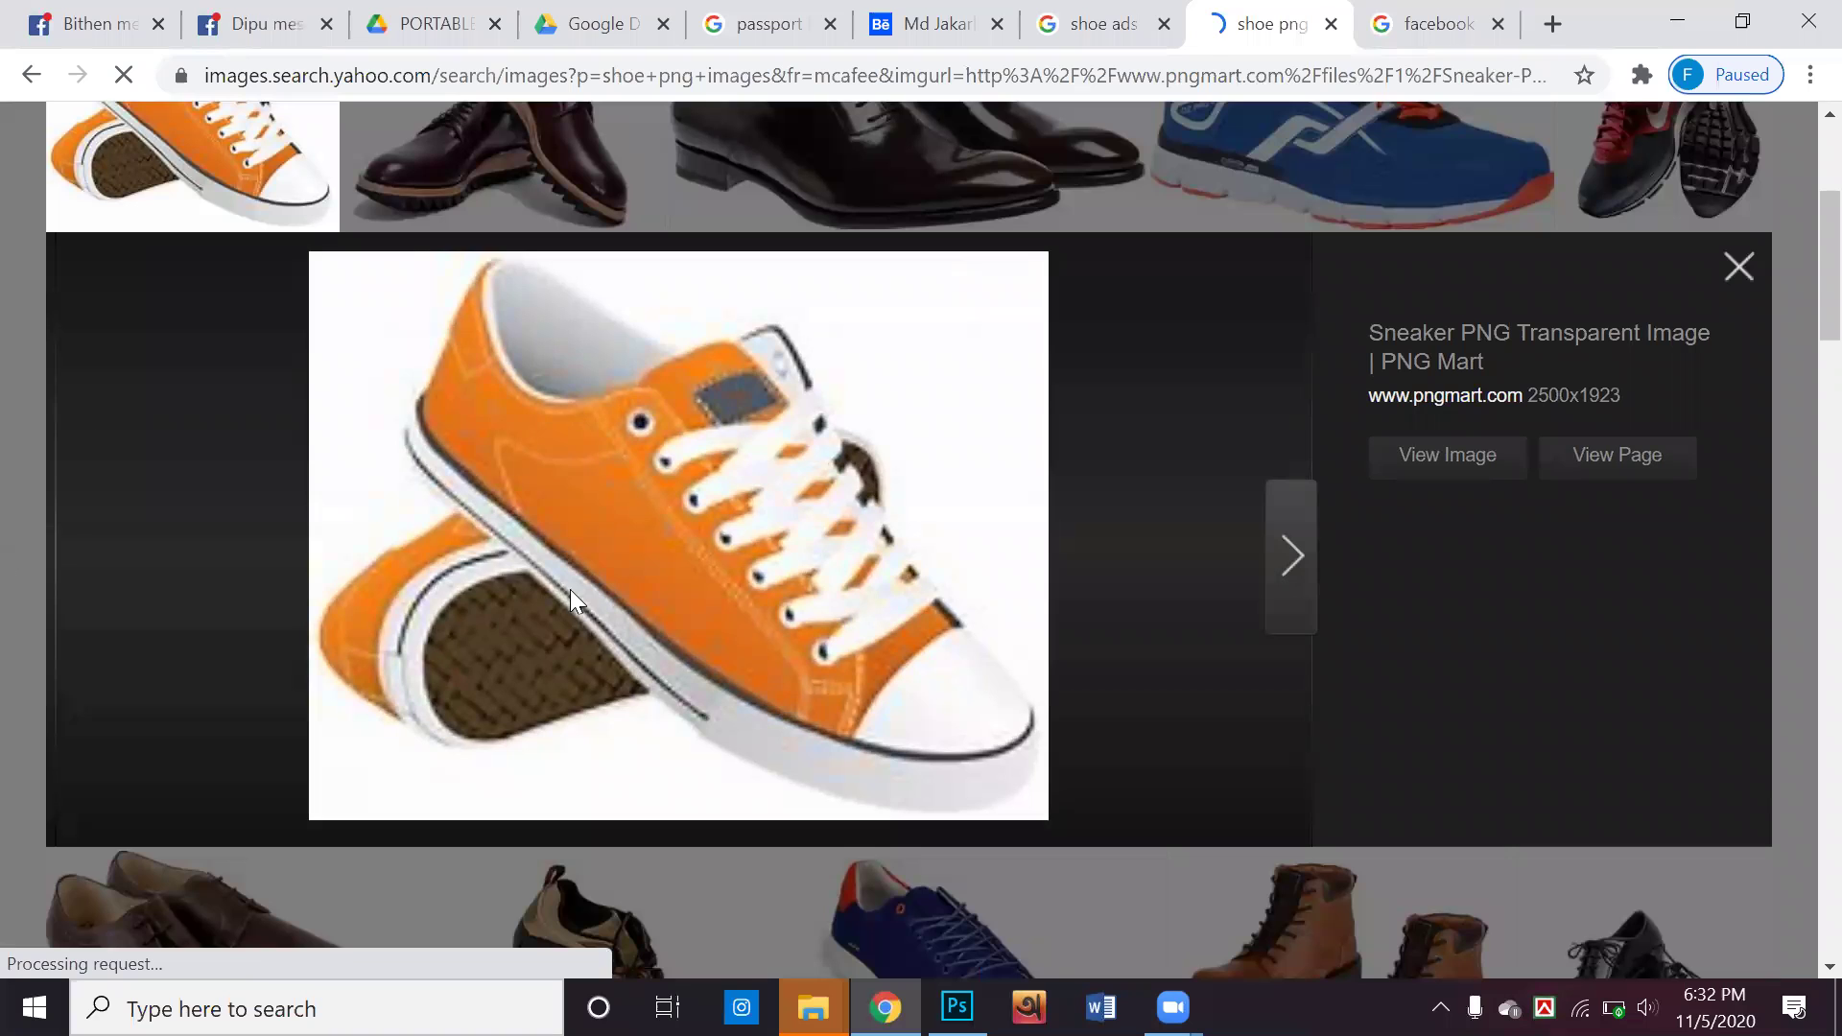
scroll(595, 495, up, 4)
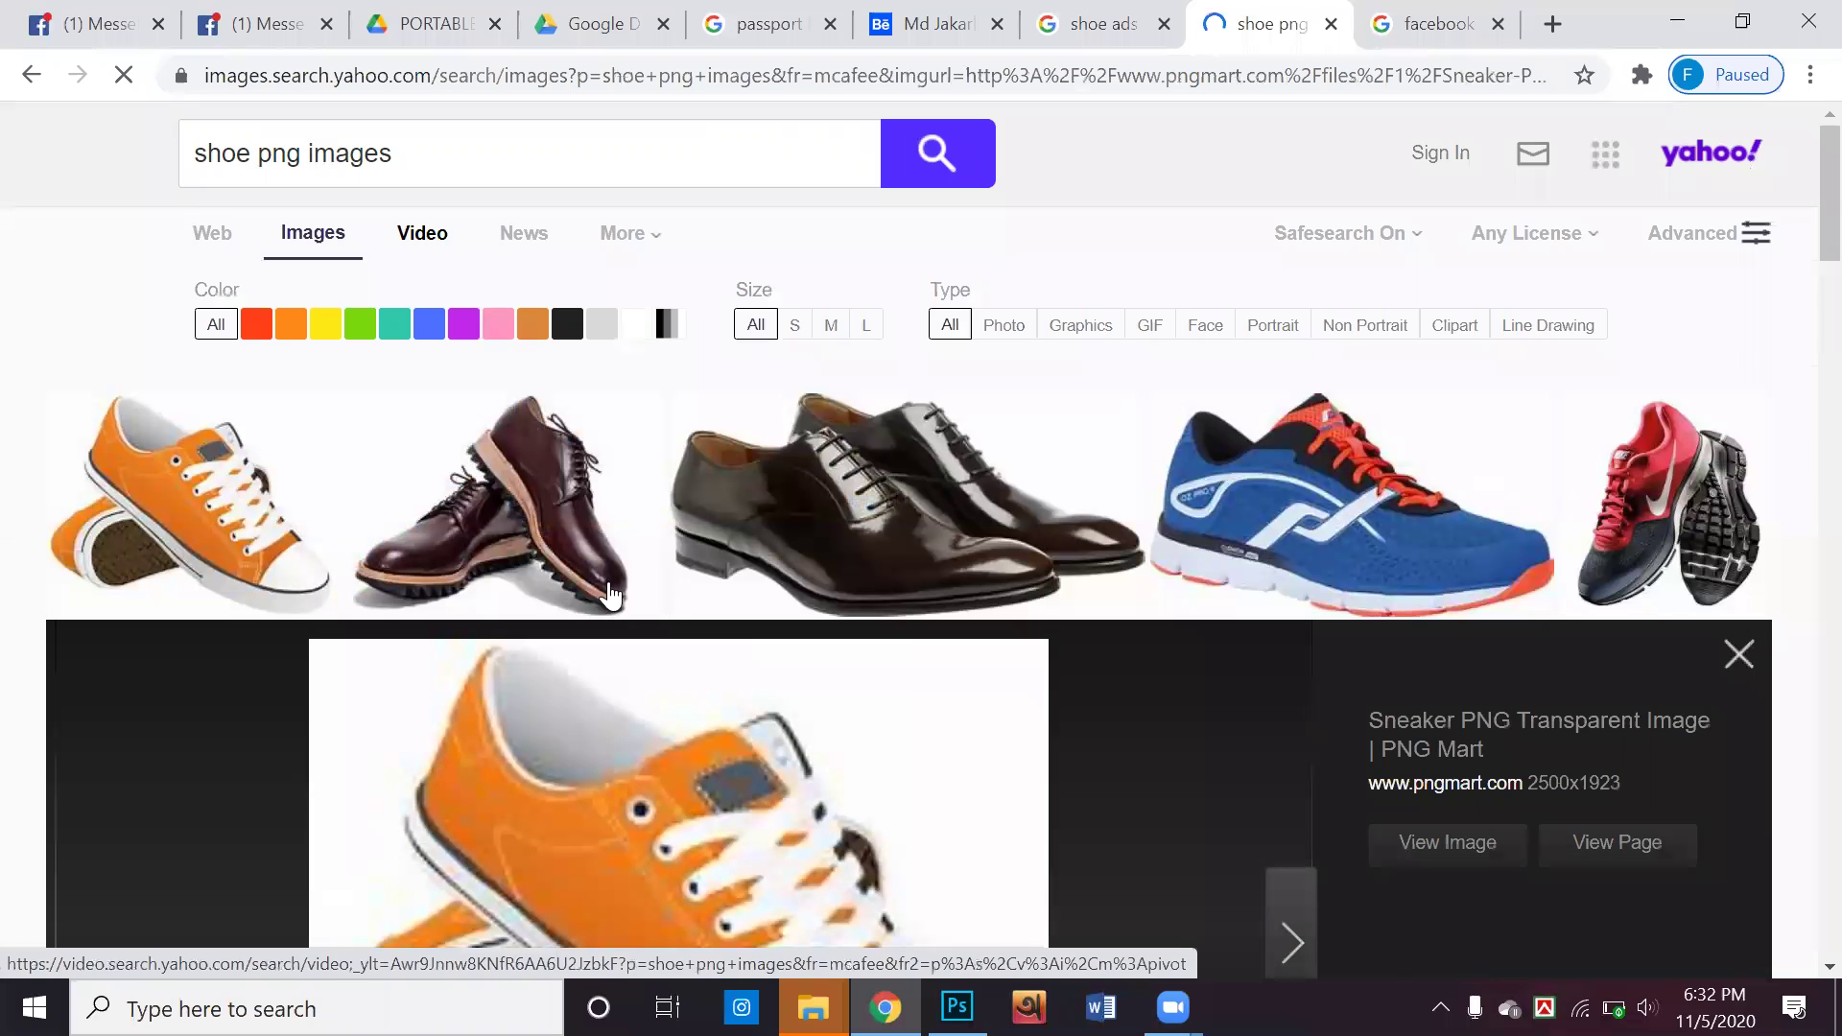
scroll(549, 441, down, 1)
scroll(385, 154, up, 1)
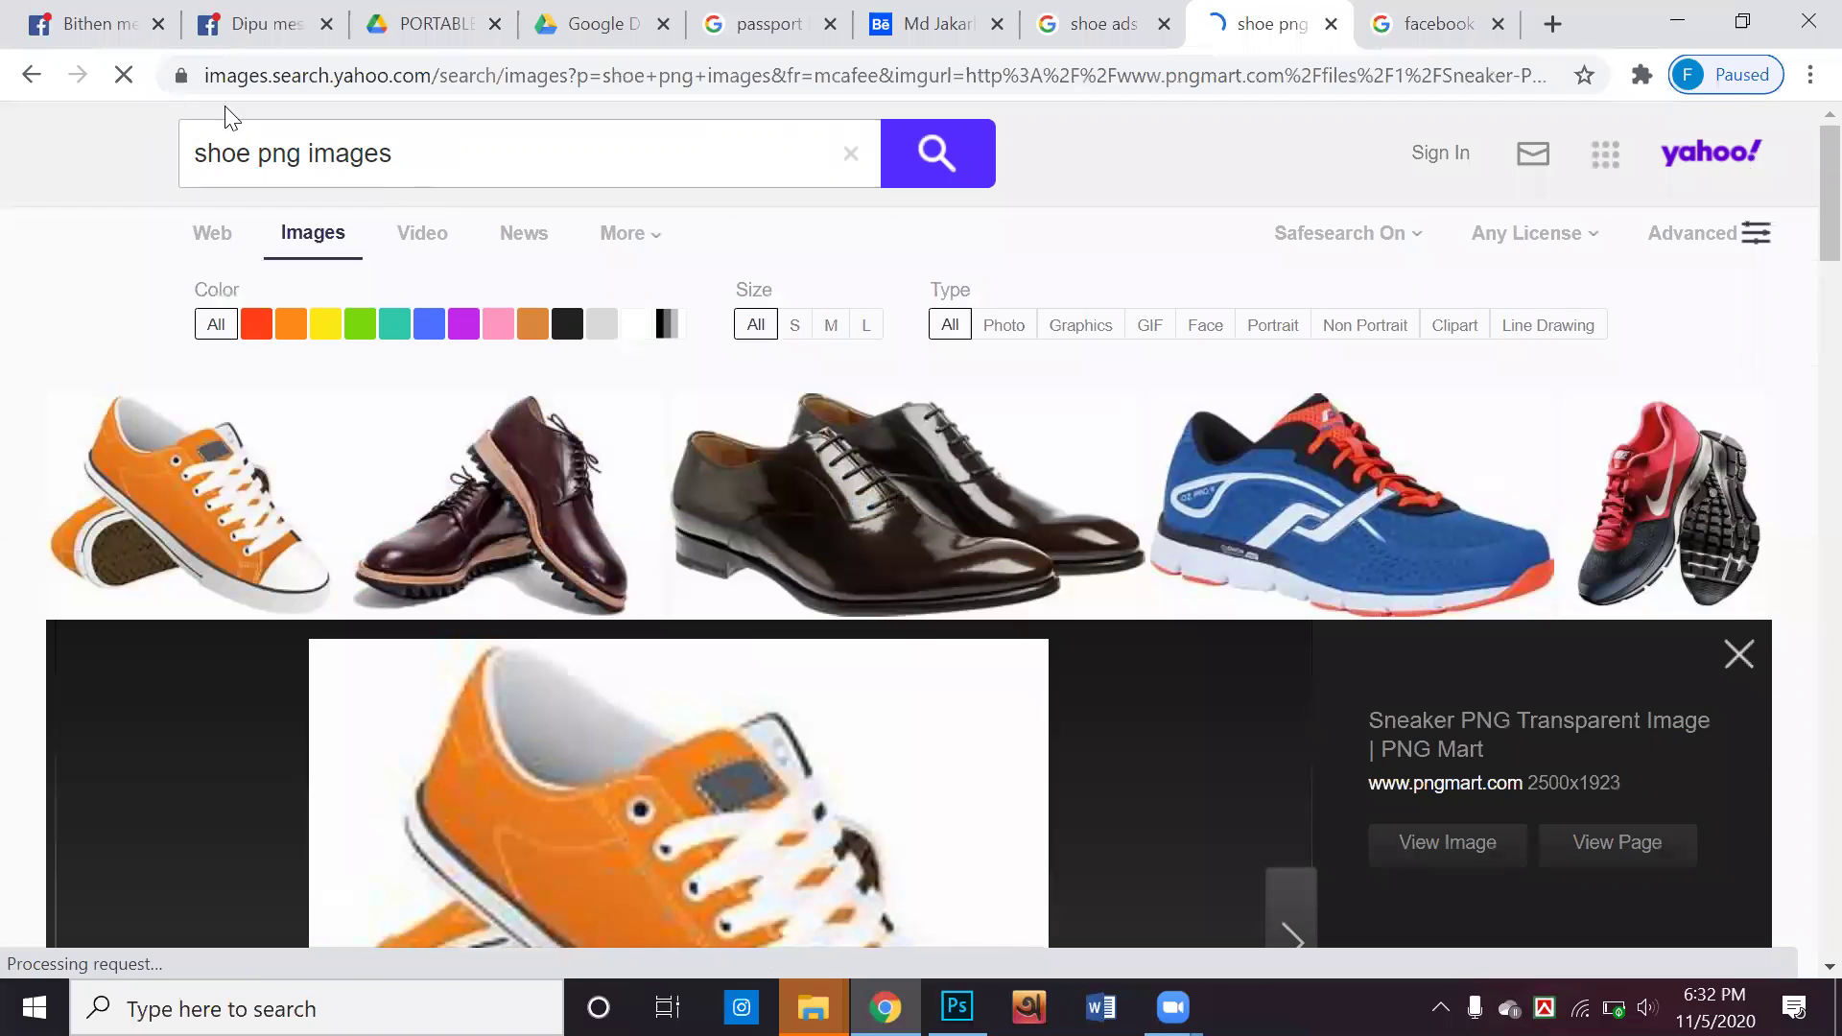
Copy the search phrase "shoe png images" from the Yahoo search box
triple_click(274, 153)
right_click(274, 154)
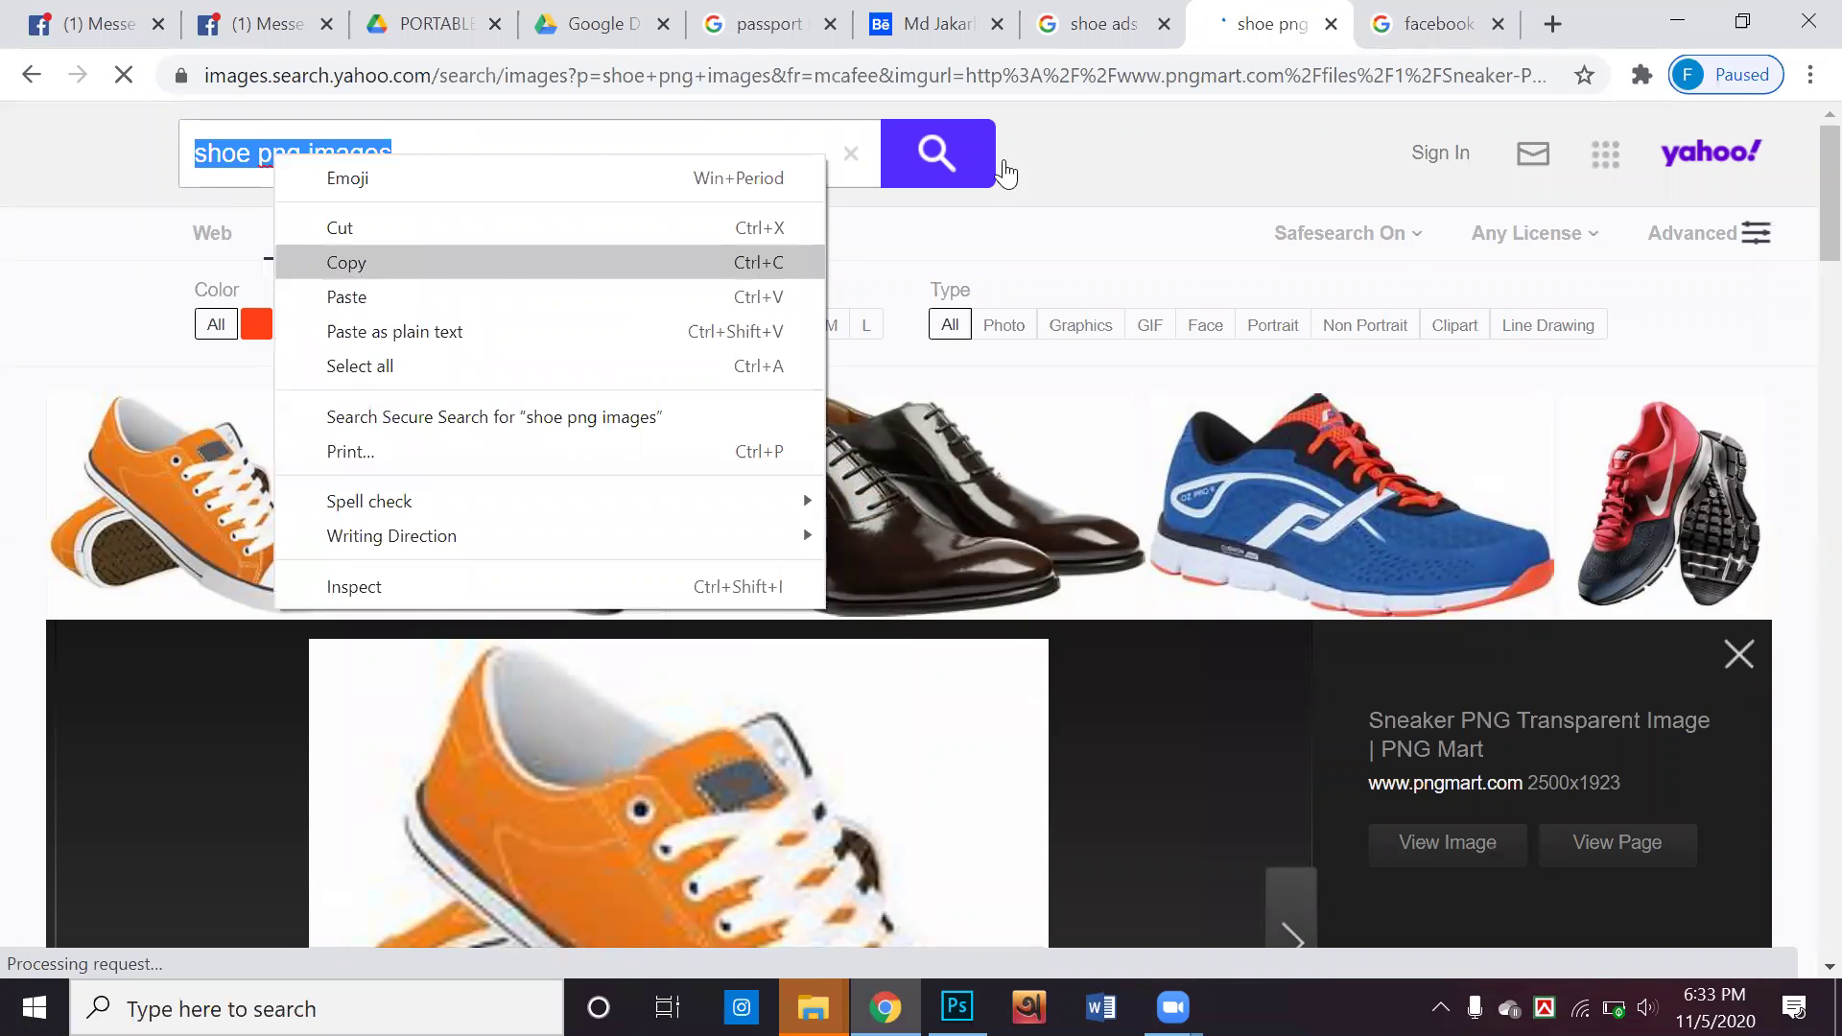
click(1003, 172)
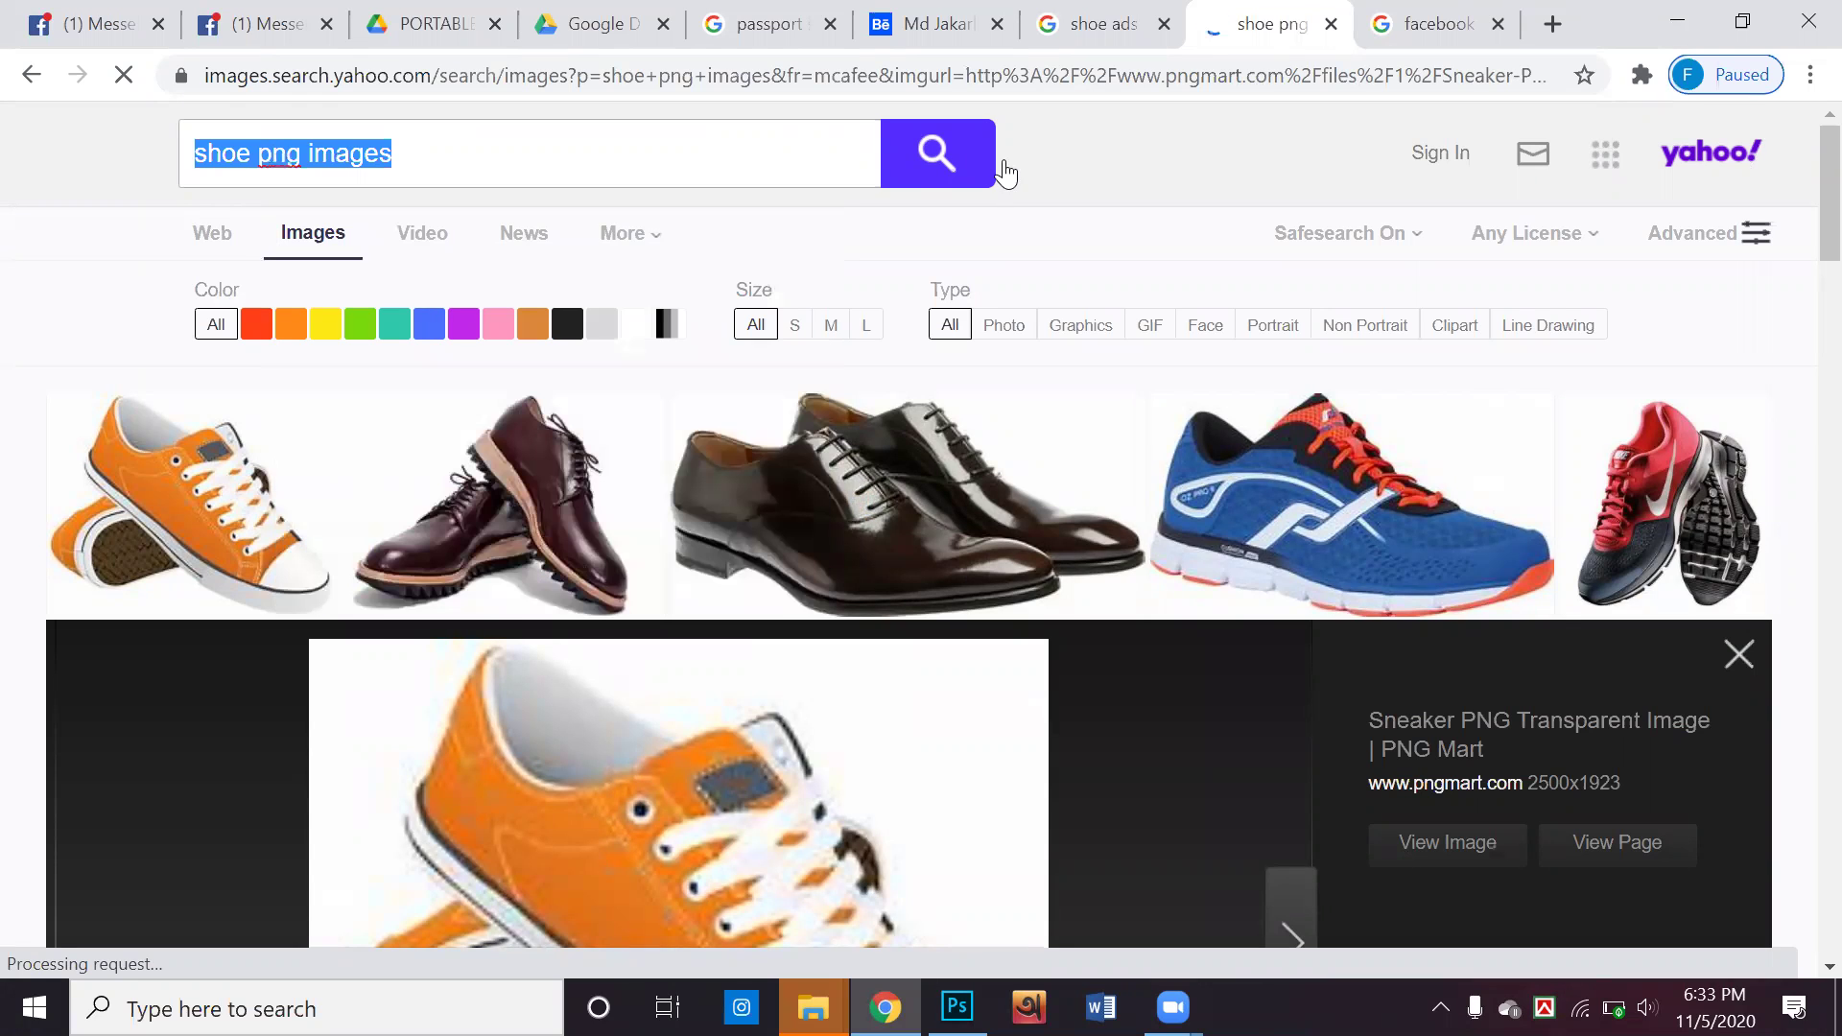
Close the Facebook ads search tab and open the Google home page in a new tab
click(1559, 24)
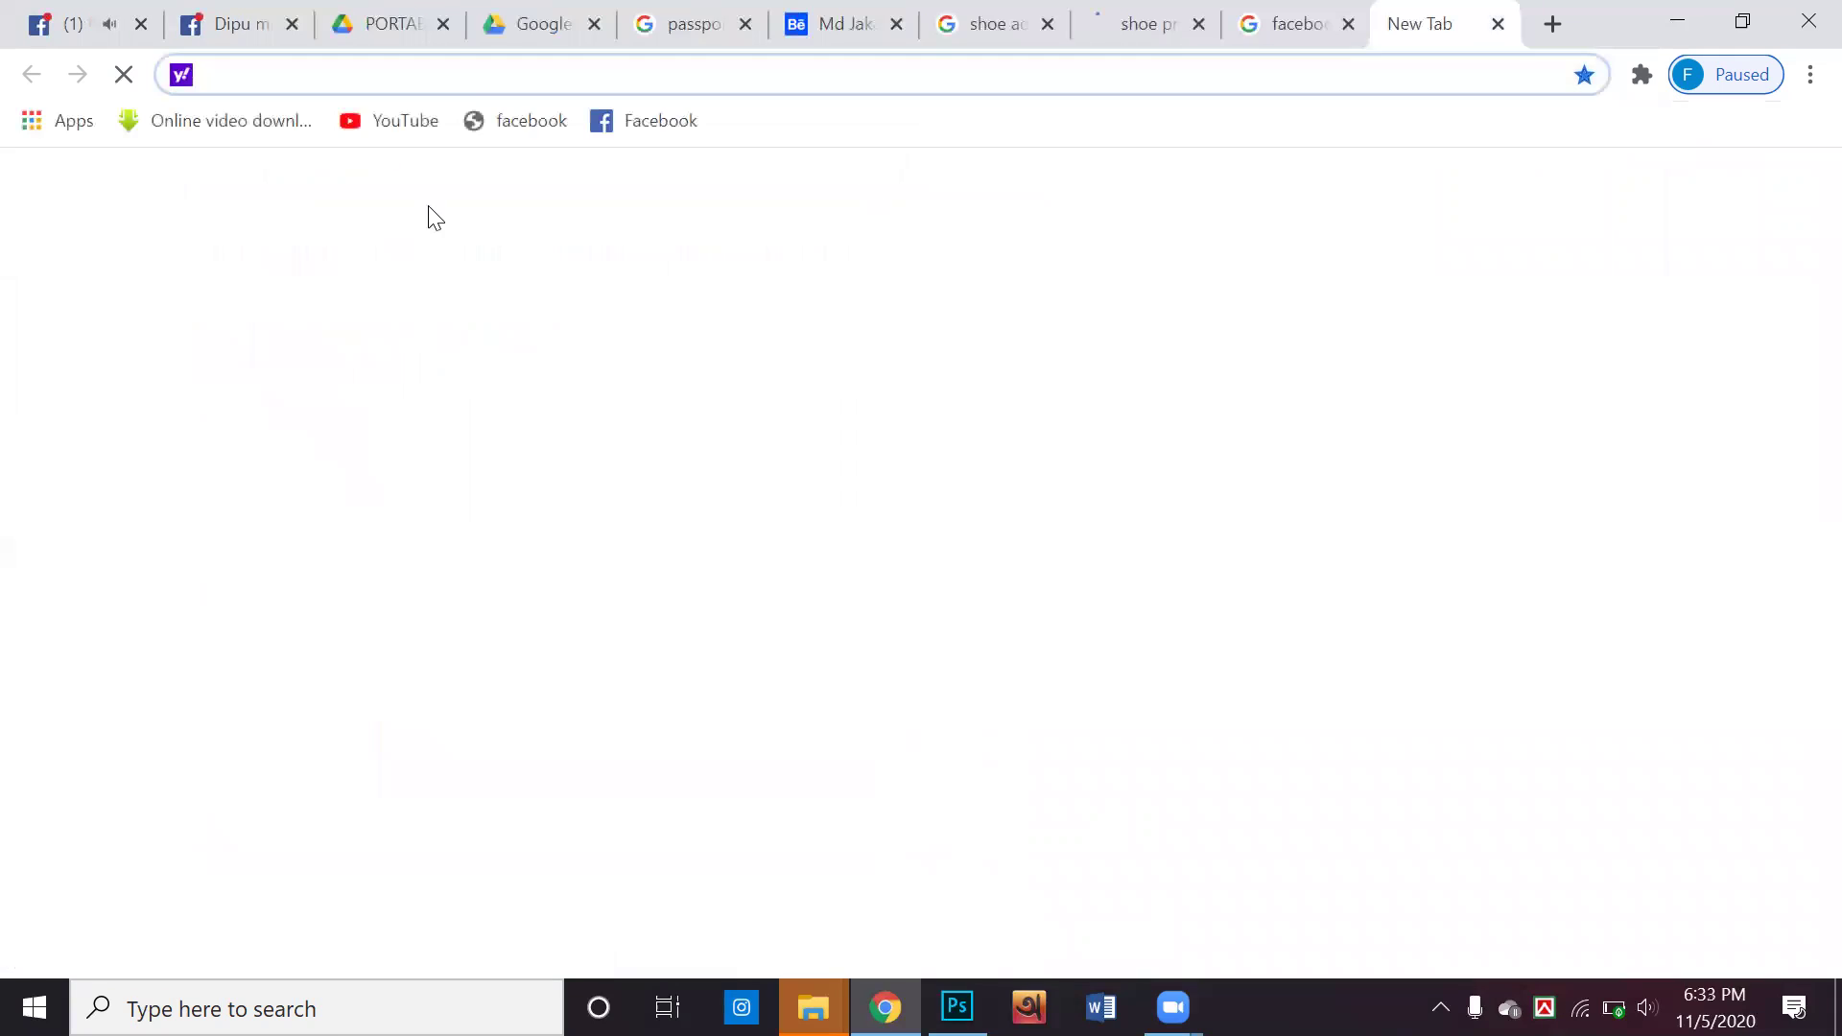
click(1346, 29)
click(1017, 460)
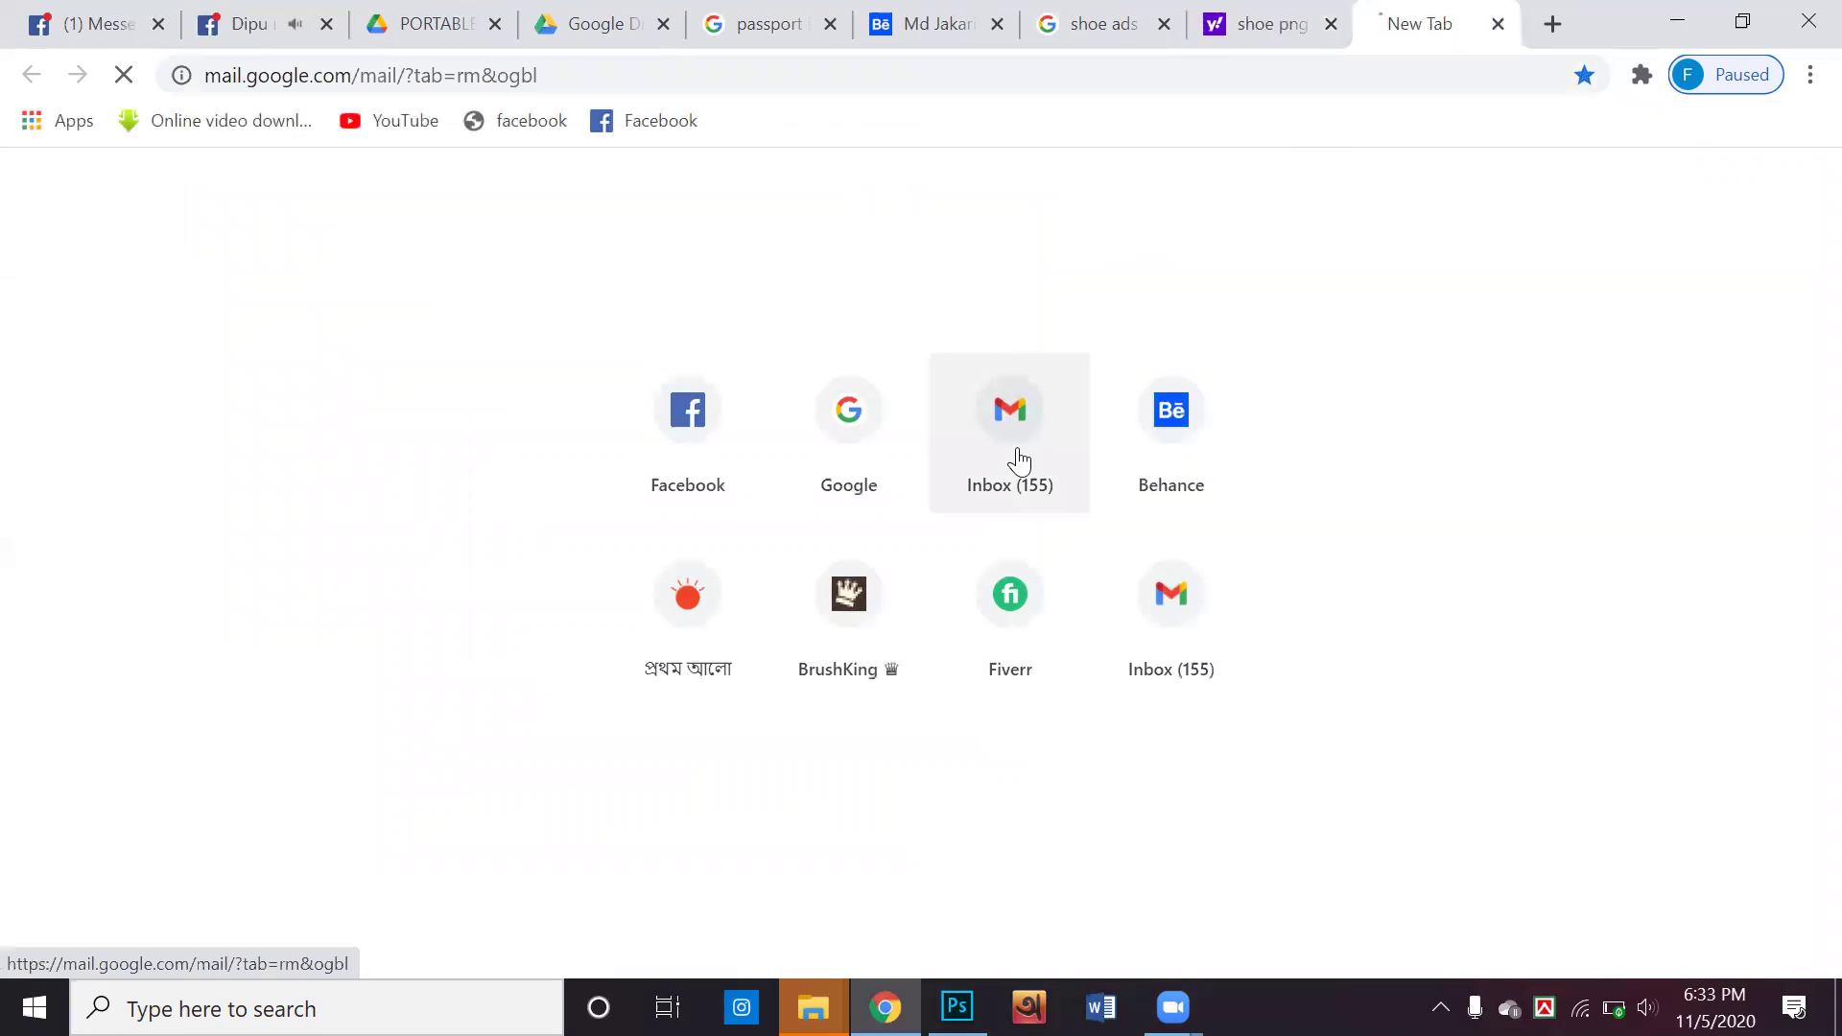
click(1551, 24)
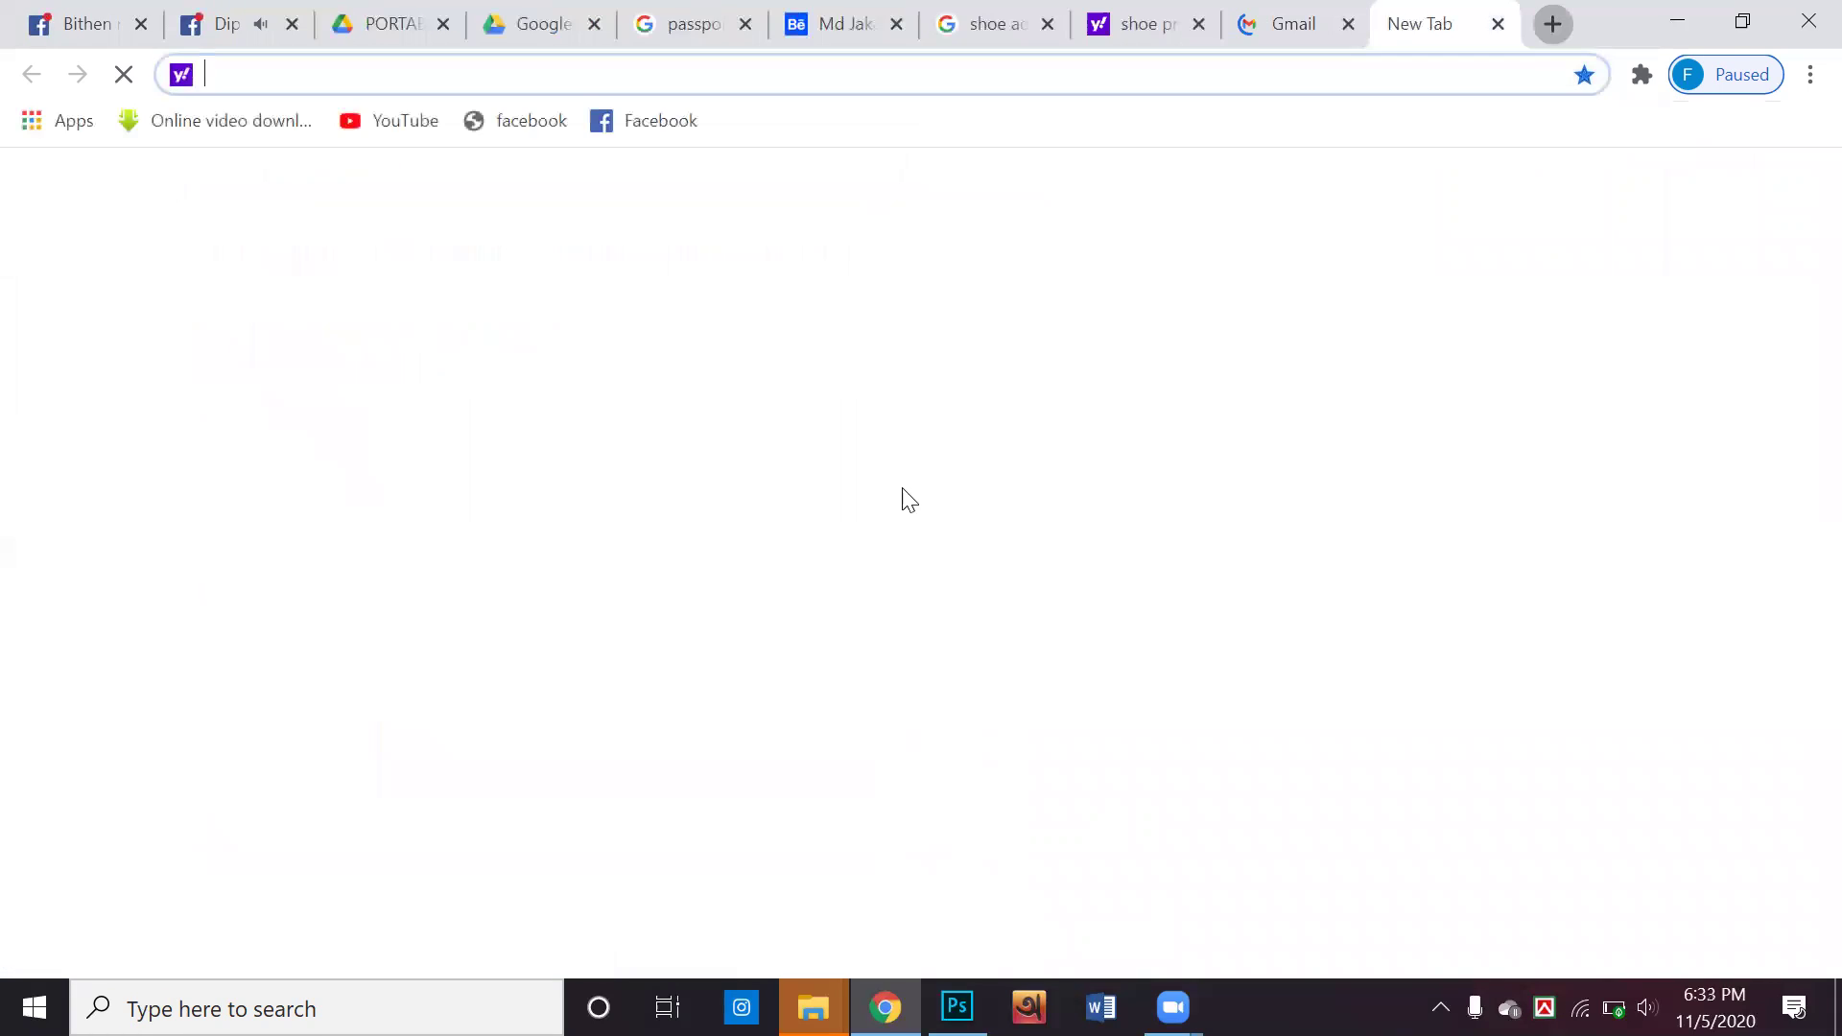
click(1349, 32)
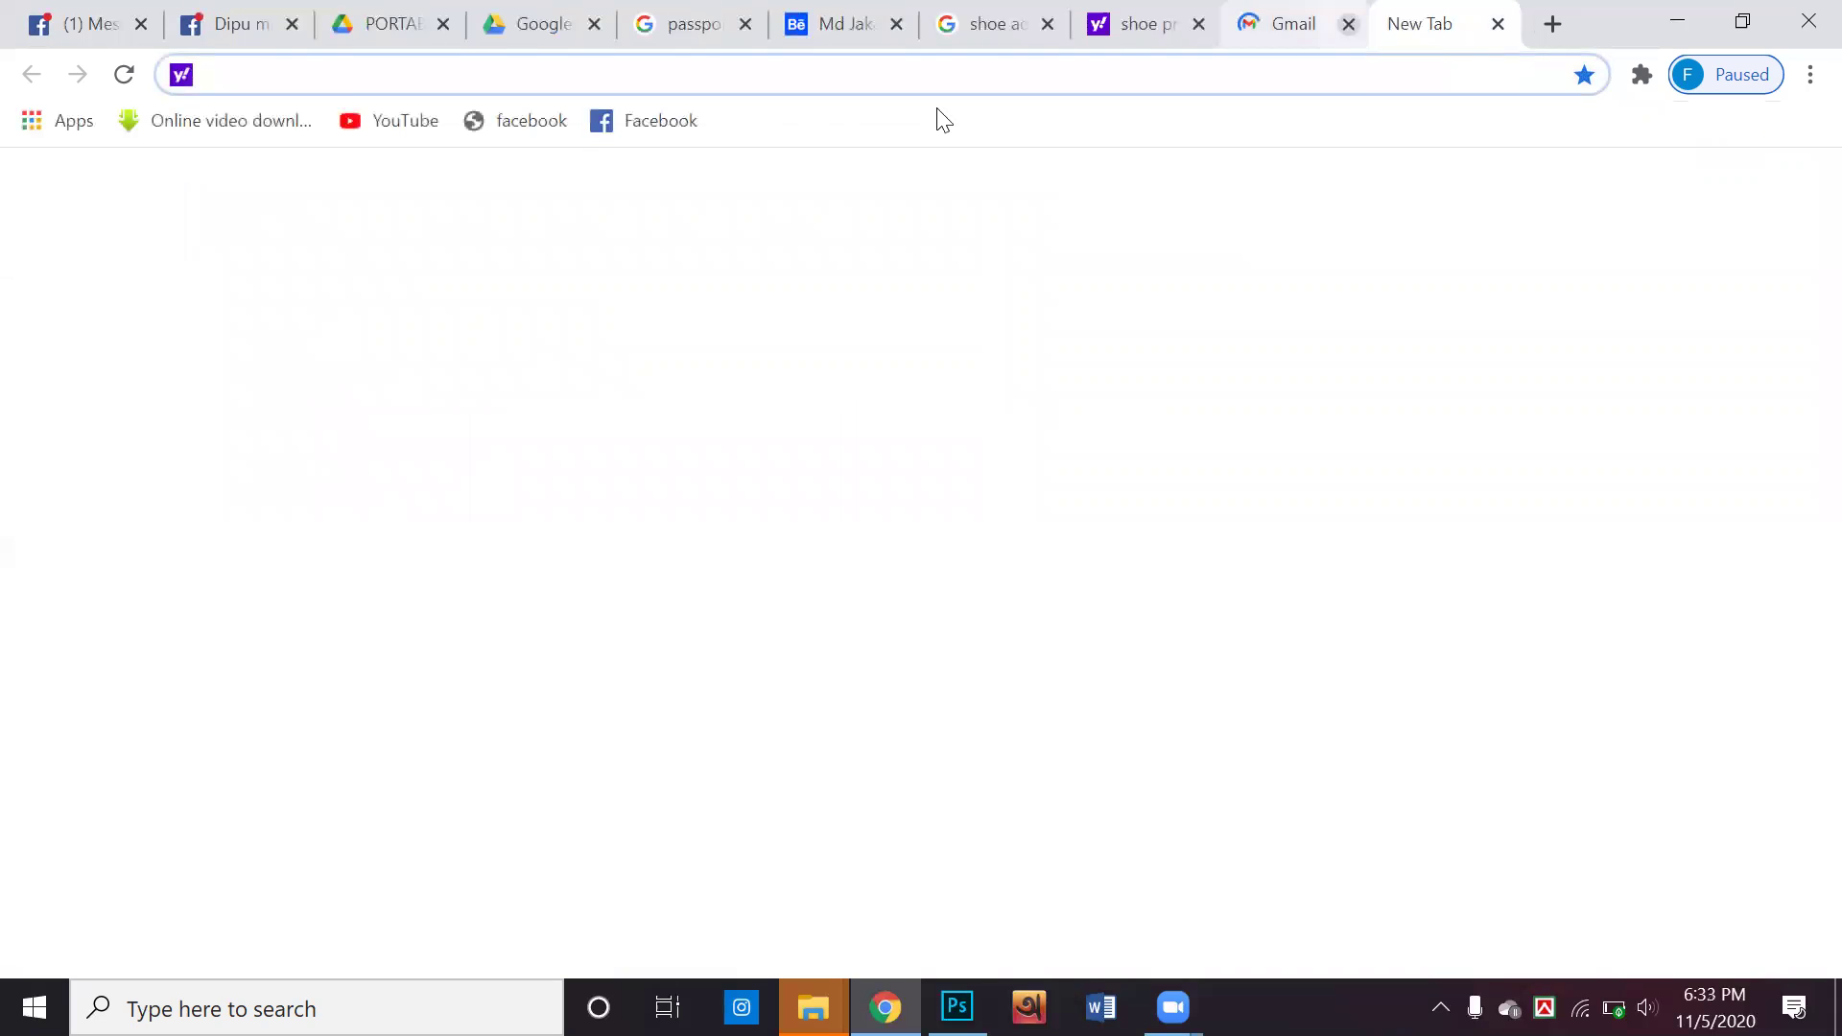
click(847, 434)
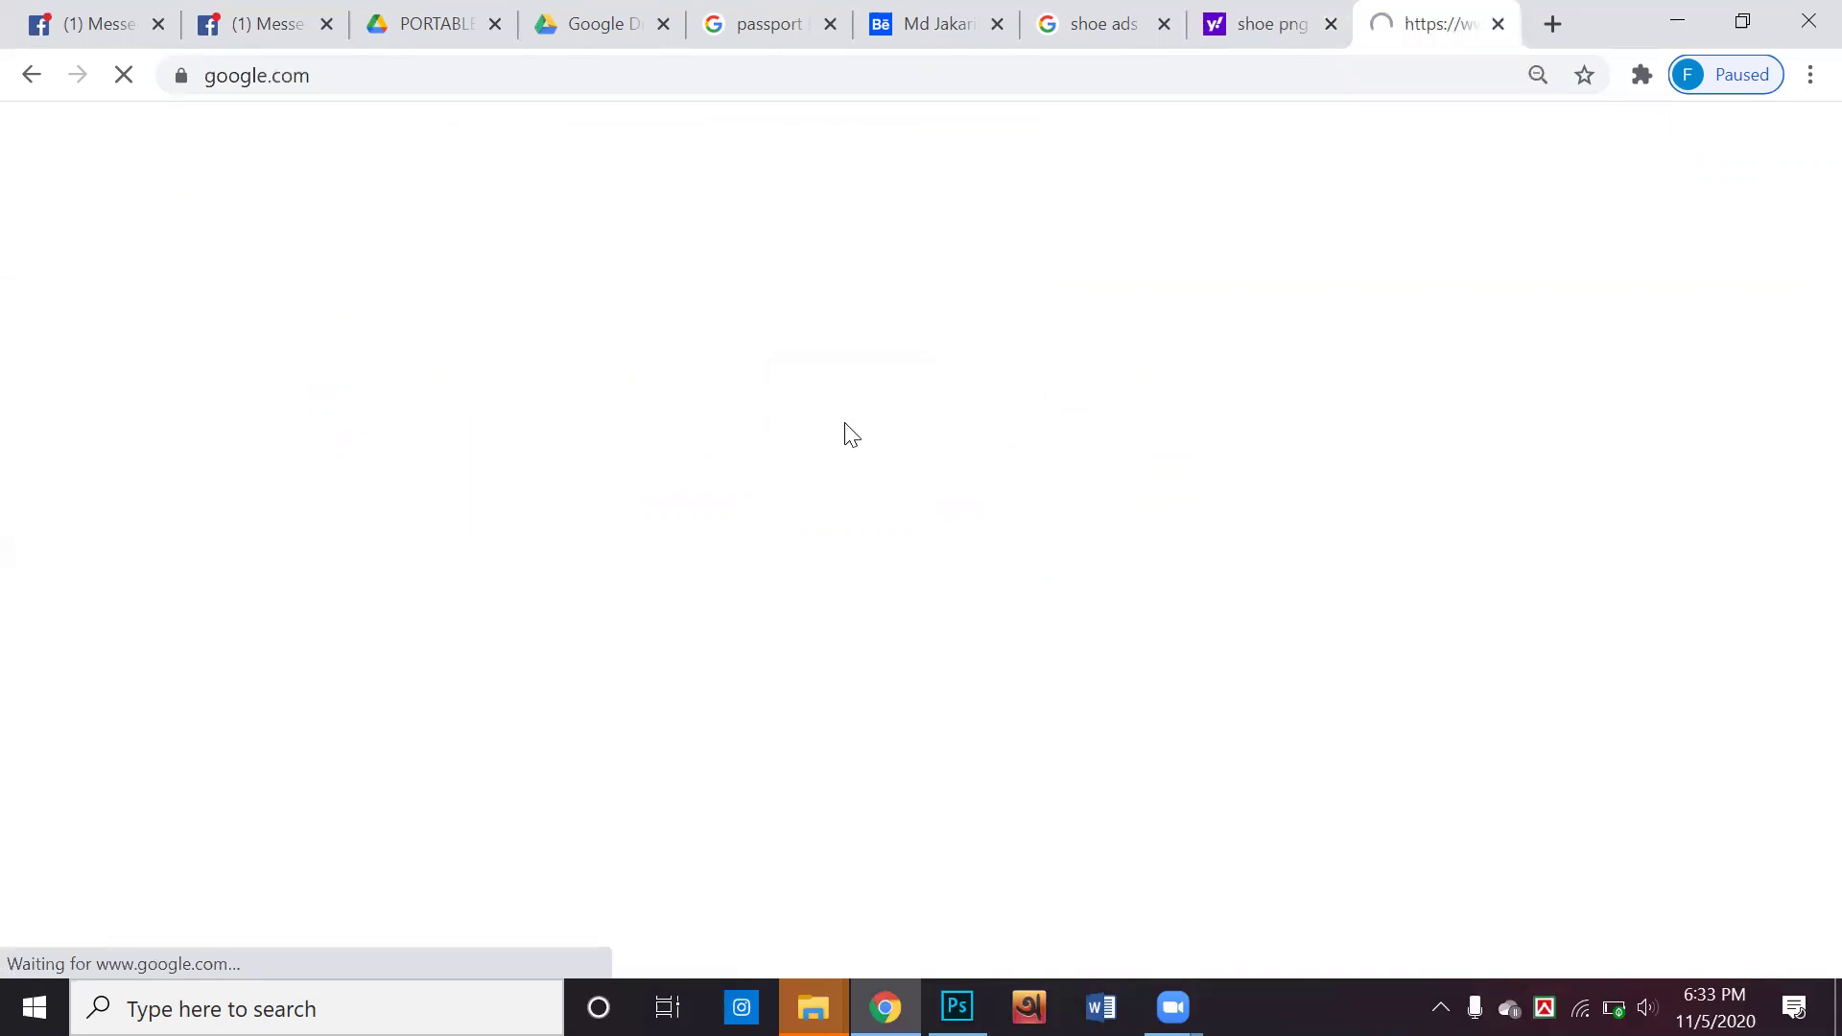
Search Google with the copied phrase "shoe png images" and switch to the image results
key(ctrl+v)
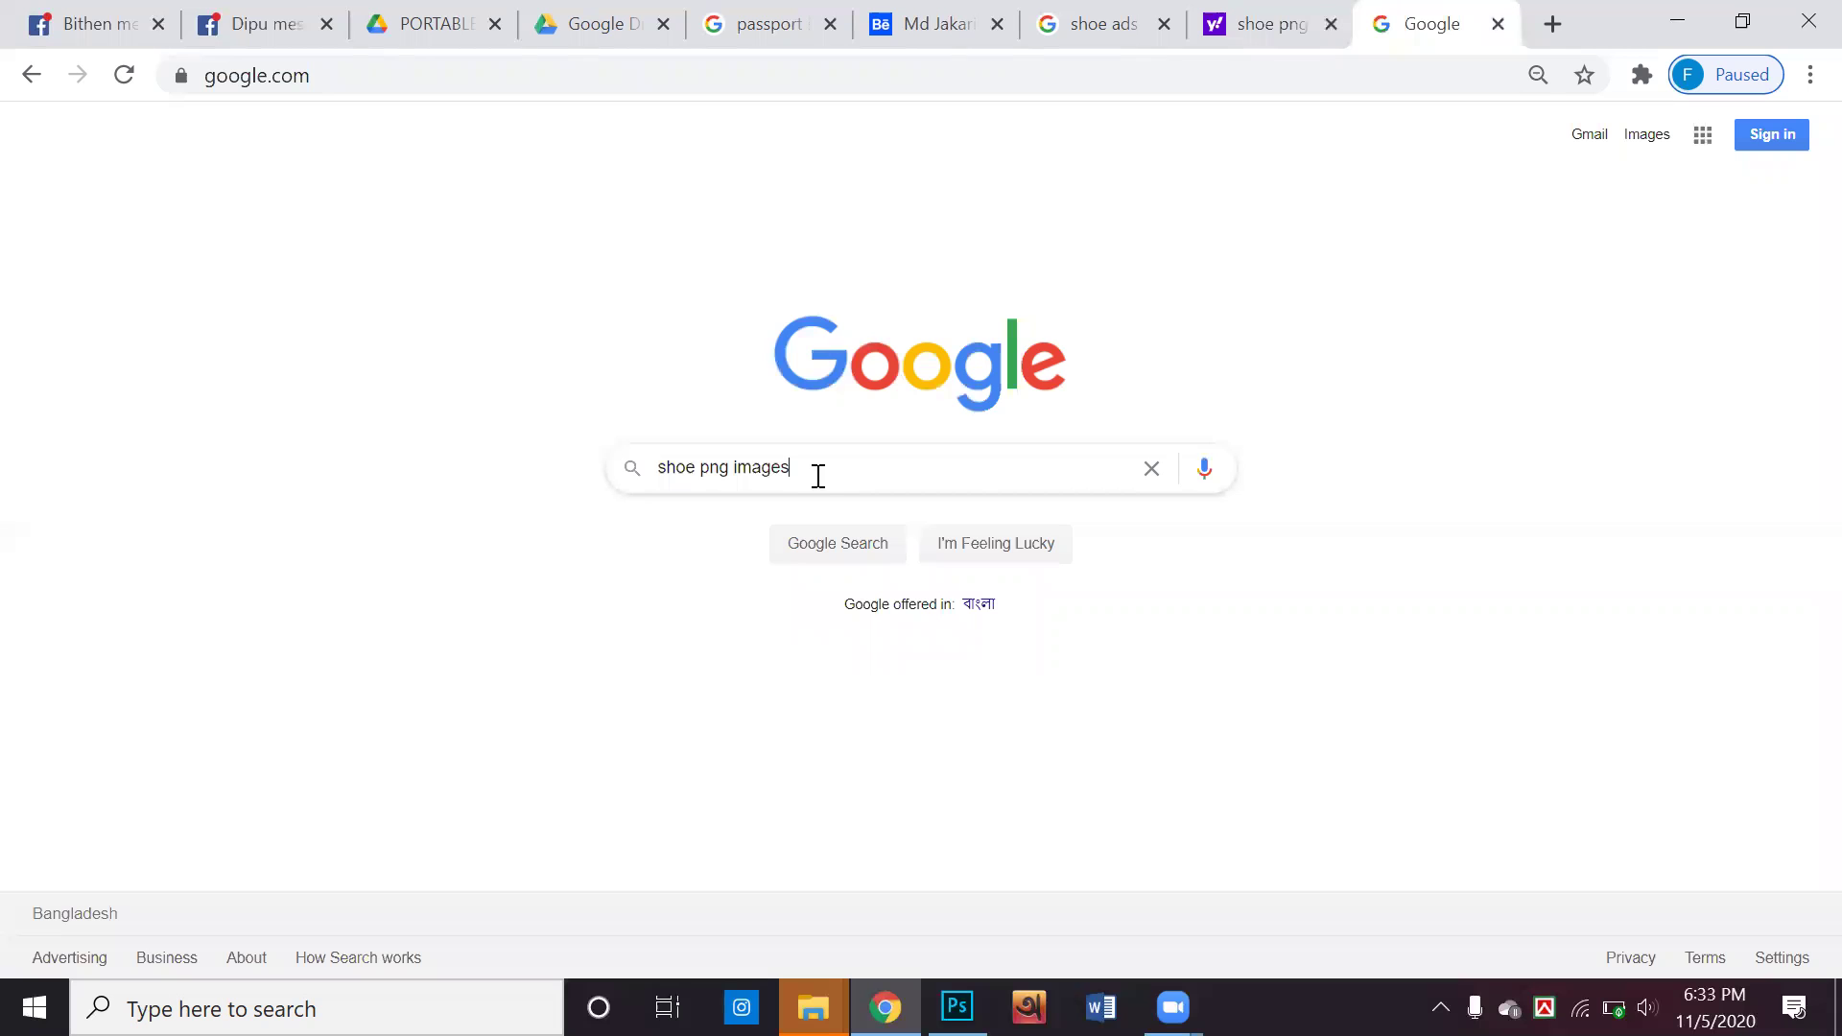
key(Return)
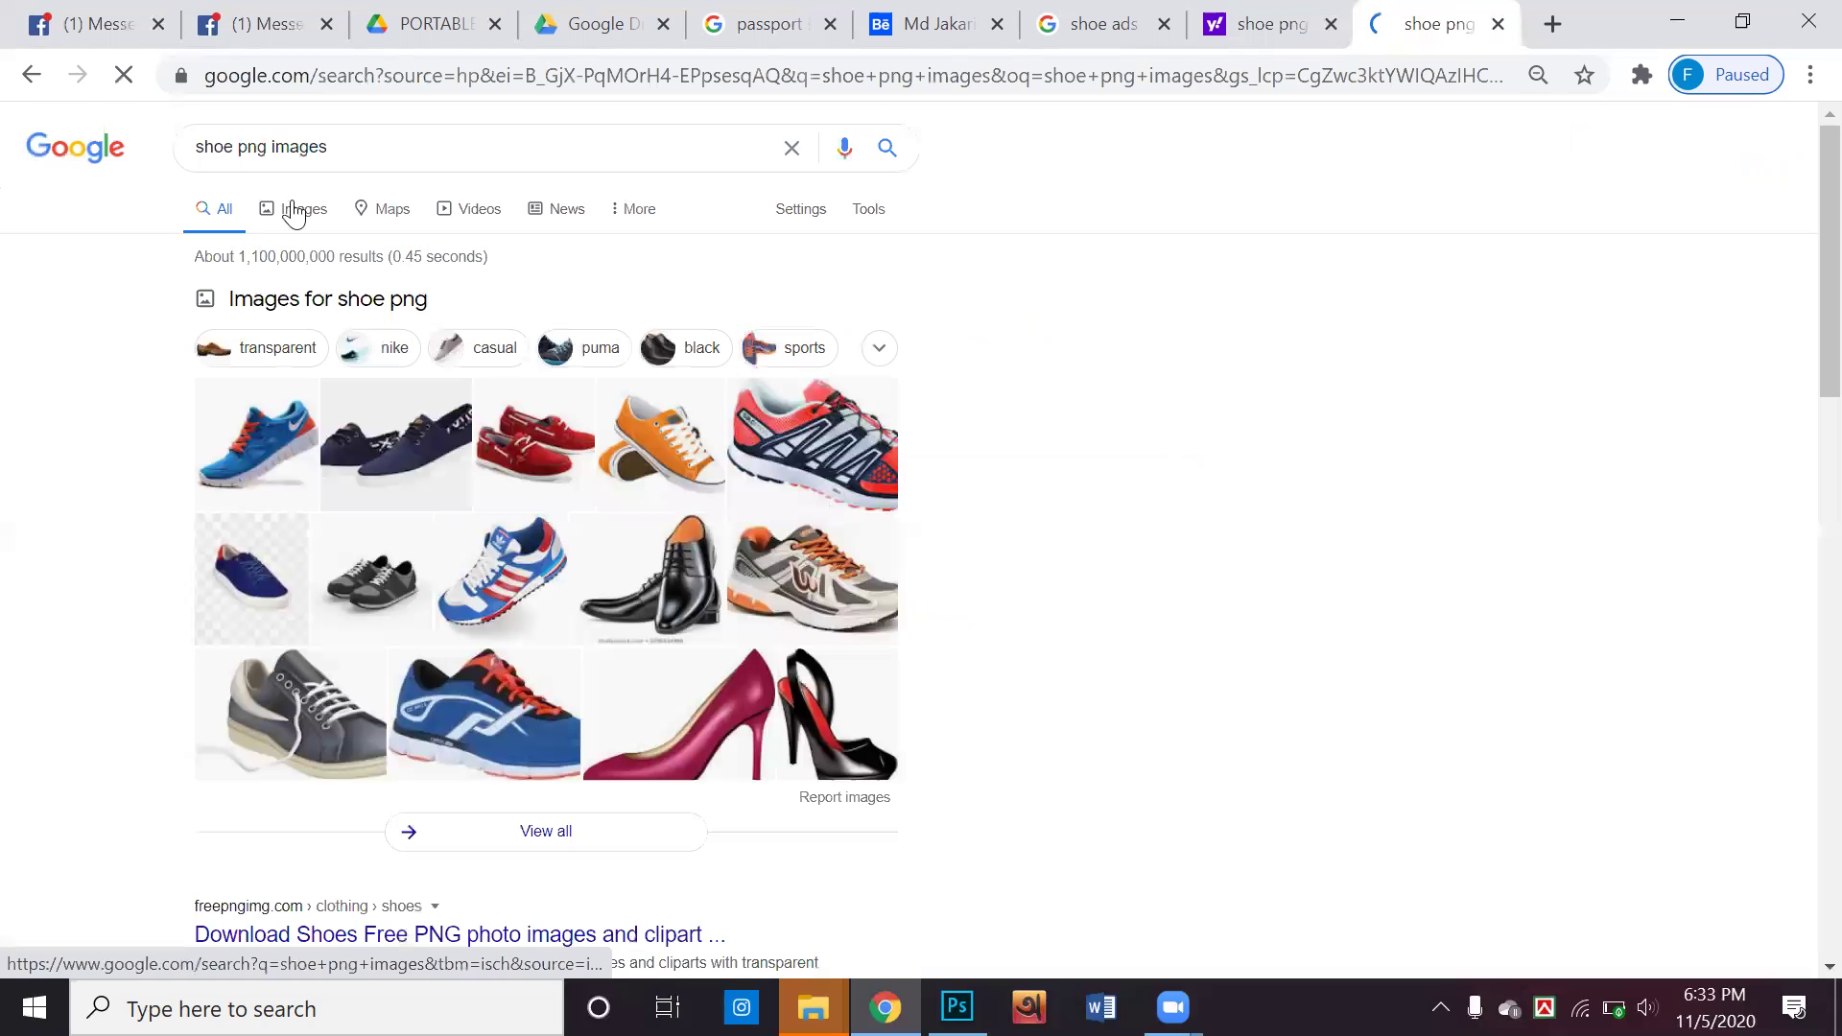
click(309, 223)
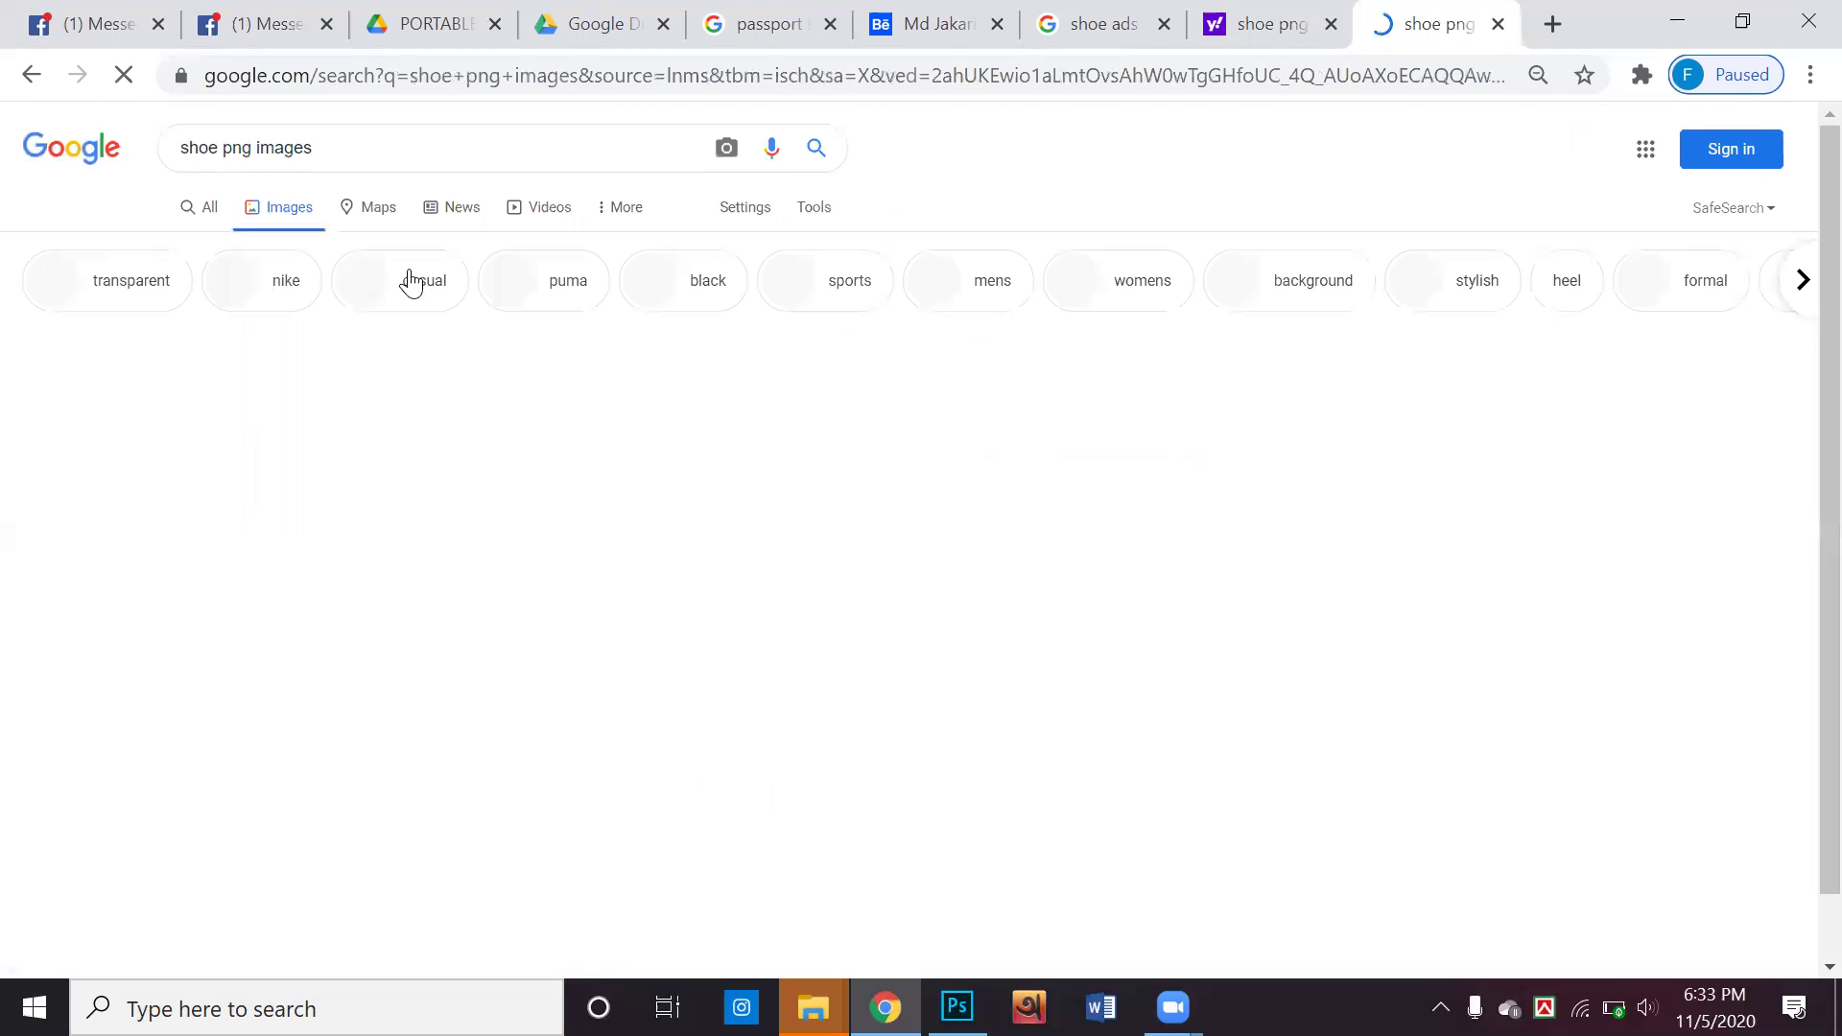
Find the lime-green Nike running shoe from pngimg.com in the image results and save it as the PNG running_shoes_PNG5816
scroll(1528, 487, down, 1)
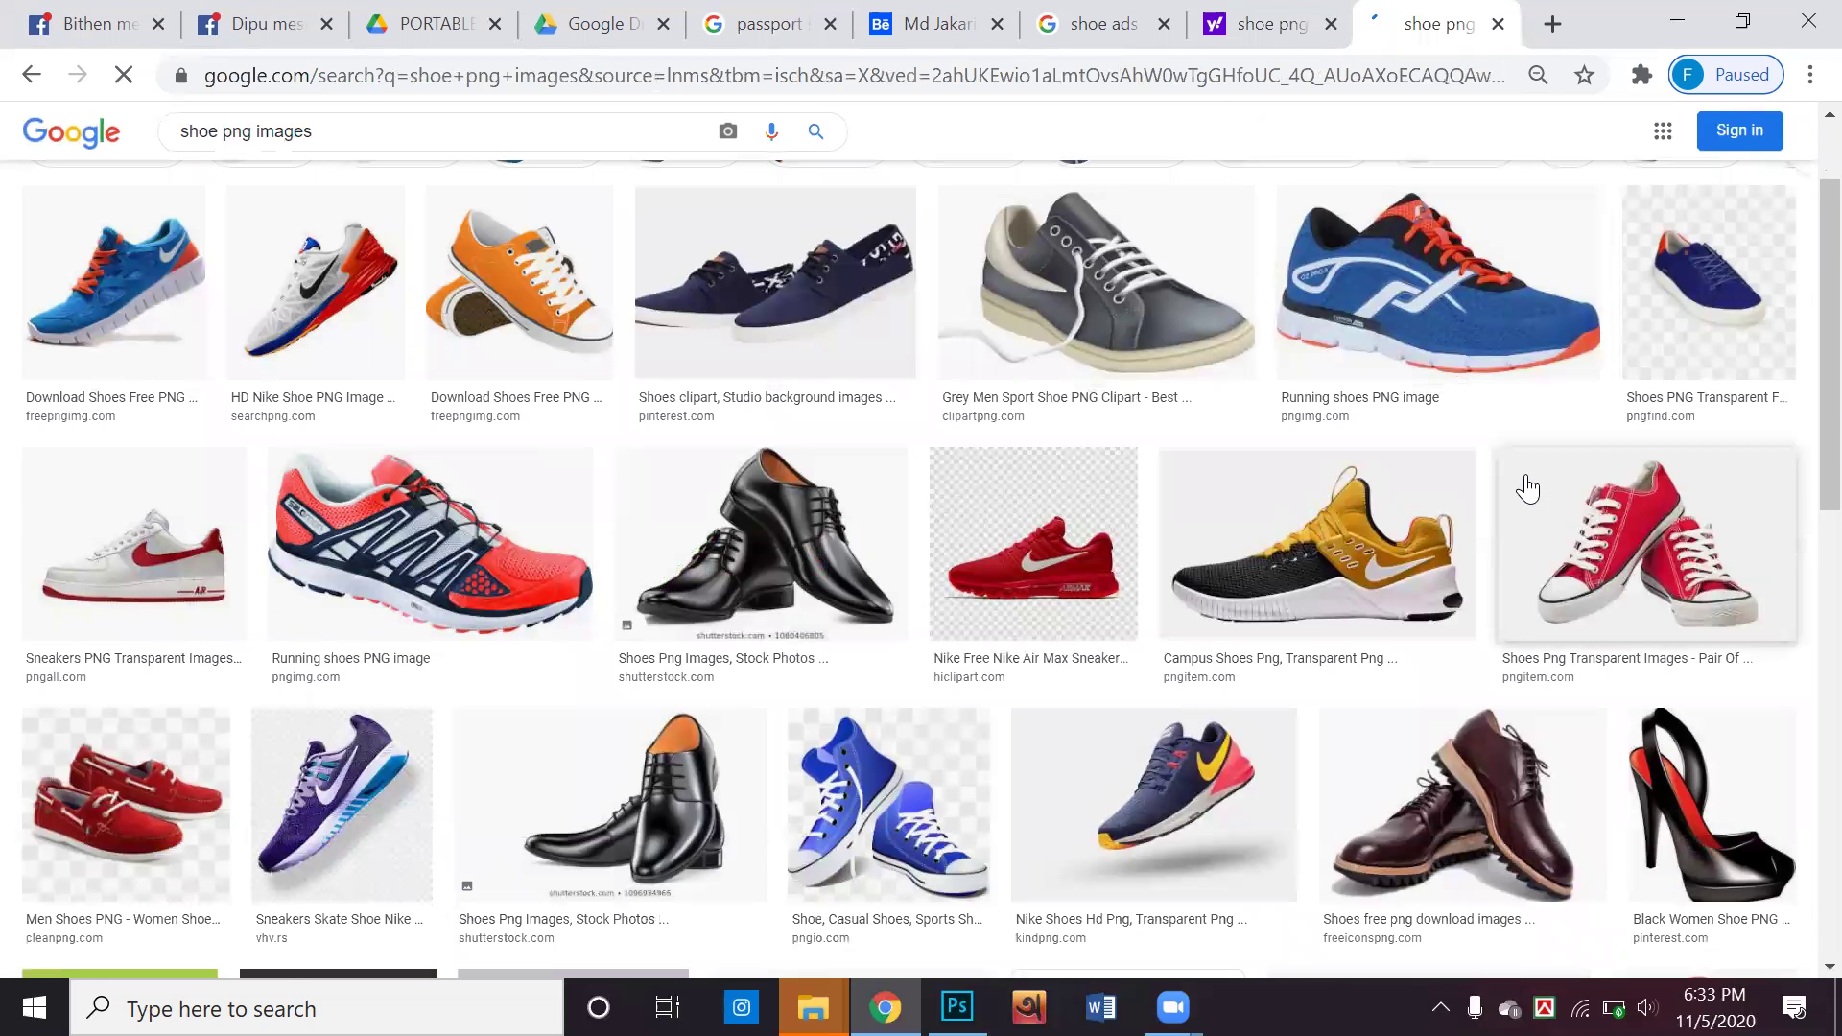
scroll(1528, 488, down, 1)
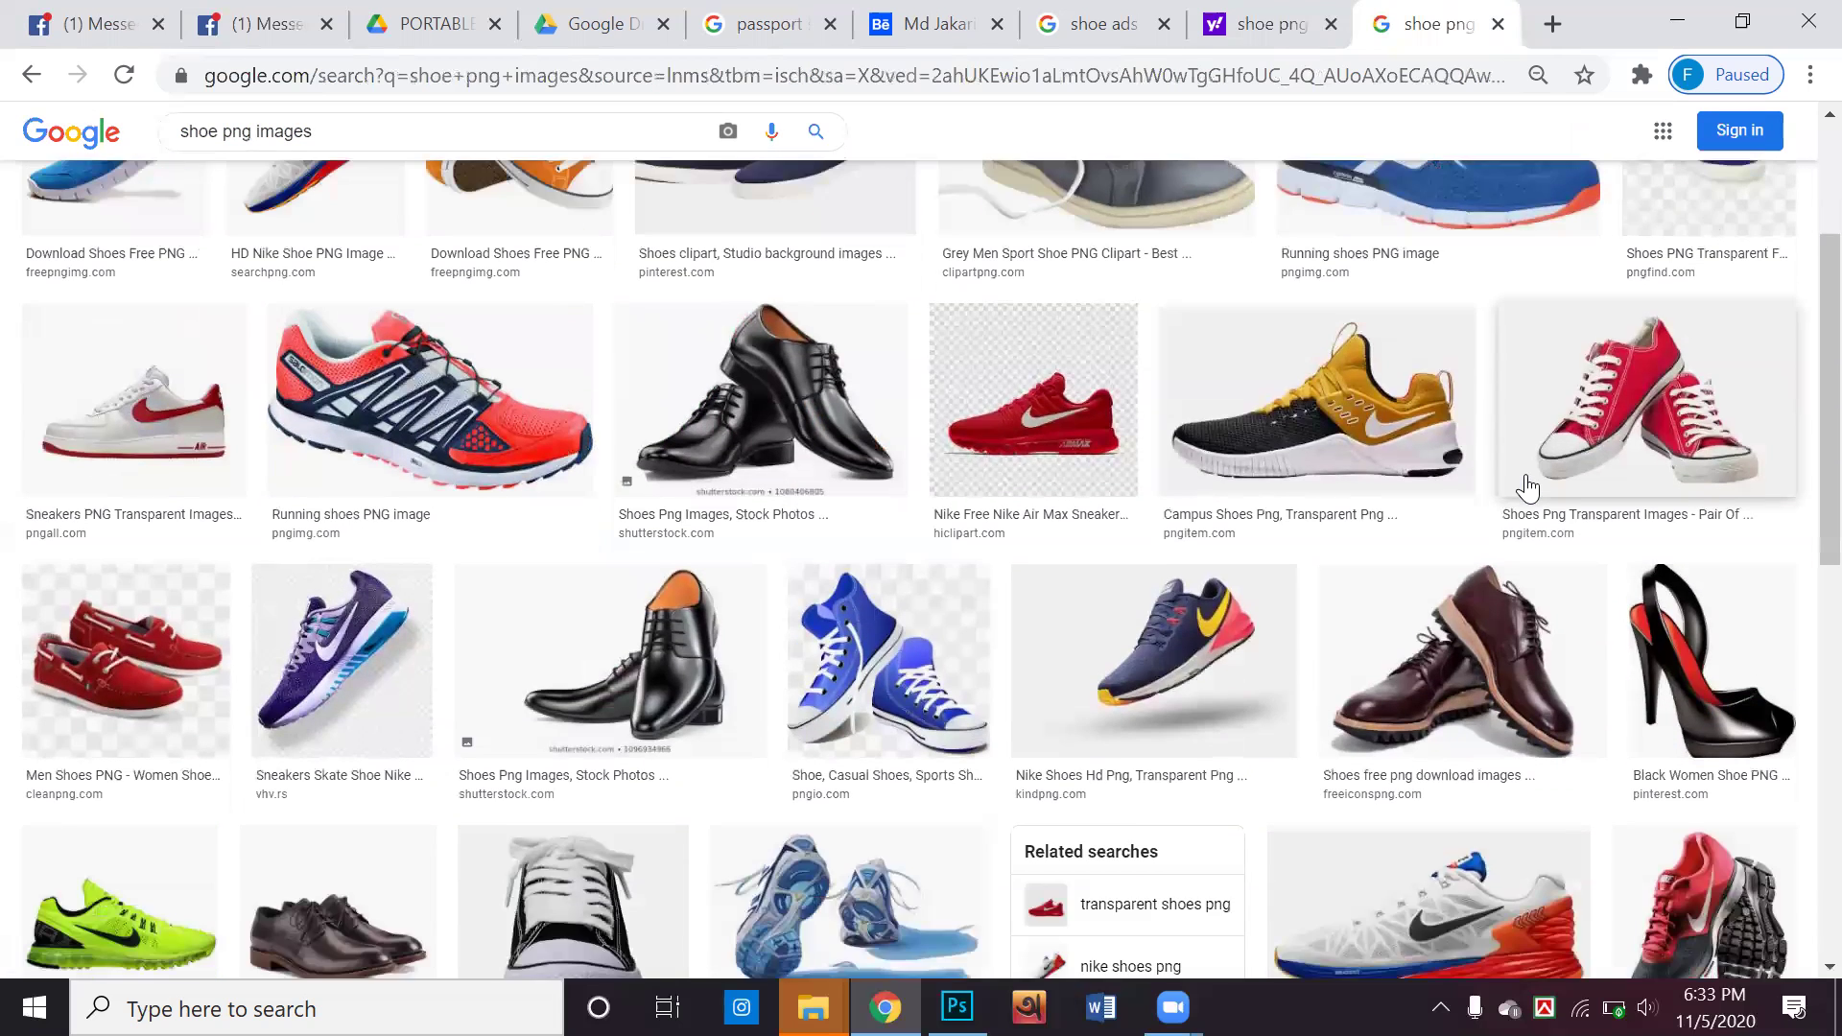
scroll(1527, 487, down, 1)
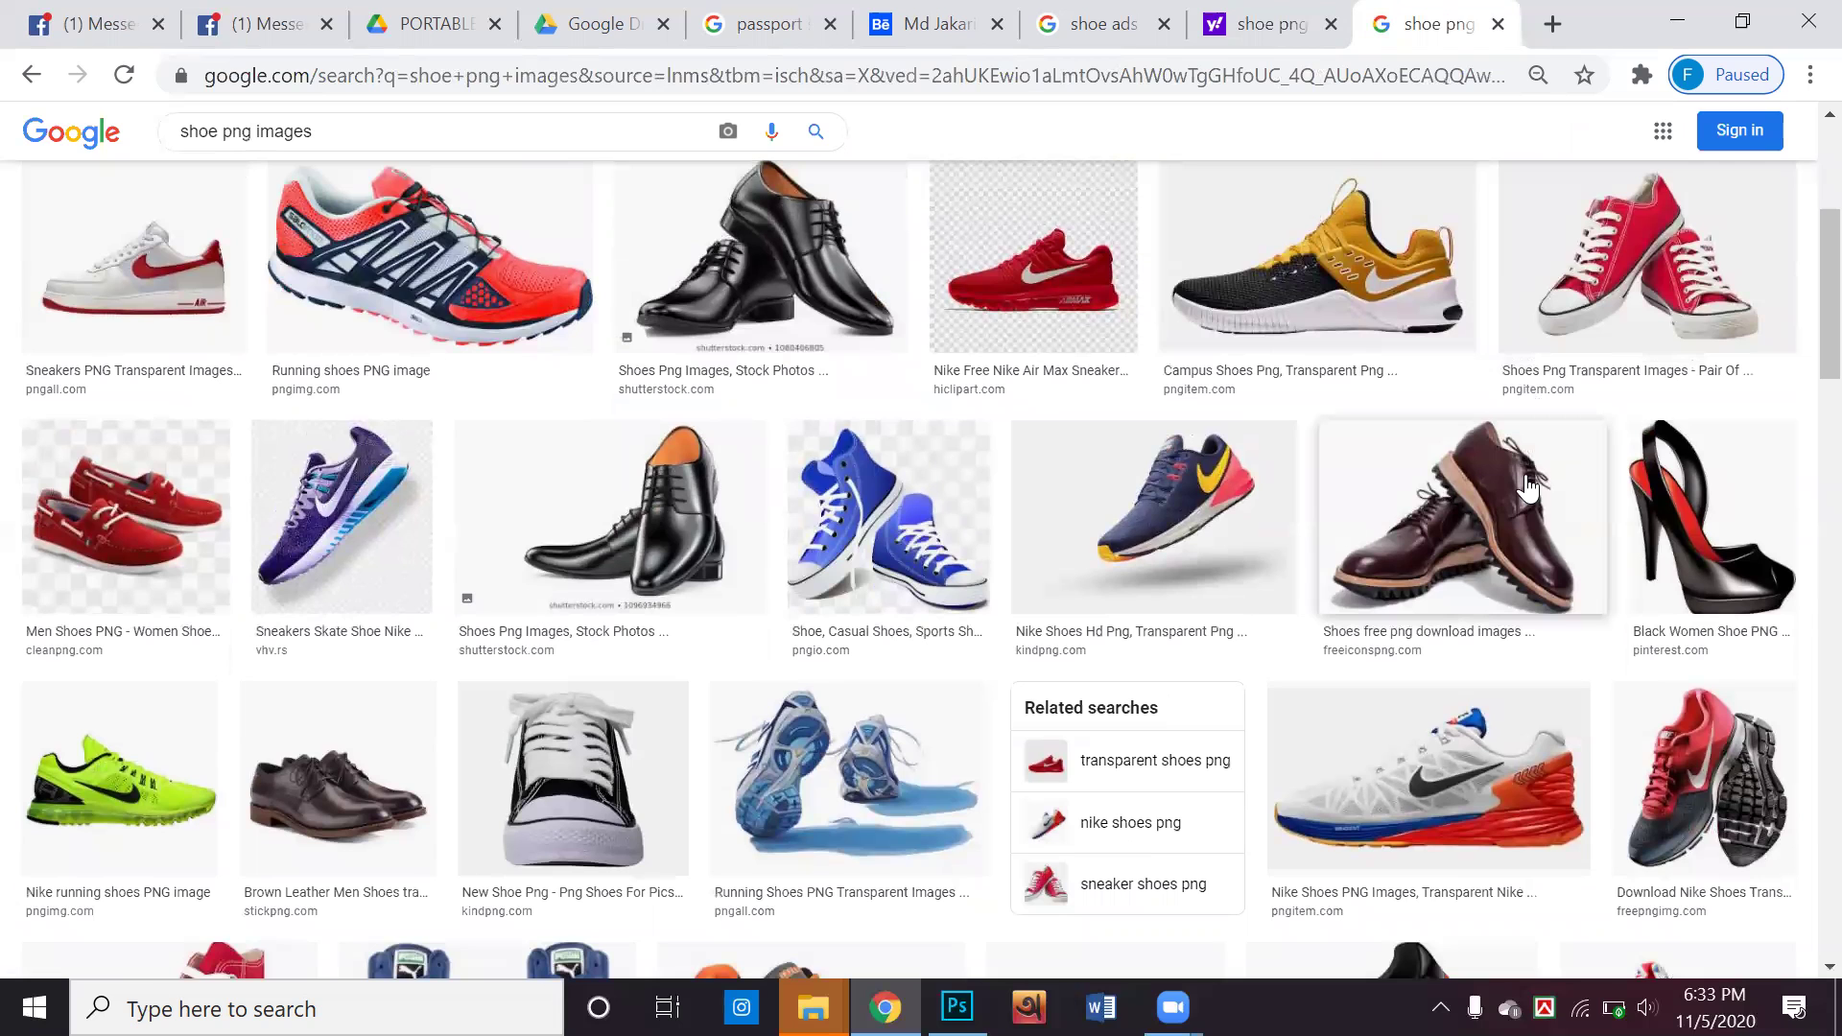
click(227, 789)
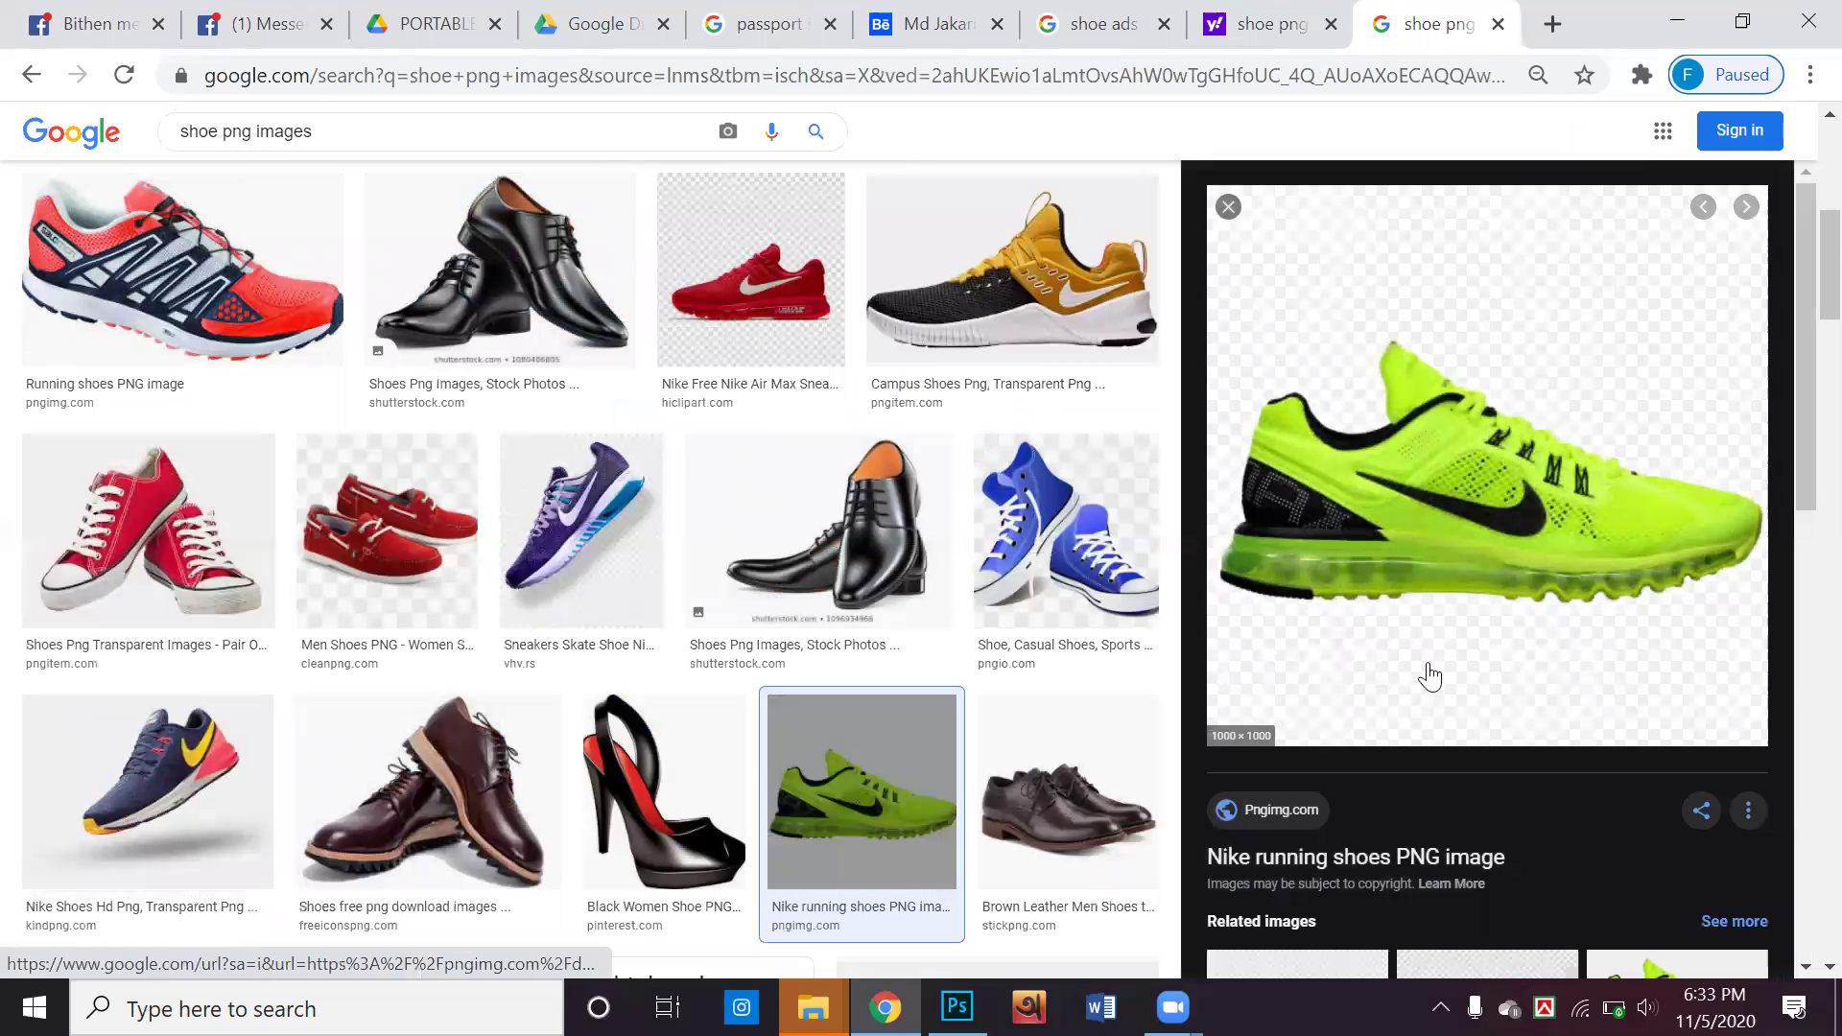
right_click(1511, 486)
click(1537, 731)
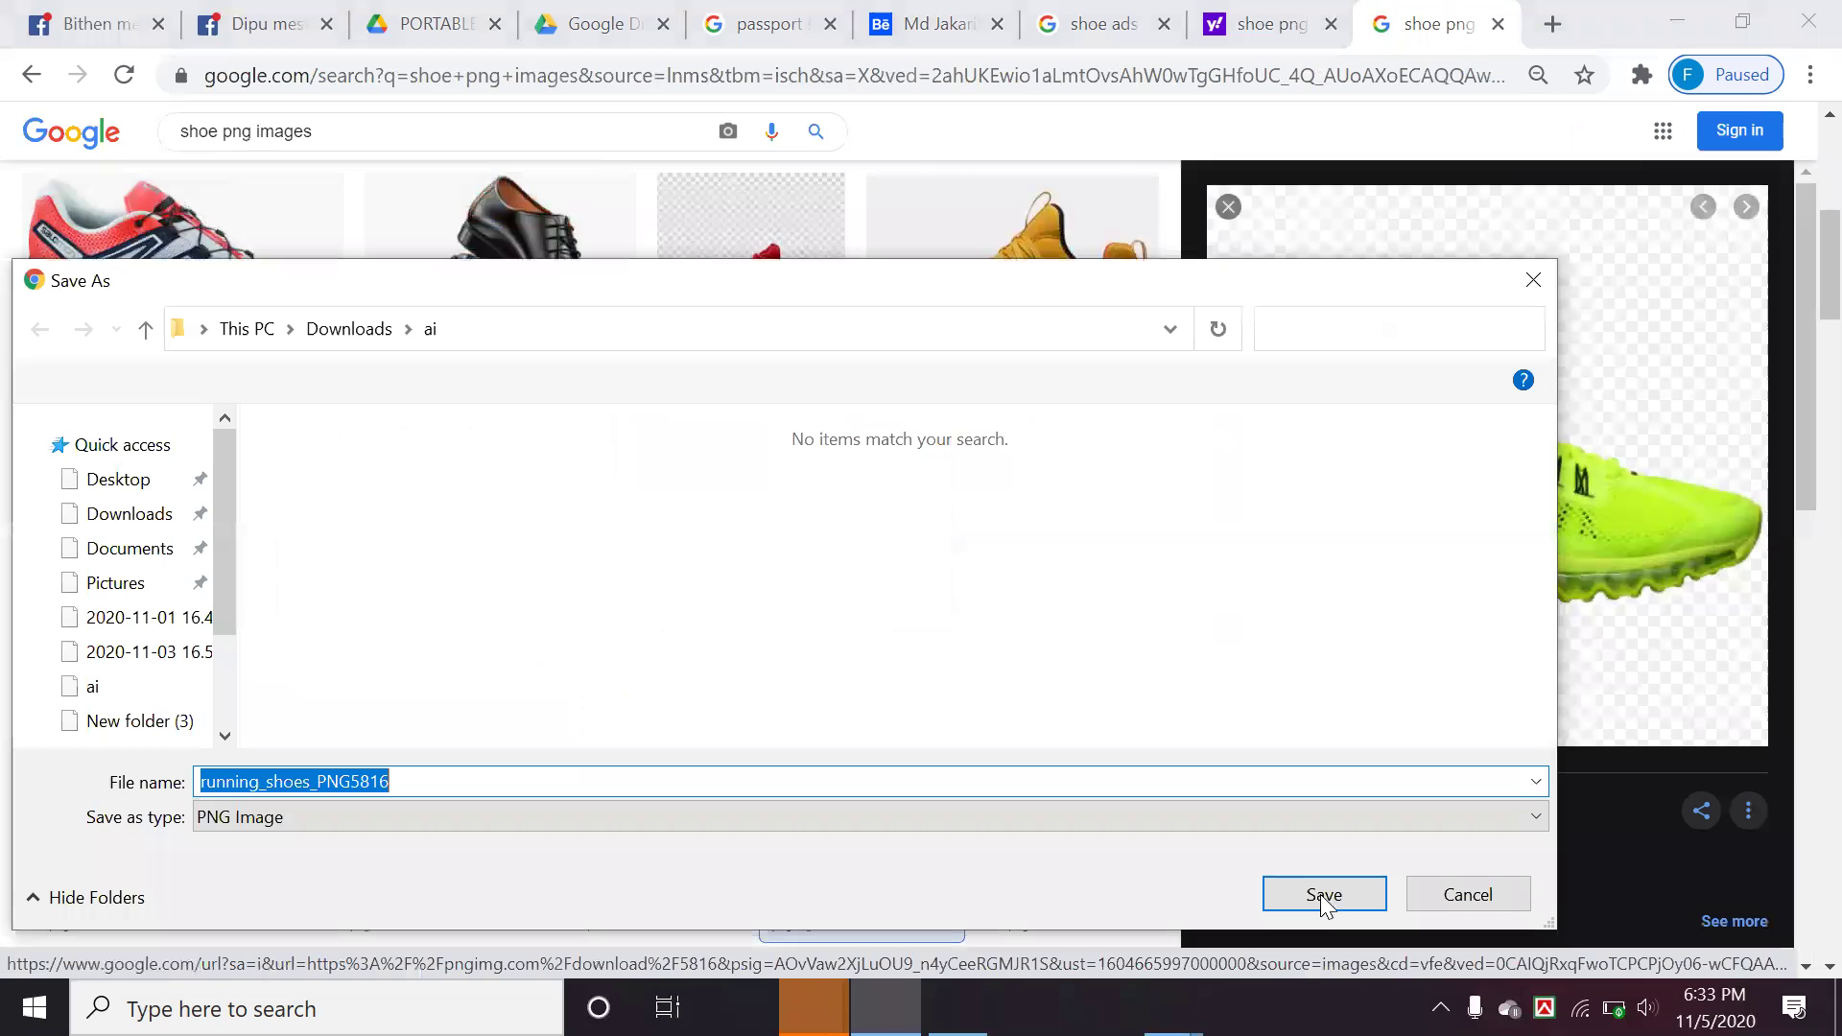
key(Escape)
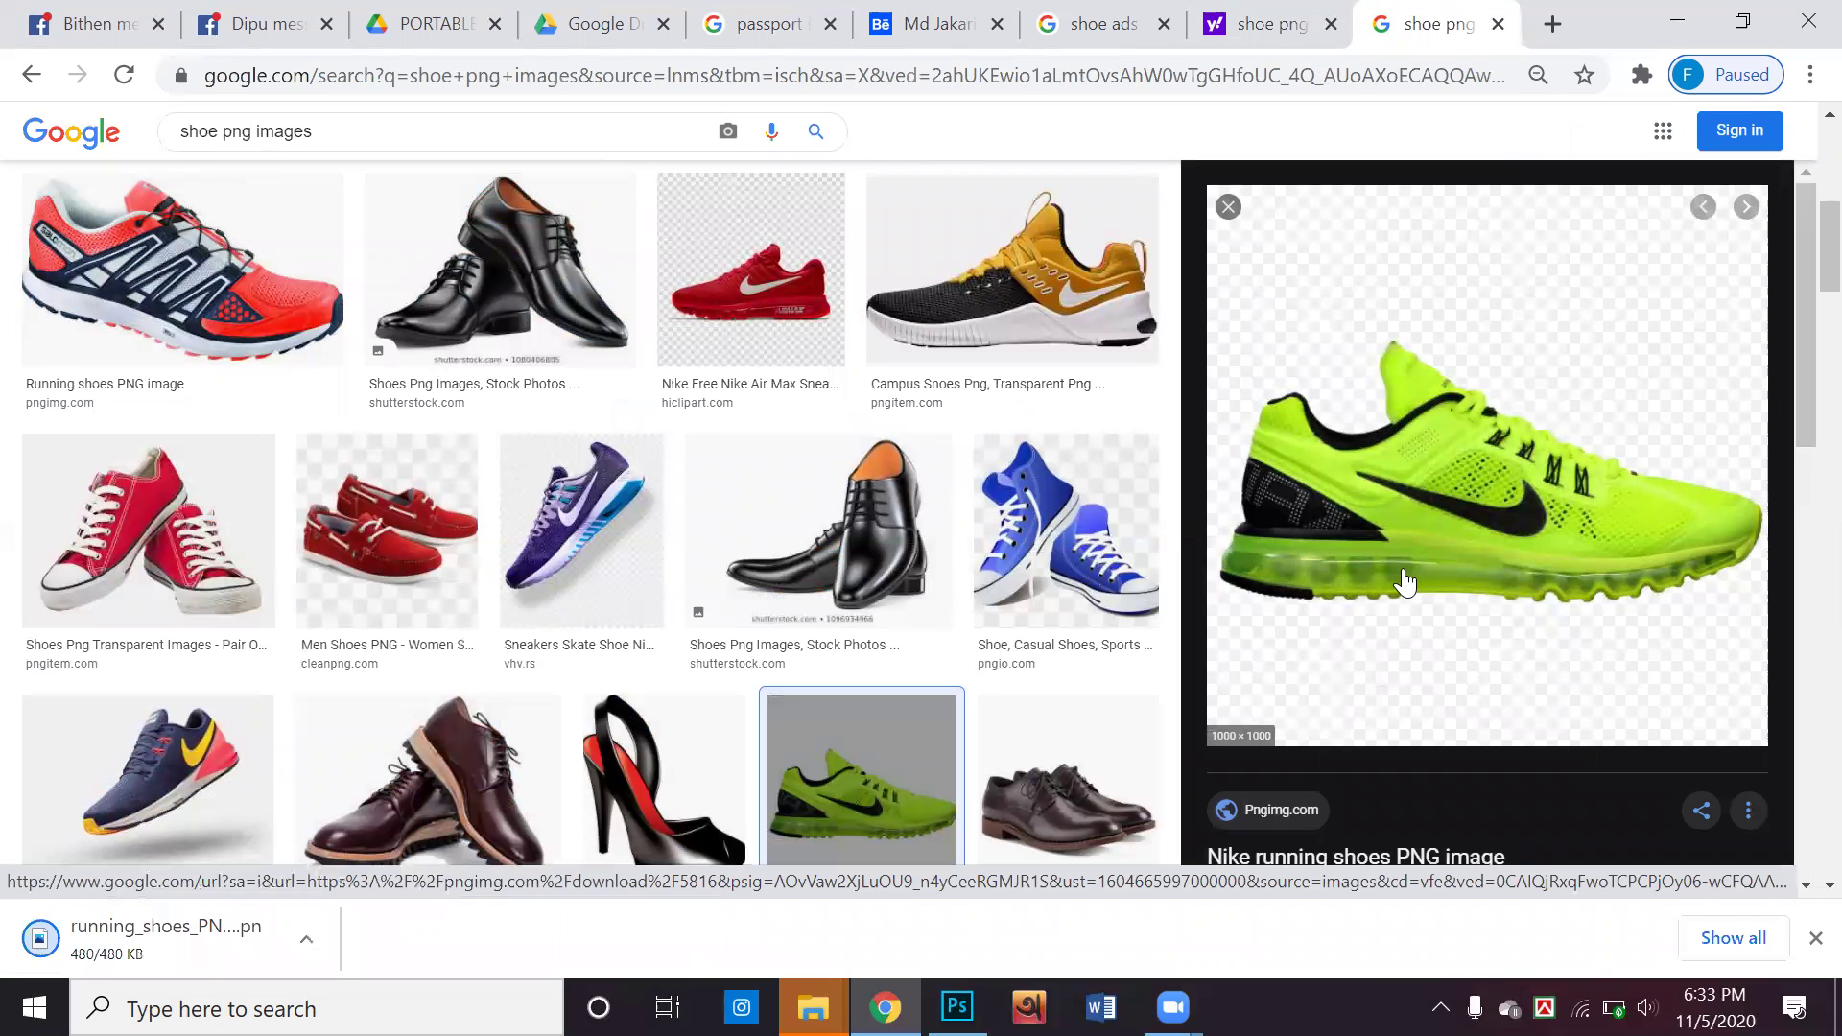
Search Google Images for "adidas logo png"
scroll(1404, 581, up, 5)
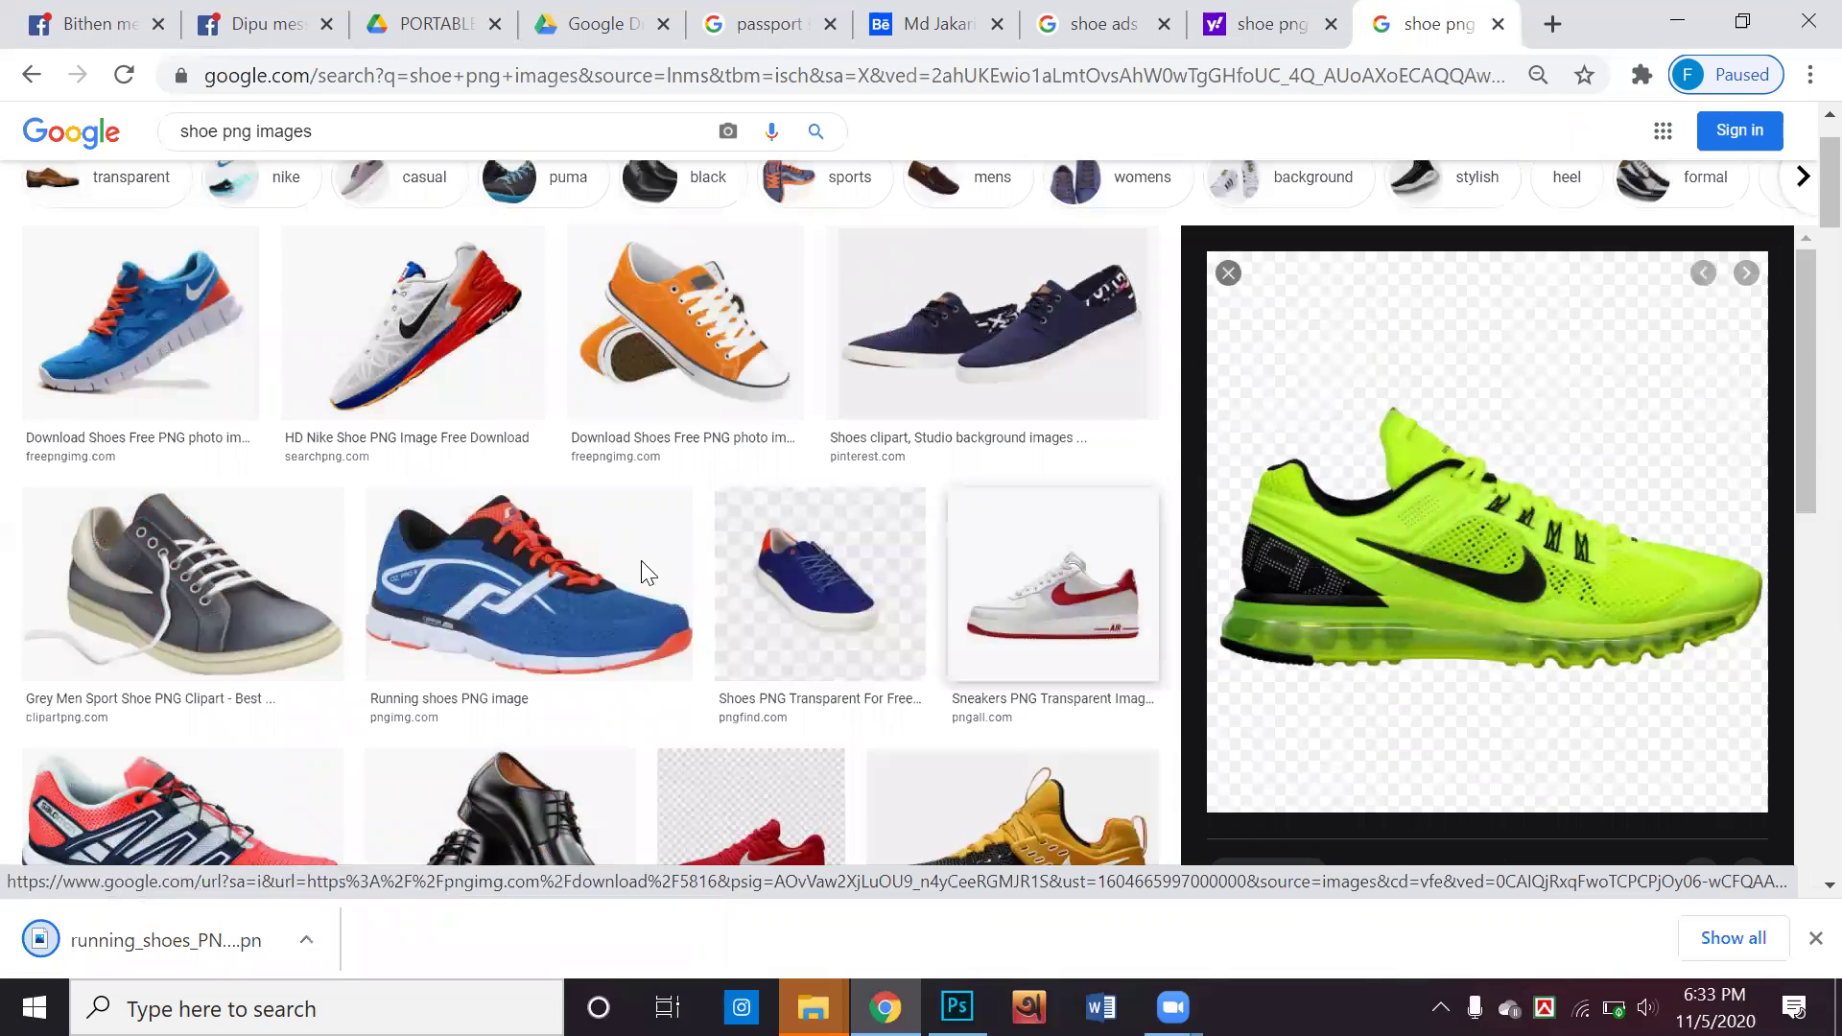
scroll(644, 574, up, 1)
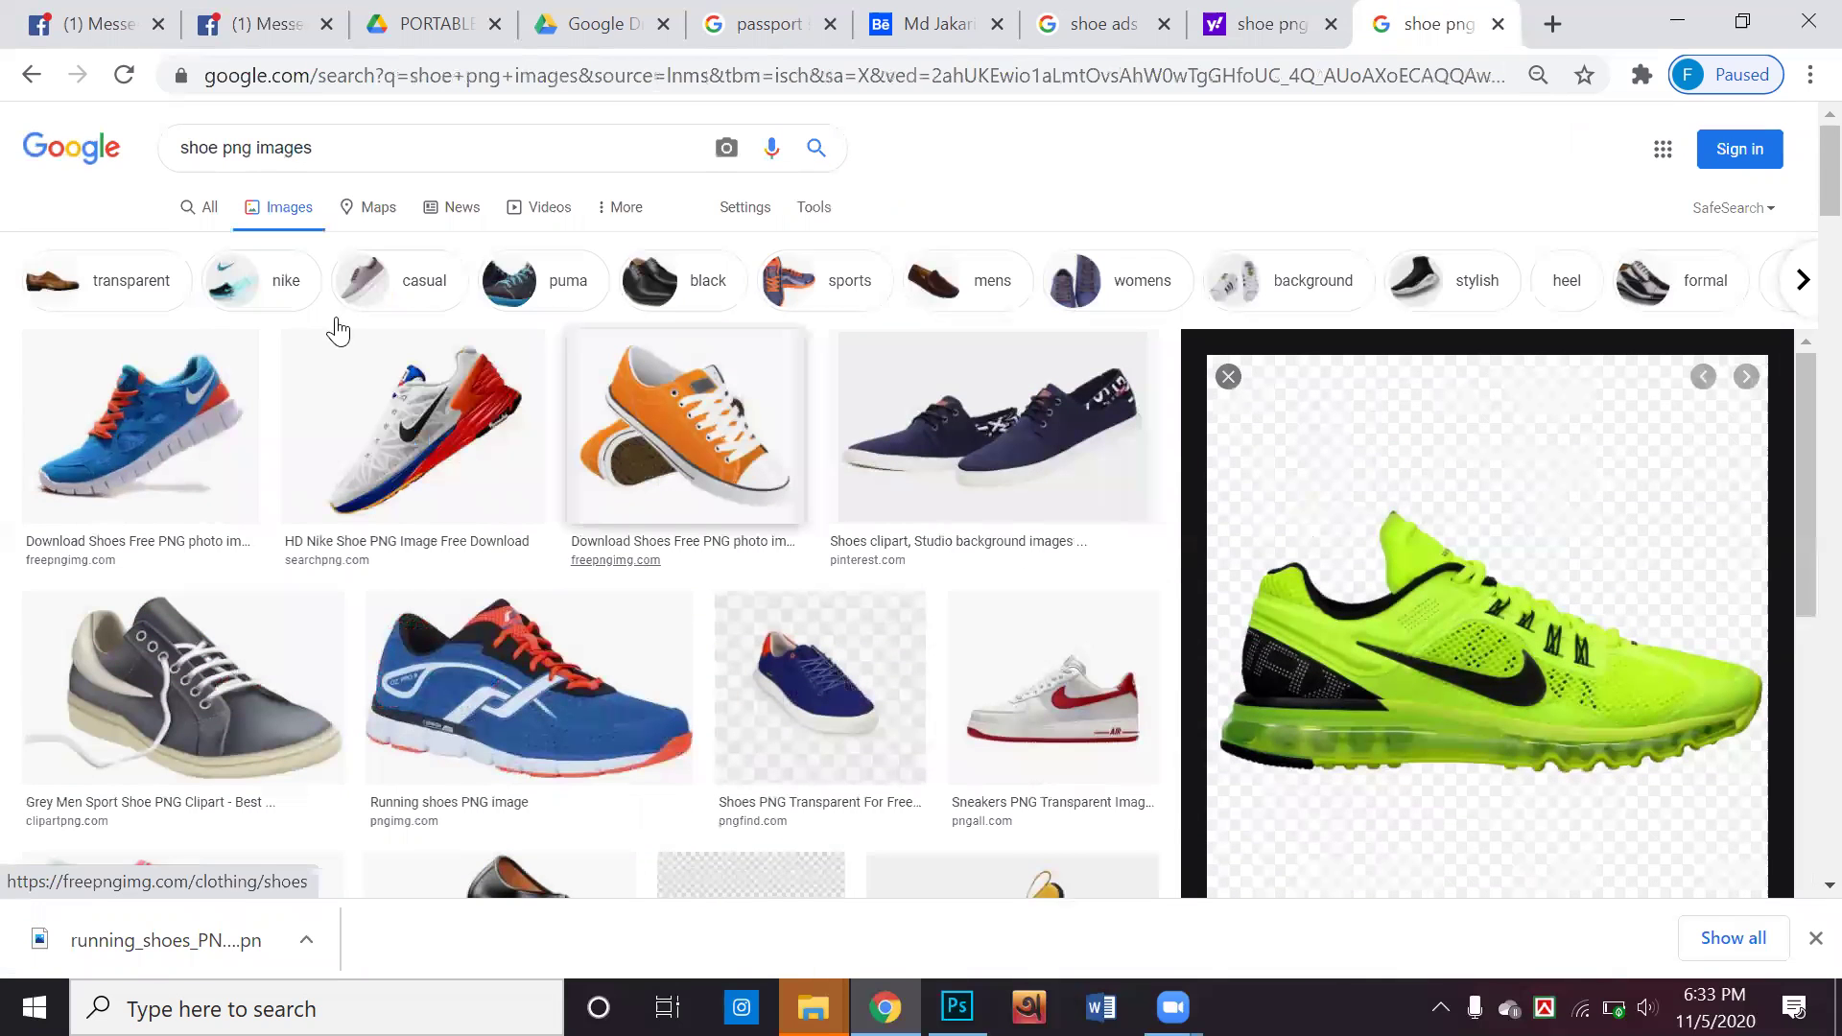
triple_click(348, 142)
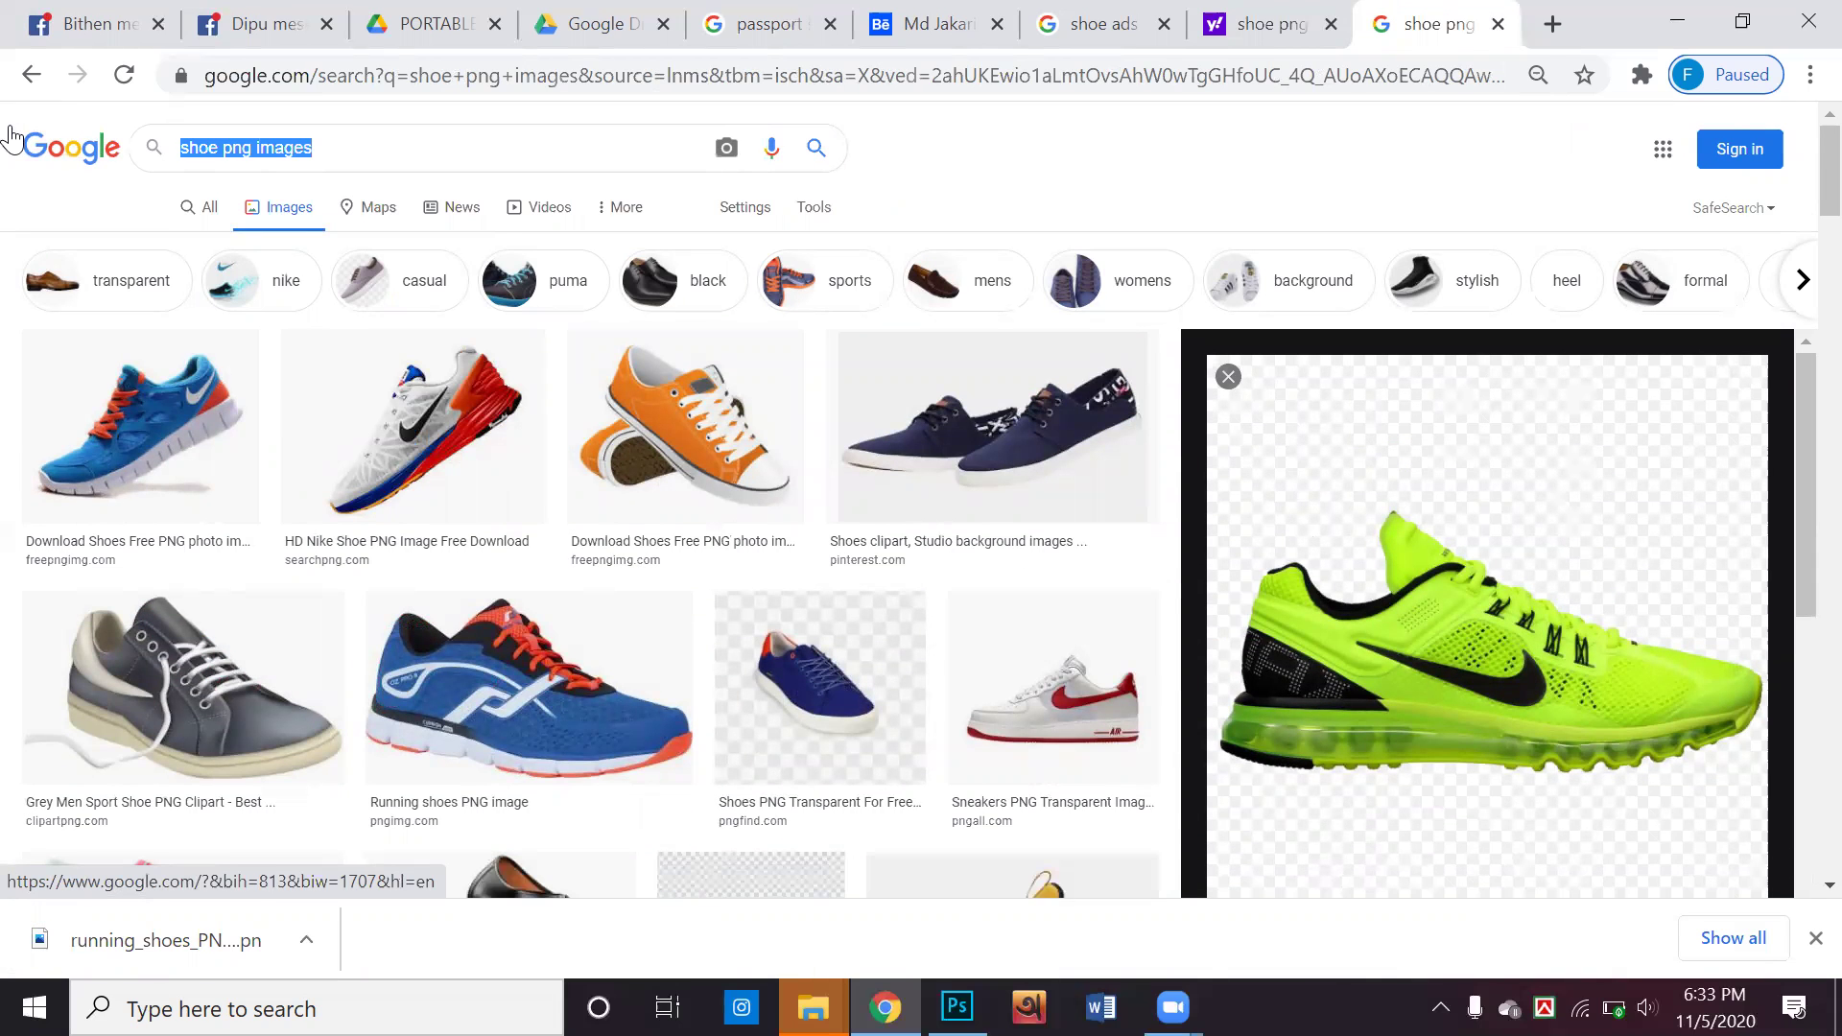
text(adi)
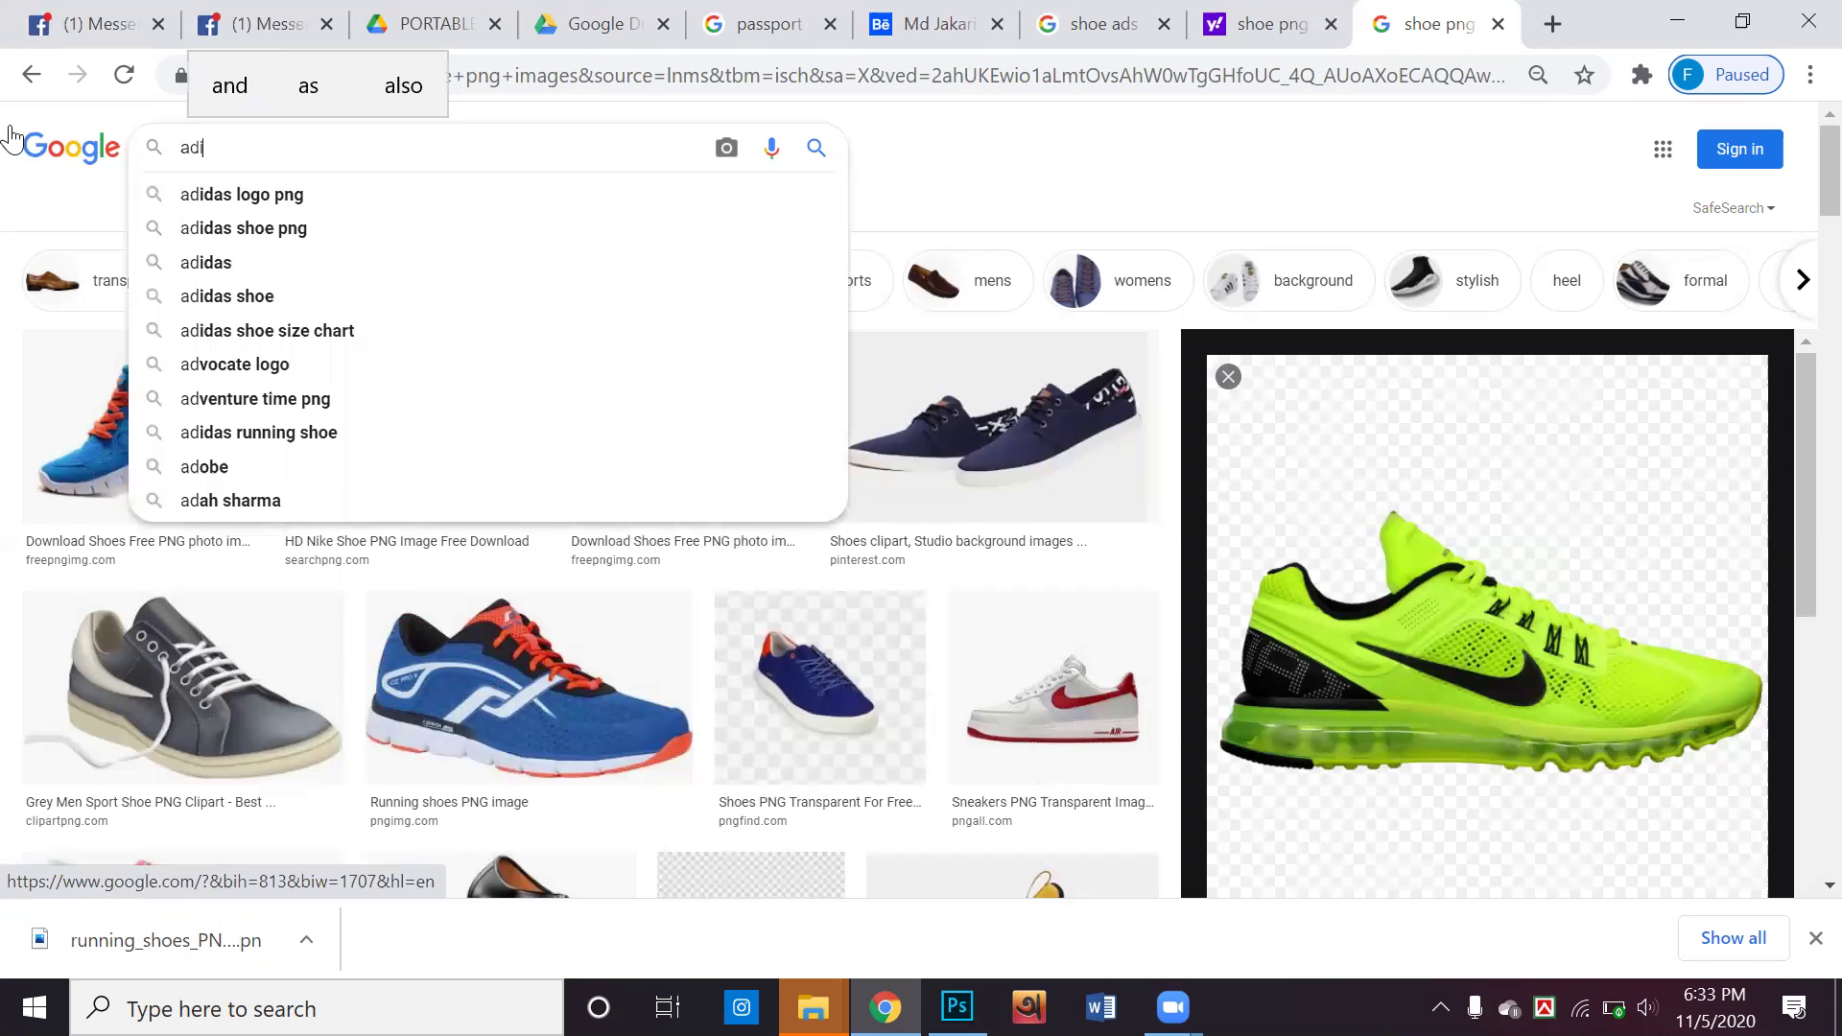
text(das logo png)
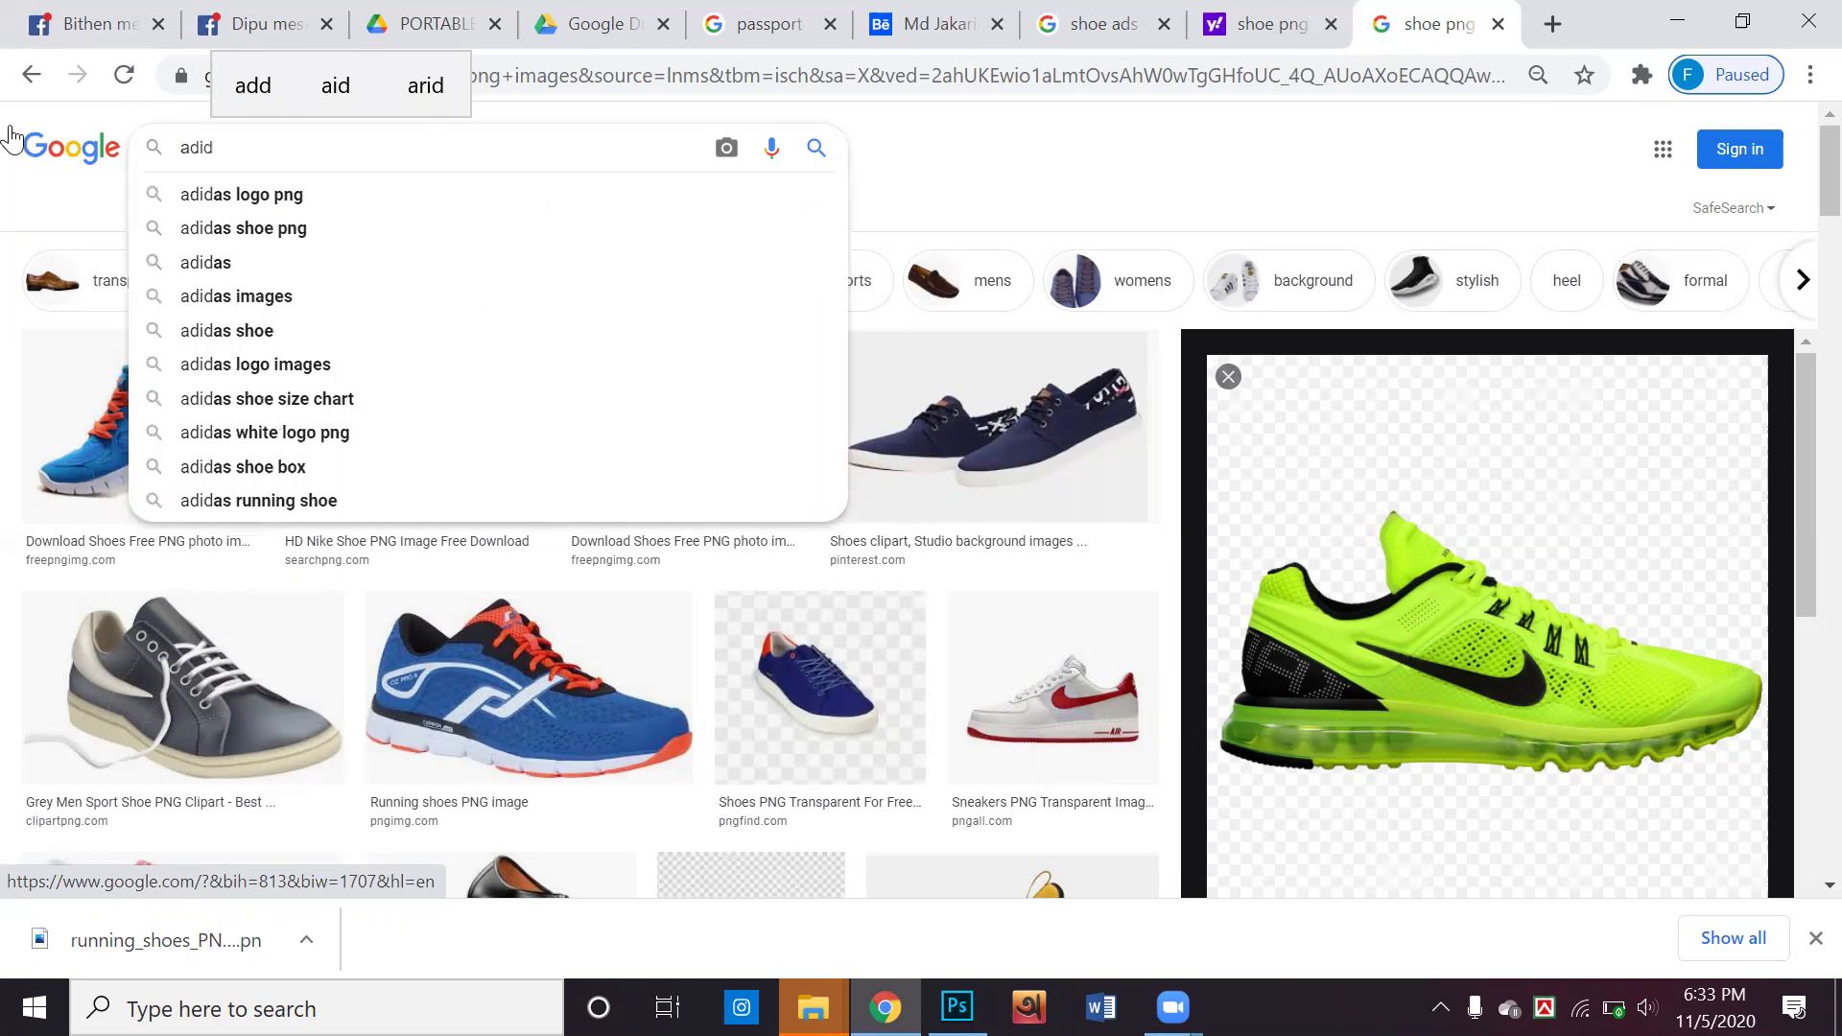
click(132, 193)
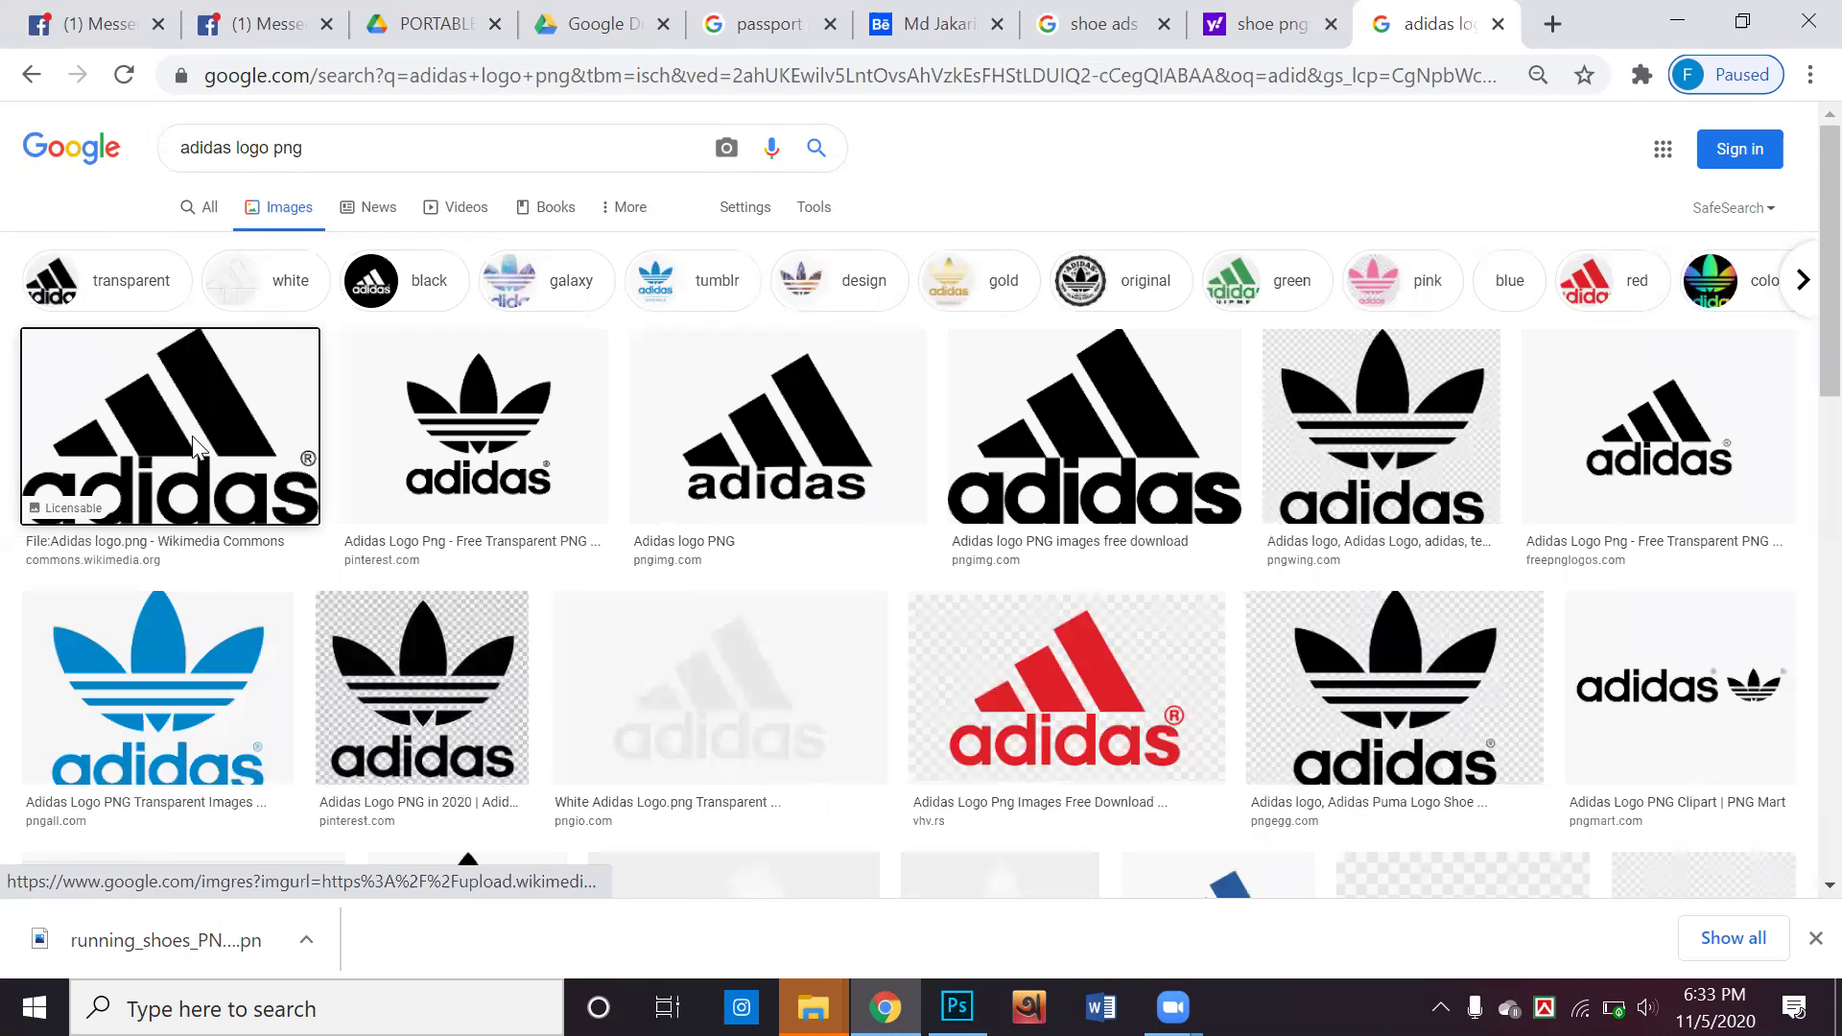
Open the black Adidas logo from Wikimedia Commons and save the image to the computer
click(185, 457)
right_click(1499, 462)
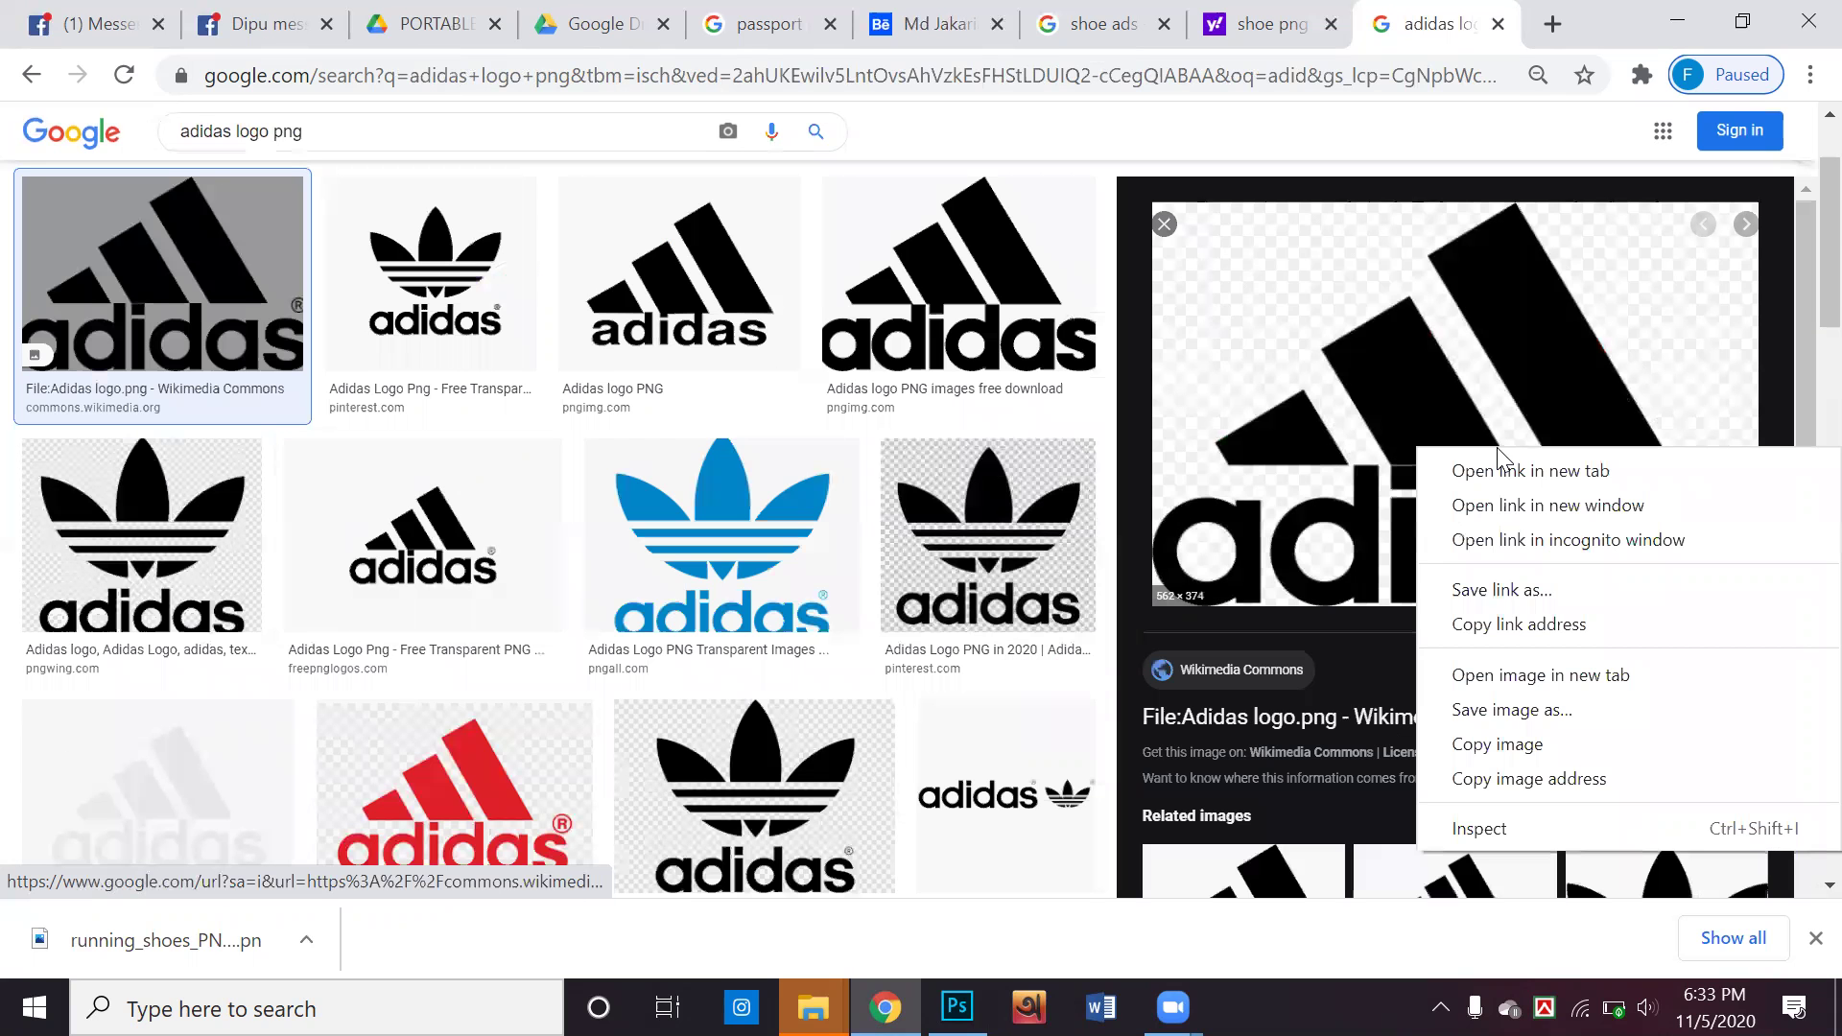
click(1493, 701)
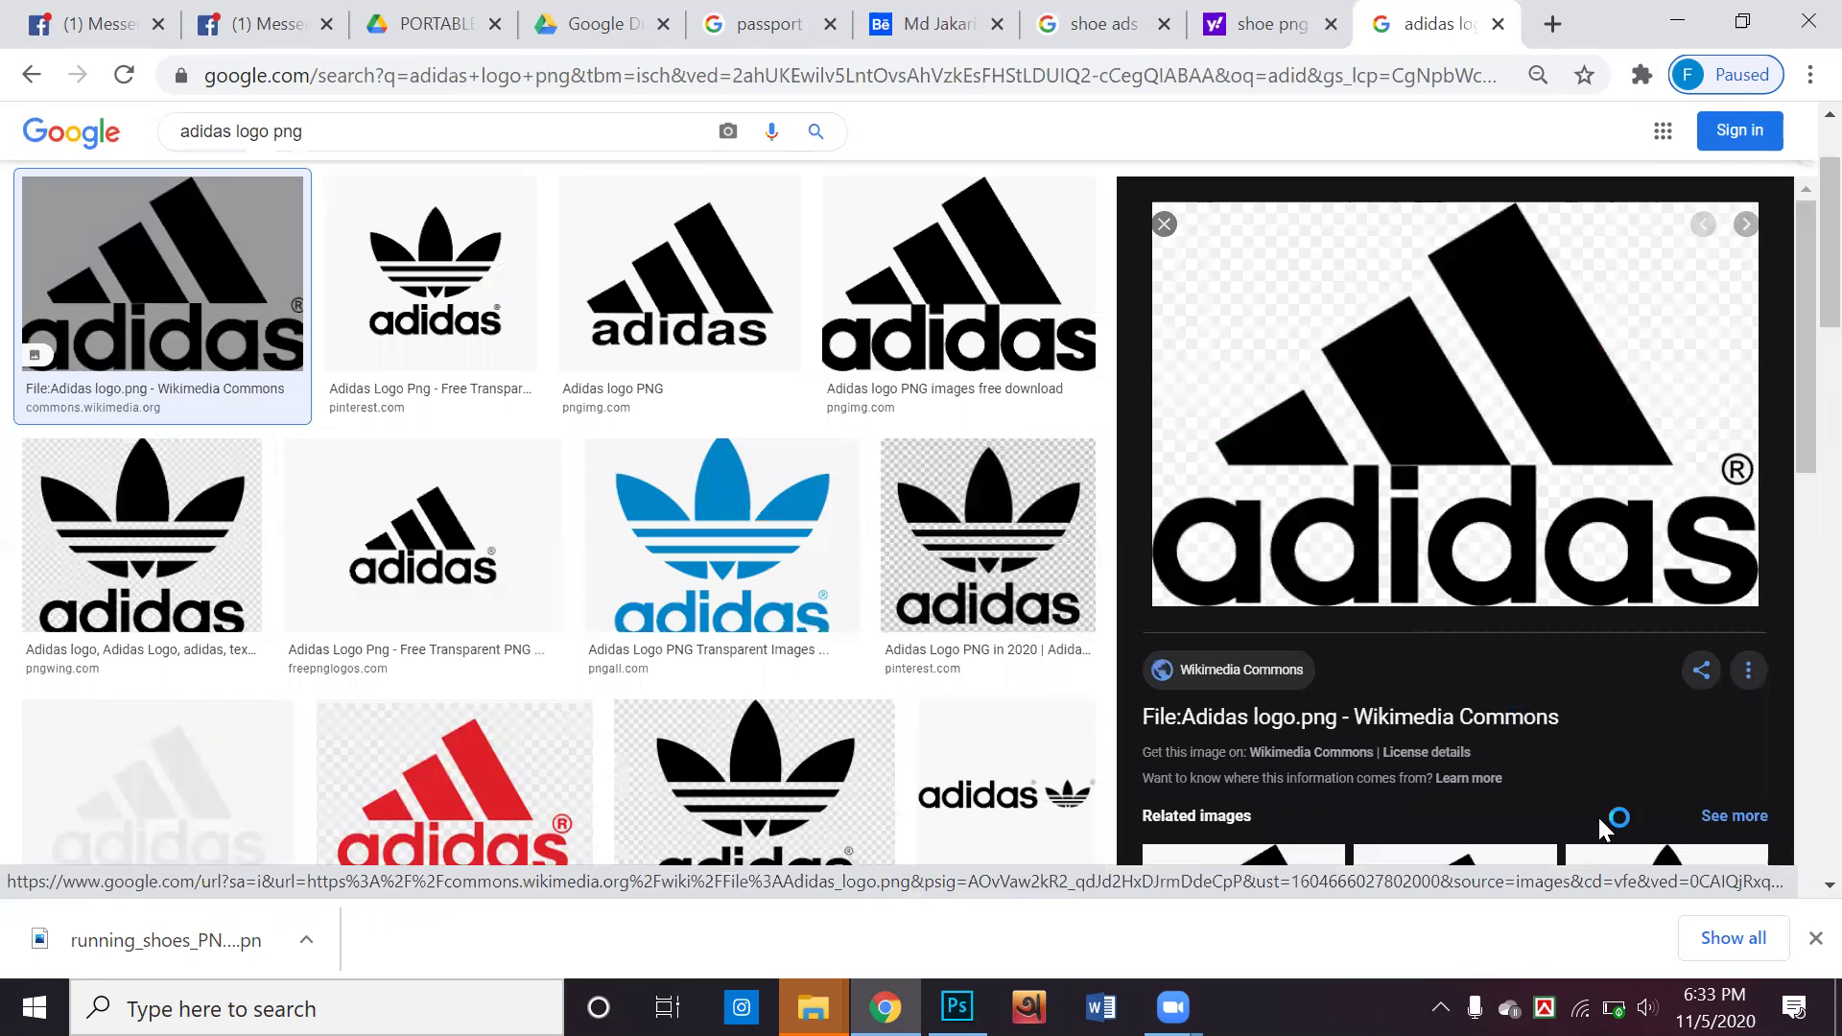
click(1334, 912)
Place the downloaded running shoe image in the Photoshop document, scaled to about 21.5% and set in the lower half of the canvas
scroll(758, 777, down, 3)
drag(477, 950, 1028, 448)
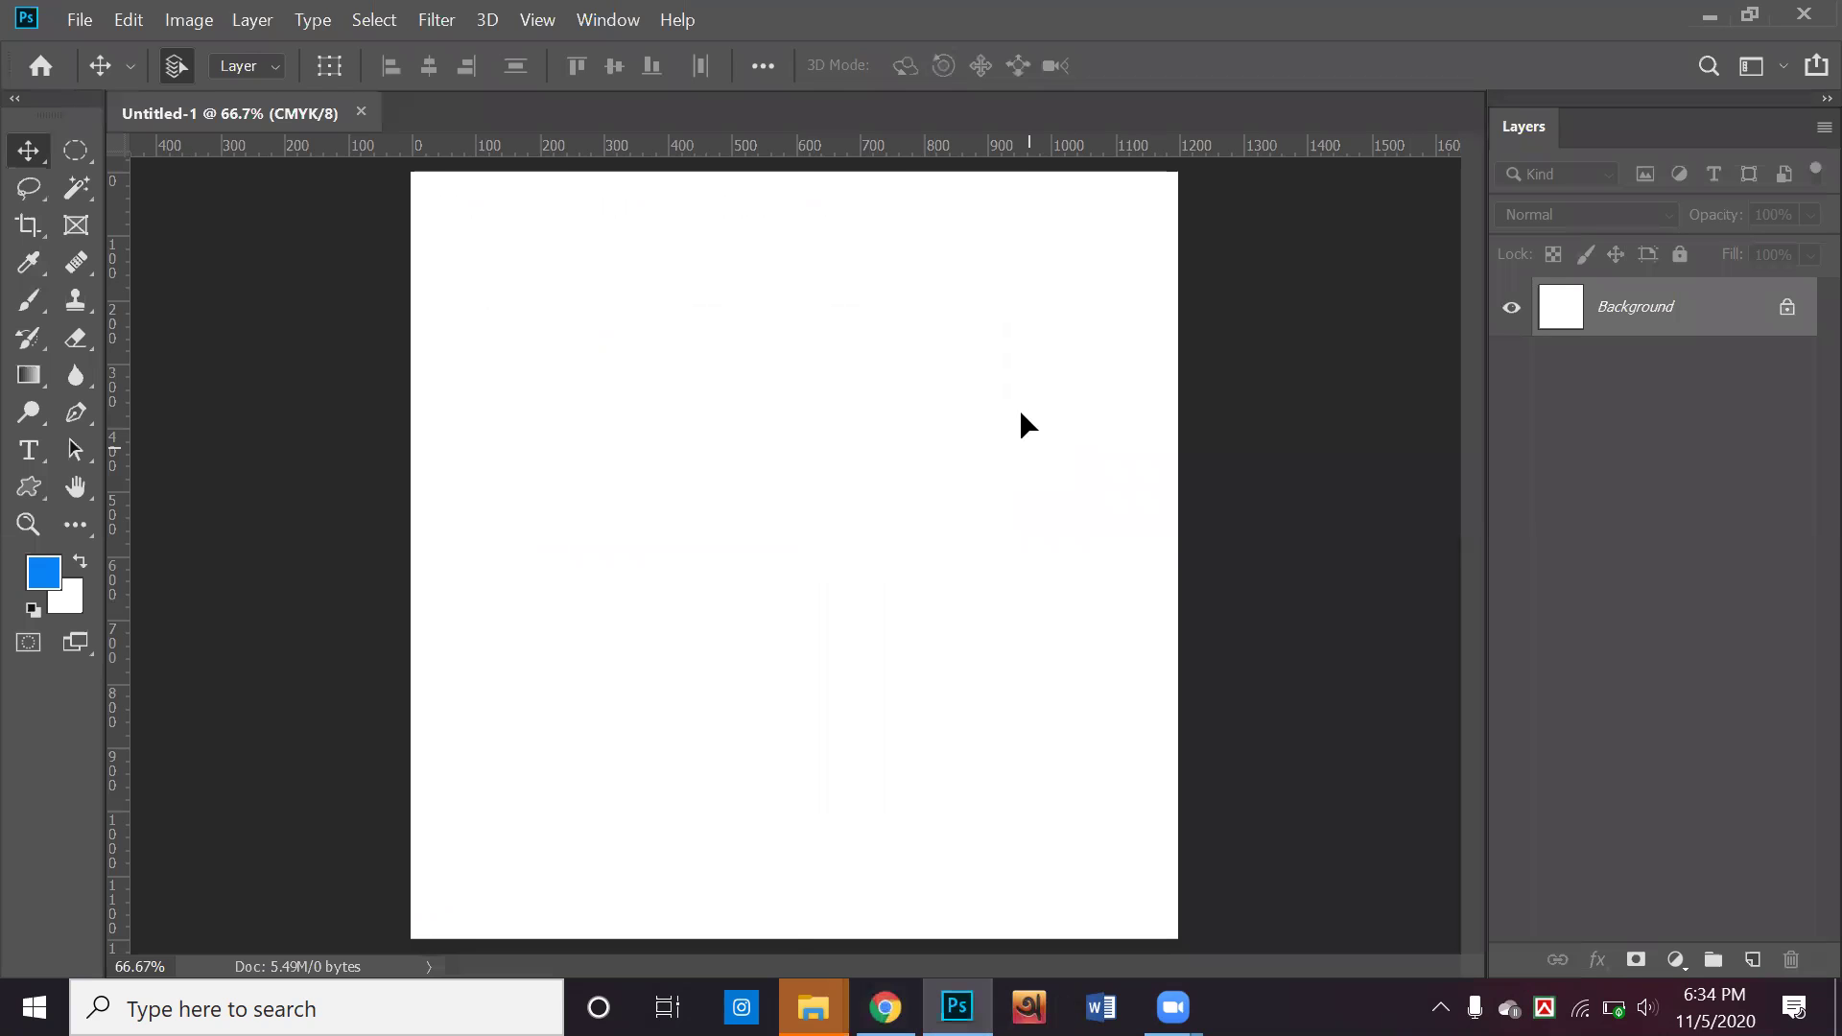
drag(1172, 171, 976, 276)
drag(841, 604, 938, 587)
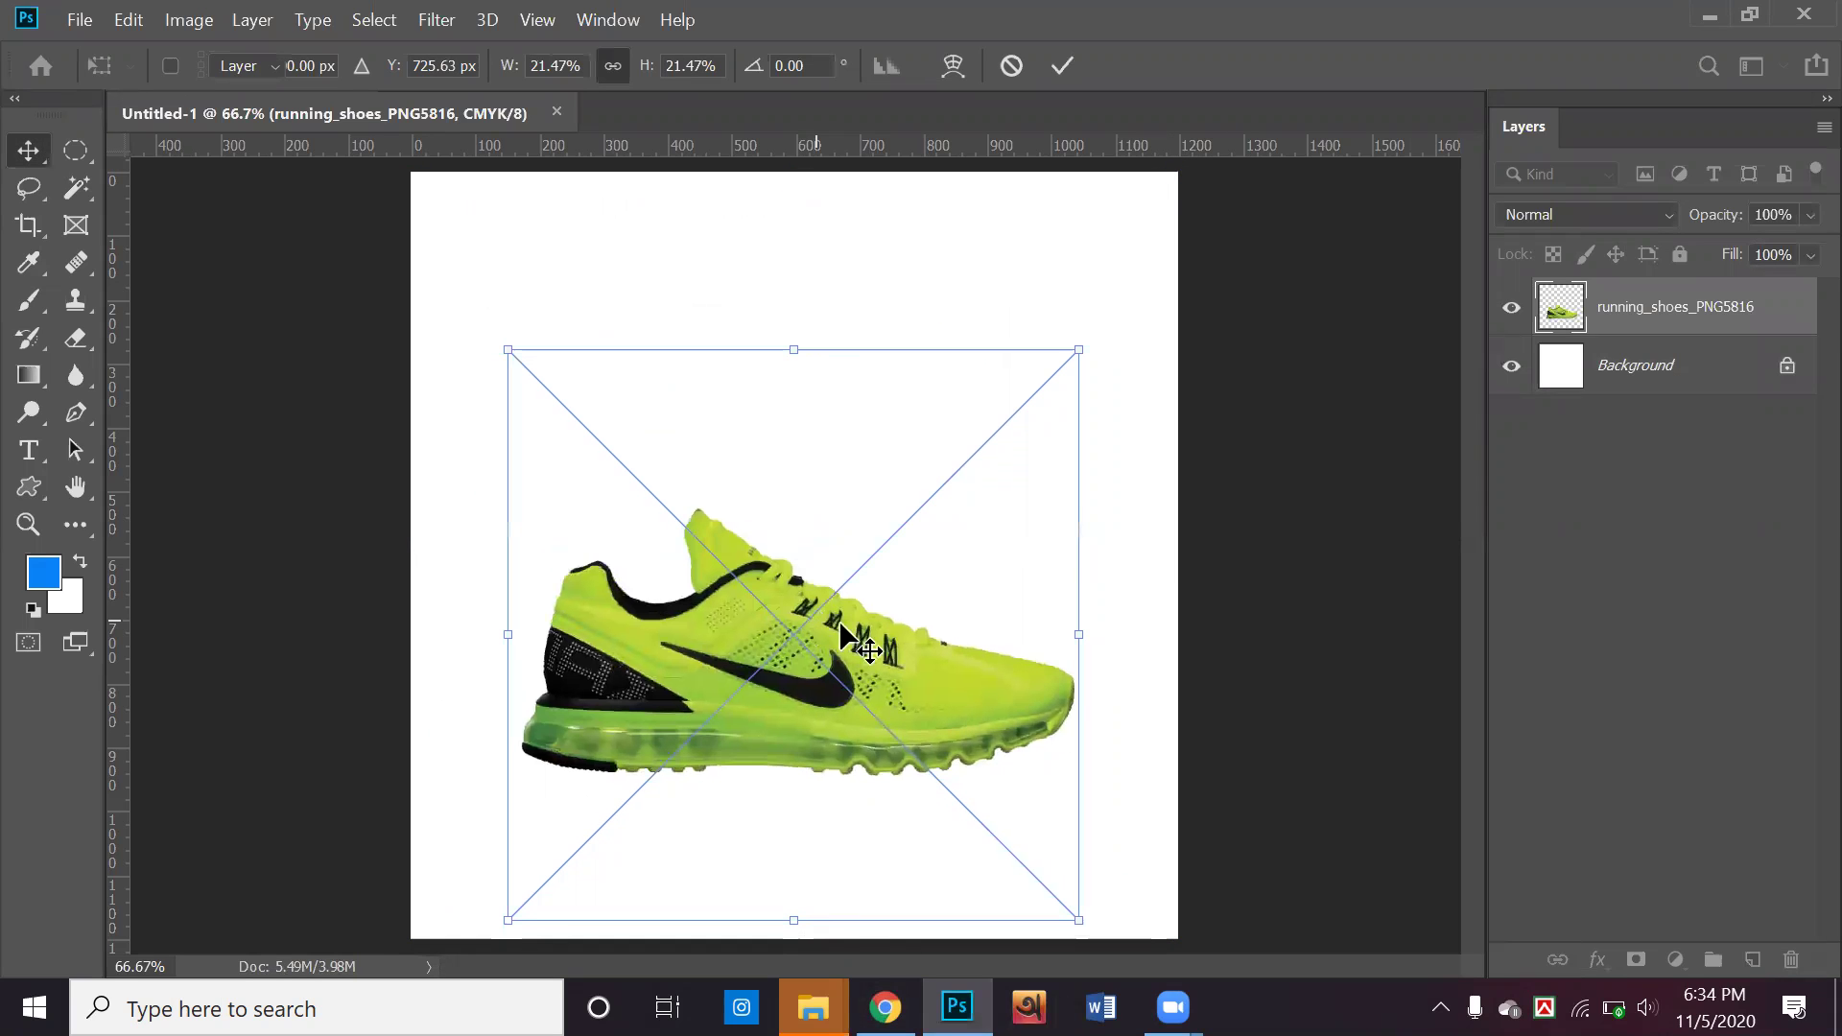
key(Return)
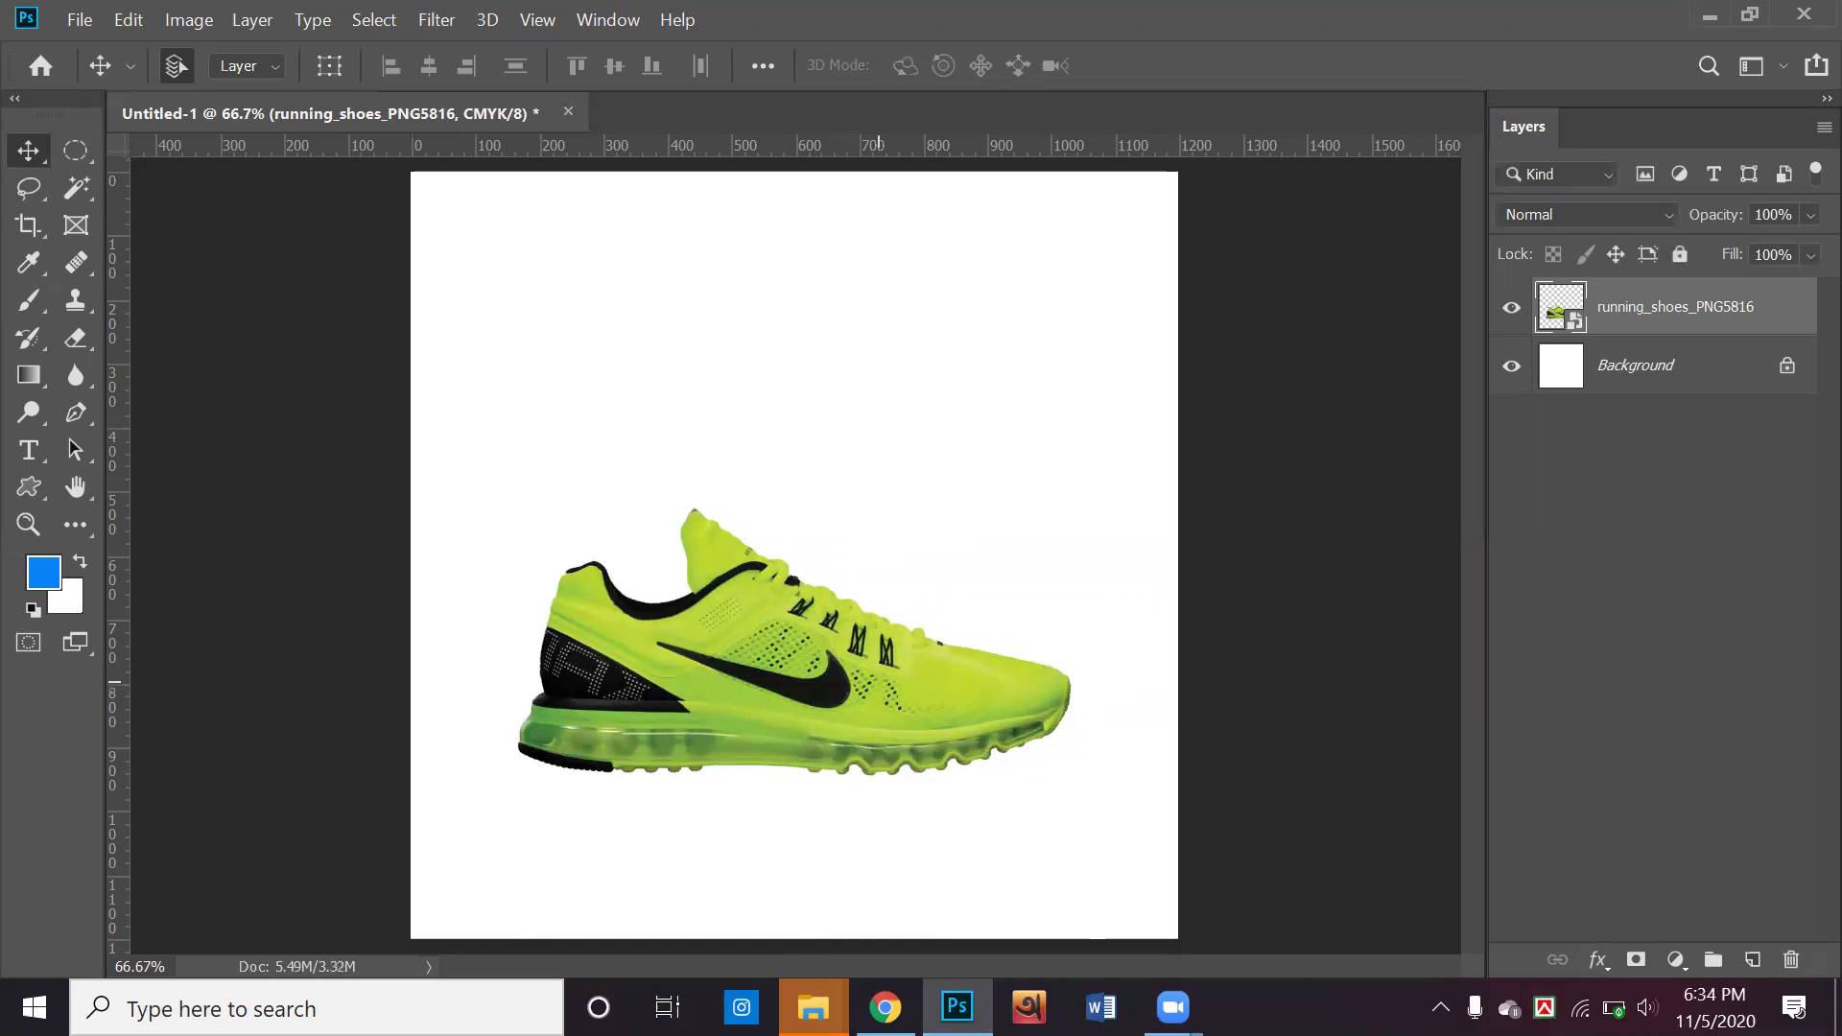
Place the downloaded Adidas_logo file, scale it to about 18.6%, and position it above the shoe, nudged slightly left
mouse_move(814, 1008)
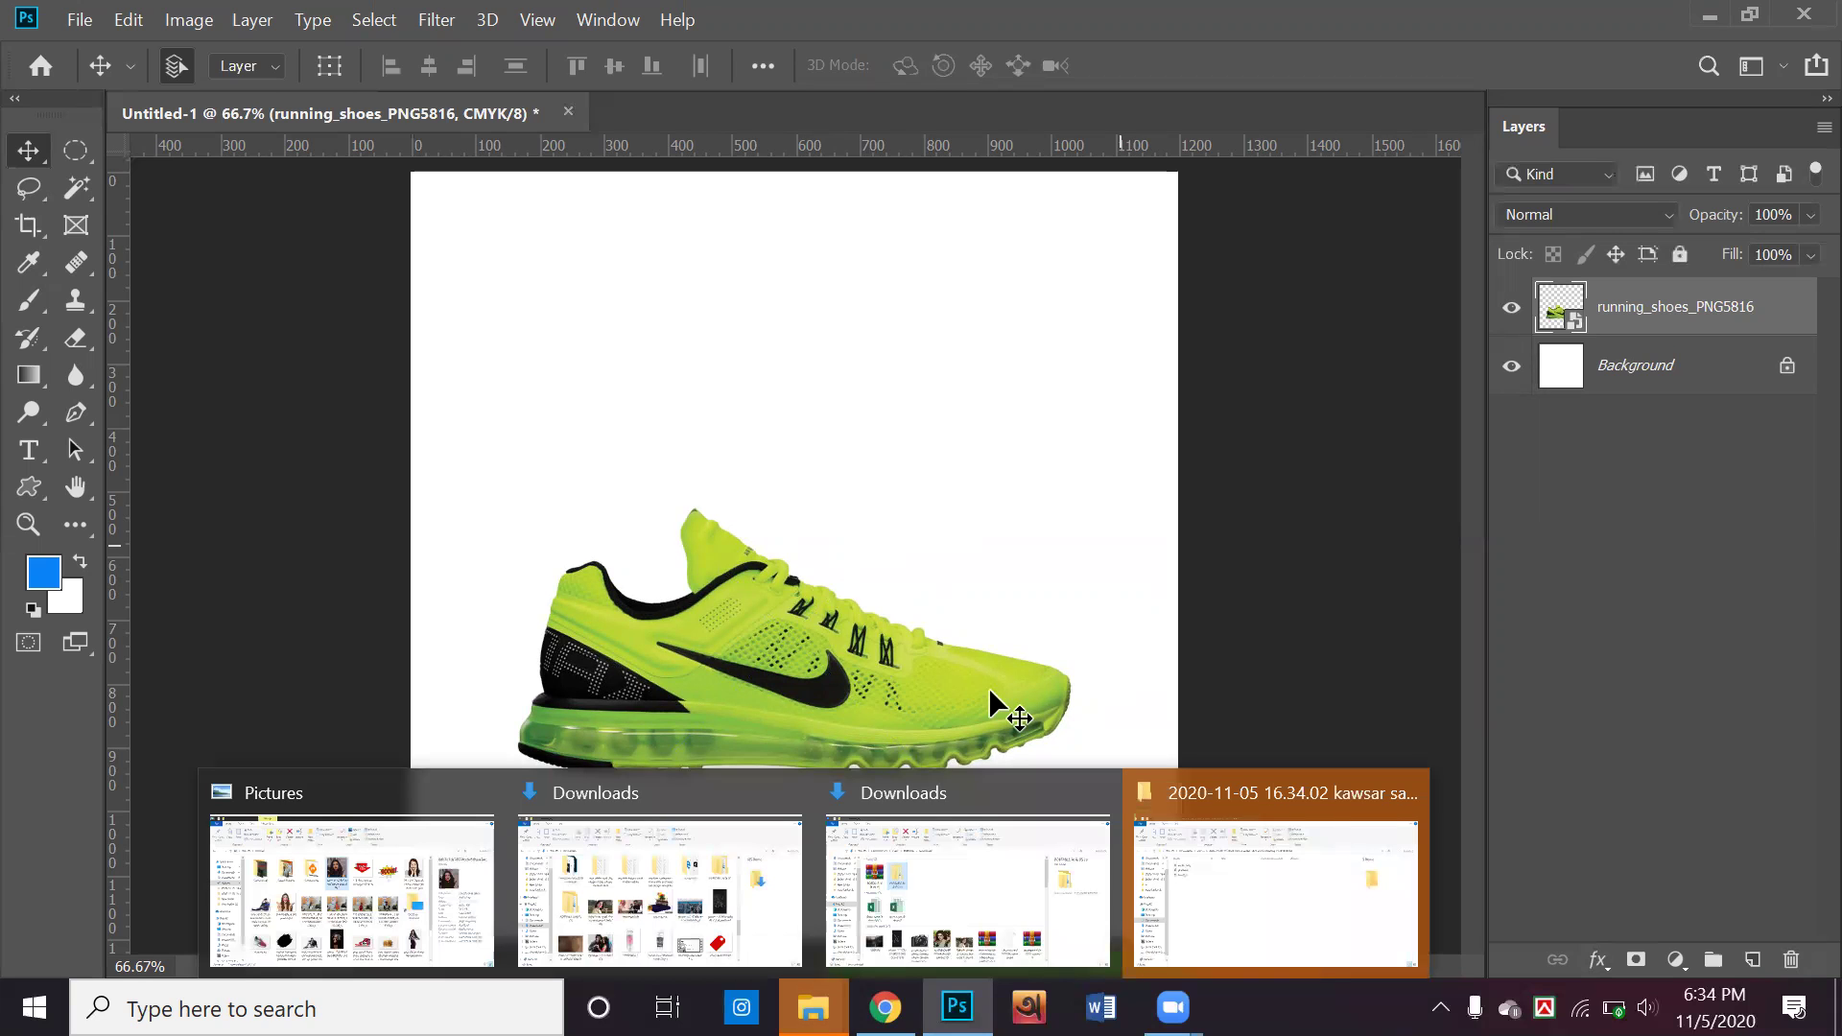
drag(237, 929, 941, 484)
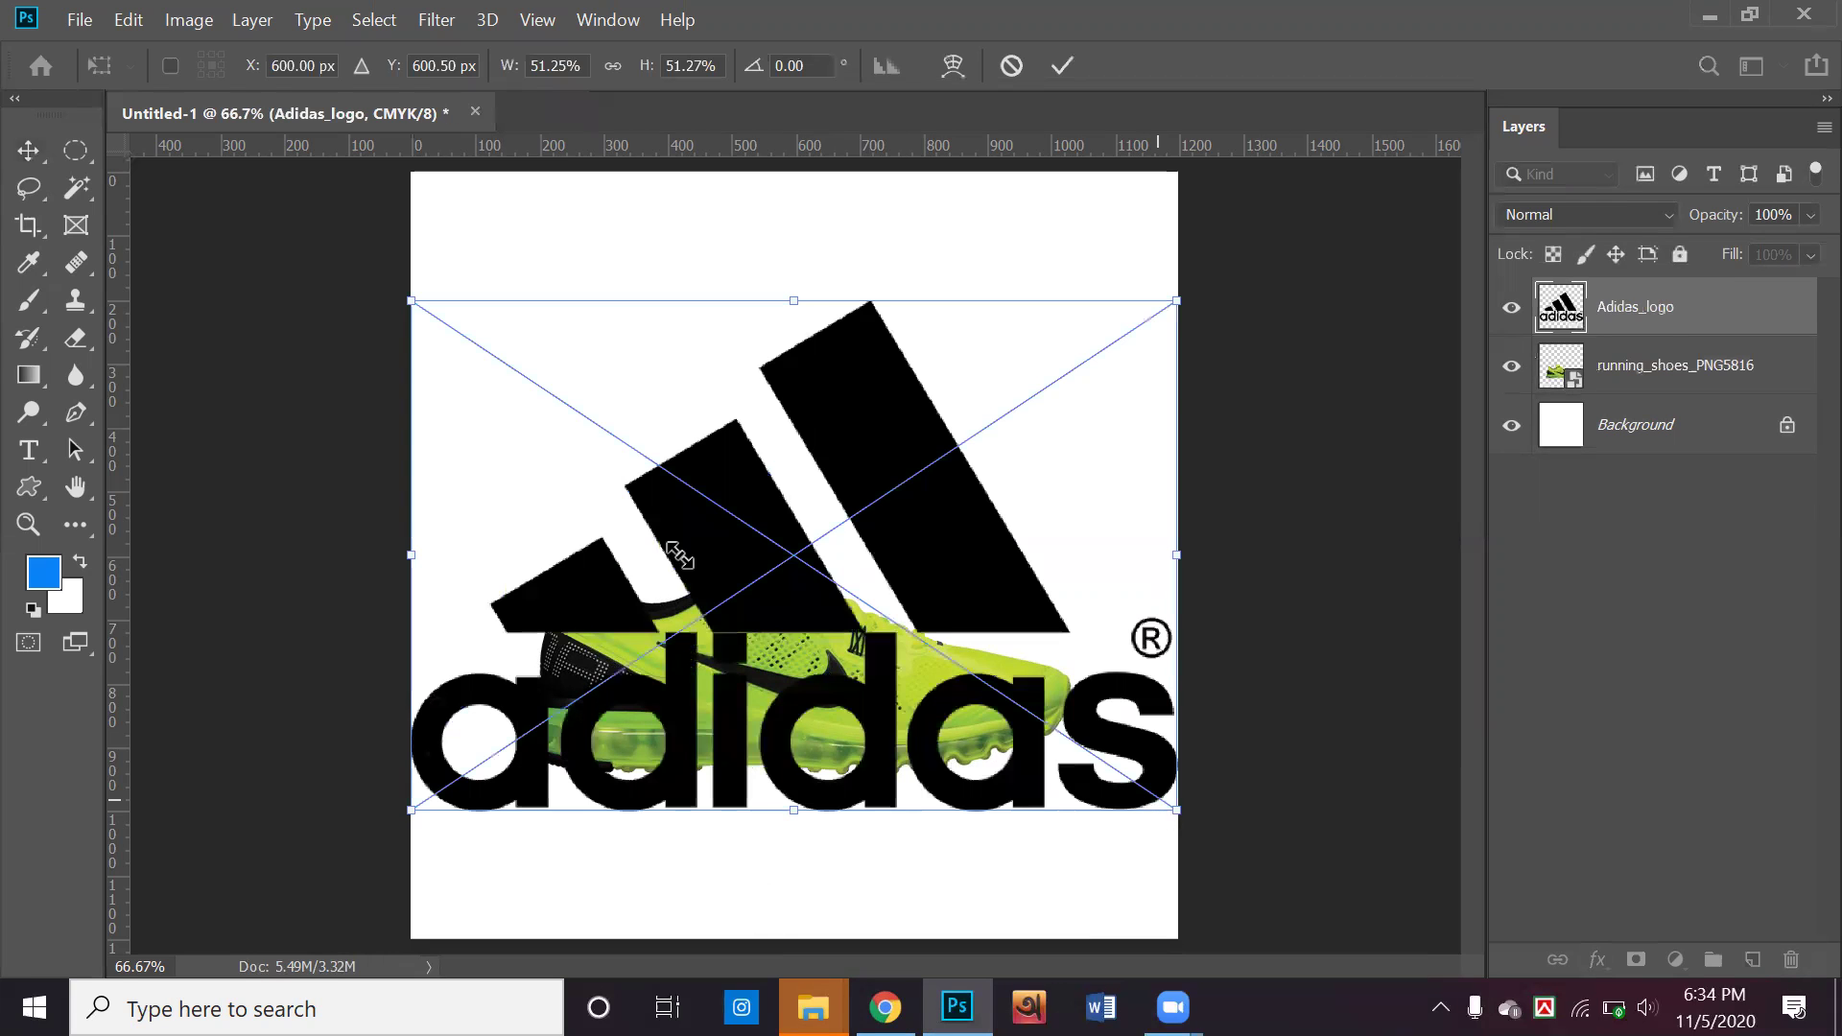
drag(674, 549, 688, 483)
drag(602, 376, 740, 306)
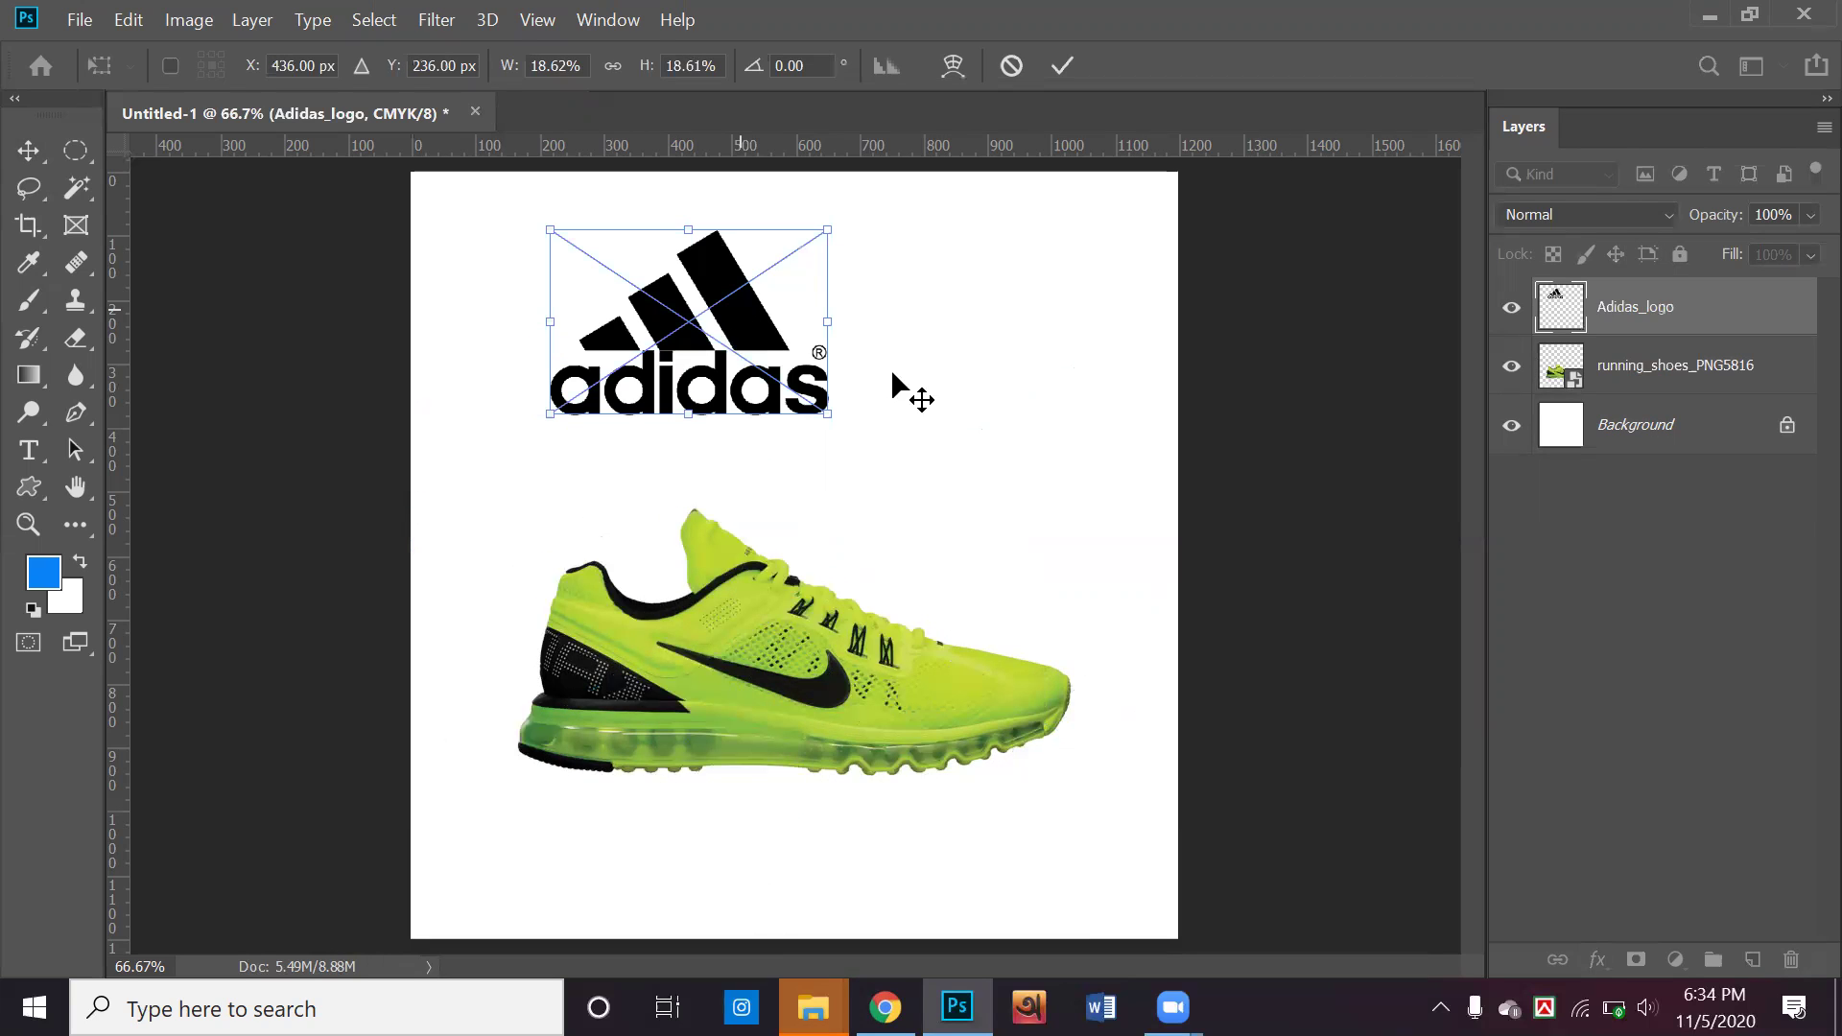
key(Return)
key(shift+Left)
key(shift+Left)
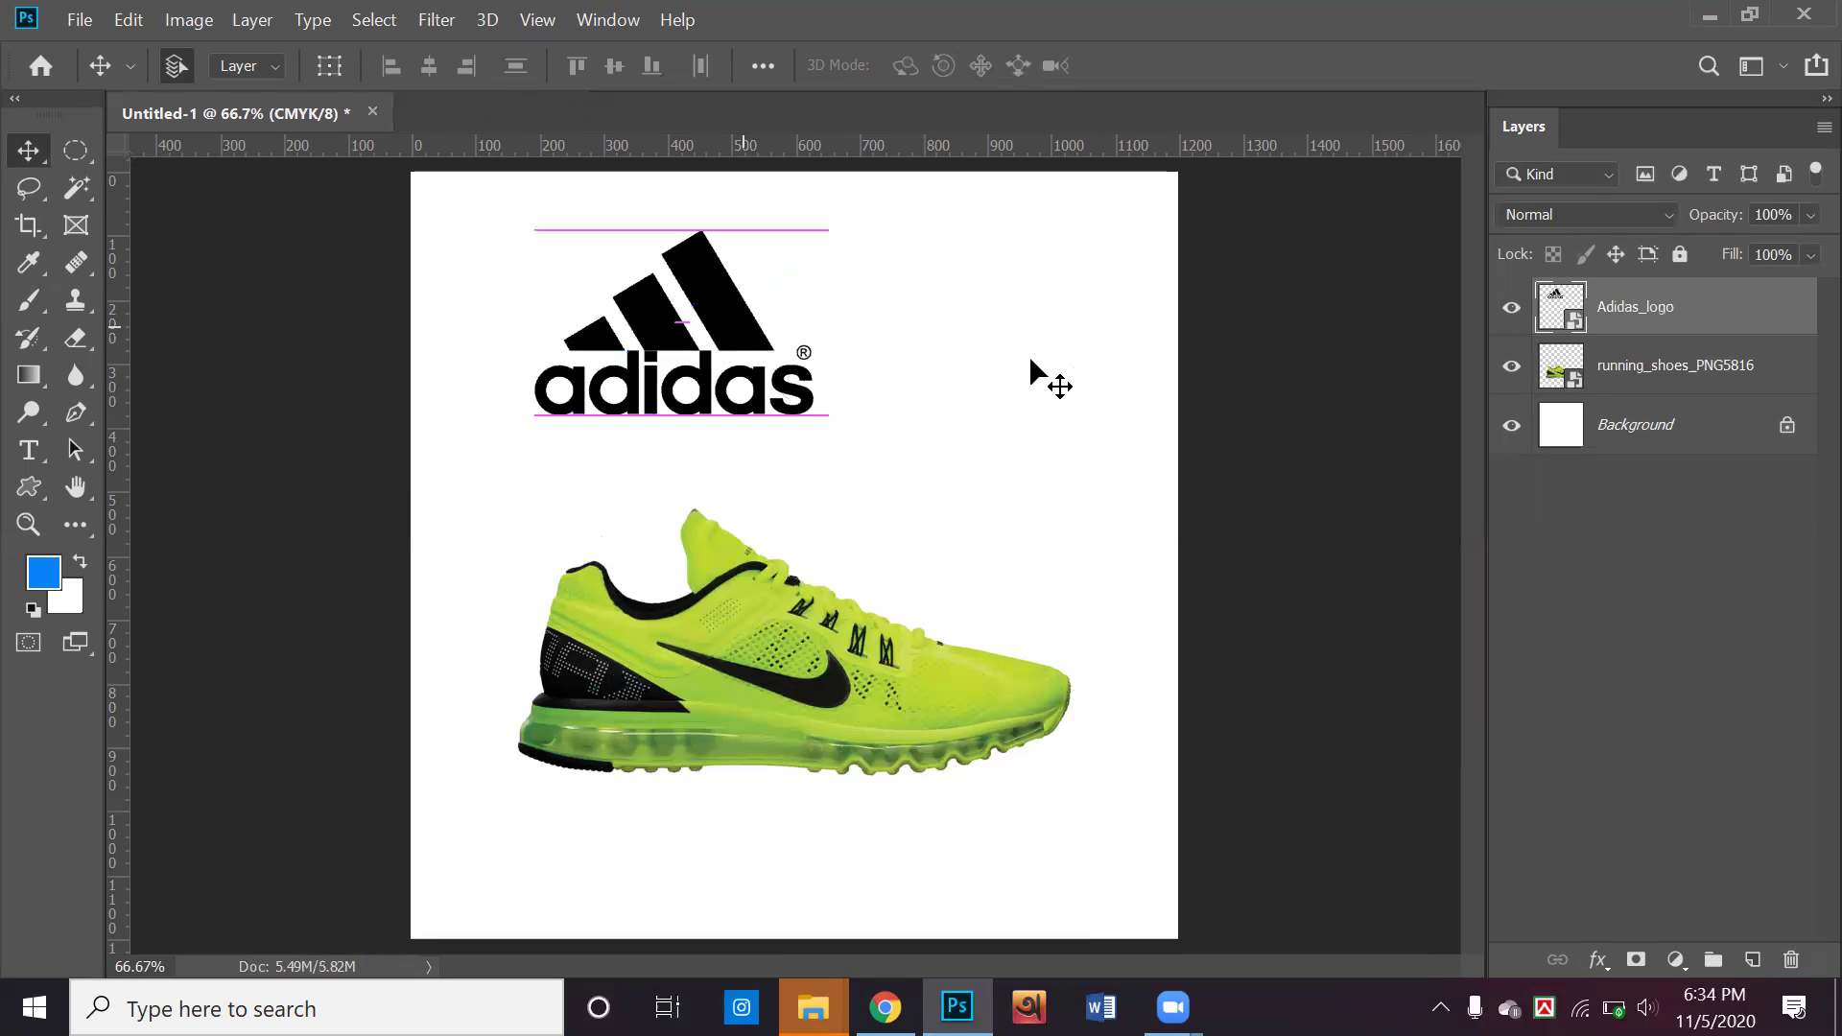
click(1023, 367)
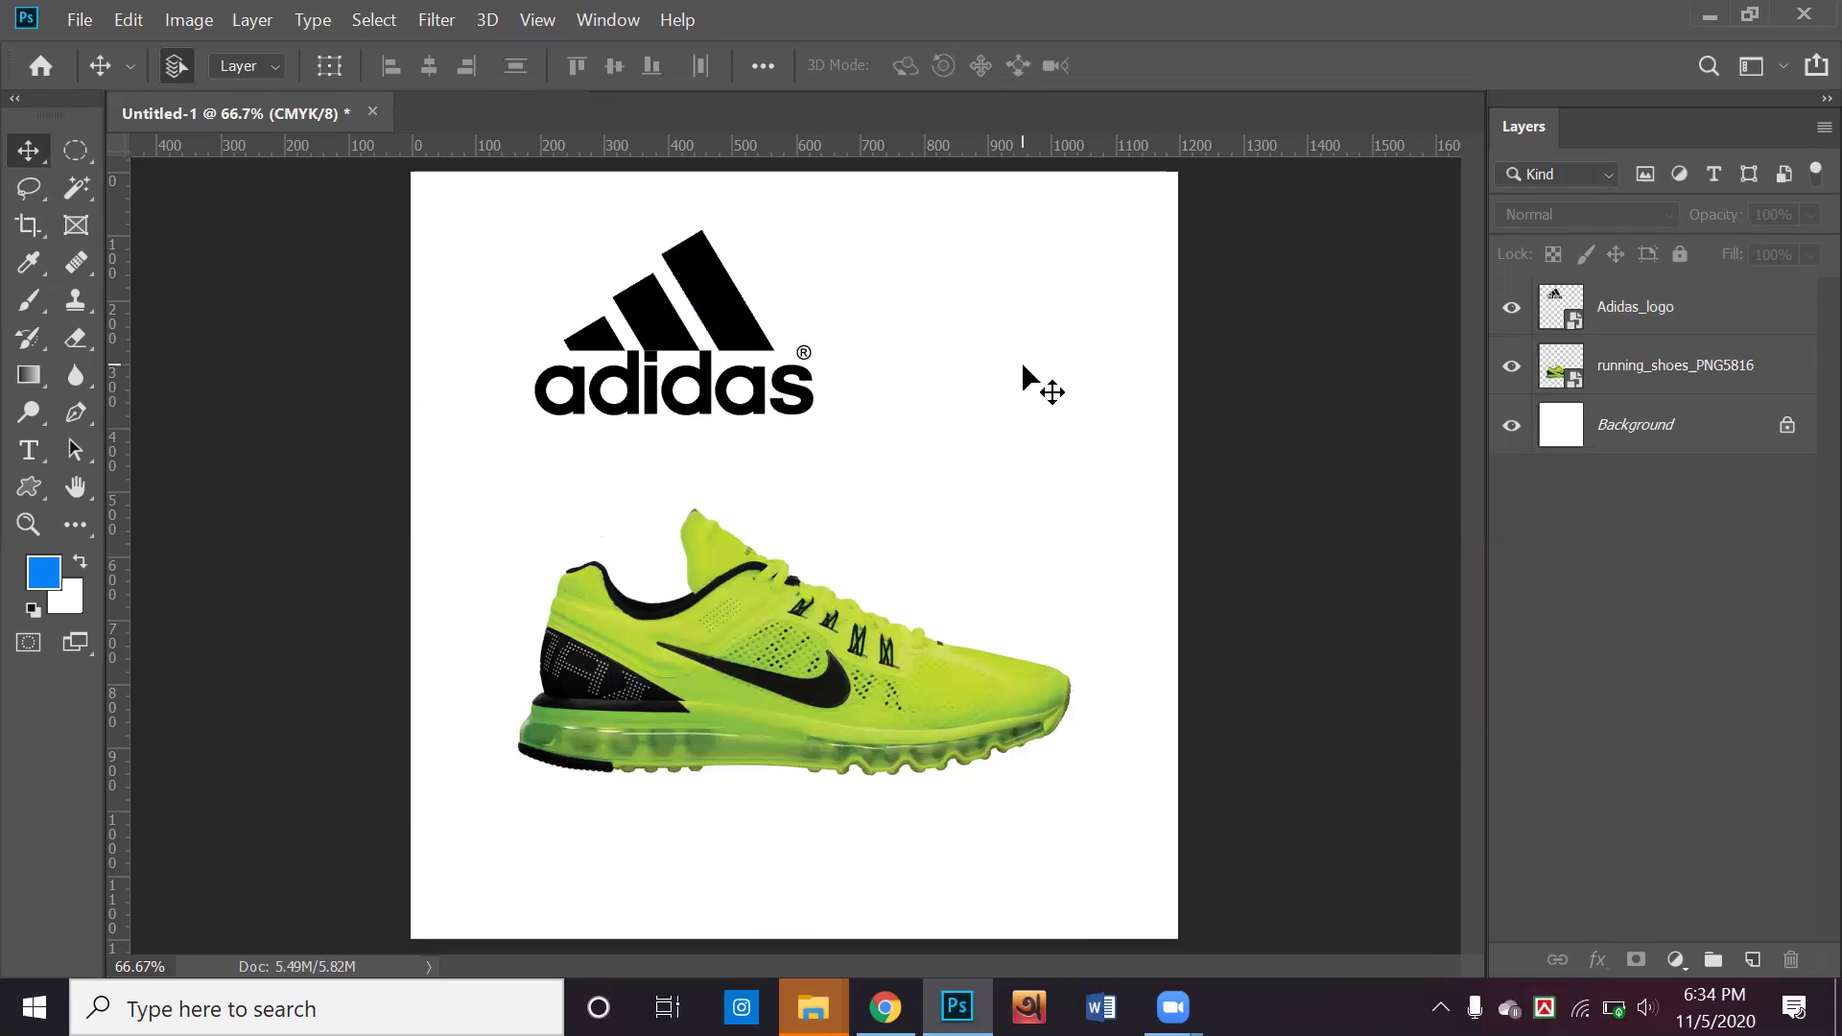
Move the running shoe lower on the canvas and slightly to the right
click(875, 637)
drag(908, 687, 886, 738)
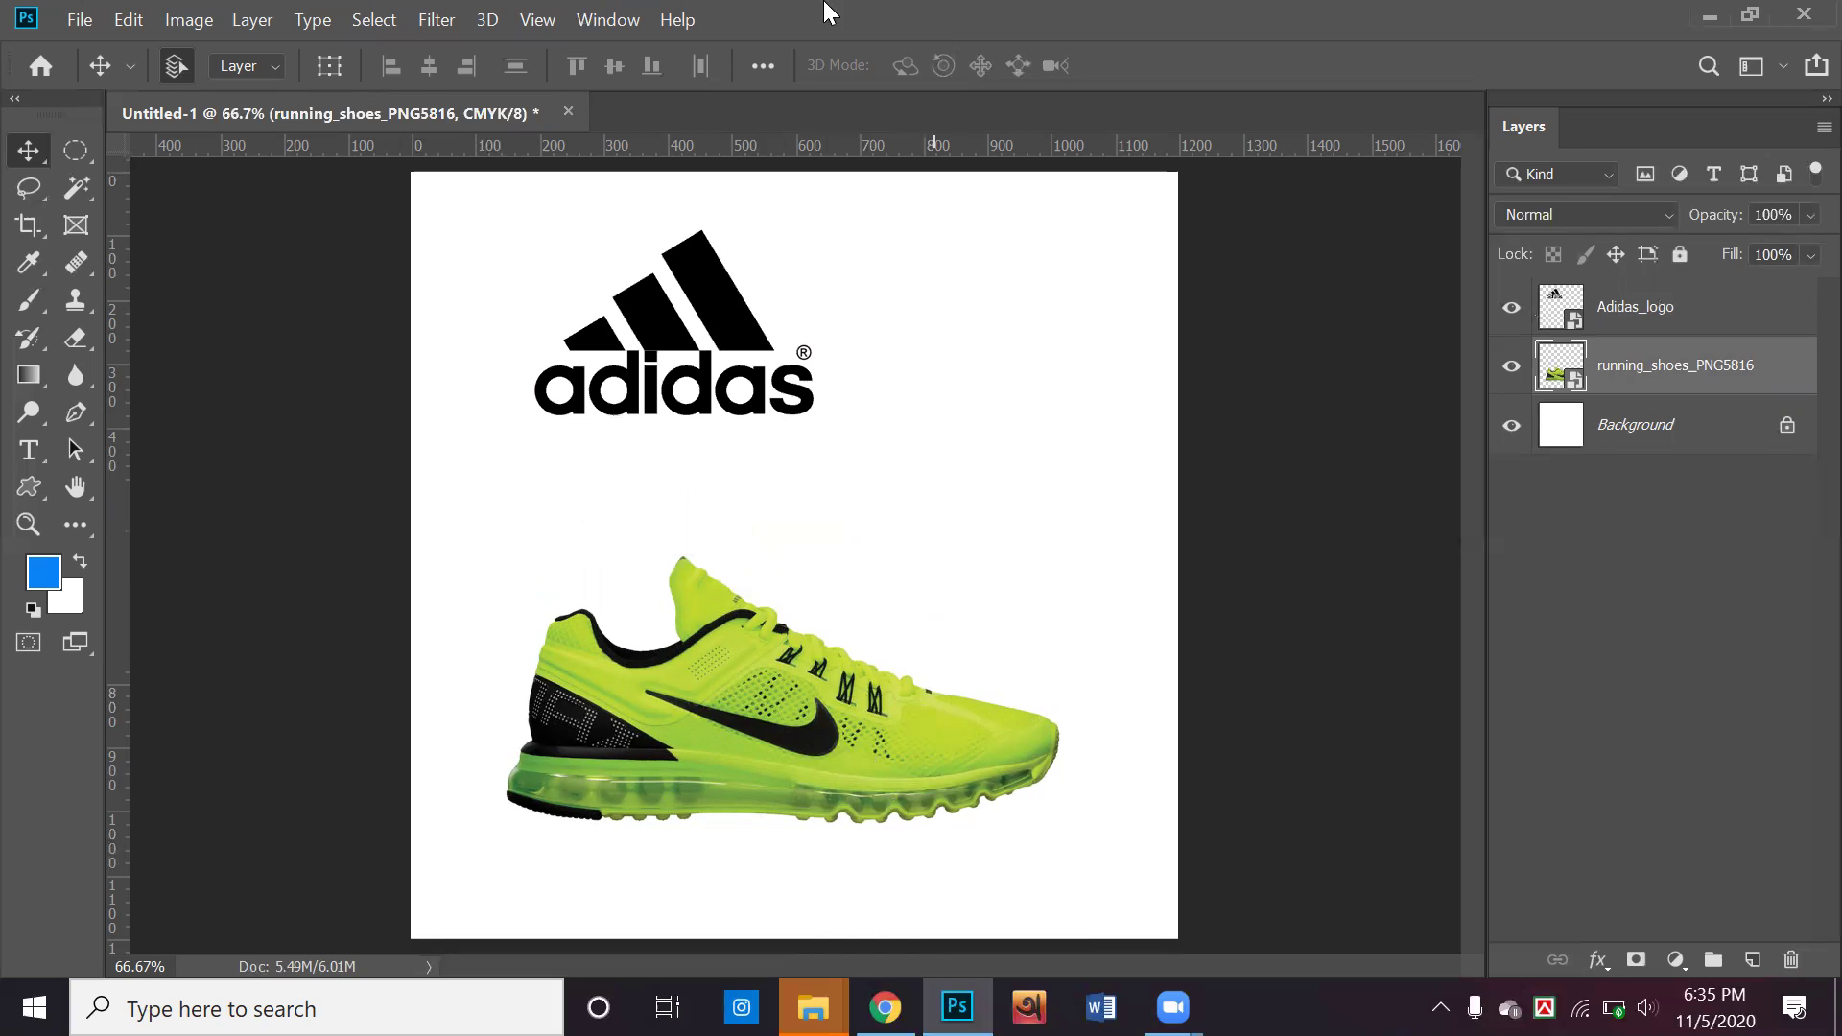
drag(951, 790, 1003, 790)
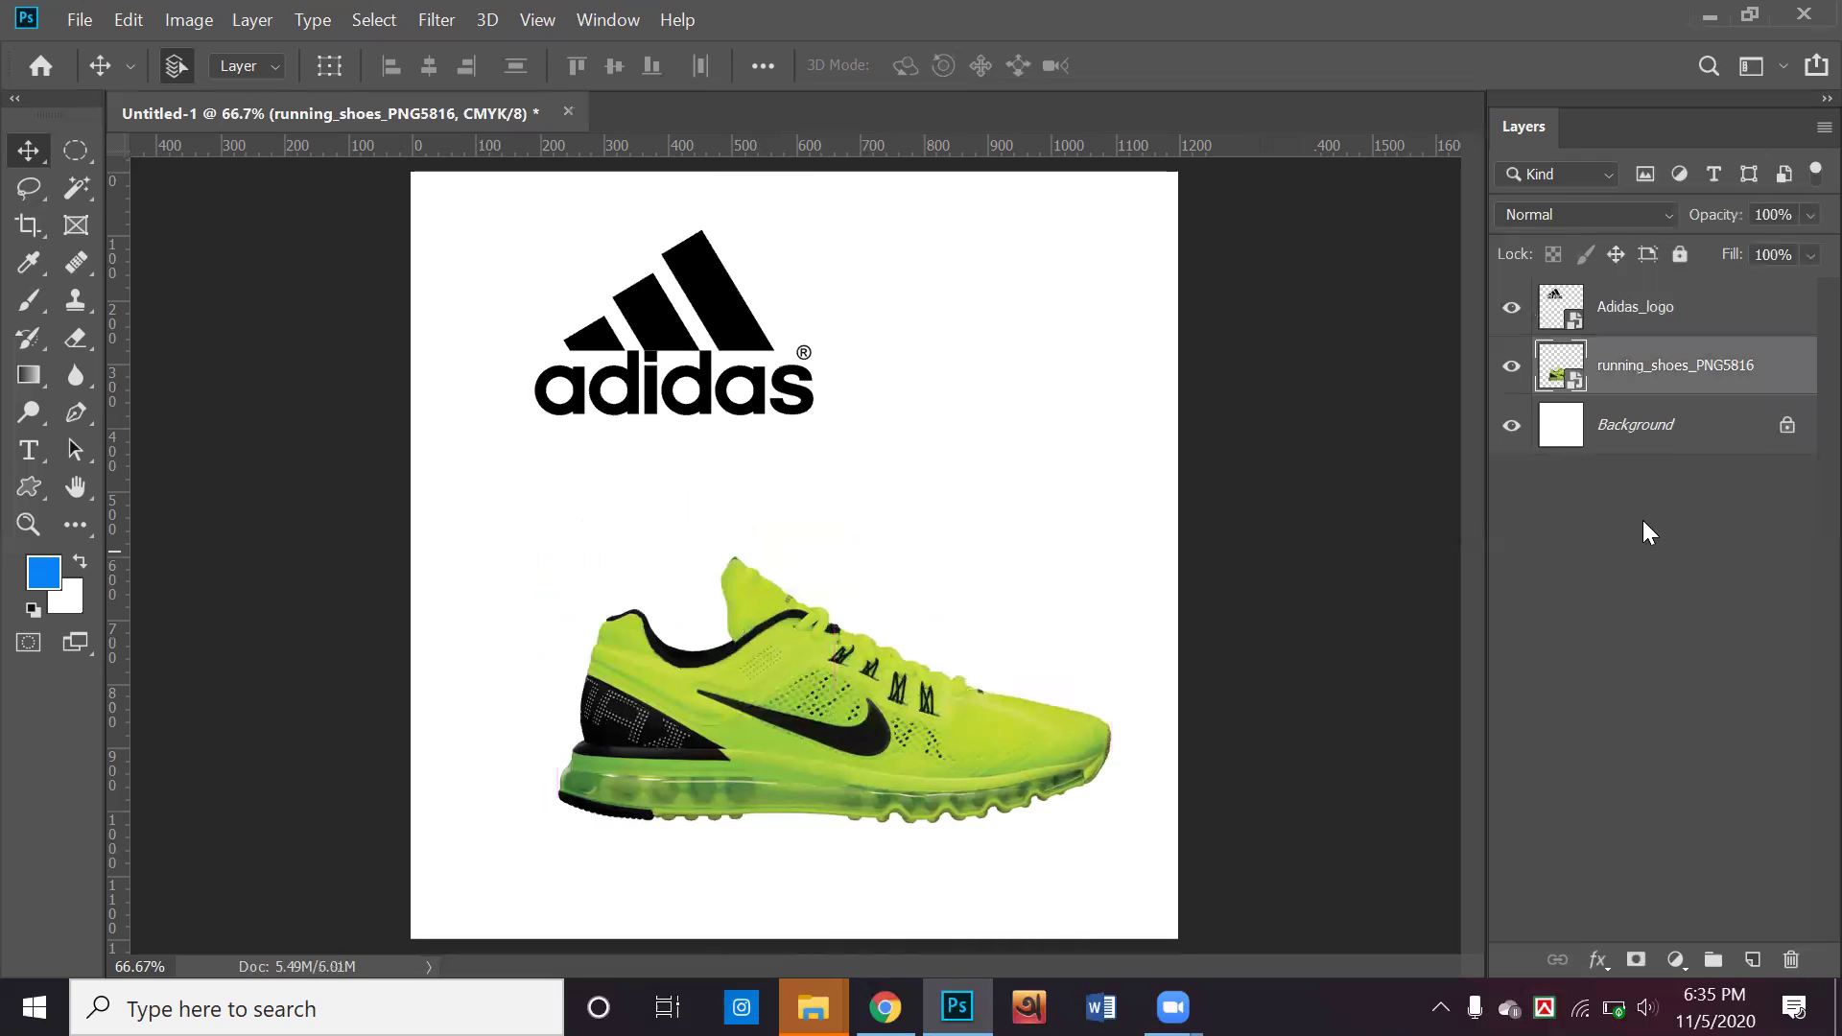
Sample the shoe's green as the foreground colour and add a new empty layer directly beneath the shoe layer
click(39, 267)
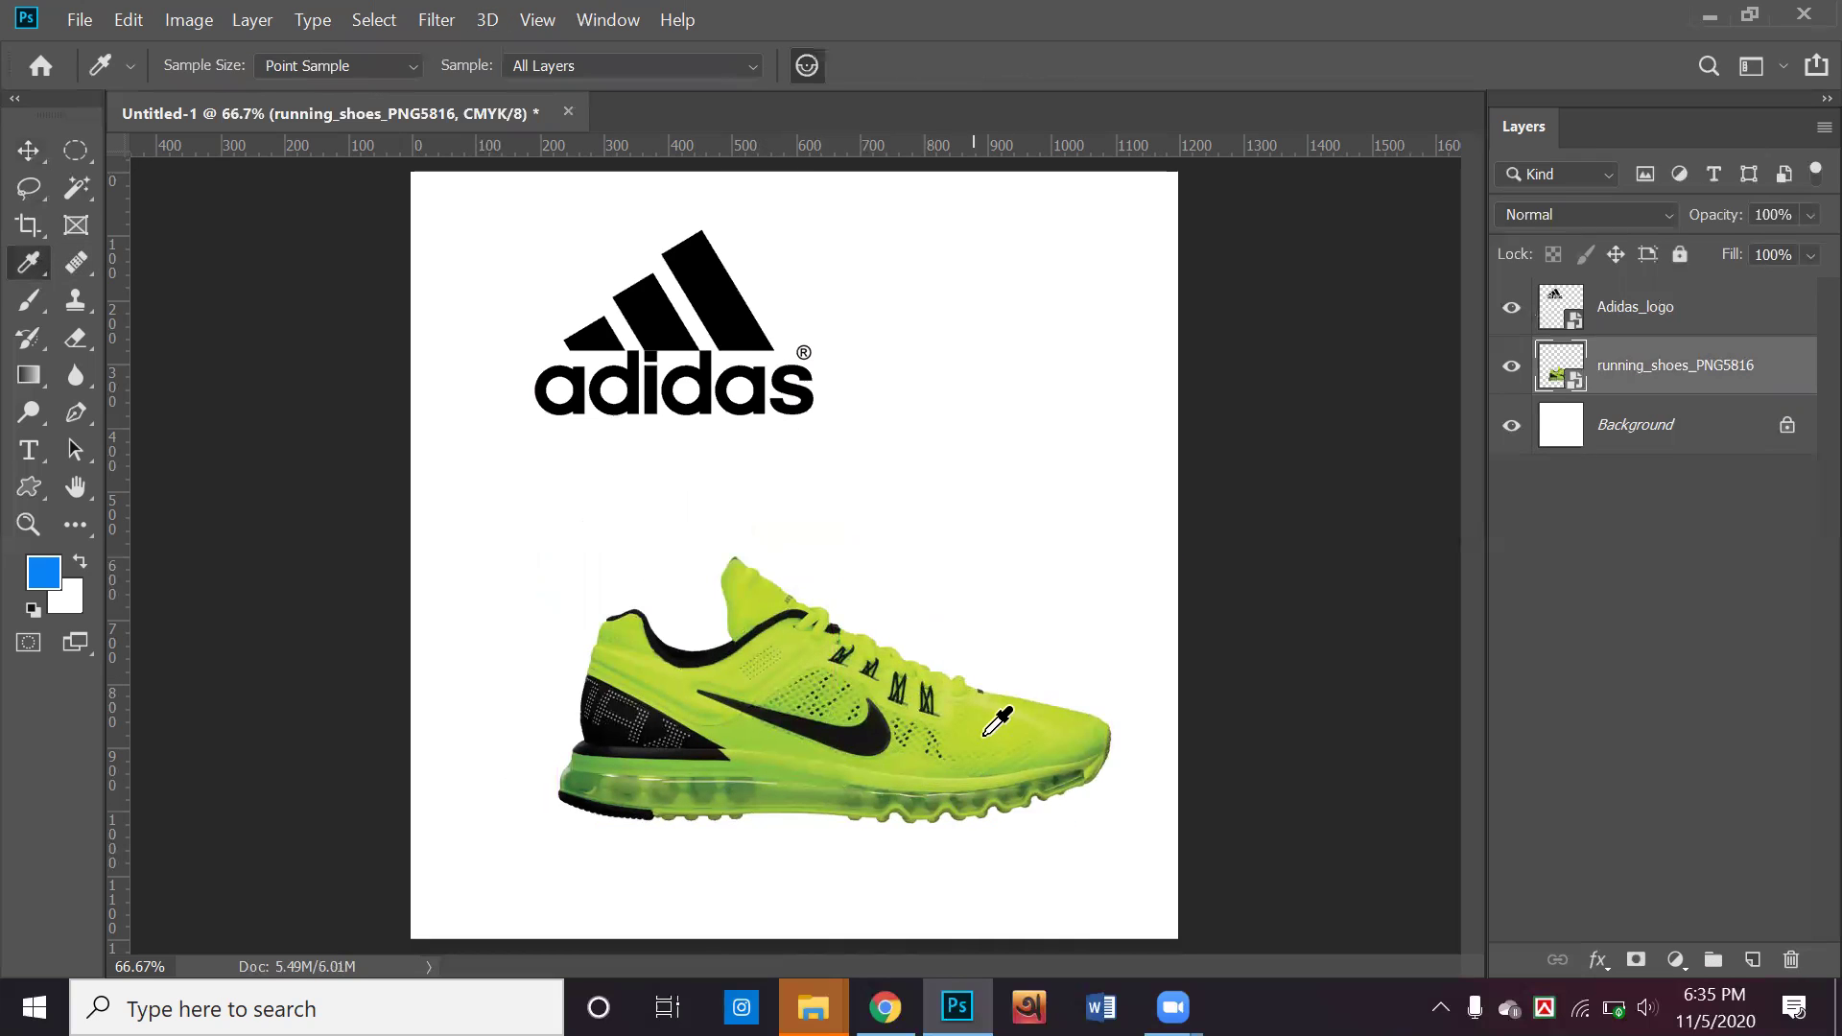
click(1071, 749)
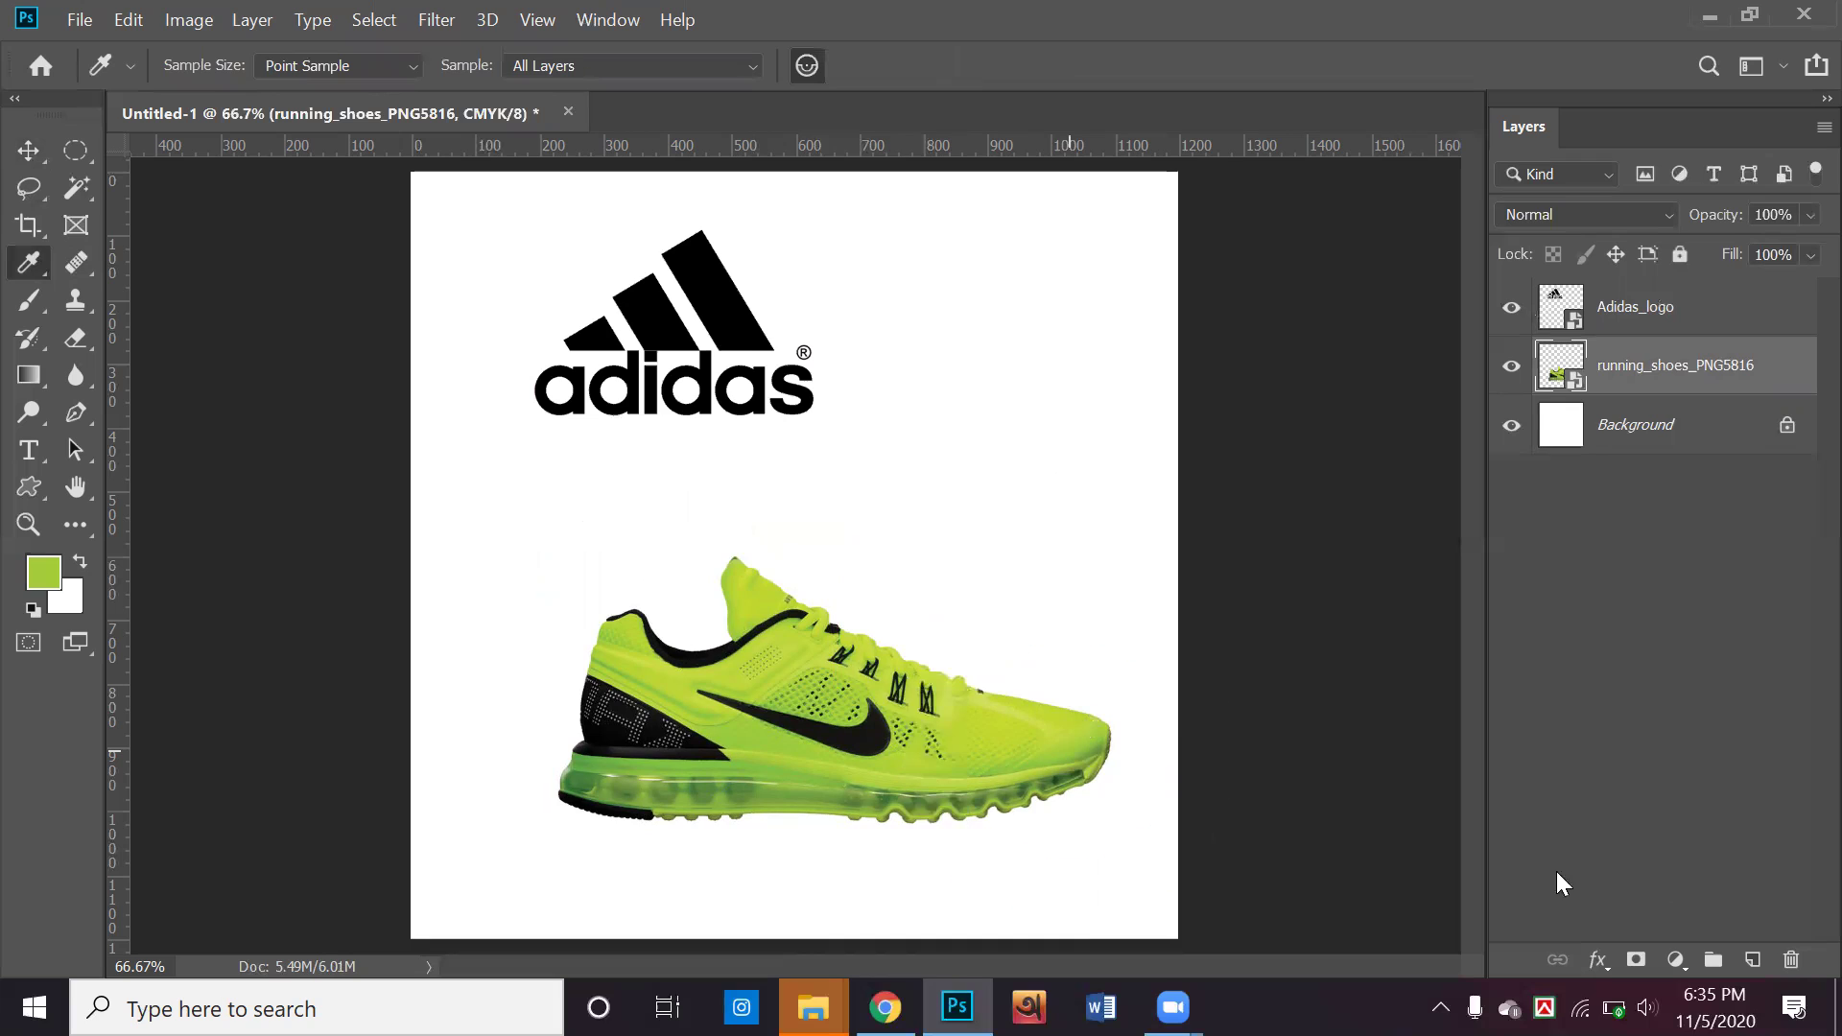
click(1752, 960)
drag(1748, 384, 1718, 498)
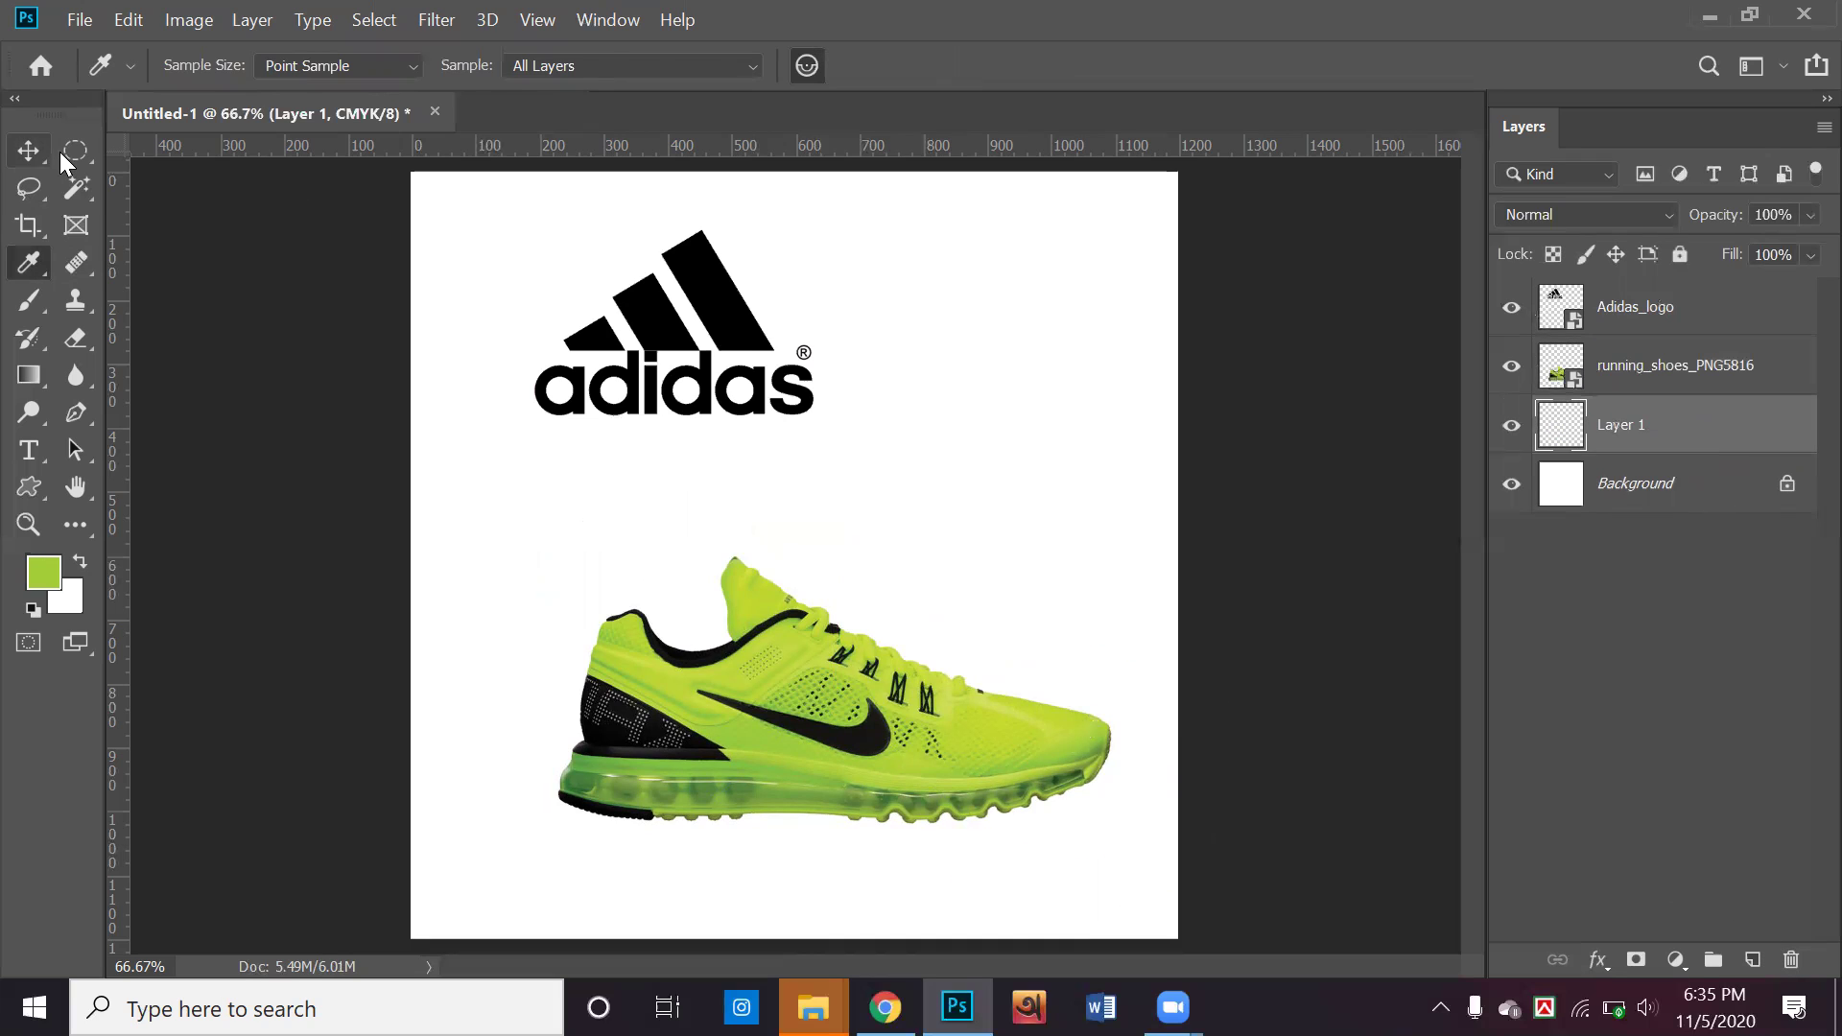
Select a full-width rectangle over the lower half of the canvas and fill it with the sampled green on the new layer
drag(75, 151, 163, 151)
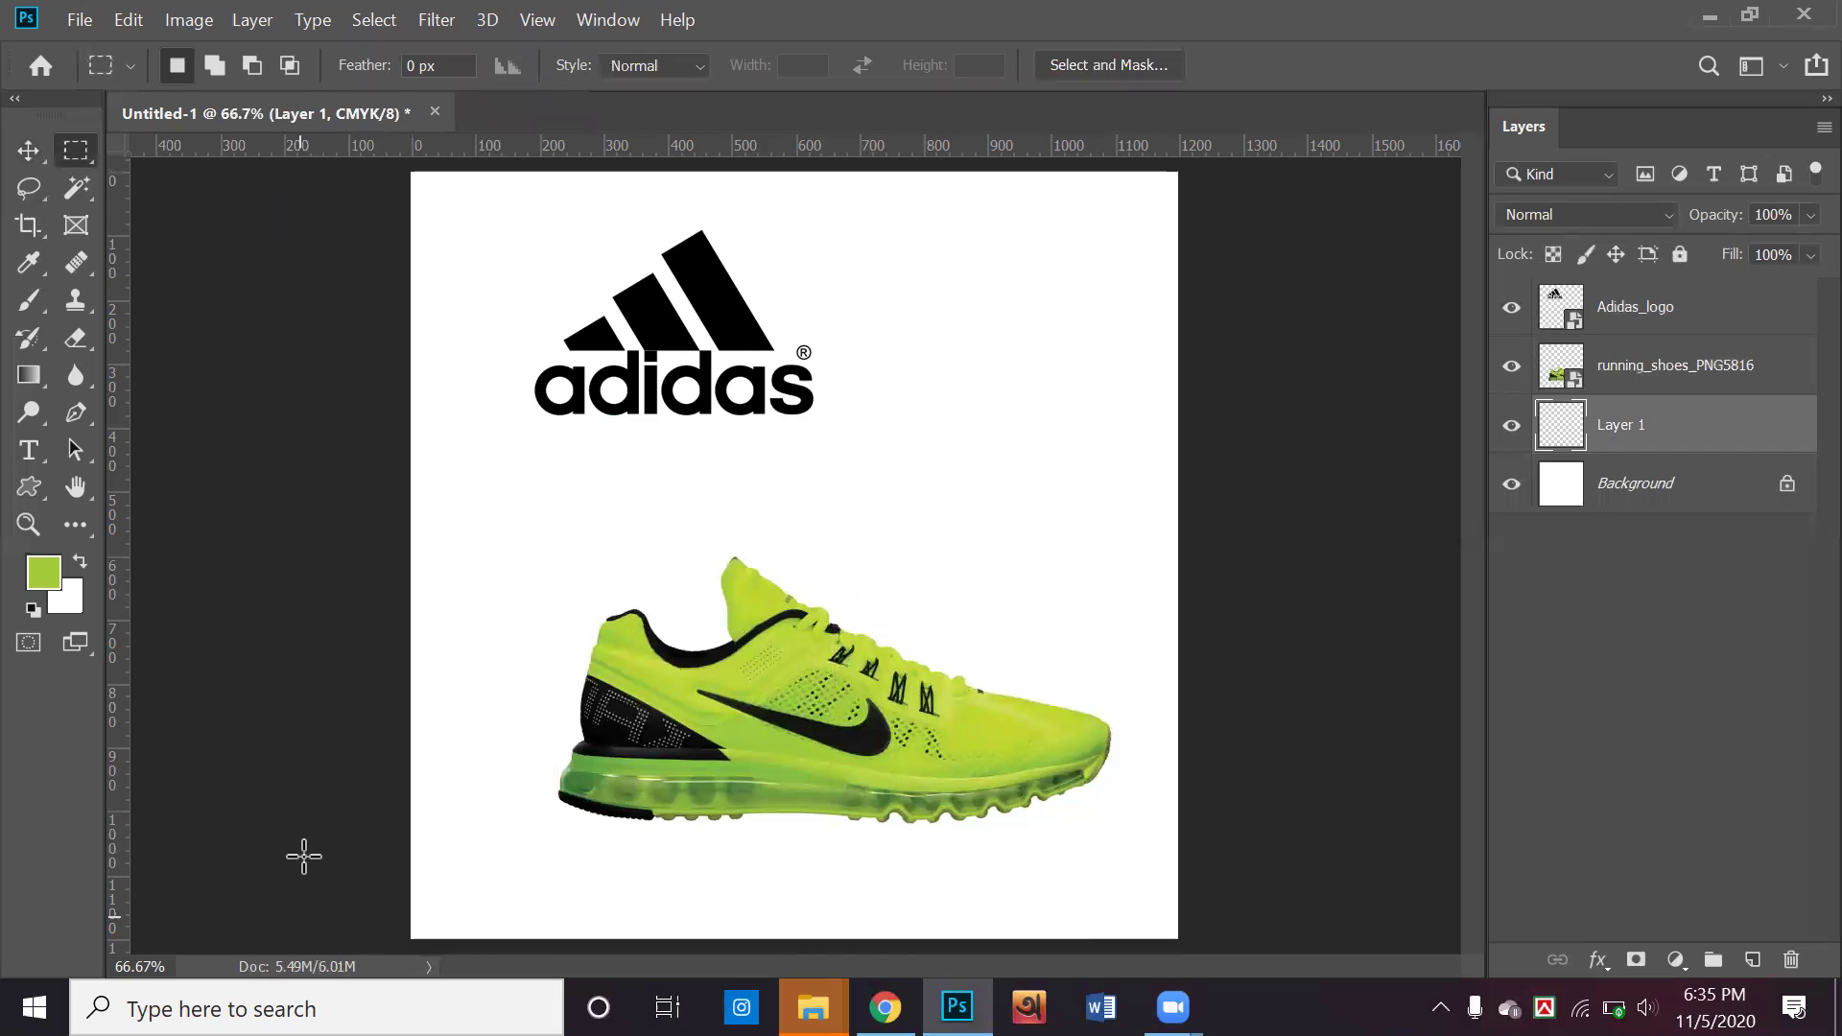
drag(329, 946, 1184, 789)
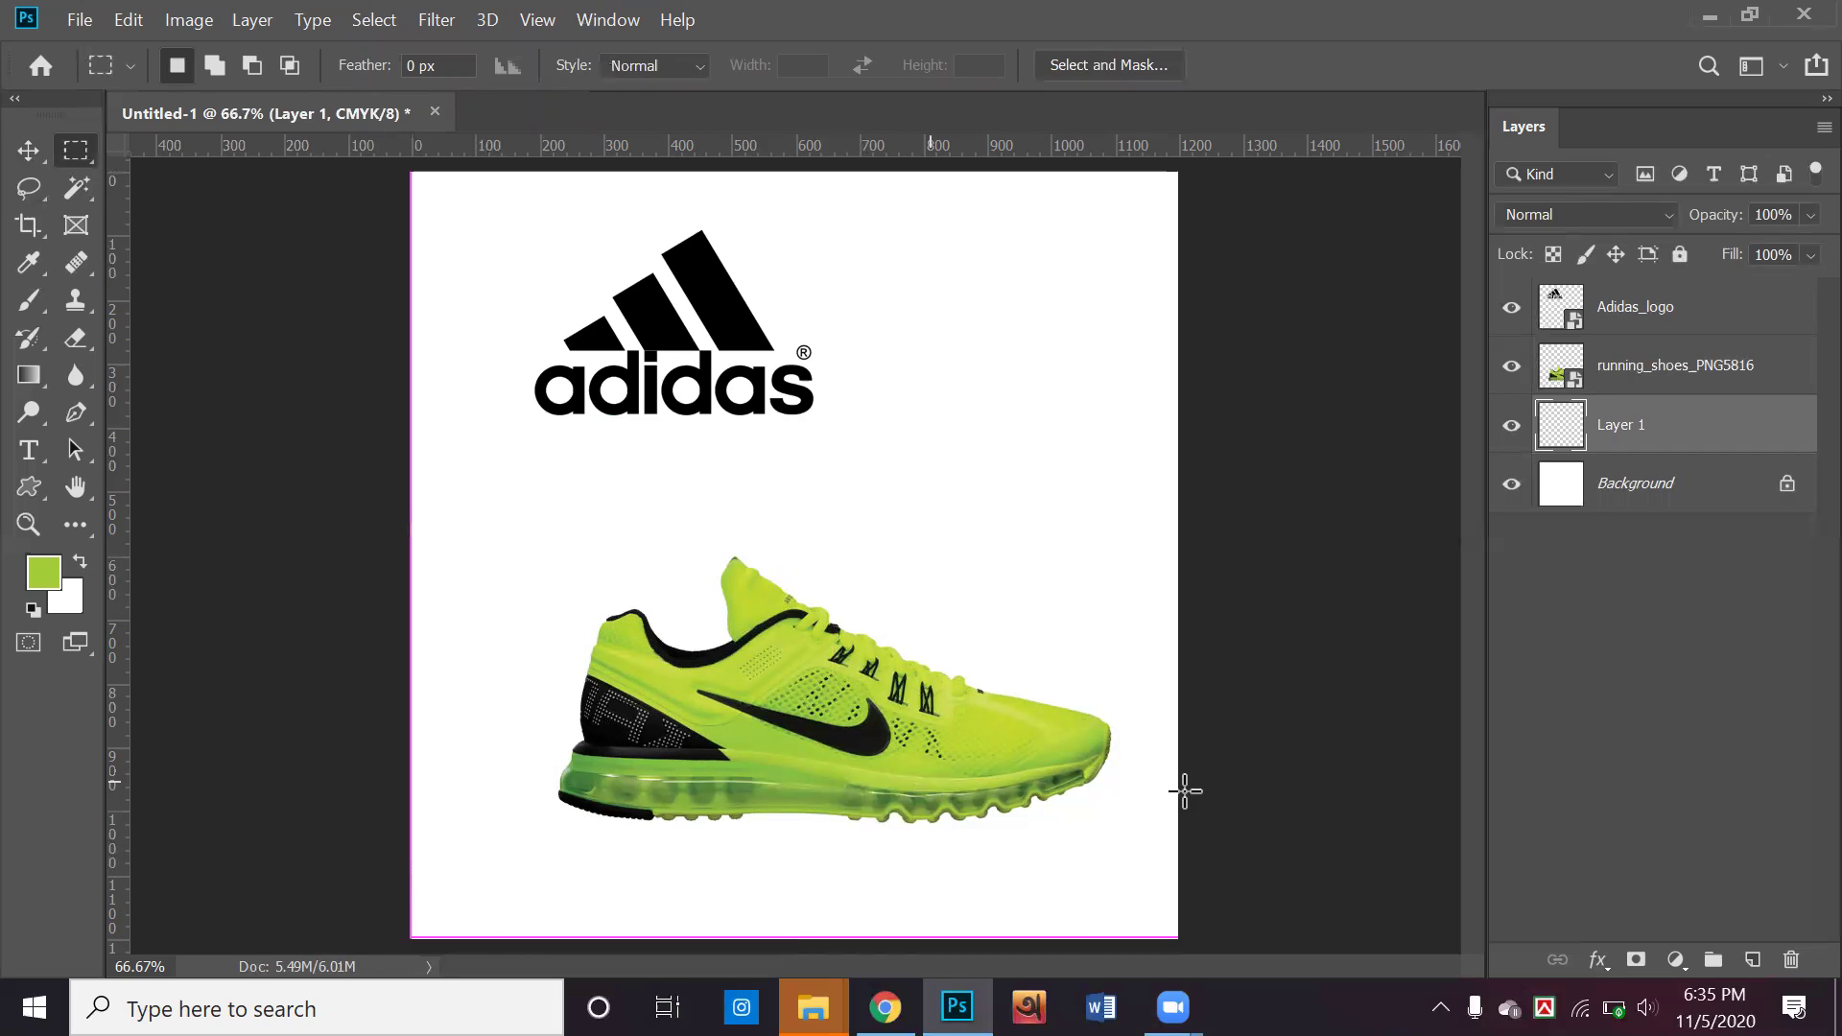
click(1239, 782)
click(936, 417)
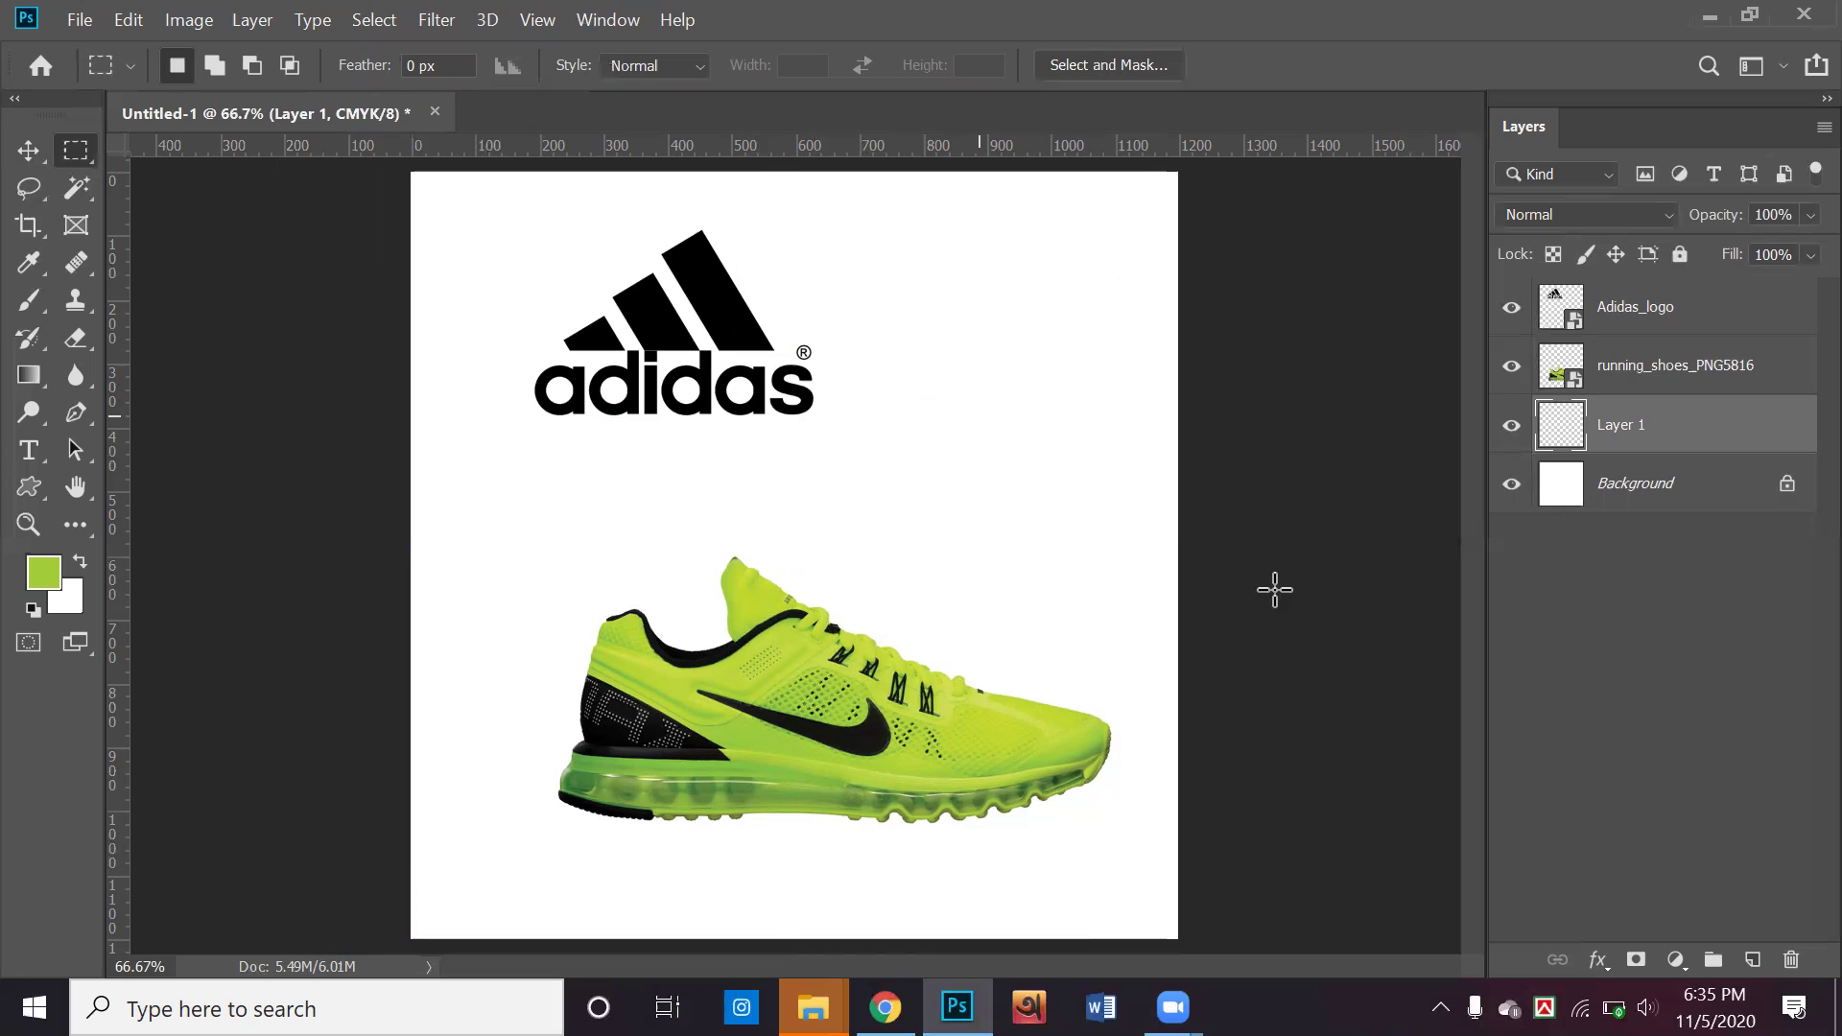
drag(1258, 514, 101, 988)
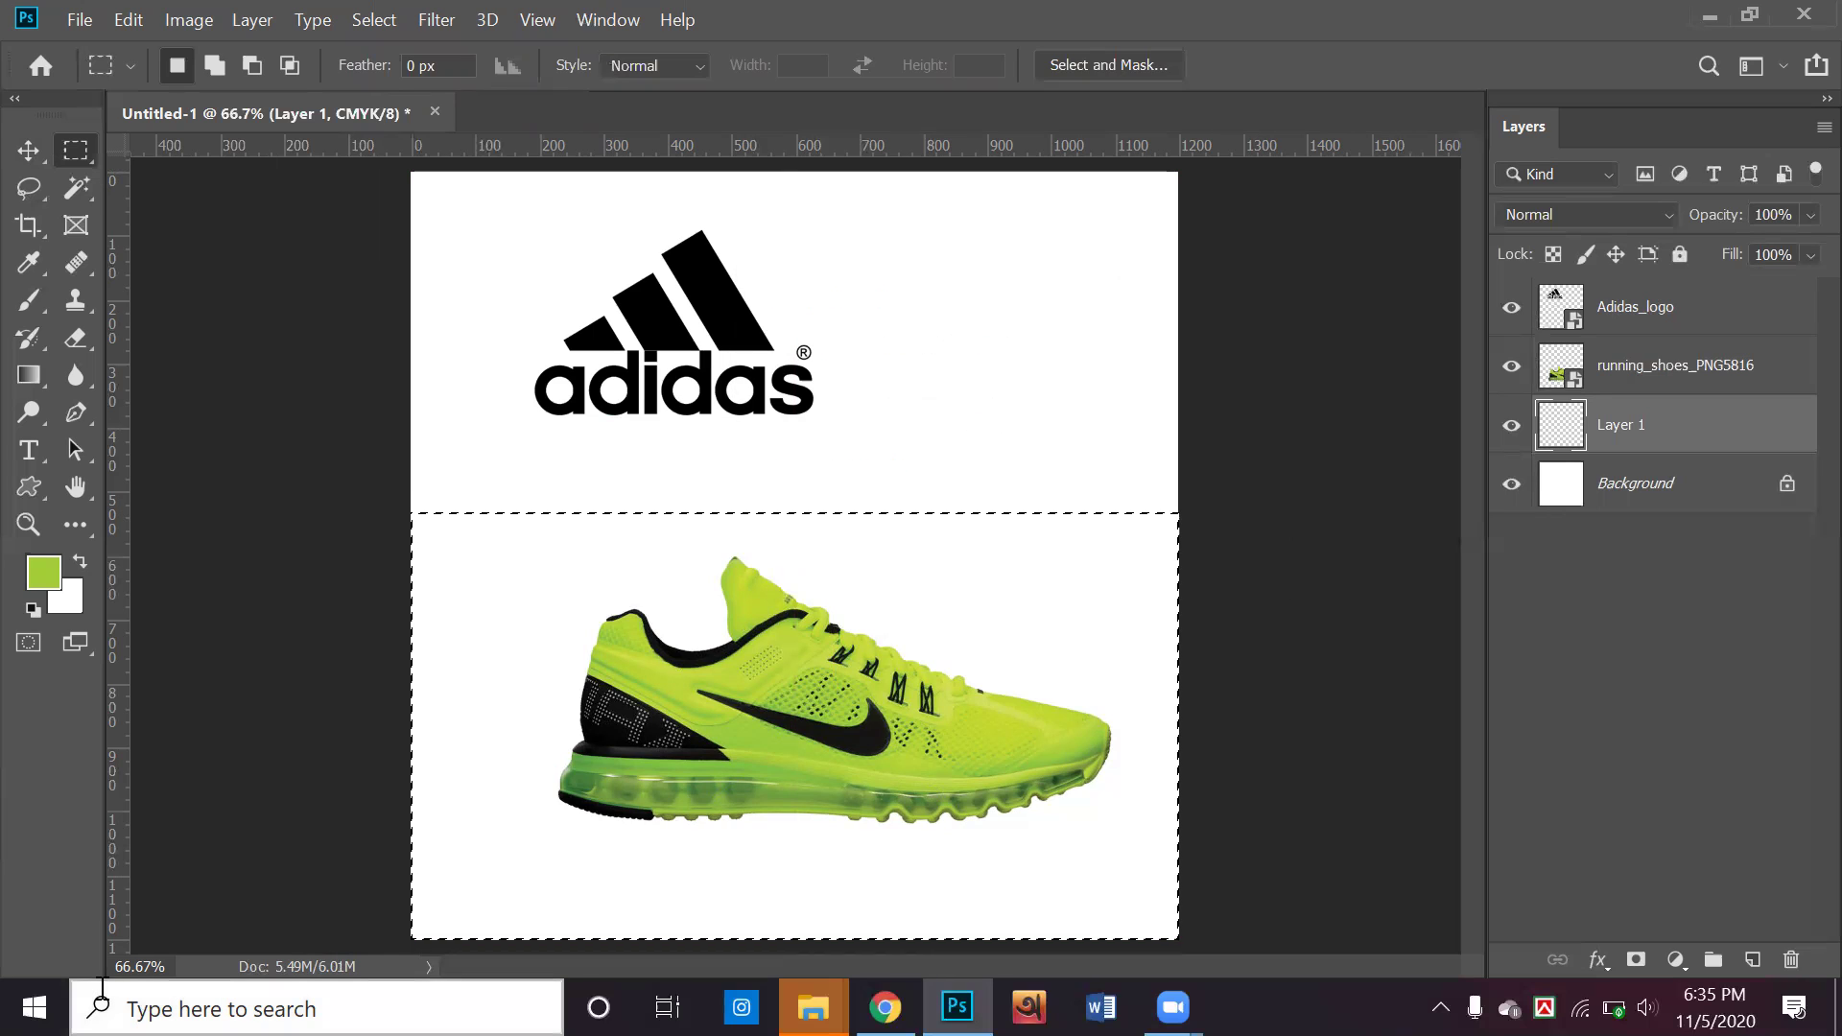
key(alt+BackSpace)
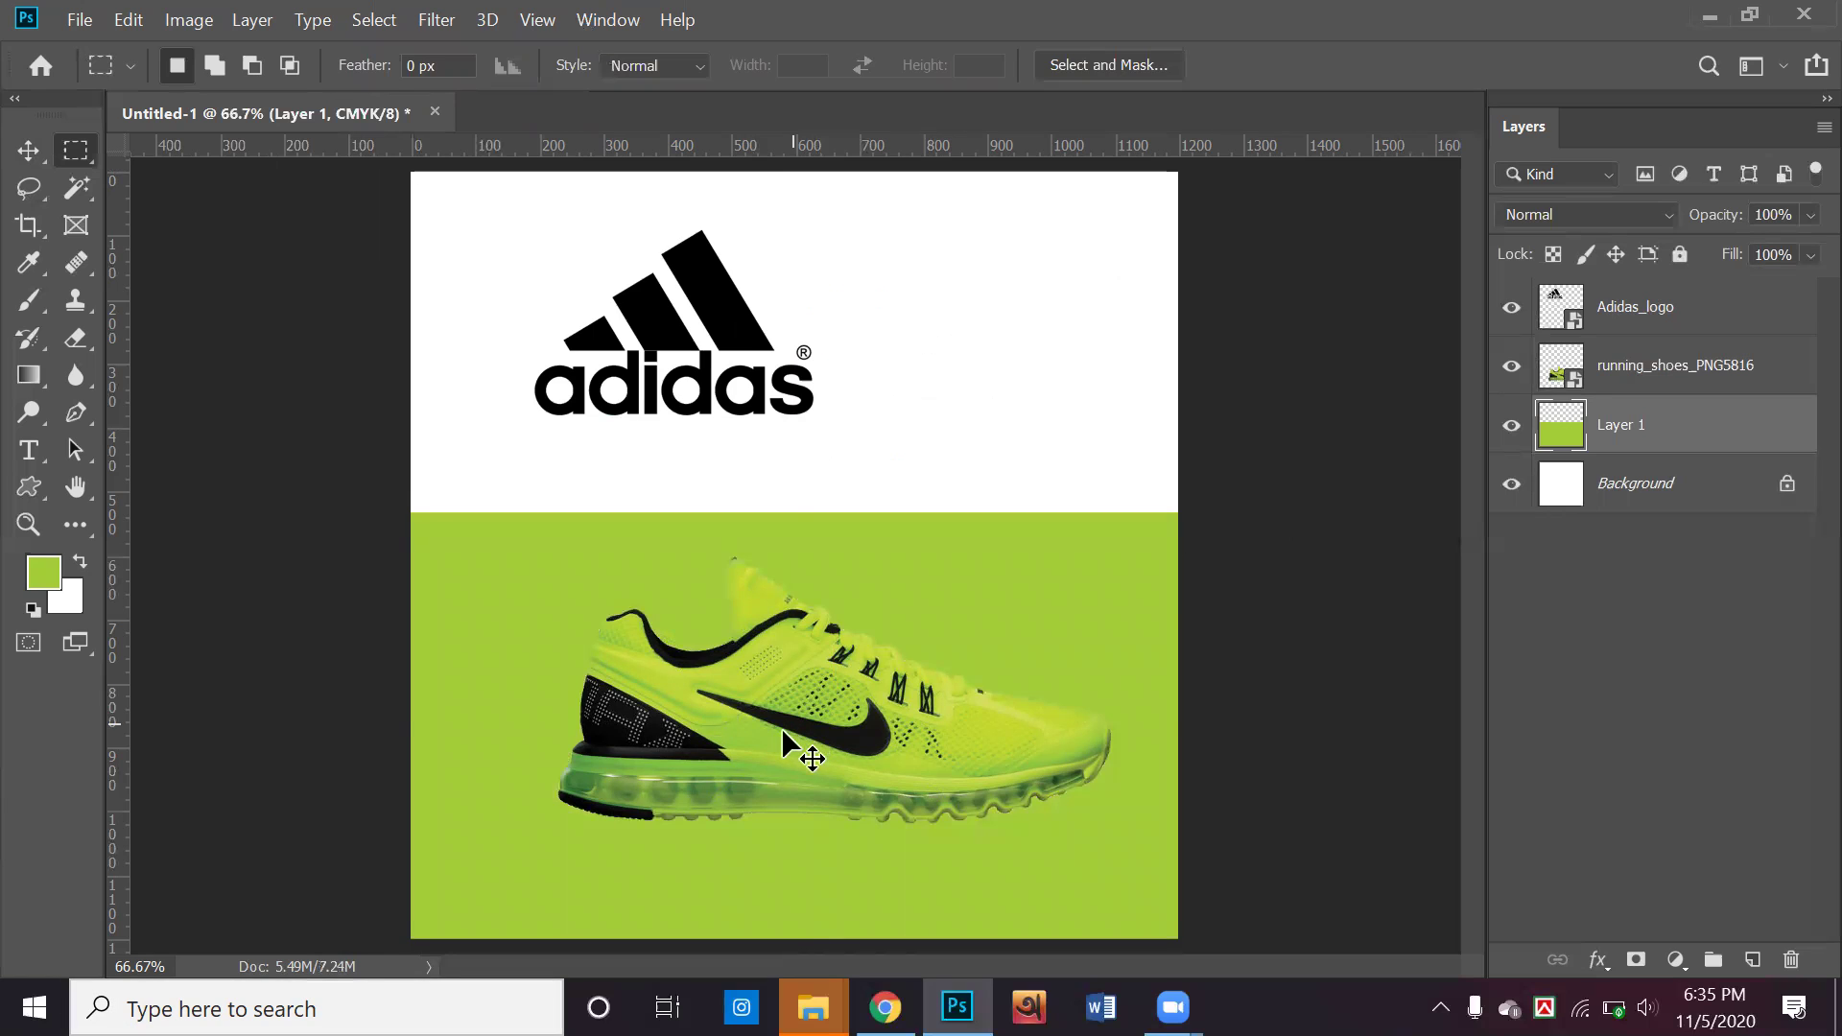
Distort the green rectangle so its upper edge runs diagonally, leaving a green triangle in the canvas's lower-right corner
key(ctrl+t)
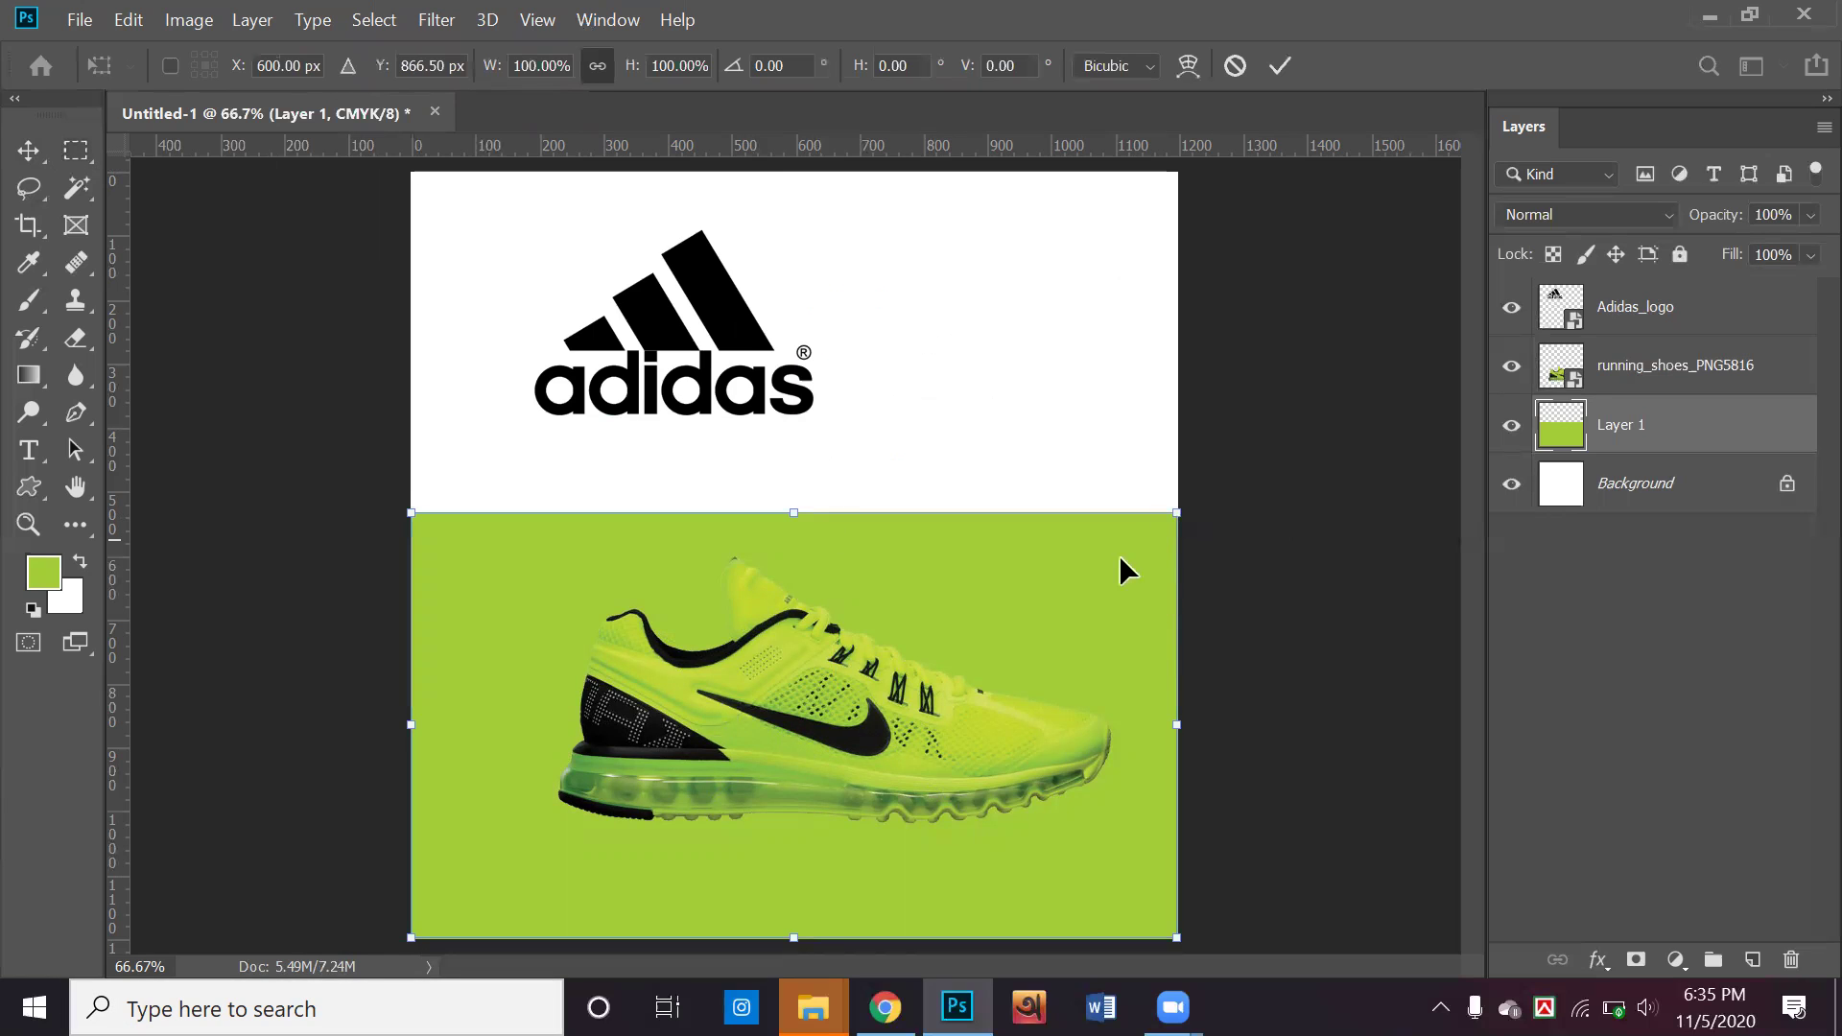
right_click(1121, 565)
click(1171, 690)
drag(1183, 518, 1196, 437)
drag(411, 514, 574, 959)
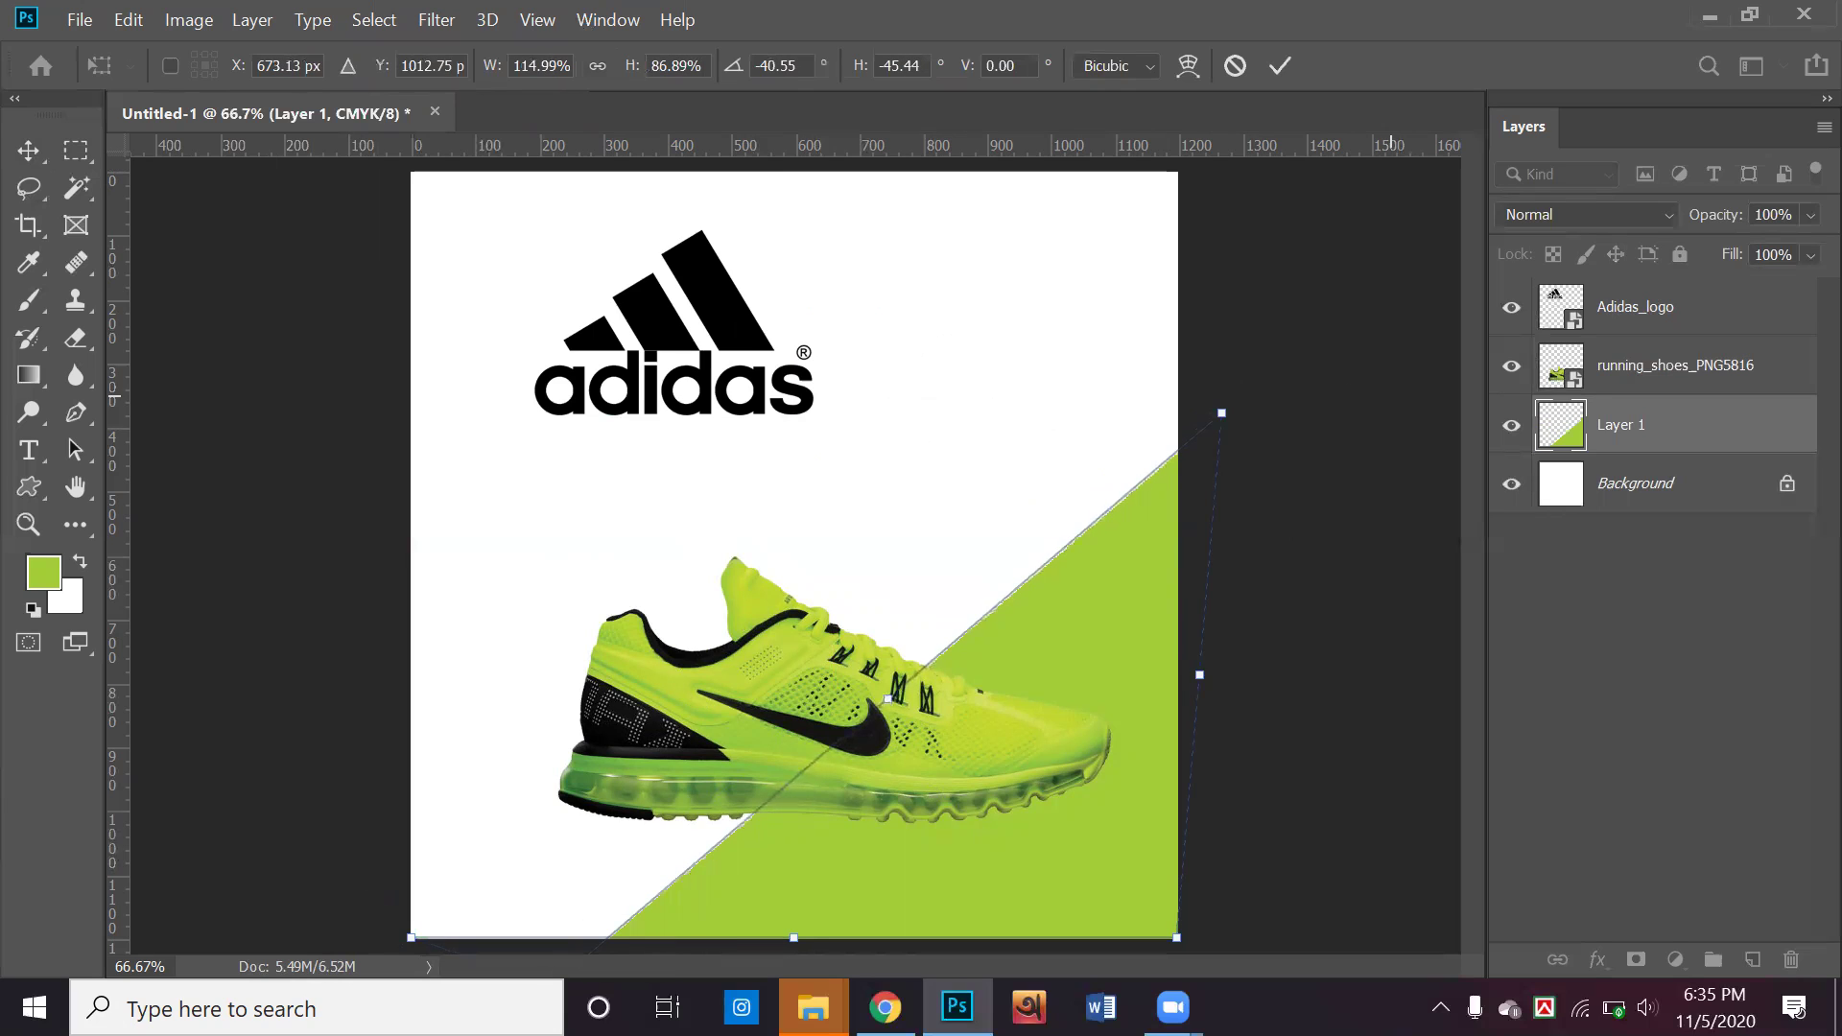
click(29, 150)
Shift the running shoe slightly left across the green triangle's diagonal edge
drag(1081, 590, 1108, 607)
click(1201, 660)
drag(912, 740, 891, 755)
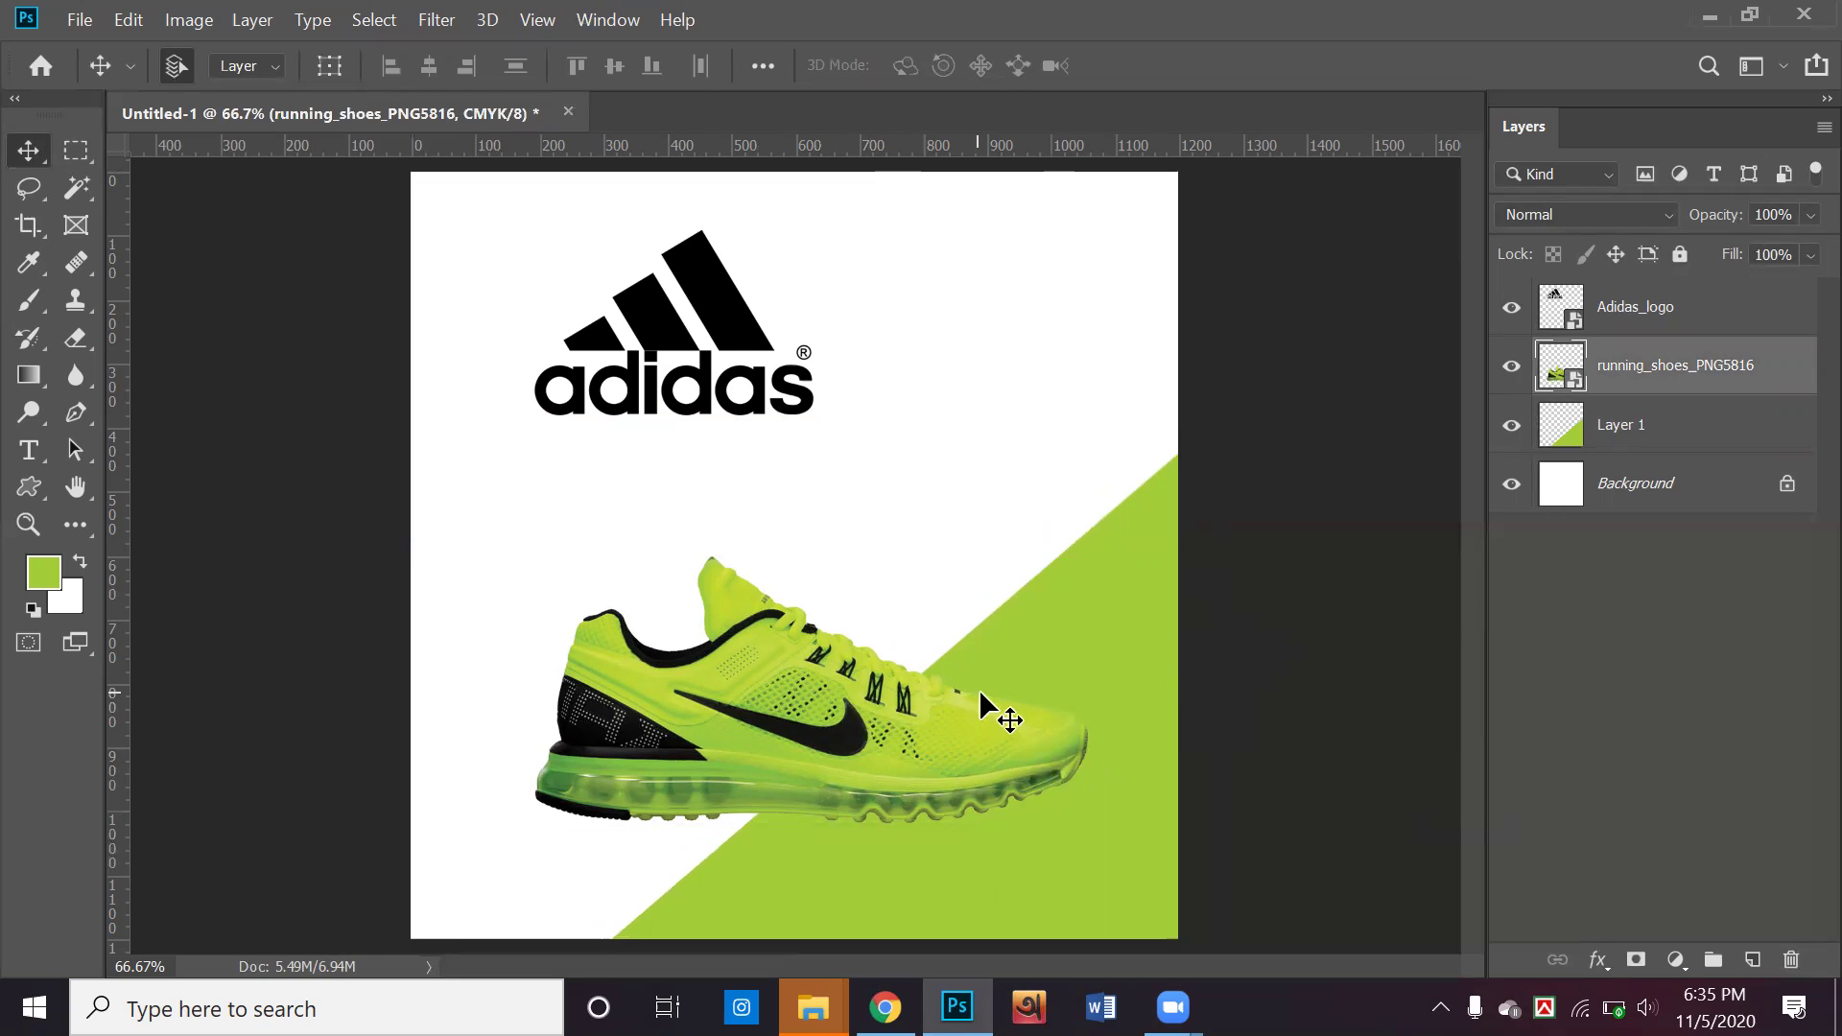
Raise the running shoe slightly and flip it horizontally so its toe points the opposite way
drag(814, 731, 806, 708)
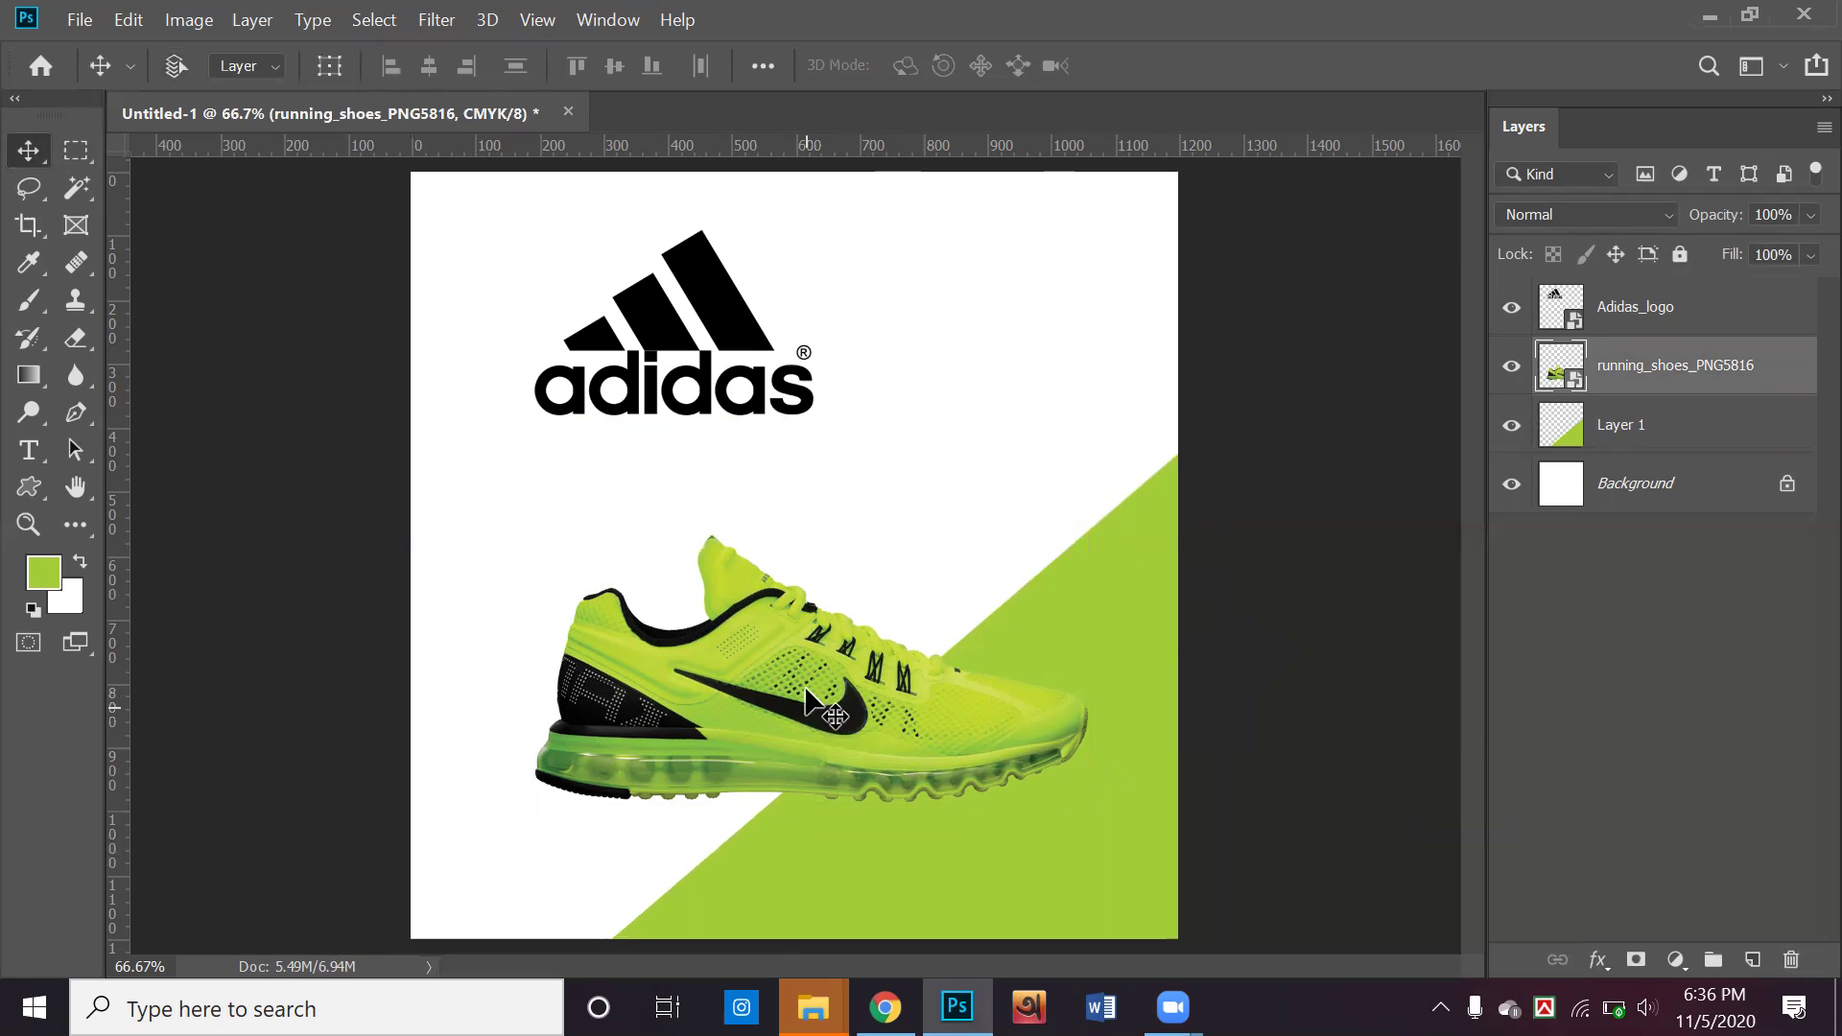
key(ctrl+t)
right_click(808, 689)
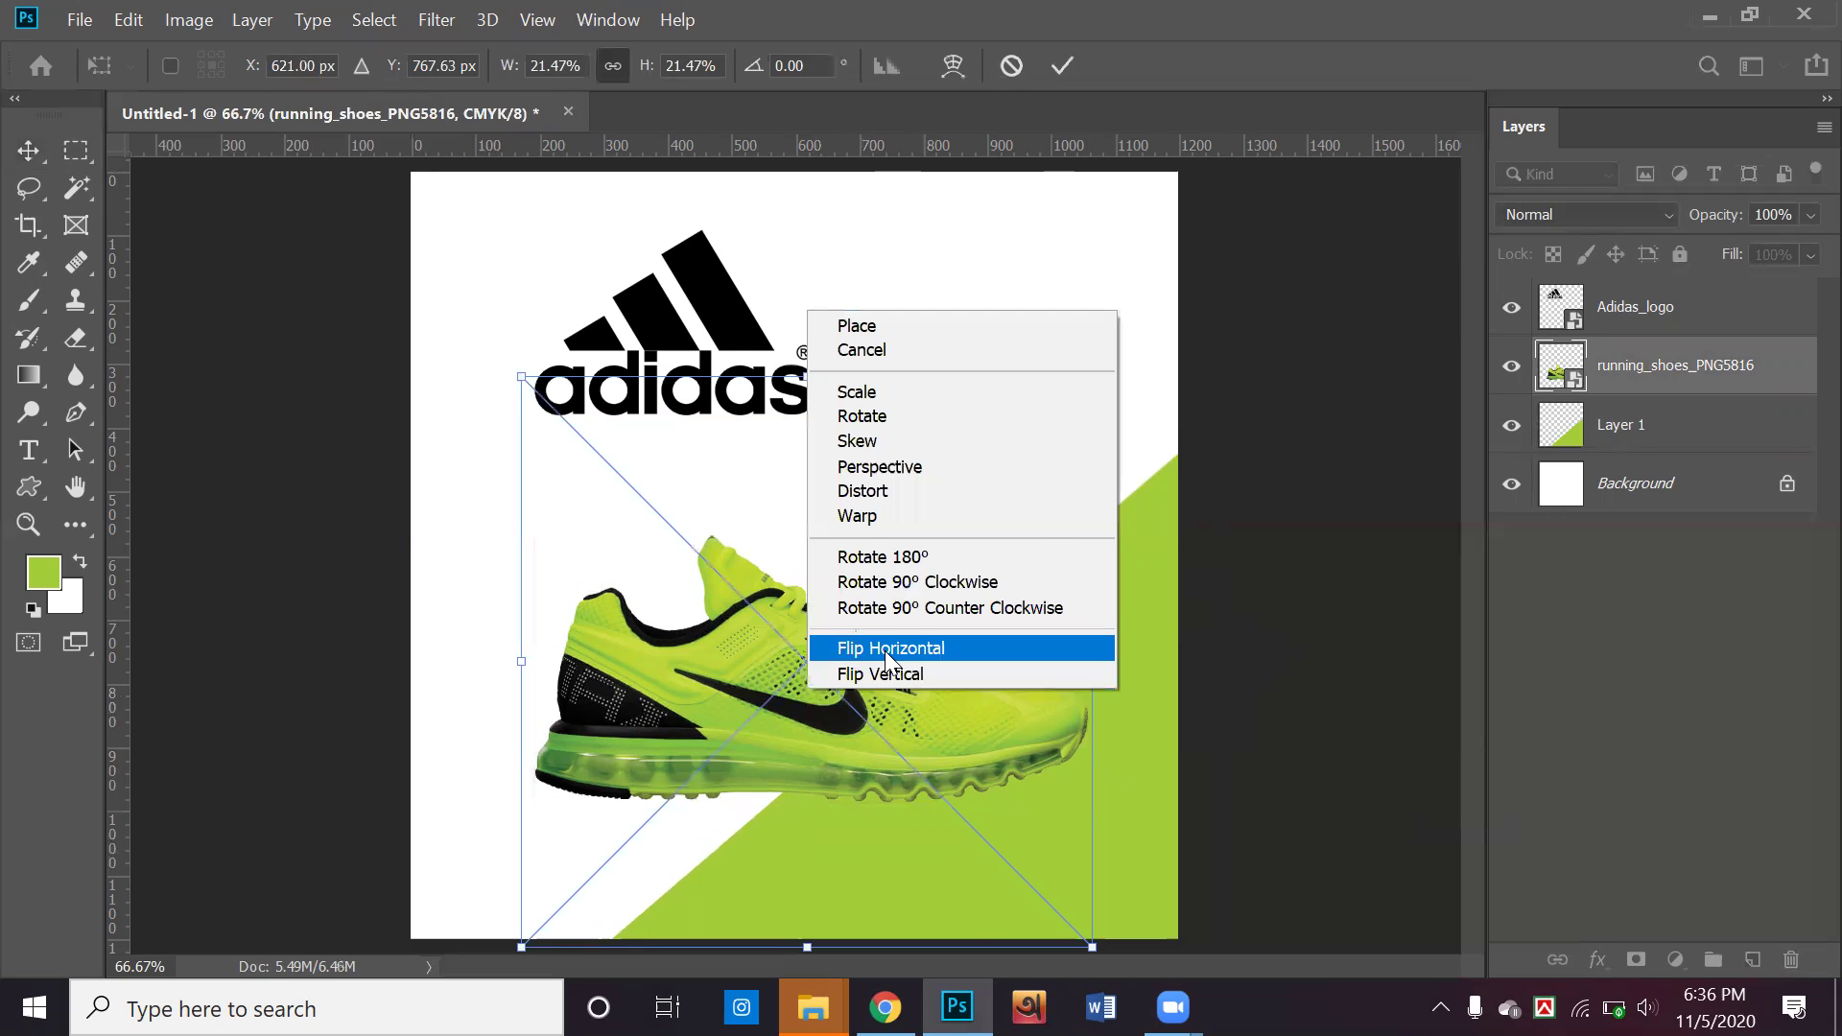
click(882, 648)
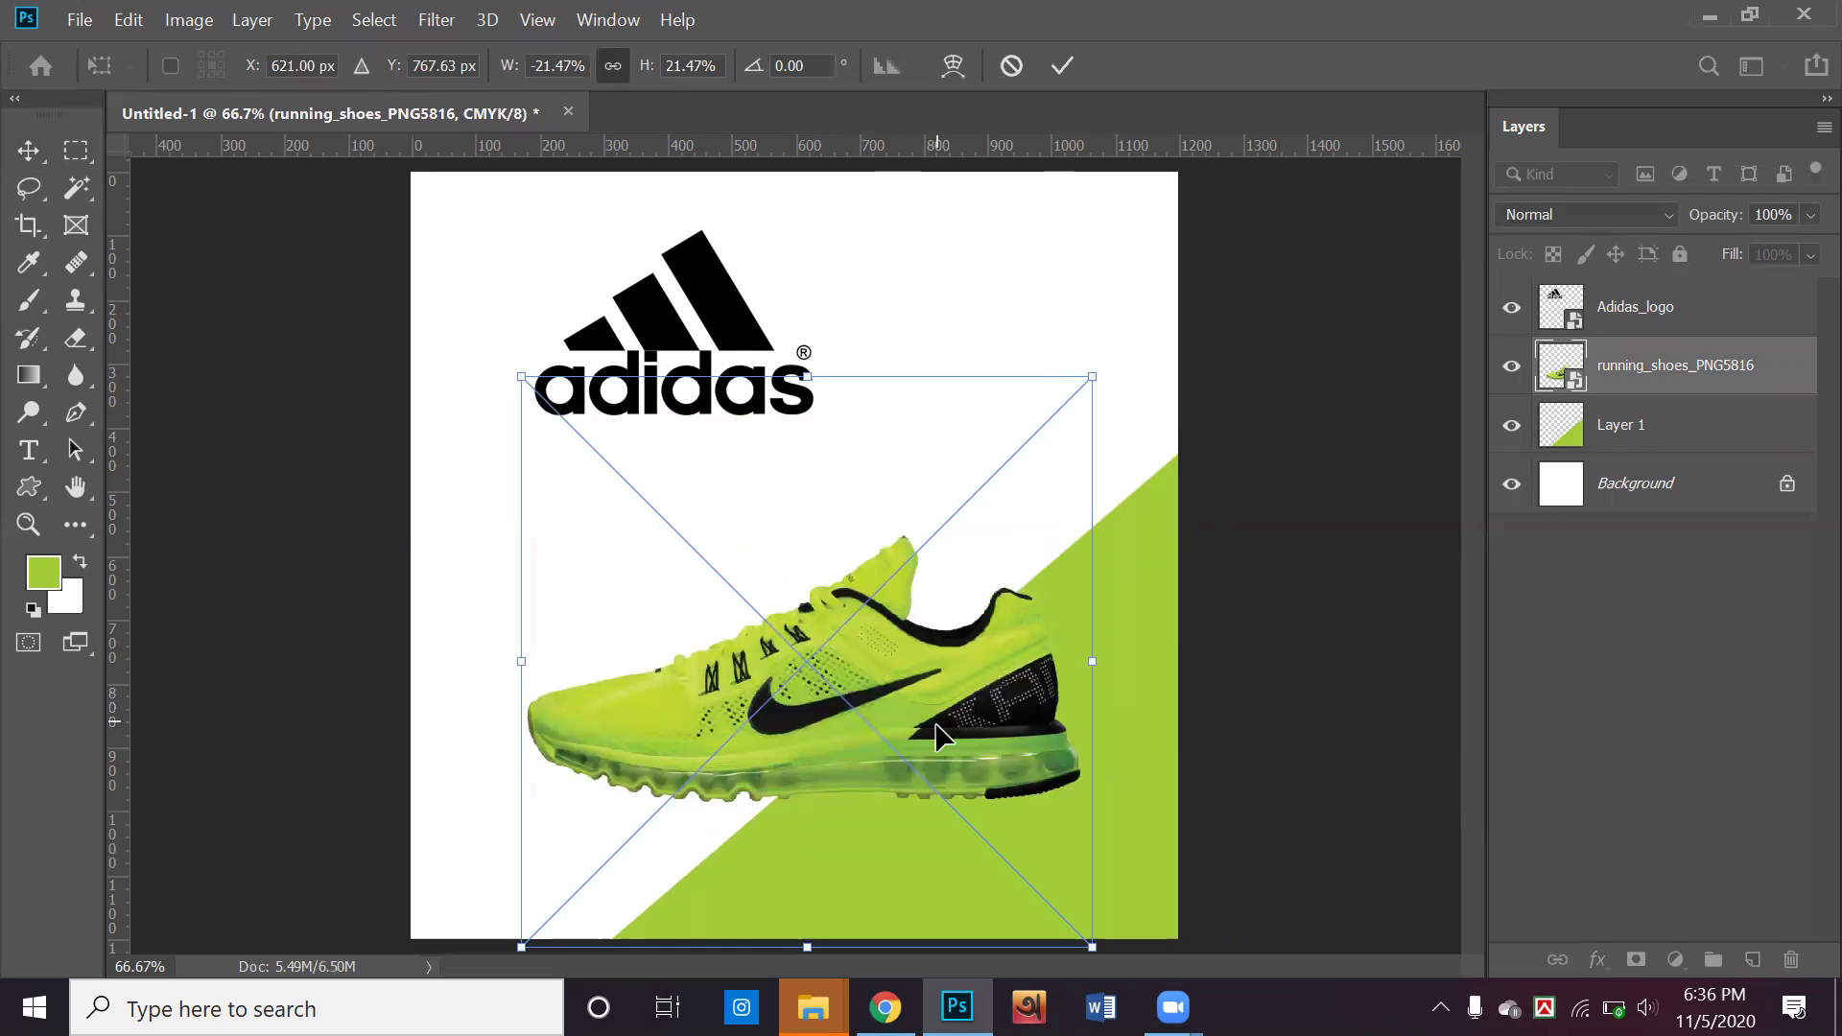
key(Return)
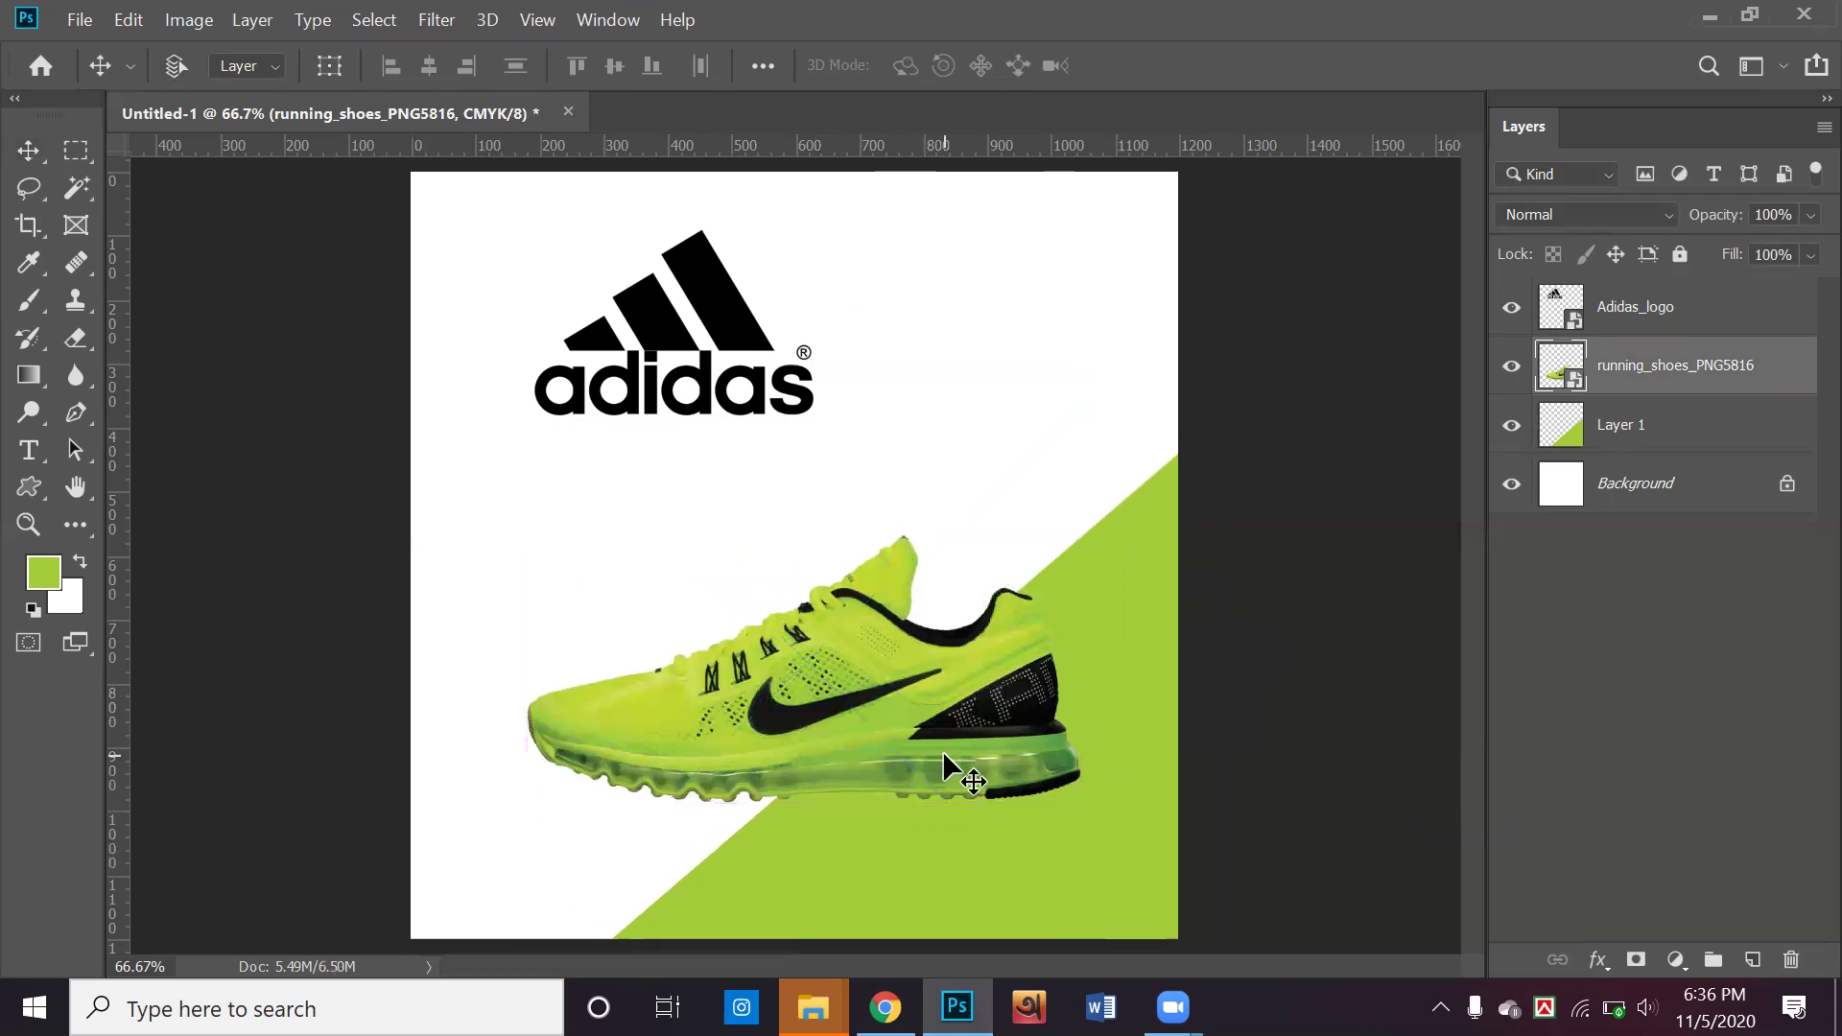
Rotate the flipped shoe about 28.8° counter-clockwise with the toe lowered, and shift it slightly up and left
key(ctrl+t)
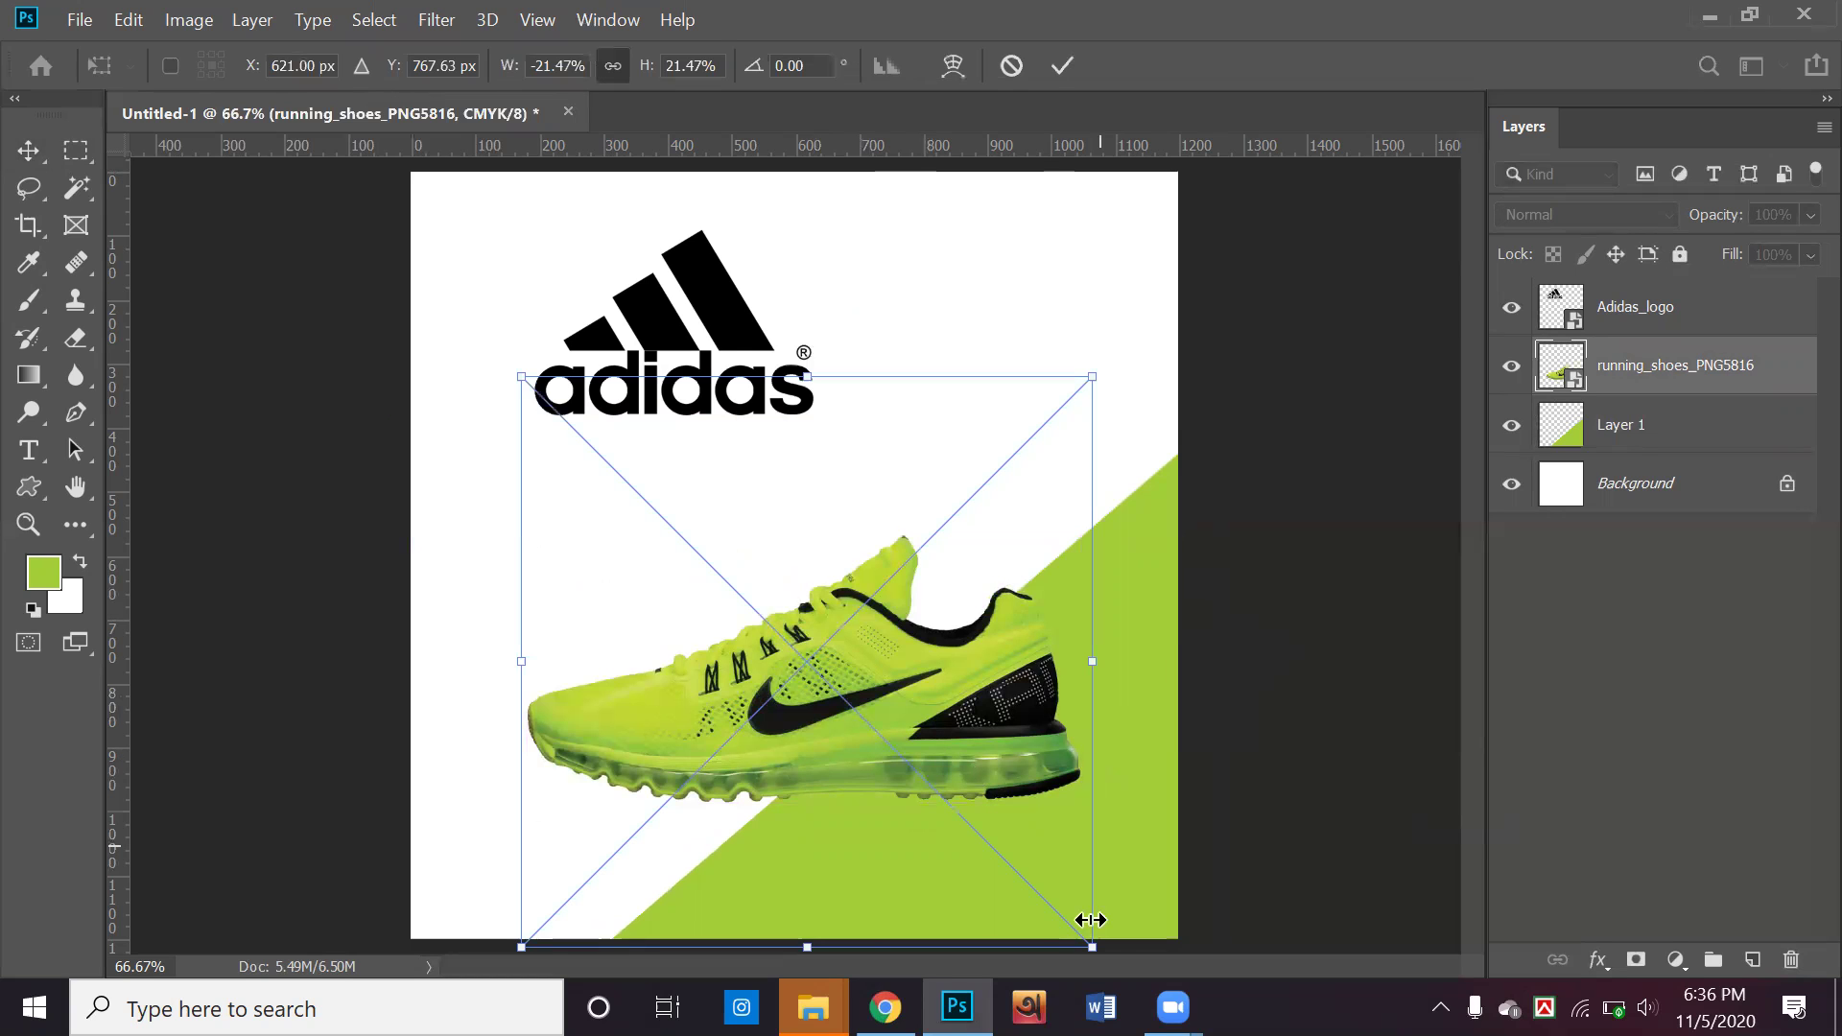
drag(1020, 288, 979, 486)
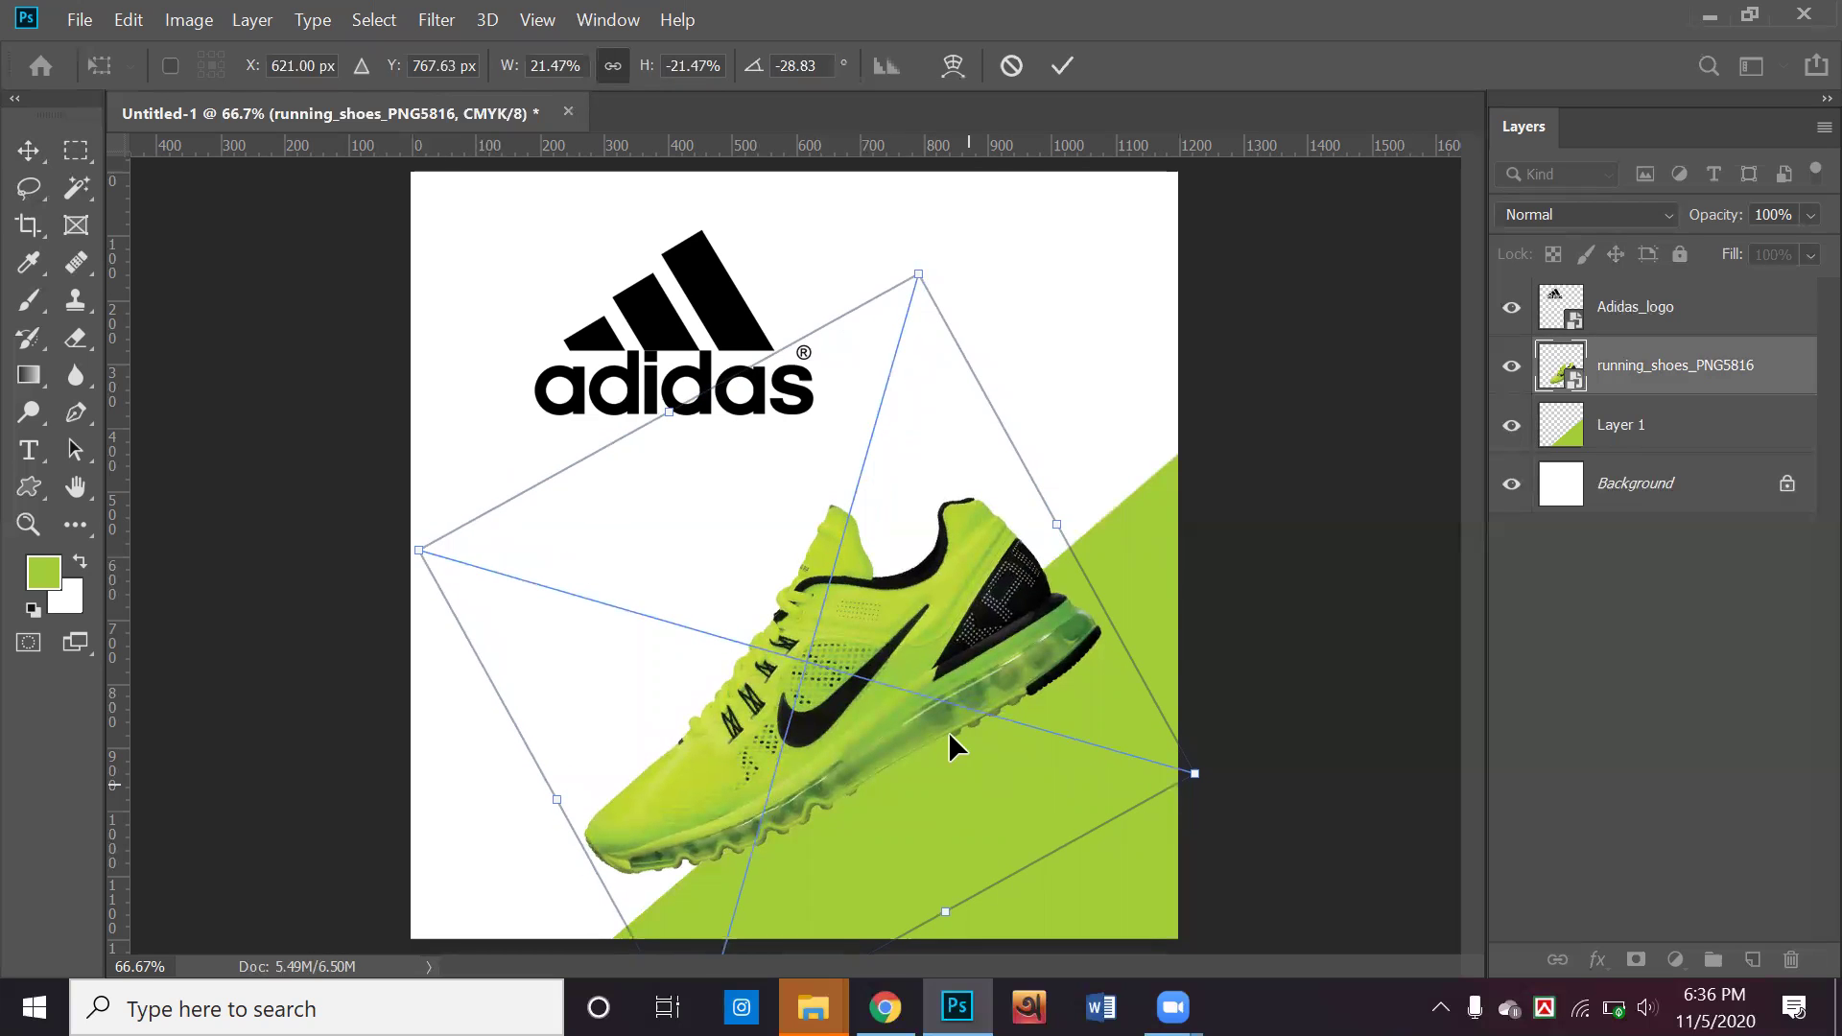
drag(948, 731, 914, 687)
Try vertical and horizontal flips on the rotated shoe, returning it to its upright orientation with the toe lowered
right_click(928, 625)
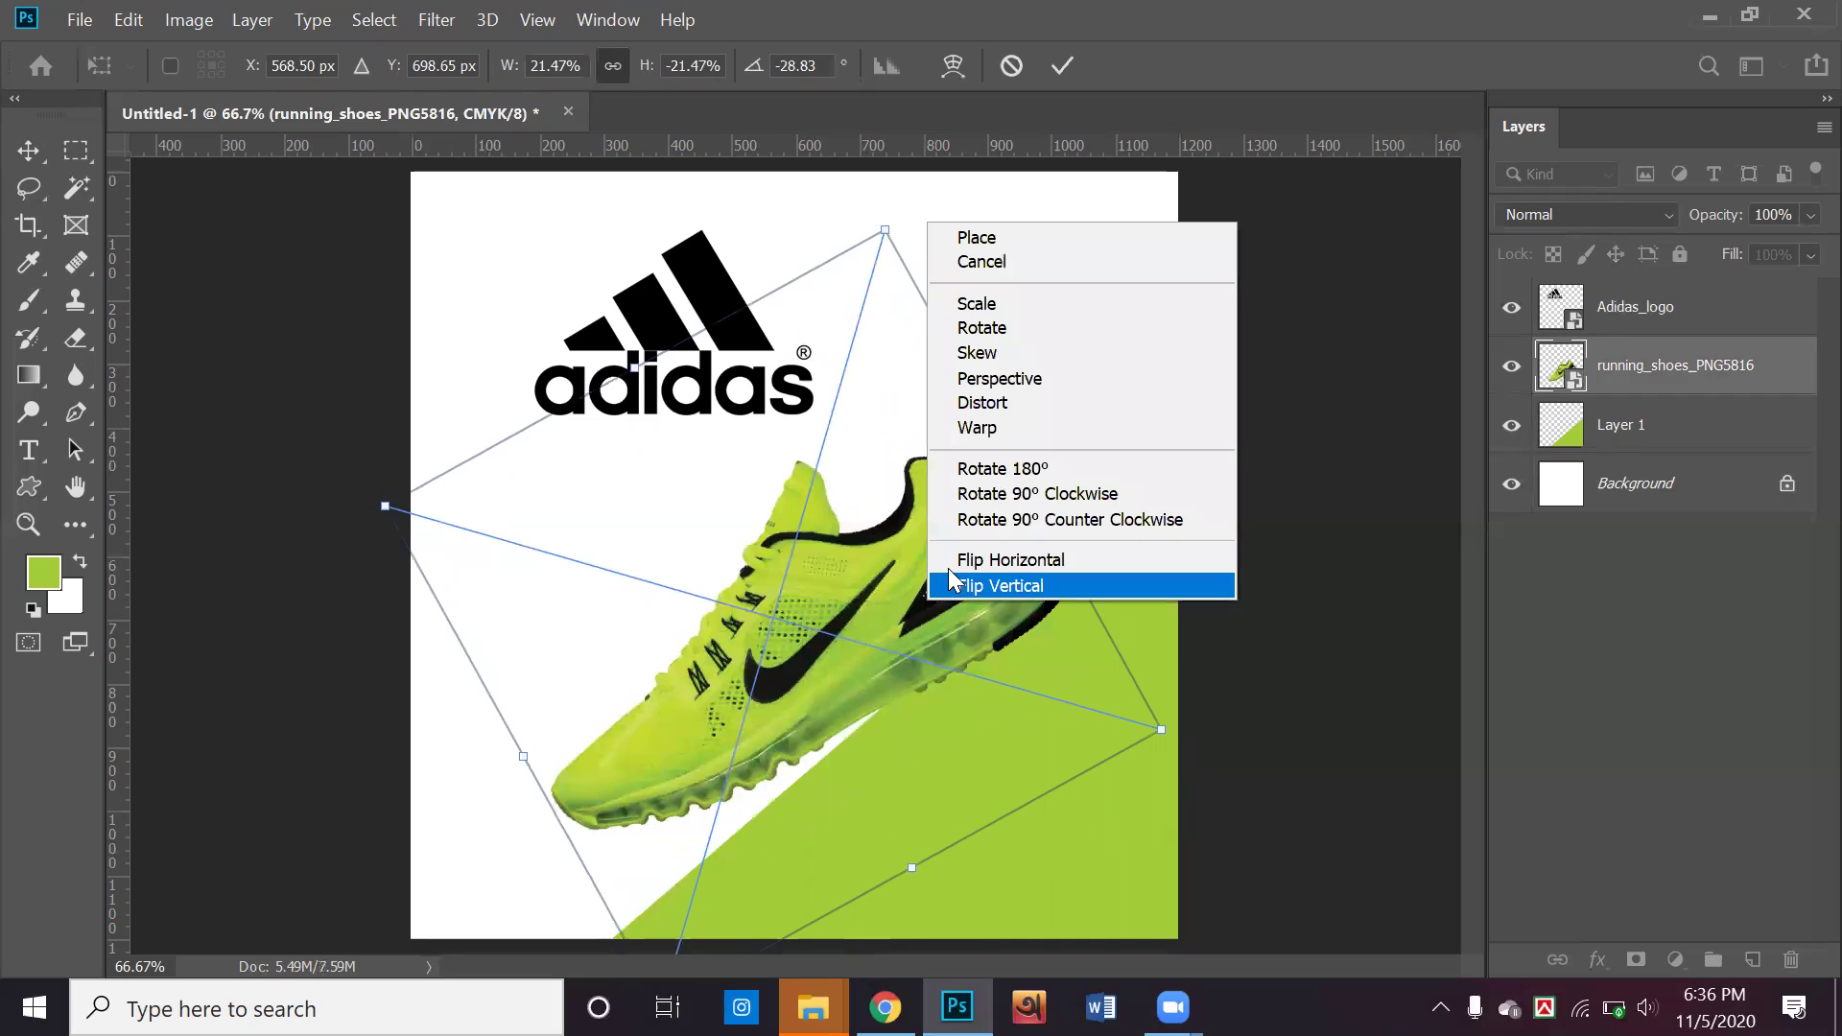
click(854, 553)
right_click(853, 550)
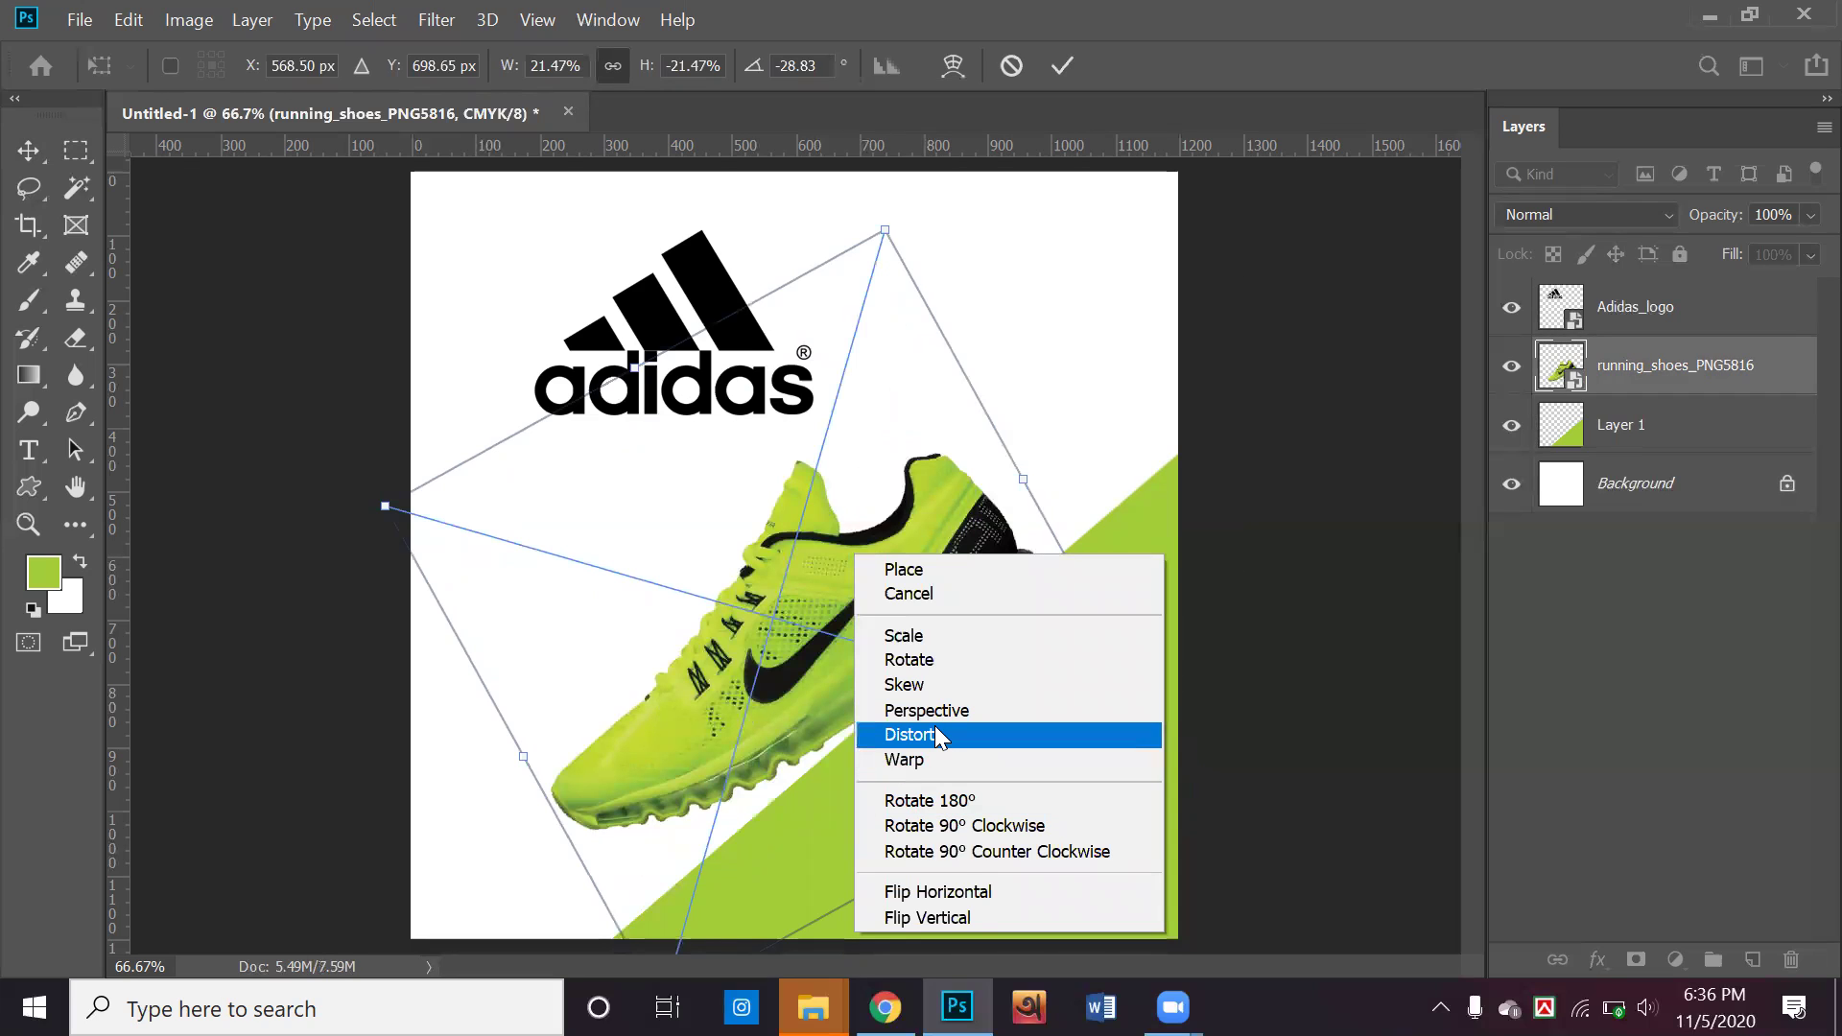
click(958, 920)
right_click(873, 641)
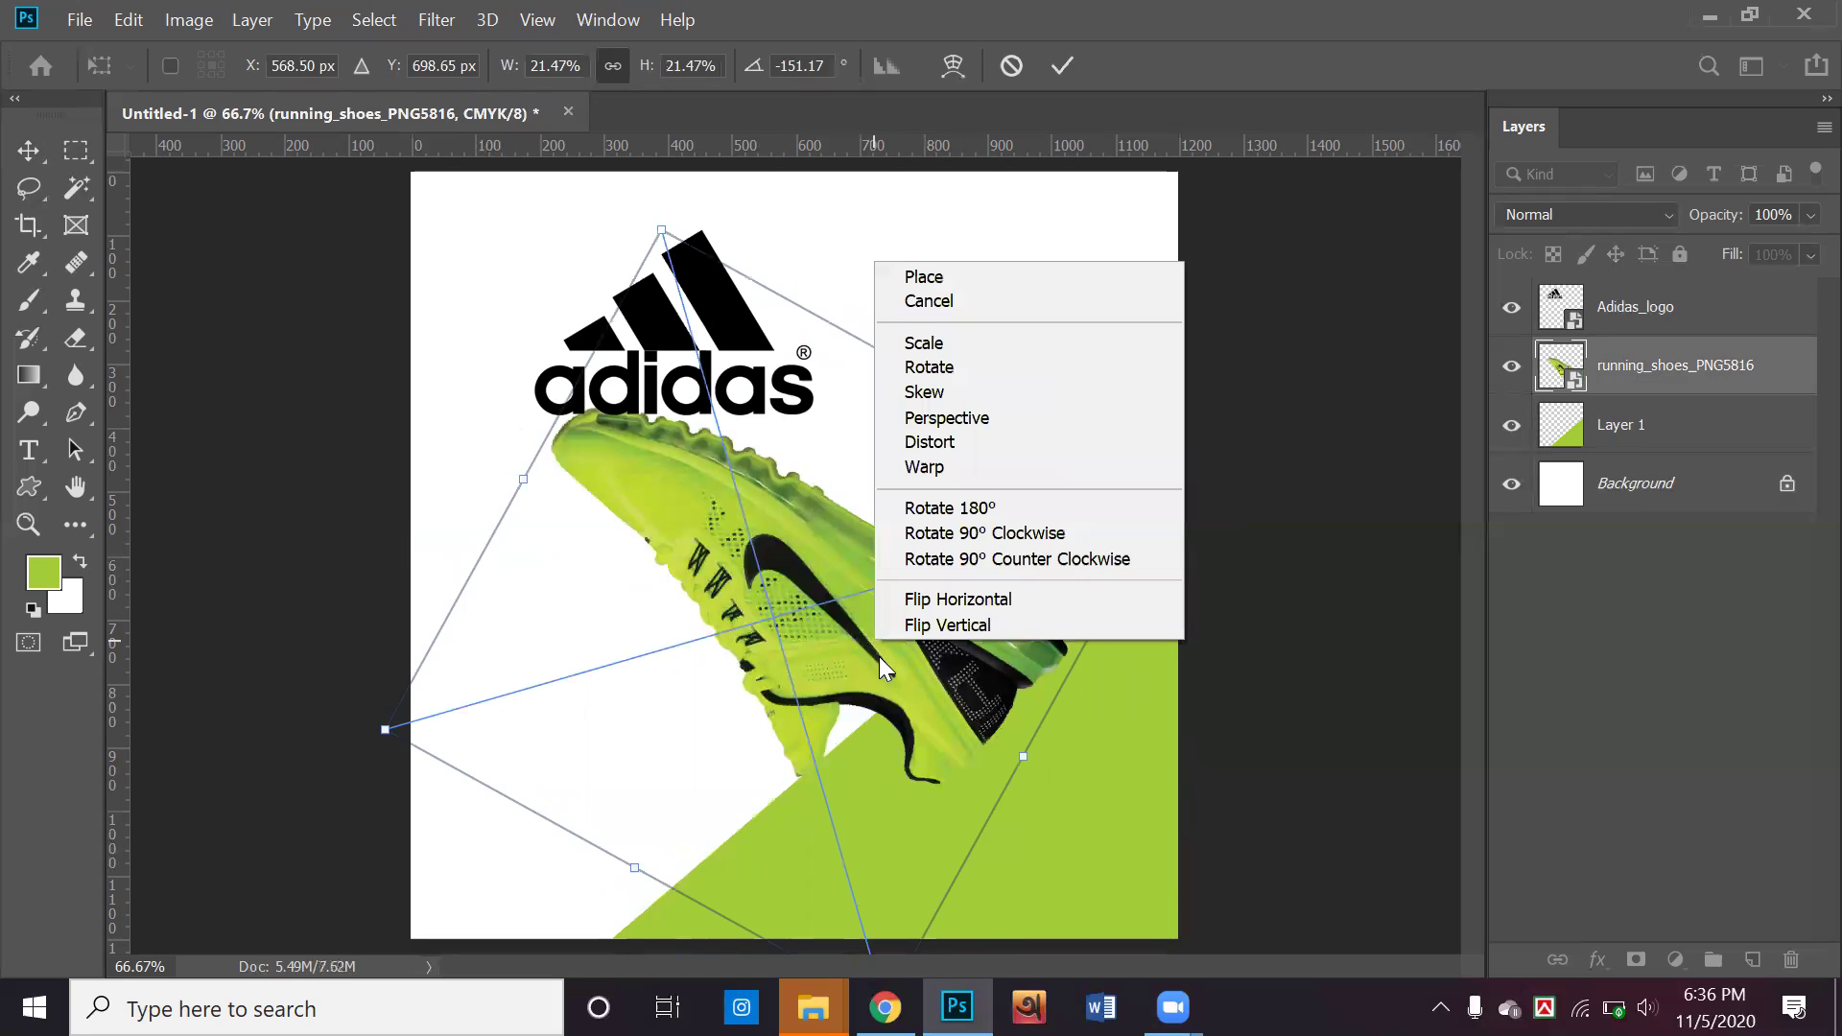
click(927, 599)
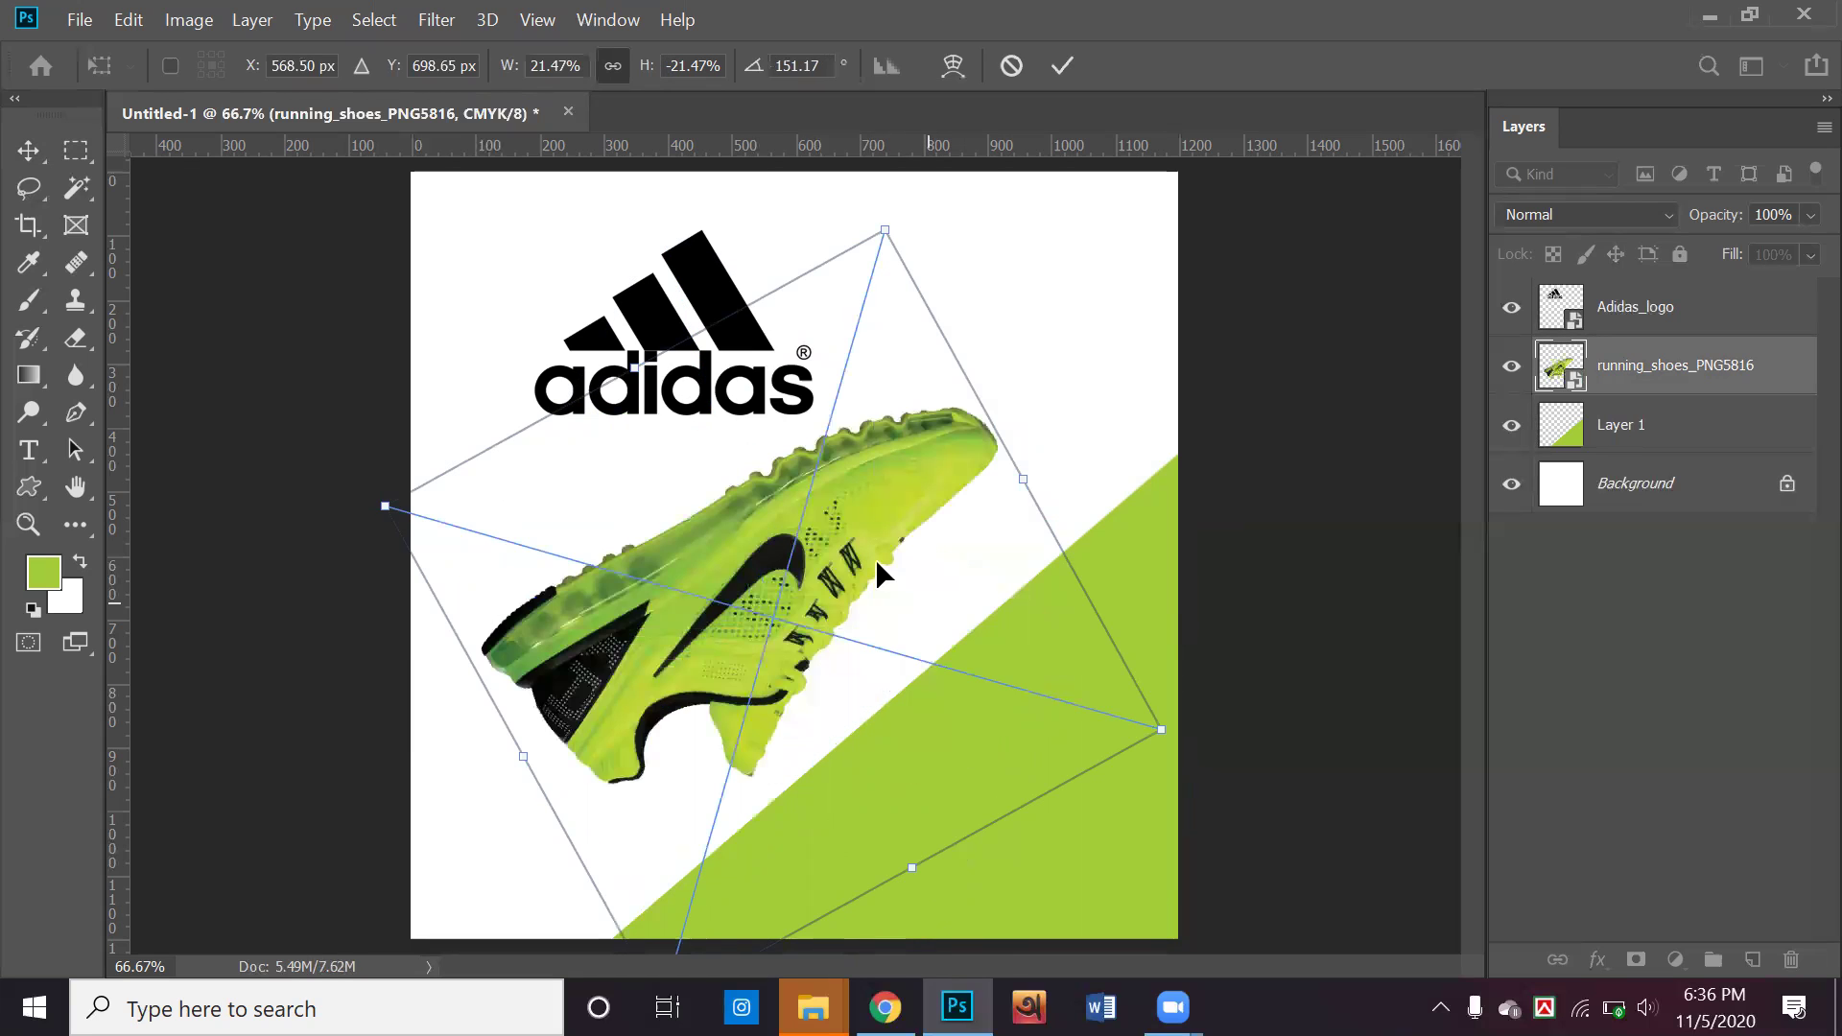
right_click(905, 624)
click(1014, 907)
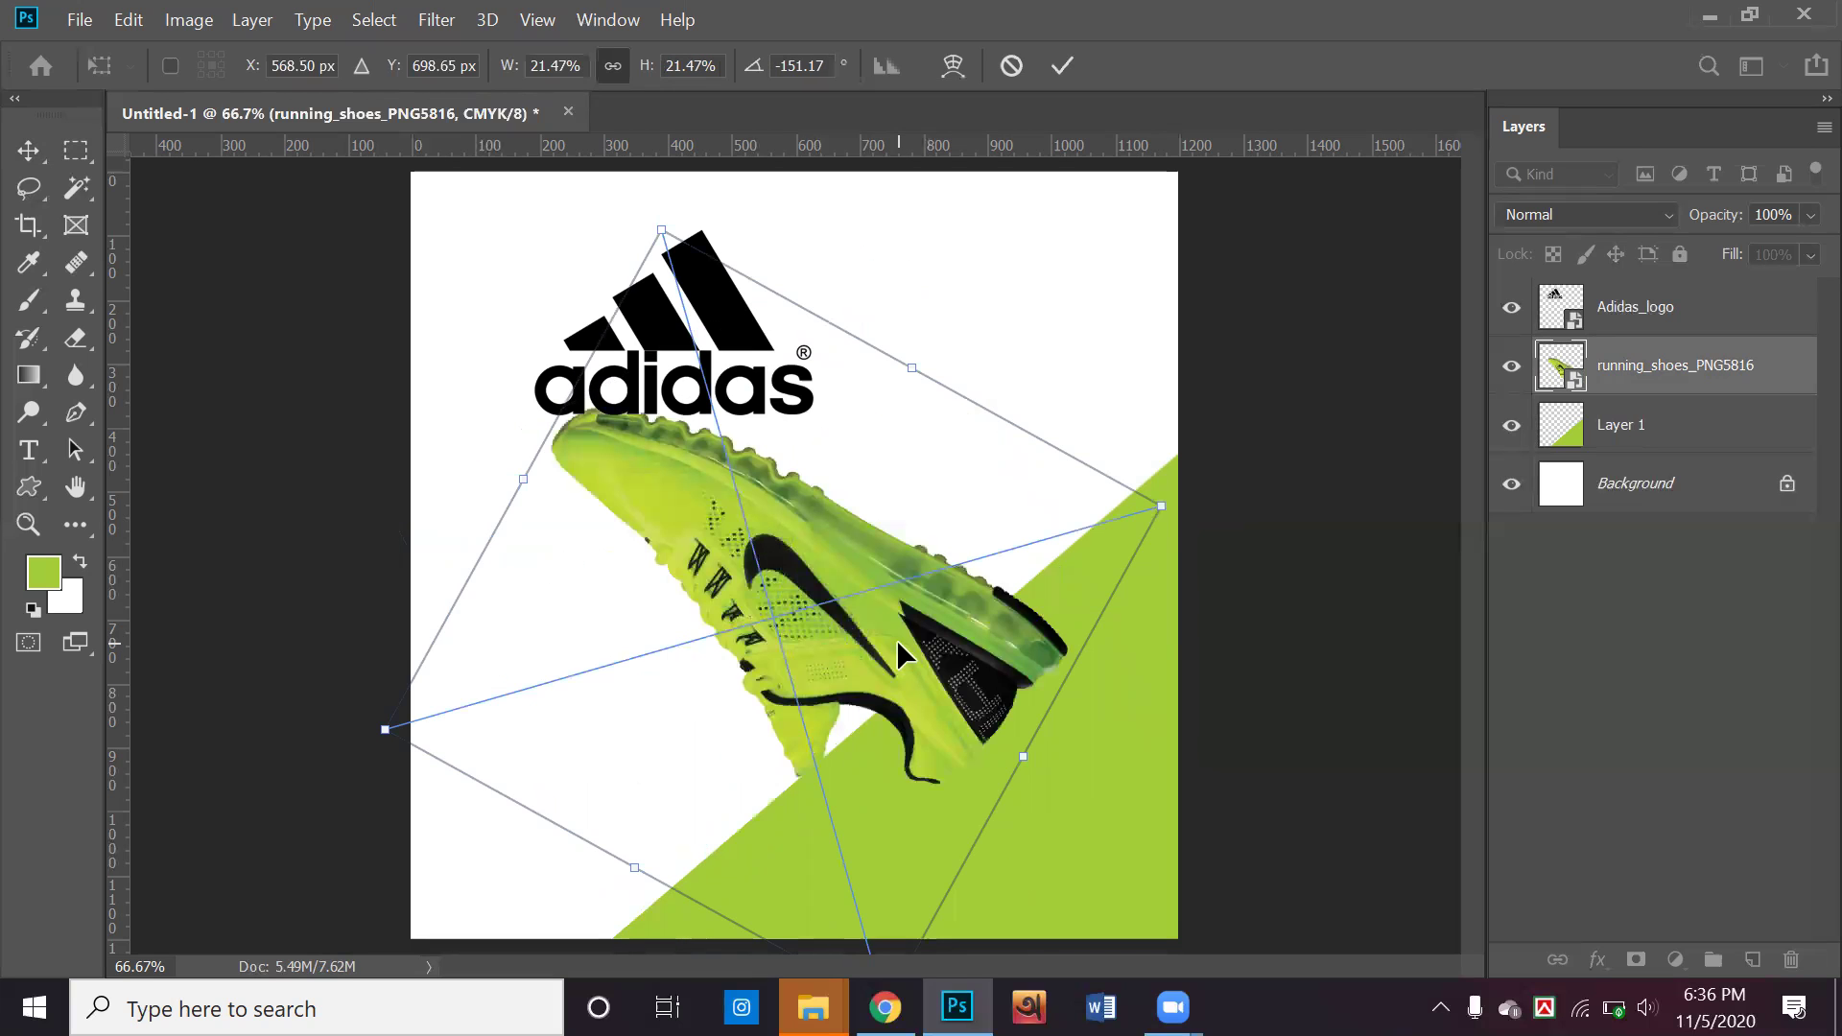
right_click(898, 643)
click(973, 627)
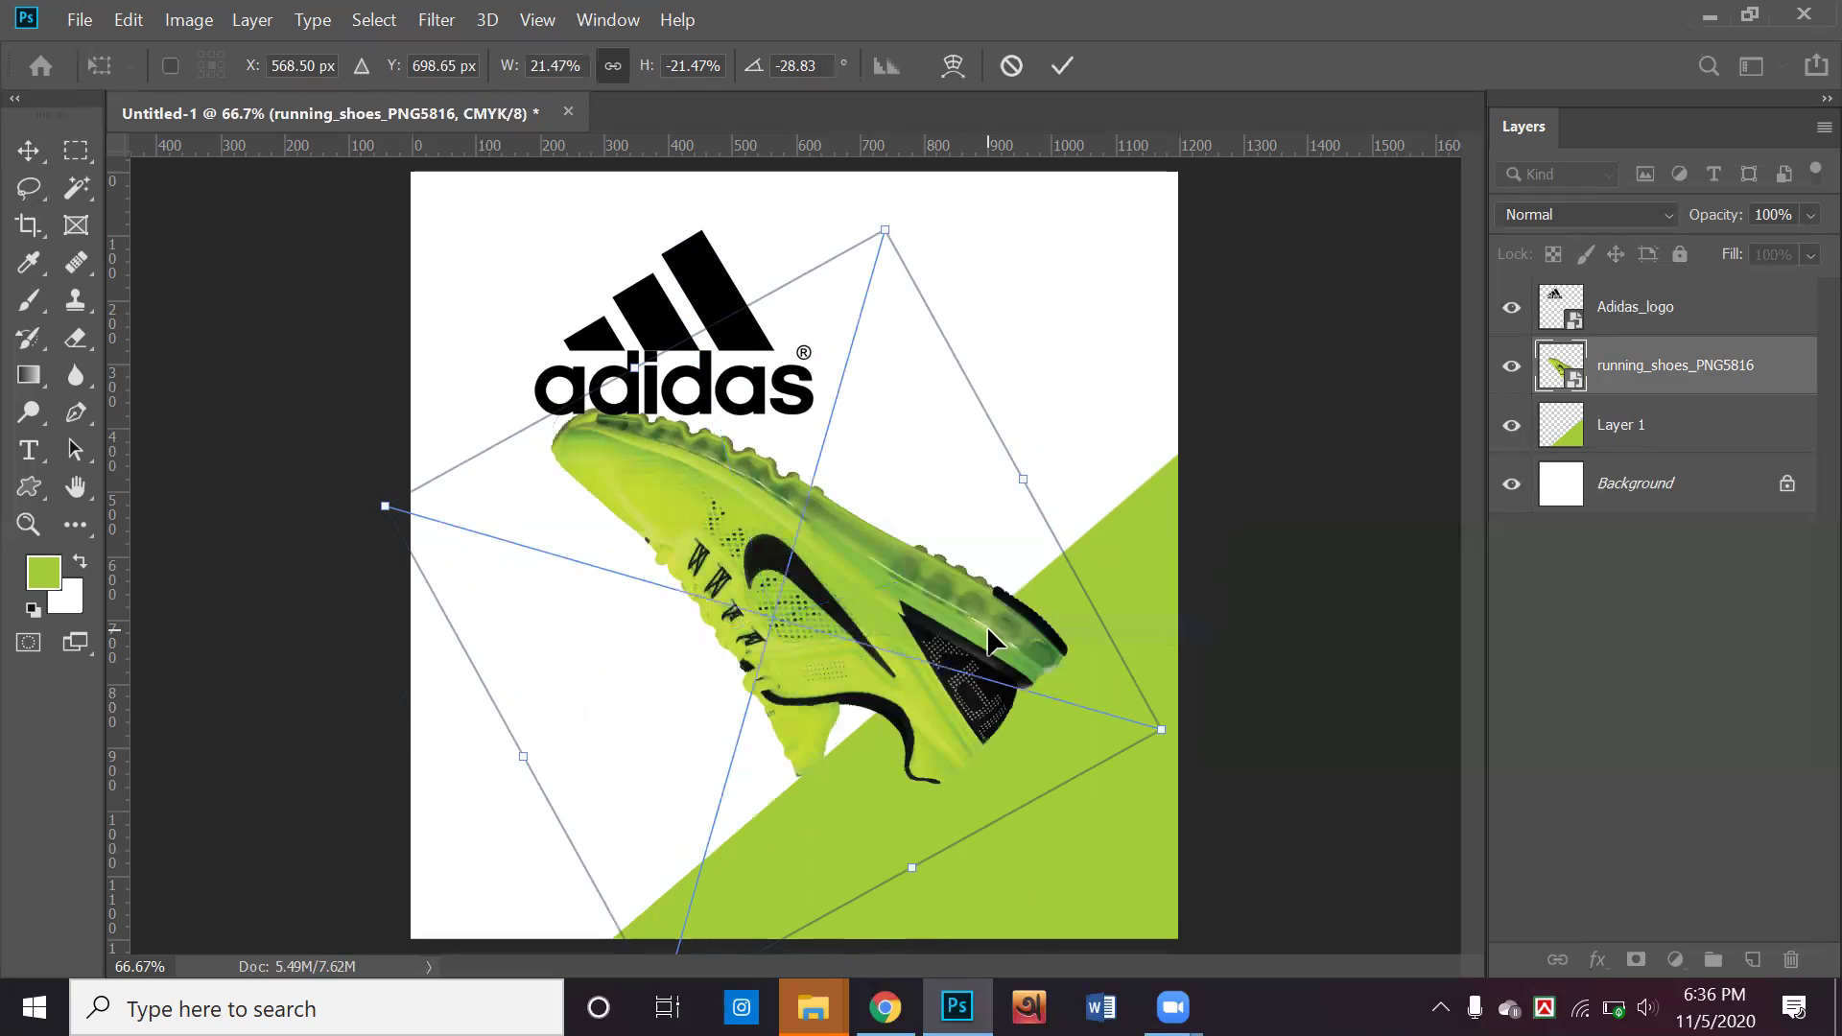
Reduce the shoe's tilt slightly and move it down so the toe sits at the canvas's lower edge
click(1067, 67)
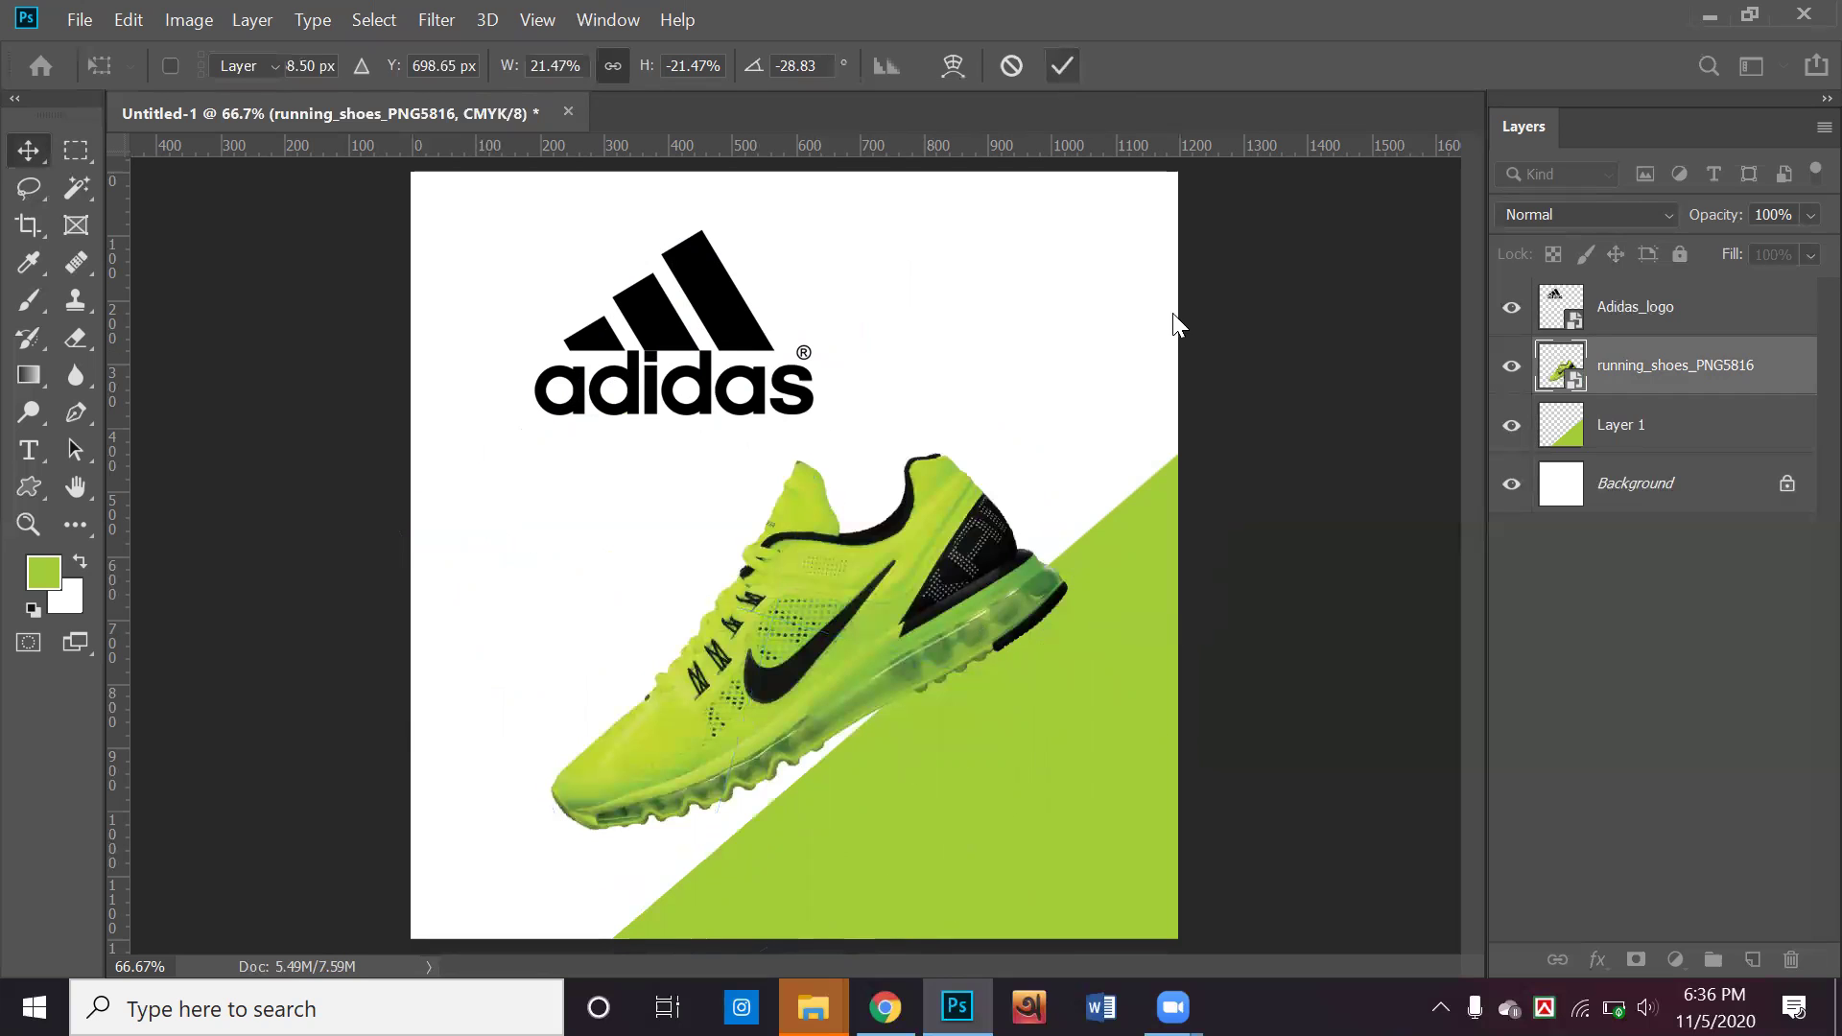
click(1082, 677)
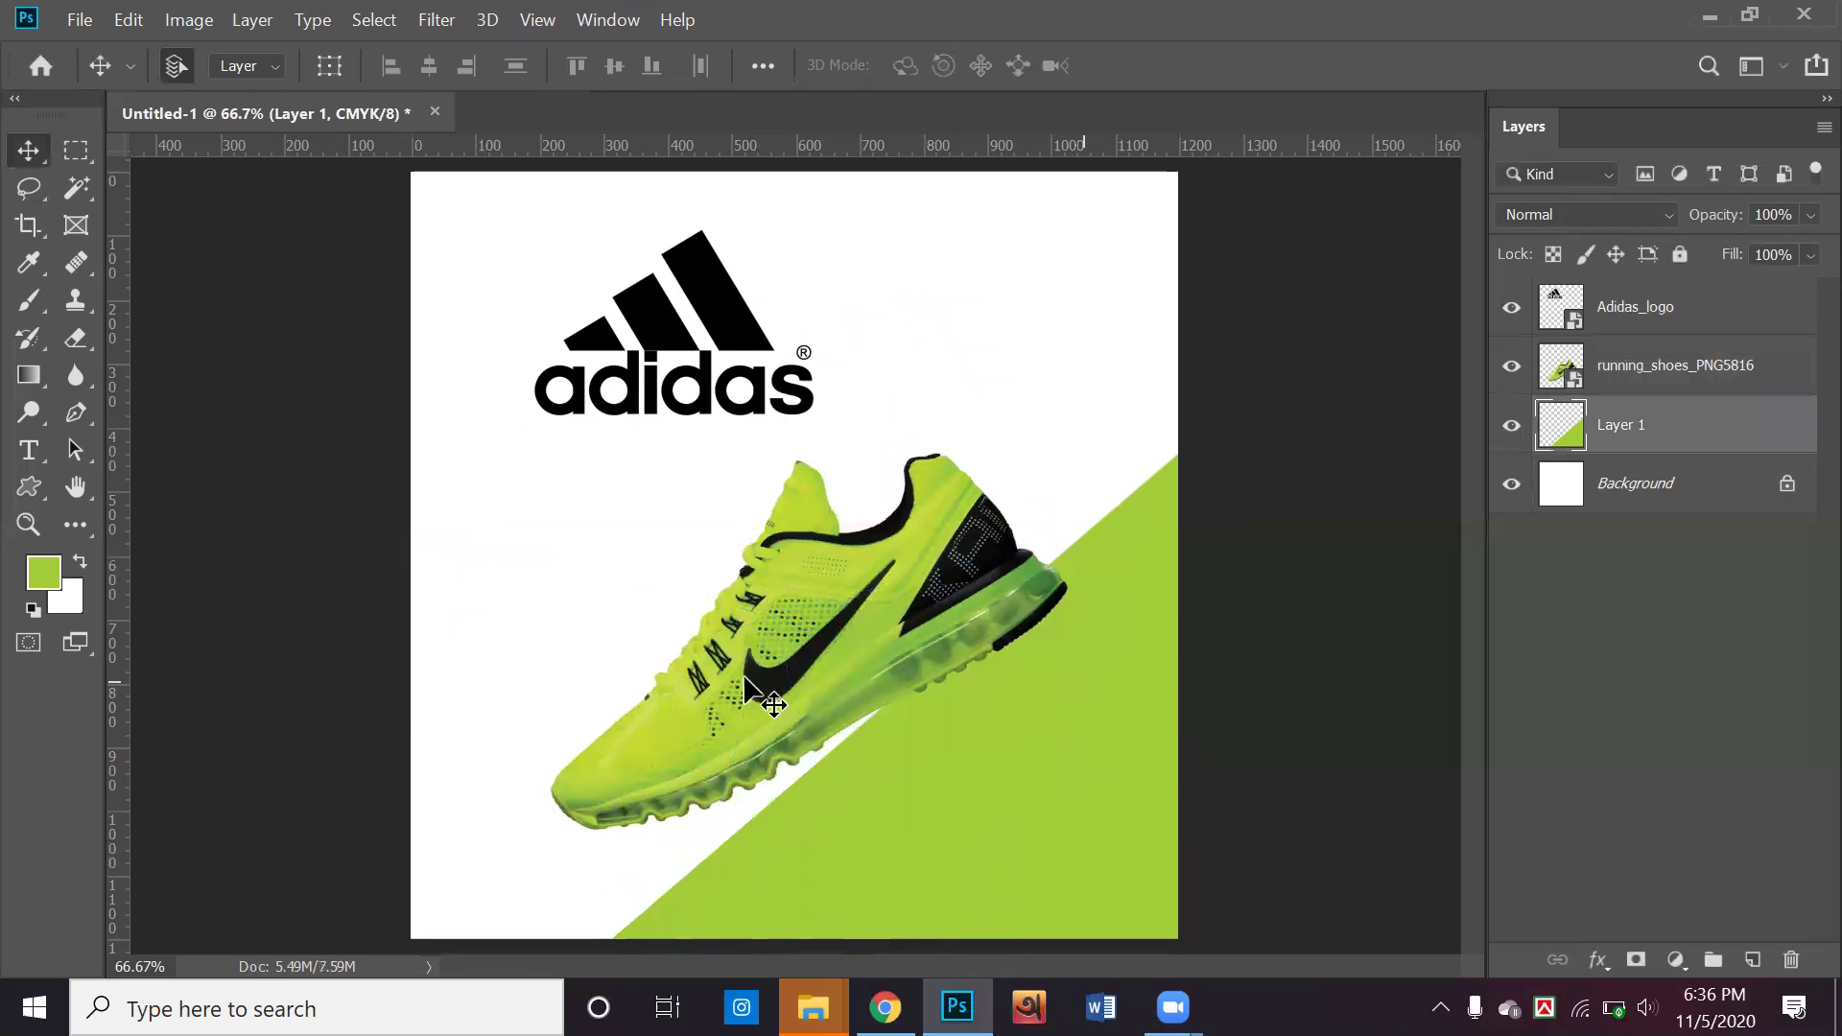
click(843, 652)
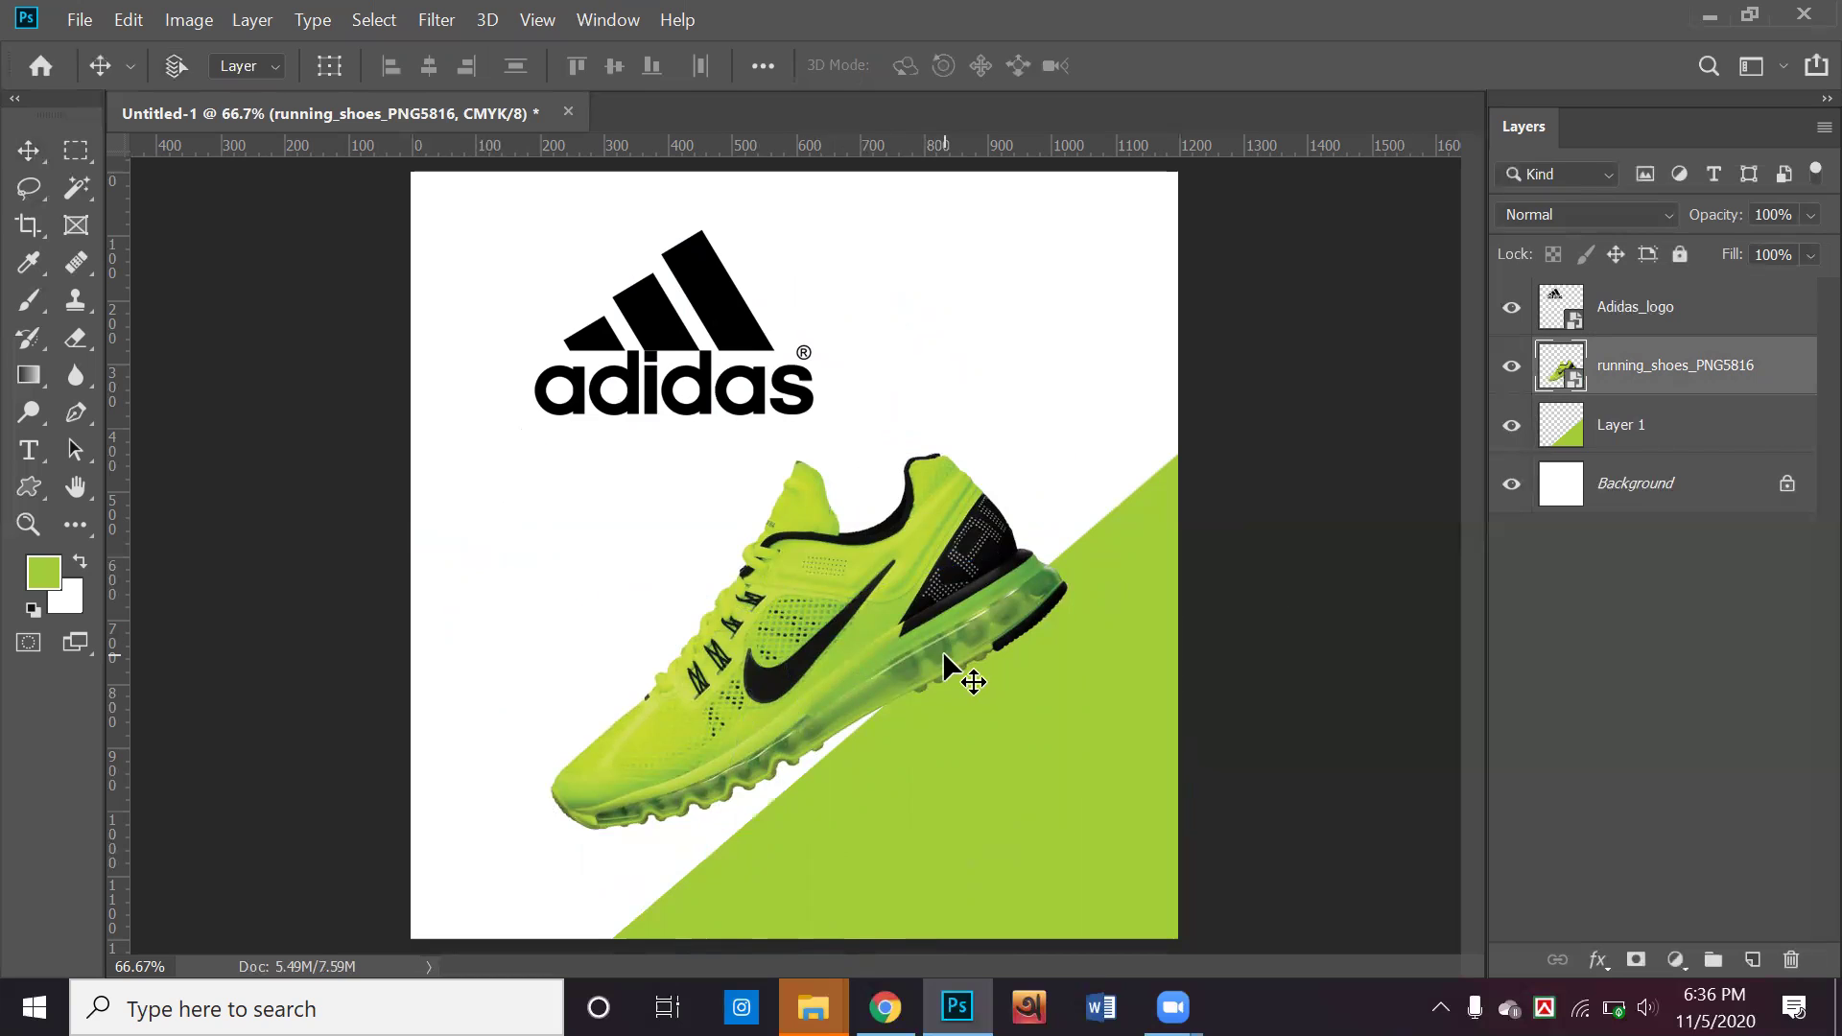
key(ctrl+t)
drag(1209, 722, 1195, 773)
drag(942, 687, 958, 735)
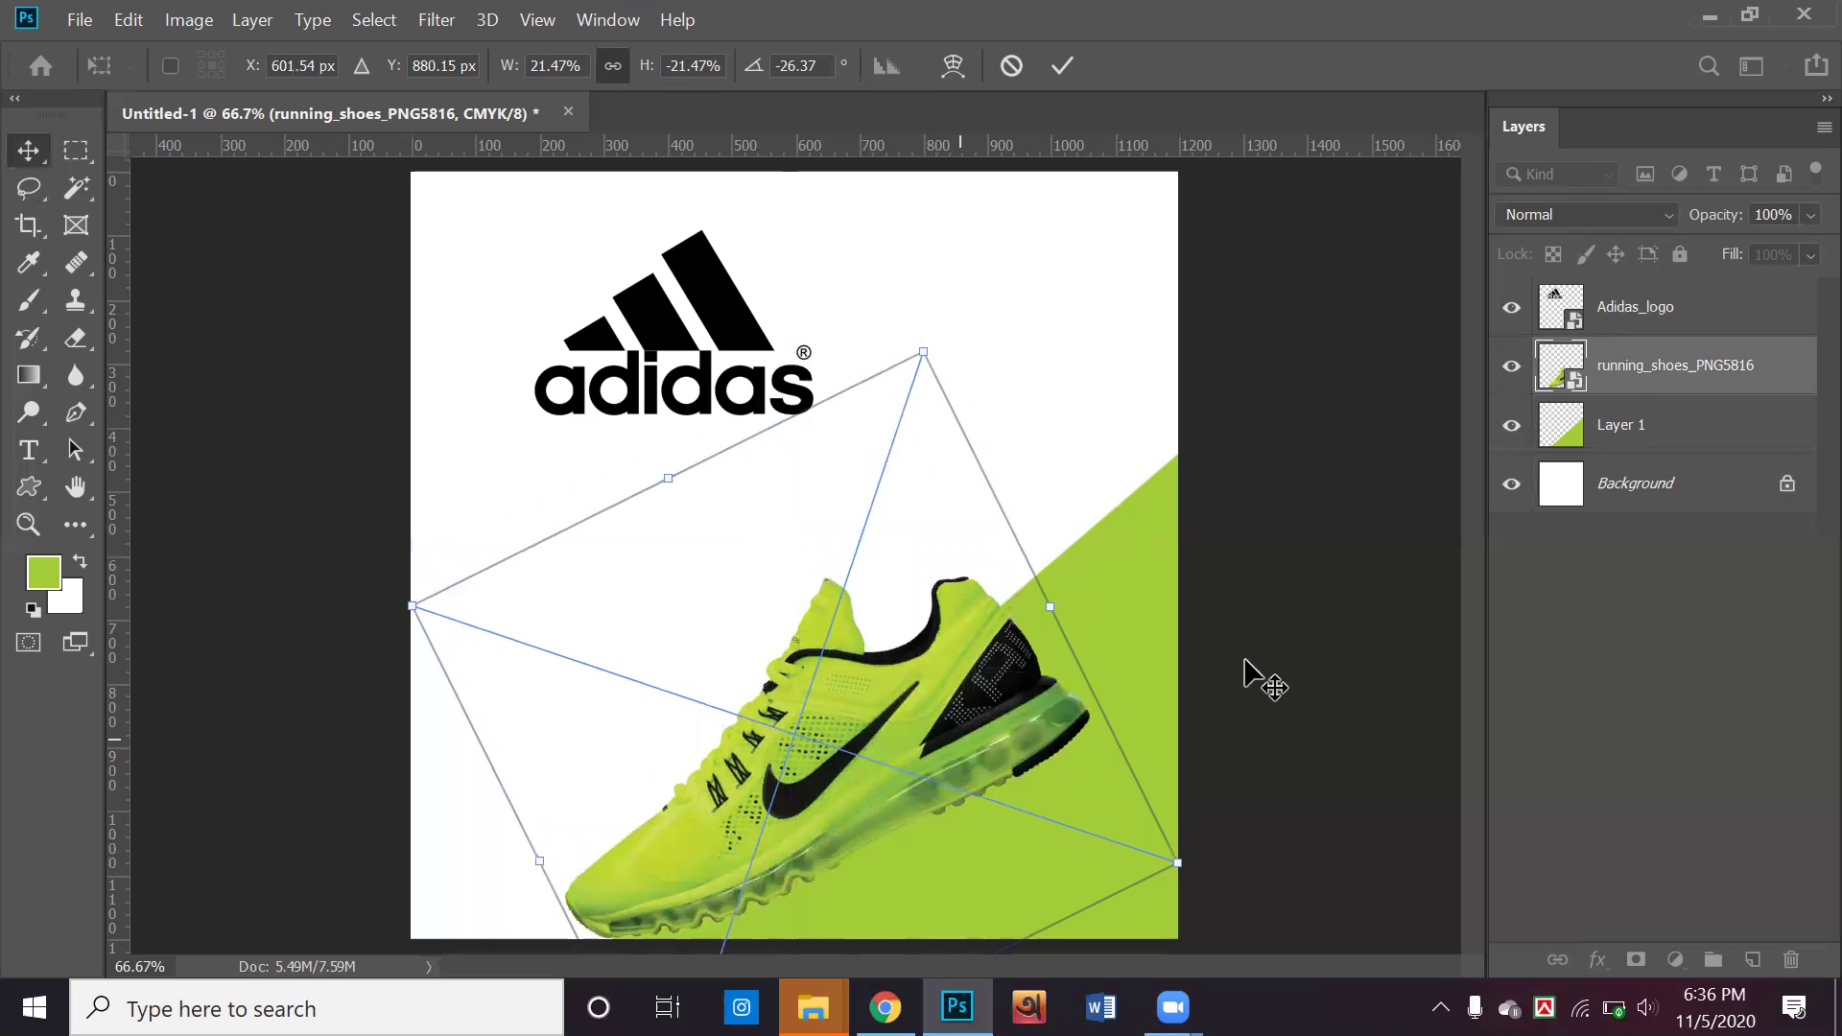
key(Return)
Move the green triangle on Layer 1 down, then distort its corners into a shallower slope running under the shoe's sole
click(1084, 579)
drag(1085, 588, 1125, 718)
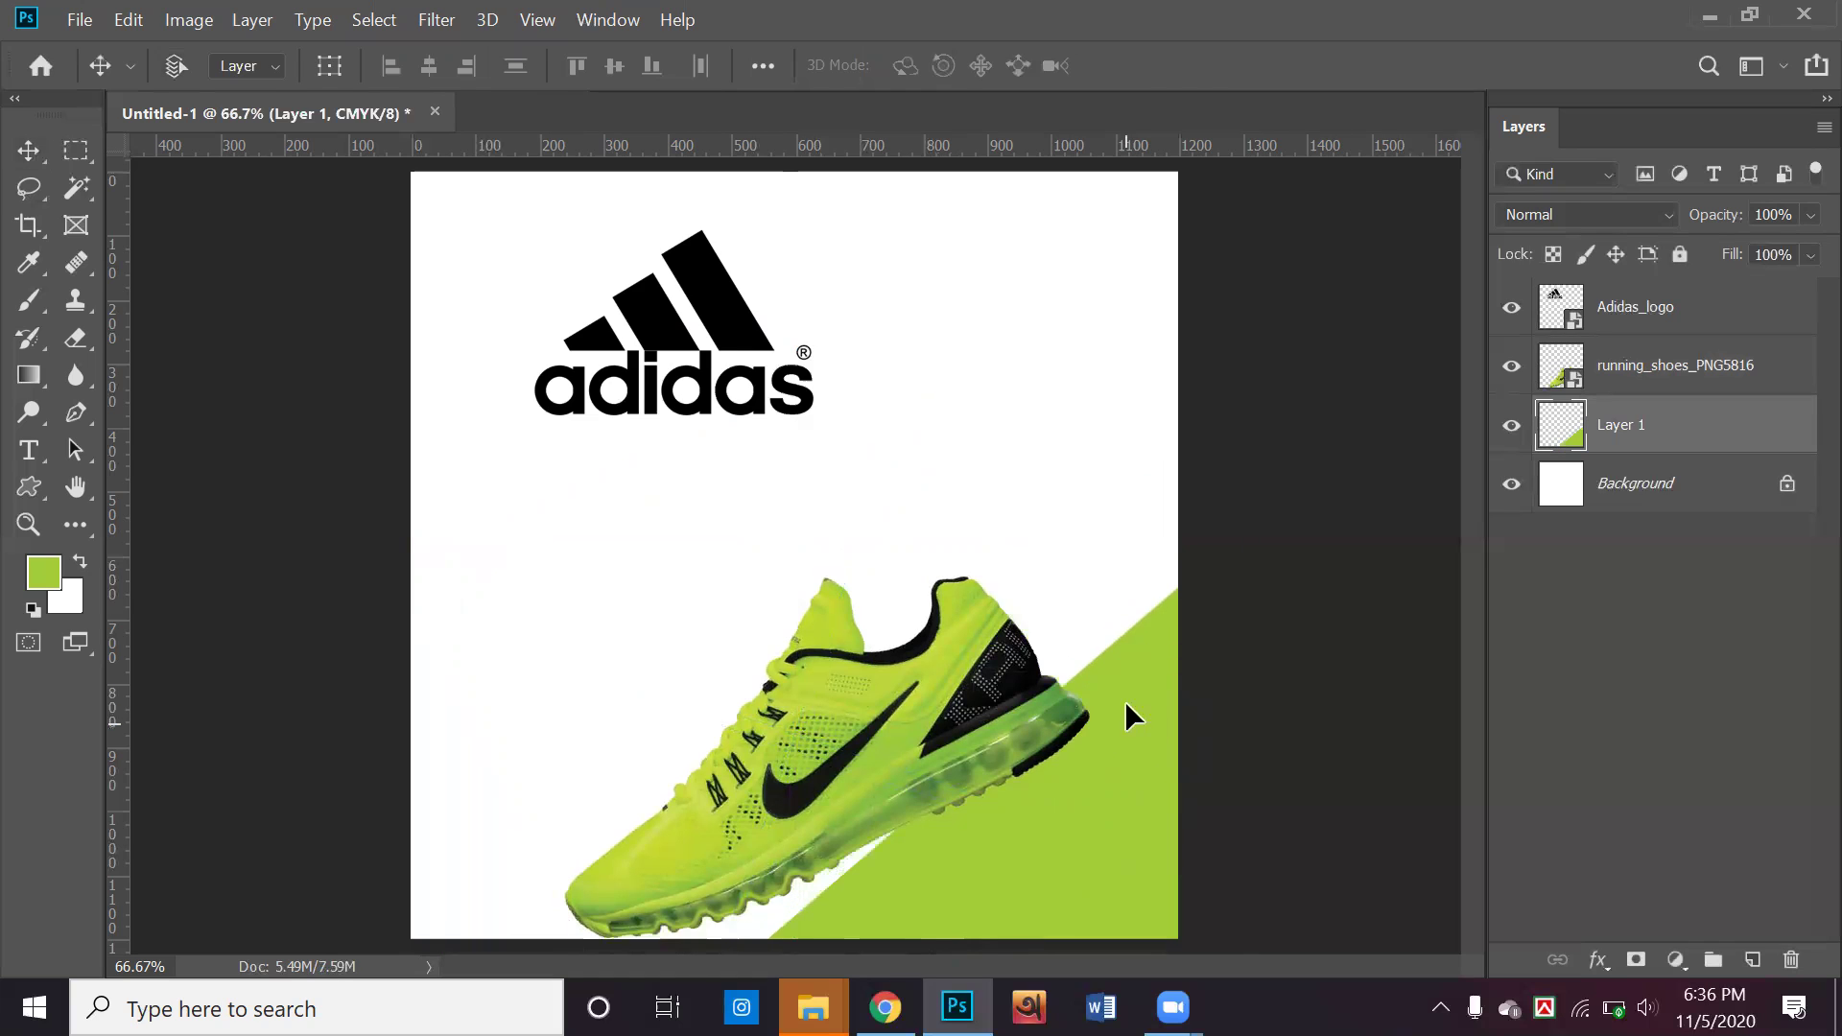
key(ctrl+t)
drag(1253, 534, 1339, 553)
key(space)
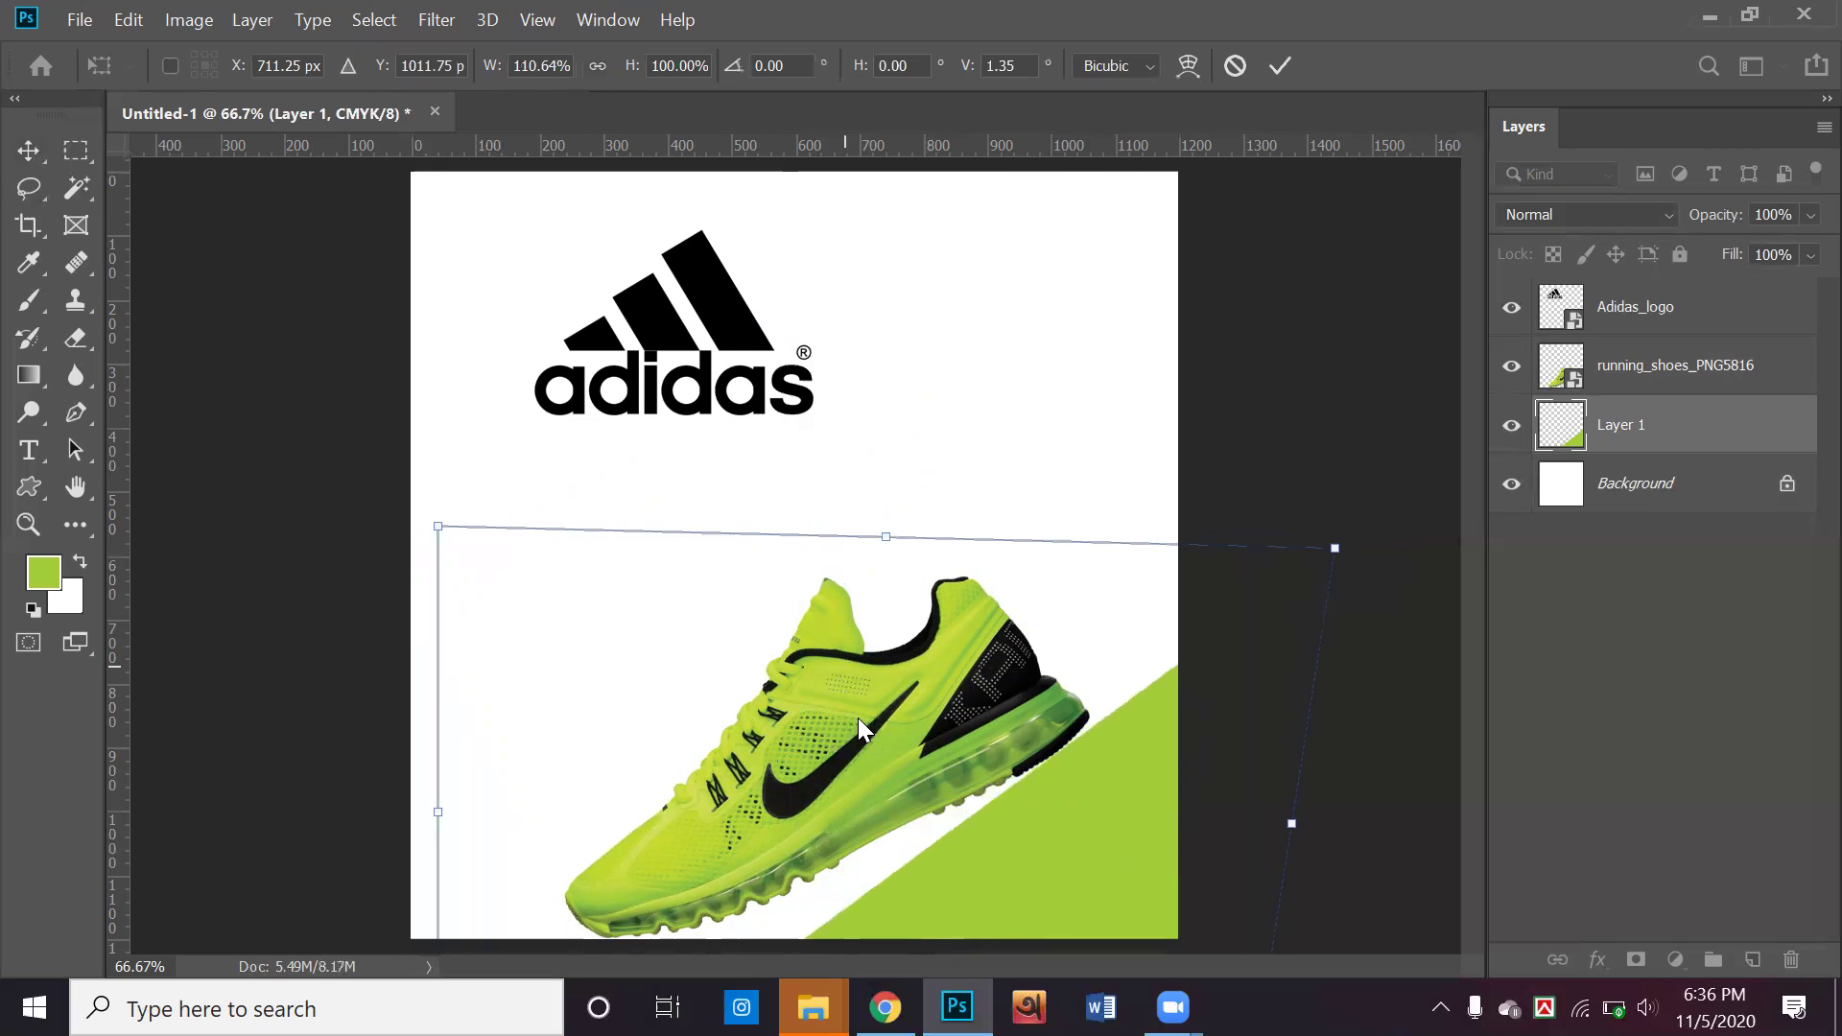
key(ctrl+minus)
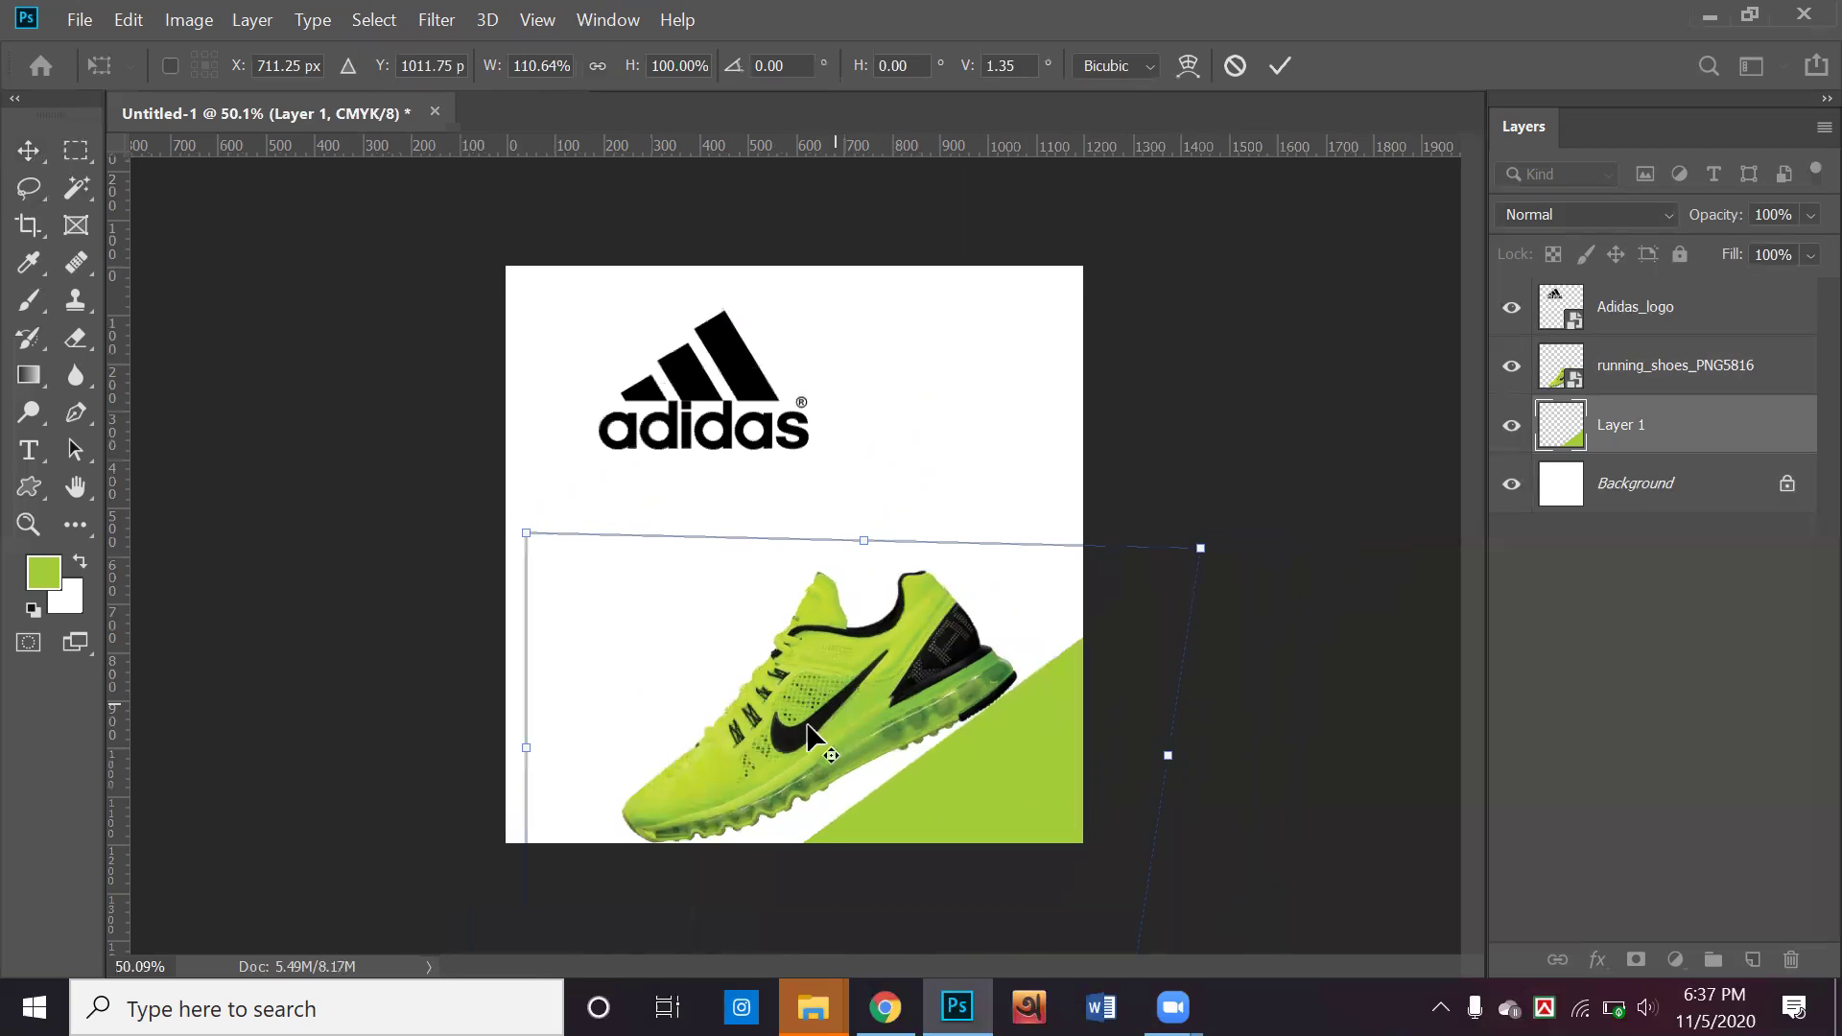
key(ctrl+minus)
drag(562, 888, 462, 854)
drag(1142, 562, 1137, 591)
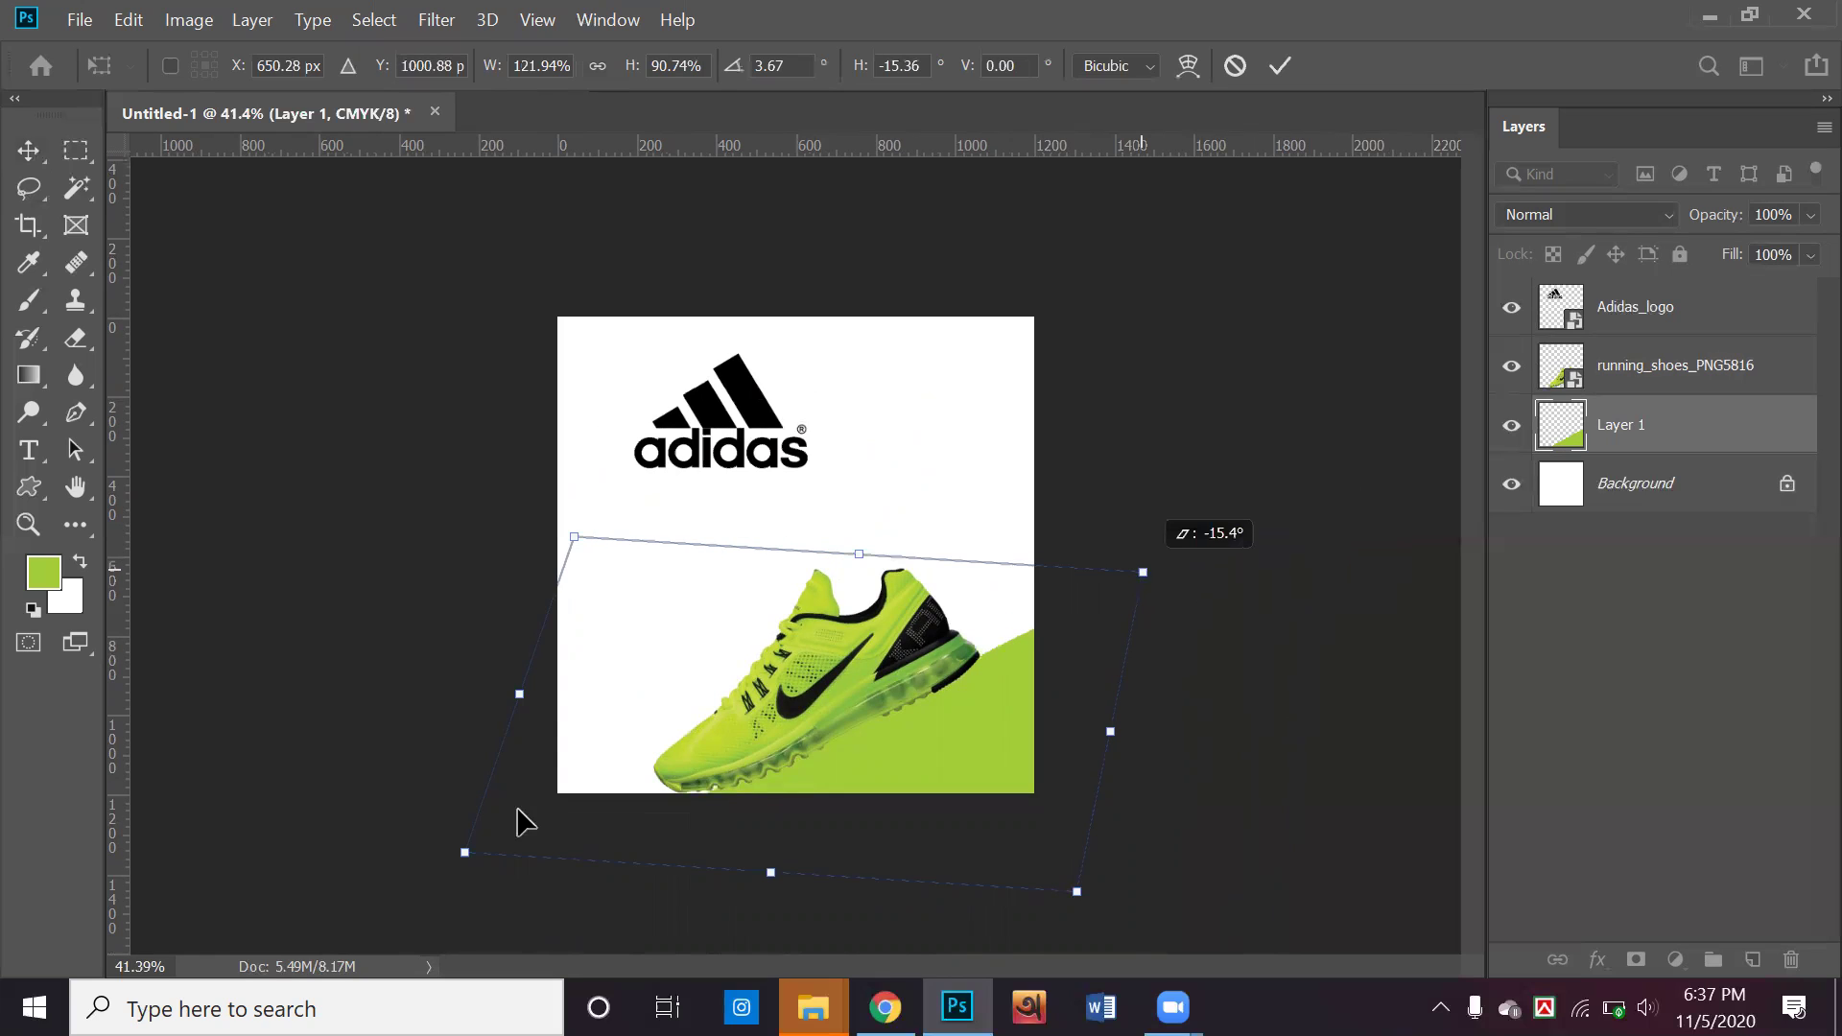
drag(394, 860, 355, 855)
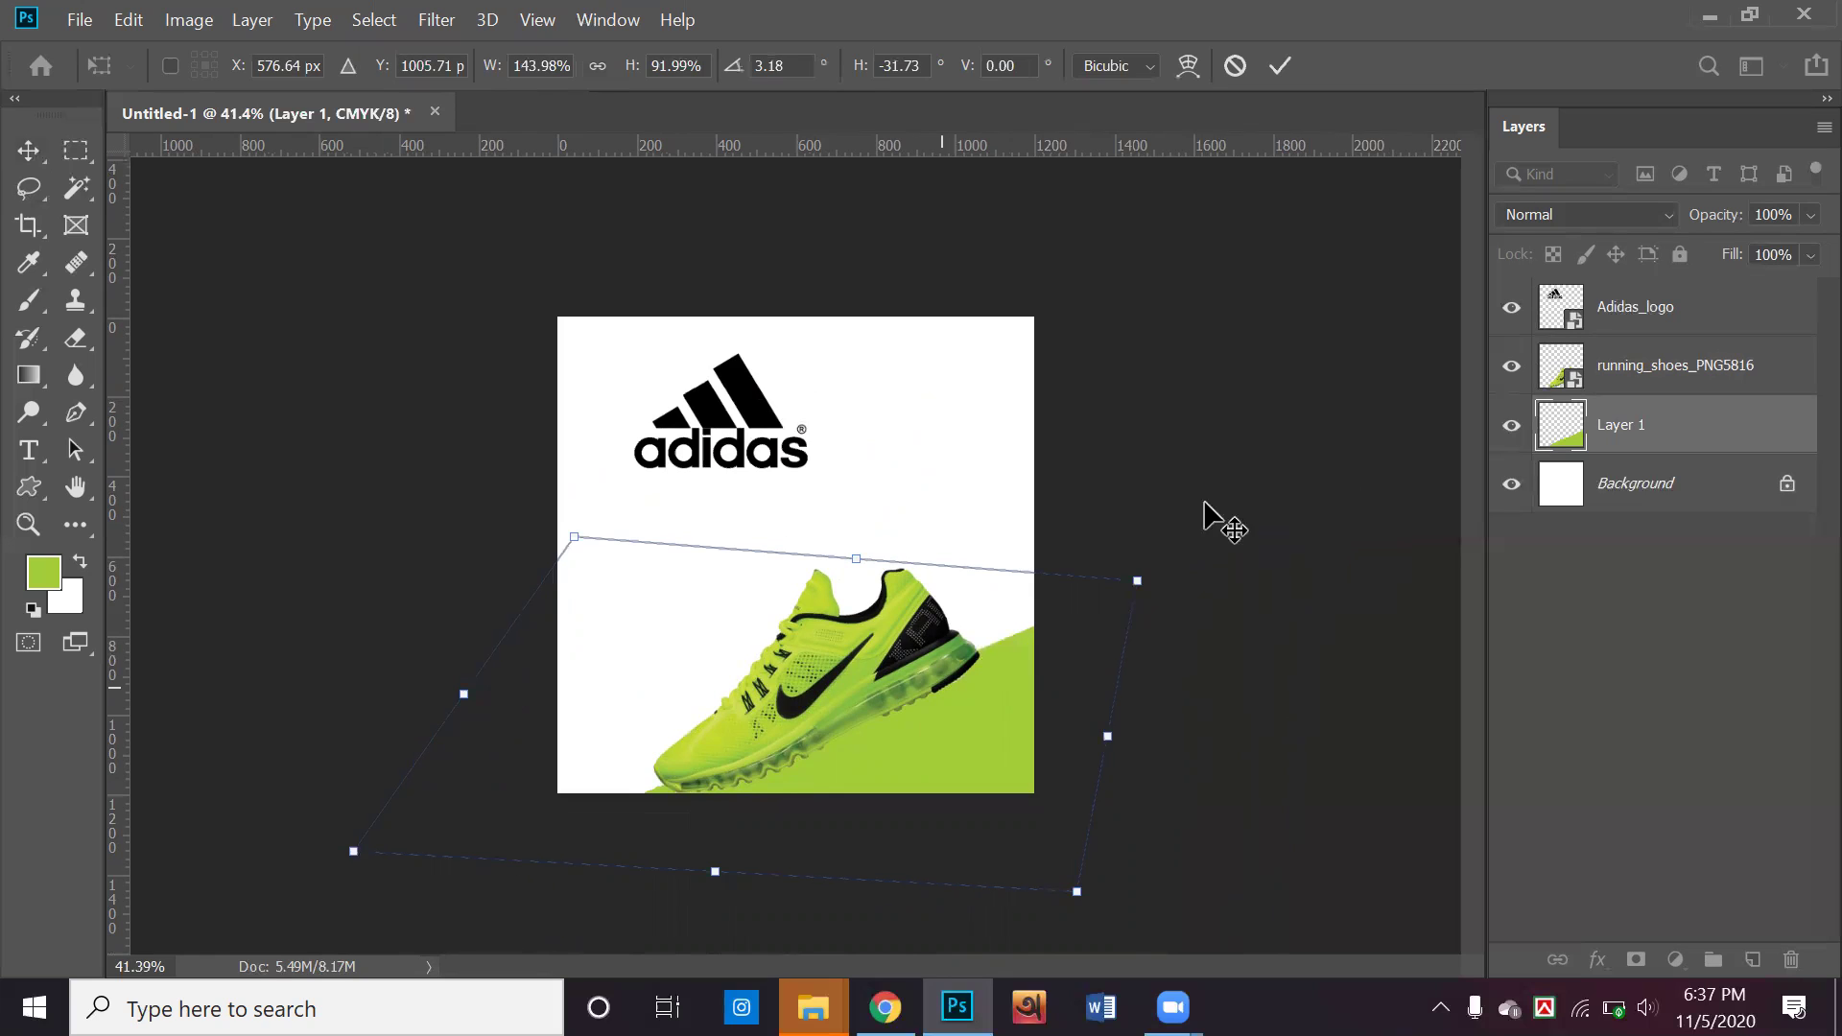
key(Return)
Move the Adidas logo closer to the canvas's upper-left corner and raise the shoe slightly
scroll(1048, 645, up, 3)
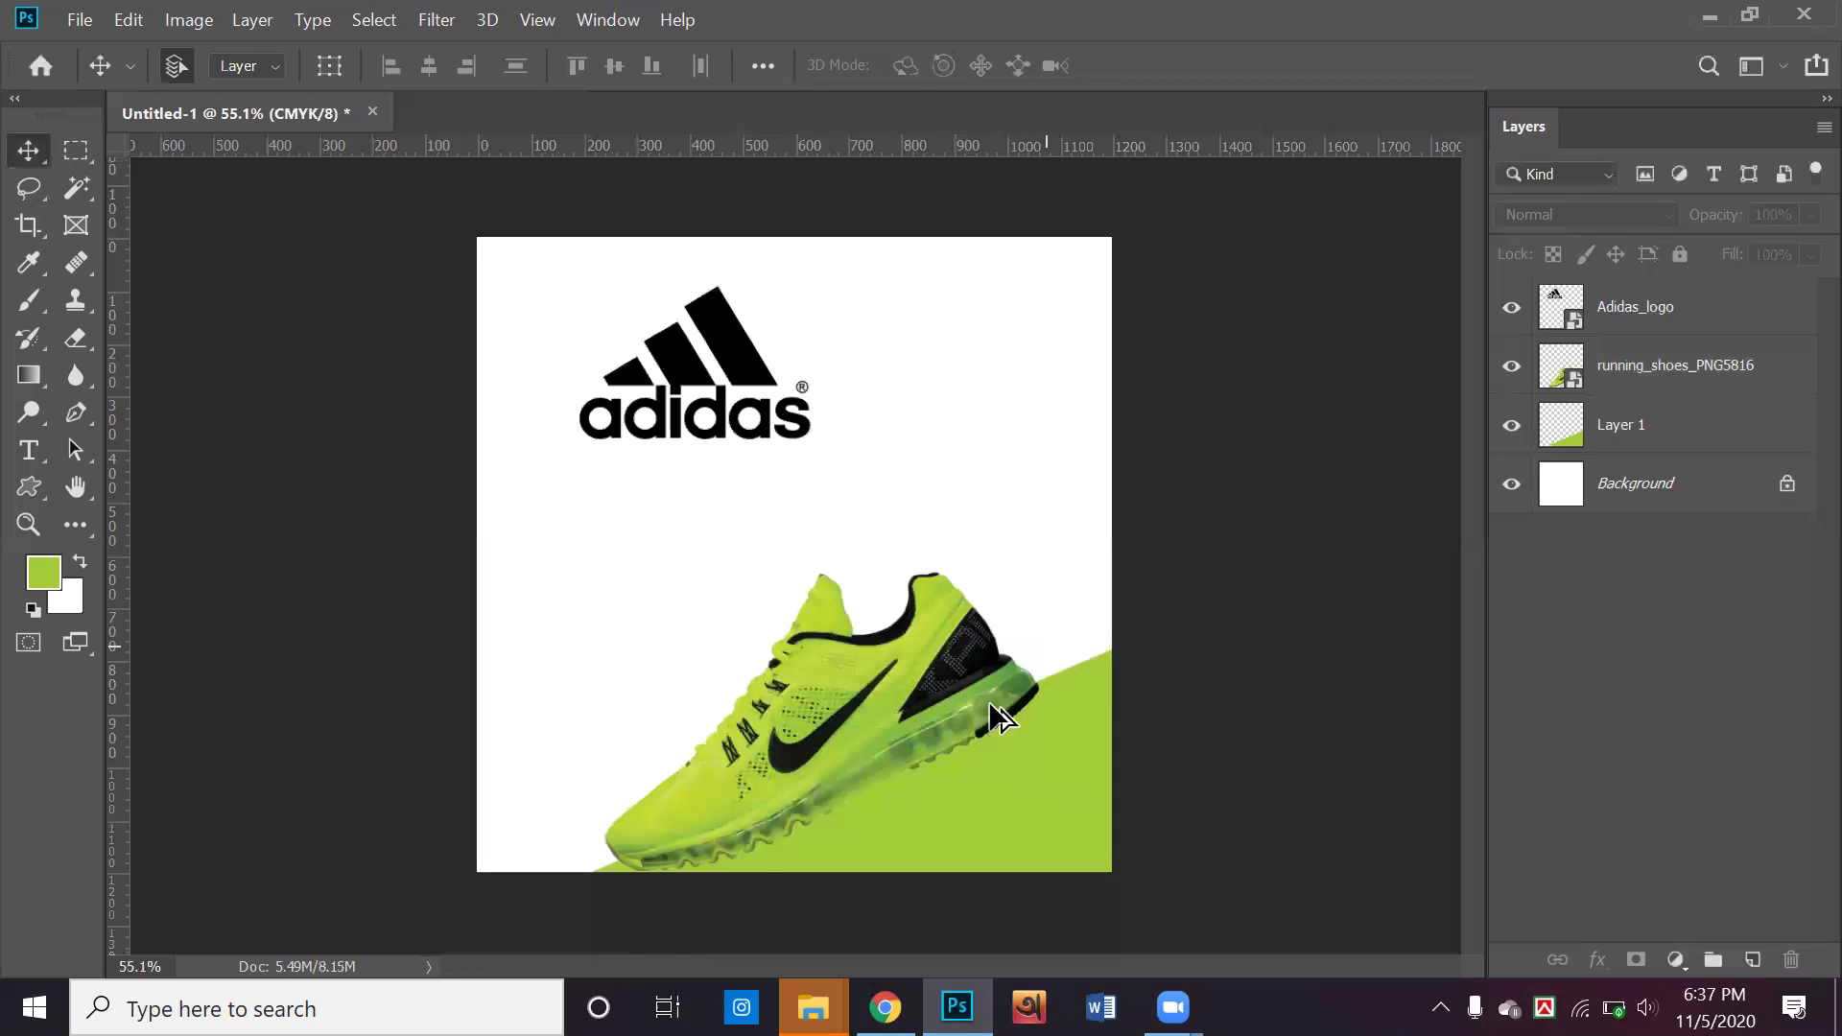
scroll(959, 712, up, 1)
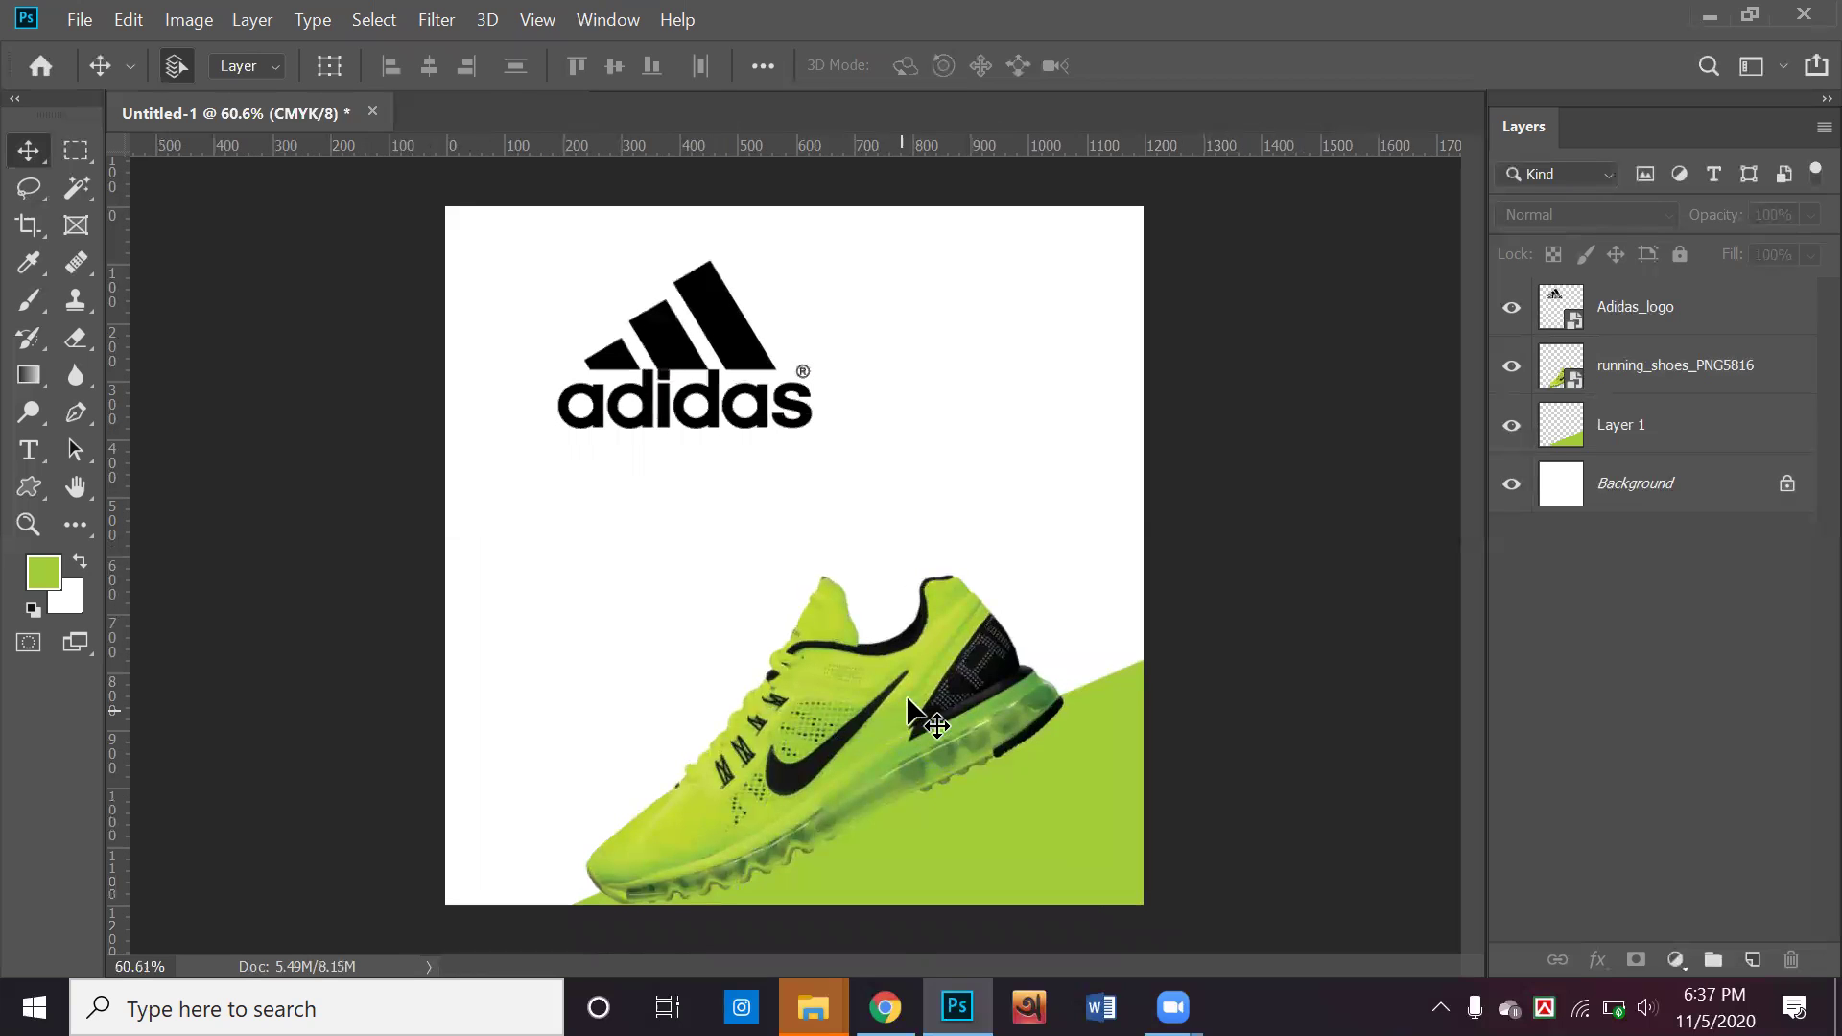
click(916, 724)
click(686, 293)
drag(684, 290, 643, 271)
click(848, 767)
drag(848, 767, 855, 741)
Nudge the green slope on Layer 1 slightly upward to meet the shoe's sole
click(1113, 705)
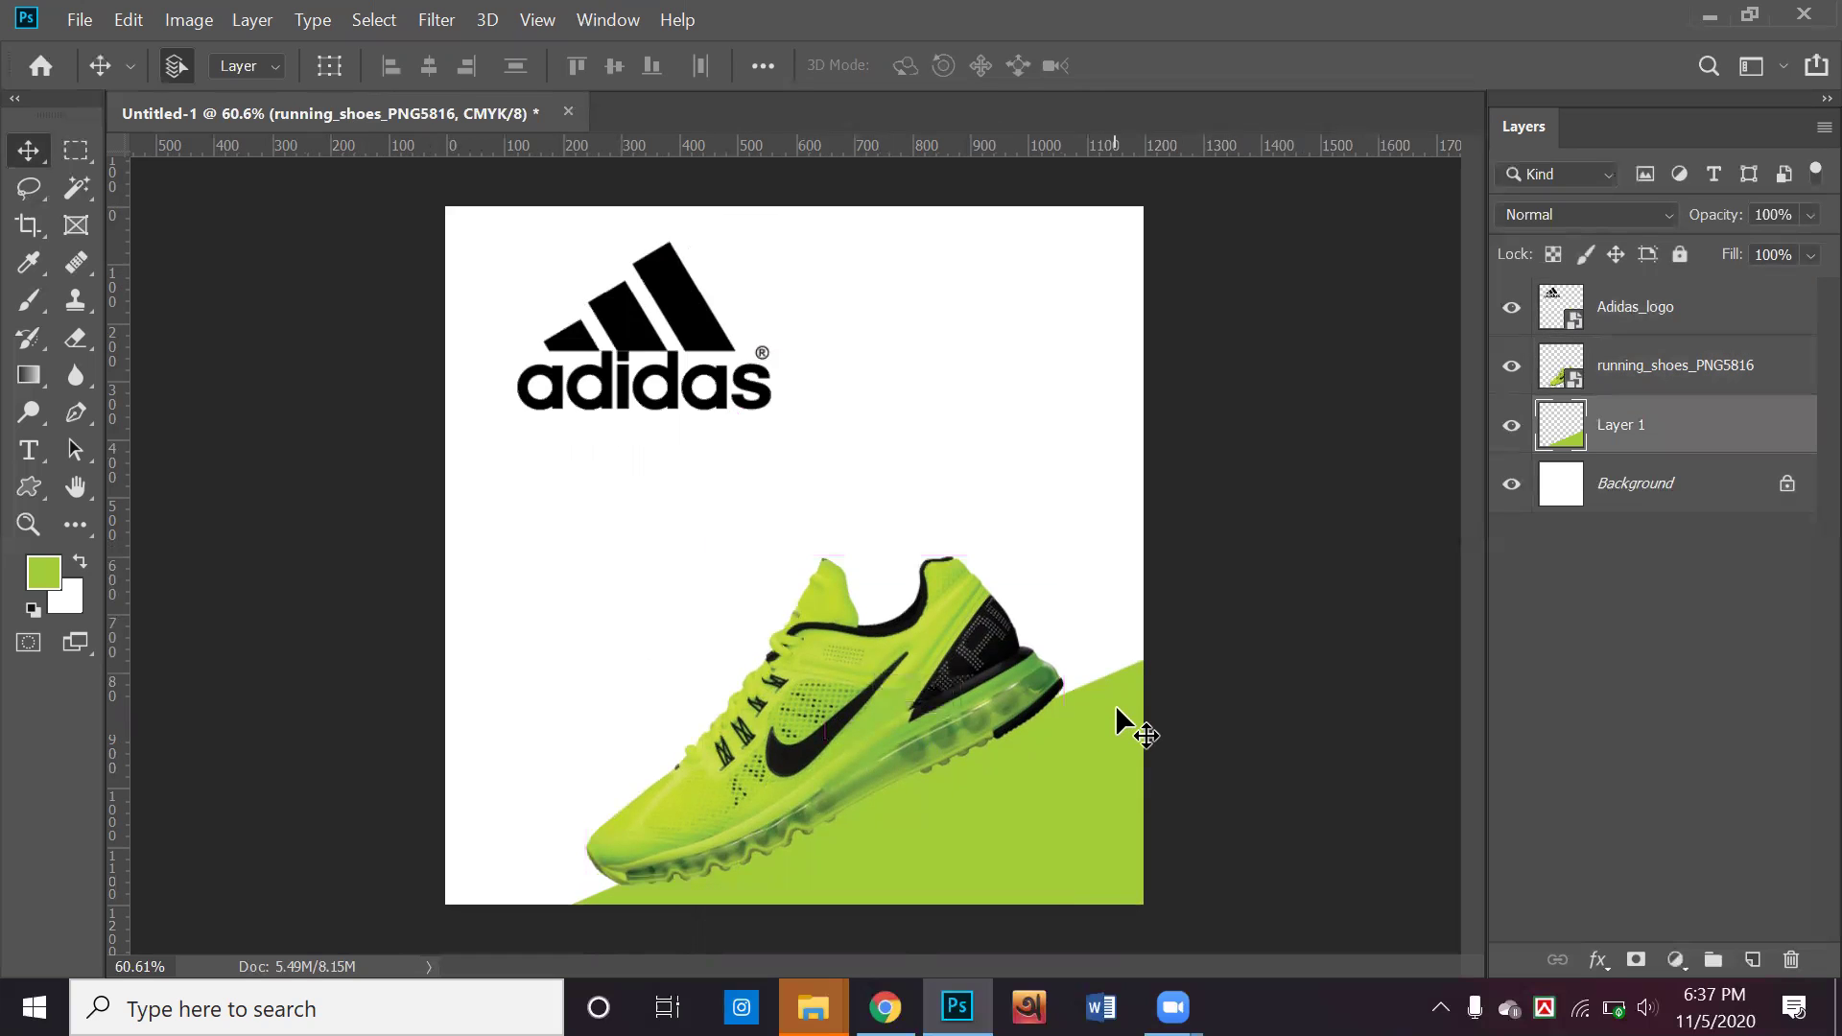
drag(1105, 704, 1105, 692)
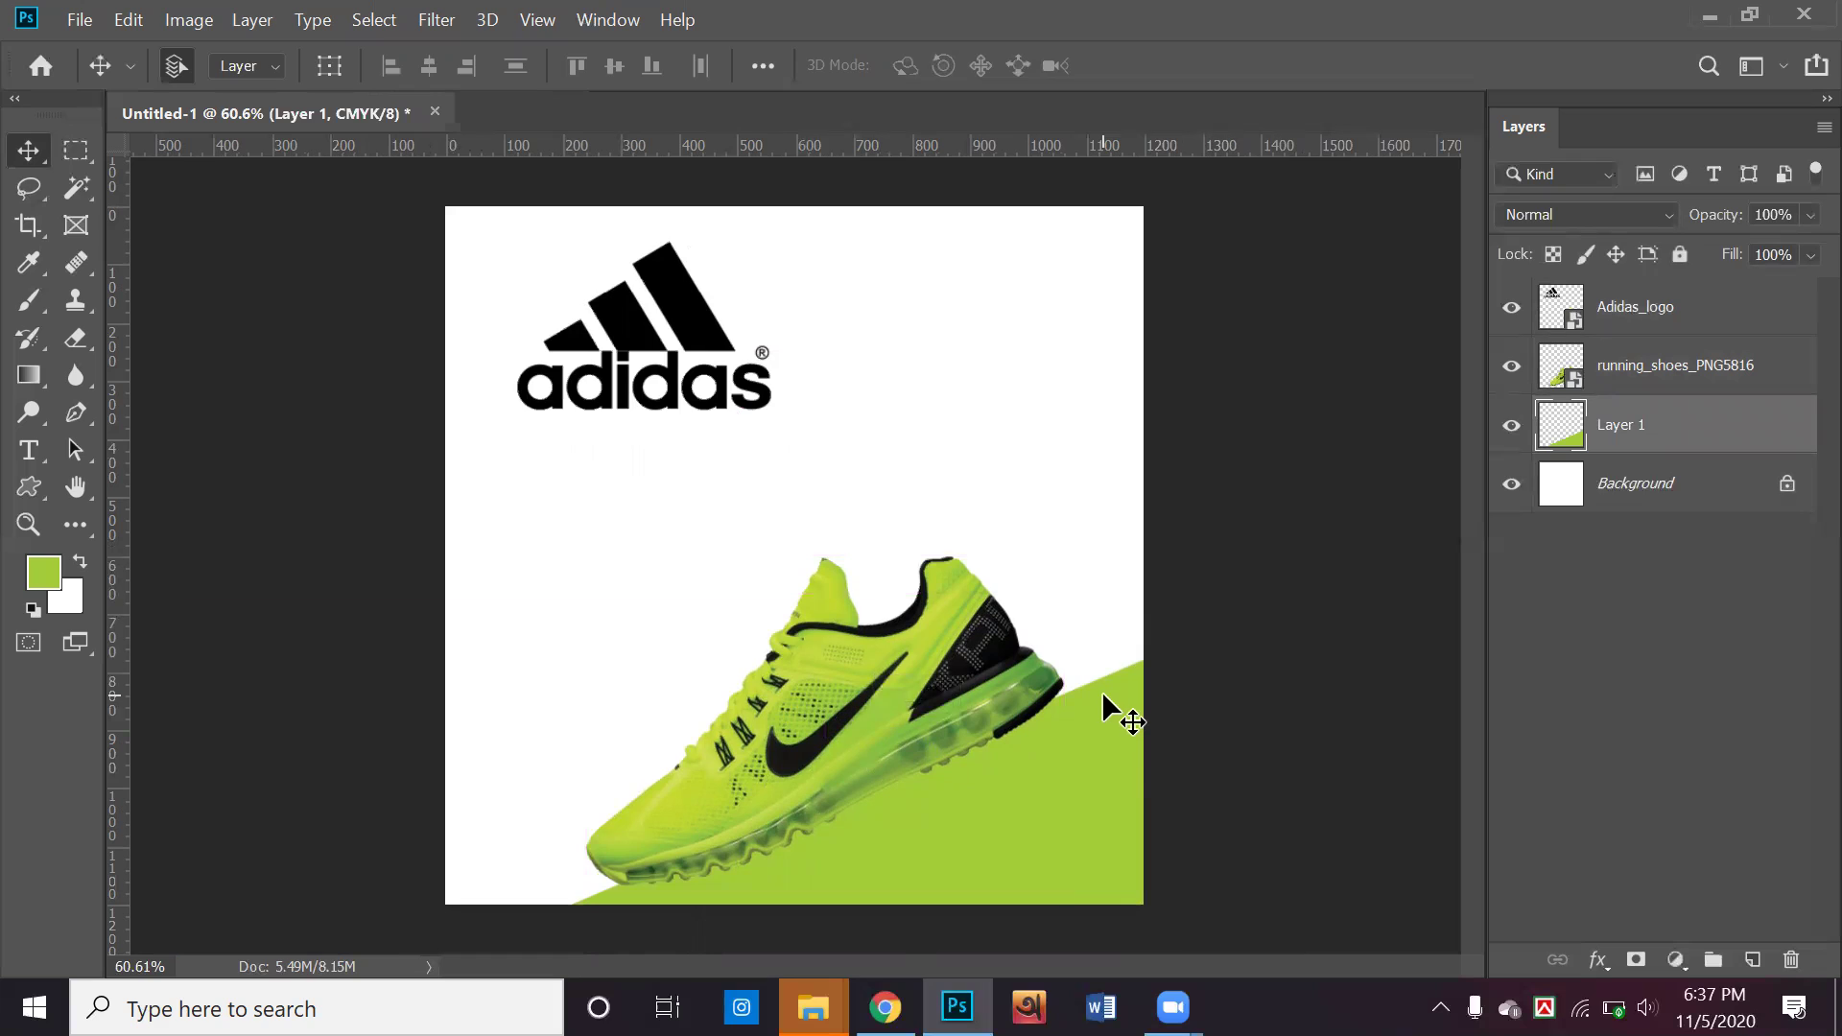
key(Up)
key(Up)
key(Up)
key(Up)
key(Up)
key(Up)
key(Up)
key(Up)
key(Up)
key(Up)
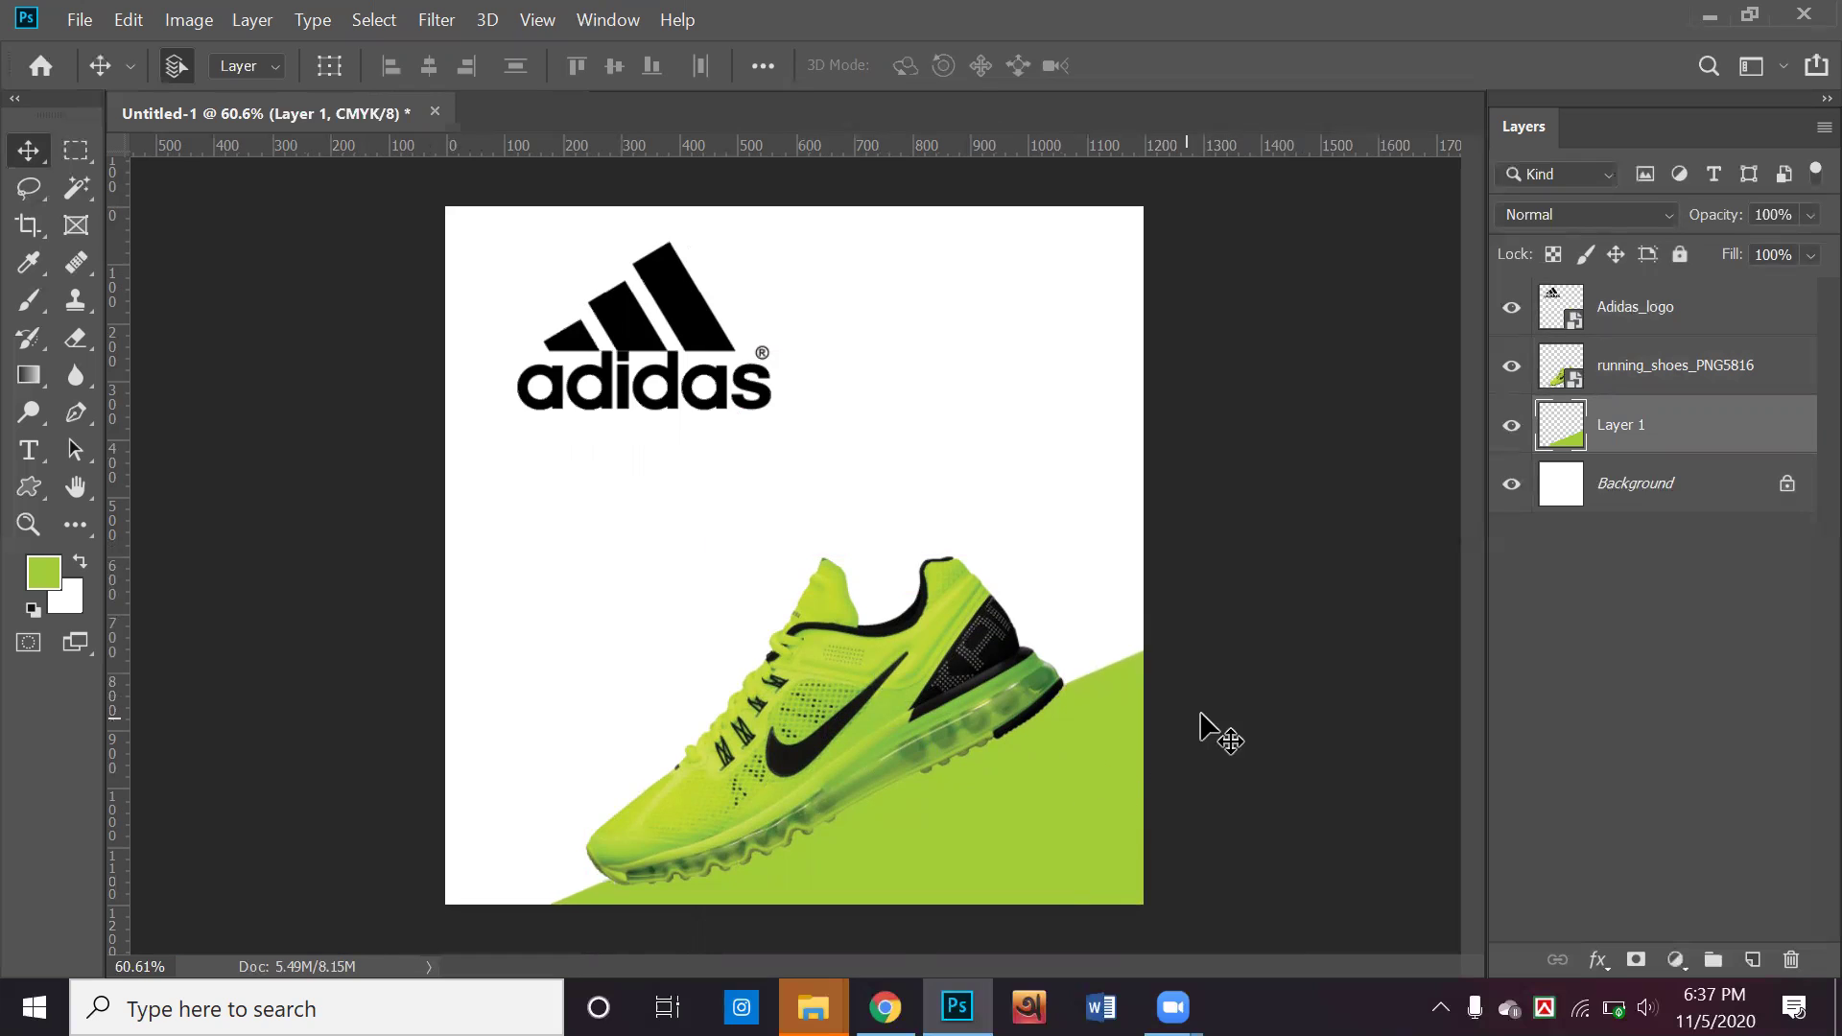
Duplicate the shoe, place the copy directly above the original, and rasterize the copied layer
click(952, 718)
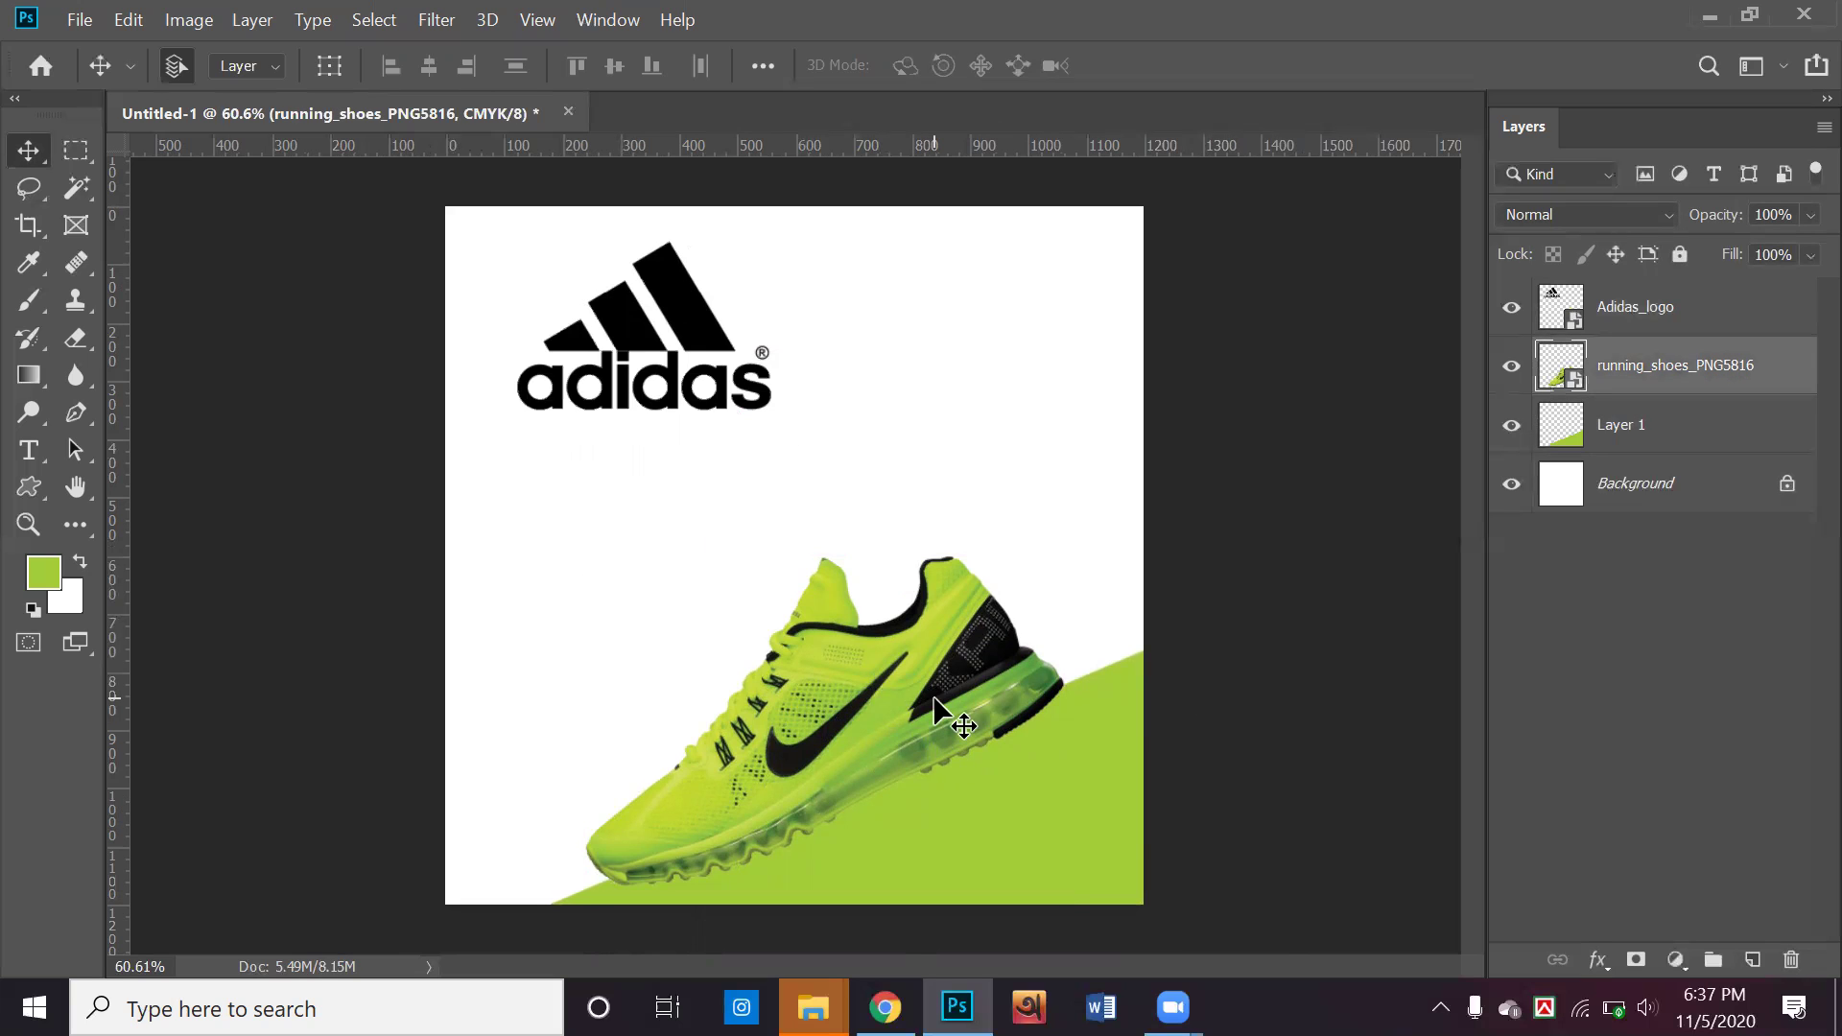
alt+drag(960, 636, 975, 423)
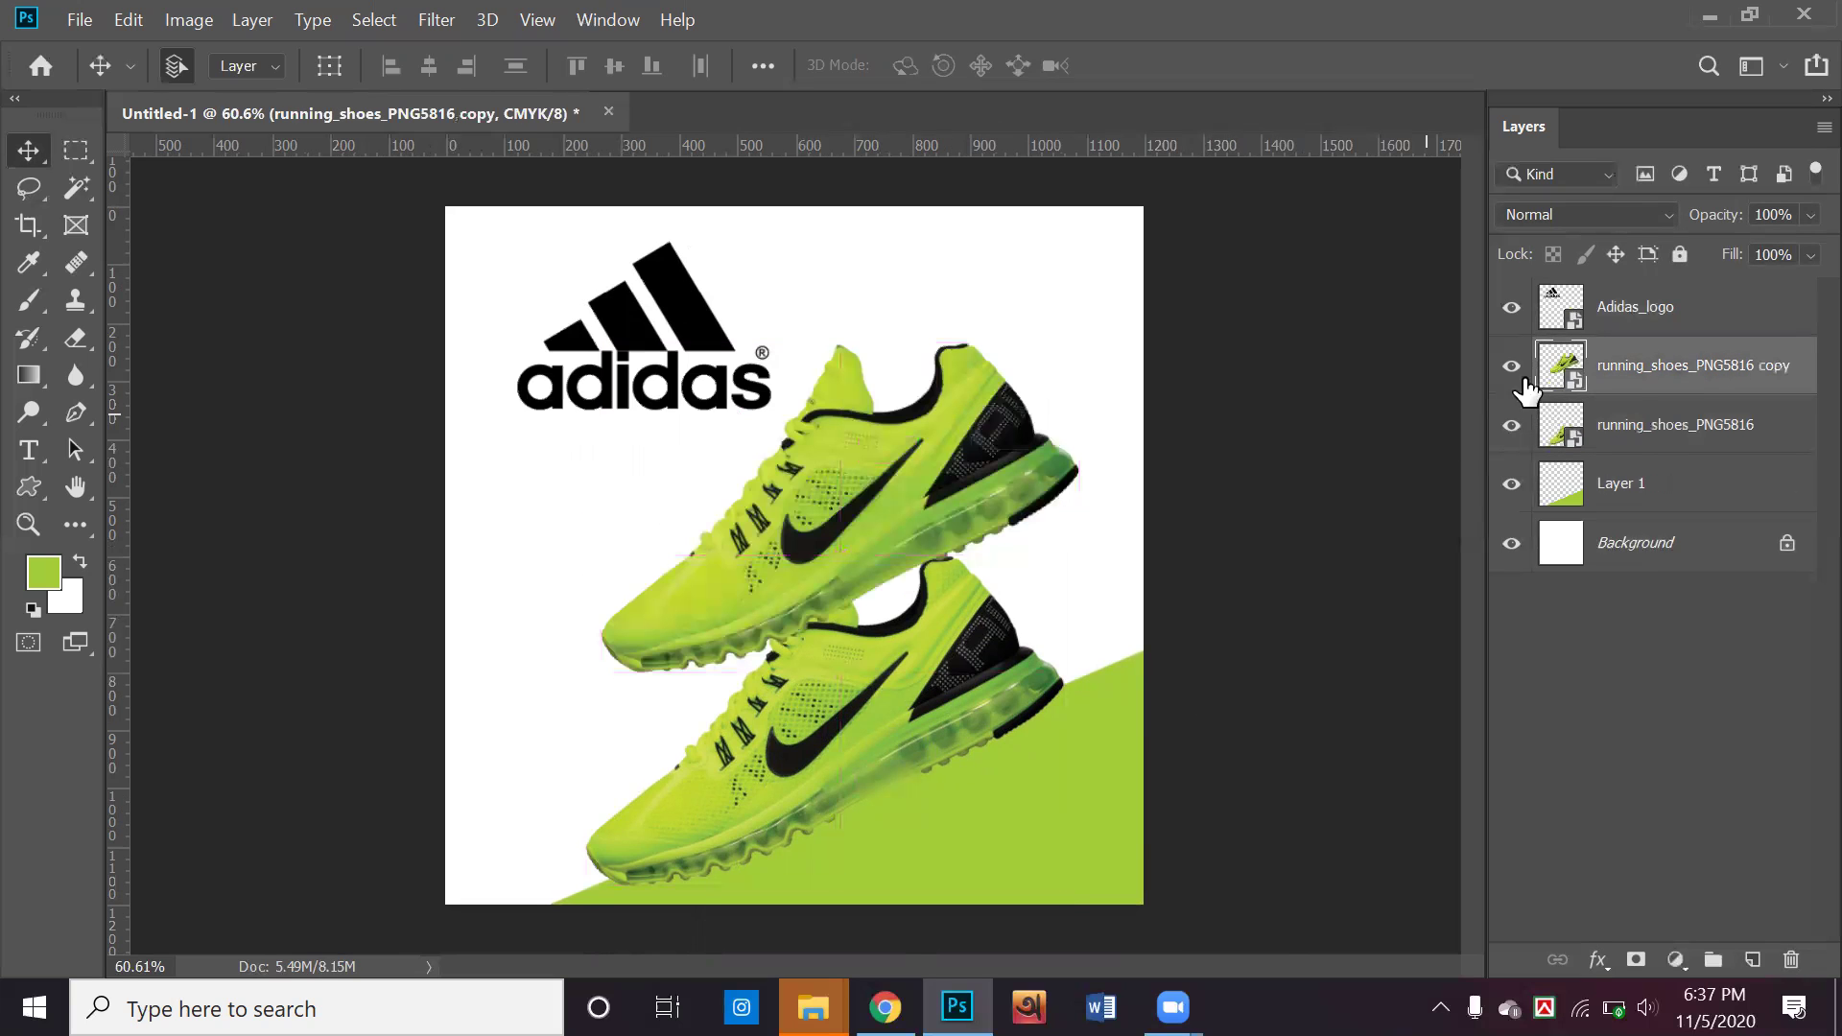
right_click(1660, 365)
click(1350, 531)
Select the copied shoe's outline, fill it with black sampled from the Adidas logo, and clear the selection
ctrl+click(1561, 379)
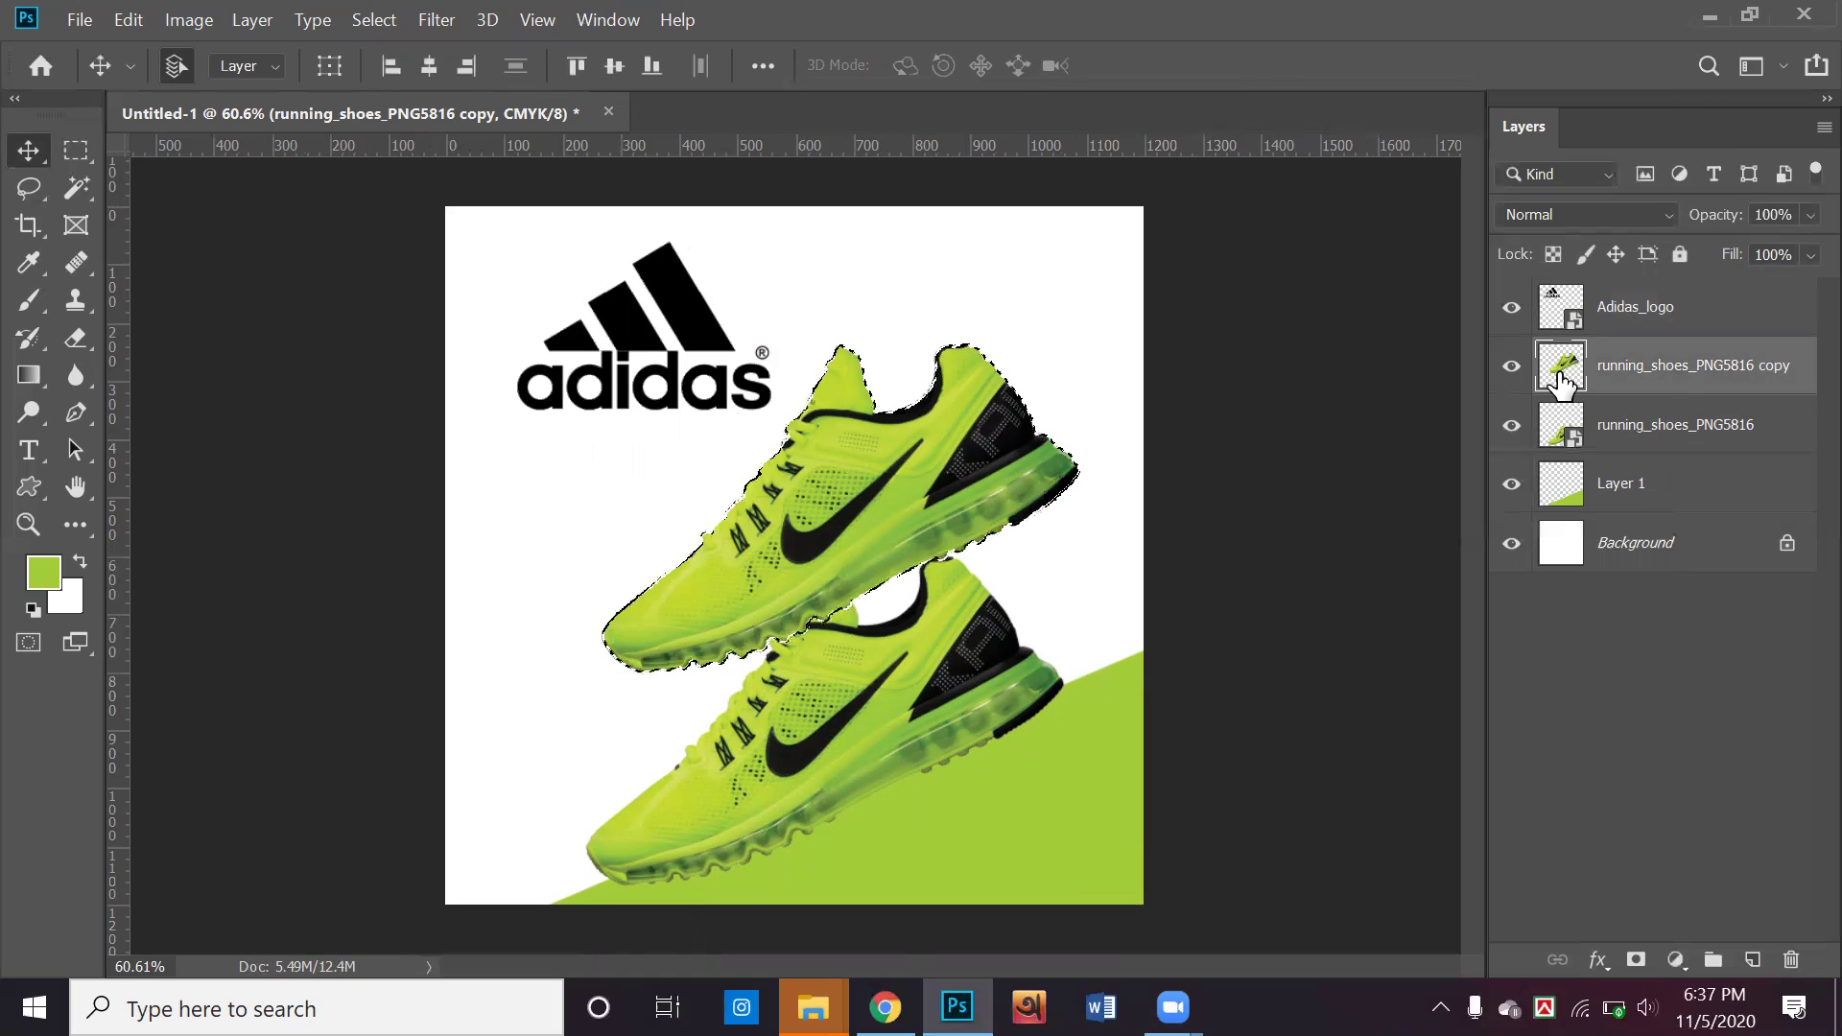
click(32, 267)
click(658, 308)
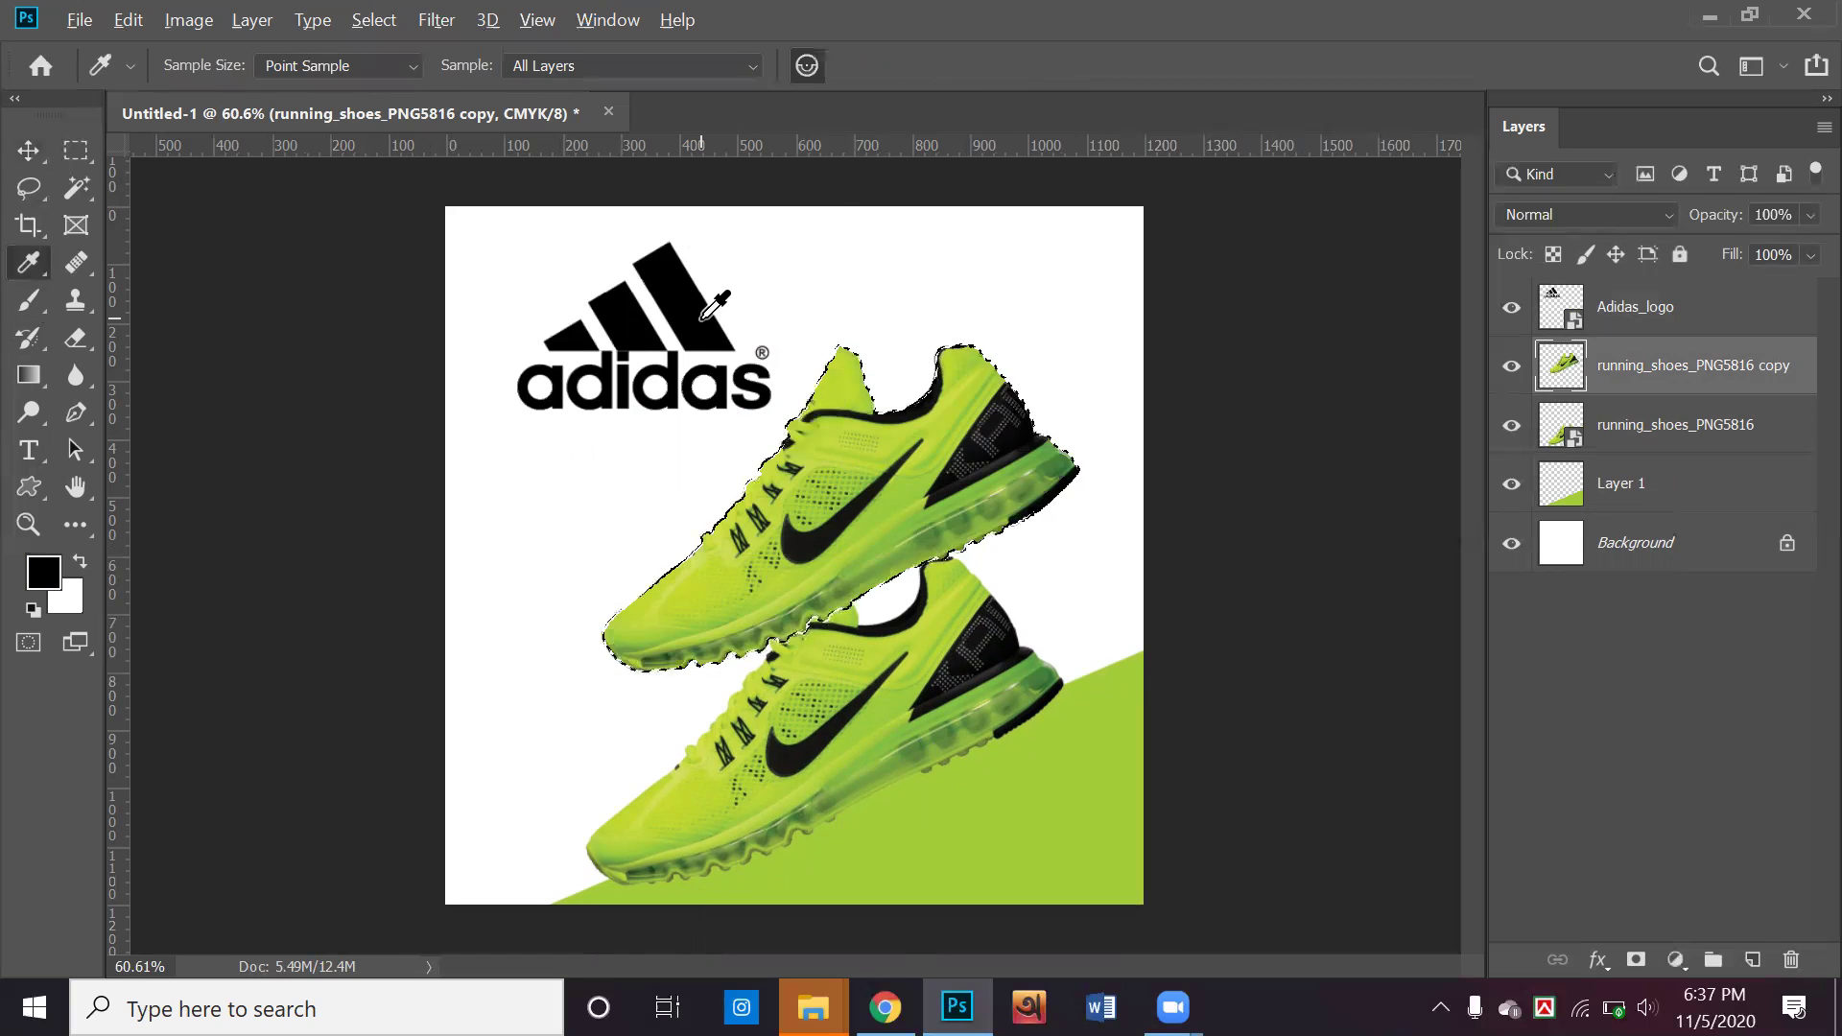
key(alt+BackSpace)
key(ctrl+d)
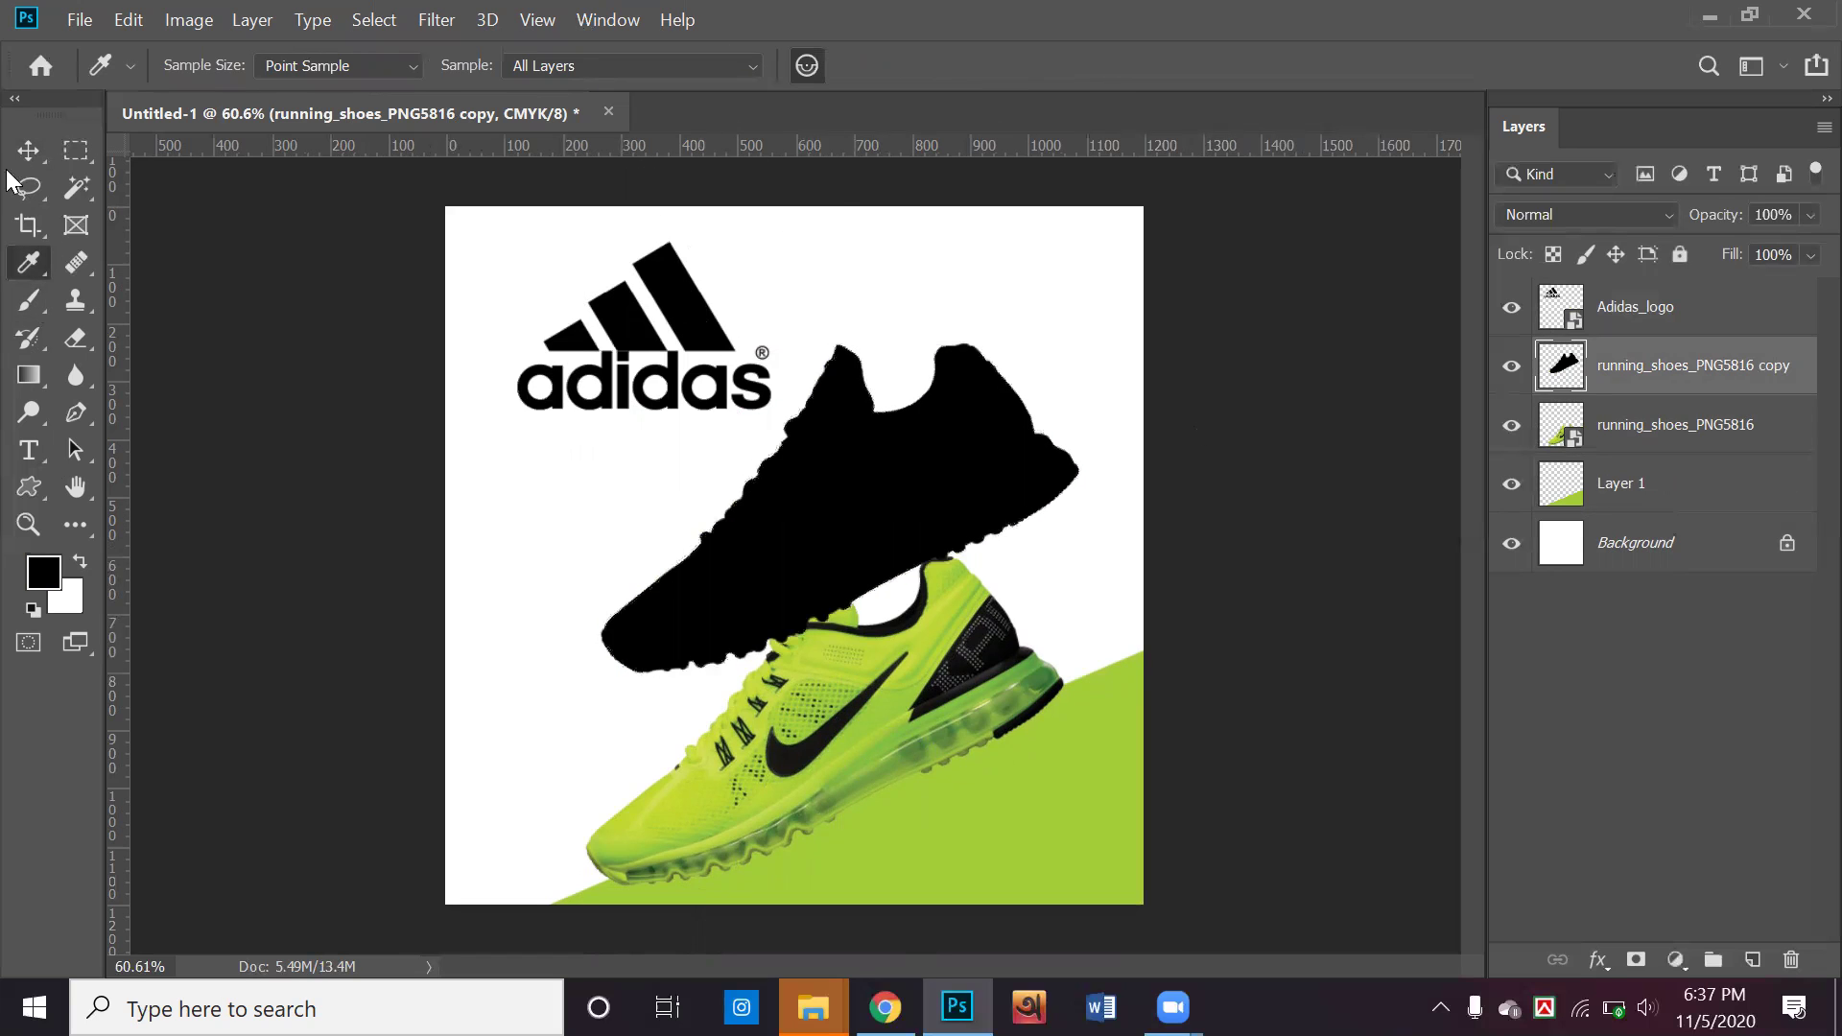
Place the black shoe silhouette's layer beneath the original shoe layer and align the silhouette exactly behind the shoe
click(27, 151)
drag(946, 453, 954, 672)
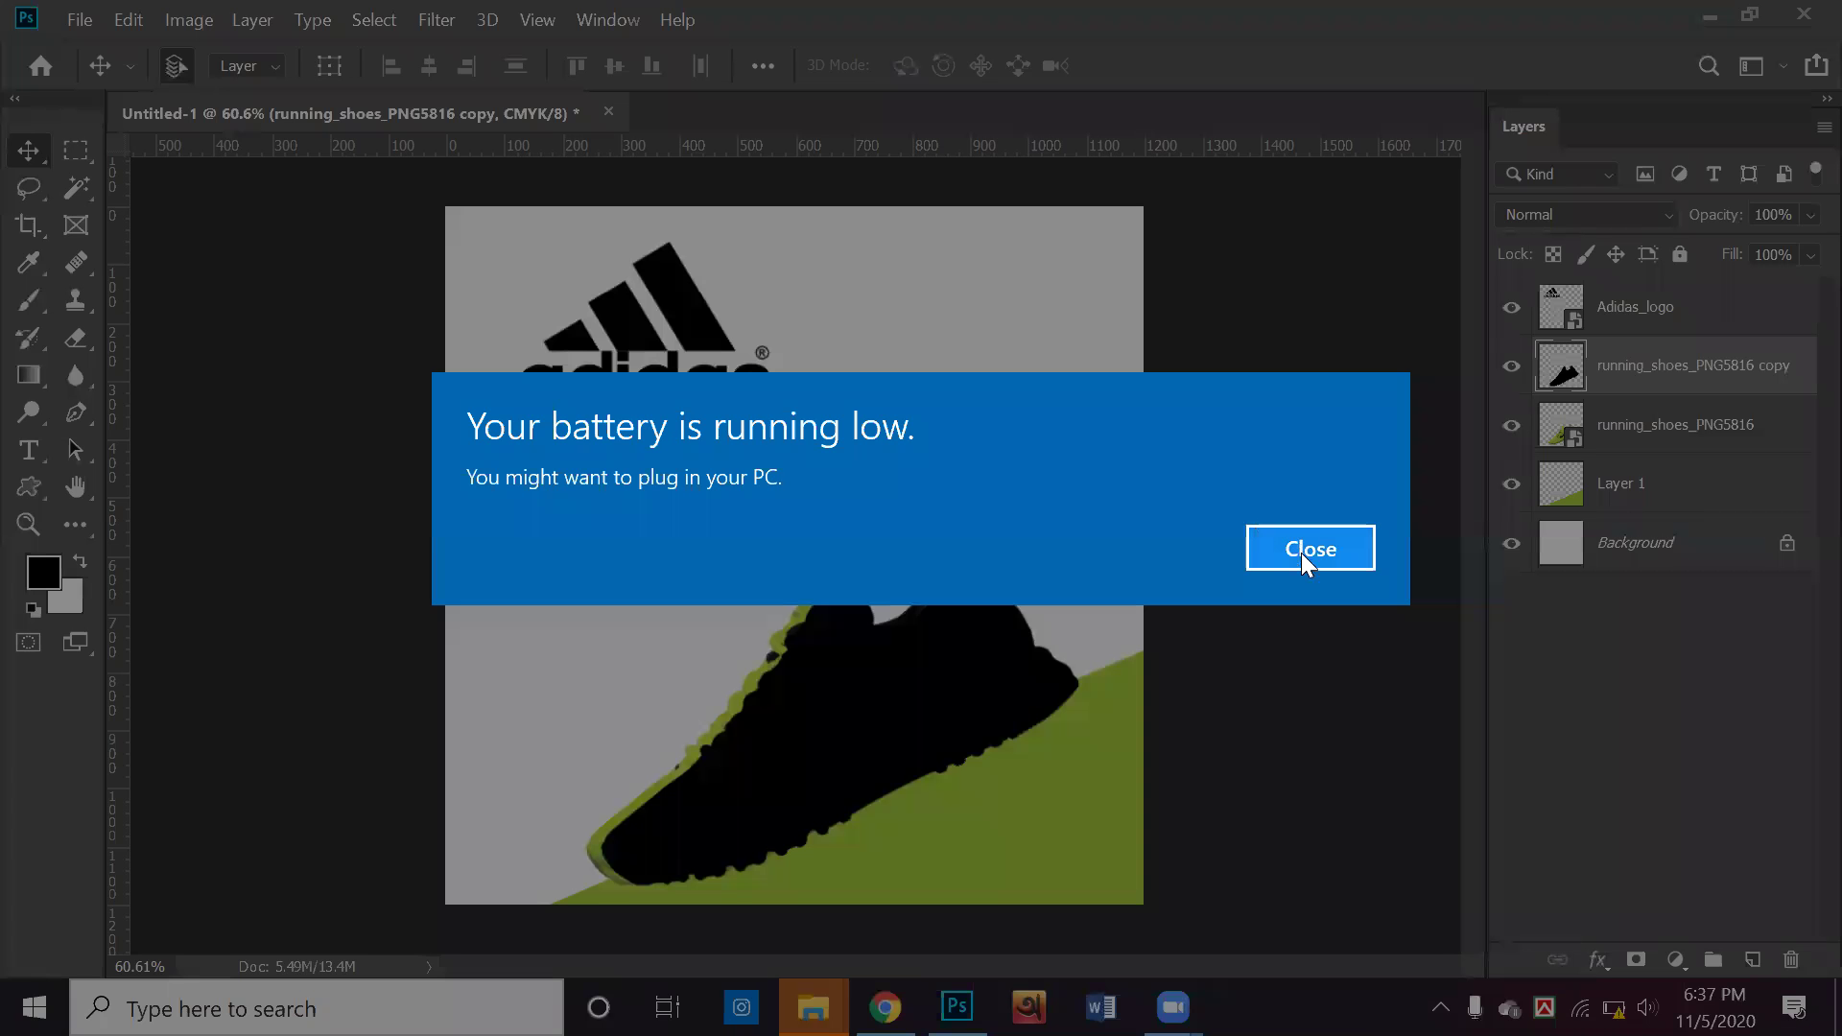
click(1303, 553)
drag(1583, 382, 1583, 480)
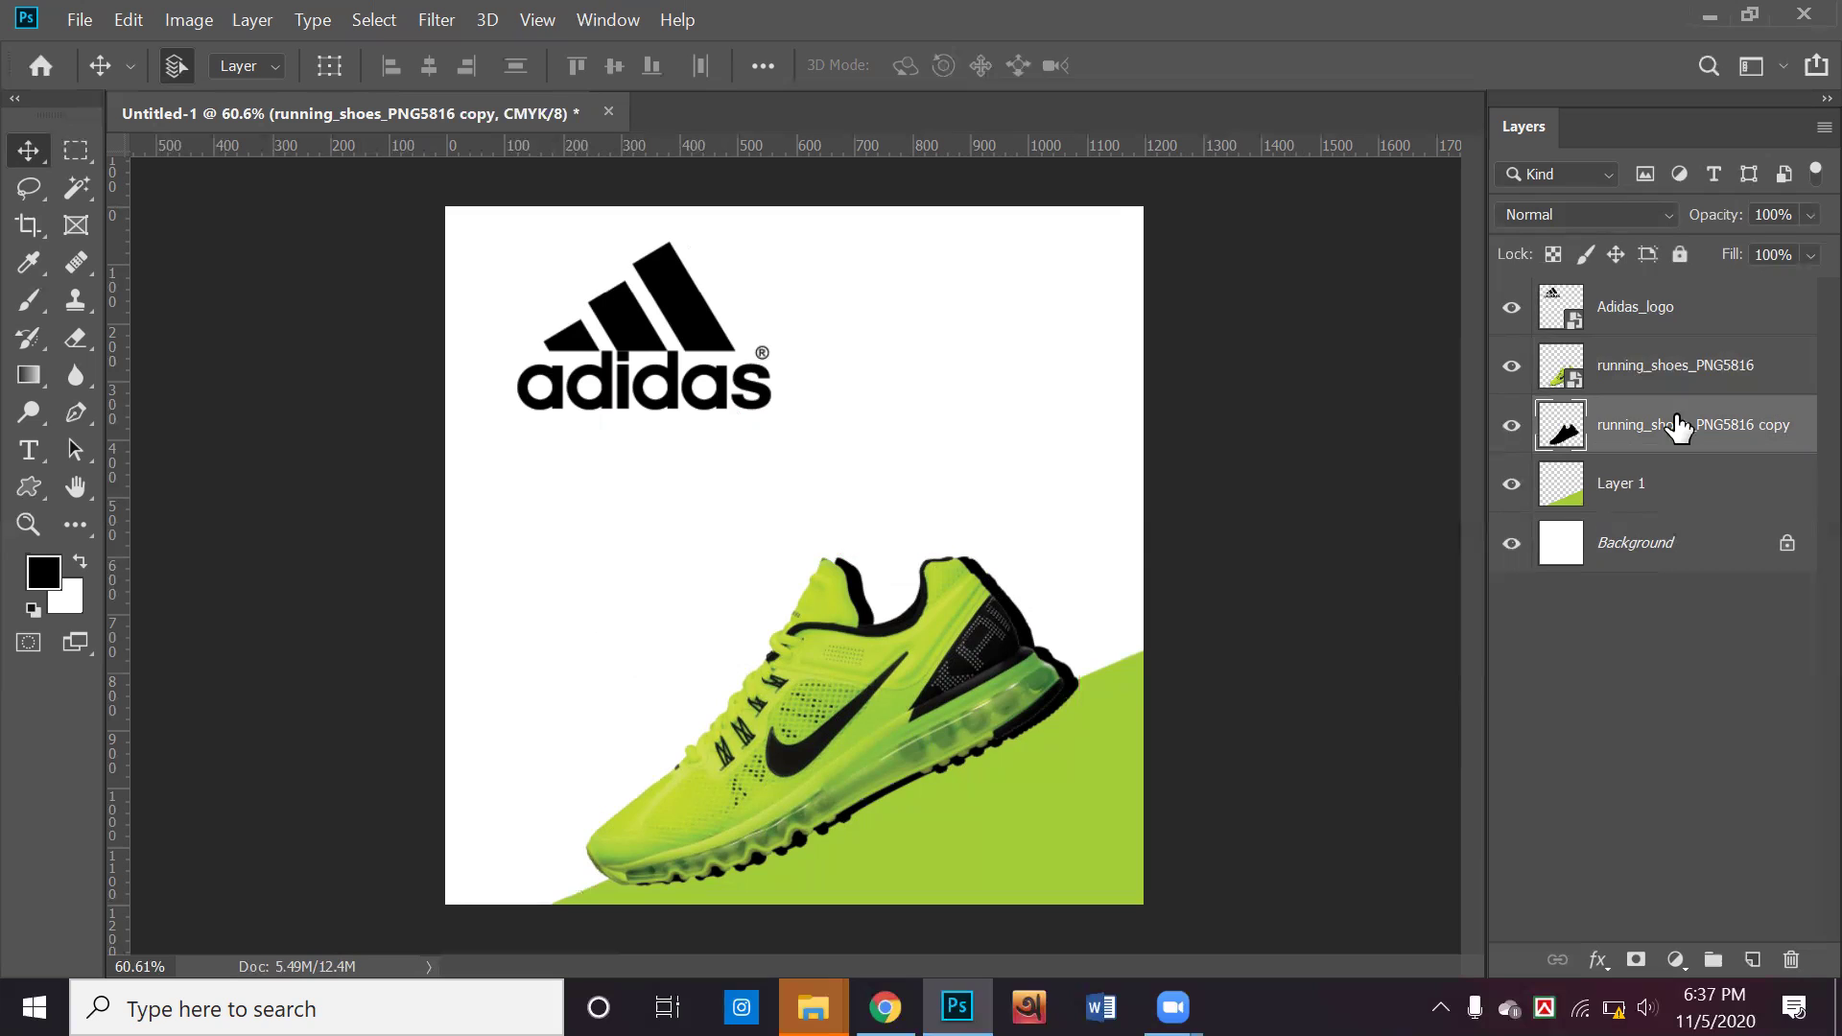
mouse_move(1055, 715)
mouse_down()
mouse_move(1055, 681)
mouse_move(1033, 711)
mouse_up()
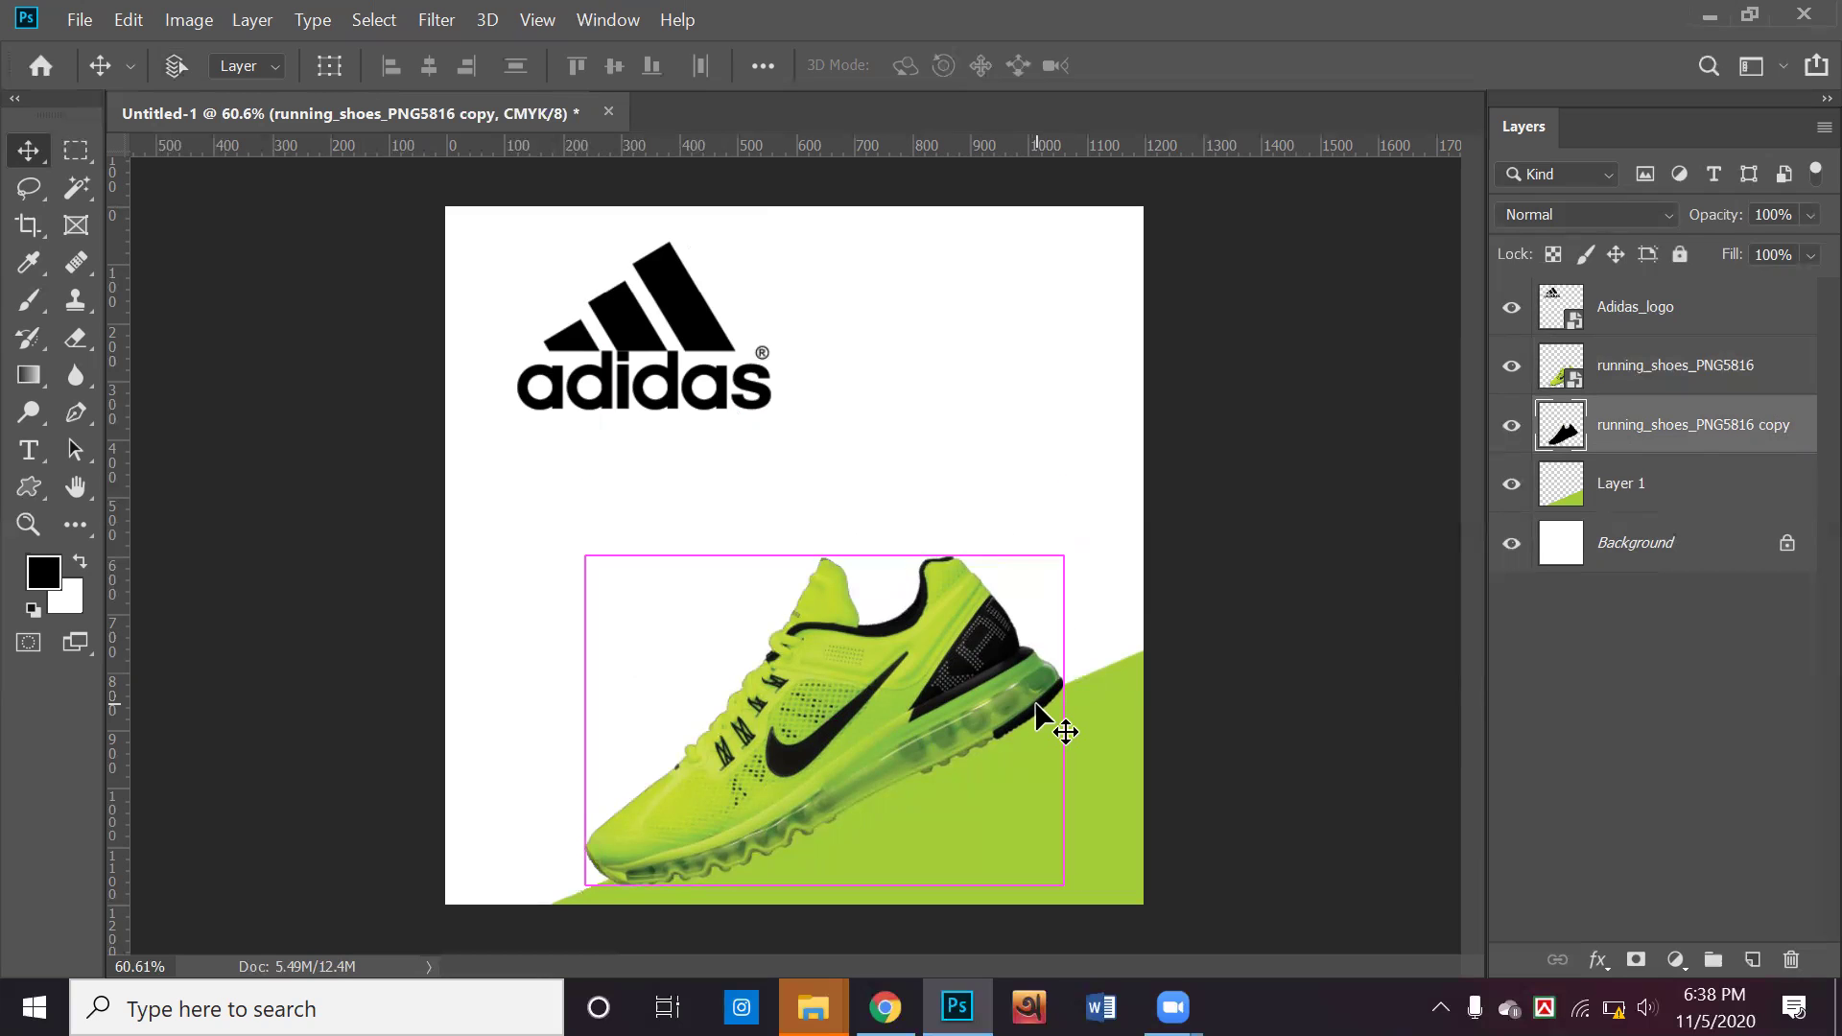
Skew the black shoe silhouette downward onto the green slope as a cast shadow and set its layer opacity to 35%
key(ctrl+t)
right_click(1002, 651)
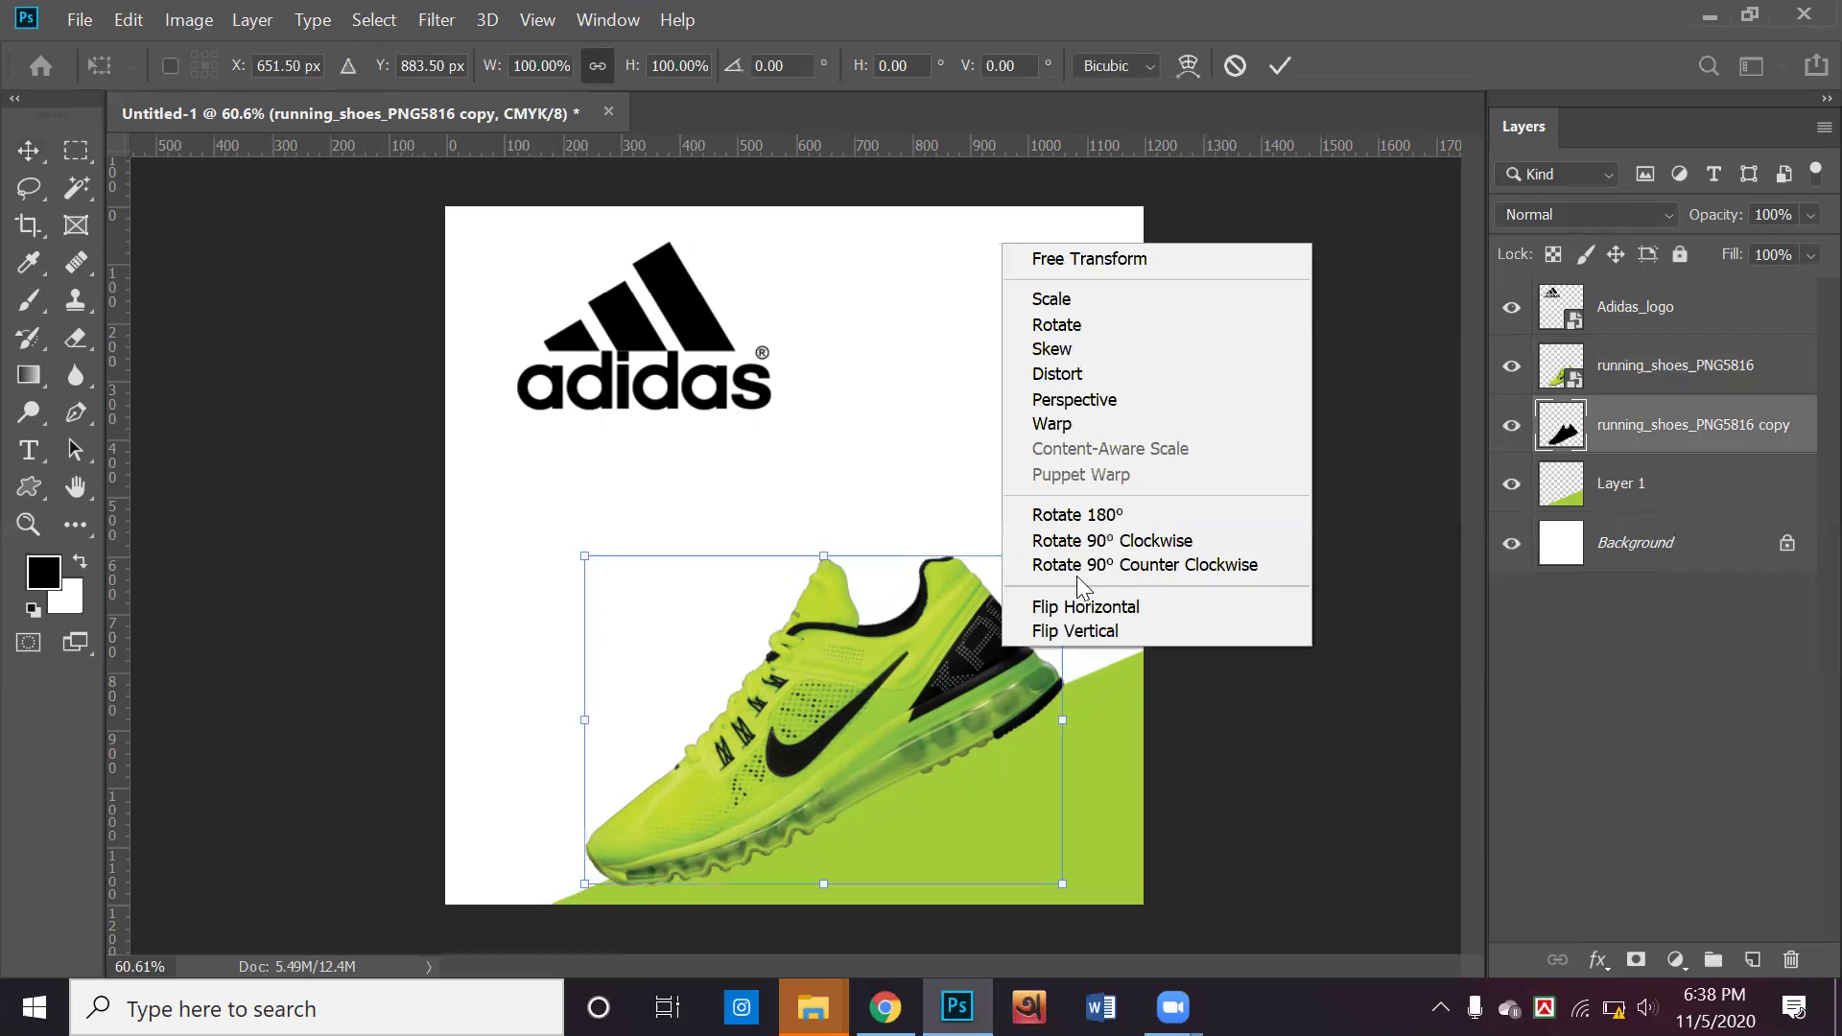
click(1072, 350)
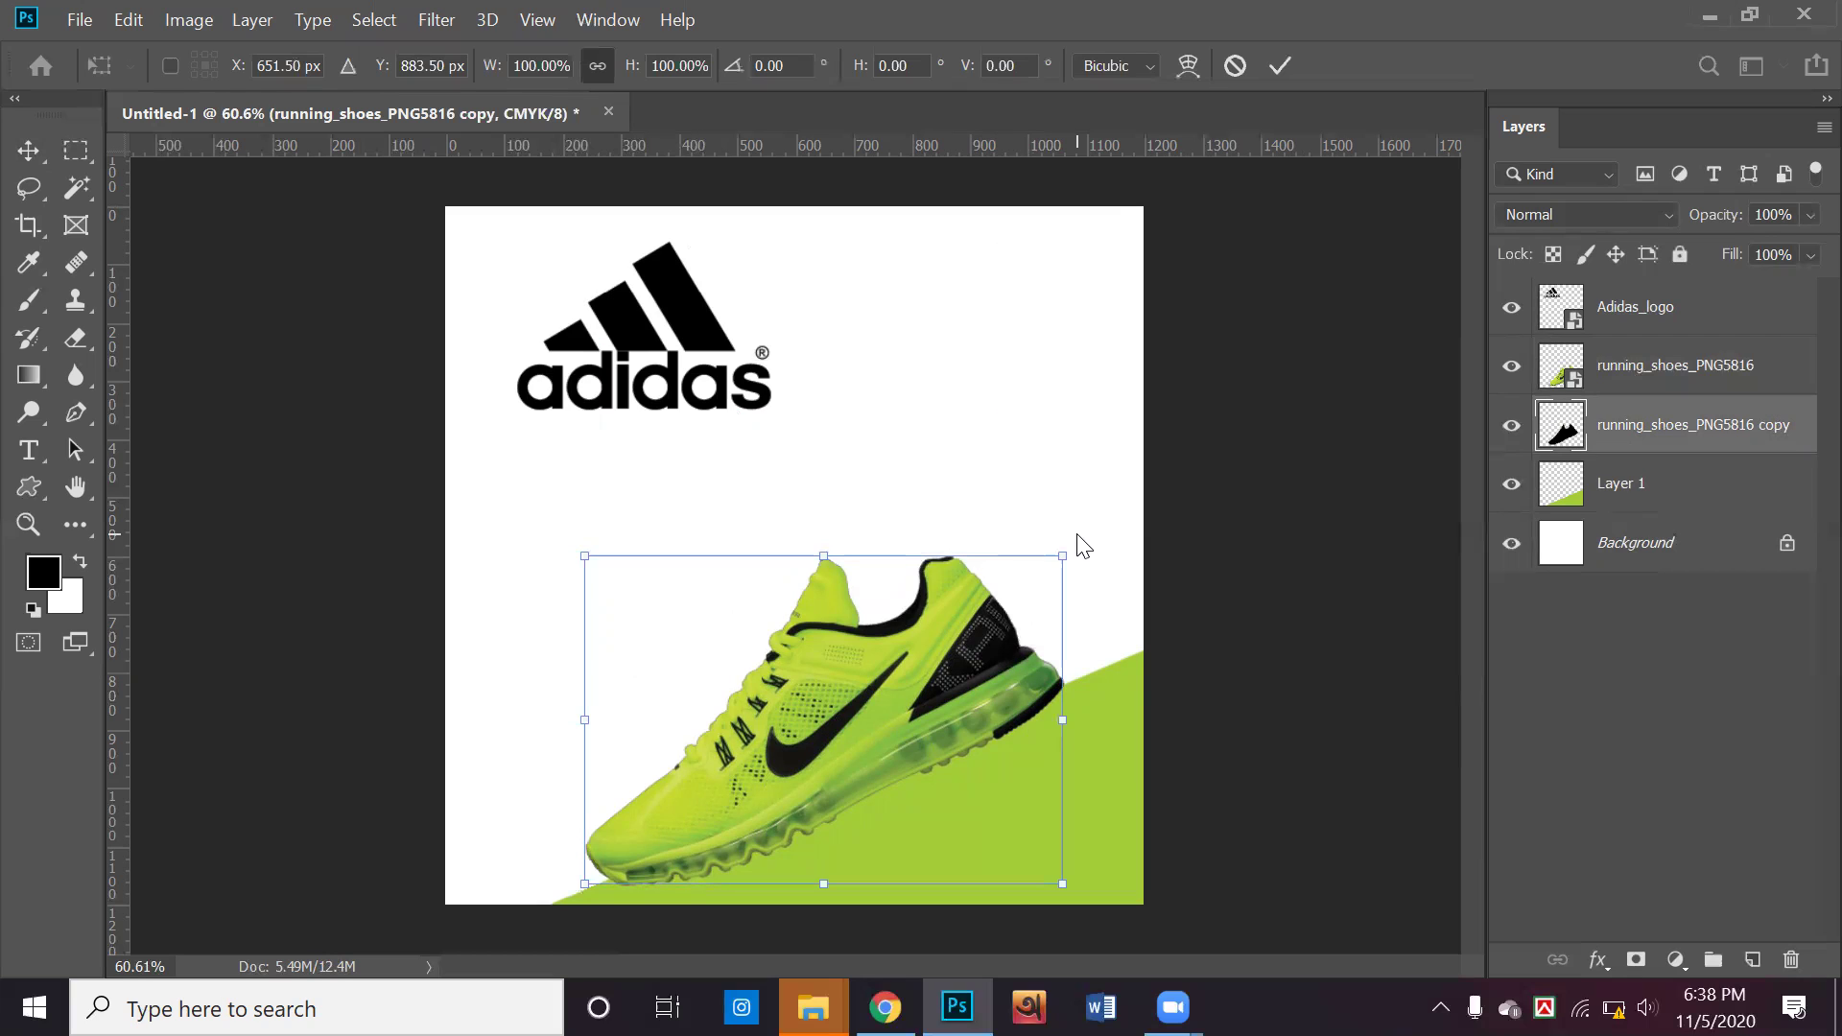
drag(1063, 564, 1090, 760)
key(Return)
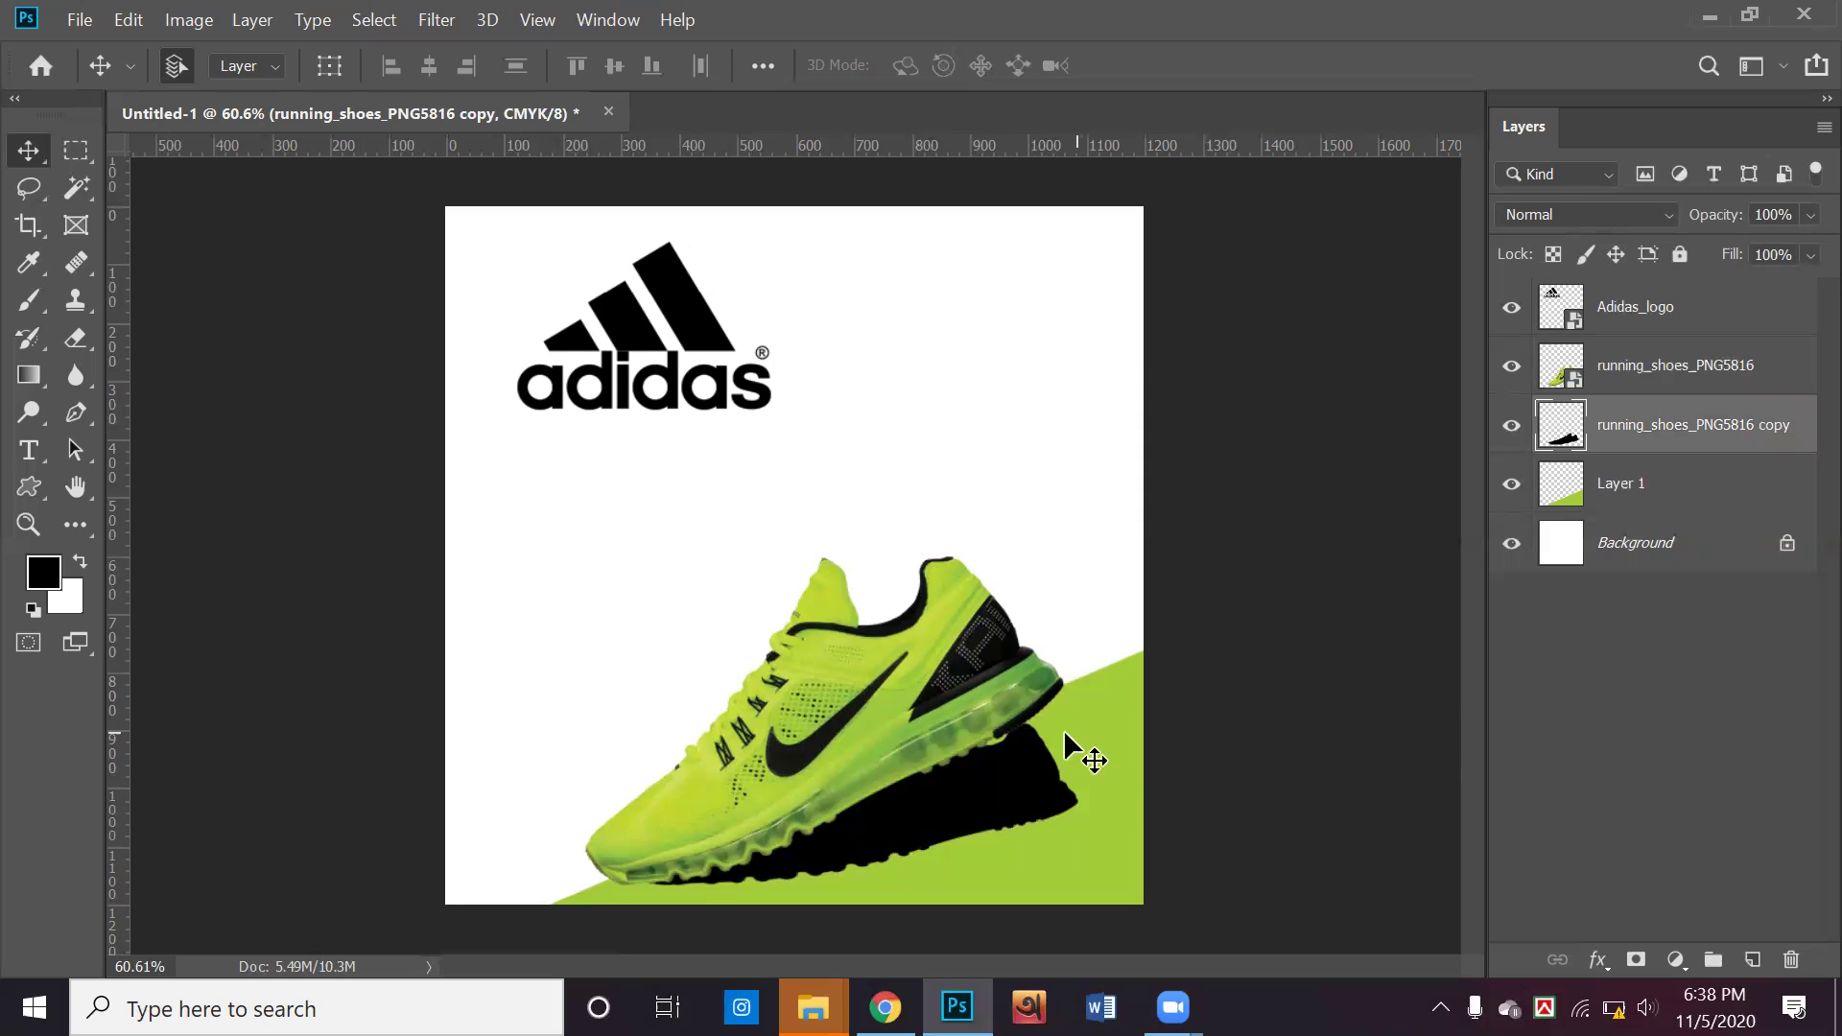
click(1810, 215)
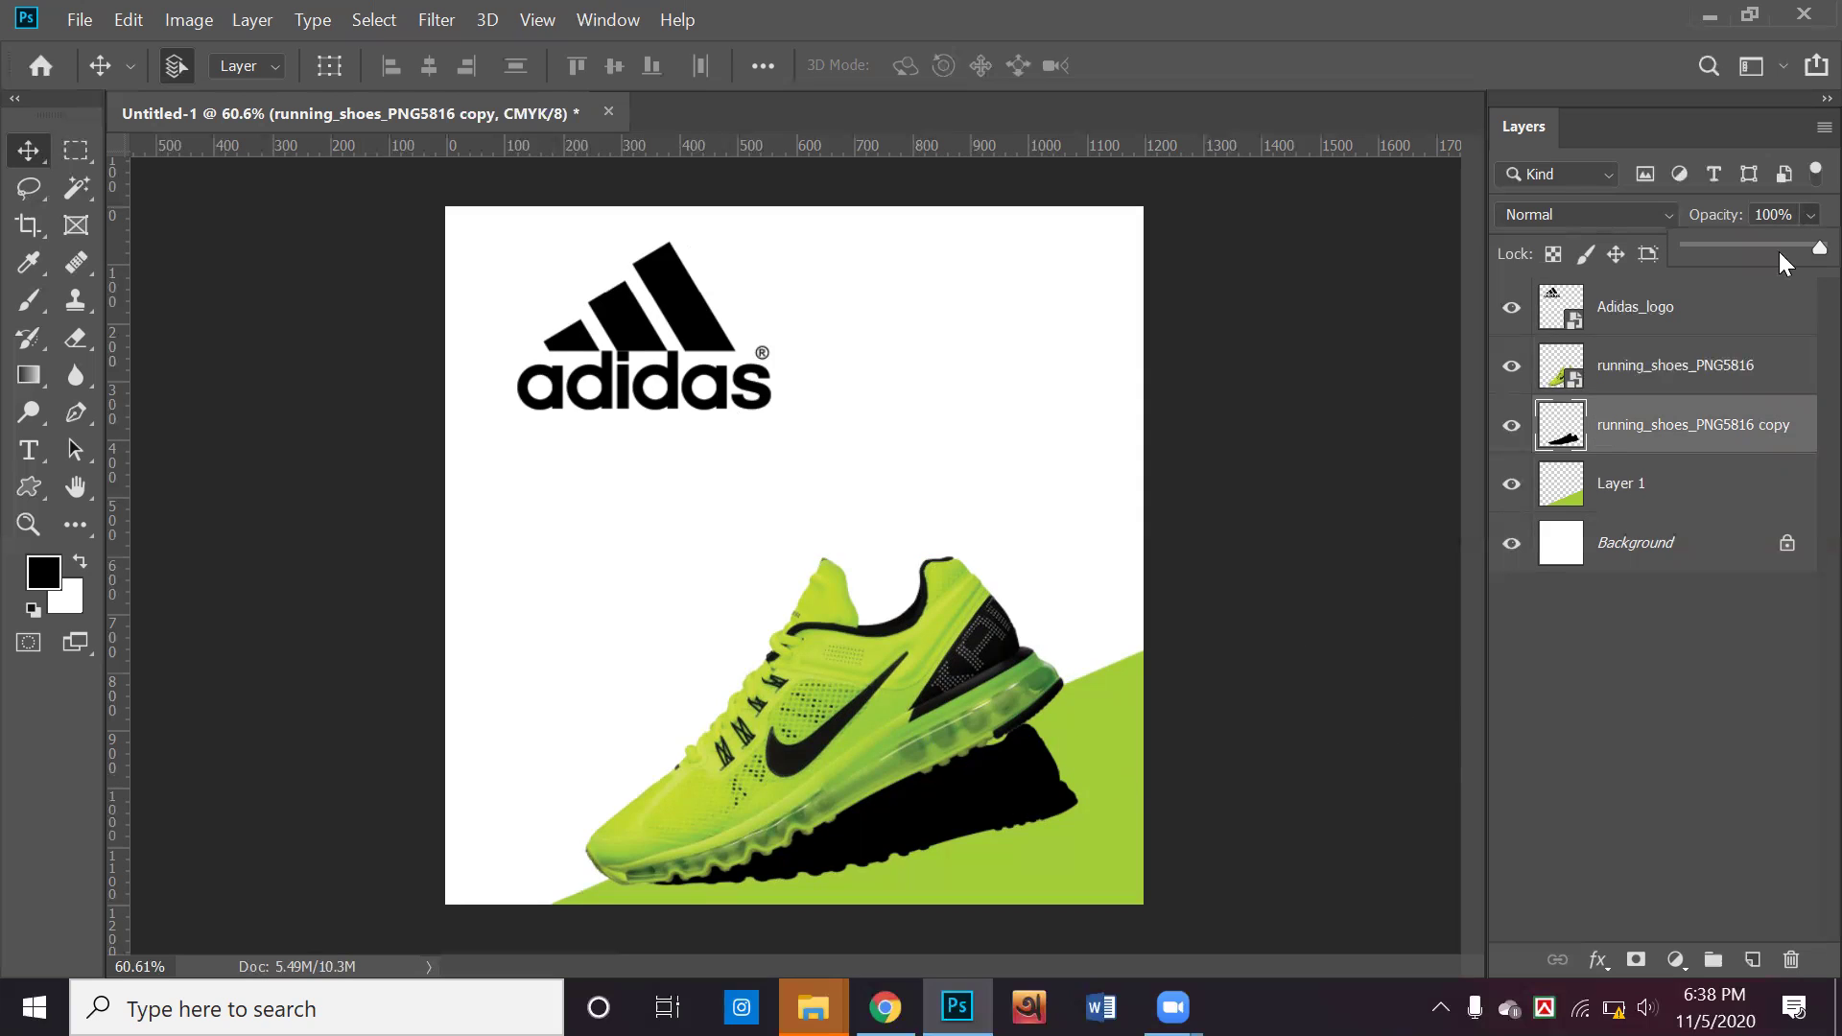
drag(1764, 249, 1733, 254)
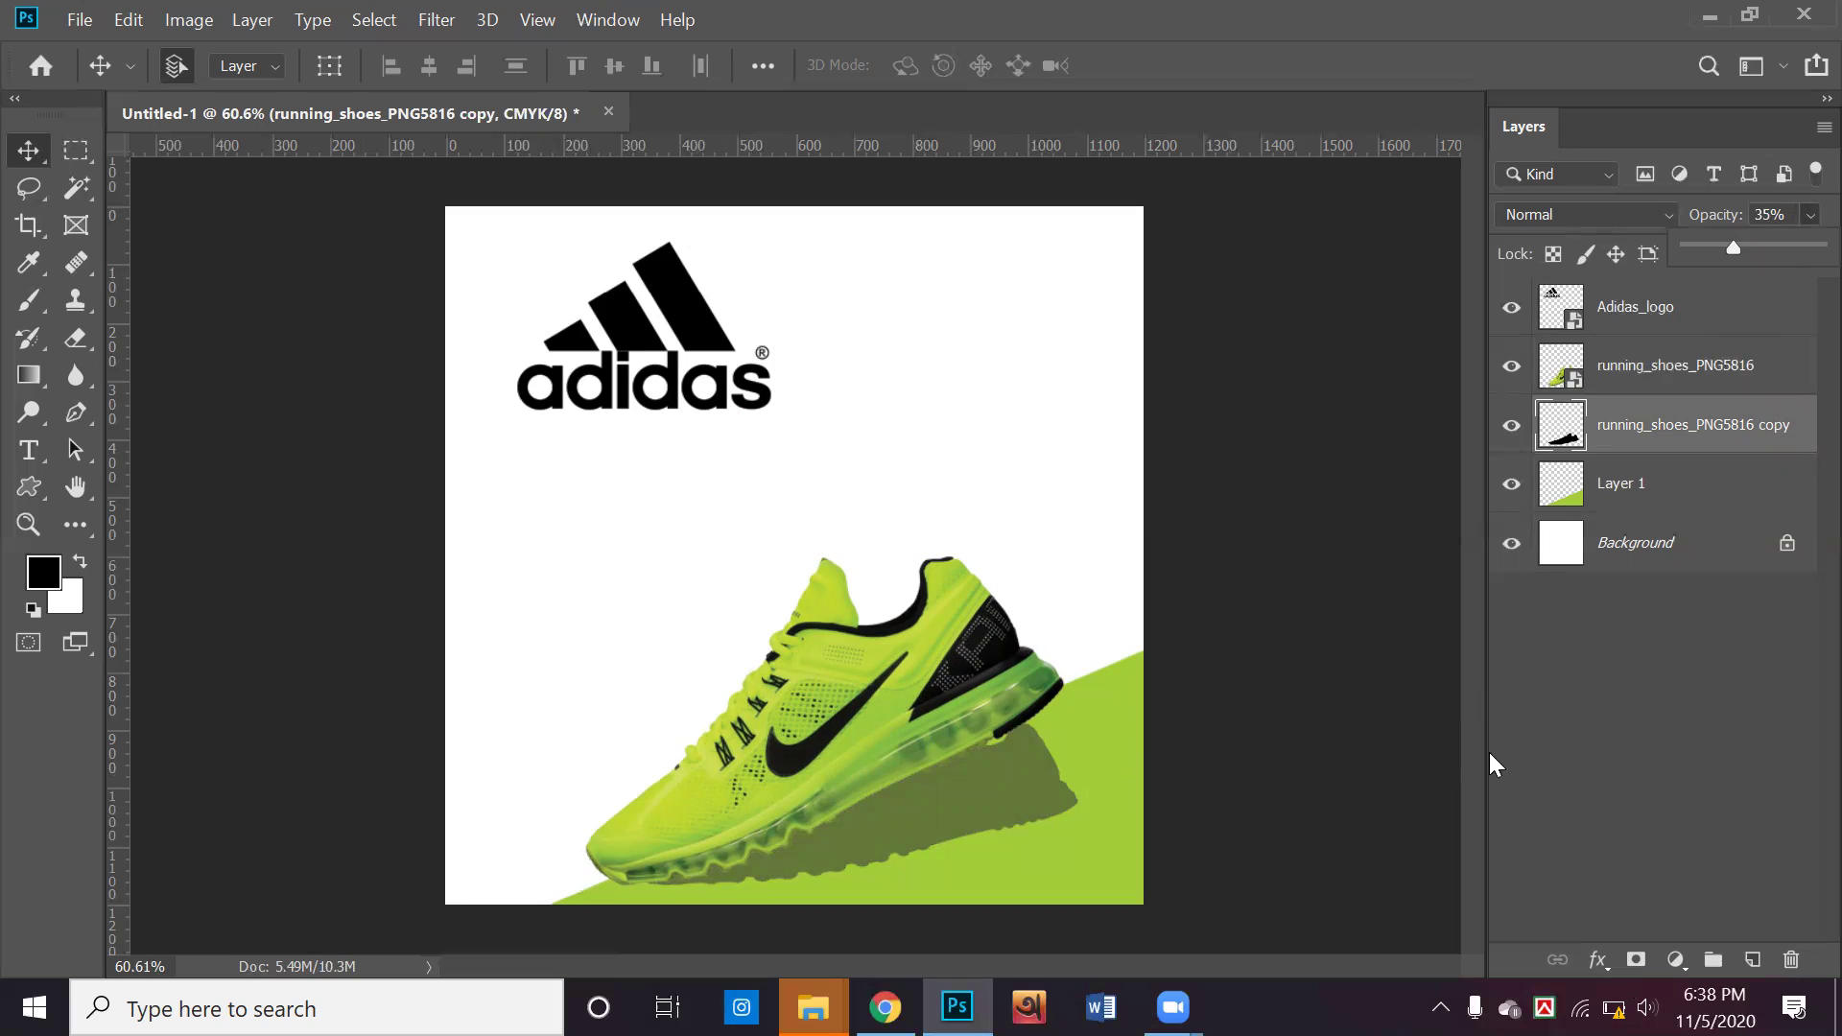
Add a layer mask to the shadow and paint its outer edge with a soft black 300 px brush to fade it out
click(1649, 966)
click(1642, 960)
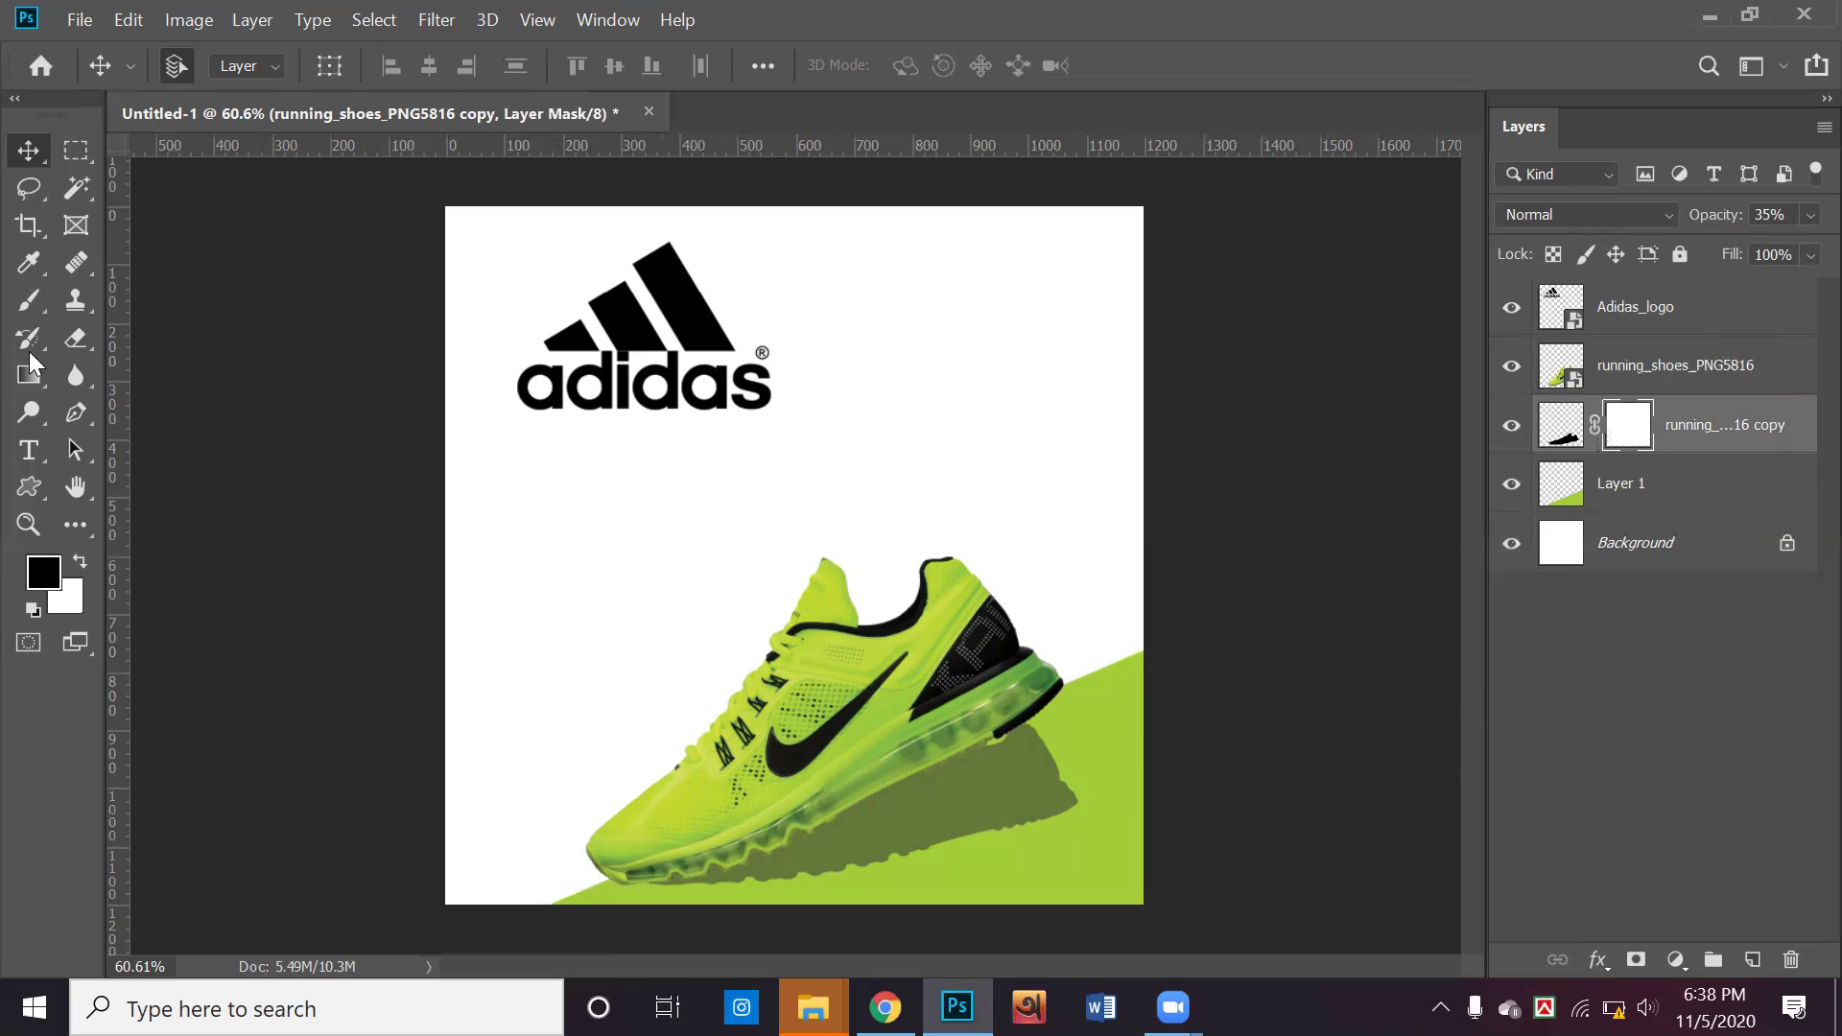
click(29, 305)
mouse_move(1049, 816)
mouse_down()
mouse_move(1051, 856)
mouse_move(918, 886)
mouse_move(1053, 877)
mouse_move(1114, 841)
mouse_move(984, 844)
mouse_move(870, 914)
mouse_move(1065, 902)
mouse_move(1090, 877)
mouse_move(844, 907)
mouse_up()
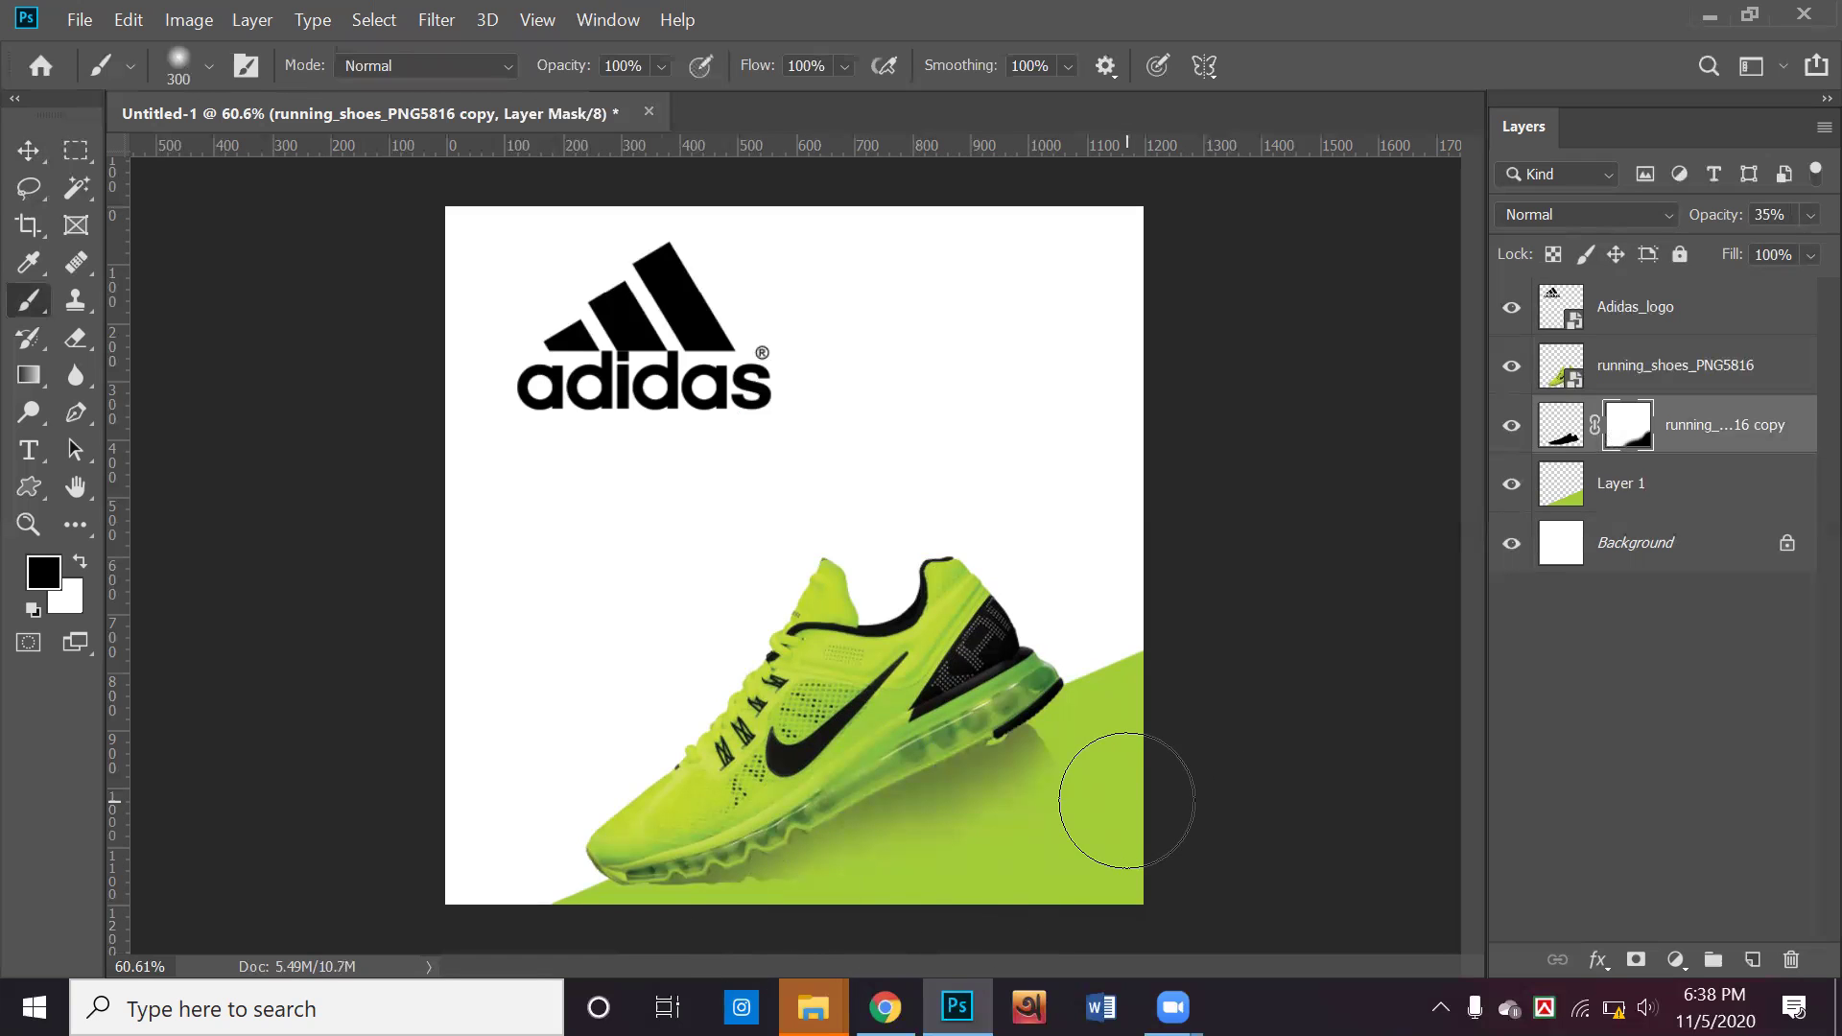
Move the Adidas logo slightly lower in the white area above the shoe
click(28, 151)
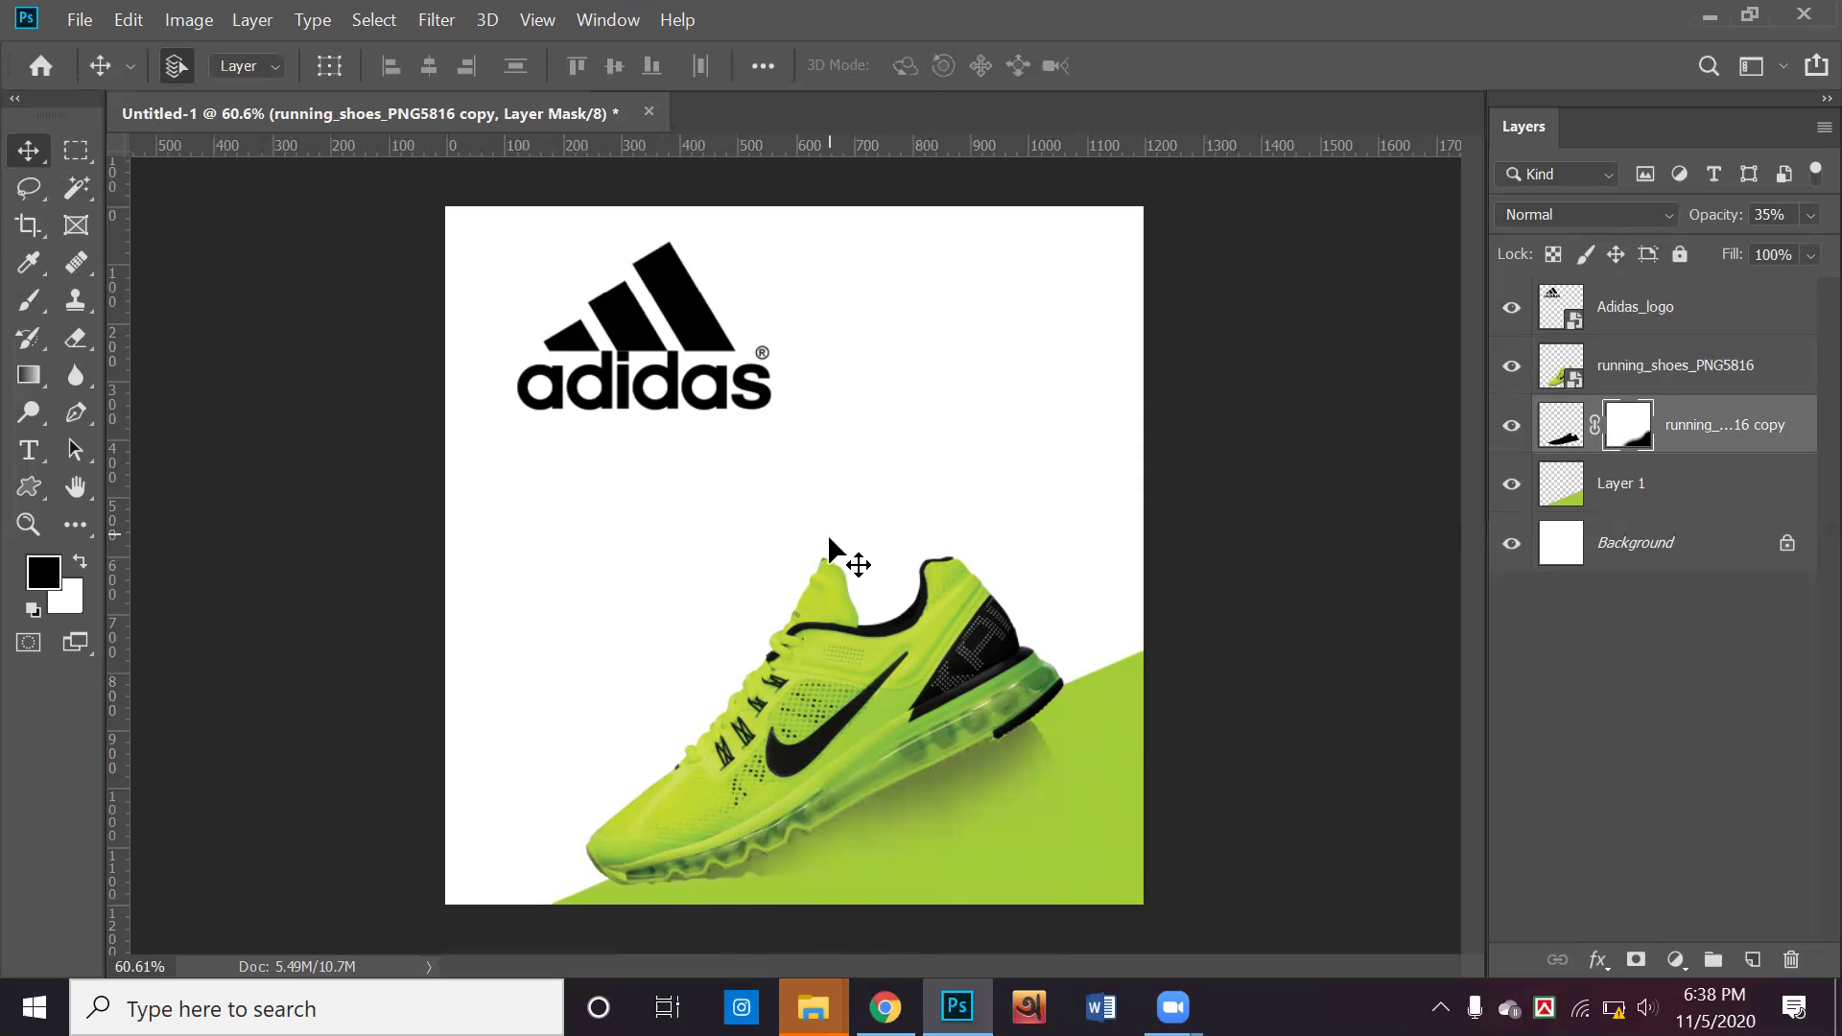
click(1257, 671)
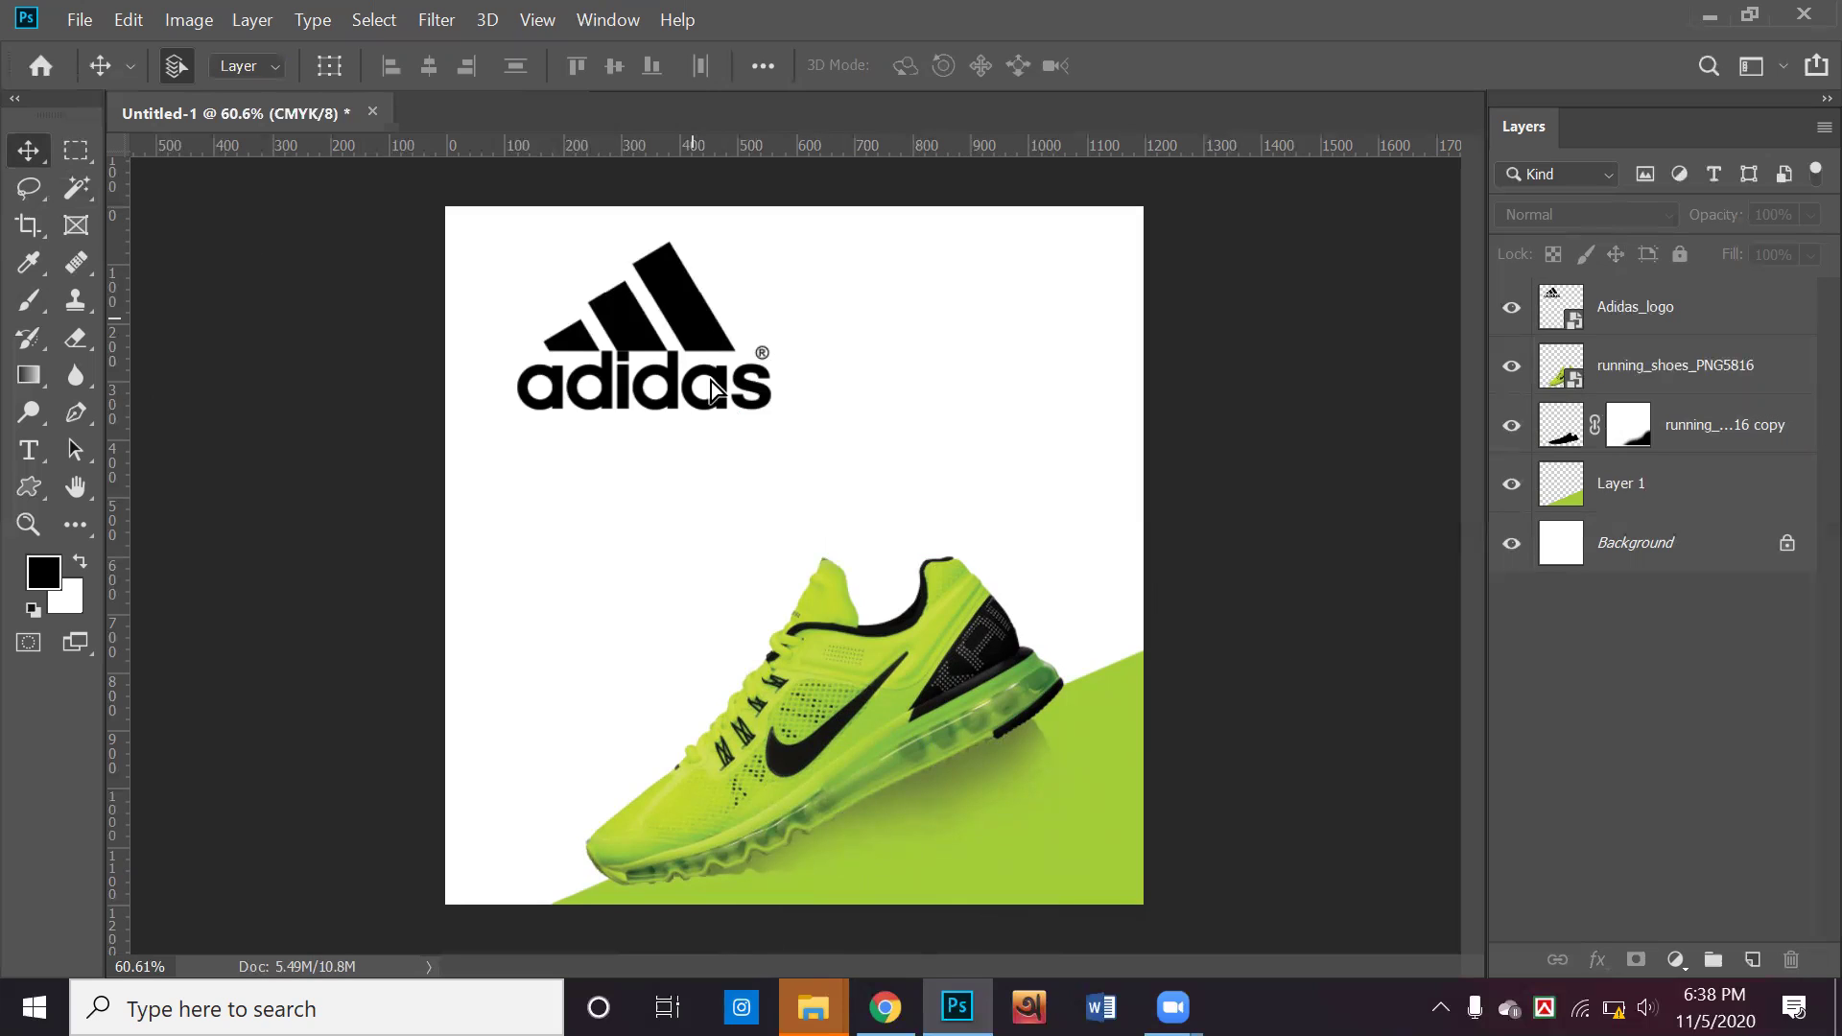
drag(691, 317, 715, 379)
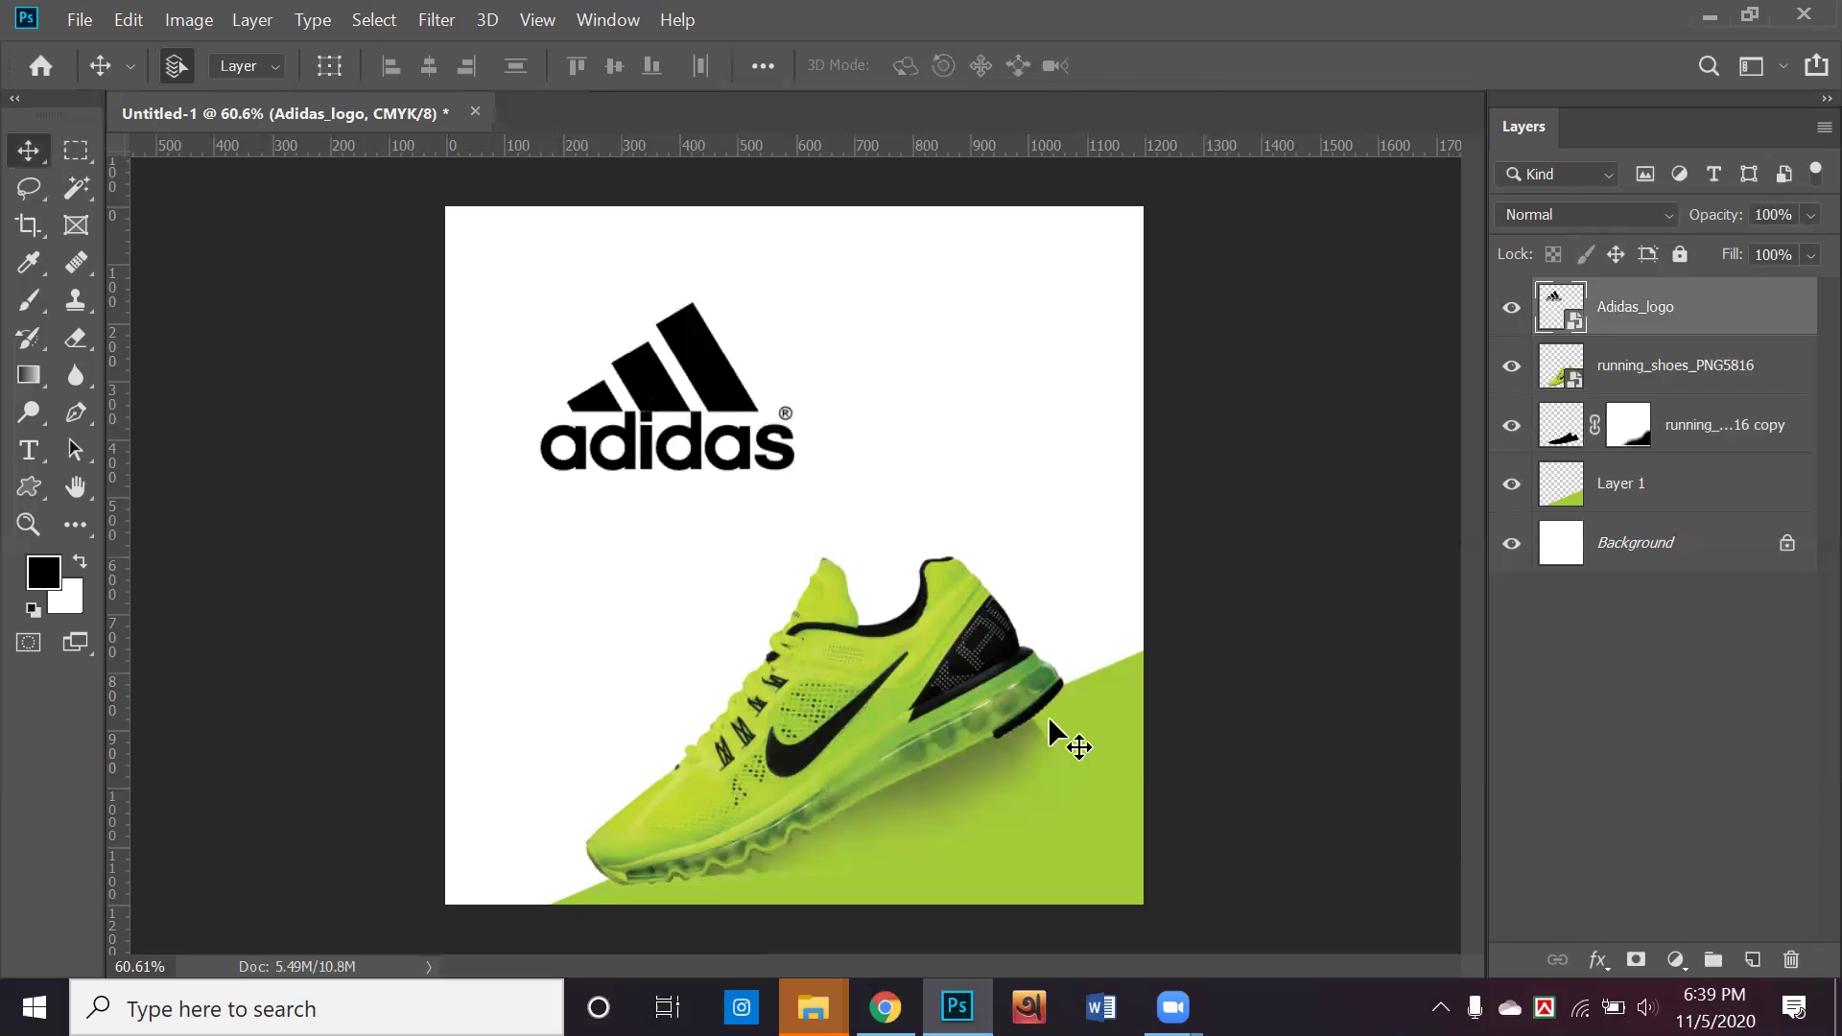
drag(693, 370, 685, 331)
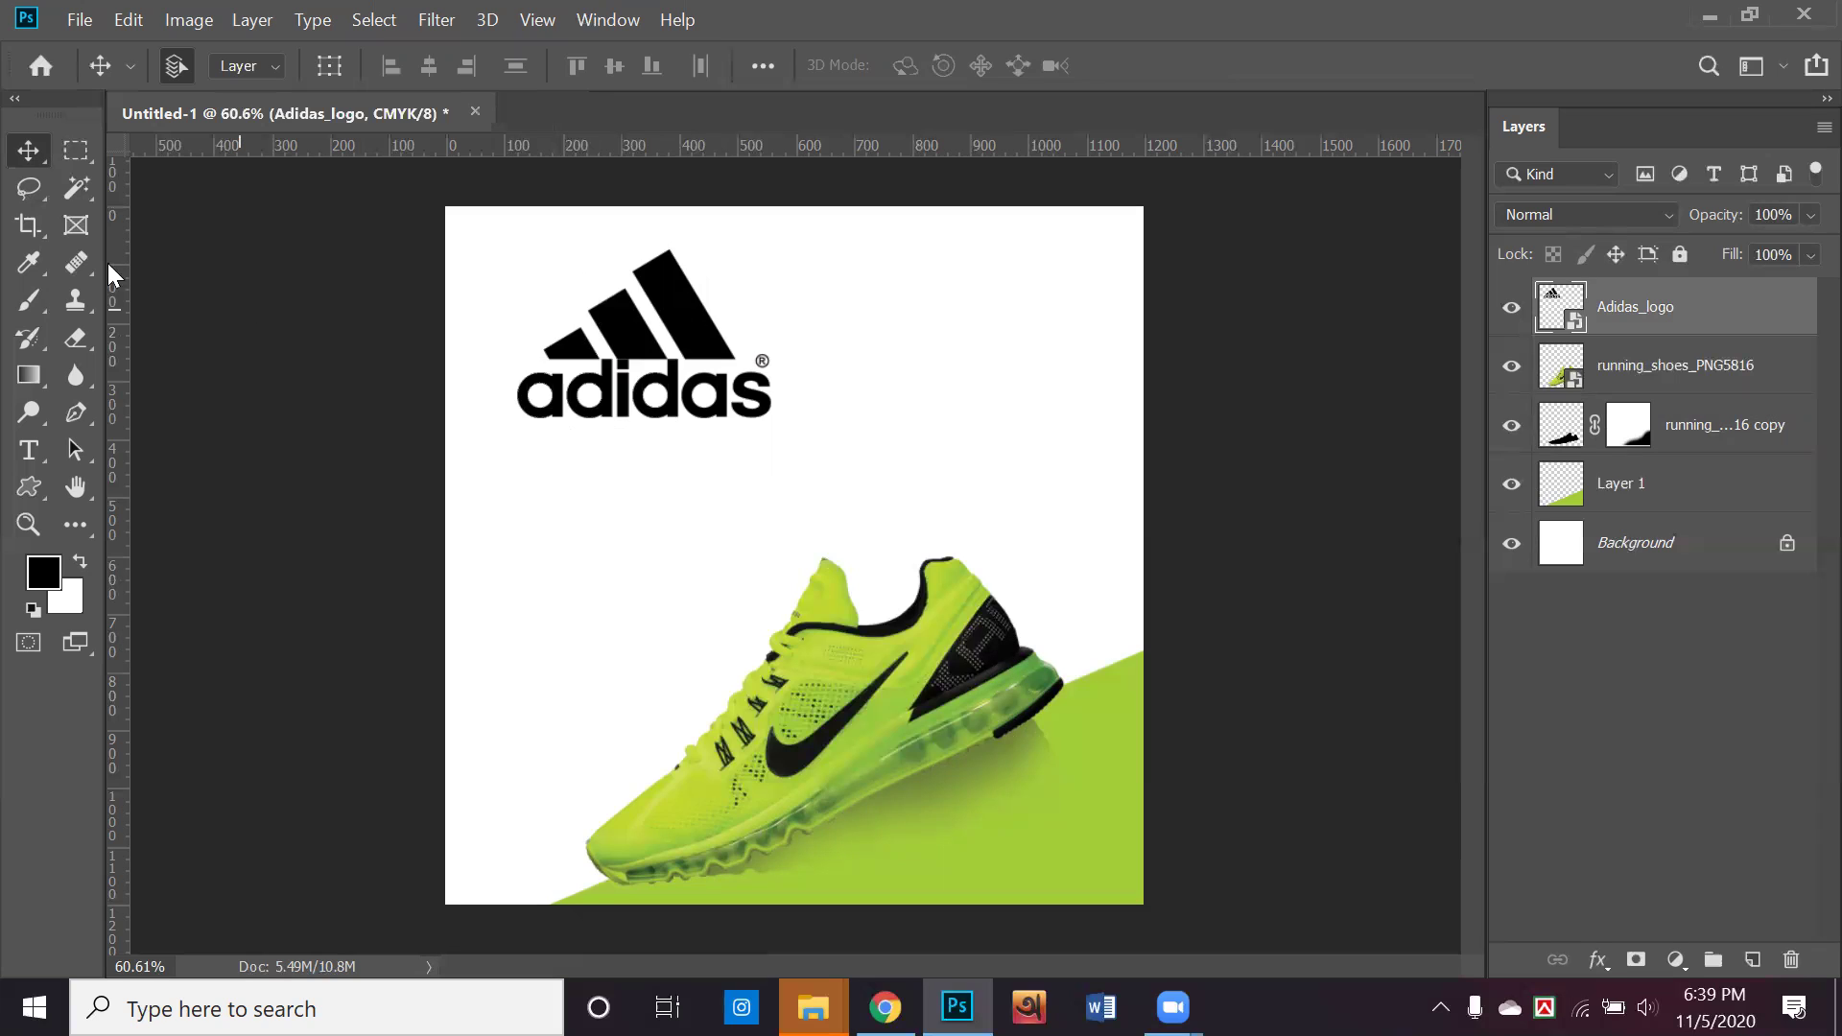
click(41, 486)
drag(42, 486, 124, 478)
drag(543, 474, 689, 659)
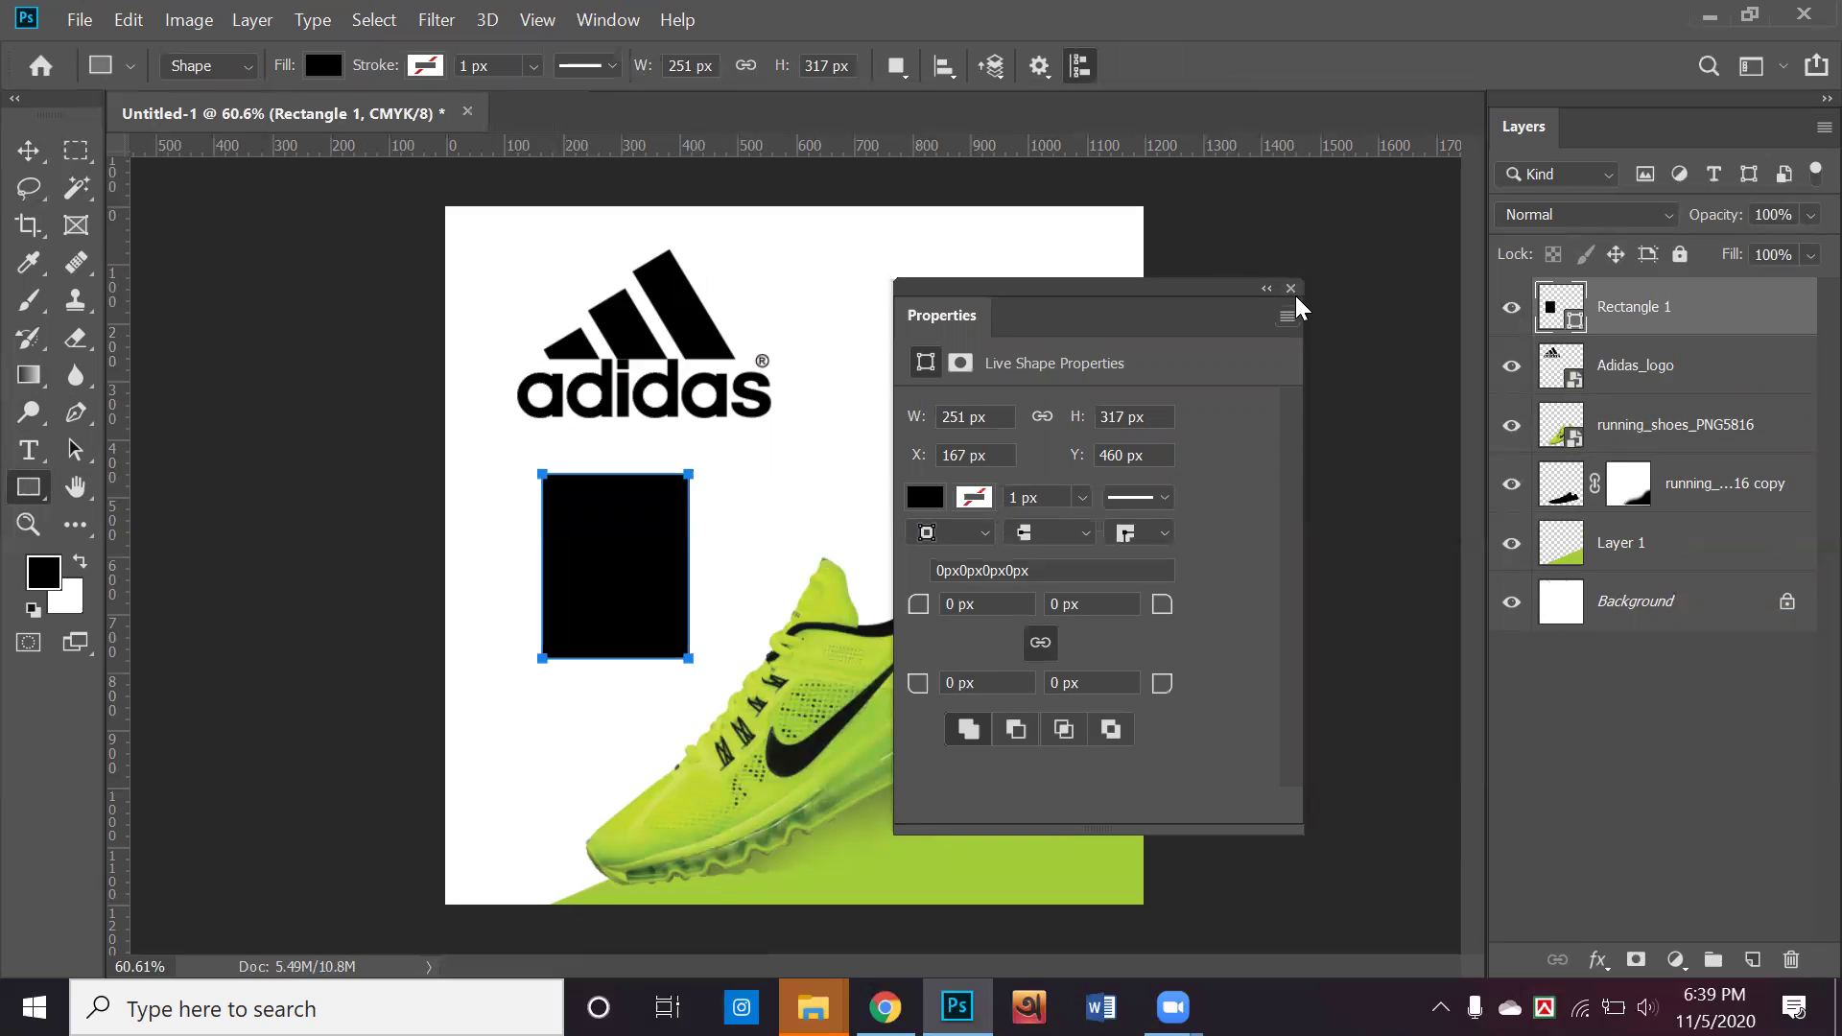
click(1291, 288)
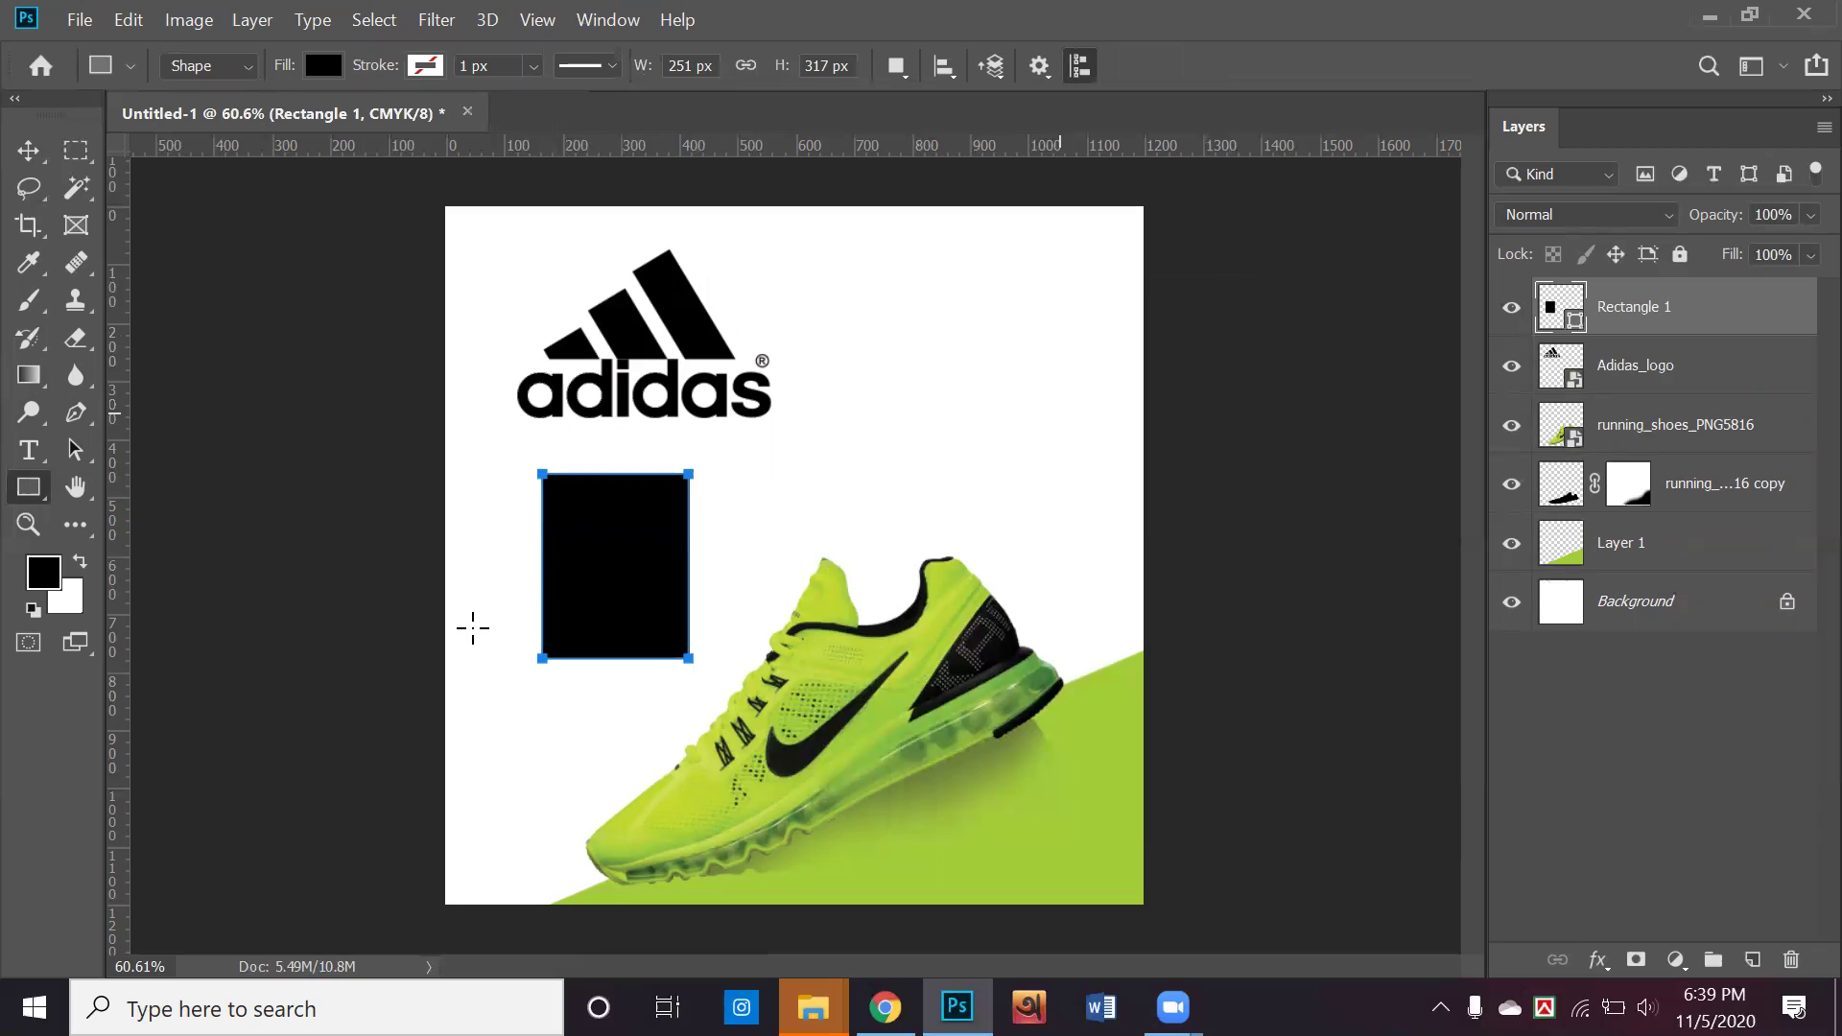
click(28, 151)
click(38, 492)
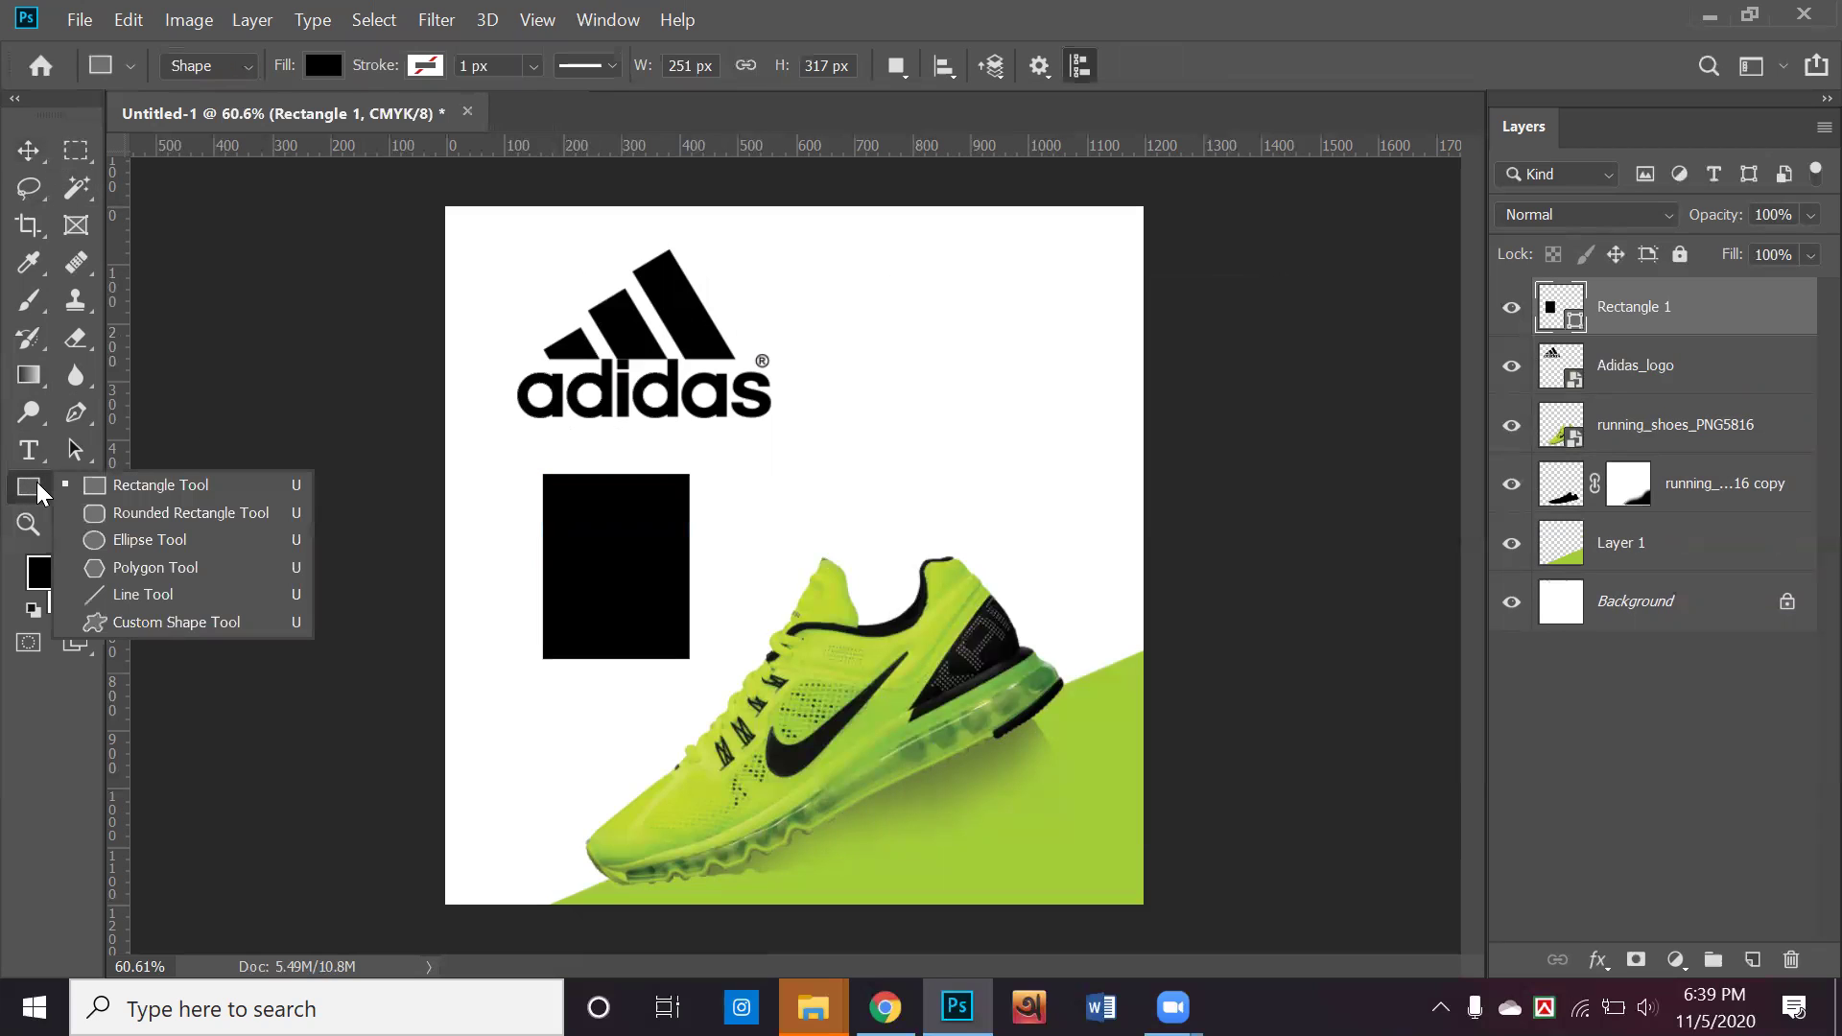
click(161, 488)
click(75, 153)
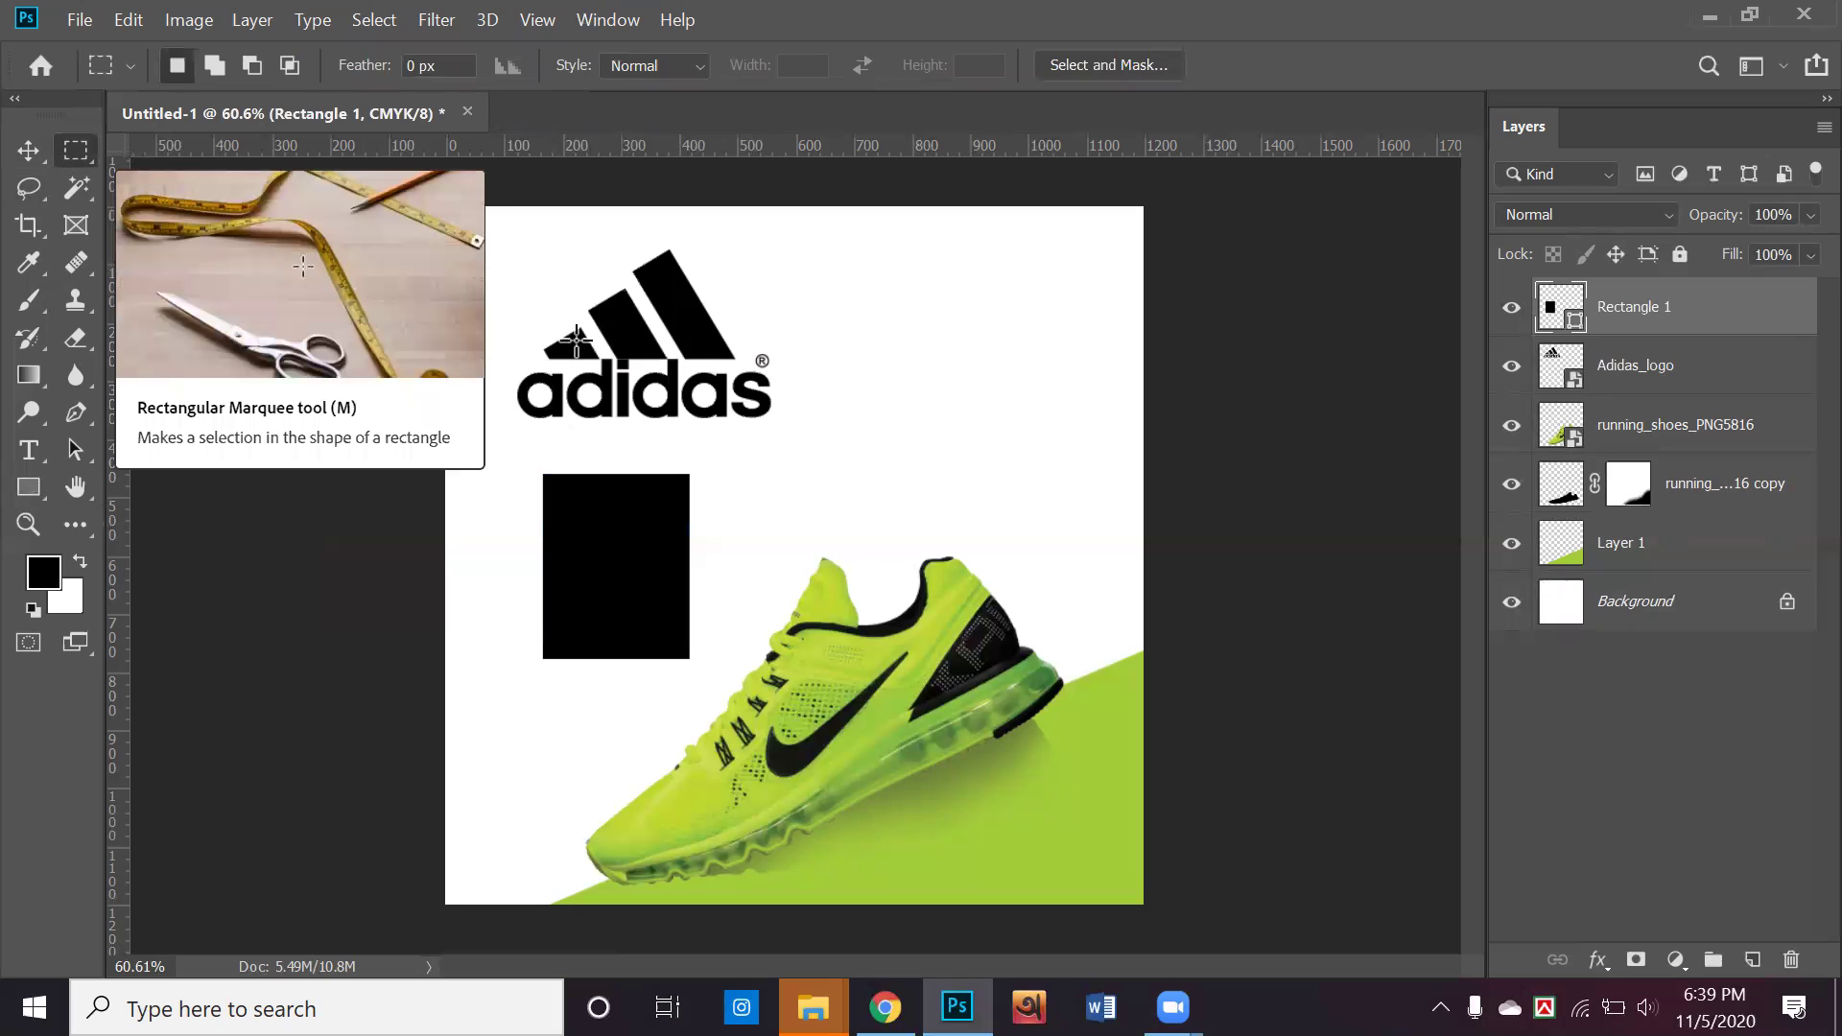
drag(833, 303, 938, 468)
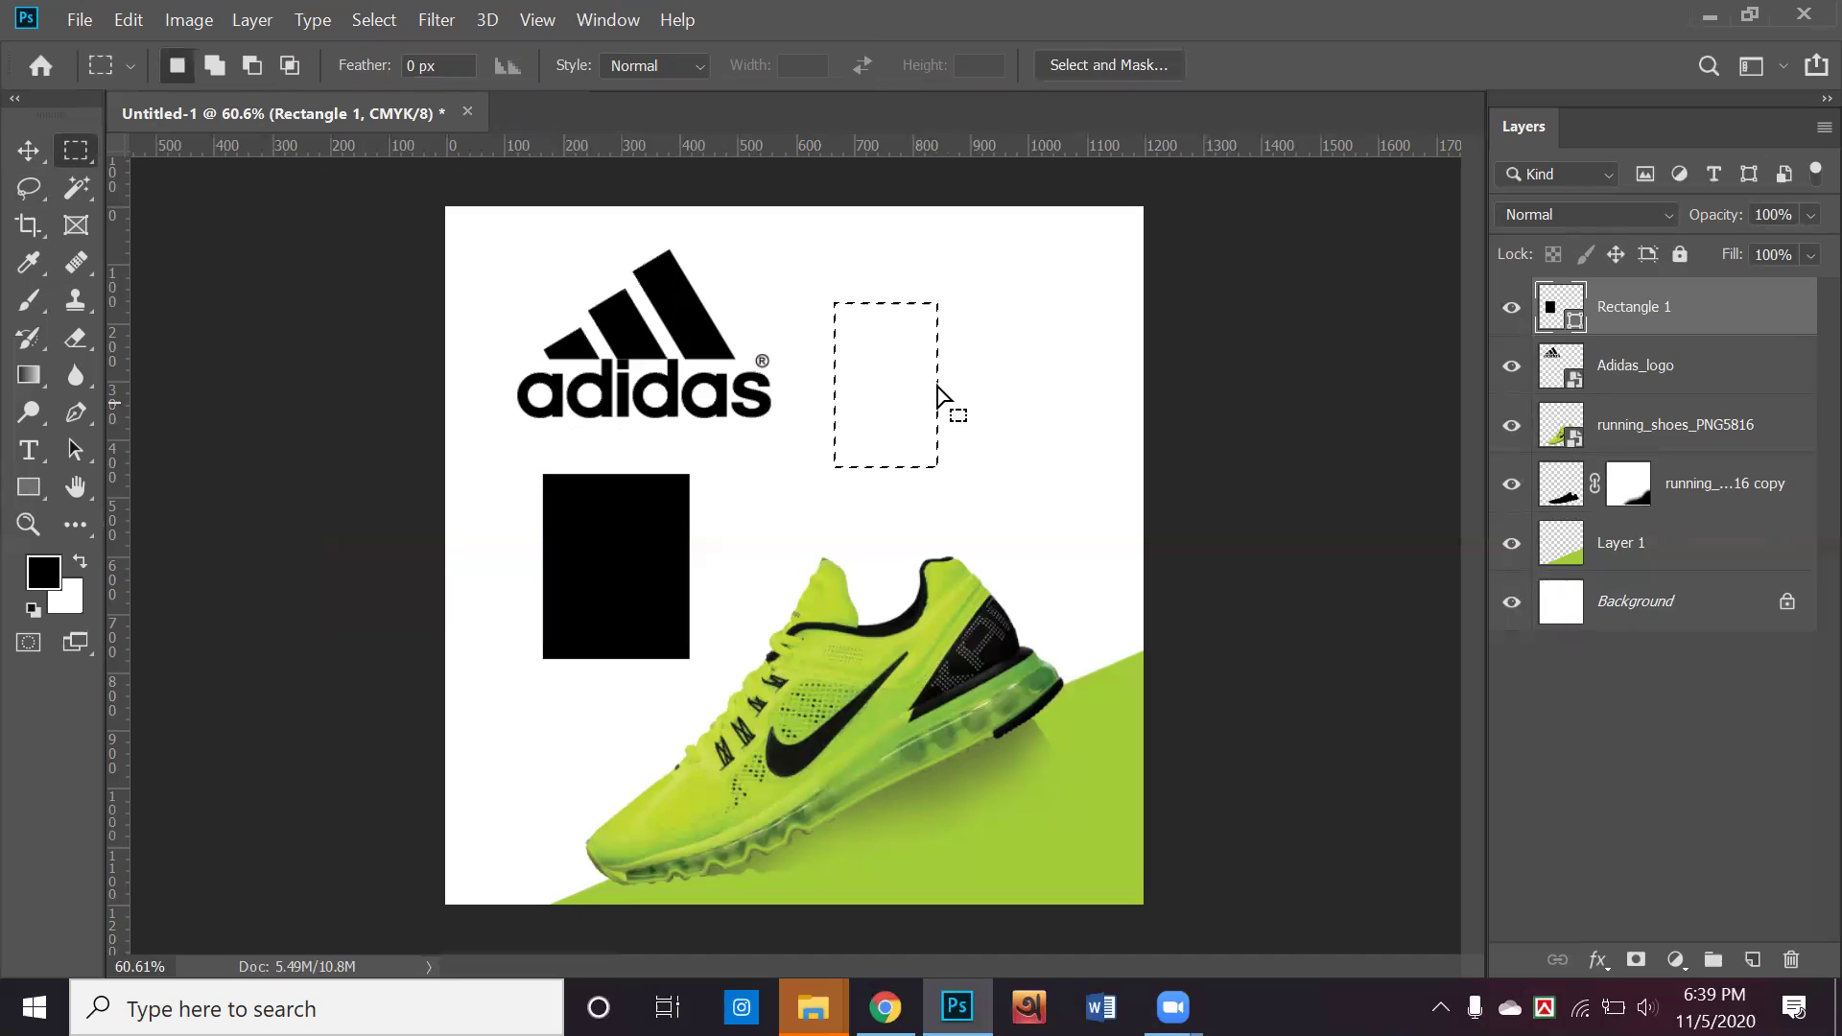
click(865, 577)
key(Delete)
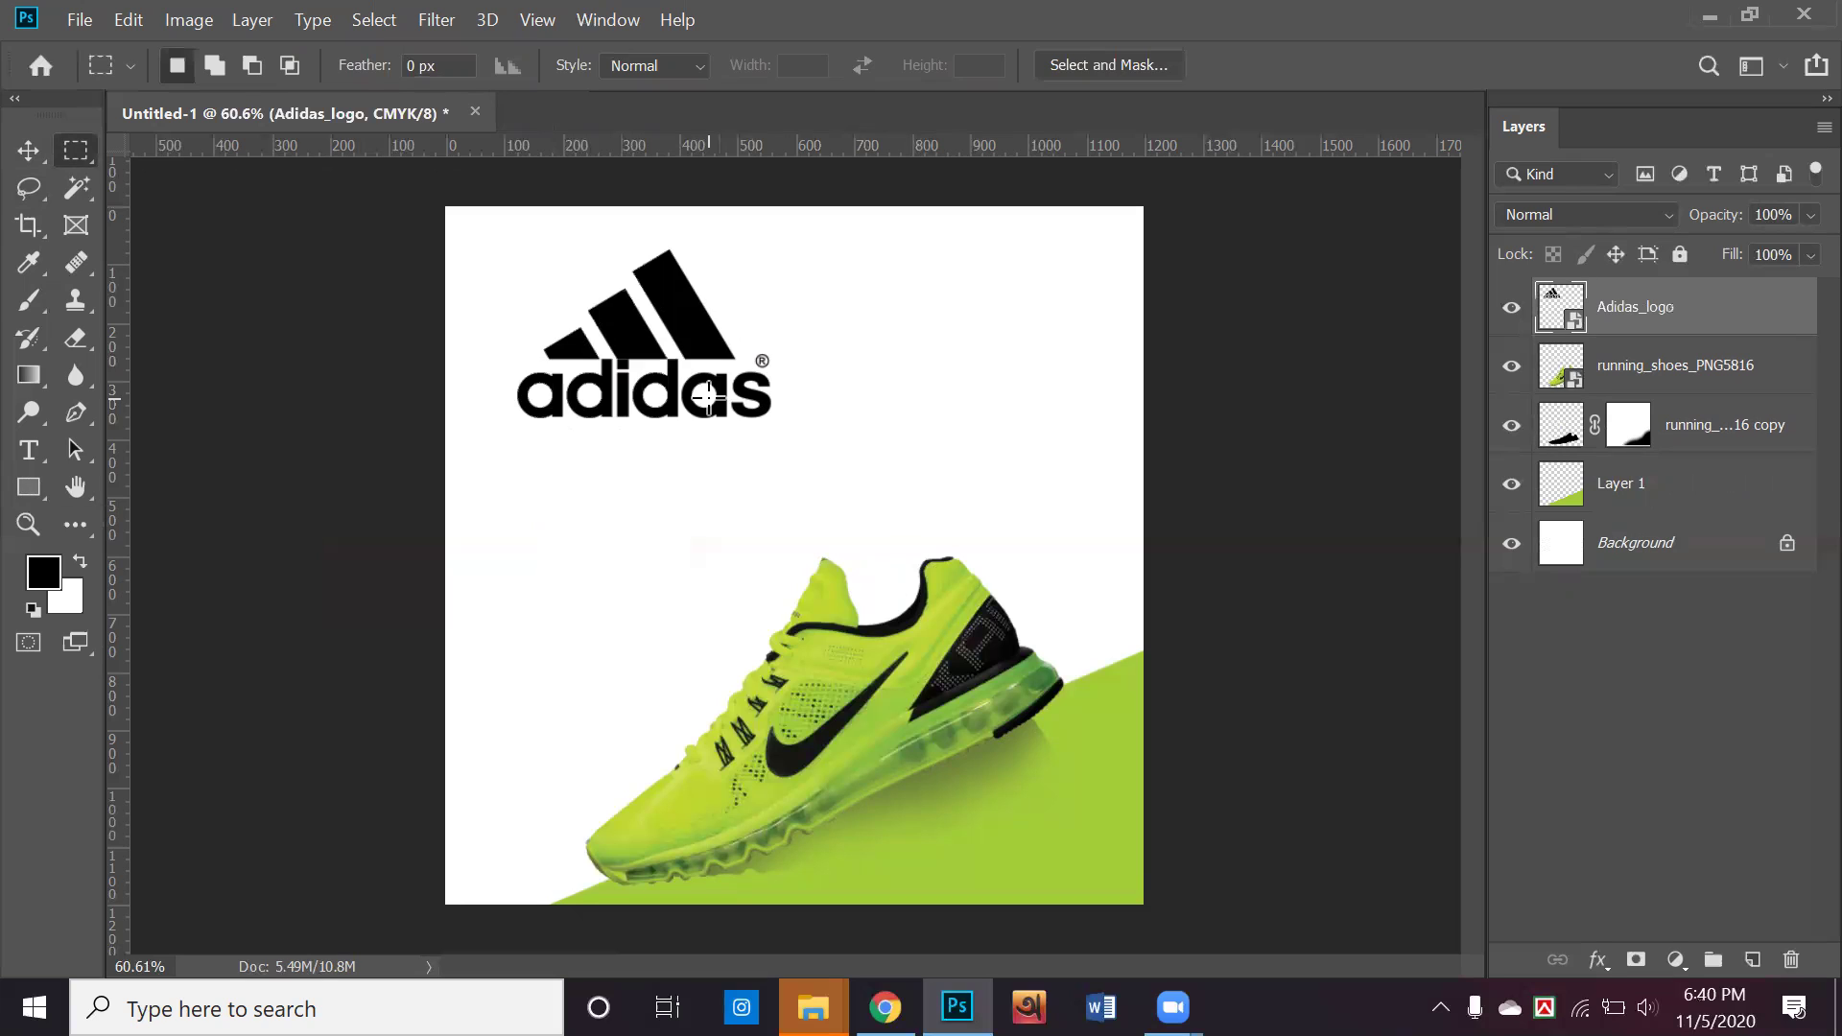
Draw a black-filled rectangle shape about 432 by 302 px below the Adidas logo
click(29, 450)
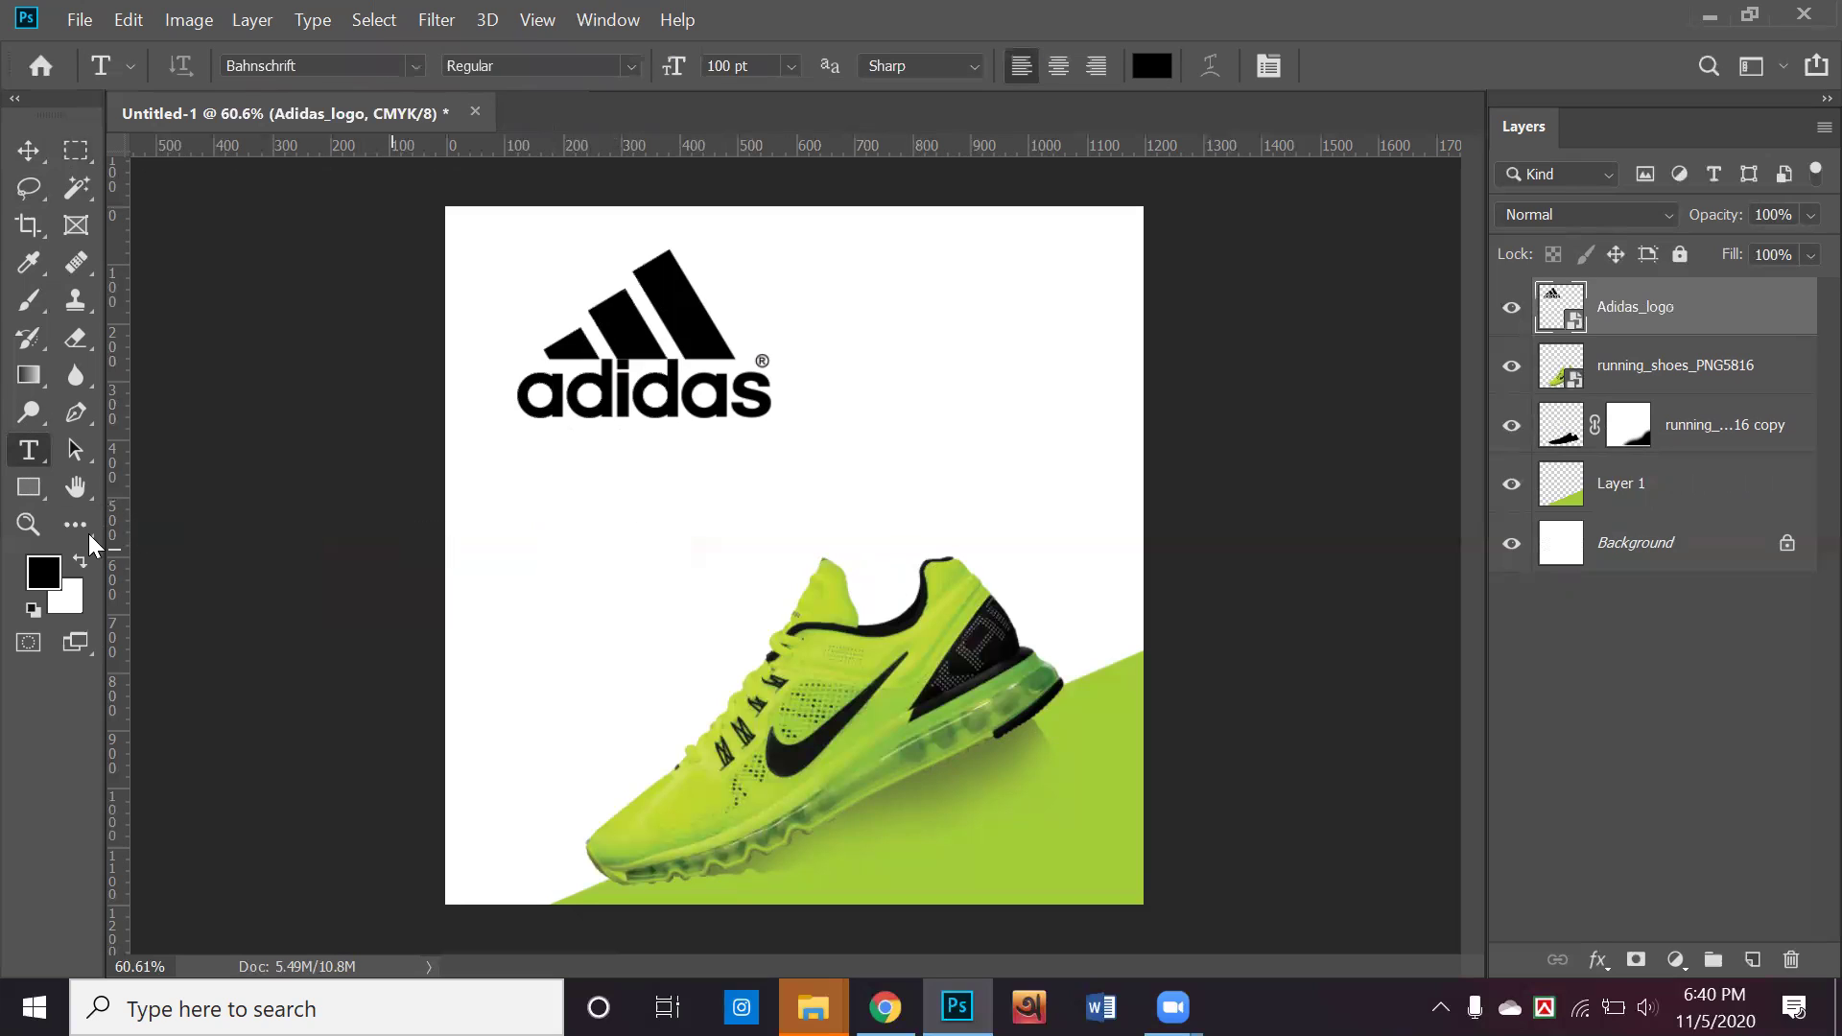
click(30, 497)
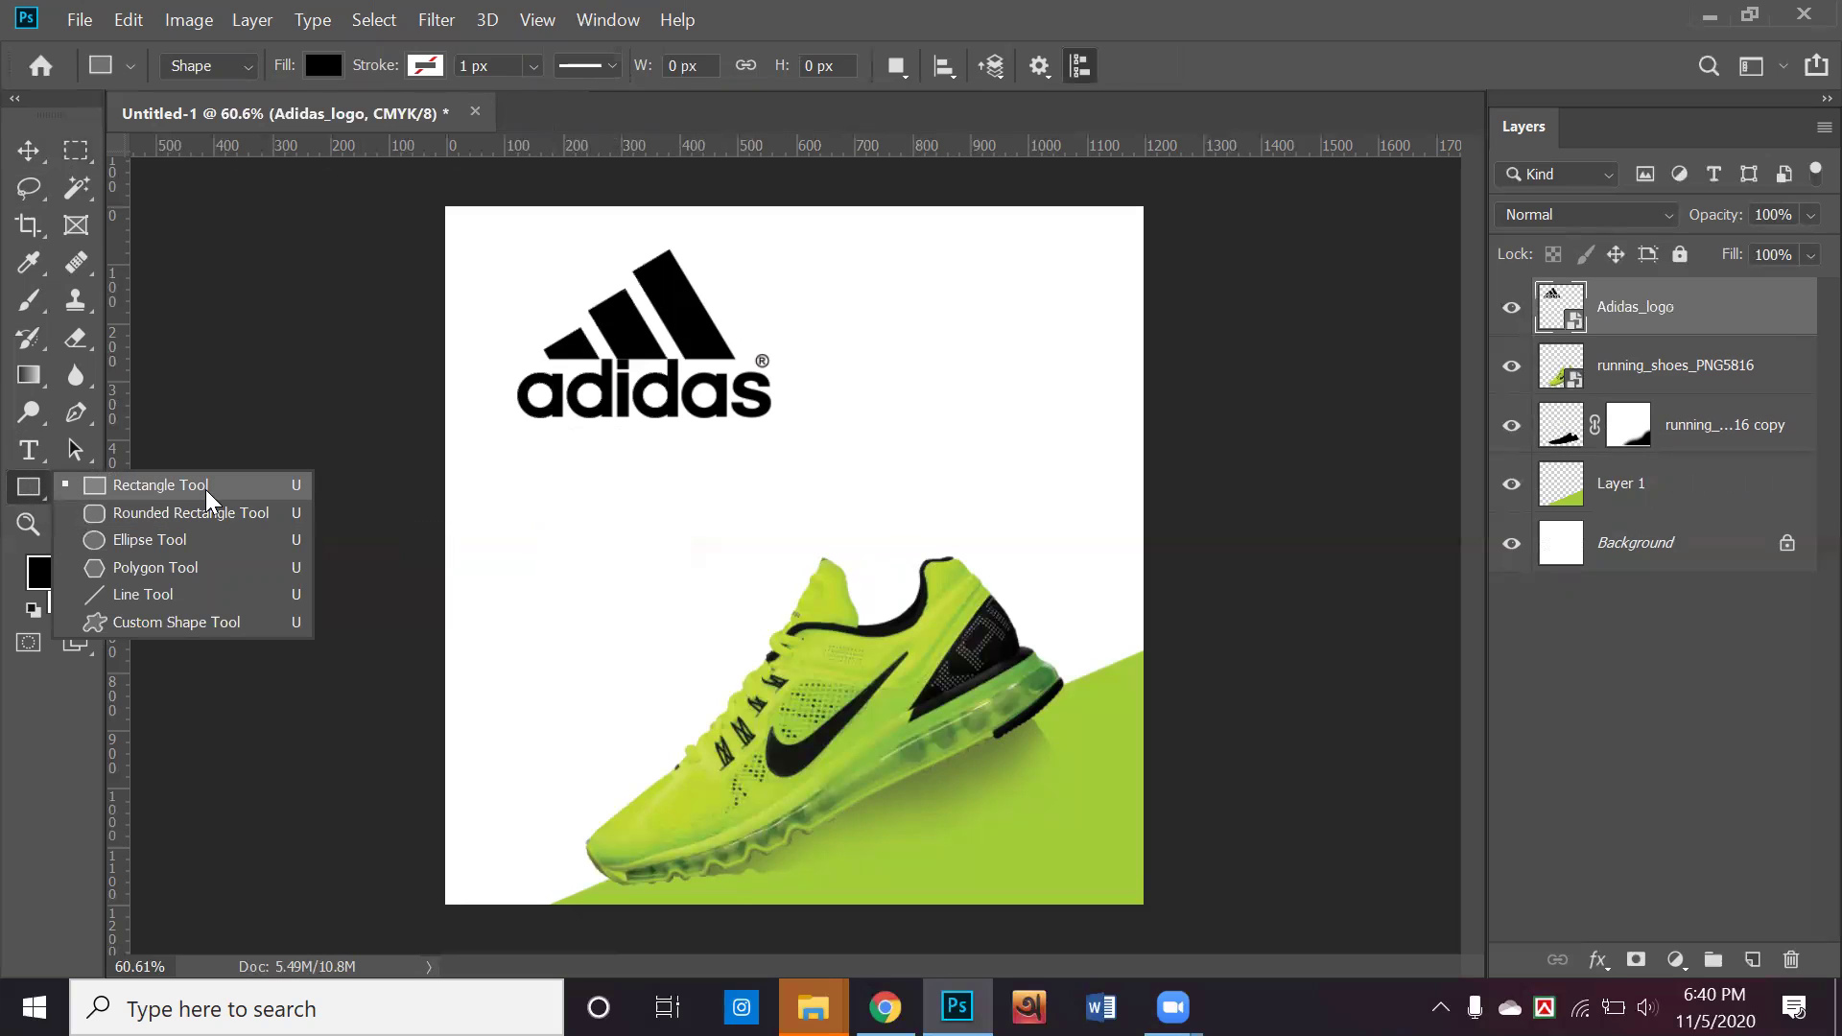
click(207, 489)
drag(488, 472, 737, 647)
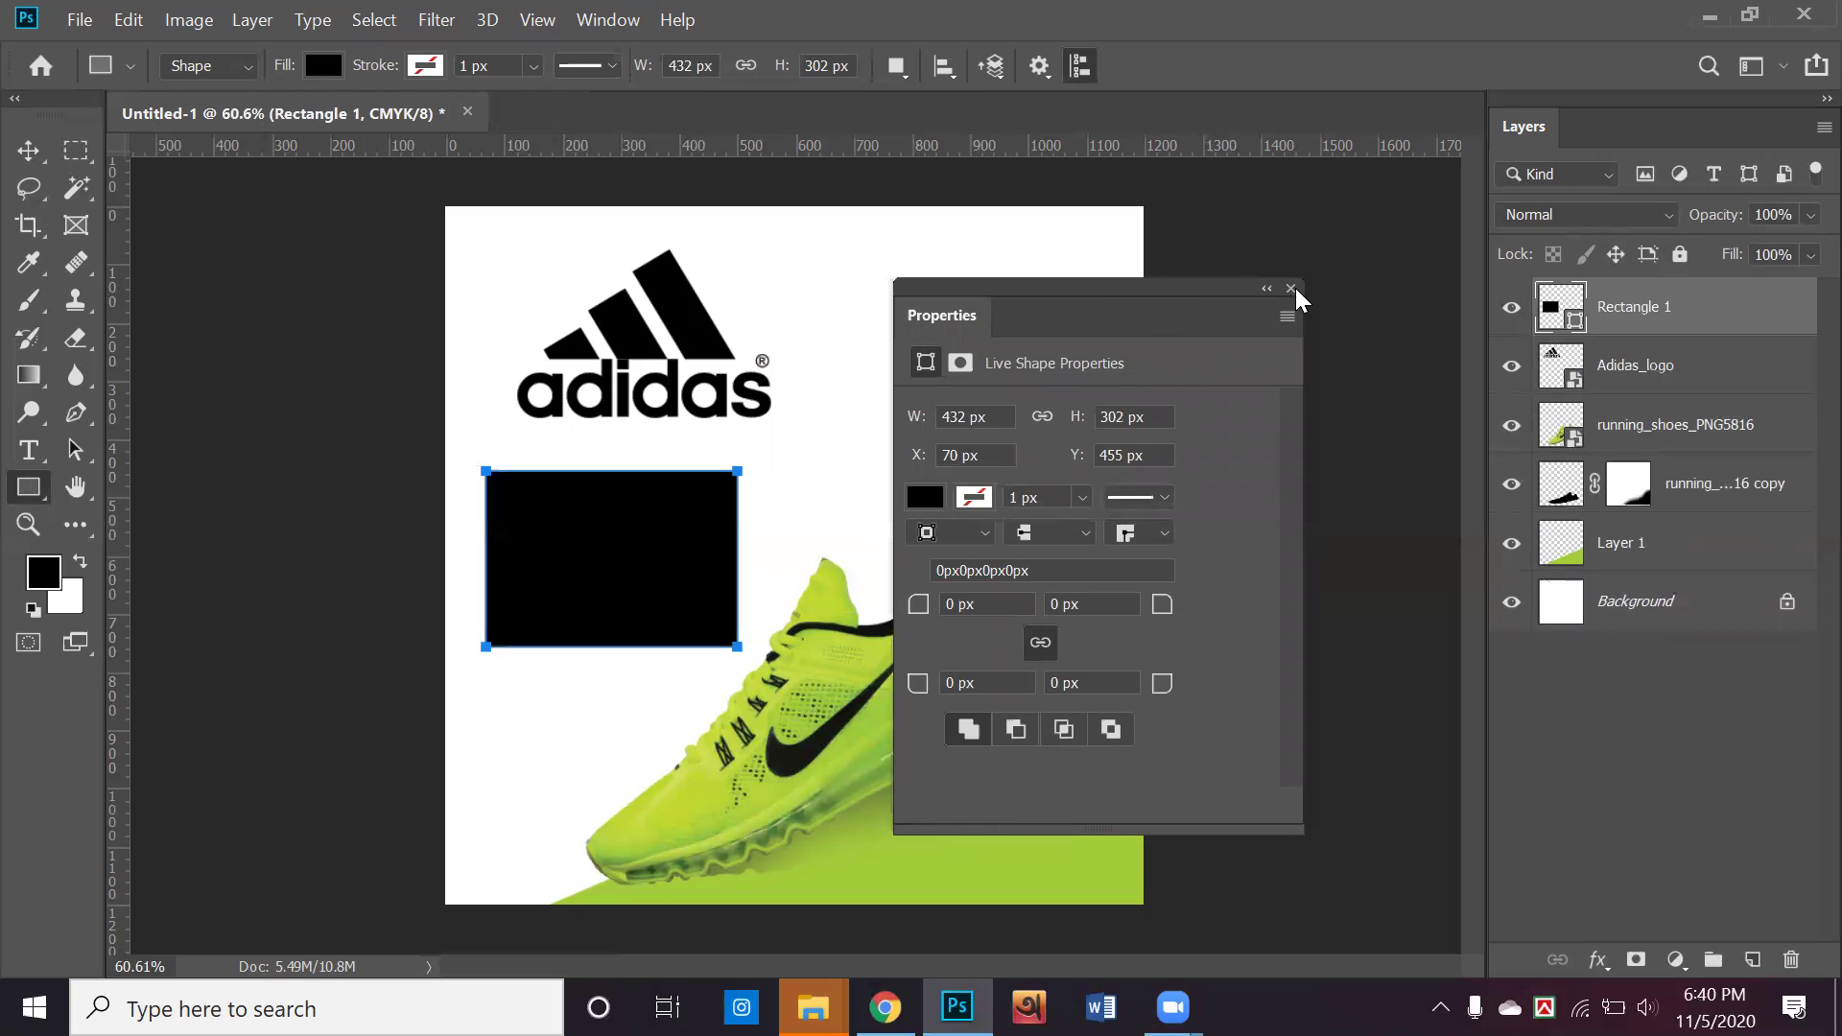
click(1290, 288)
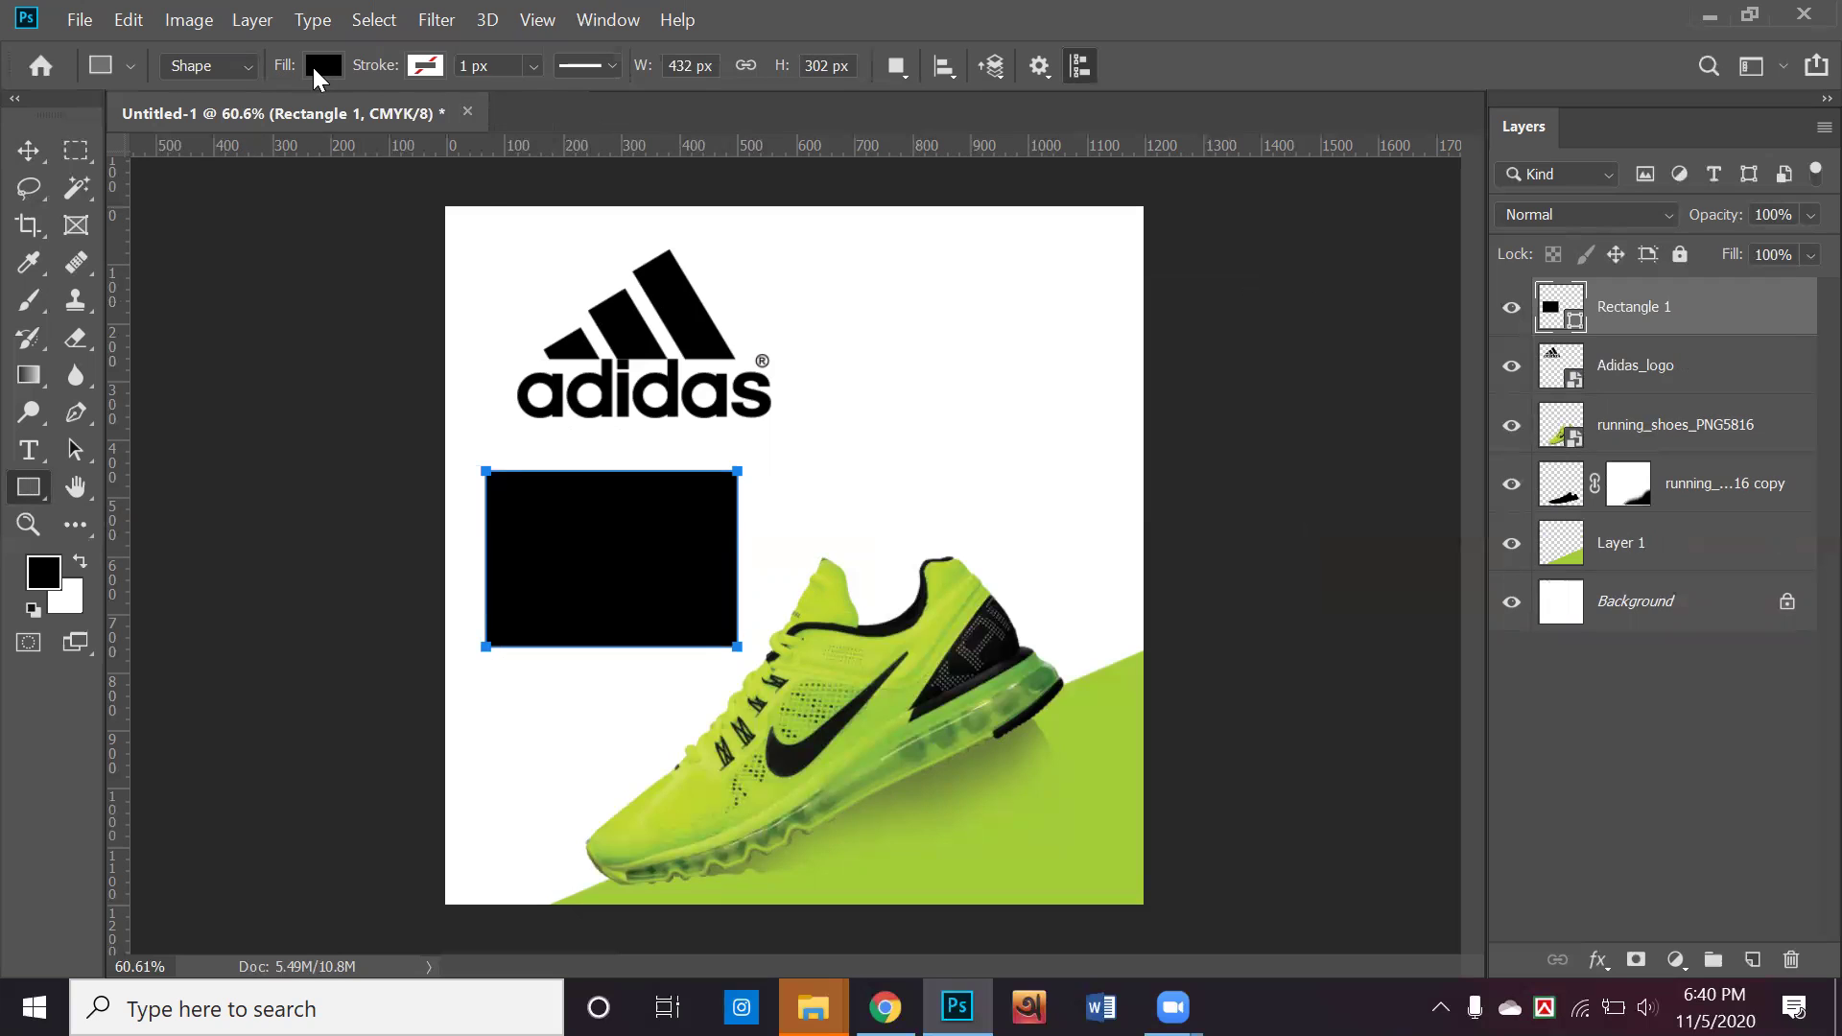
Try white, yellow and light blue fills on the rectangle, ending with a green fill
click(312, 67)
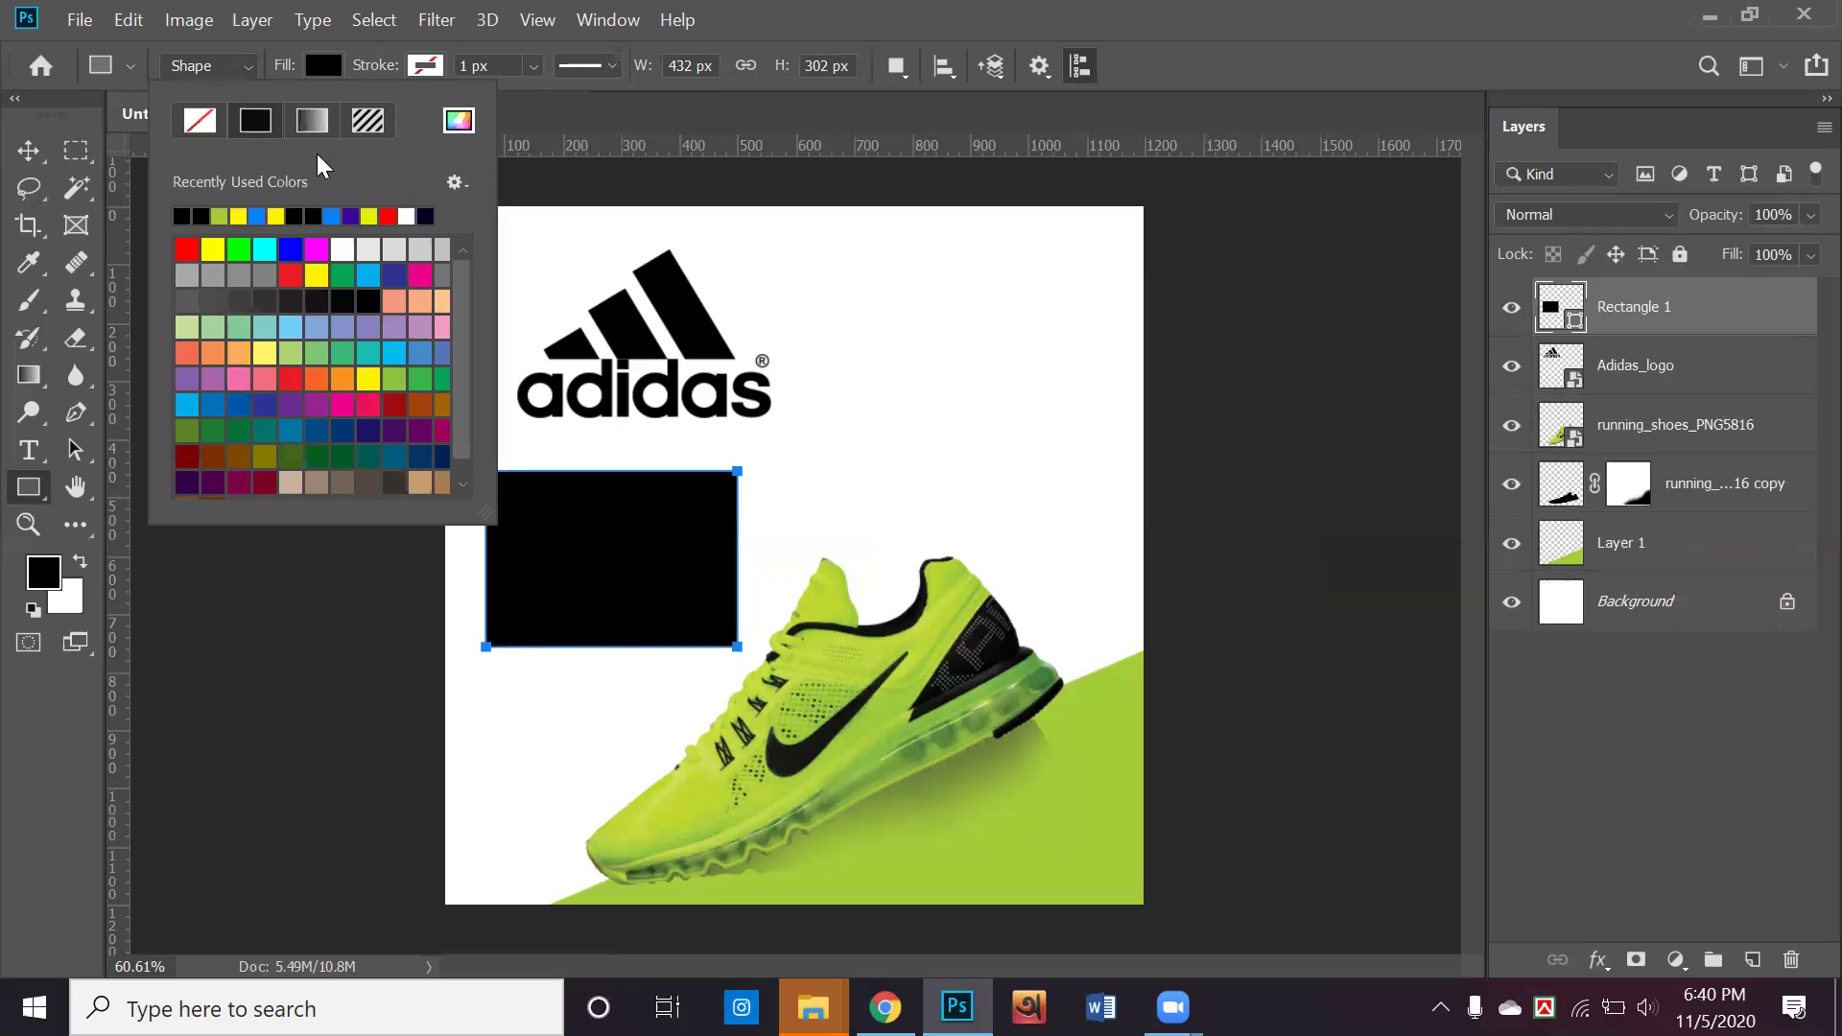
click(342, 249)
click(321, 276)
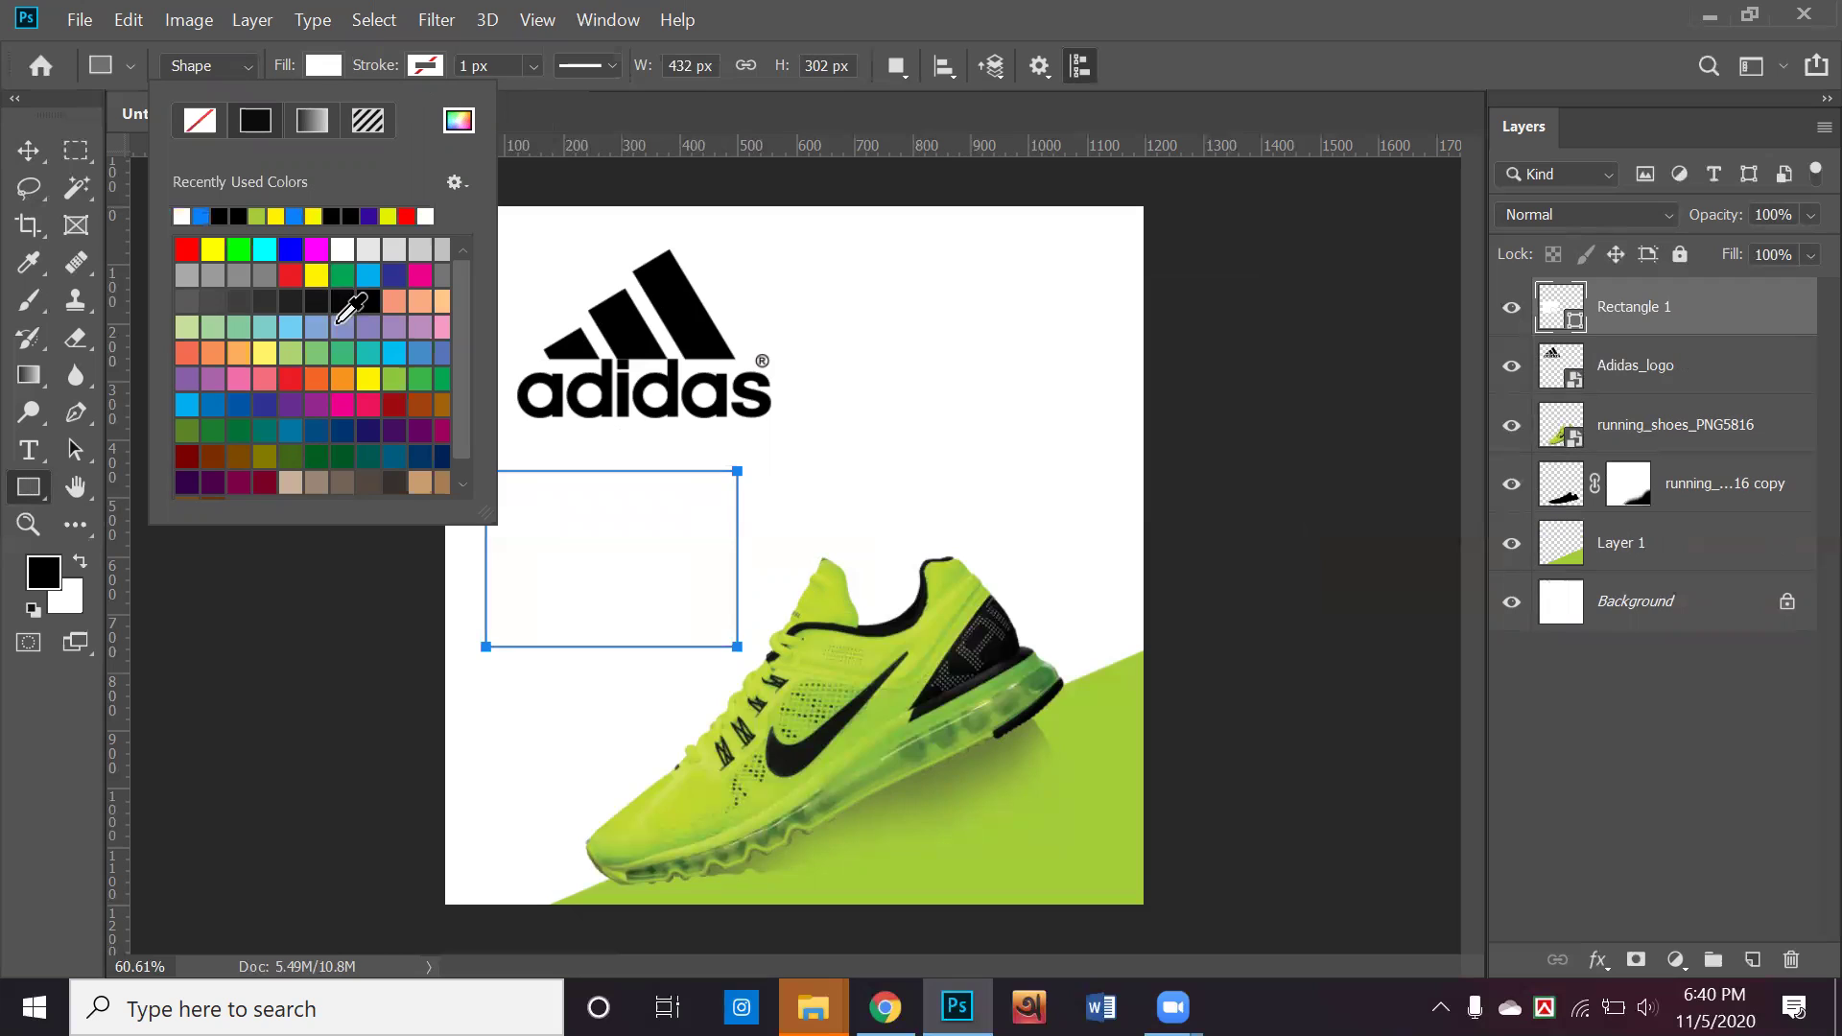
click(342, 331)
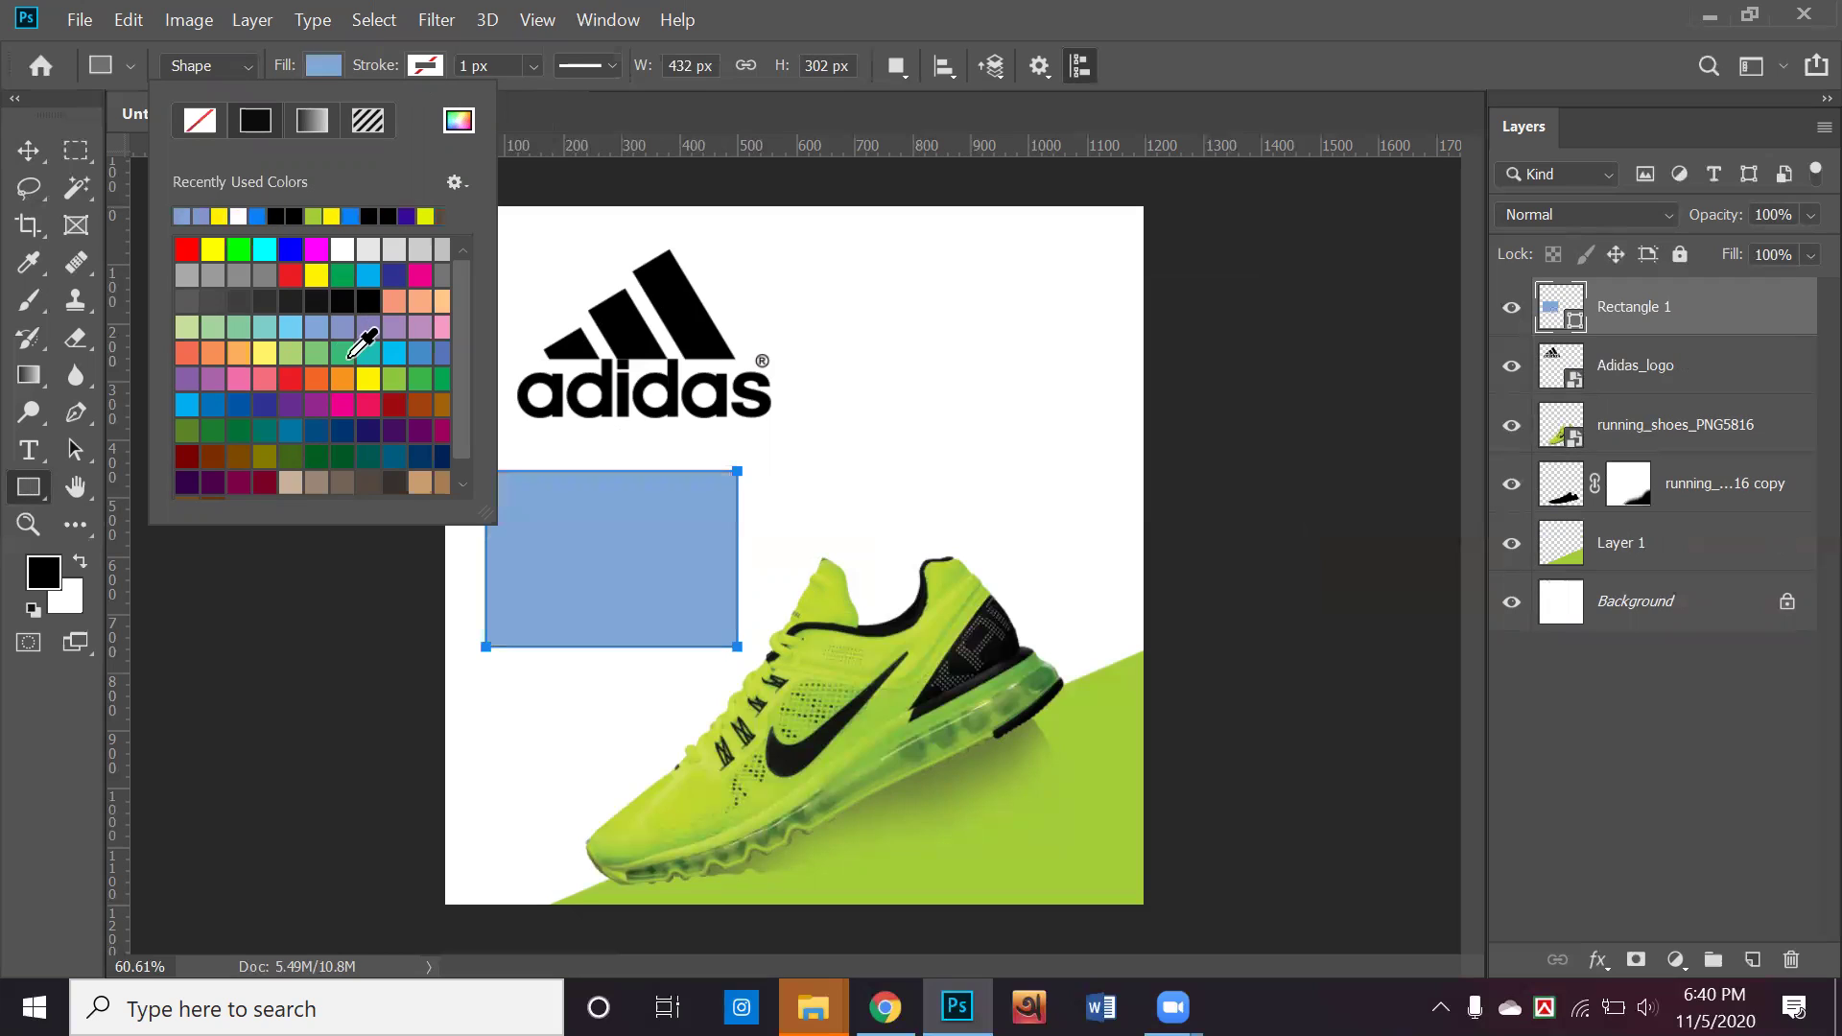
click(441, 378)
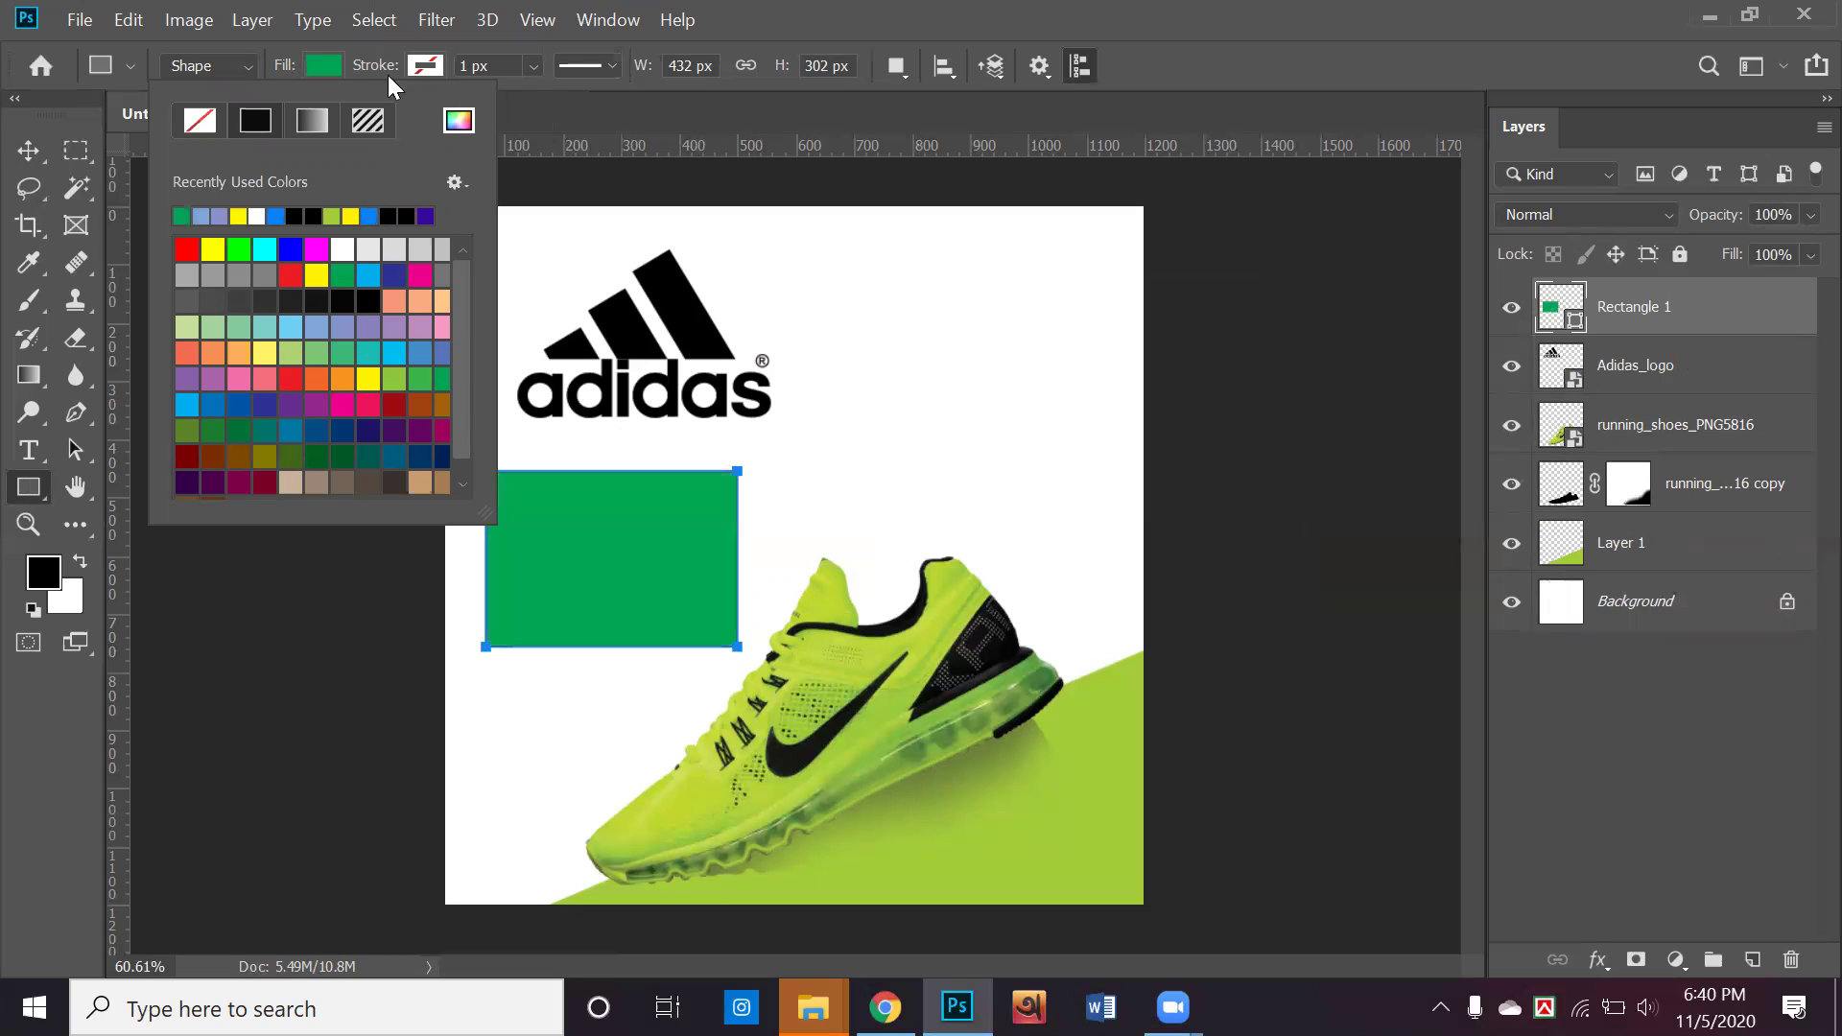
Give the rectangle a black stroke and set the stroke width to 21.06 px
click(428, 69)
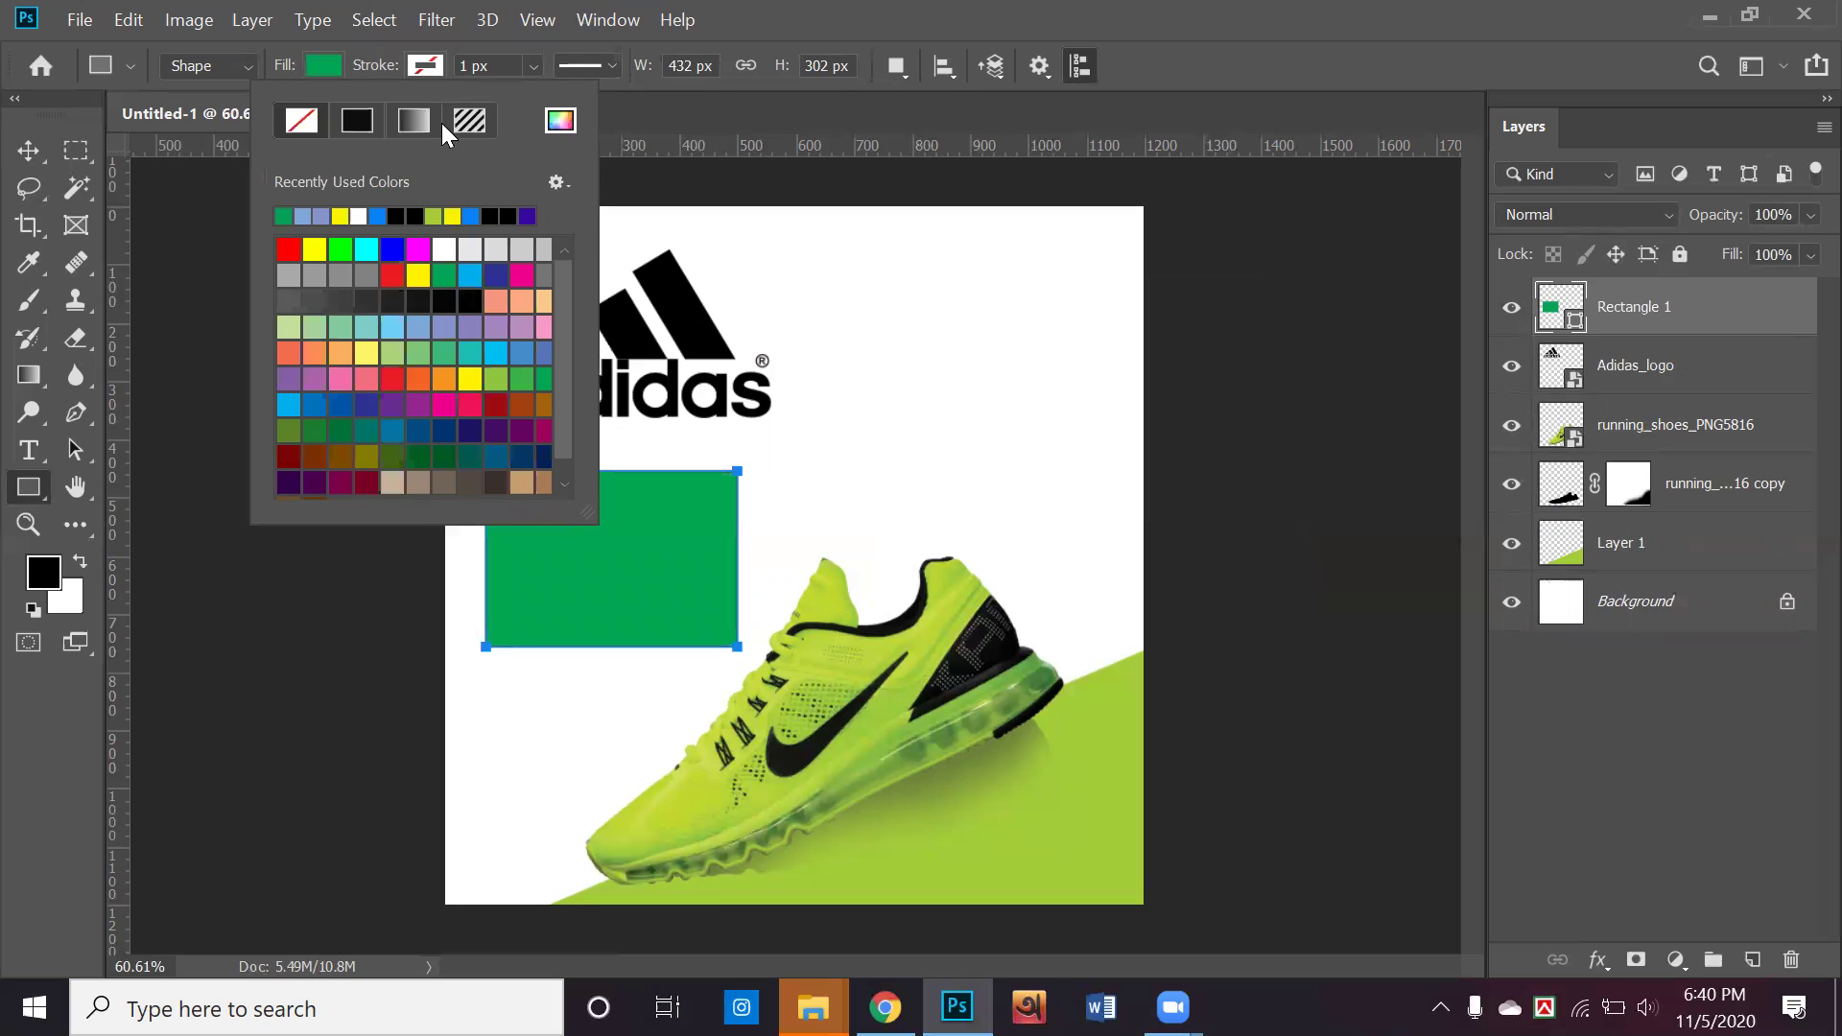
click(508, 212)
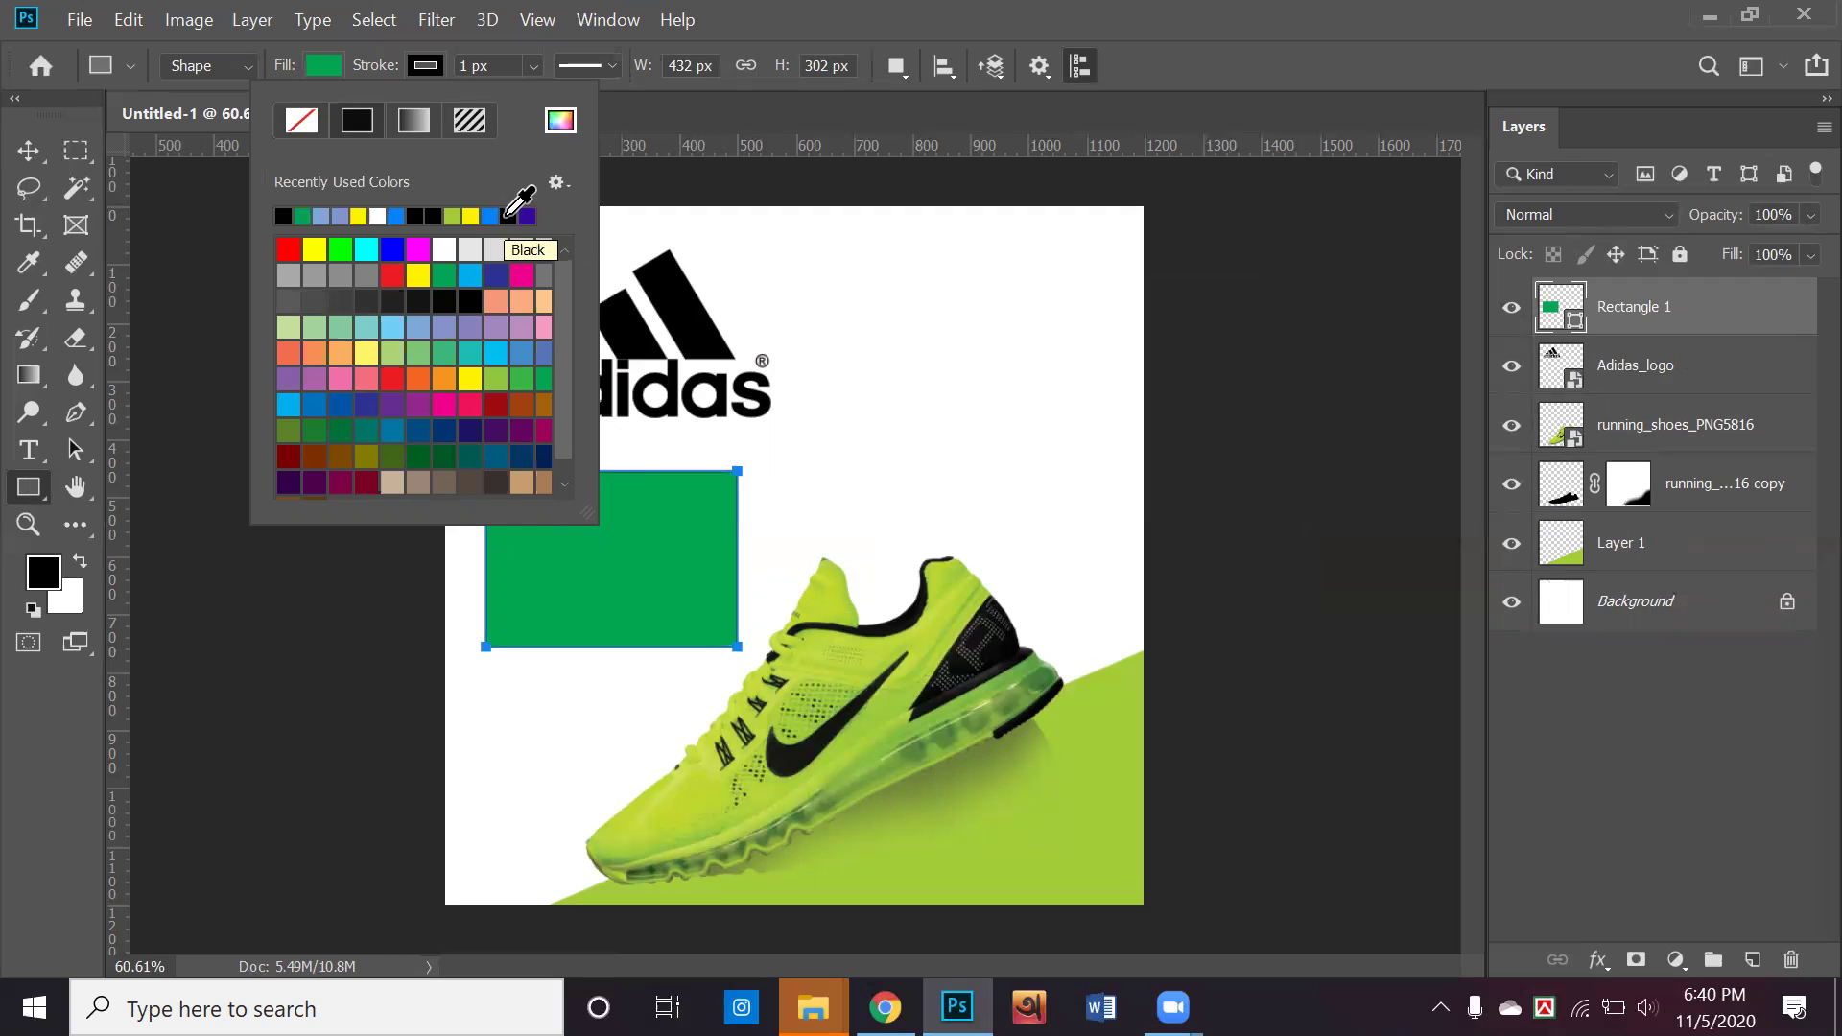
click(509, 216)
click(533, 65)
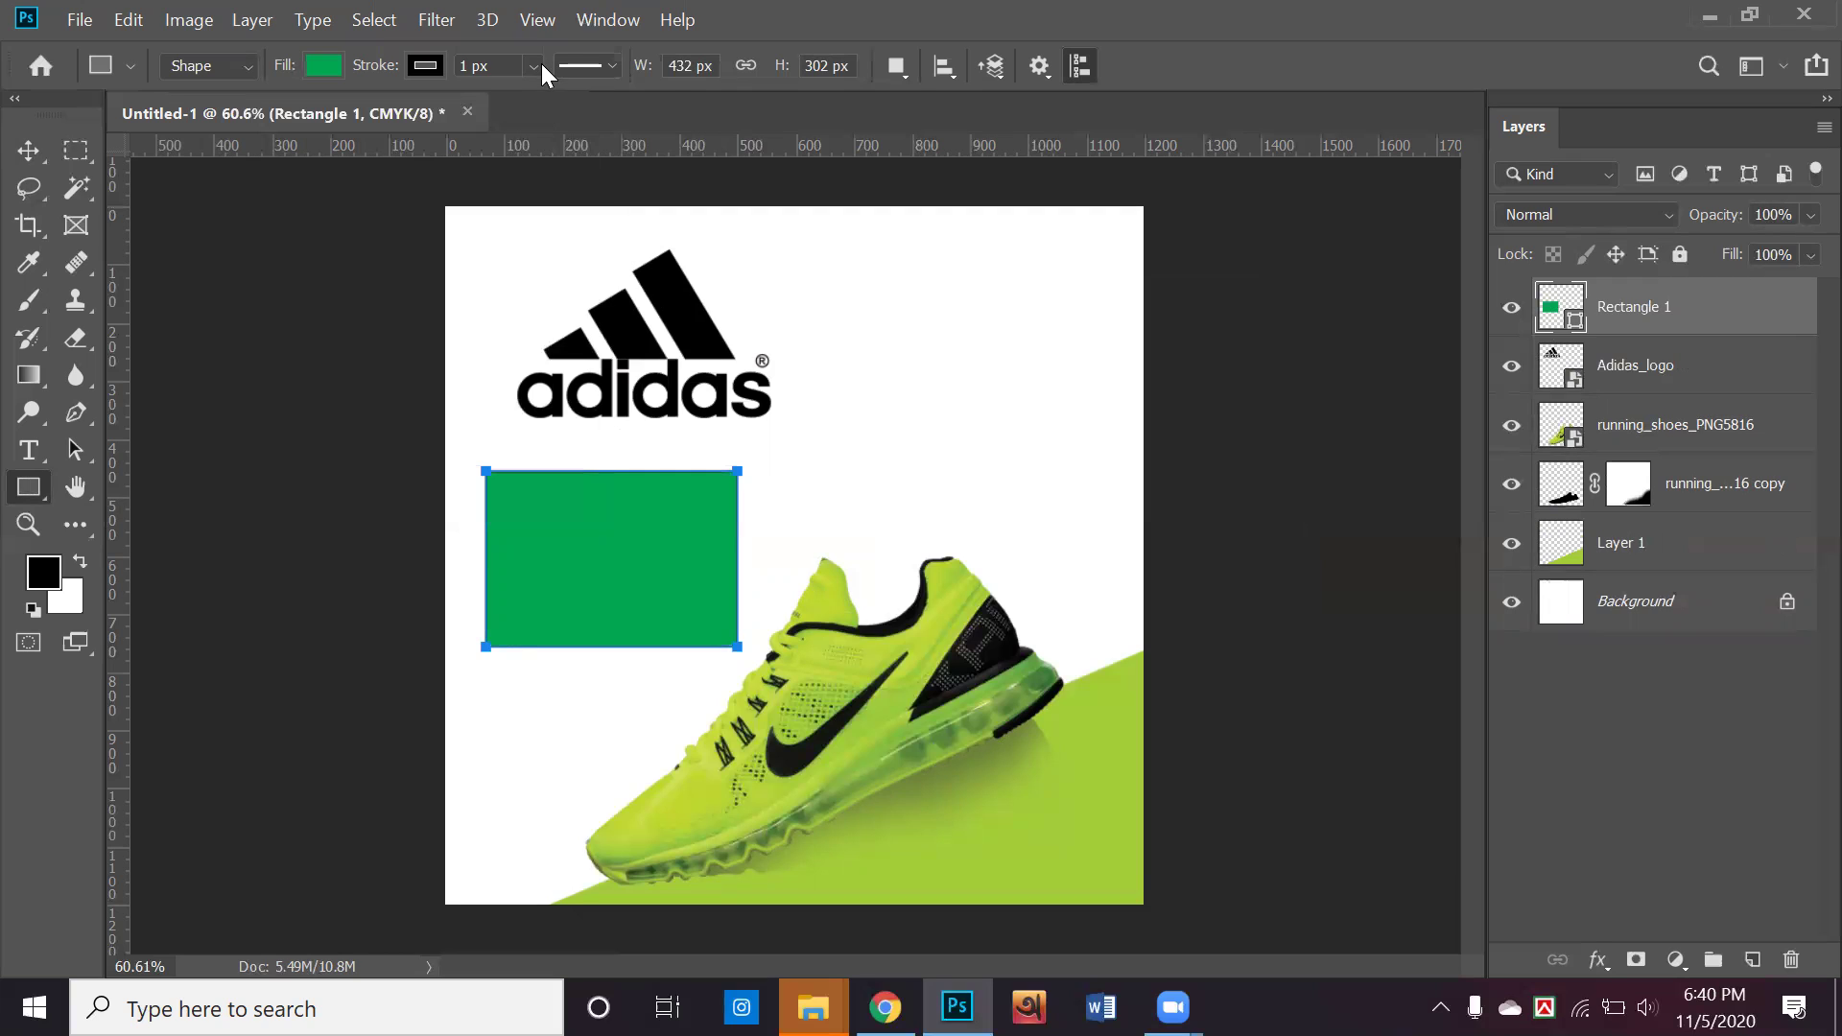
mouse_move(558, 96)
mouse_down()
mouse_move(591, 92)
mouse_move(541, 109)
mouse_move(557, 102)
mouse_up()
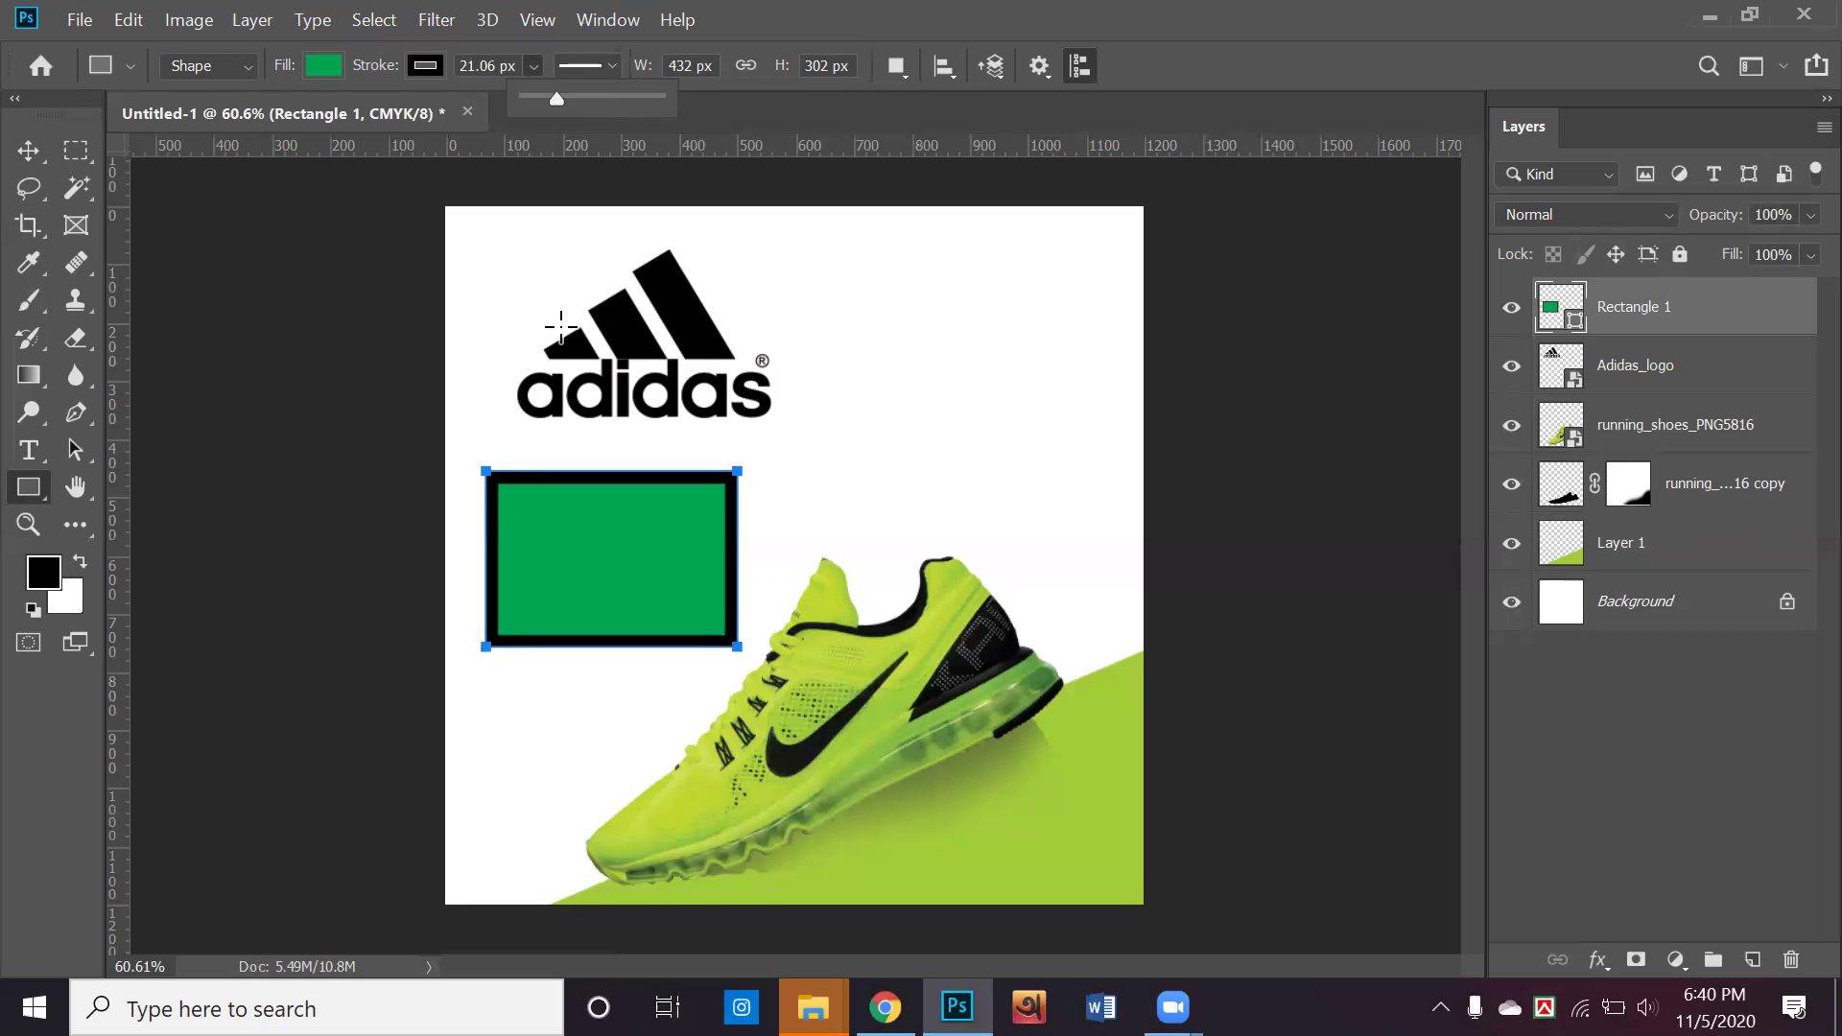
Set the rectangle's fill to none, keeping only its black outline
click(432, 64)
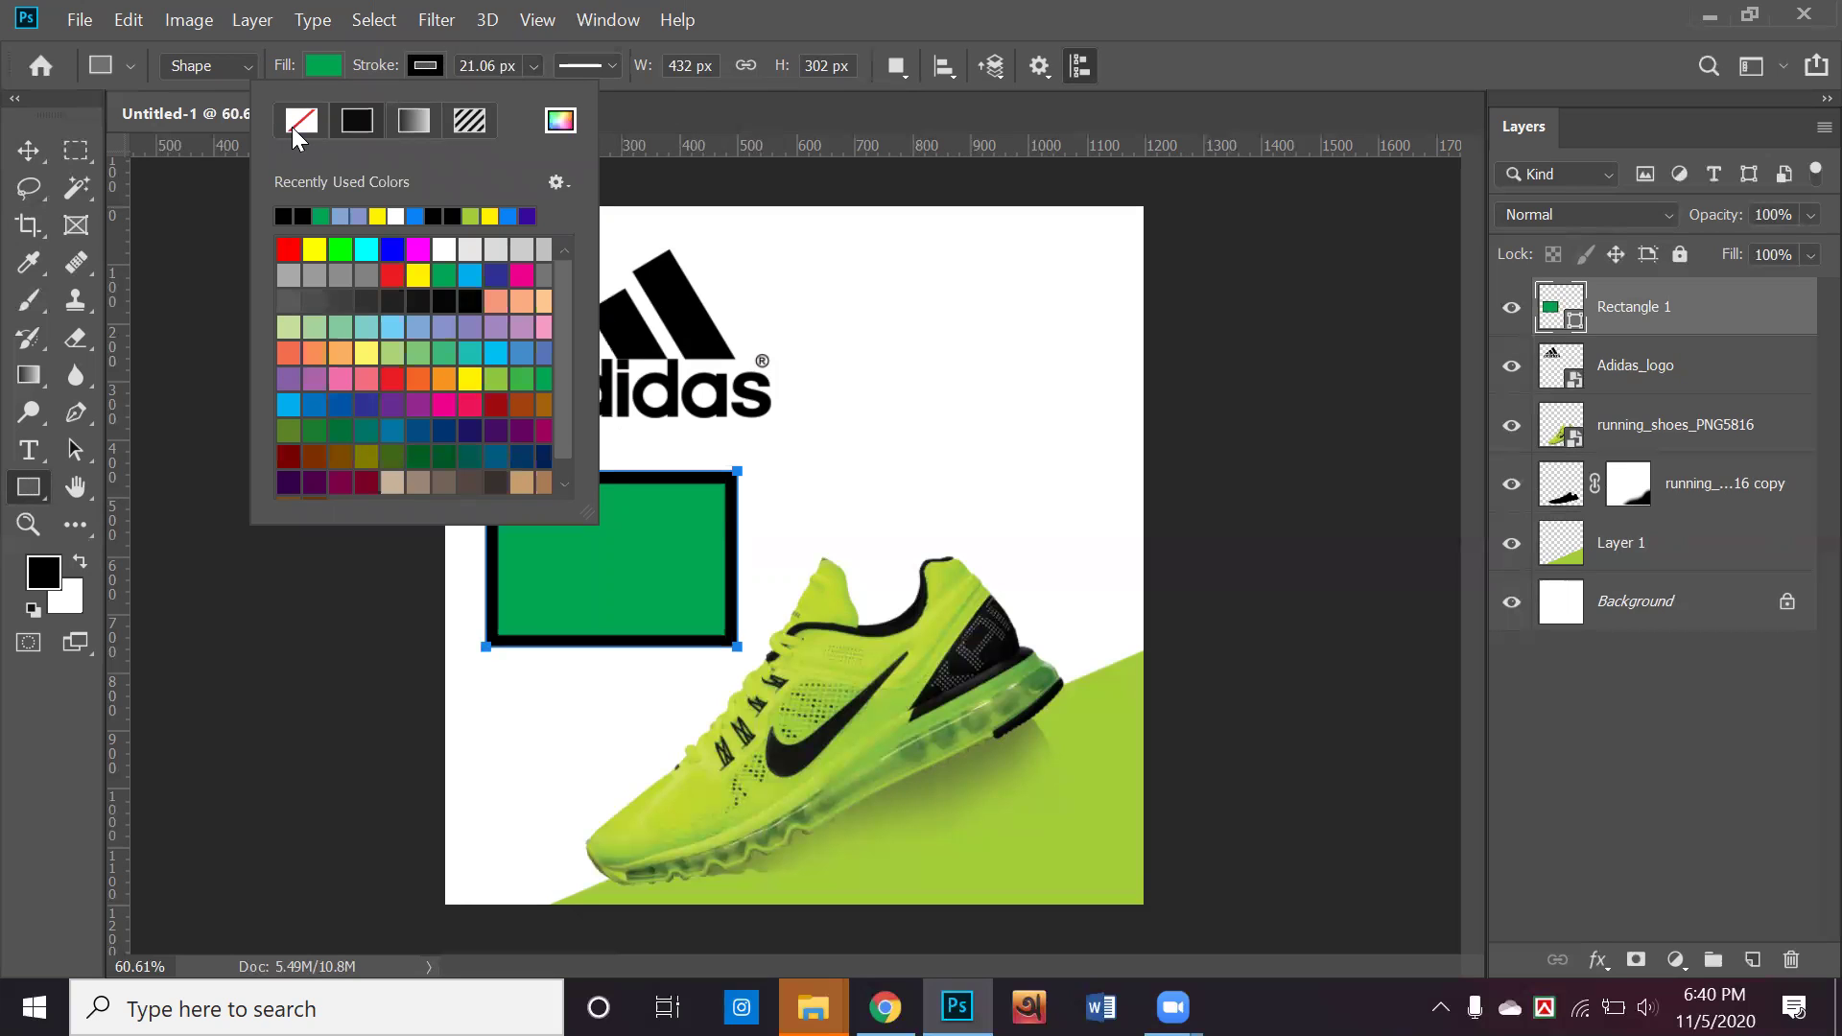
click(317, 67)
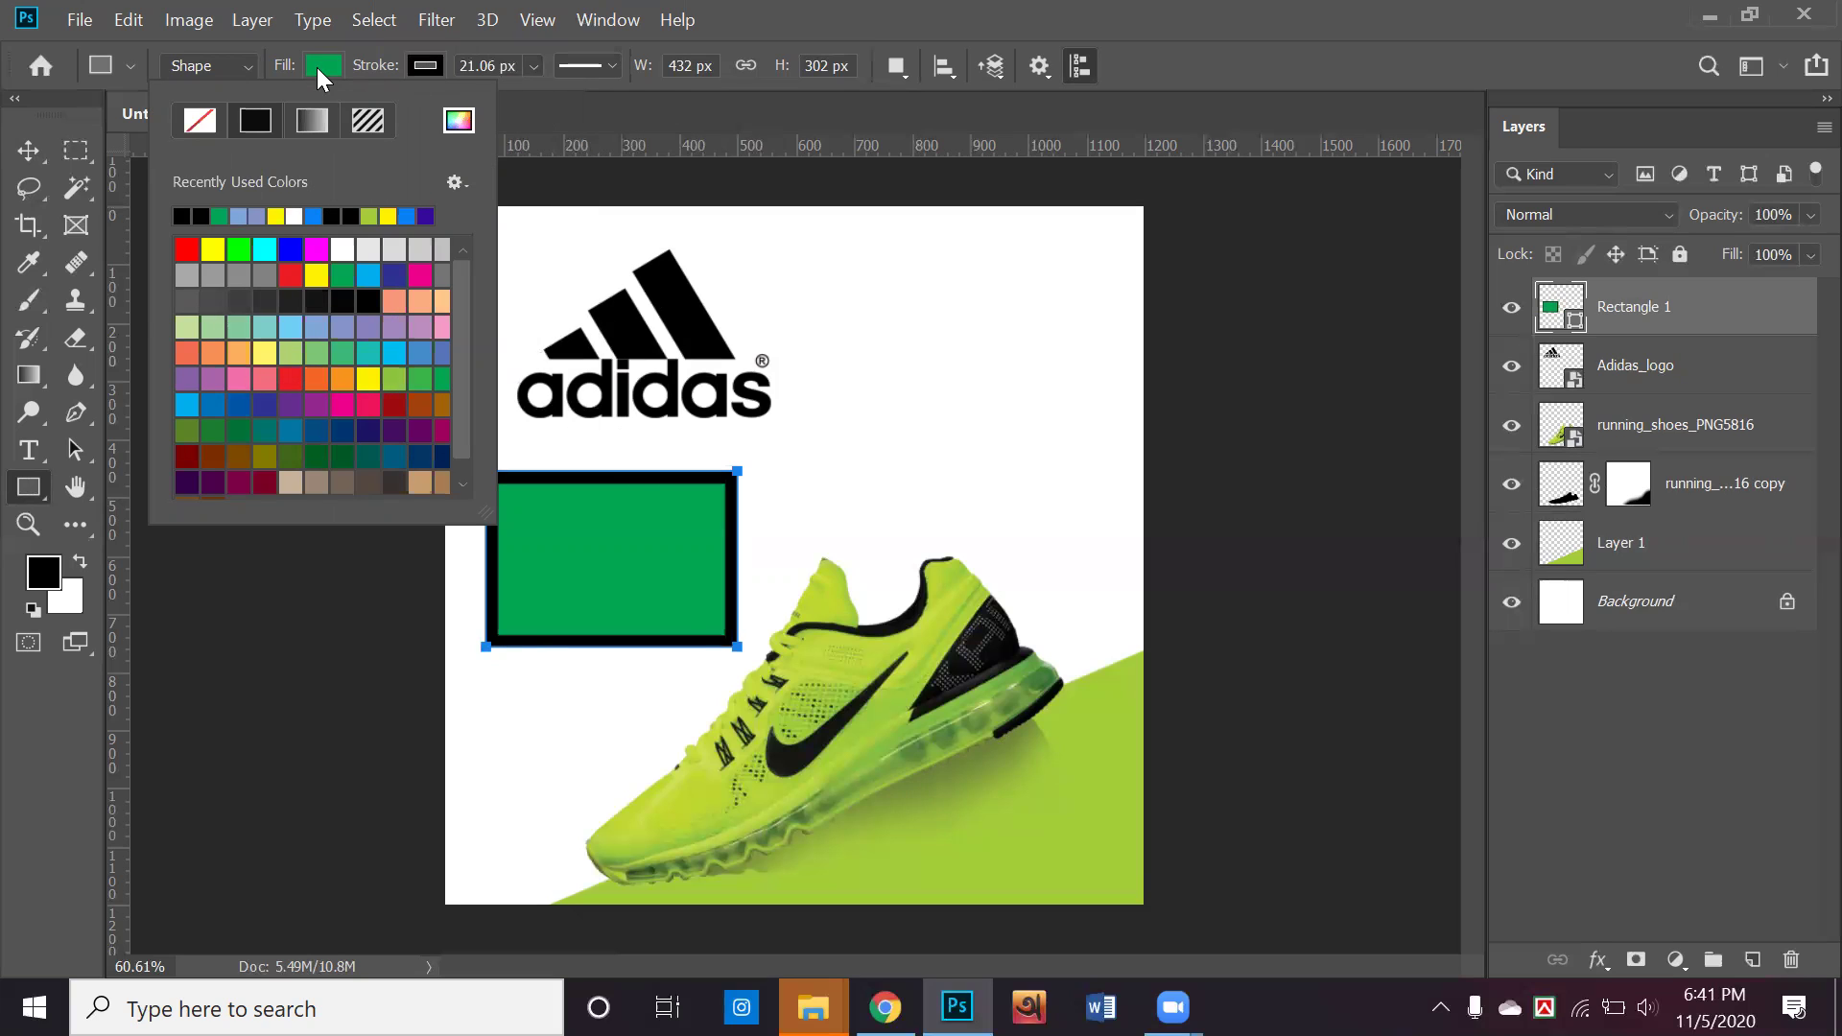
click(1240, 26)
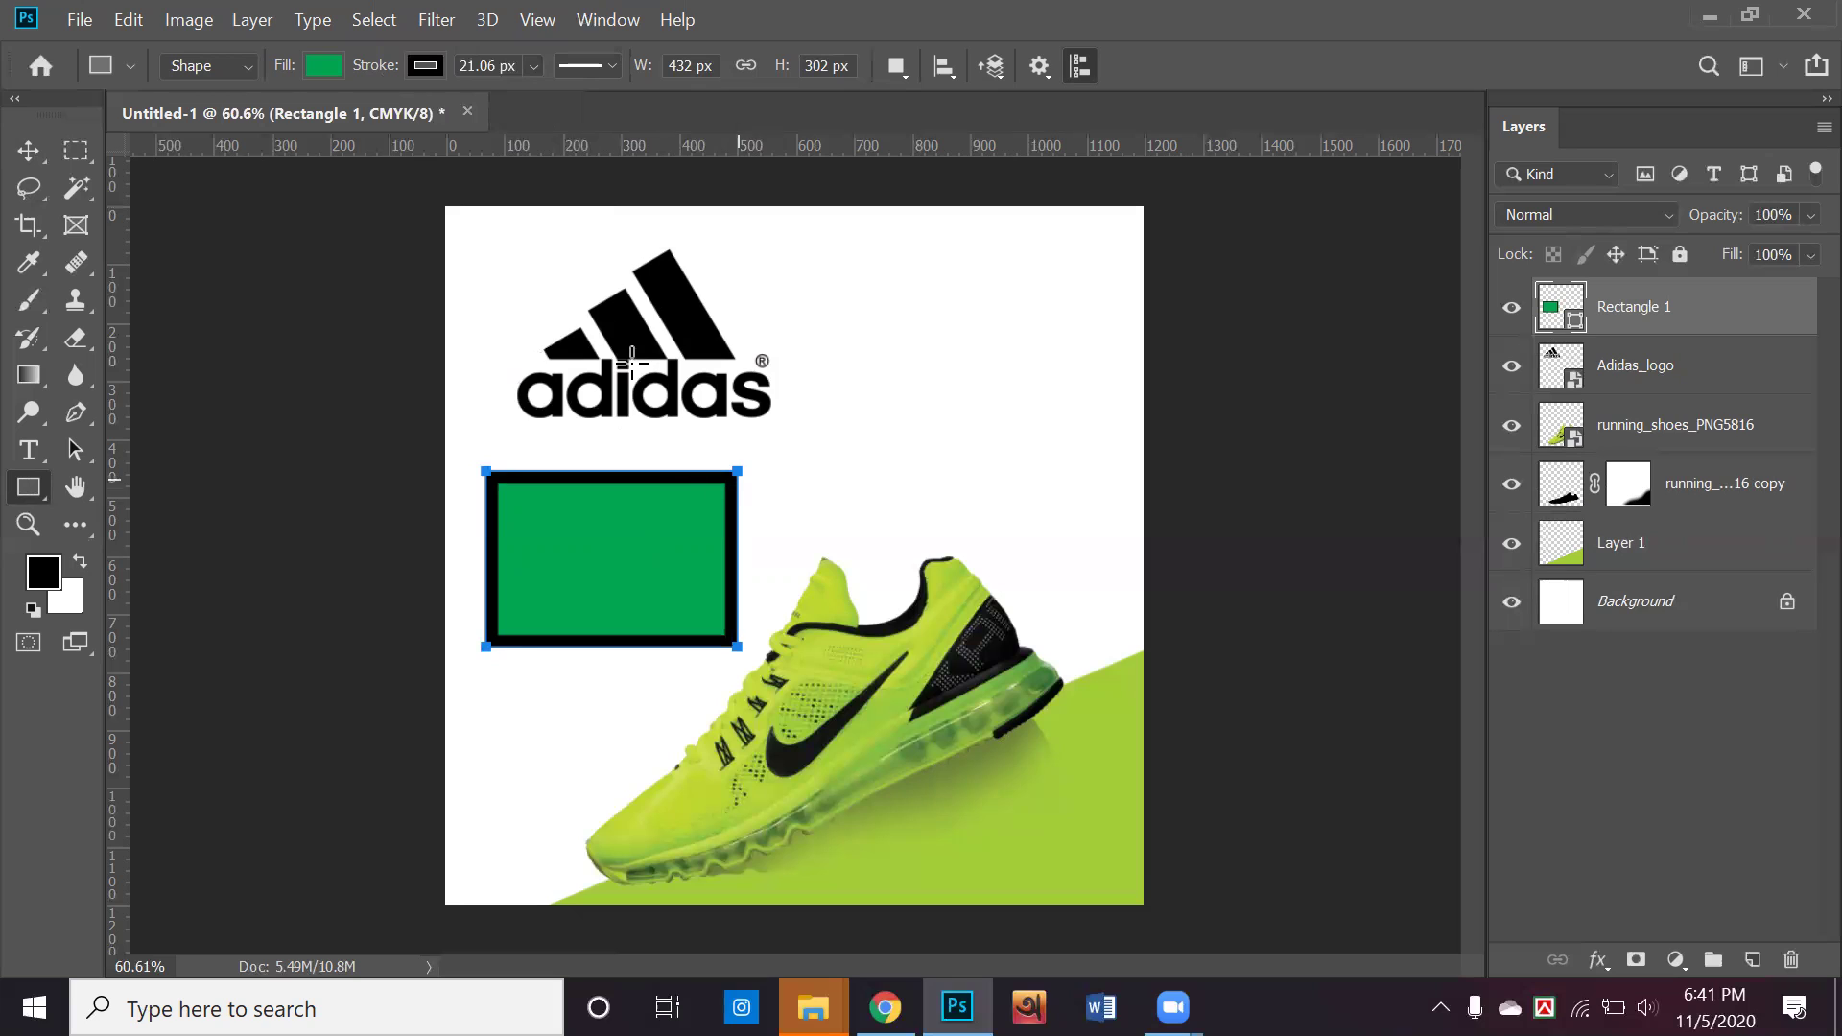
click(322, 63)
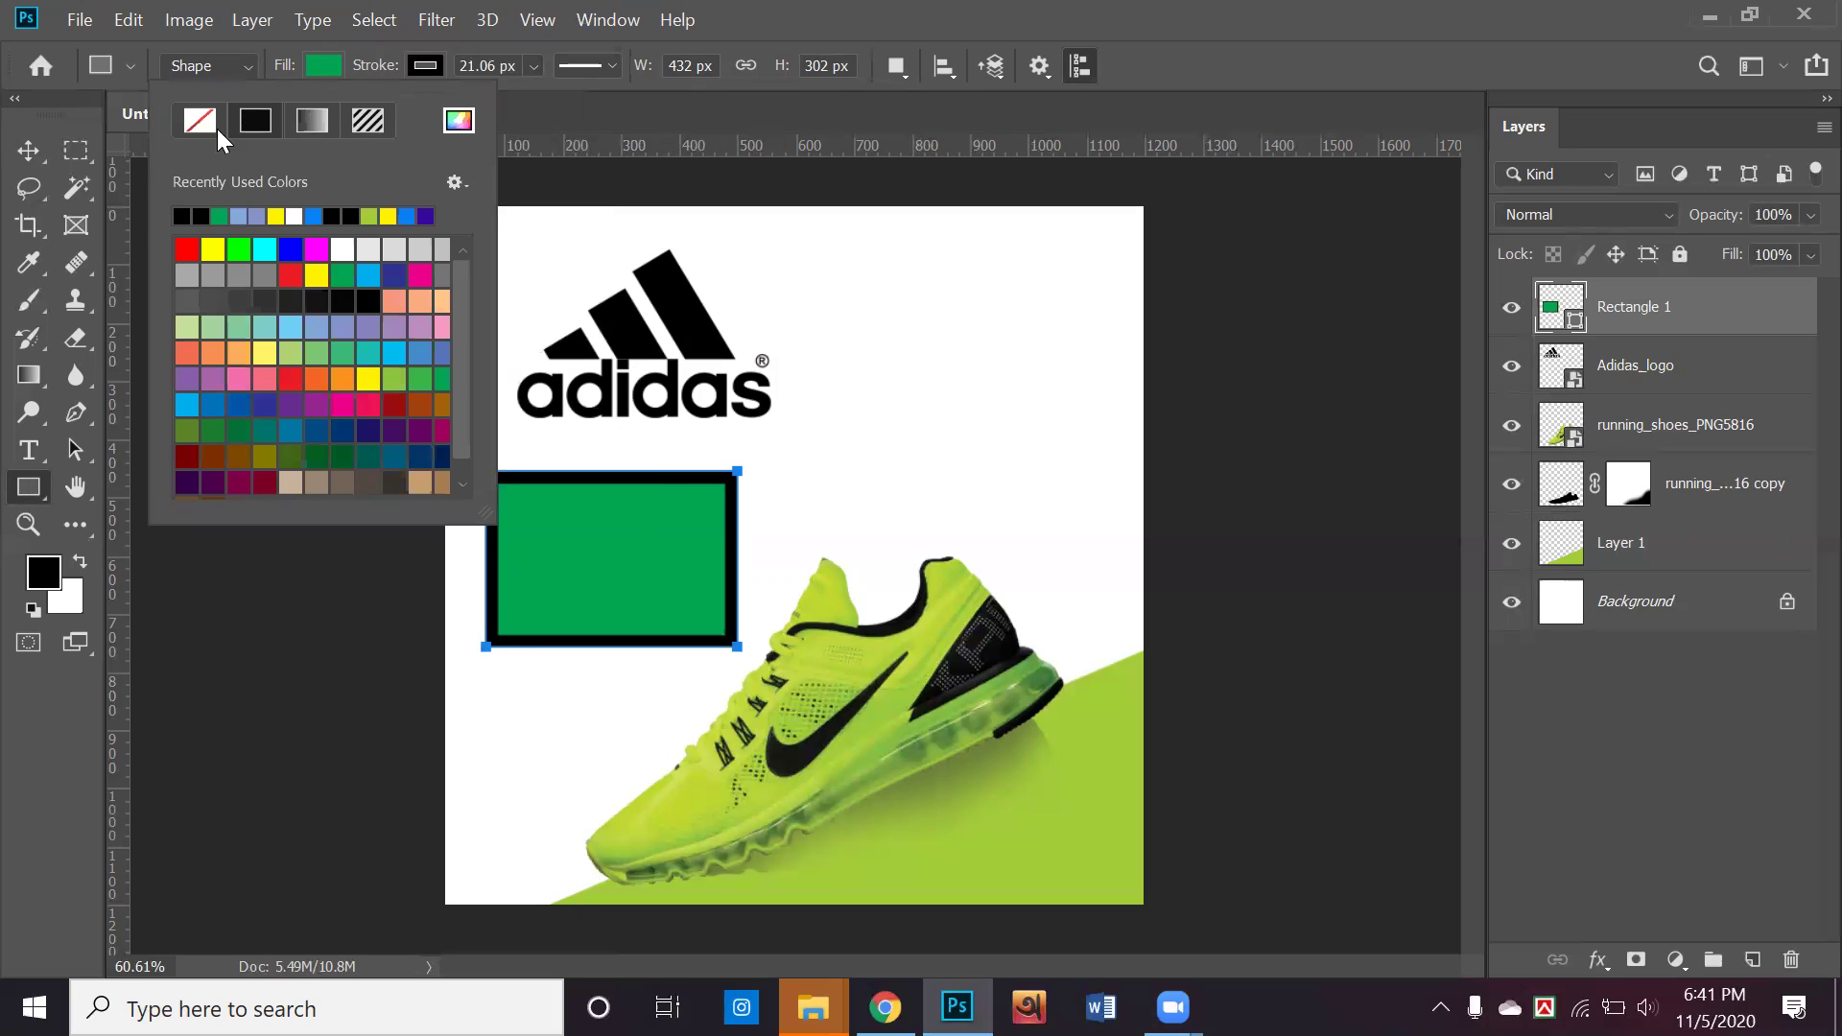
click(202, 122)
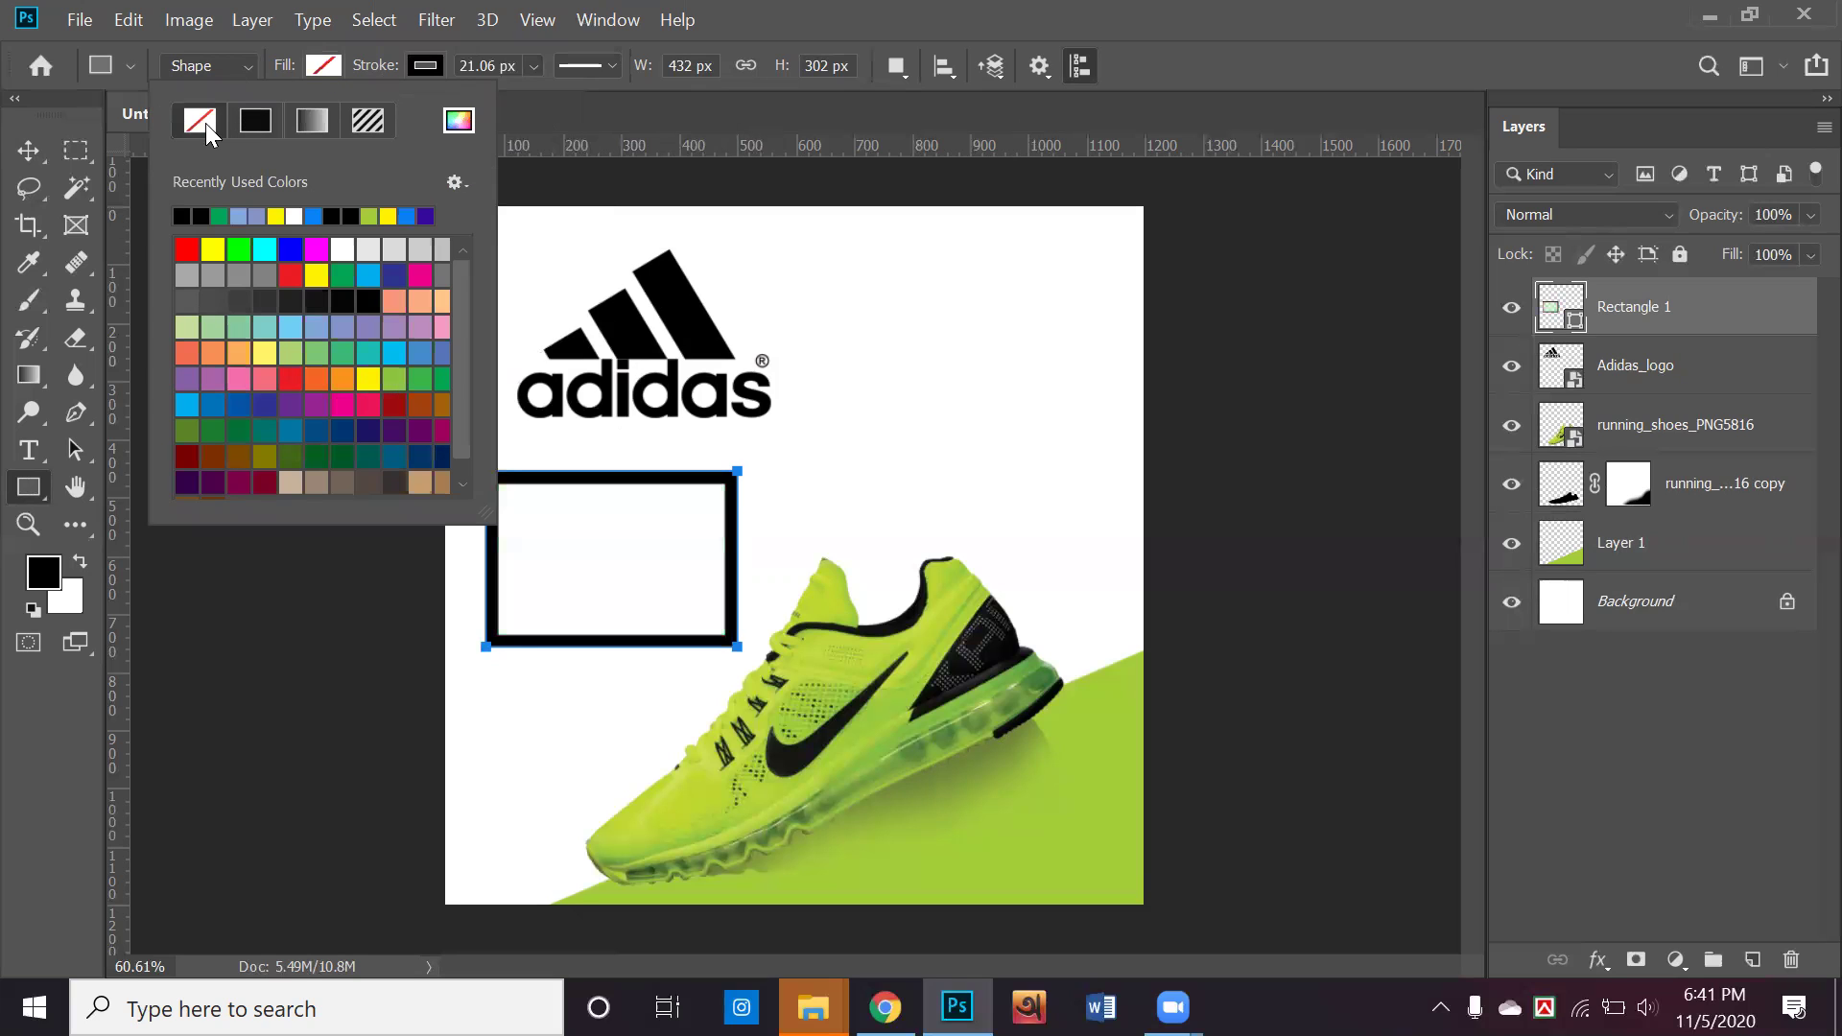
click(29, 151)
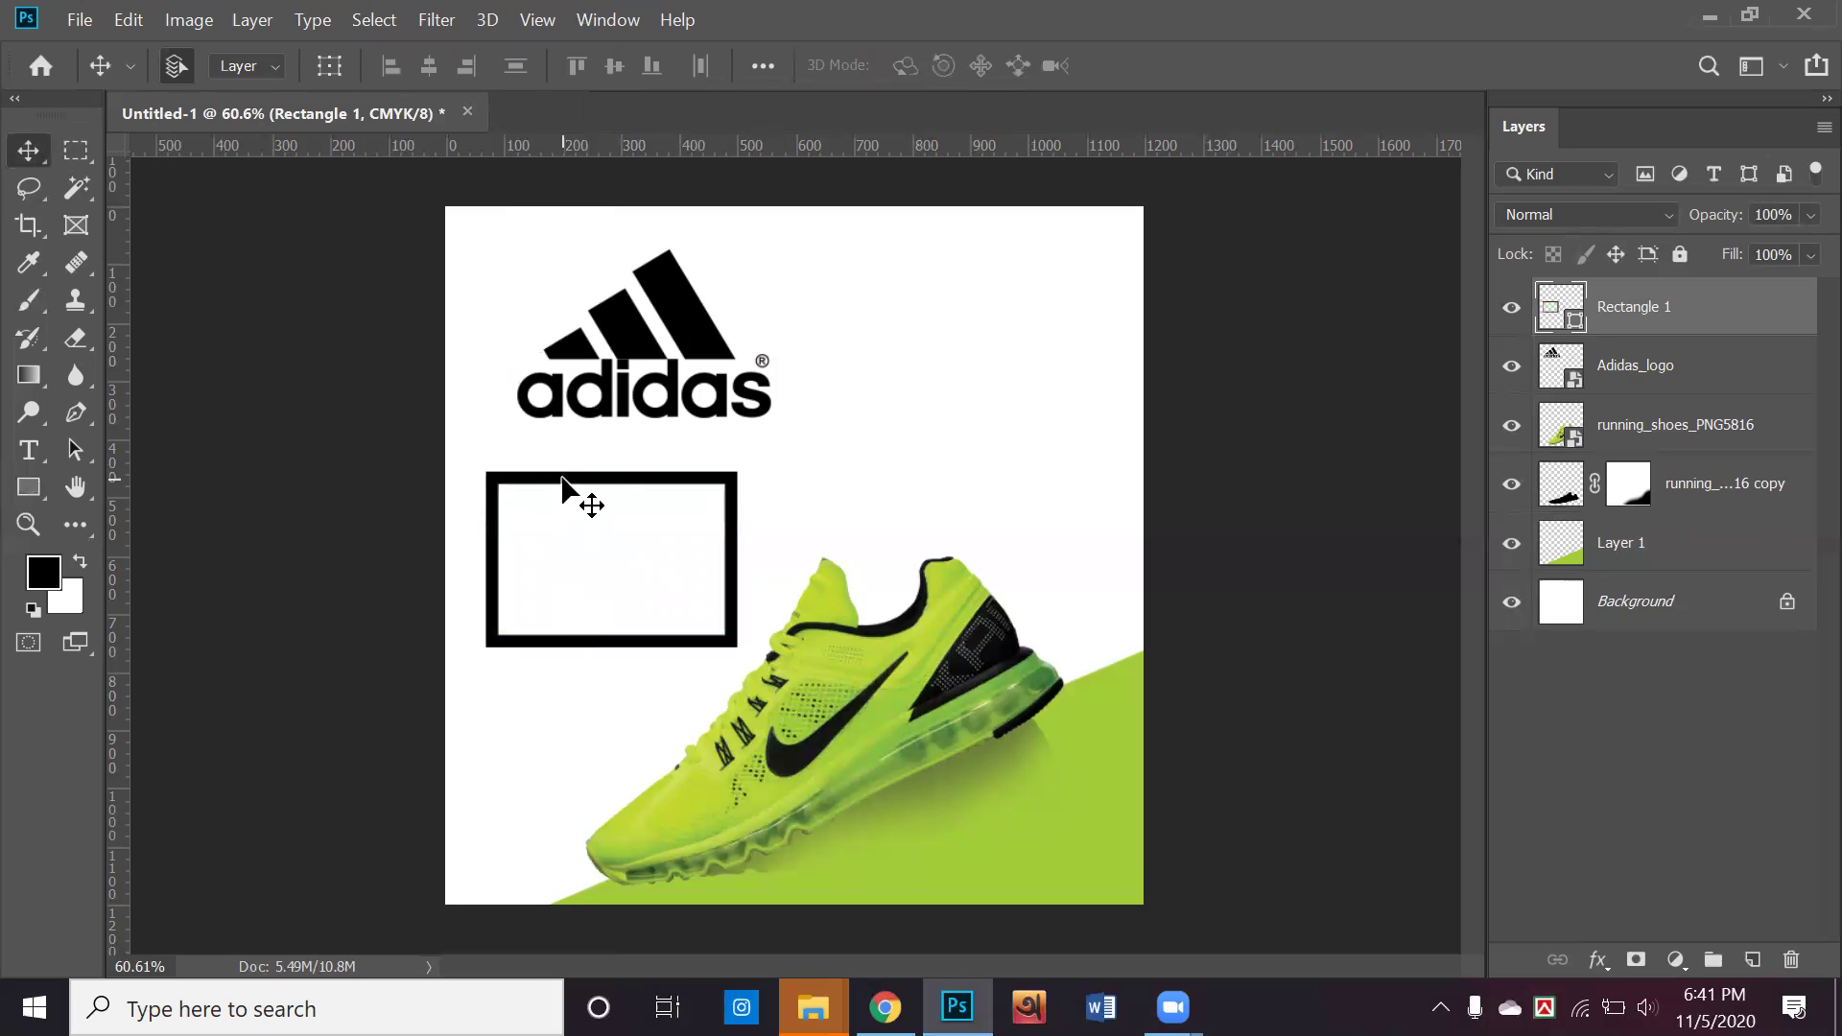
Move the outlined rectangle near the canvas's upper-left corner and scale it to about 266% width and 377% height, framing the ad
drag(562, 477, 564, 477)
drag(545, 288, 549, 240)
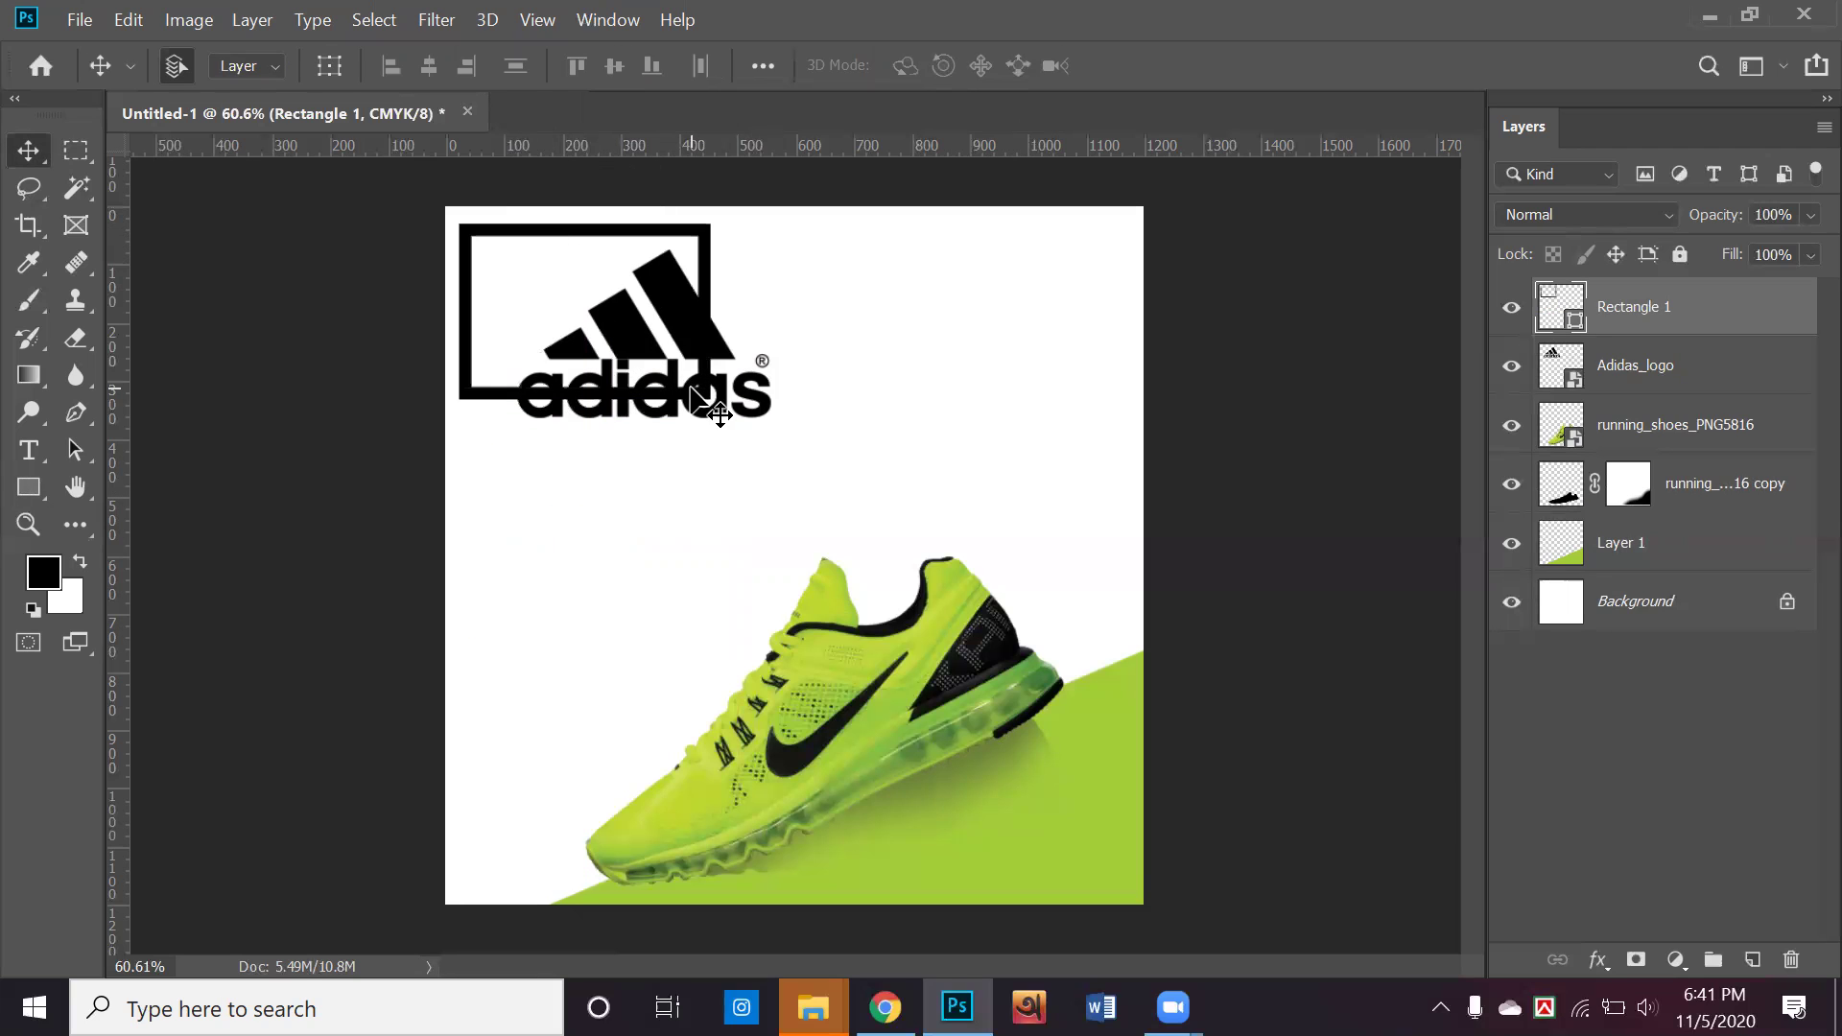
key(ctrl+t)
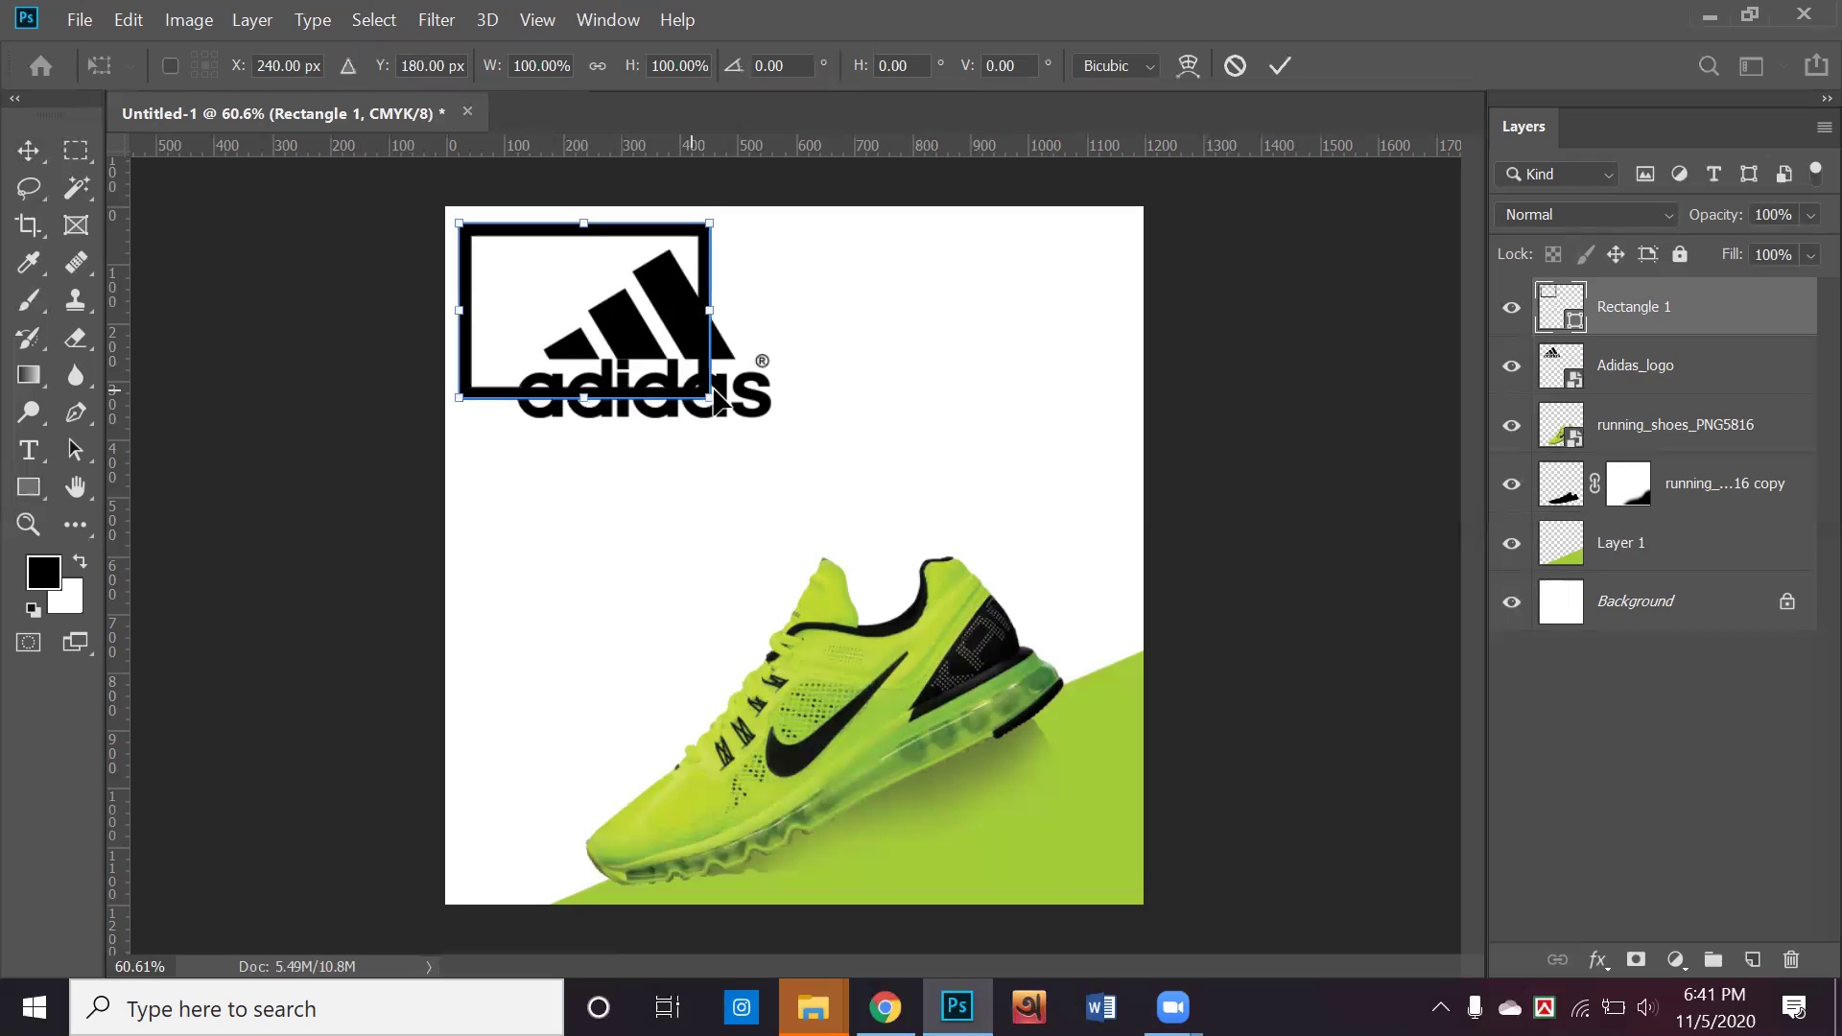
drag(710, 393, 1126, 888)
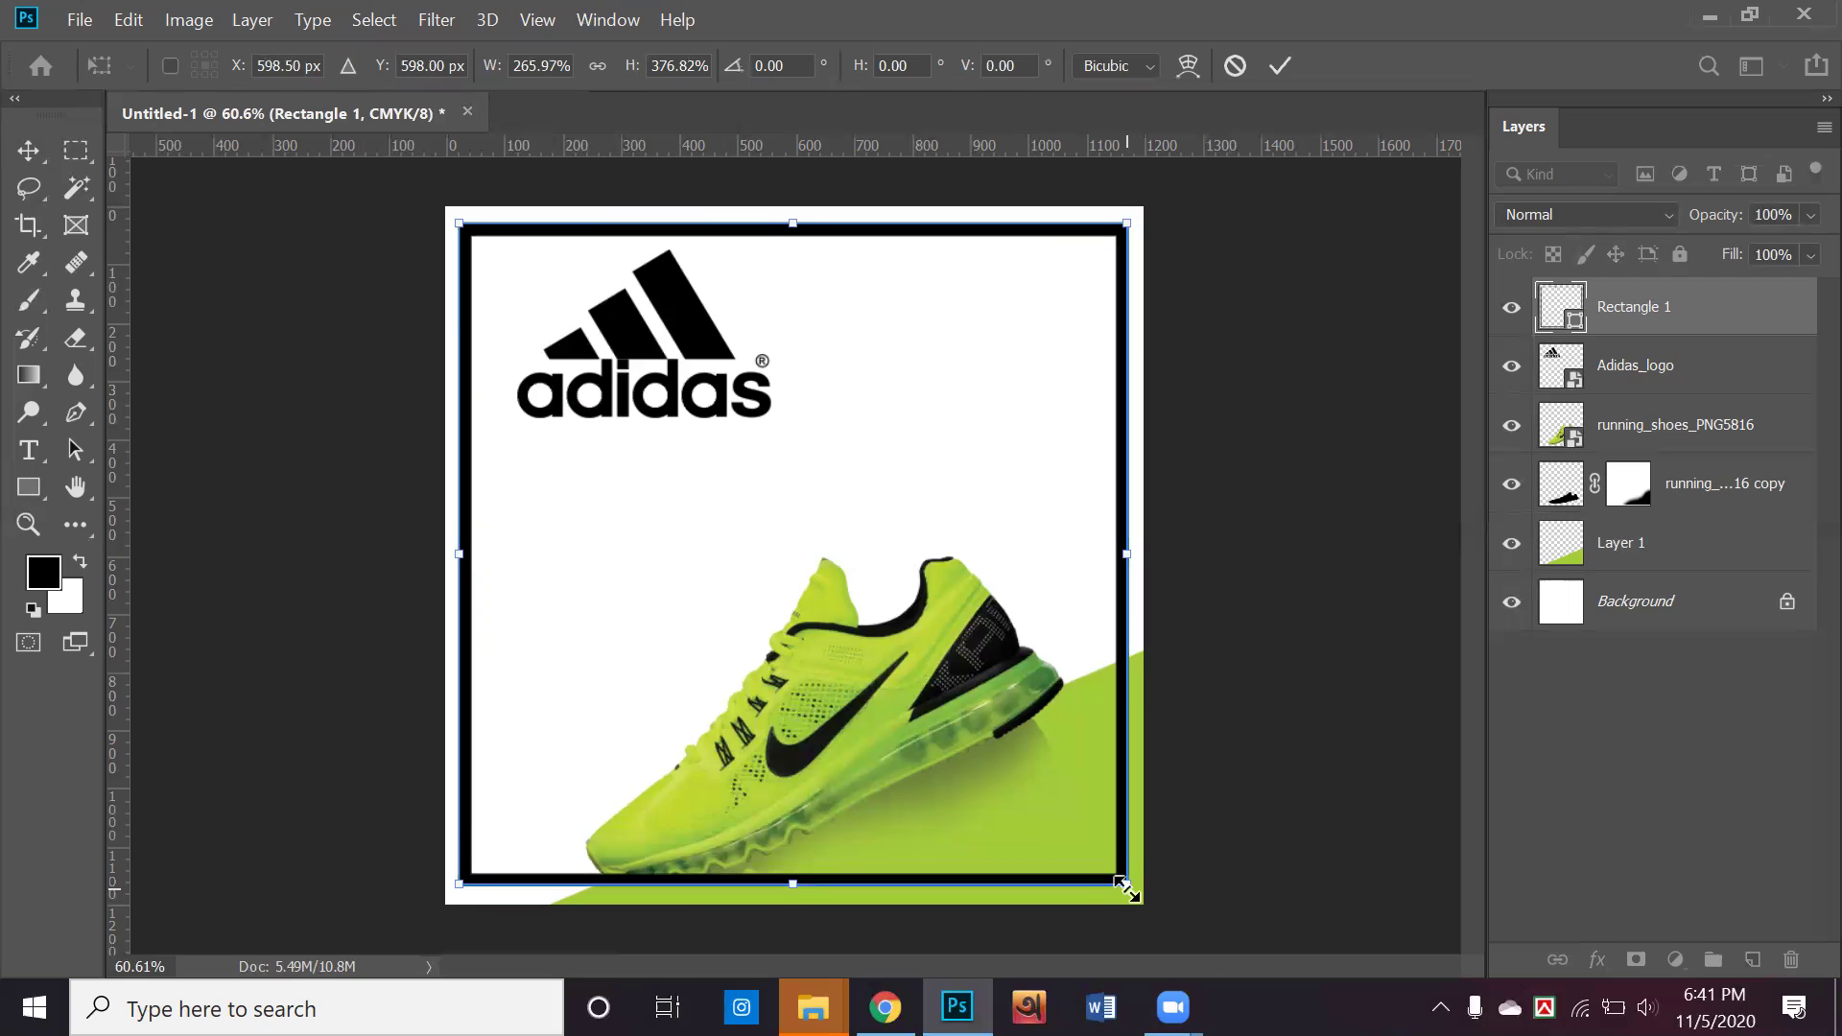
key(Return)
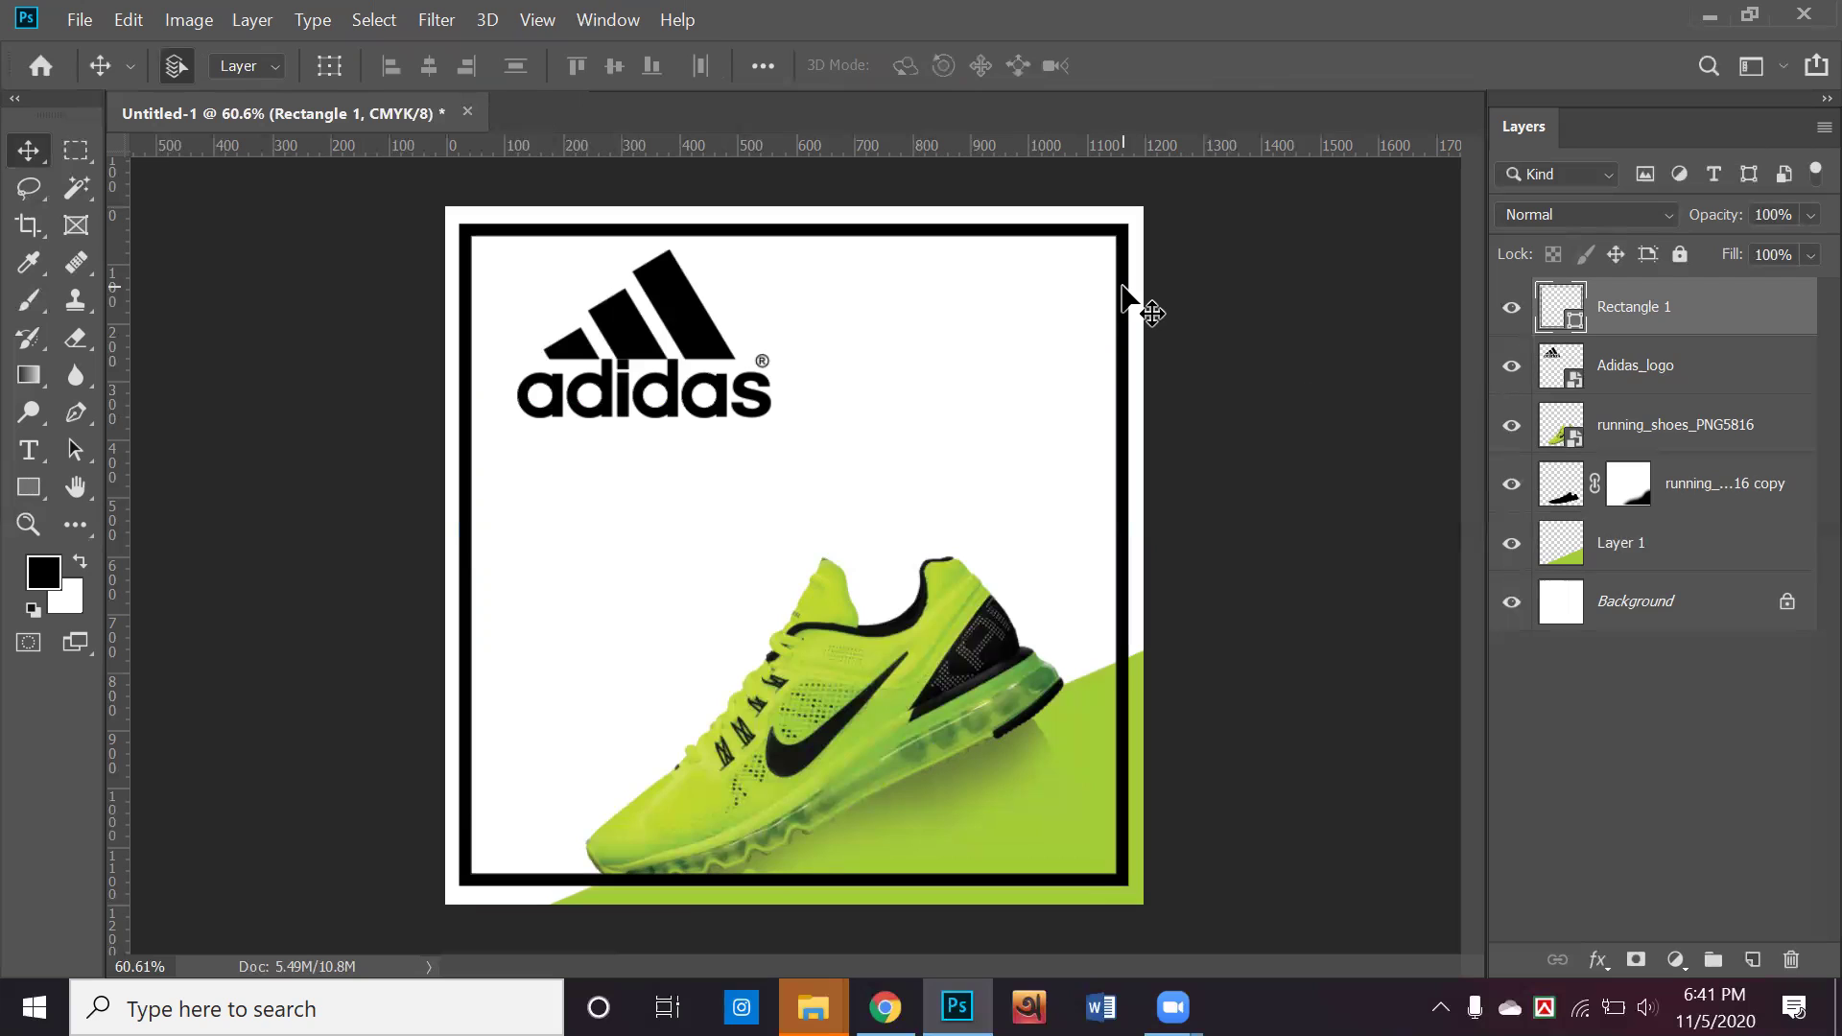
Center the black frame vertically and horizontally on the Background layer
click(1689, 610)
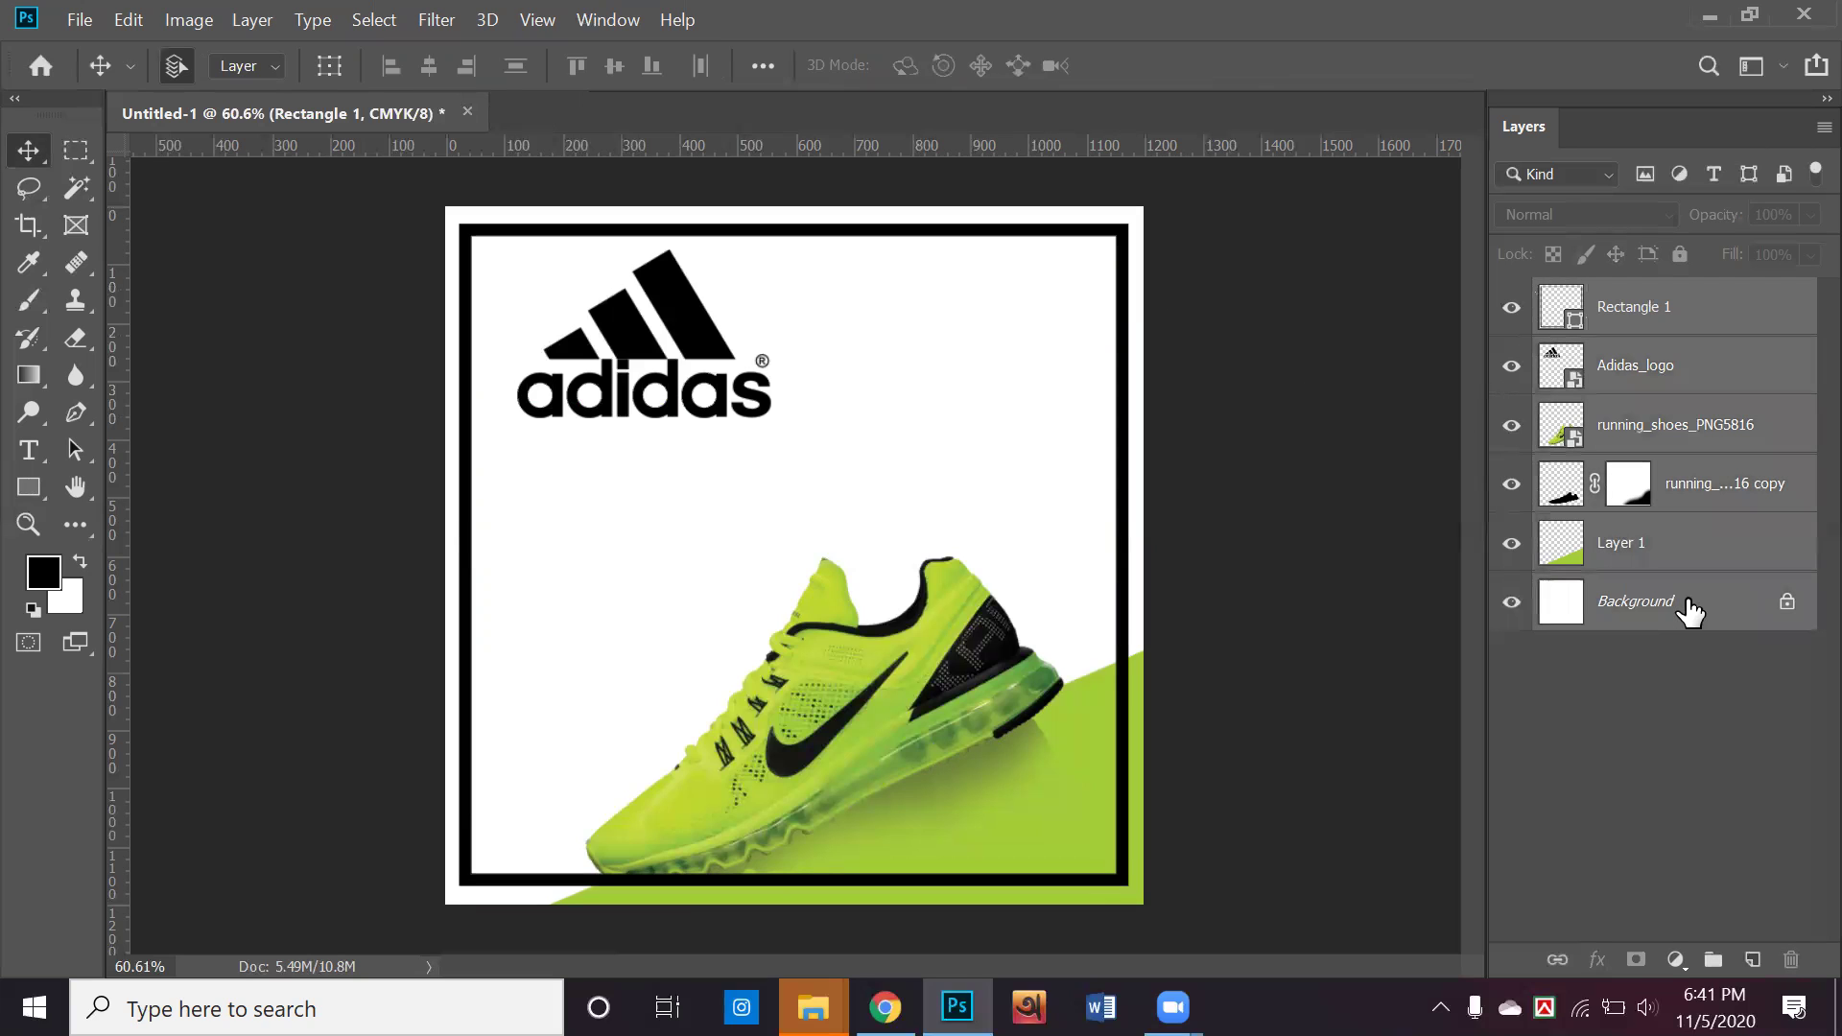
ctrl+click(1694, 317)
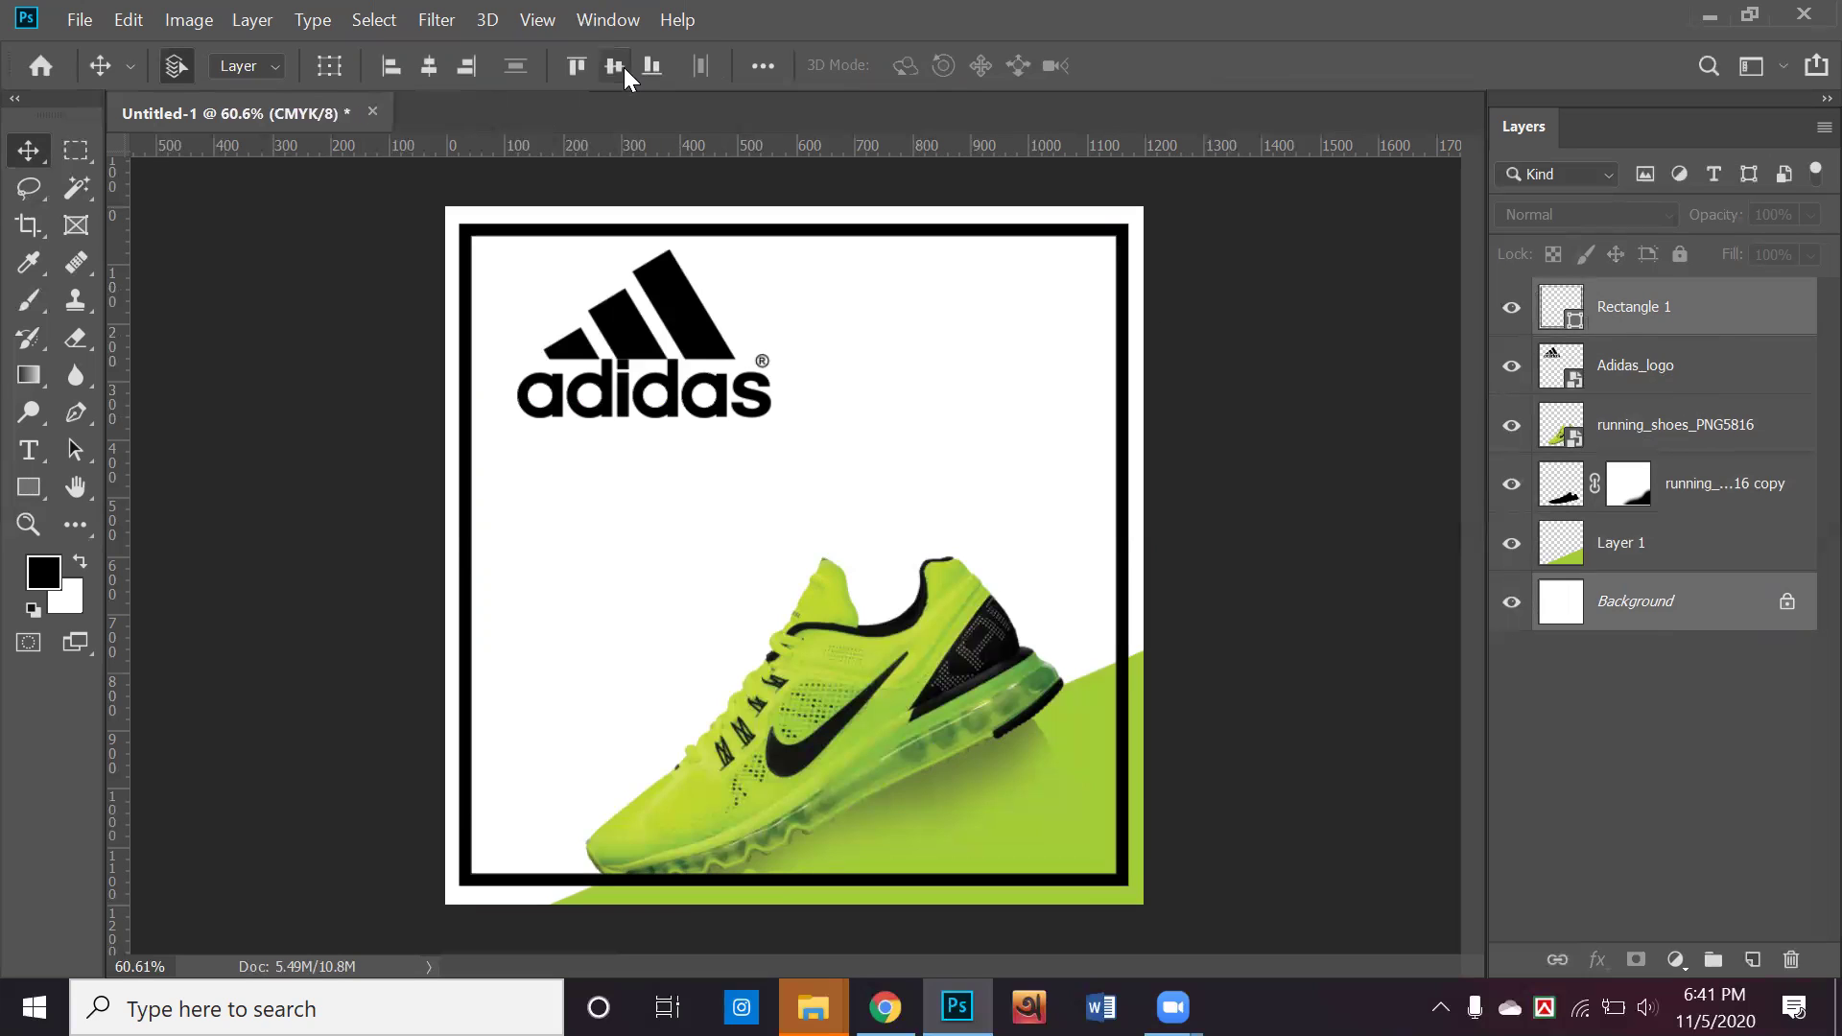
click(614, 65)
click(427, 63)
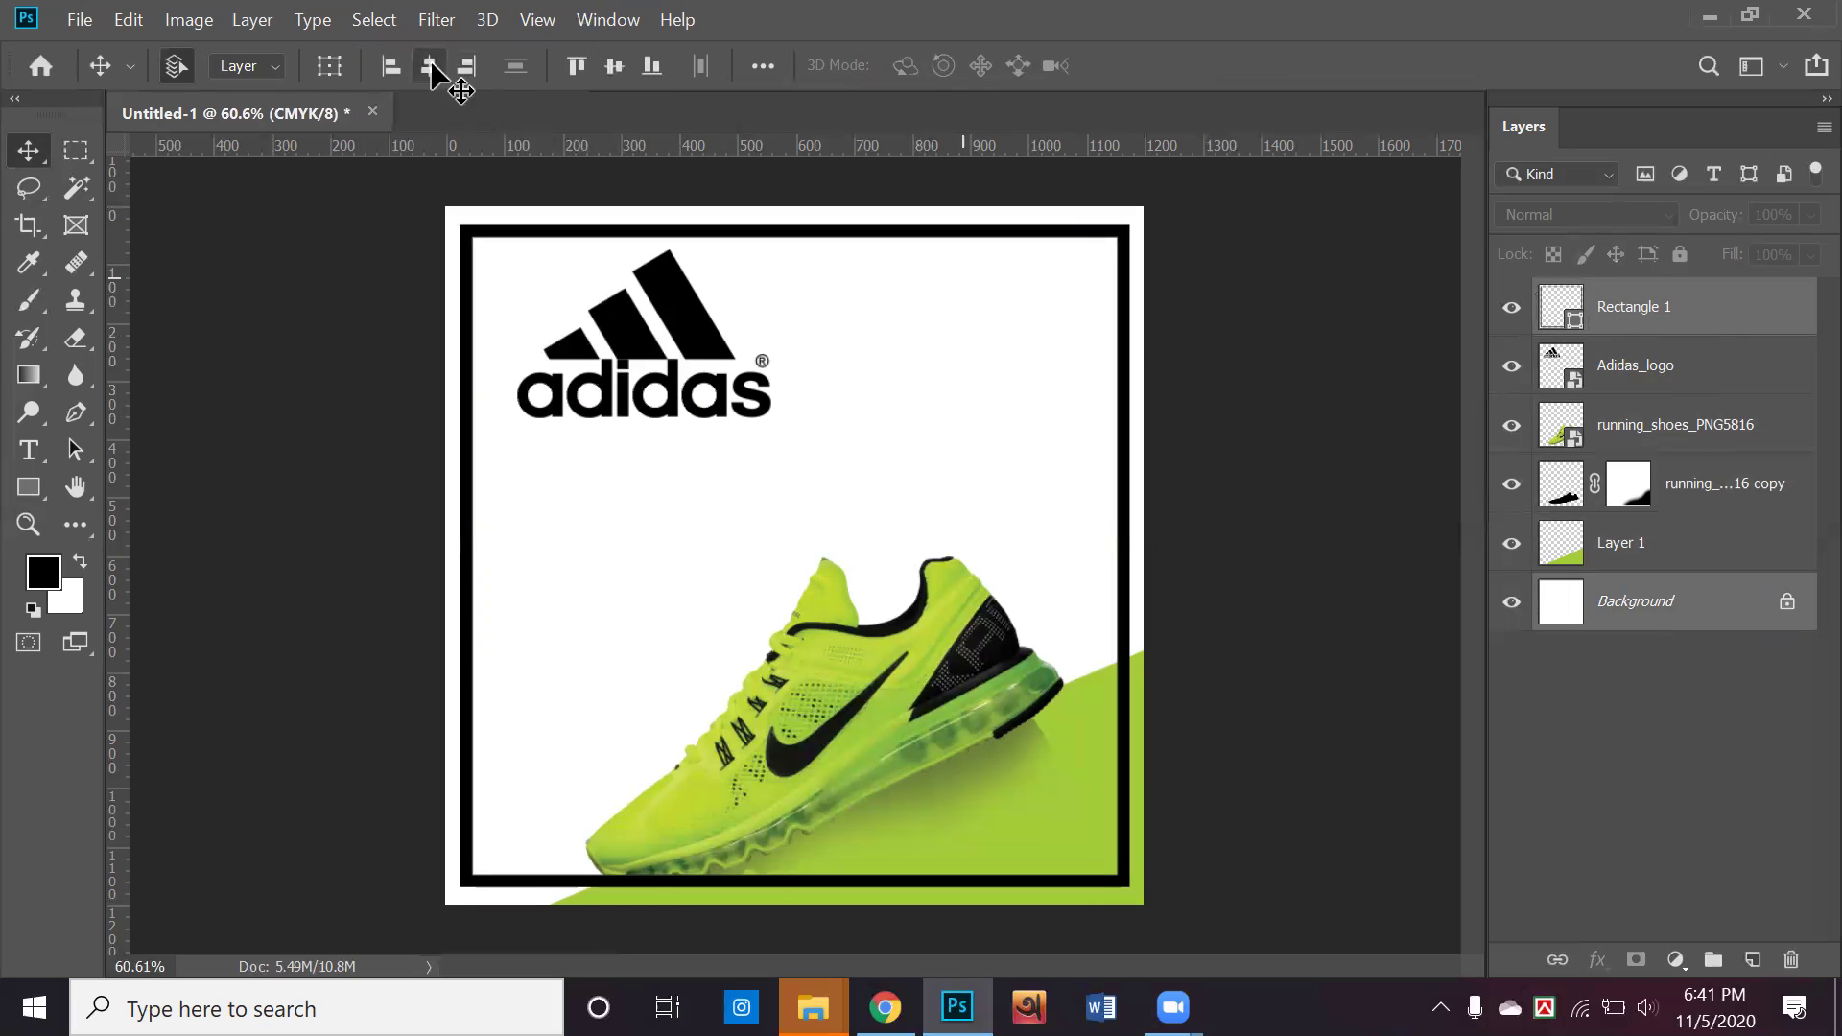
click(1276, 379)
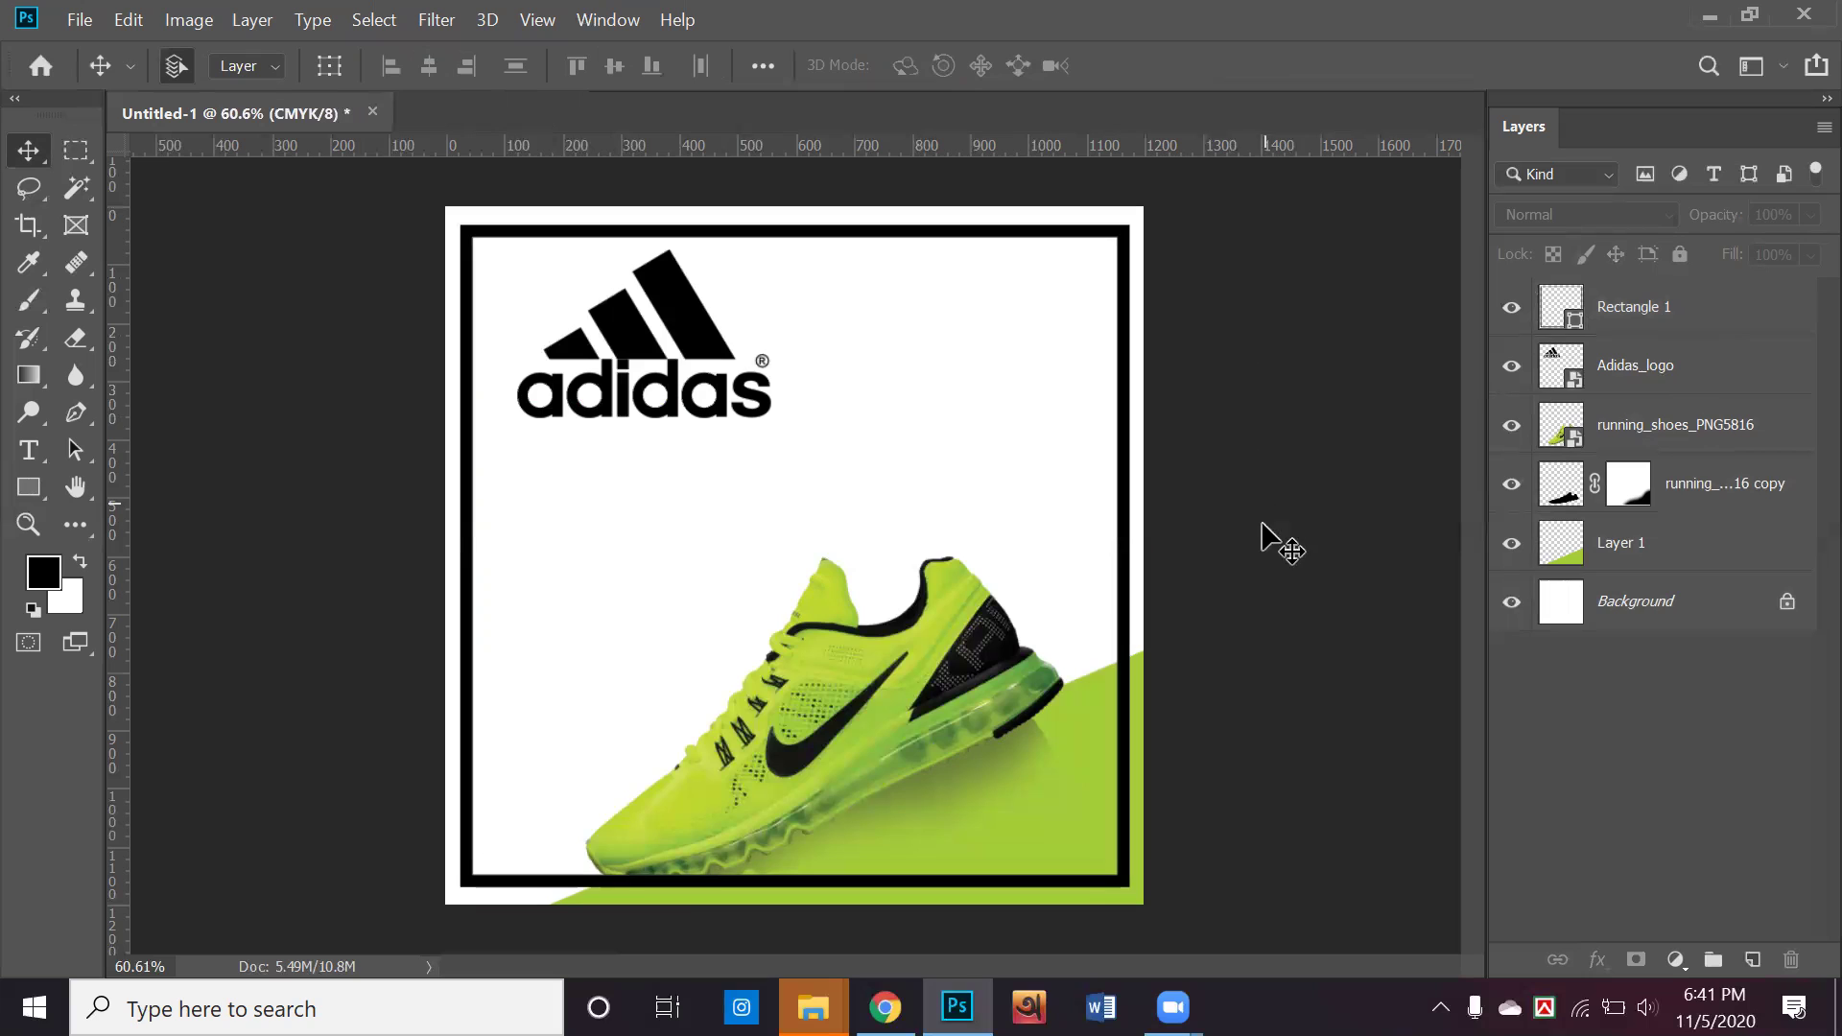
Select the shoe and its shadow together and nudge them 30 px up and slightly right inside the frame
click(753, 744)
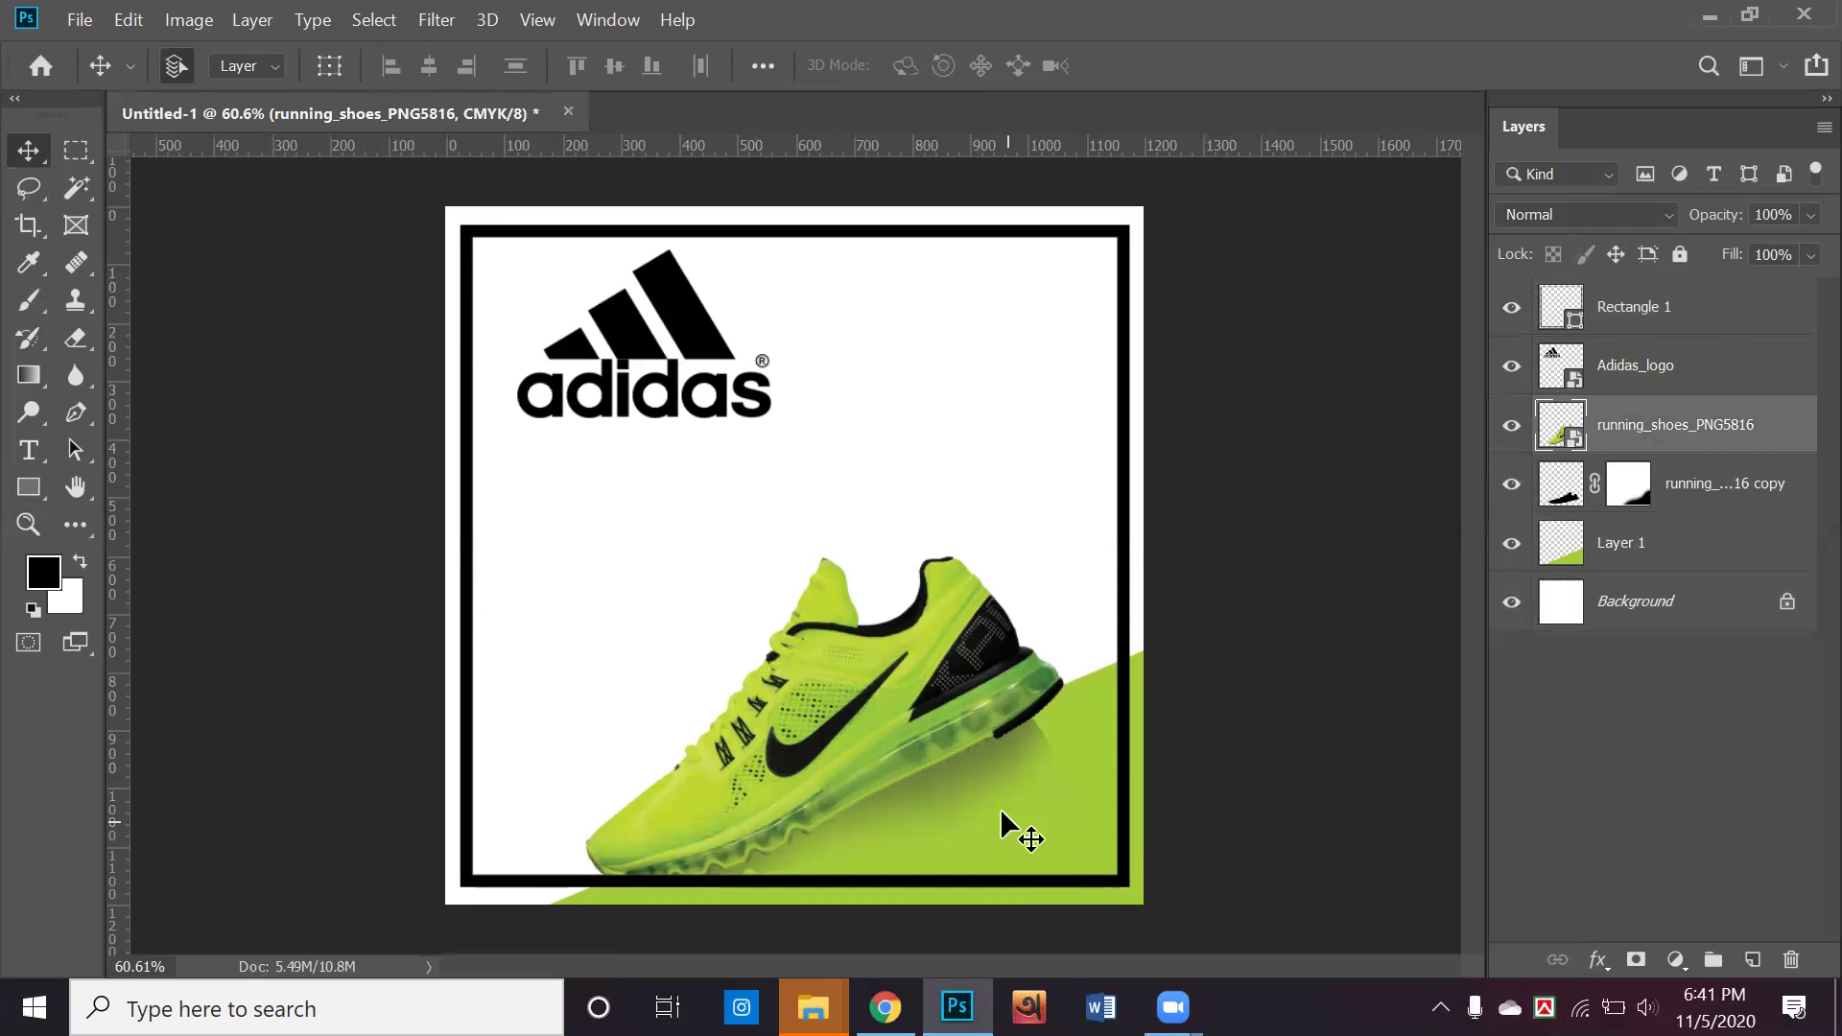
shift+click(1019, 765)
key(shift+Up)
key(shift+Up)
key(shift+Up)
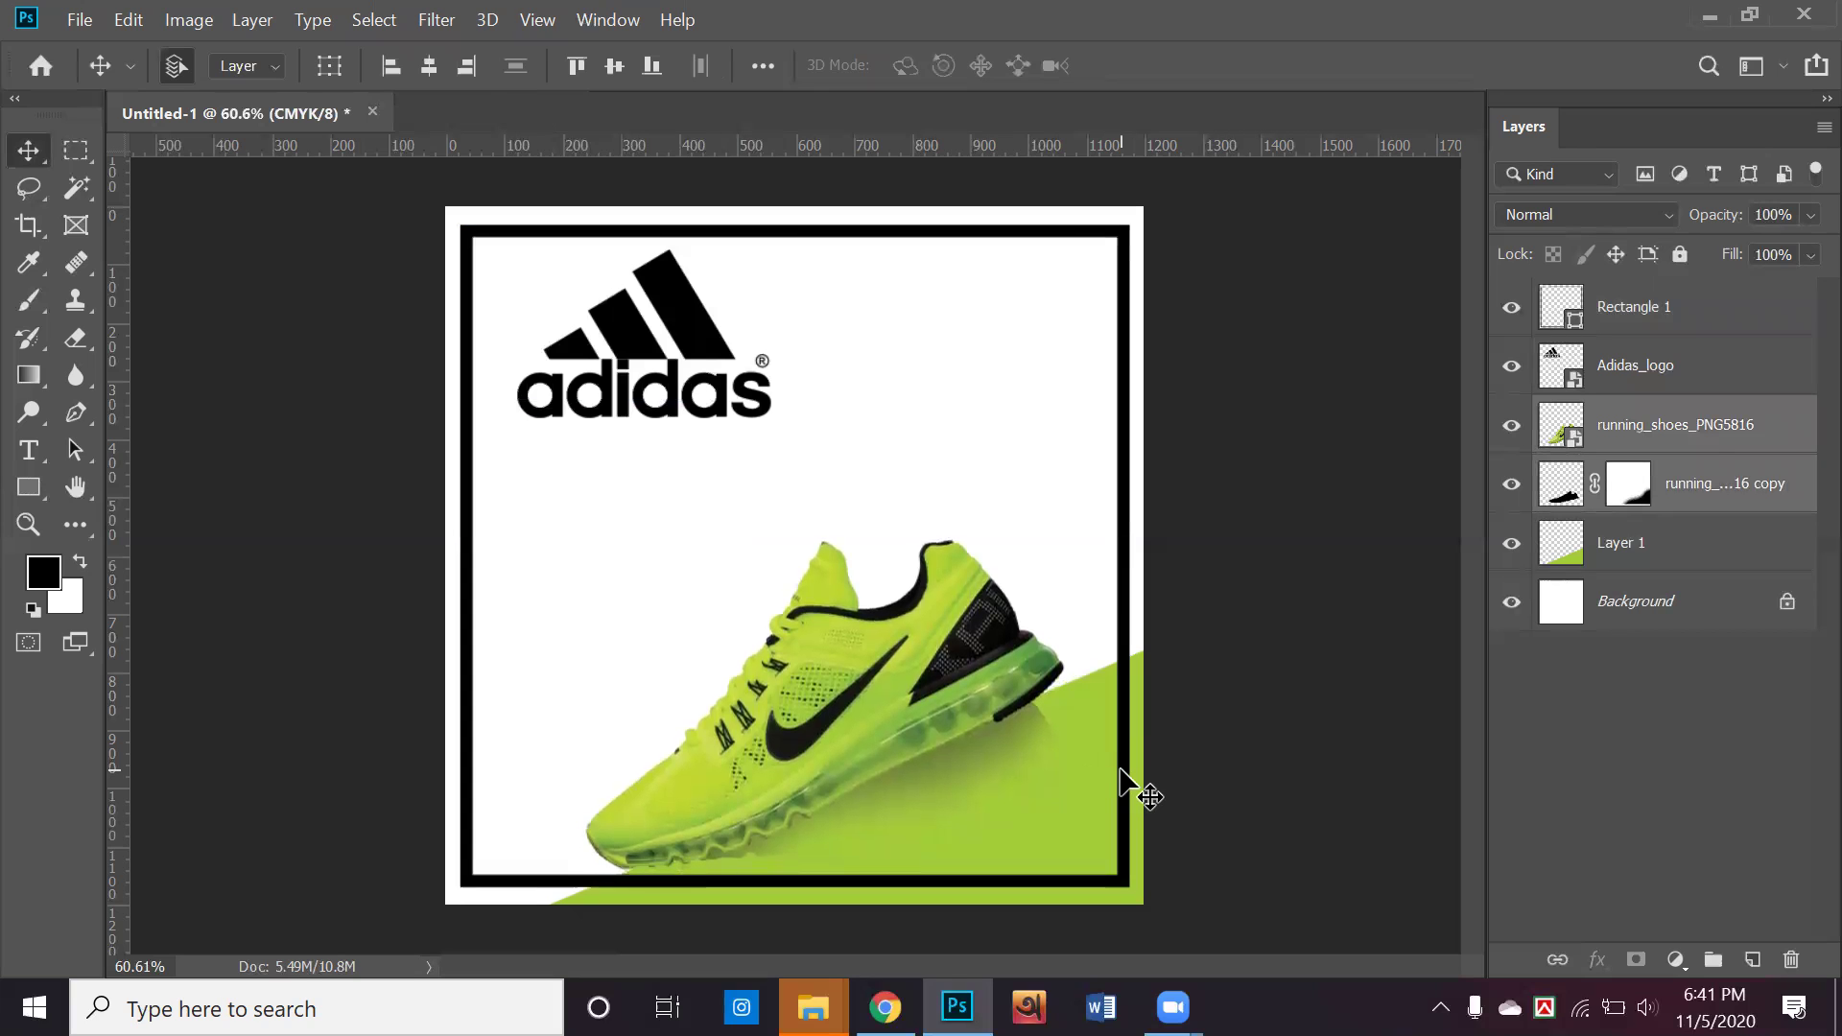
key(Right)
key(Right)
key(Right)
key(Right)
key(Right)
key(Right)
key(Right)
key(Right)
key(Right)
key(Right)
key(Right)
key(Right)
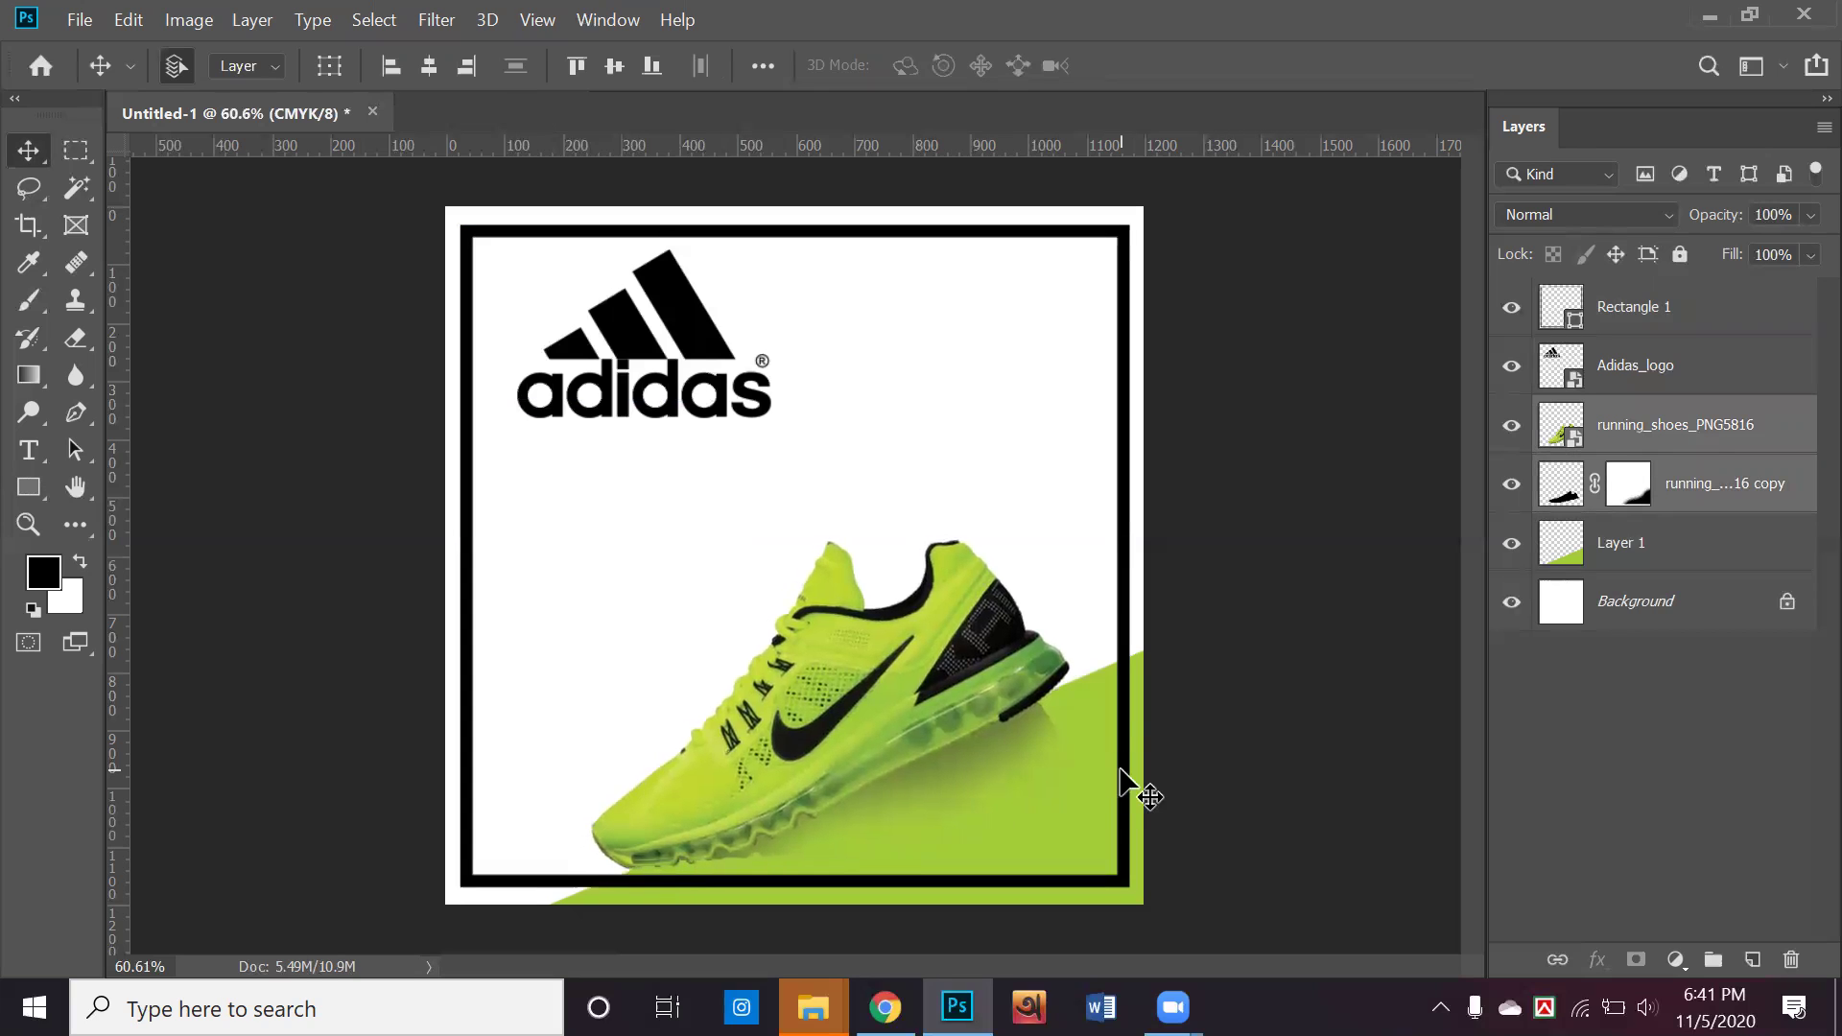
key(Right)
key(Right)
key(Right)
key(Right)
key(Right)
key(Right)
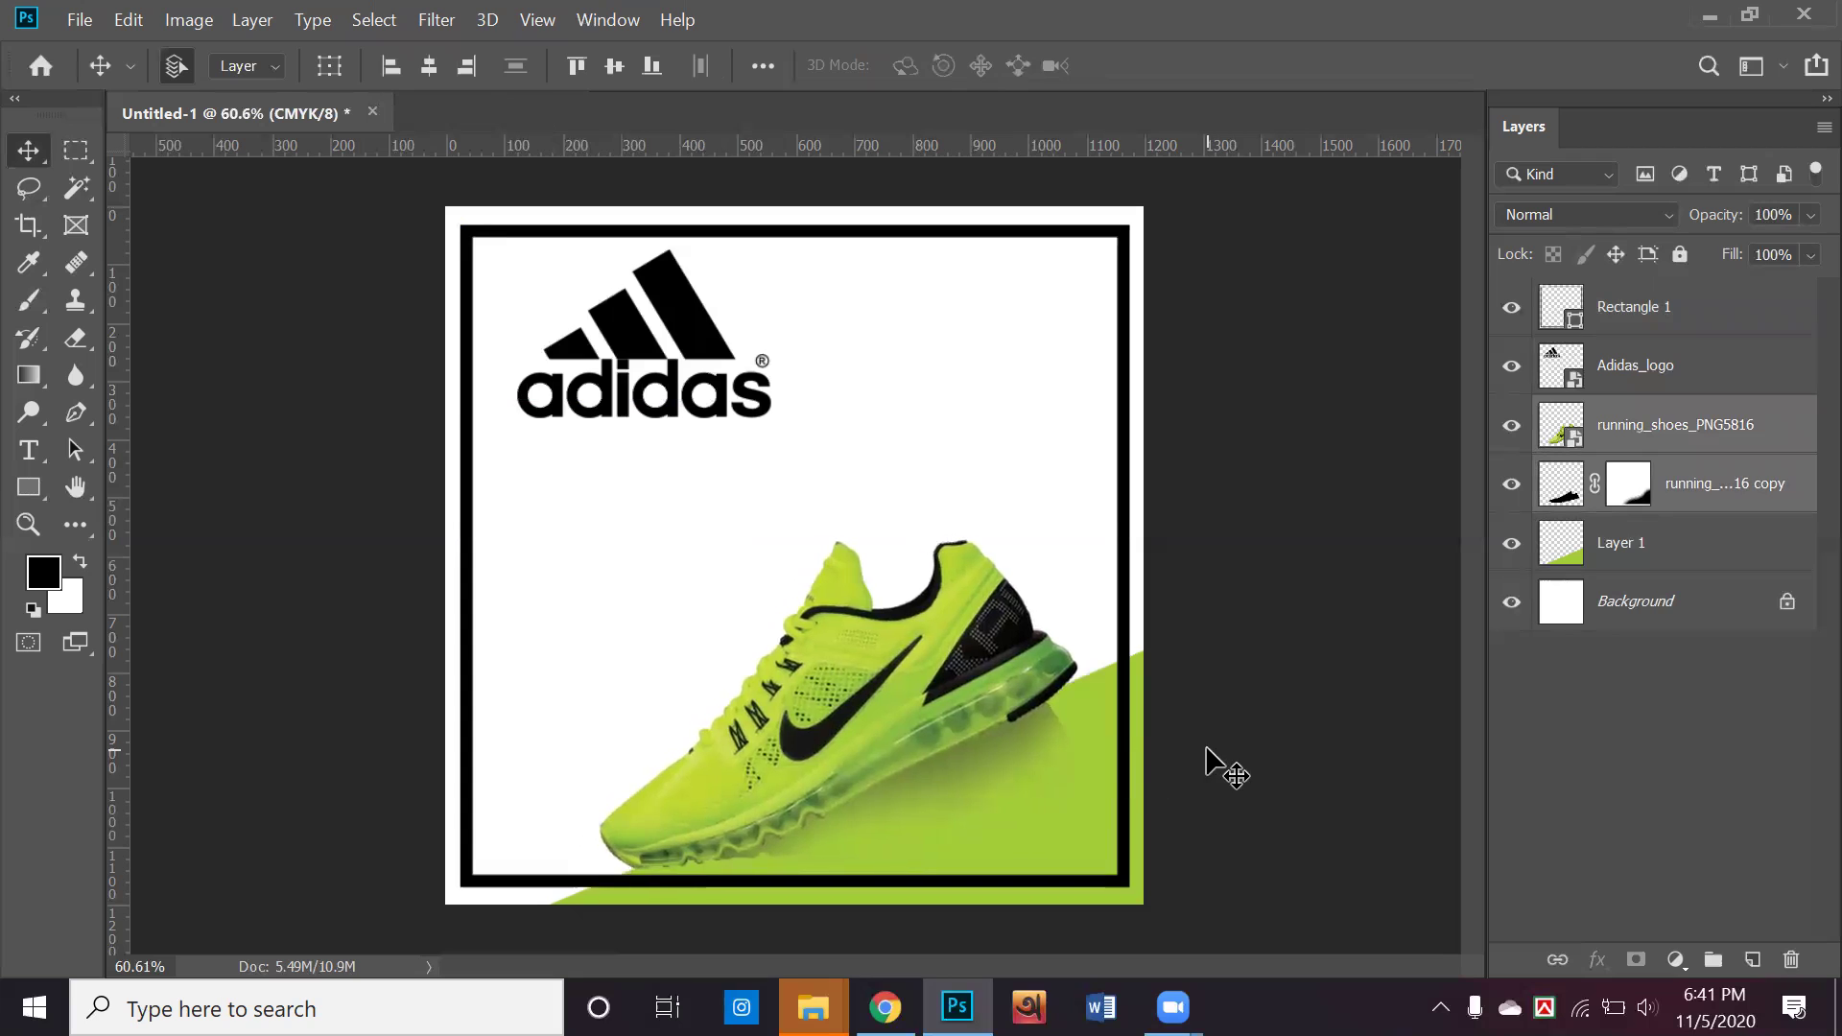
Move only the shadow layer about 43 px right and 36 px up, closer beneath the shoe's heel
click(1119, 774)
ctrl+click(1038, 727)
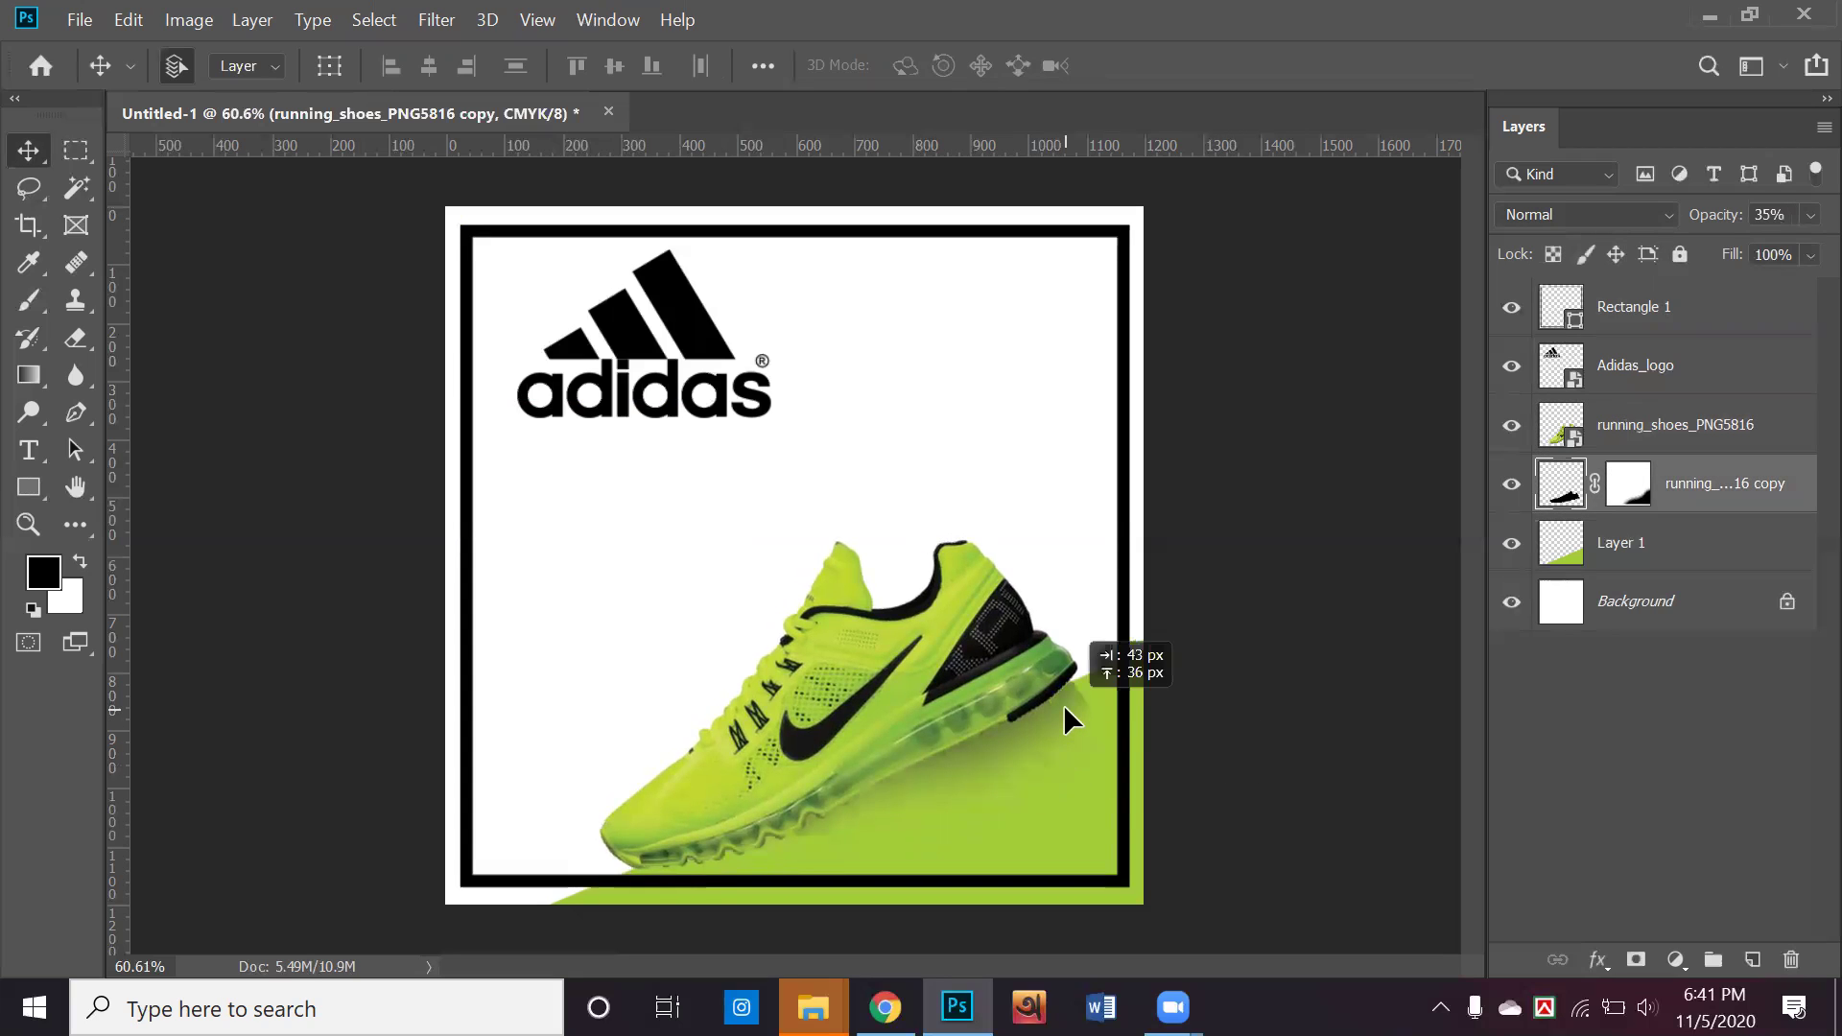
click(1217, 723)
ctrl+click(960, 774)
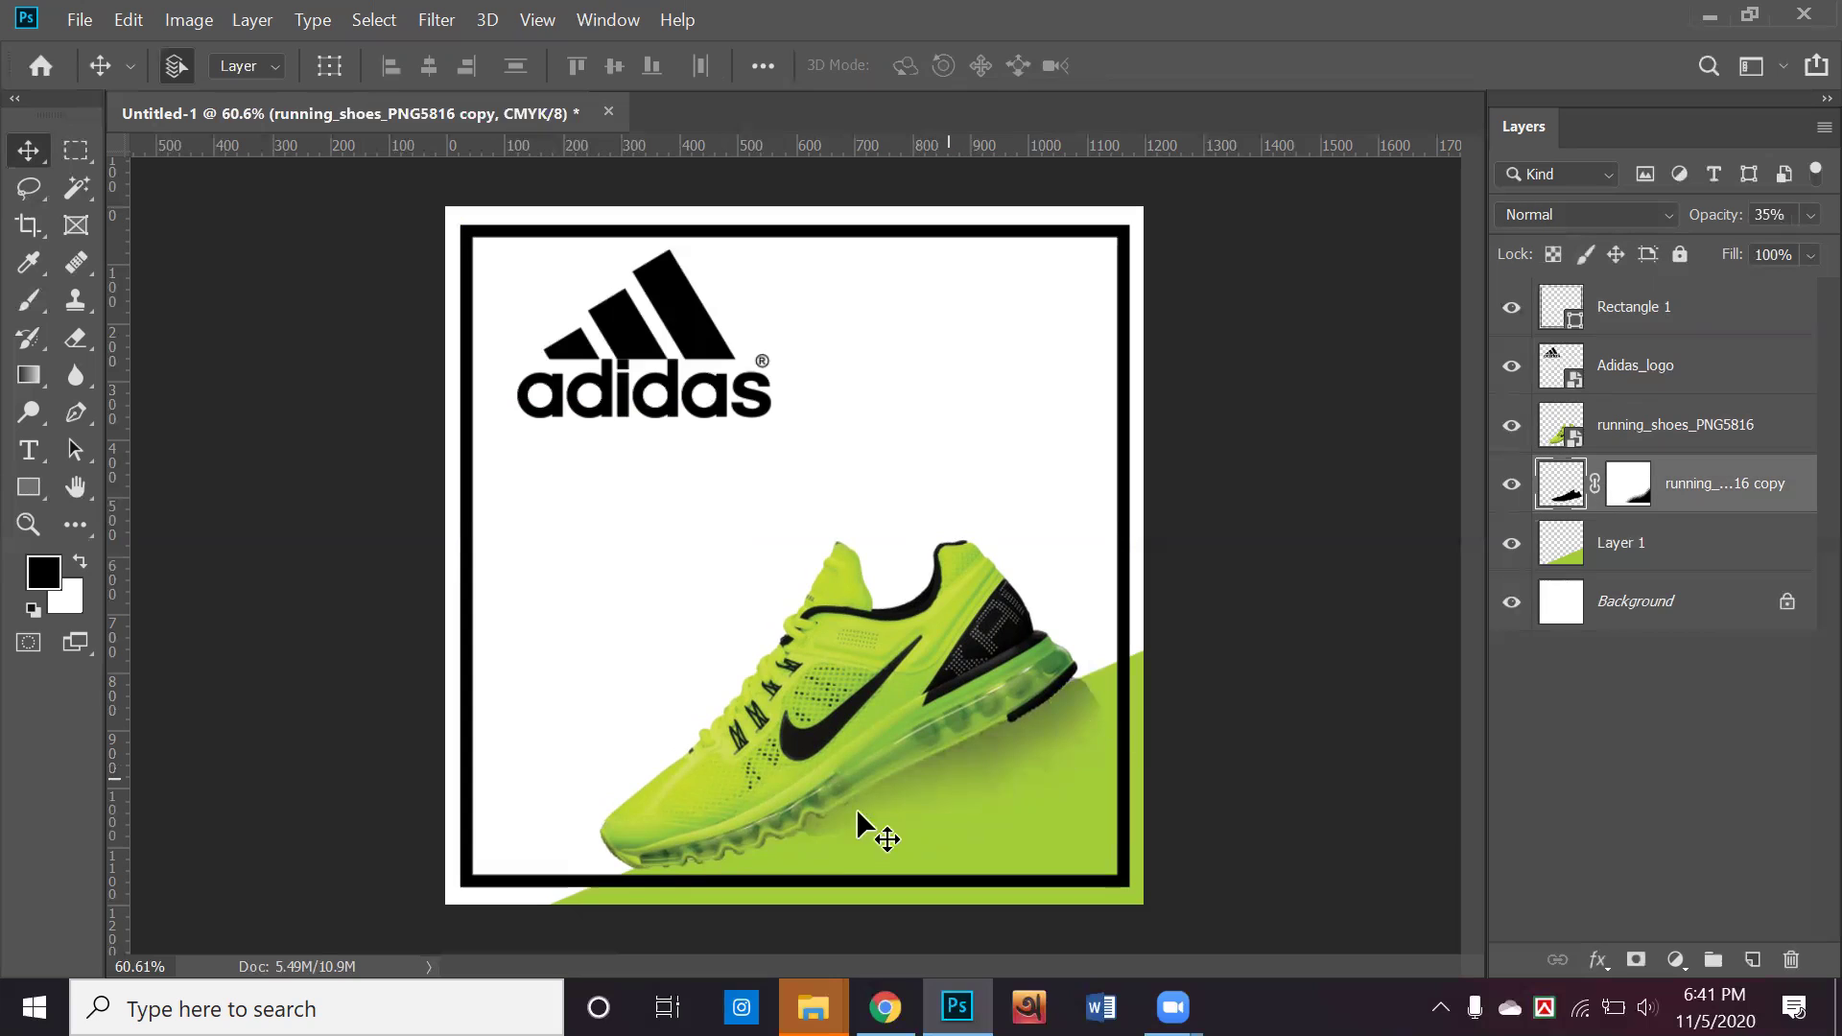
Paint black on the shadow's layer mask with a soft 300 px brush to hide its lower part
click(1641, 493)
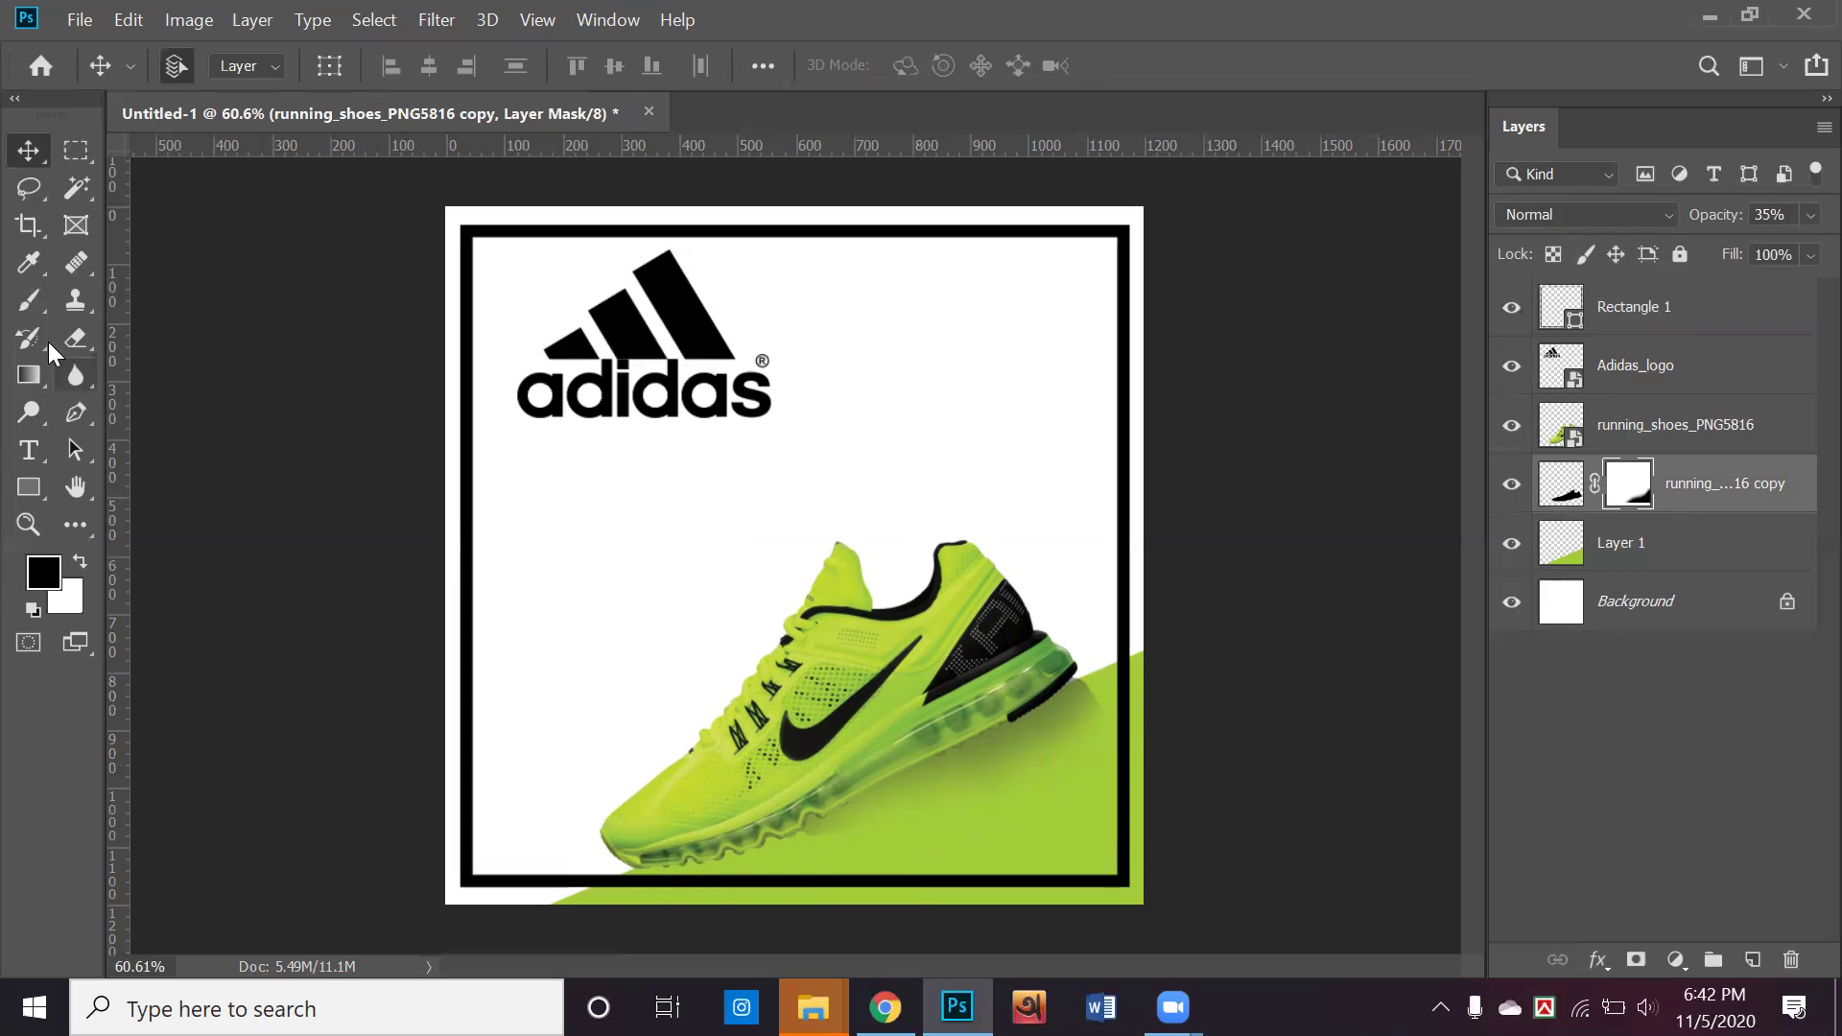
click(27, 303)
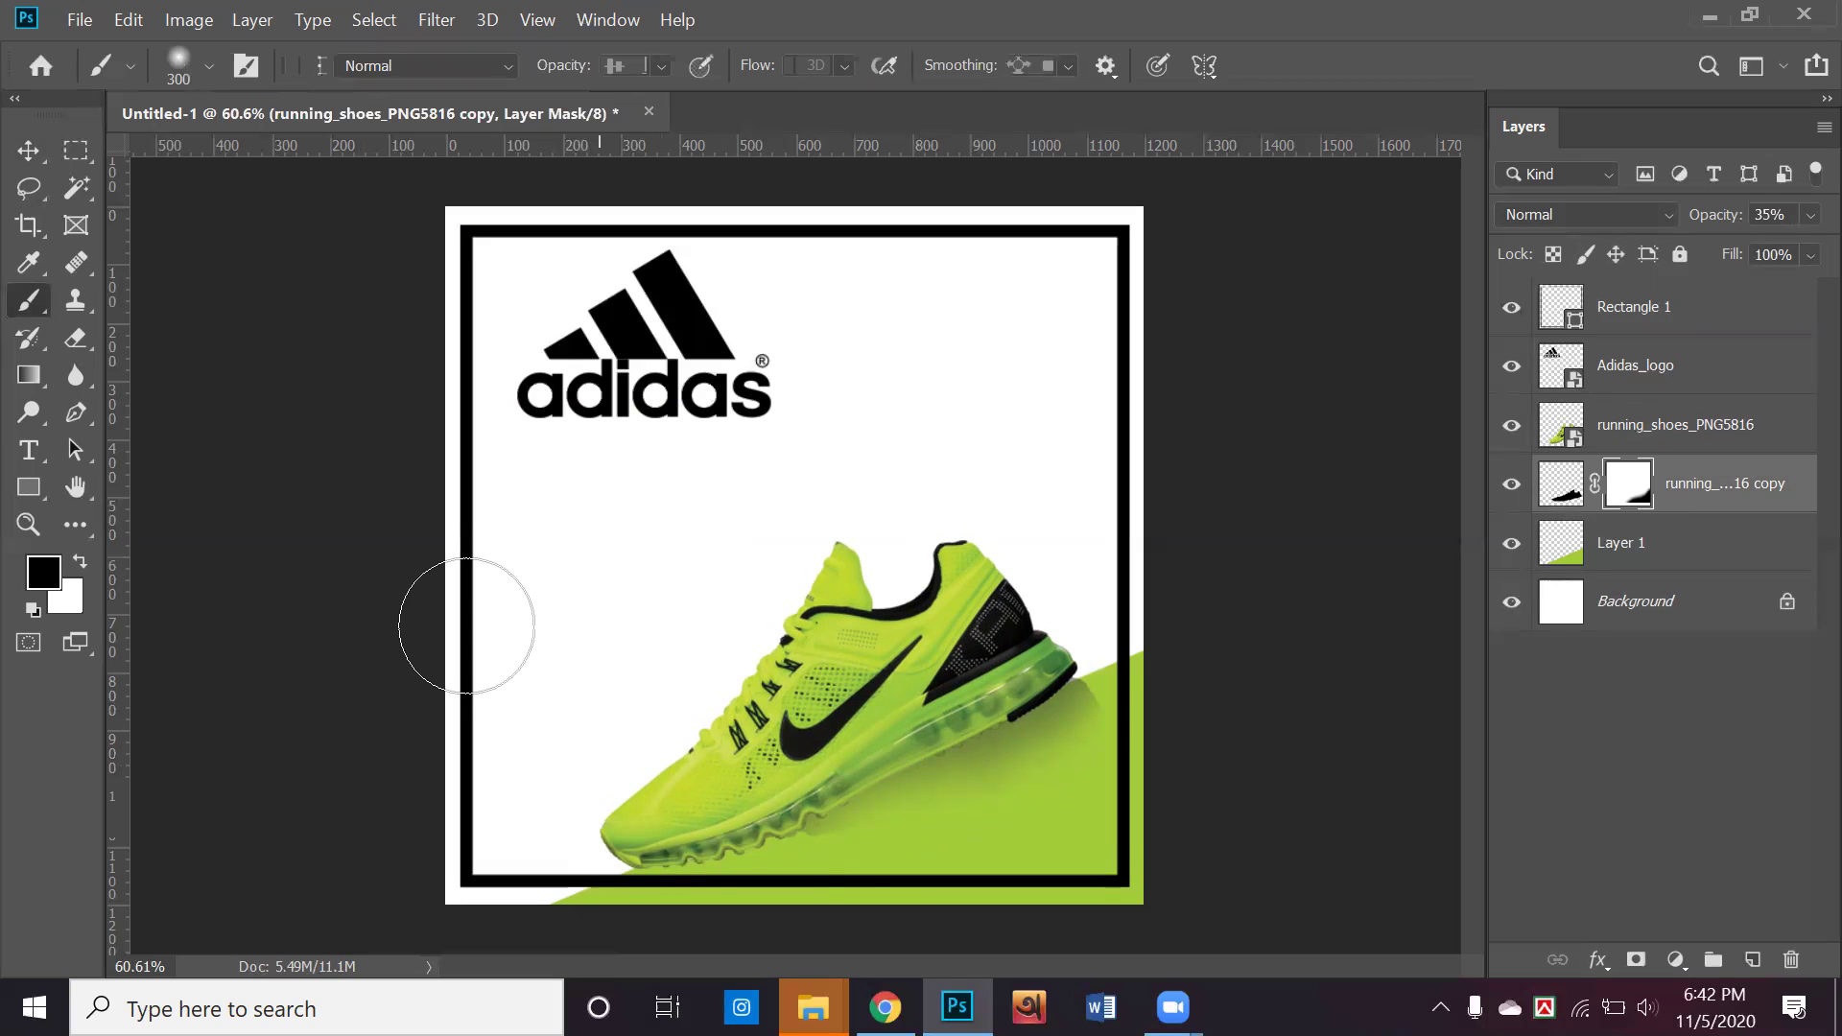
drag(865, 894, 853, 899)
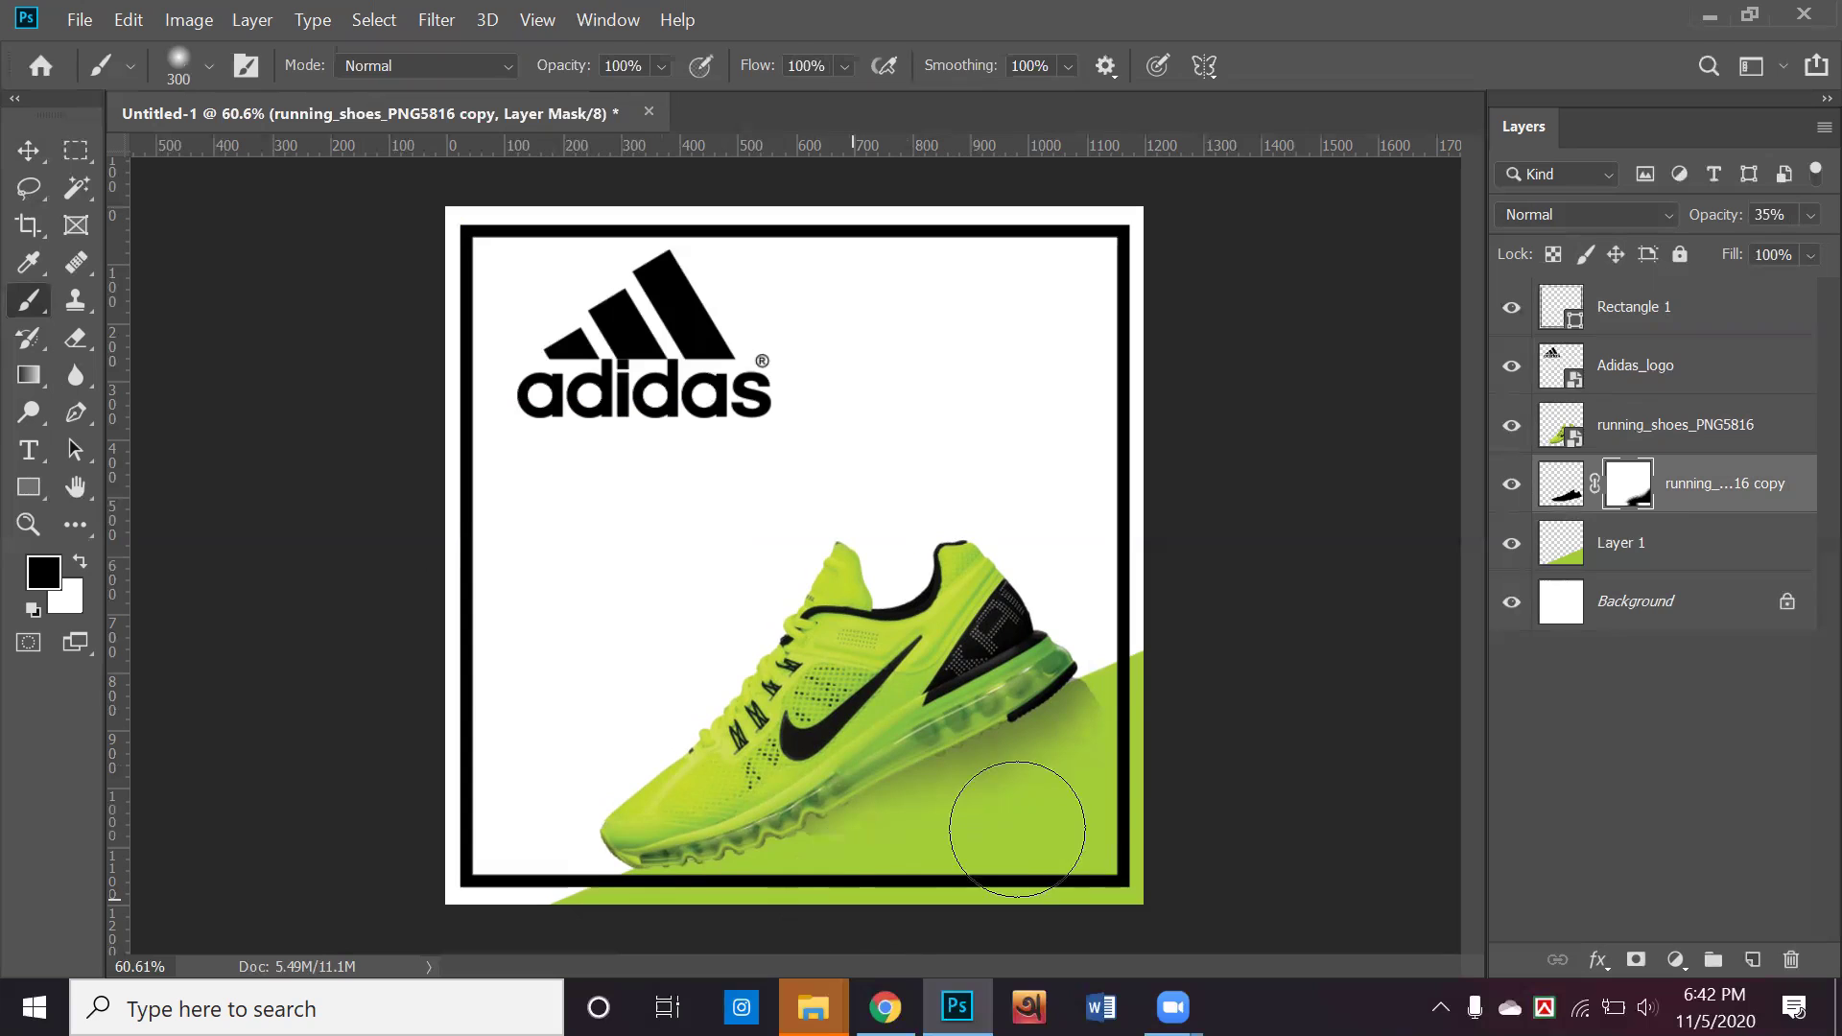
click(27, 152)
drag(662, 321, 657, 390)
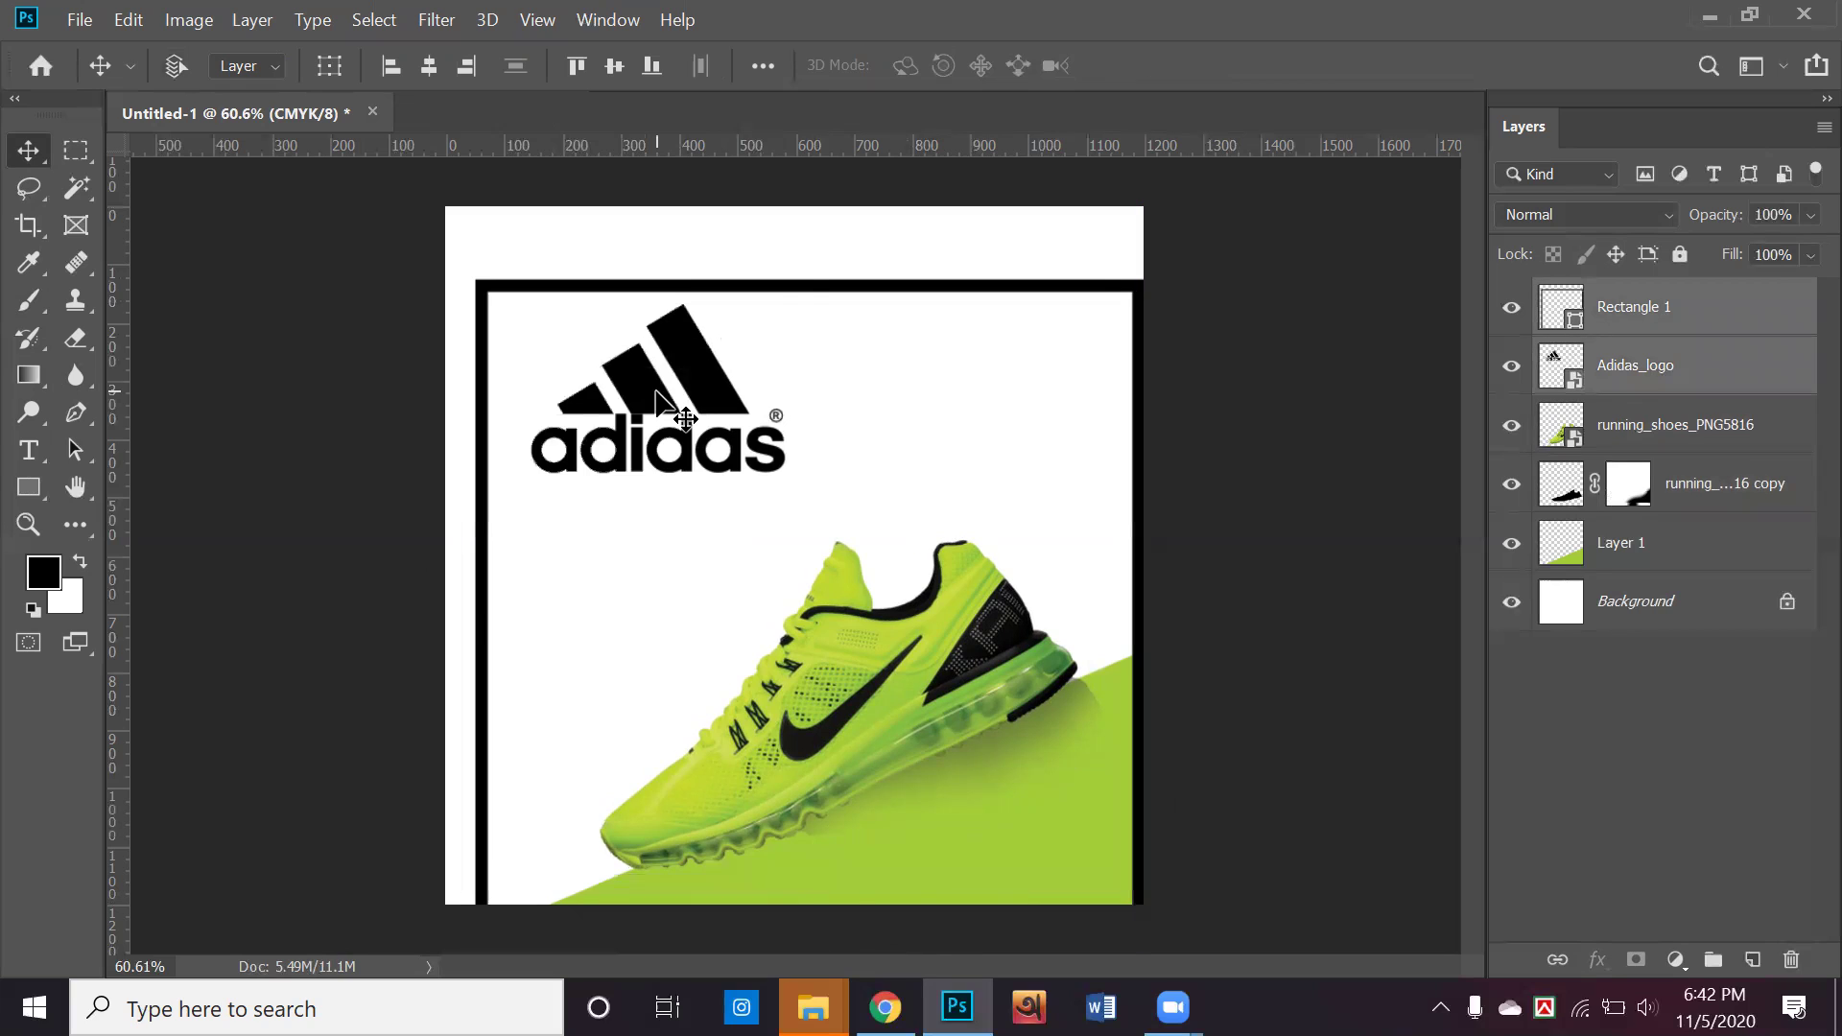
key(ctrl+z)
click(1307, 336)
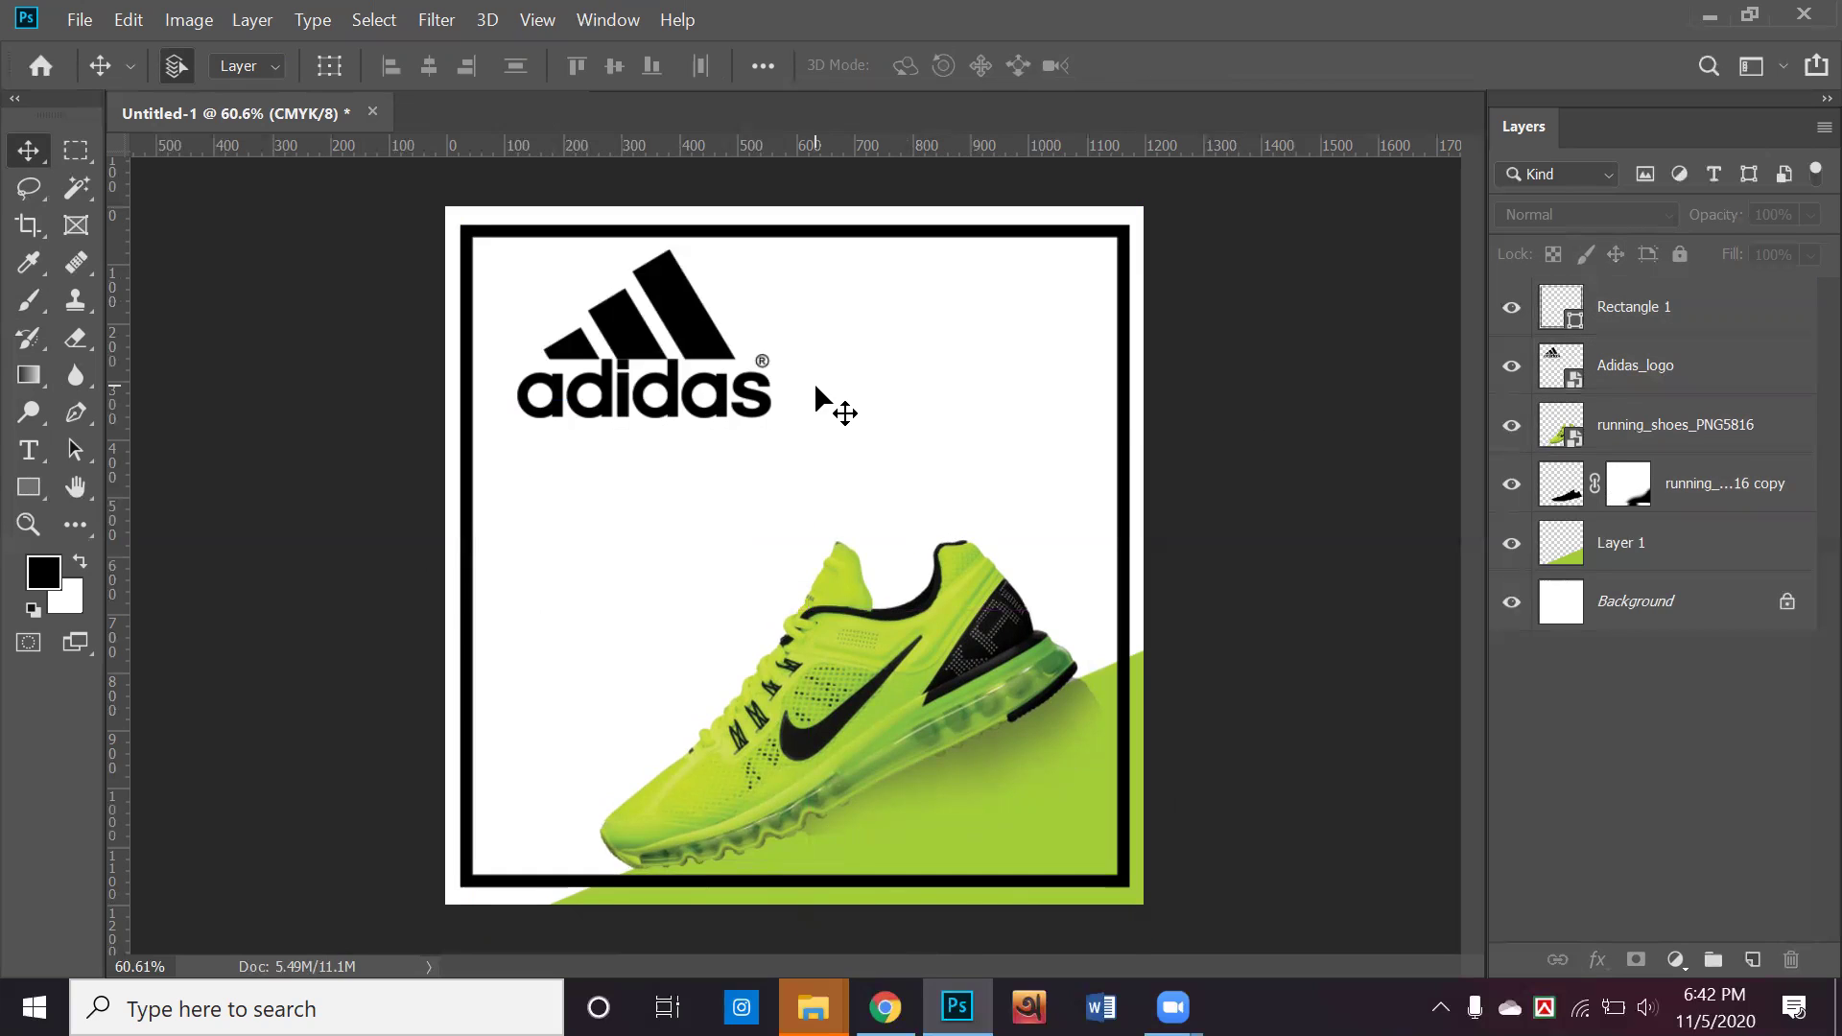
Hide the green slope, Adidas logo and frame layers to examine the shoe and its shadow alone
click(1514, 544)
click(1511, 366)
click(1511, 307)
click(1512, 425)
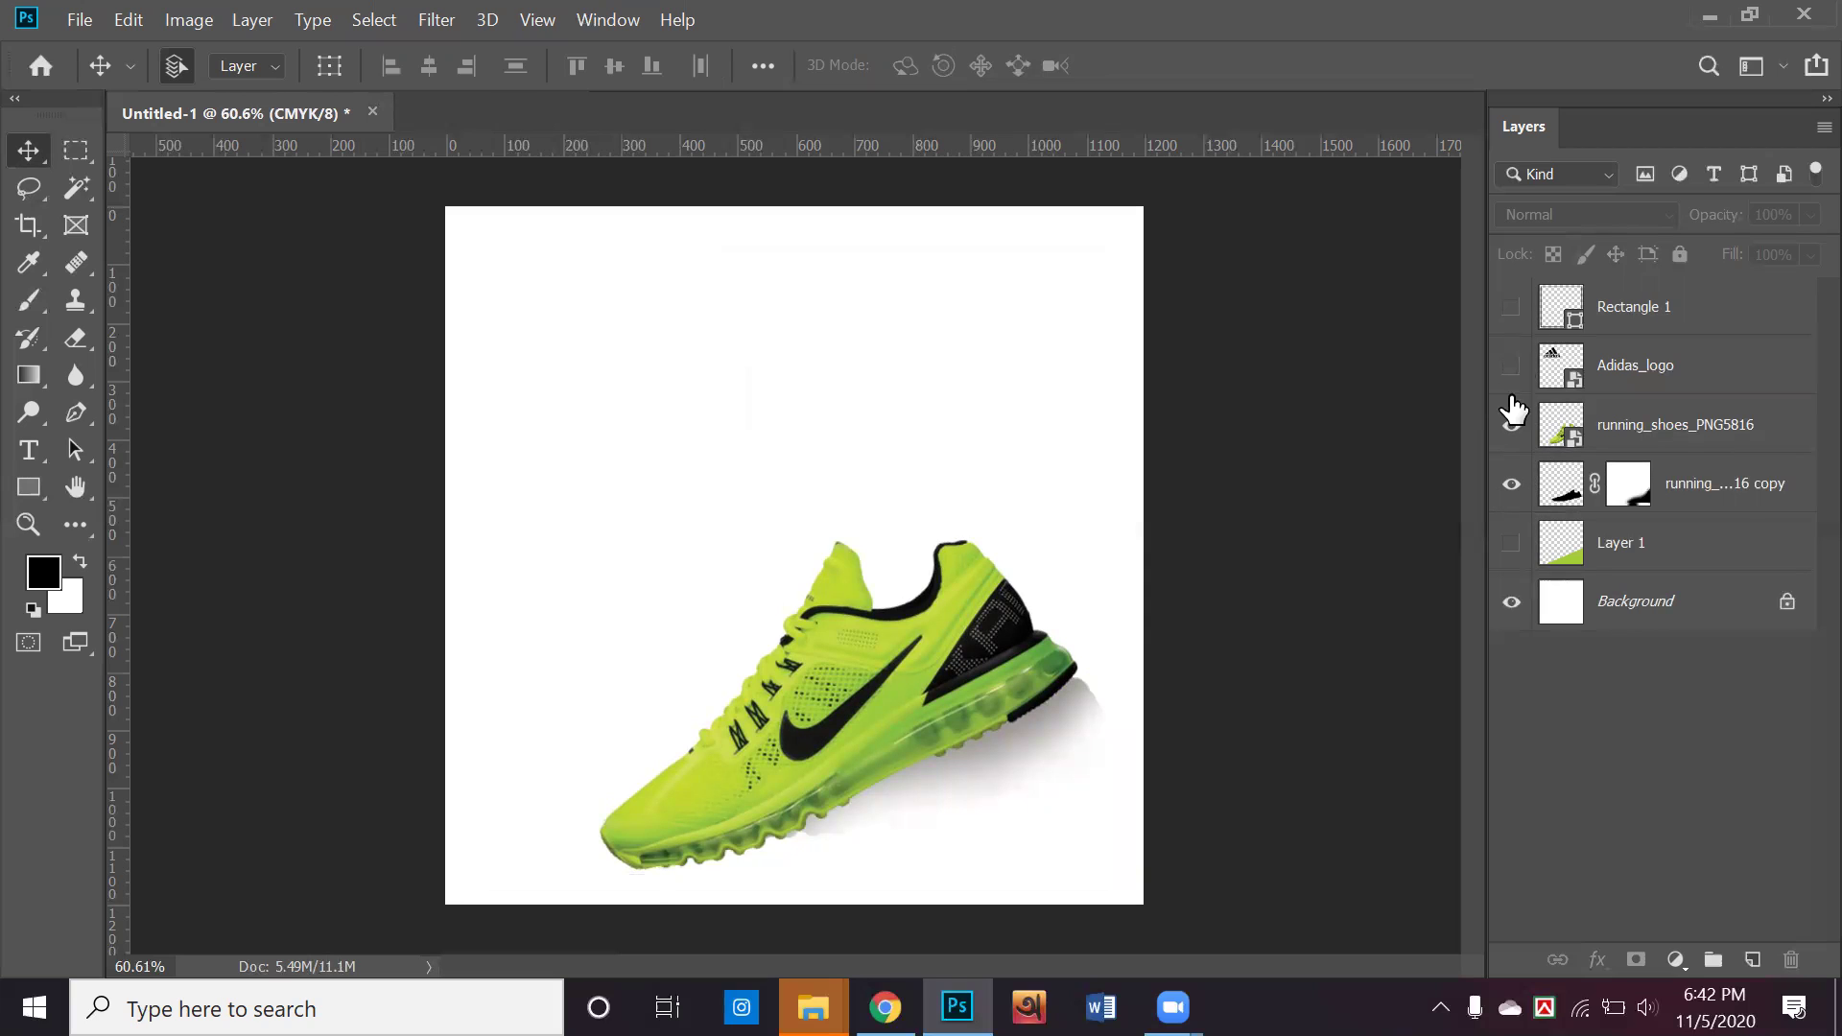
click(1032, 743)
Toggle the visibility of the shadow and green slope layers to compare the shoe with and without them
click(1513, 483)
click(1512, 545)
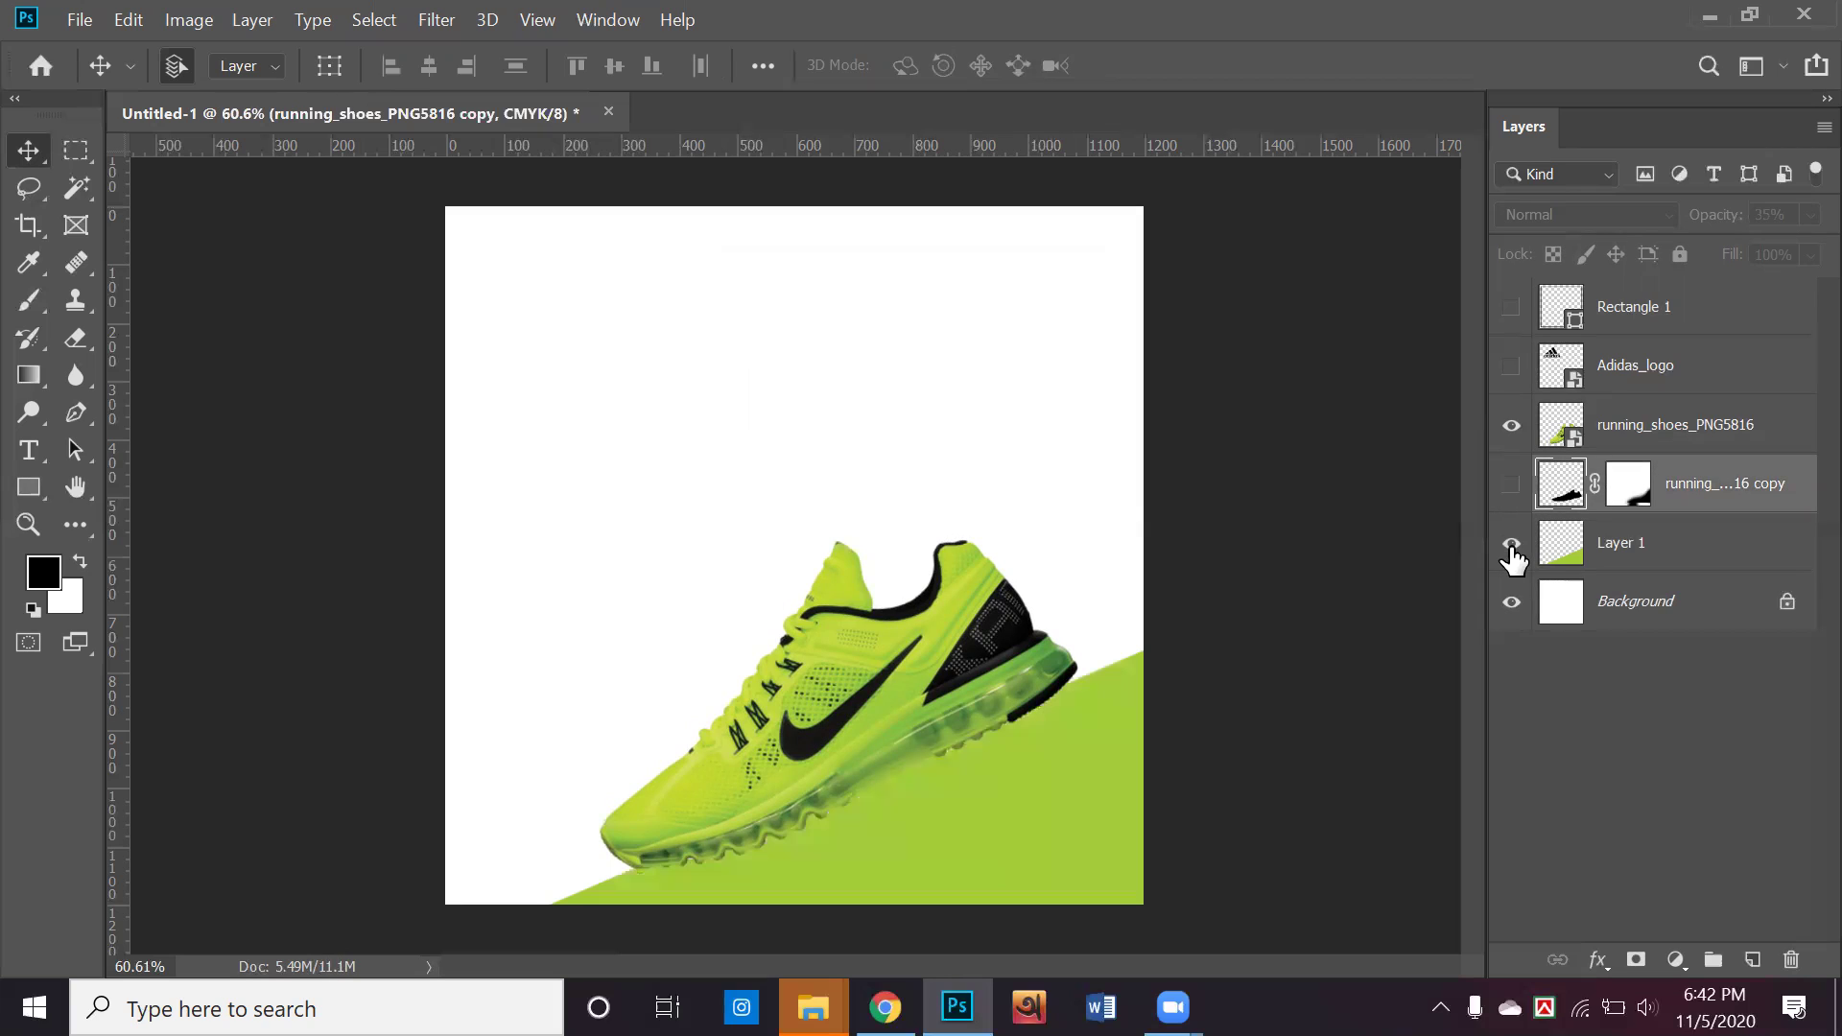
click(1512, 545)
click(1513, 545)
click(1512, 485)
click(1513, 487)
click(1513, 486)
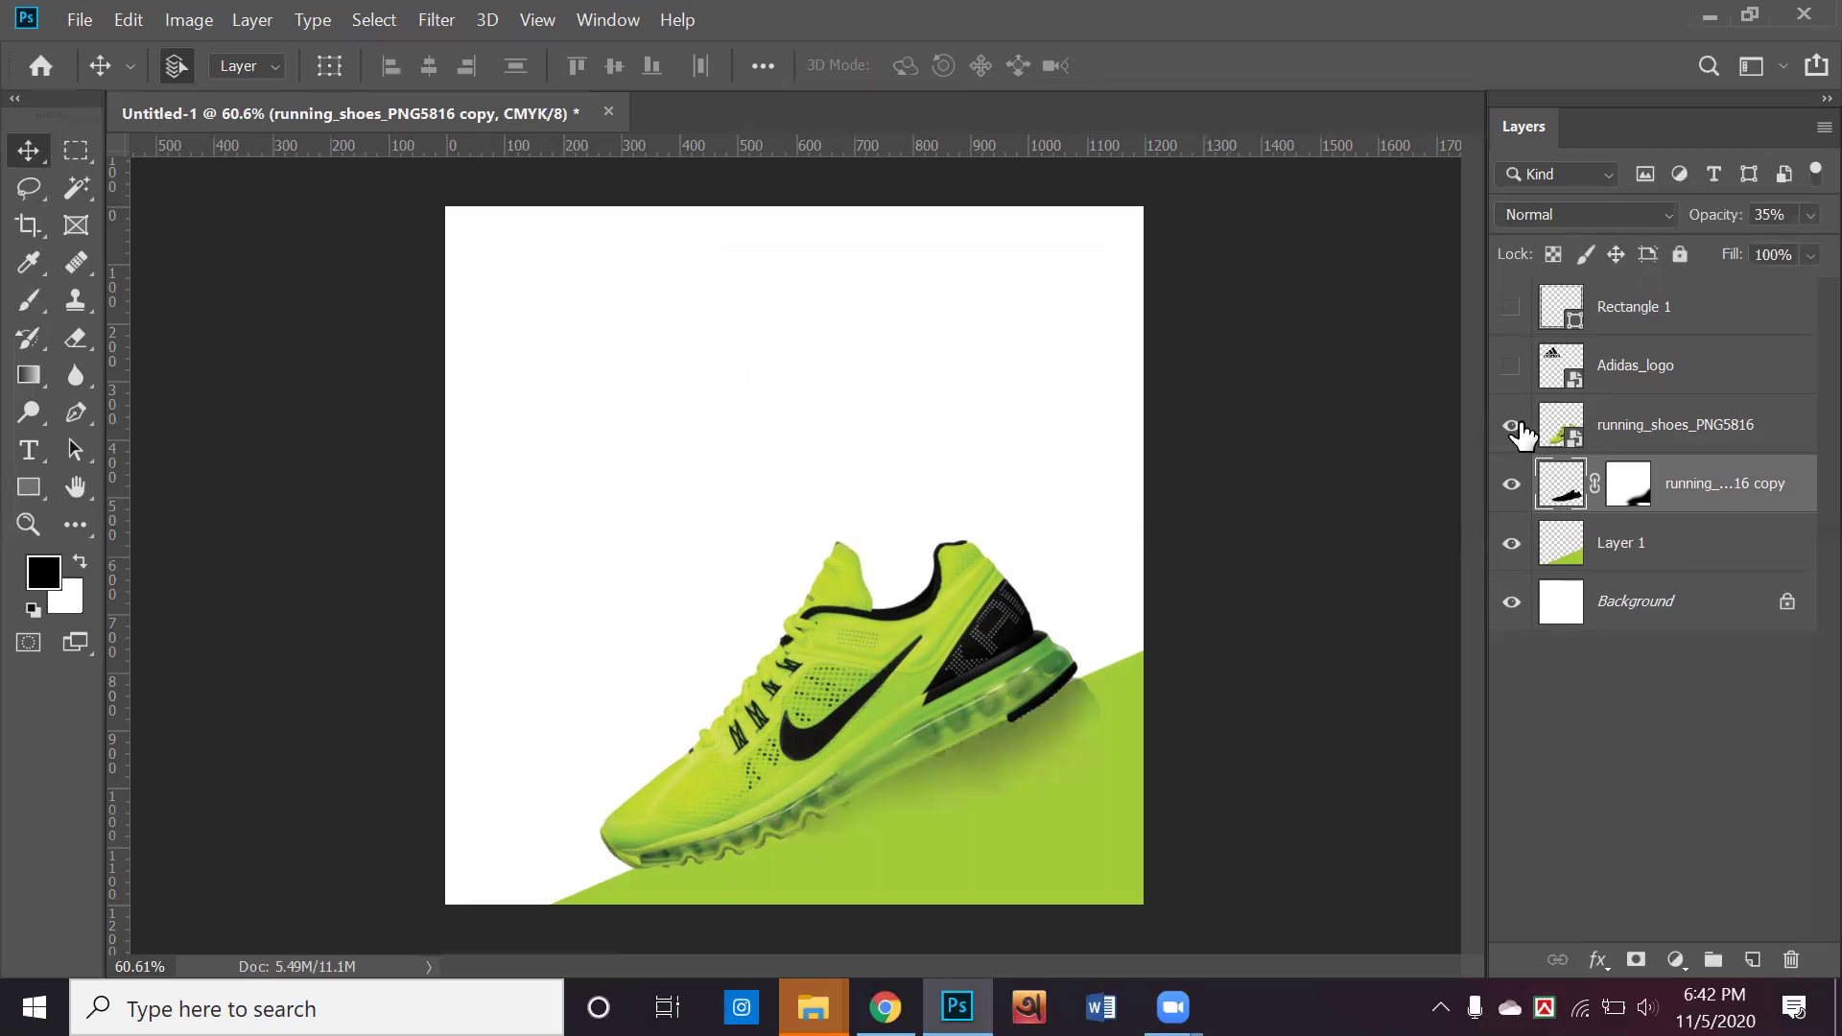
mouse_move(1551, 486)
mouse_down()
mouse_move(1559, 432)
mouse_move(1556, 520)
mouse_up()
Show the frame and Adidas logo layers again and move the logo slightly down and right inside the frame
click(1511, 307)
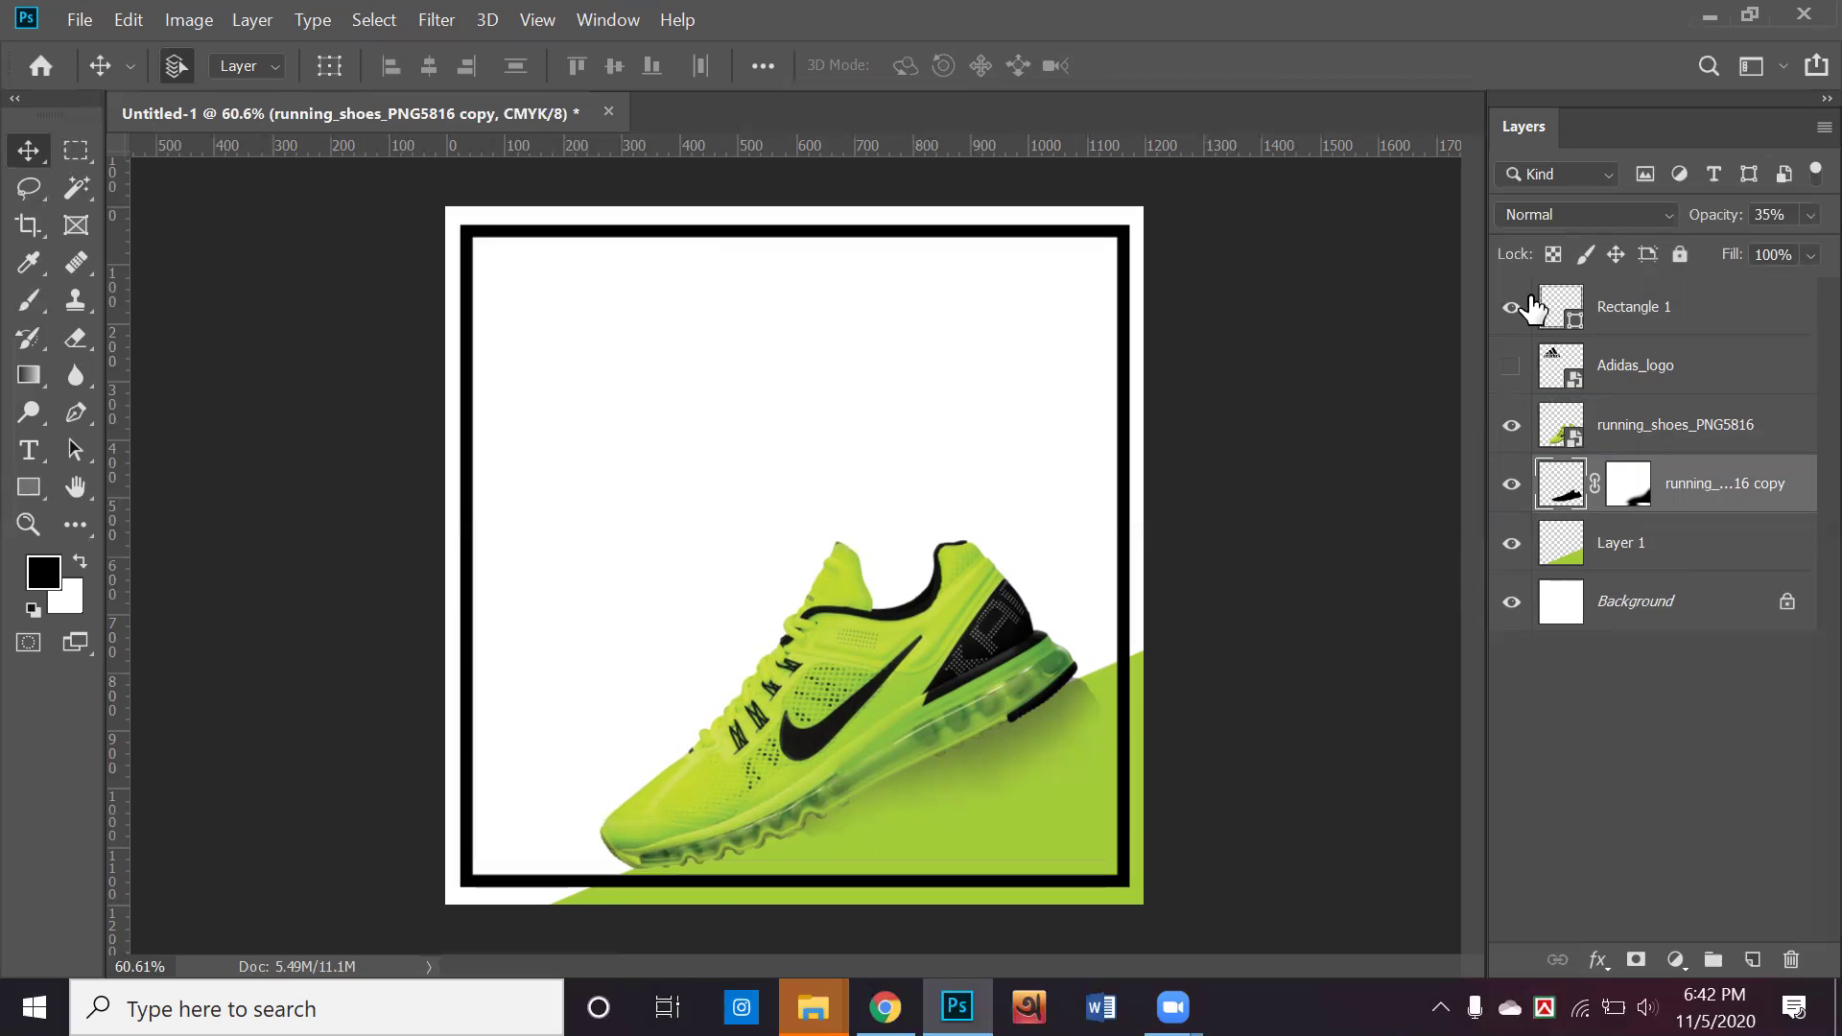
click(1514, 366)
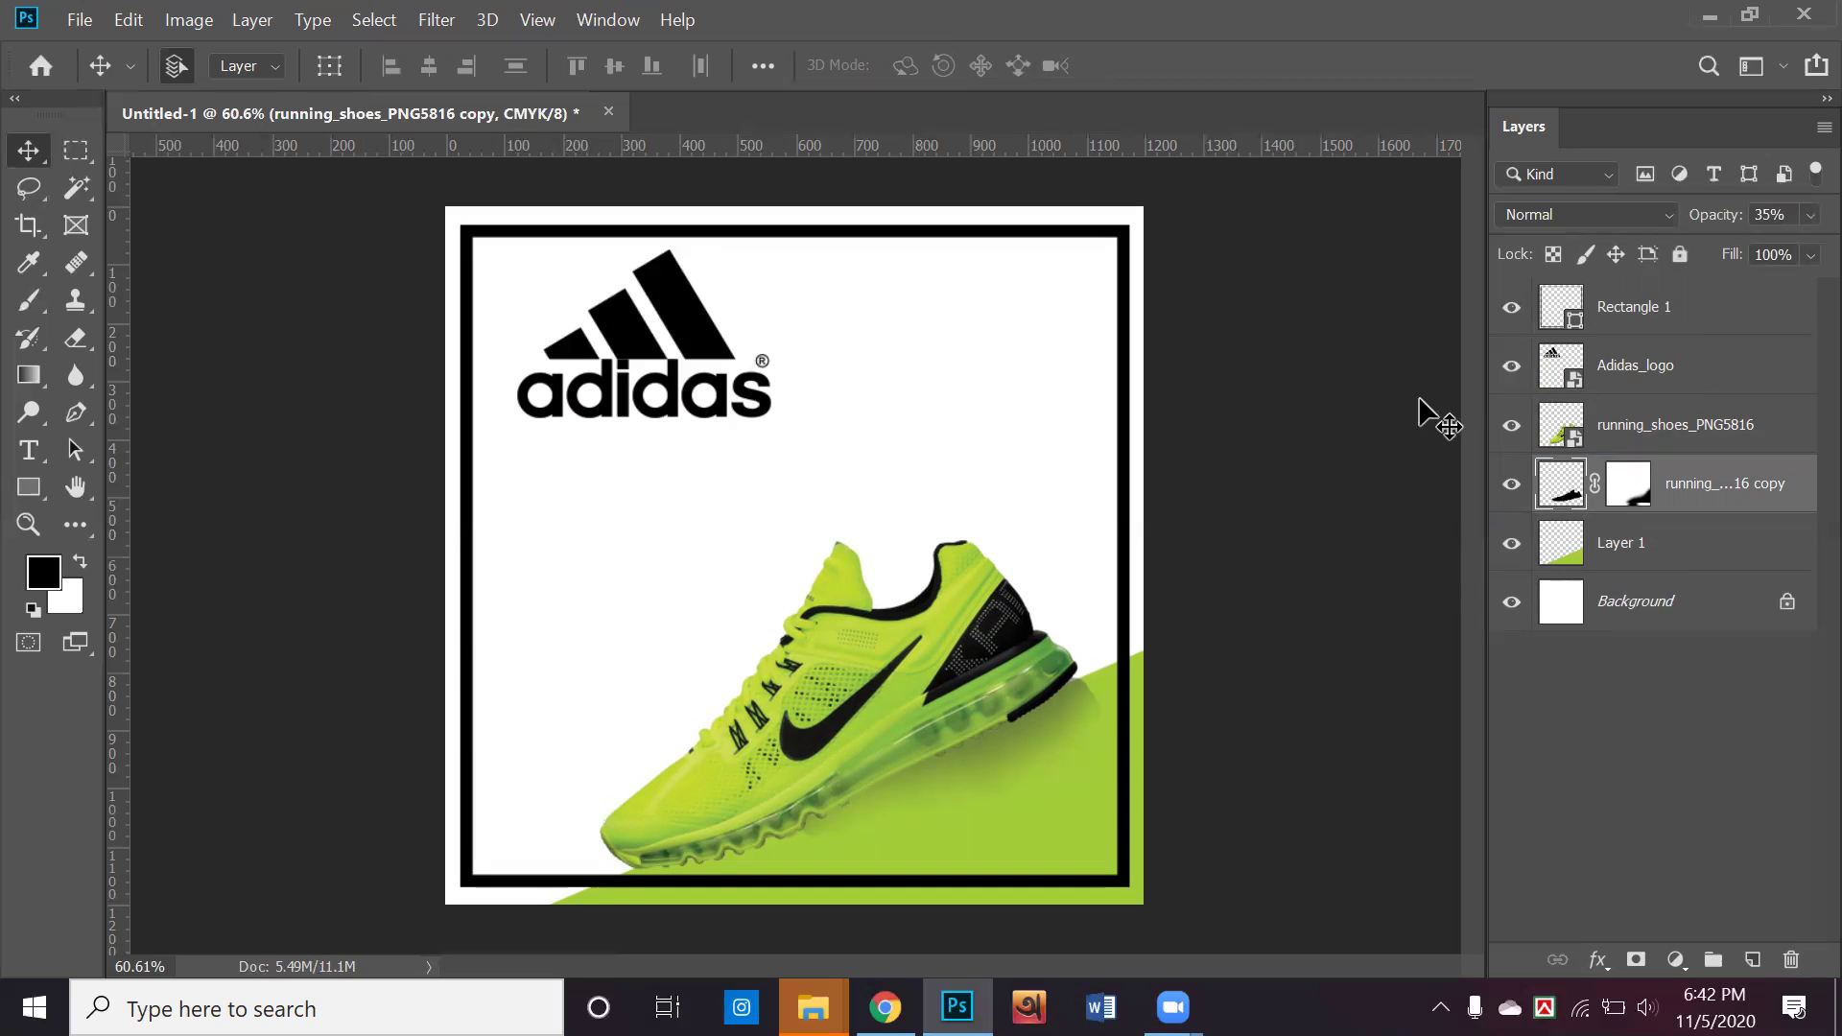
drag(711, 324, 726, 379)
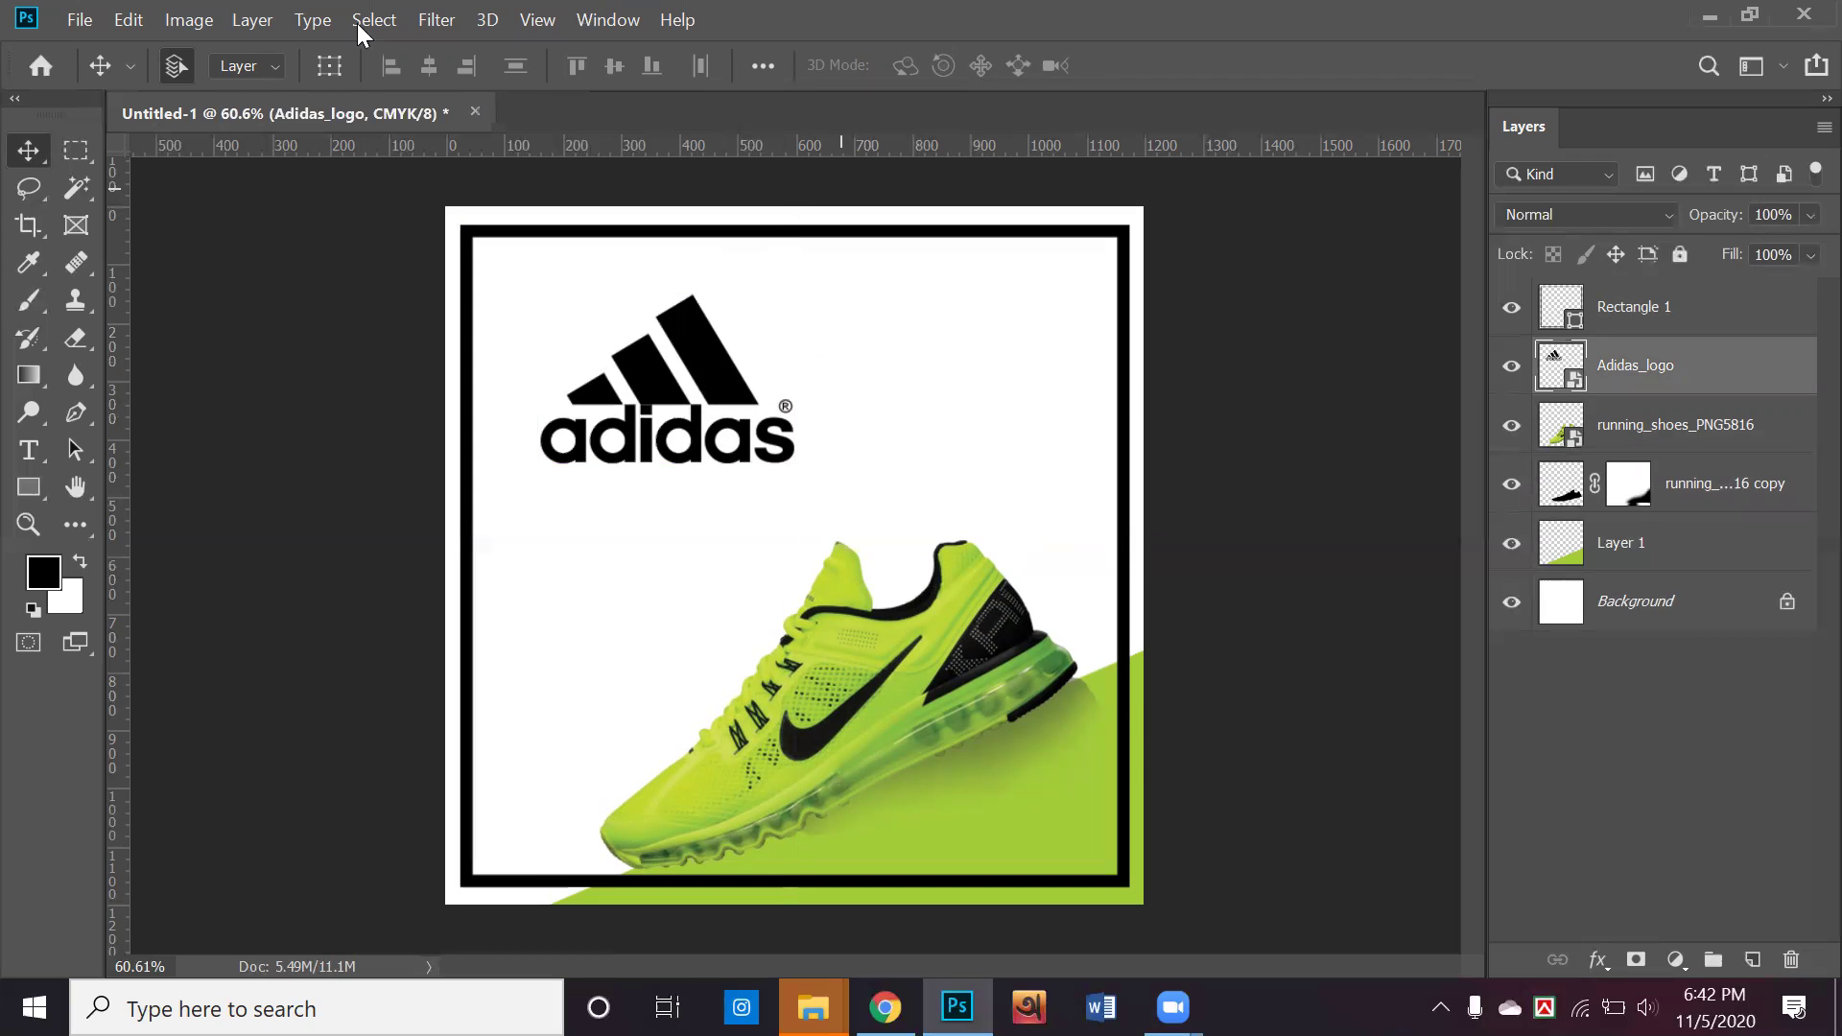
Create a new 1200 by 1200 pixel document at 300 pixels/inch in 8-bit CMYK Color with a white background
click(80, 20)
click(106, 47)
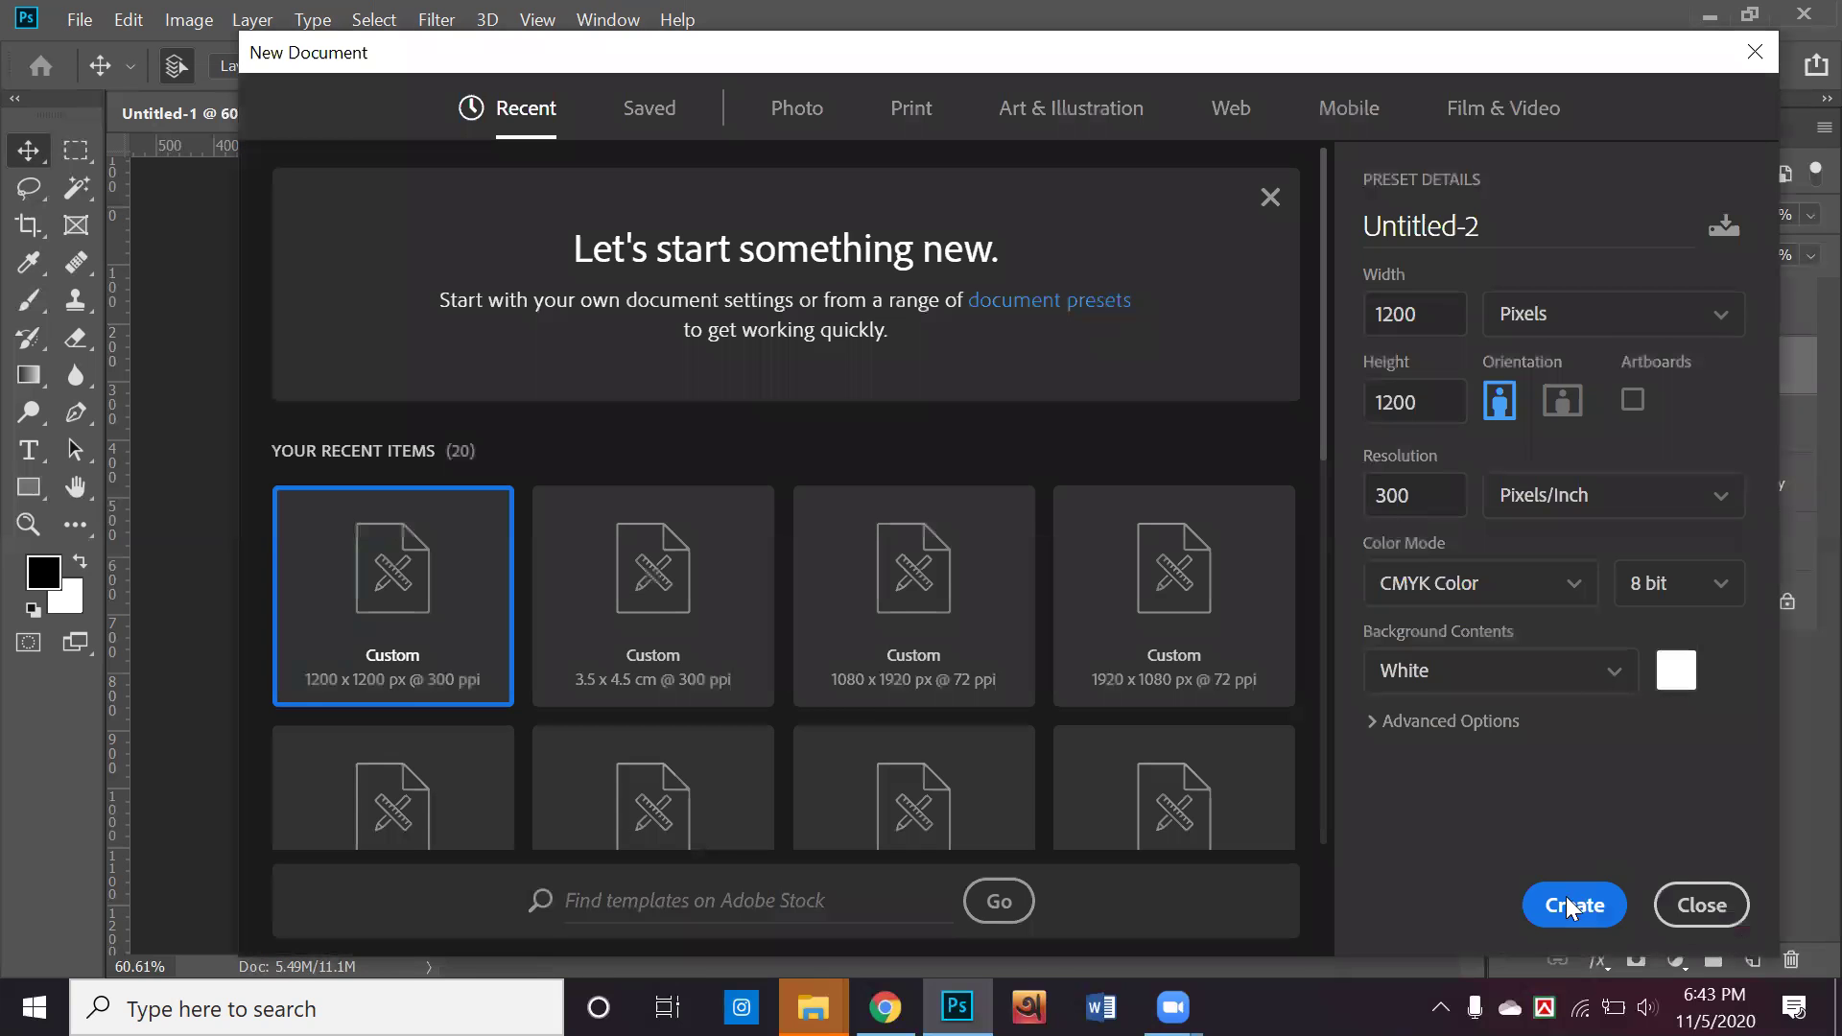
click(1565, 897)
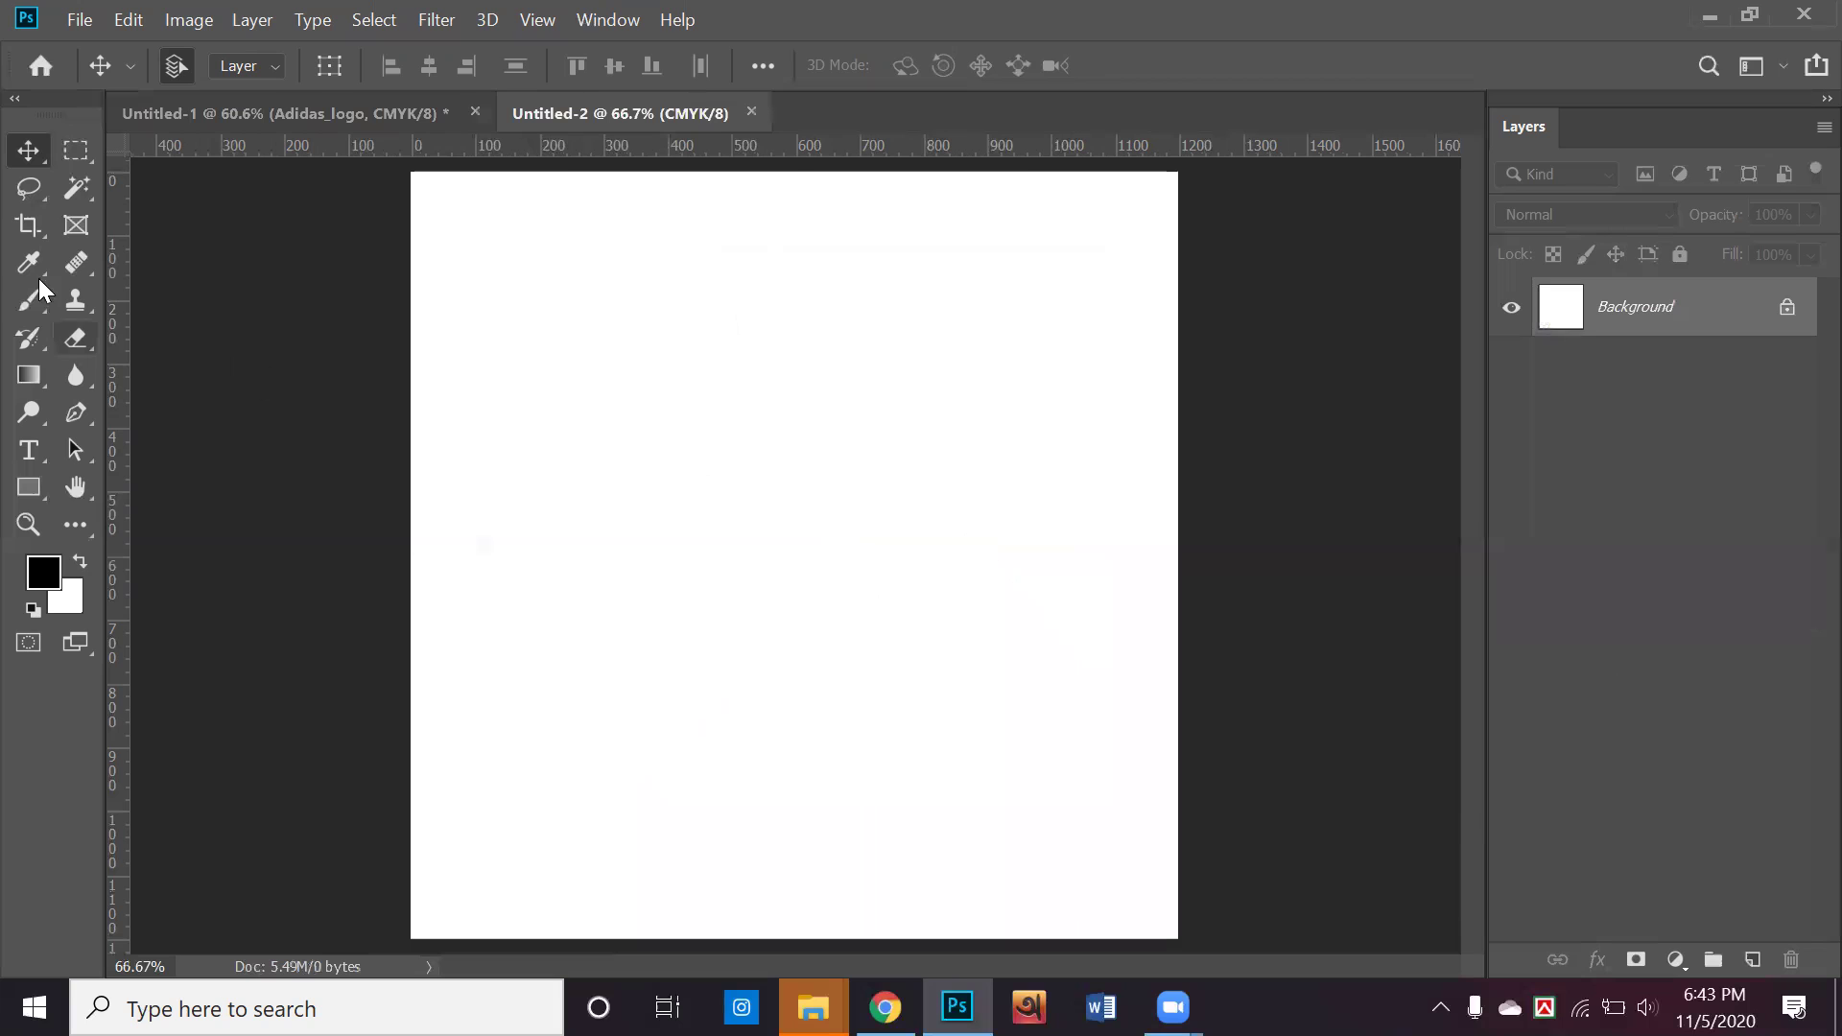
Draw a black-filled rectangle shape about 930 by 514 px in the upper part of the canvas and dismiss its properties
click(34, 495)
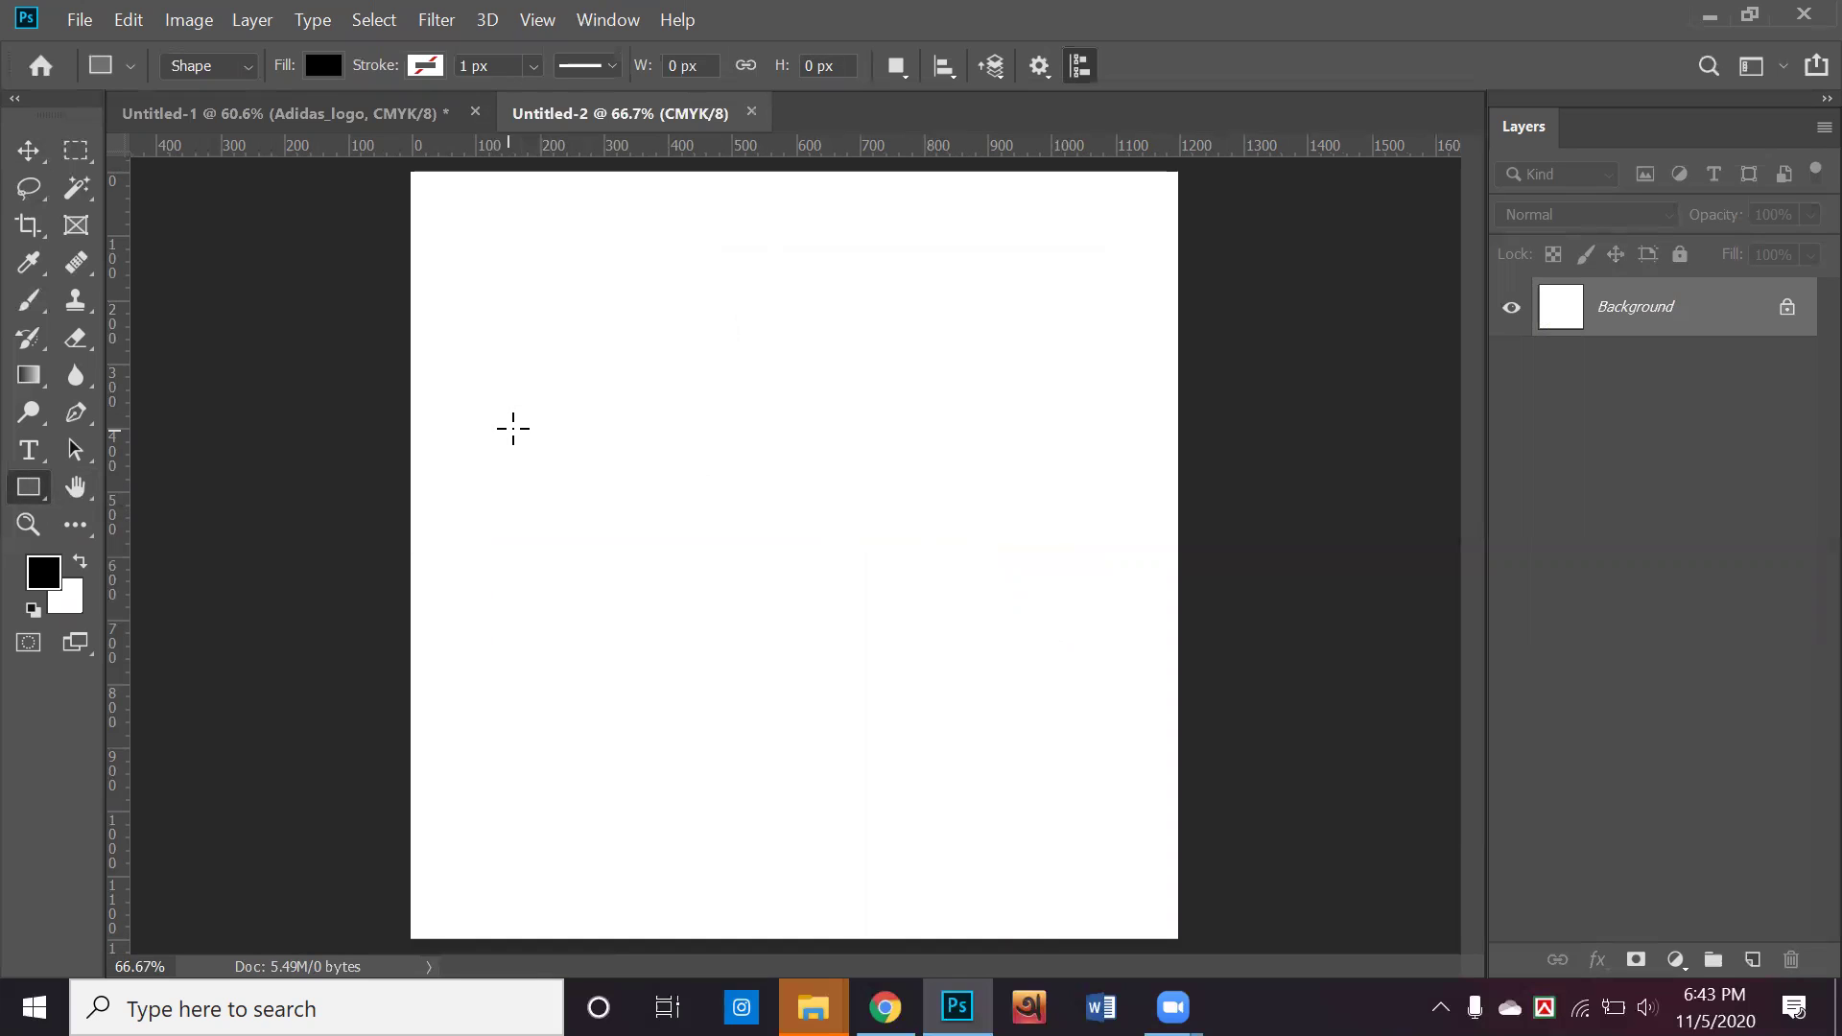
drag(939, 638, 1113, 633)
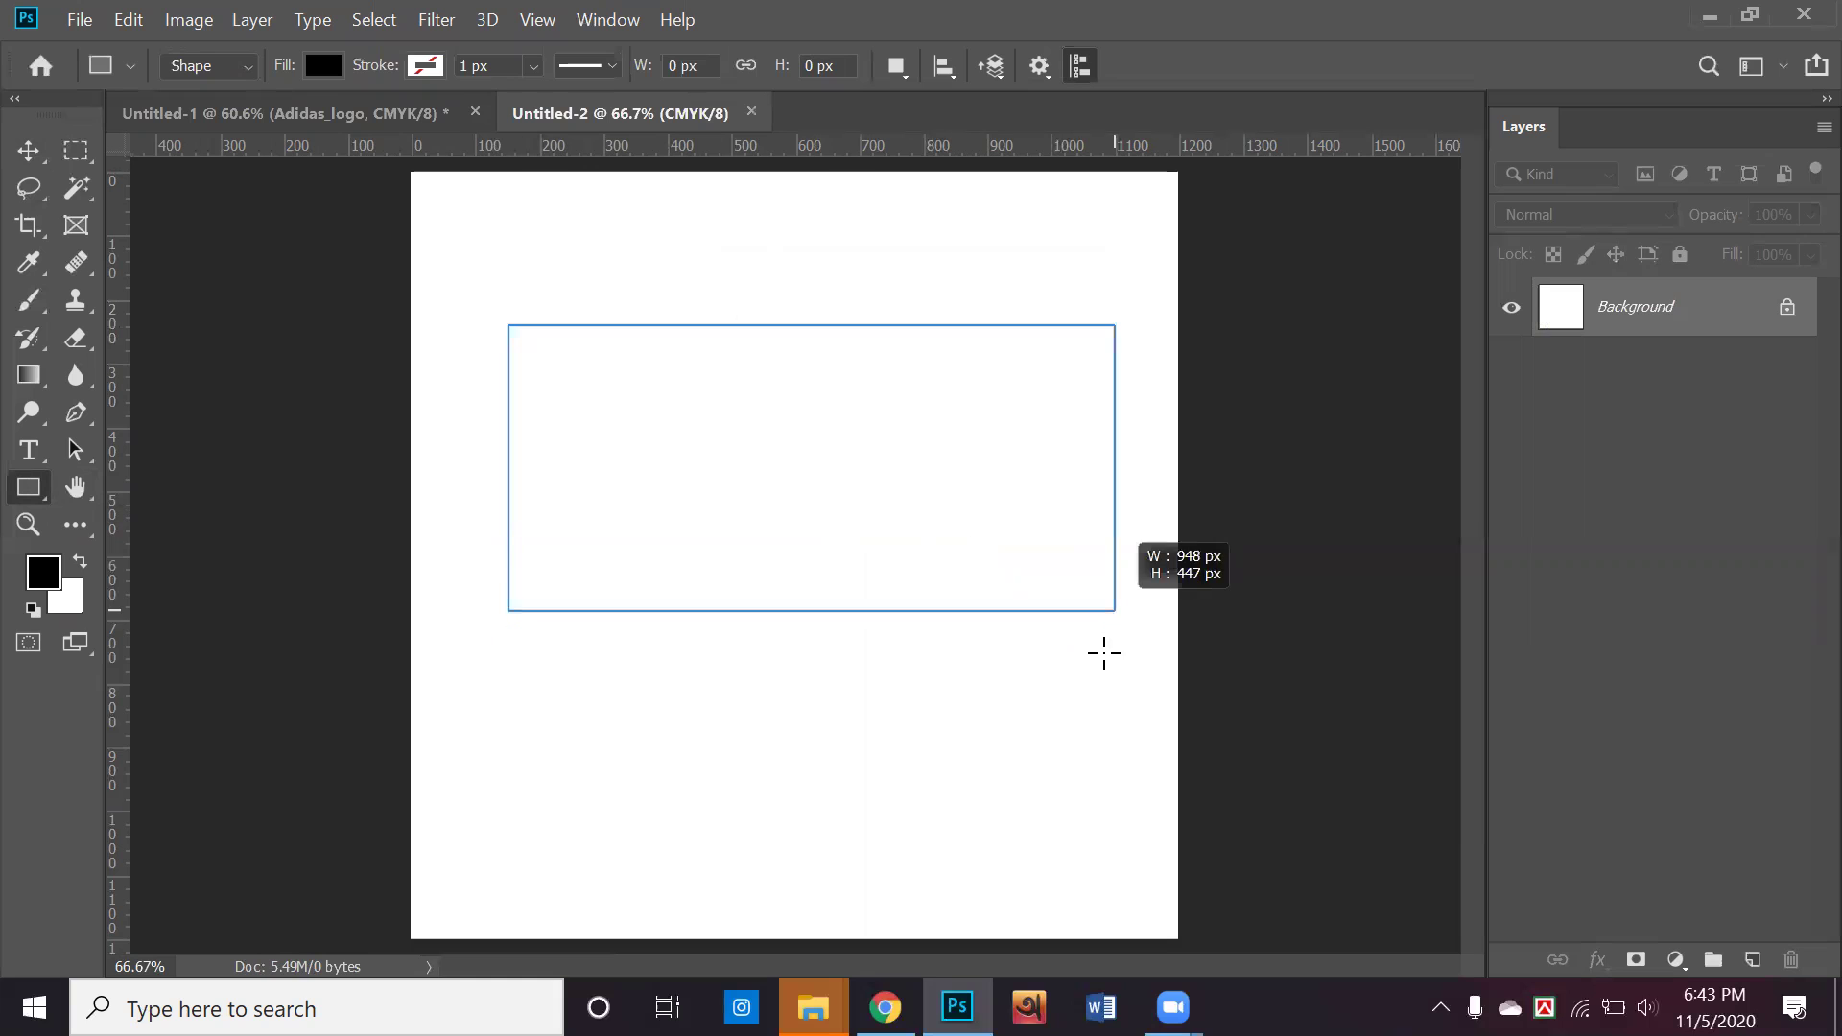
drag(1123, 279, 1529, 319)
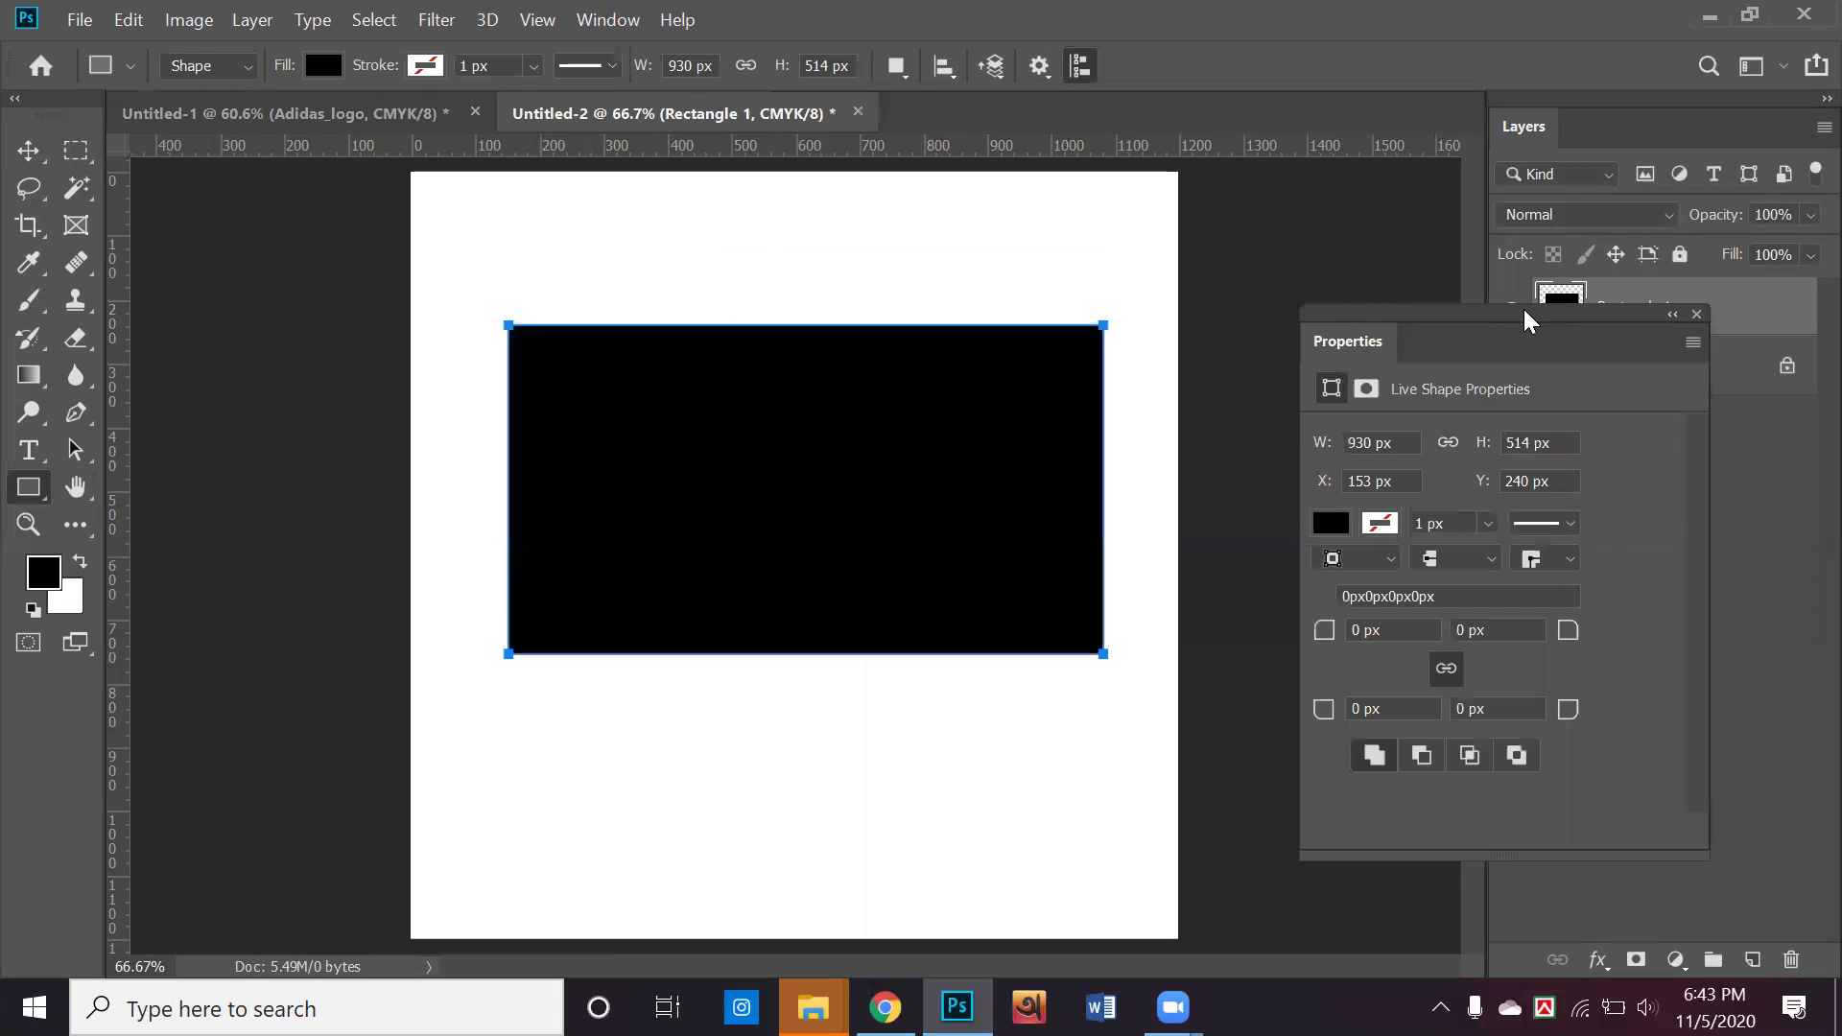
click(1696, 314)
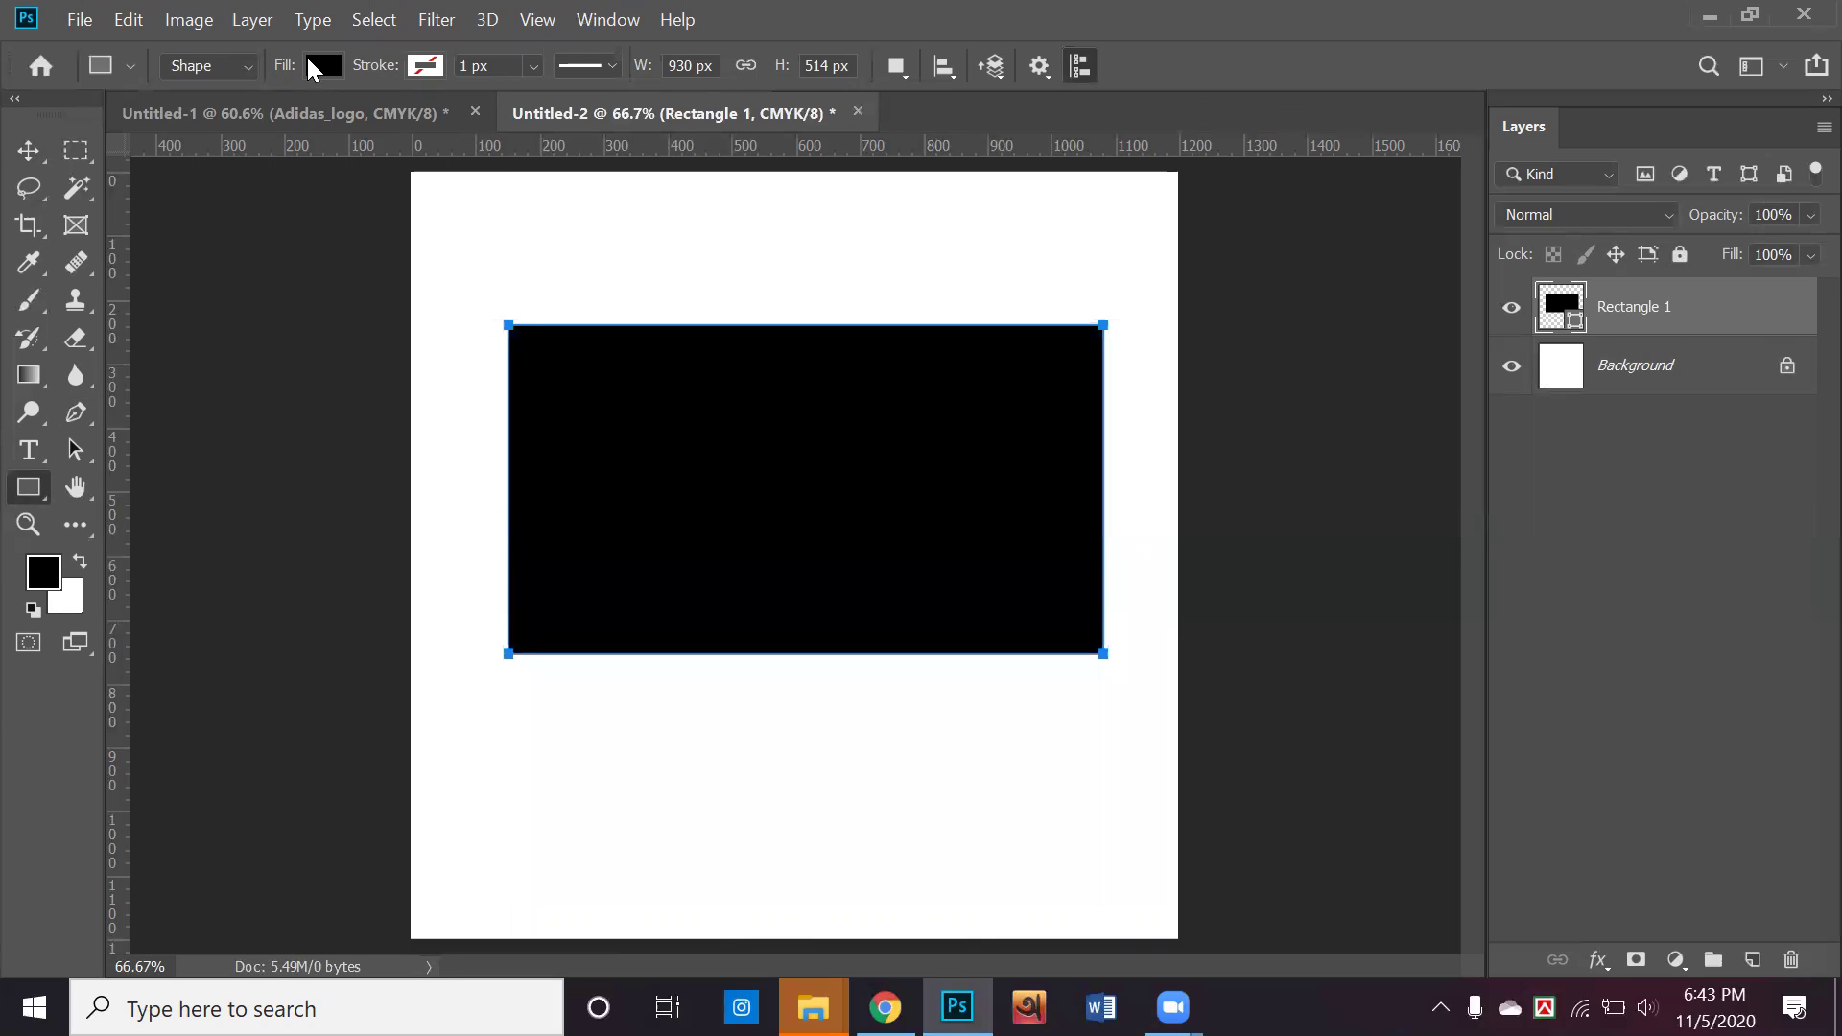
Fill the rectangle with the custom dark green 154c04 and dismiss the Create Rectangle prompt without adding another shape
click(311, 63)
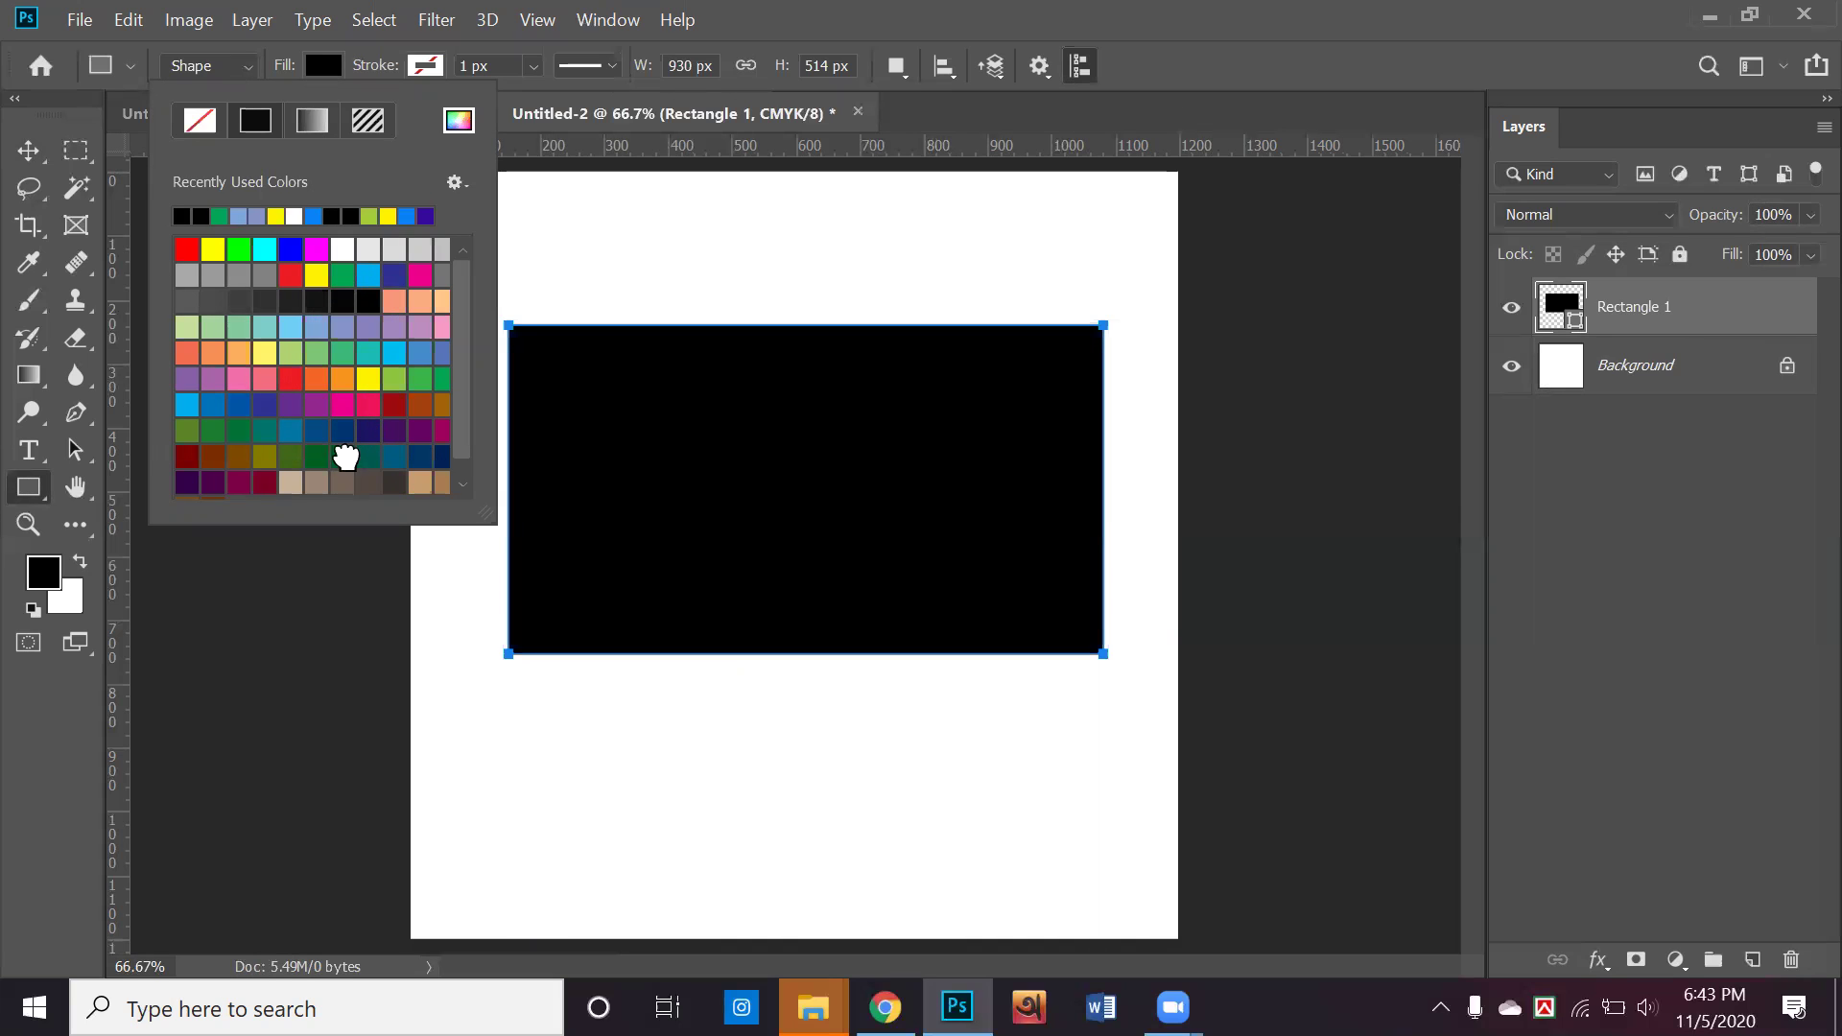
click(346, 458)
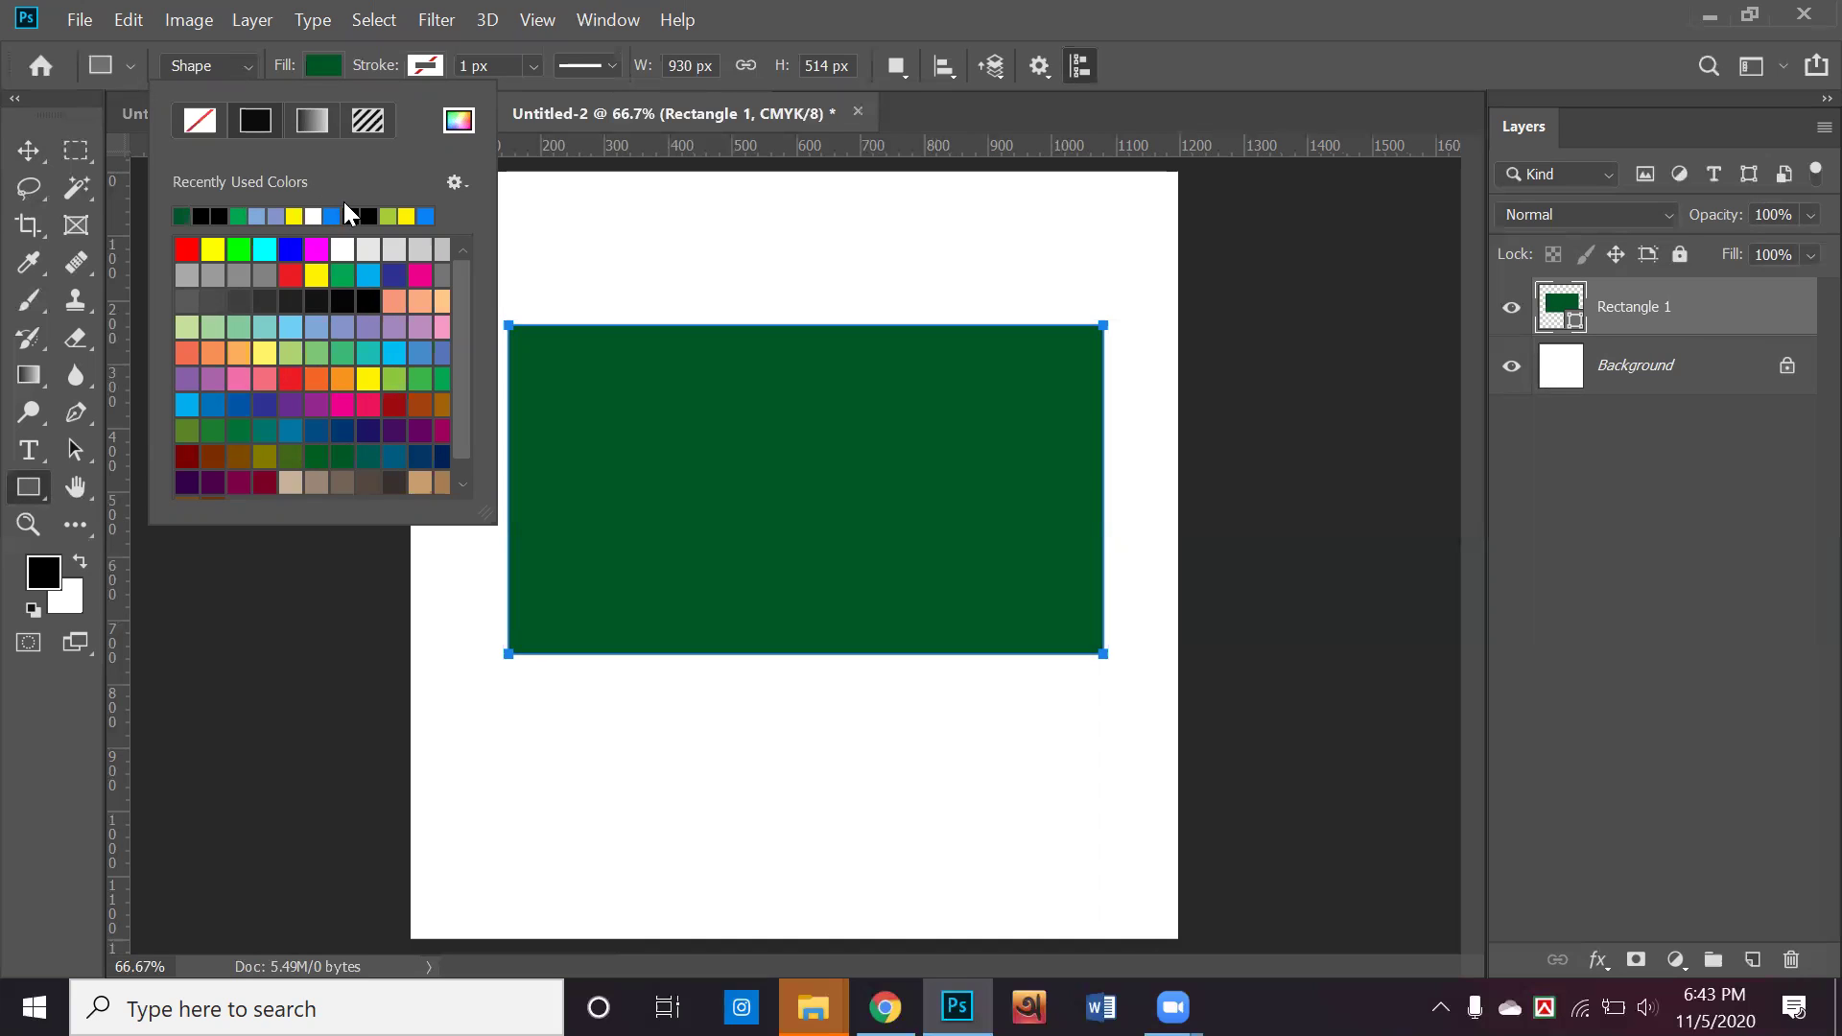
click(457, 123)
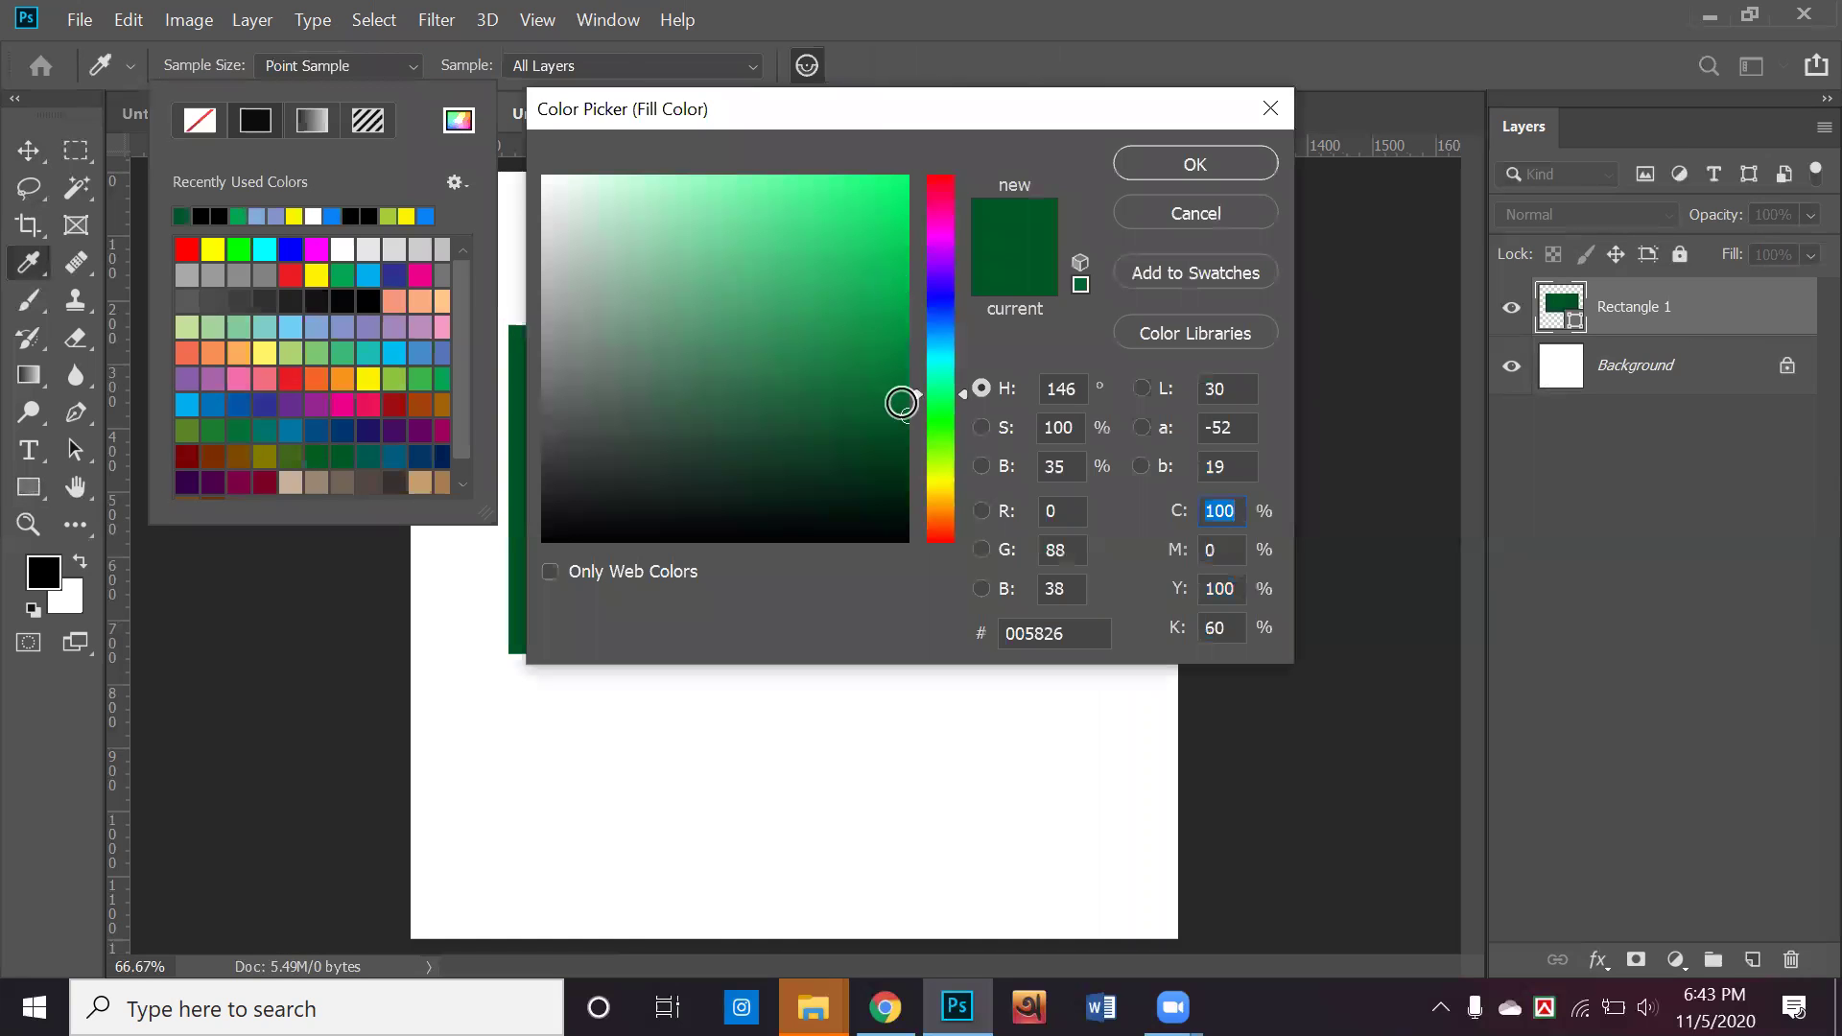
drag(939, 388, 943, 440)
drag(885, 424, 888, 434)
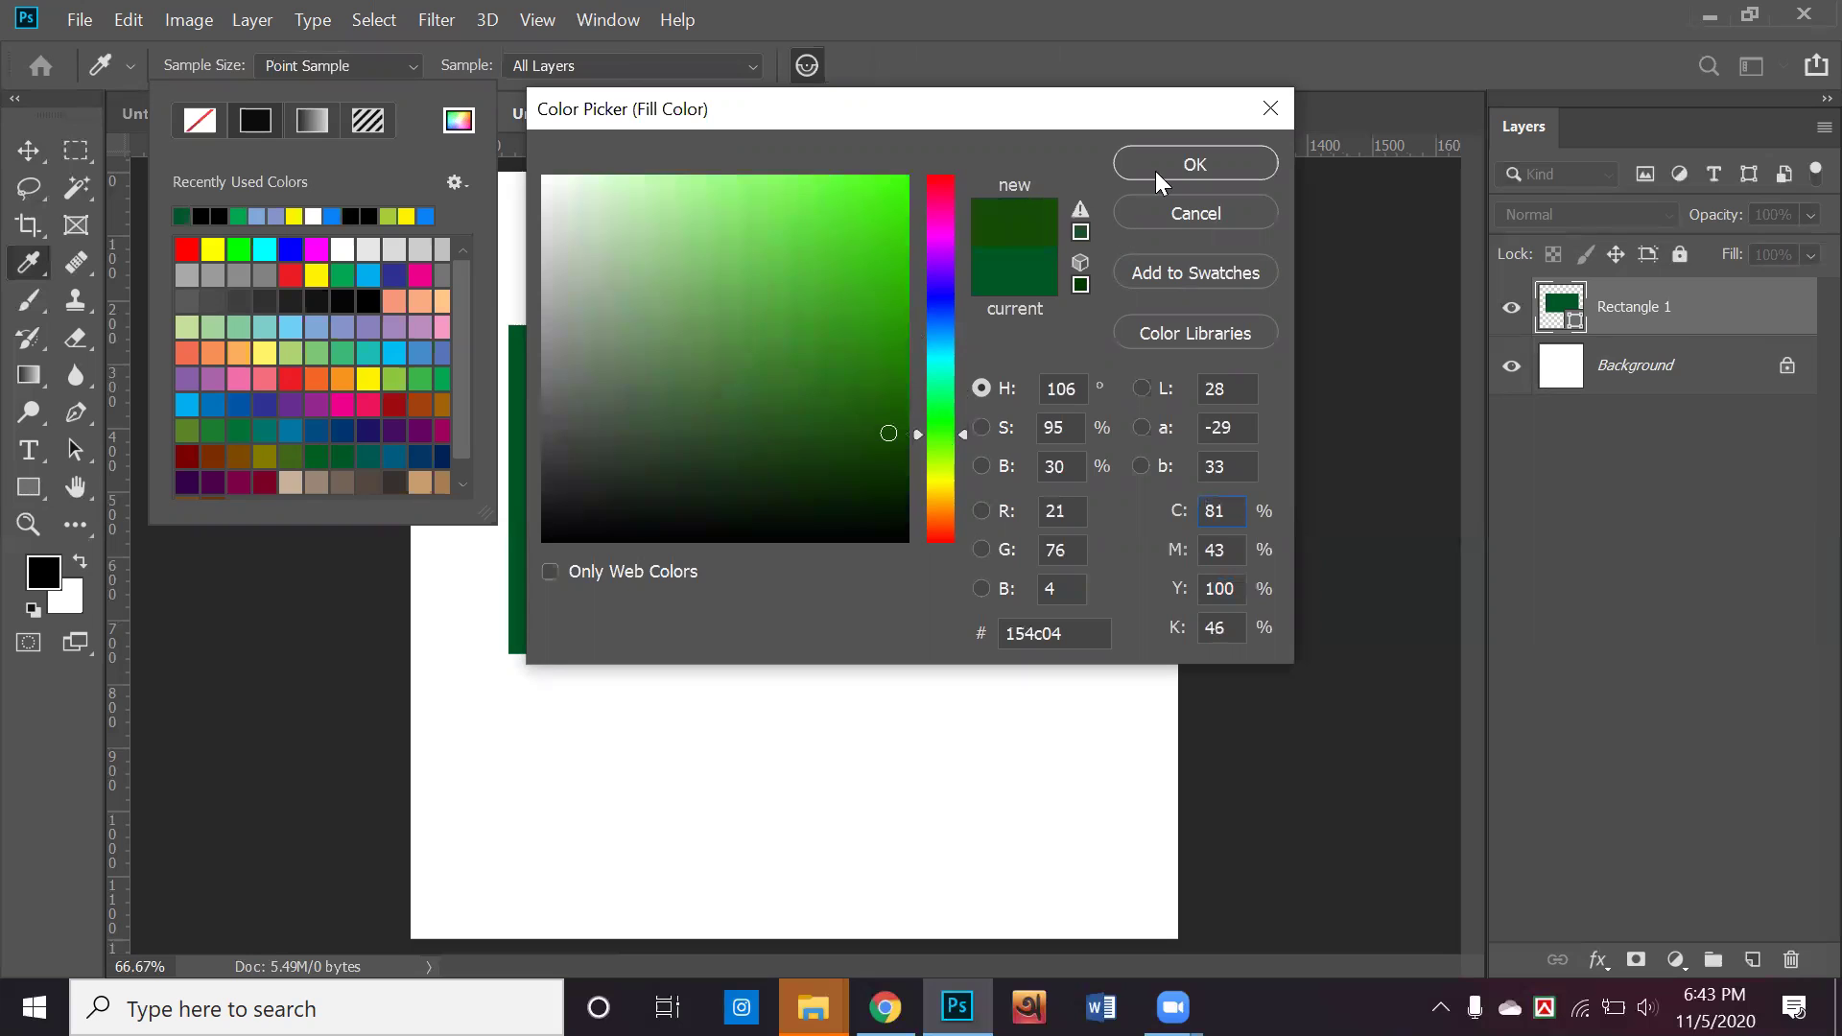
click(1157, 171)
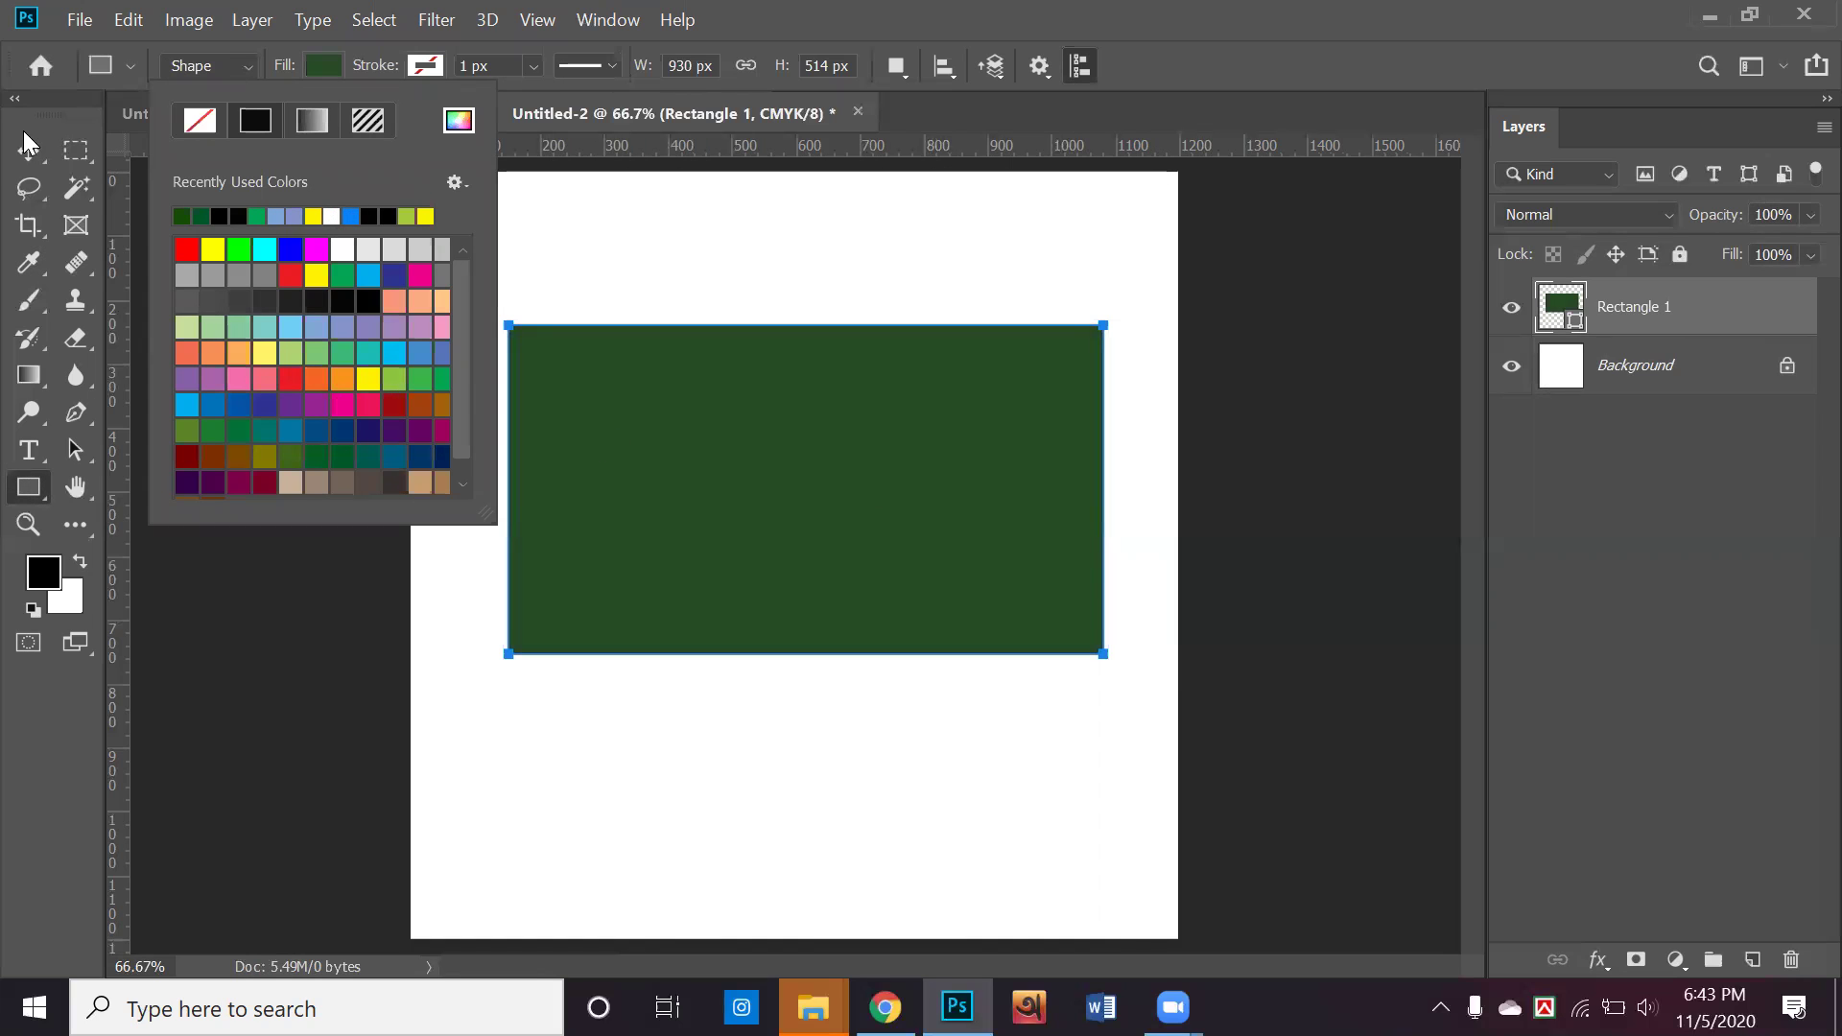
key(Escape)
click(316, 464)
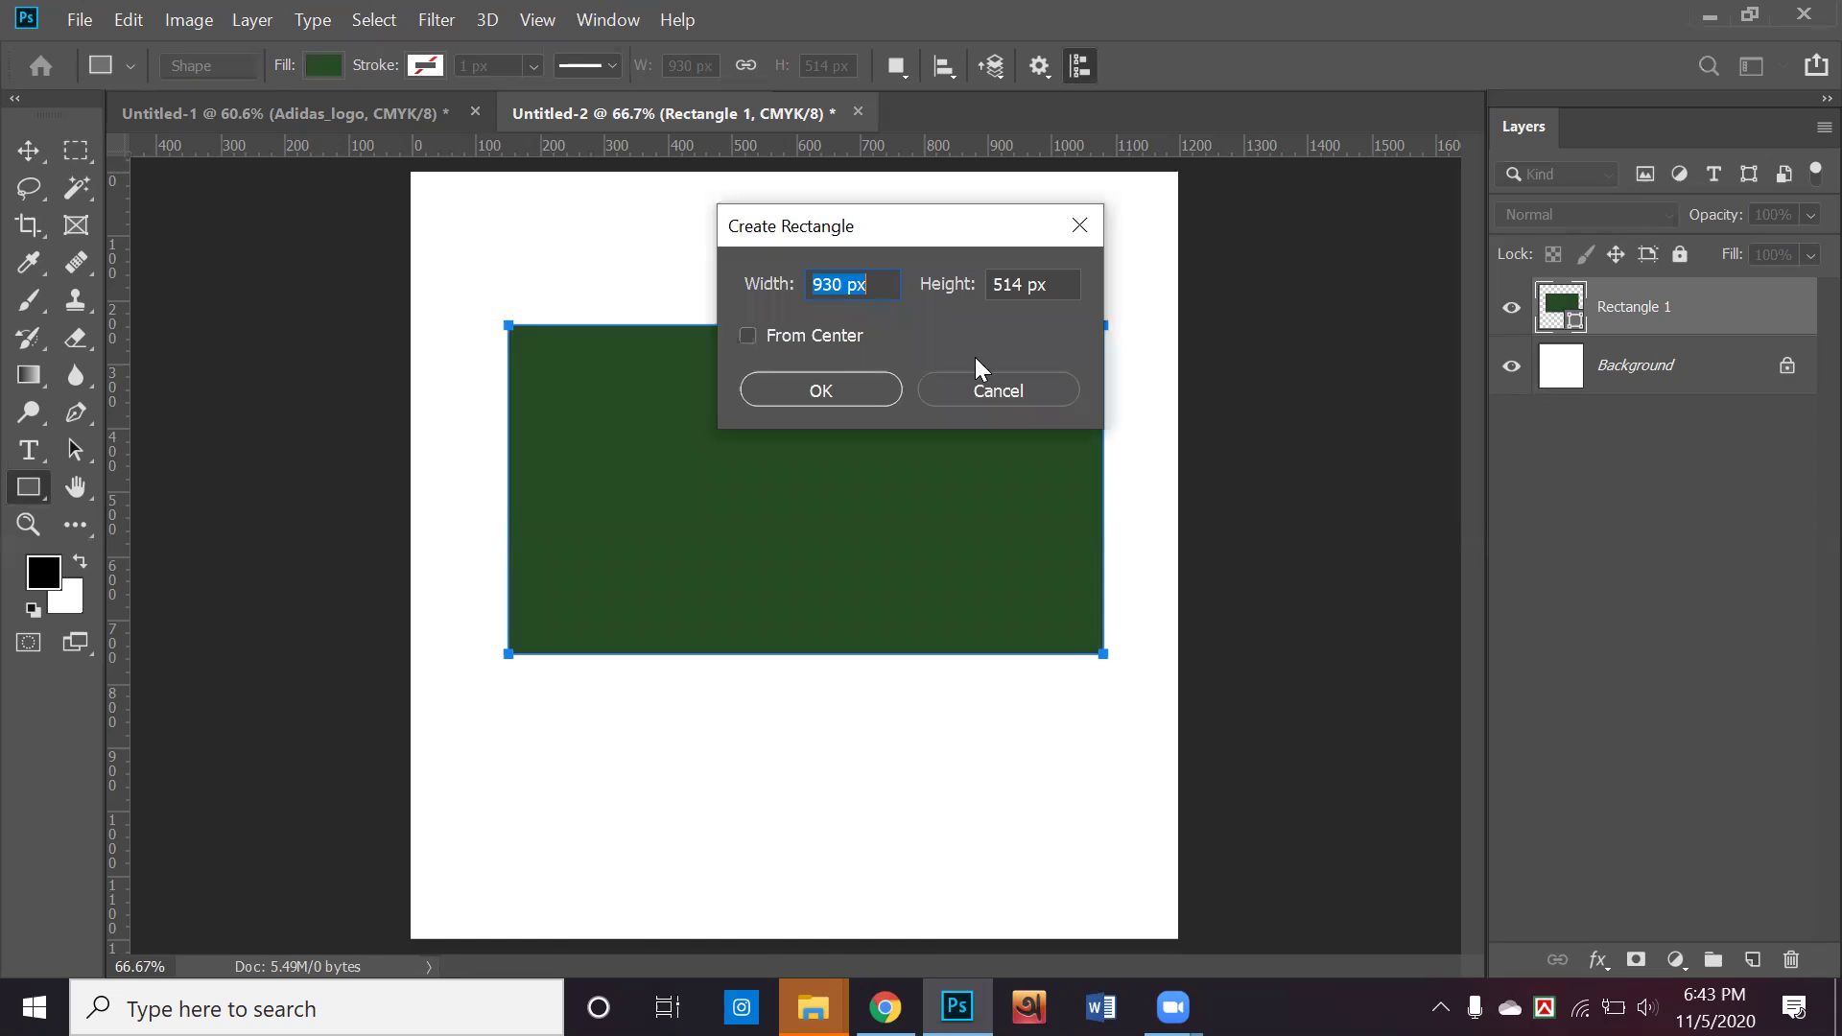
click(1023, 395)
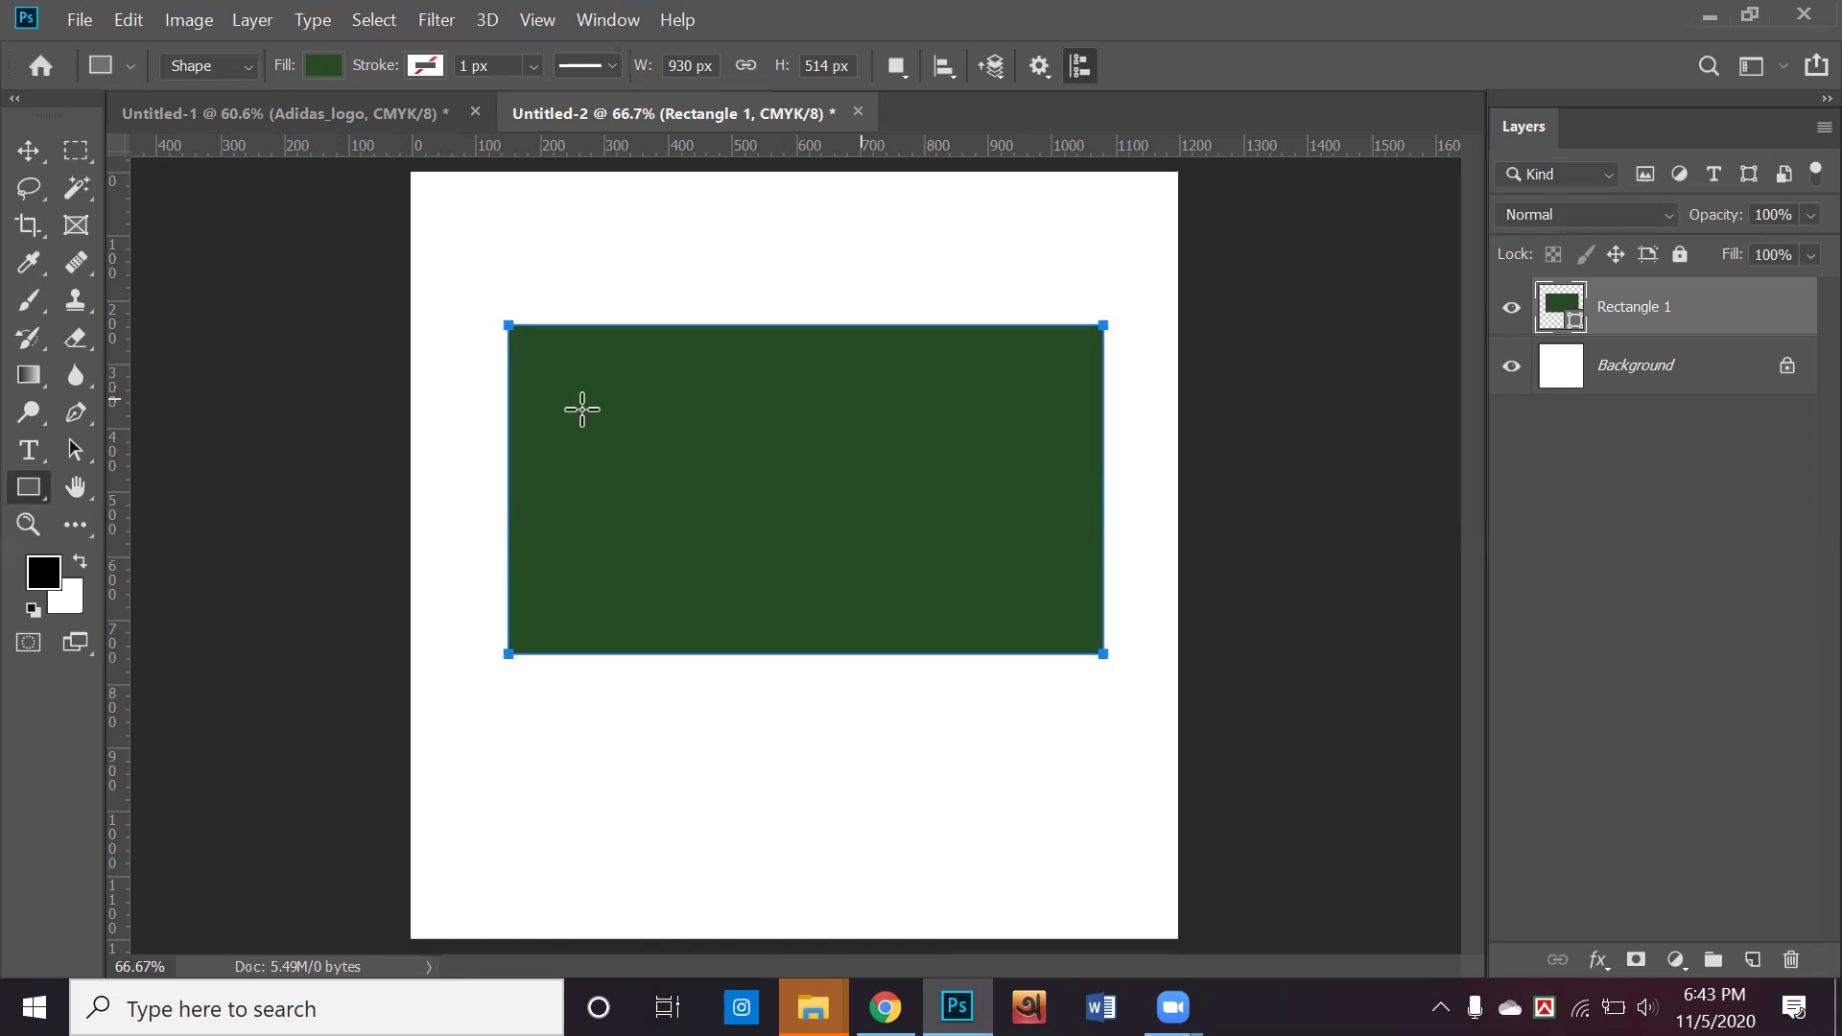
Draw a circle about 480 px across over the rectangle with the Ellipse tool and fill it with red
right_click(29, 492)
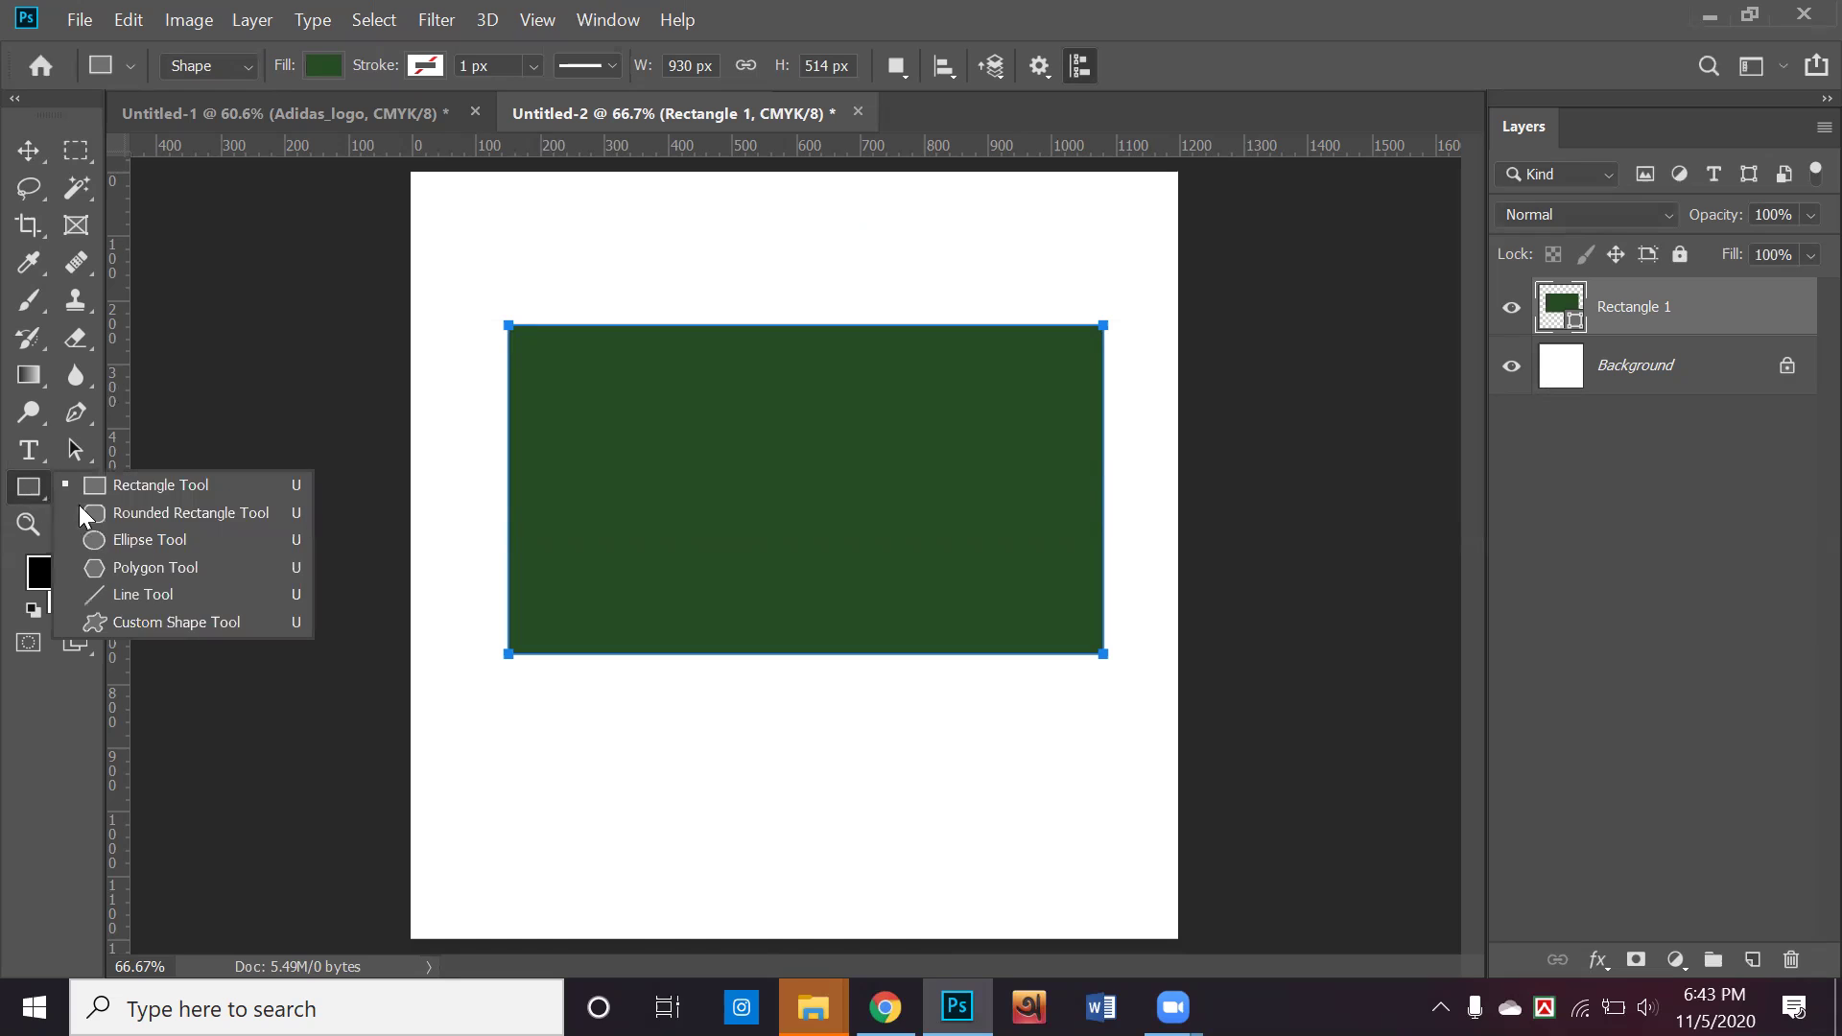
click(171, 540)
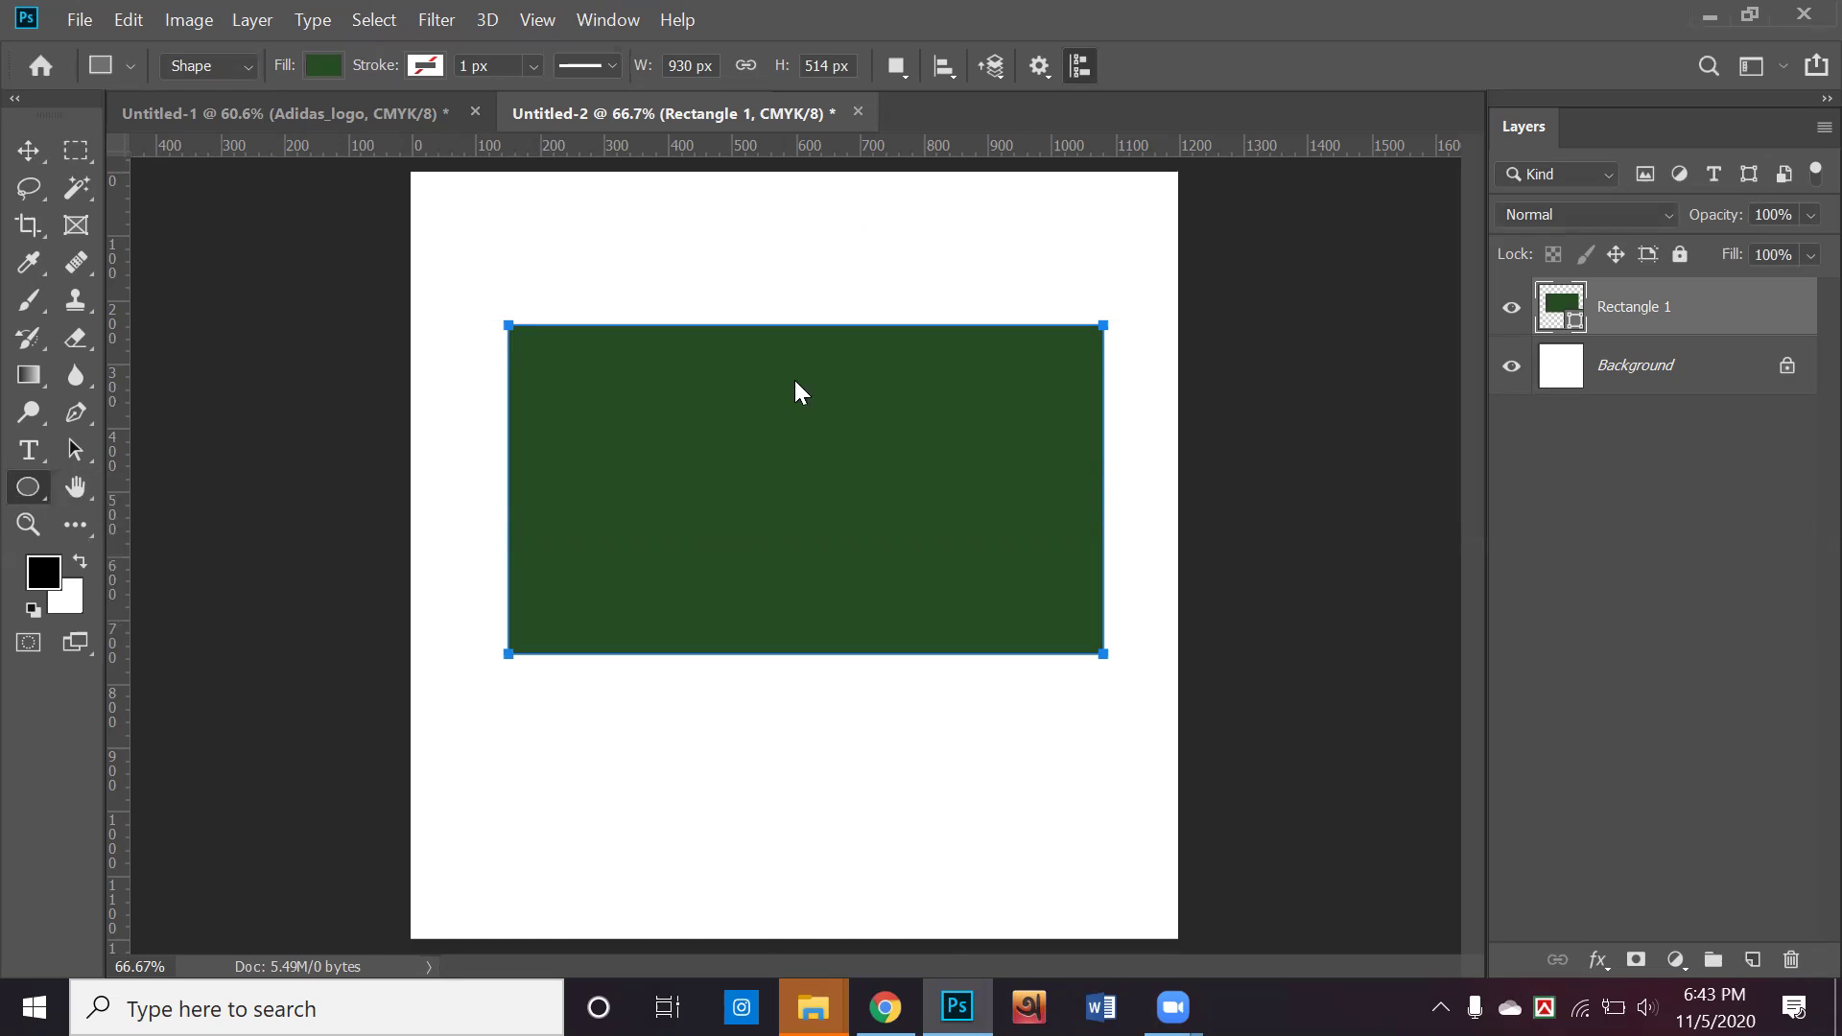
drag(1017, 619, 797, 352)
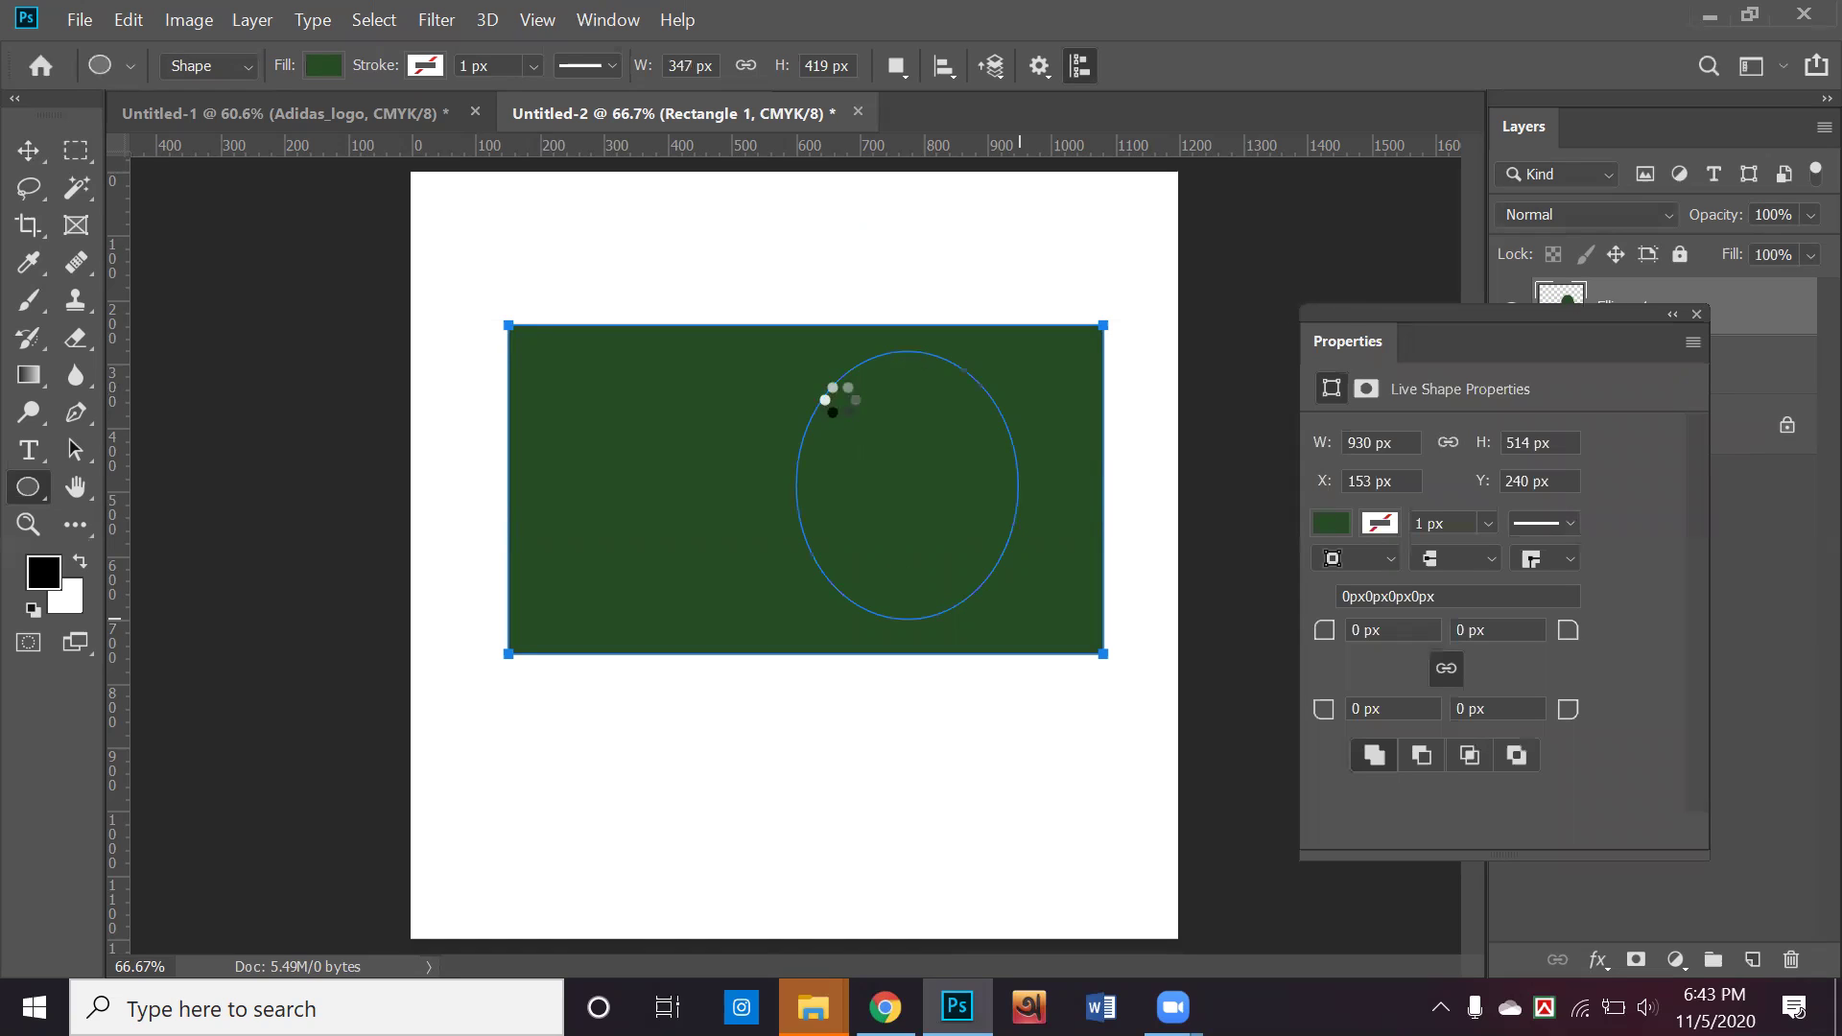
key(ctrl+z)
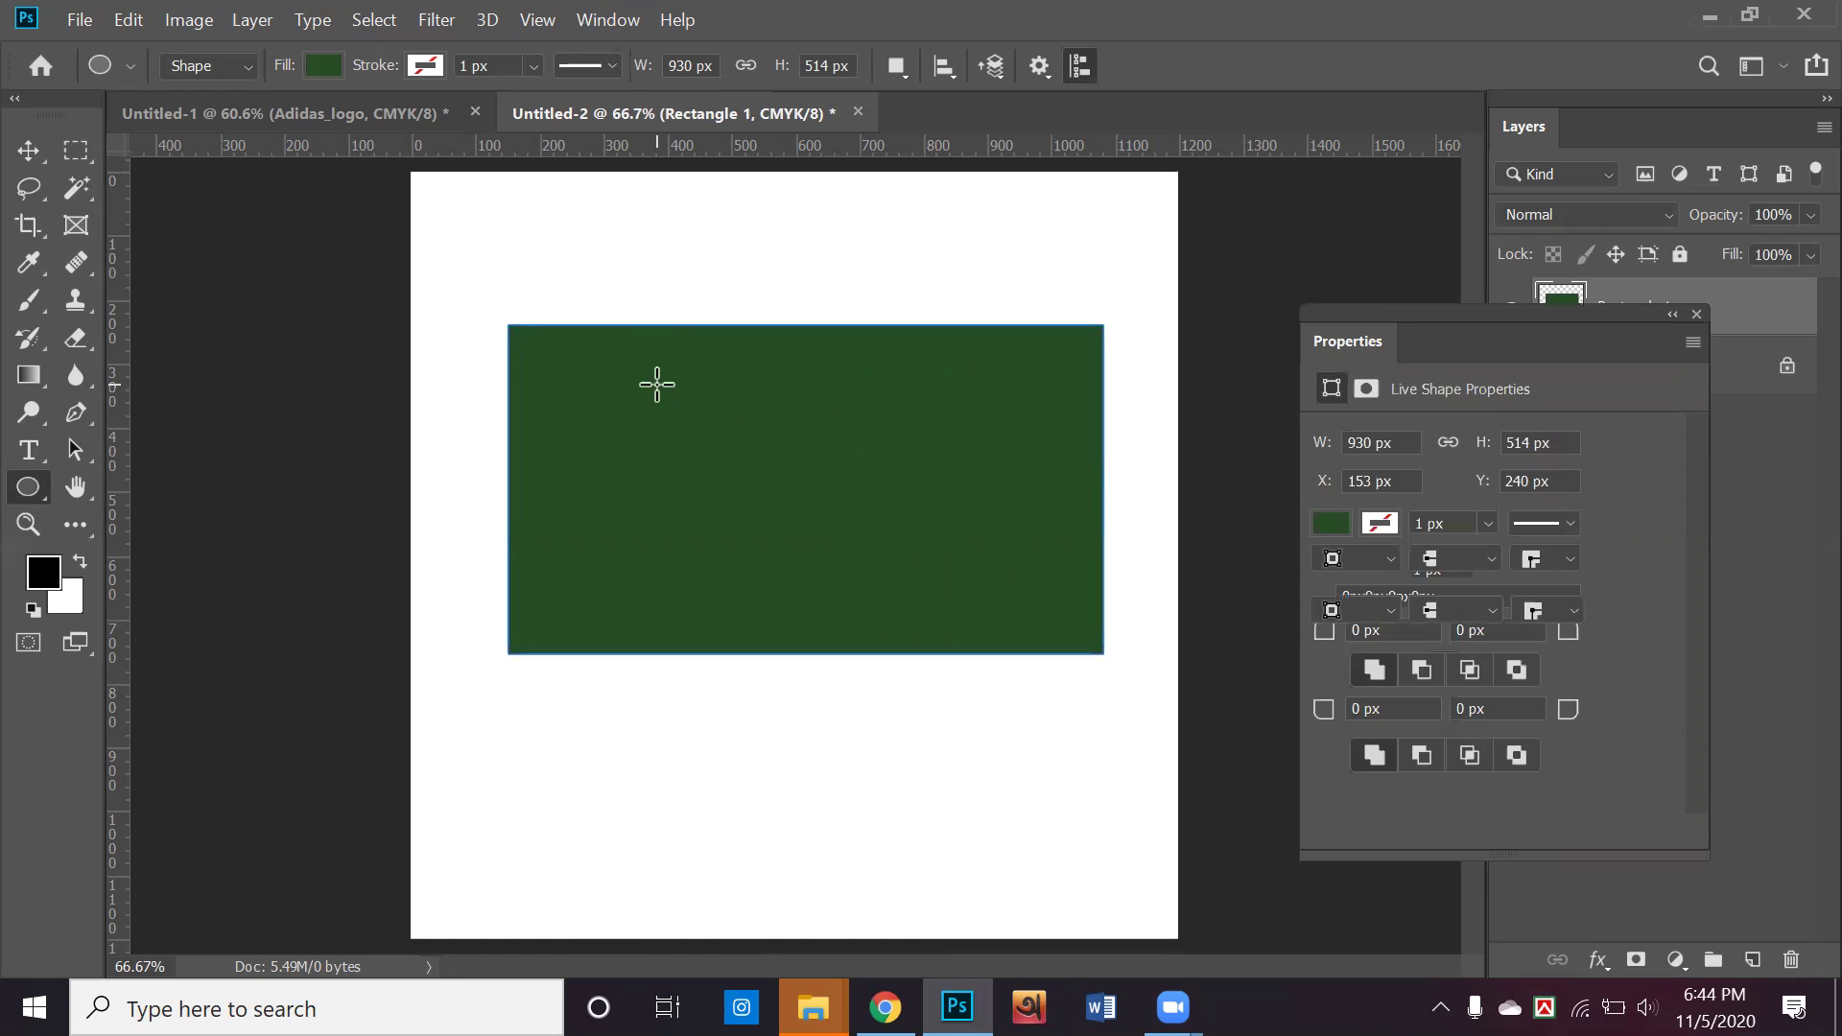
drag(653, 383, 1217, 691)
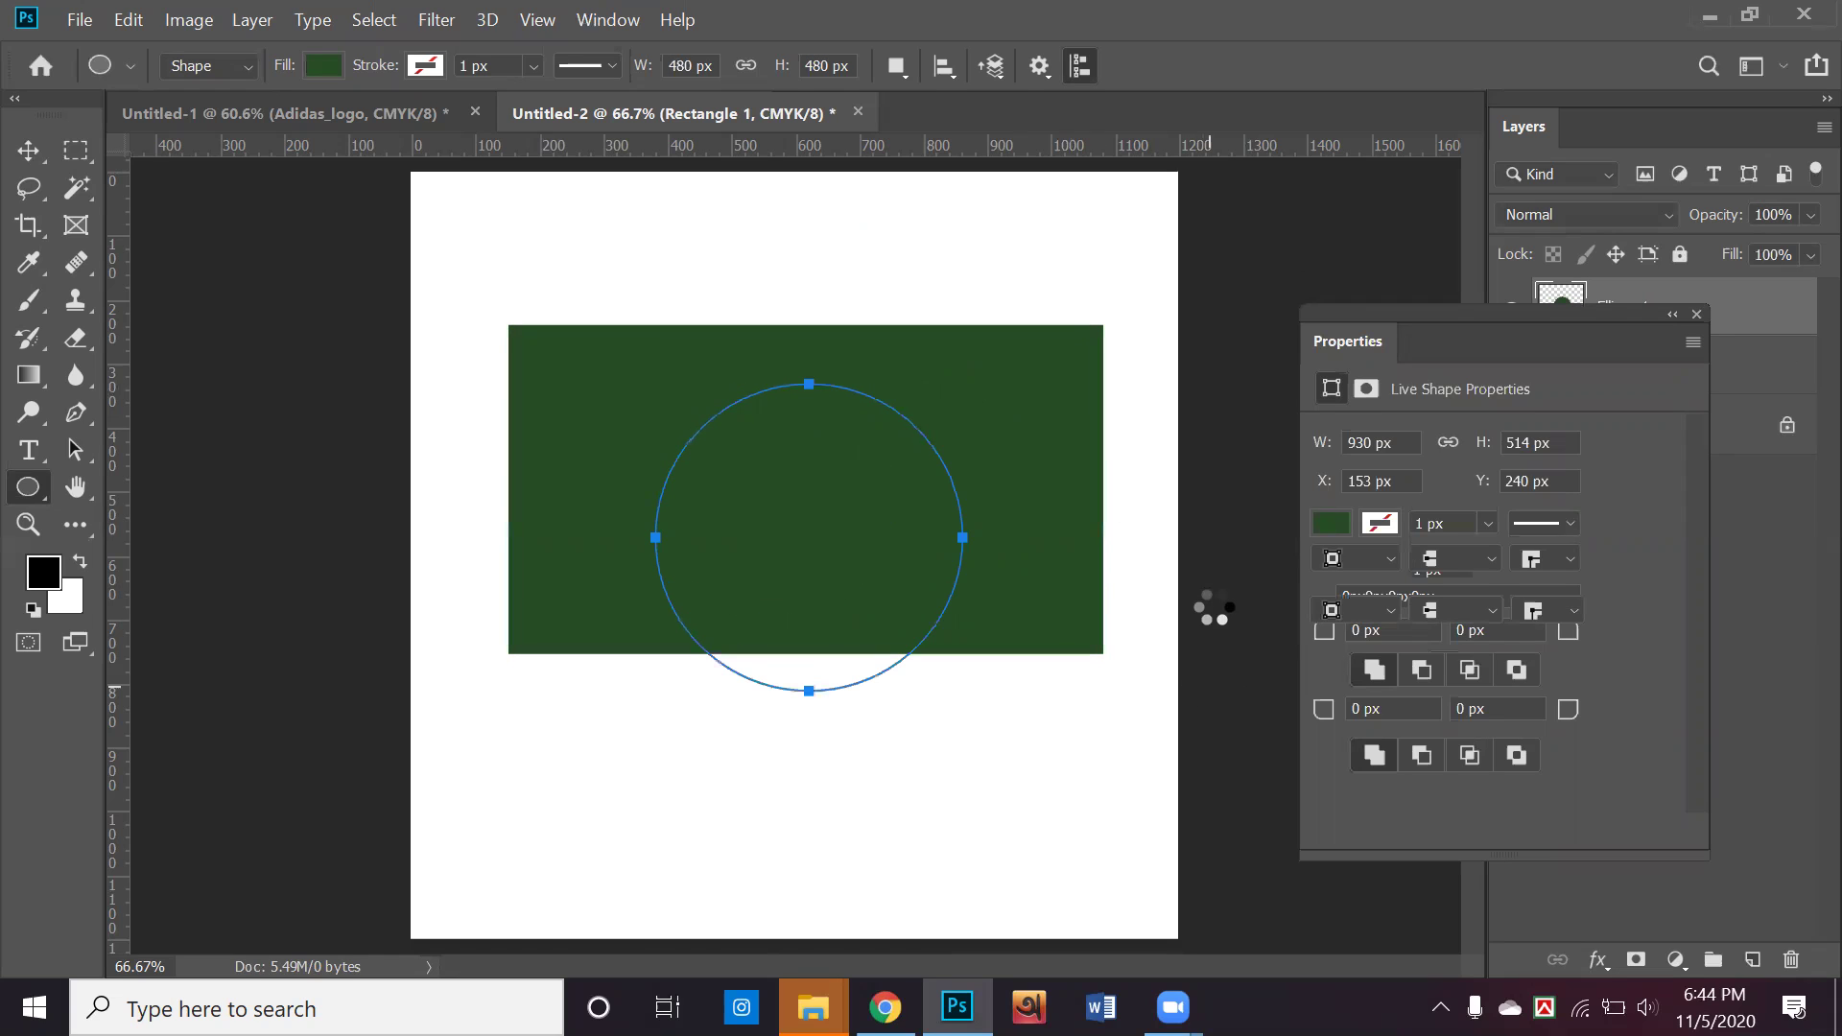
click(307, 67)
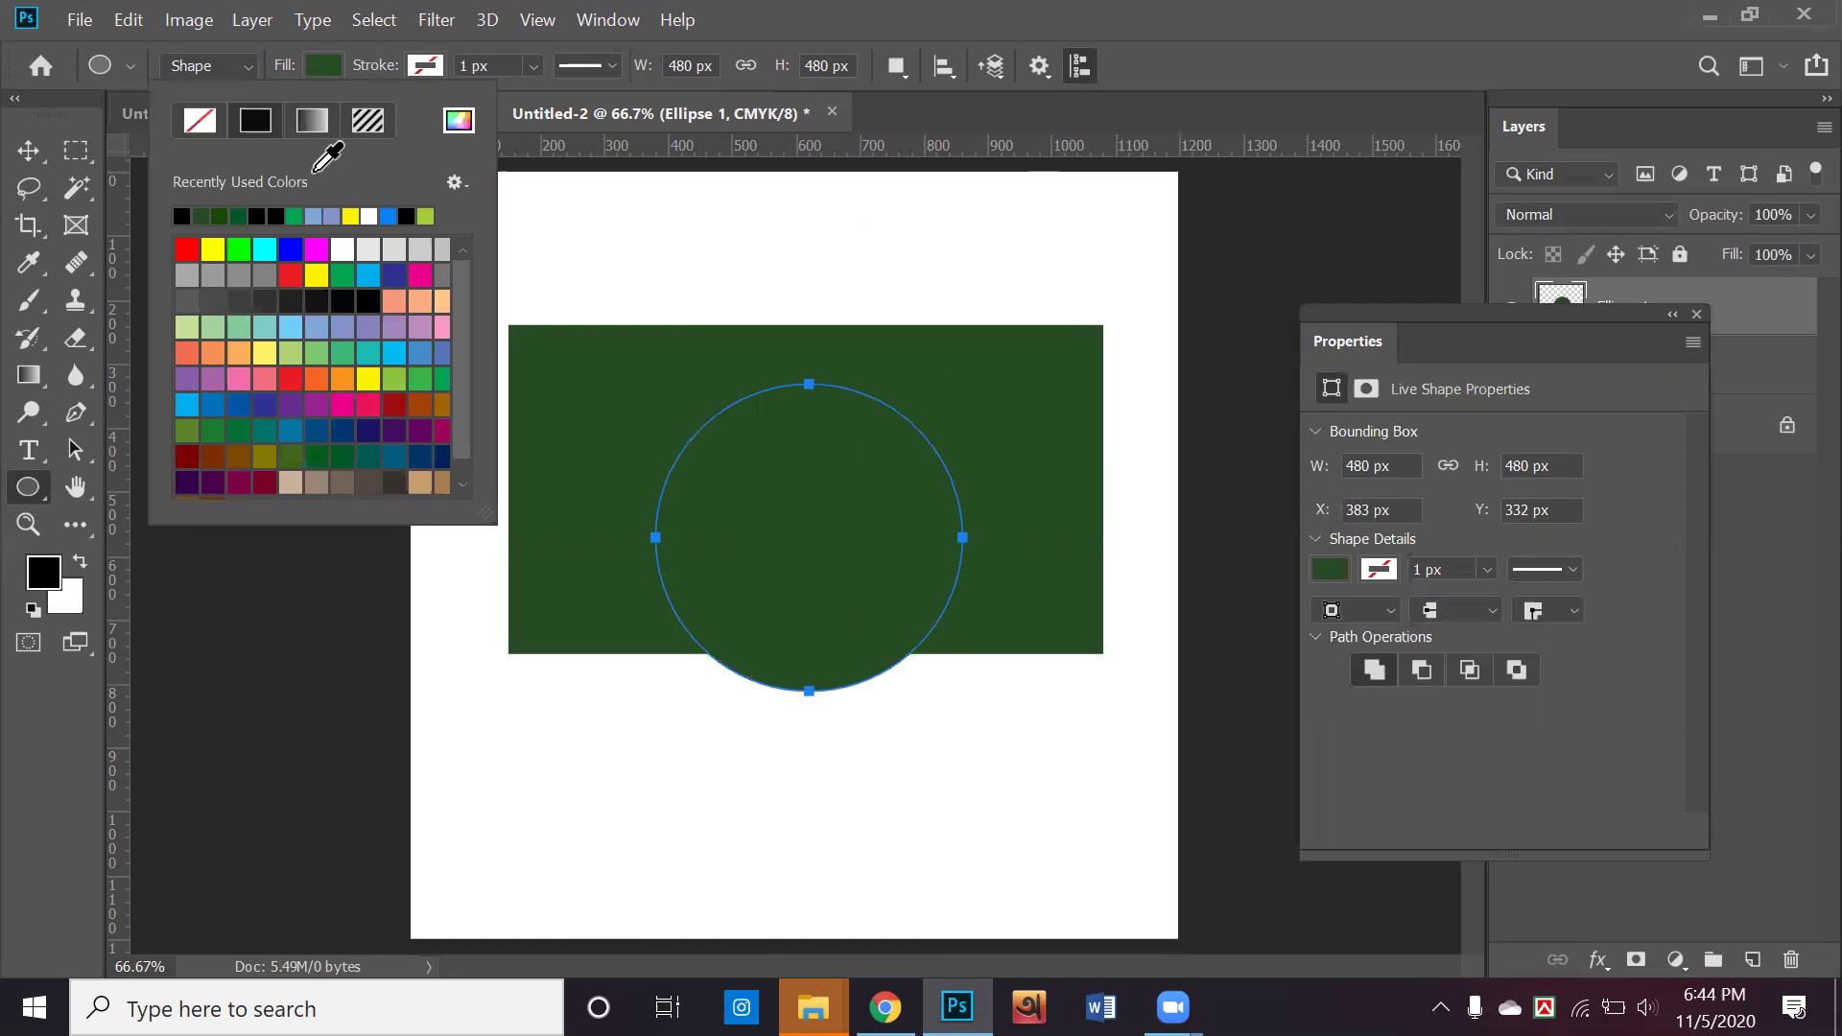
click(186, 250)
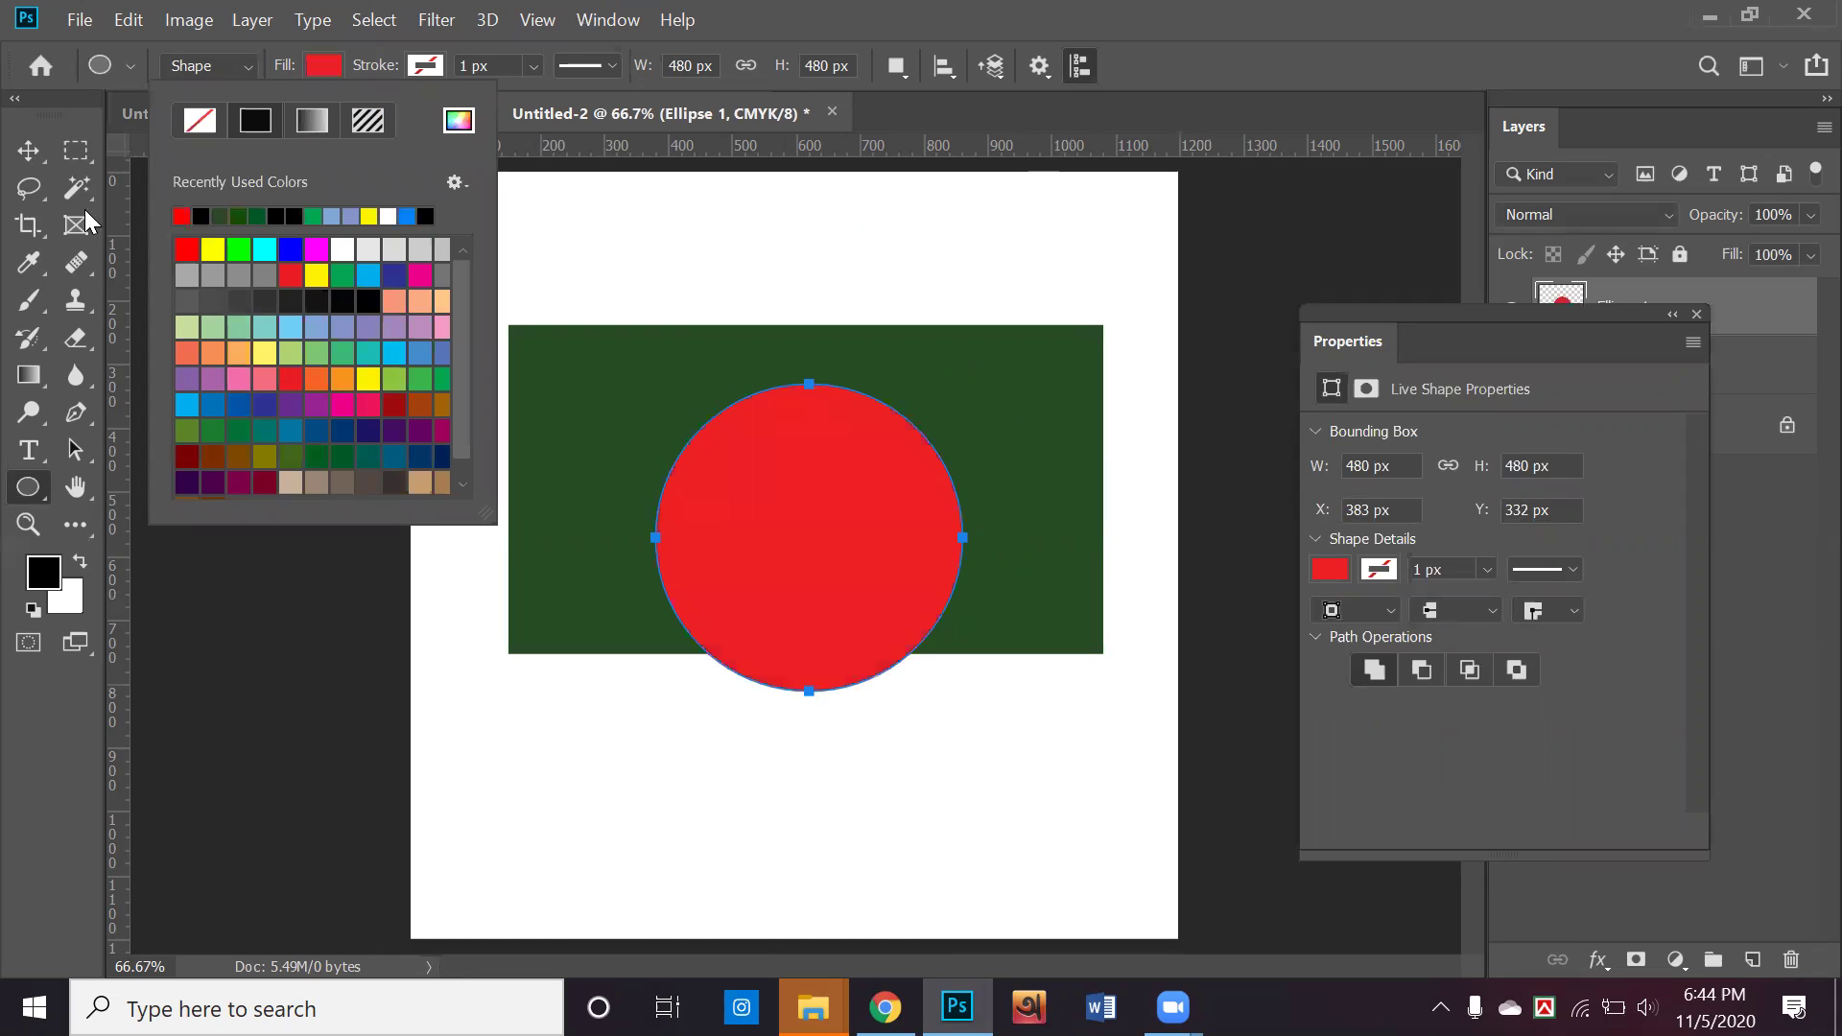
Move the red circle down and slightly left so it overlaps the rectangle's lower edge, and dismiss the shape properties
click(33, 163)
key(v)
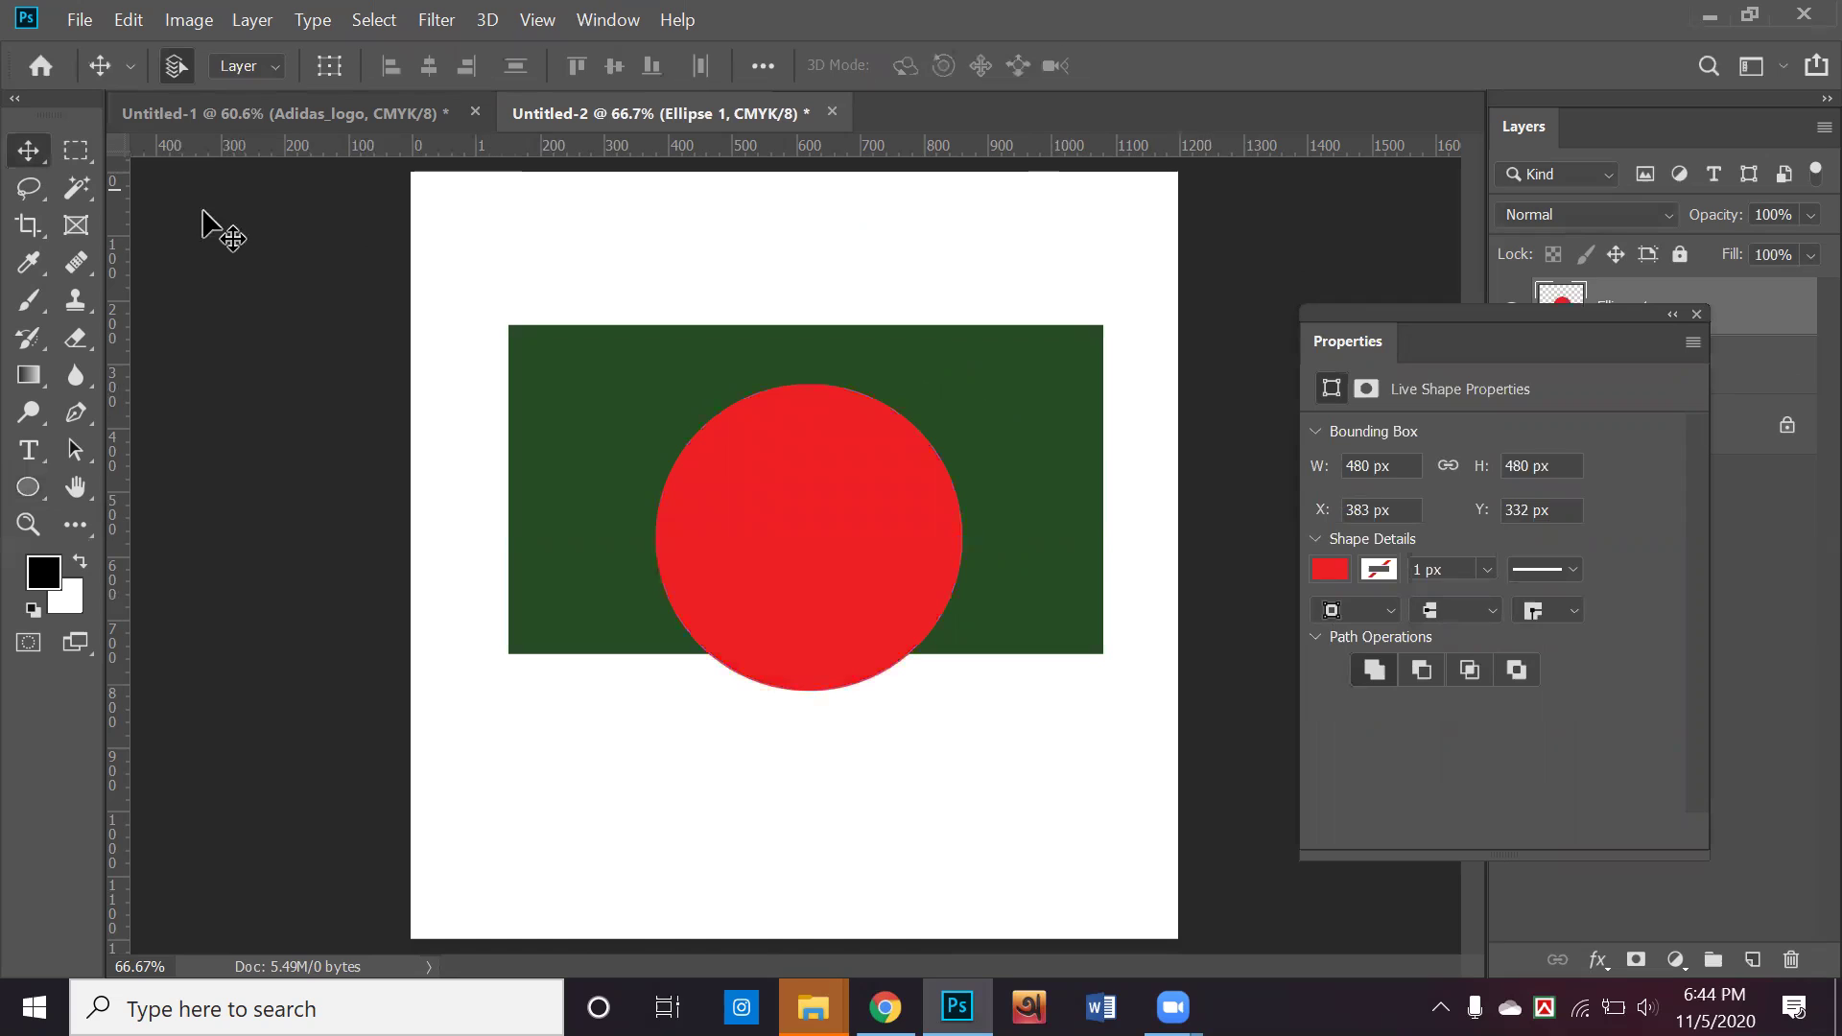
click(808, 413)
drag(781, 547, 860, 733)
click(1697, 314)
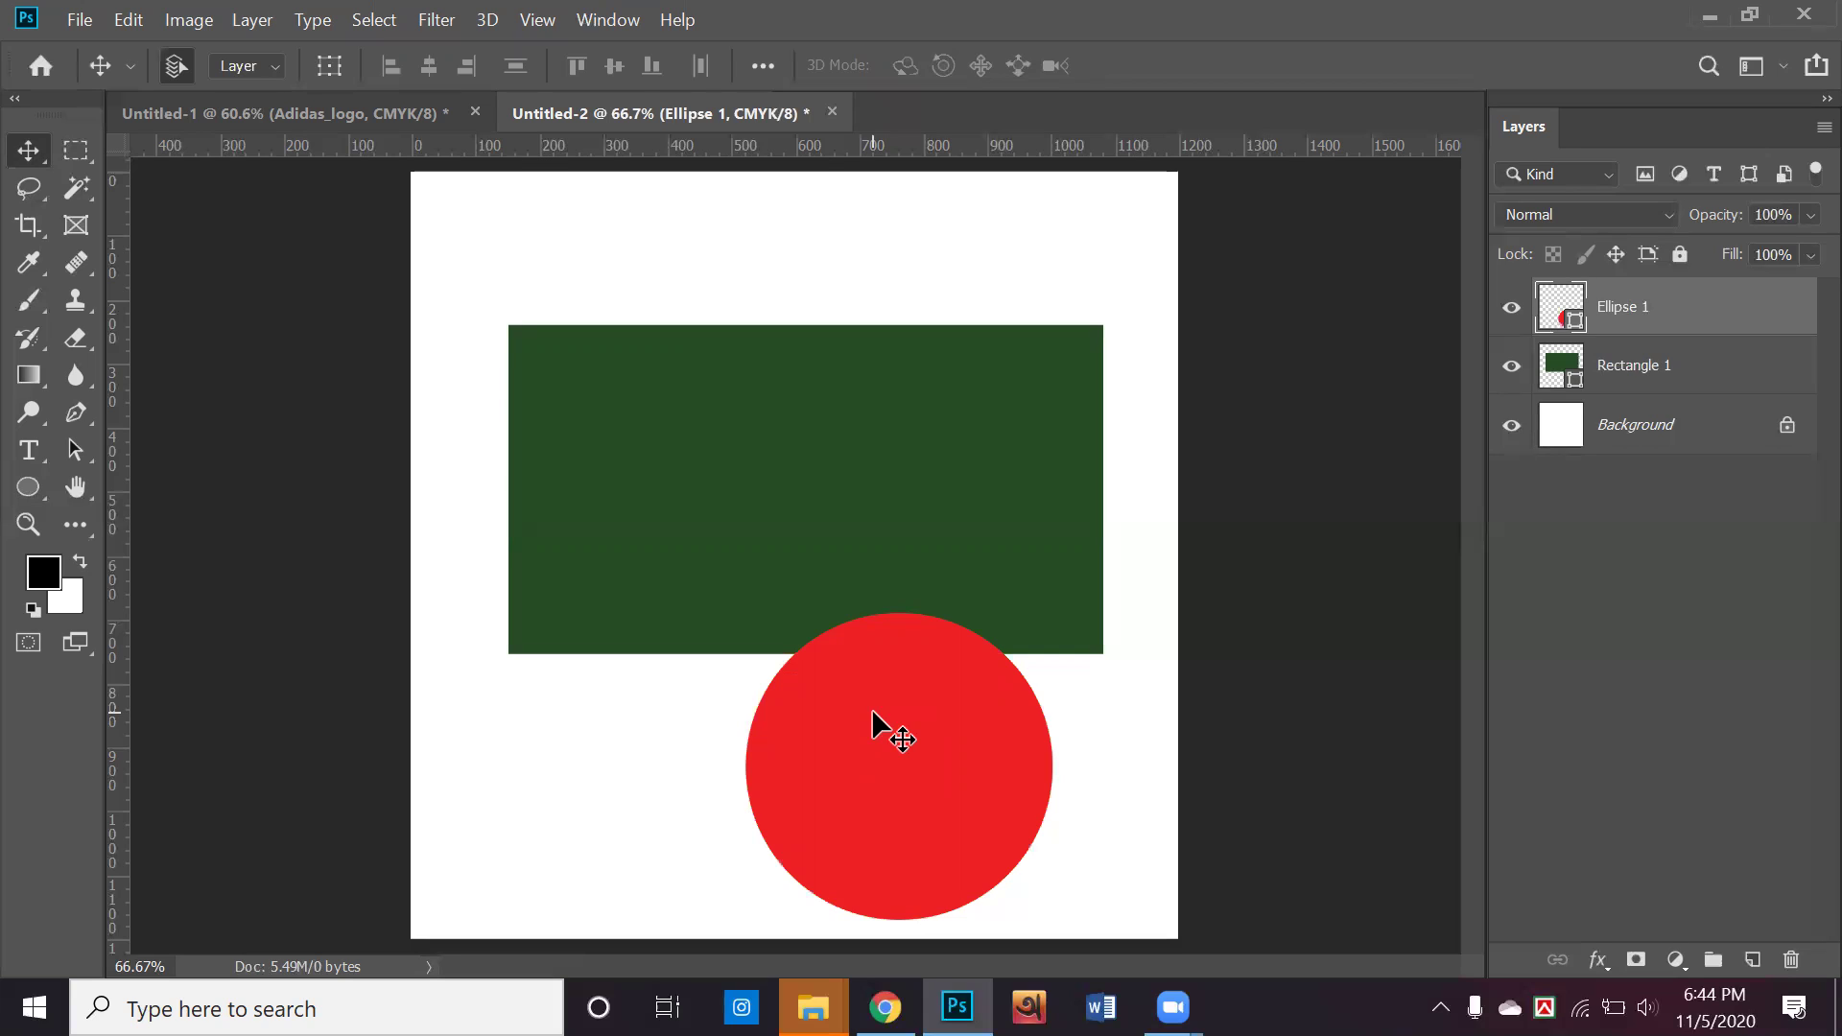
drag(896, 766, 776, 592)
drag(777, 816, 781, 810)
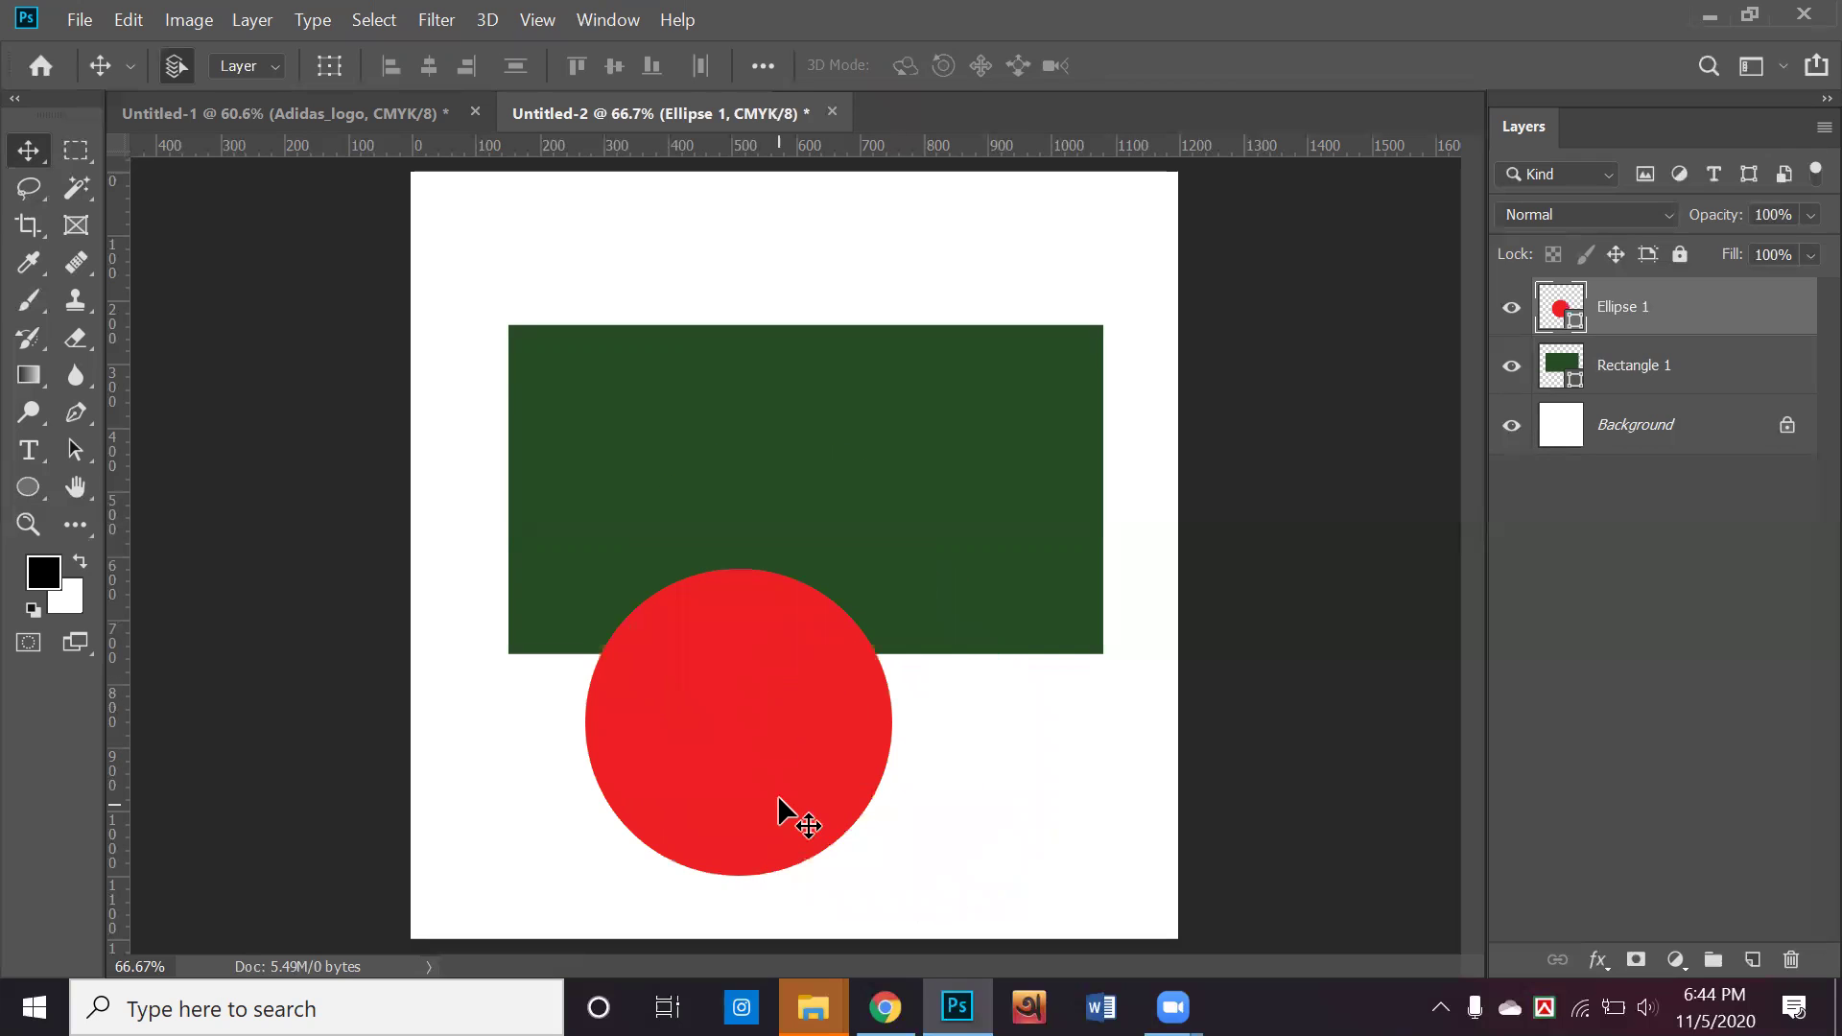
Select the green rectangle and switch between the Move and Ellipse tools to compare which shape options they offer
click(987, 481)
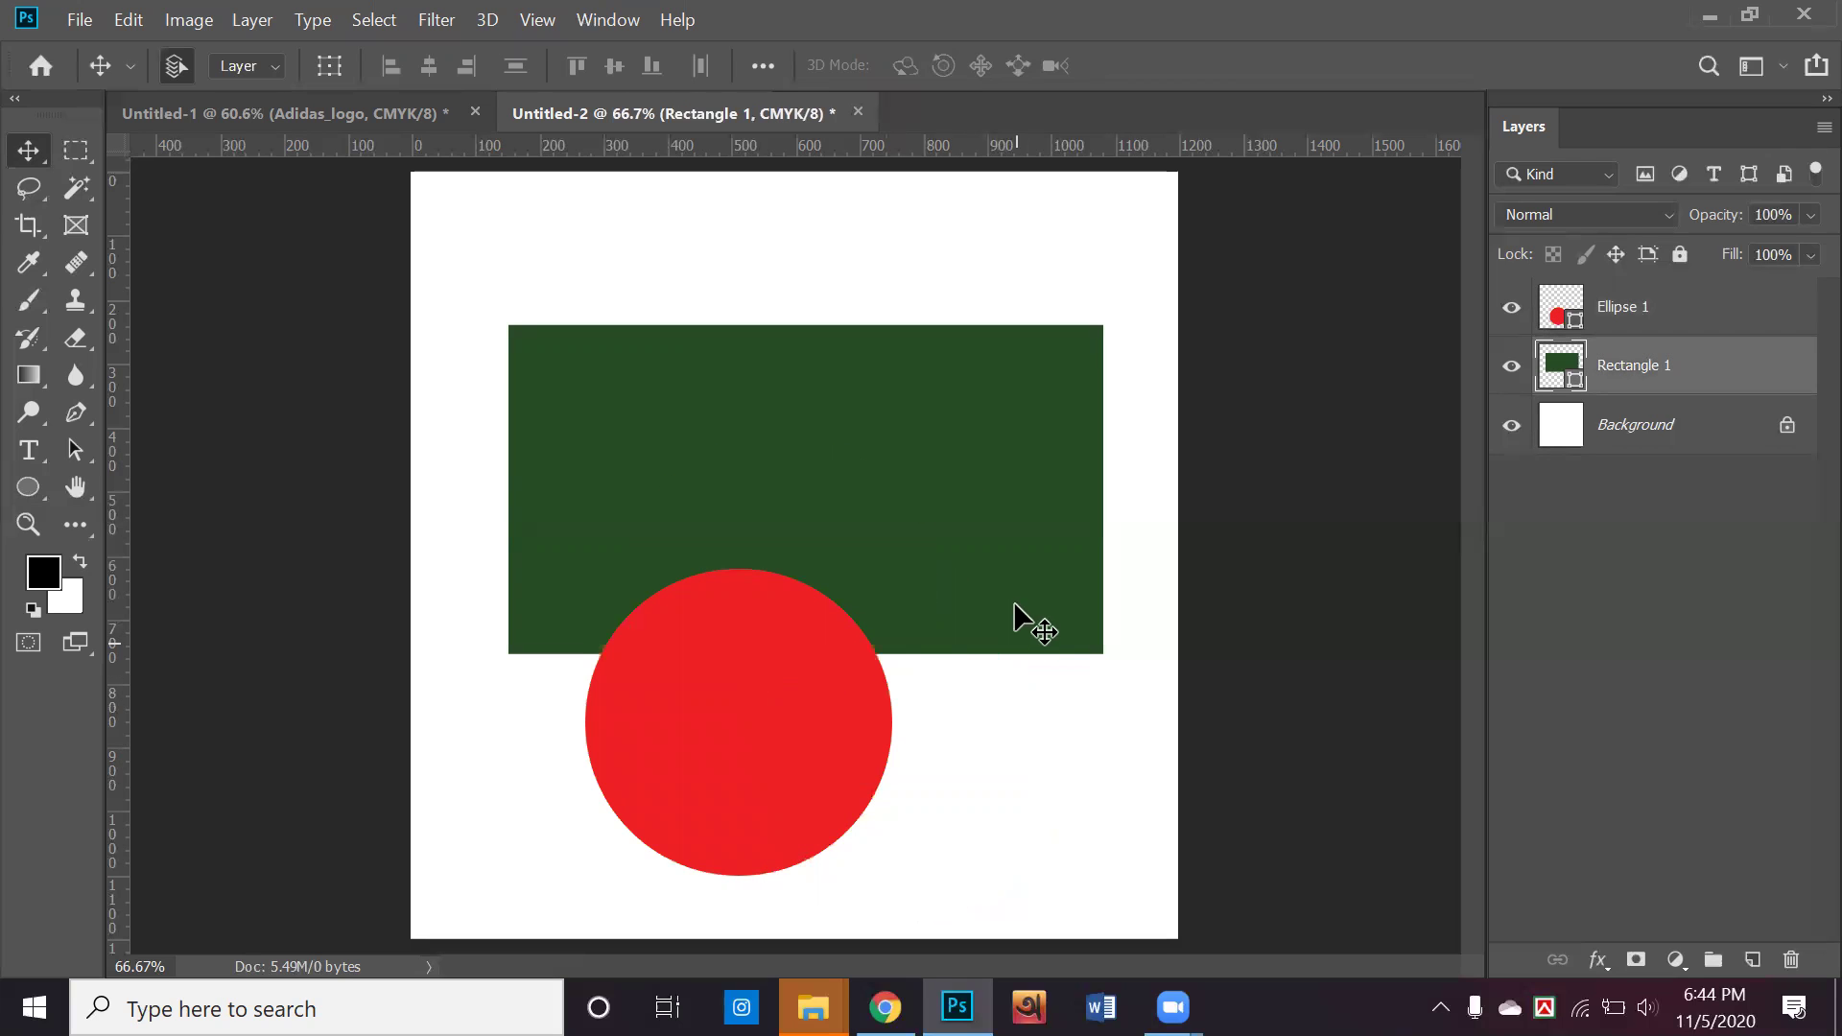
click(1028, 806)
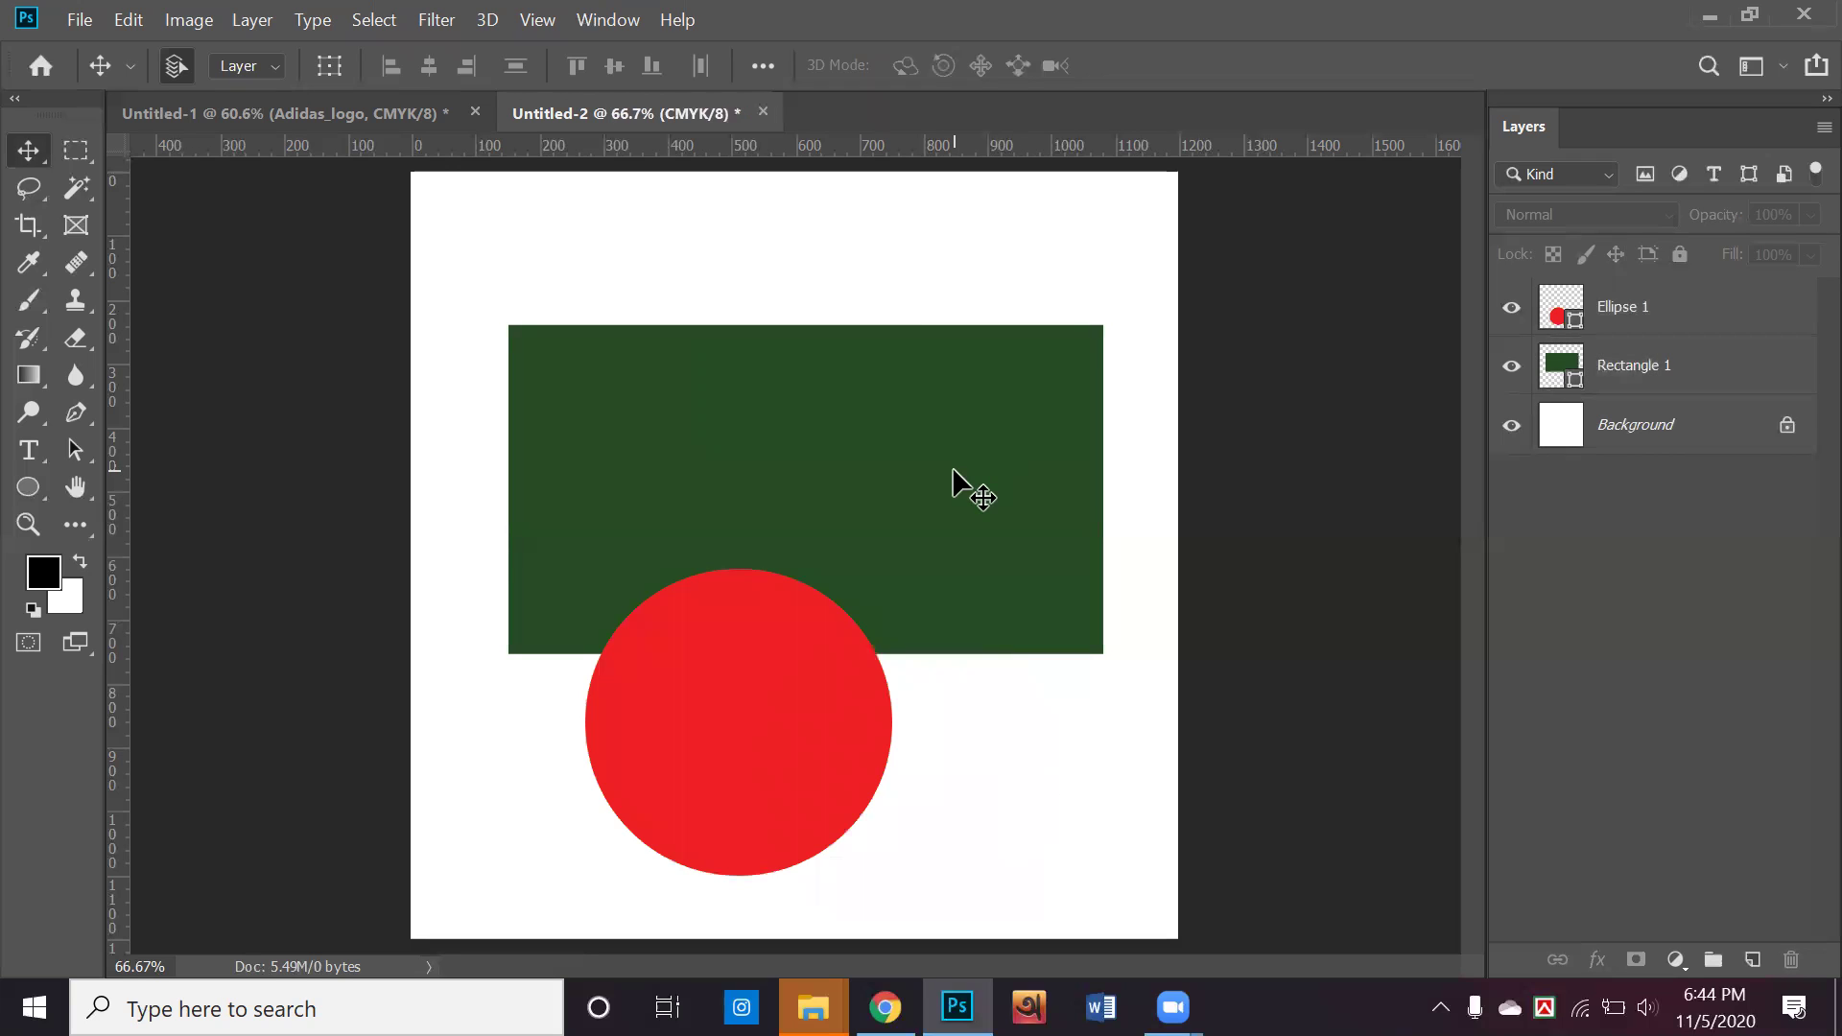
click(953, 470)
click(15, 501)
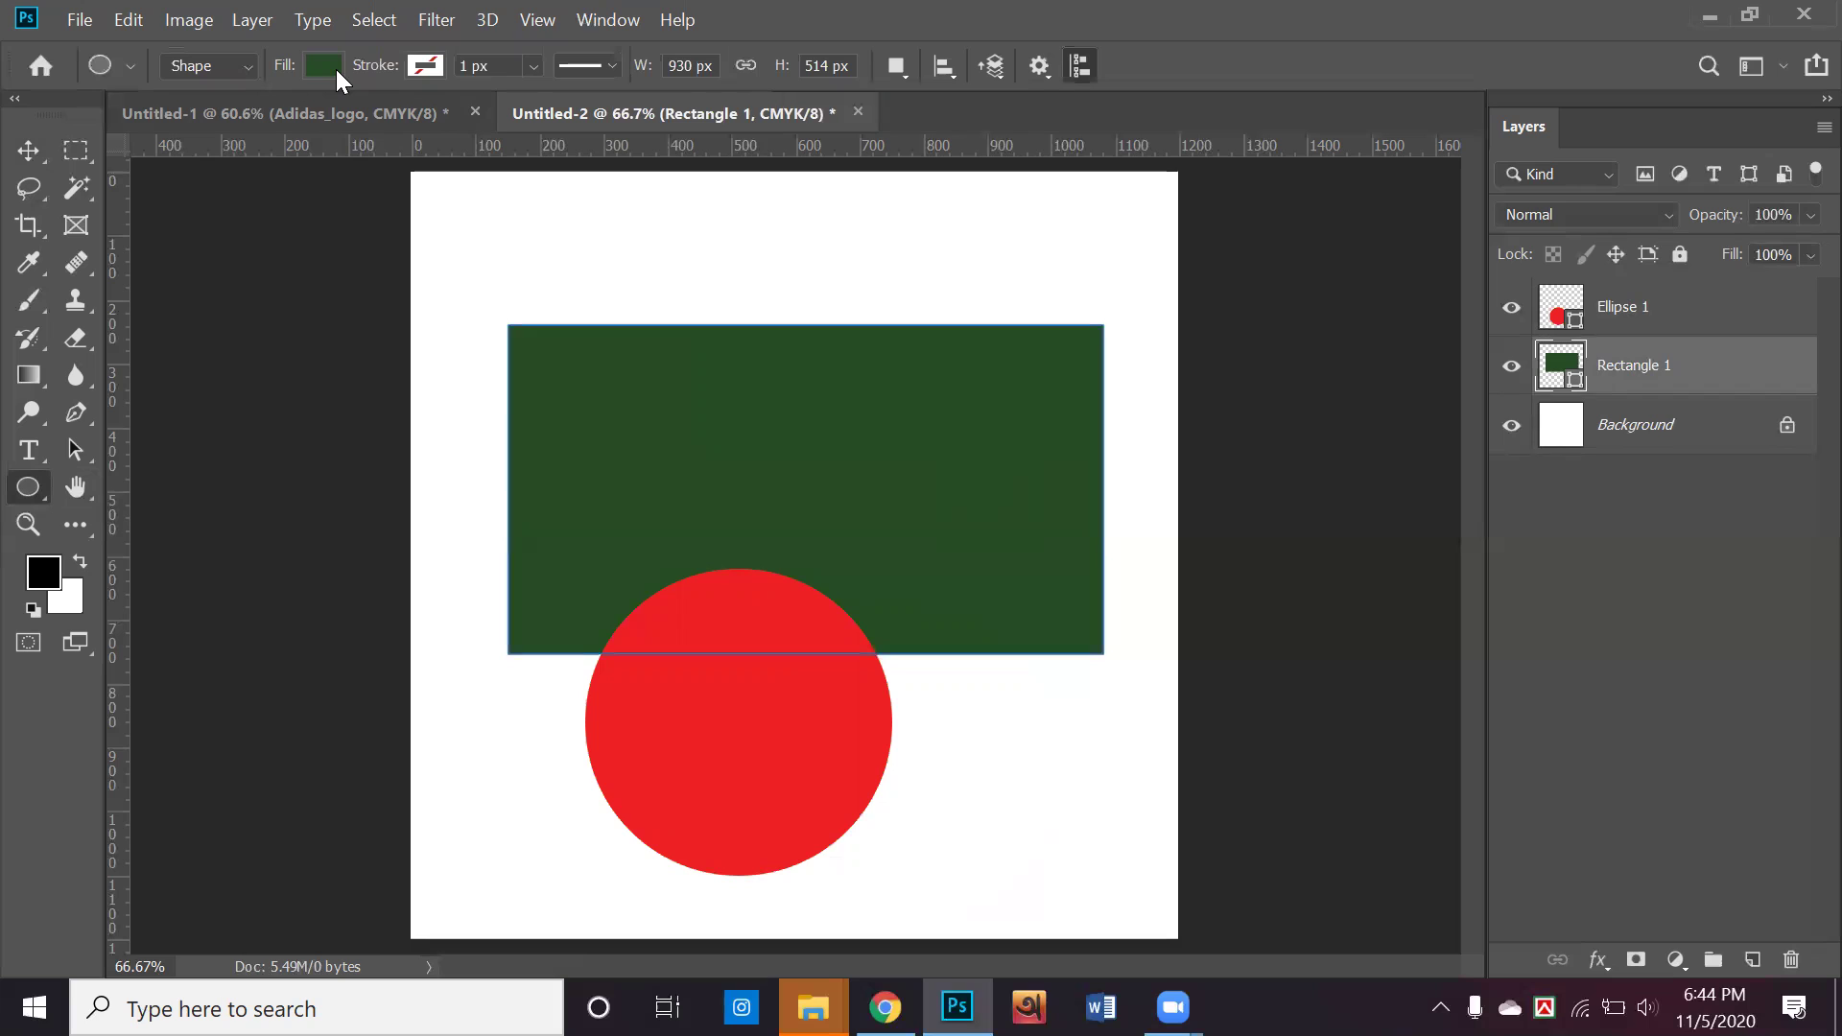
click(29, 153)
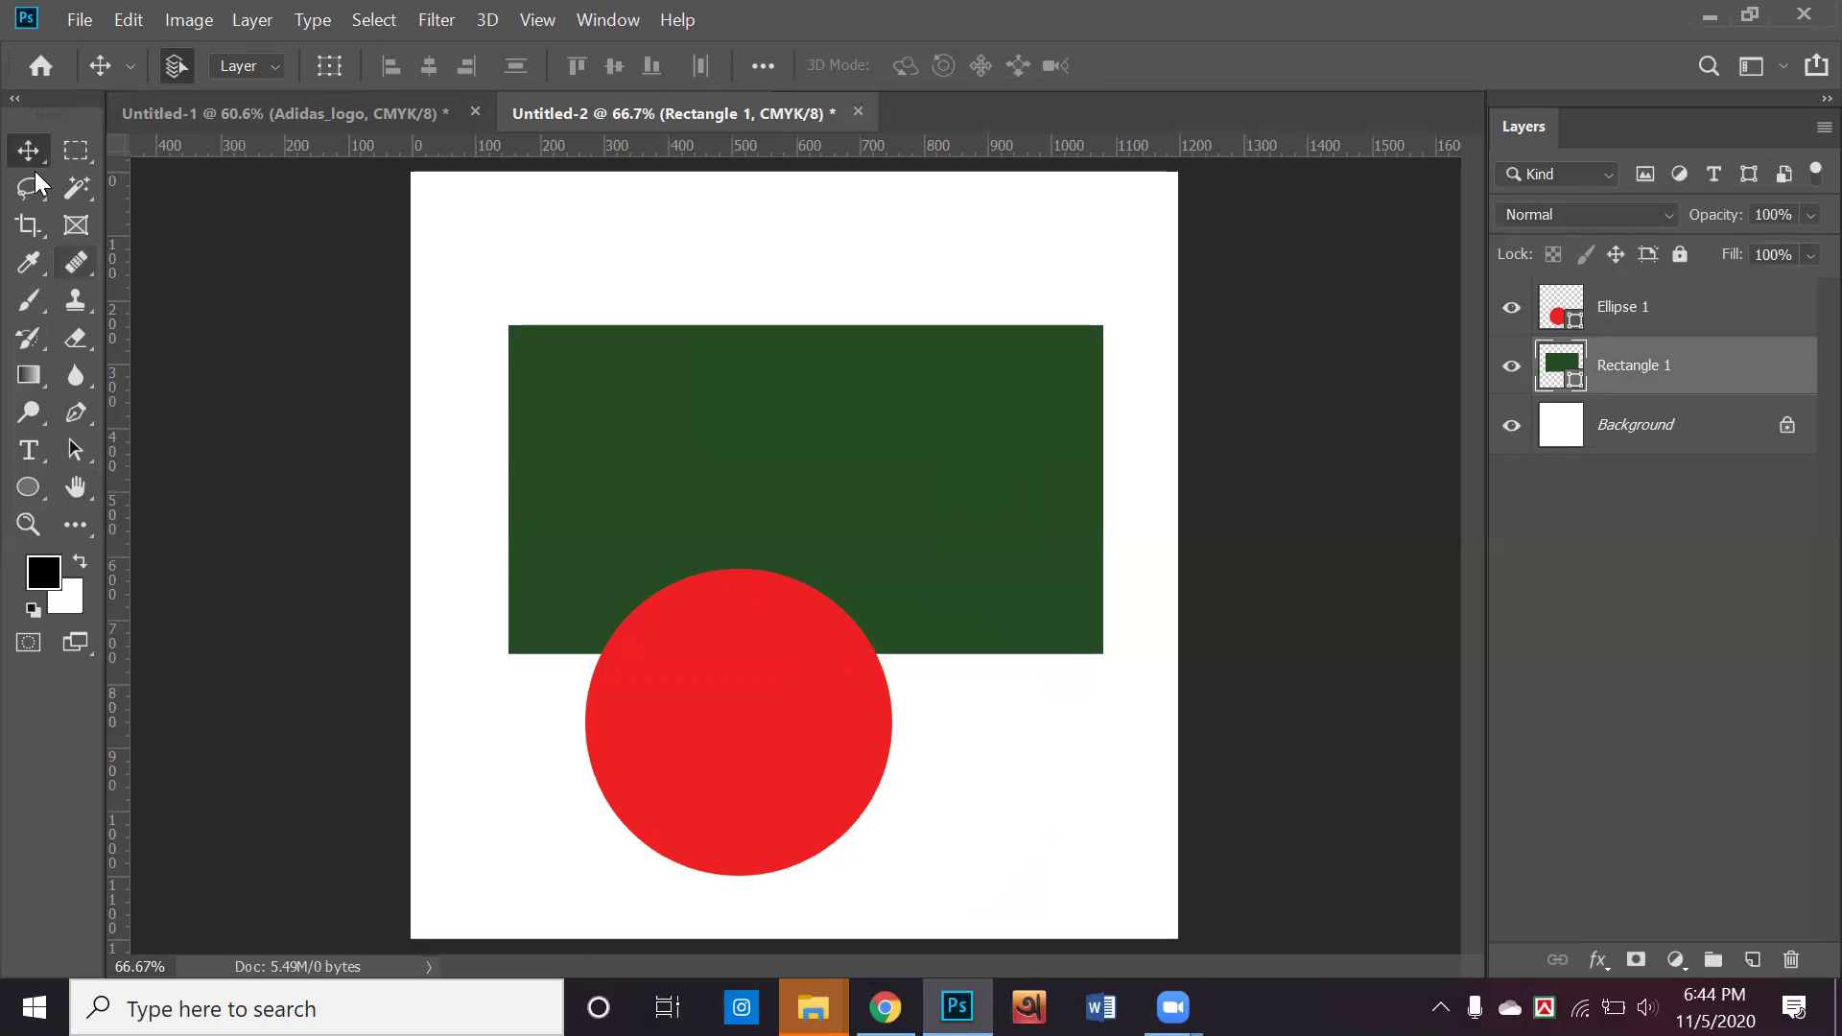
click(39, 486)
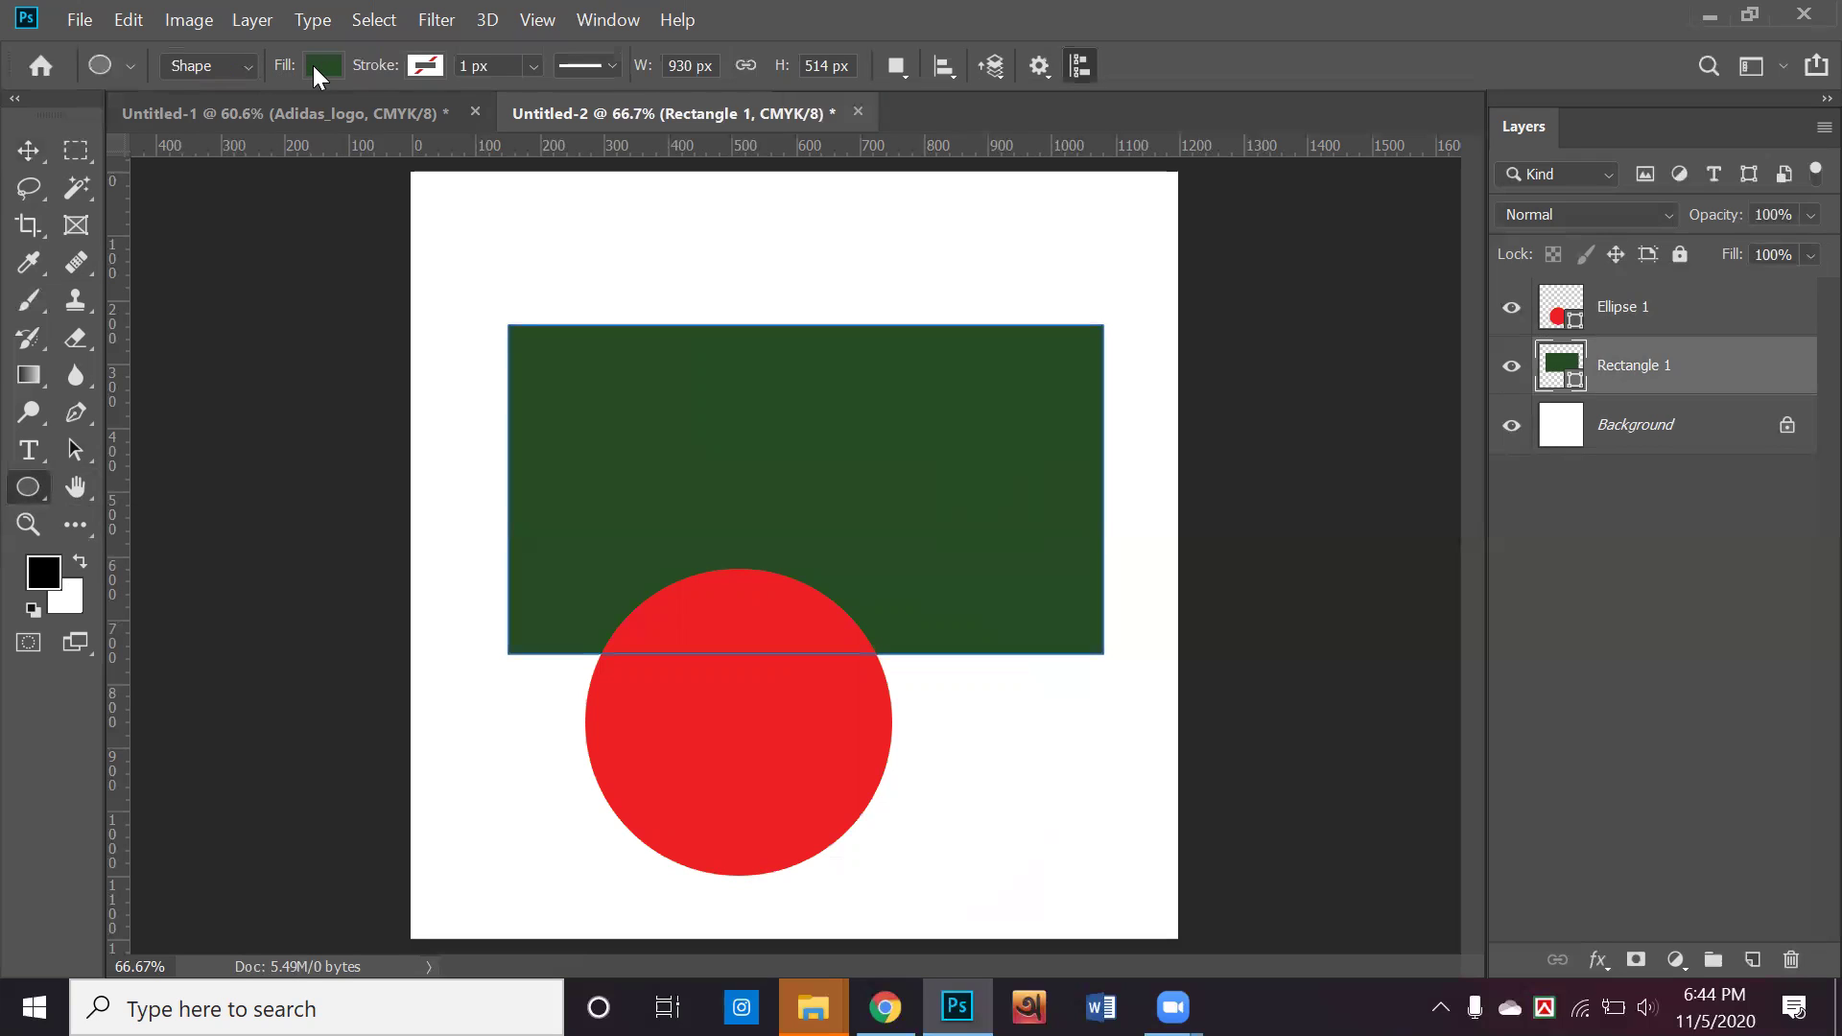
Try lighter green and yellow fill swatches on the rectangle and restore the recently used dark green
click(316, 64)
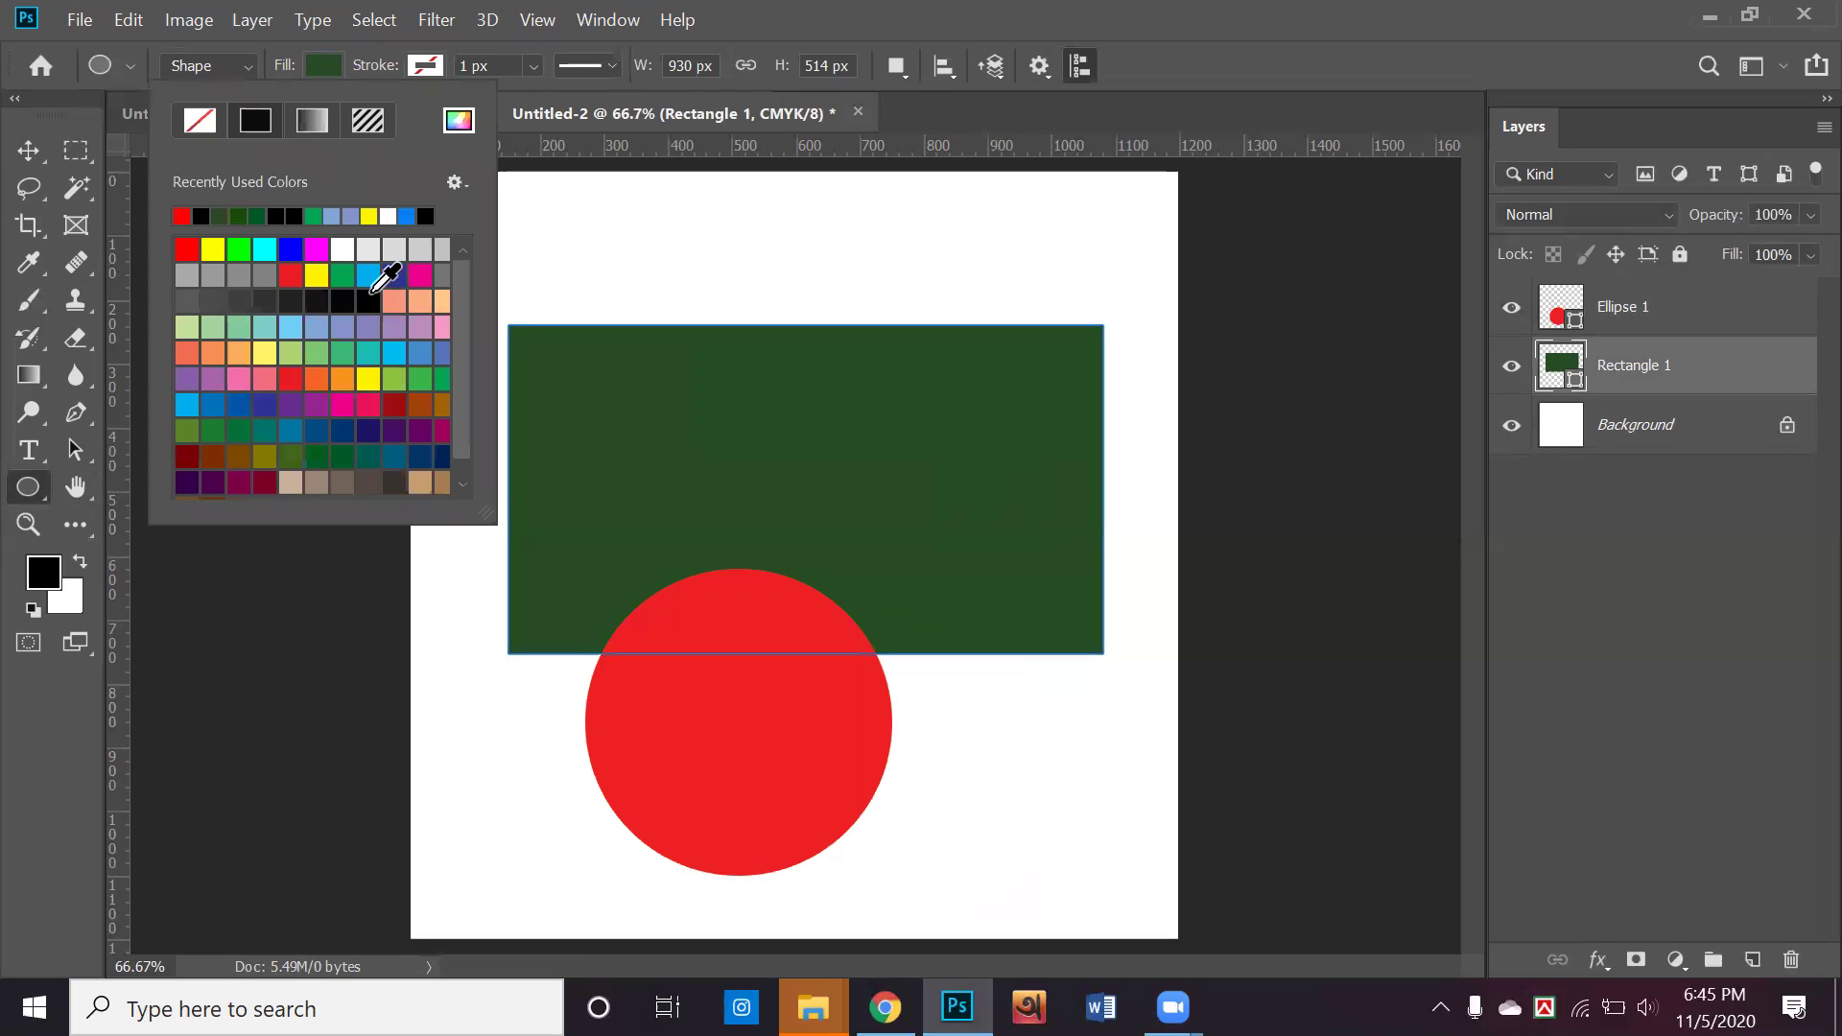
click(344, 276)
click(344, 354)
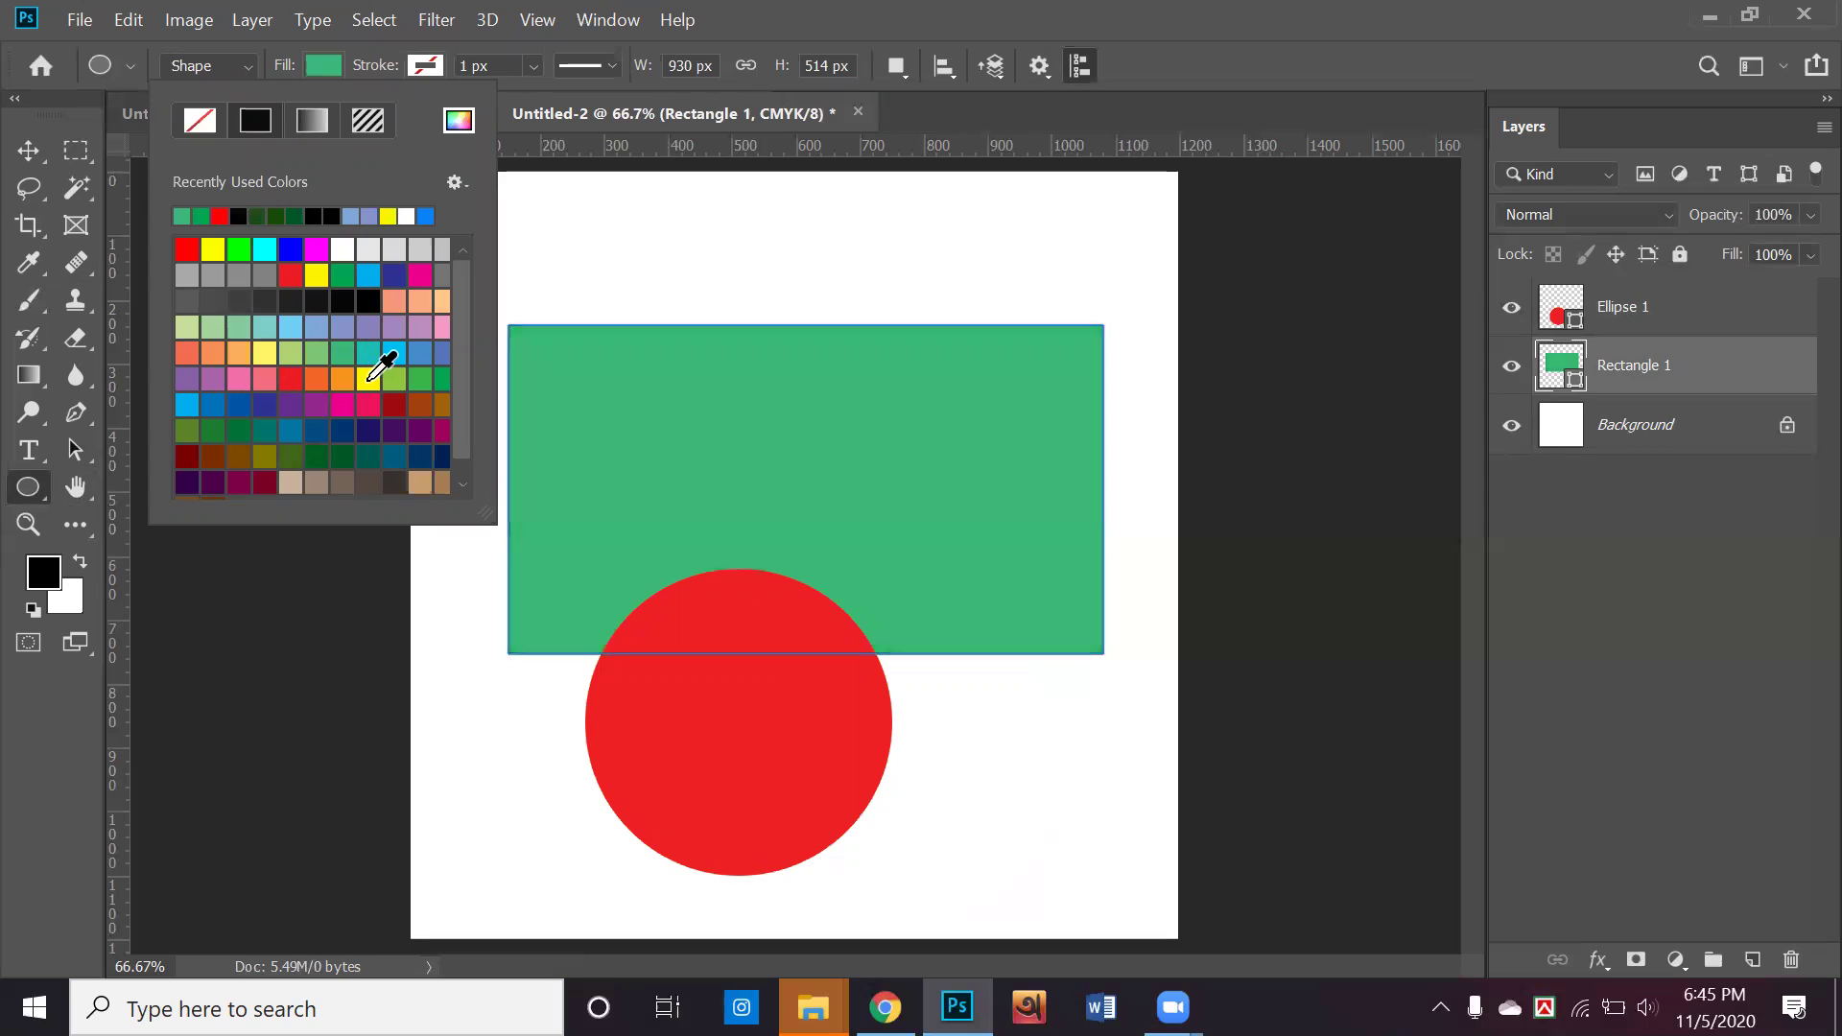
click(370, 379)
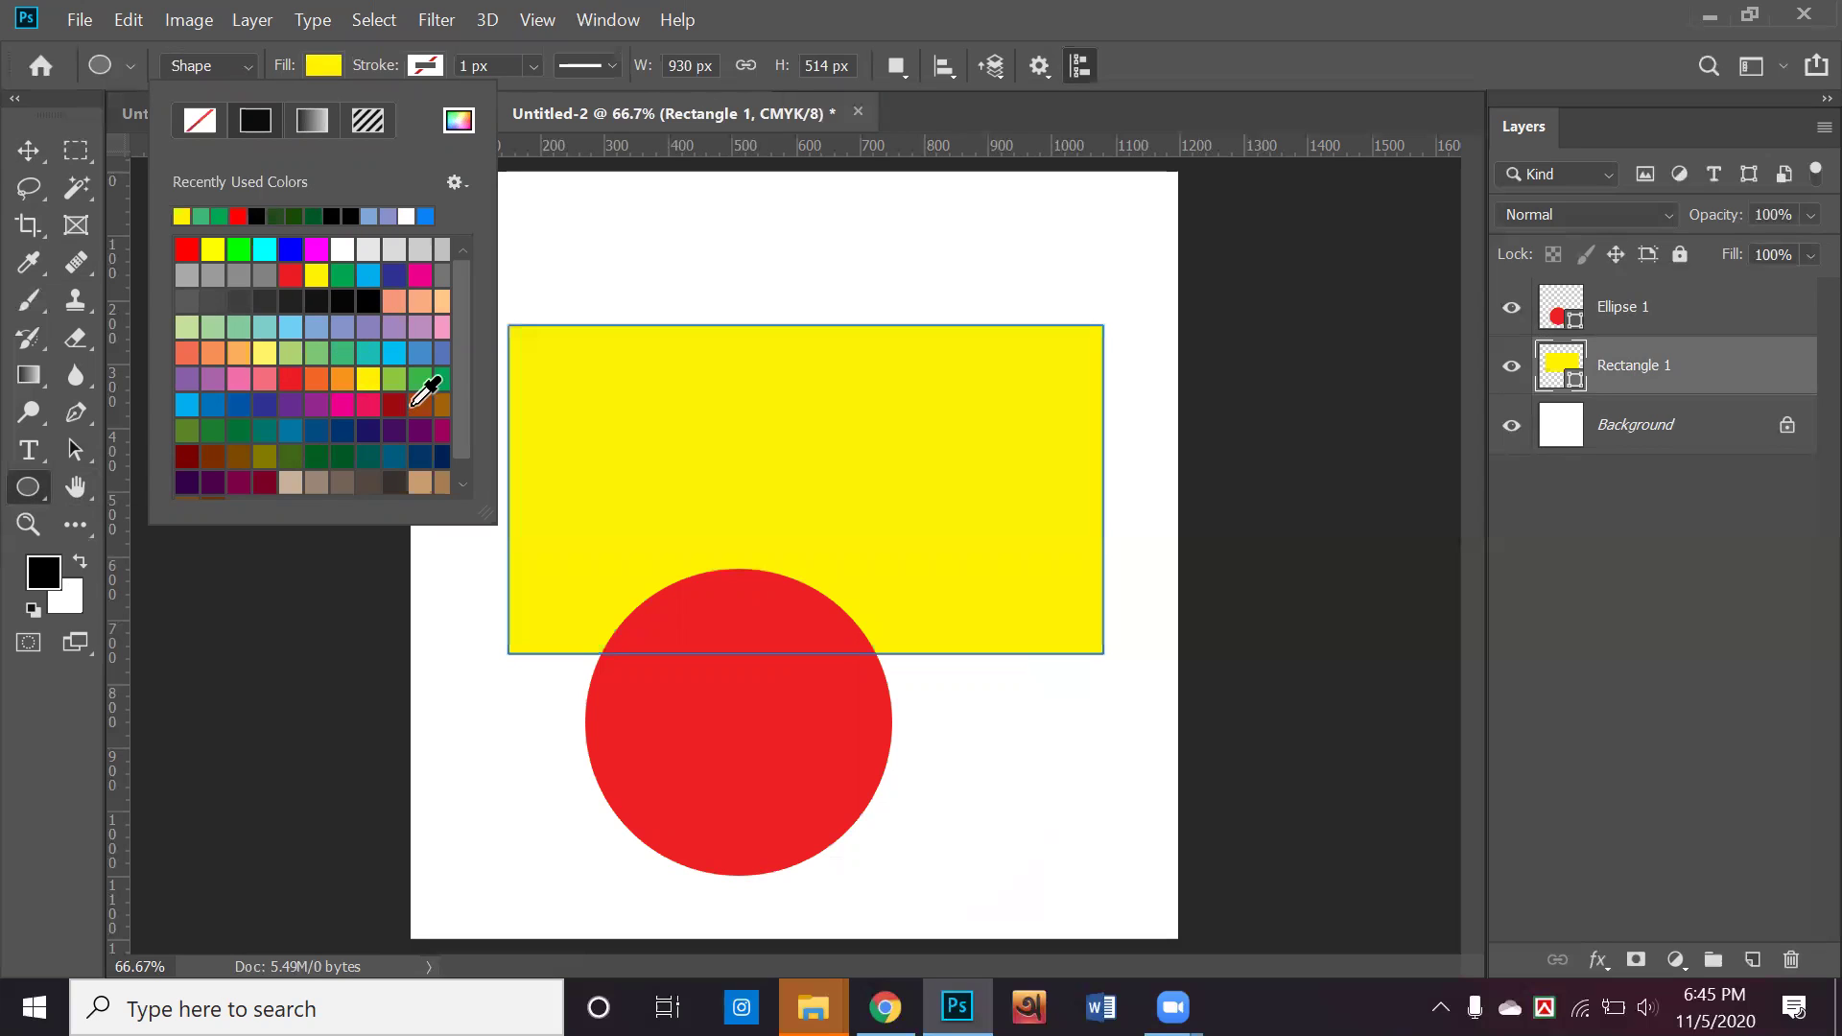
click(423, 382)
click(357, 361)
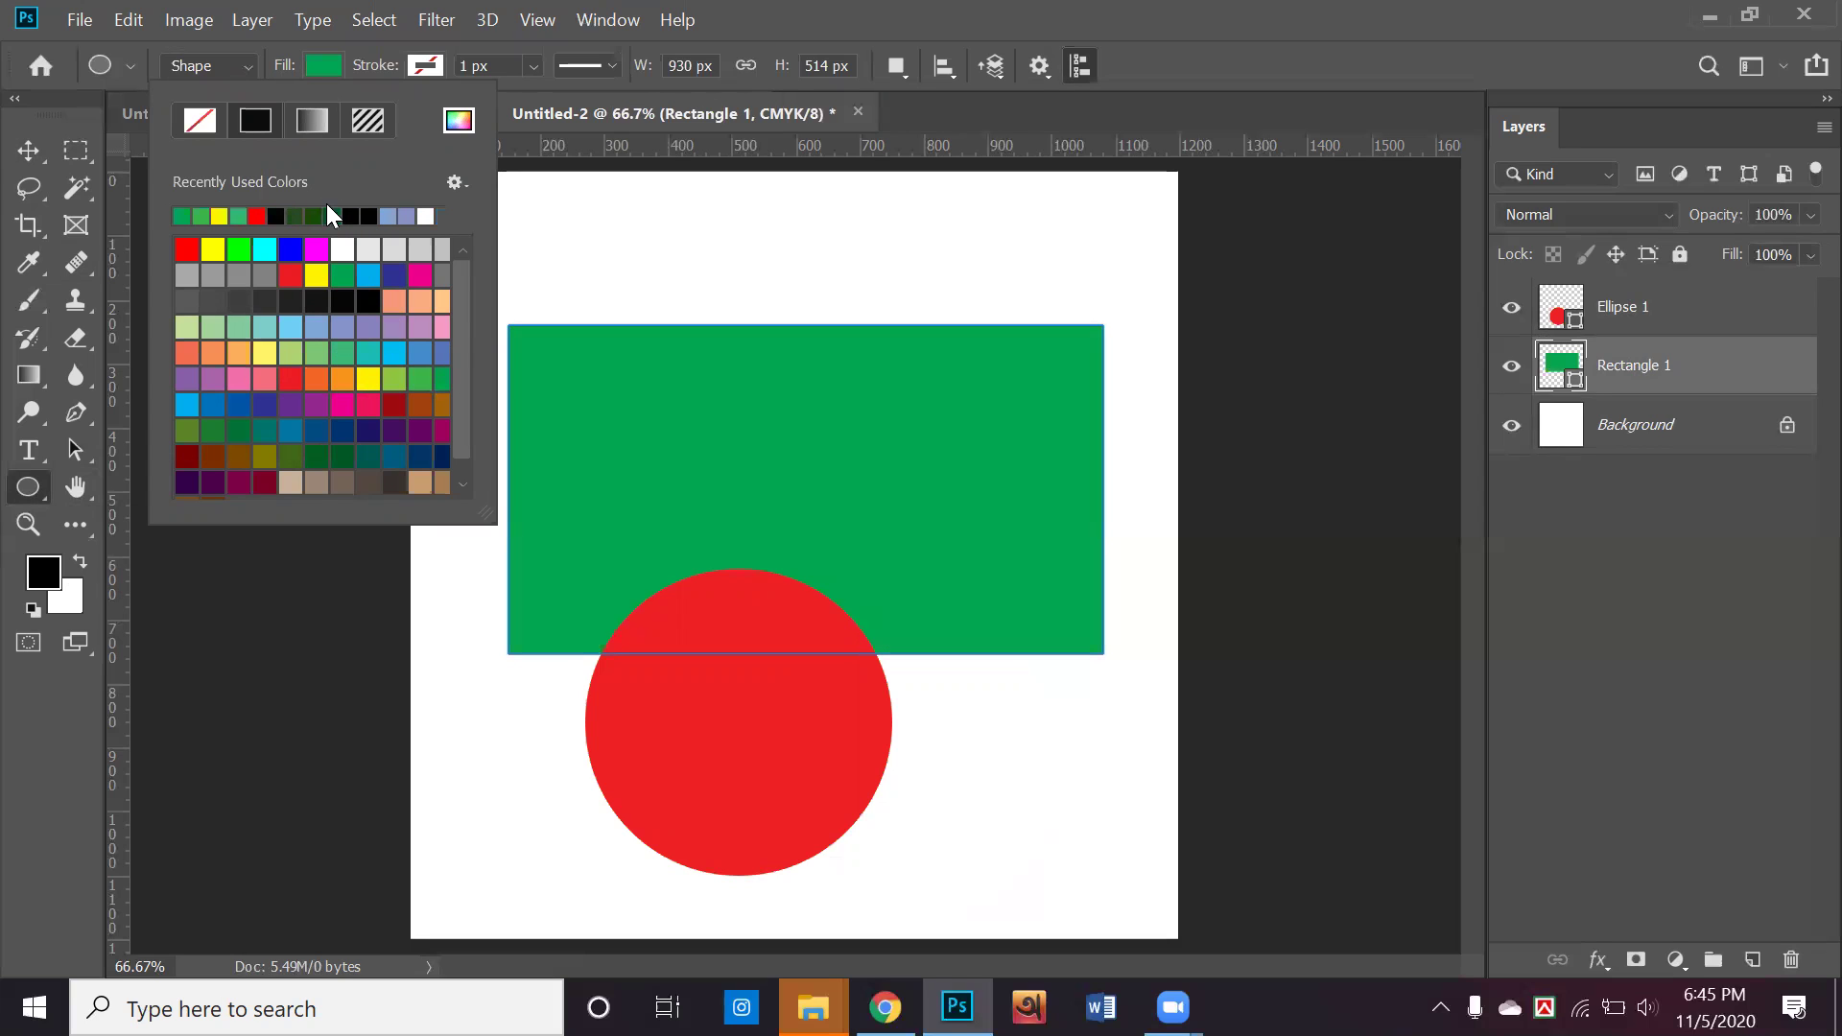
click(329, 215)
Move the green rectangle slightly up and to the right on the canvas
click(28, 151)
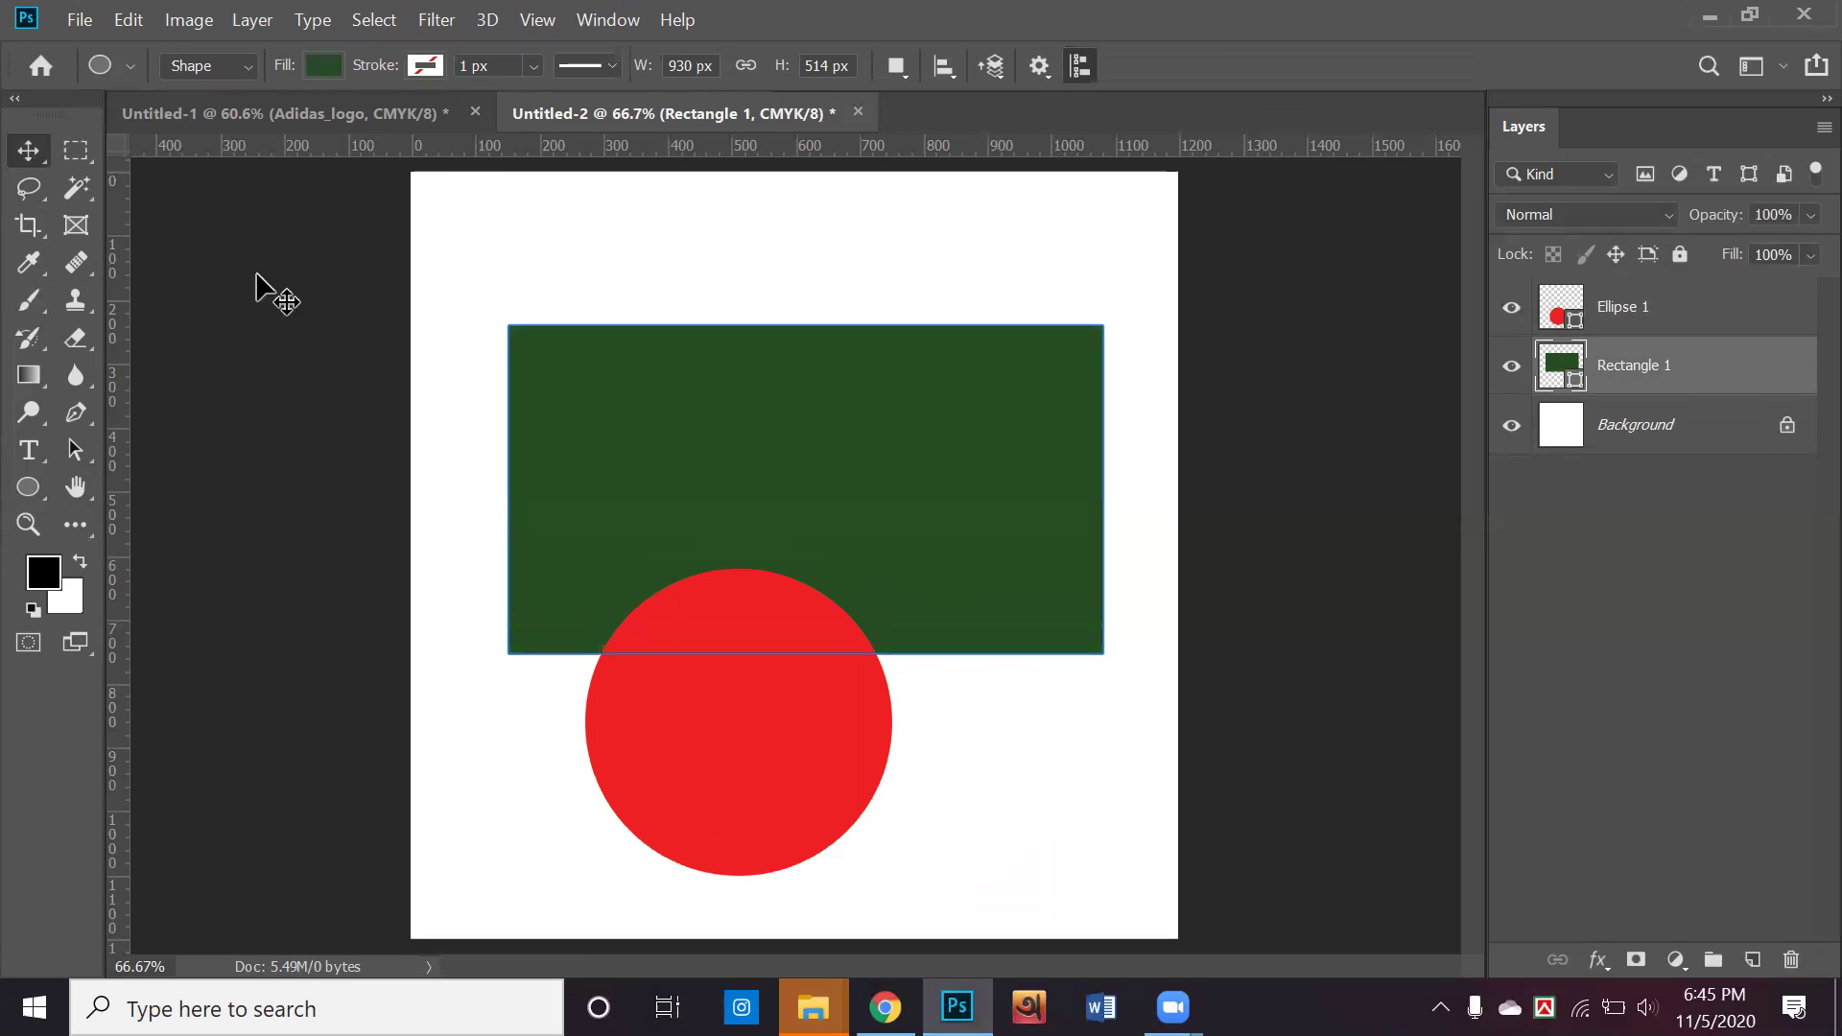
click(671, 481)
mouse_move(681, 422)
mouse_down()
mouse_move(687, 383)
mouse_move(662, 490)
mouse_move(609, 521)
mouse_move(642, 506)
mouse_move(691, 422)
mouse_move(693, 447)
mouse_up()
Give the rectangle a yellow stroke and increase its width to 21.06 px
click(28, 487)
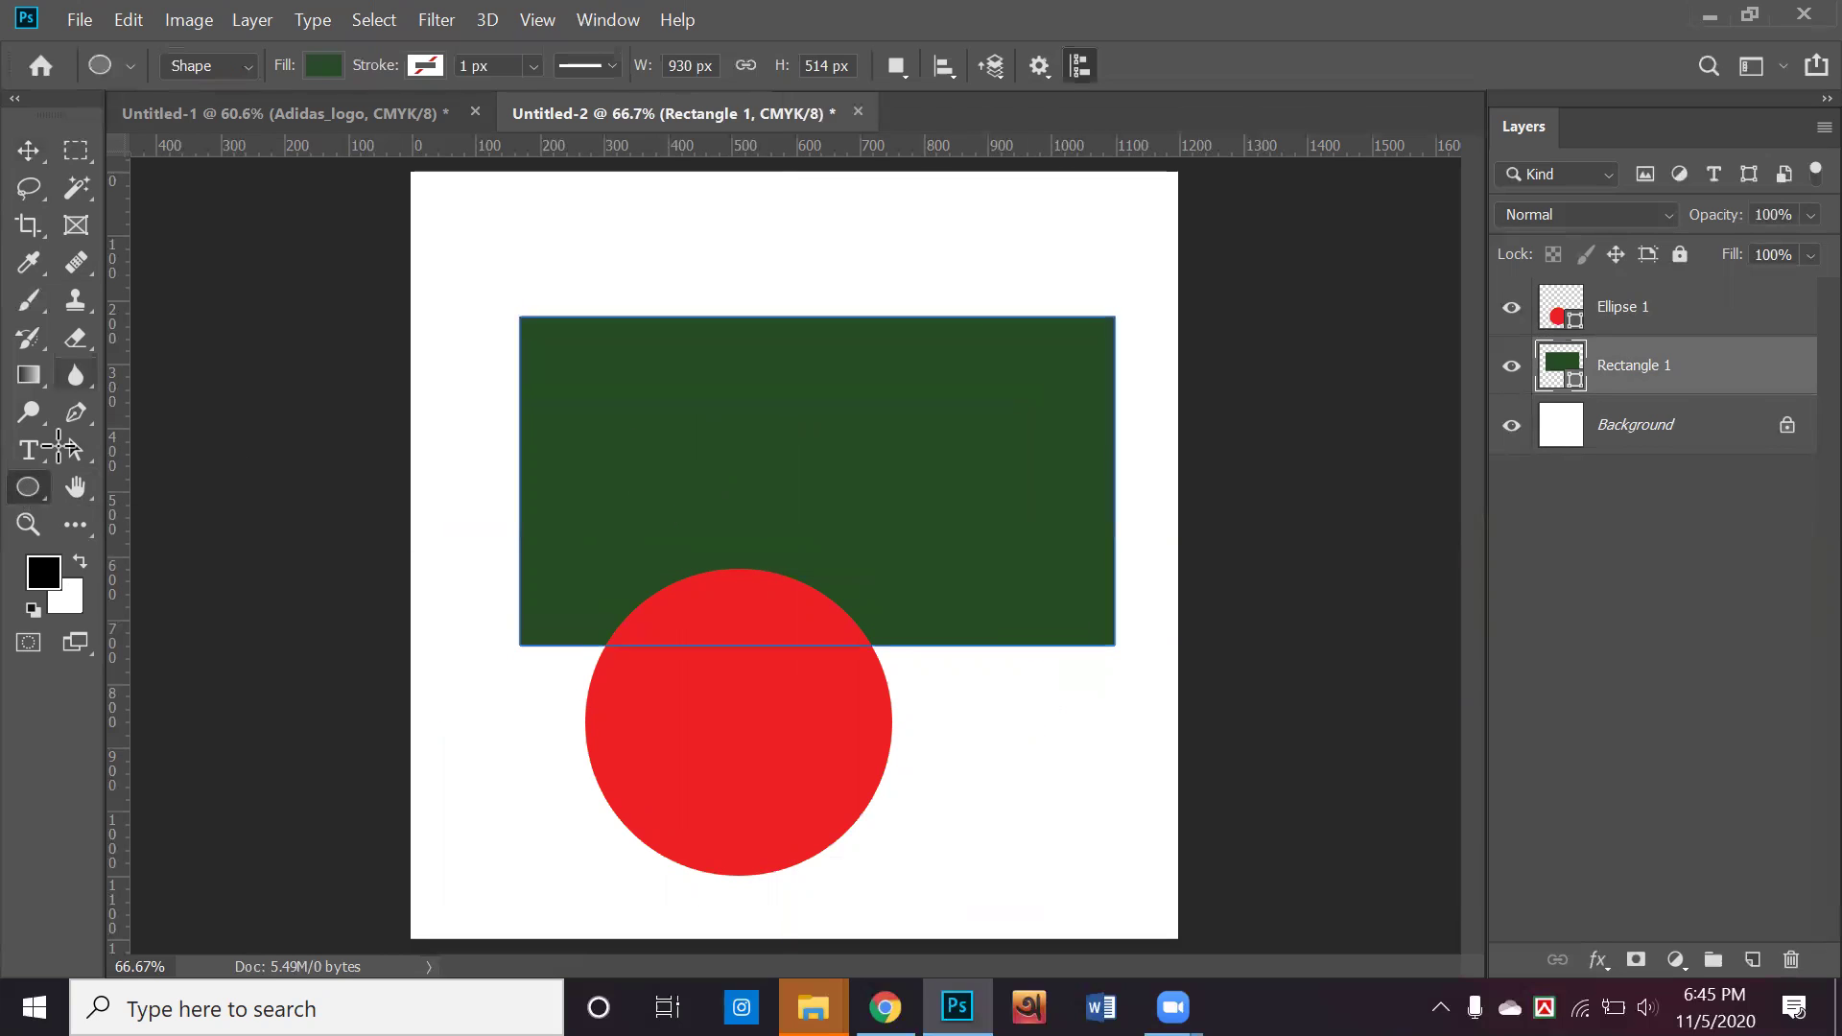
click(436, 64)
click(340, 216)
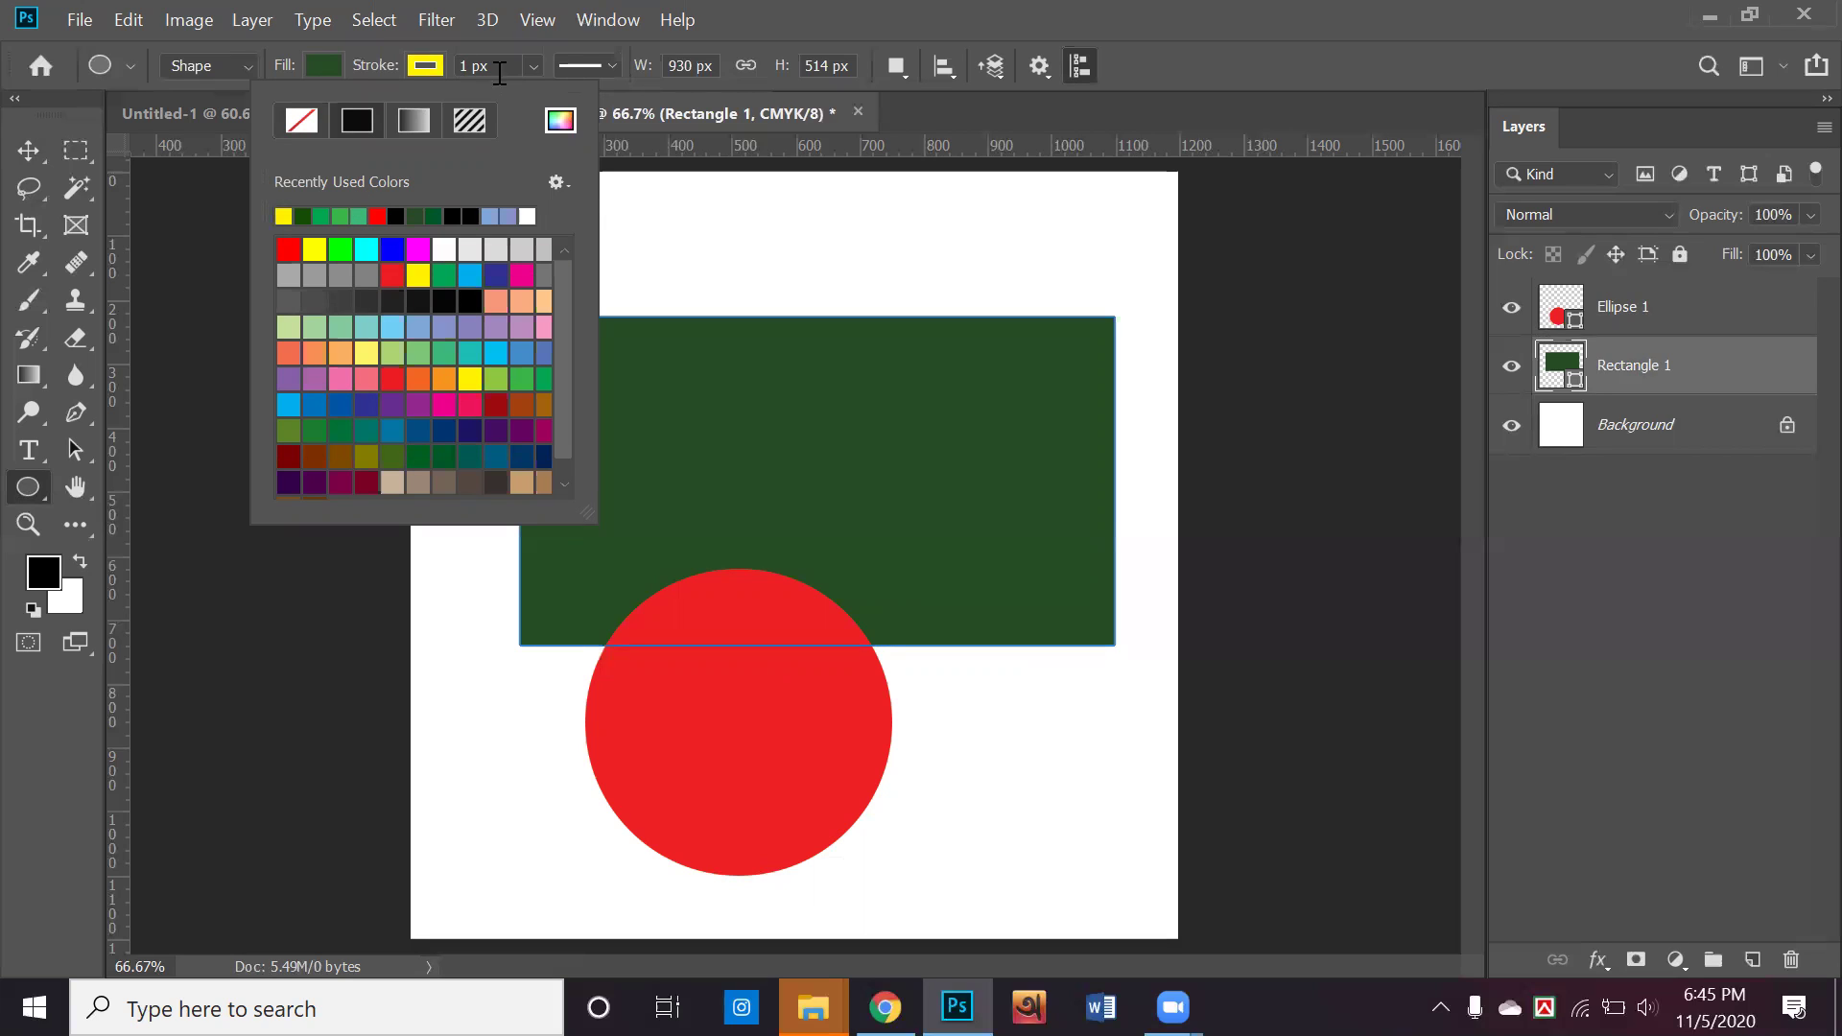
click(533, 66)
mouse_move(548, 101)
mouse_down()
mouse_move(565, 102)
mouse_move(549, 101)
mouse_up()
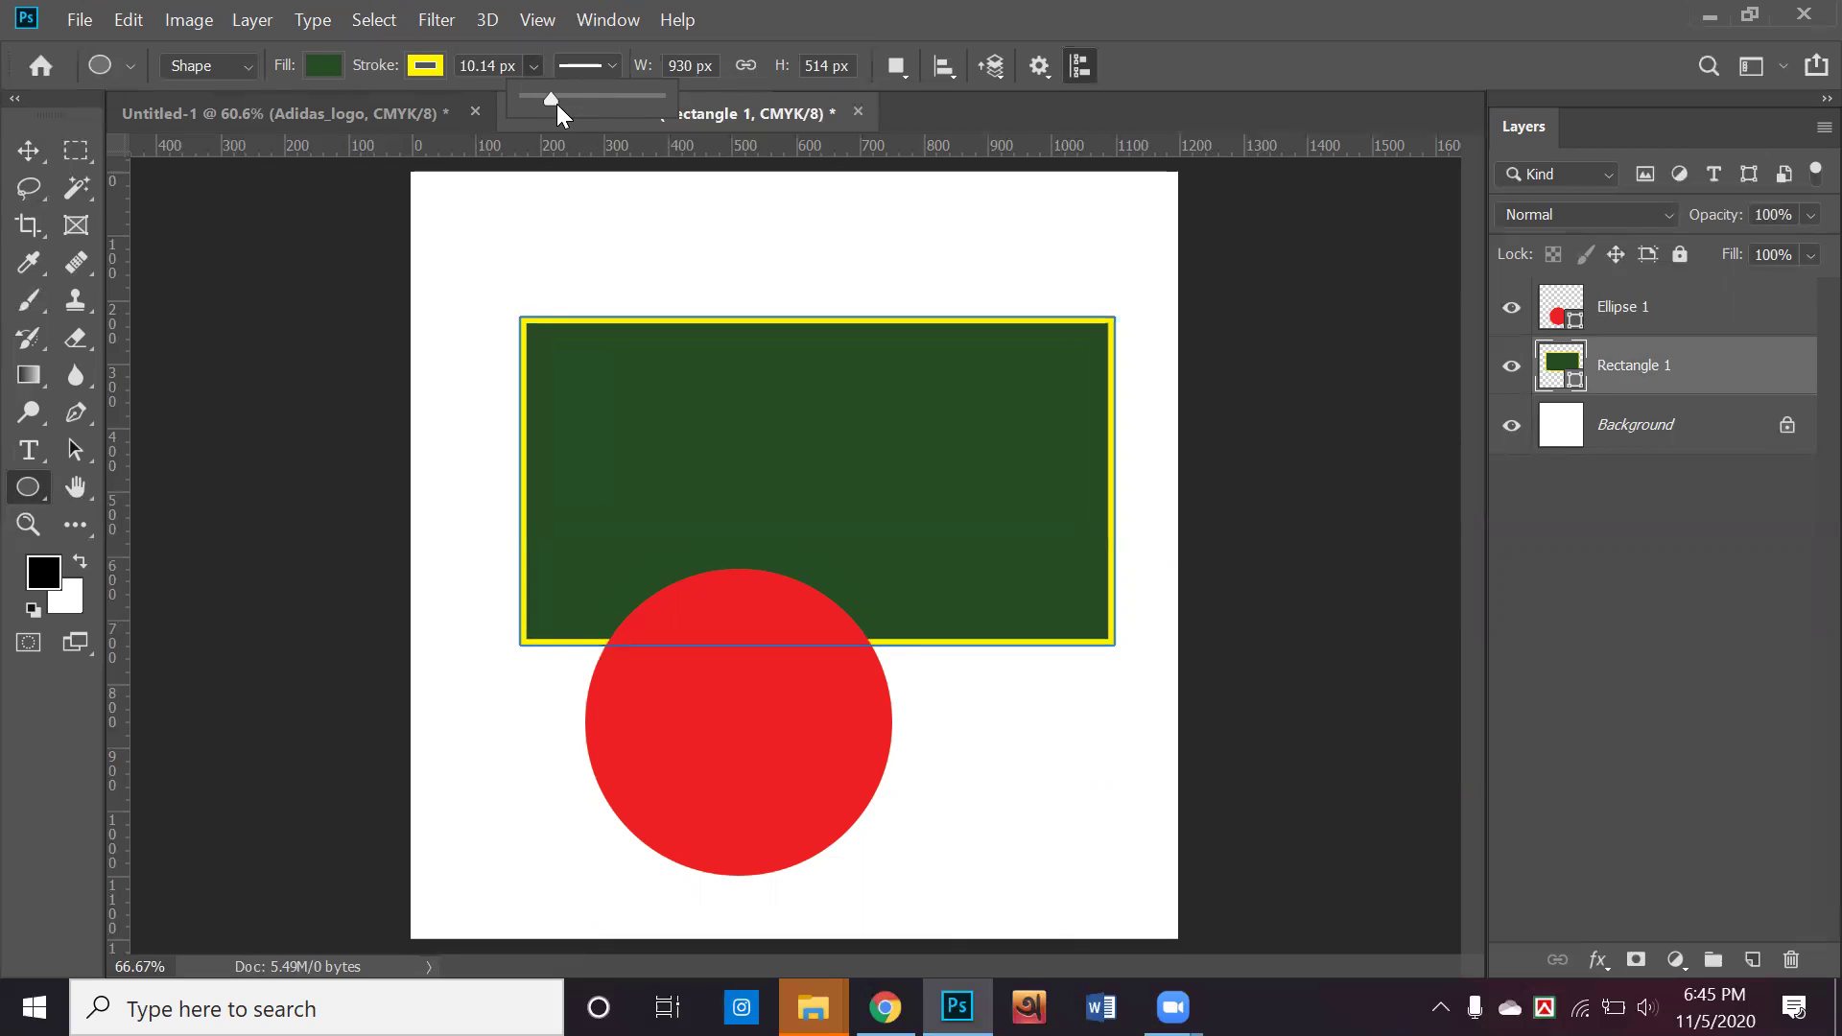
click(557, 101)
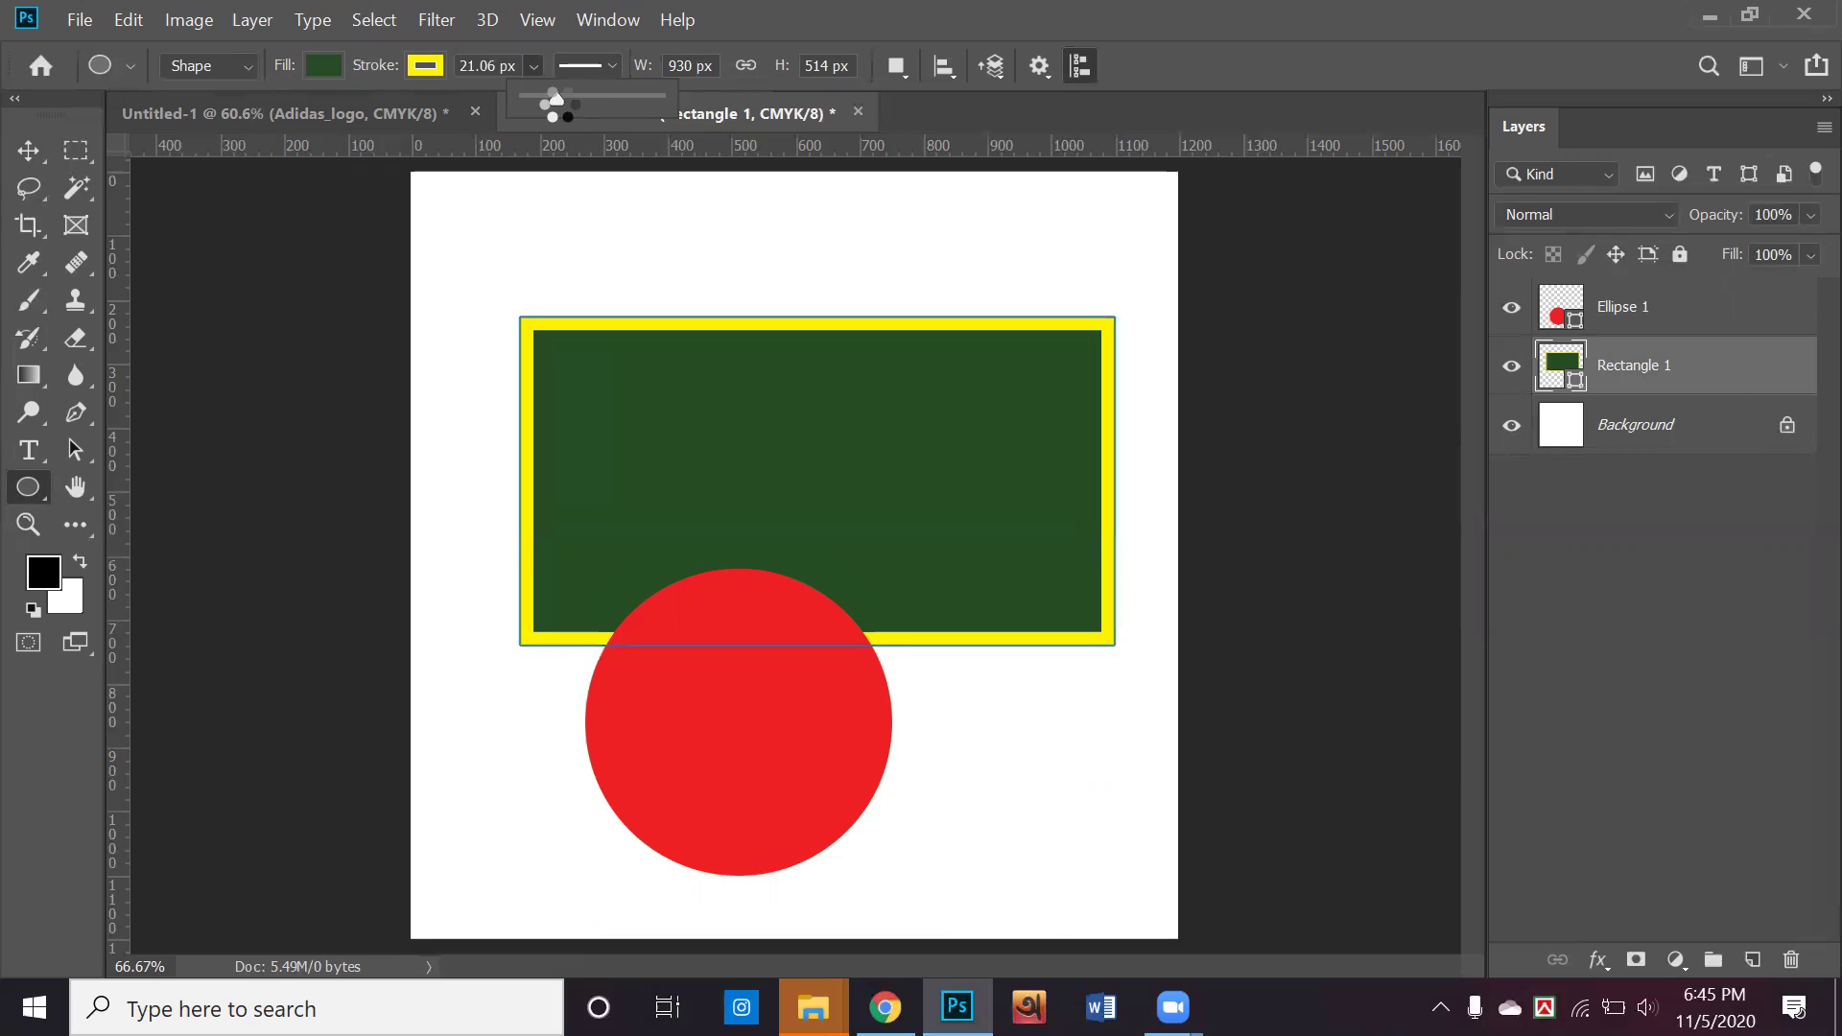
Try the dashed and dotted stroke styles on the rectangle's outline and set it back to a solid line
click(615, 65)
click(616, 259)
click(619, 223)
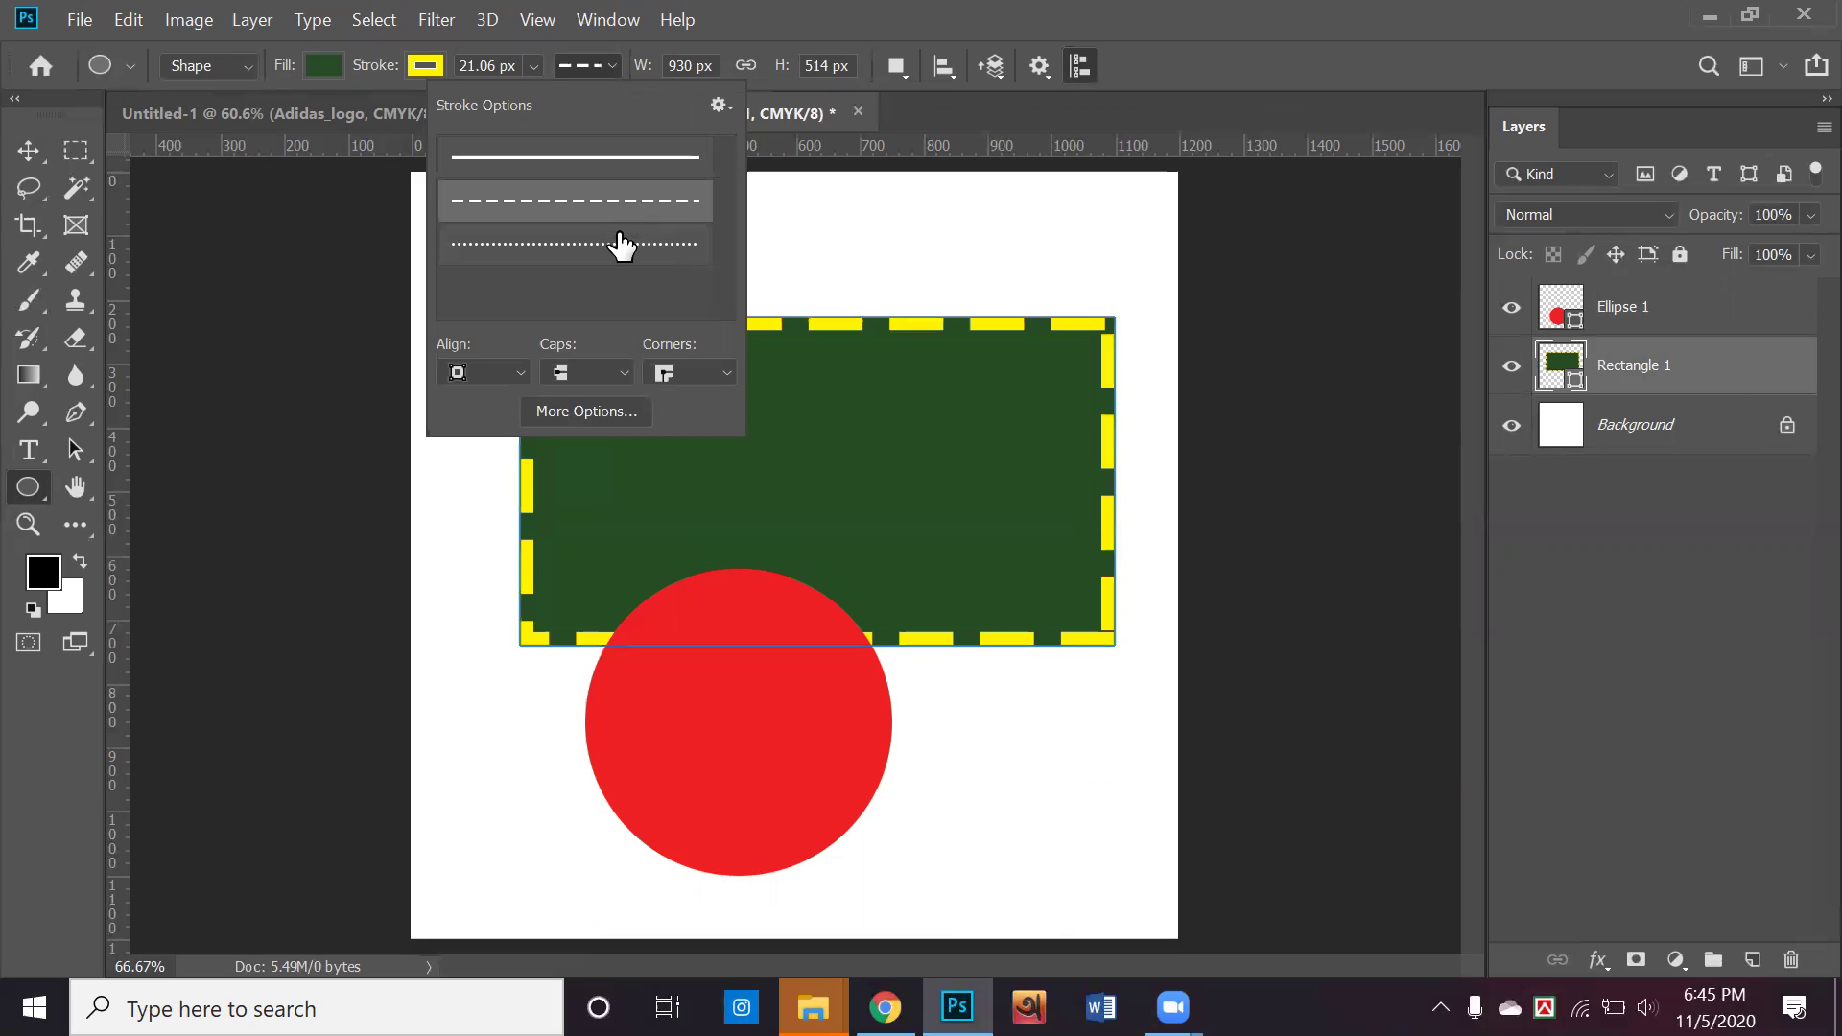
click(617, 252)
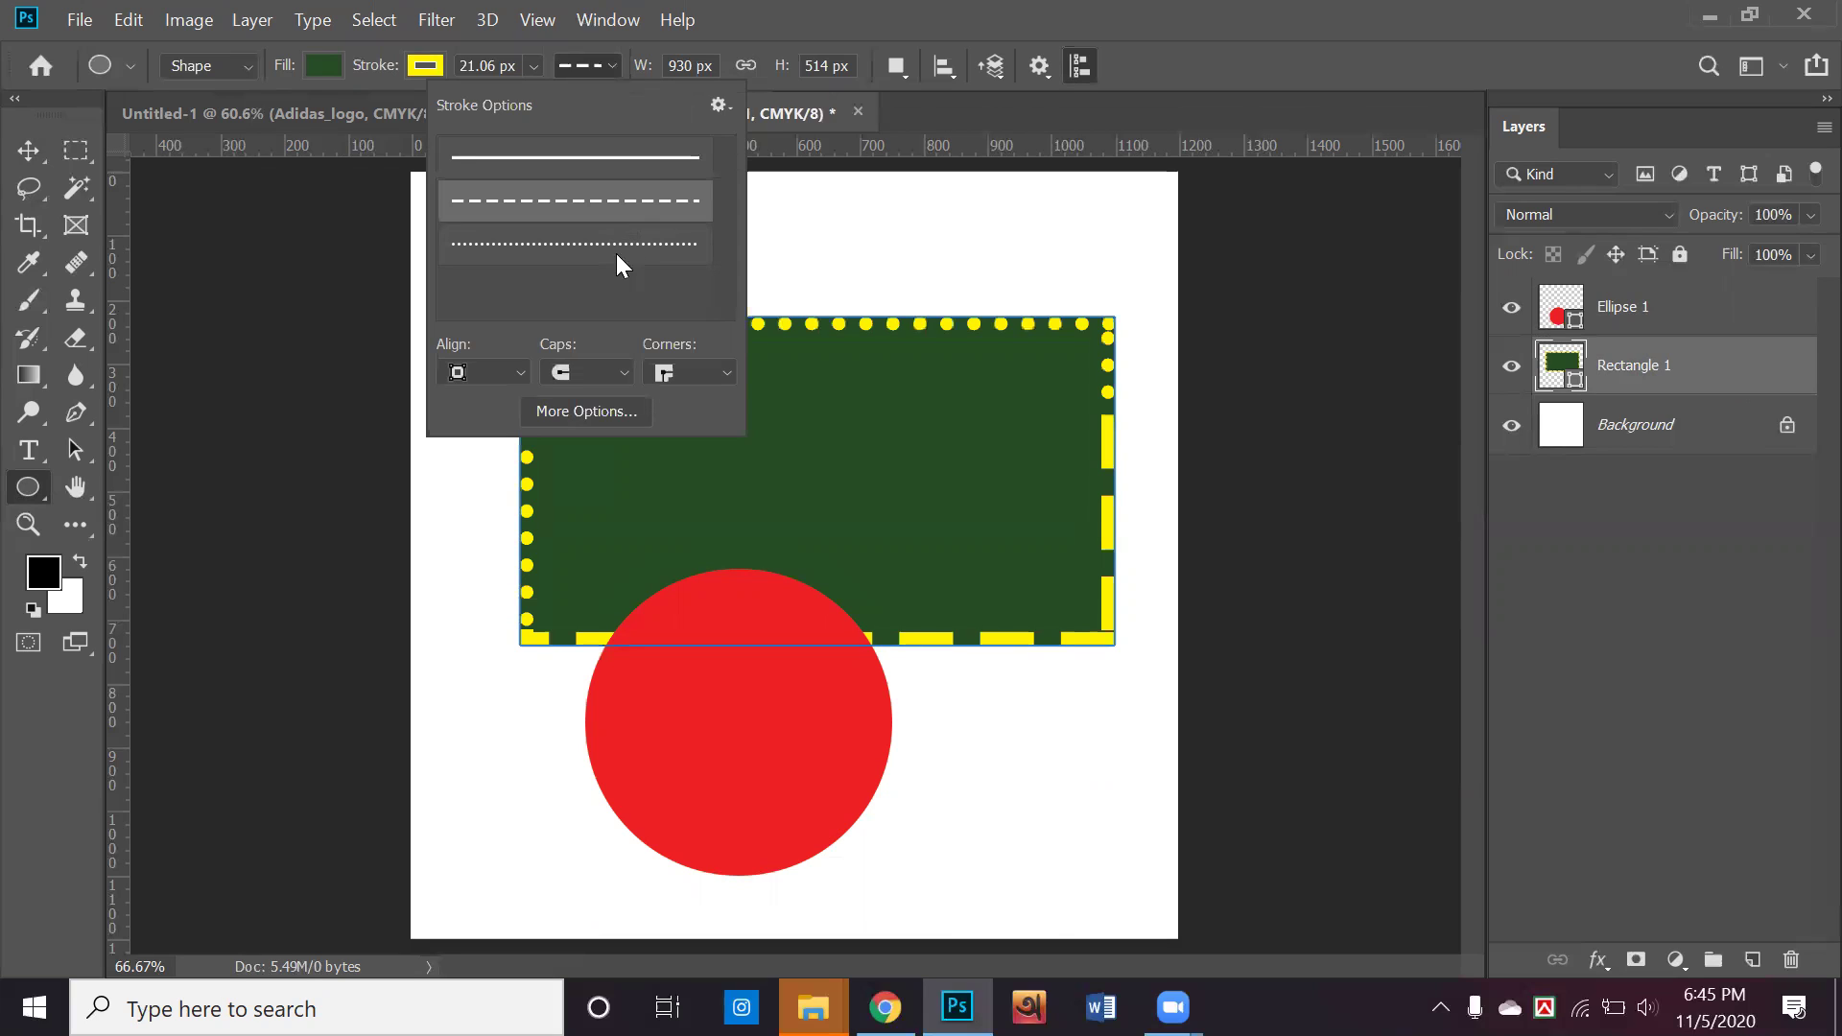
click(637, 204)
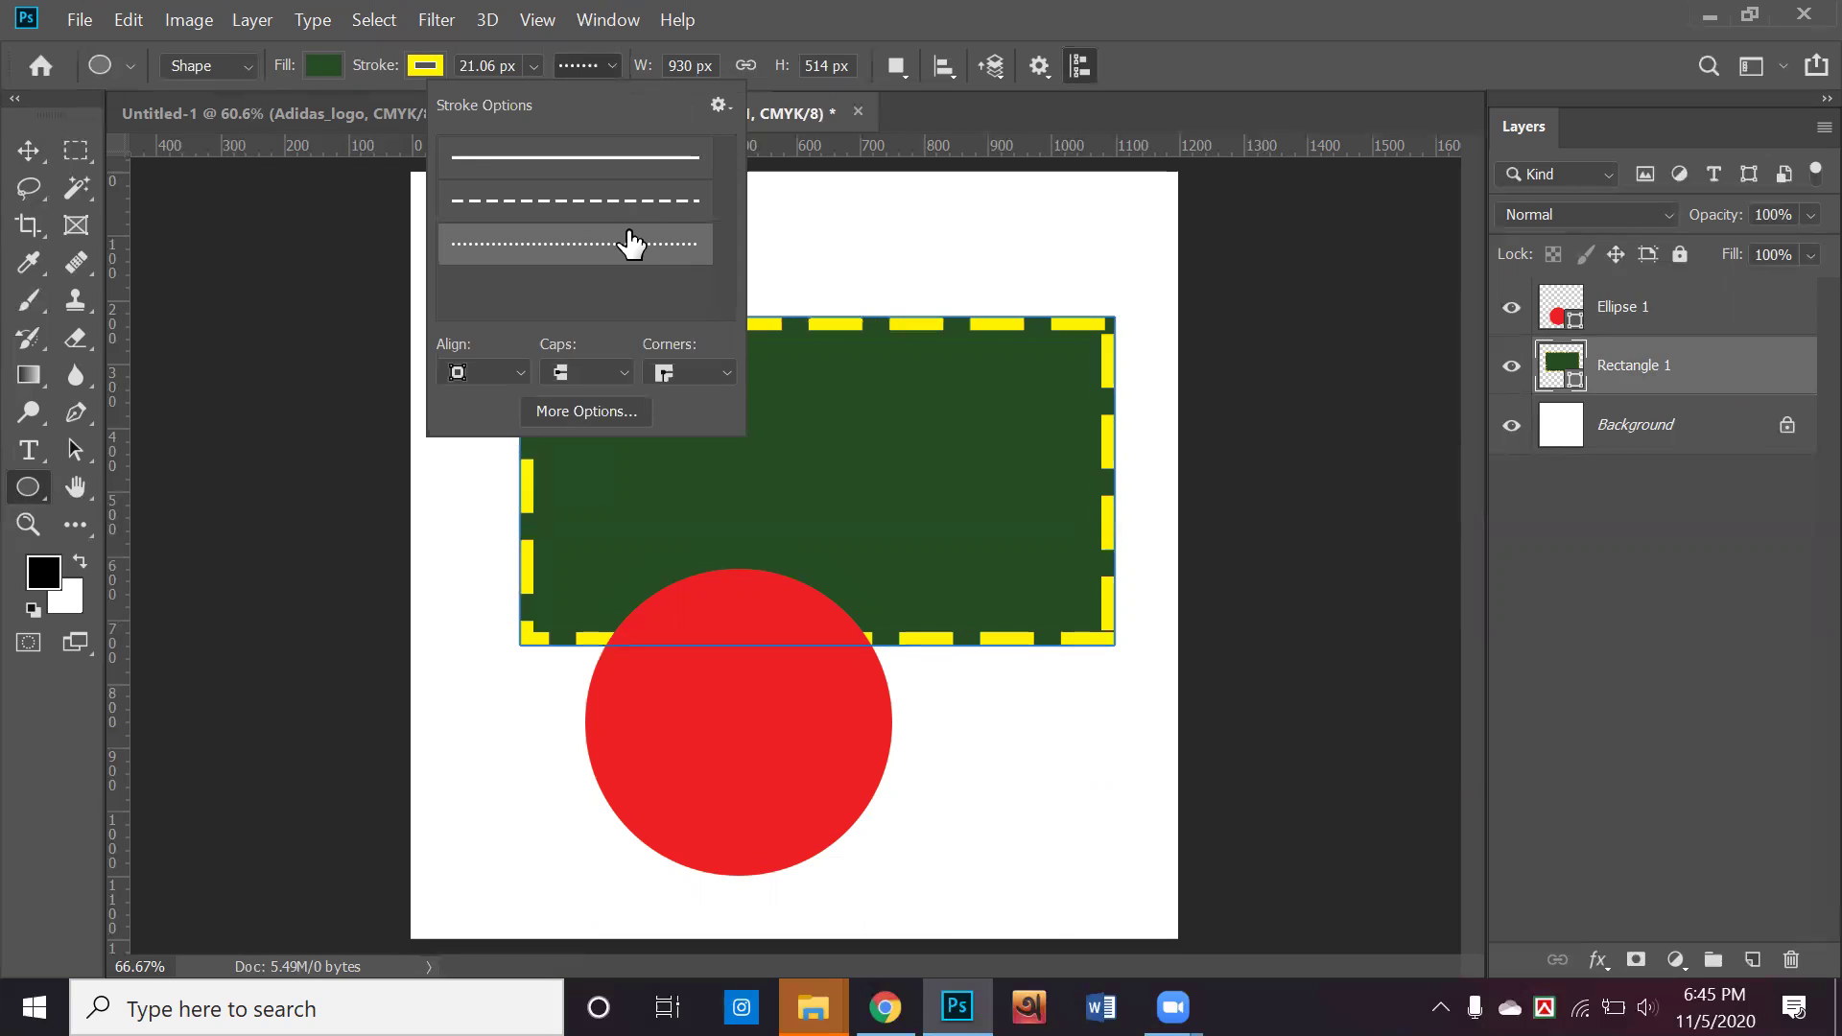
click(660, 172)
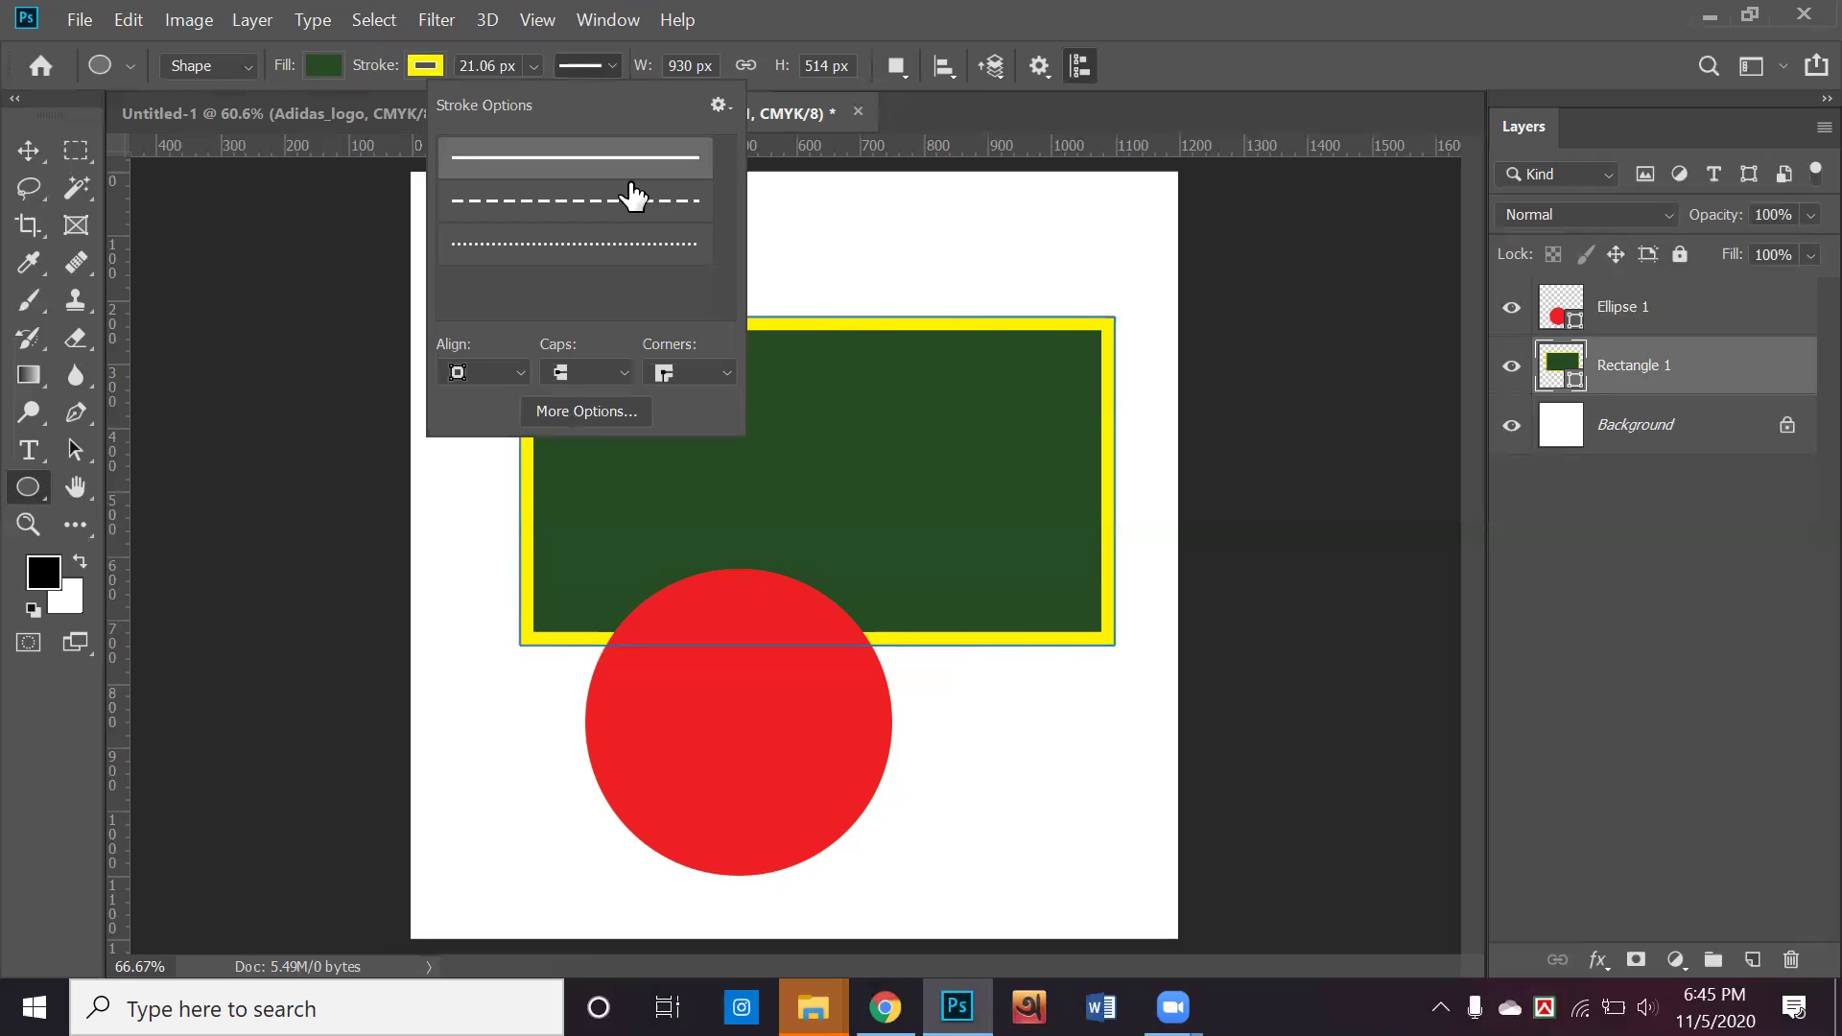
Remove the fill from the green rectangle so only its yellow stroke is drawn
click(31, 149)
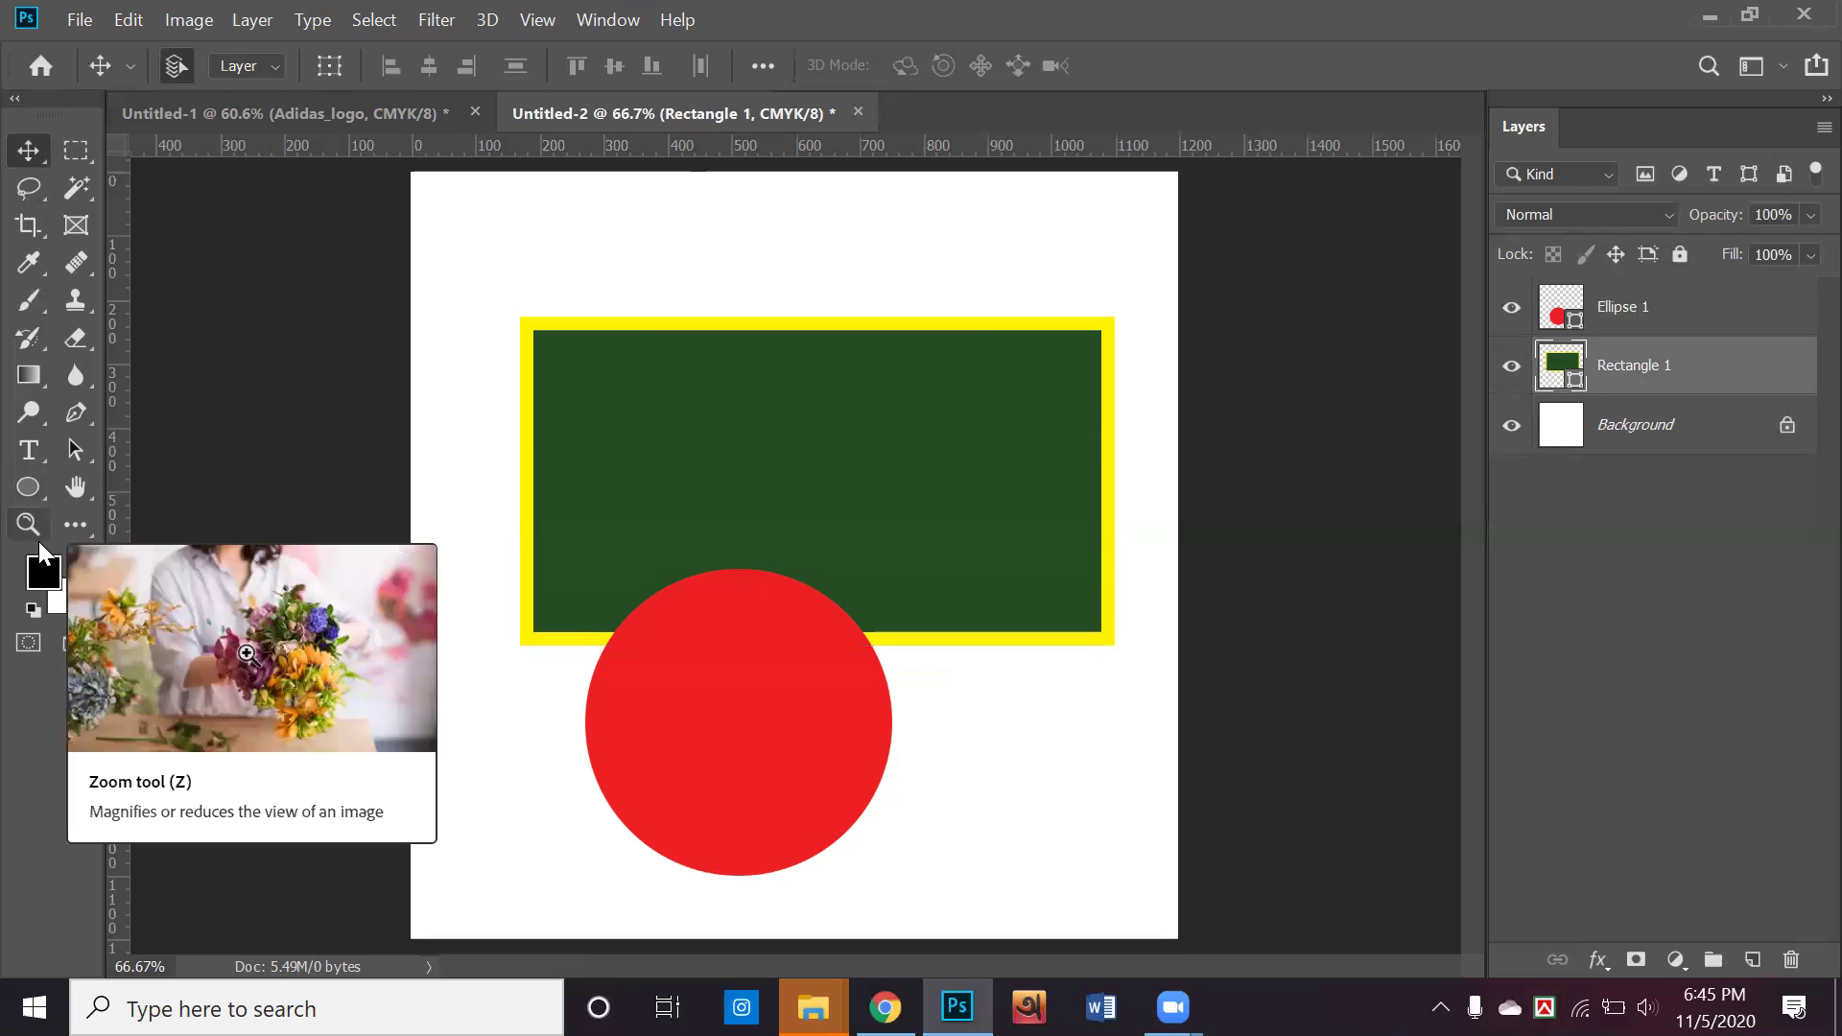
click(36, 500)
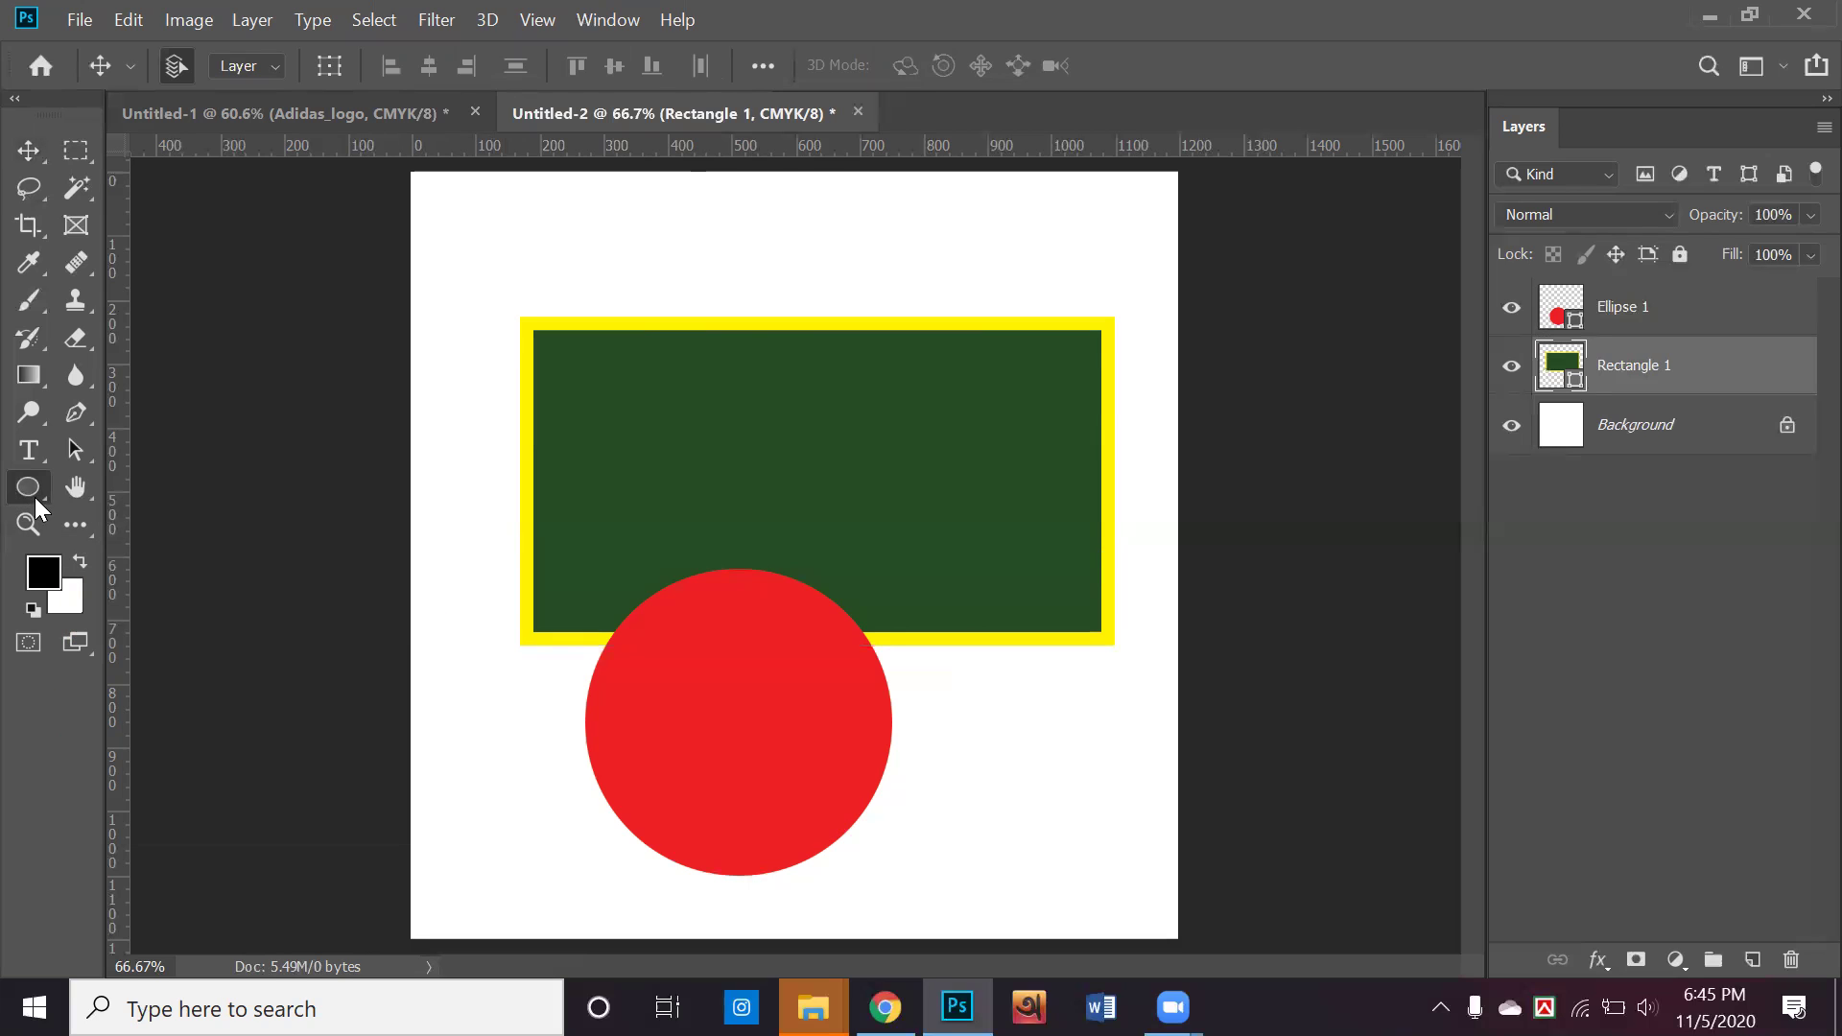
click(322, 65)
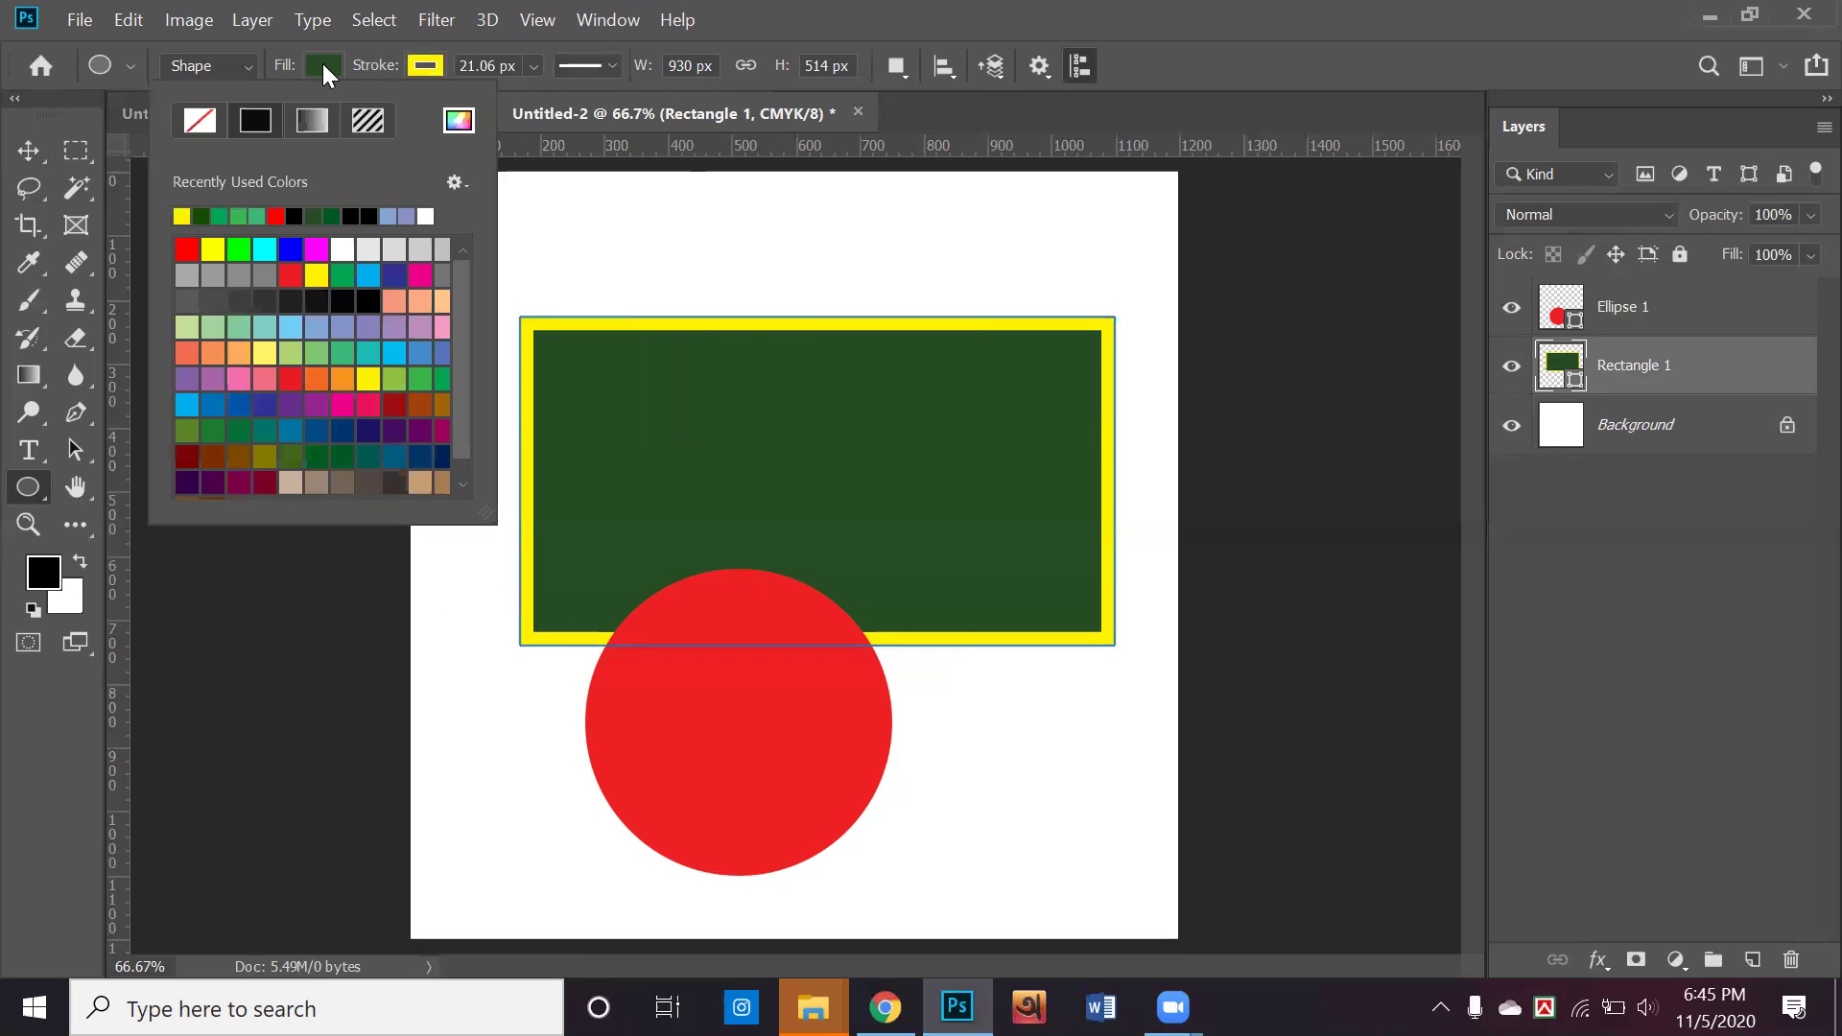
click(197, 123)
Move the yellow rectangle outline up and to the left, clear of the red circle
click(28, 151)
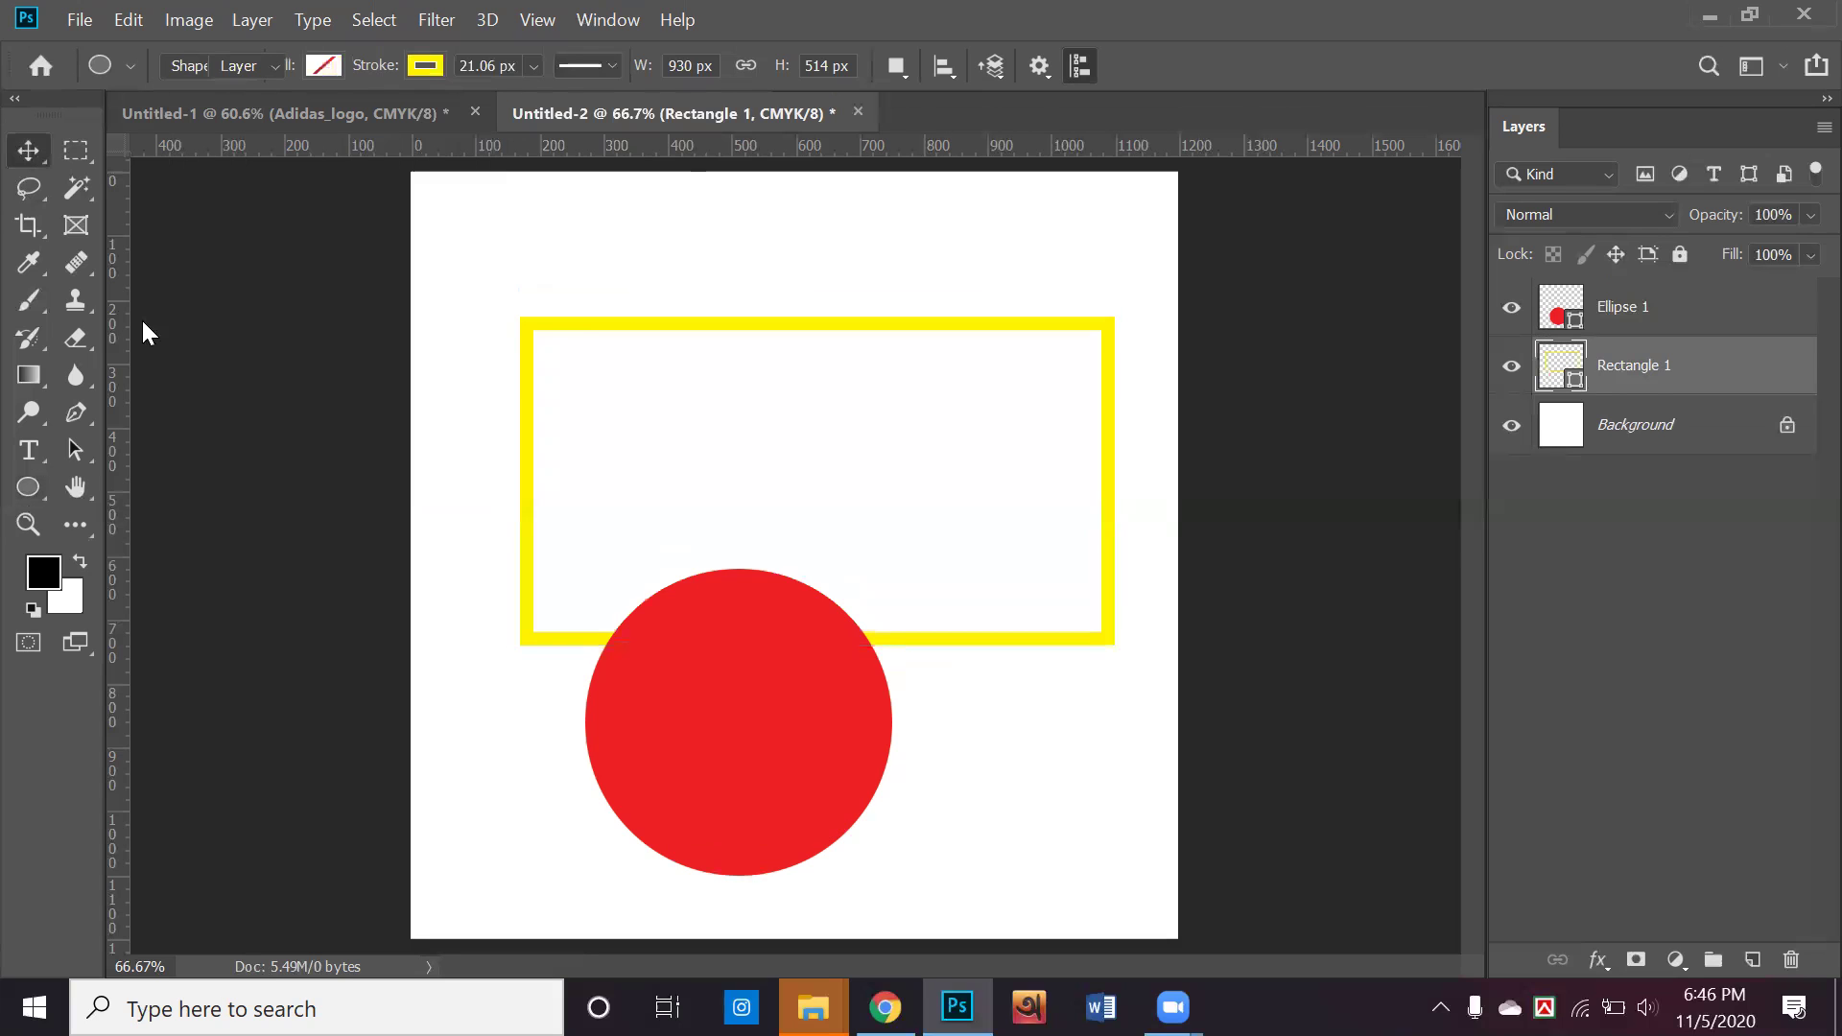
click(141, 319)
drag(543, 295, 465, 171)
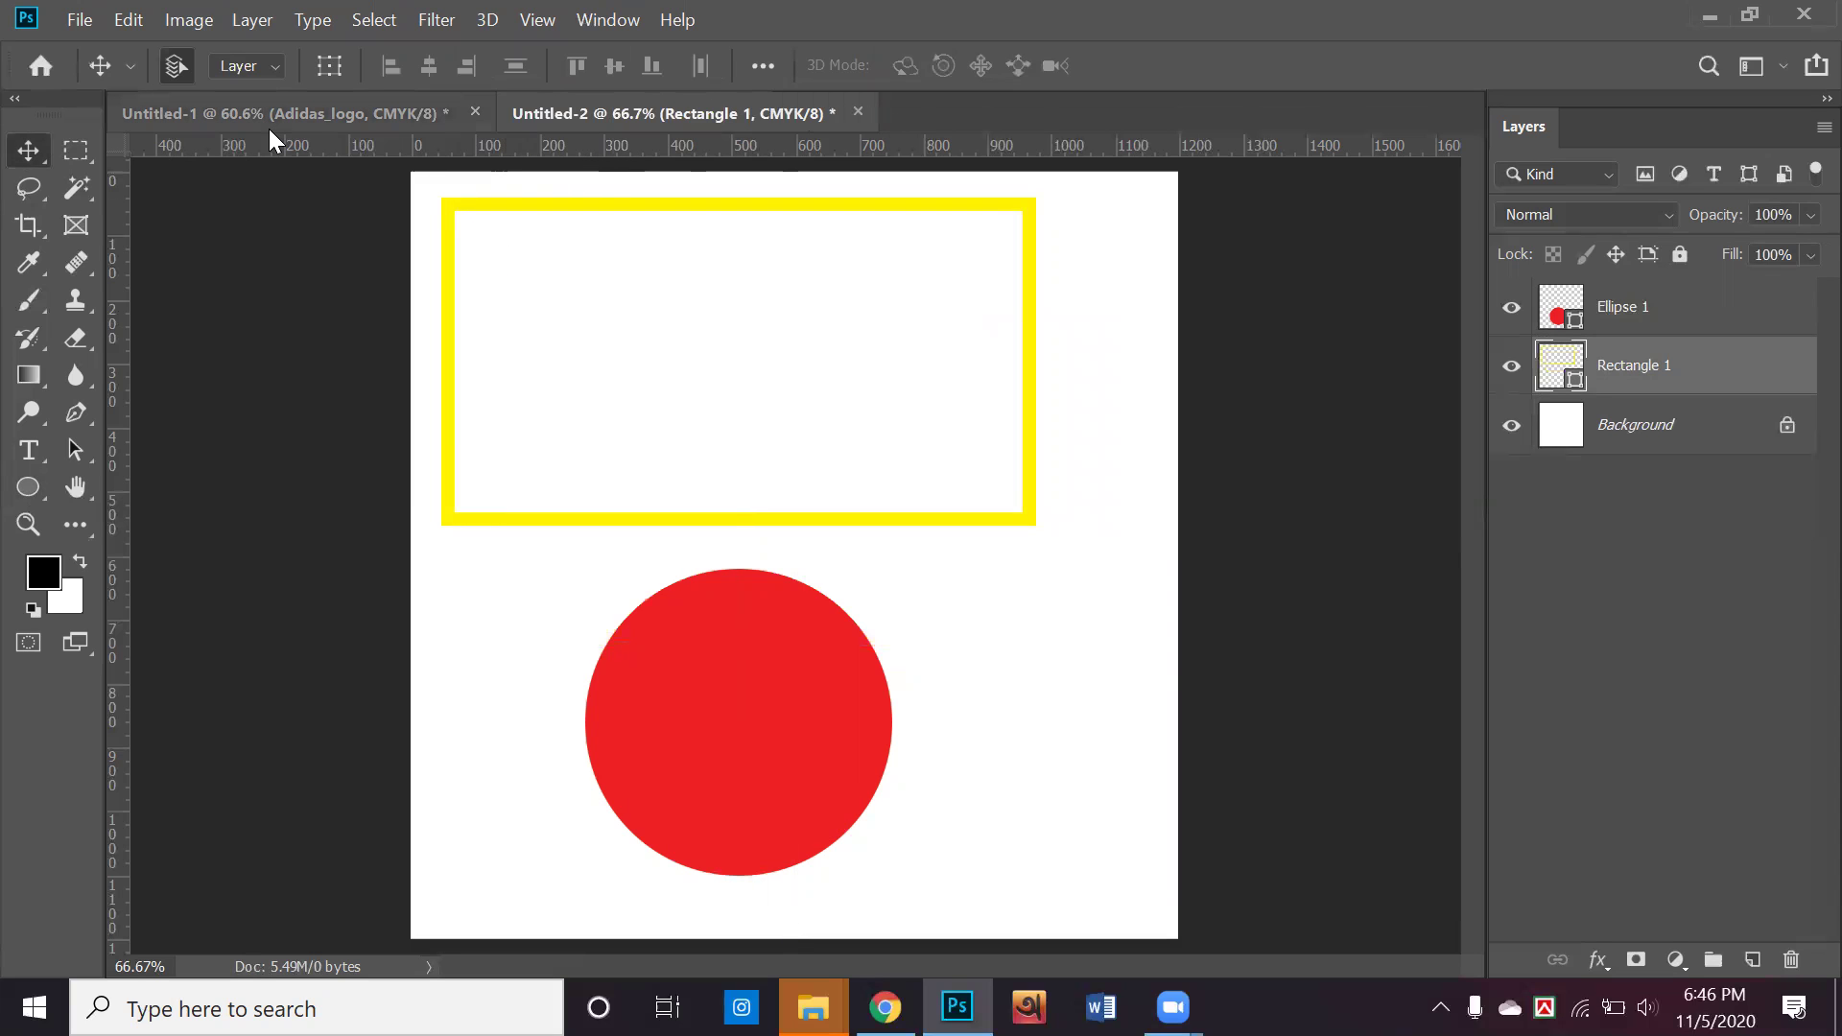
Bring up the Untitled-1 shoe advertisement, and in Chrome examine the Bengali advertisement image in the Messenger chat
click(316, 120)
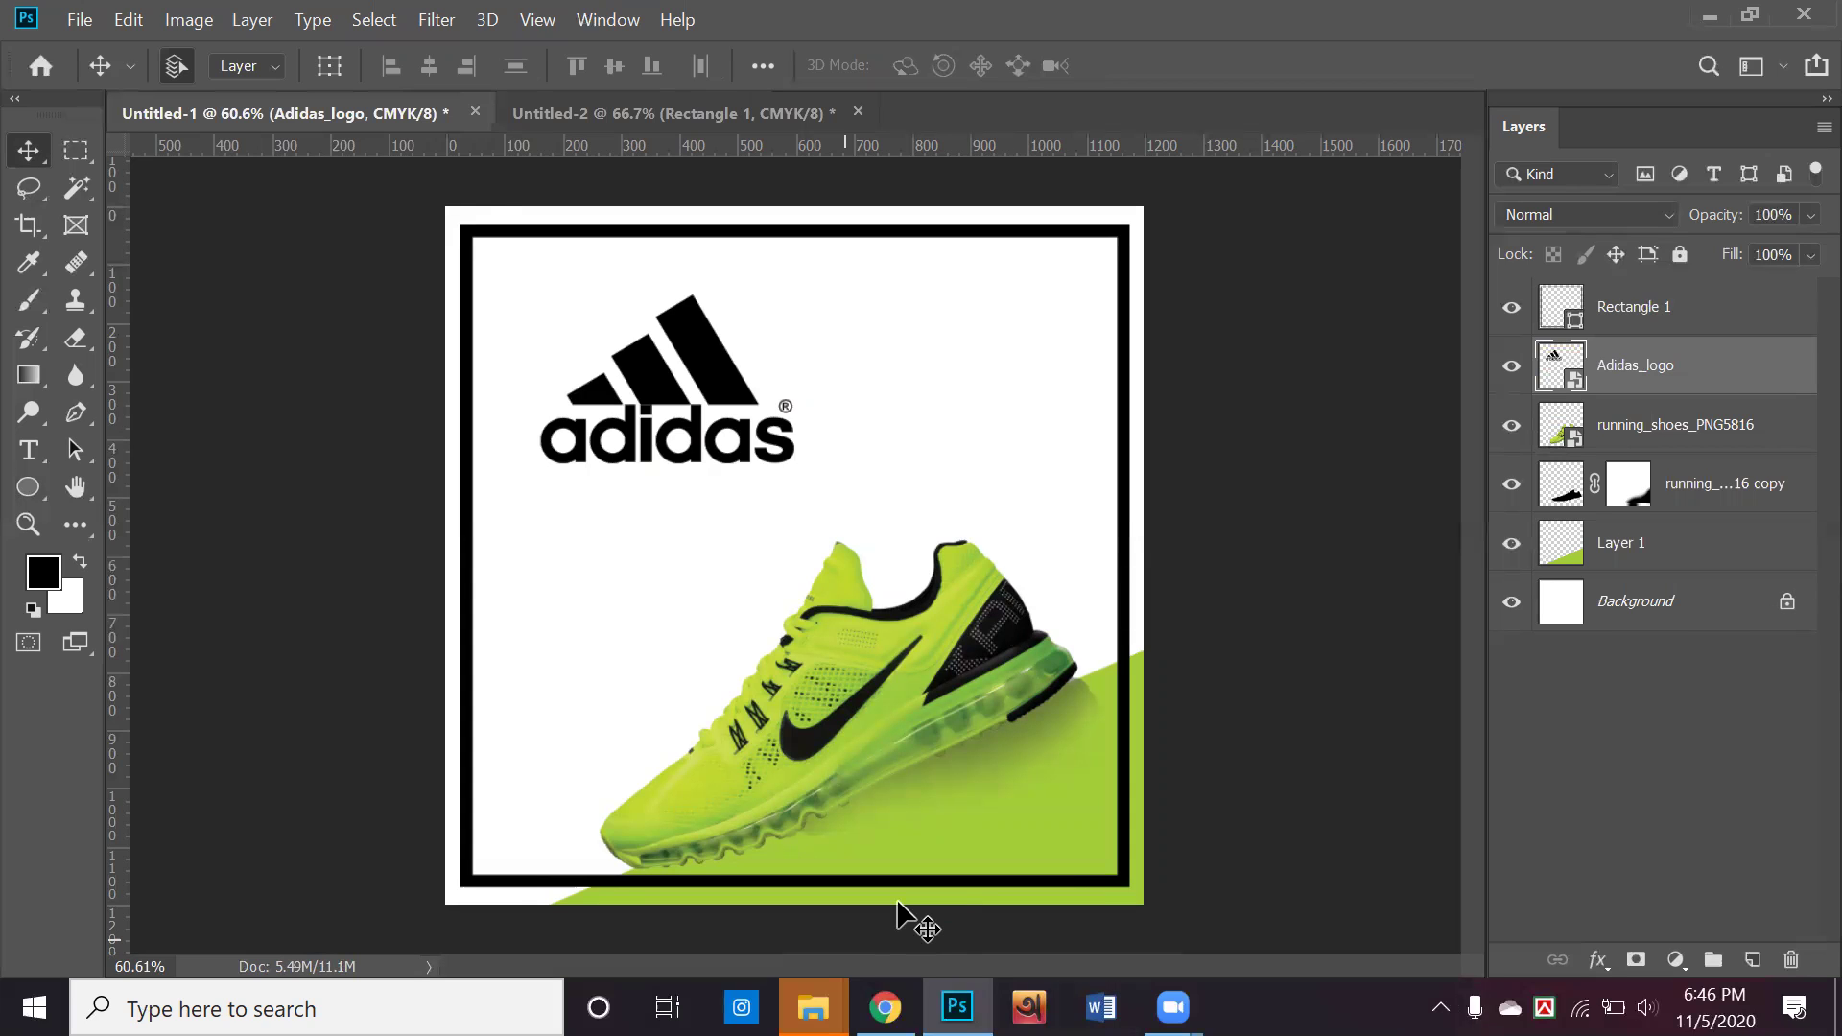
click(885, 1007)
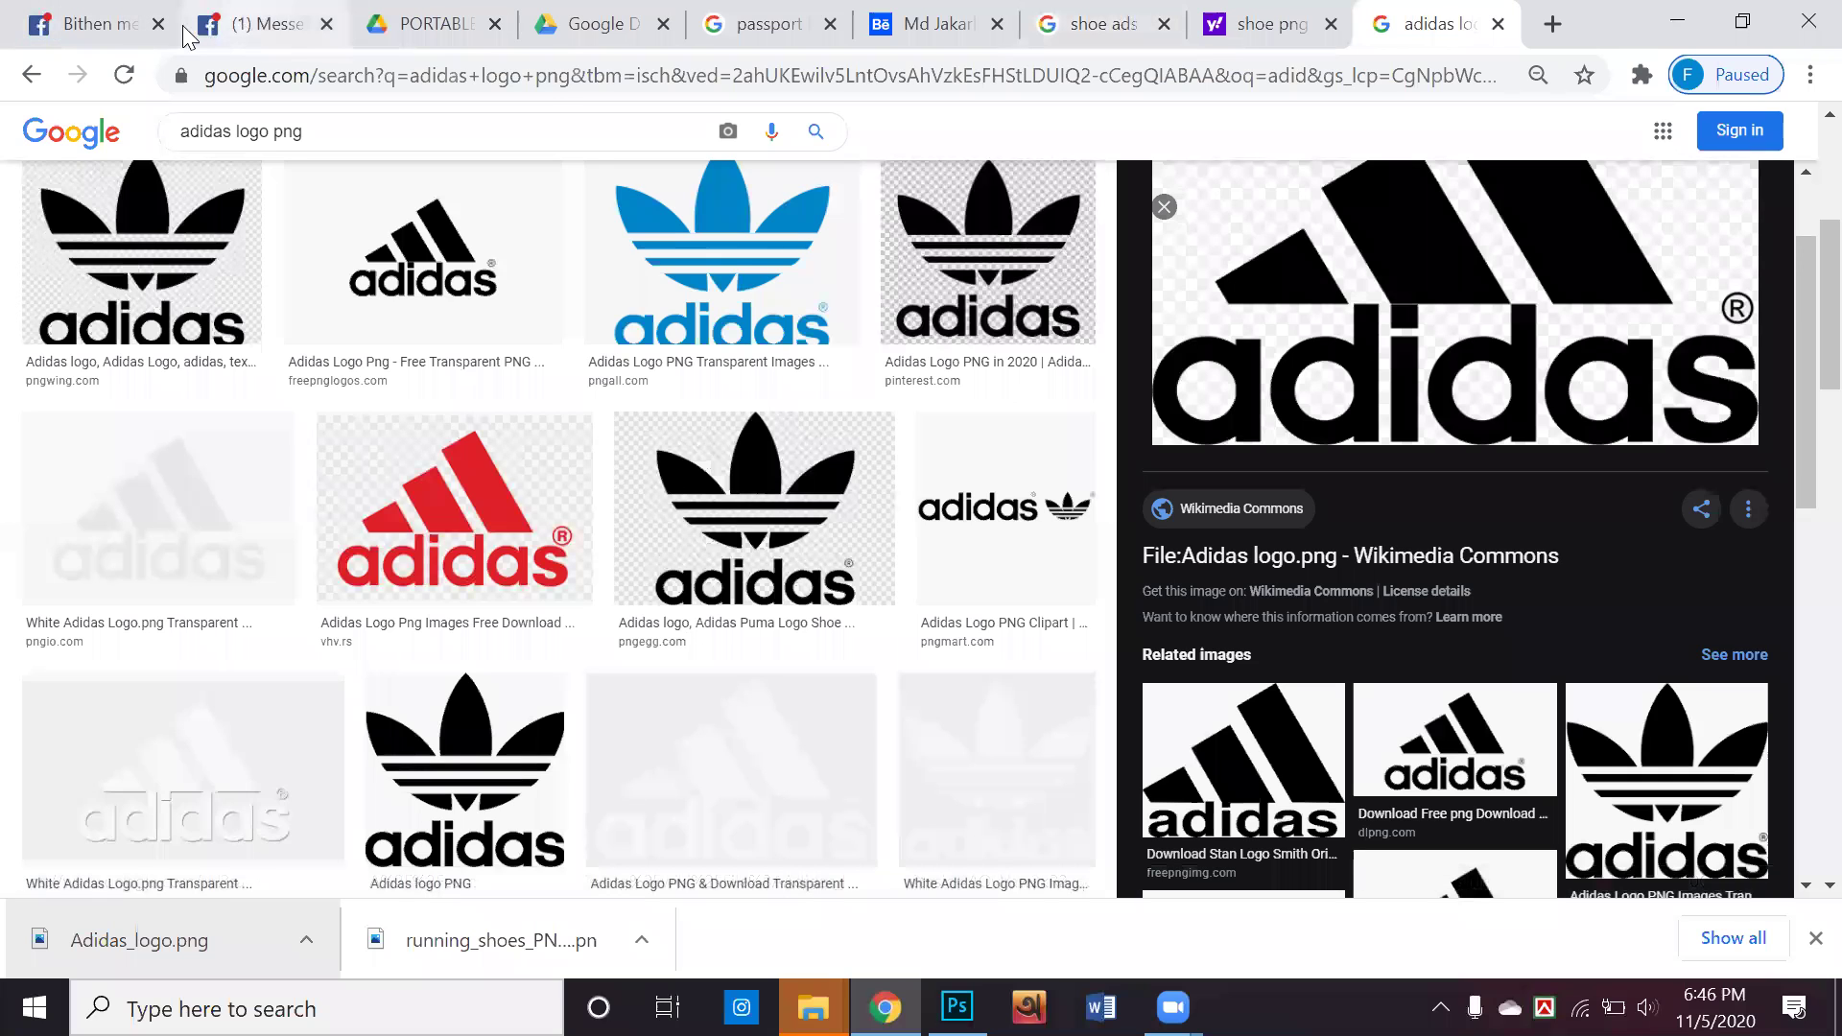
click(213, 29)
click(119, 29)
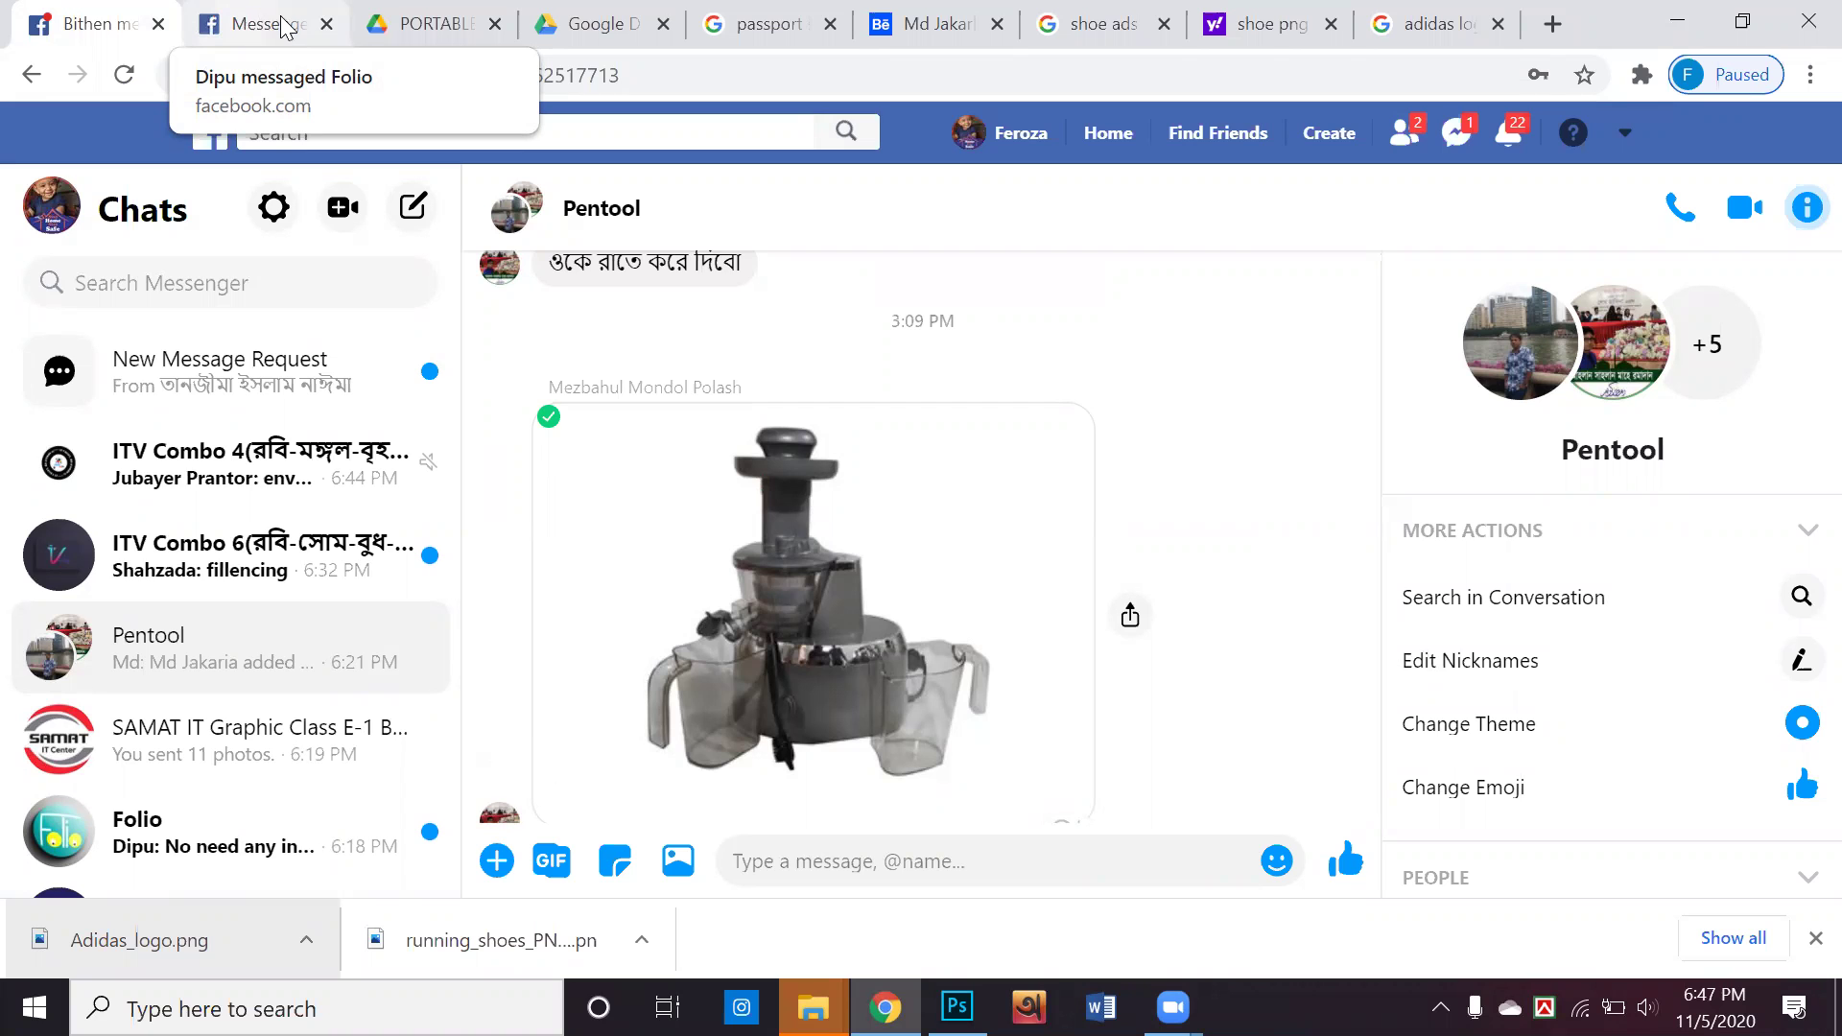
click(269, 29)
scroll(869, 566, up, 3)
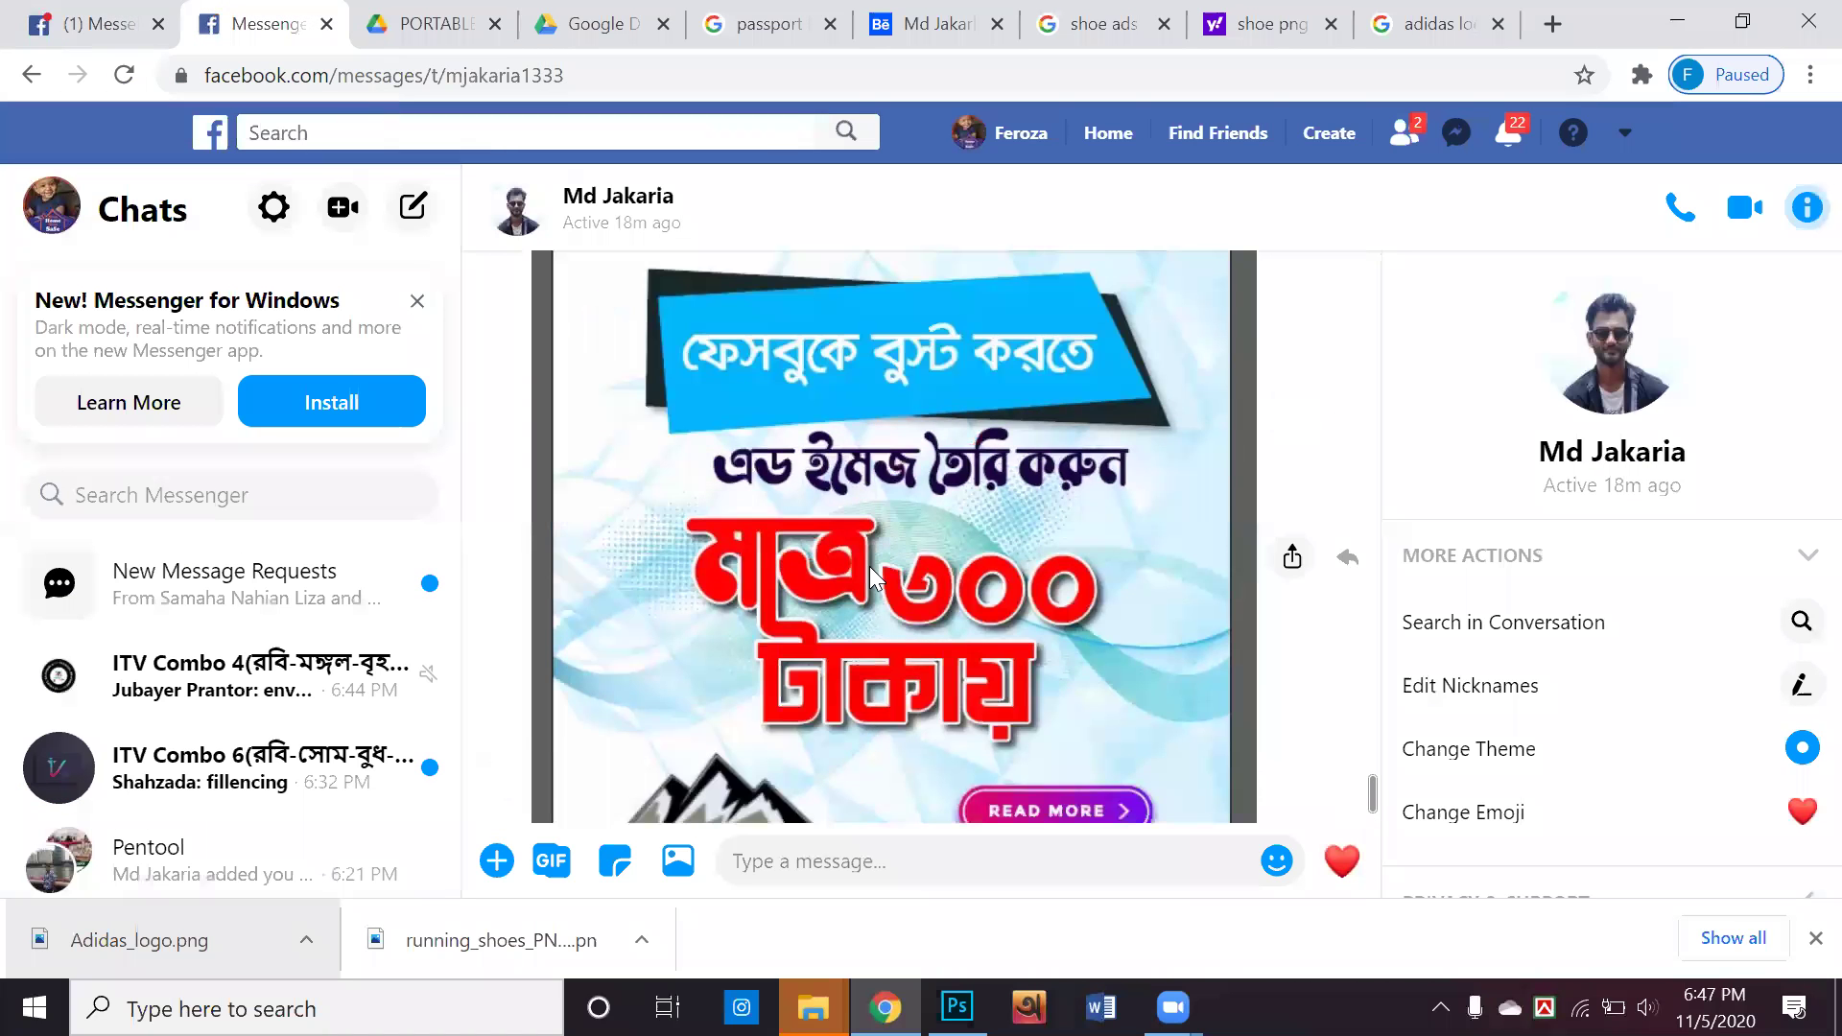
scroll(869, 566, down, 3)
scroll(870, 566, up, 2)
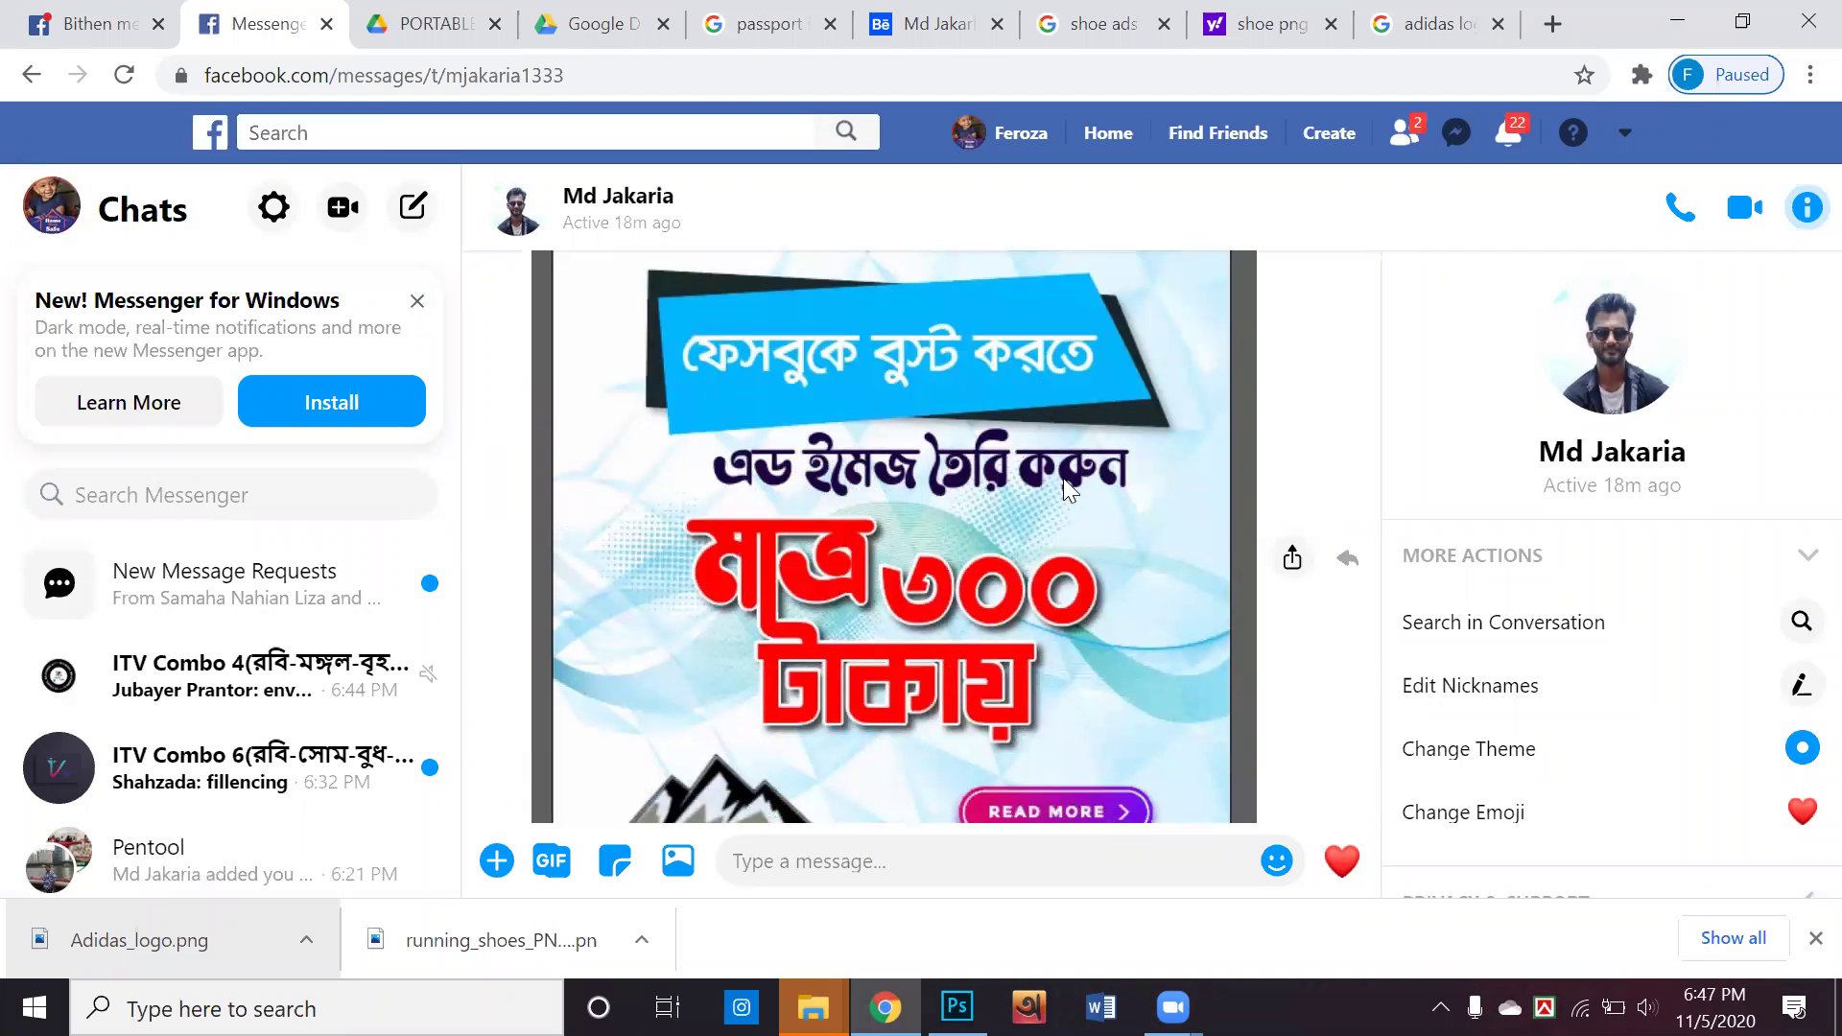
scroll(1059, 482, down, 2)
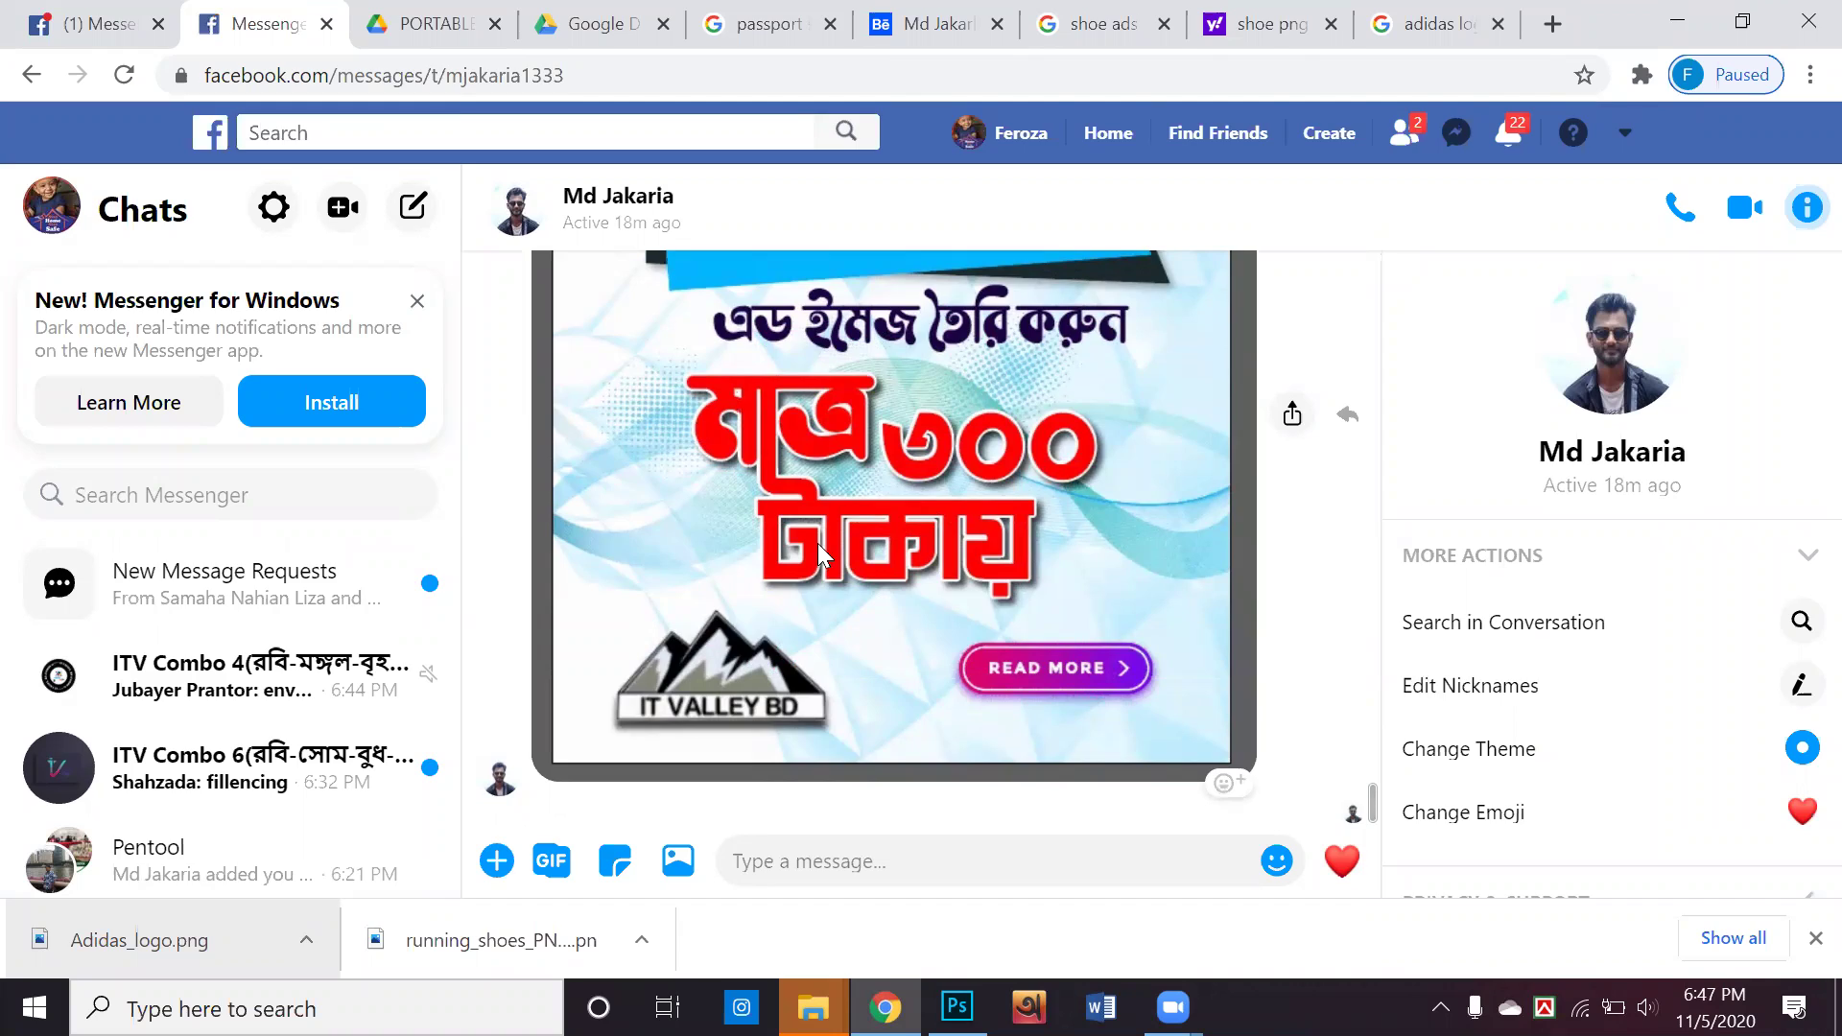
Return to Photoshop and move the Adidas logo slightly up and to the right in the shoe advertisement
key(alt+Tab)
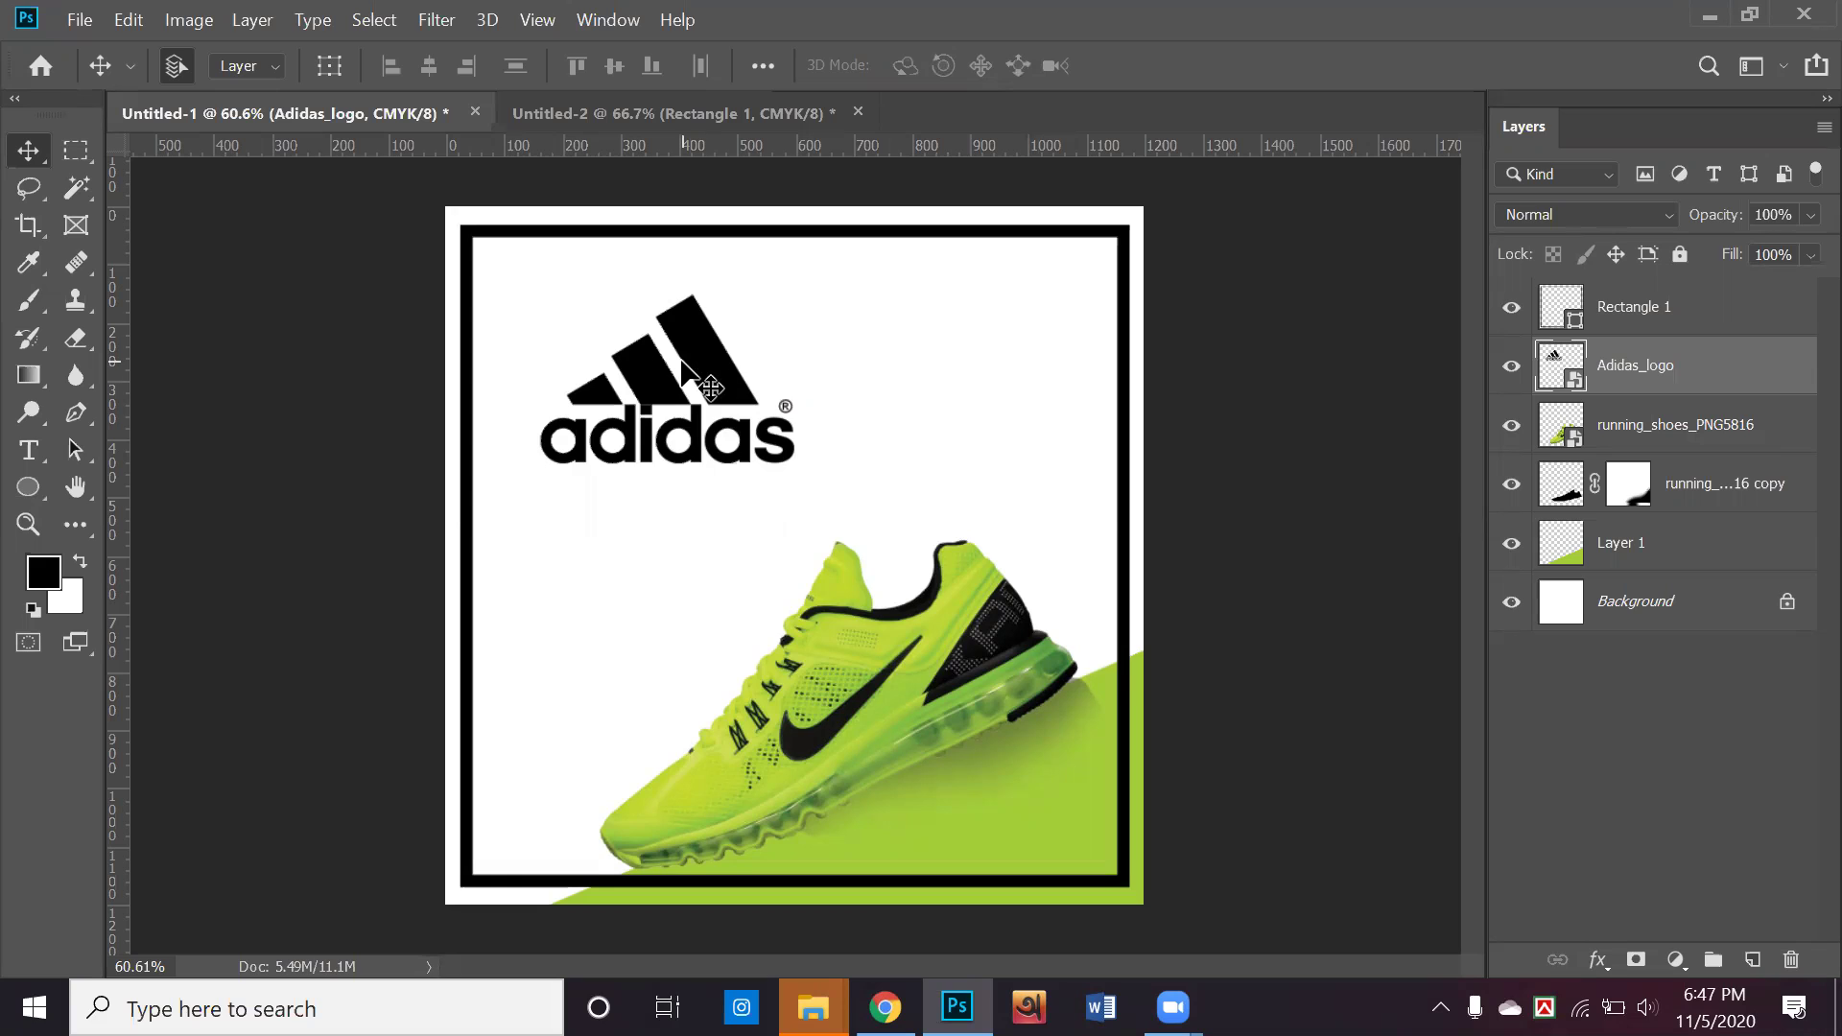
drag(701, 358, 758, 331)
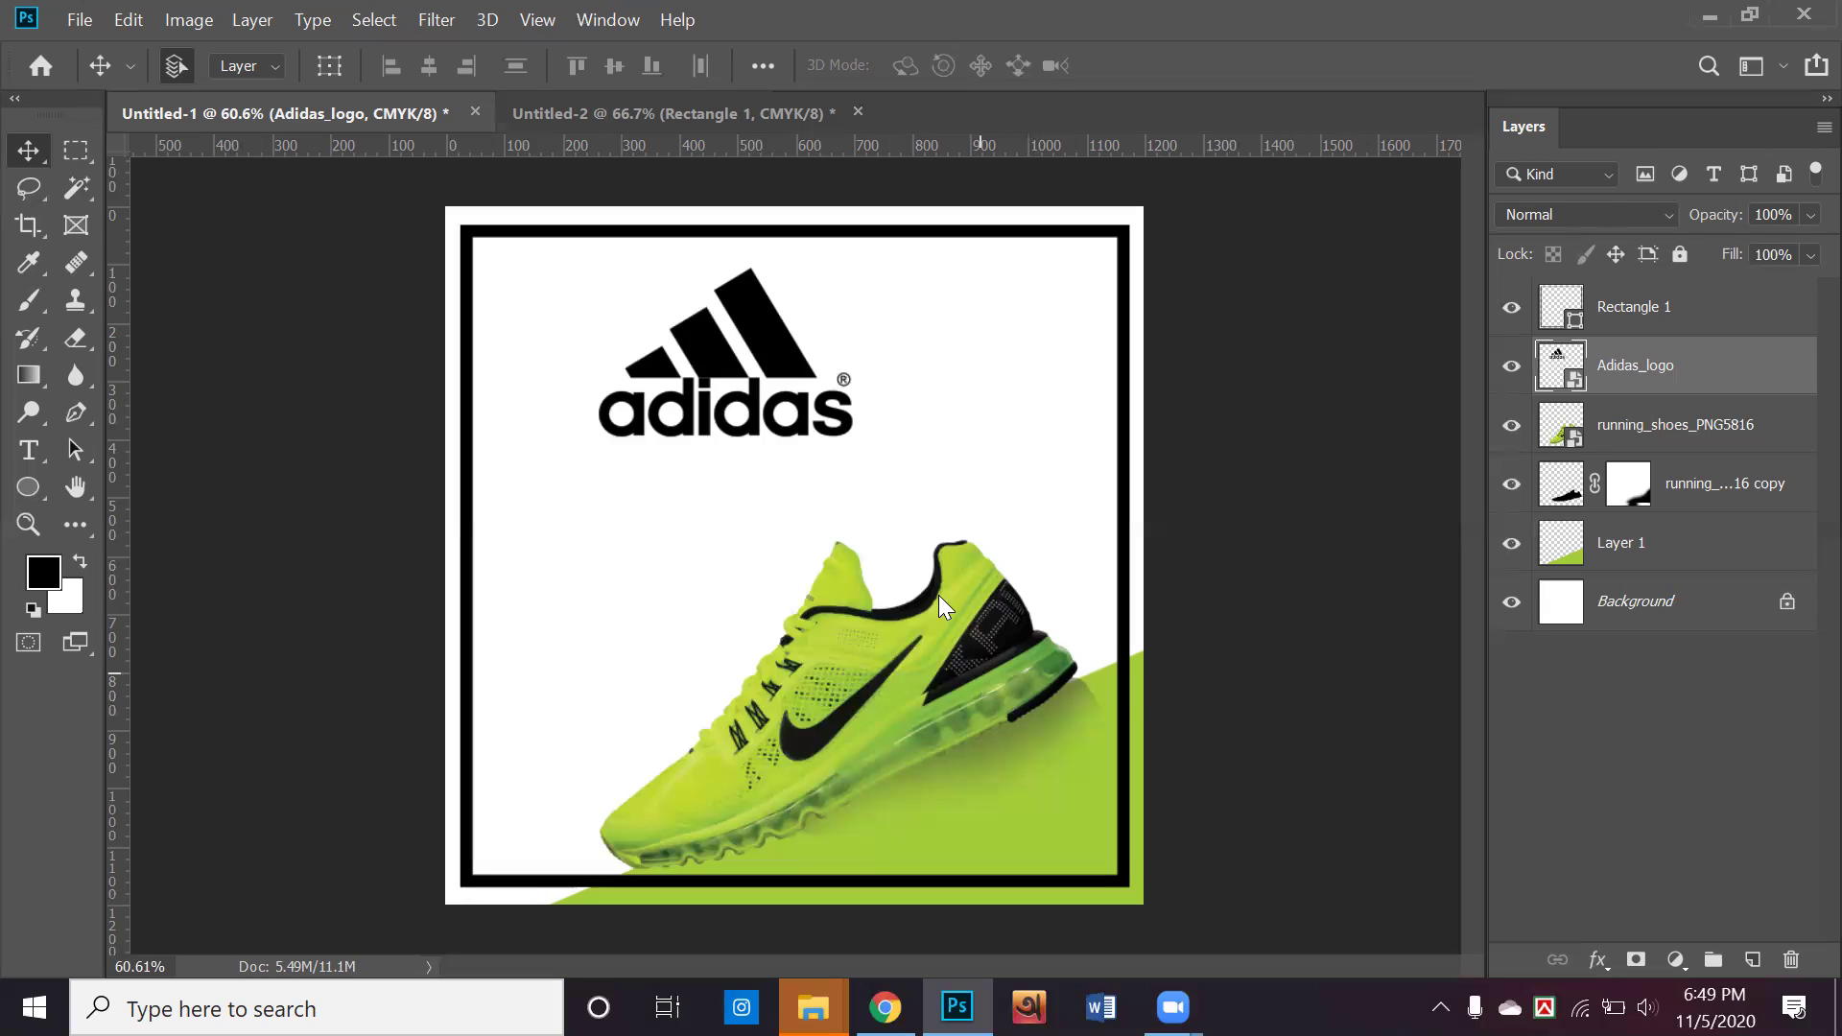
Switch to Chrome, leave the Shoe Ads project and browse the designer's Behance portfolio for design examples
key(alt+Tab)
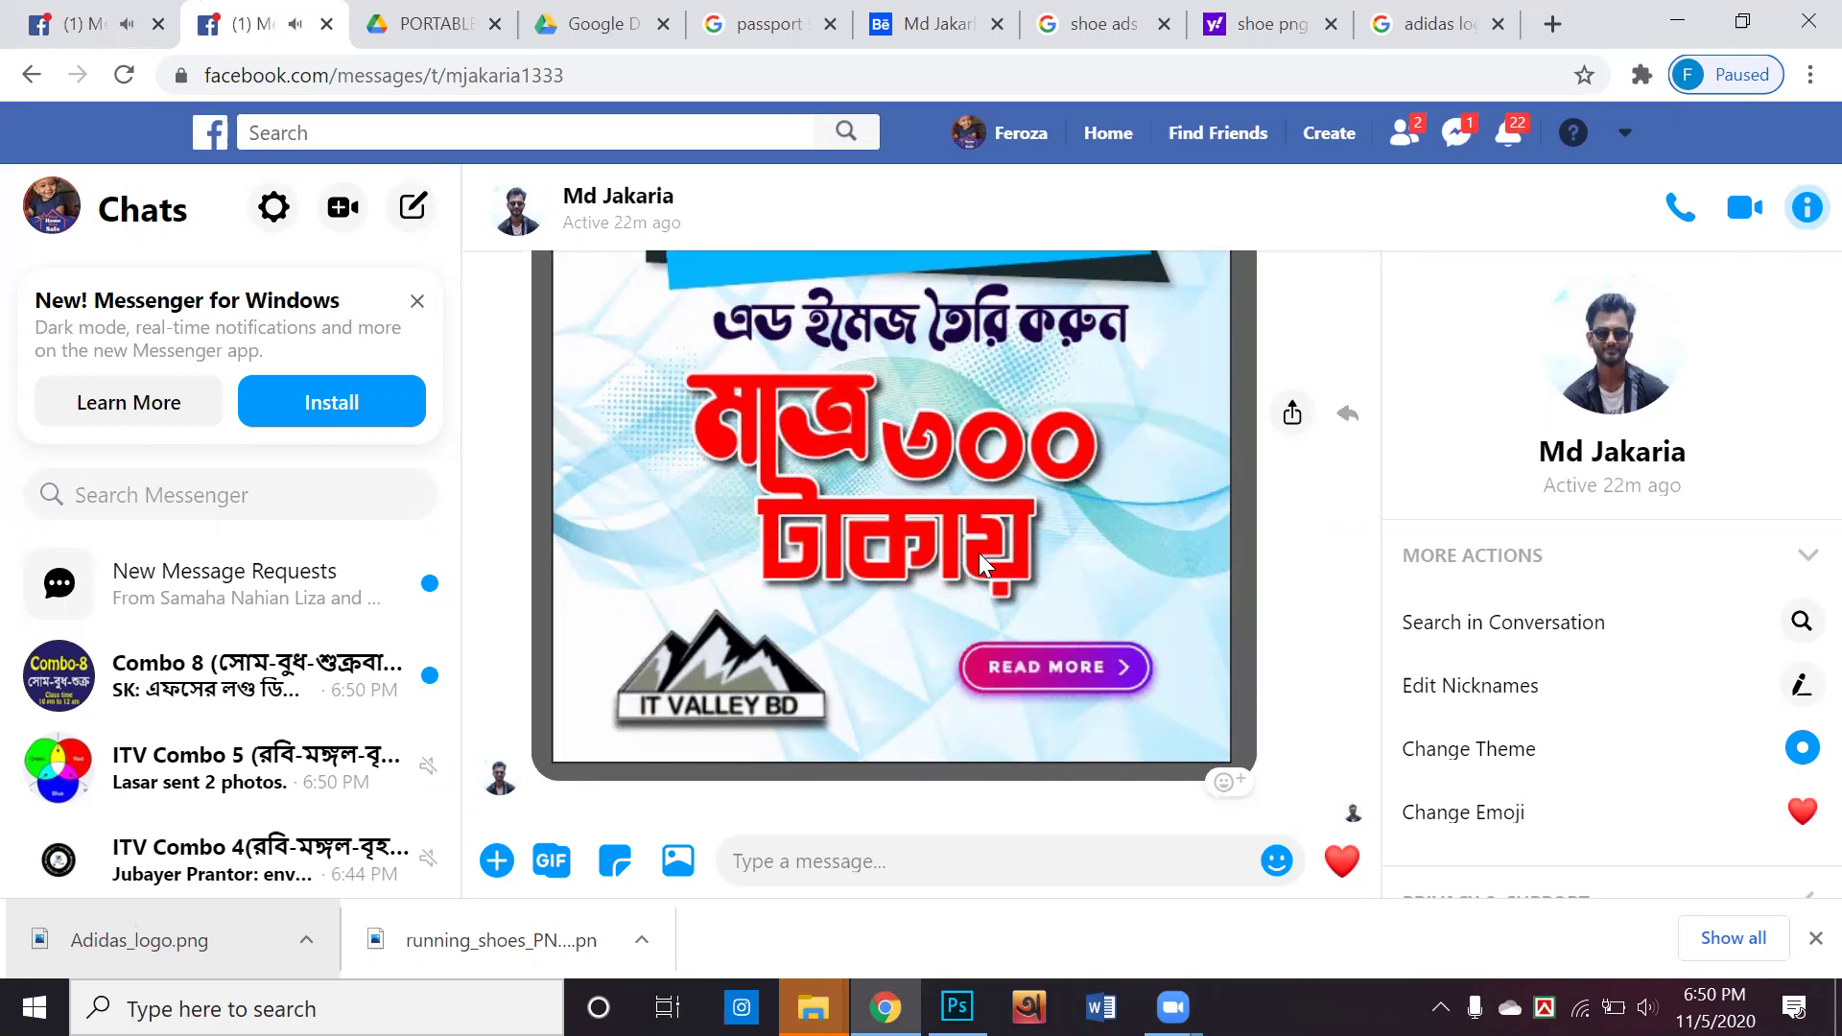
click(959, 29)
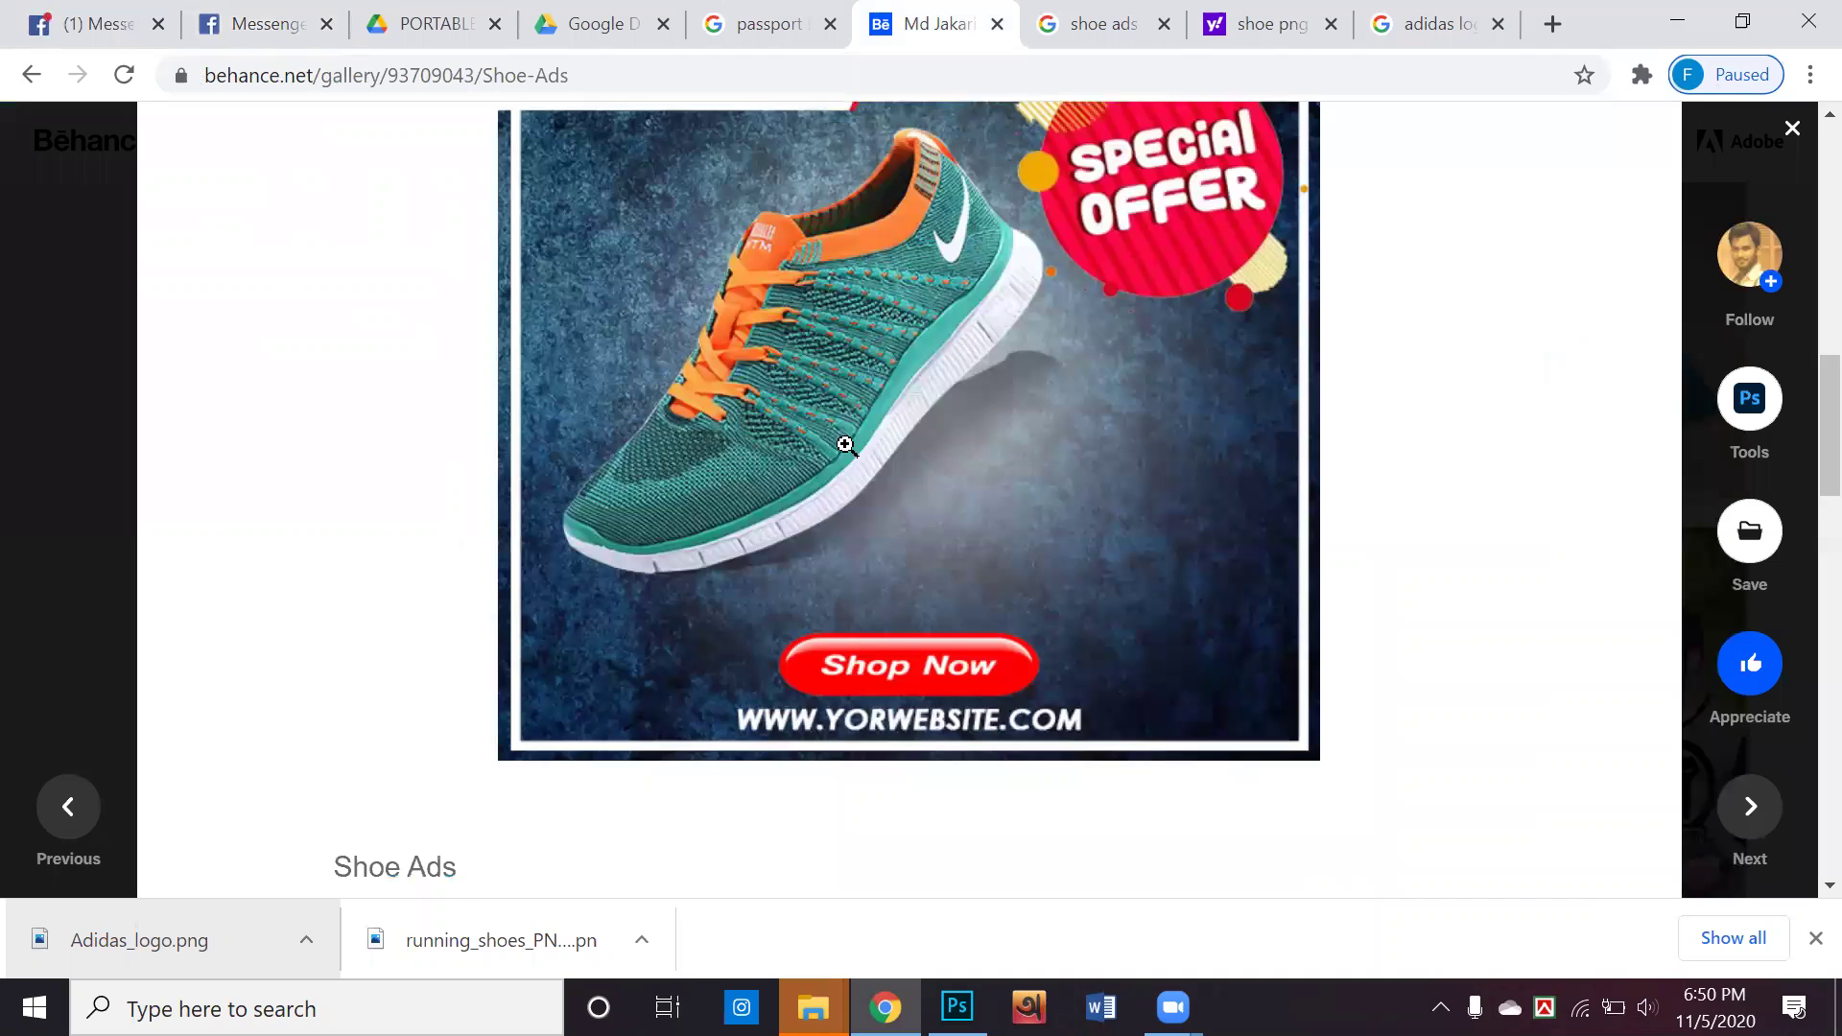
scroll(4, 465, down, 3)
click(5, 470)
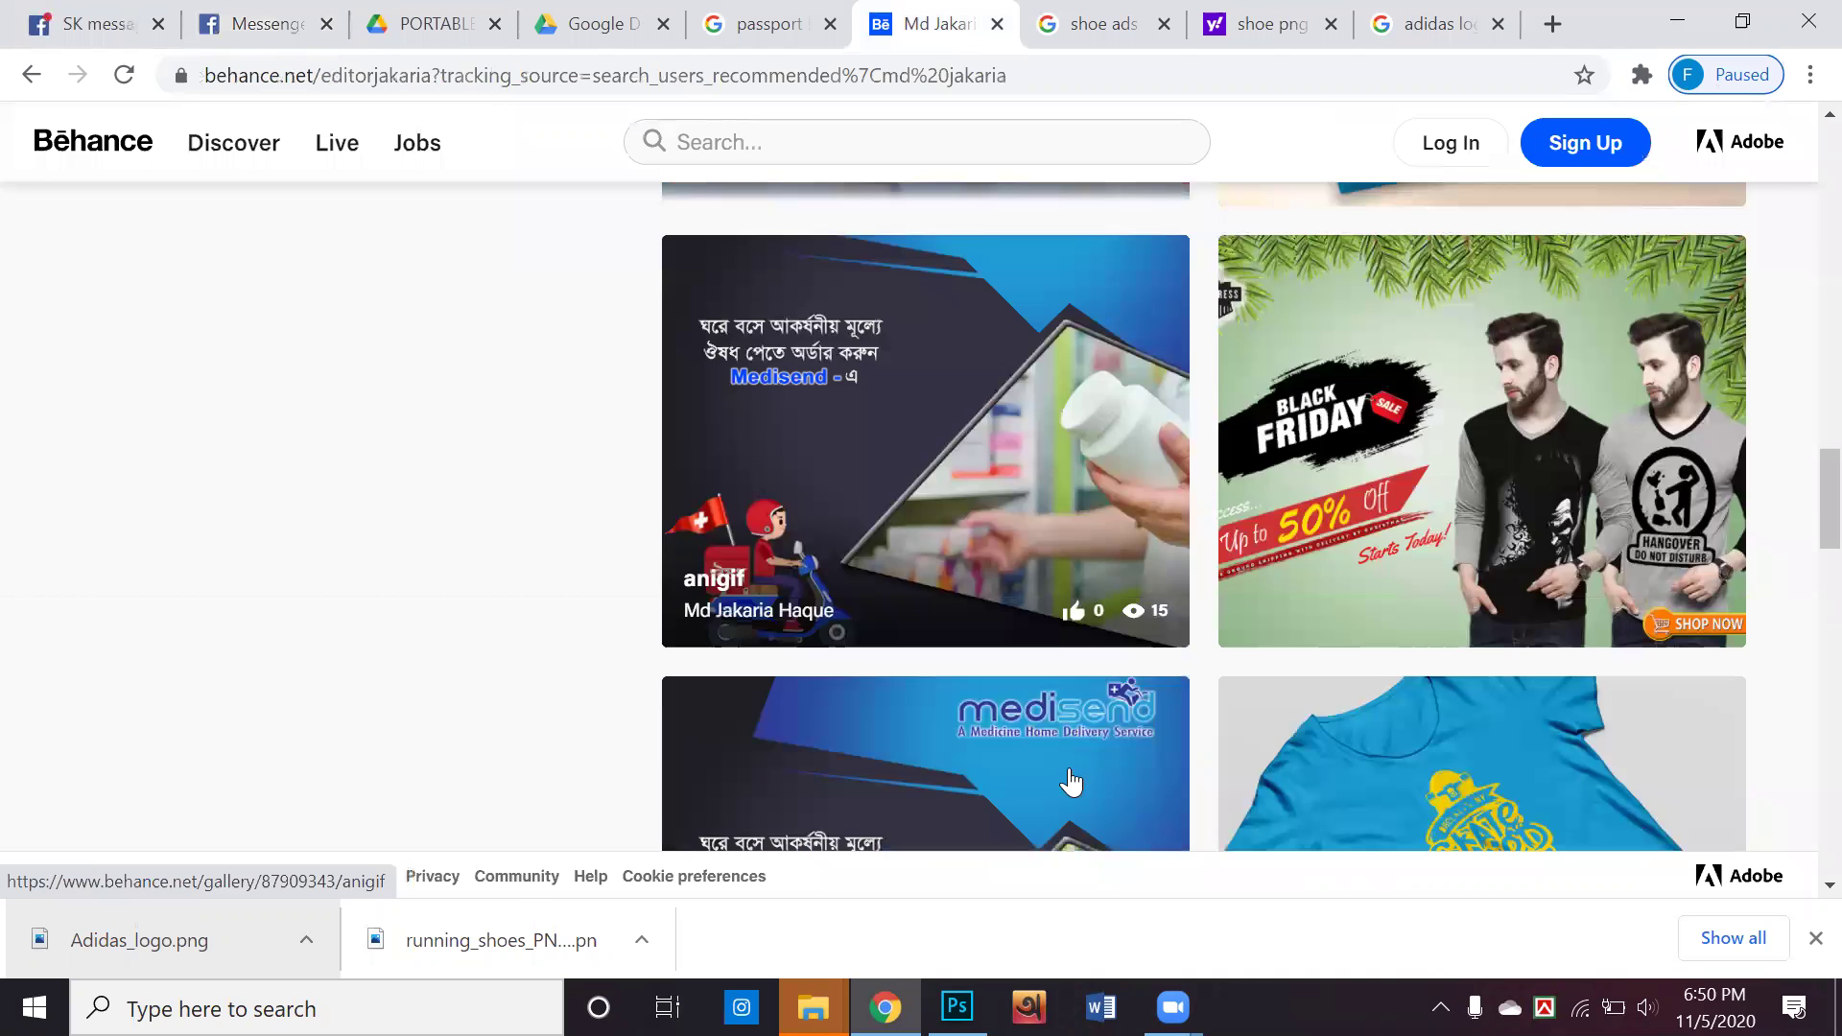
scroll(1072, 782, down, 20)
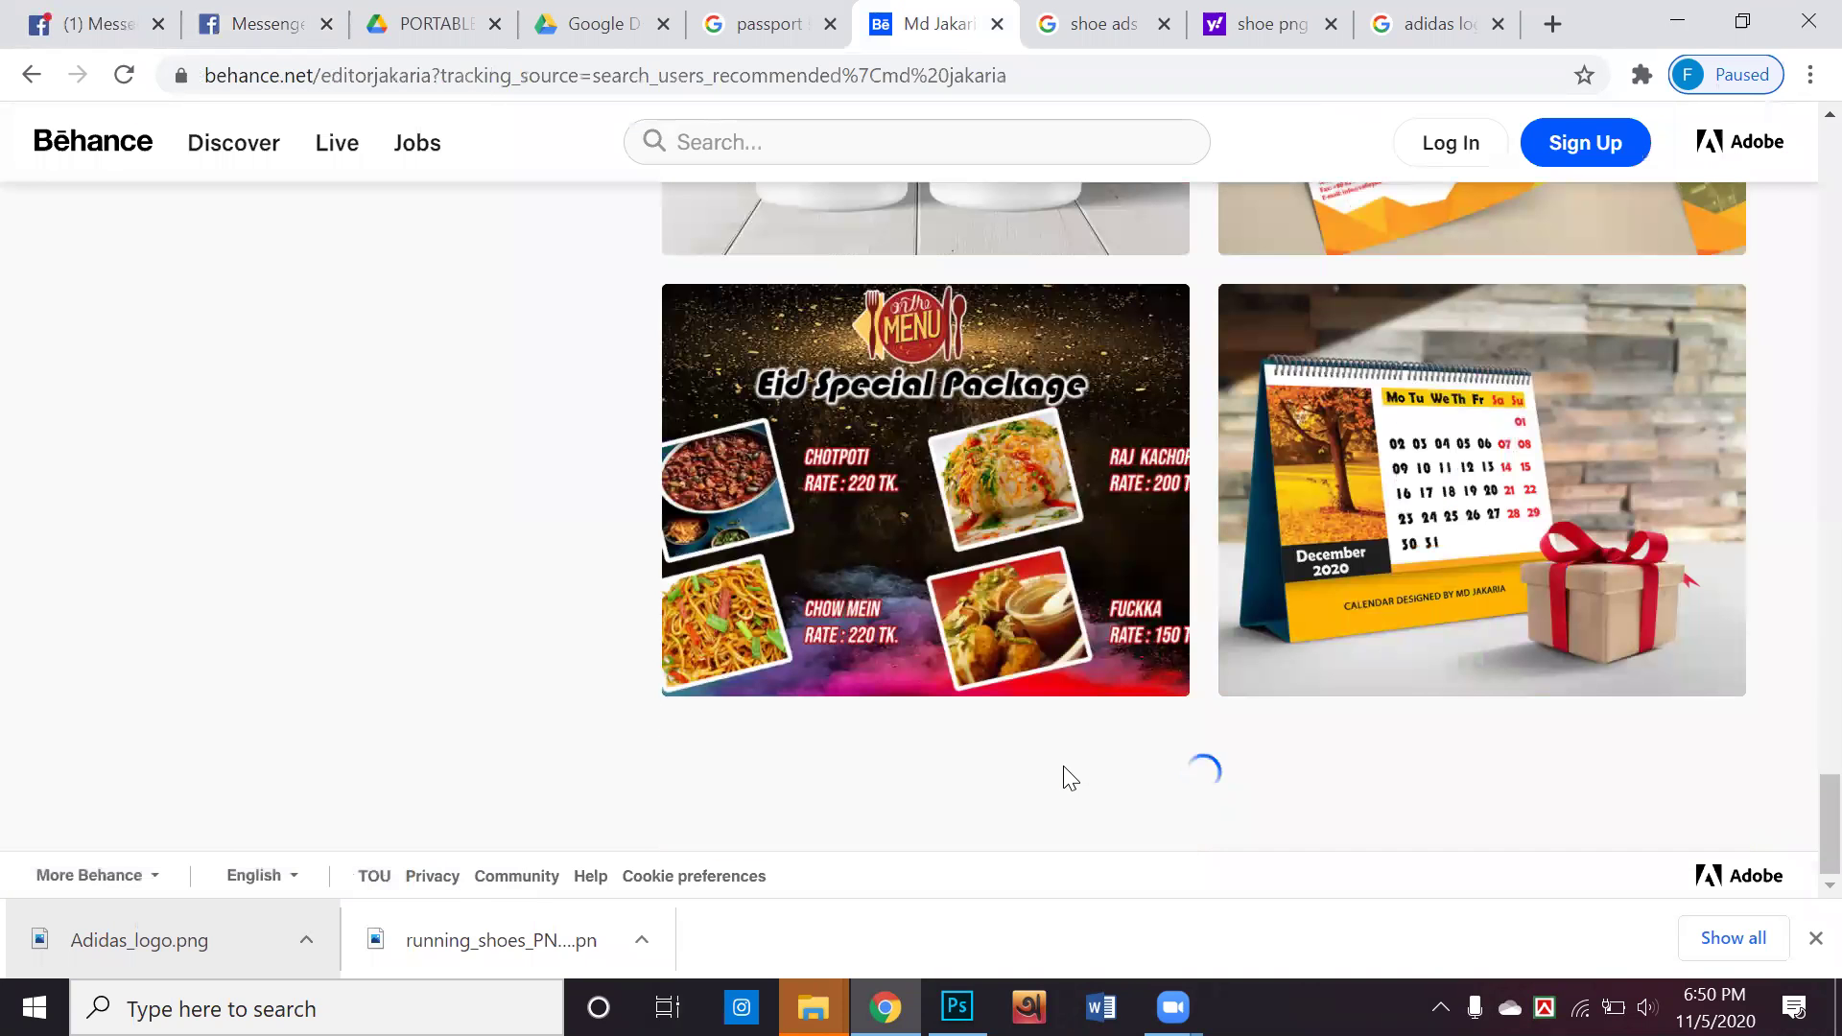
scroll(1072, 779, down, 12)
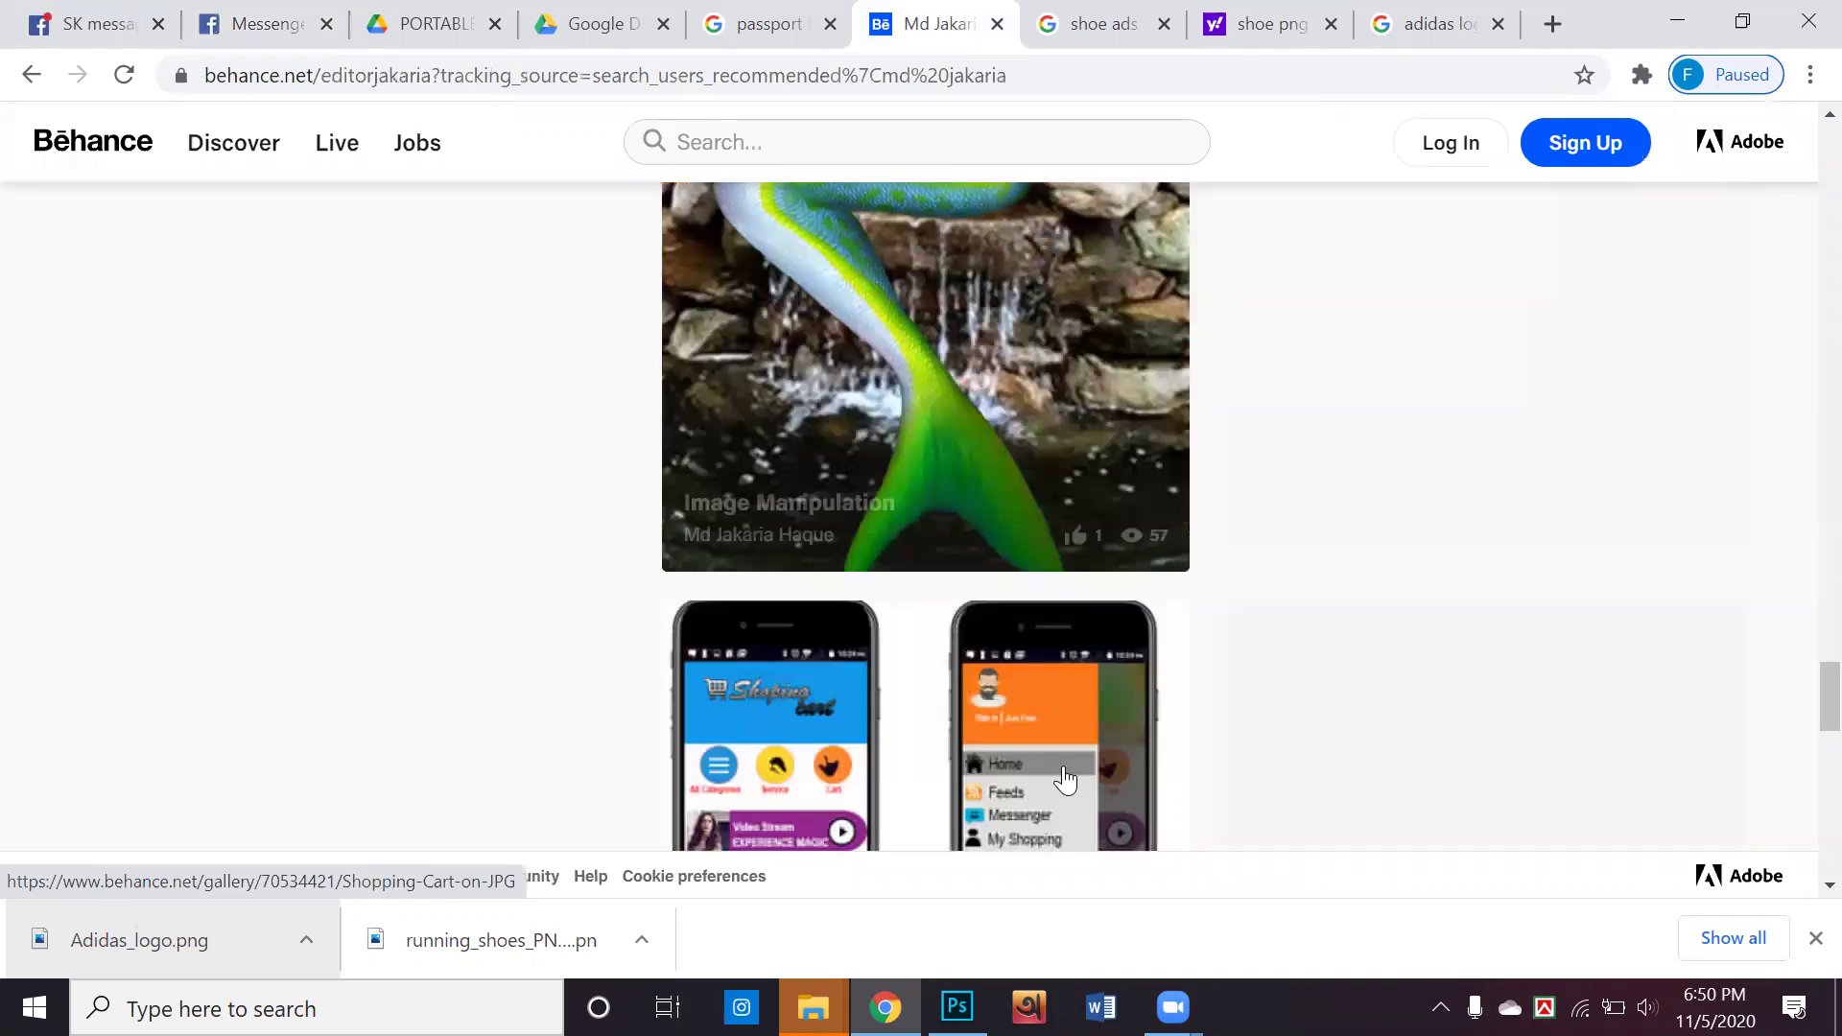
scroll(1062, 773, down, 10)
scroll(1063, 772, up, 4)
scroll(1052, 396, down, 5)
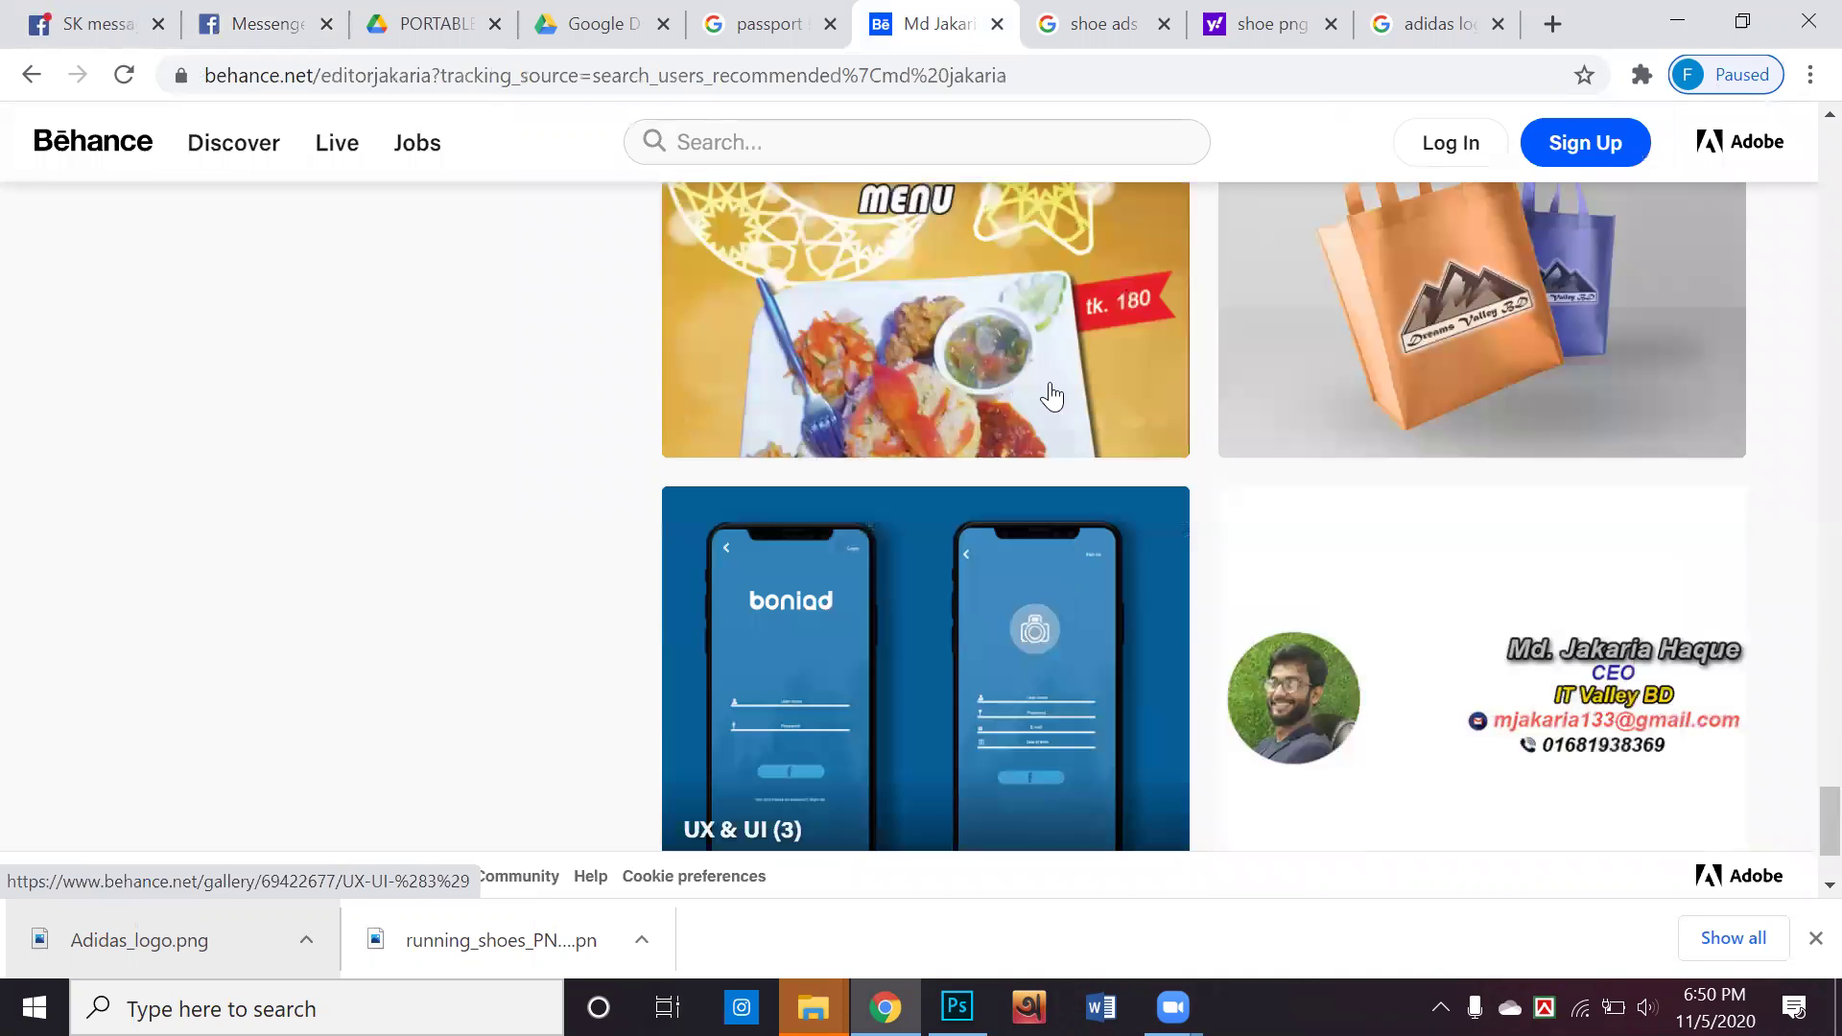
Open the Food Iteam Cover Pic project and compare the backgrounds and layouts of its Food King Eid Special Menu designs
click(1052, 393)
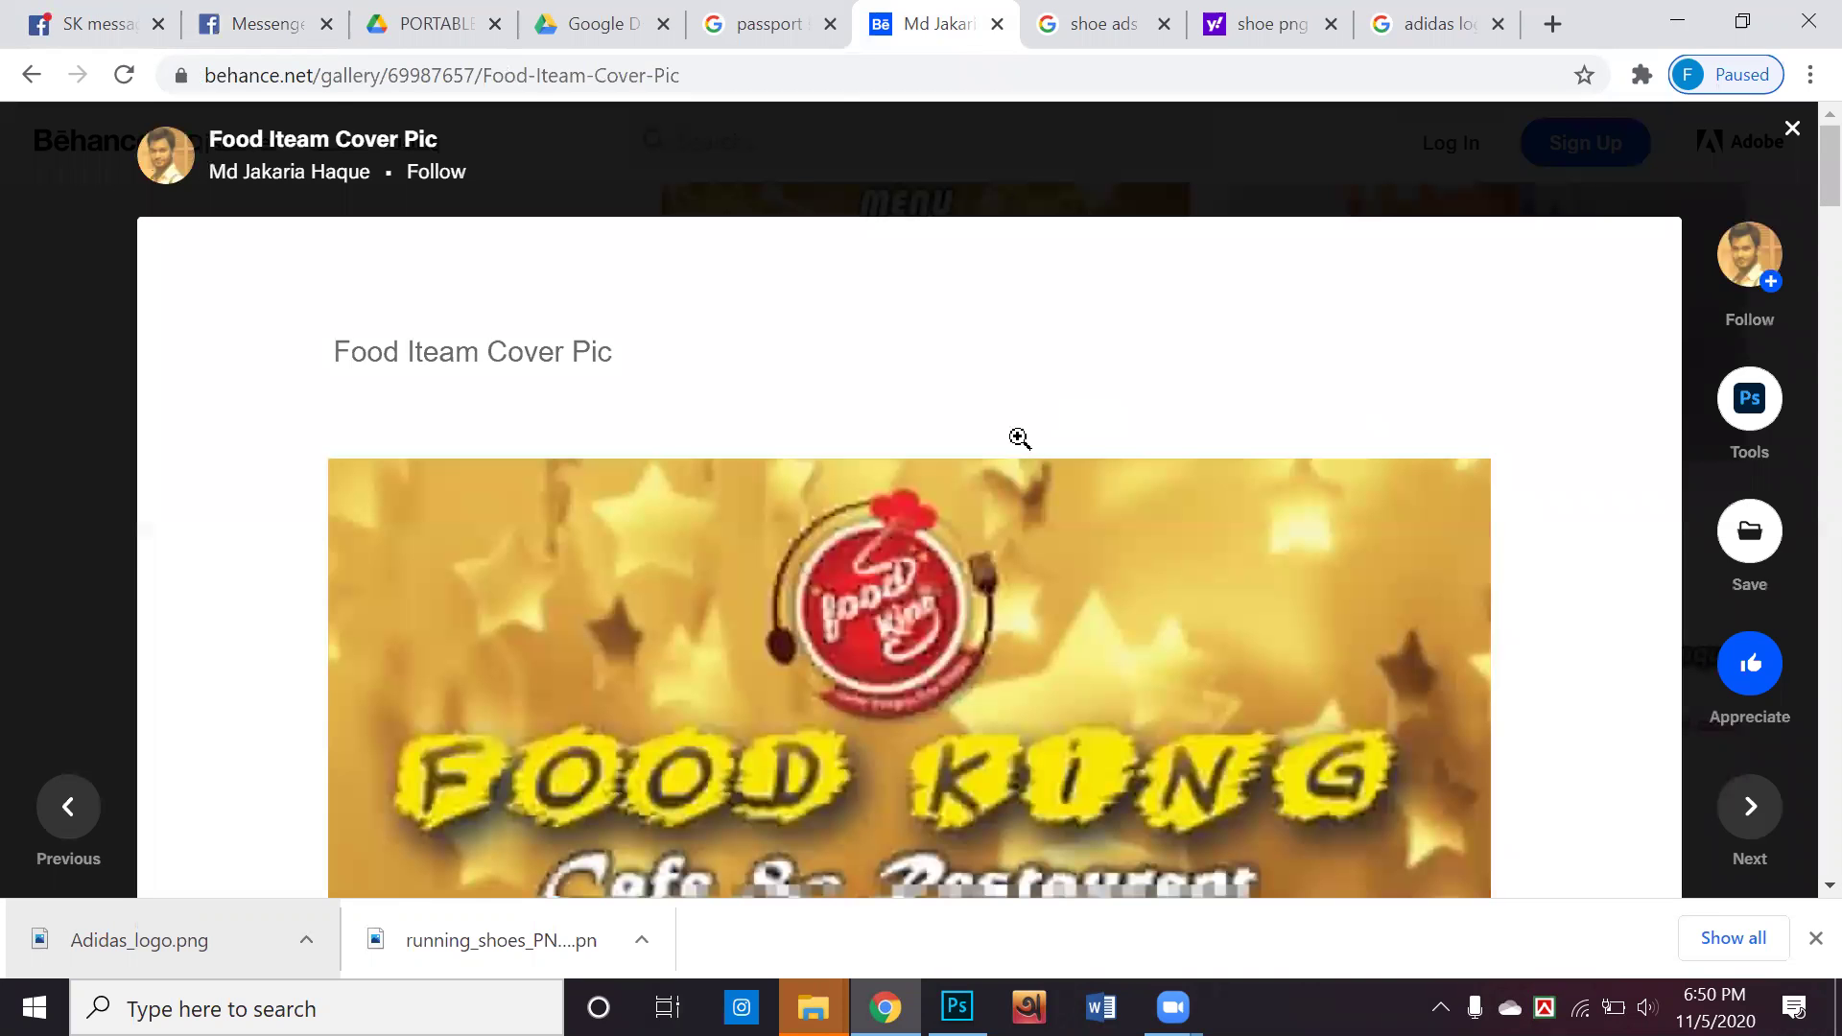
scroll(1019, 438, down, 18)
scroll(1003, 490, up, 2)
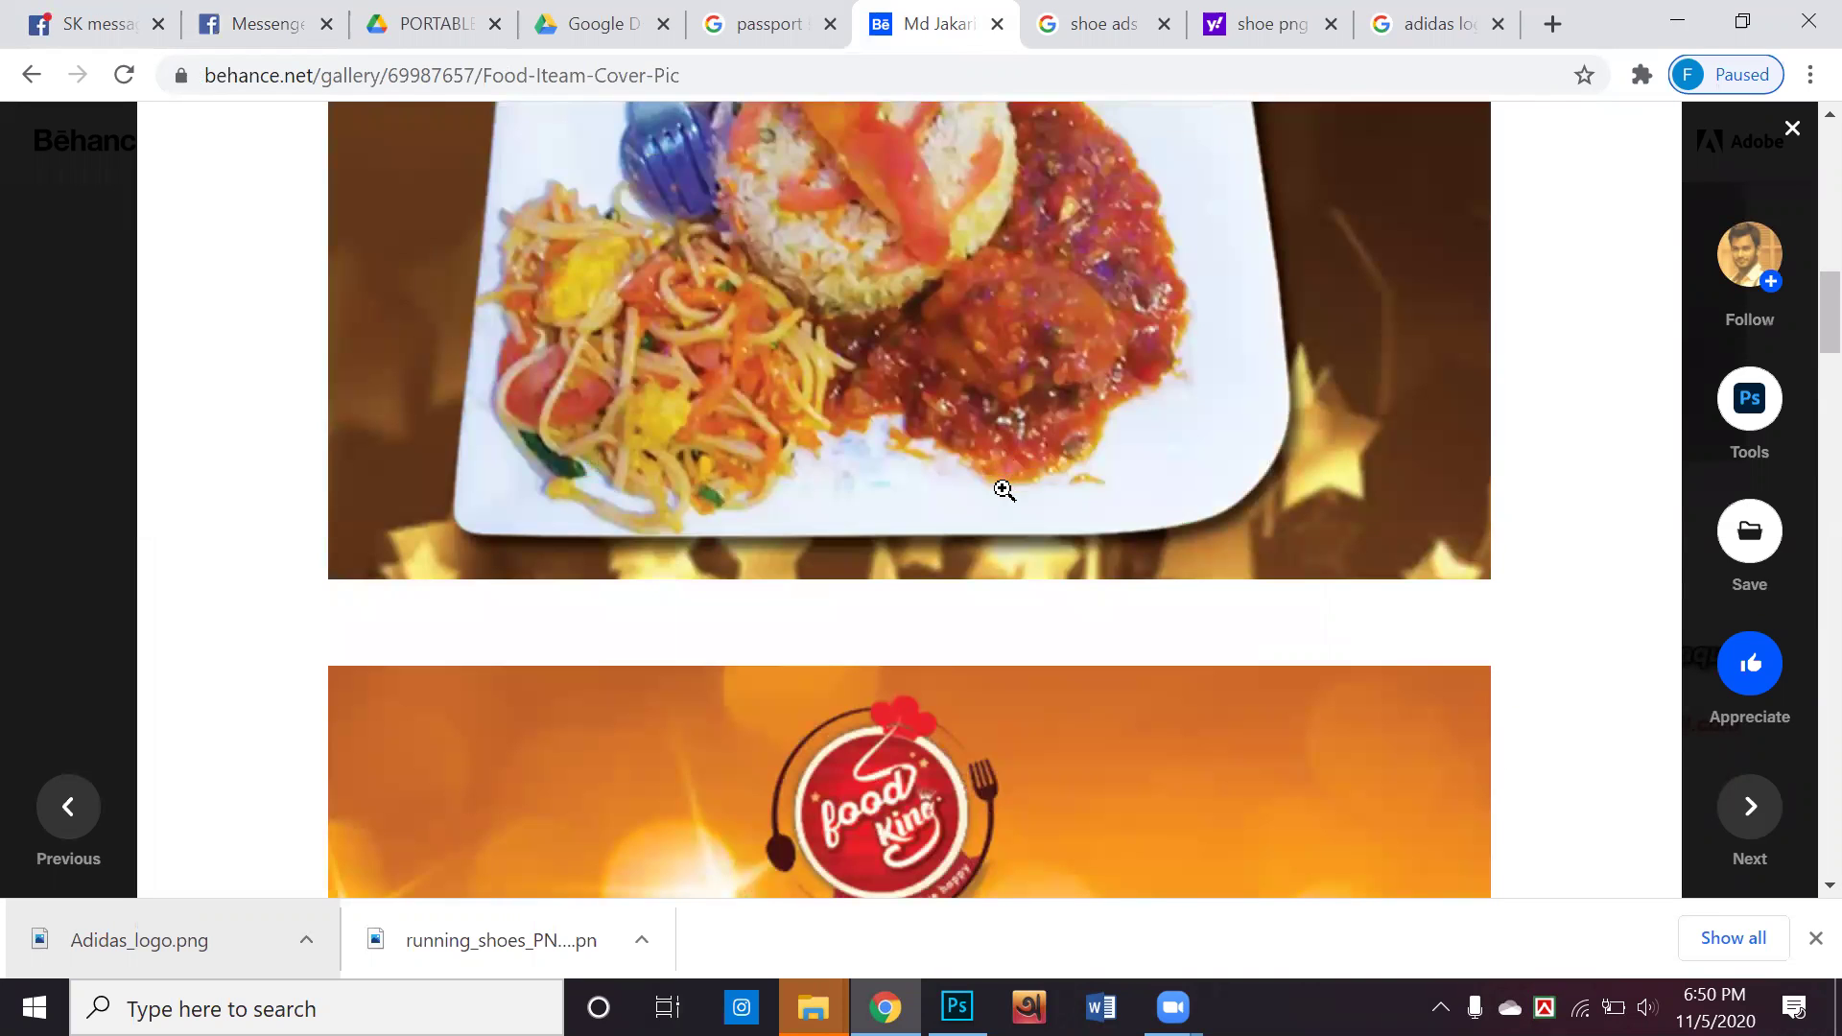
scroll(1004, 491, up, 8)
scroll(1003, 490, down, 9)
scroll(1004, 490, up, 6)
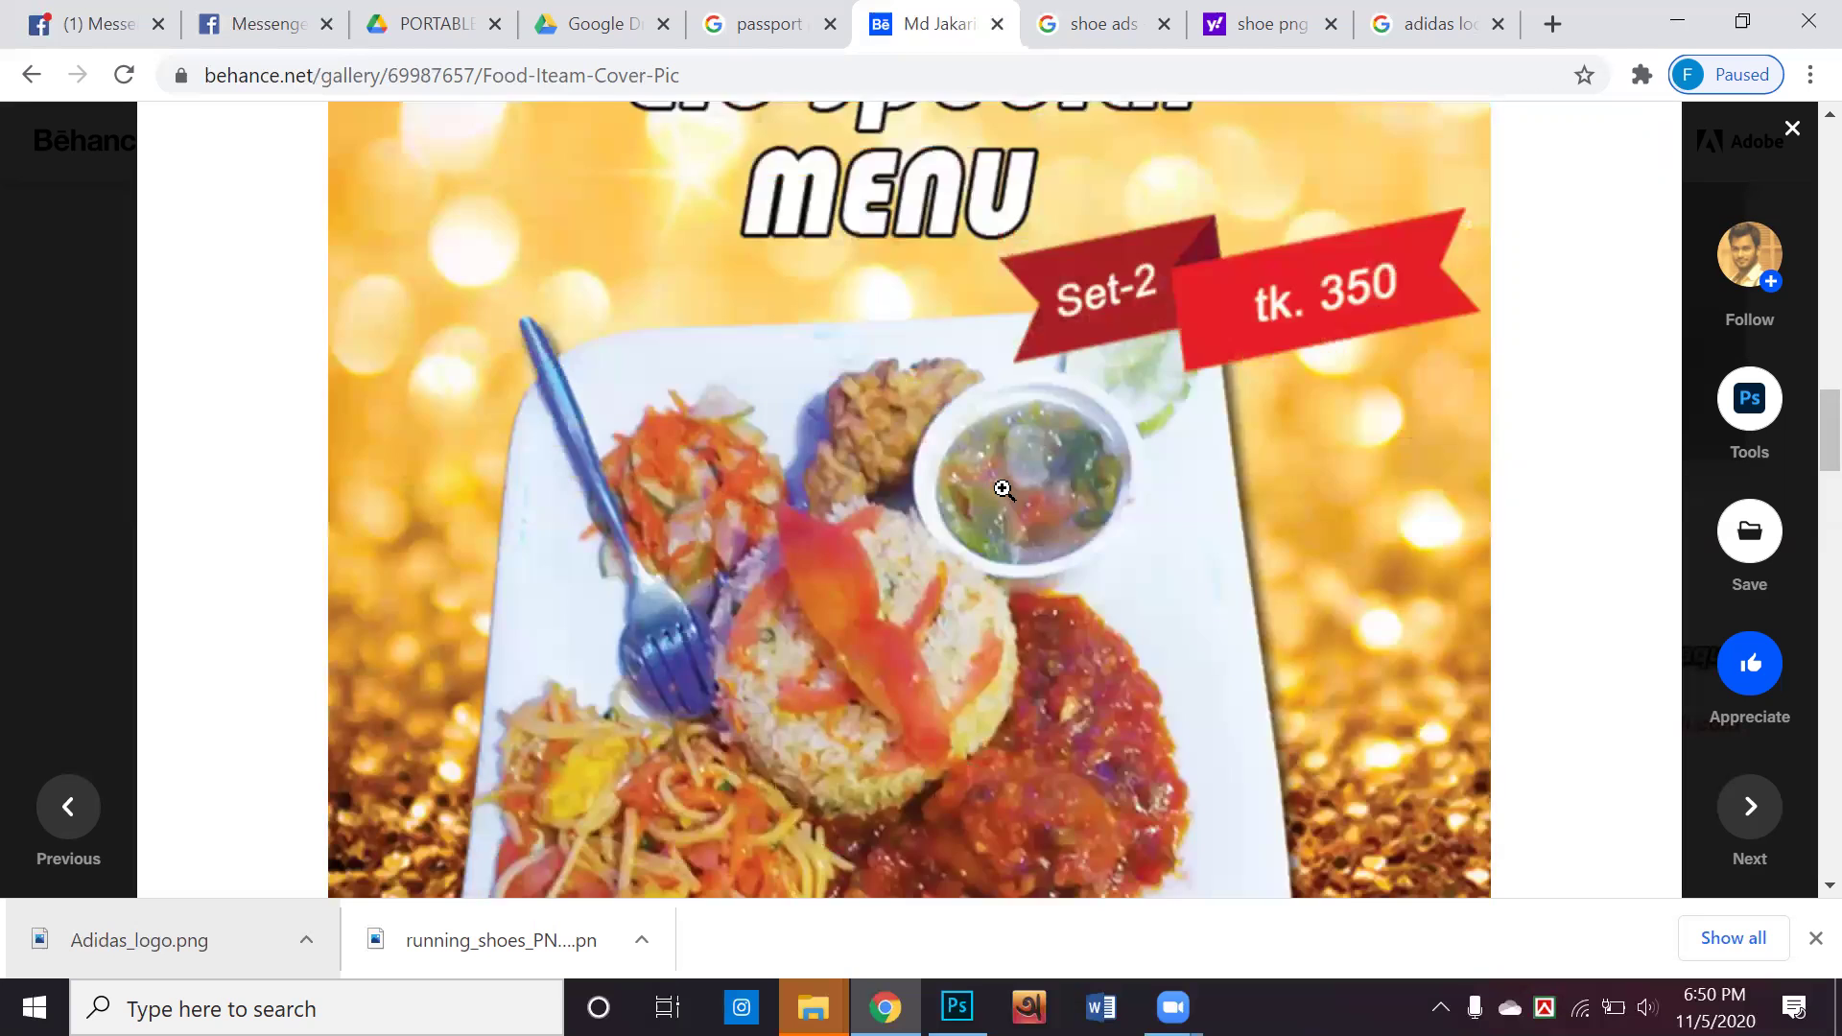
scroll(1003, 491, up, 5)
scroll(1003, 490, down, 3)
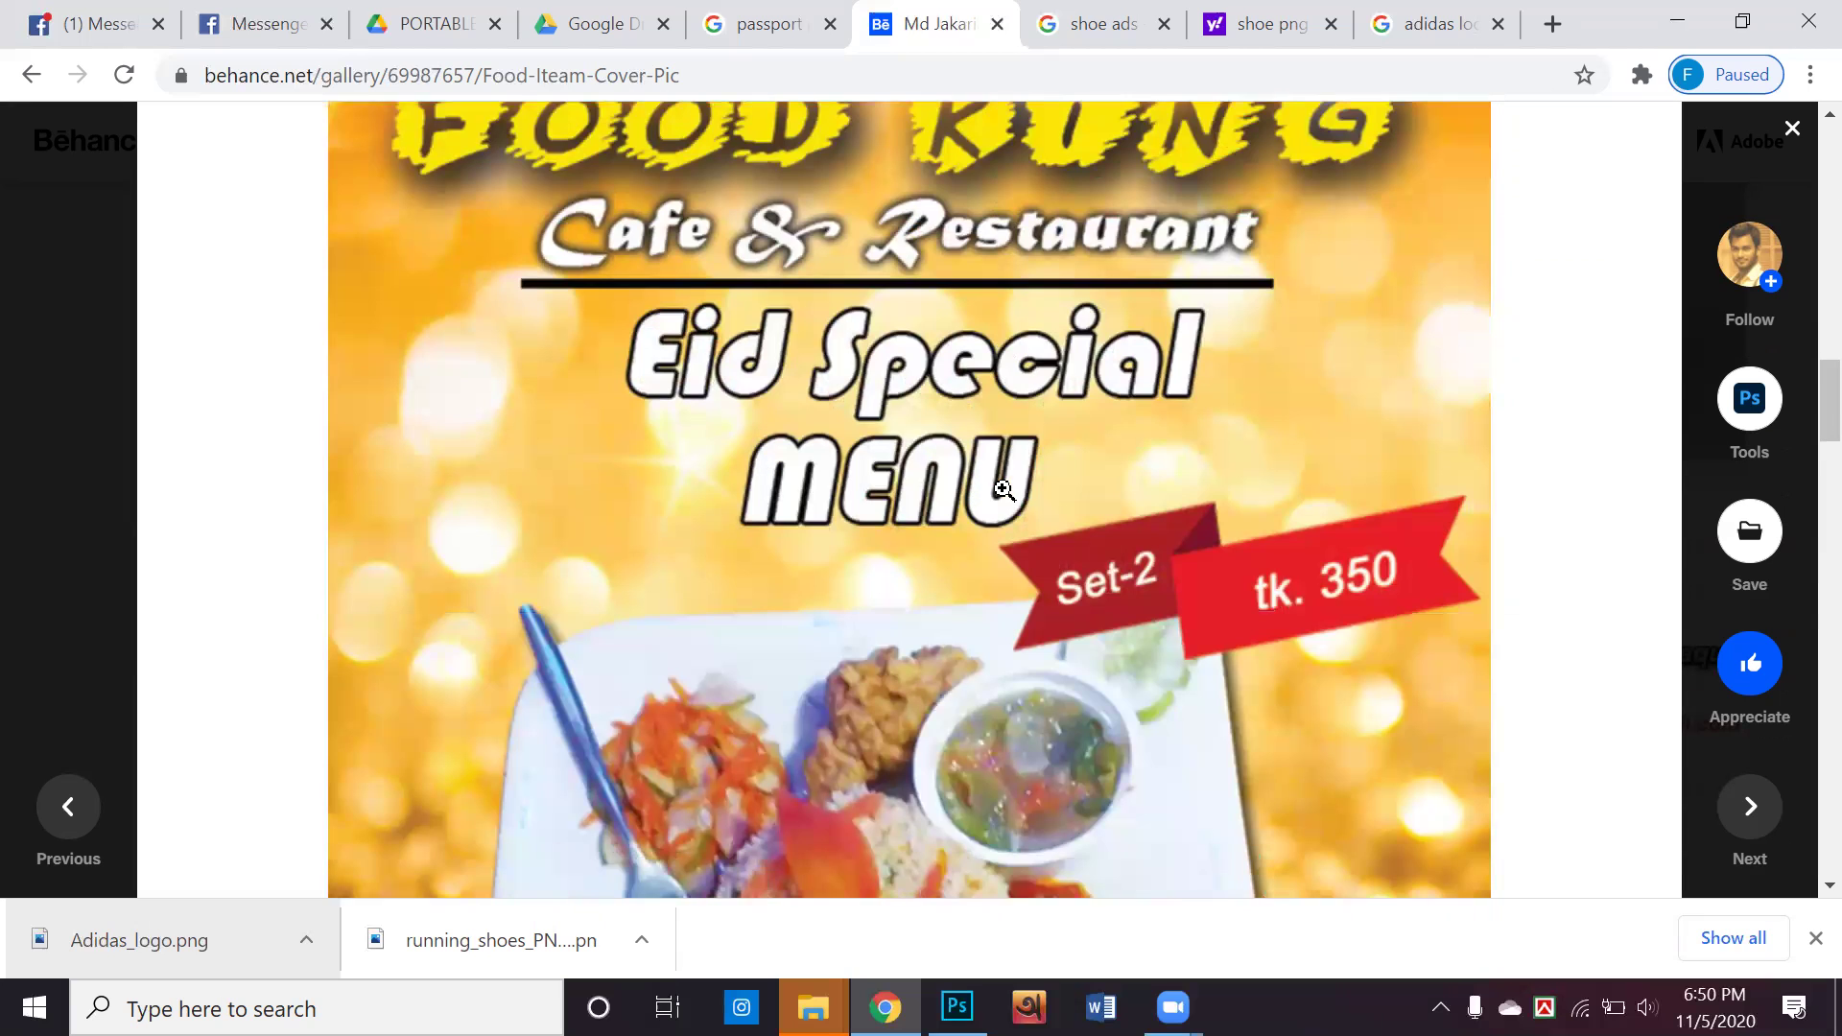
scroll(1003, 490, up, 3)
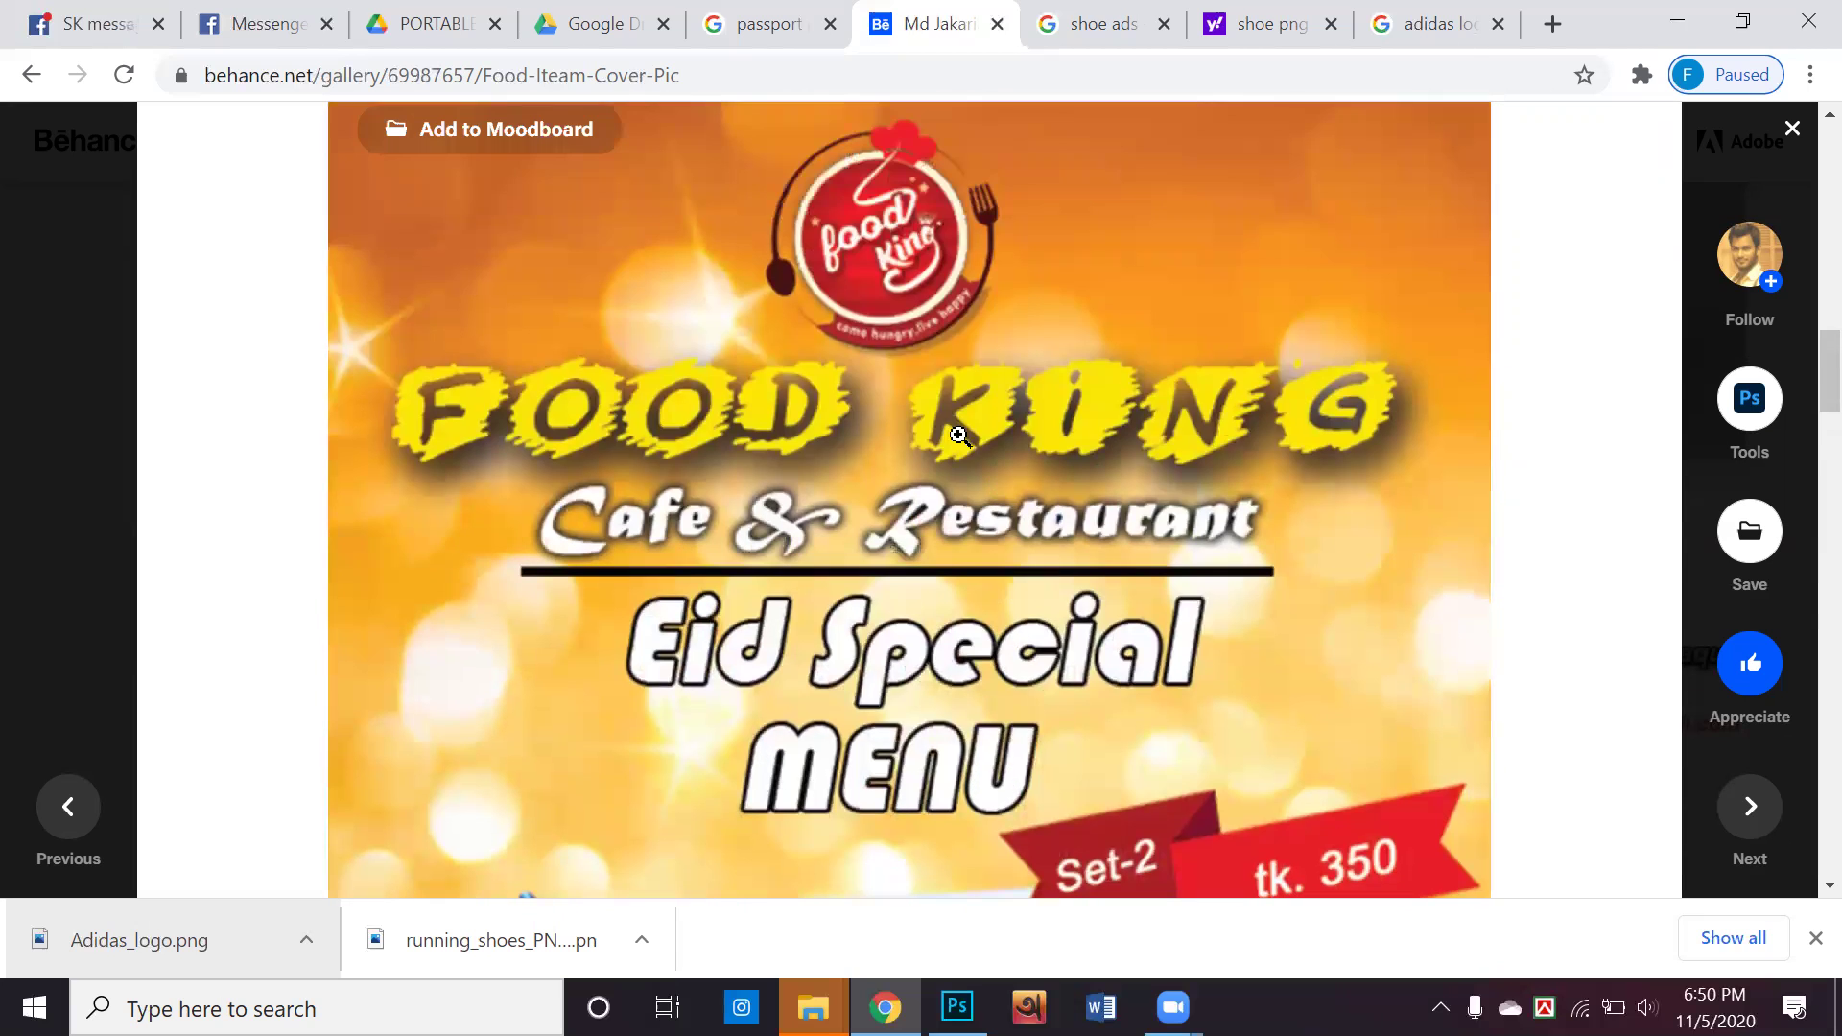
scroll(964, 465, down, 2)
scroll(911, 463, up, 3)
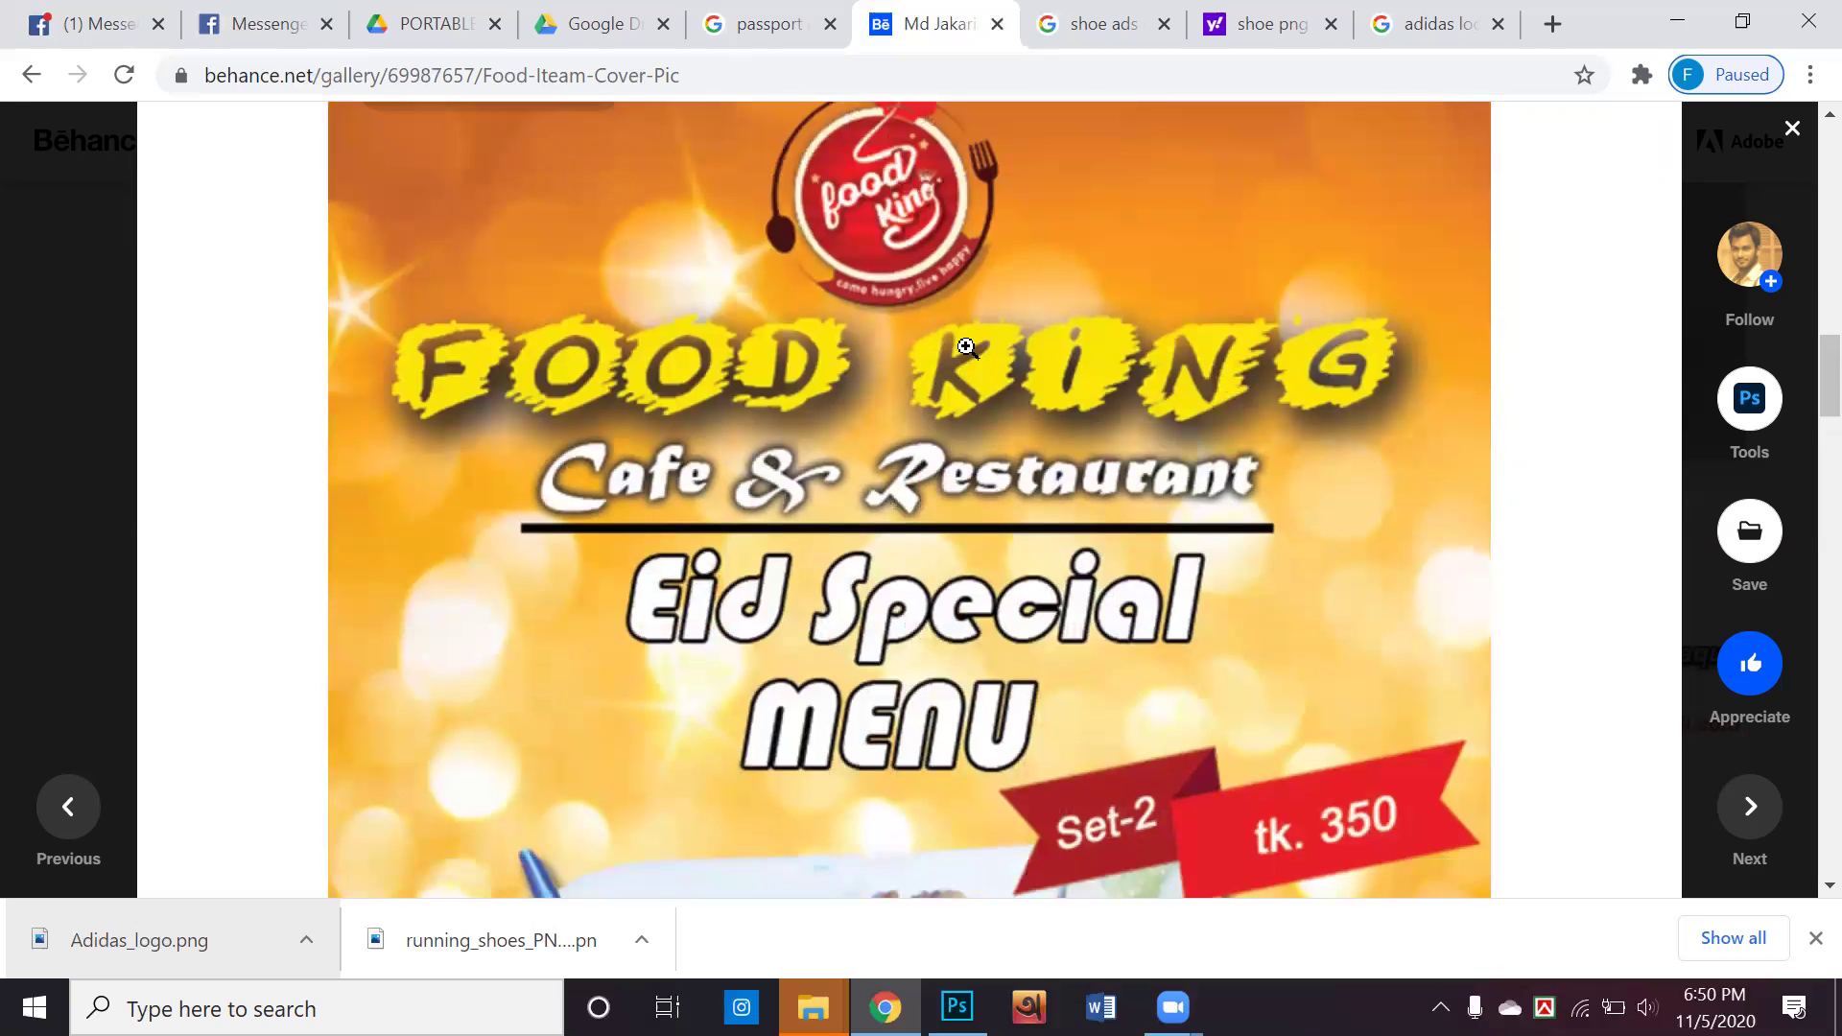
scroll(864, 462, down, 10)
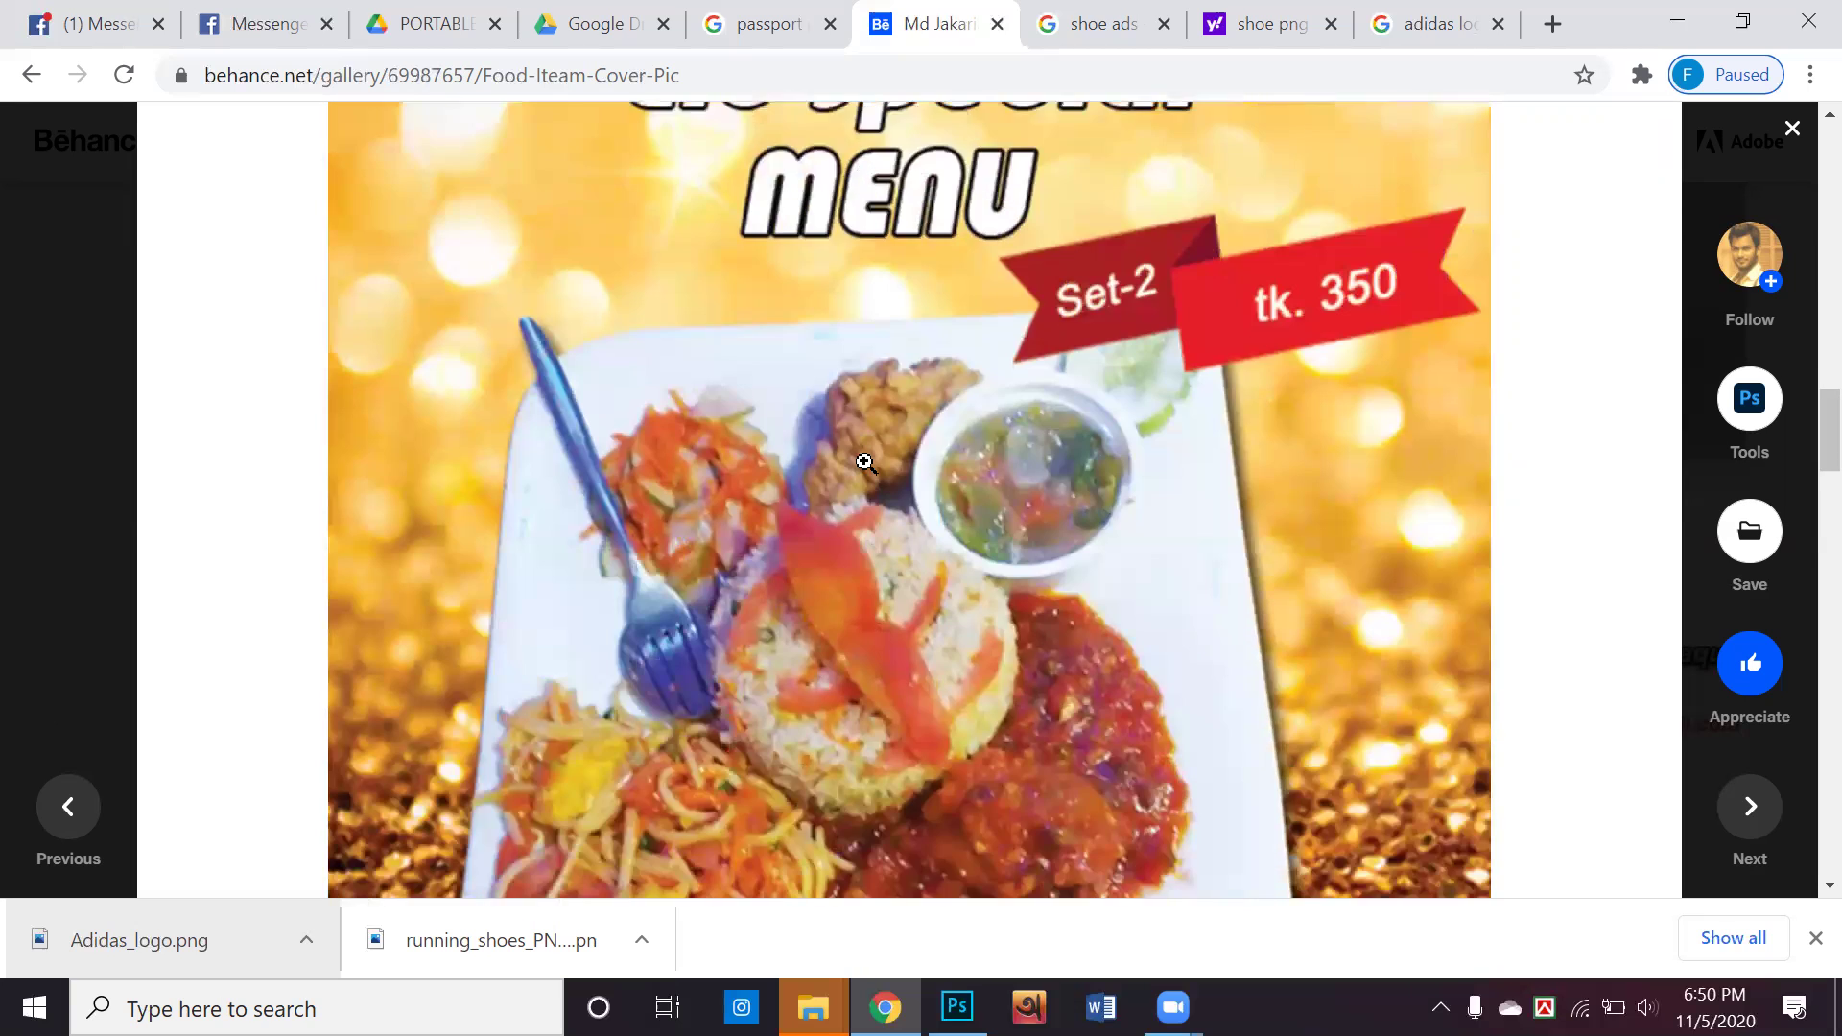
scroll(864, 462, down, 10)
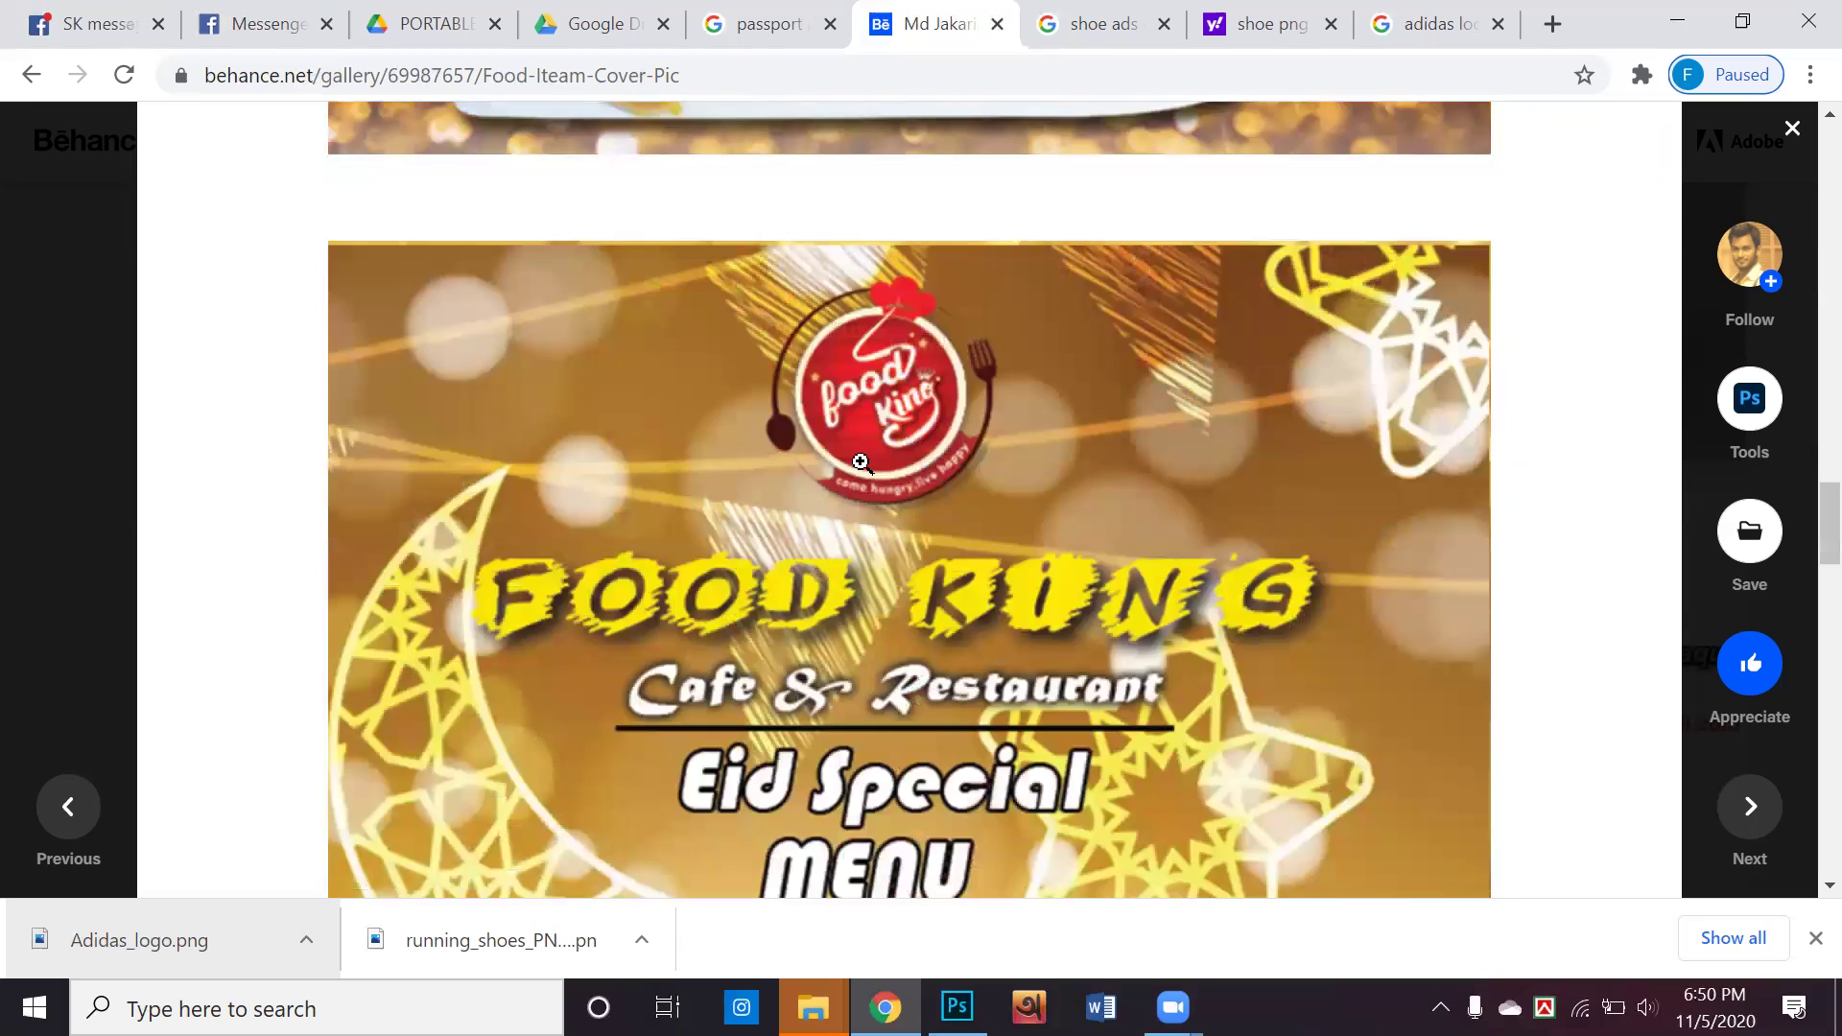
scroll(857, 472, down, 2)
scroll(853, 499, up, 10)
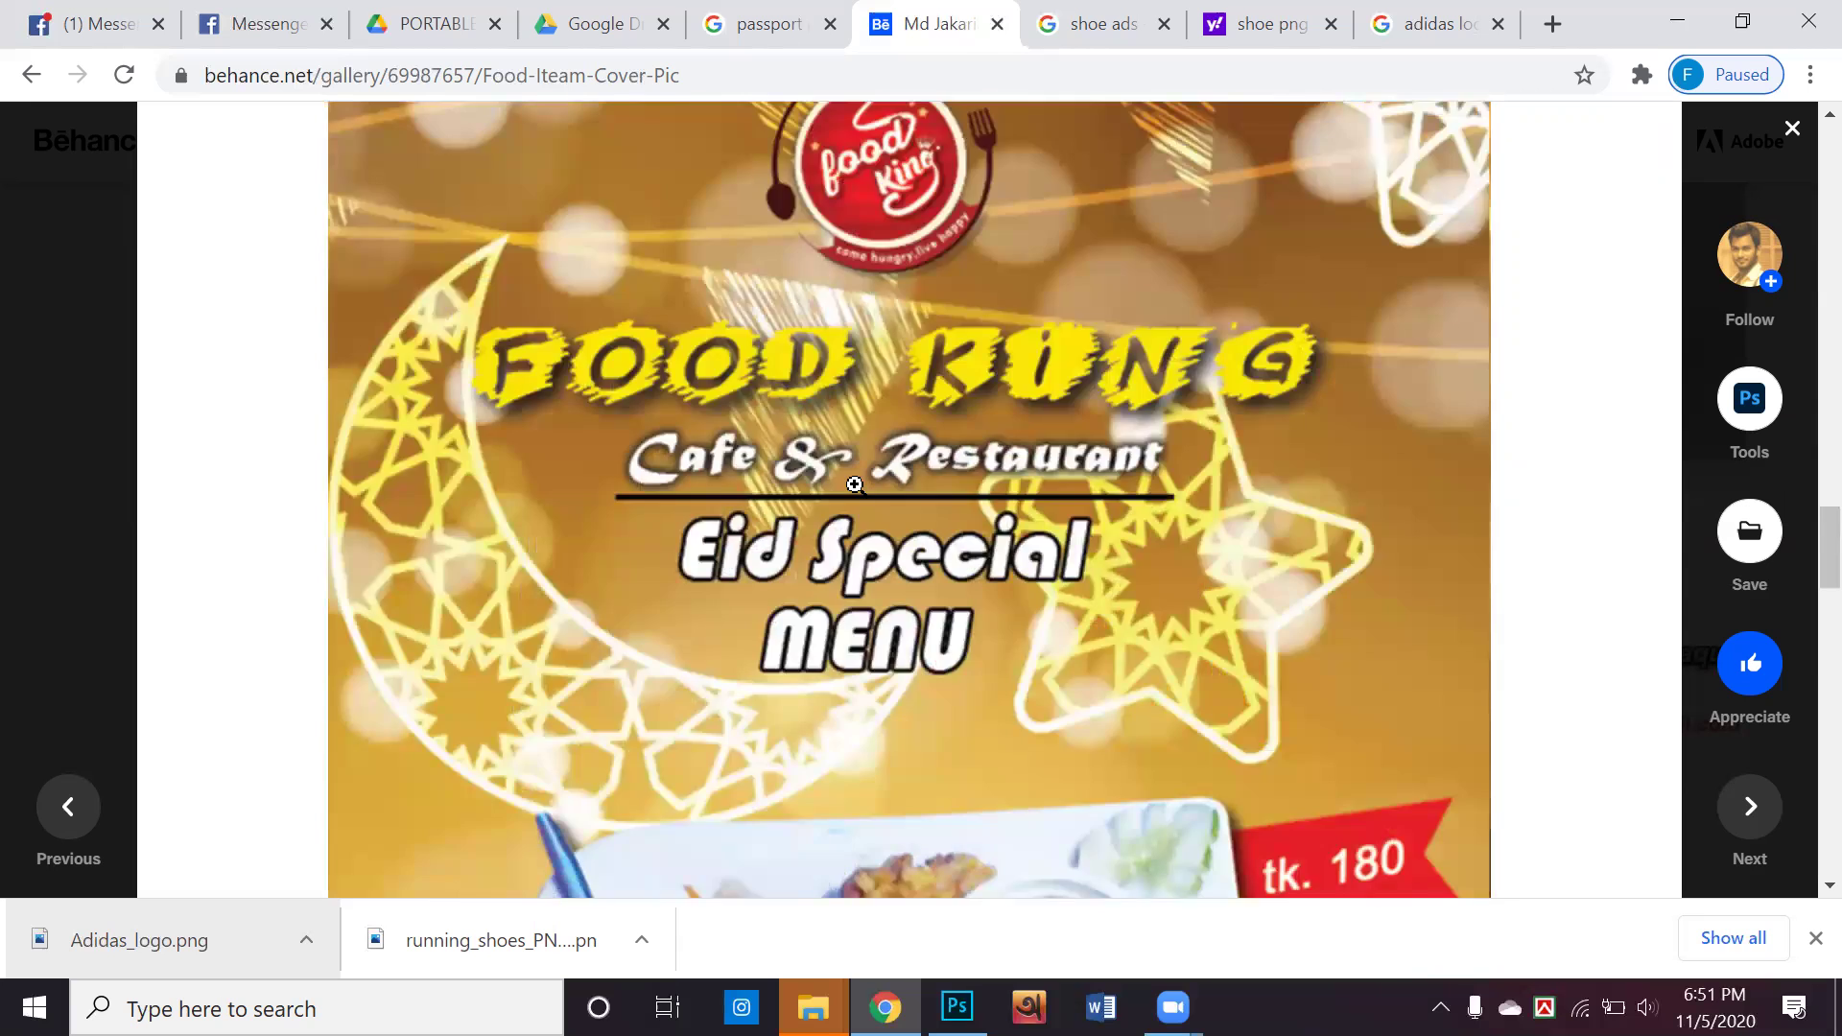
scroll(850, 533, down, 10)
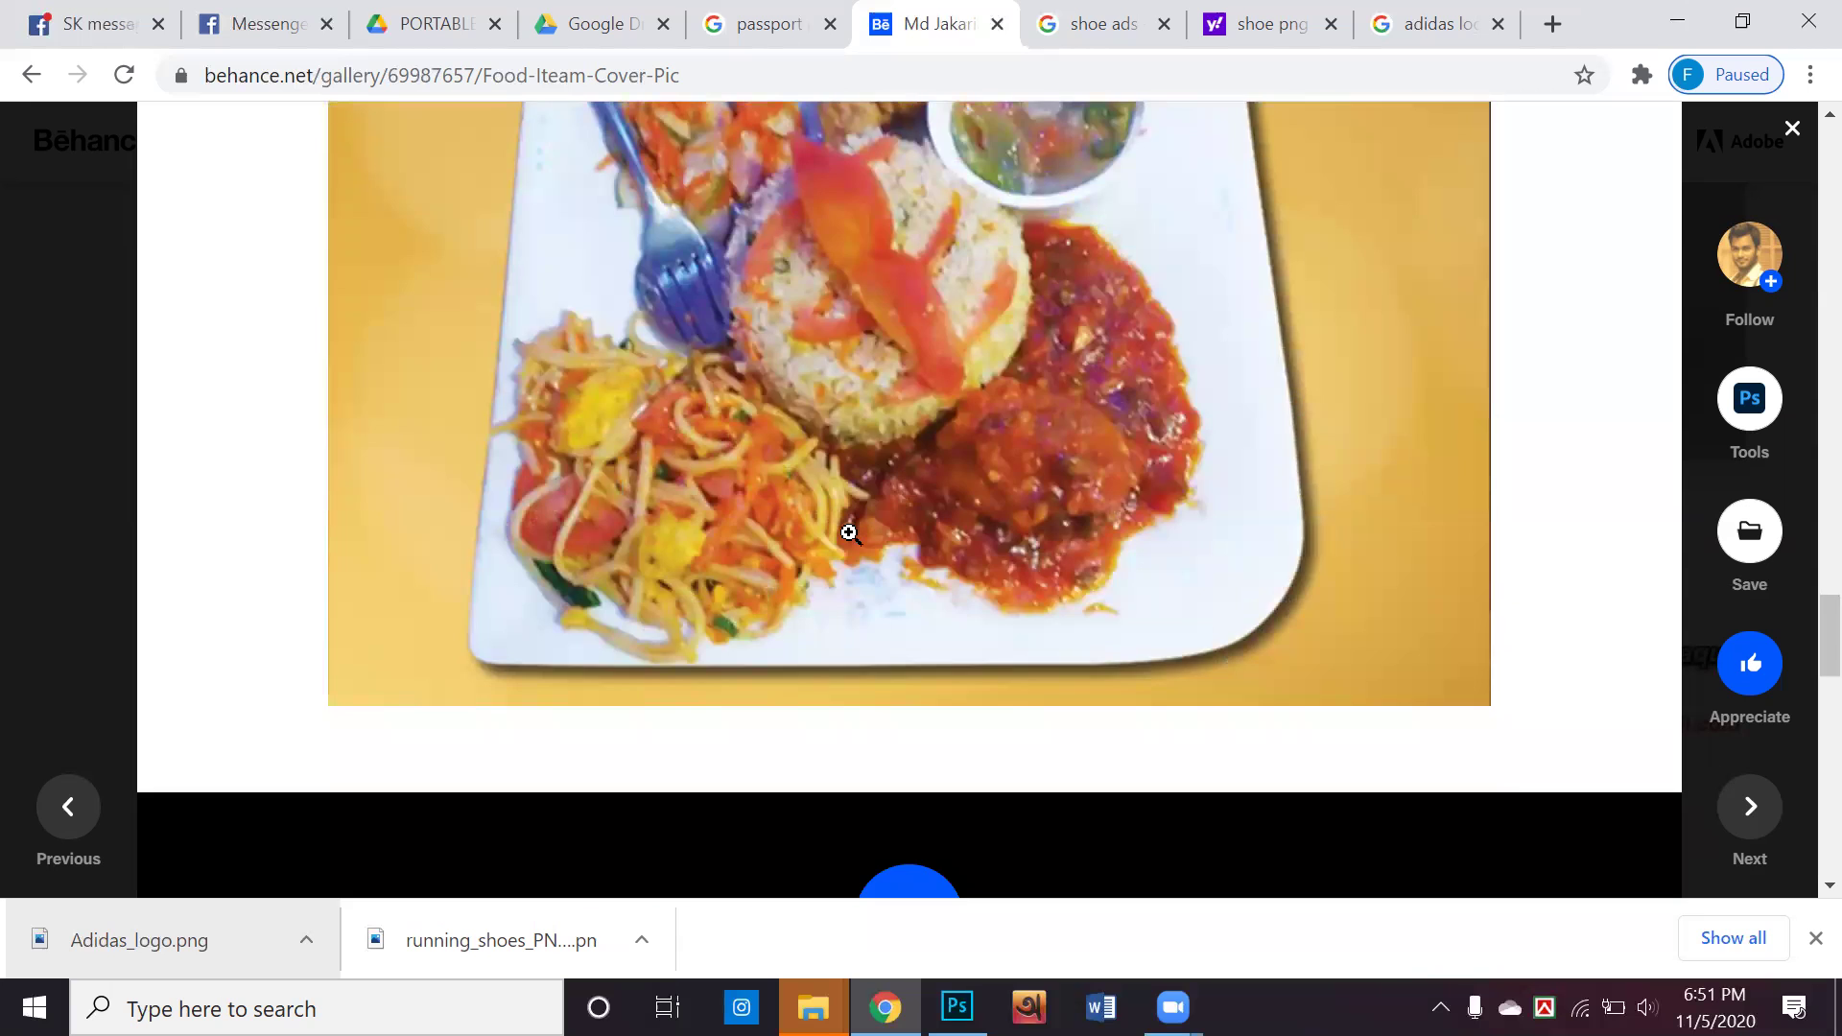
scroll(850, 534, up, 3)
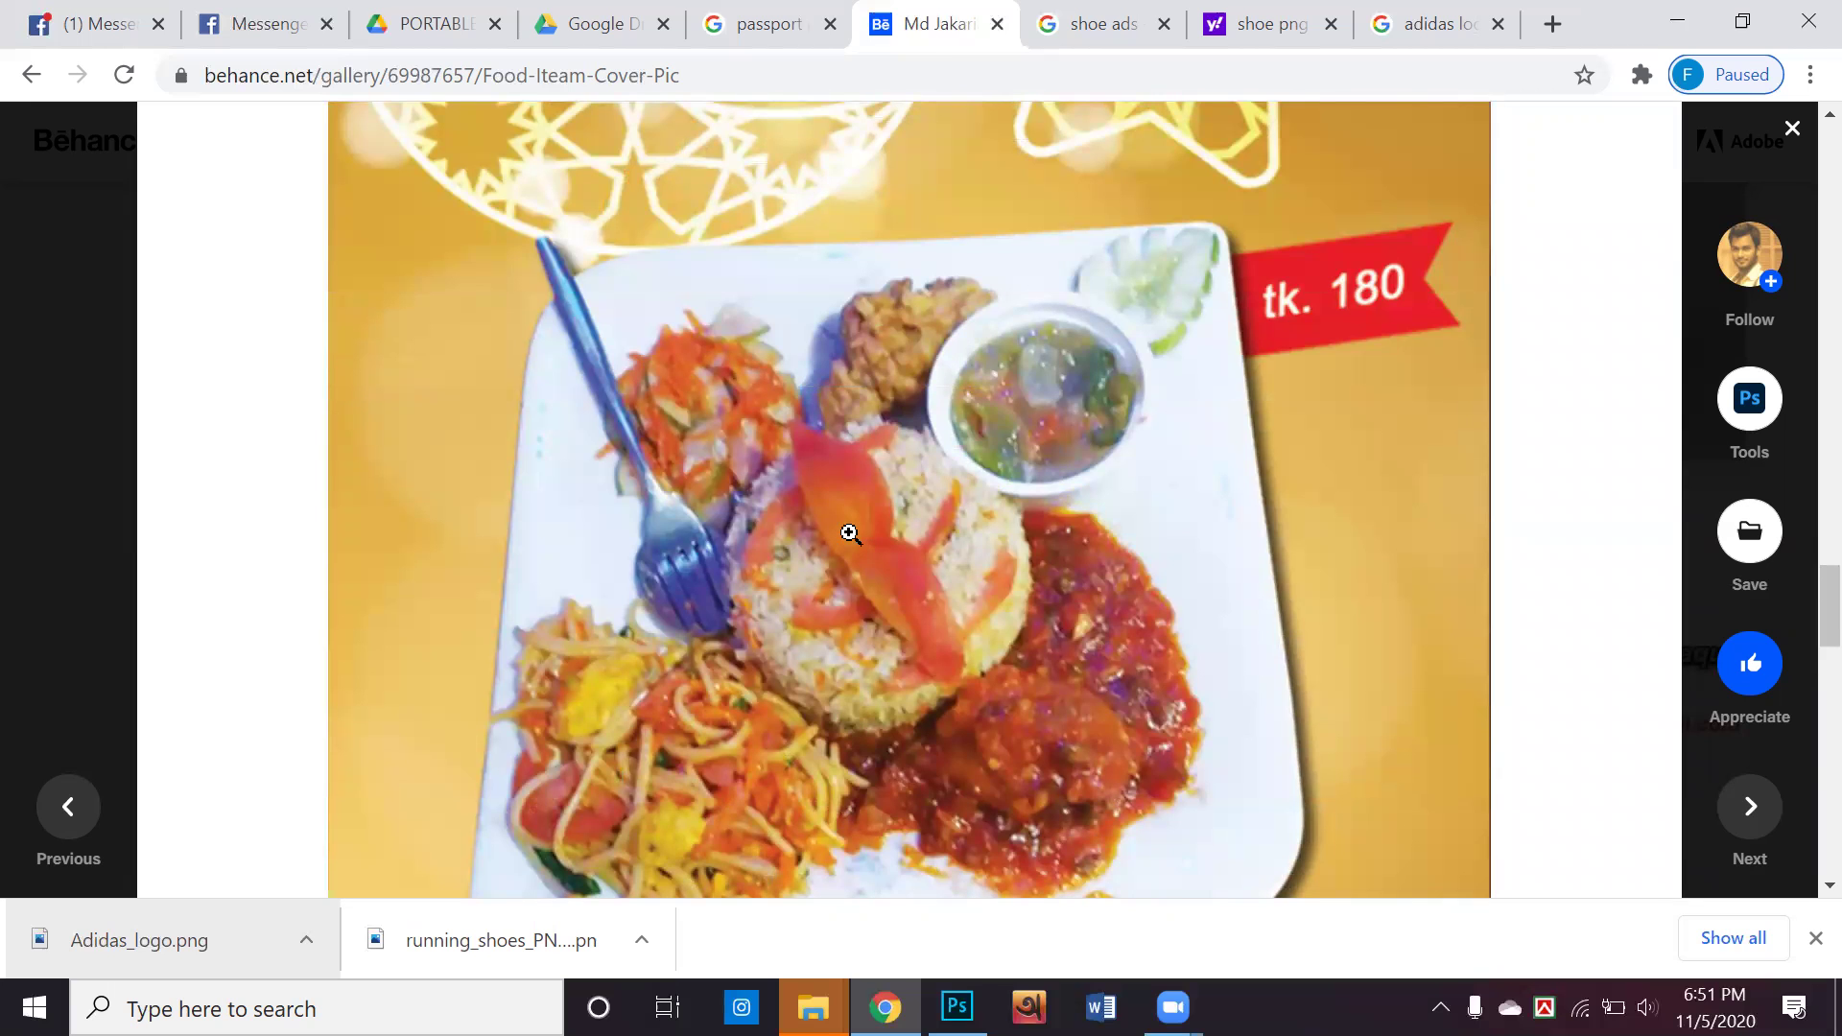
scroll(850, 534, up, 2)
scroll(850, 534, down, 5)
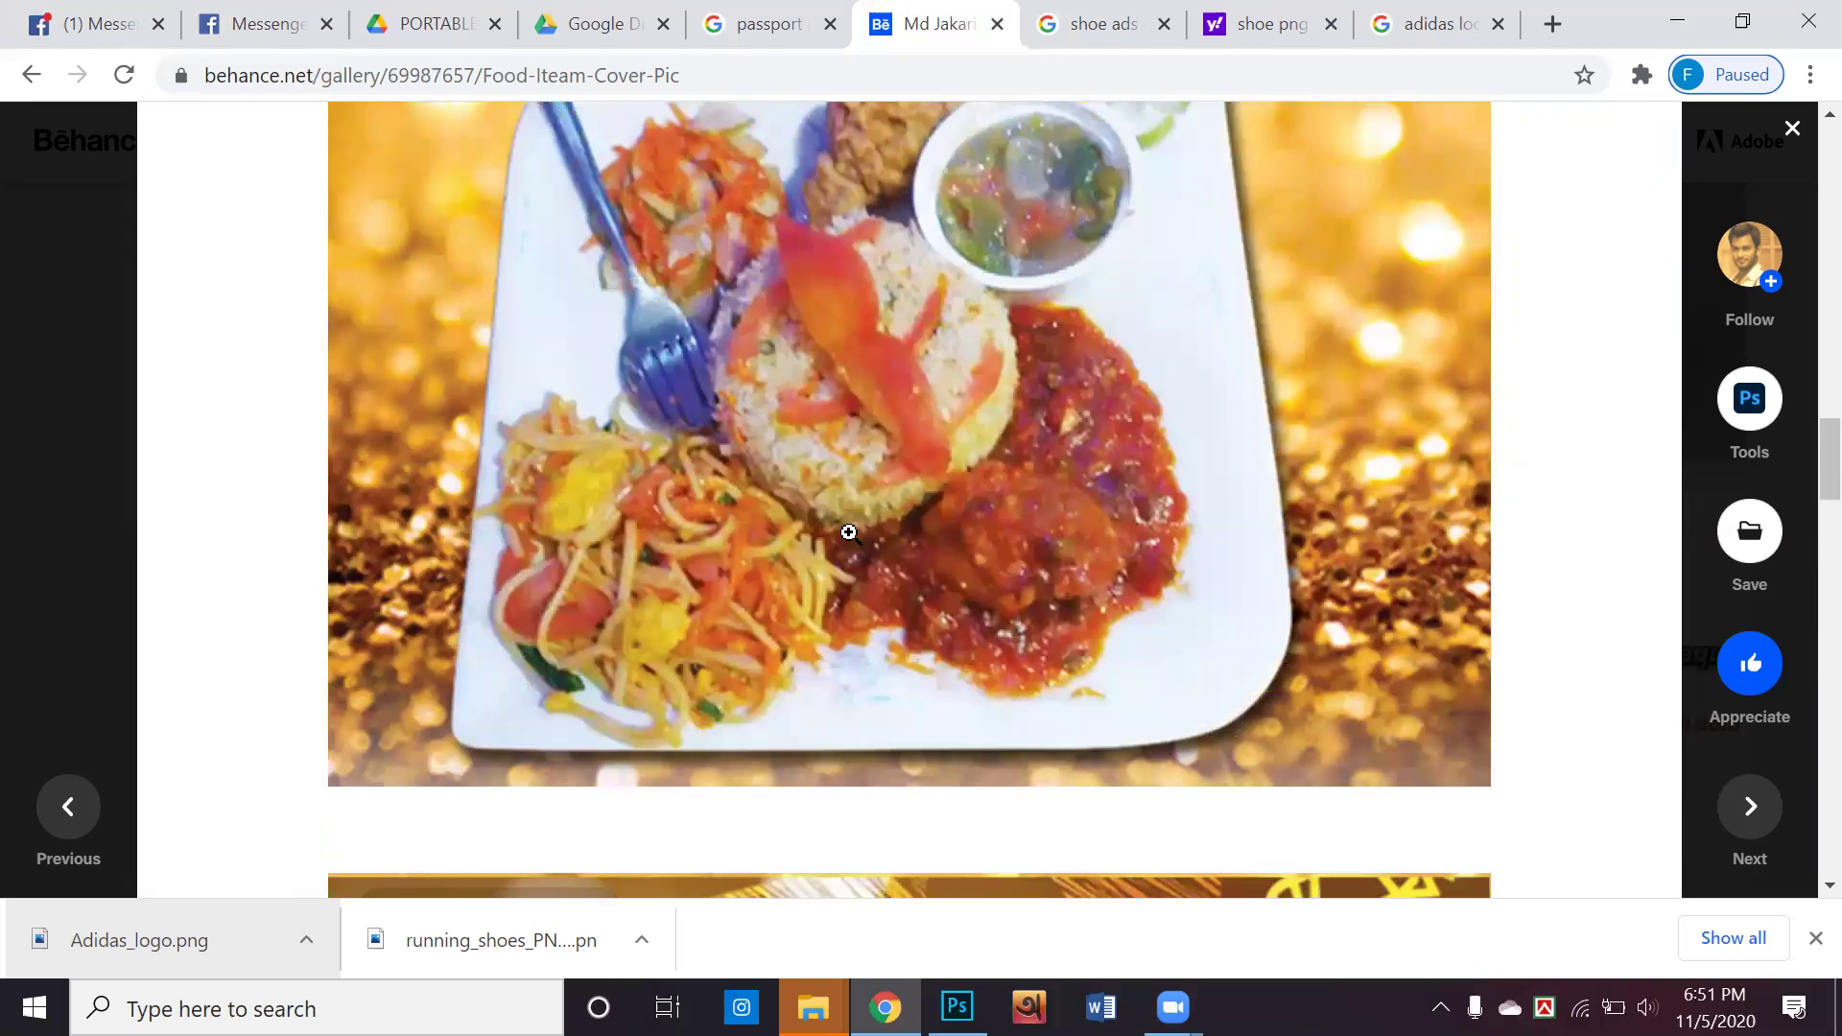
scroll(848, 535, down, 4)
scroll(848, 535, down, 7)
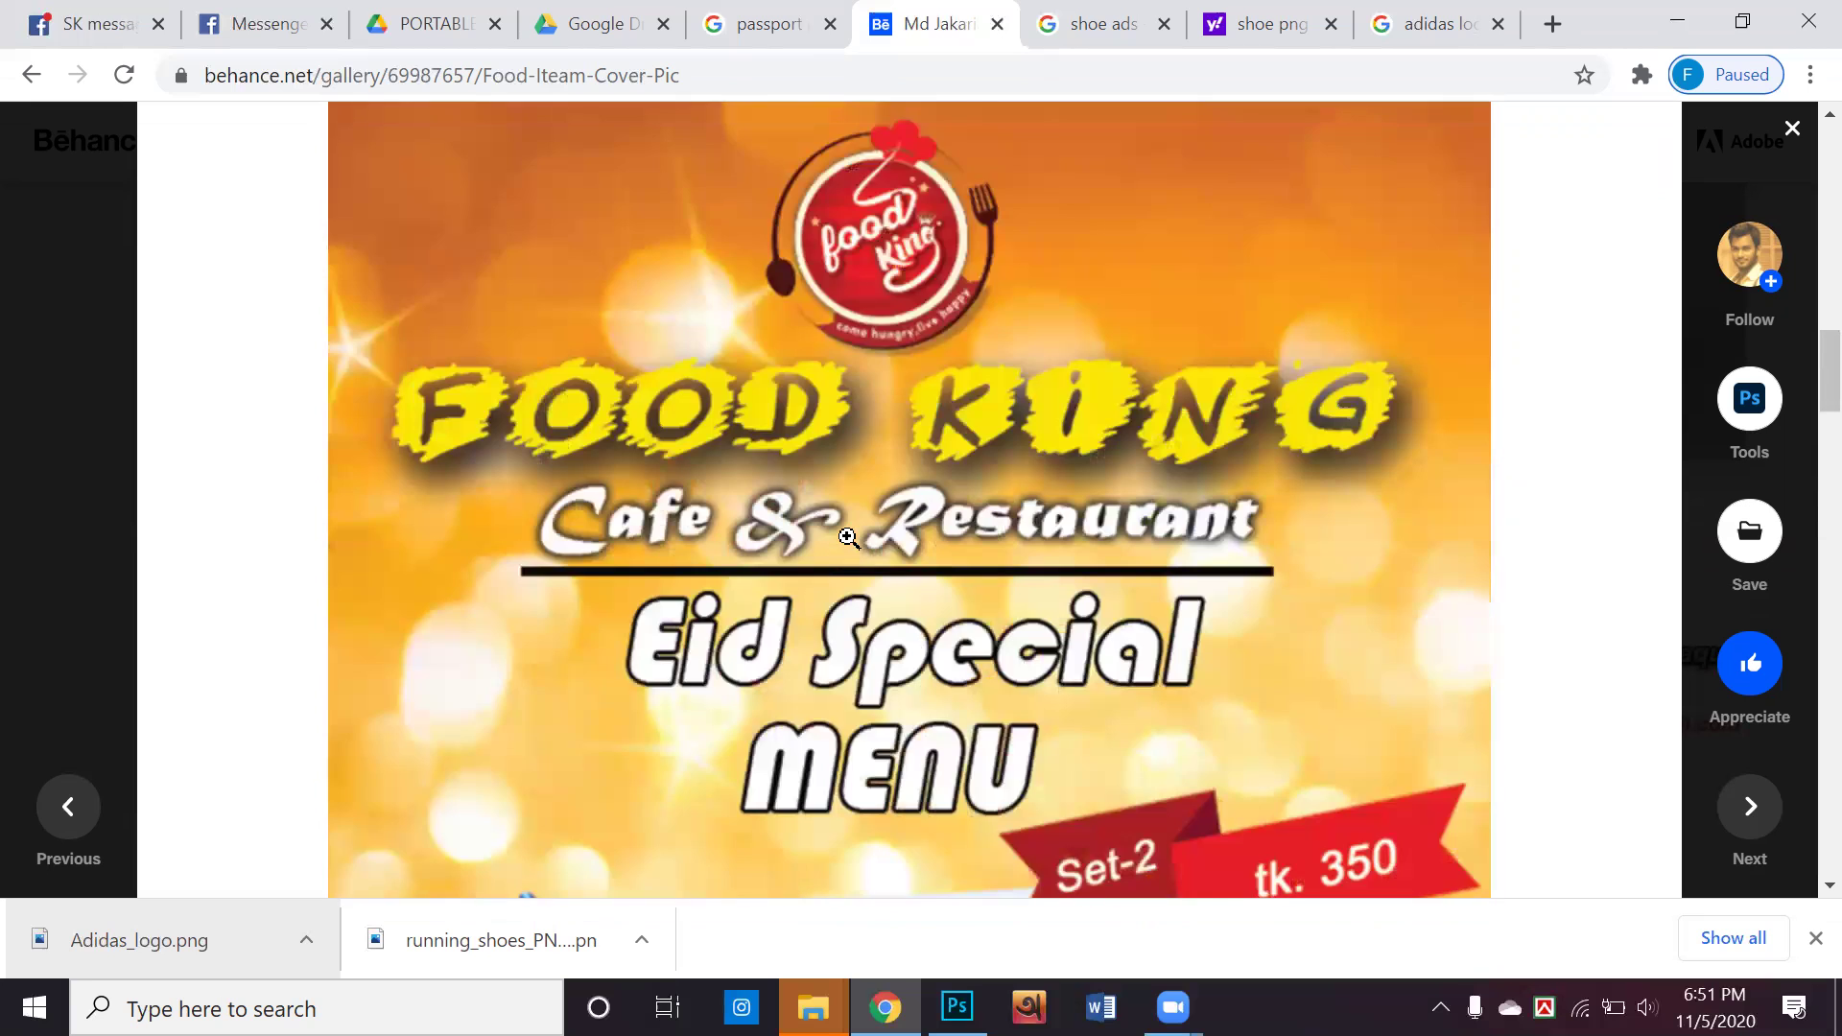
scroll(848, 537, down, 4)
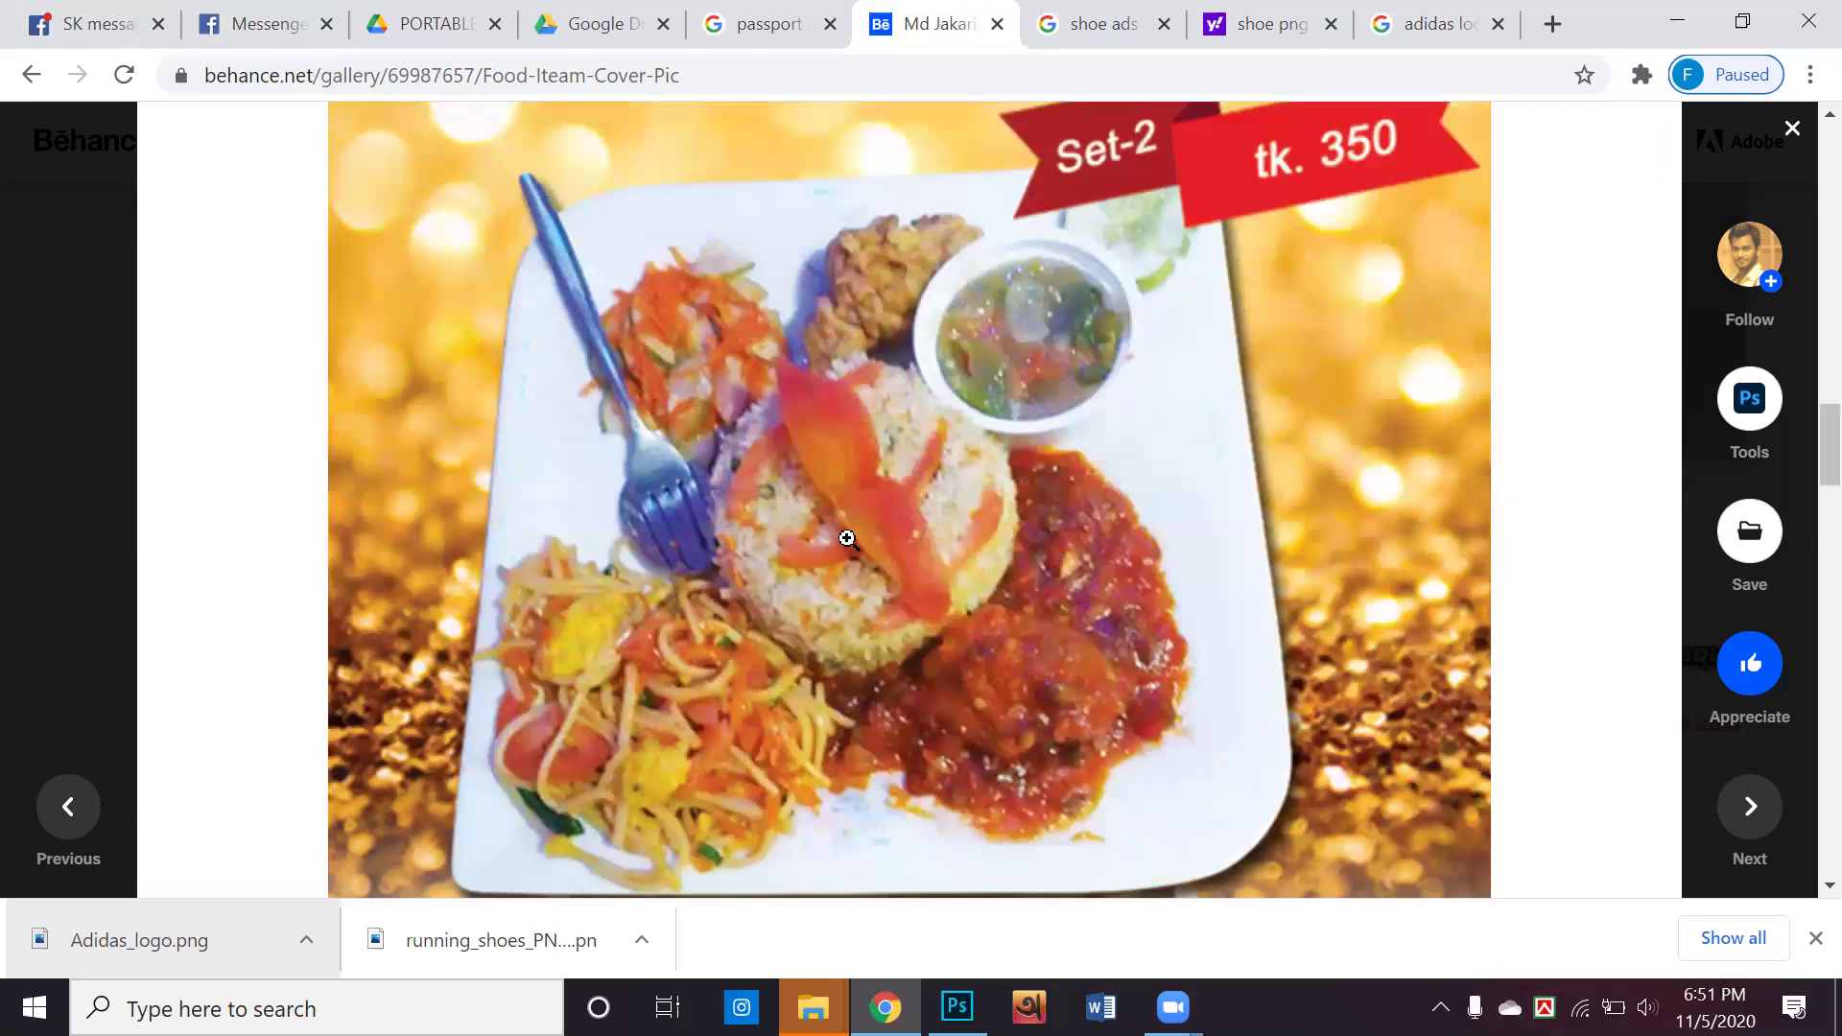
scroll(848, 538, up, 7)
scroll(848, 538, down, 7)
scroll(849, 538, up, 2)
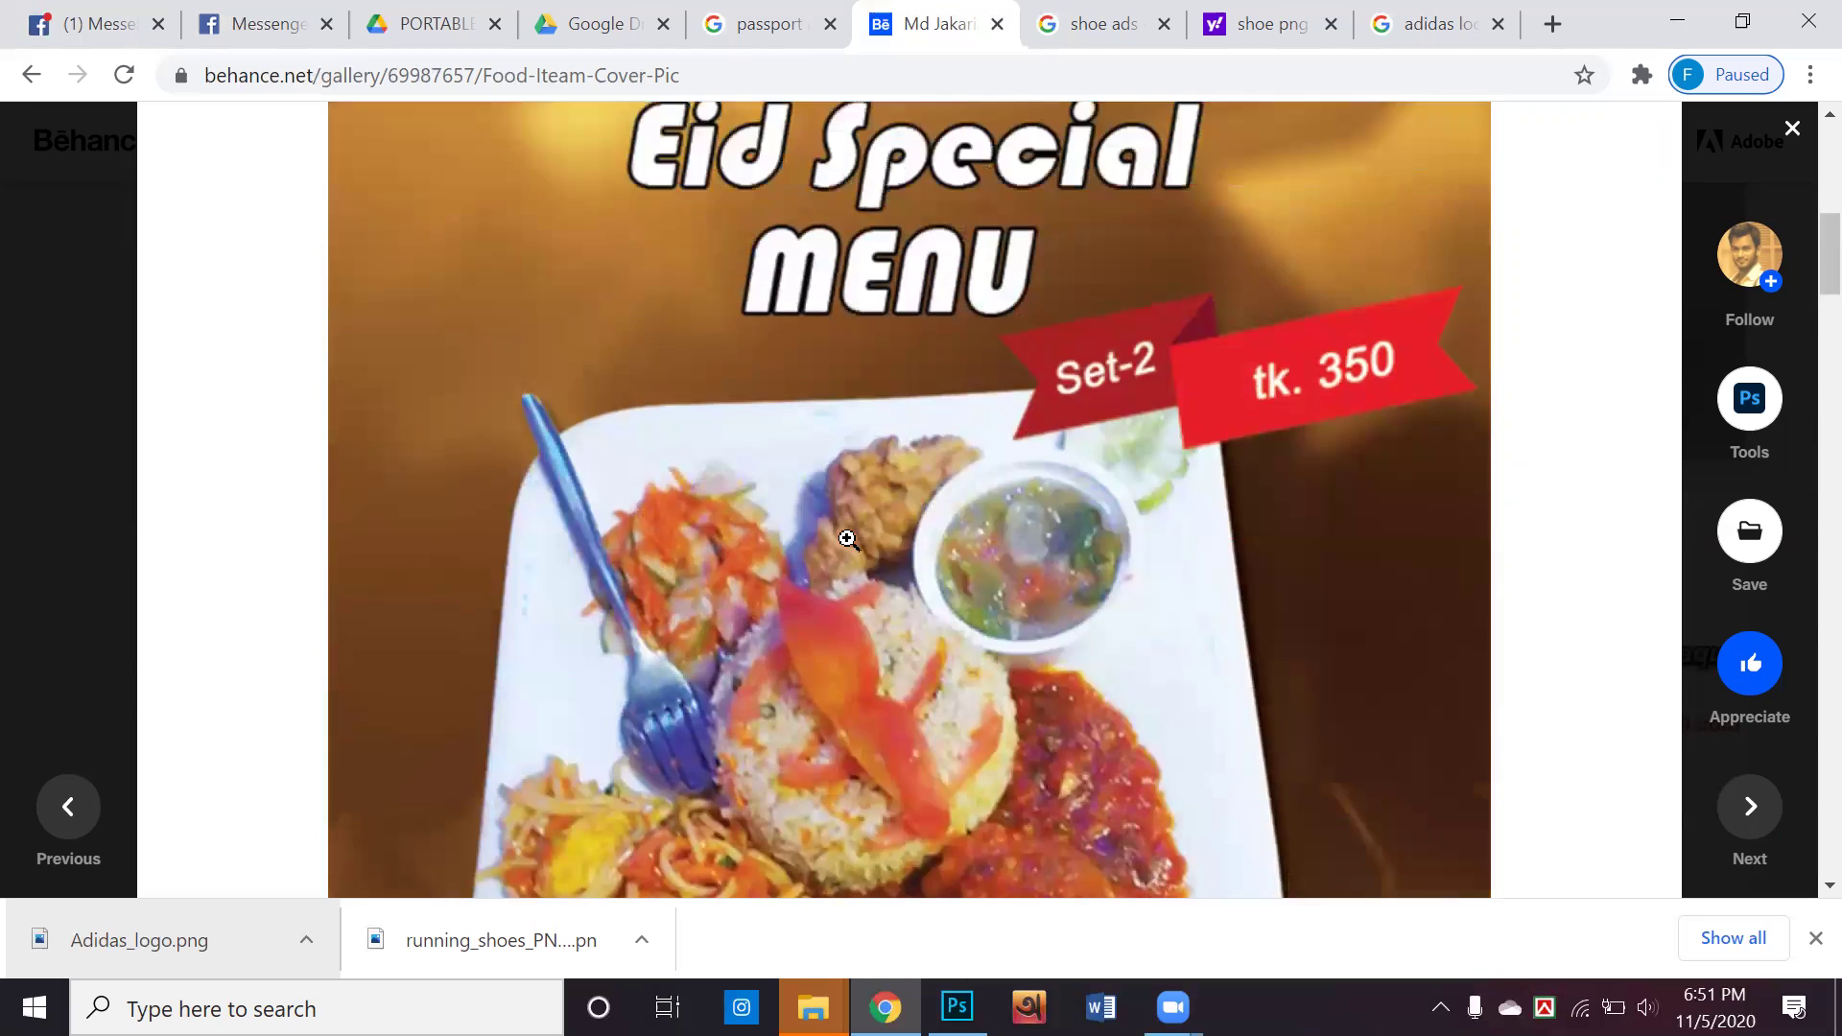
scroll(849, 538, up, 7)
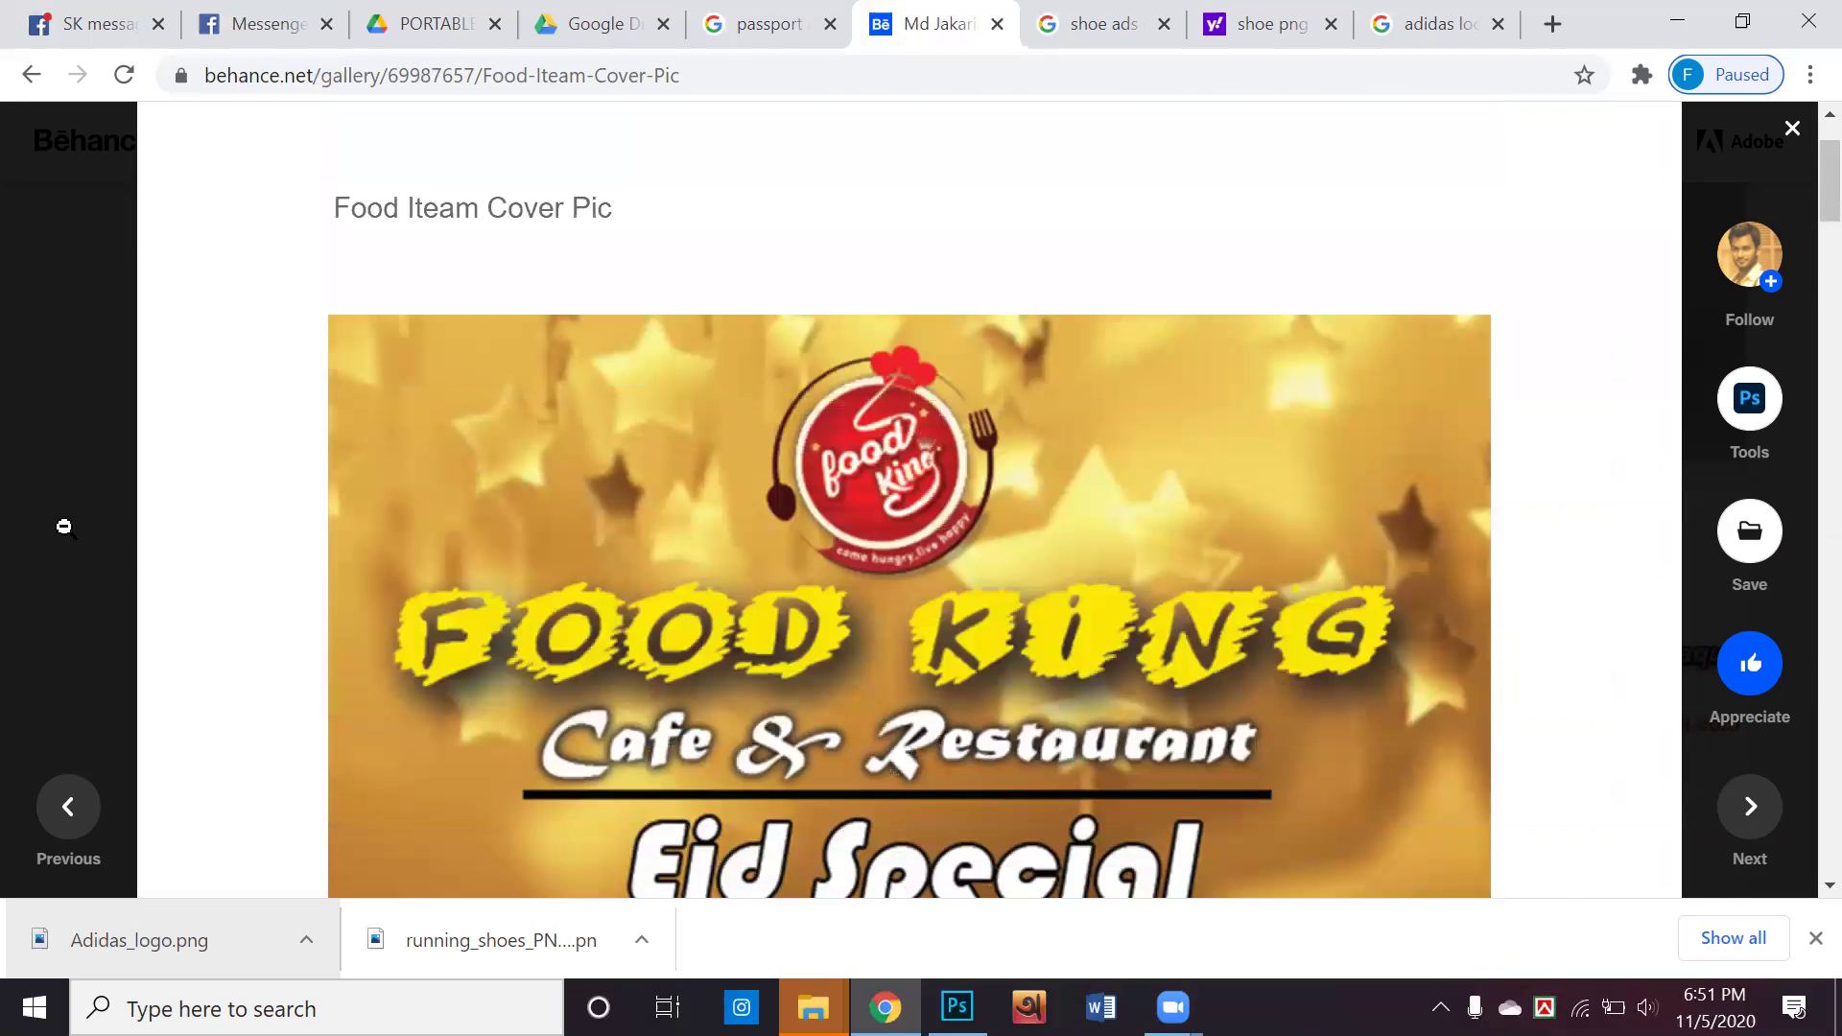
Close the Food Iteam Cover Pic project, return to the start of the designer's portfolio and open YouTube in a new tab
click(65, 537)
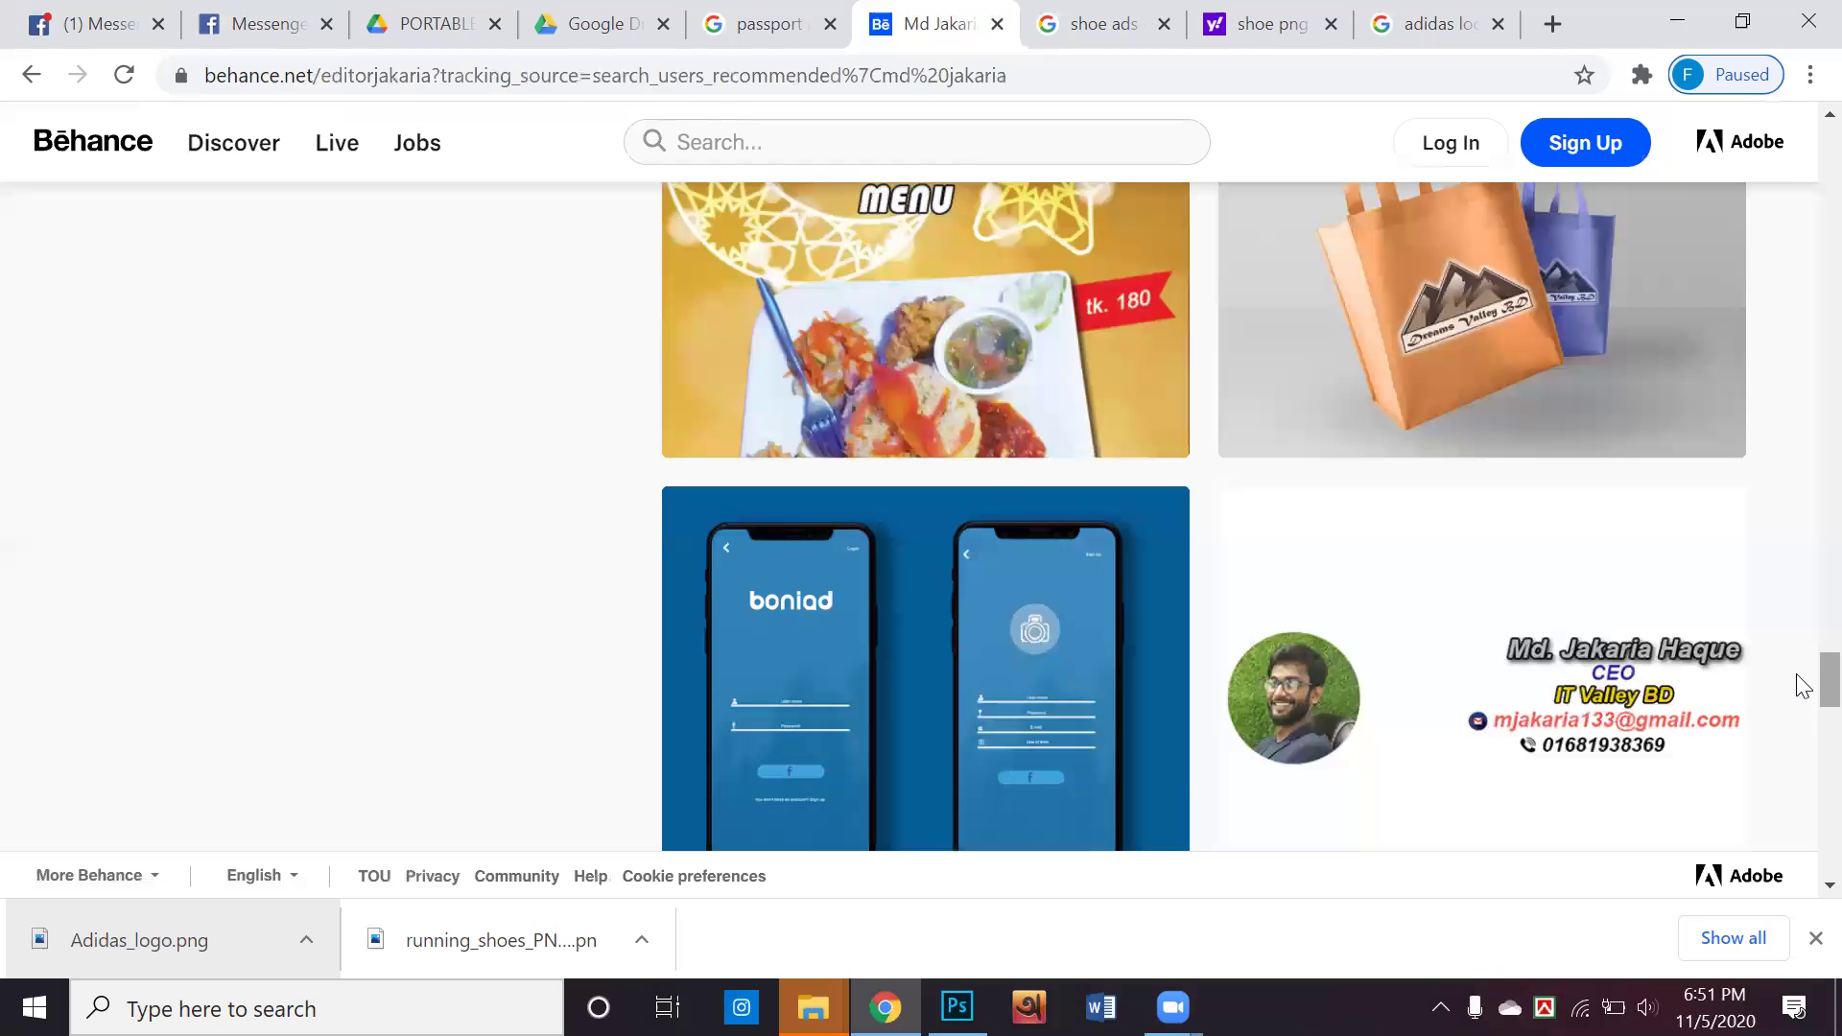
scroll(1804, 662, up, 10)
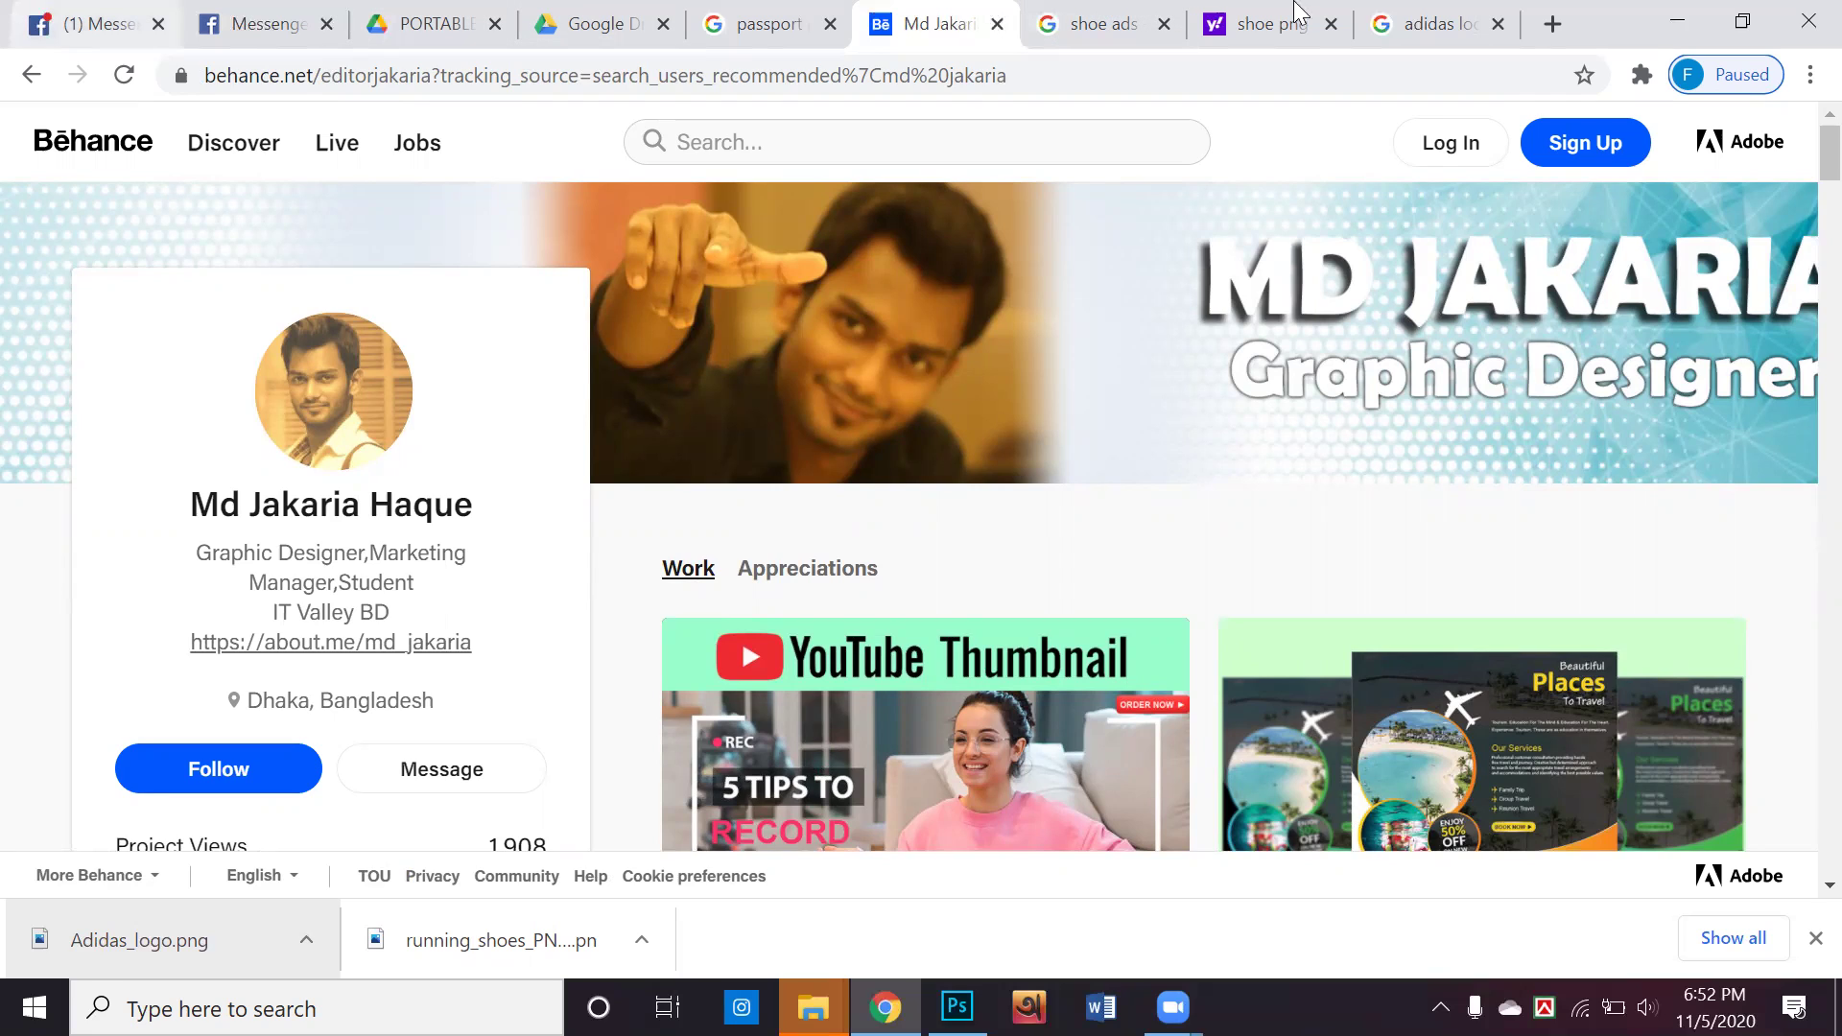
click(1552, 23)
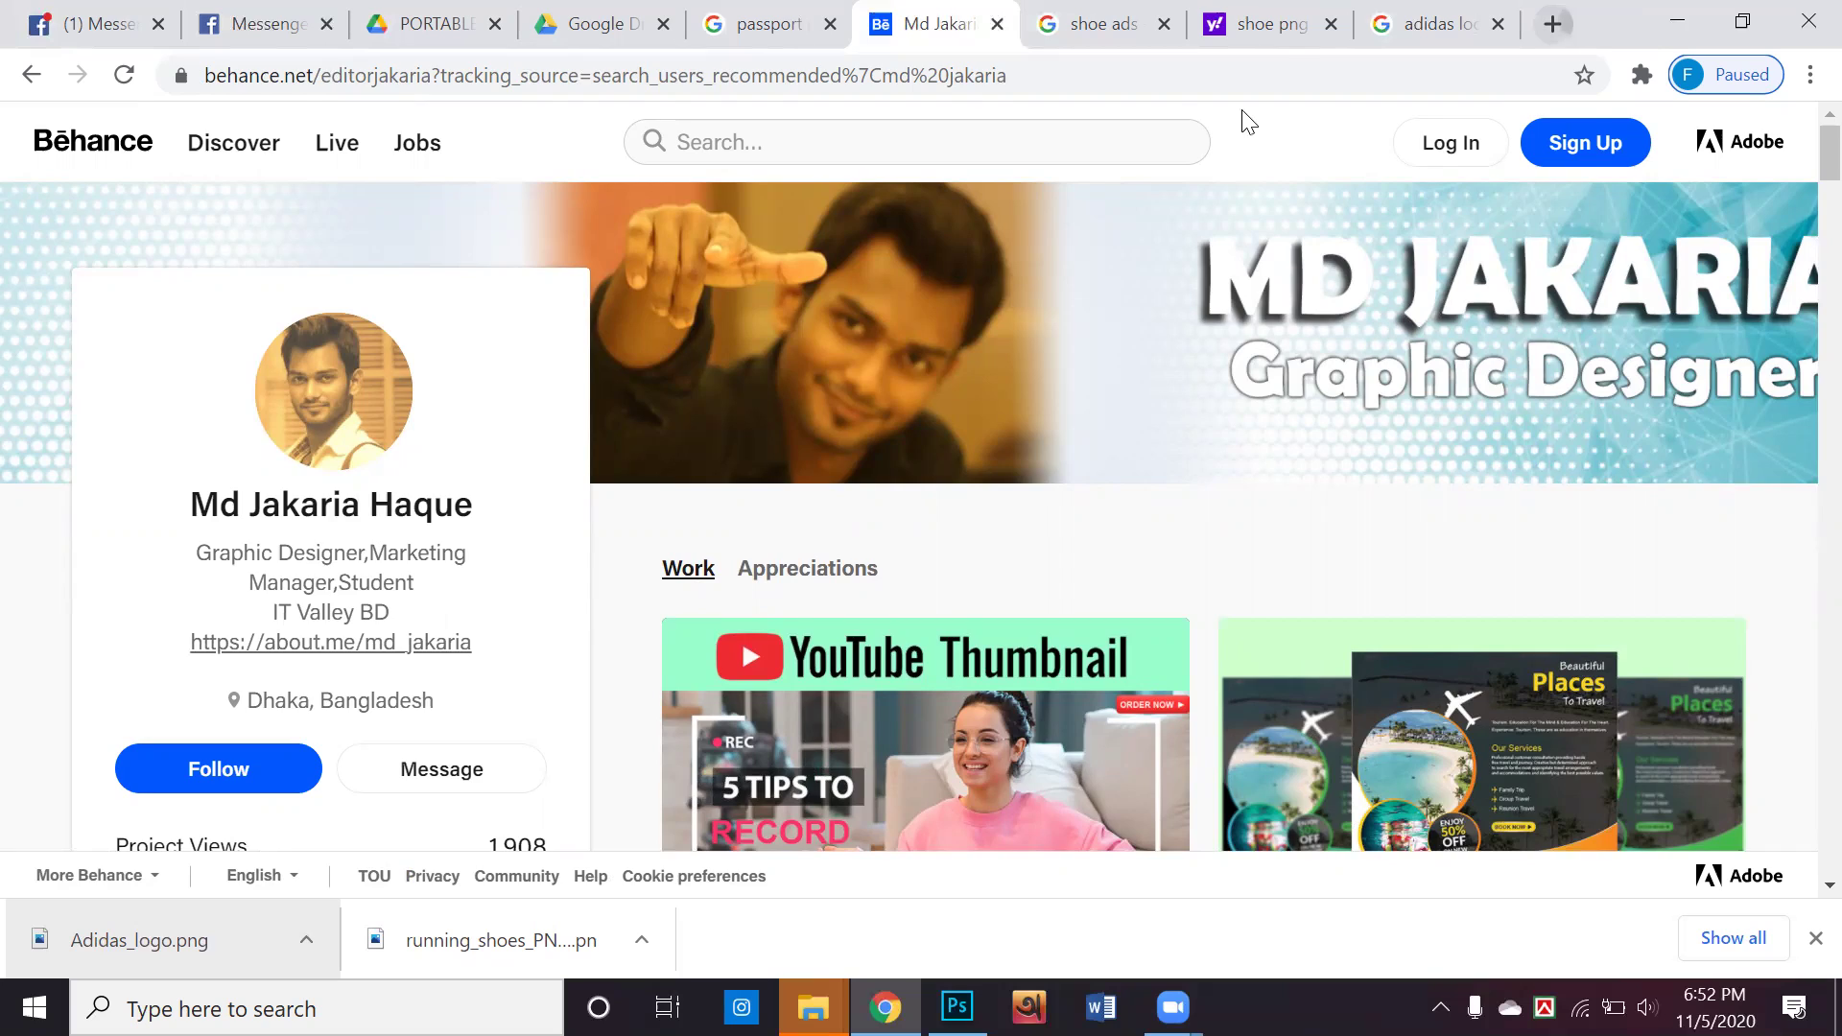
click(394, 134)
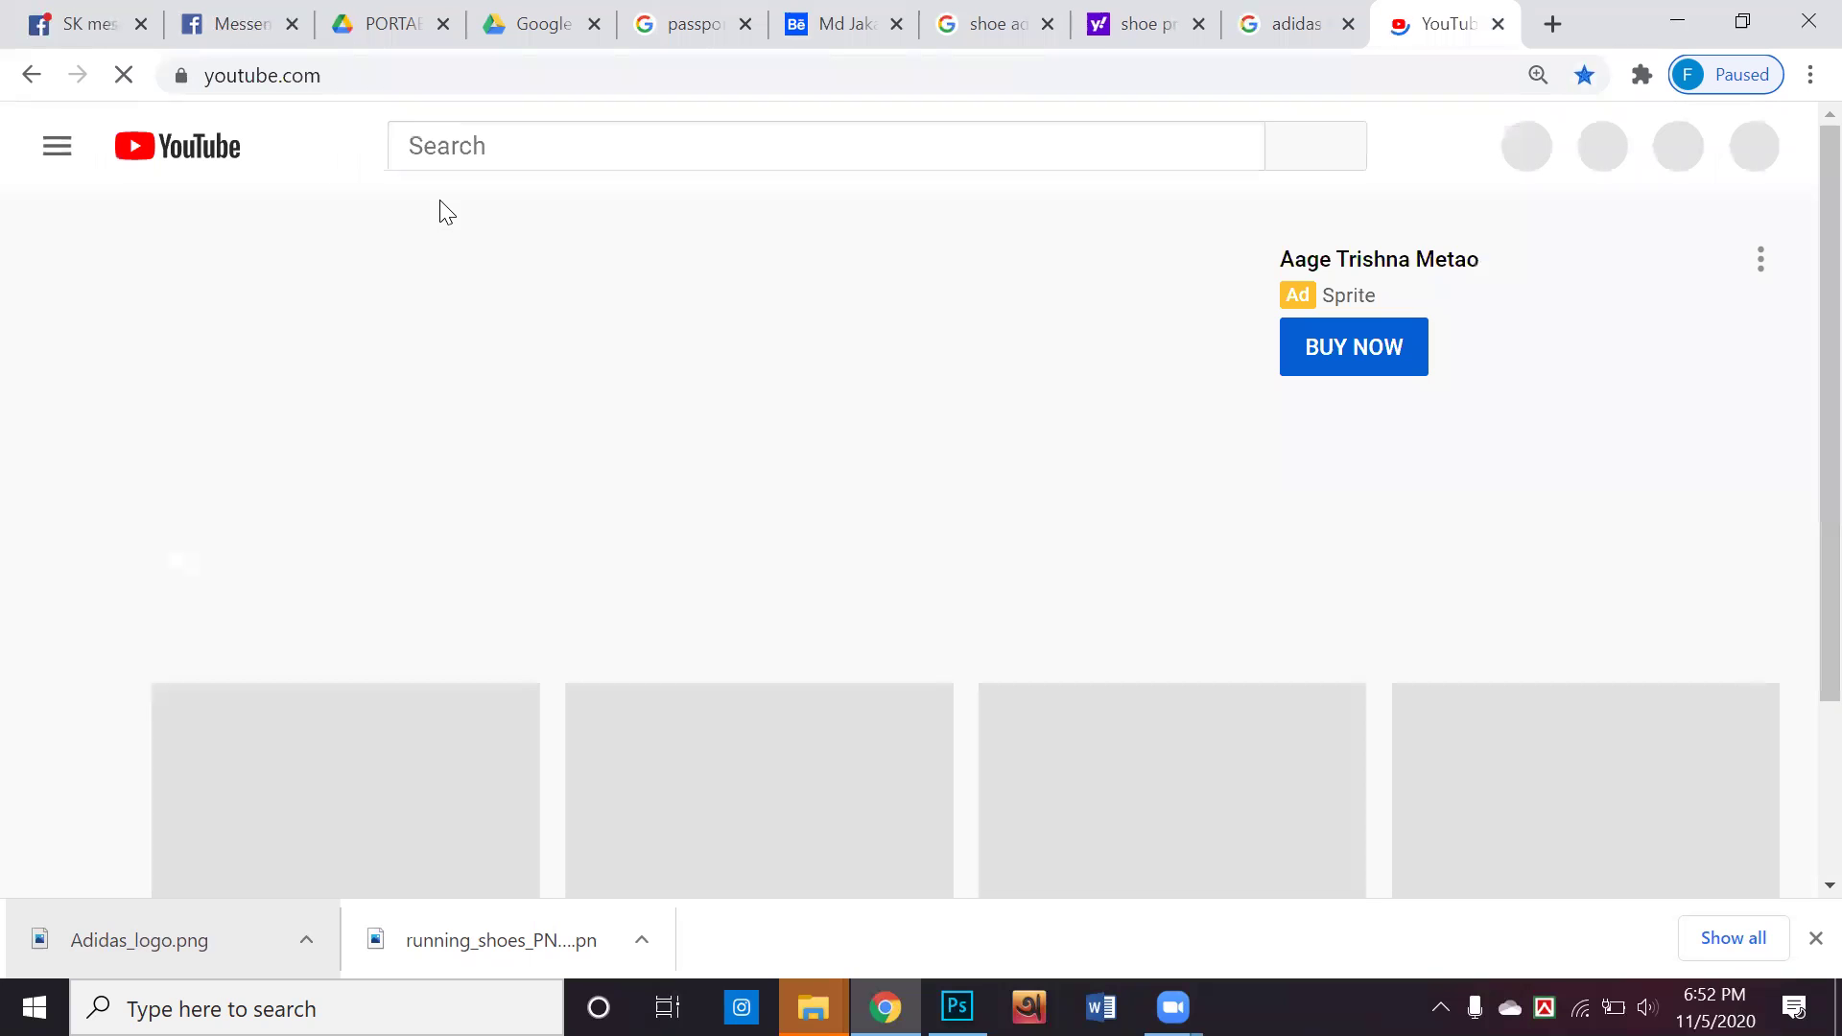
Search YouTube for the instructor's name and open the uploaded videos of the instructor's channel
click(740, 144)
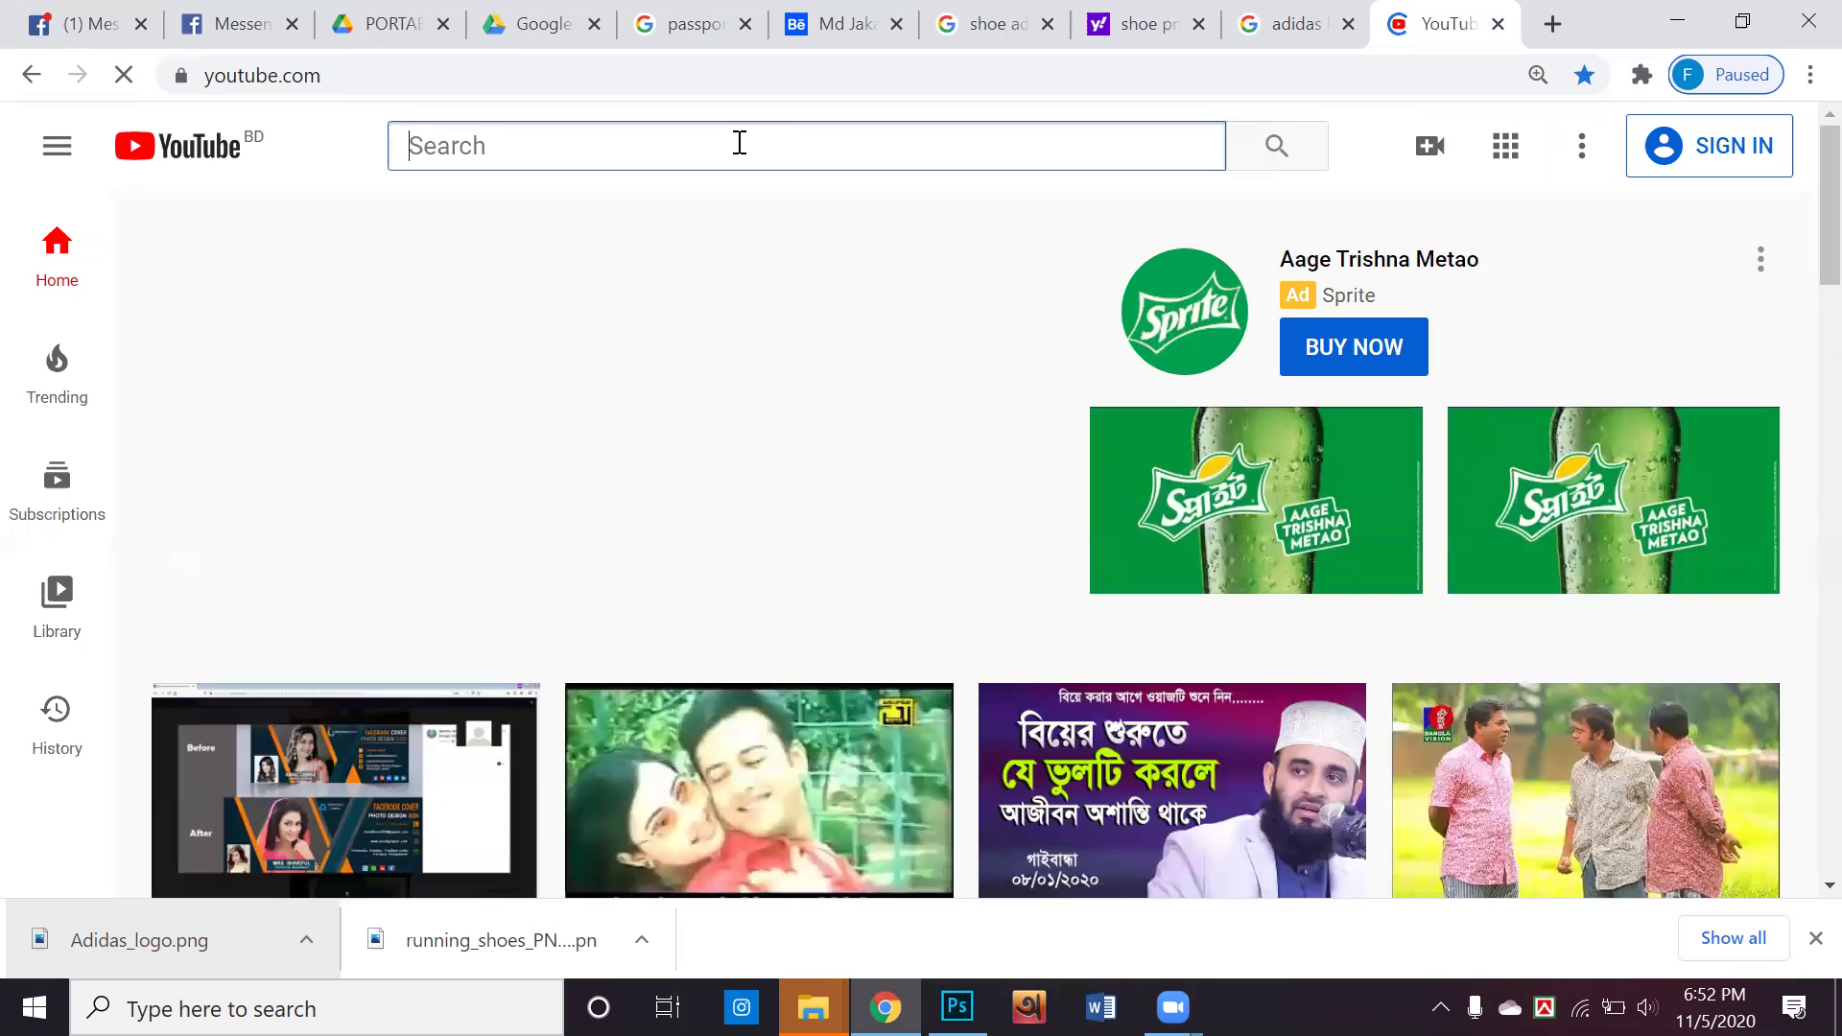
text(md j)
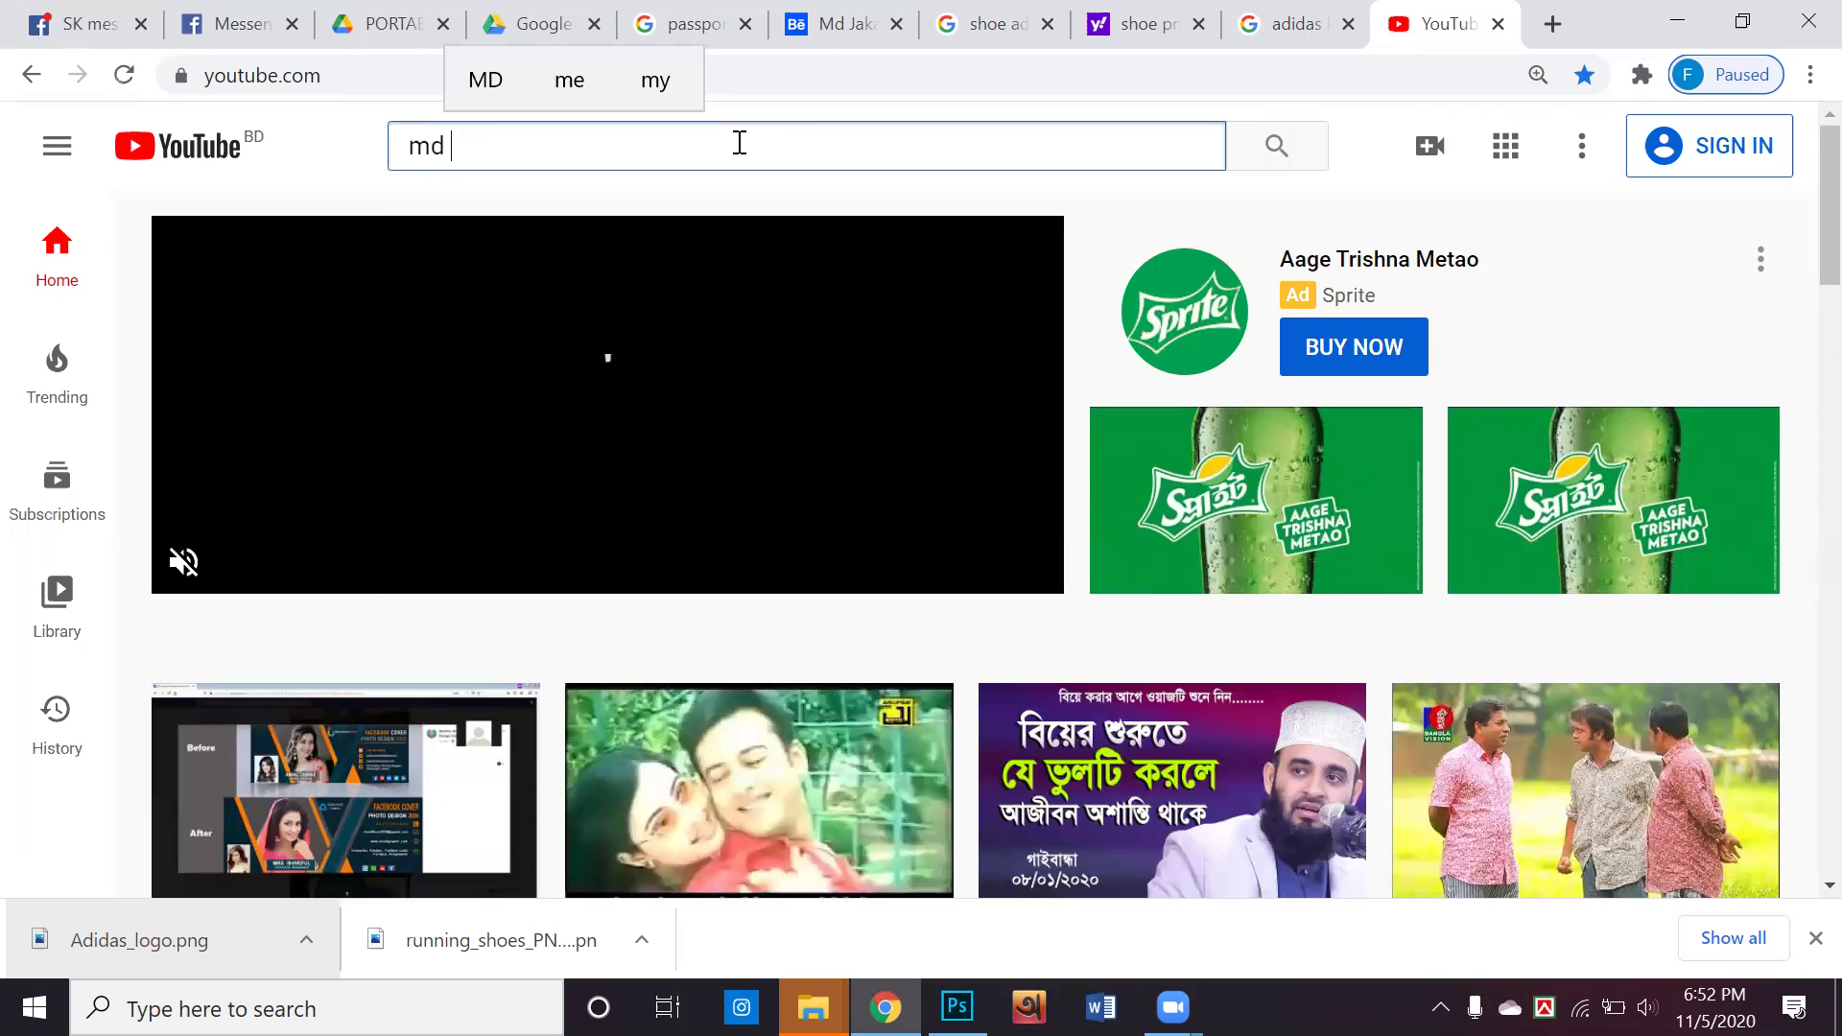
key(Down)
key(Return)
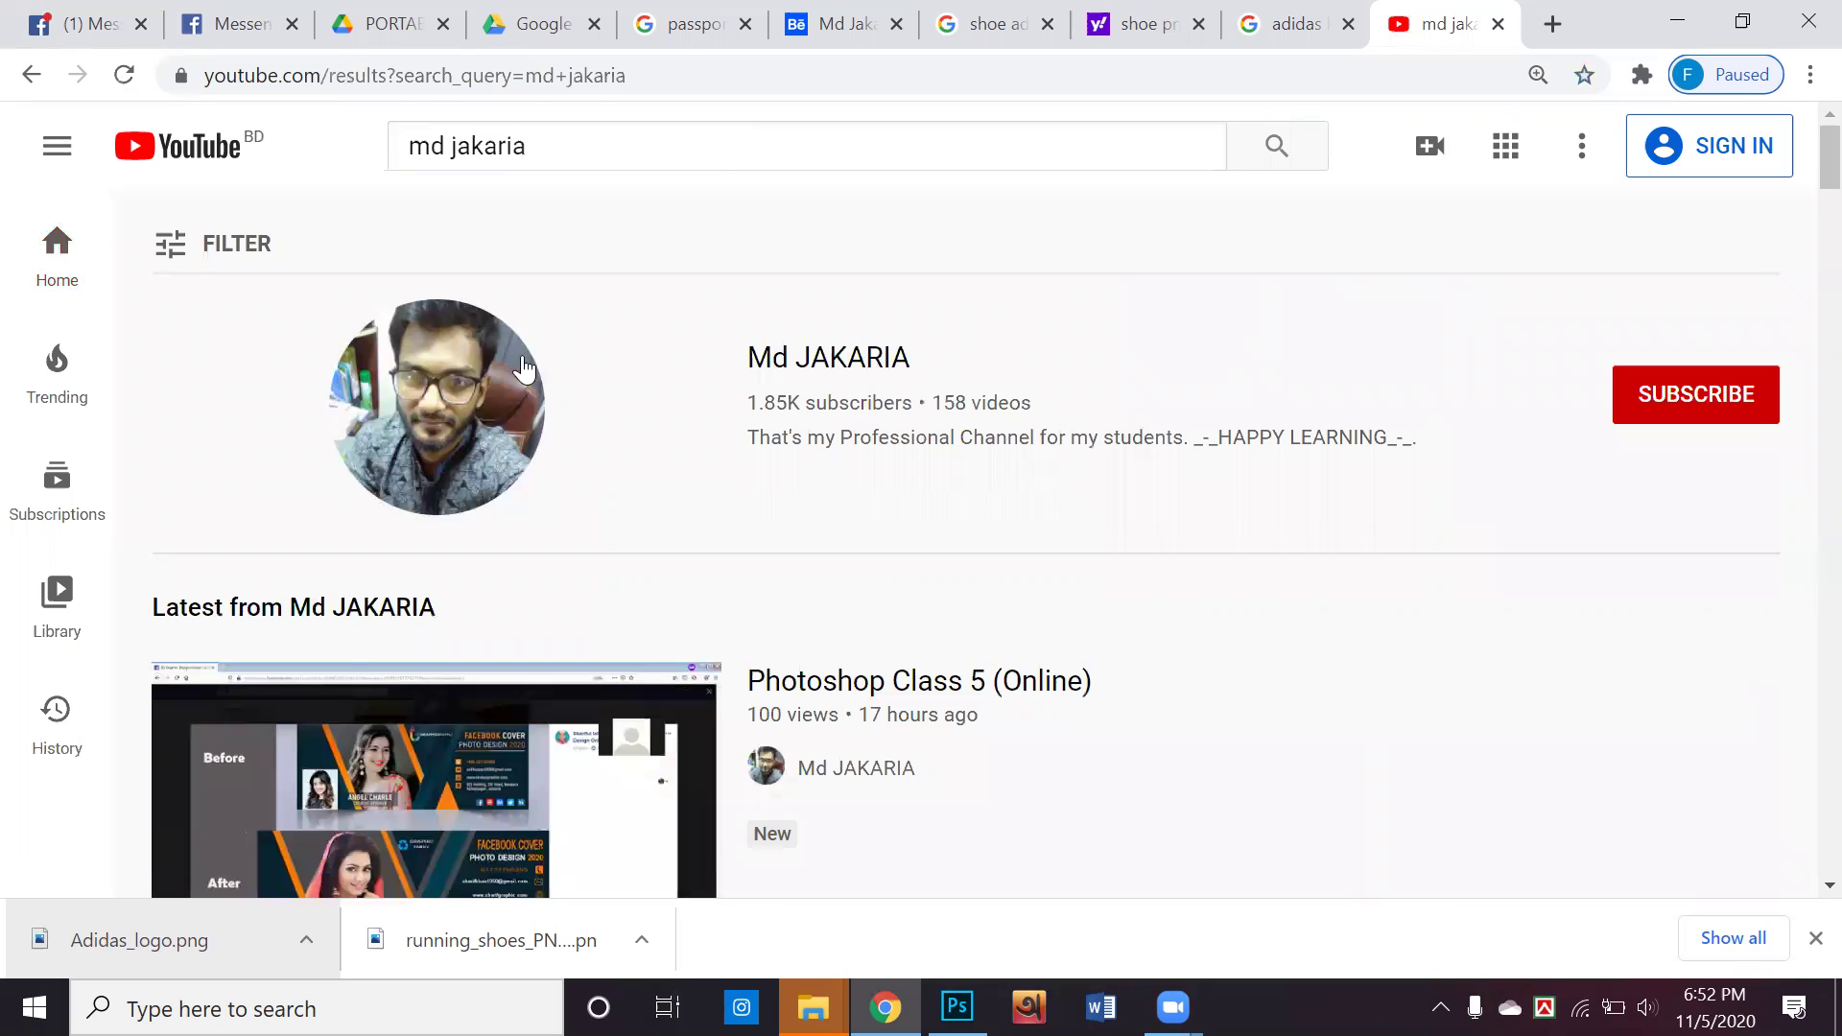
click(516, 358)
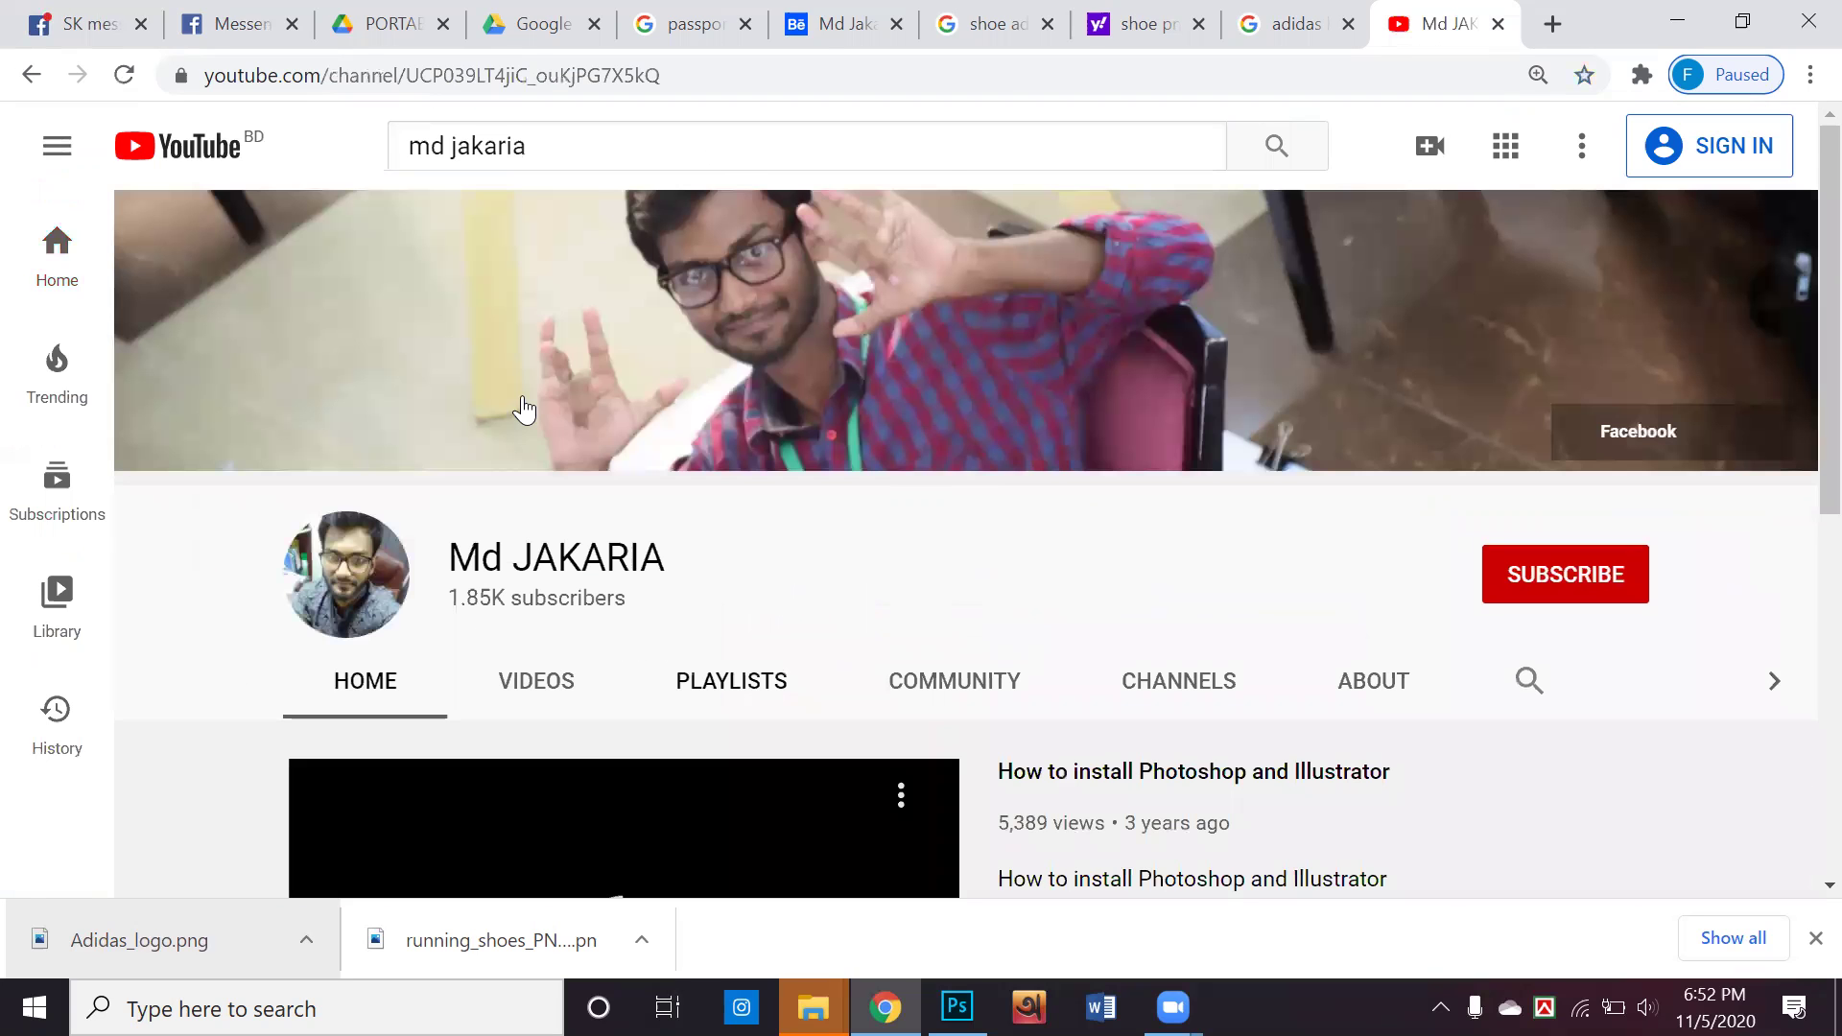
click(569, 685)
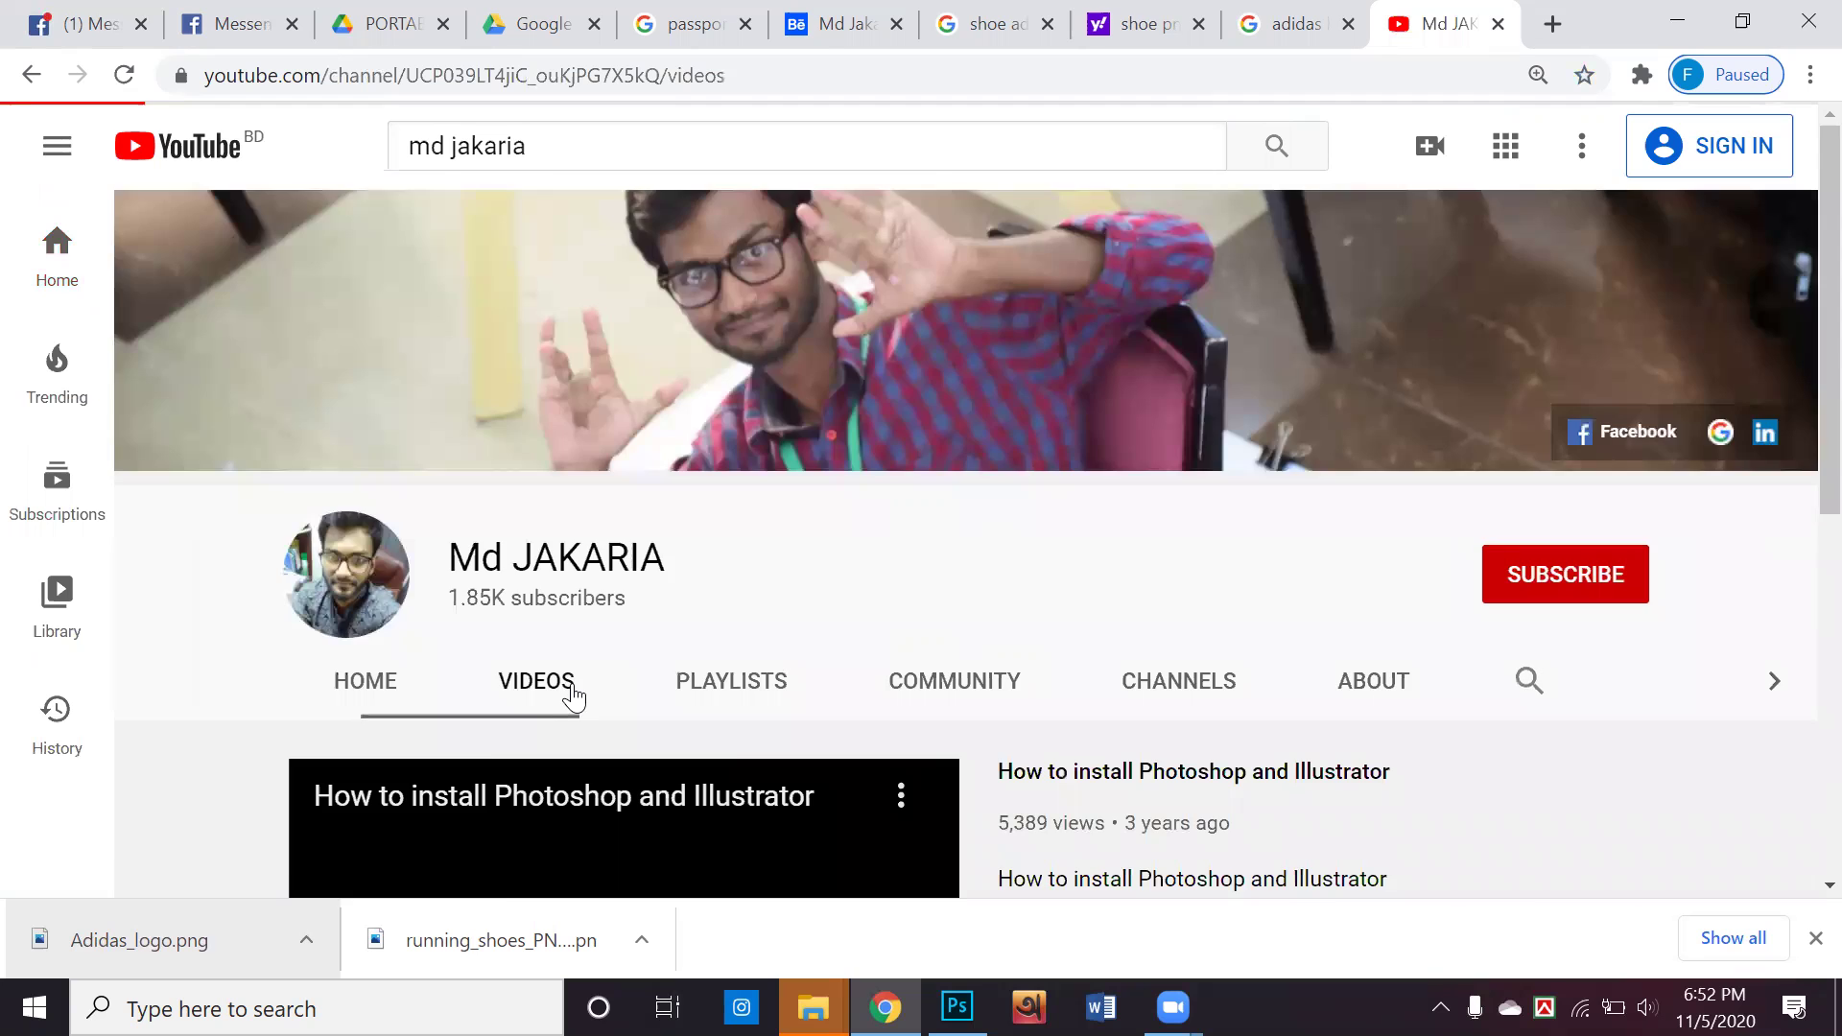
Browse the channel's uploaded class videos and locate the ALL Account Opening video
scroll(574, 698, down, 4)
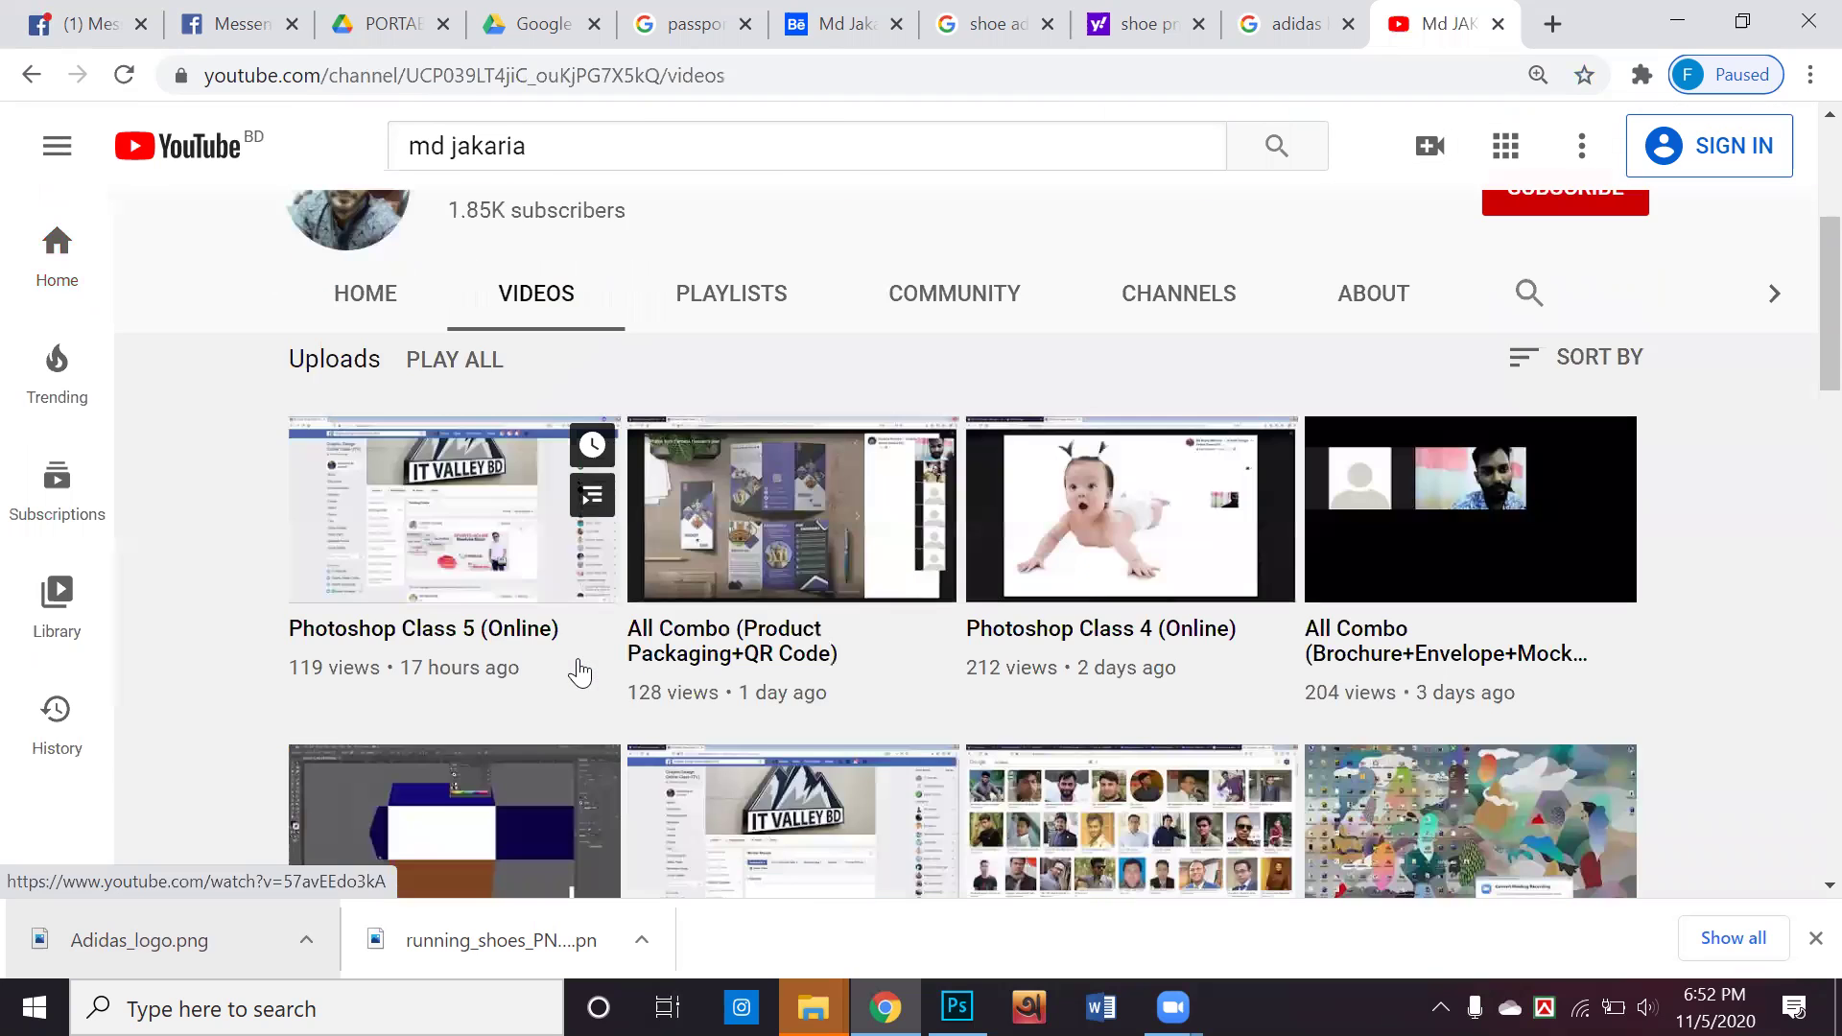
scroll(580, 671, down, 20)
scroll(580, 671, down, 15)
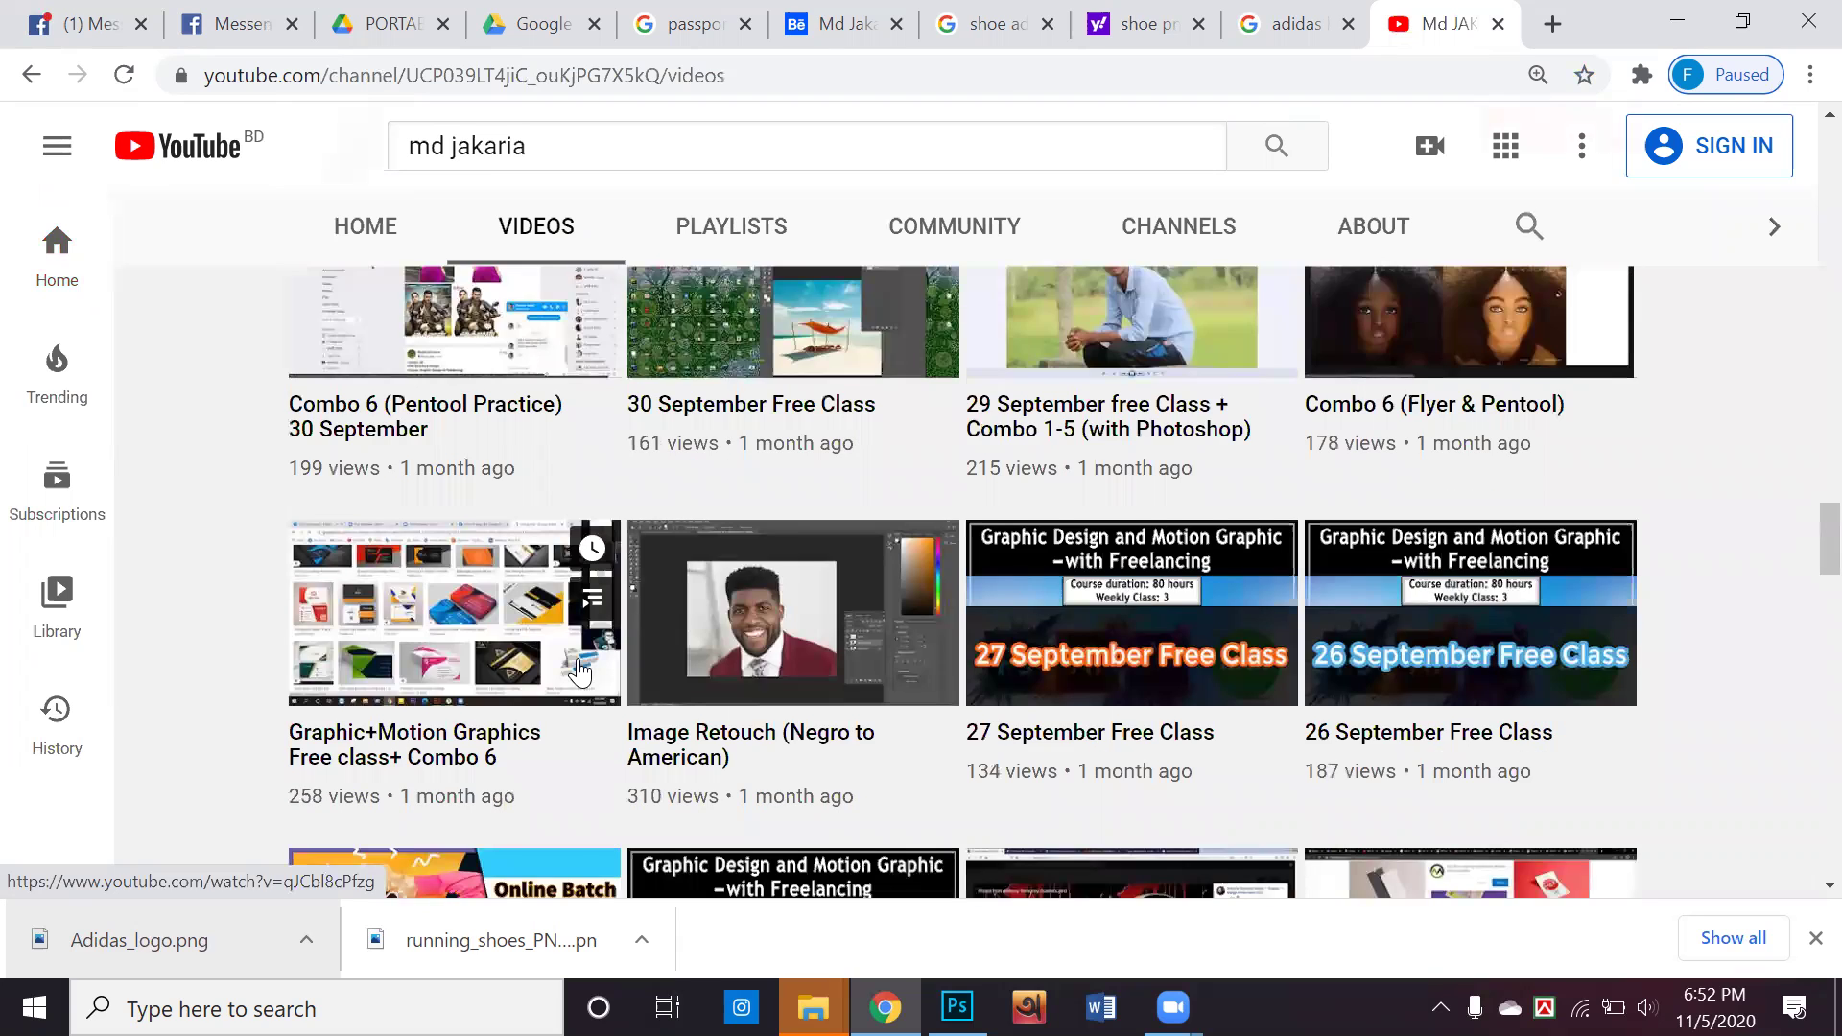
scroll(580, 671, down, 10)
scroll(580, 671, down, 3)
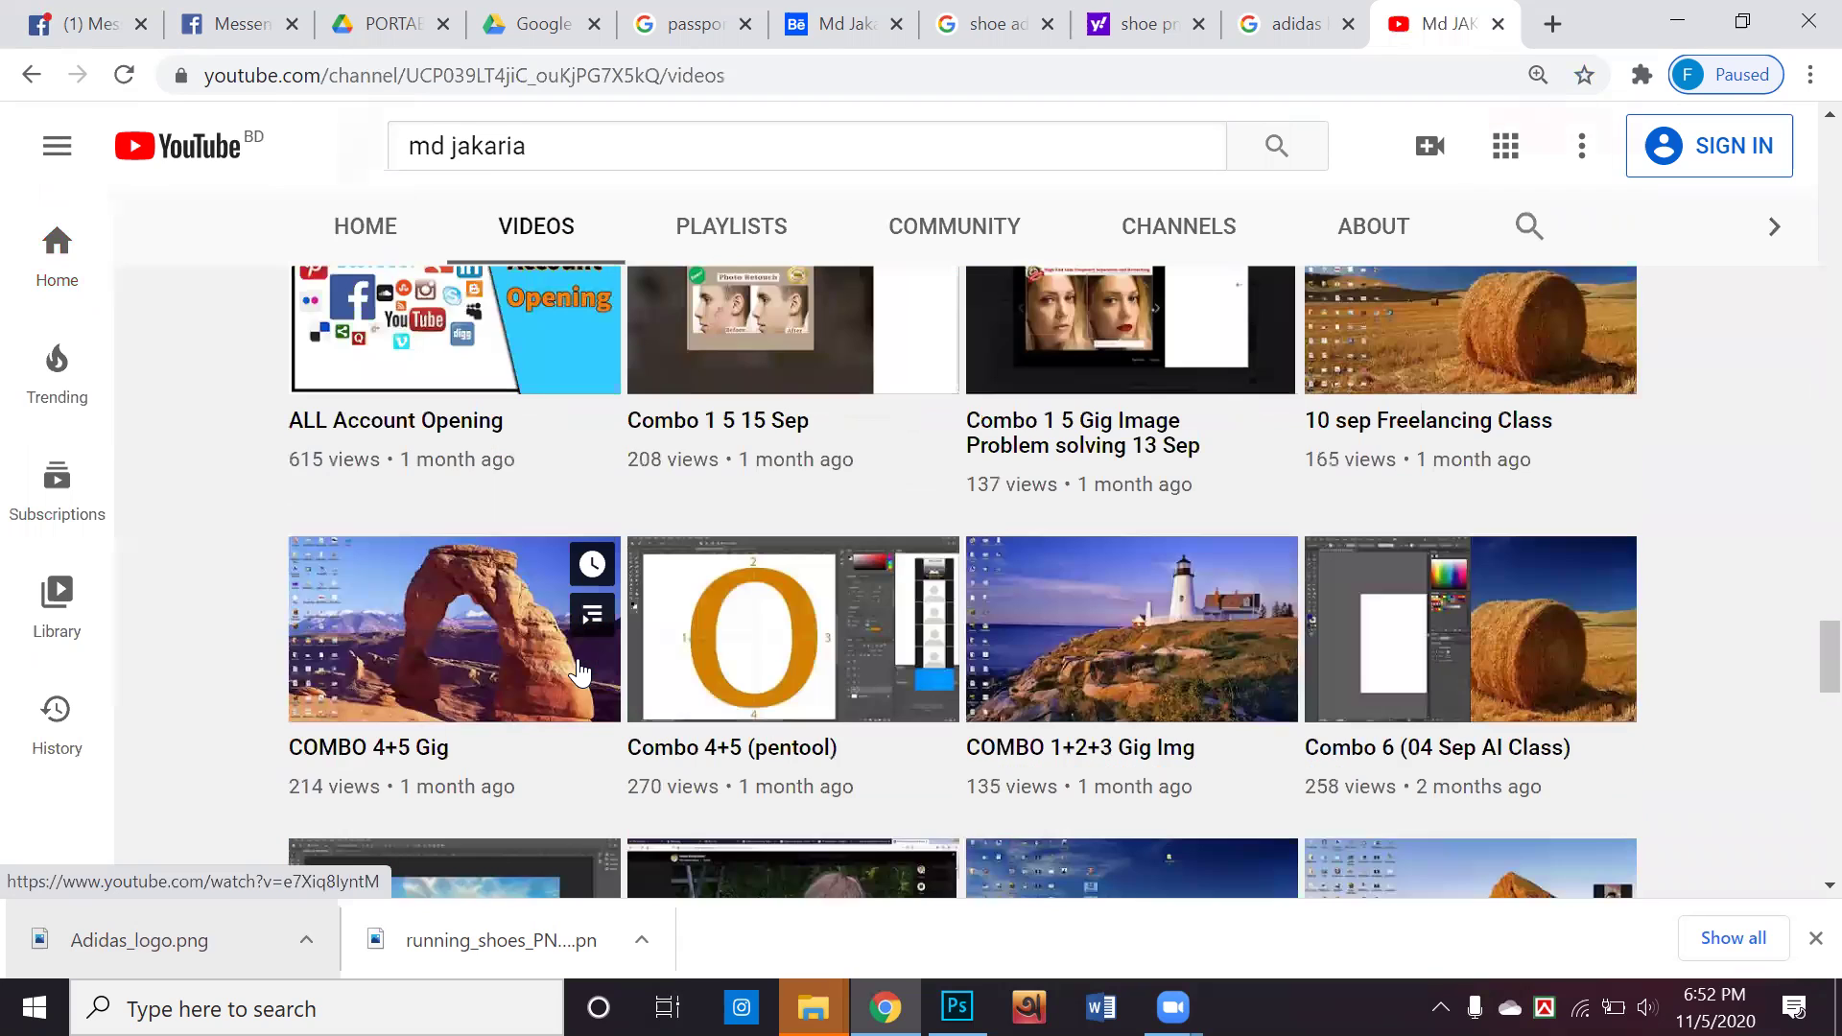
scroll(579, 672, down, 3)
scroll(580, 672, down, 10)
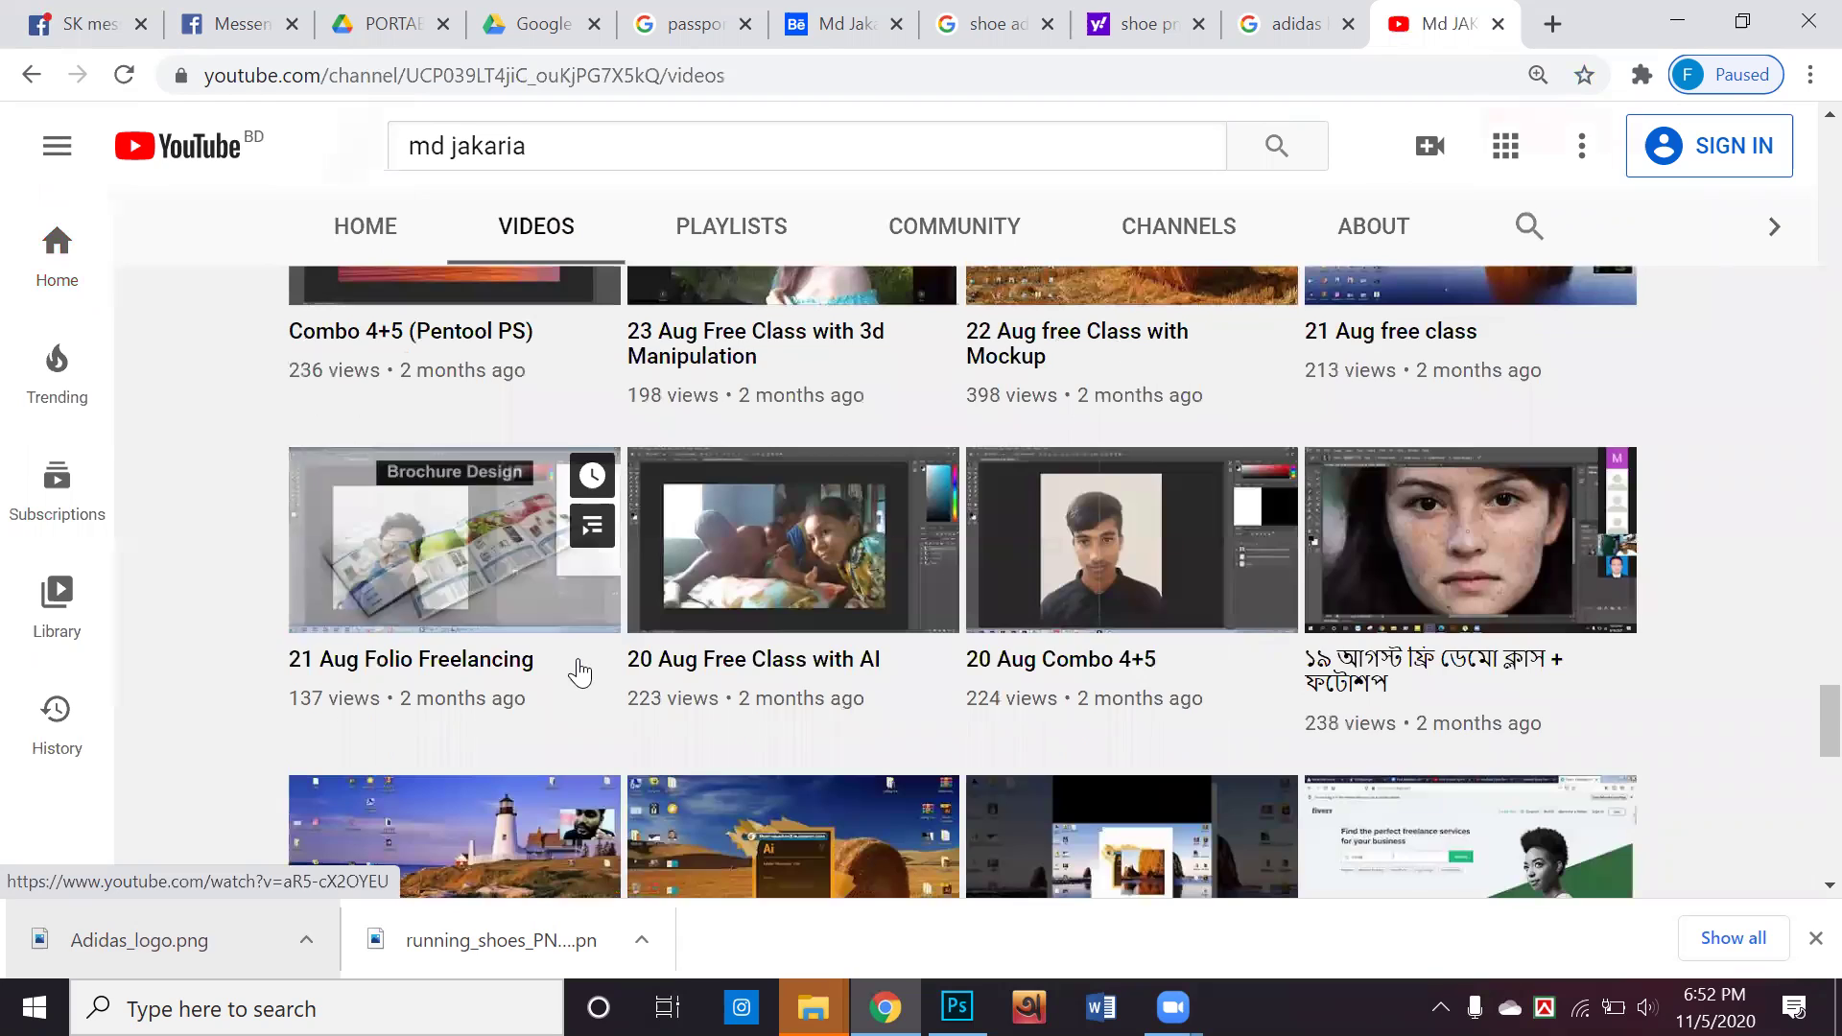
scroll(579, 672, down, 10)
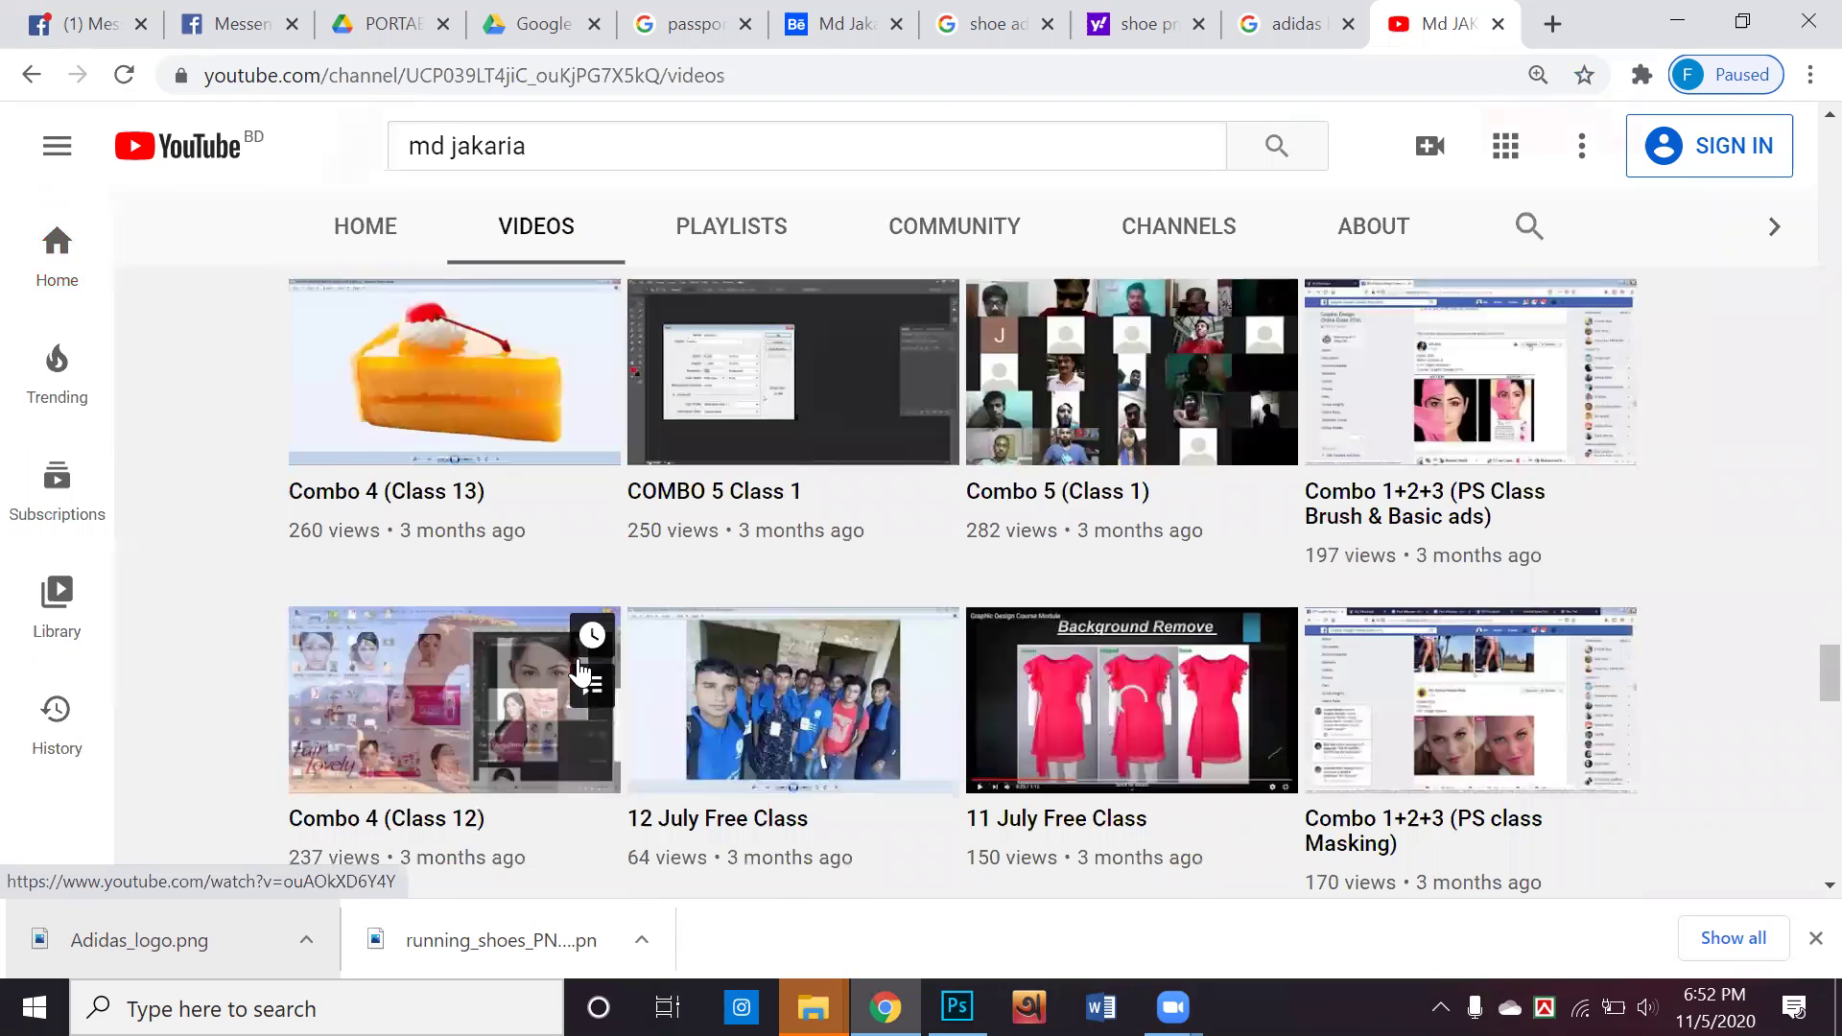
scroll(580, 672, down, 5)
scroll(580, 672, up, 20)
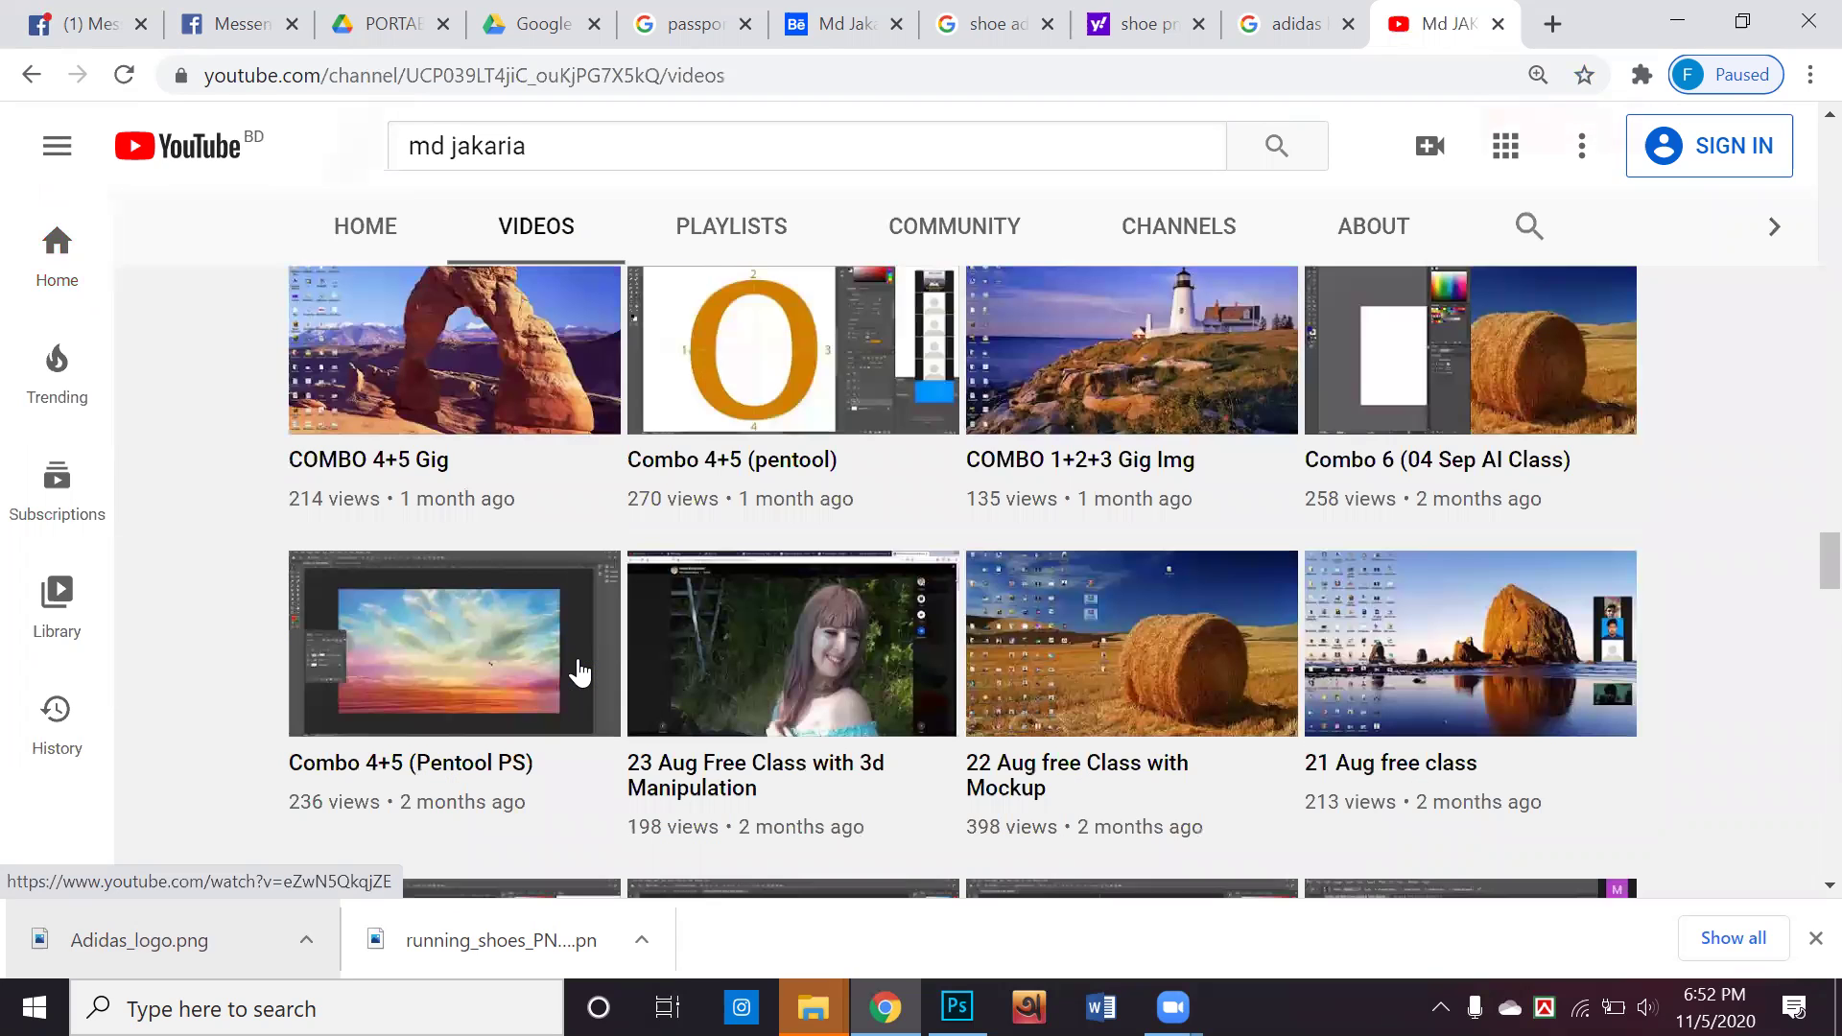
scroll(580, 671, down, 3)
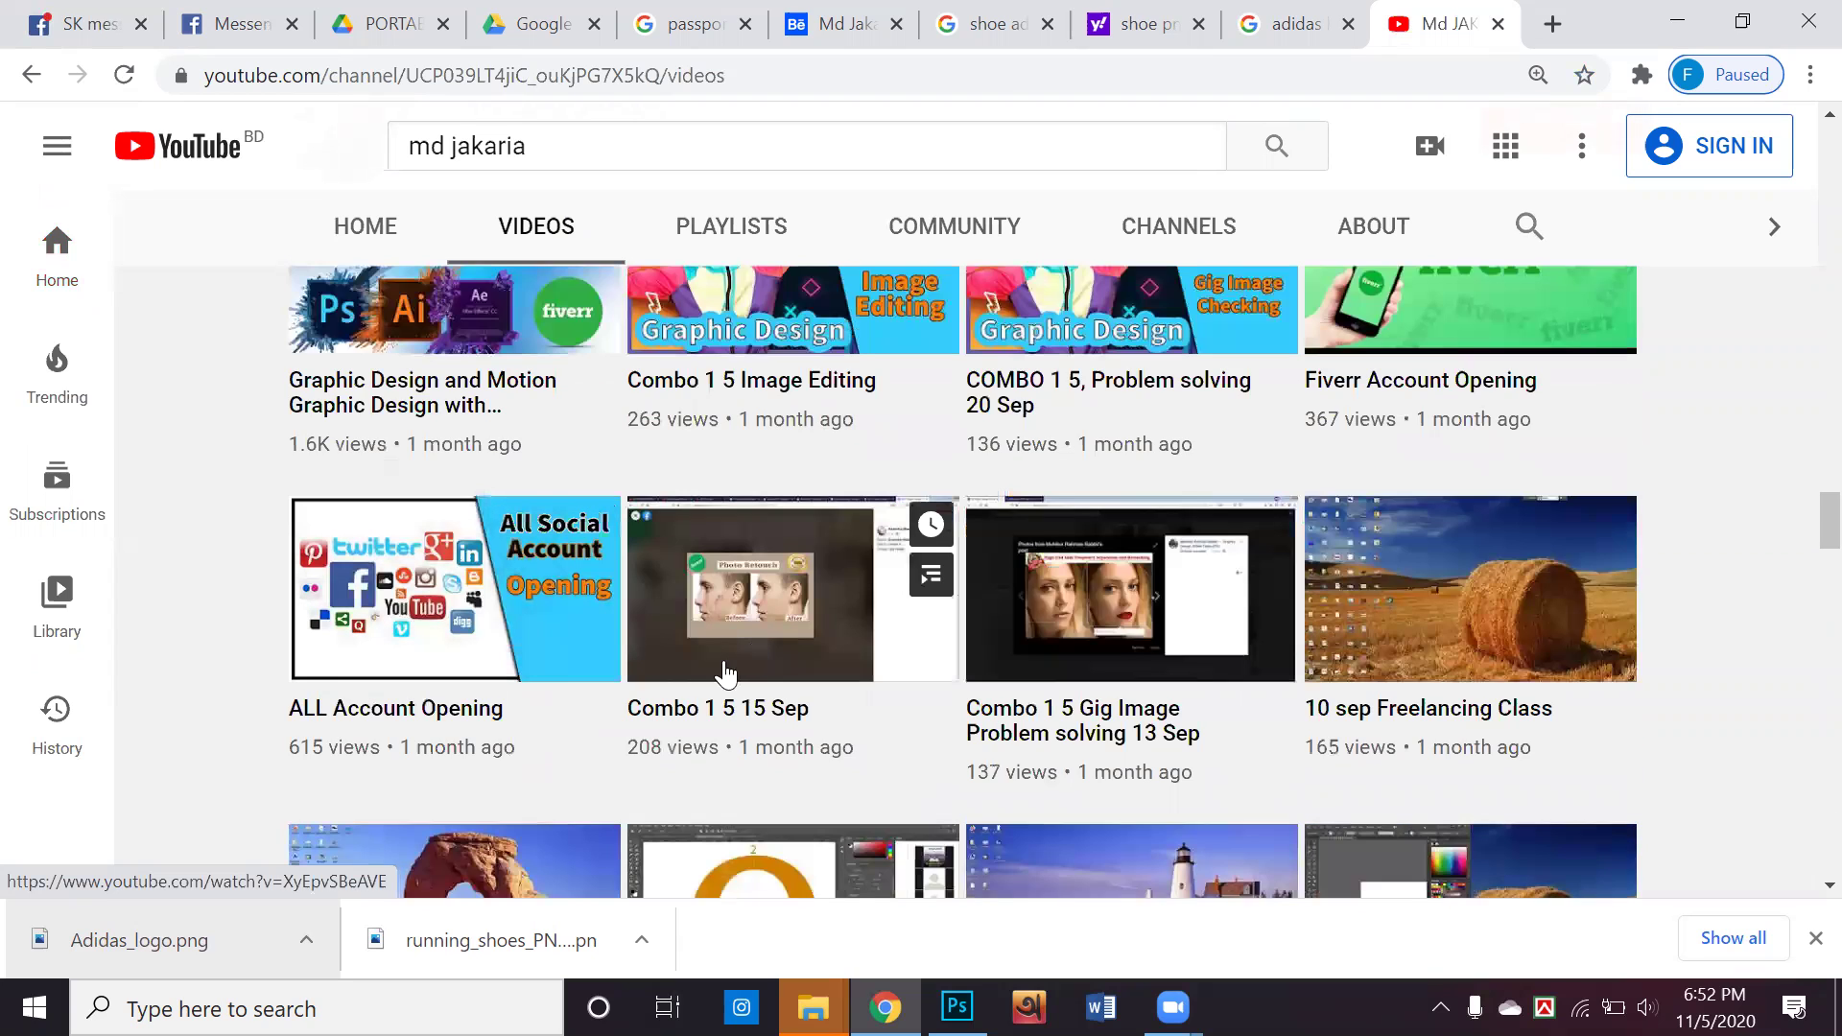
mouse_move(518, 605)
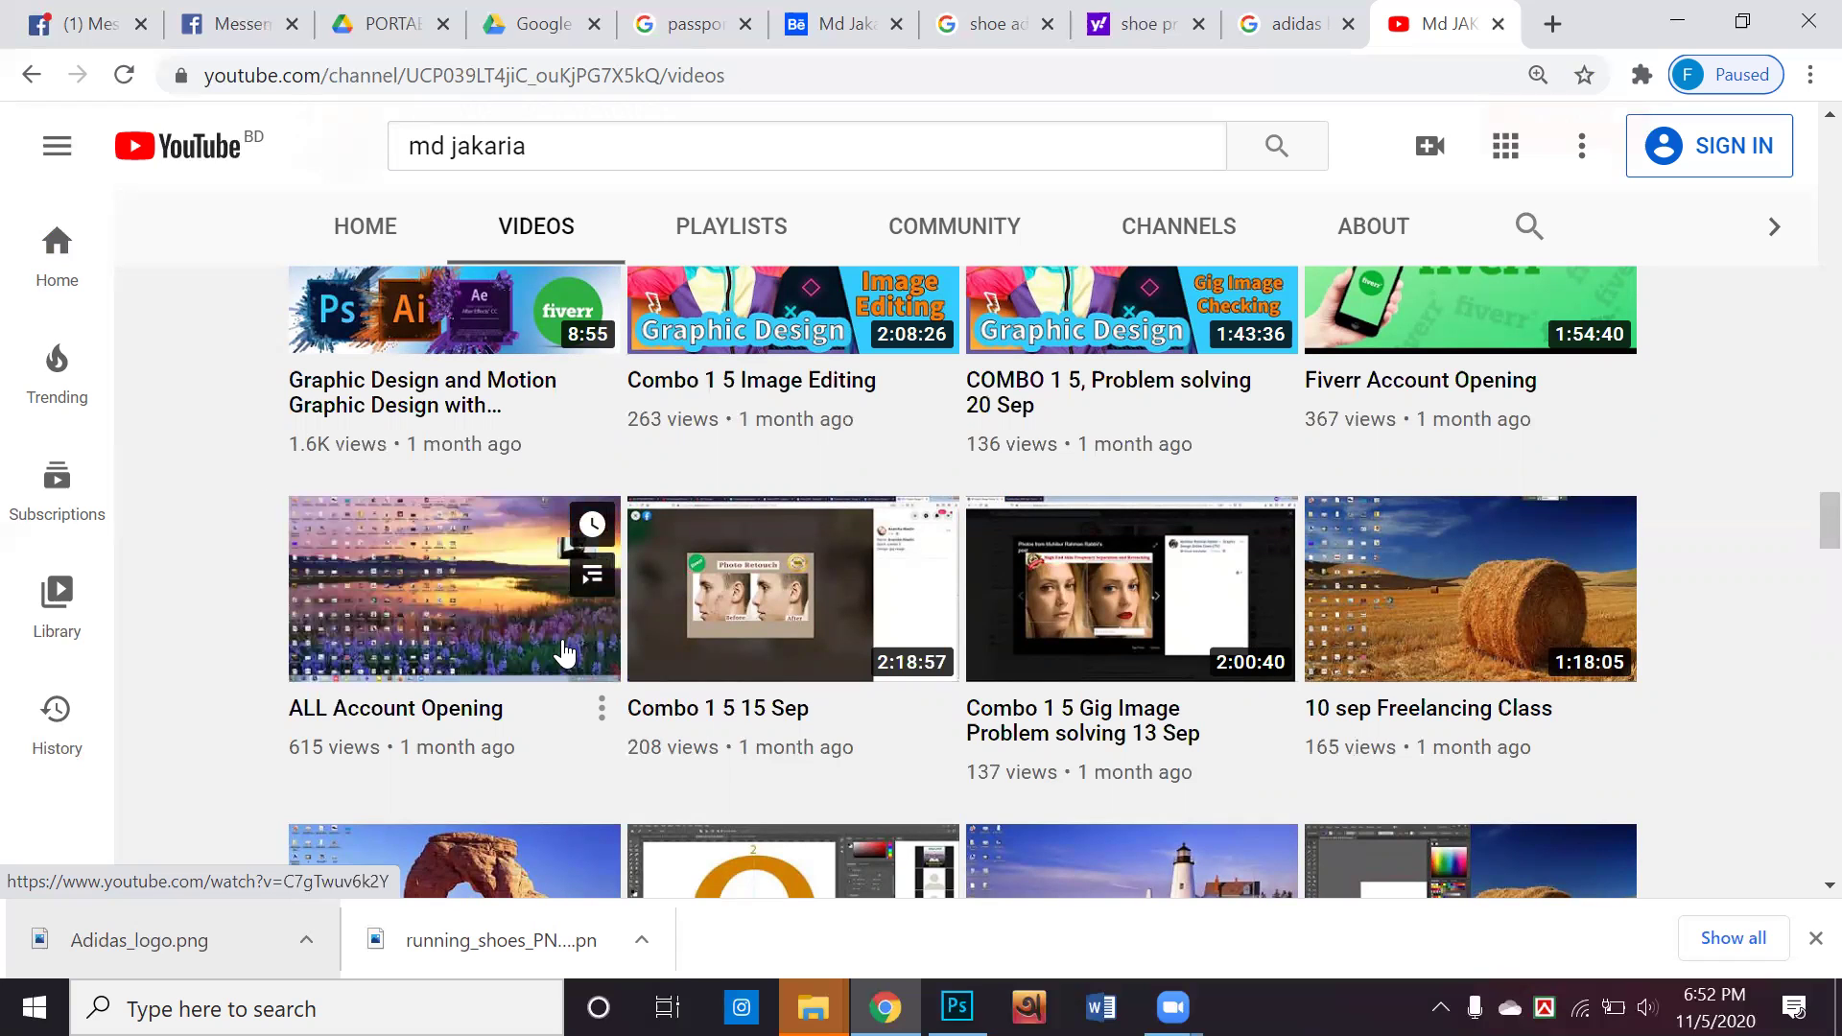
Play the ALL Account Opening video, skim ahead to about 8:33, and leave it muted and paused
click(461, 625)
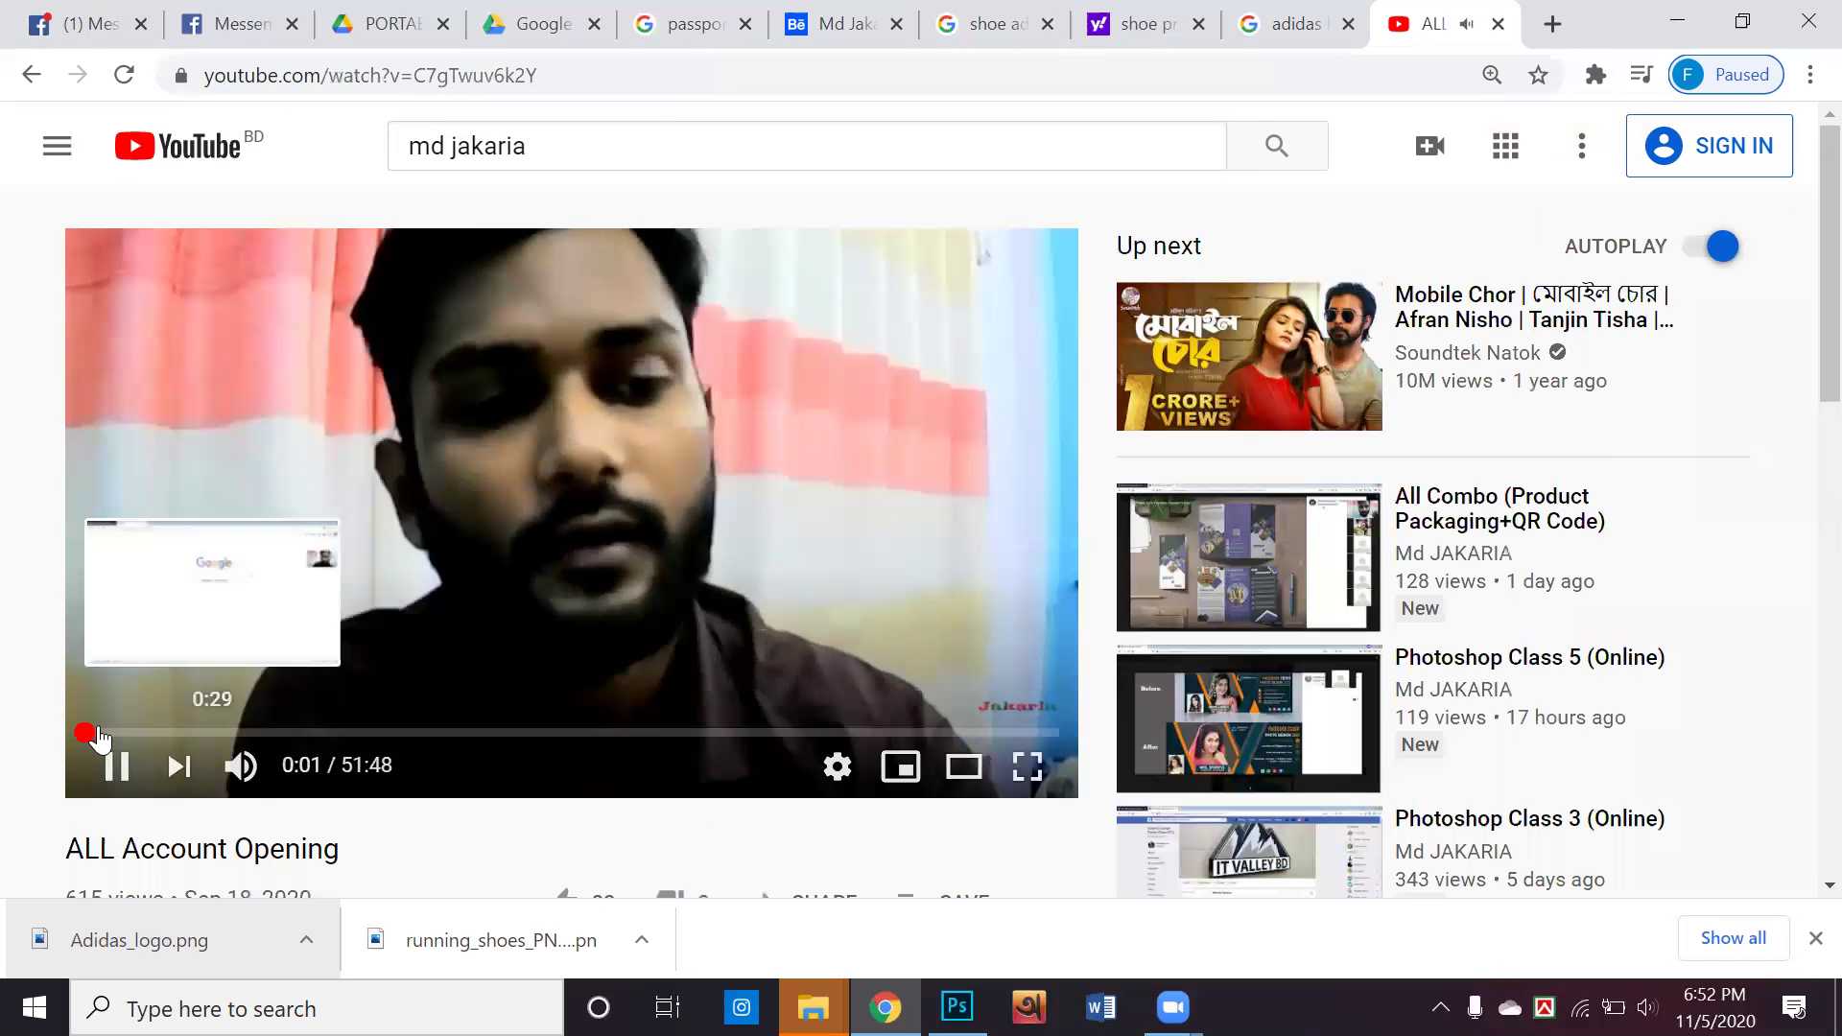
click(94, 733)
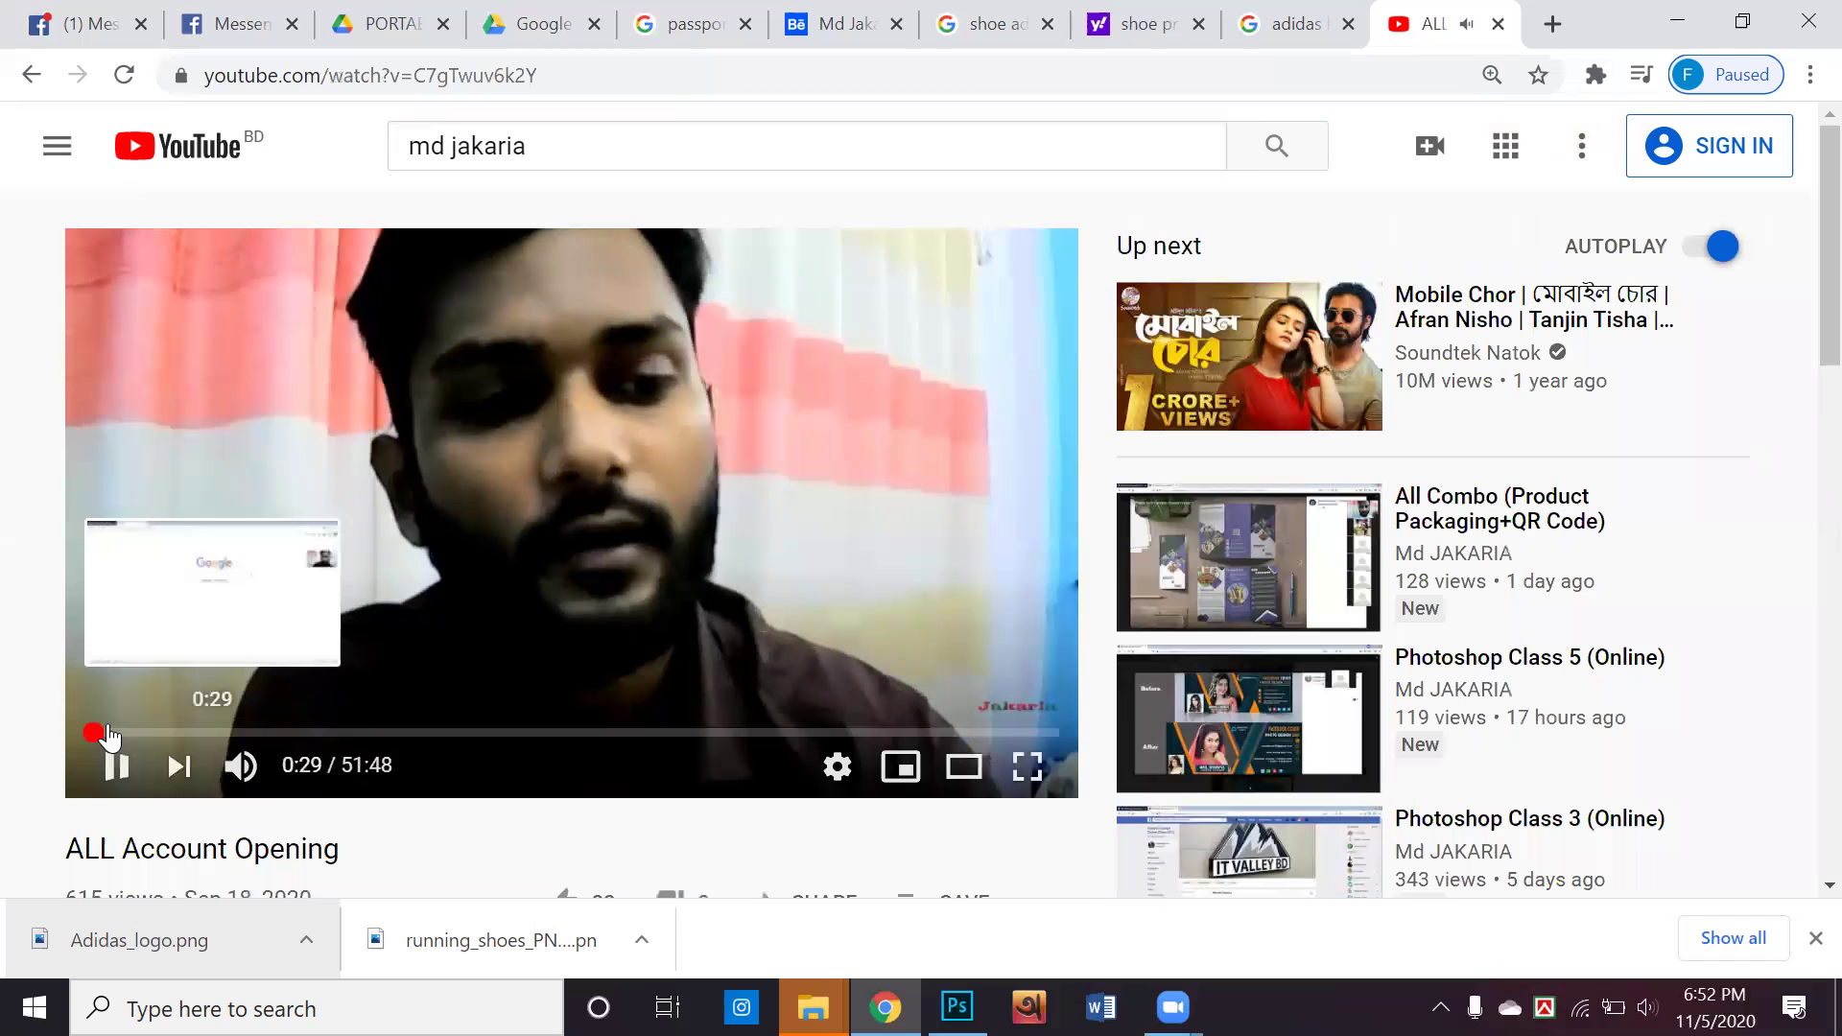
click(100, 733)
click(143, 733)
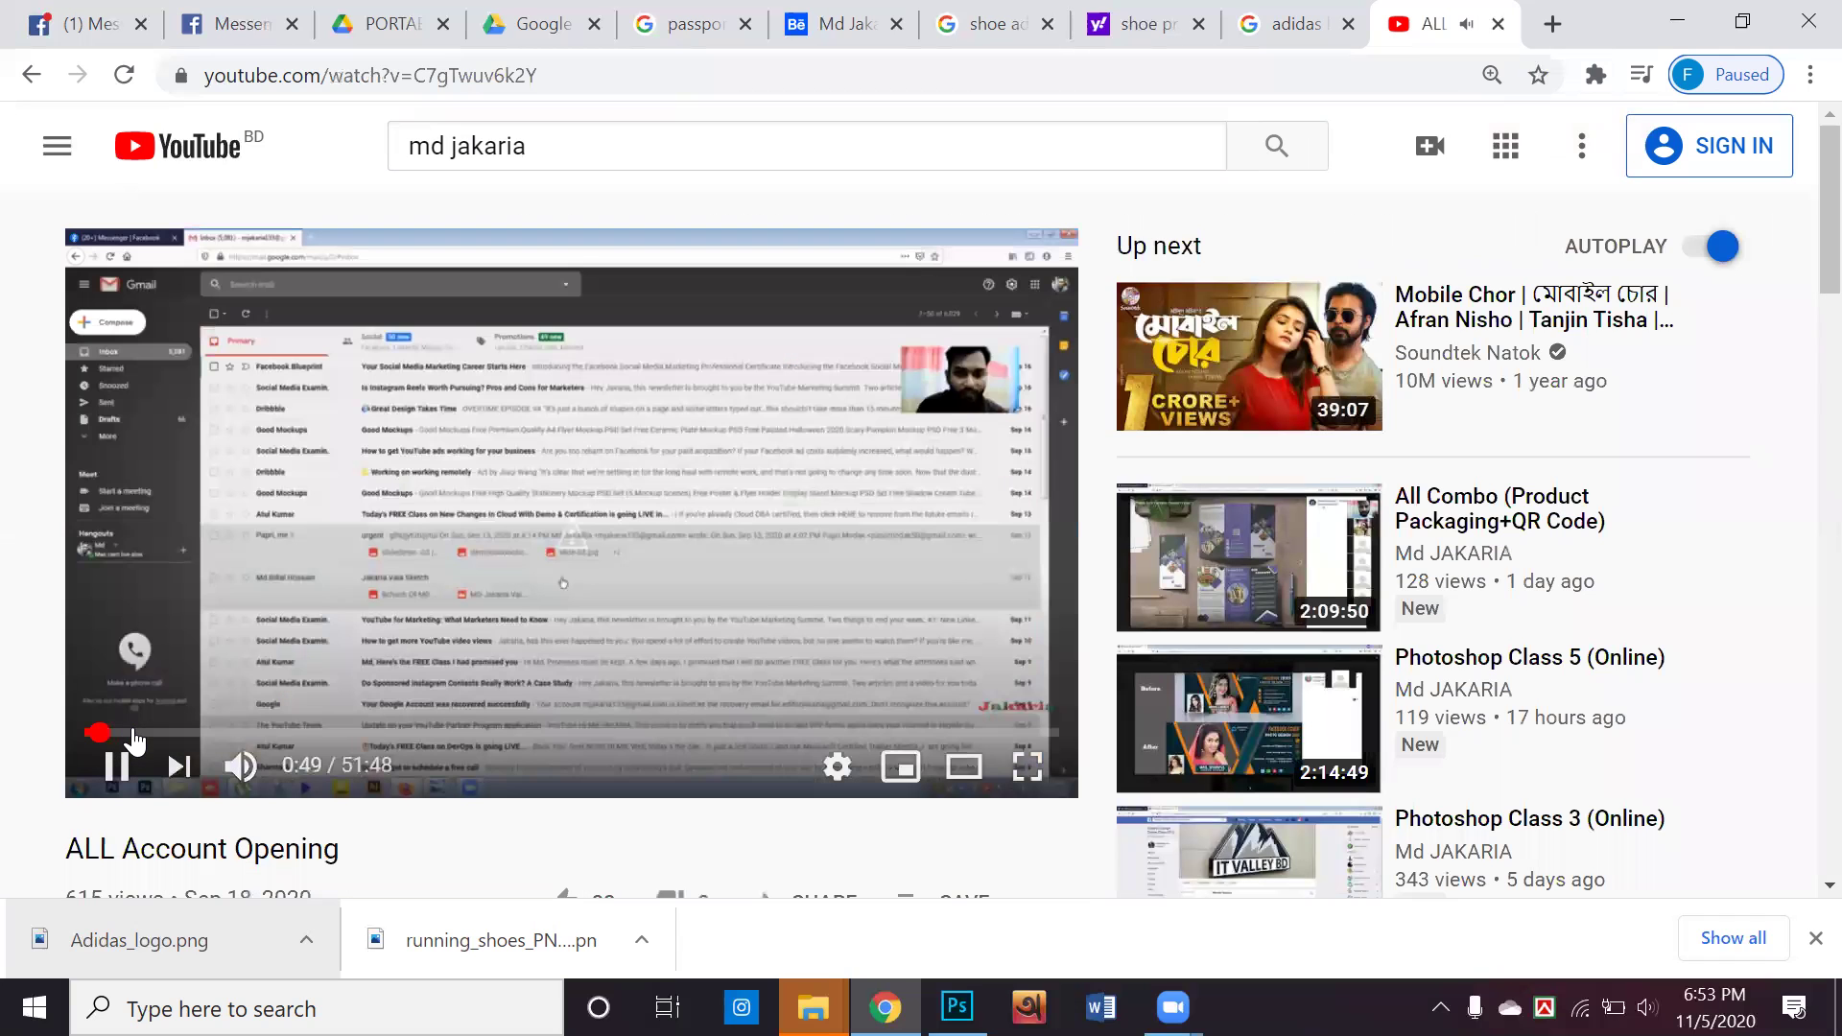
click(182, 733)
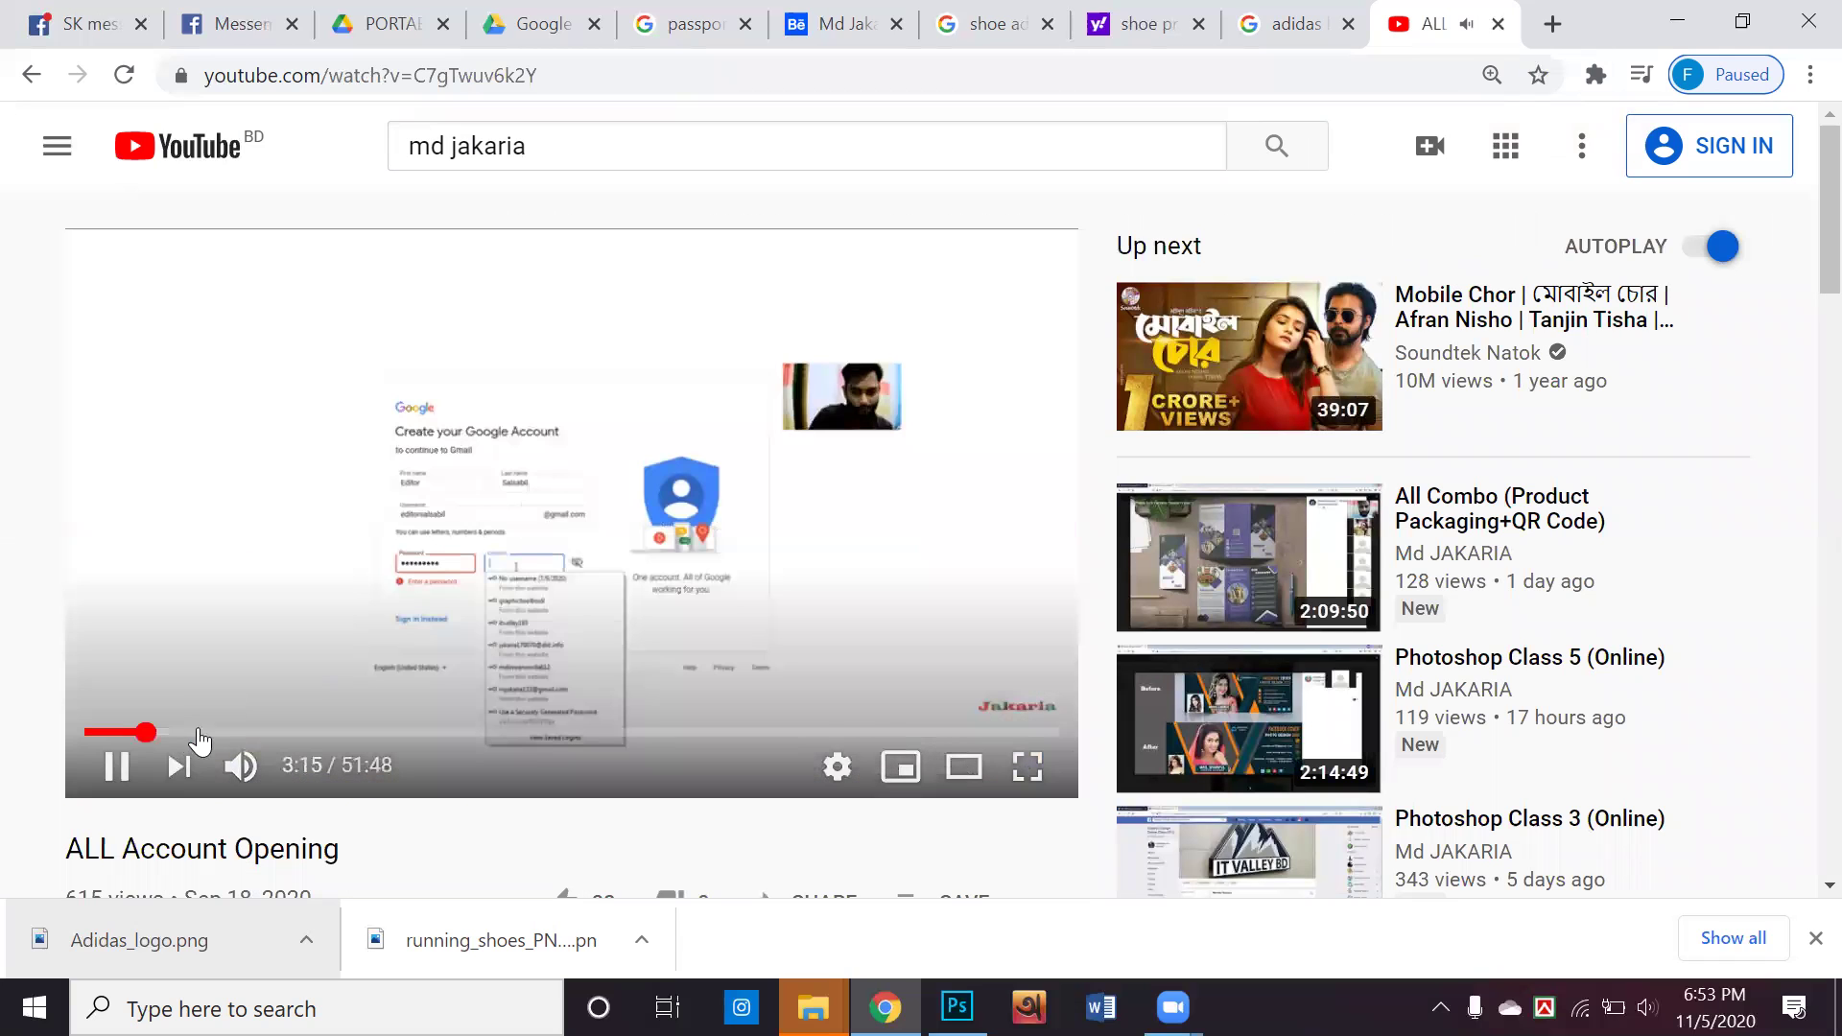
click(242, 735)
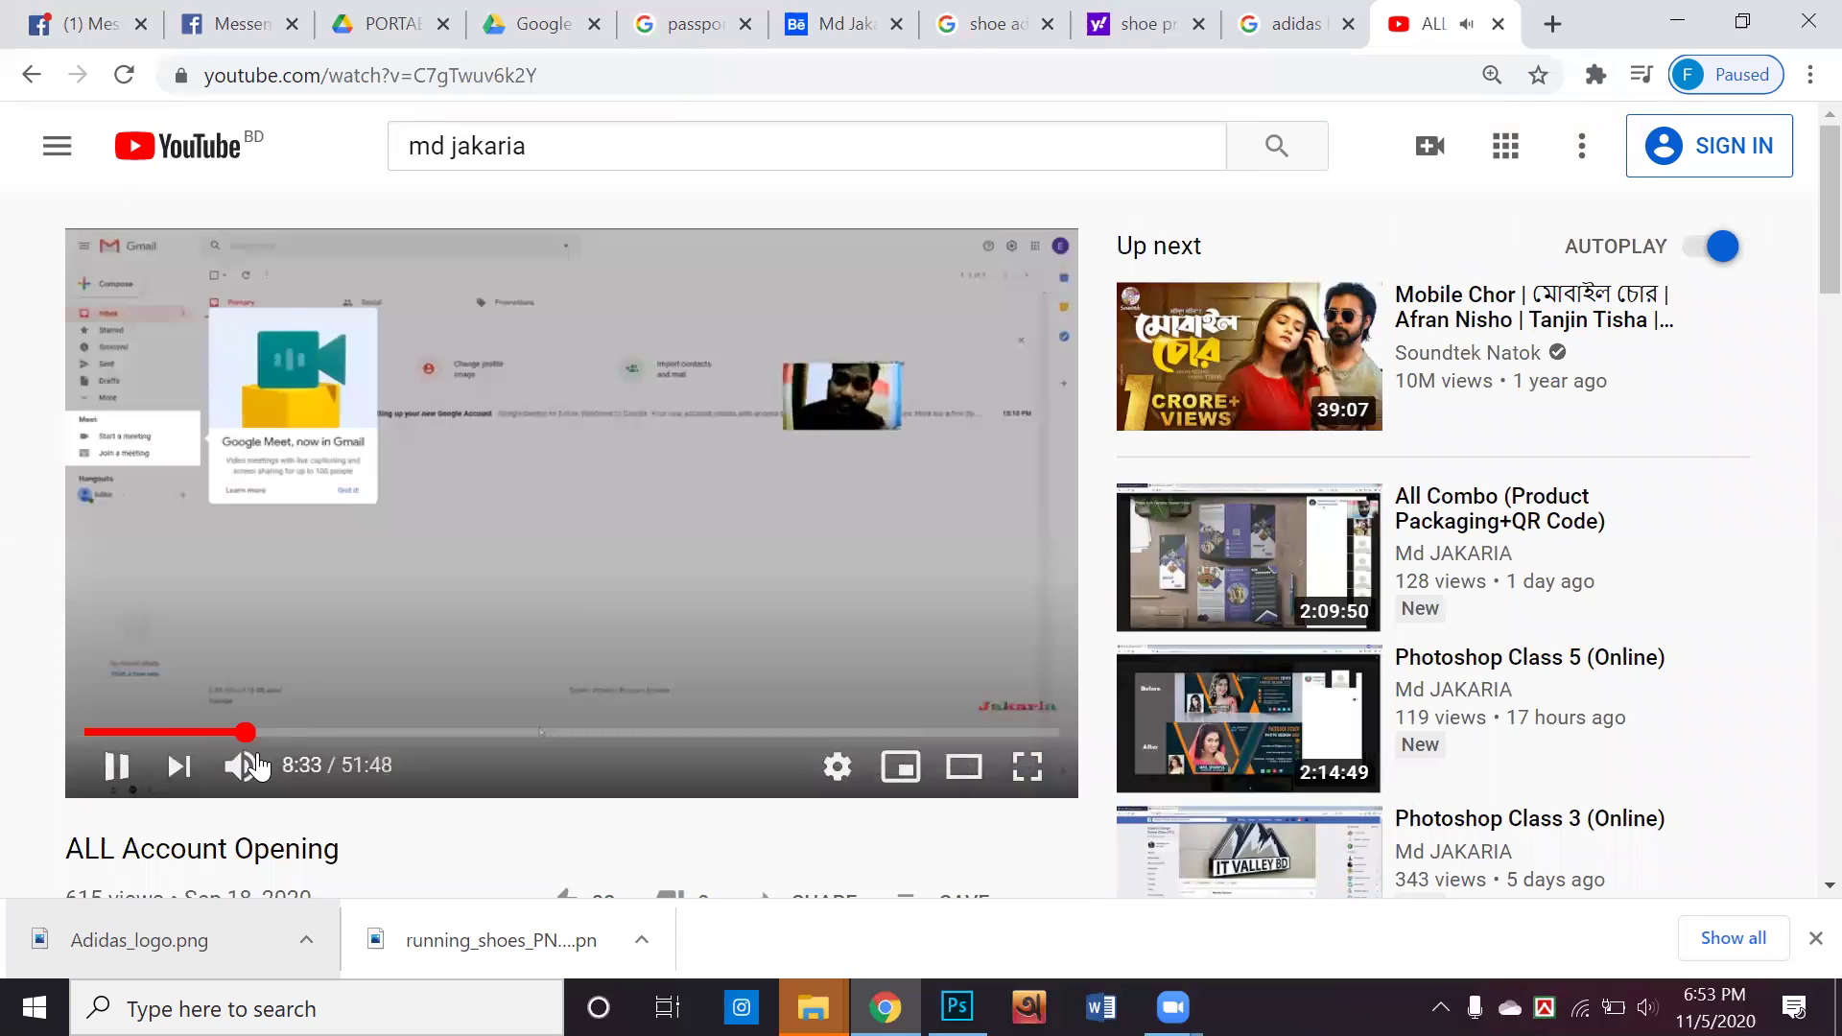
click(244, 764)
click(446, 628)
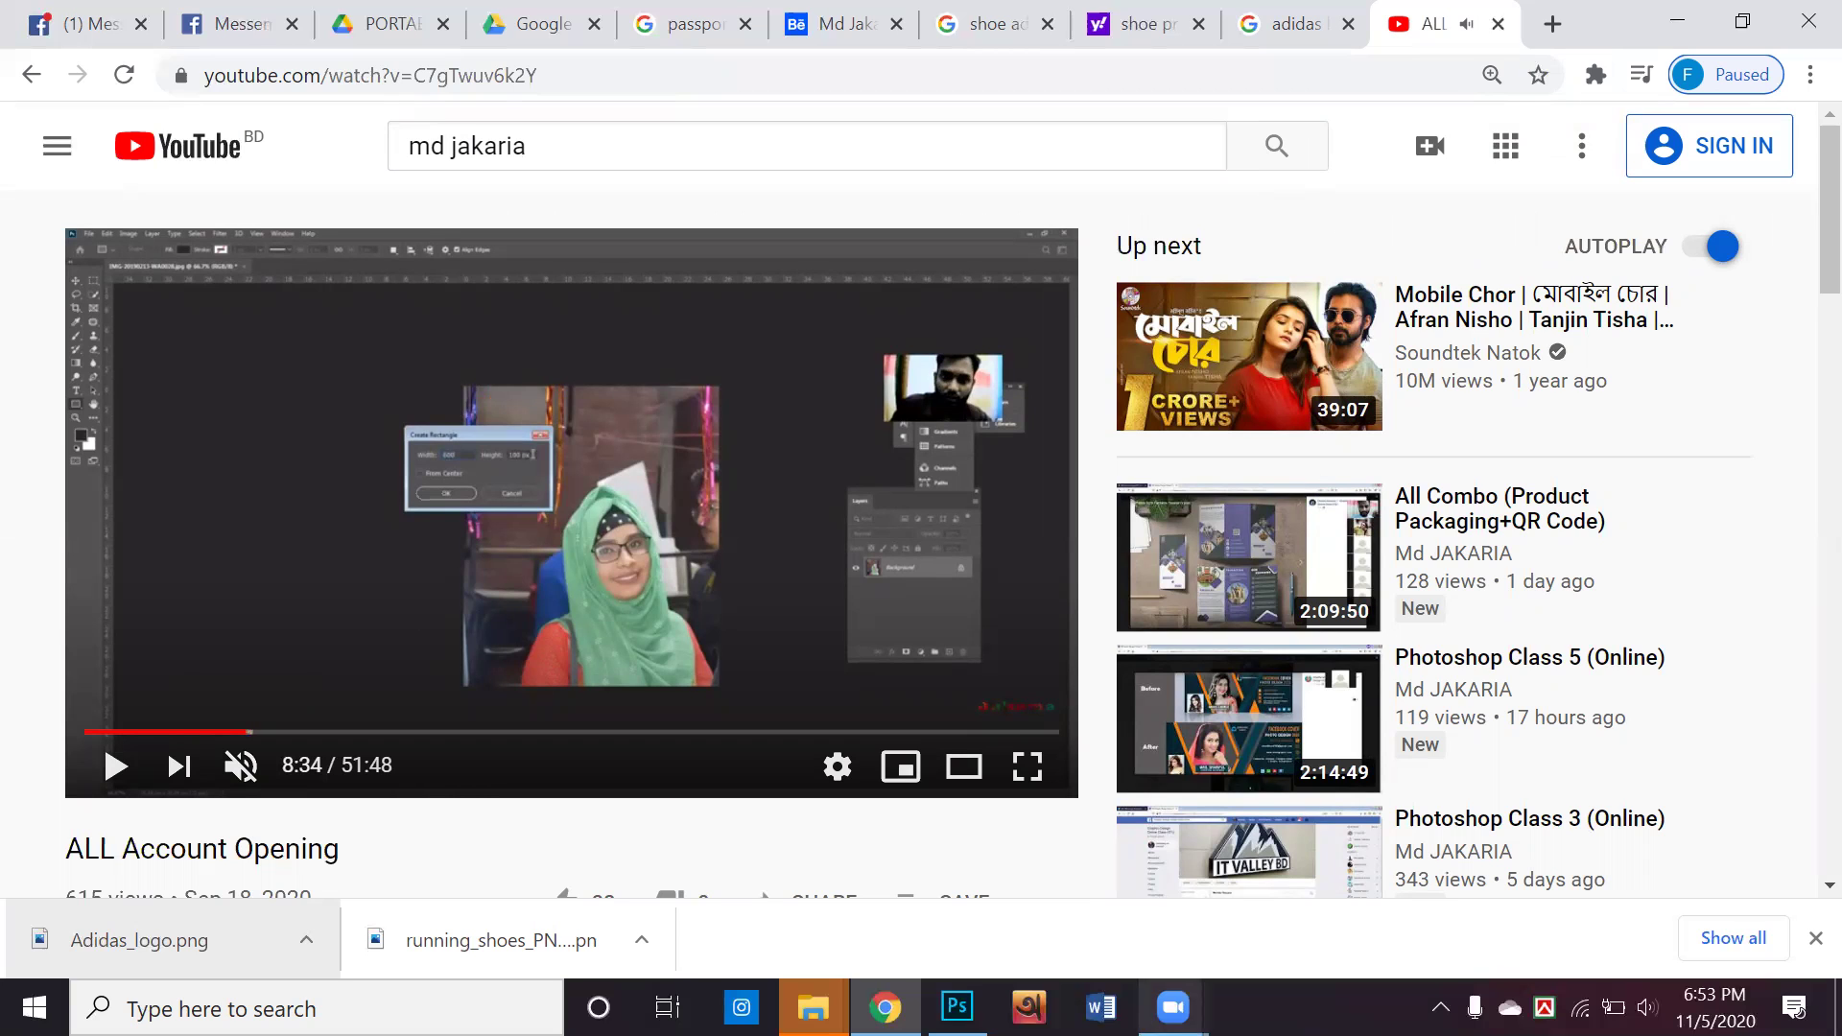
Check the Untitled-1 advertisement in Photoshop, and in Chrome examine the Adidas example among the "shoe ads" image results
key(alt+Tab)
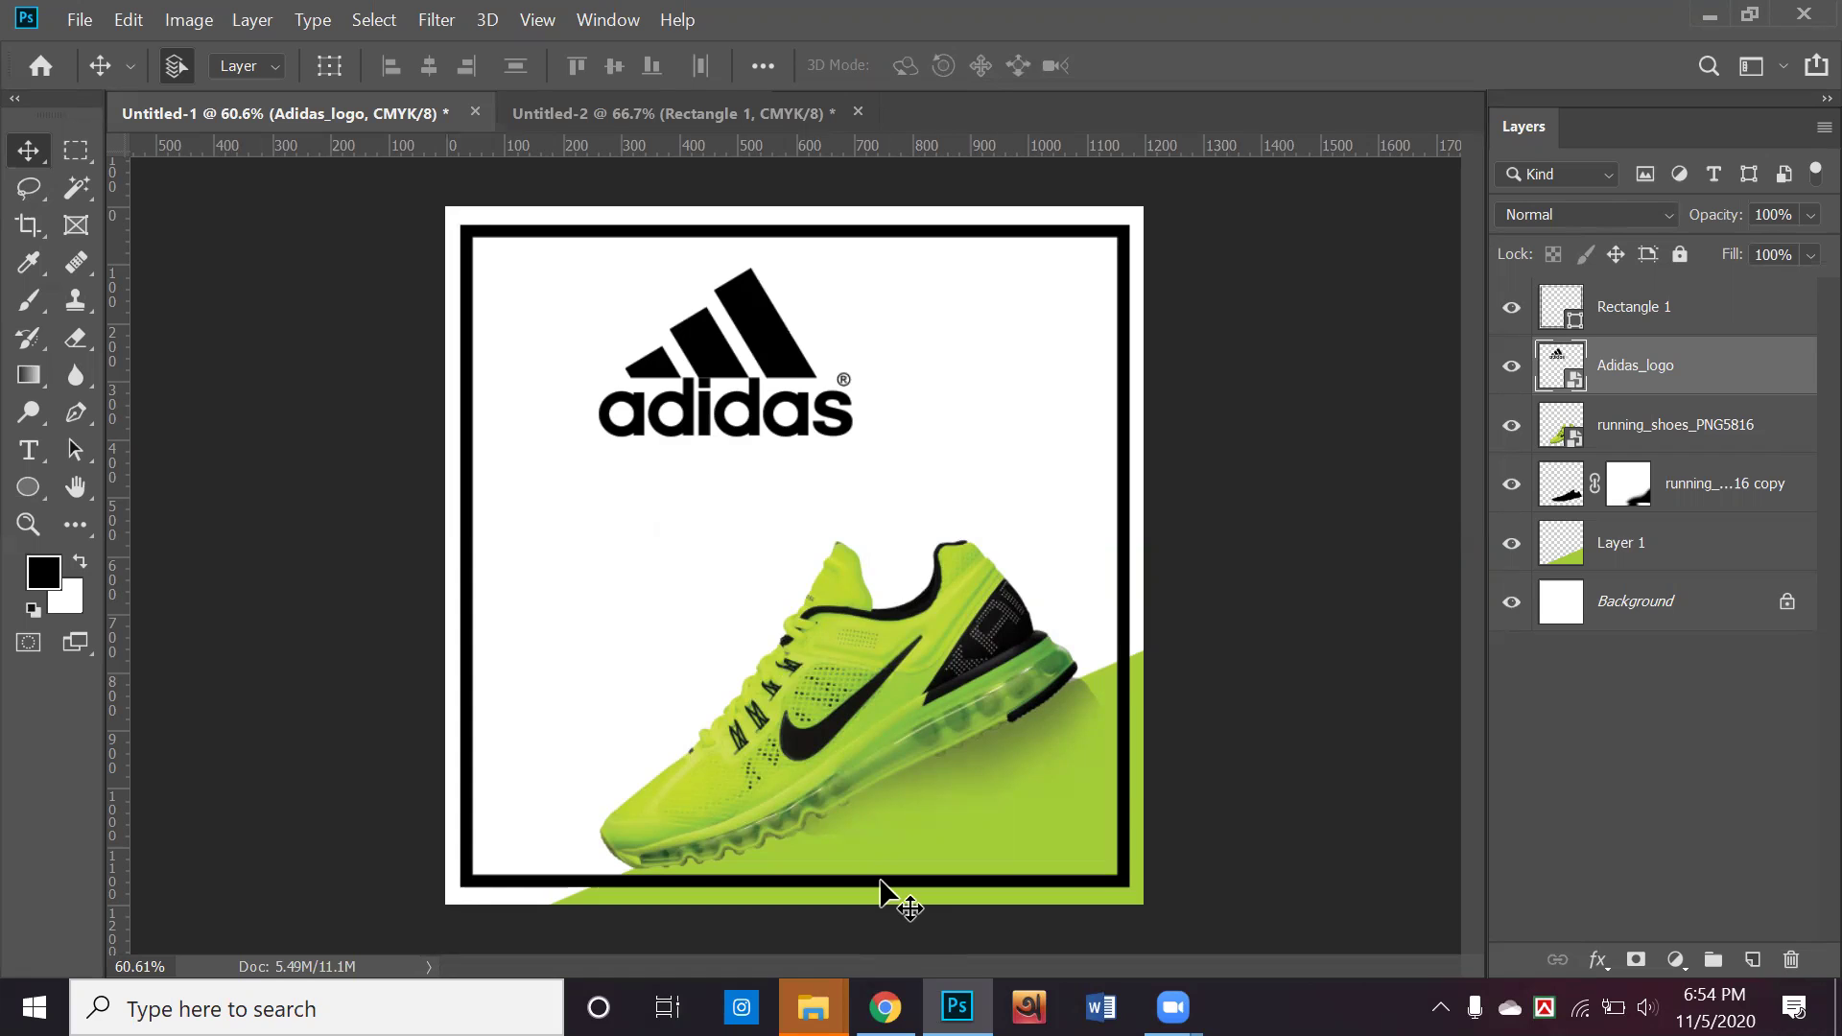
click(885, 1008)
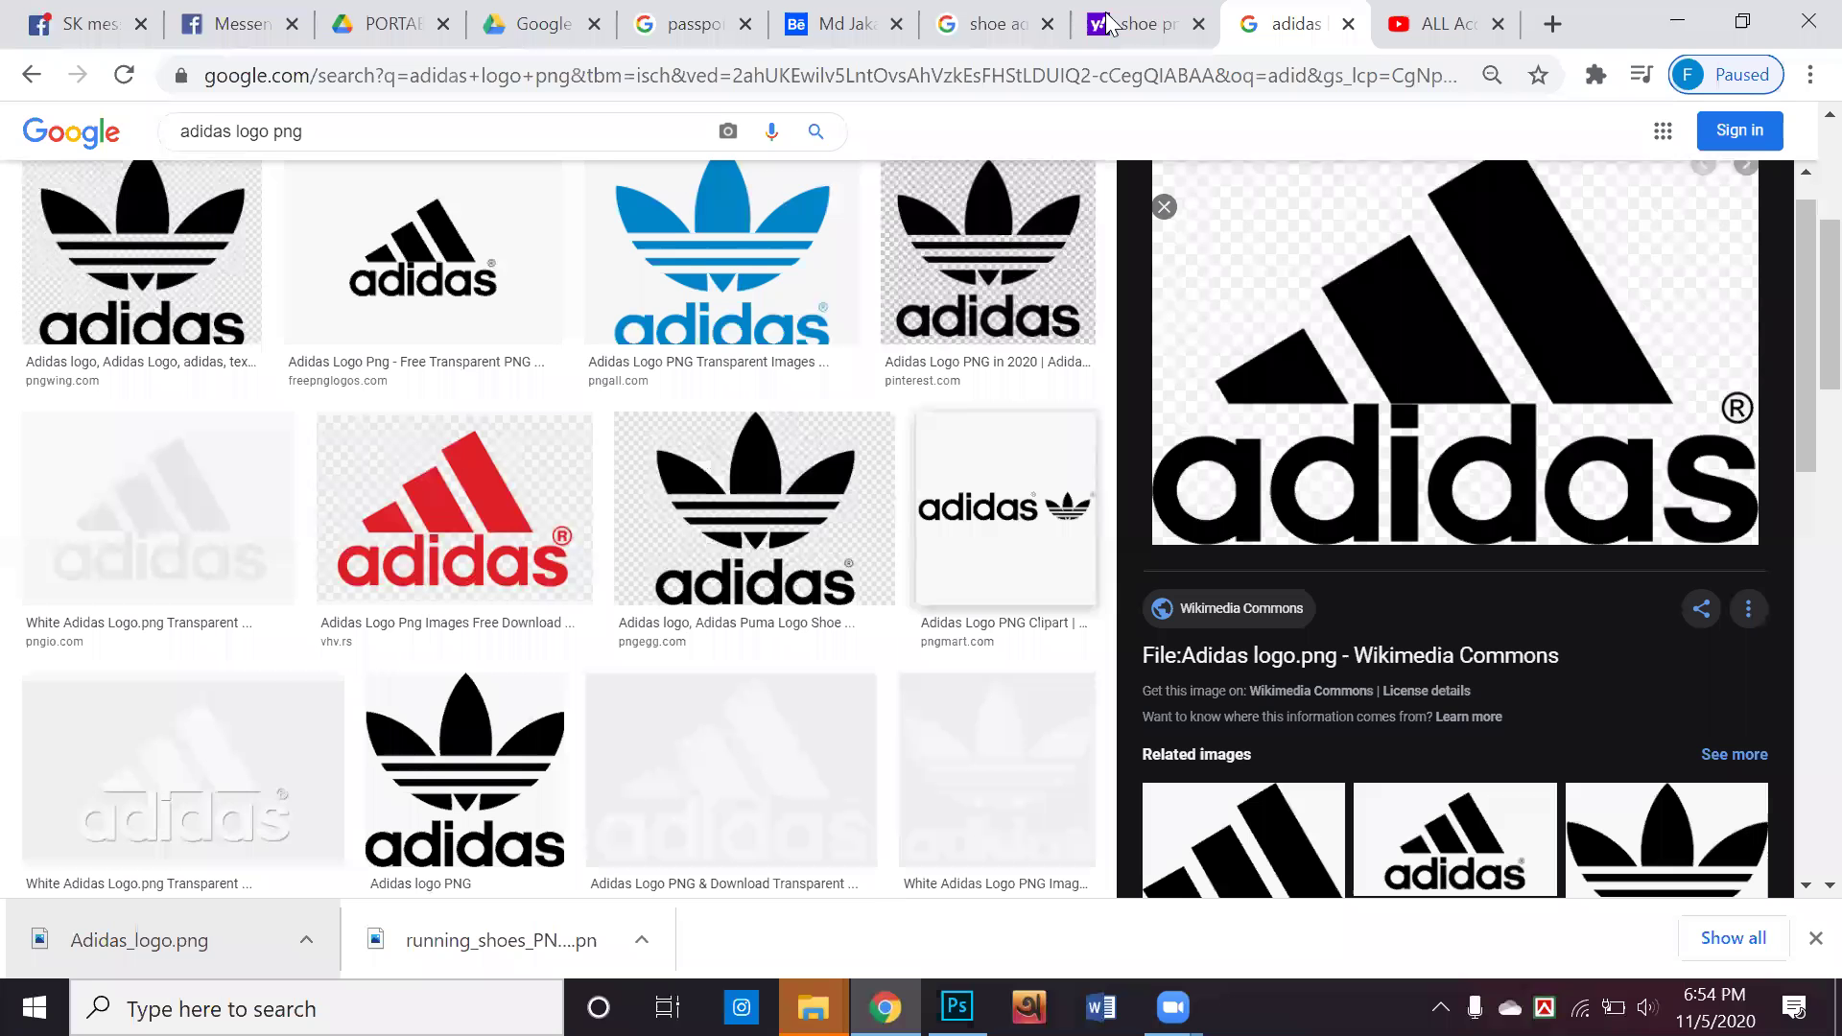
click(1142, 24)
click(998, 14)
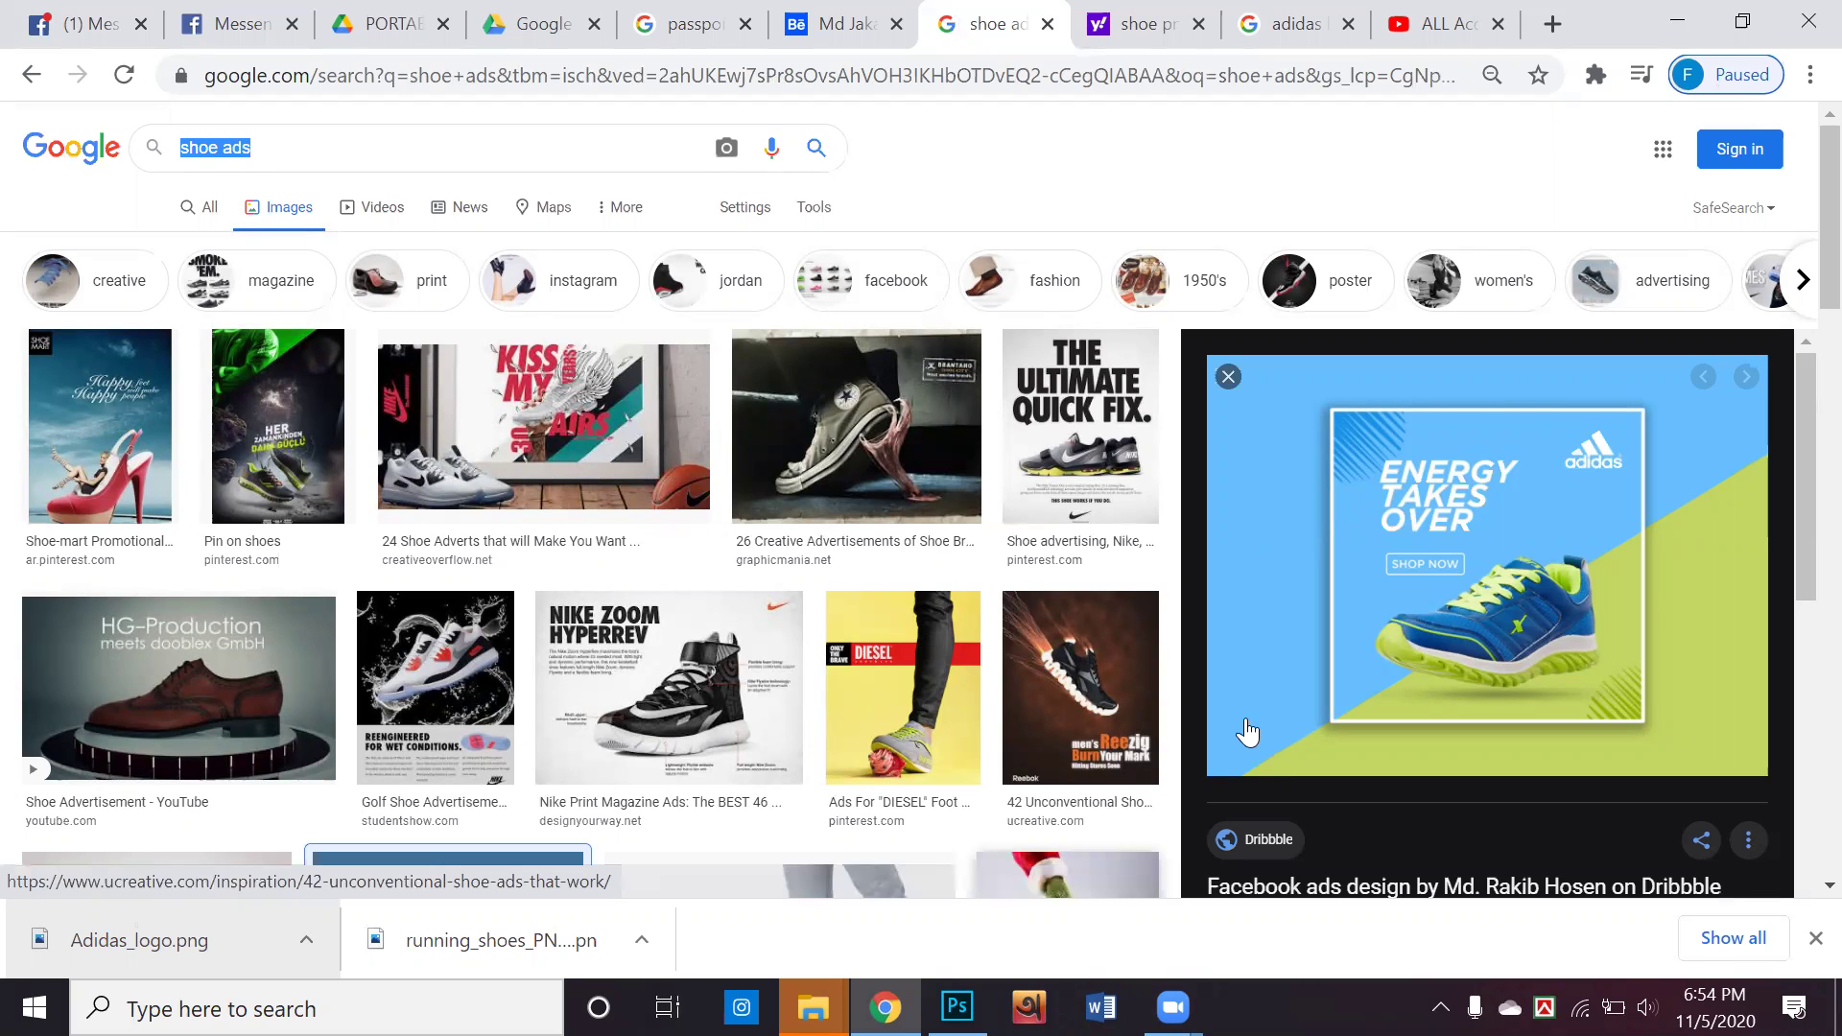
Switch to Photoshop and add the text "SHOP nOW" to the shoe advertisement, starting in the blank area below the Adidas logo
key(alt+Tab)
key(t)
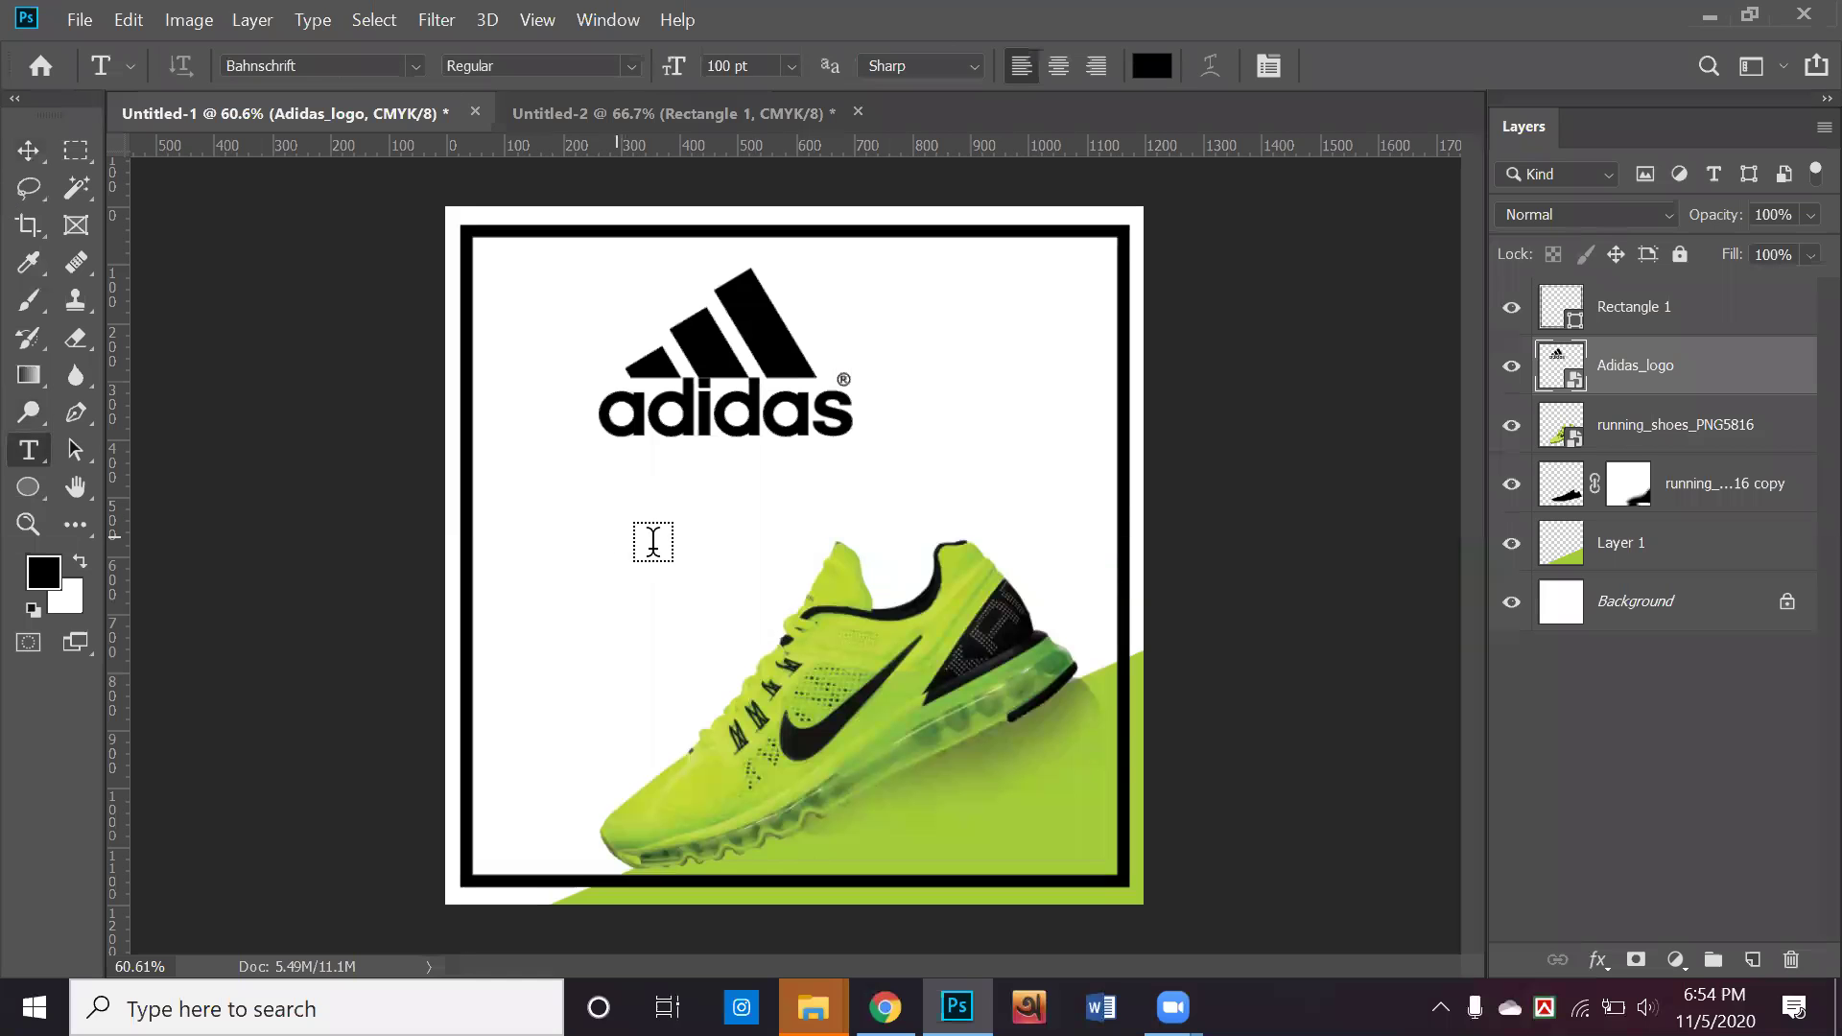
click(653, 542)
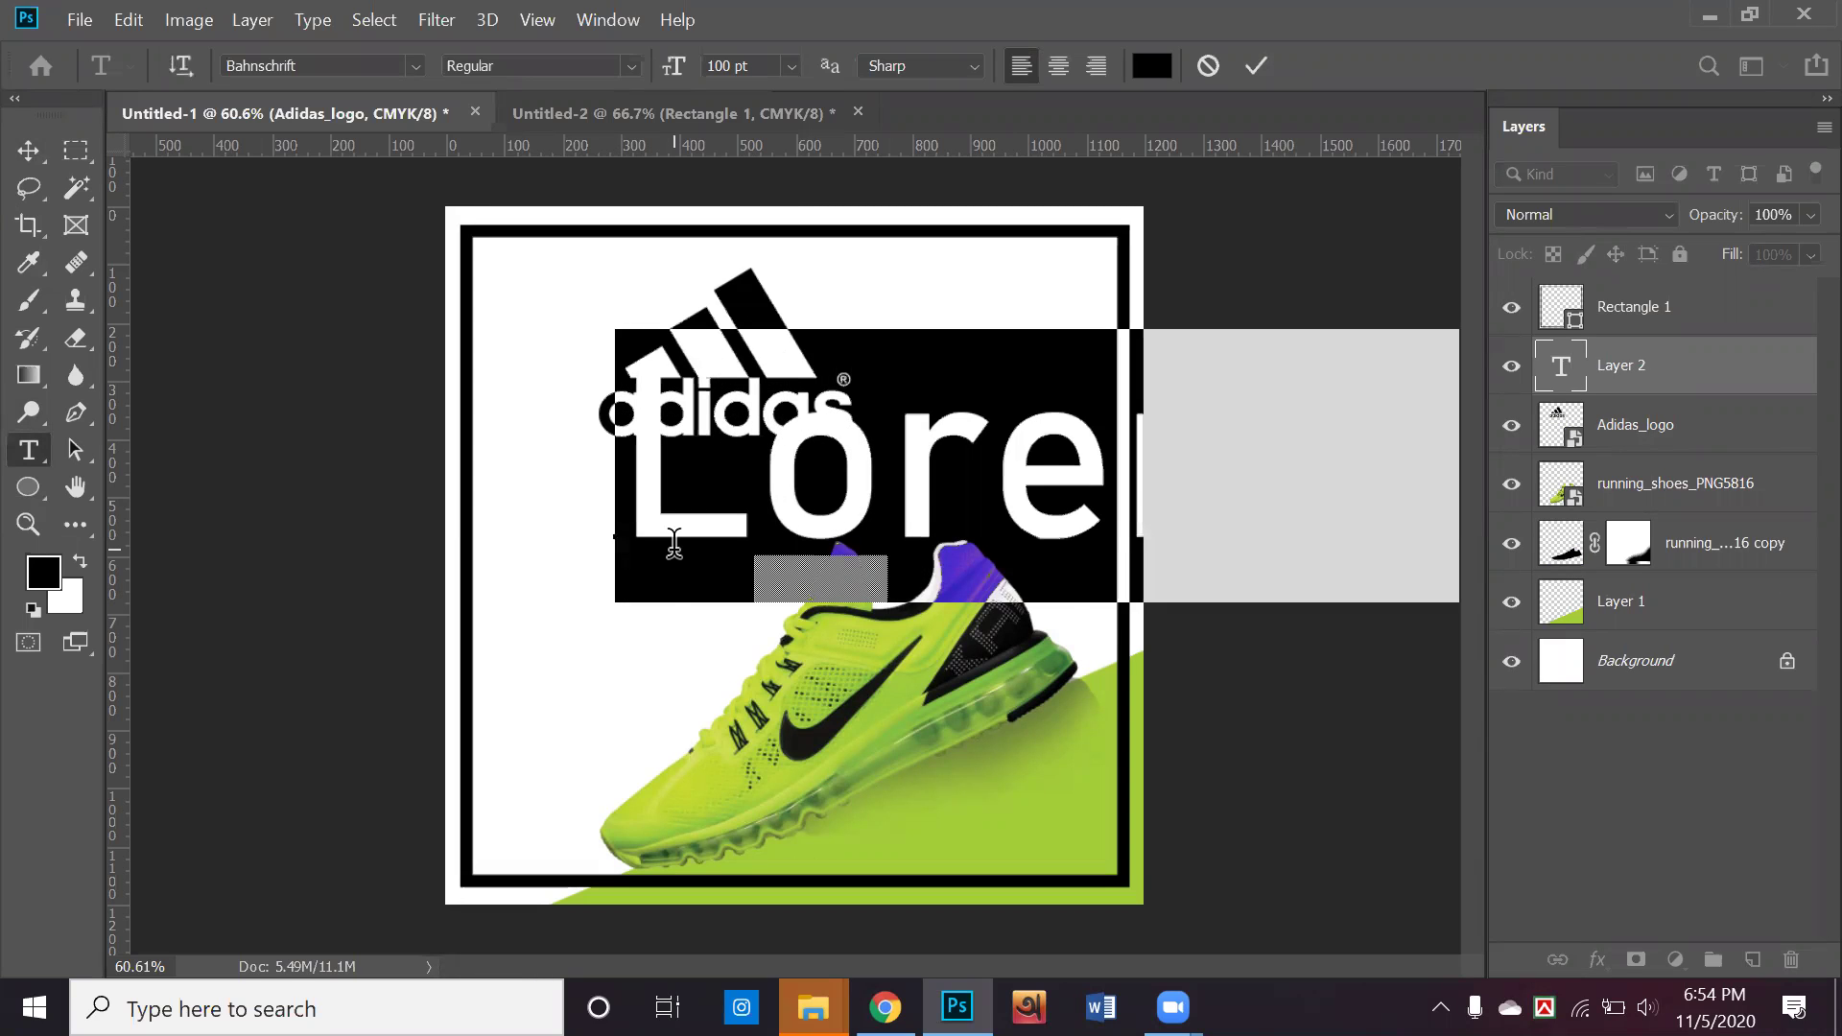
text(SHOP N)
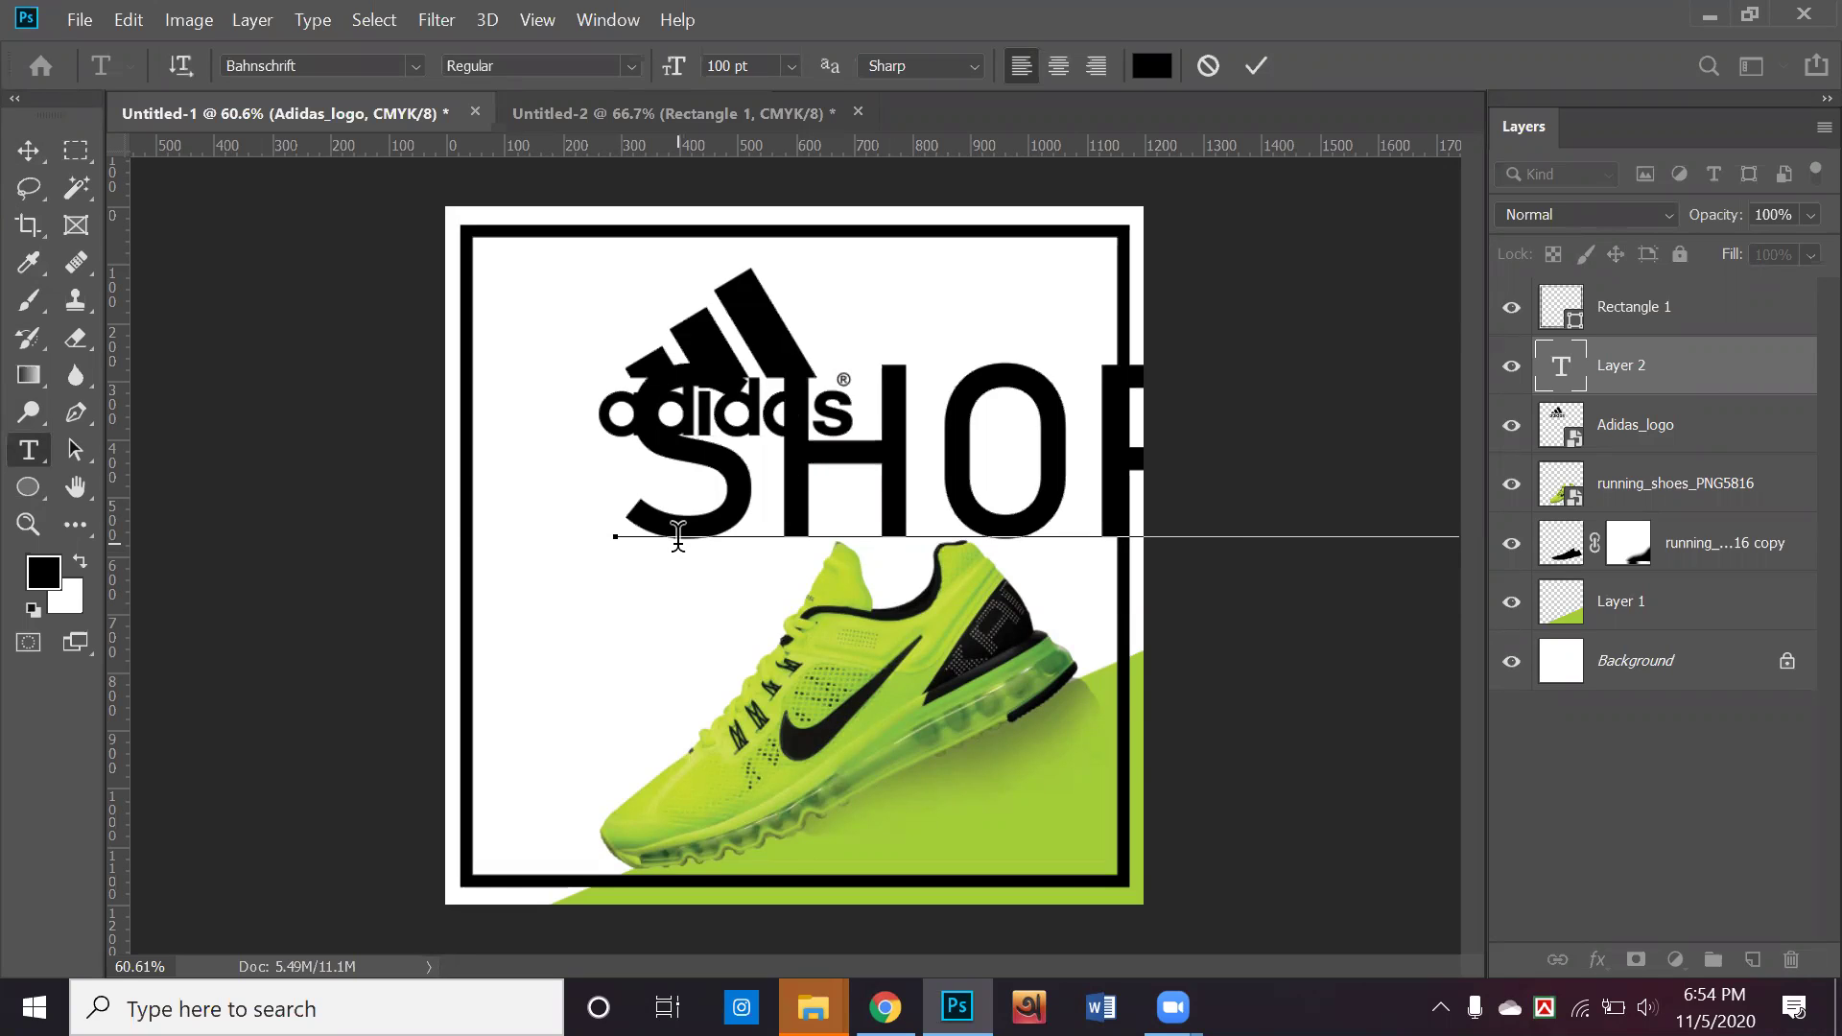
Set the "SHOP nOW" text size to 16 pt and move the text down and left into the white area beside the shoe
key(ctrl+a)
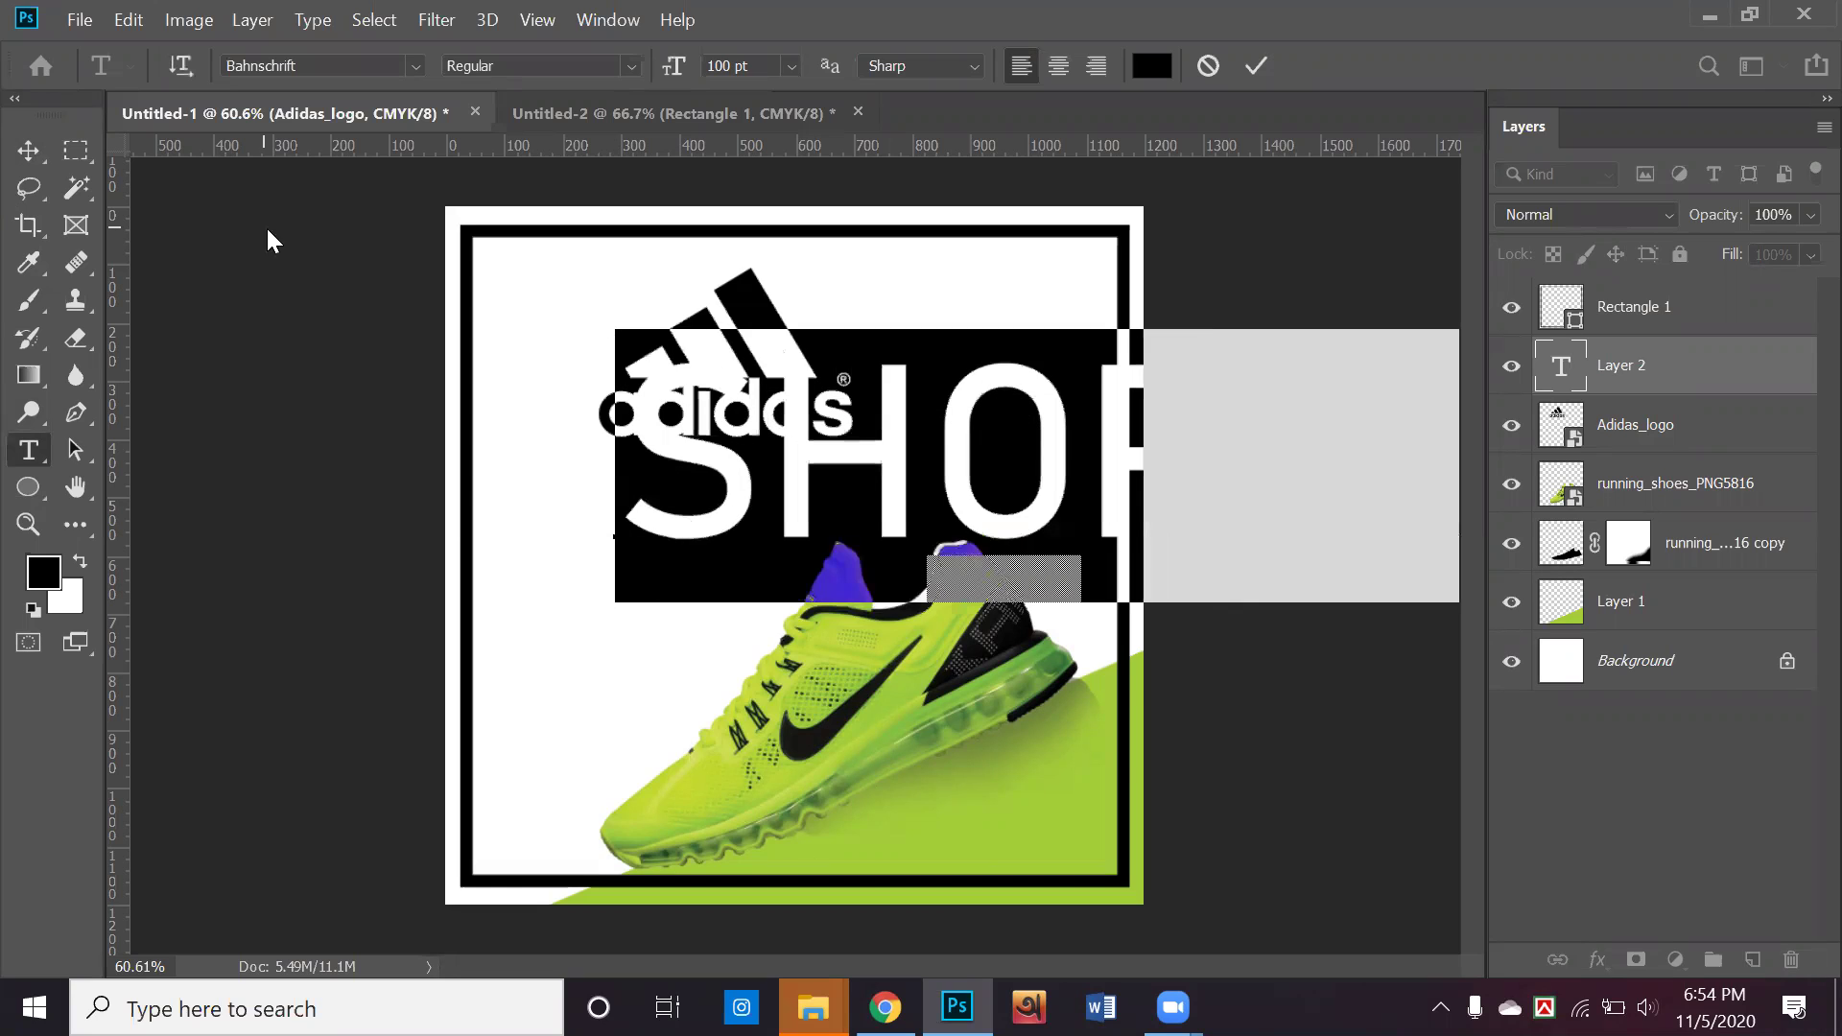
click(793, 66)
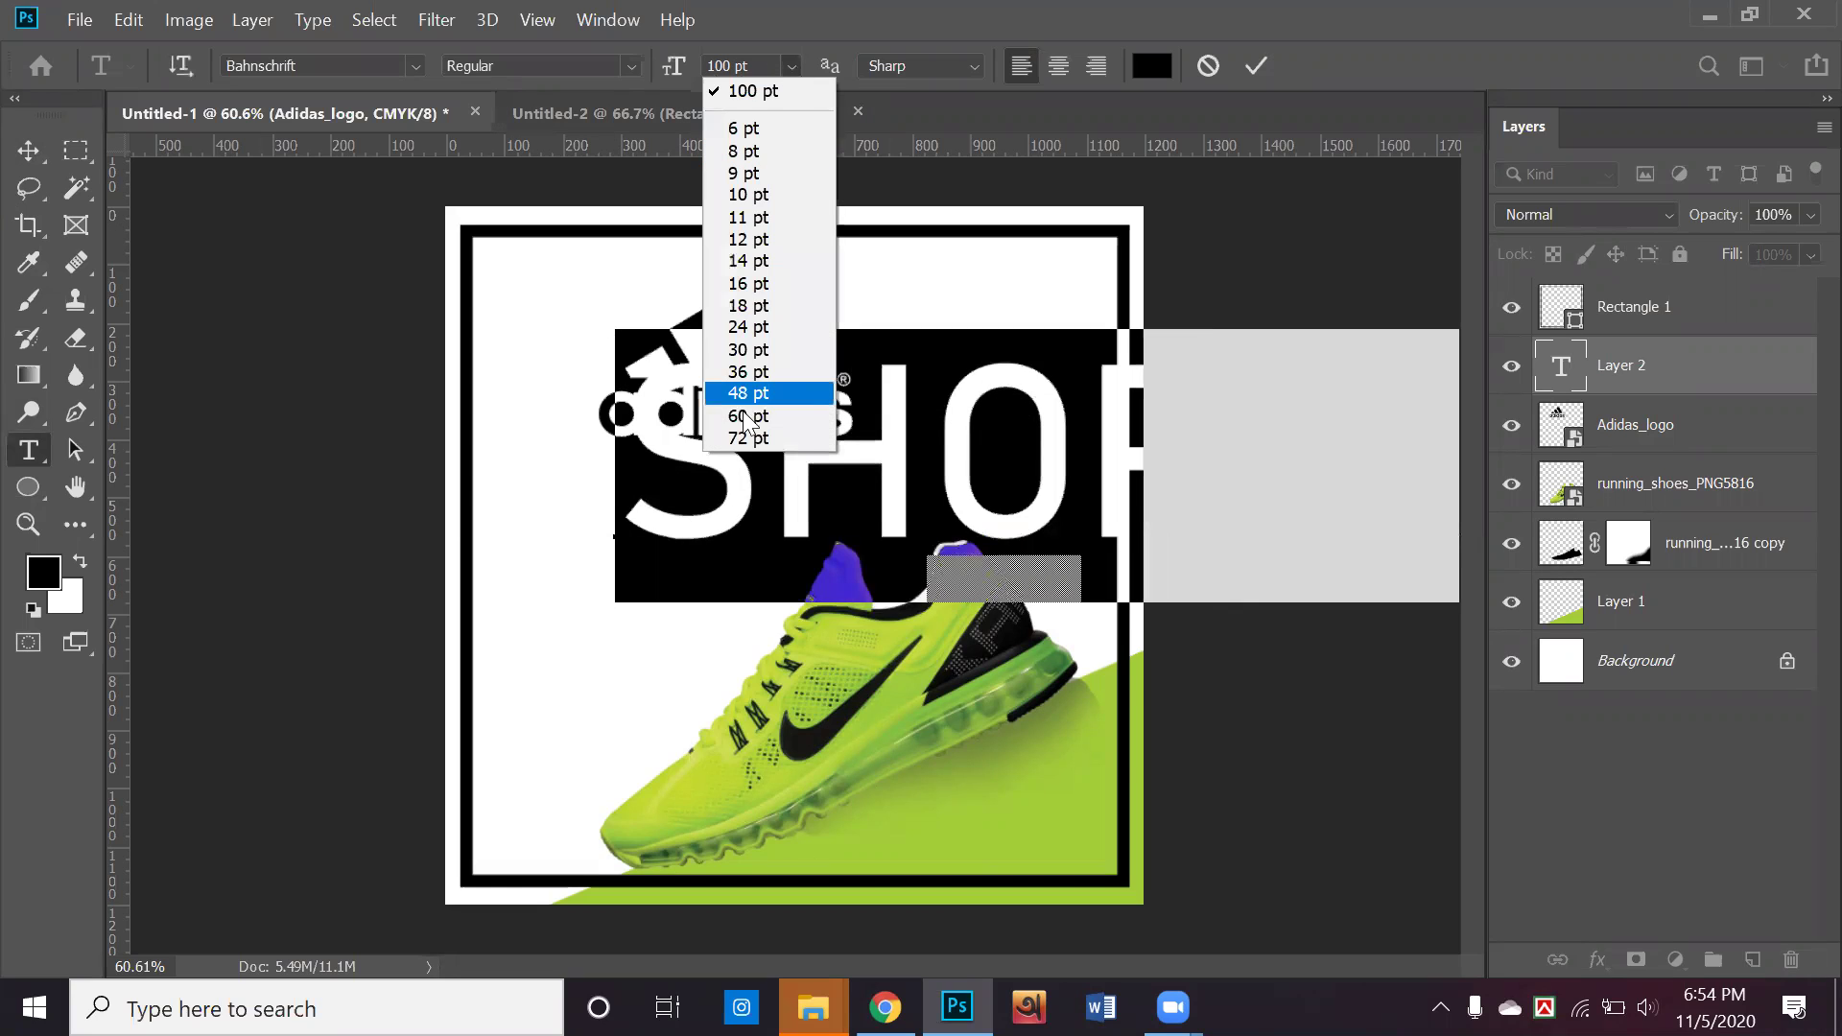
click(772, 349)
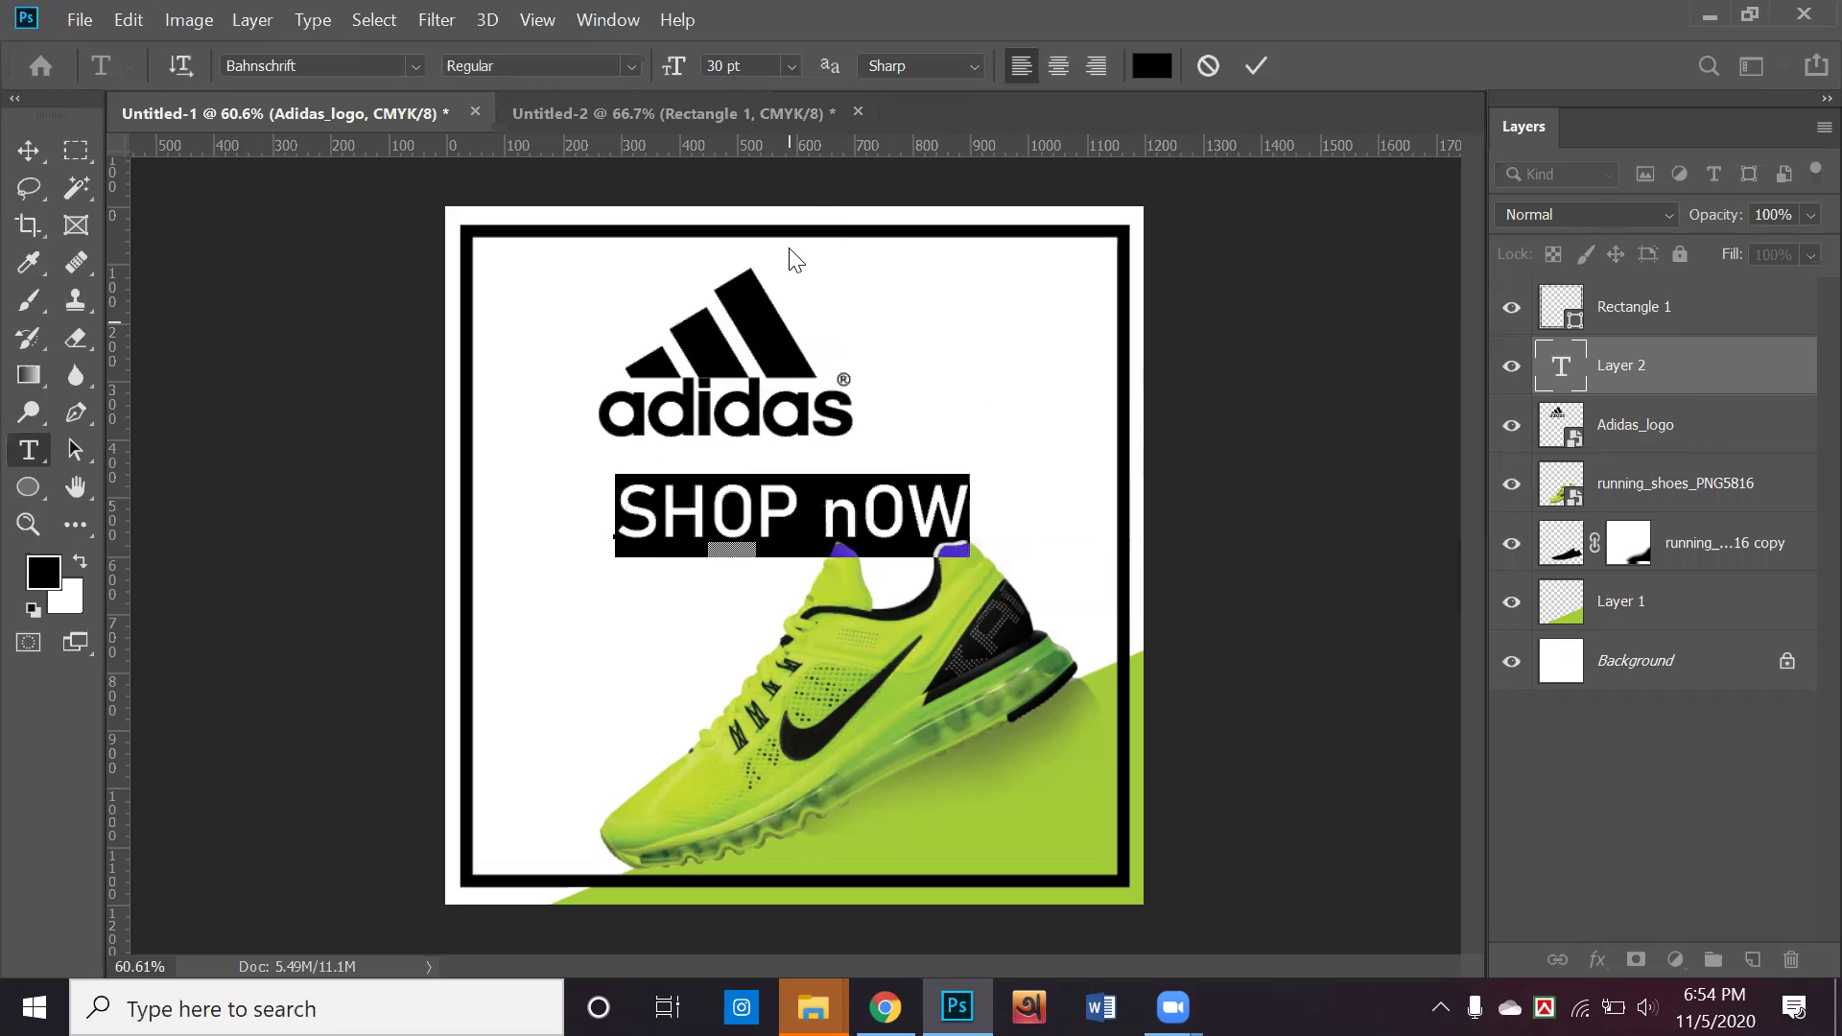
click(791, 67)
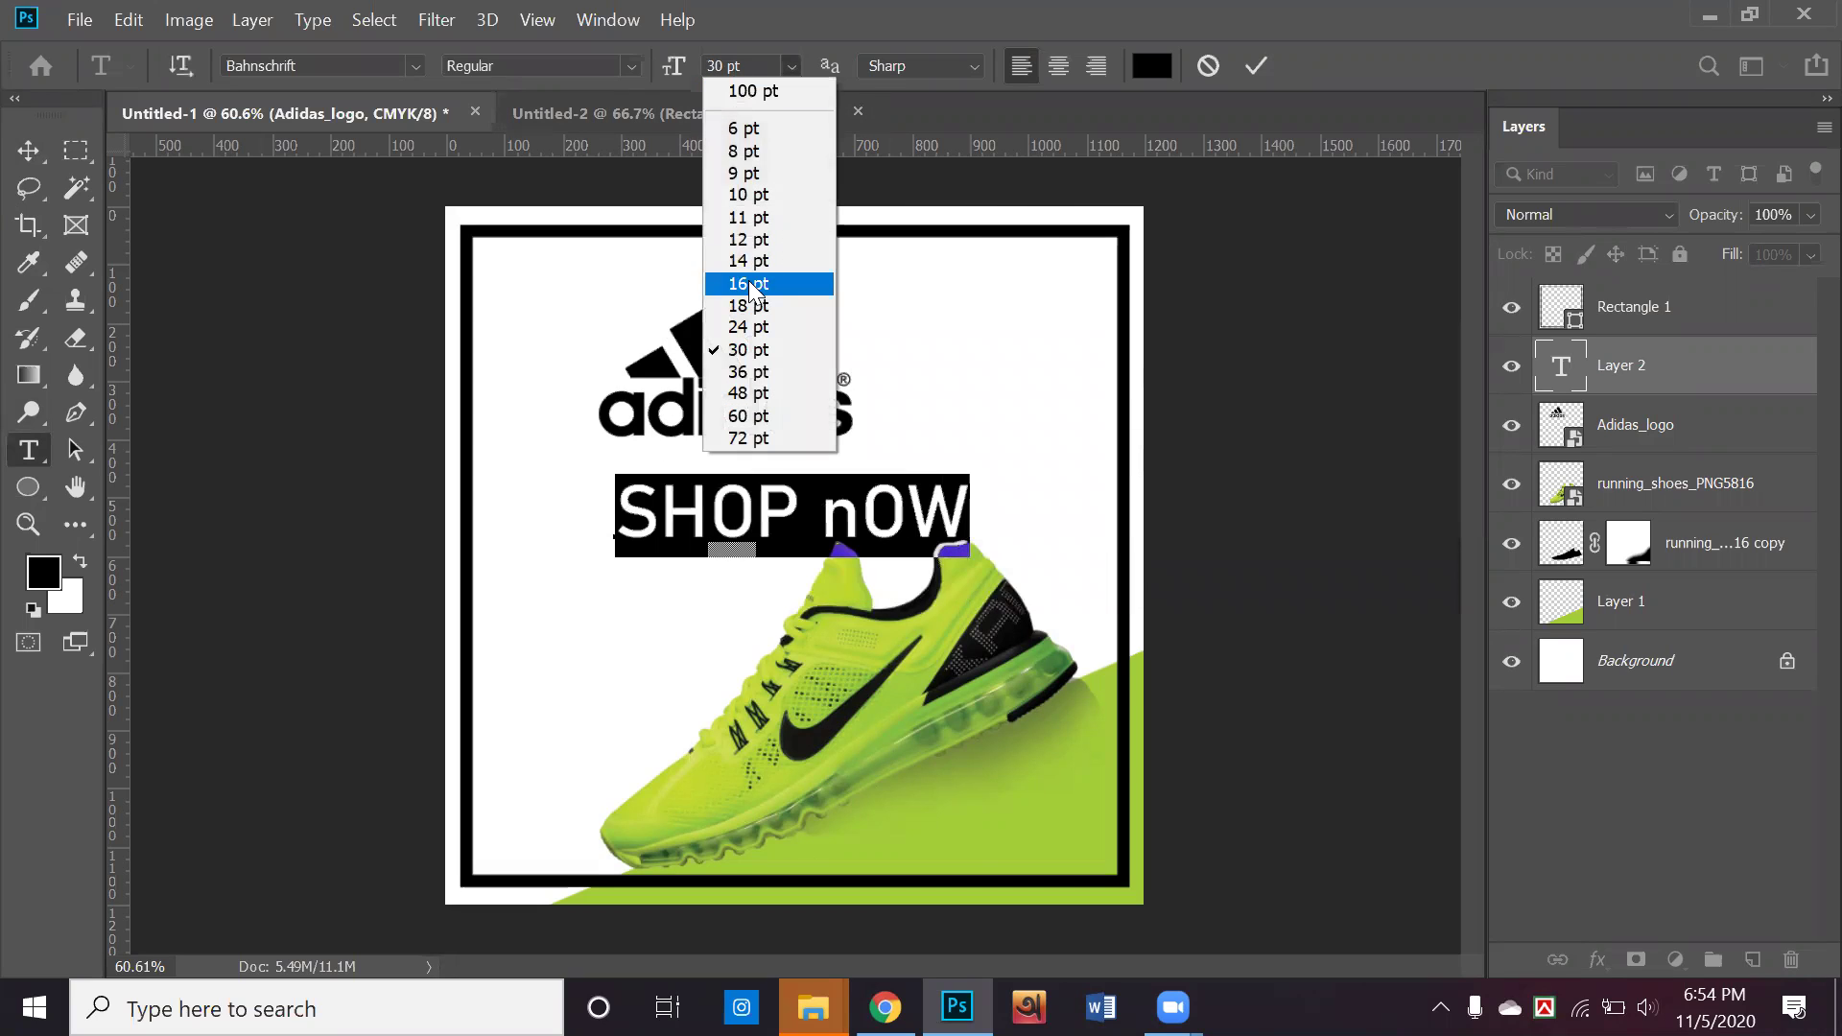
click(758, 276)
click(28, 150)
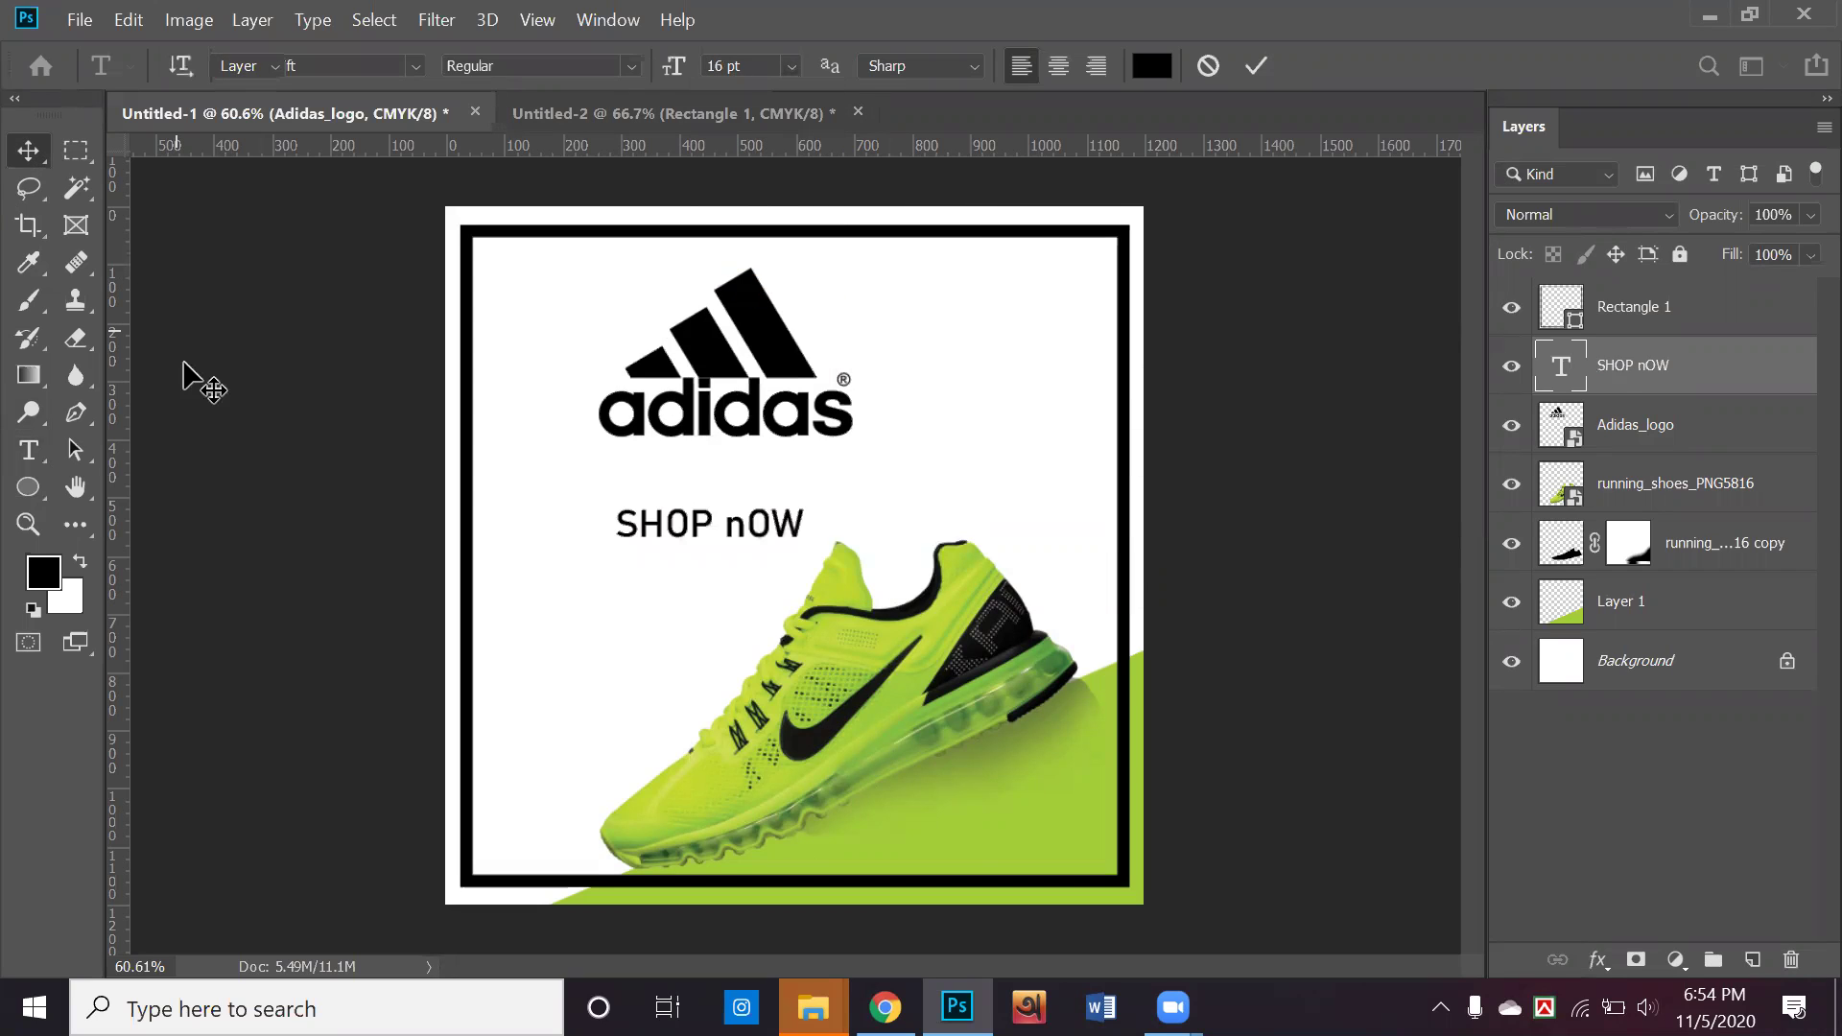
drag(732, 526, 639, 586)
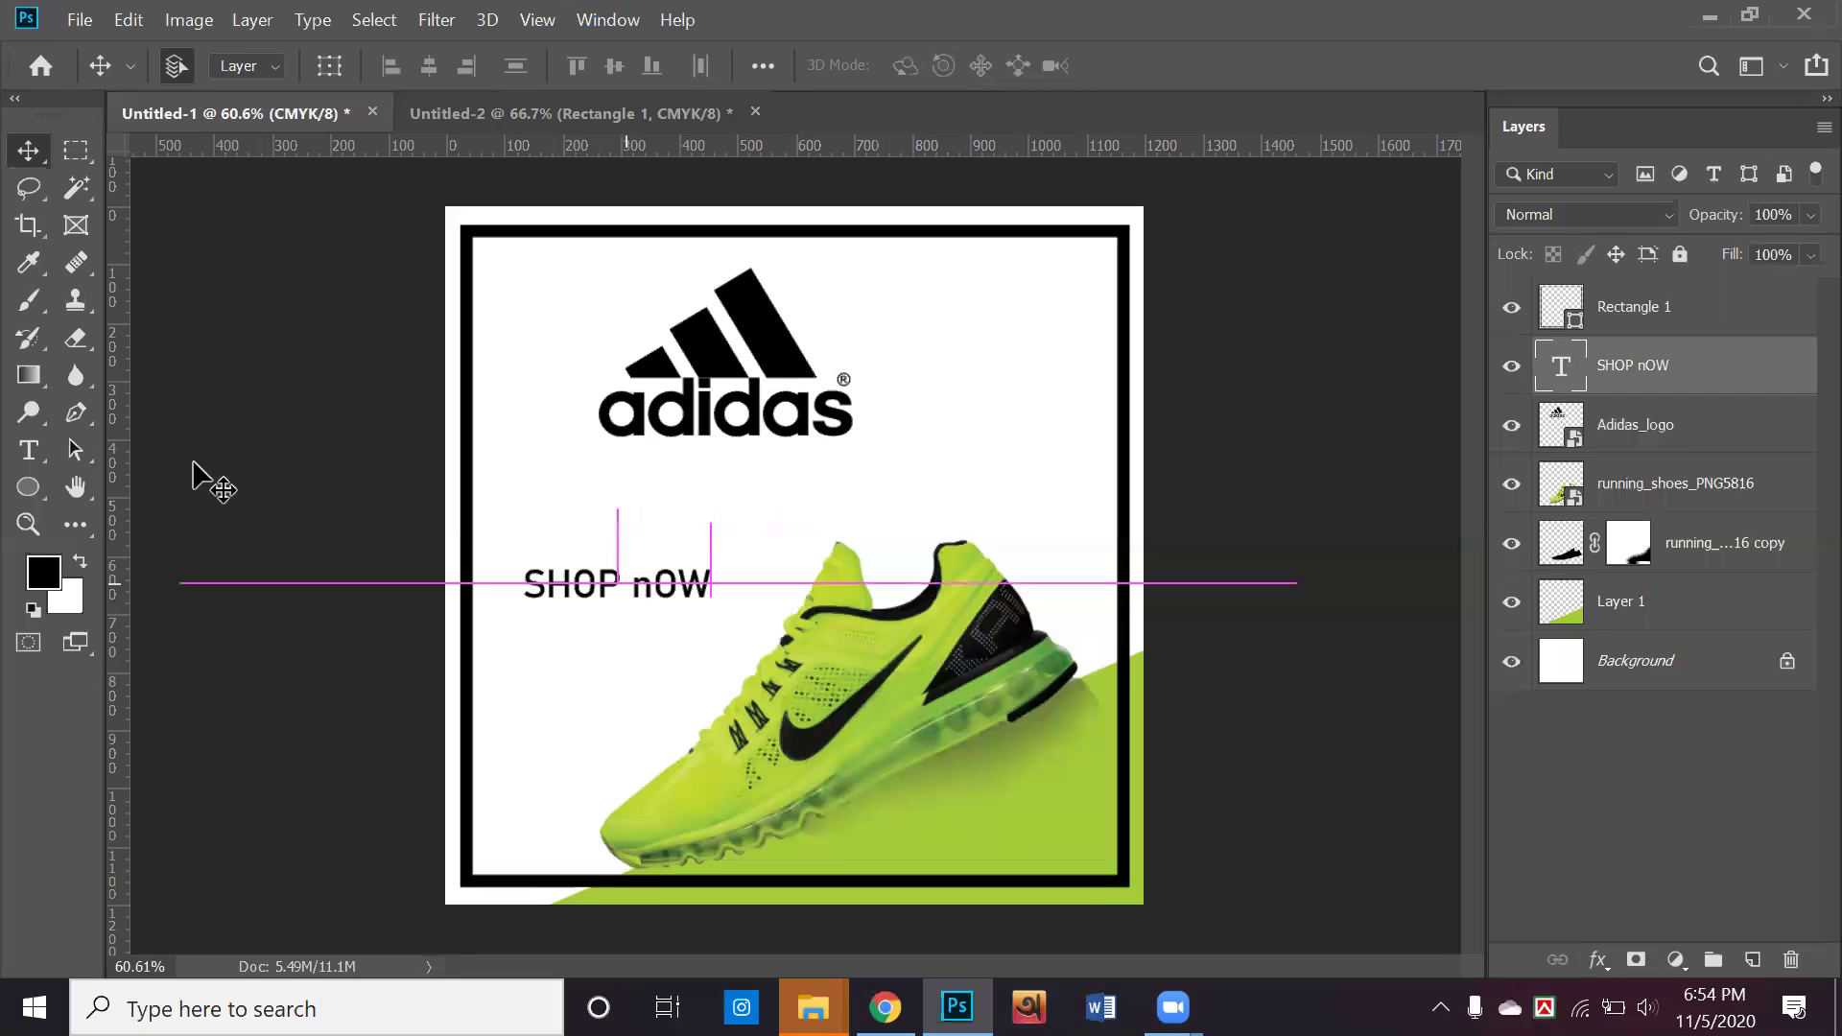
Correct the text to read "SHOP NOW" and move it into the green corner below the shoe's heel, just inside the black frame
click(28, 453)
click(653, 583)
drag(653, 582, 638, 580)
text(N)
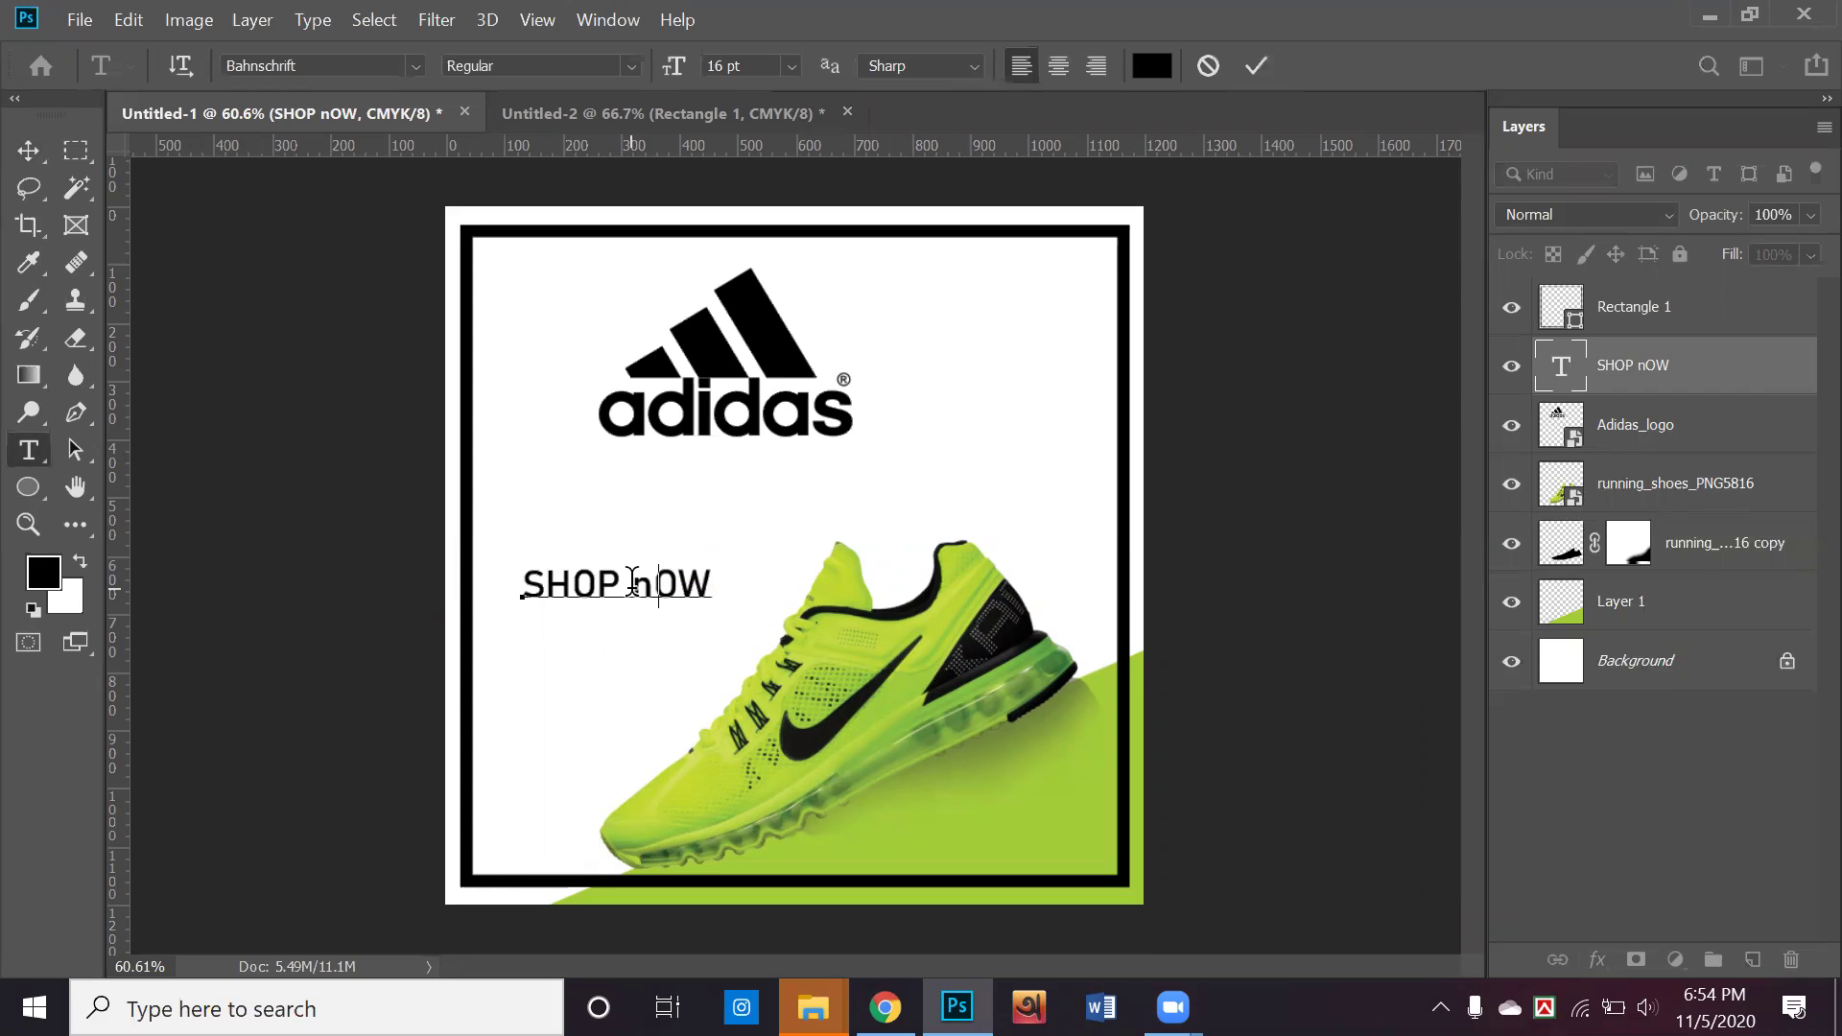
click(1256, 65)
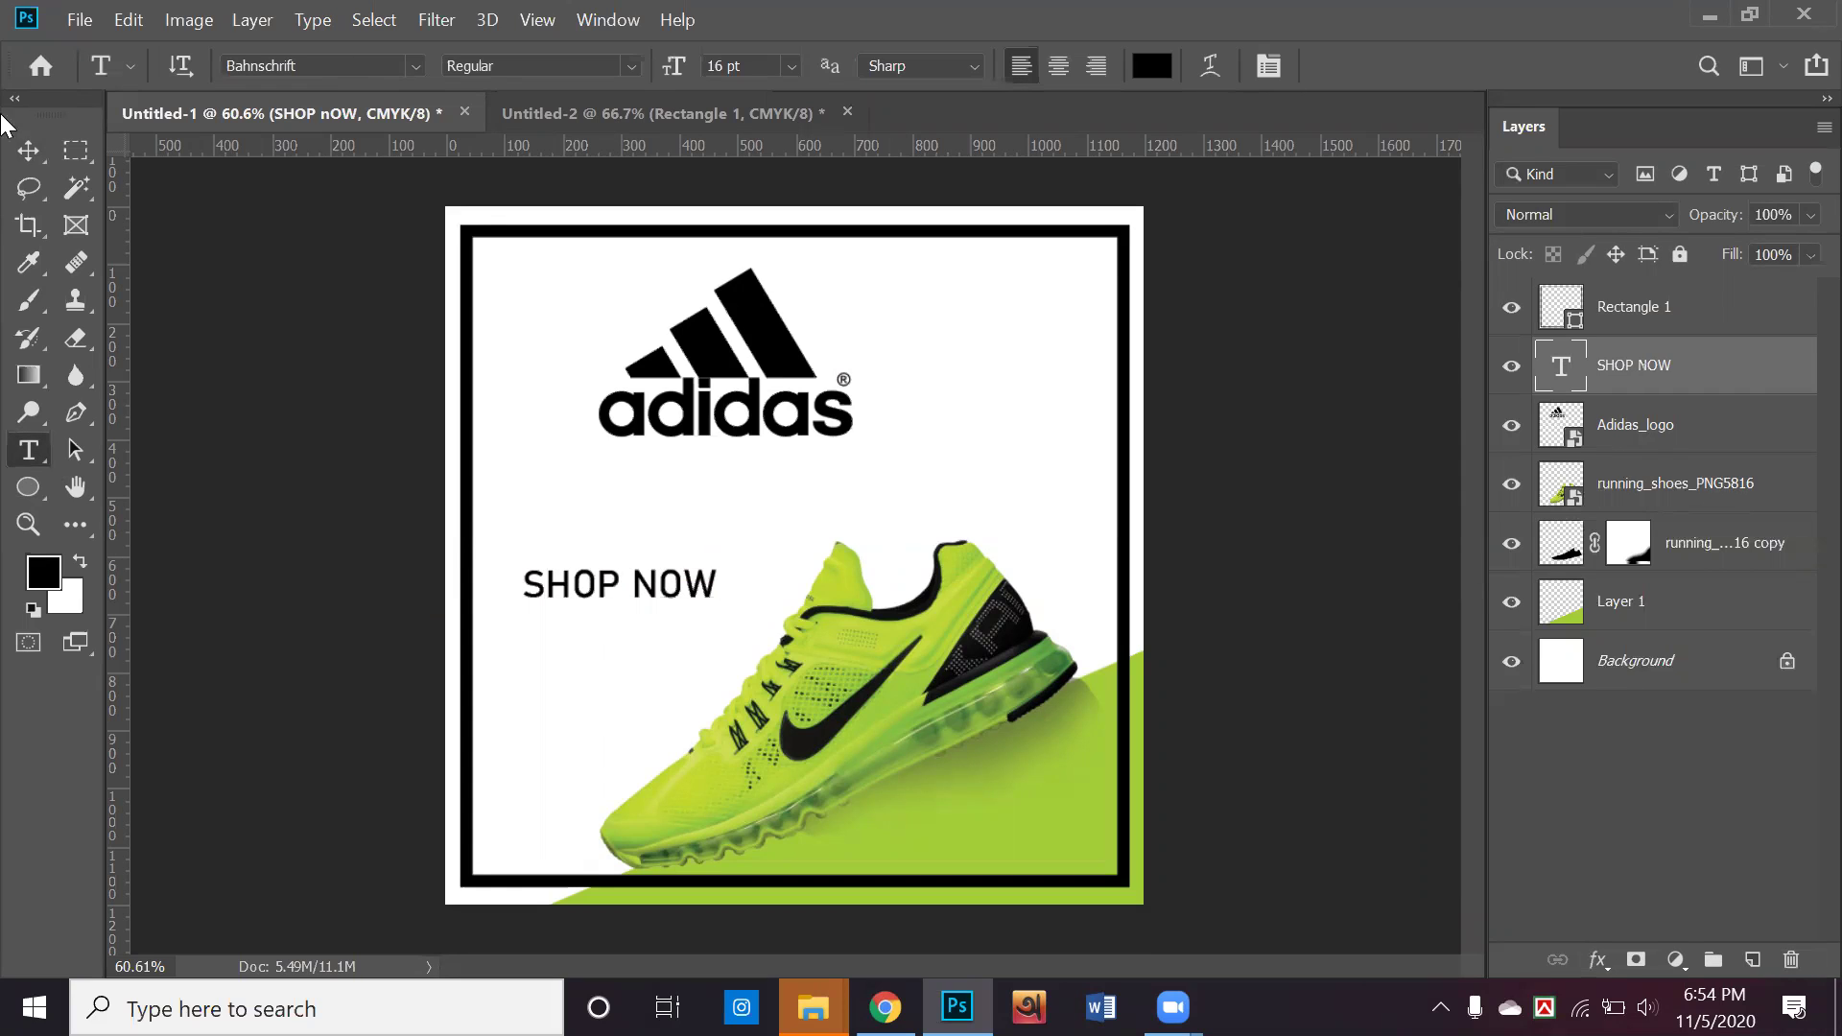
click(26, 150)
drag(663, 607, 997, 846)
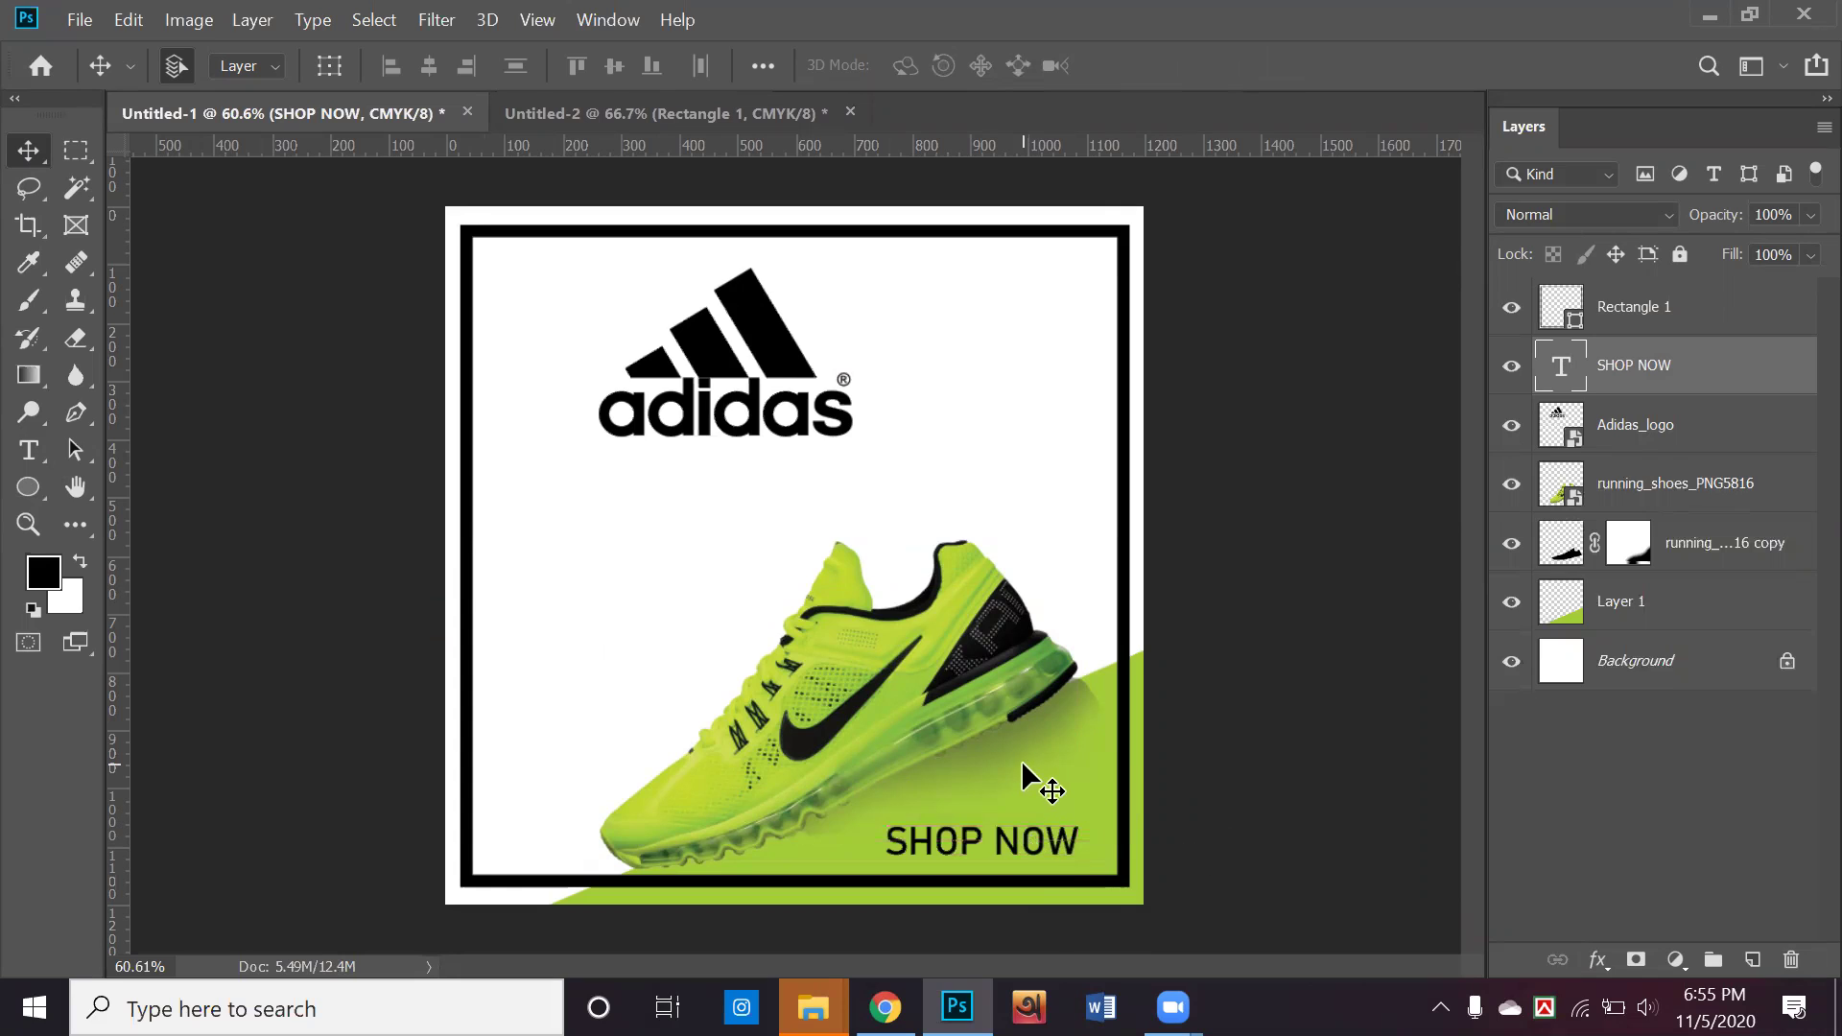
Select the layer mask of the shoe's shadow copy and reduce the Brush tool's size by four increments, ending with the Move tool active
click(1628, 543)
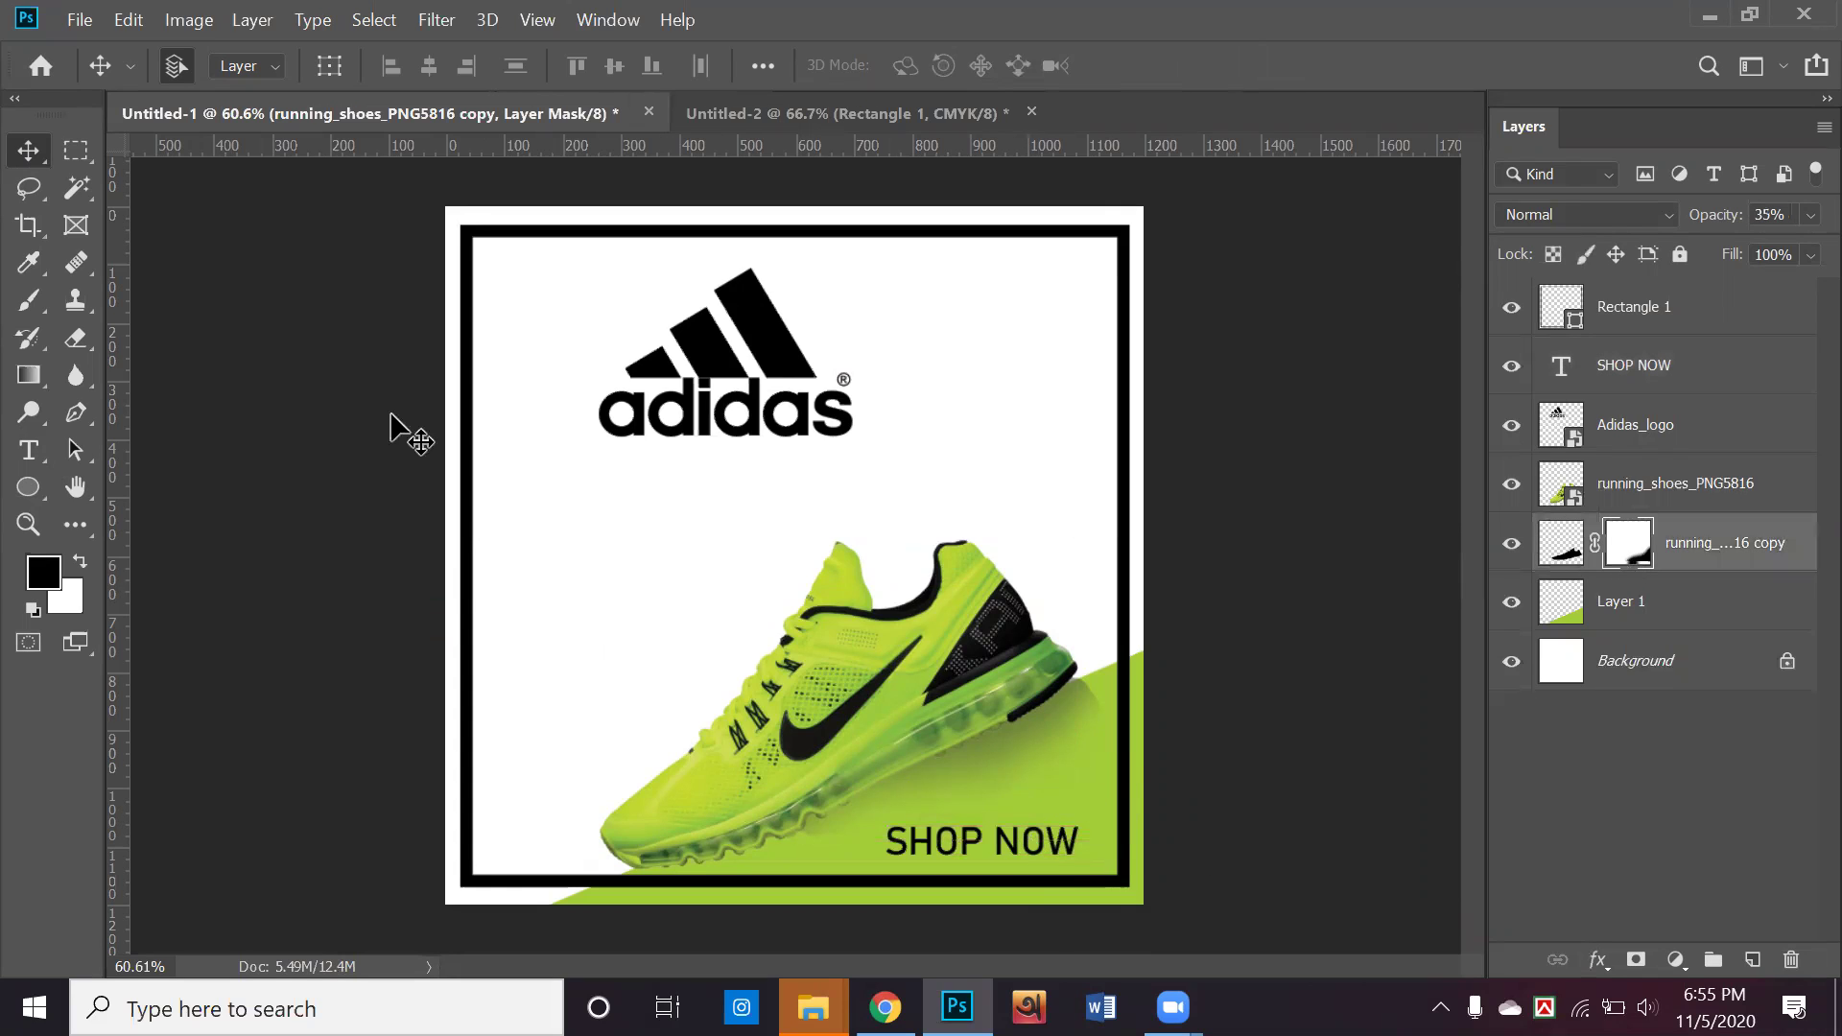
click(28, 300)
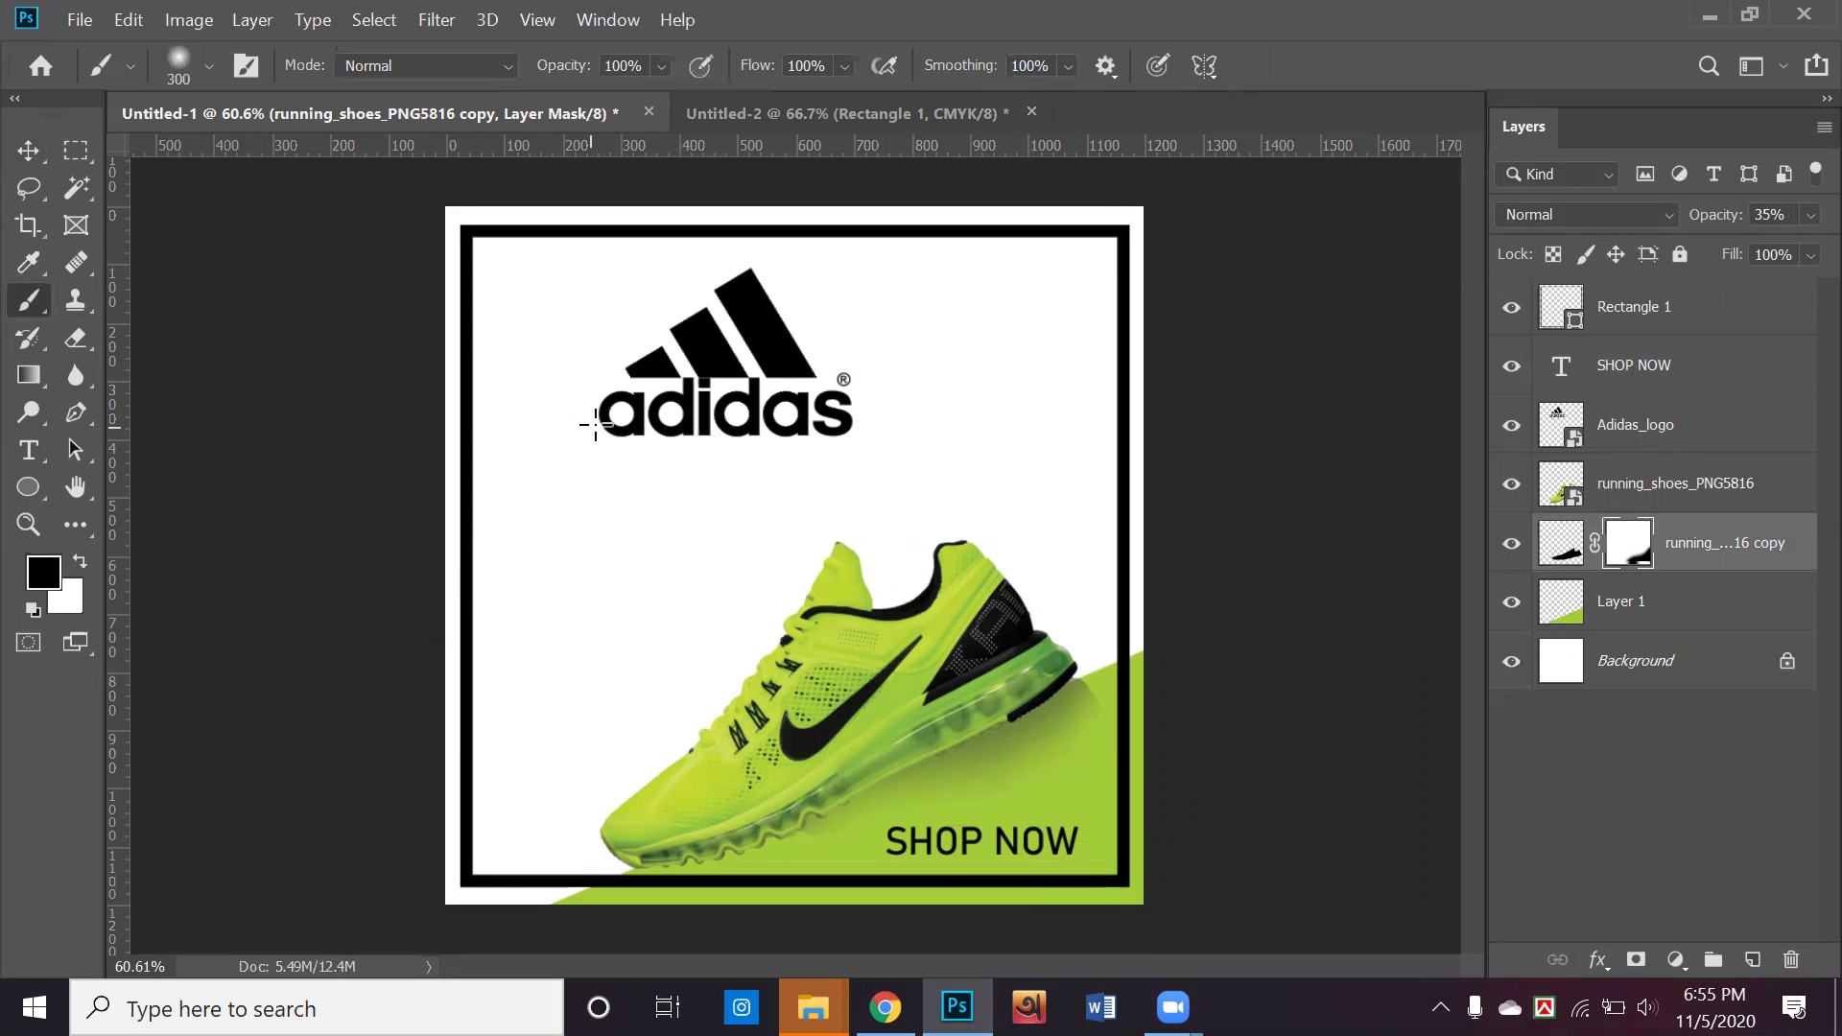
key(bracketleft)
key(bracketleft)
key(bracketleft)
key(bracketleft)
click(25, 154)
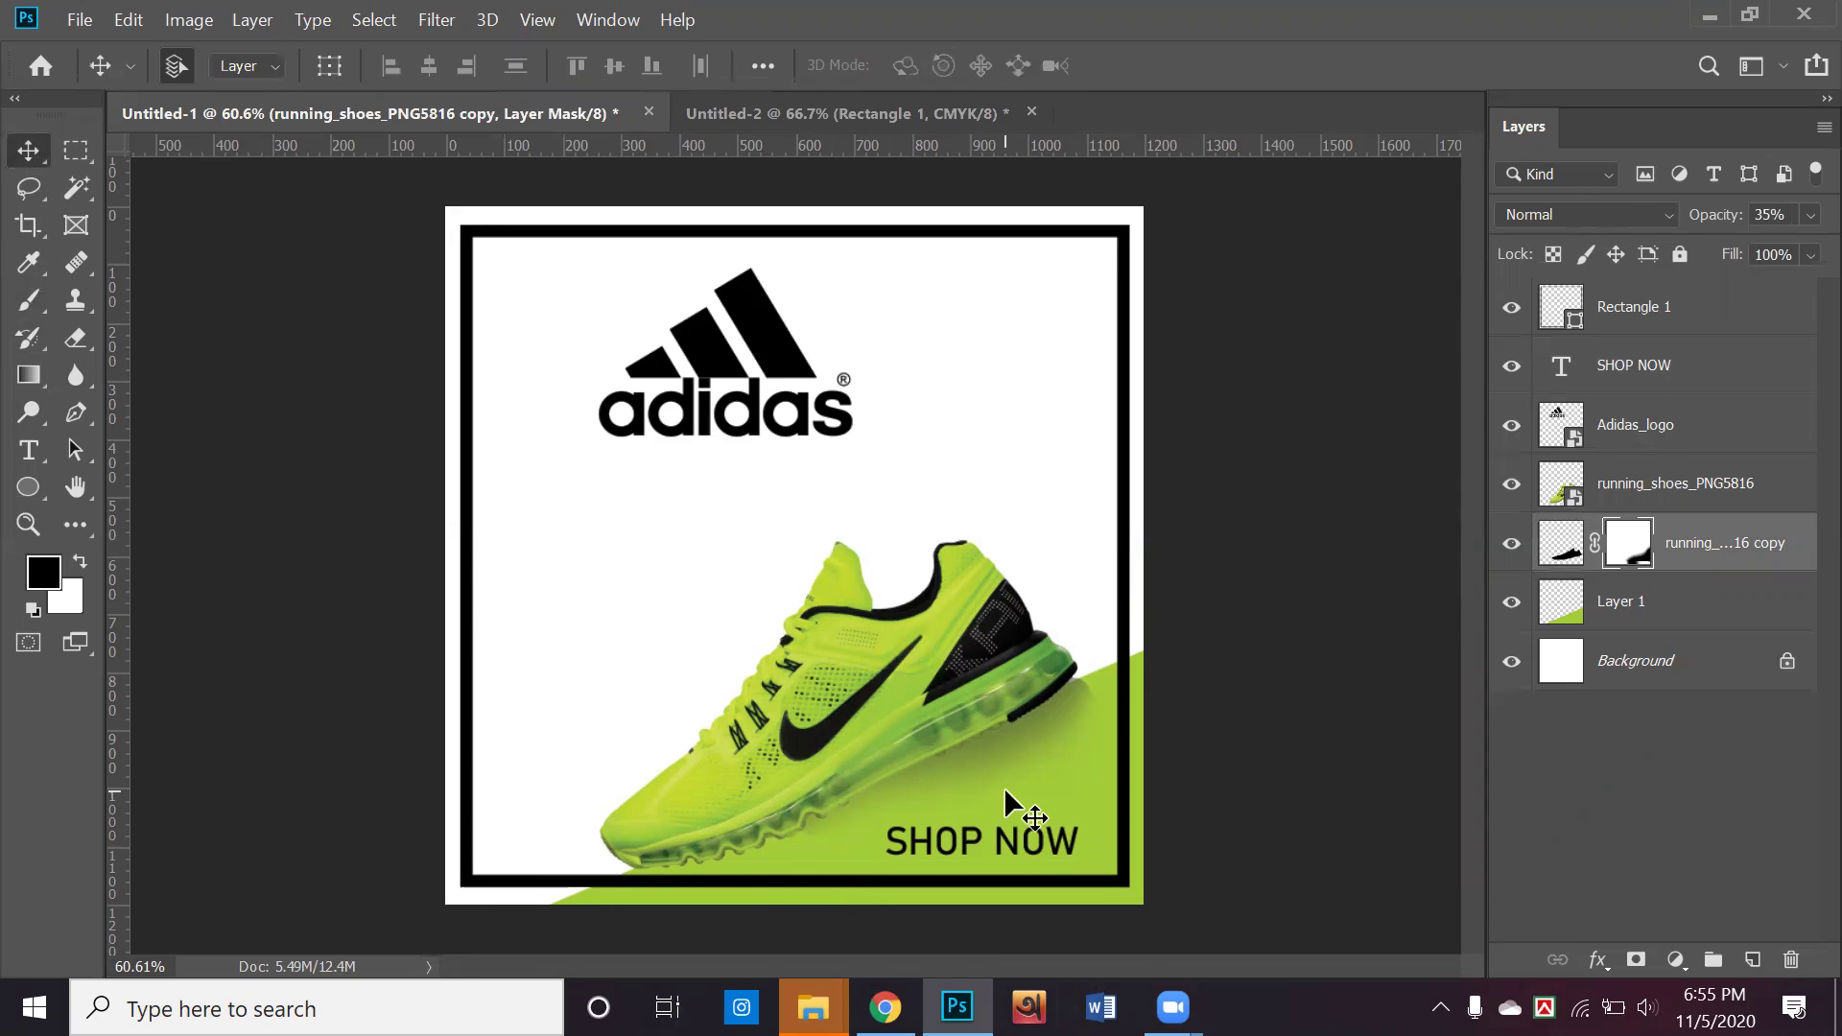
Nudge the SHOP NOW text slightly upward, then draw a black rounded rectangle about 332 × 137 px below the adidas logo
drag(1035, 839, 1038, 825)
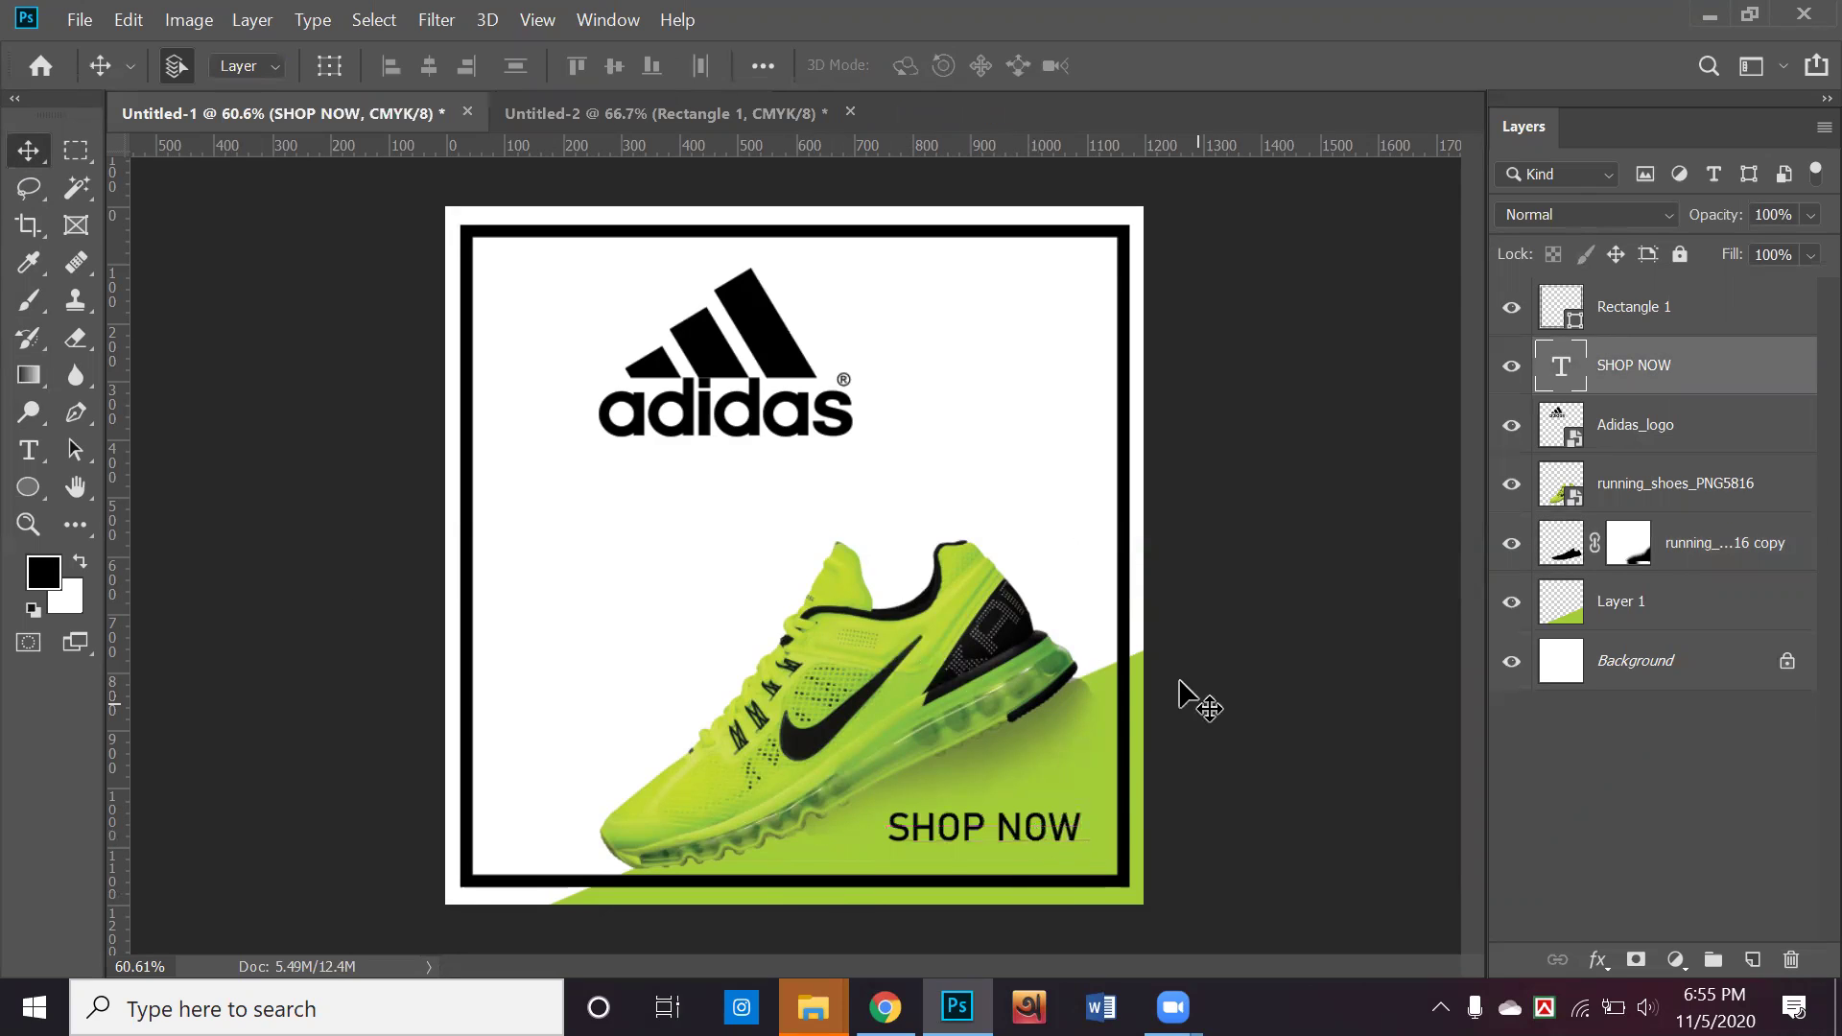
drag(28, 486, 168, 519)
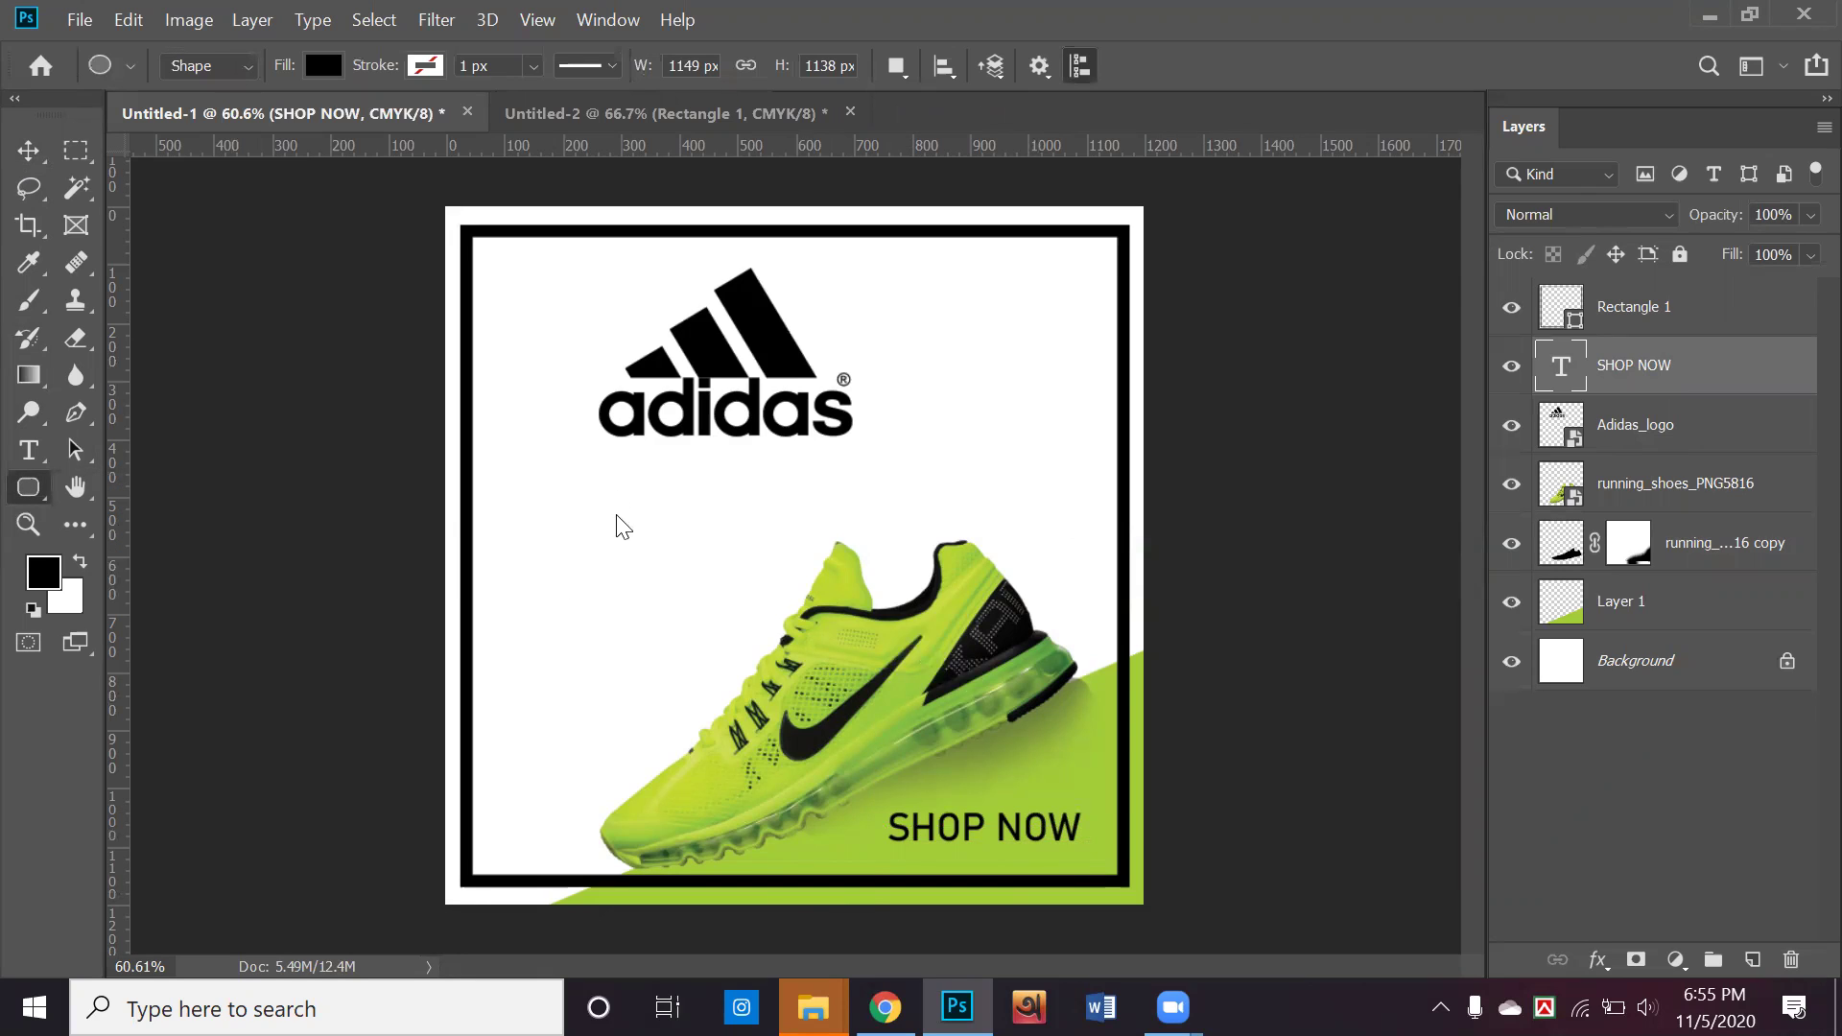
drag(608, 490, 802, 570)
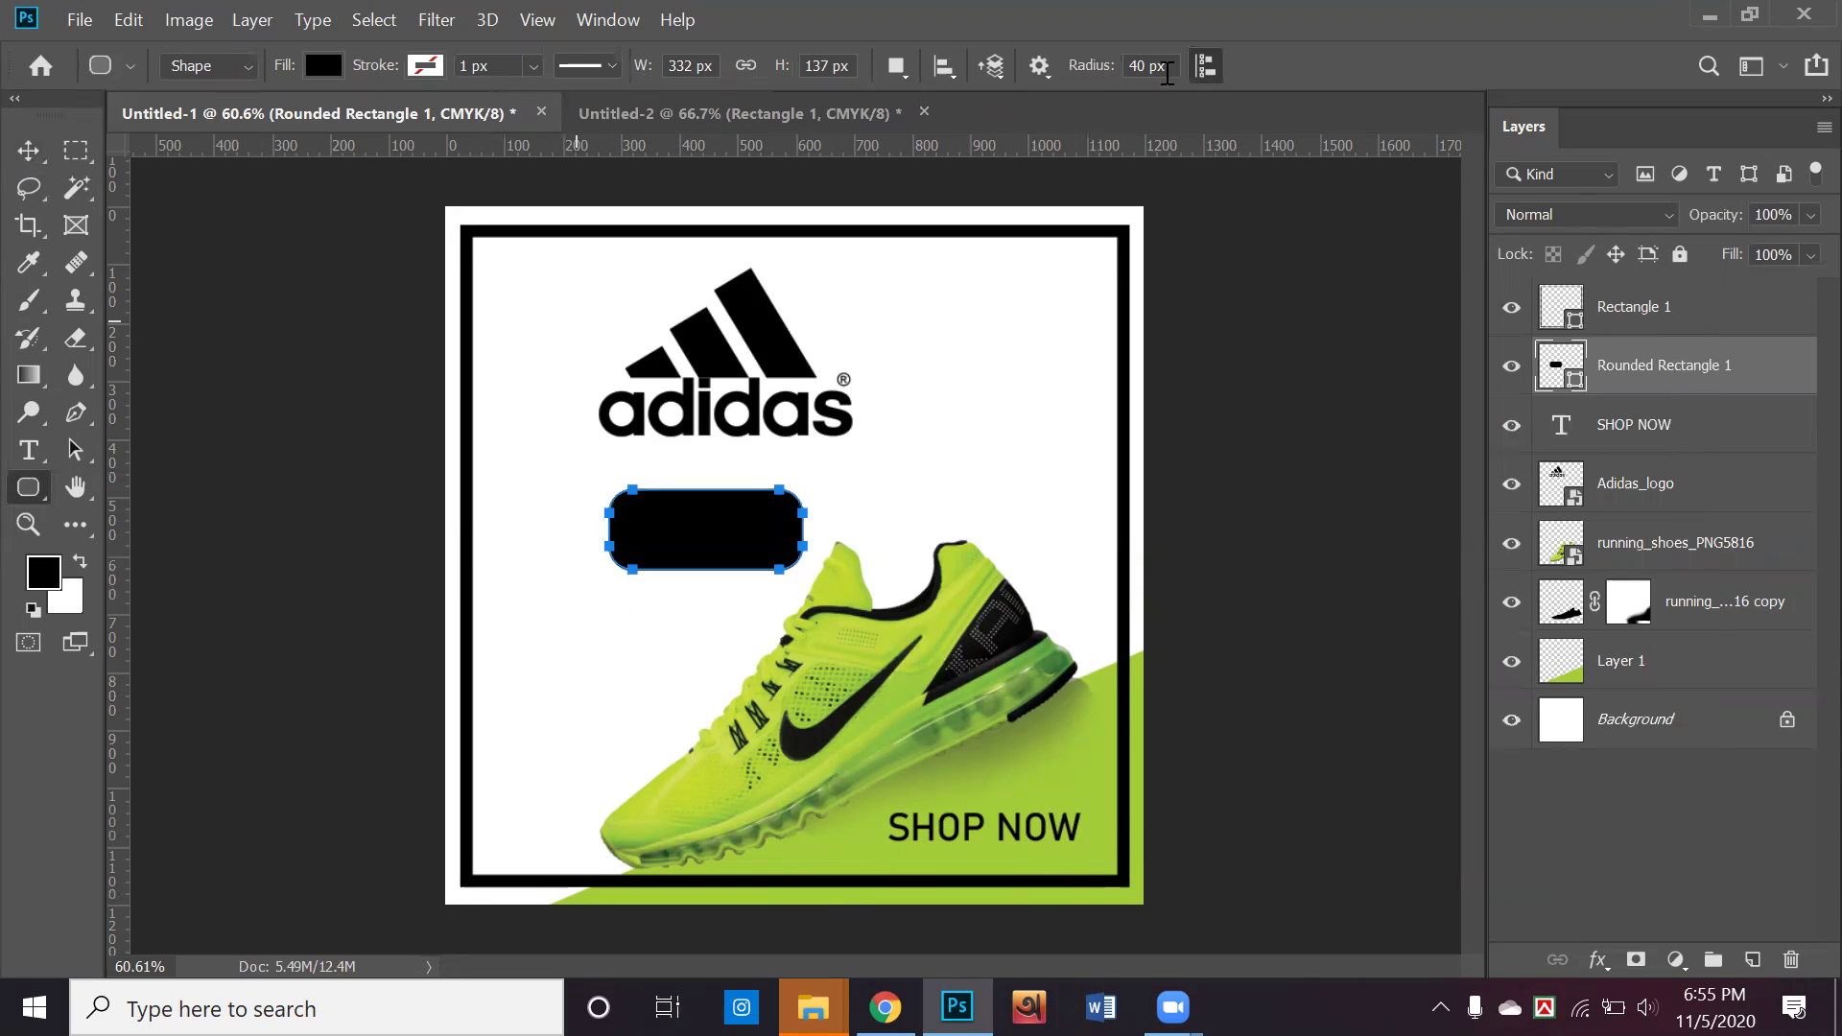
Set the corner radius to 20 px and draw a second rounded rectangle about 239 × 68 px beside the adidas logo
click(1171, 65)
text(20)
drag(903, 414, 1044, 453)
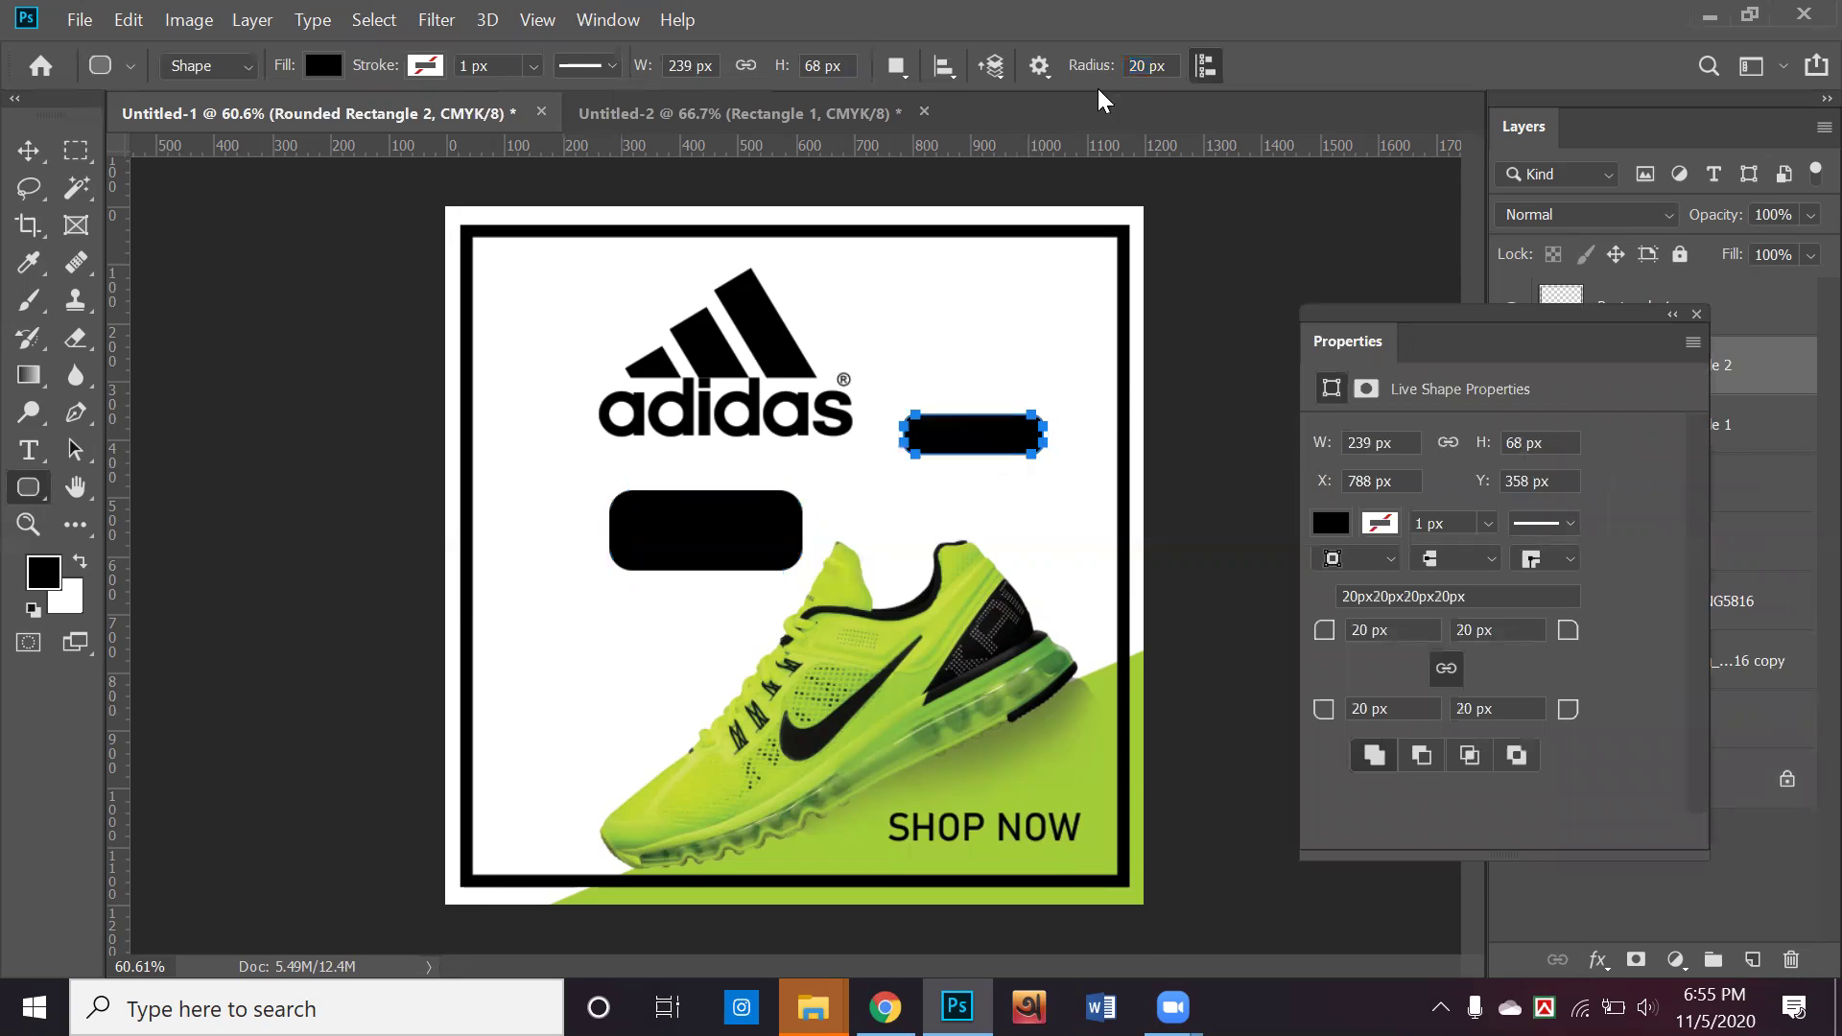
click(29, 151)
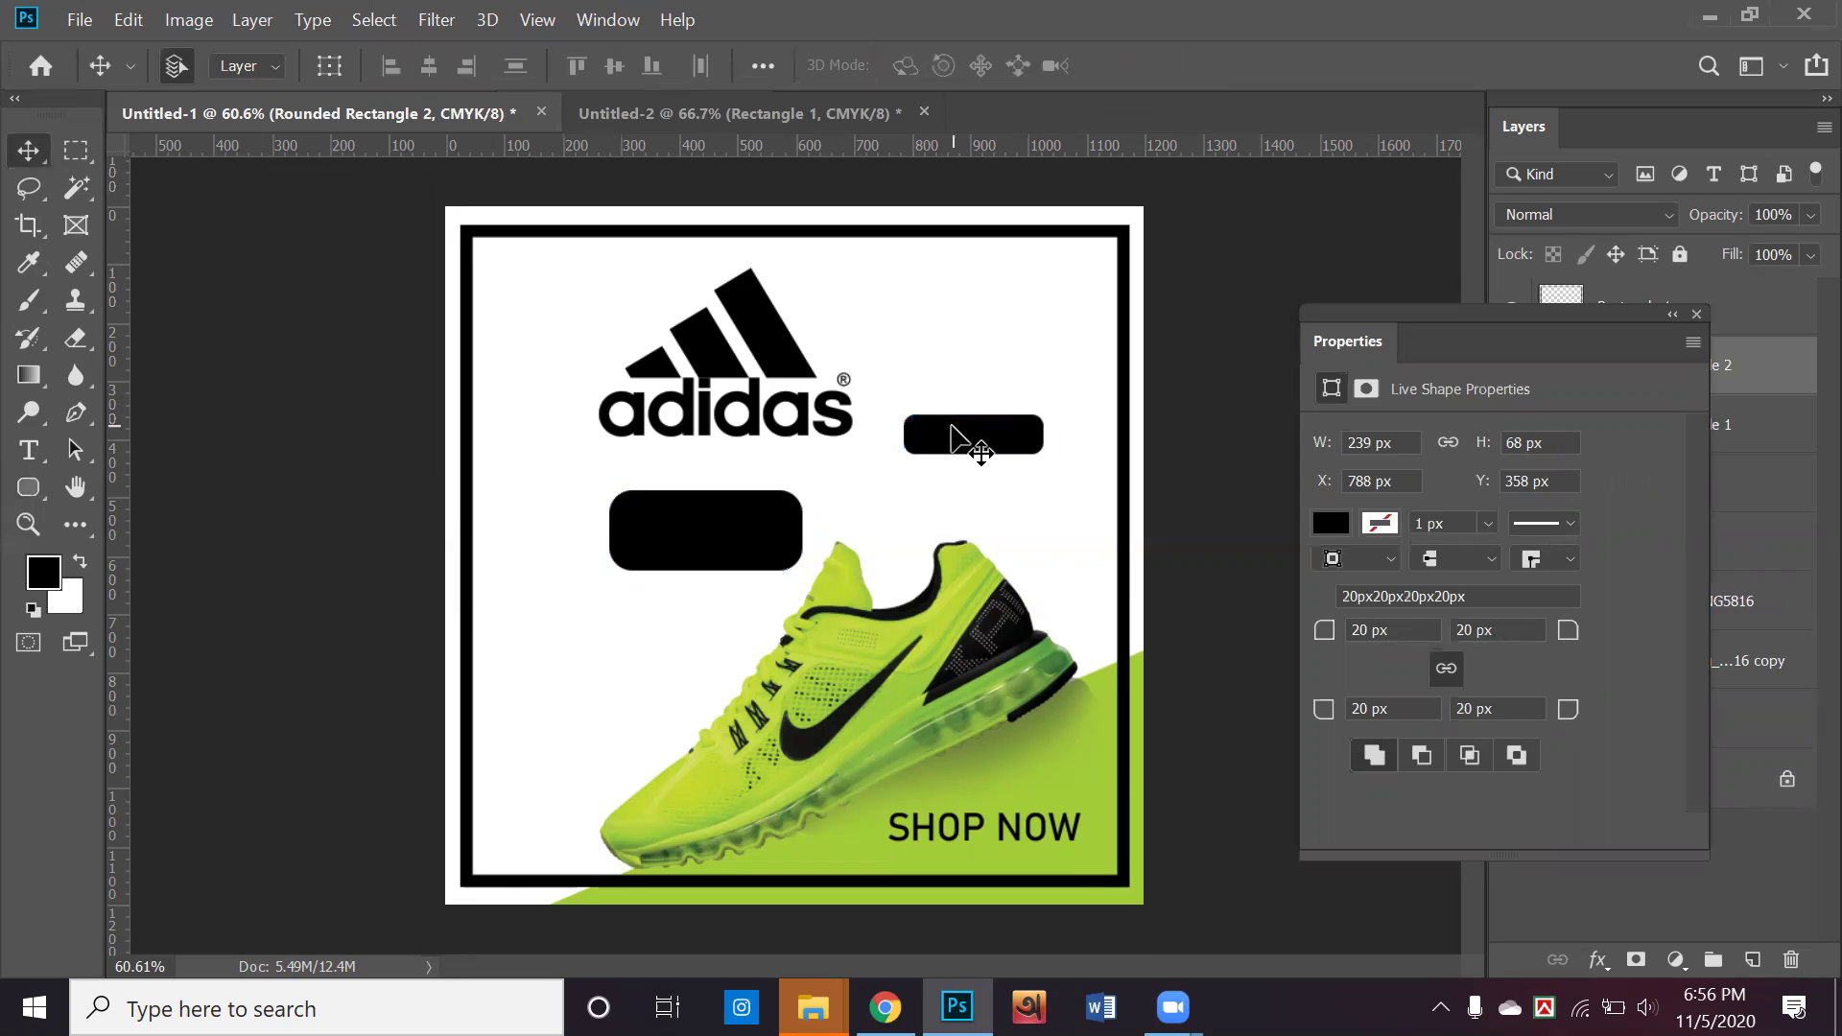
Give the small rounded rectangle no fill and a black stroke 0.95 px wide
click(29, 487)
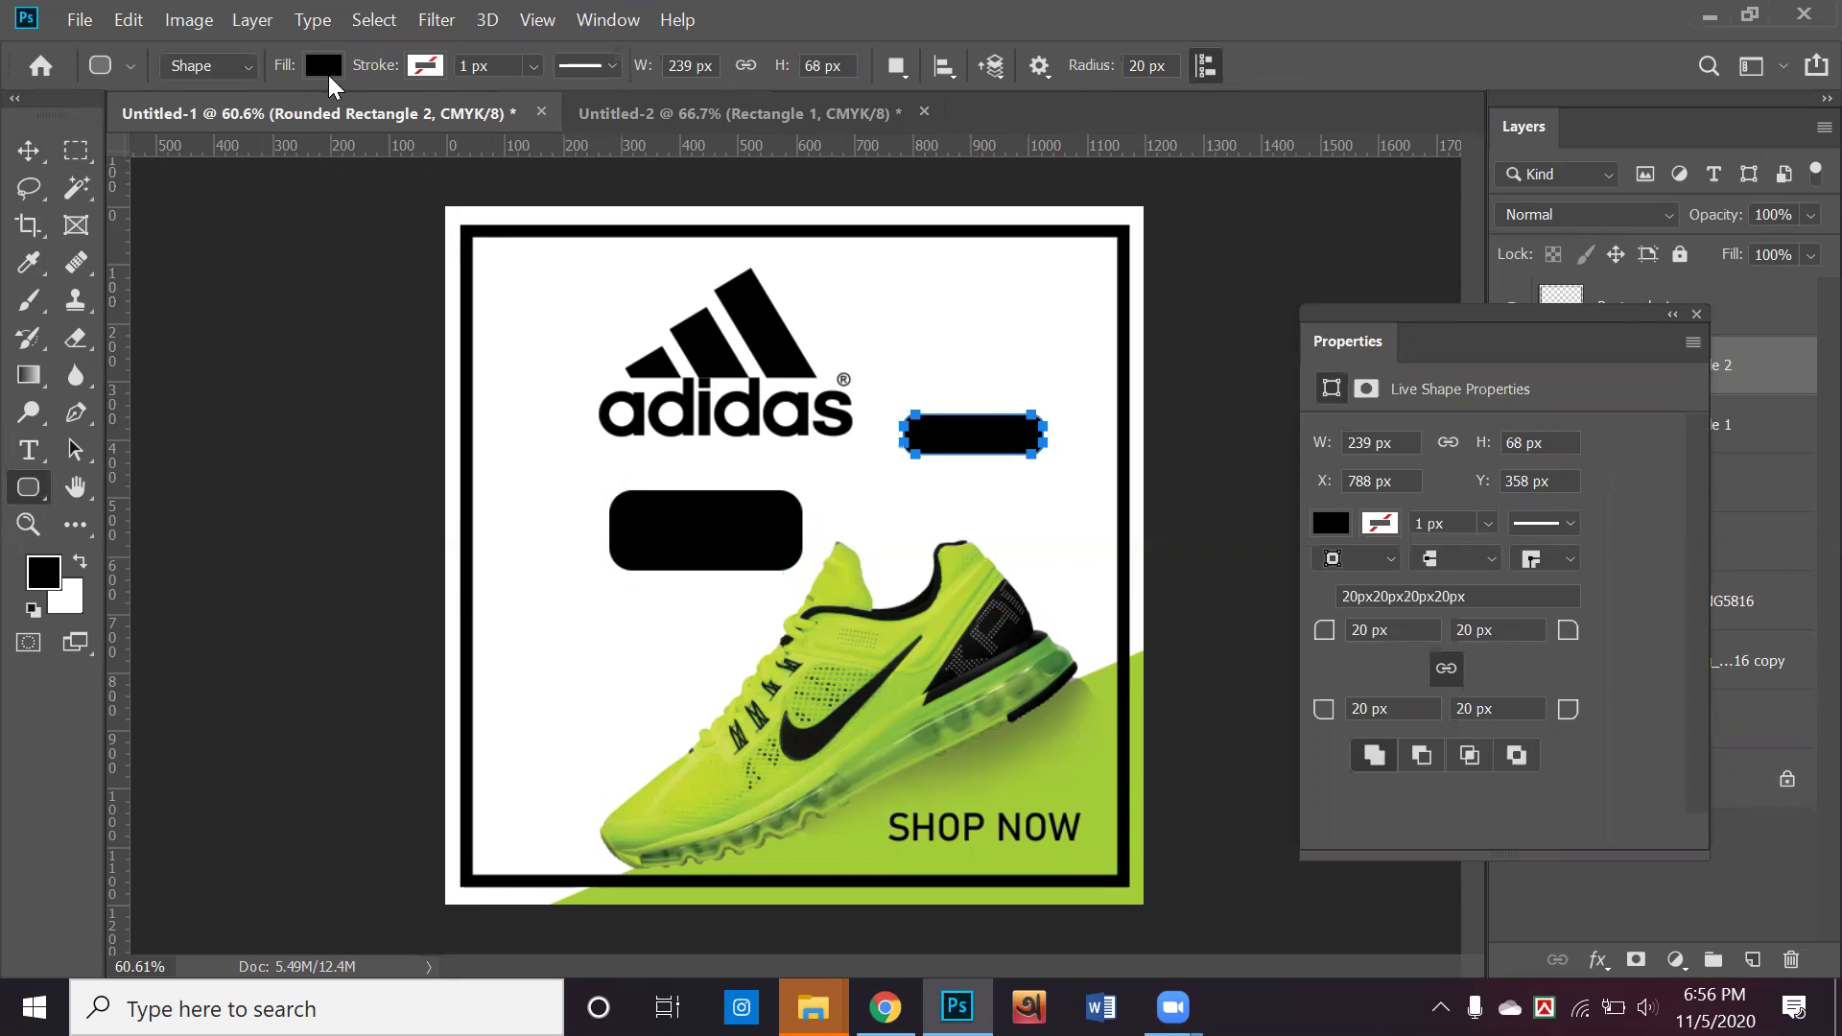
click(328, 74)
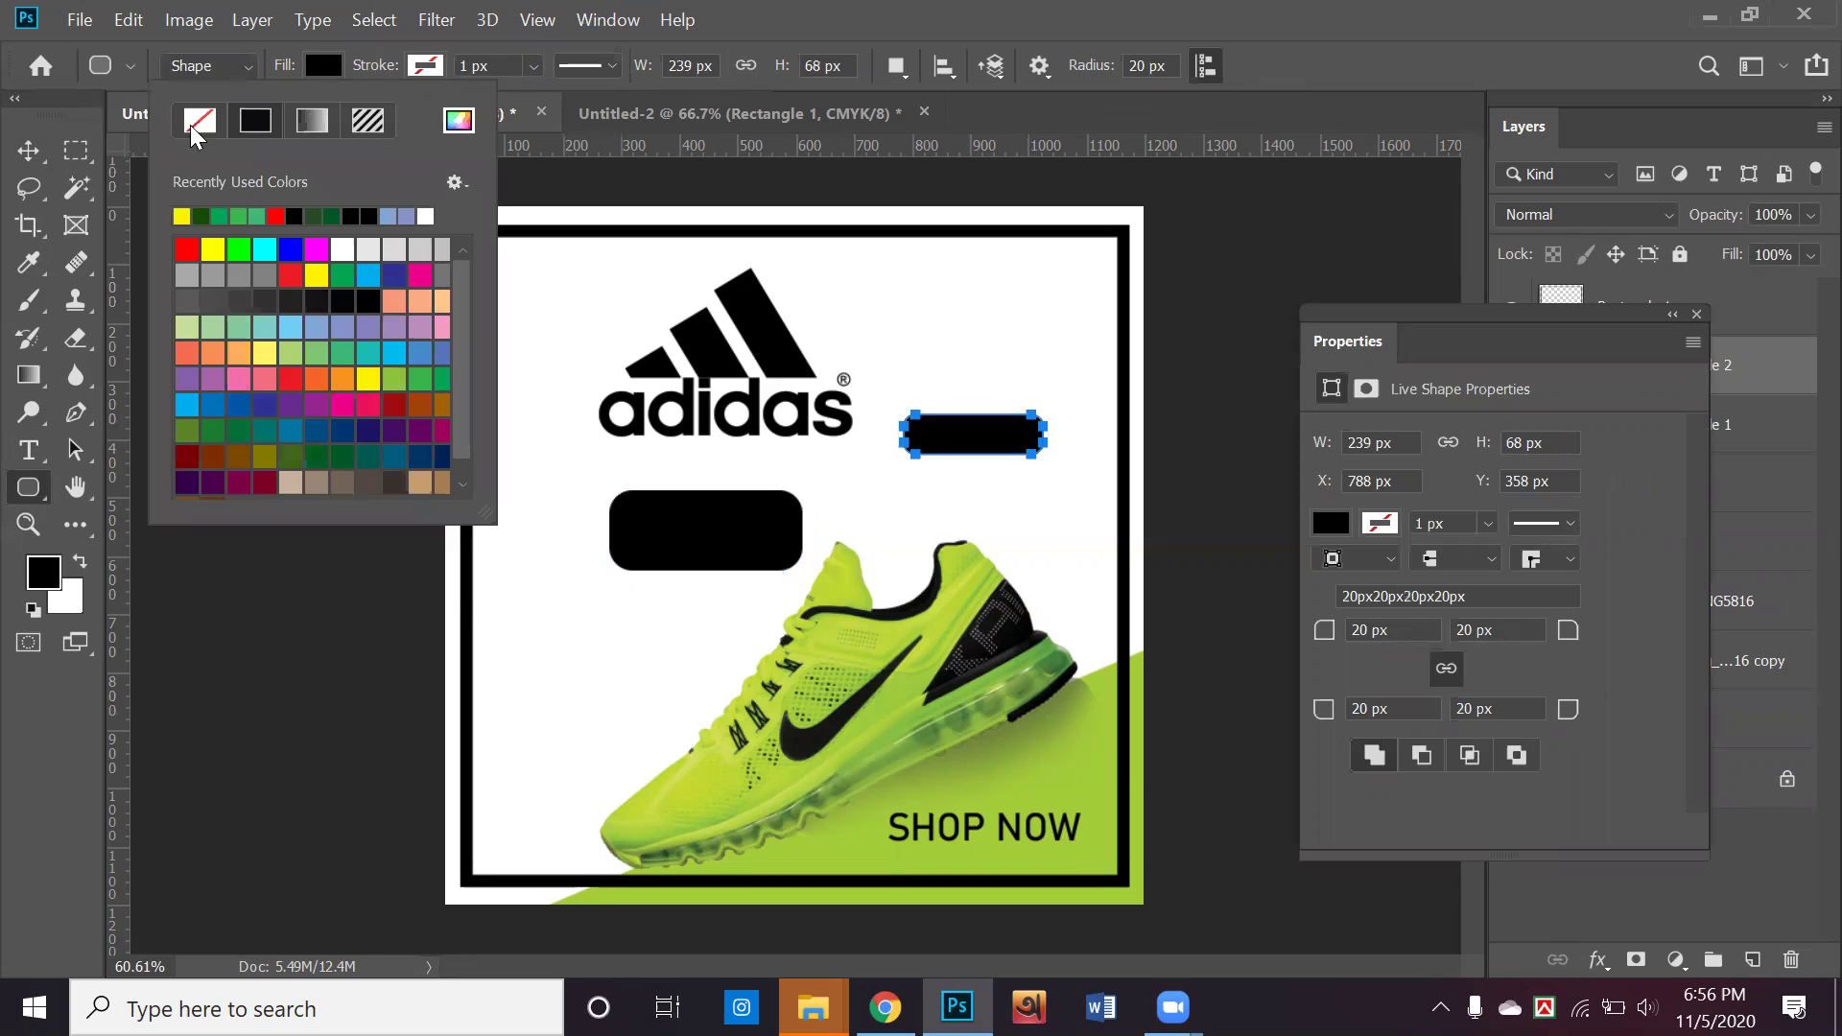
click(436, 69)
click(532, 64)
drag(541, 94, 545, 100)
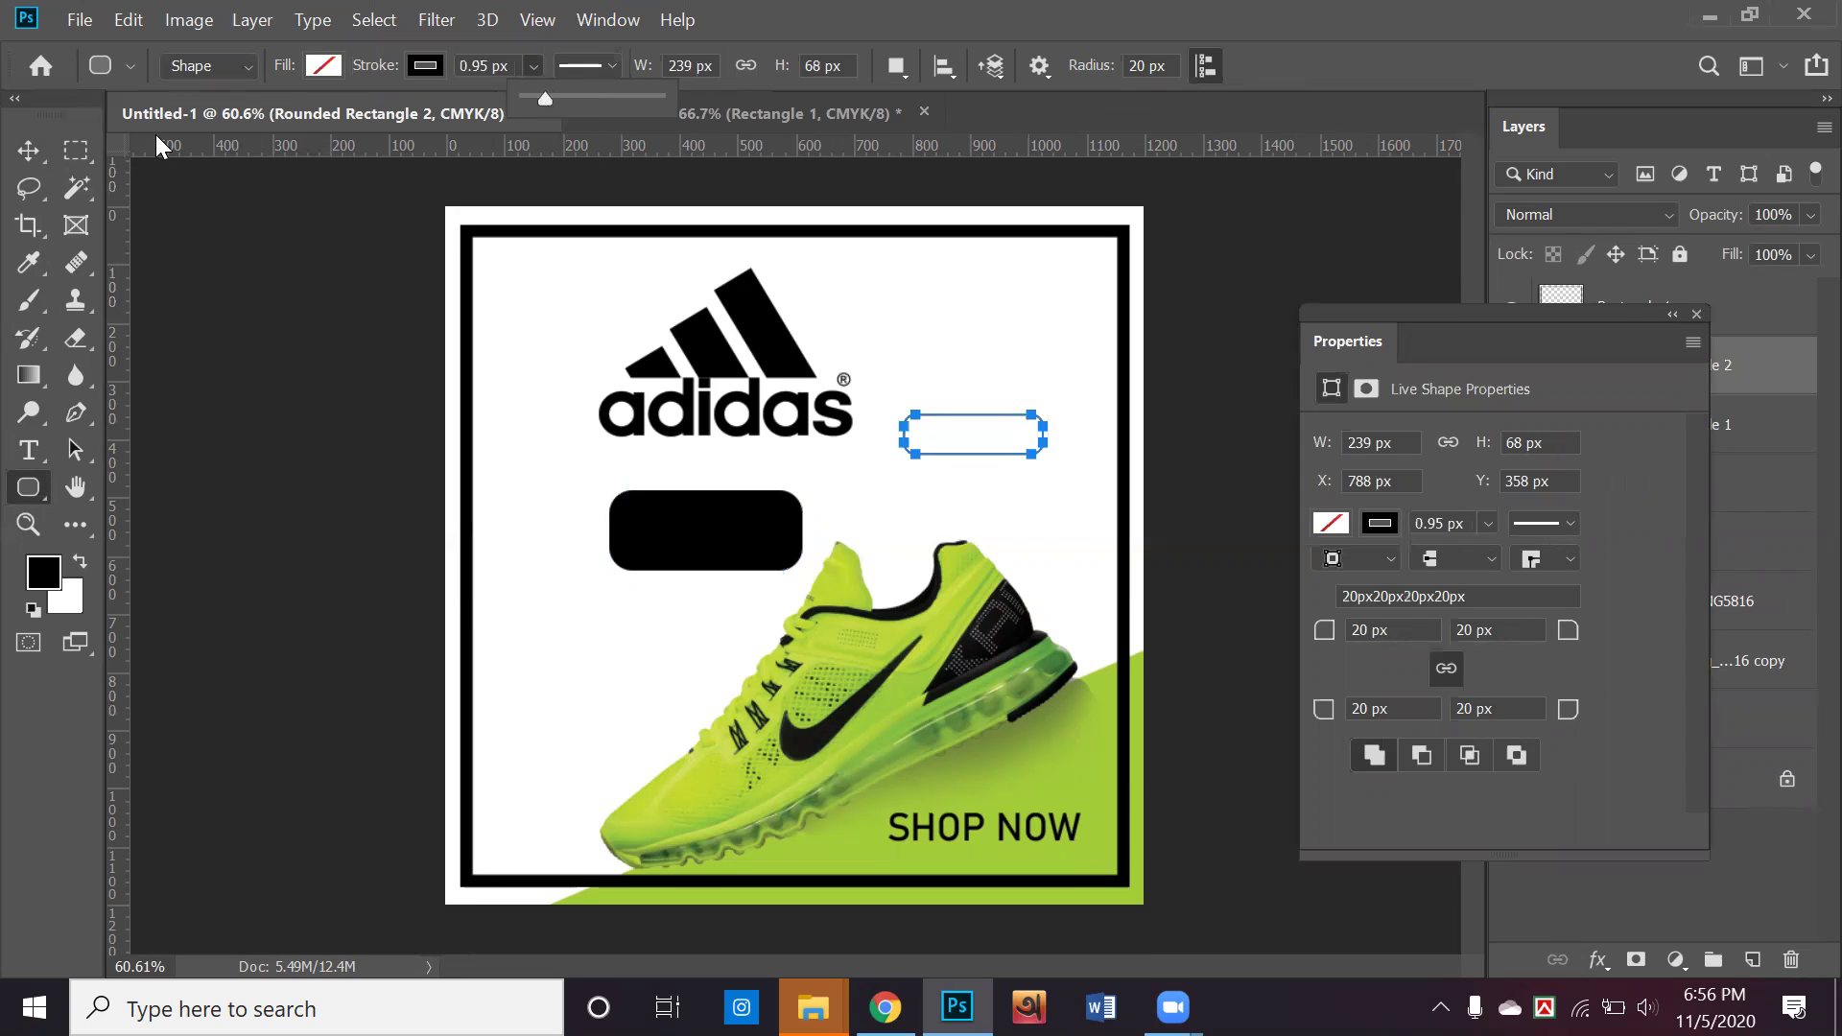
click(27, 150)
Try to select the small outlined rectangle on the canvas, and collapse the floating shape properties out of the way
click(910, 440)
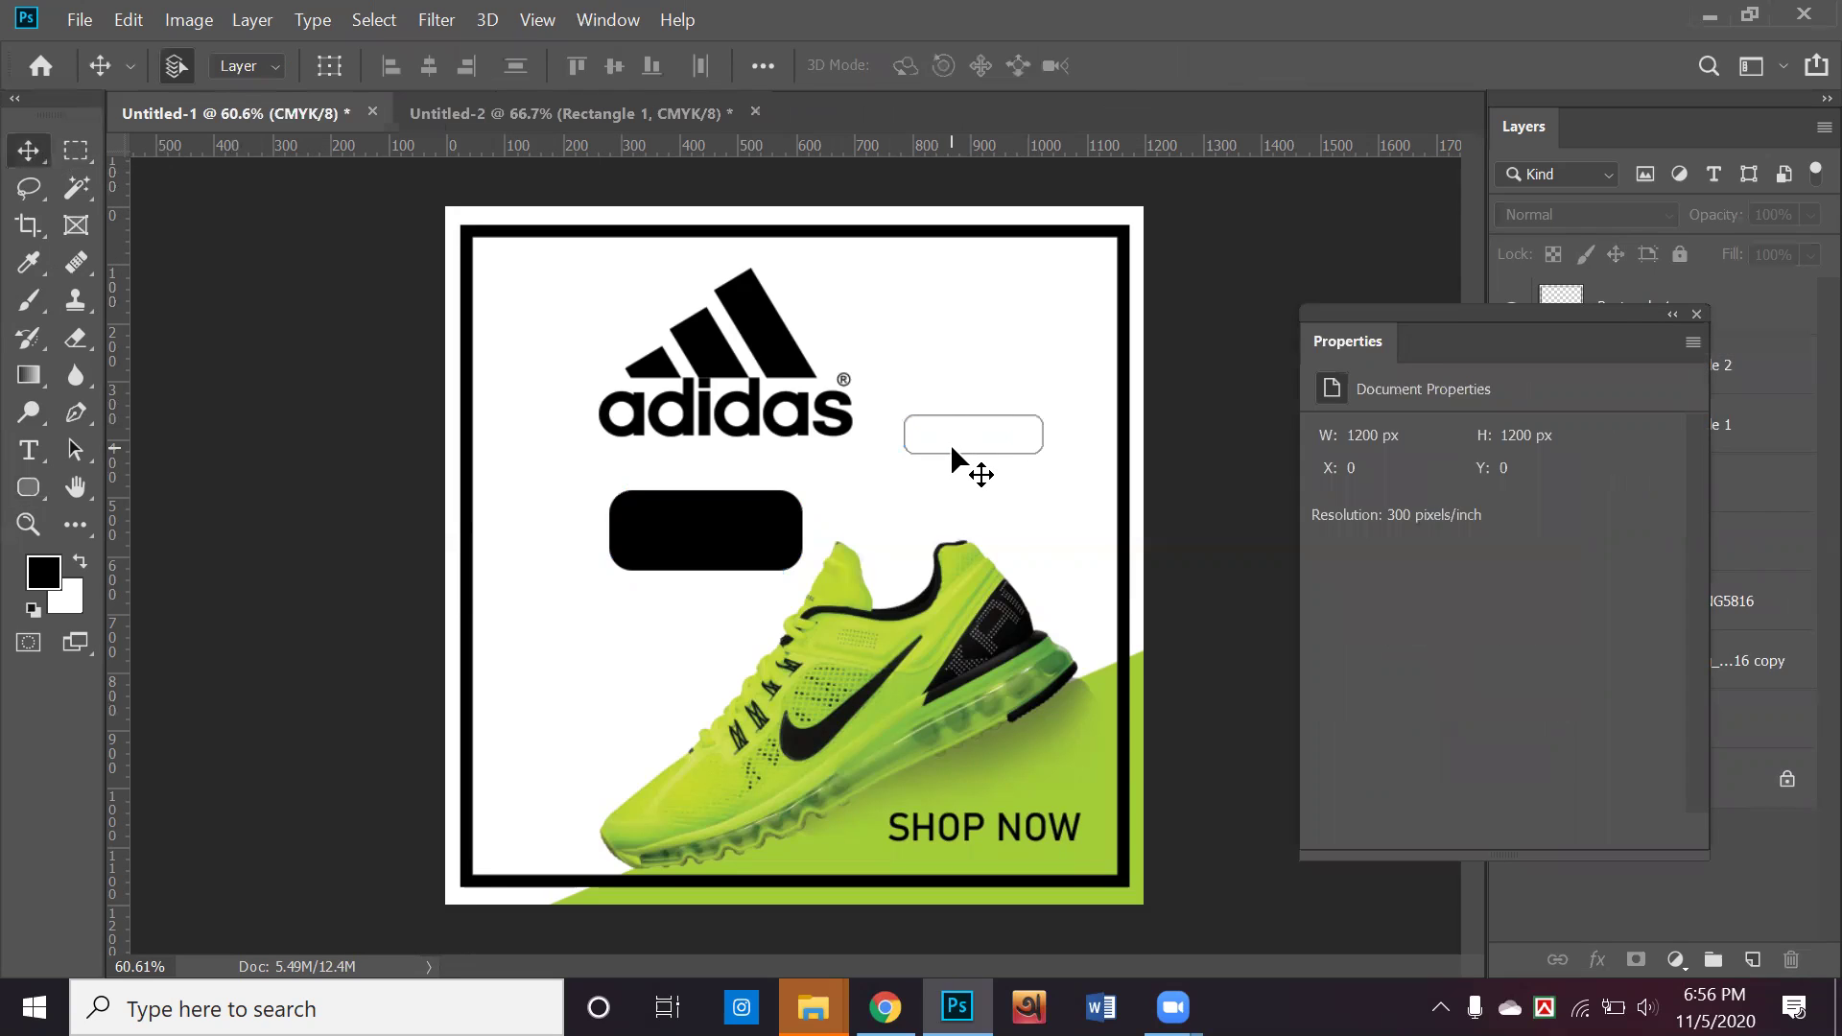
click(988, 441)
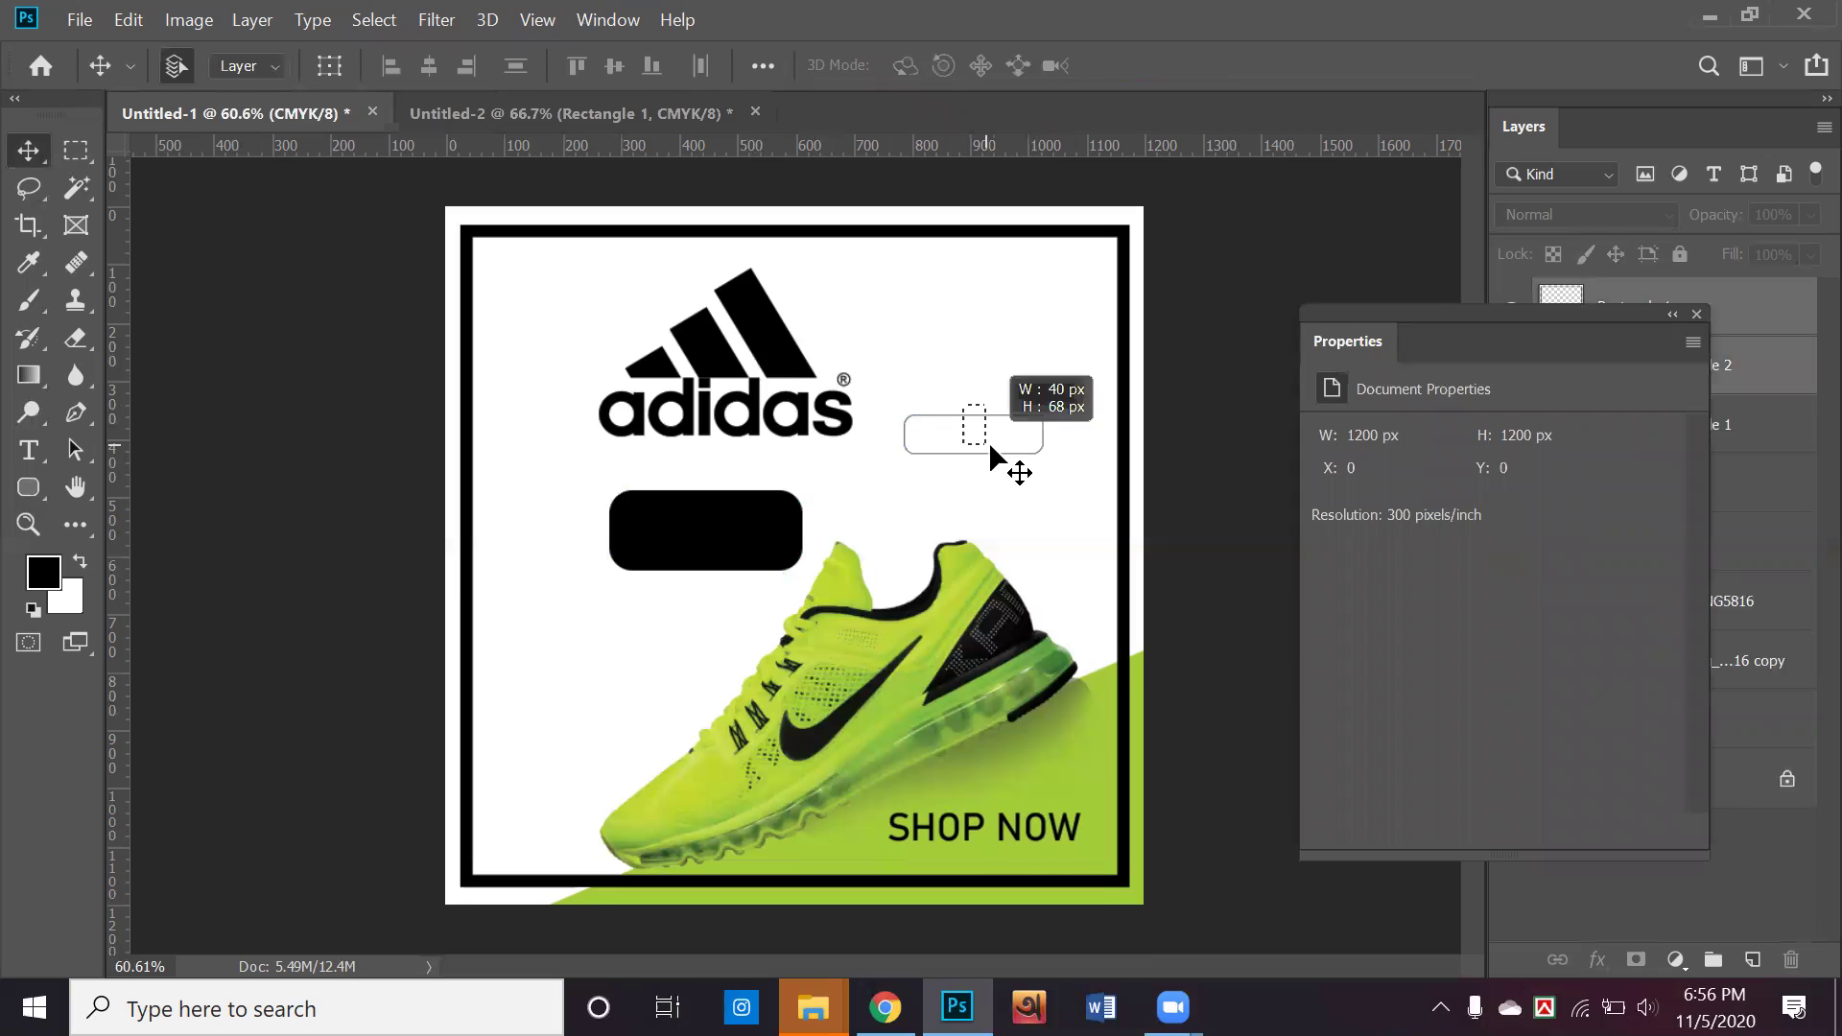
click(1672, 314)
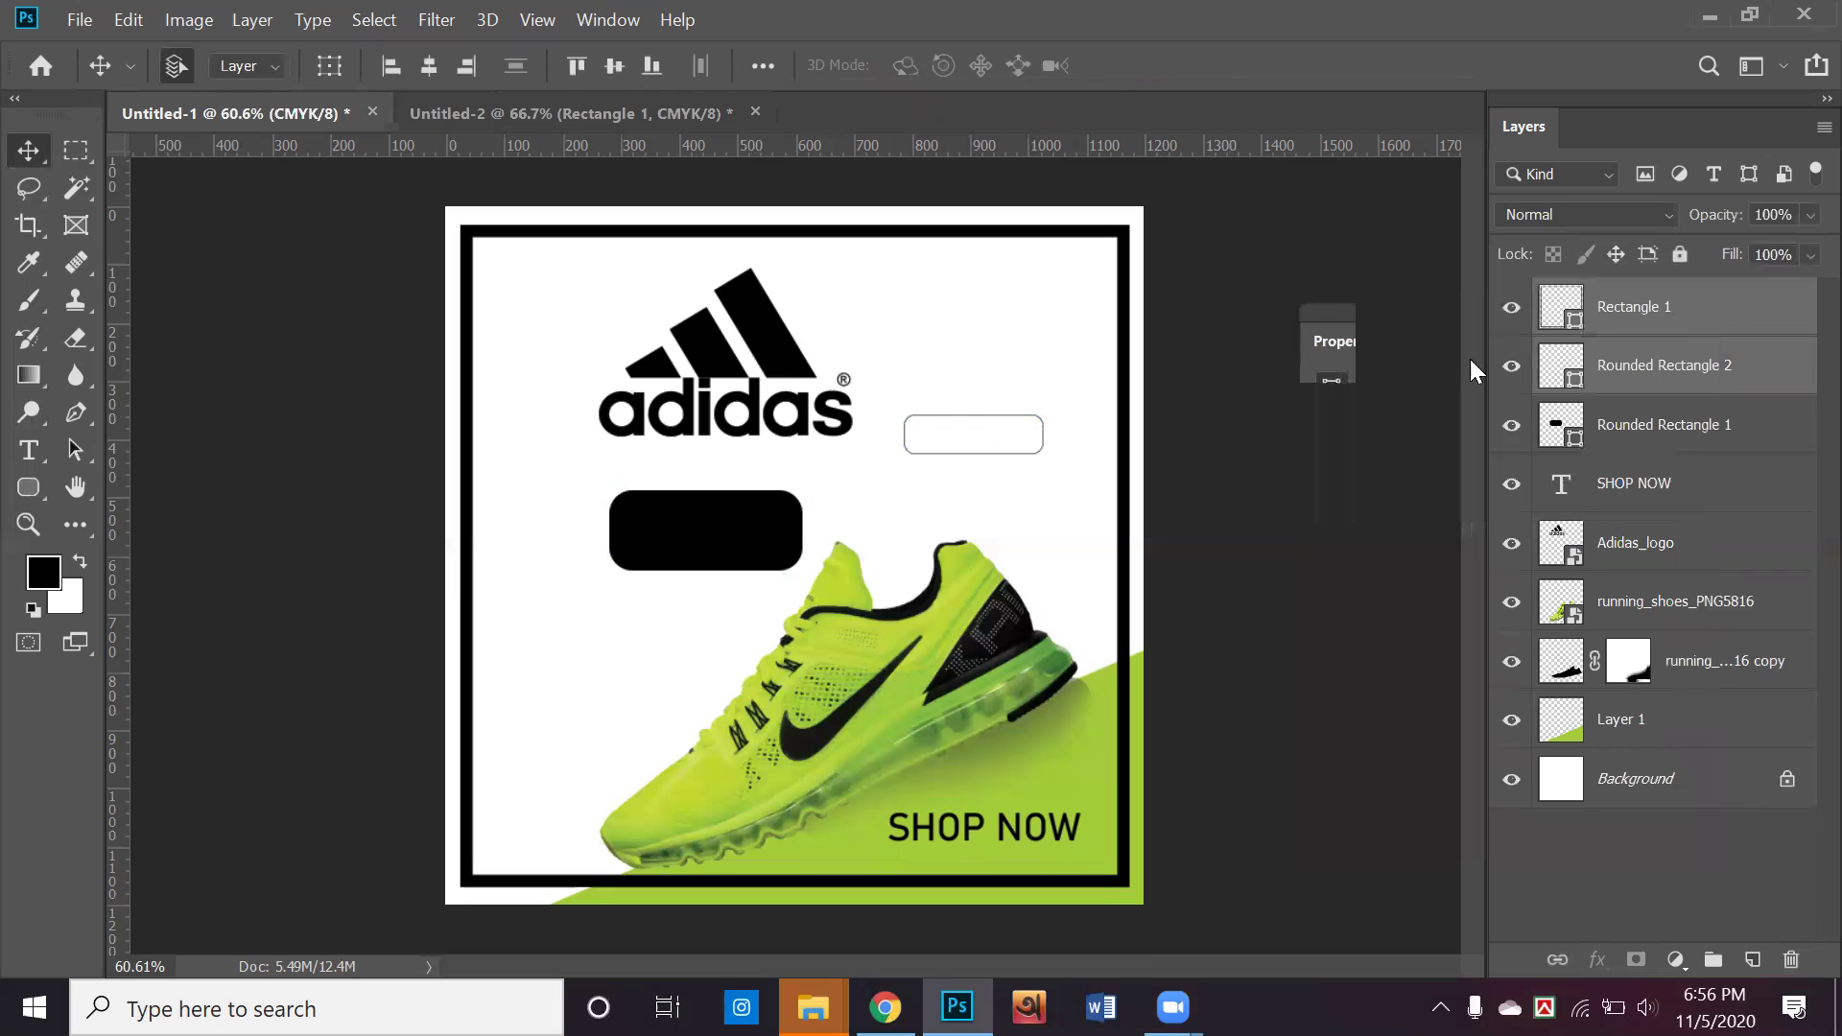
click(1222, 412)
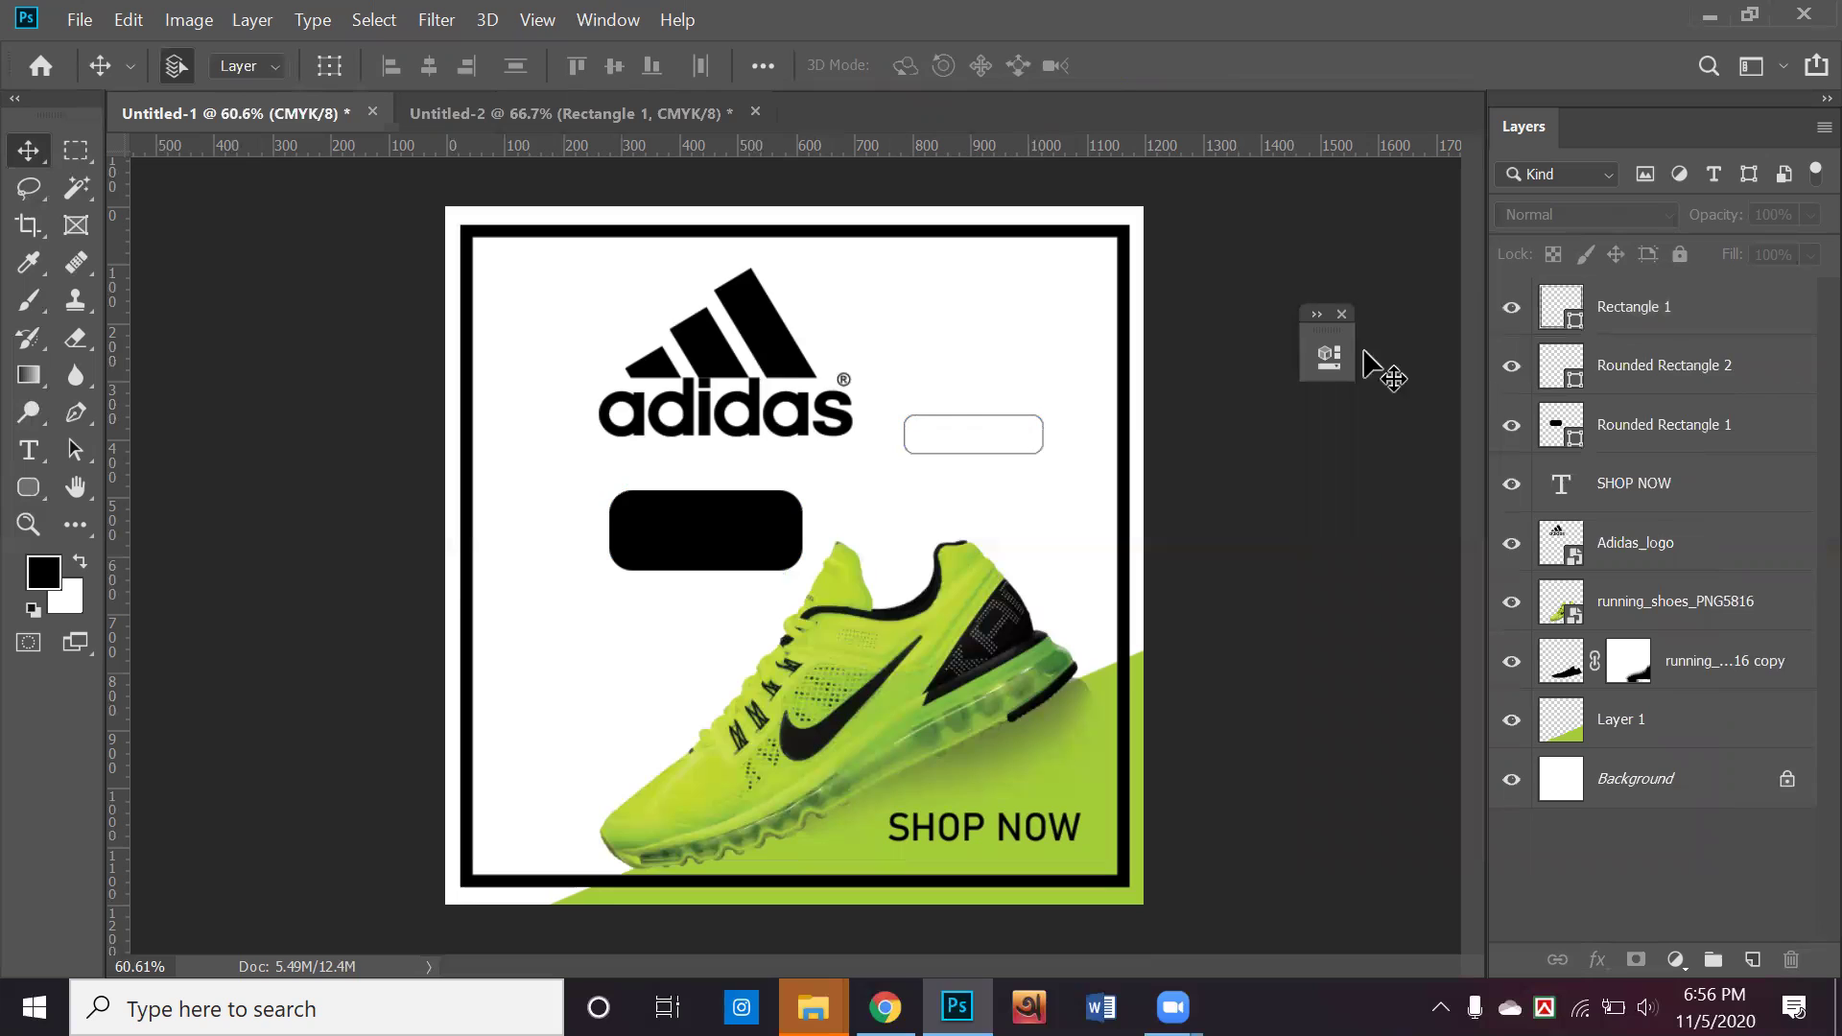
drag(903, 363, 989, 462)
click(1307, 432)
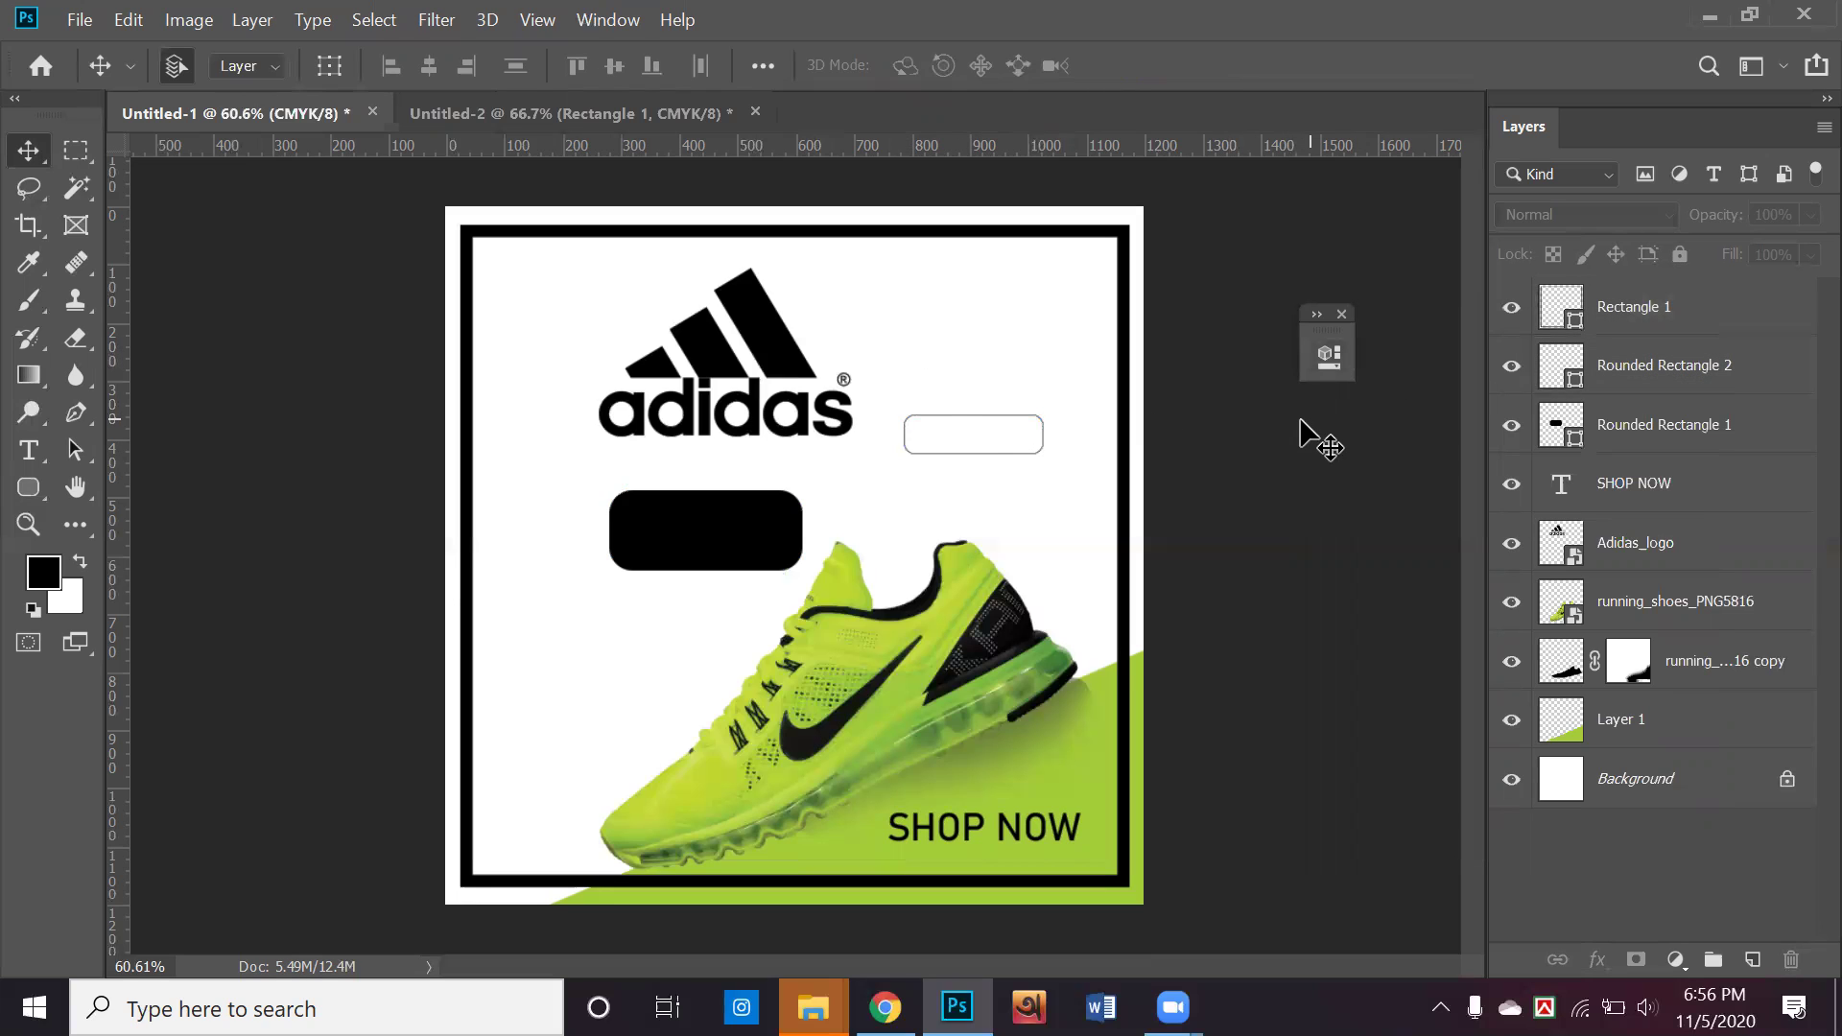
Identify the black frame's layer by toggling layer visibility, and fully lock the Rectangle 1 layer
click(1511, 366)
click(1511, 366)
click(1512, 366)
click(1512, 307)
click(1512, 307)
click(1603, 317)
click(1511, 309)
click(1512, 309)
click(1511, 309)
click(1511, 309)
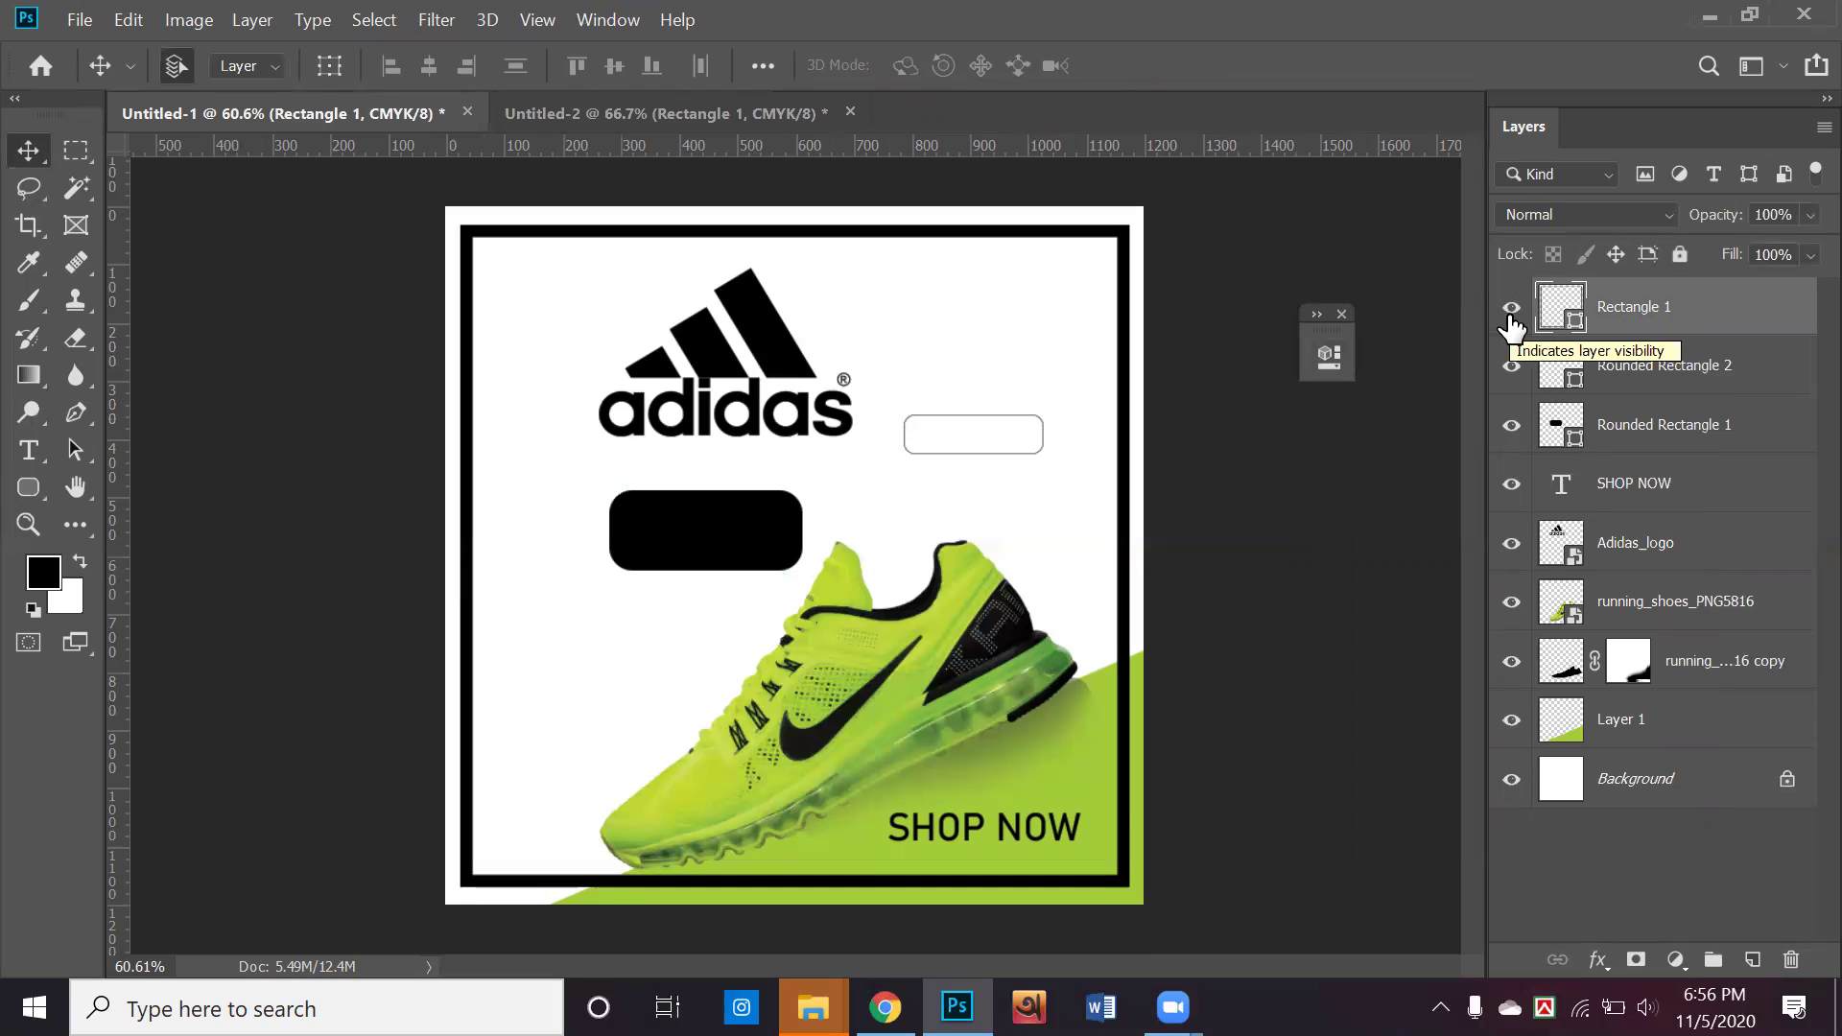
click(1511, 316)
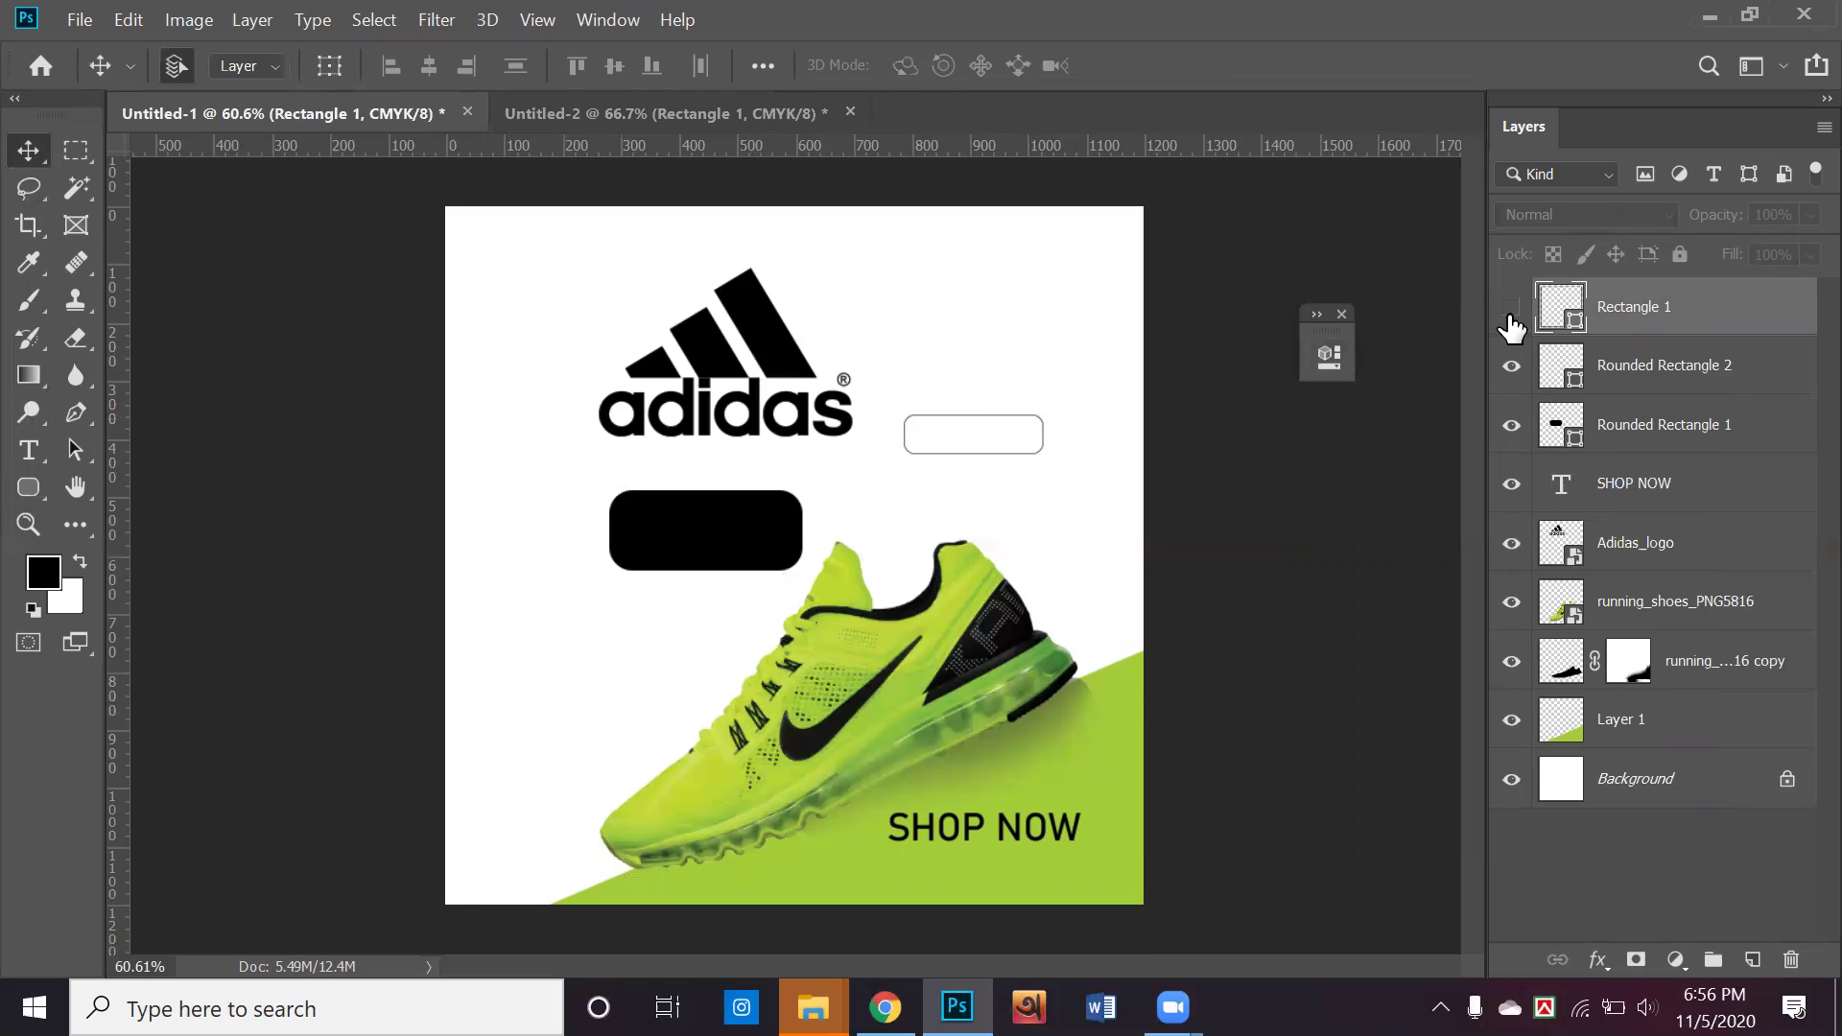
click(1511, 312)
click(1511, 312)
click(1511, 311)
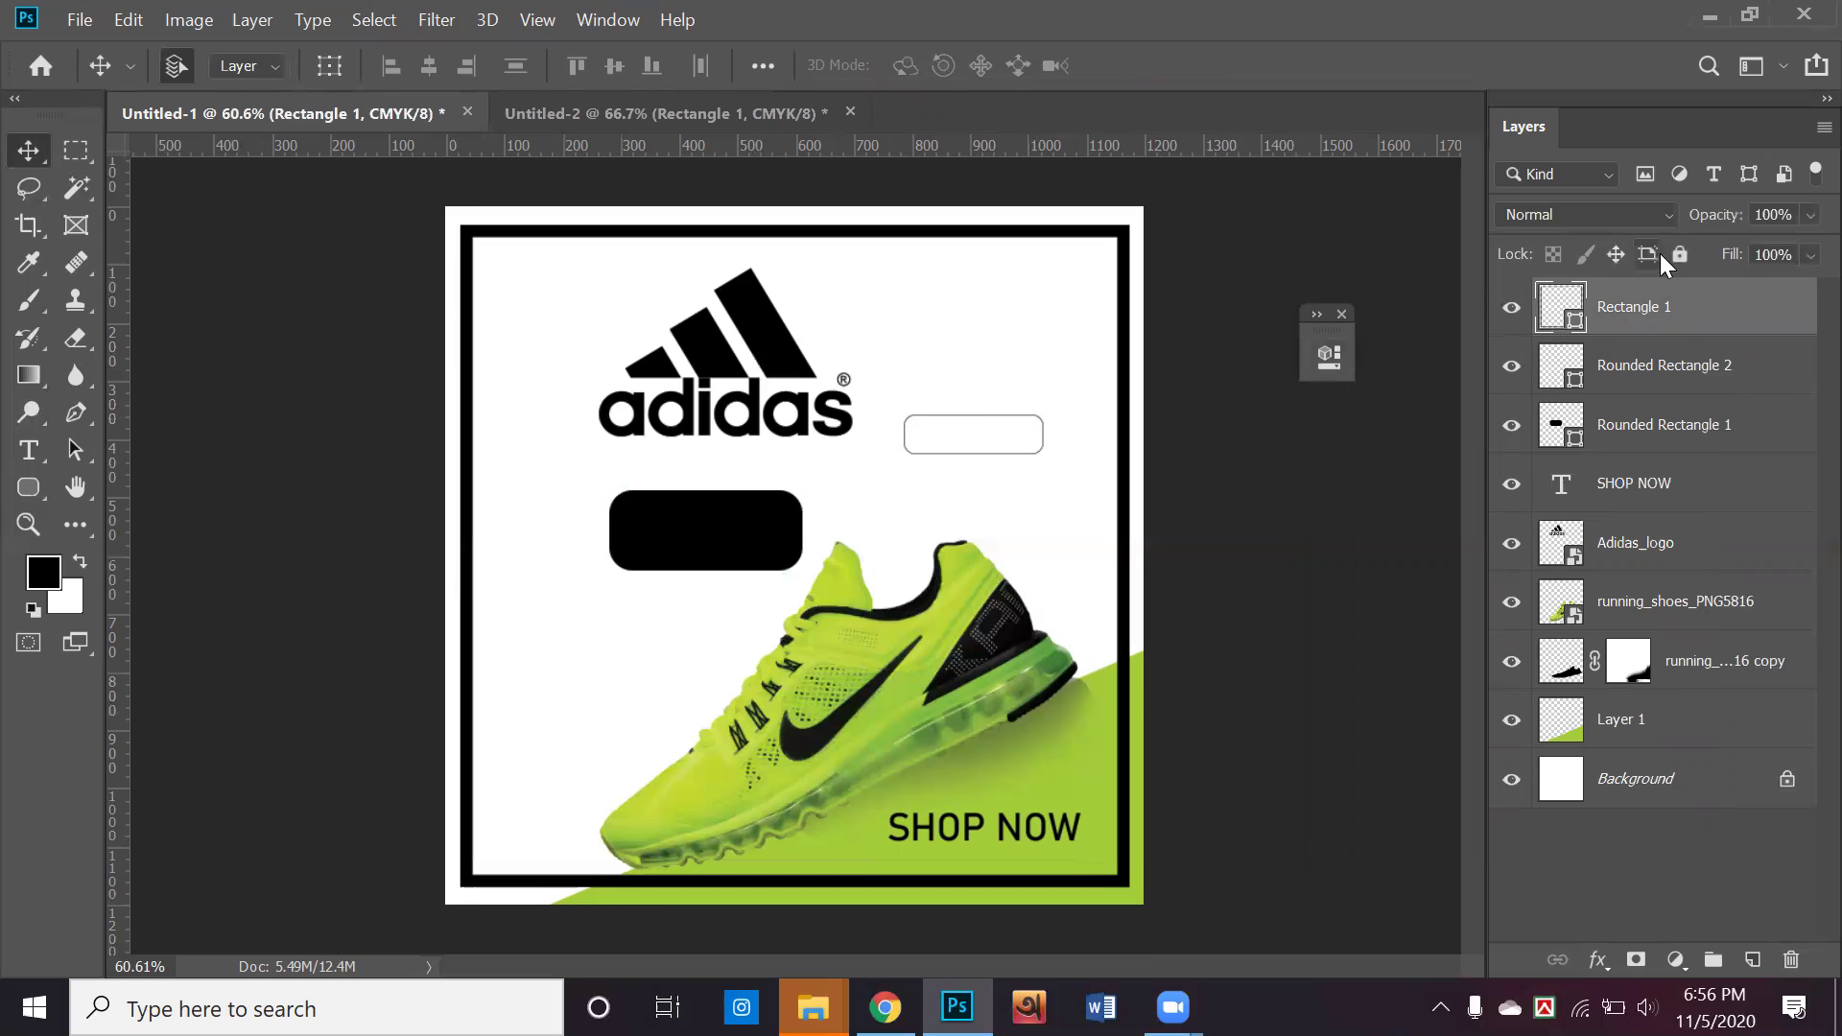
click(1681, 254)
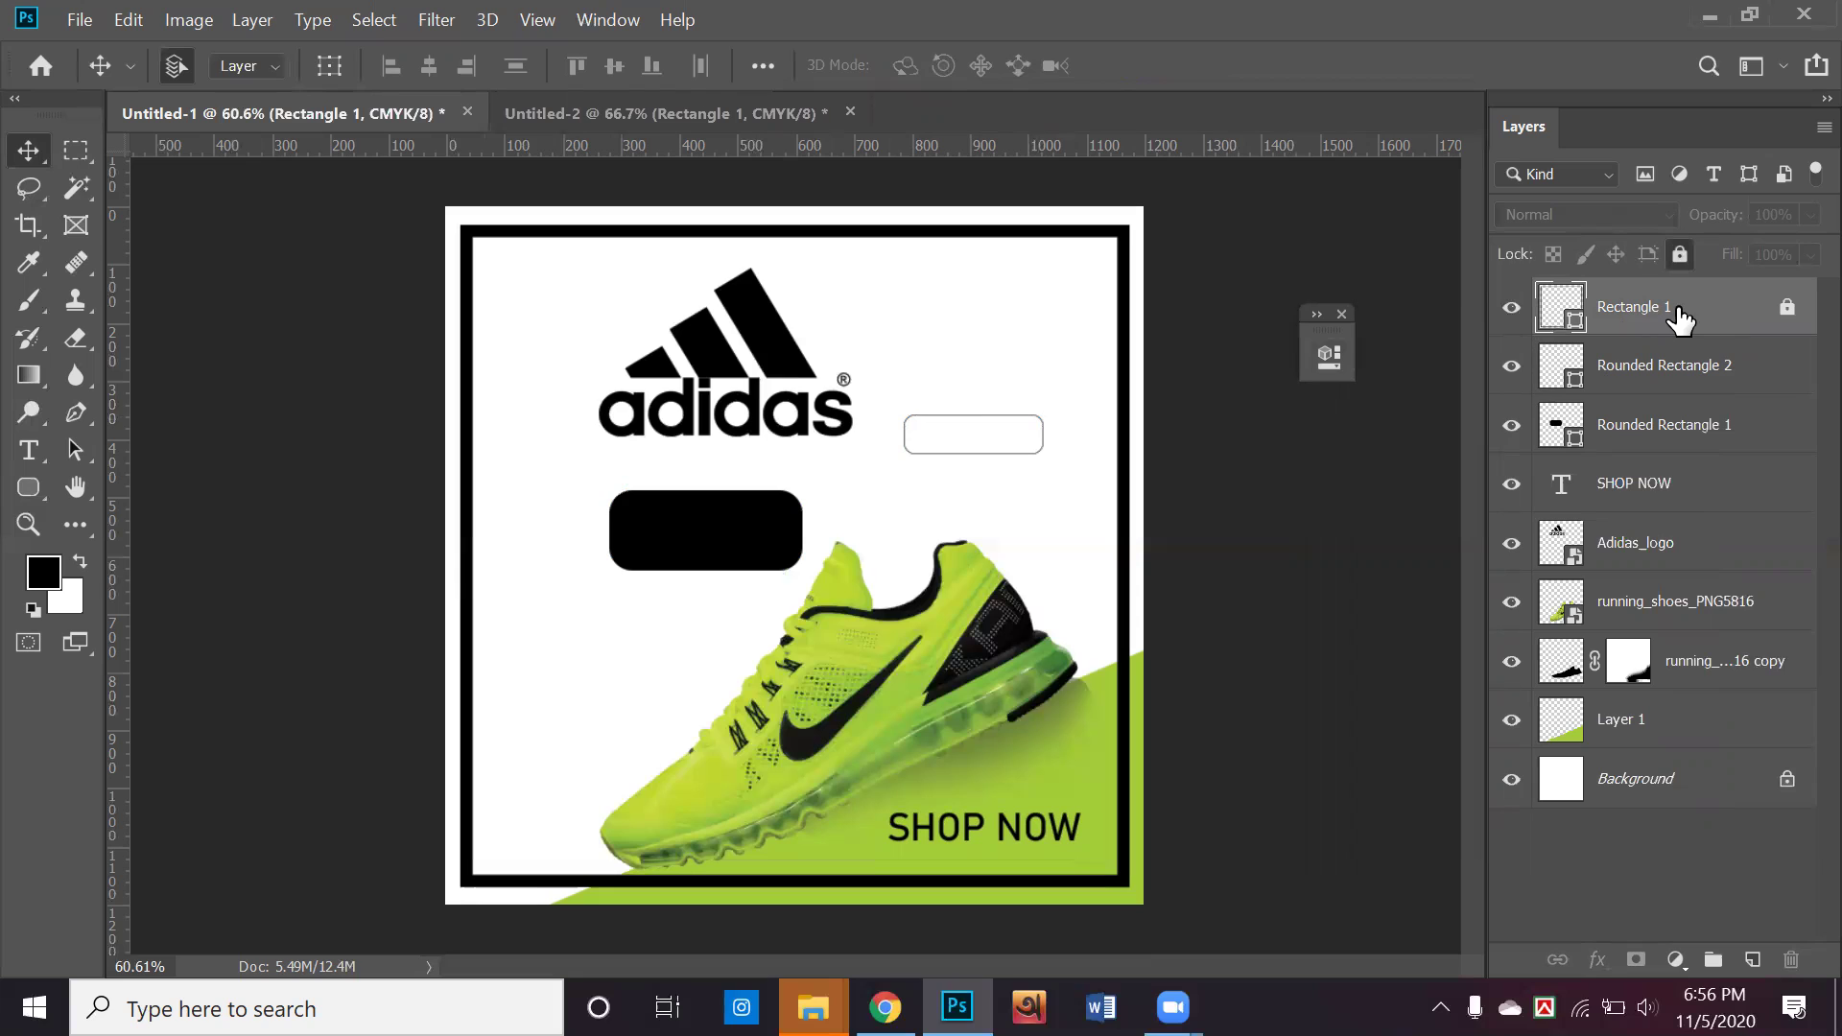
Check the two rounded rectangle layers by toggling their visibility, and delete the Rounded Rectangle 1 layer
click(1554, 389)
click(1513, 370)
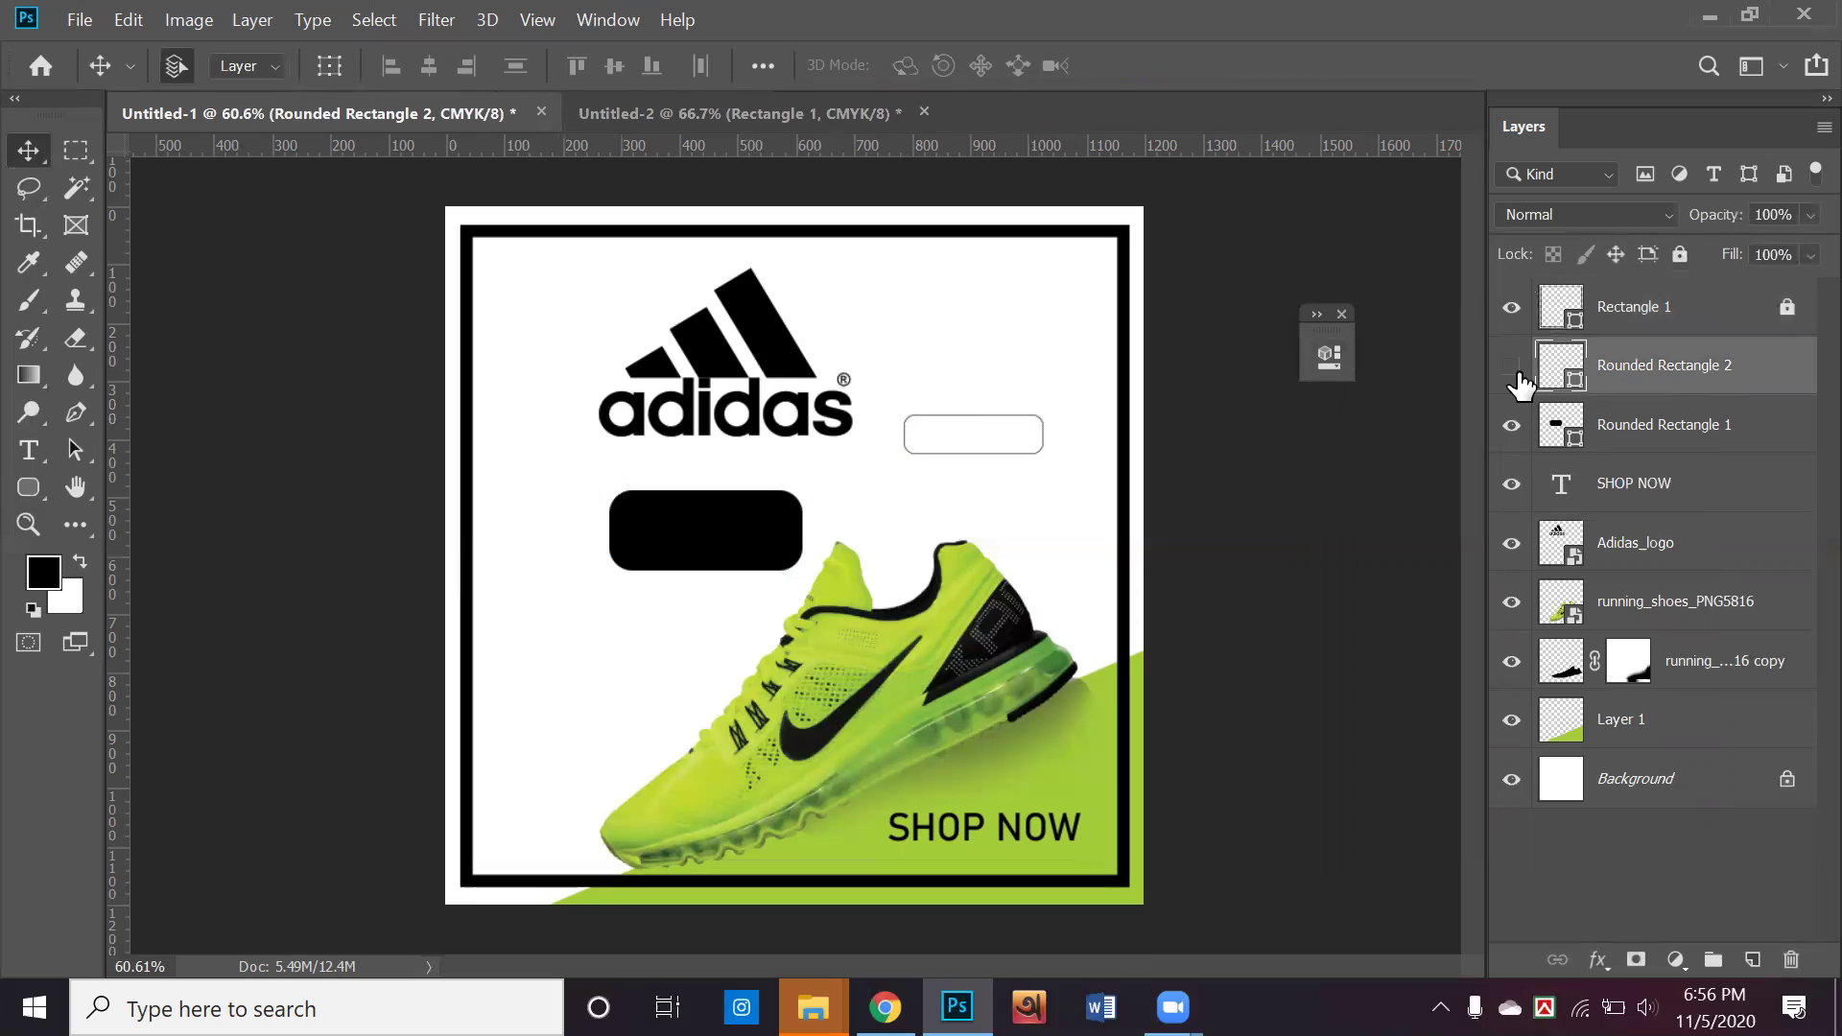
click(1515, 372)
click(1512, 425)
click(1669, 432)
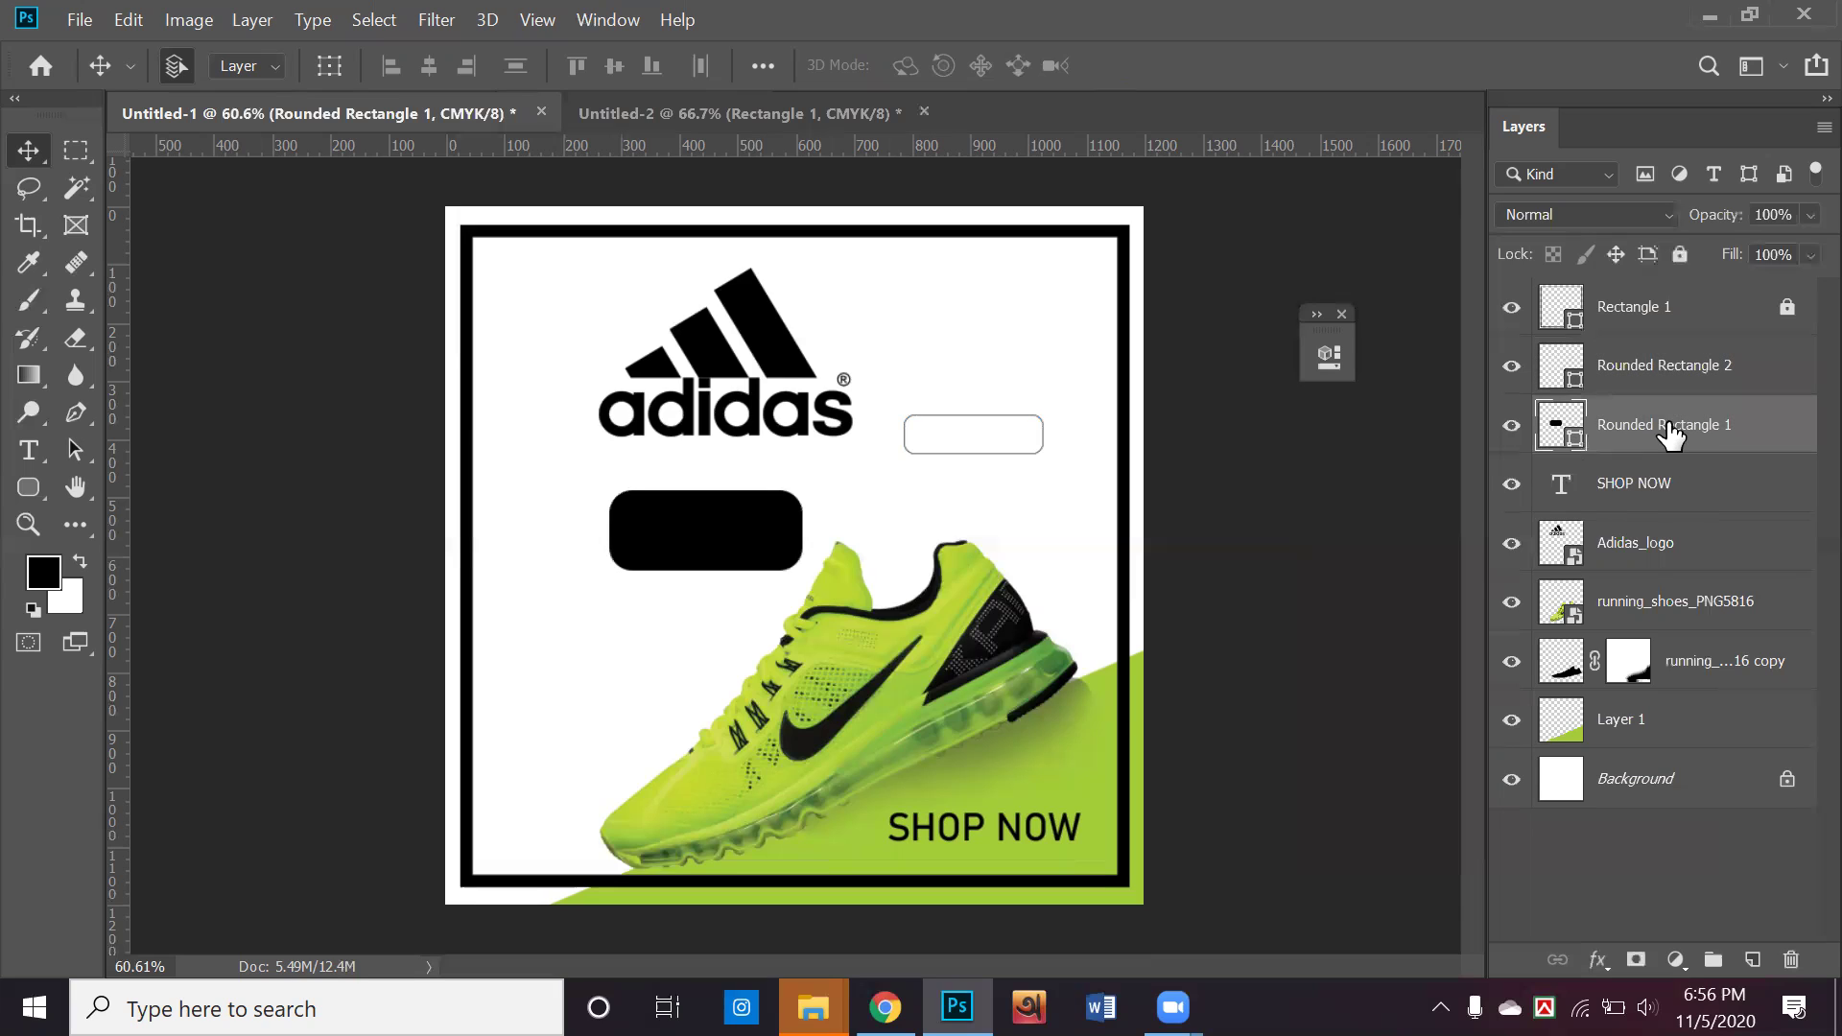
key(Delete)
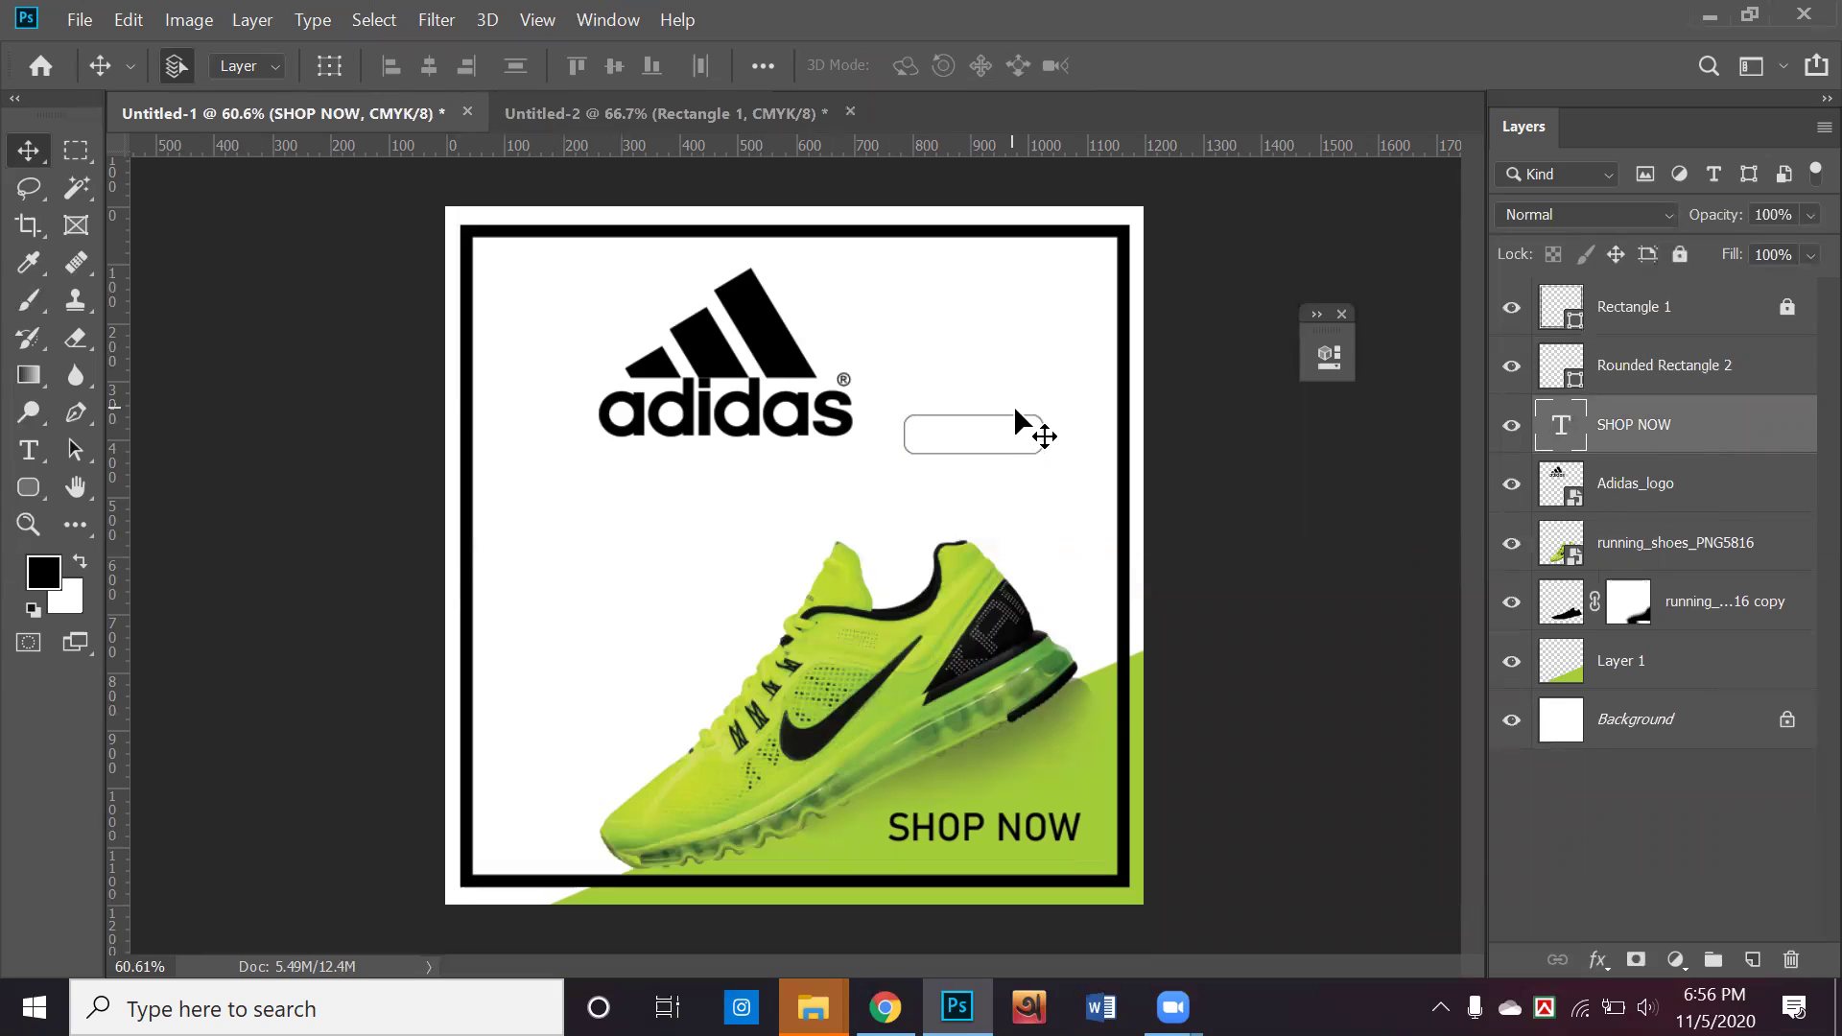
Select the small outlined rounded rectangle and nudge it down slightly toward the shoe
click(1036, 436)
click(1038, 425)
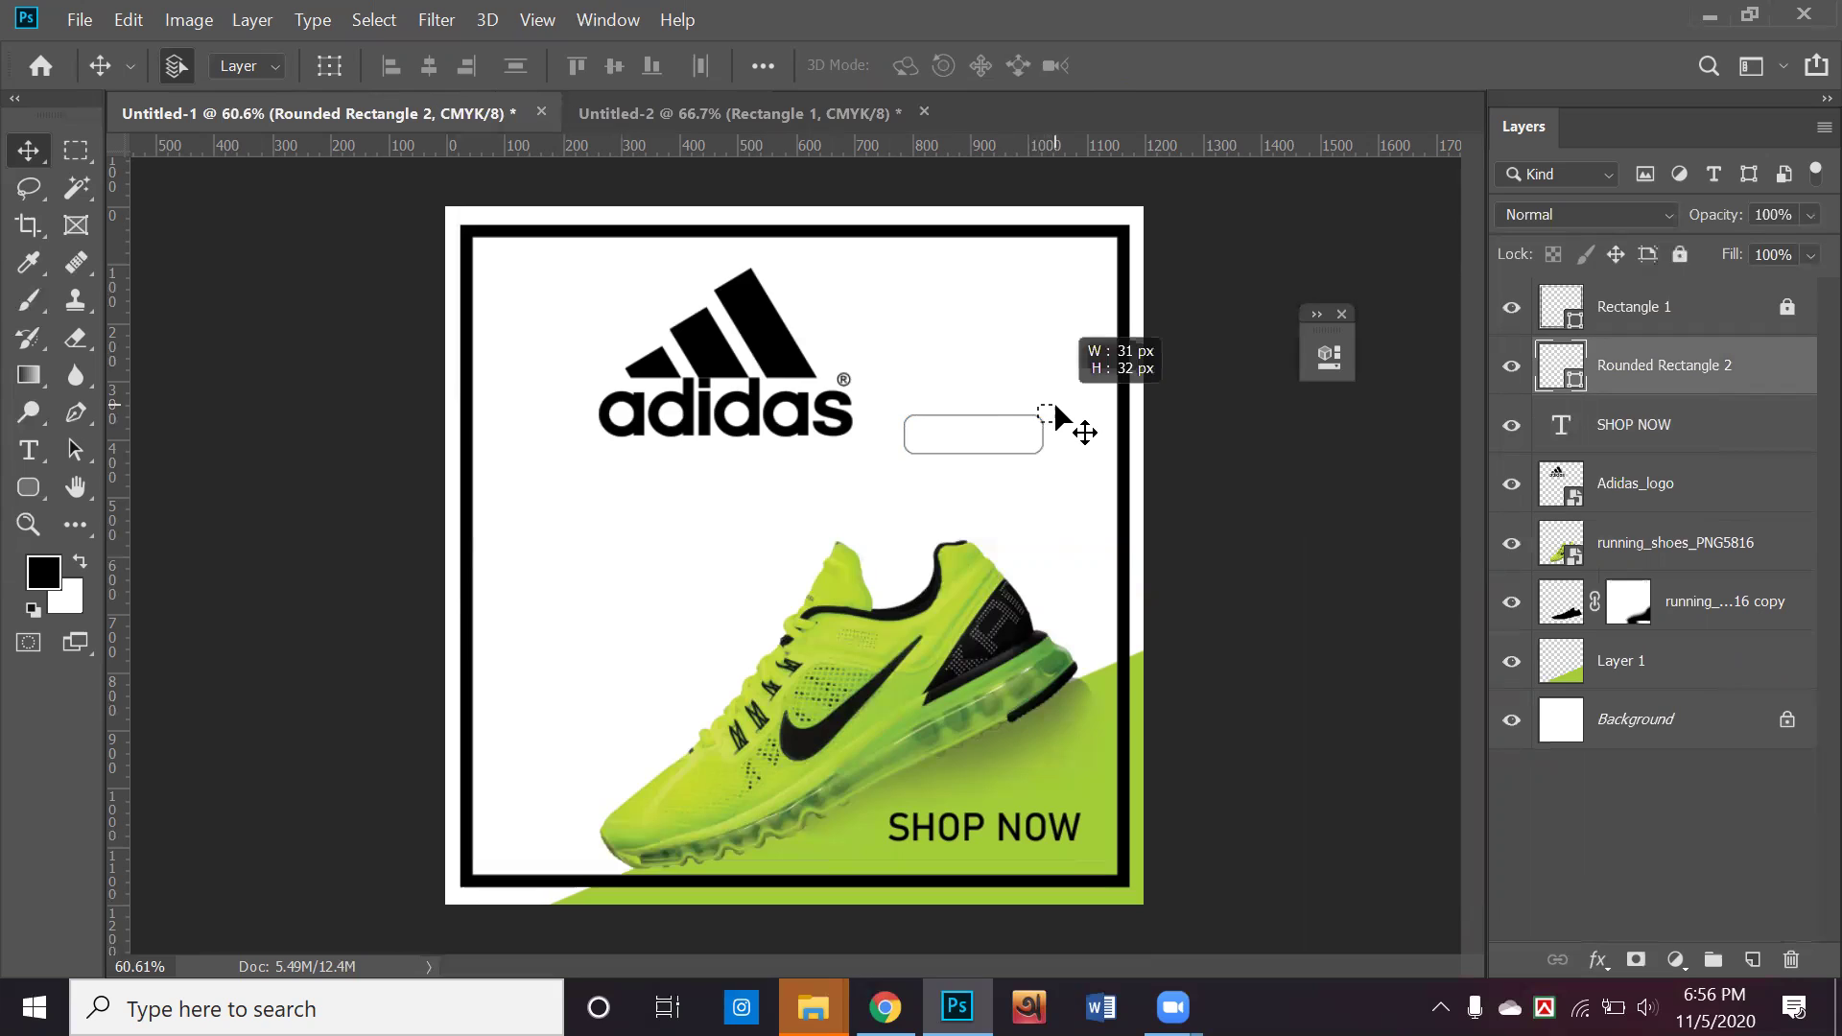
click(1035, 403)
click(1052, 427)
click(1043, 428)
click(1042, 407)
click(993, 413)
key(shift+Down)
key(shift+Down)
key(shift+Down)
key(shift+Down)
key(shift+Down)
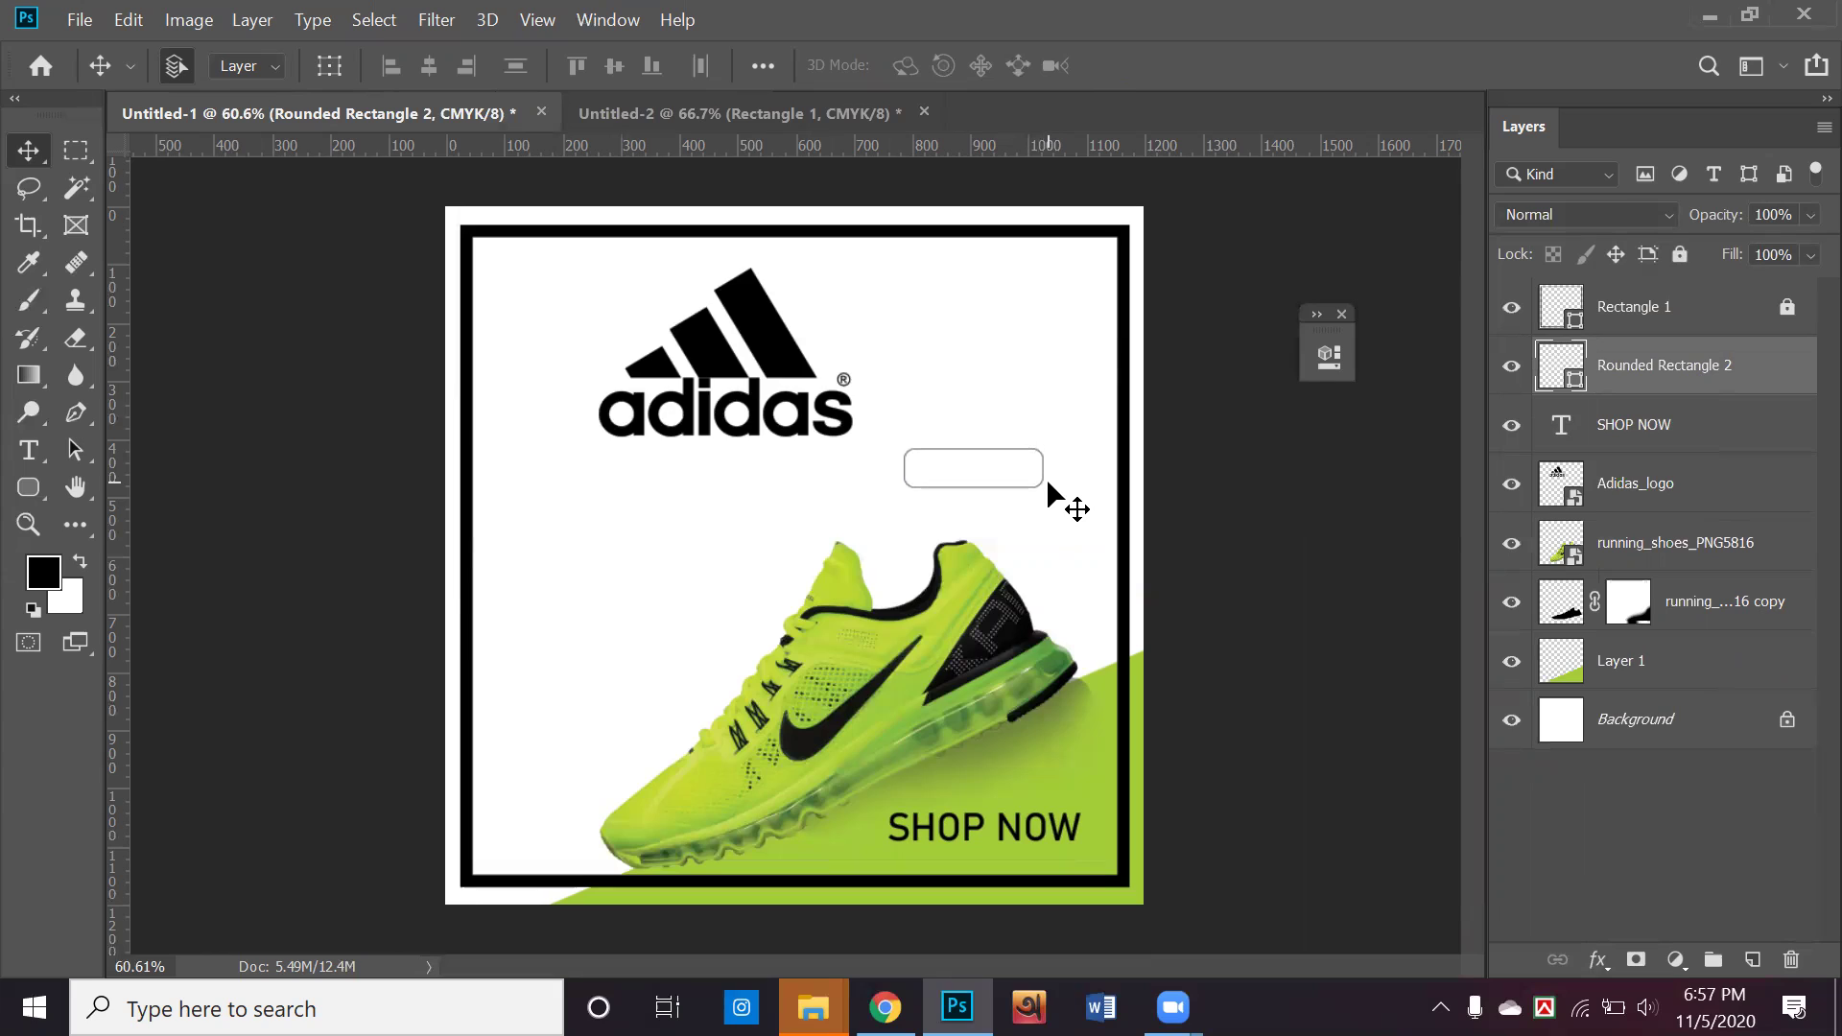
click(1044, 483)
click(1040, 480)
drag(1029, 482, 1011, 375)
Set the stroke width of the outlined rounded rectangle to 2.5 px
click(29, 480)
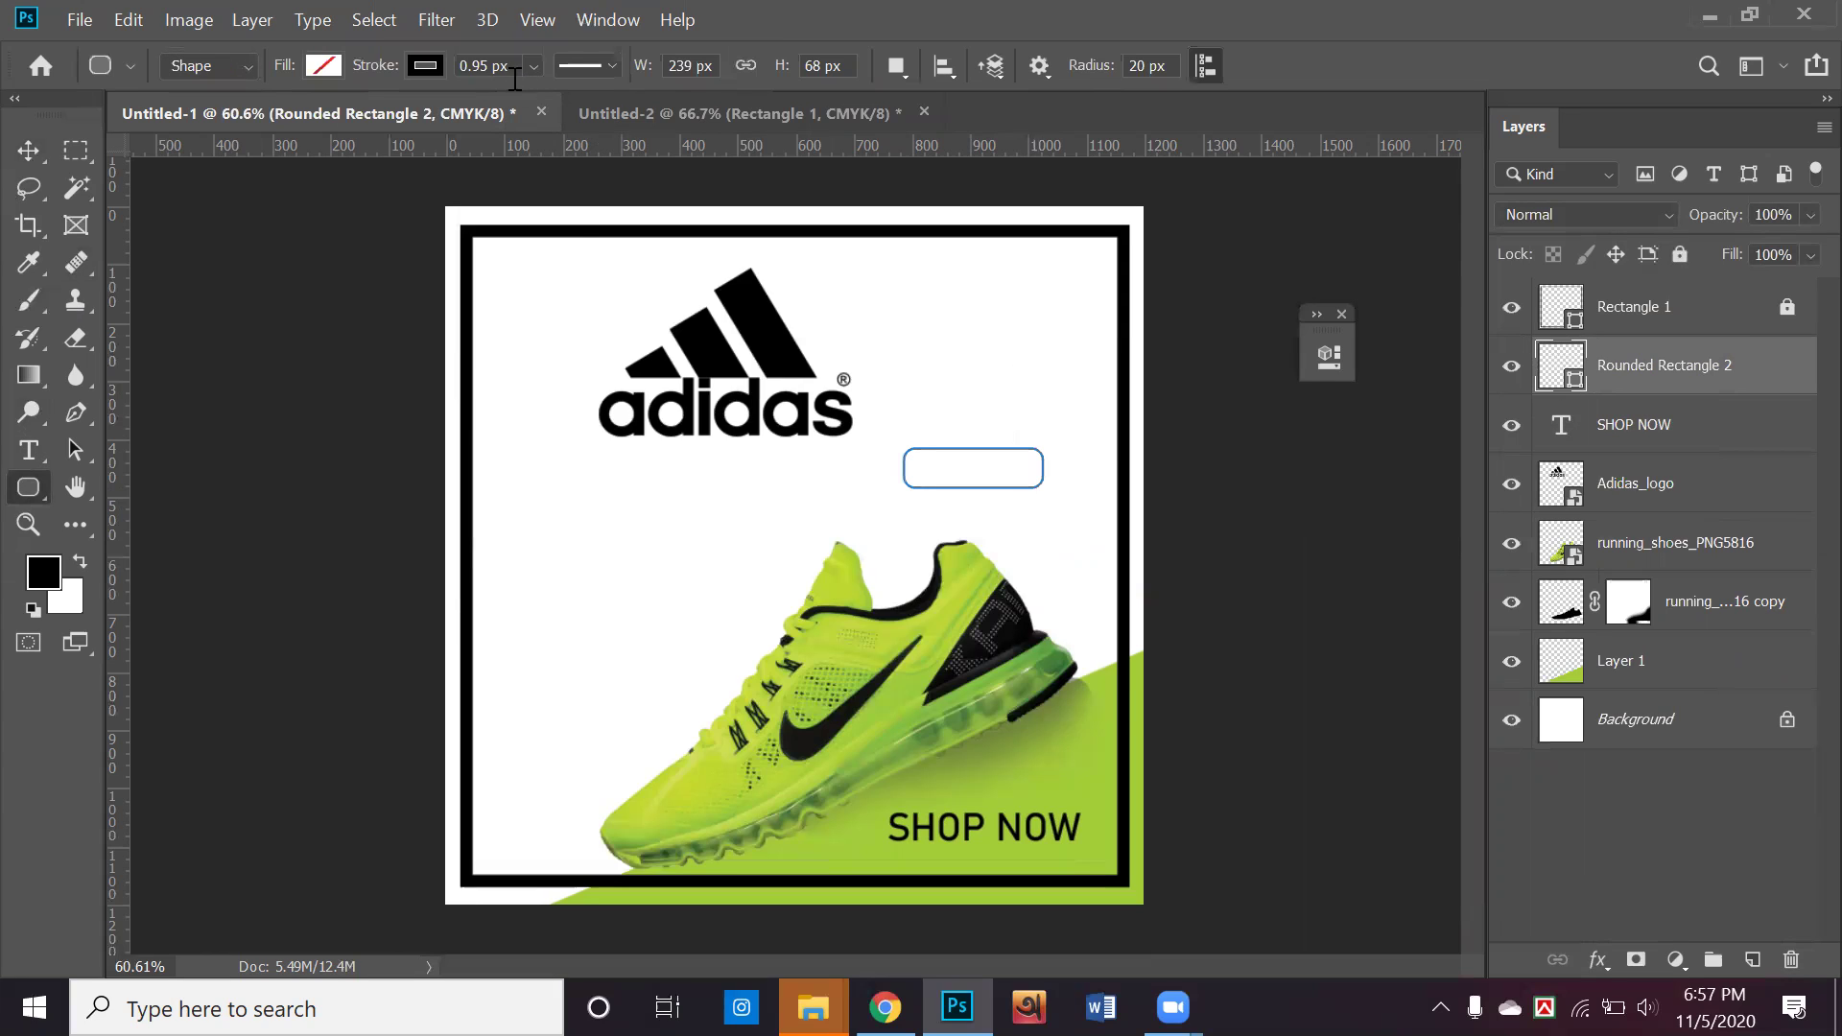
click(526, 67)
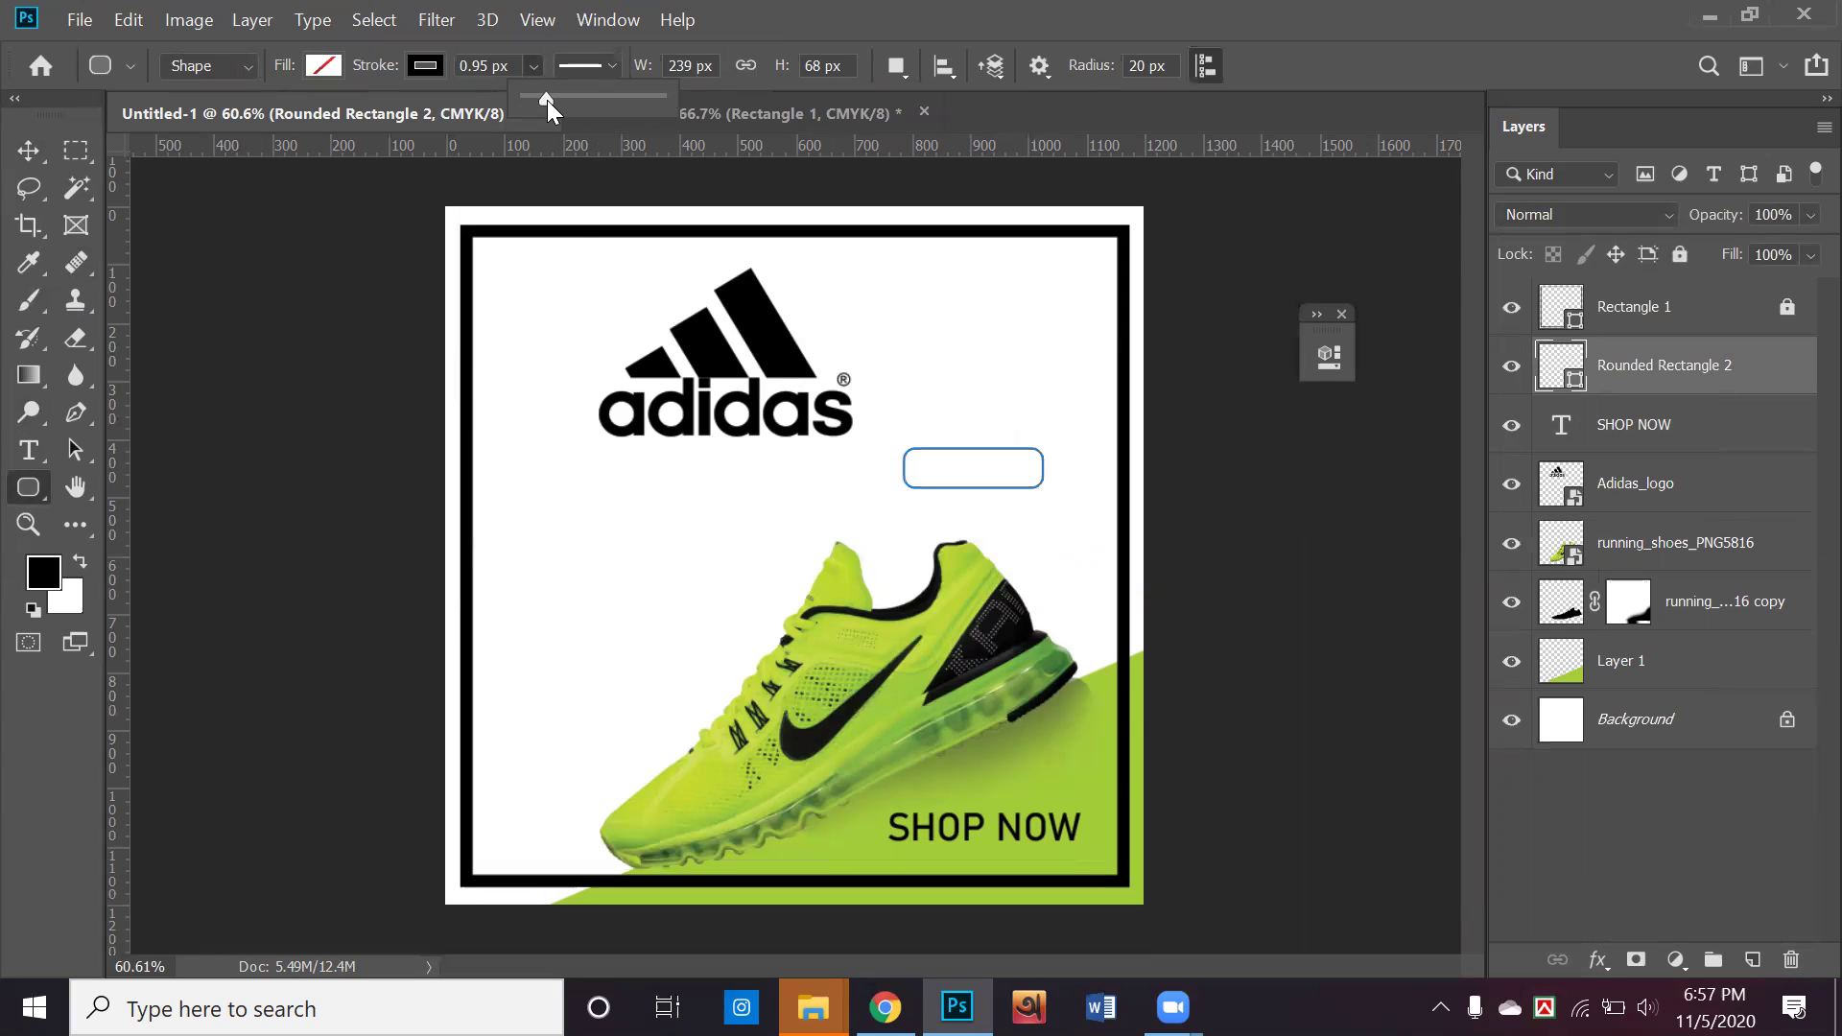
drag(547, 101, 547, 101)
click(526, 65)
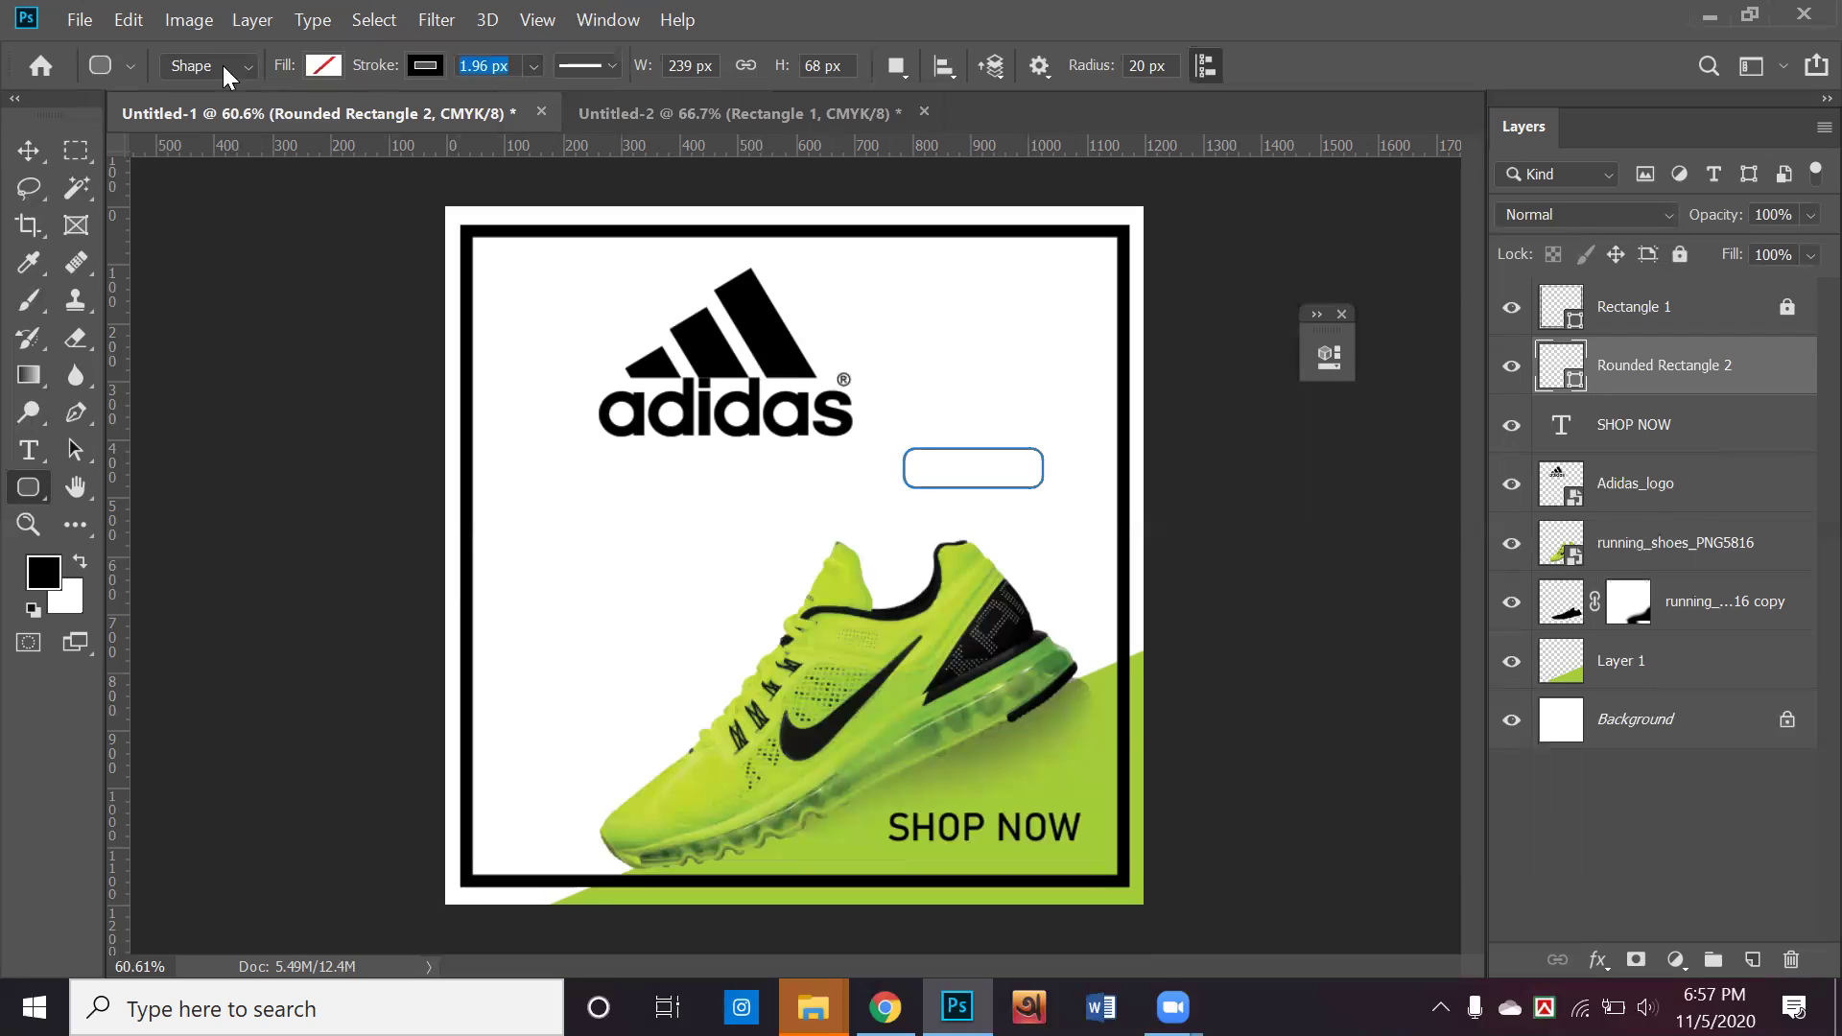
text(2)
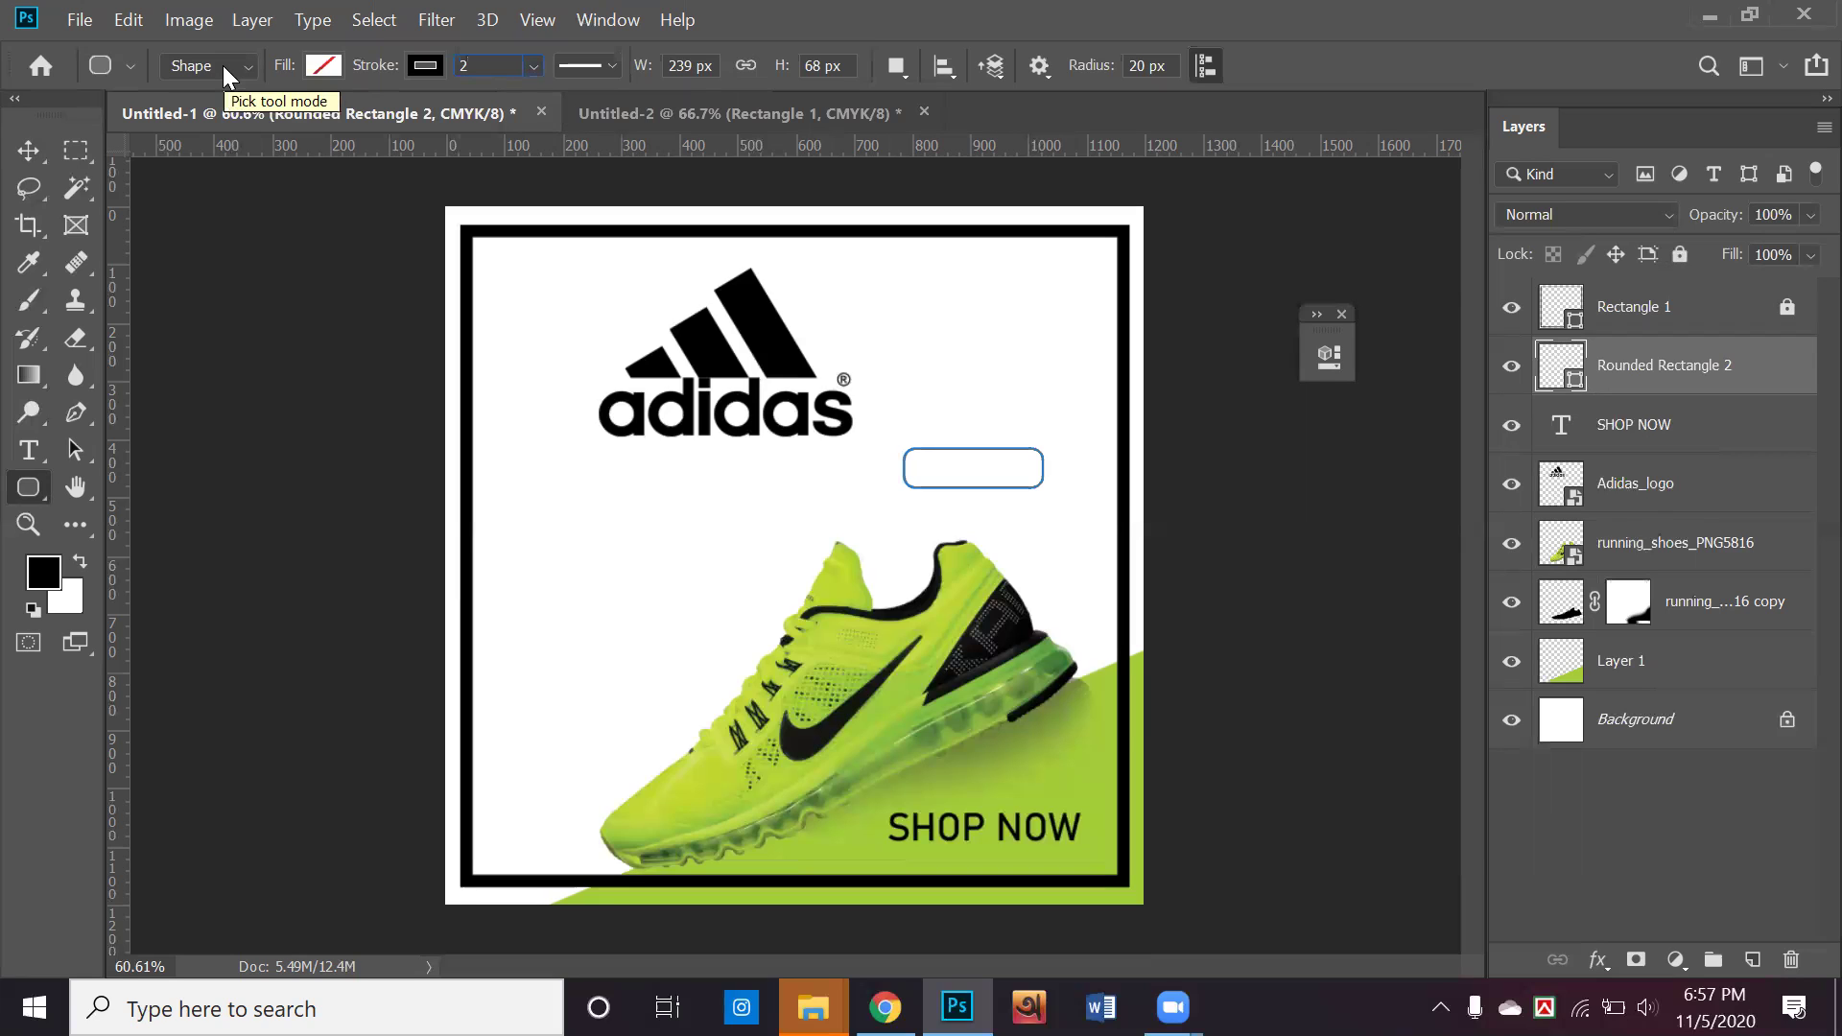
text(.5)
key(Return)
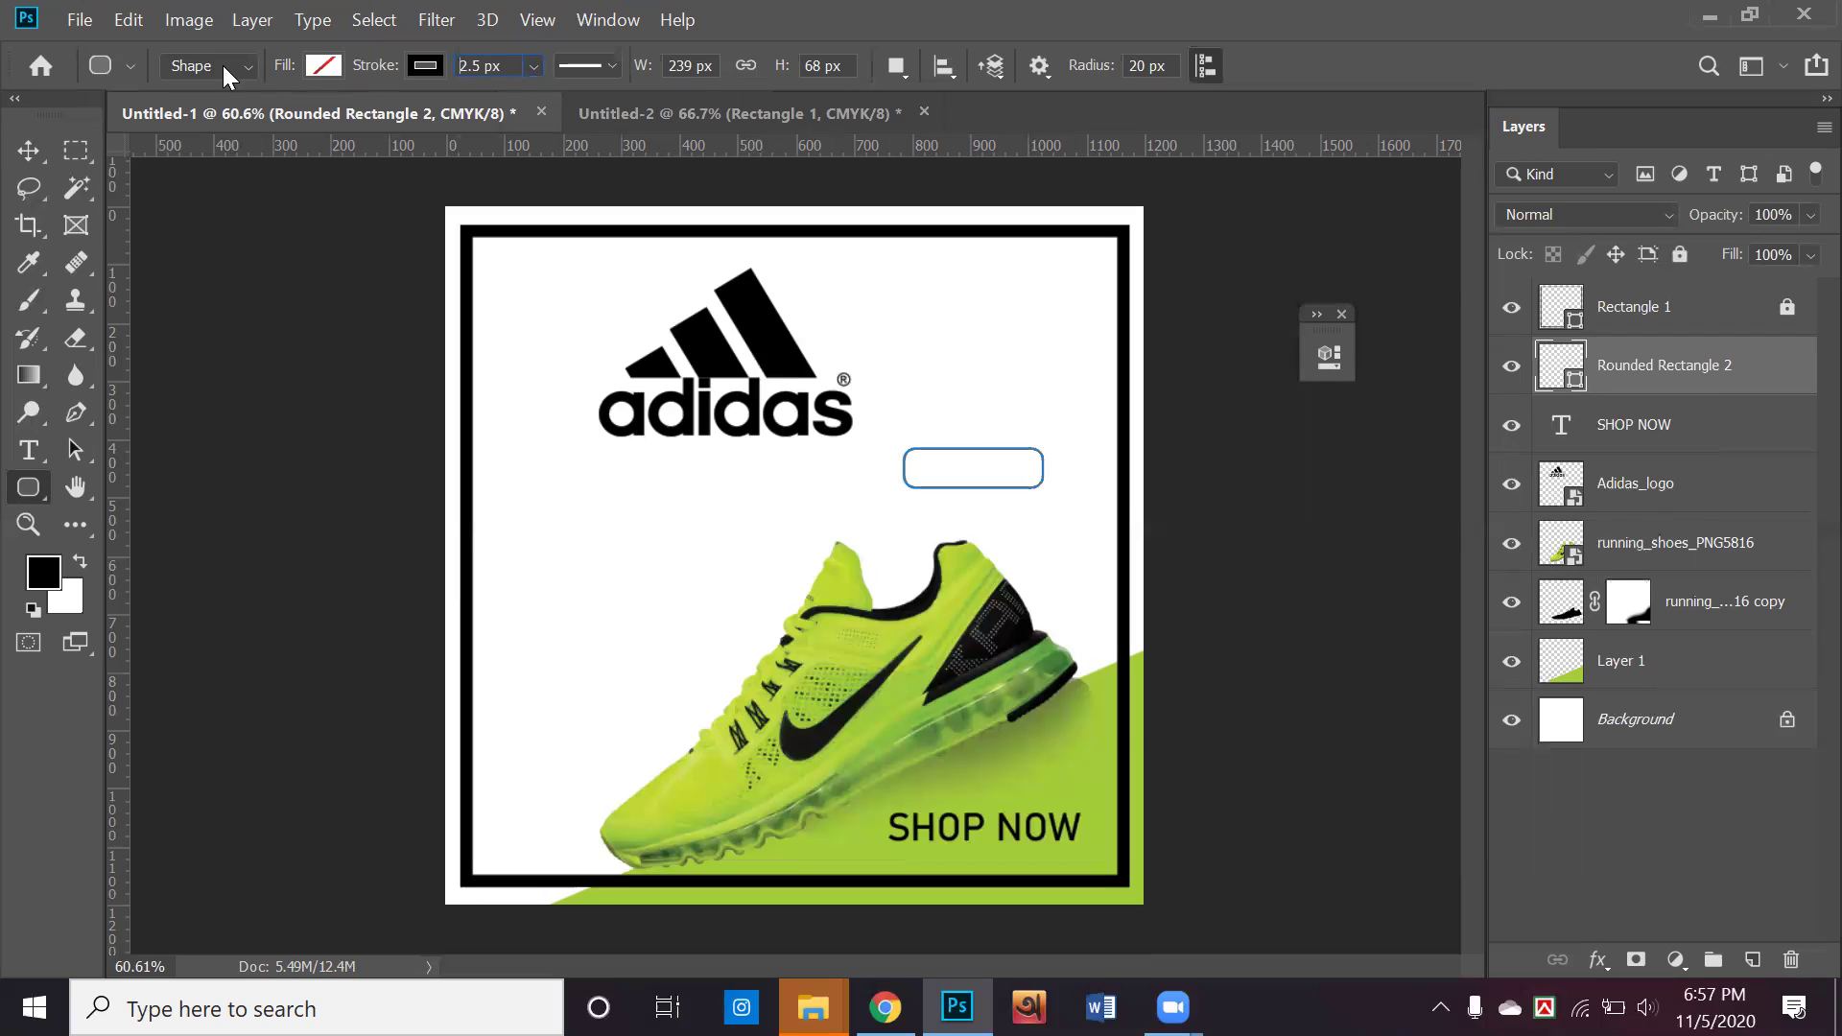
click(29, 151)
click(383, 362)
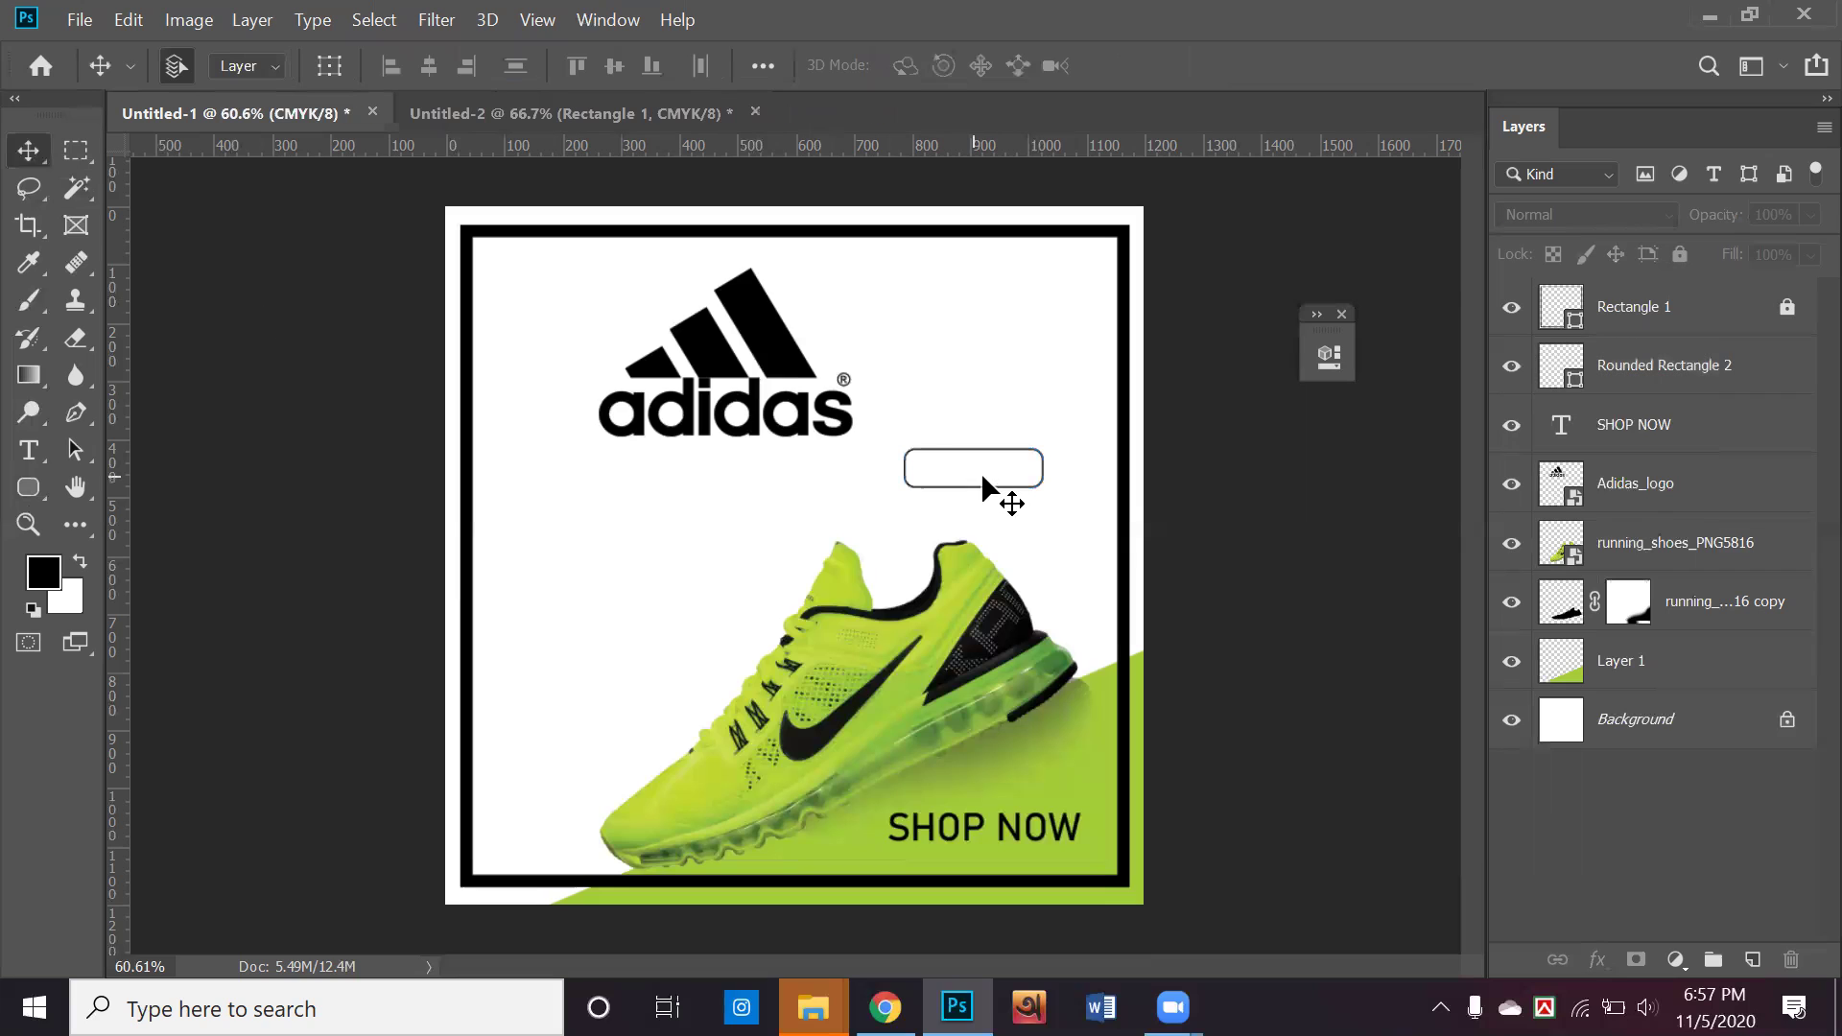
Reselect the outlined rounded rectangle and set its stroke width to 4 px
click(1025, 480)
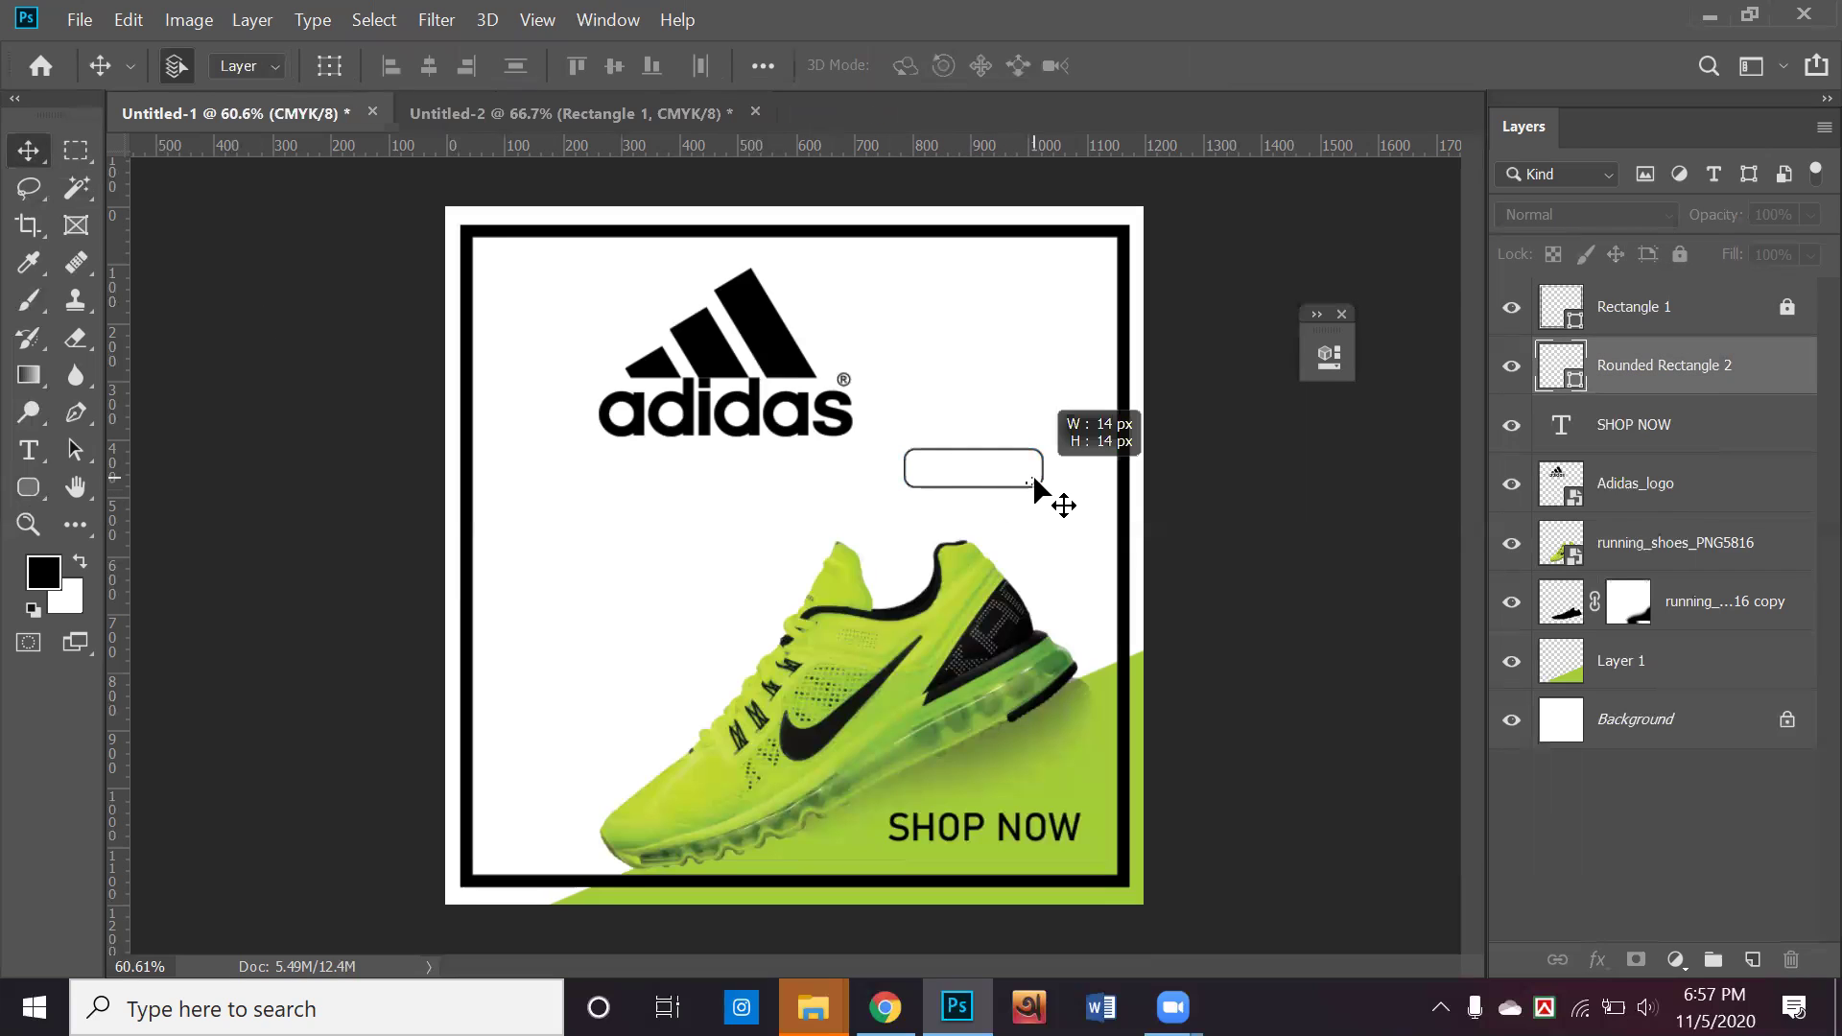
click(29, 487)
click(516, 65)
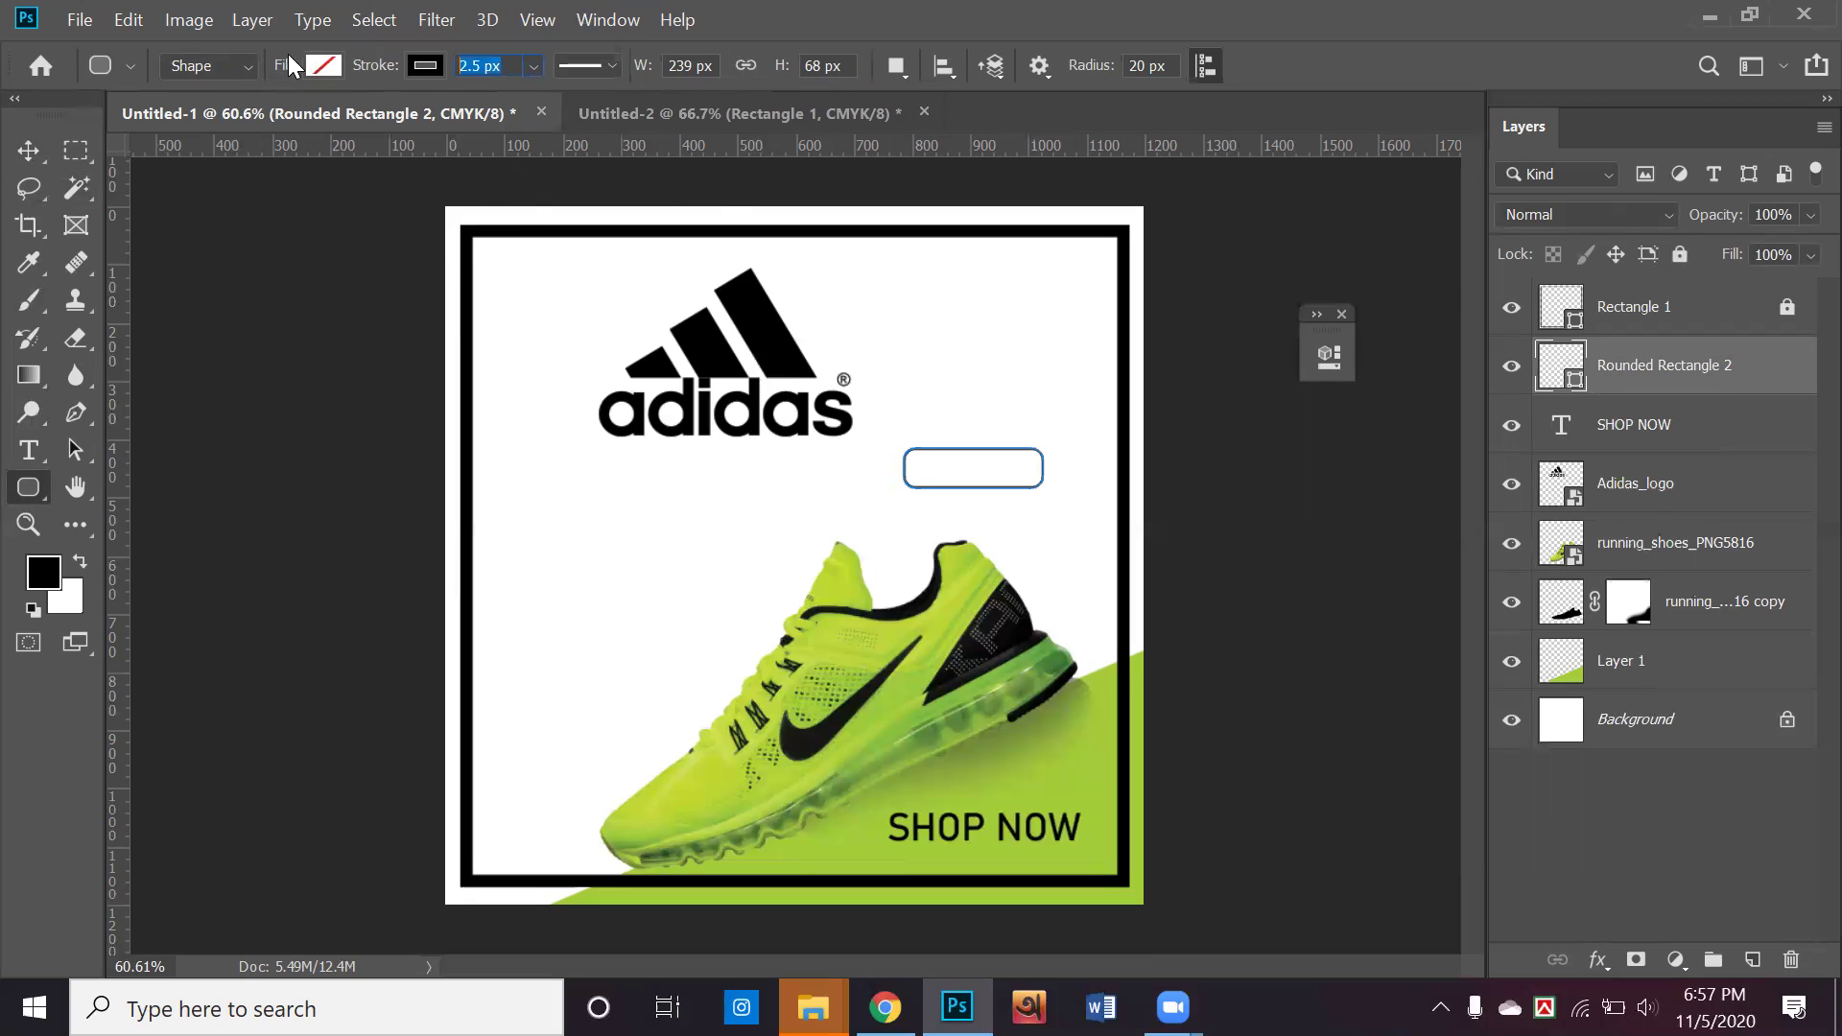
text(4)
key(Return)
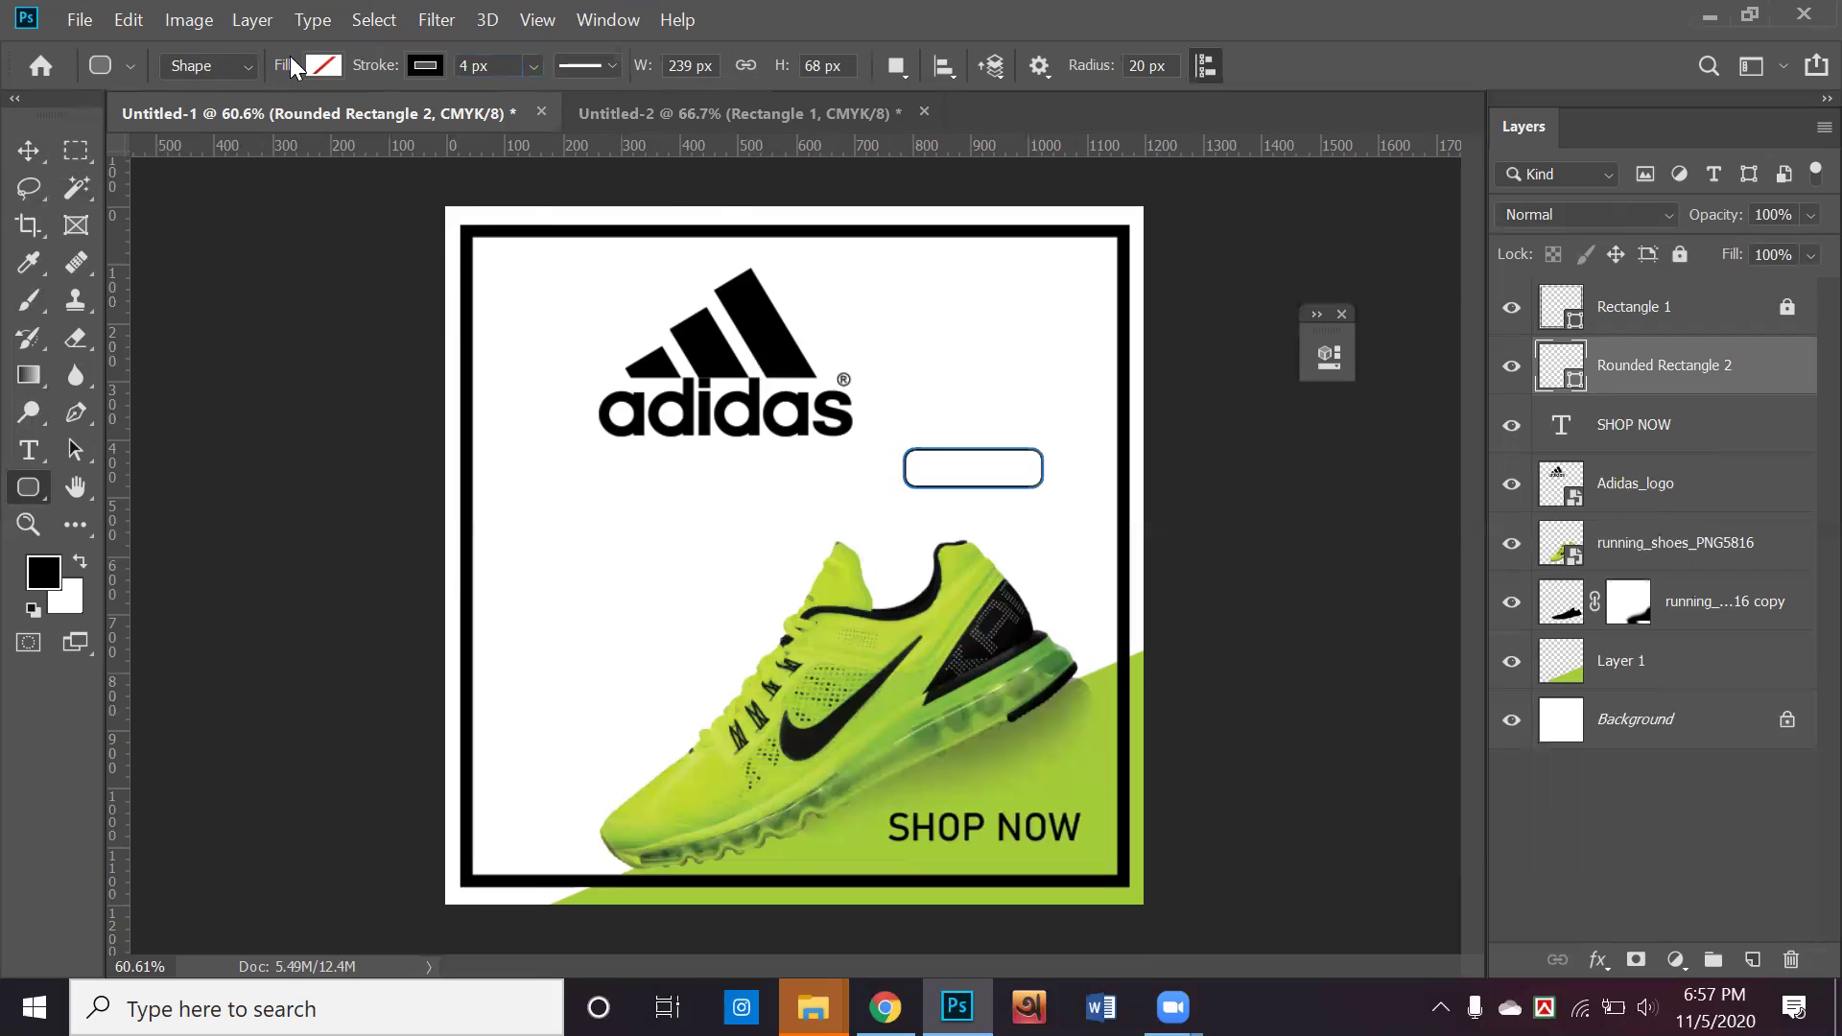
Move the outlined rounded rectangle around the SHOP NOW text and scale it to about 155% width and 129% height
click(28, 150)
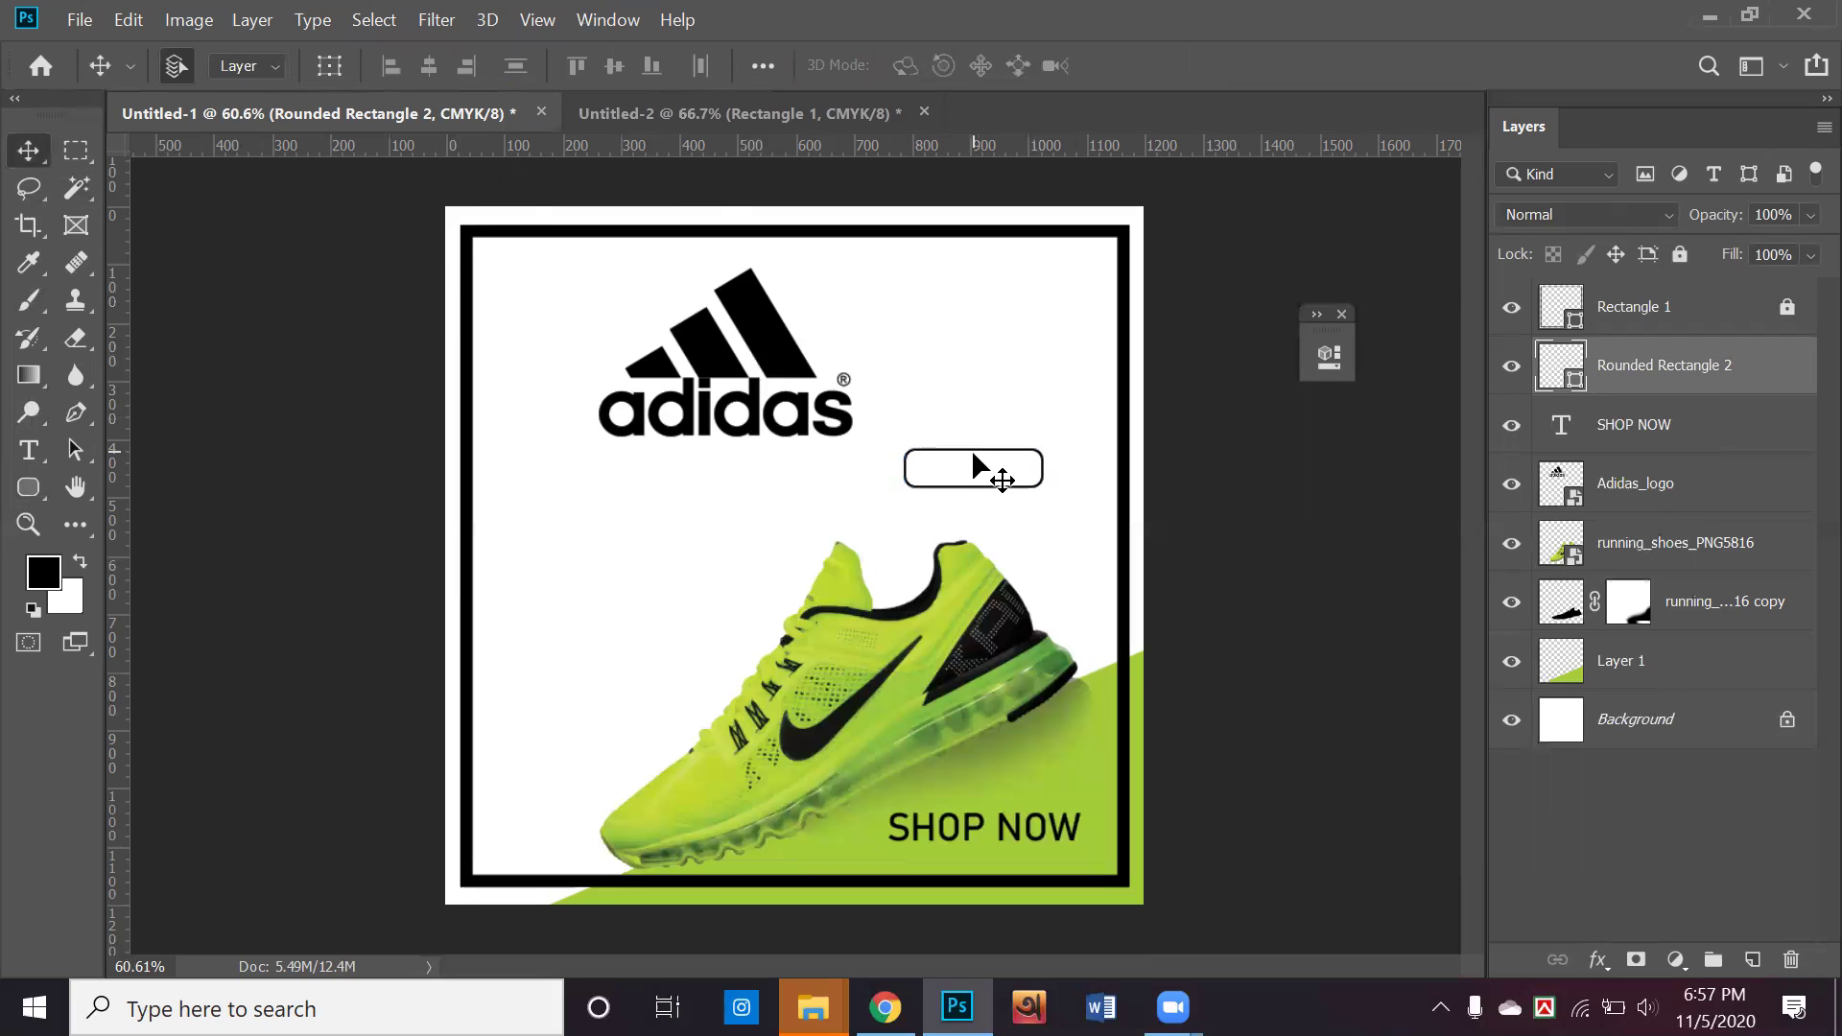
drag(969, 467, 974, 464)
key(ctrl+t)
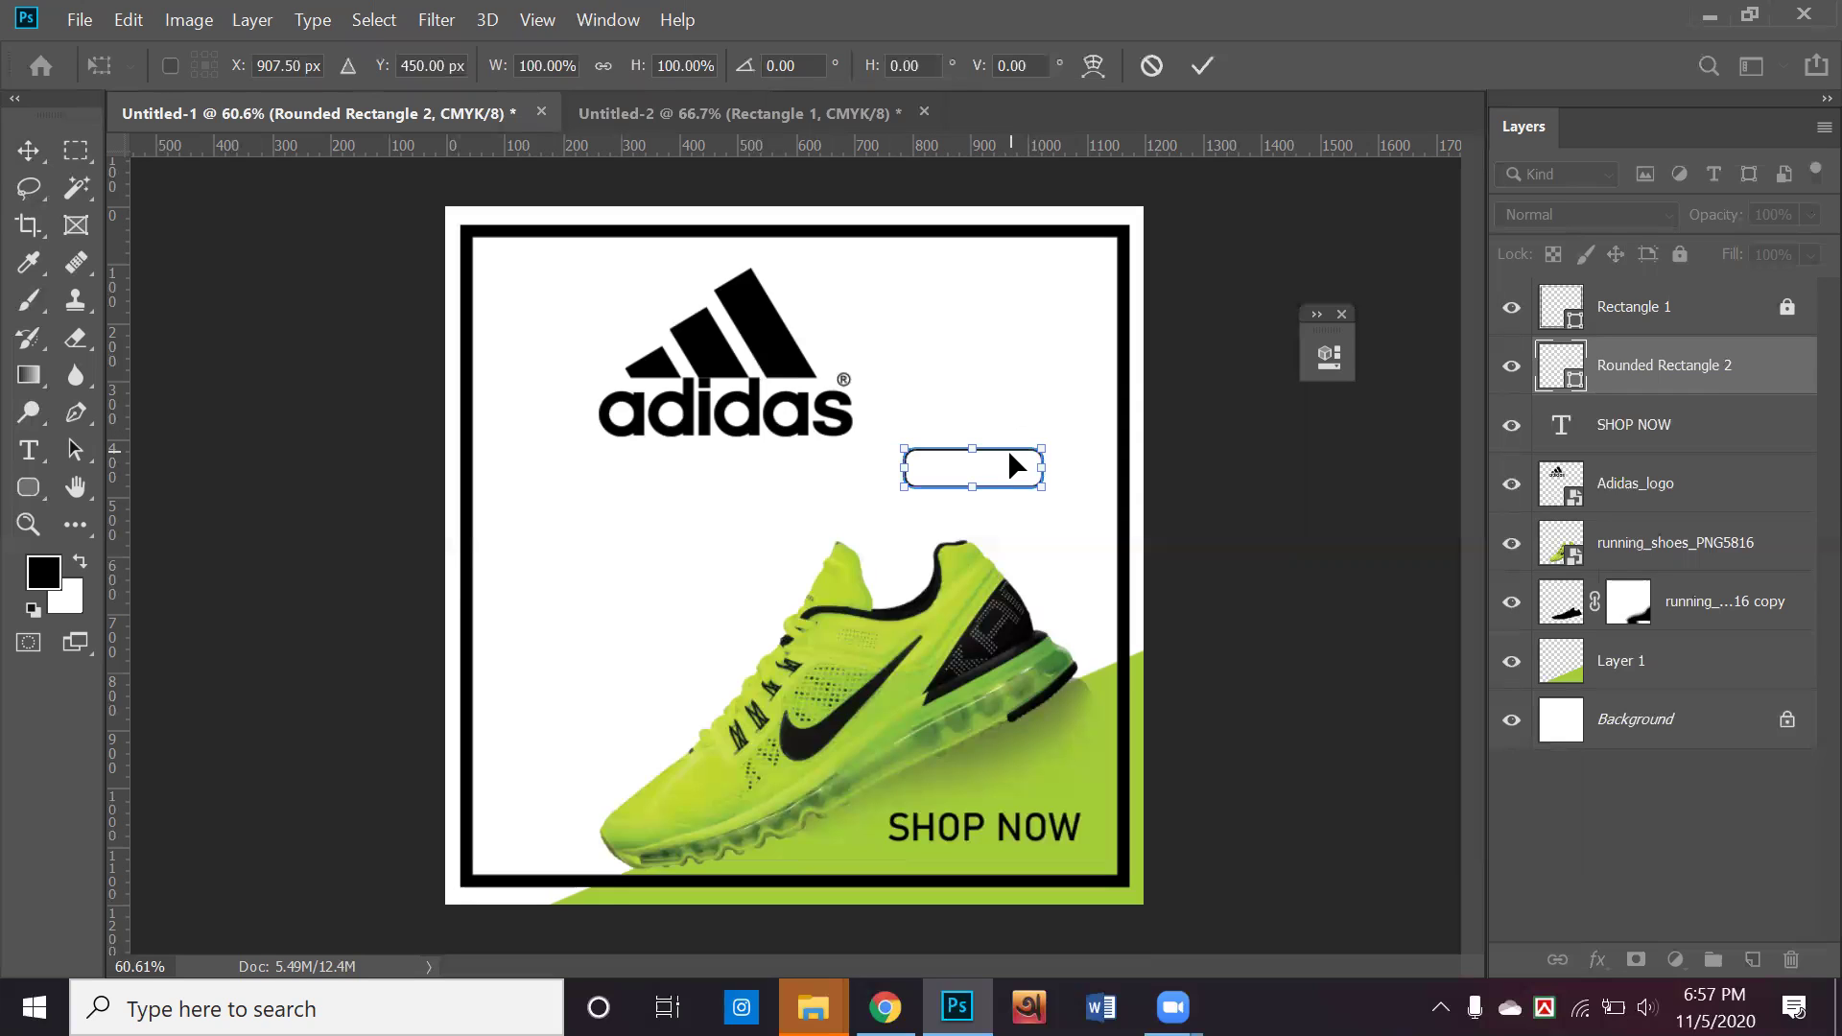
drag(1019, 461, 989, 800)
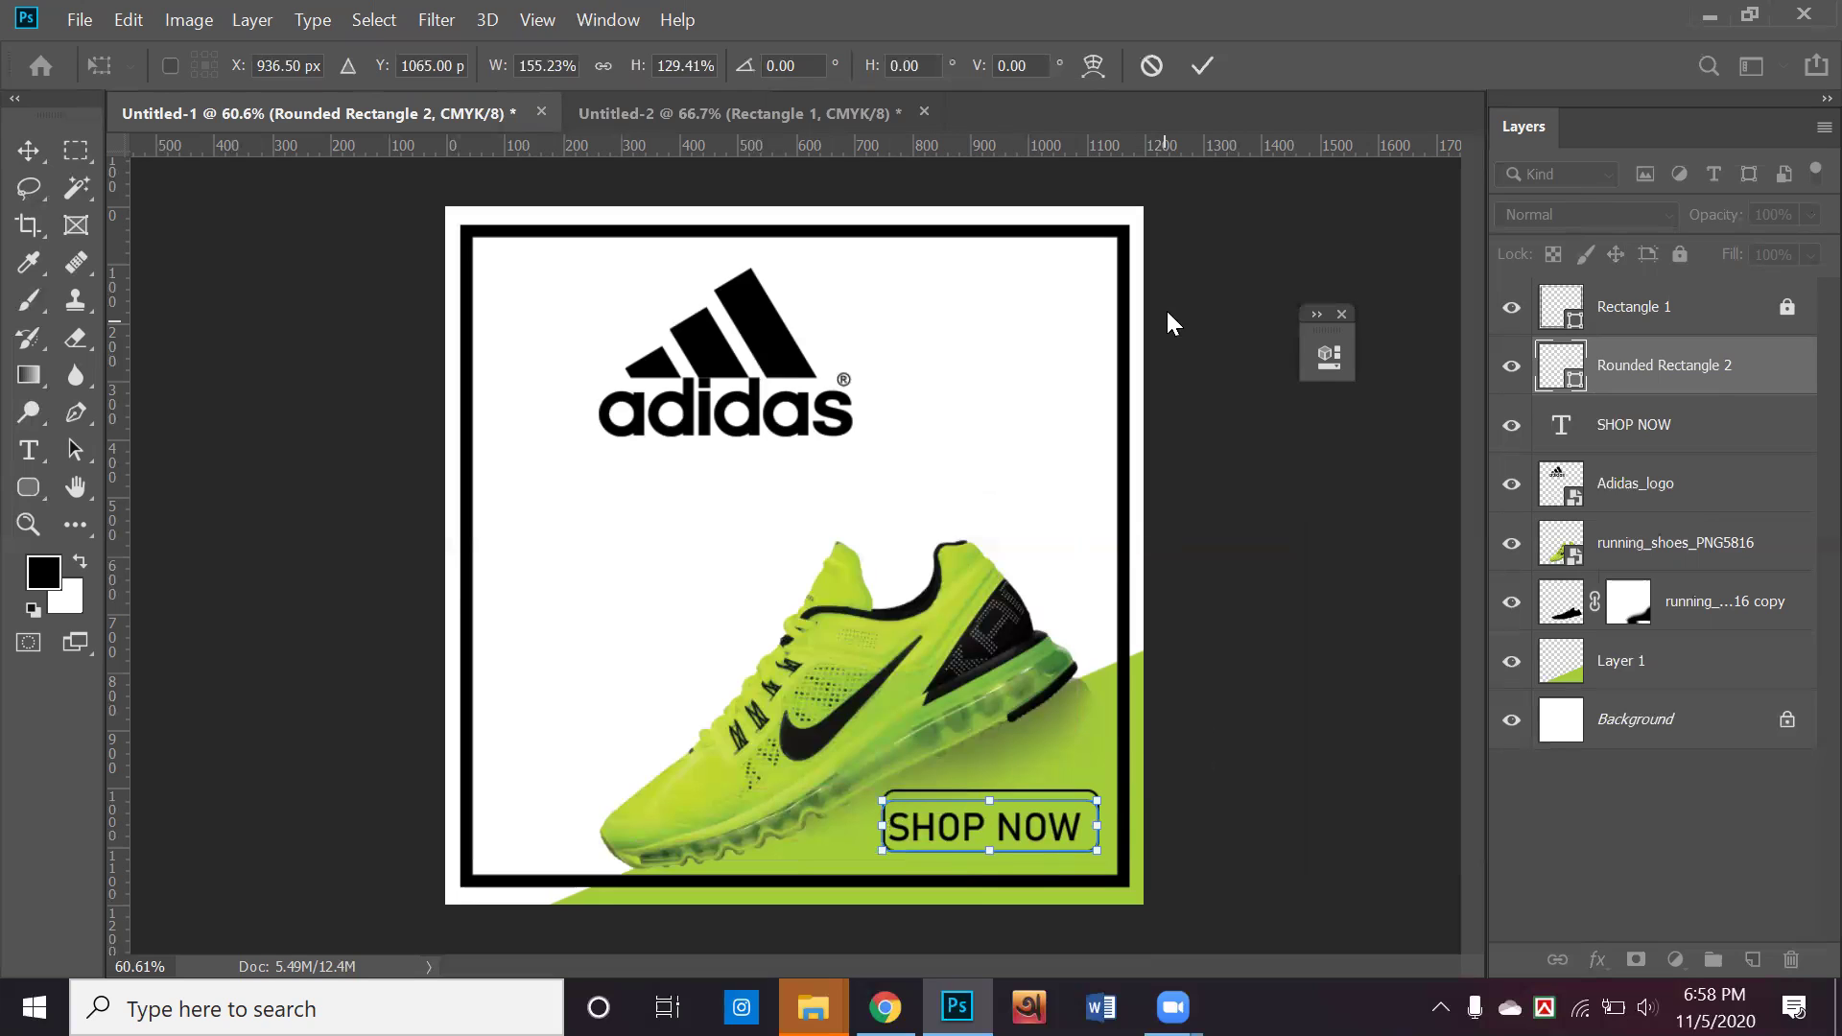
click(1202, 65)
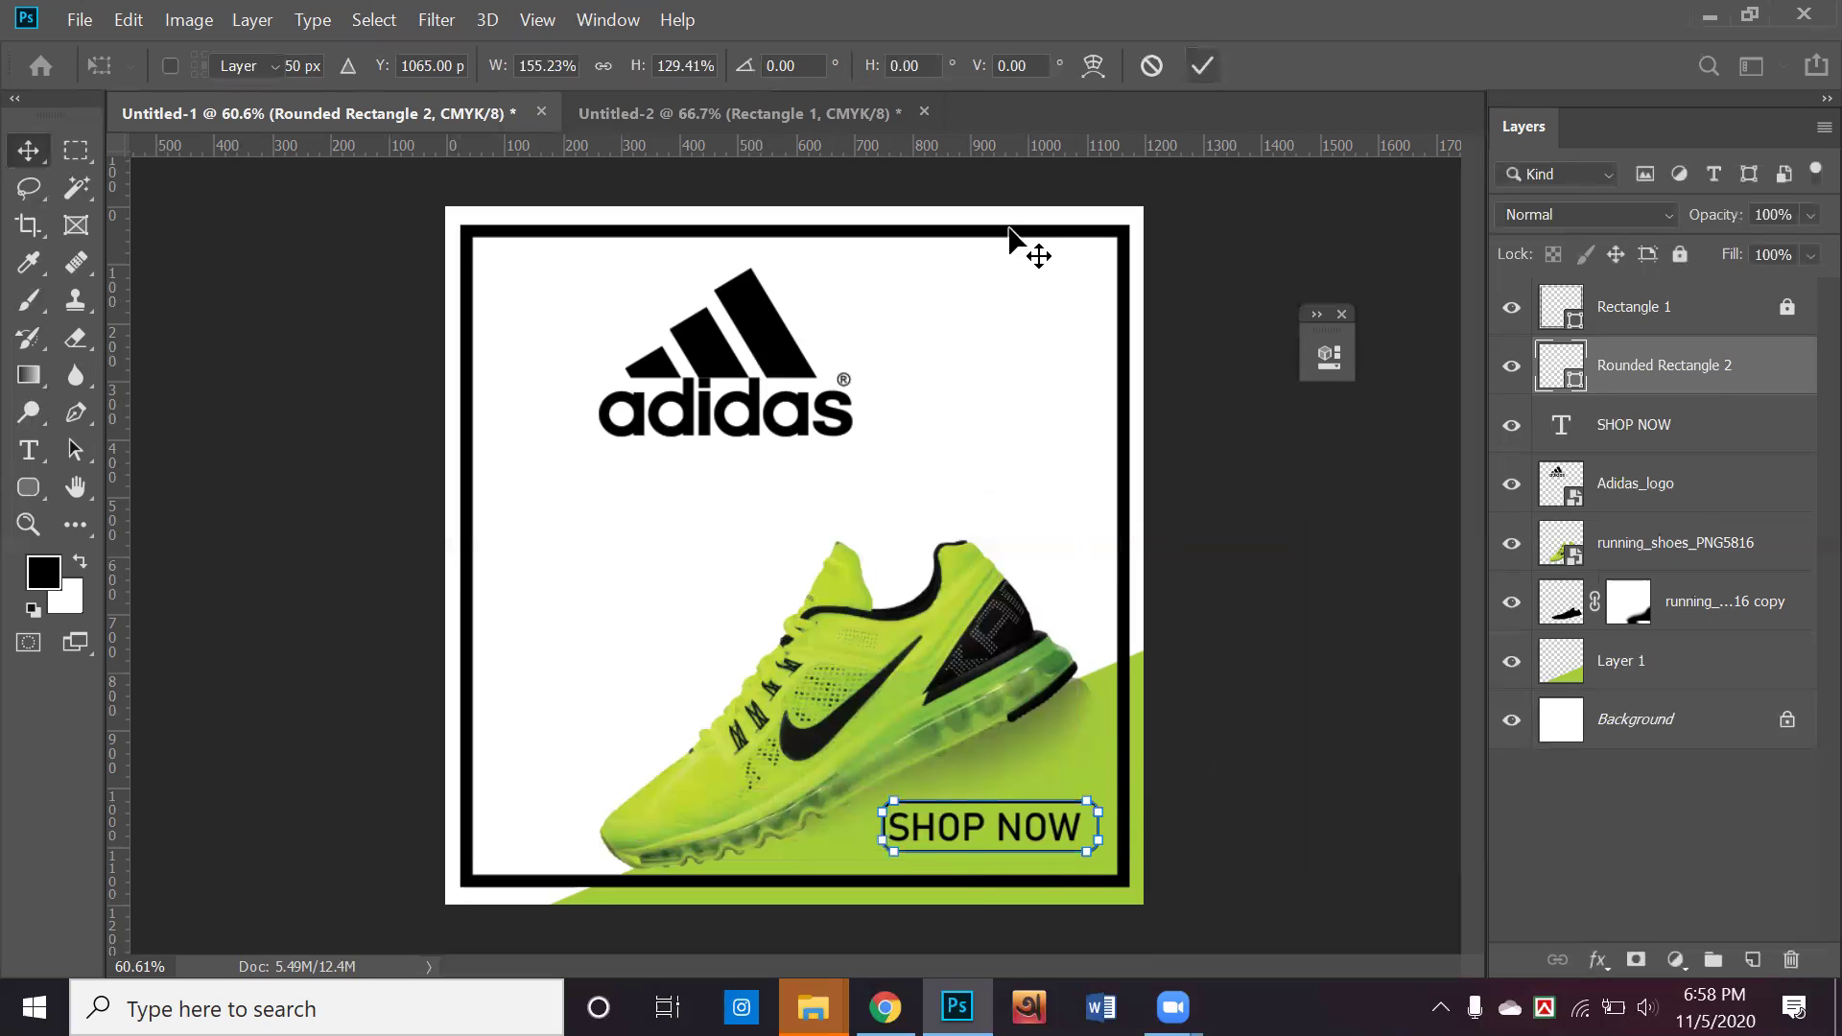
Change the SHOP NOW text's font, trying faces from Bebas Neue through Californian FB and settling on a plain sans-serif one
click(945, 827)
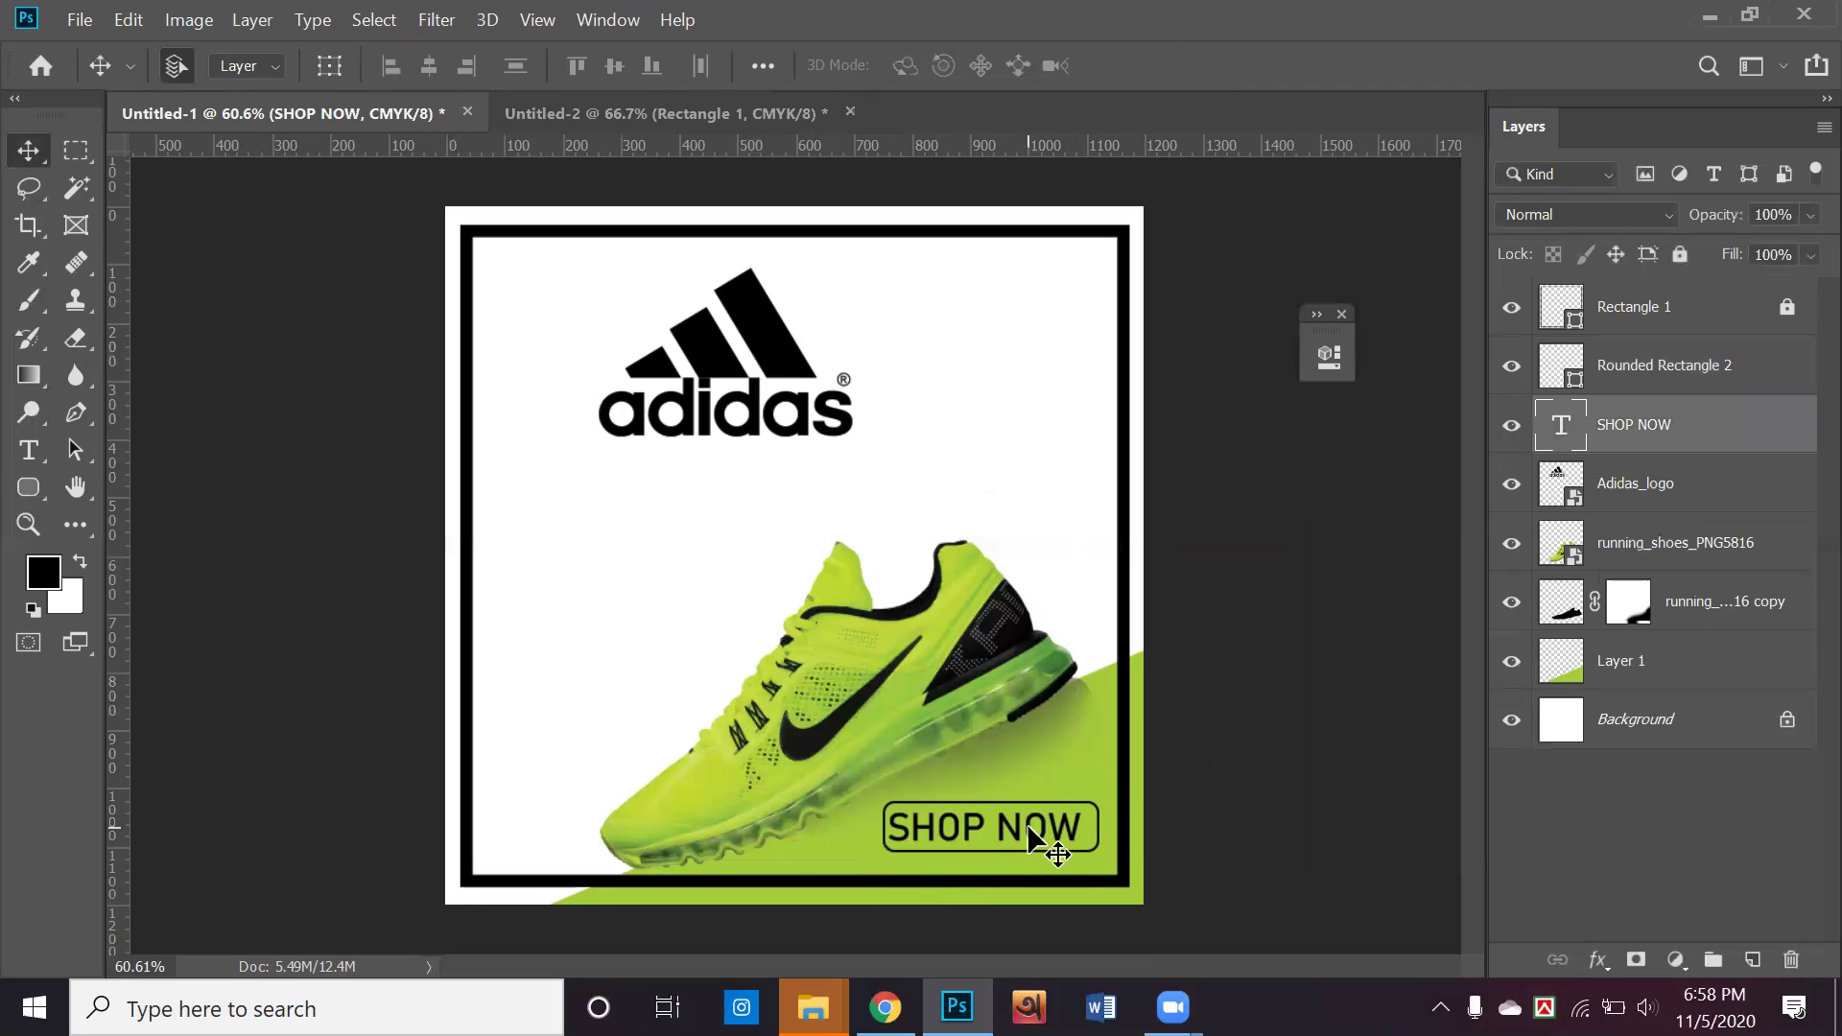
click(29, 450)
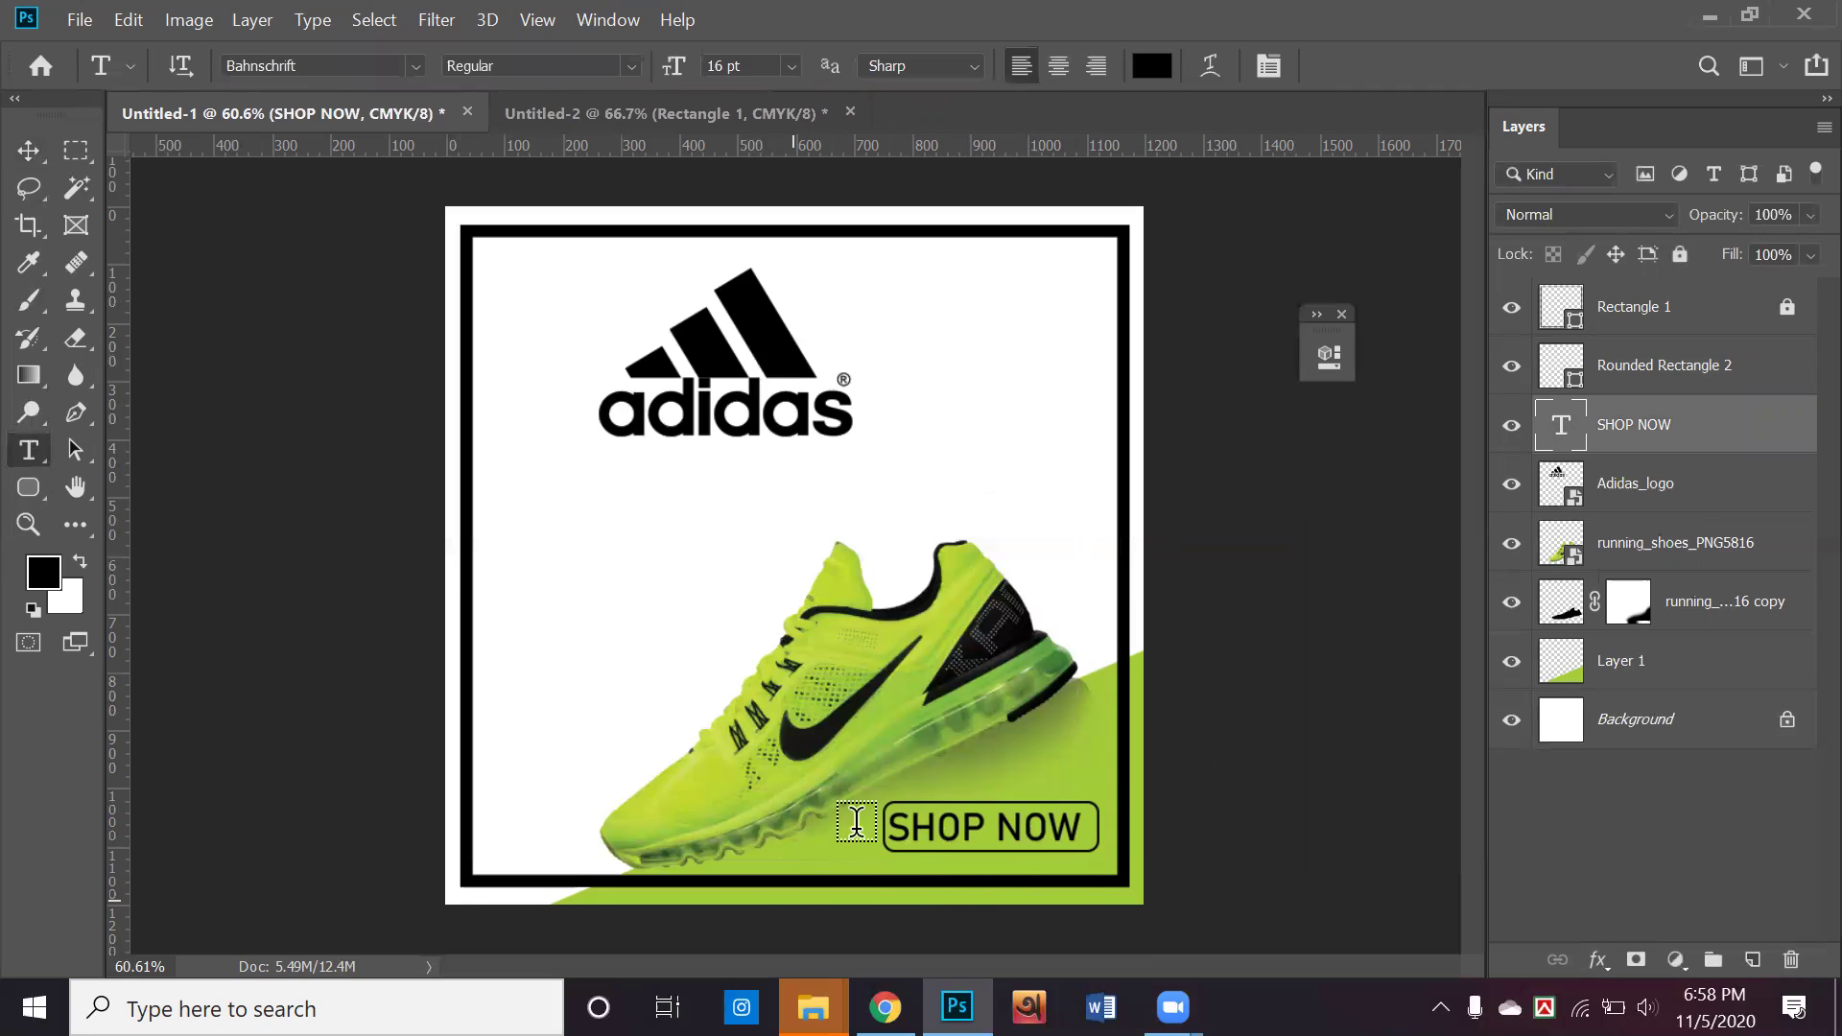
triple_click(894, 827)
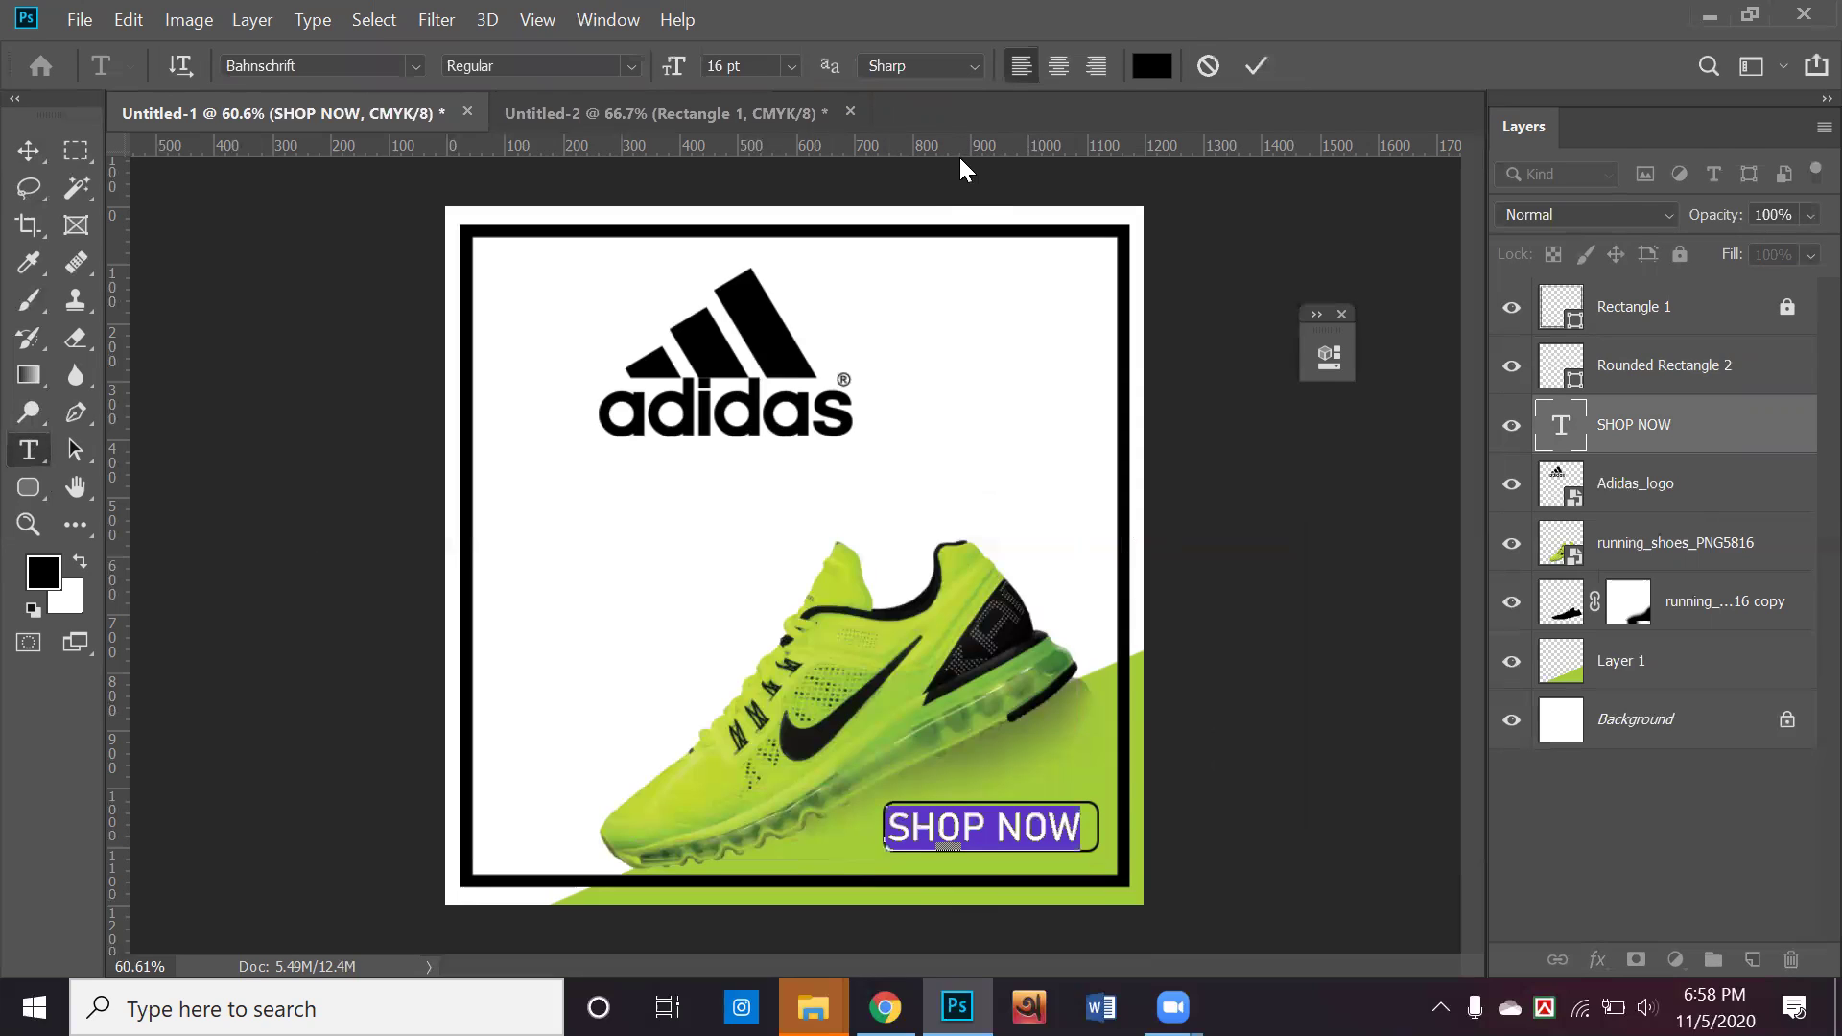
click(364, 65)
text(Bas)
text(Bebas Neue)
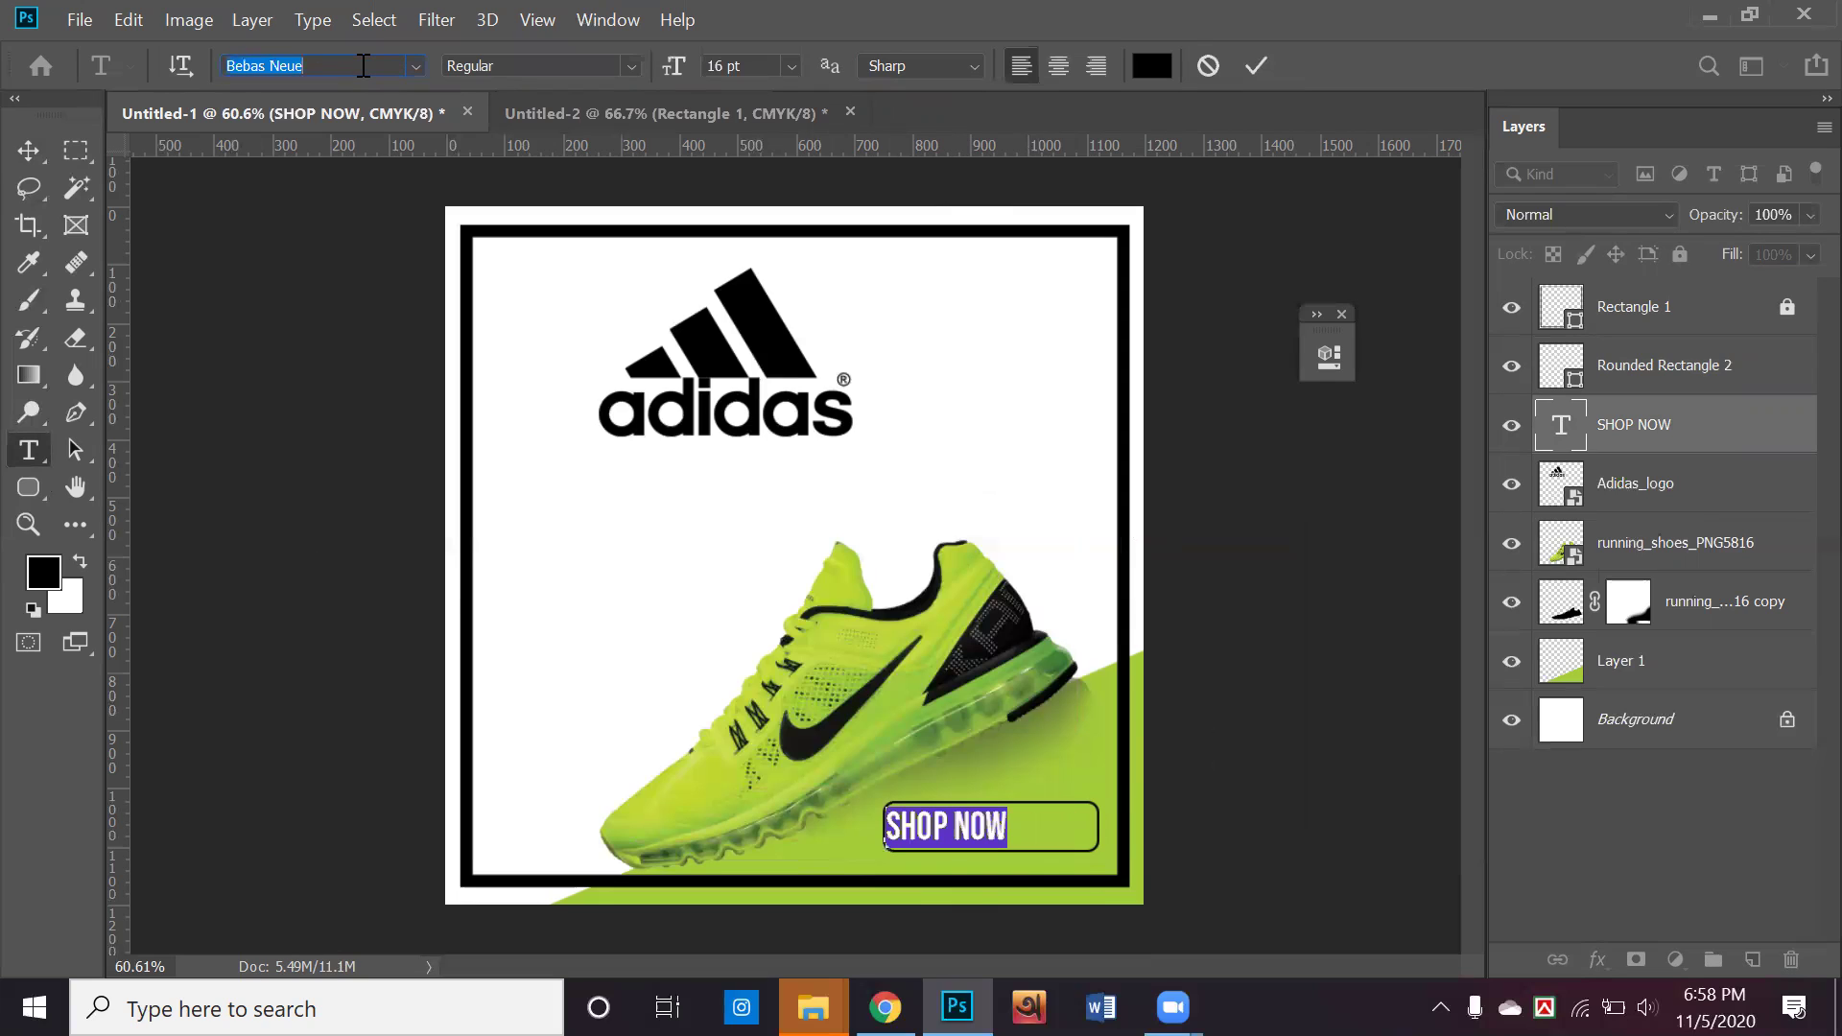
key(Down)
key(Down)
key(Down)
key(Down)
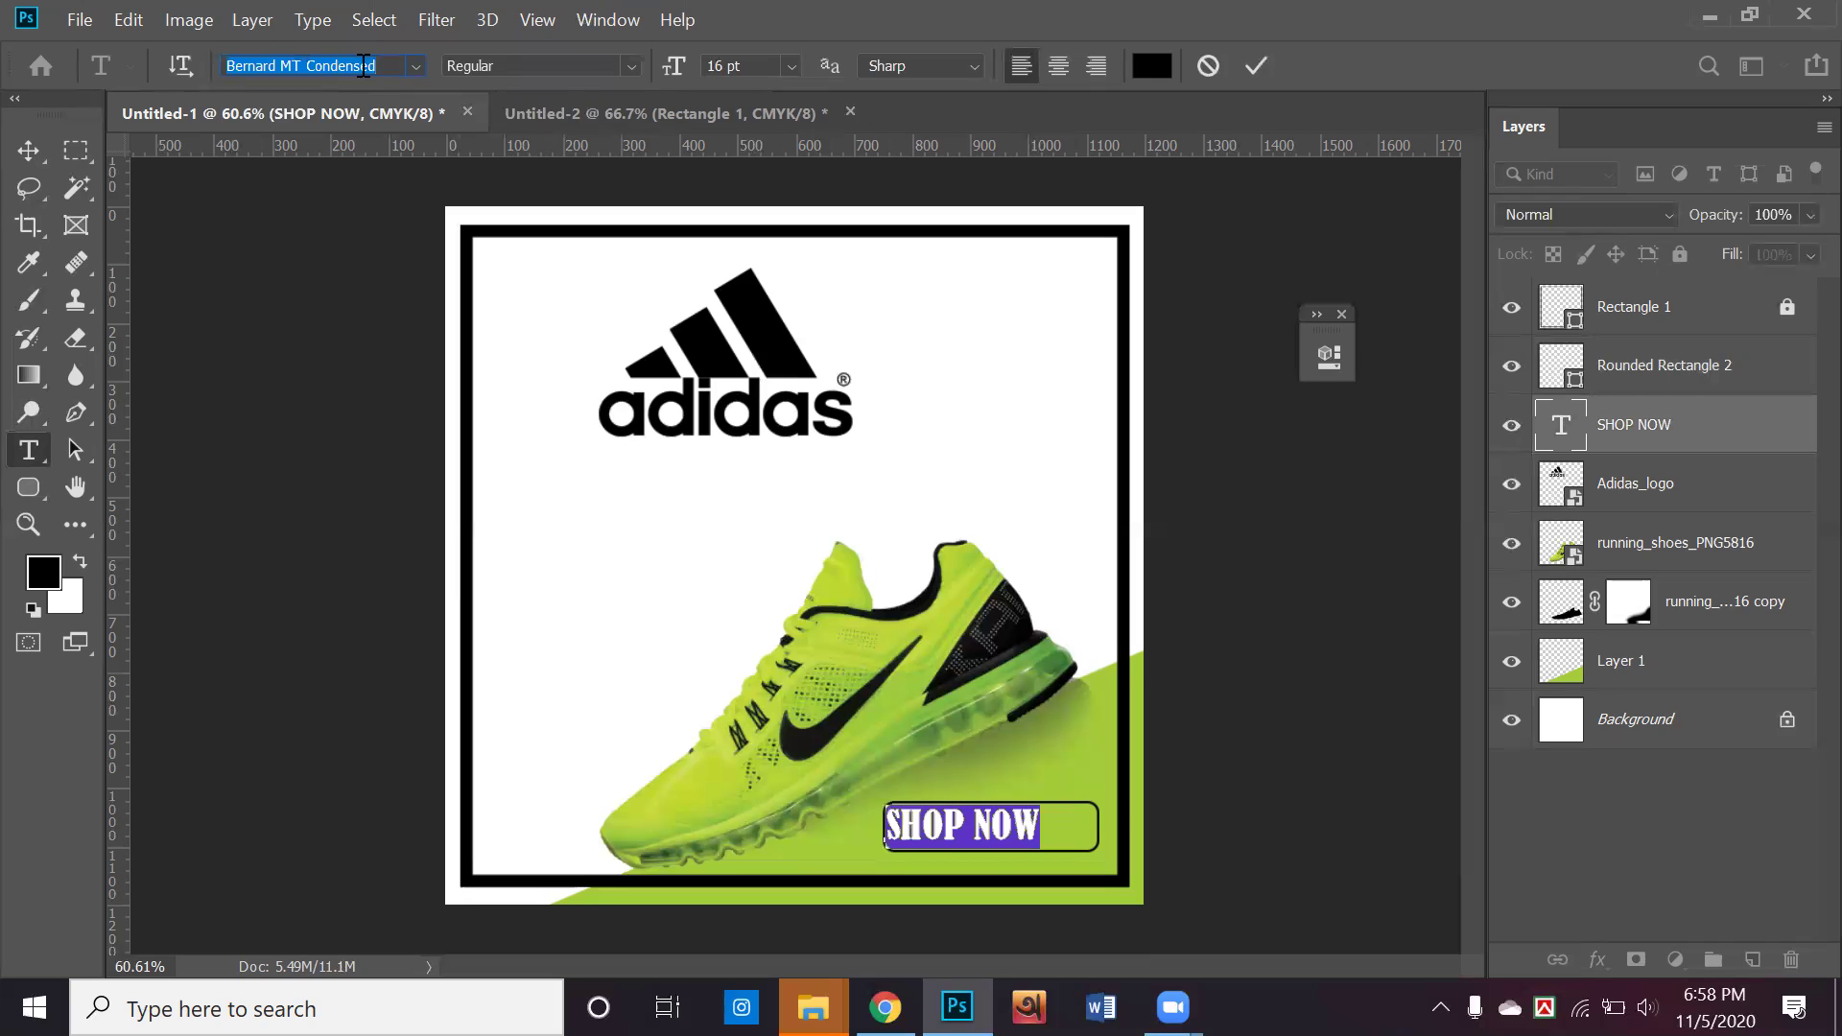
key(Down)
key(Down)
key(Up)
key(Down)
key(Down)
key(Down)
key(Down)
key(Down)
key(Down)
key(Down)
key(Down)
key(Down)
key(Down)
key(Down)
key(Down)
key(Down)
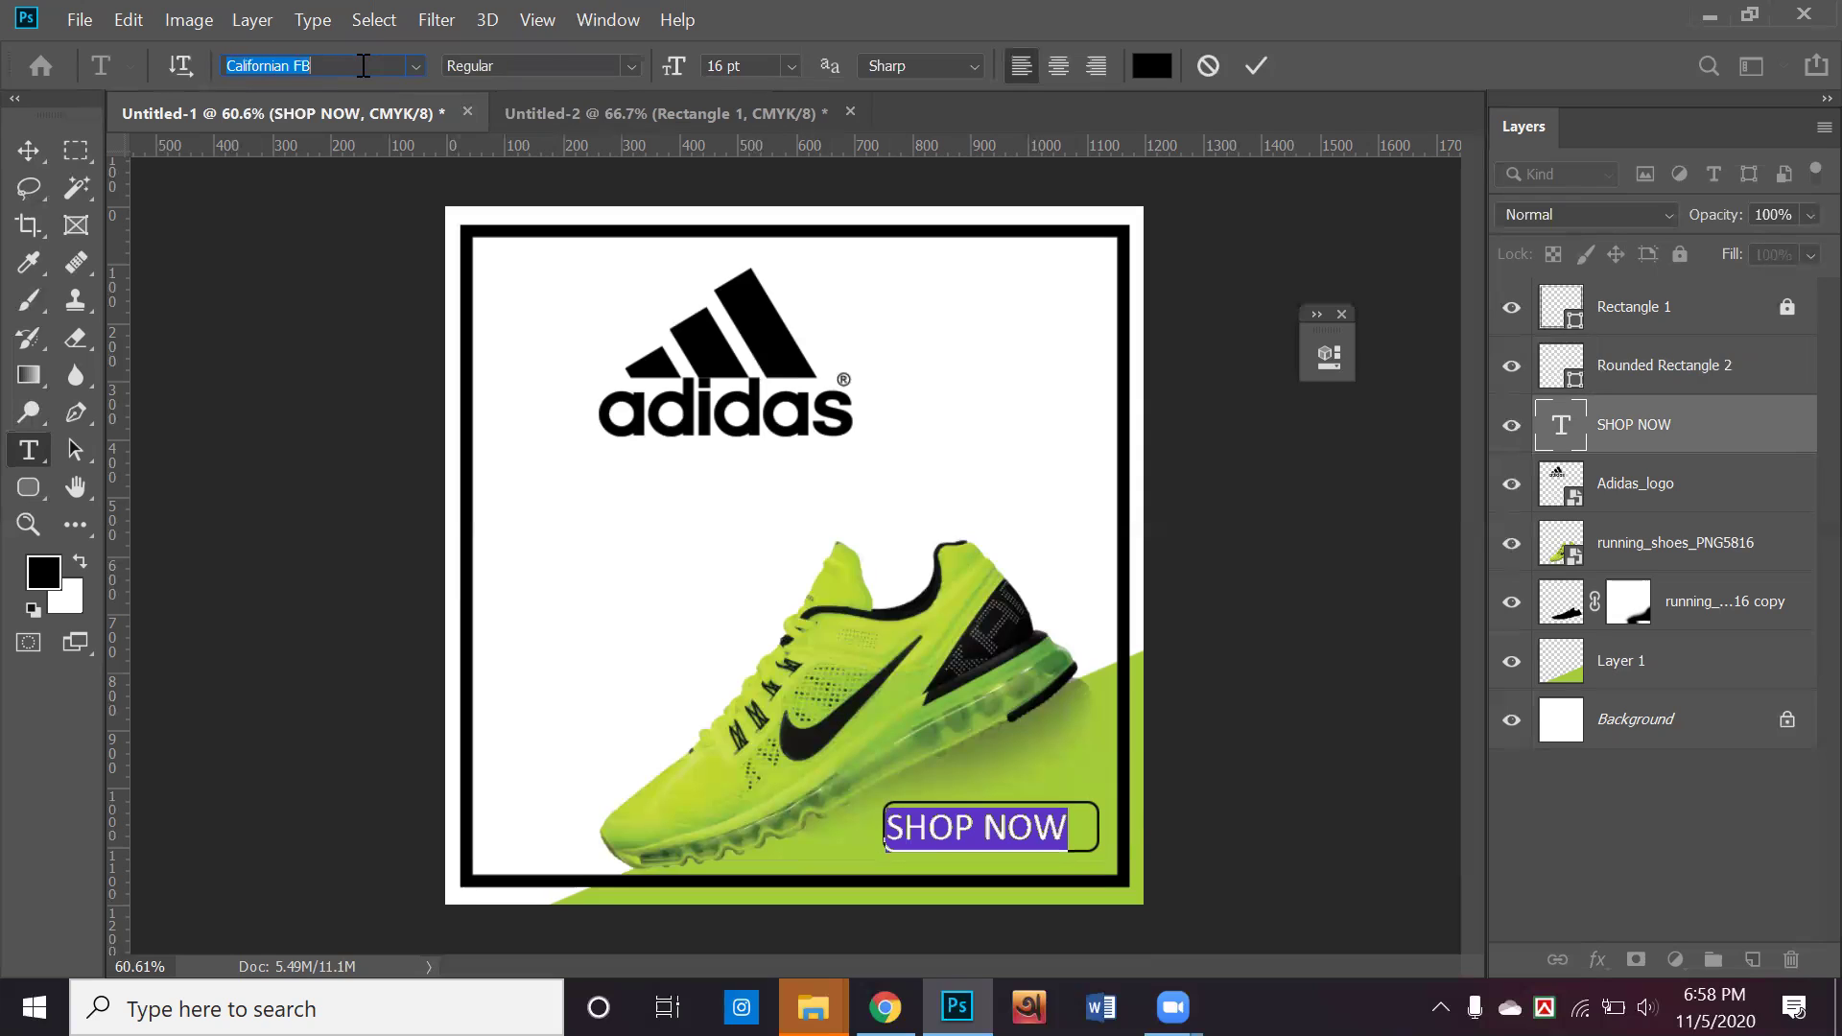
key(Up)
click(28, 151)
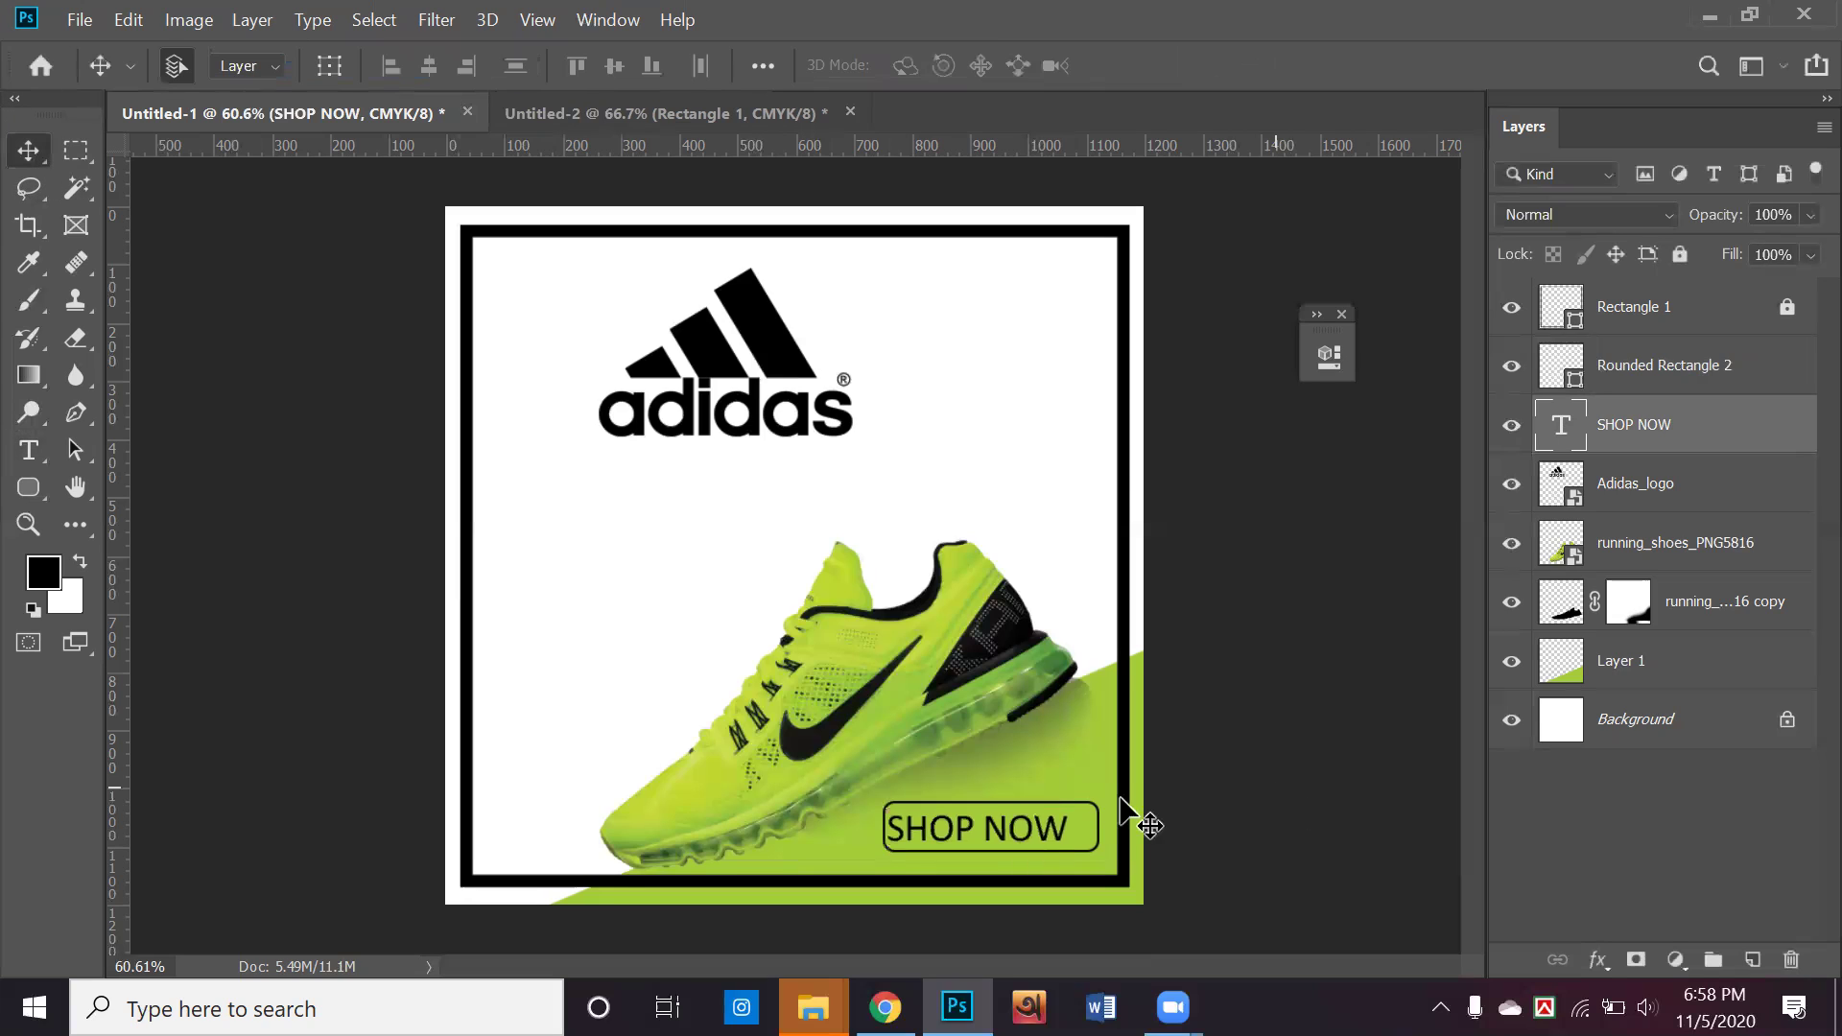
Nudge the SHOP NOW text right so it sits roughly in the middle of its rounded outline
key(Right)
key(Right)
key(Right)
key(Right)
key(Right)
key(Right)
key(Right)
key(Right)
key(Right)
key(Right)
key(Right)
key(Right)
key(Right)
key(Right)
key(Right)
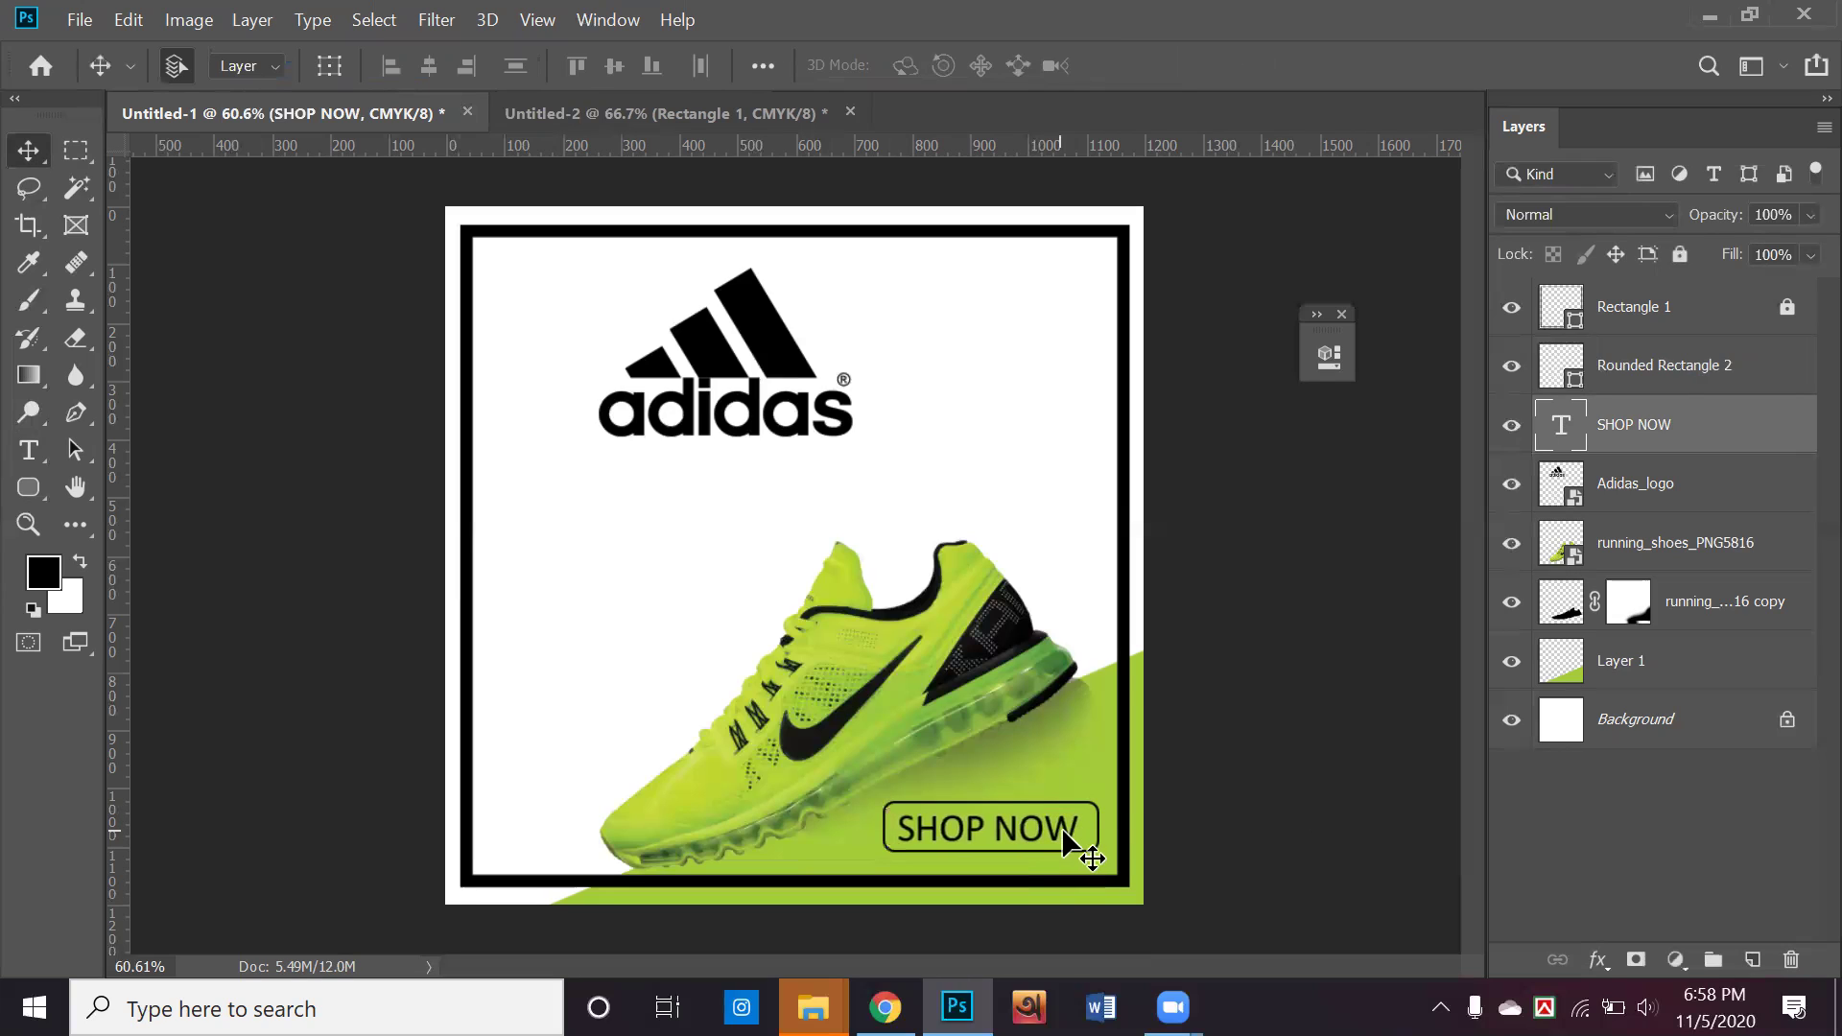
Align the SHOP NOW text and the rounded rectangle on their horizontal and vertical centers, then deselect both layers
click(1681, 365)
shift+click(1670, 425)
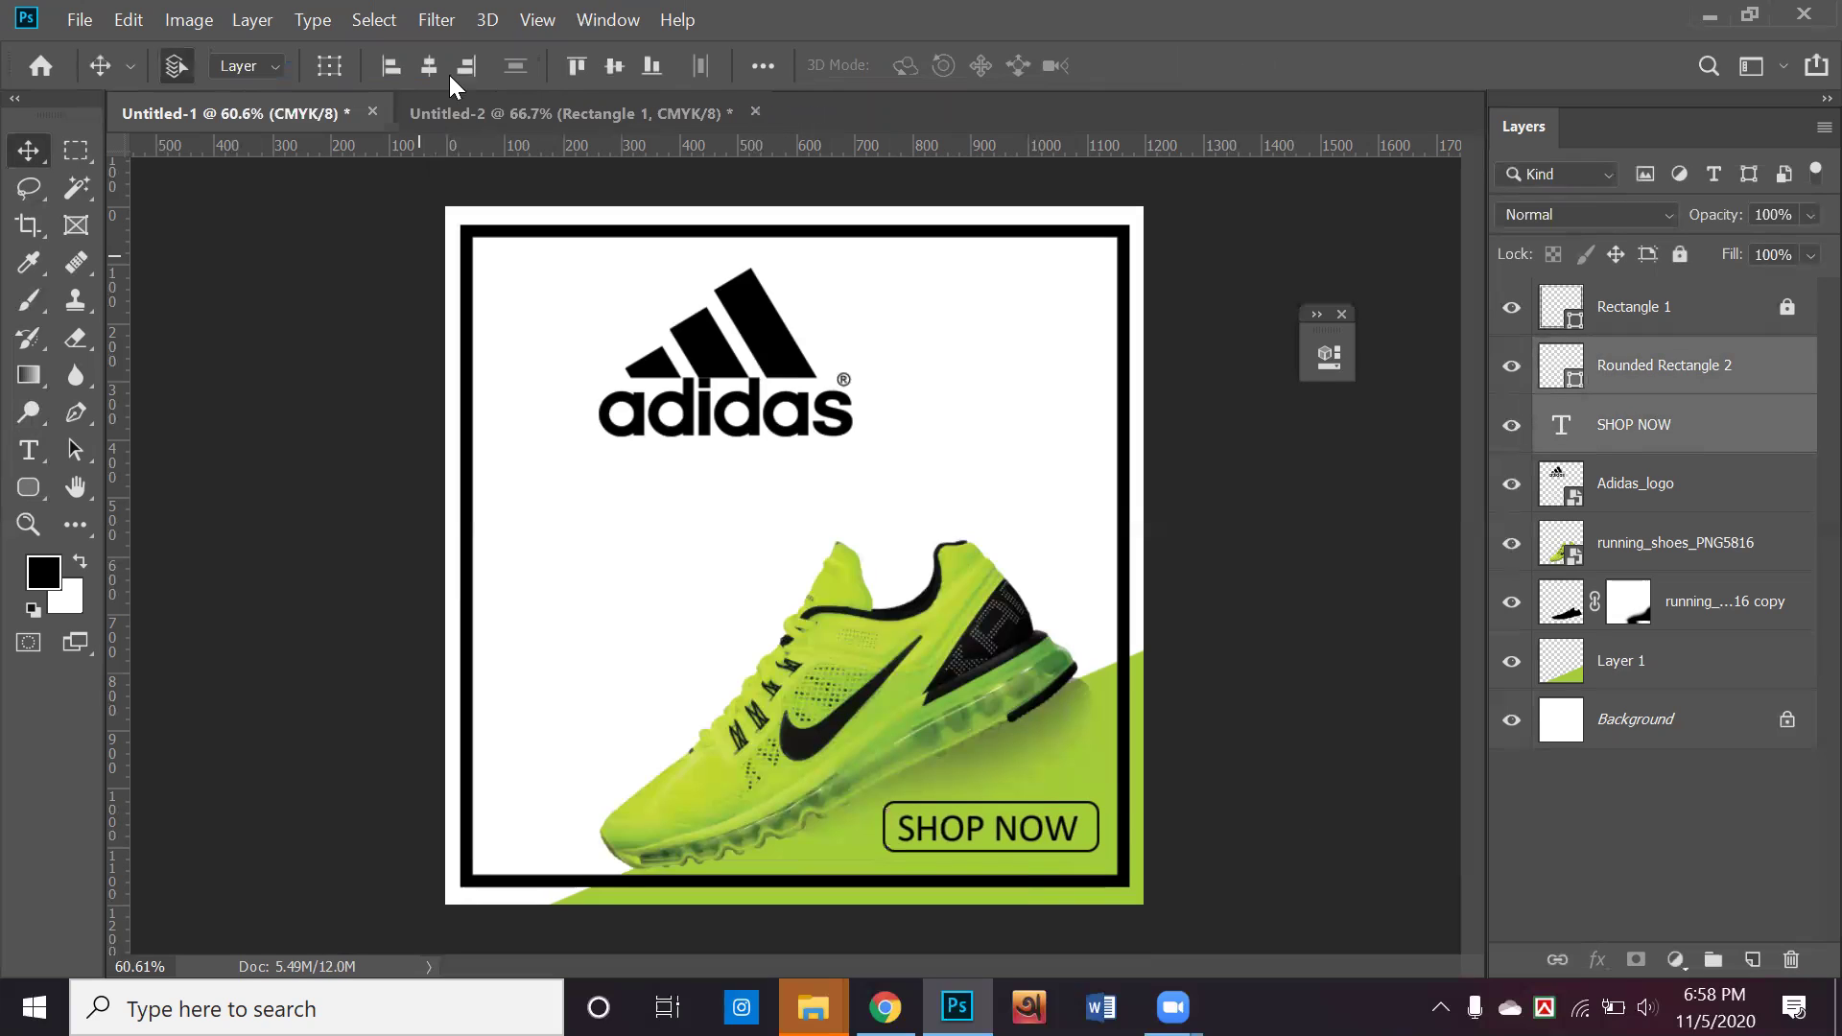
click(428, 65)
click(614, 65)
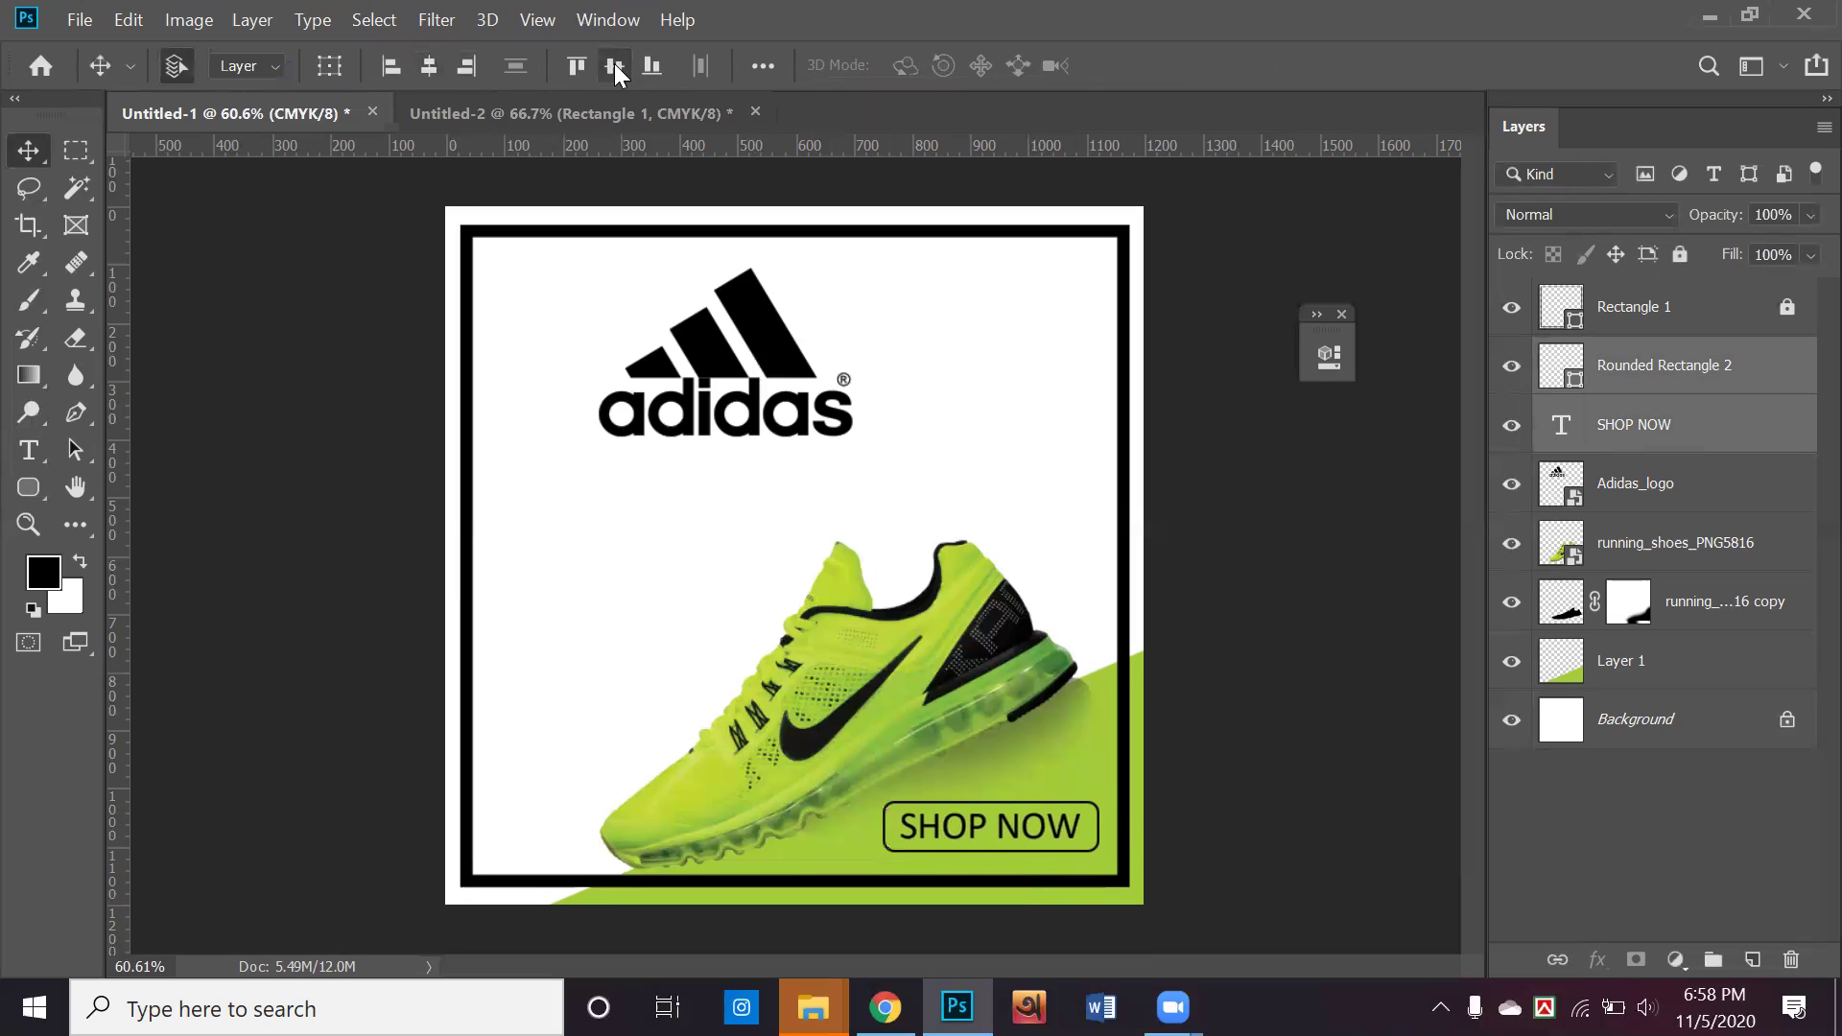
click(1315, 662)
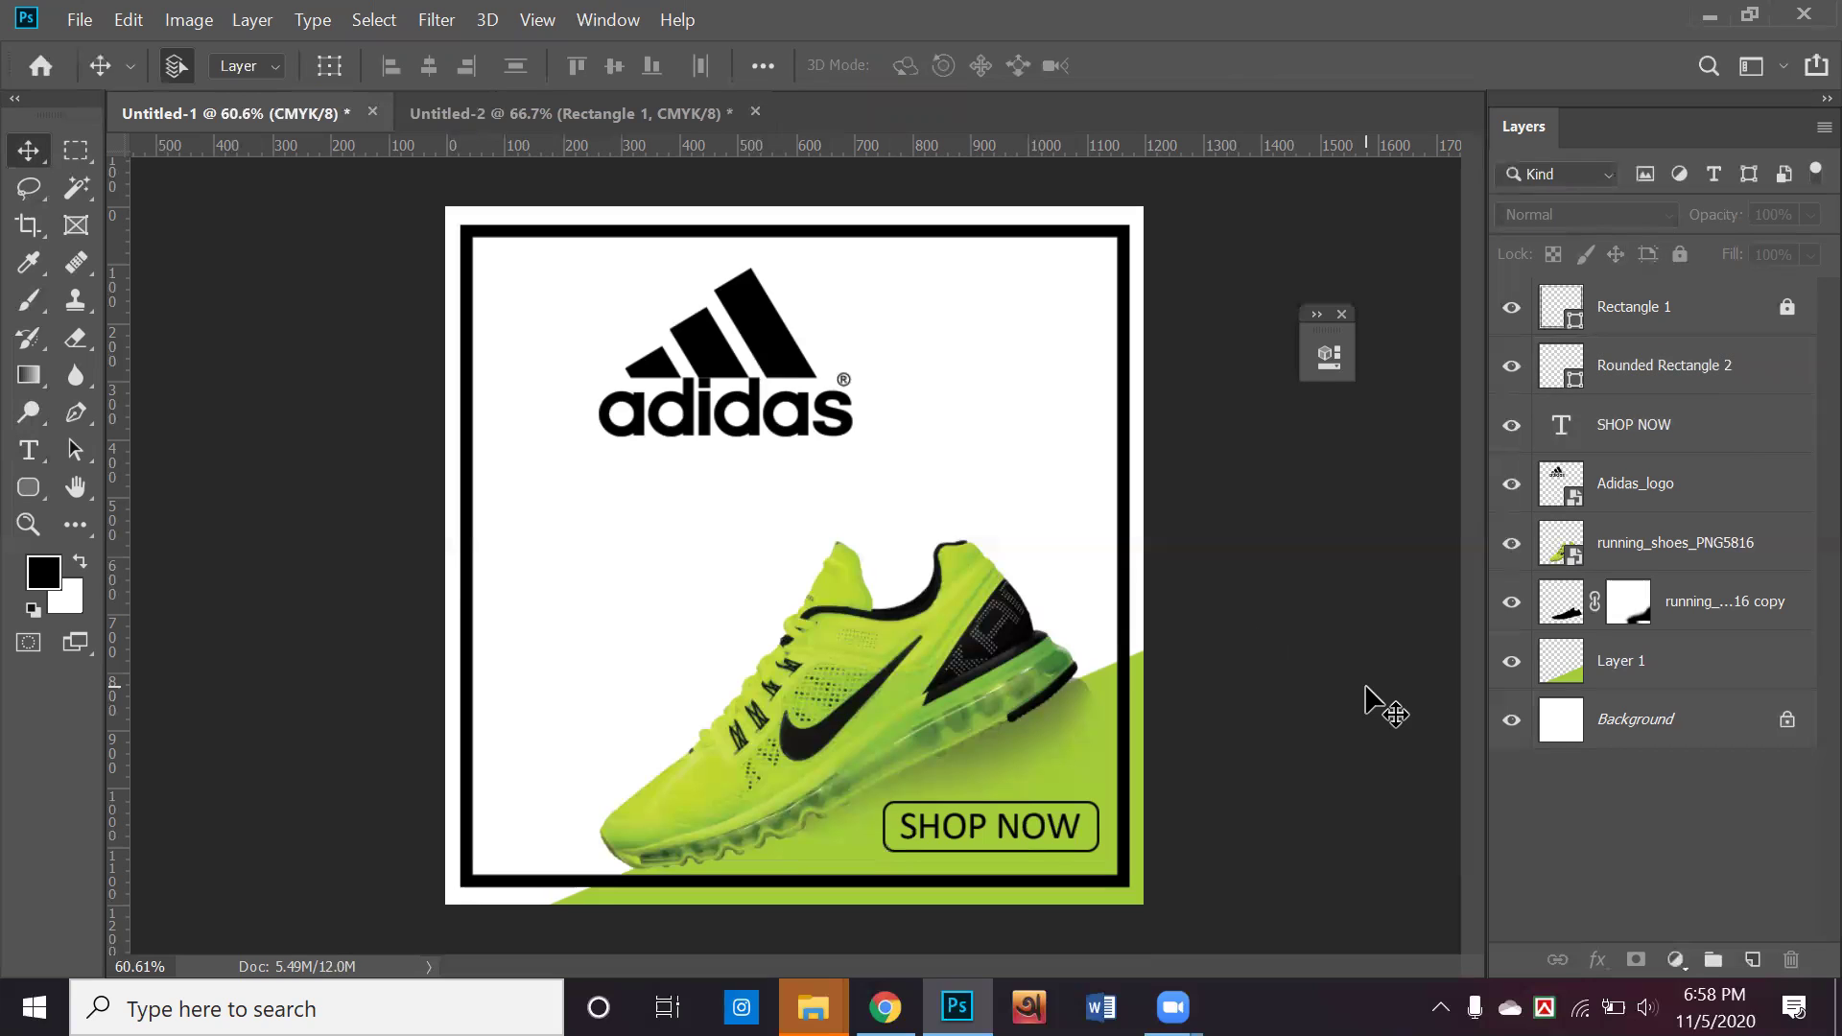
Move the adidas logo toward the upper-right corner of the frame, above the shoe
drag(767, 331, 920, 312)
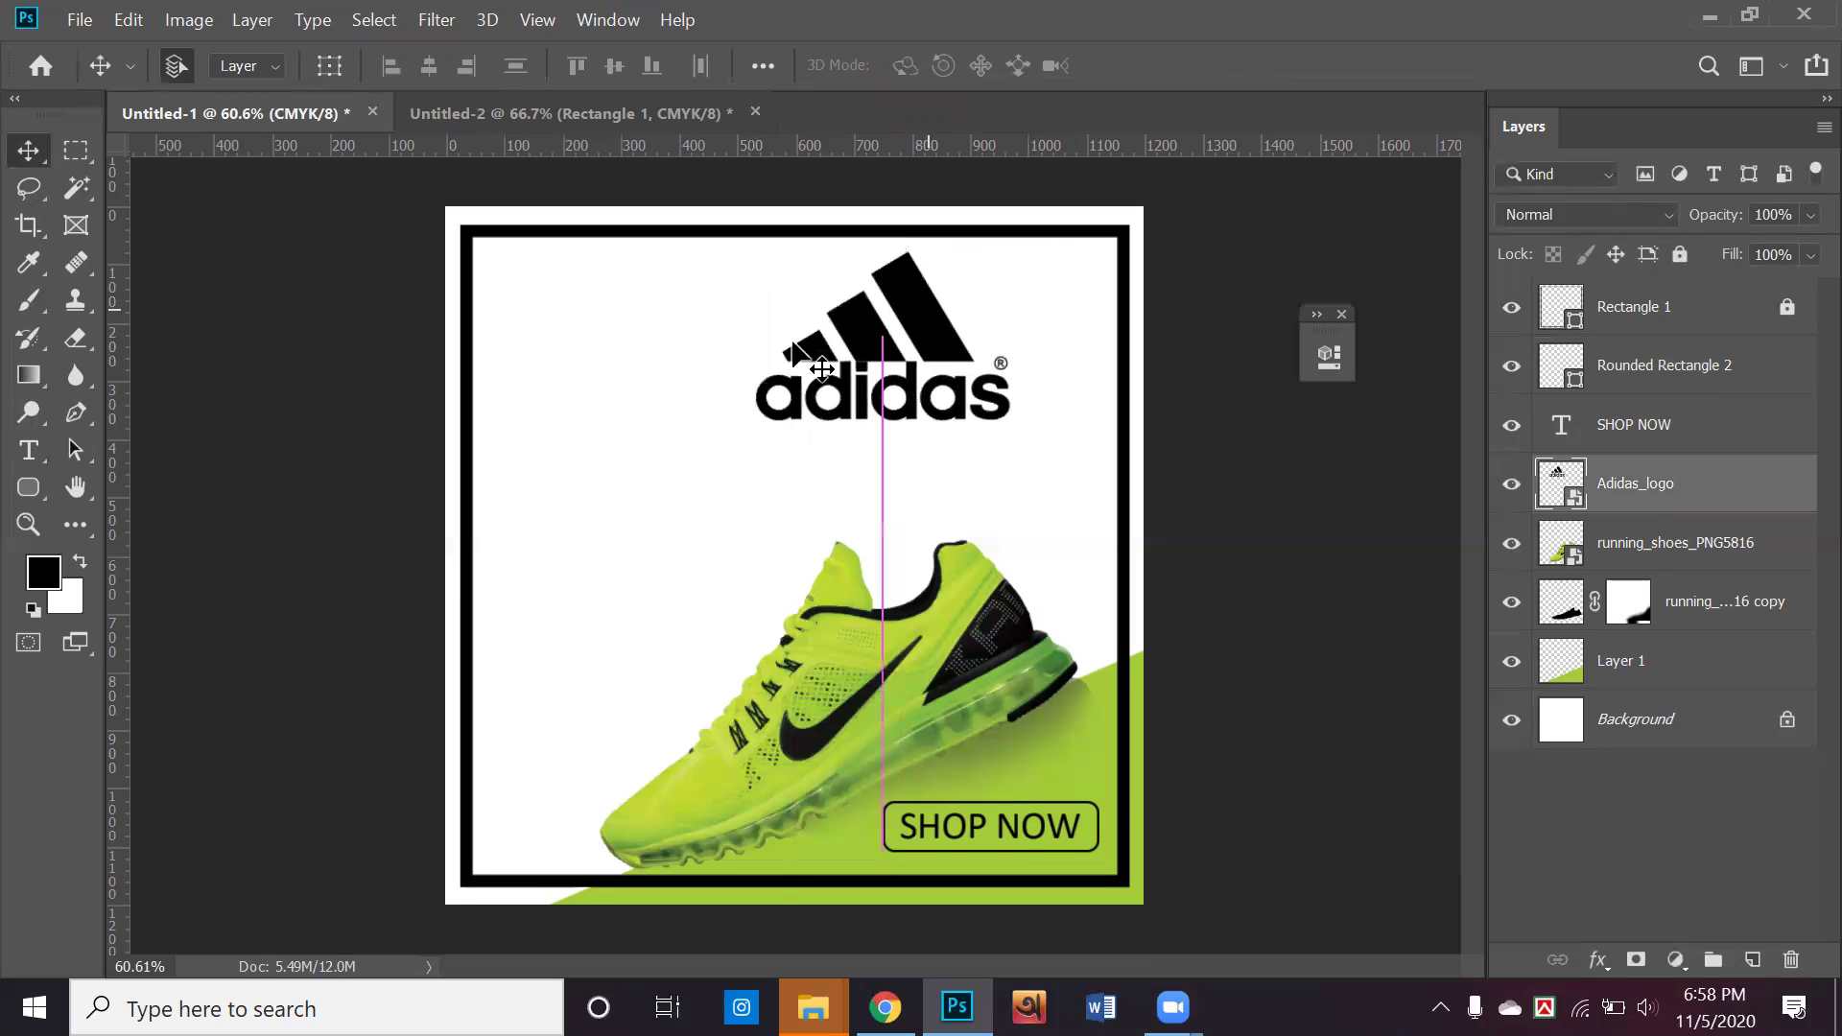
click(563, 378)
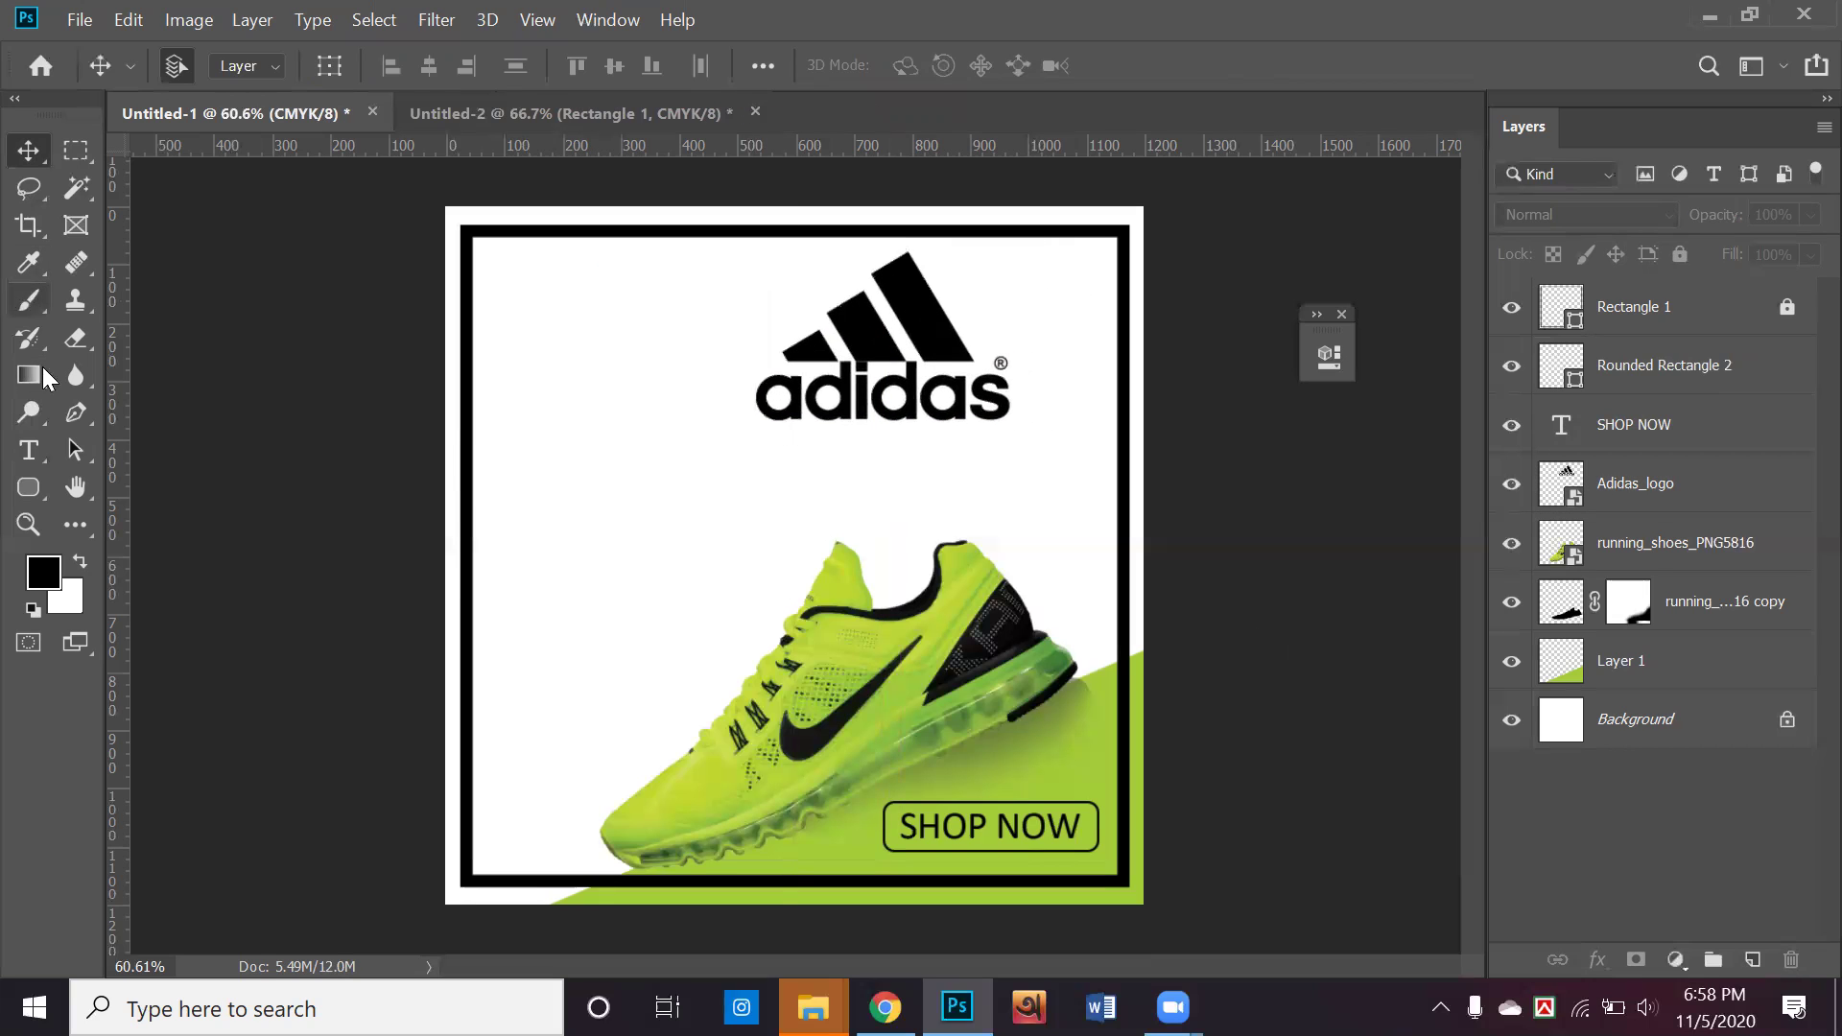
drag(927, 324, 966, 326)
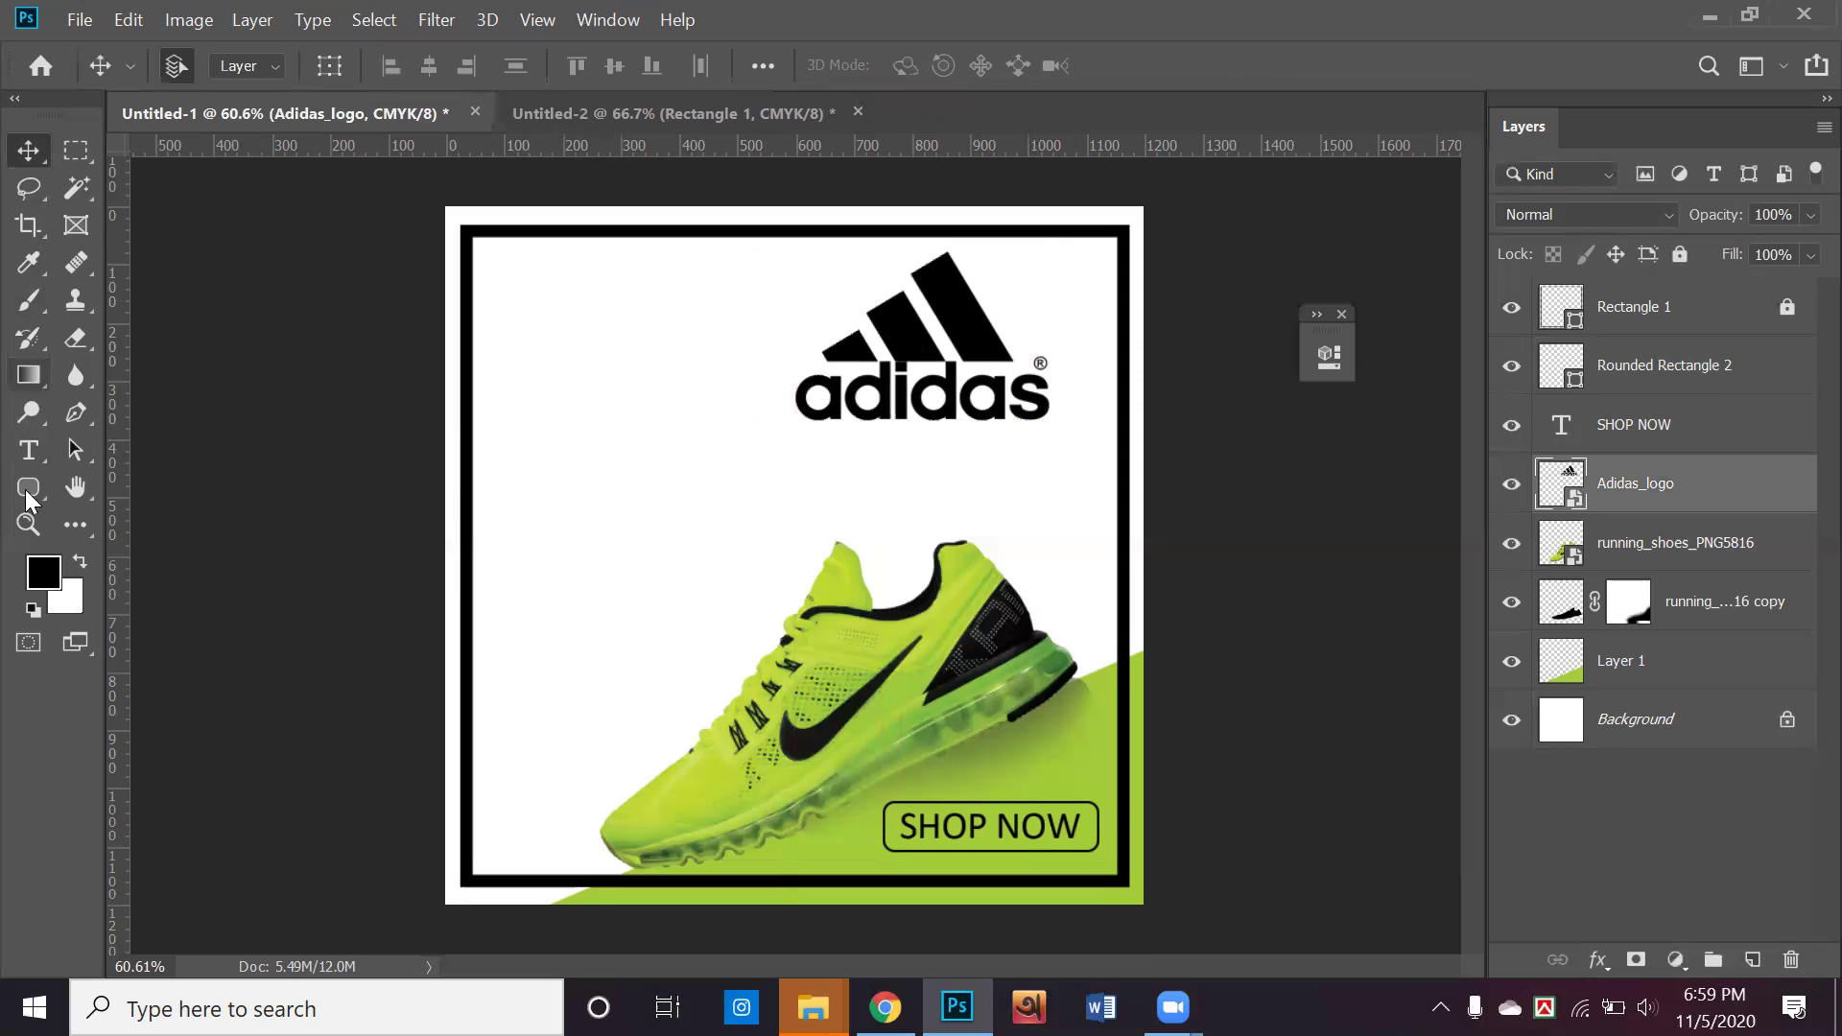
Draw a rectangle about 510 px wide and 346 px high in the empty area beside the adidas logo
drag(29, 487, 96, 488)
click(96, 487)
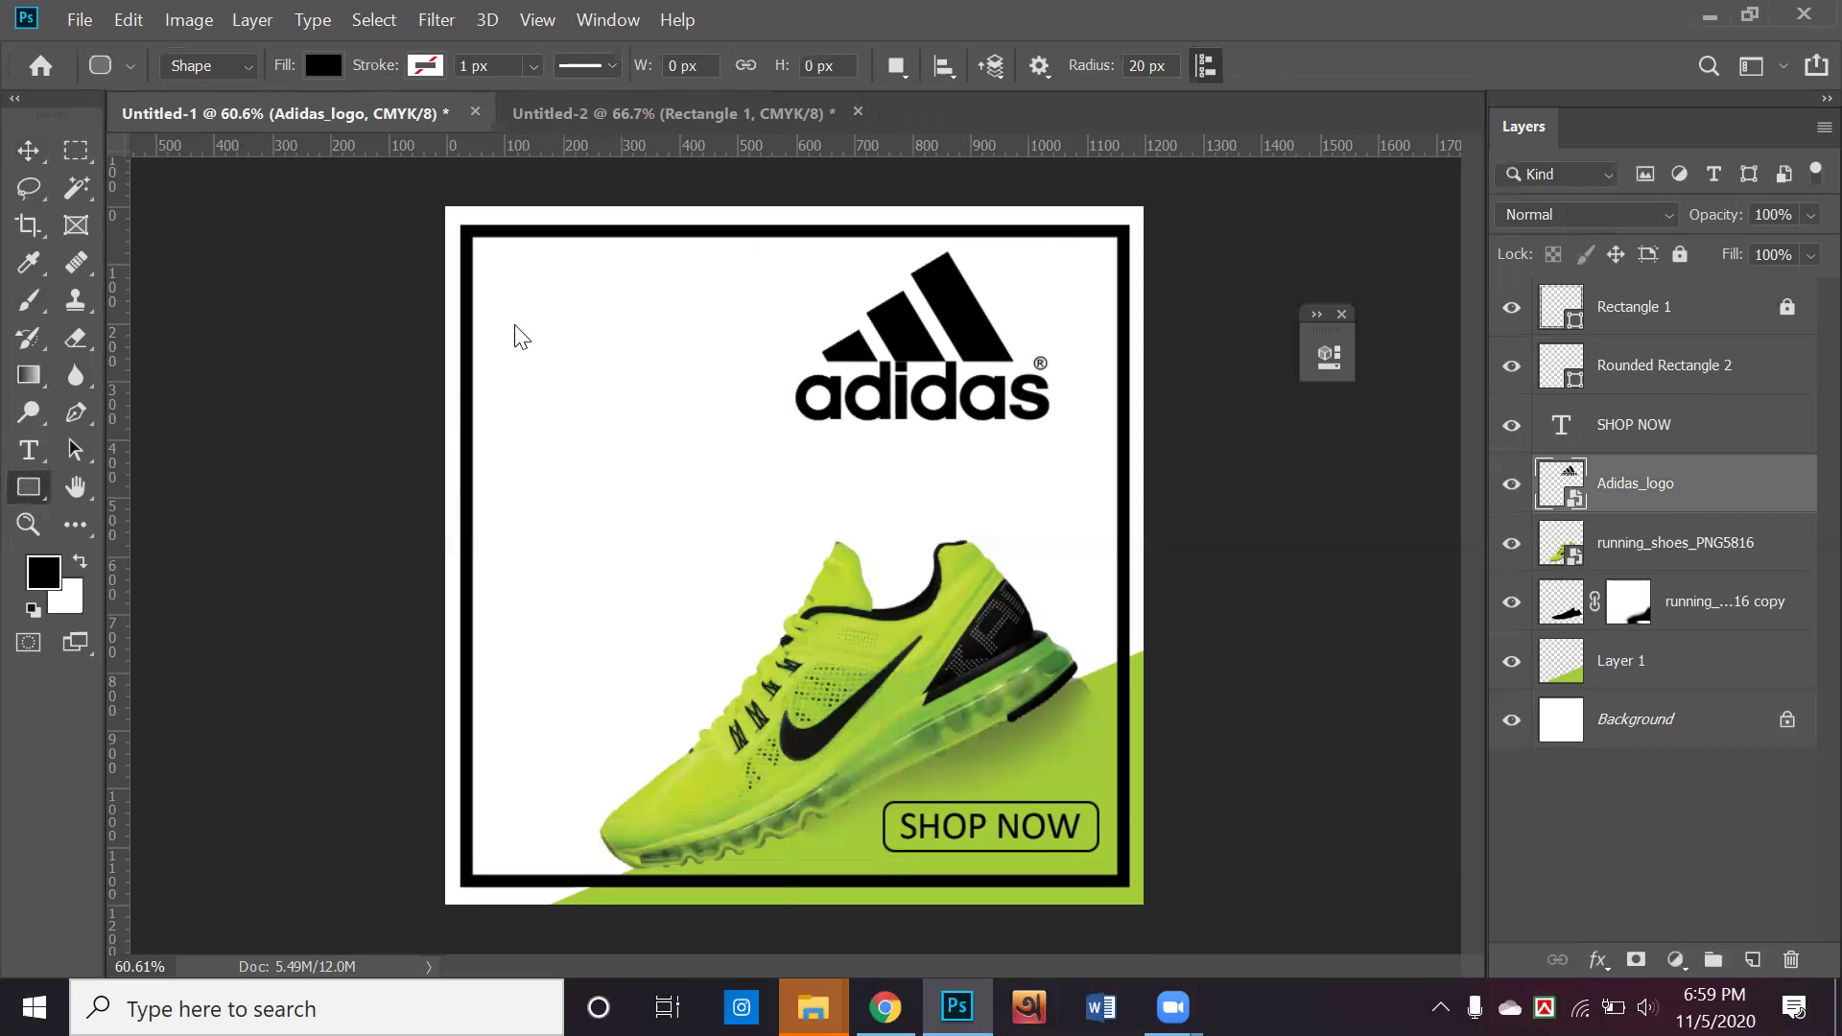
drag(515, 271, 813, 472)
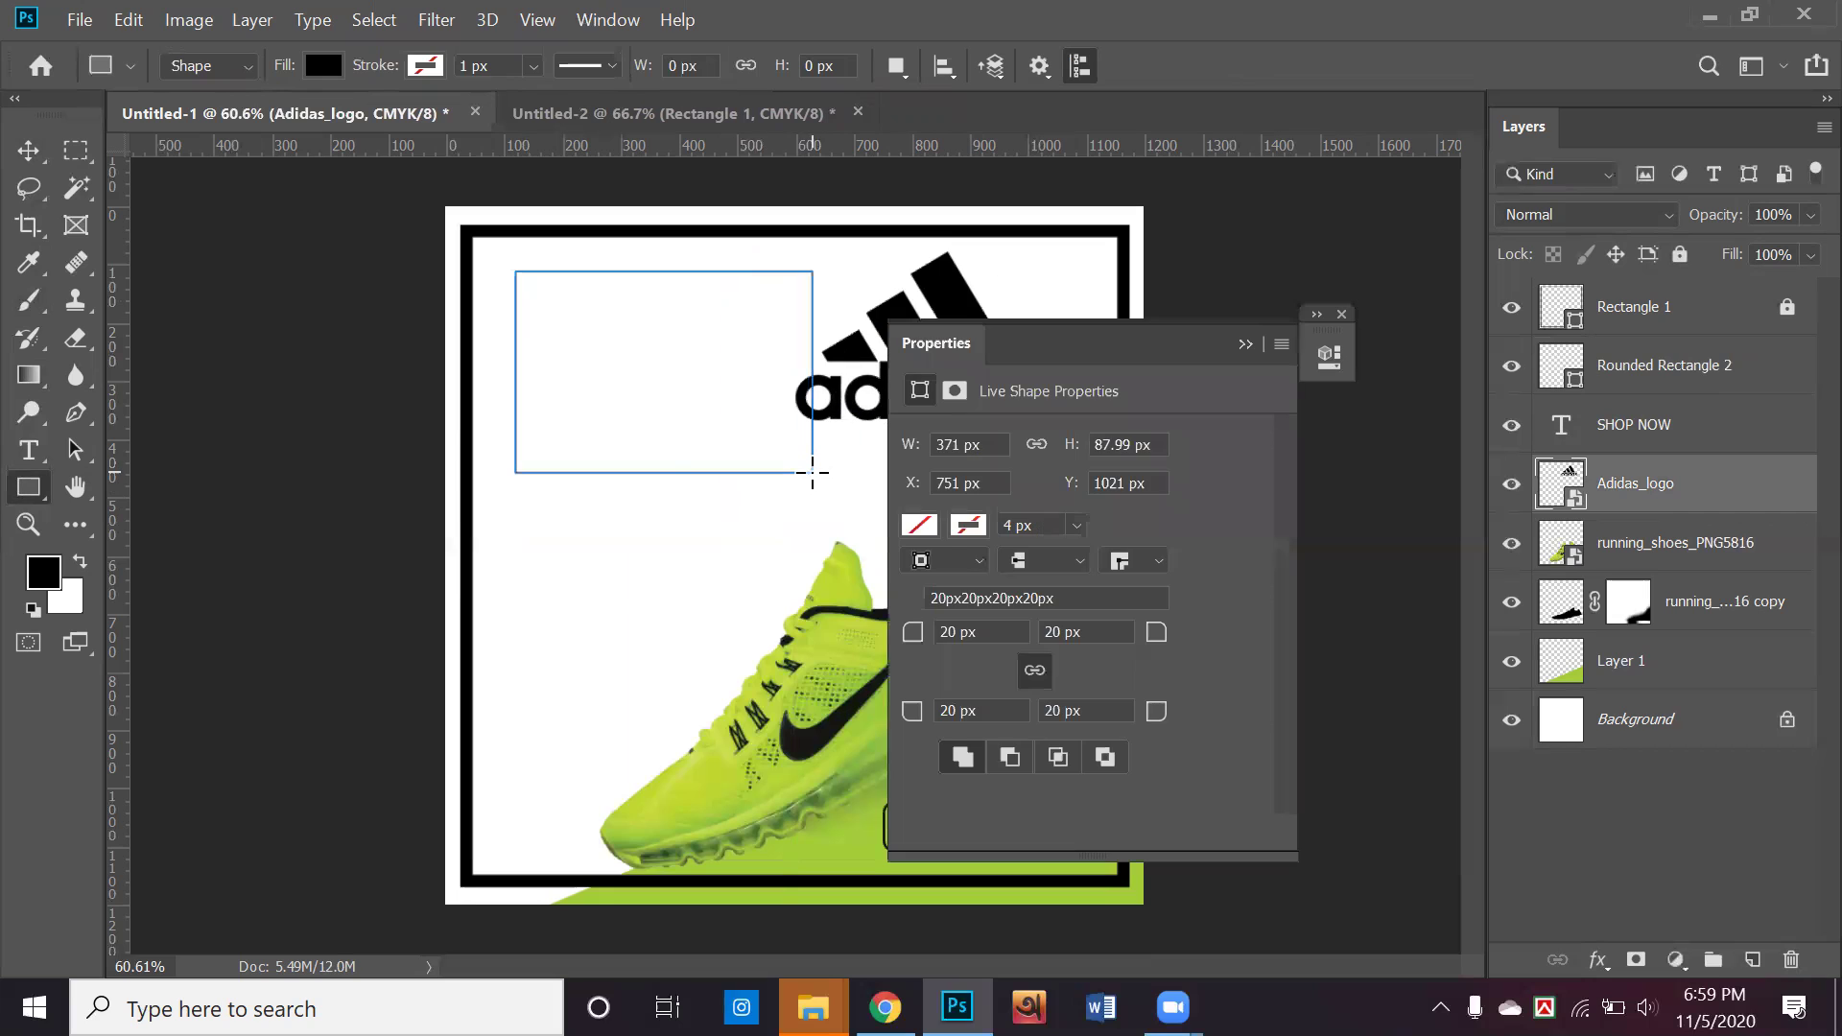
Move the black rectangle down and slightly left to X 76 px, Y 322 px
click(28, 150)
drag(707, 336, 711, 419)
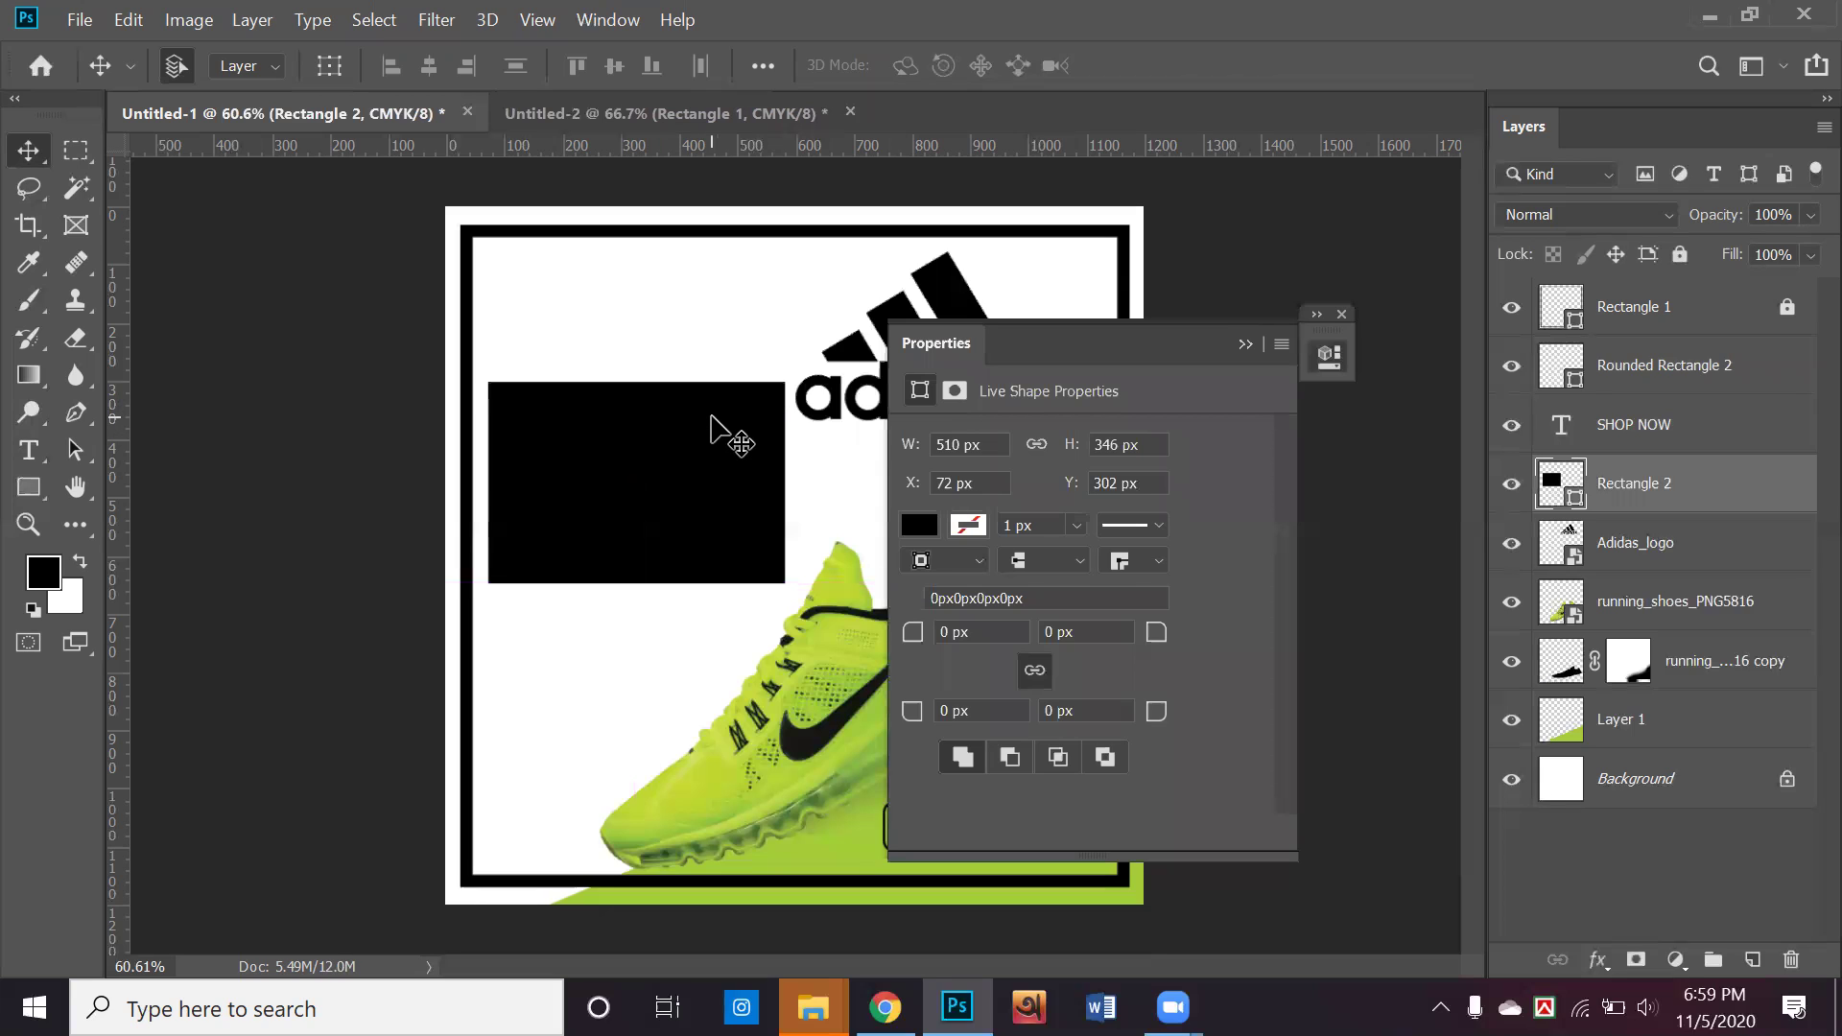
key(Right)
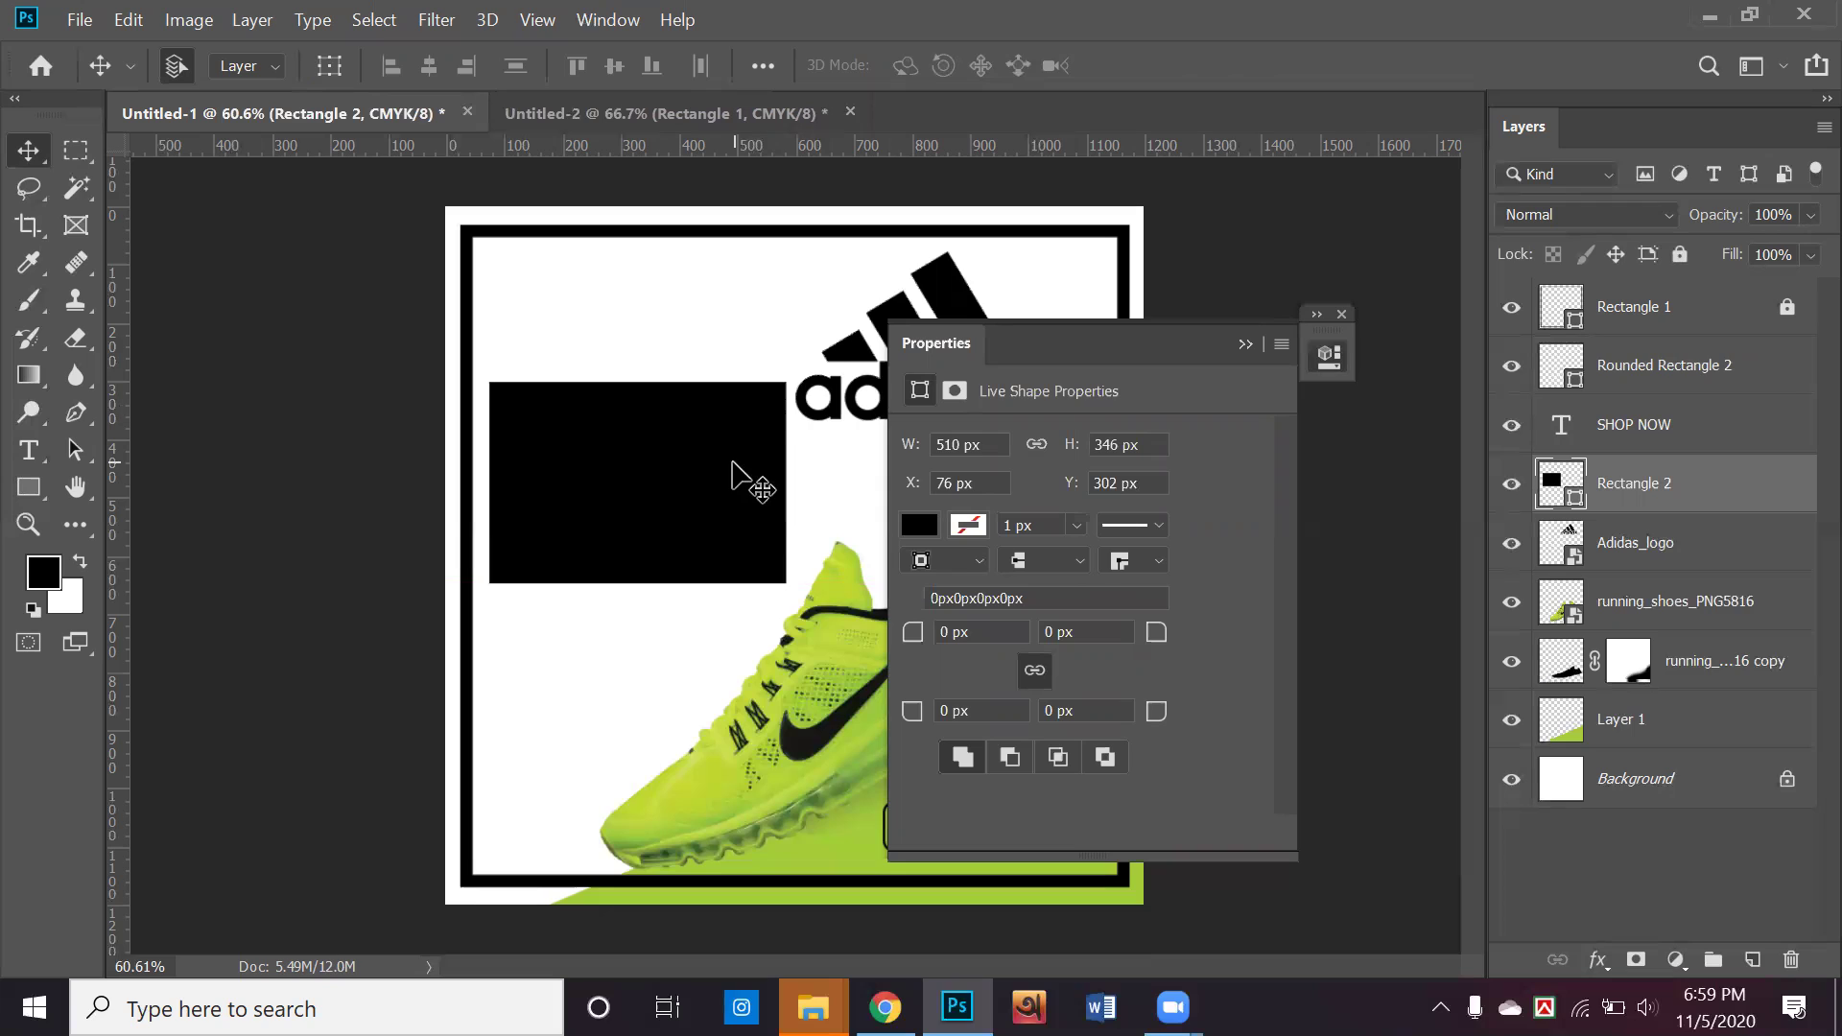
key(shift+Down)
key(shift+Down)
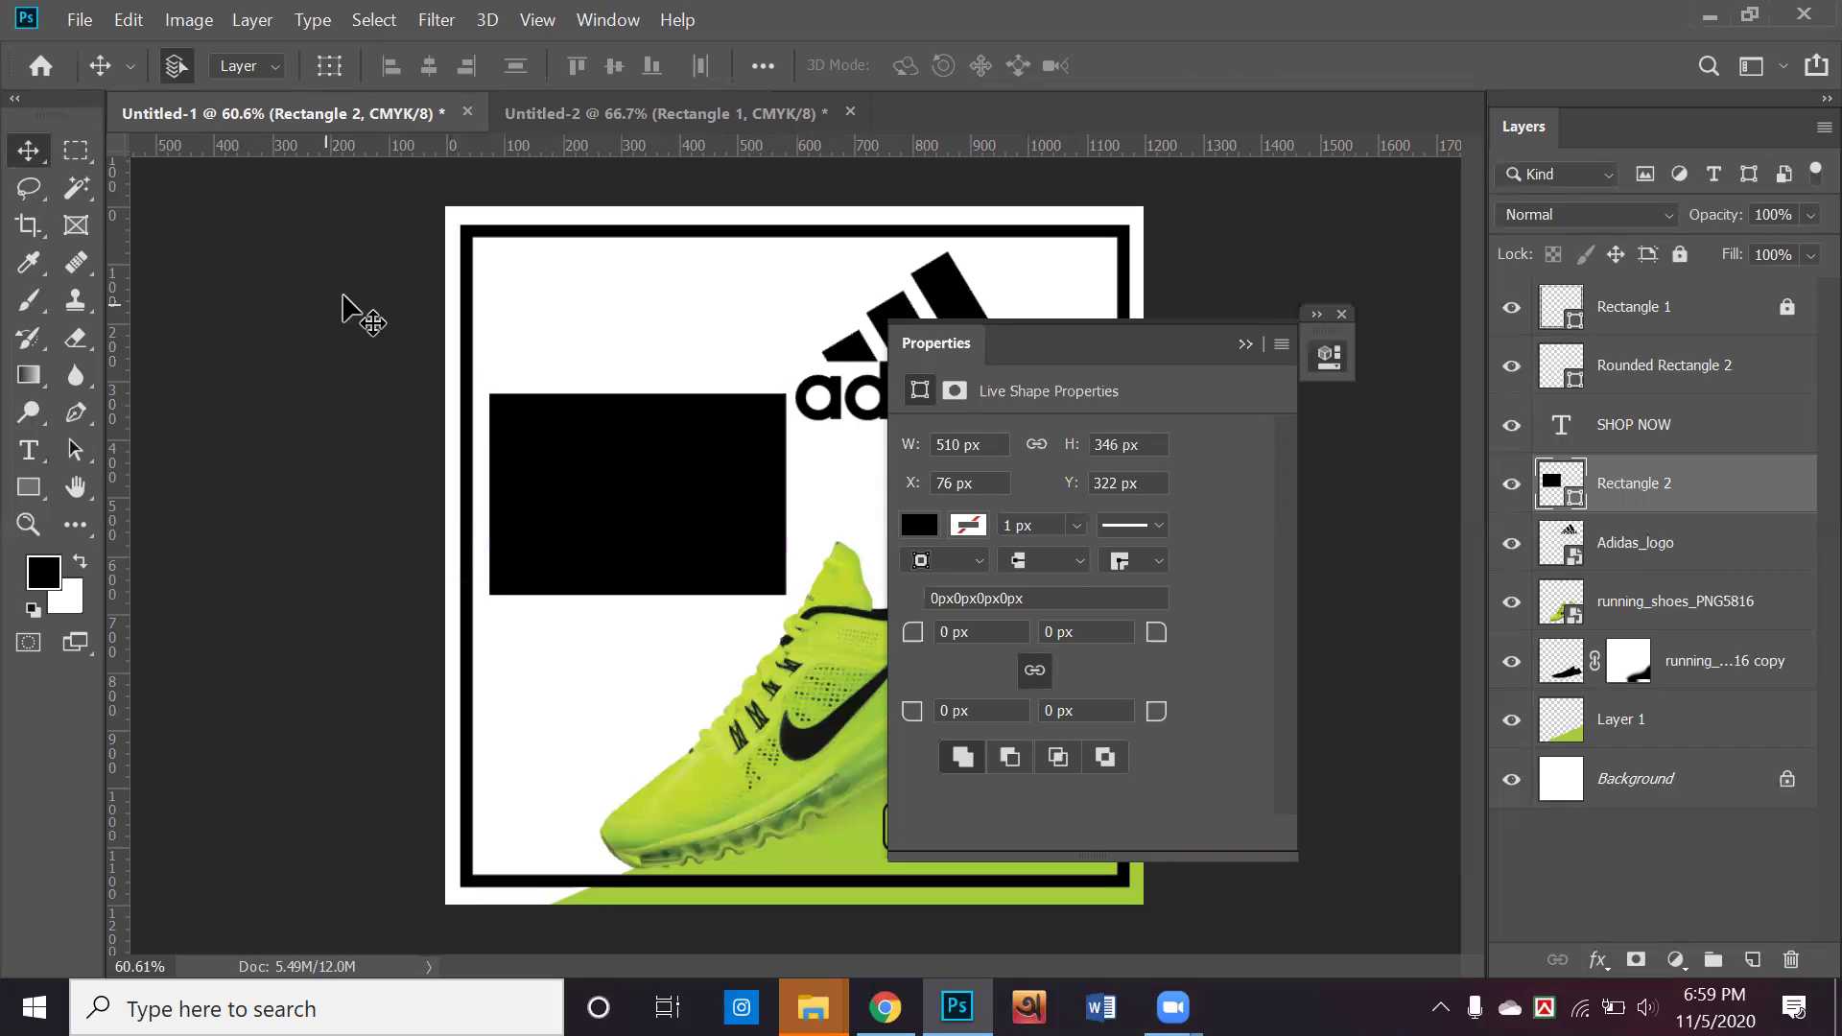
Remove the new rectangle's fill and give it a solid black stroke
click(28, 486)
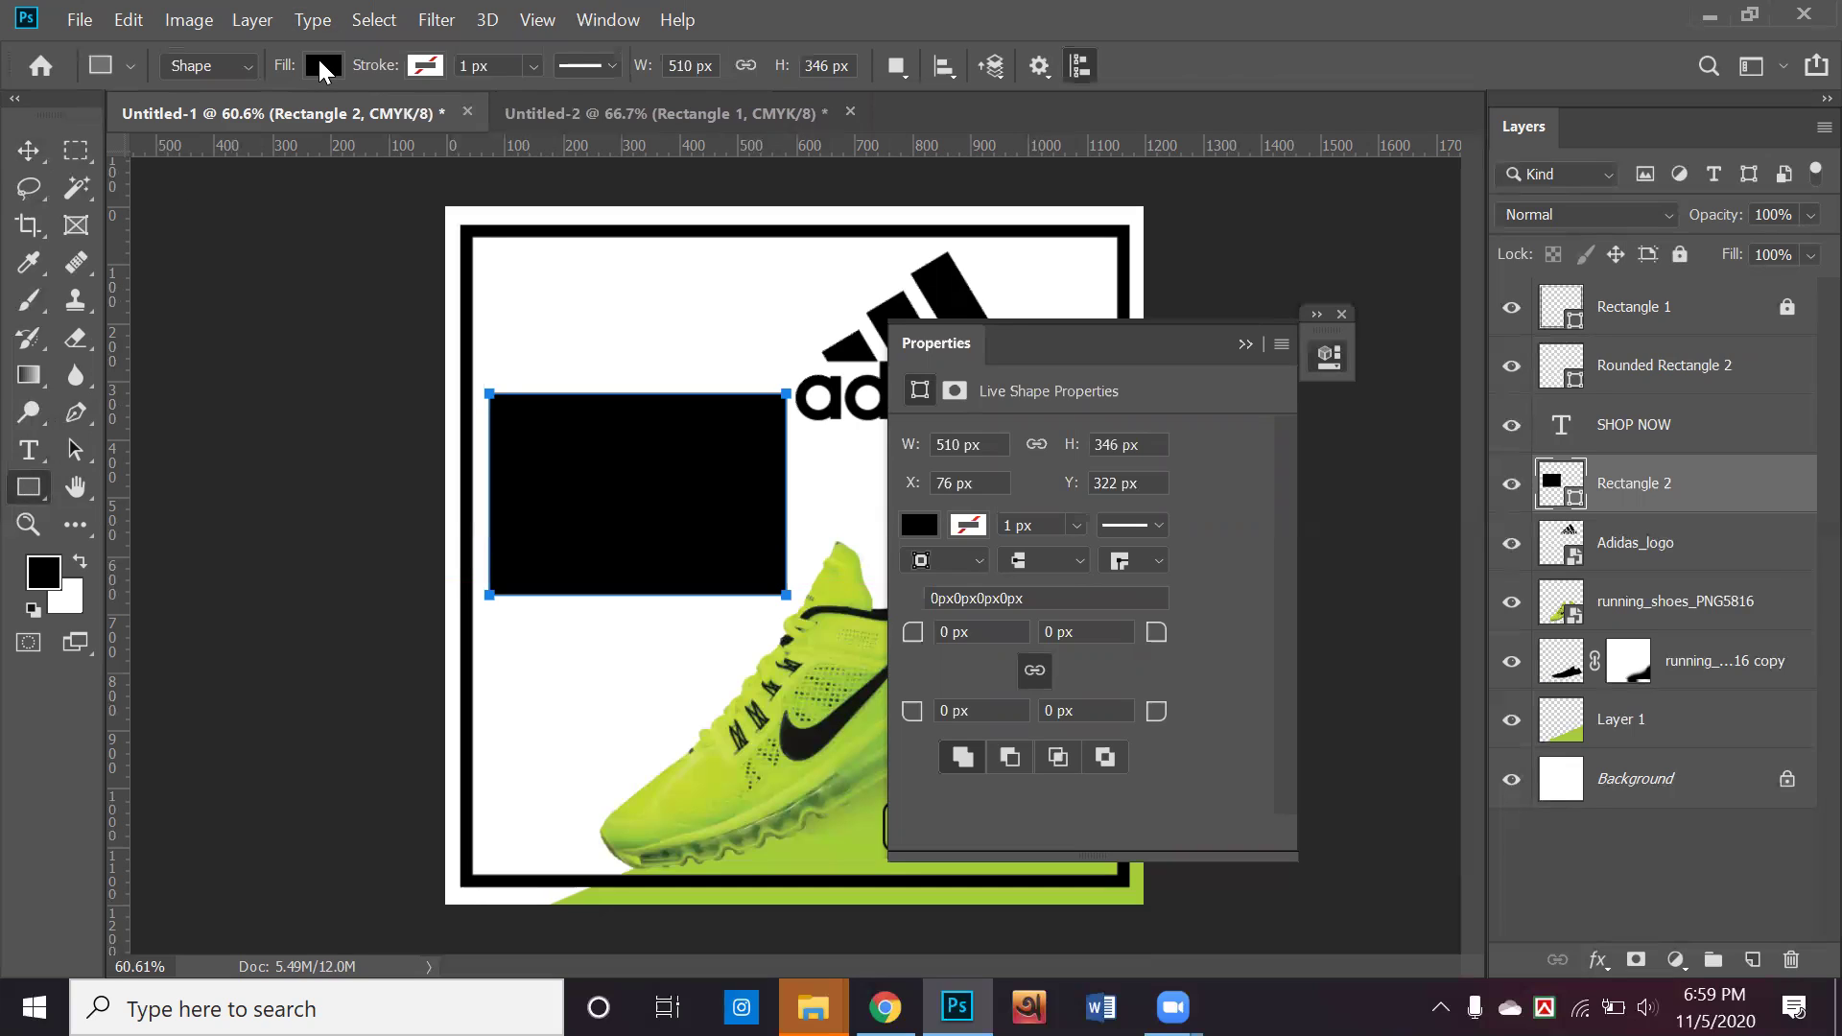
click(322, 65)
click(200, 120)
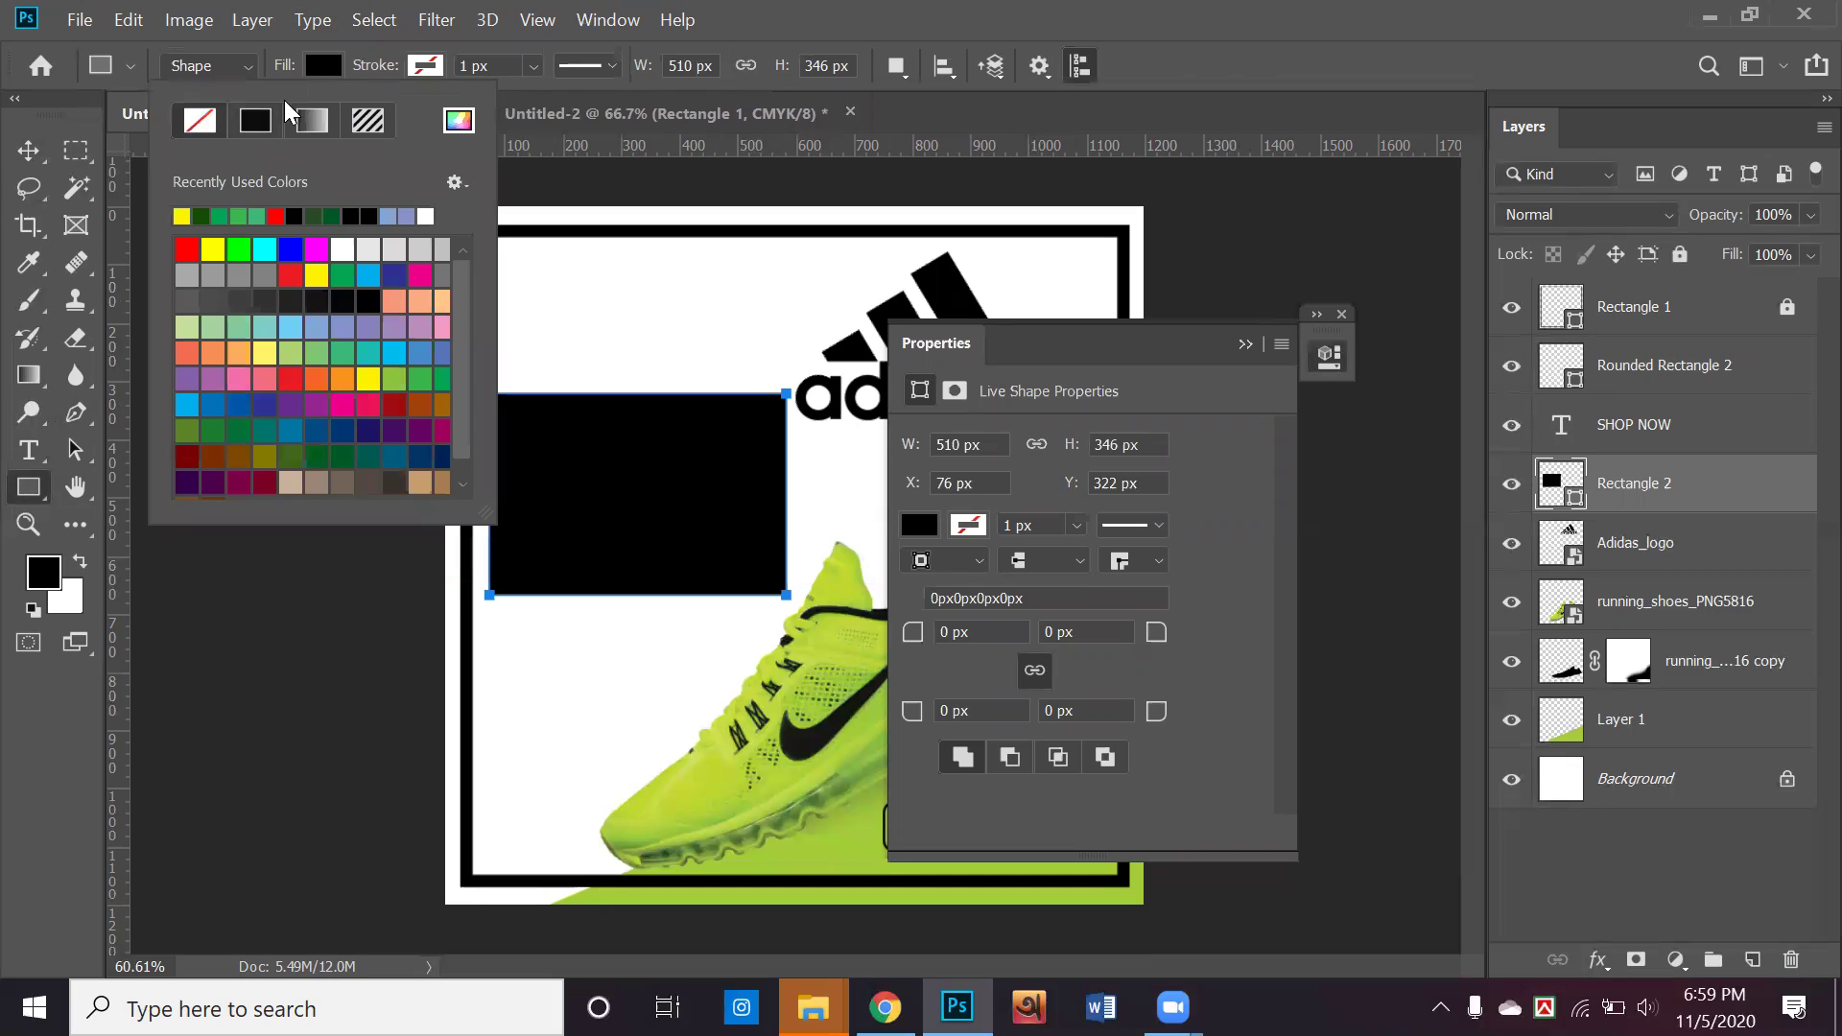
click(442, 69)
click(441, 69)
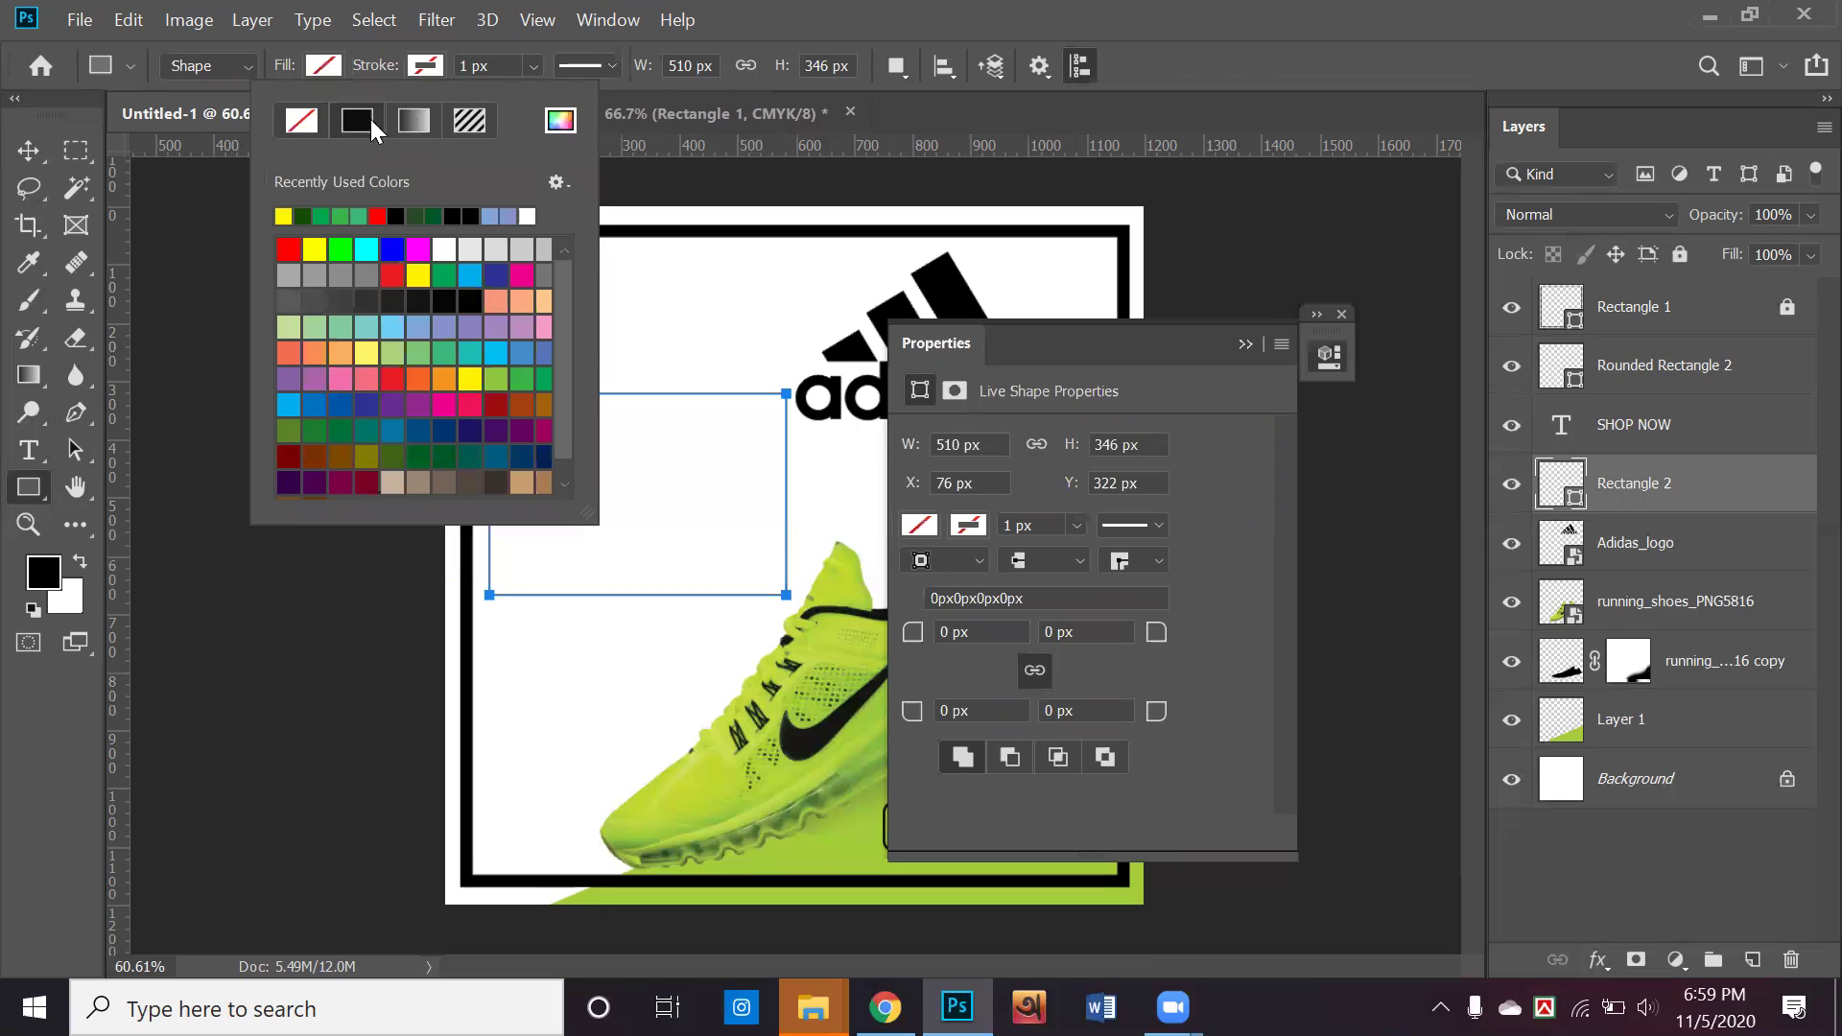
Set the rectangle's stroke width to 12.87 px and deselect the shape
click(533, 66)
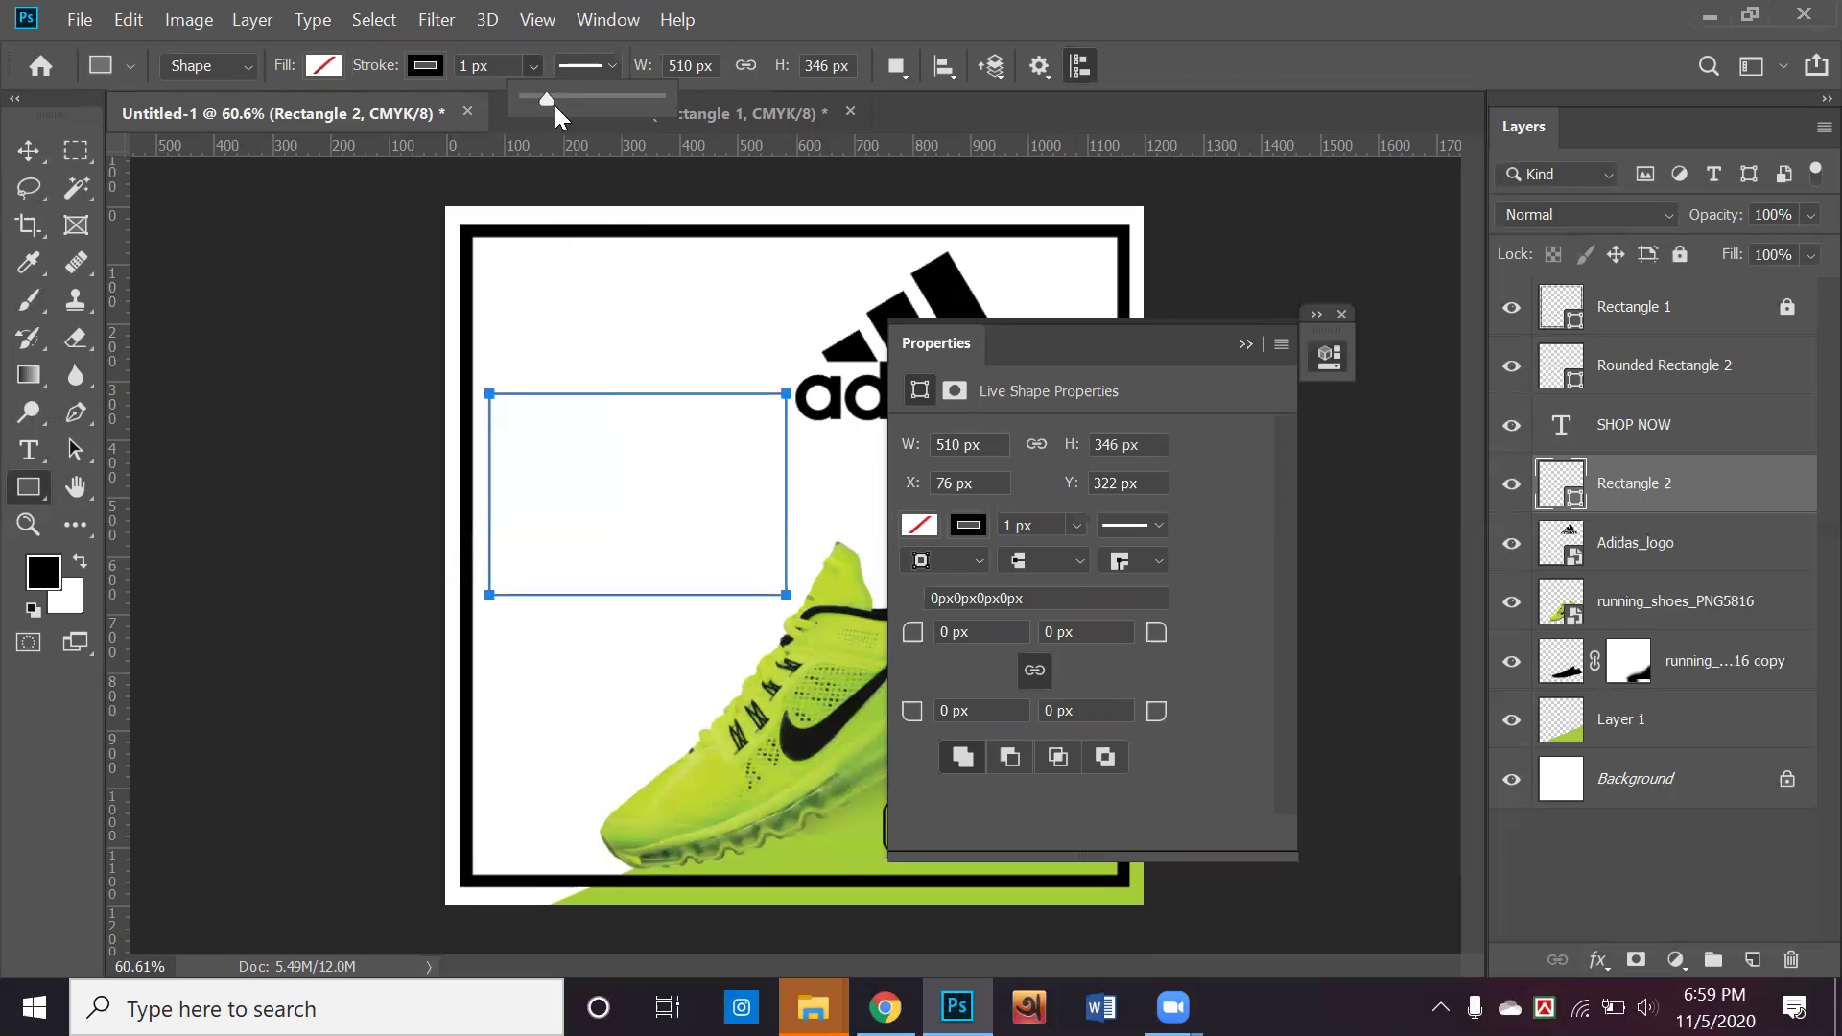
drag(552, 102, 550, 102)
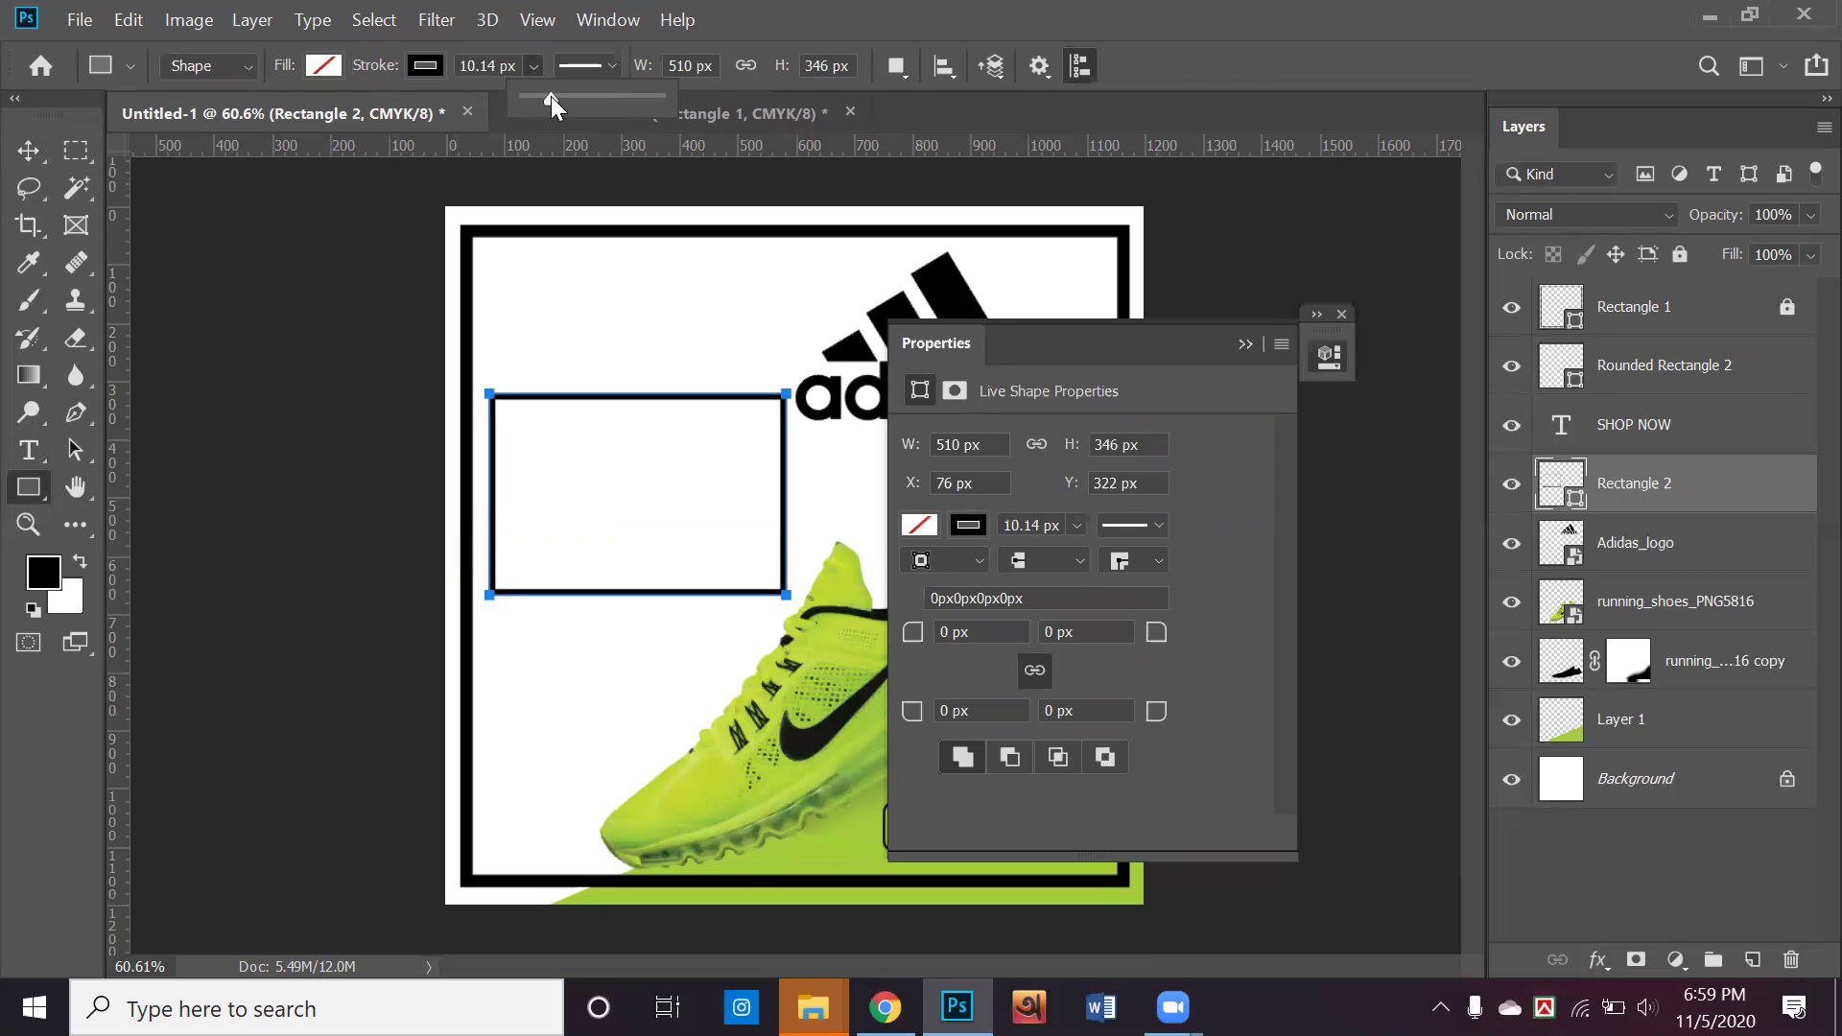
drag(550, 96, 553, 96)
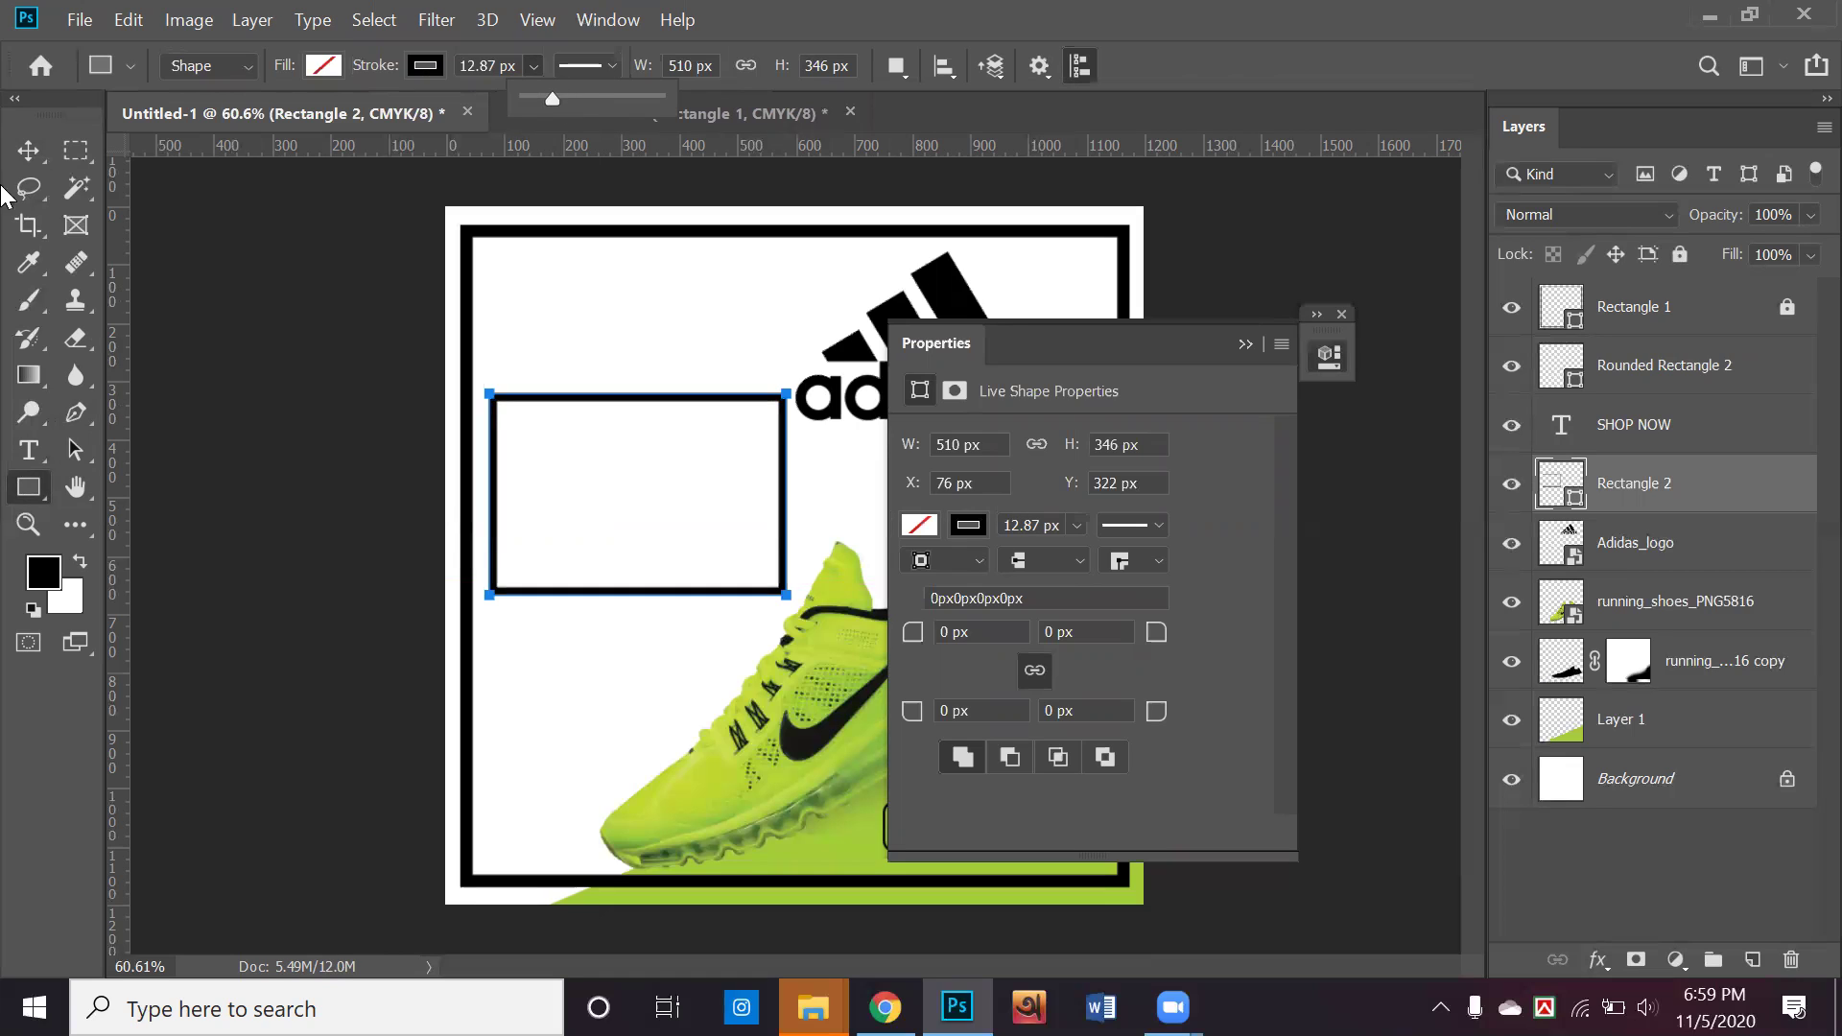
click(28, 151)
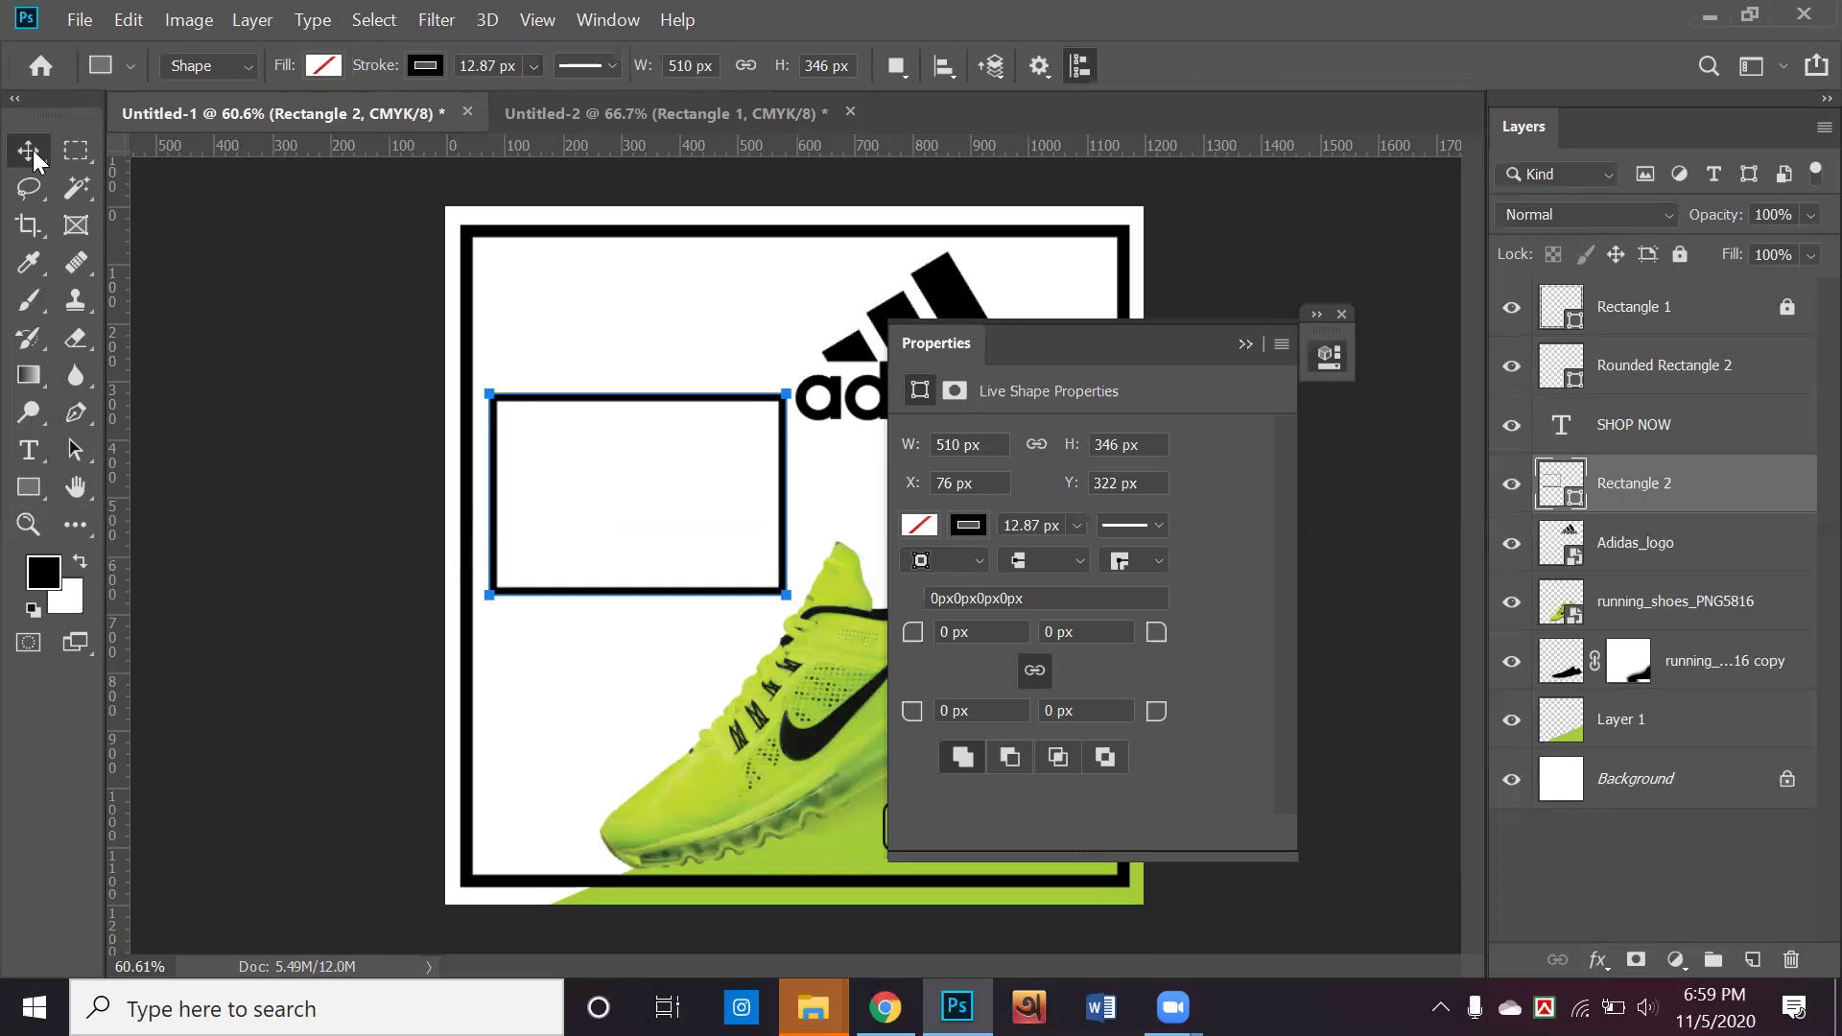
click(382, 419)
Scale the adidas logo down to about 366 by 243 px and place it at X 751 px, Y 107 px, above SHOP NOW
drag(897, 340, 1100, 506)
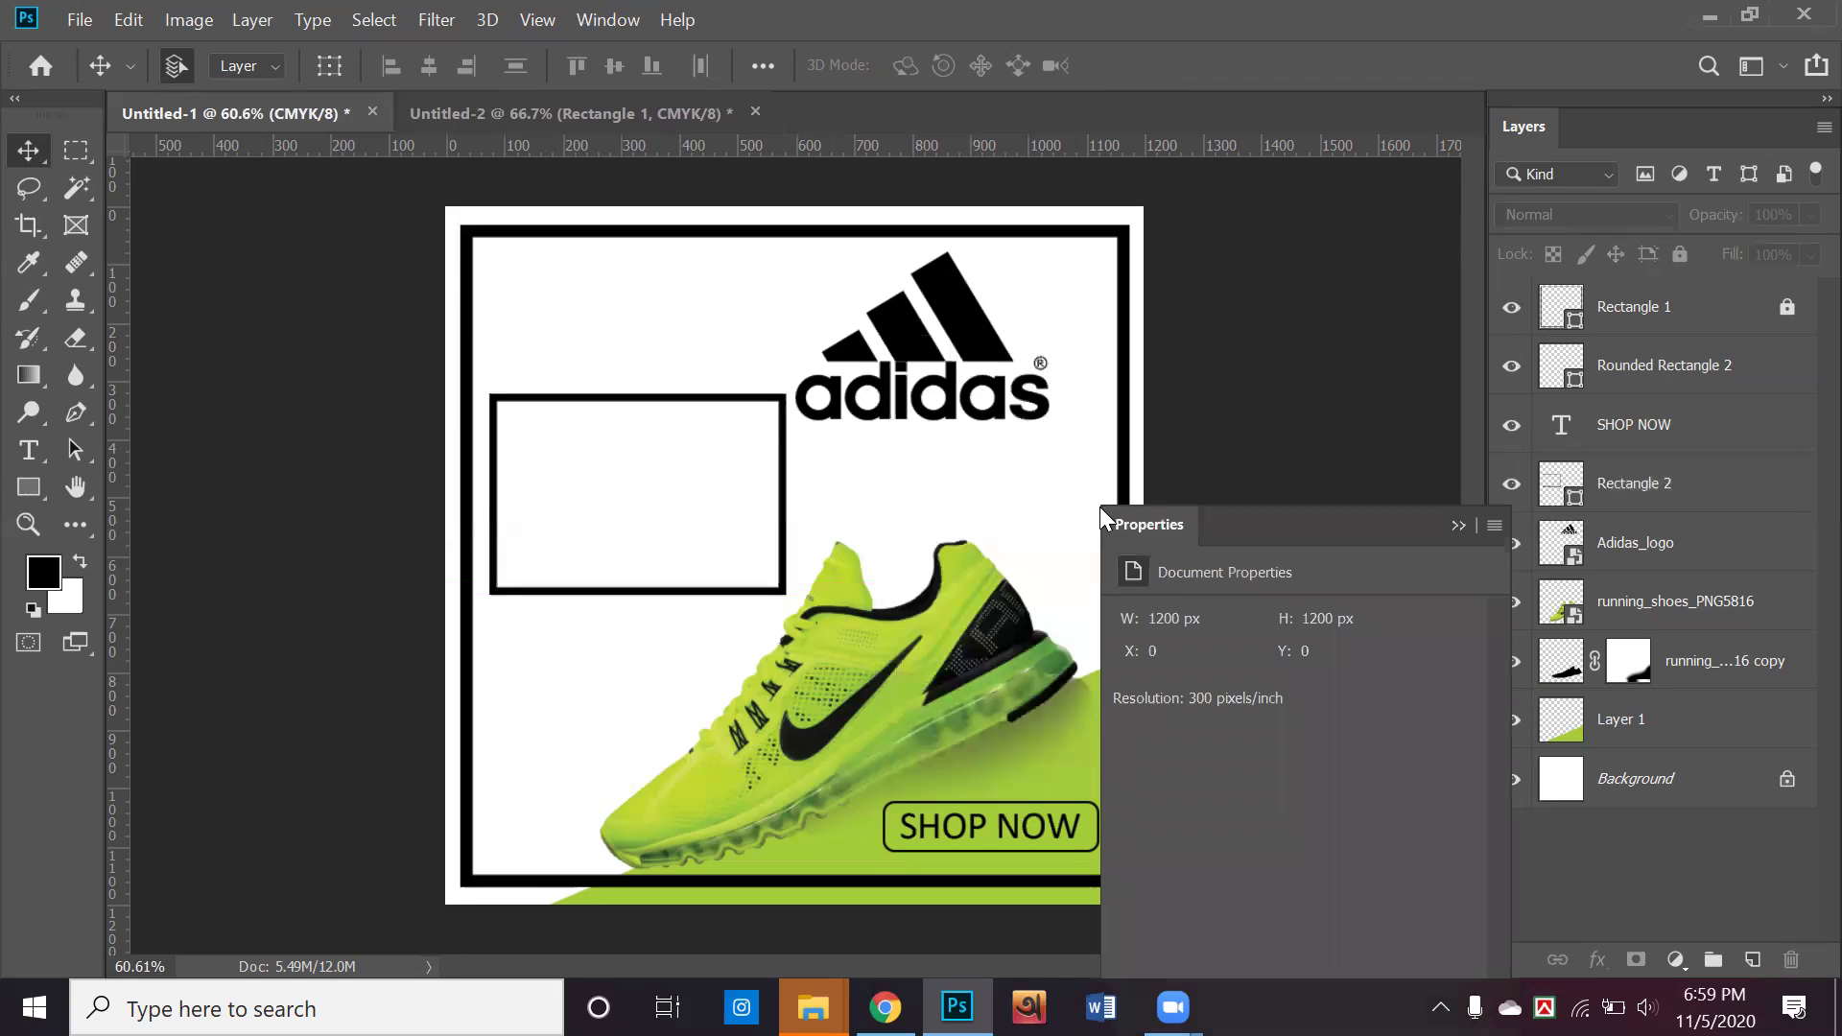
click(739, 408)
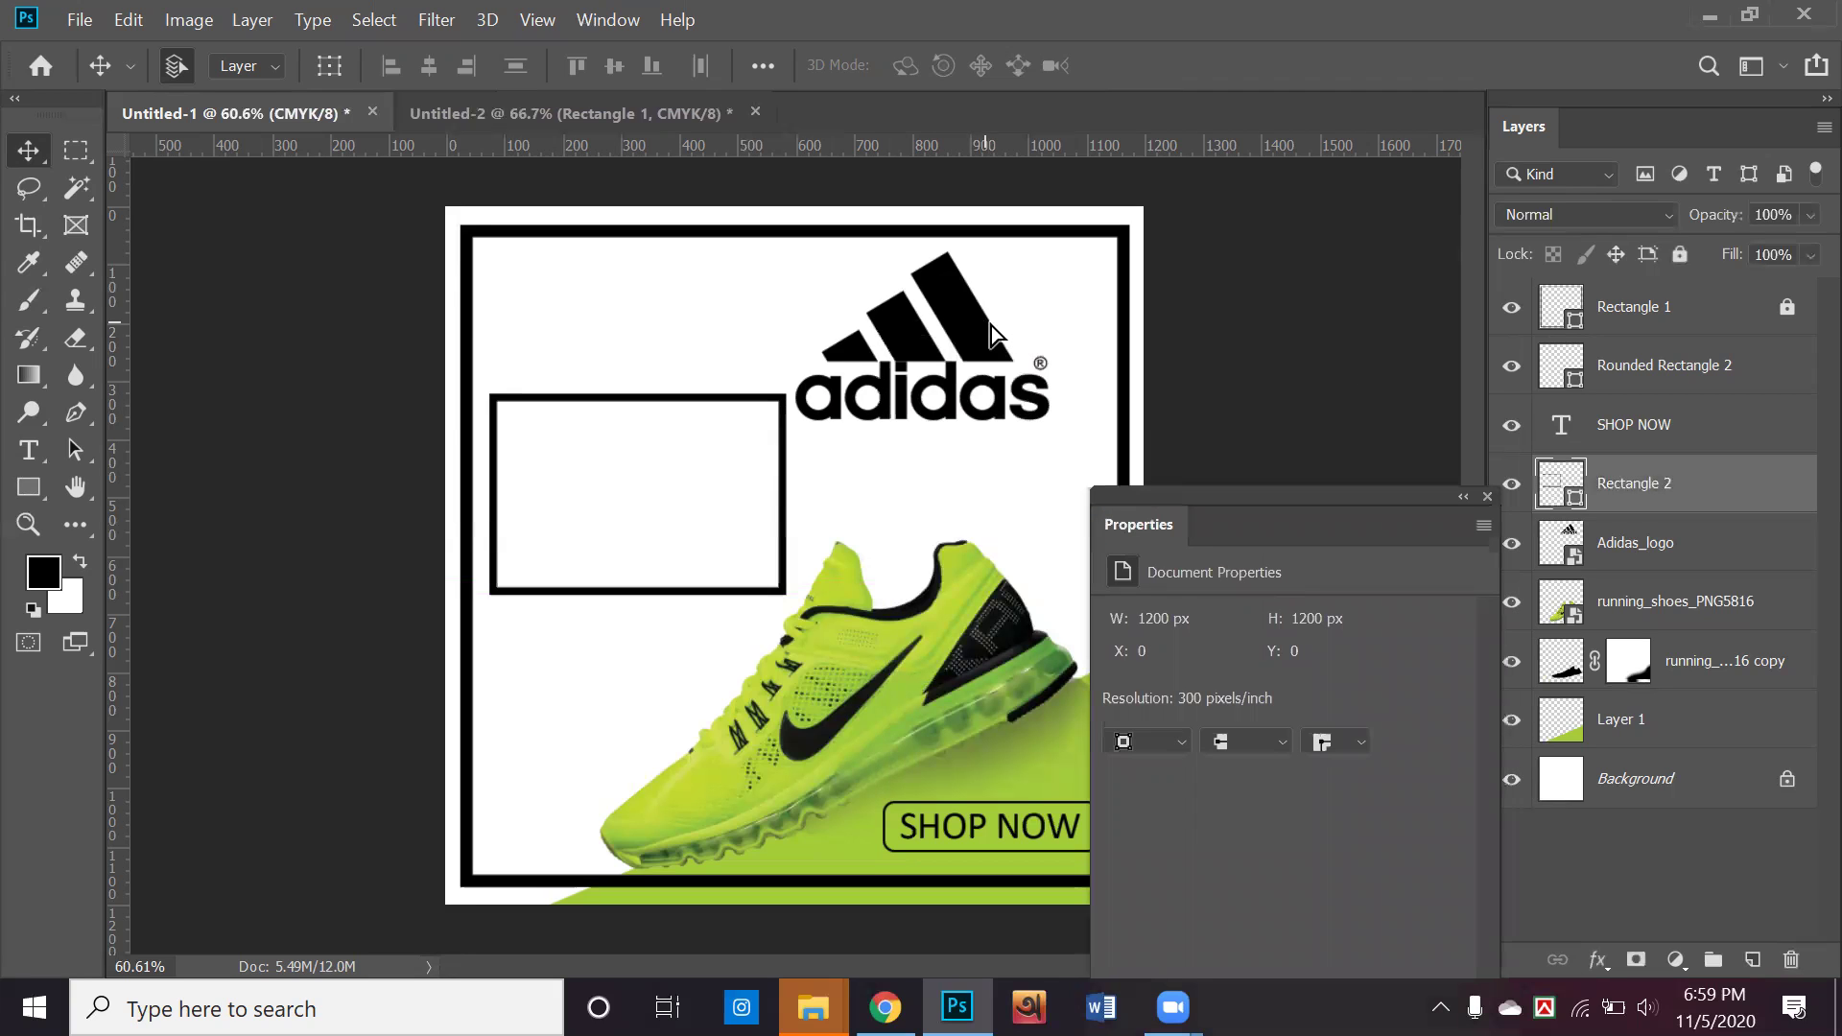
click(996, 334)
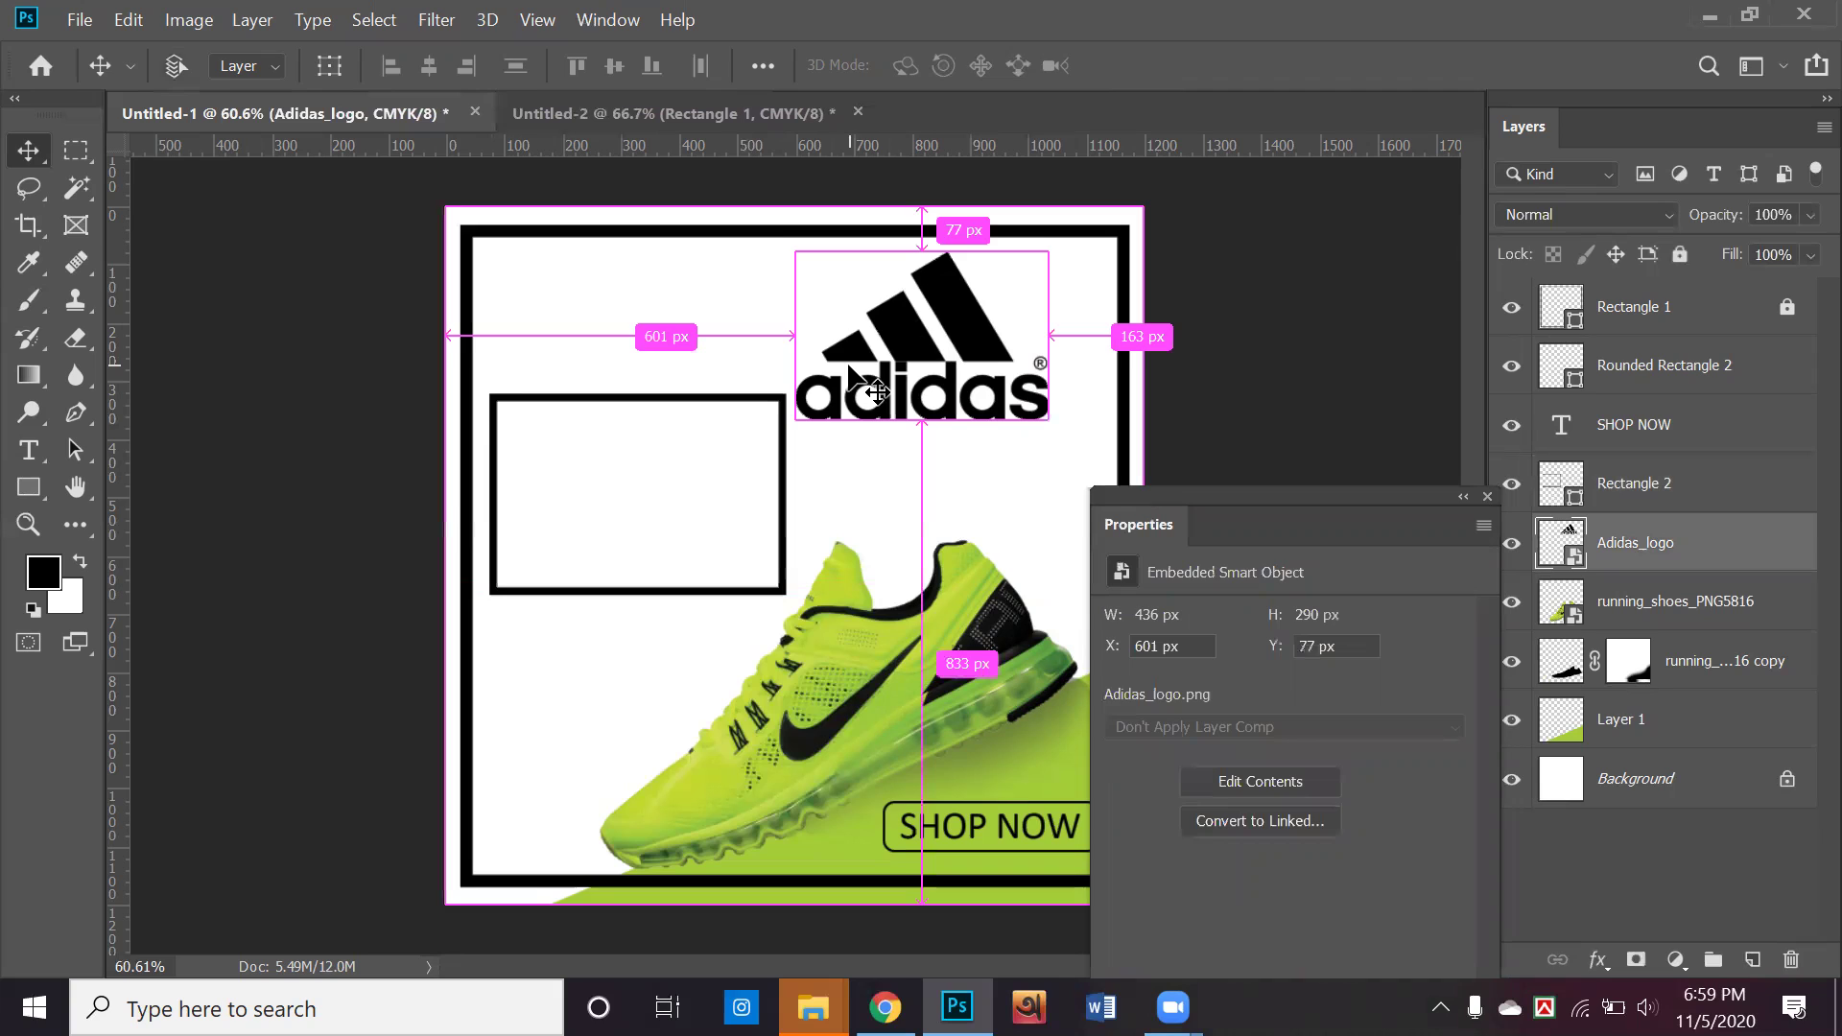
key(ctrl+t)
drag(814, 401, 854, 376)
drag(998, 337, 1047, 355)
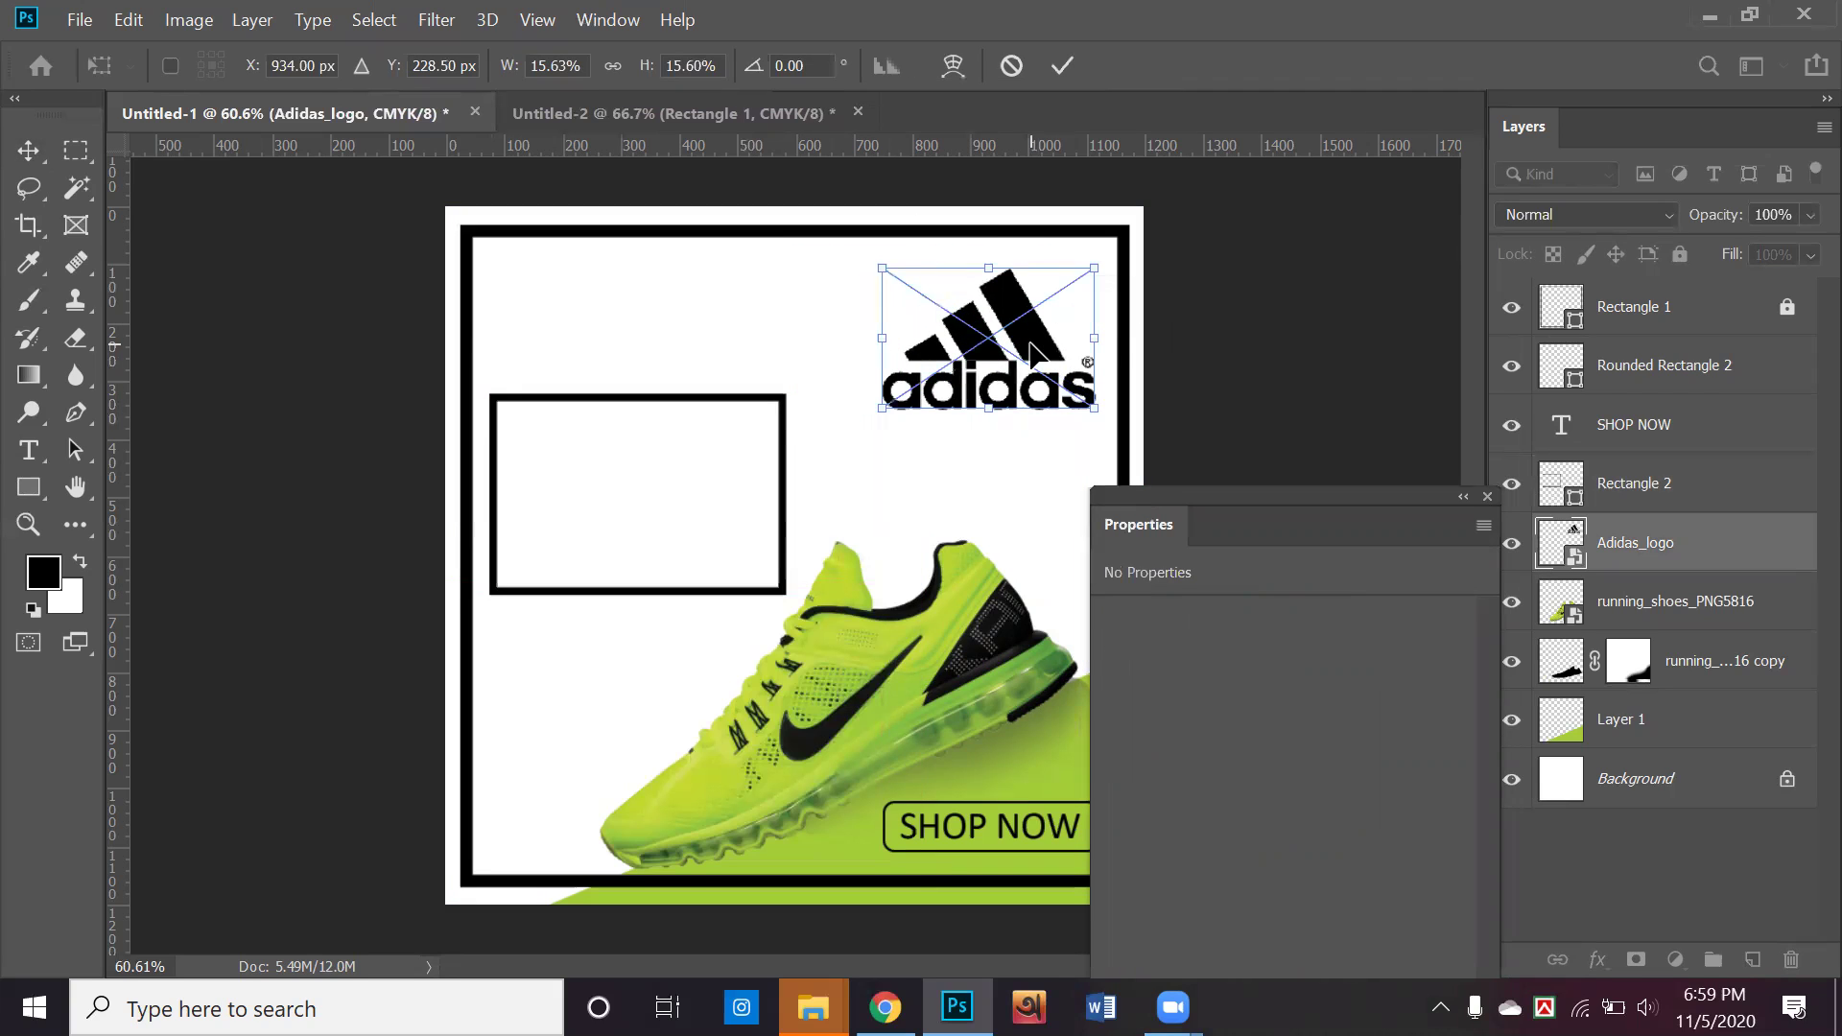
key(Return)
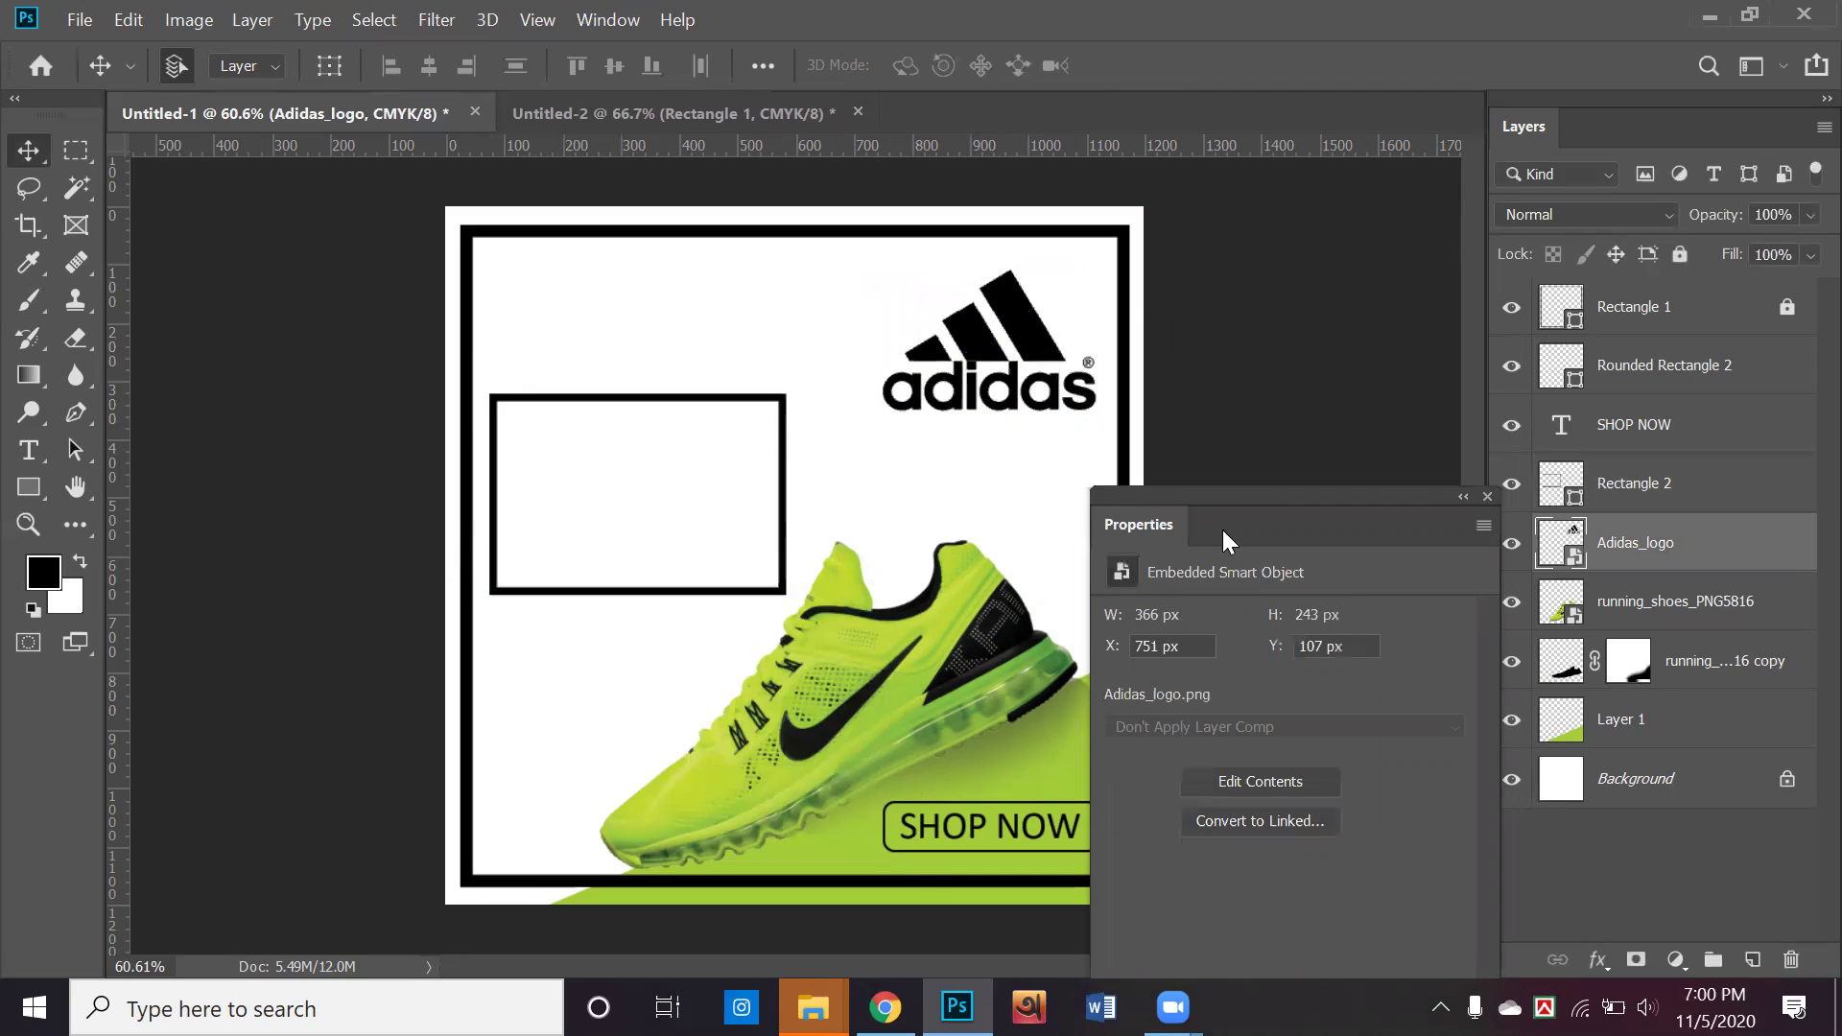
click(1488, 497)
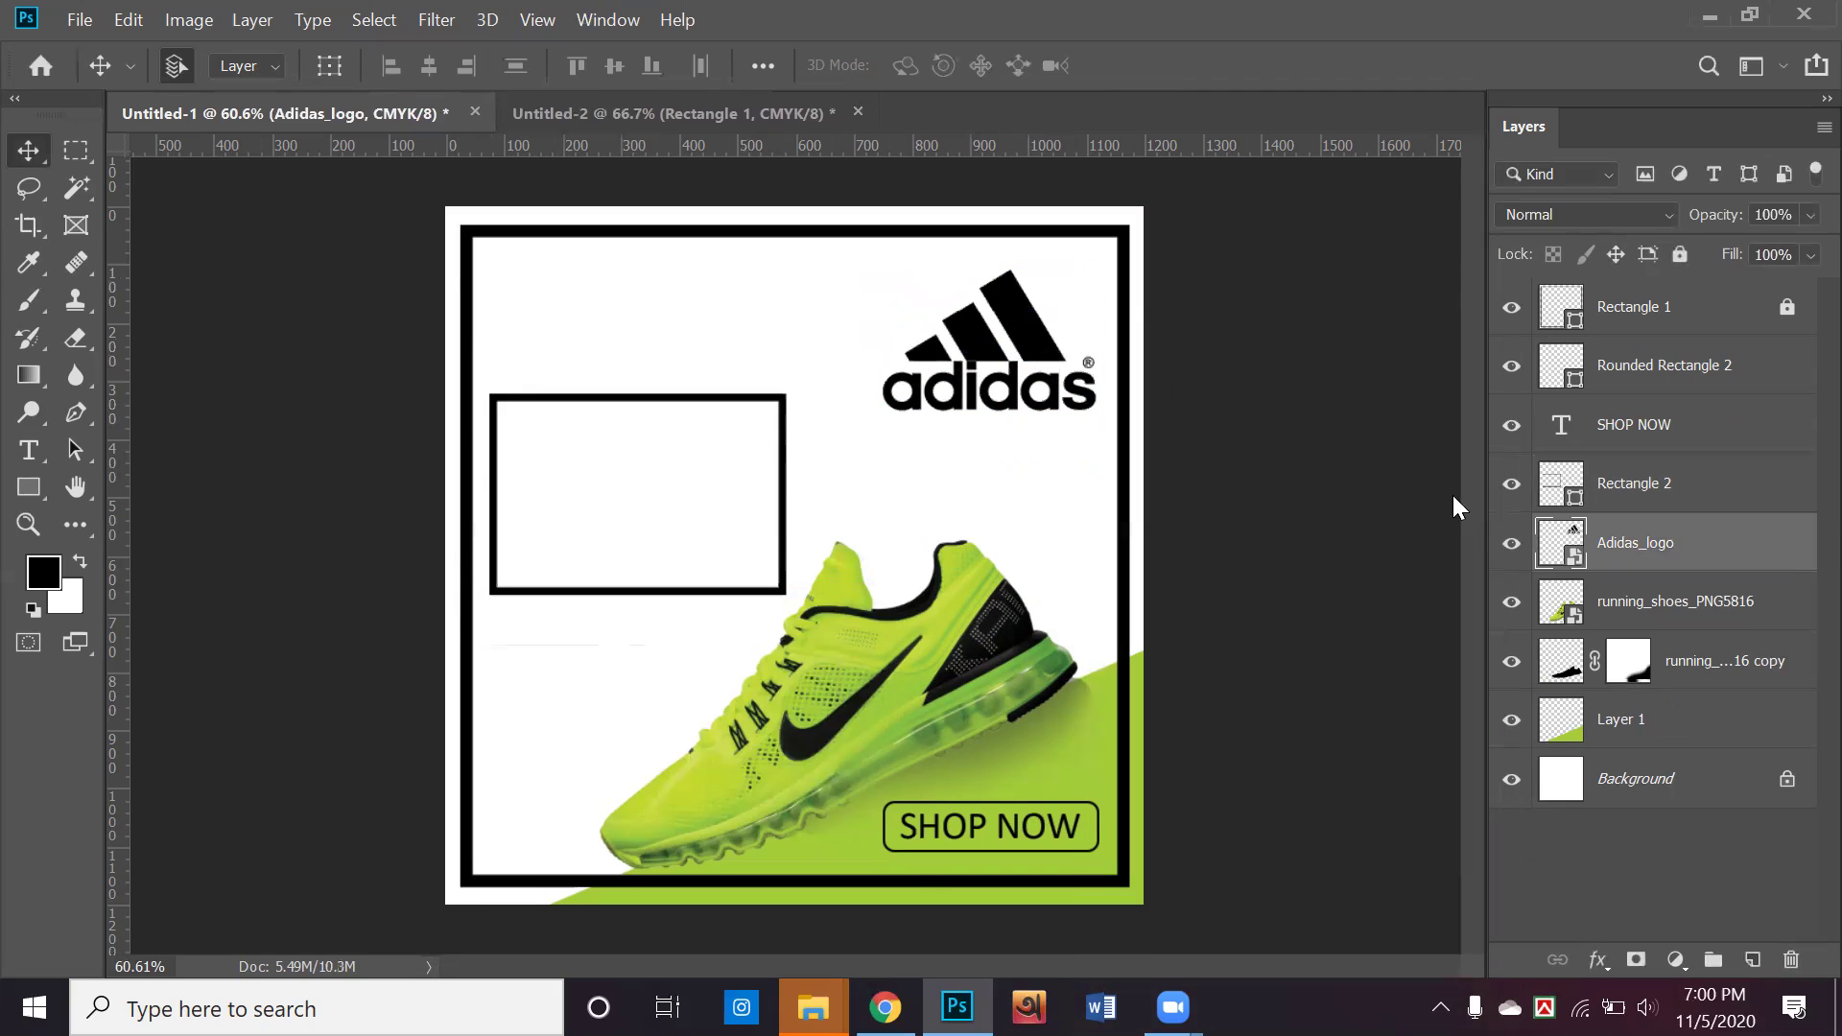
Move the outlined rectangle up and slightly right, level with the adidas logo, and rasterize its layer
drag(783, 414, 792, 347)
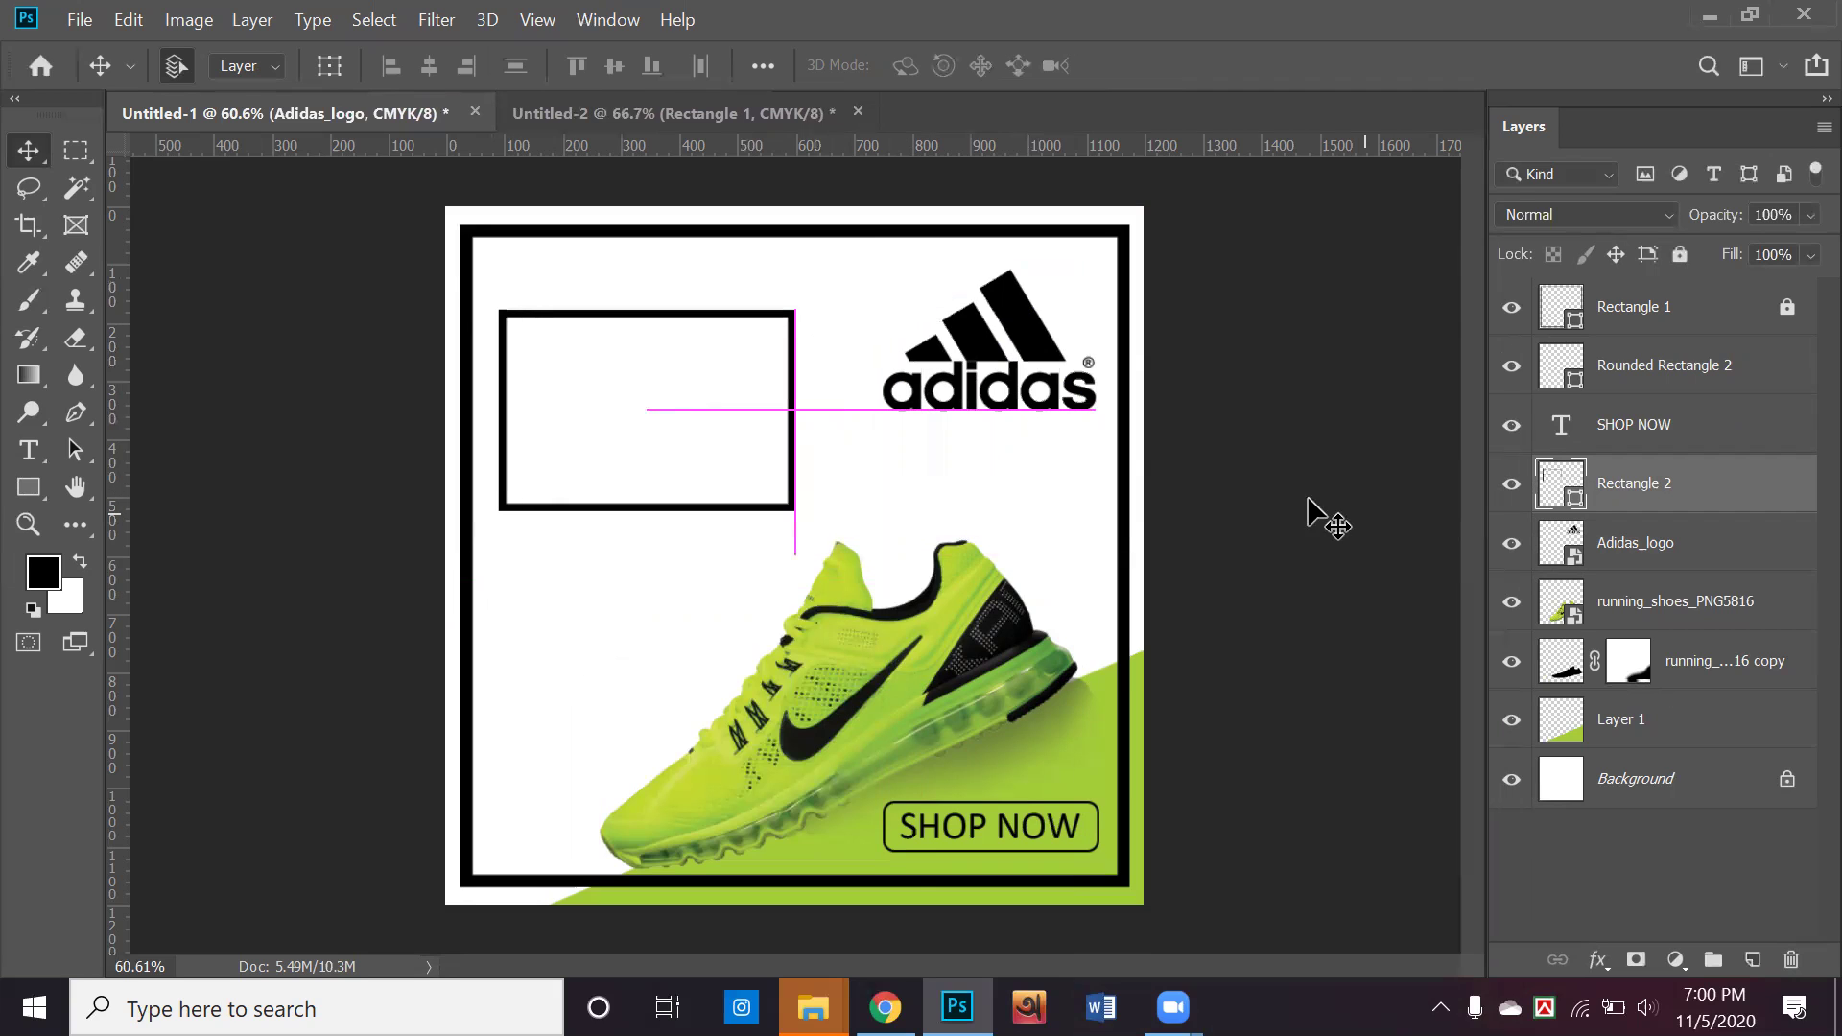
right_click(1637, 476)
click(1637, 478)
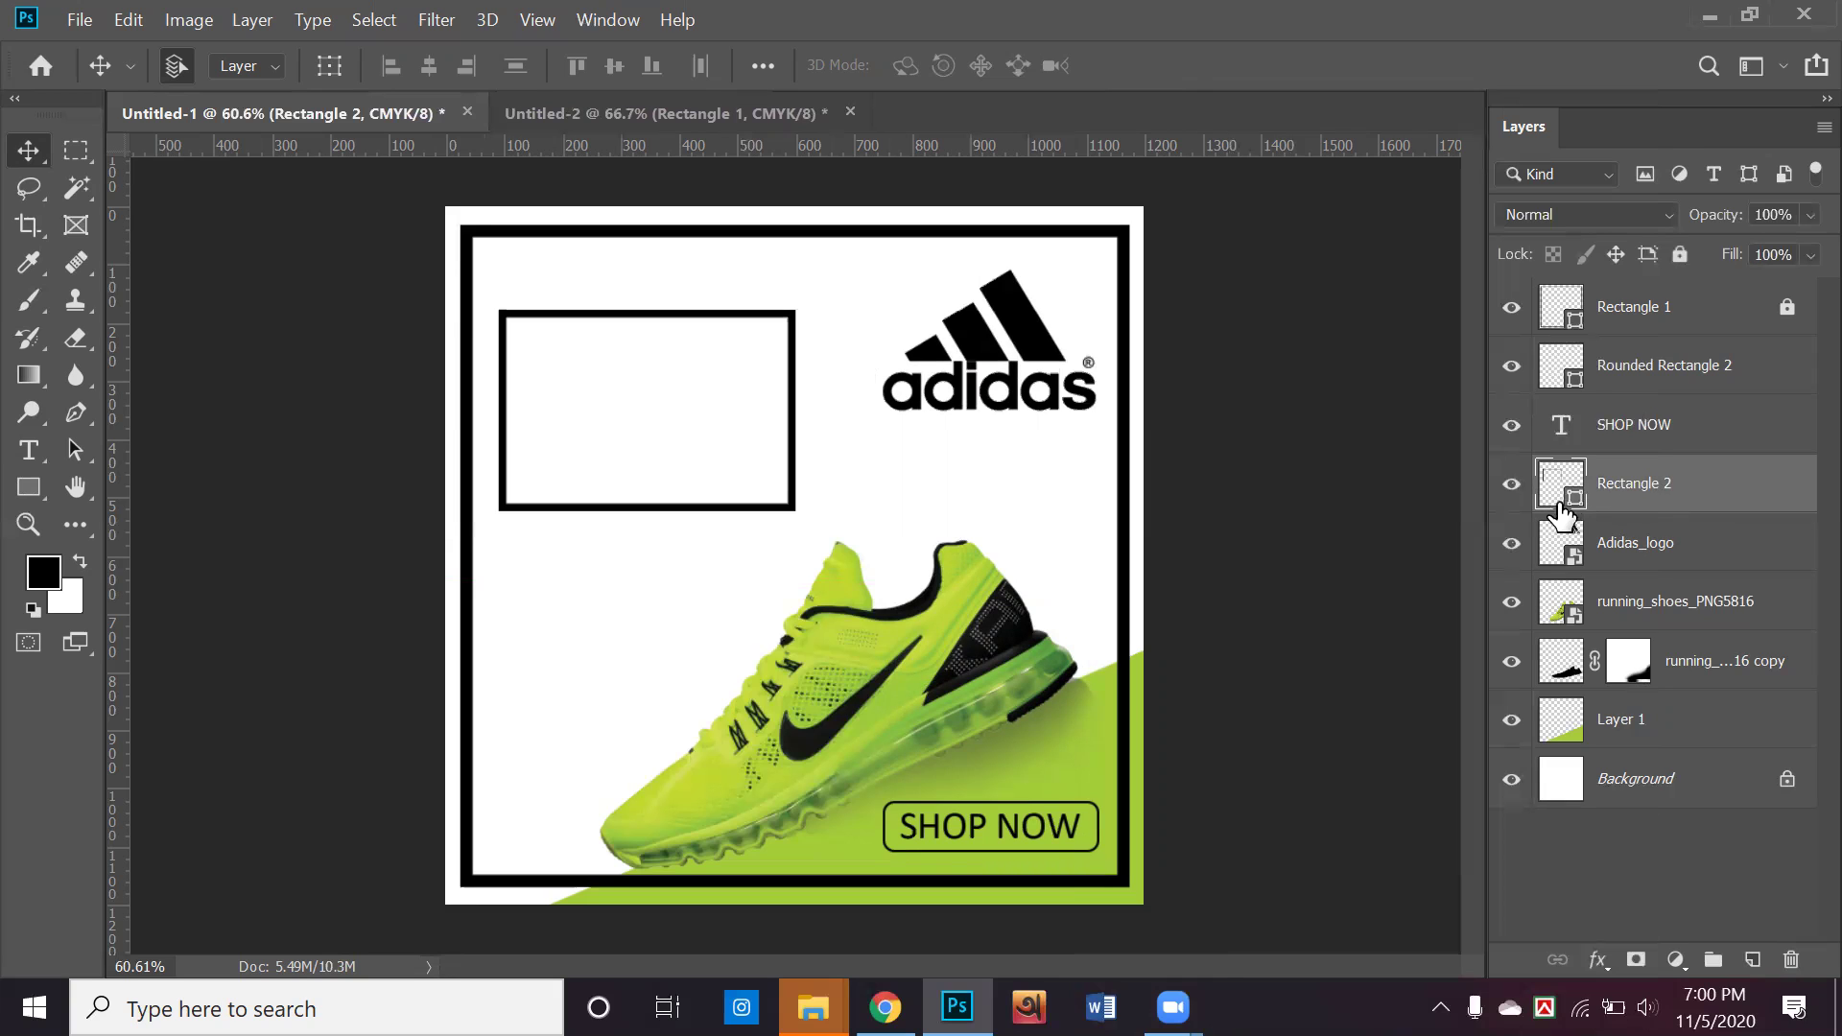
right_click(1522, 470)
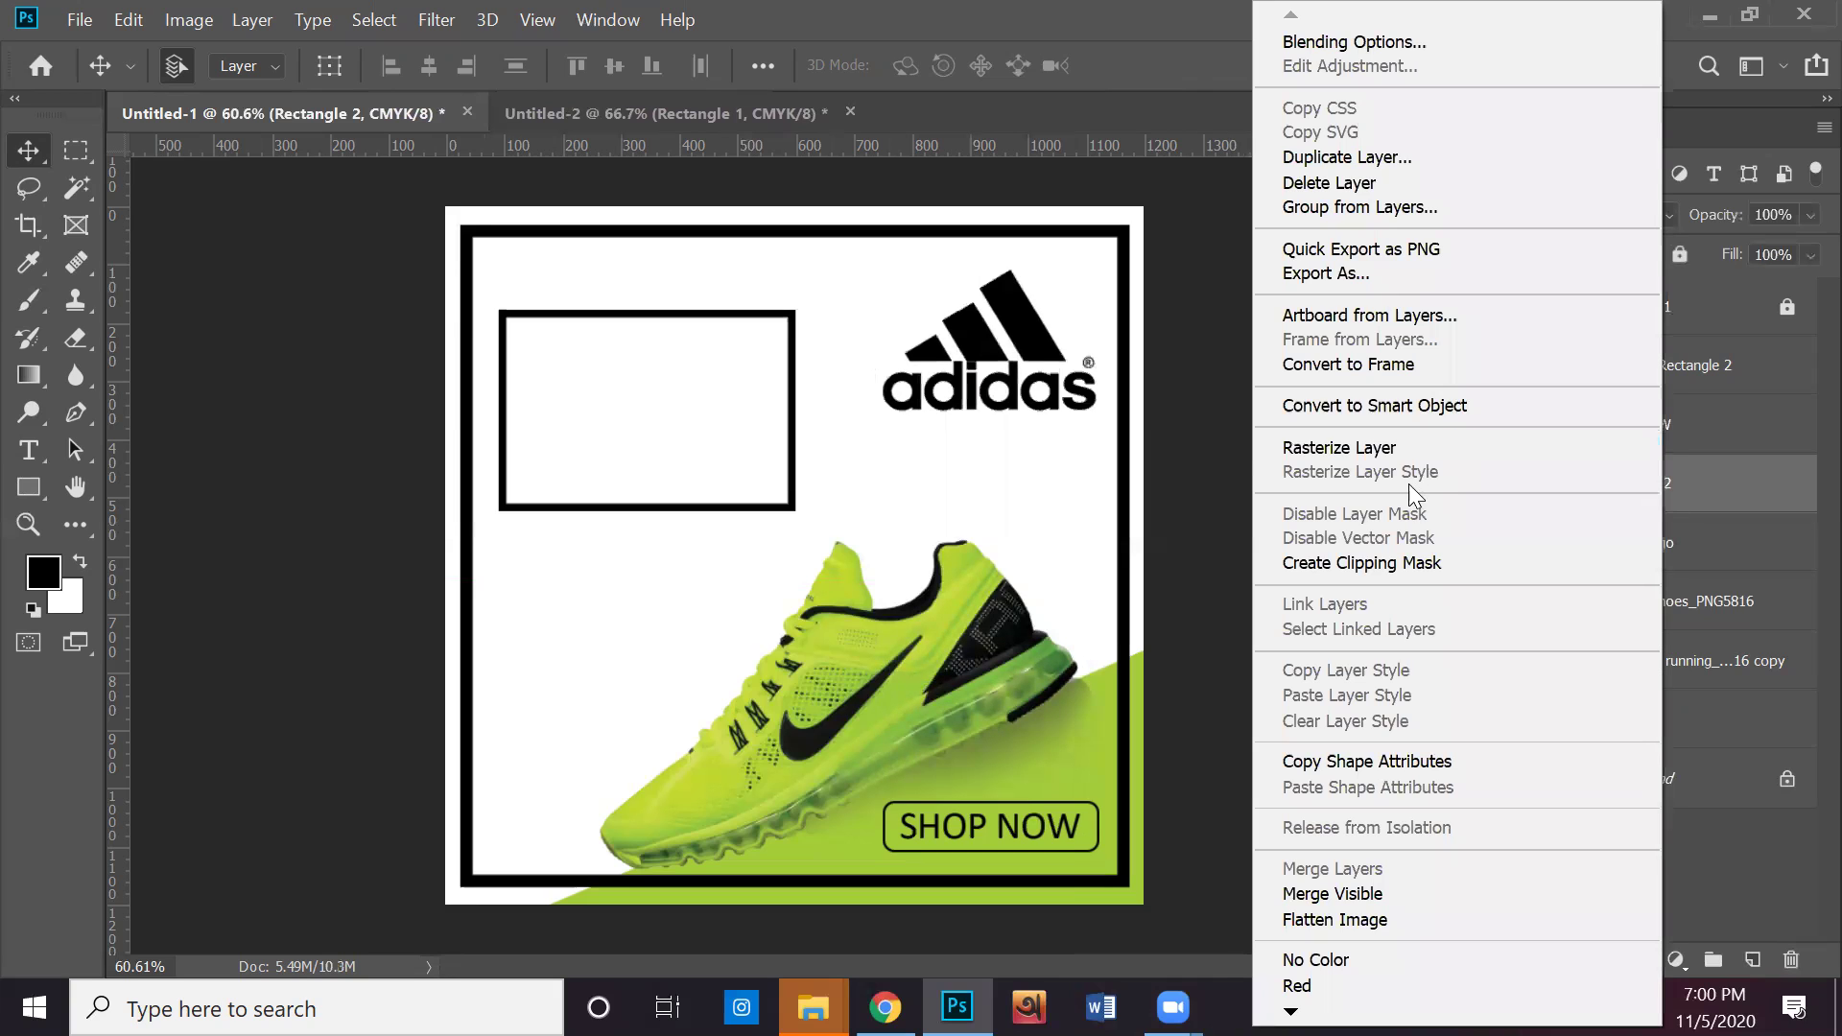
click(1410, 446)
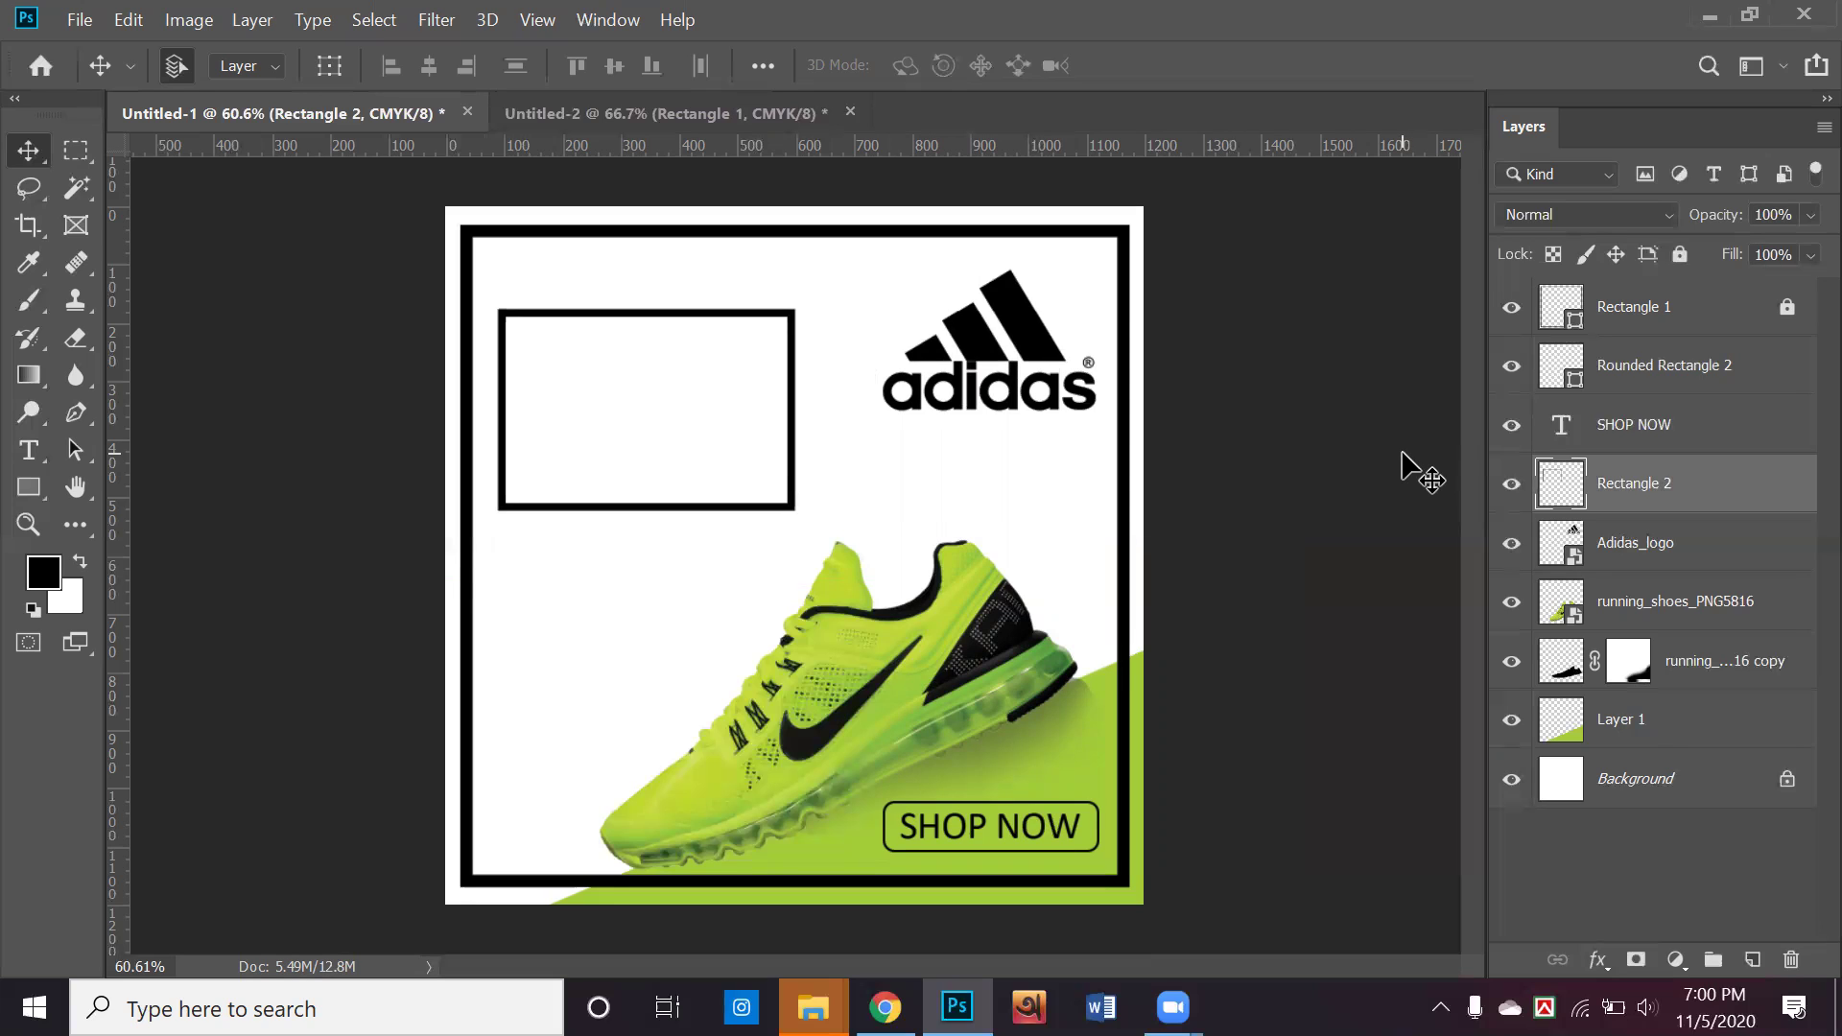
Cut a wide gap out of the middle of the outlined rectangle's bottom edge and clear the selection
key(m)
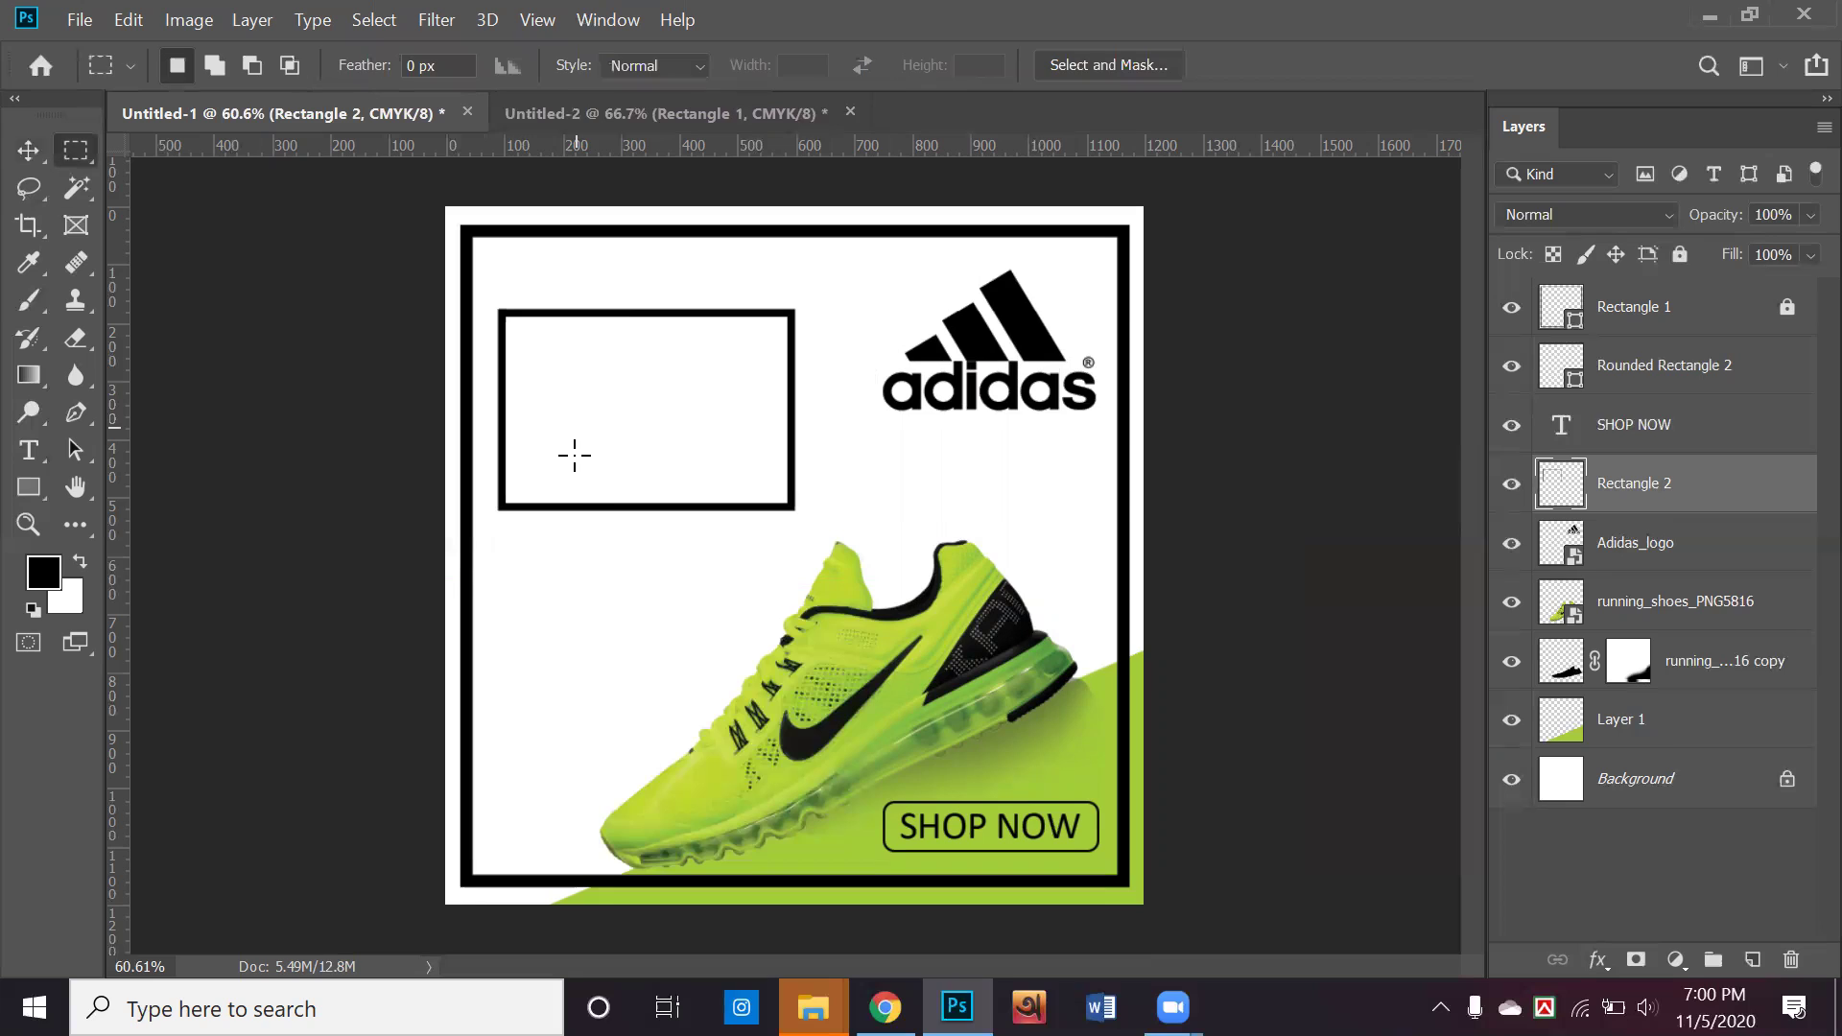
drag(564, 491, 737, 525)
key(Delete)
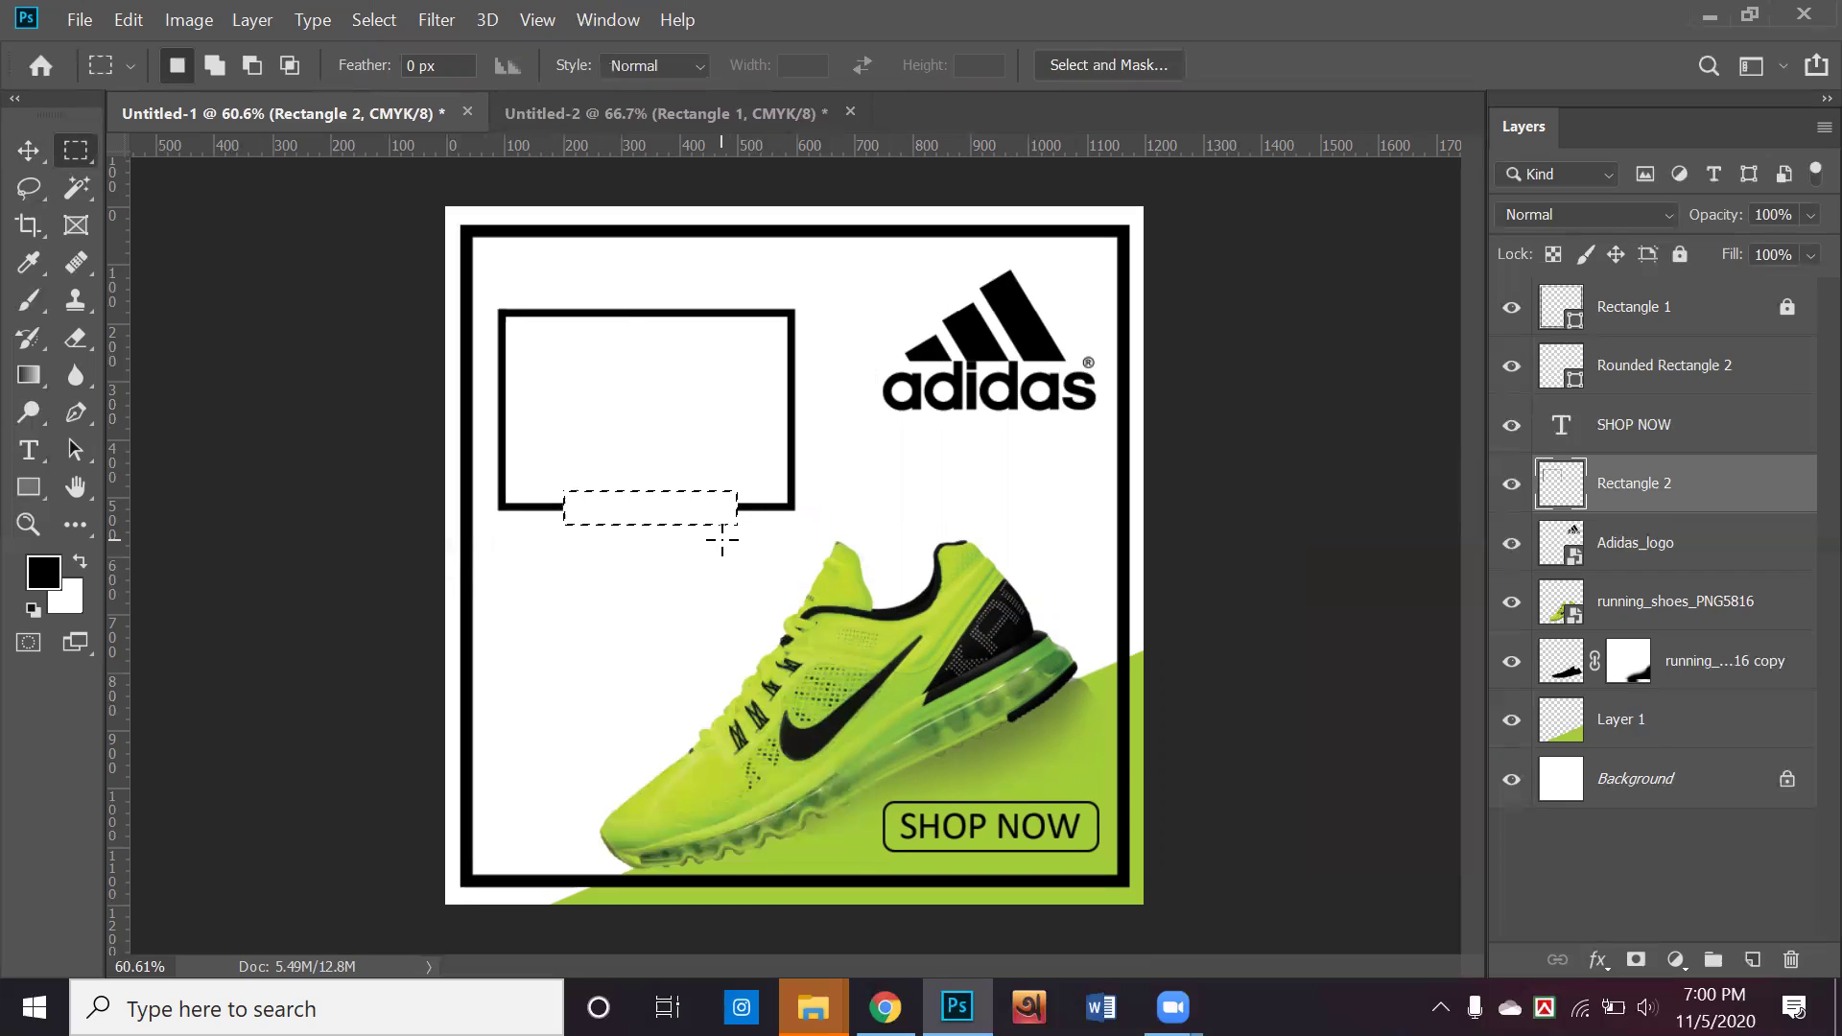
key(ctrl+d)
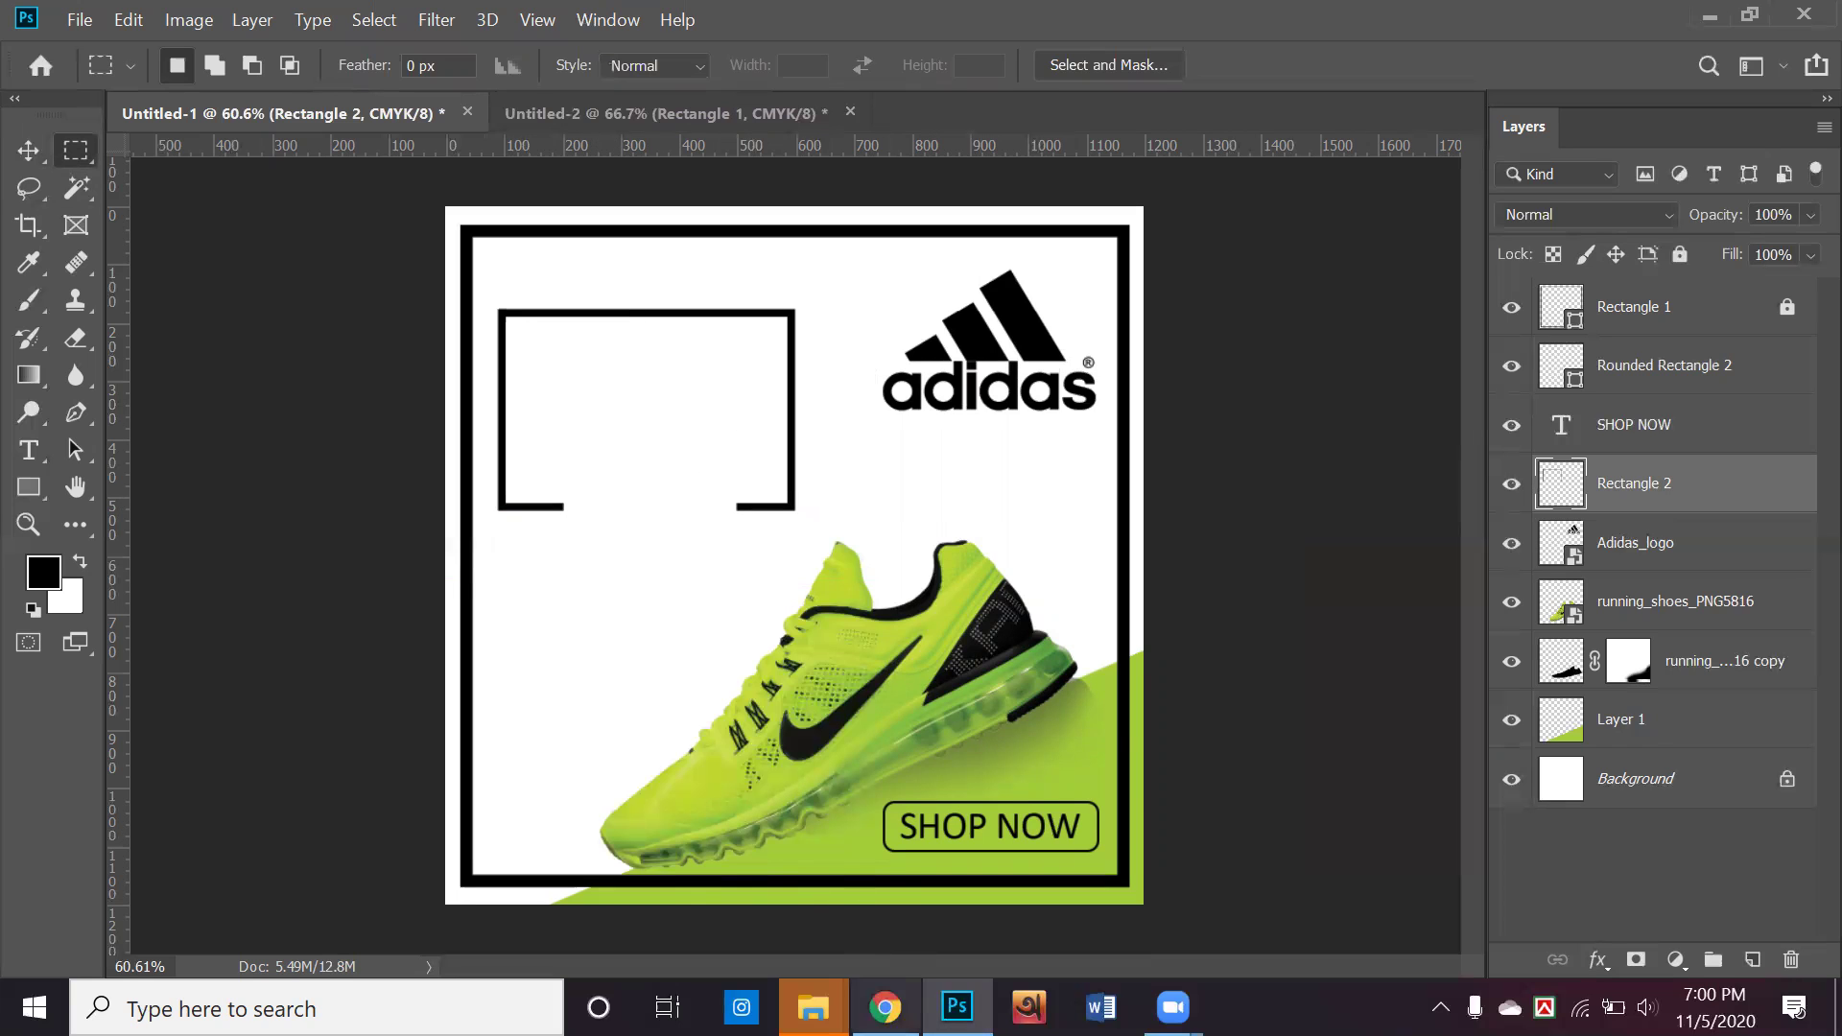
Switch to Chrome and search Google Images for "fair and lovely ads"
click(884, 1006)
click(383, 134)
drag(383, 134, 17, 141)
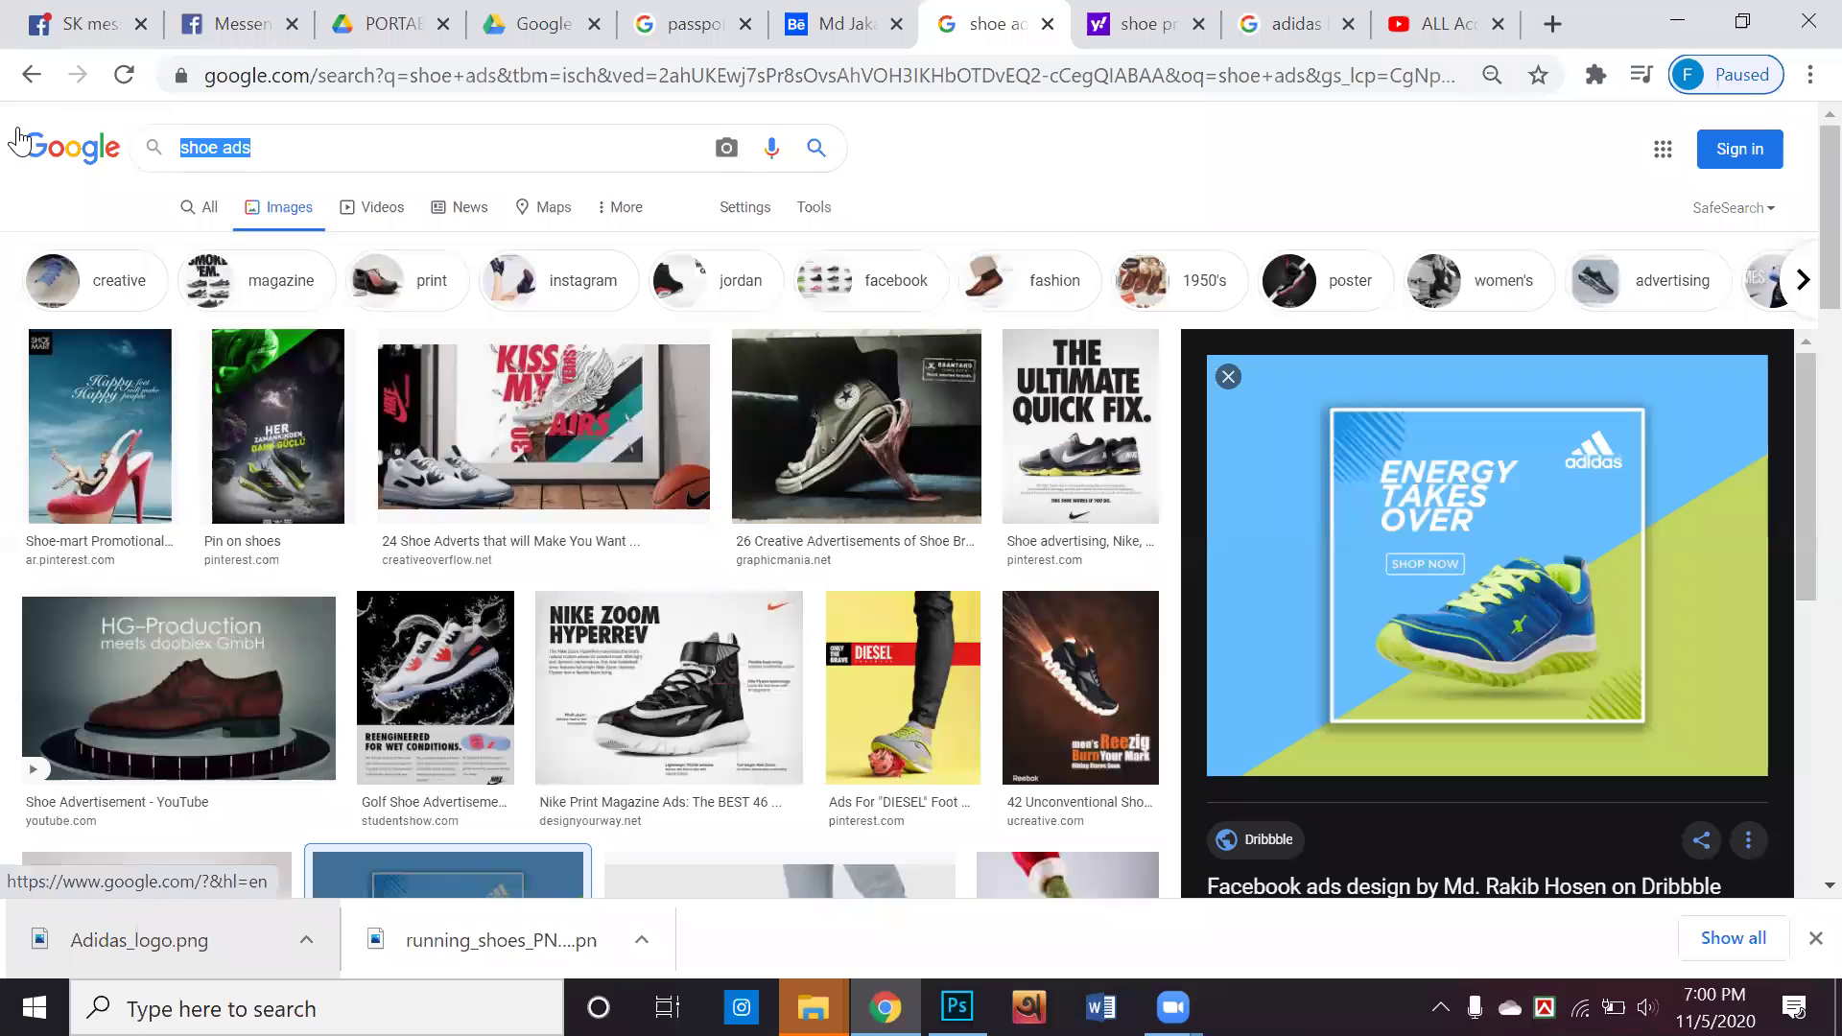
text(fair)
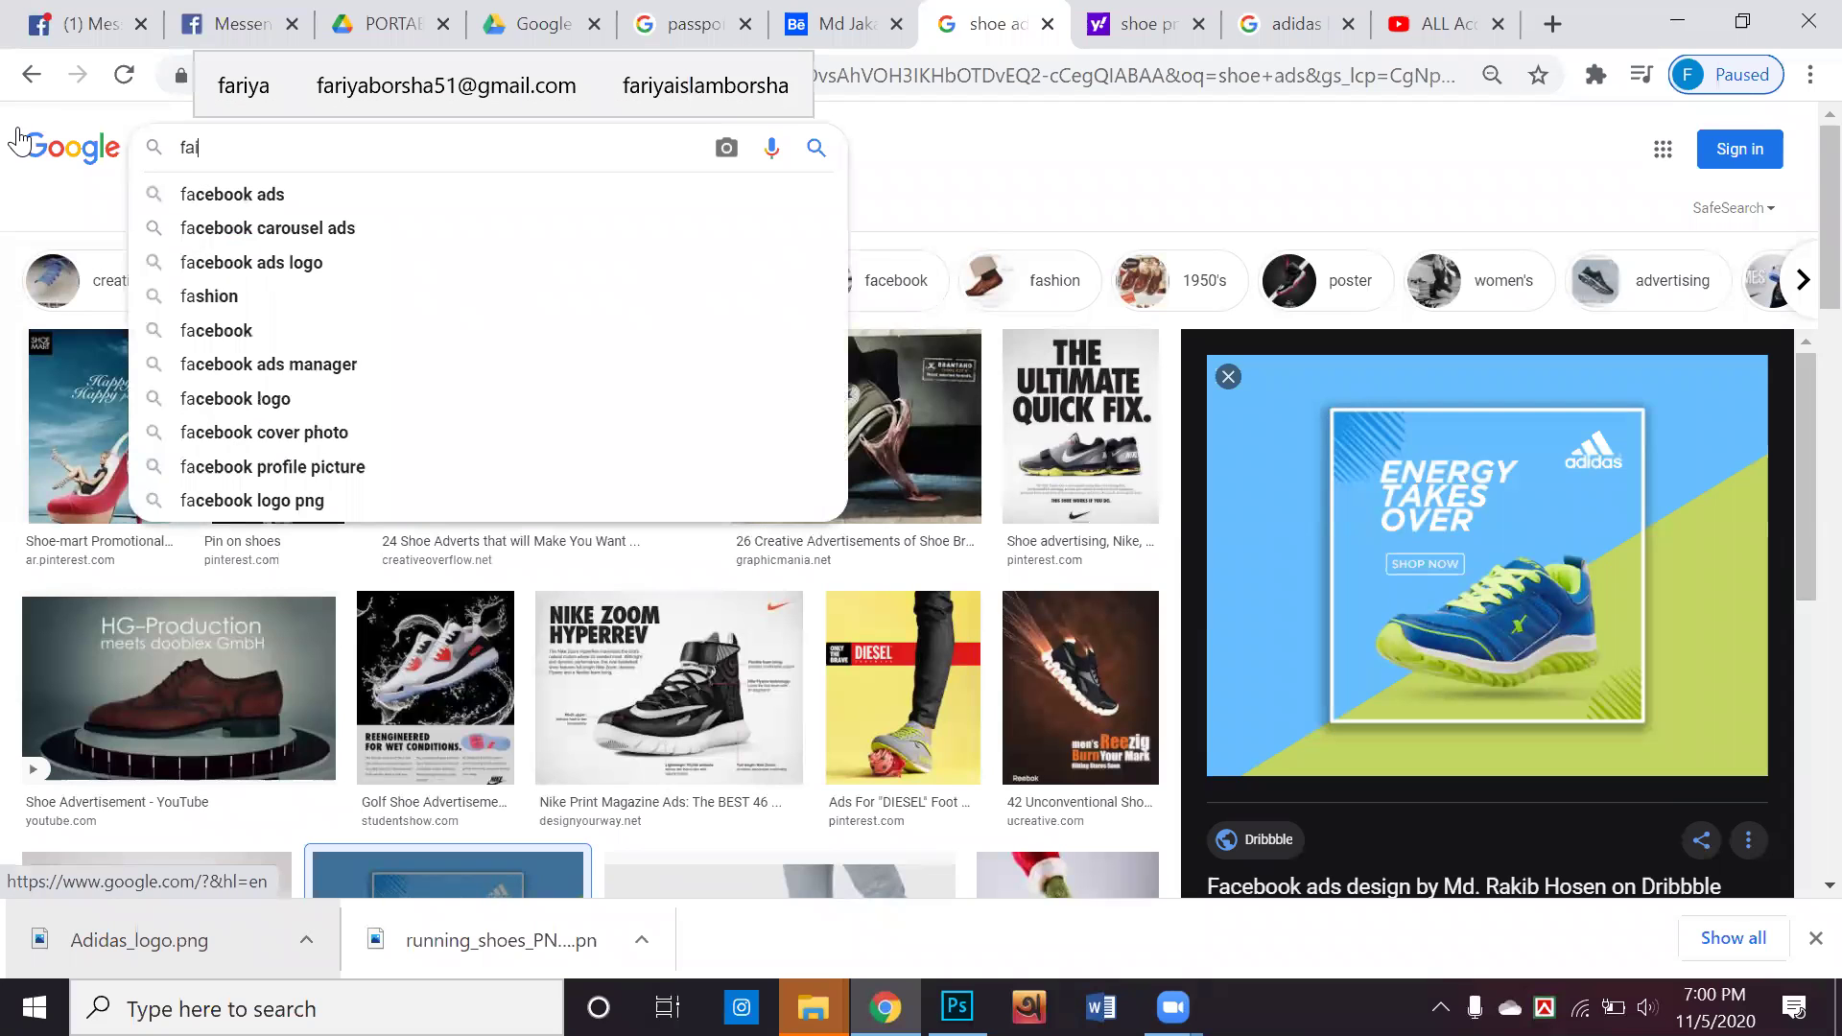
key(Down)
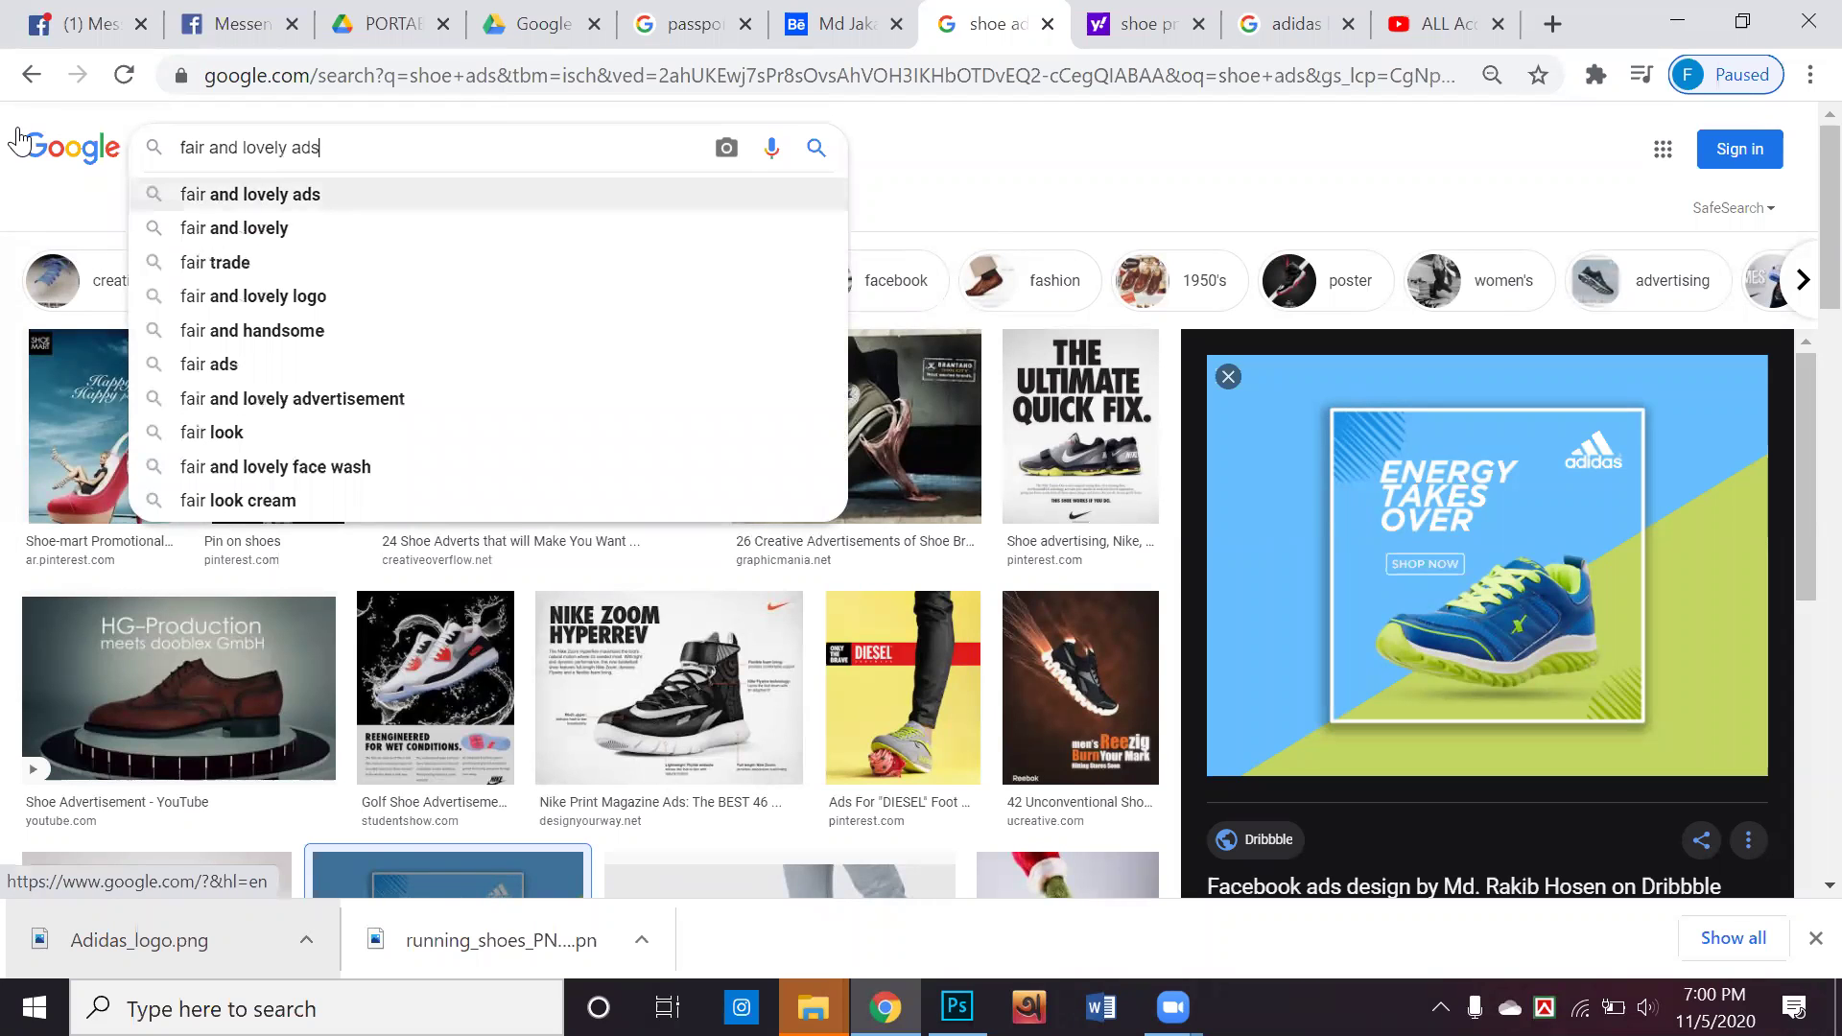
key(Return)
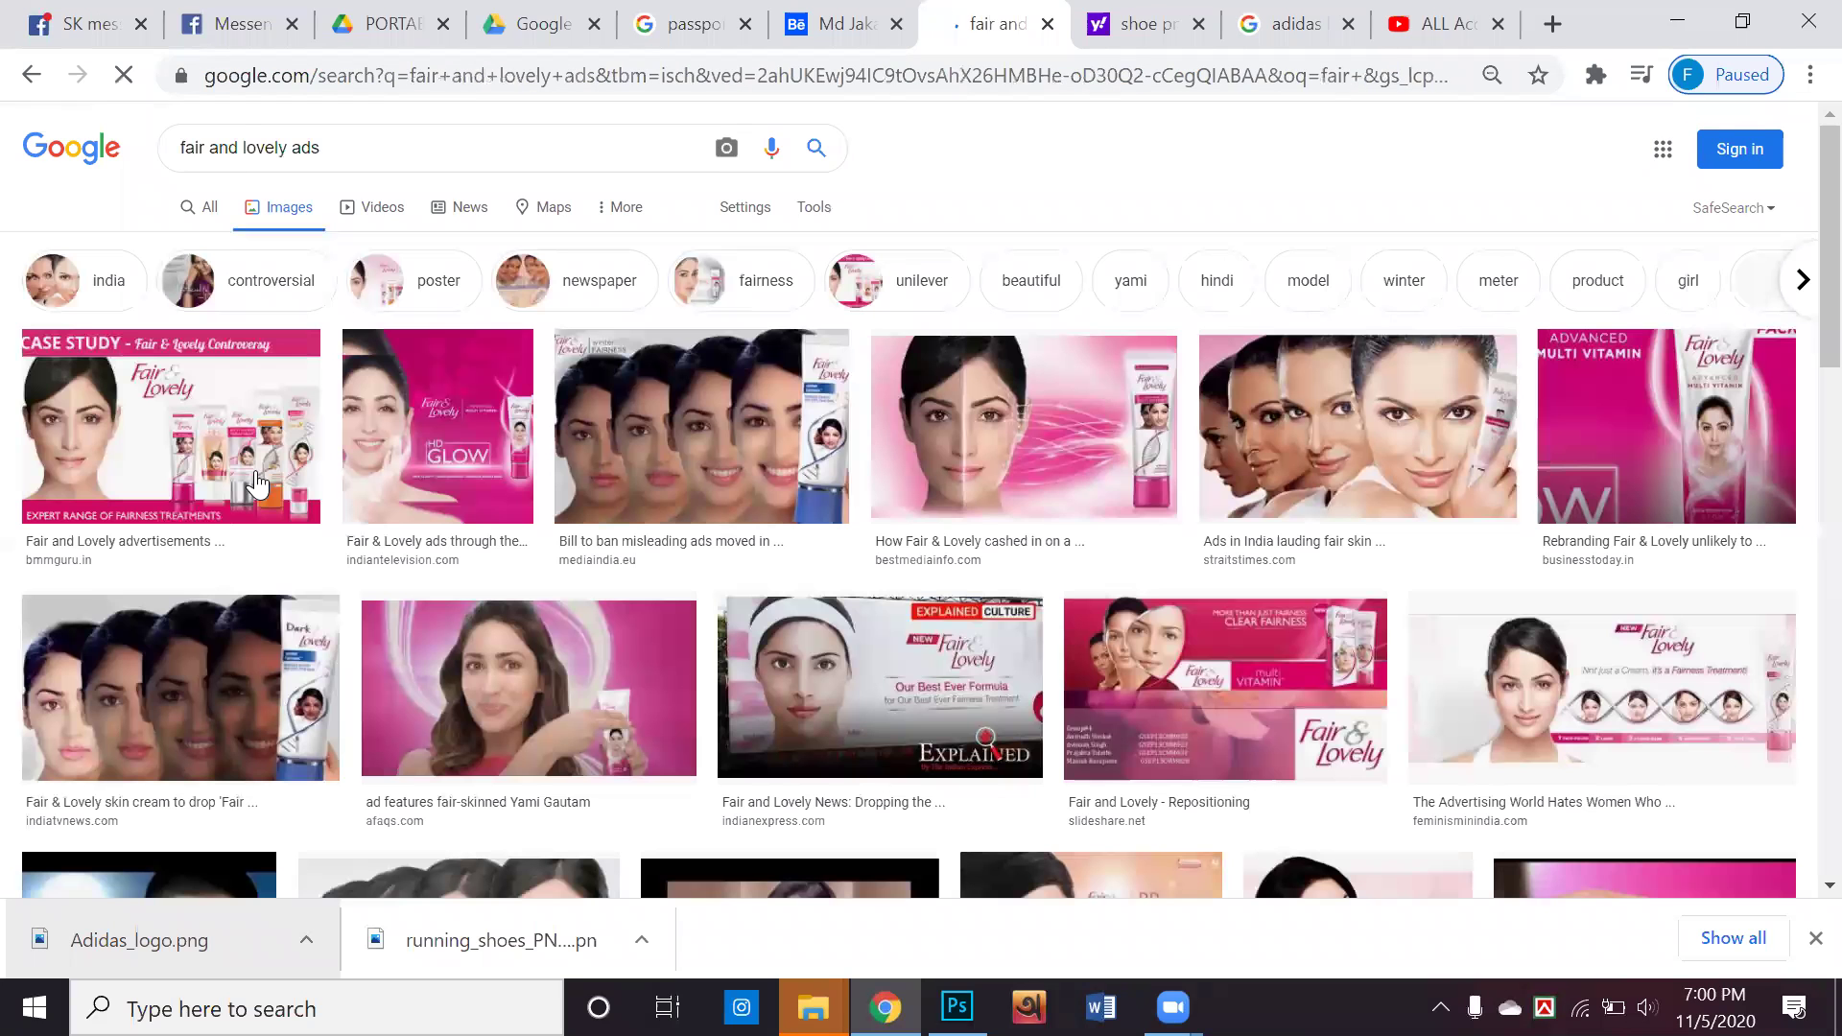
Browse the Fair & Lovely image results and preview the HD GLOW ads with broken-frame text for reference
scroll(496, 526, down, 7)
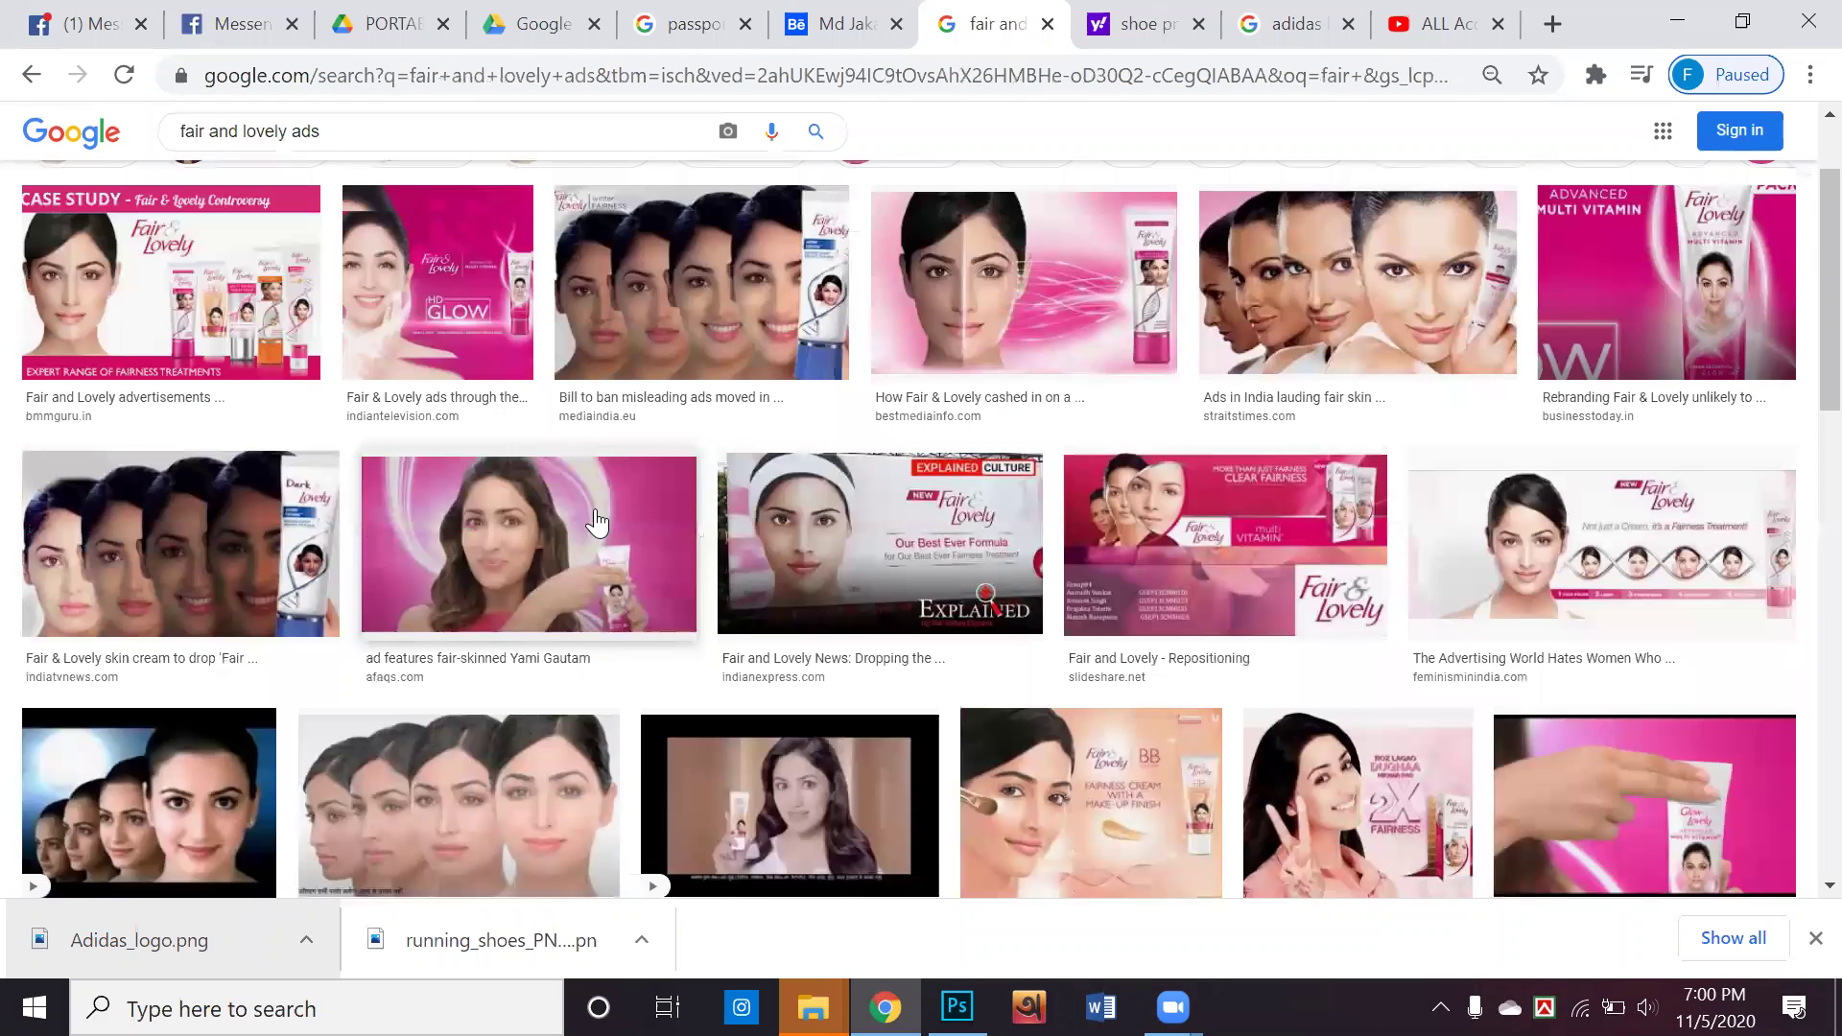
scroll(496, 526, down, 5)
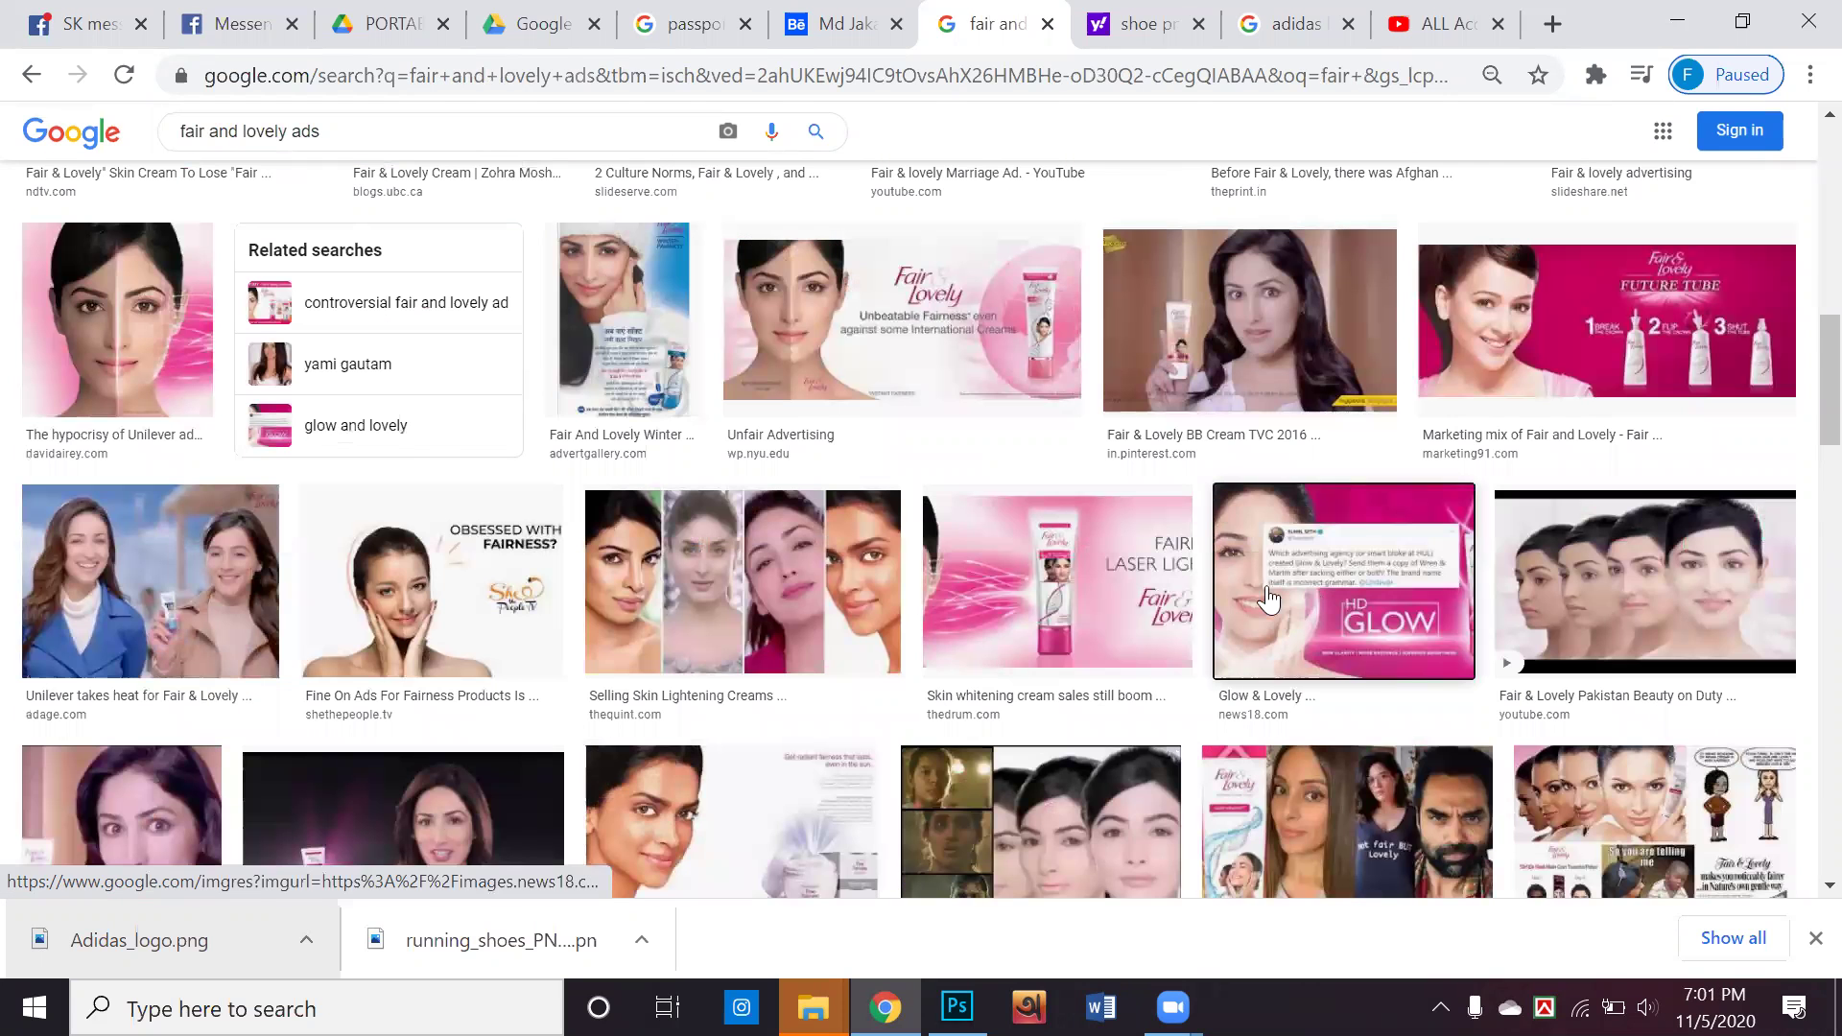
click(1295, 605)
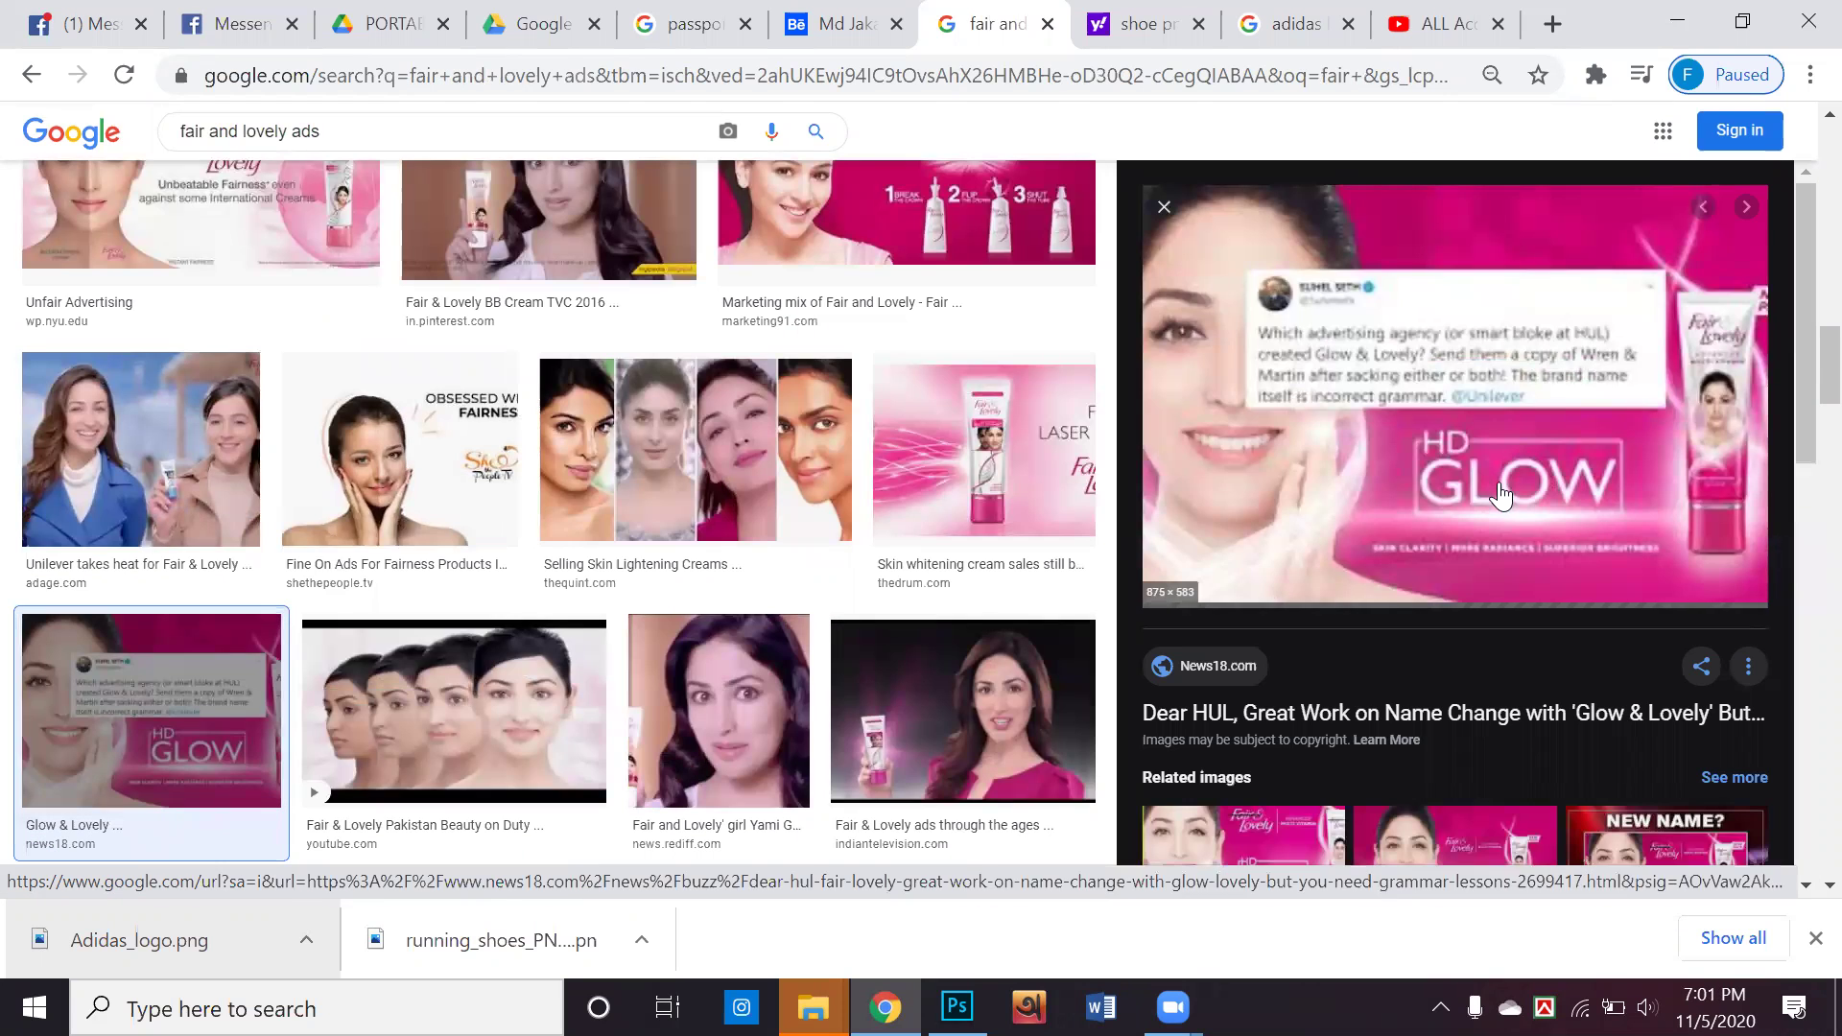
scroll(1487, 494, down, 2)
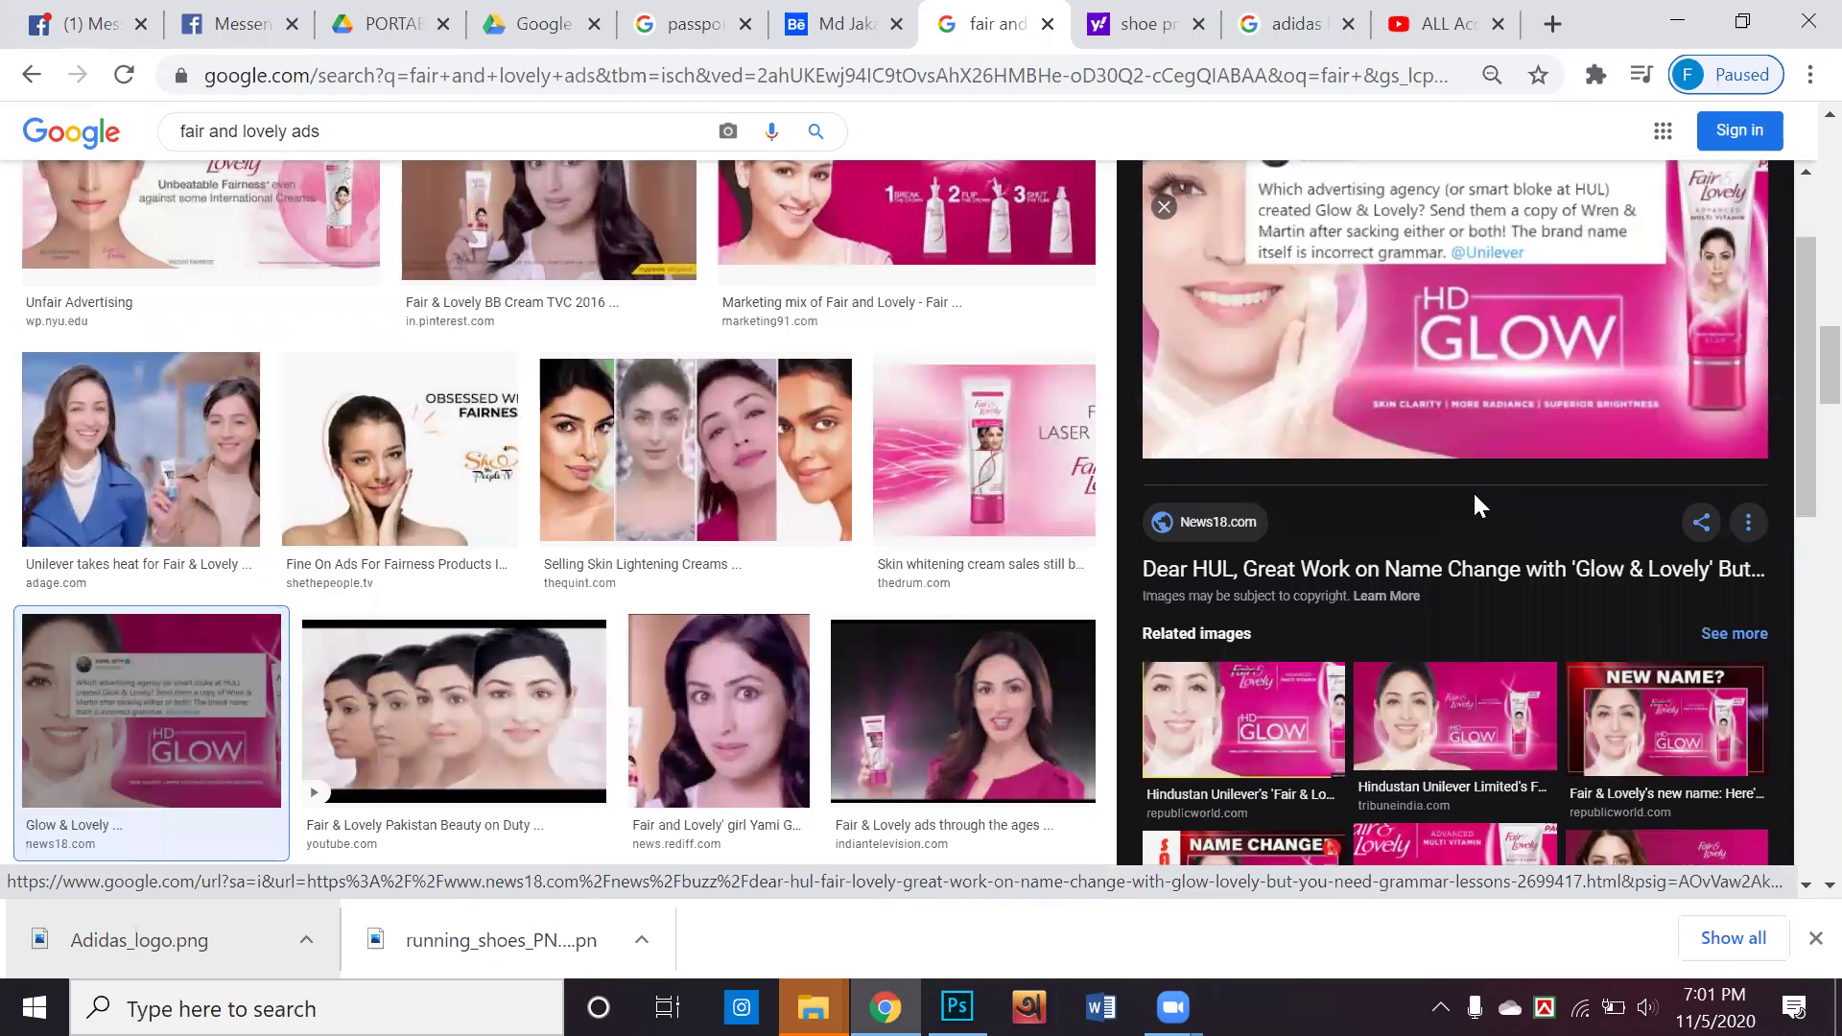
click(1278, 679)
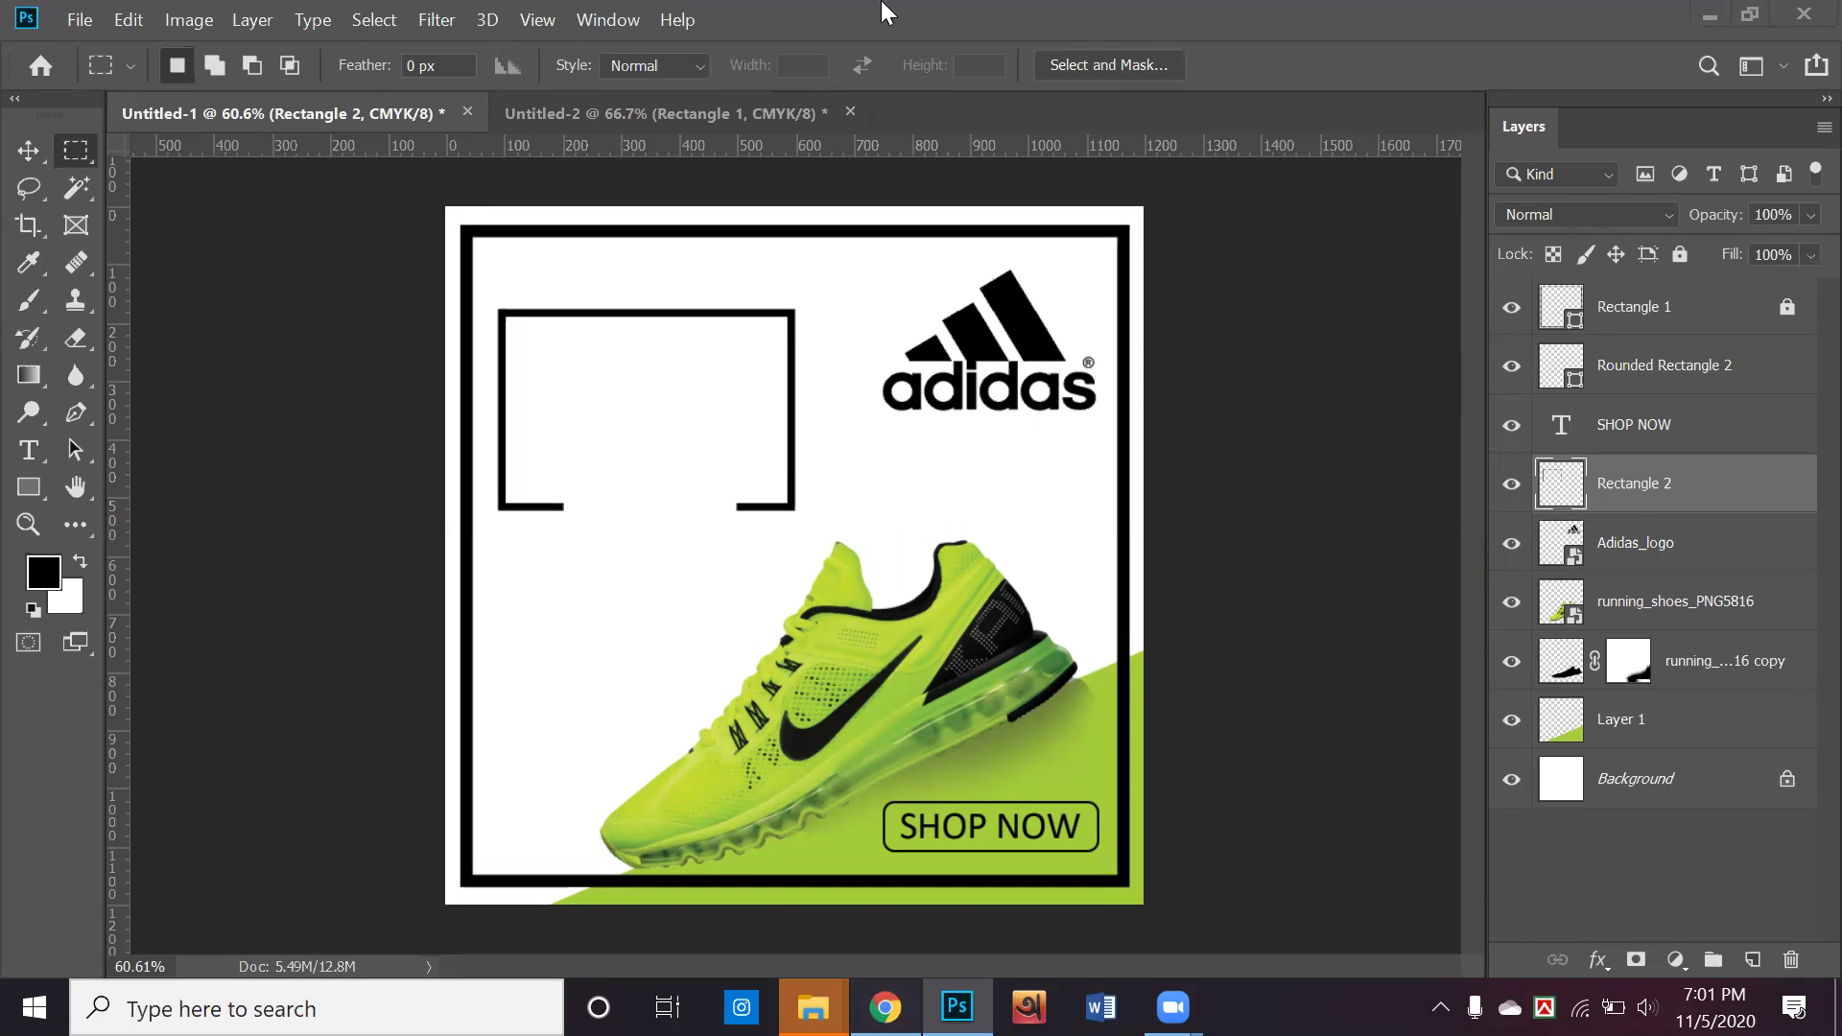
Switch to Chrome and examine the graphic designer's Behance portfolio, including the YouTube thumbnail project, then return to Photoshop
key(alt+Tab)
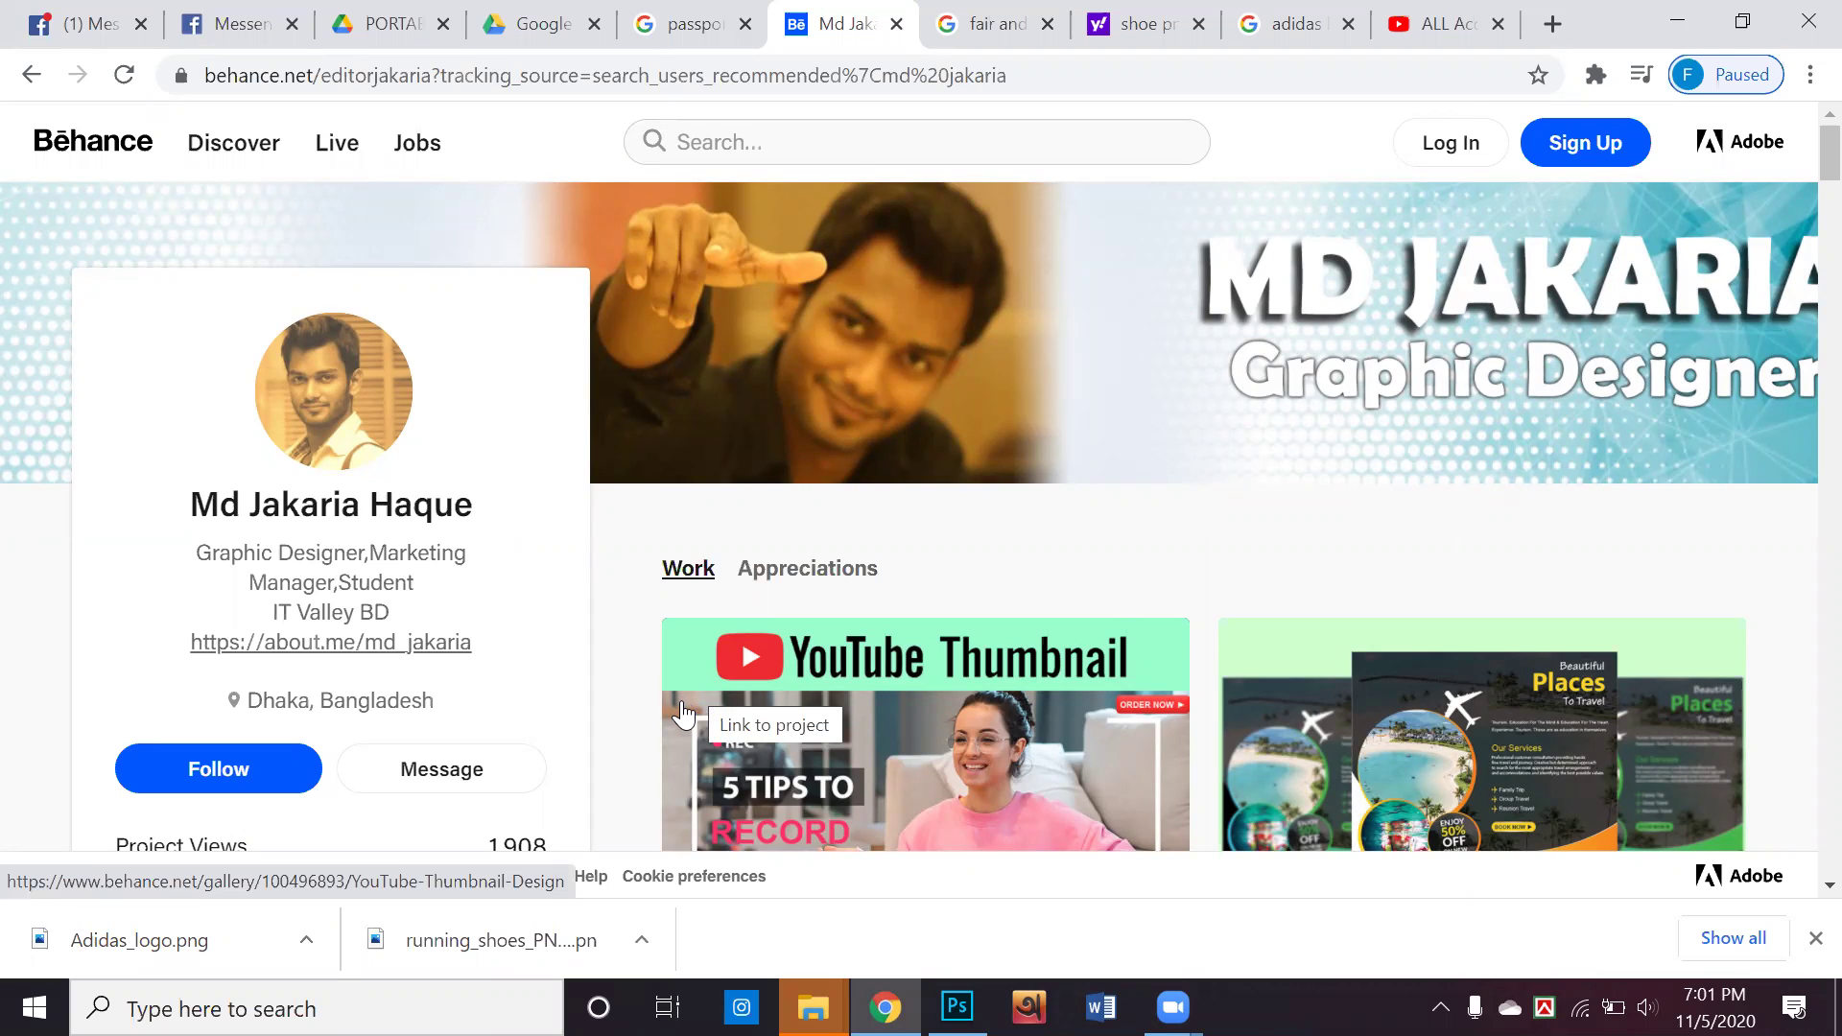
scroll(683, 714, down, 2)
scroll(683, 714, up, 2)
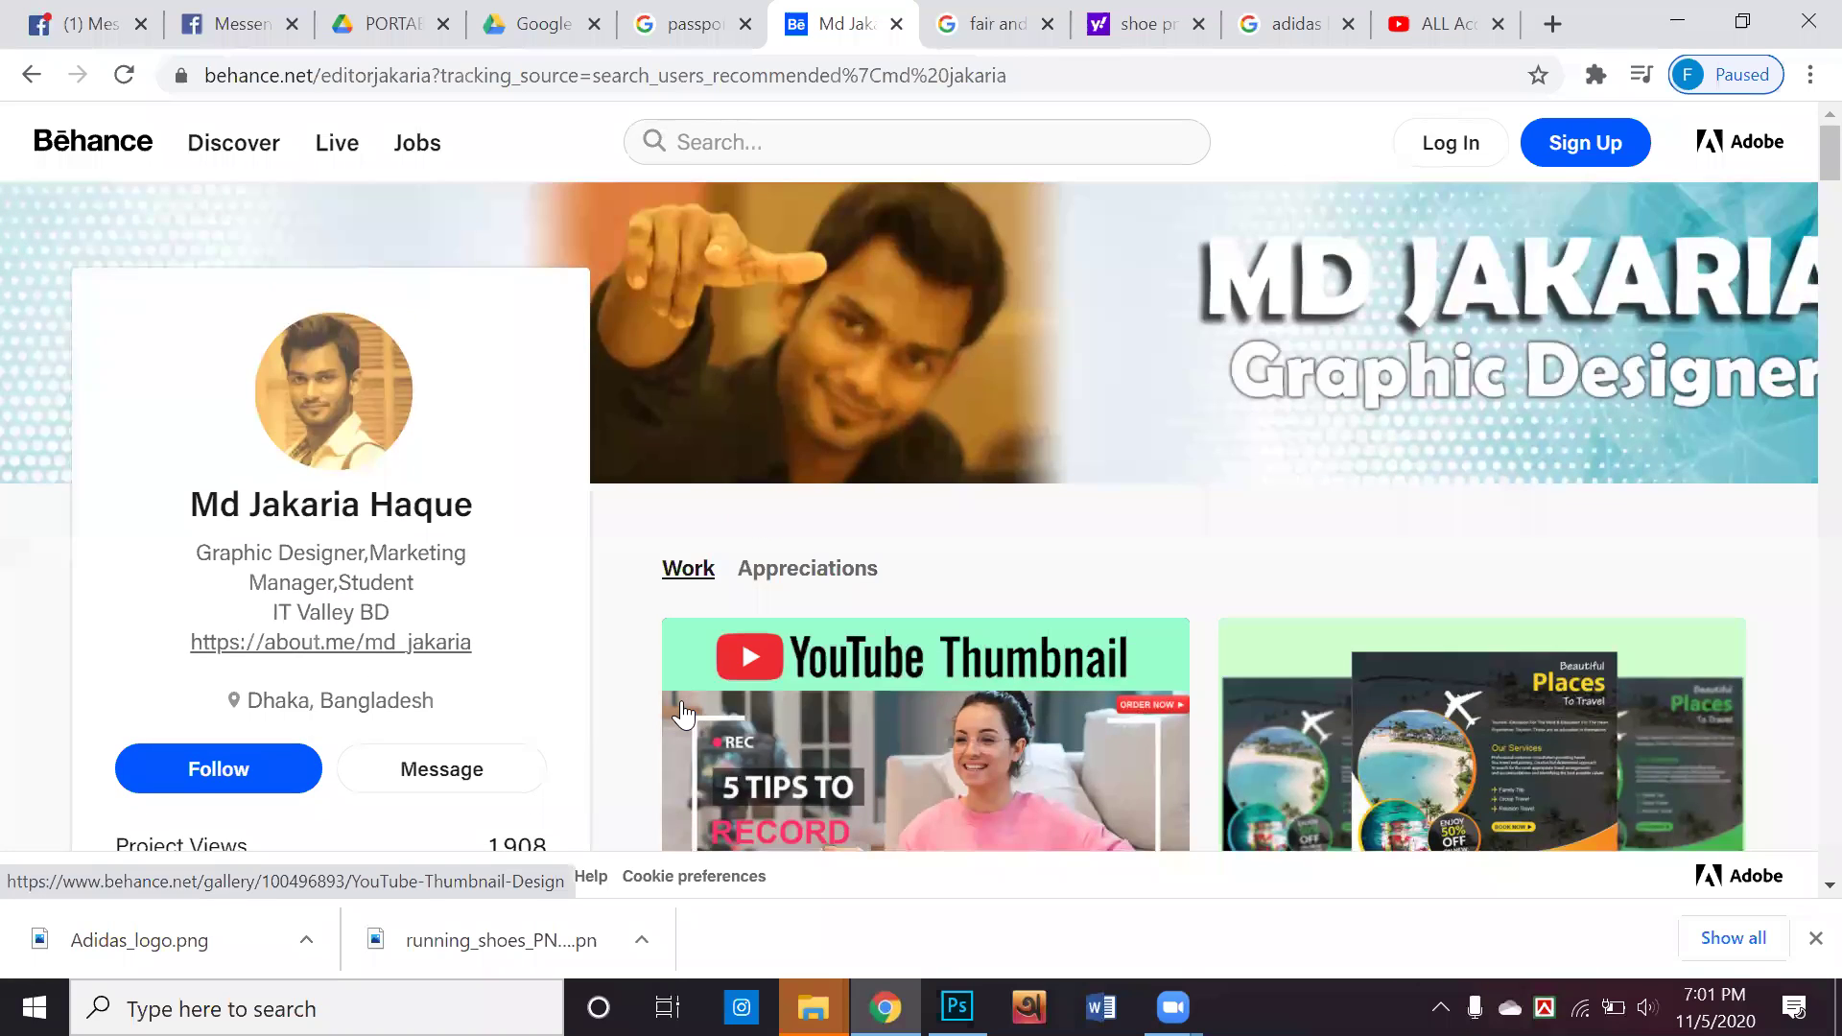
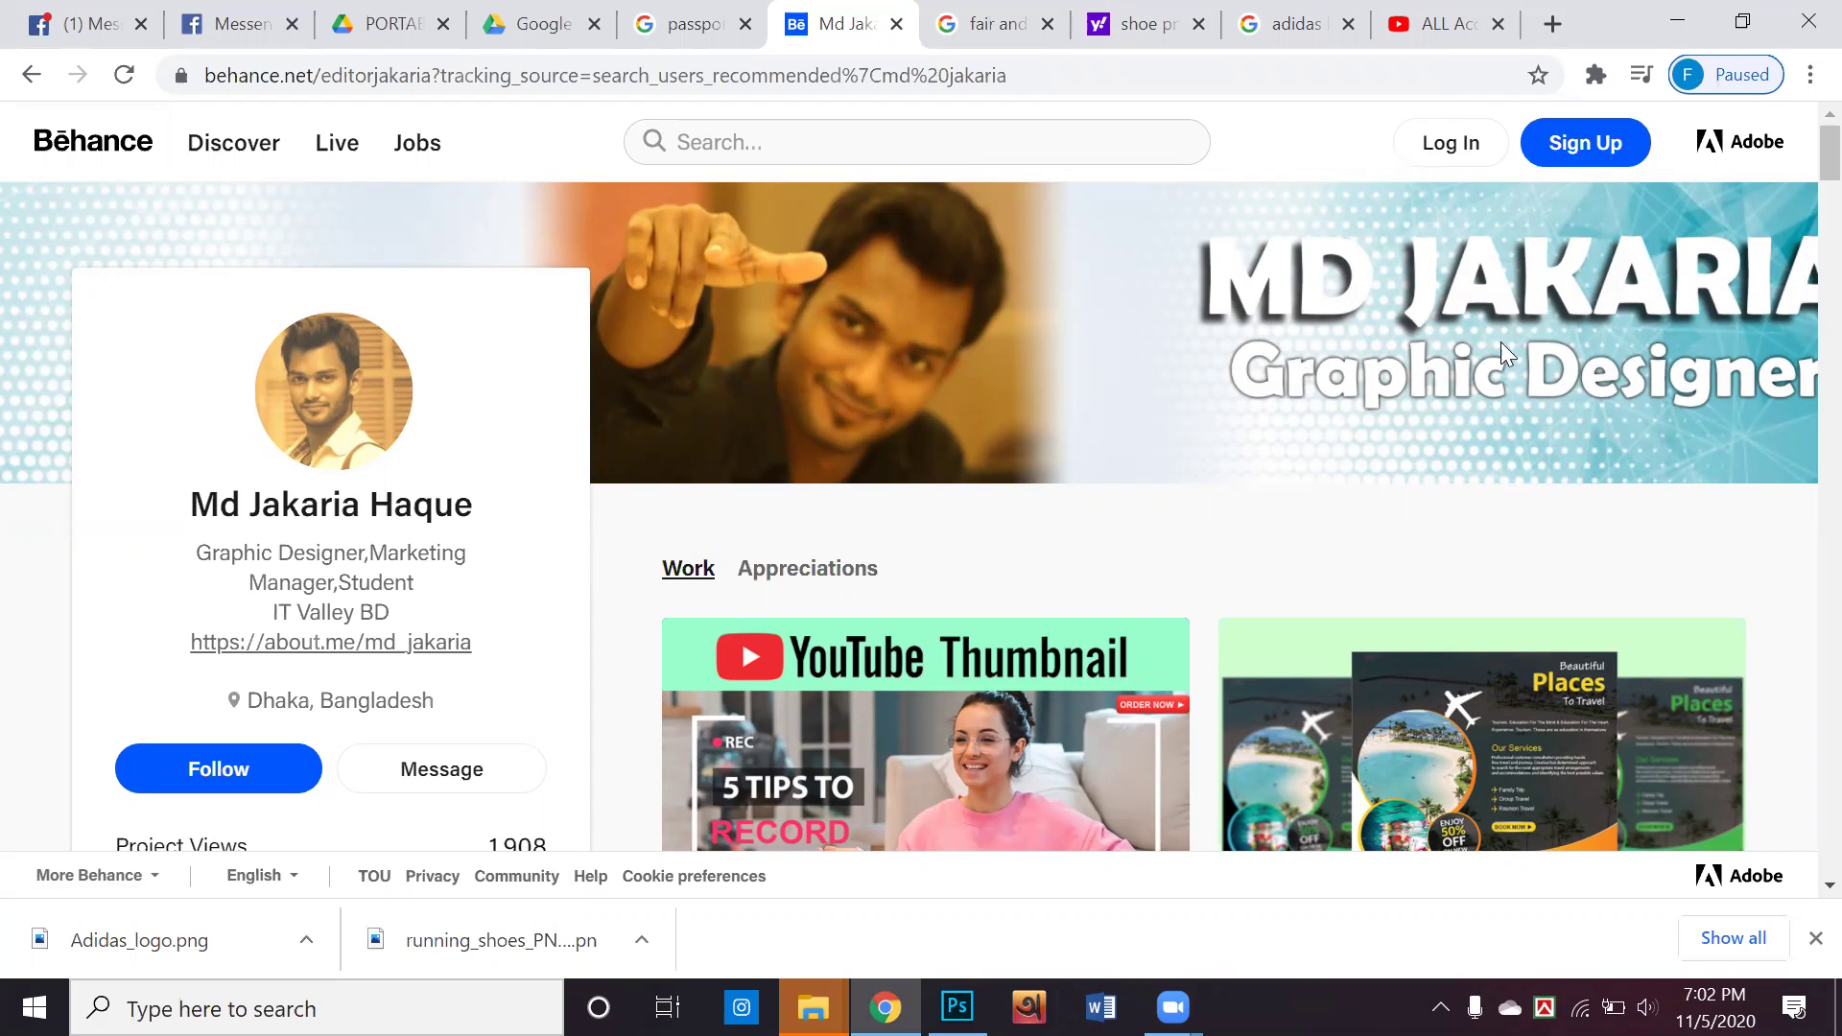
scroll(1295, 522, down, 10)
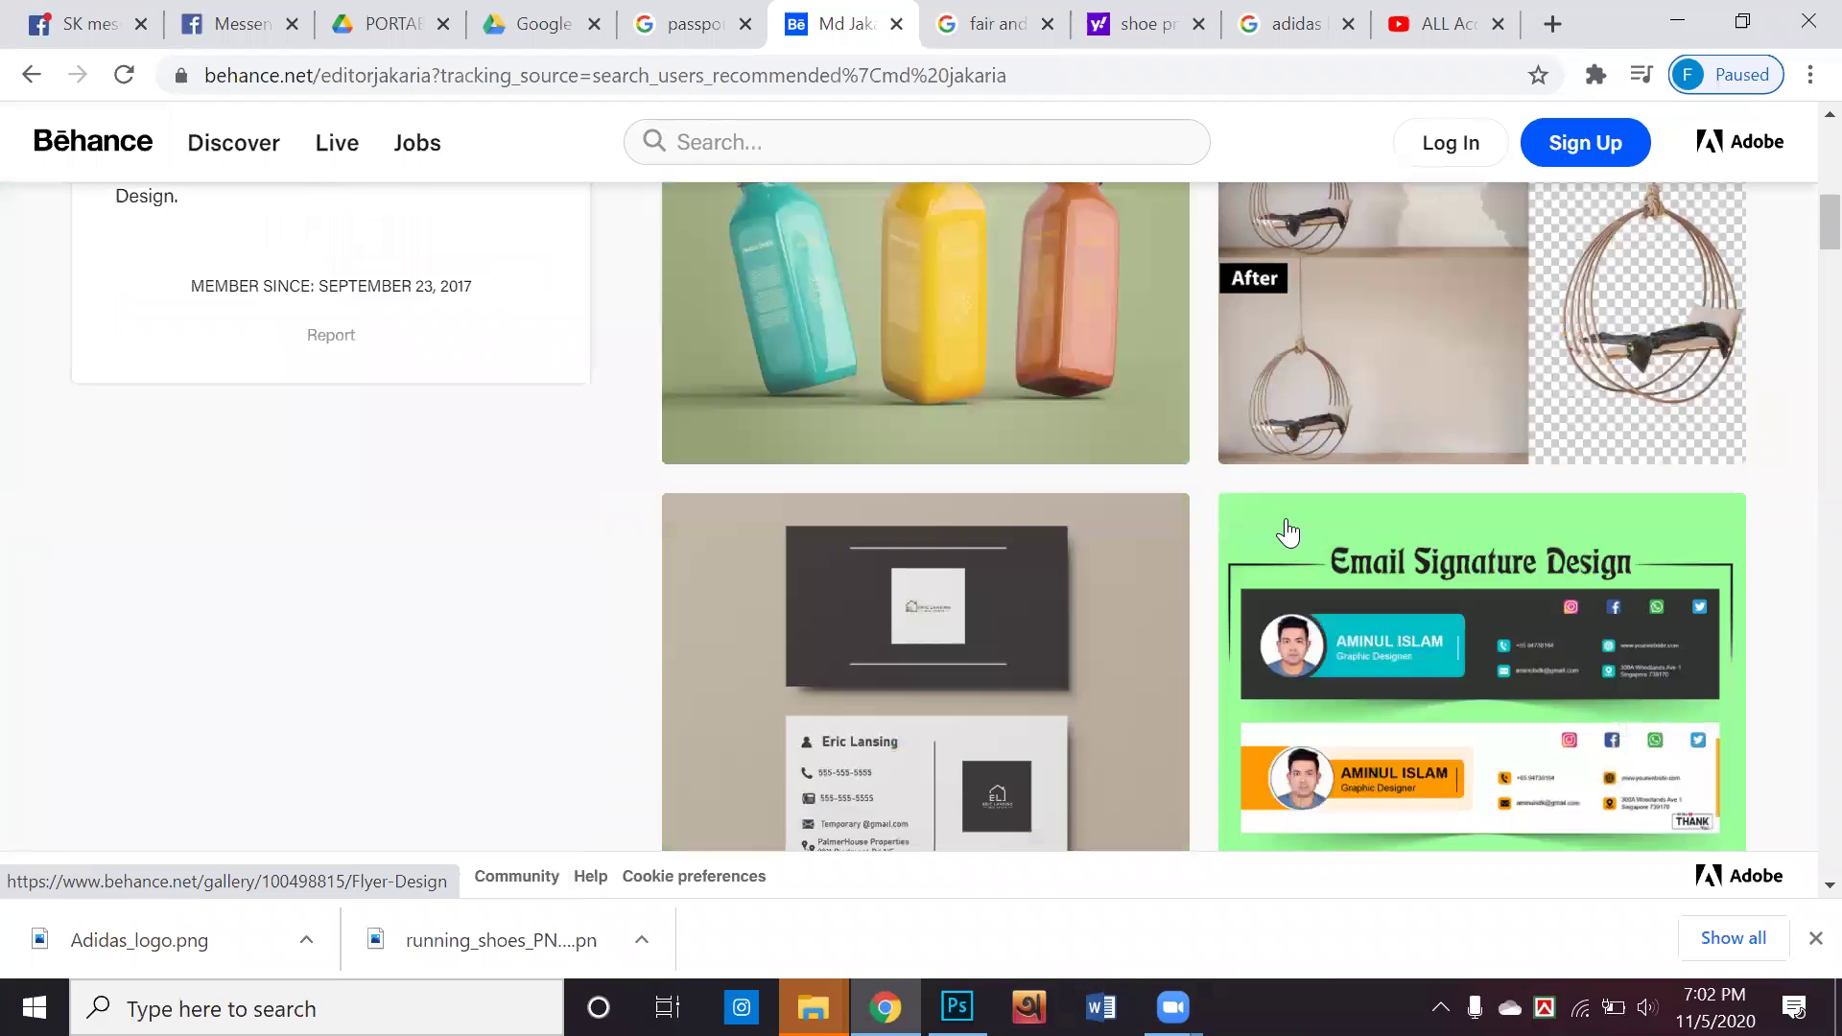
scroll(1288, 533, down, 2)
scroll(1287, 528, up, 12)
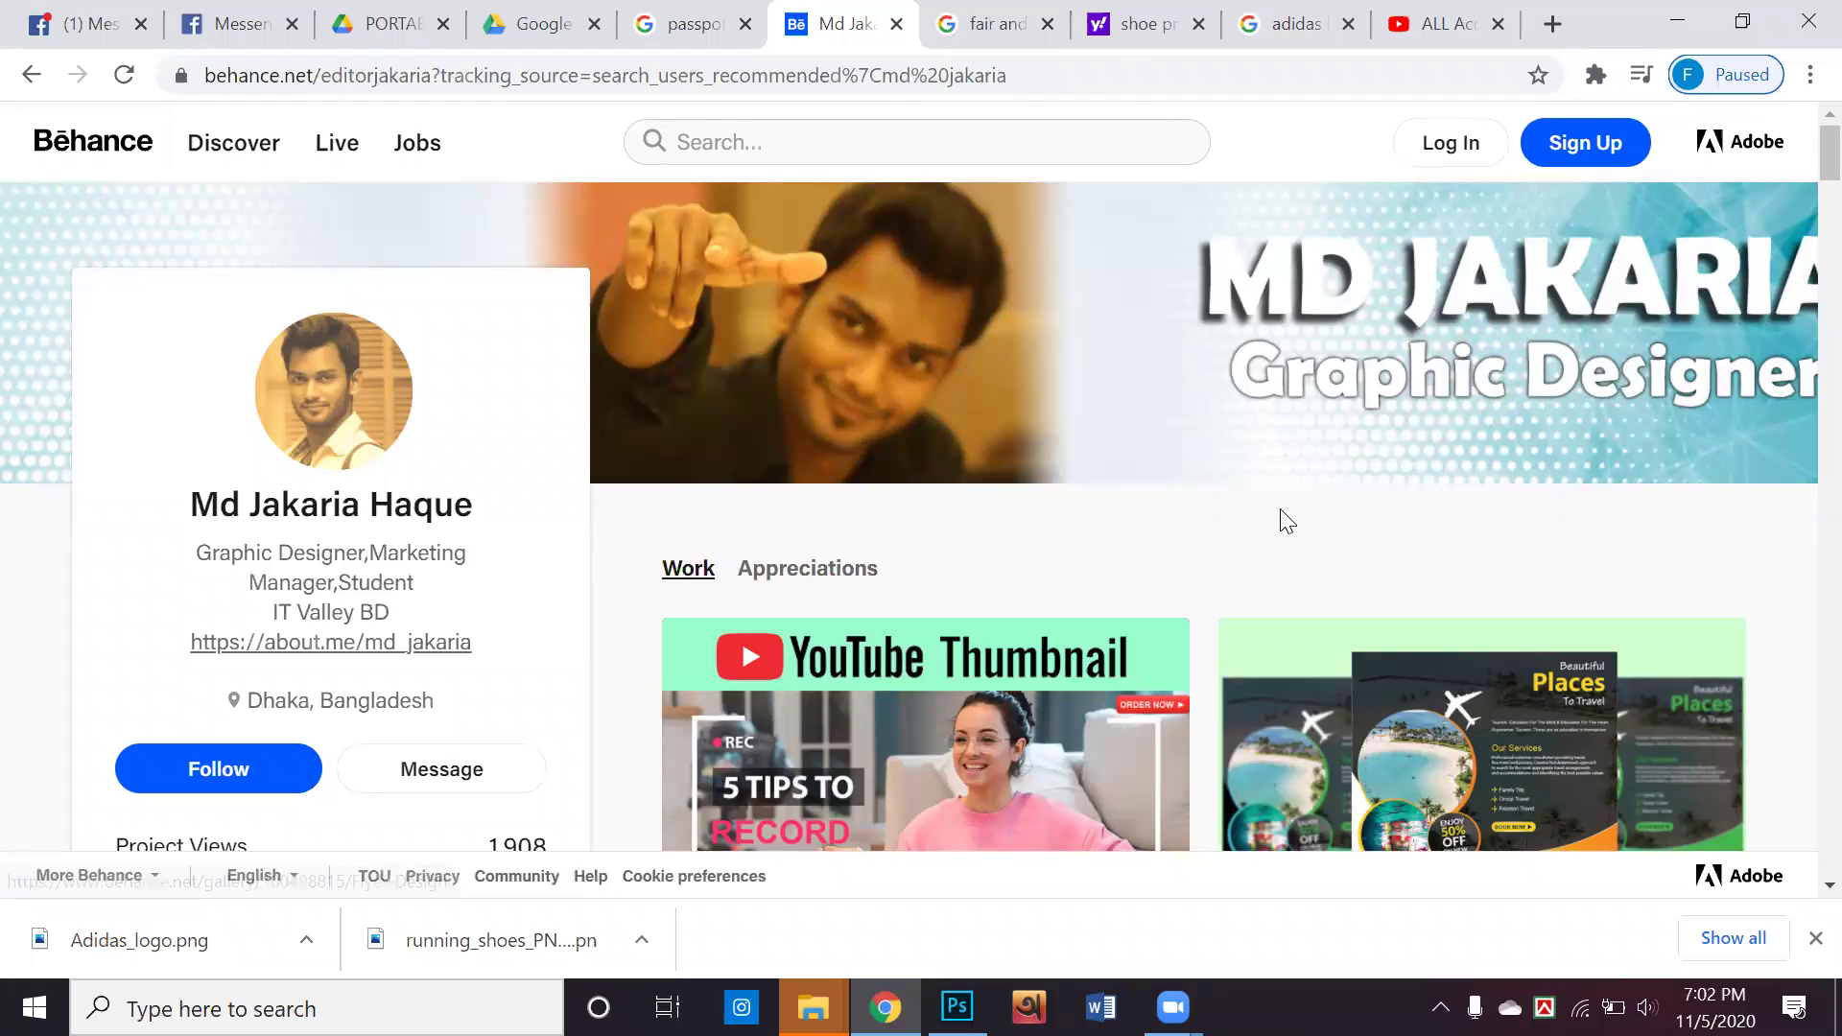
scroll(1287, 521, down, 6)
scroll(1288, 521, up, 6)
scroll(1290, 523, down, 3)
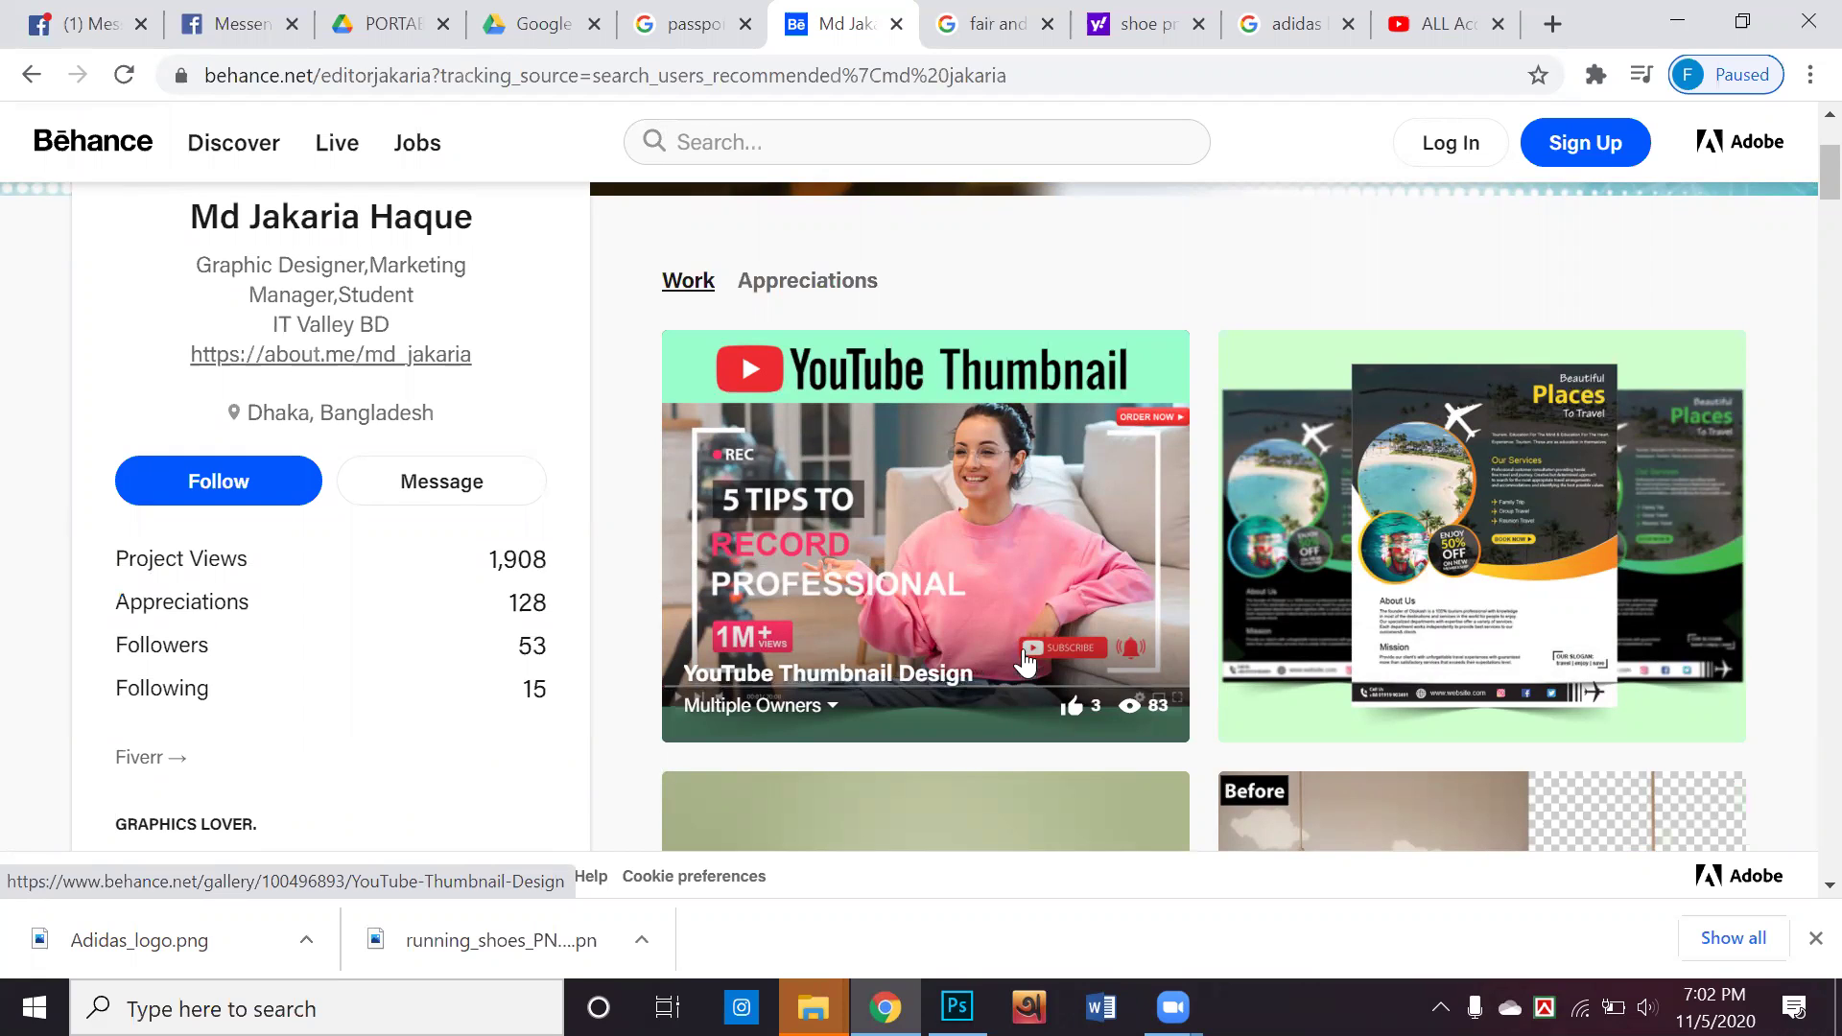
scroll(1031, 638, up, 3)
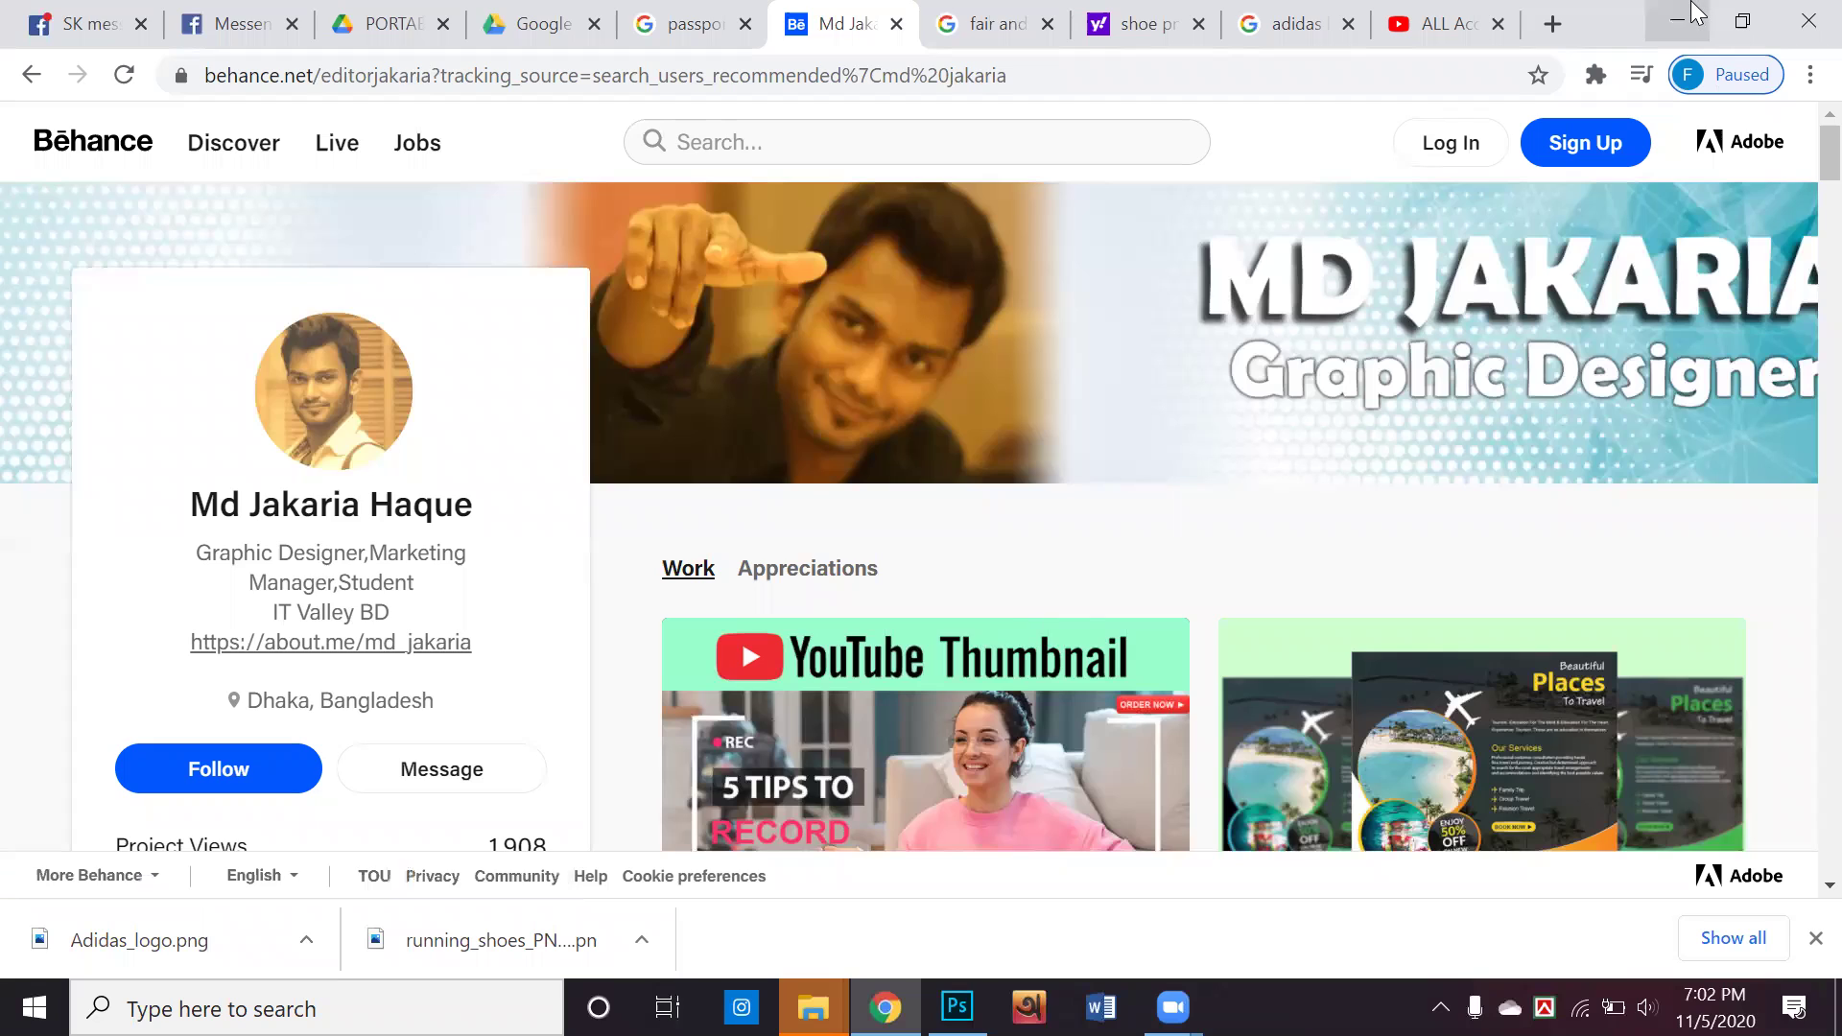
click(1697, 17)
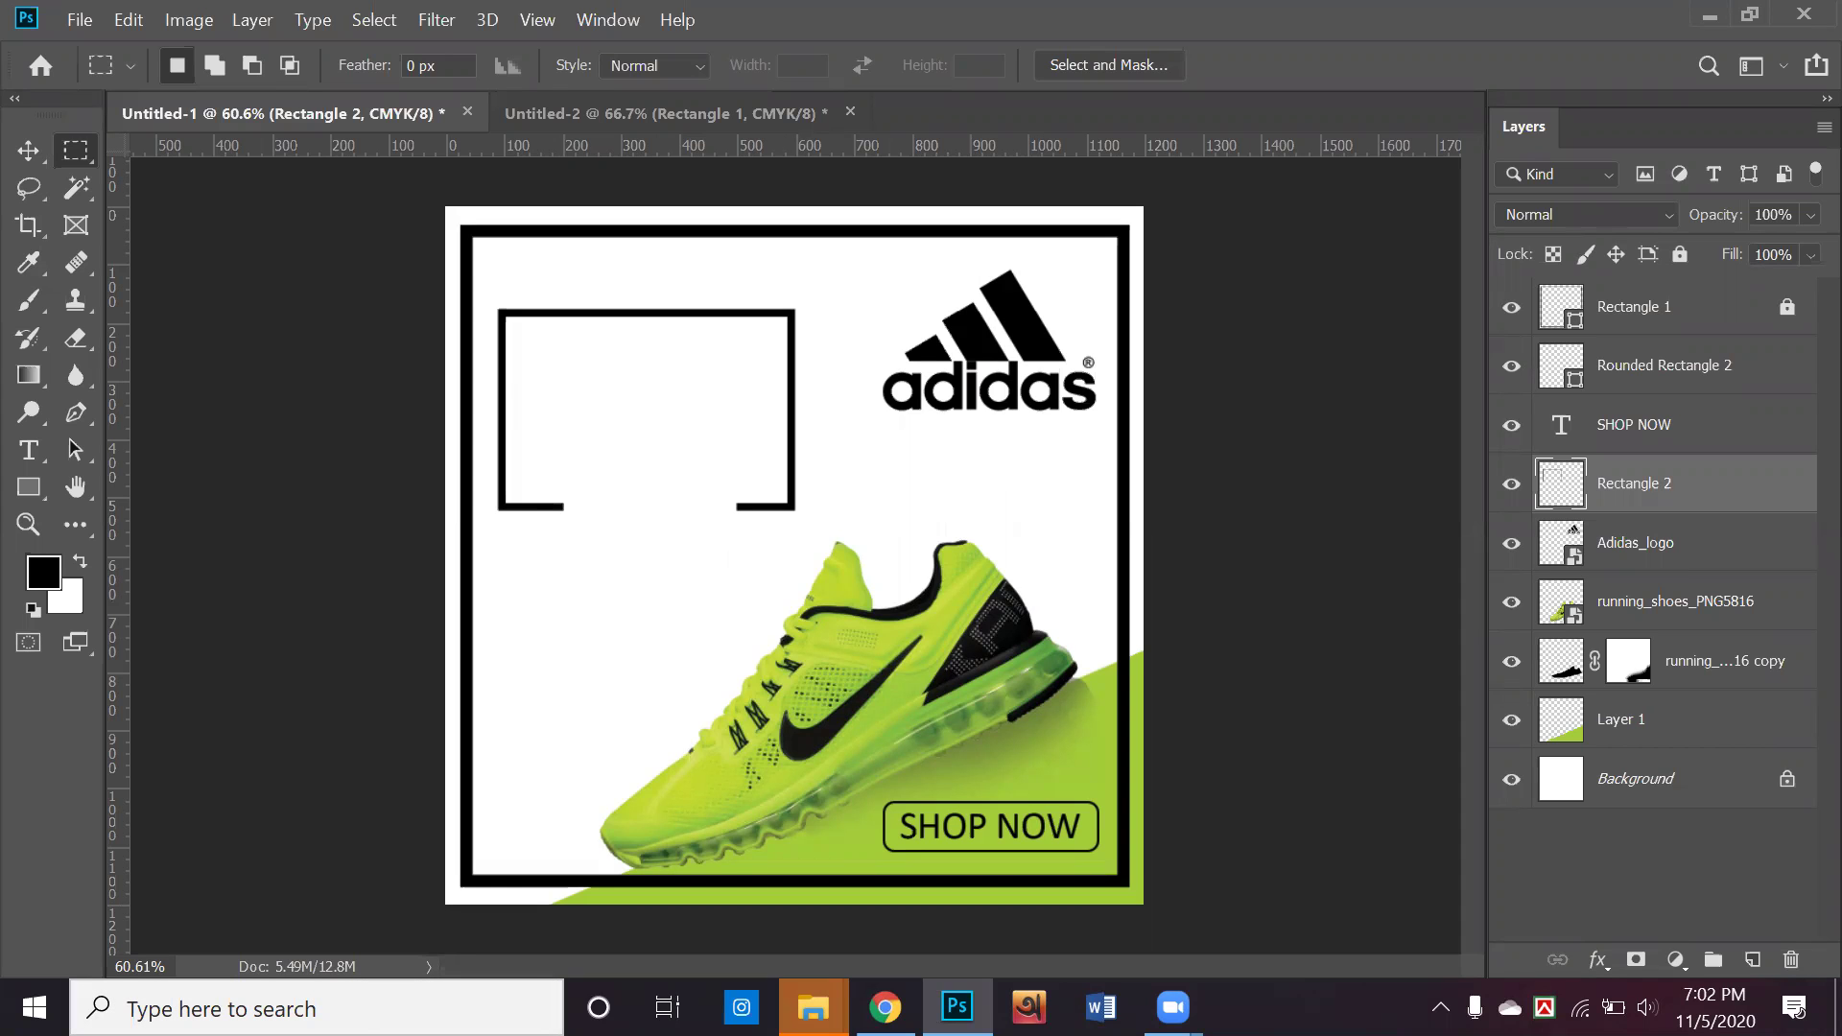
Go back in Chrome to the "shoe ads" image results to check the ENERGY TAKES OVER reference, then return to Photoshop
click(885, 1006)
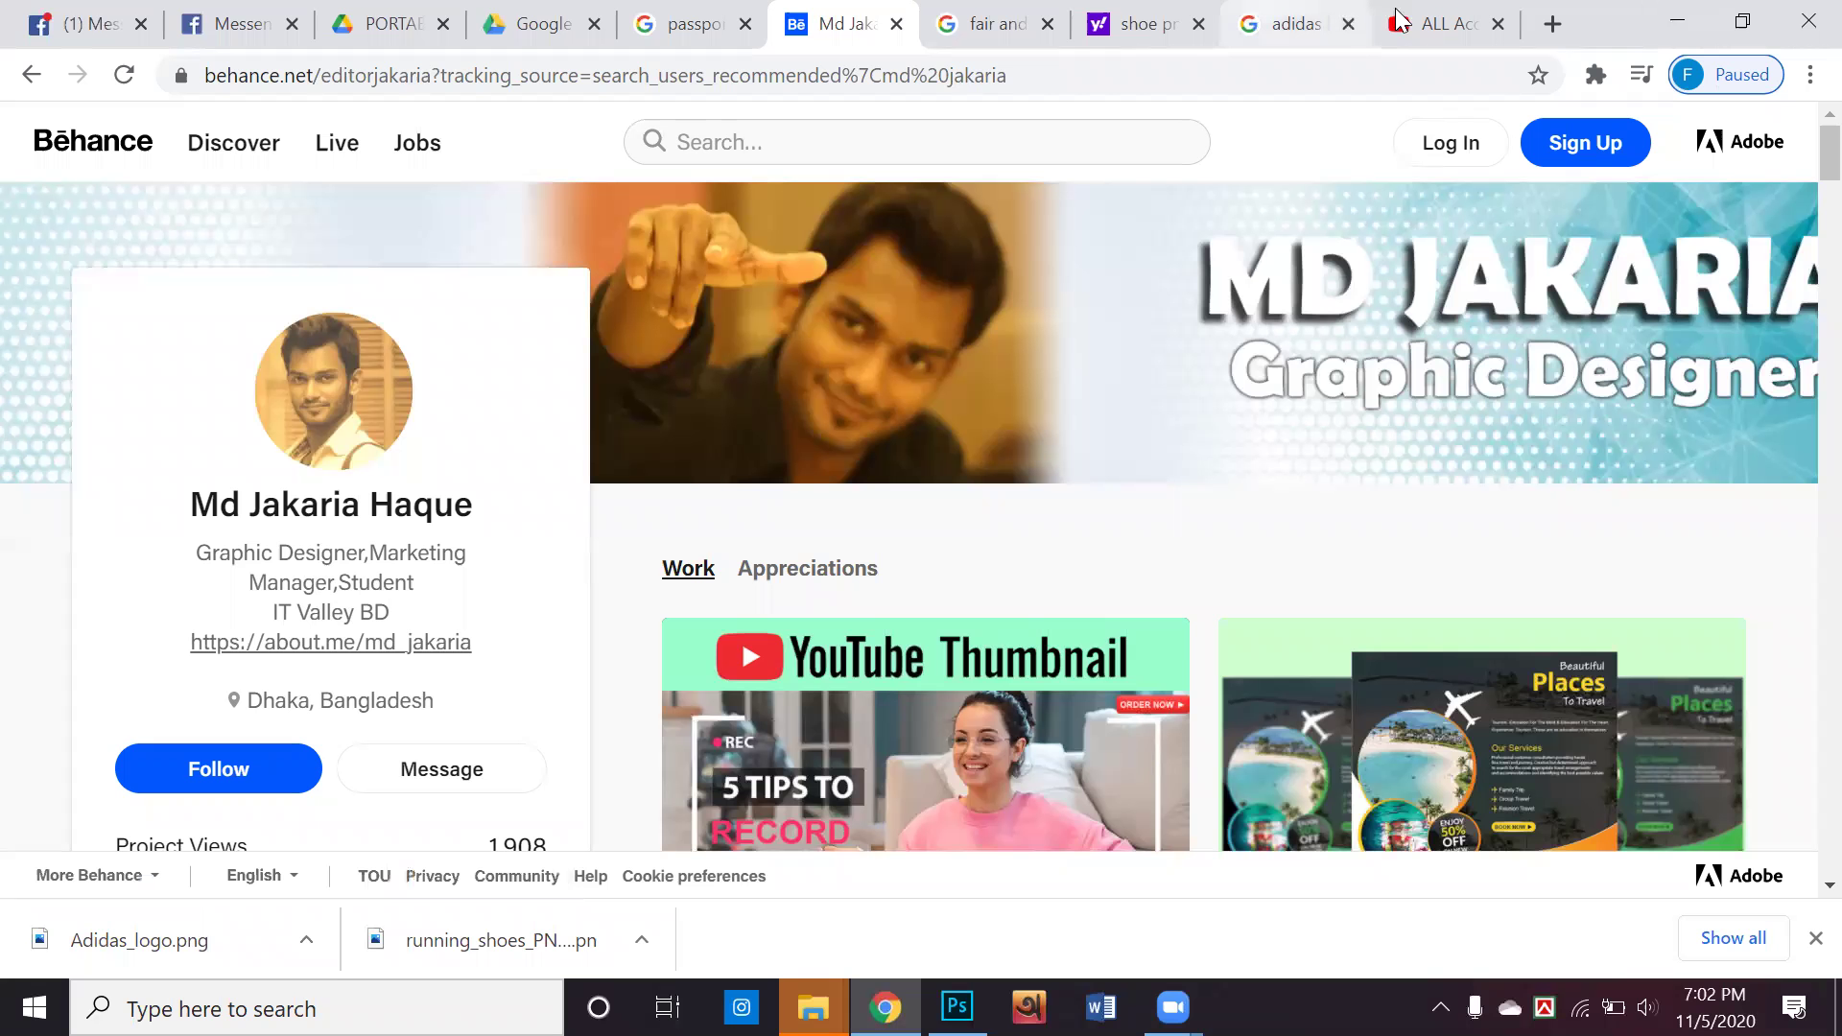
click(1103, 24)
click(974, 29)
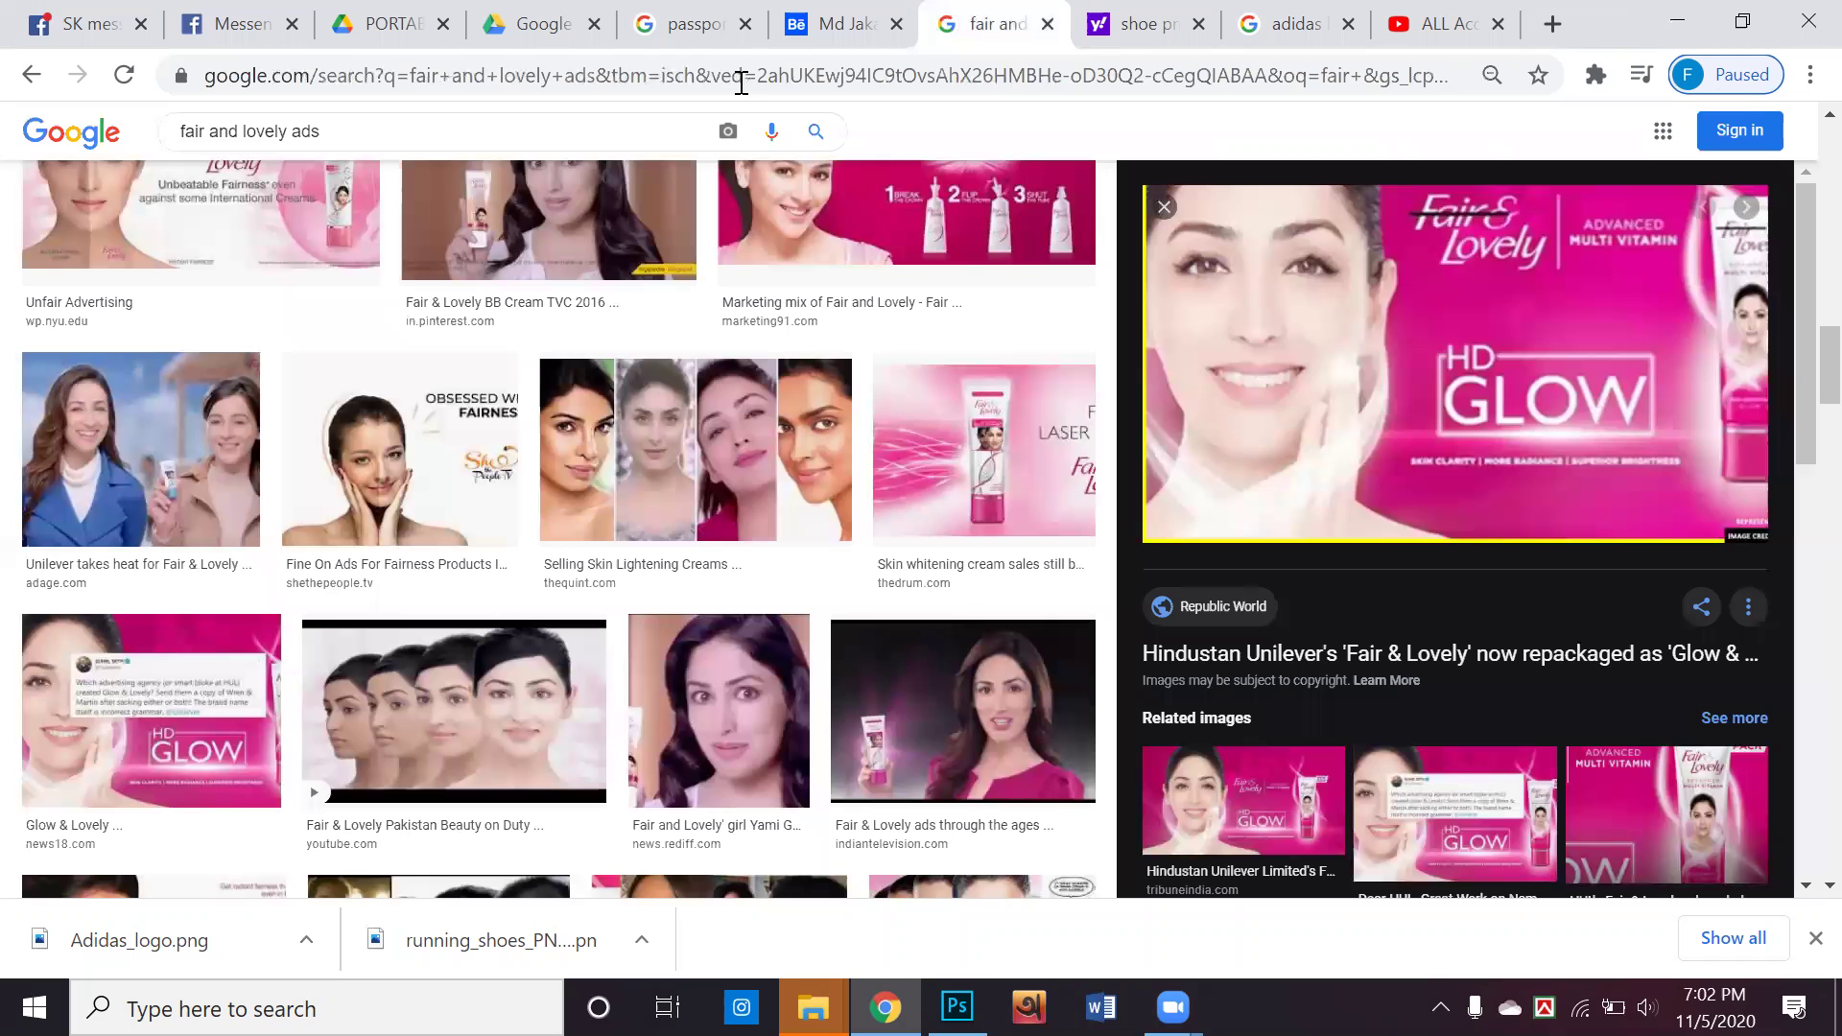
click(32, 75)
click(34, 77)
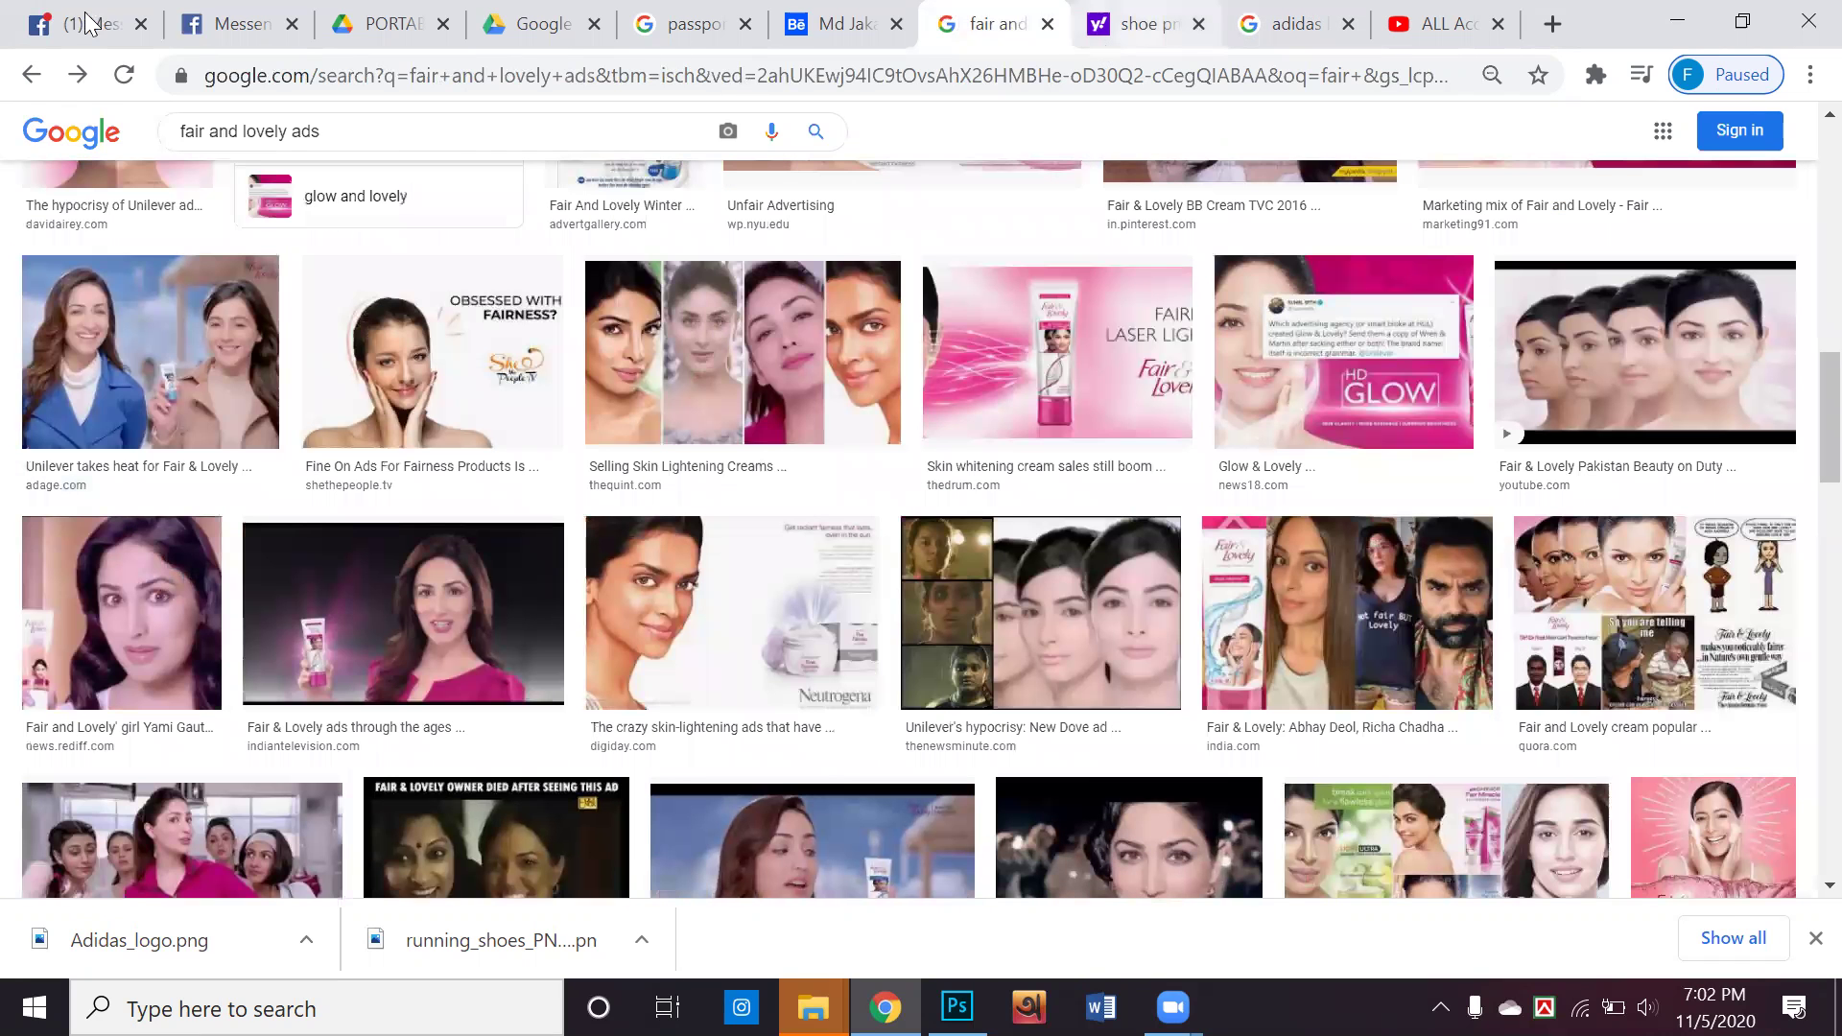
click(32, 75)
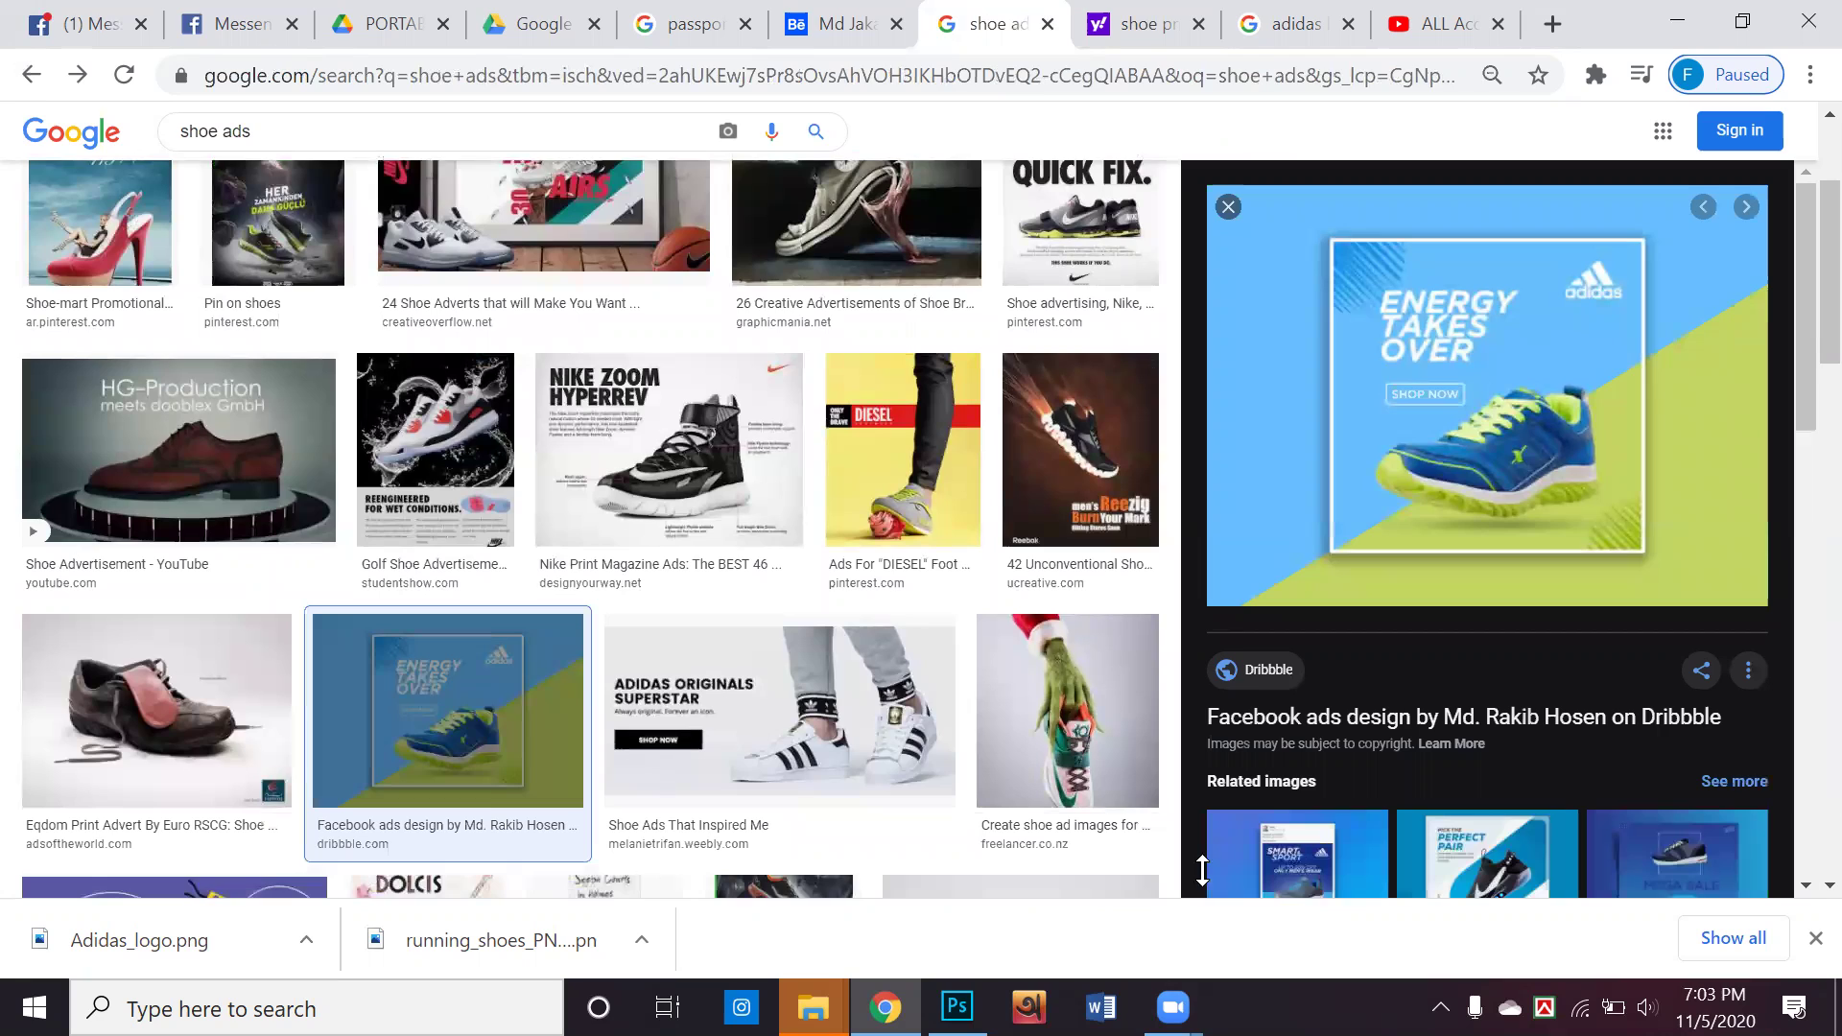
key(alt+Tab)
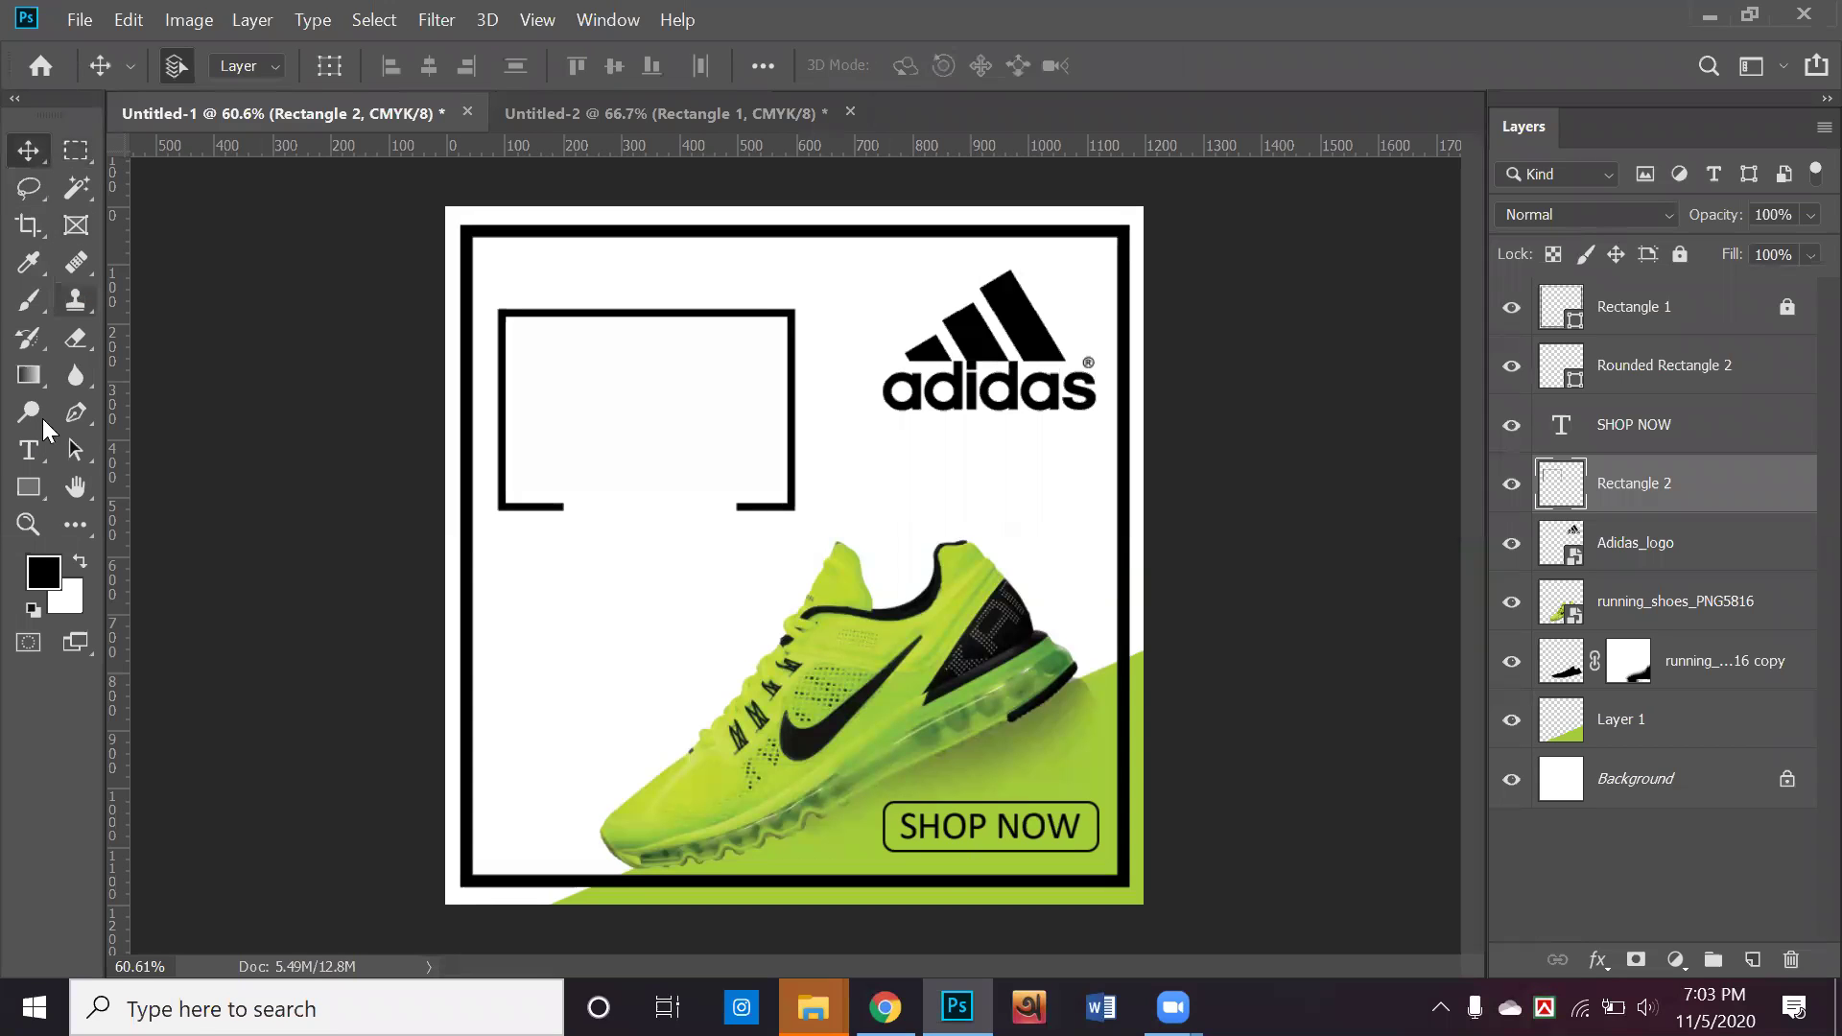
Add the text ENERGY in black 16 pt Calibri Regular inside the open rectangle frame
click(28, 450)
click(614, 425)
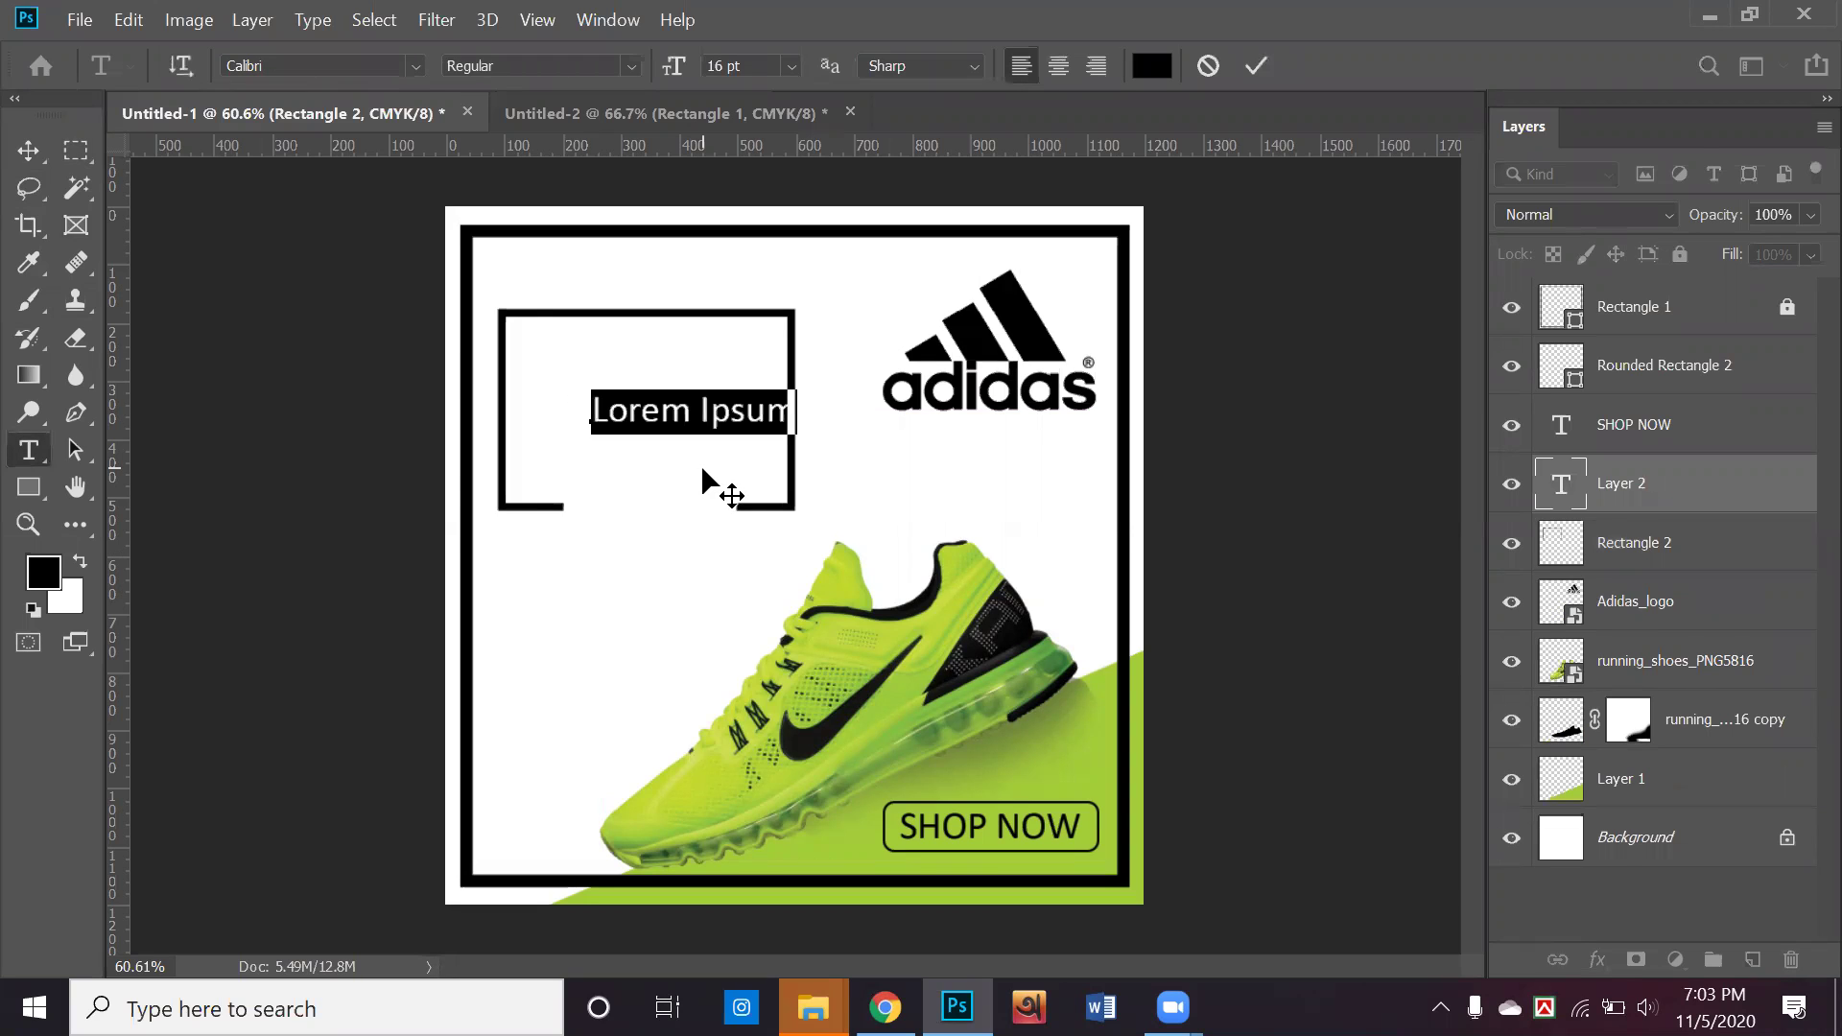
text(ENER)
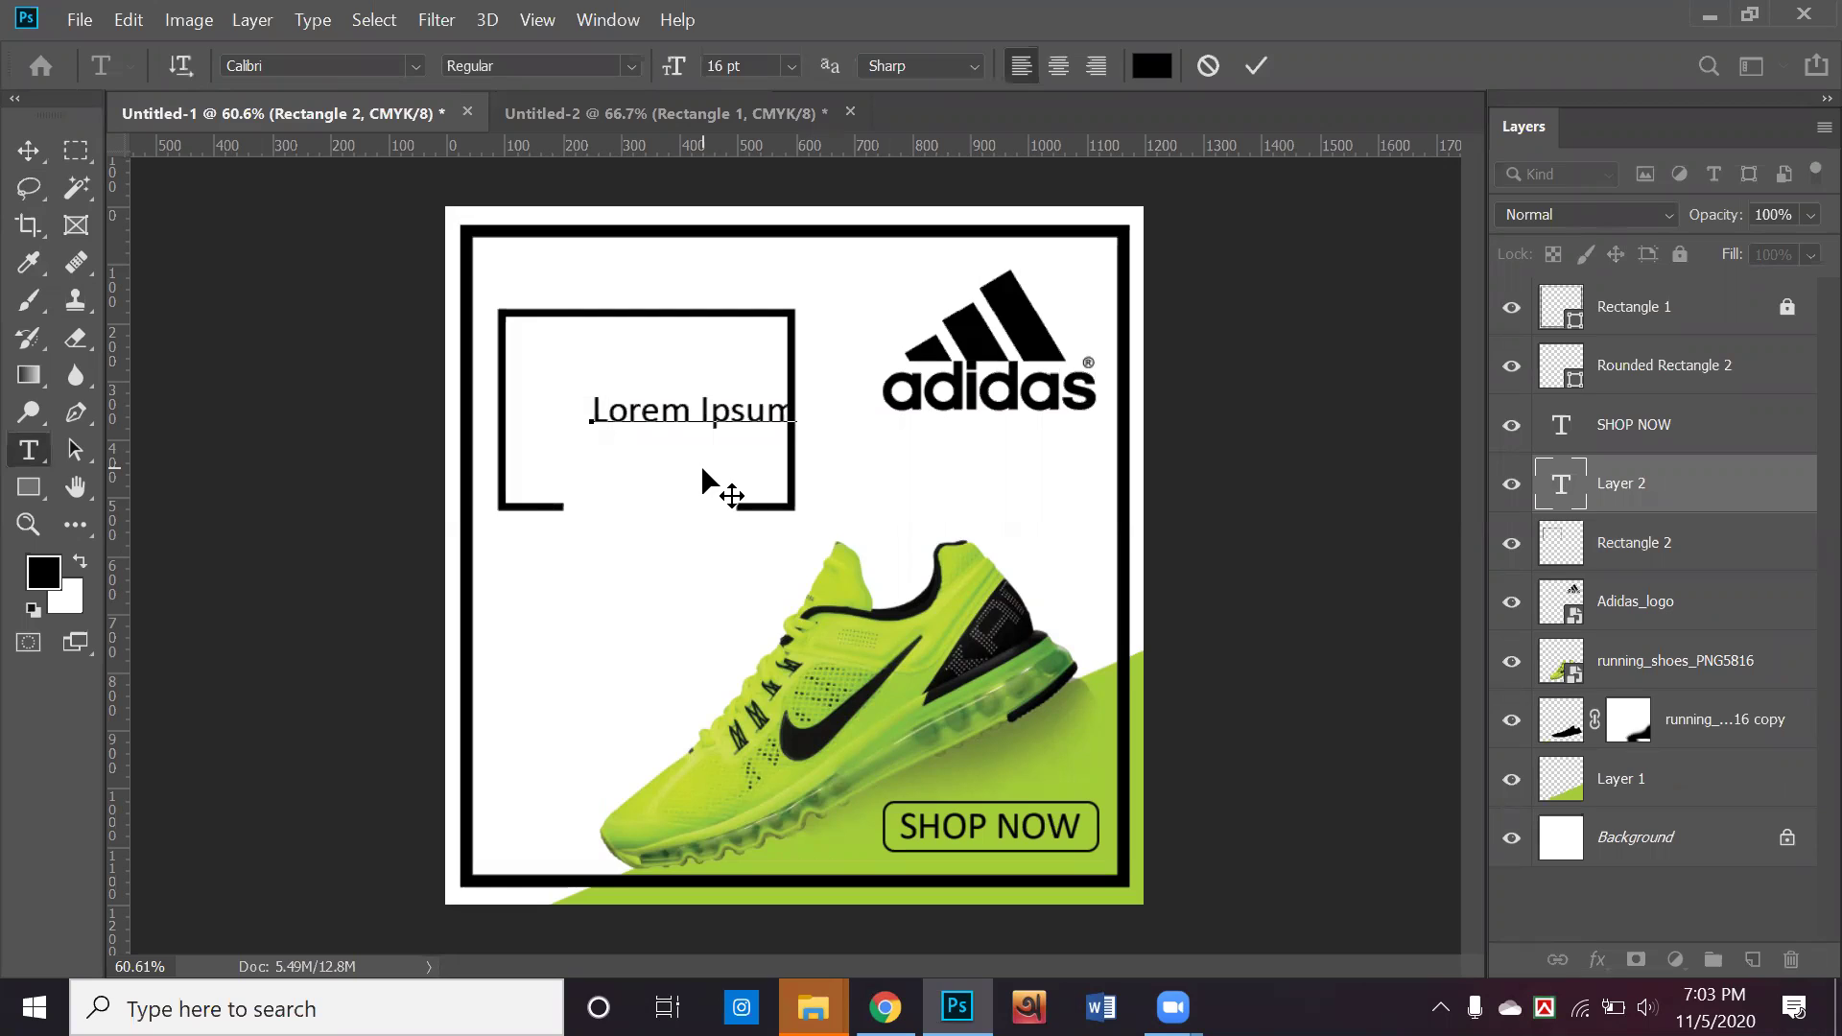
text(GY)
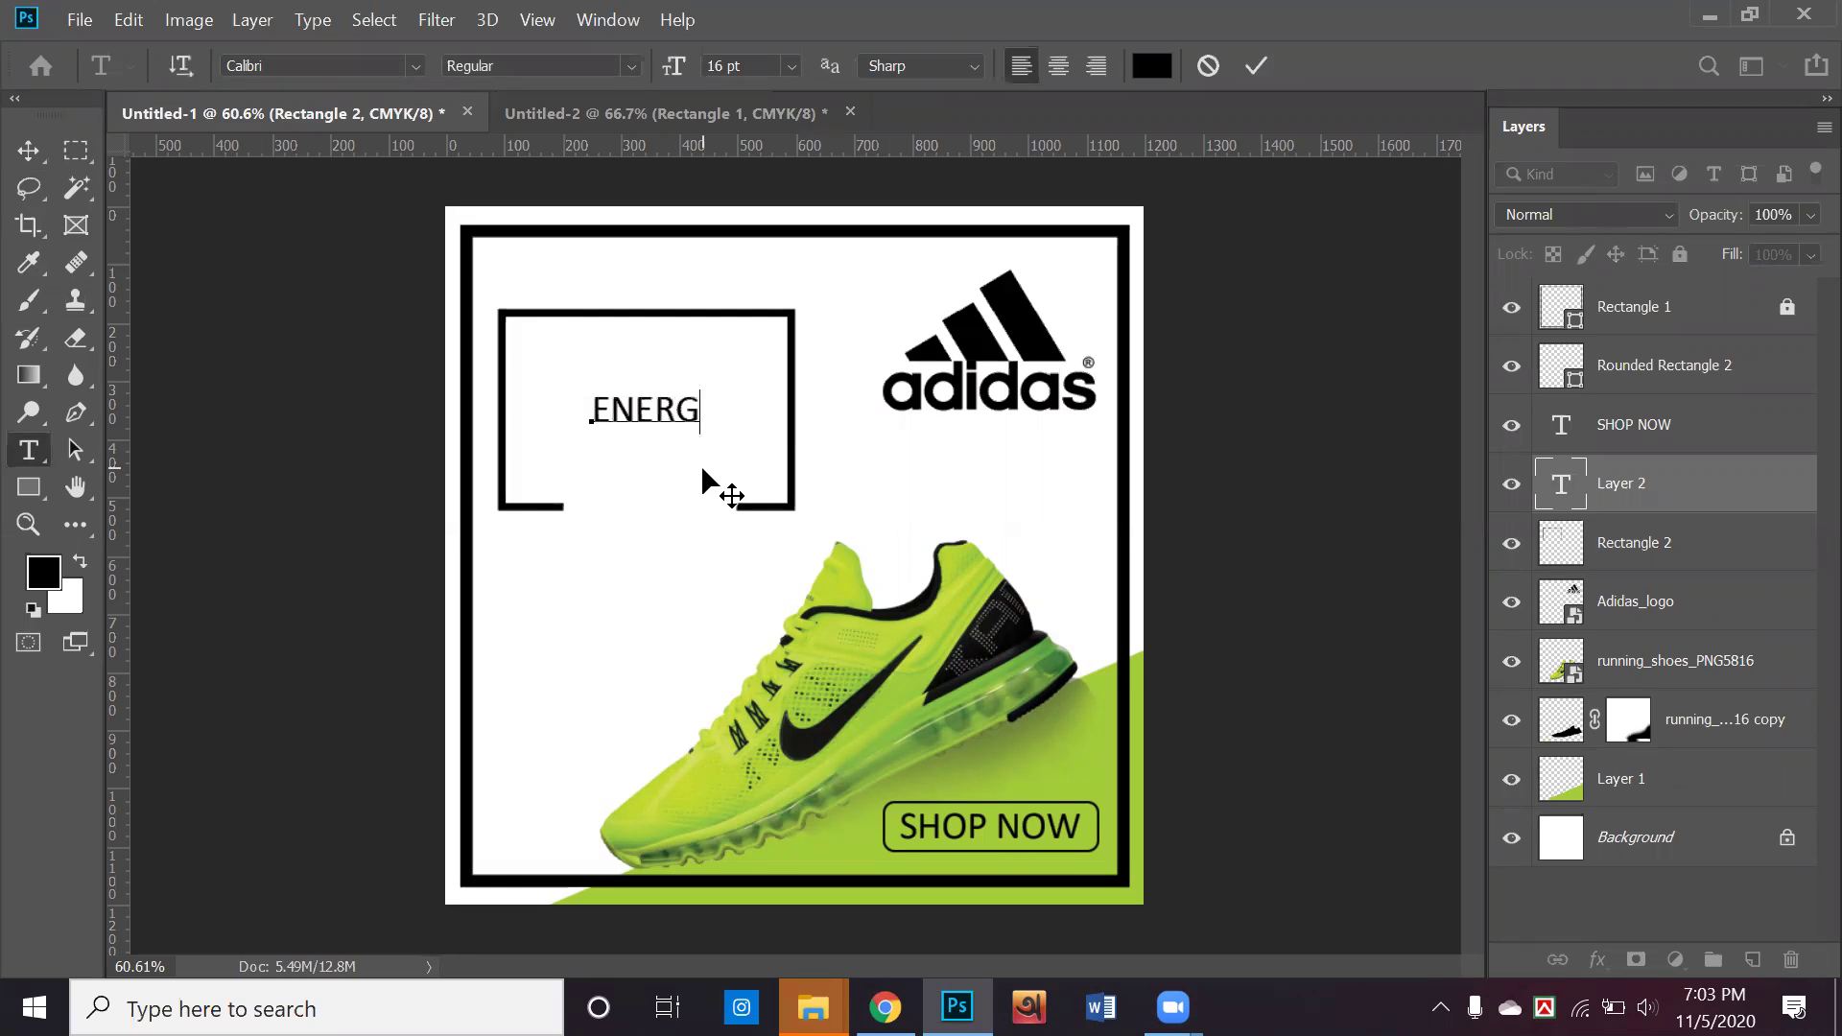
click(25, 151)
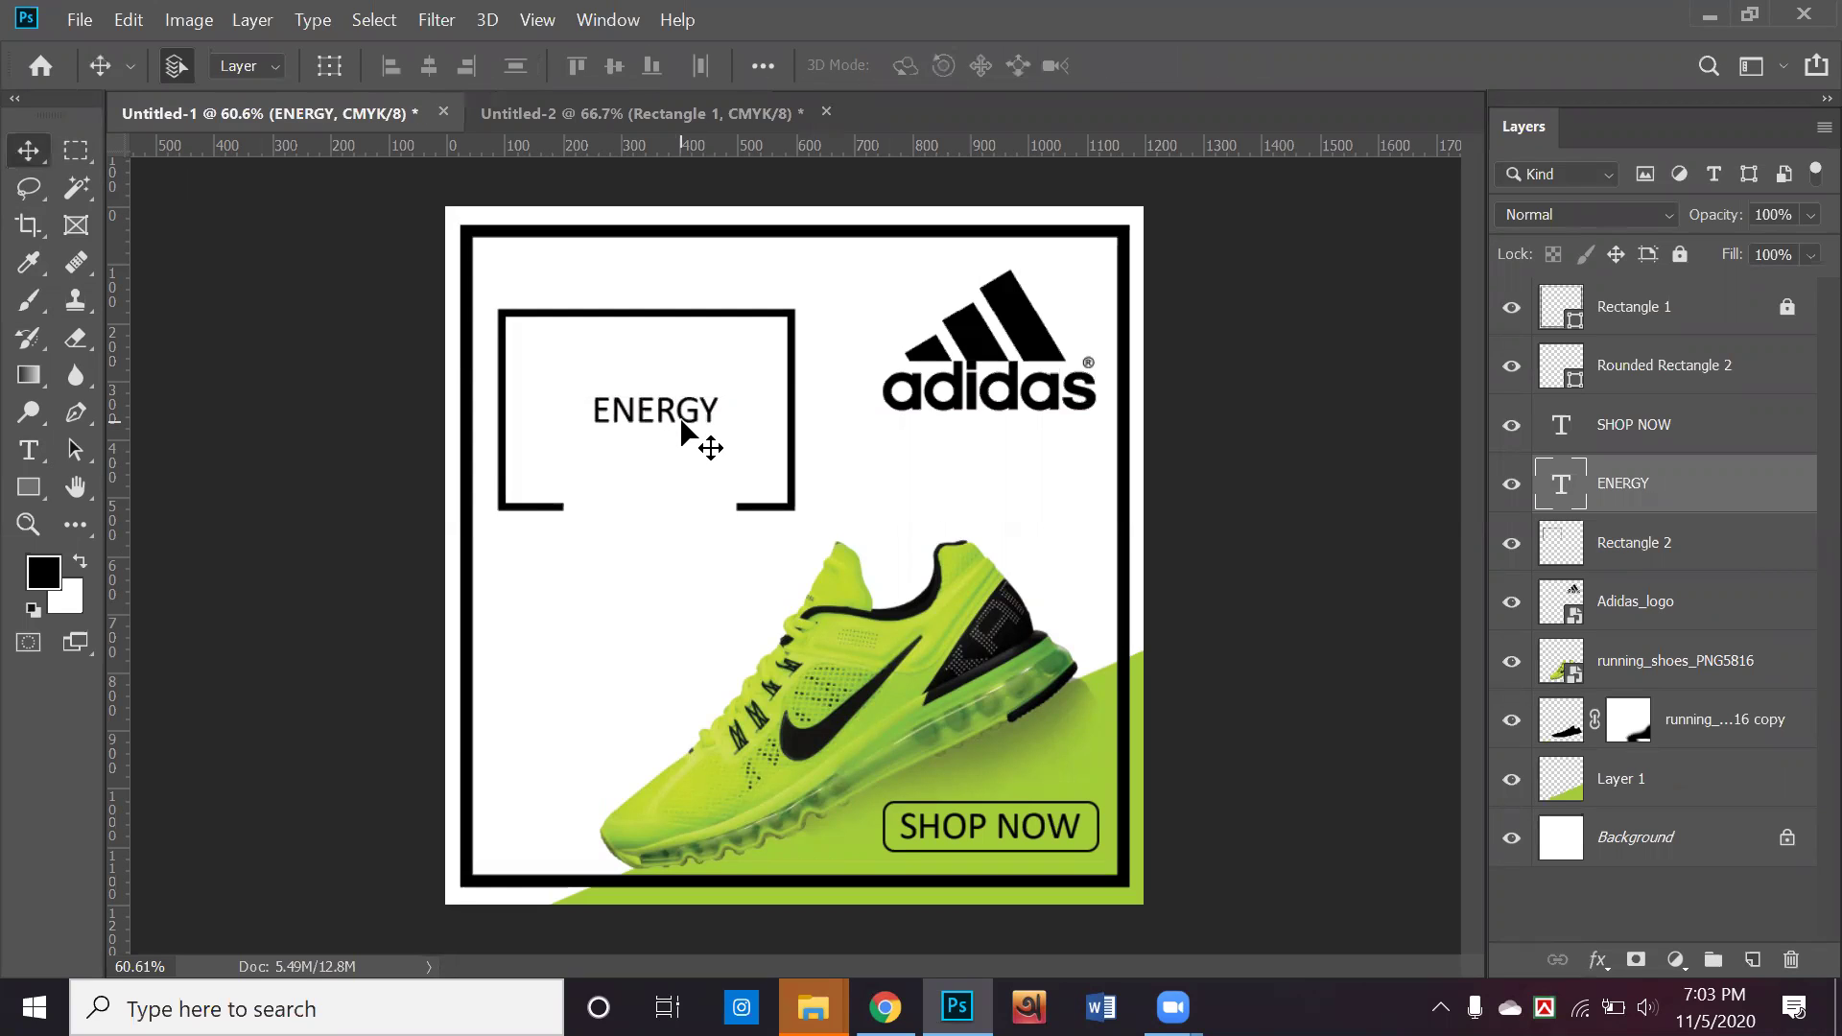
Duplicate the ENERGY text below itself and change the copy's text to TAKES
drag(683, 420, 675, 473)
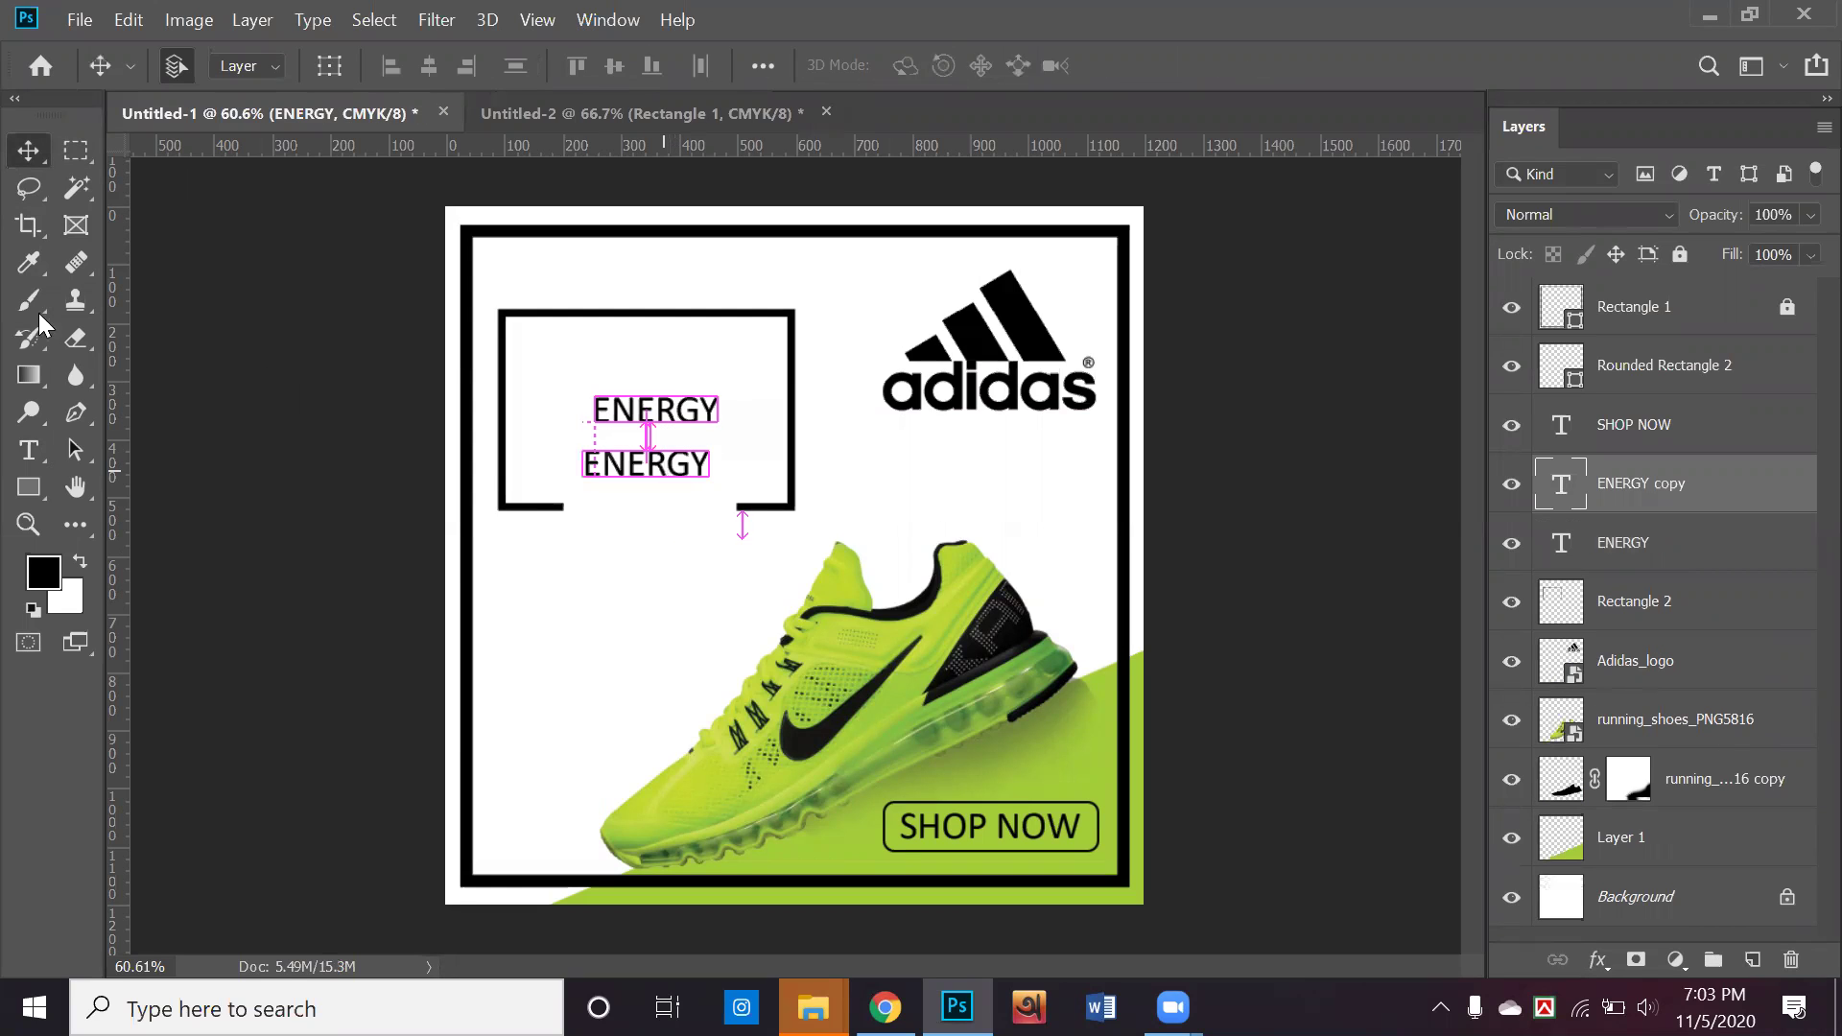
click(33, 453)
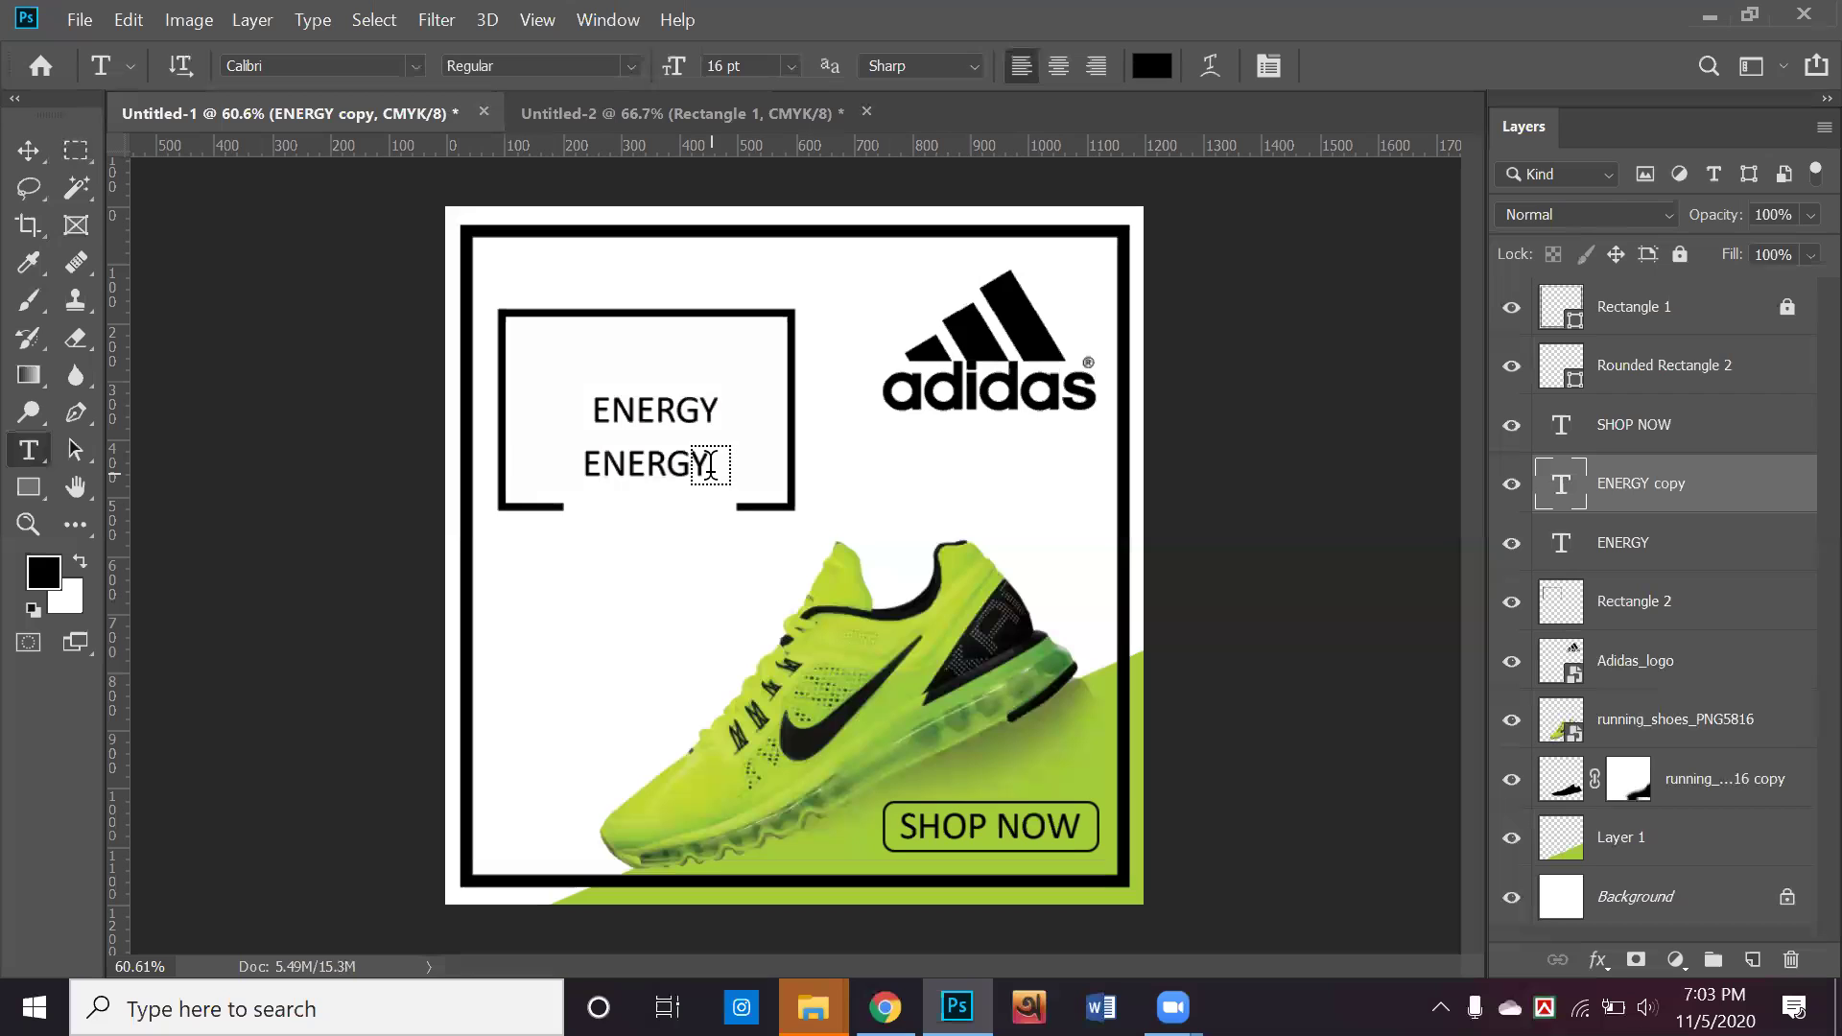
double_click(502, 456)
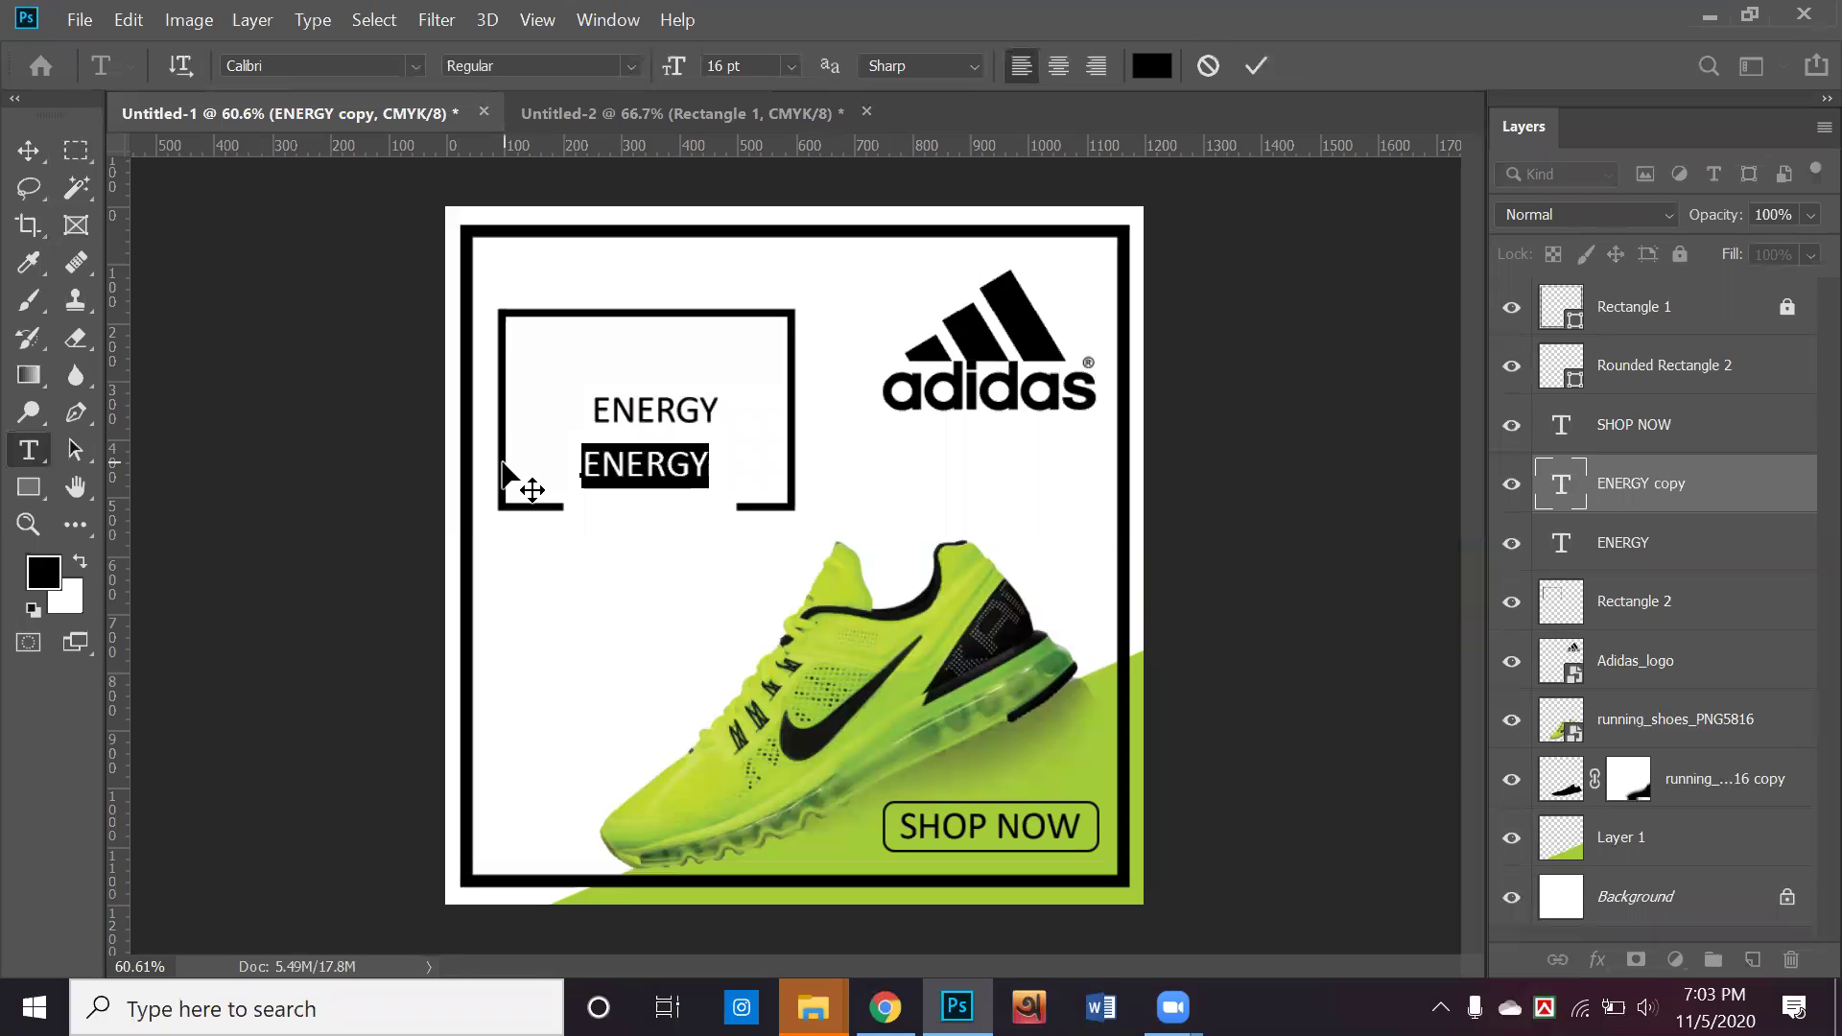
text(TAKES)
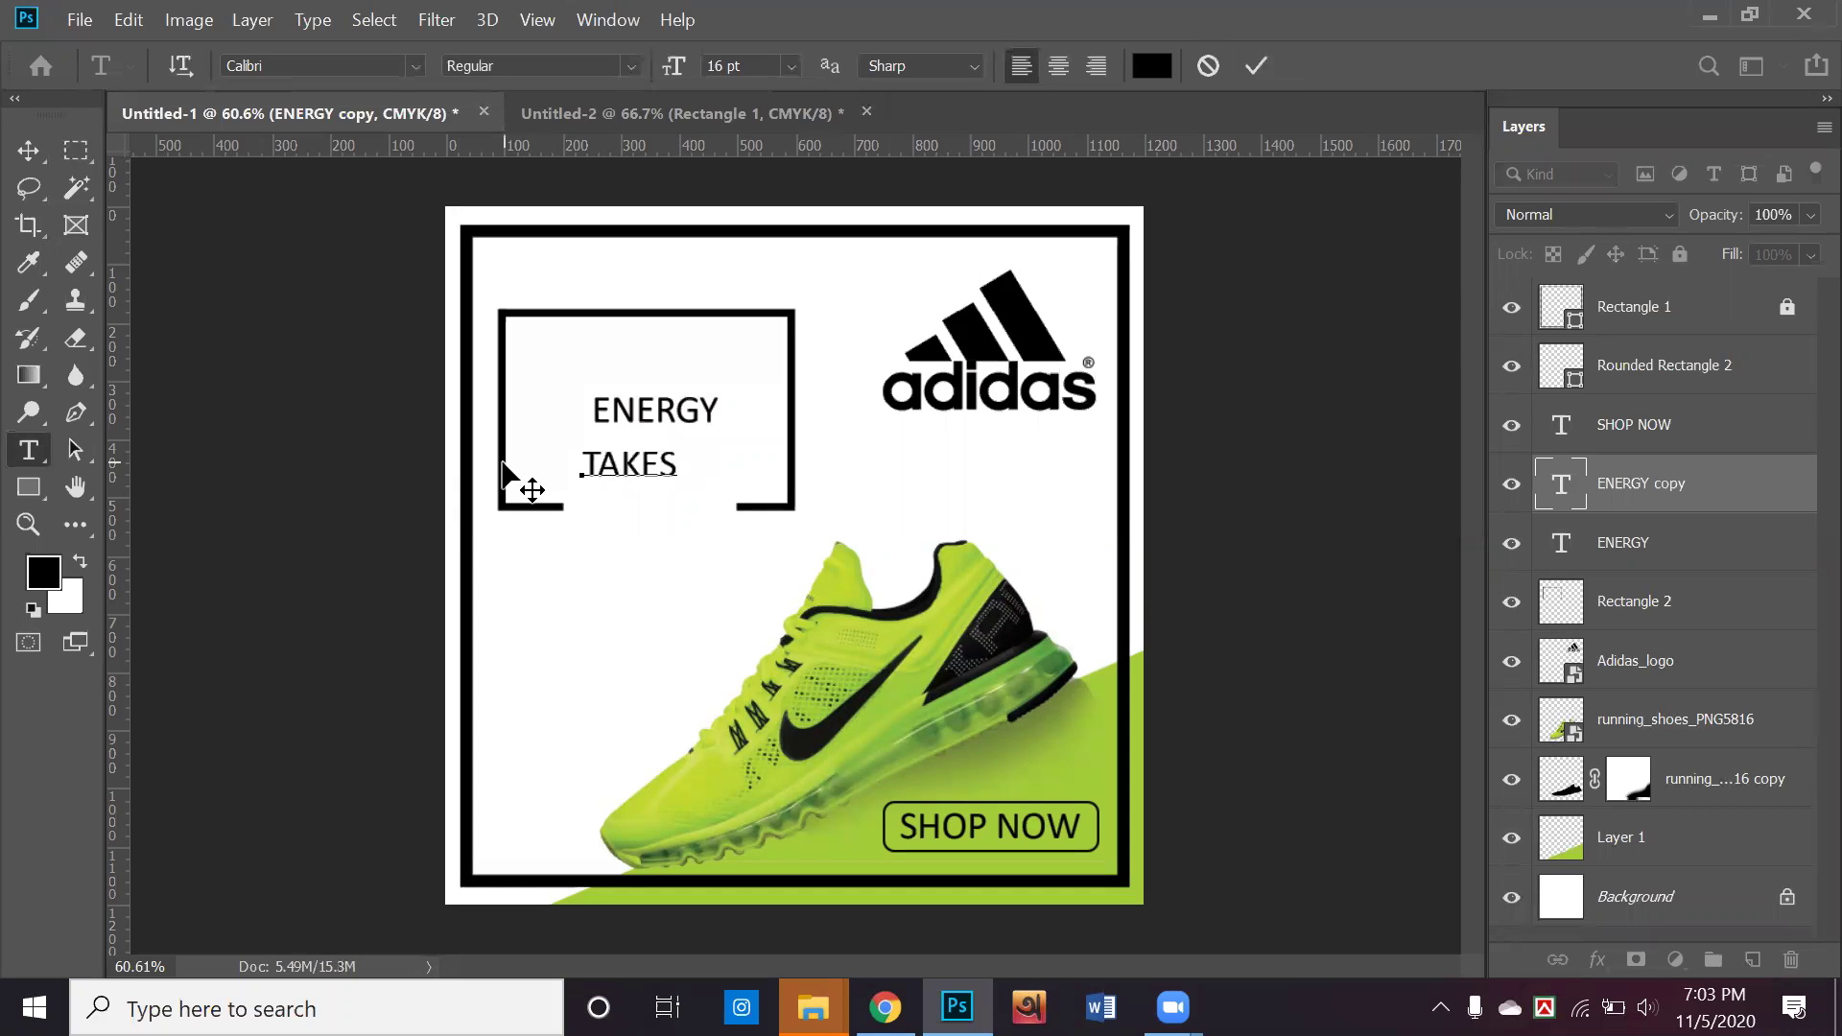
click(27, 151)
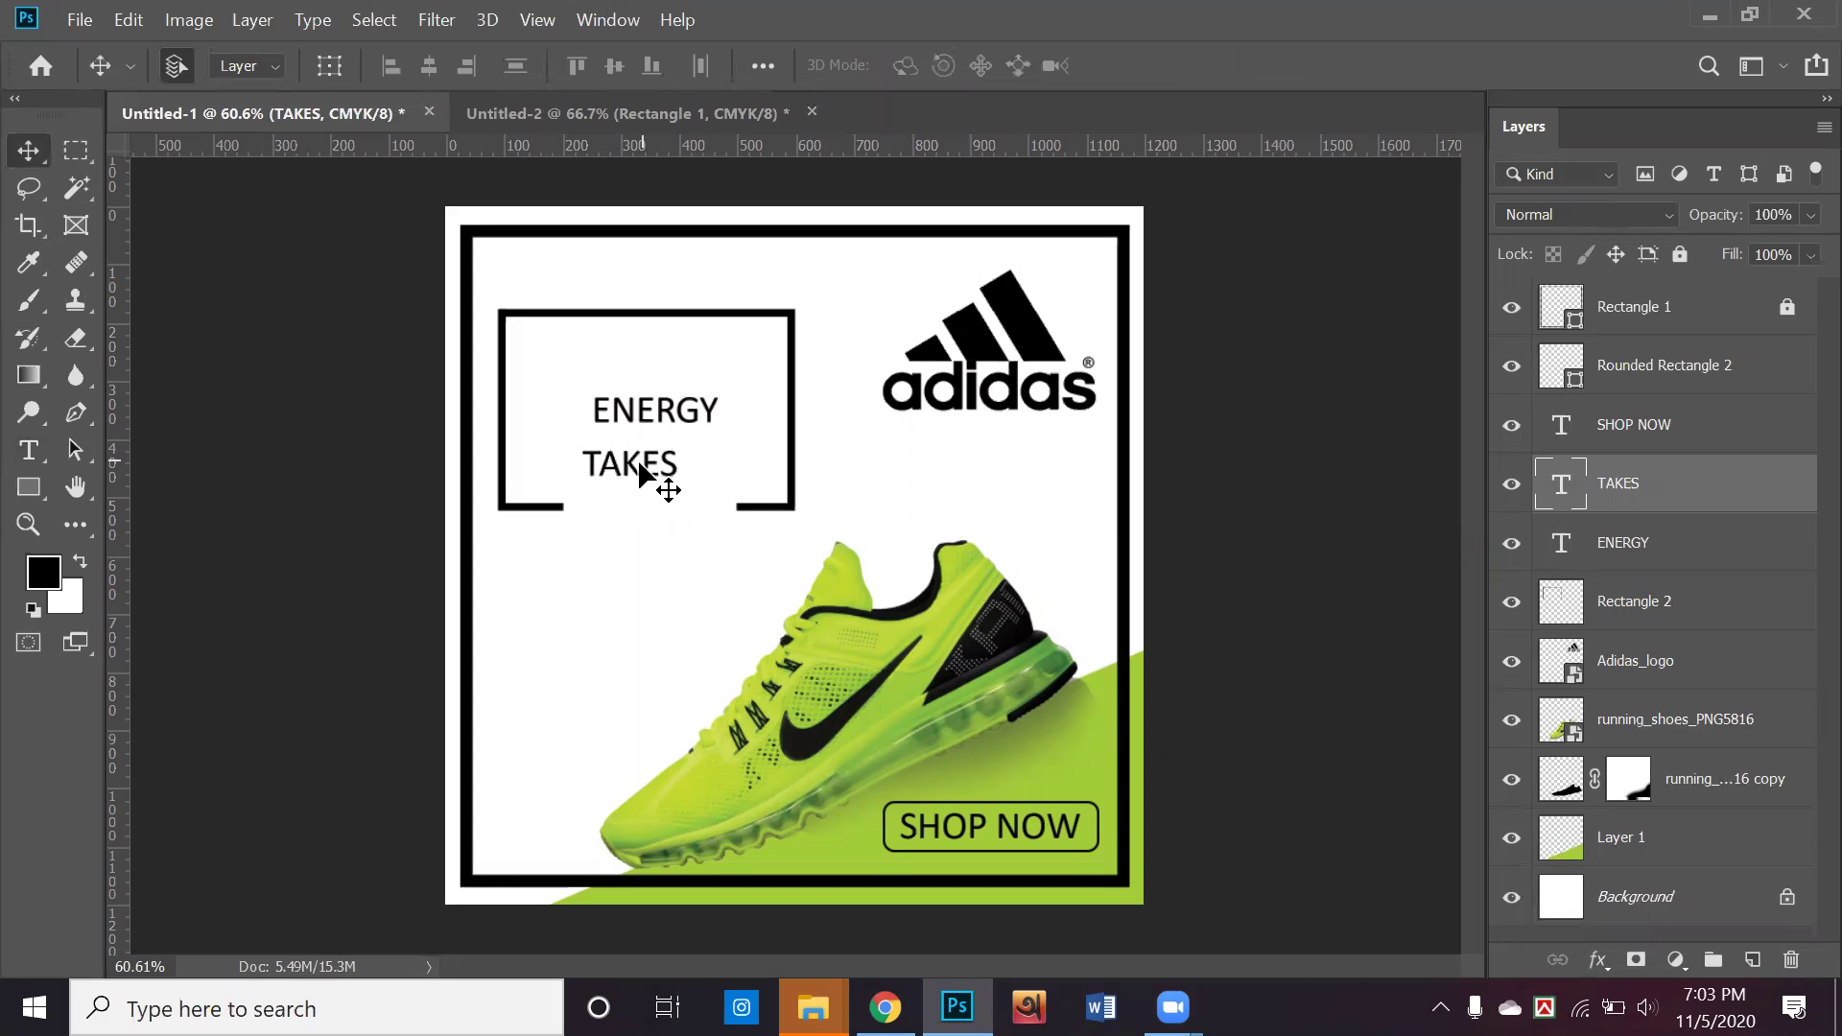
Duplicate the TAKES text below the frame and change the copy's text to OVER
alt+drag(641, 475, 638, 563)
click(28, 450)
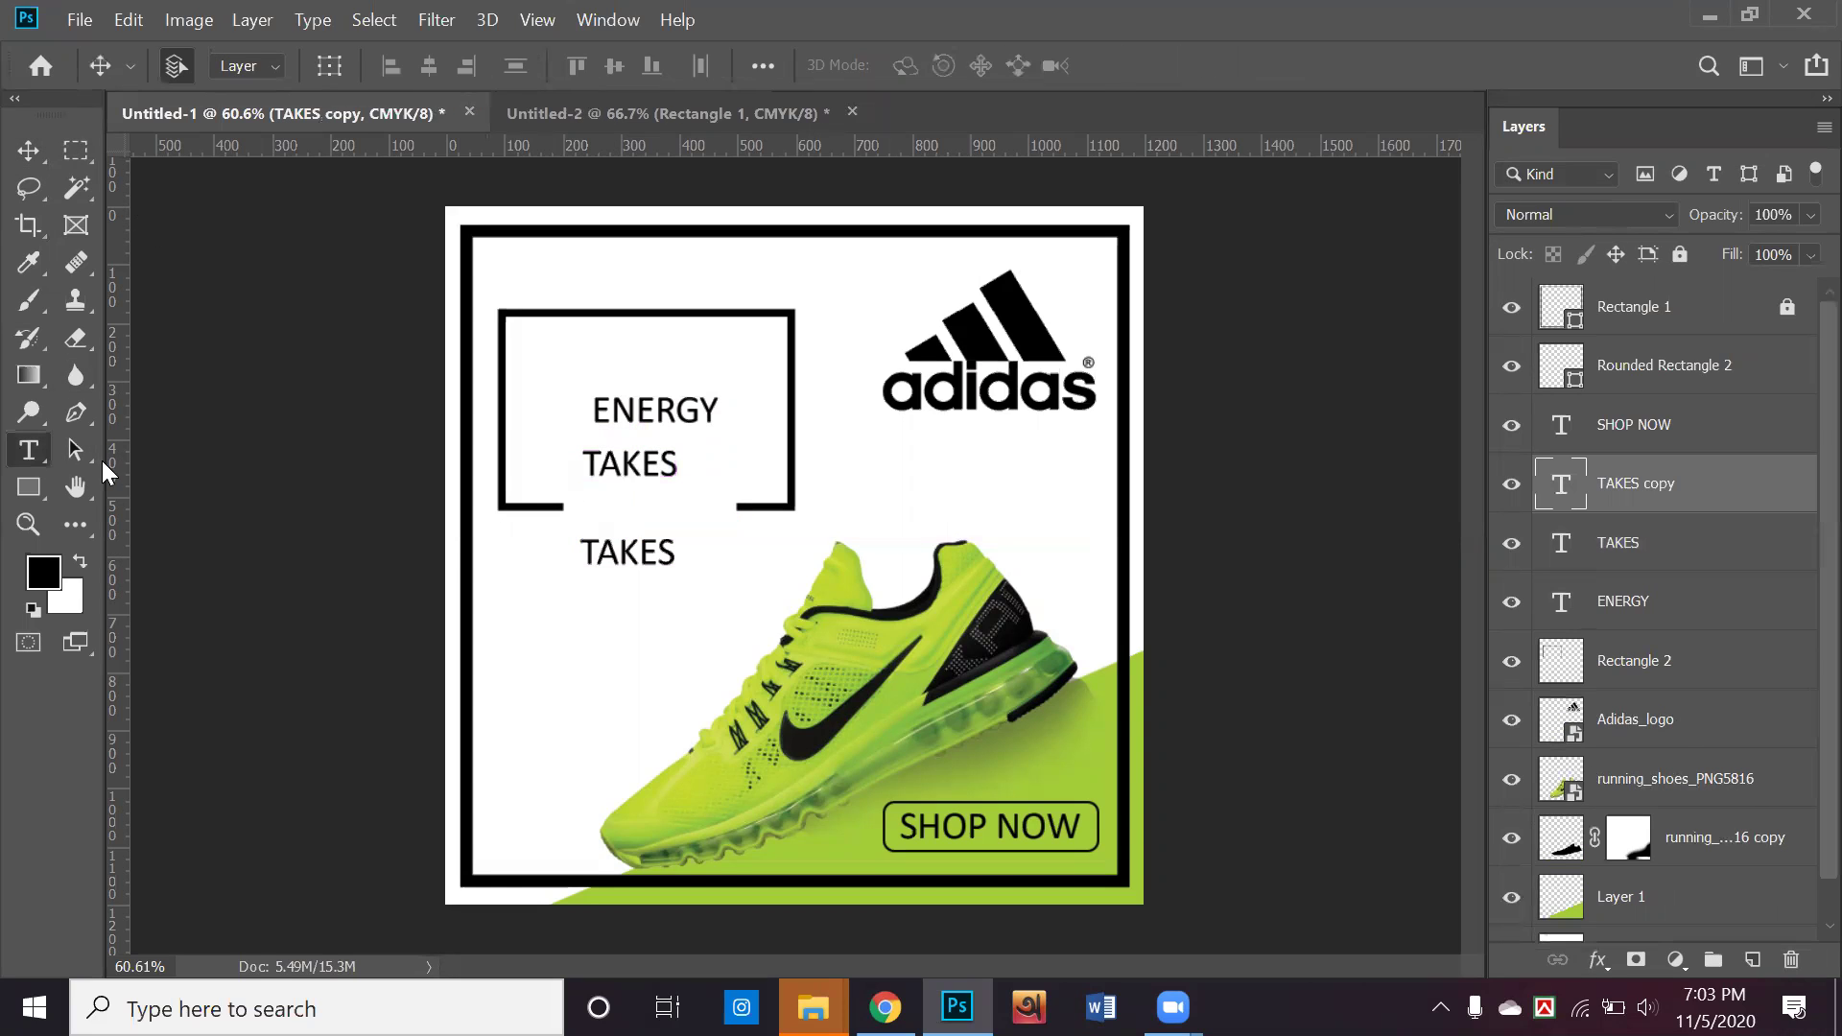
double_click(529, 544)
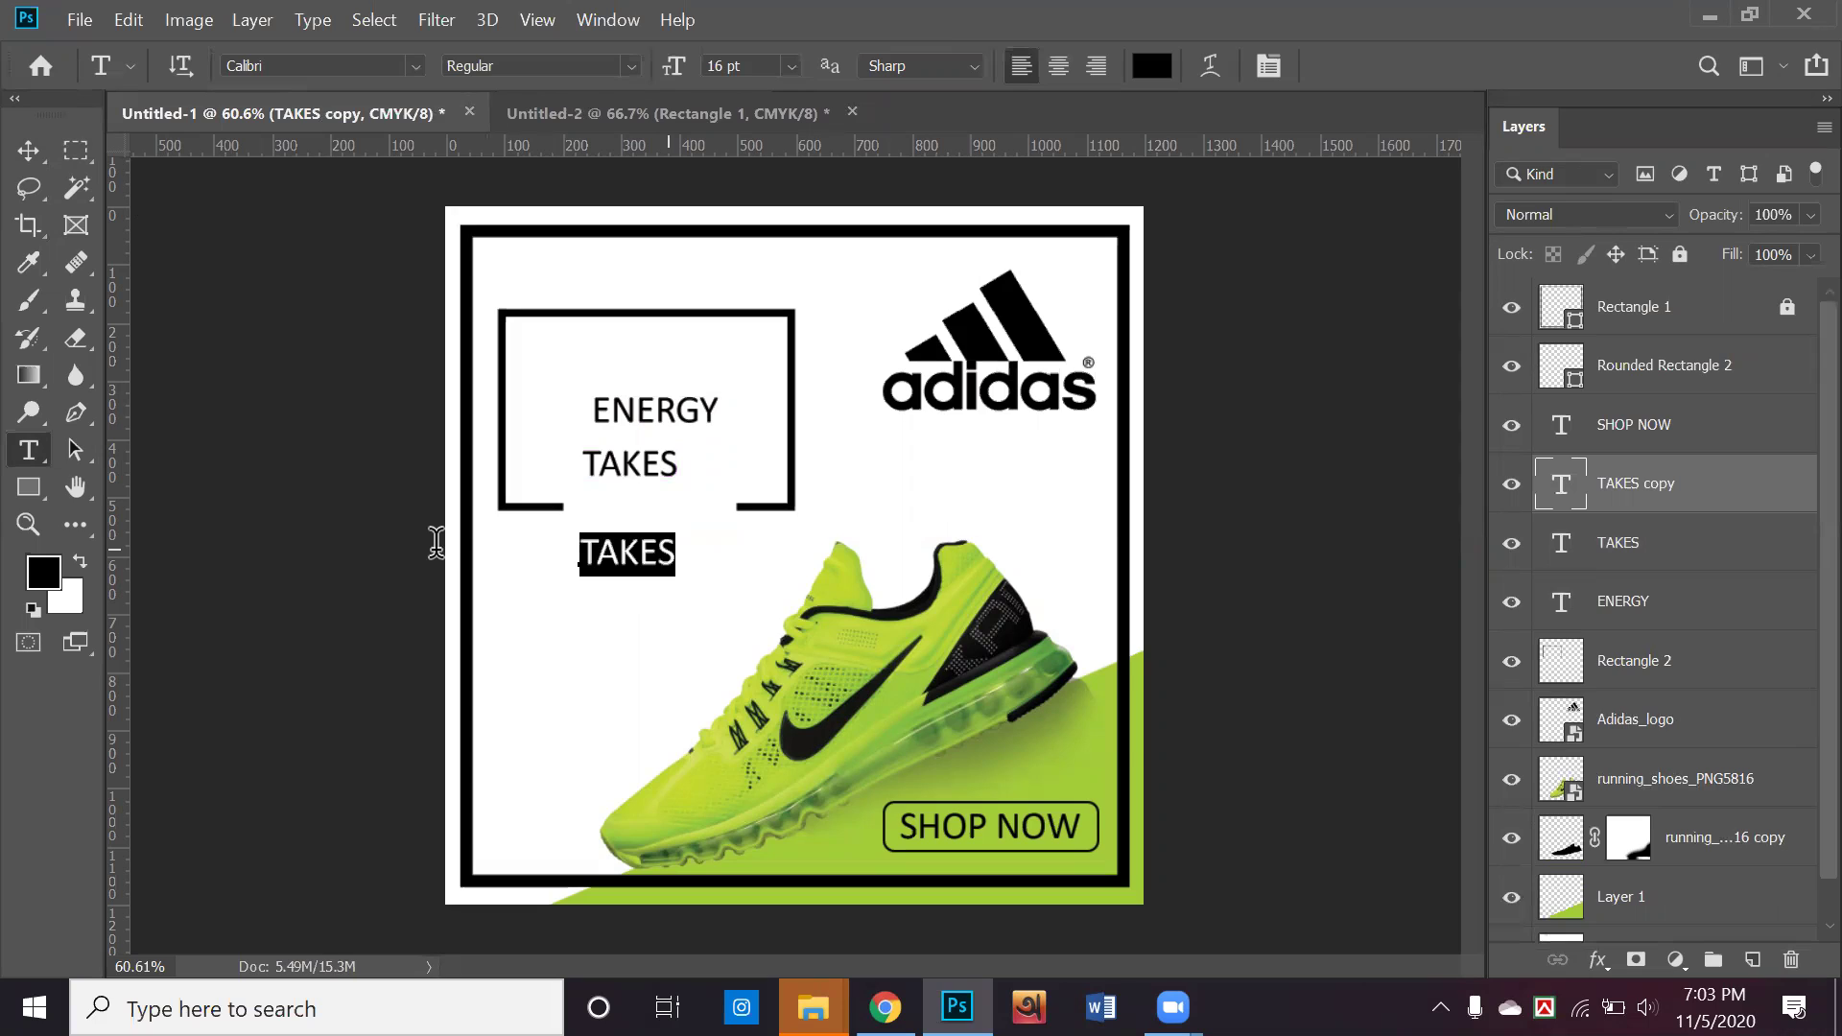
text(o)
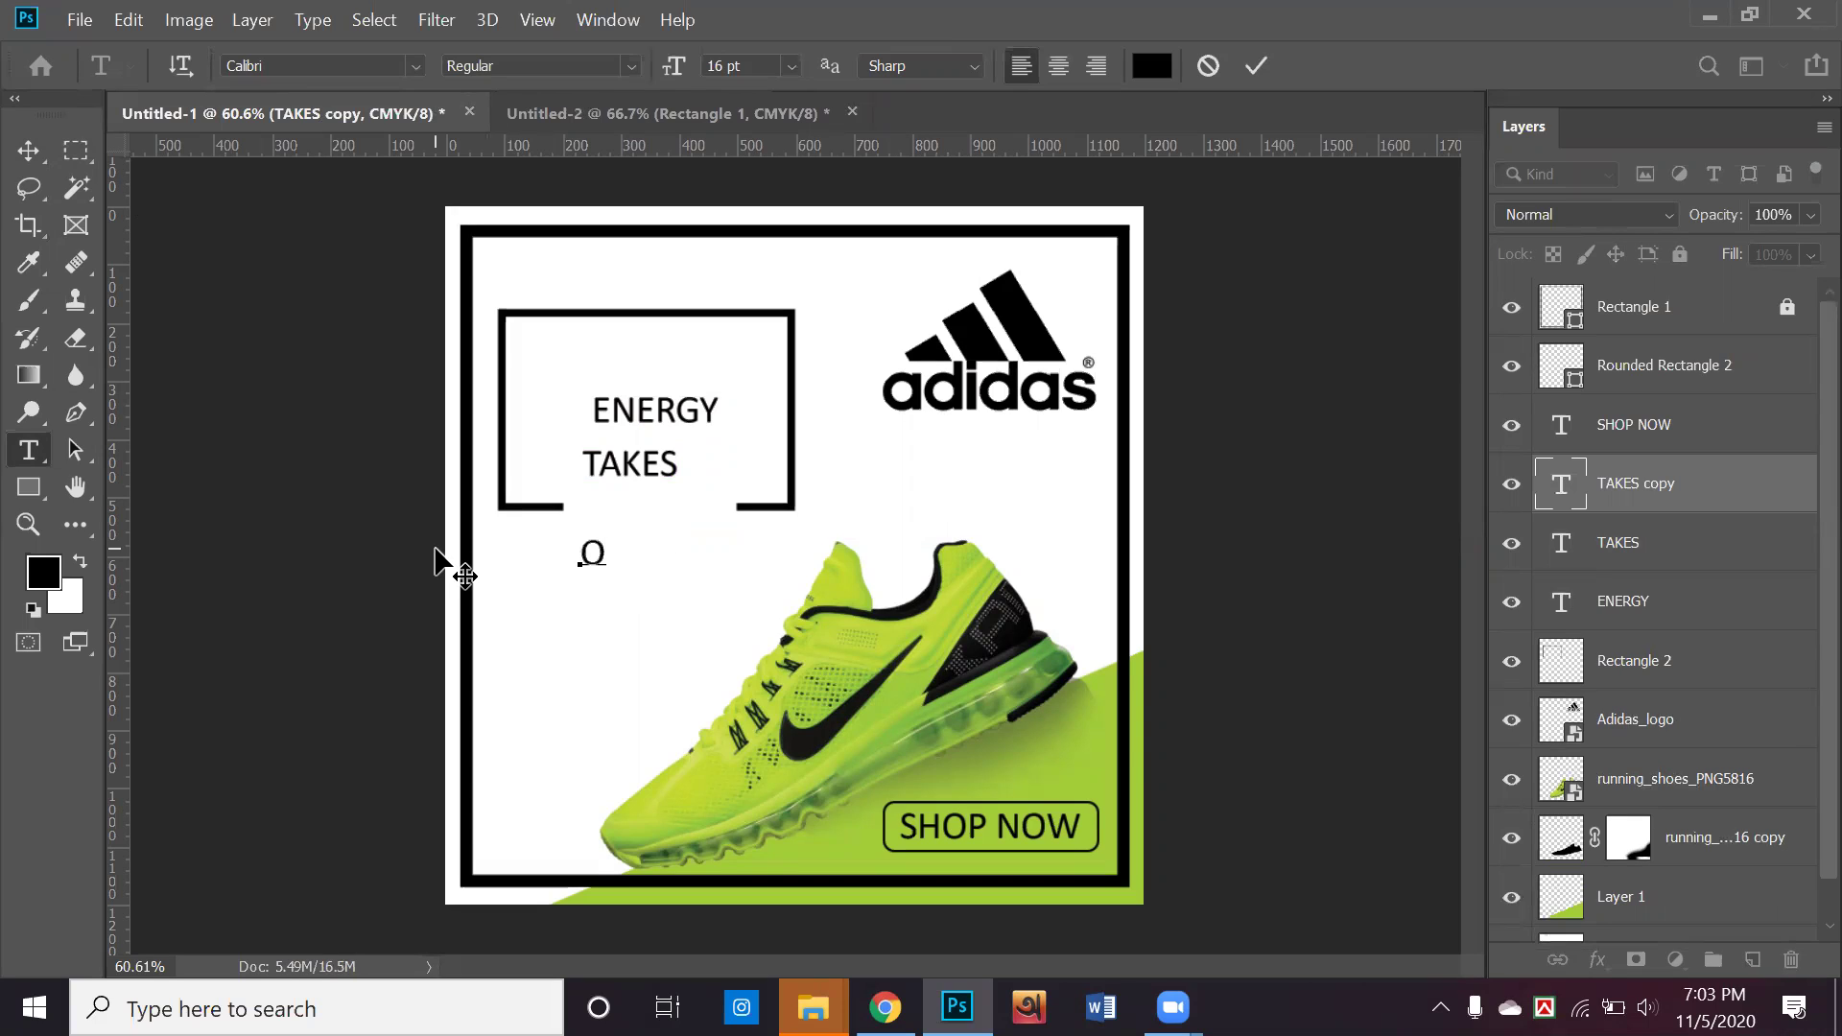
click(26, 156)
Stack ENERGY, TAKES and OVER closely under one another, starting at the gap in the frame's lower edge
drag(649, 542, 649, 574)
click(662, 464)
drag(635, 475, 631, 558)
drag(641, 411, 629, 495)
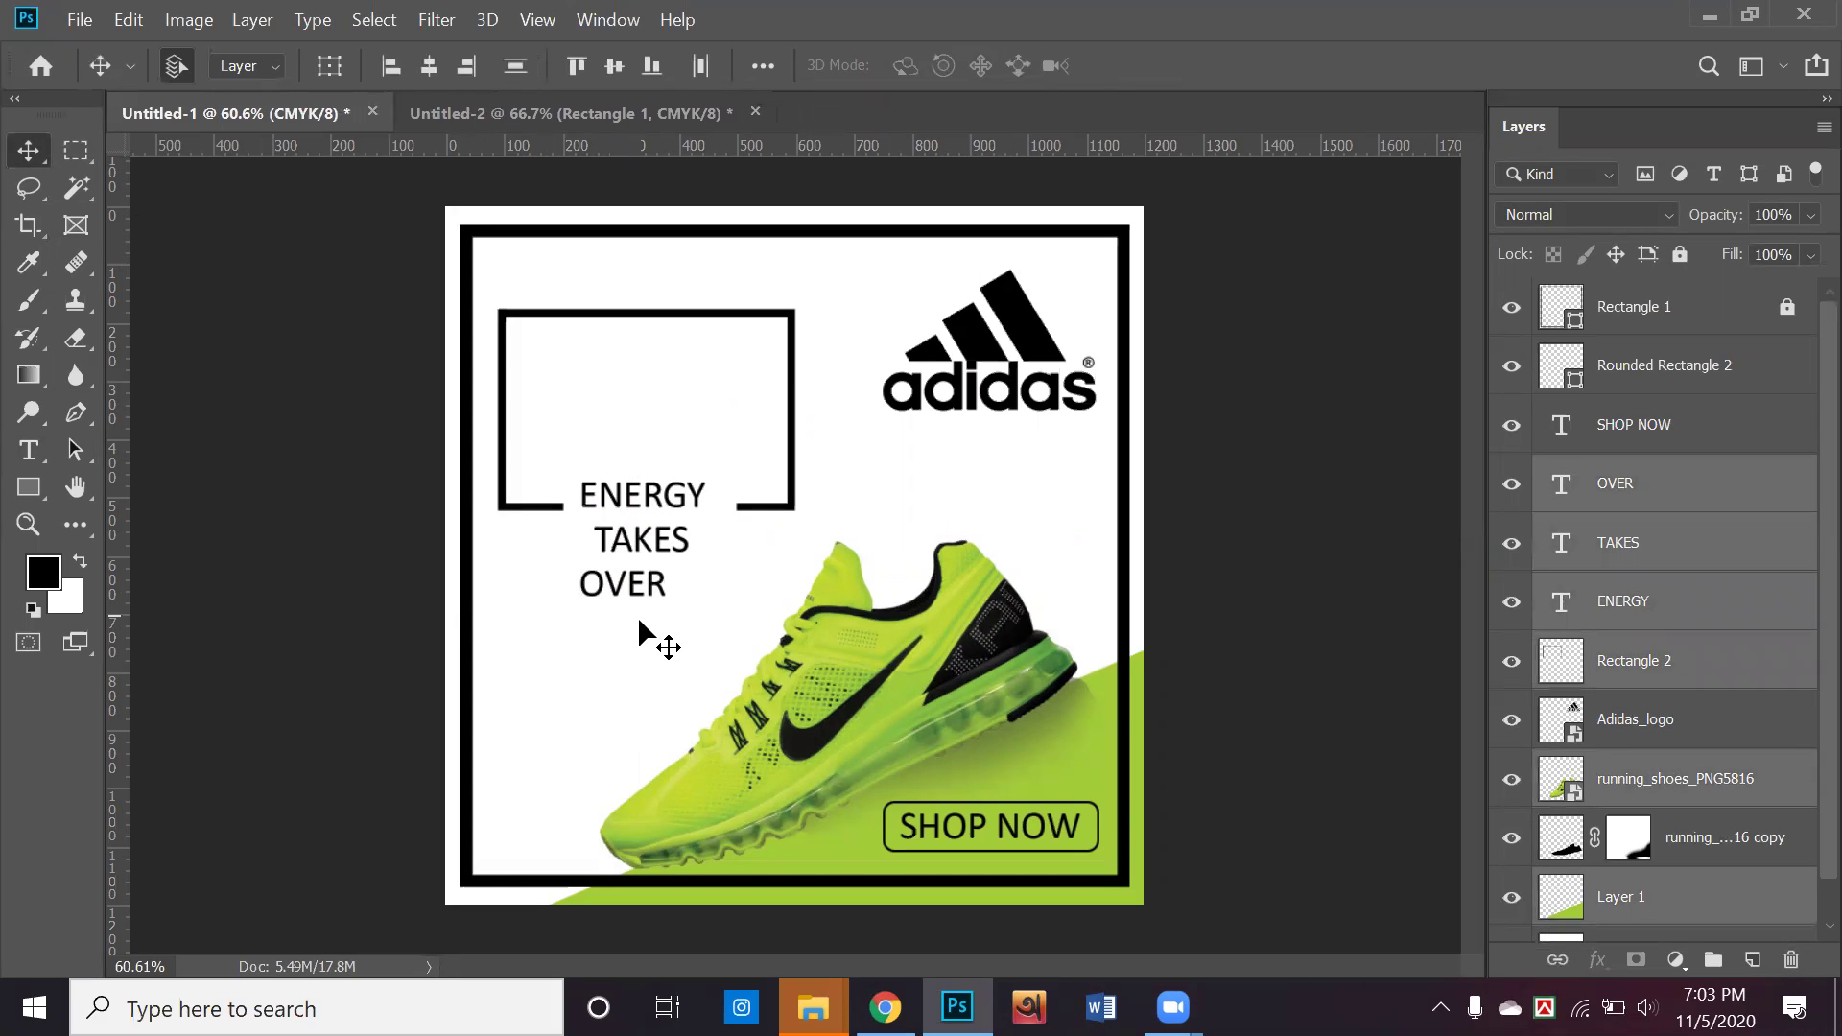
Open the character formatting settings from the ENERGY text and leave text editing
drag(638, 610, 640, 446)
click(30, 449)
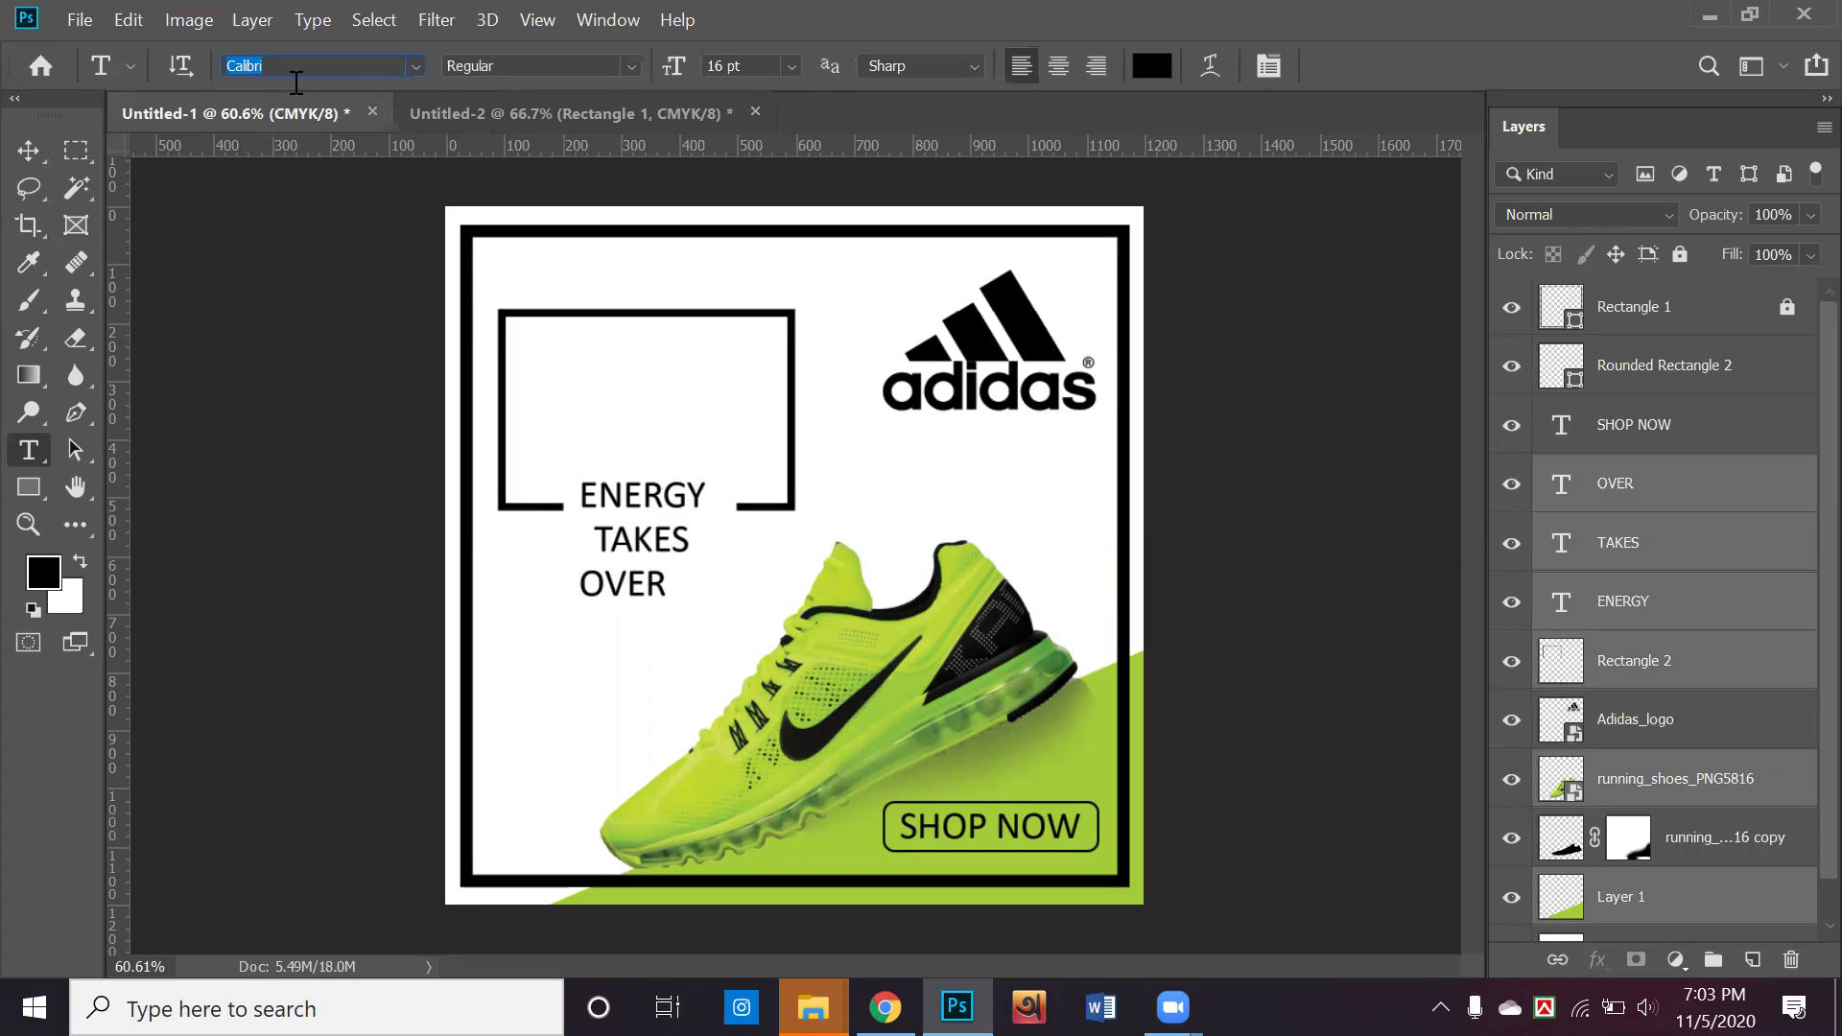
click(628, 498)
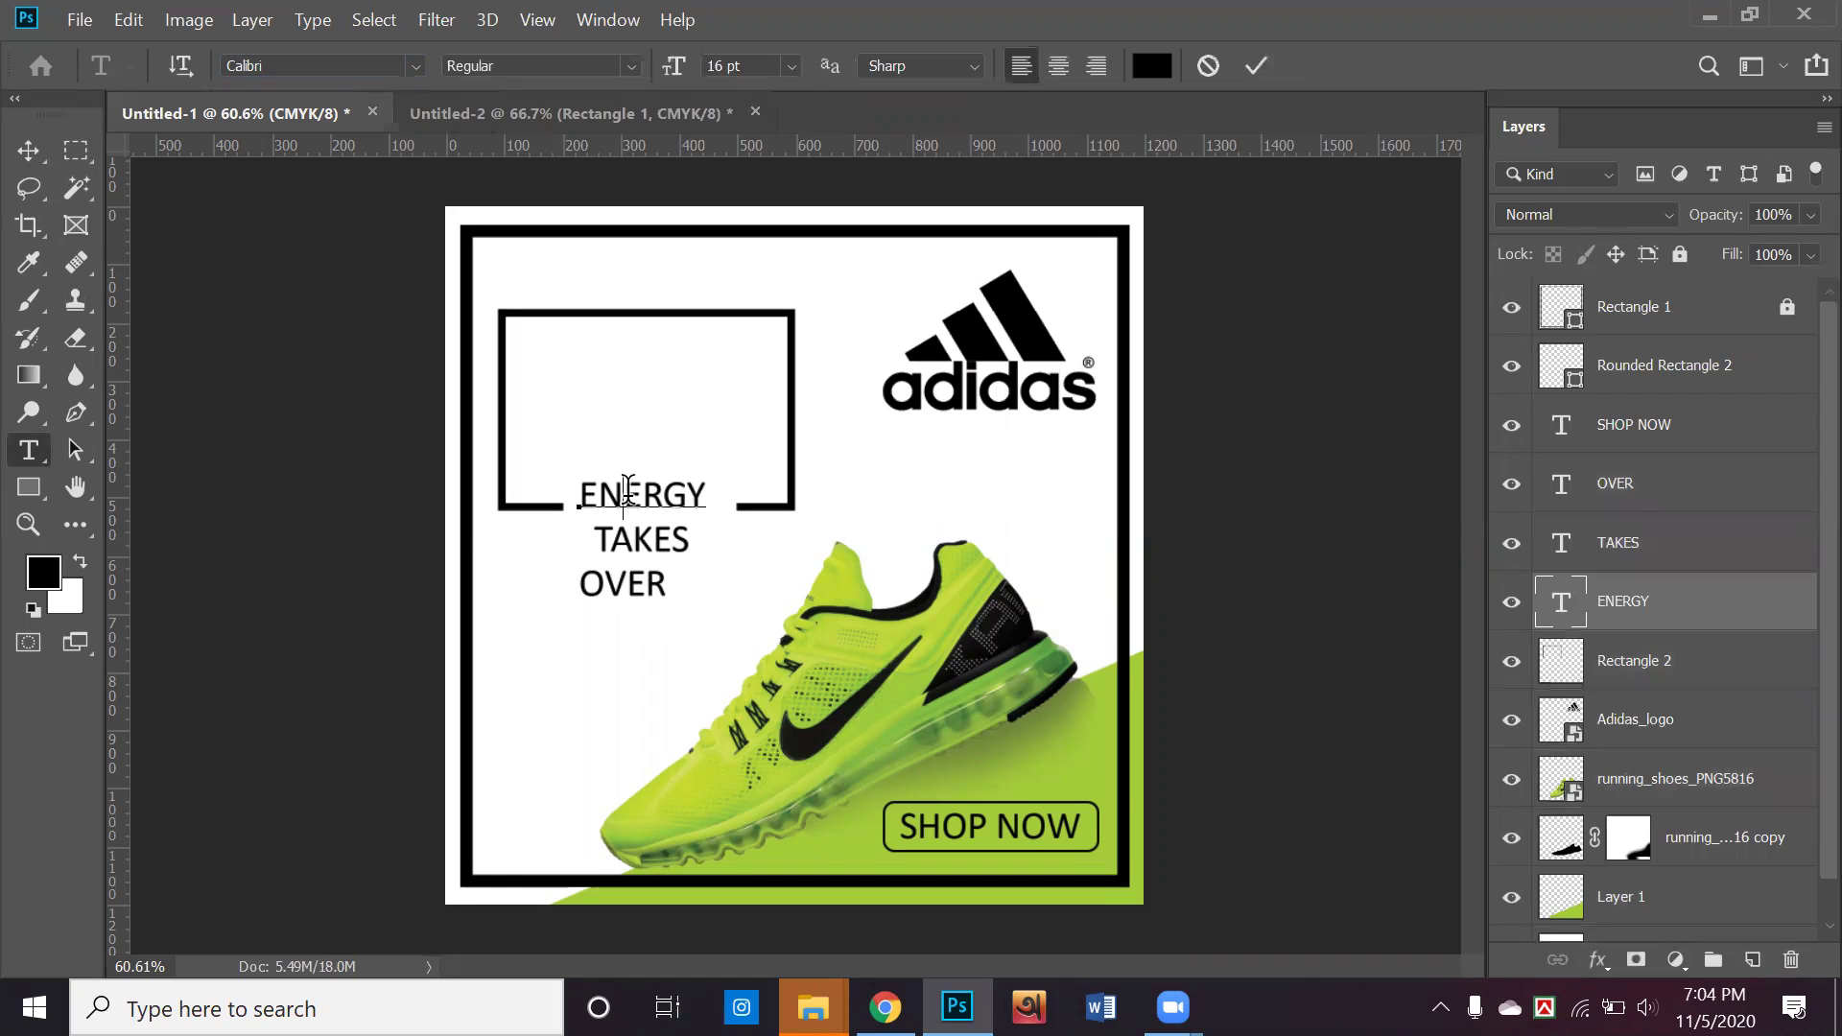
double_click(629, 499)
key(ctrl+t)
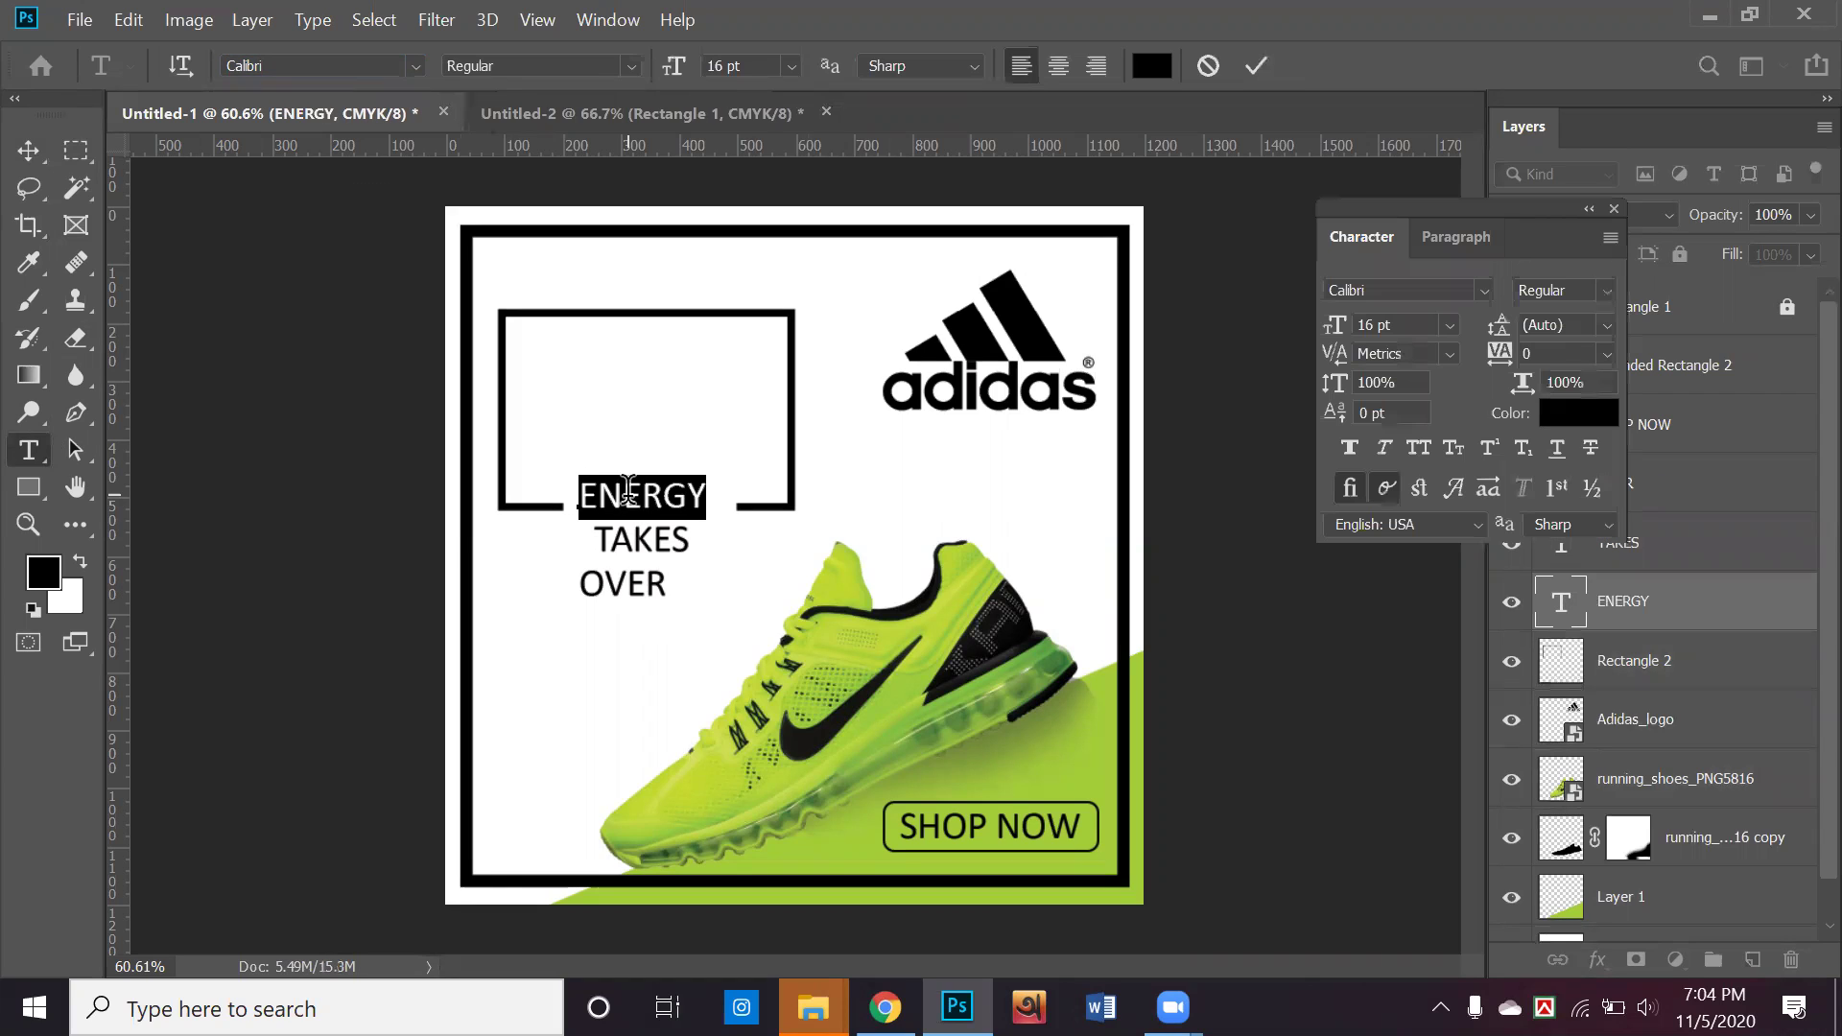
click(1254, 64)
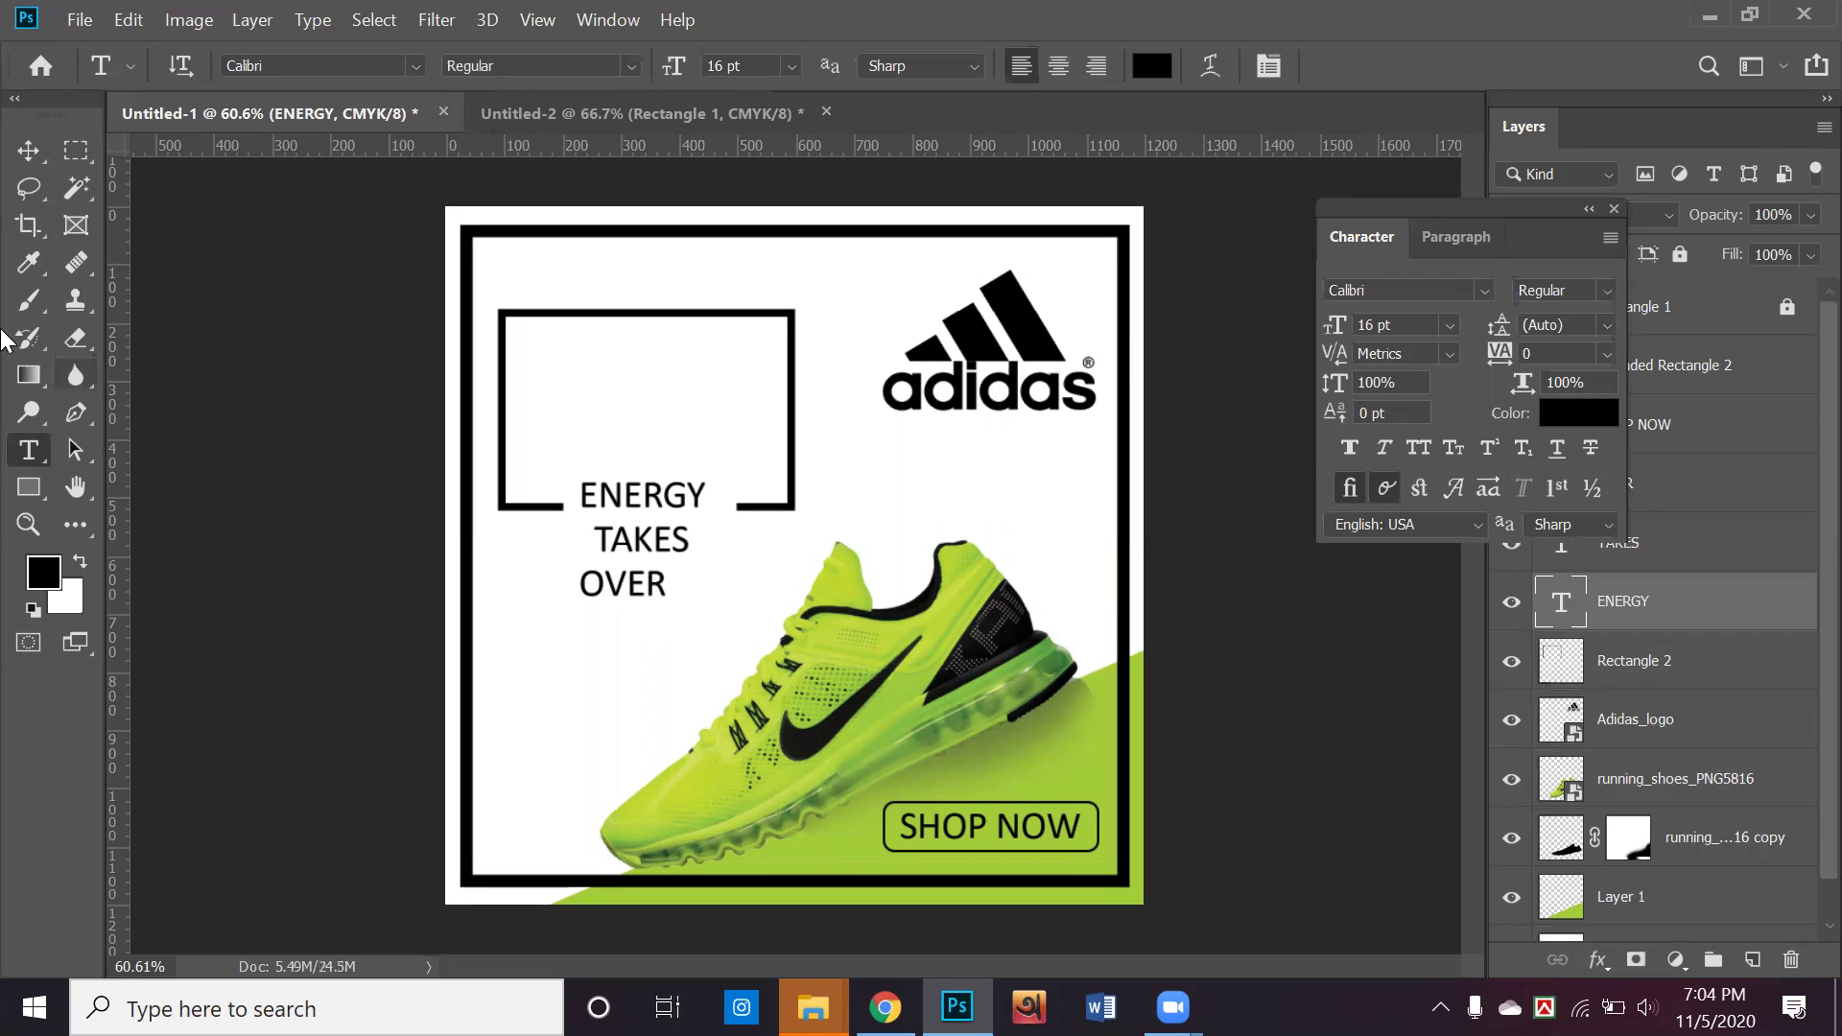
Try successive fonts on ENERGY, TAKES and OVER together and set all three to CF Night of Terror
click(28, 150)
drag(621, 607, 667, 465)
click(1407, 293)
key(Down)
key(Down)
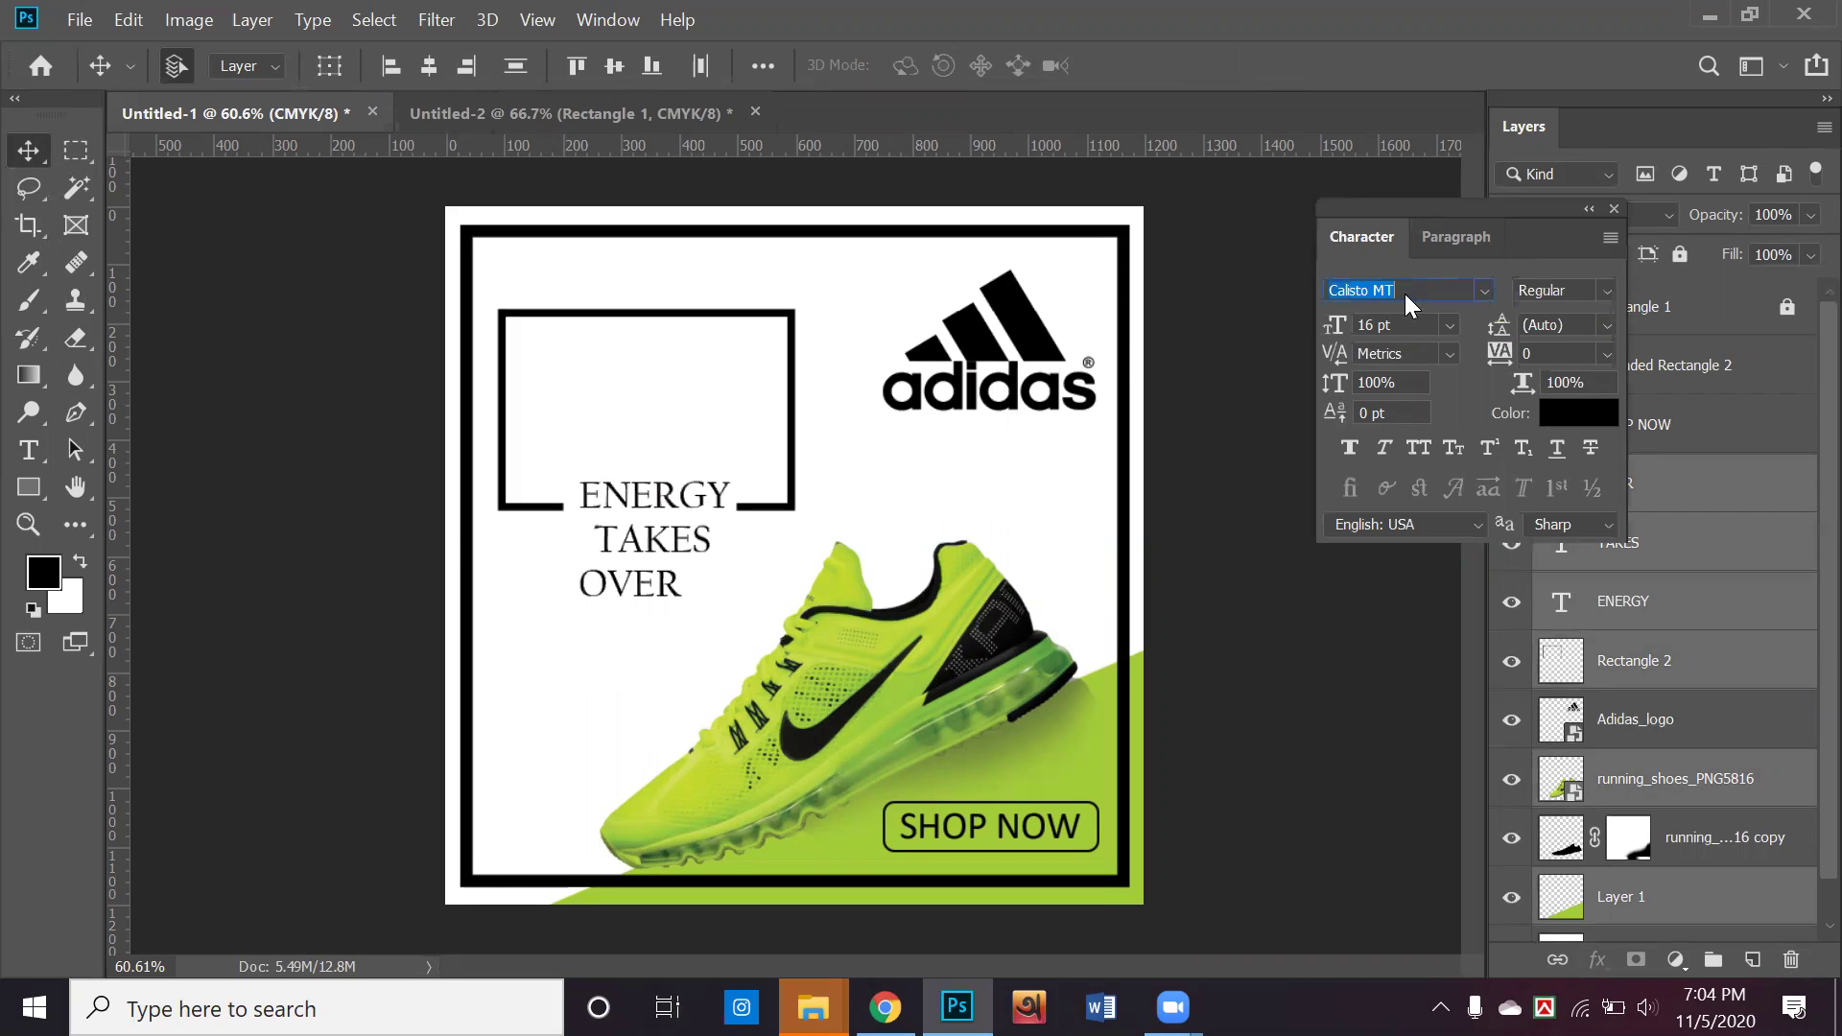
key(Down)
key(Down)
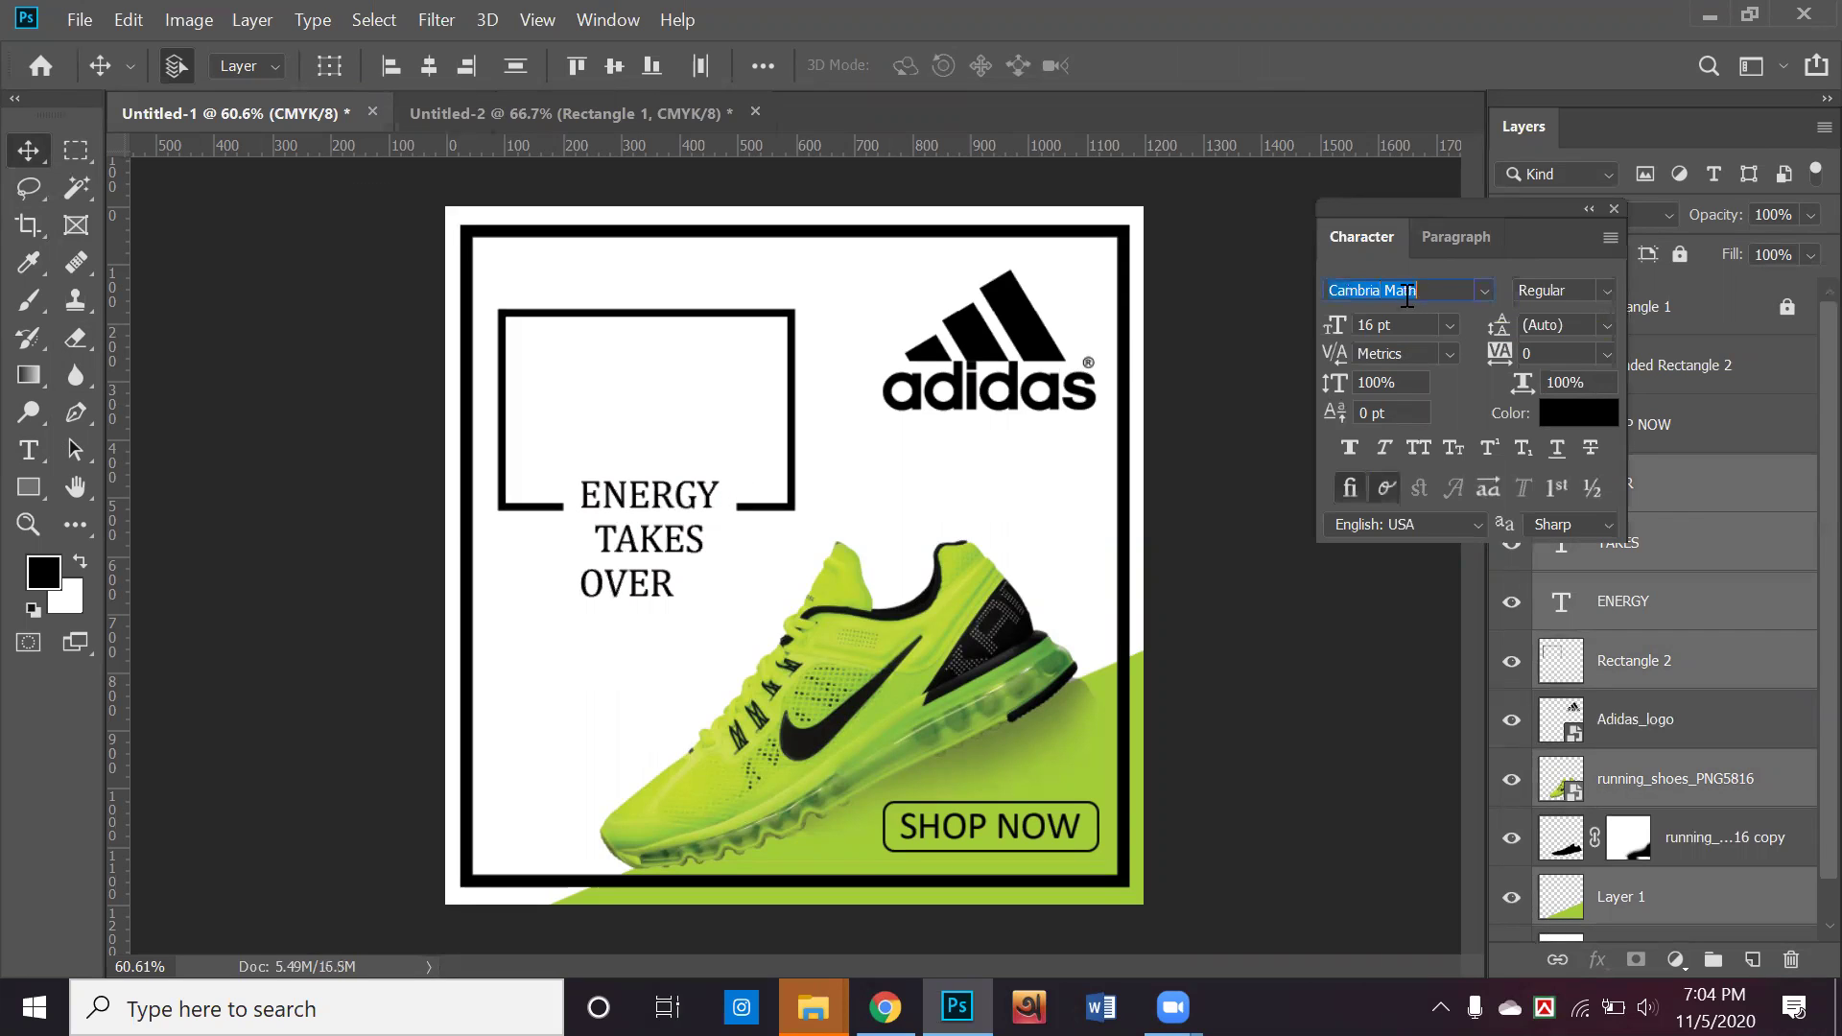
key(Down)
key(Down)
key(Down)
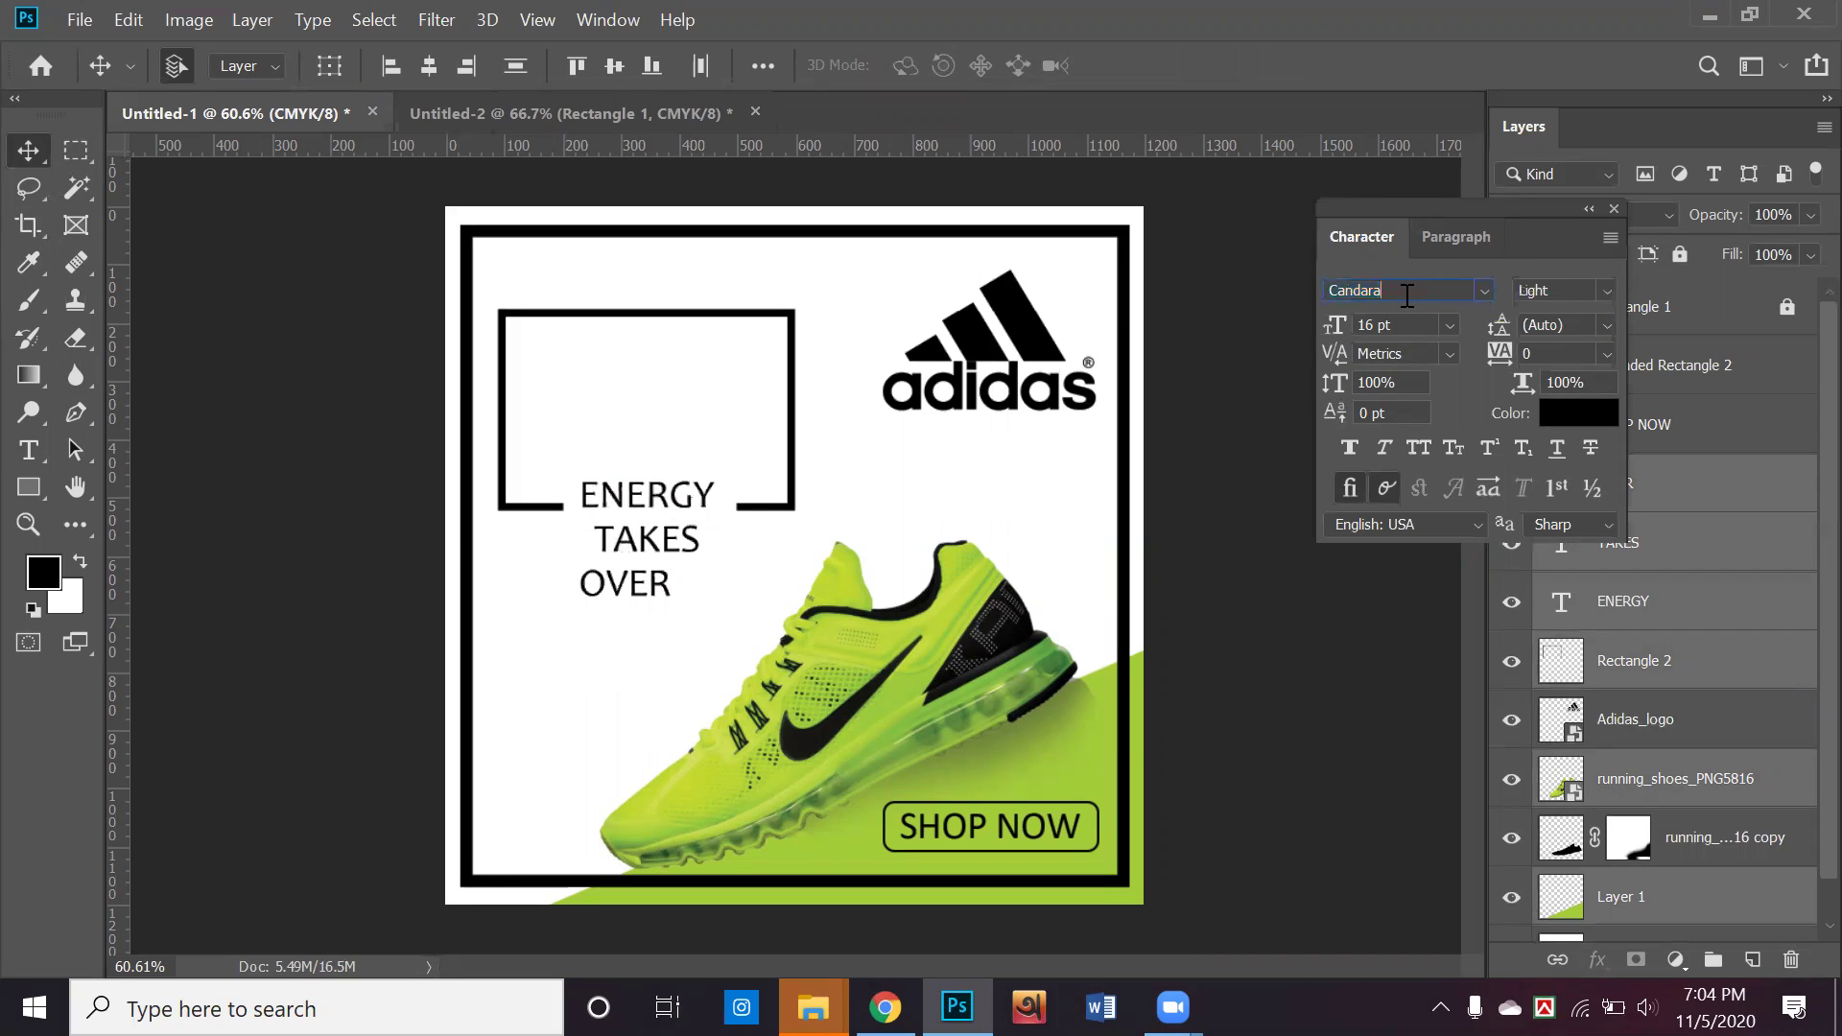
key(Down)
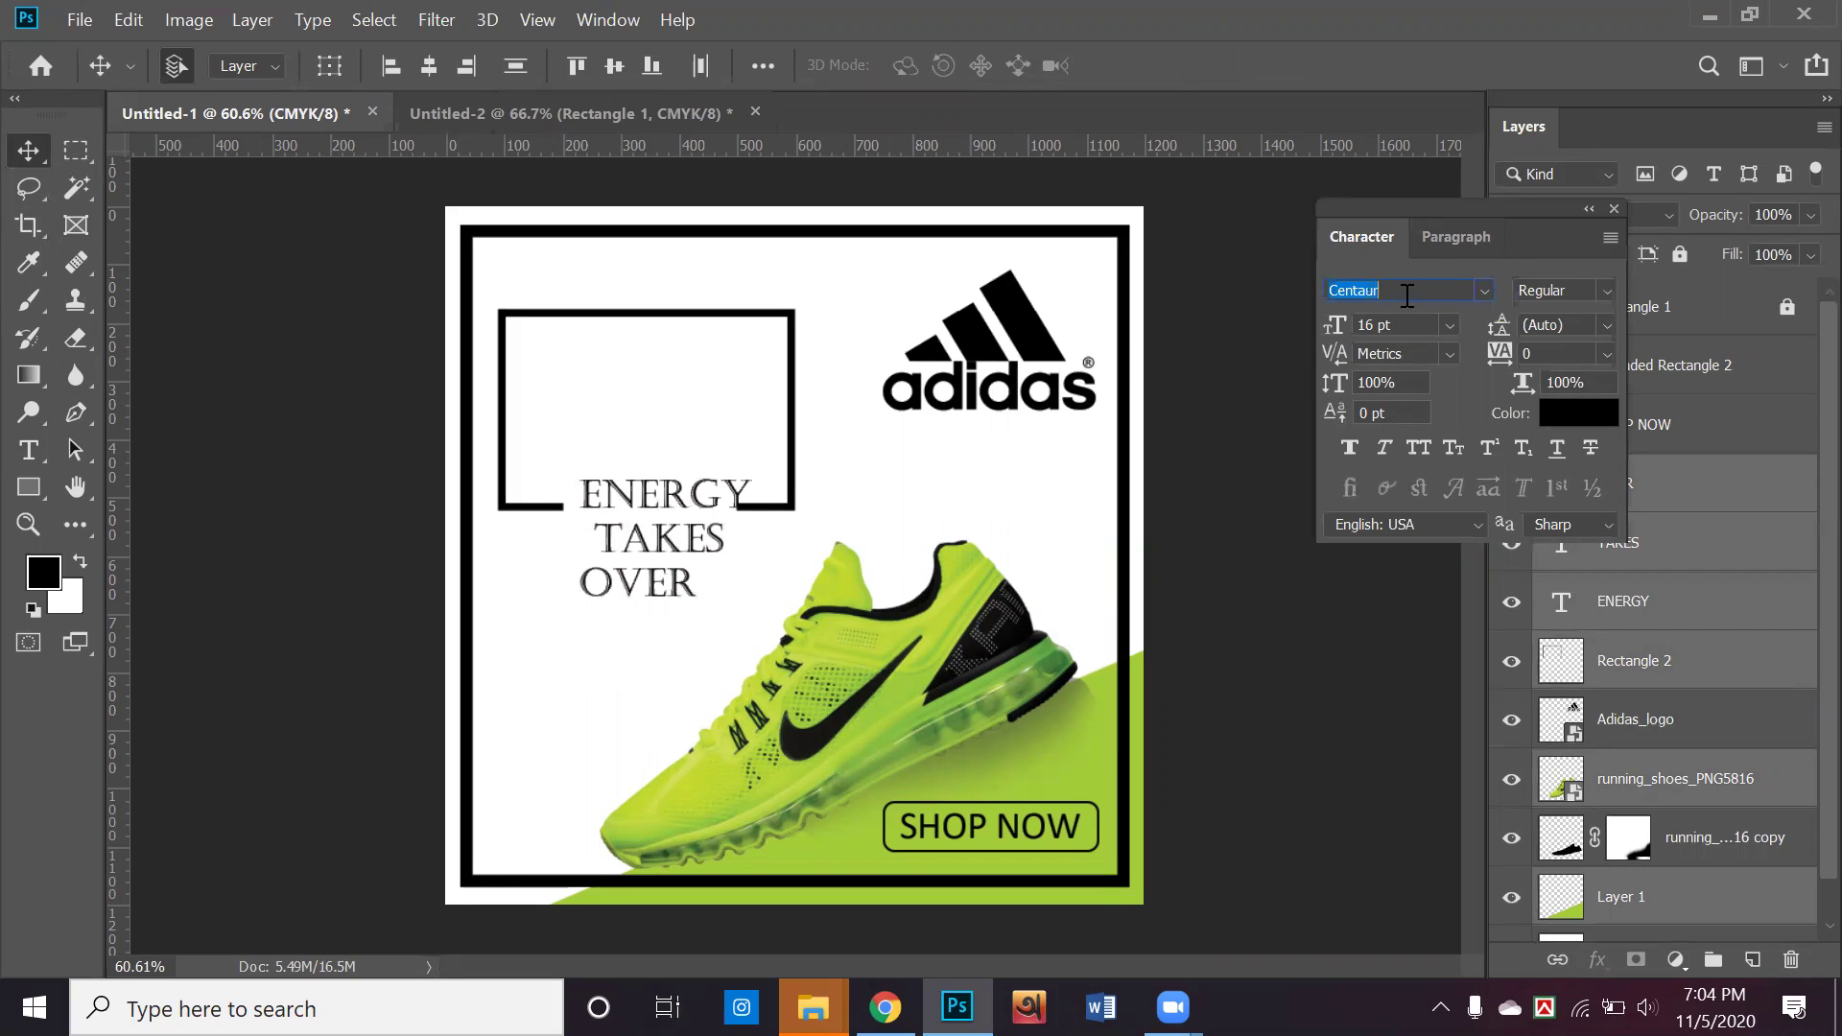
key(Down)
key(Down)
key(Down)
key(Down)
key(Down)
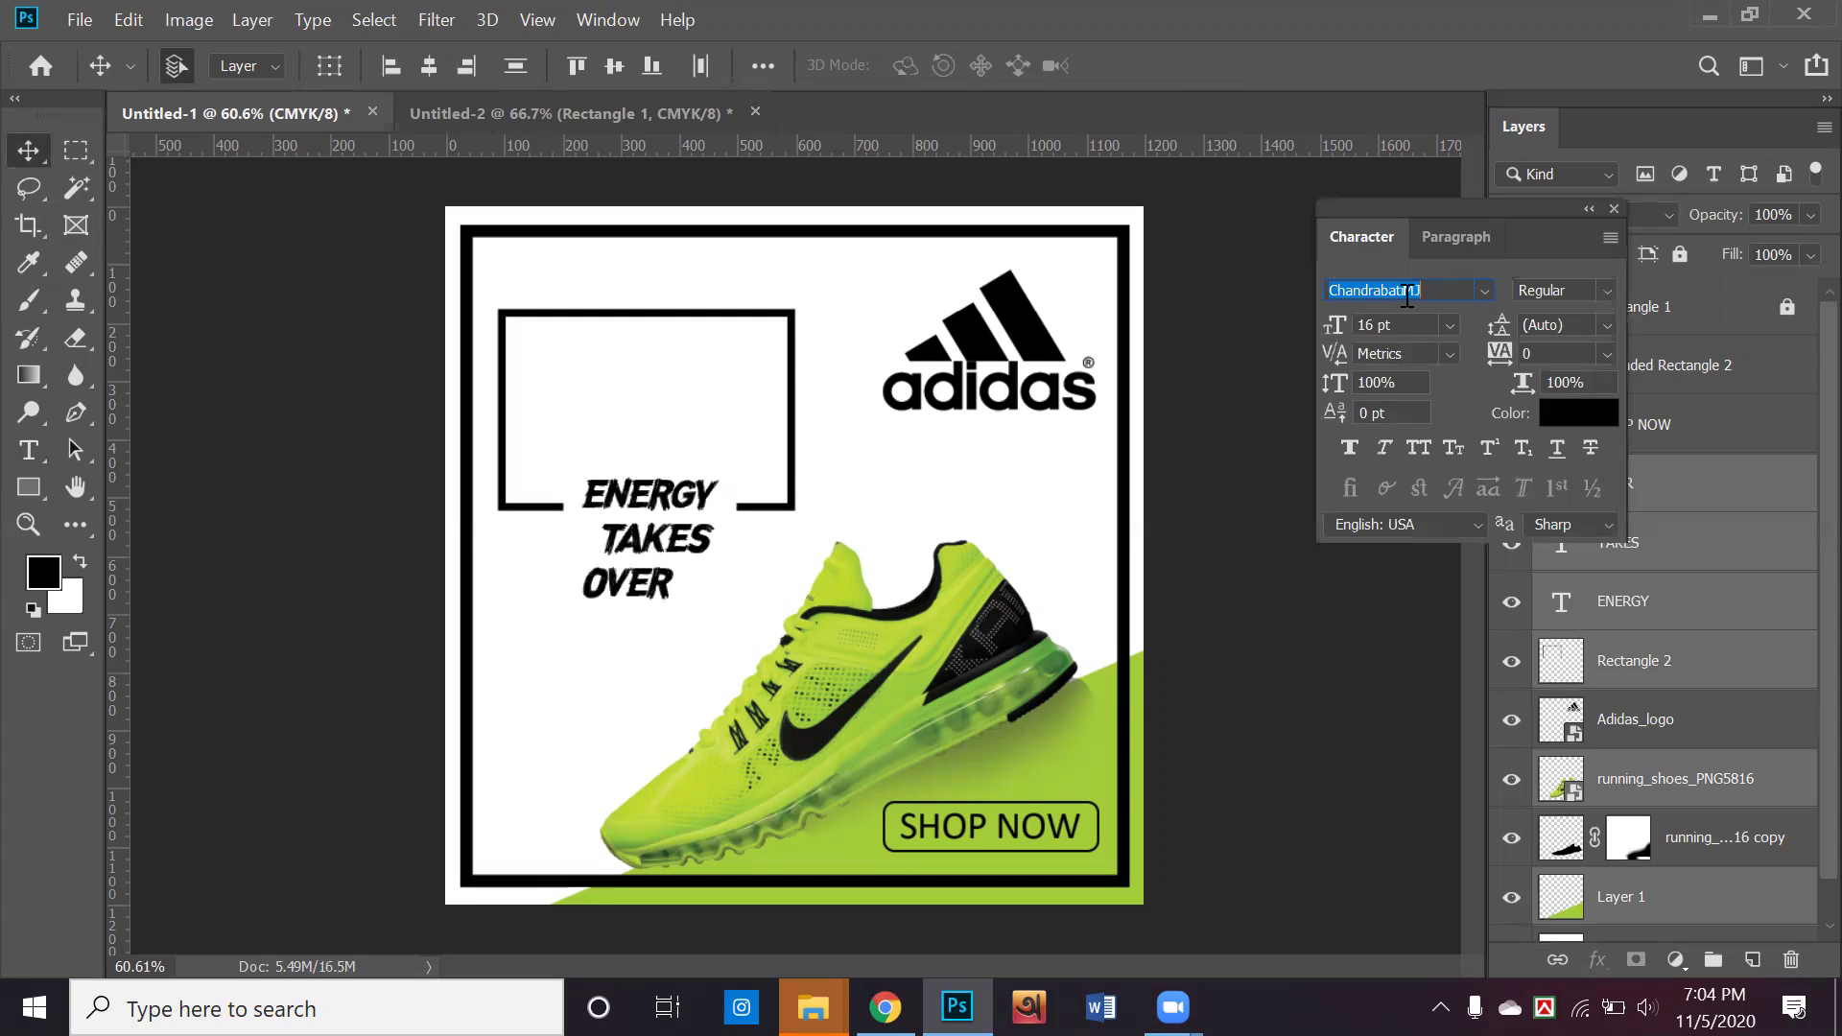
key(Up)
click(316, 420)
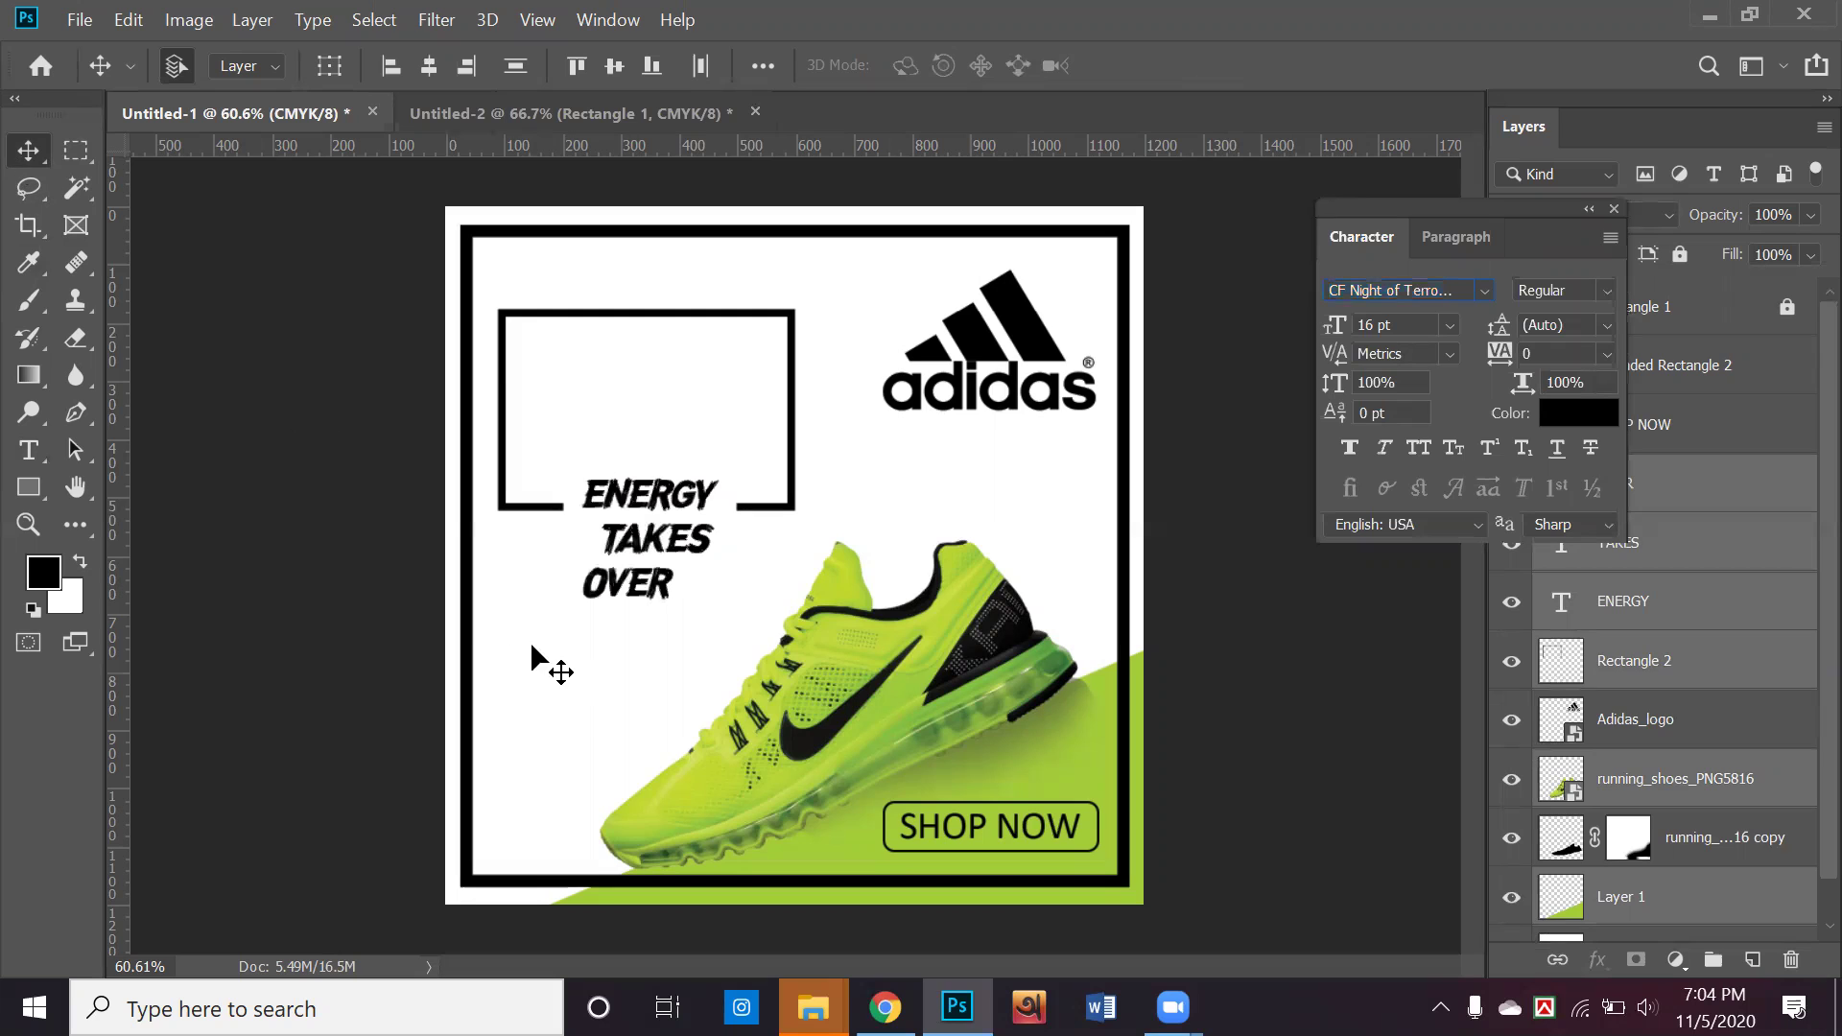
Move ENERGY up into the frame and bring TAKES and OVER up beneath it
drag(659, 496, 684, 382)
key(ctrl+z)
ctrl+click(655, 498)
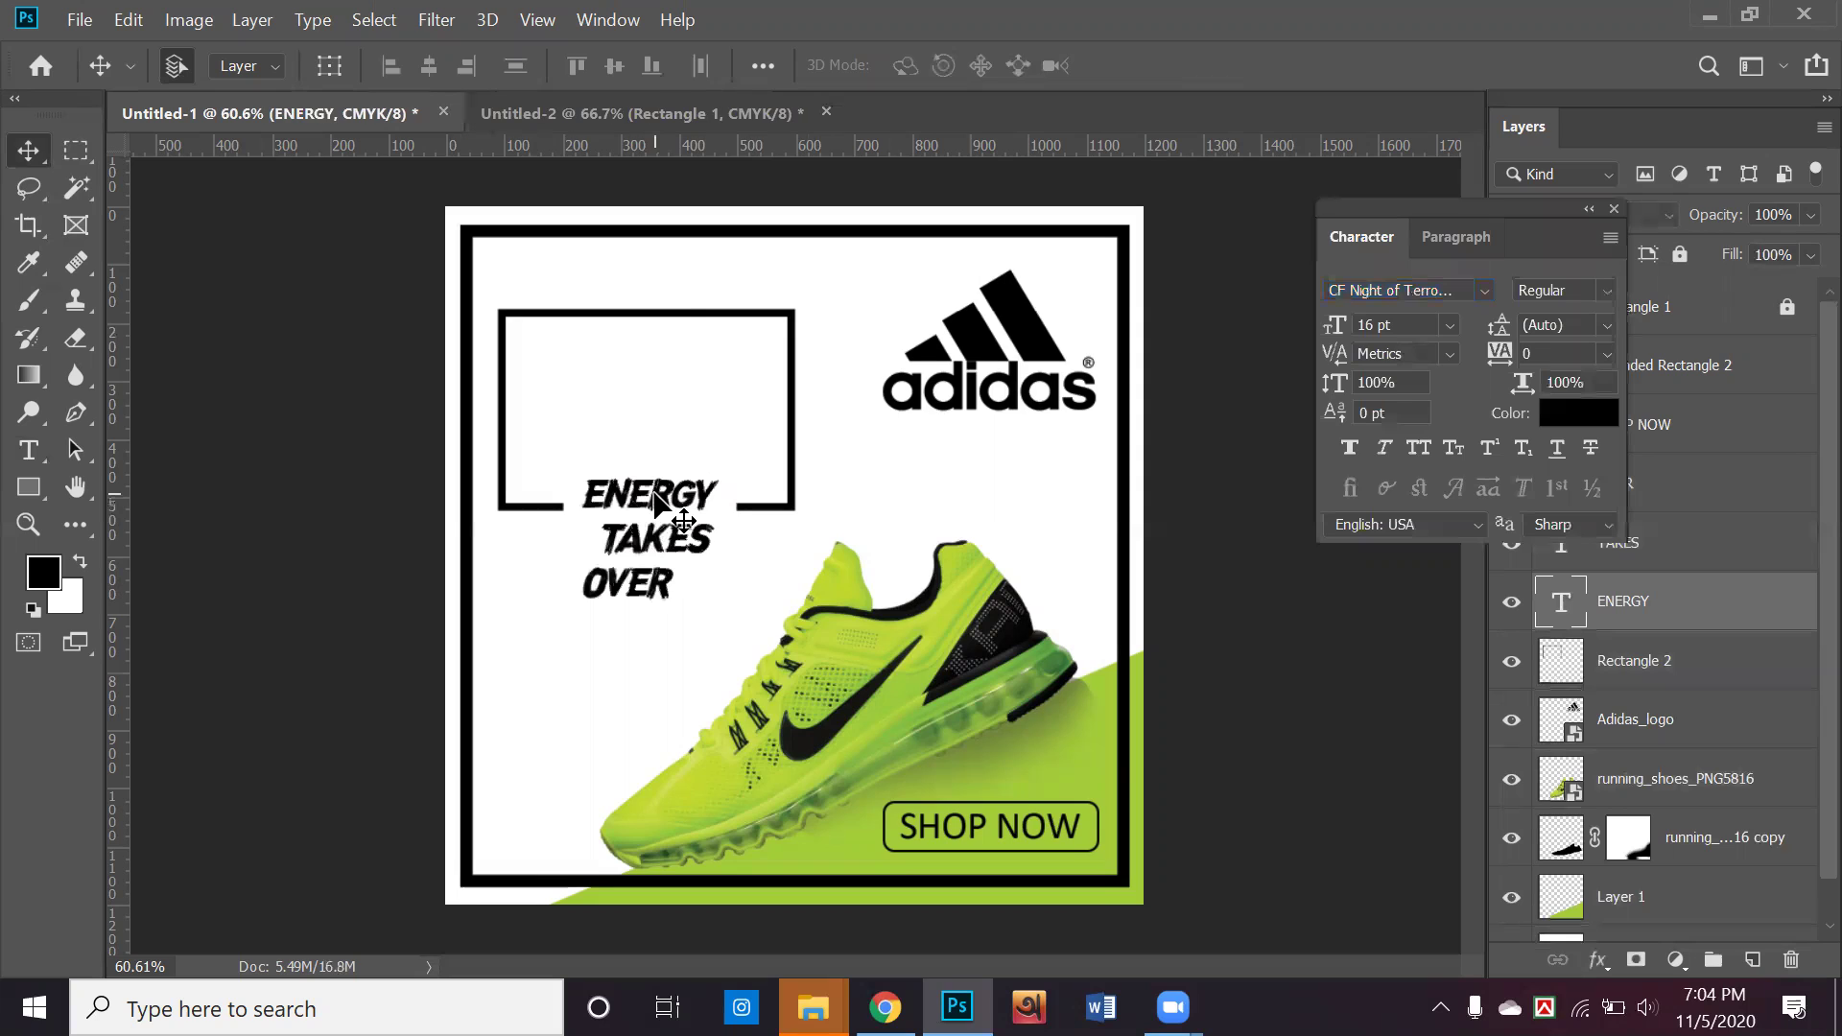
drag(659, 501, 658, 381)
drag(687, 493, 735, 456)
Scale the OVER text to 160.40% and nudge it into the middle of the gap in the frame's lower edge
key(ctrl+t)
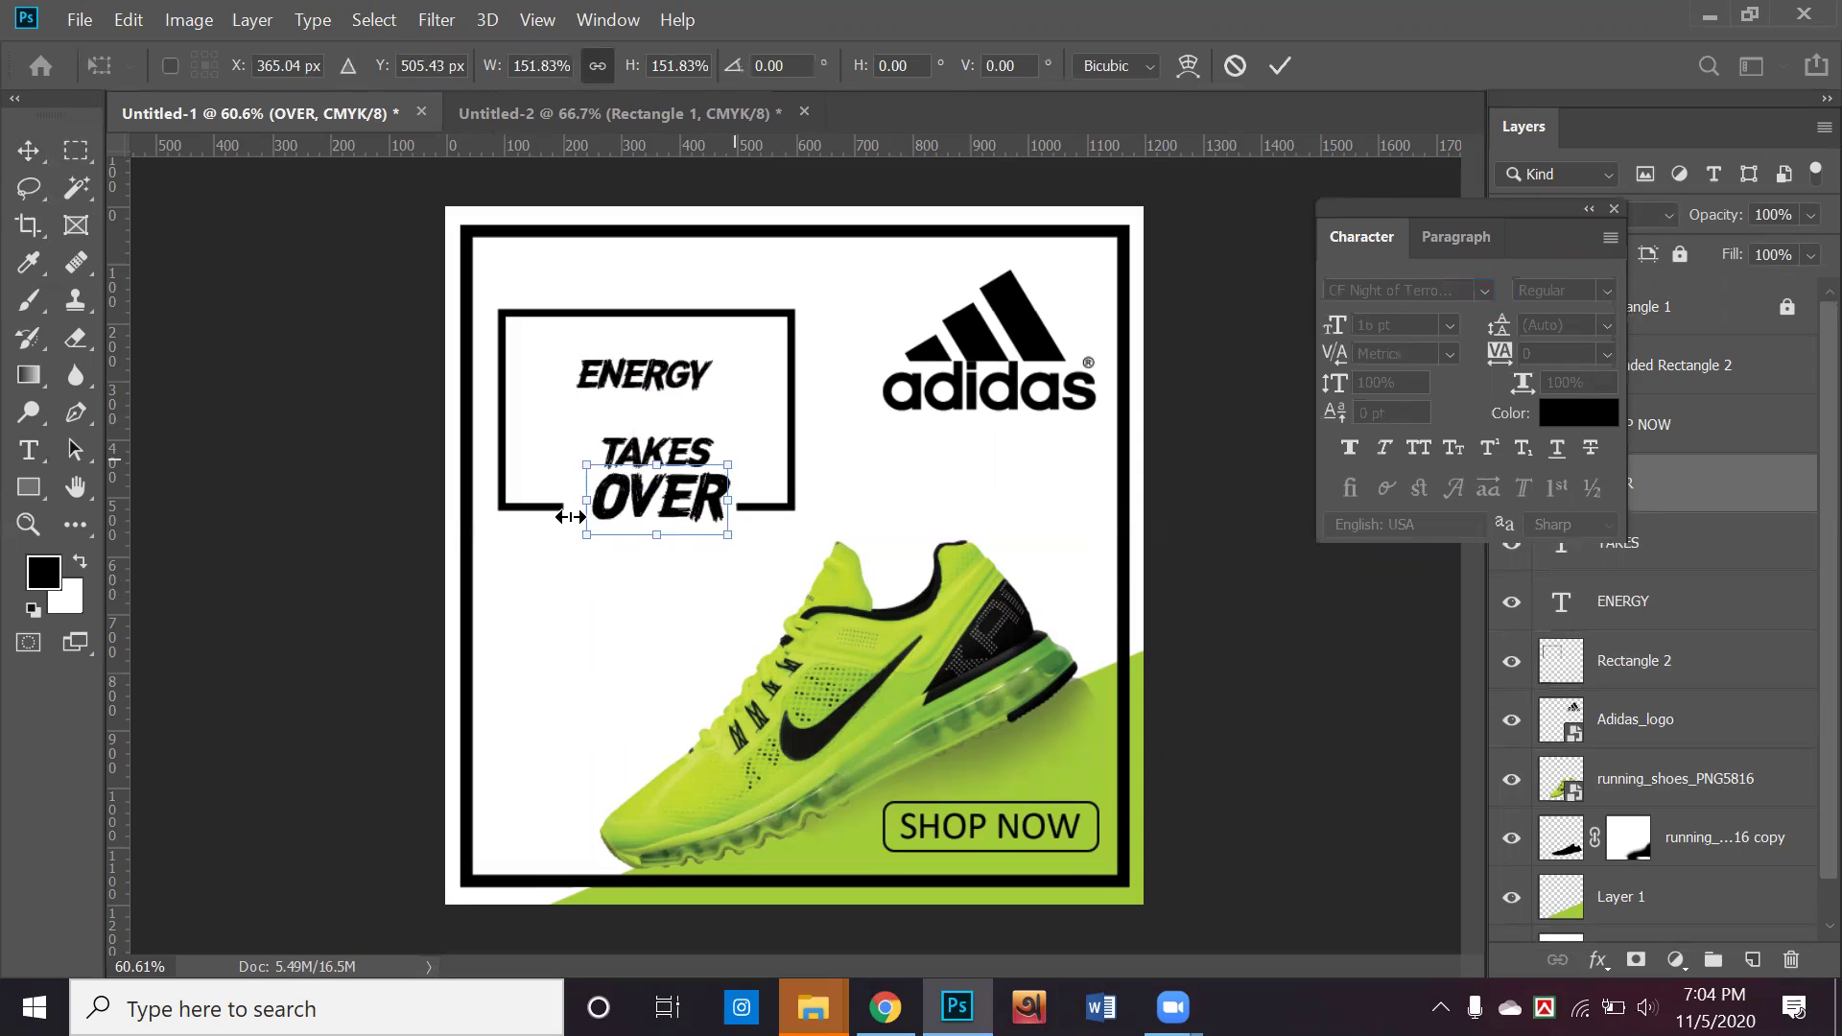
drag(586, 534, 578, 539)
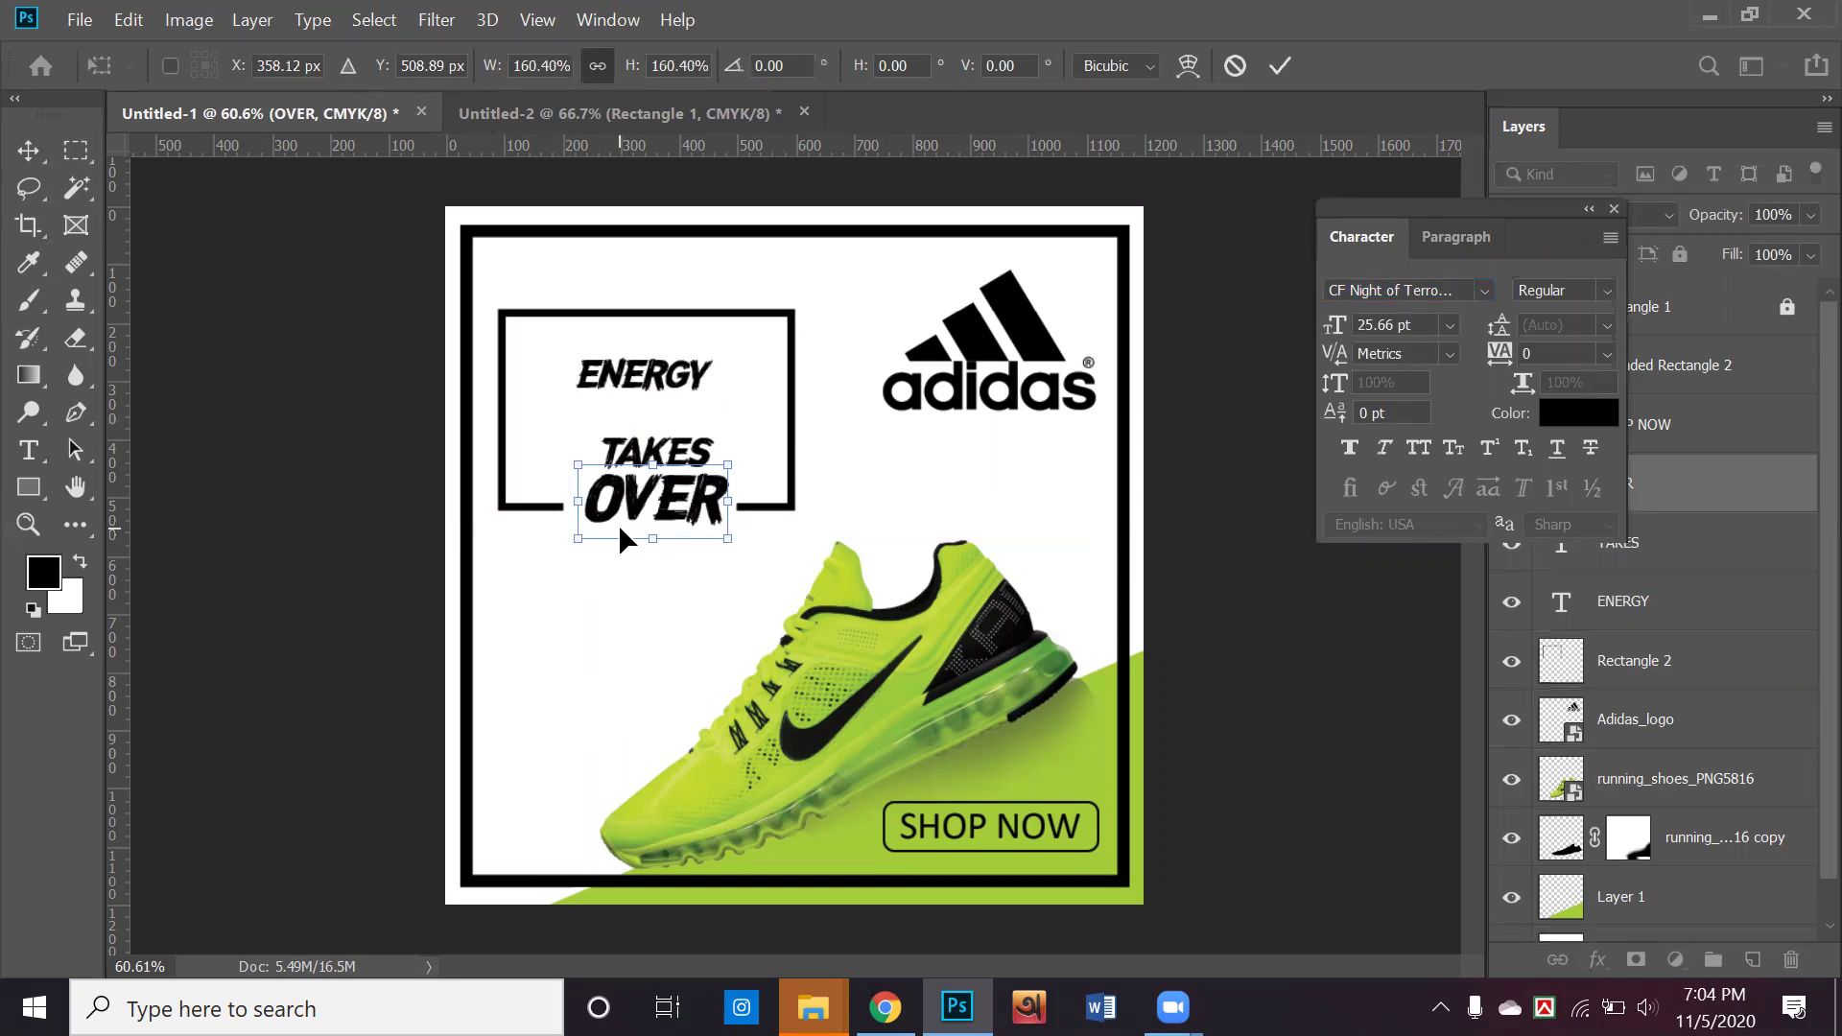
key(Return)
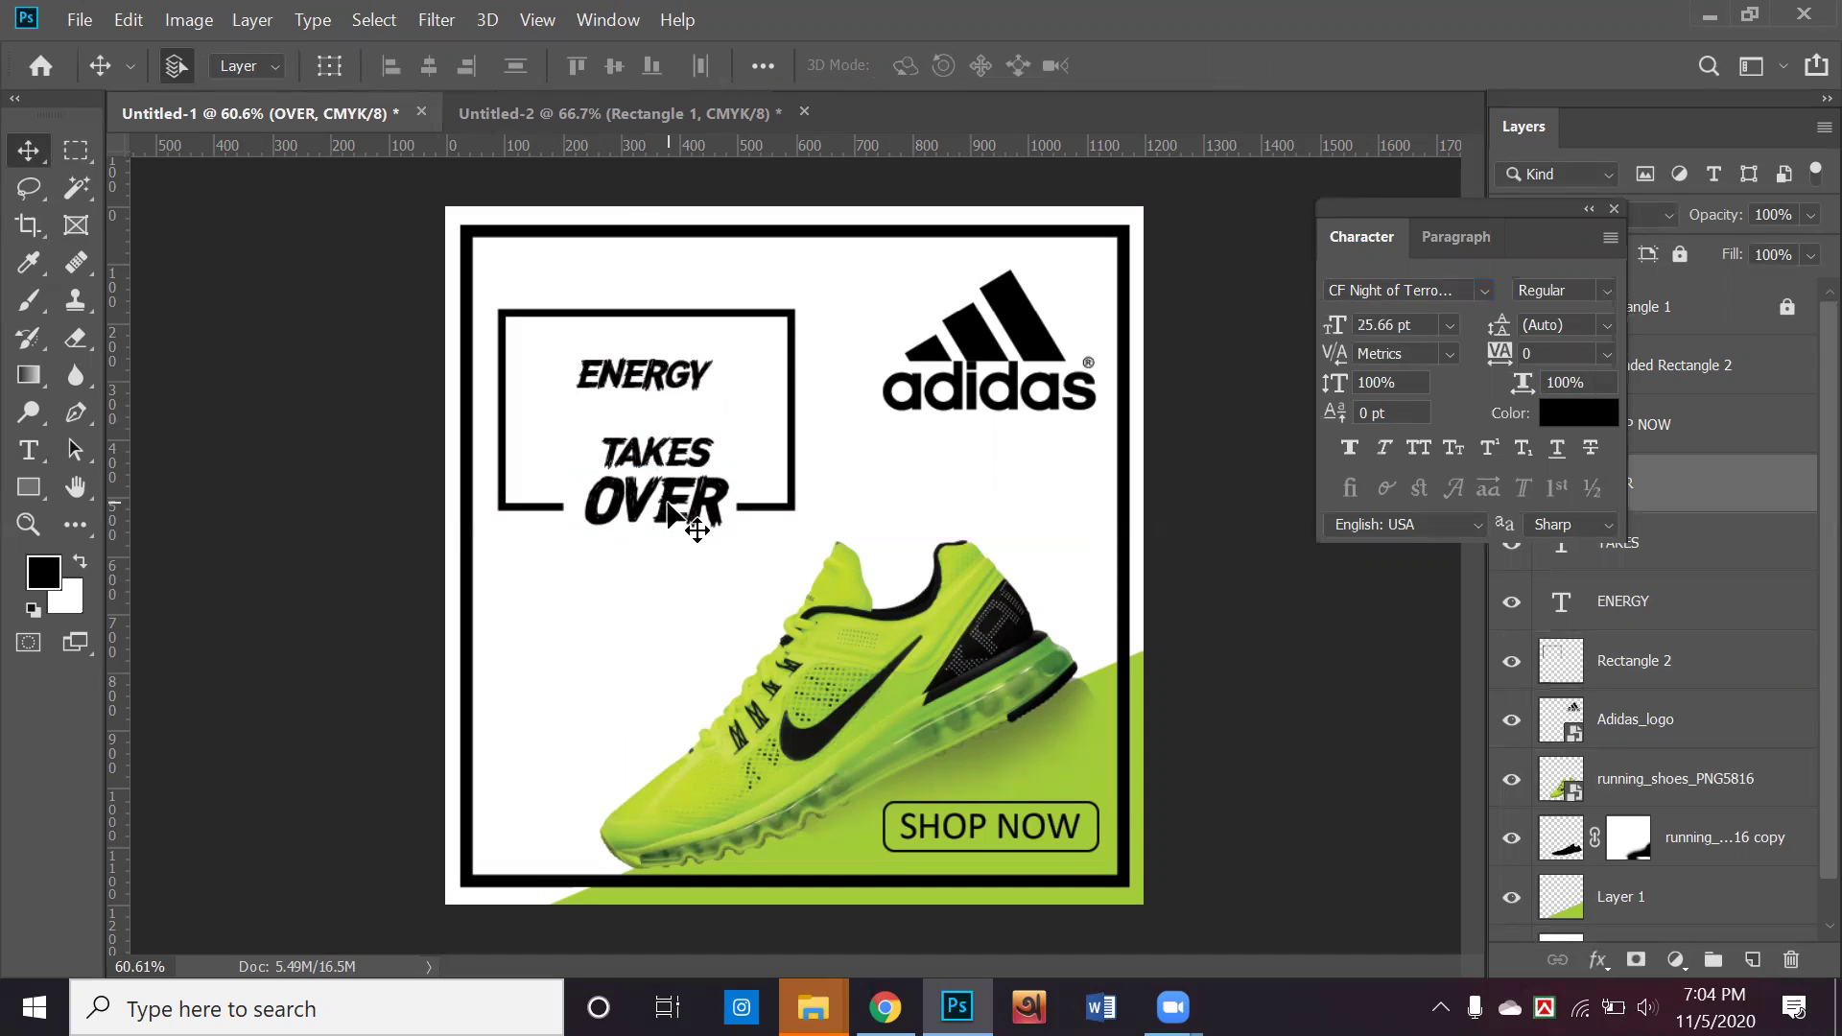
key(Down)
key(Down)
key(Left)
key(Left)
key(Left)
key(Left)
key(Left)
key(Left)
drag(650, 600, 647, 586)
Move TAKES midway between ENERGY and OVER, and scale ENERGY and TAKES together to 162.92%
drag(653, 443, 693, 423)
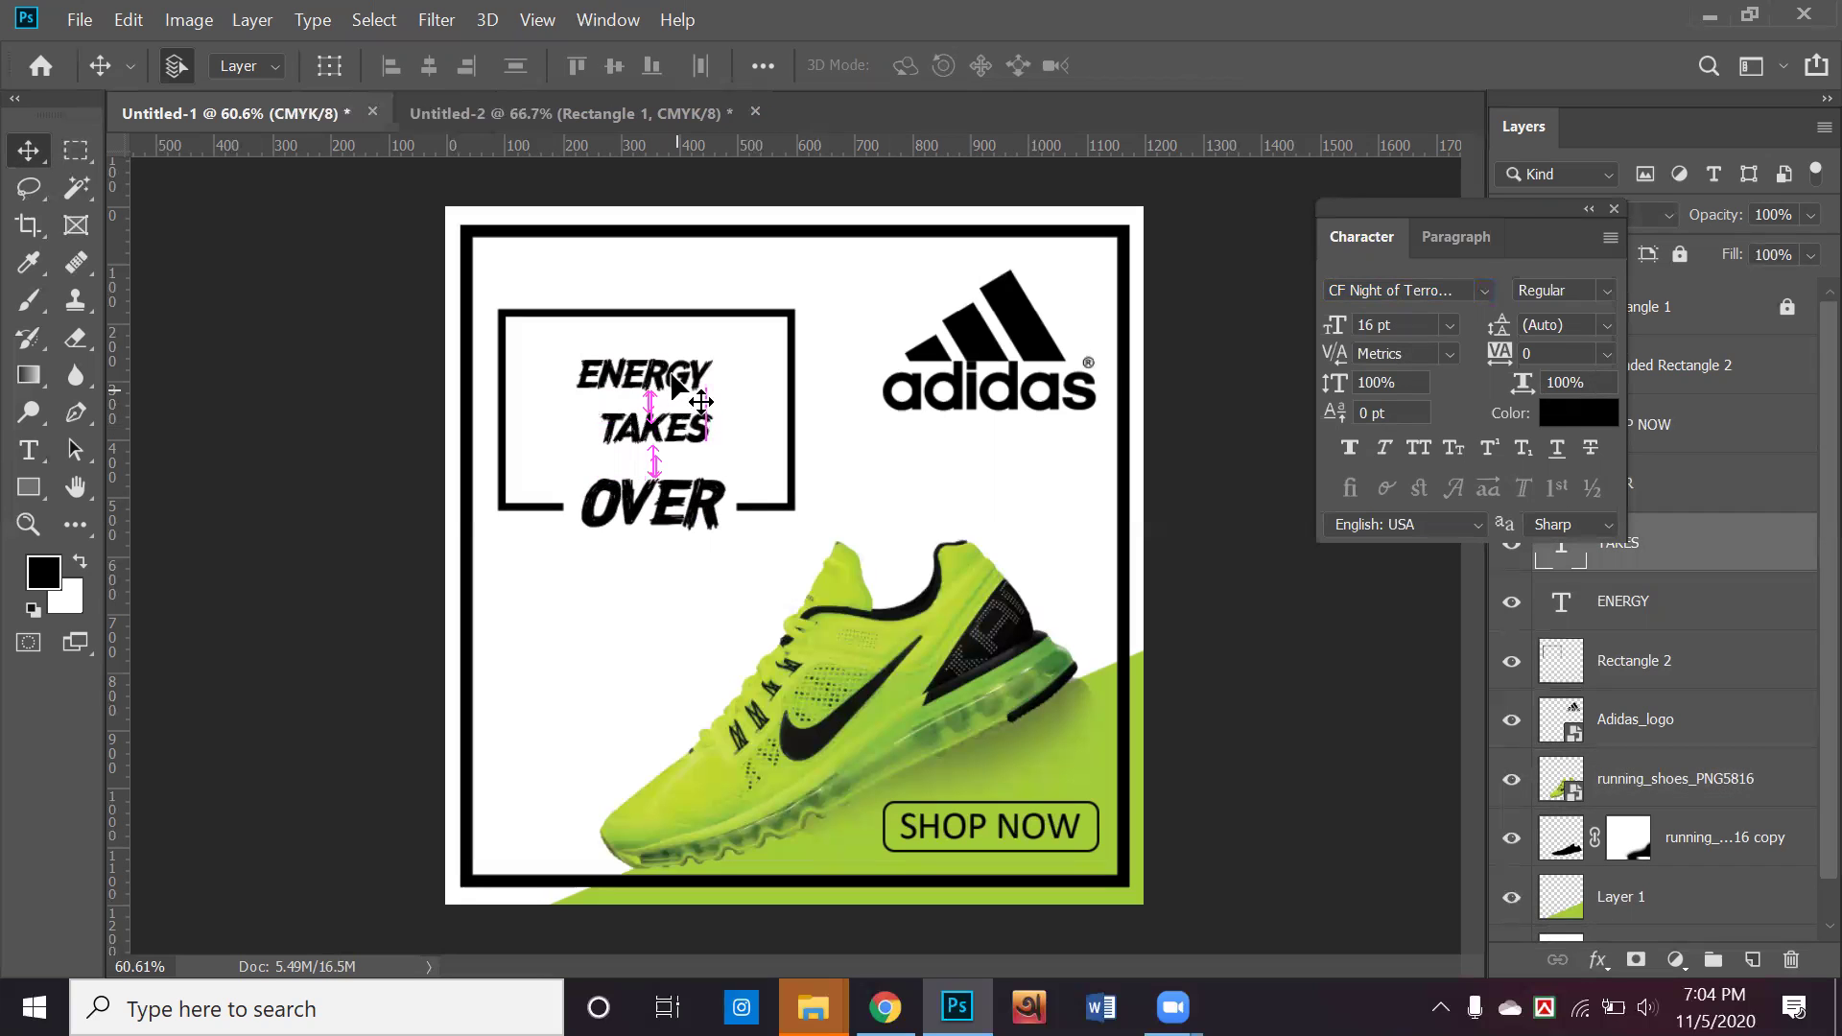
shift+click(674, 374)
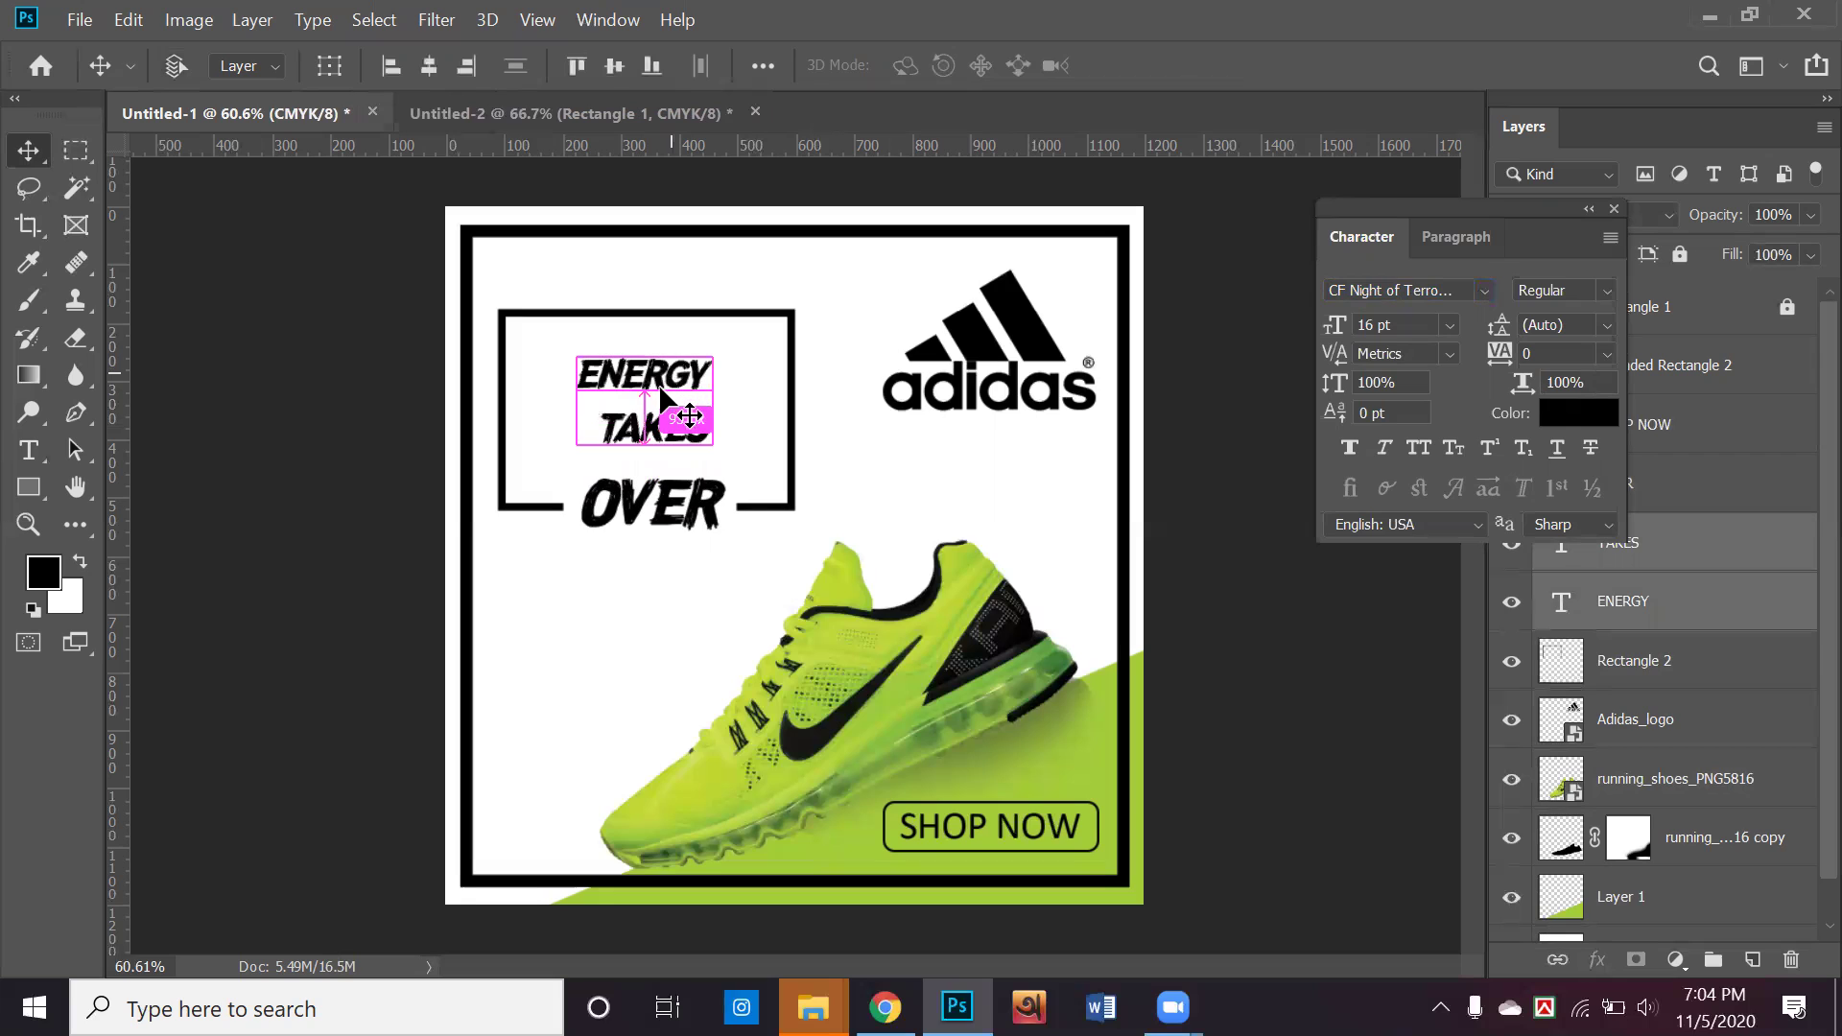
key(ctrl+t)
drag(774, 327, 847, 279)
drag(576, 444, 564, 452)
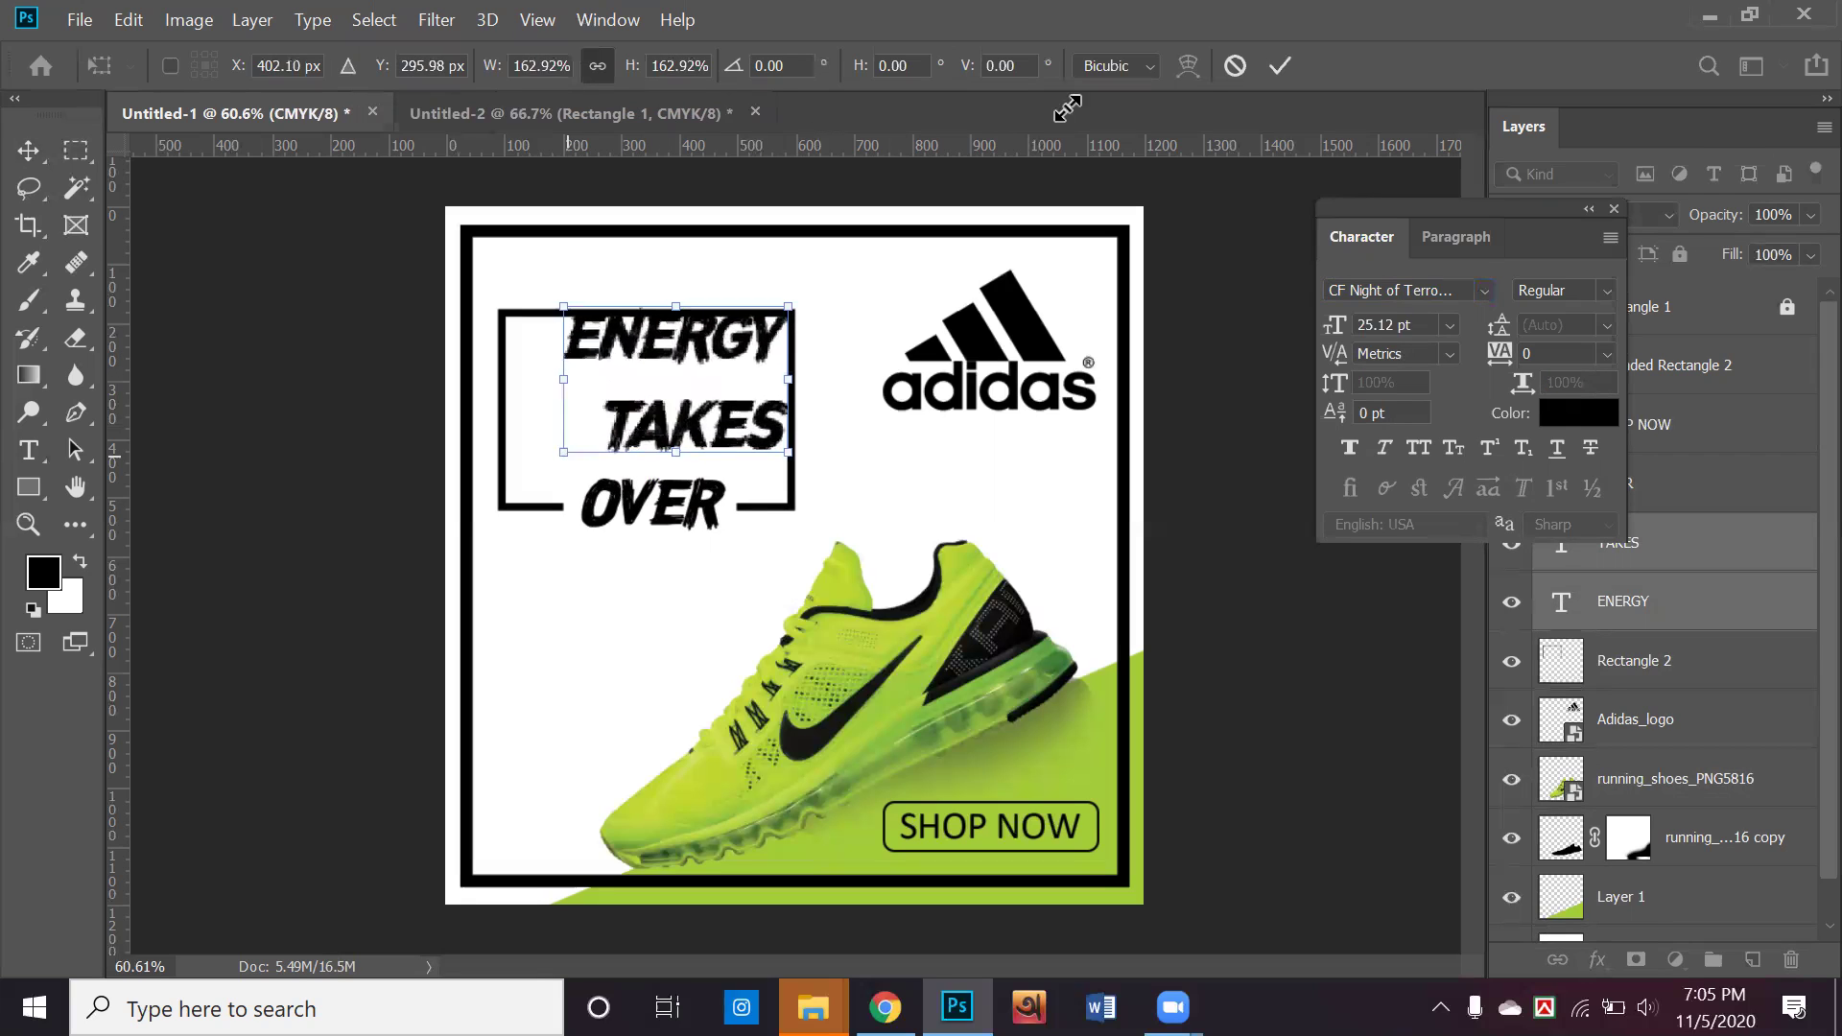
click(1280, 66)
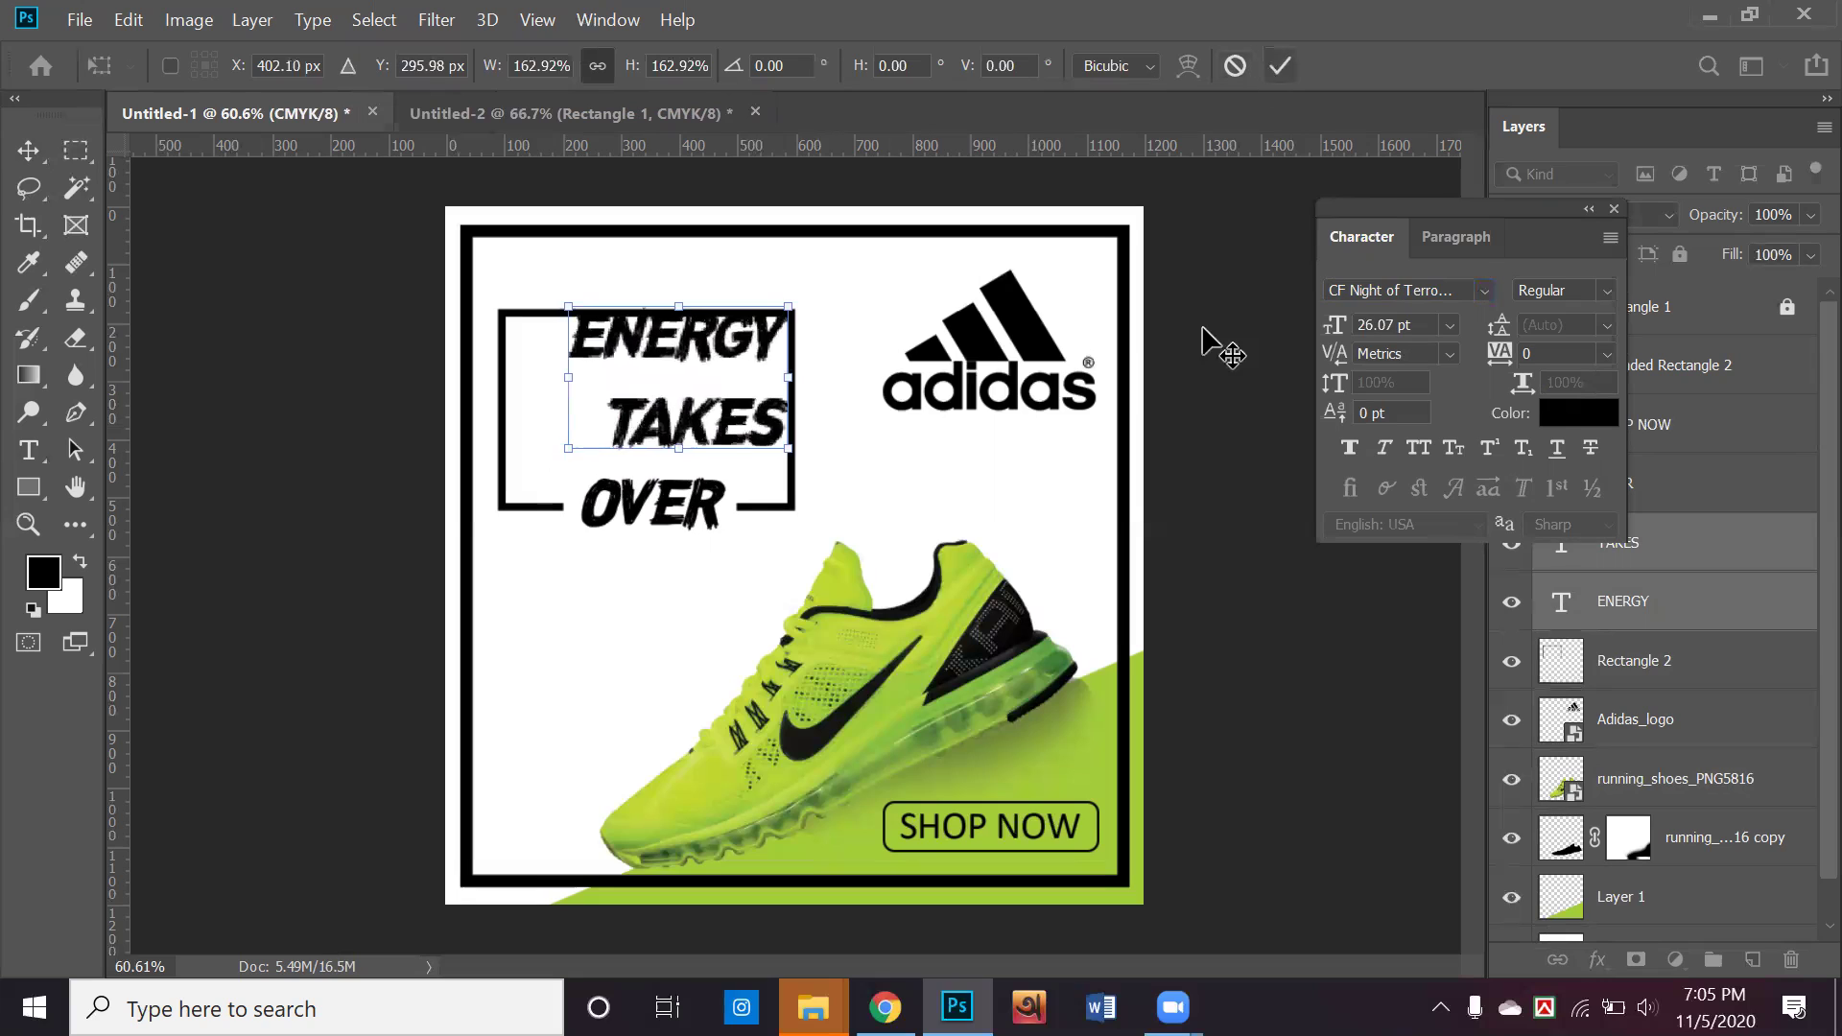
Reposition the enlarged ENERGY and TAKES inside the frame, evenly stacked above OVER
click(700, 379)
drag(701, 337, 687, 353)
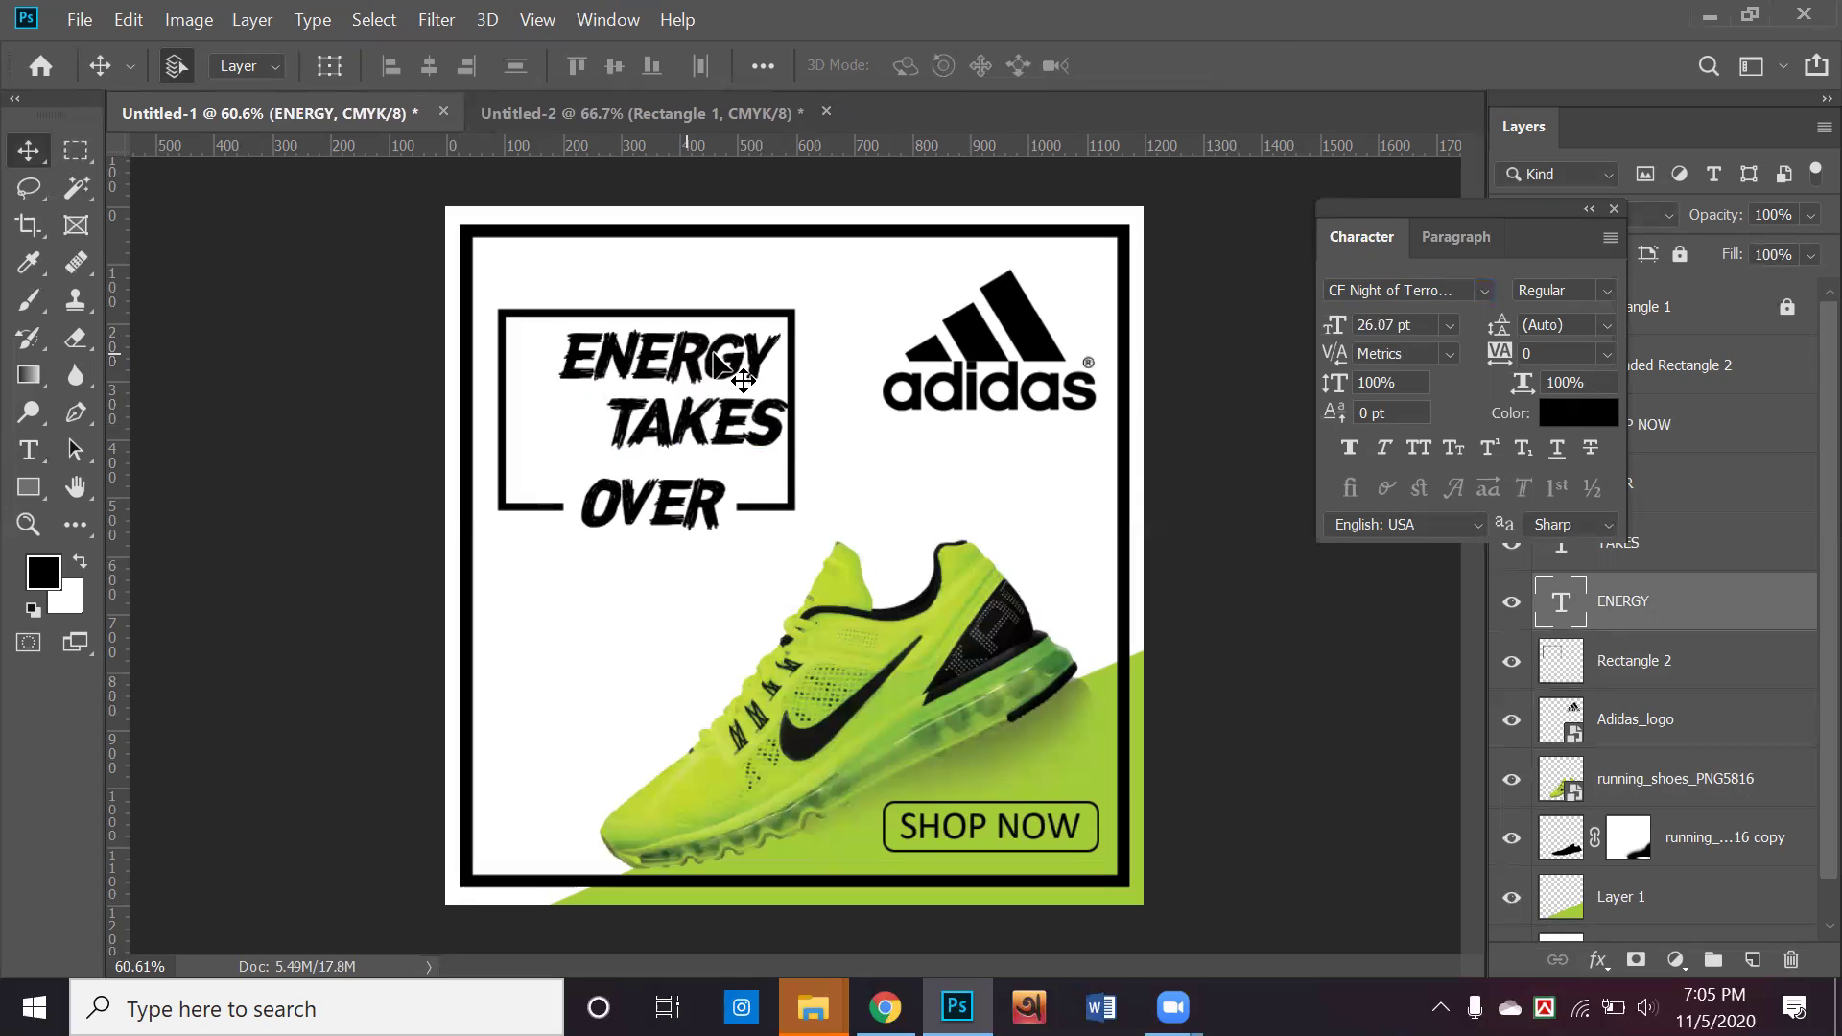
click(682, 352)
drag(682, 357, 658, 364)
click(689, 434)
drag(689, 433, 593, 430)
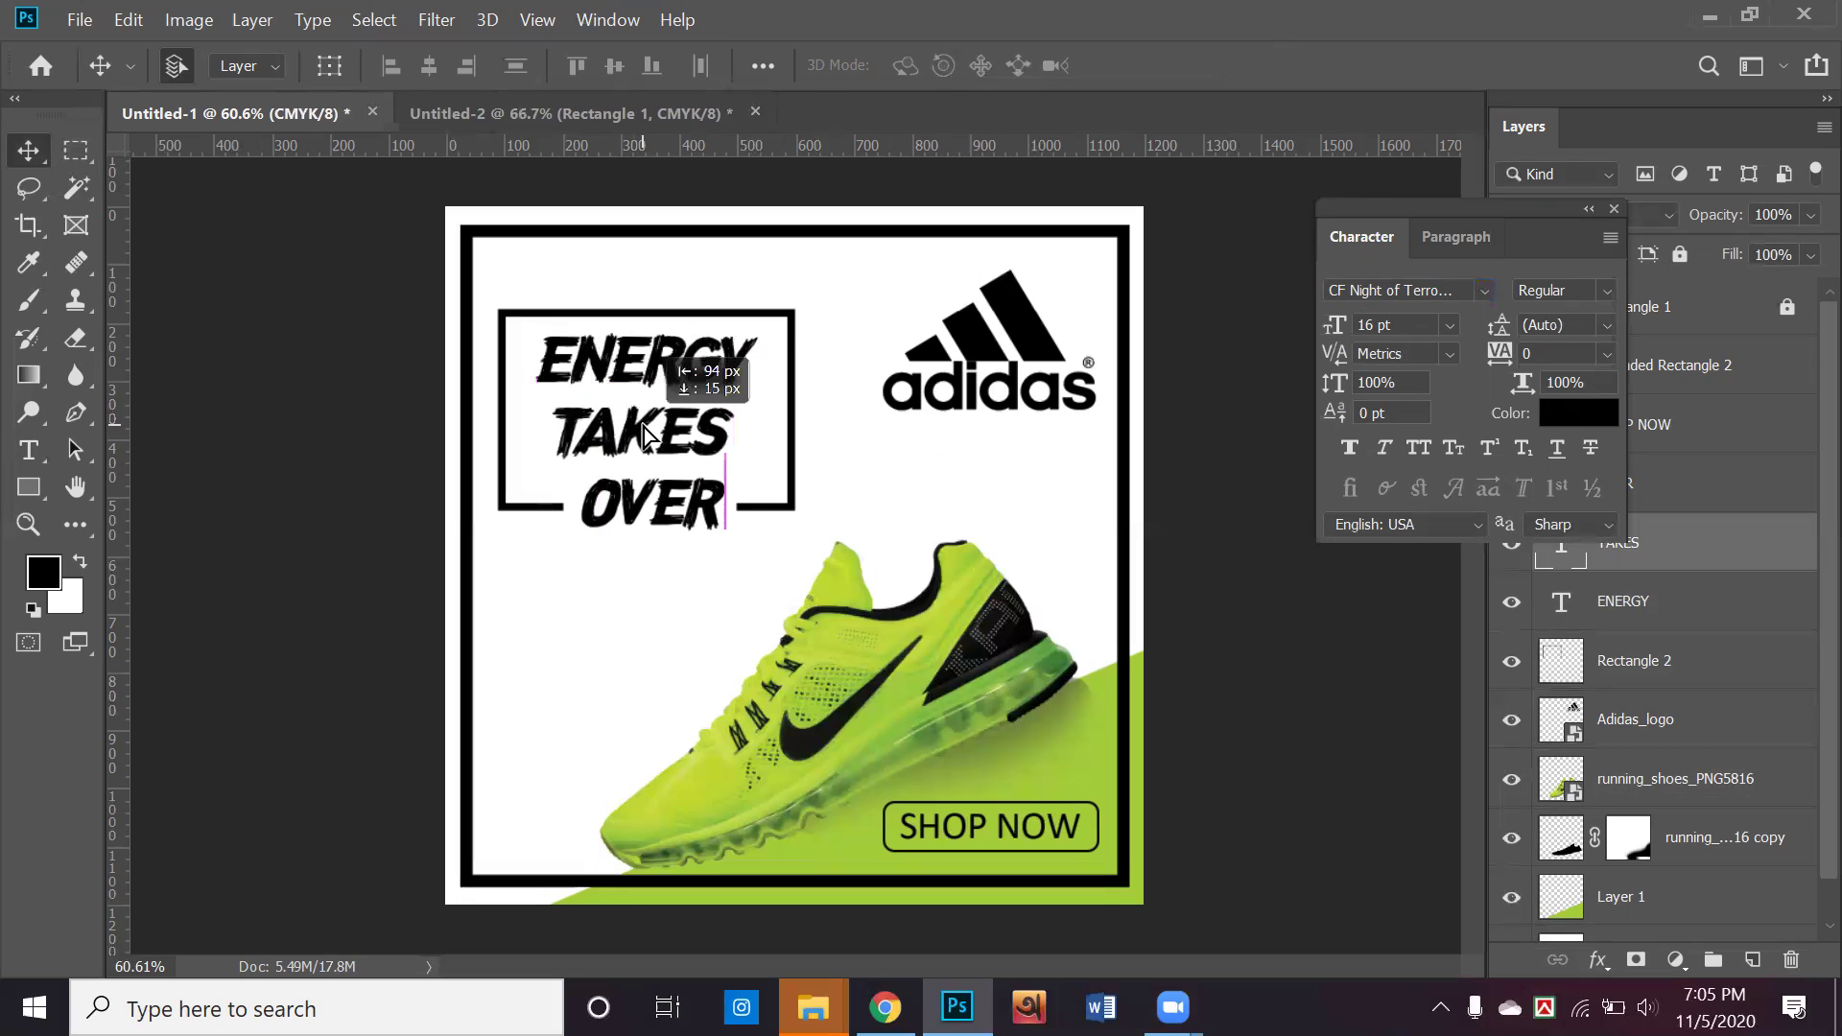
Align ENERGY, TAKES and OVER with each other on their horizontal centers
shift+click(660, 498)
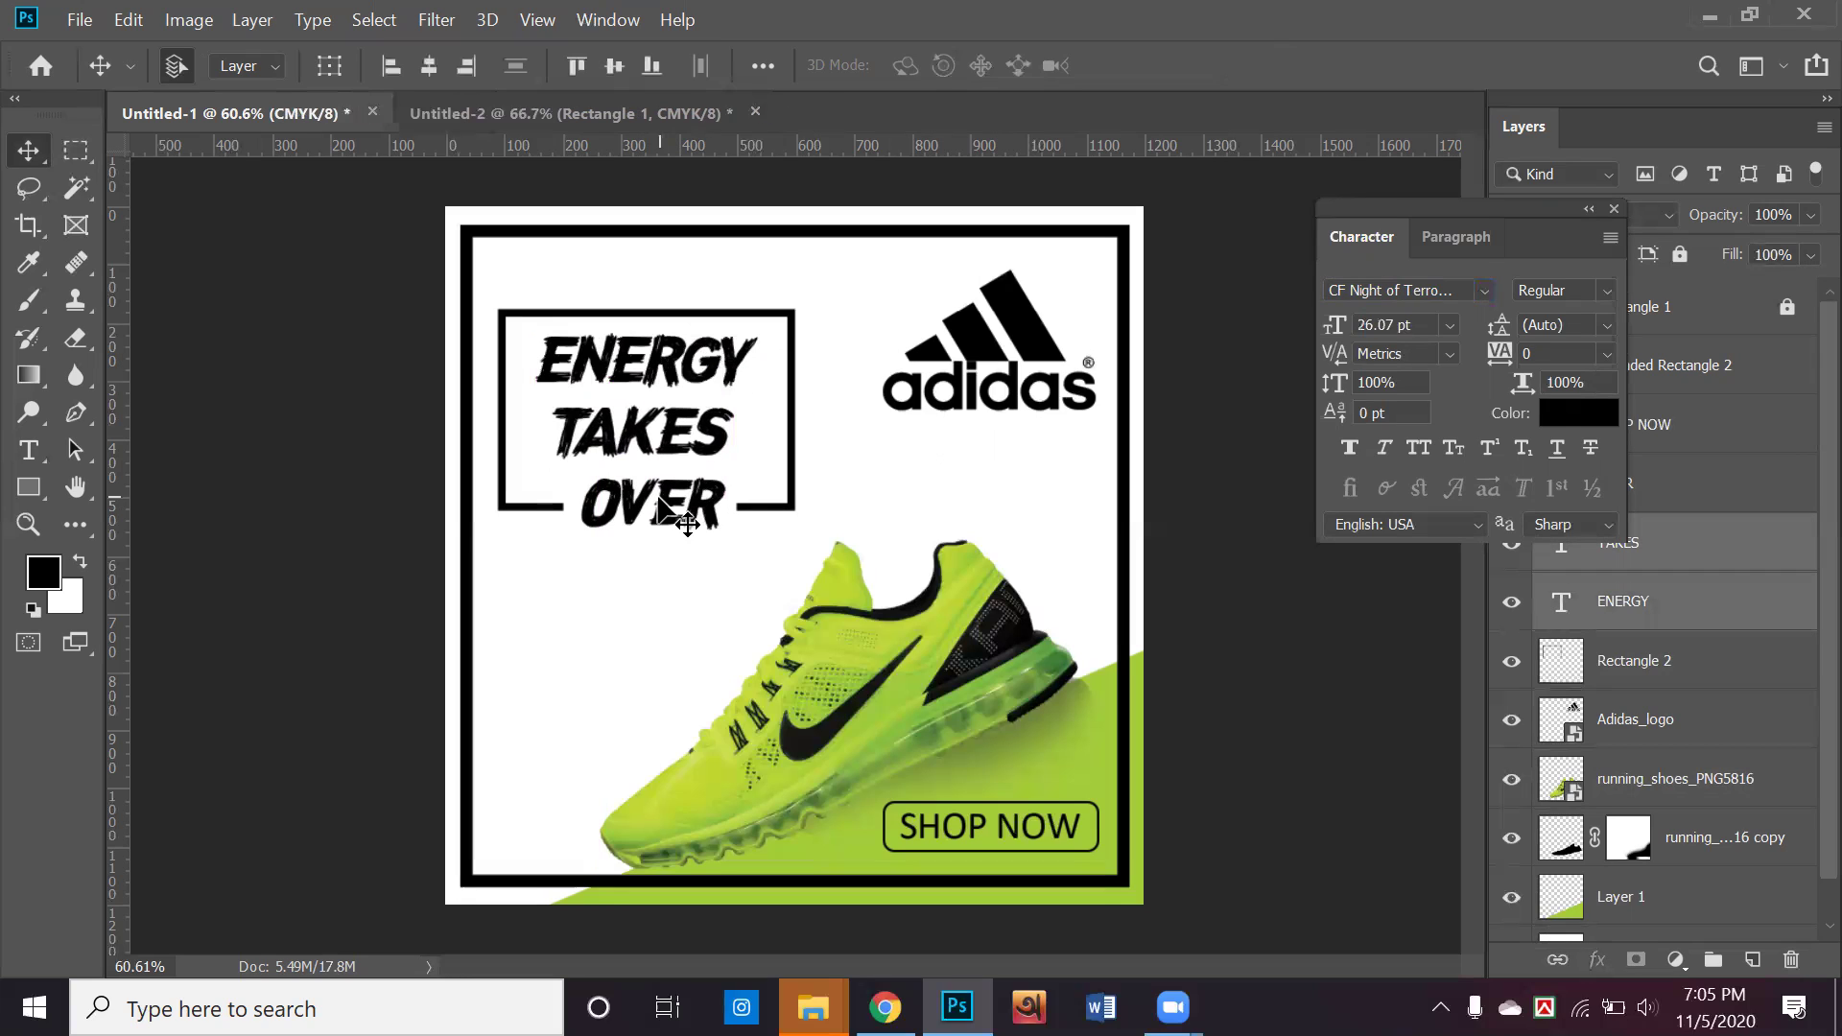
shift+click(662, 497)
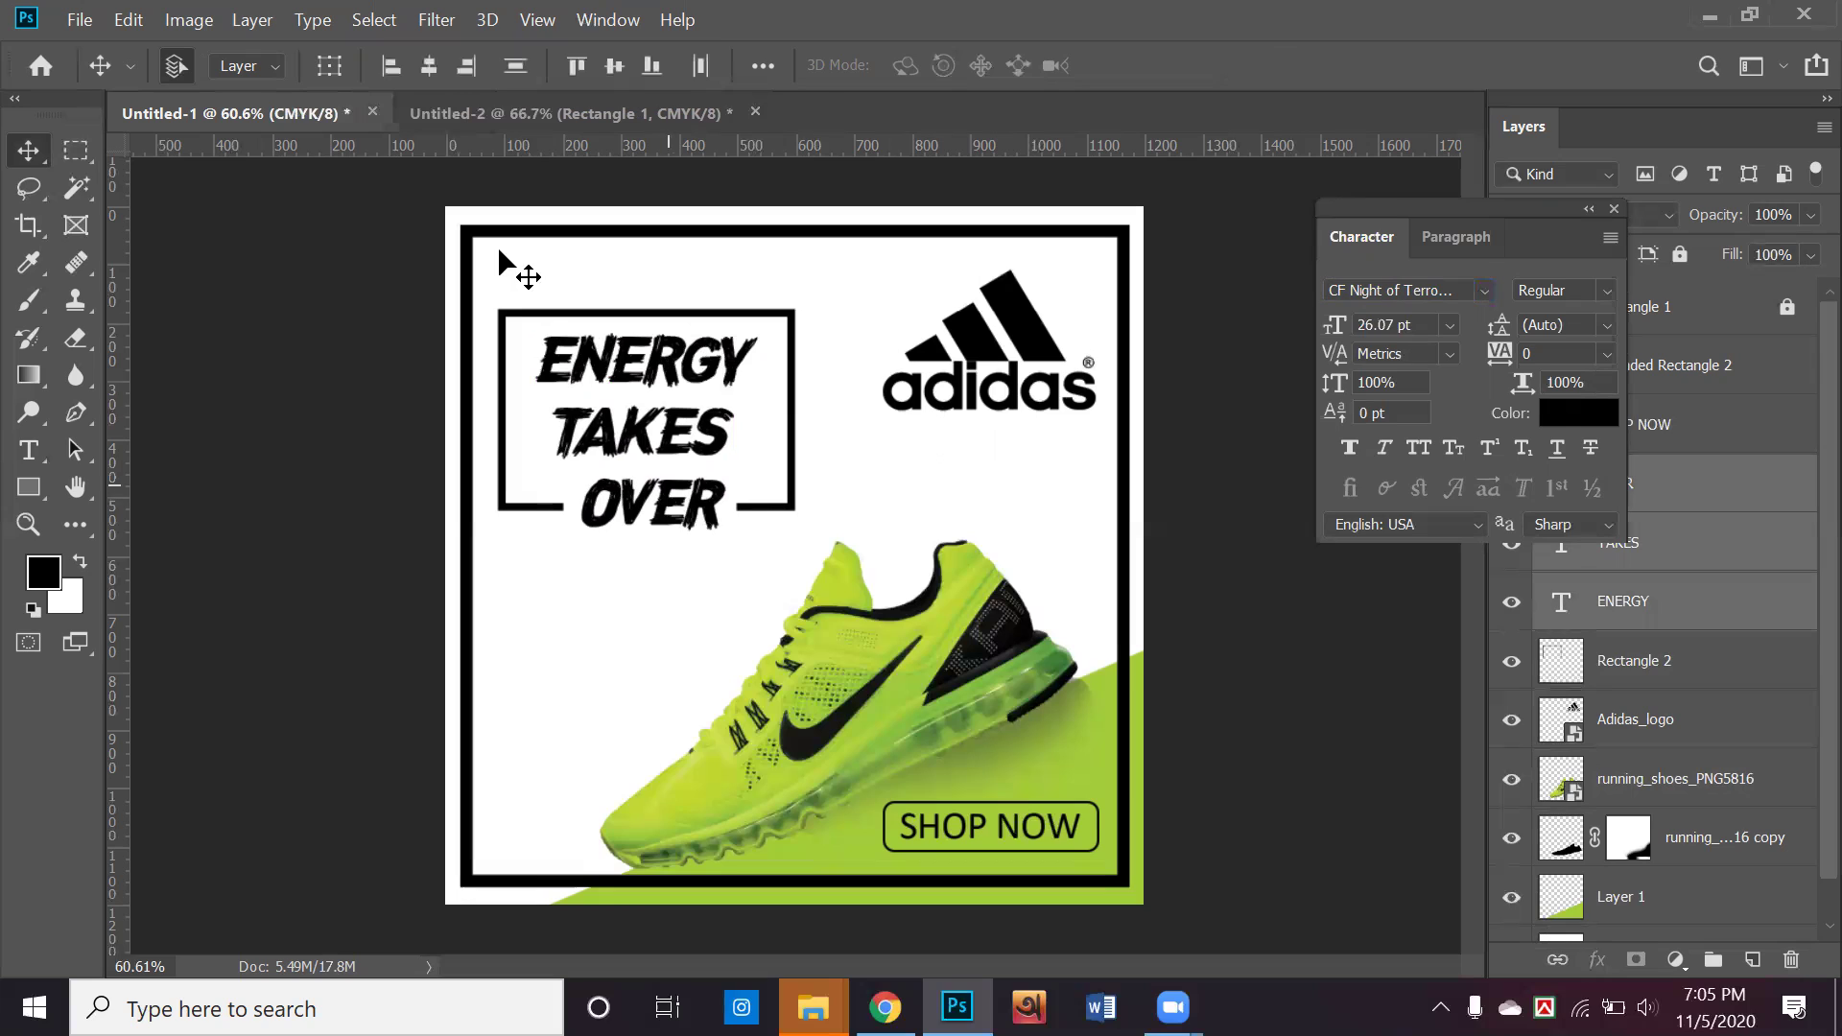
click(439, 64)
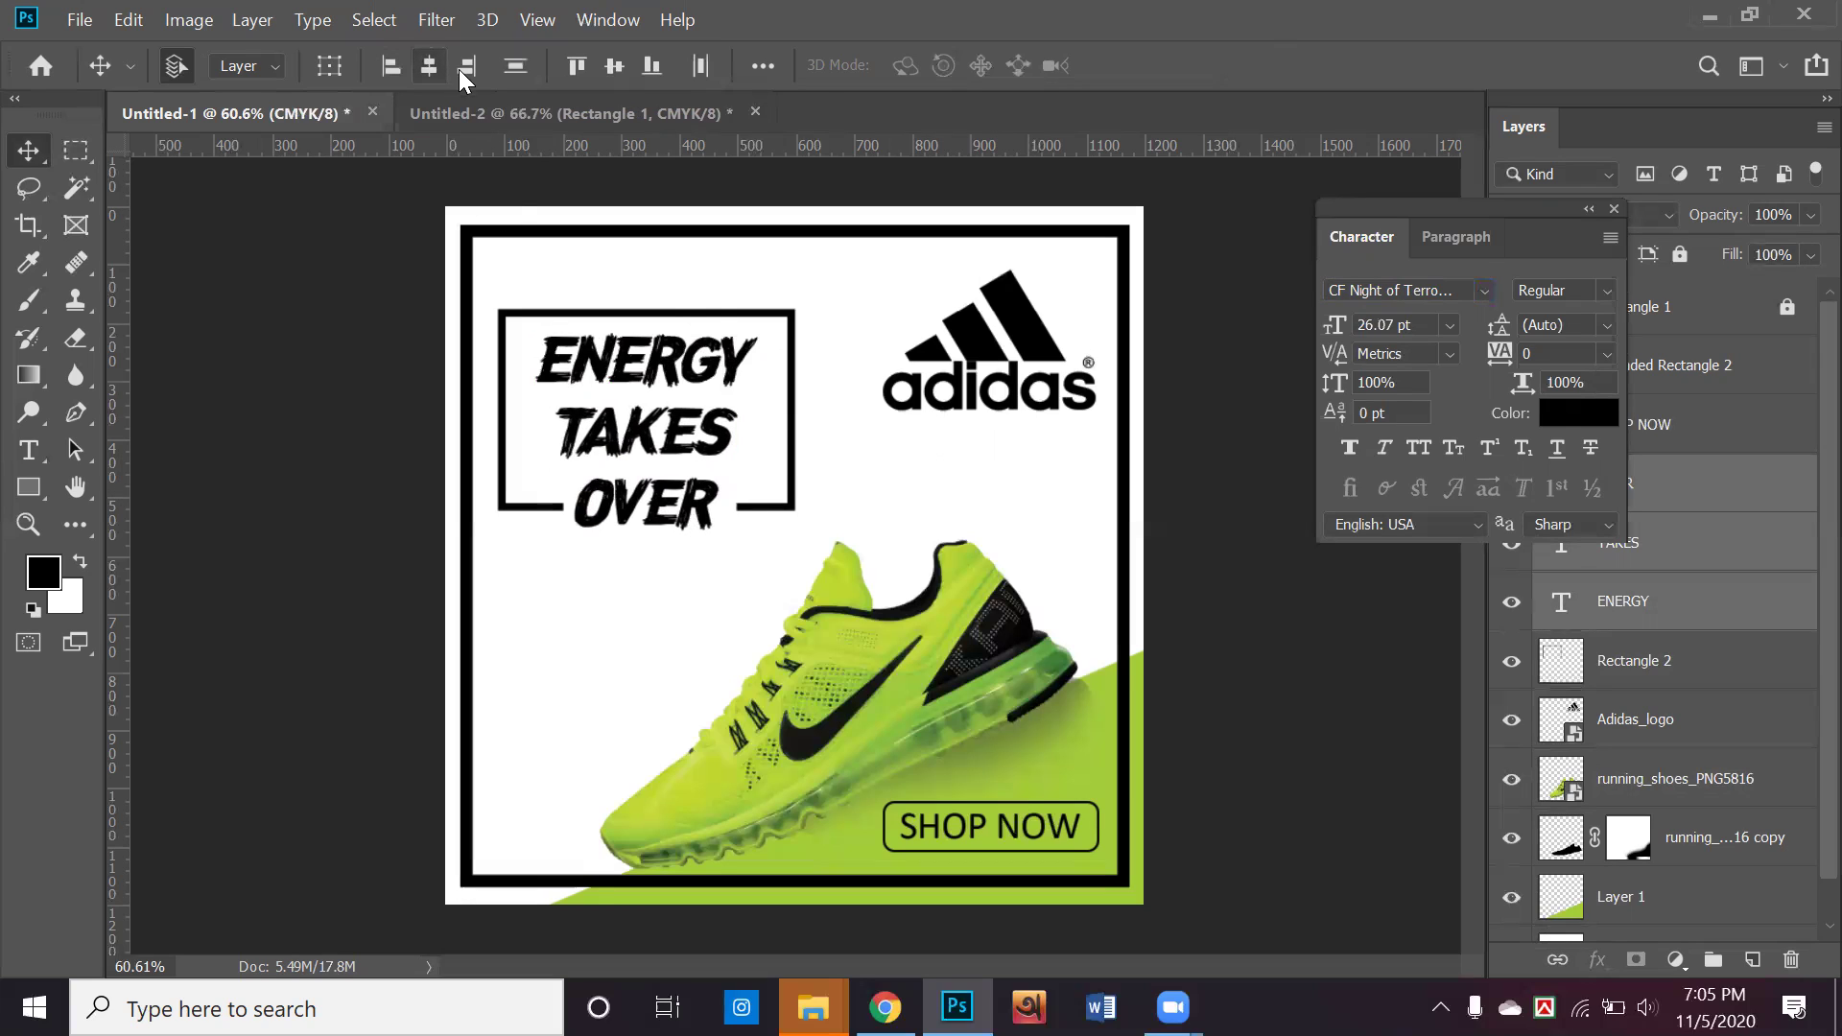
Nudge the three headline words together slightly to the right so they sit centered in the frame
key(Right)
key(Right)
key(Right)
key(Right)
key(Right)
key(Right)
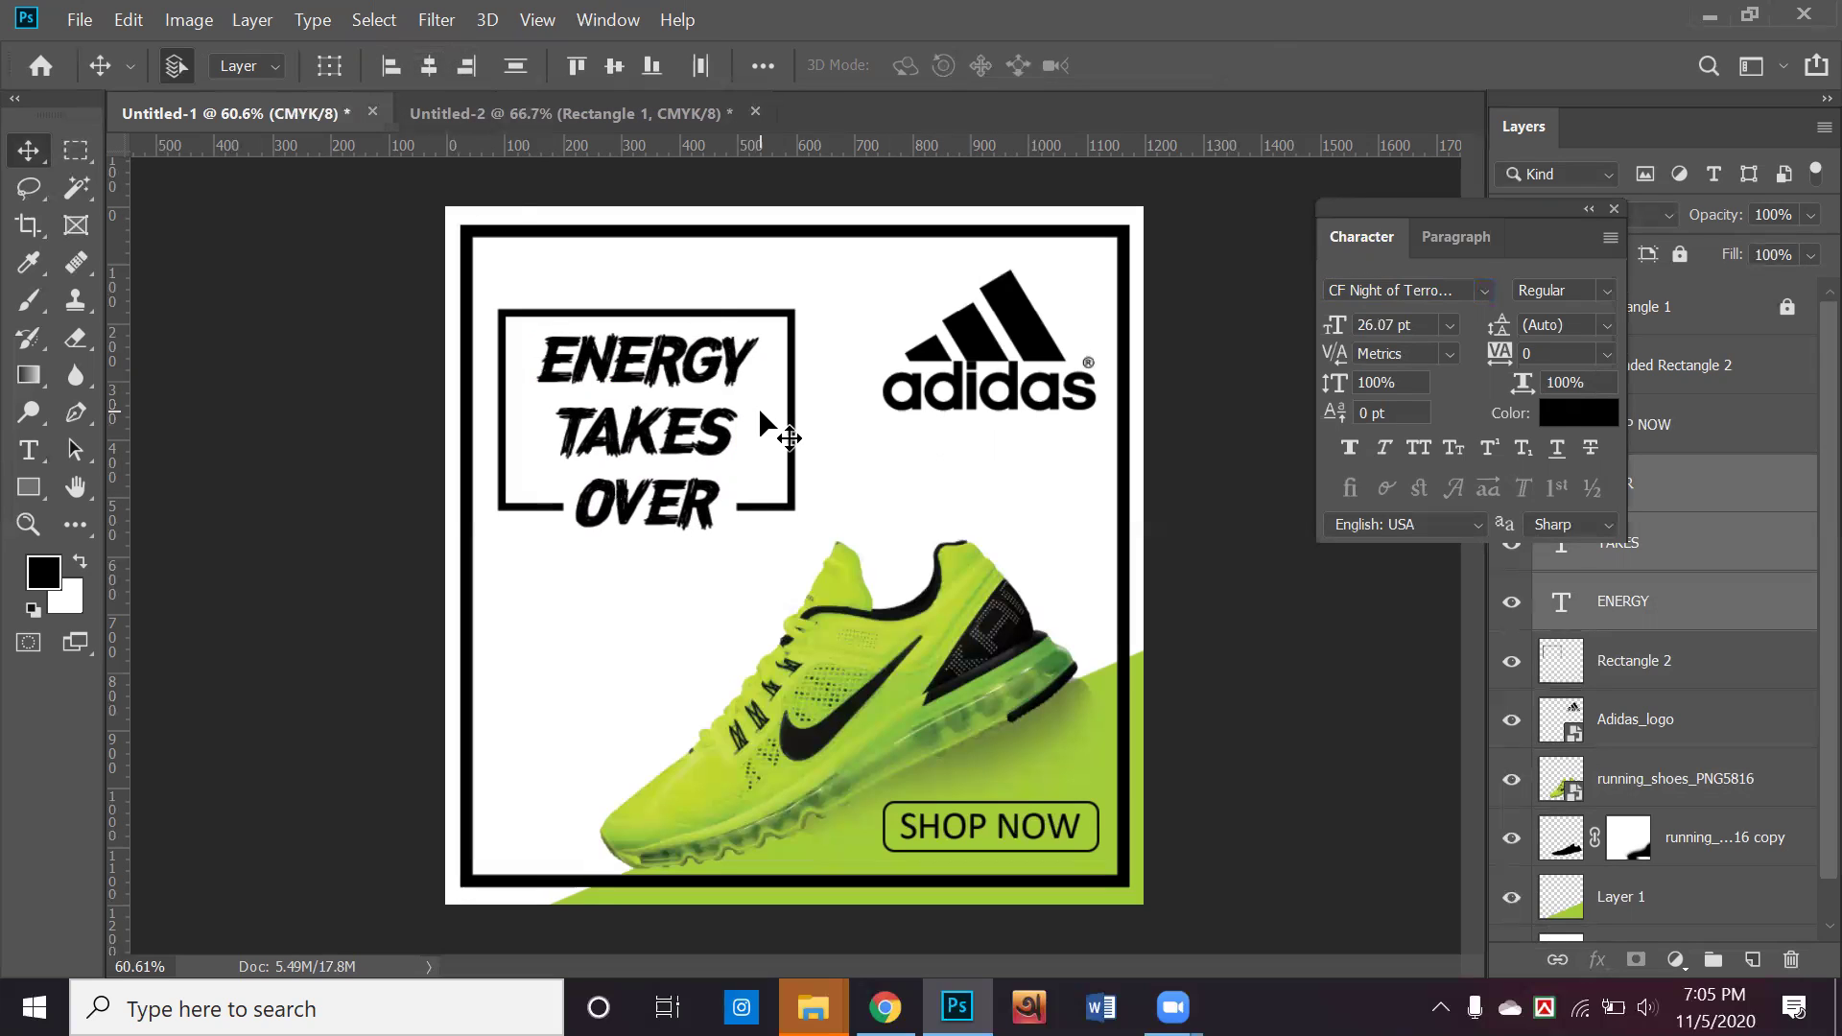
key(Right)
key(Right)
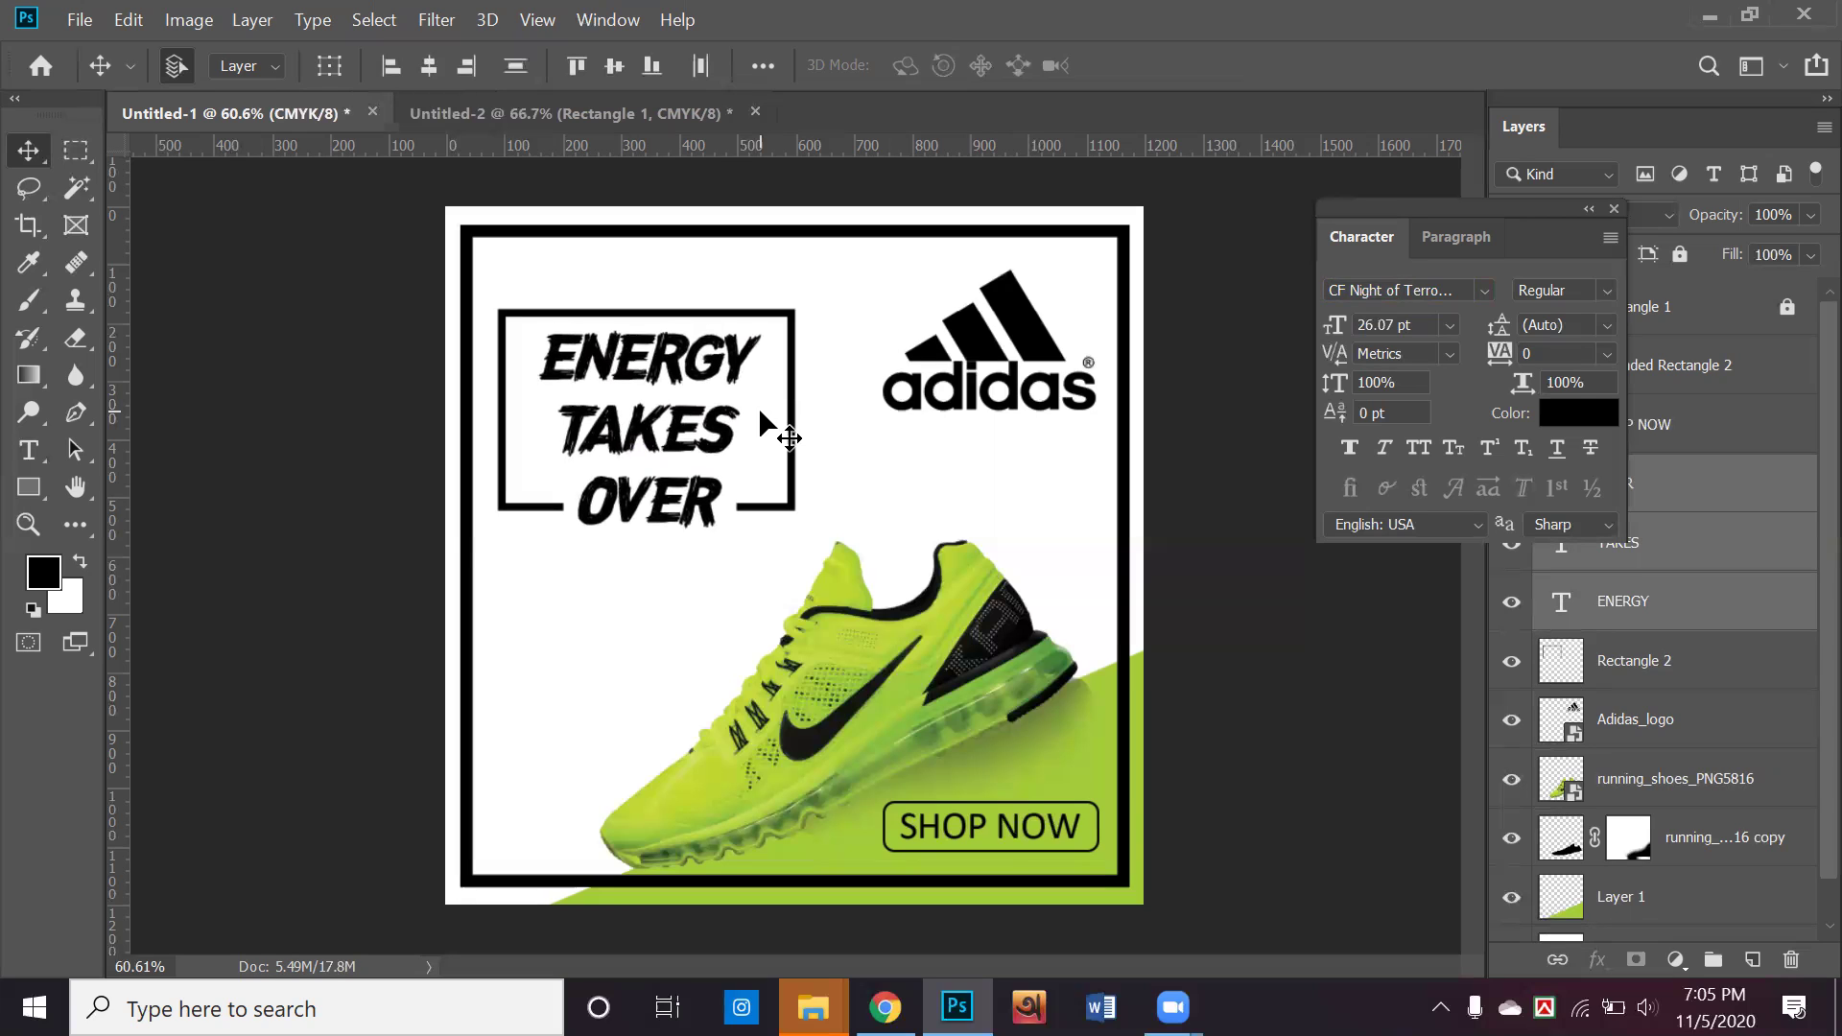
key(Right)
key(Right)
key(Right)
key(Right)
key(Right)
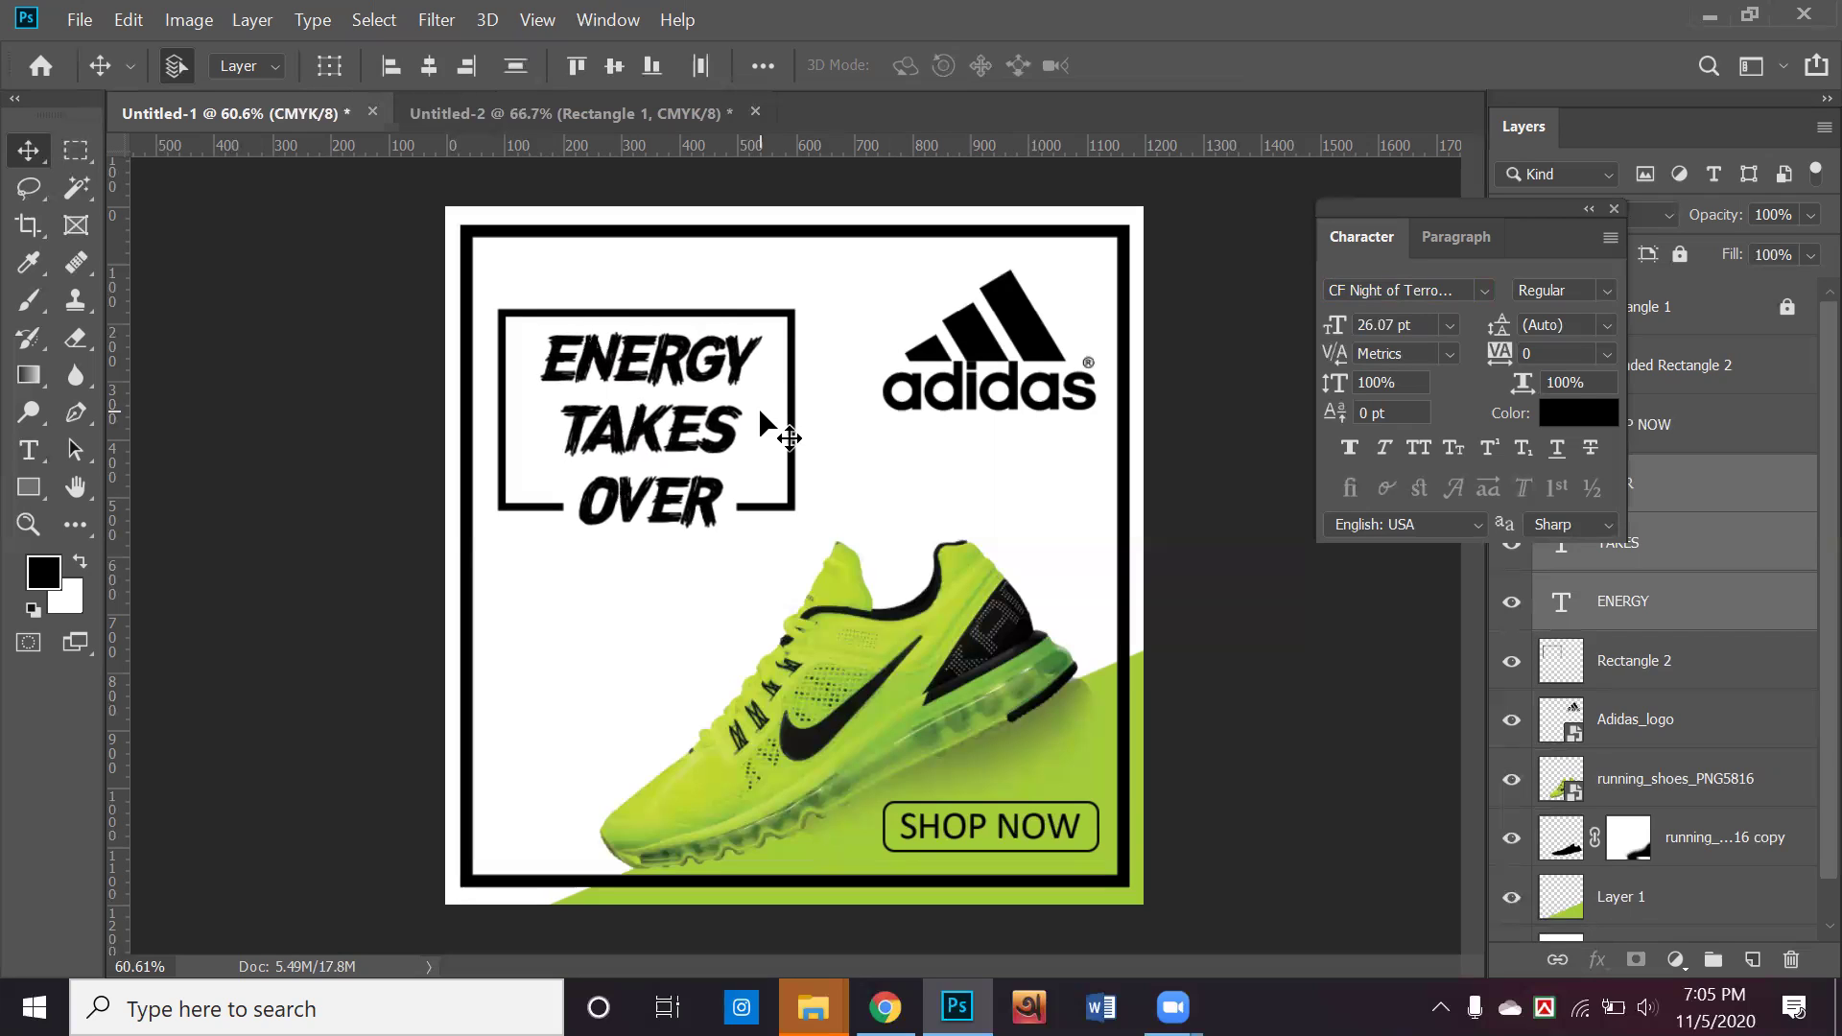
Add a new layer directly above Background and fill it with the darker green sampled from the shoe's sole
click(977, 484)
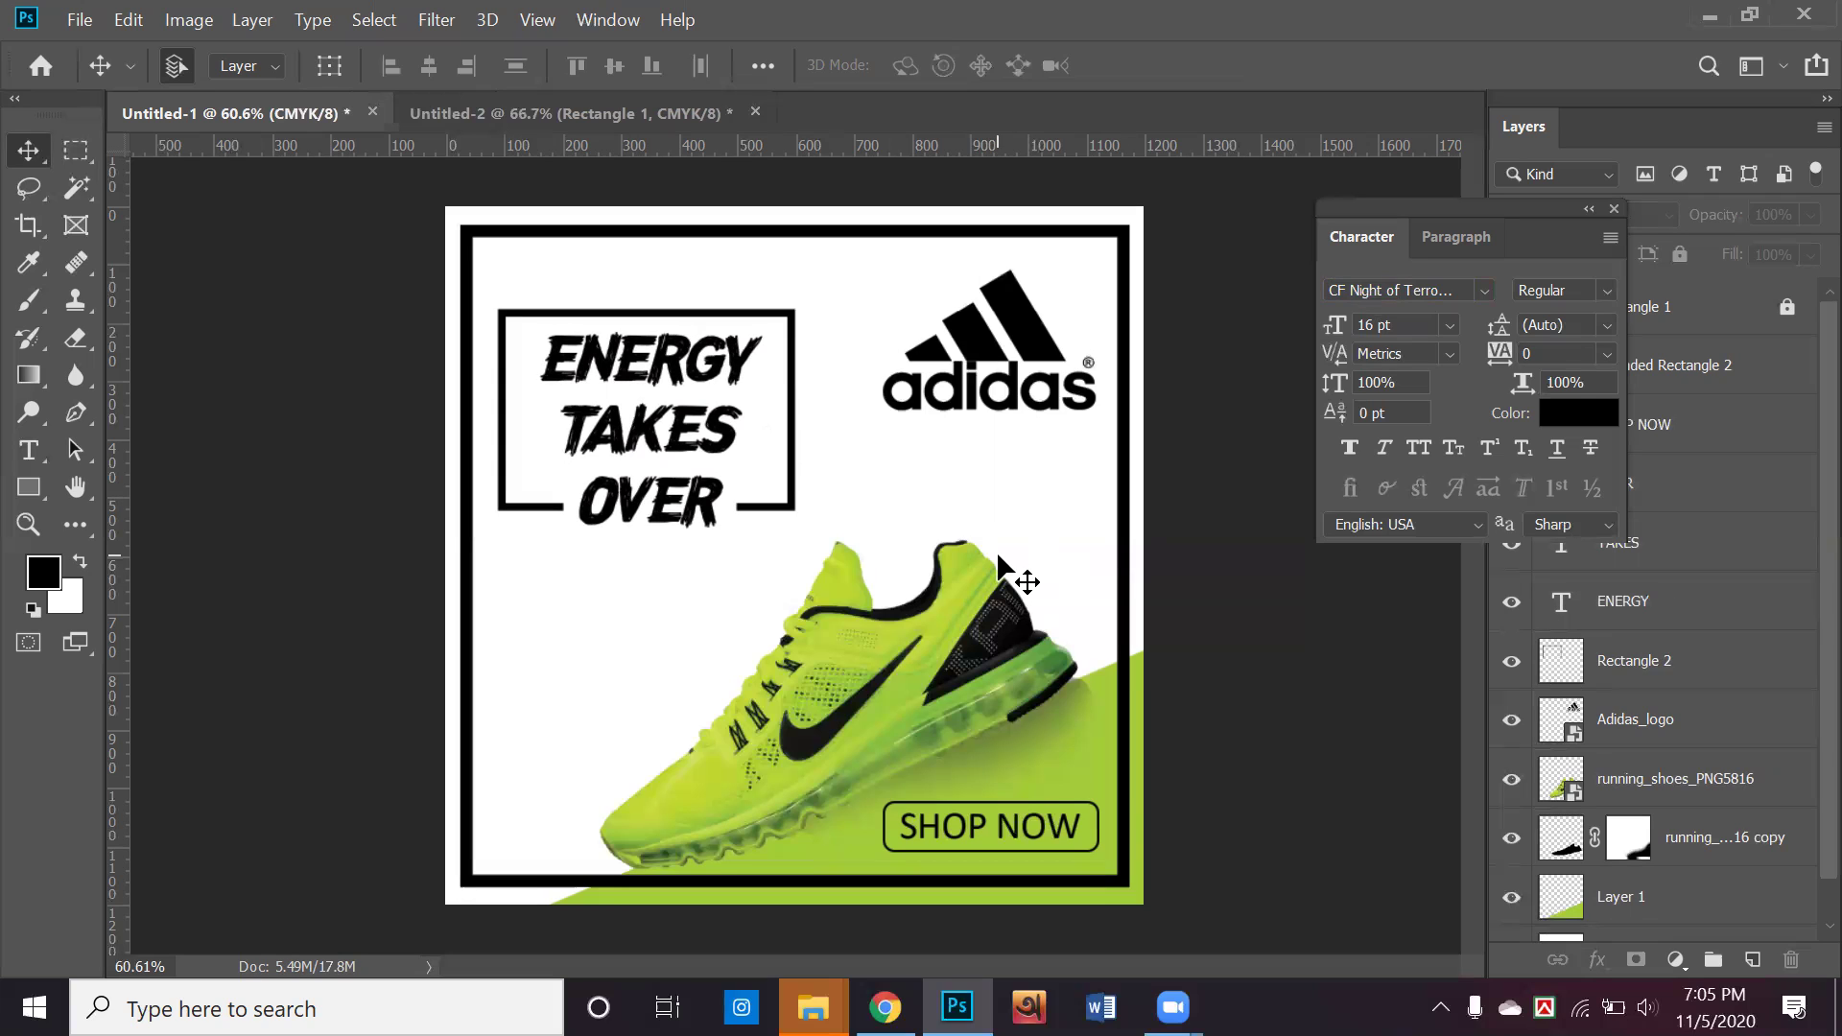
scroll(1516, 739, down, 1)
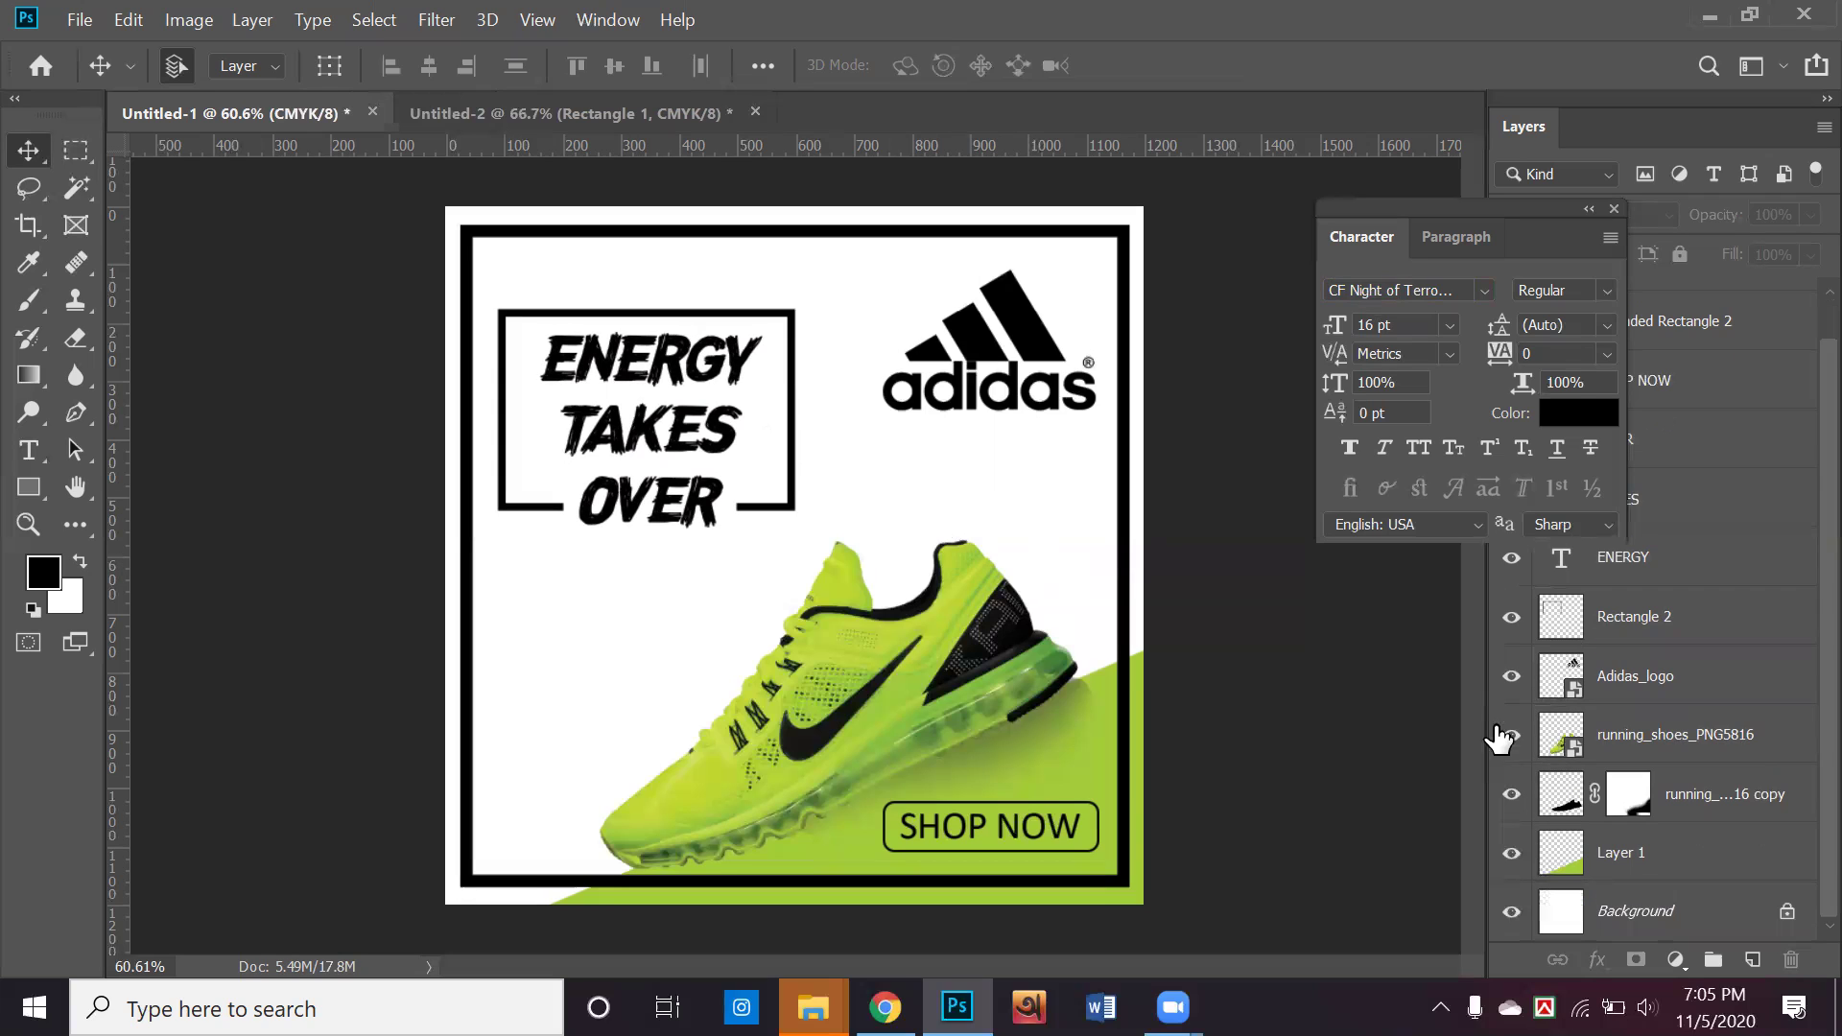
click(1669, 921)
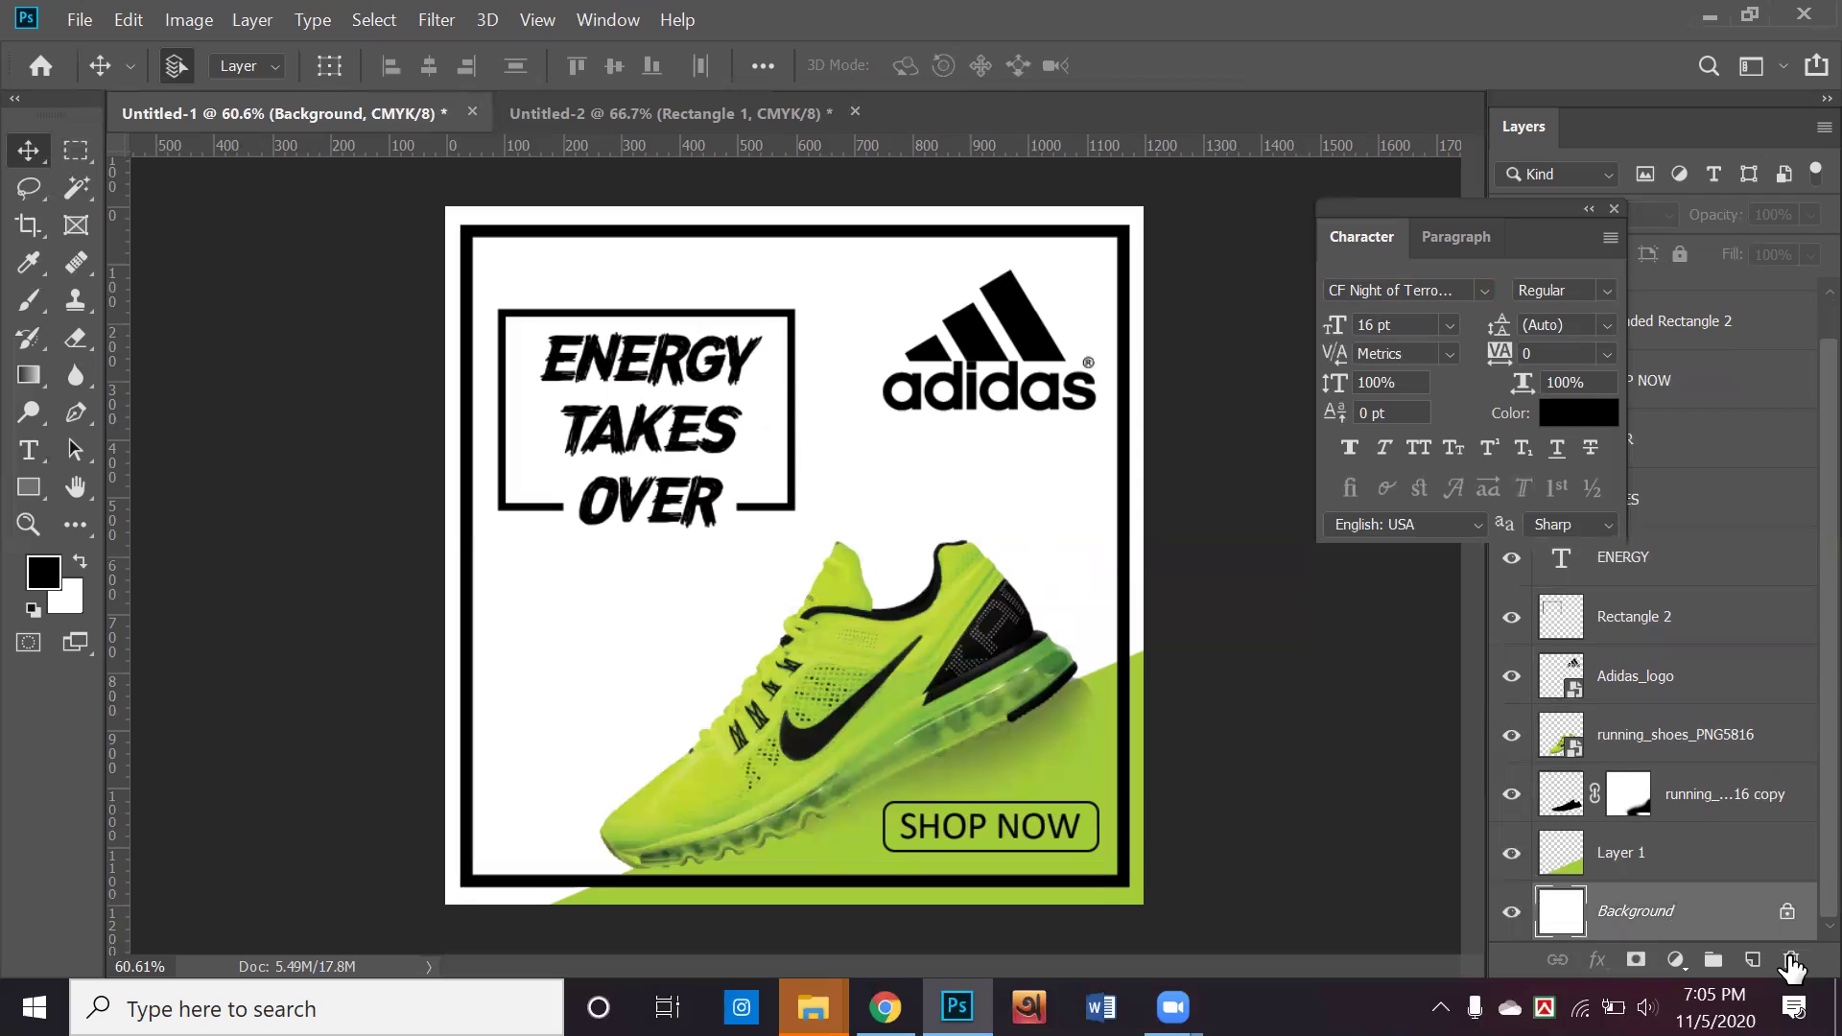
click(1752, 960)
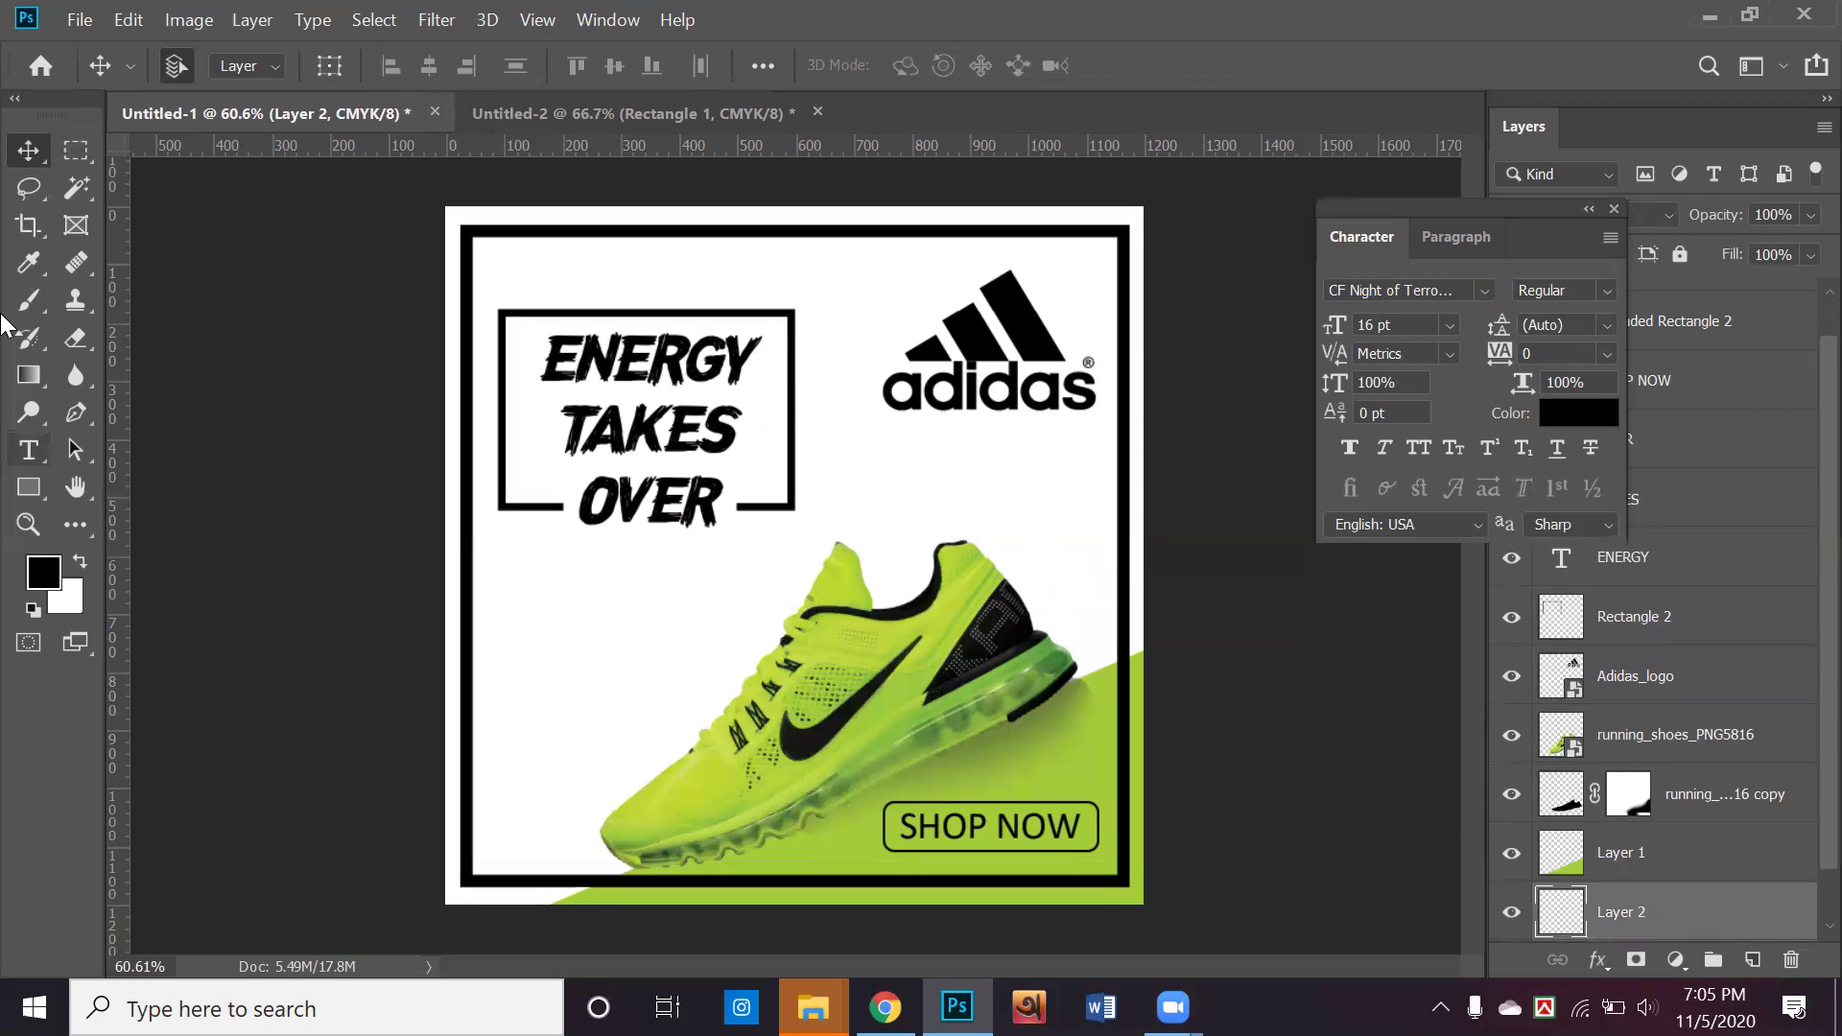
click(32, 273)
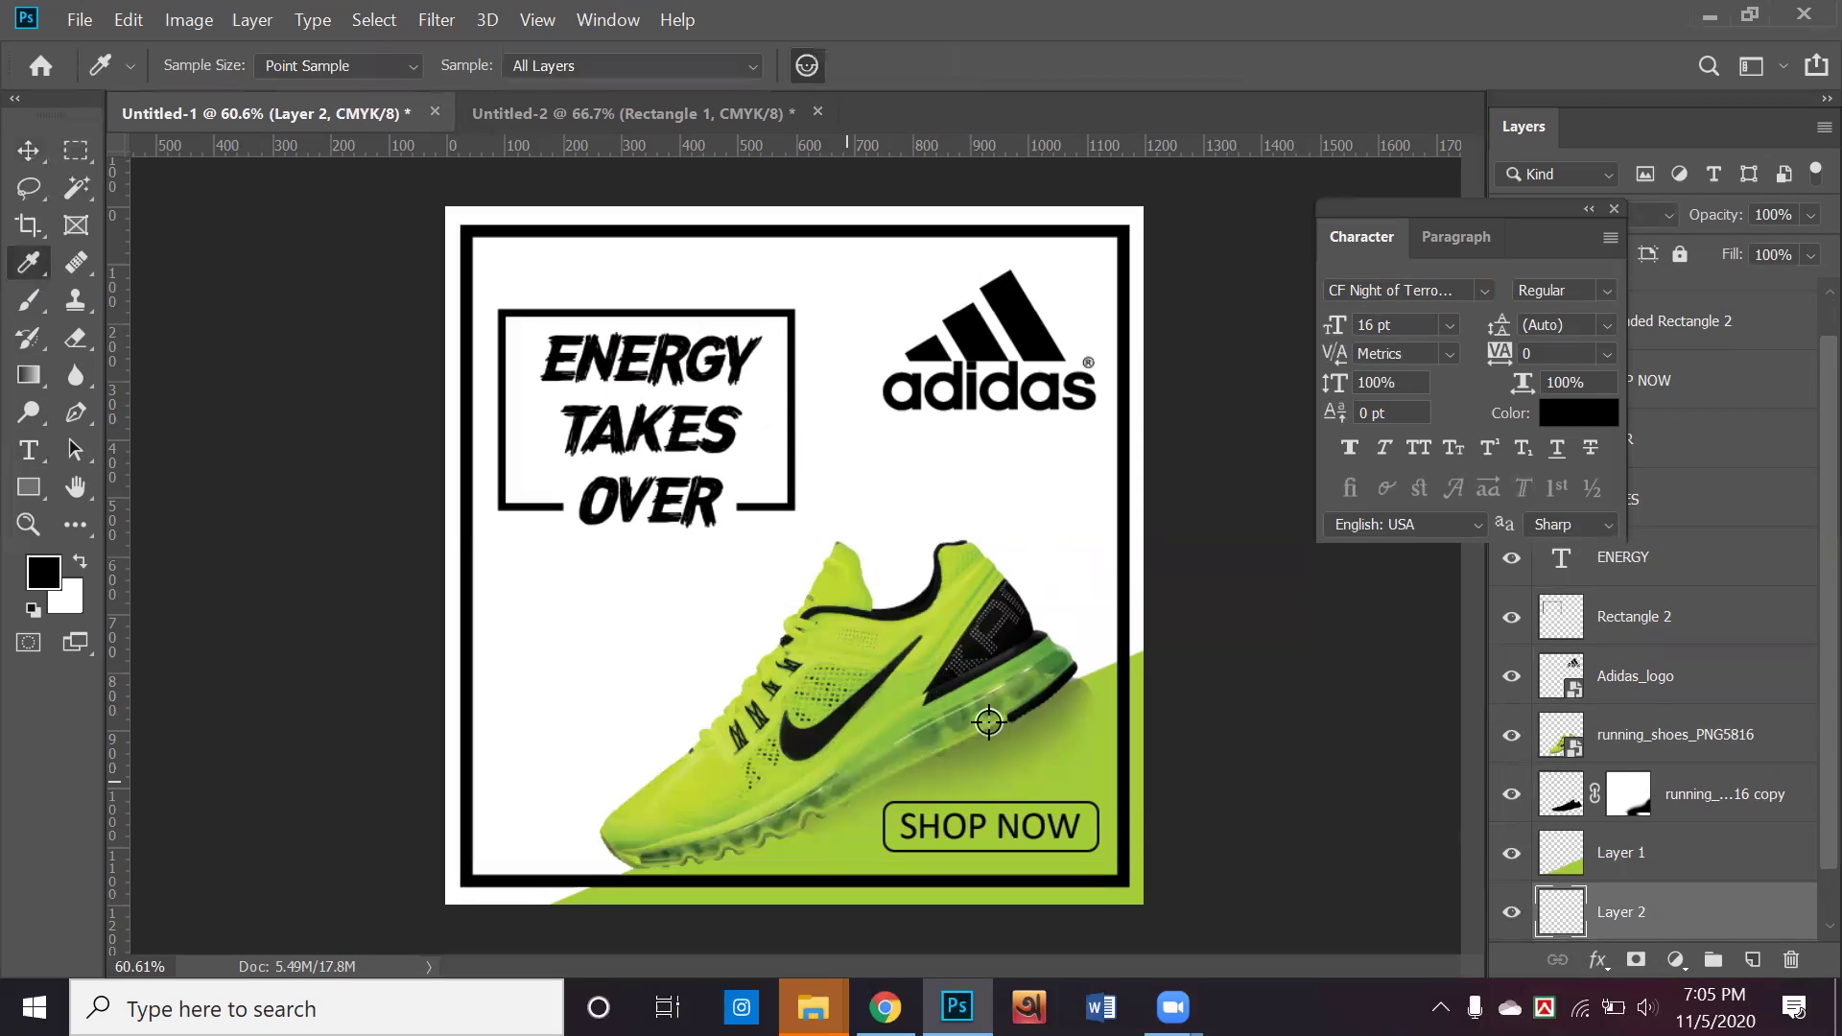
click(1045, 649)
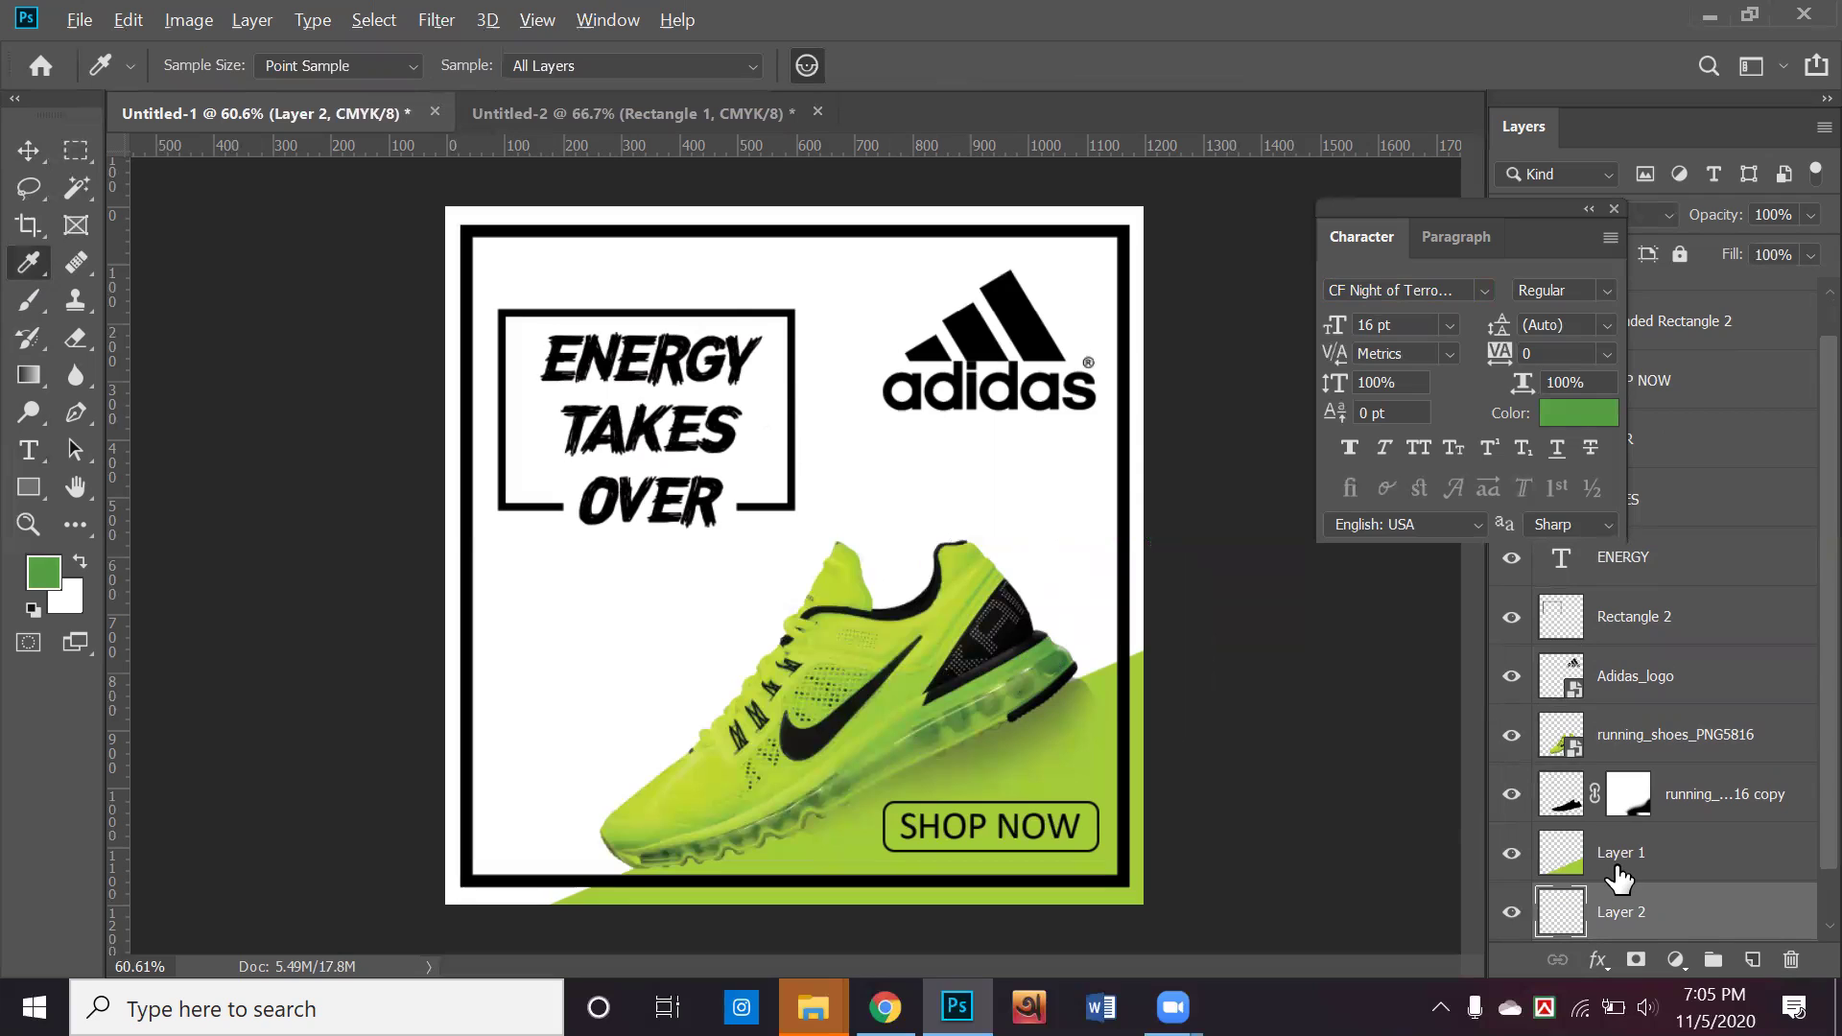
key(alt+BackSpace)
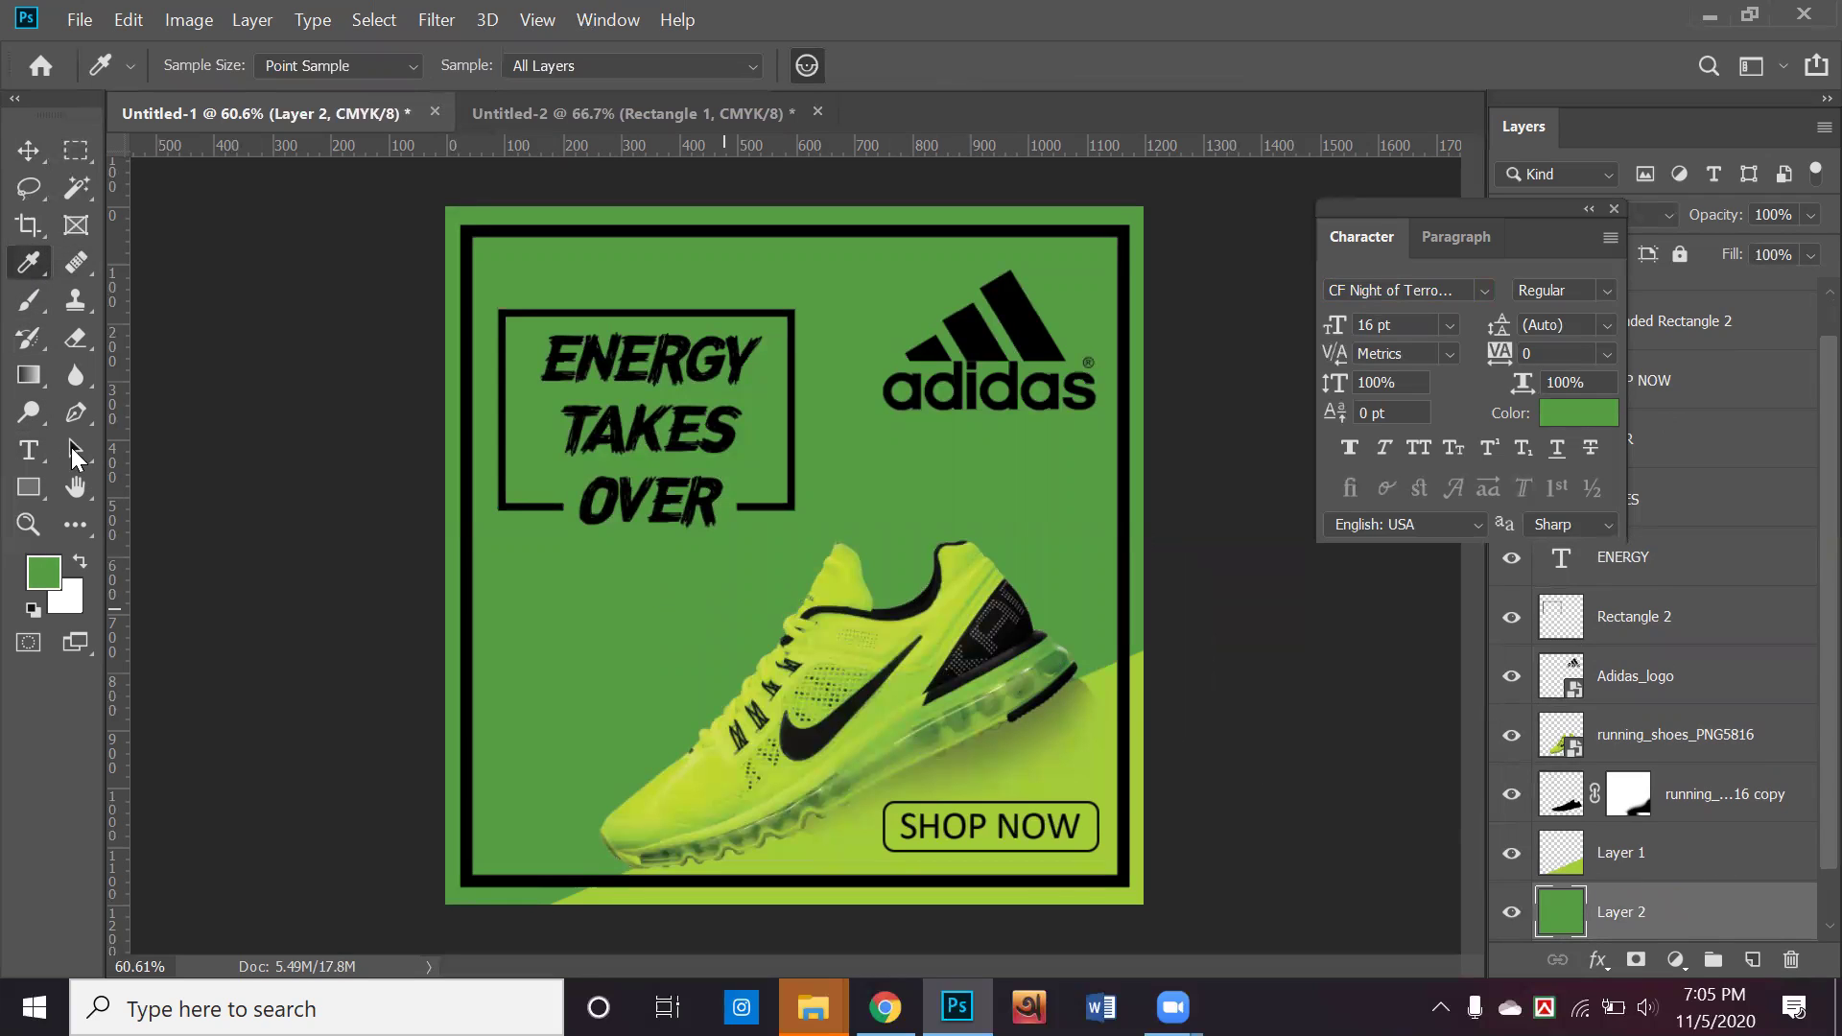
Sample a lime green from the shoe and add another new layer above the solid green one
click(28, 298)
key(alt)
click(956, 597)
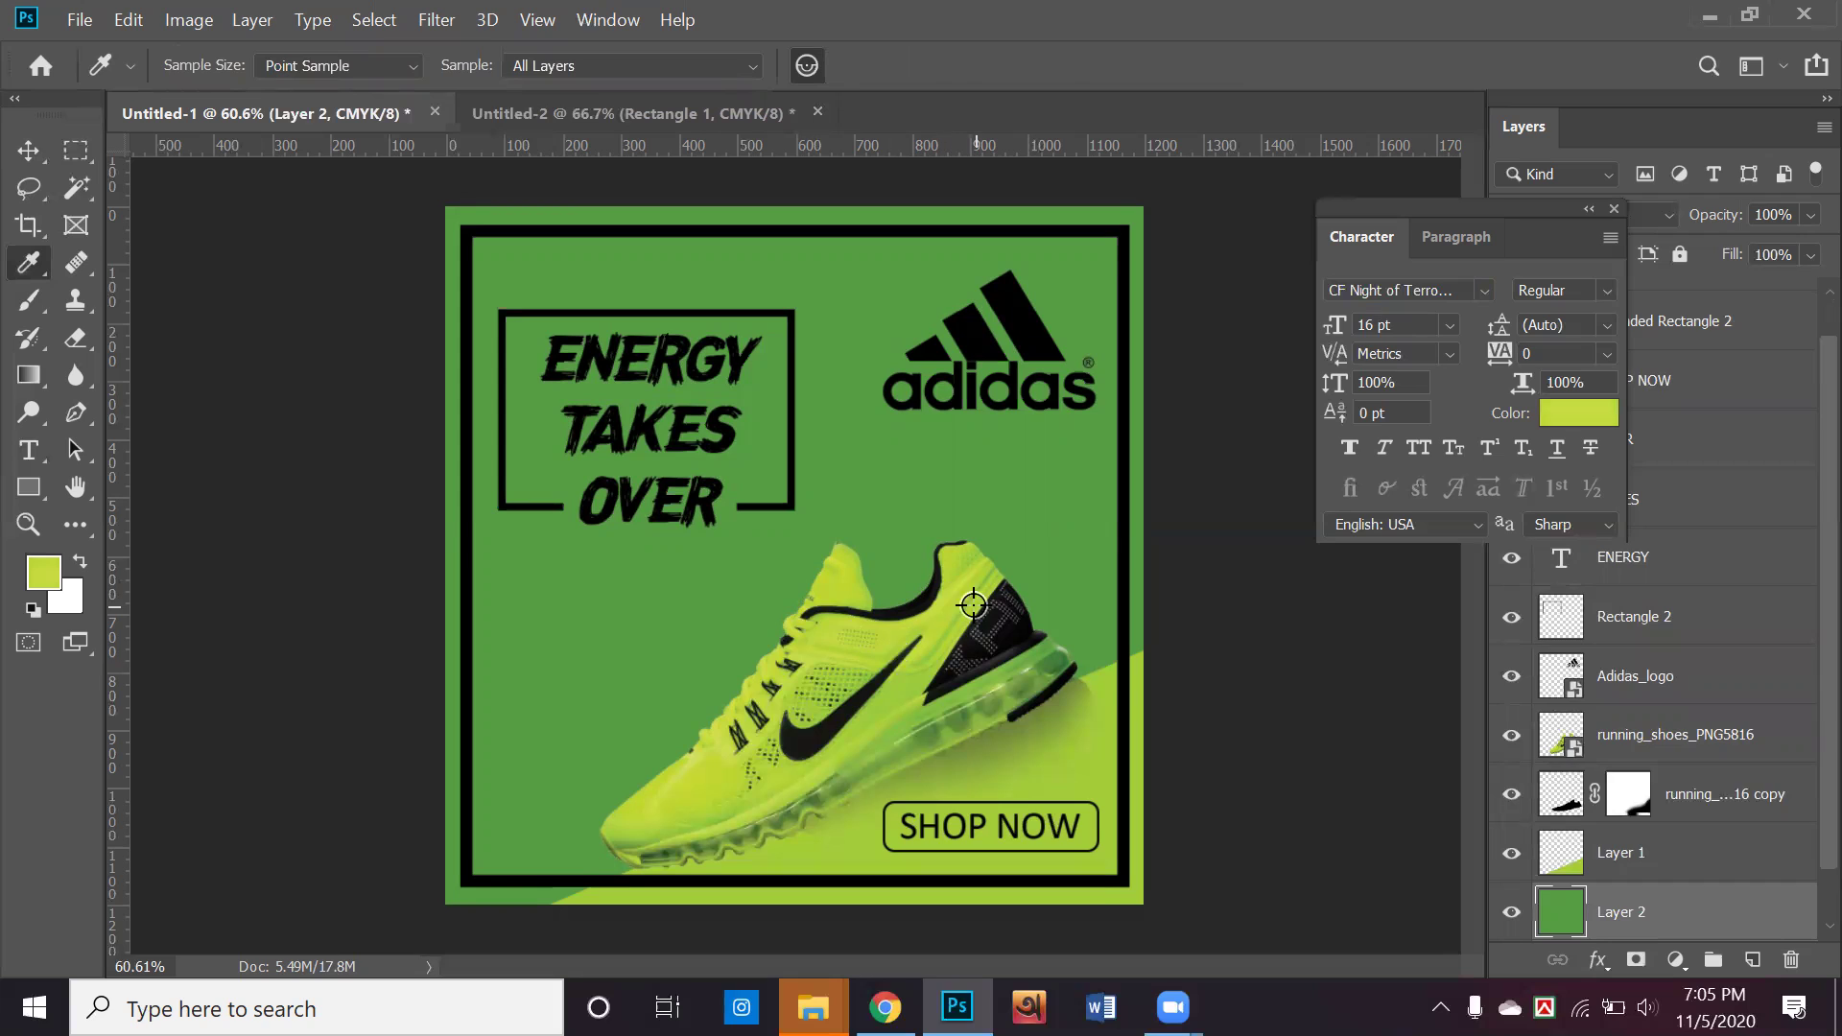
click(959, 599)
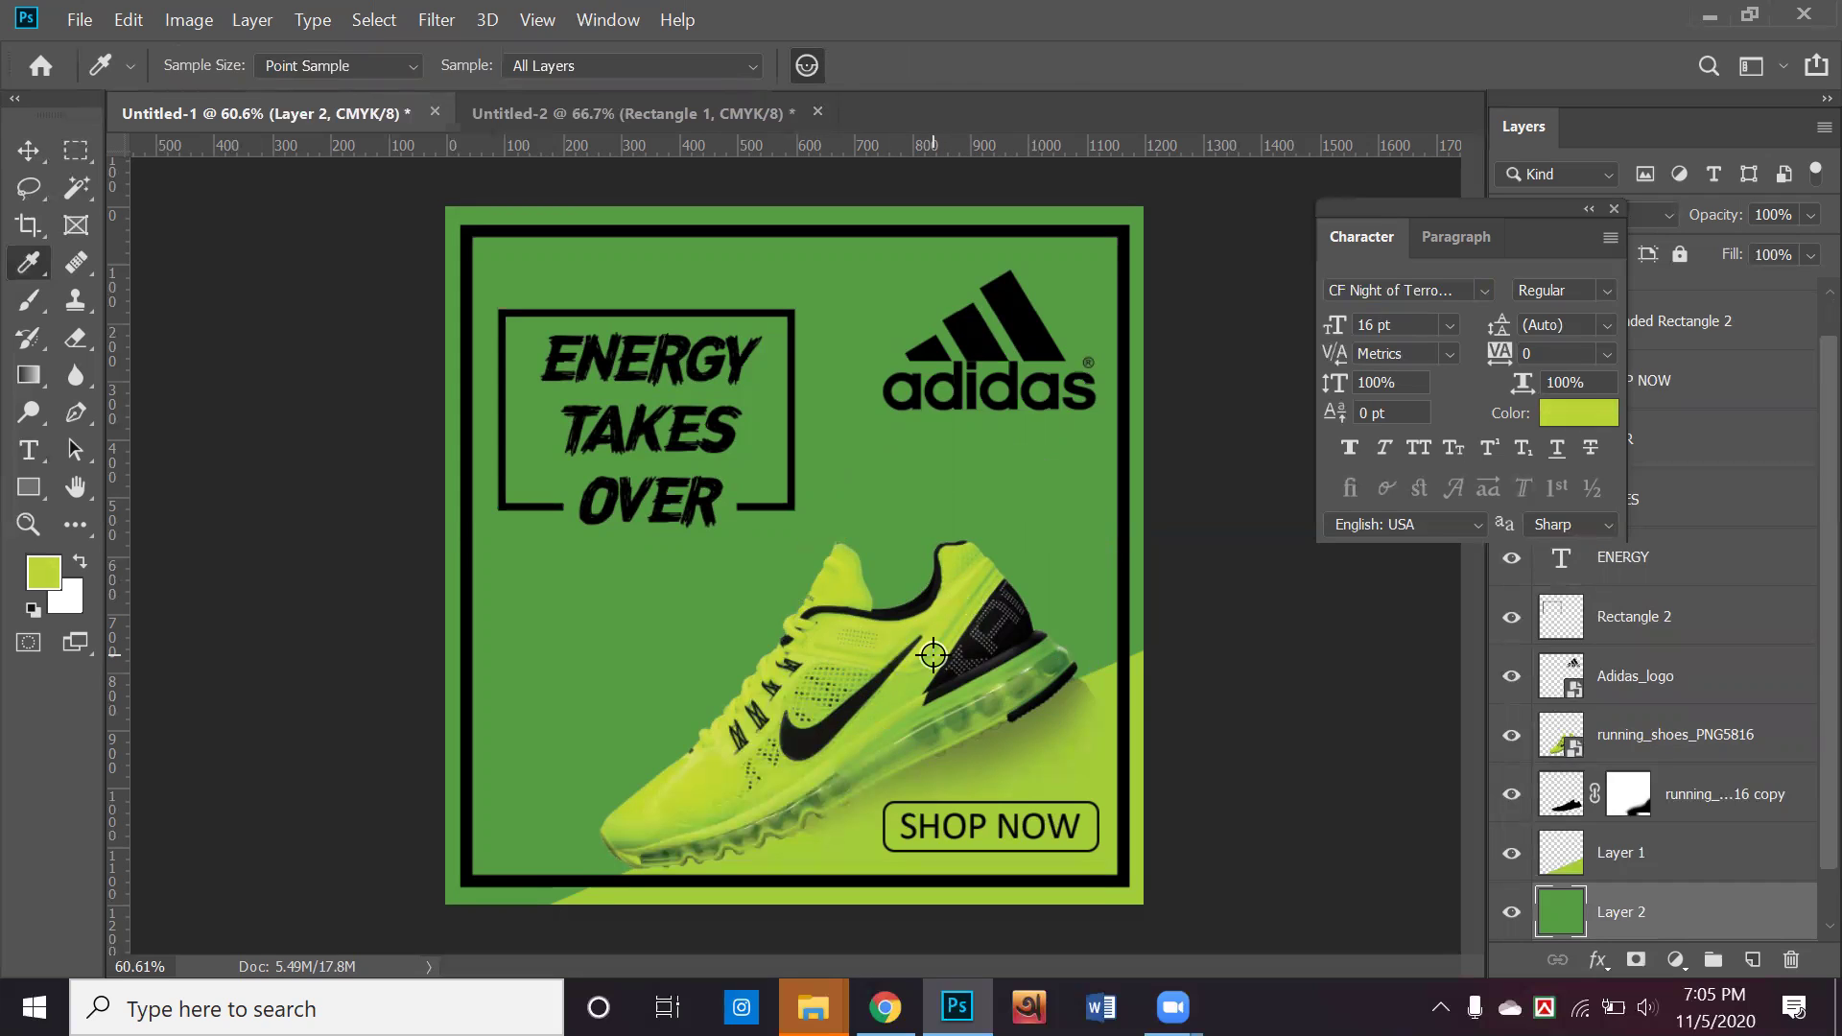
click(820, 772)
click(1749, 960)
Brush a large soft lime glow onto the new layer around the canvas center with a 1600 px brush
click(29, 305)
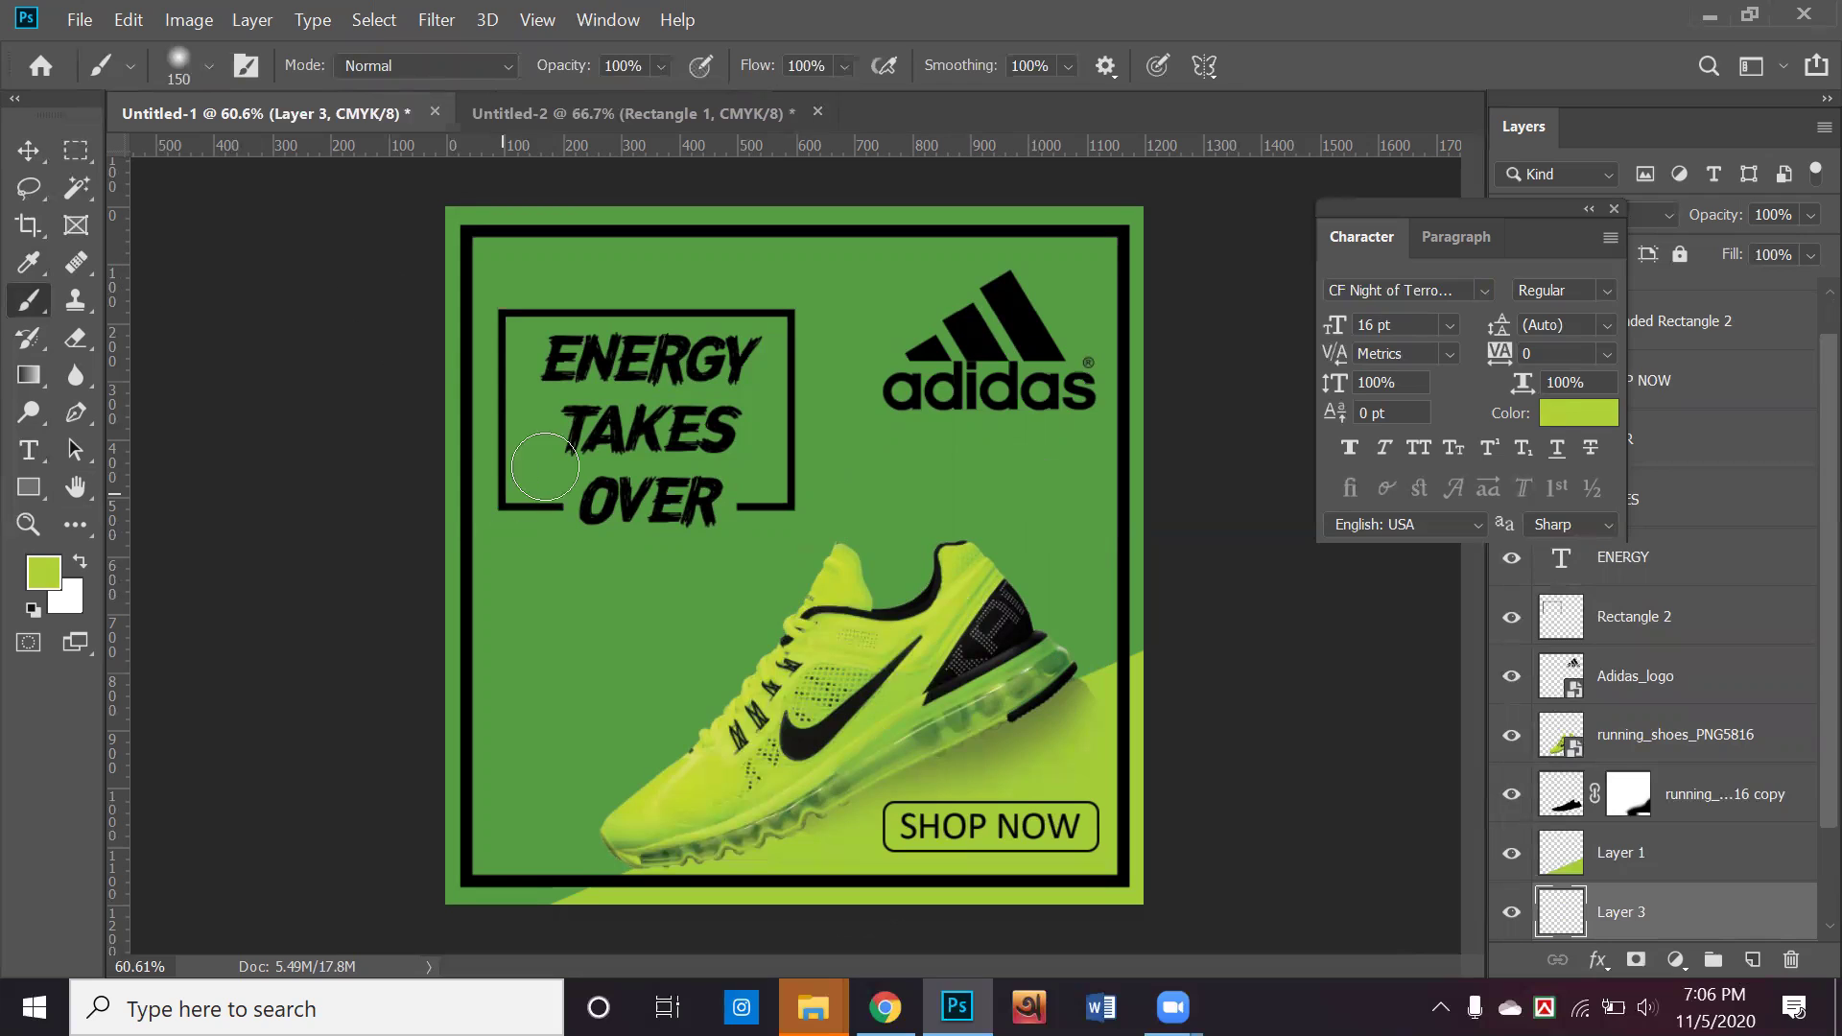
key(bracketright)
key(bracketright)
key(bracketright)
key(bracketright)
key(bracketright)
key(bracketright)
key(bracketright)
key(bracketright)
key(bracketright)
key(bracketright)
key(bracketright)
key(bracketright)
key(bracketright)
key(bracketright)
click(783, 543)
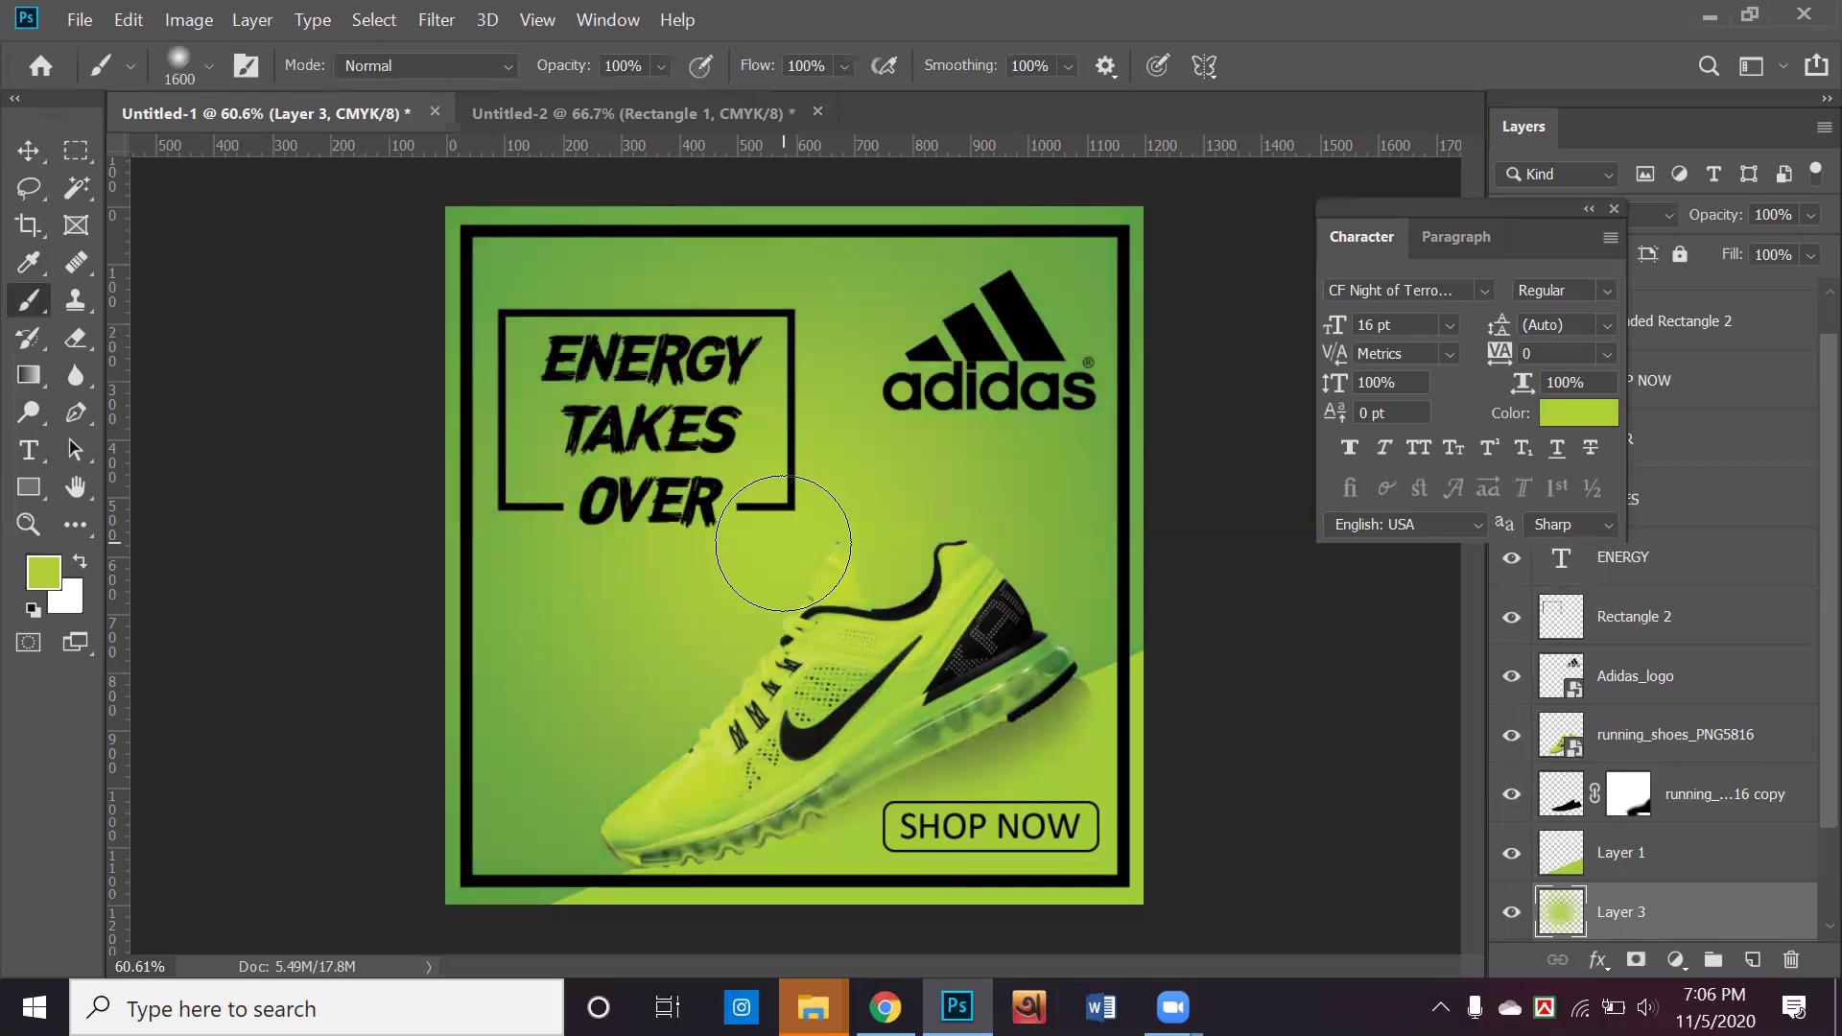
click(803, 575)
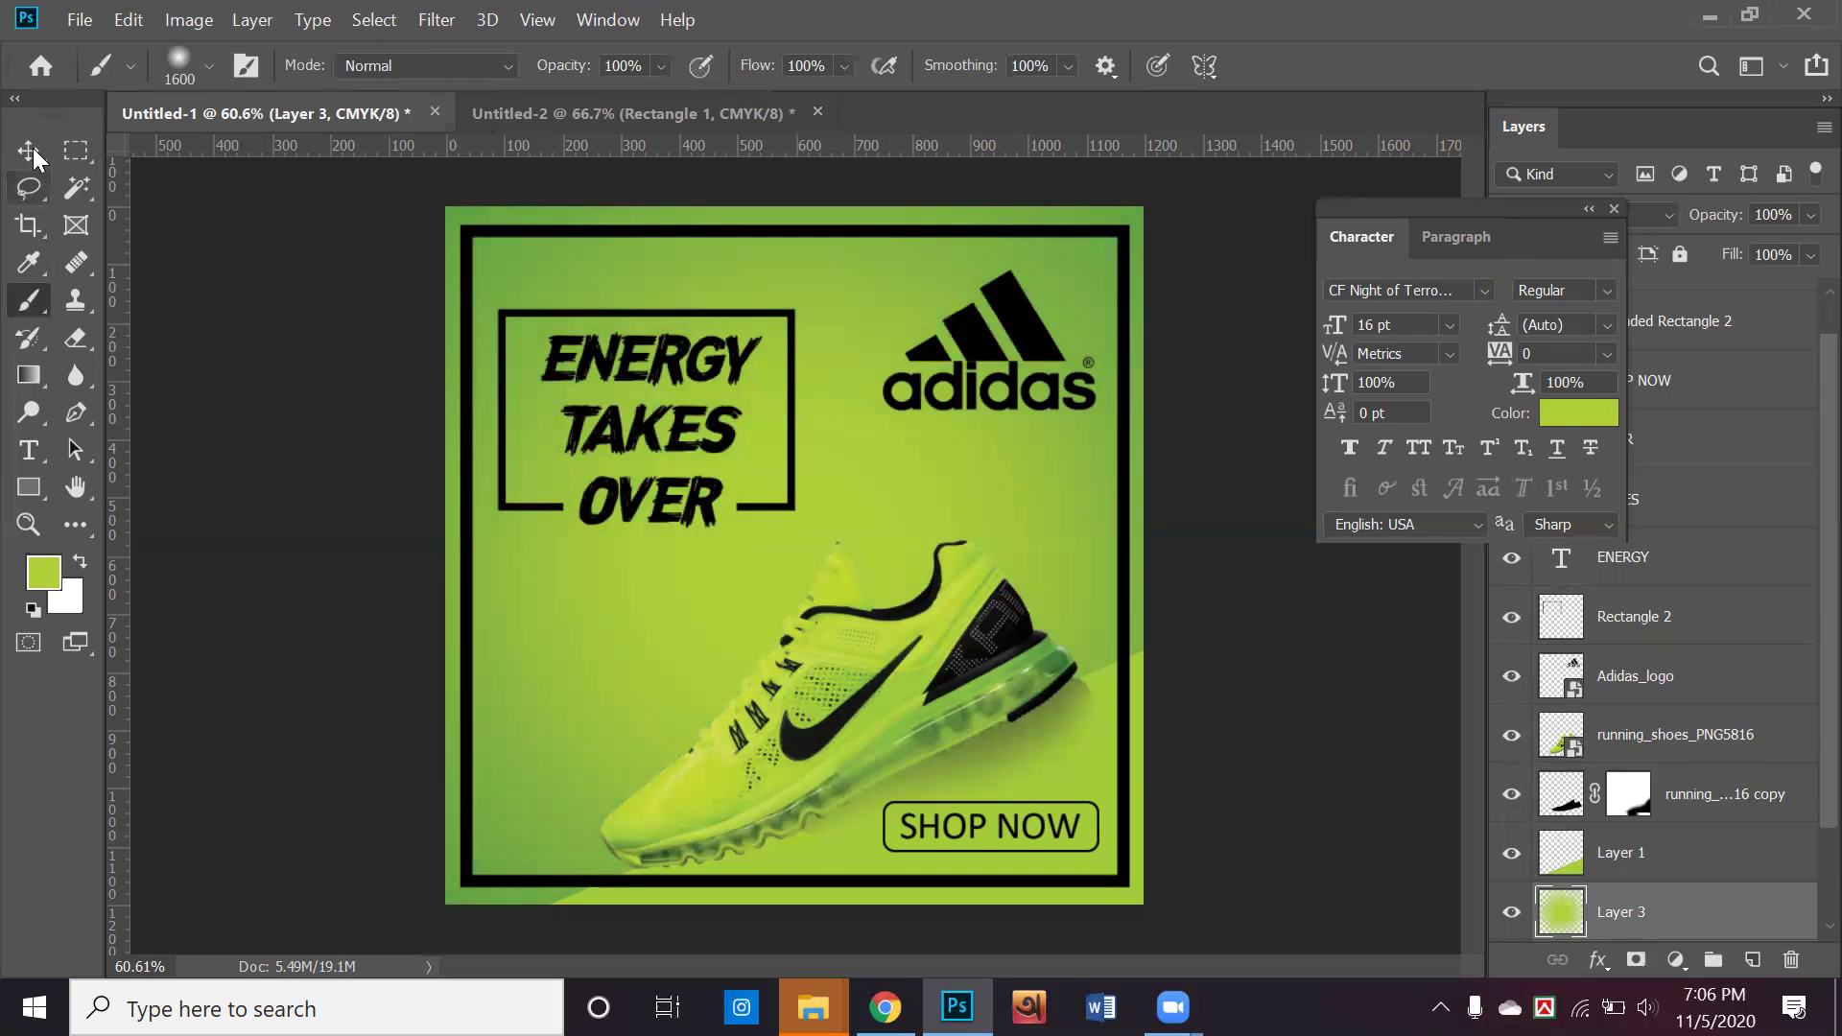
key(v)
click(178, 590)
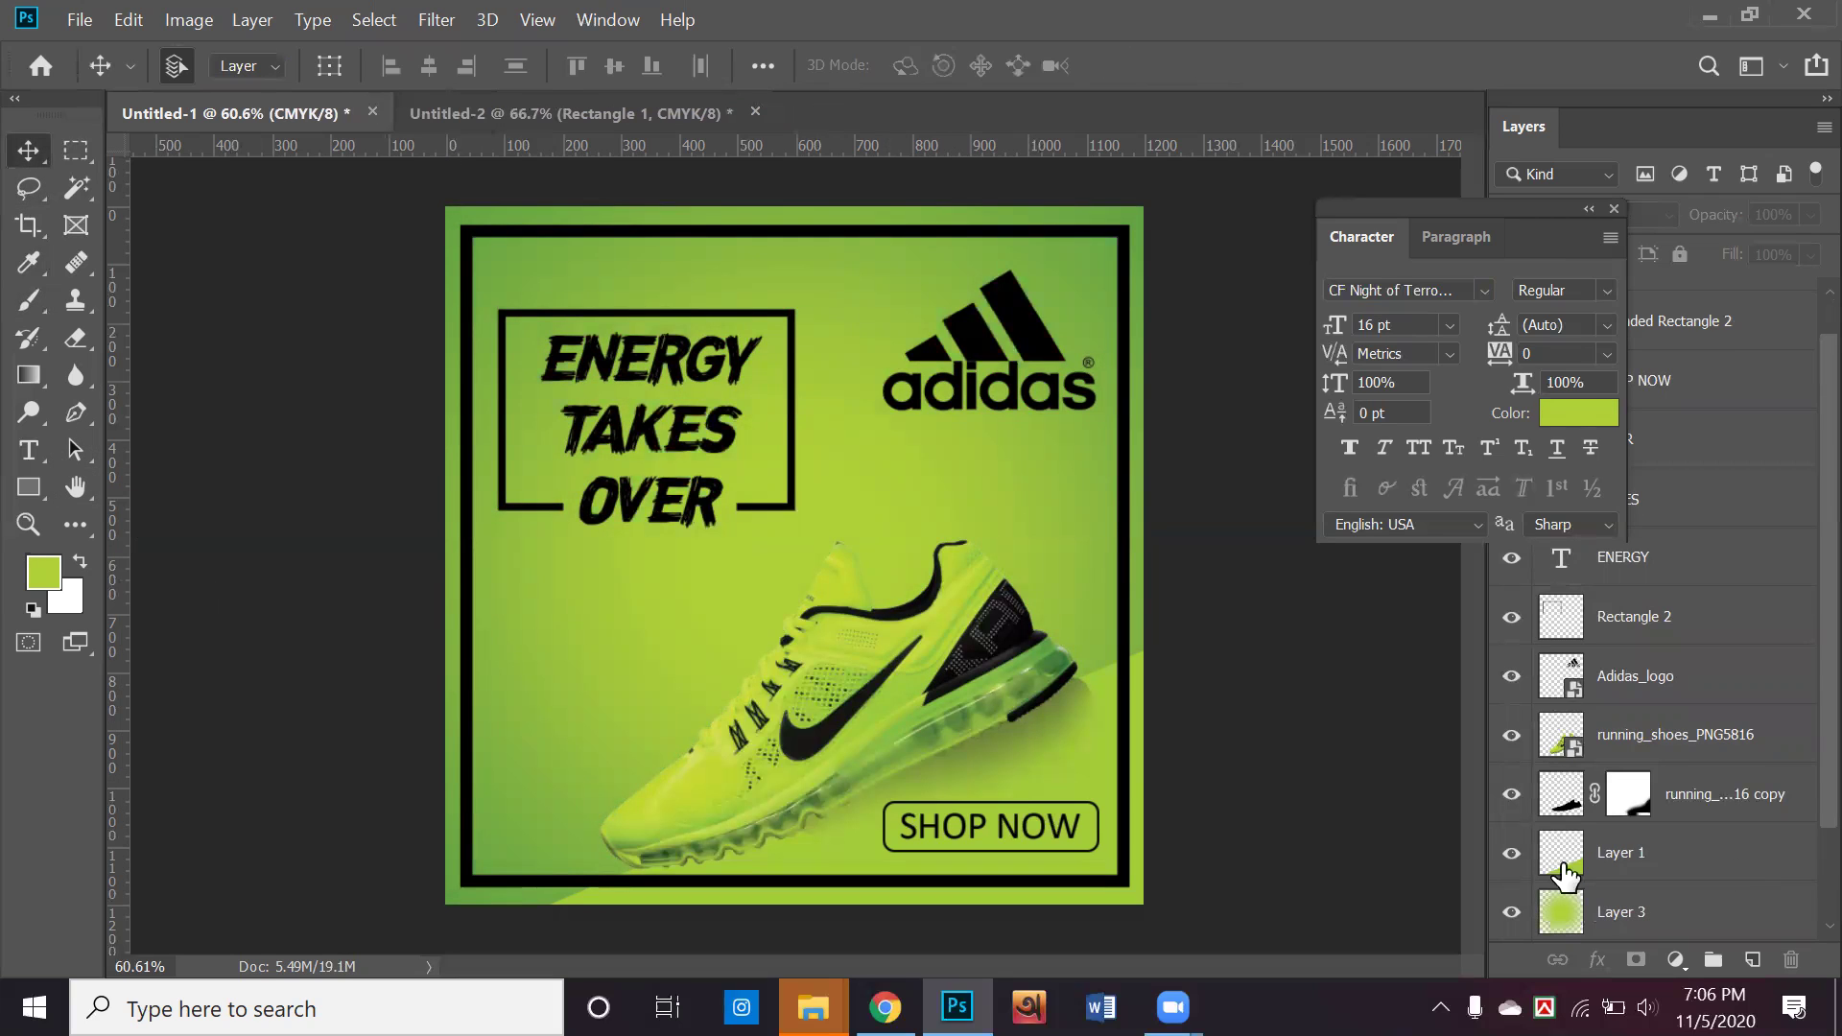
Compare the background with Layer 1, Layer 2 and Layer 3 hidden and shown again
scroll(1554, 888, down, 2)
click(1513, 793)
click(1512, 735)
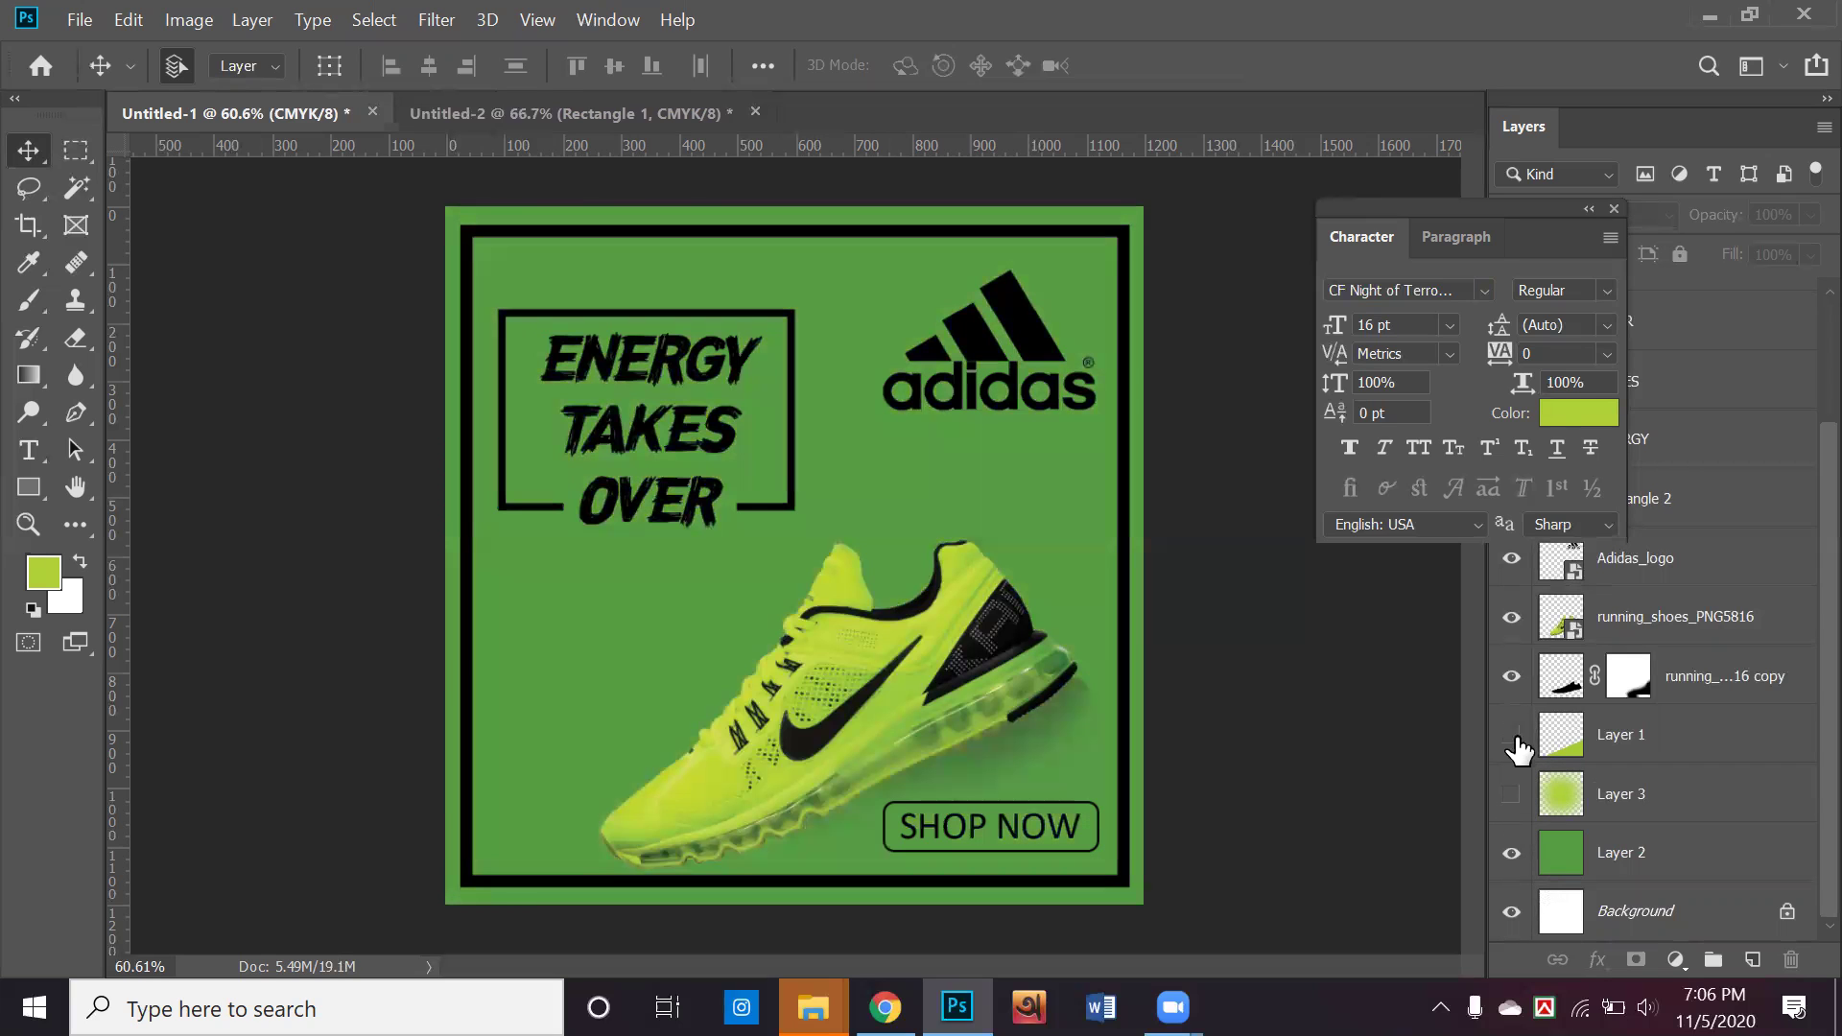
click(1513, 735)
click(1512, 793)
click(1512, 853)
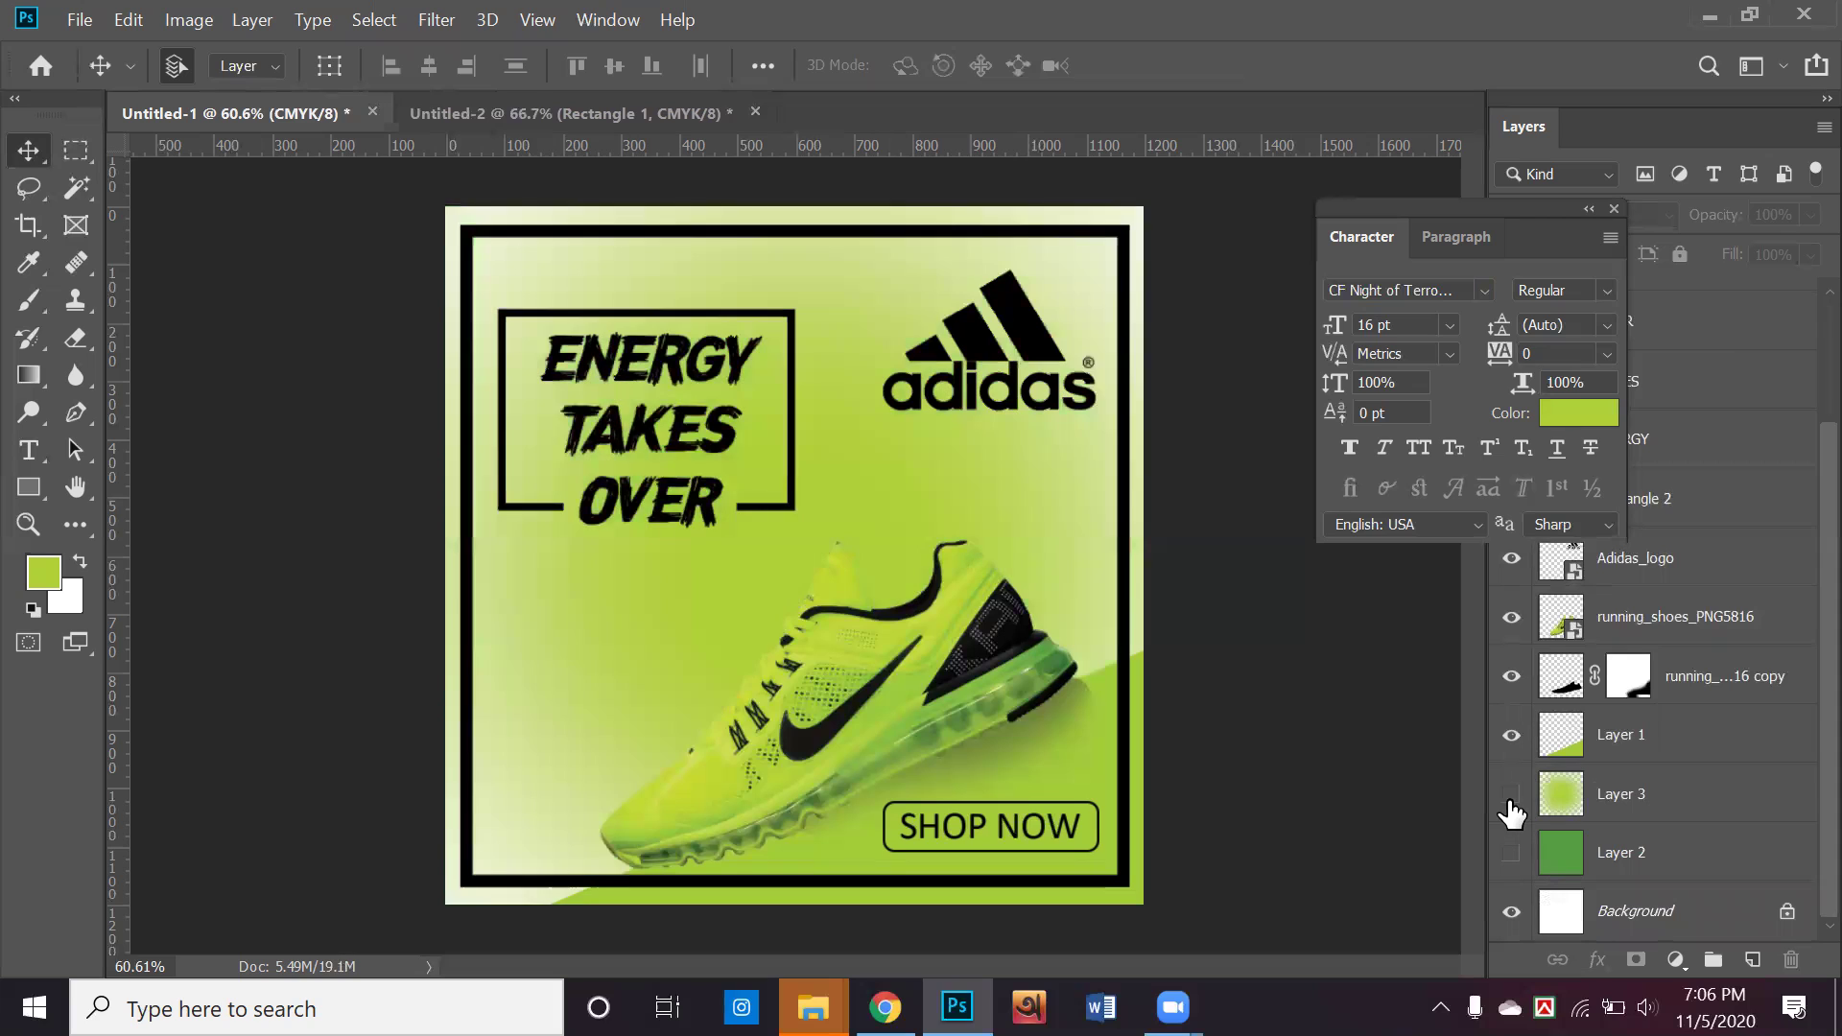
click(1512, 795)
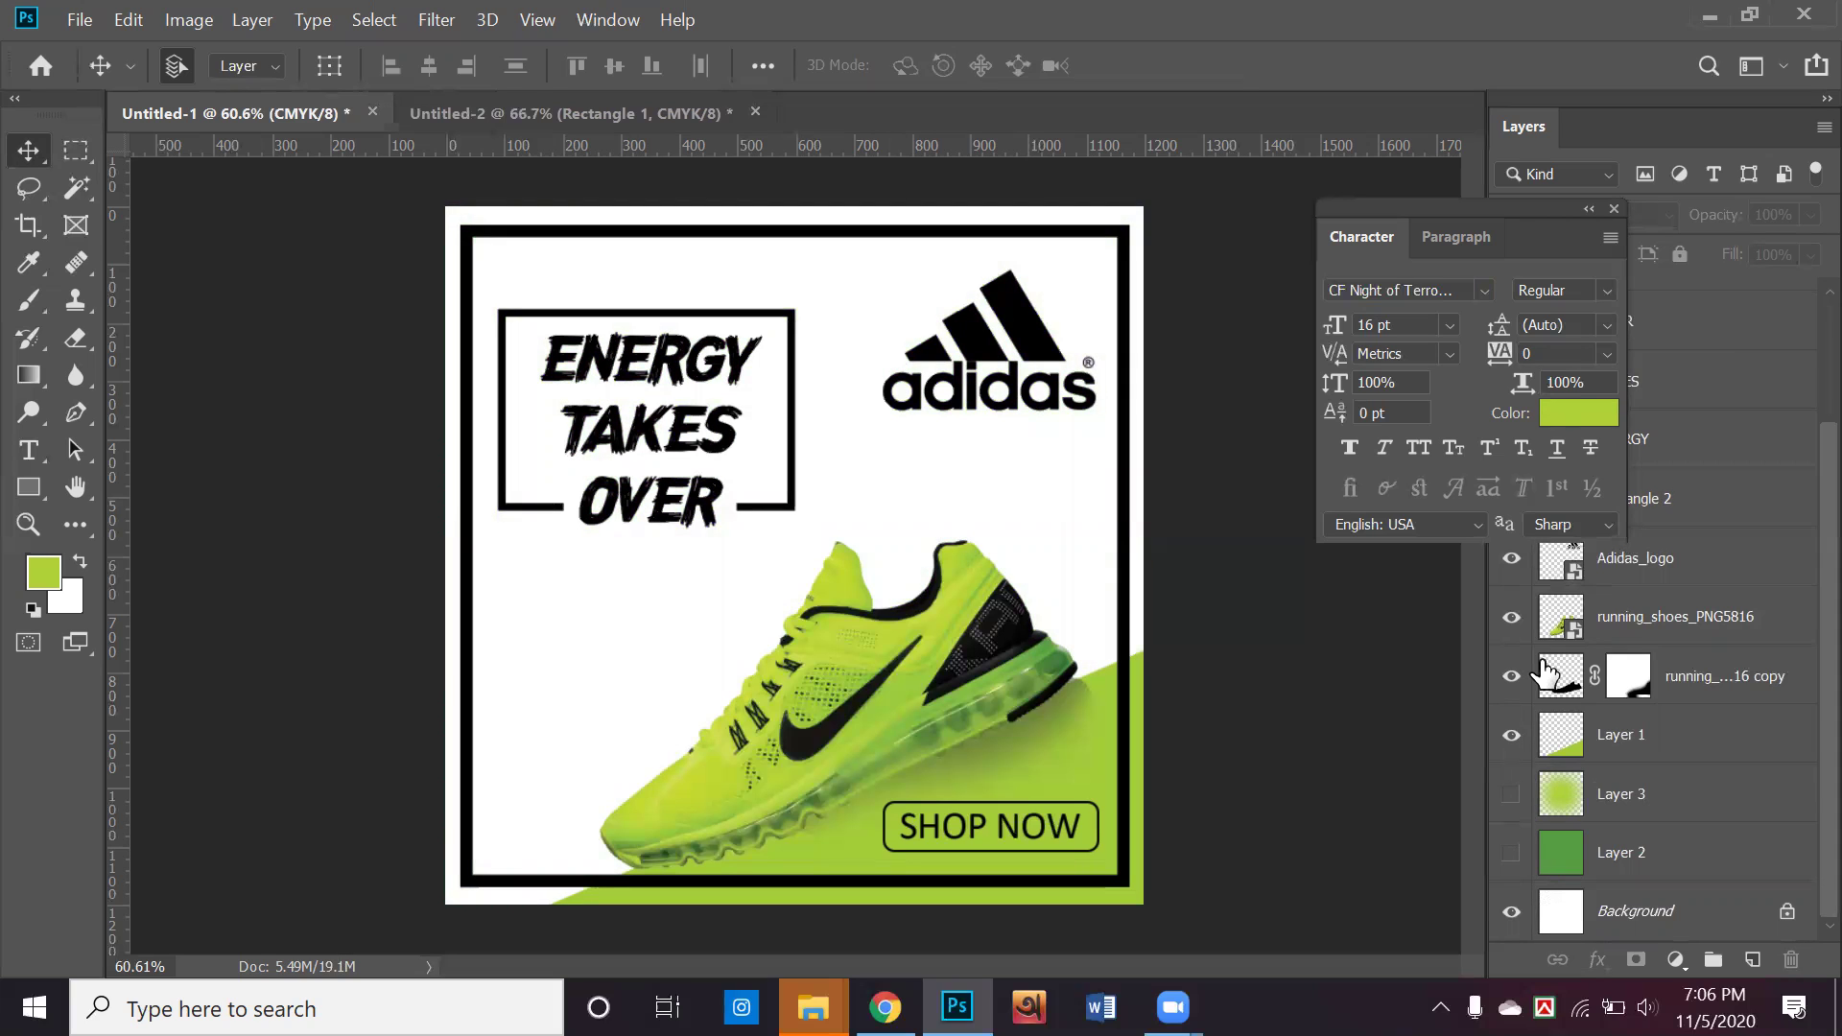
click(1511, 795)
click(1512, 853)
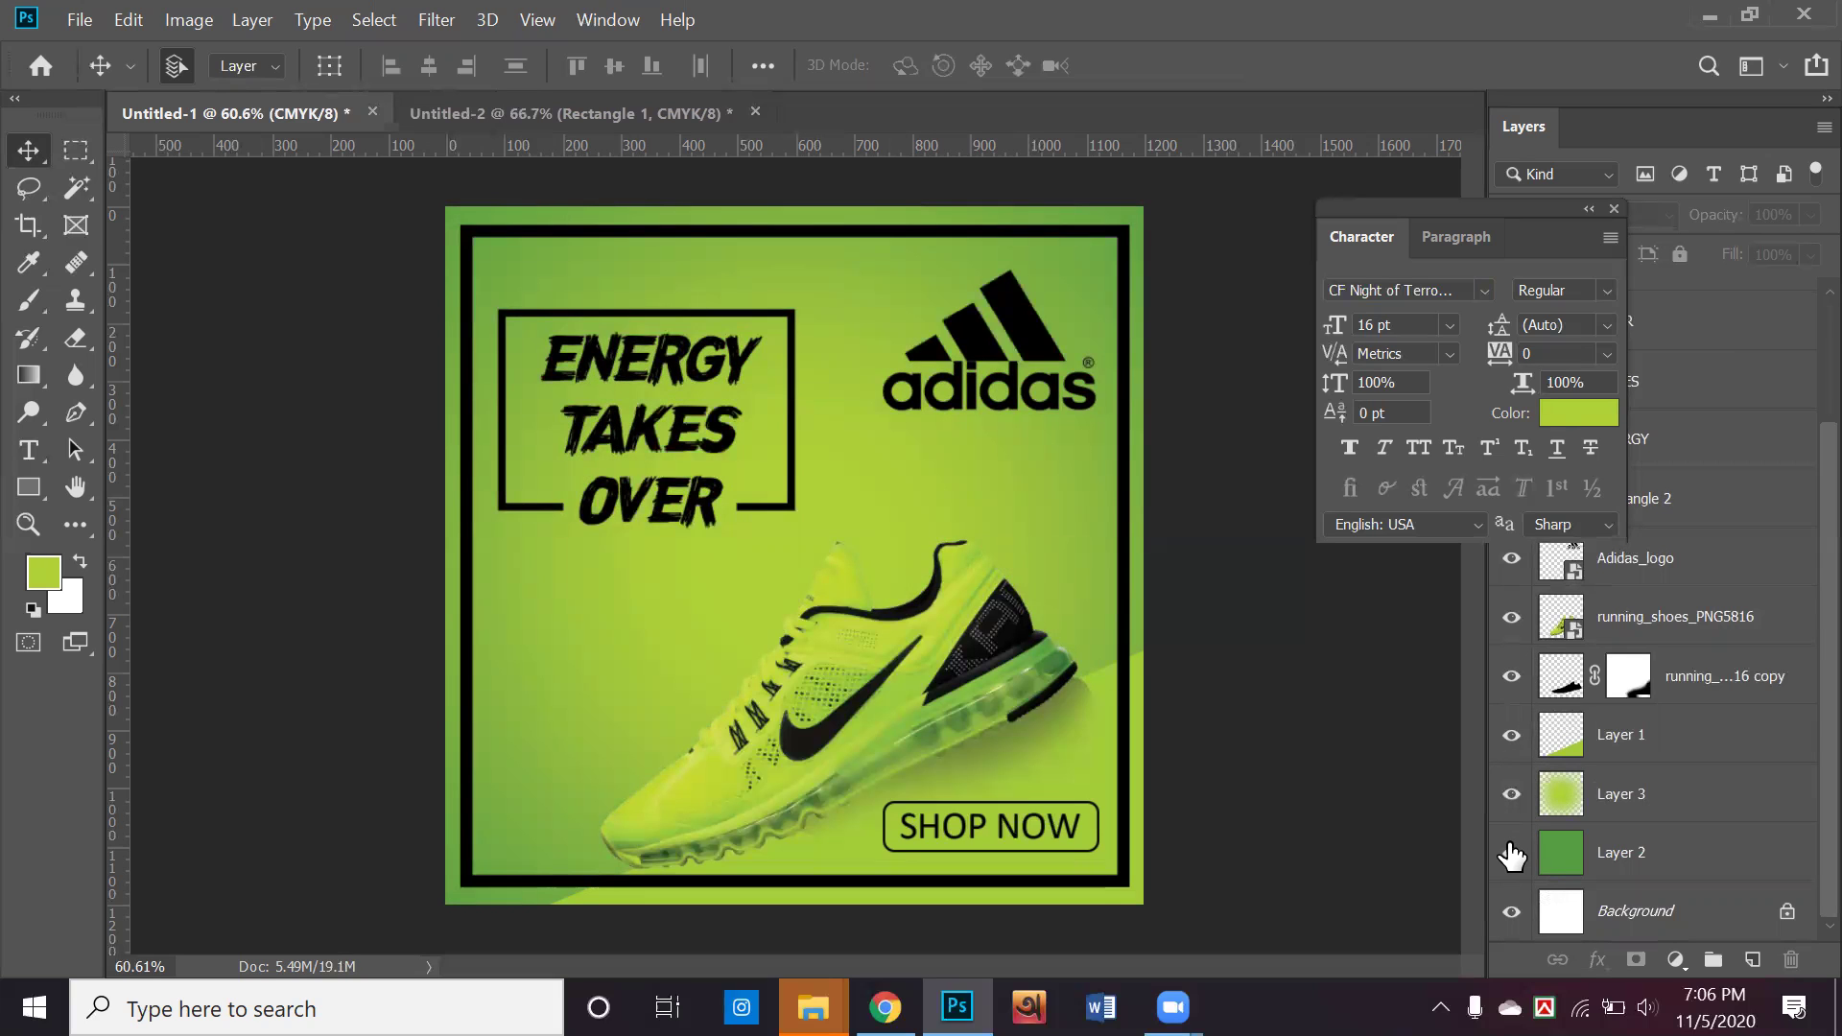
Unlock the outer border layer Rectangle 1 and change its stroke color to white
click(1132, 753)
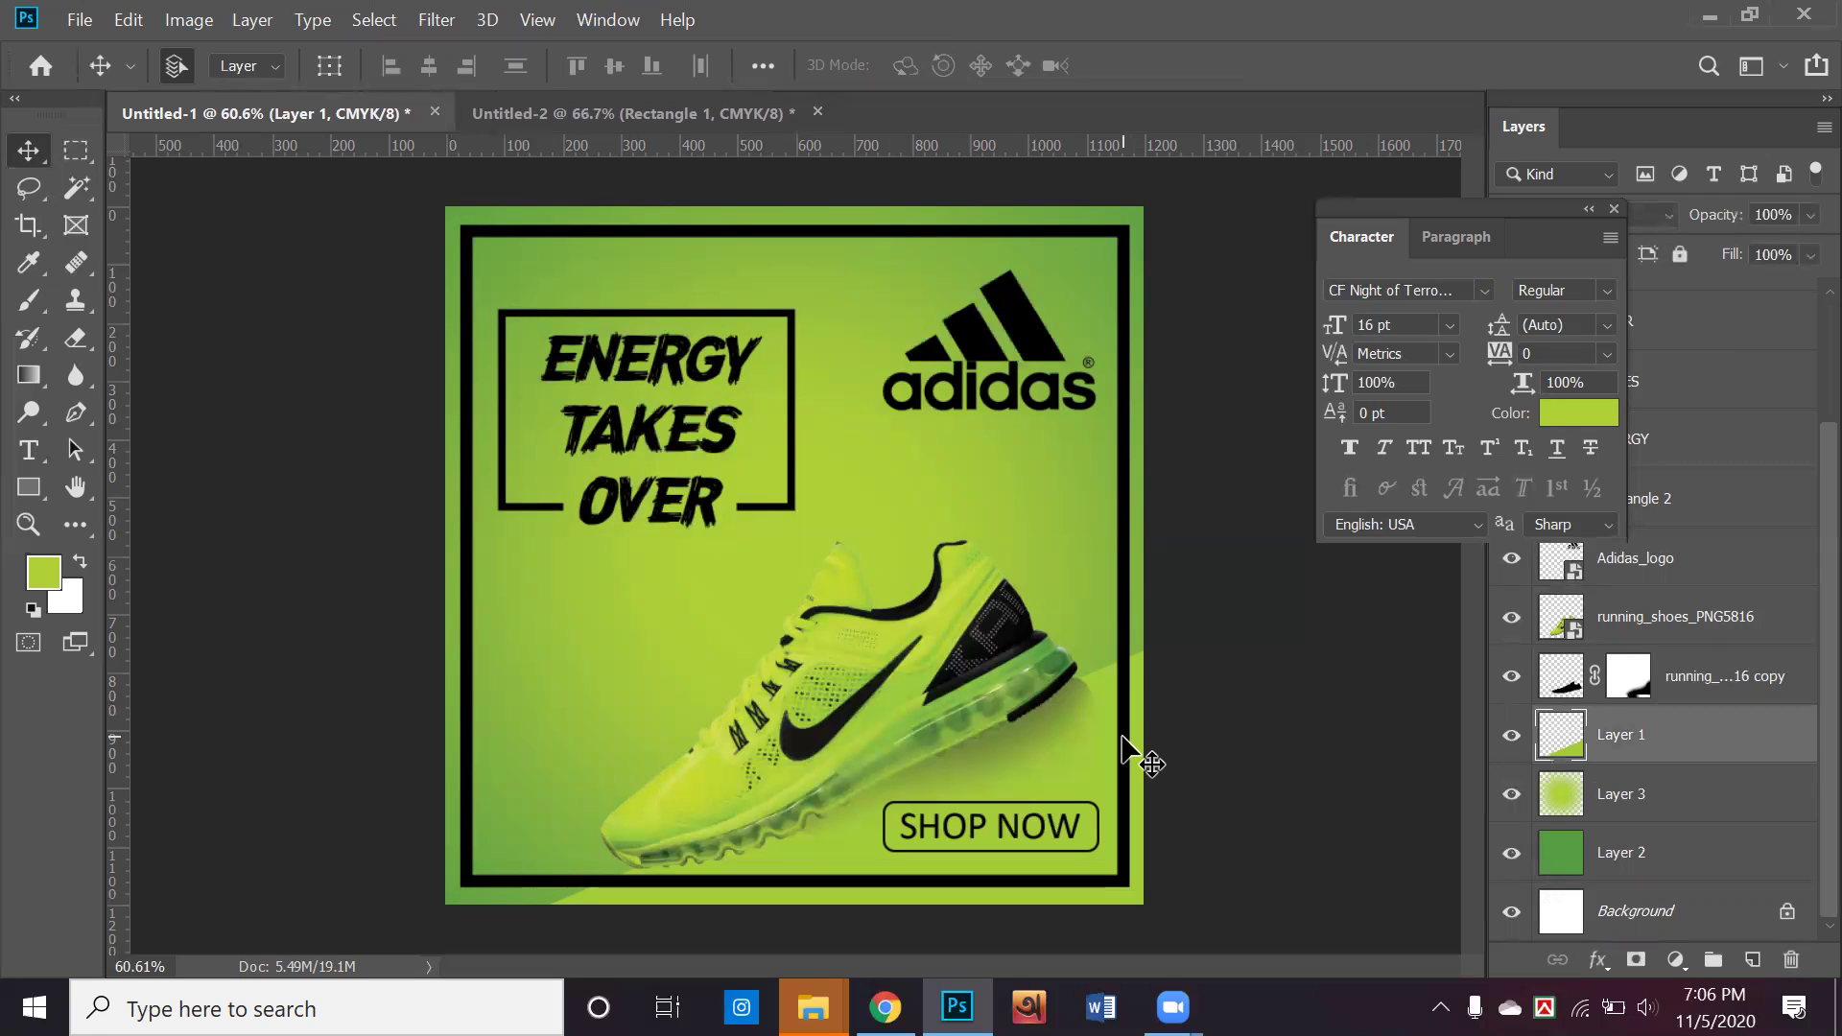
scroll(1574, 742, up, 3)
drag(1481, 206, 1610, 561)
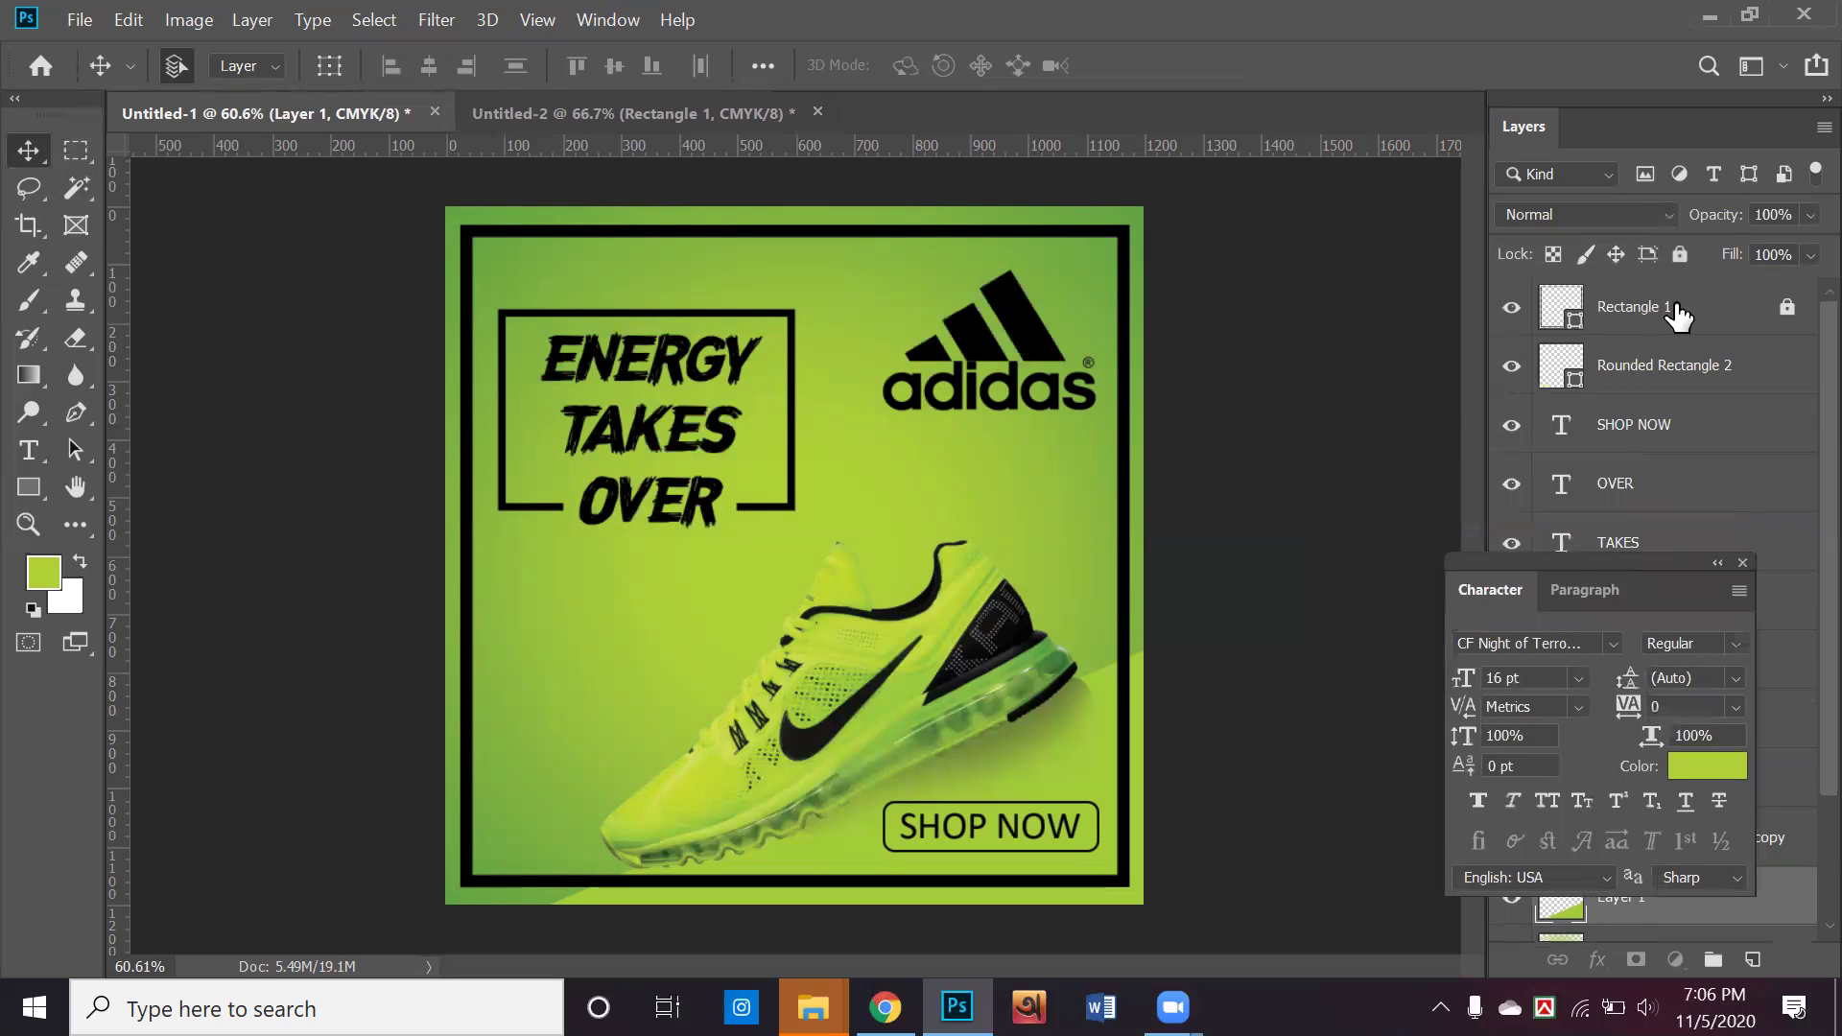
click(1784, 309)
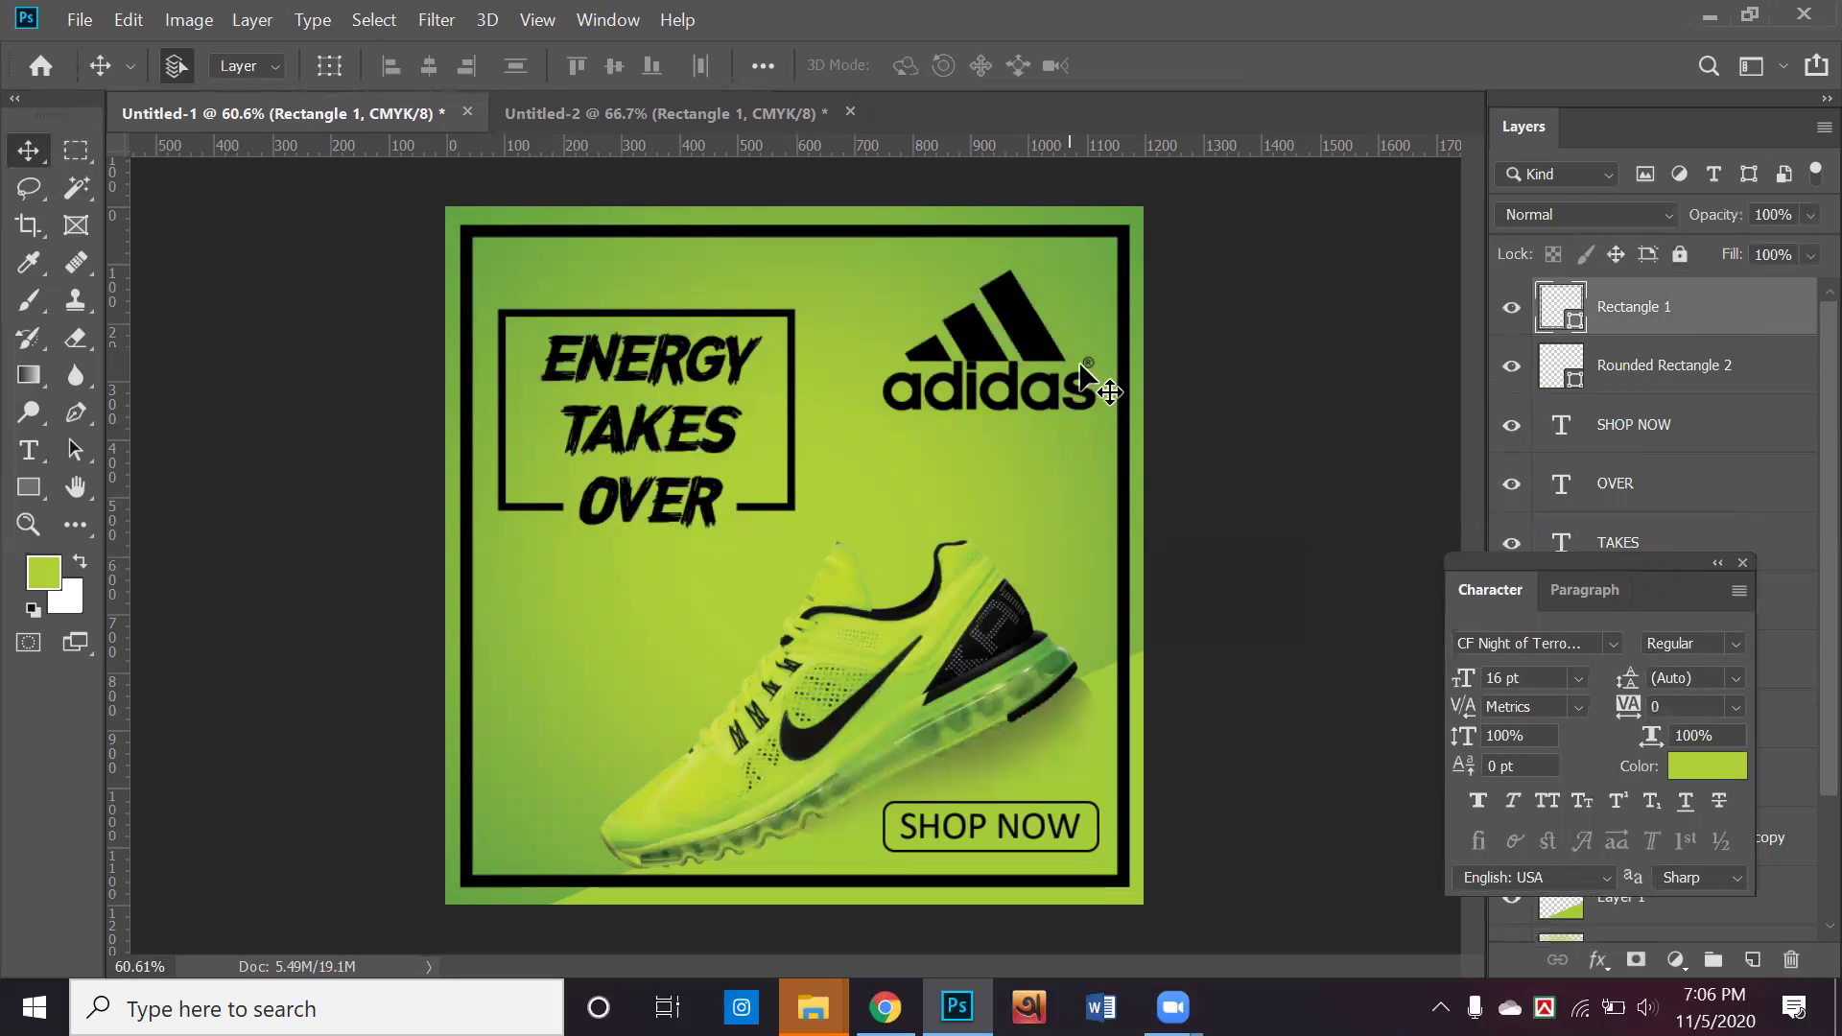
click(31, 491)
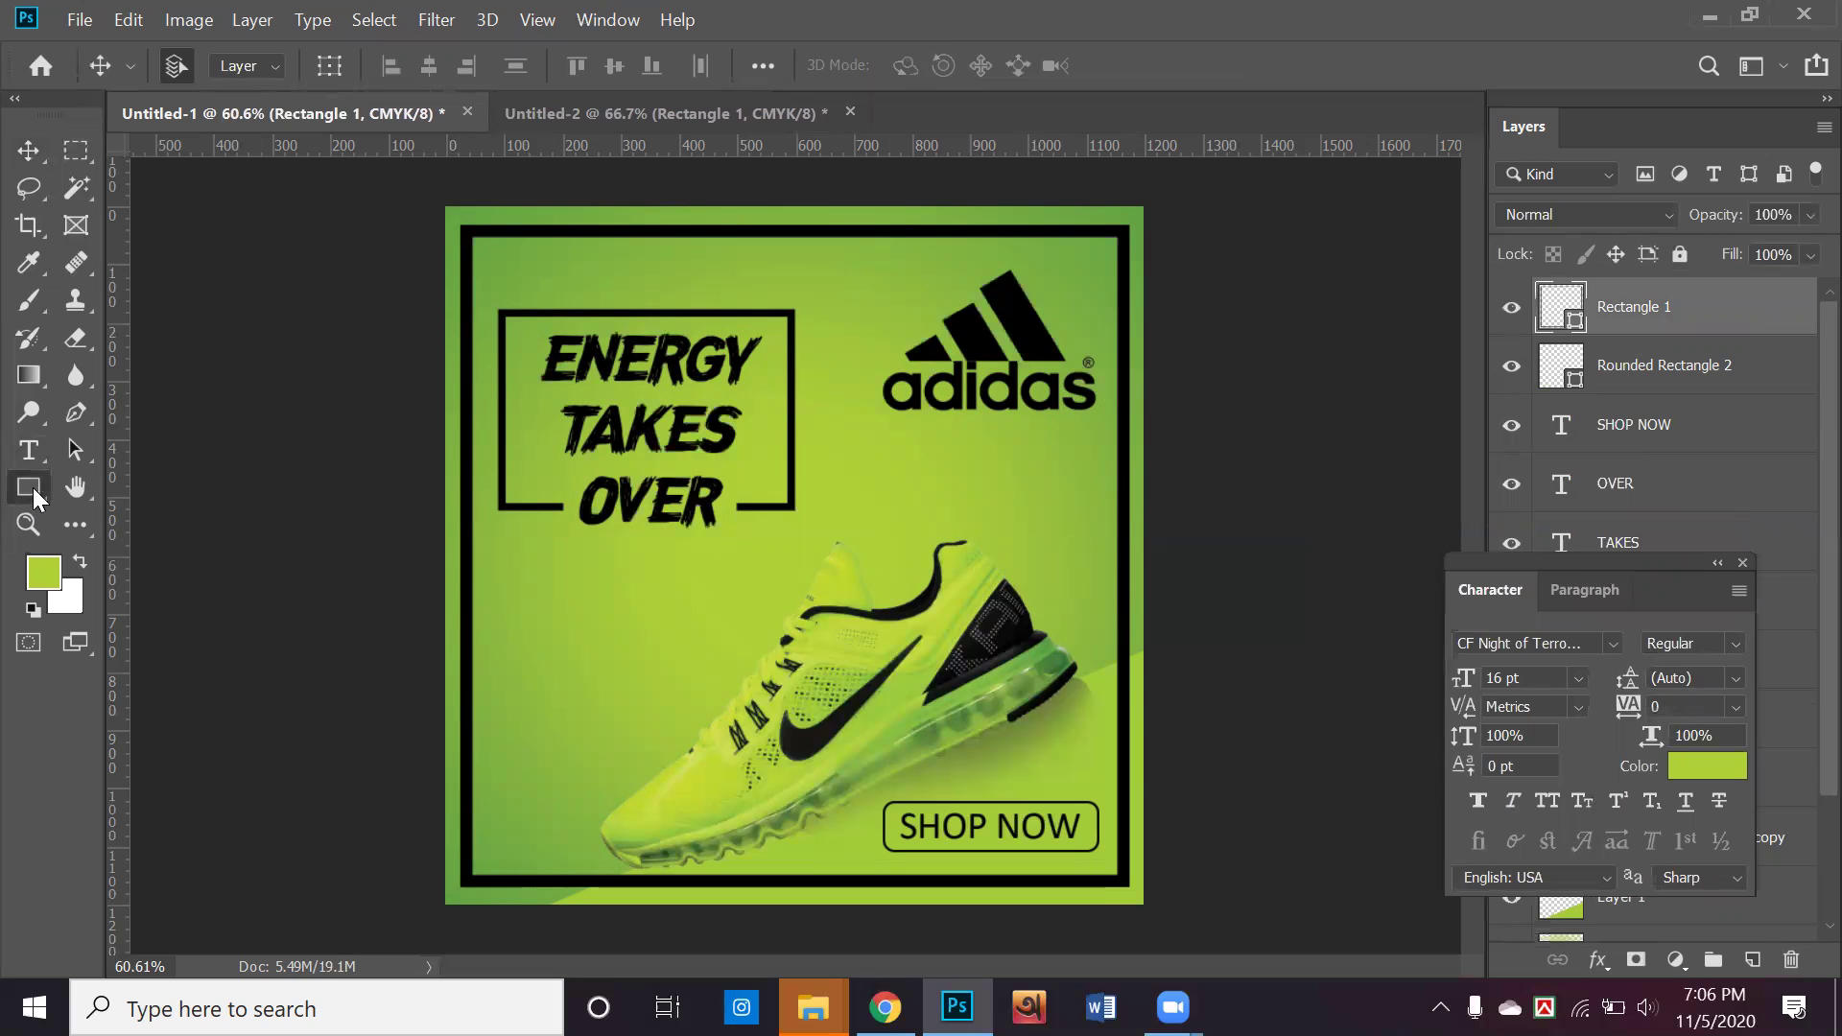
click(426, 65)
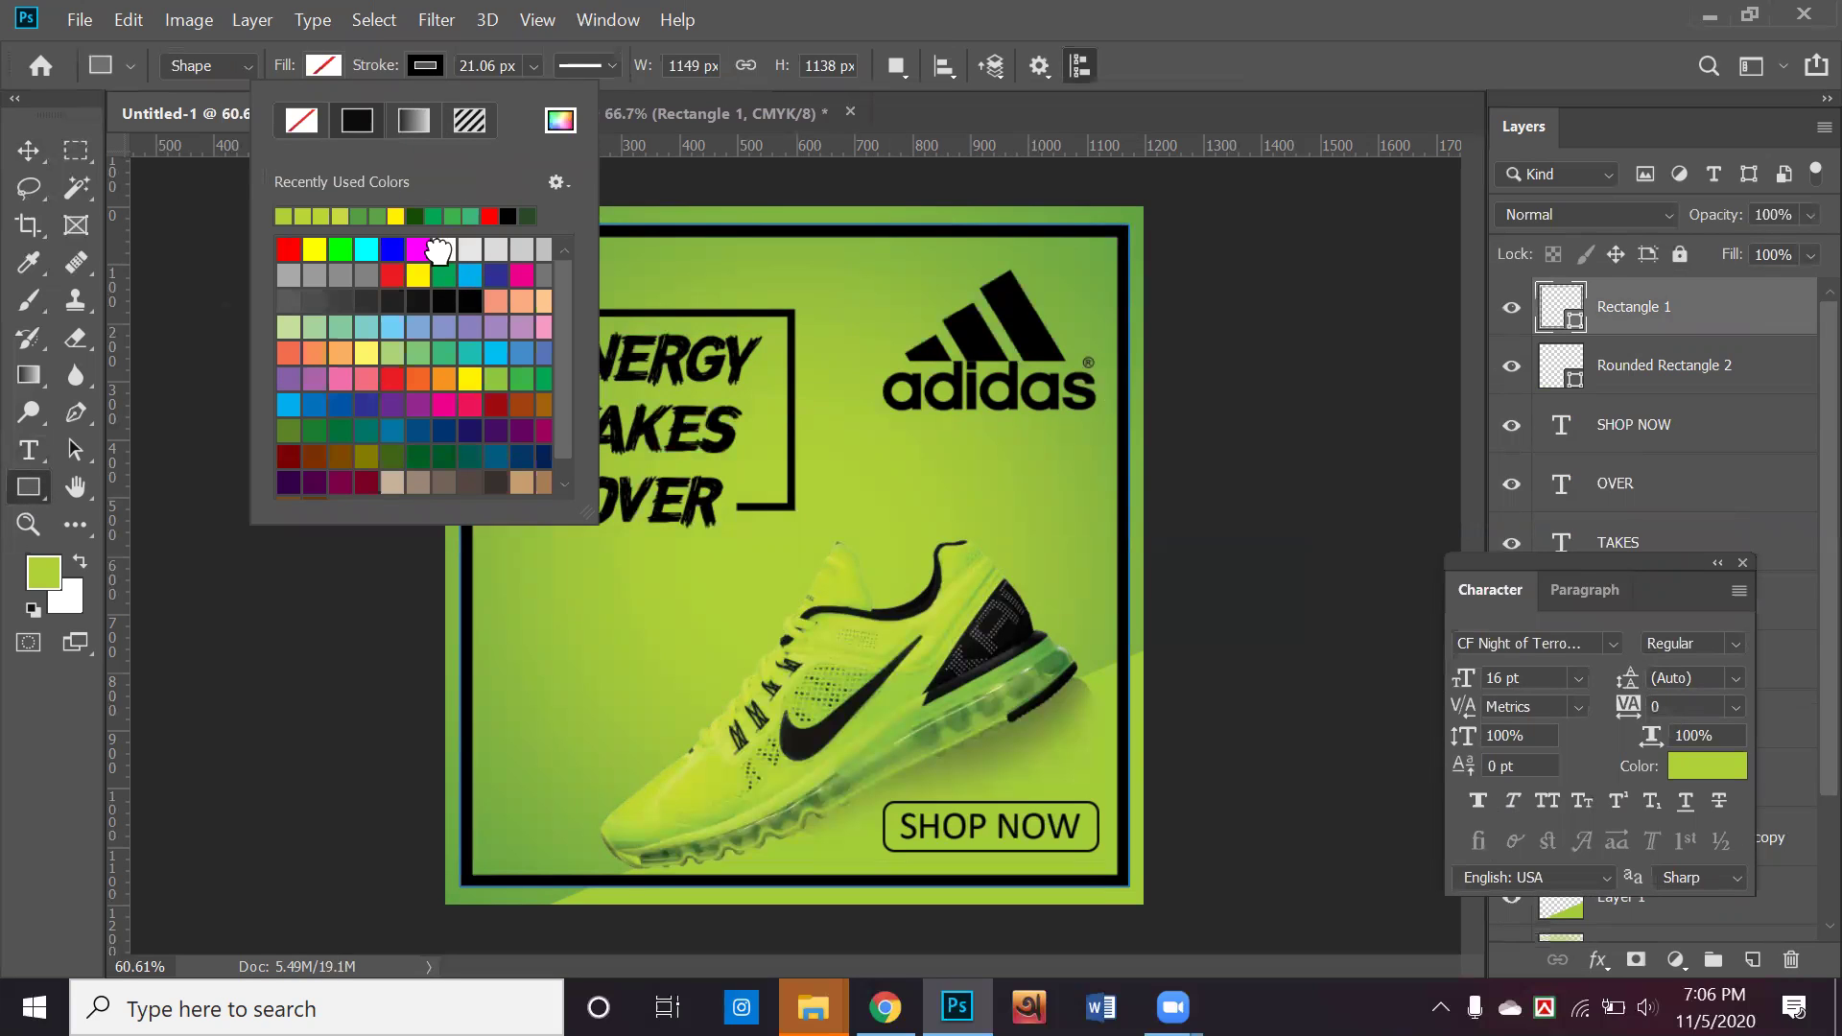
click(441, 251)
click(28, 151)
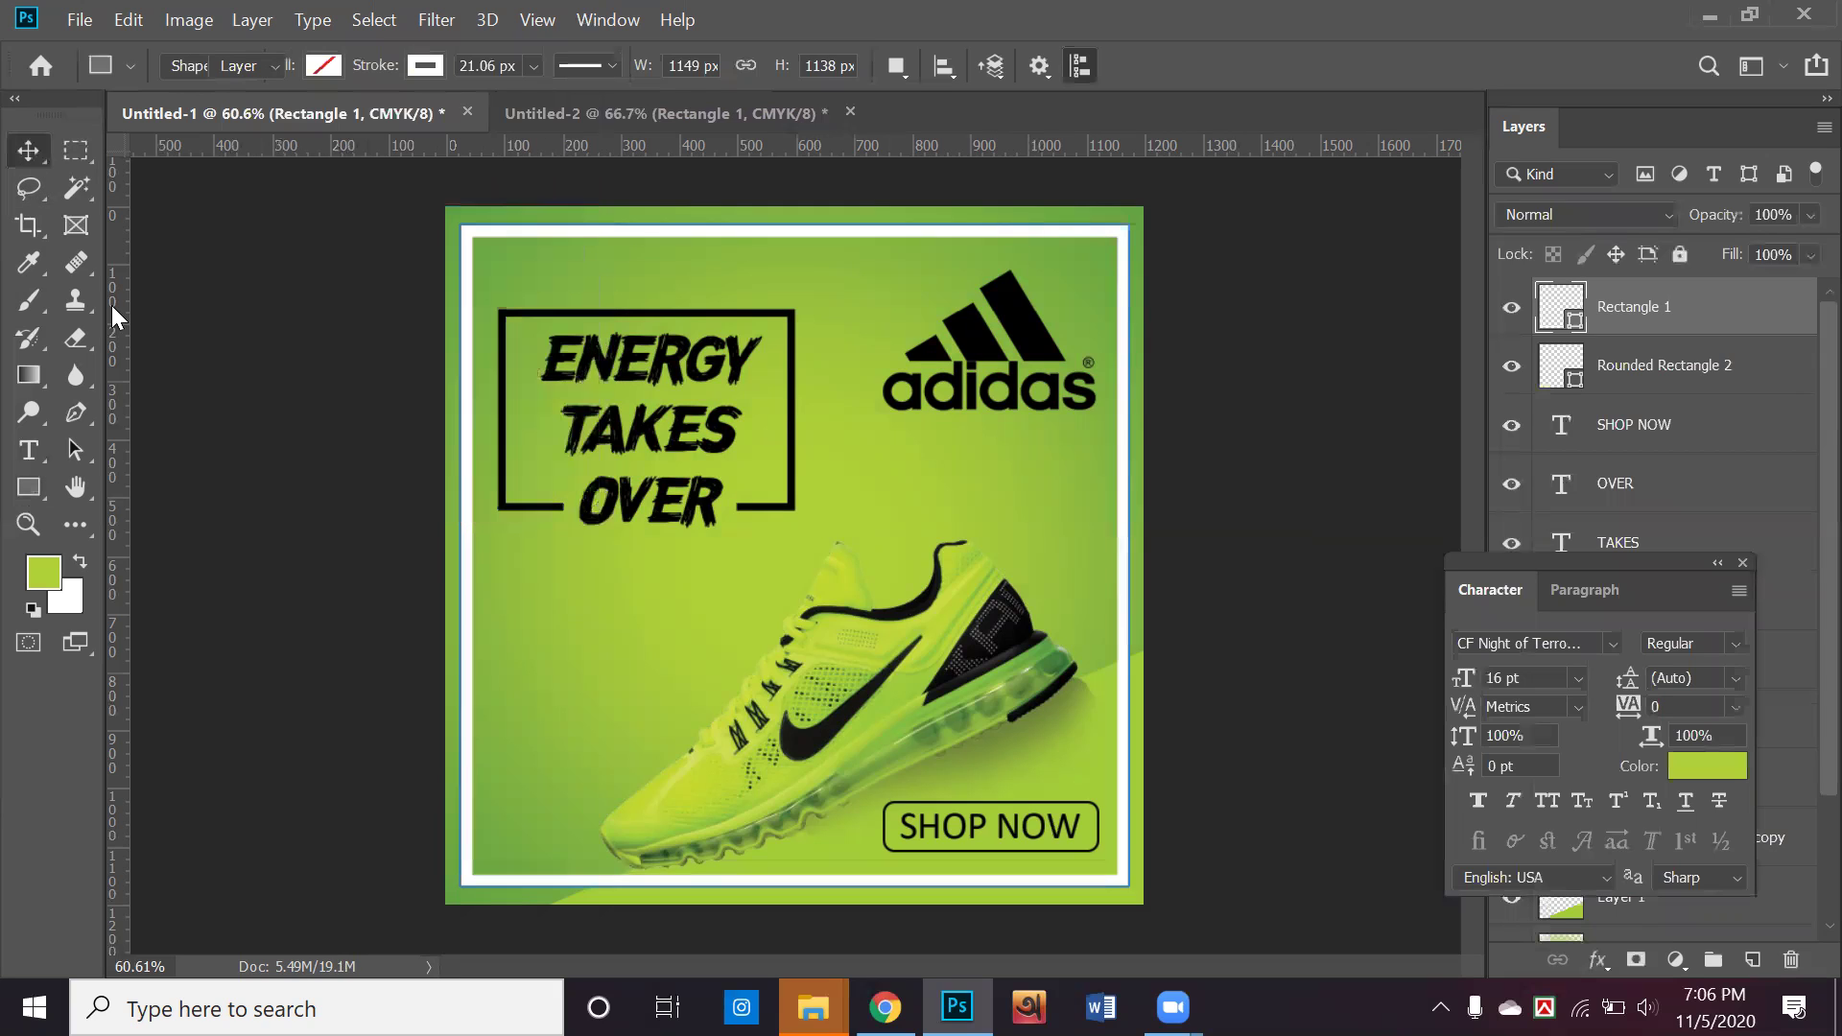
click(240, 464)
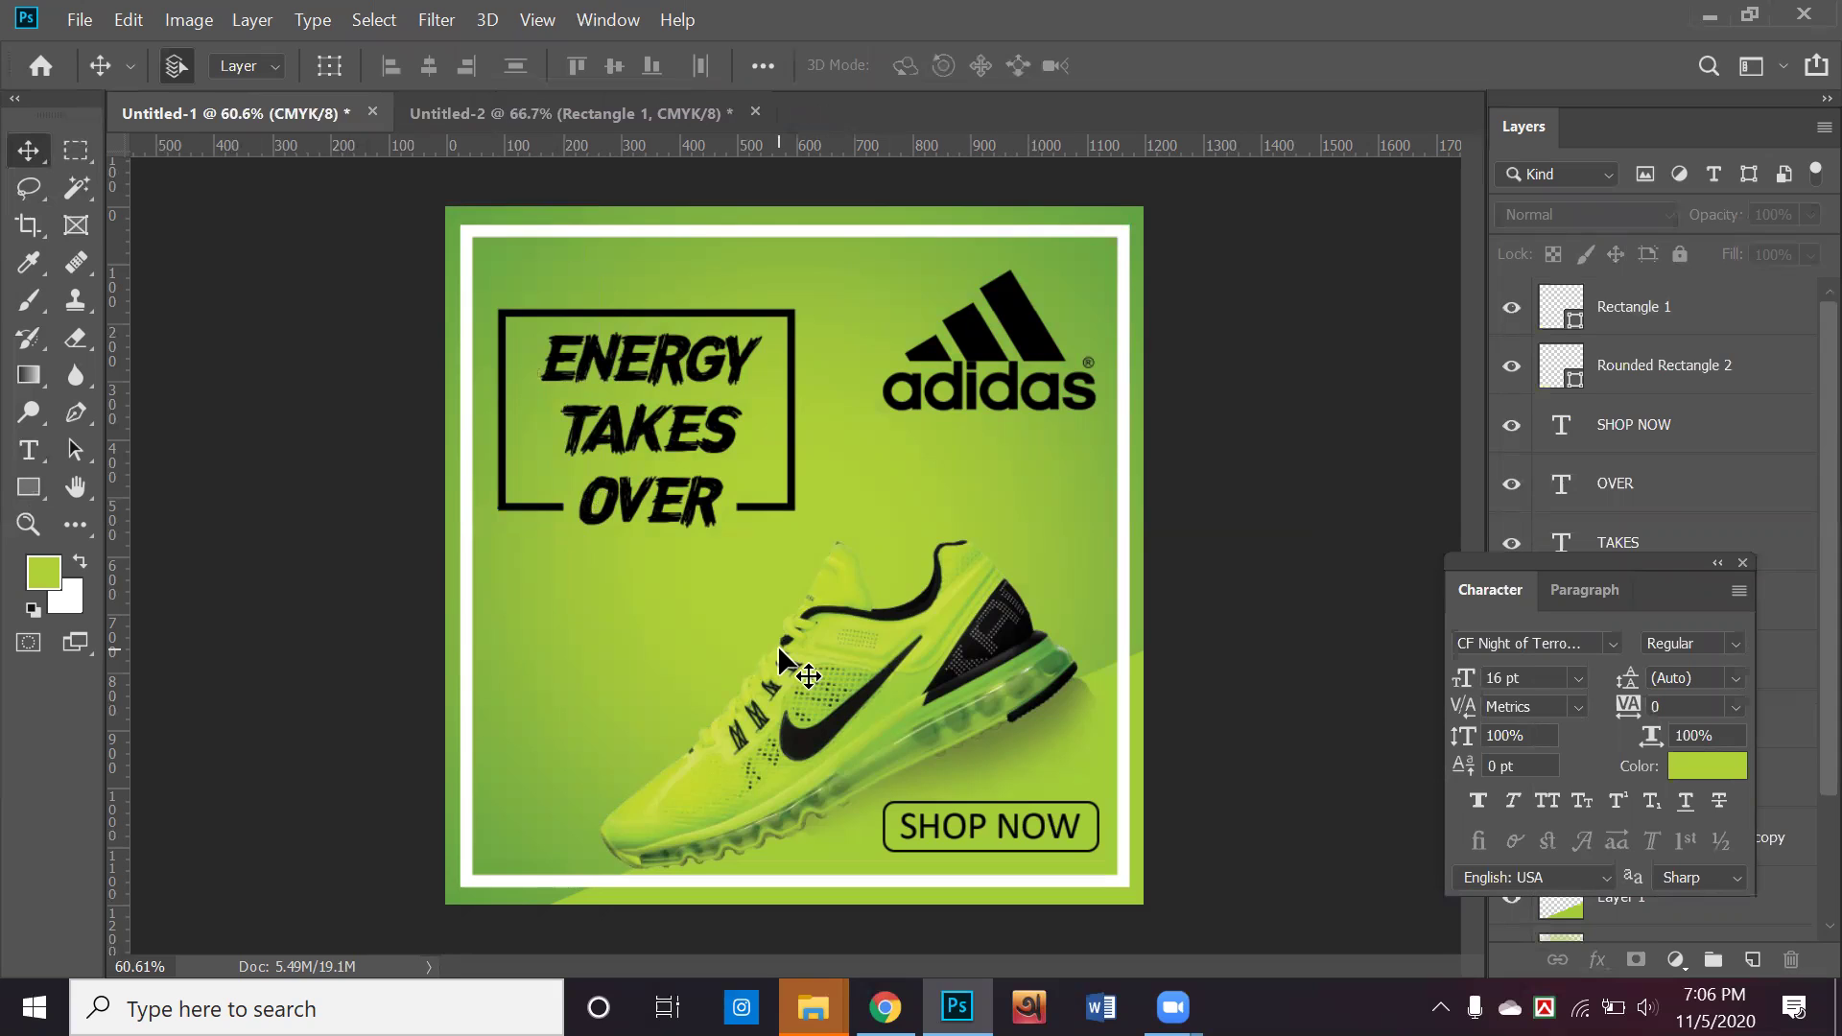
Add a drop shadow to the white outer border with its blend mode set to Normal
click(1121, 494)
right_click(1681, 312)
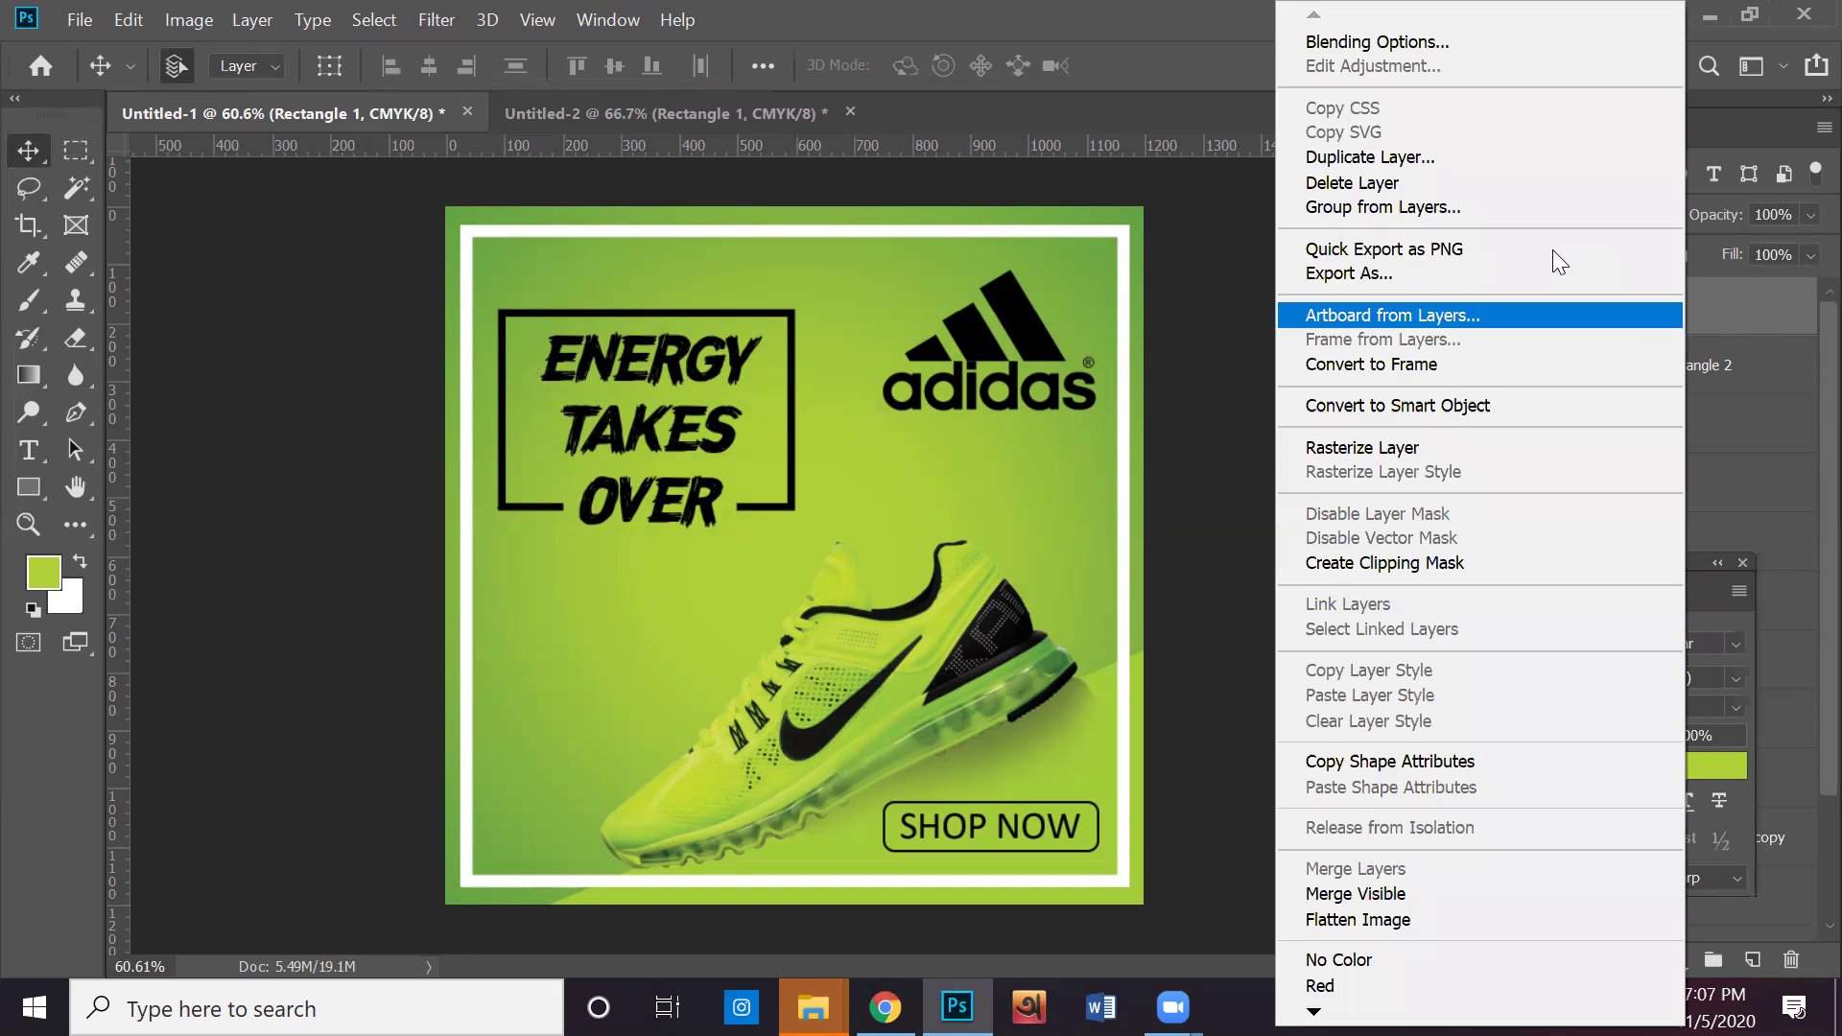
click(1366, 40)
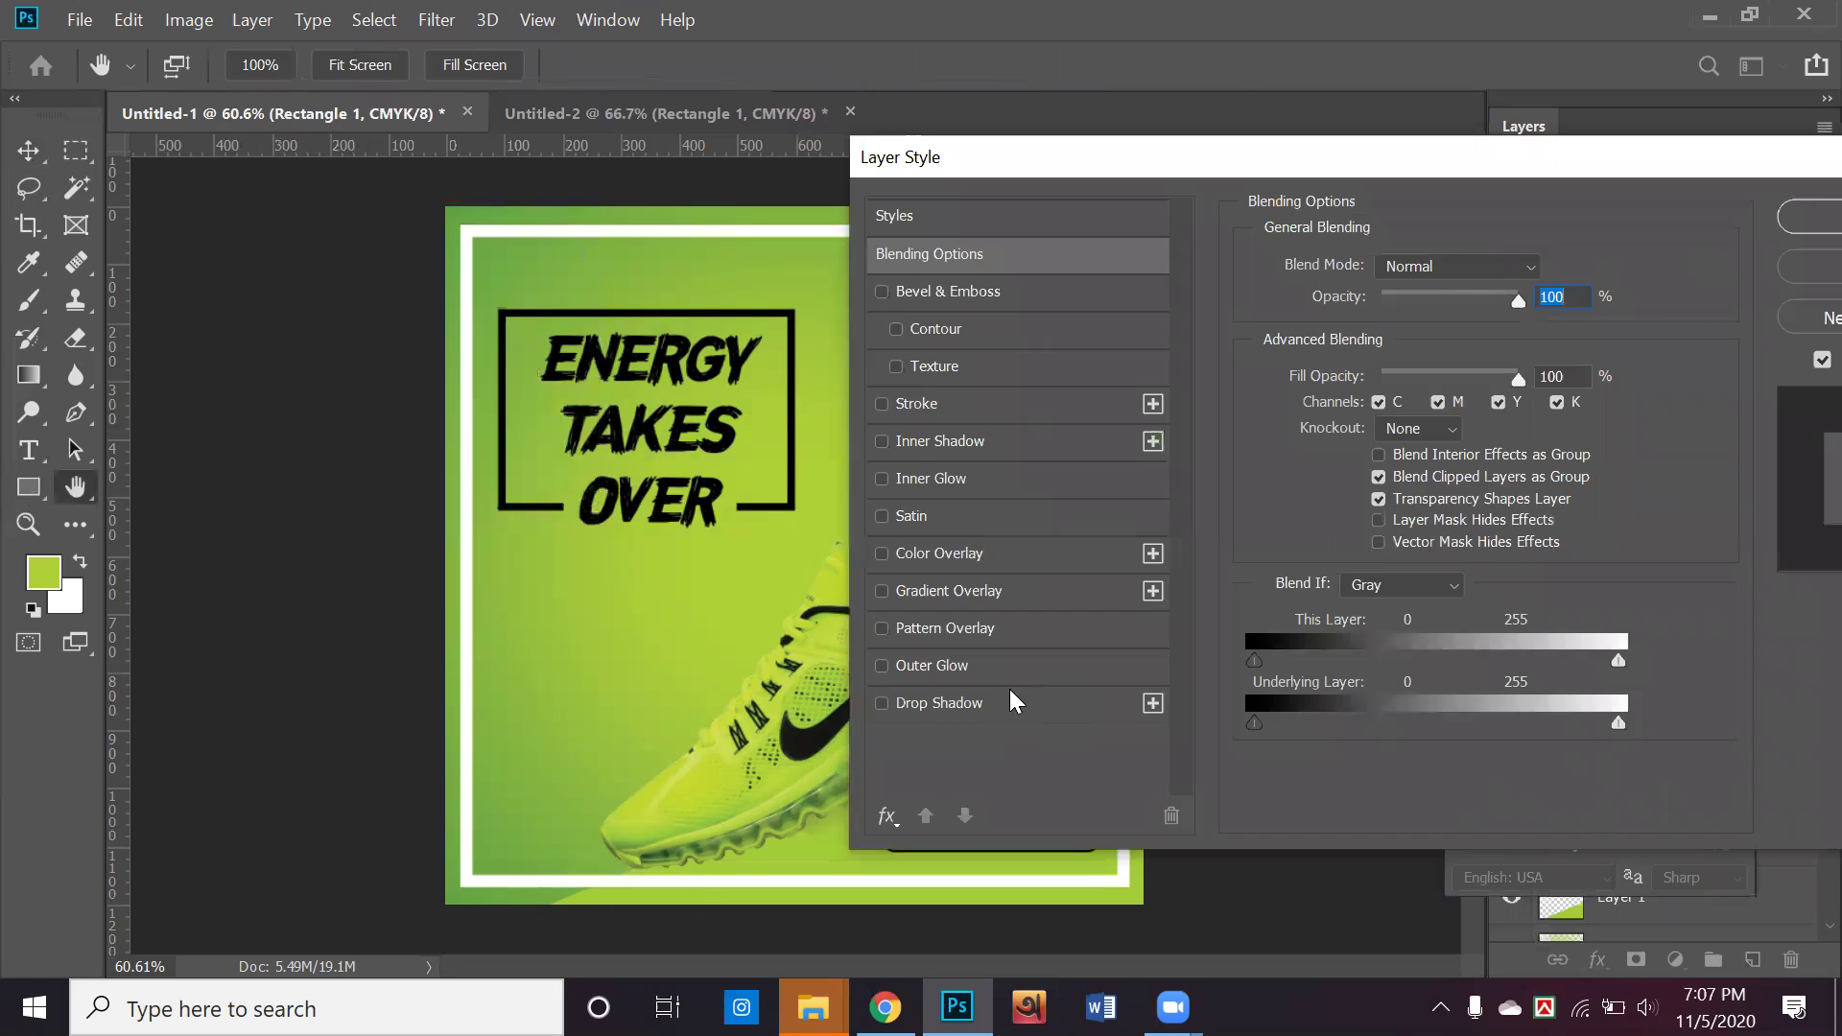
click(1006, 695)
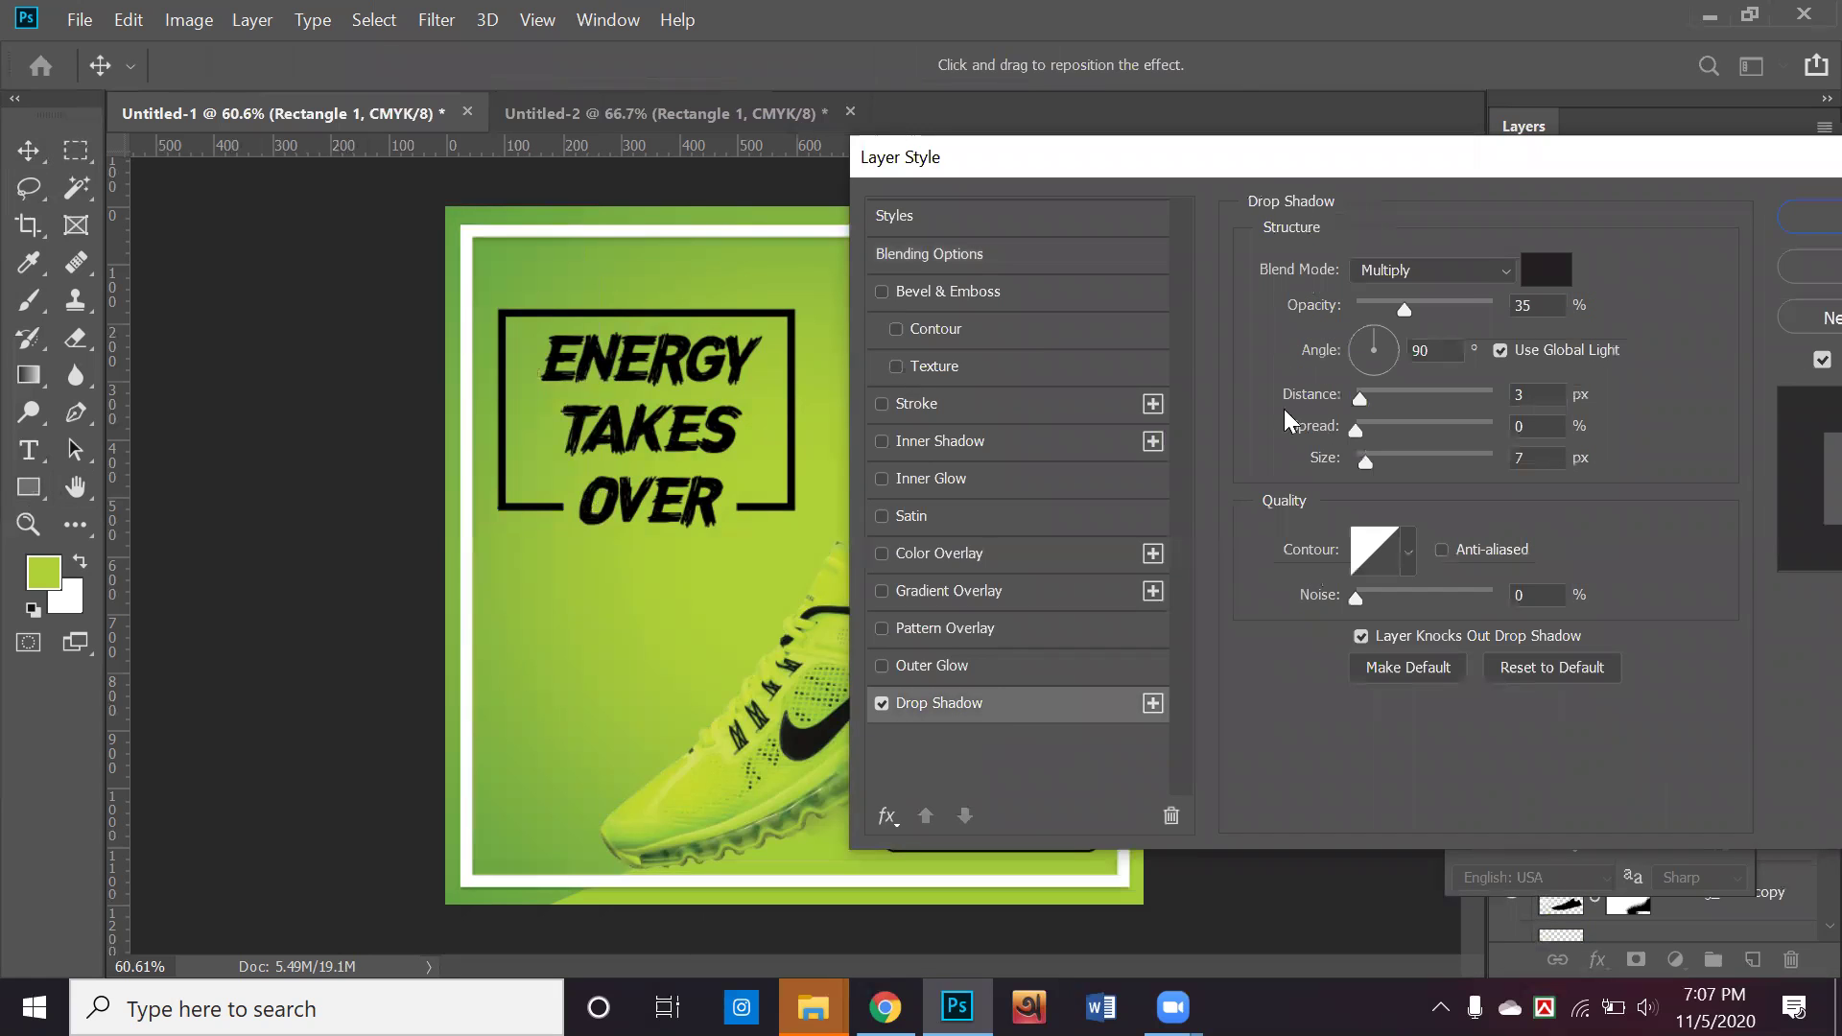
click(1477, 269)
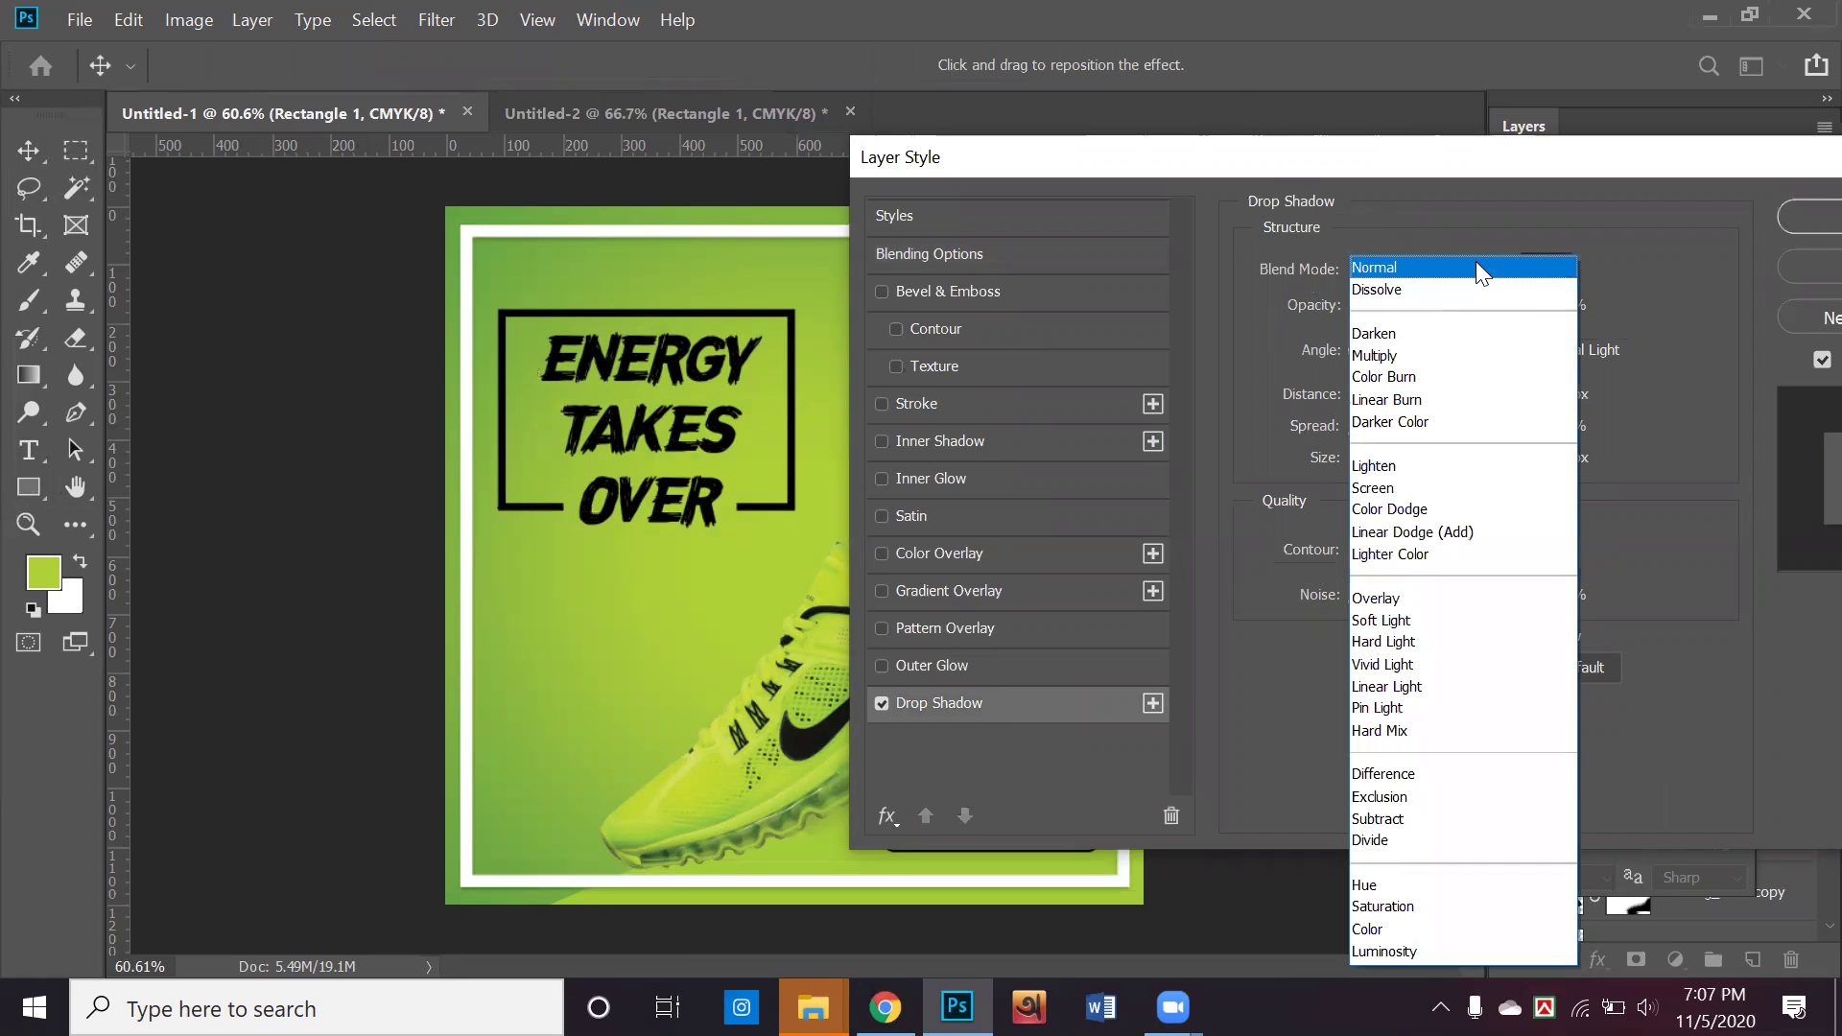
click(1475, 267)
Set the border's shadow to 100% opacity, 0 px distance, 8% spread and 21 px size, and apply it
drag(1361, 393, 1384, 458)
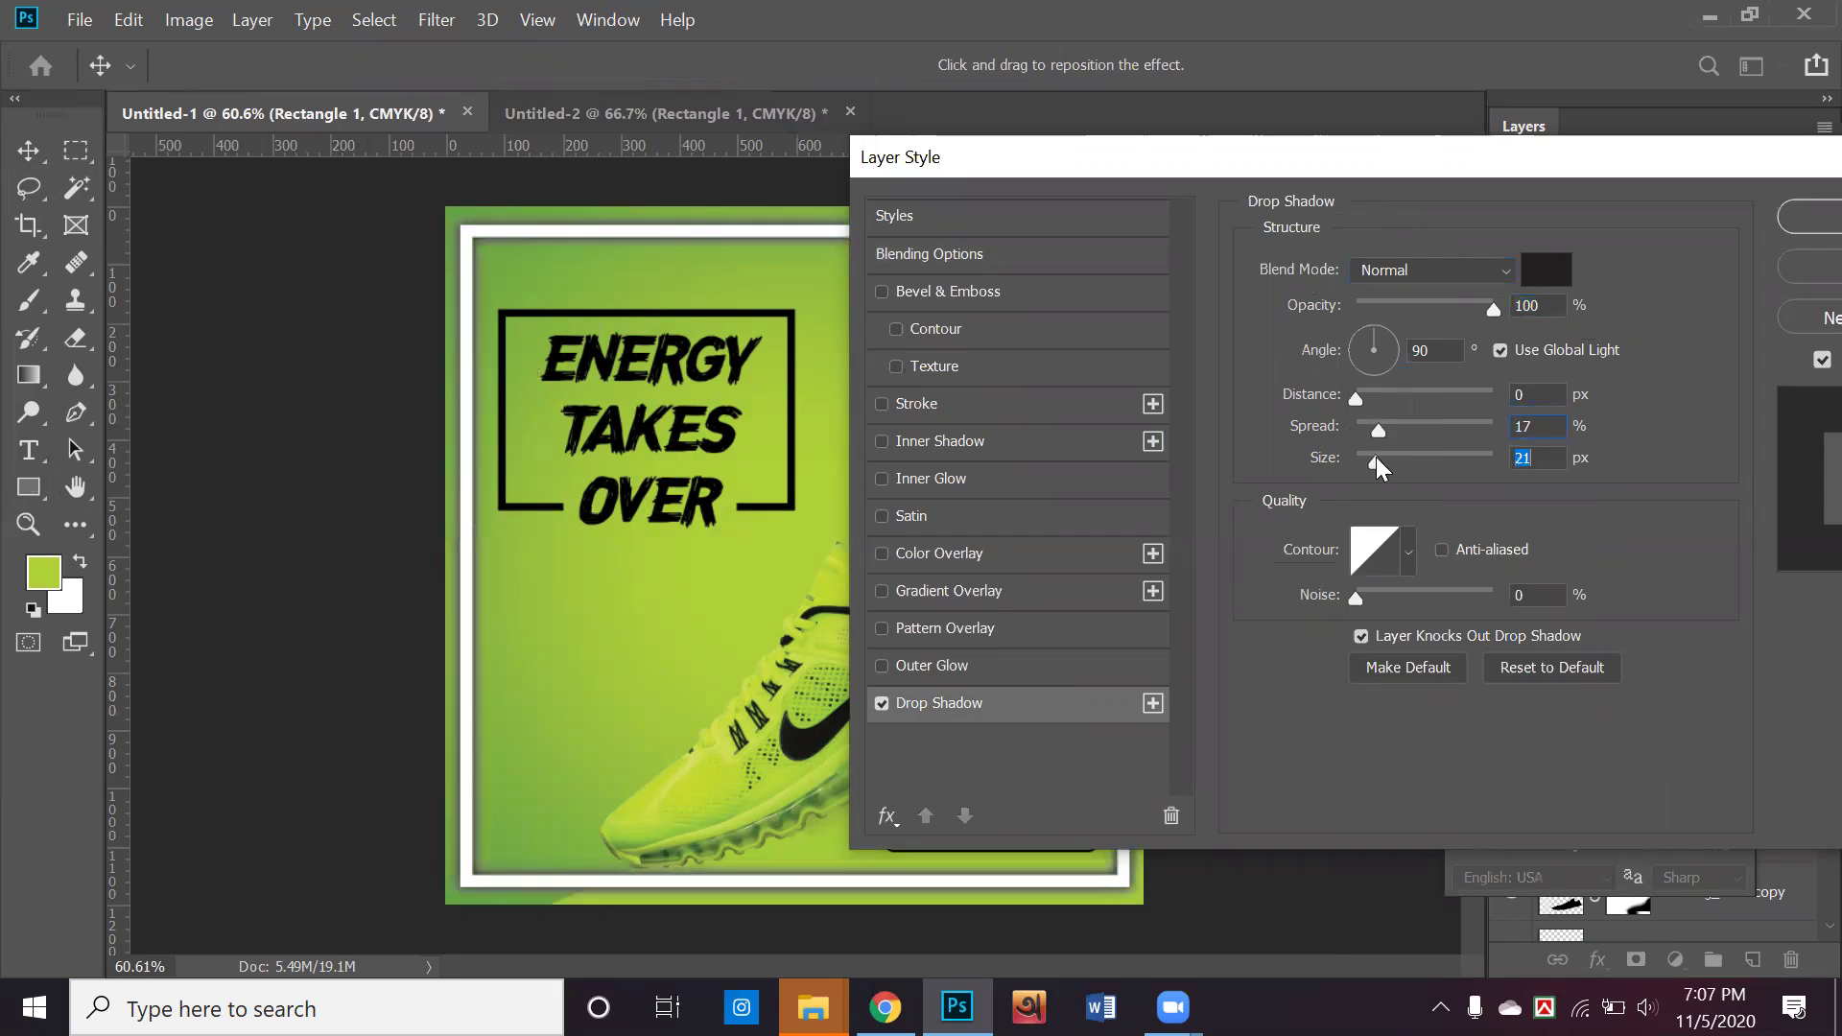
drag(1378, 458, 1366, 430)
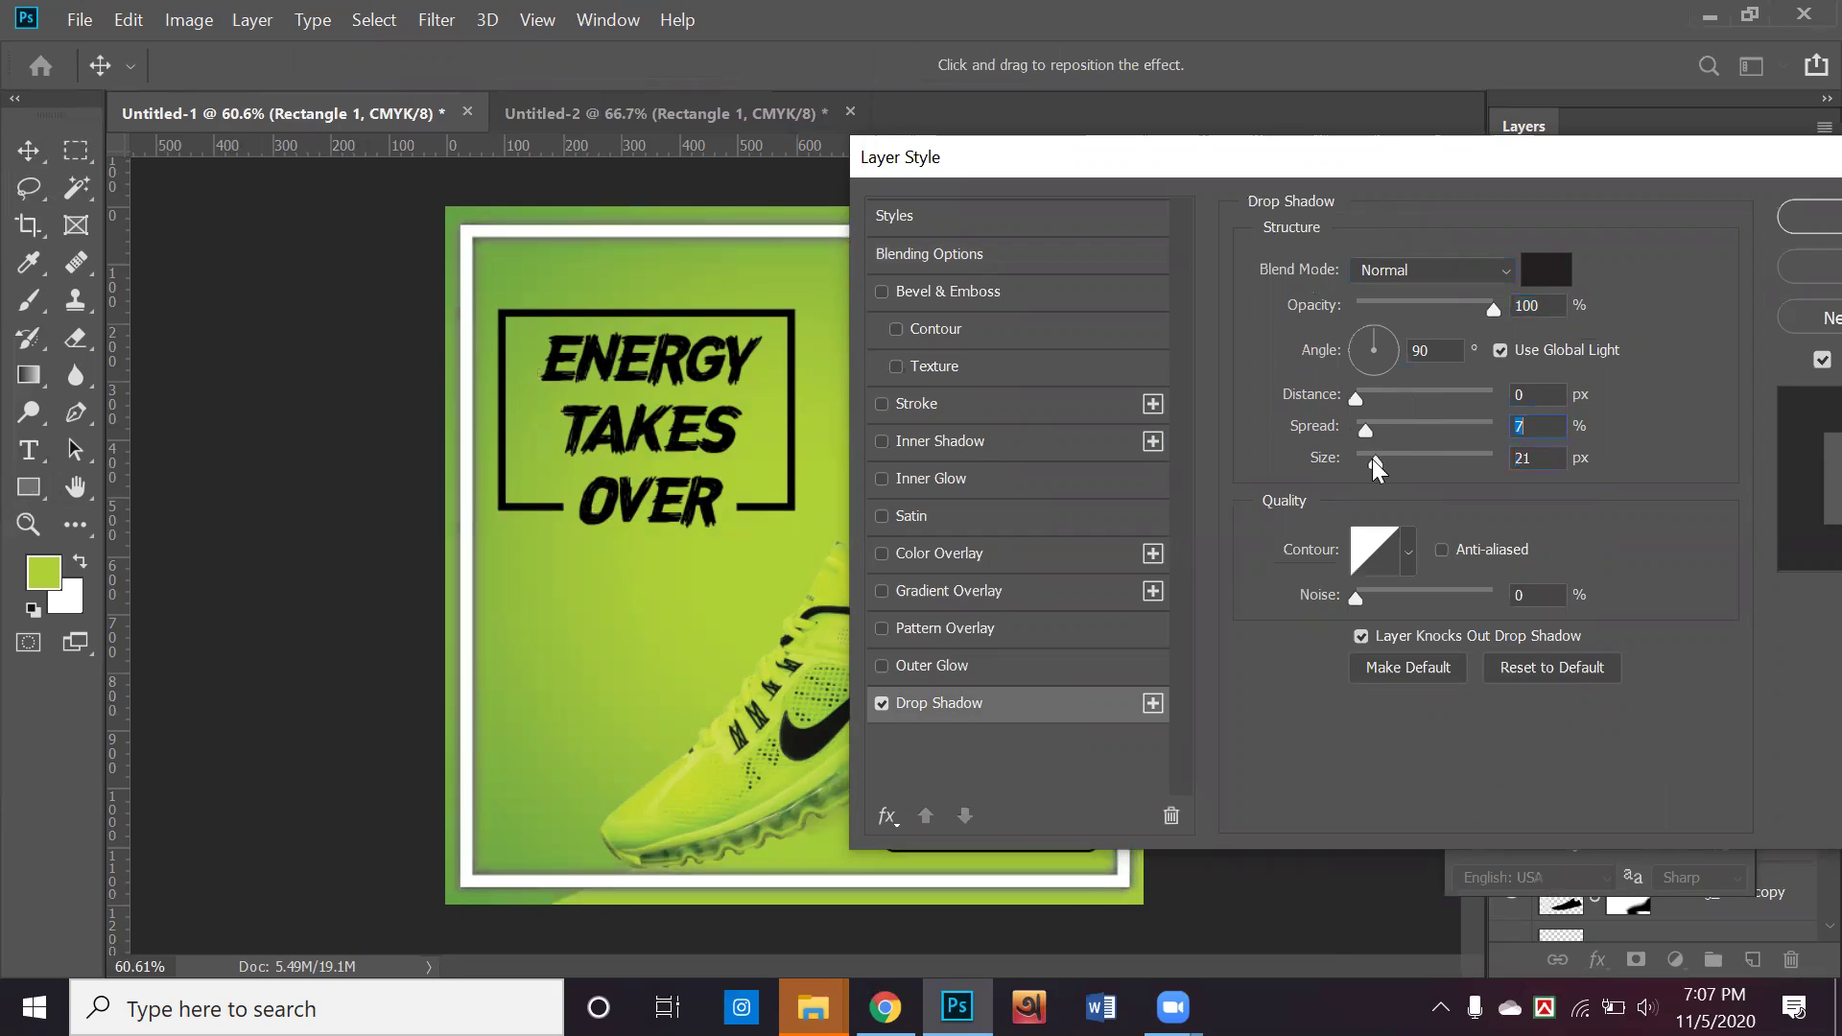
click(1377, 461)
drag(1367, 428, 1368, 428)
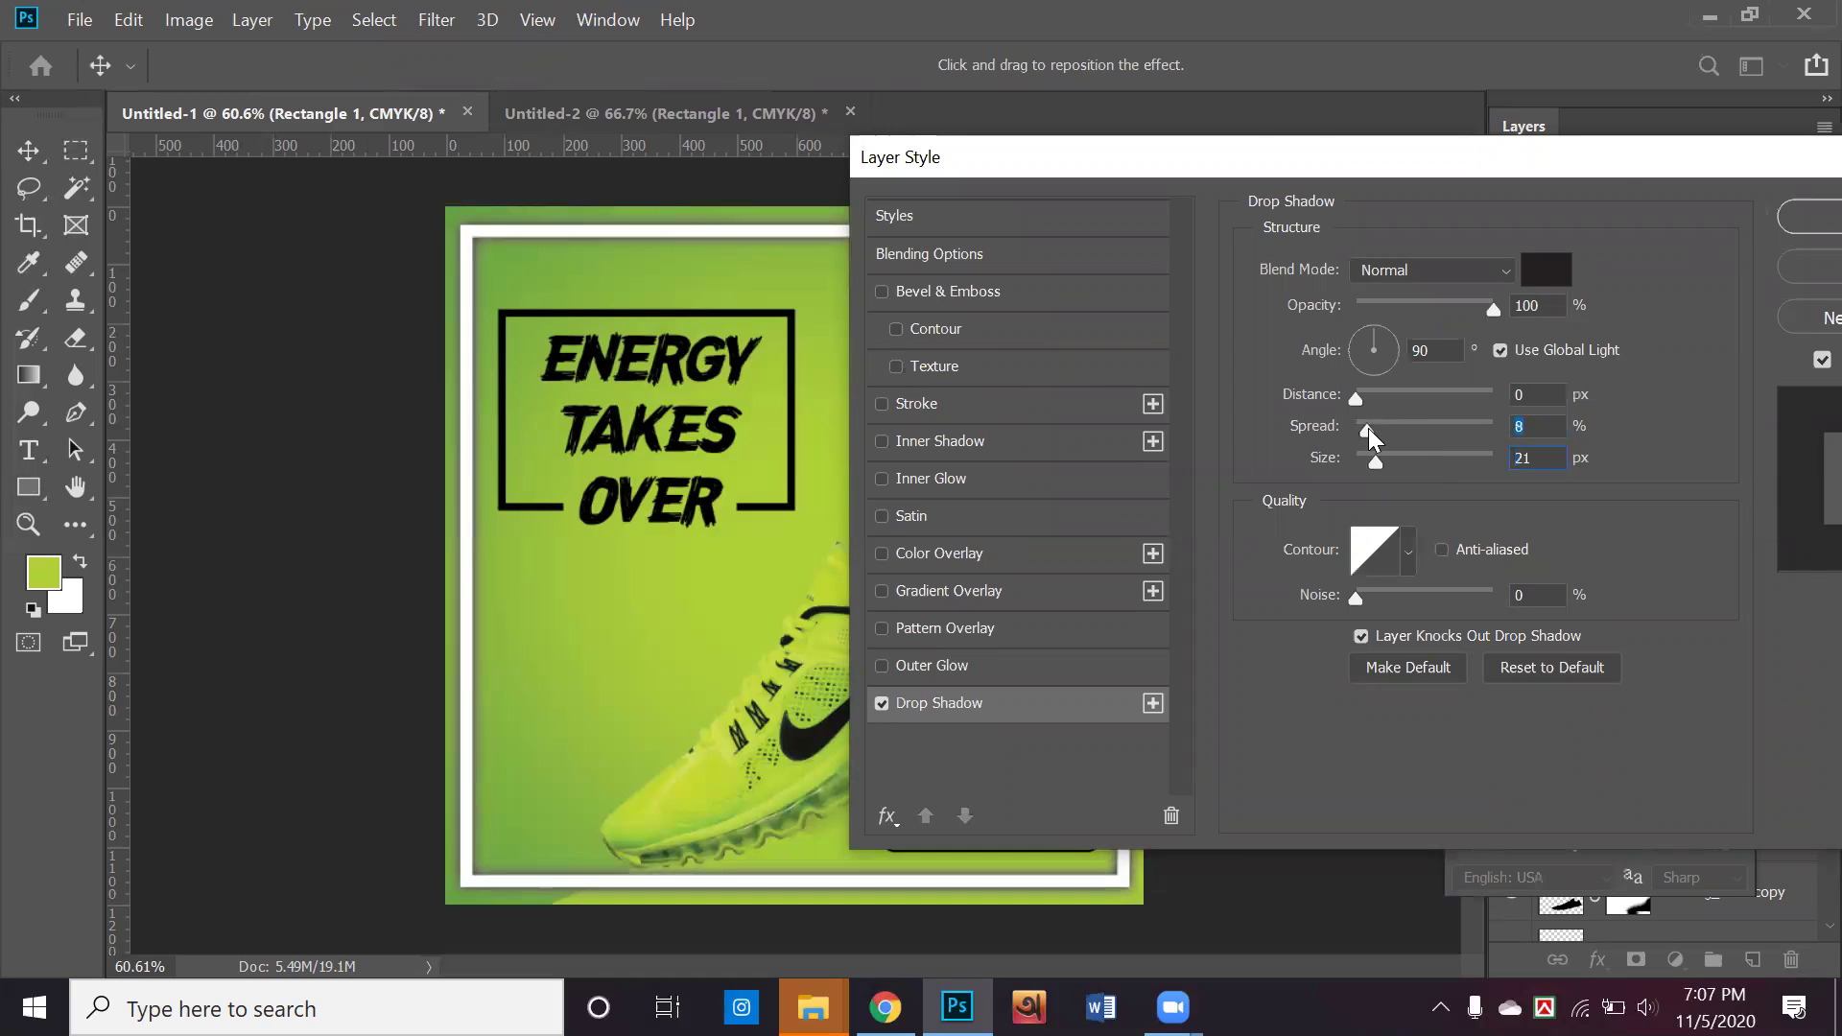
drag(1616, 160, 1660, 192)
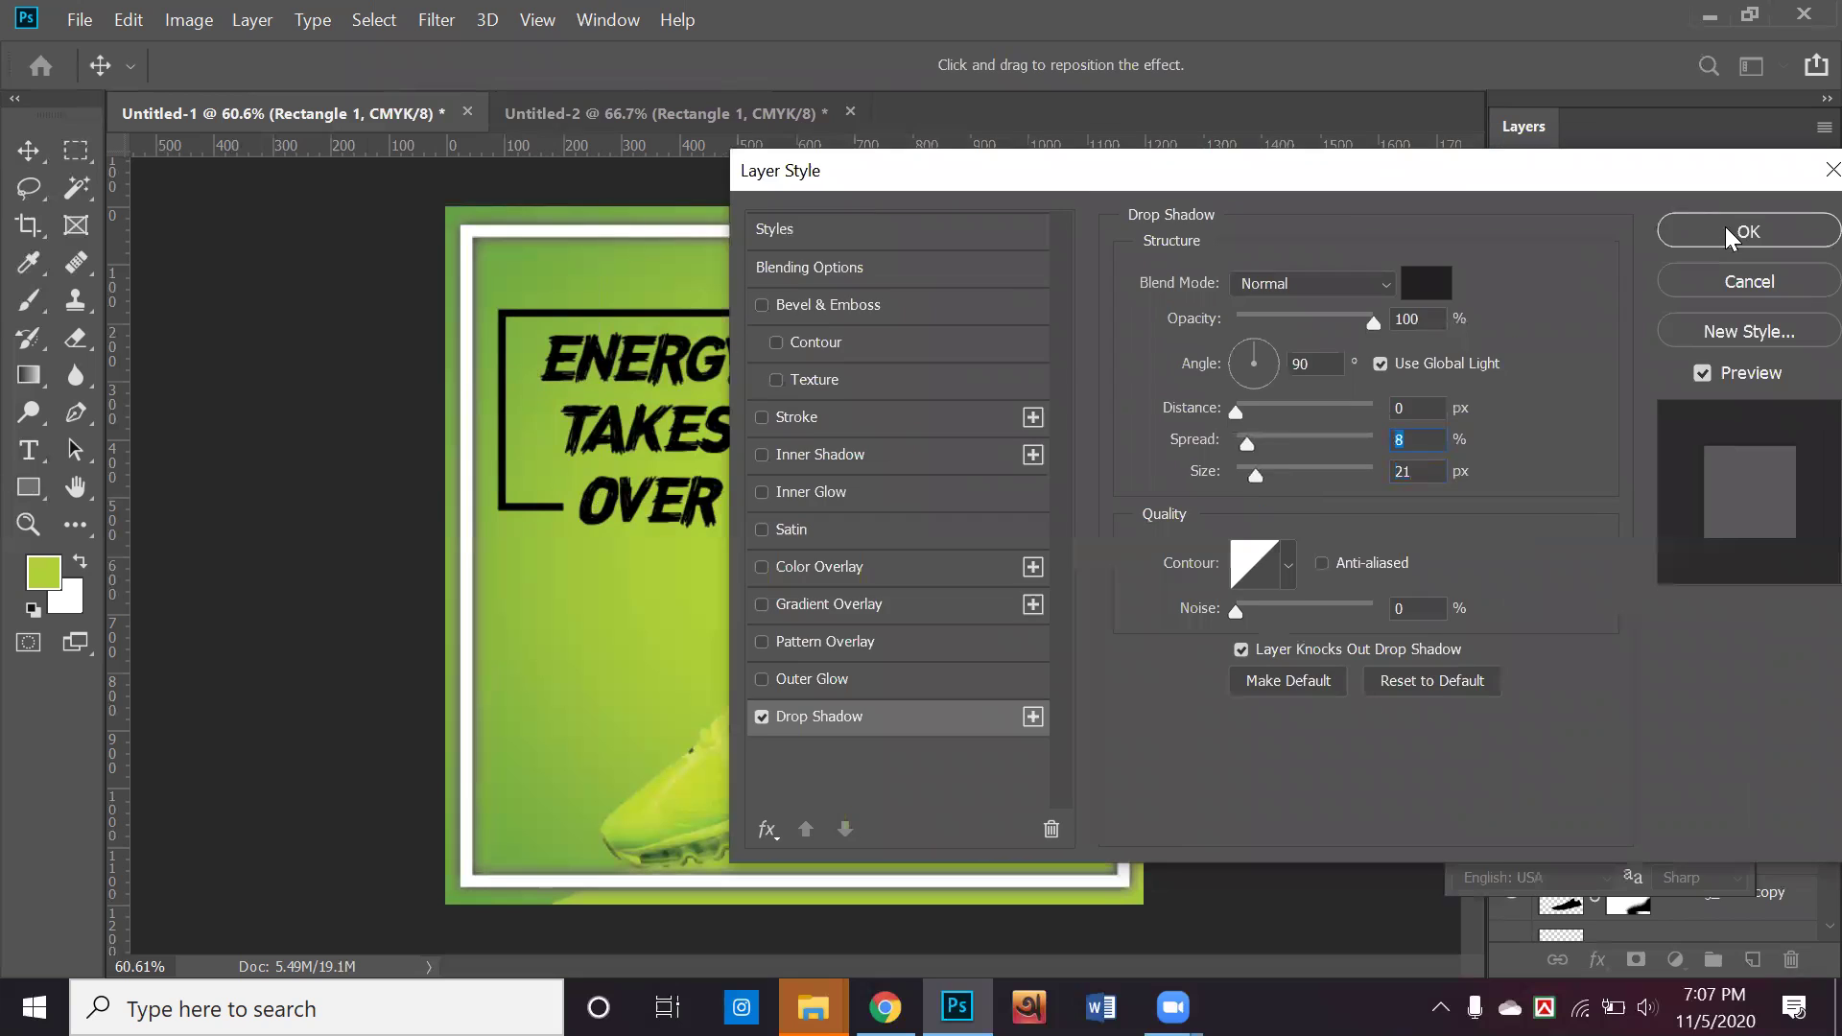
click(1666, 223)
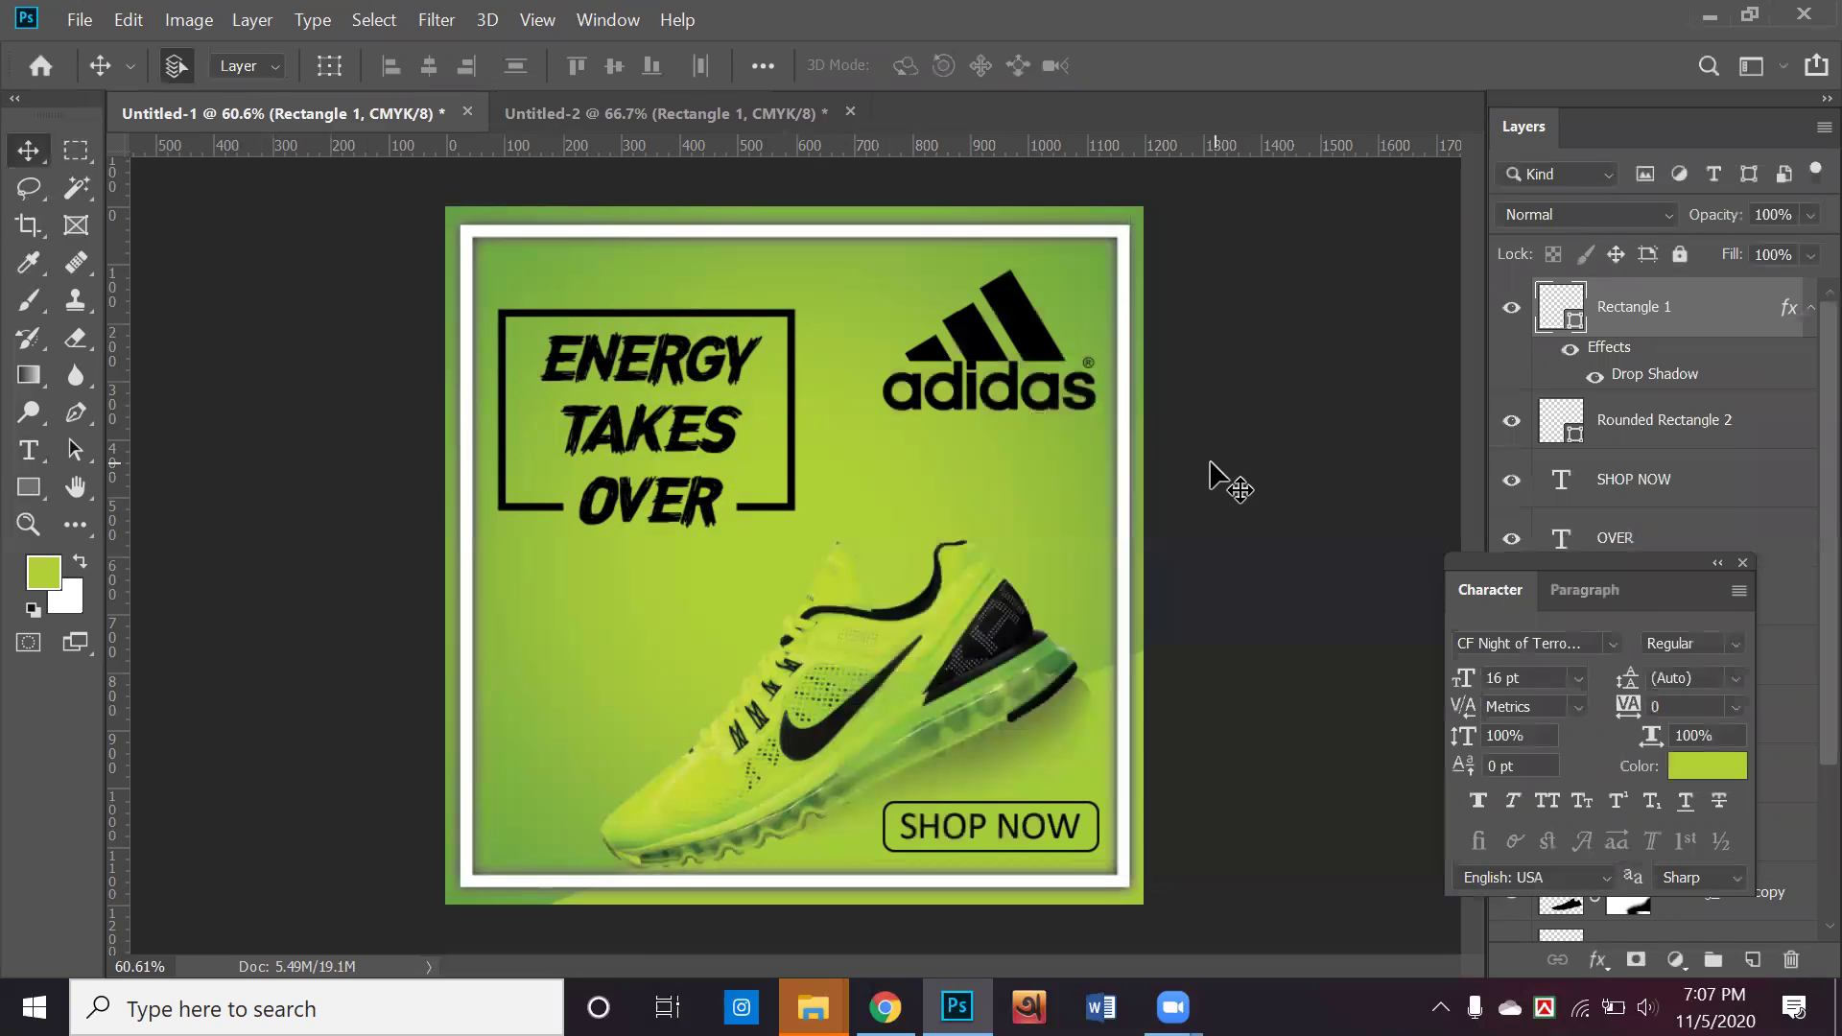
click(1222, 481)
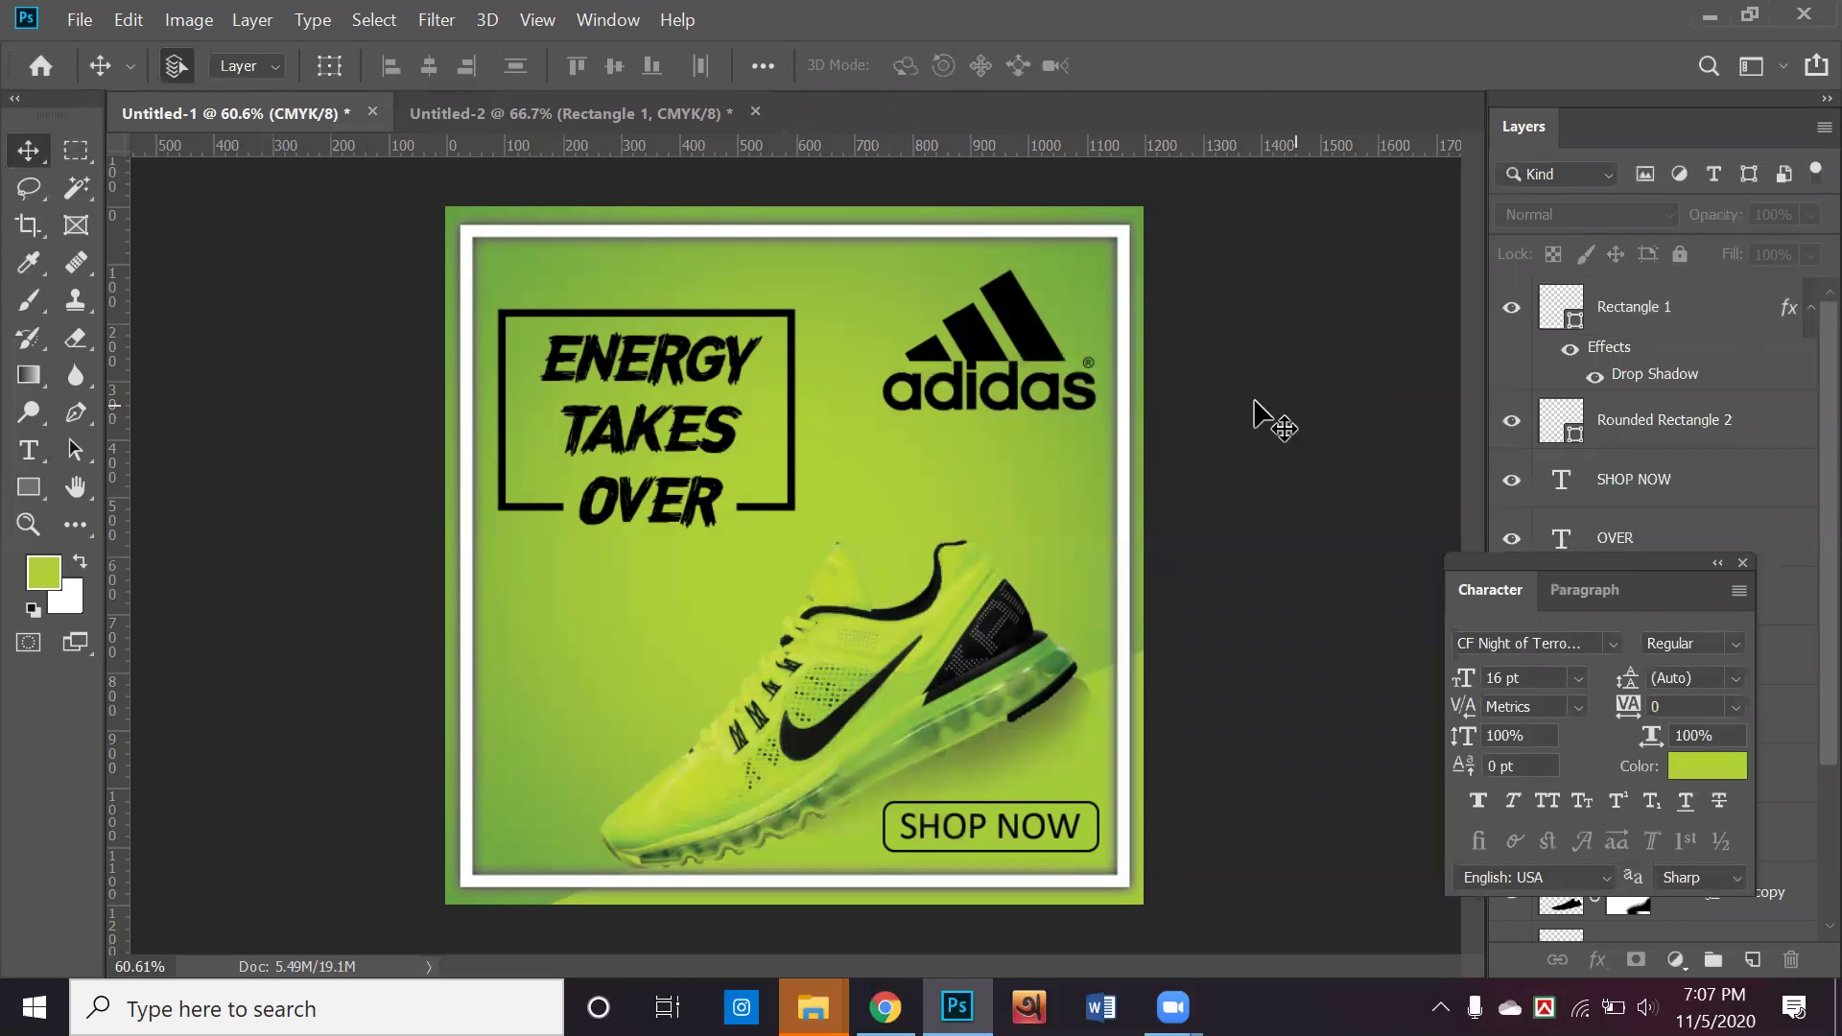
Close the Character panel and add a Color Overlay effect to the Adidas_logo layer
click(1002, 329)
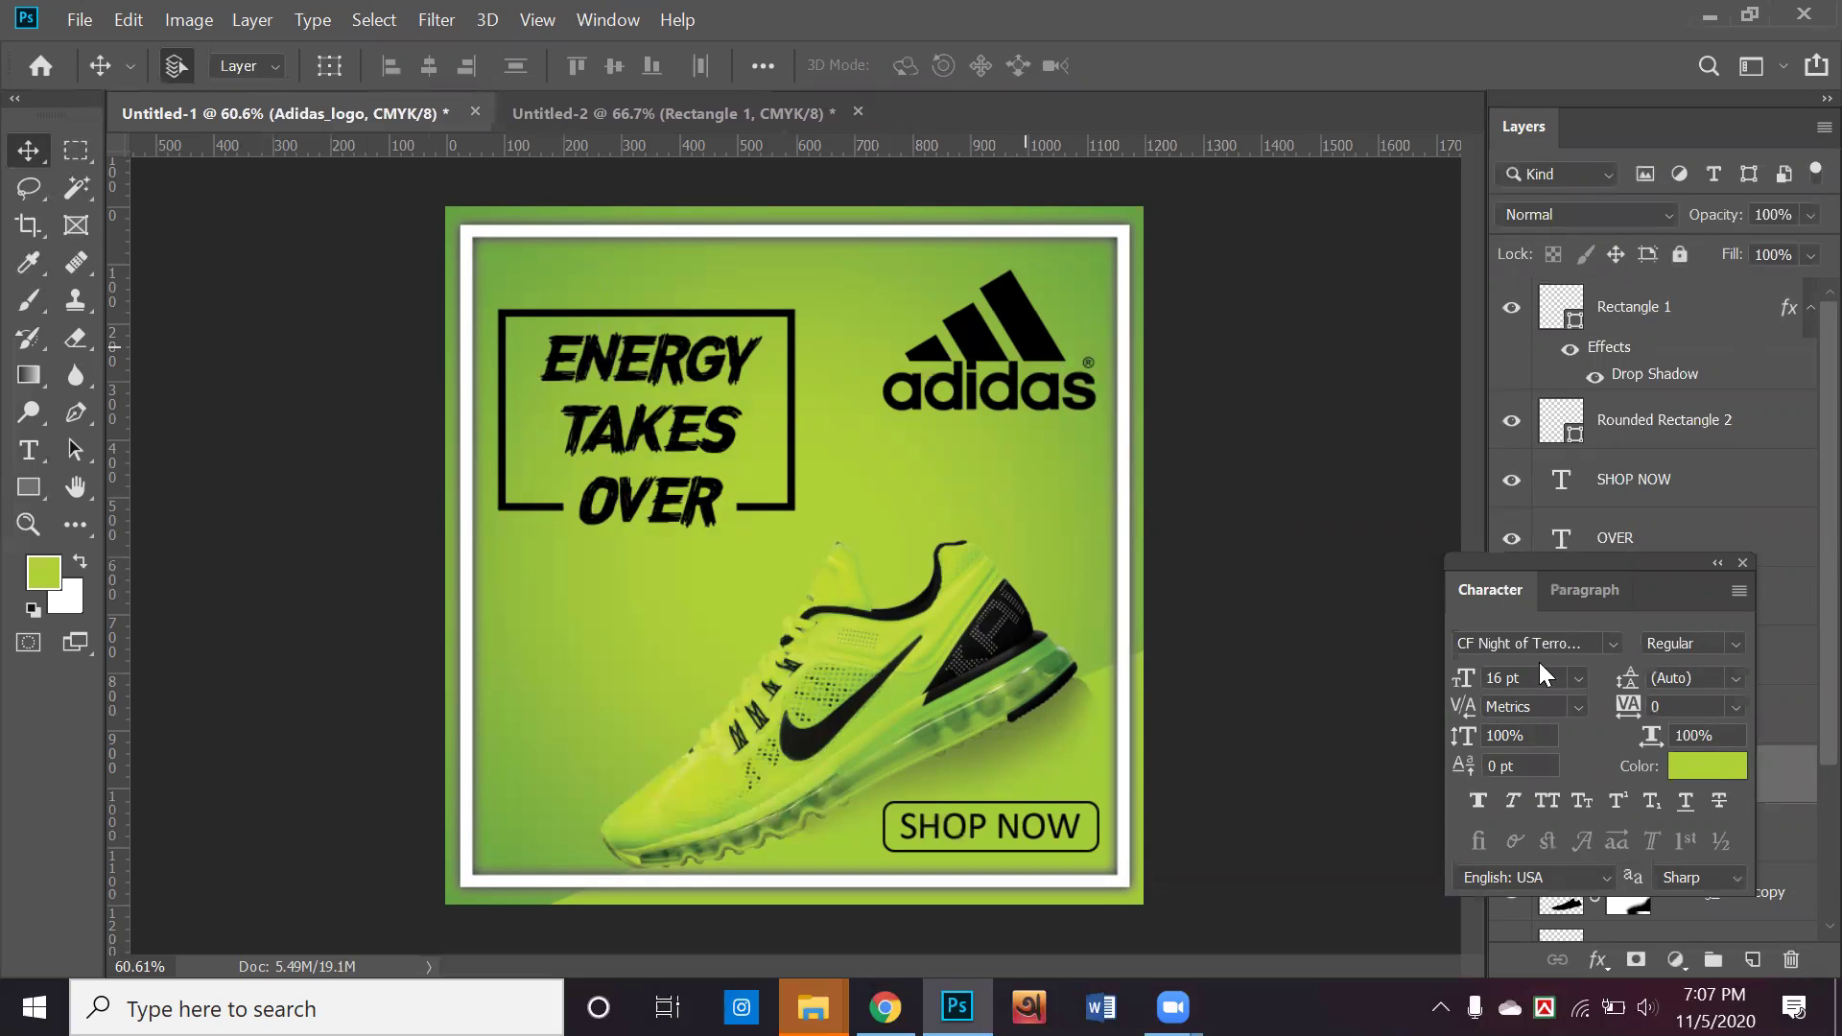
click(1745, 564)
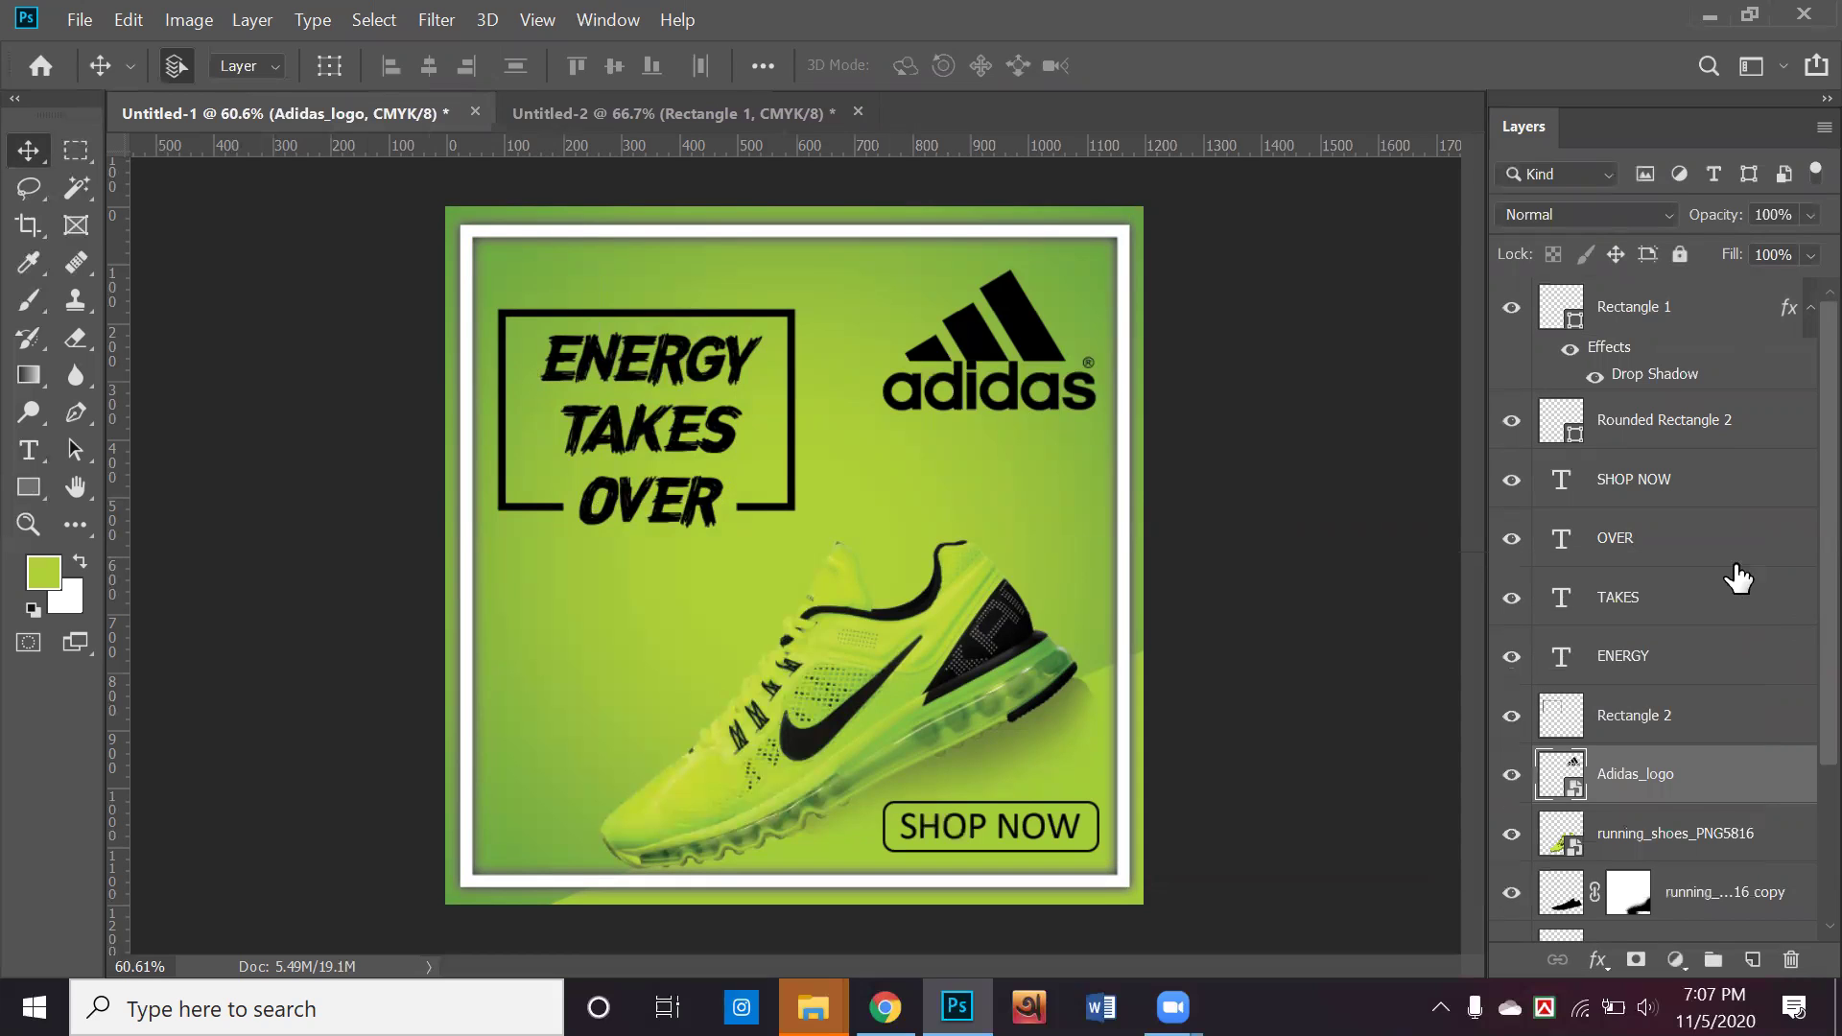
right_click(1654, 791)
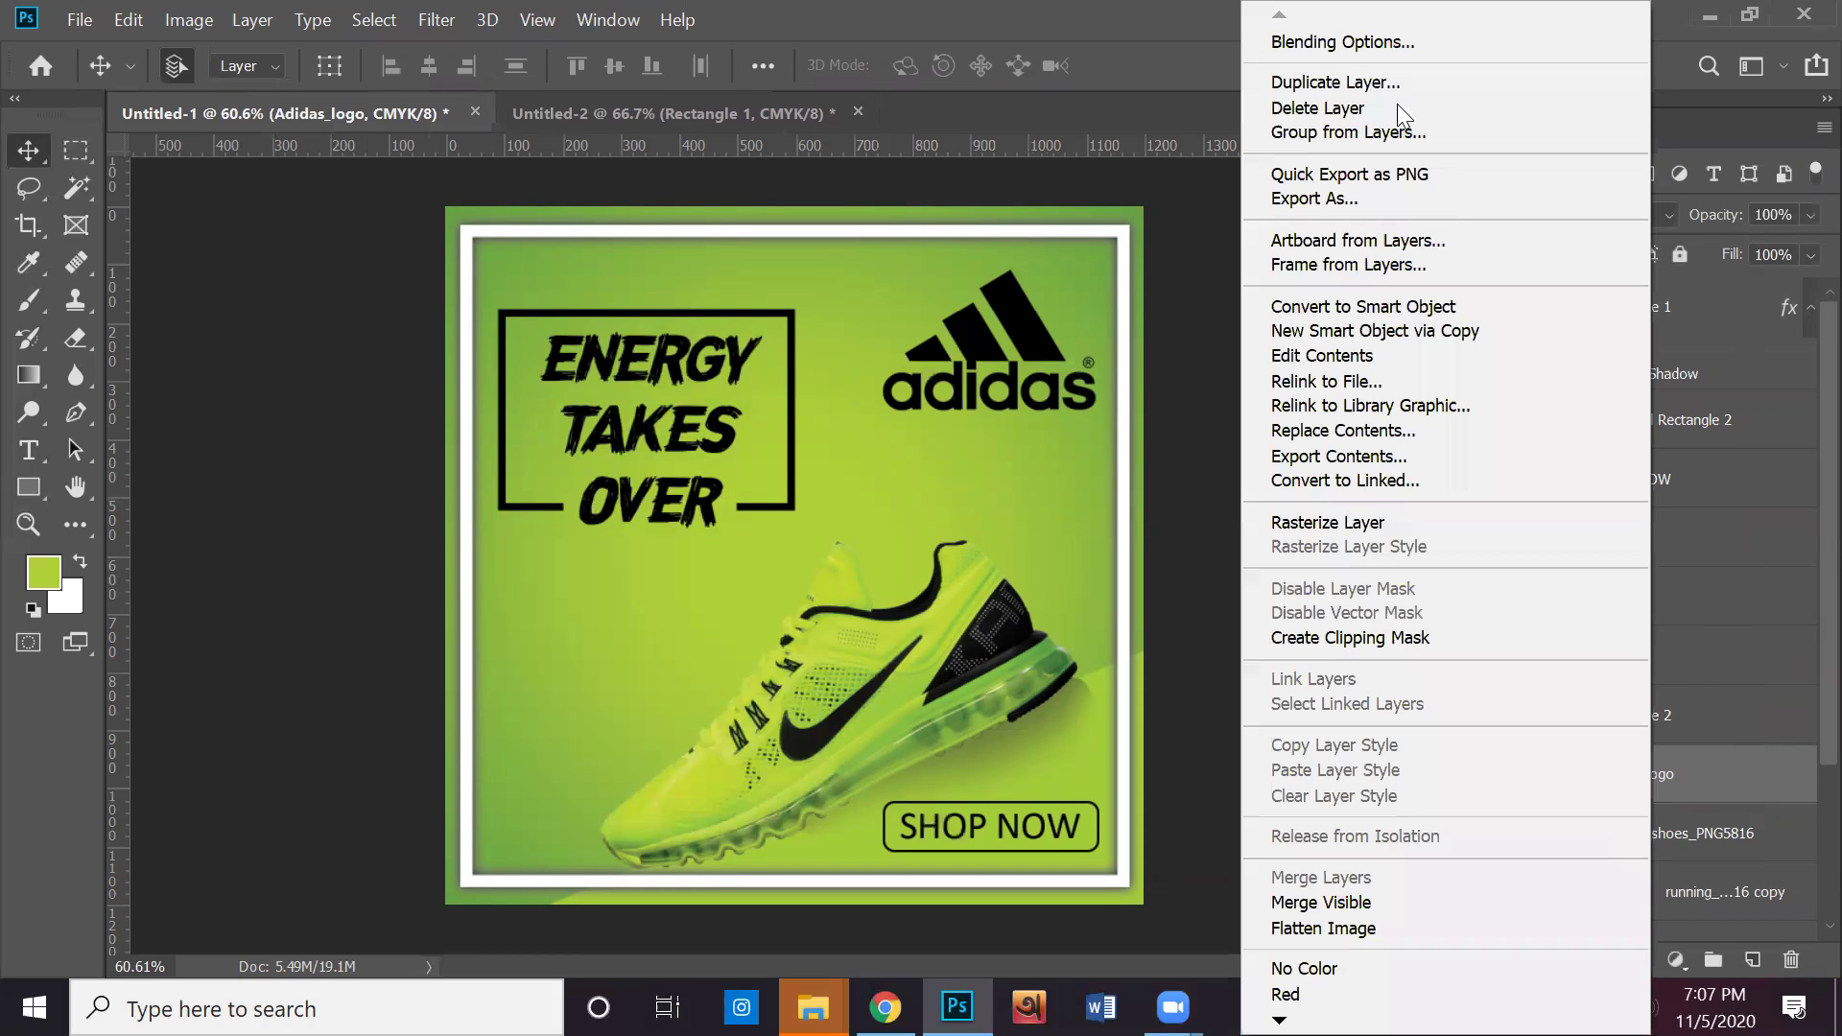
click(1393, 42)
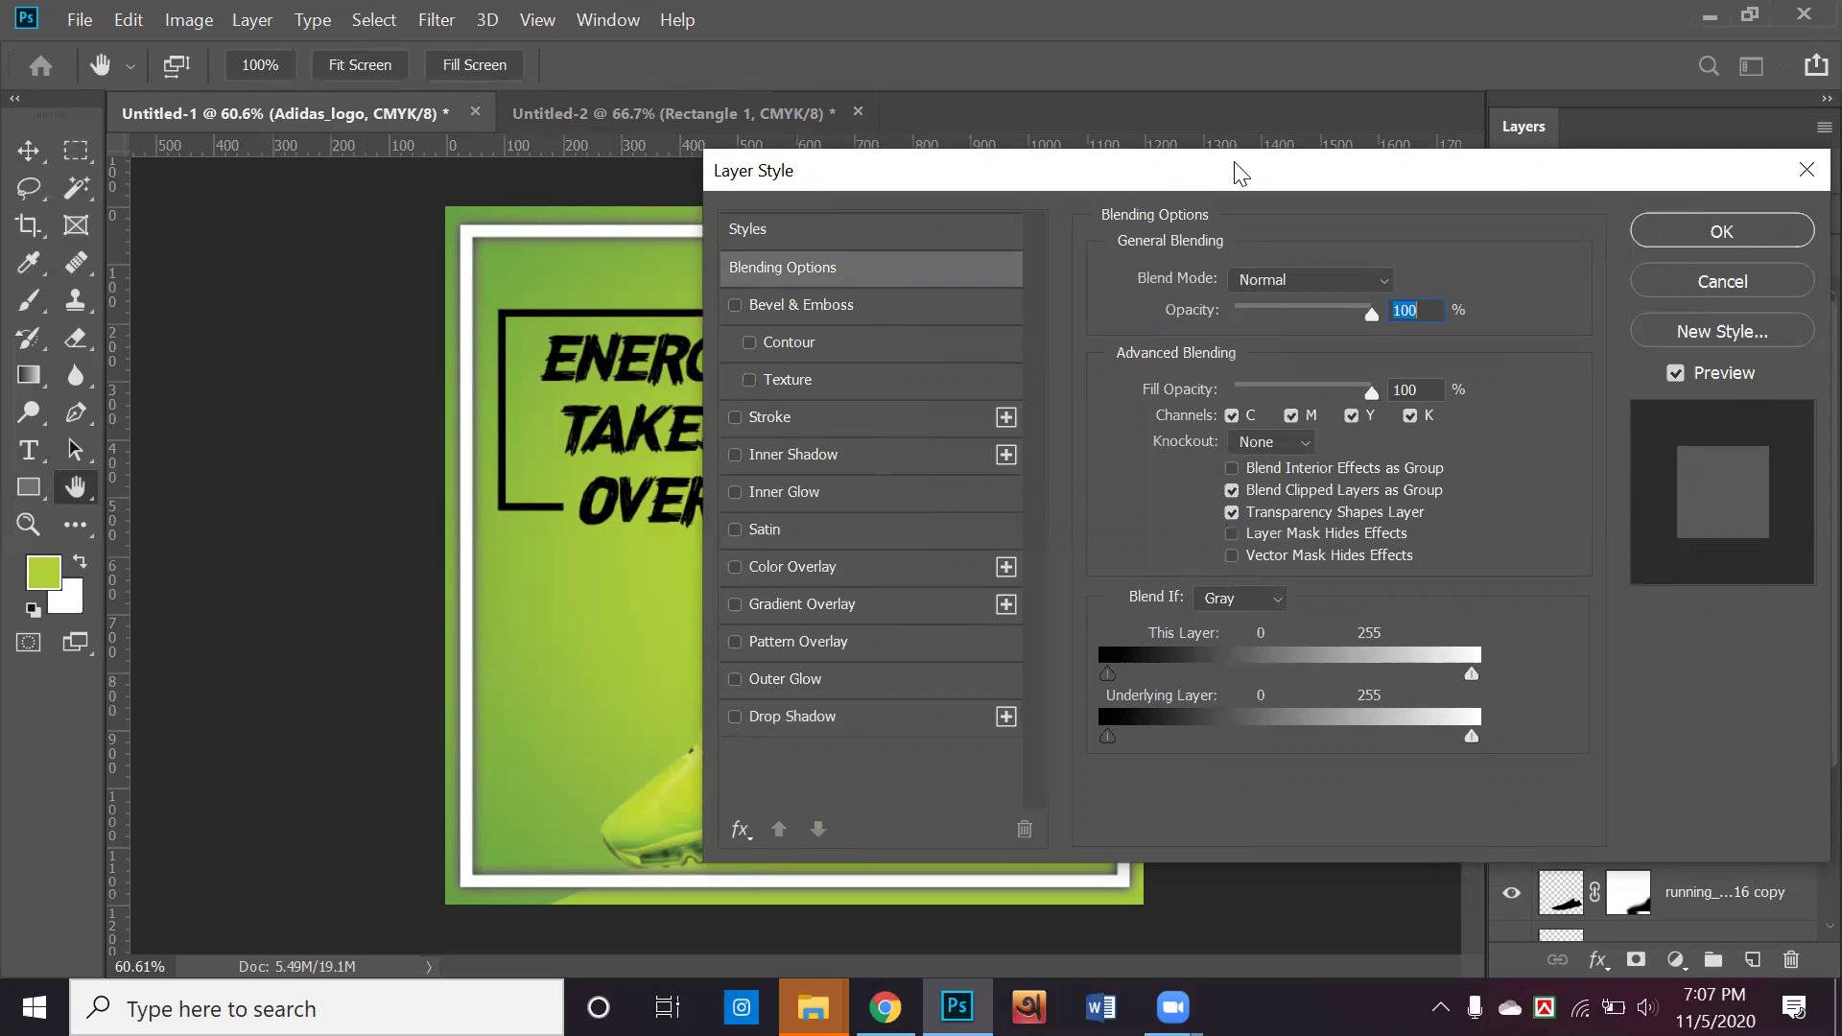
drag(1236, 165, 1724, 203)
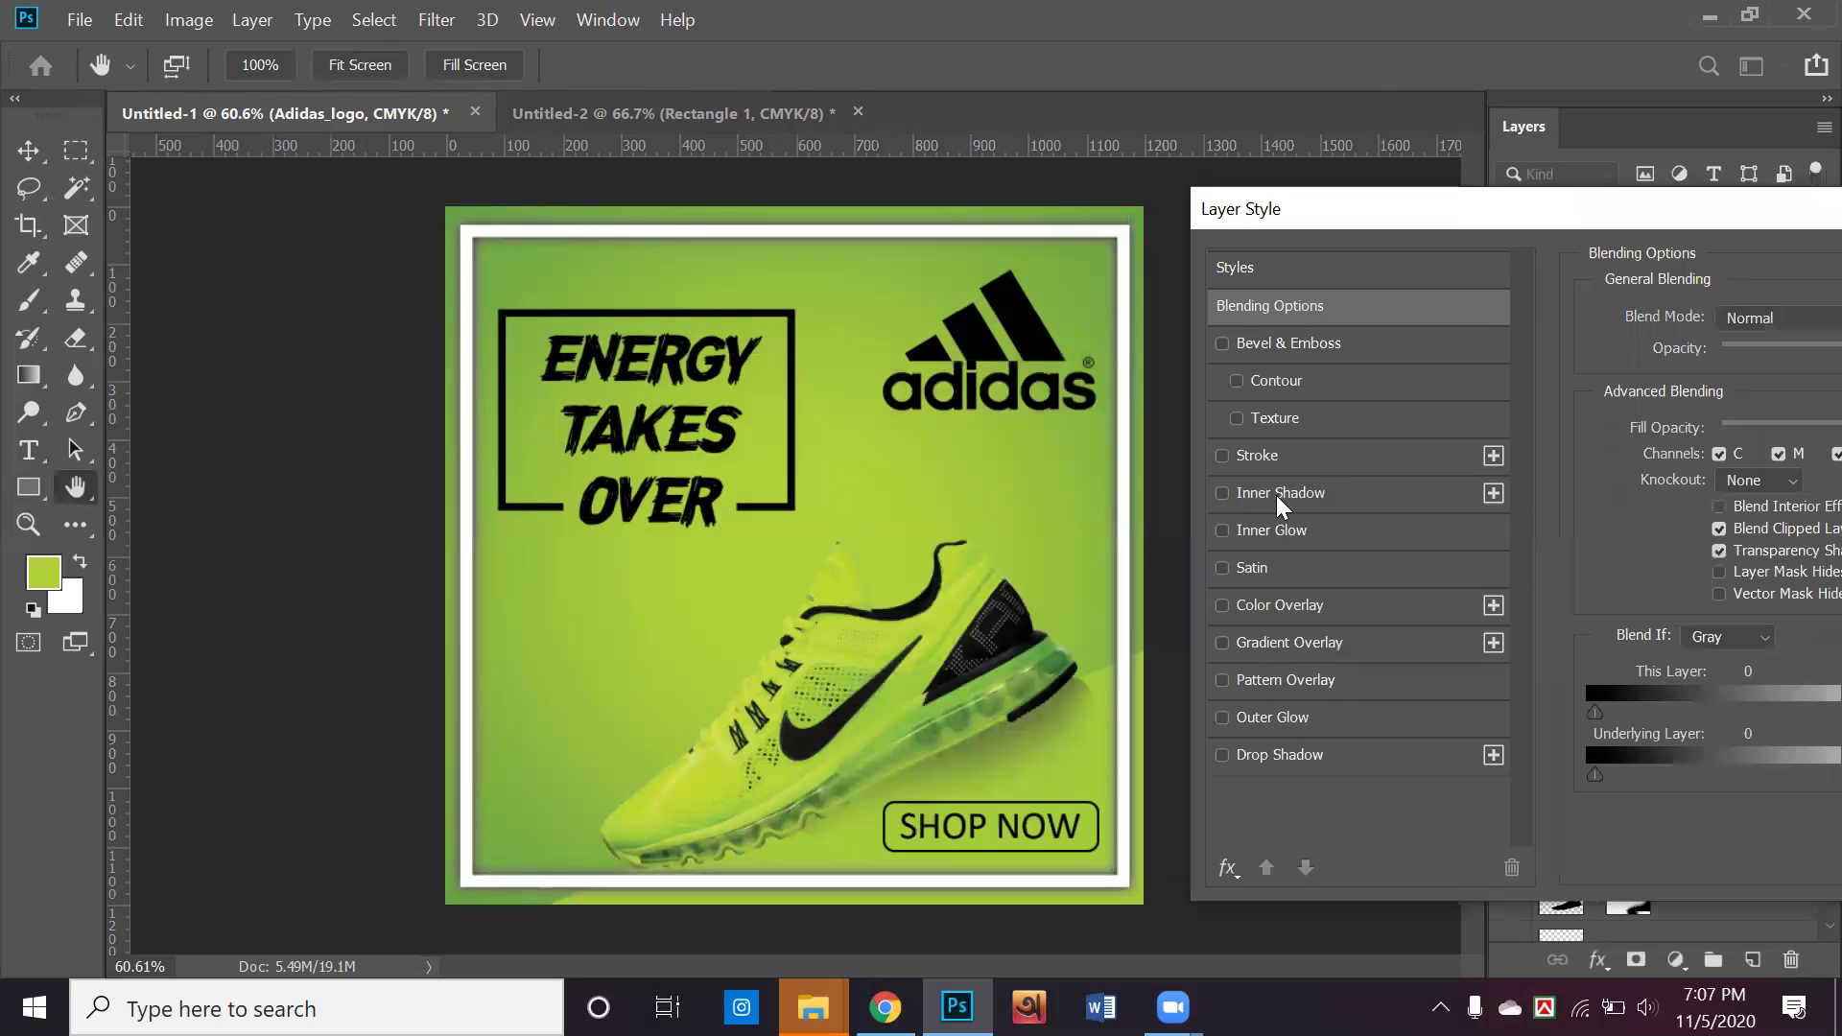
click(1289, 610)
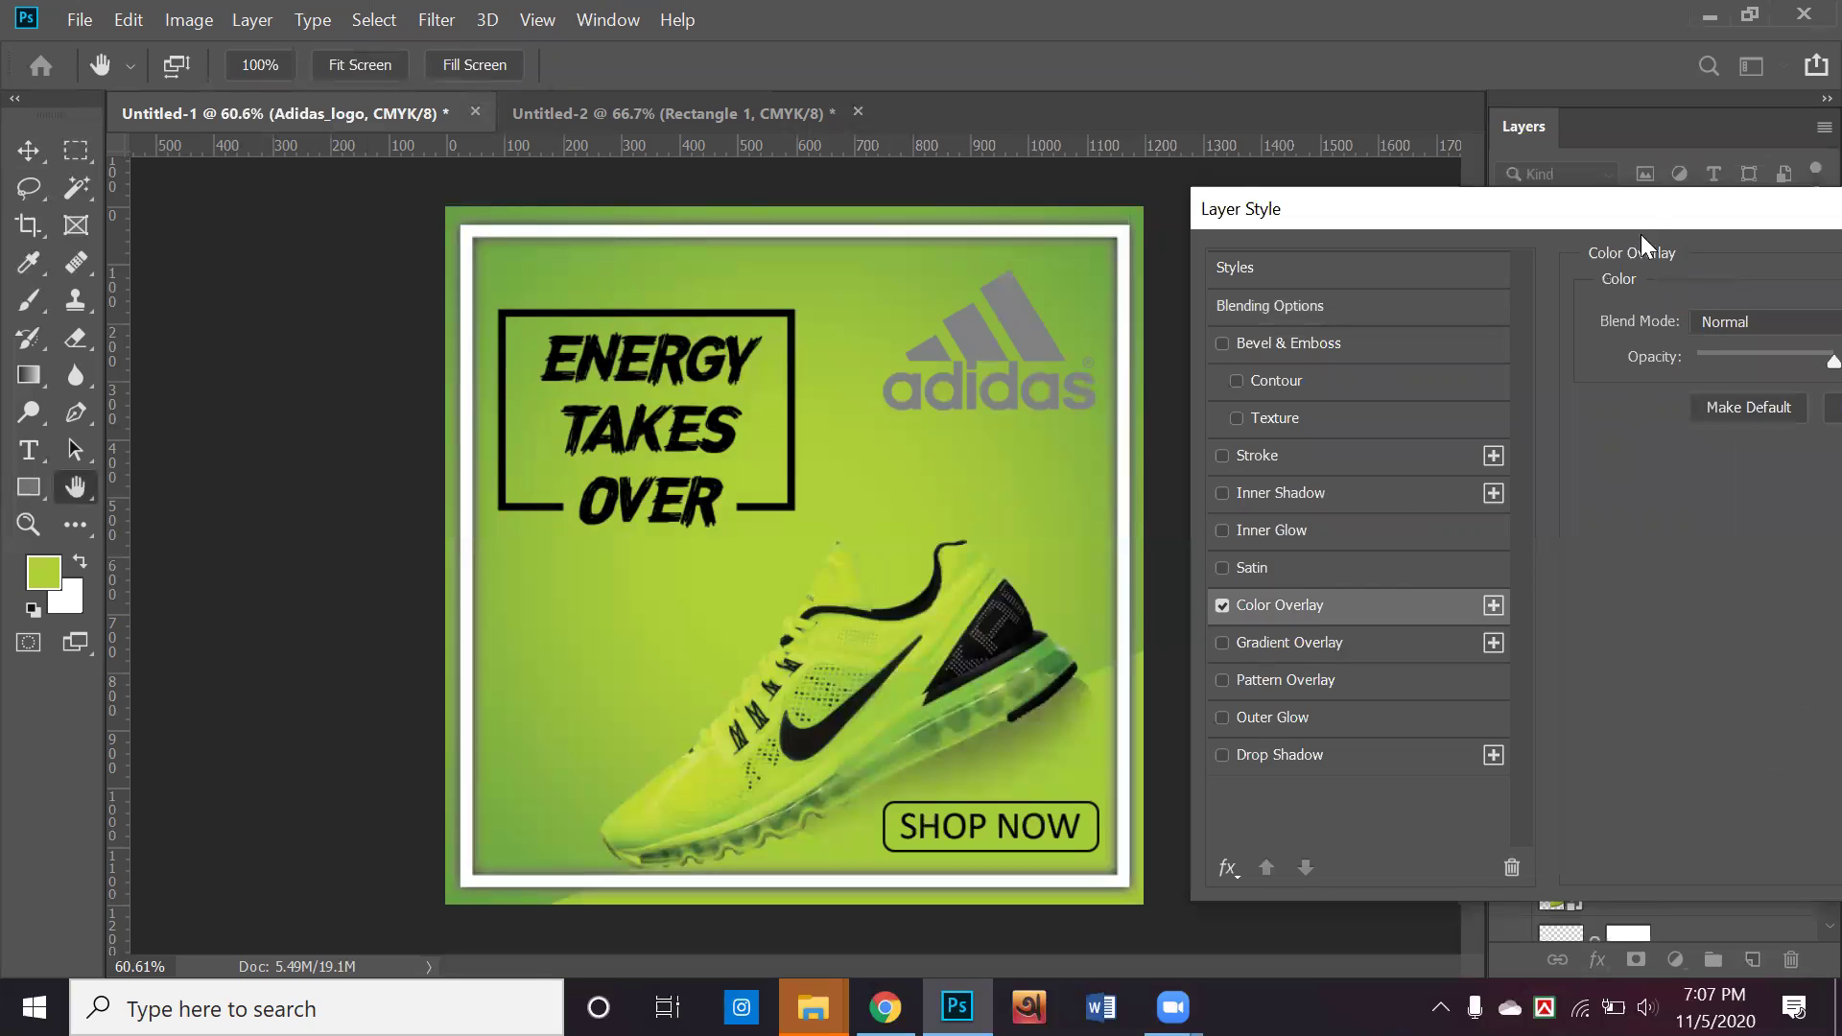
Try a bright magenta overlay color on the adidas logo
drag(1644, 219, 1429, 309)
click(1674, 414)
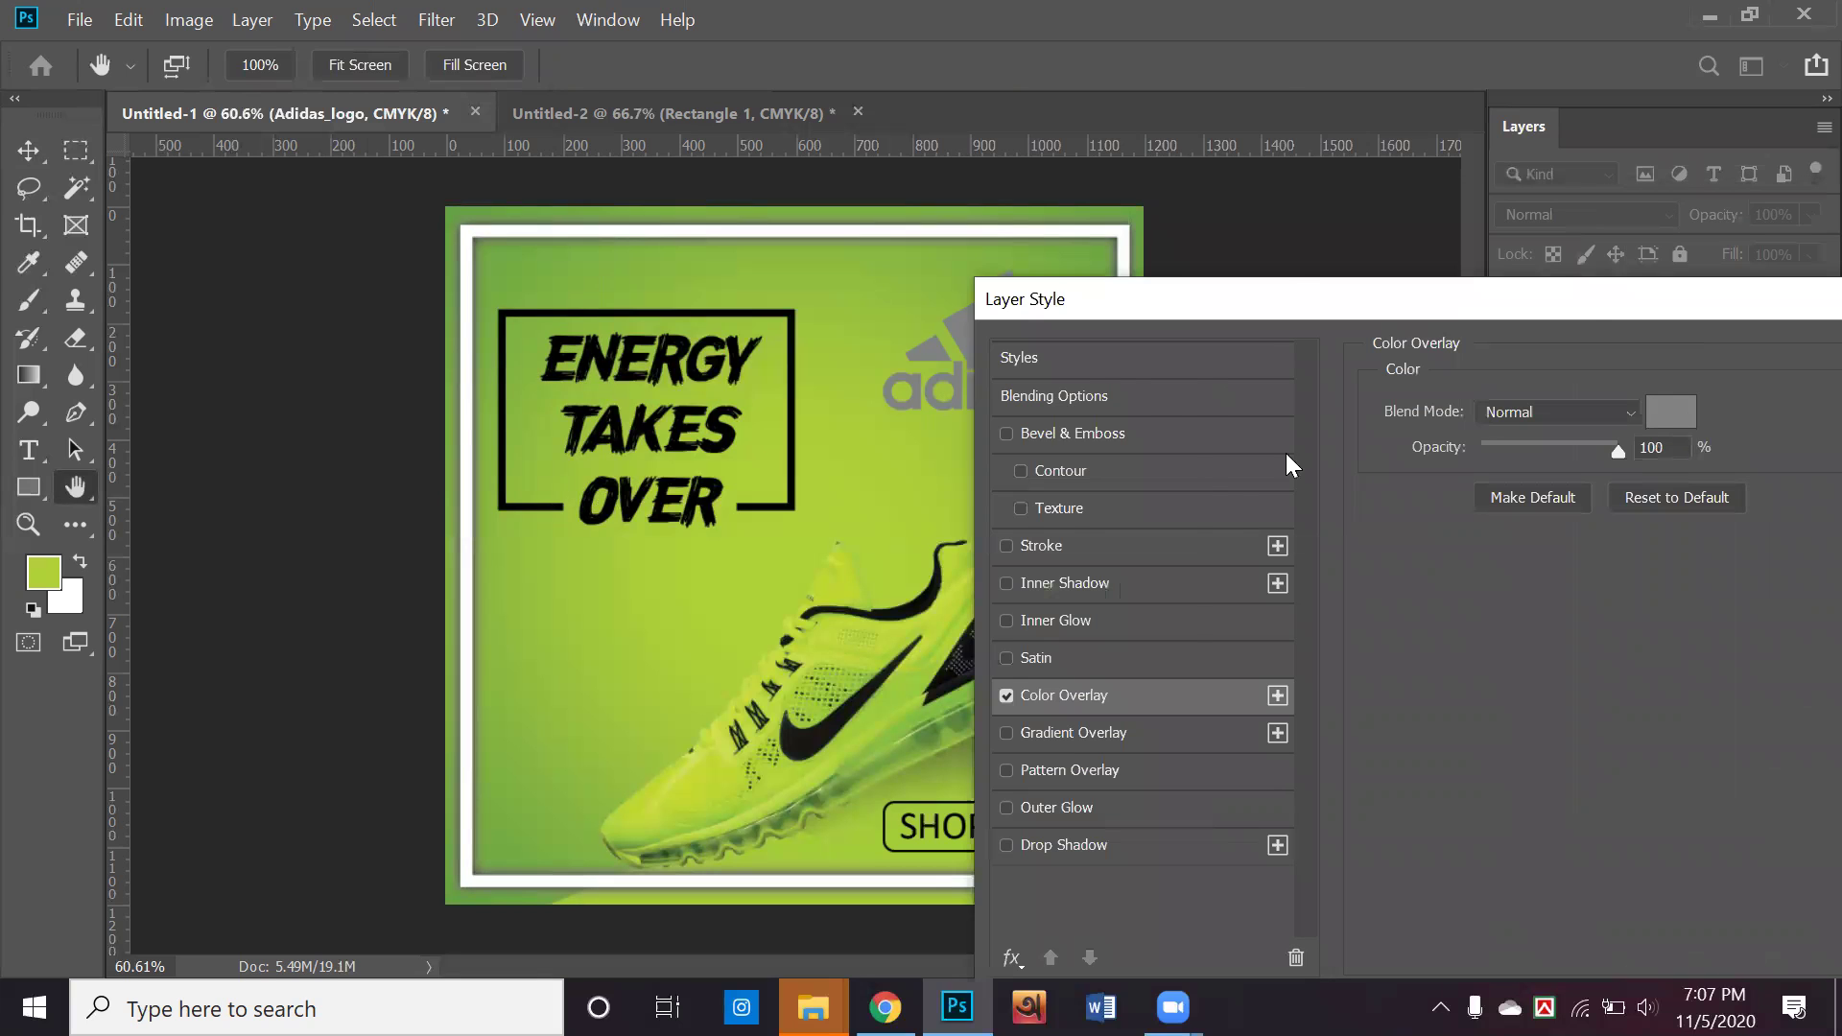
click(899, 237)
click(1246, 161)
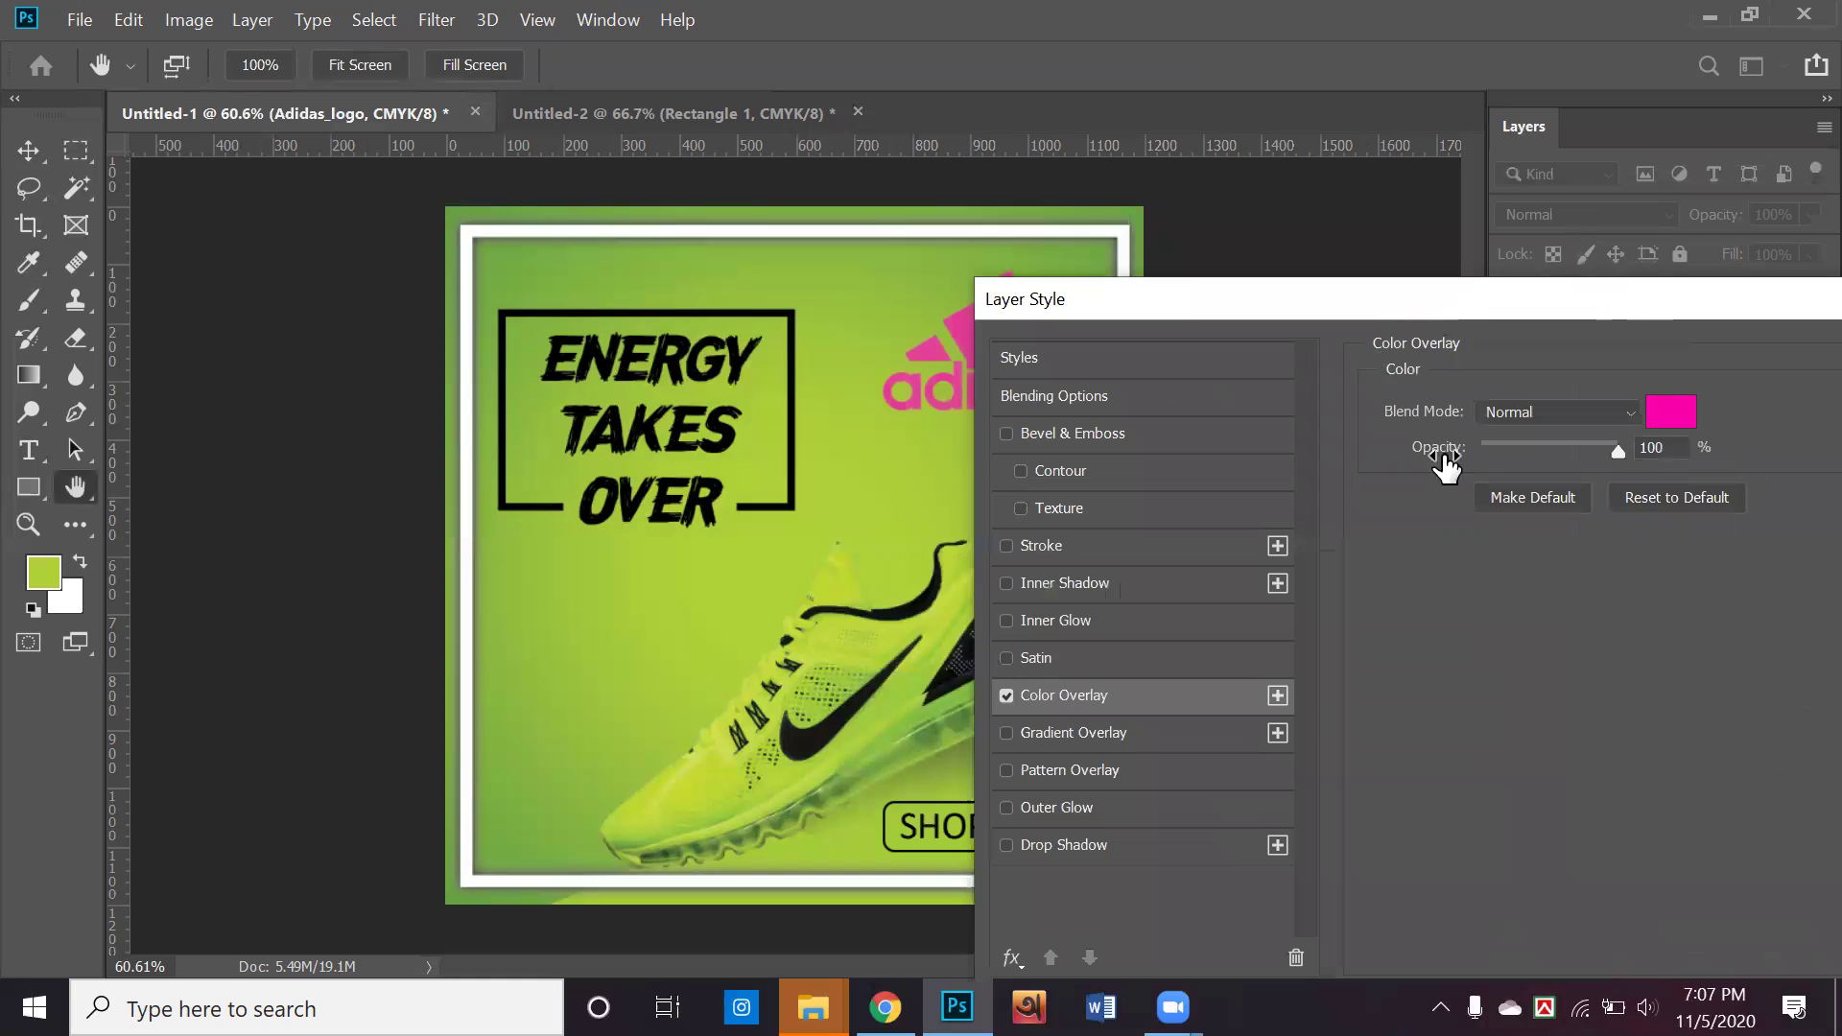
Set the logo's overlay color to white (ffffff) and apply the layer style
drag(1456, 309, 1559, 458)
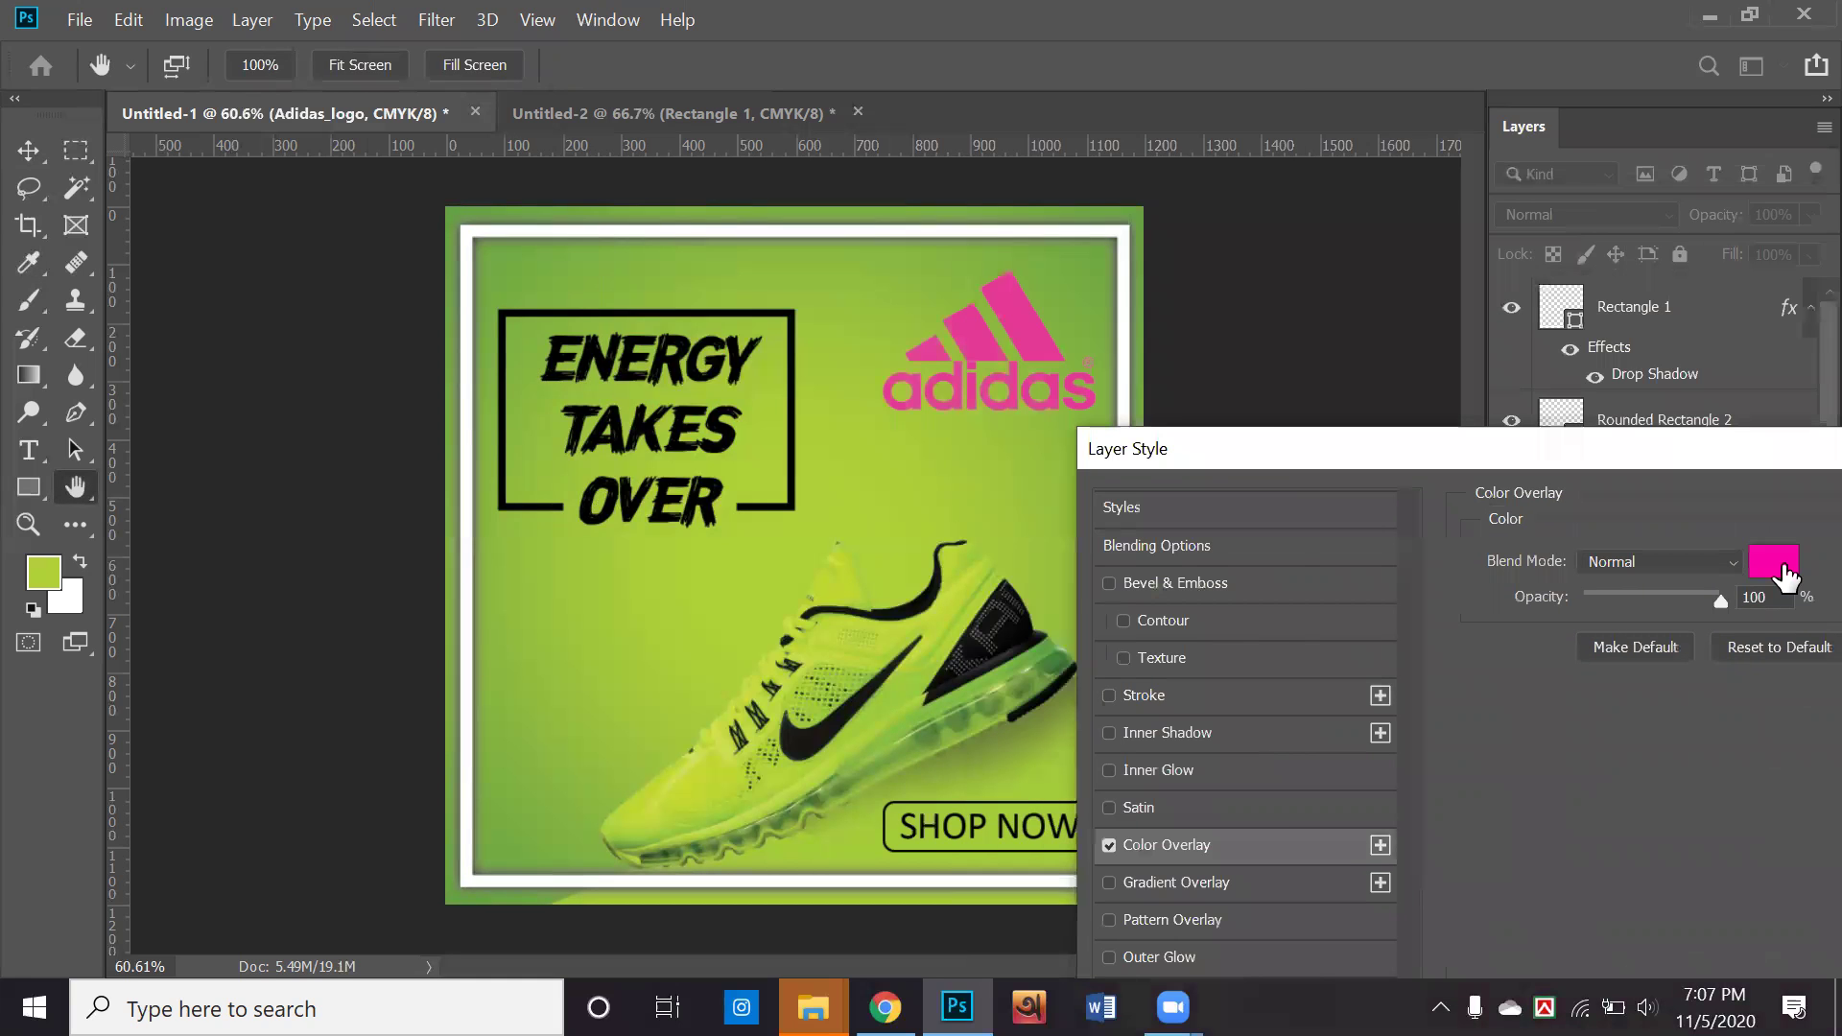
click(1773, 562)
click(545, 178)
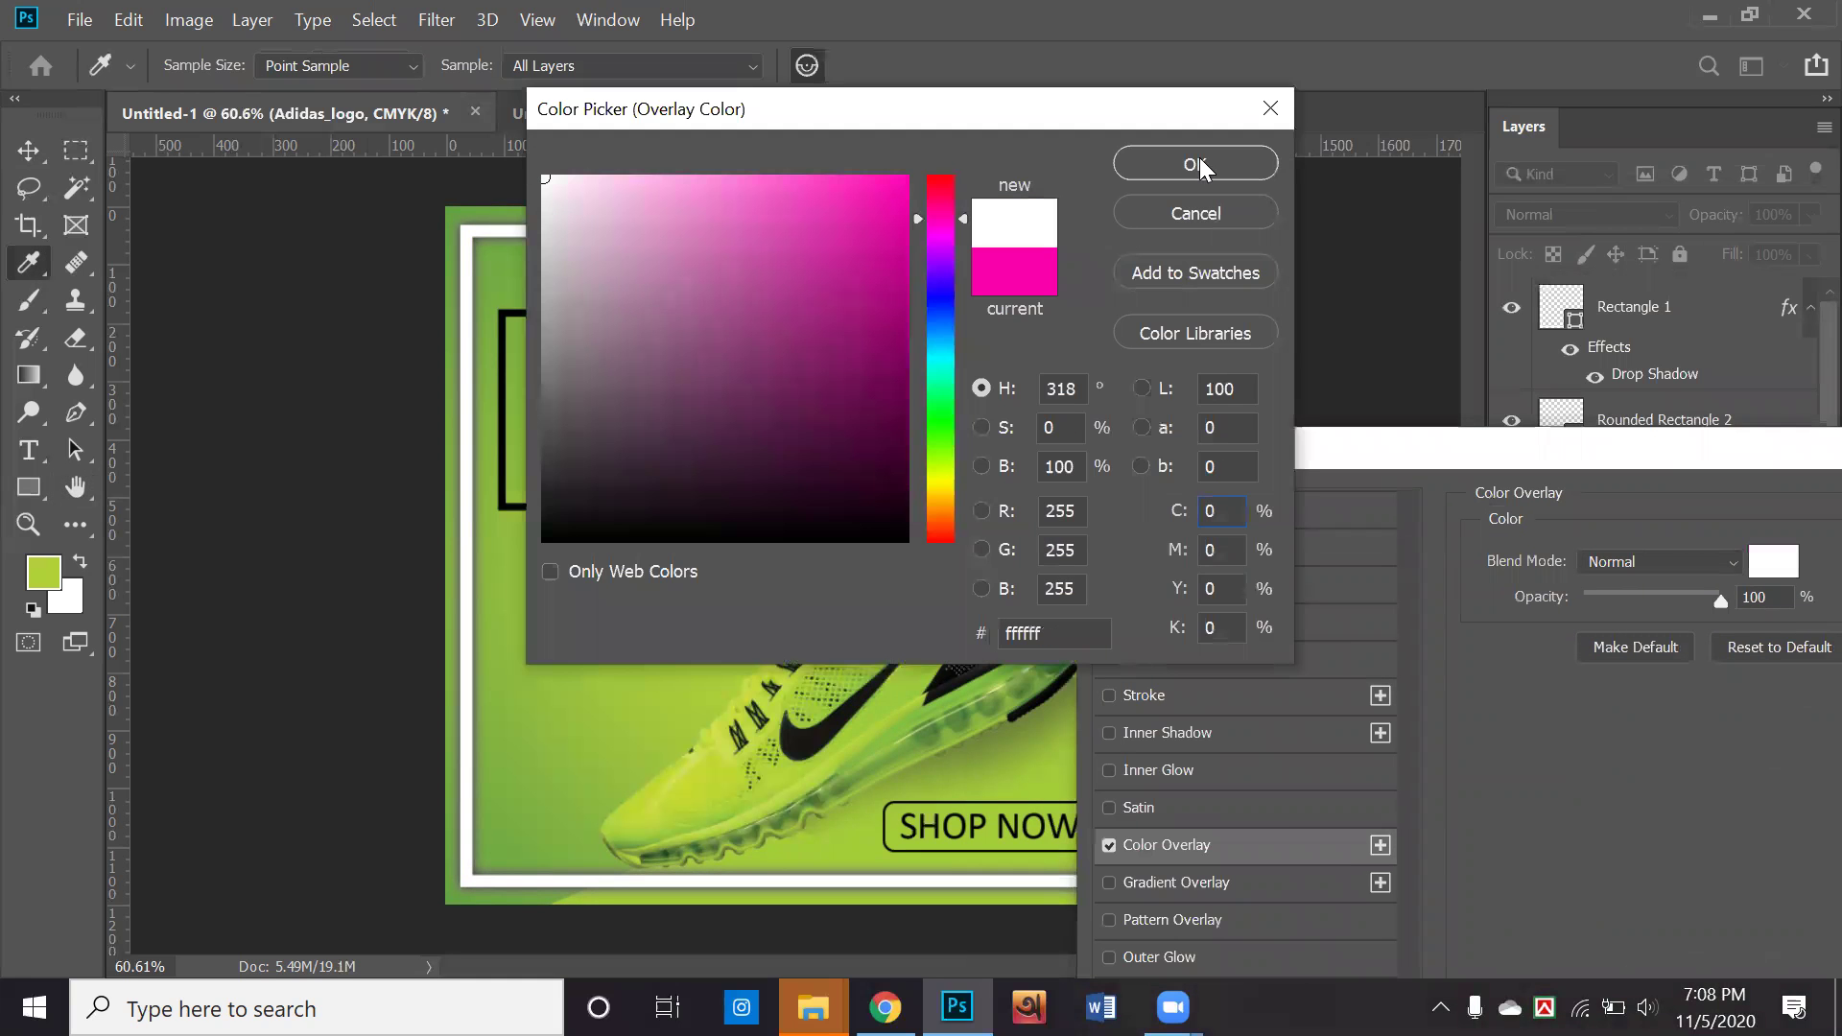
key(Return)
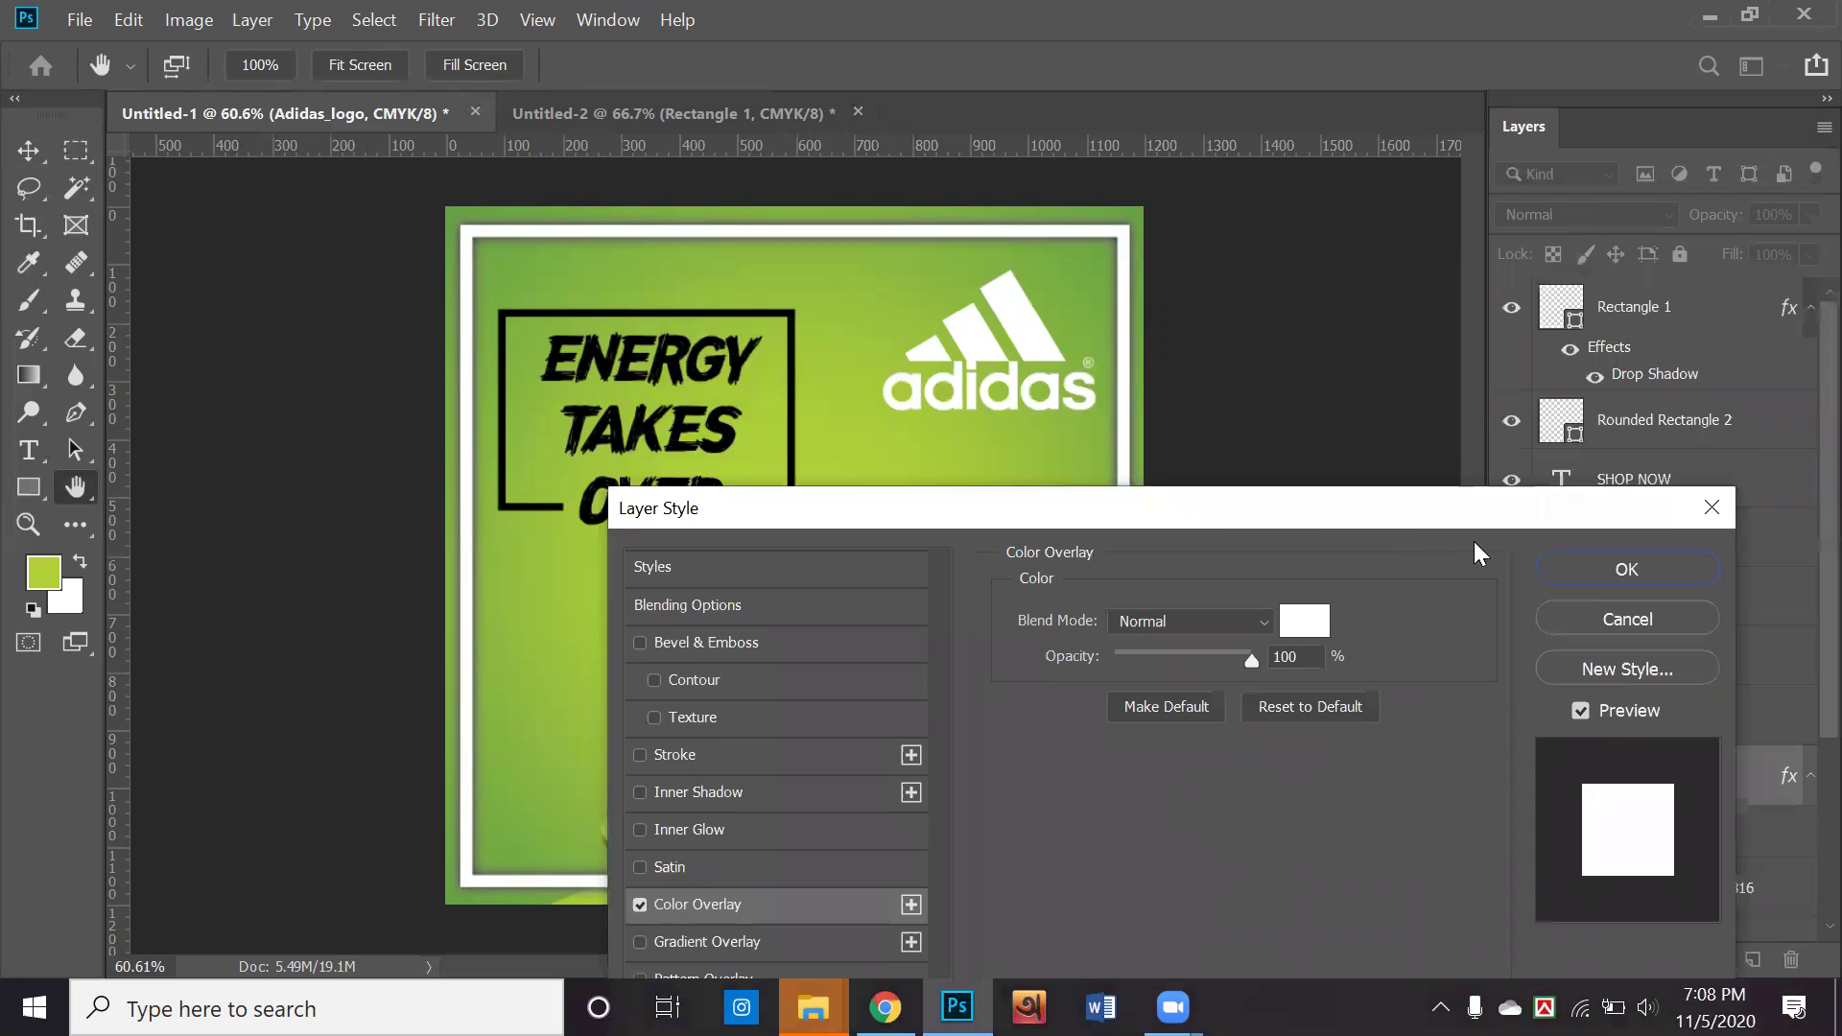
click(1608, 576)
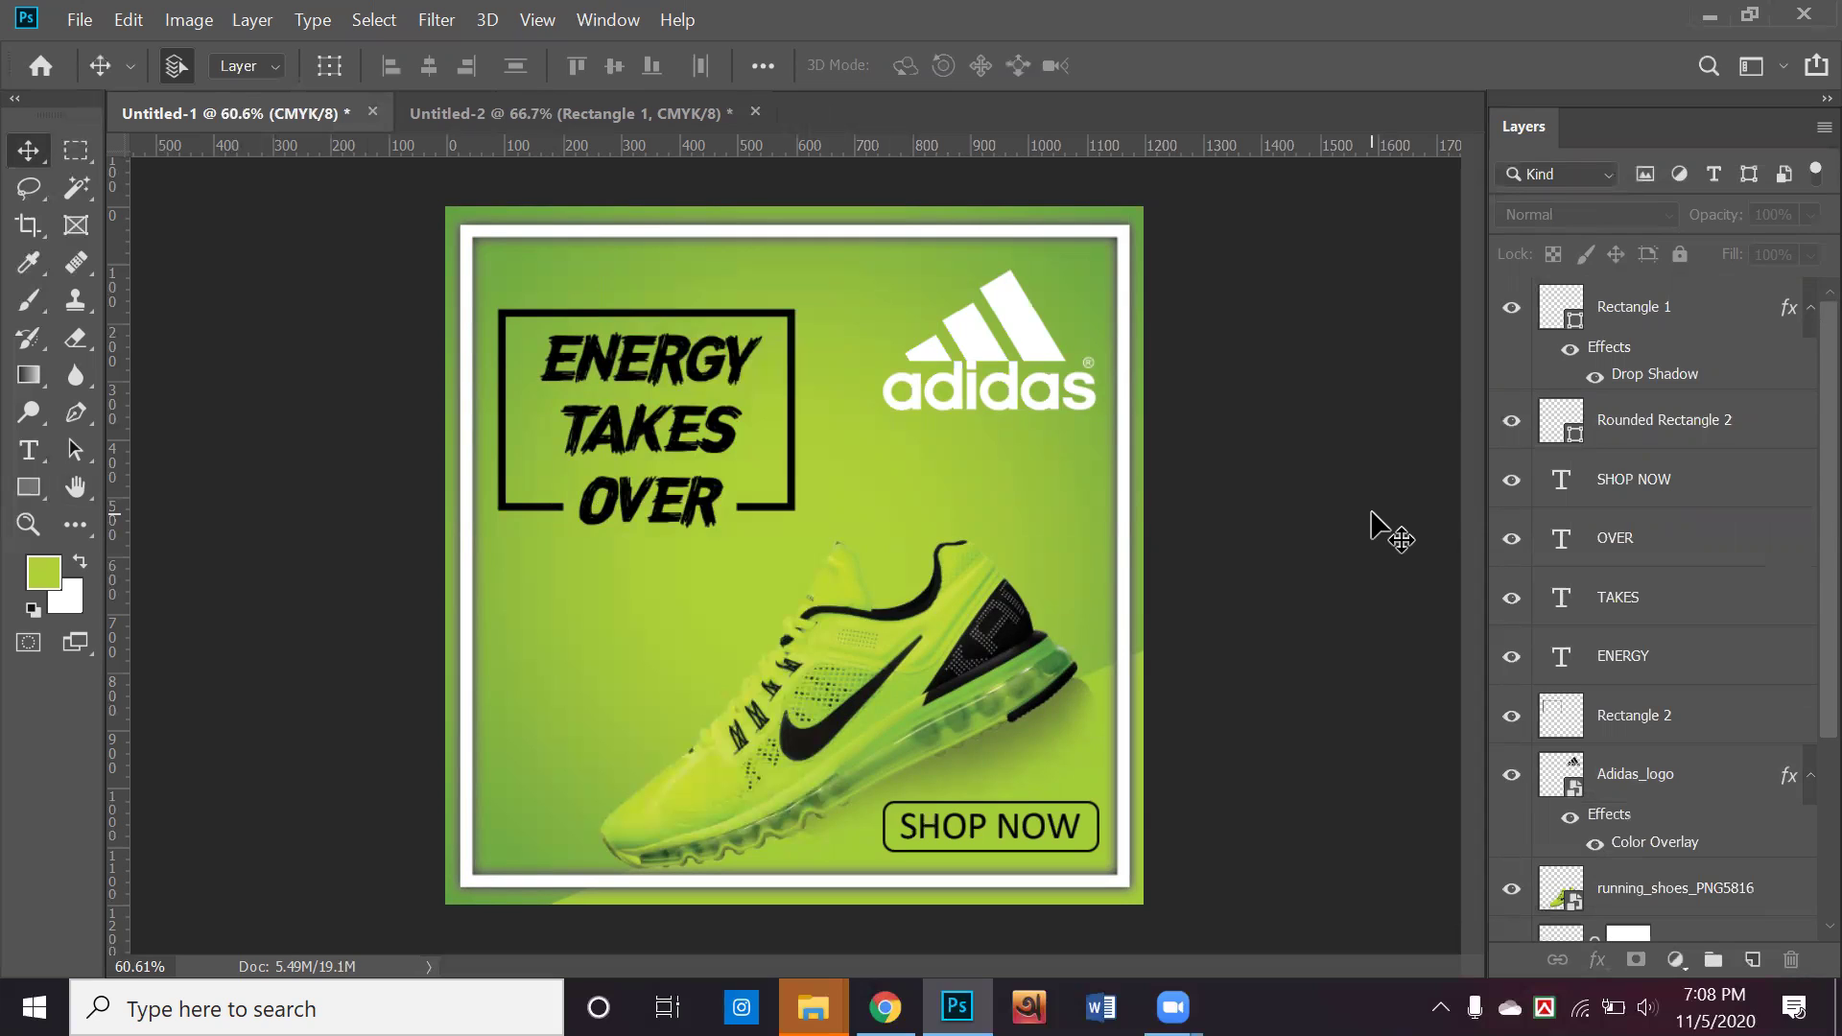
Load the Adidas_logo layer's outline as a selection and deselect it again
click(1067, 376)
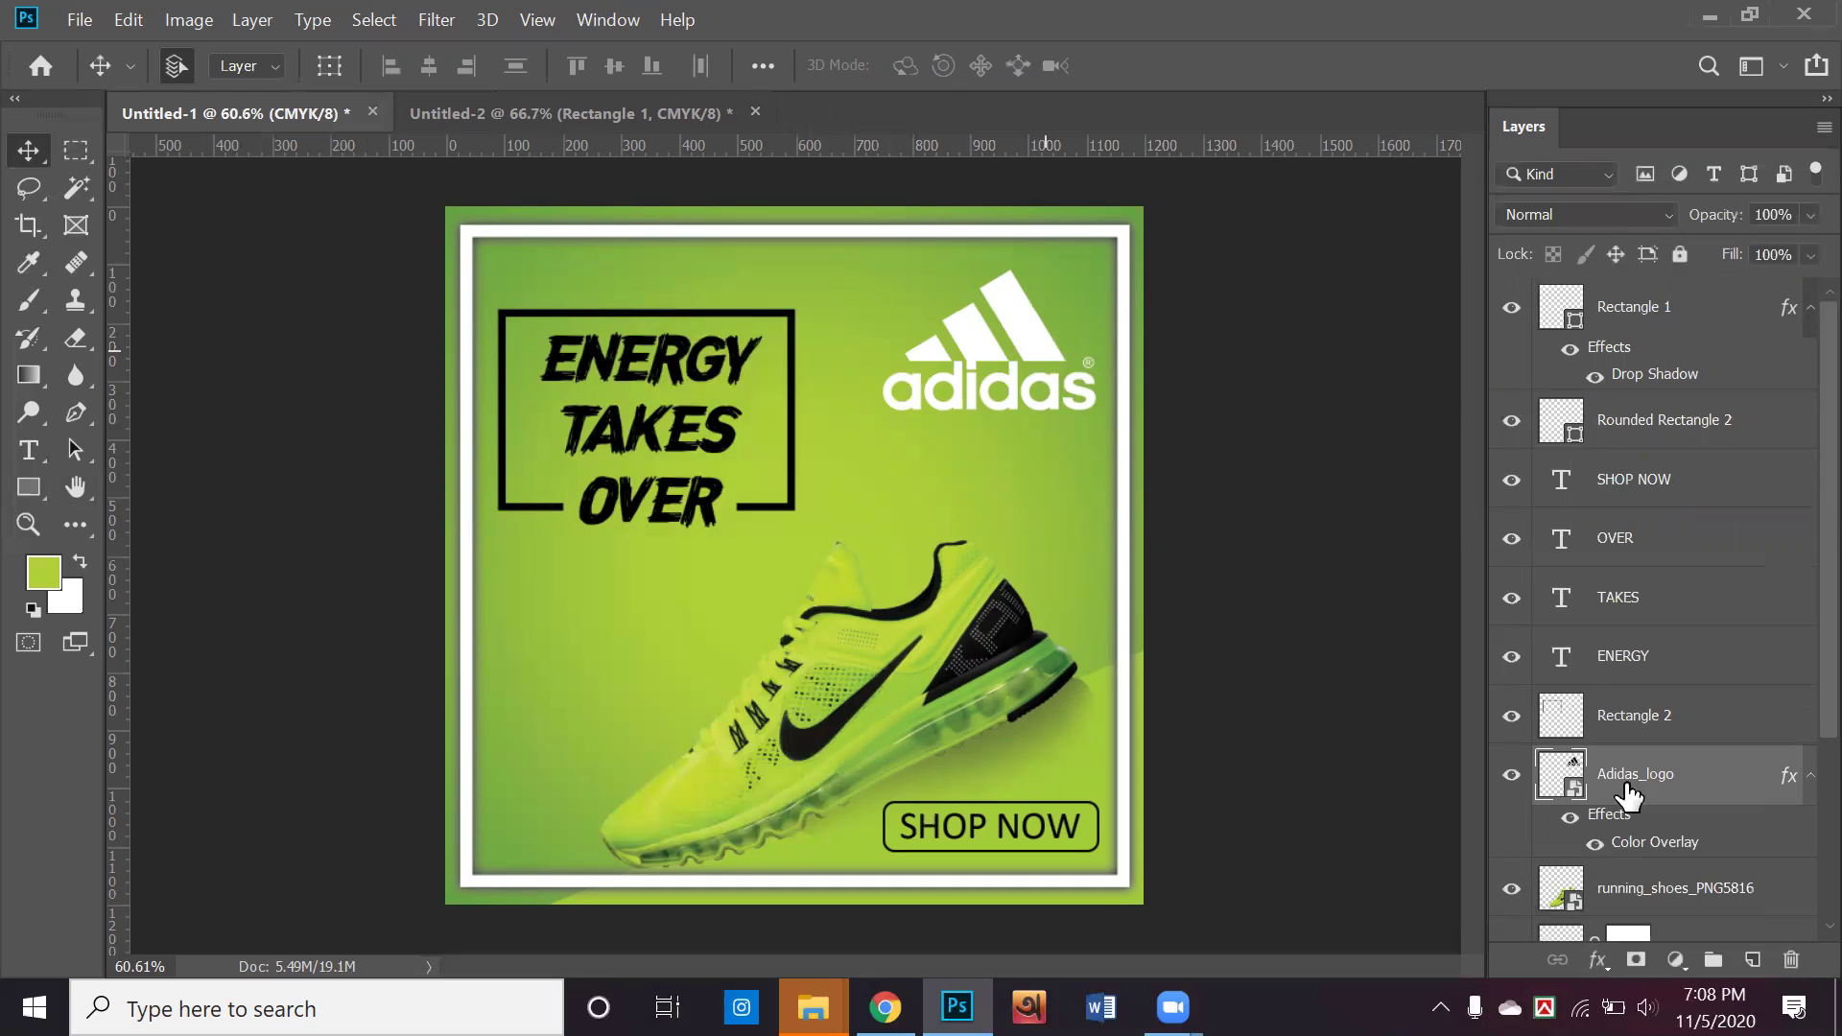
ctrl+click(1554, 789)
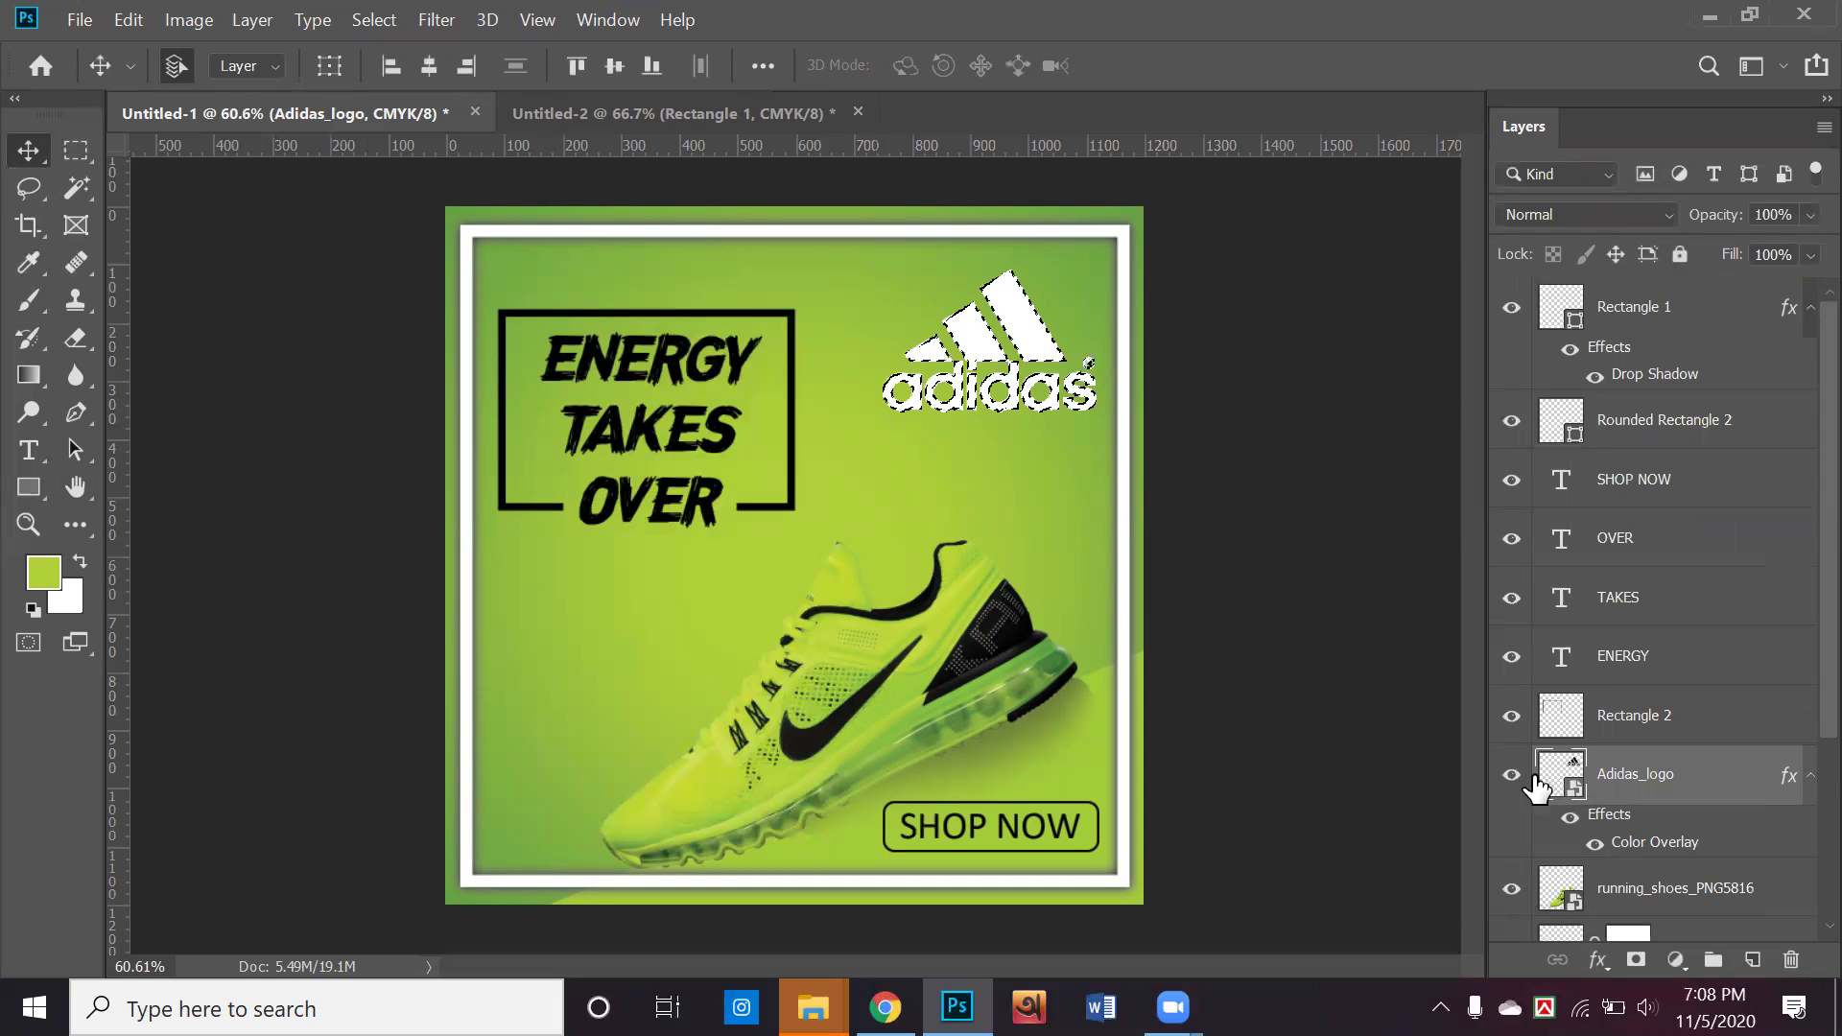
click(1358, 671)
key(ctrl+d)
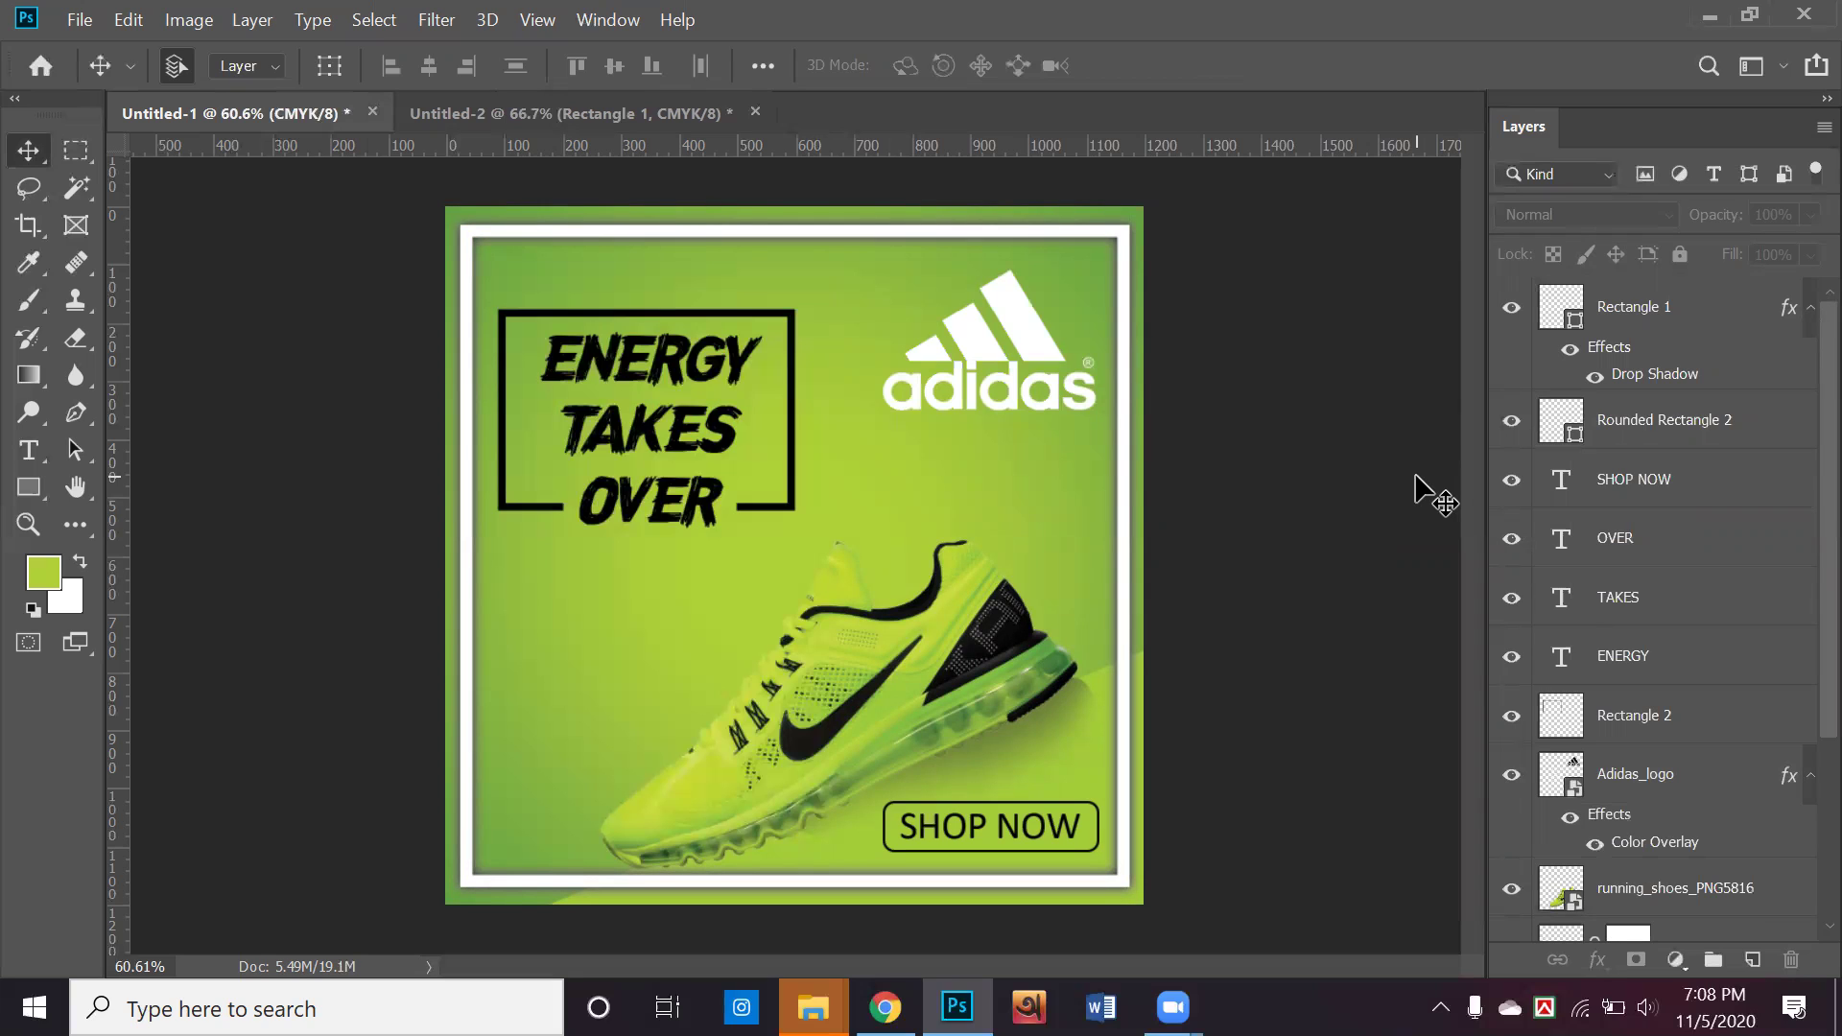
Compare the background with Layer 3 and Layer 2 hidden and shown again
click(941, 502)
scroll(1538, 921, down, 2)
click(1512, 799)
click(1513, 858)
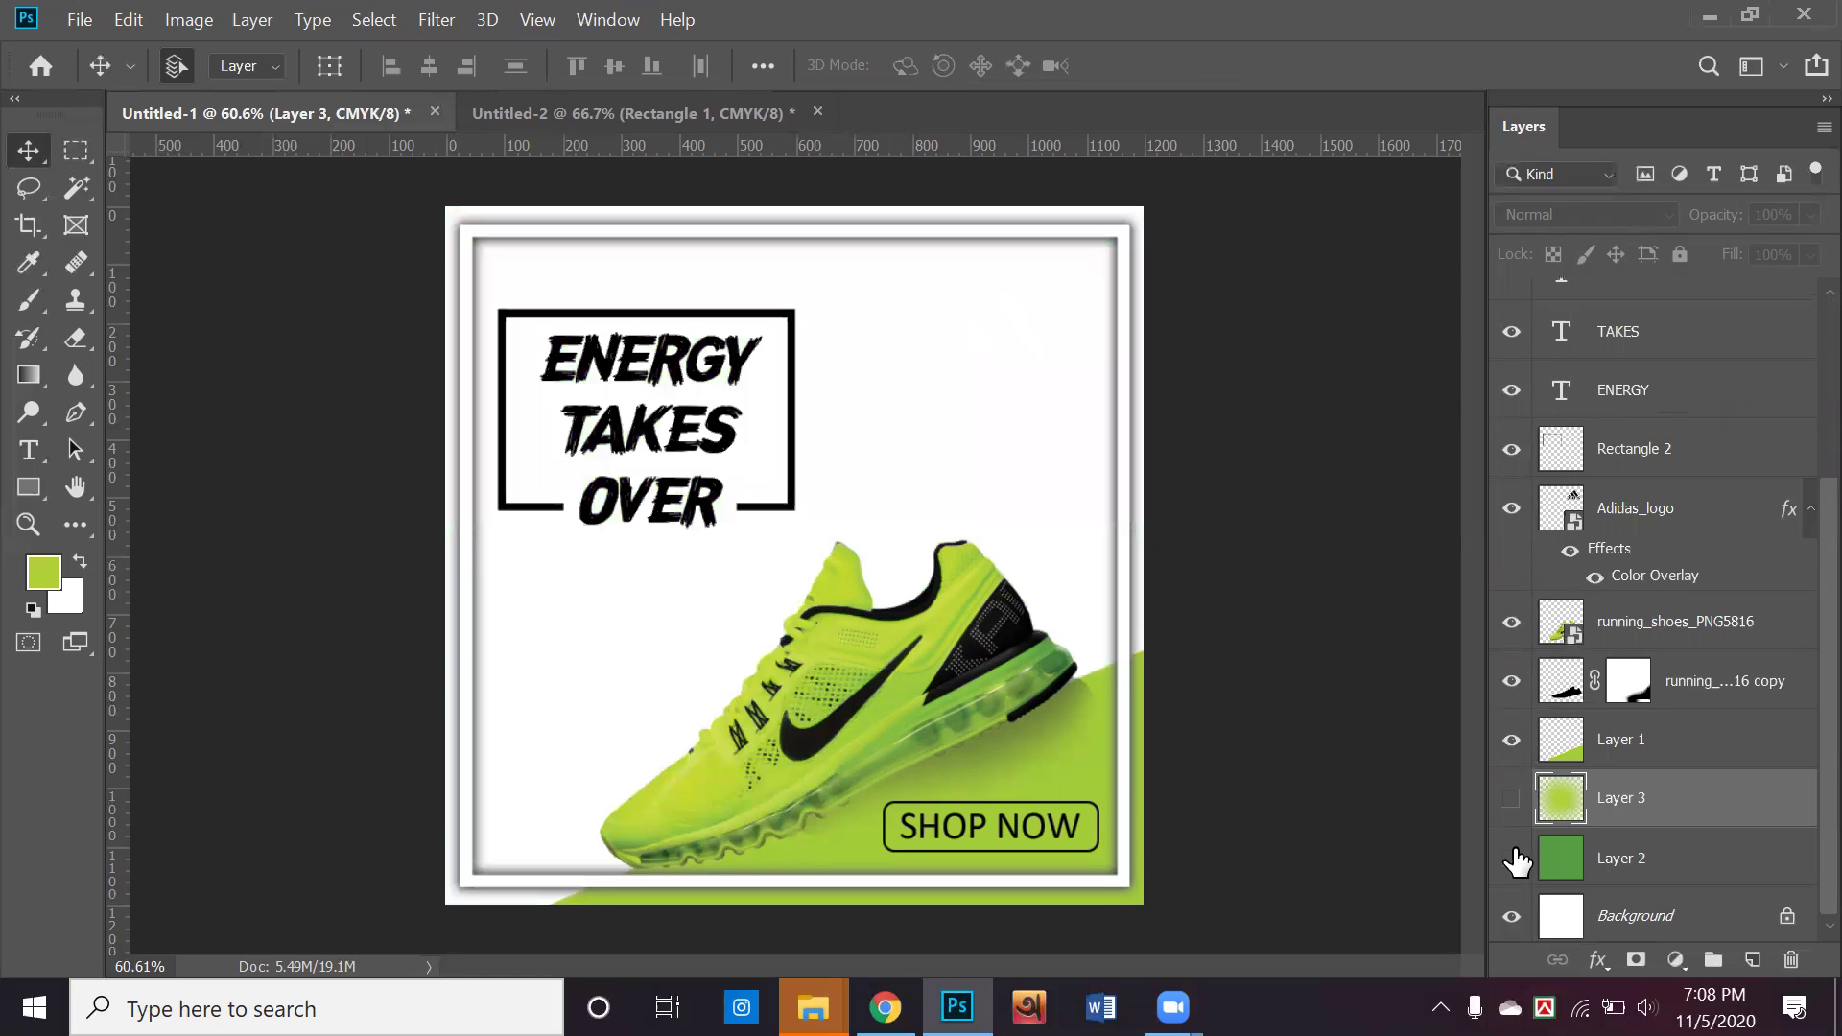
click(1513, 857)
click(1514, 815)
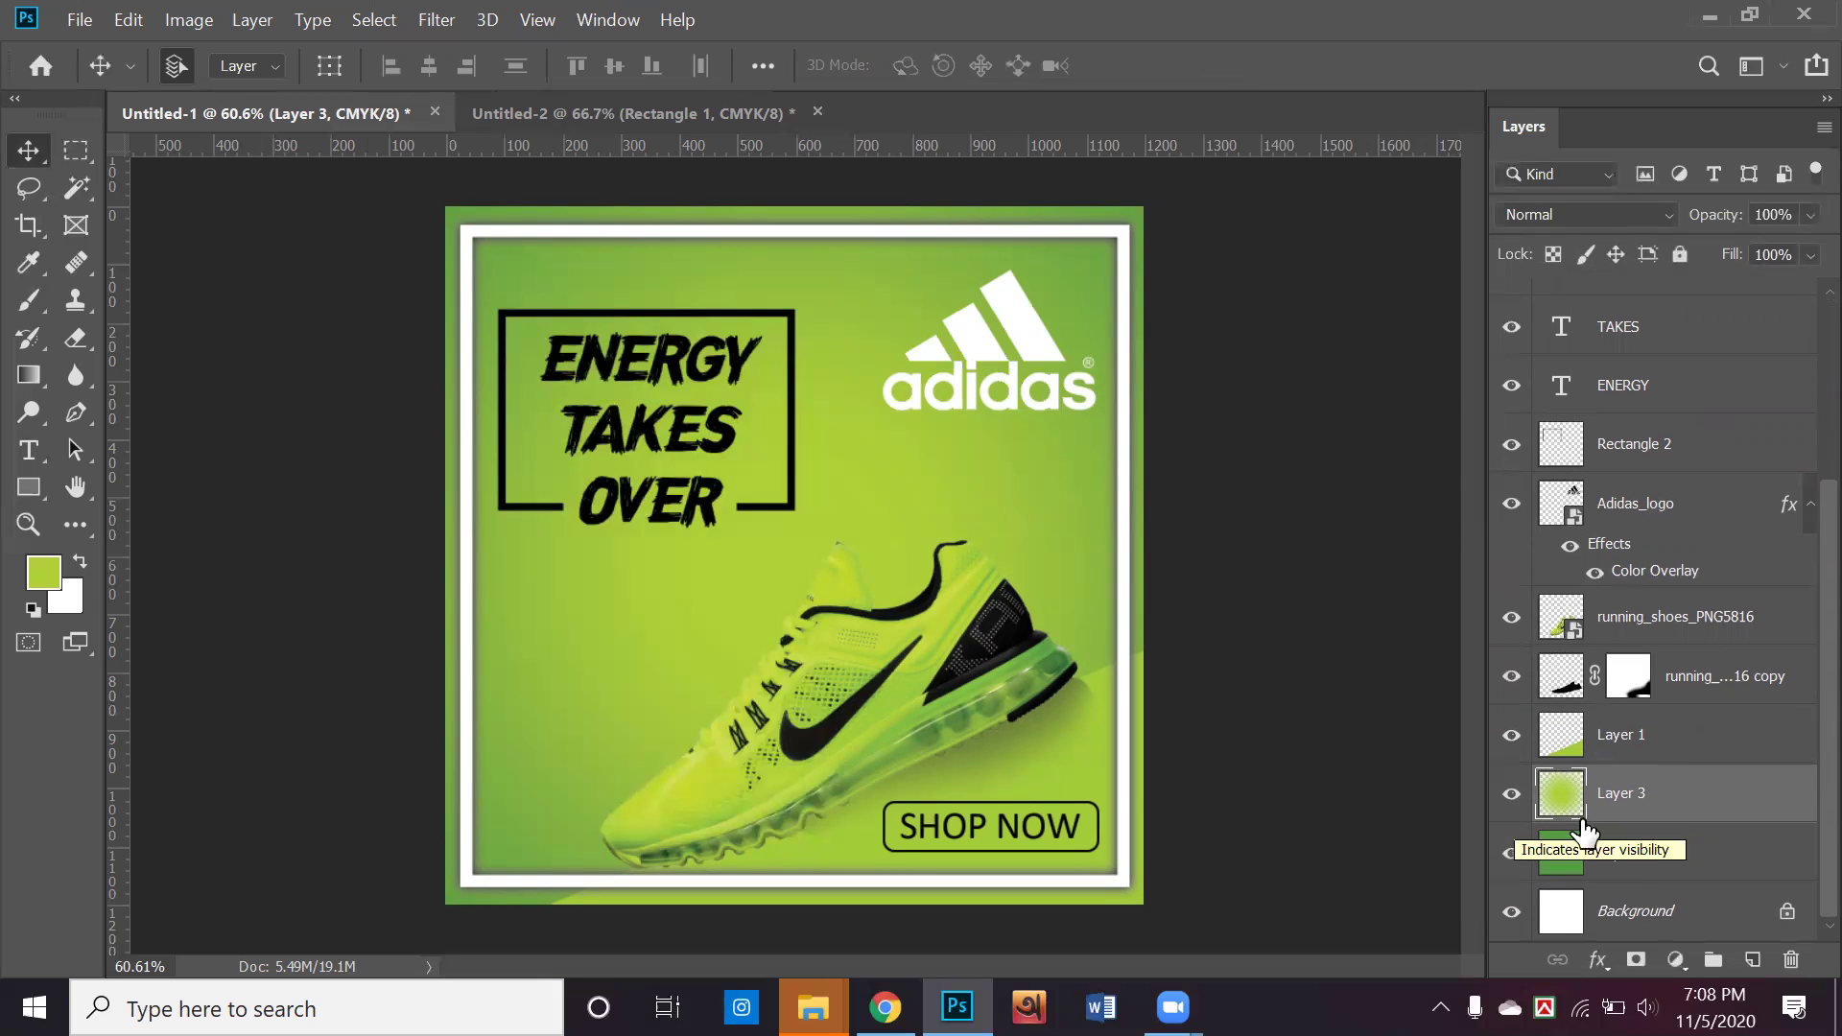
Fill Layer 2 with a darker green sampled from the heel of the shoe's sole
click(1698, 854)
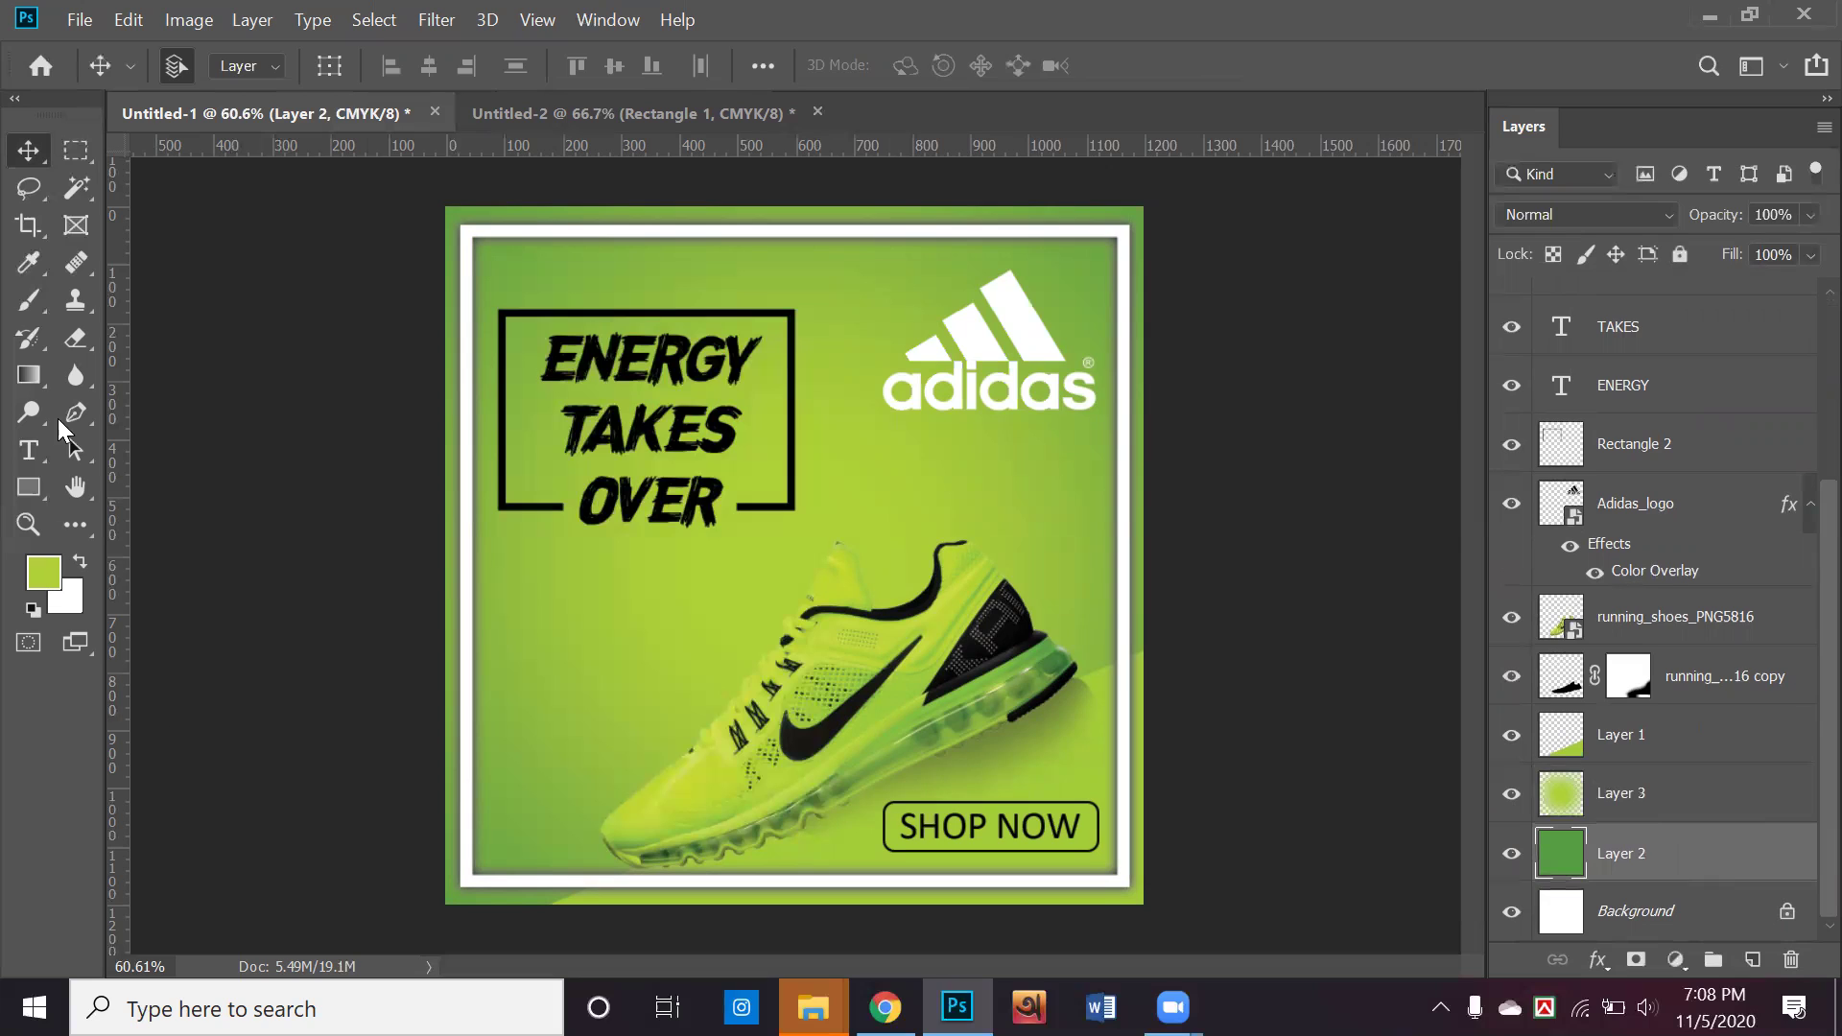
click(29, 261)
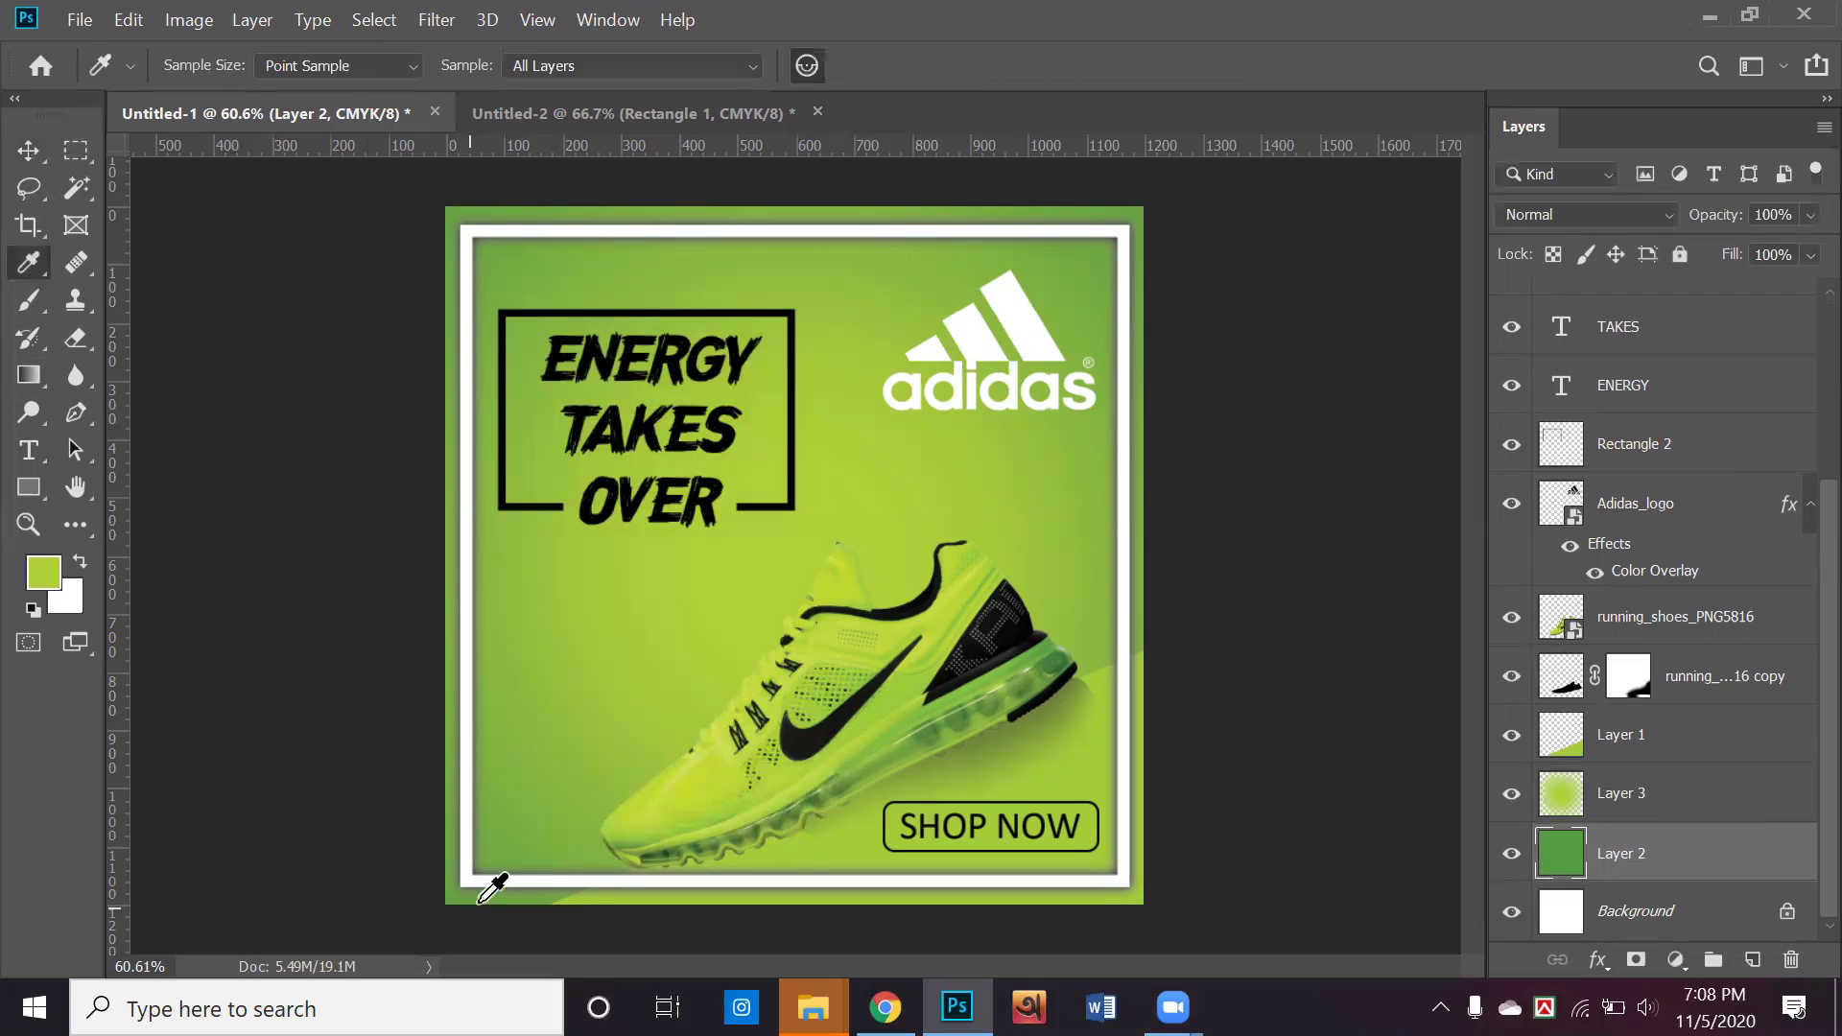
click(1047, 663)
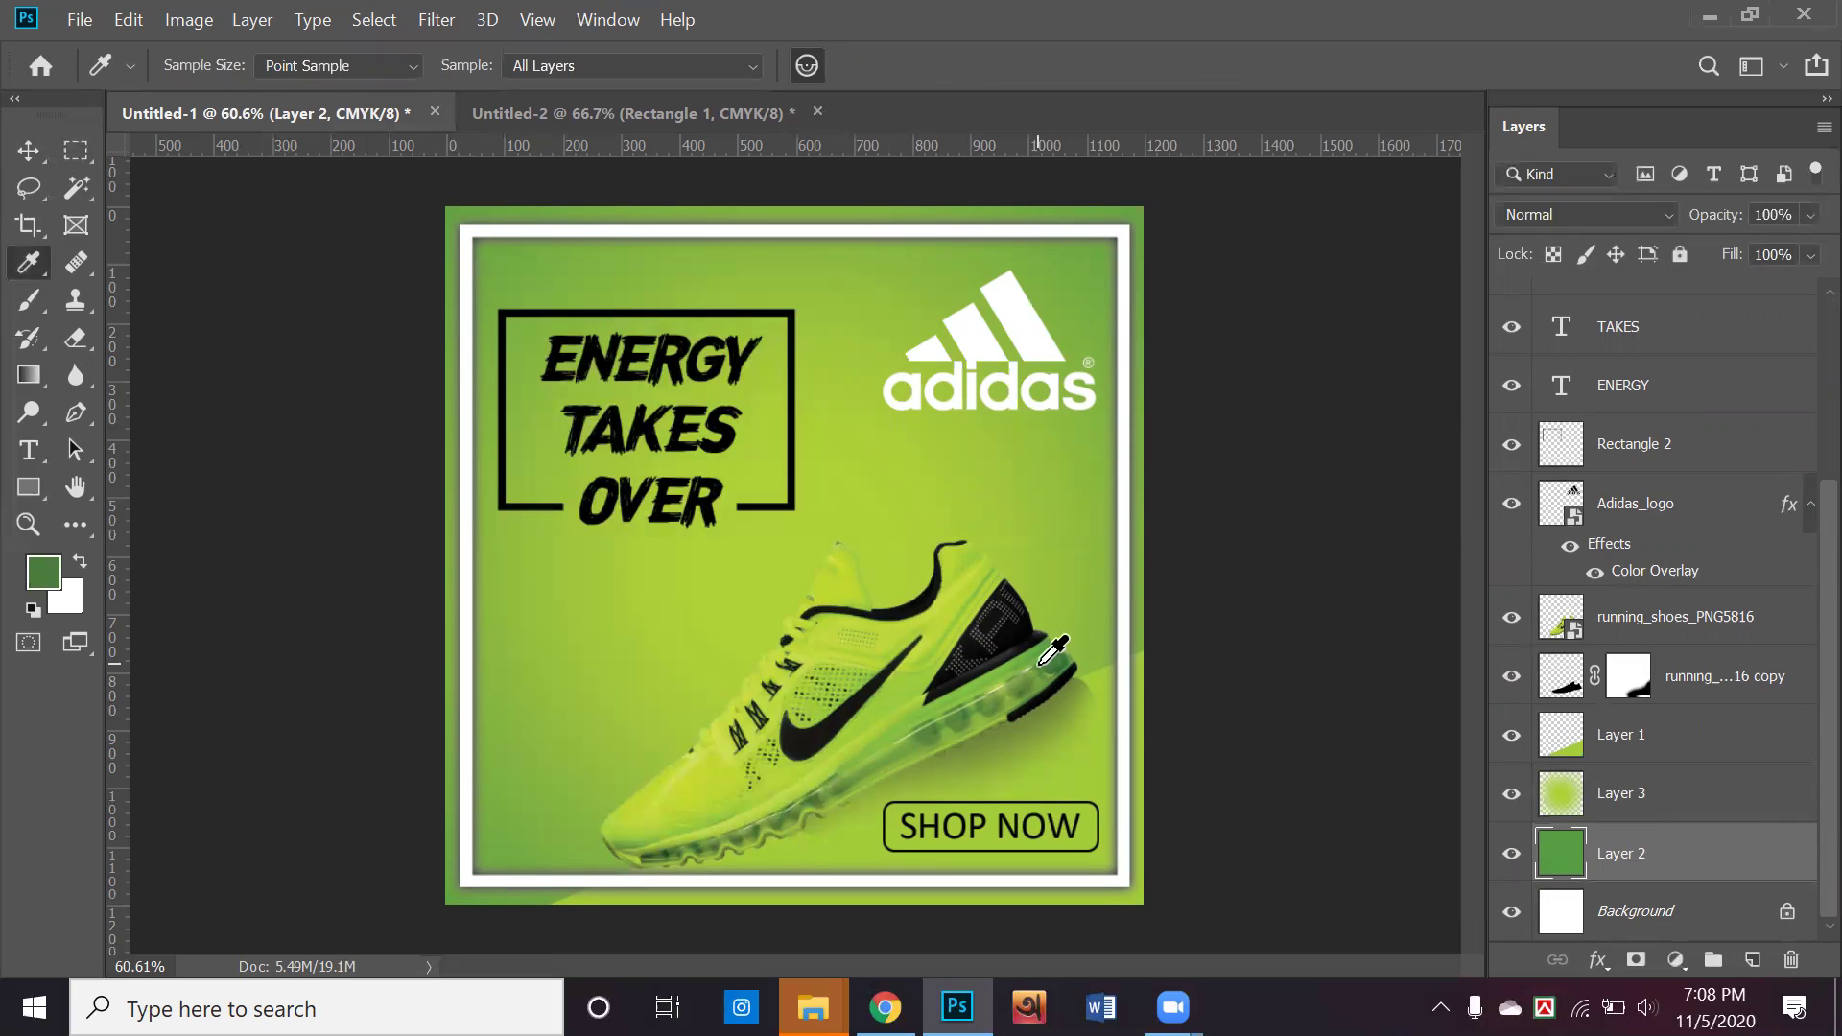
key(alt+BackSpace)
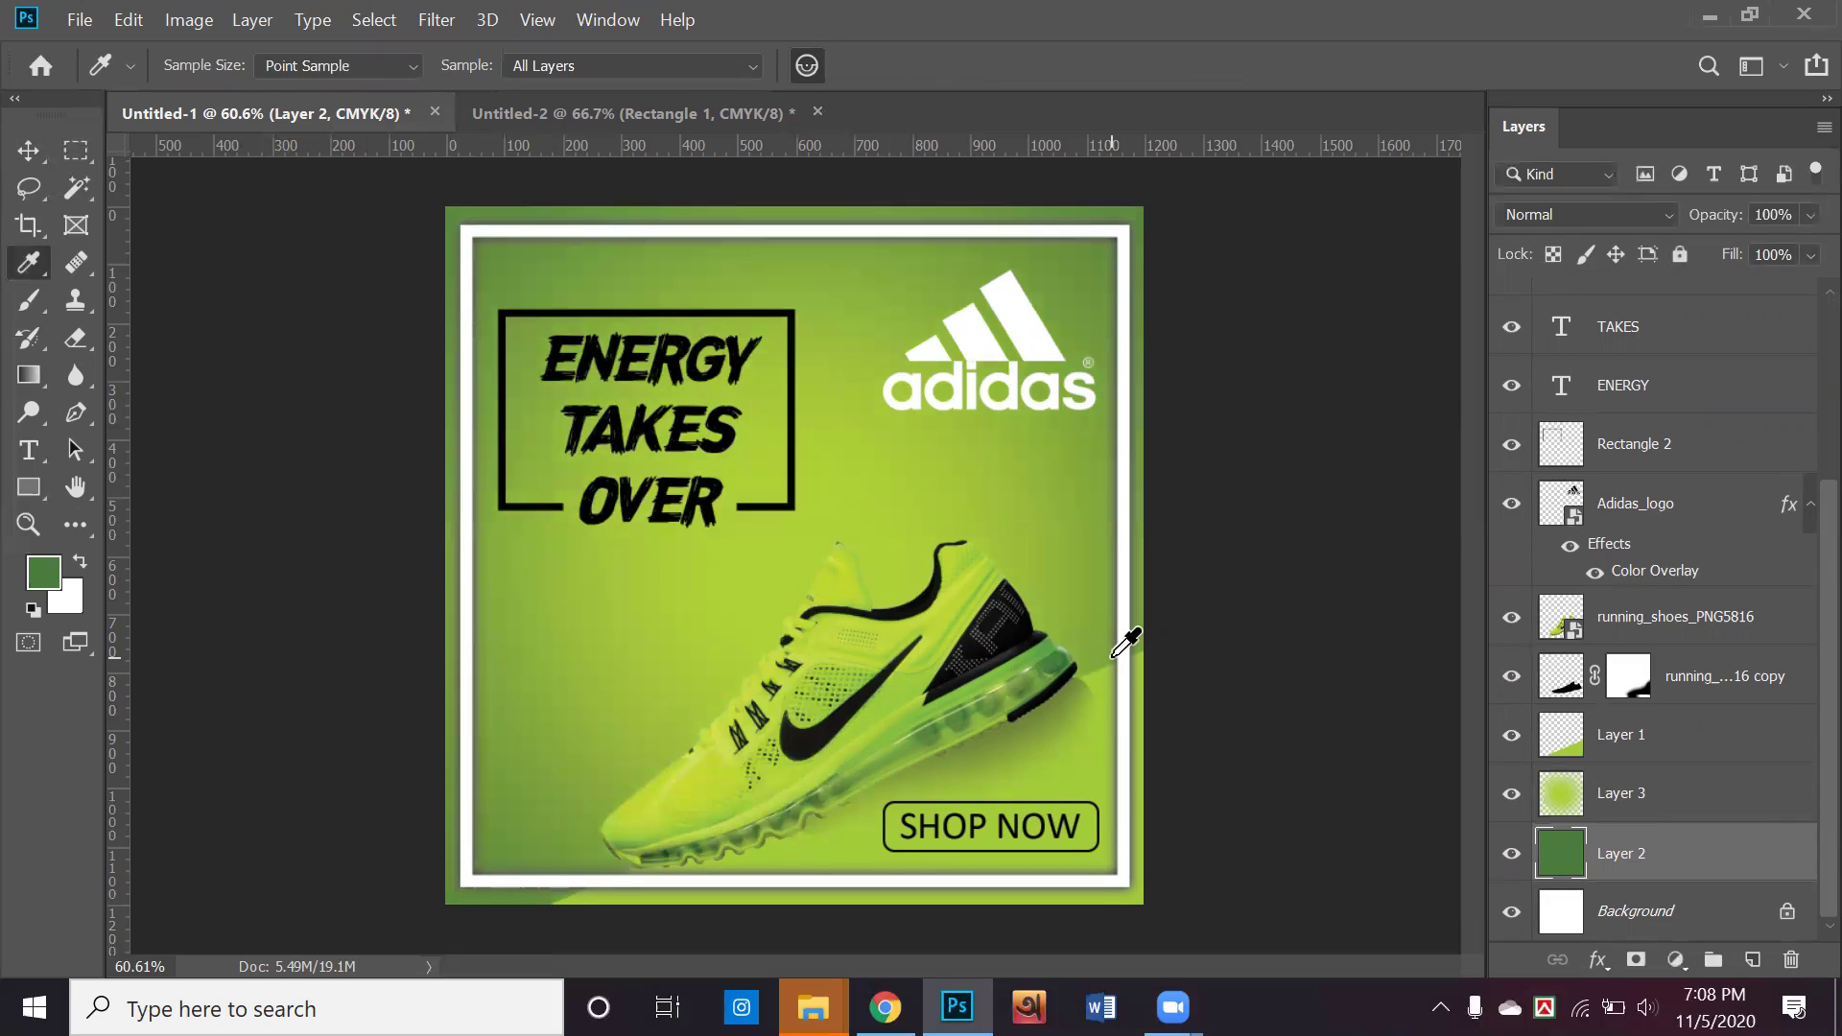
Lower the opacity of the glow on Layer 3 to about 82% and deselect the layer
click(1734, 804)
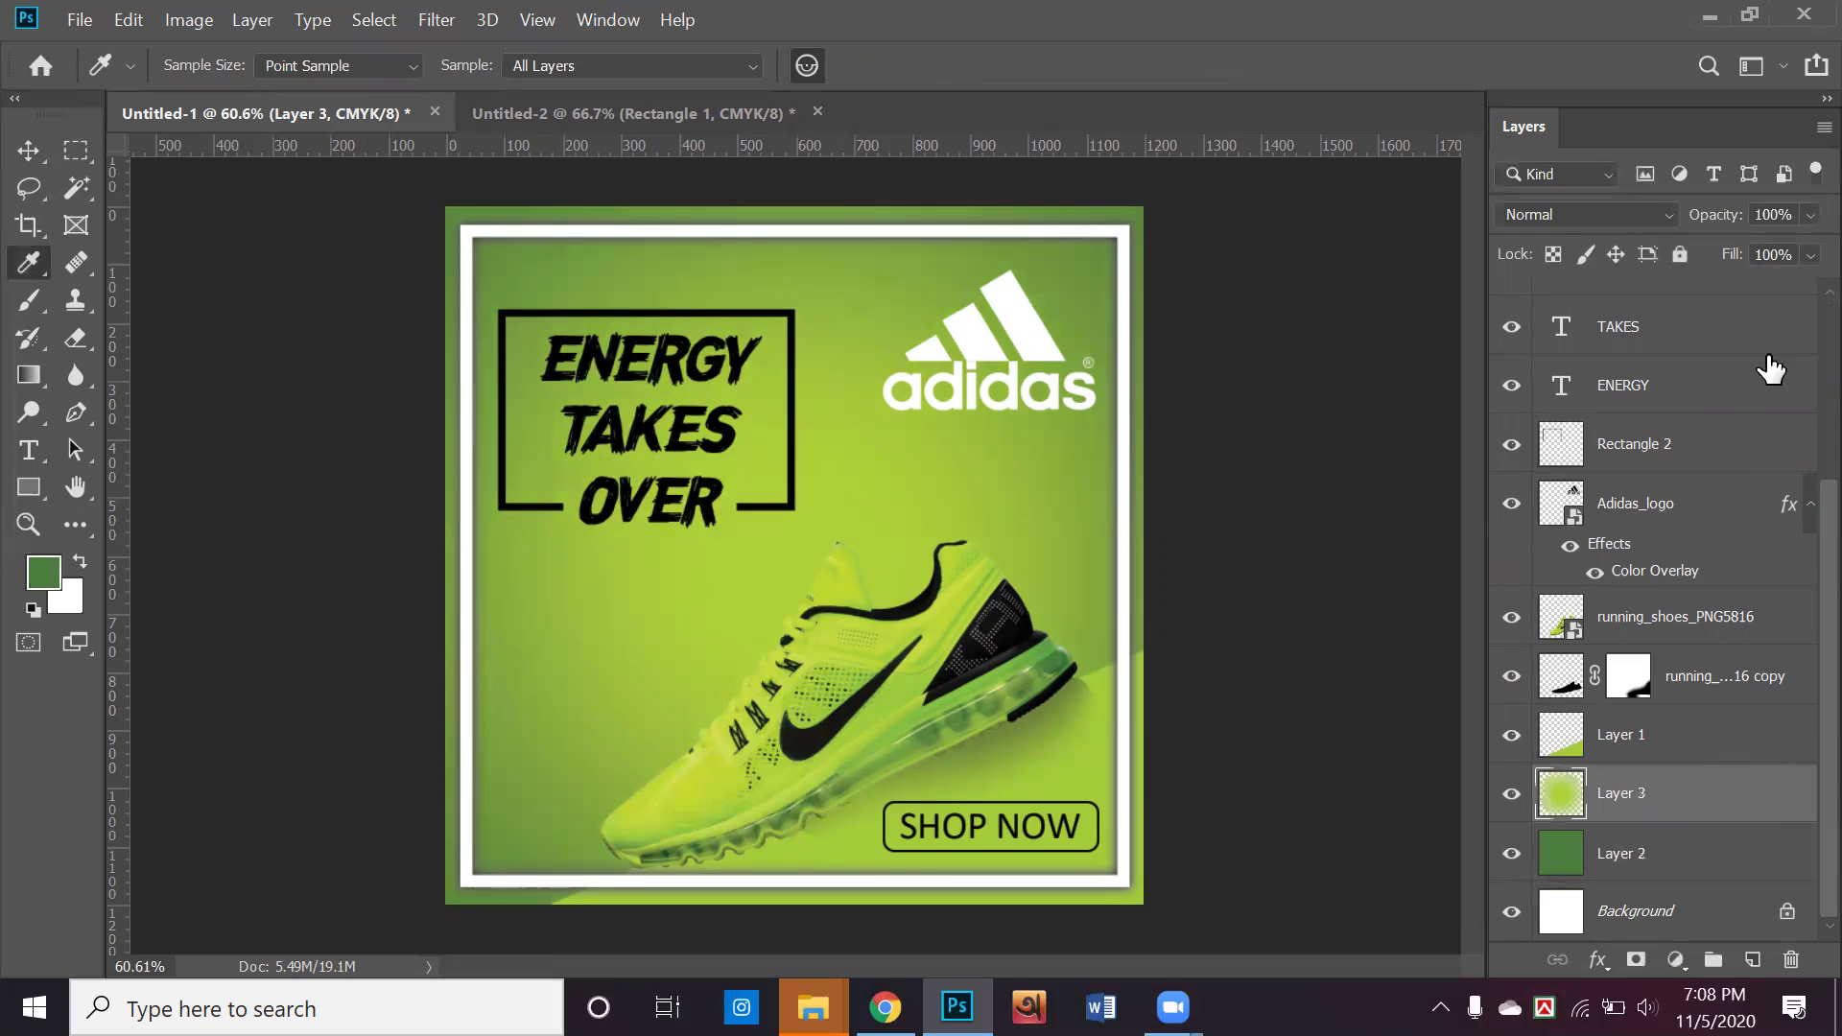
click(1802, 219)
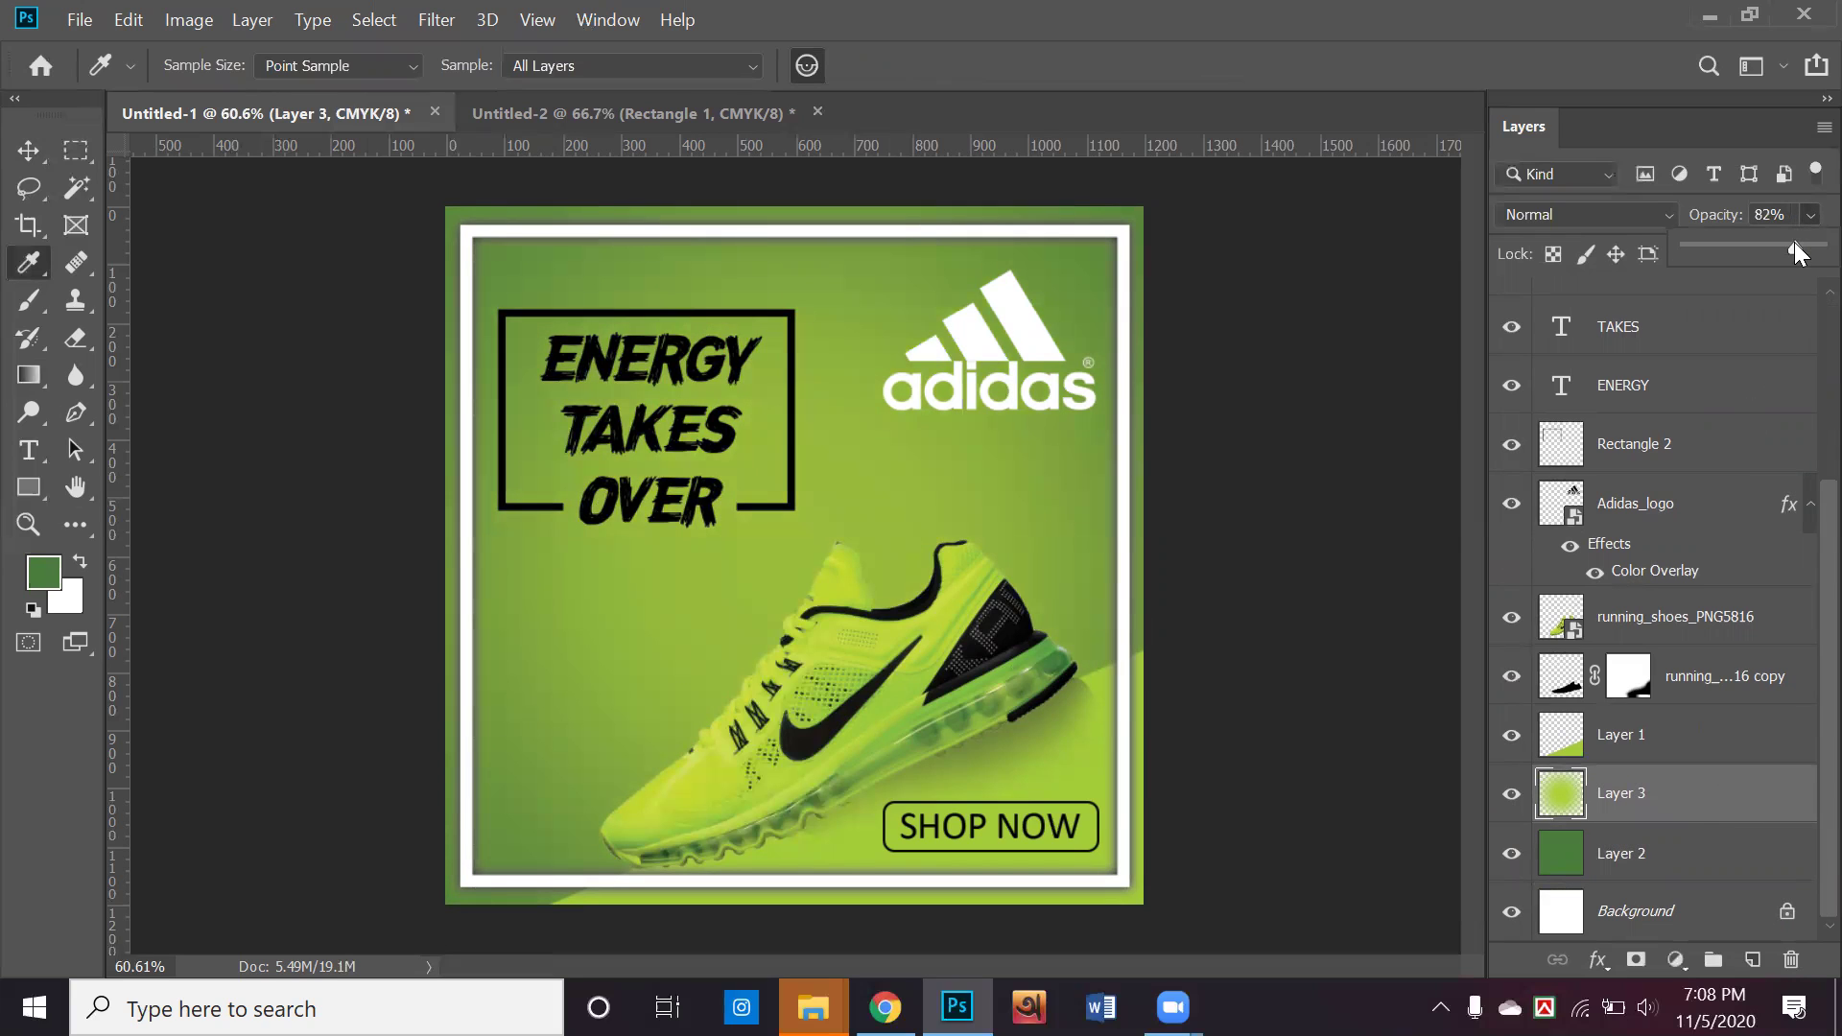
click(28, 150)
click(163, 437)
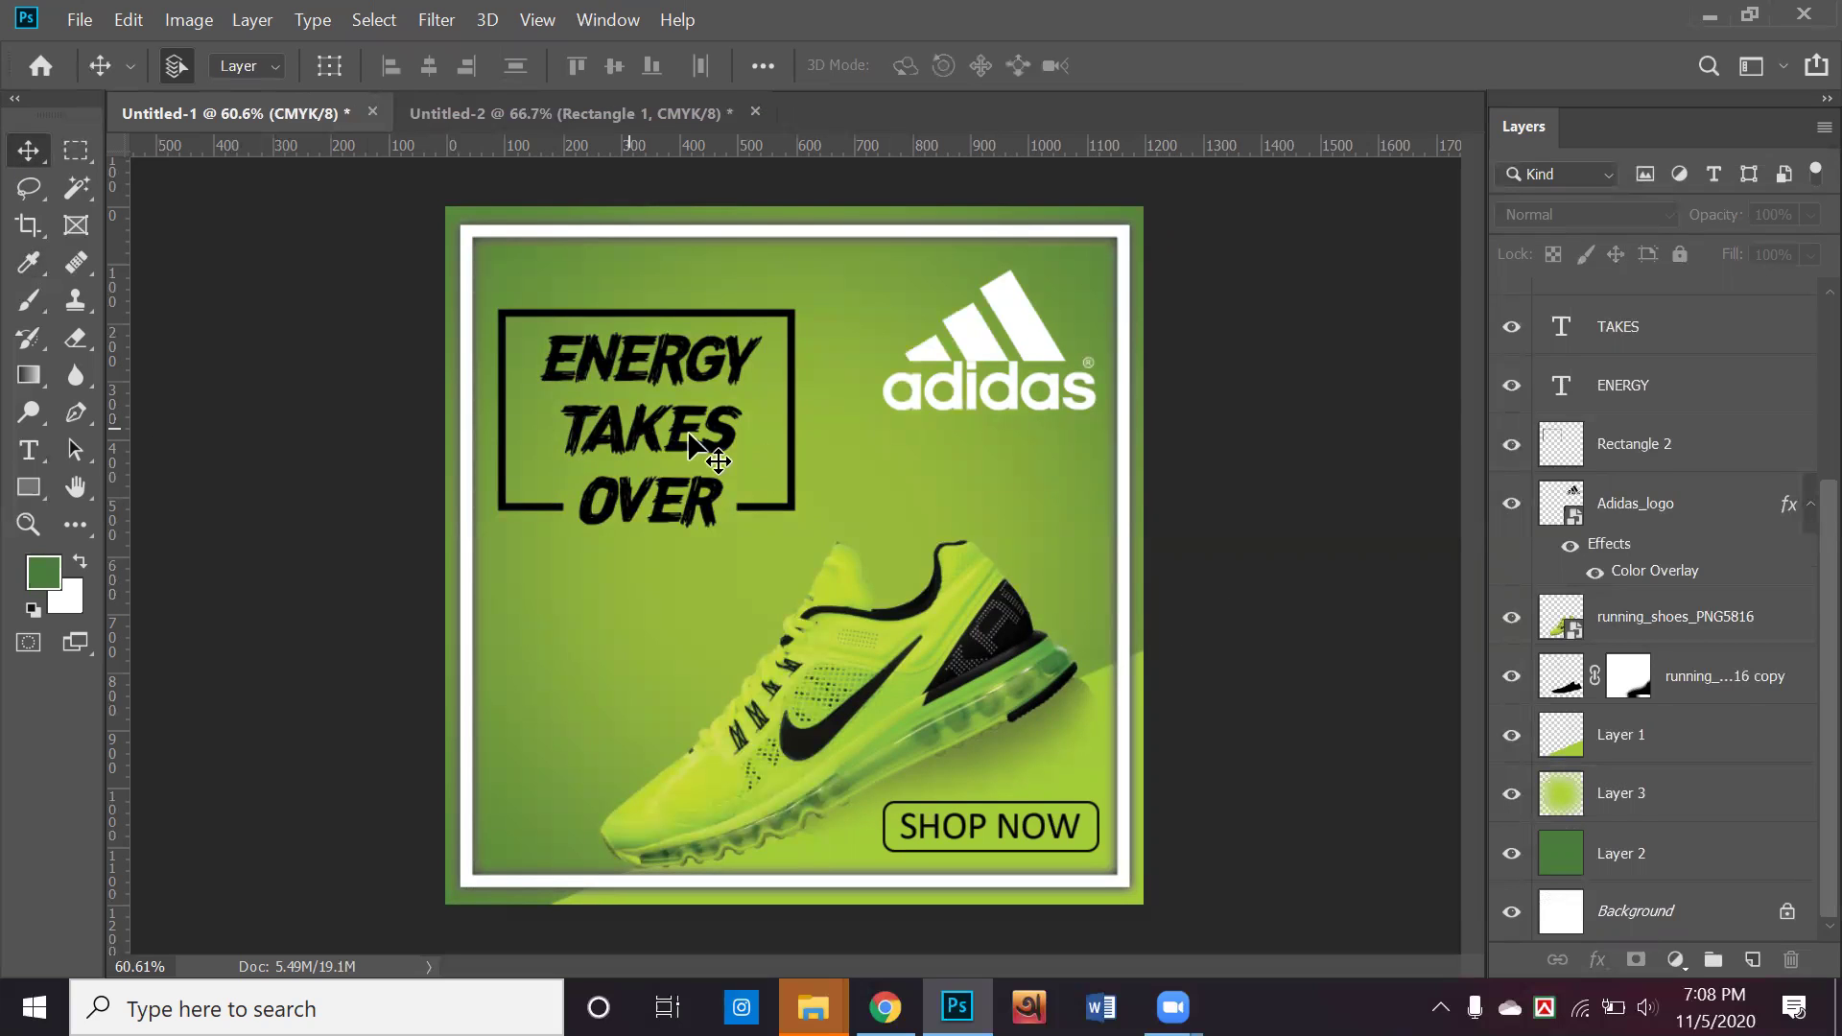
Try a white color overlay on the OVER text layer
click(714, 494)
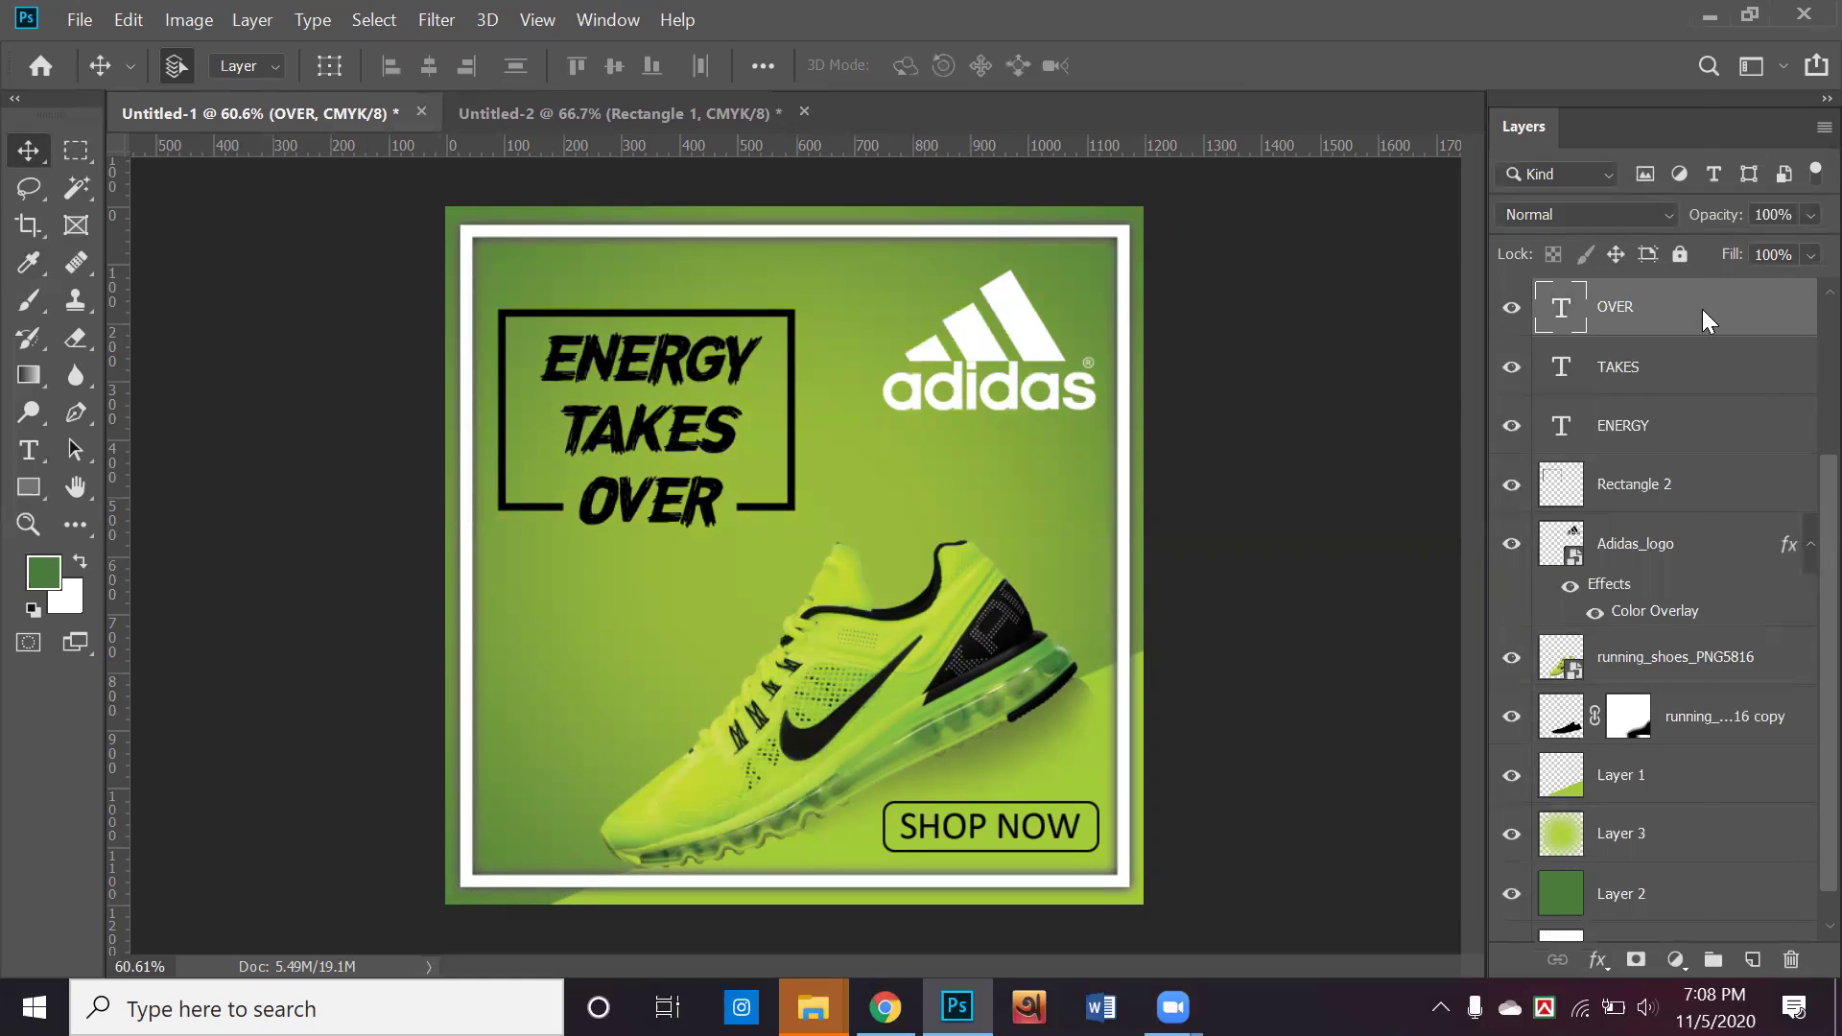
right_click(1703, 308)
click(1476, 46)
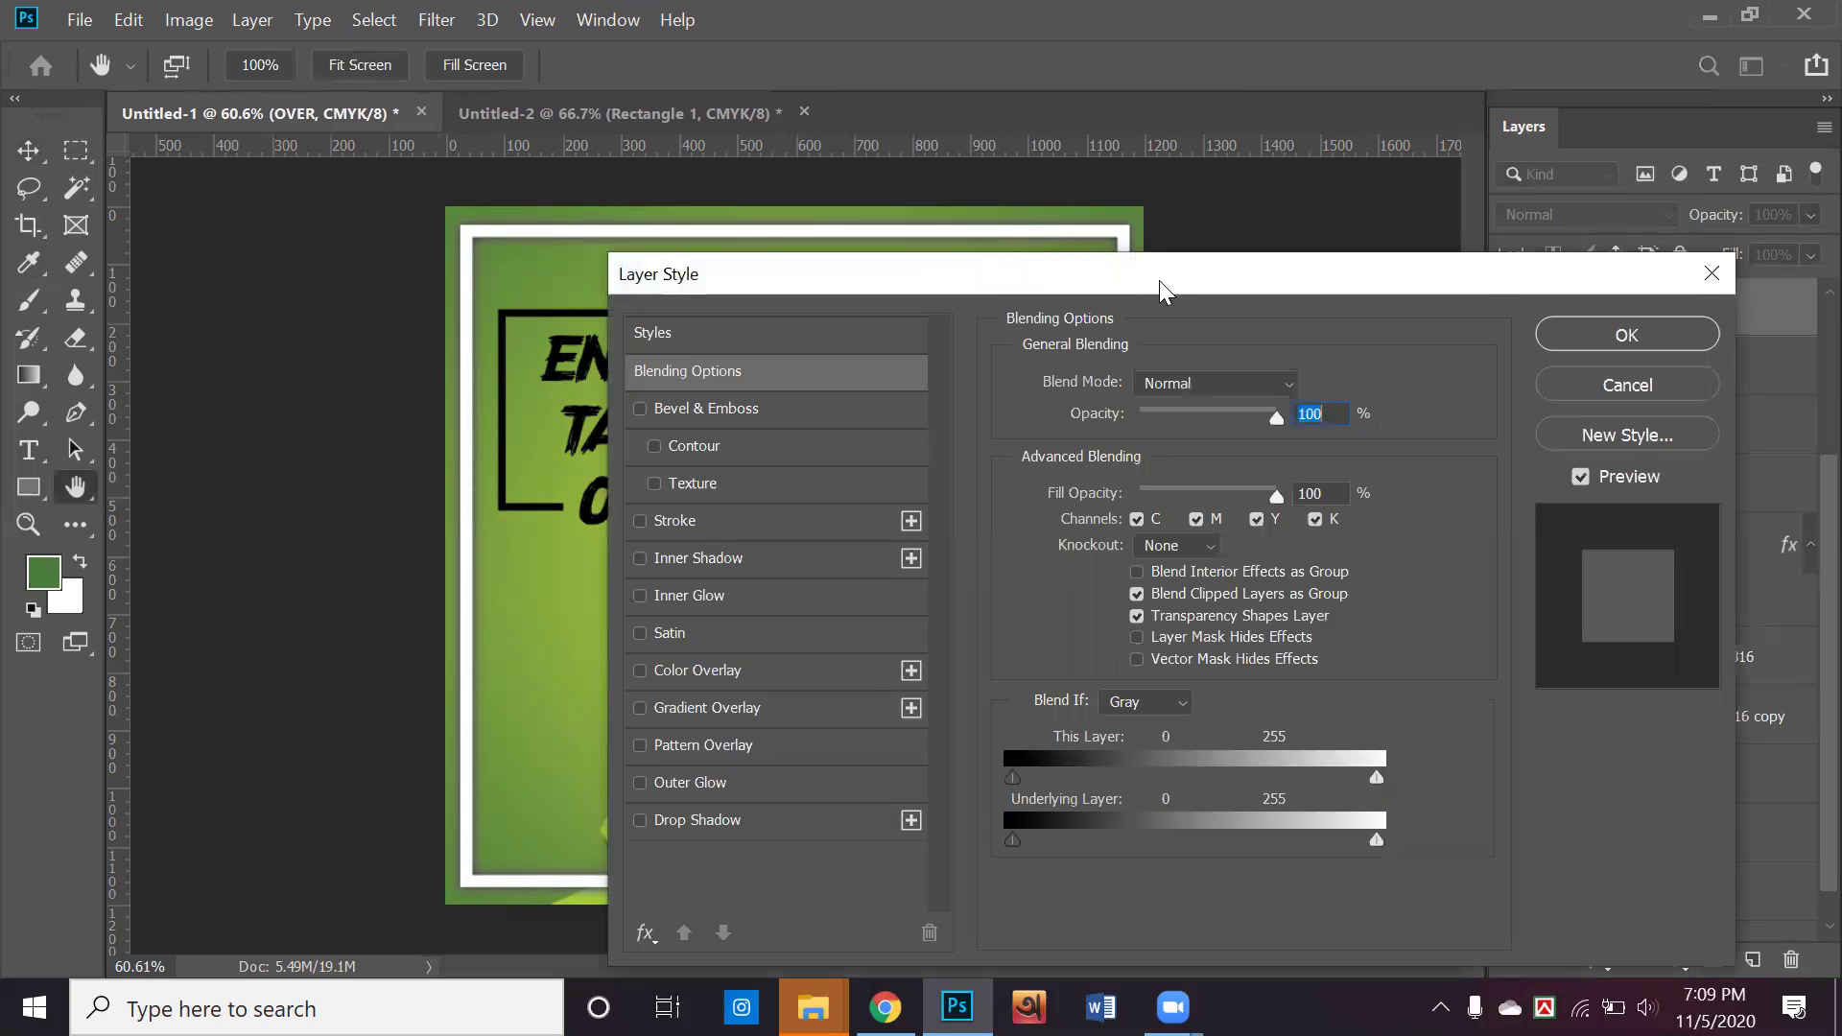
drag(1159, 280, 1532, 187)
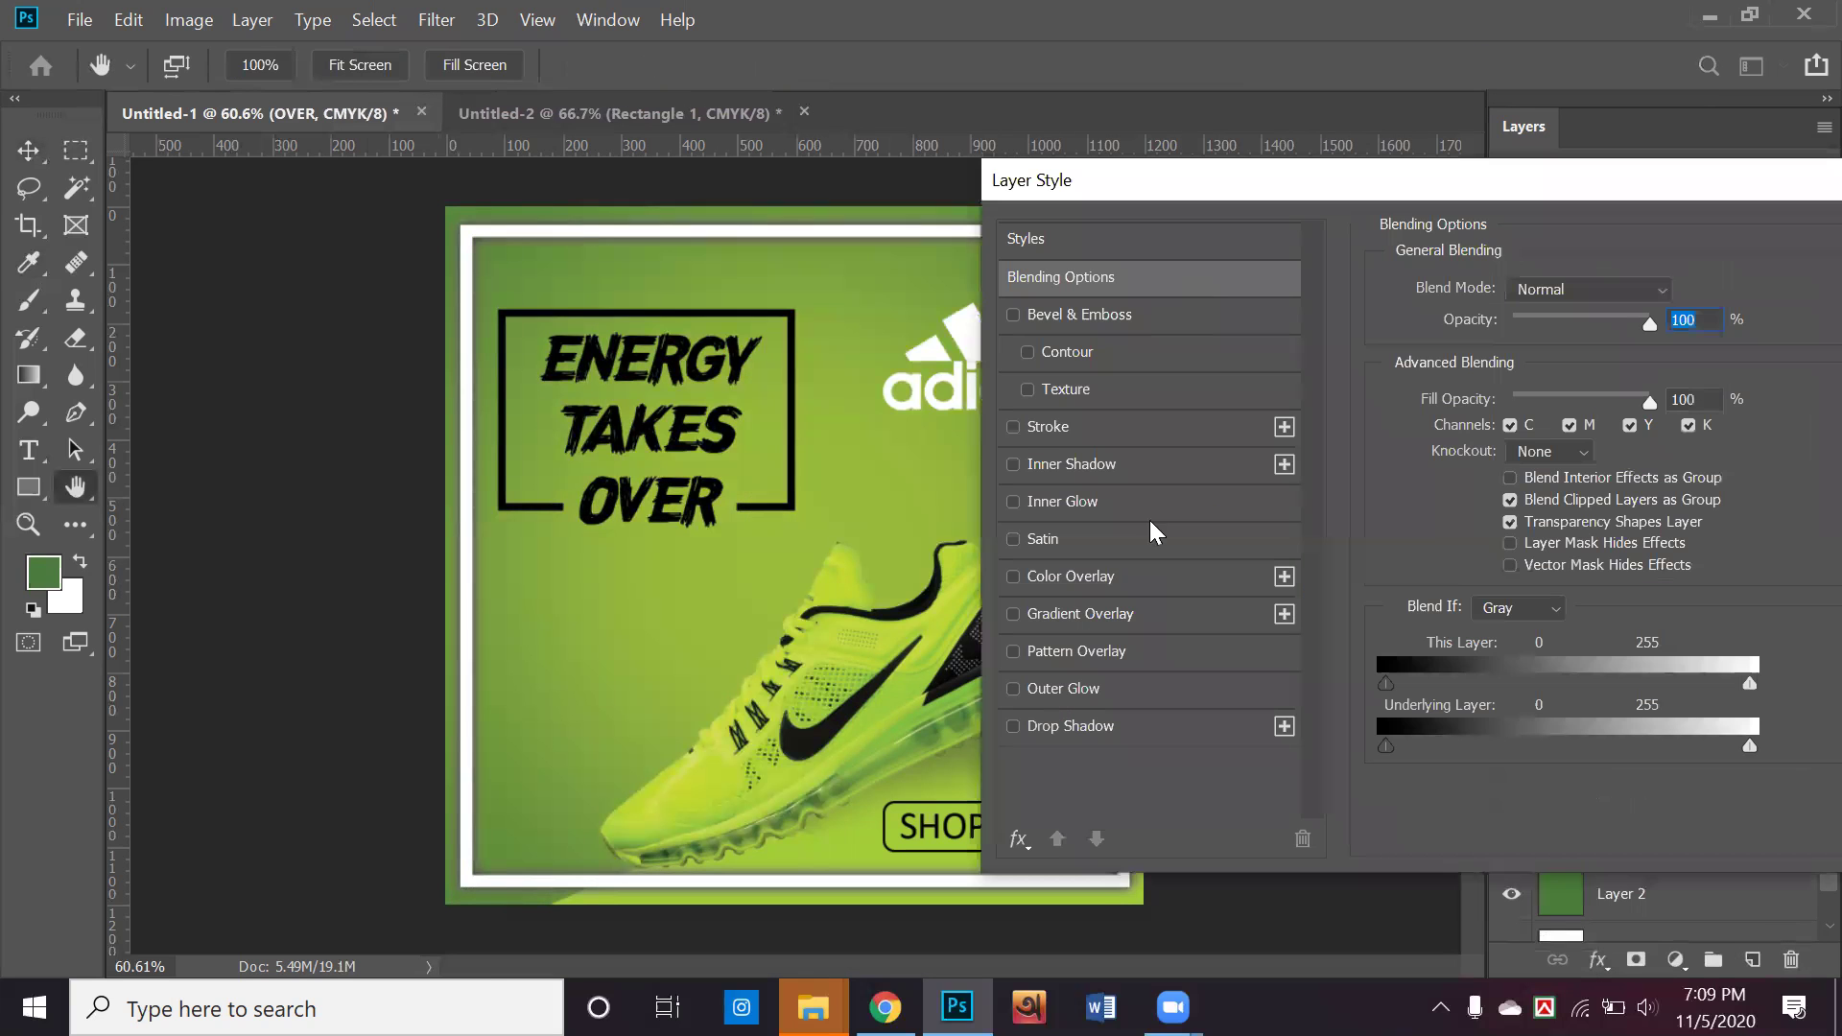
click(1107, 576)
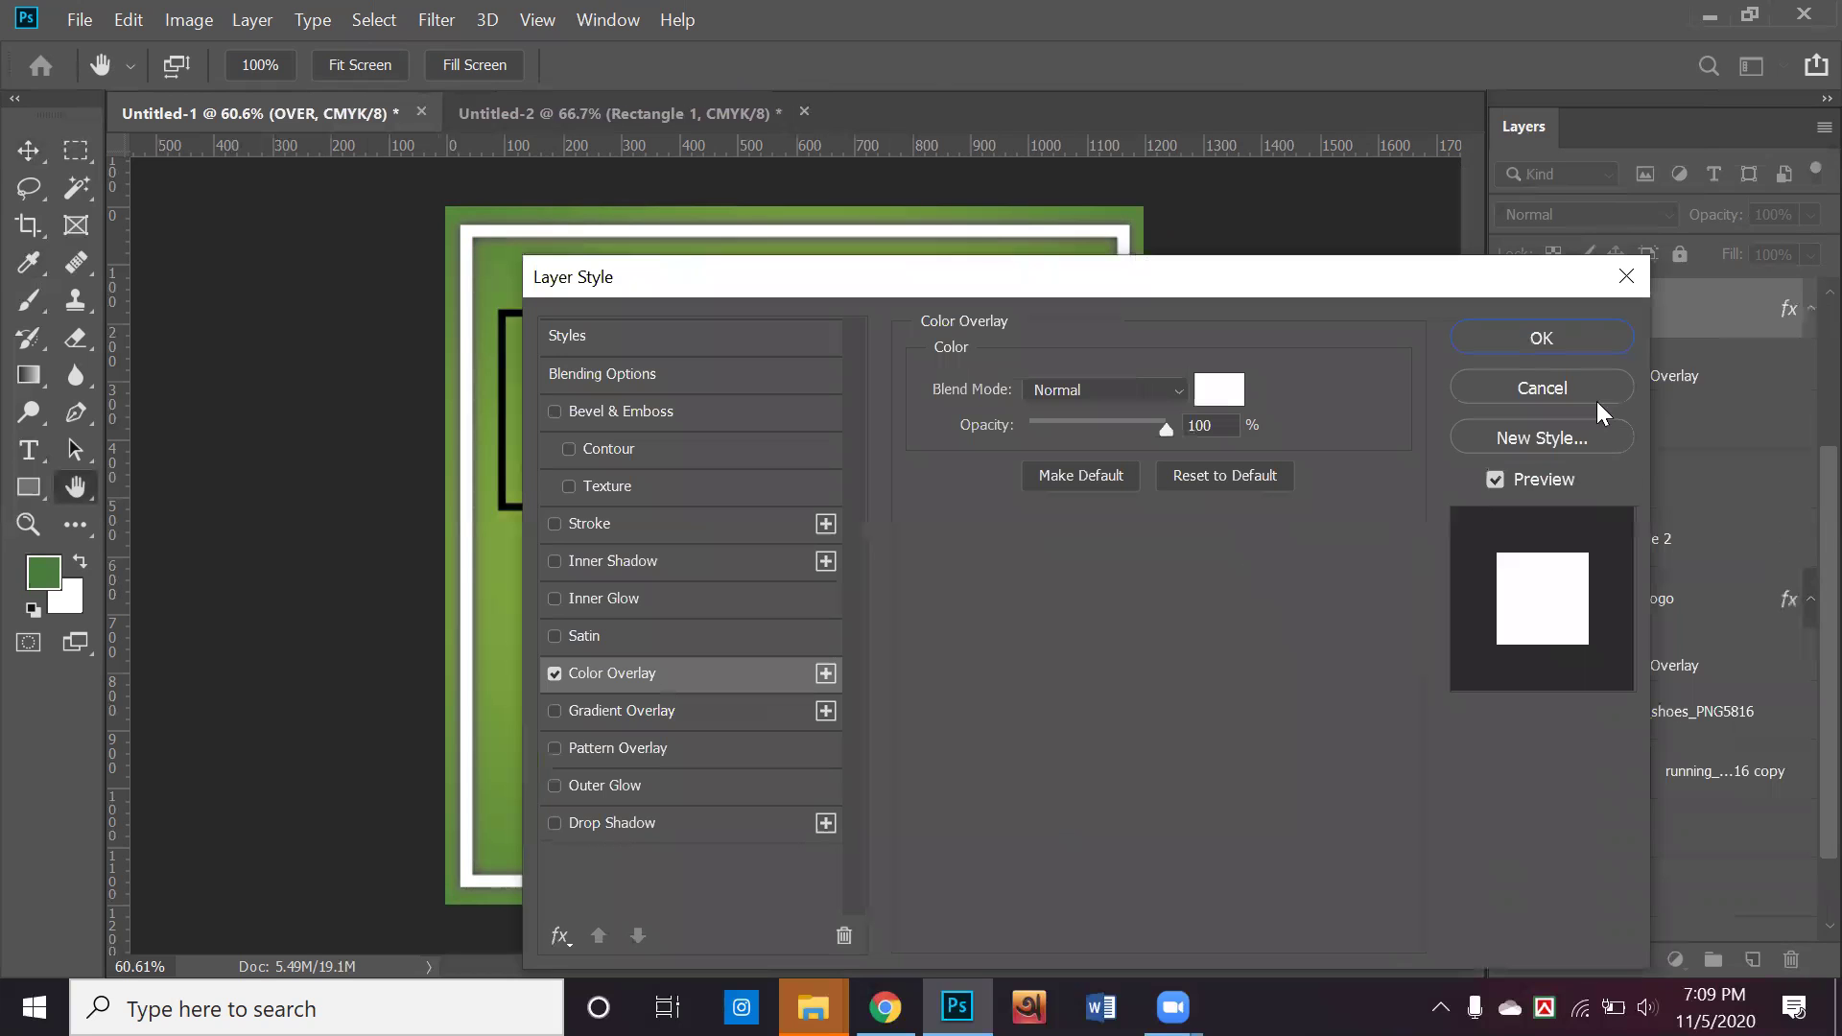
click(1525, 394)
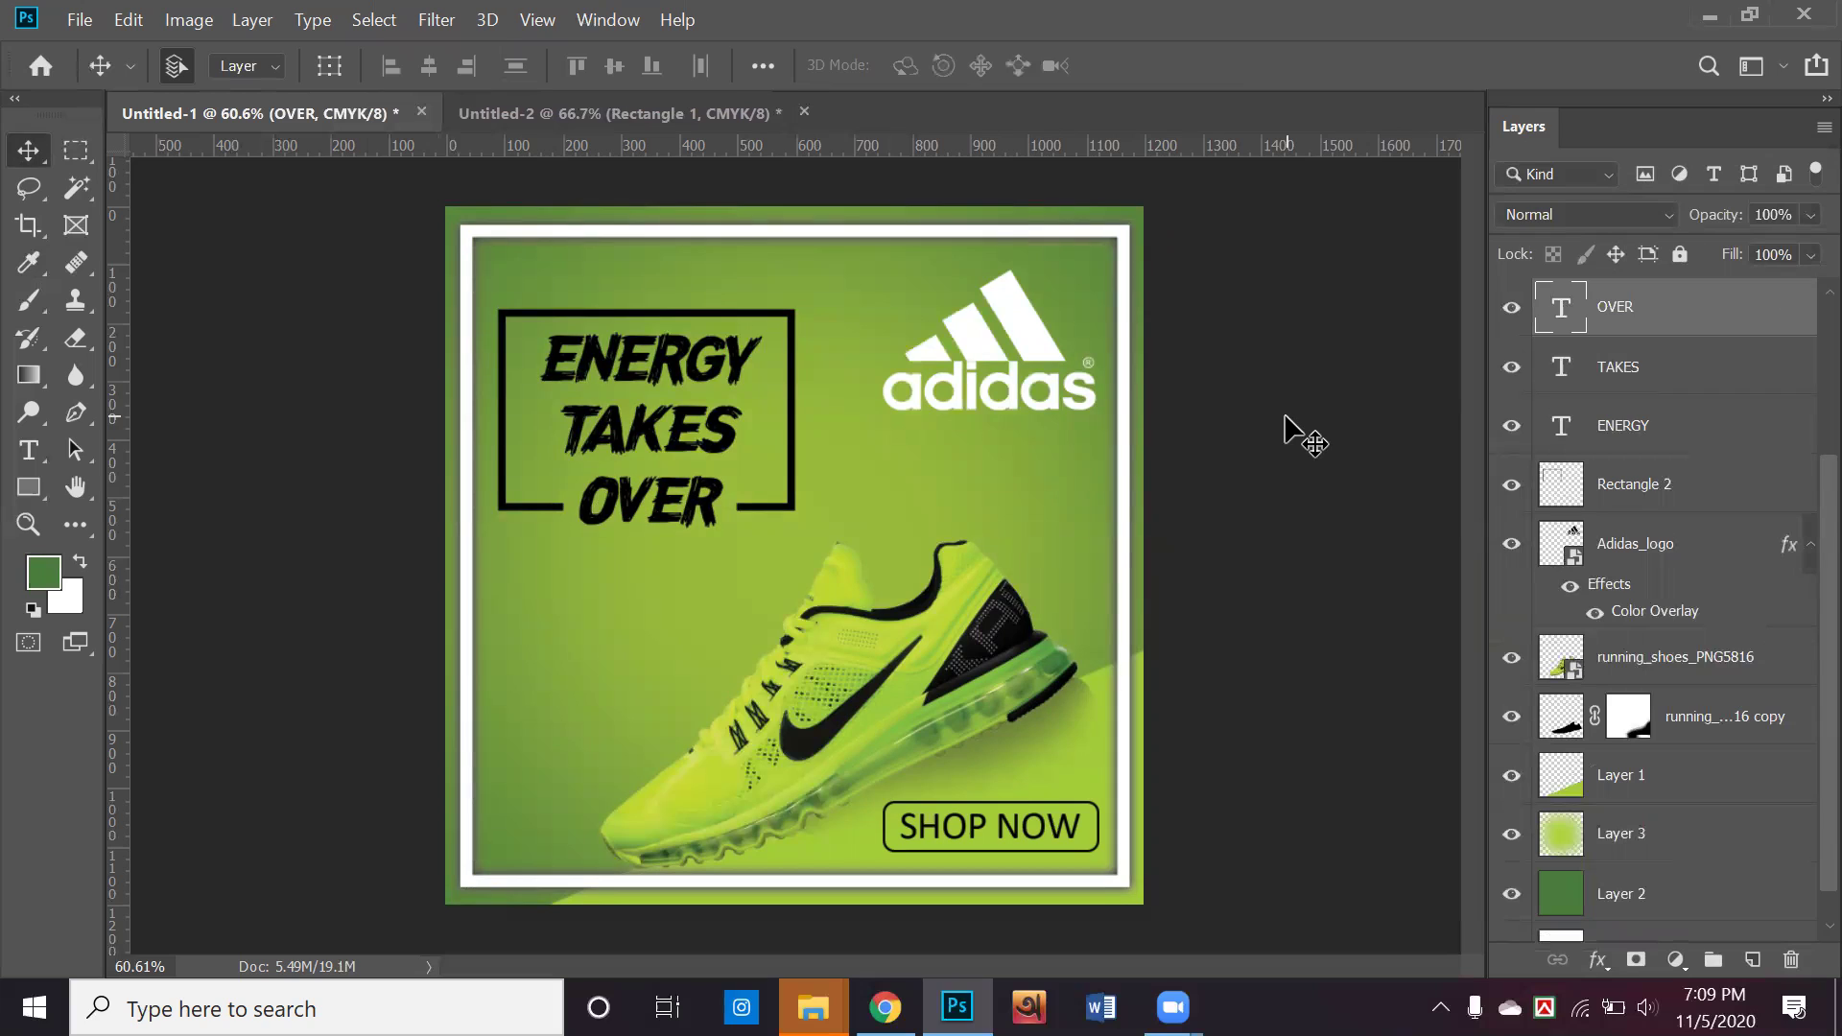
click(1003, 451)
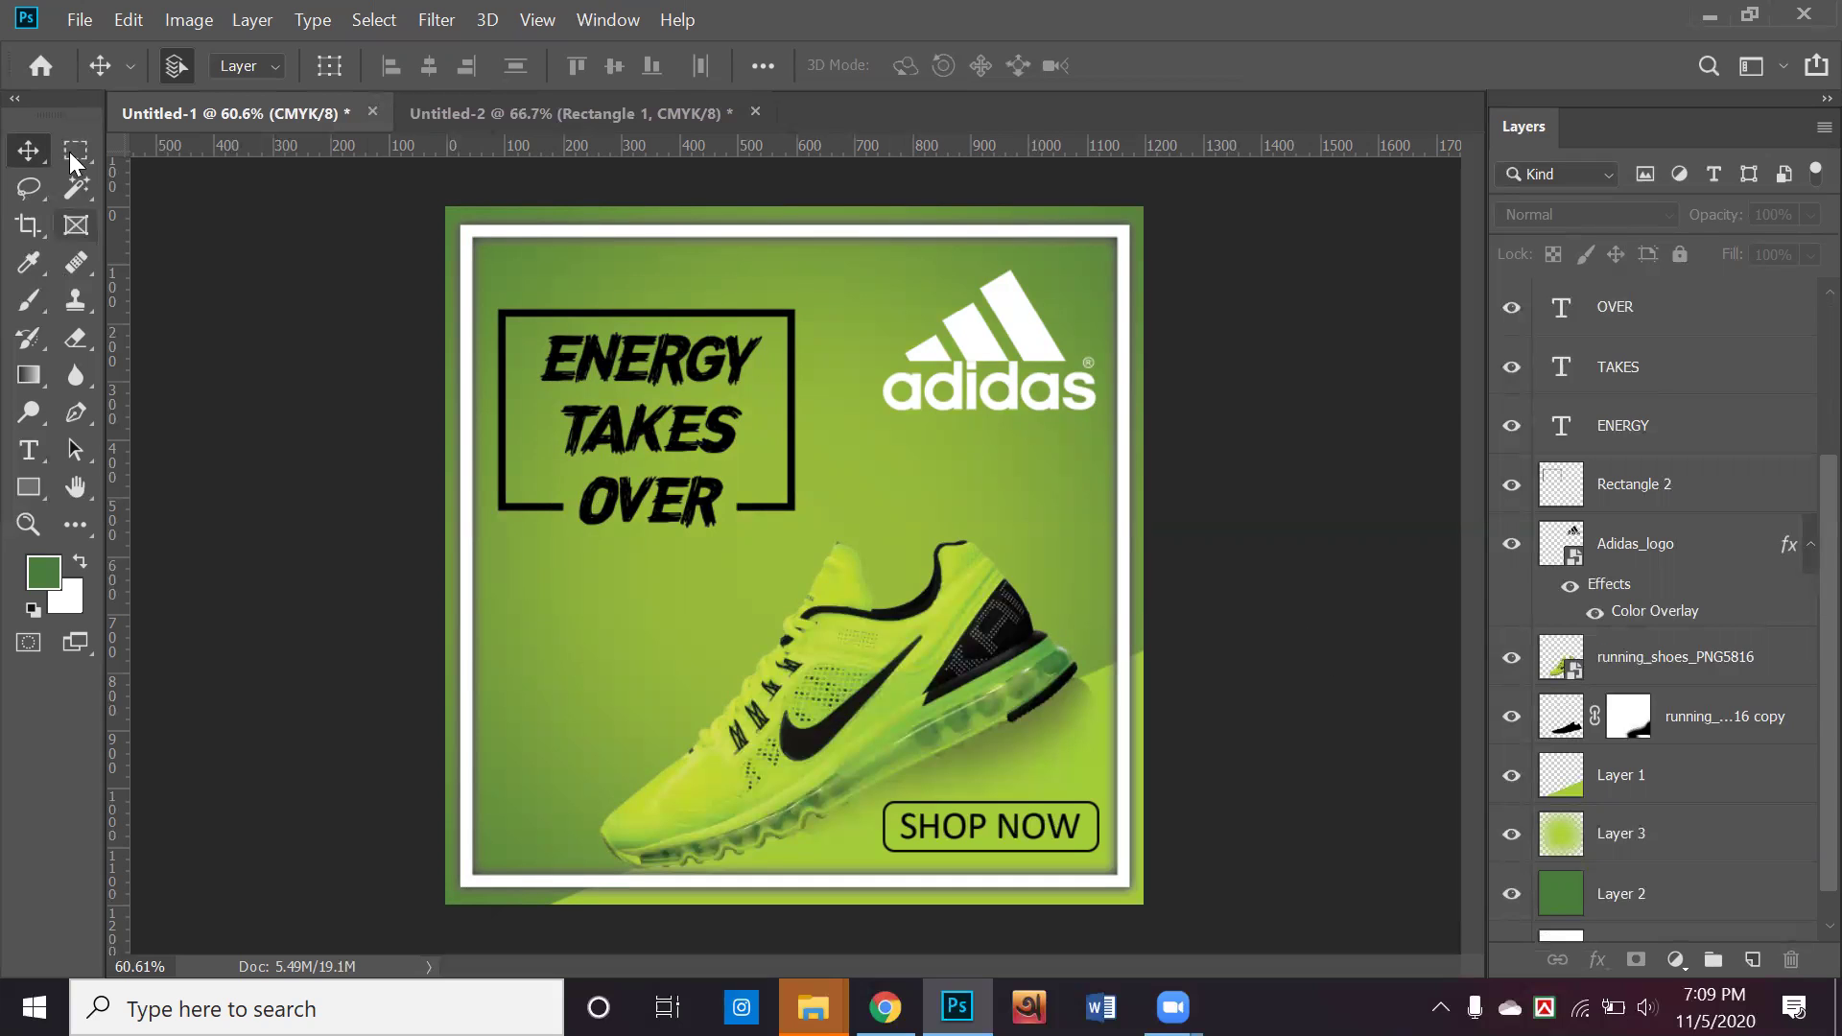
click(80, 19)
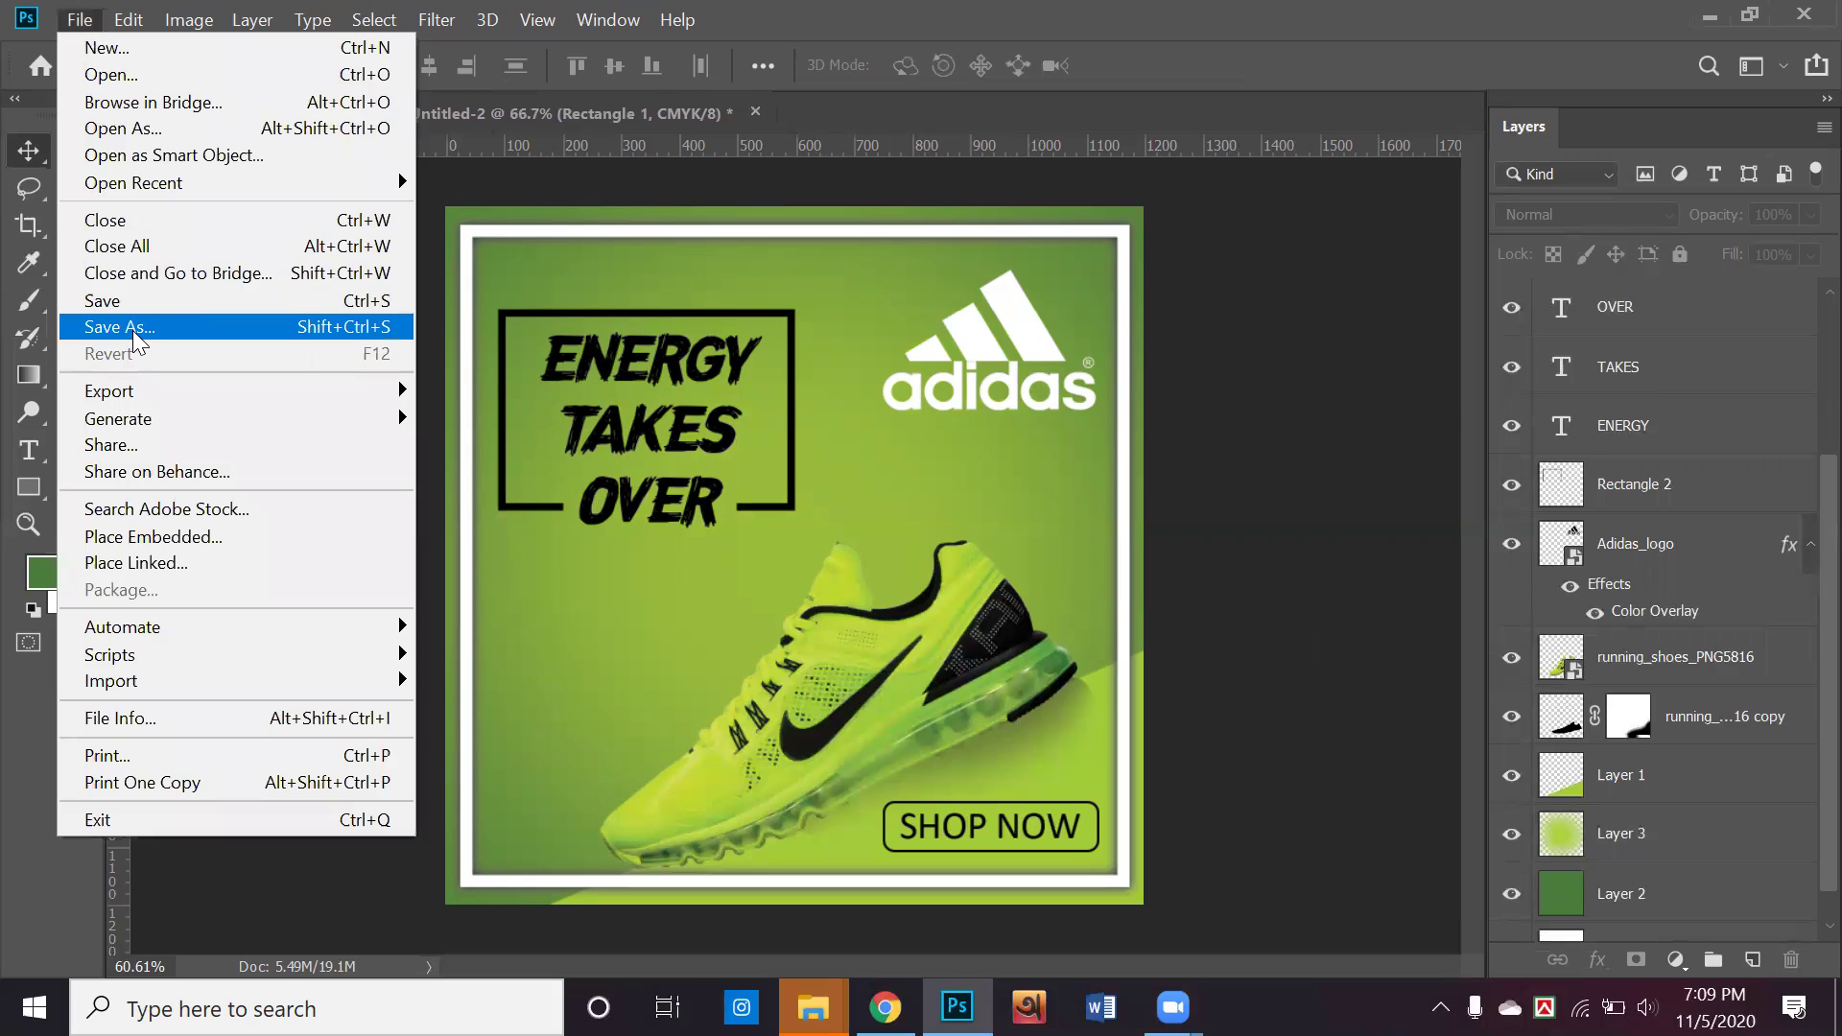
click(144, 329)
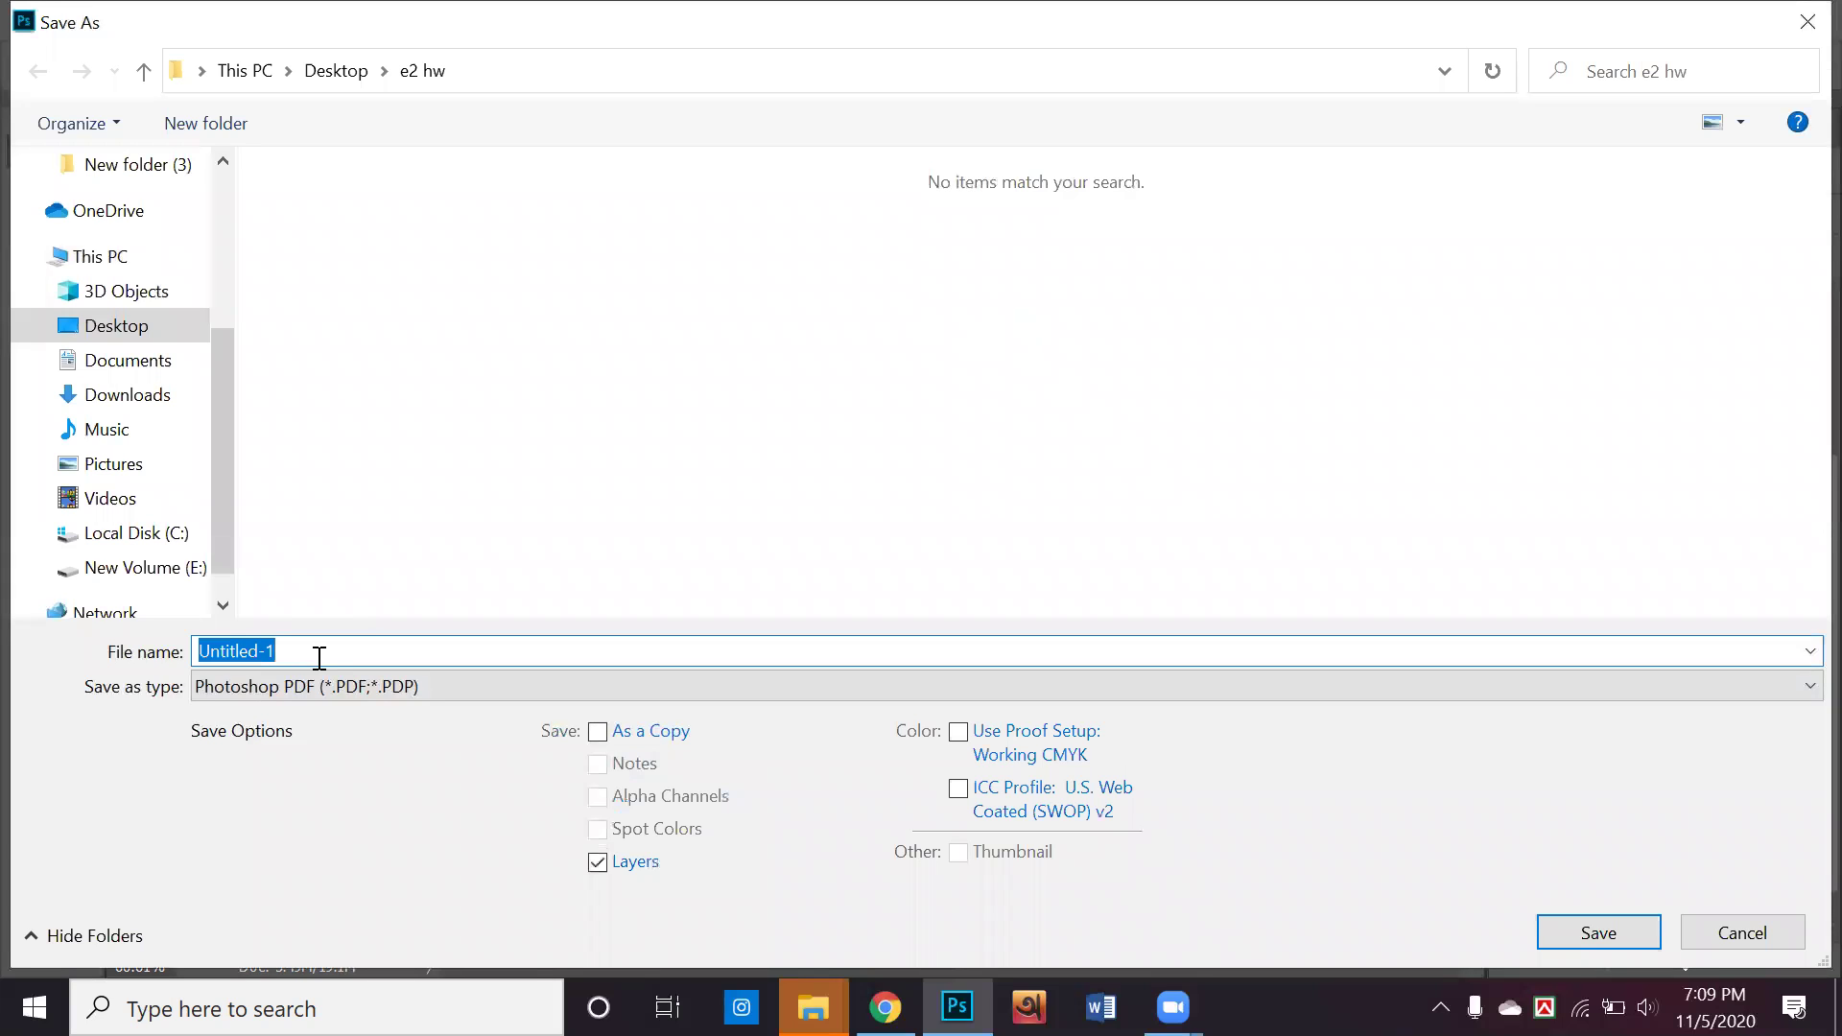
text(sh)
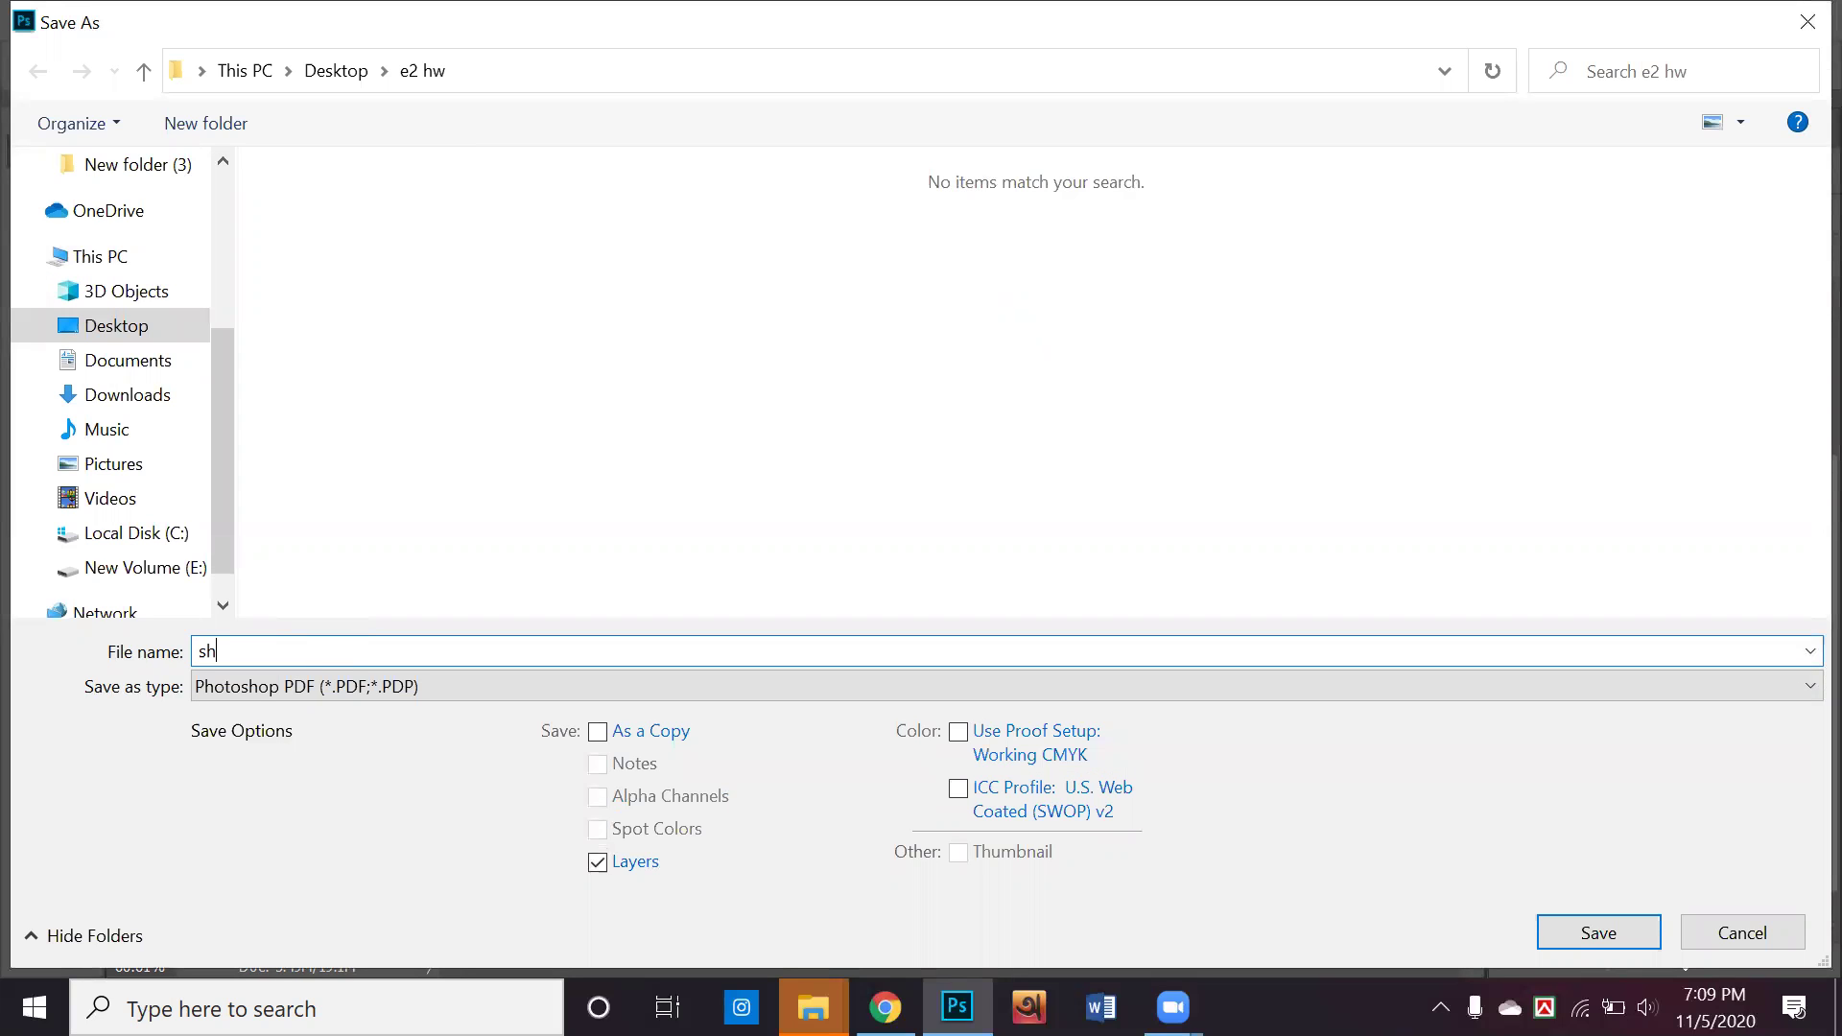
text(oe ads)
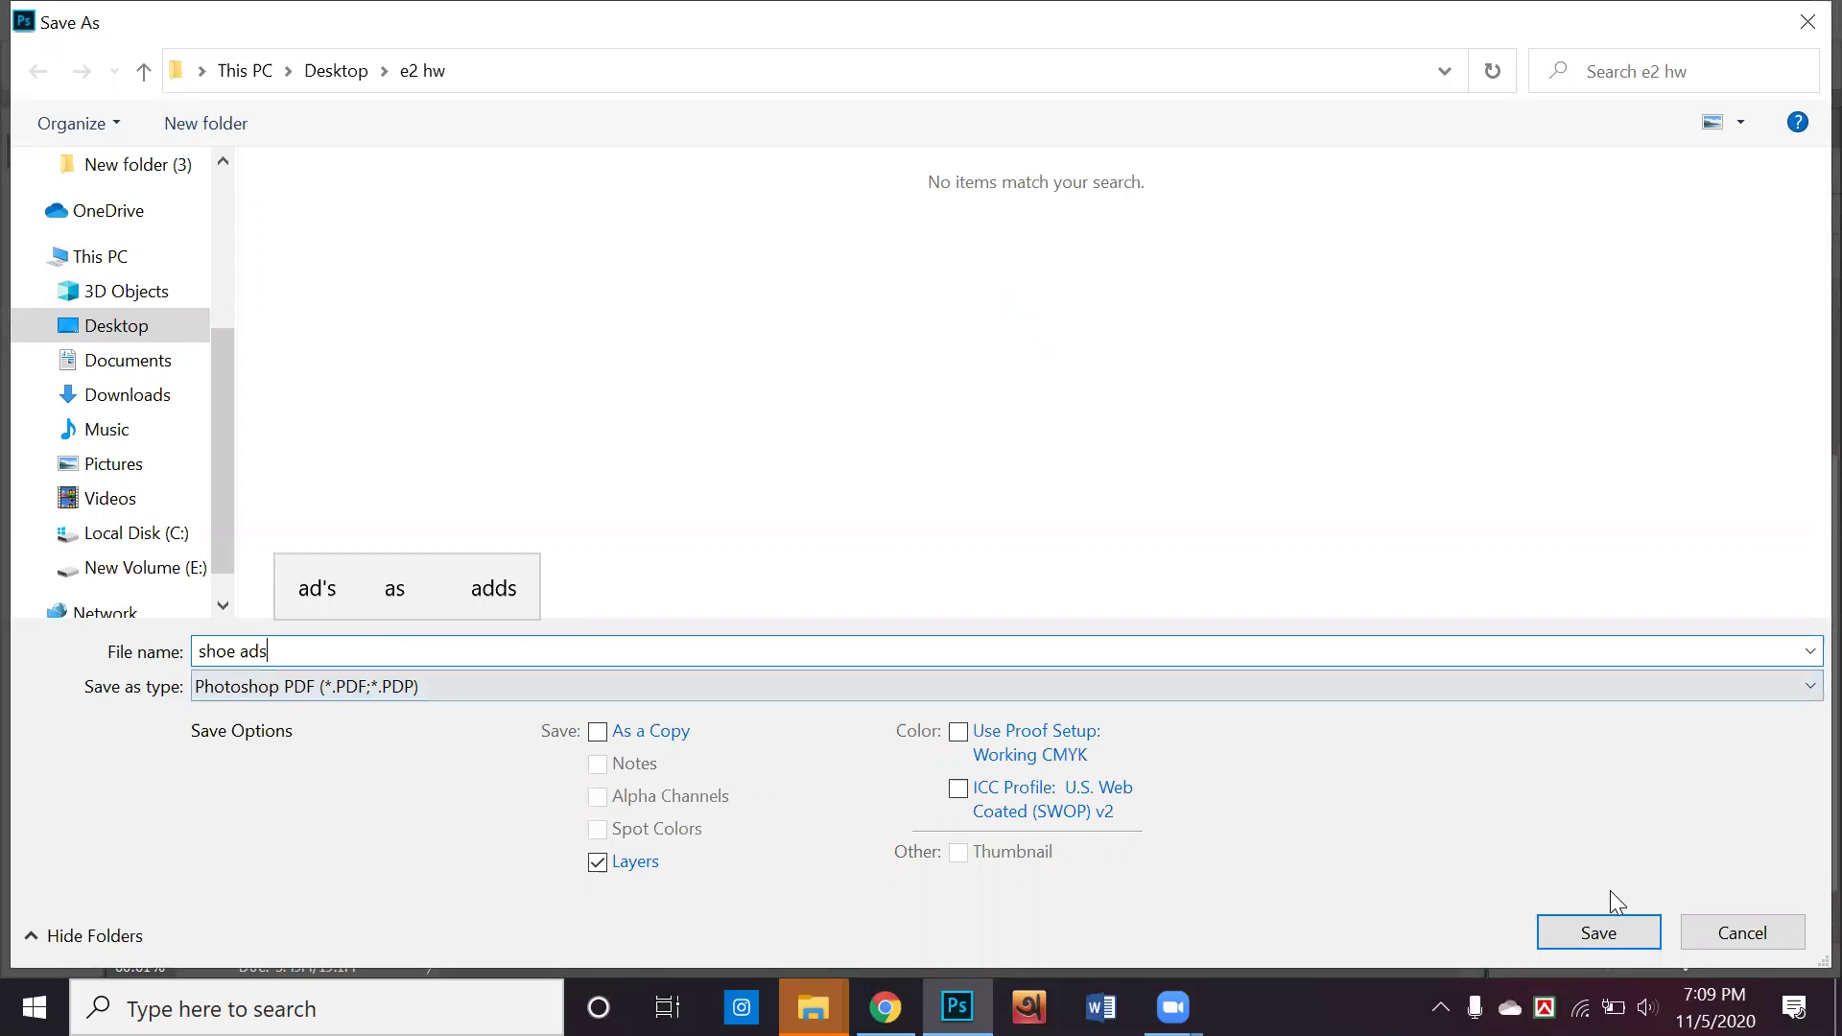
click(1621, 923)
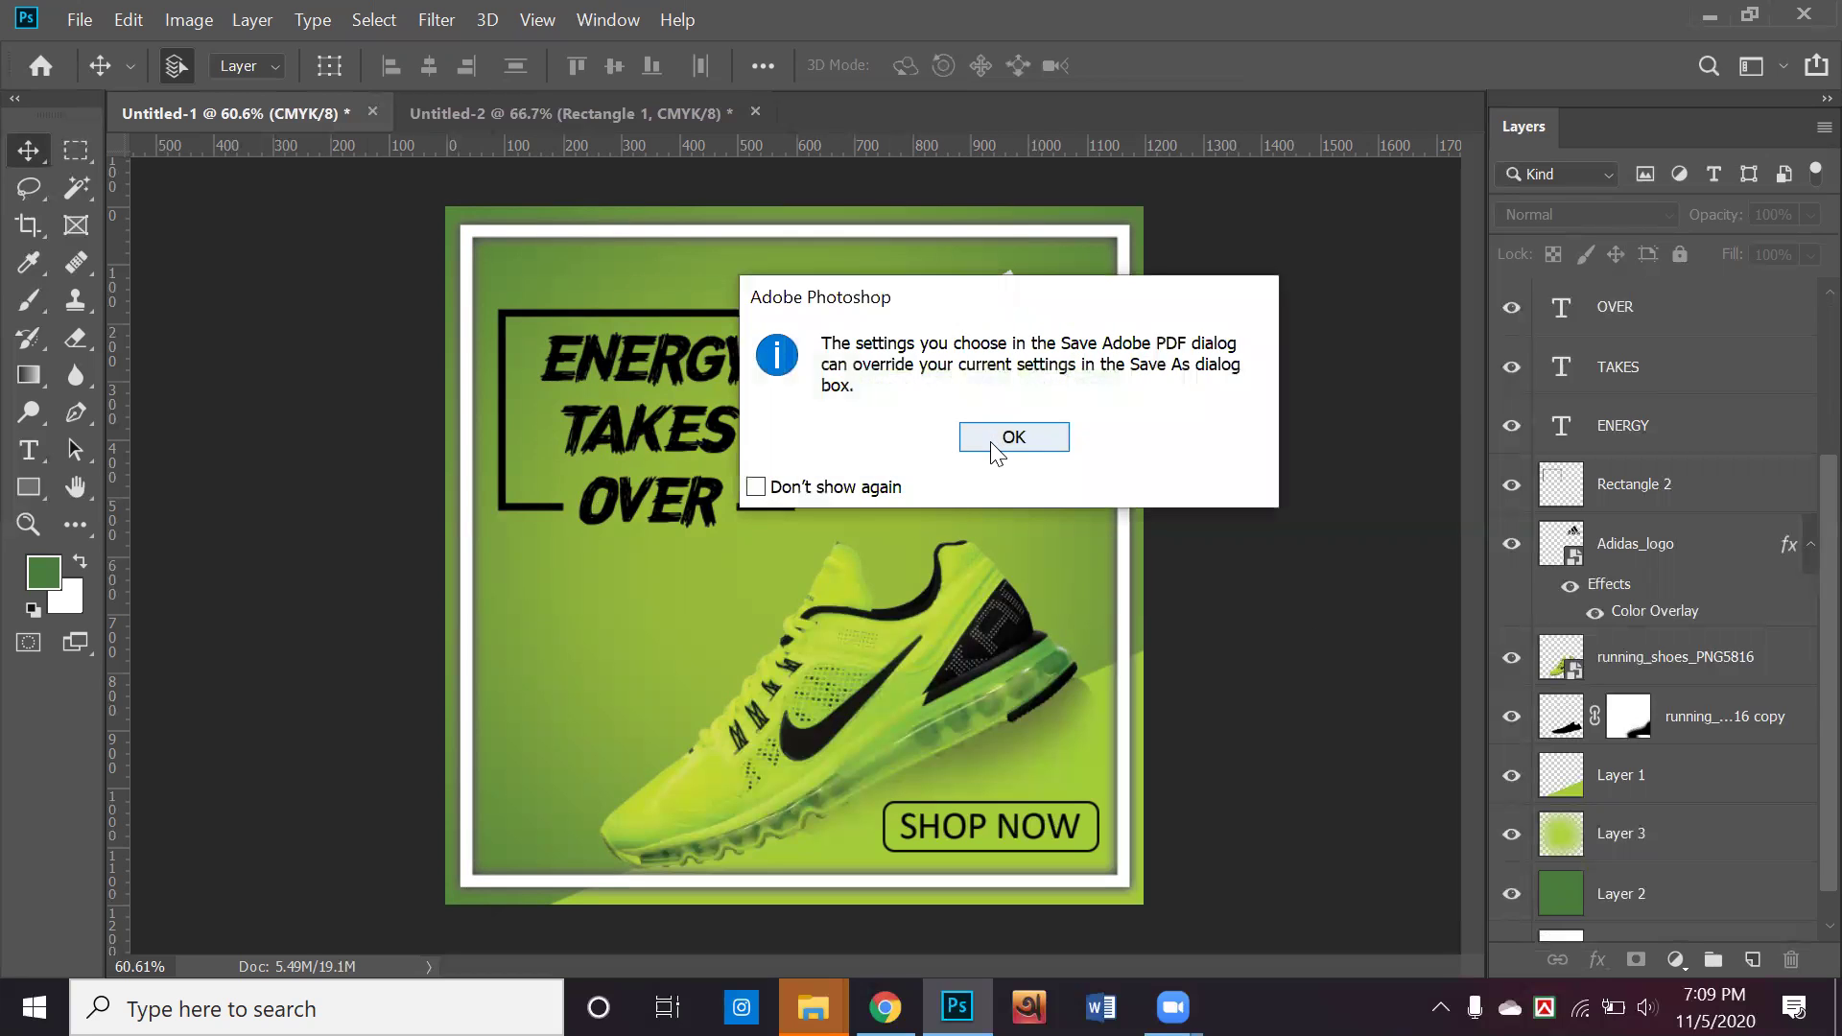
click(994, 429)
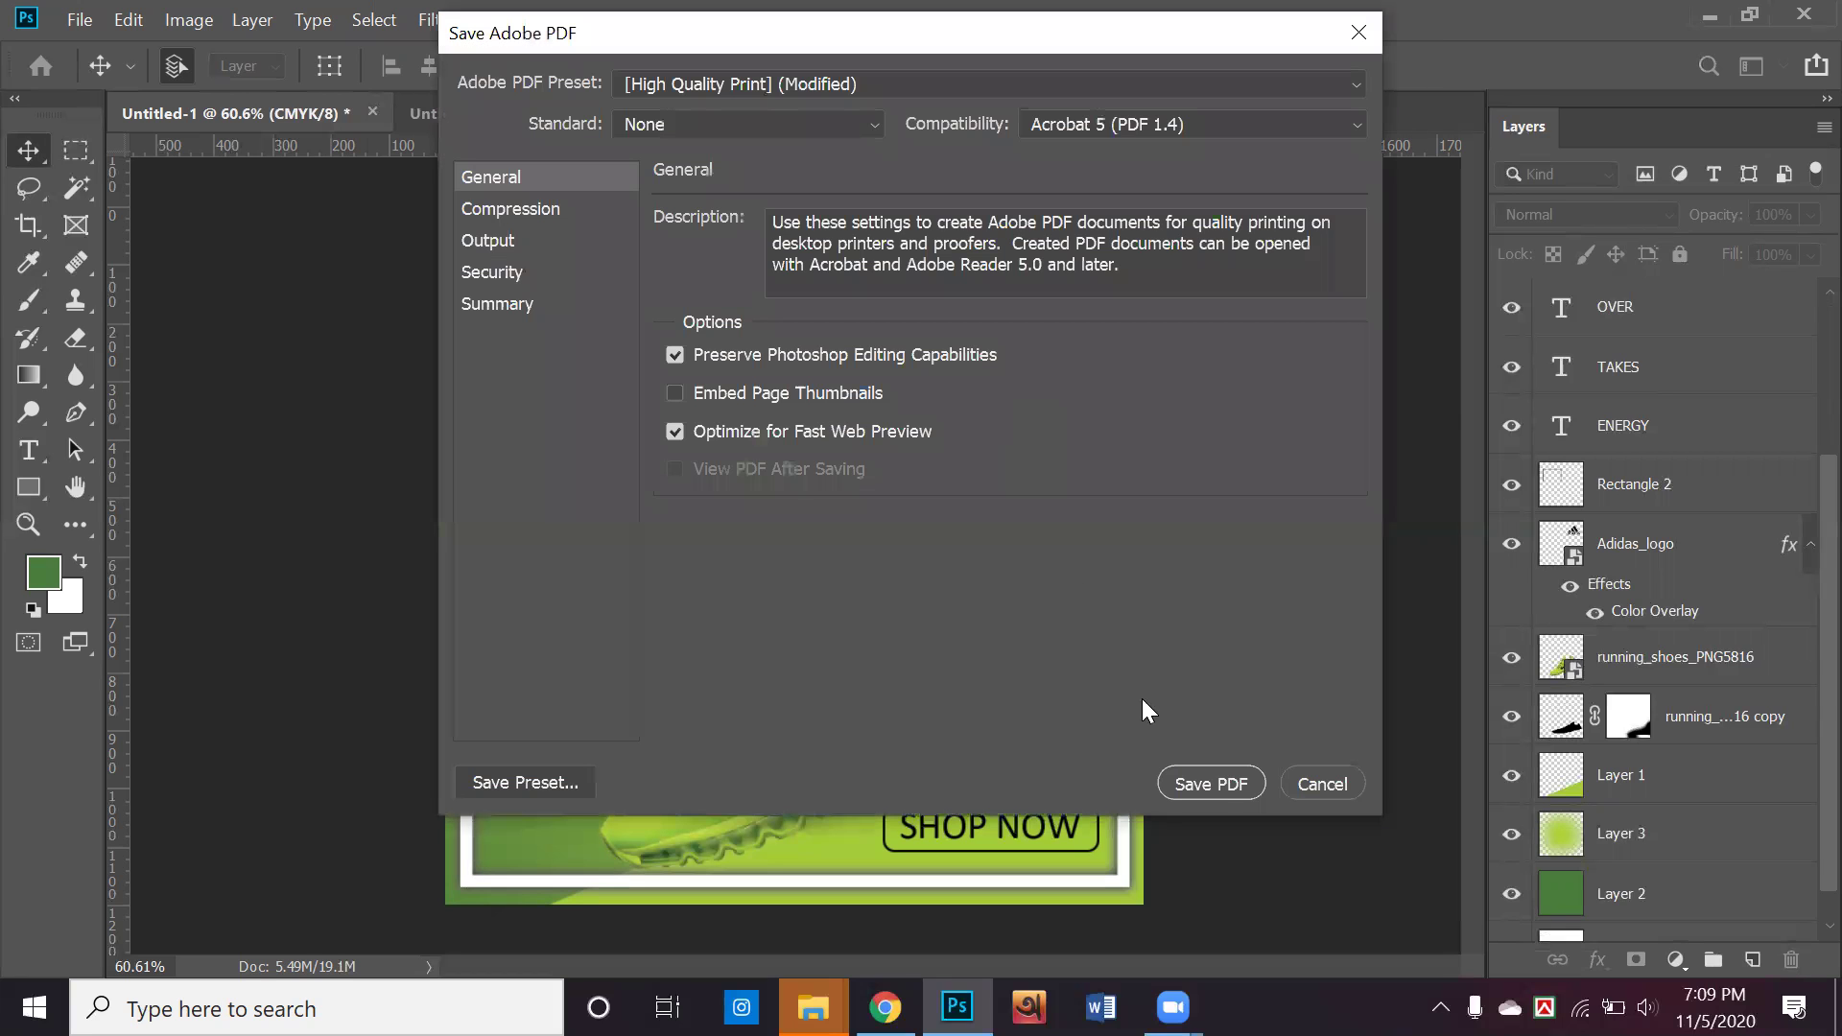
click(1321, 784)
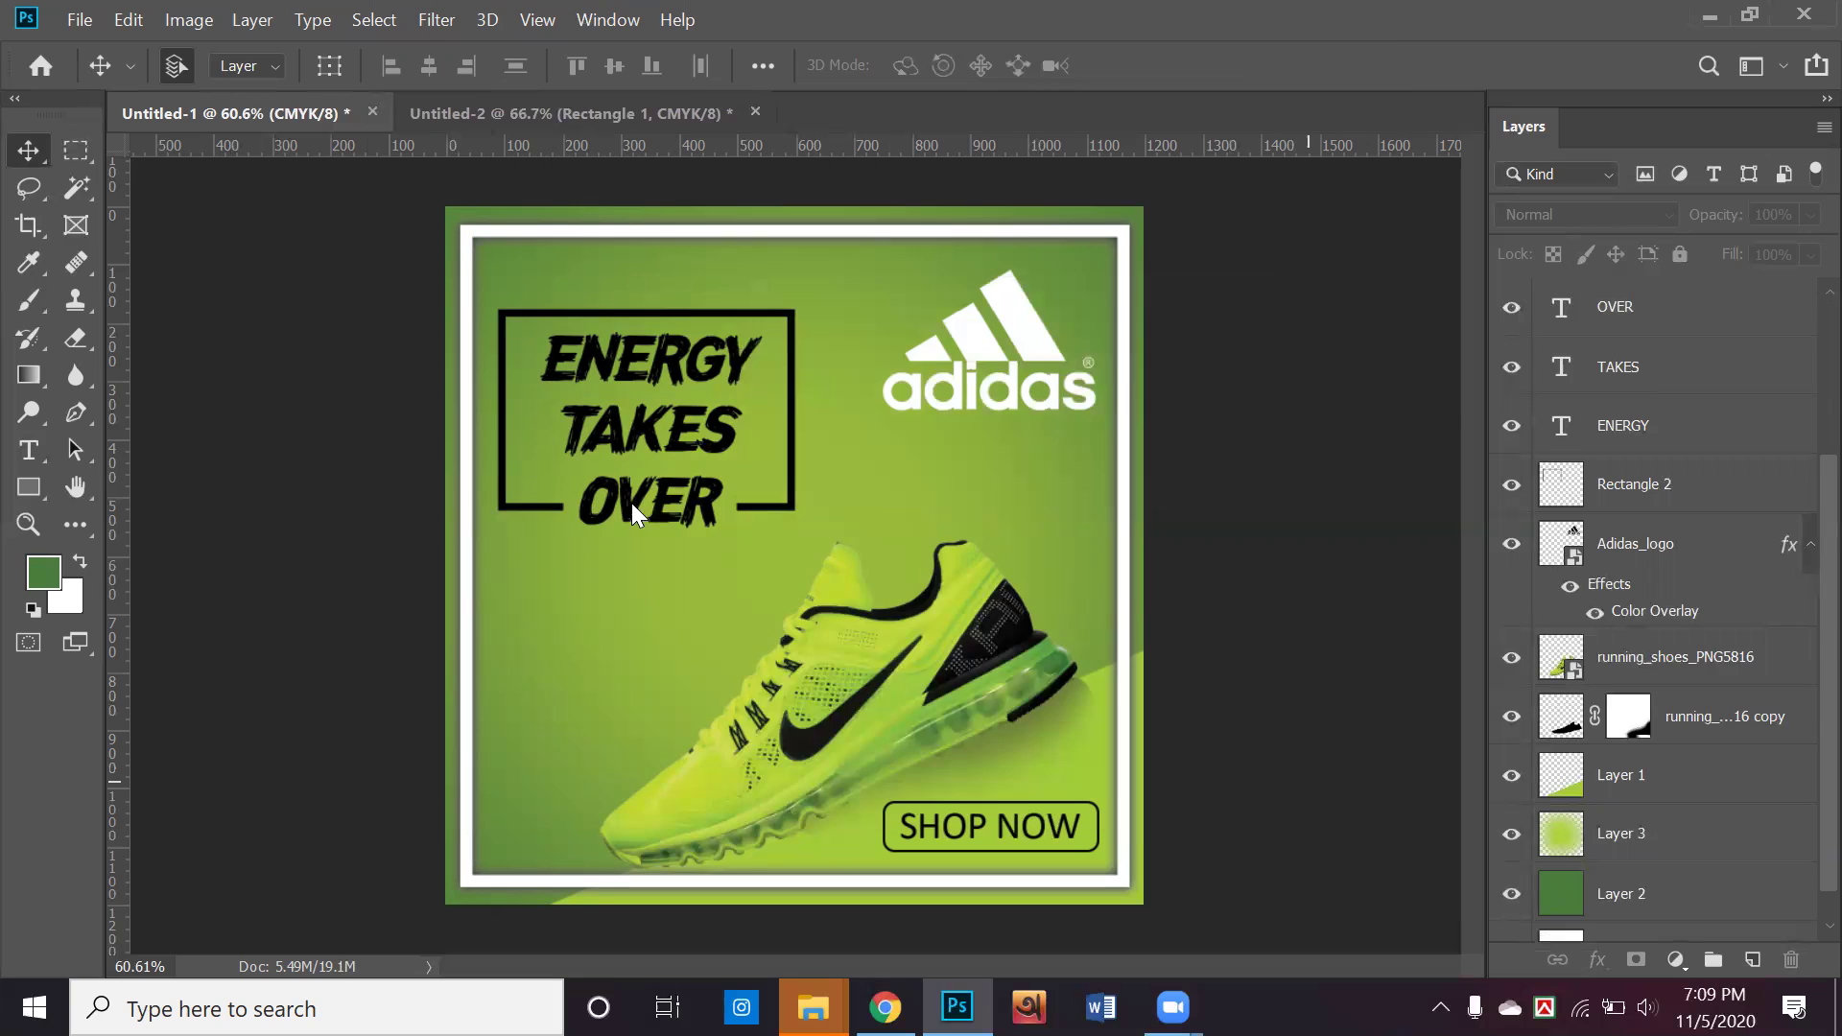
Save the design in Photoshop PSD format as "shoe ads" in the e2 hw folder with Maximize Compatibility on
click(84, 19)
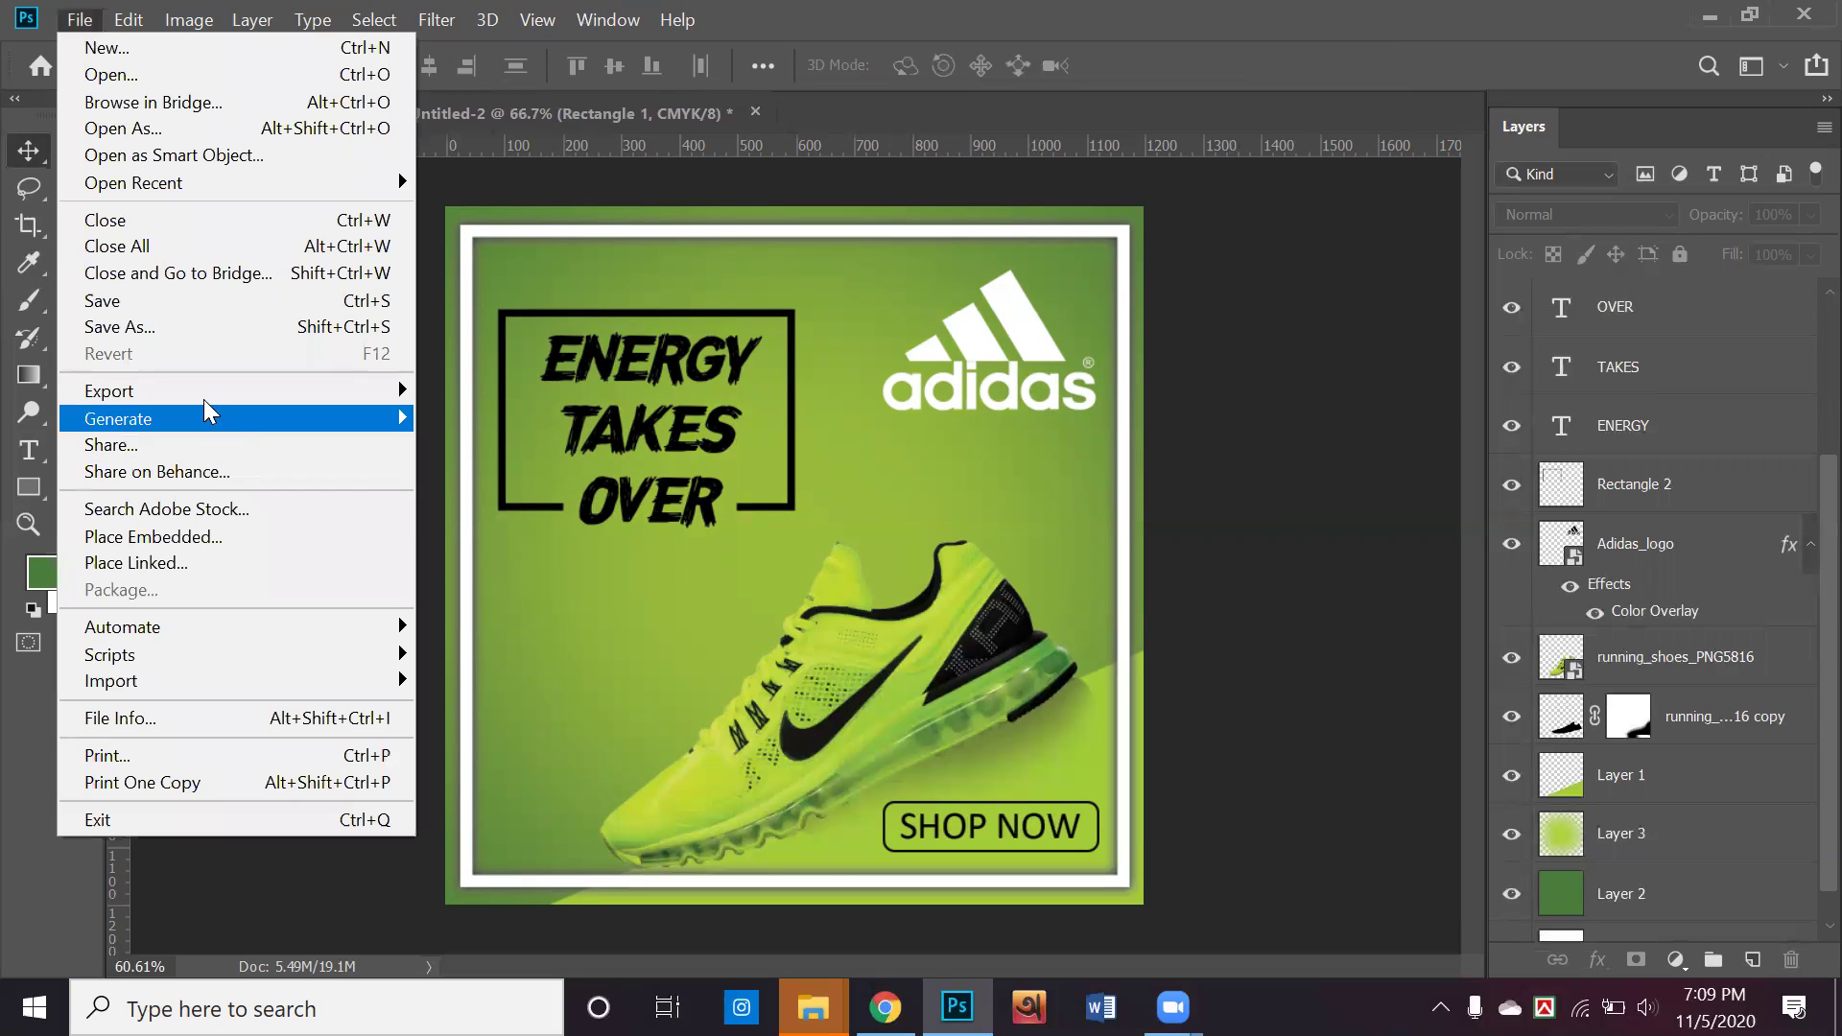
click(240, 328)
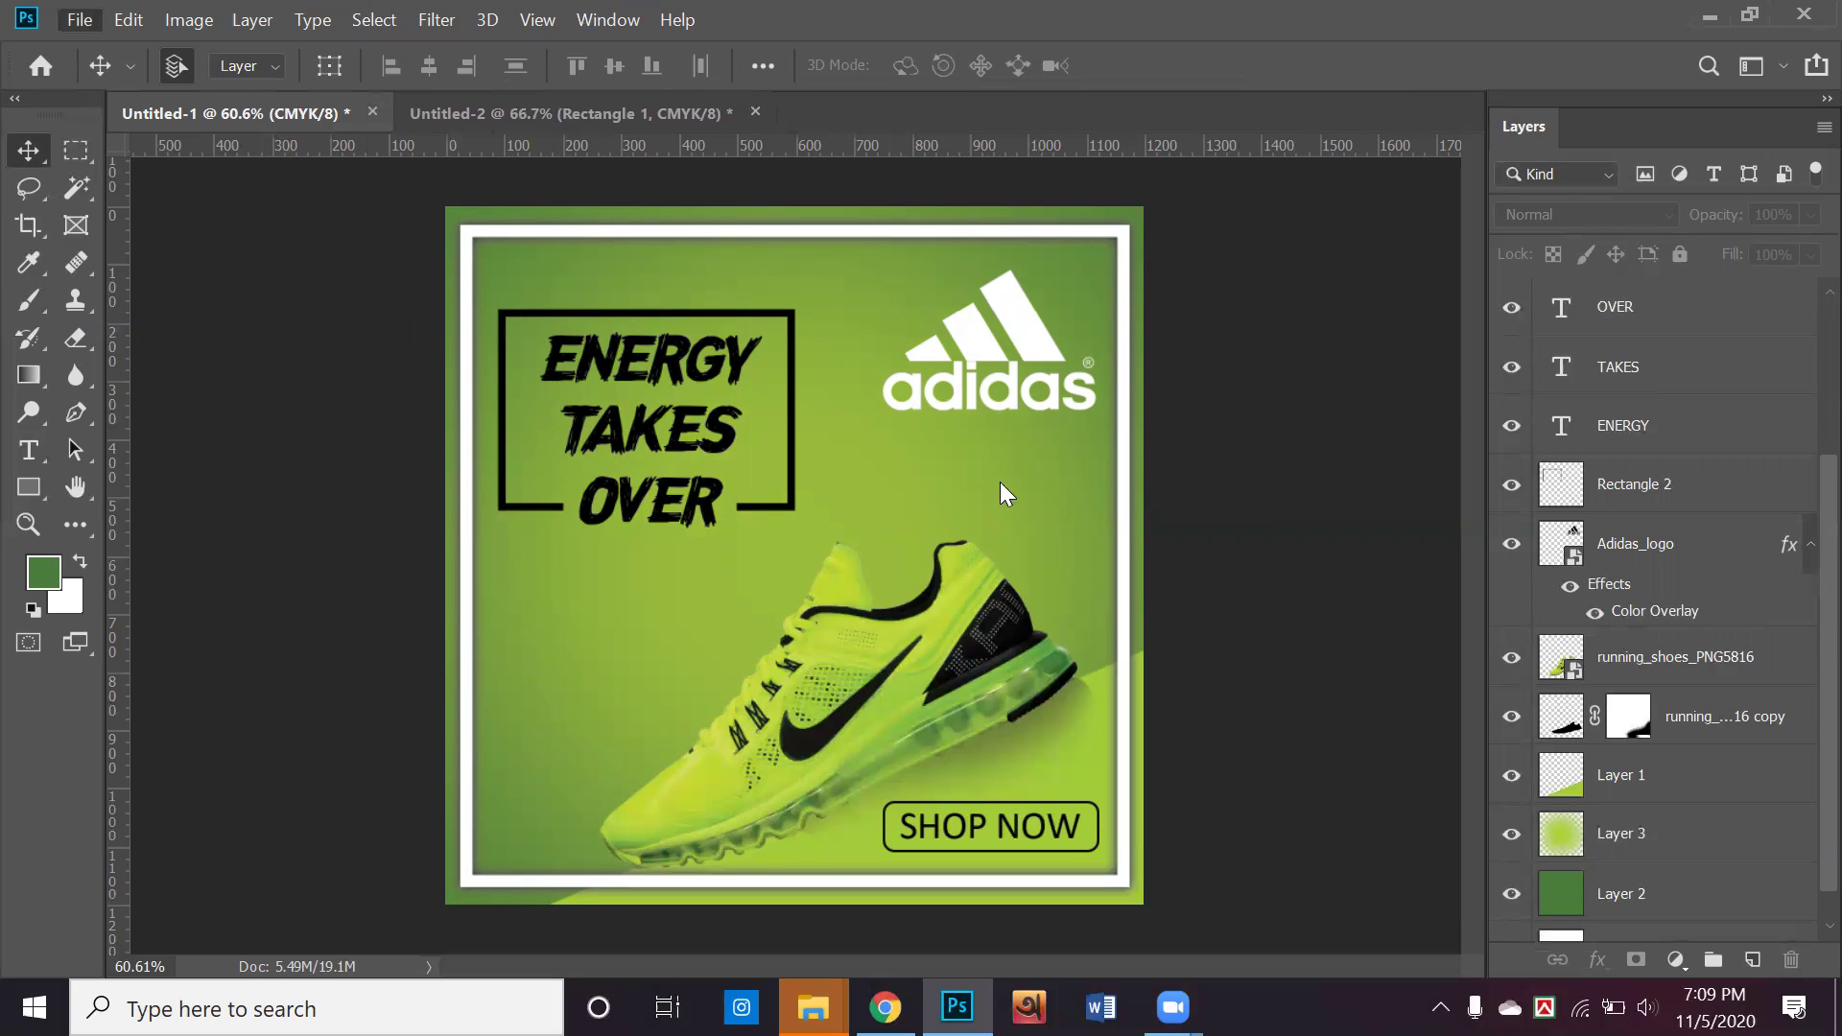
key(ctrl+shift+s)
click(687, 683)
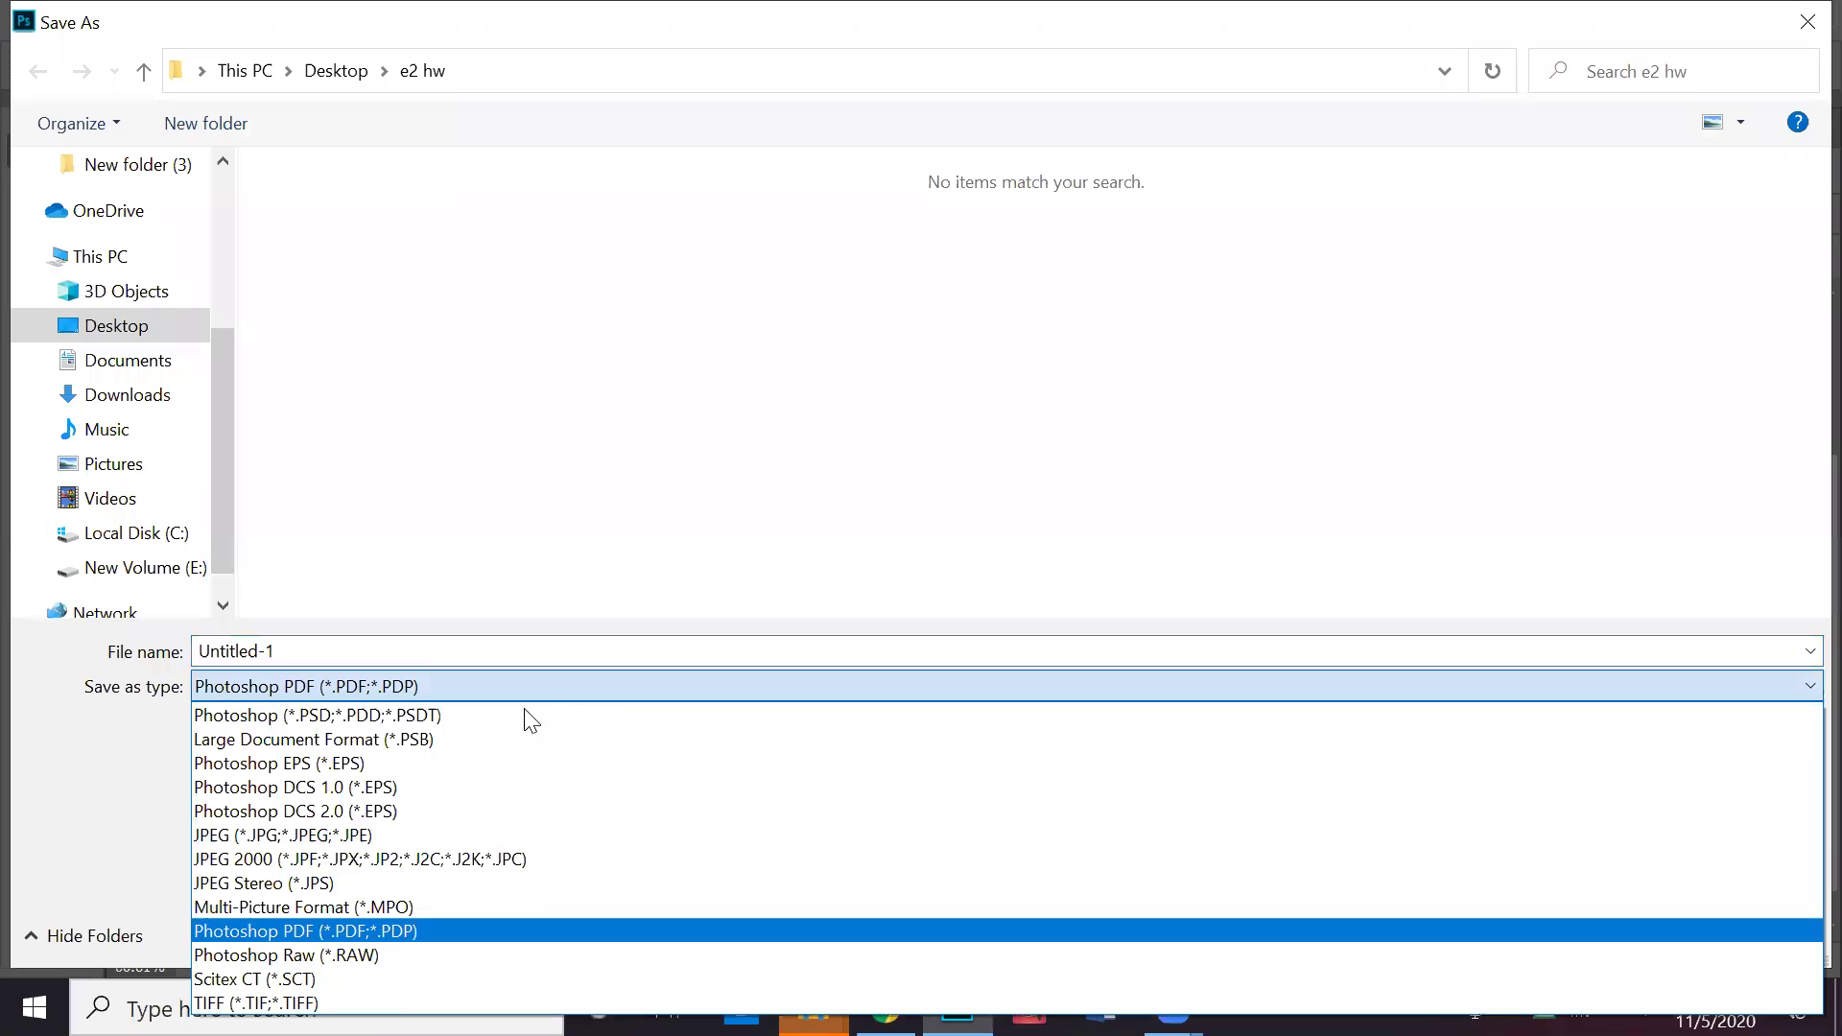
click(478, 715)
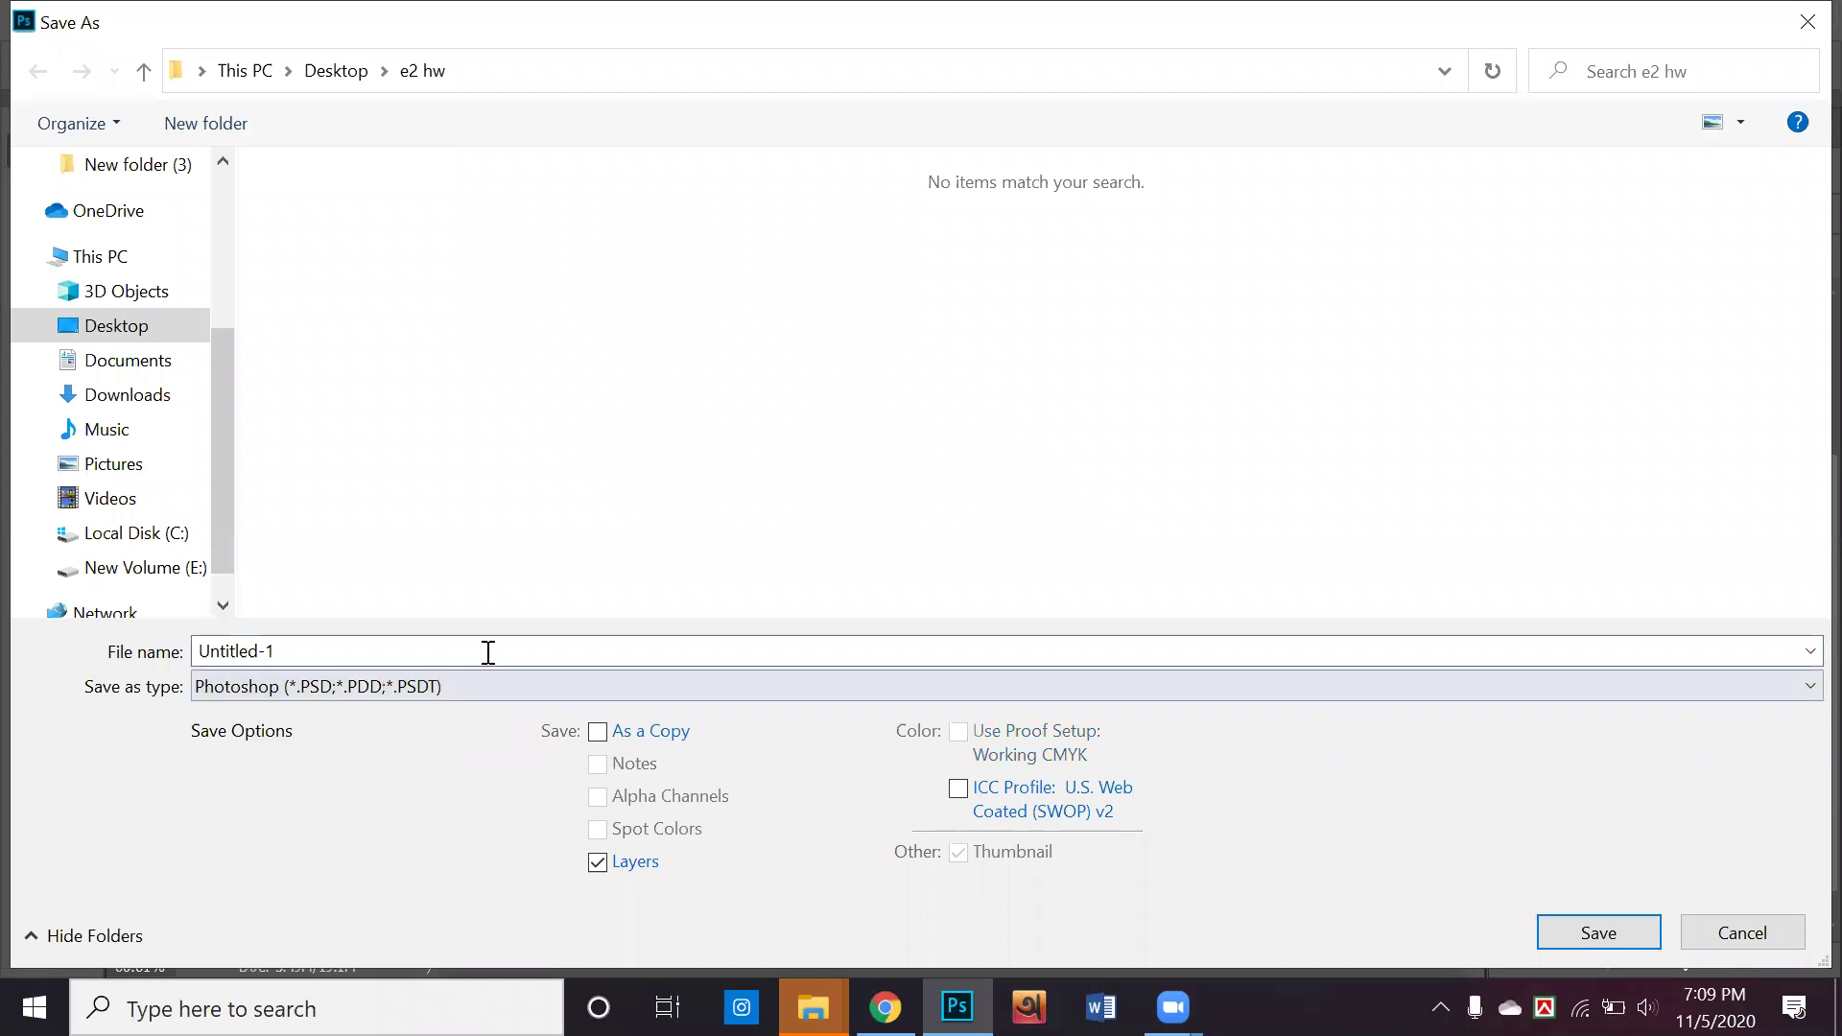
text(shoe ads)
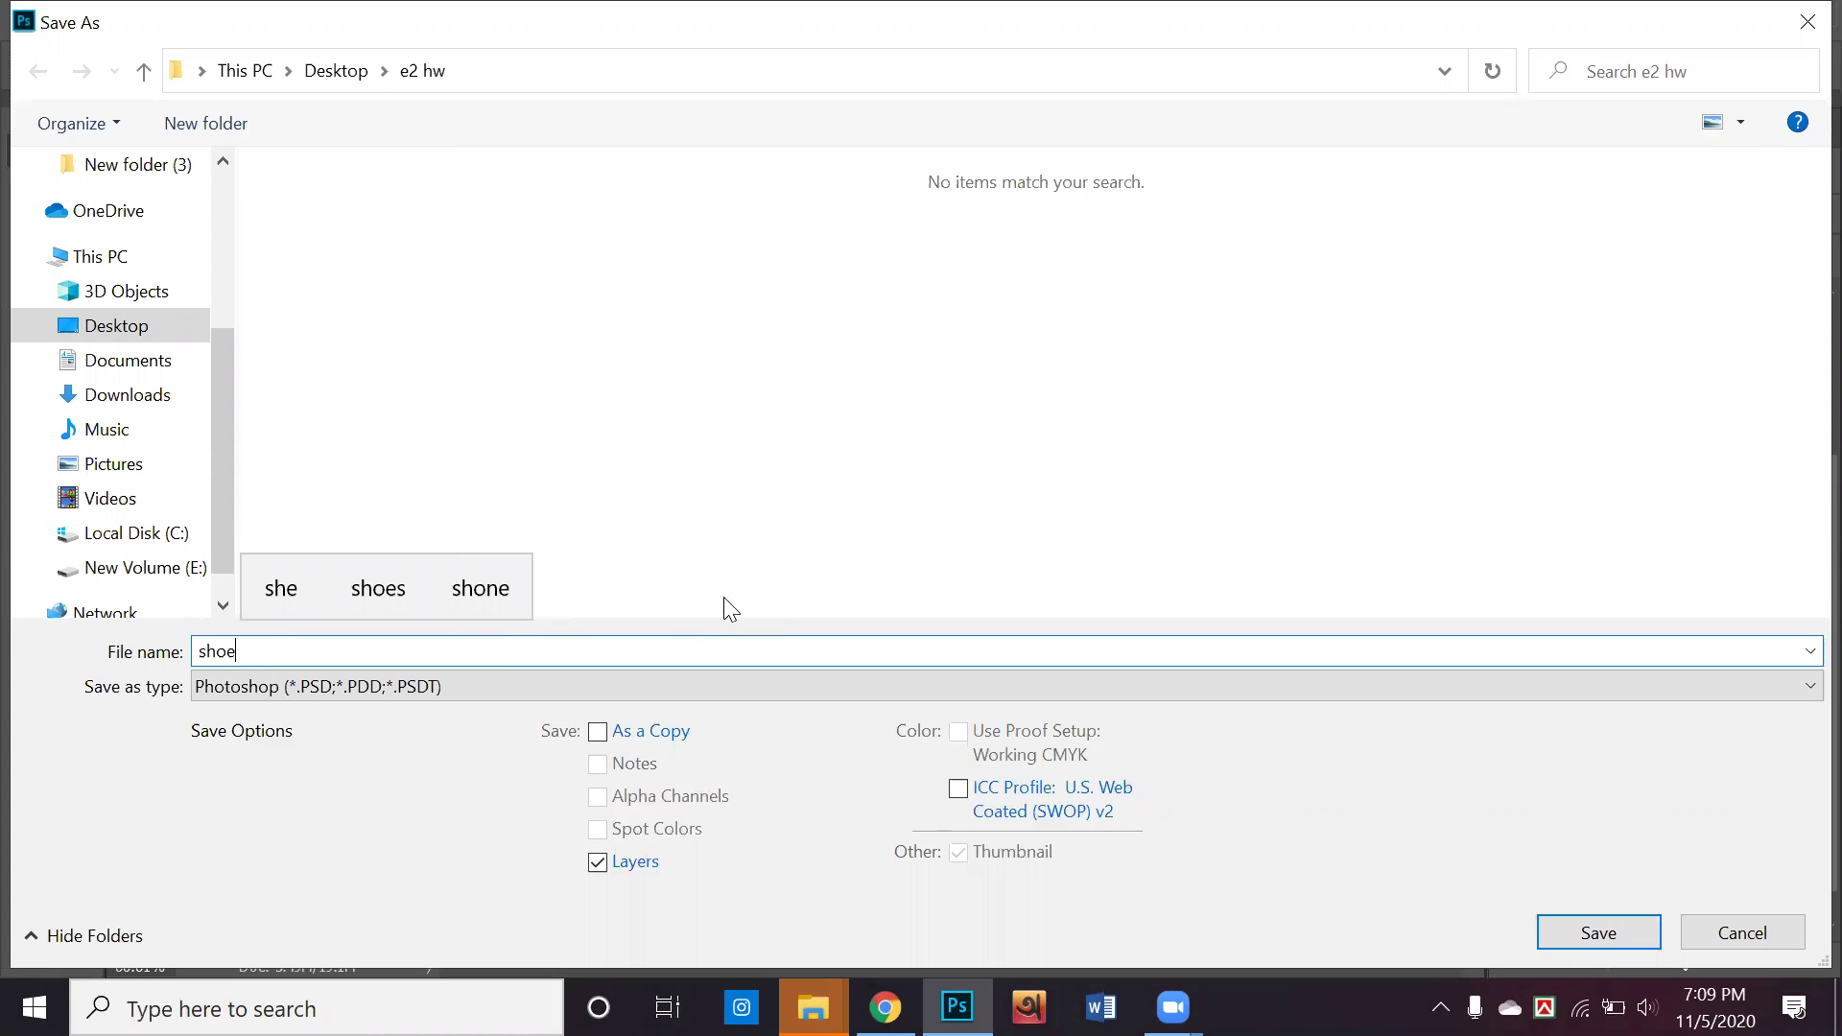
click(1600, 932)
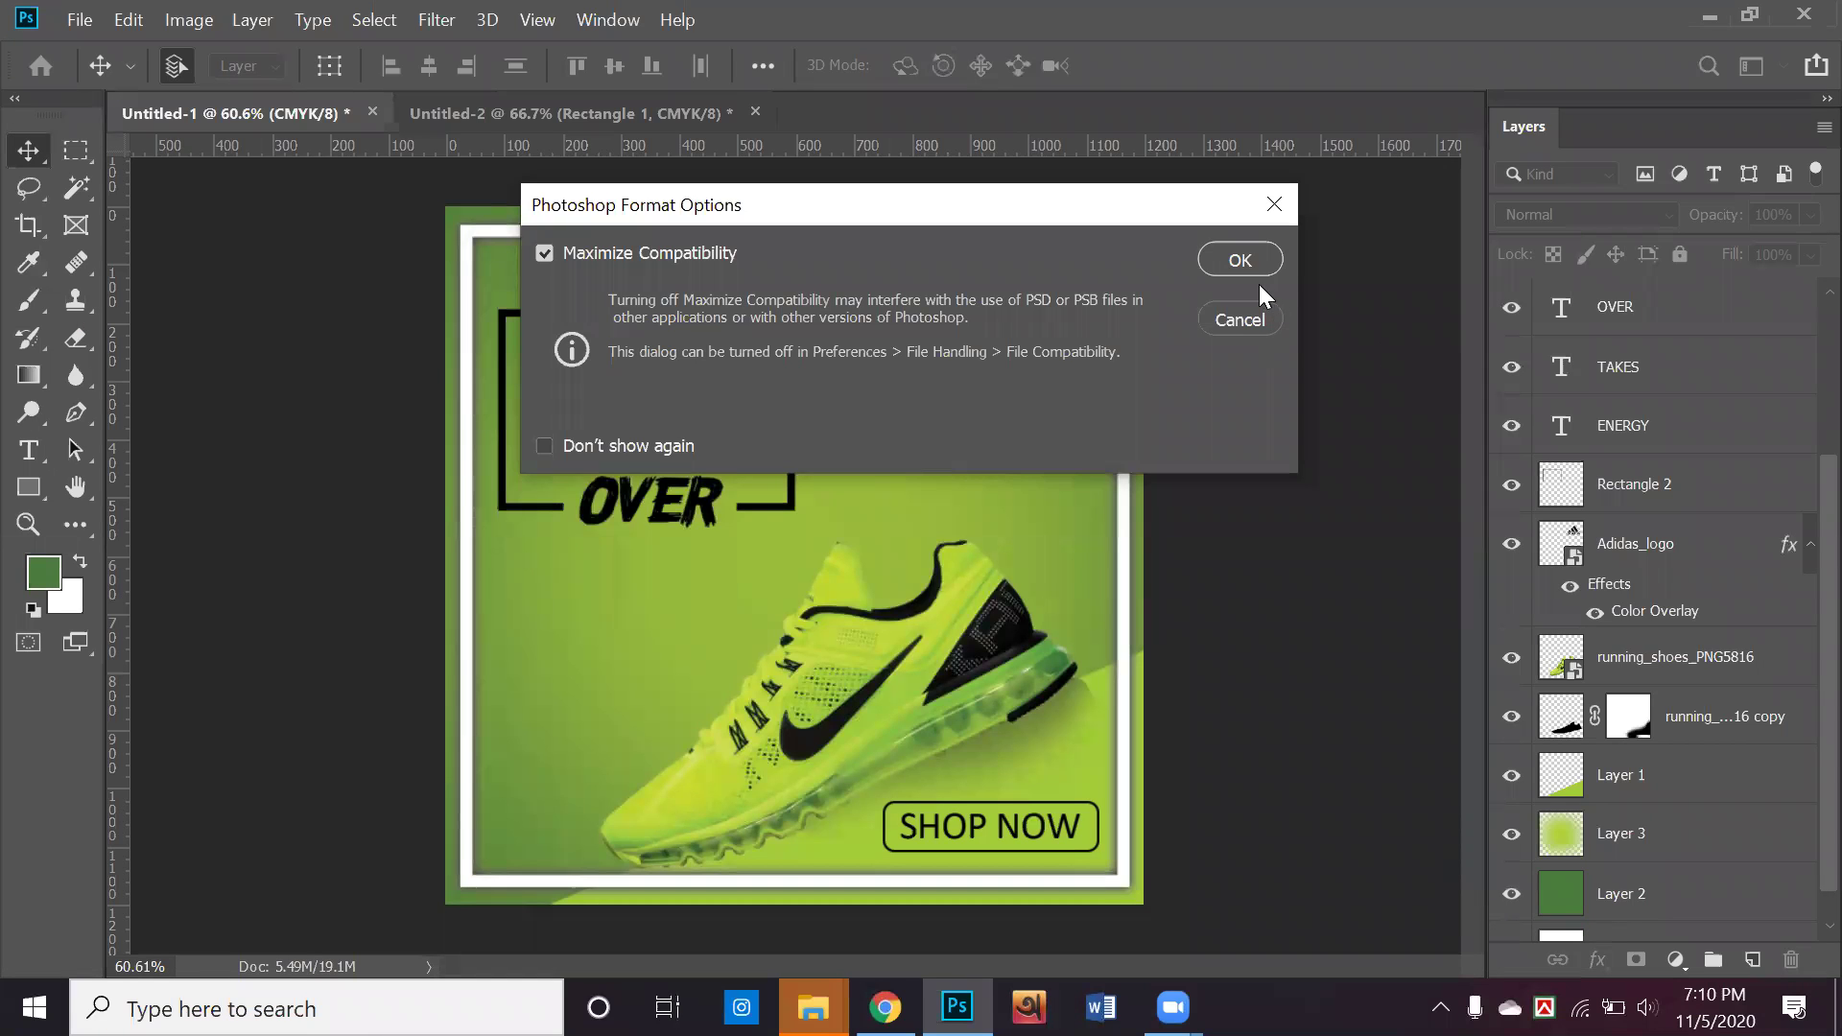
click(1240, 260)
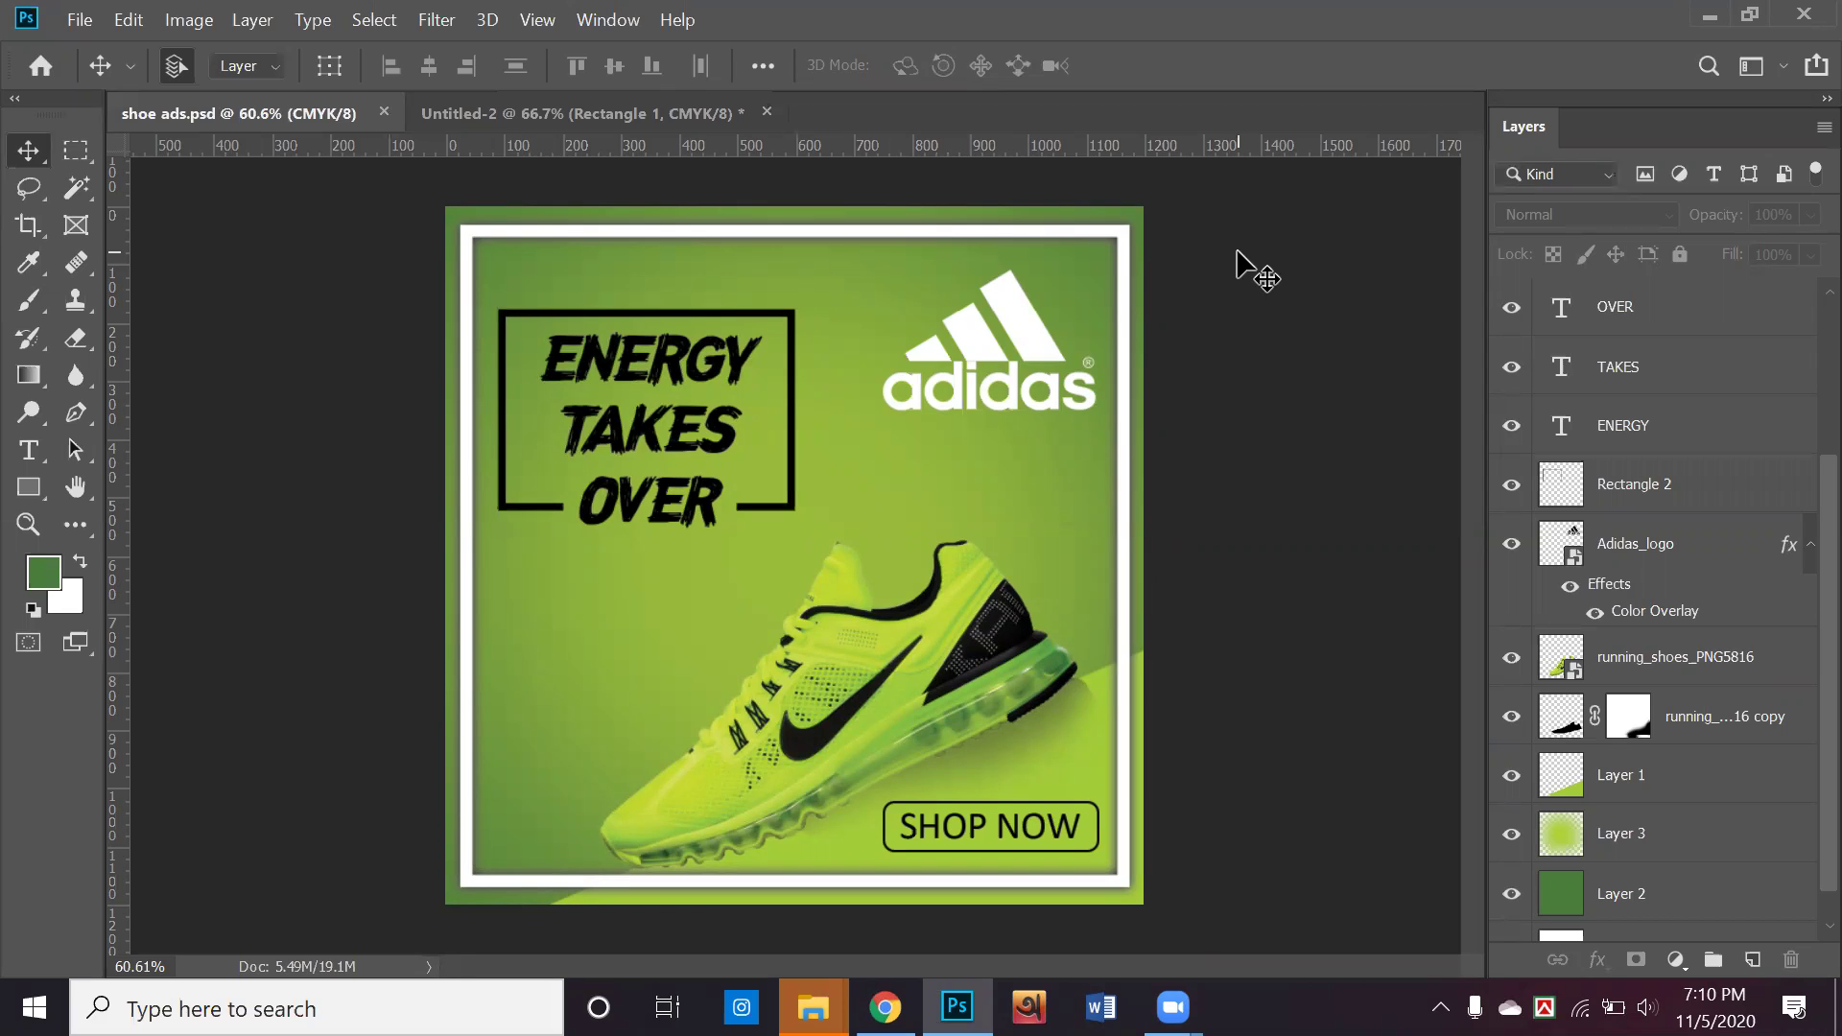
Save a JPEG copy named "shoe ads" to the Desktop at quality 12 (Maximum) with Baseline ("Standard") format
click(75, 18)
click(169, 328)
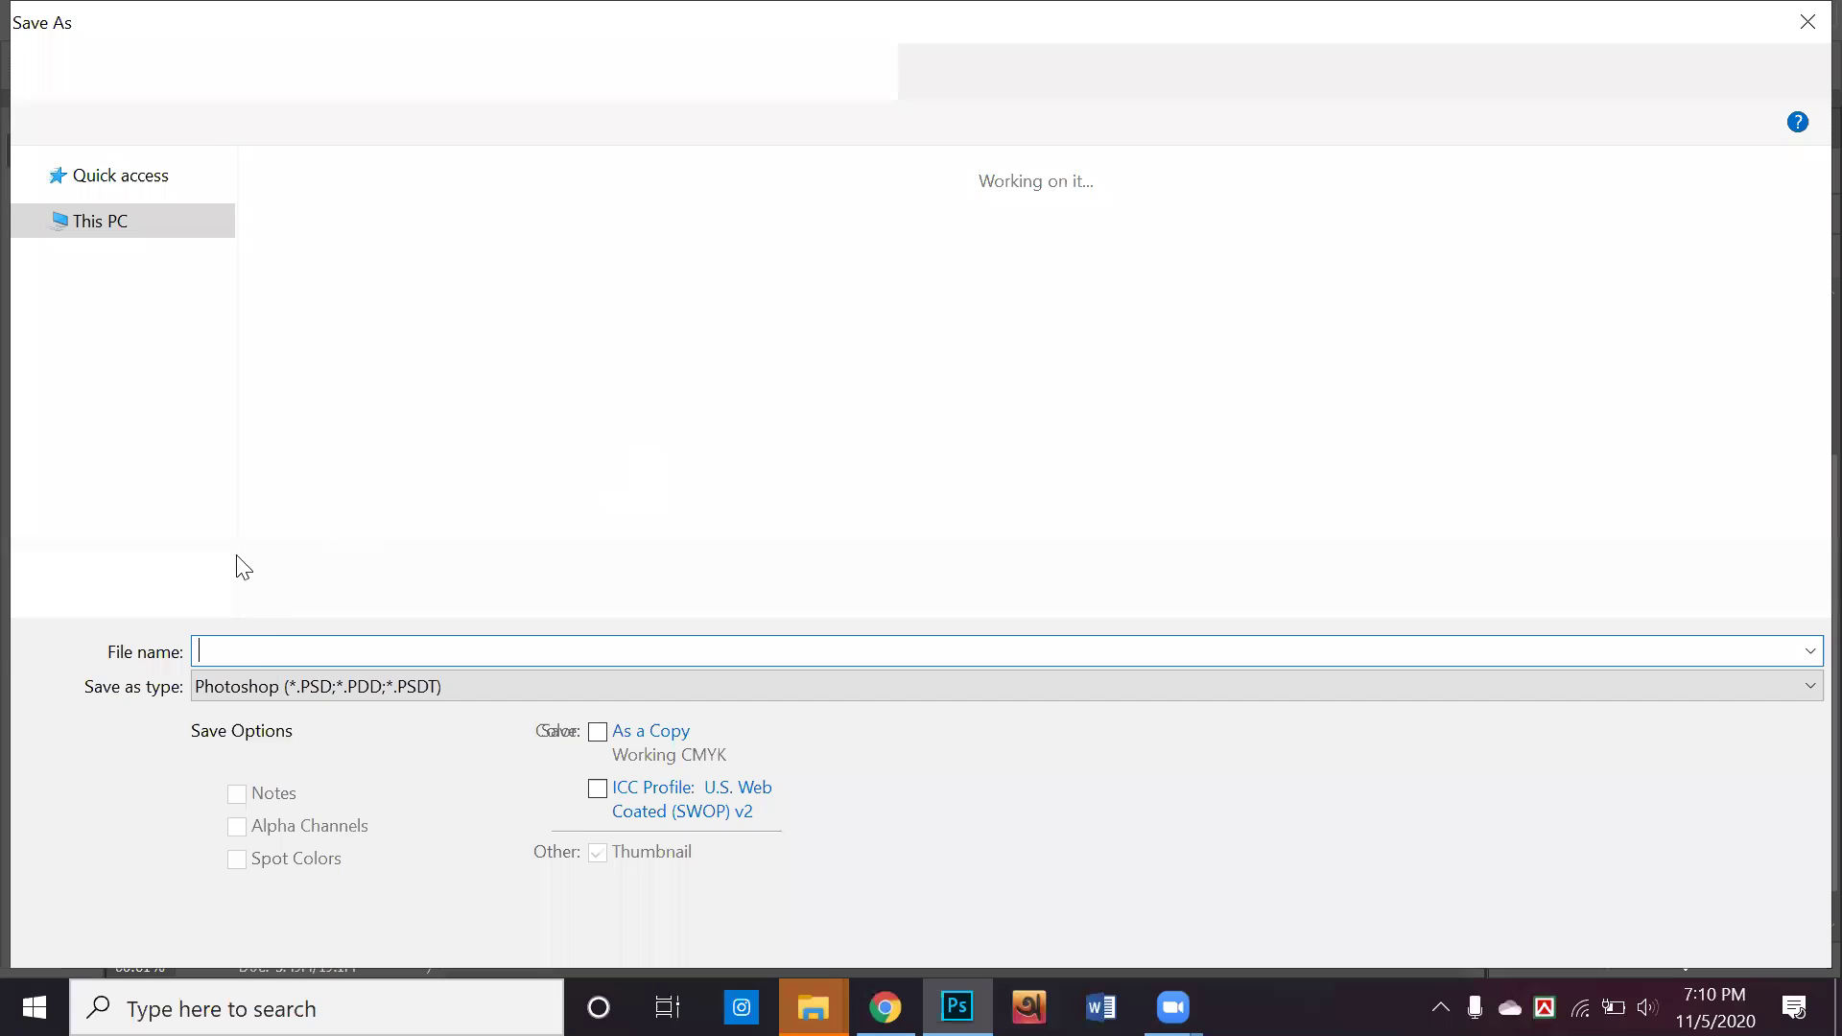
click(347, 687)
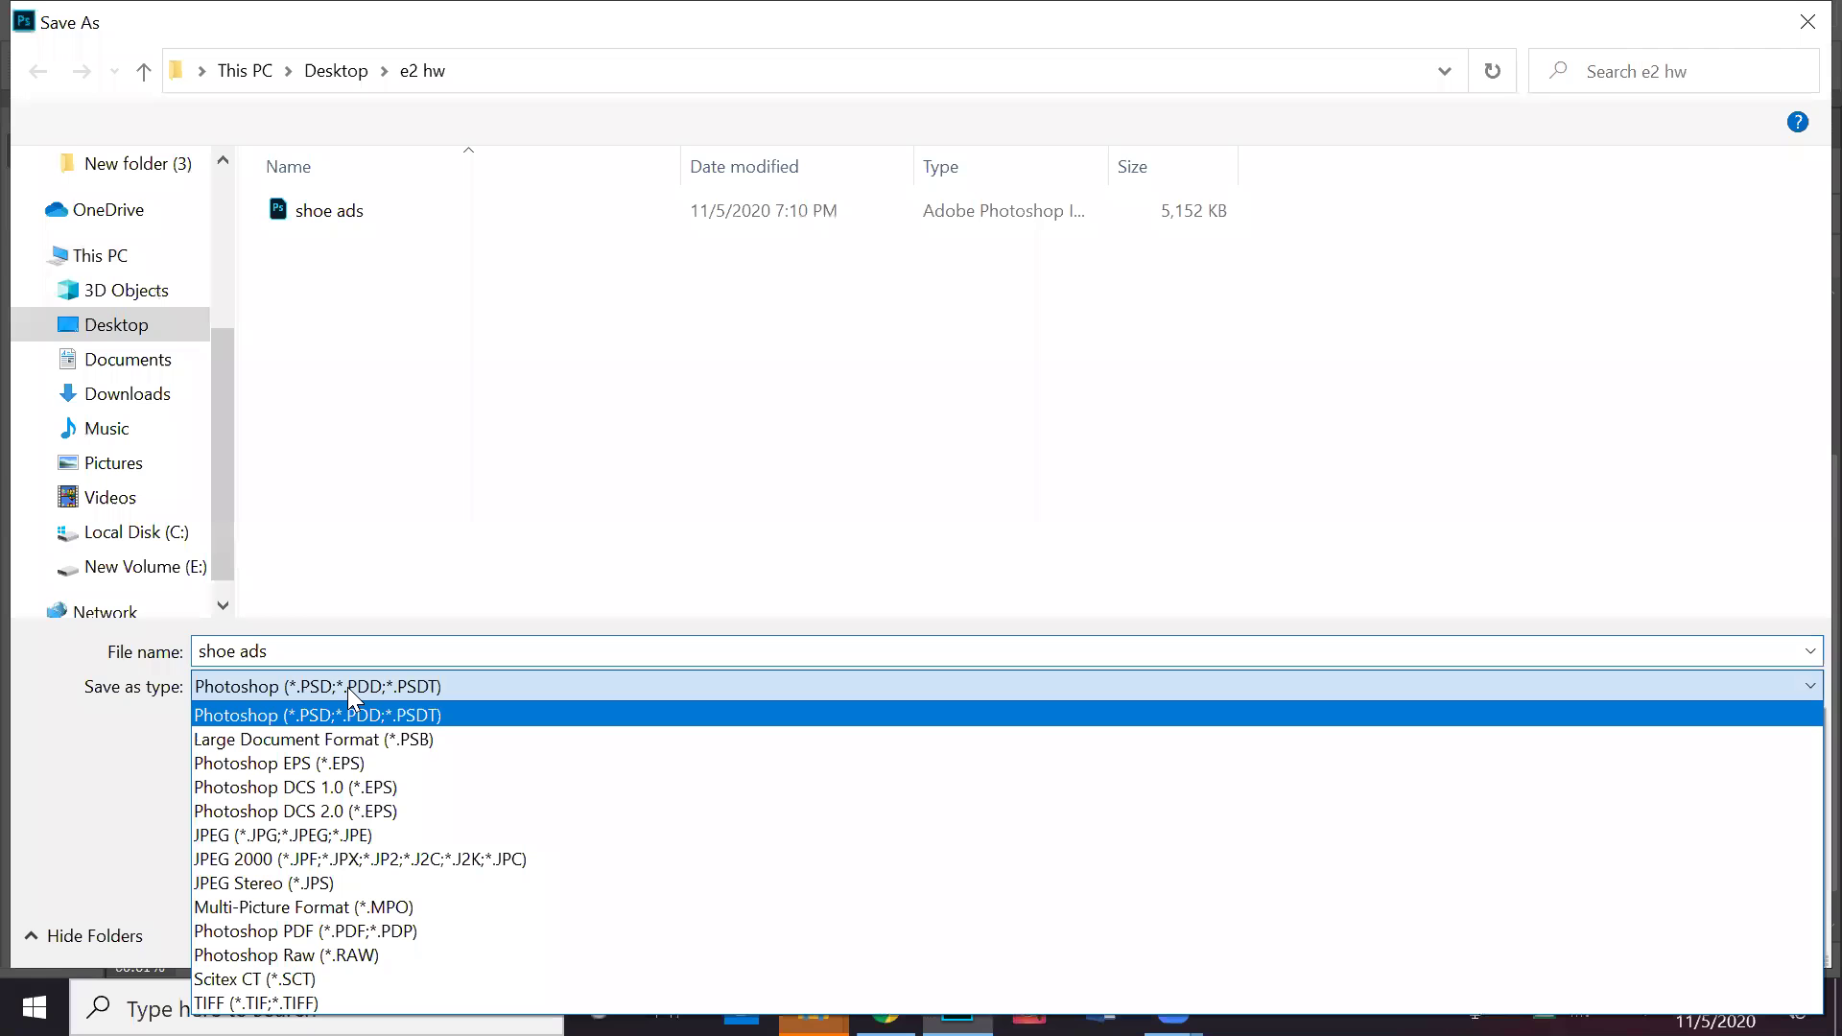
click(318, 830)
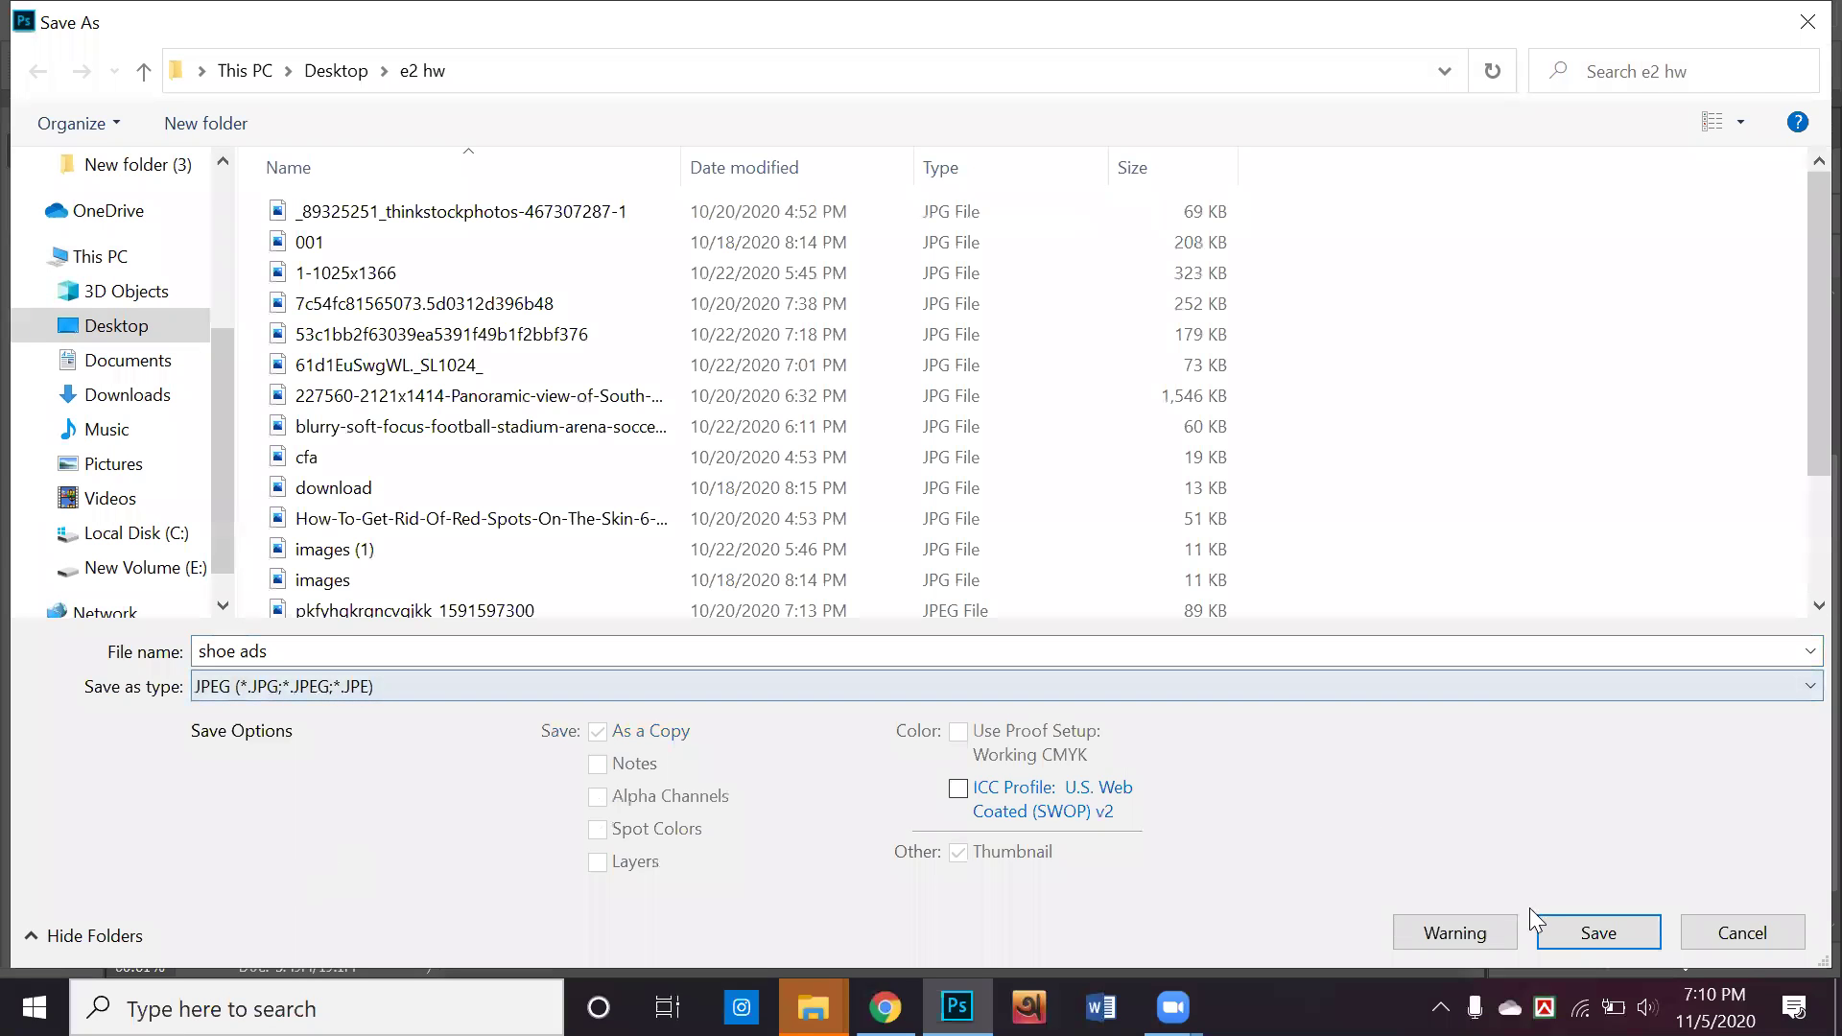
right_click(1420, 345)
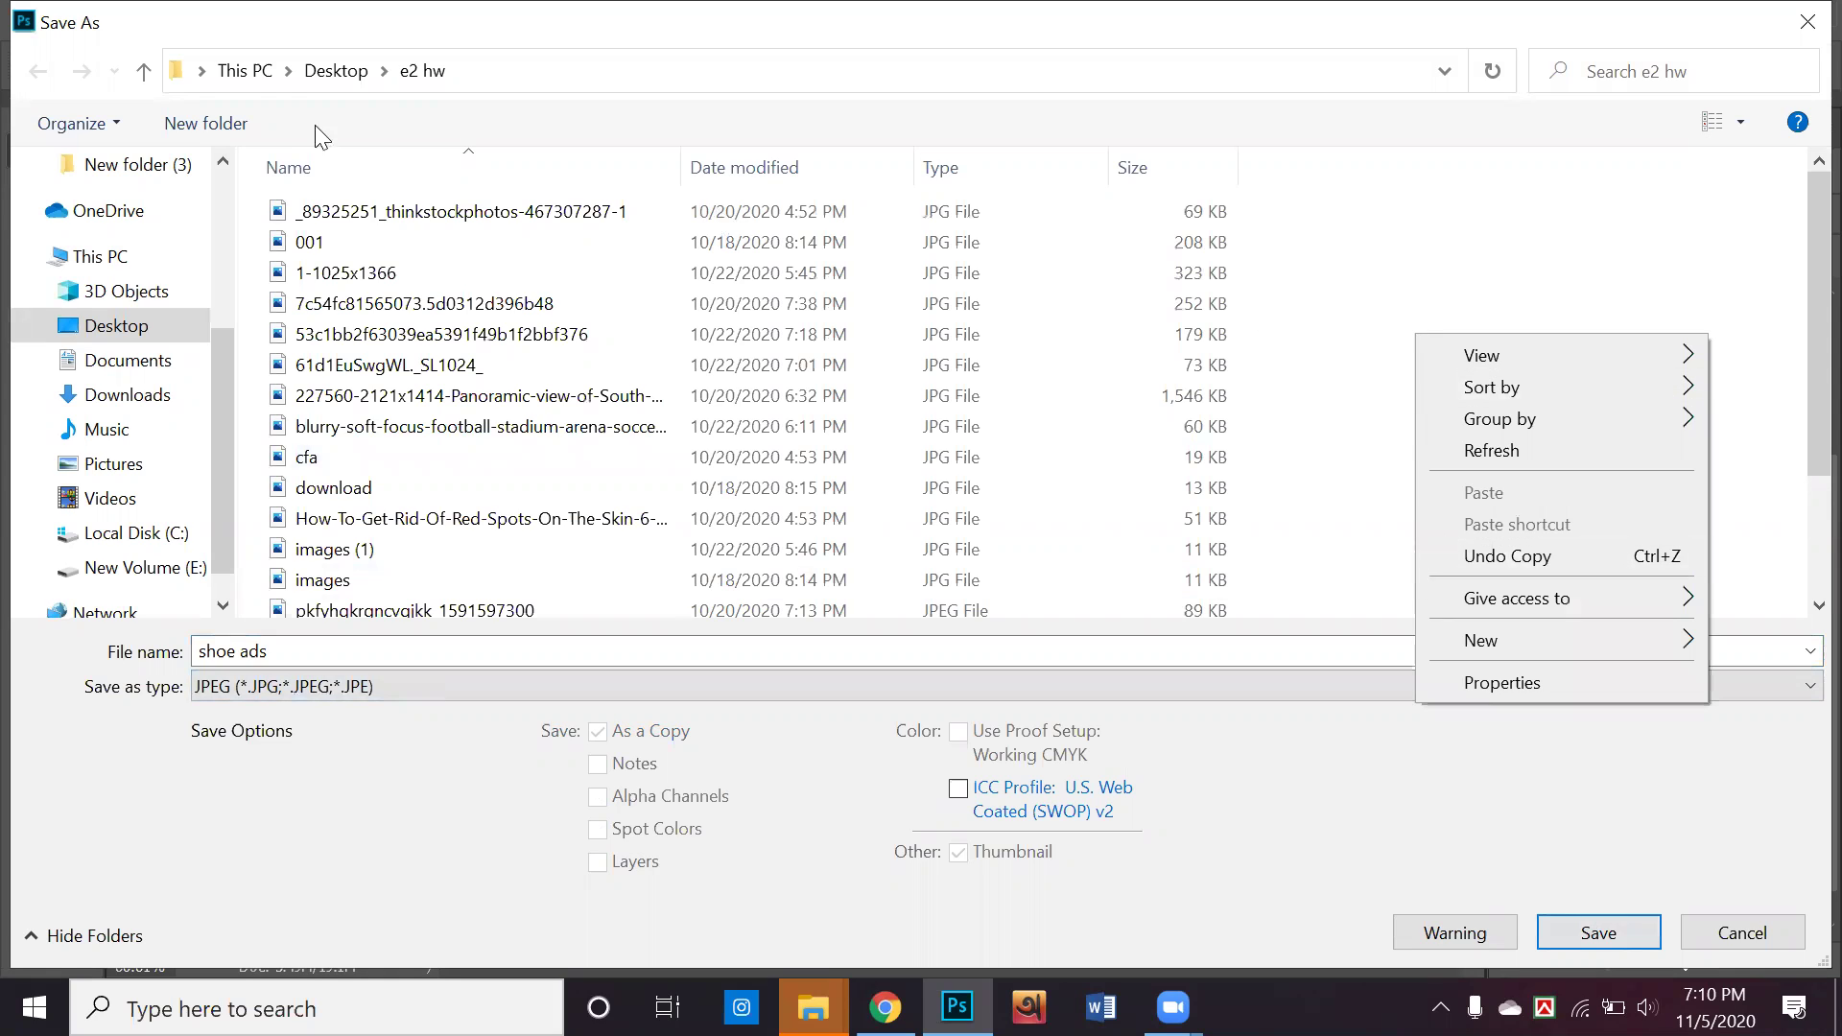
click(335, 73)
click(336, 73)
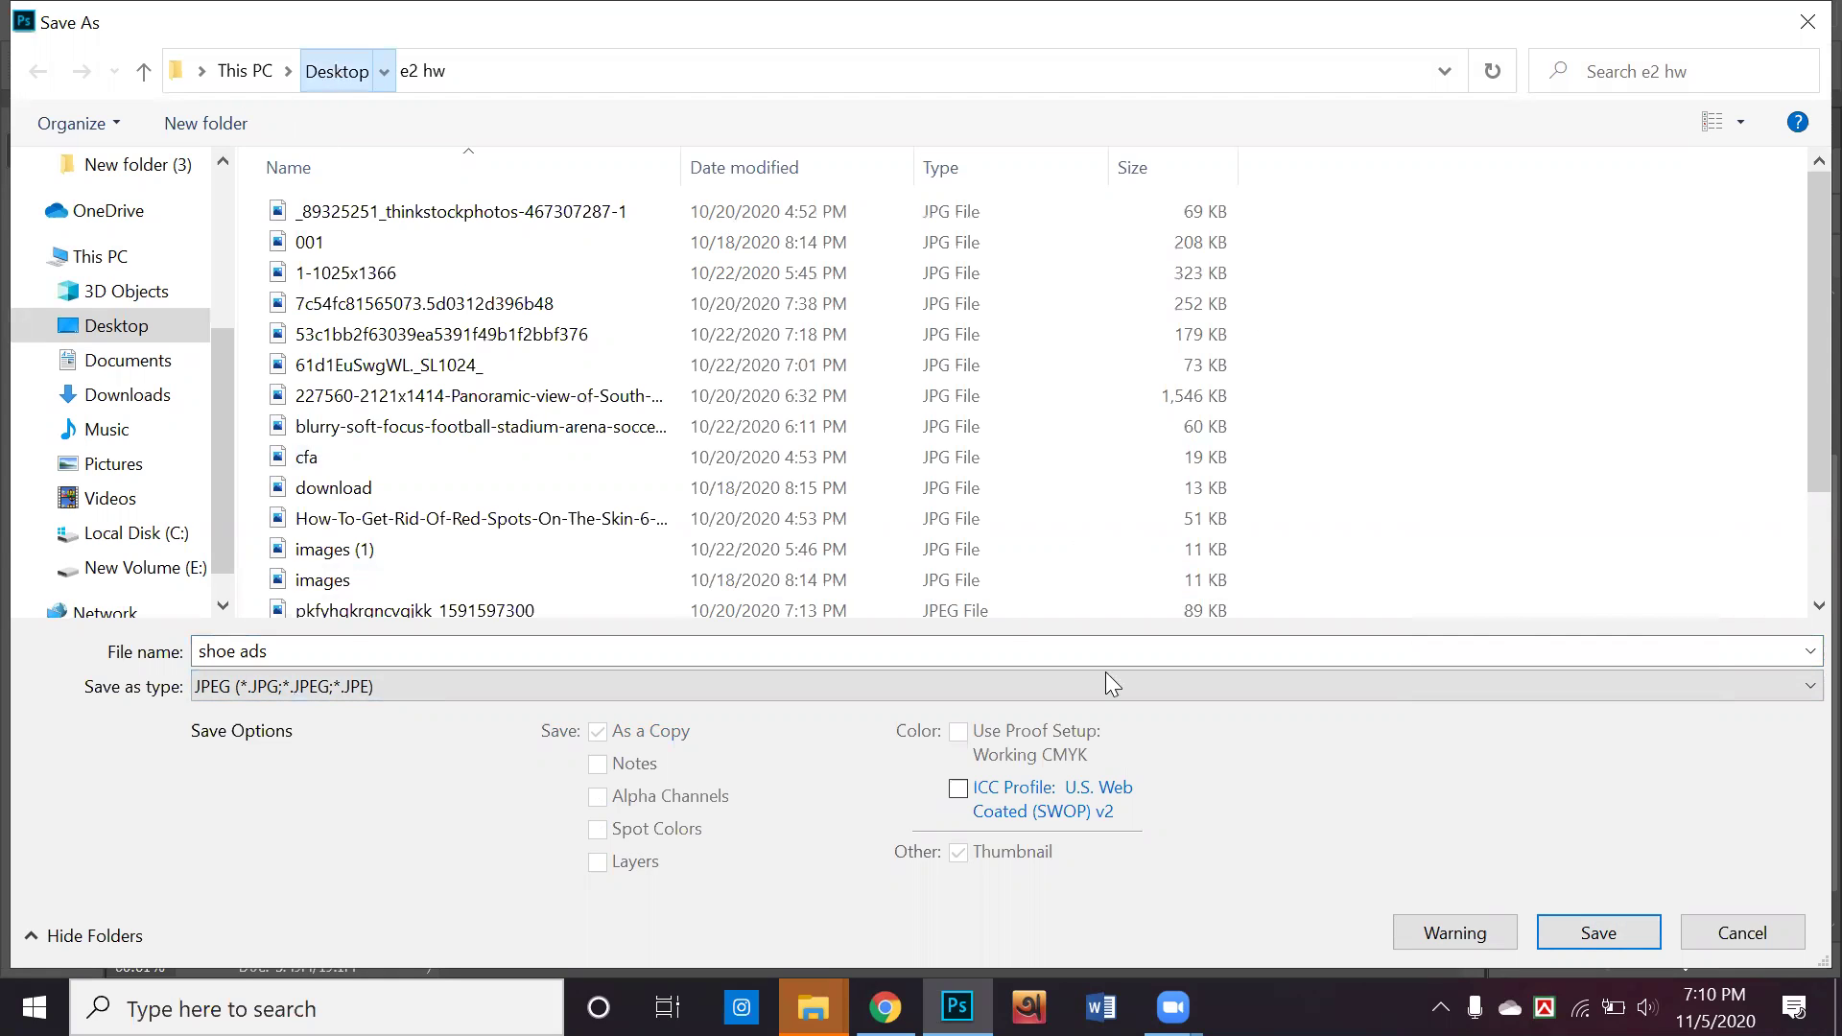
click(1585, 921)
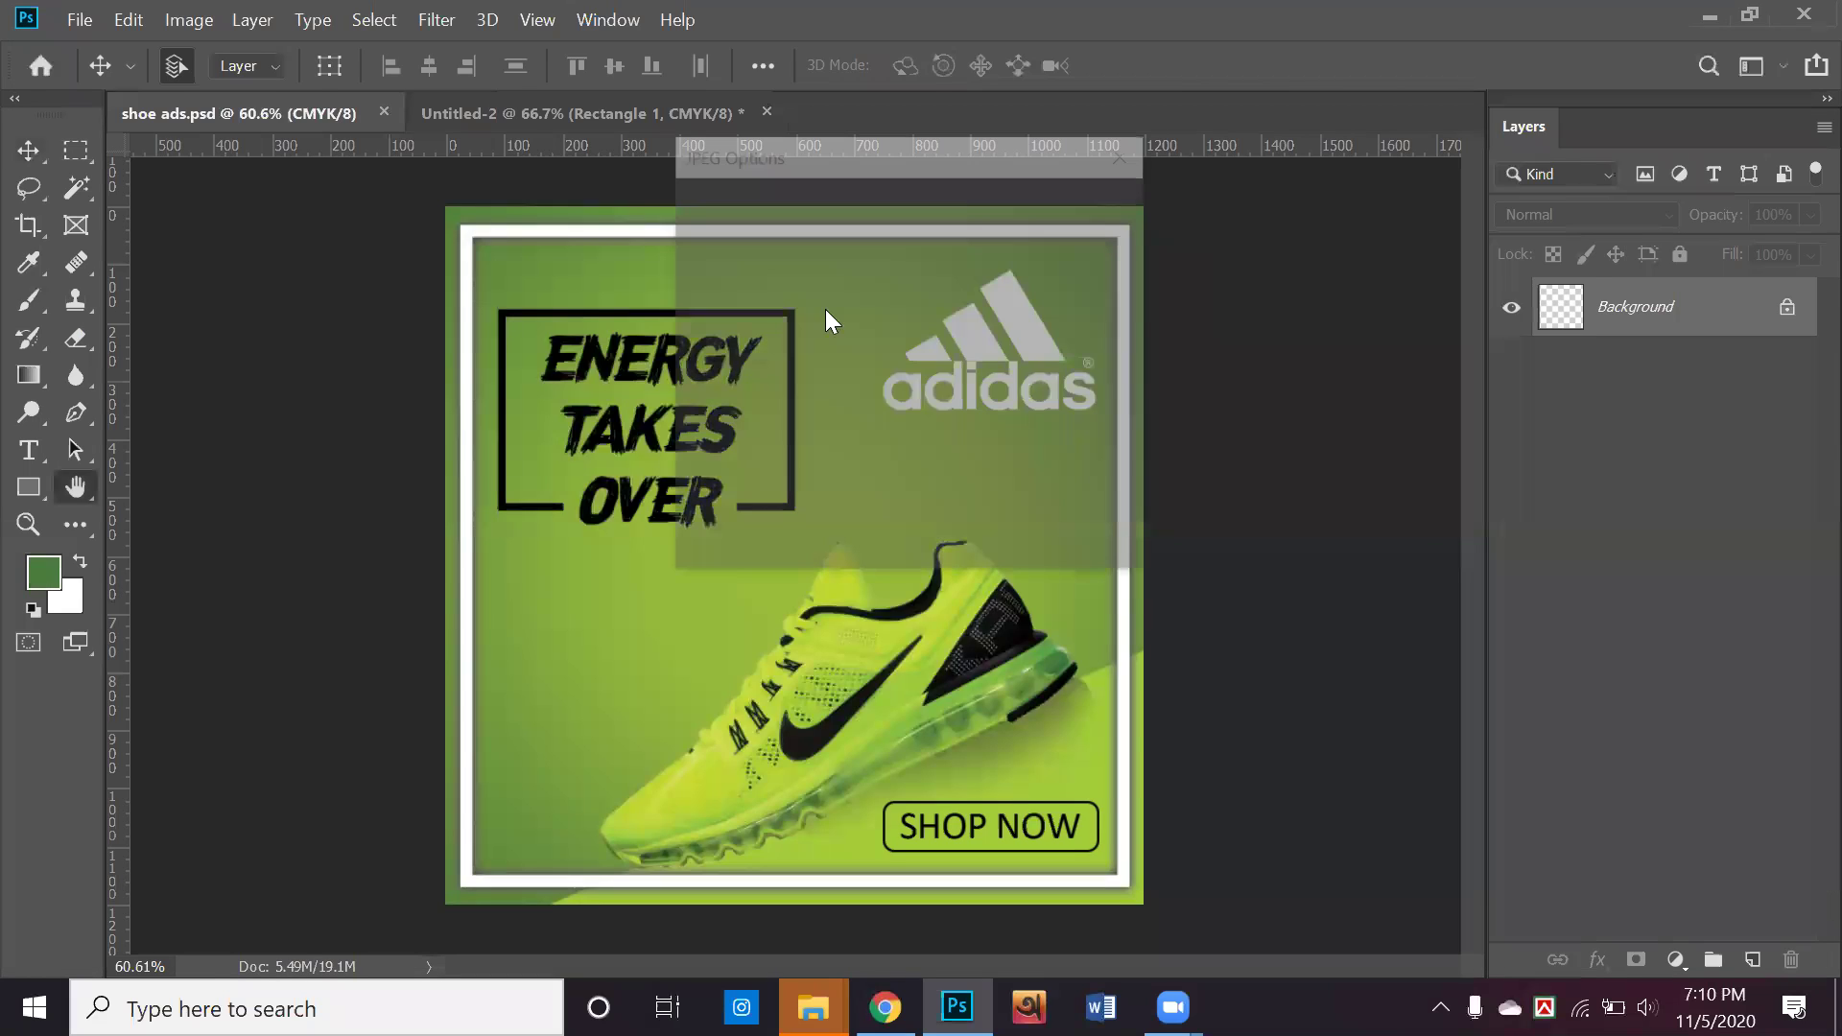
drag(955, 338, 1111, 357)
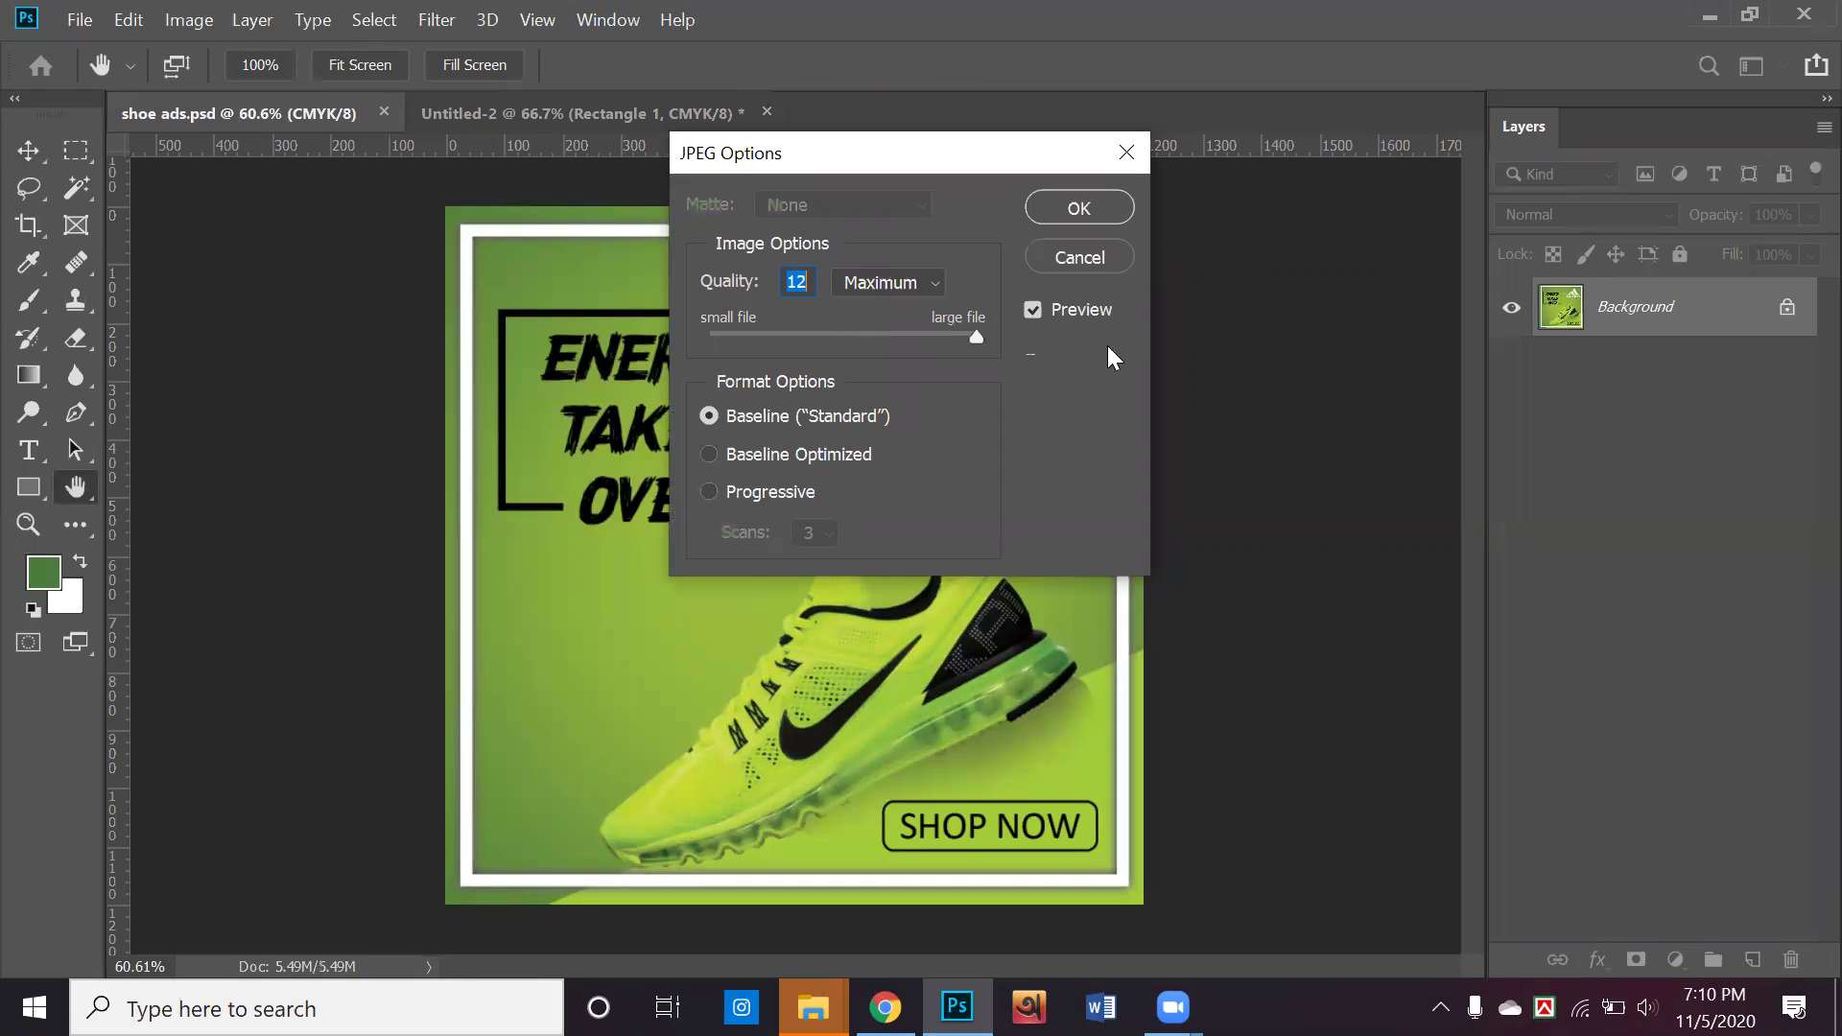
click(1094, 204)
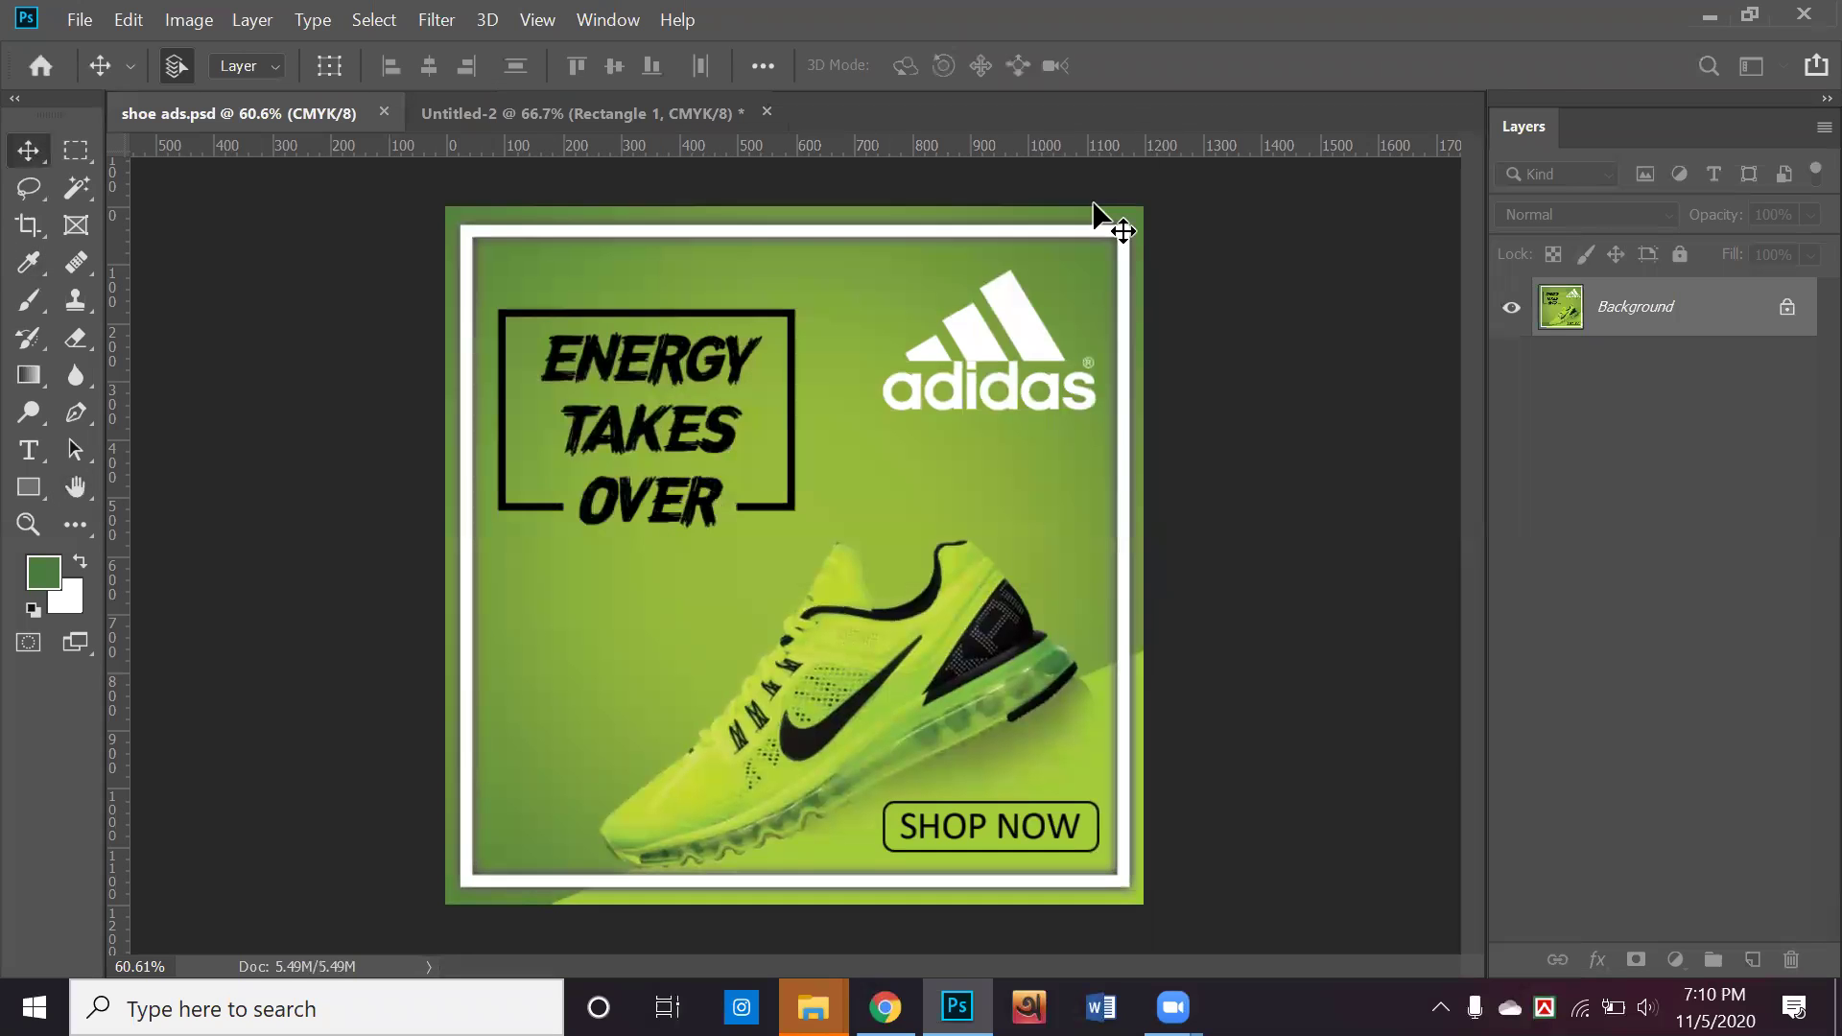
Minimize the open windows, view the exported shoe ads image from the desktop in Photos, and close it
click(1705, 21)
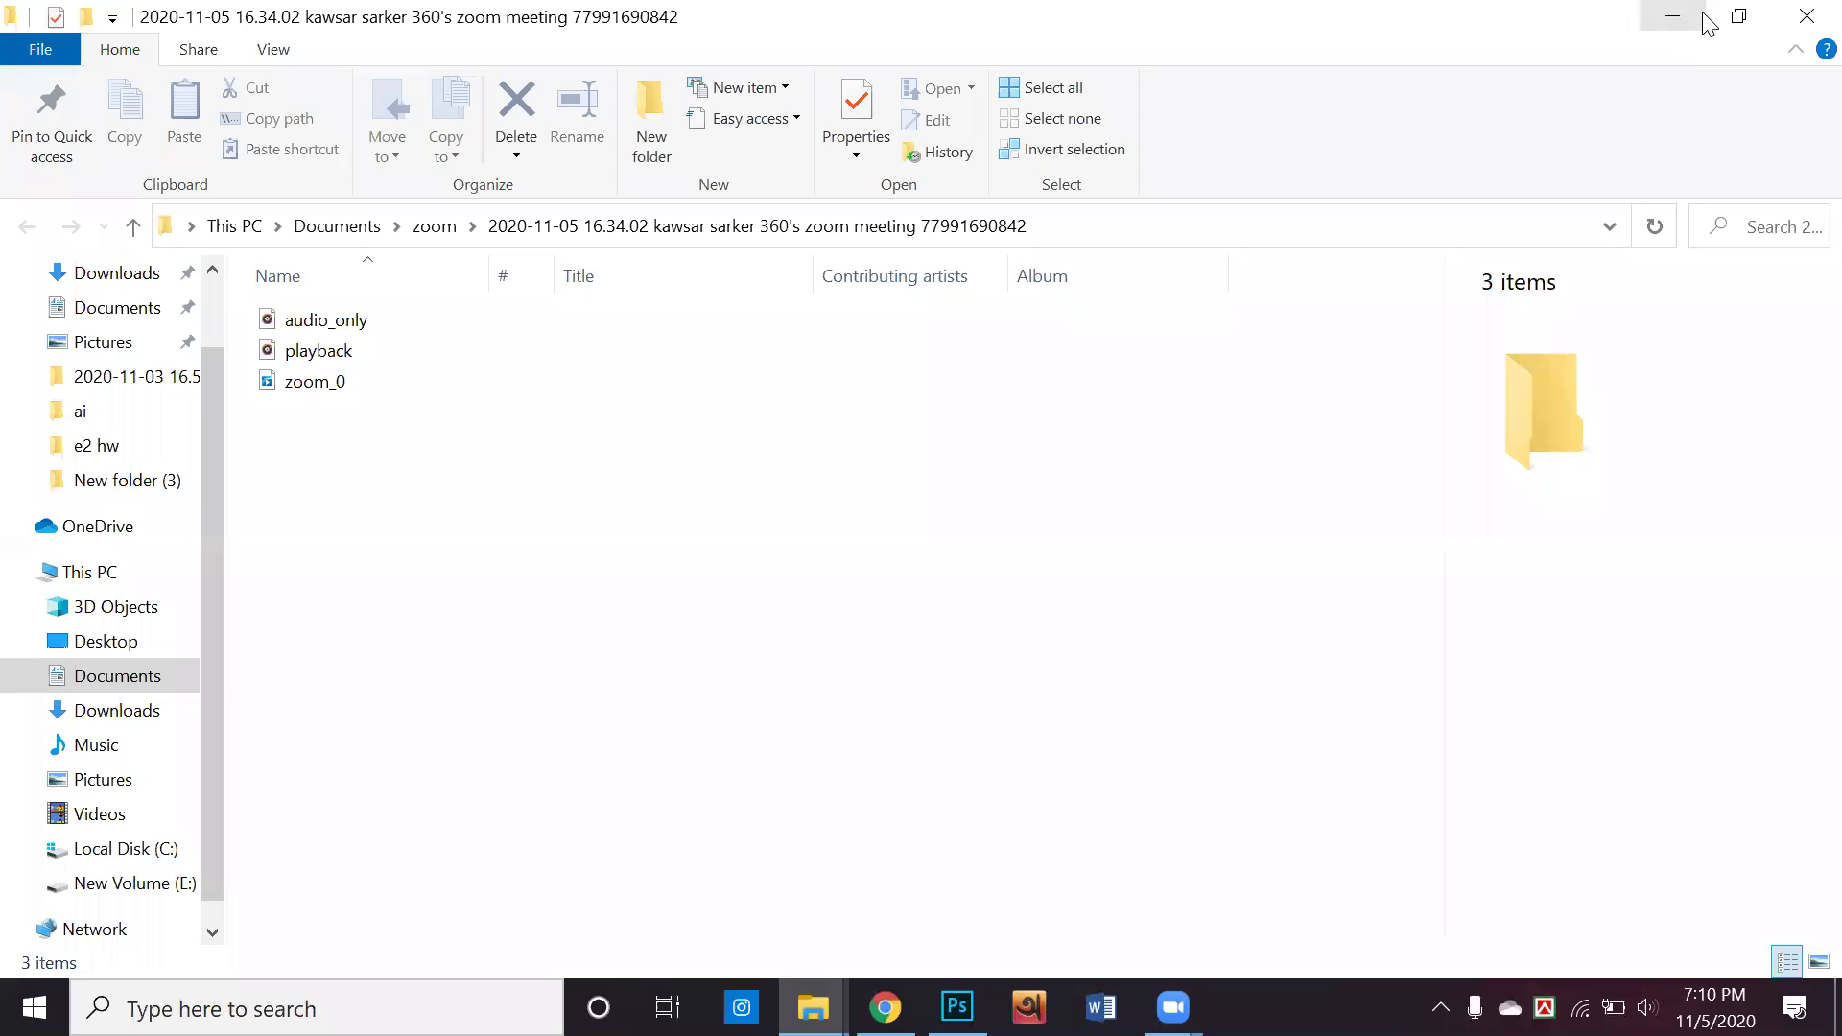
click(1698, 17)
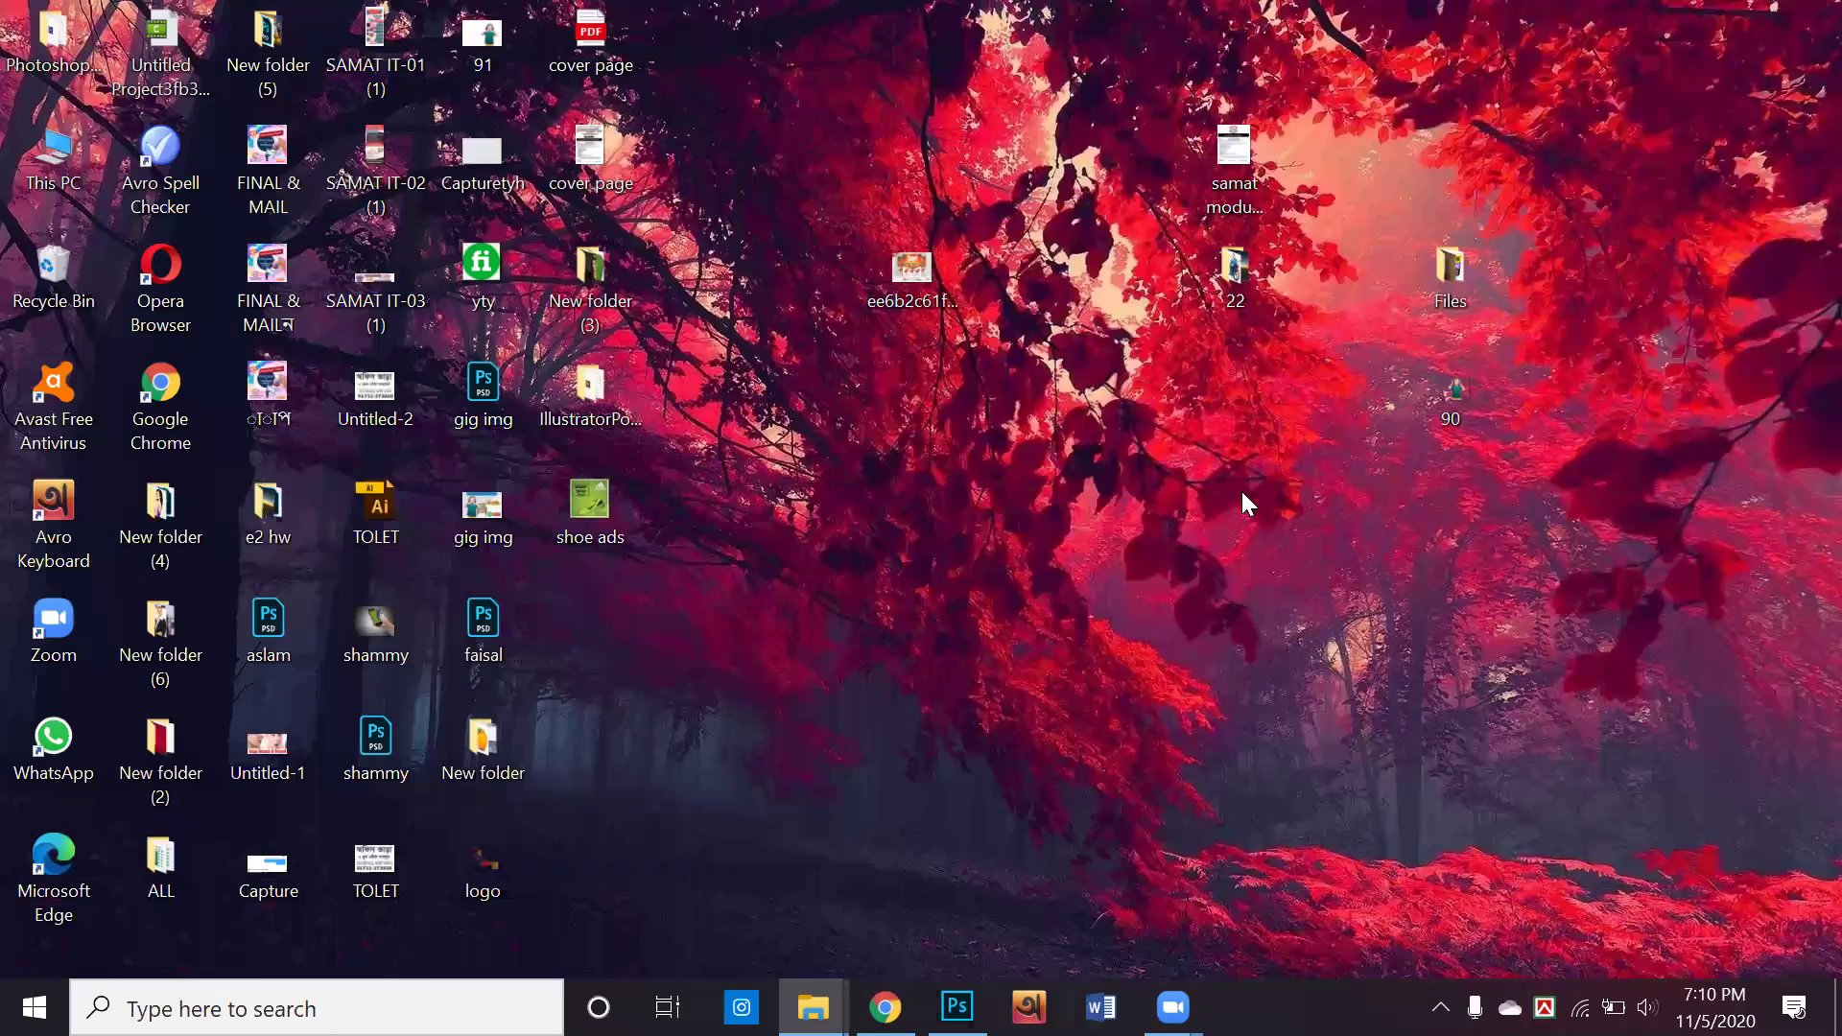
double_click(633, 502)
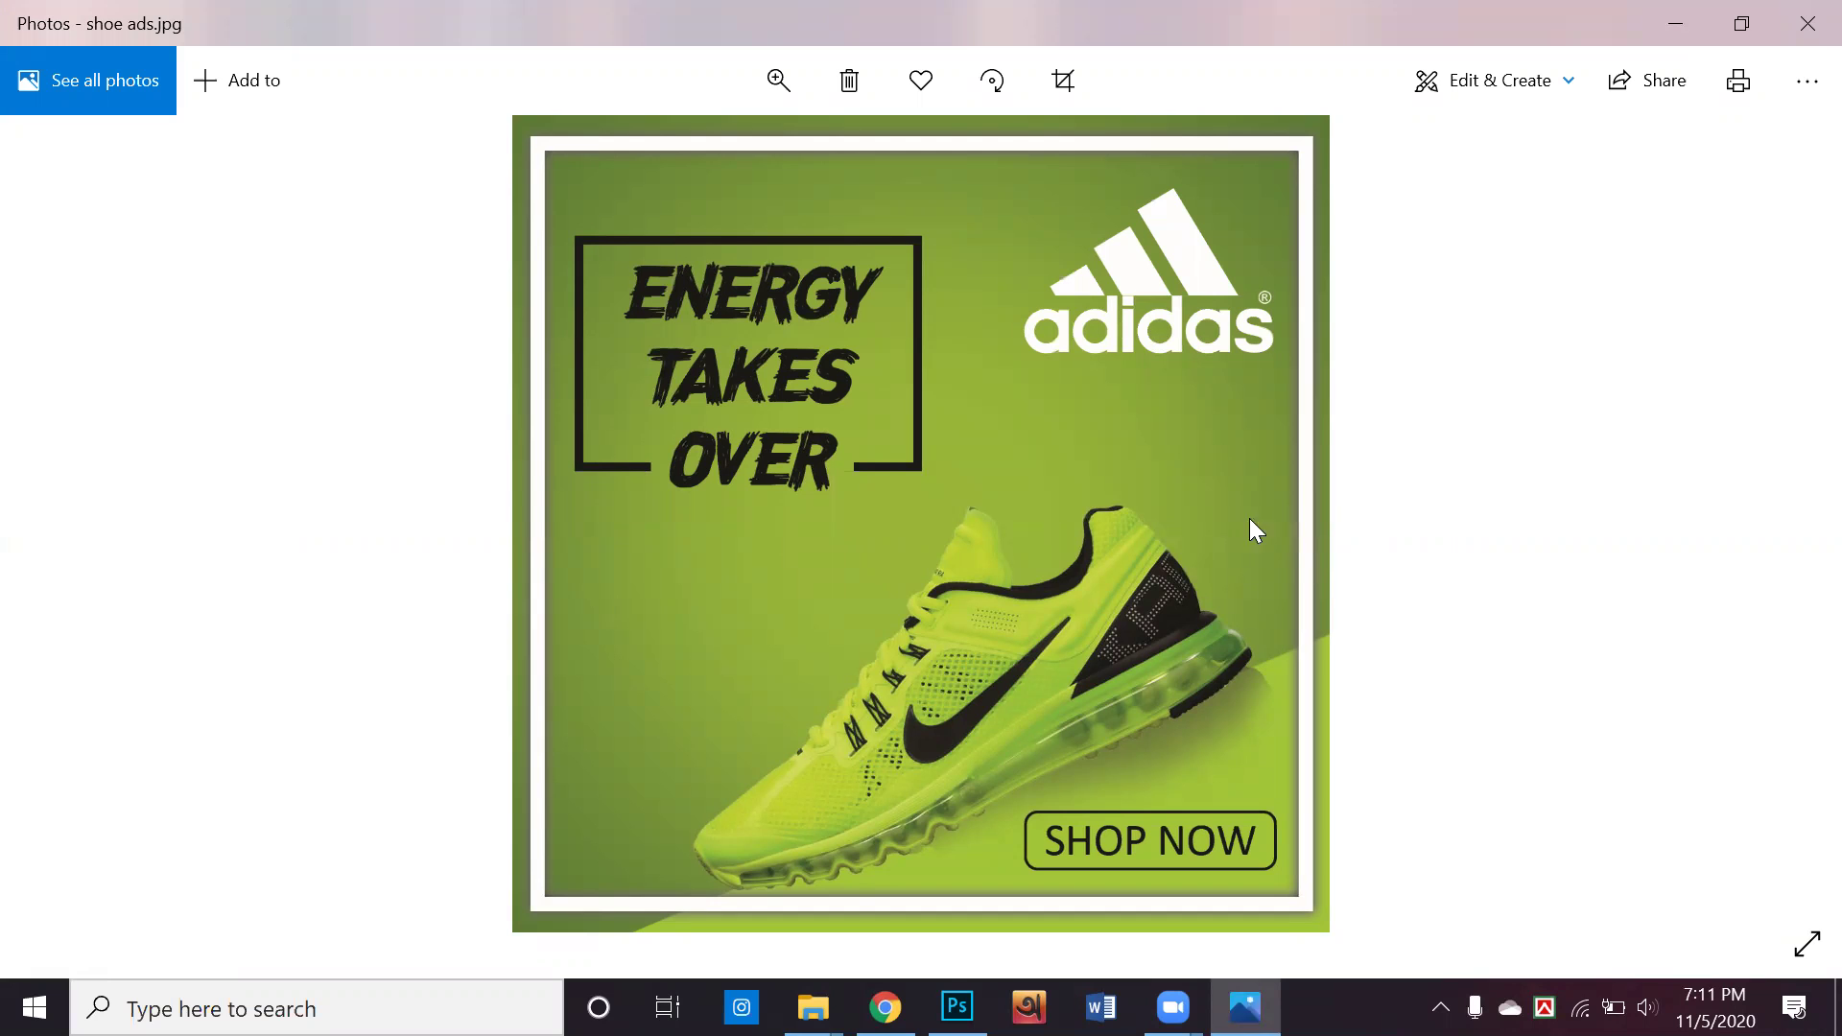
click(1782, 31)
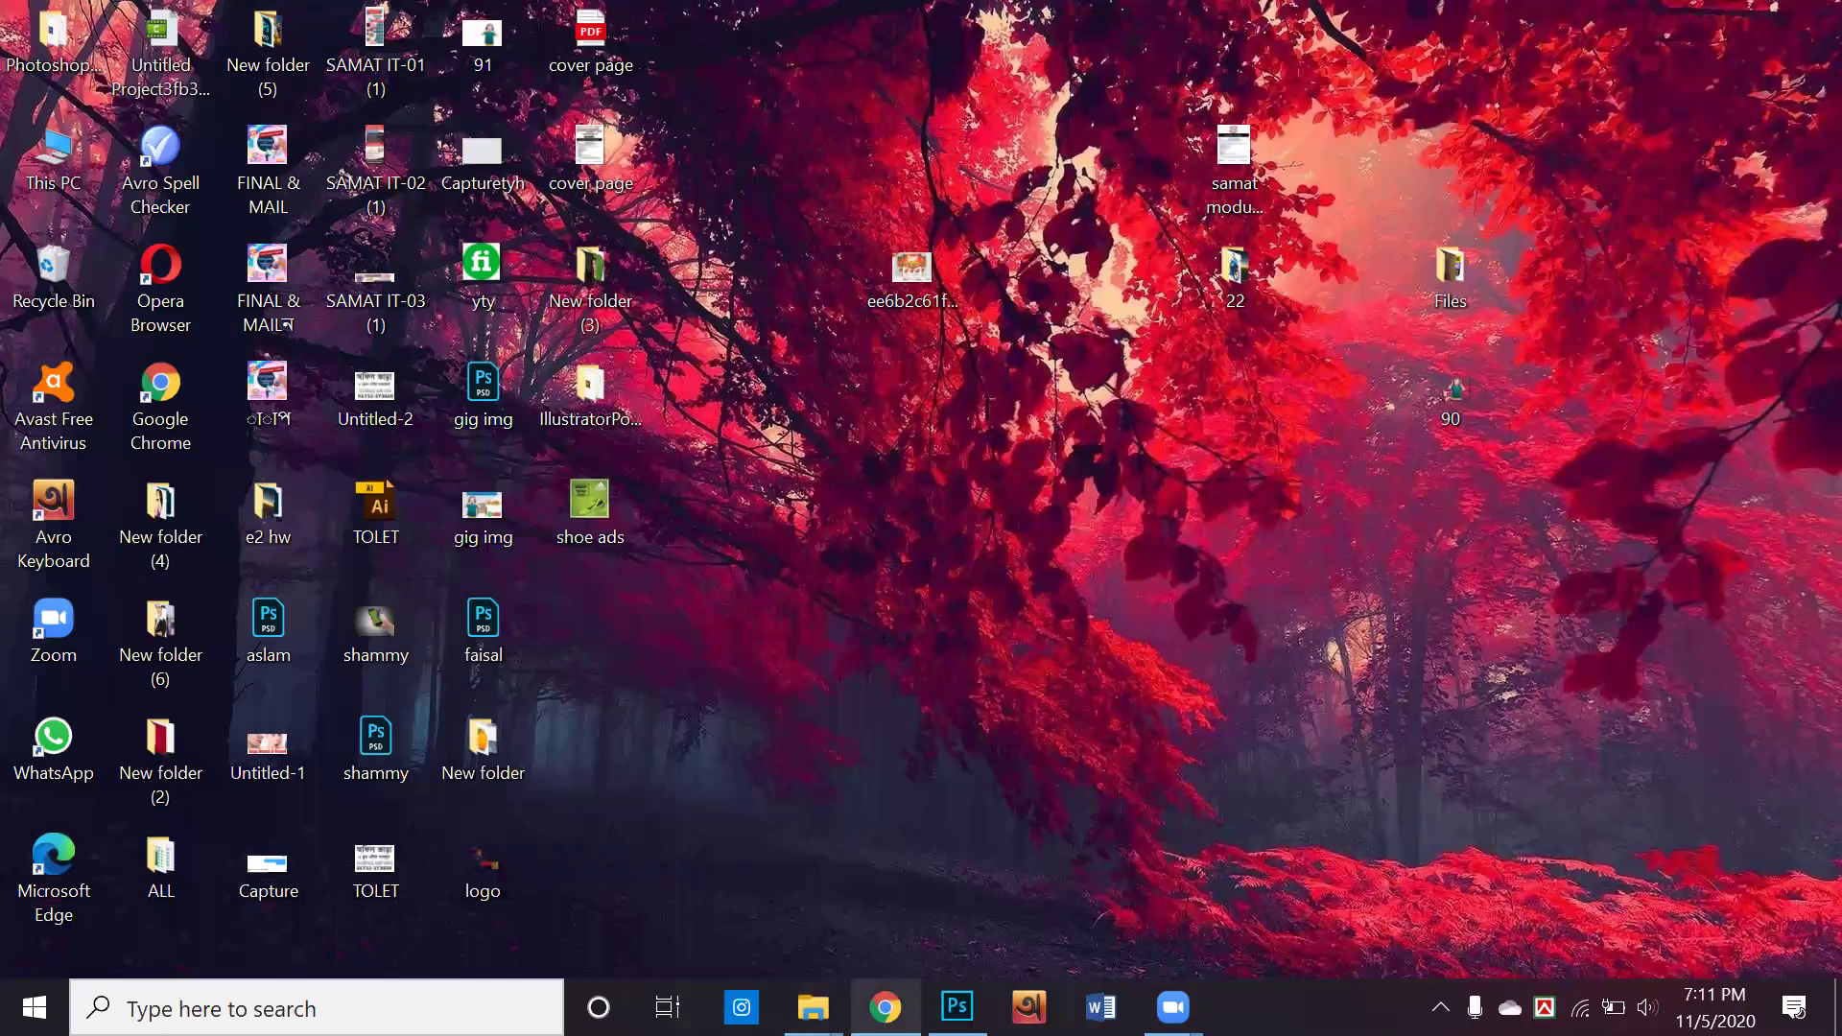
Switch to Chrome and open google.com in a new tab
click(884, 1007)
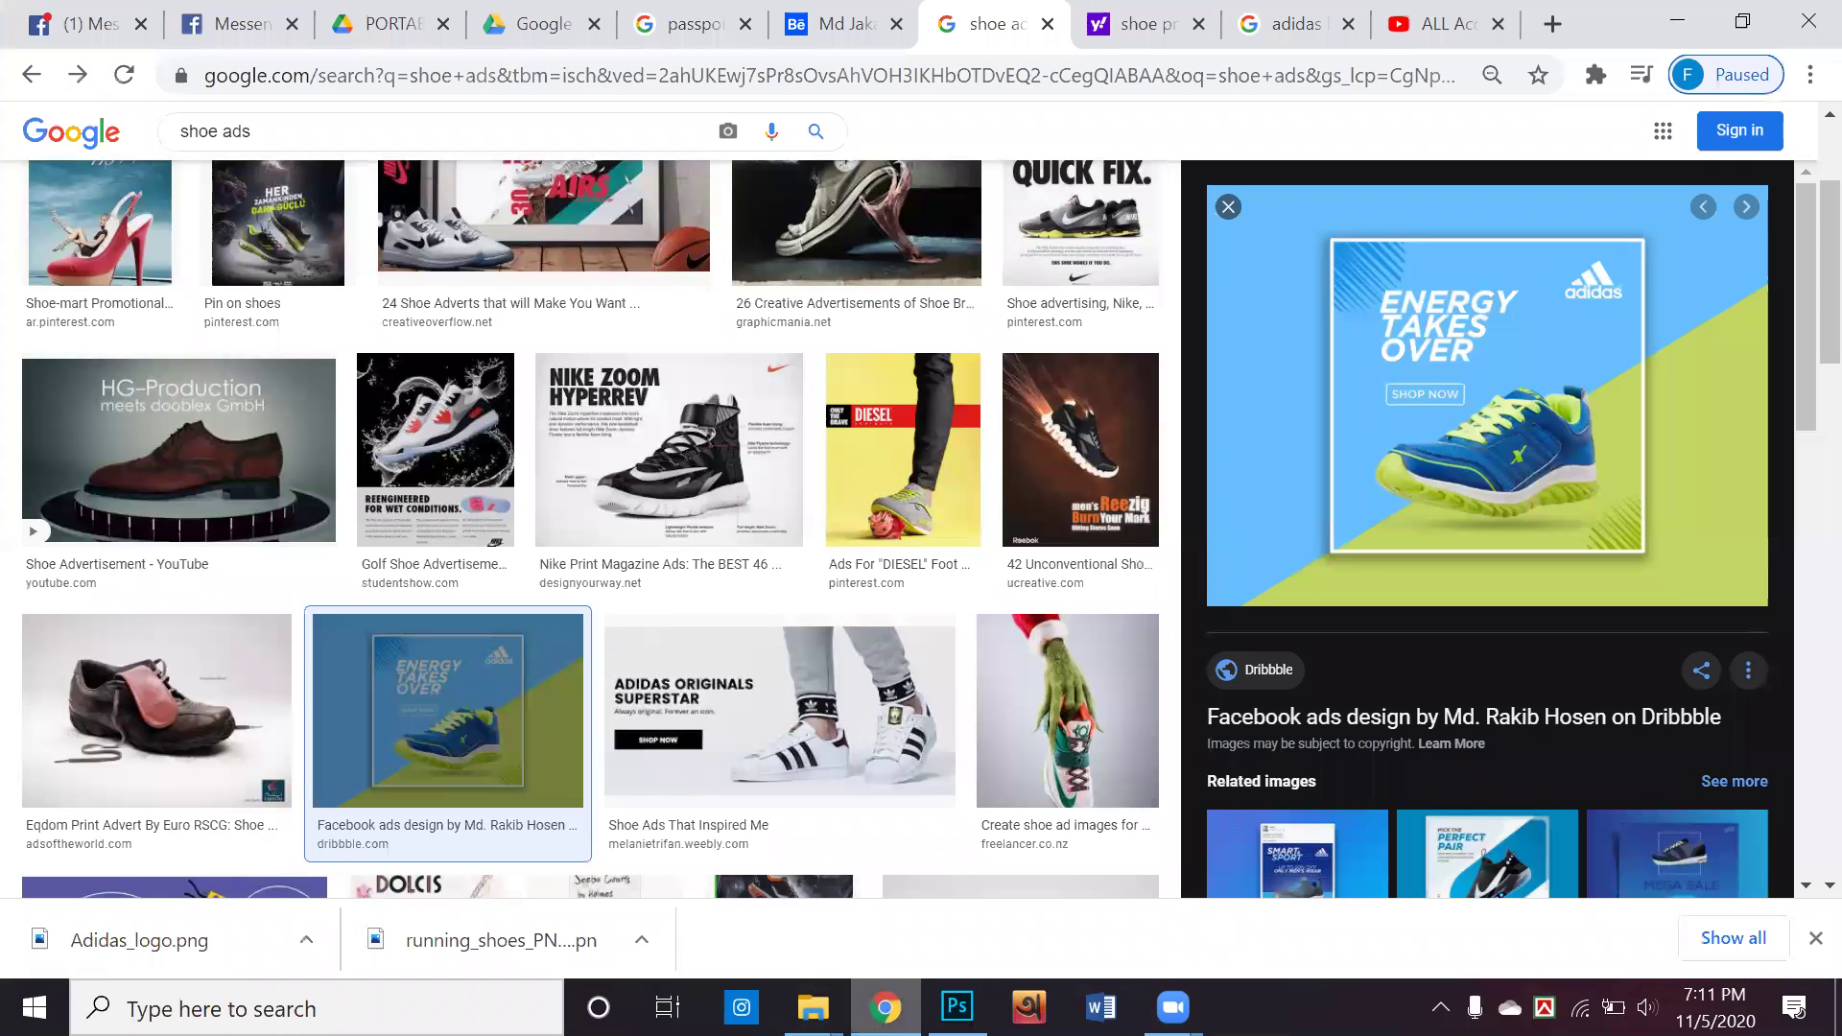
click(196, 31)
click(498, 73)
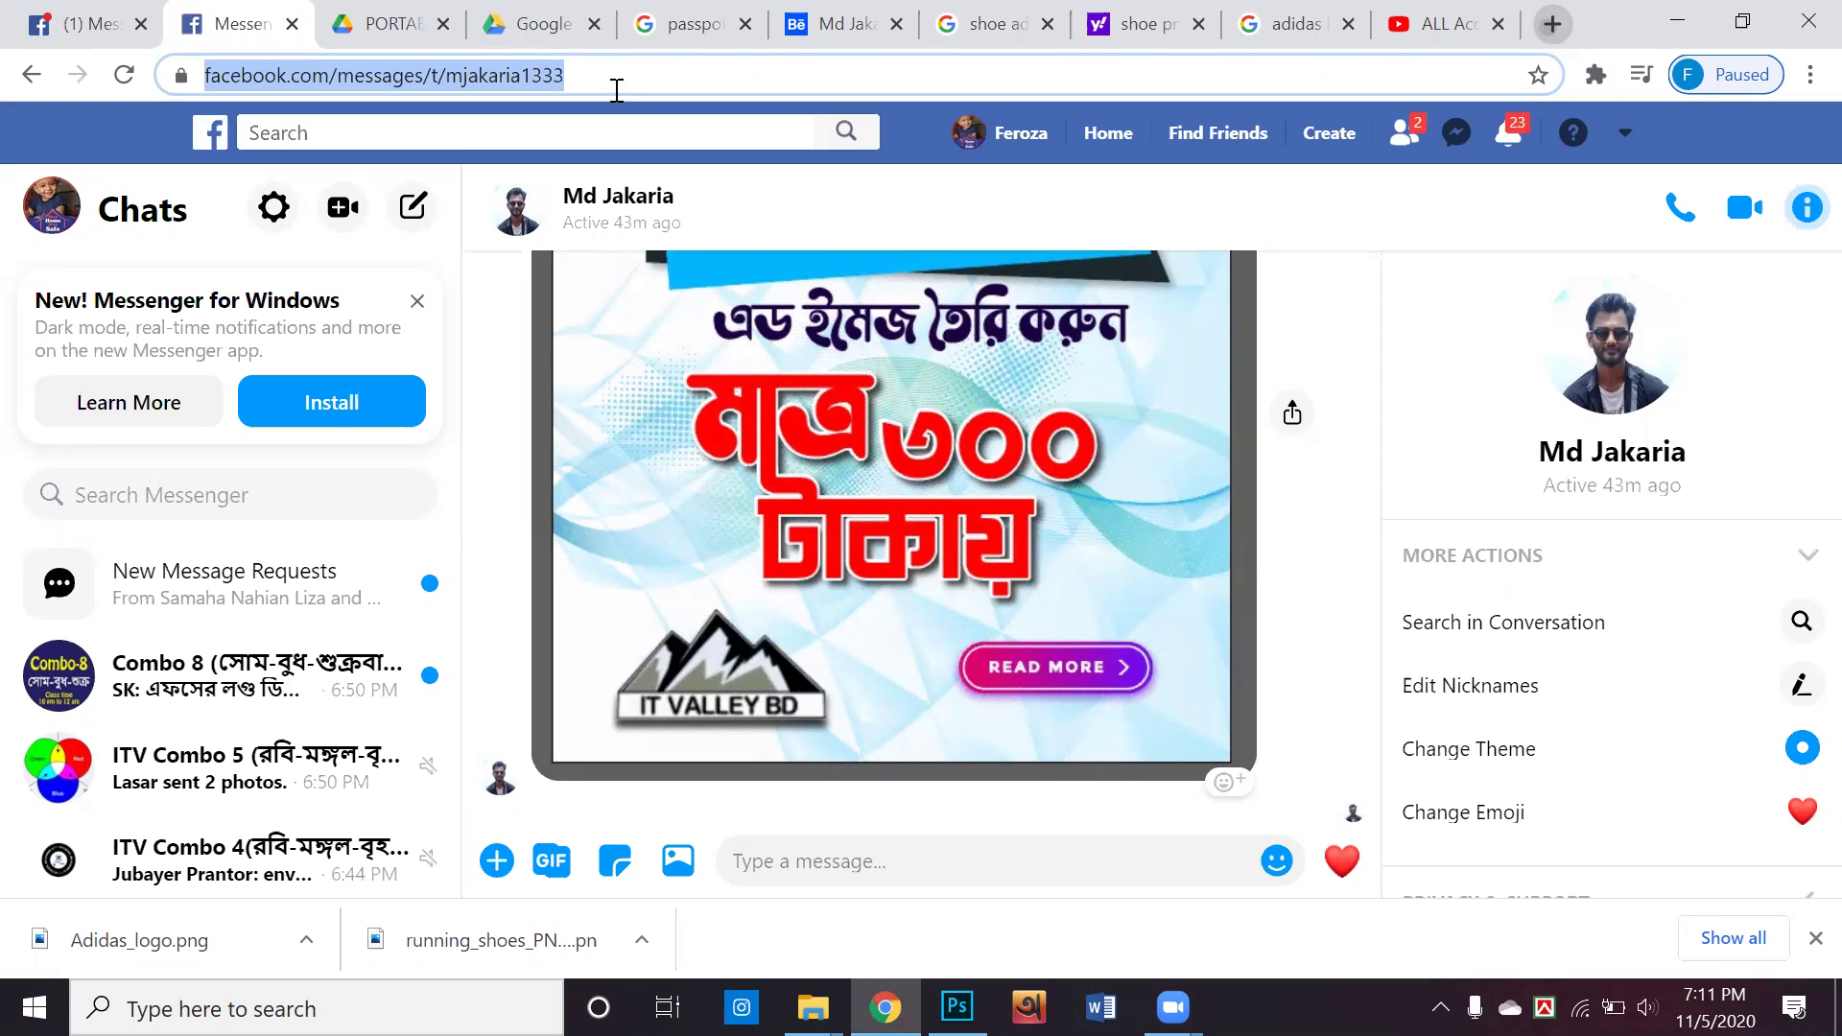
text(google.com)
key(alt+Return)
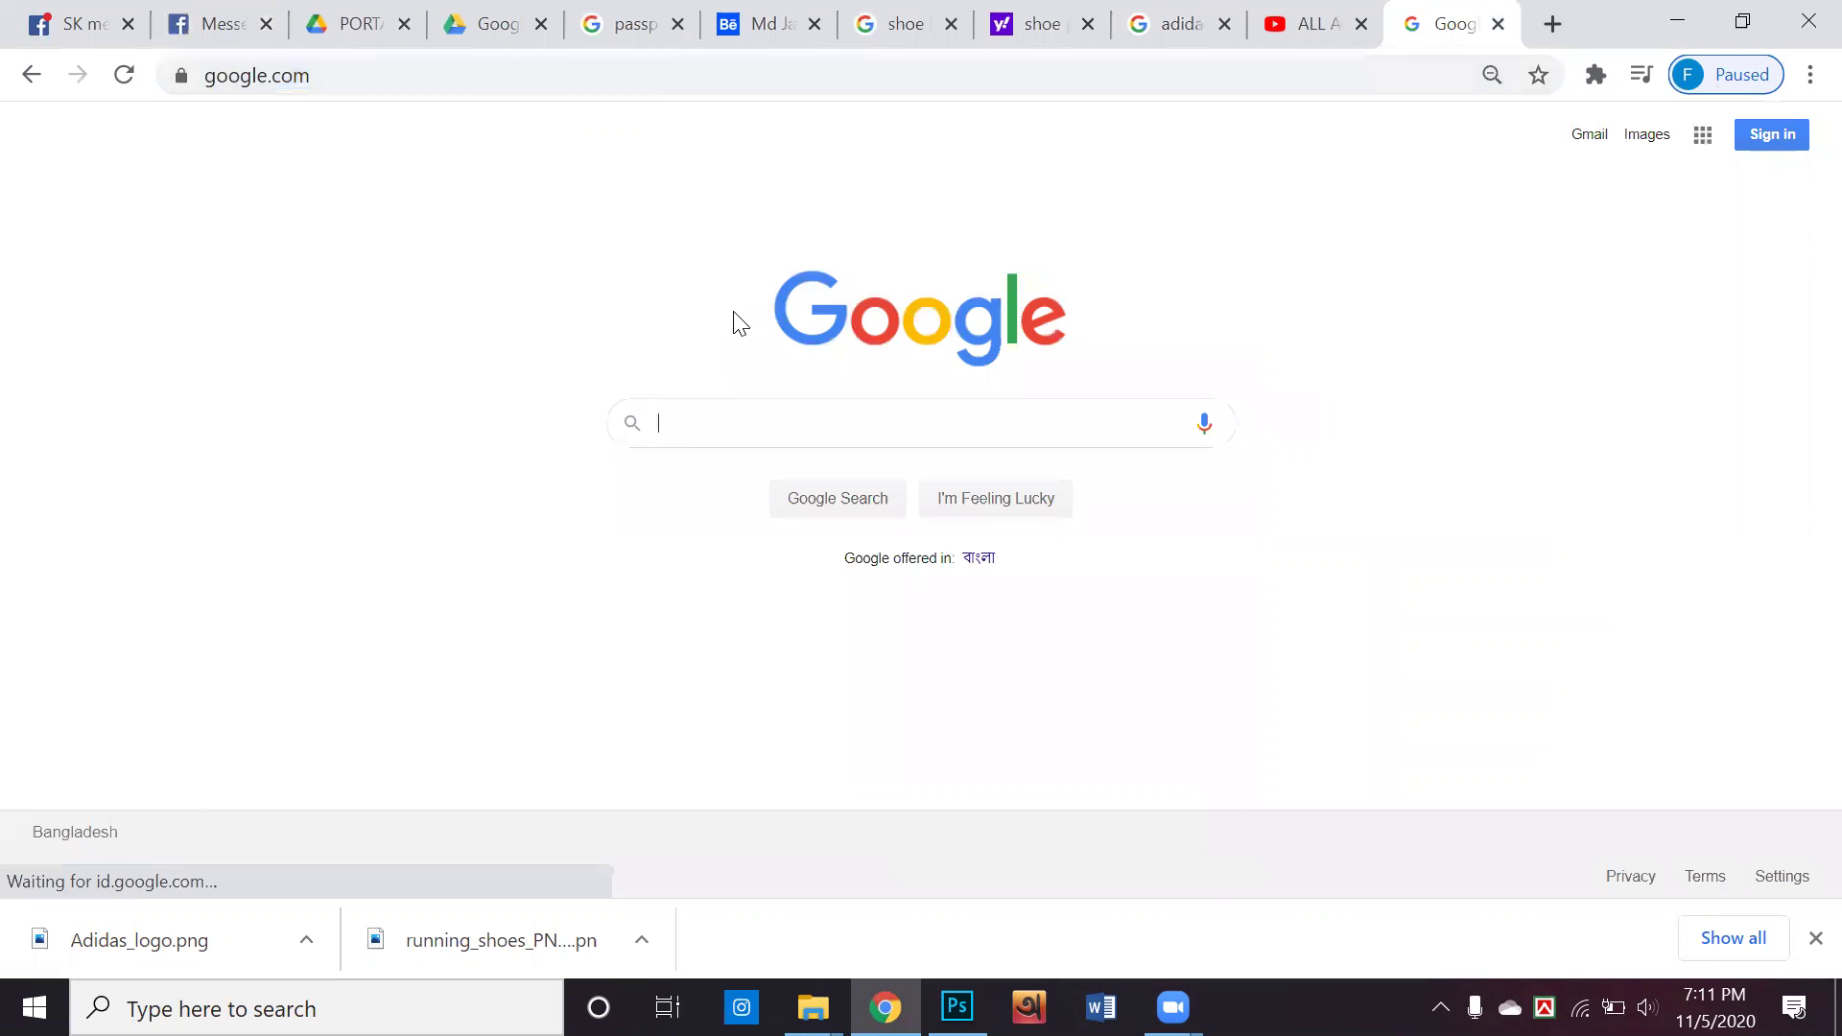
Search Google for "text overlay facebook" and open the Ads Tools Text Overlay result
text(text )
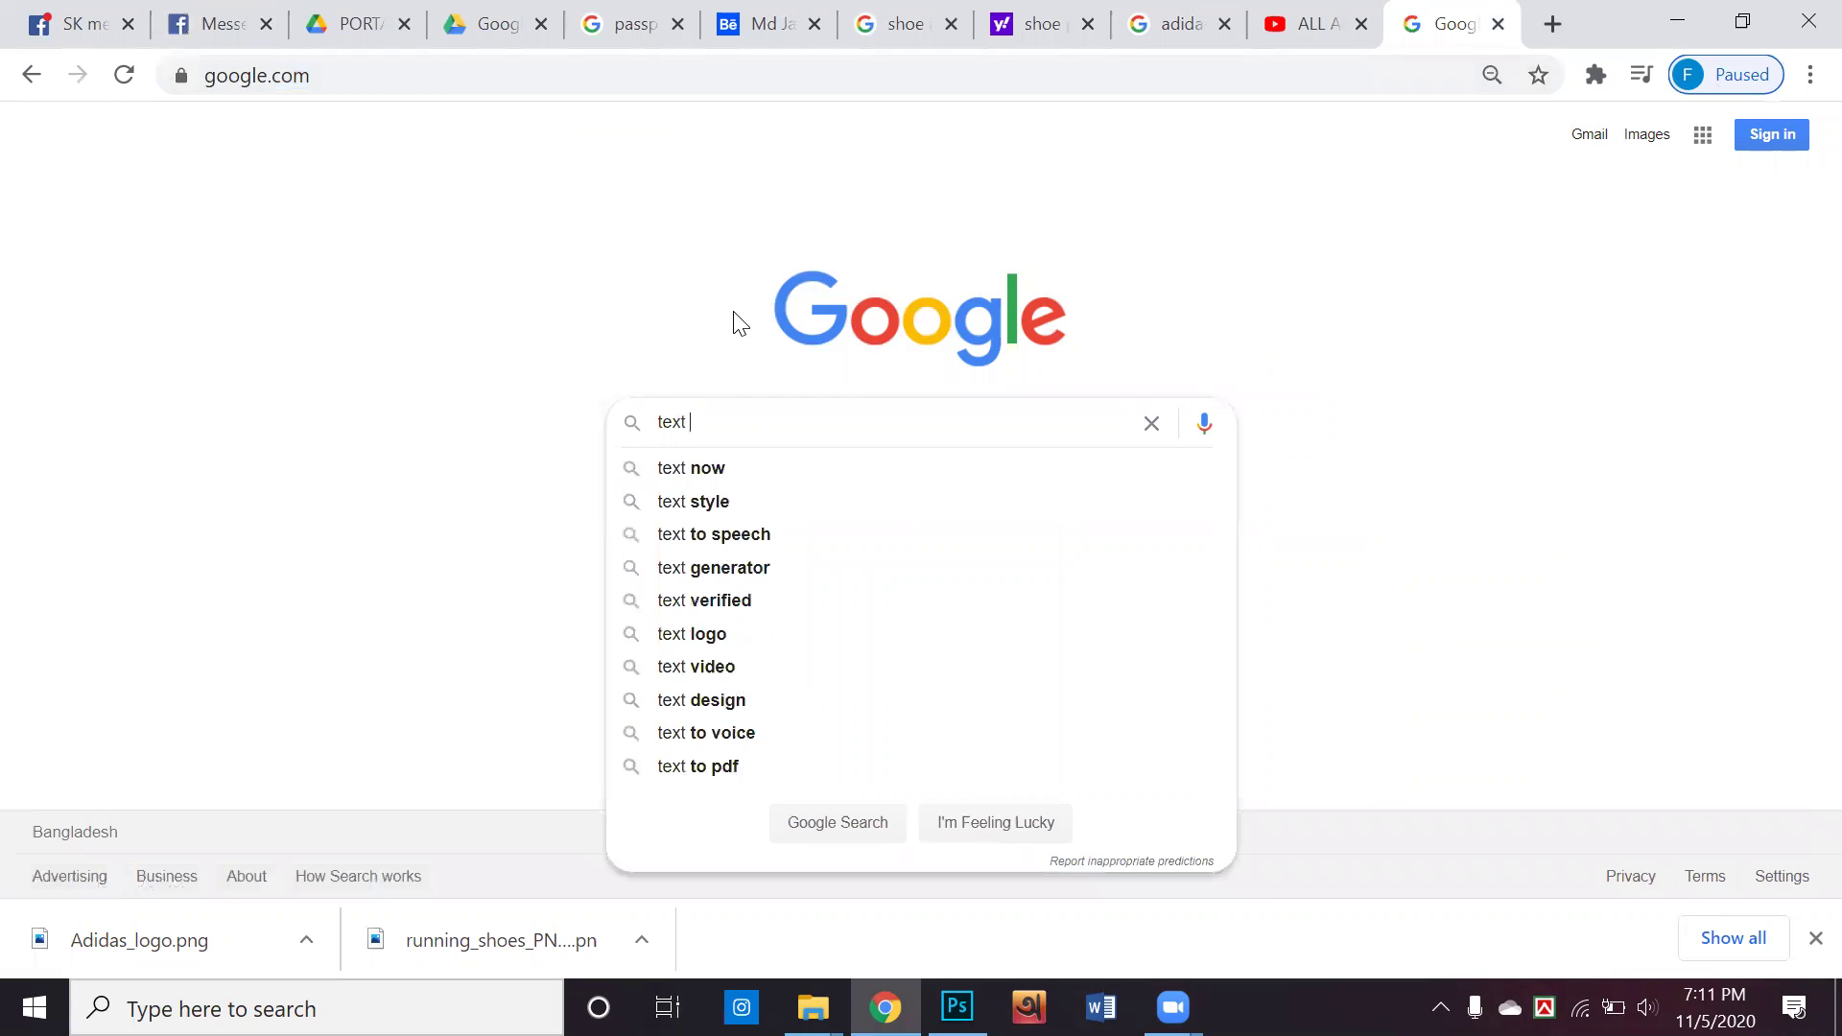
text(o)
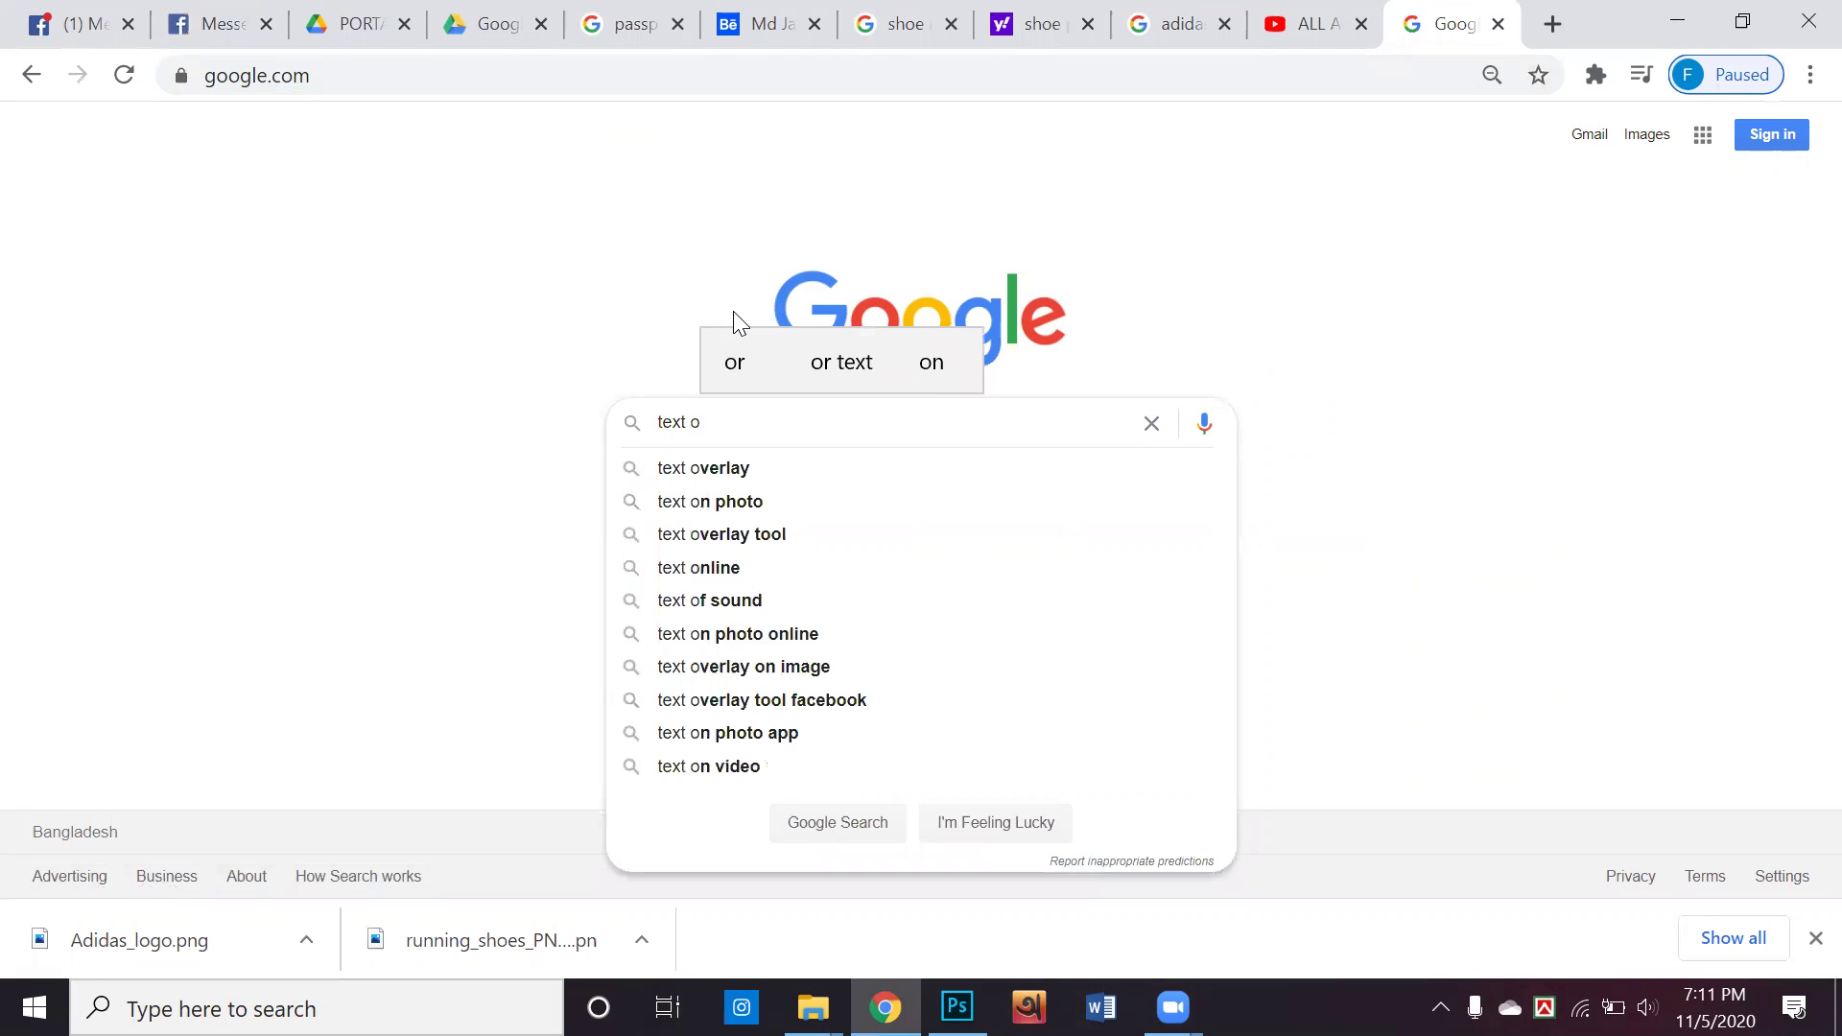
key(Down)
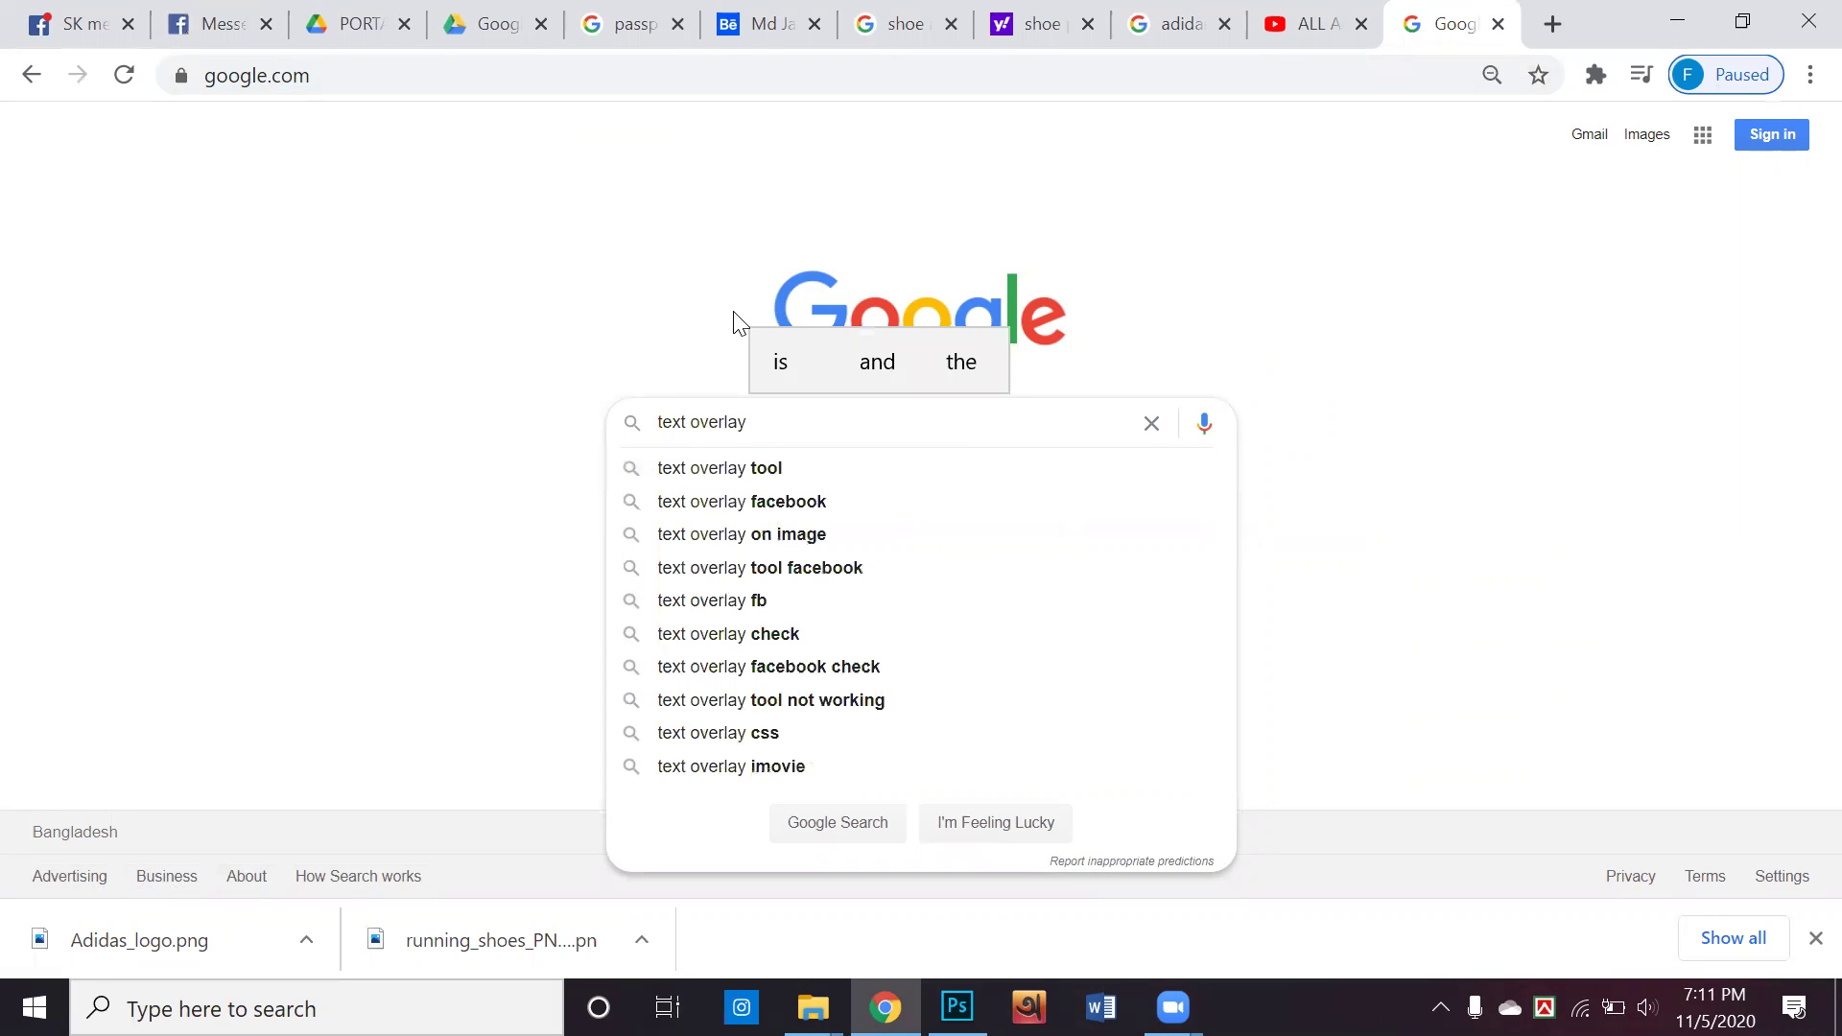
key(Down)
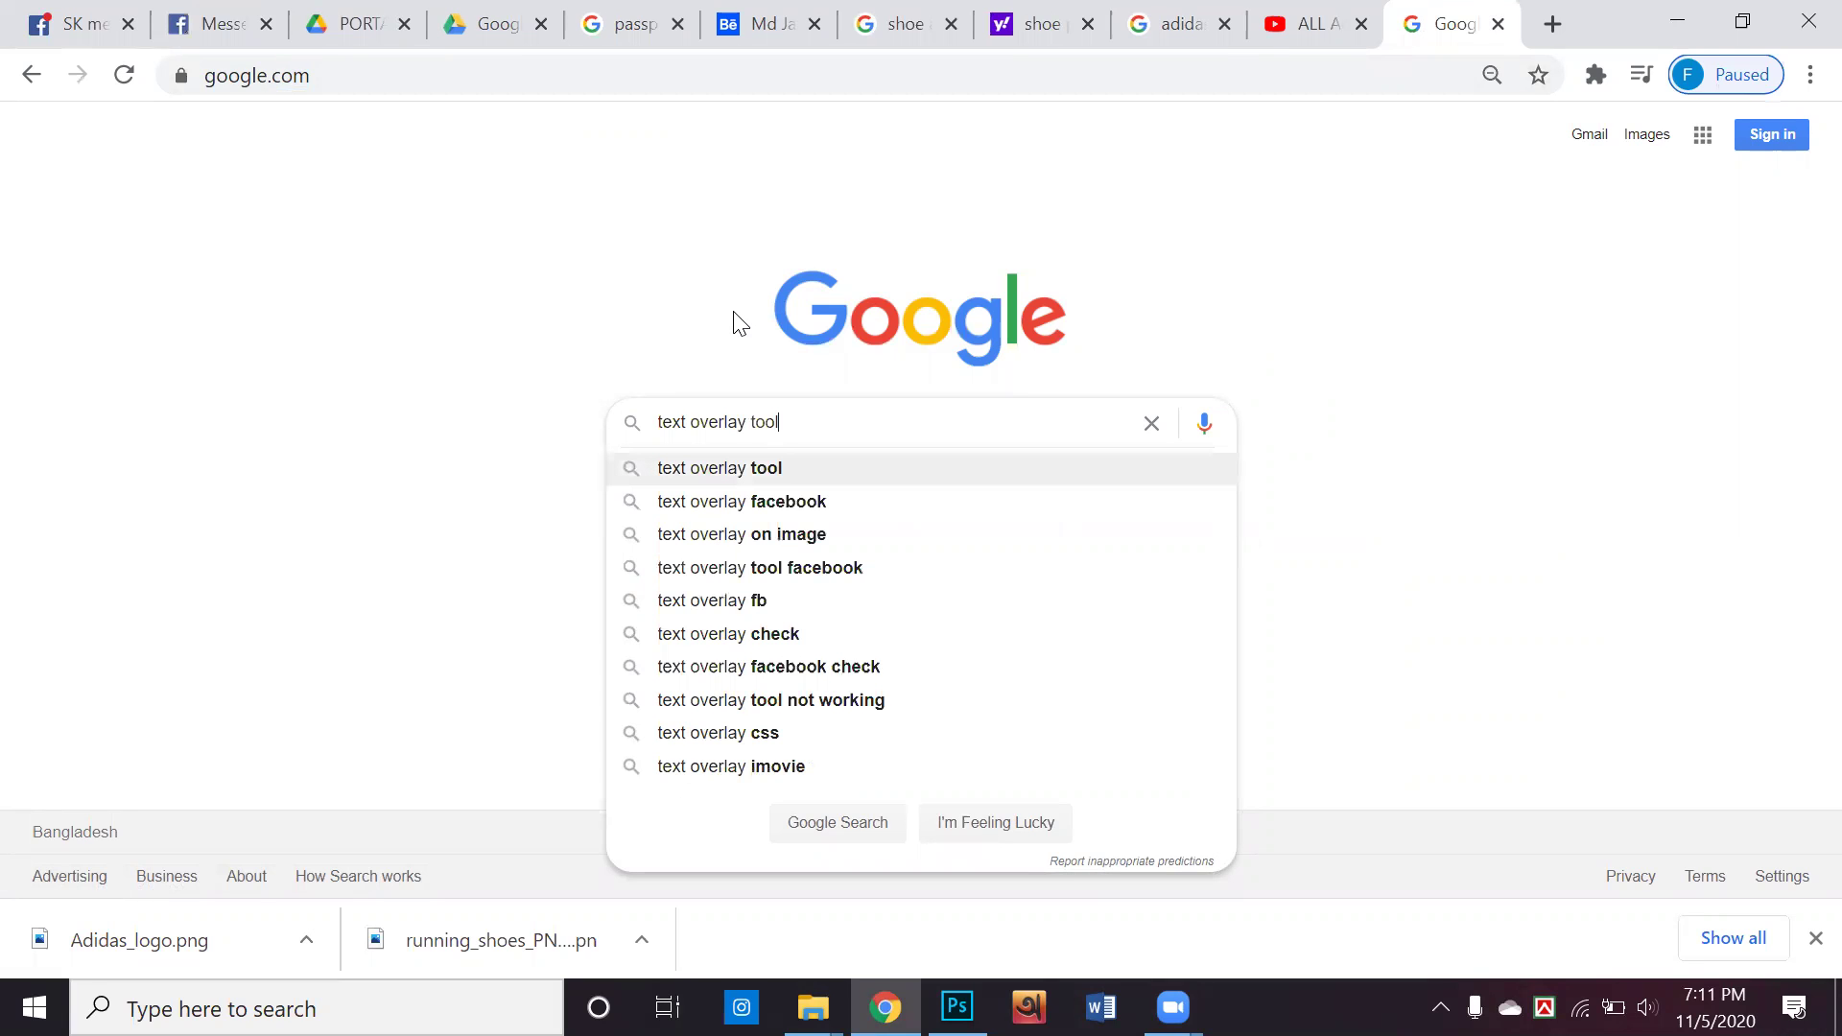
key(Down)
key(Return)
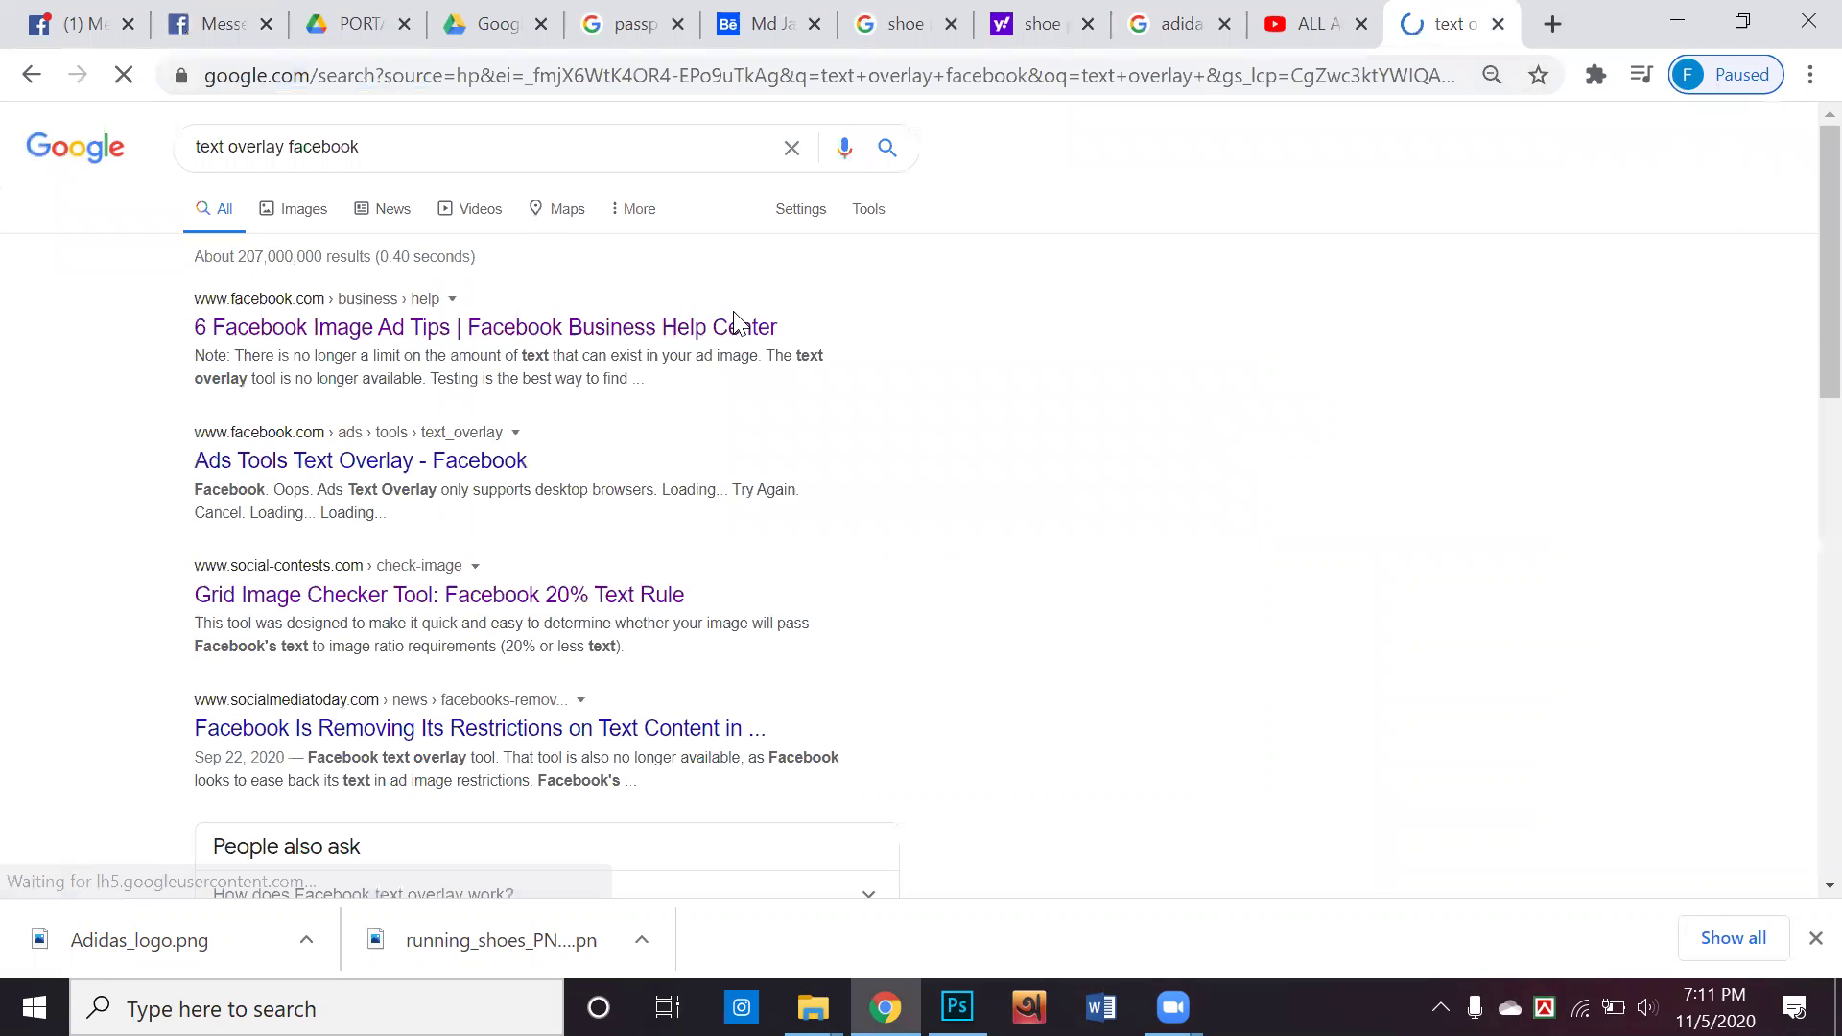
click(444, 463)
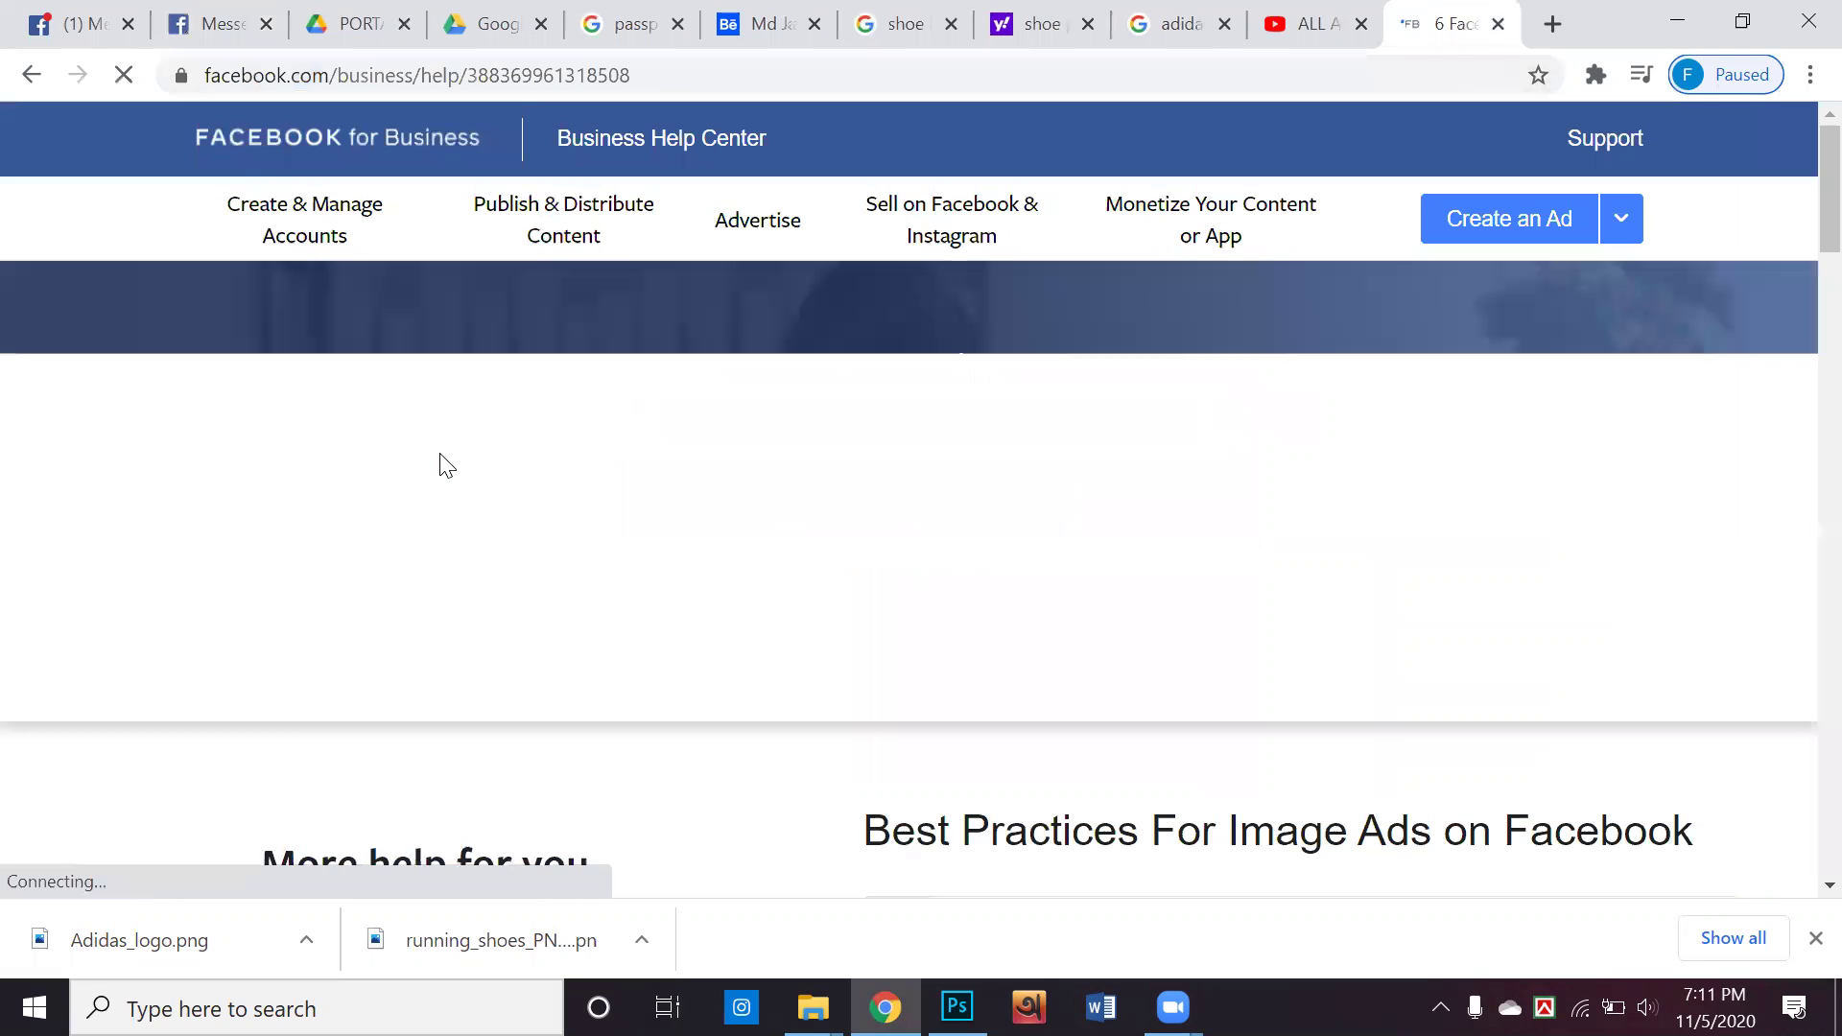
Examine the Best Practices For Image Ads on Facebook article for guidance on the amount of text in ad images
scroll(983, 549, down, 10)
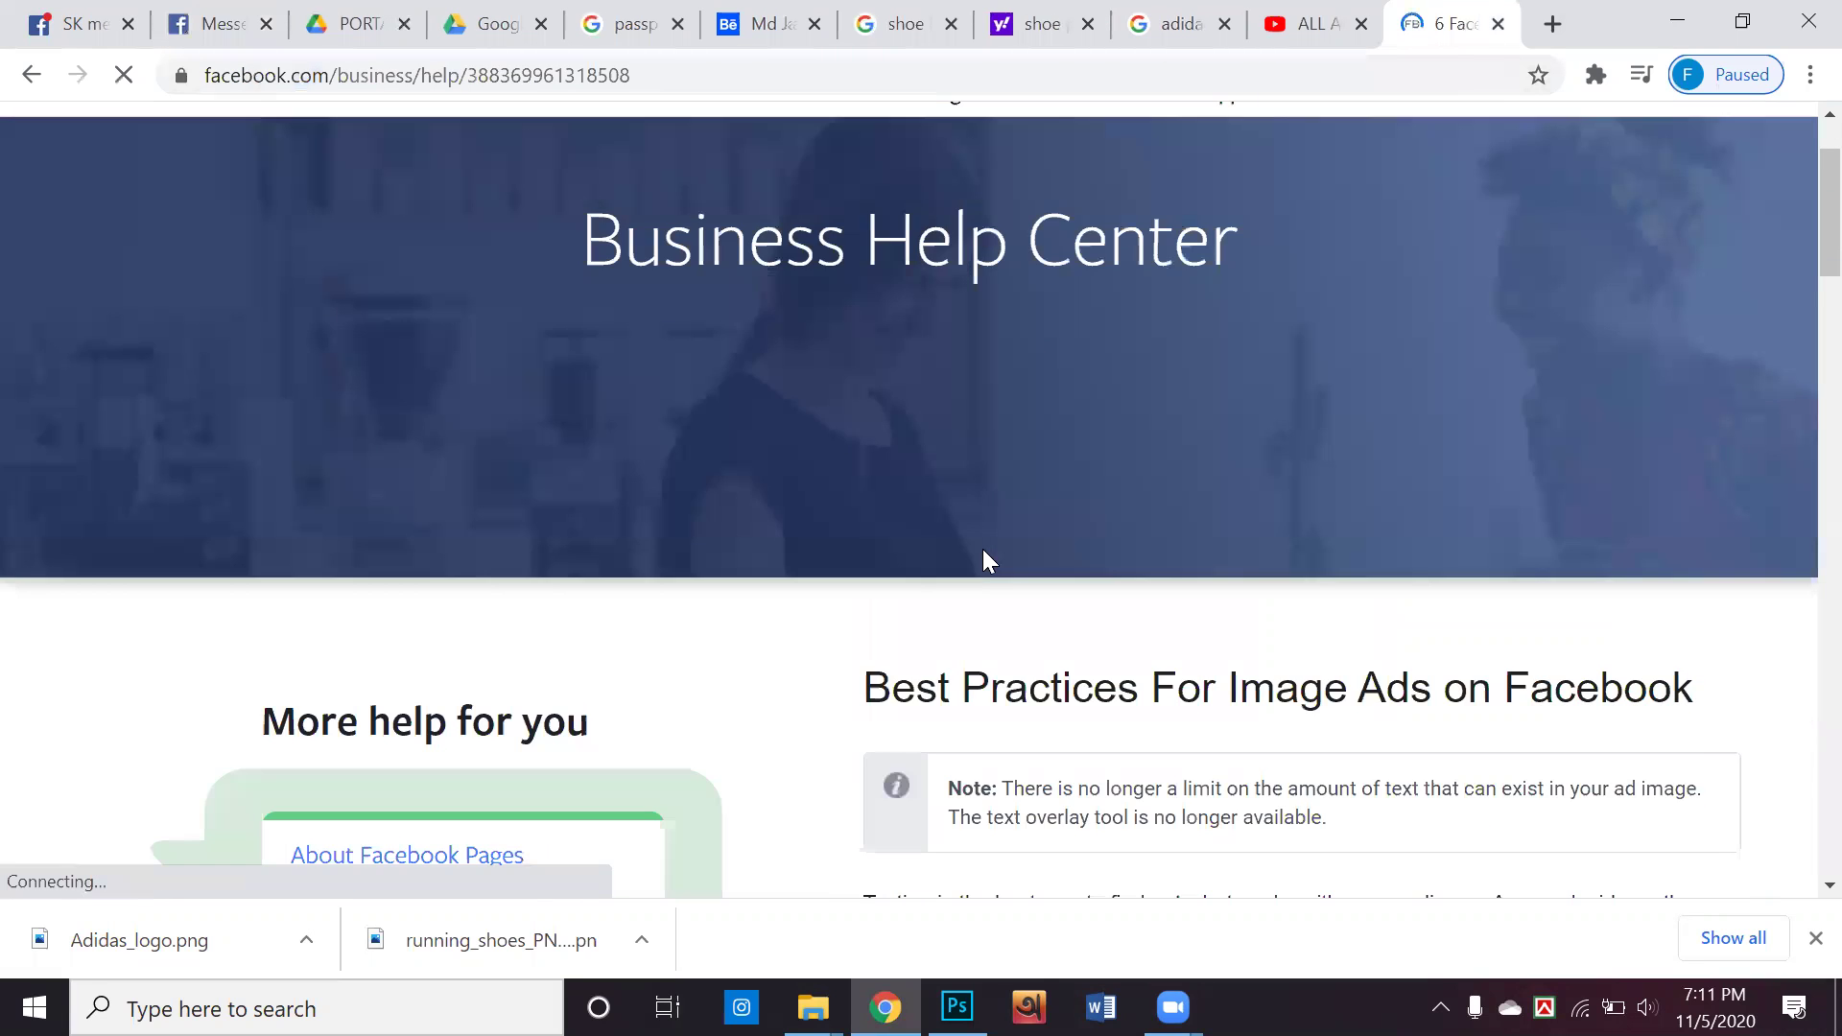
scroll(982, 550, down, 15)
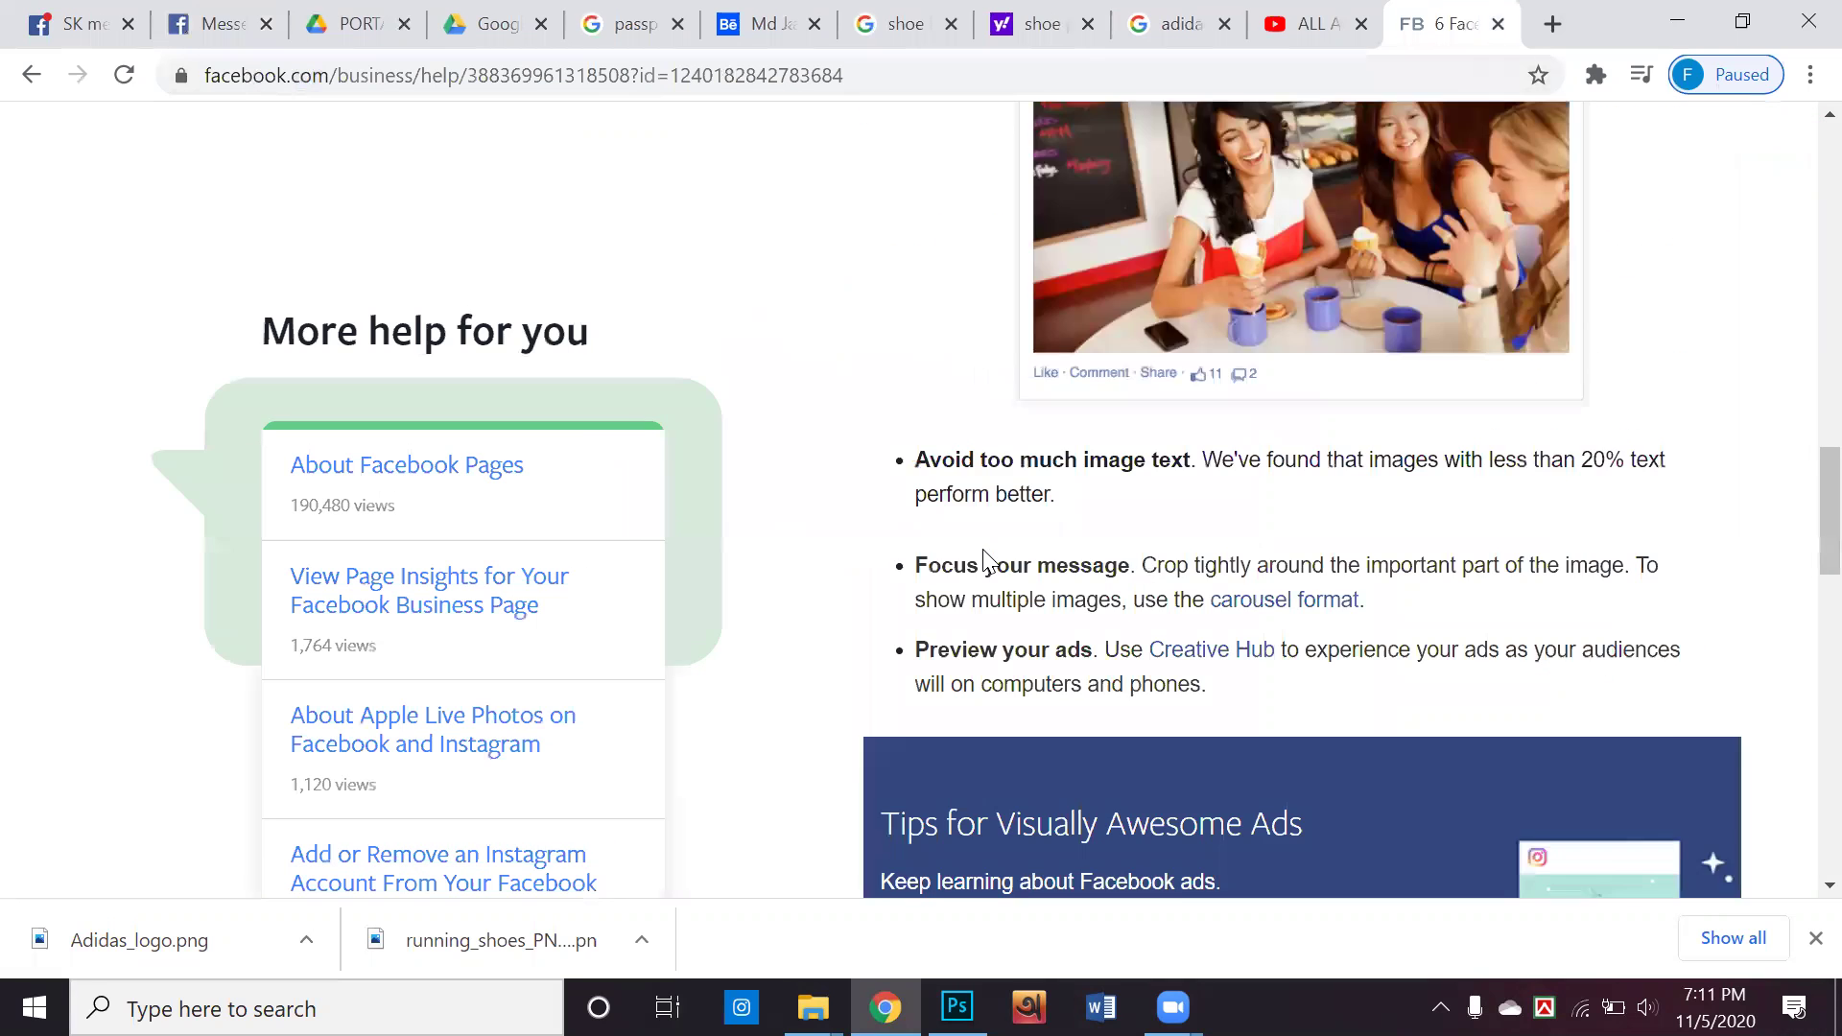
scroll(983, 549, up, 10)
scroll(982, 549, down, 6)
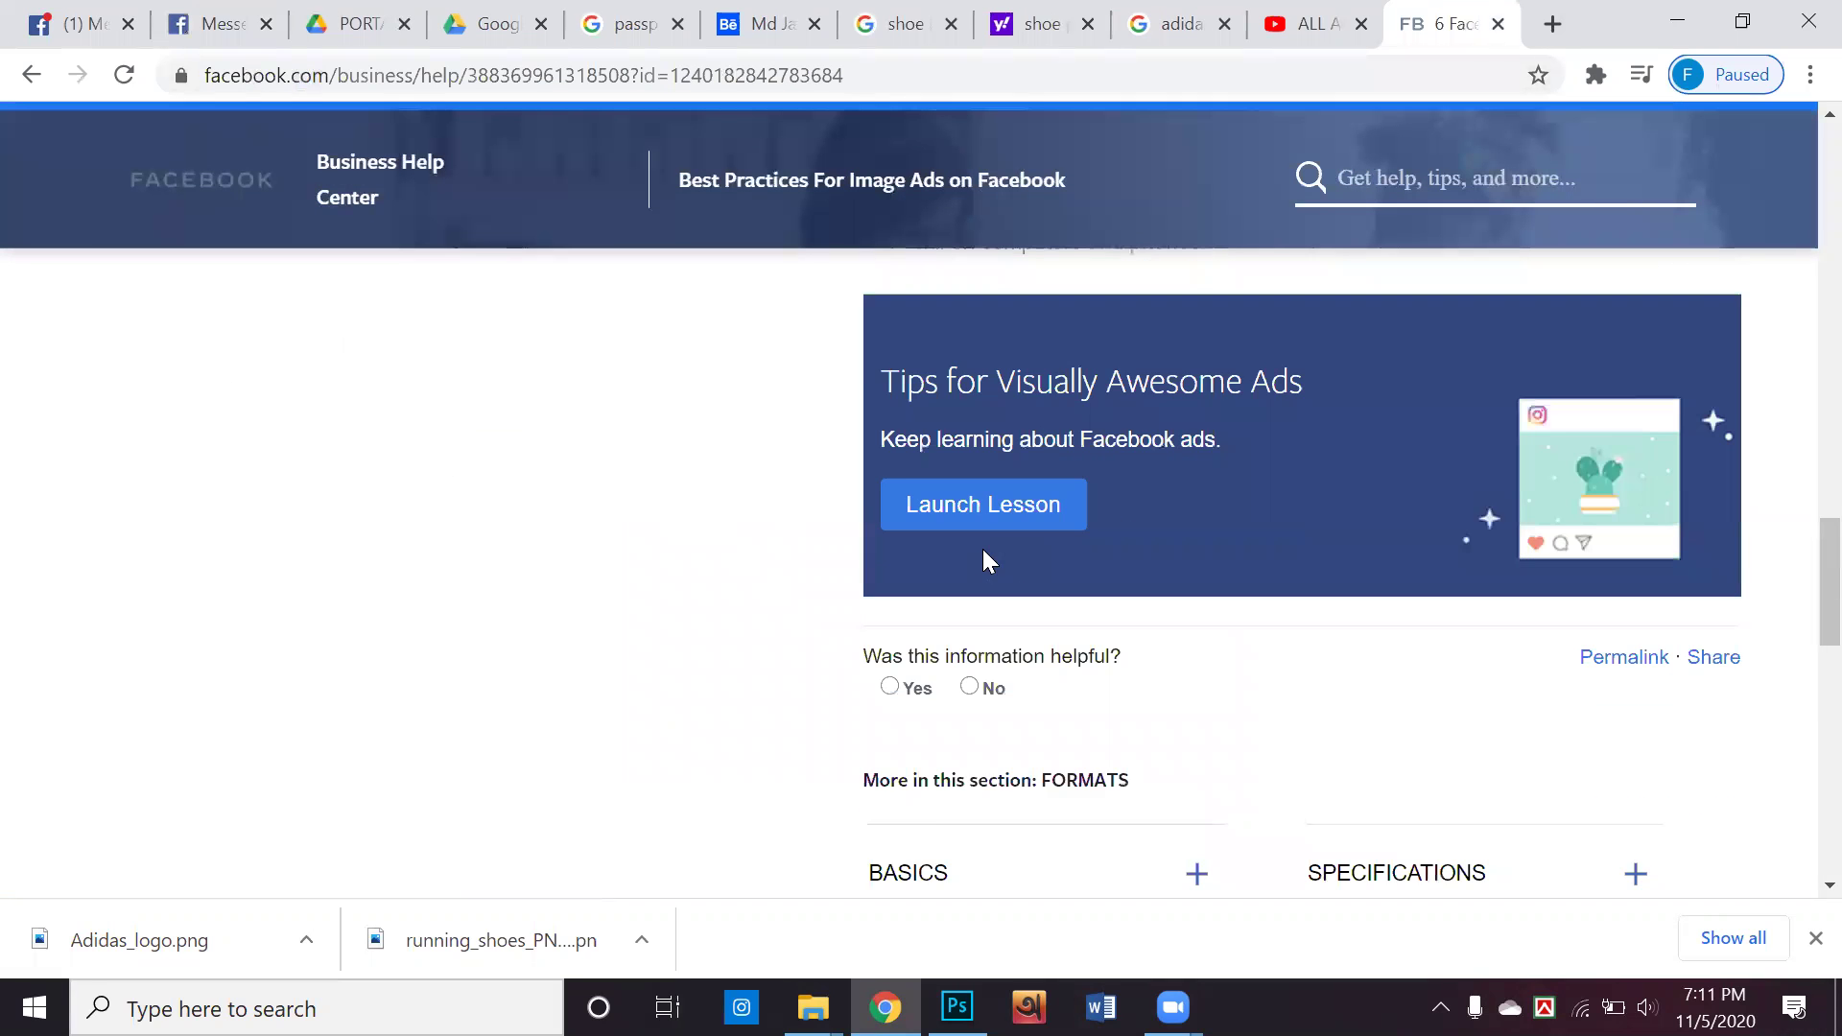
scroll(983, 559, up, 3)
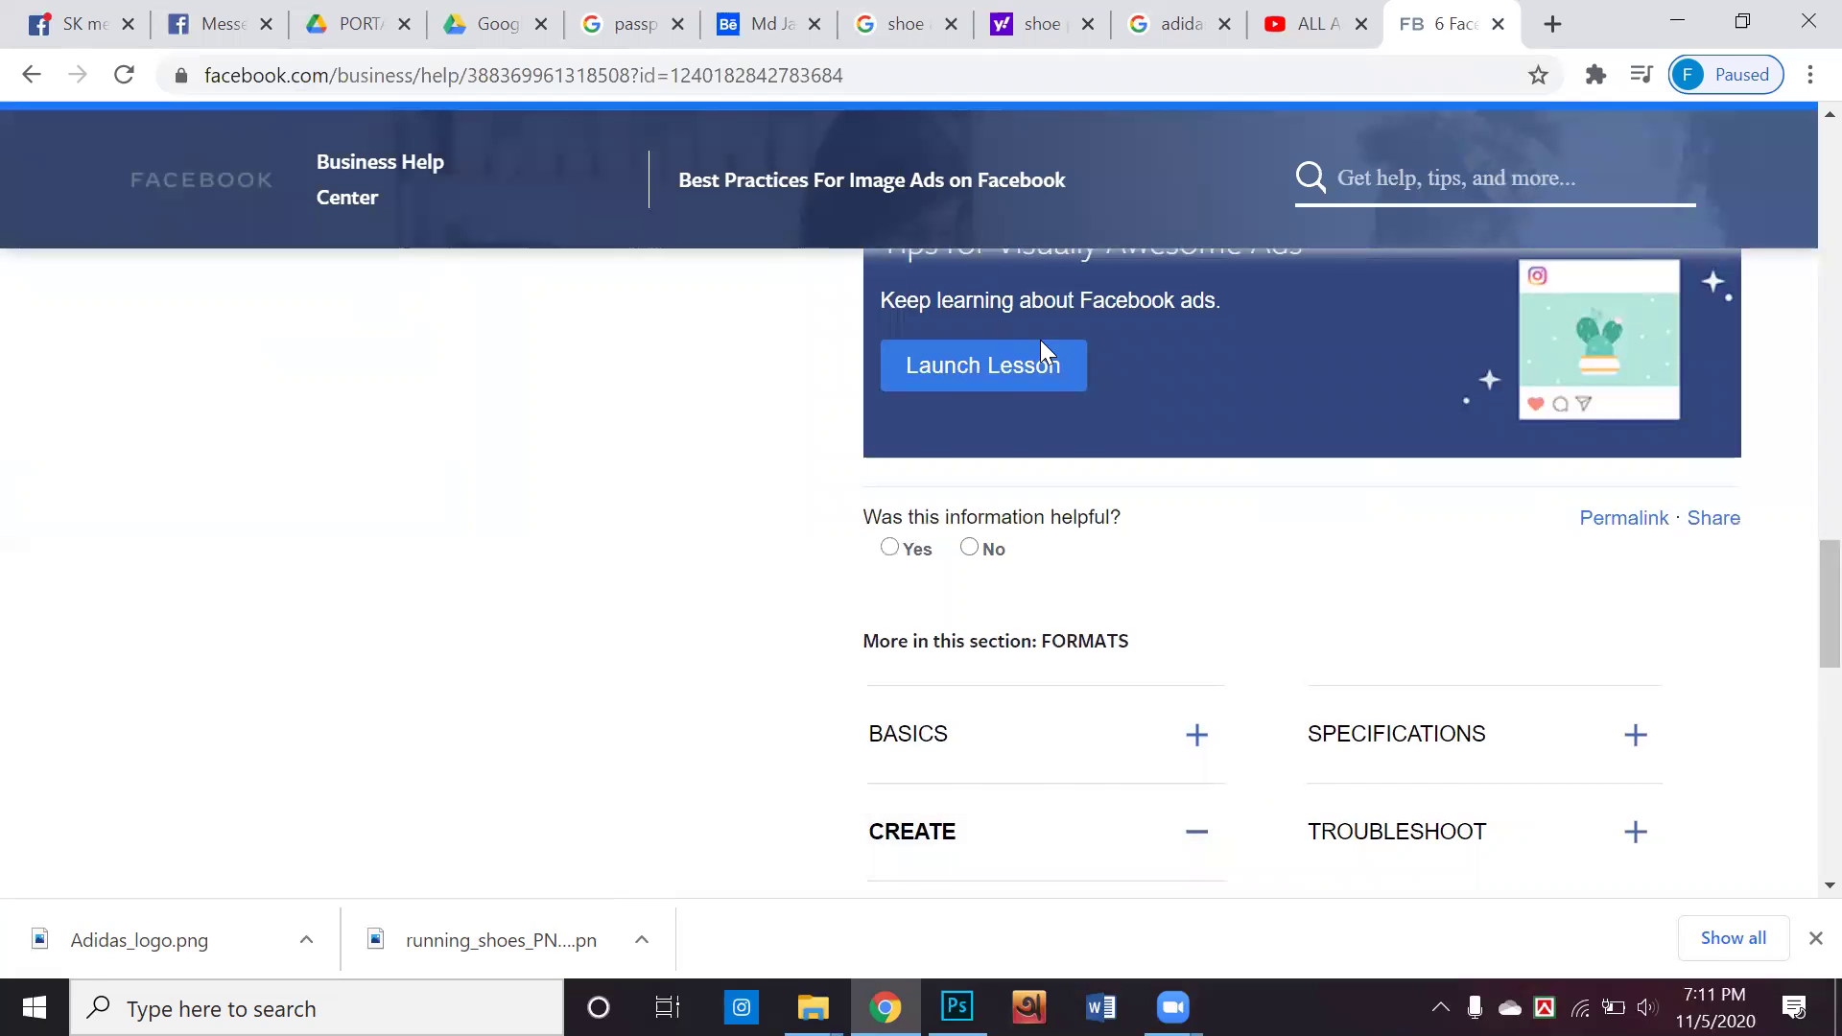
scroll(1040, 340, up, 1)
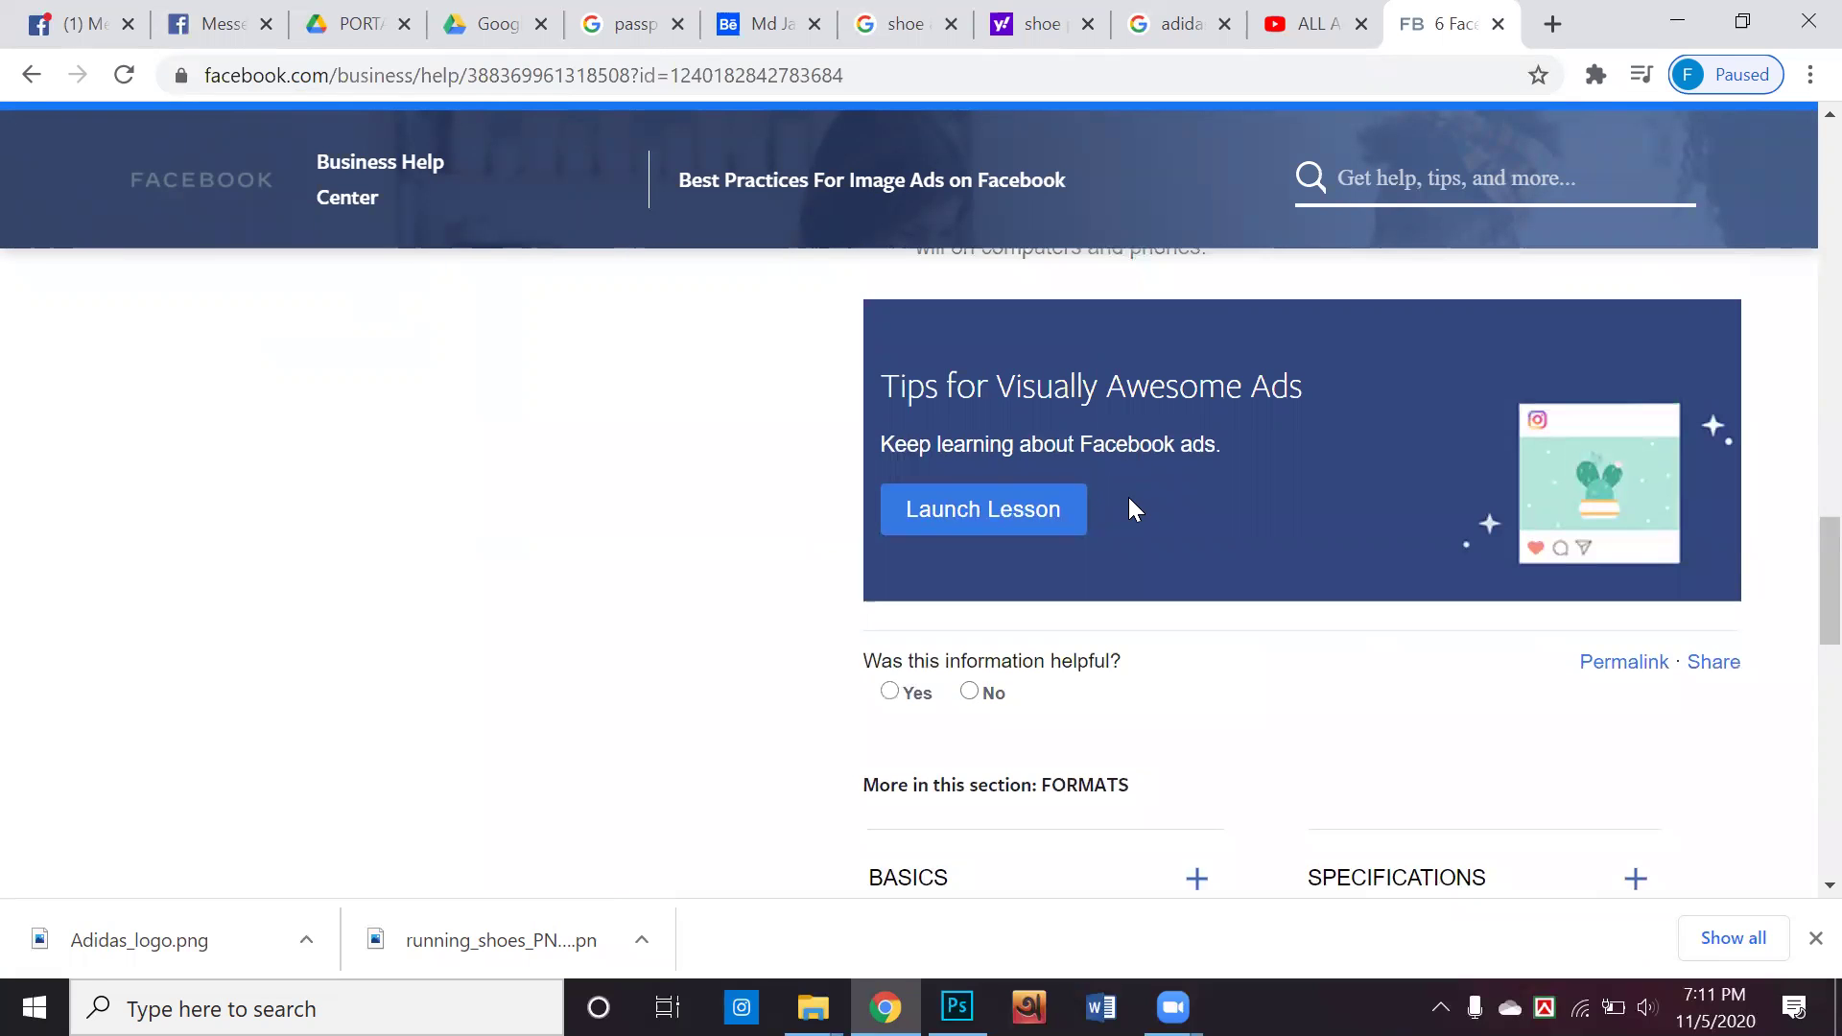
scroll(1129, 499, down, 5)
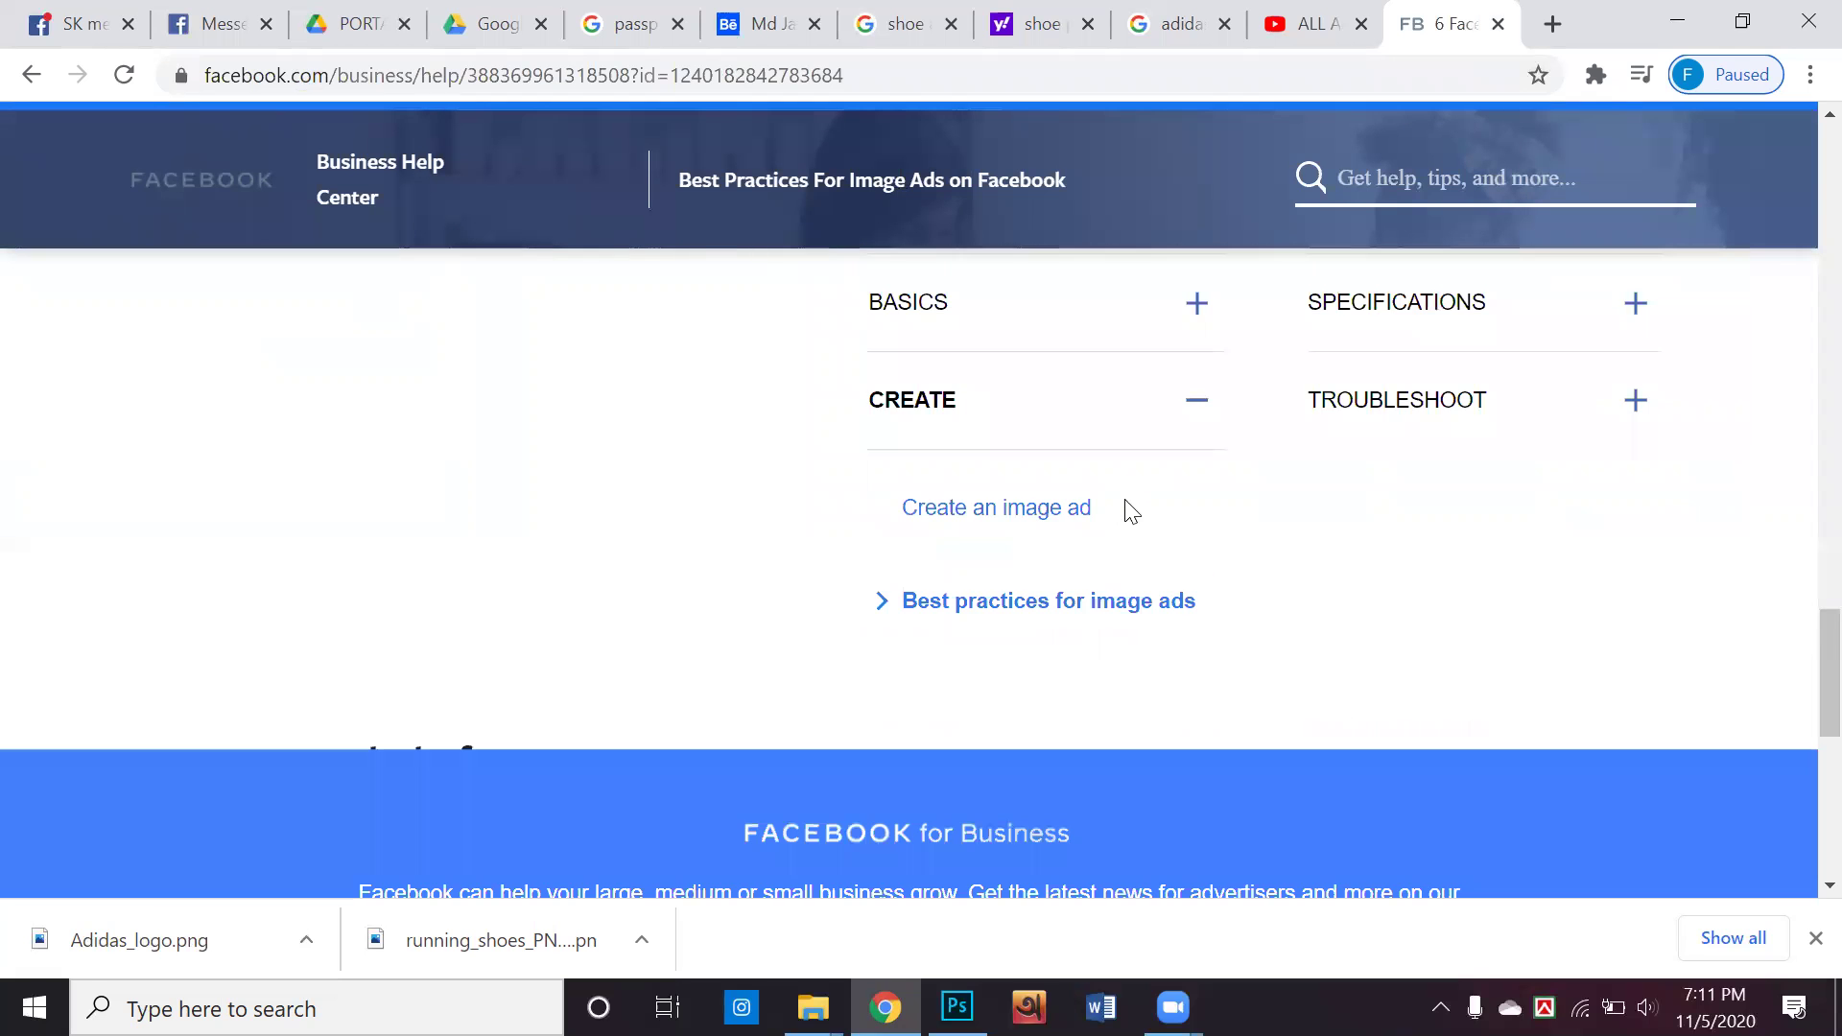
scroll(1128, 509, down, 8)
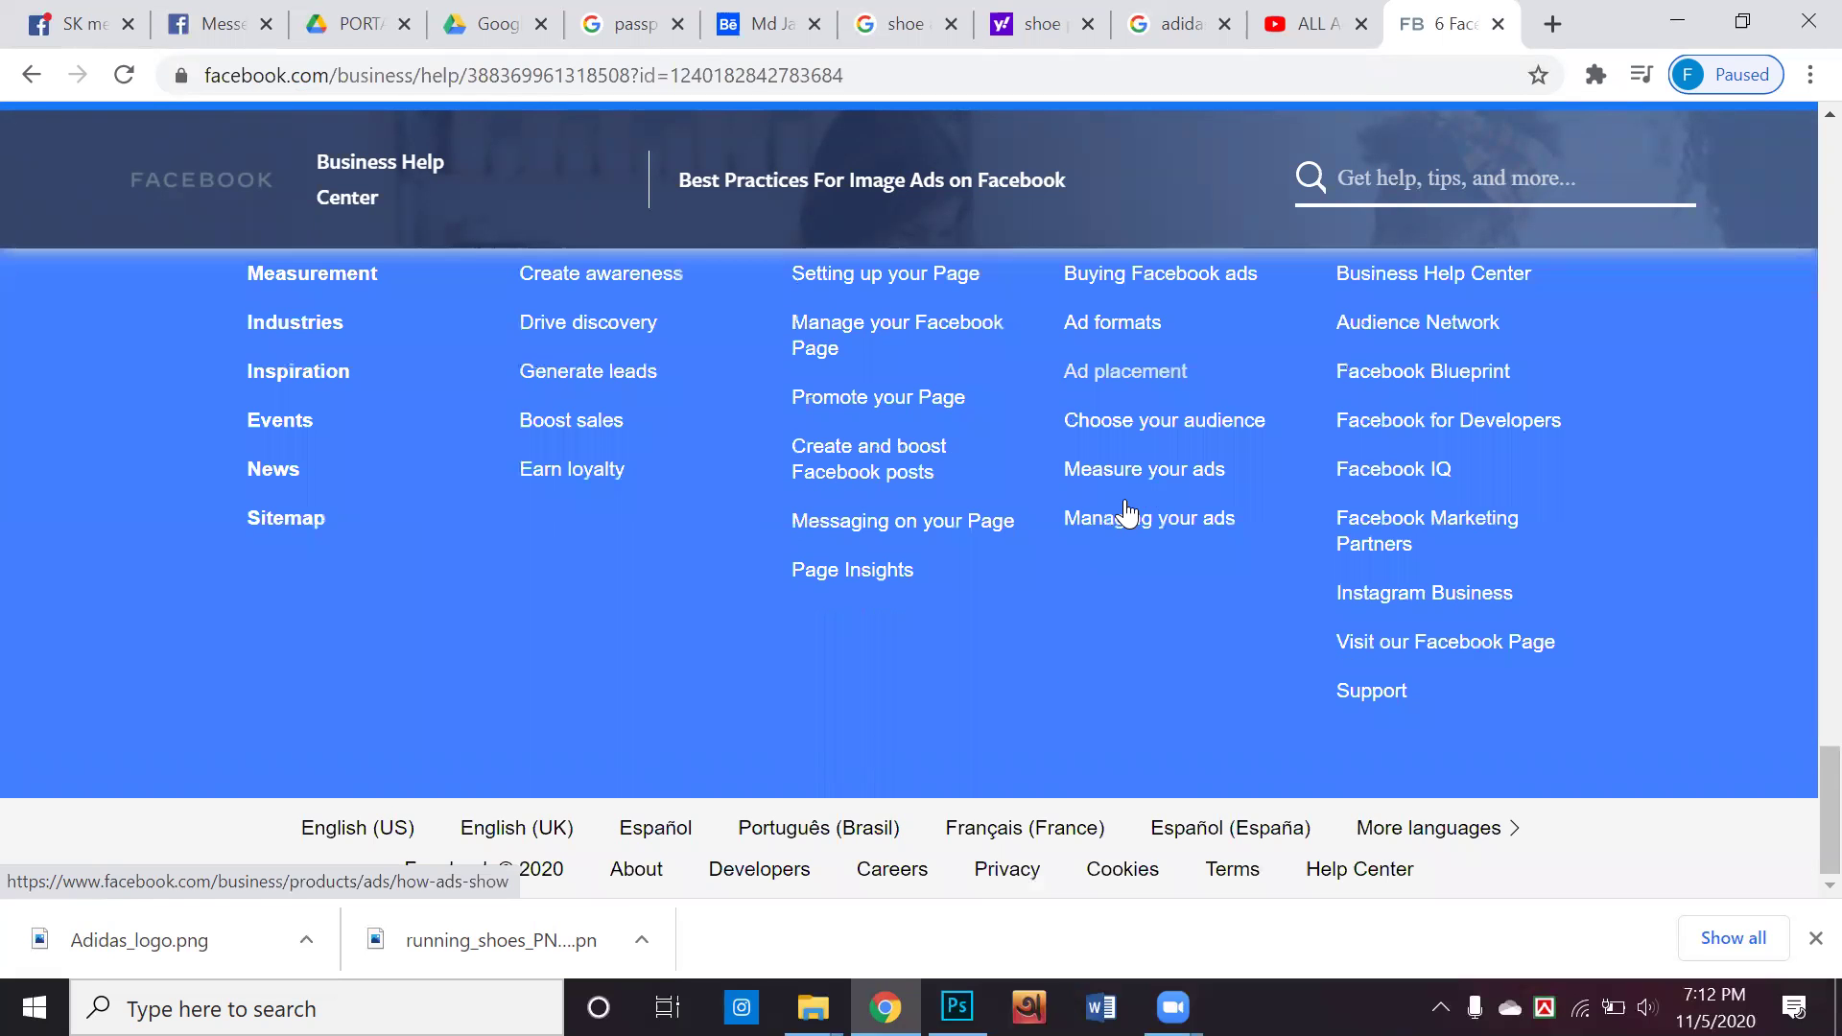
scroll(1129, 513, up, 12)
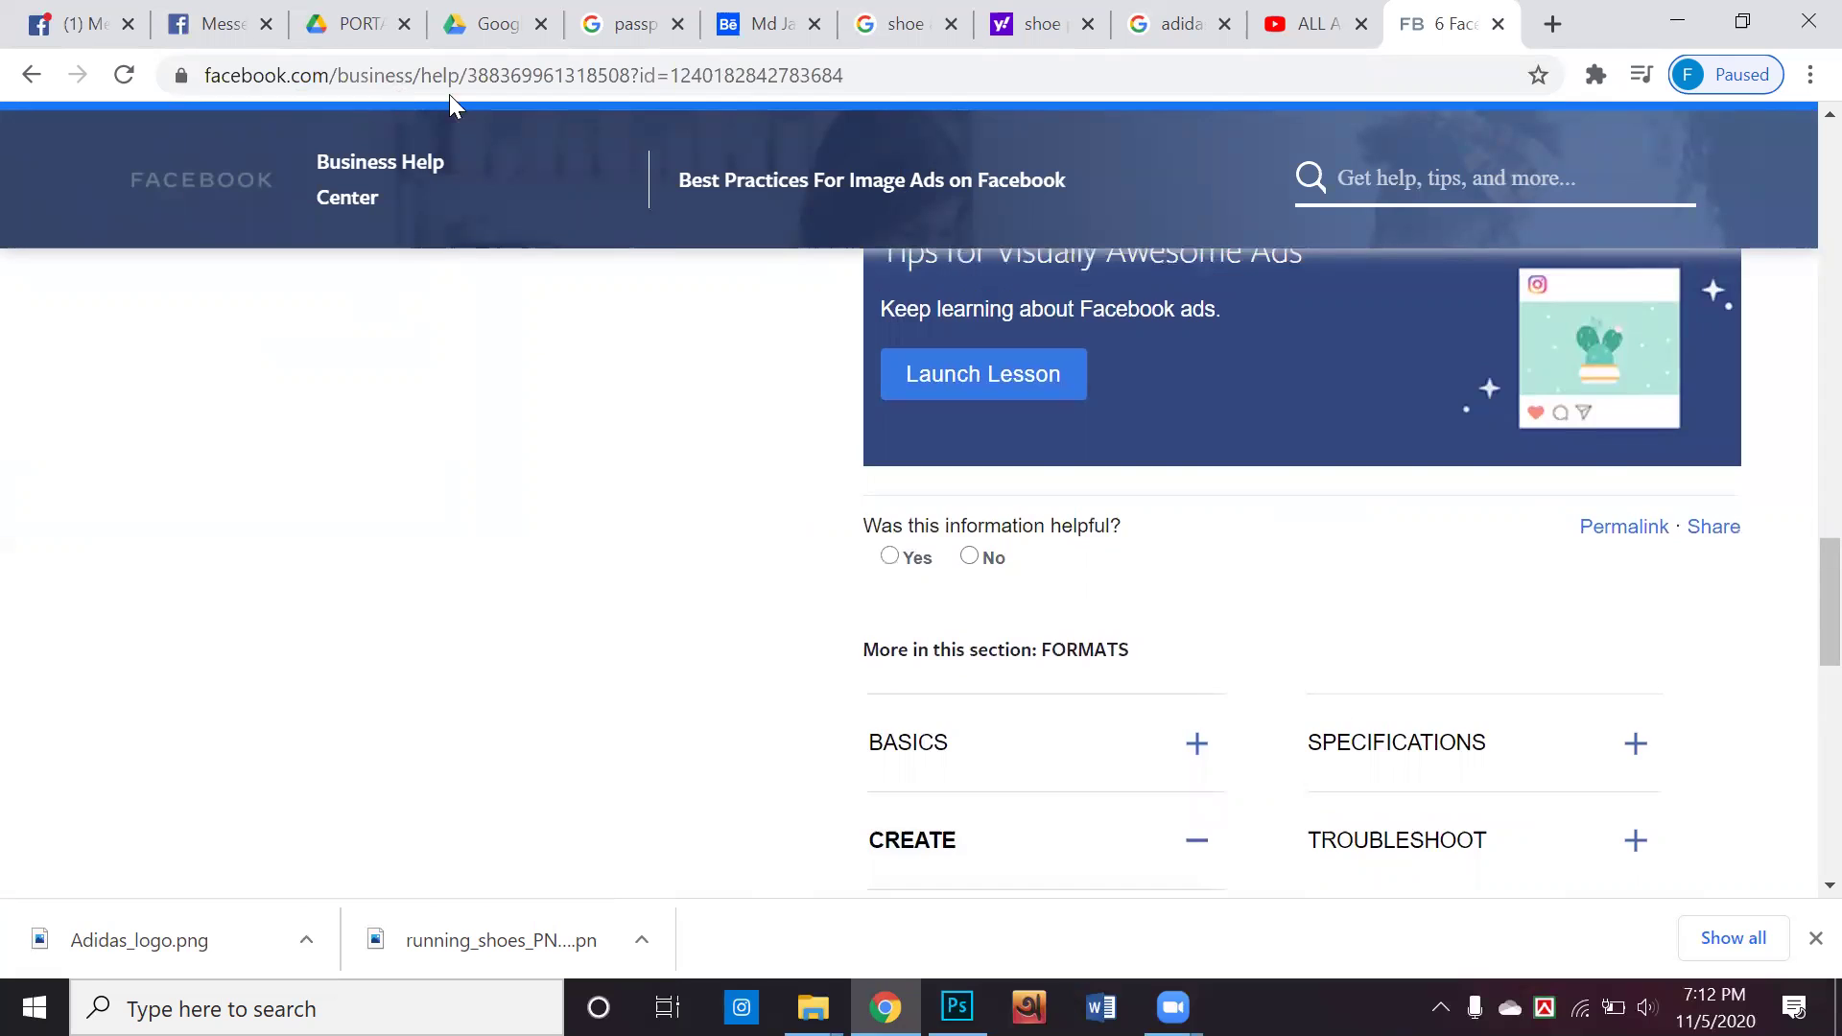
scroll(494, 297, up, 18)
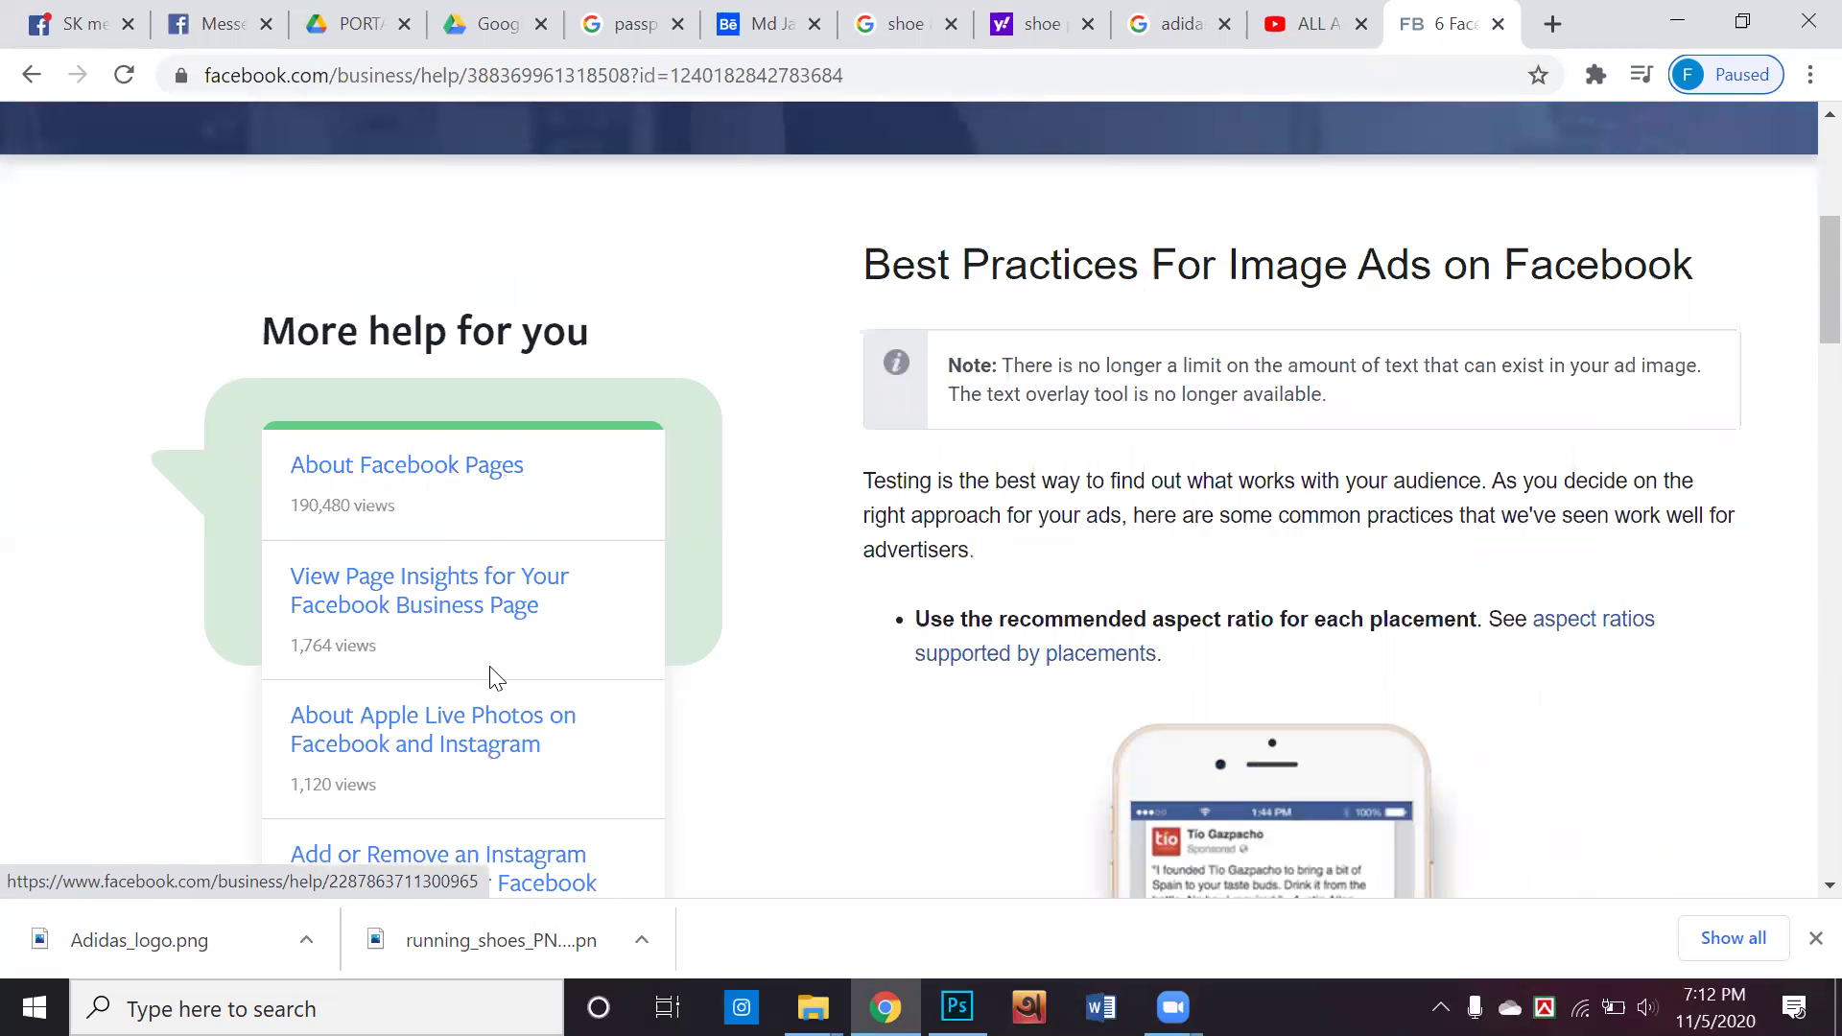
scroll(555, 764, down, 5)
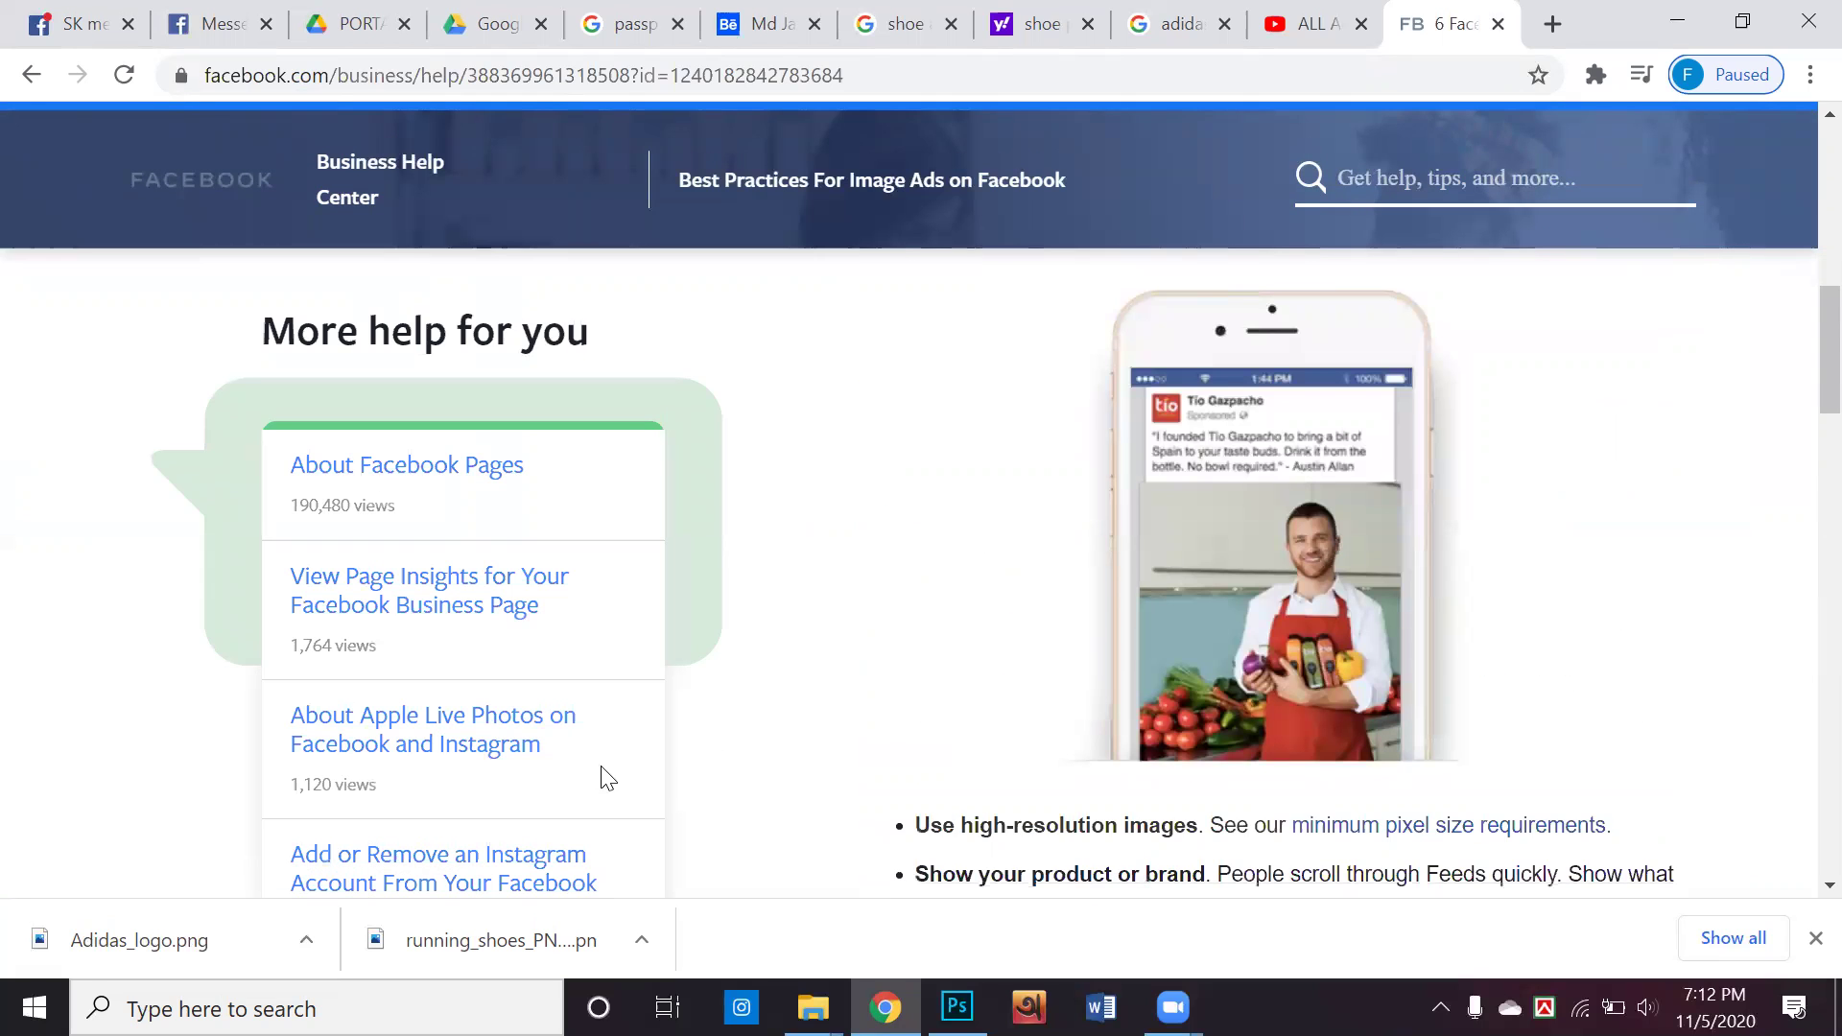
scroll(600, 769, down, 3)
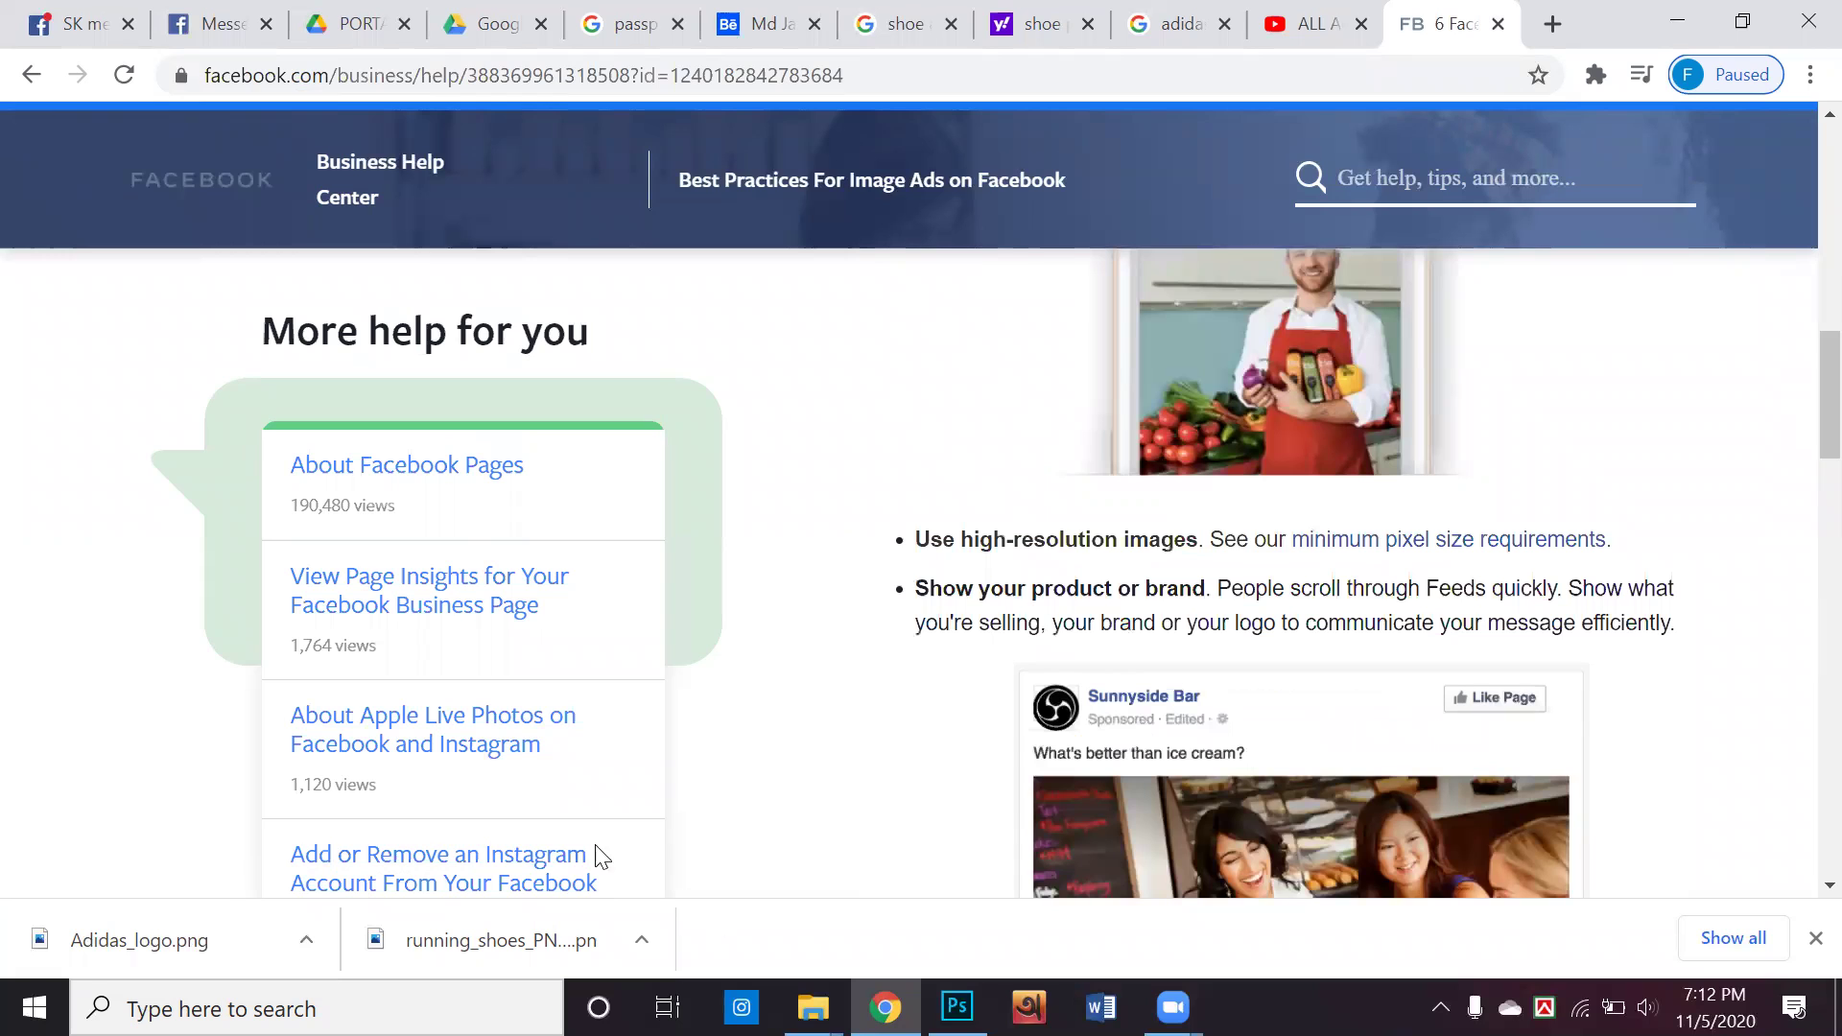
scroll(578, 845, down, 2)
Close the downloads bar and read the remaining image ad tips down to the Formats section
click(1816, 938)
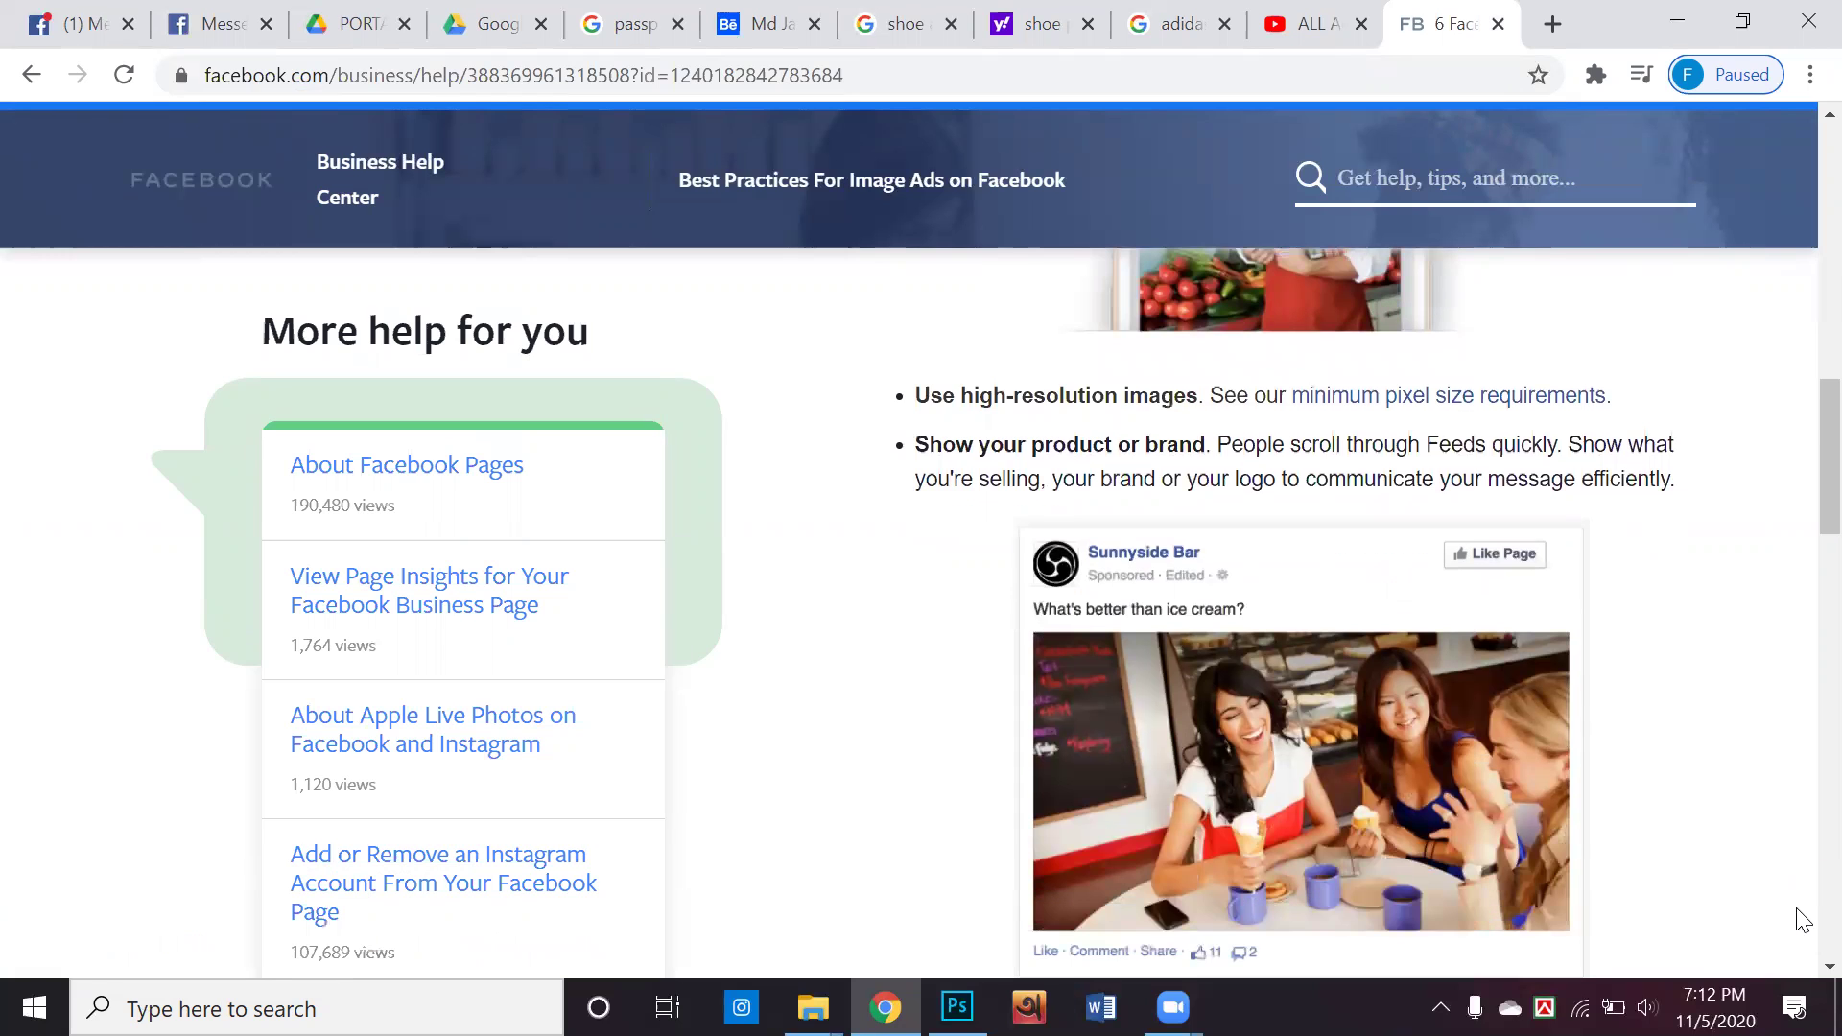
scroll(1650, 856, down, 3)
scroll(1798, 971, down, 3)
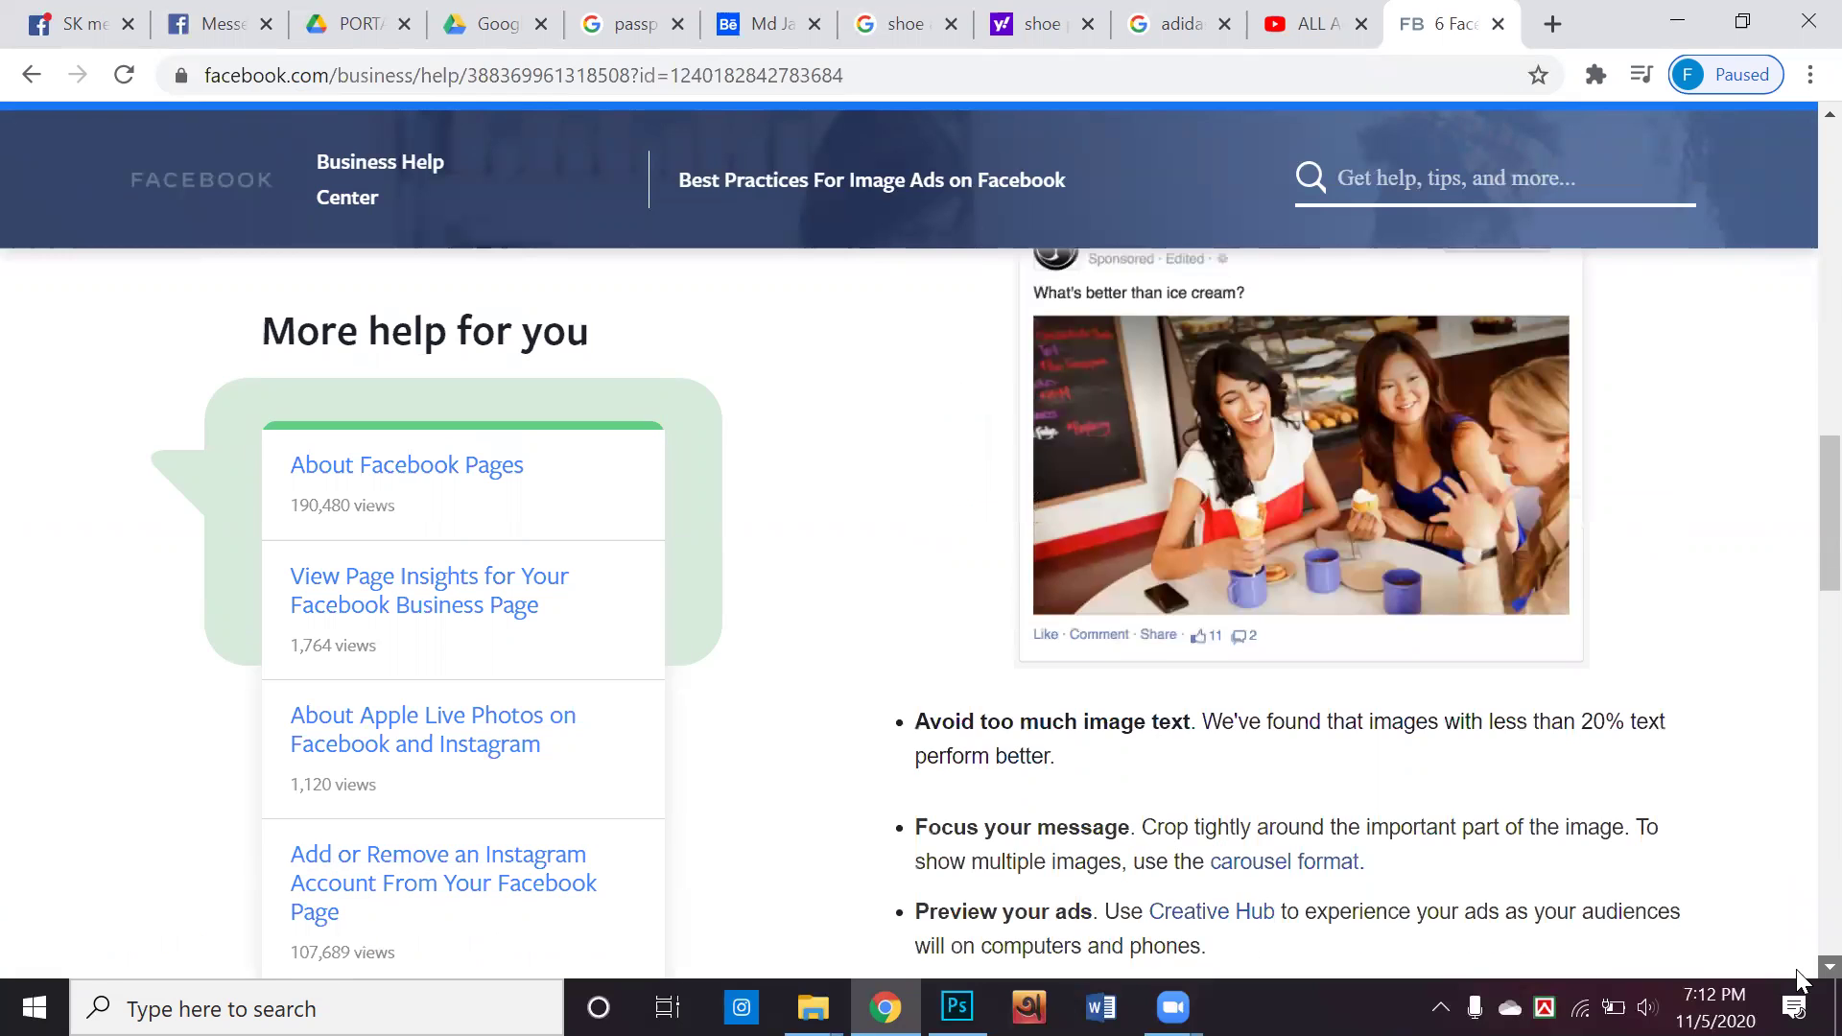
scroll(1798, 971, down, 5)
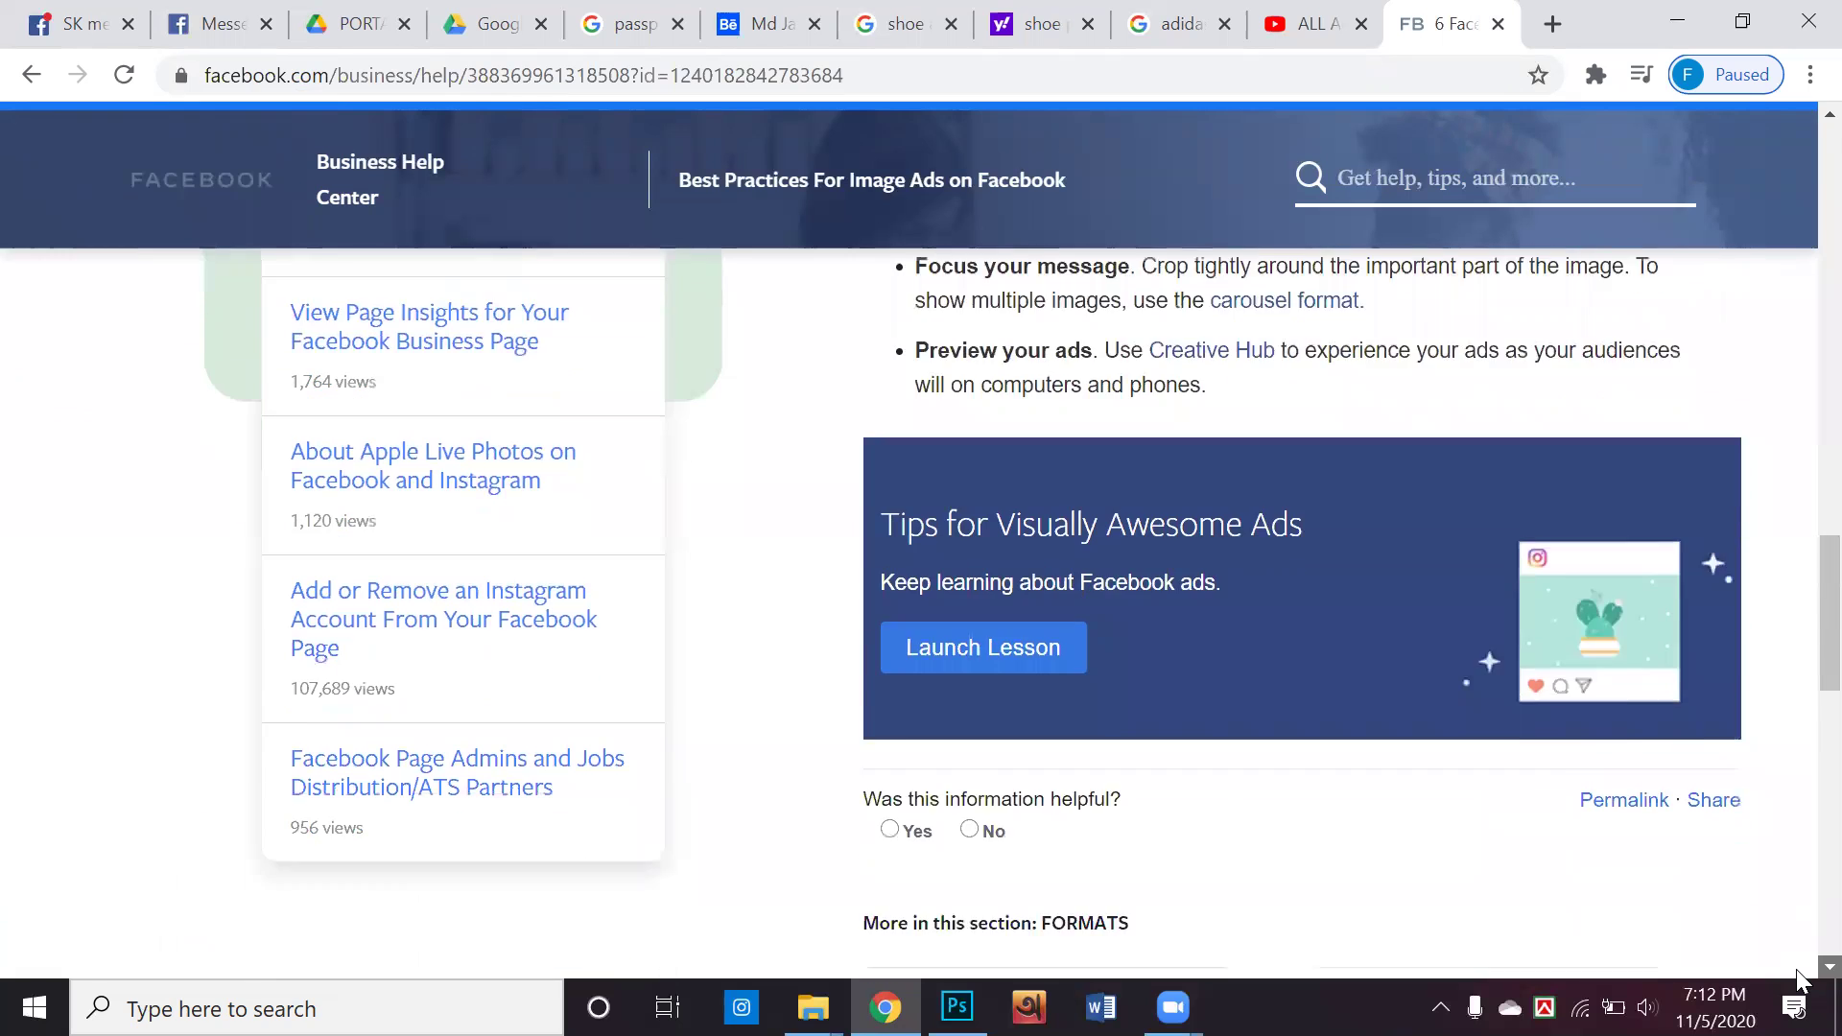
scroll(1800, 979, down, 4)
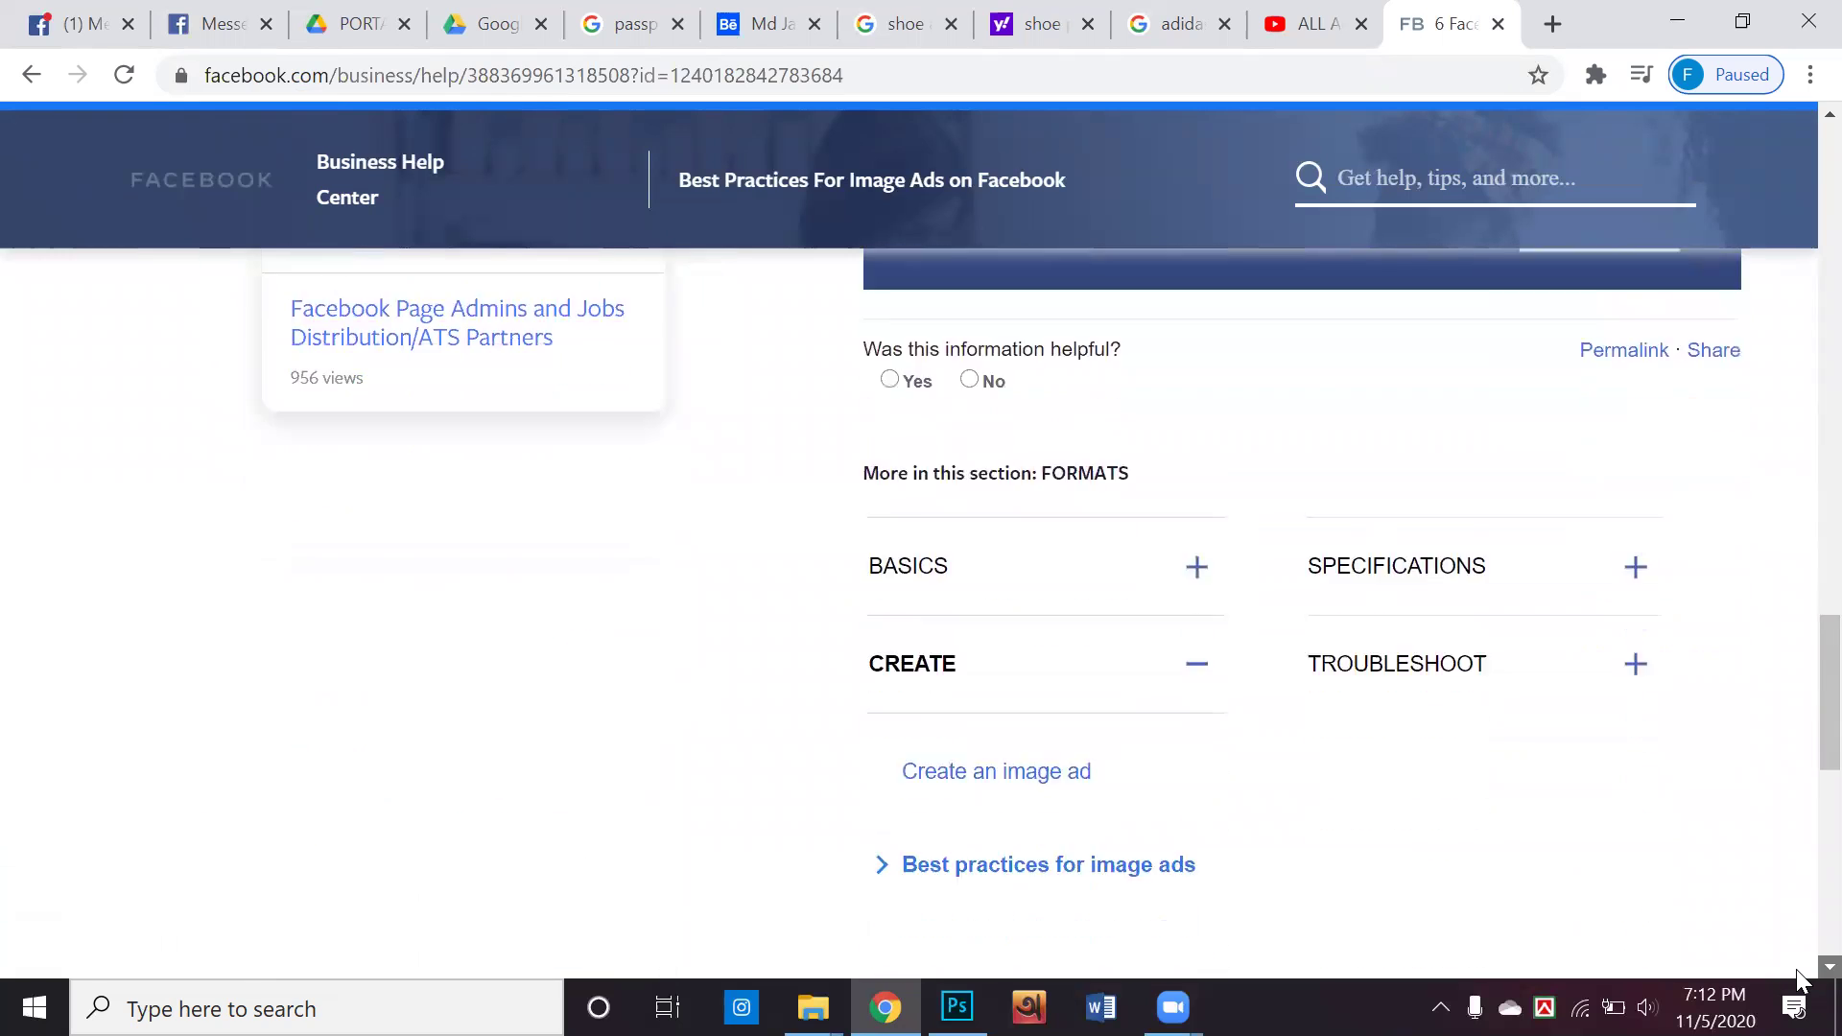
scroll(1800, 979, down, 2)
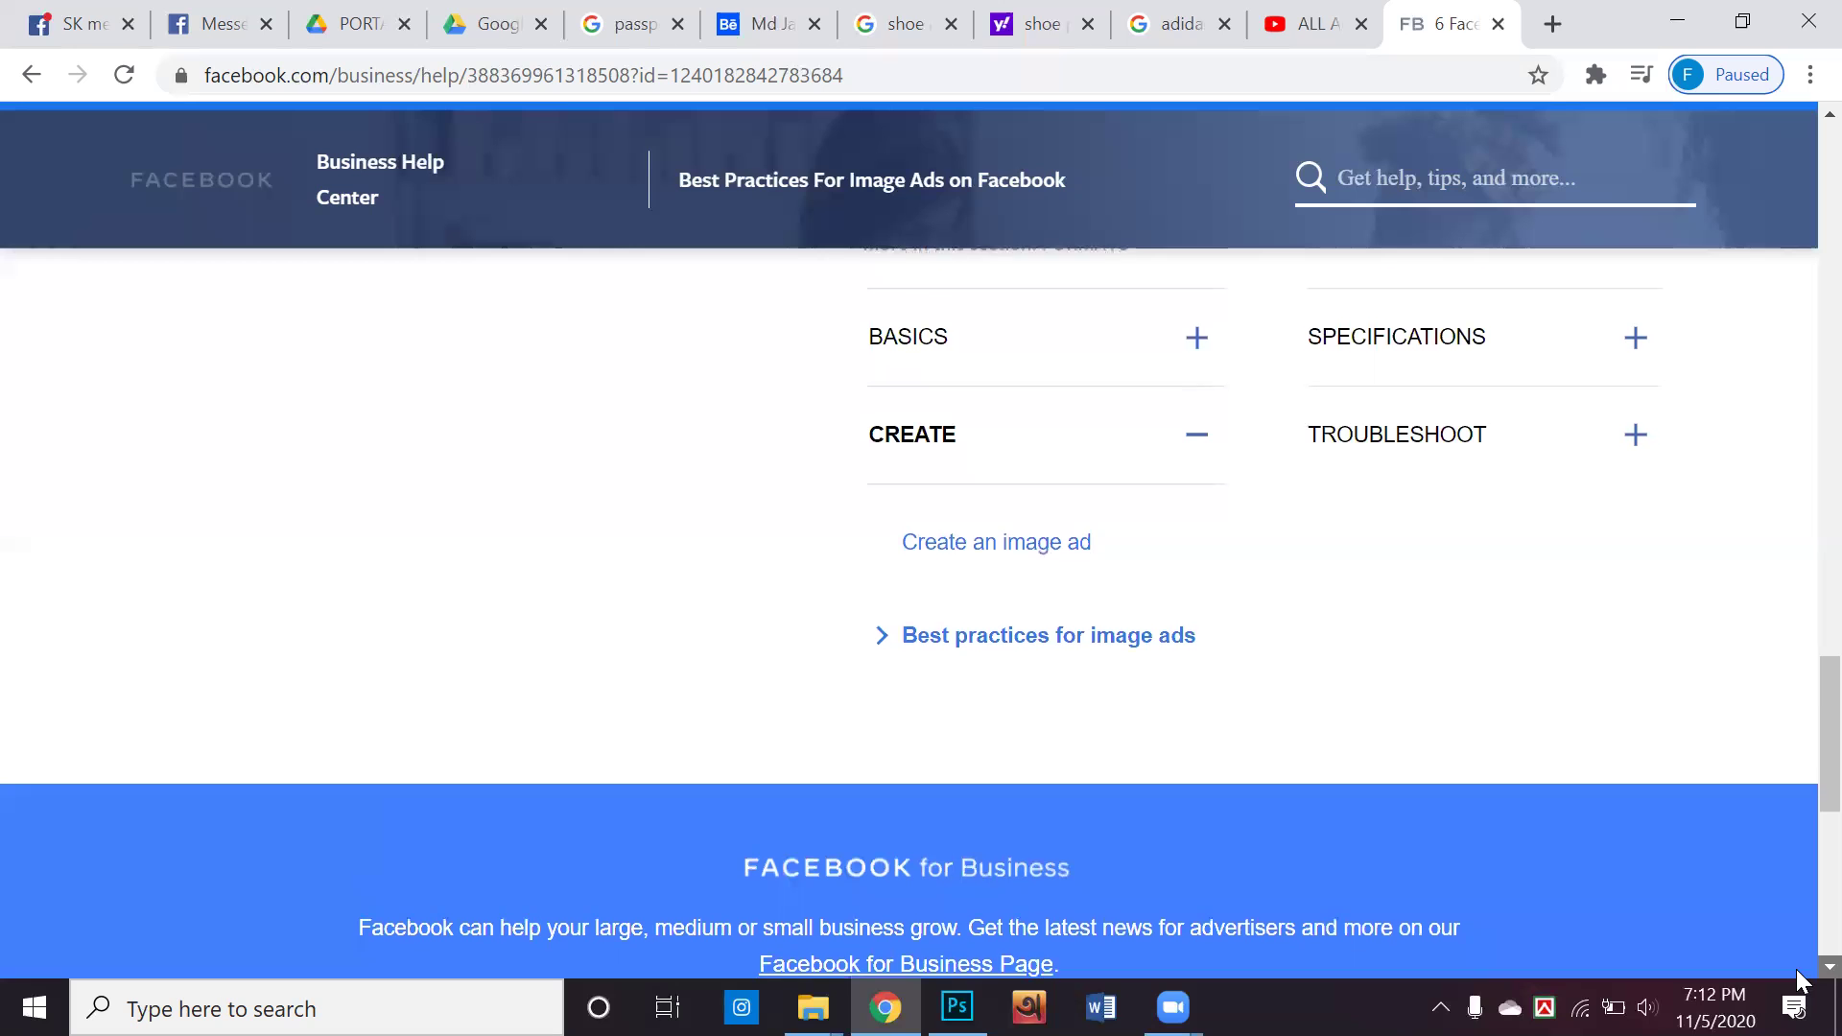
Reopen the "Best practices for image ads" article from the Create section and review it through to its related topics
click(883, 587)
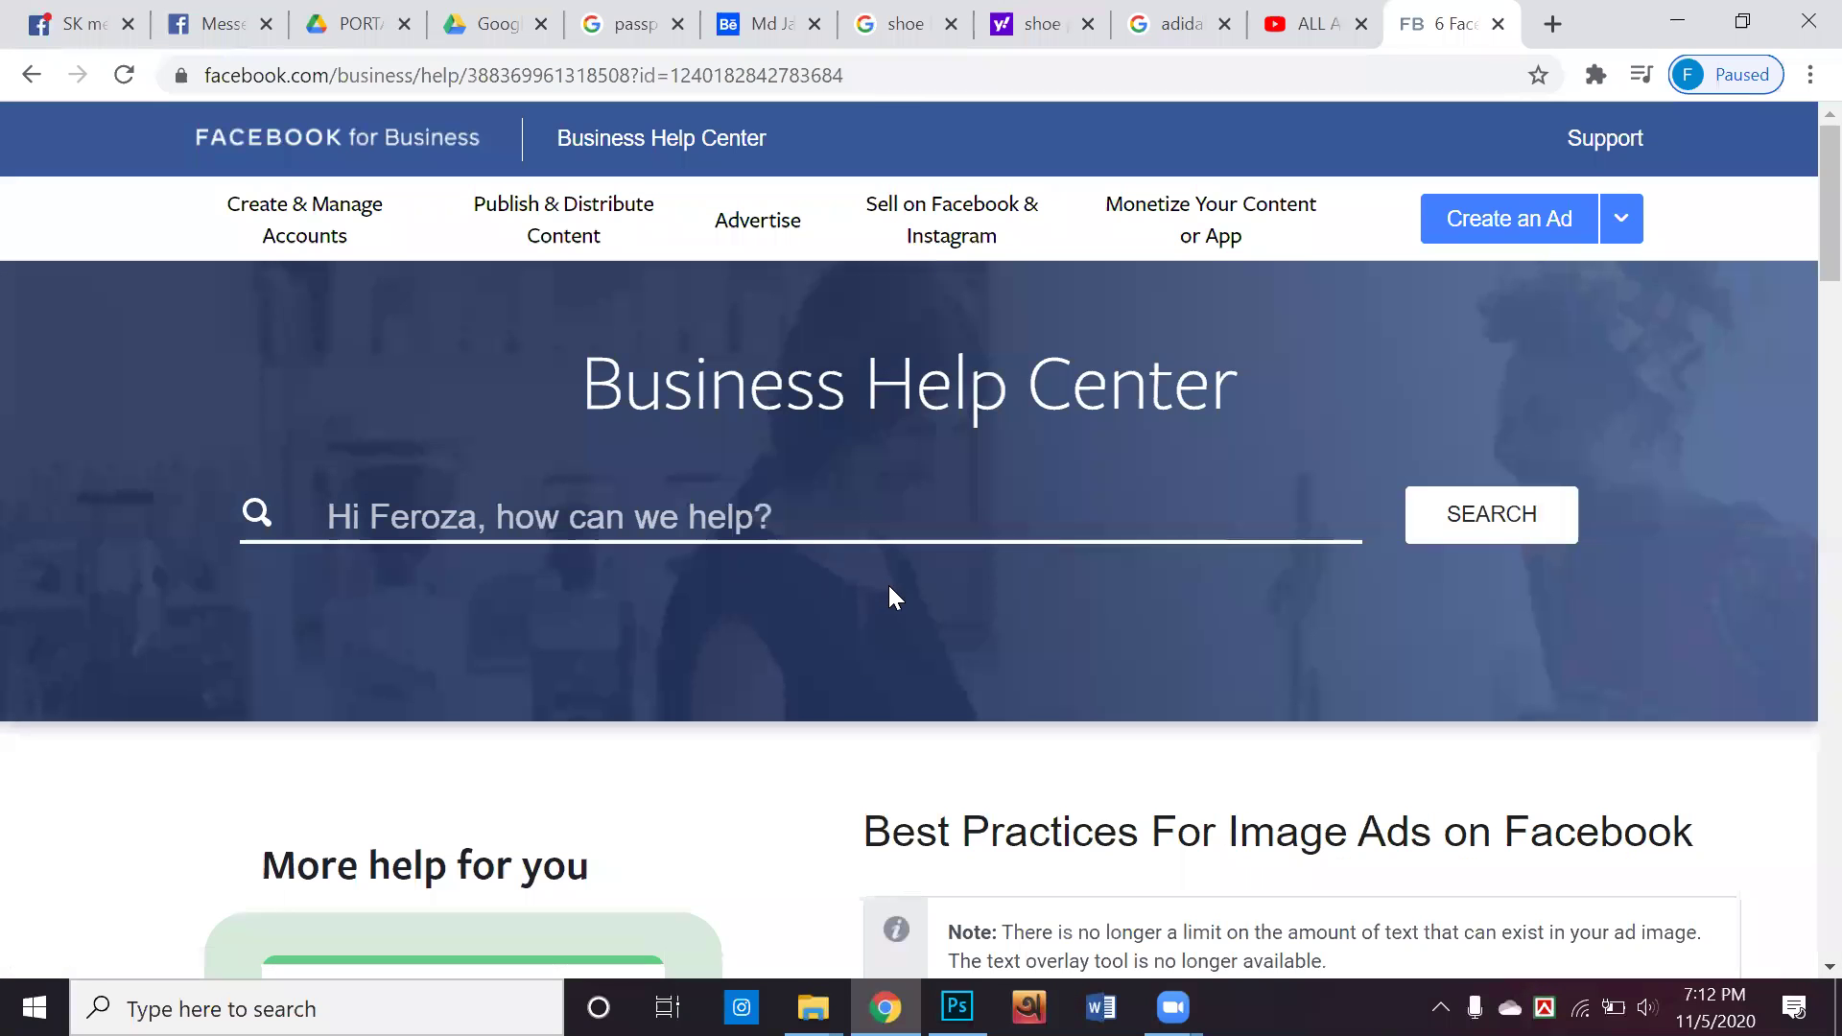
scroll(1093, 591, down, 3)
scroll(1099, 612, down, 10)
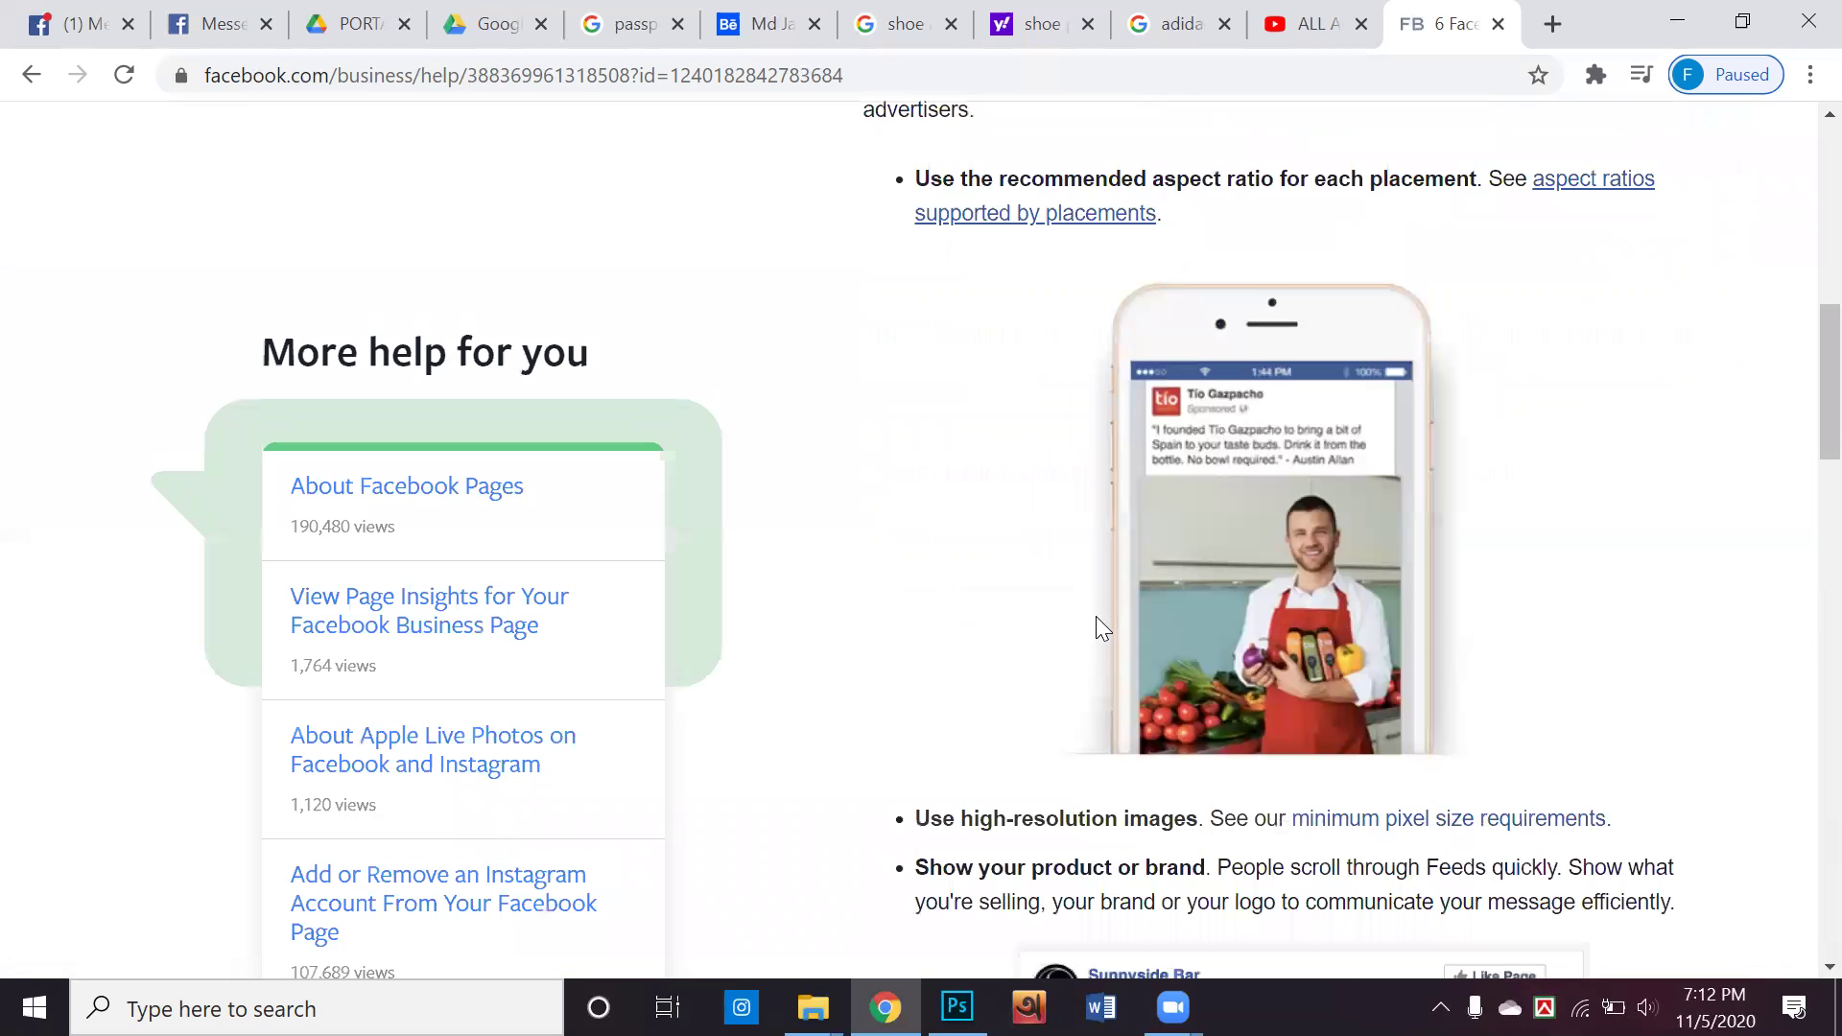
scroll(1096, 613, down, 1)
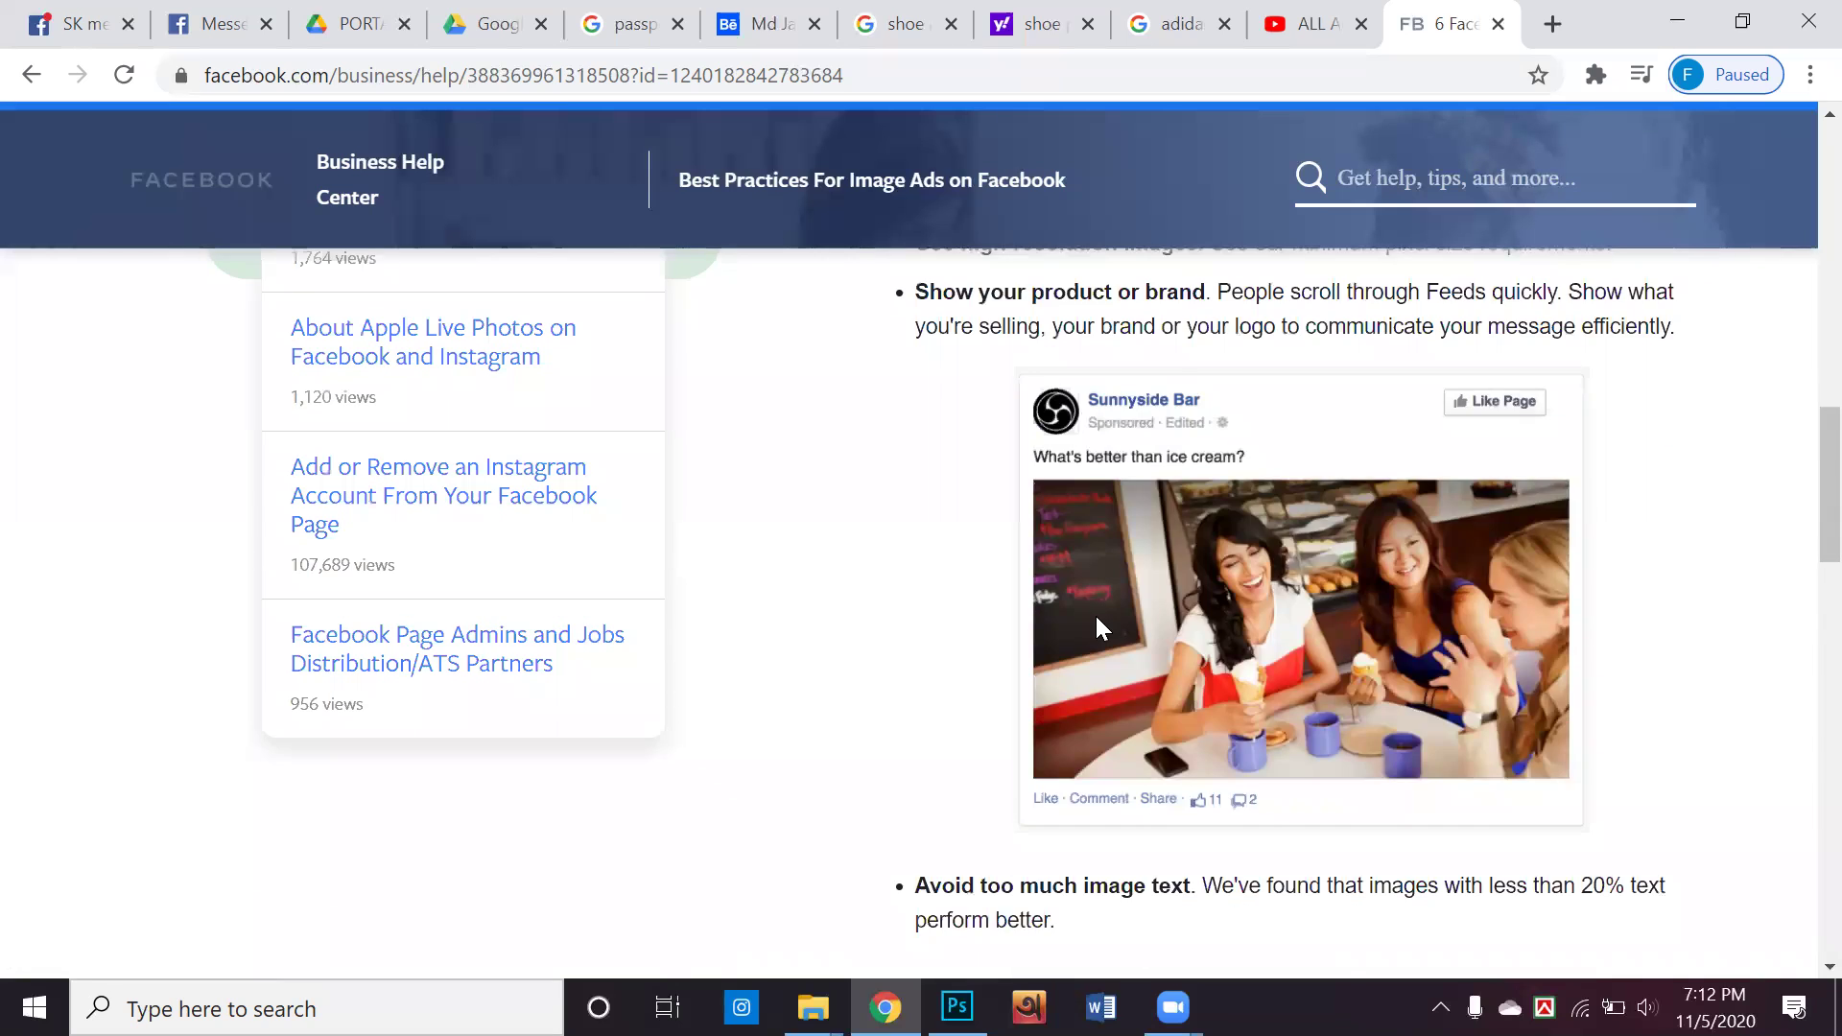
scroll(1096, 616, down, 8)
scroll(1098, 625, down, 5)
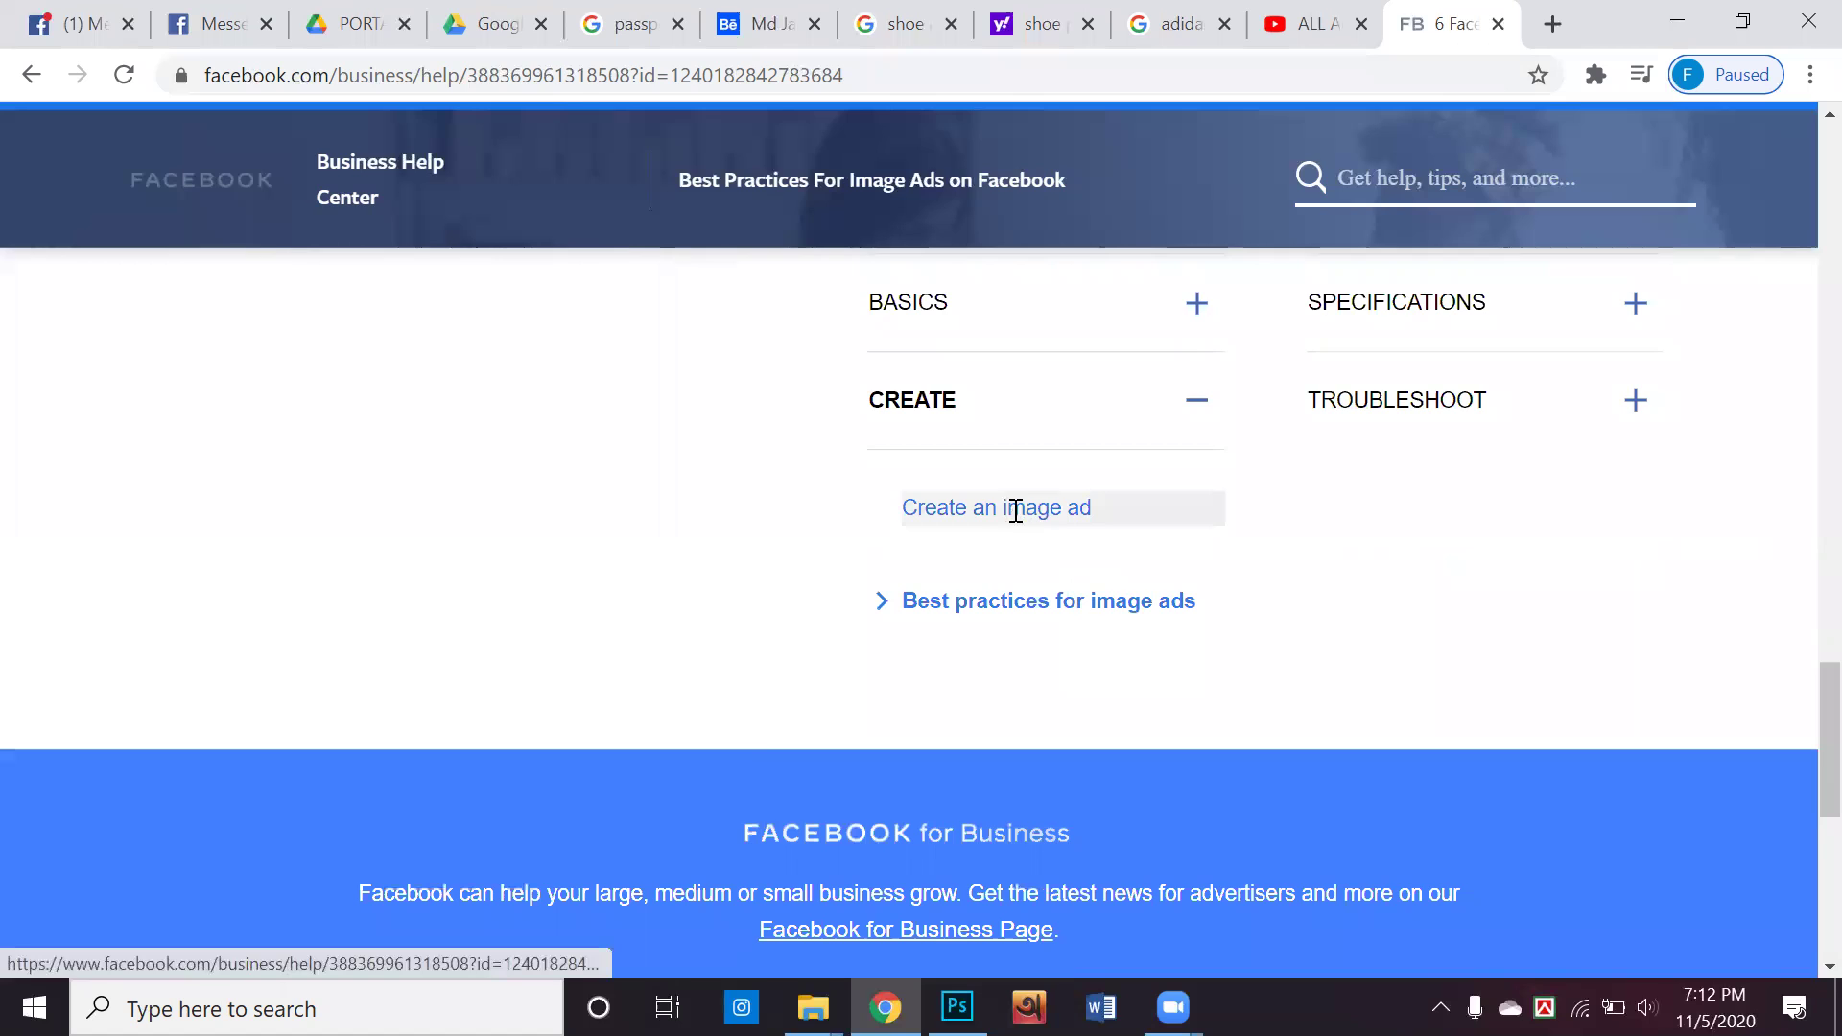
Open the "Create an image ad" article and review its Ads Manager instructions
click(1015, 510)
scroll(993, 532, down, 13)
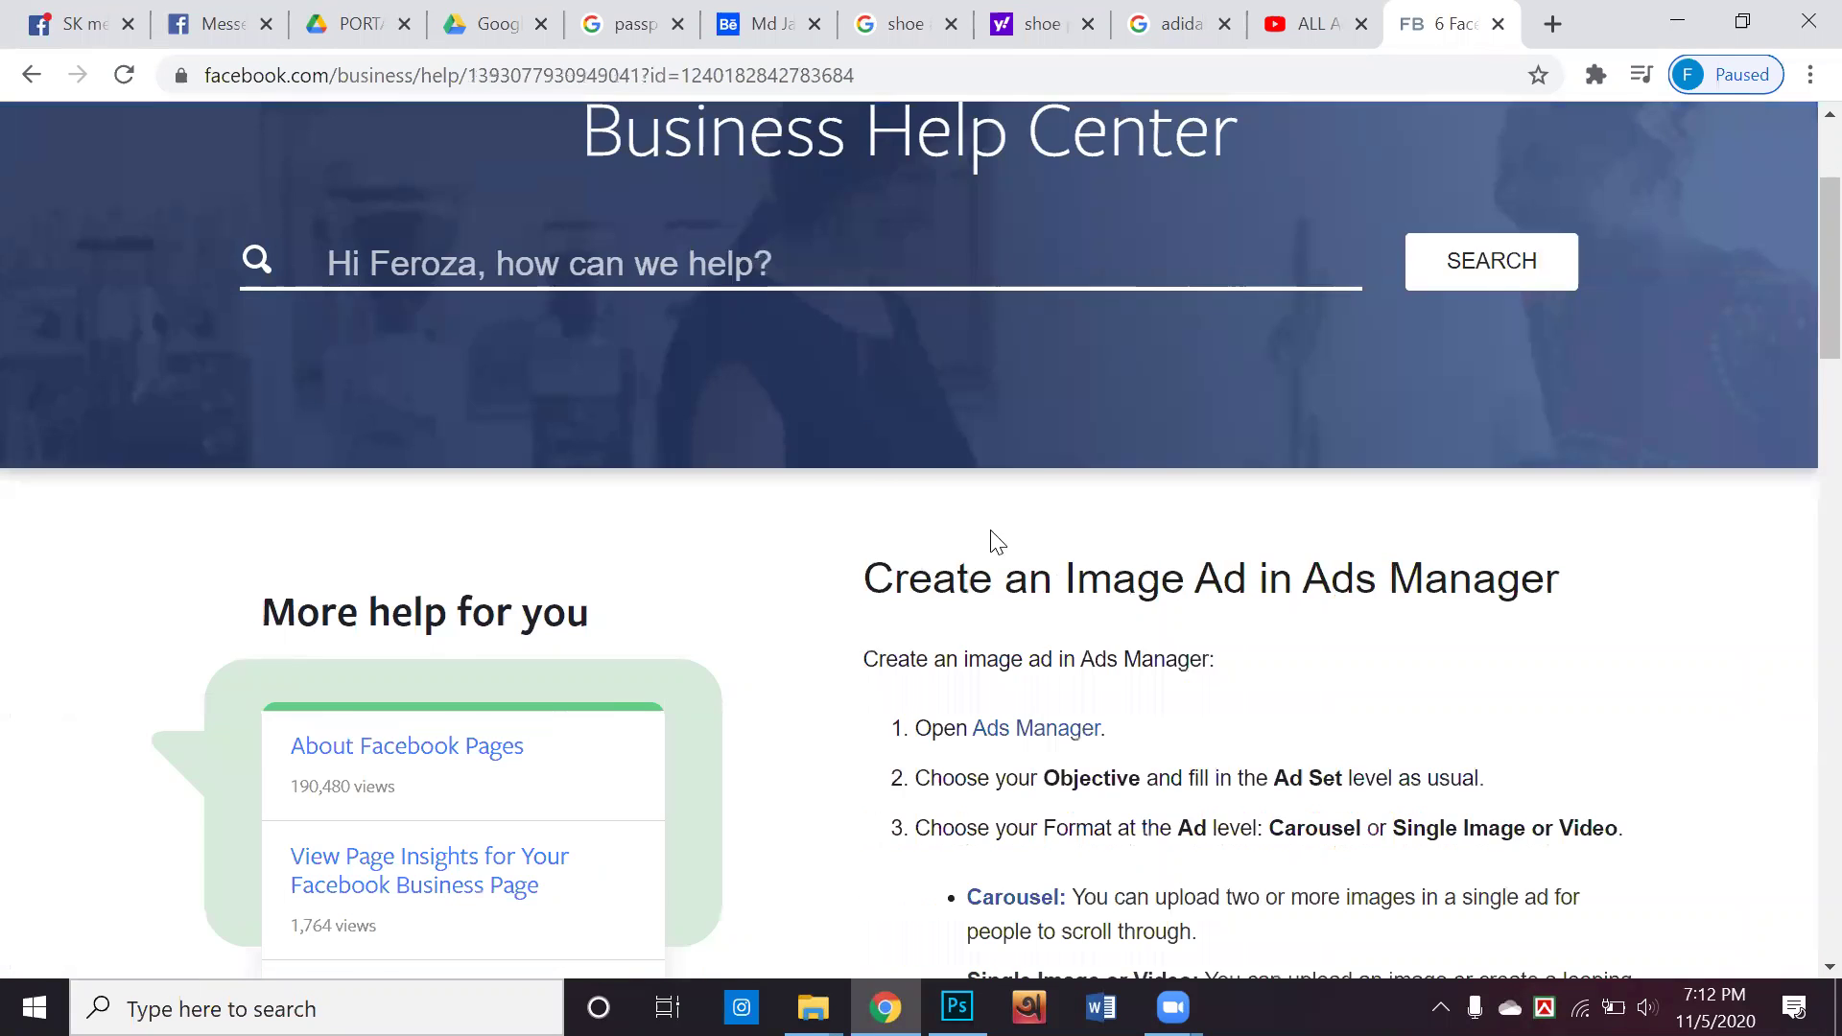
scroll(993, 552, down, 6)
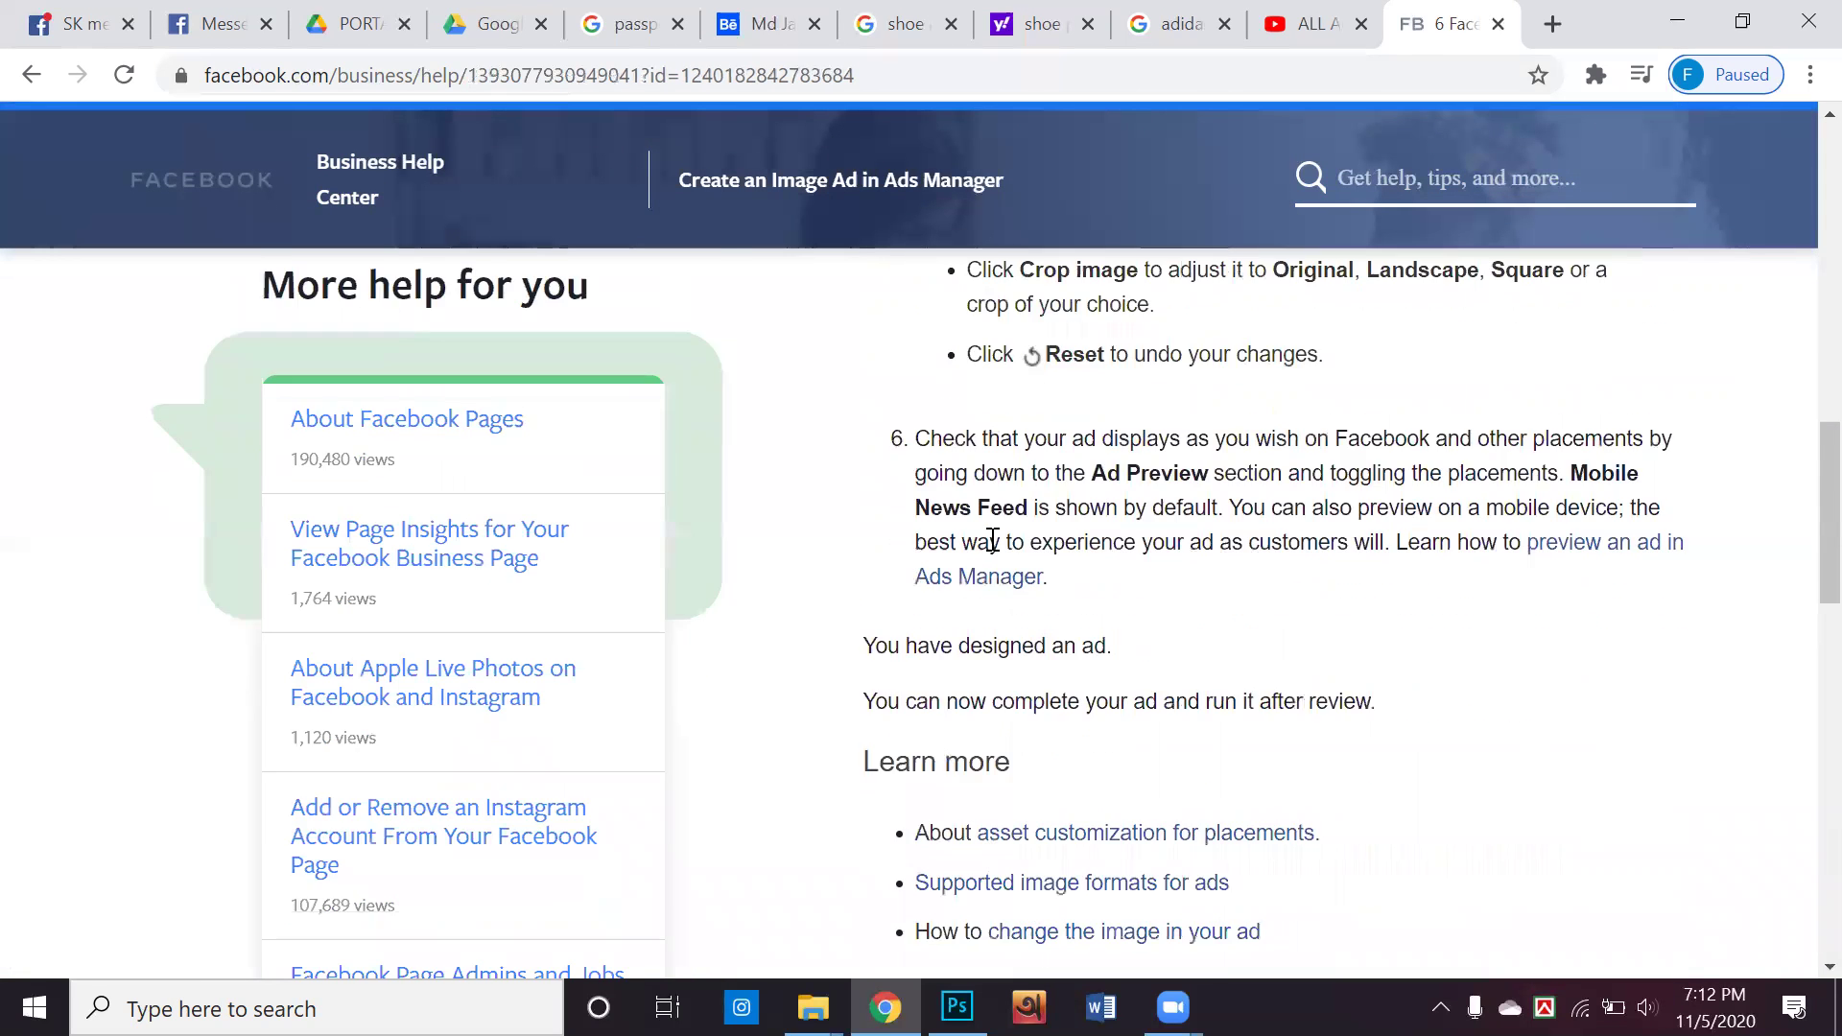
scroll(1103, 601, down, 6)
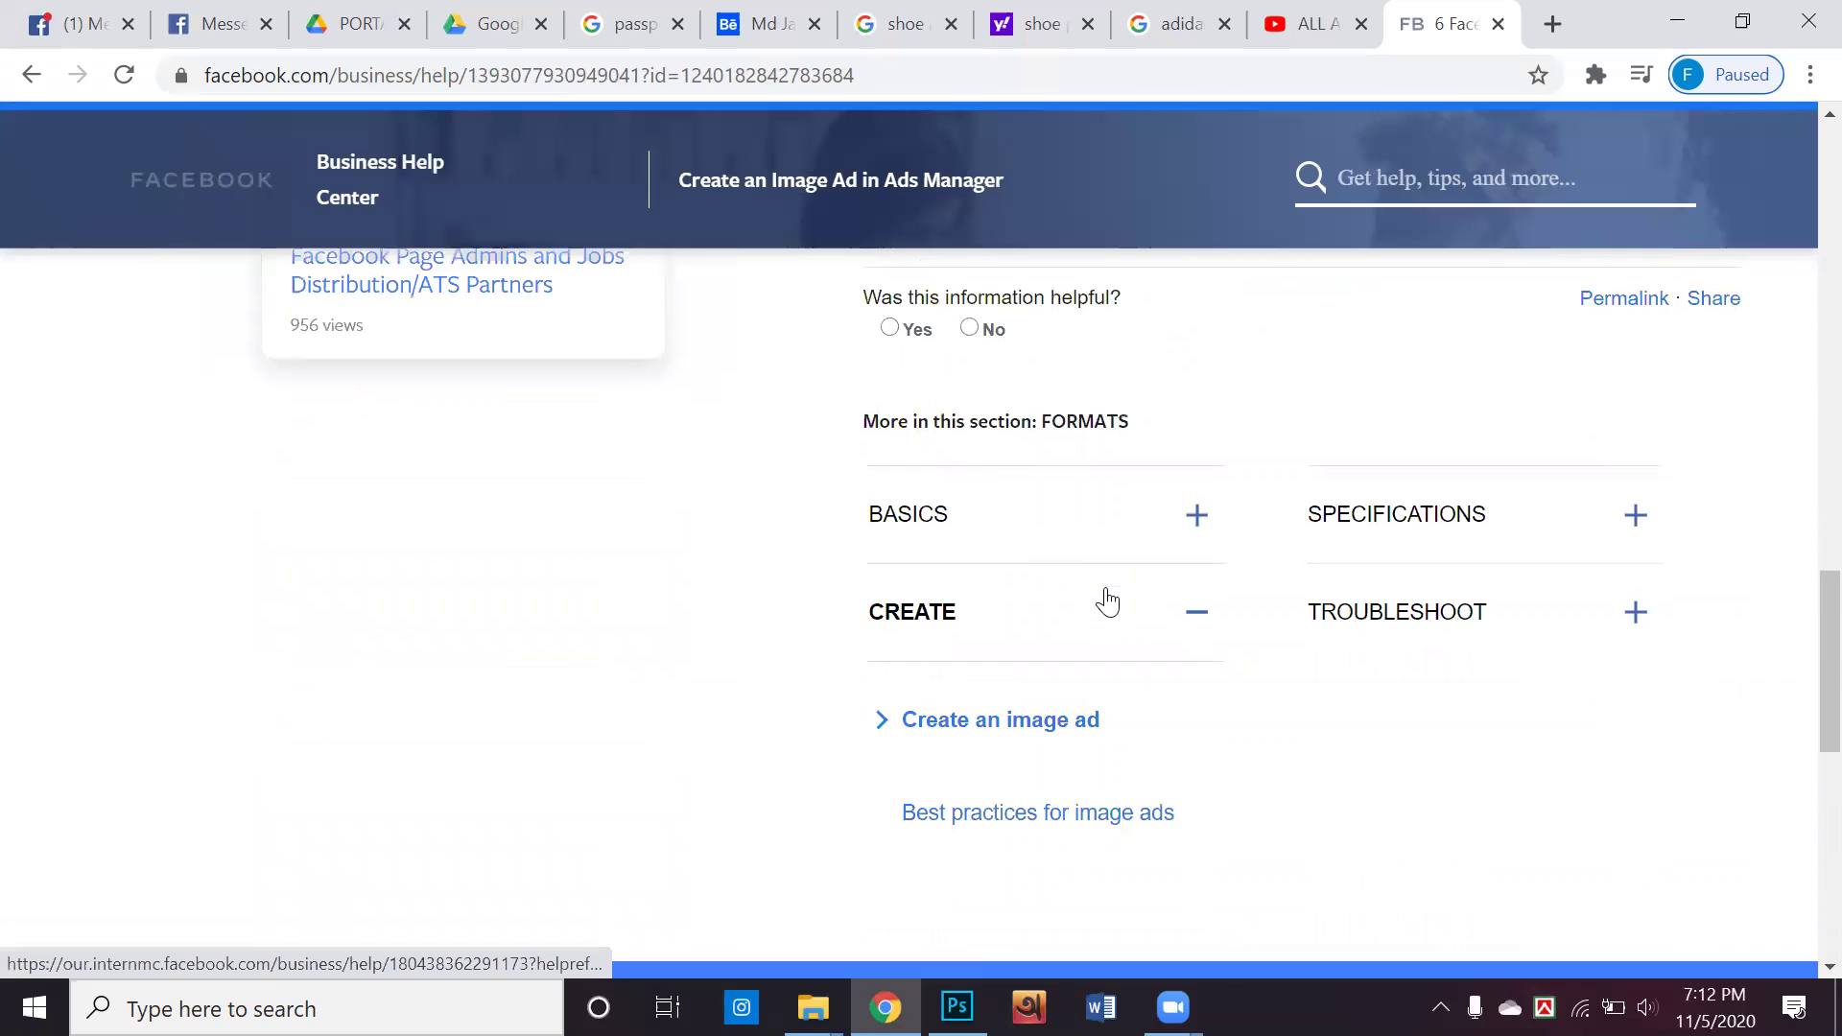
Return to the "Best practices for image ads" article and look through it and the Facebook for Business links in the footer
click(1155, 672)
scroll(1154, 670, down, 6)
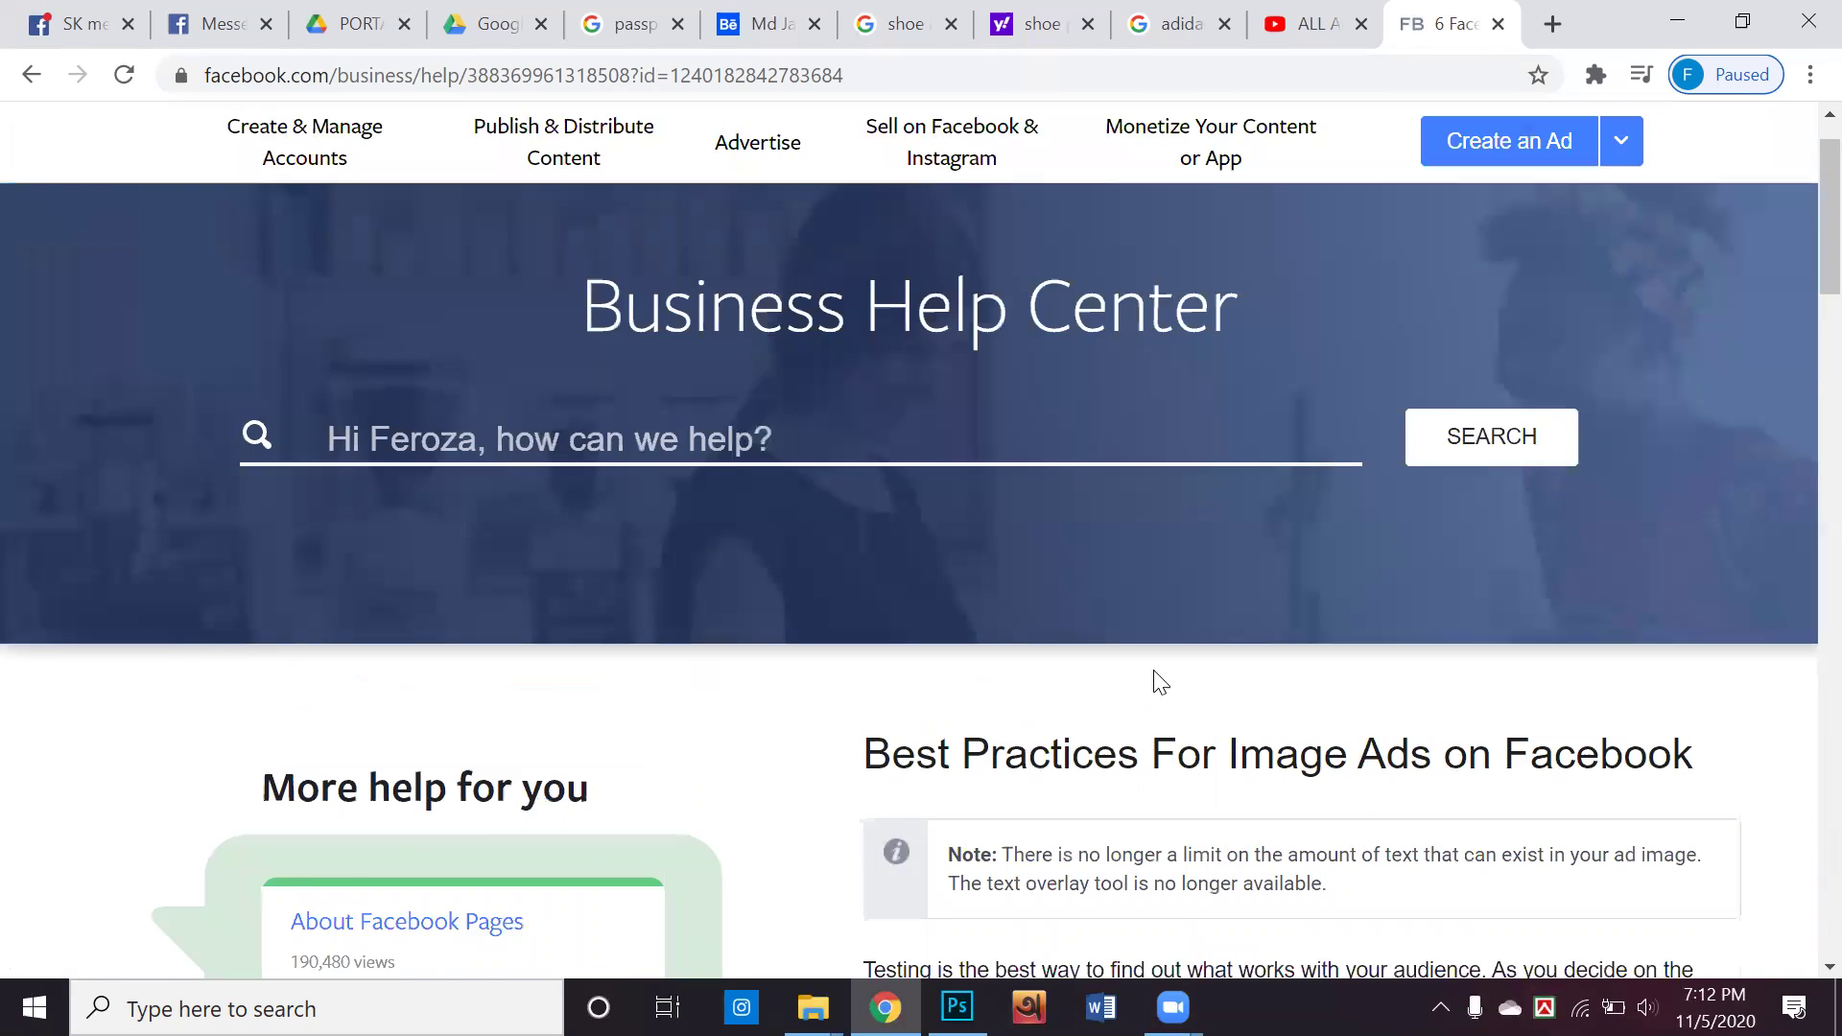
scroll(1156, 670, down, 20)
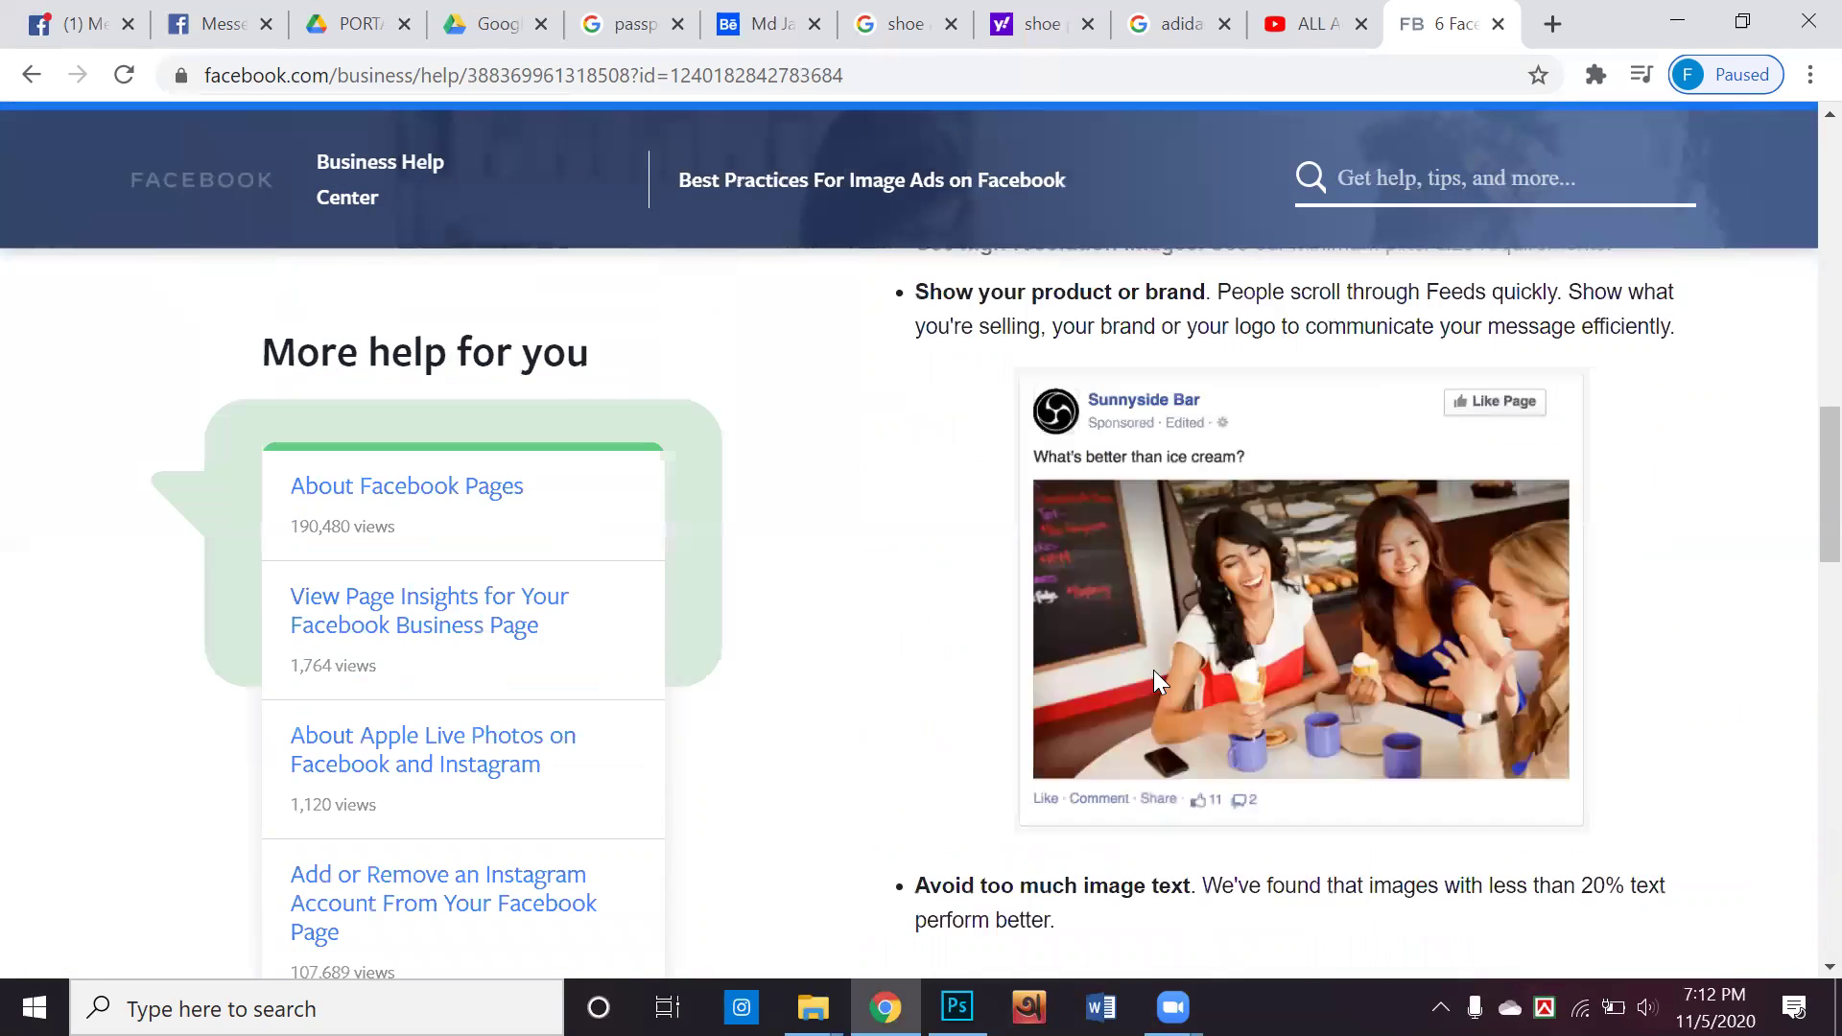
scroll(1155, 683, down, 8)
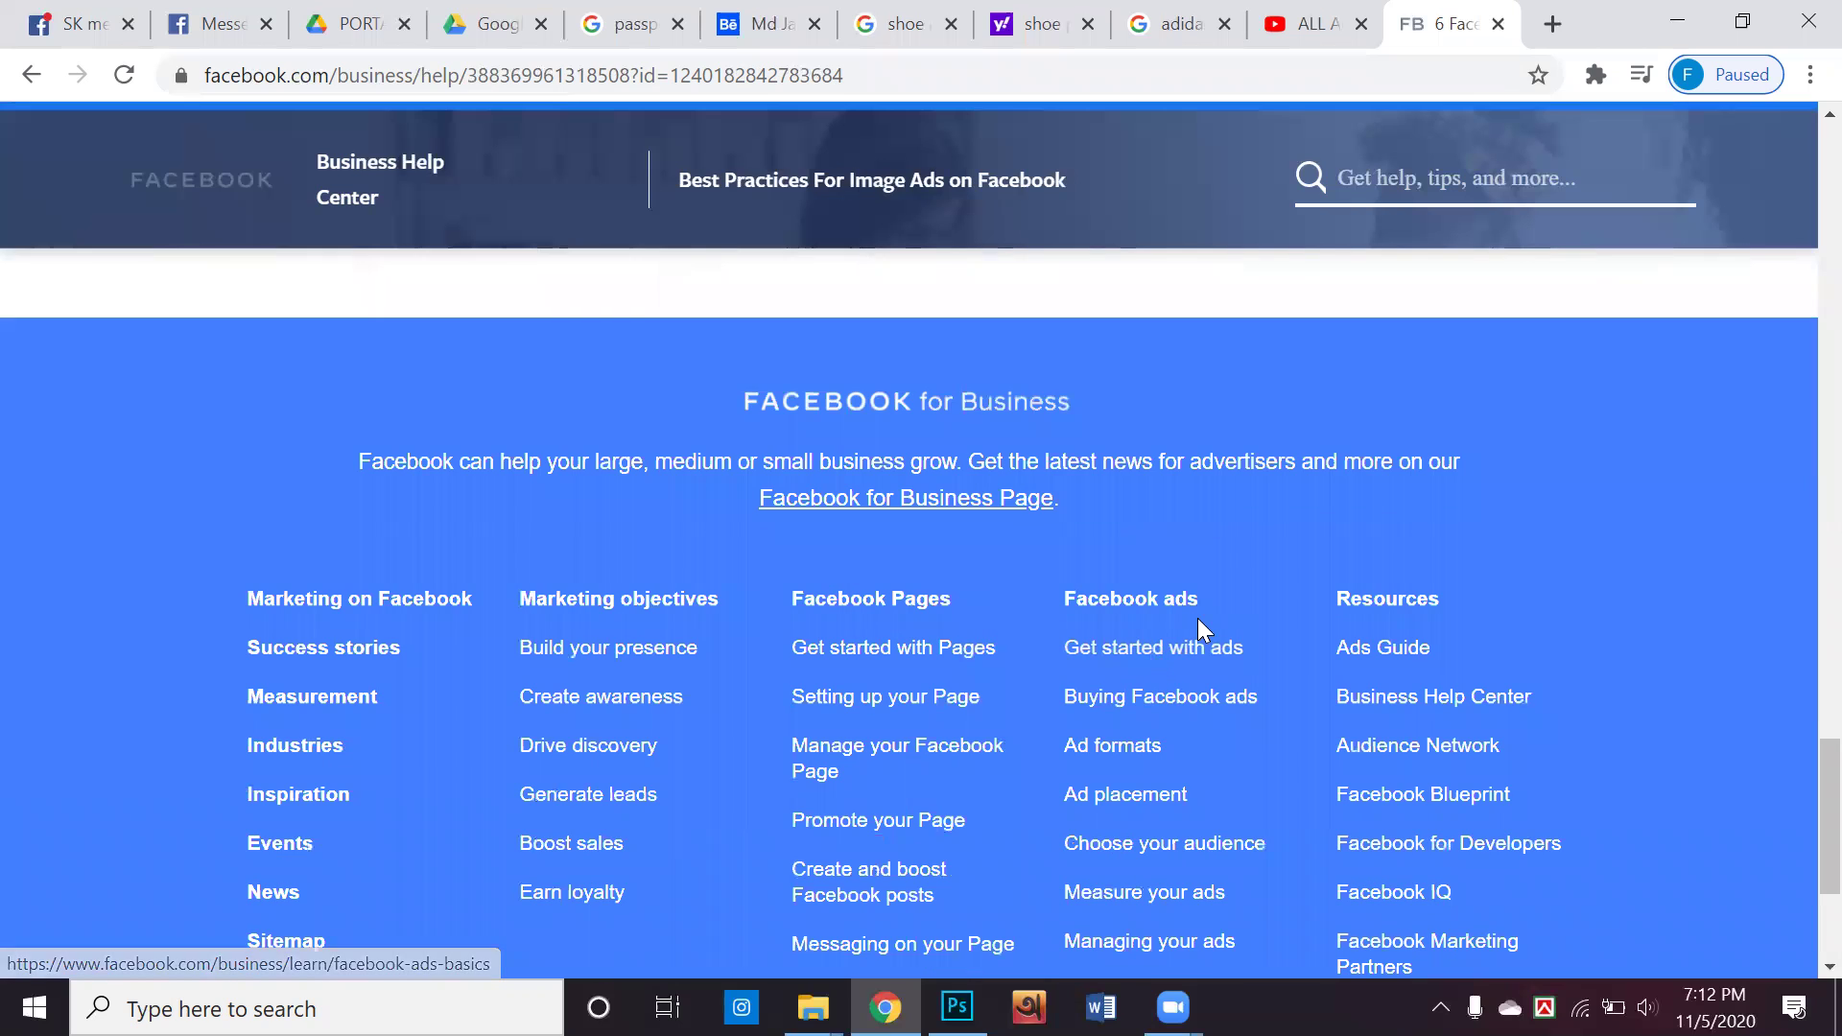
scroll(1537, 842, down, 2)
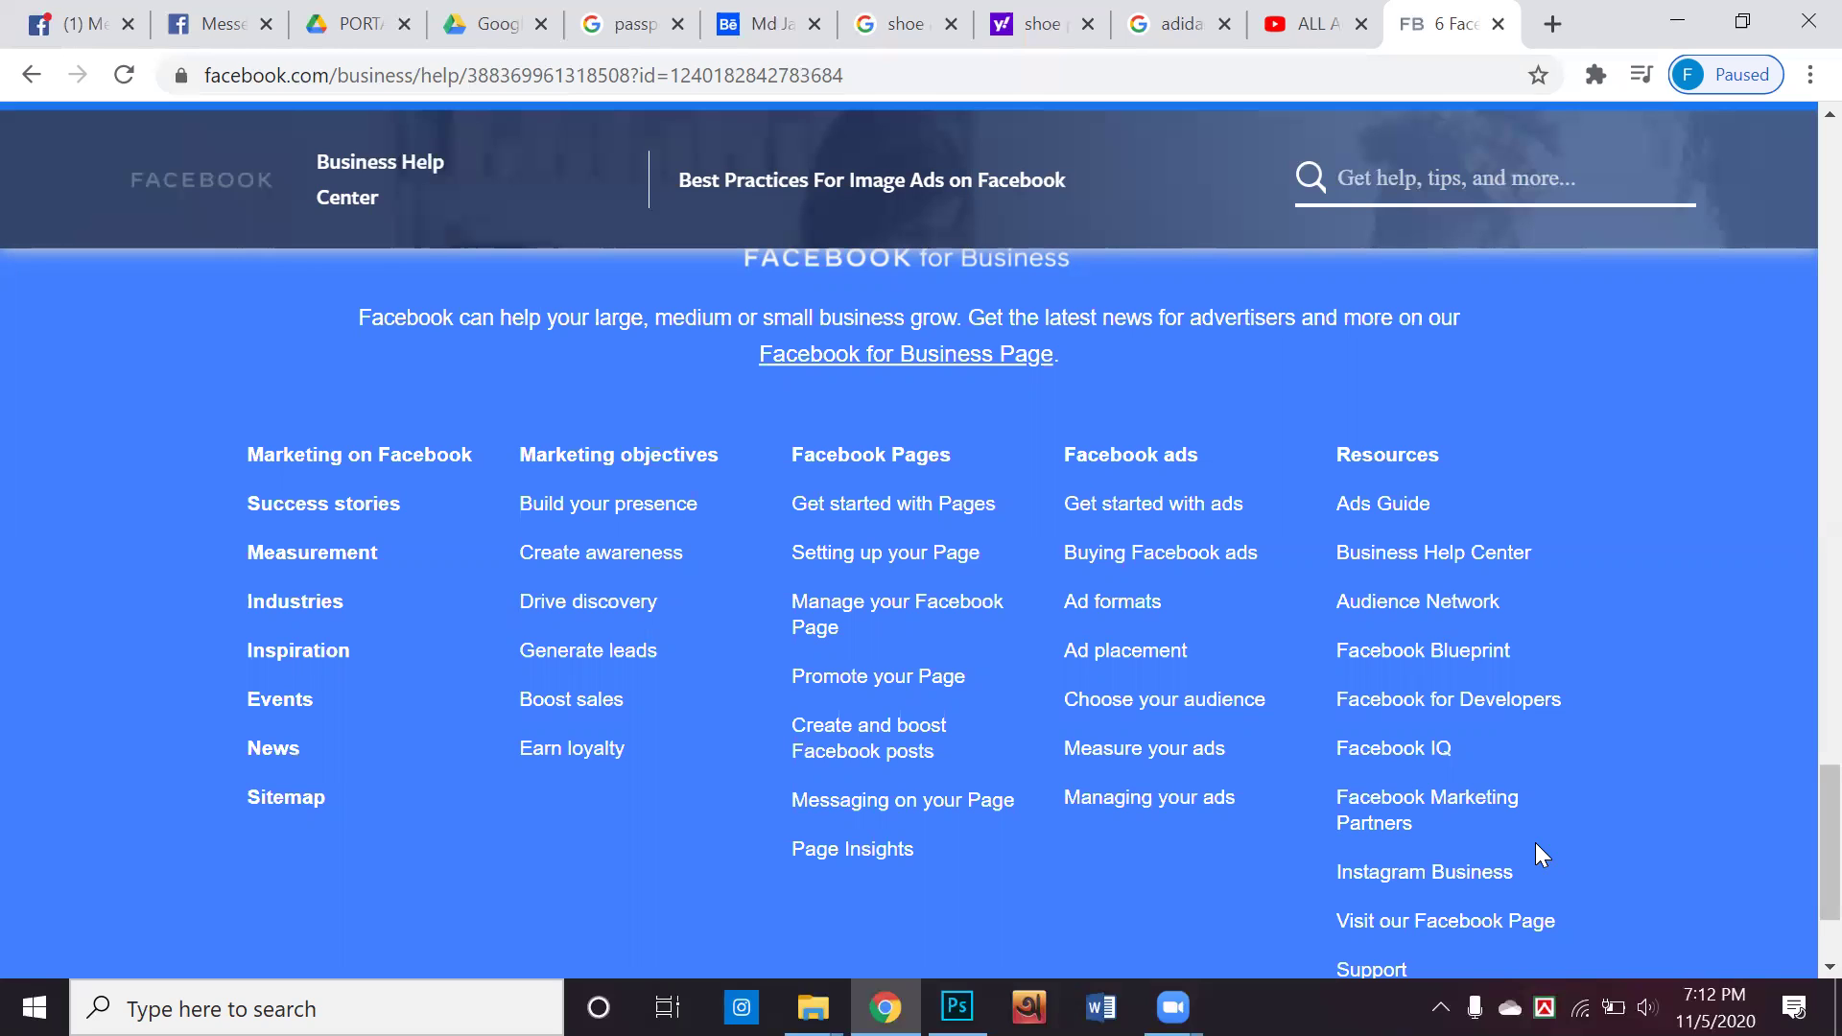
scroll(1535, 844, down, 2)
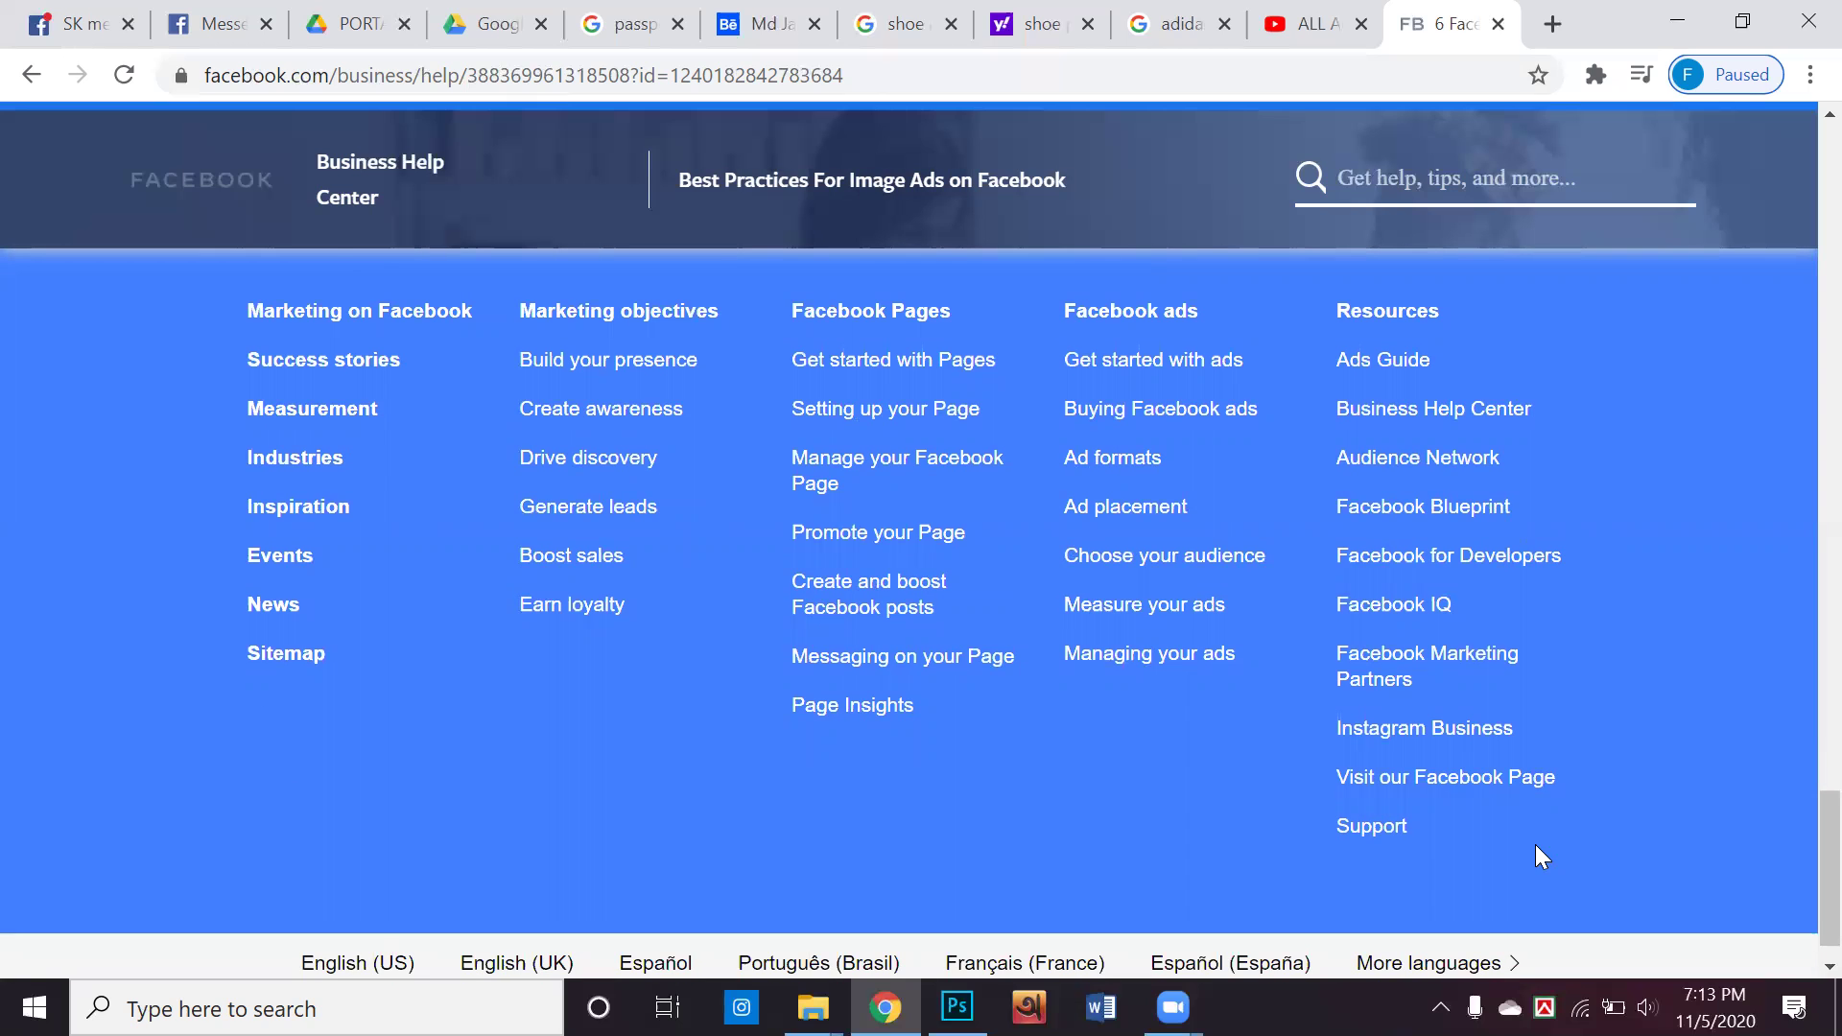
scroll(1535, 845, down, 1)
scroll(1240, 737, up, 6)
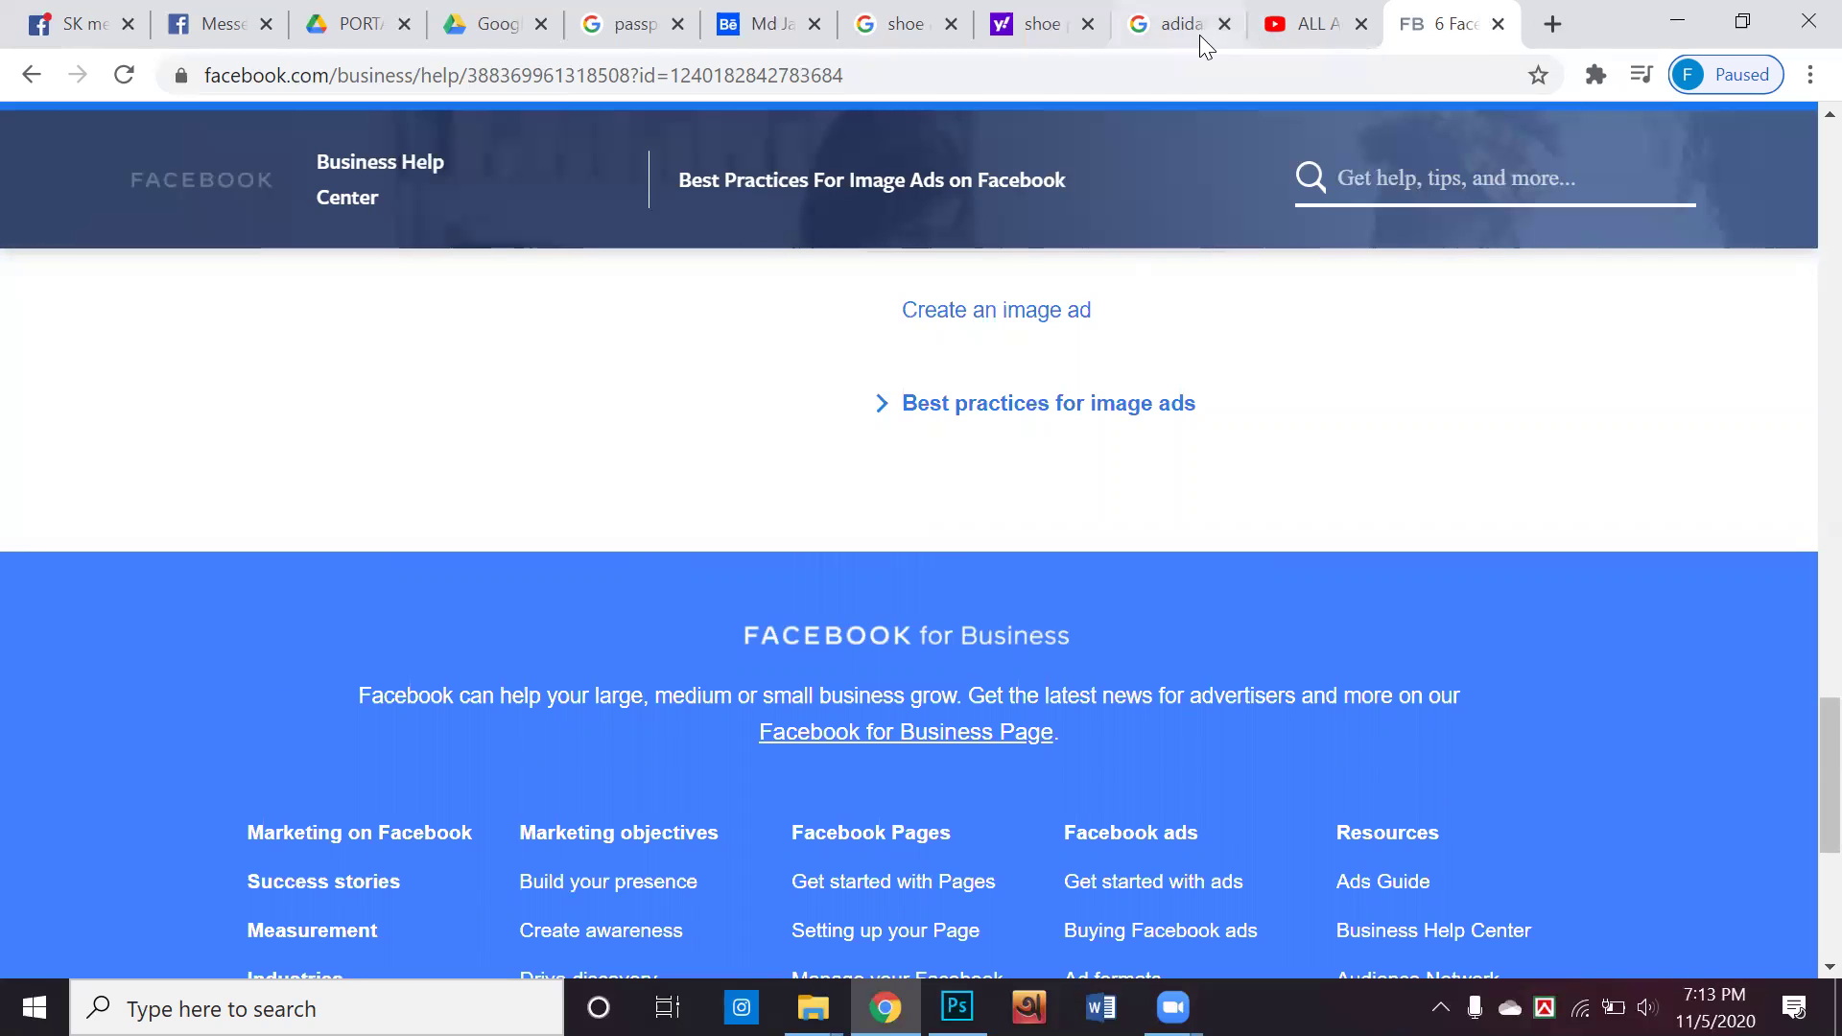
Go back to the Google results for "text overlay facebook" and look over the listed tools
click(29, 79)
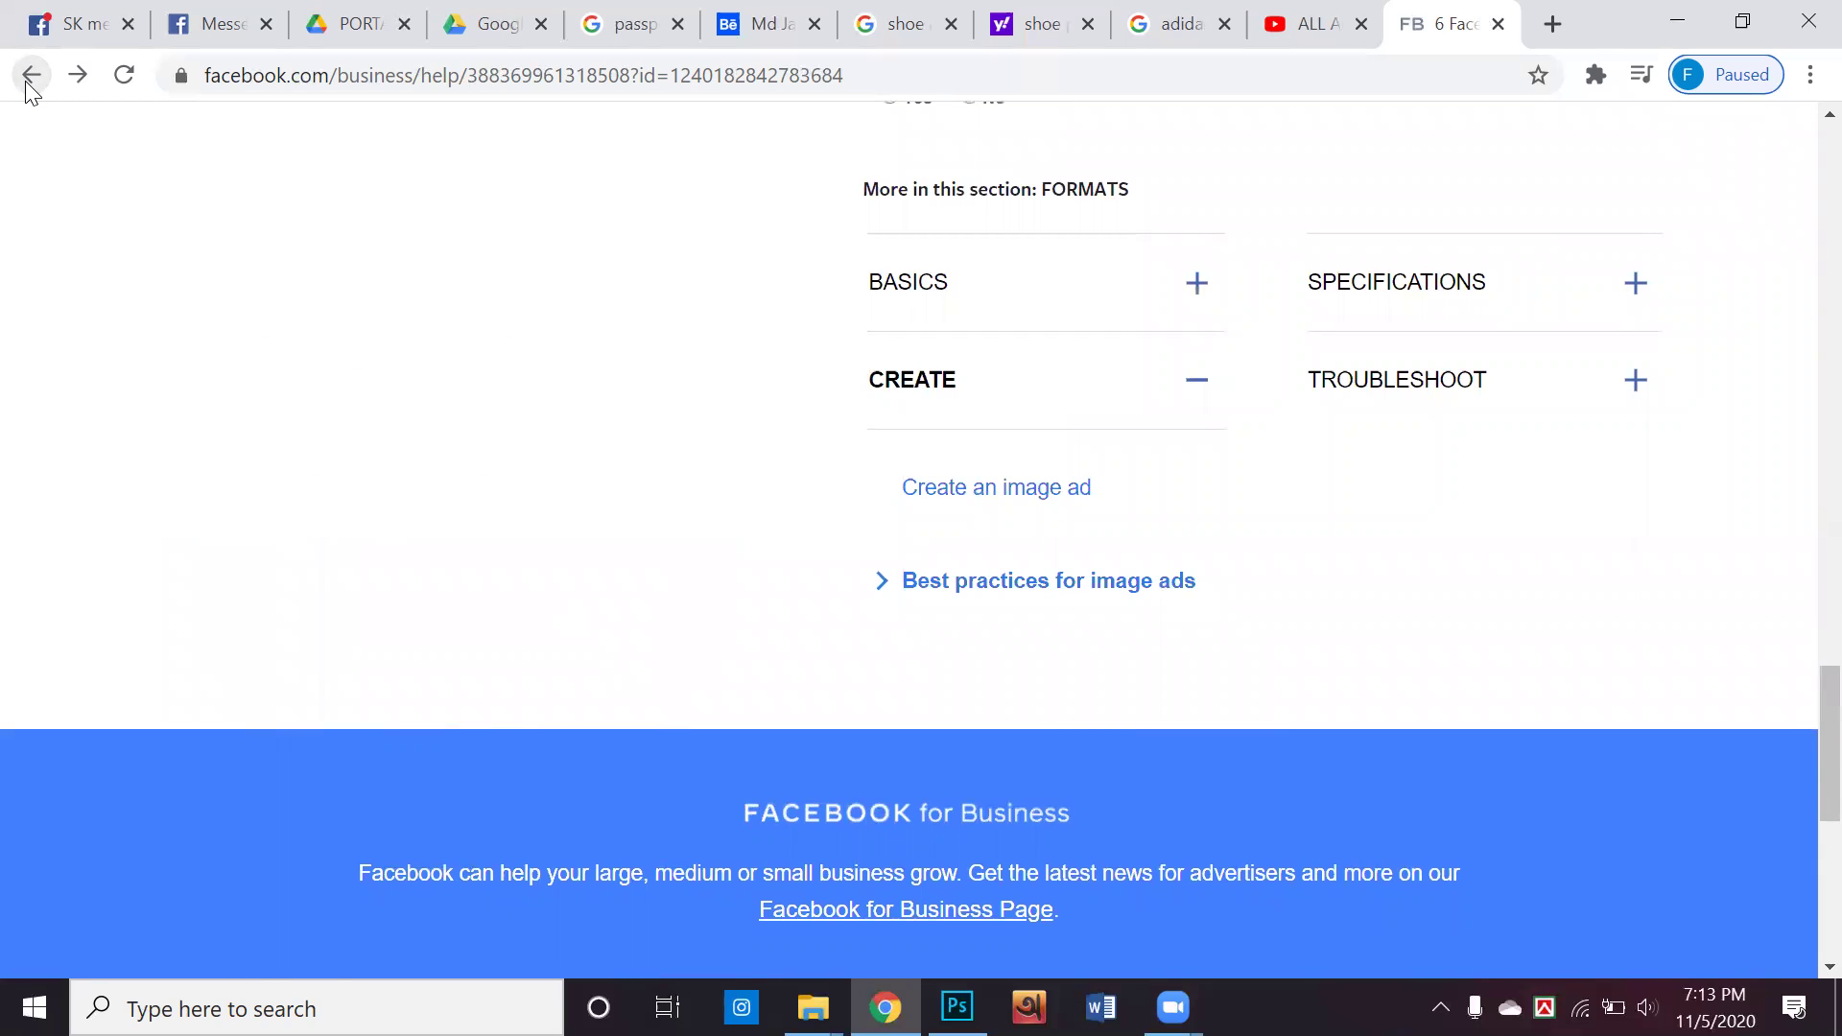
click(30, 83)
click(35, 76)
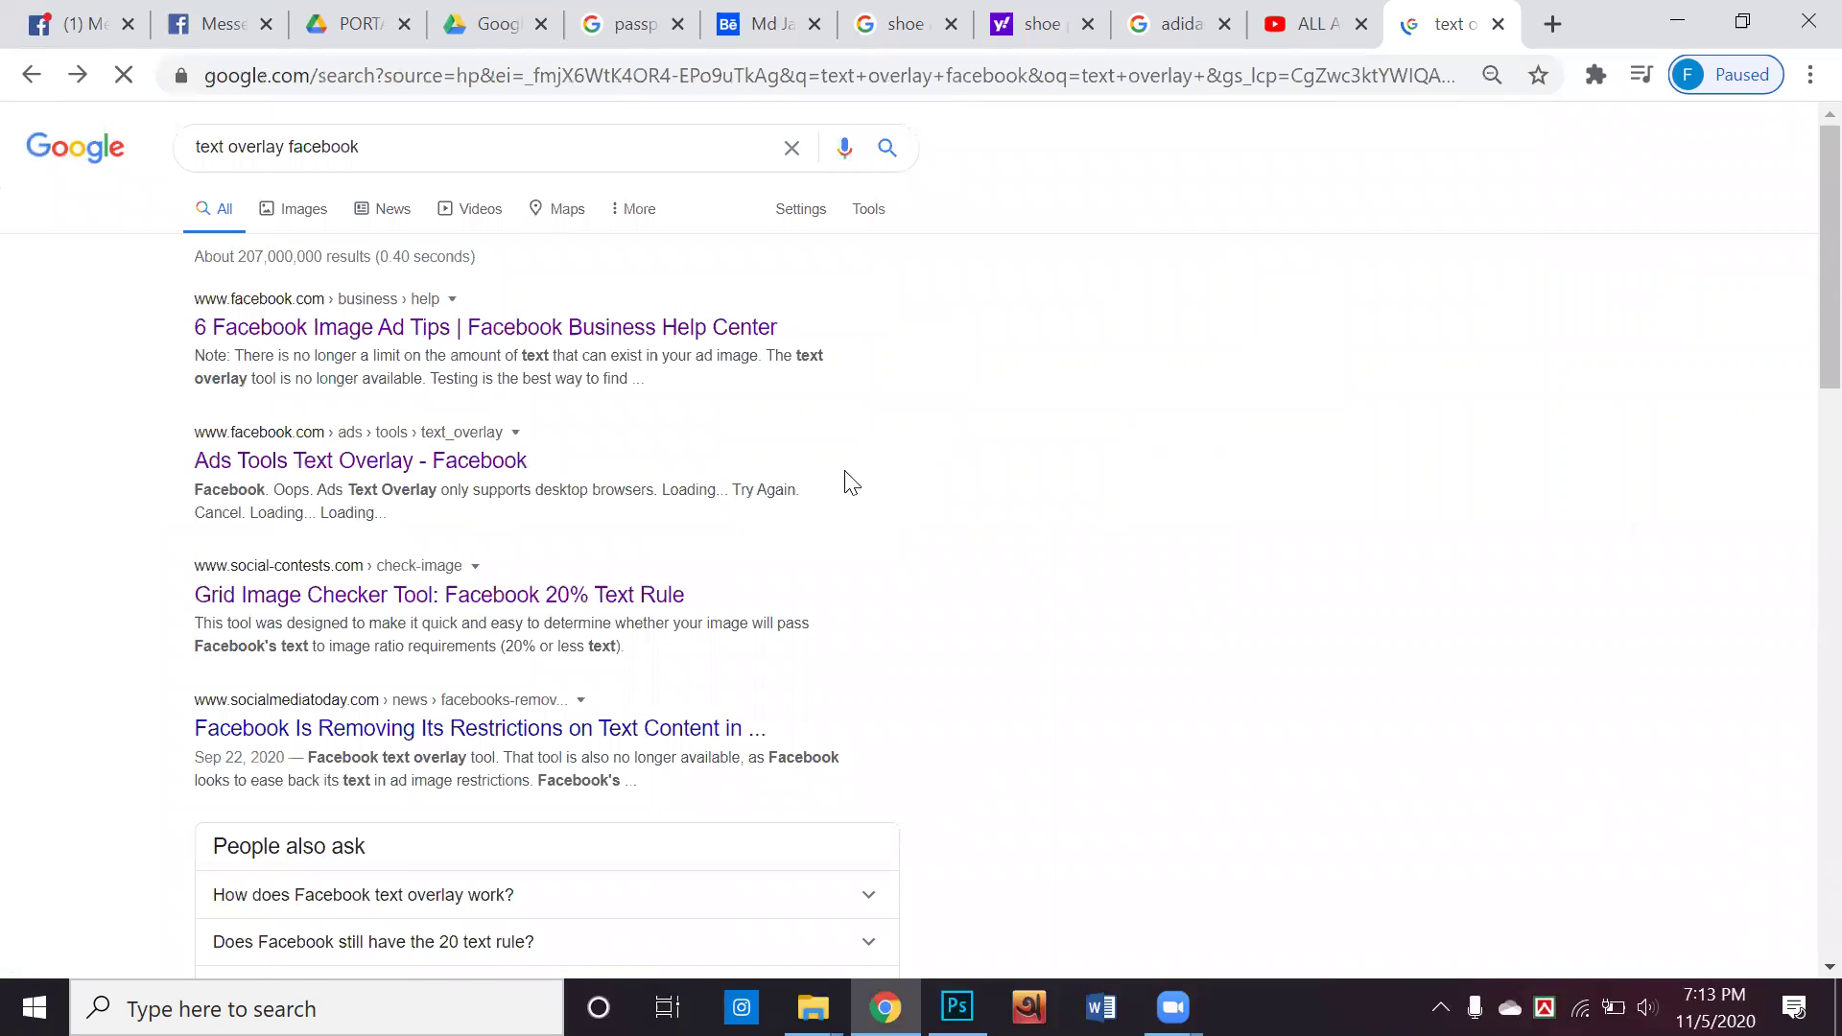
scroll(849, 482, down, 1)
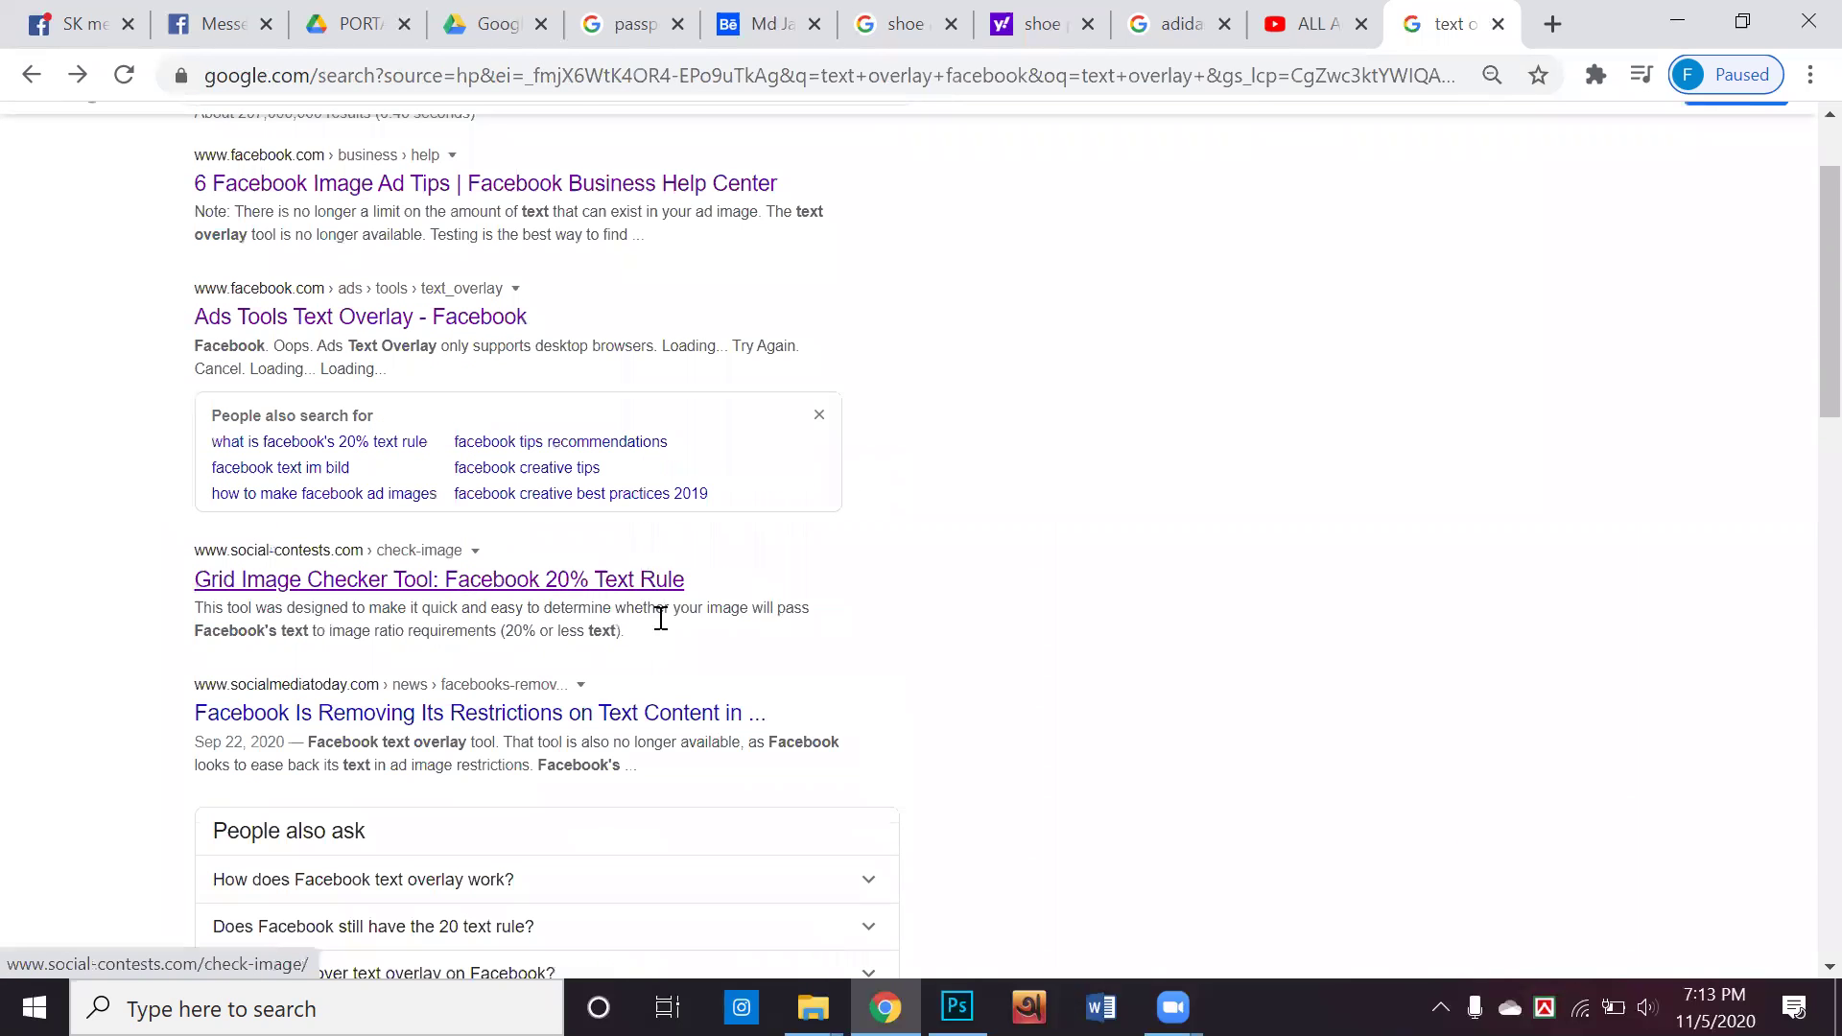
scroll(660, 623, up, 2)
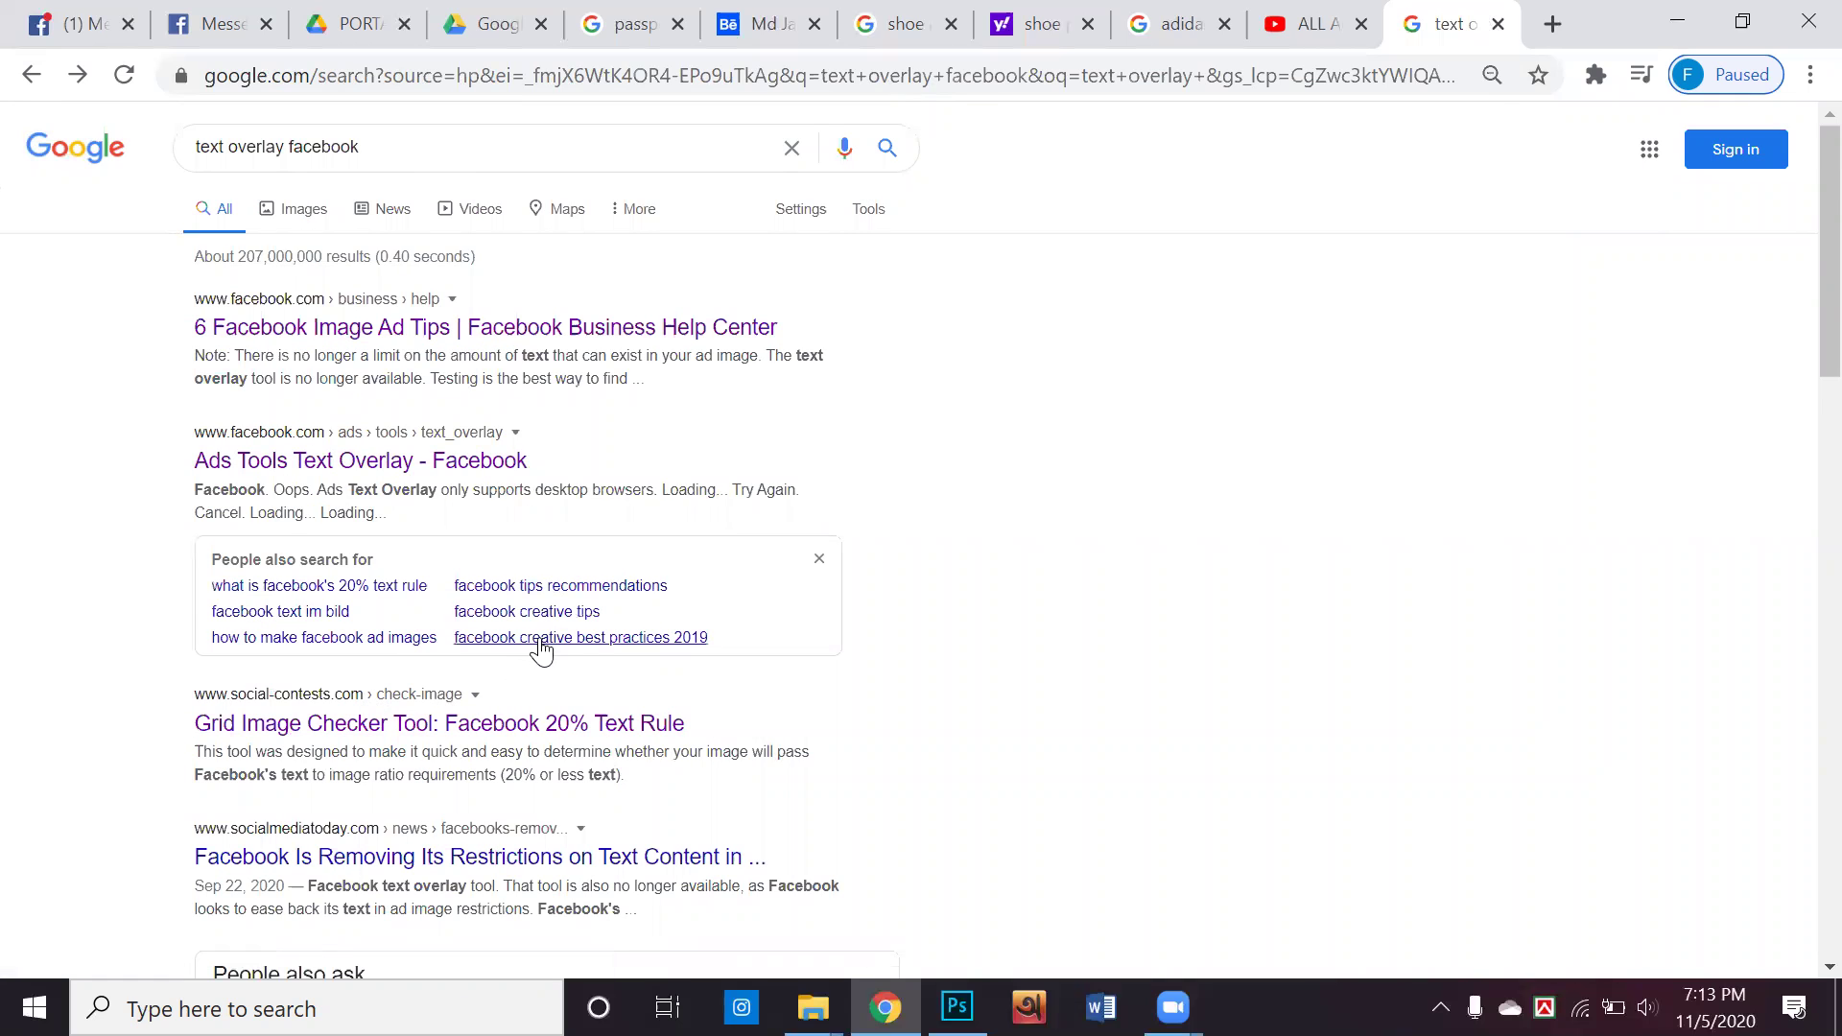
Open the "6 Facebook Image Ad Tips" and "Grid Image Checker Tool: Facebook 20% Text Rule" results in separate new tabs
right_click(428, 339)
click(456, 377)
scroll(413, 494, down, 3)
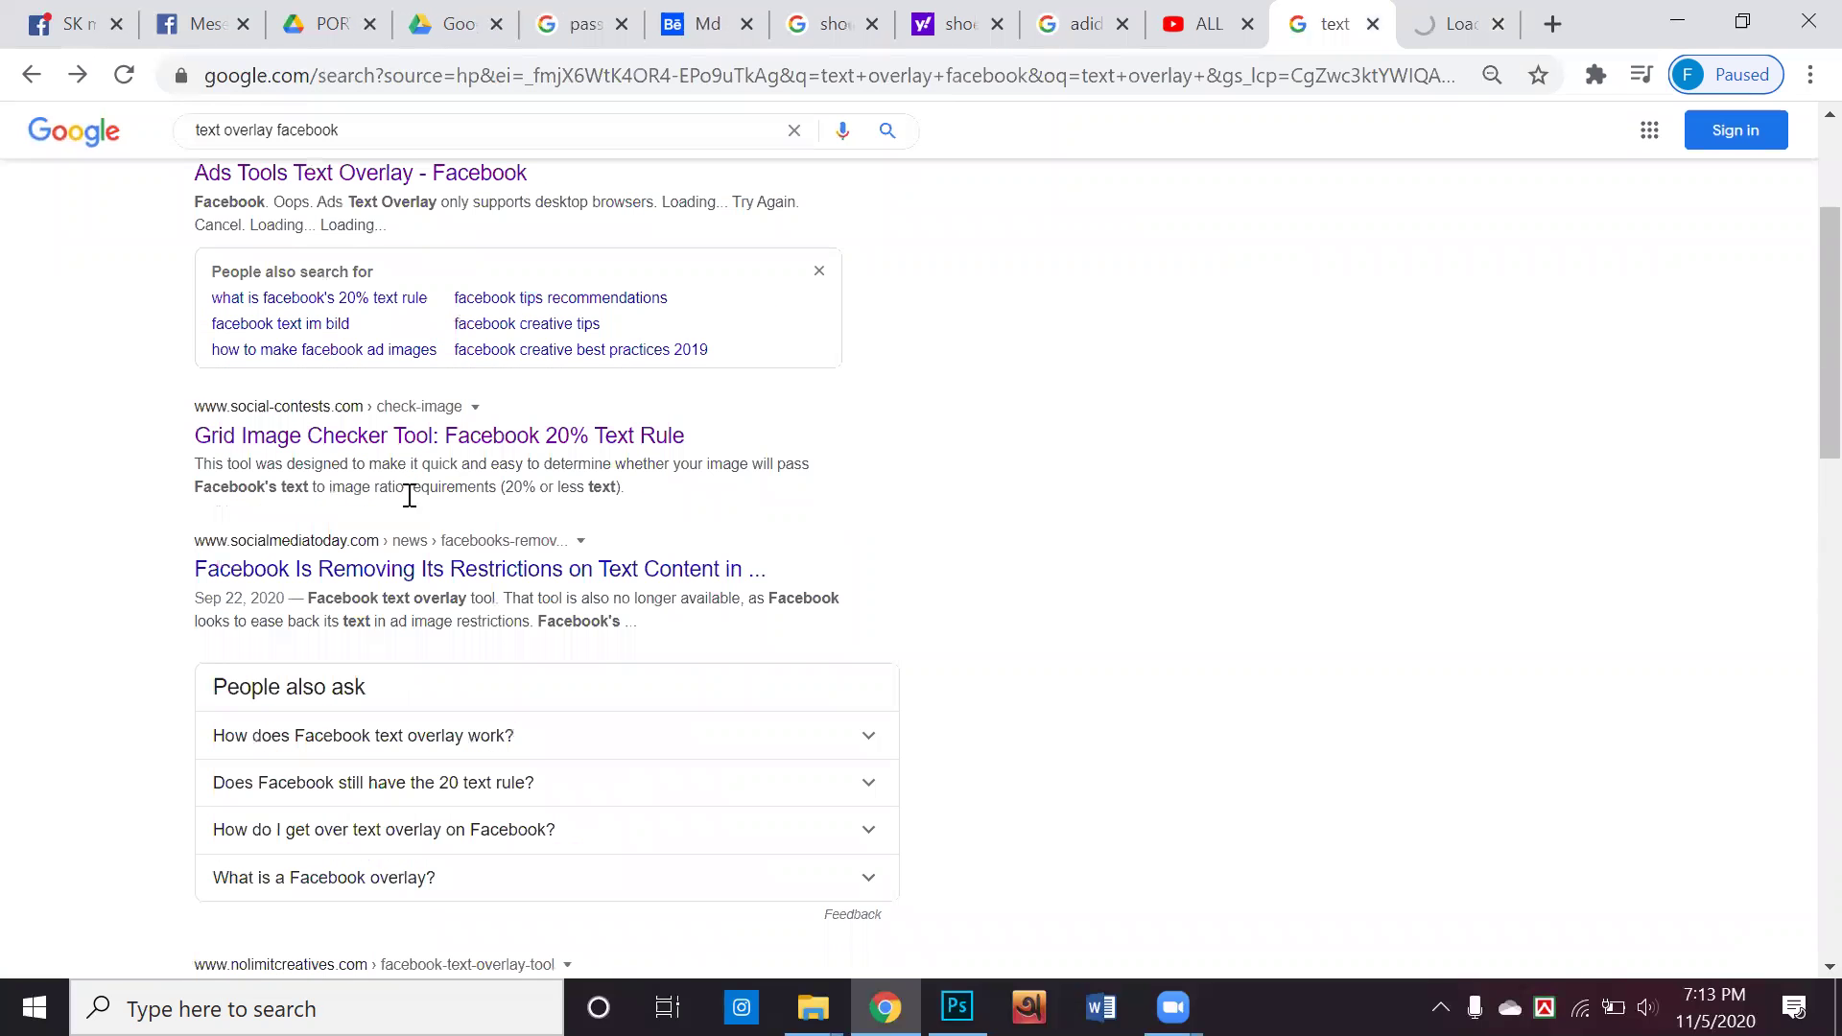
right_click(474, 440)
click(493, 448)
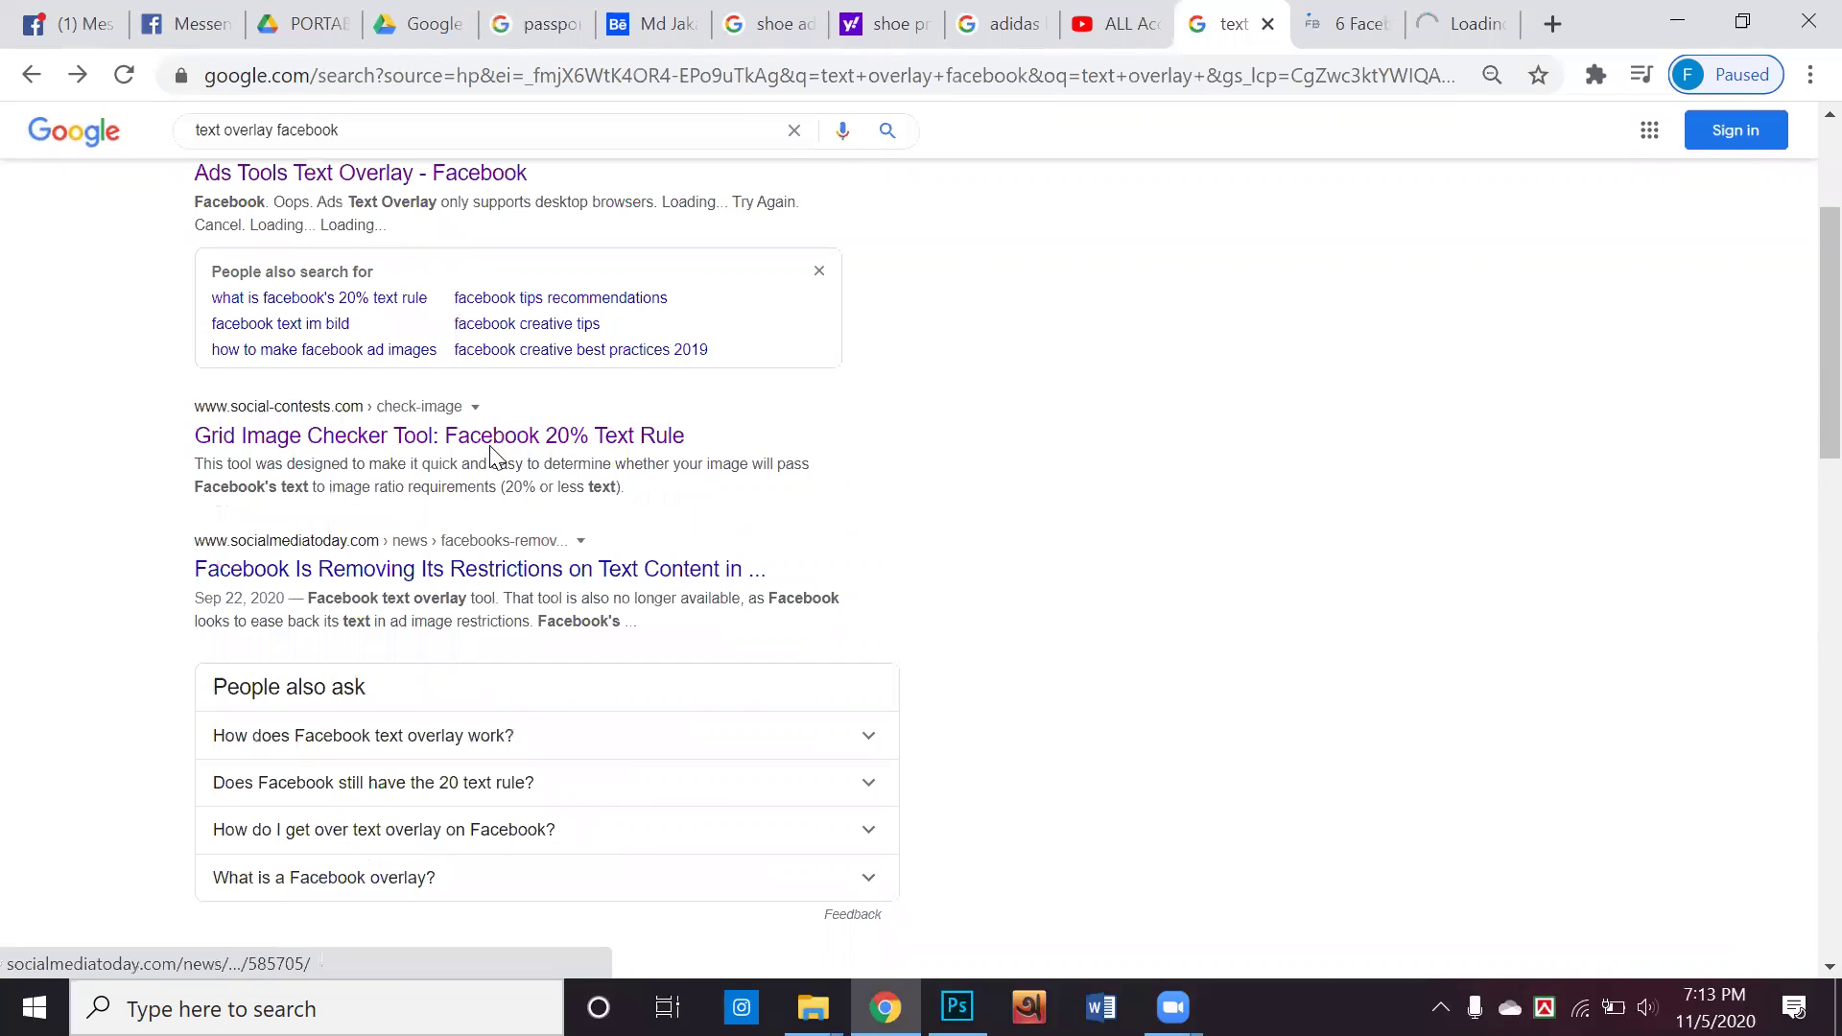
Open the "Facebook Removes the 20% Text Limit on Ad Images" and "Facebook Text Overlay Tool" results in separate new tabs
scroll(447, 600, down, 3)
scroll(453, 606, down, 2)
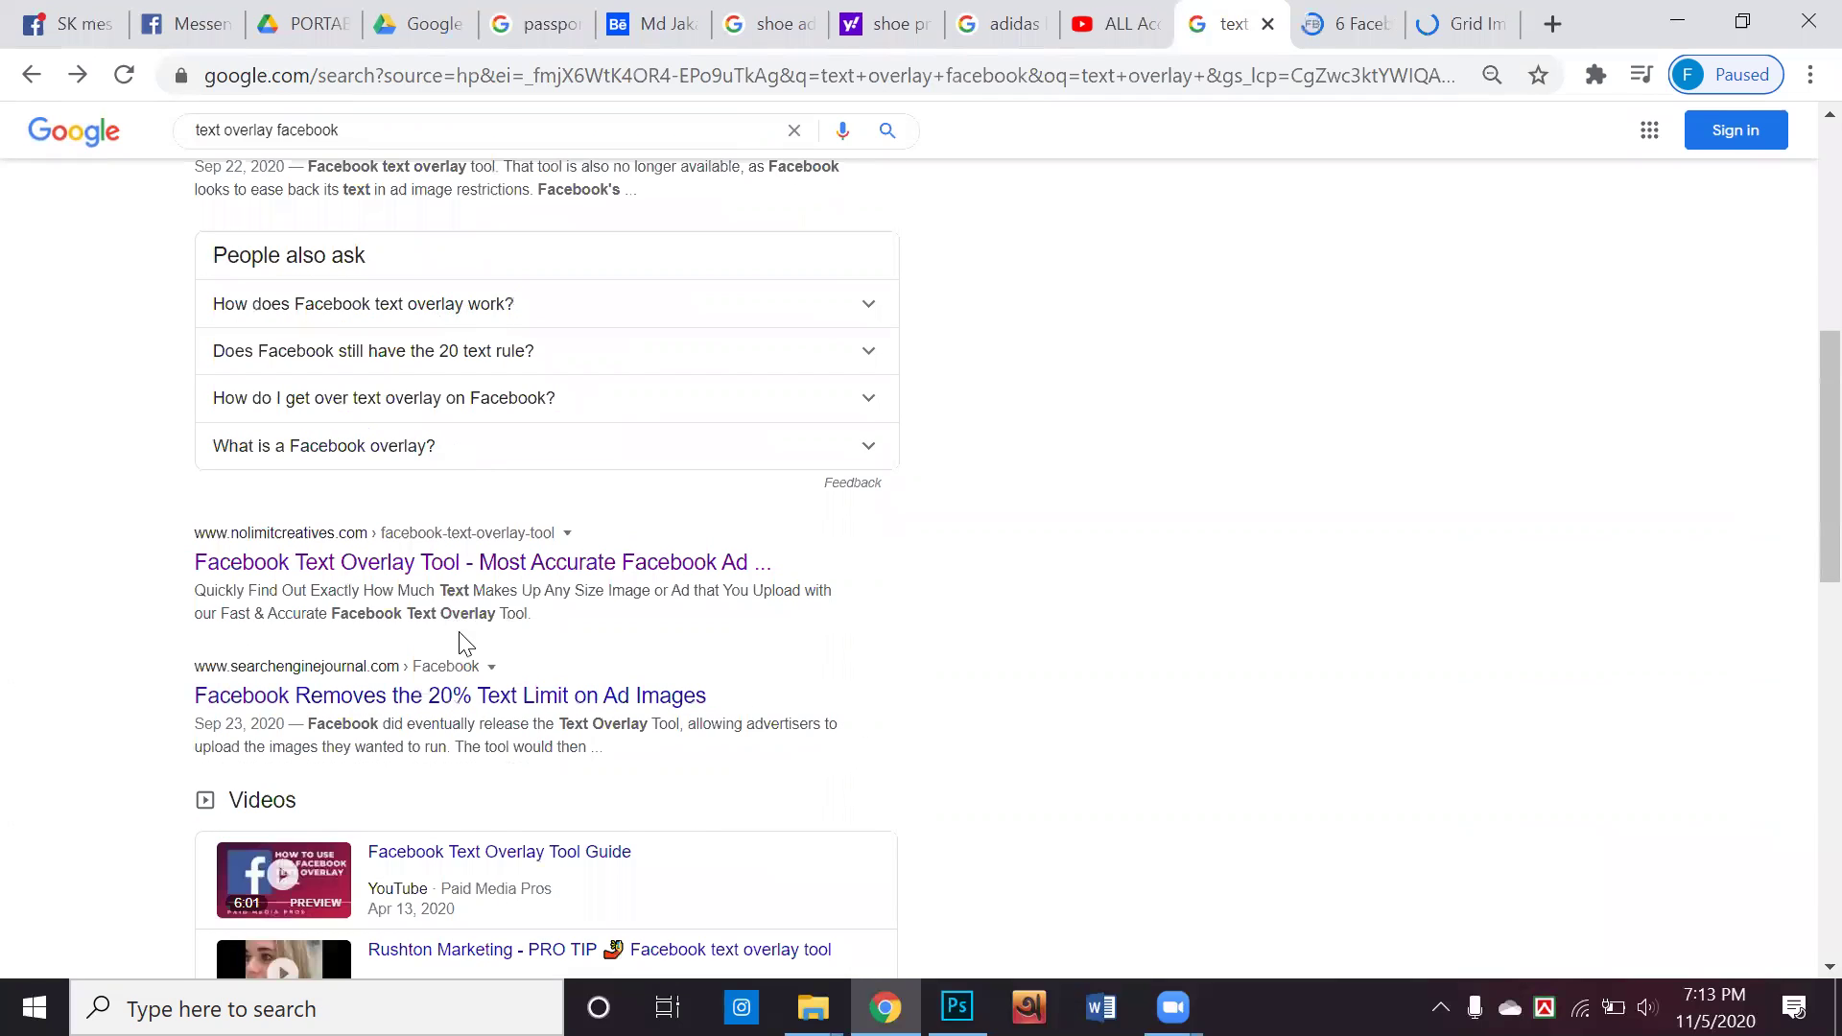
right_click(495, 700)
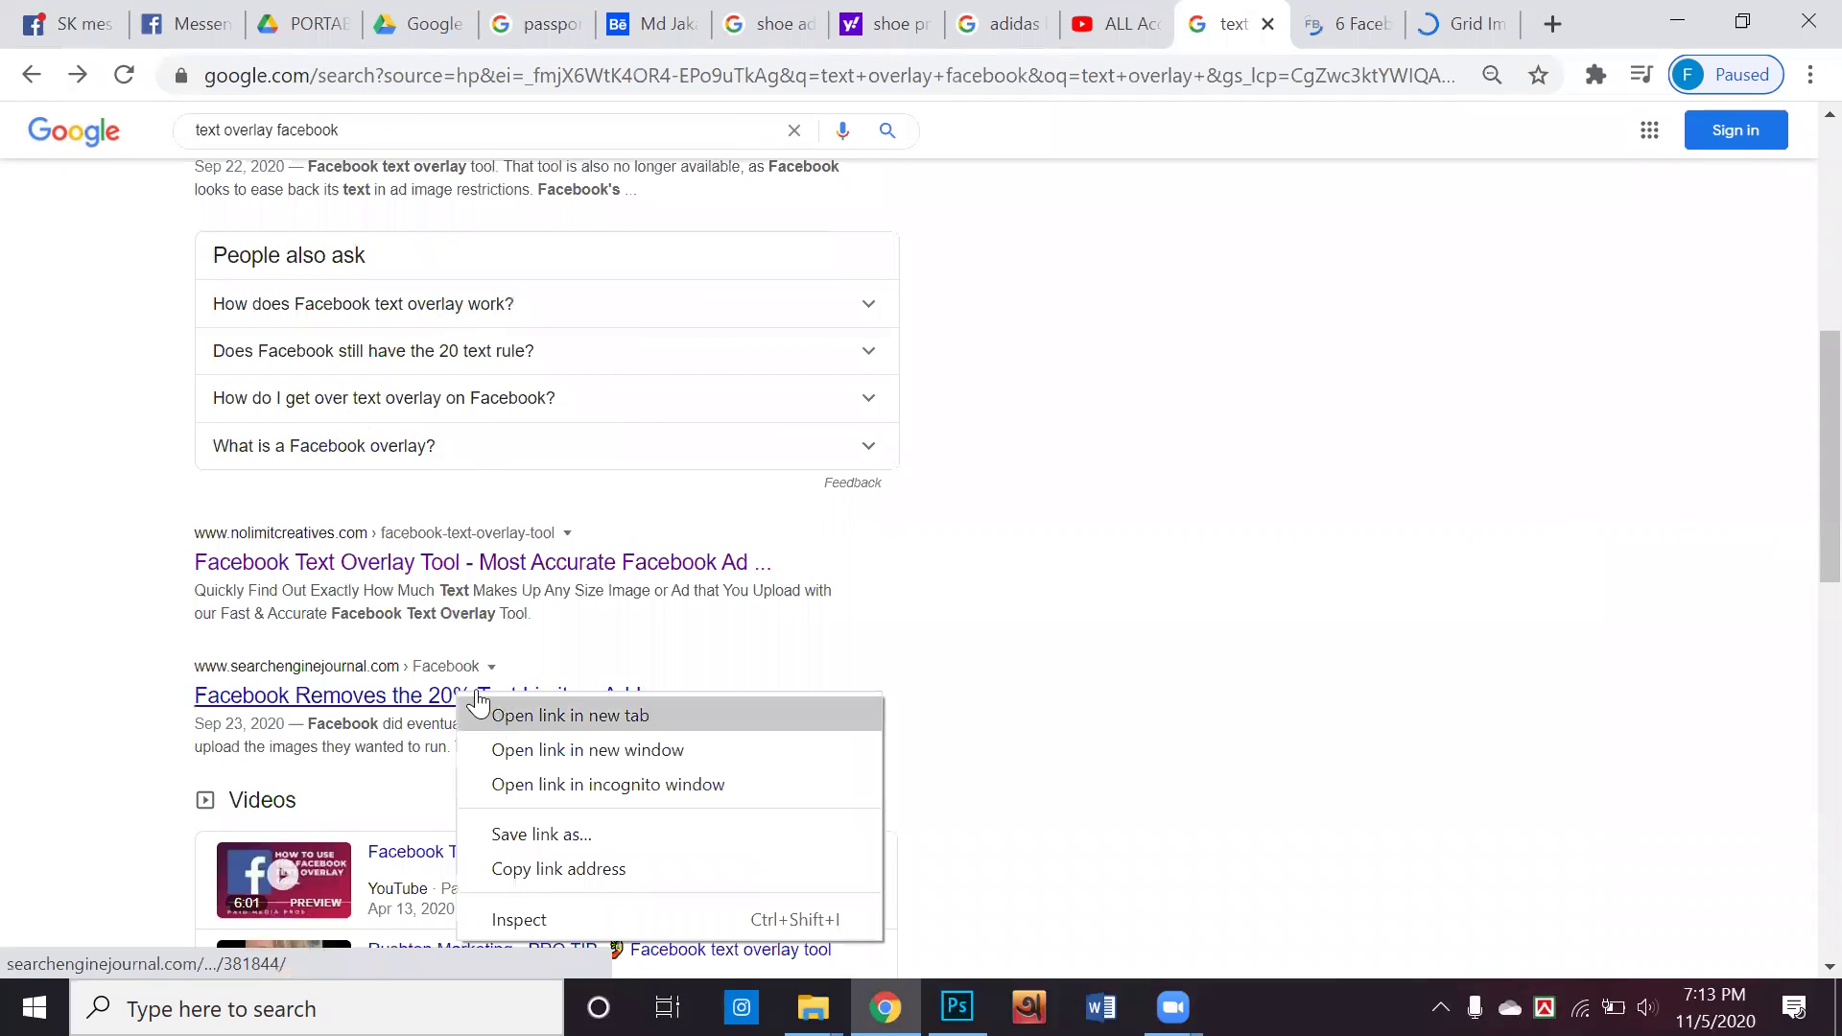
click(483, 711)
scroll(544, 436, down, 2)
right_click(544, 432)
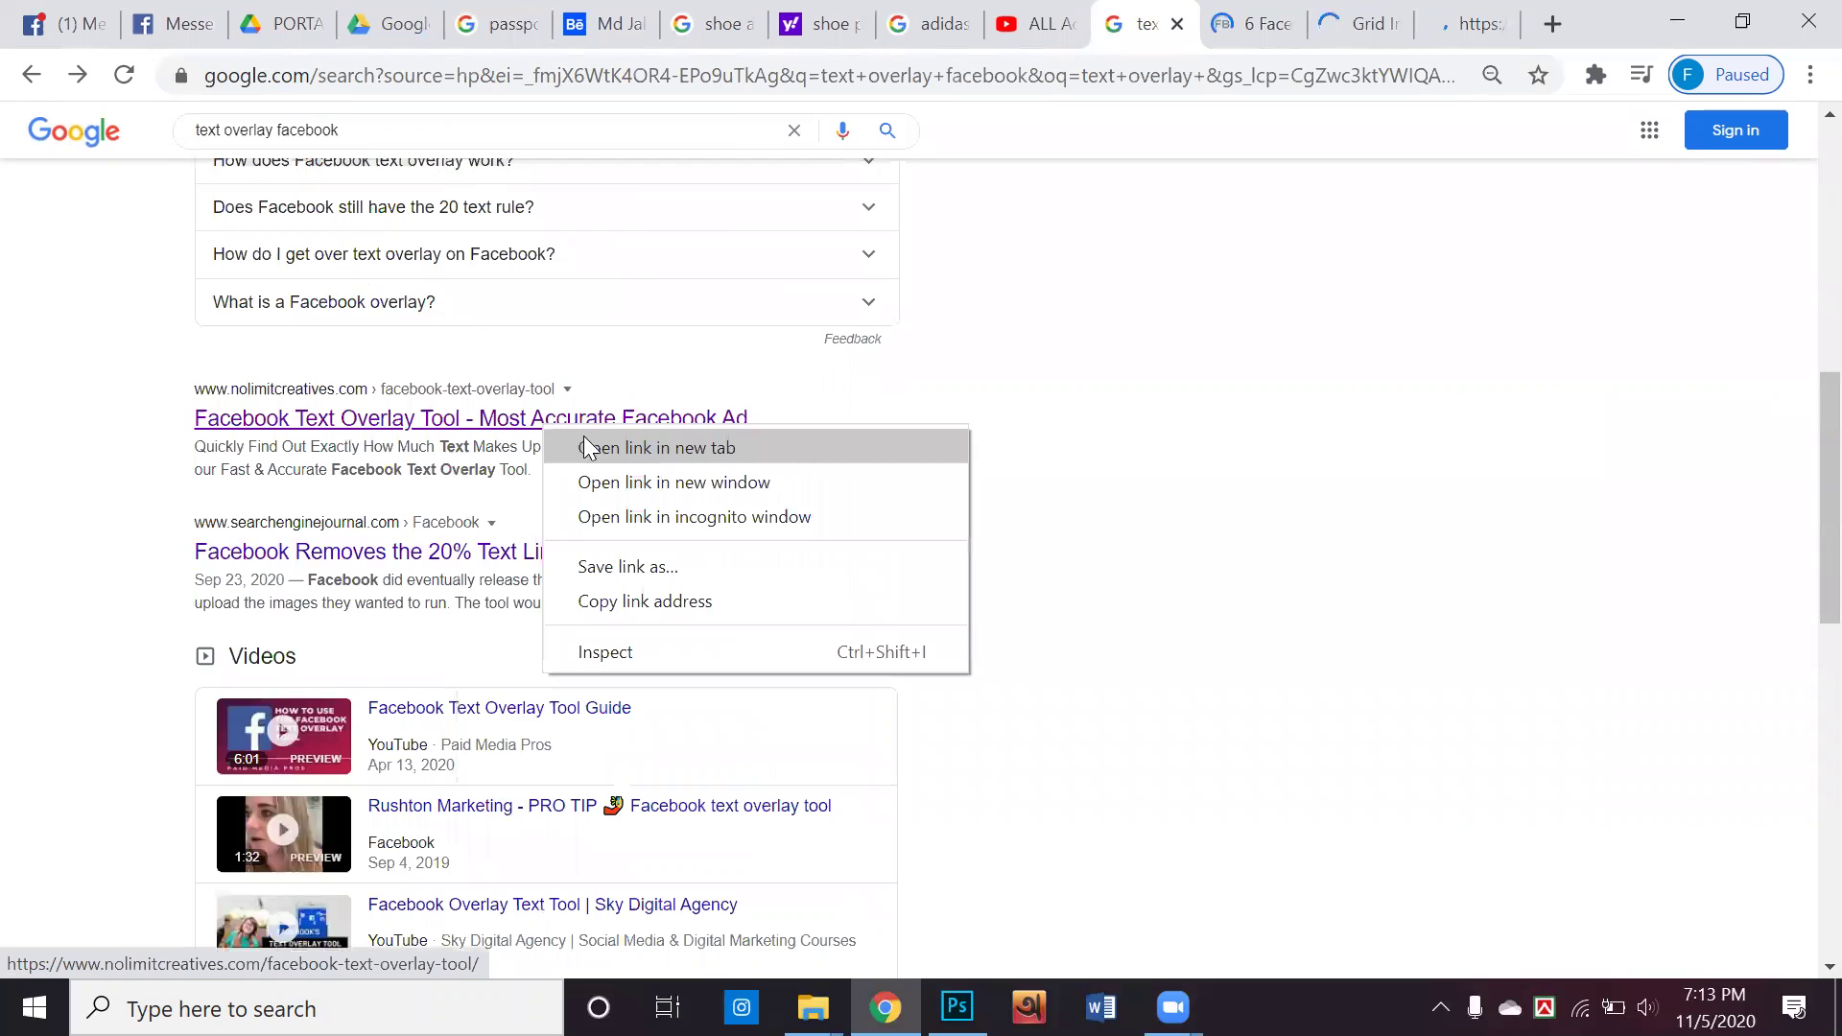
click(588, 445)
Go to the opened "6 Facebook Image Ad Tips" page and look through its image ad best practices down to the footer
click(1141, 11)
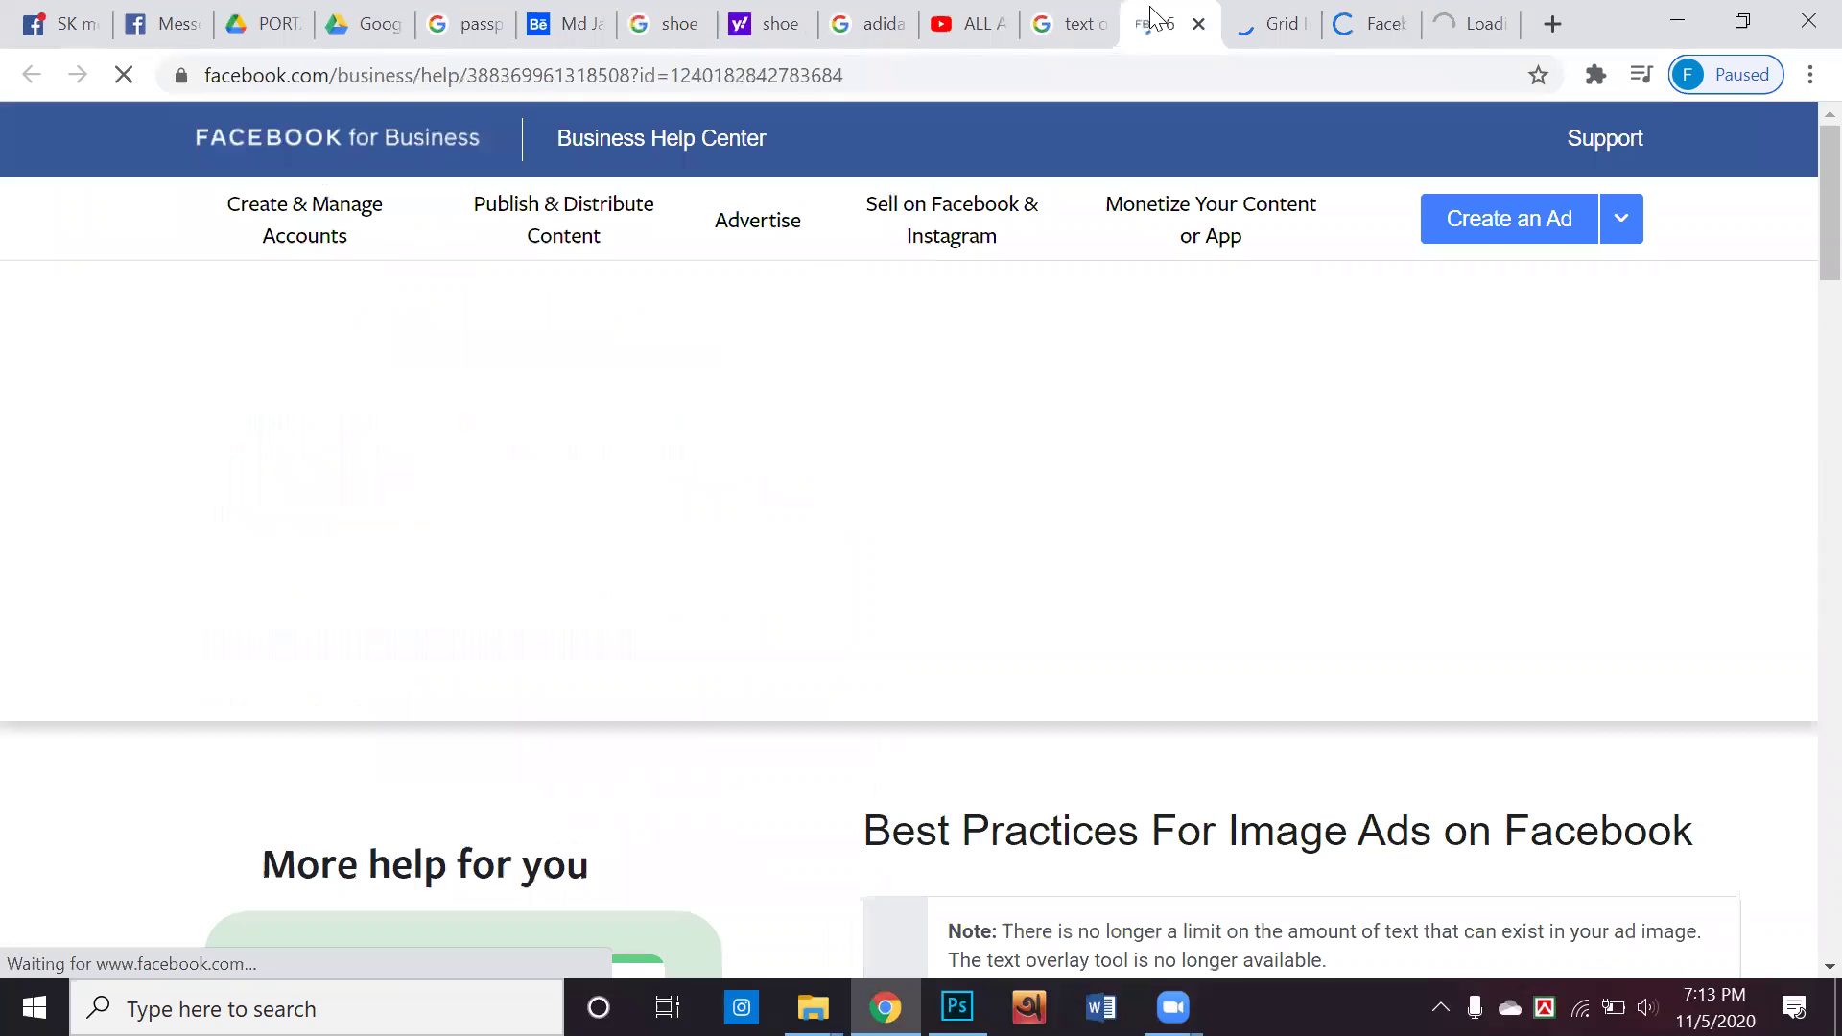
scroll(1075, 303, down, 14)
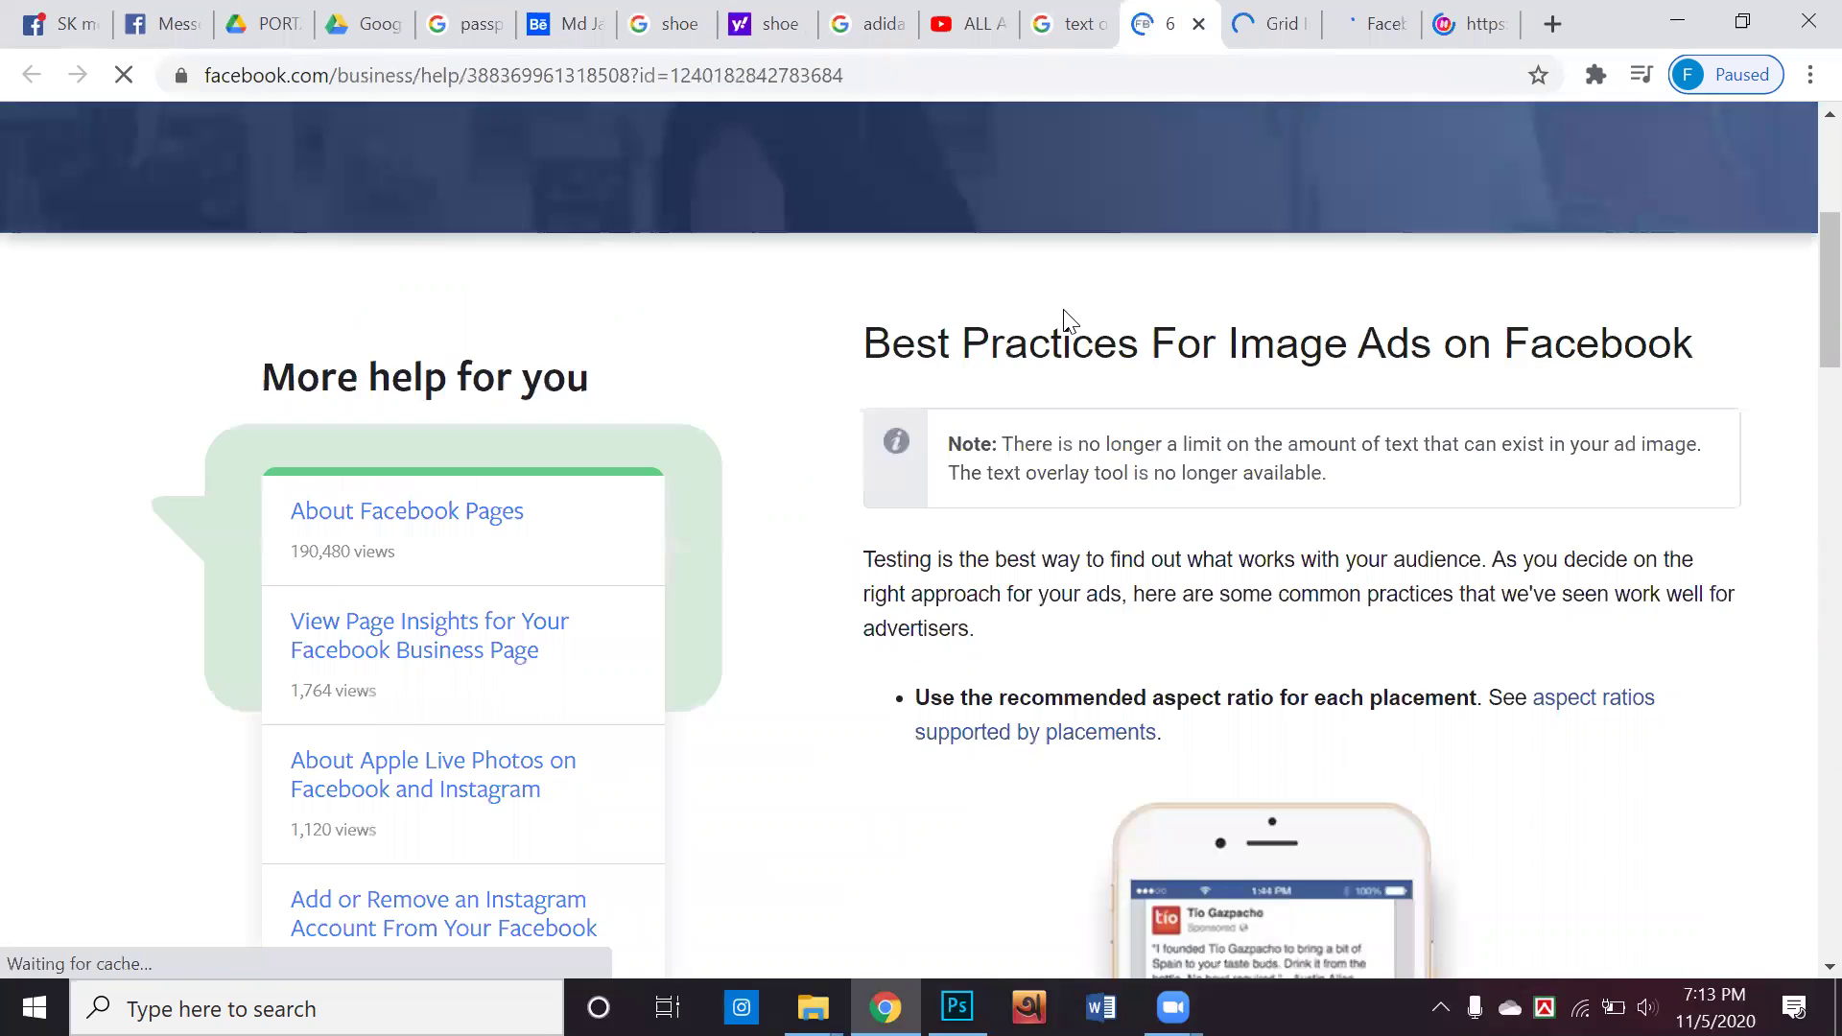
scroll(1067, 317, down, 10)
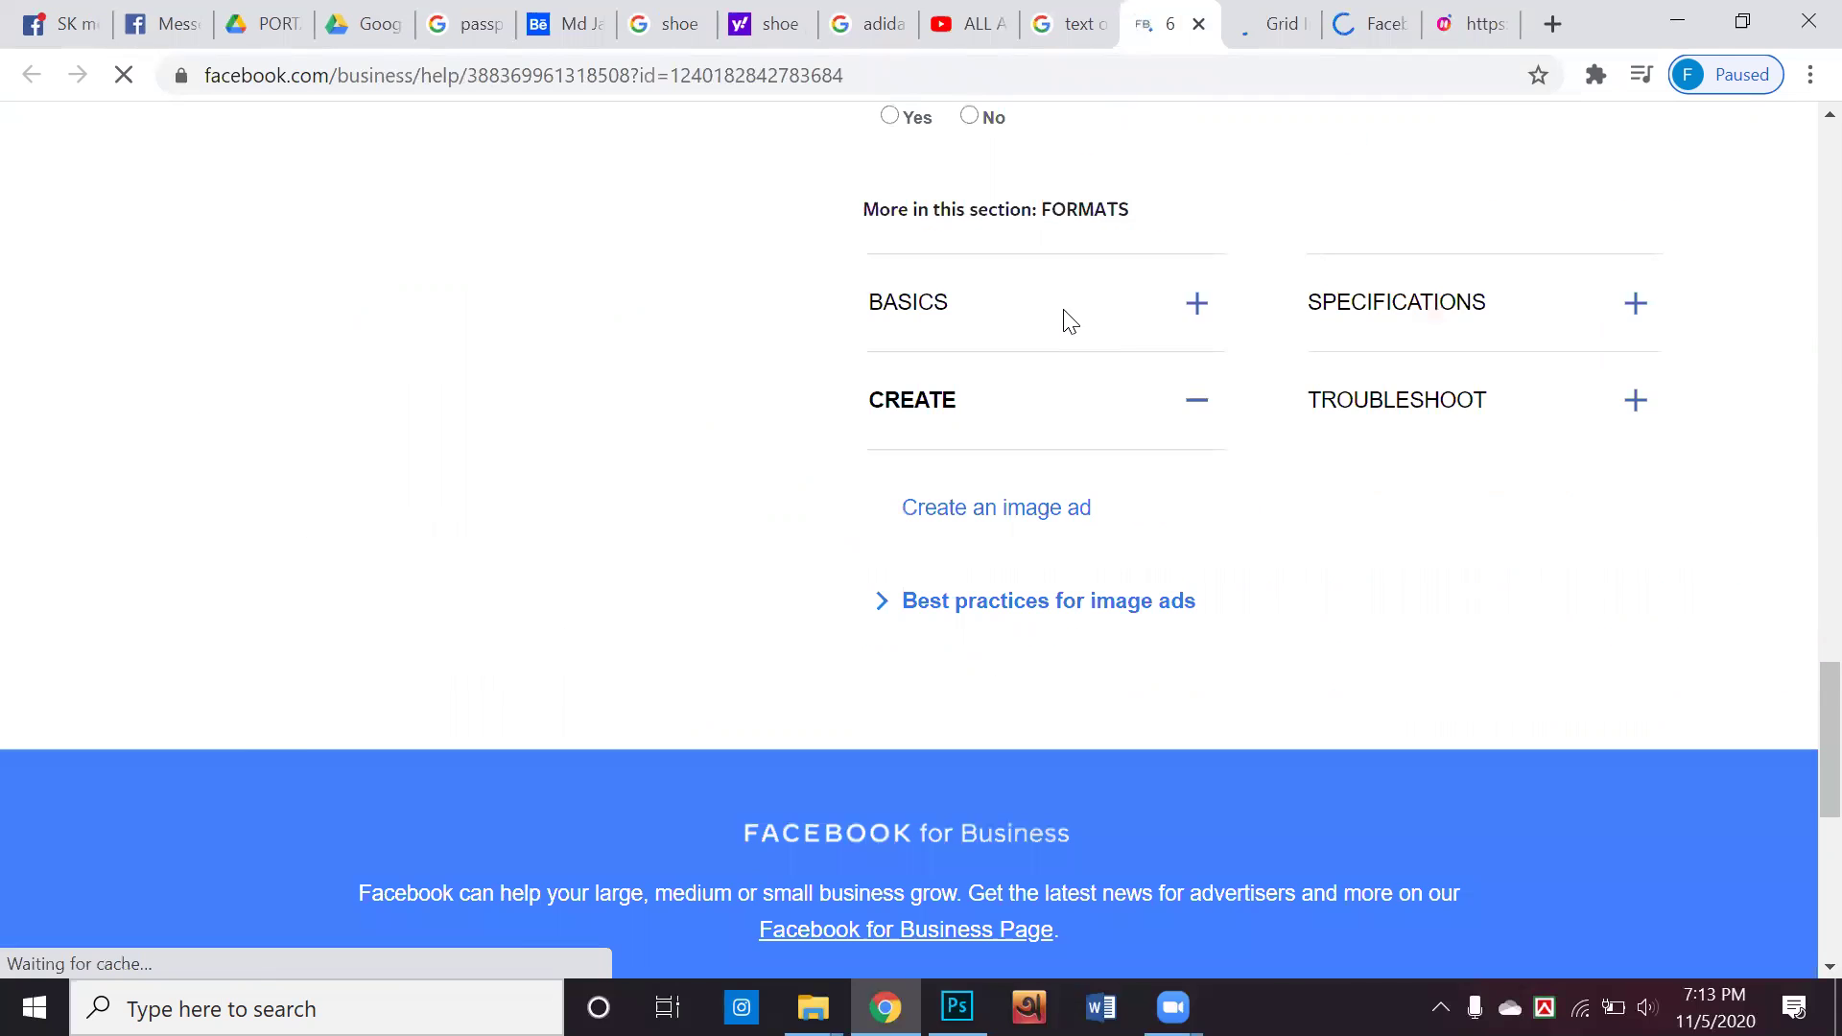
scroll(1151, 135, down, 3)
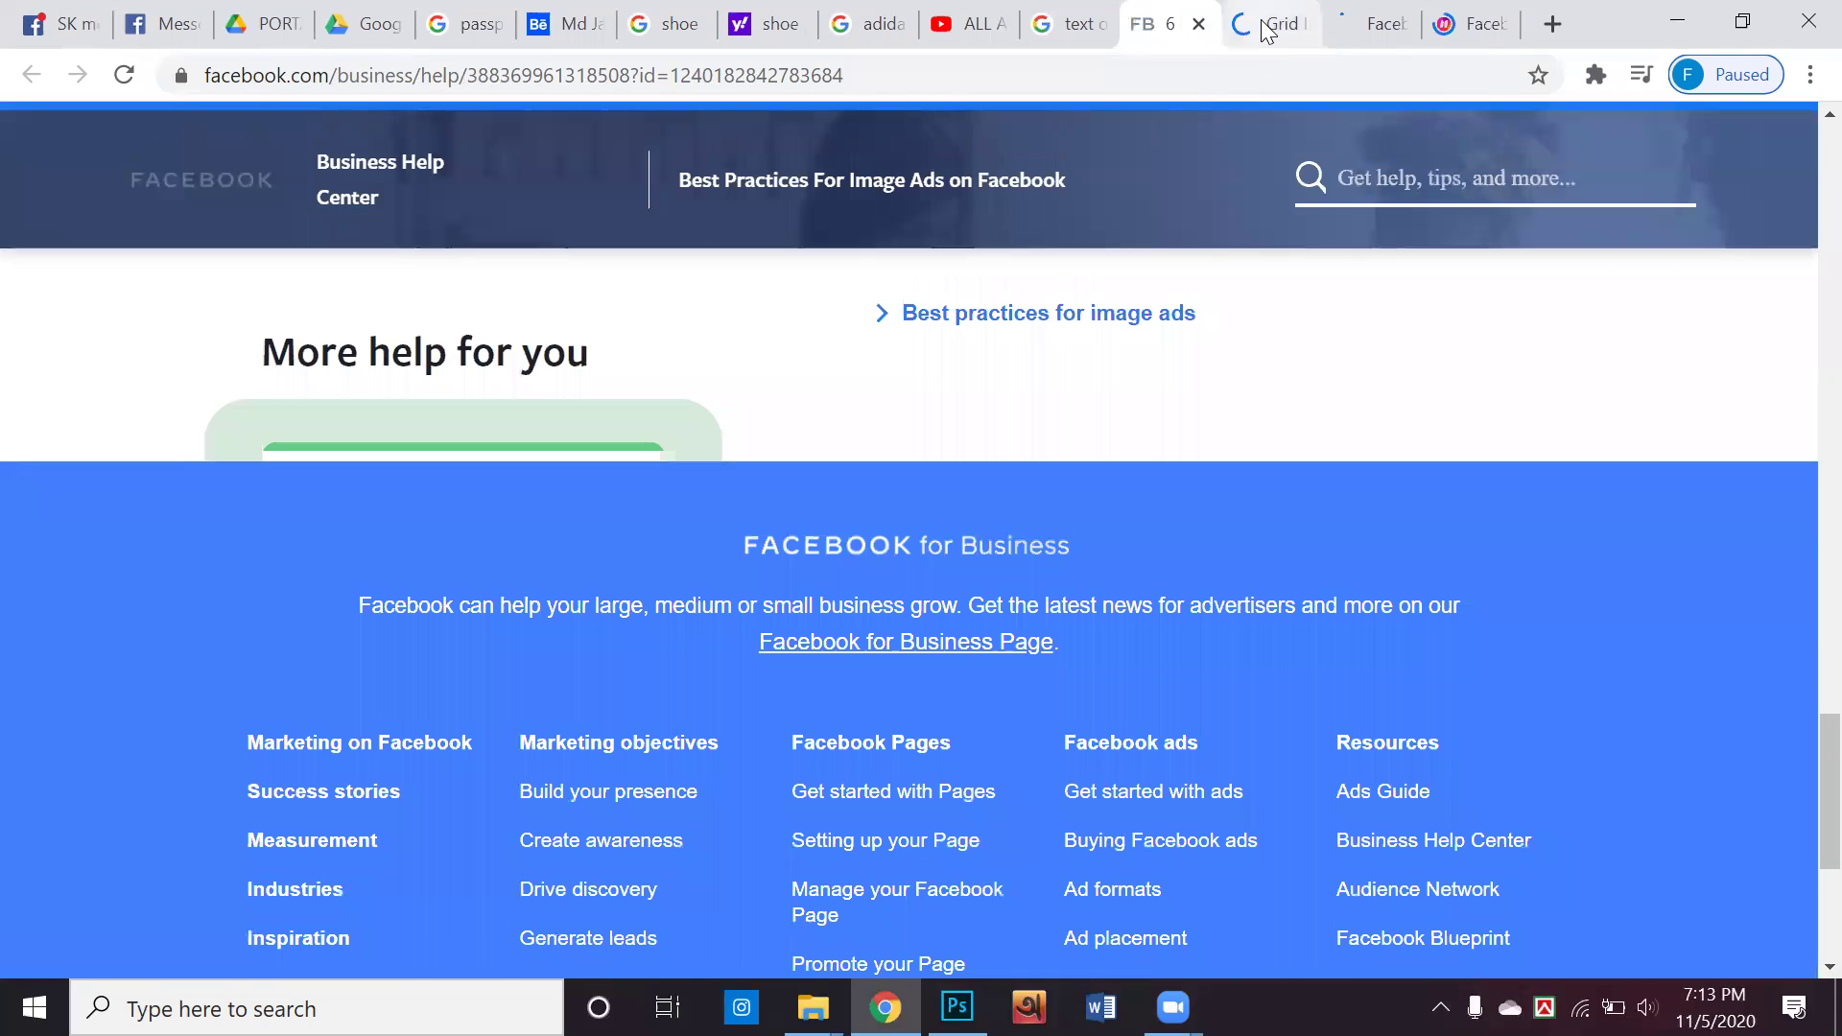
Go to the Facebook Grid Image Checker Tool page and look over its upload and square selection sections
click(1245, 44)
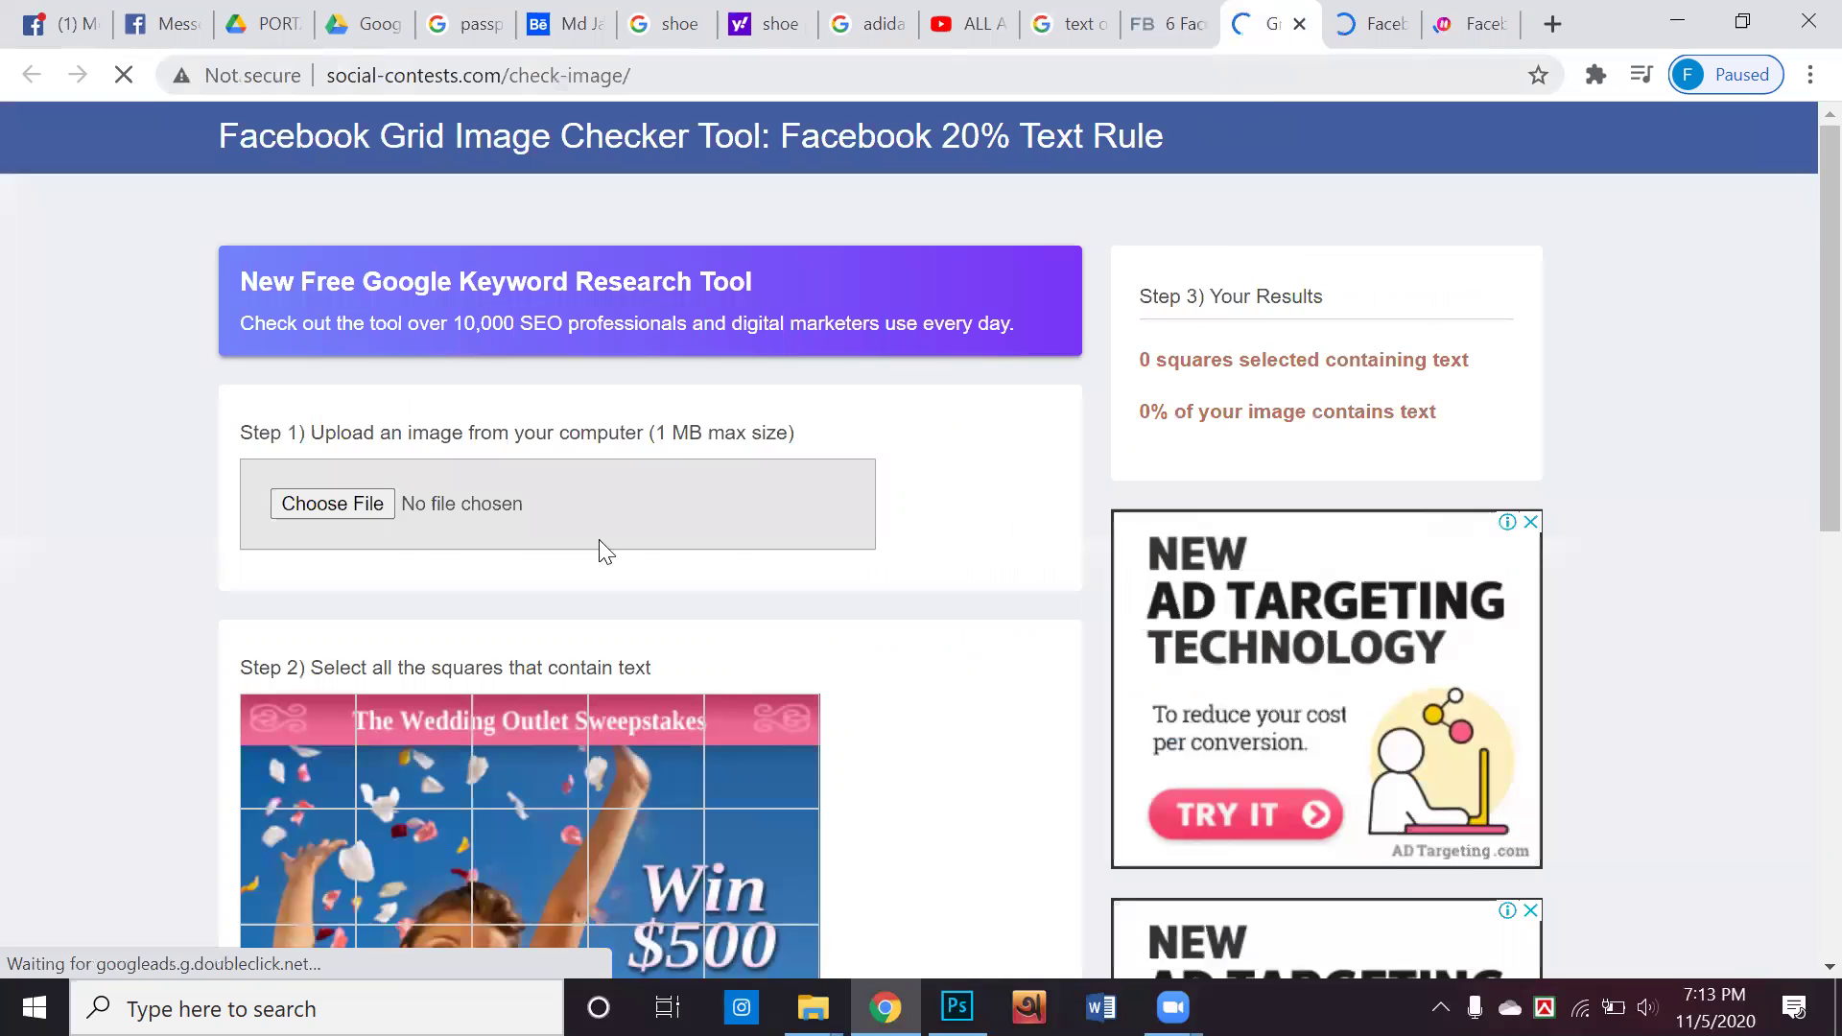
scroll(617, 534, down, 3)
scroll(631, 509, up, 1)
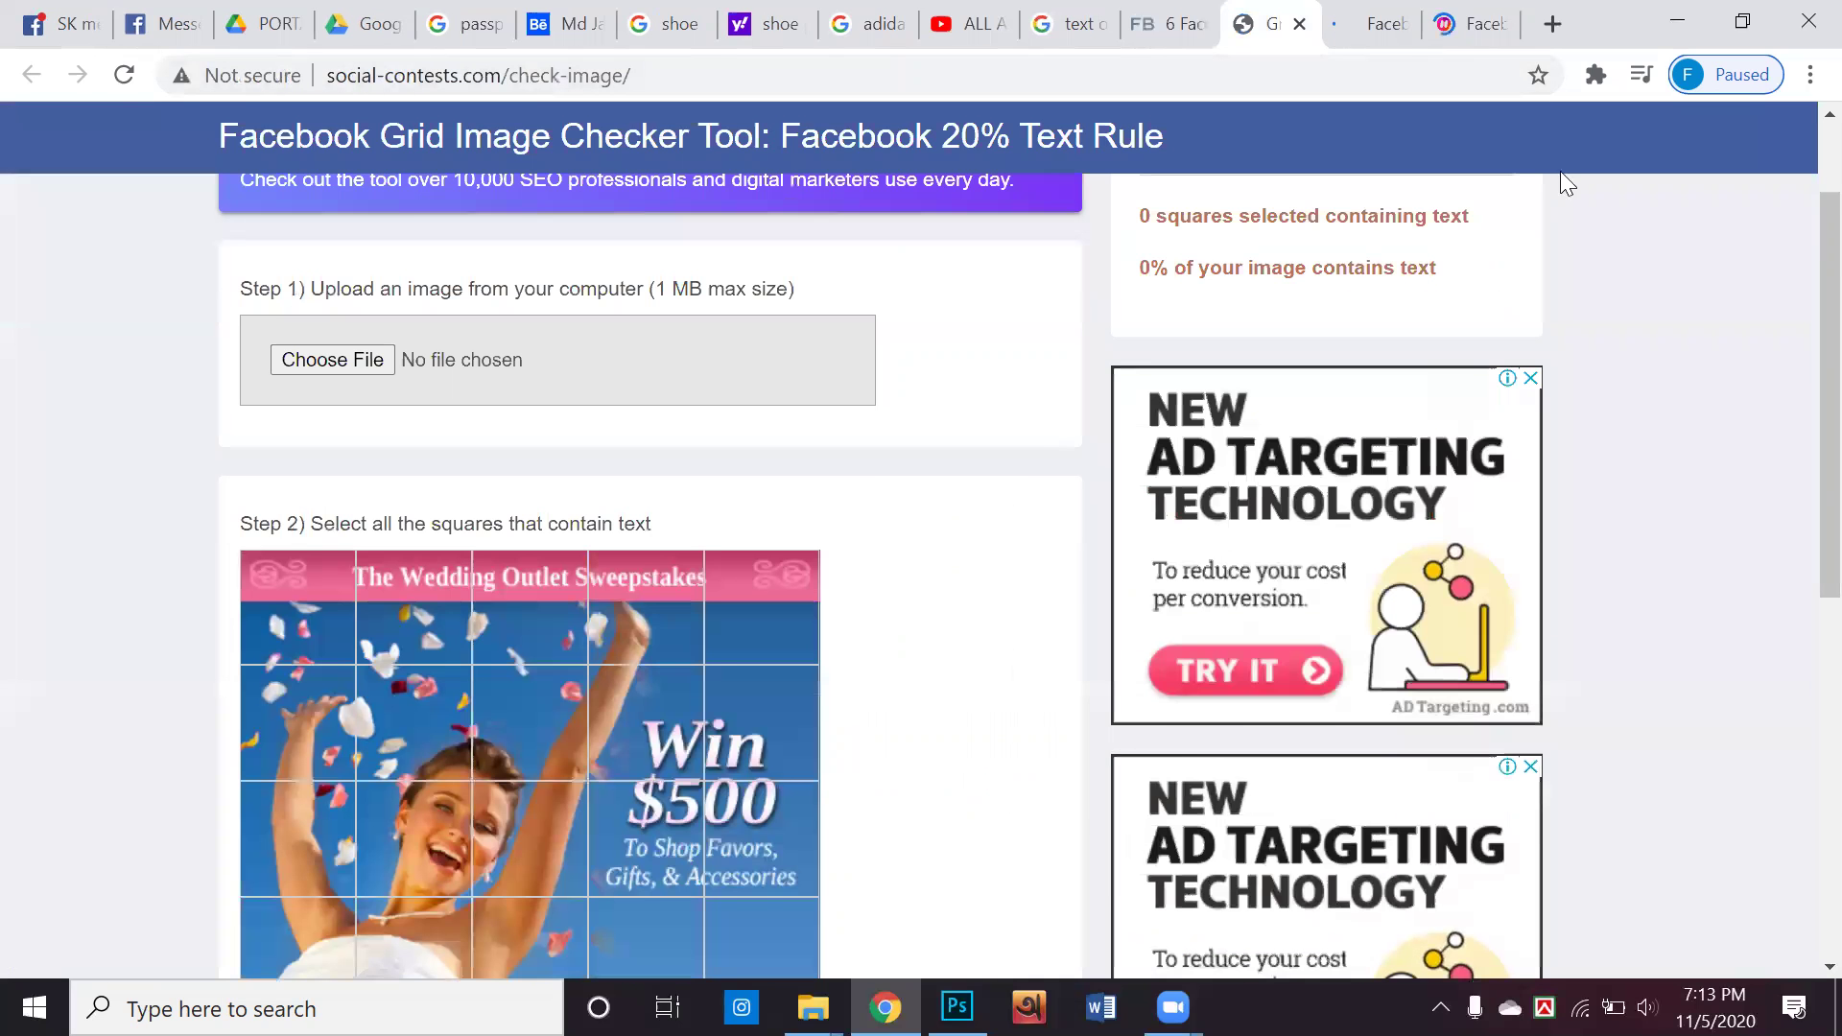
Go to the Search Engine Journal article on Facebook's 20% text limit and examine its headline and introduction
click(1372, 27)
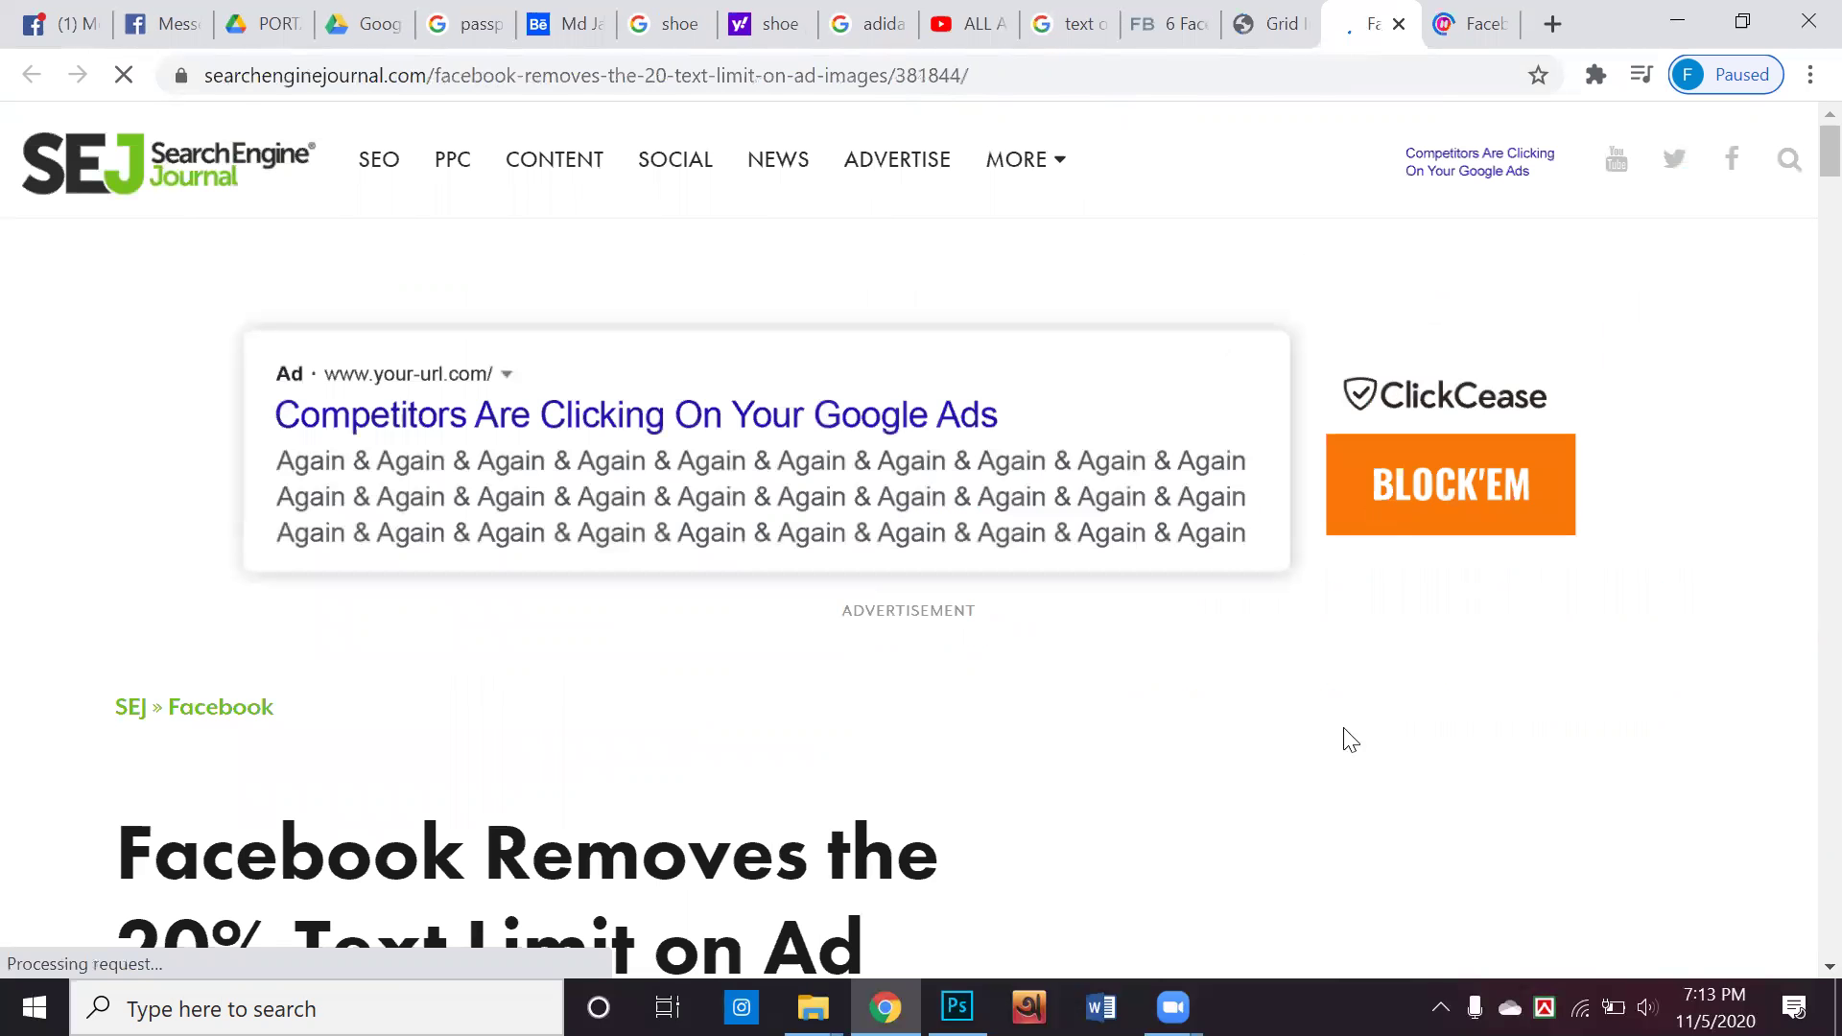
scroll(1345, 734, down, 10)
scroll(1345, 731, down, 5)
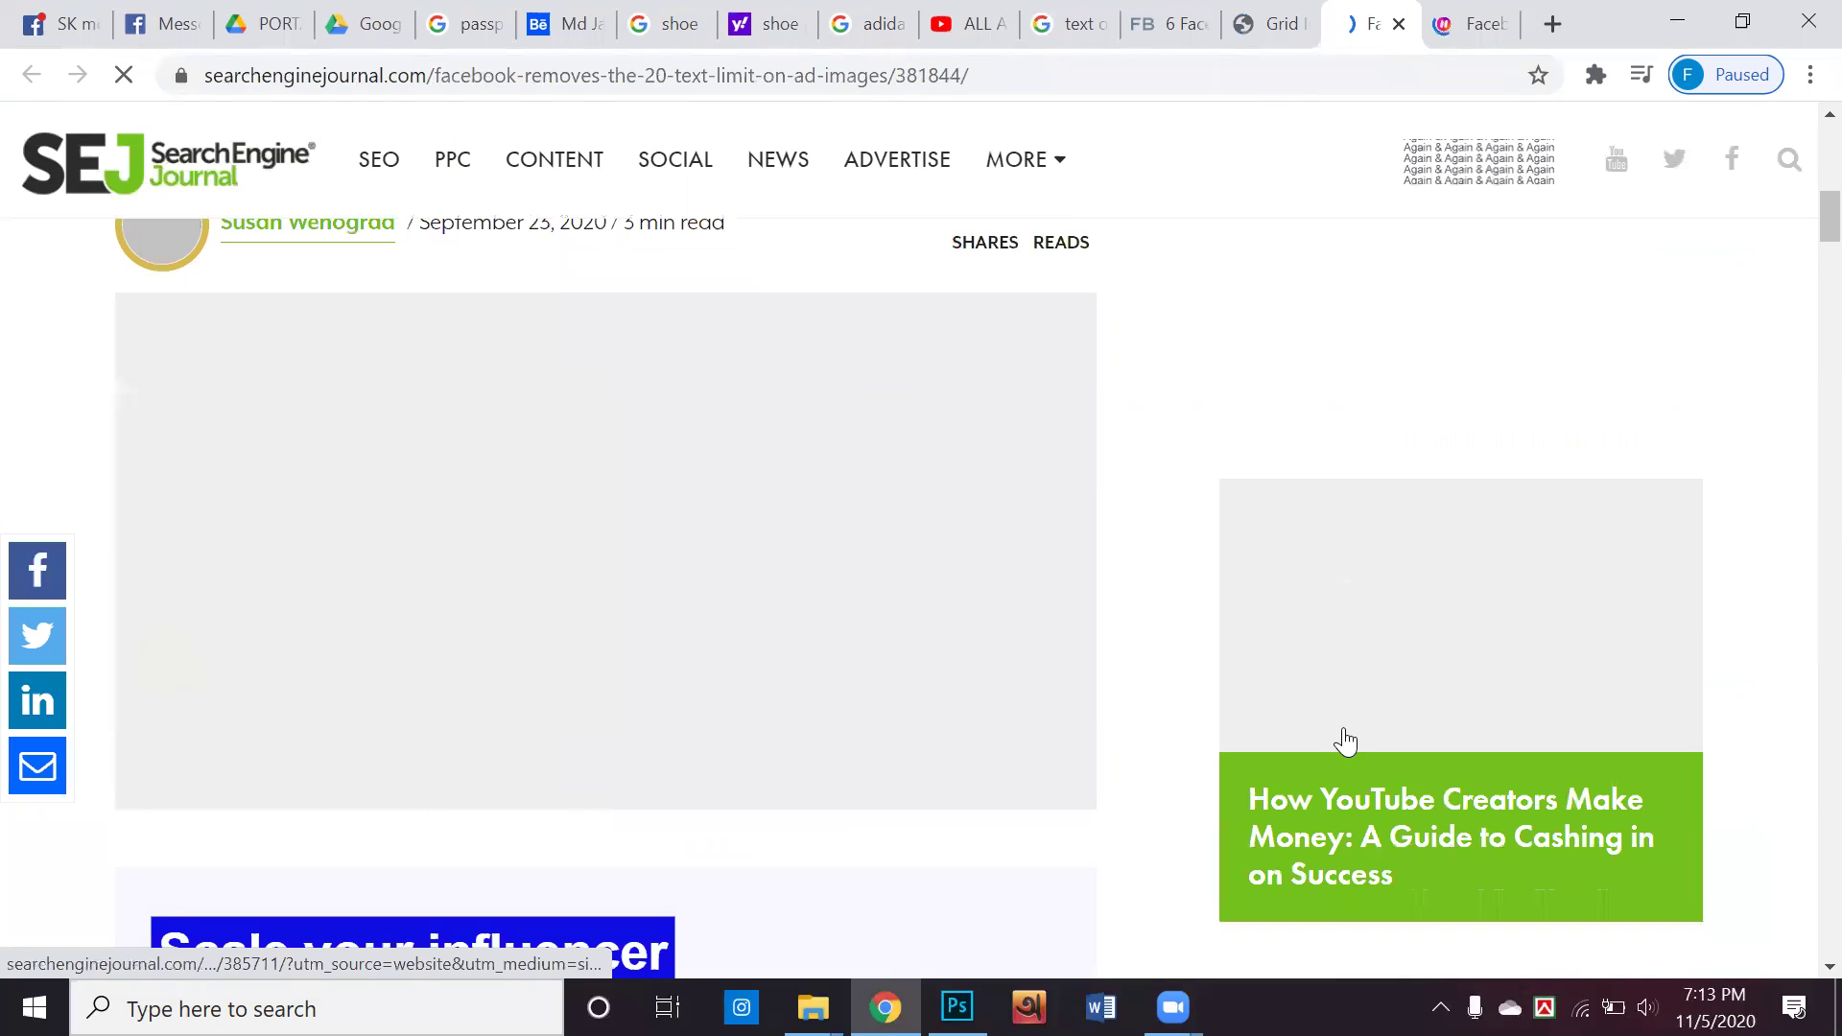
scroll(1351, 721, up, 1)
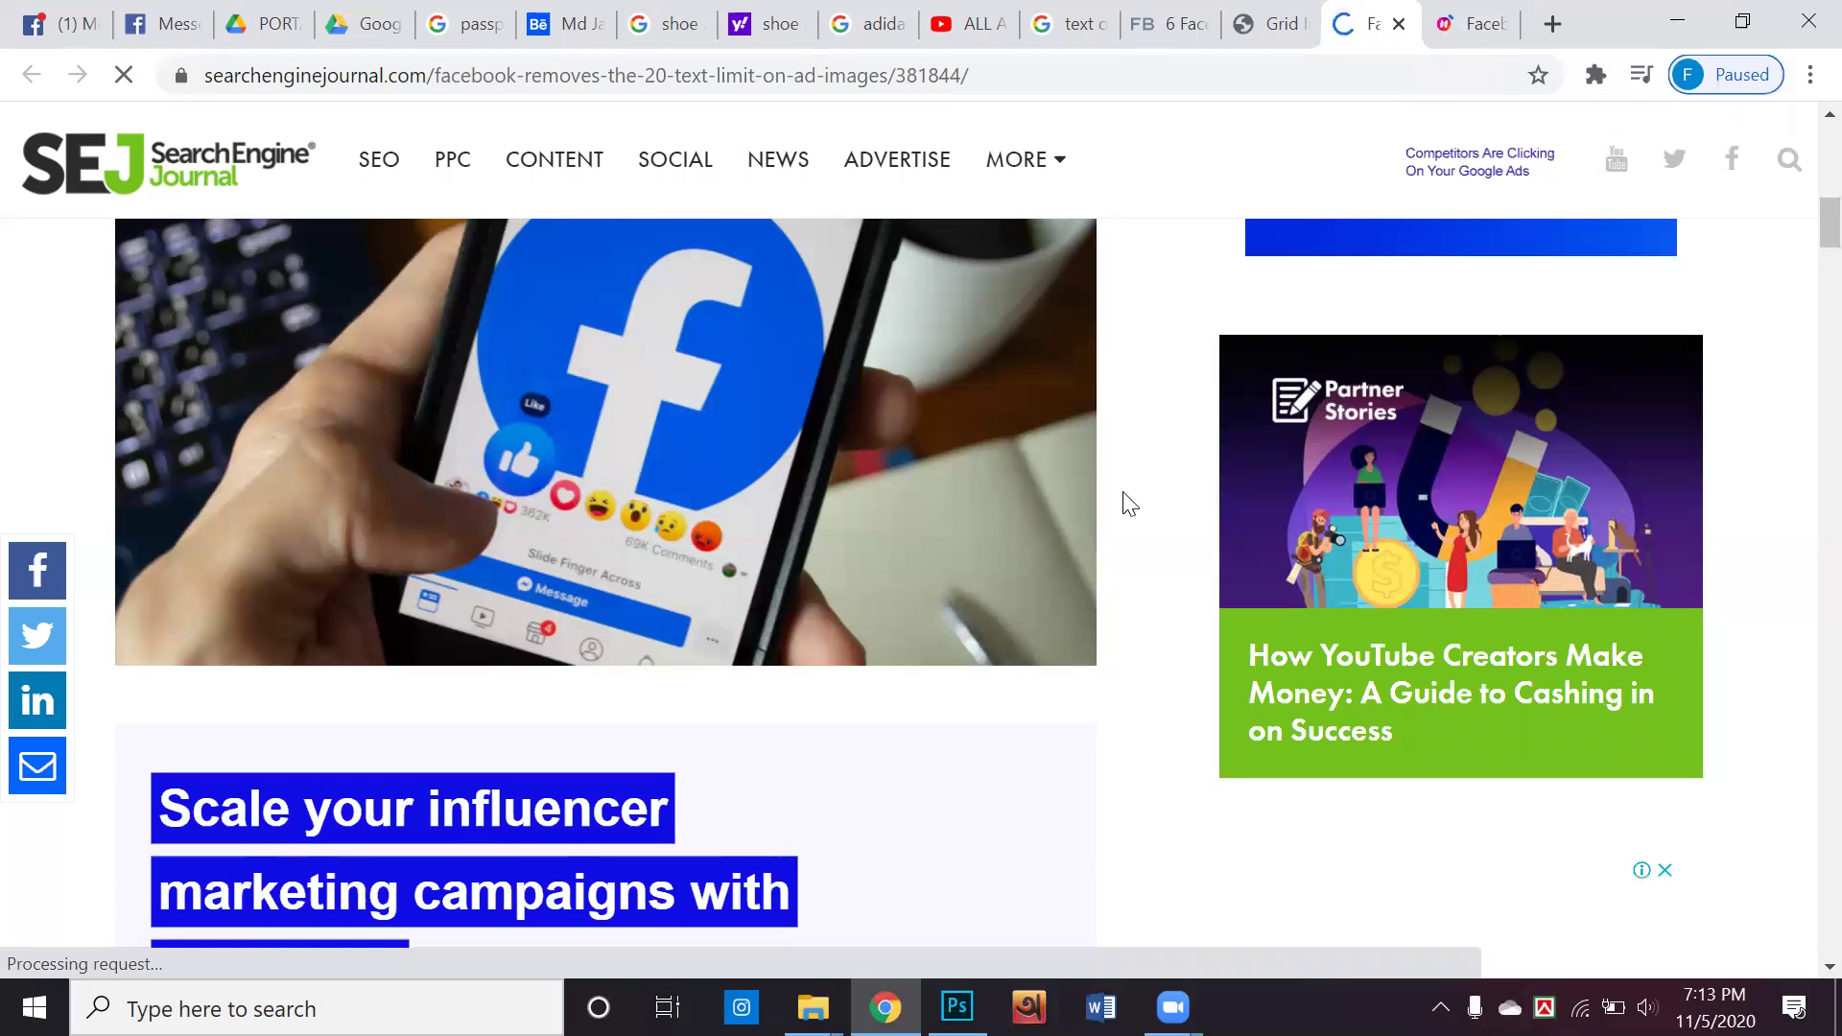
scroll(1129, 502, up, 5)
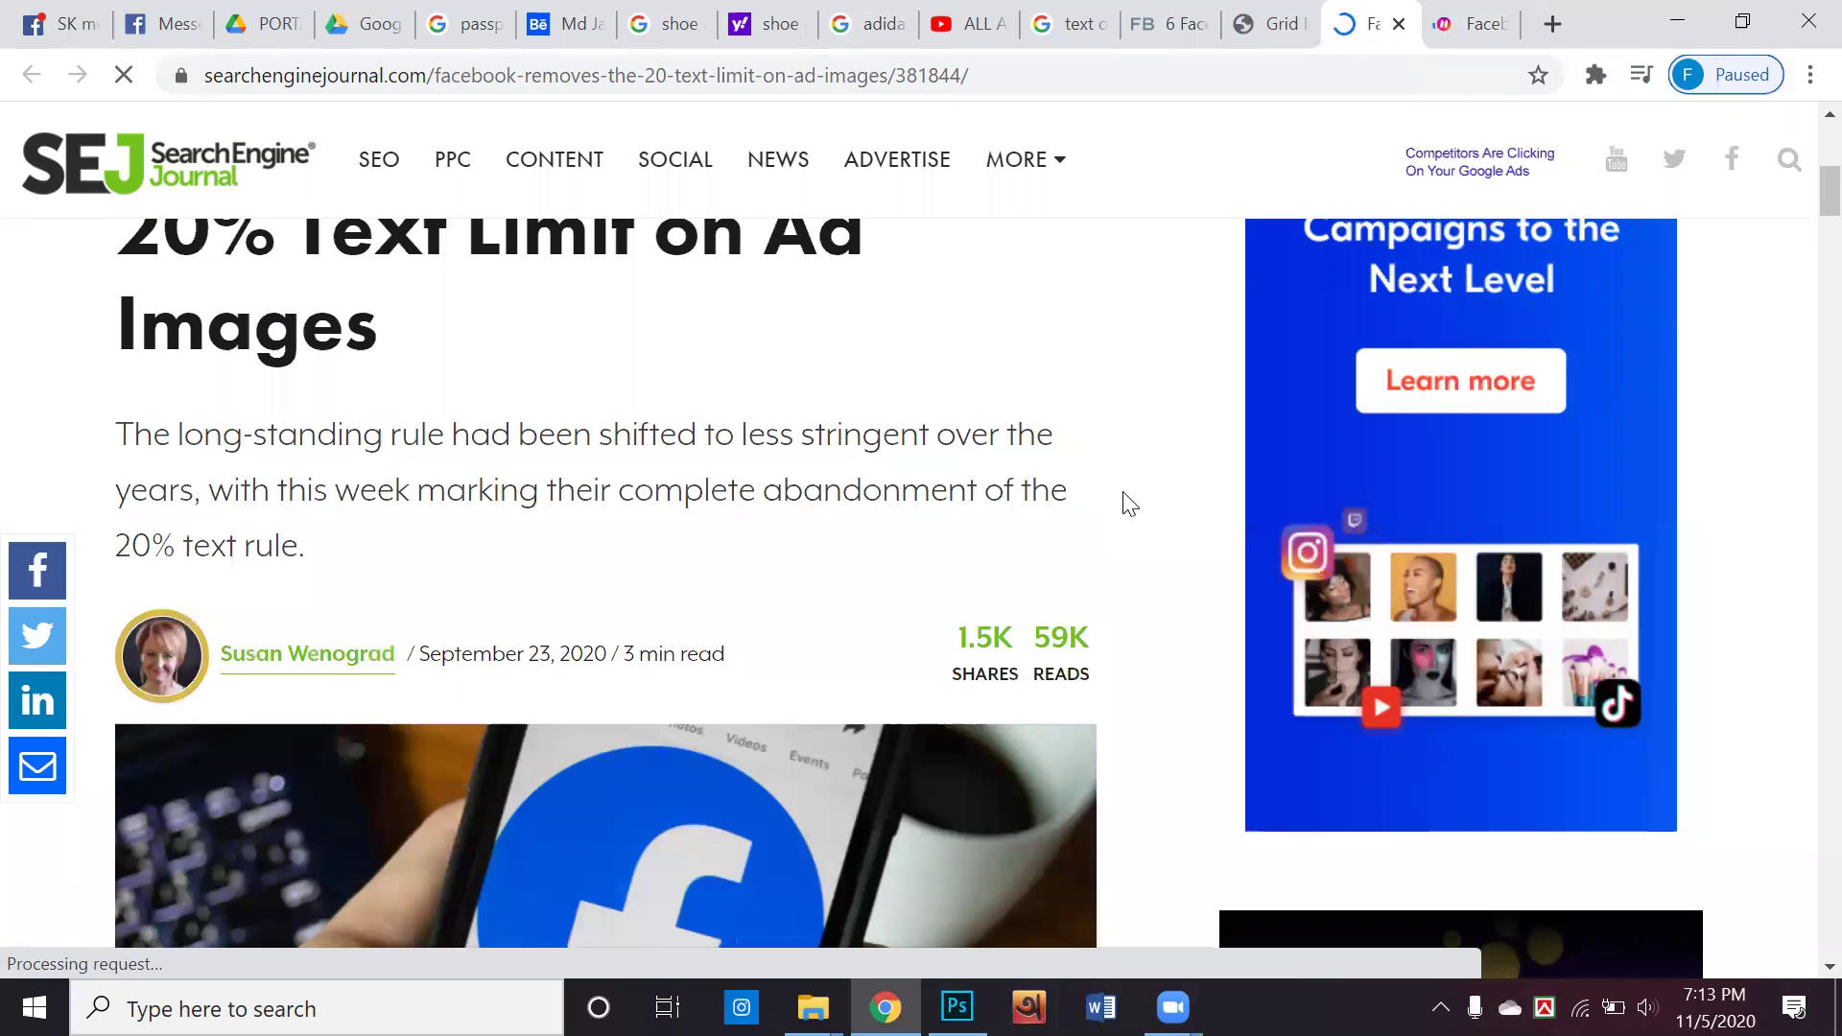
scroll(1129, 503, down, 5)
scroll(1129, 503, down, 1)
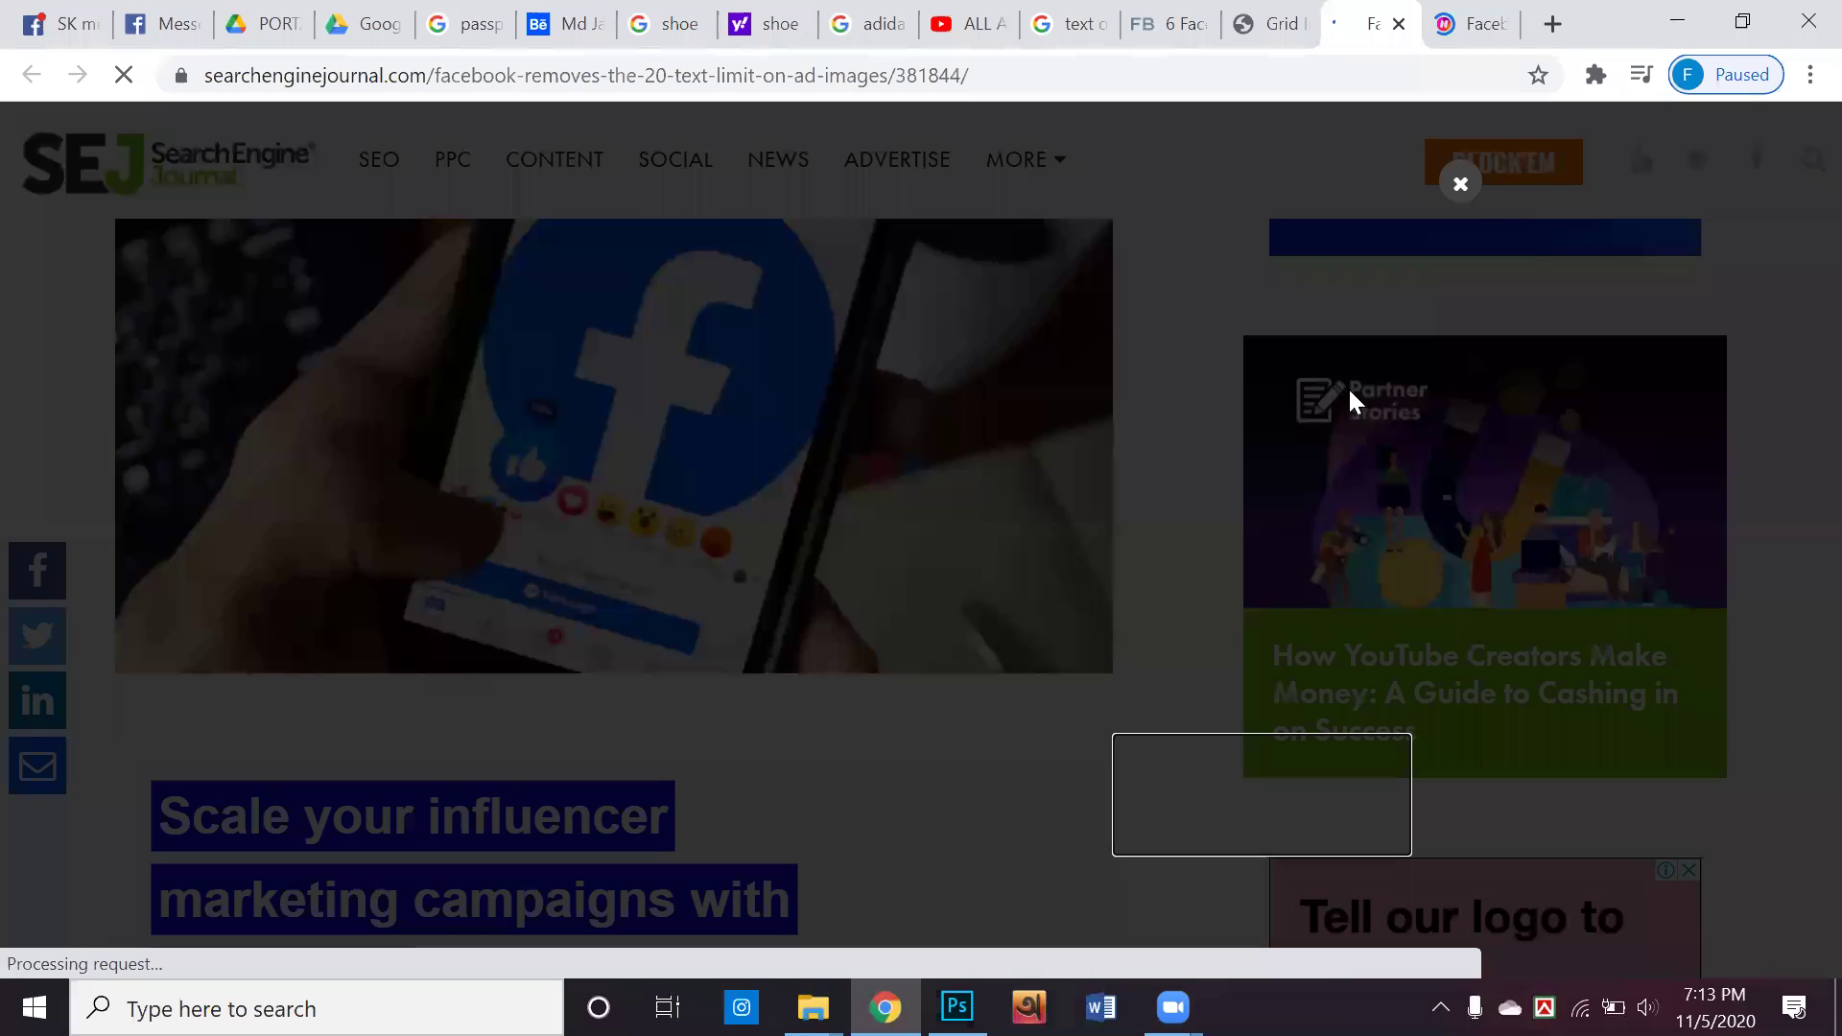
Dismiss the pop-up over the article and skim its text down to the "20% Rule" history section and back
click(1460, 188)
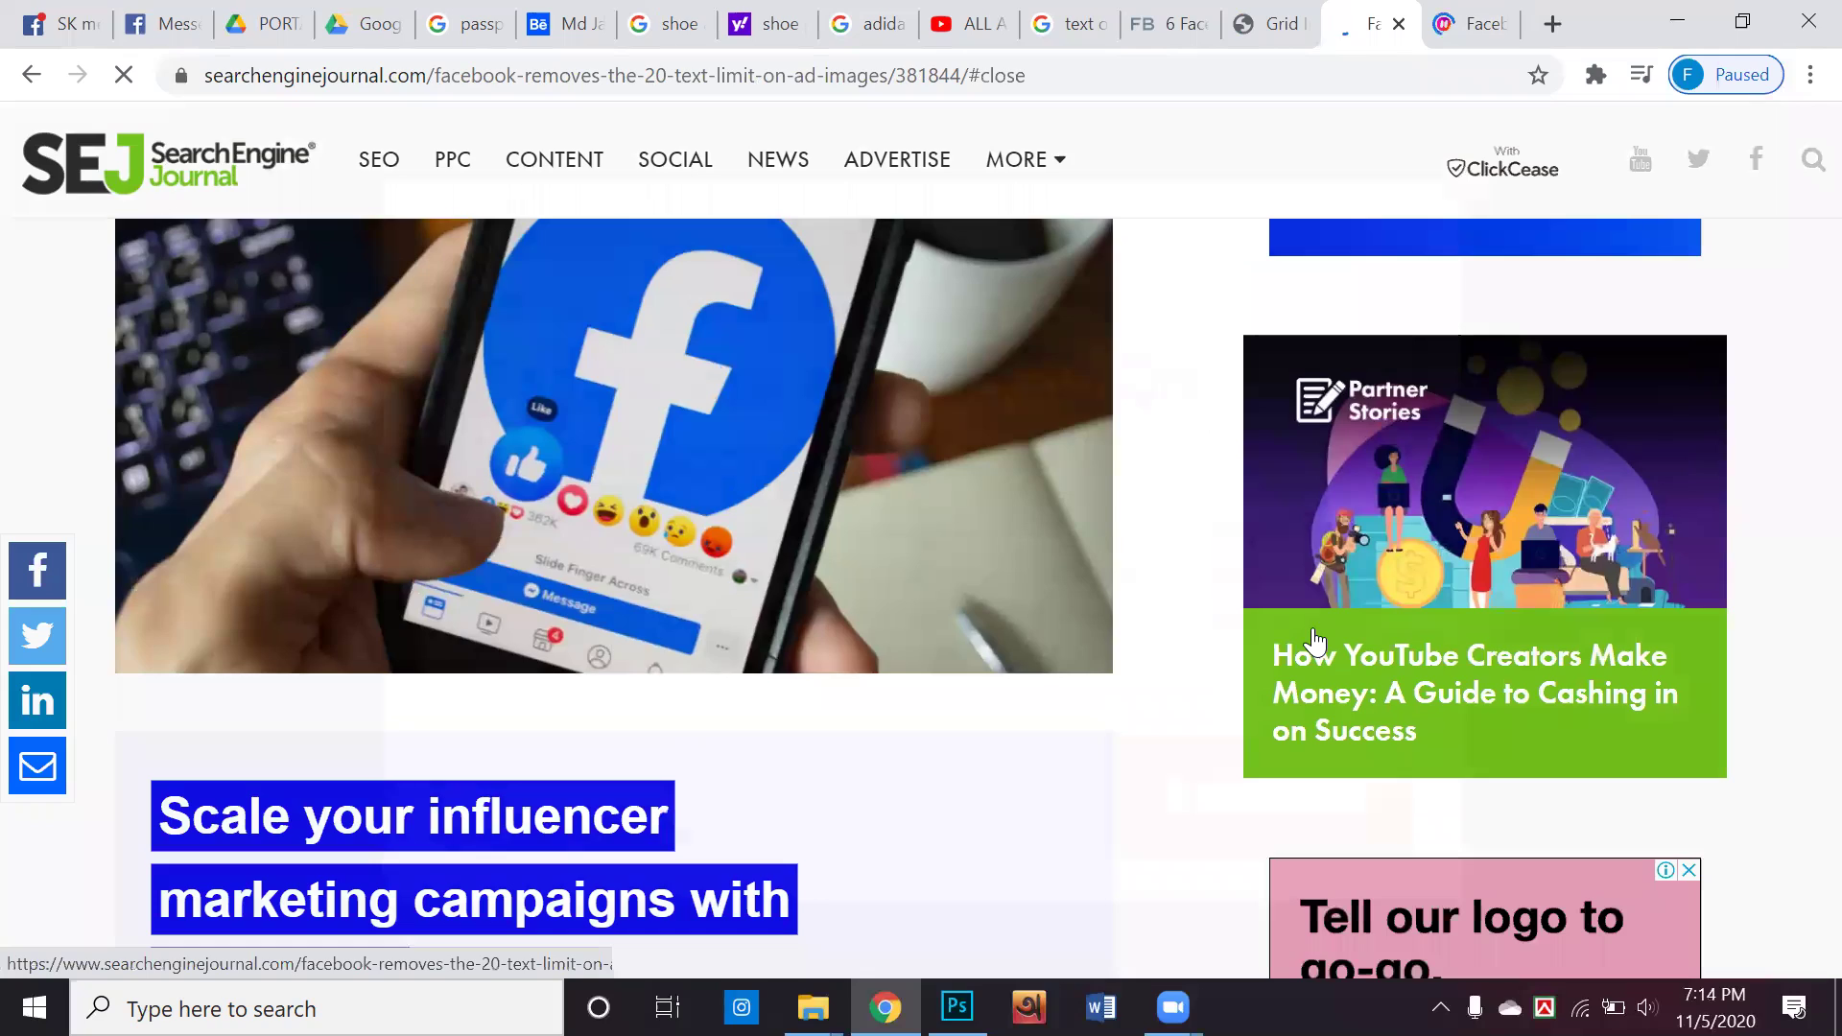
scroll(1157, 610, down, 7)
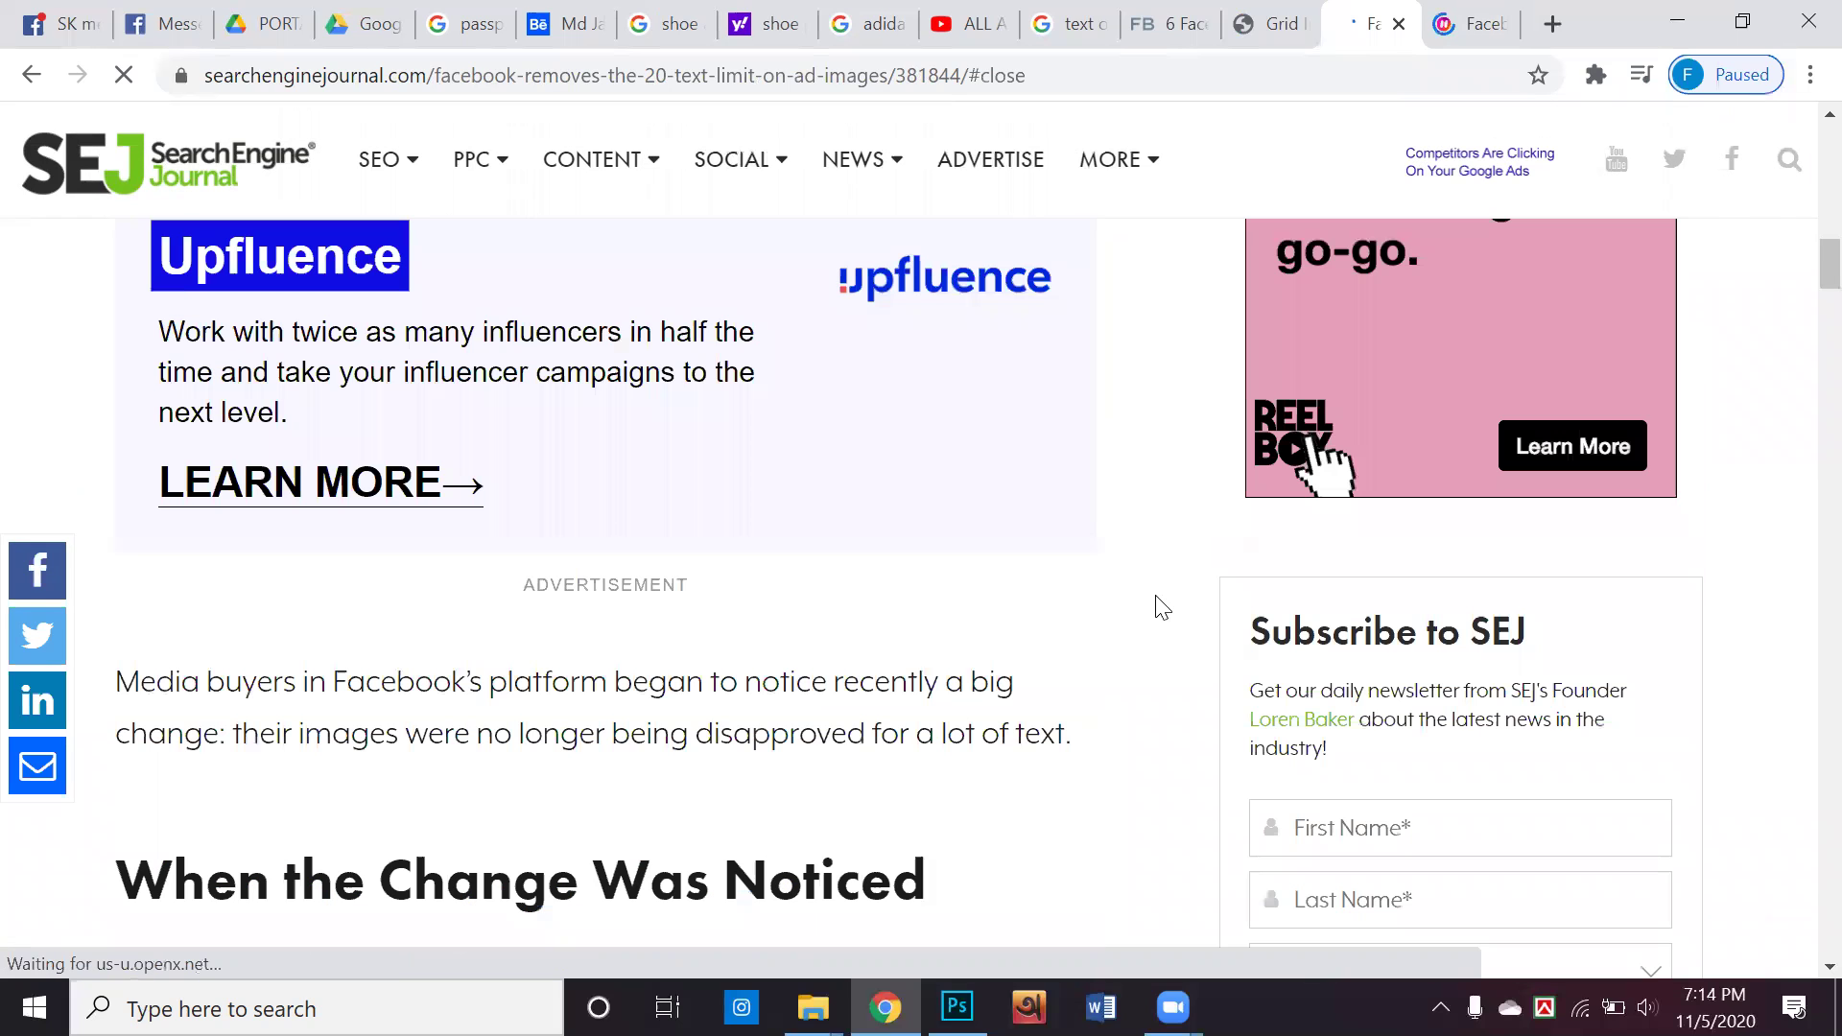
scroll(1068, 580, down, 10)
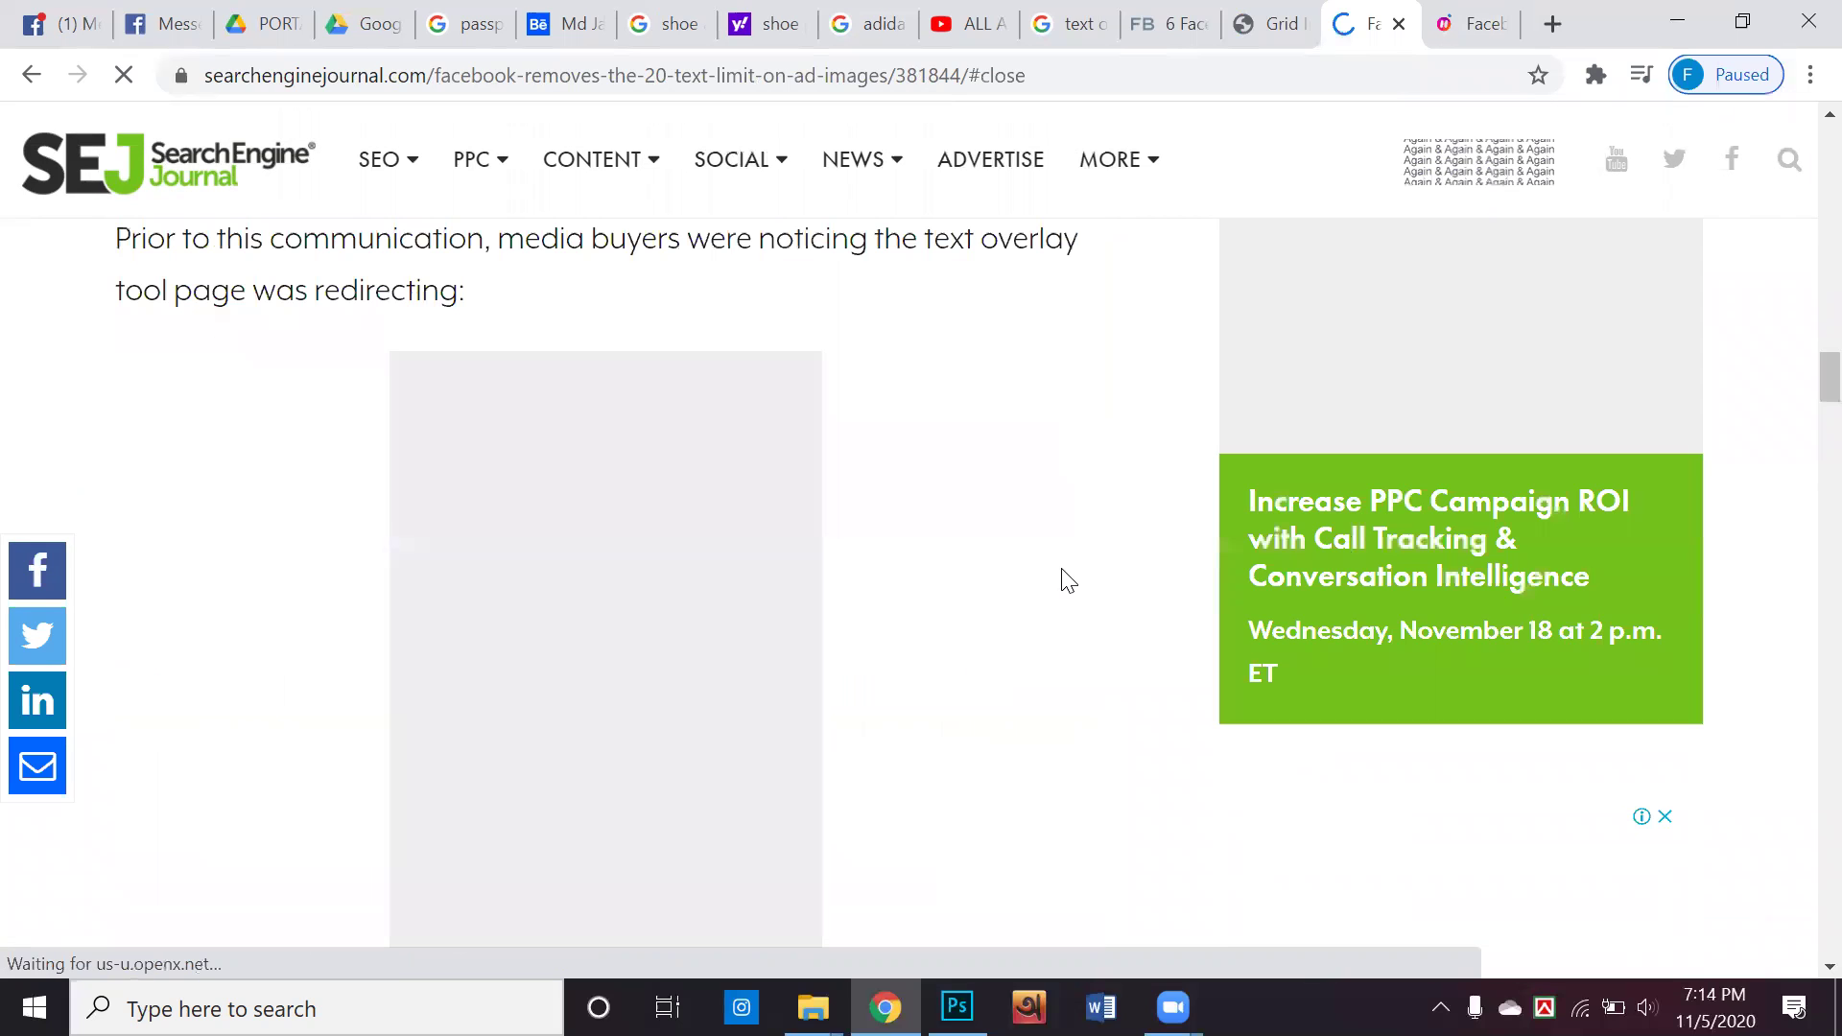
scroll(1068, 580, down, 15)
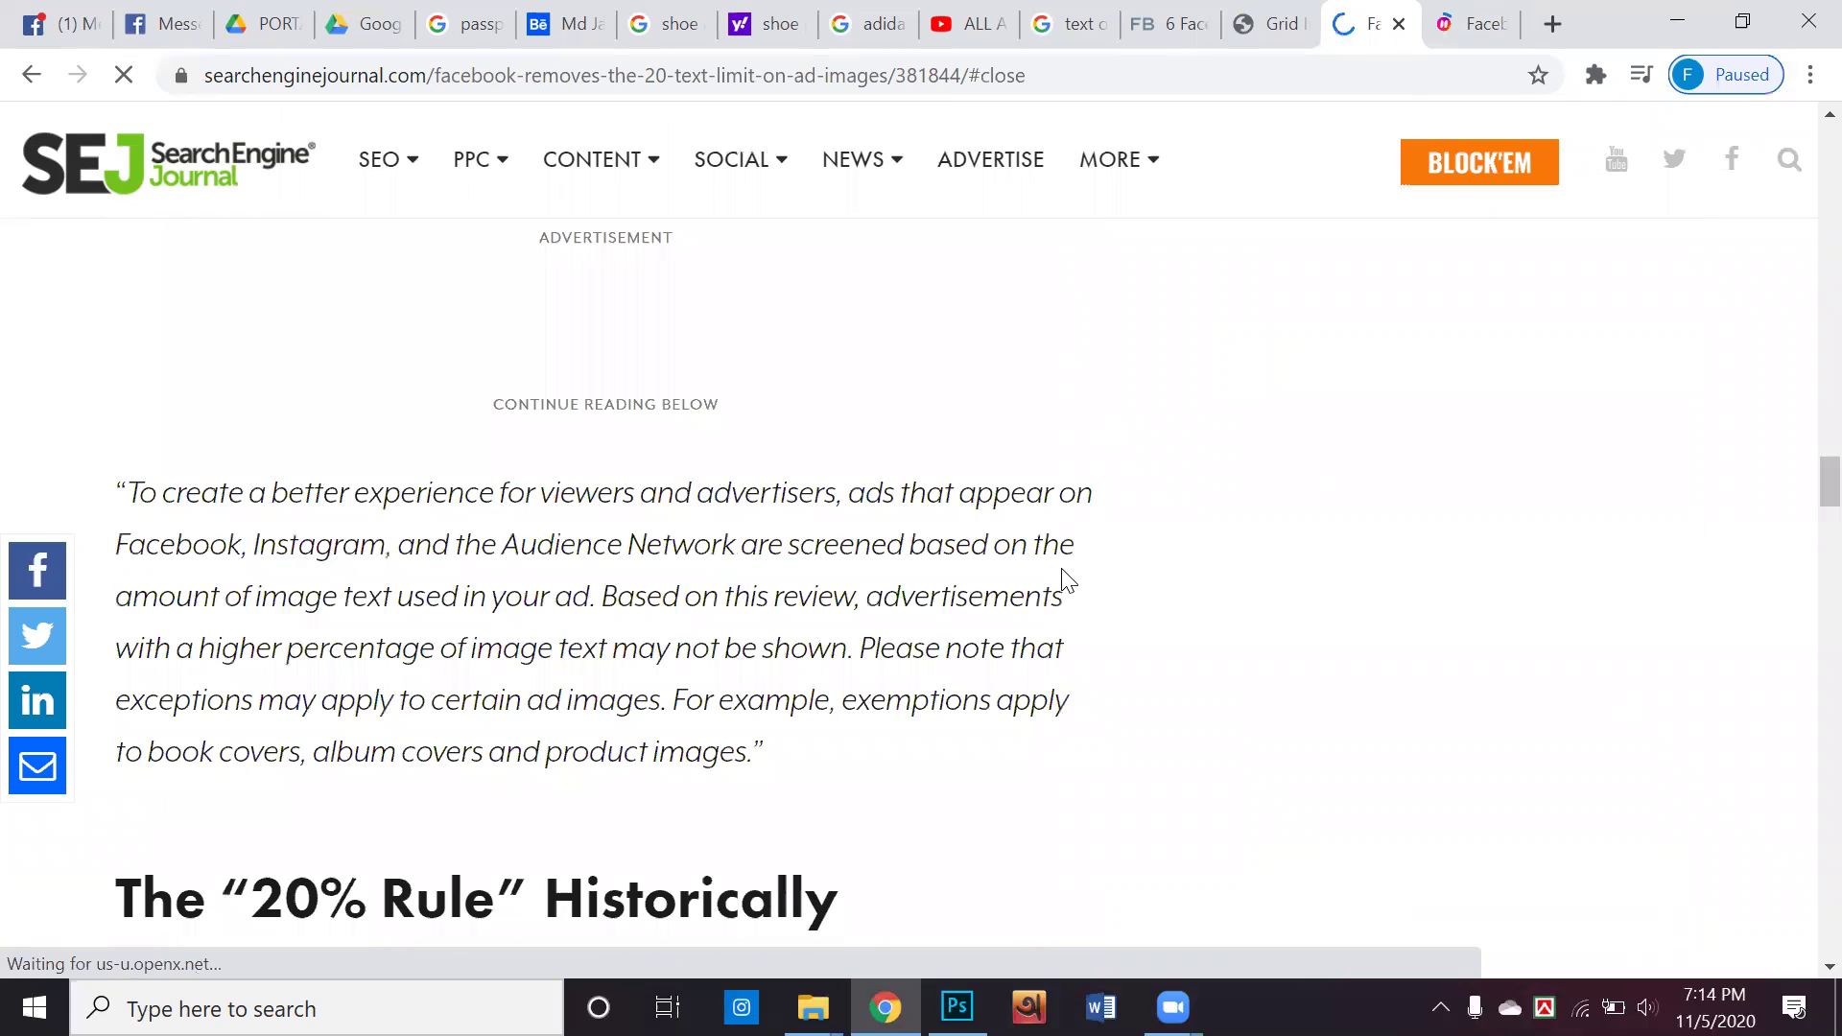
scroll(1068, 580, up, 8)
scroll(1068, 581, up, 15)
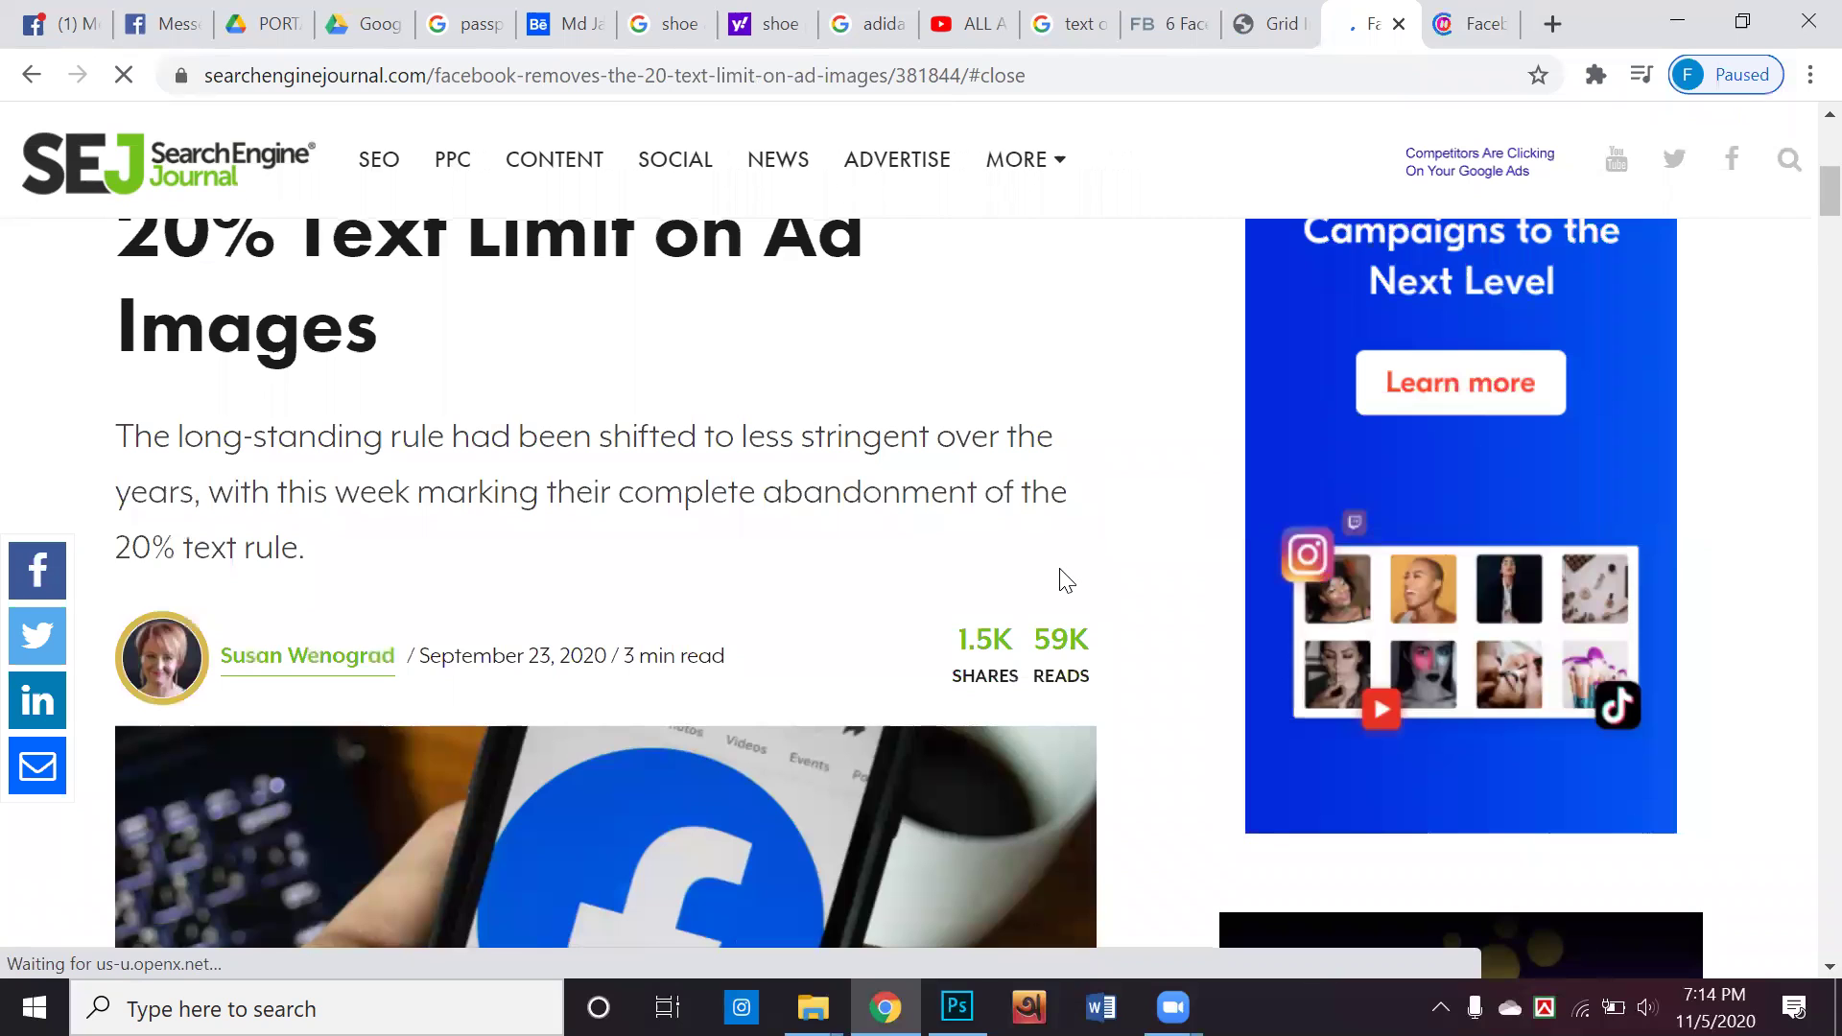
scroll(1060, 562, up, 5)
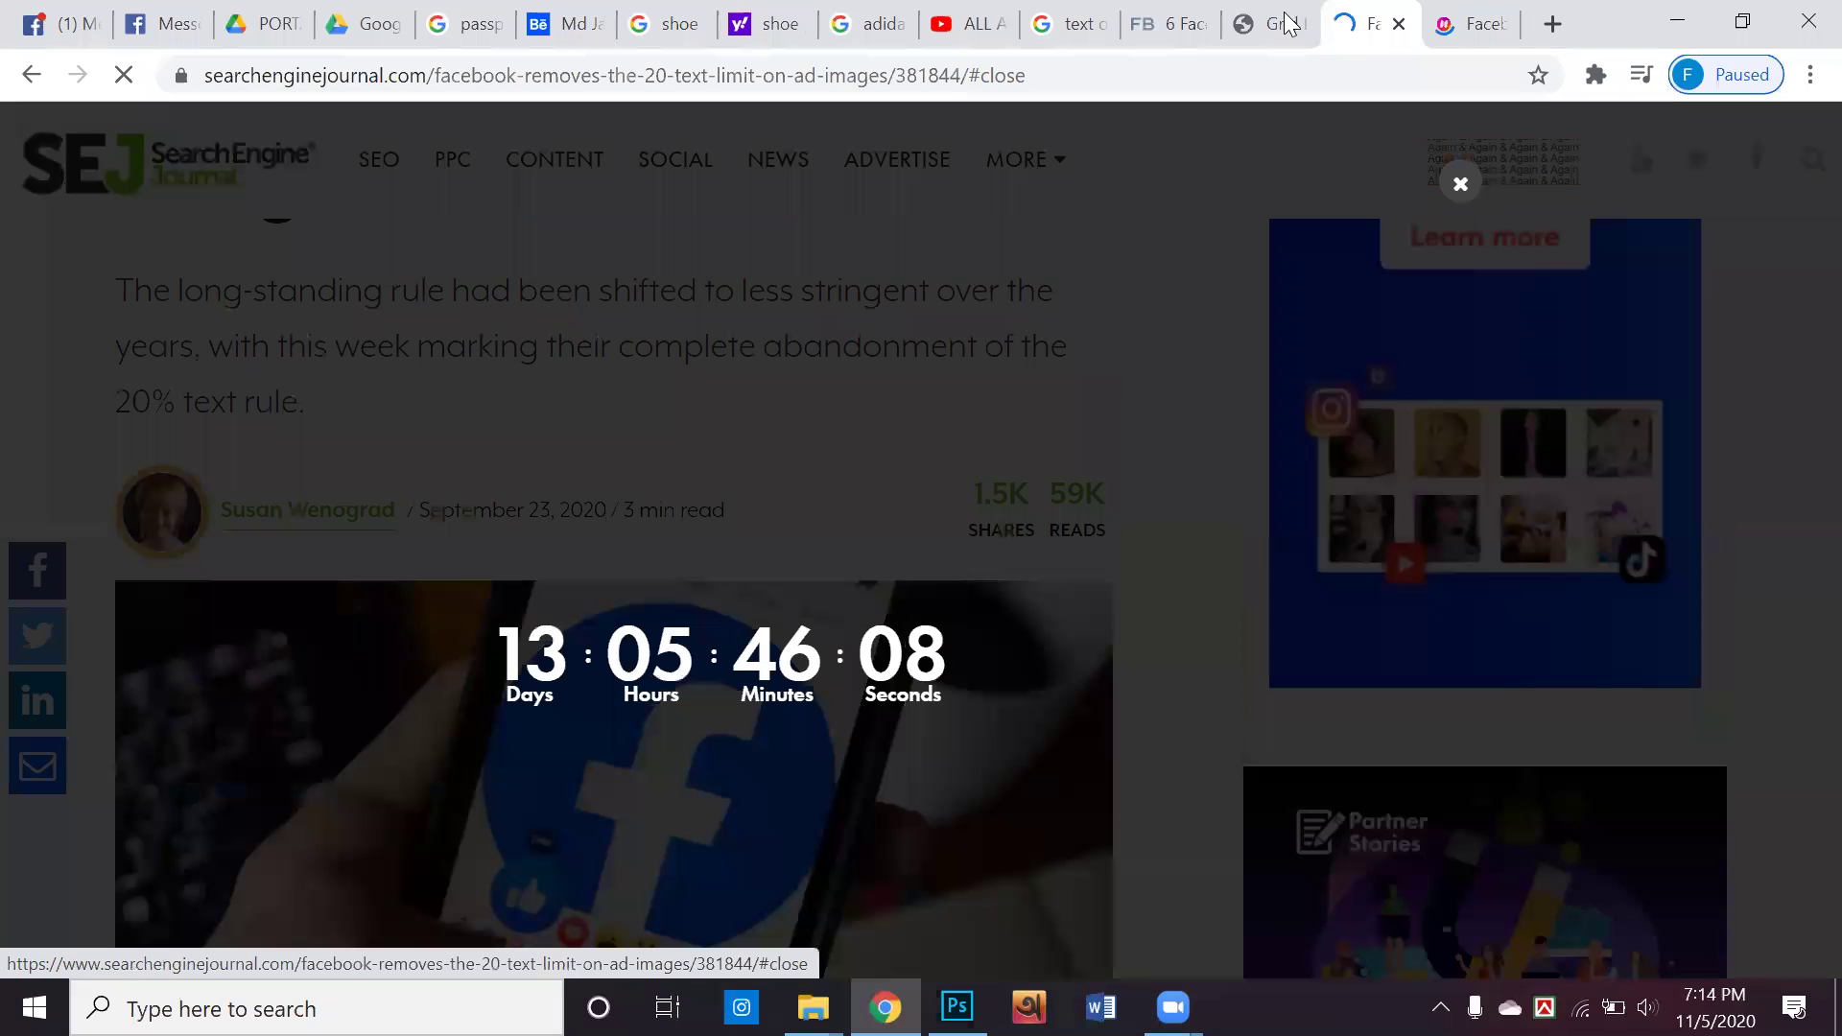
Return to the Grid Image Checker Tool and choose shoe ads.jpg from the Desktop as the image to upload
click(1309, 29)
scroll(809, 601, up, 3)
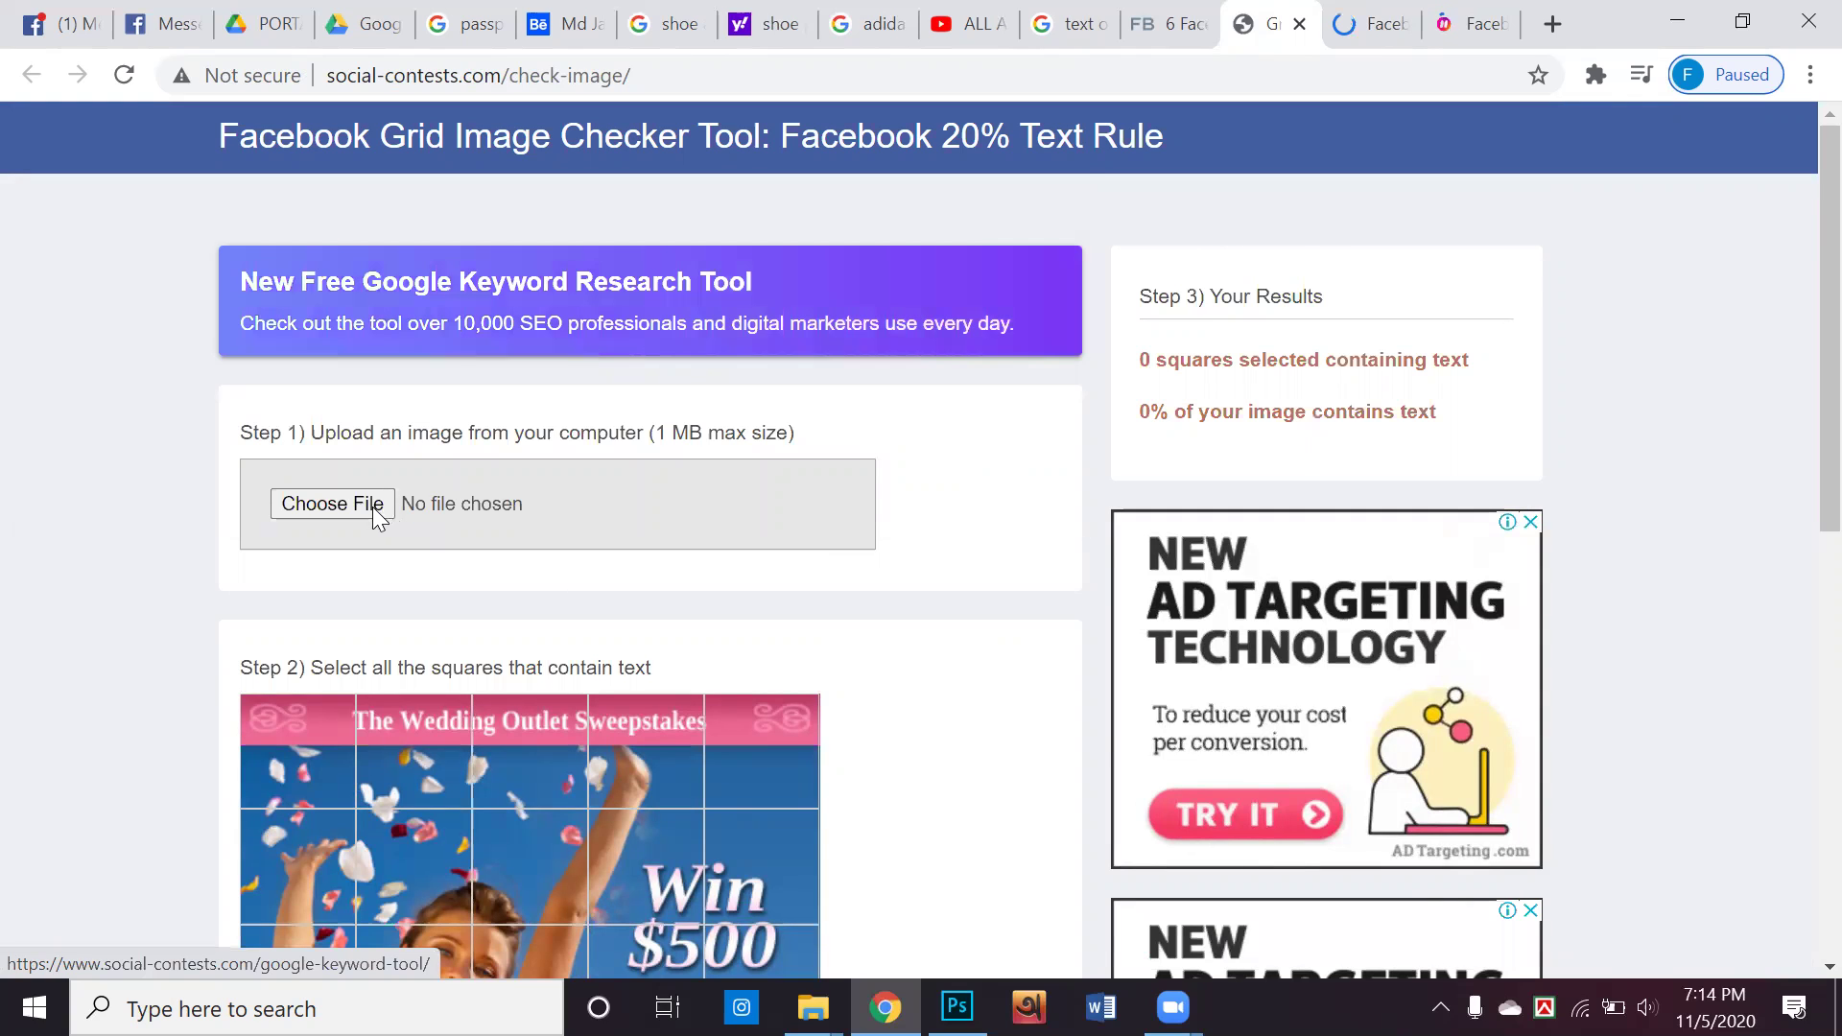
click(340, 501)
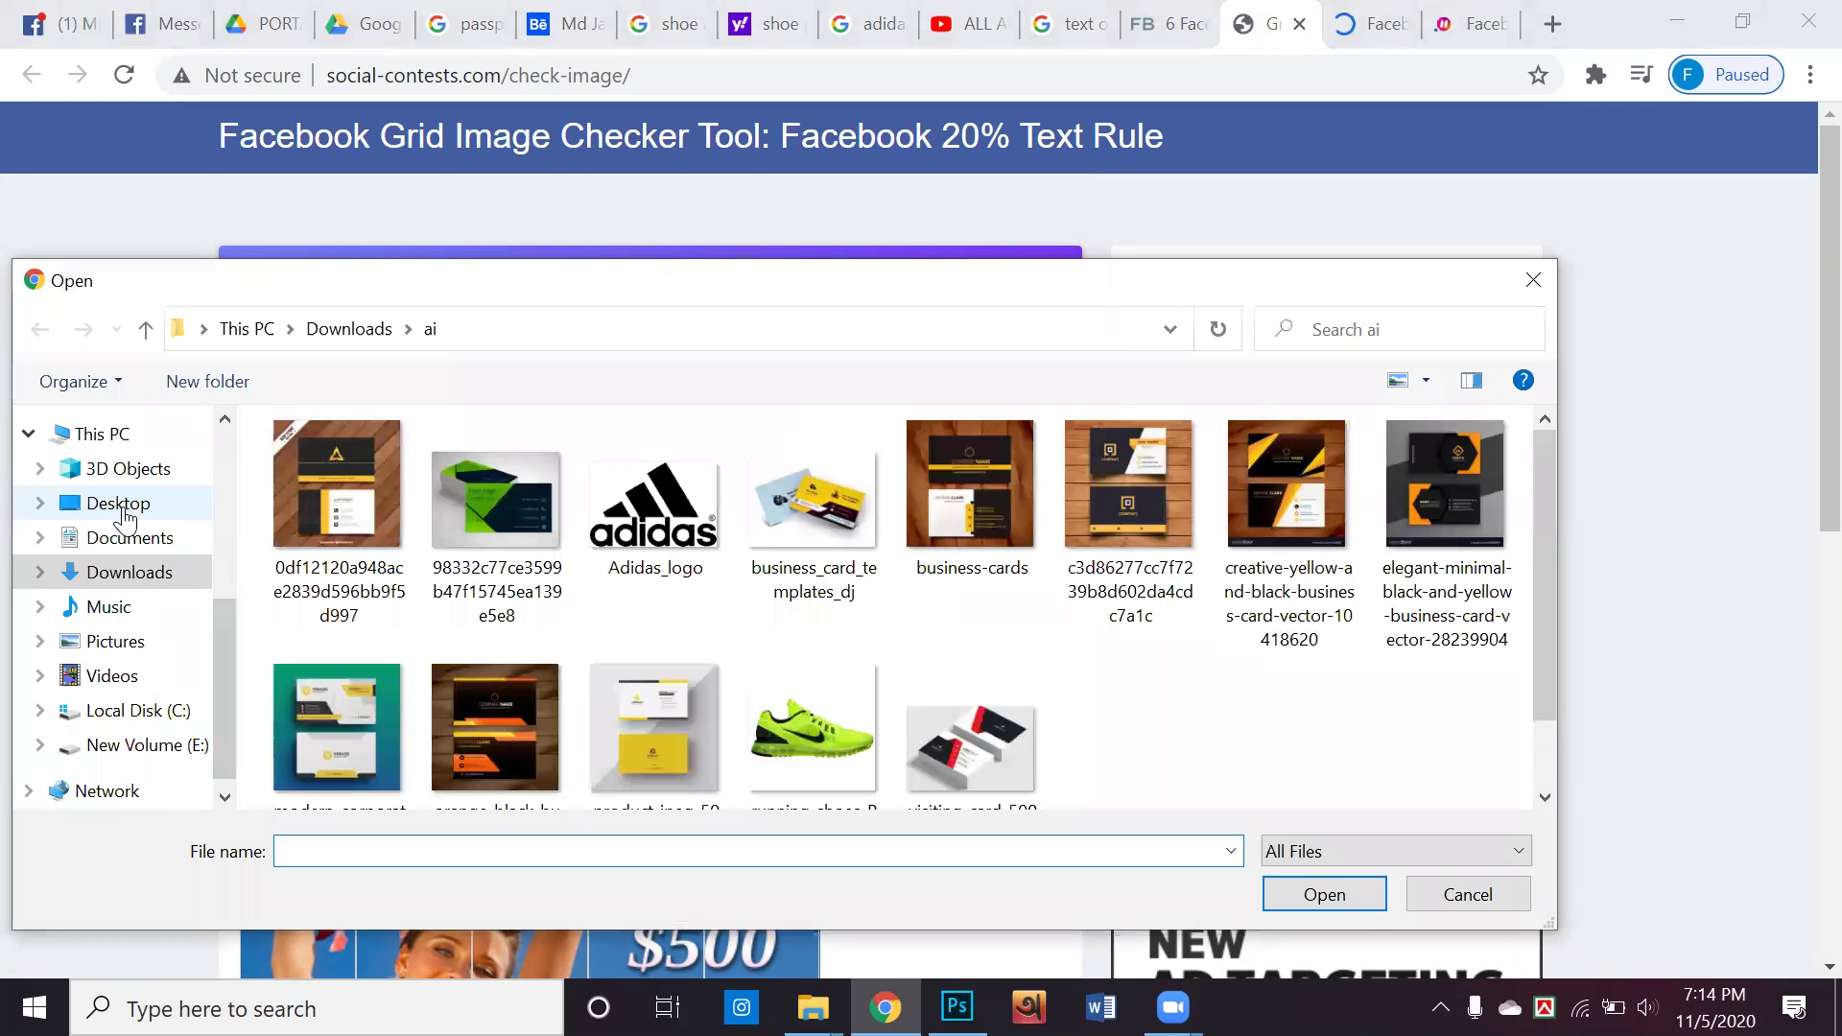
click(123, 510)
drag(1527, 545, 1537, 710)
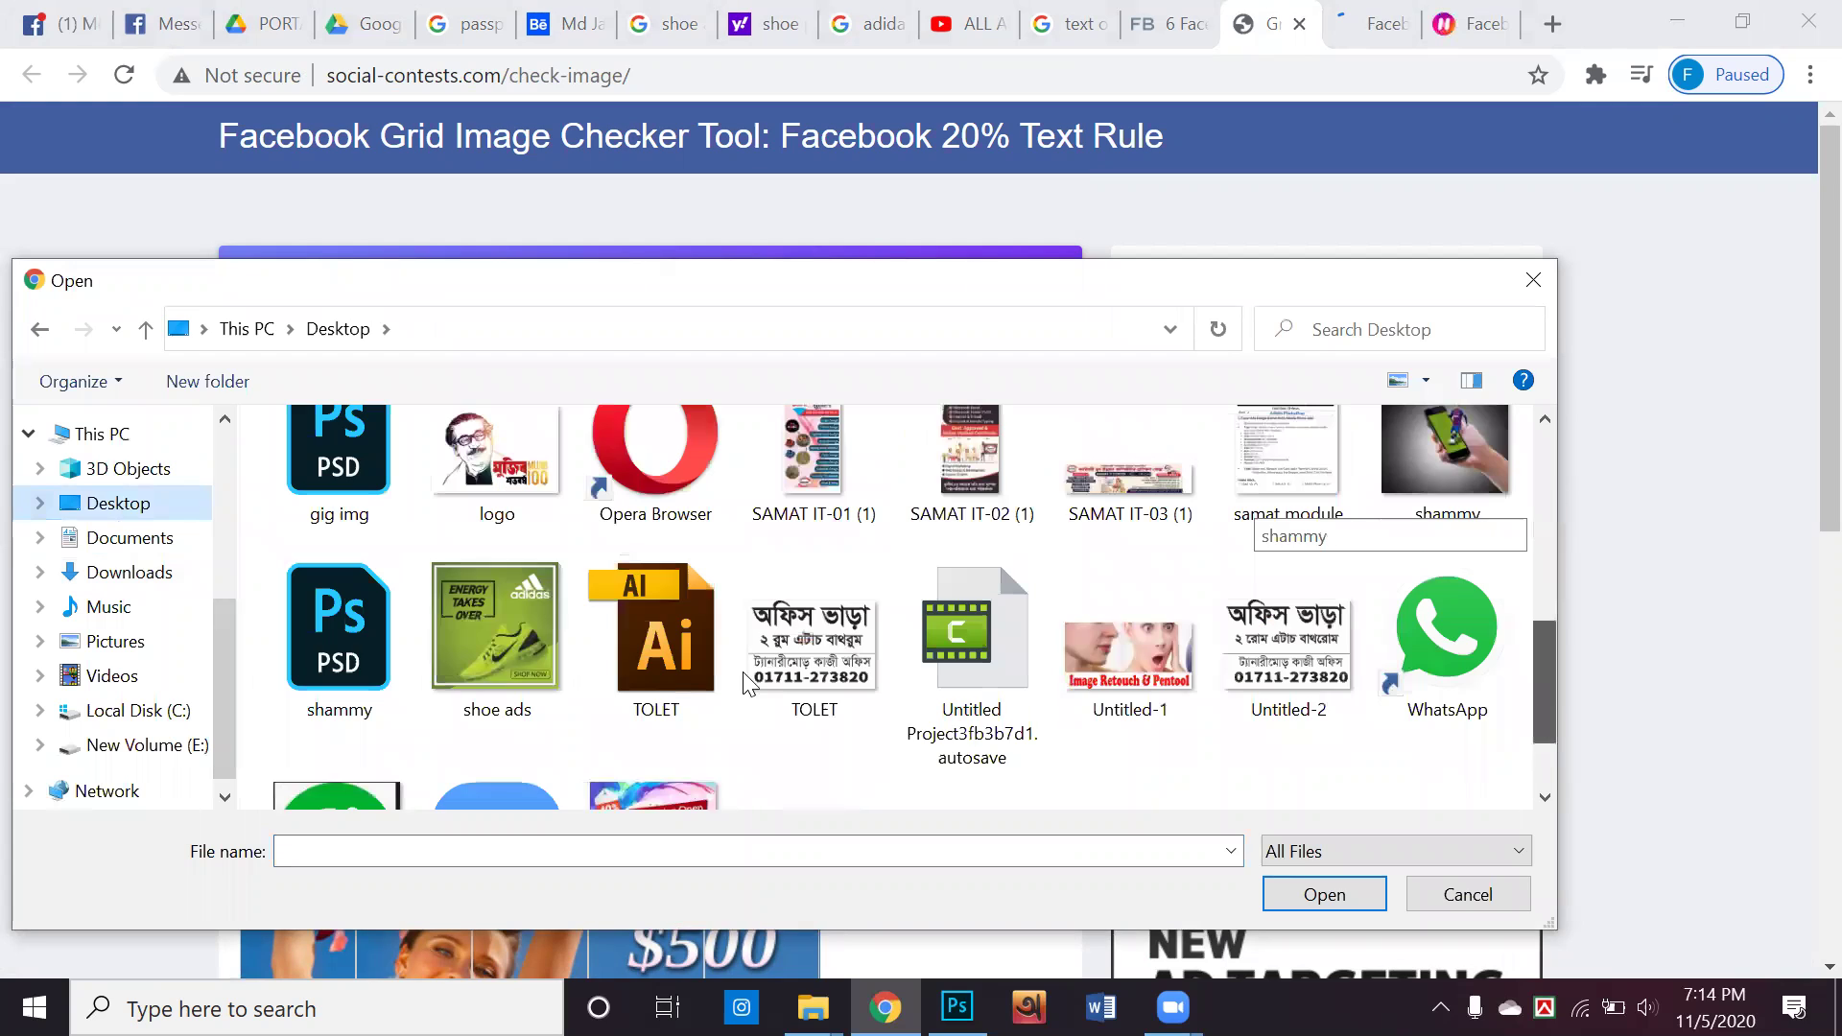
double_click(497, 649)
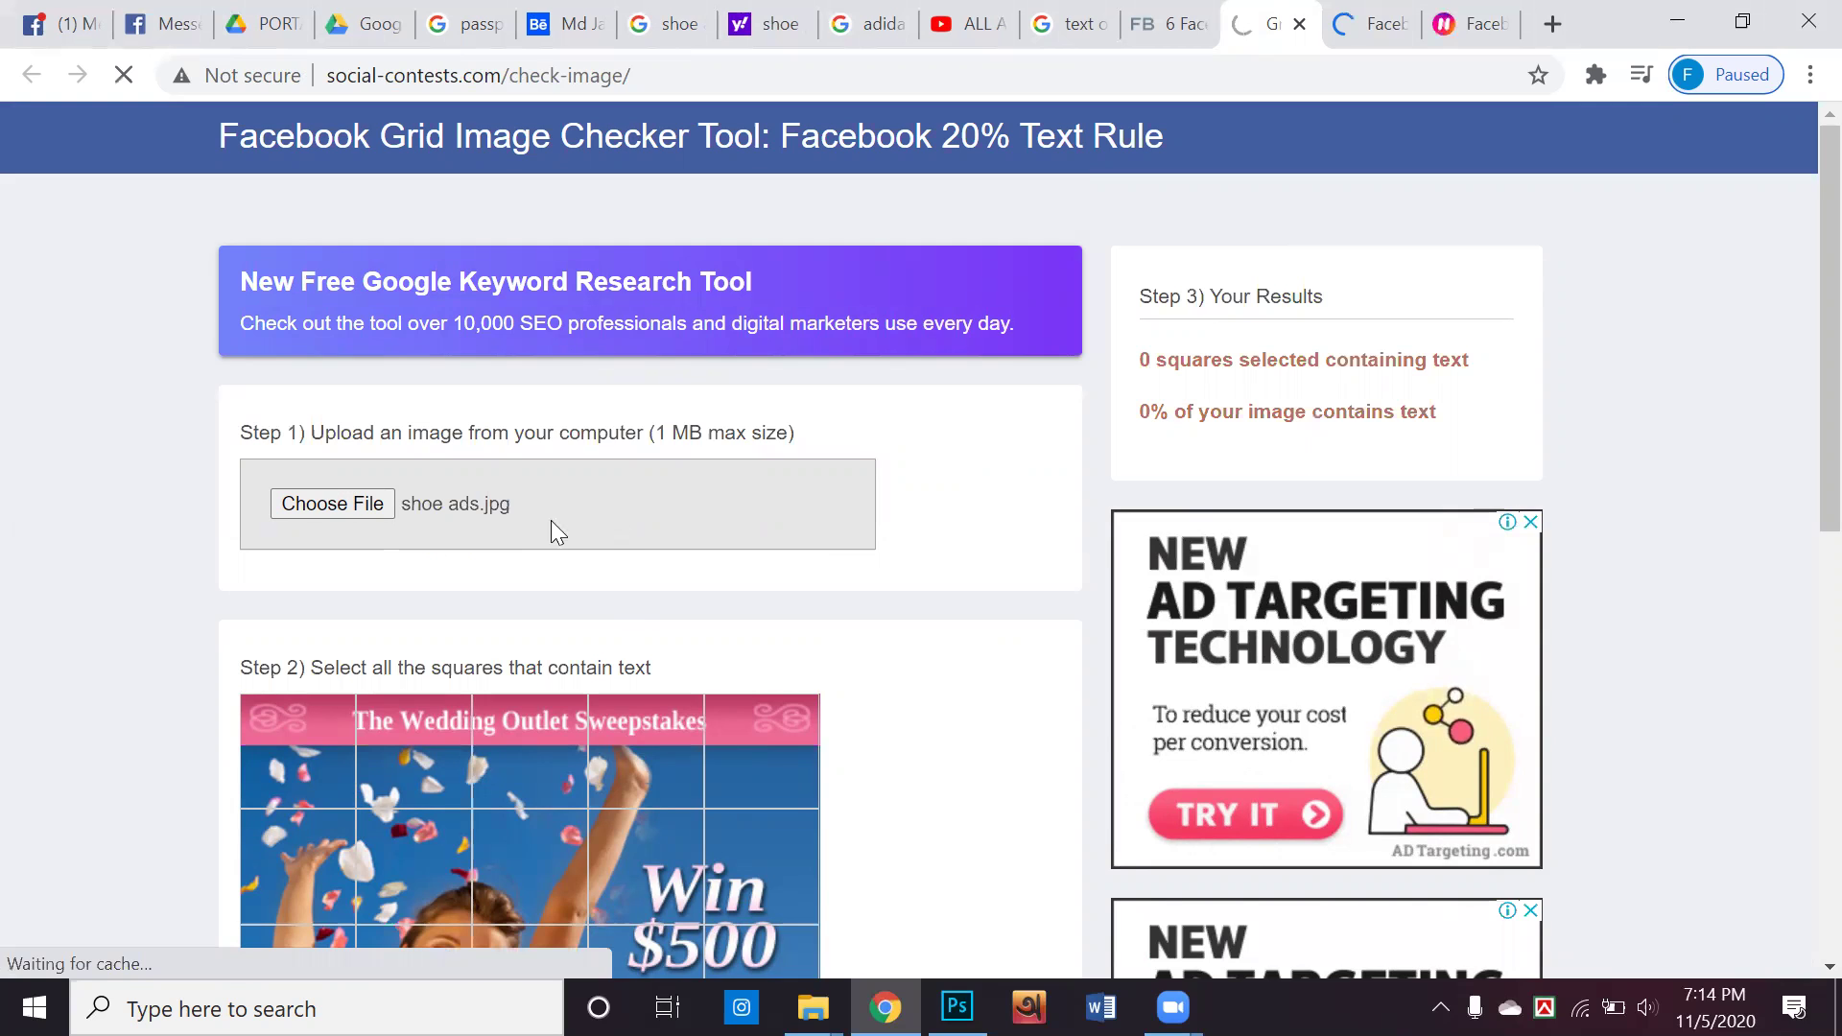
Check the grid preview and results on the checker page for the uploaded shoe ad
scroll(522, 562, down, 5)
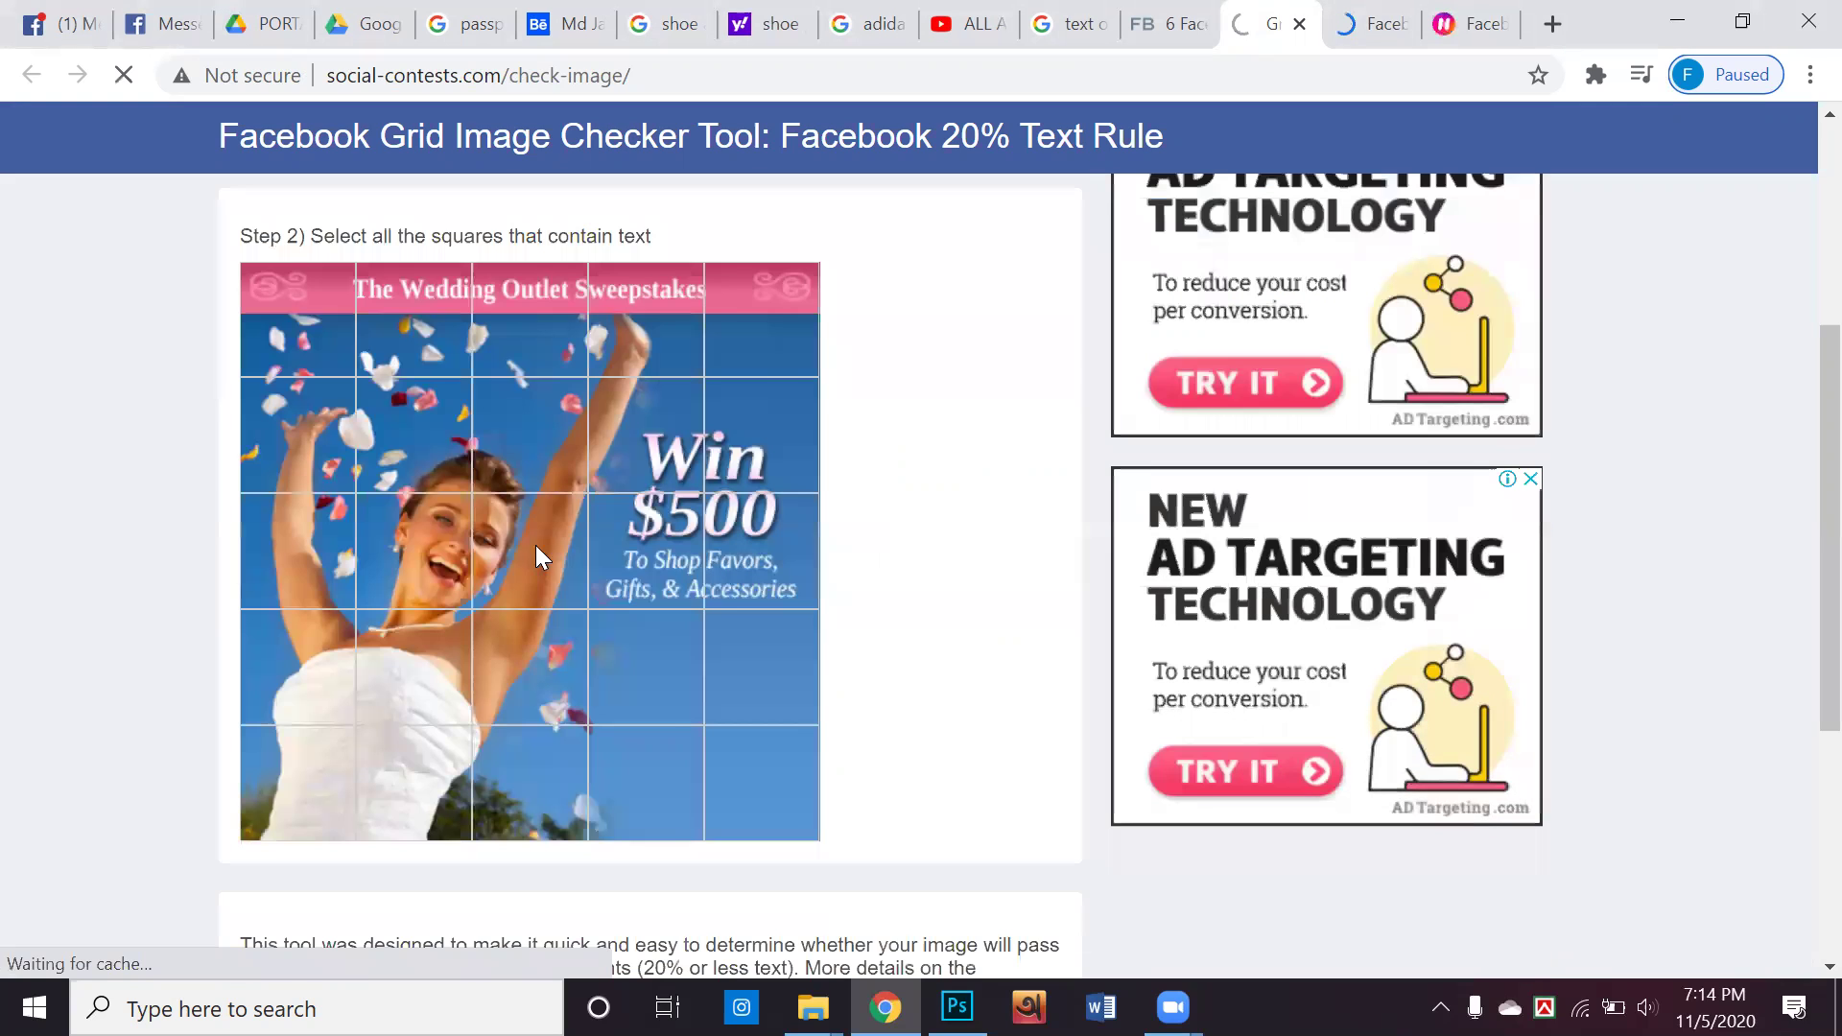
scroll(535, 545, up, 5)
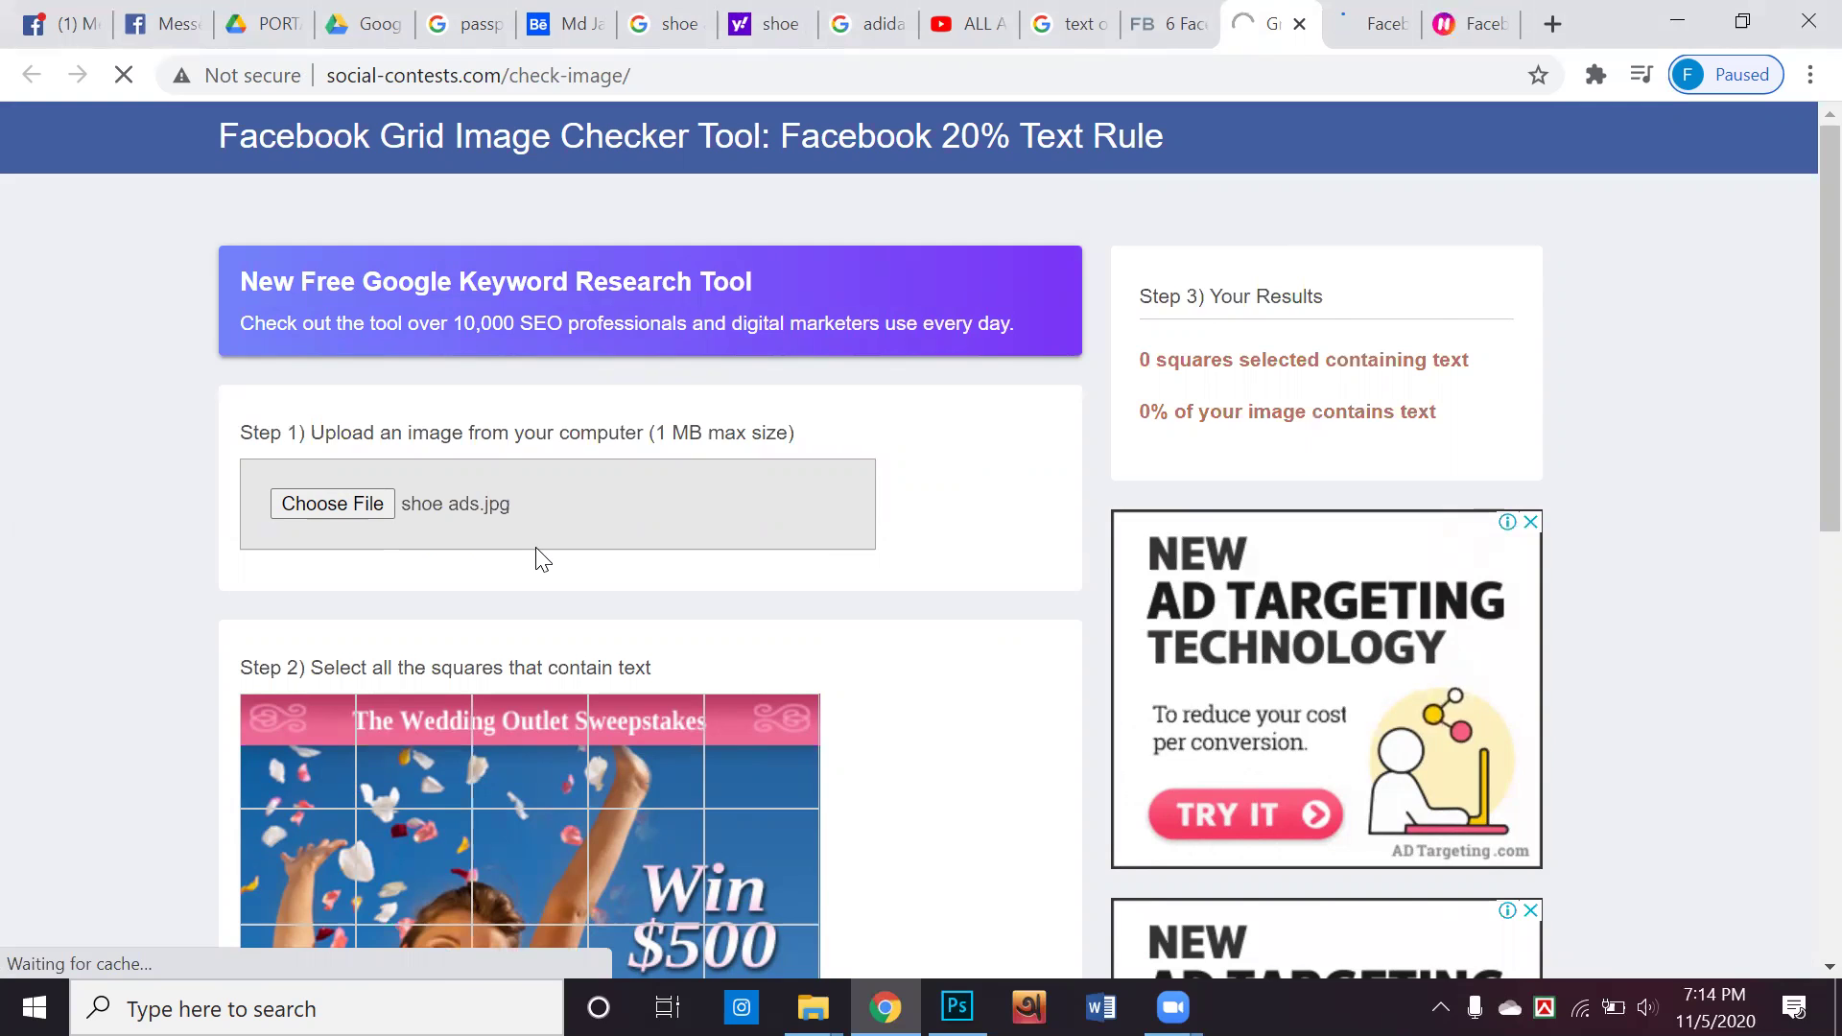
scroll(542, 560, down, 3)
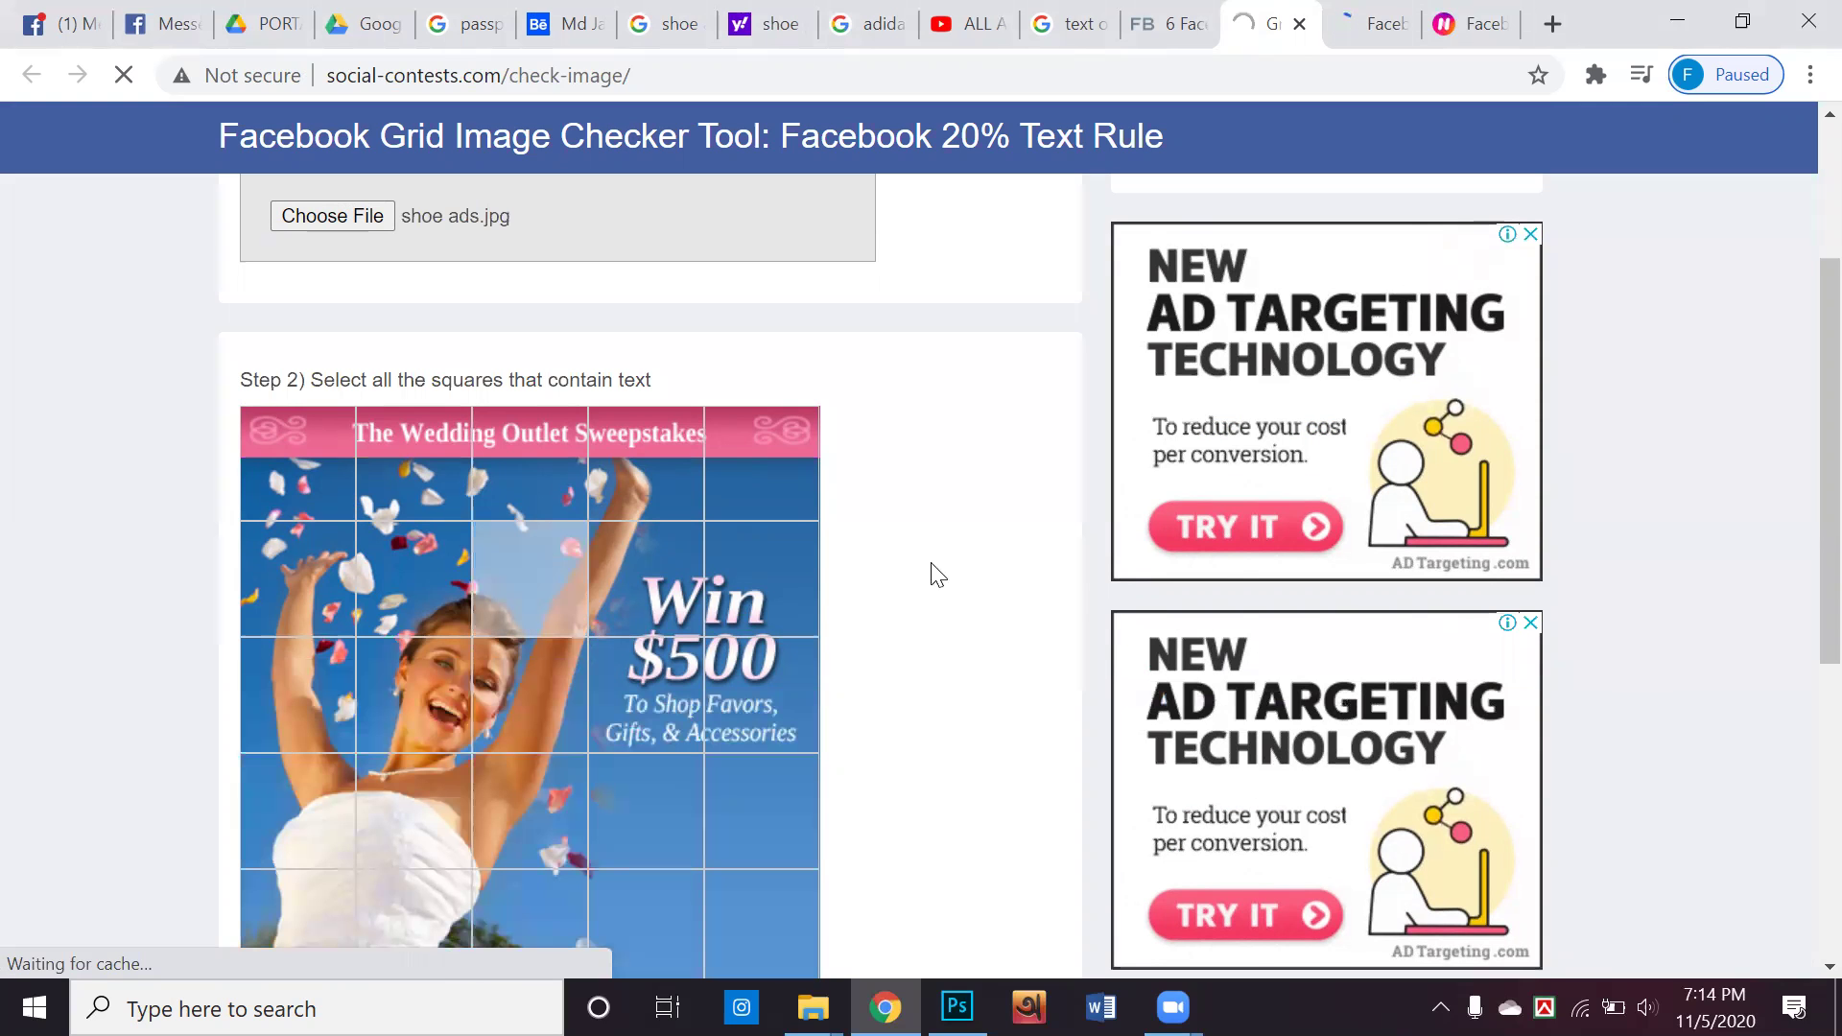
scroll(938, 575, up, 2)
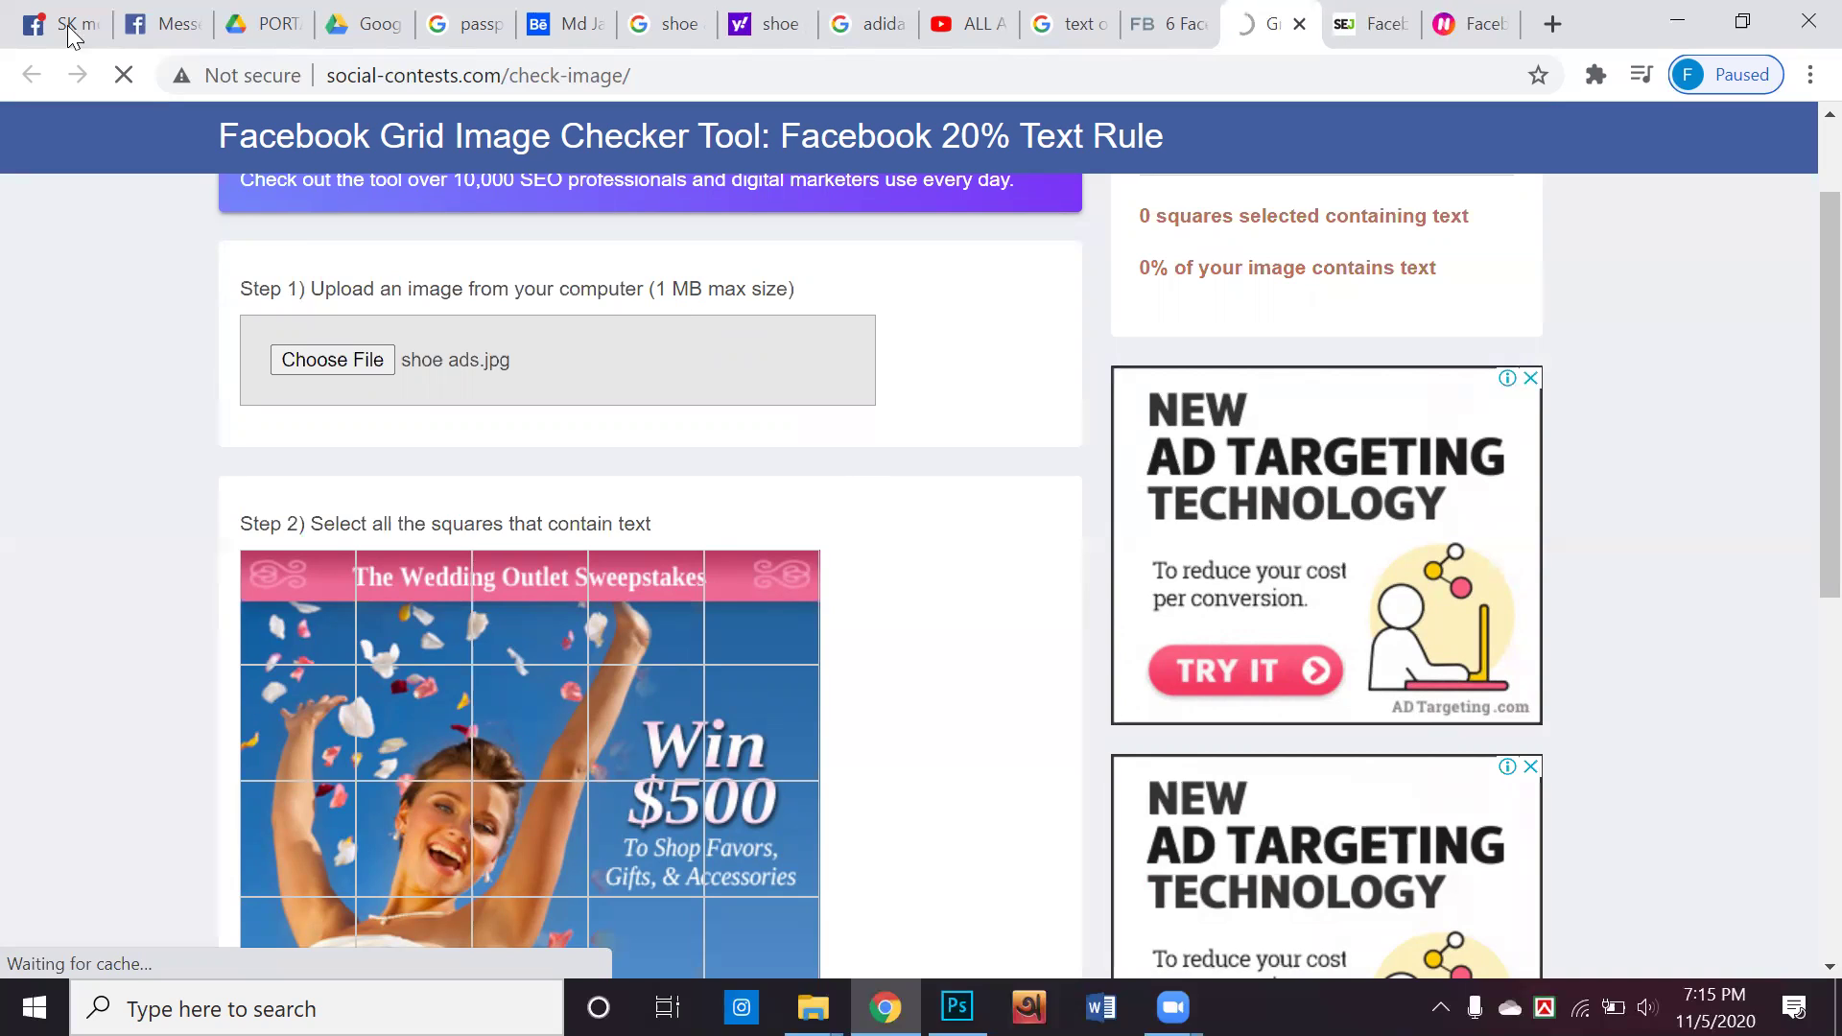
Switch to Photoshop and save the shoe ad in JPEG format as shoe ads in the Desktop's e2 hw folder
key(alt+Tab)
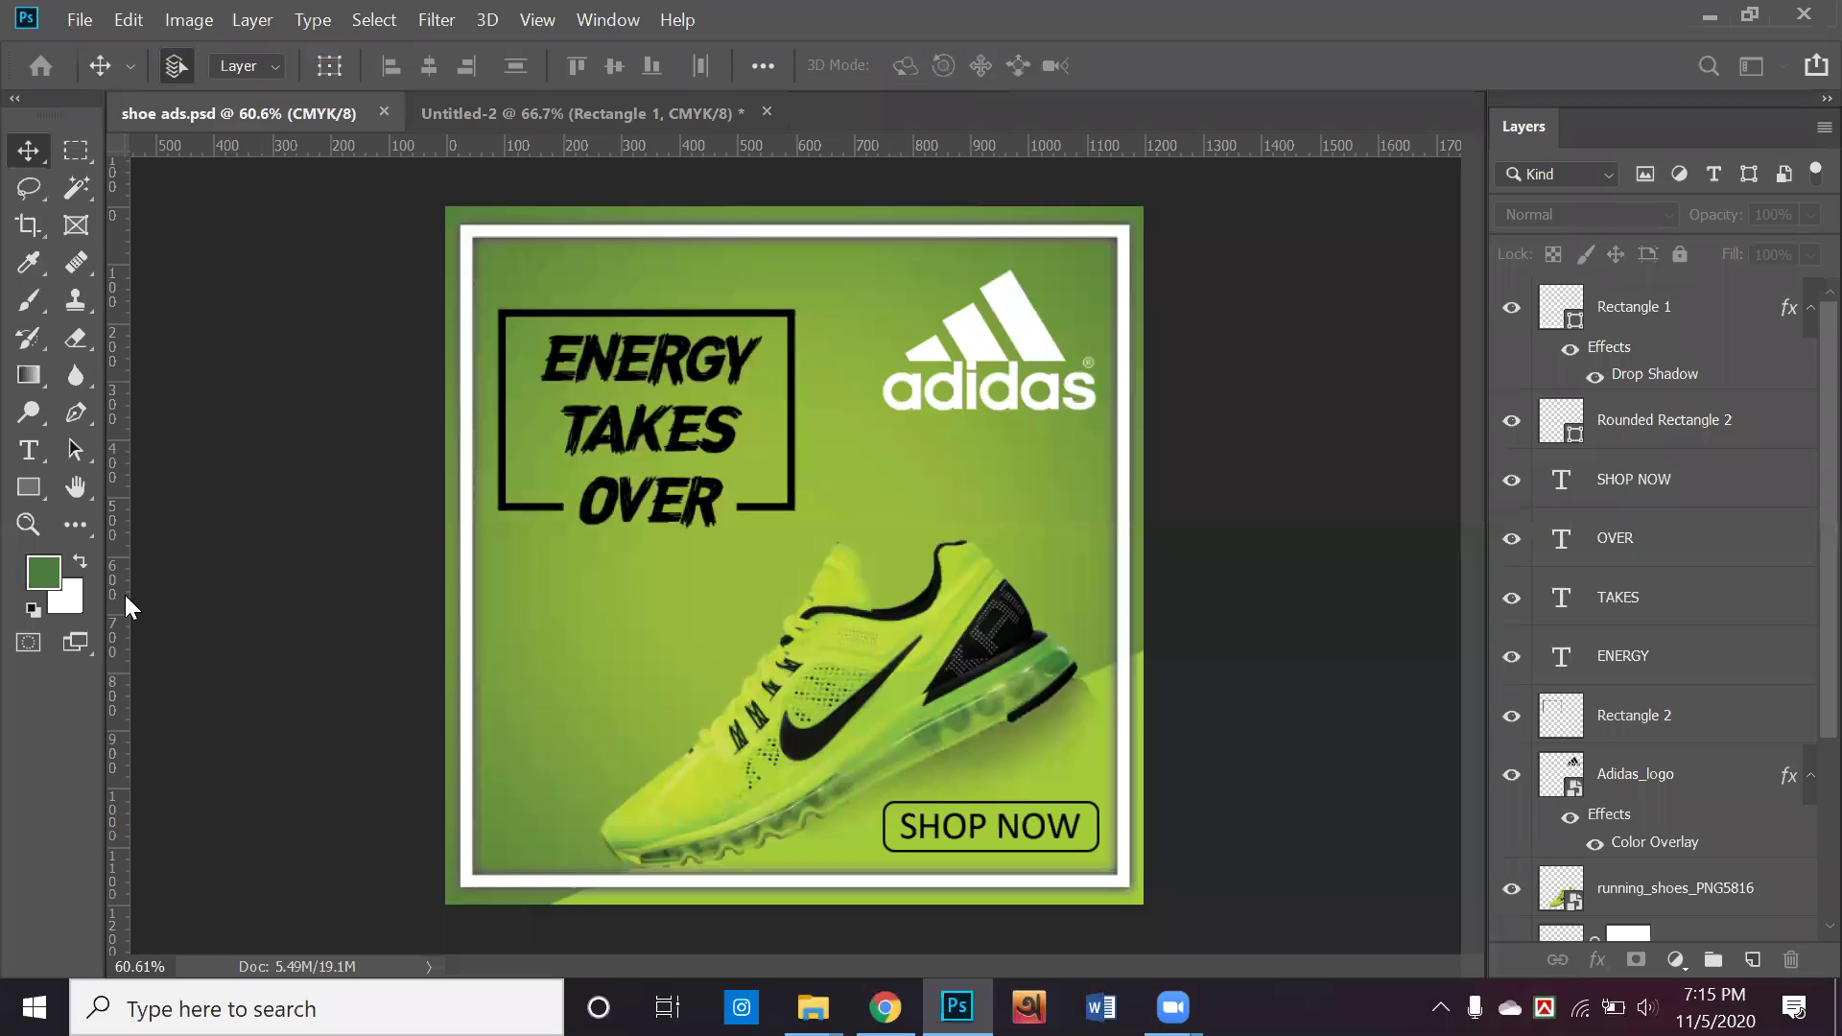
key(alt+f)
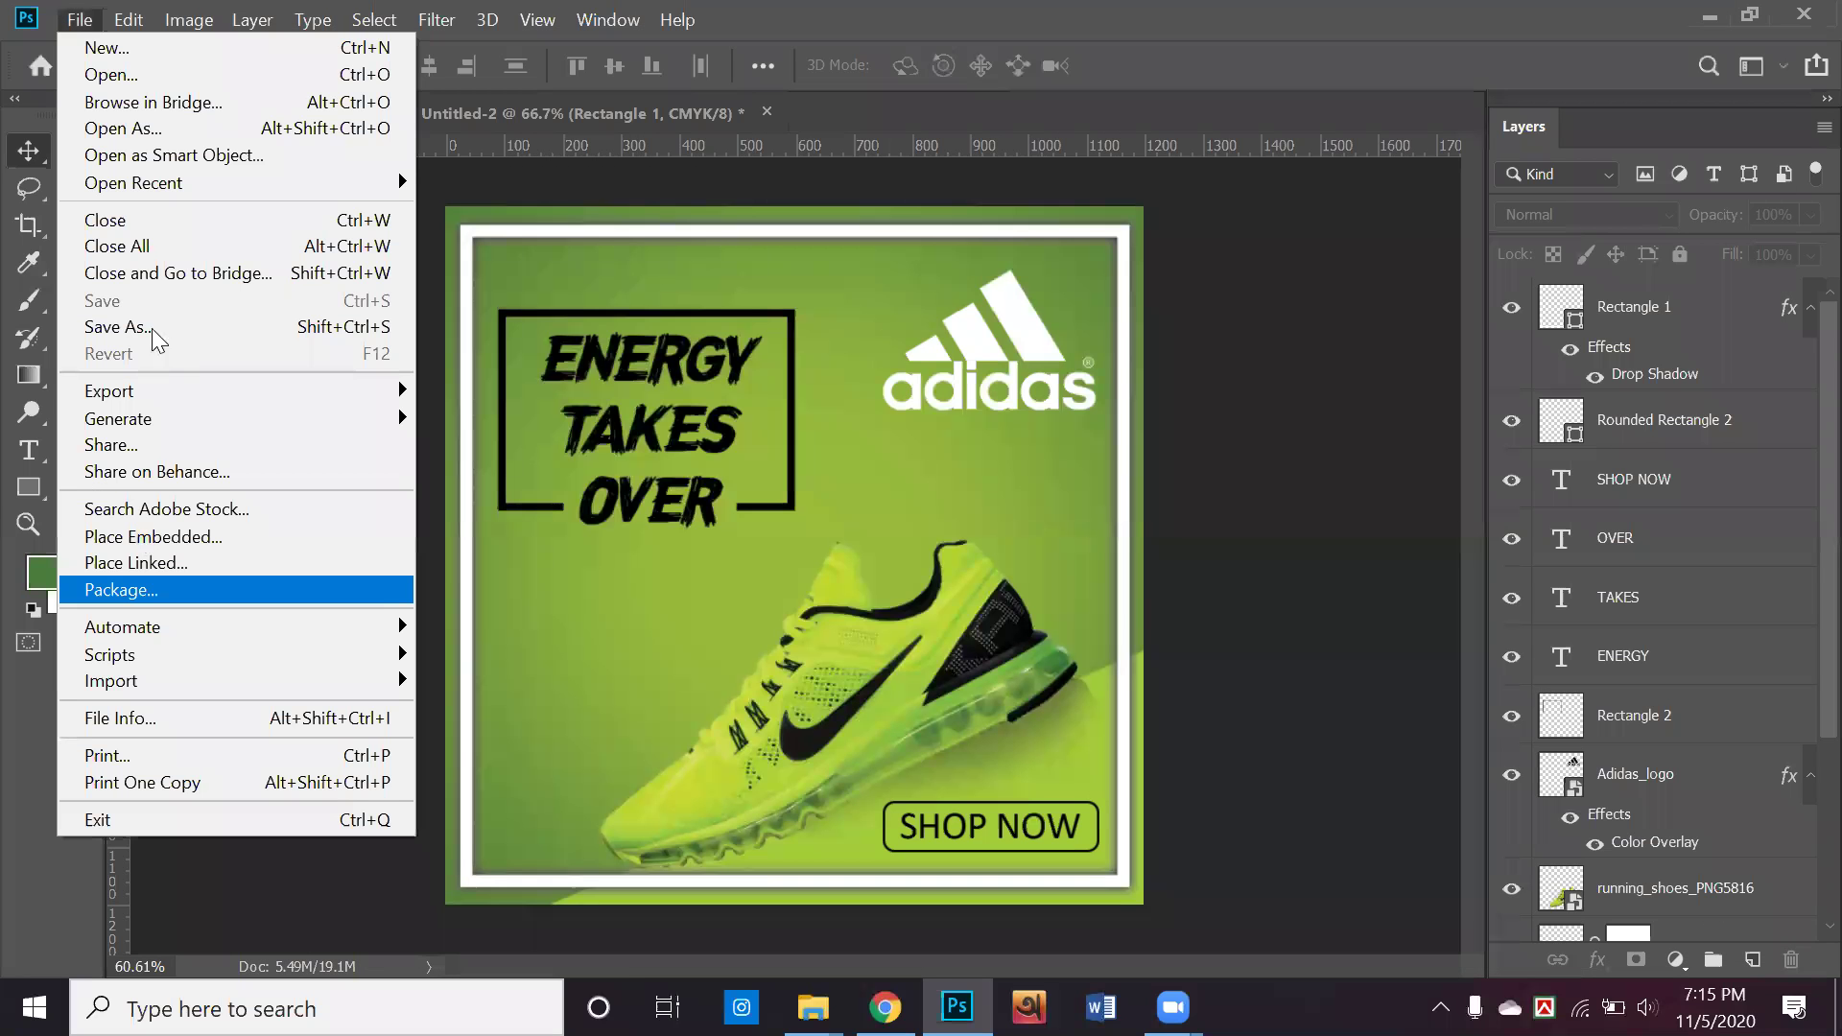
key(Escape)
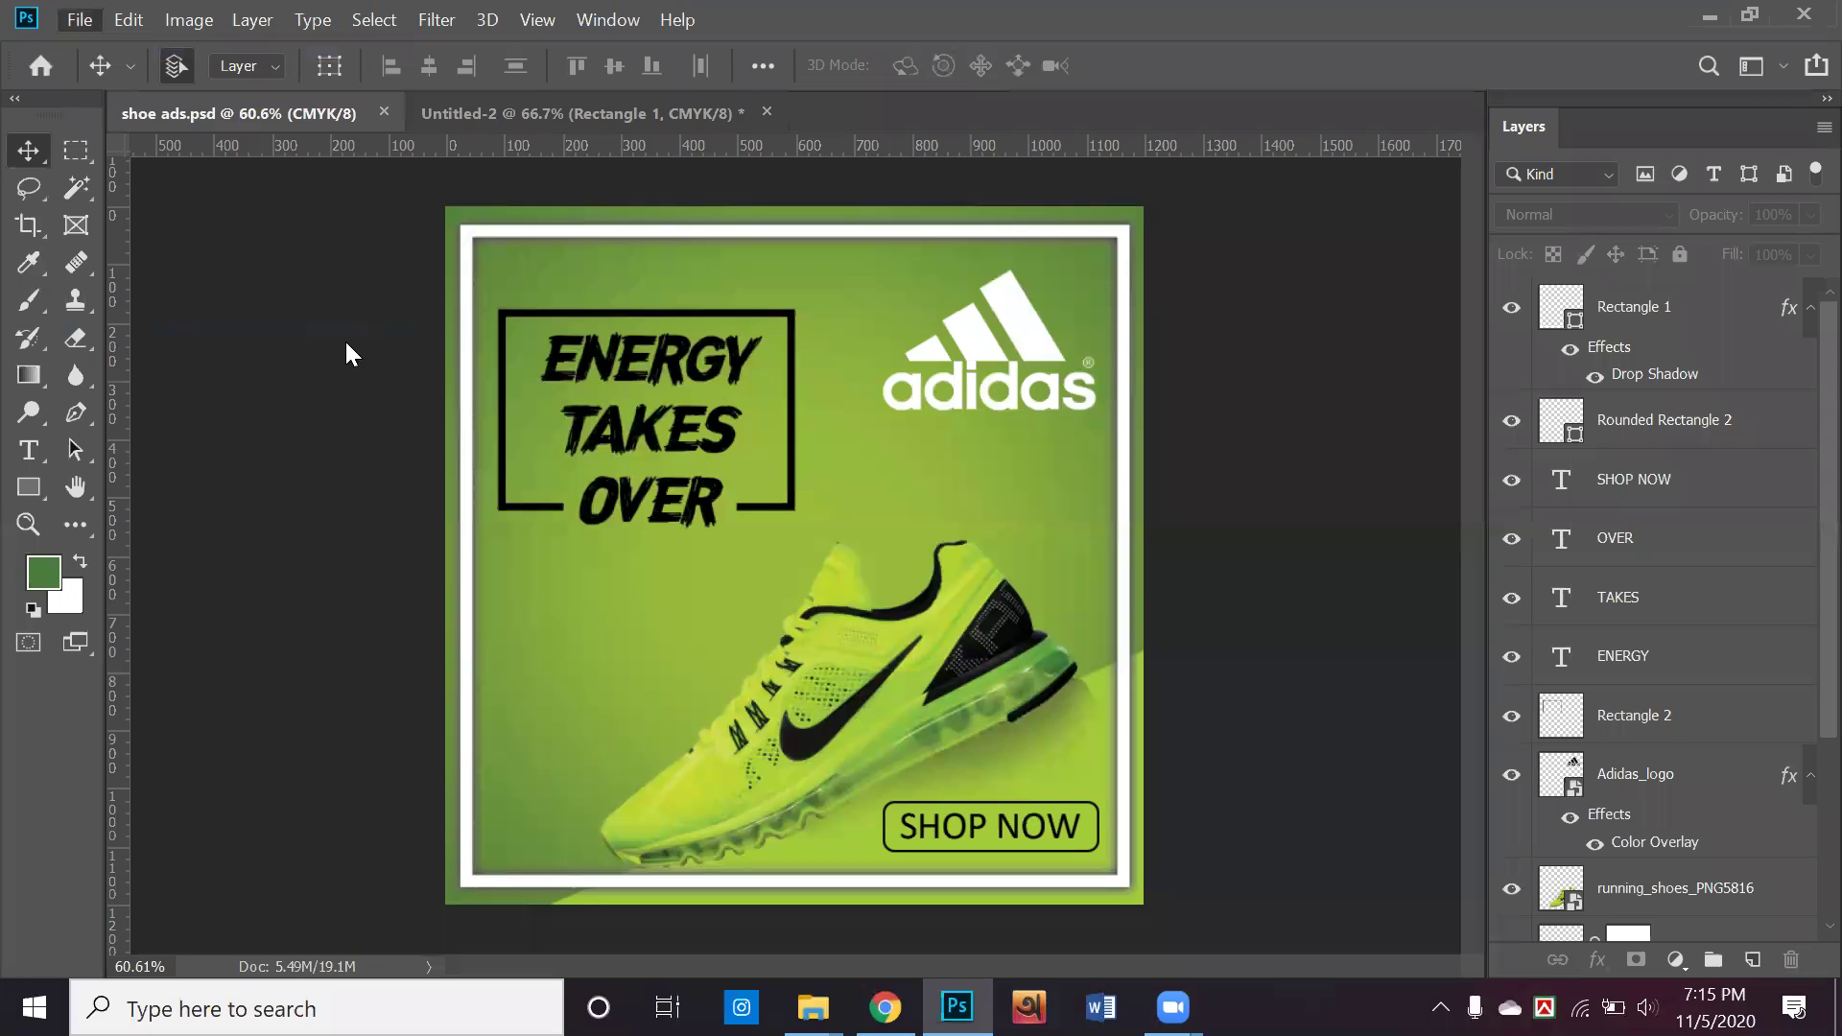
key(ctrl+shift+s)
click(426, 691)
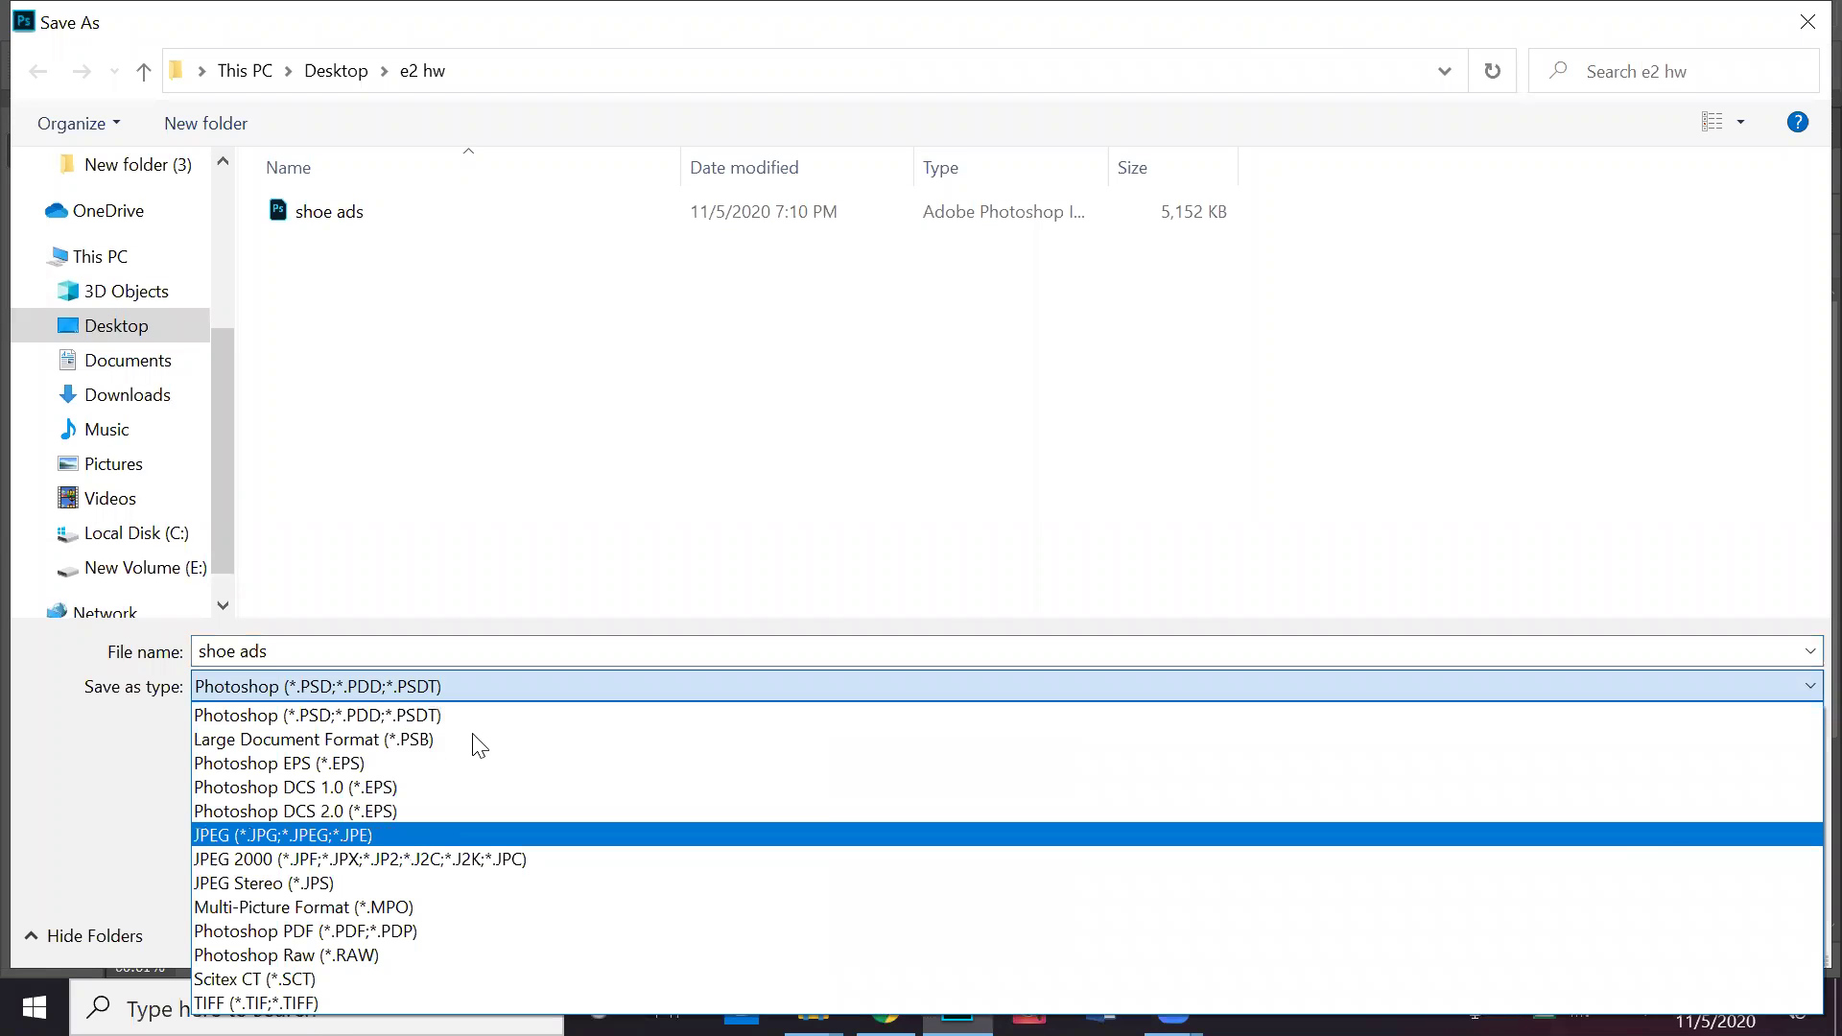
click(1625, 841)
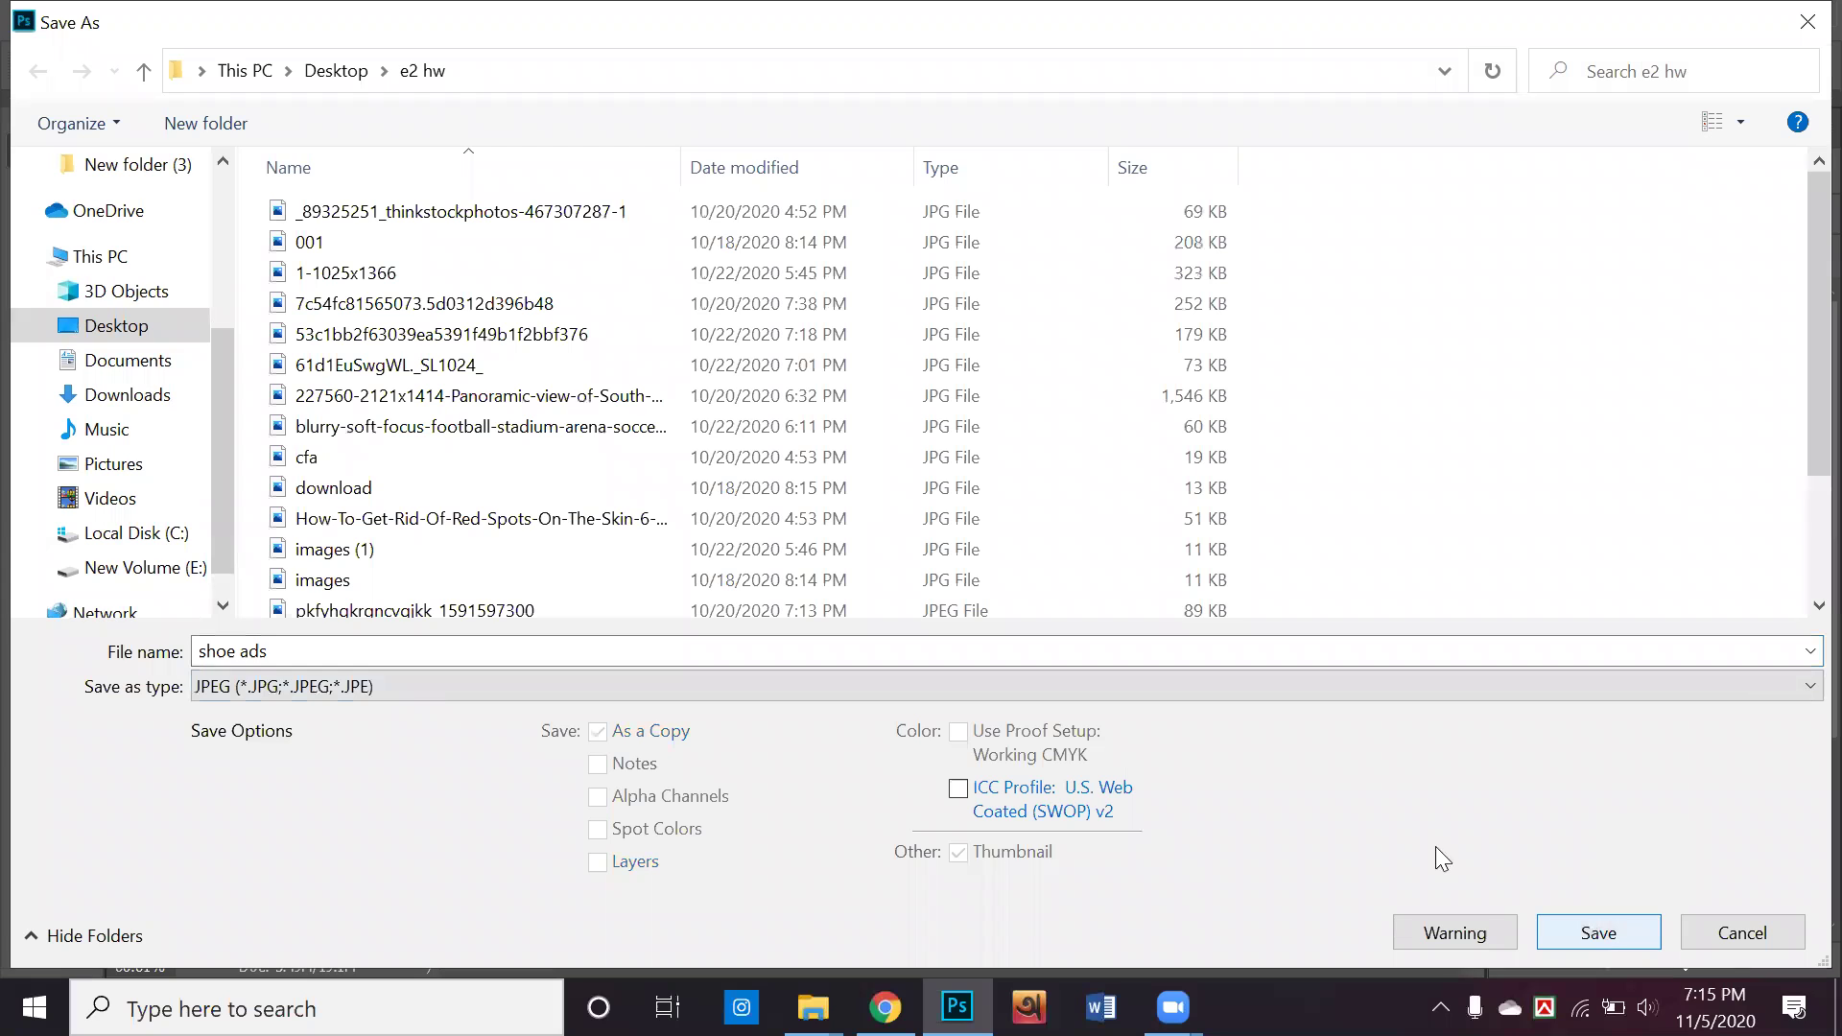
key(Return)
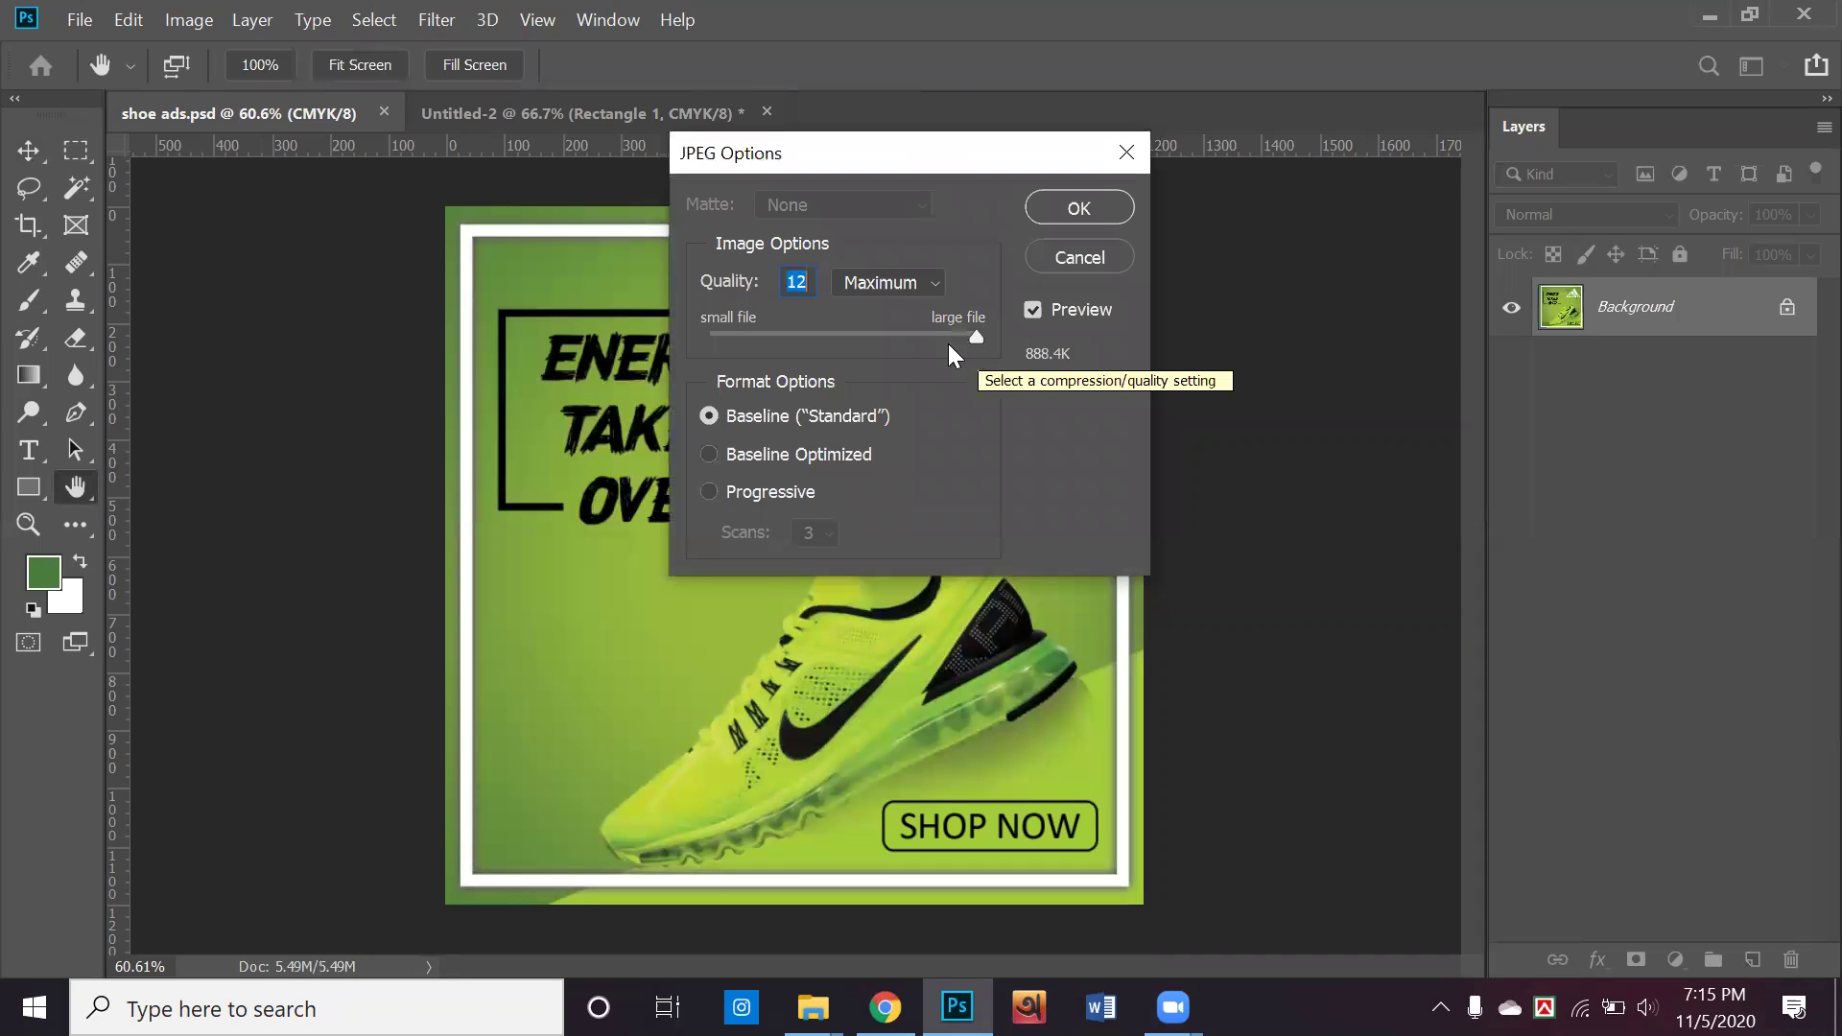
Try JPEG quality 9, set the quality back to the maximum of 12 and confirm the JPEG options
key(Down)
click(913, 340)
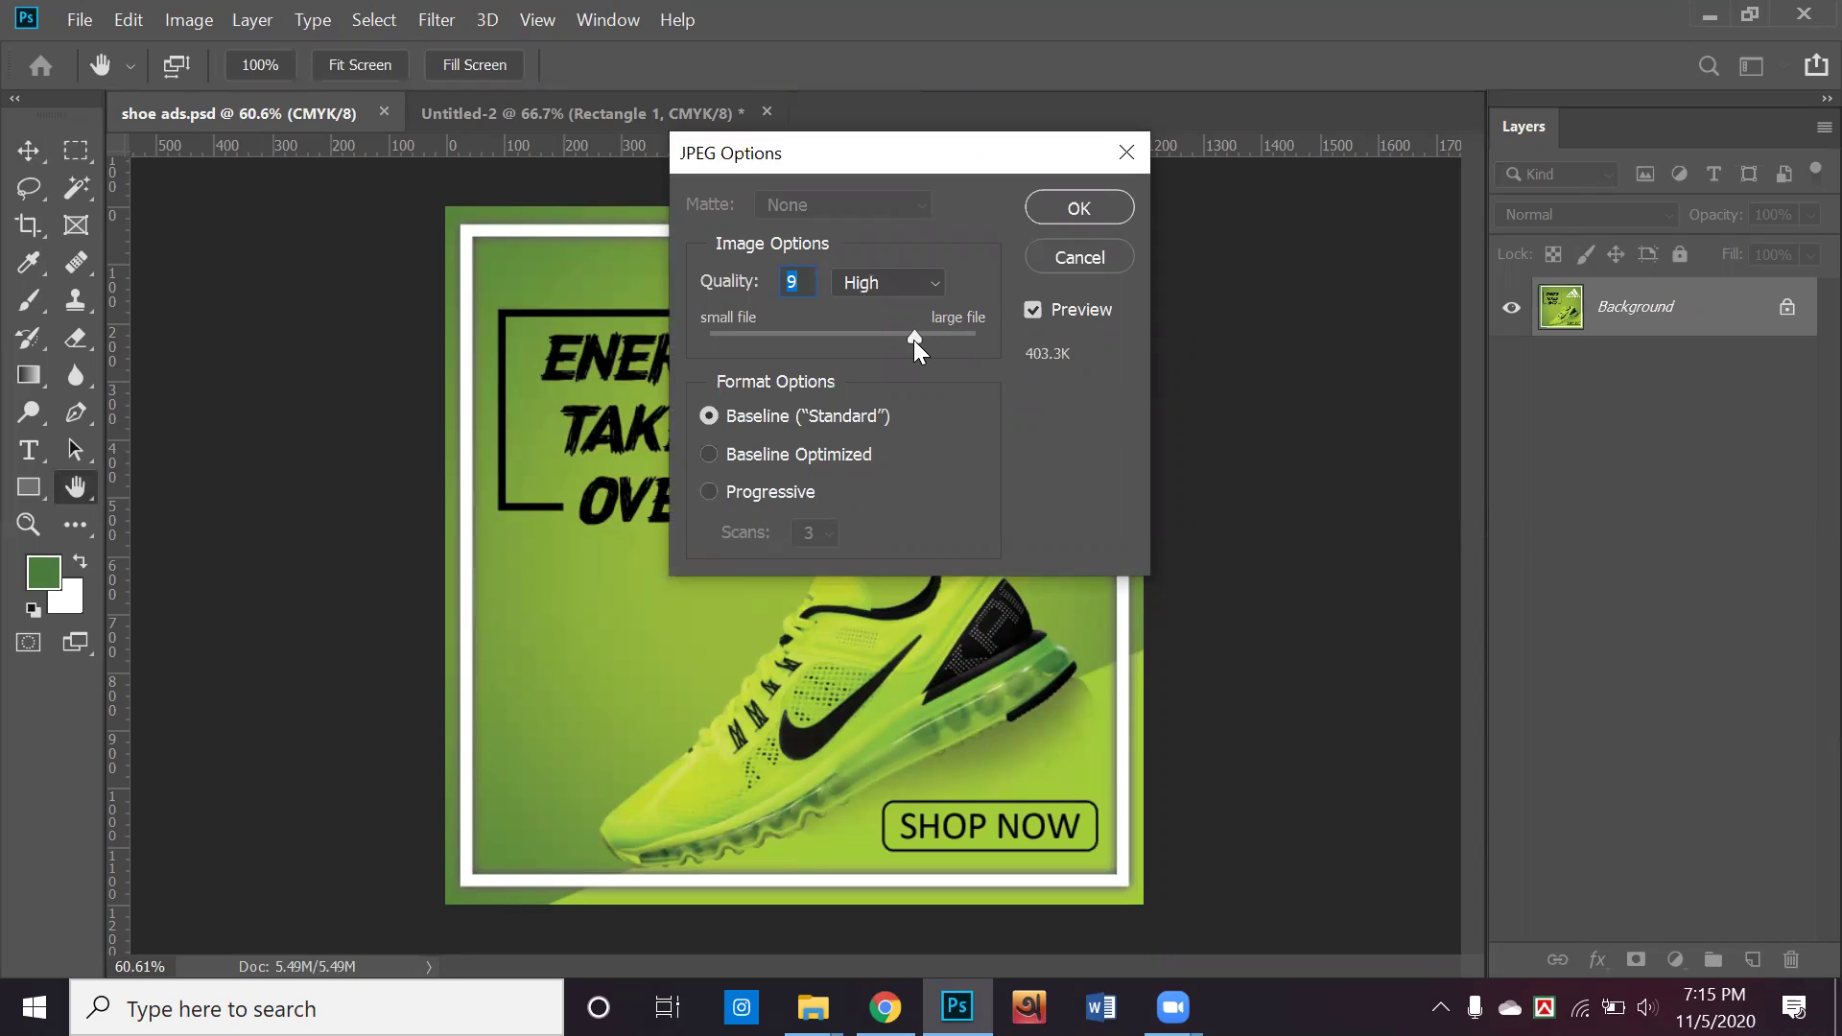
drag(913, 340, 1044, 361)
mouse_move(977, 338)
mouse_down()
mouse_move(932, 336)
mouse_move(1006, 332)
mouse_up()
key(Return)
Return to the Grid Image Checker Tool in Chrome and mark all five squares of the second row as containing text
click(1705, 12)
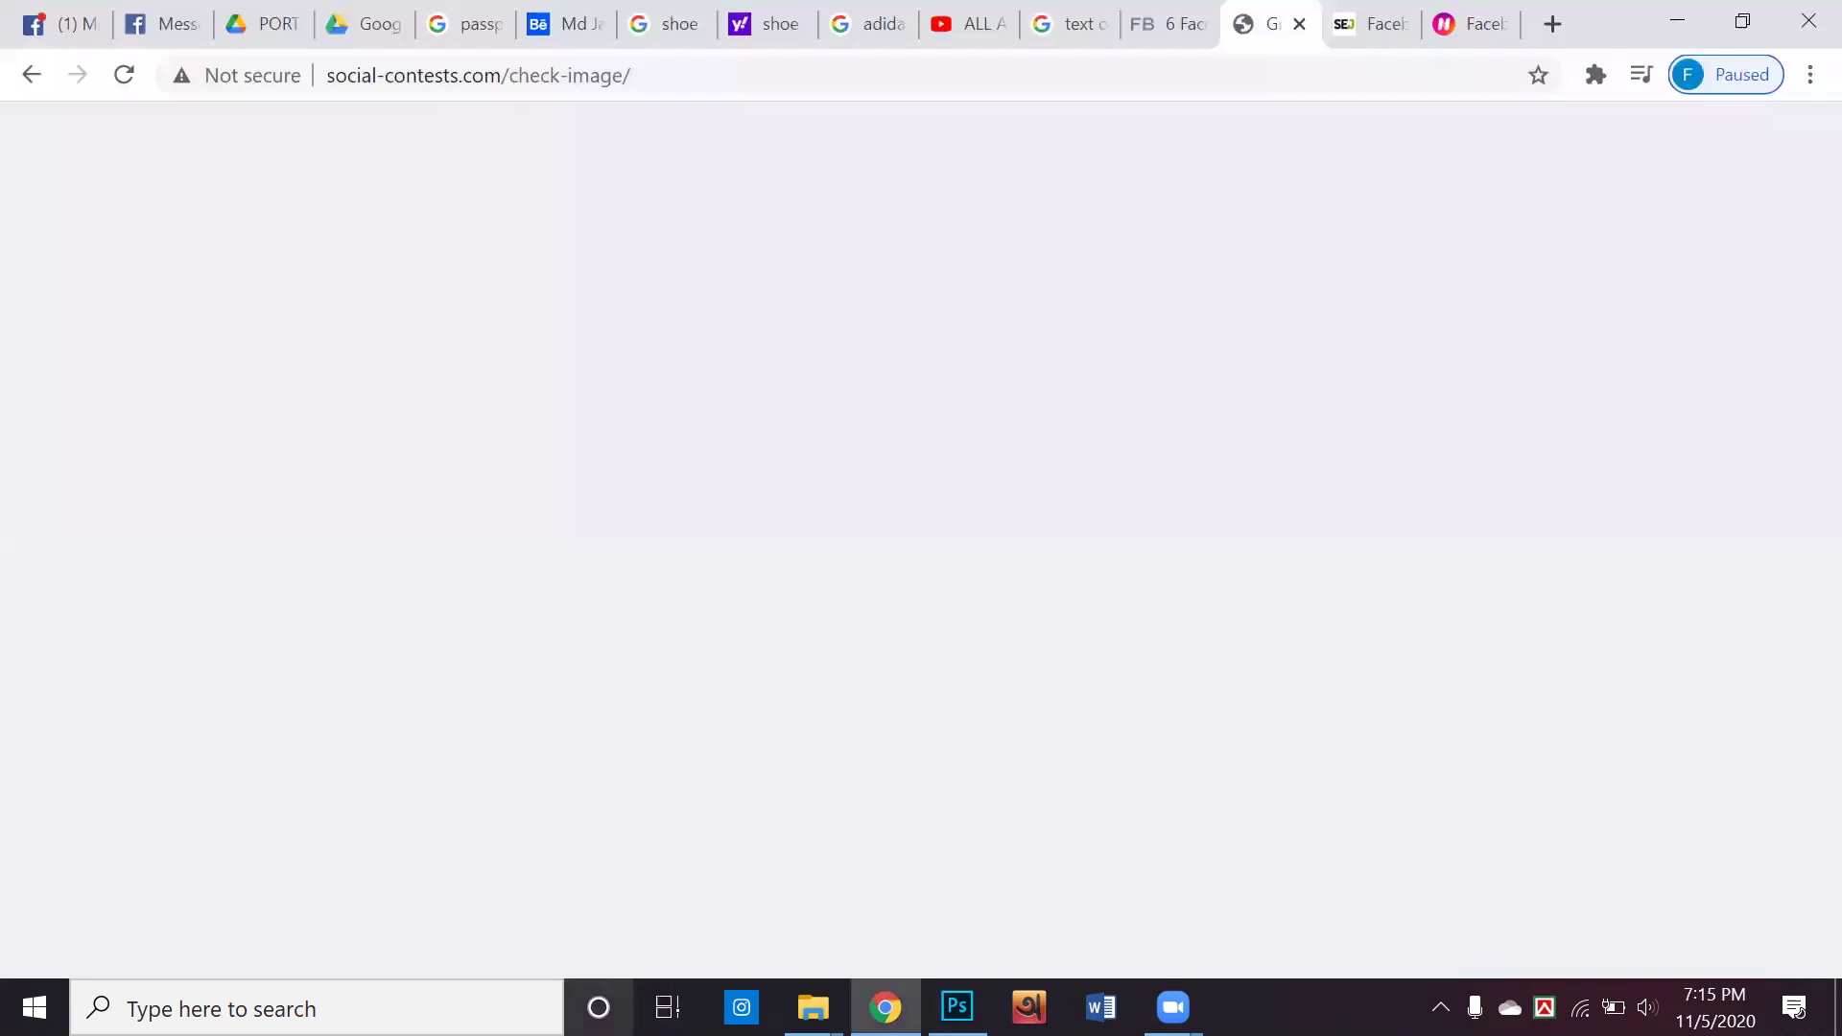
scroll(573, 834, down, 5)
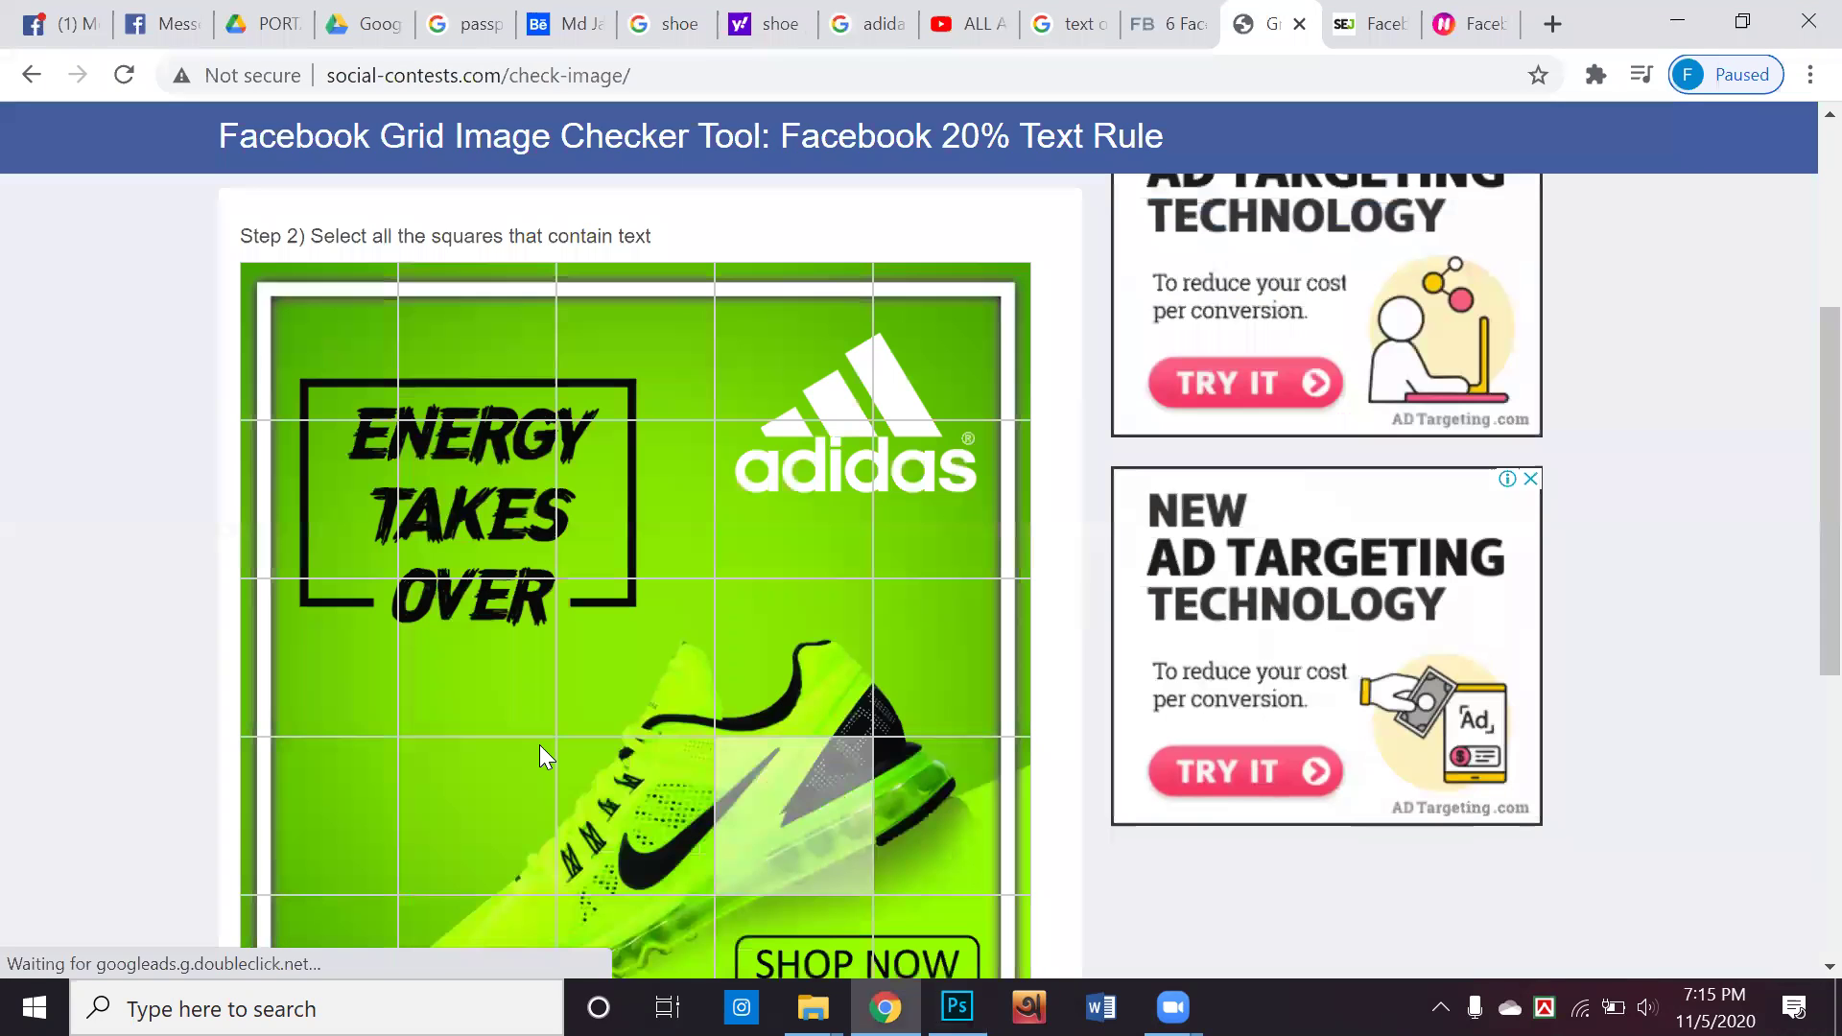
click(441, 504)
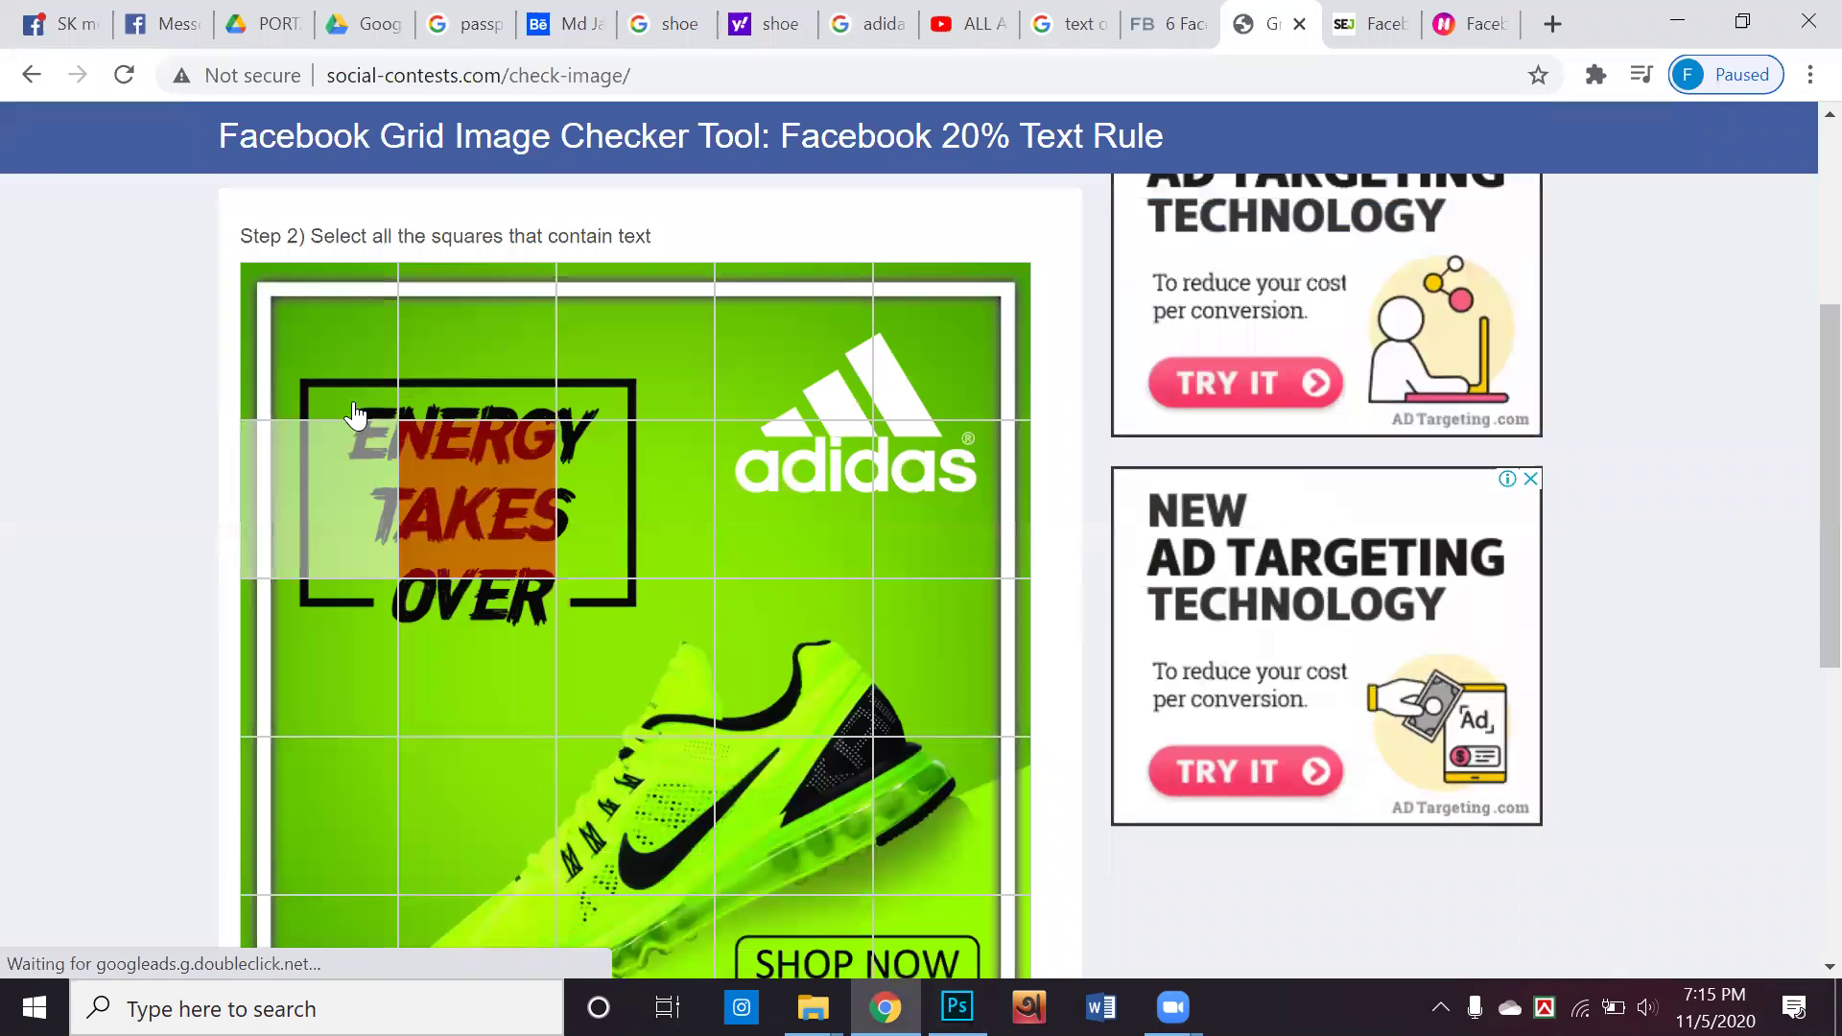
click(321, 499)
click(571, 539)
click(840, 549)
click(843, 552)
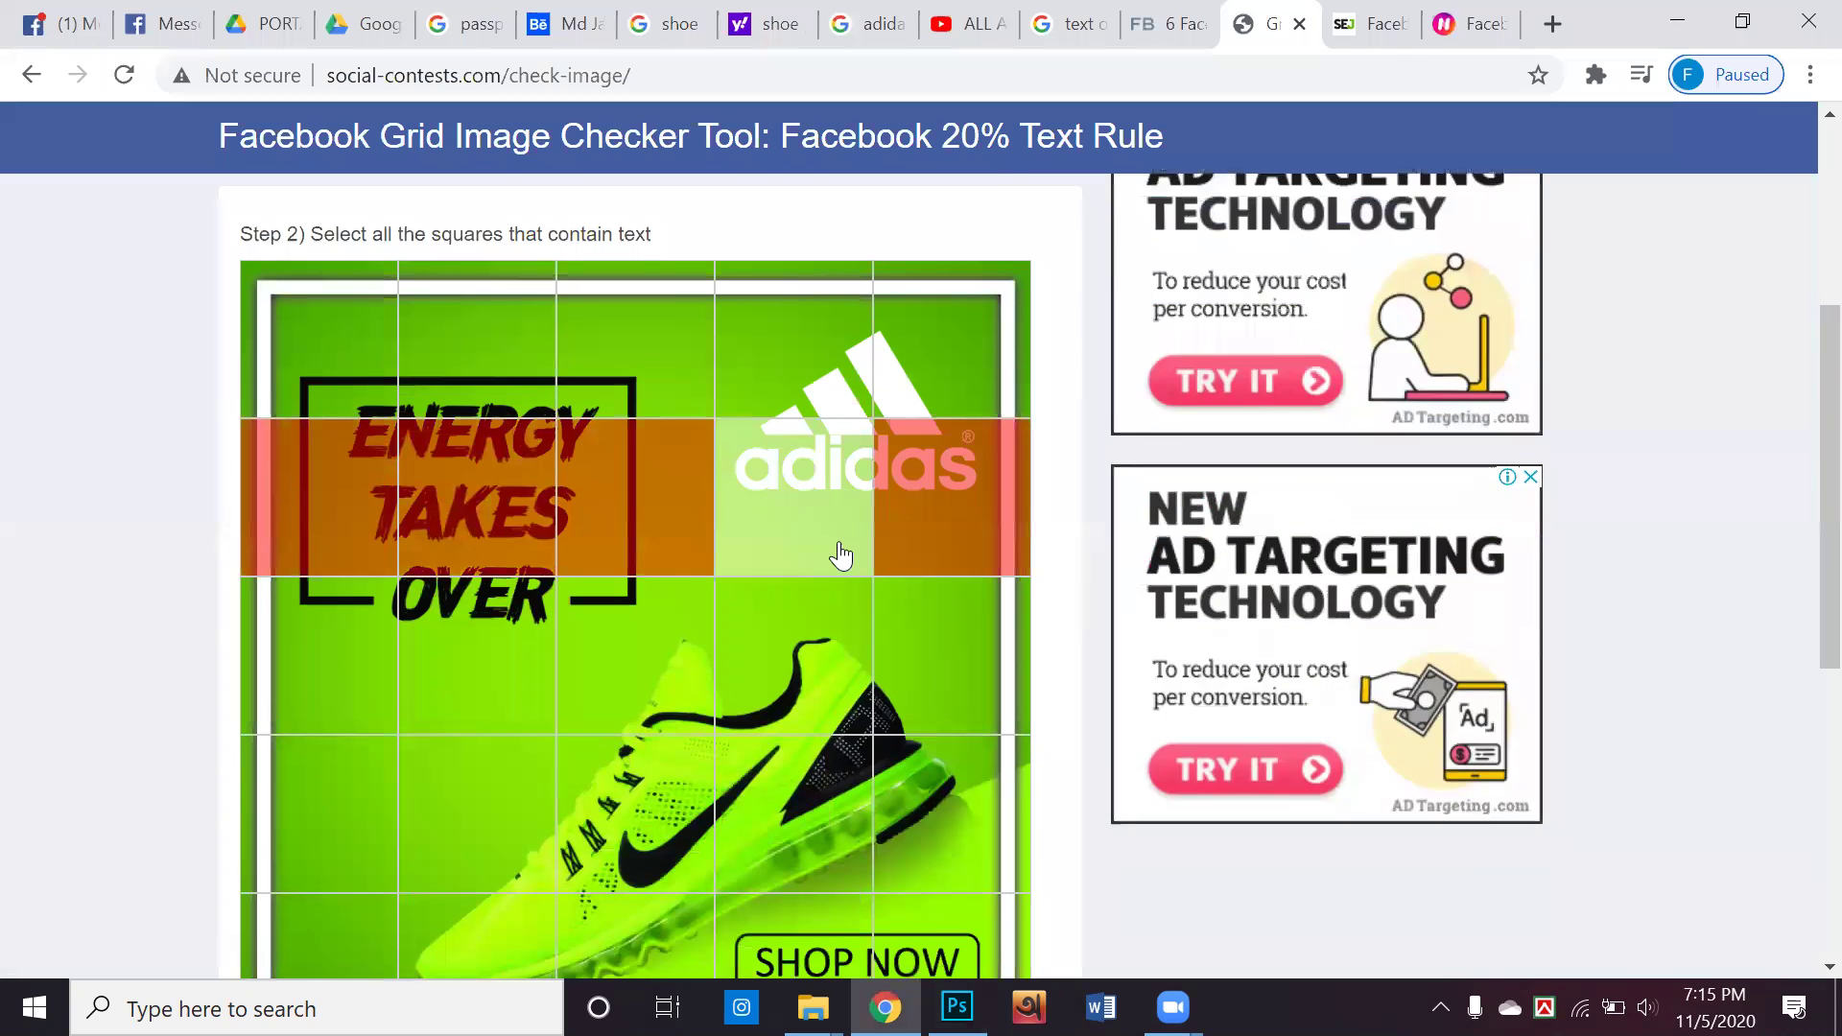
Mark the two squares in the last grid row that contain the SHOP NOW button
scroll(959, 744, down, 4)
scroll(965, 743, up, 3)
click(851, 794)
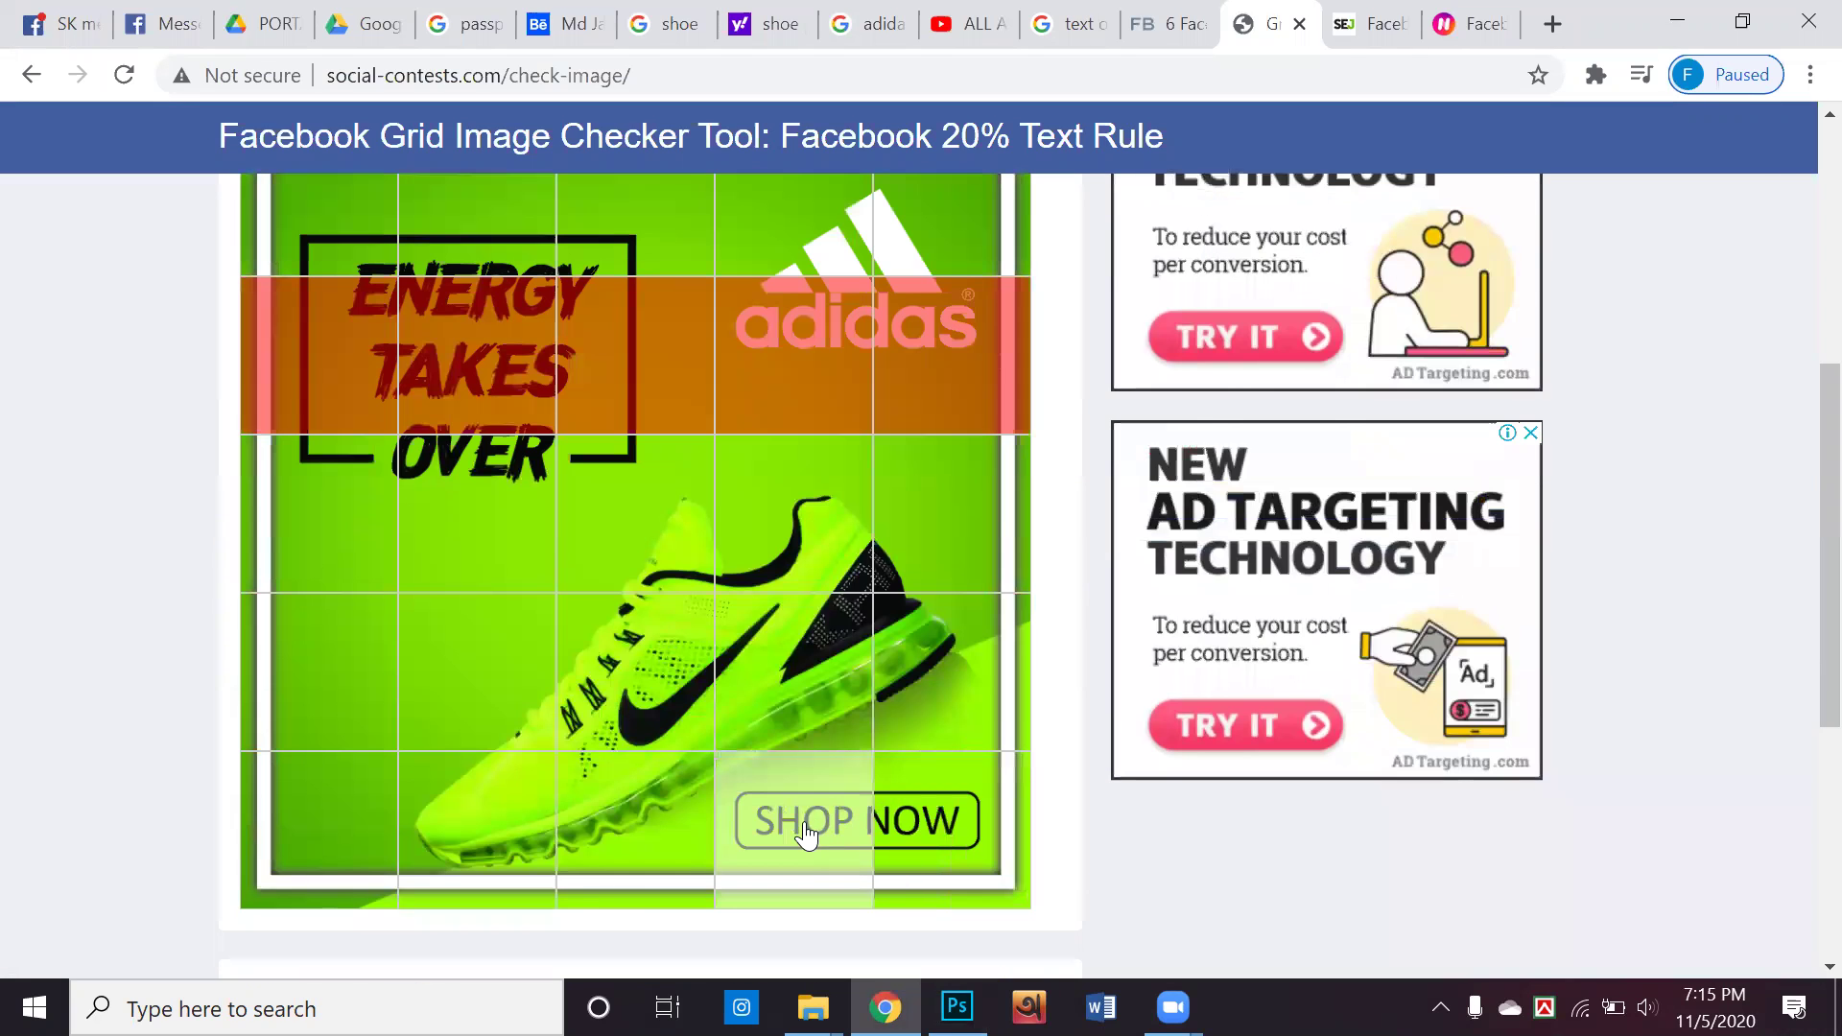
click(937, 822)
Mark the square containing the lower part of OVER and check the text percentage in the results
scroll(1156, 792, up, 6)
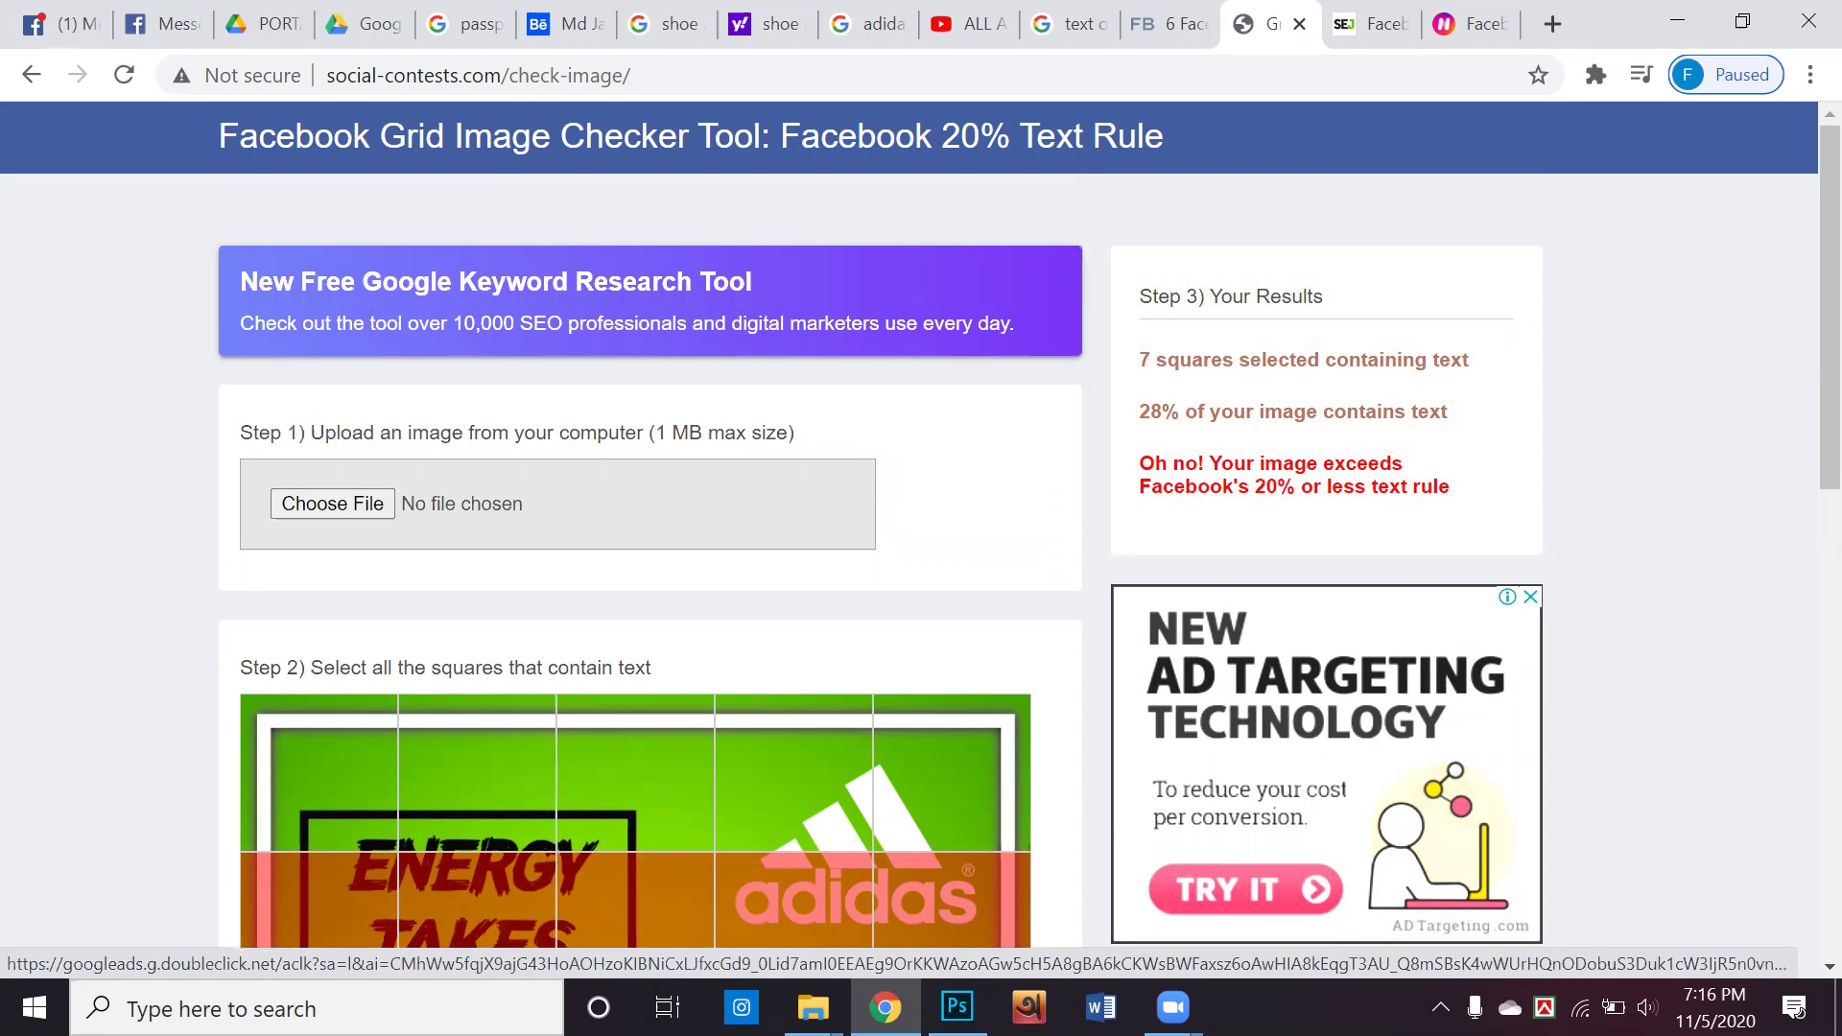
scroll(780, 771, down, 3)
scroll(779, 771, down, 3)
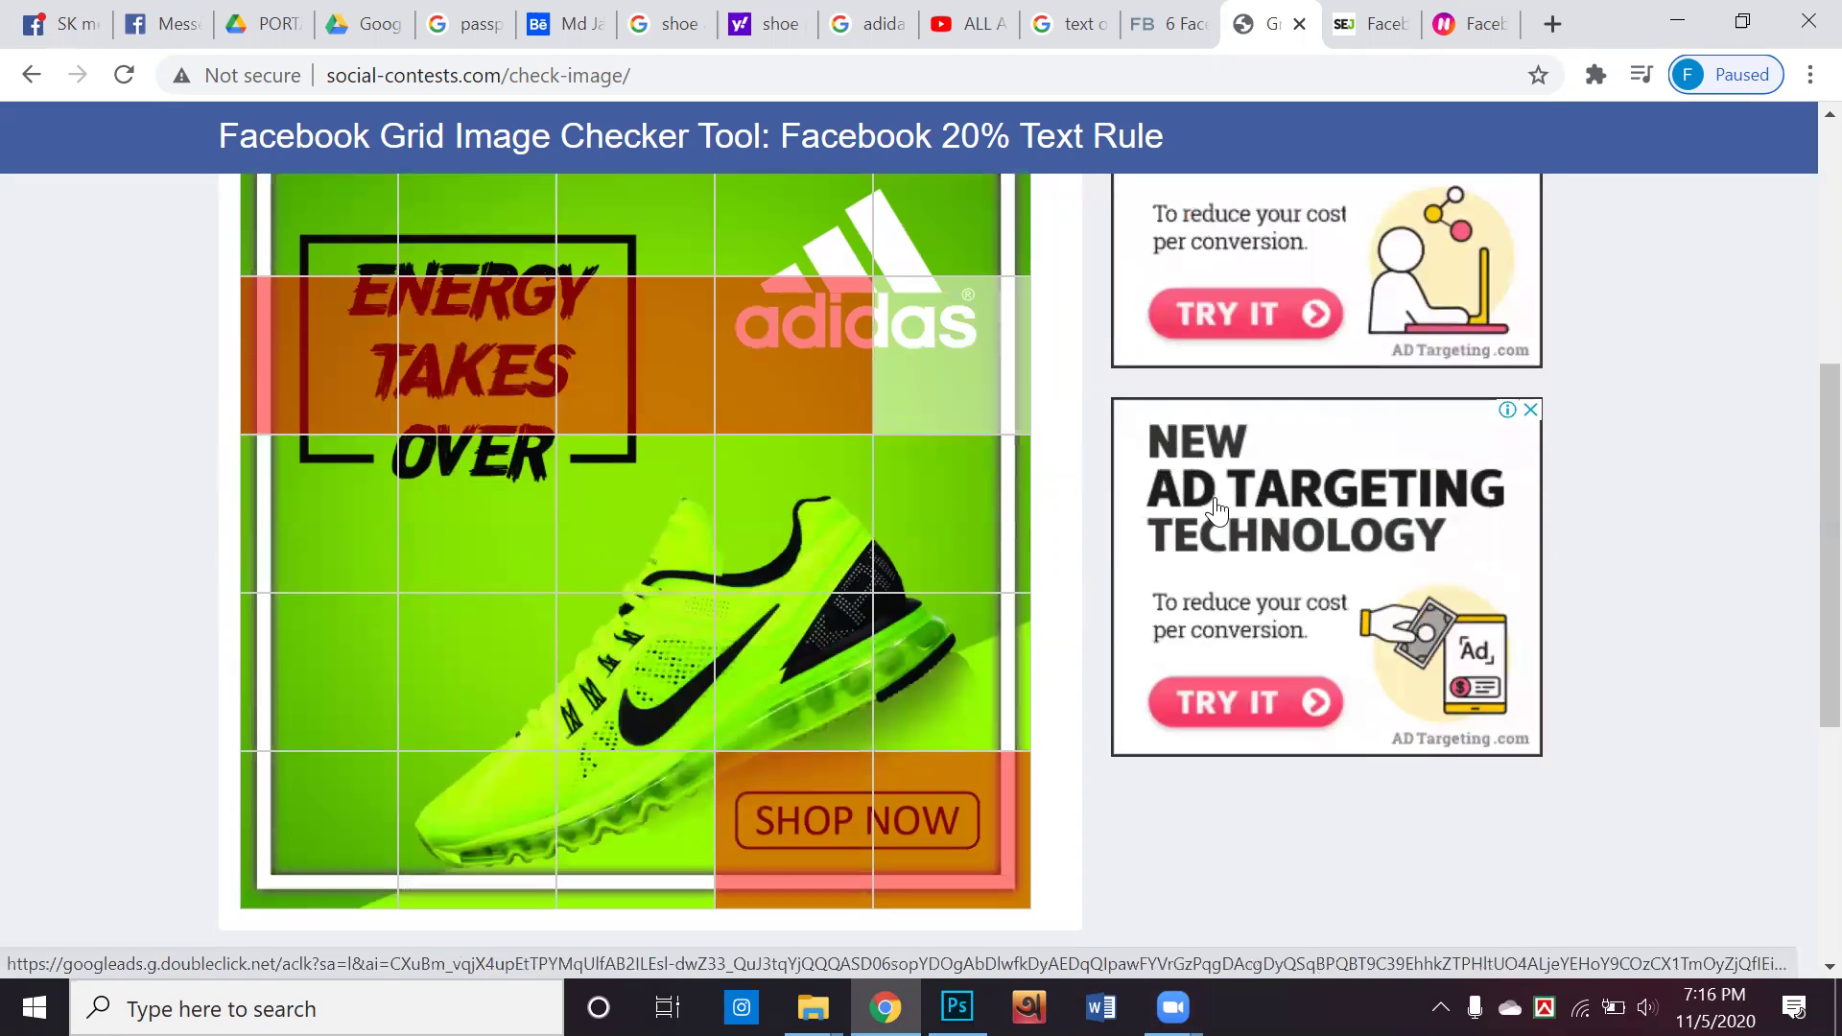
scroll(921, 604, up, 5)
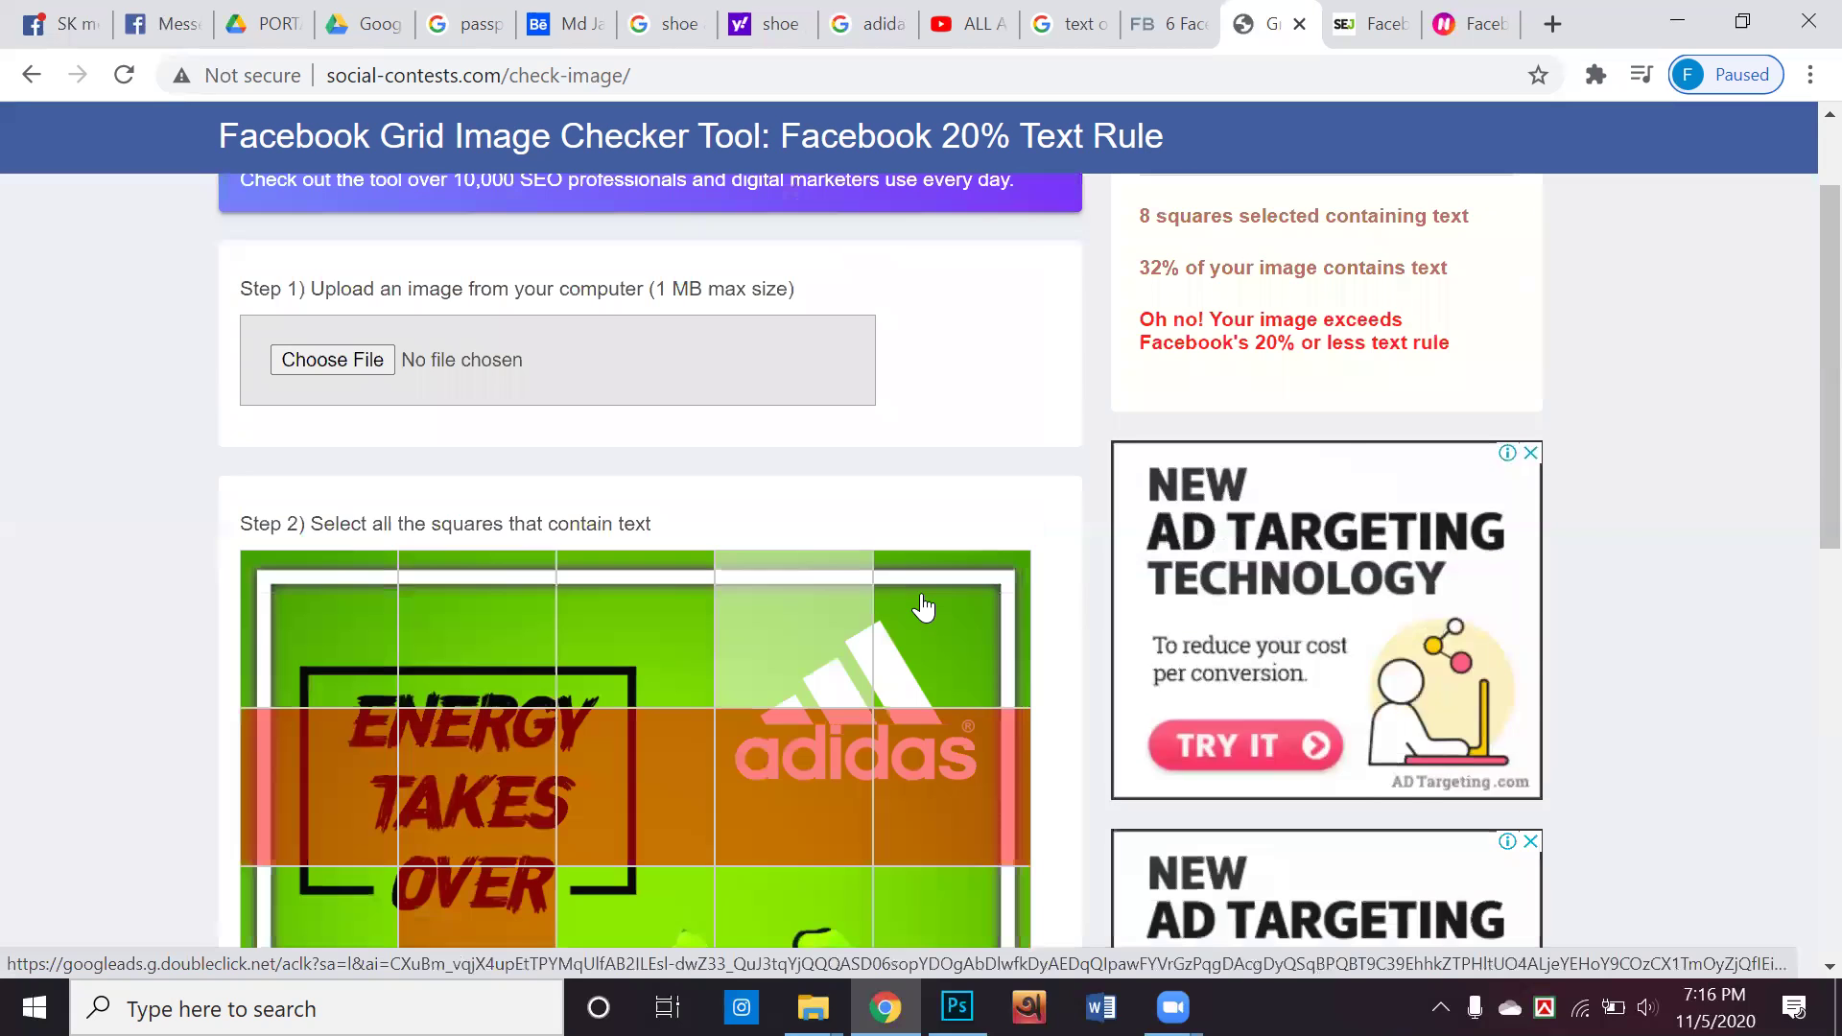
scroll(1139, 399, up, 2)
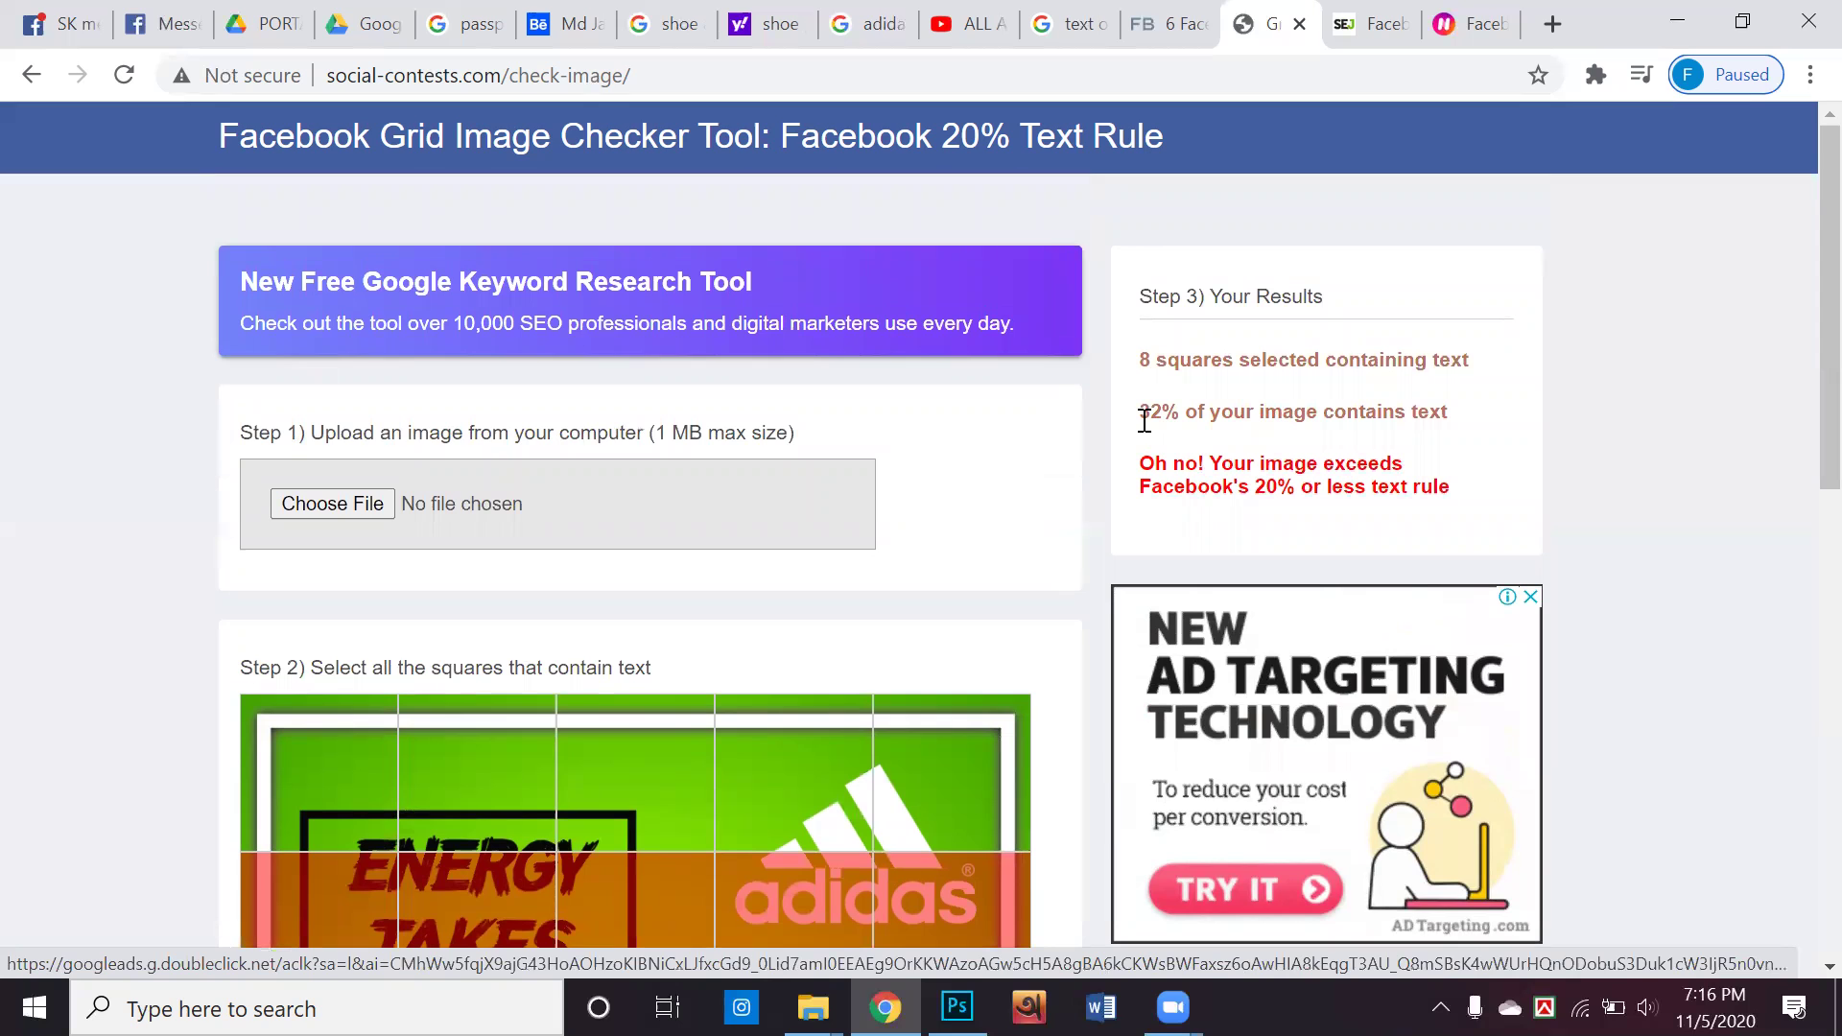
scroll(1143, 423, down, 7)
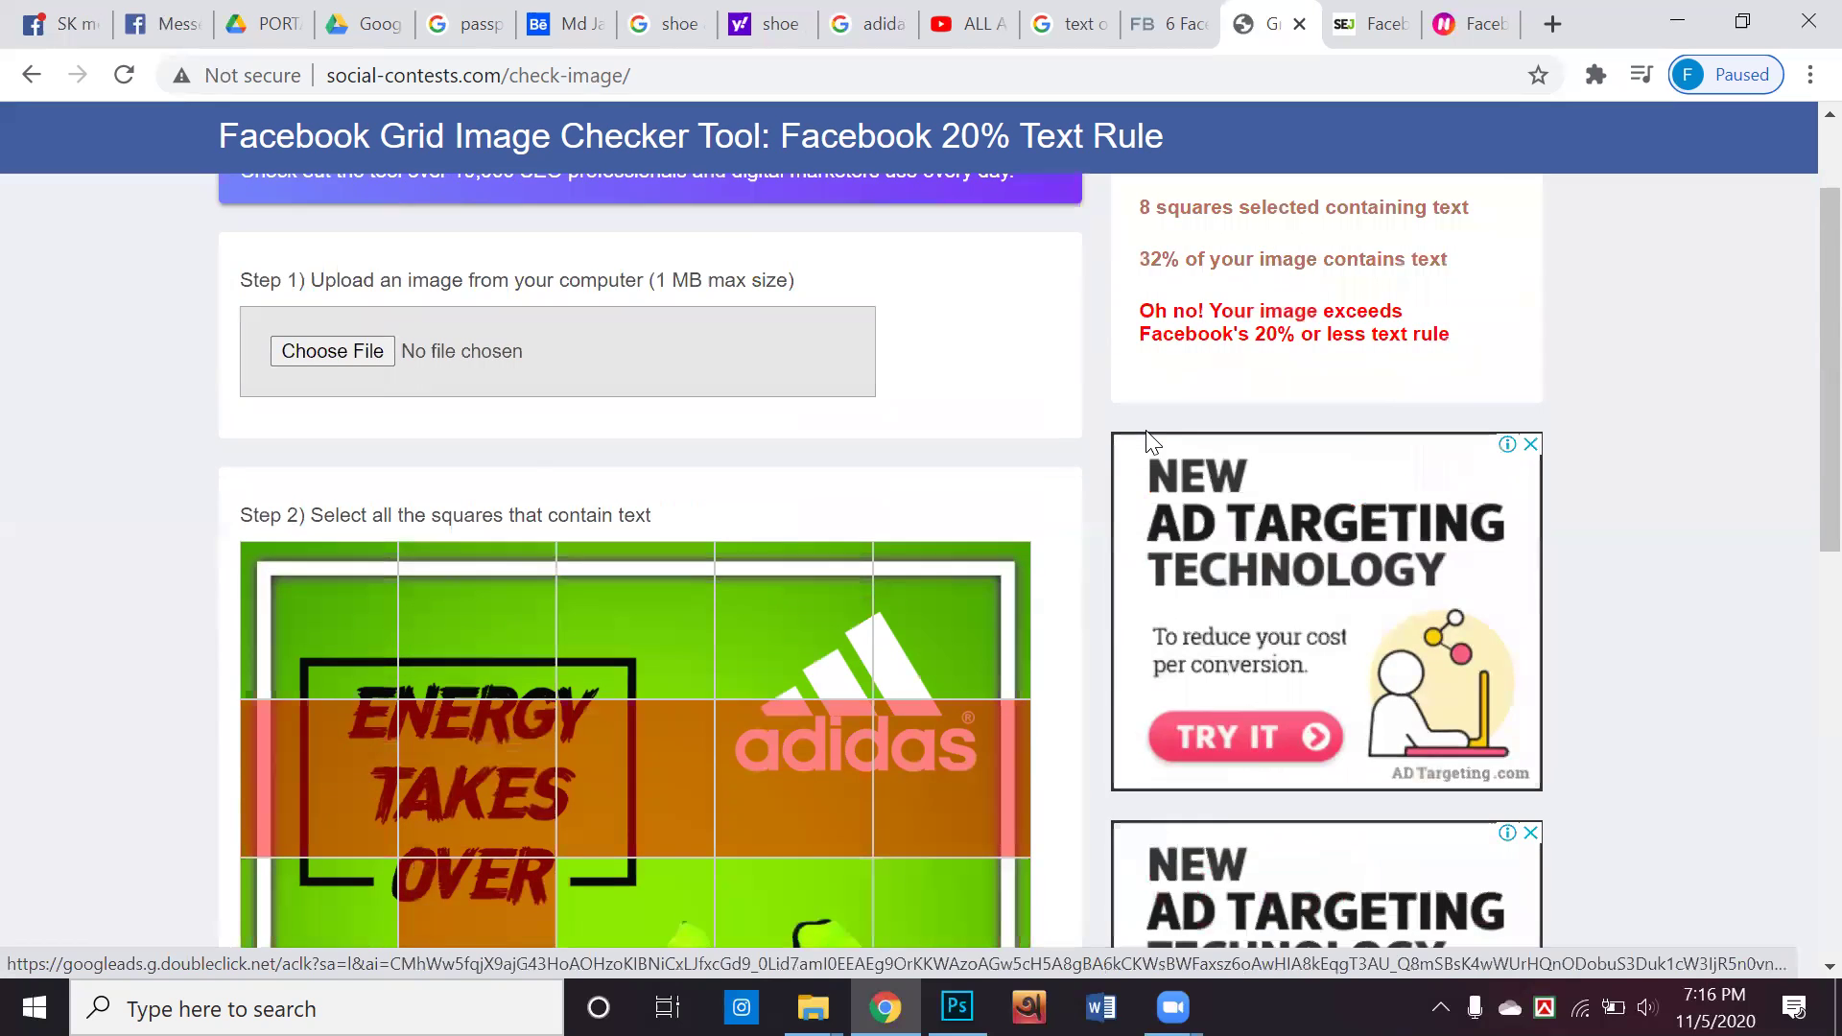
scroll(1143, 446, up, 3)
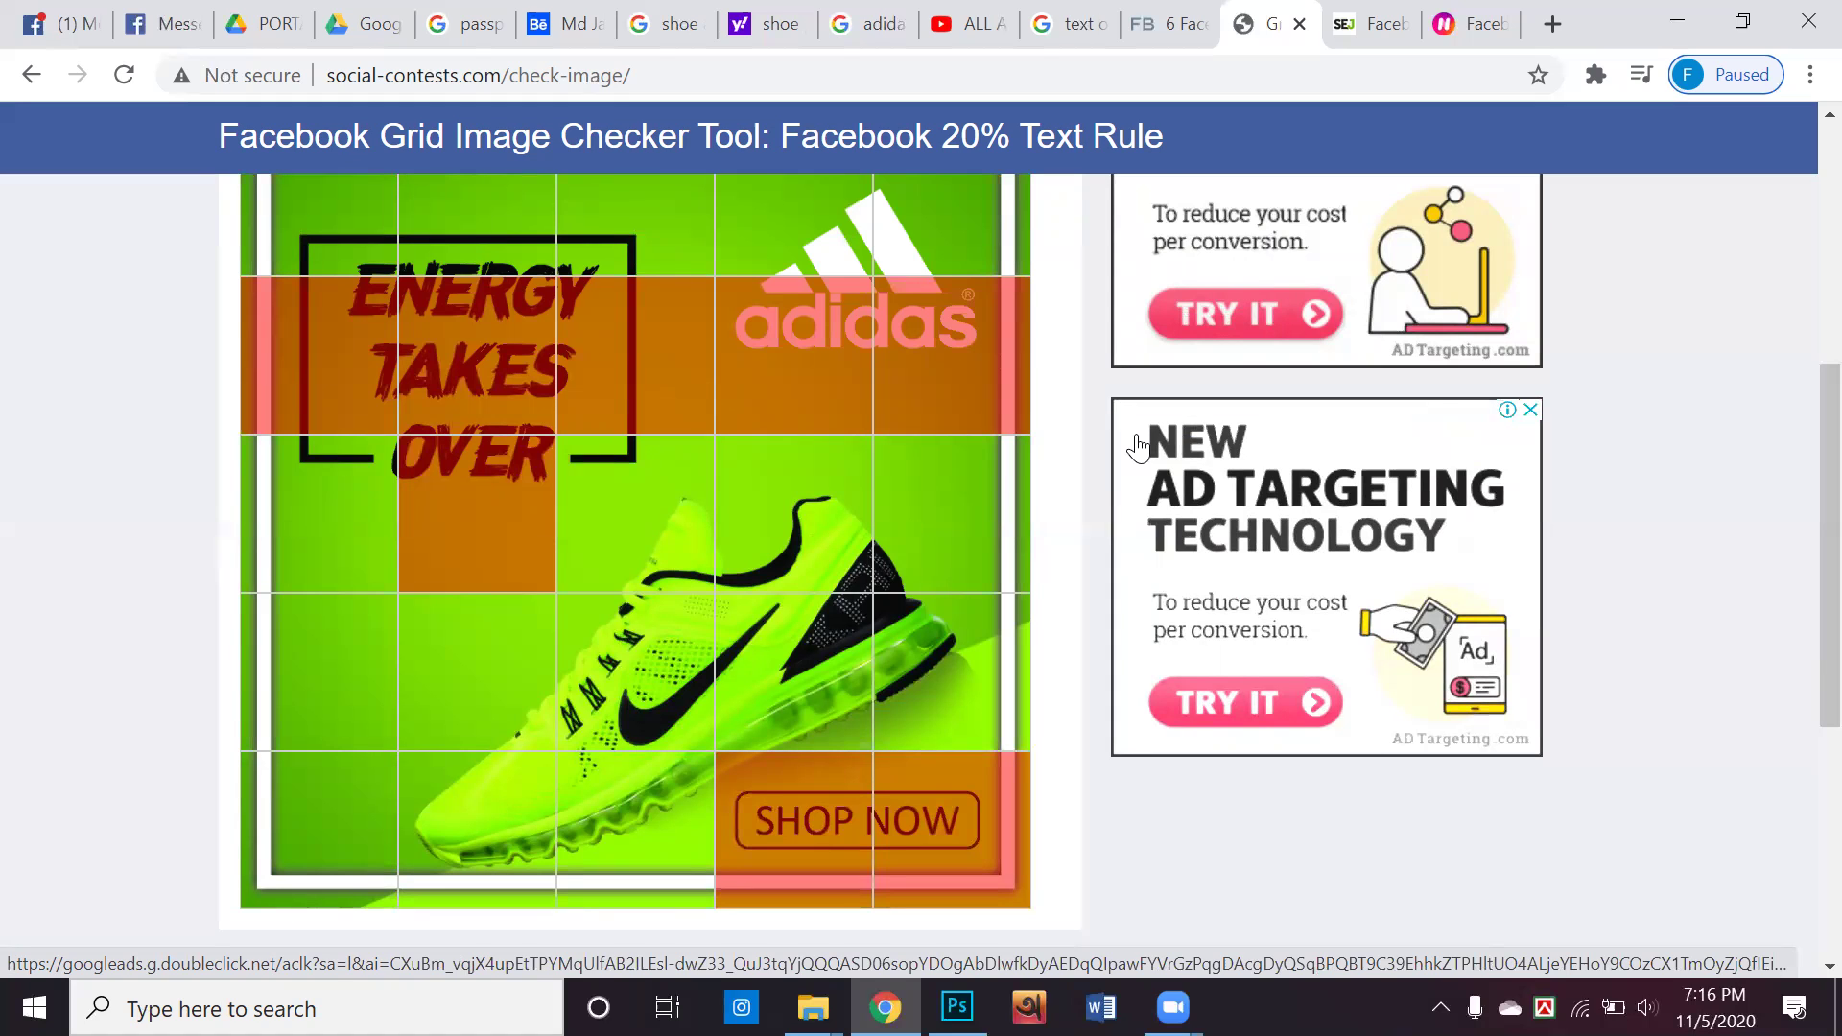
Open Google in a new browser tab and search for "facebook post image size"
click(1551, 12)
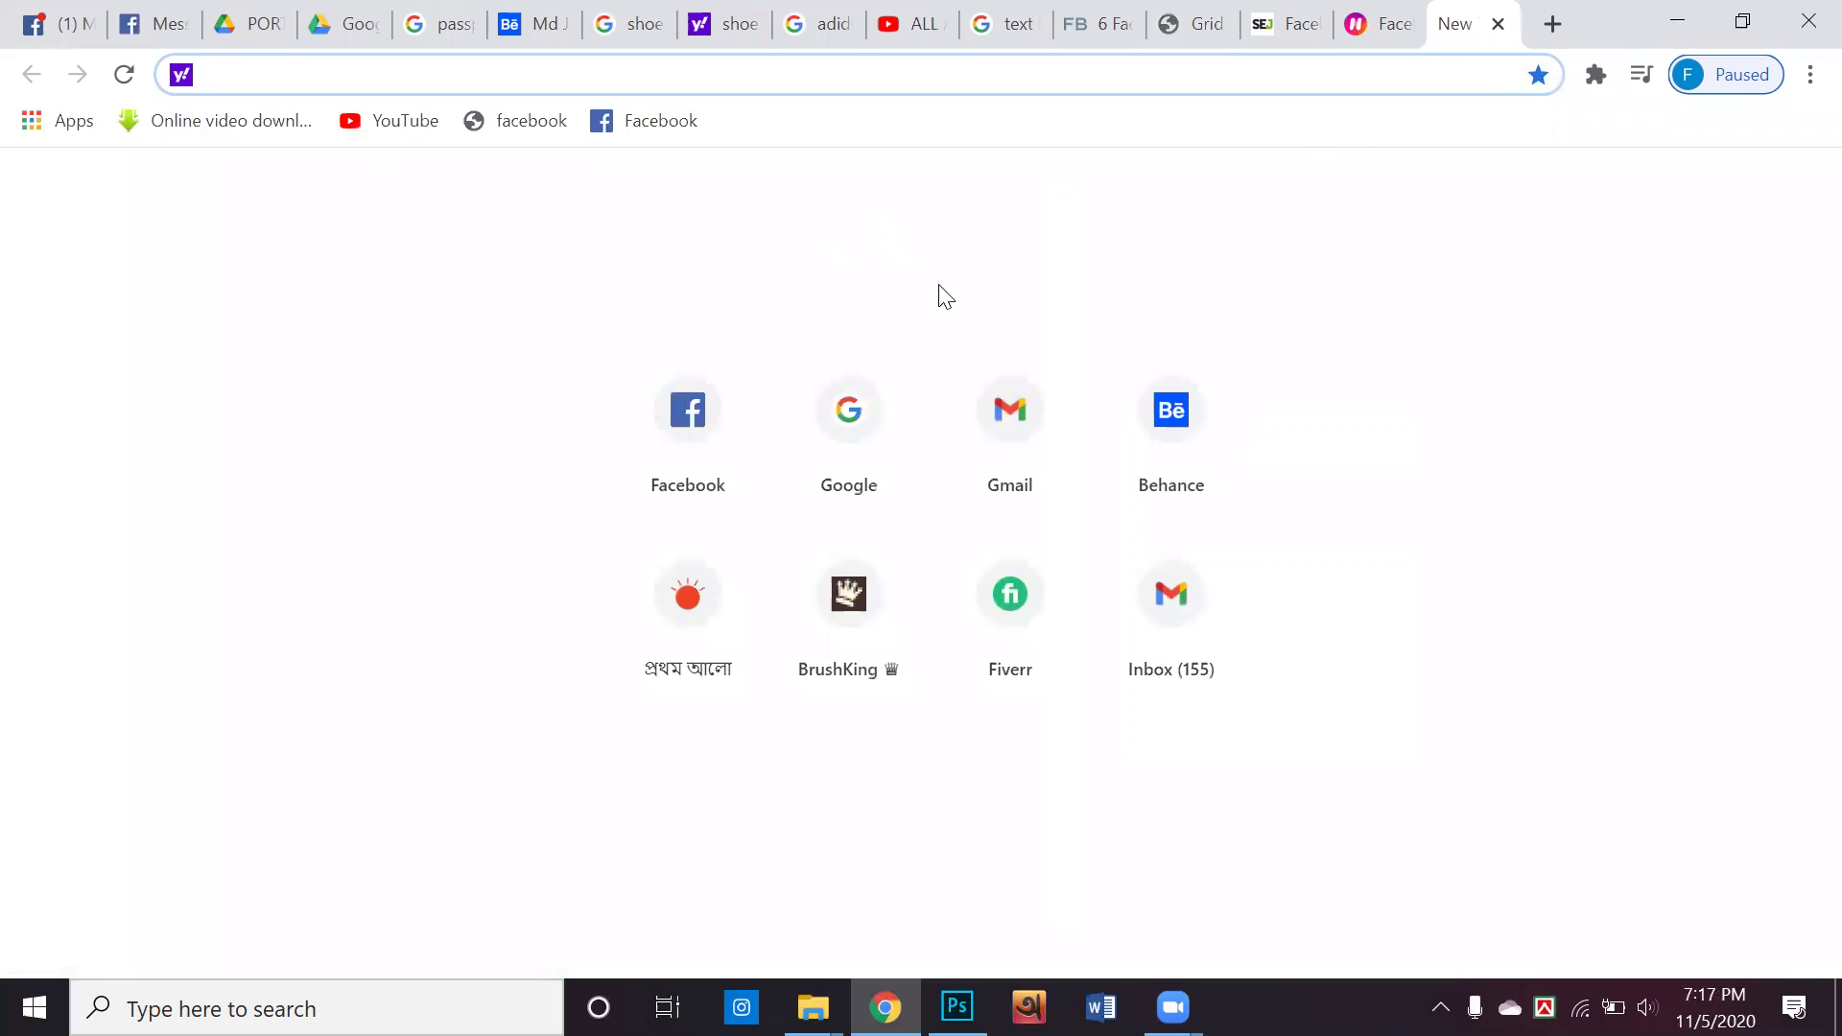
click(857, 423)
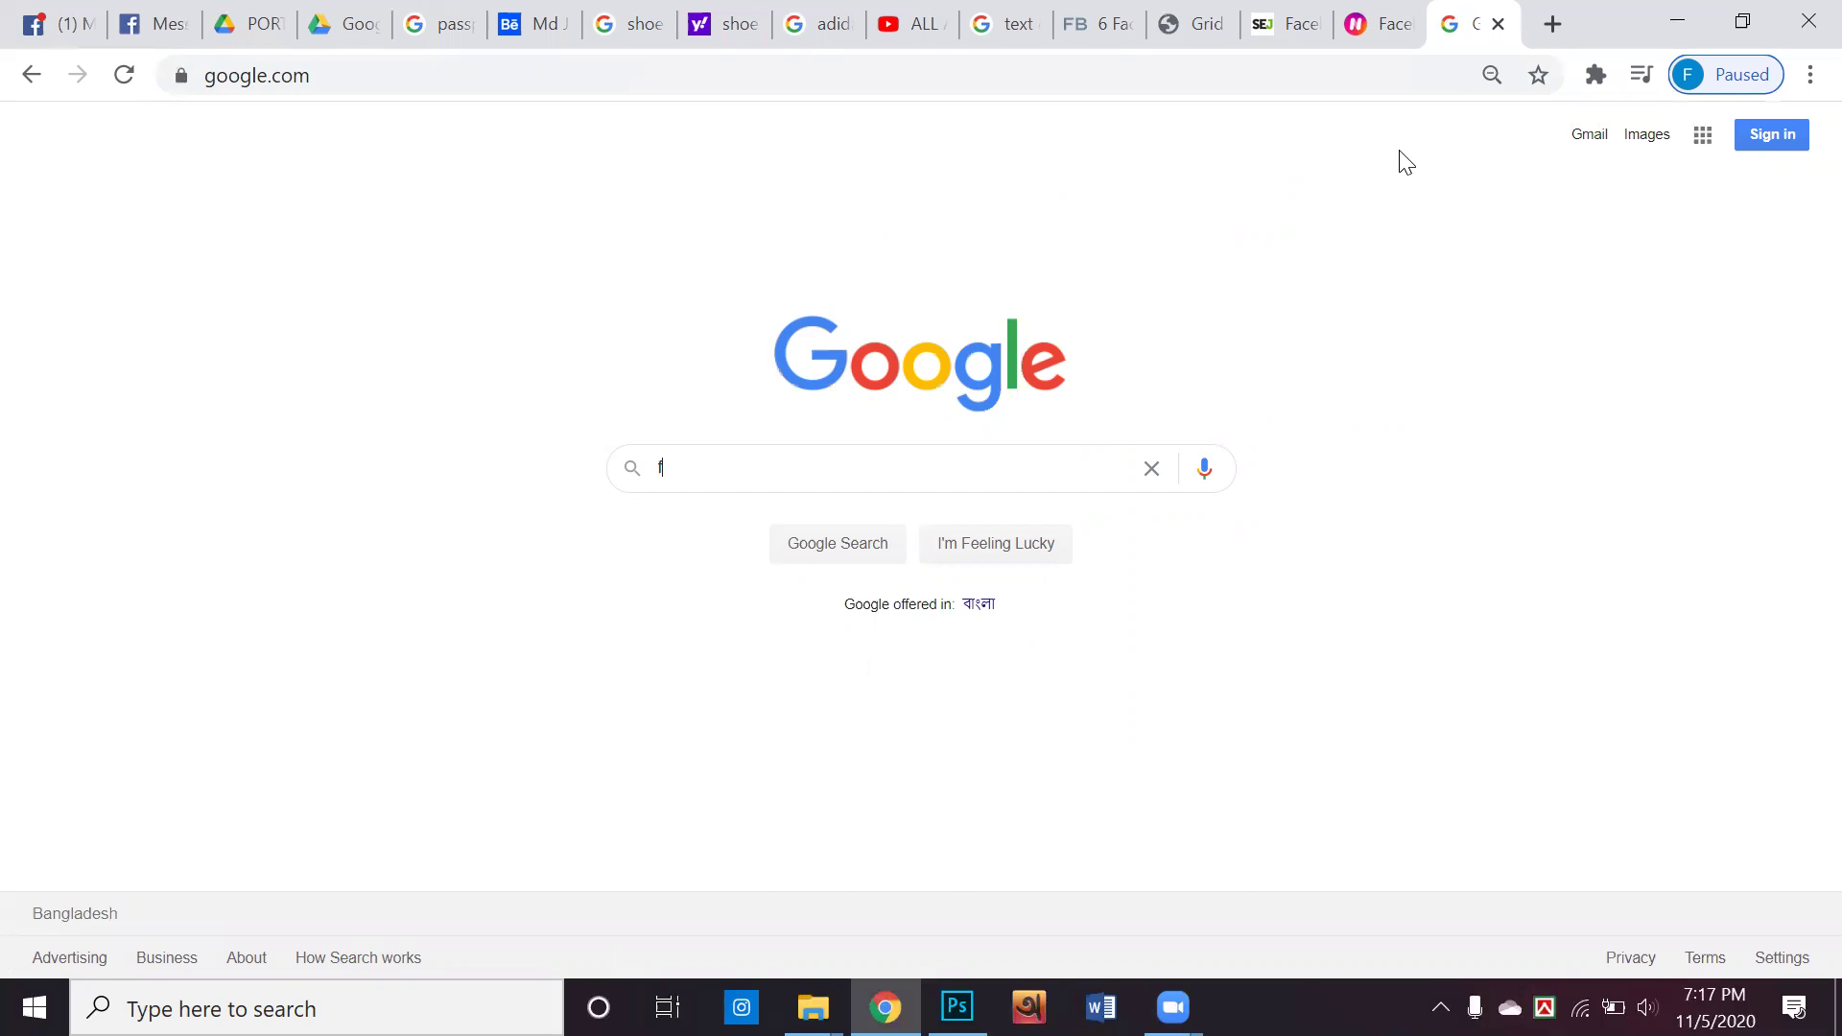
text(aceboo)
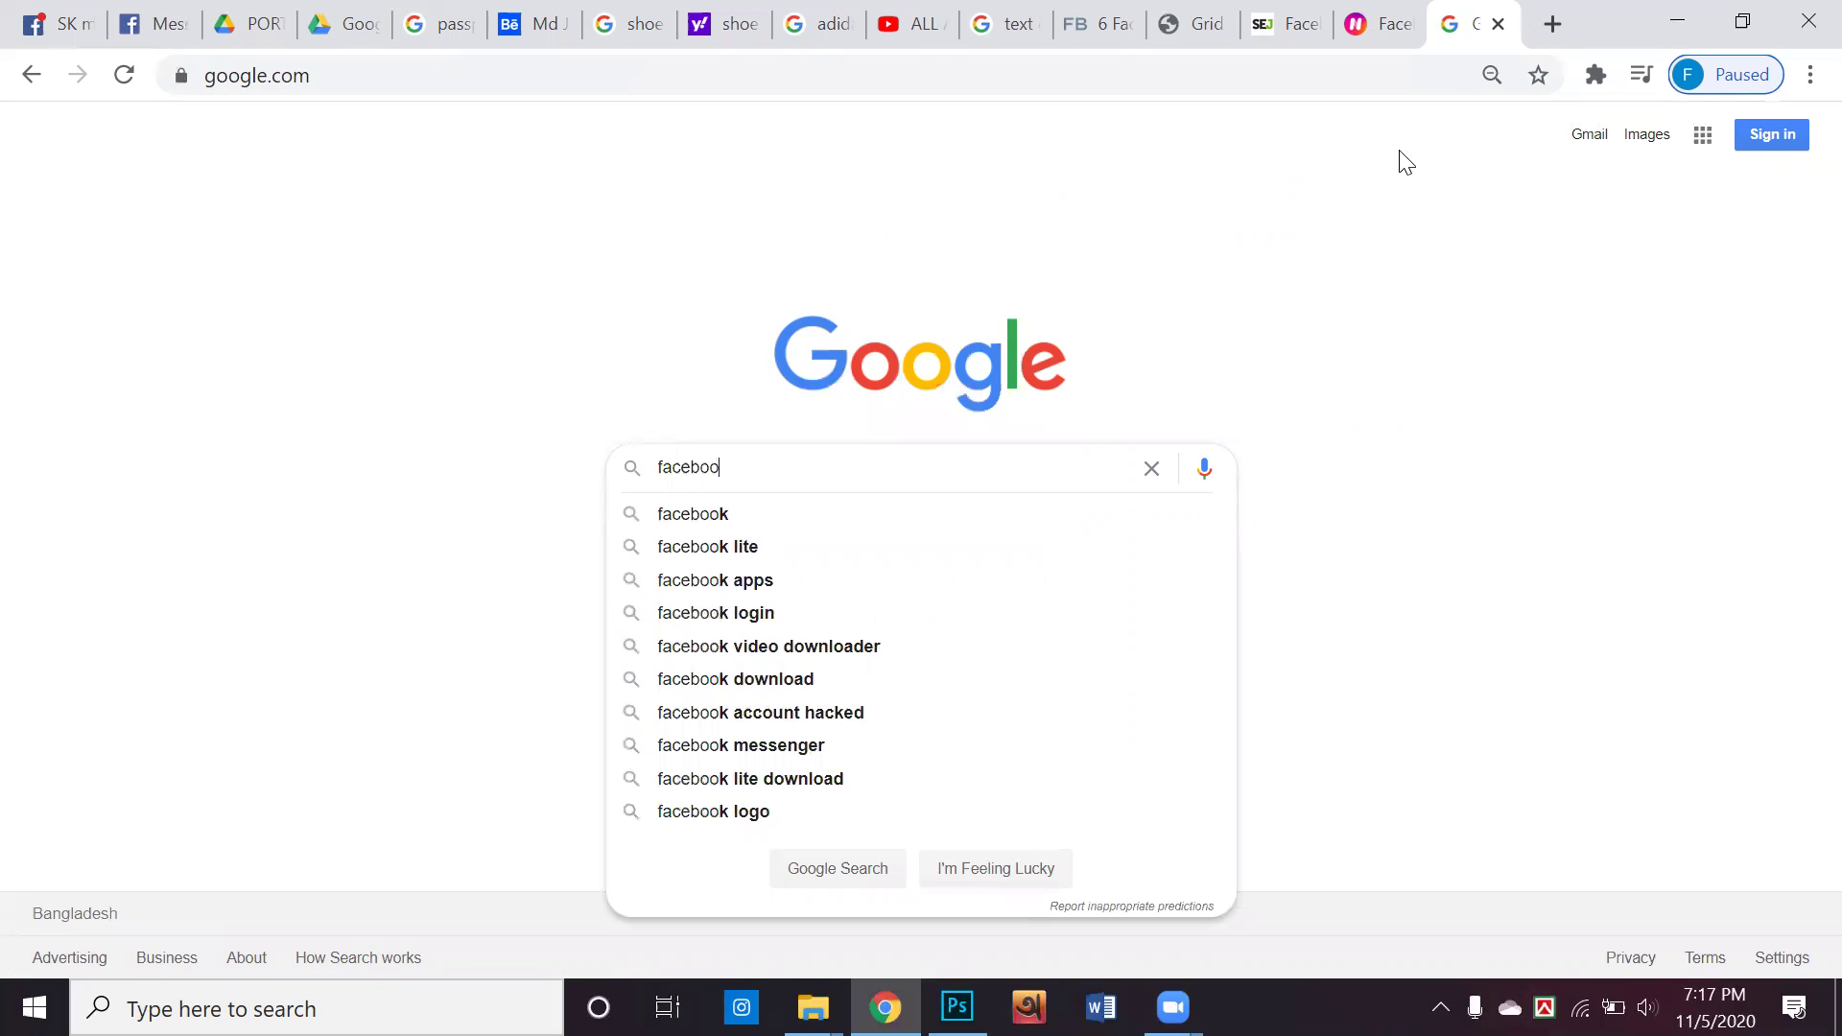
text(k post)
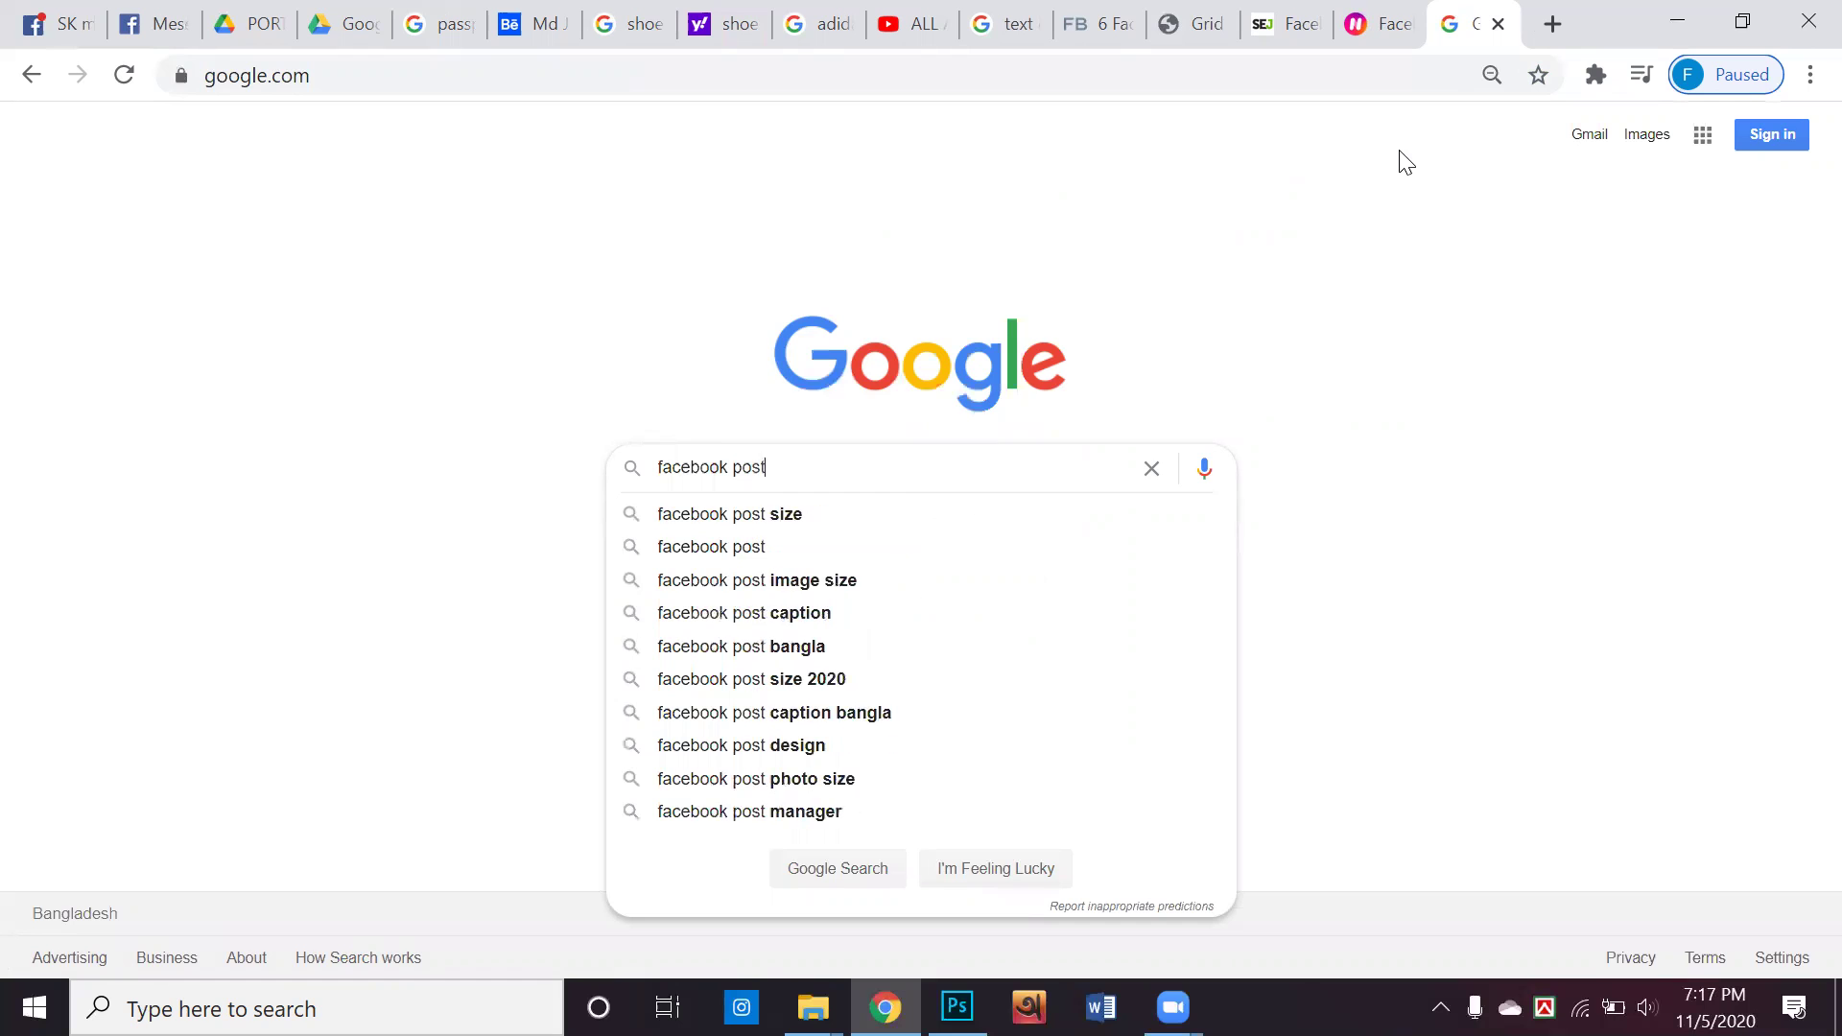
key(Down)
key(Down)
key(Return)
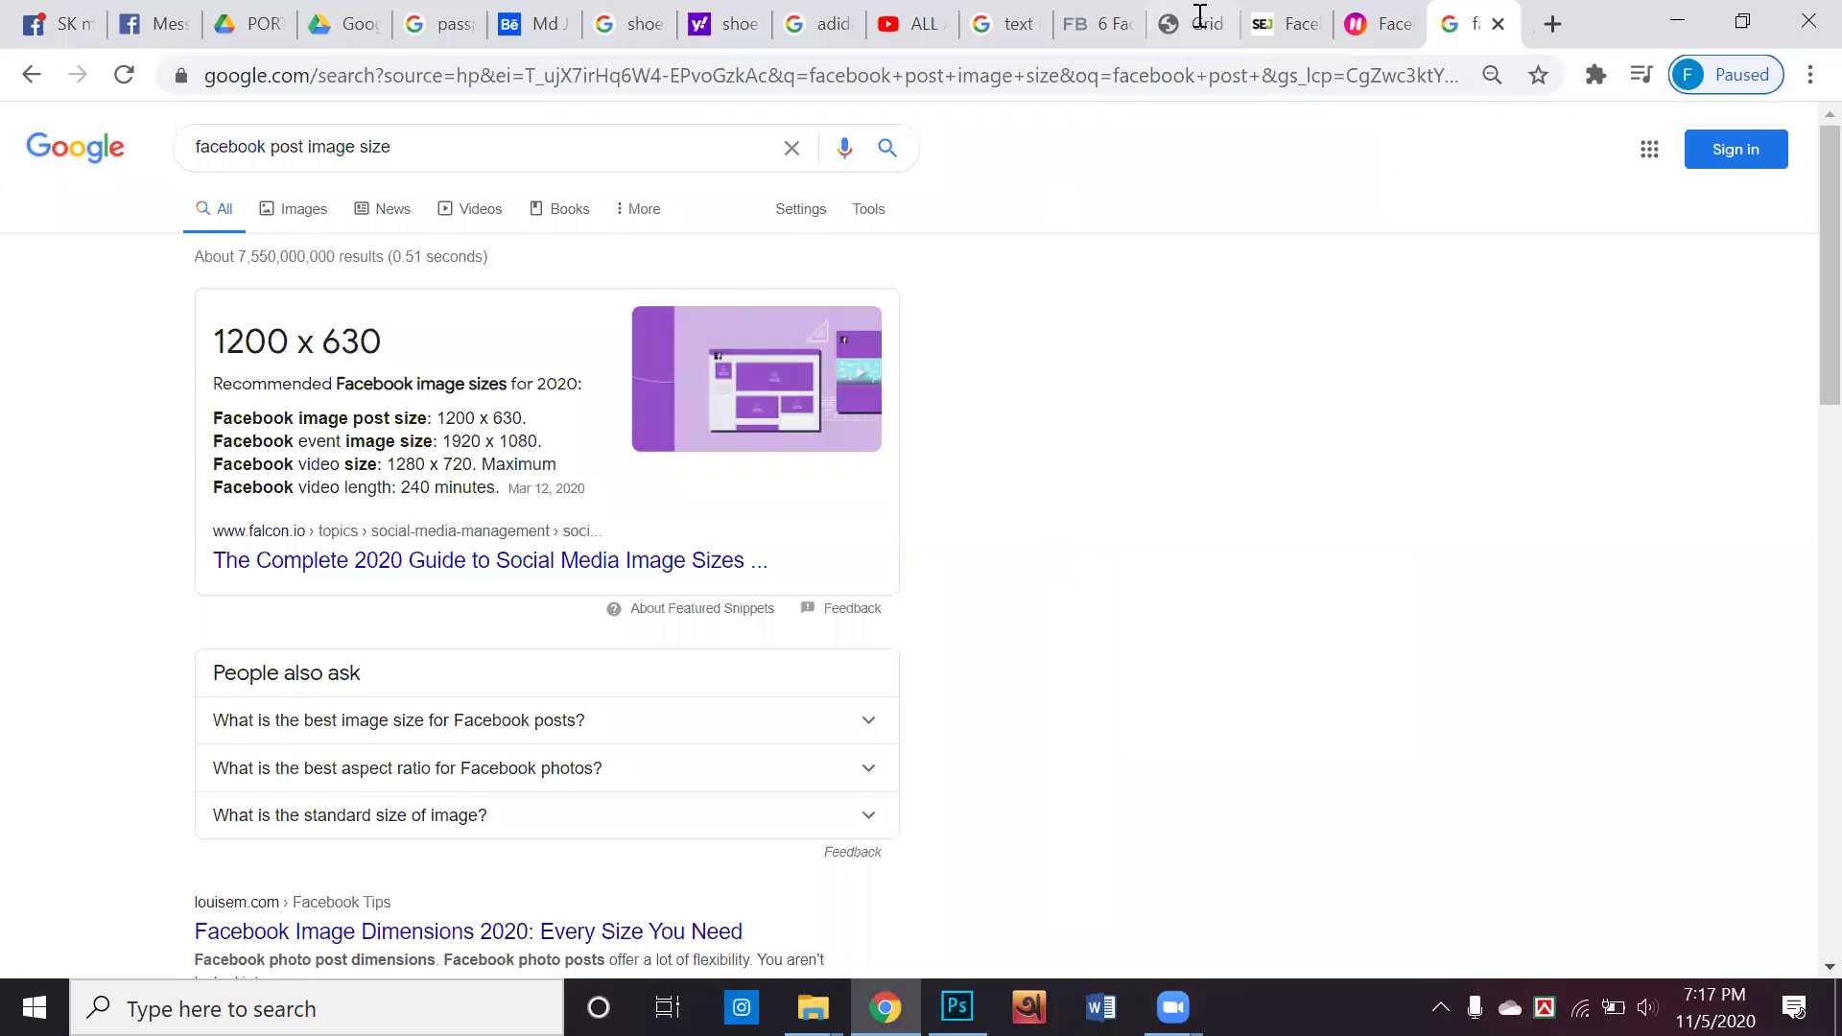
Examine the recommended Facebook post image size in the featured search result
drag(434, 347, 228, 345)
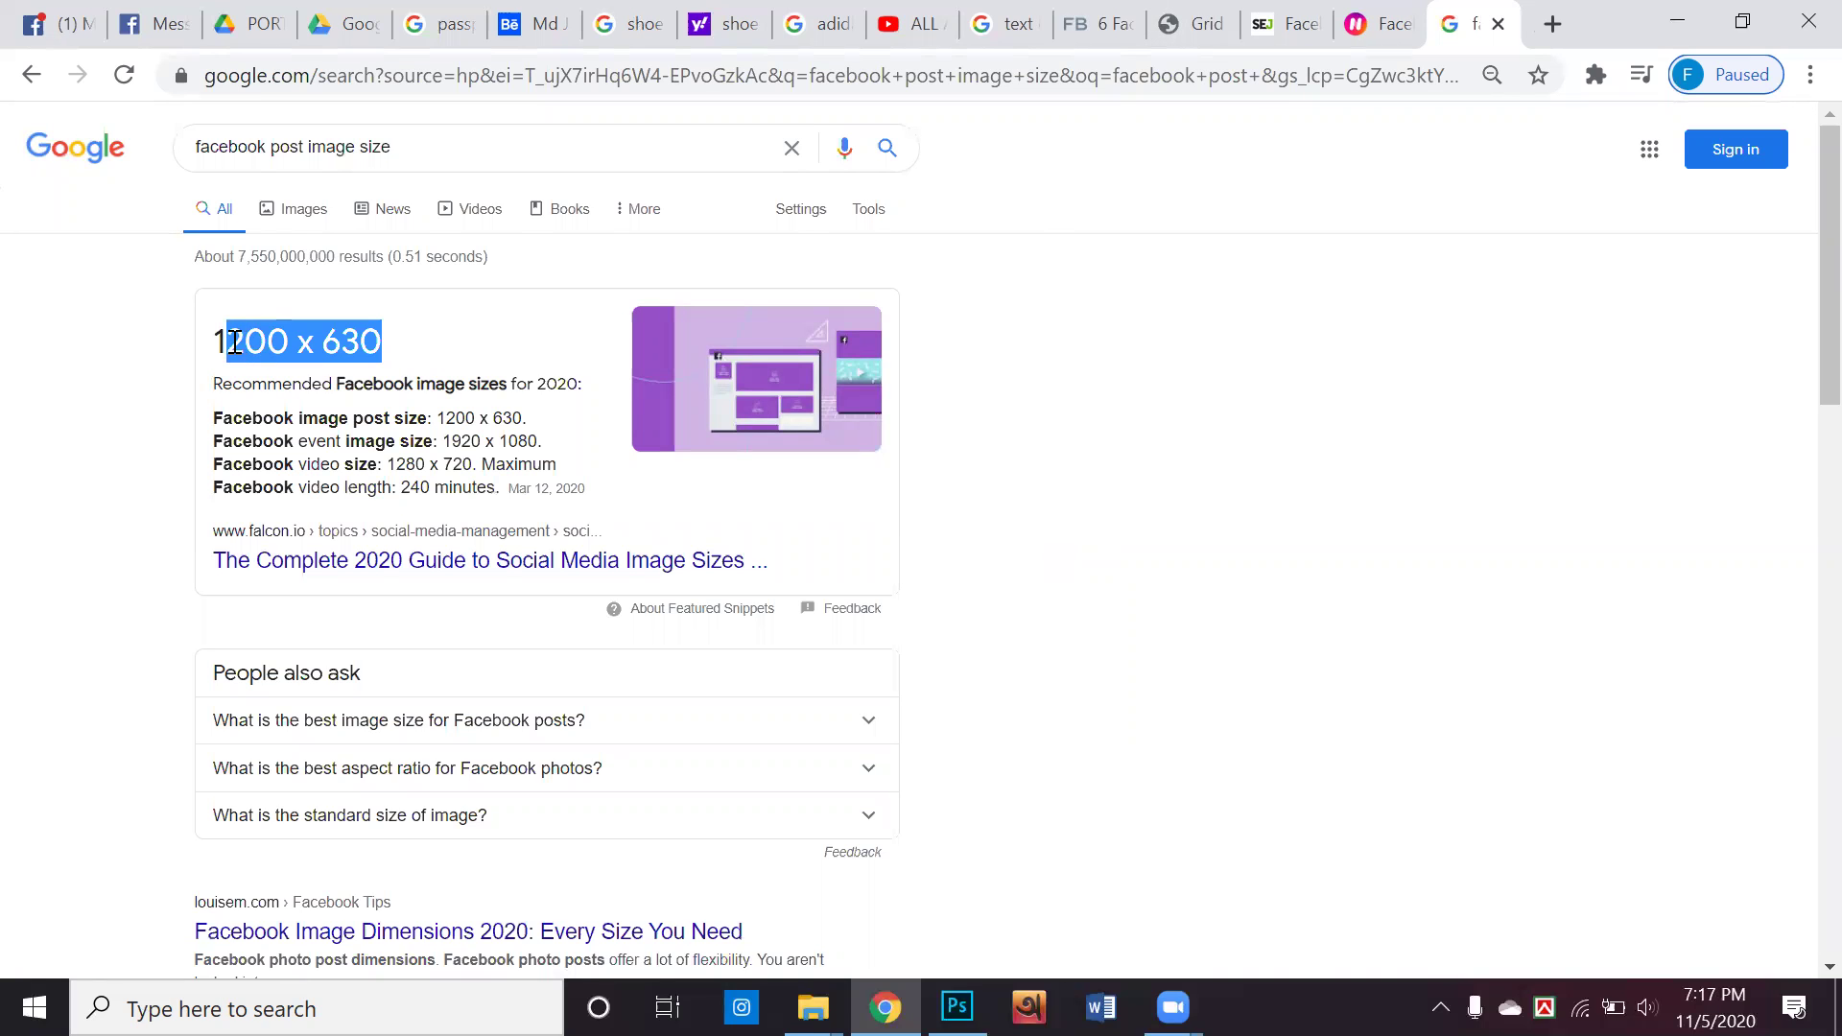
click(392, 362)
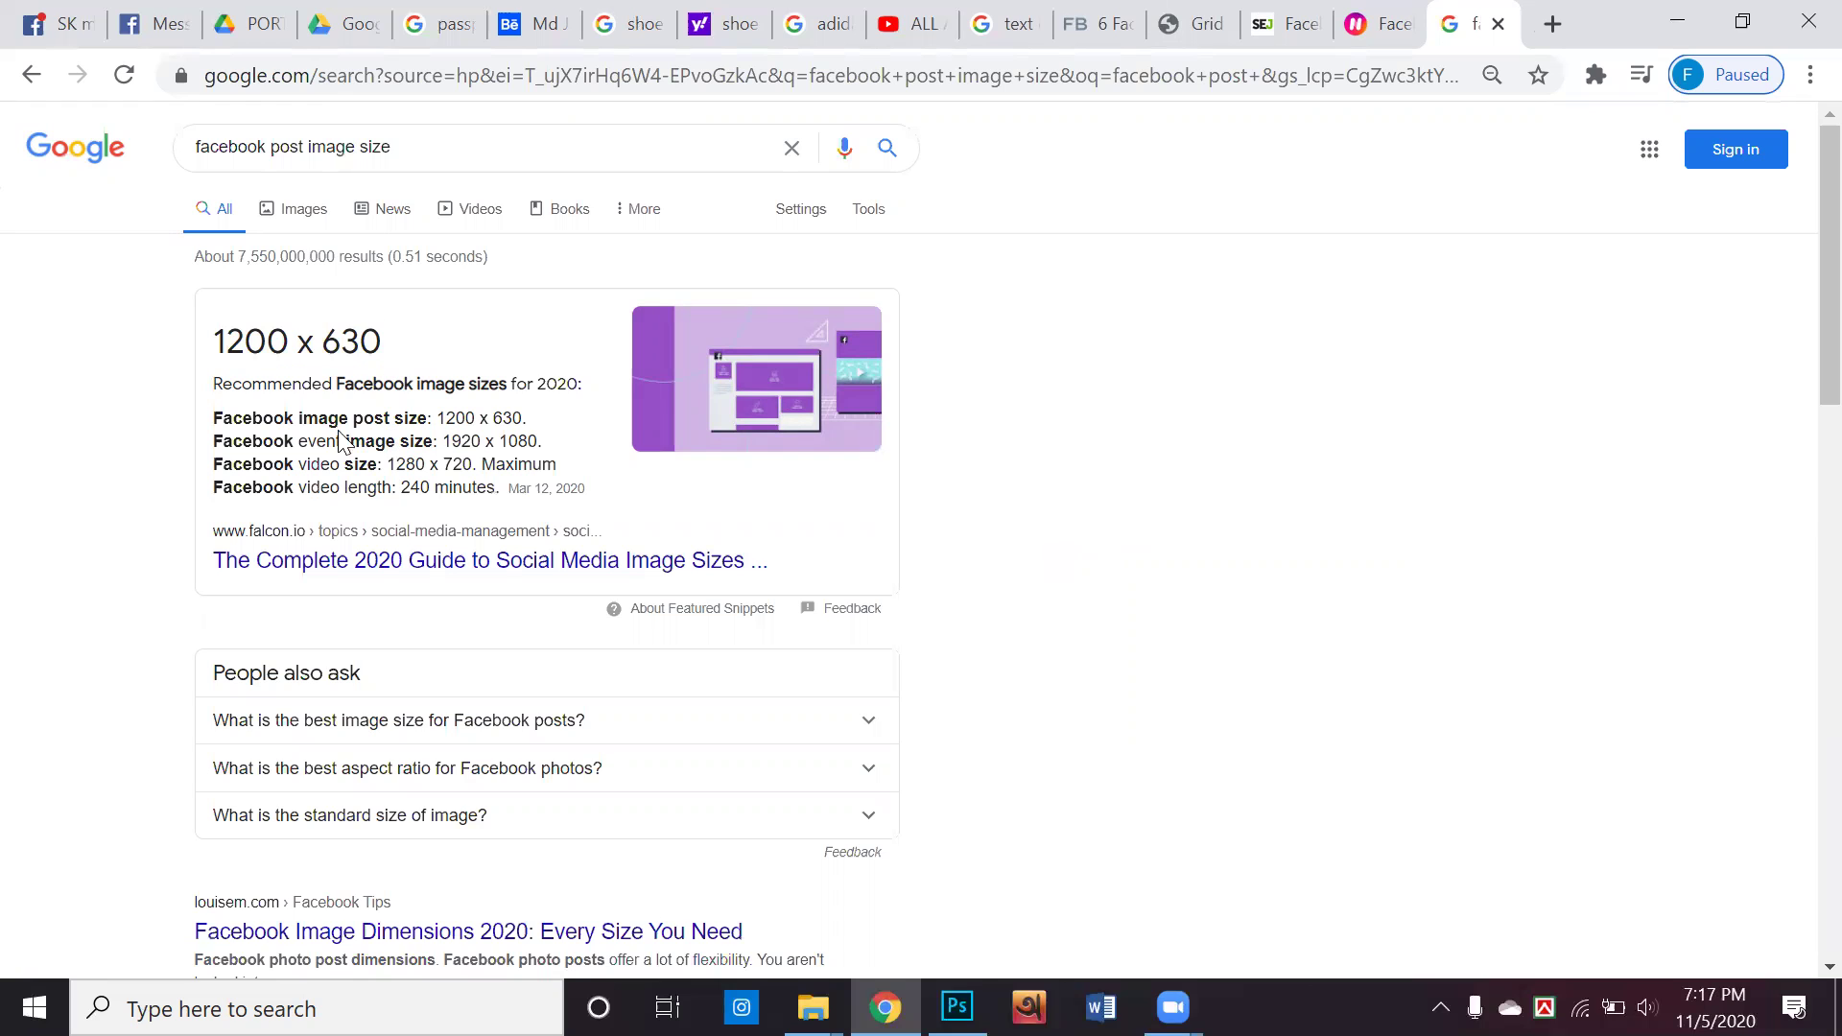
drag(382, 147, 195, 149)
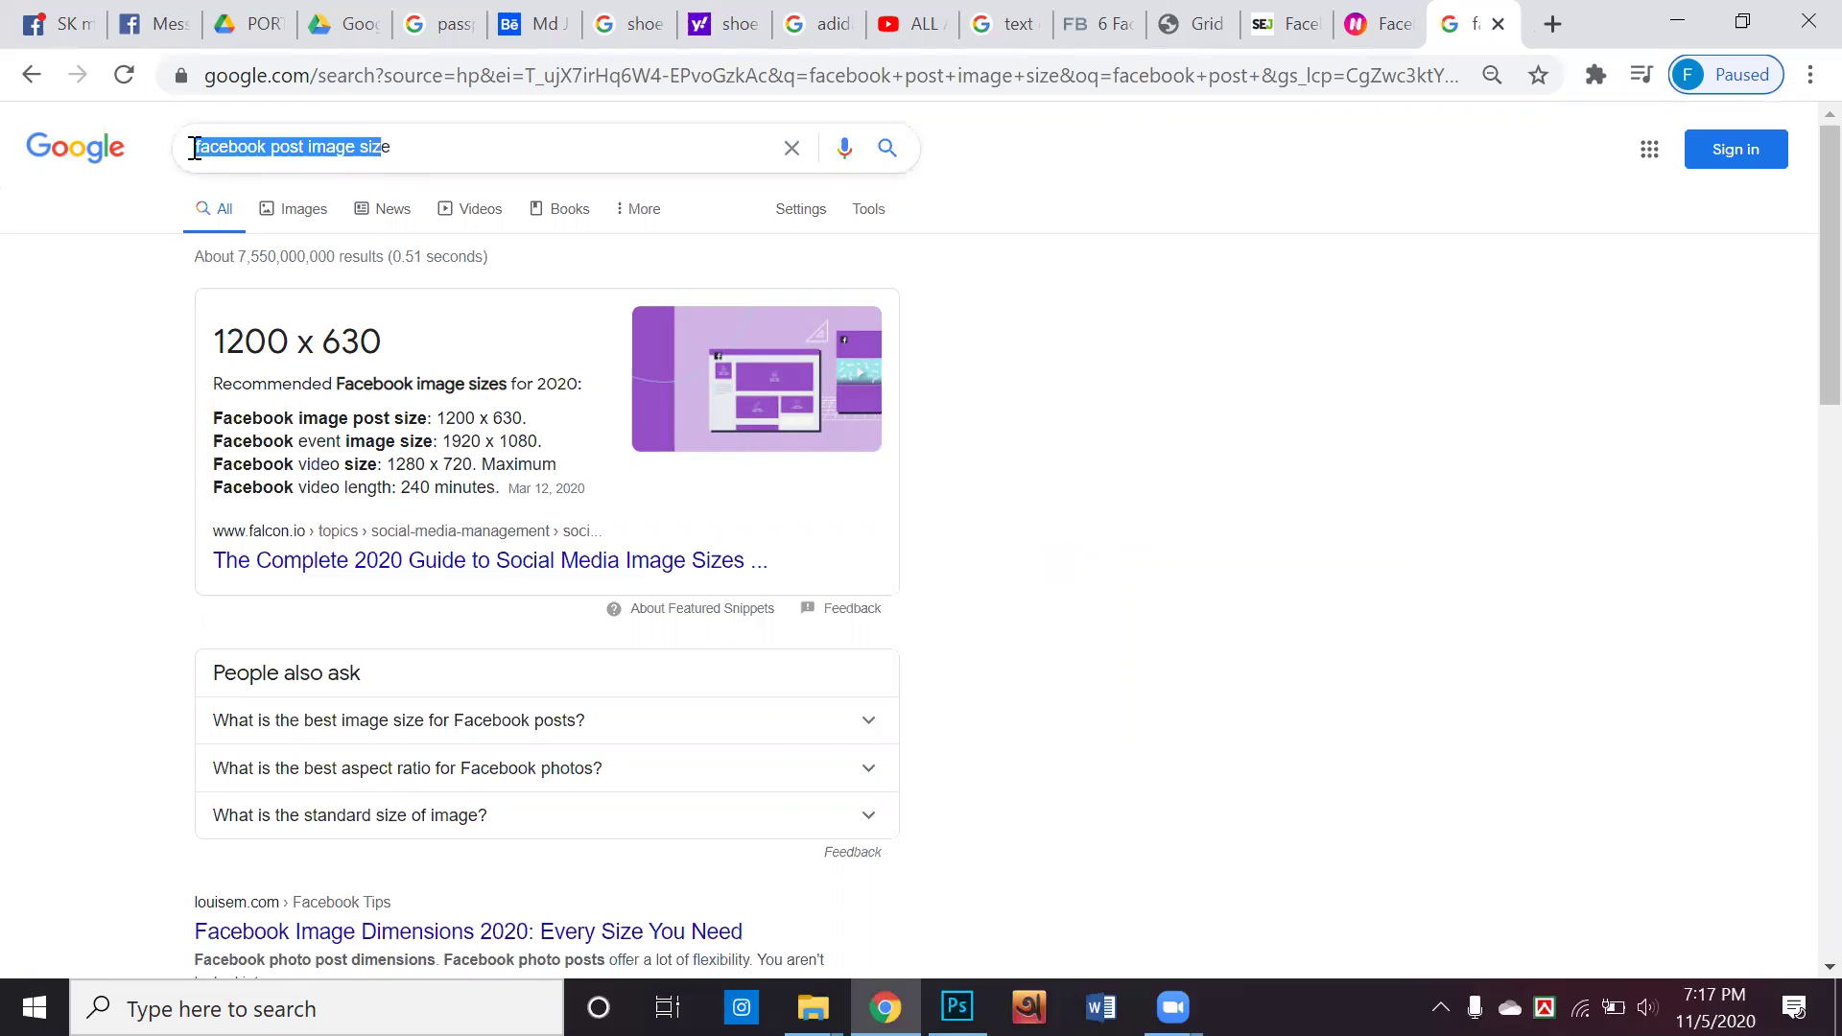
click(383, 147)
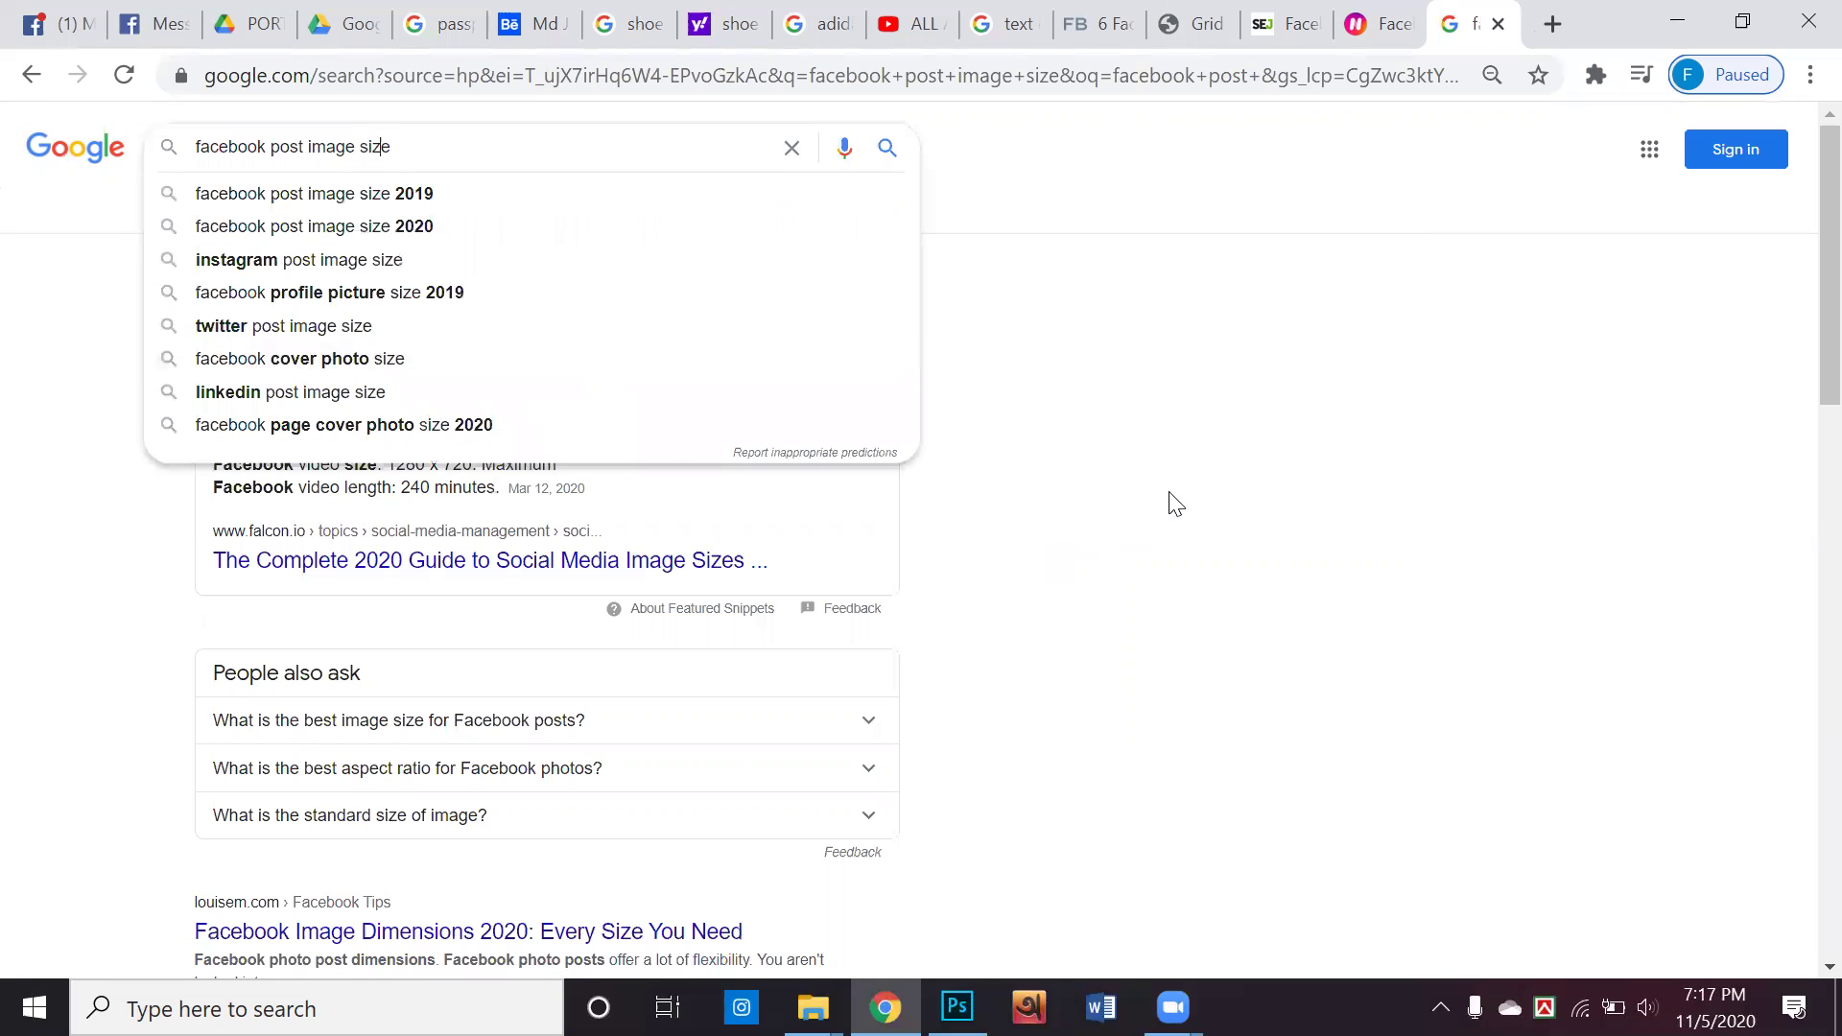
click(1172, 501)
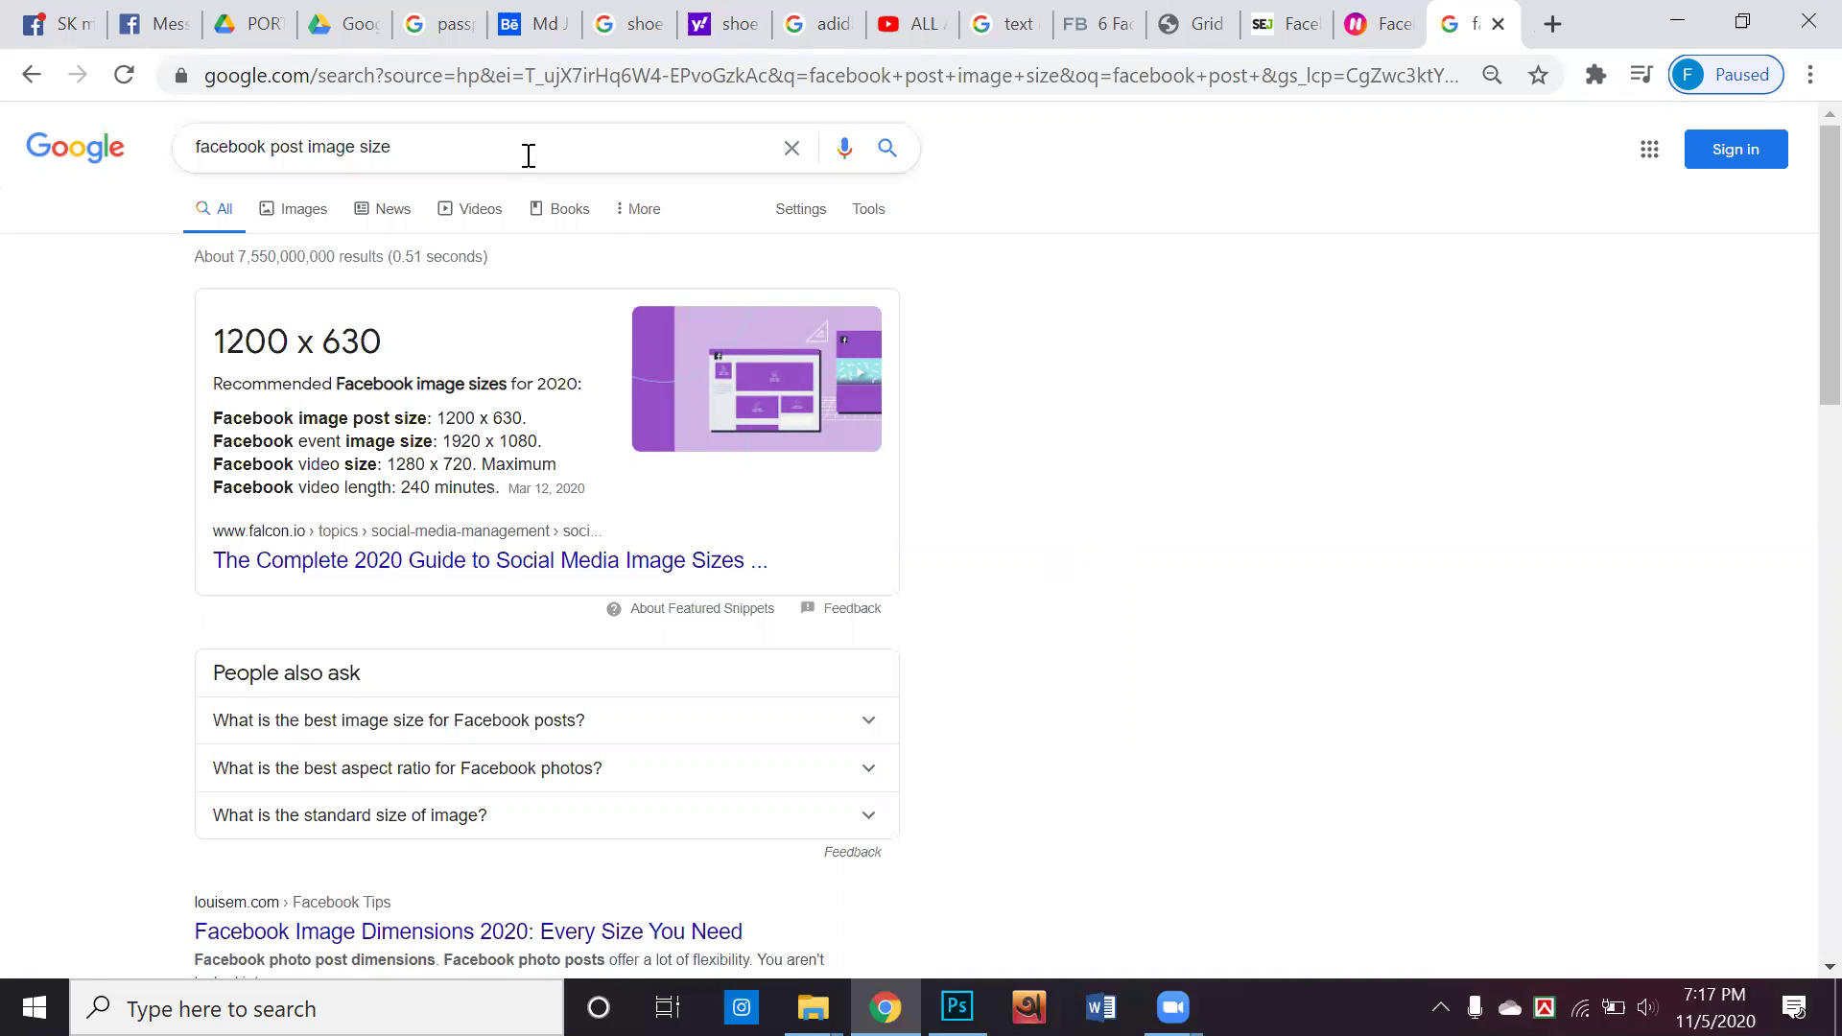
triple_click(354, 343)
click(1058, 411)
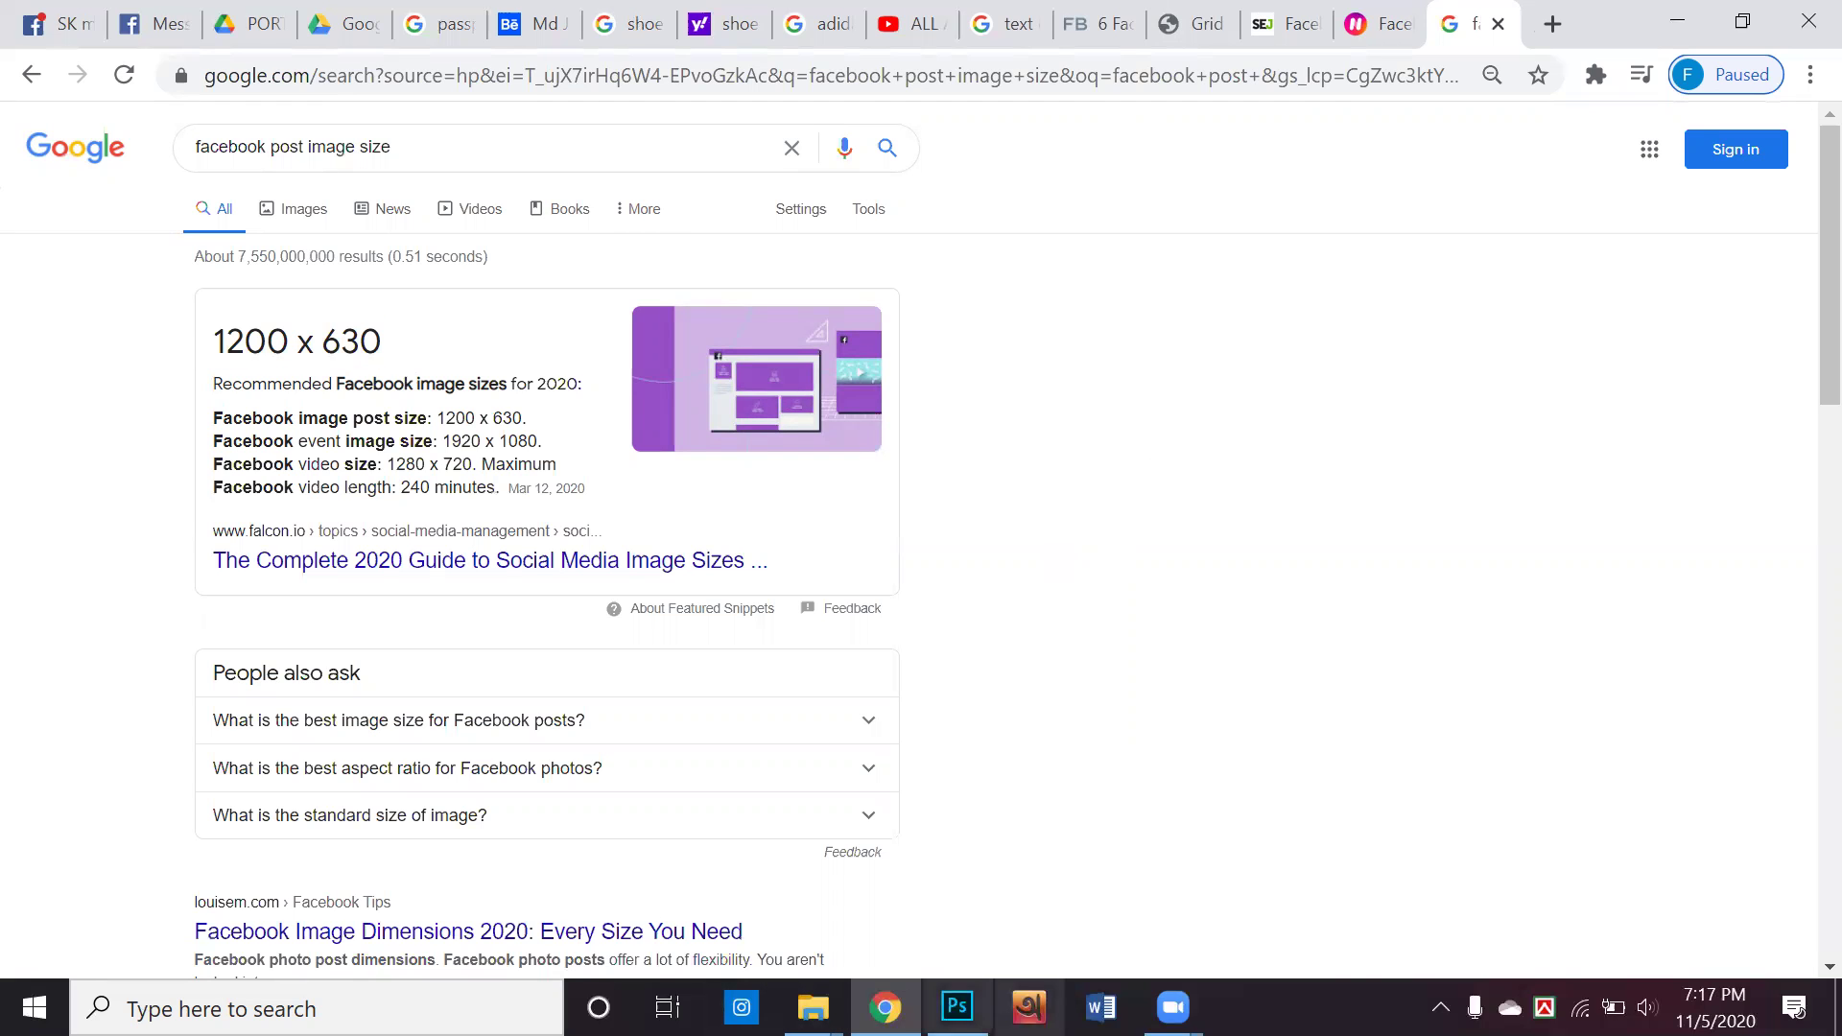
Switch to Photoshop and create a new 1200 x 630 pixel document at 300 ppi in CMYK Color with a white background
click(956, 1007)
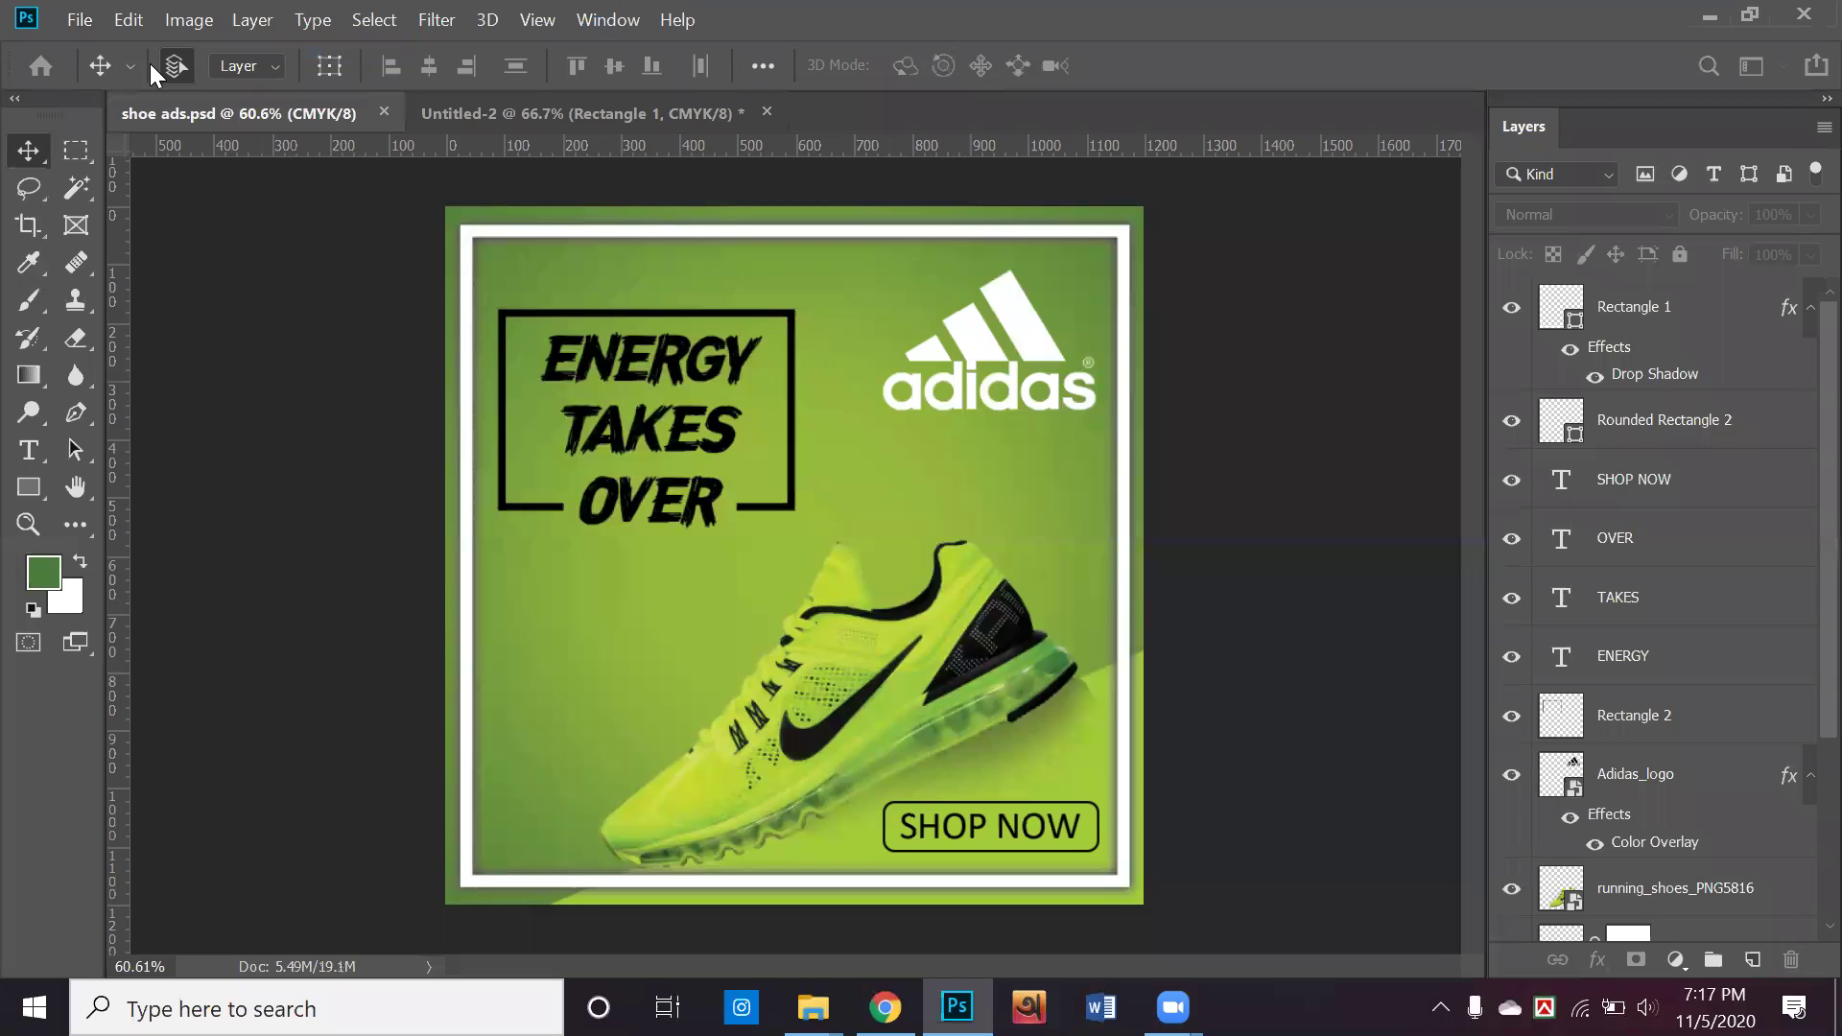
key(ctrl+n)
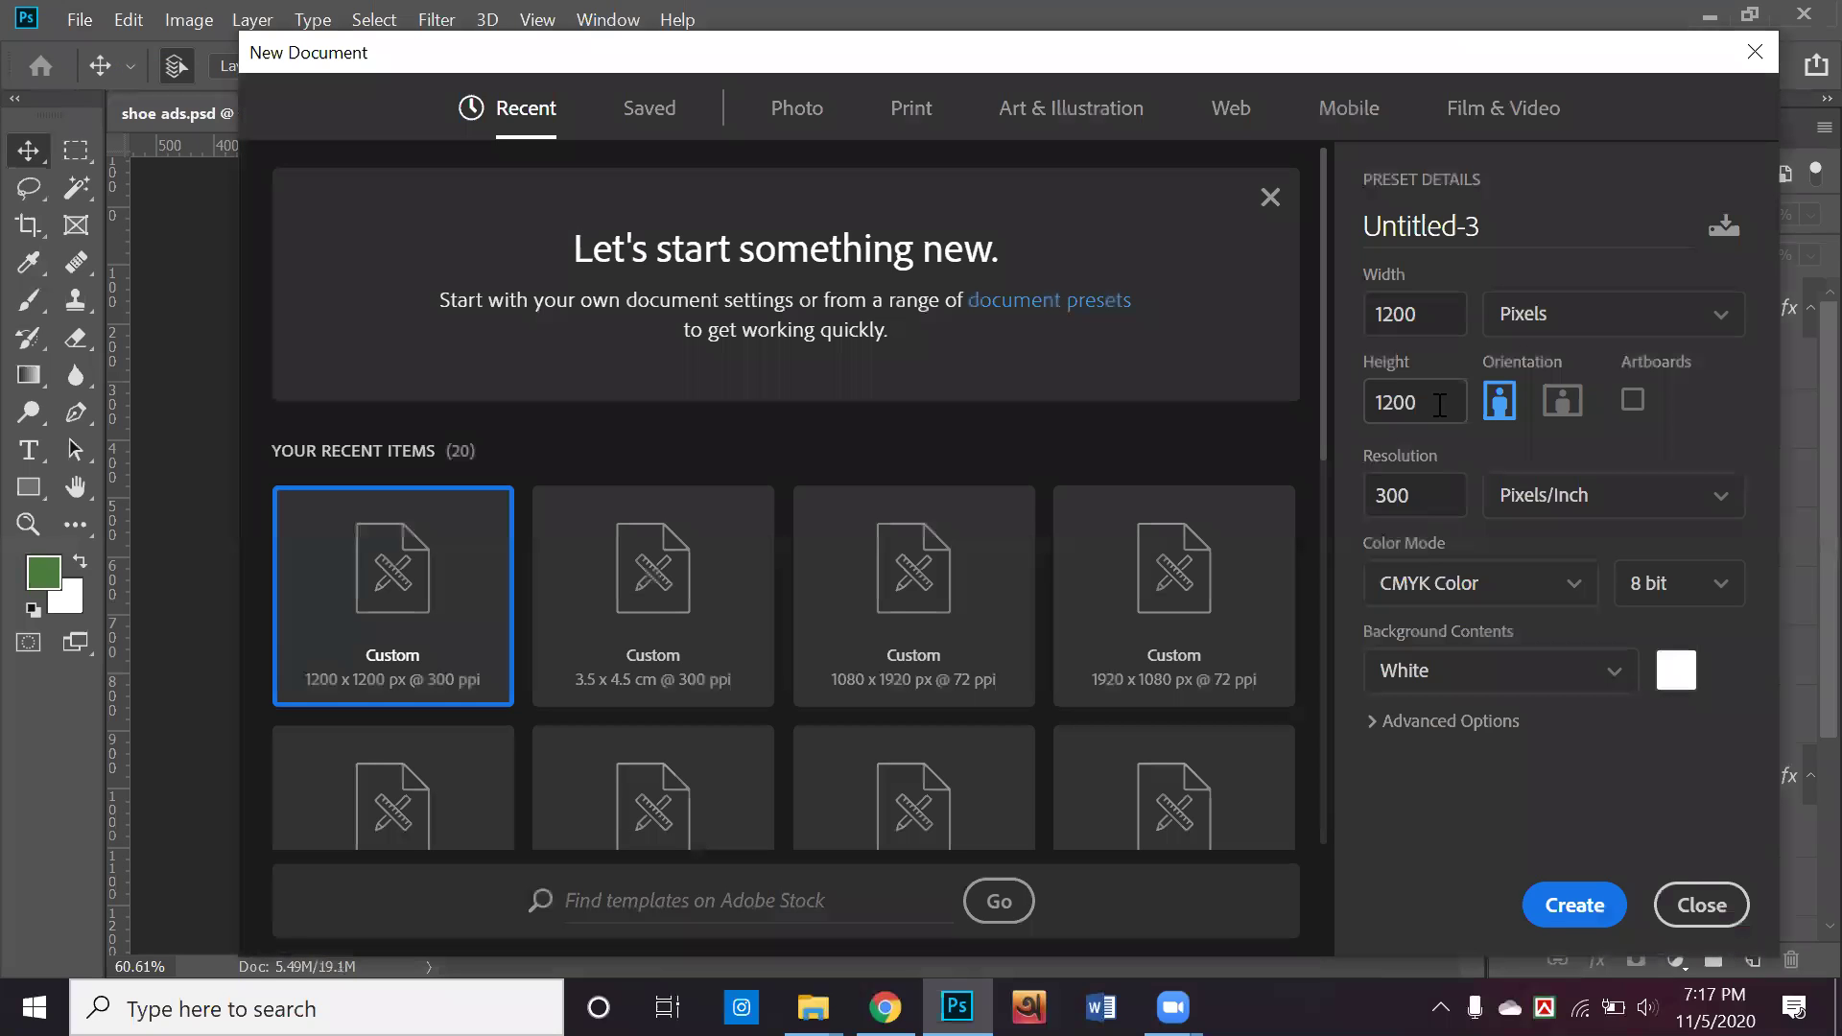
click(1438, 315)
click(1439, 404)
text(638)
key(BackSpace)
text(0)
click(1546, 920)
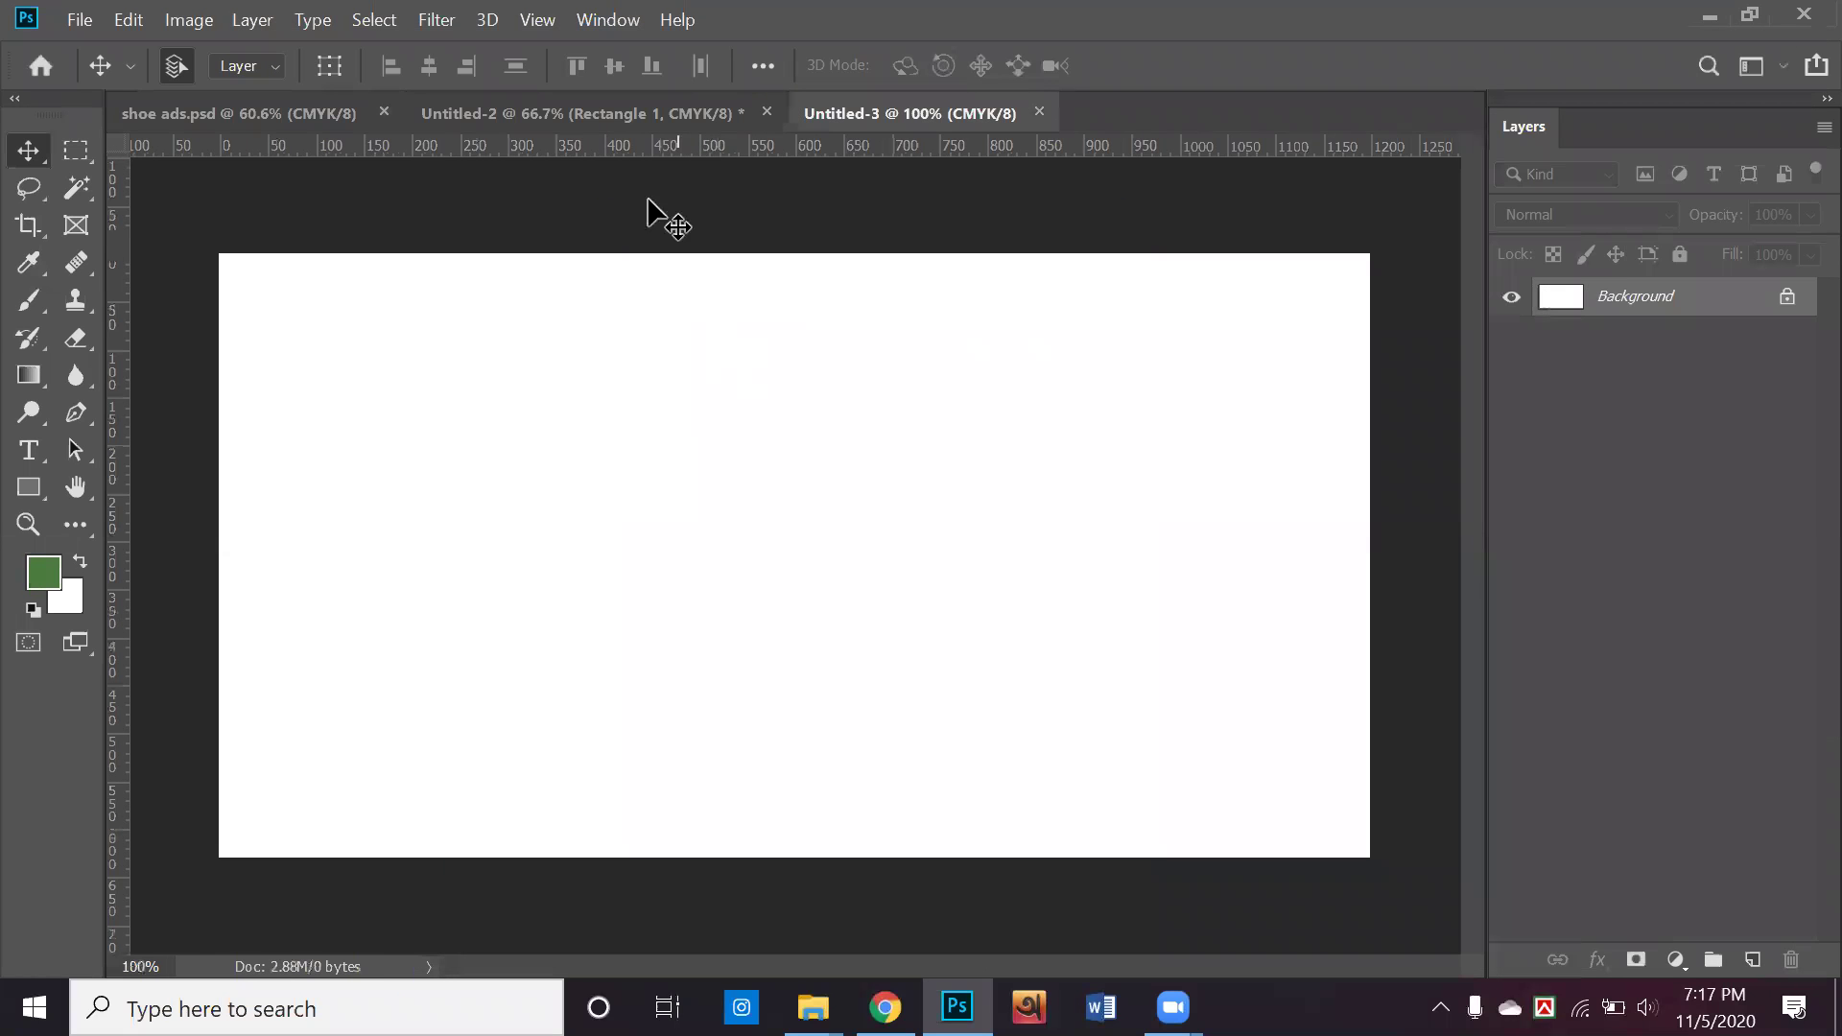
Close the Untitled-2 document without saving its changes and bring up shoe ads.psd
click(641, 119)
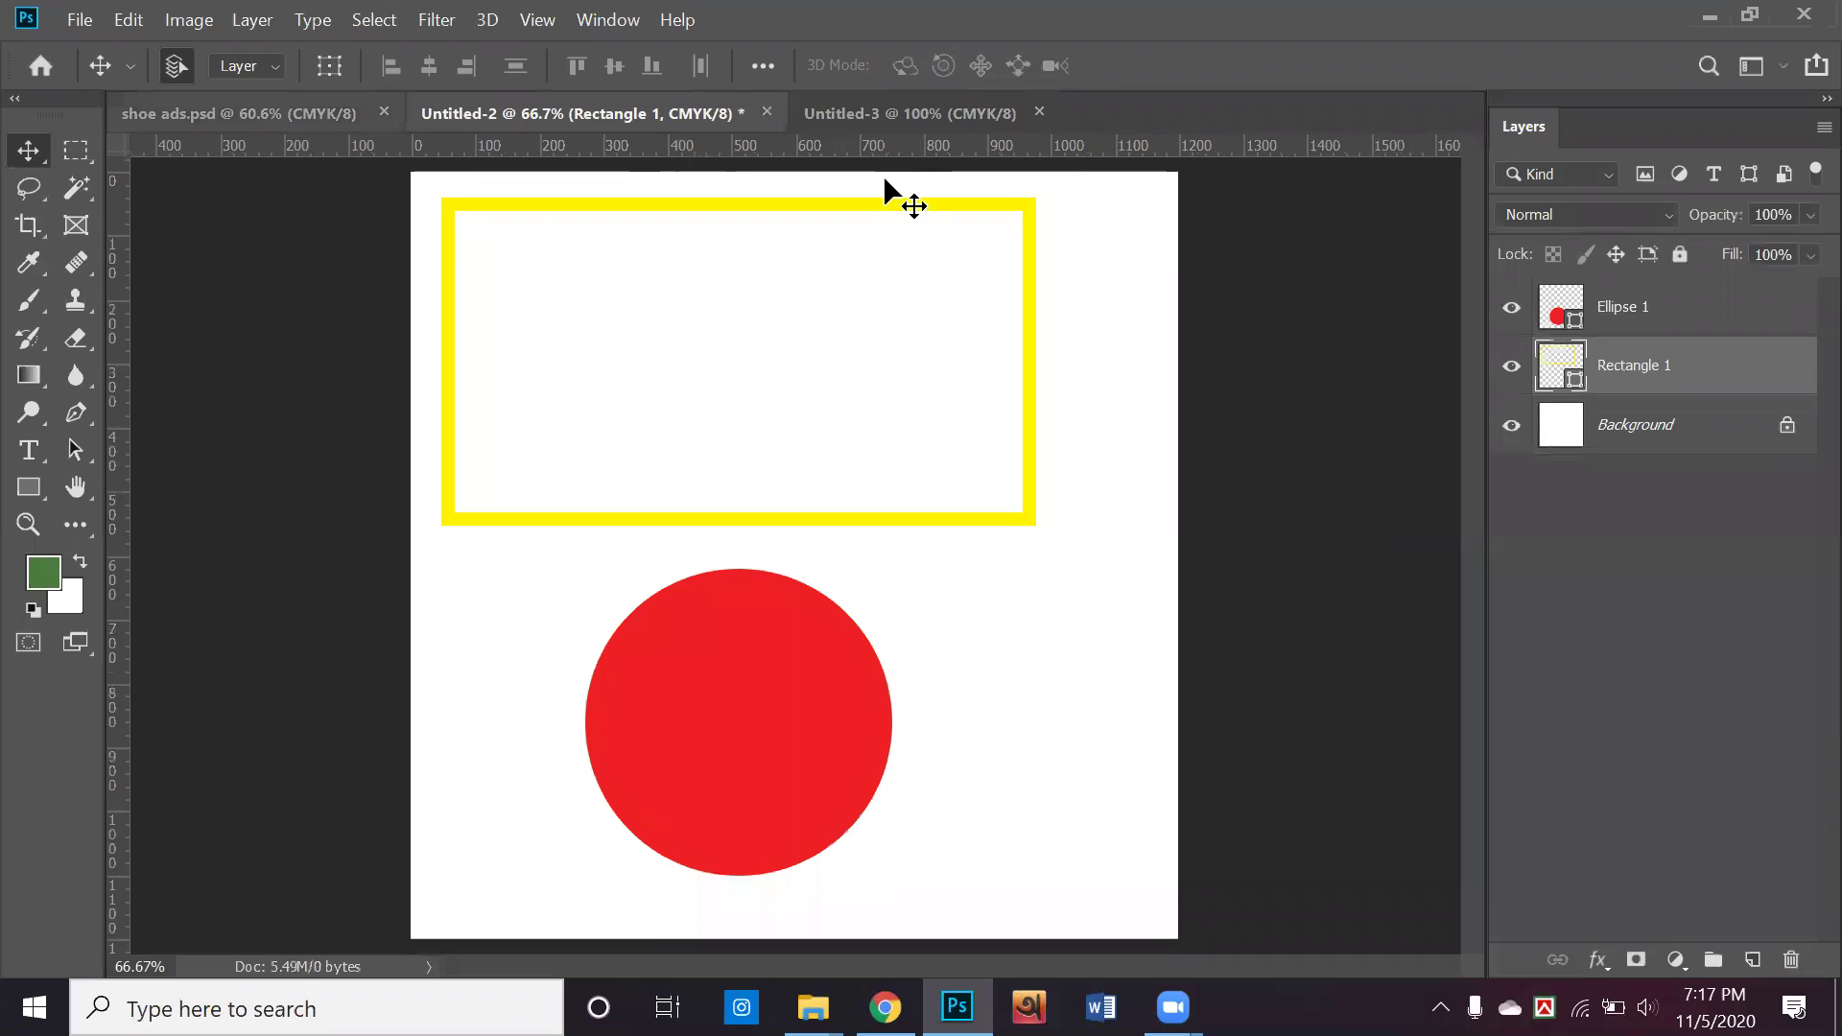
click(758, 107)
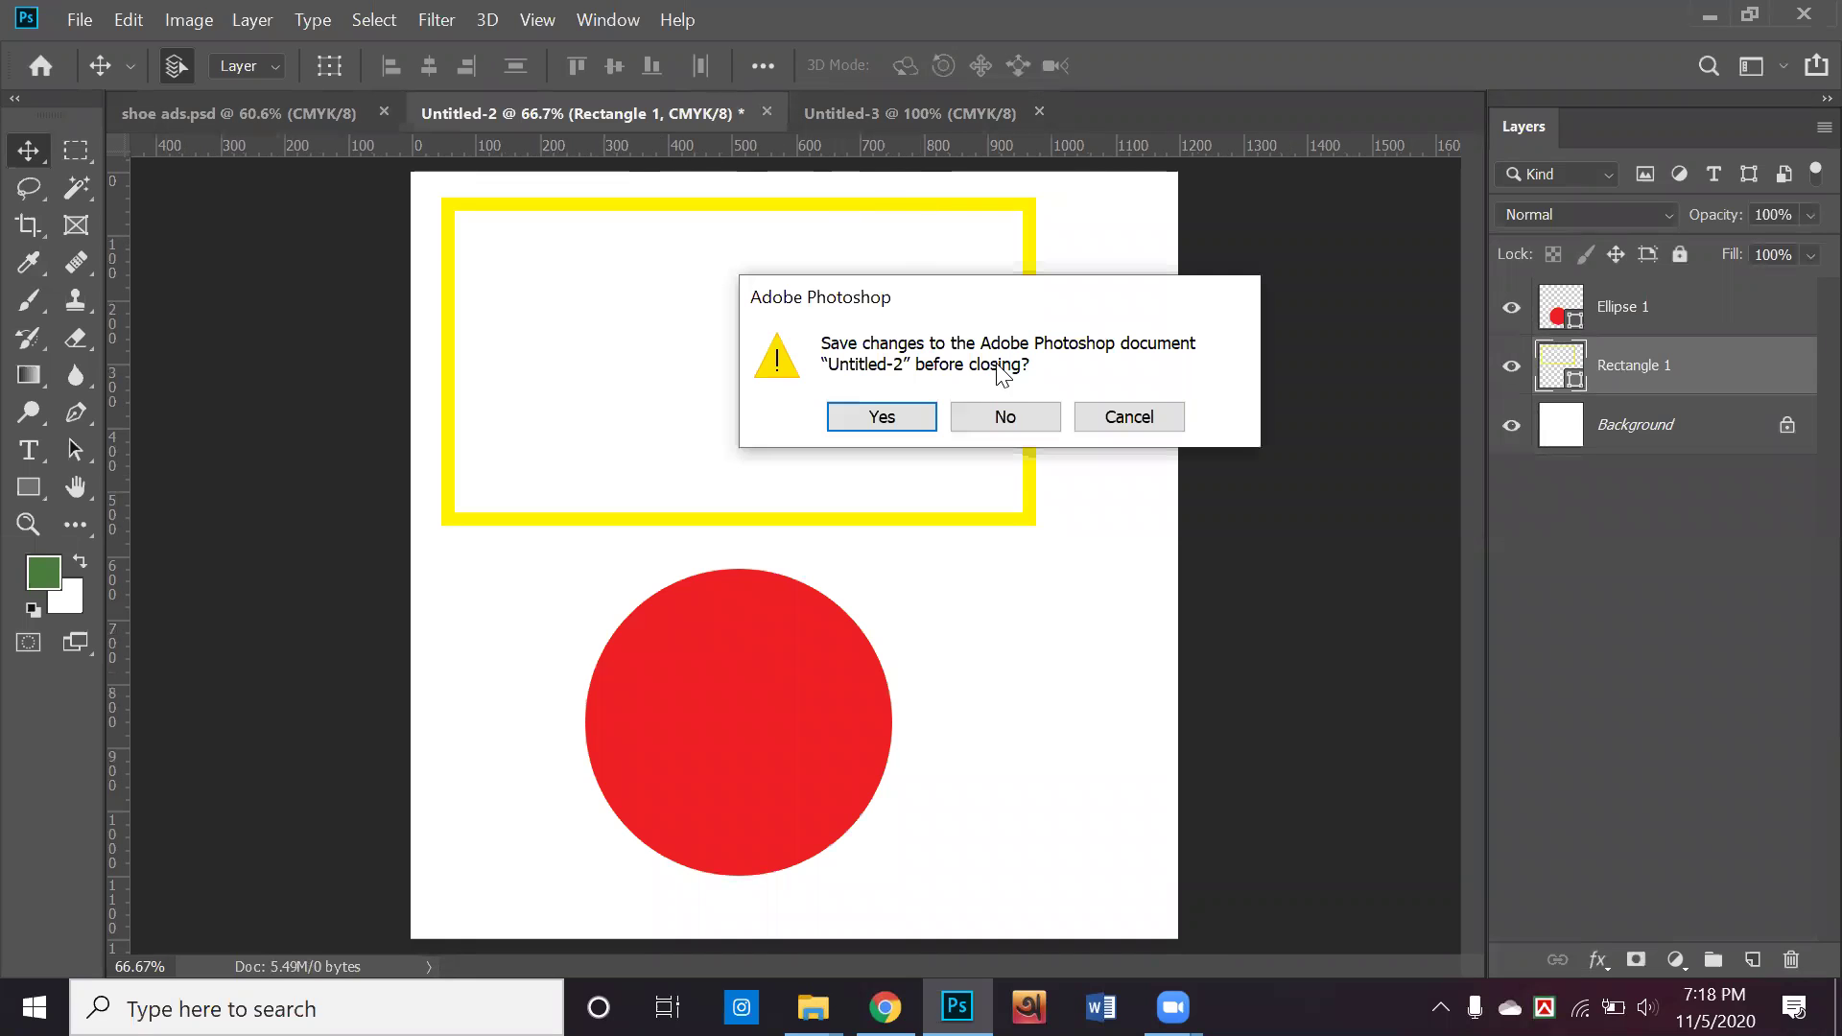
click(1008, 415)
key(ctrl+Tab)
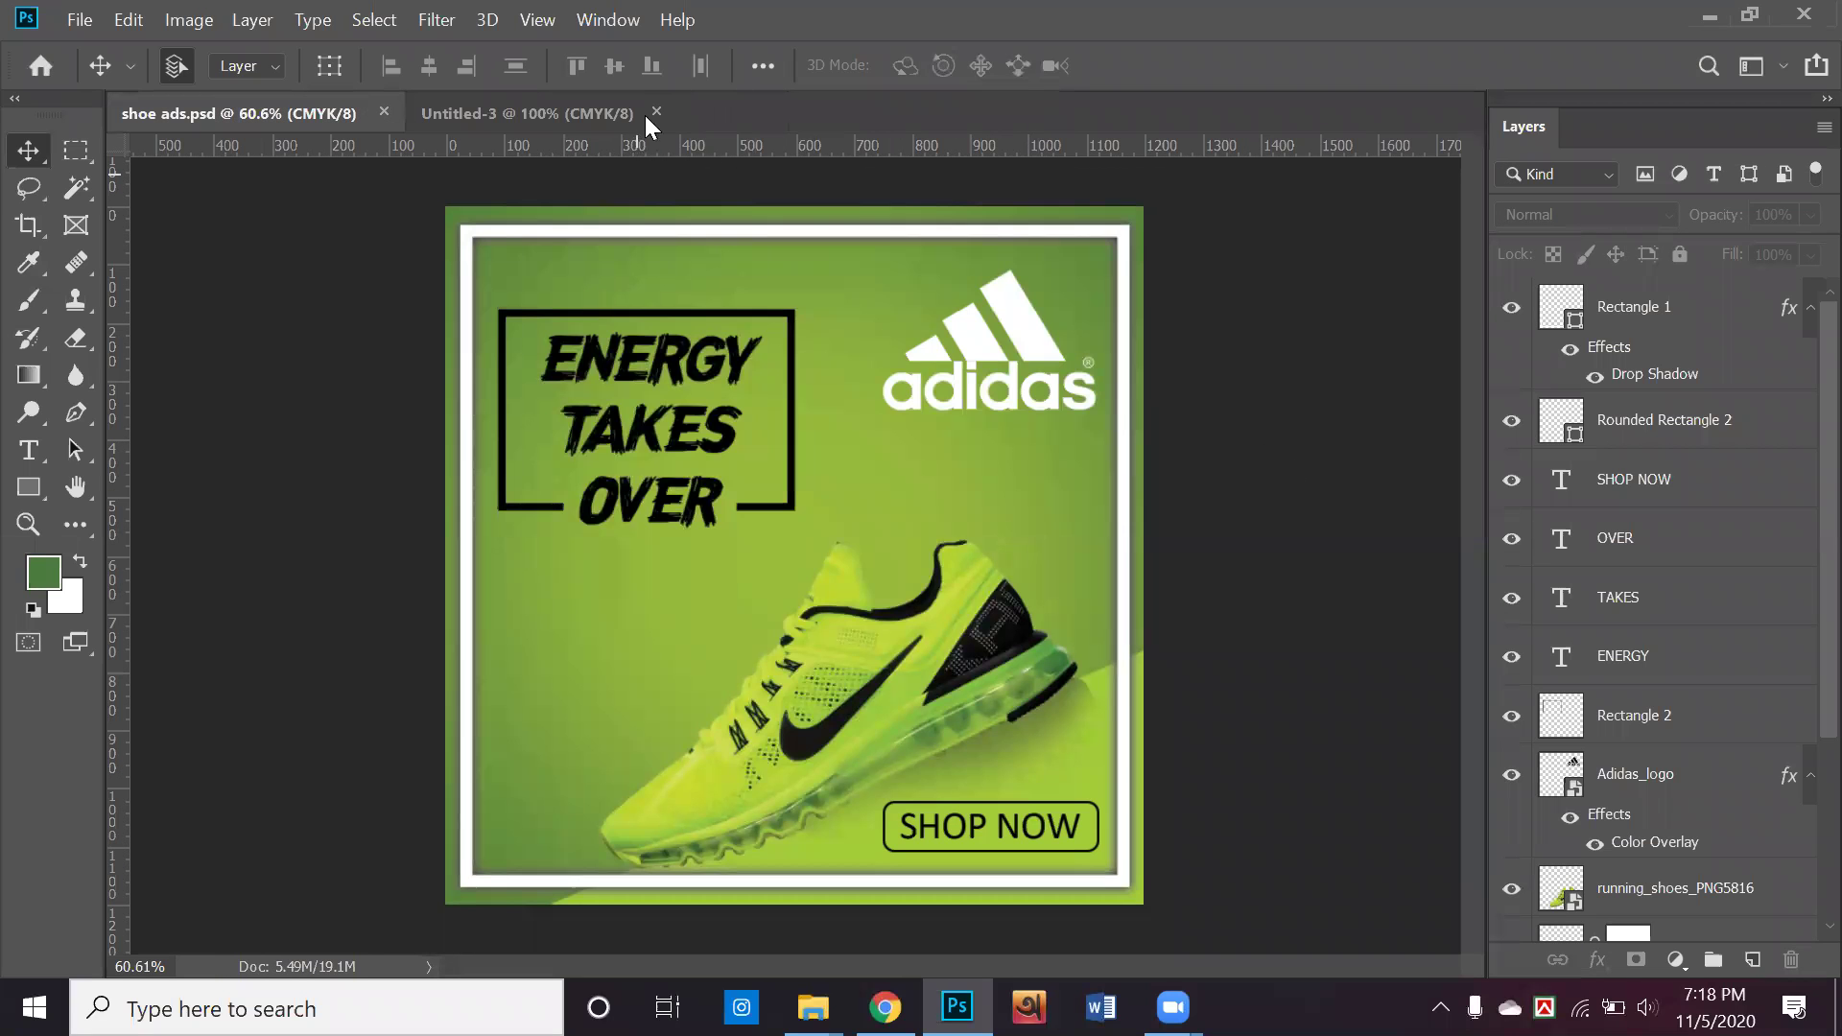
Try to copy all the ad's design layers from shoe ads.psd into the blank Untitled-3 document
drag(491, 182, 1173, 875)
scroll(1693, 657, down, 5)
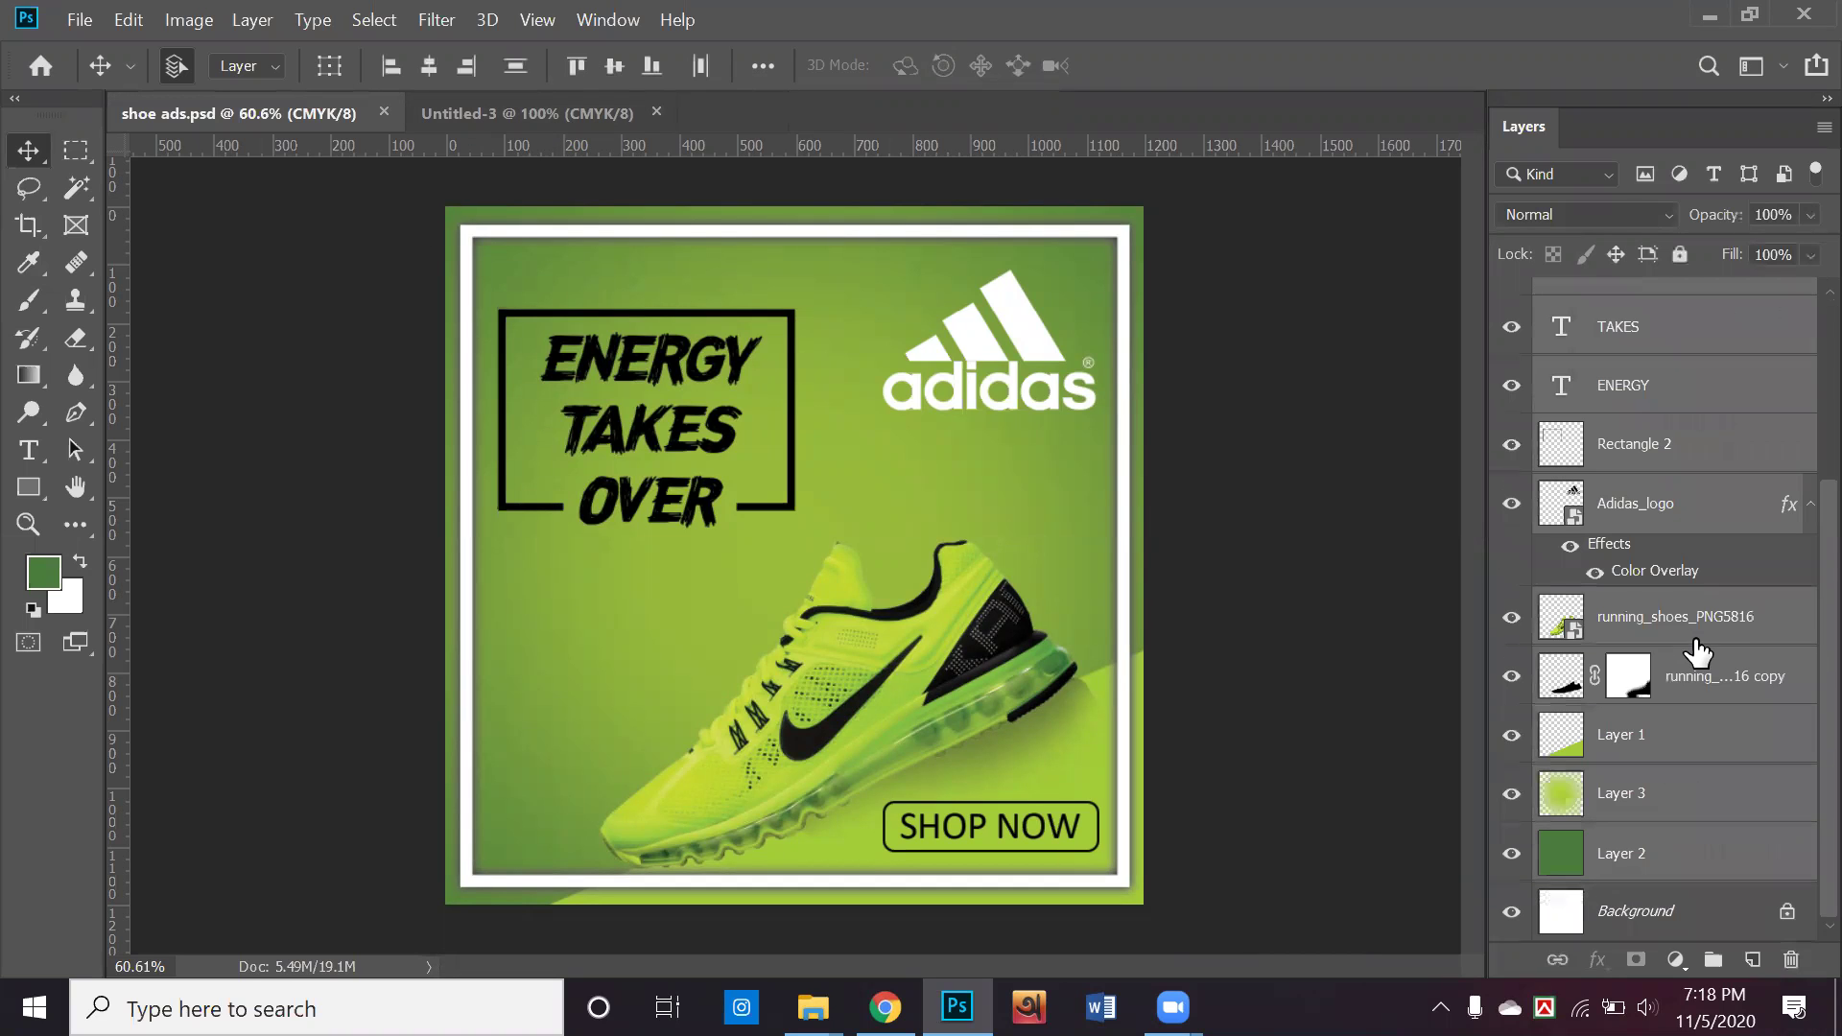
scroll(1660, 772, up, 3)
scroll(1662, 758, down, 3)
scroll(1659, 743, up, 5)
drag(653, 423, 1003, 625)
drag(752, 544, 793, 563)
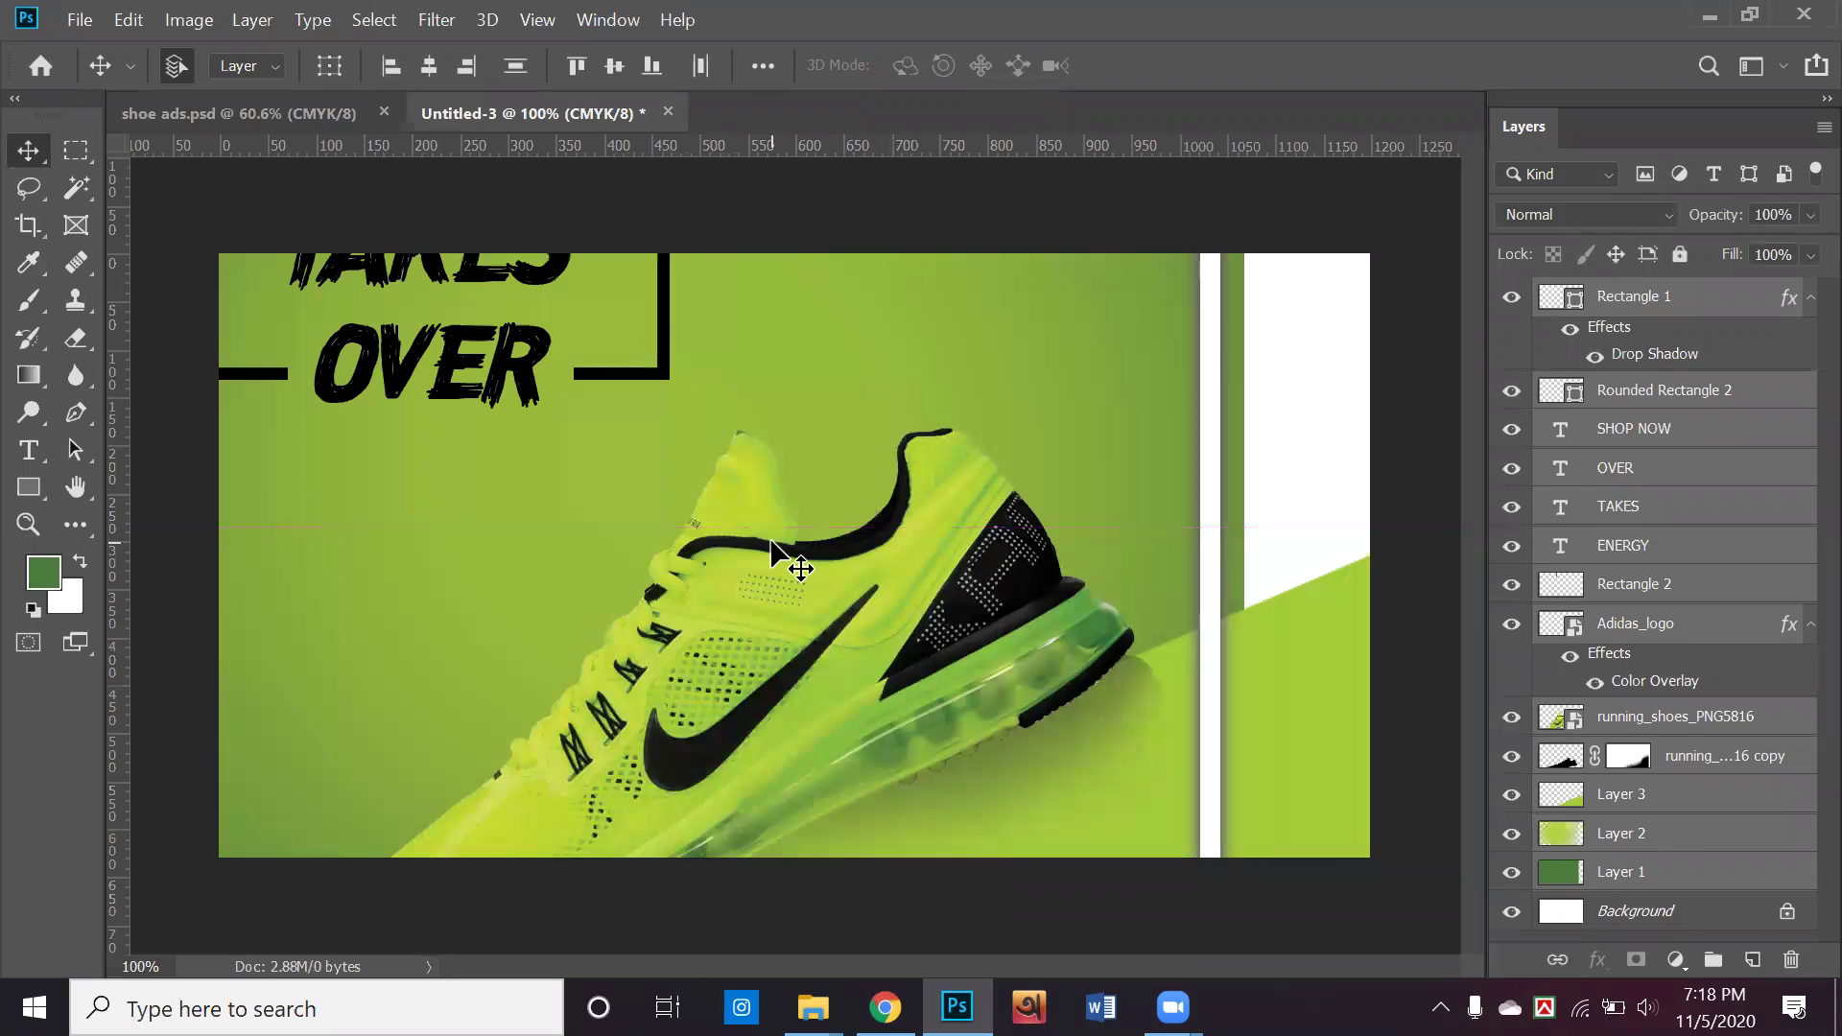
key(ctrl+z)
key(ctrl+z)
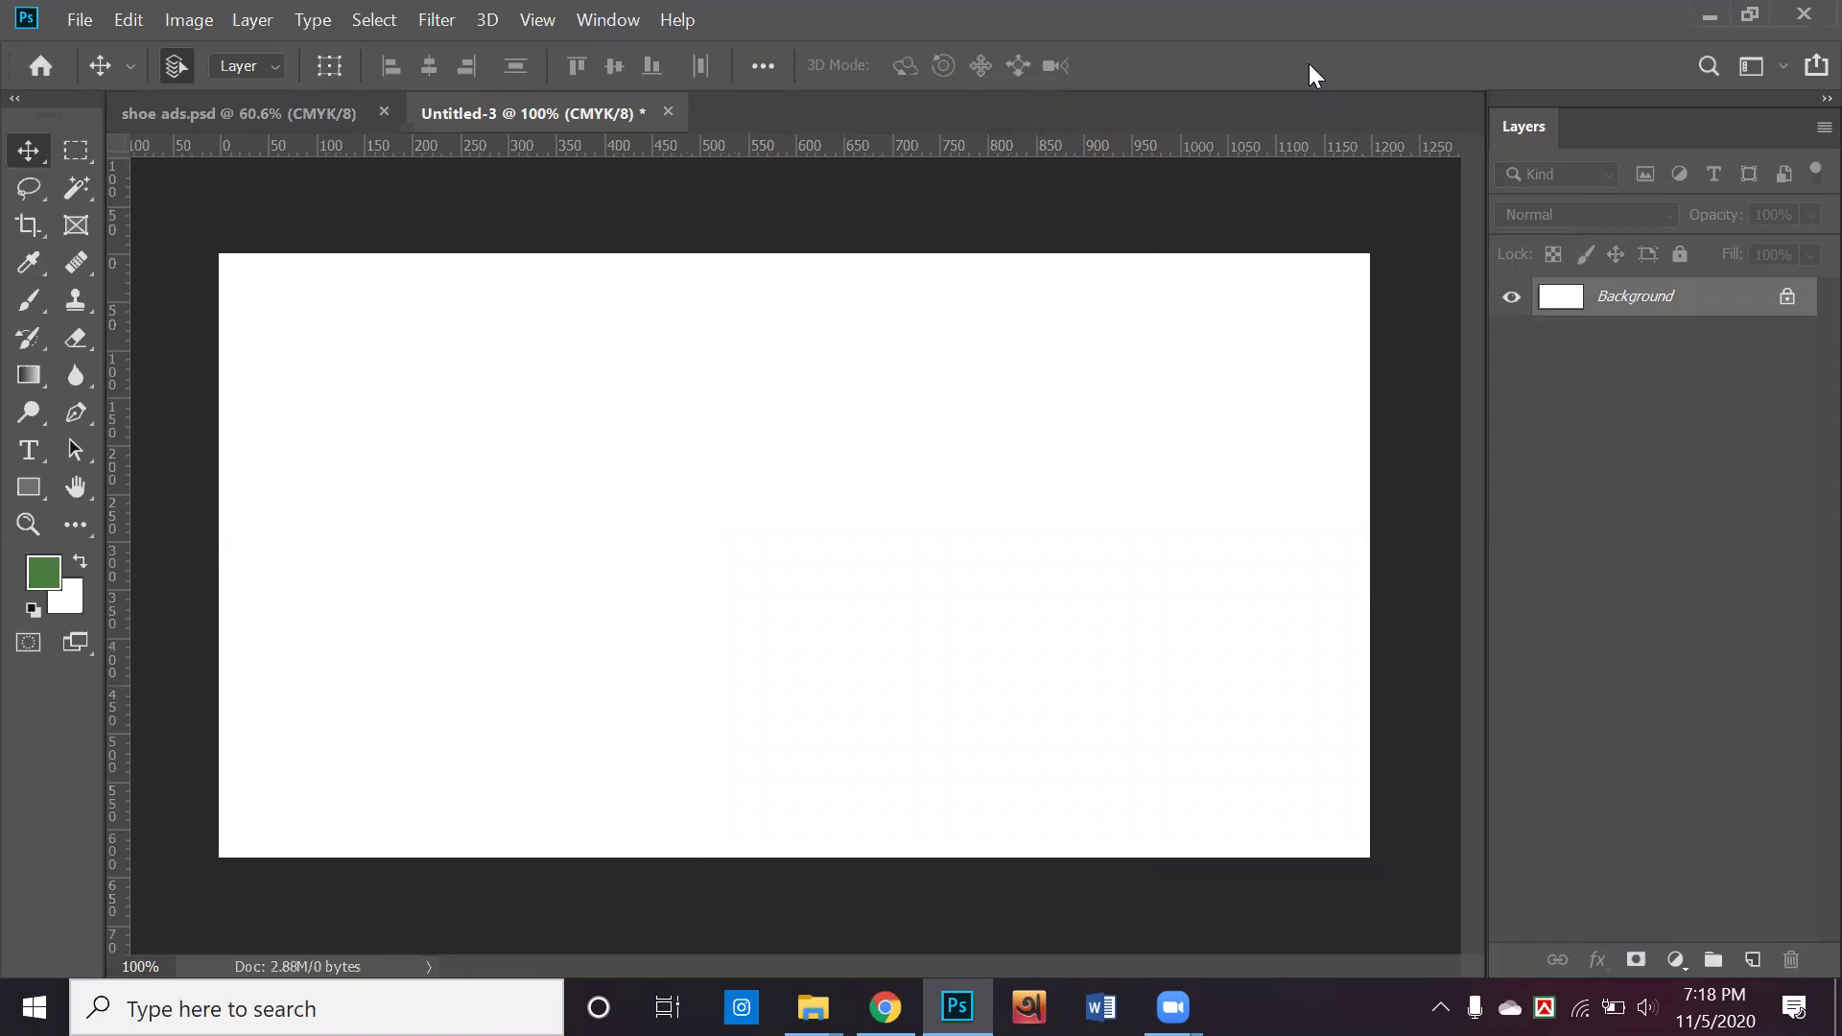
Place the flattened shoe ads image from the desktop into Untitled-3 and center it horizontally on the canvas
click(1709, 18)
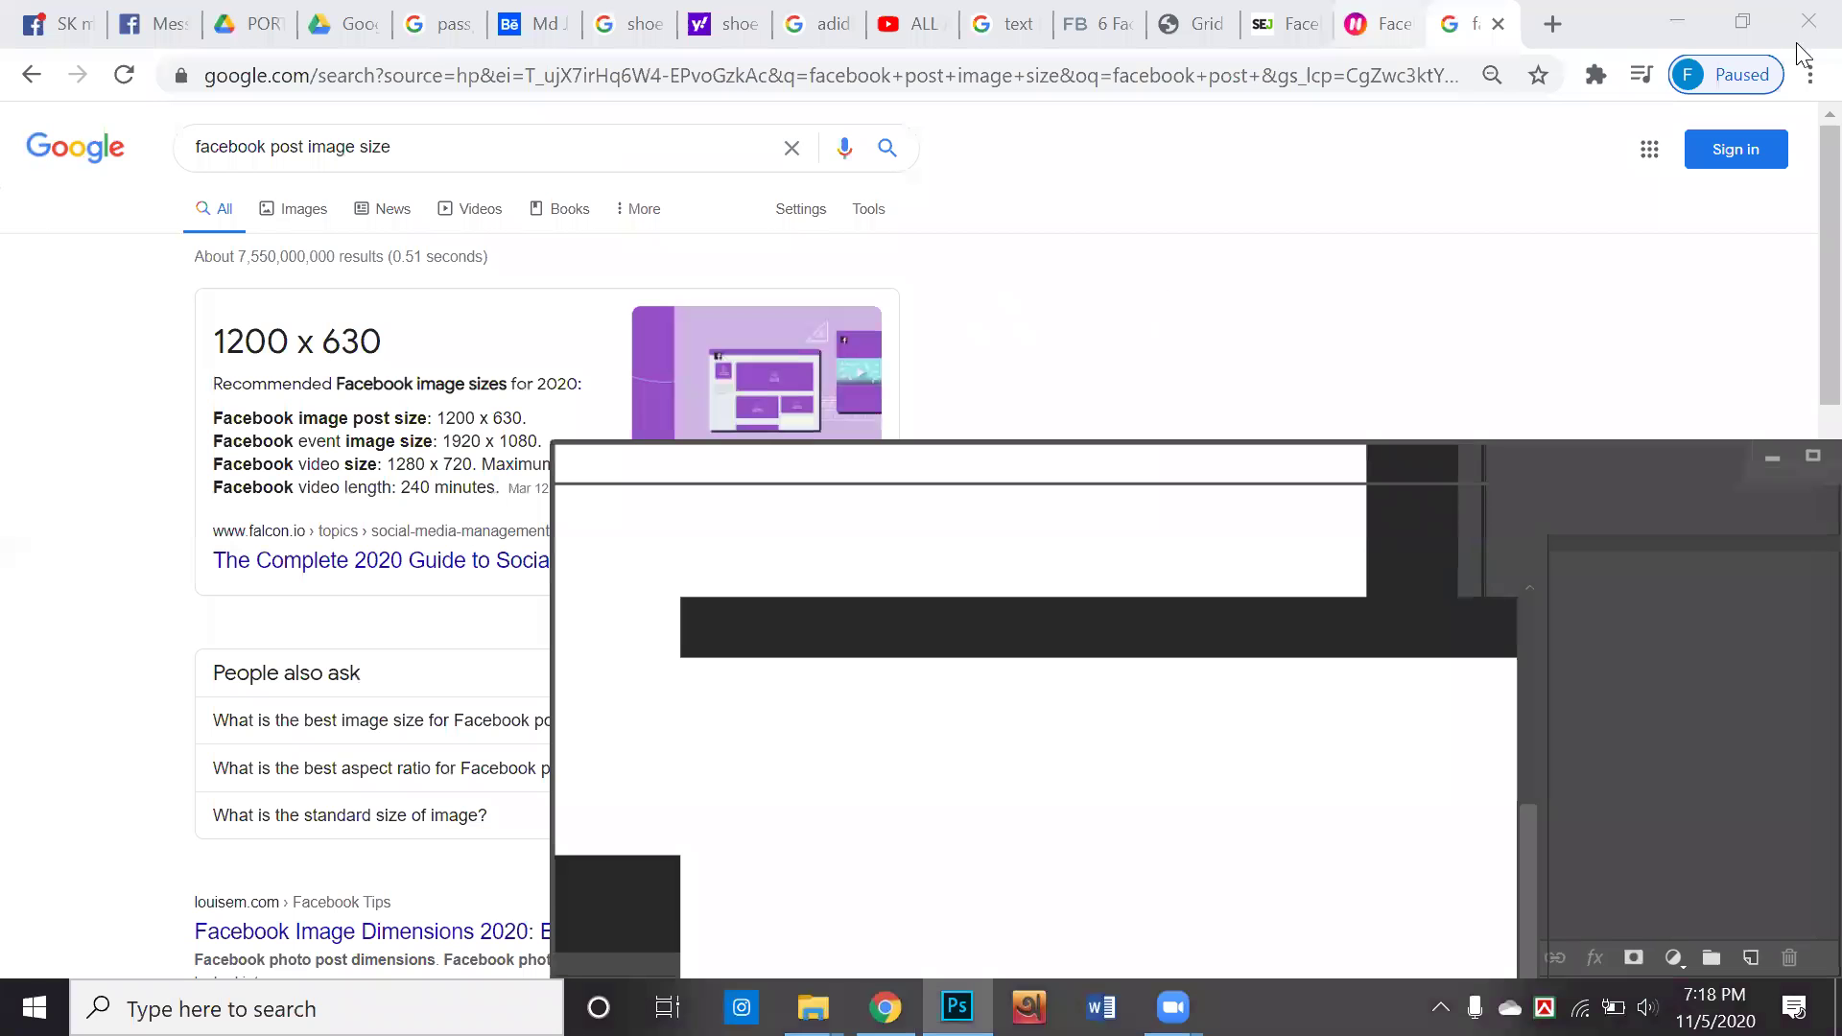
click(1677, 36)
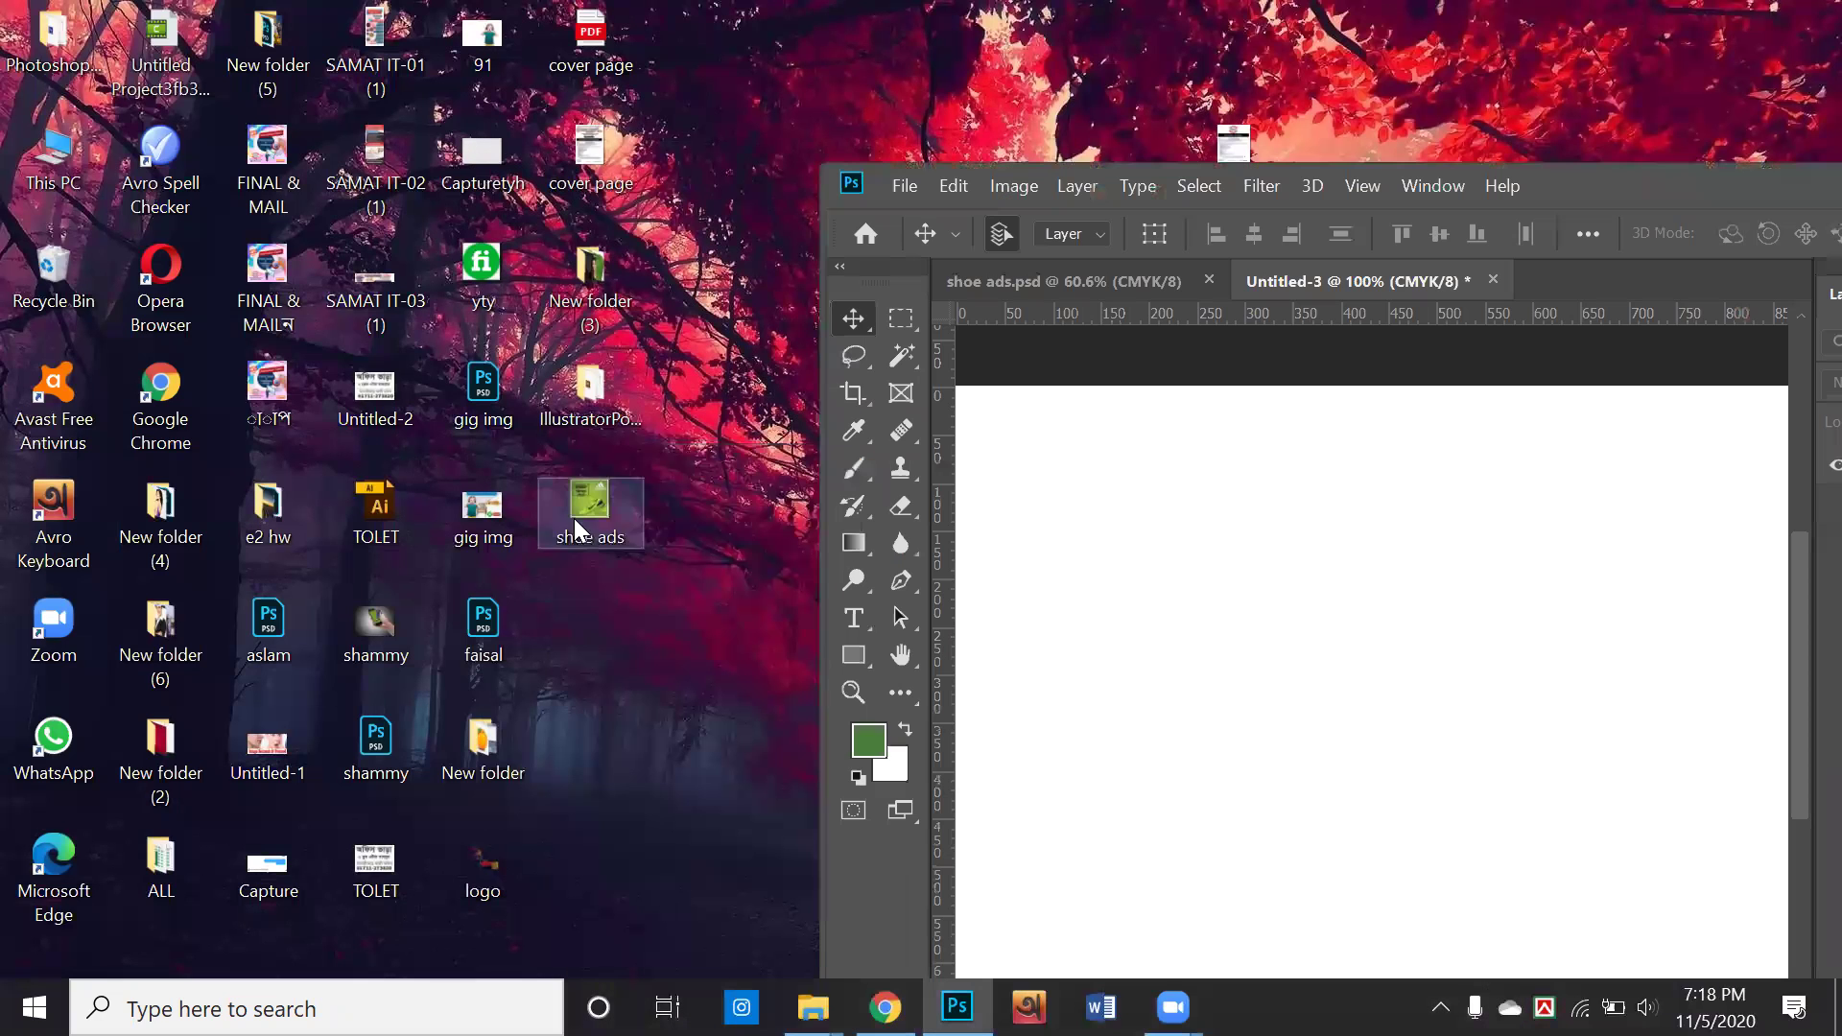
drag(590, 509, 1290, 662)
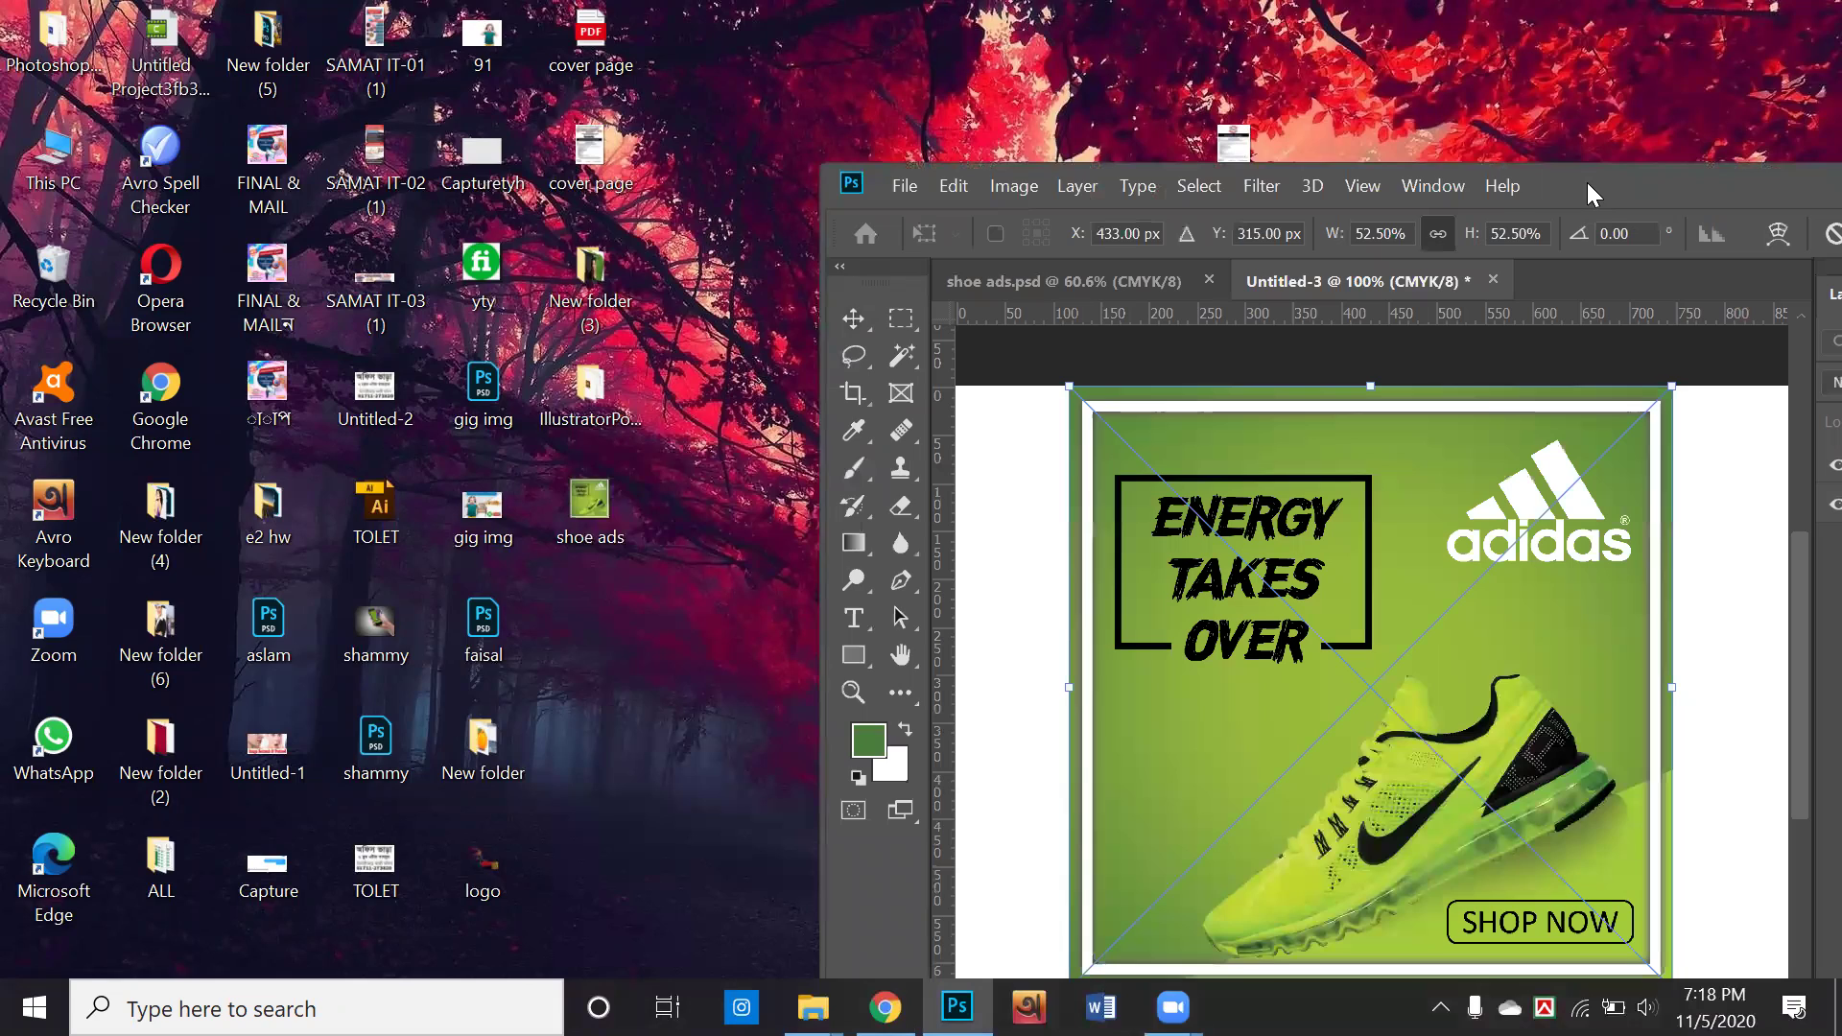
key(super+Up)
drag(912, 524, 1017, 525)
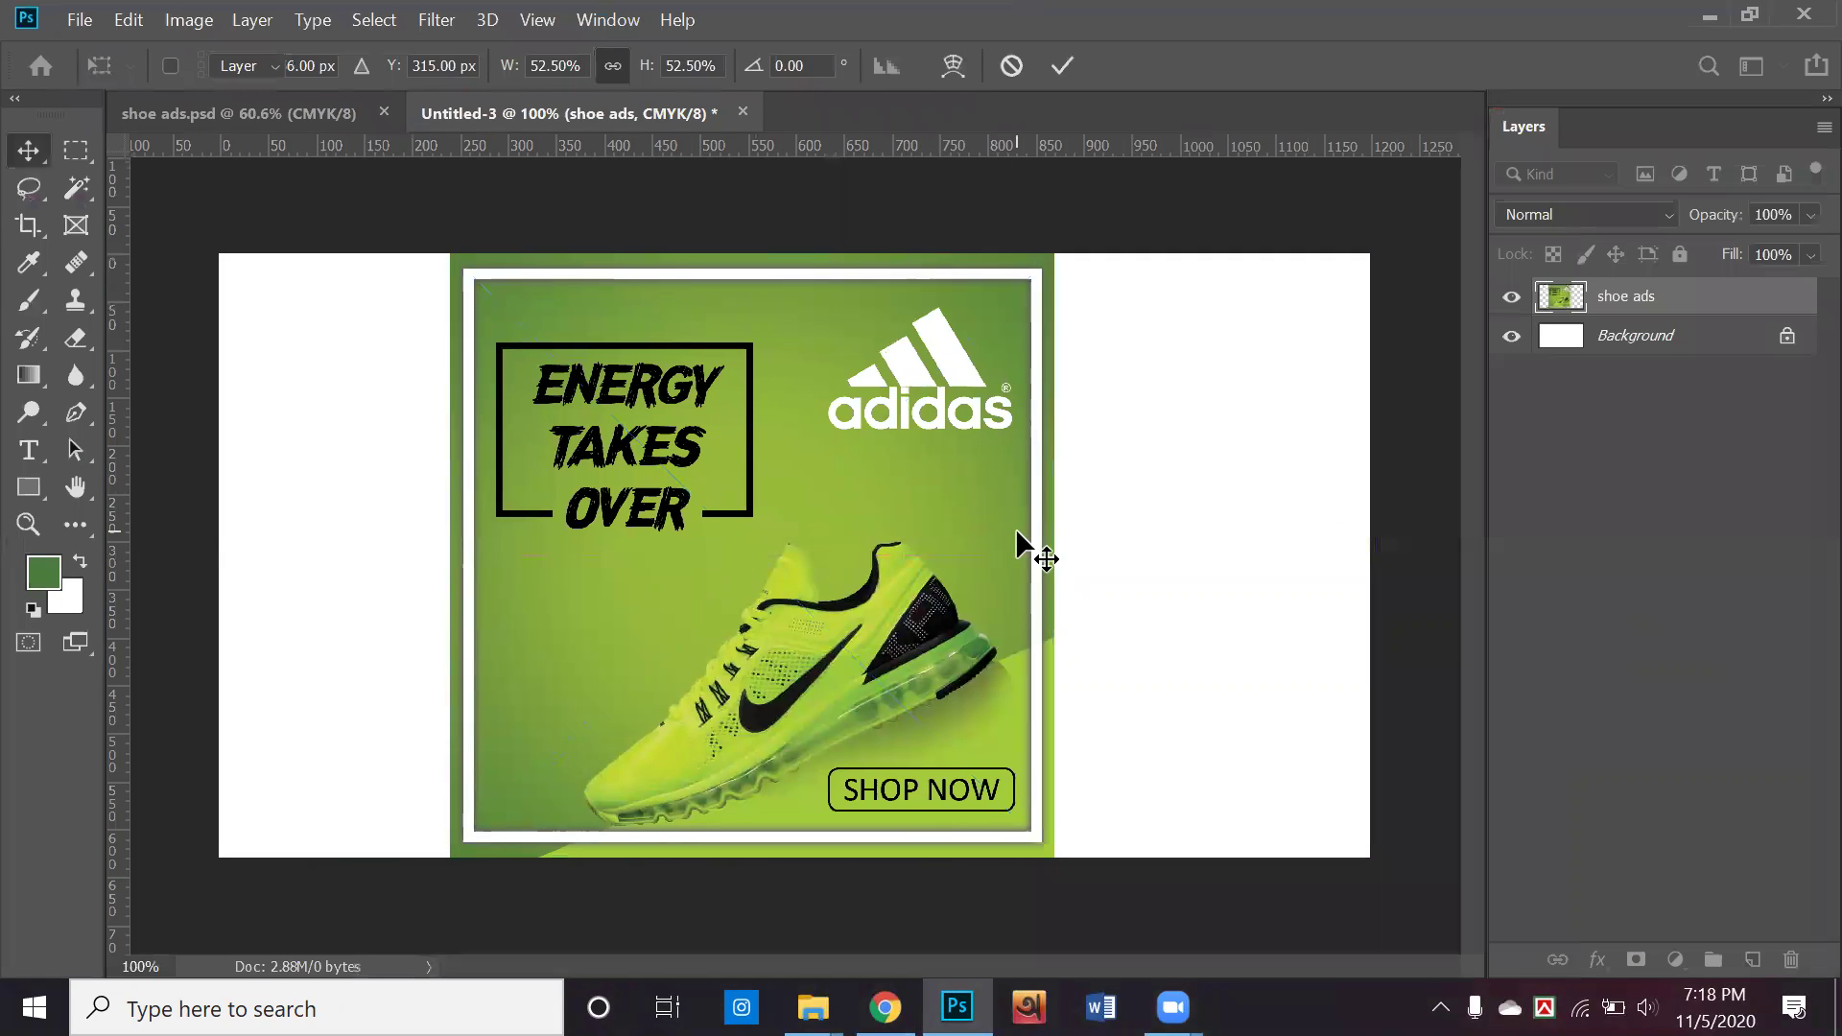
key(Return)
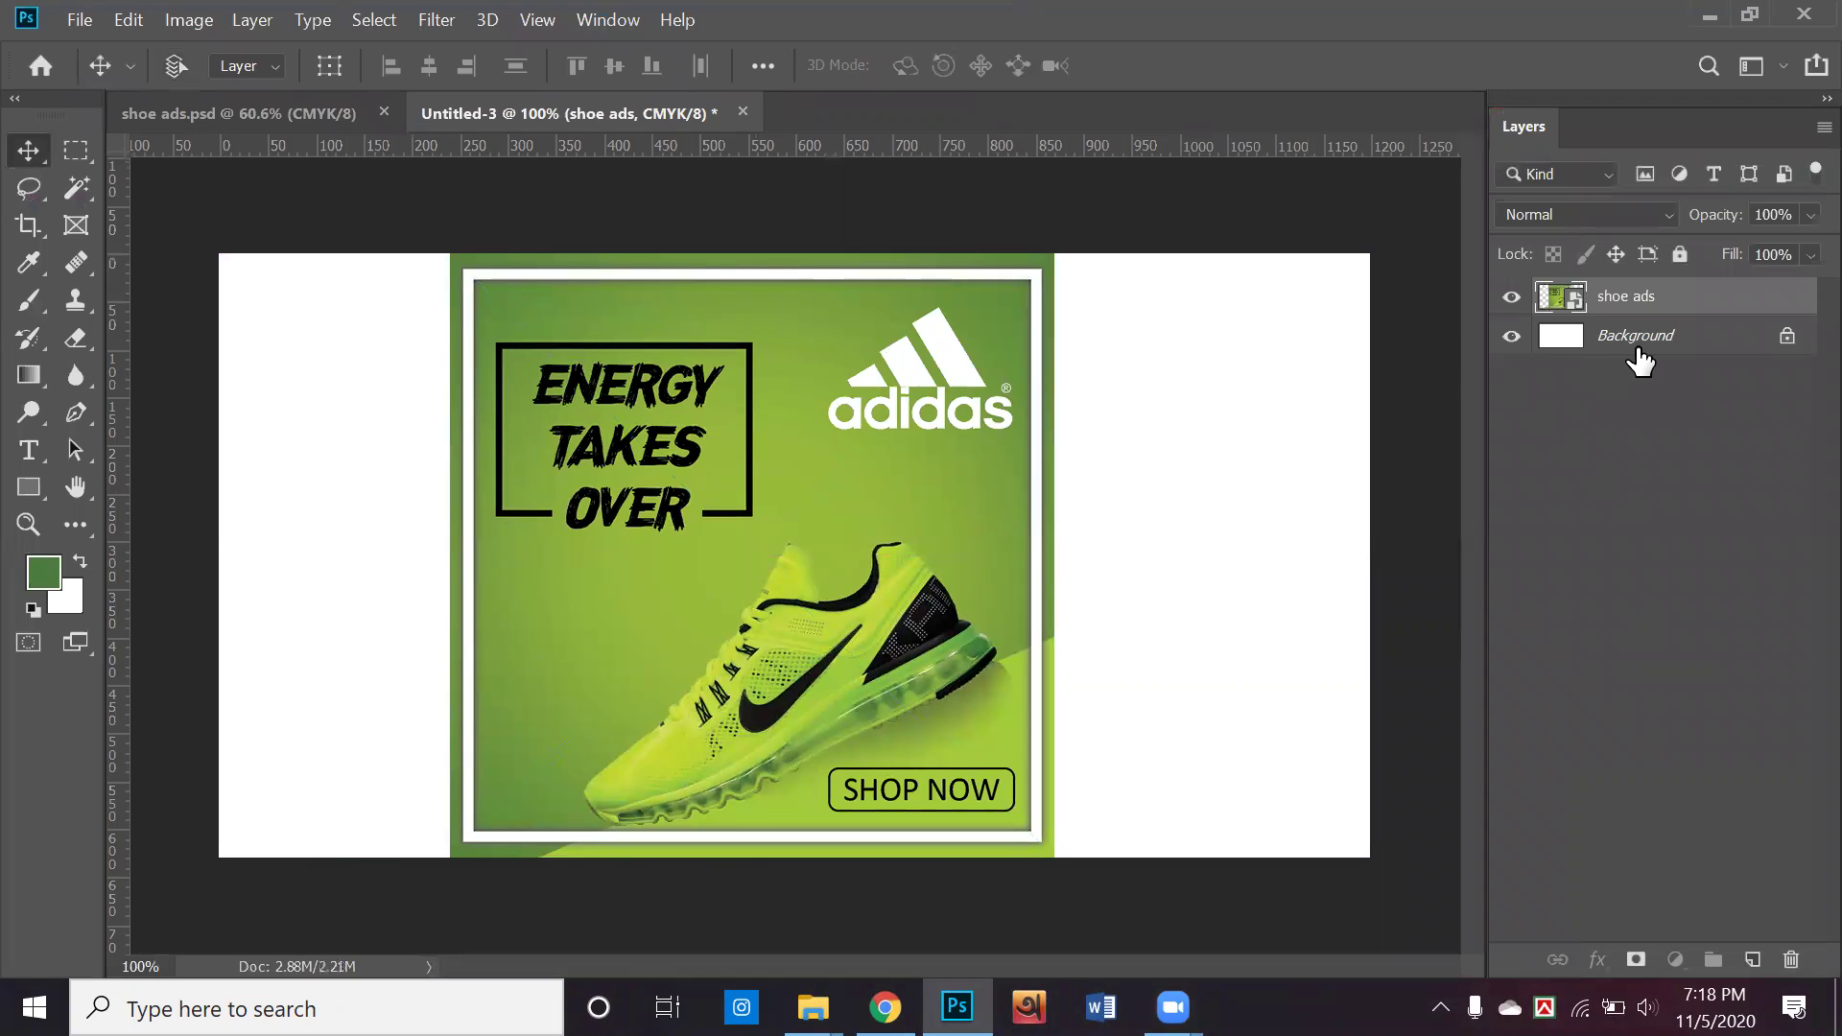
shift+click(1639, 355)
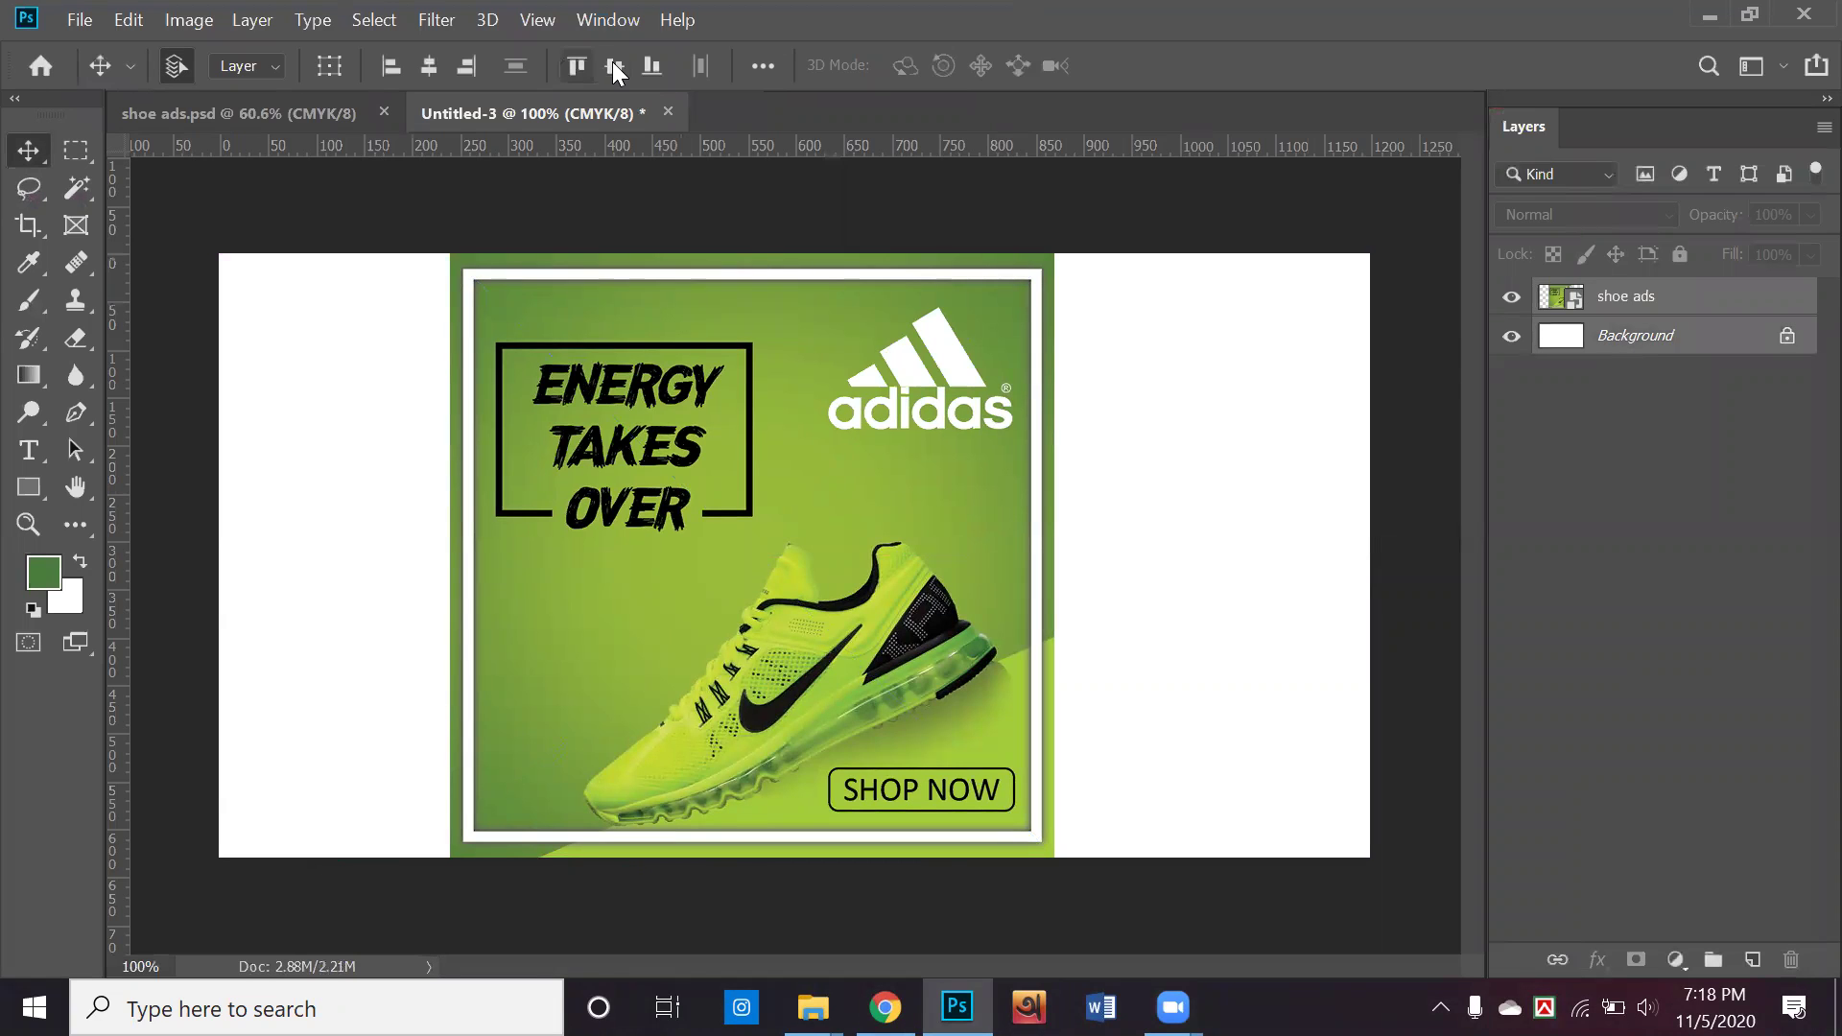
click(423, 65)
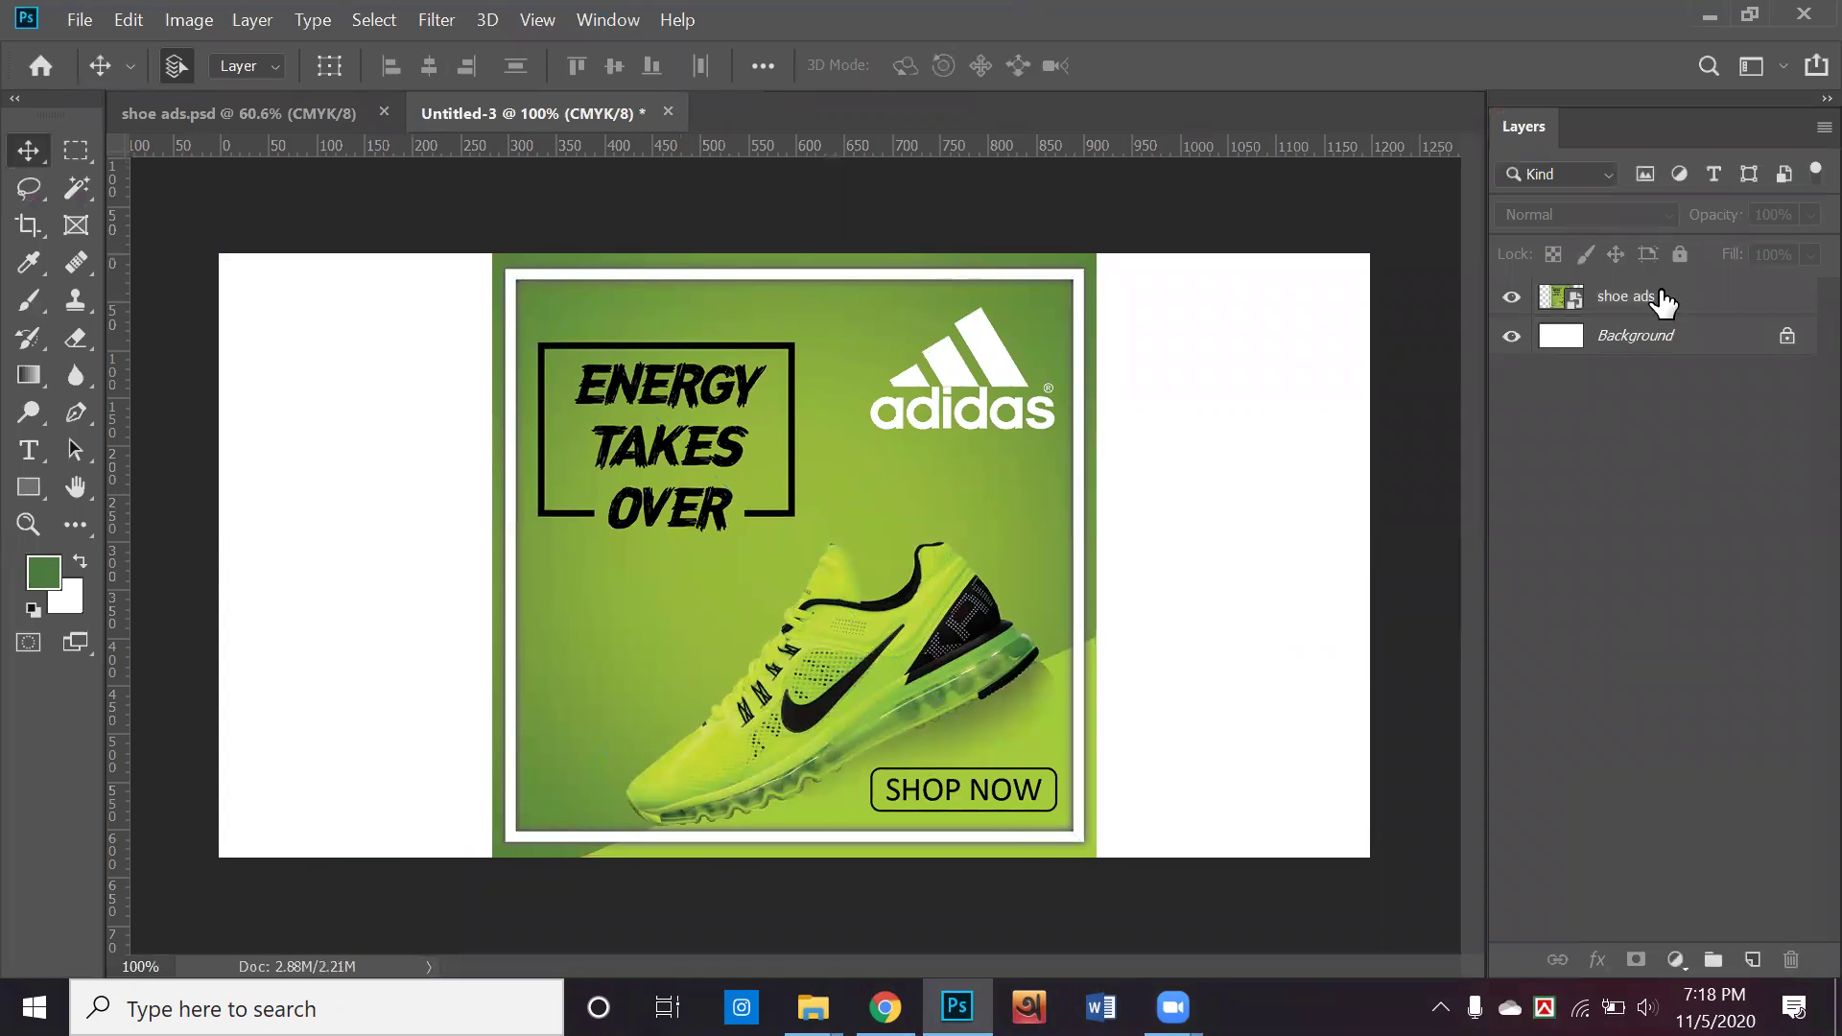
Fill a rectangle over the canvas's lower right with the ad's light green on a new layer, placed below the shoe ads layer
click(1752, 959)
click(29, 262)
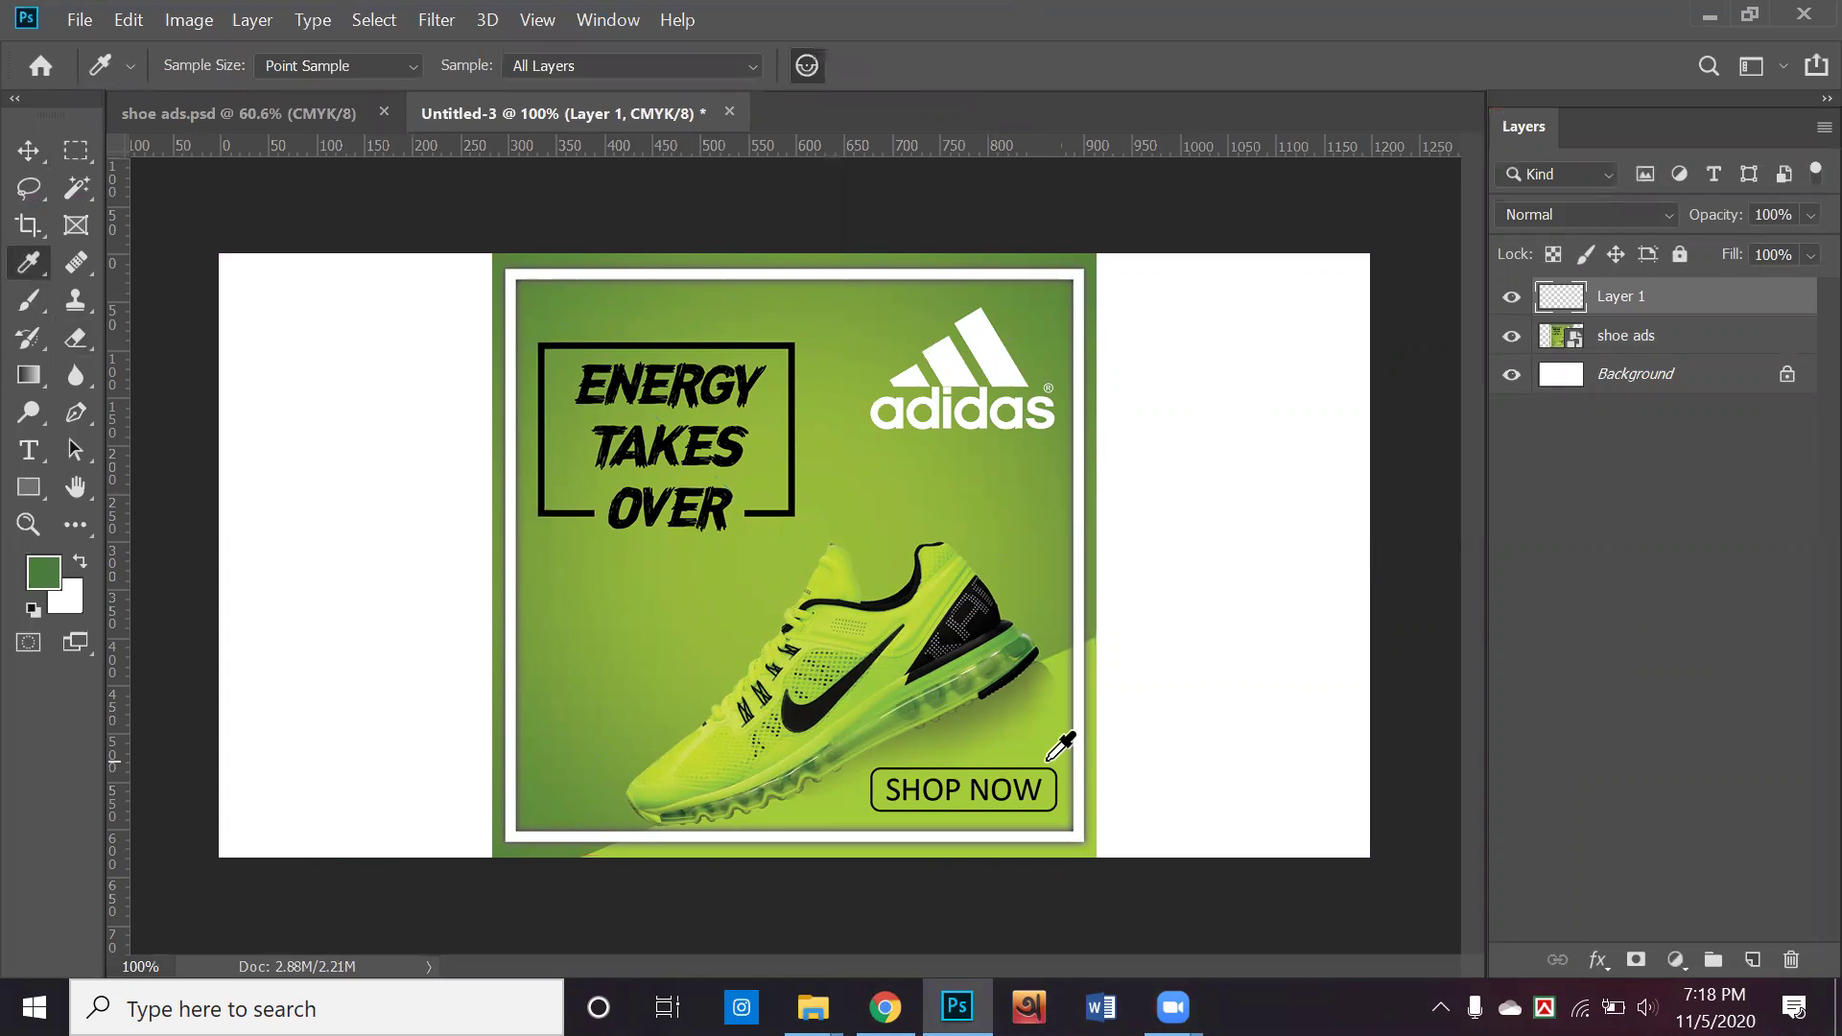
click(846, 814)
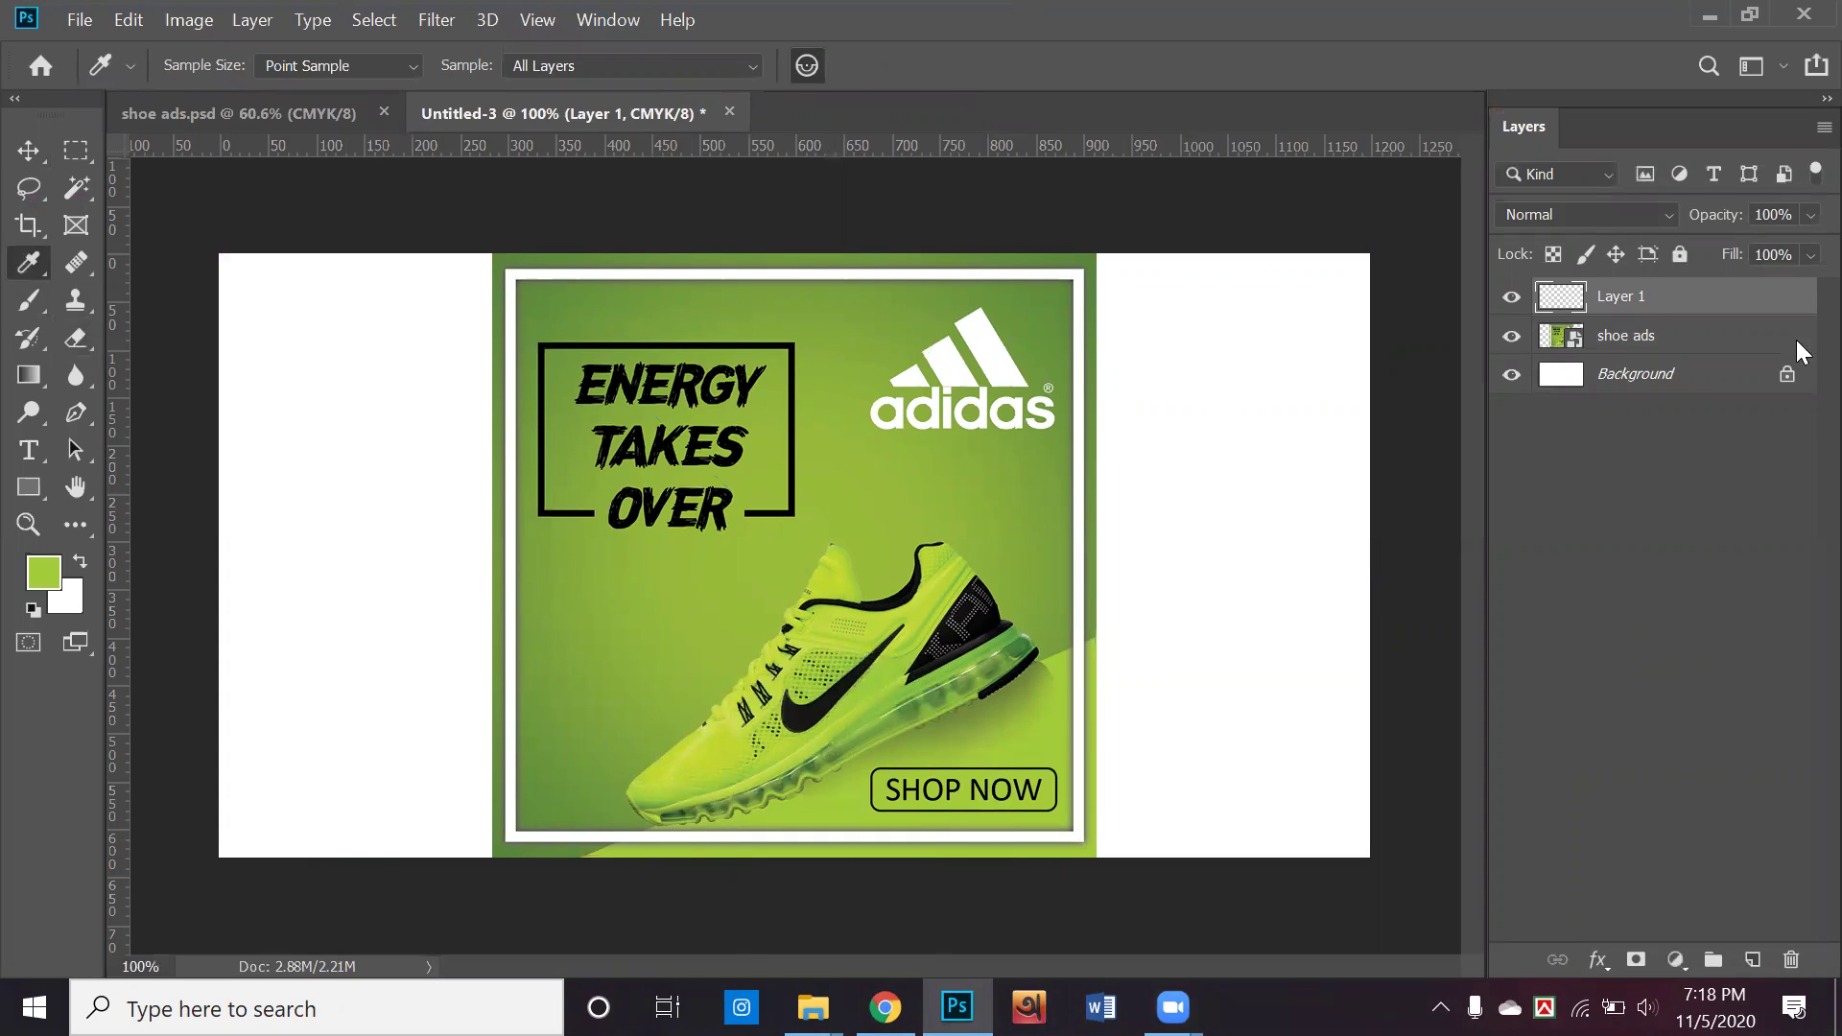
click(76, 150)
drag(524, 621, 1372, 859)
key(alt+BackSpace)
key(ctrl+d)
drag(1637, 305, 1648, 376)
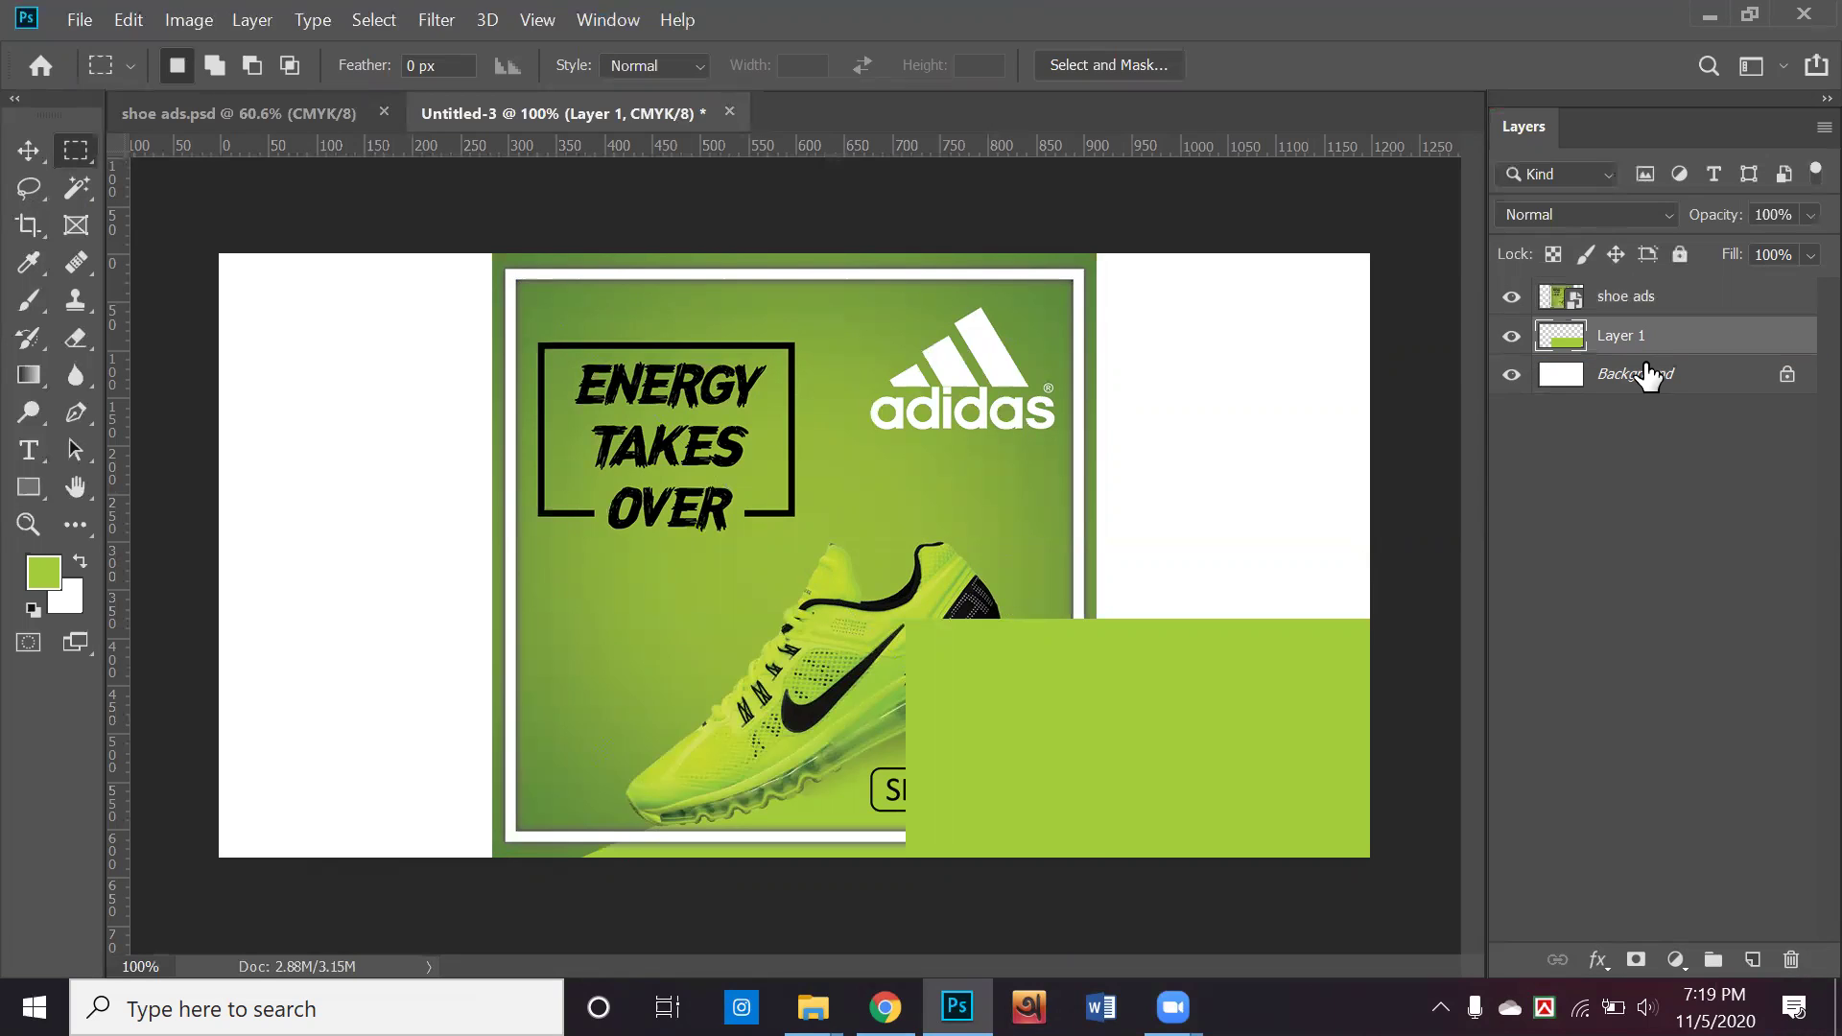
Distort the light green rectangle into a wedge whose slanted edge continues the ad's diagonal to the canvas's right side
click(31, 157)
key(ctrl+t)
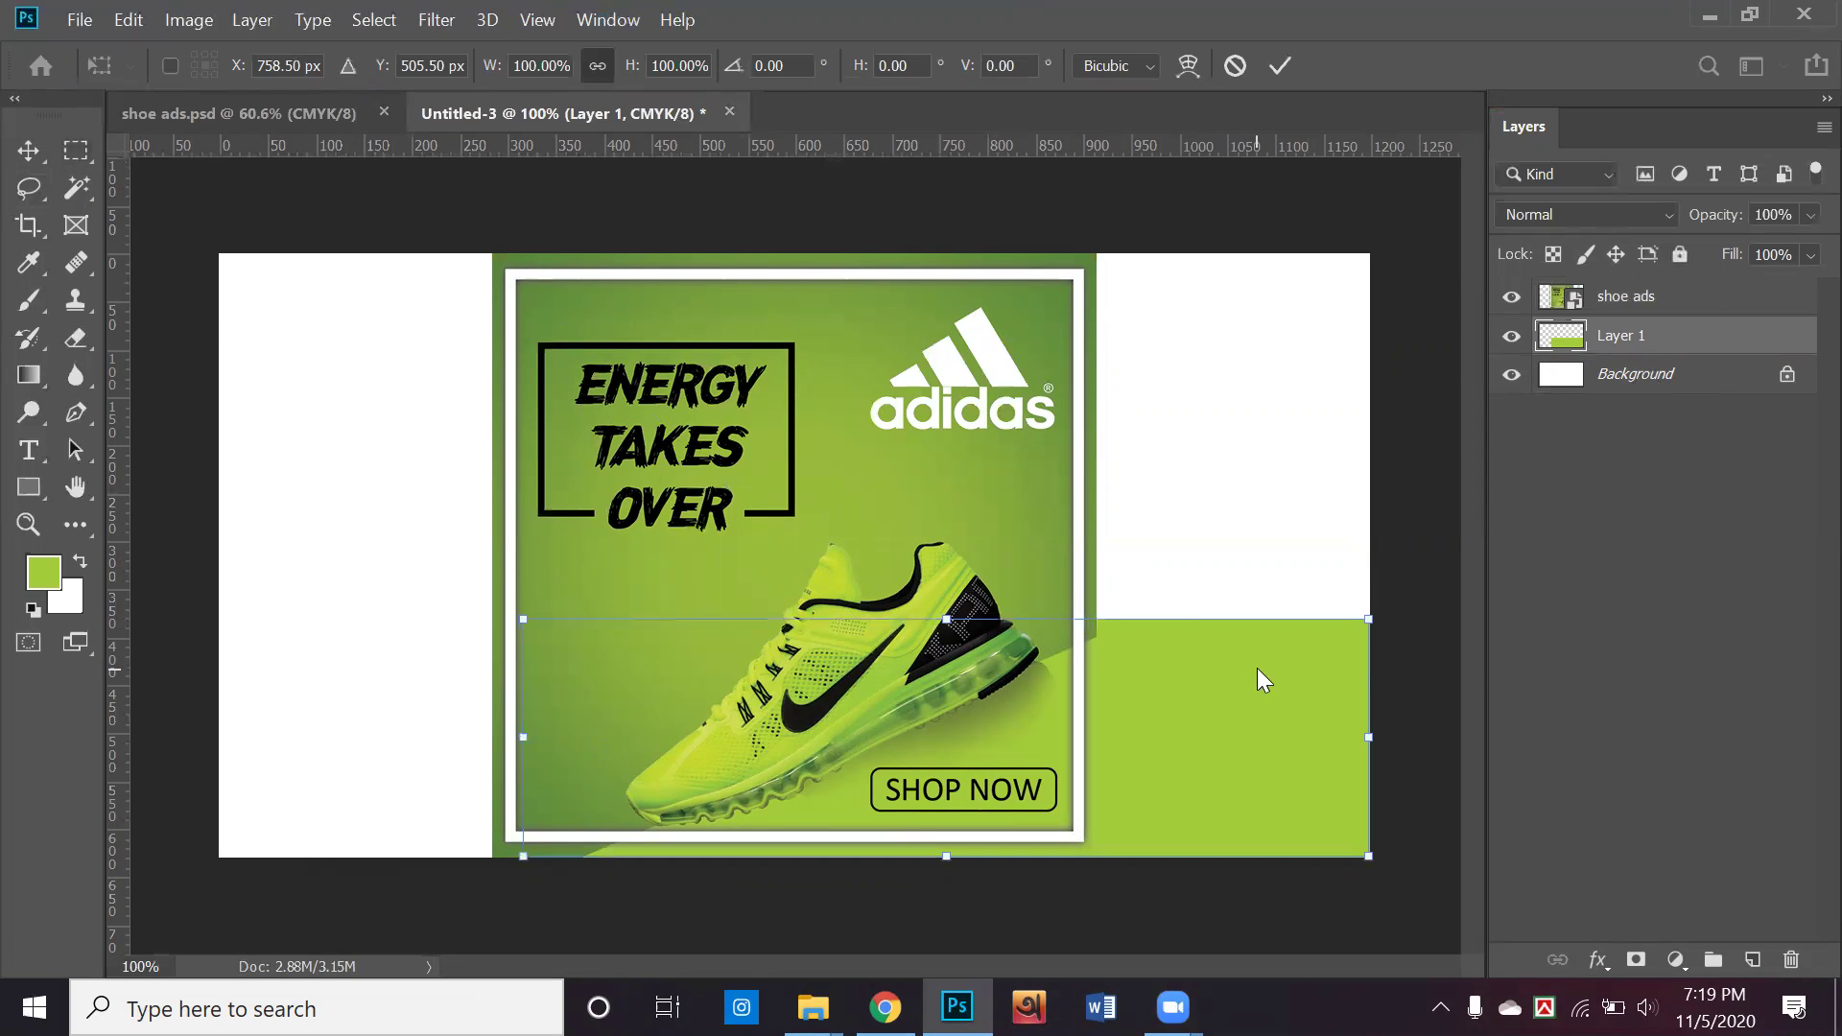
right_click(1257, 668)
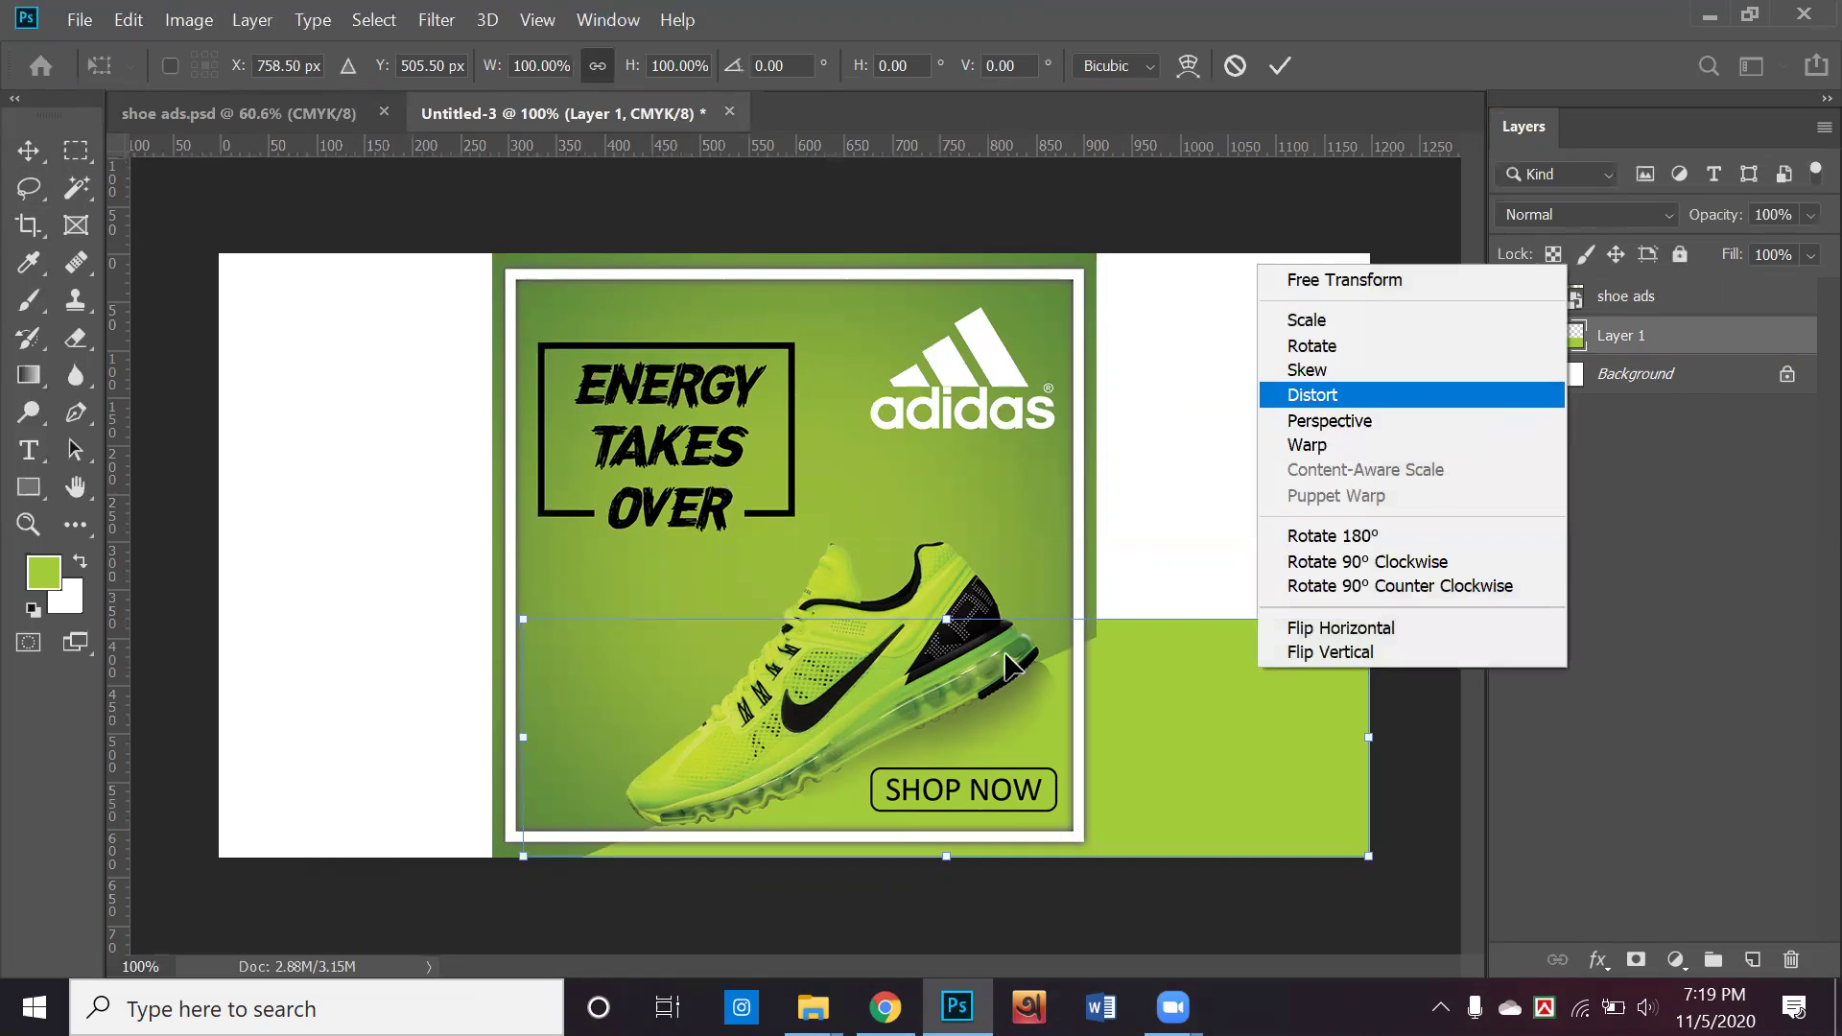
click(1355, 395)
drag(1370, 619, 1383, 416)
drag(521, 808, 548, 864)
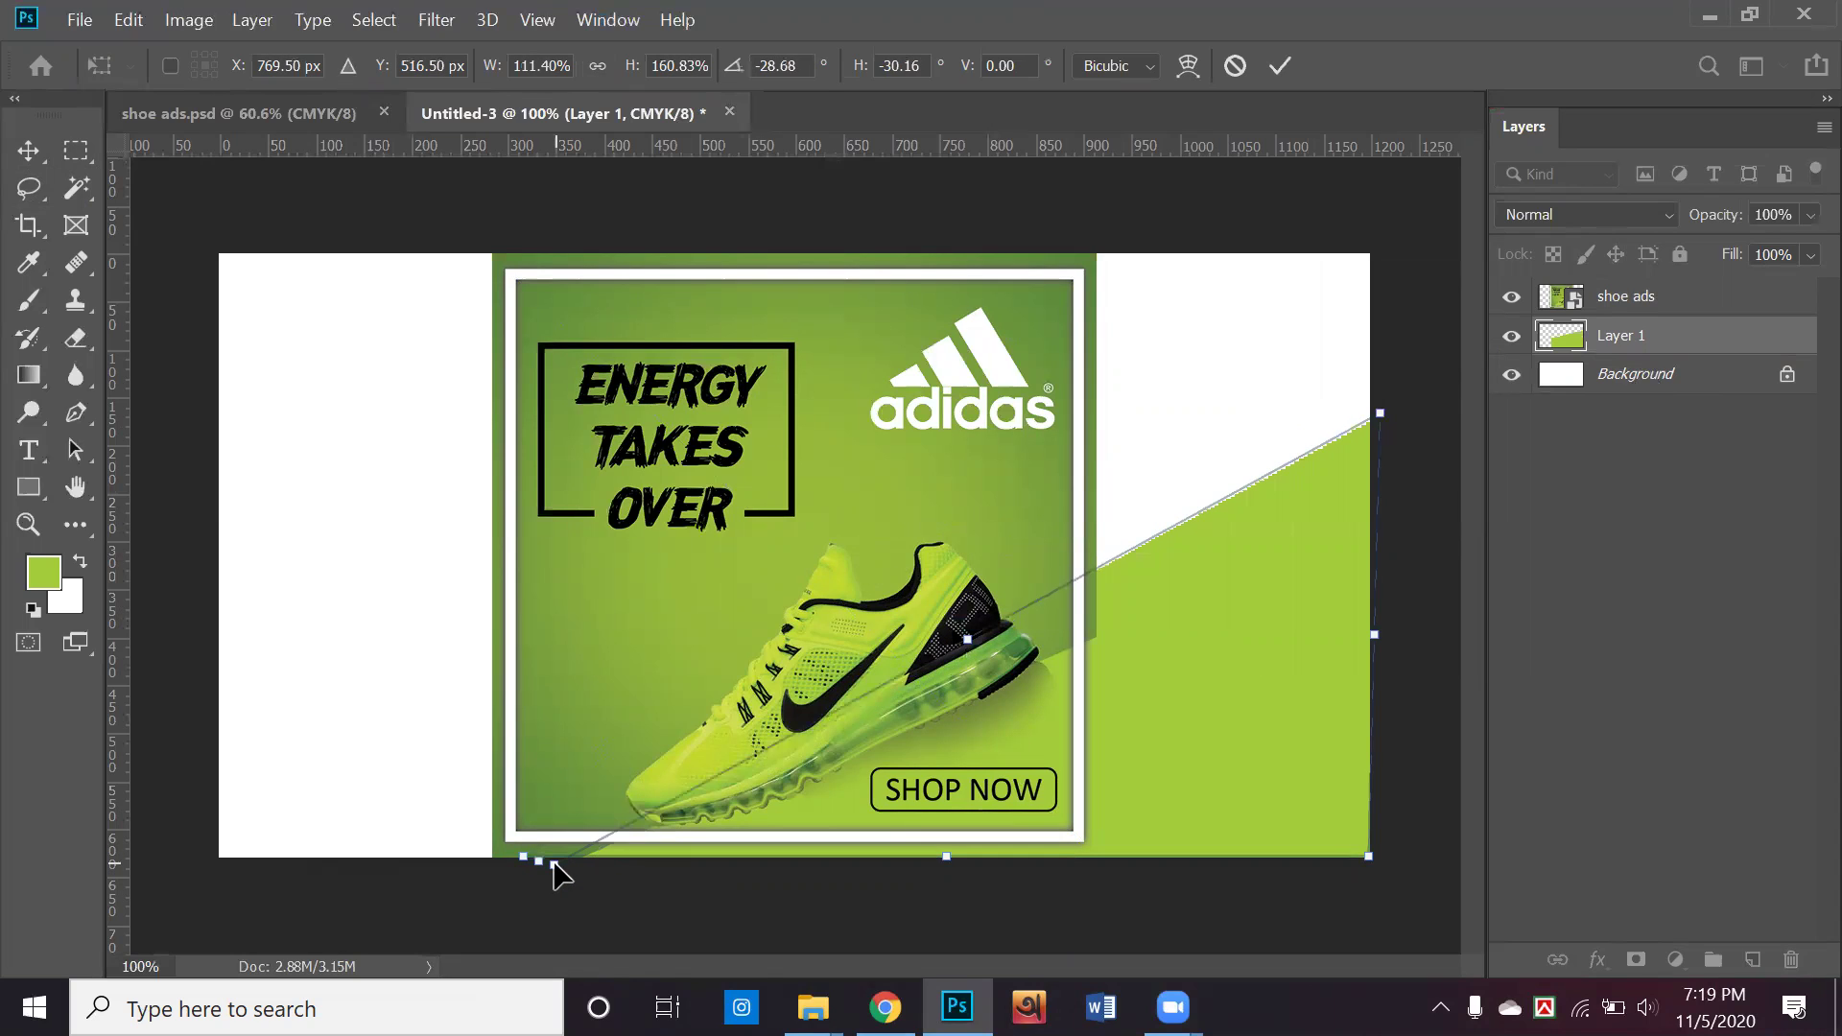
drag(1385, 413, 1403, 509)
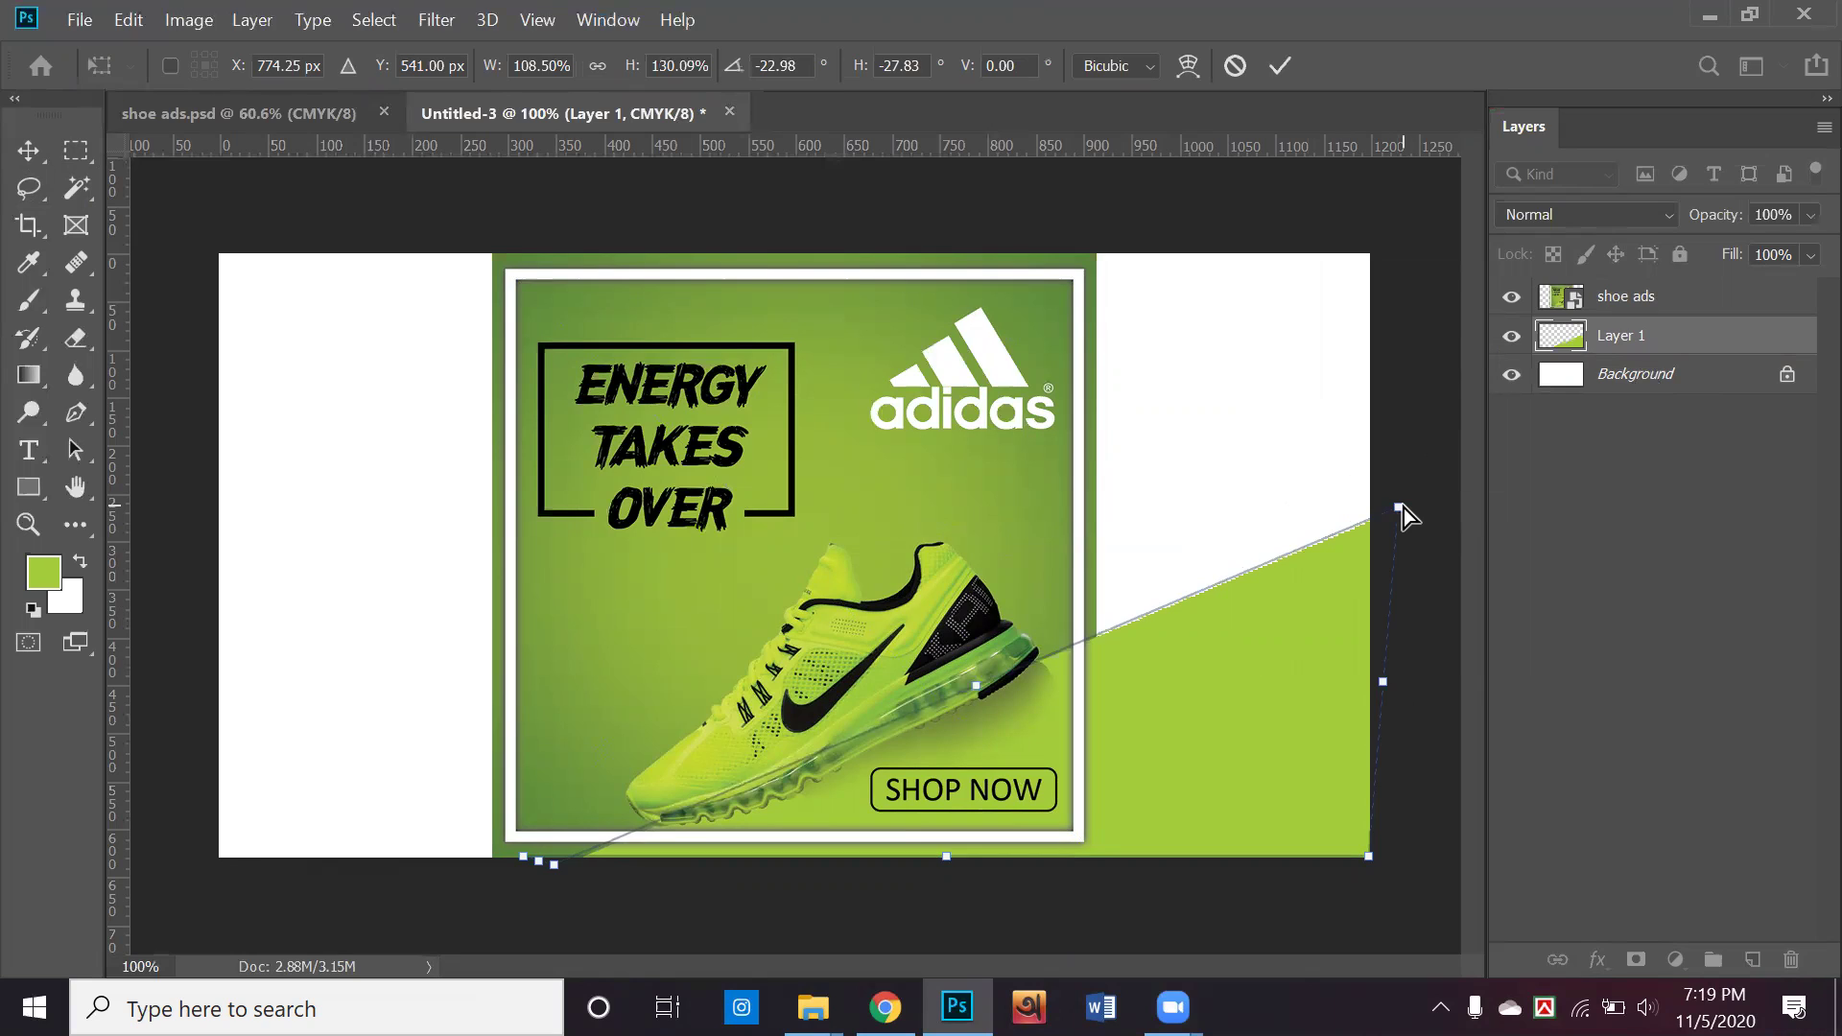
key(Return)
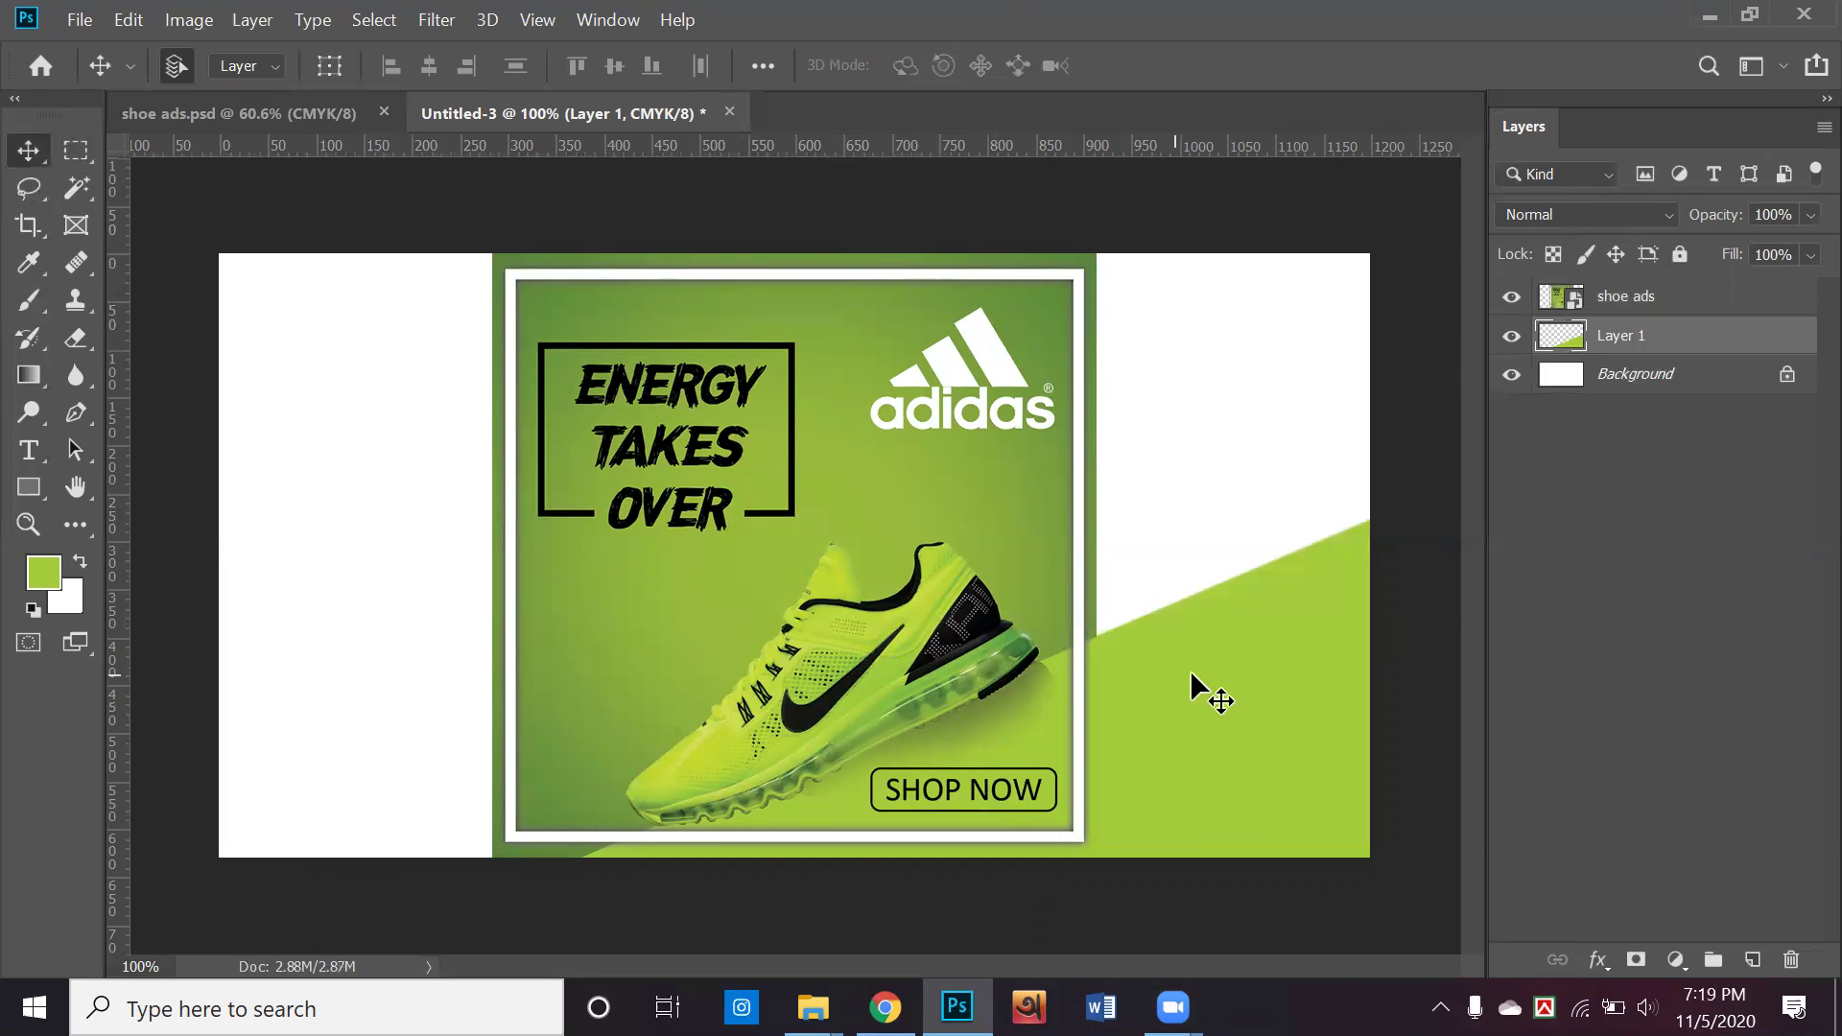
click(1131, 584)
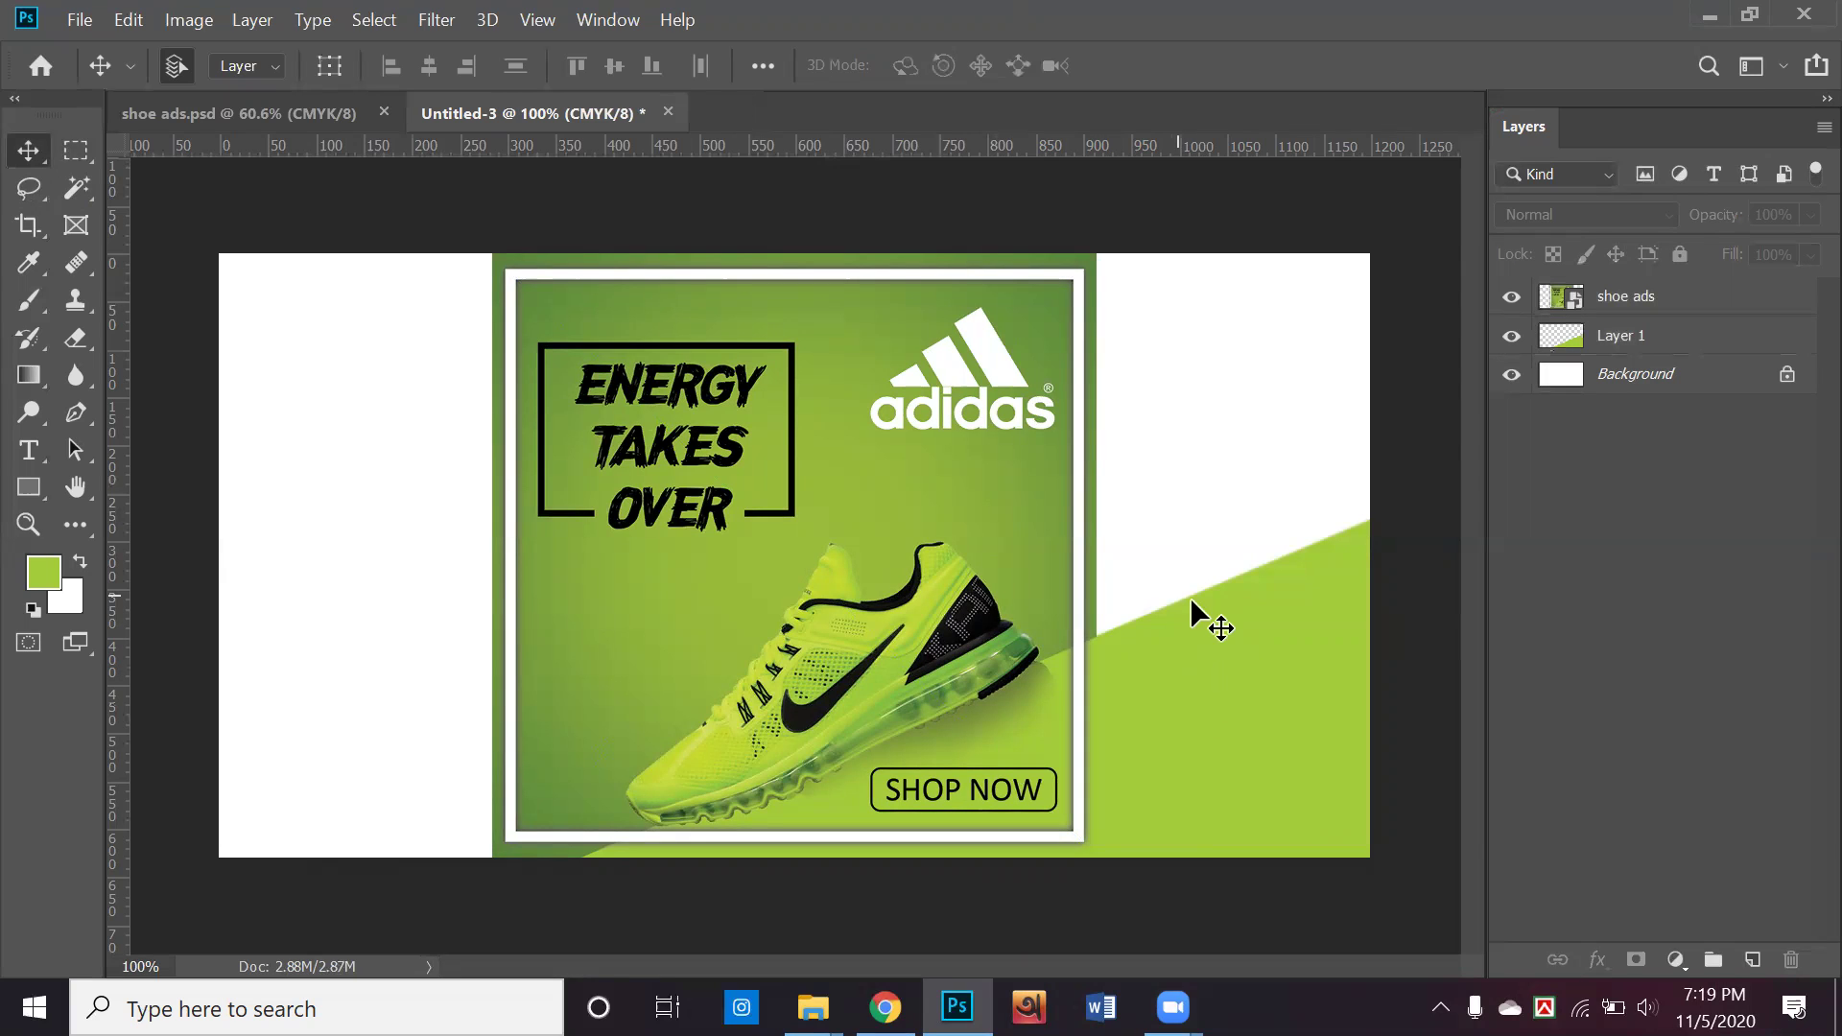
Fill a new layer with the dark green sampled from the ad's outer border and place it below the shoe ads layer
click(29, 261)
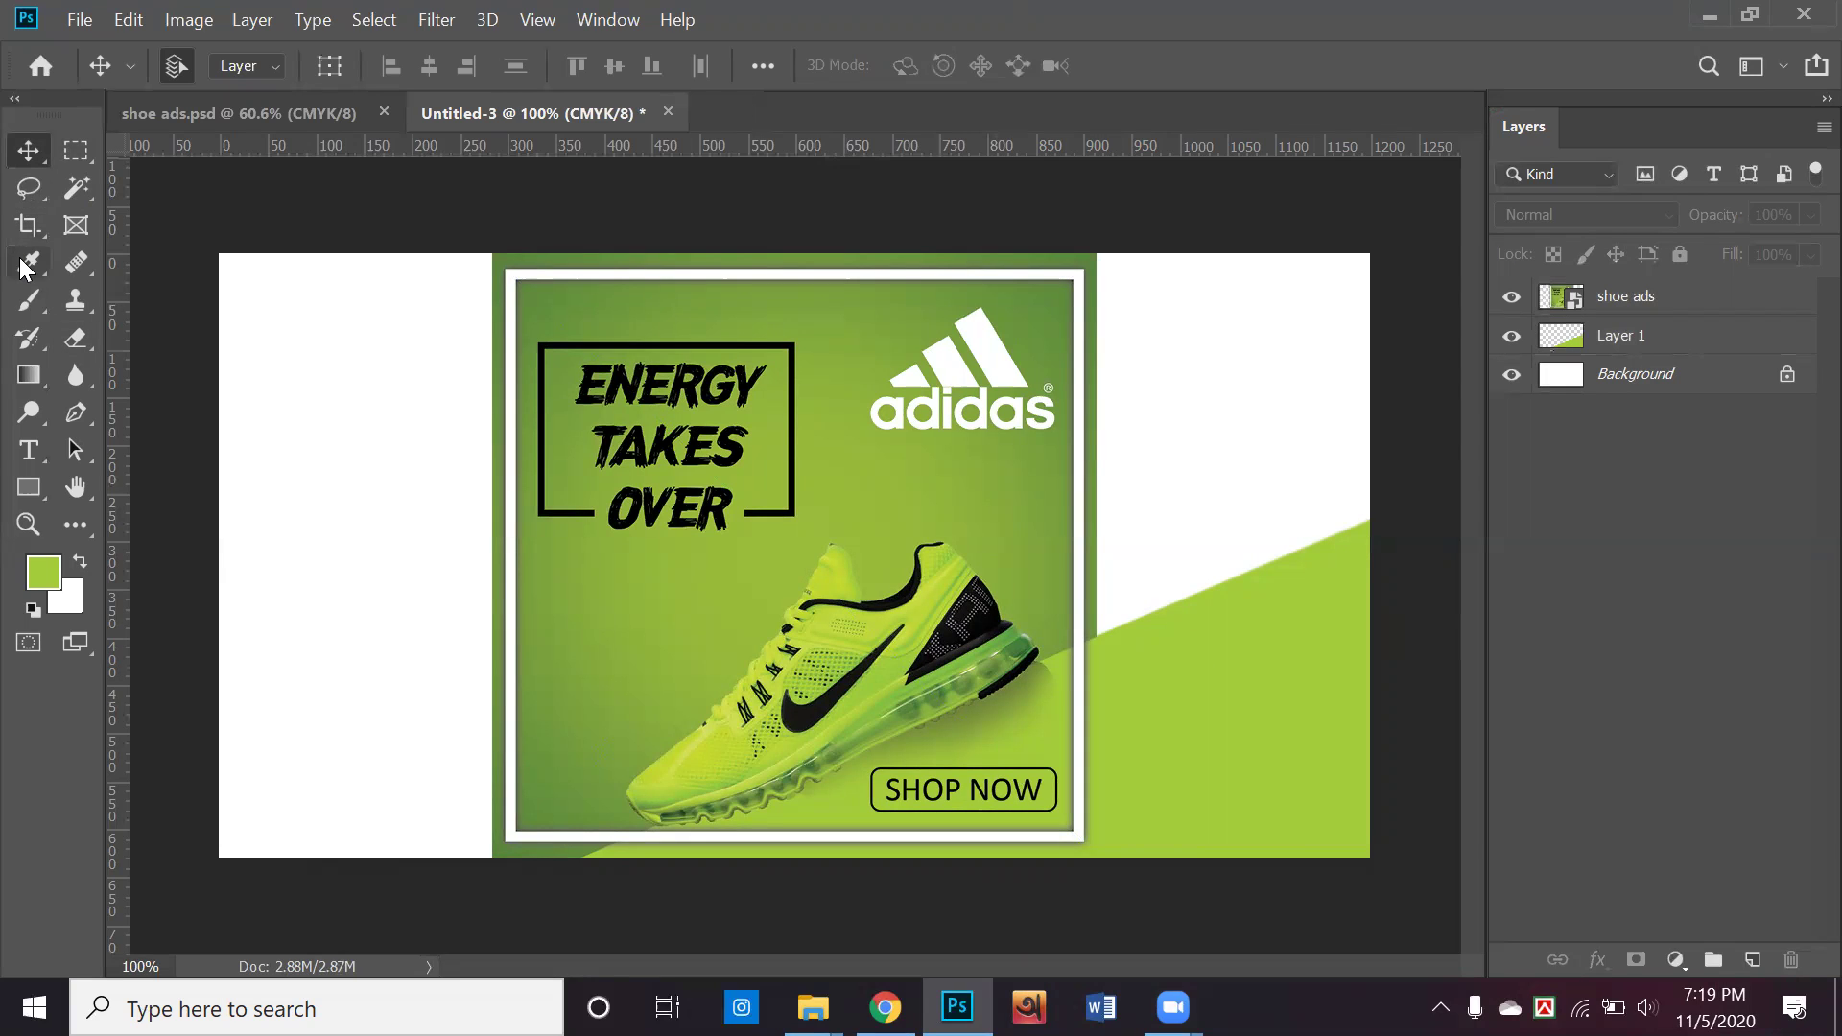
click(1065, 253)
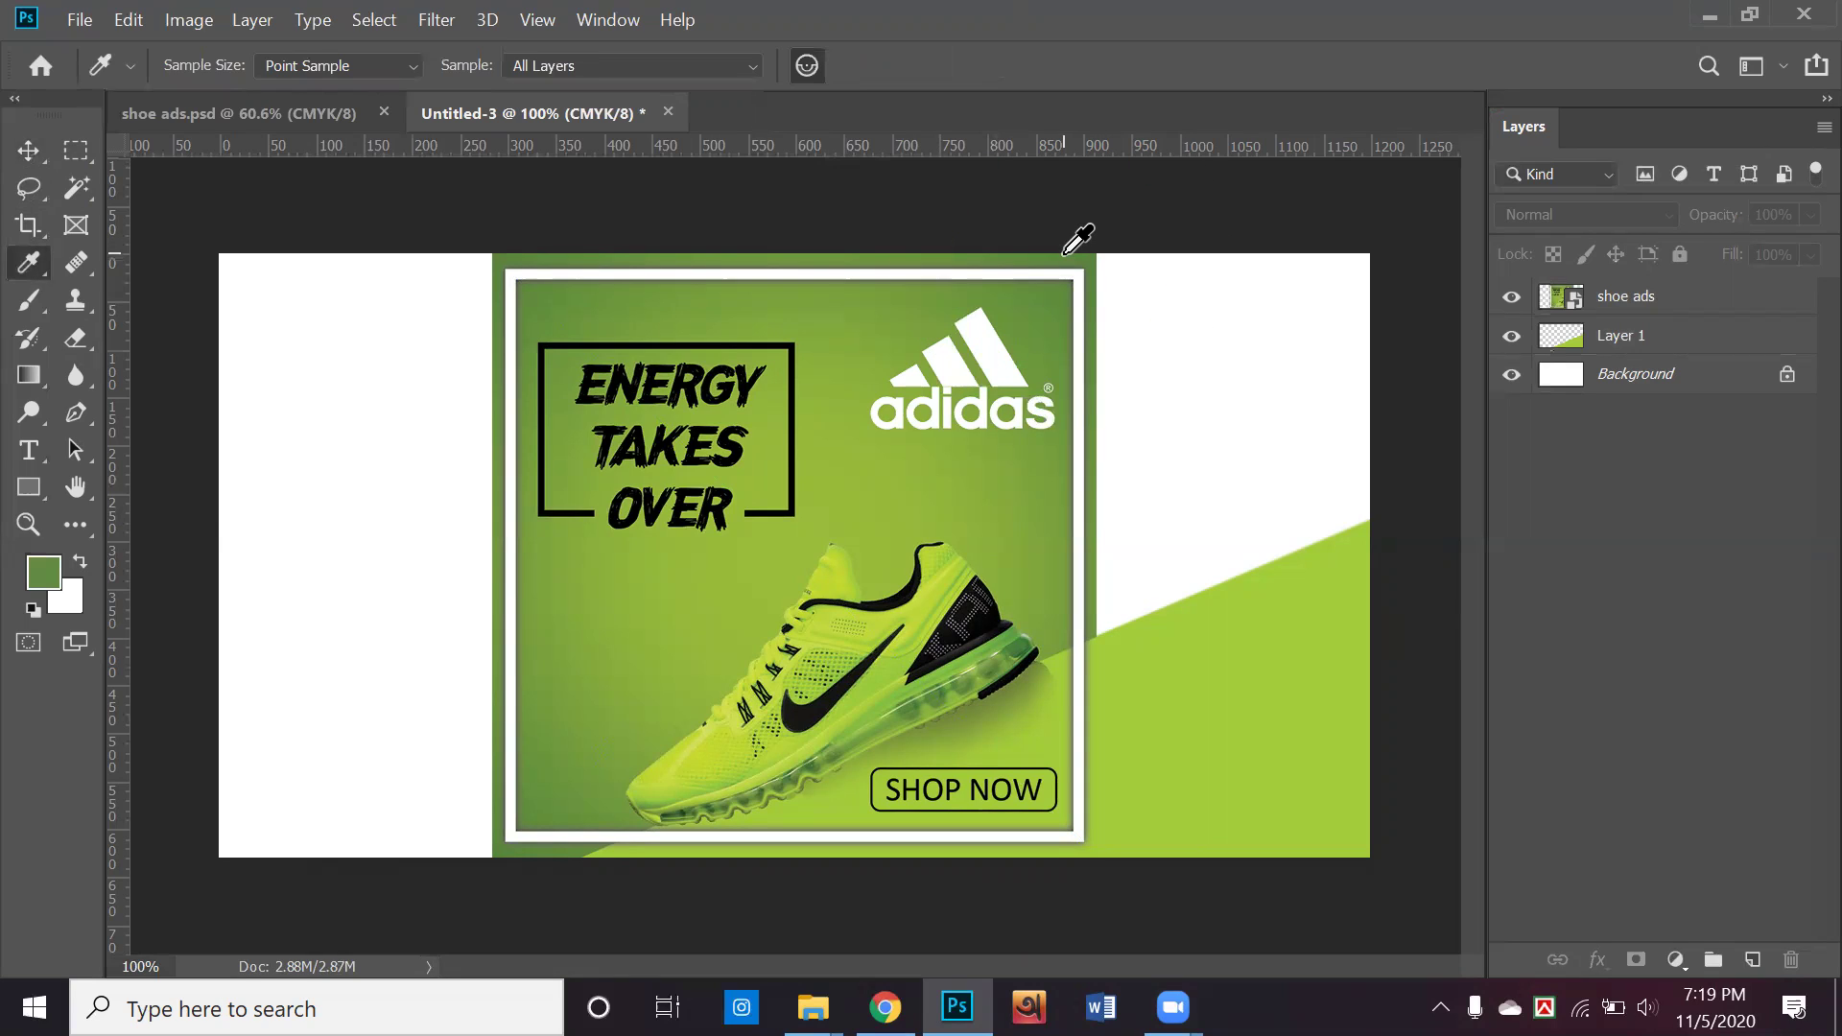
click(1752, 960)
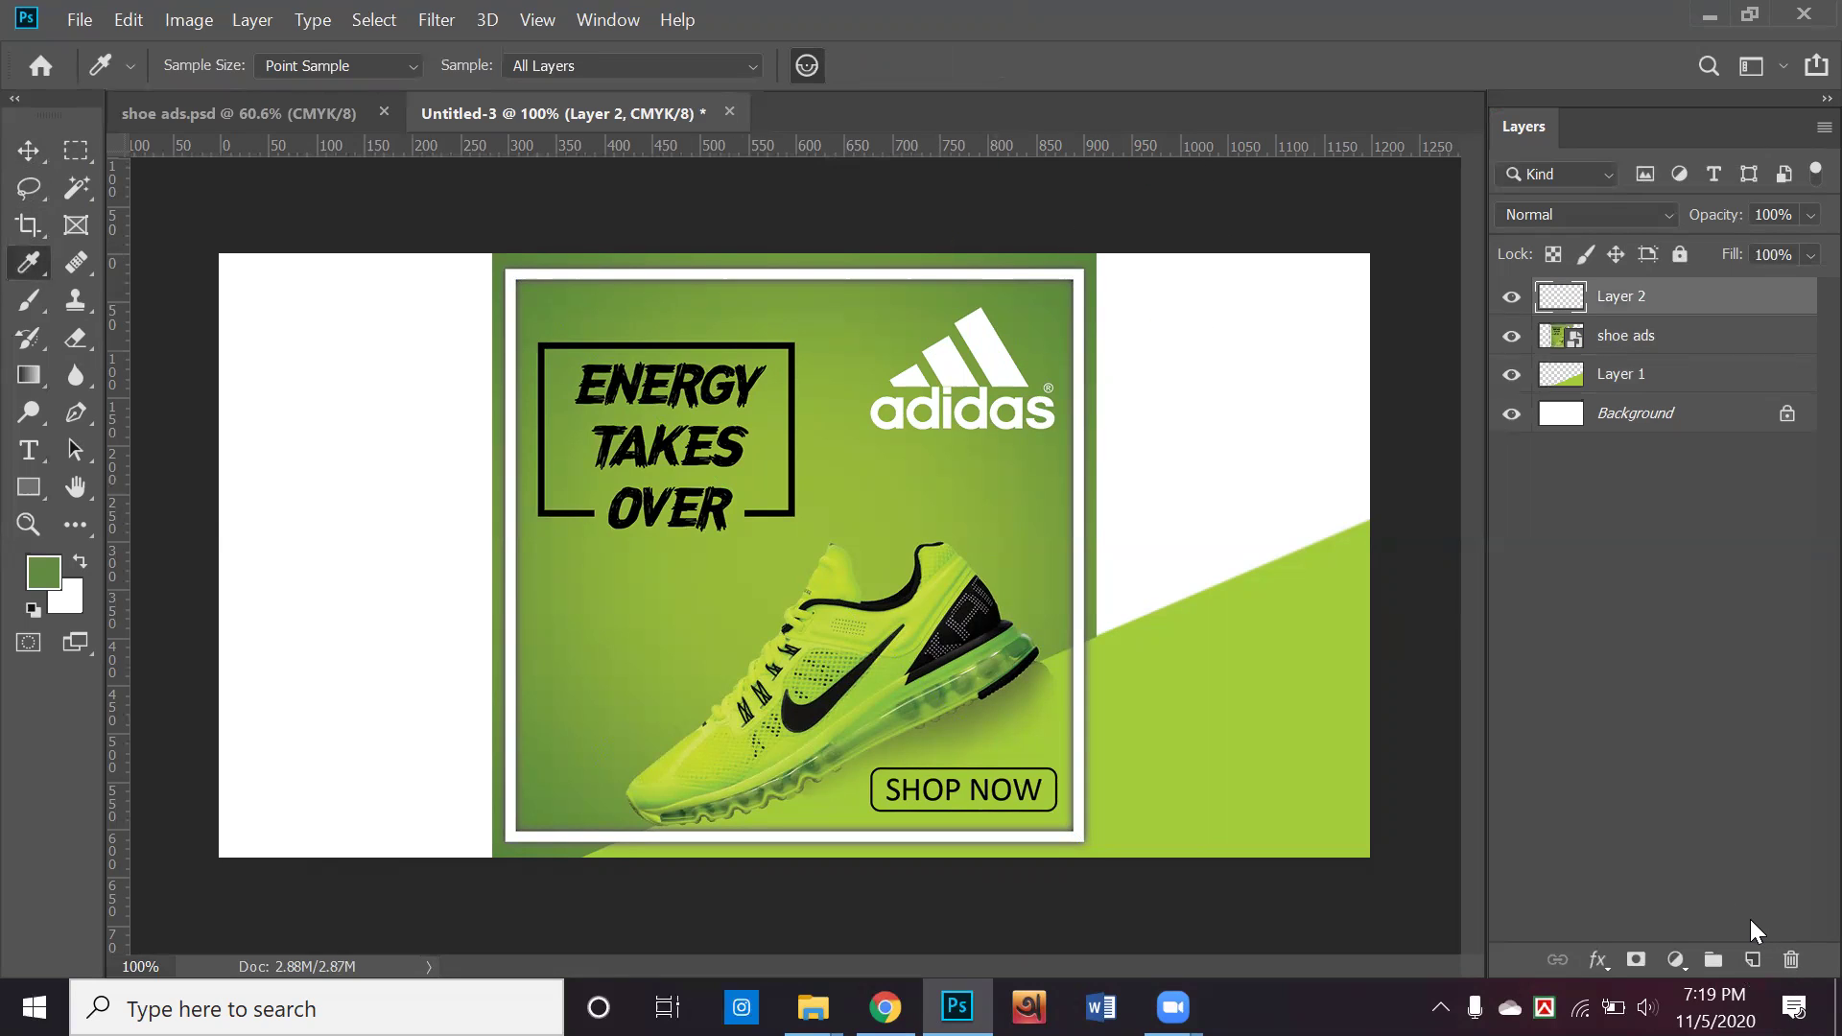
key(alt+BackSpace)
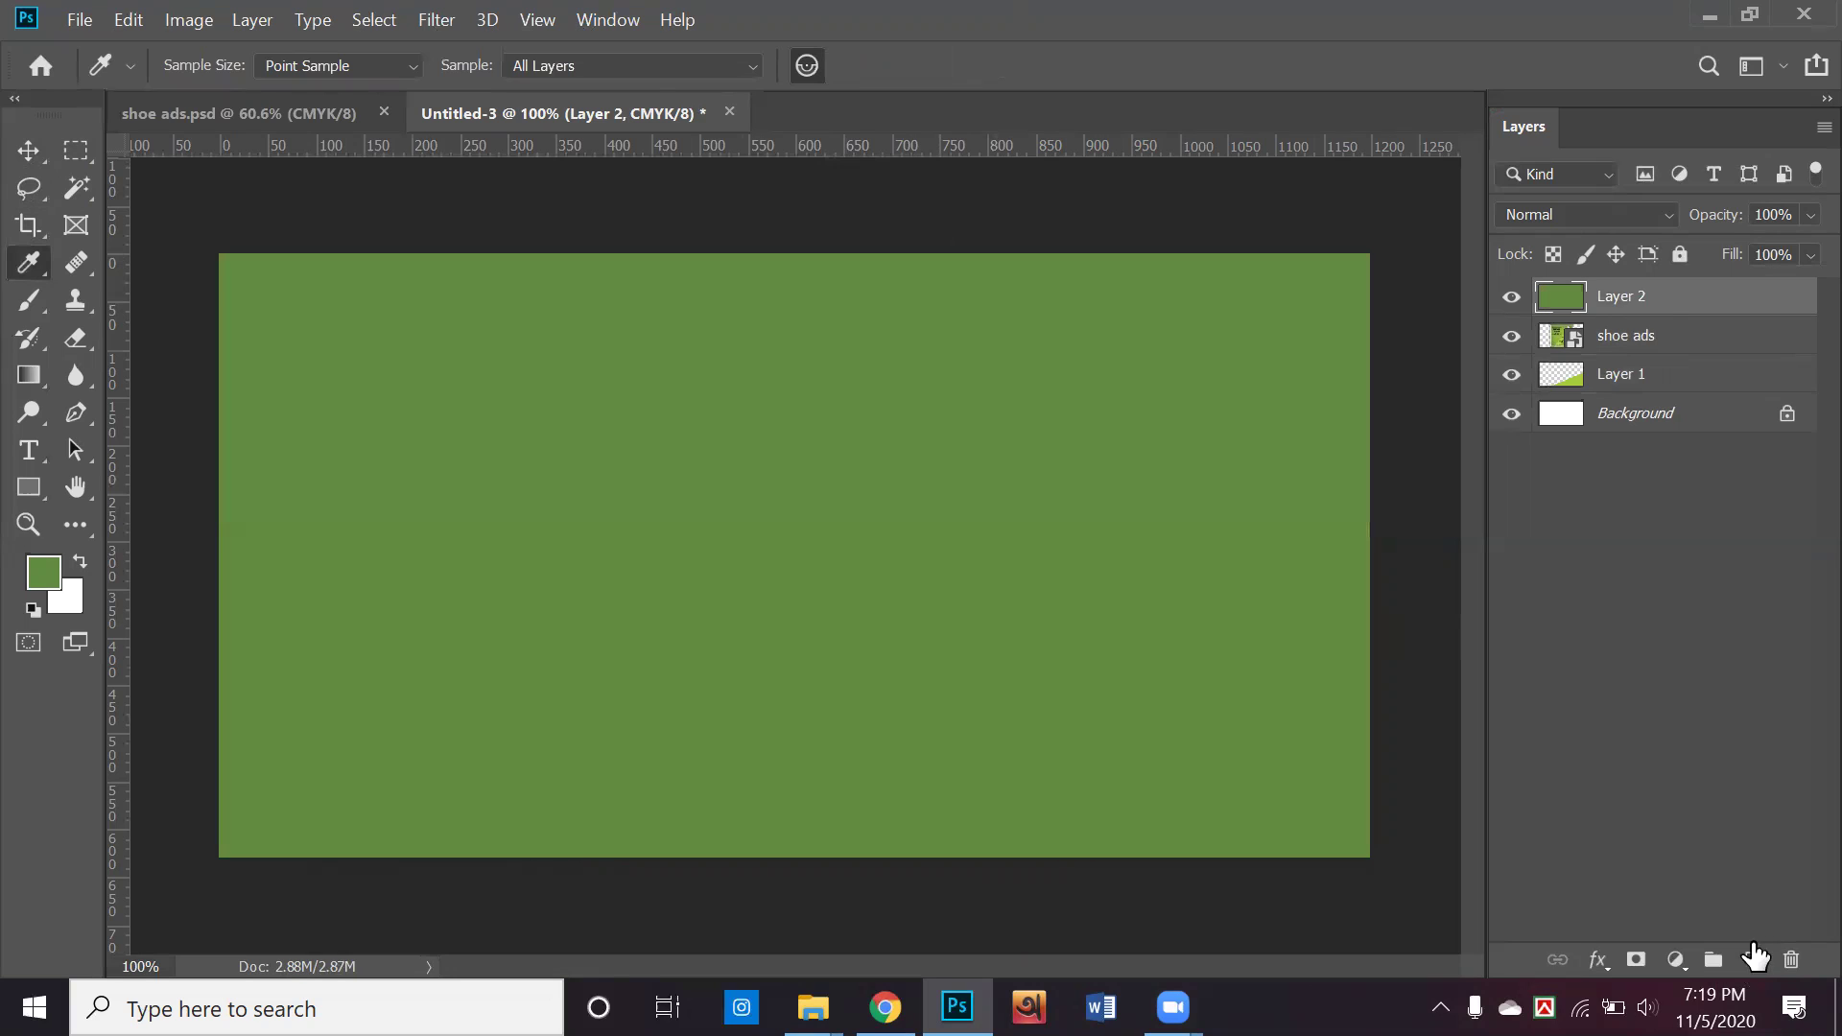
drag(1657, 304, 1657, 355)
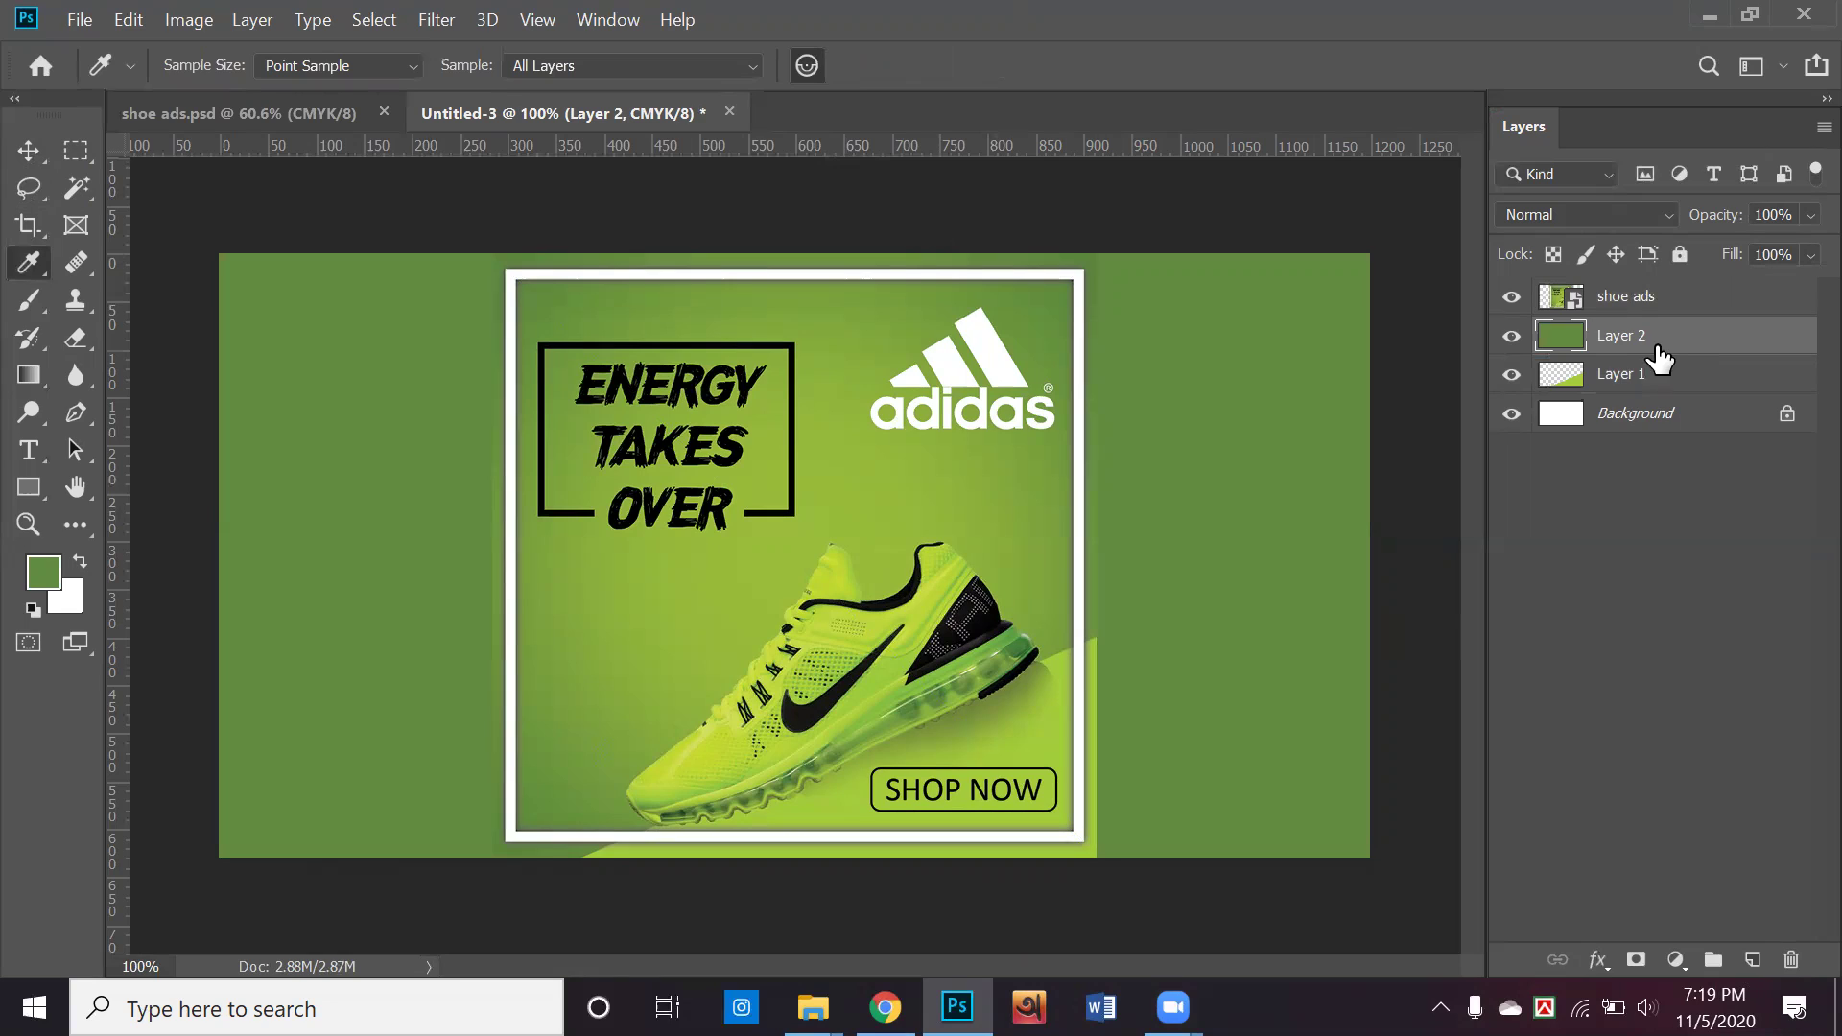
Paint a soft yellow-green glow at the canvas center with a 1100 px brush on a new layer above the dark green fill
click(1752, 960)
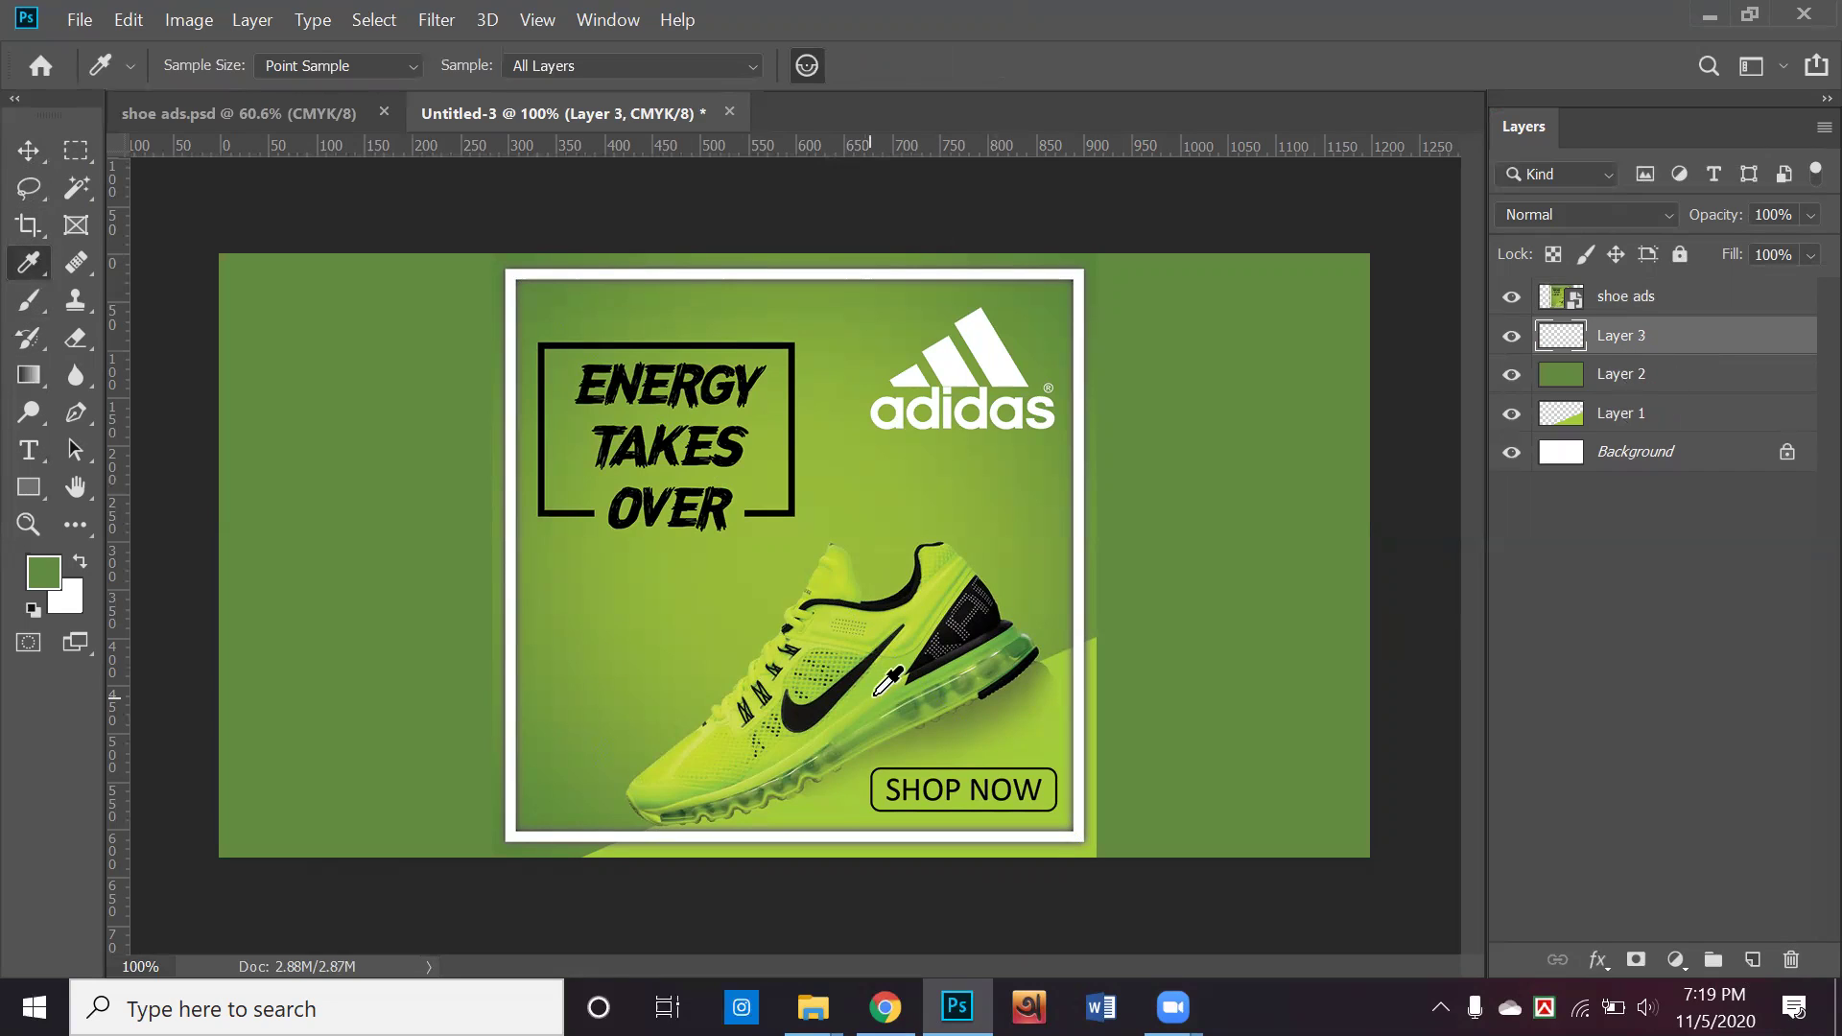
click(934, 597)
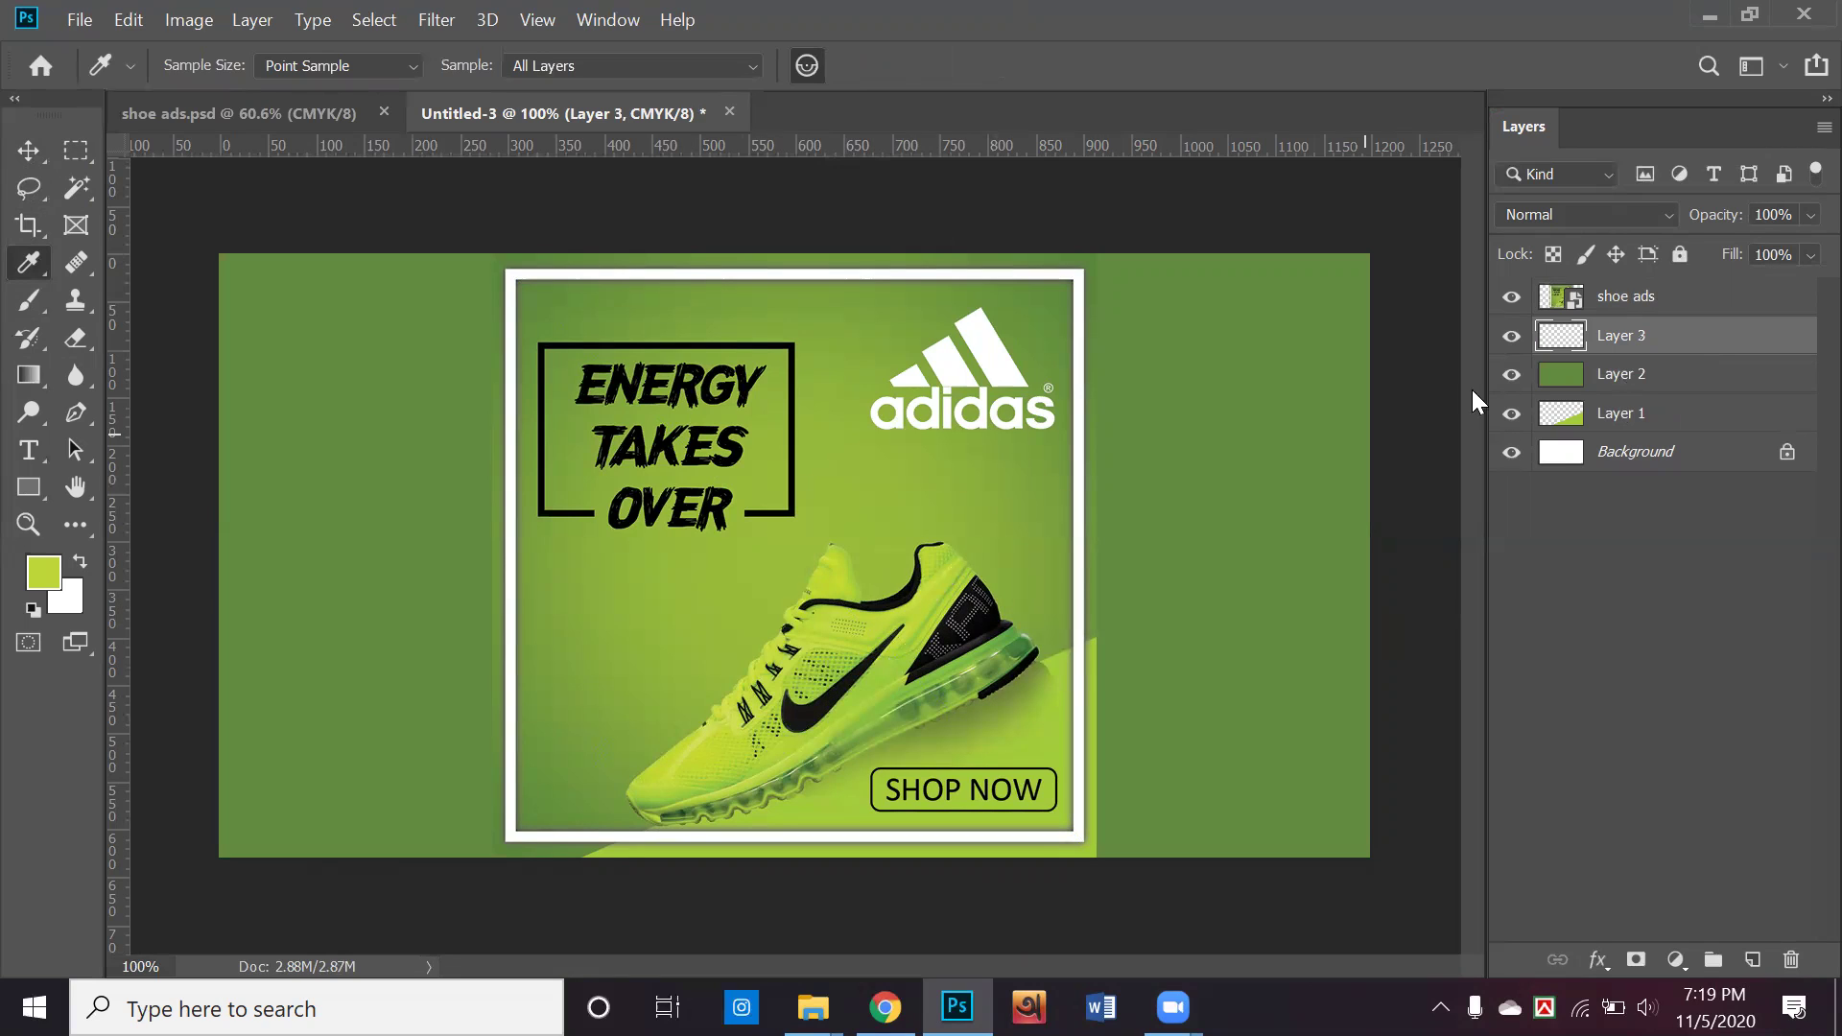
click(29, 300)
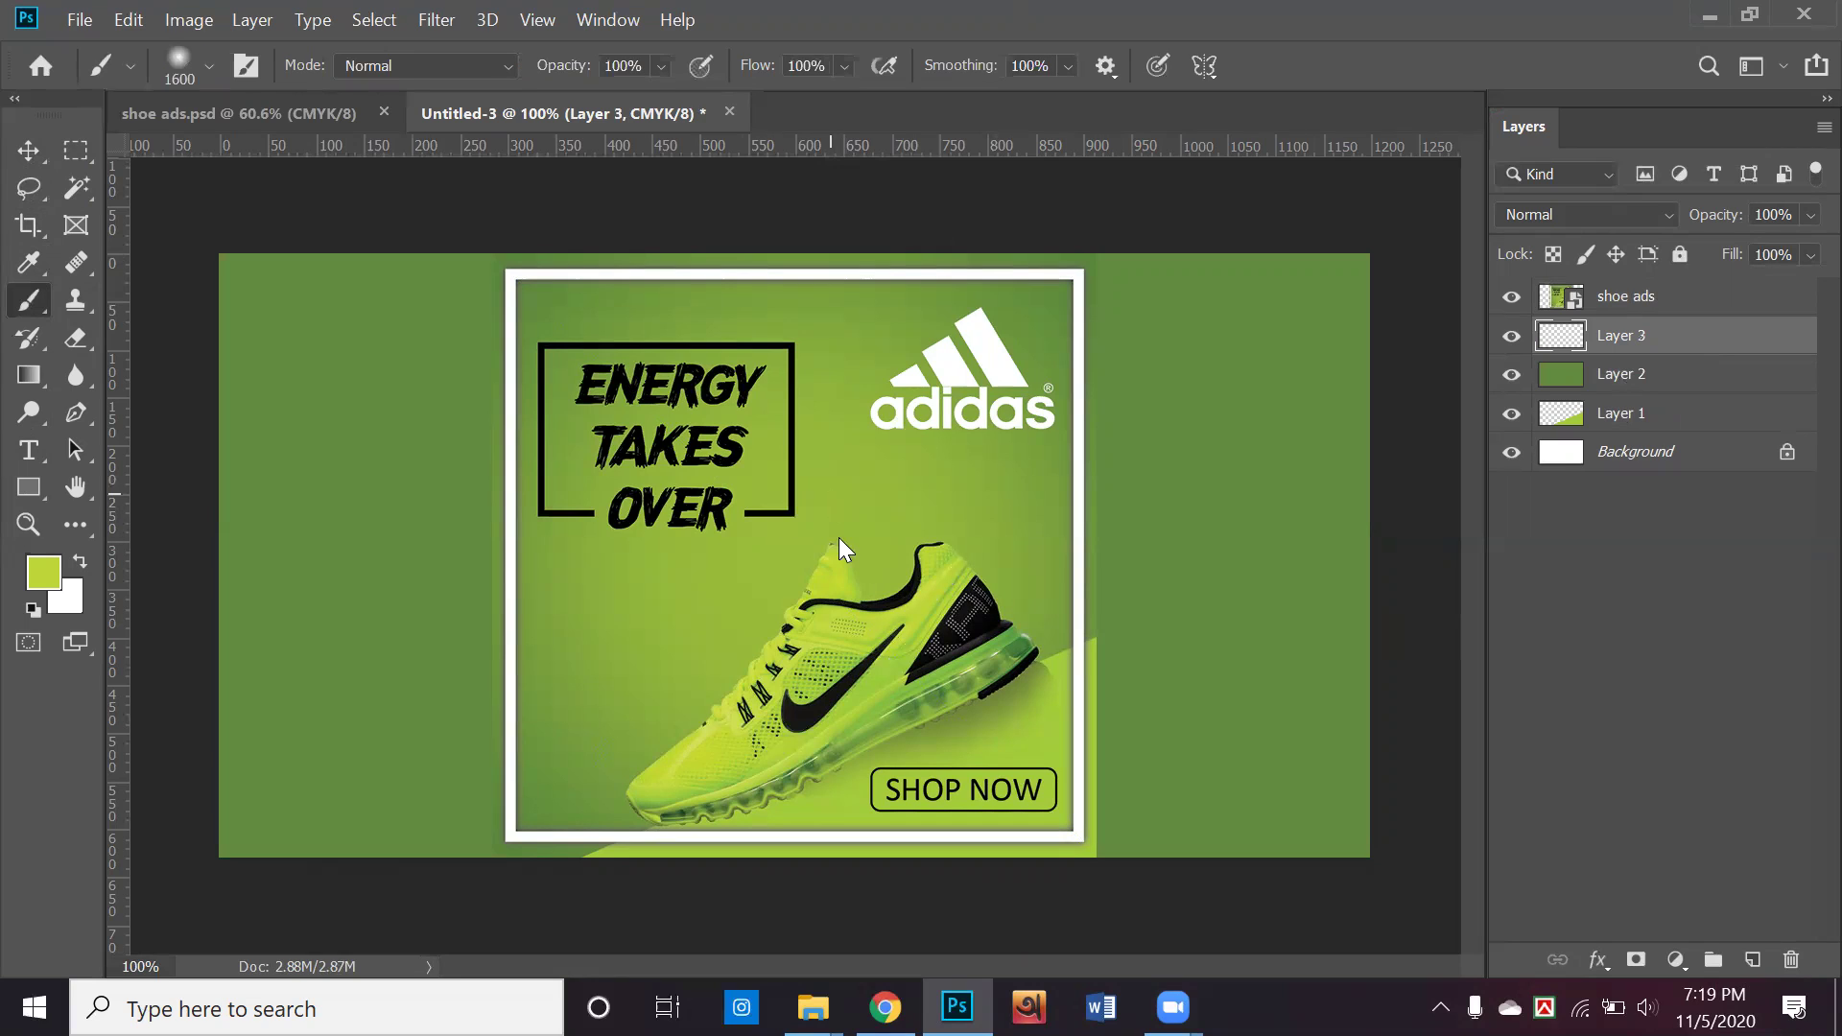
key(bracketleft)
key(bracketleft)
key(bracketleft)
key(bracketleft)
key(bracketleft)
click(813, 543)
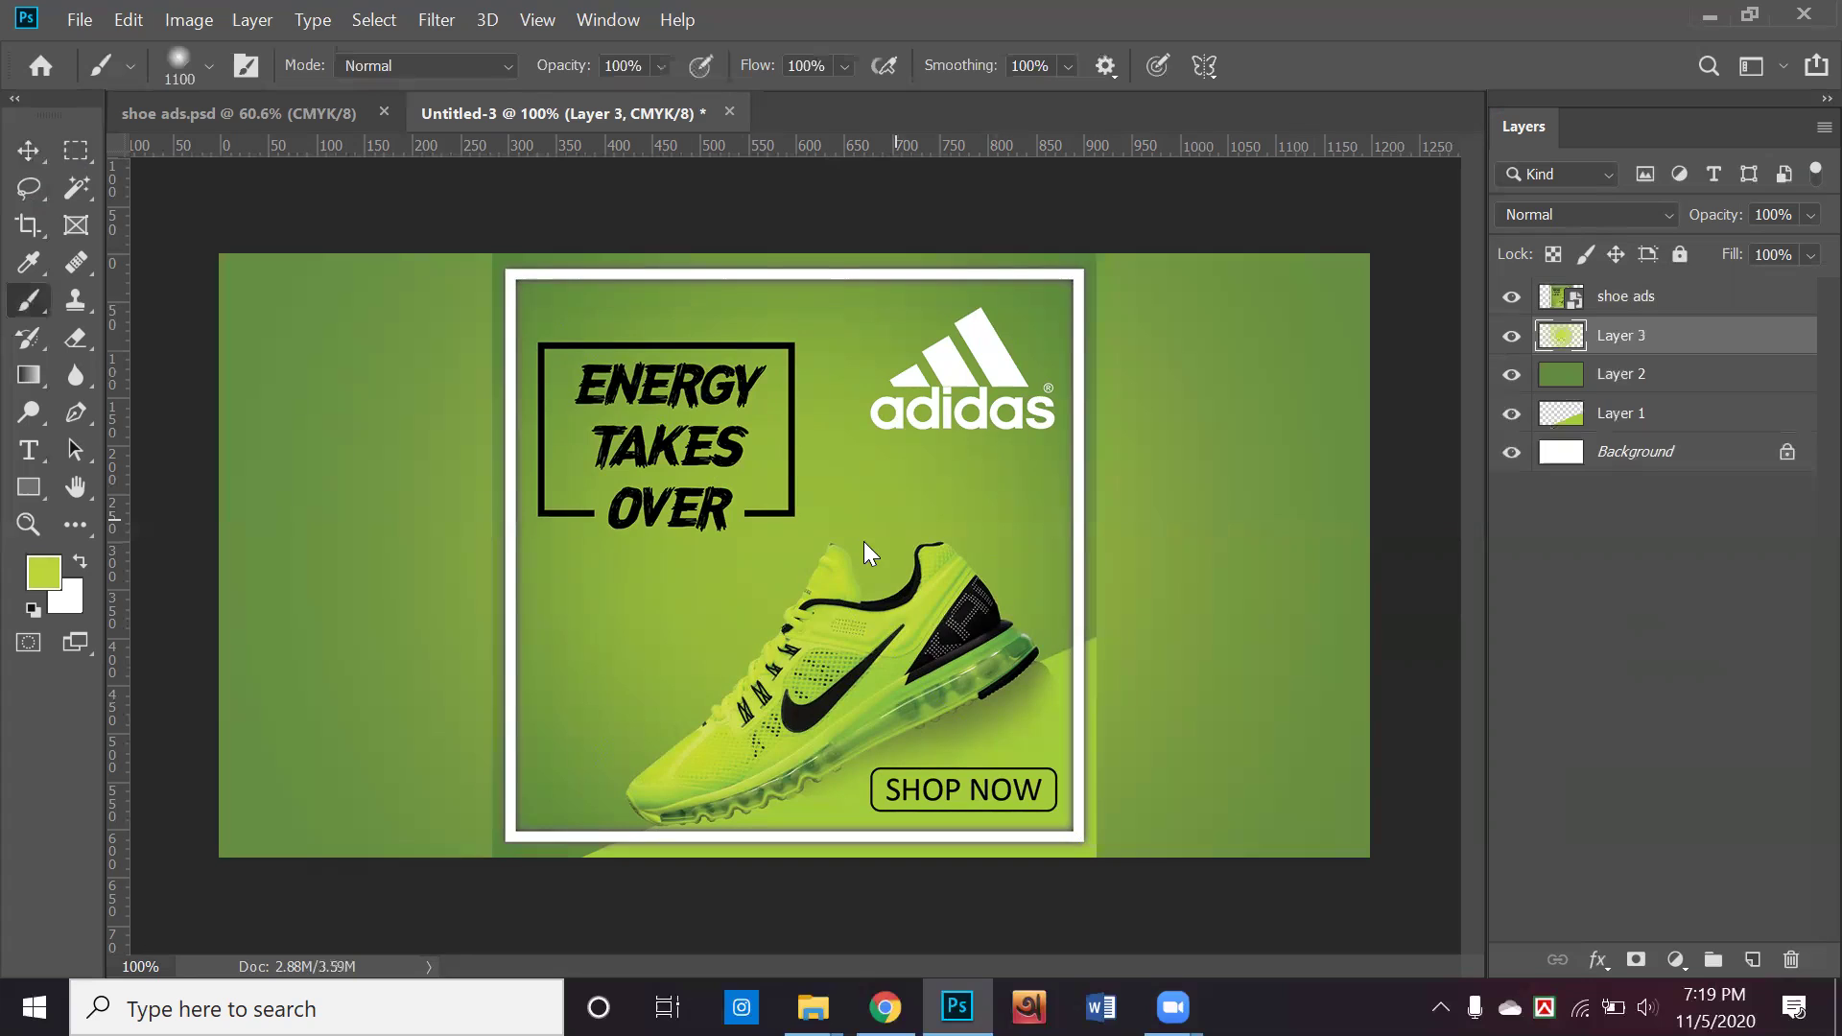
key(bracketleft)
Move the light green wedge layer above the dark green fill layer and below the glow layer
click(1682, 423)
drag(1684, 432, 1674, 360)
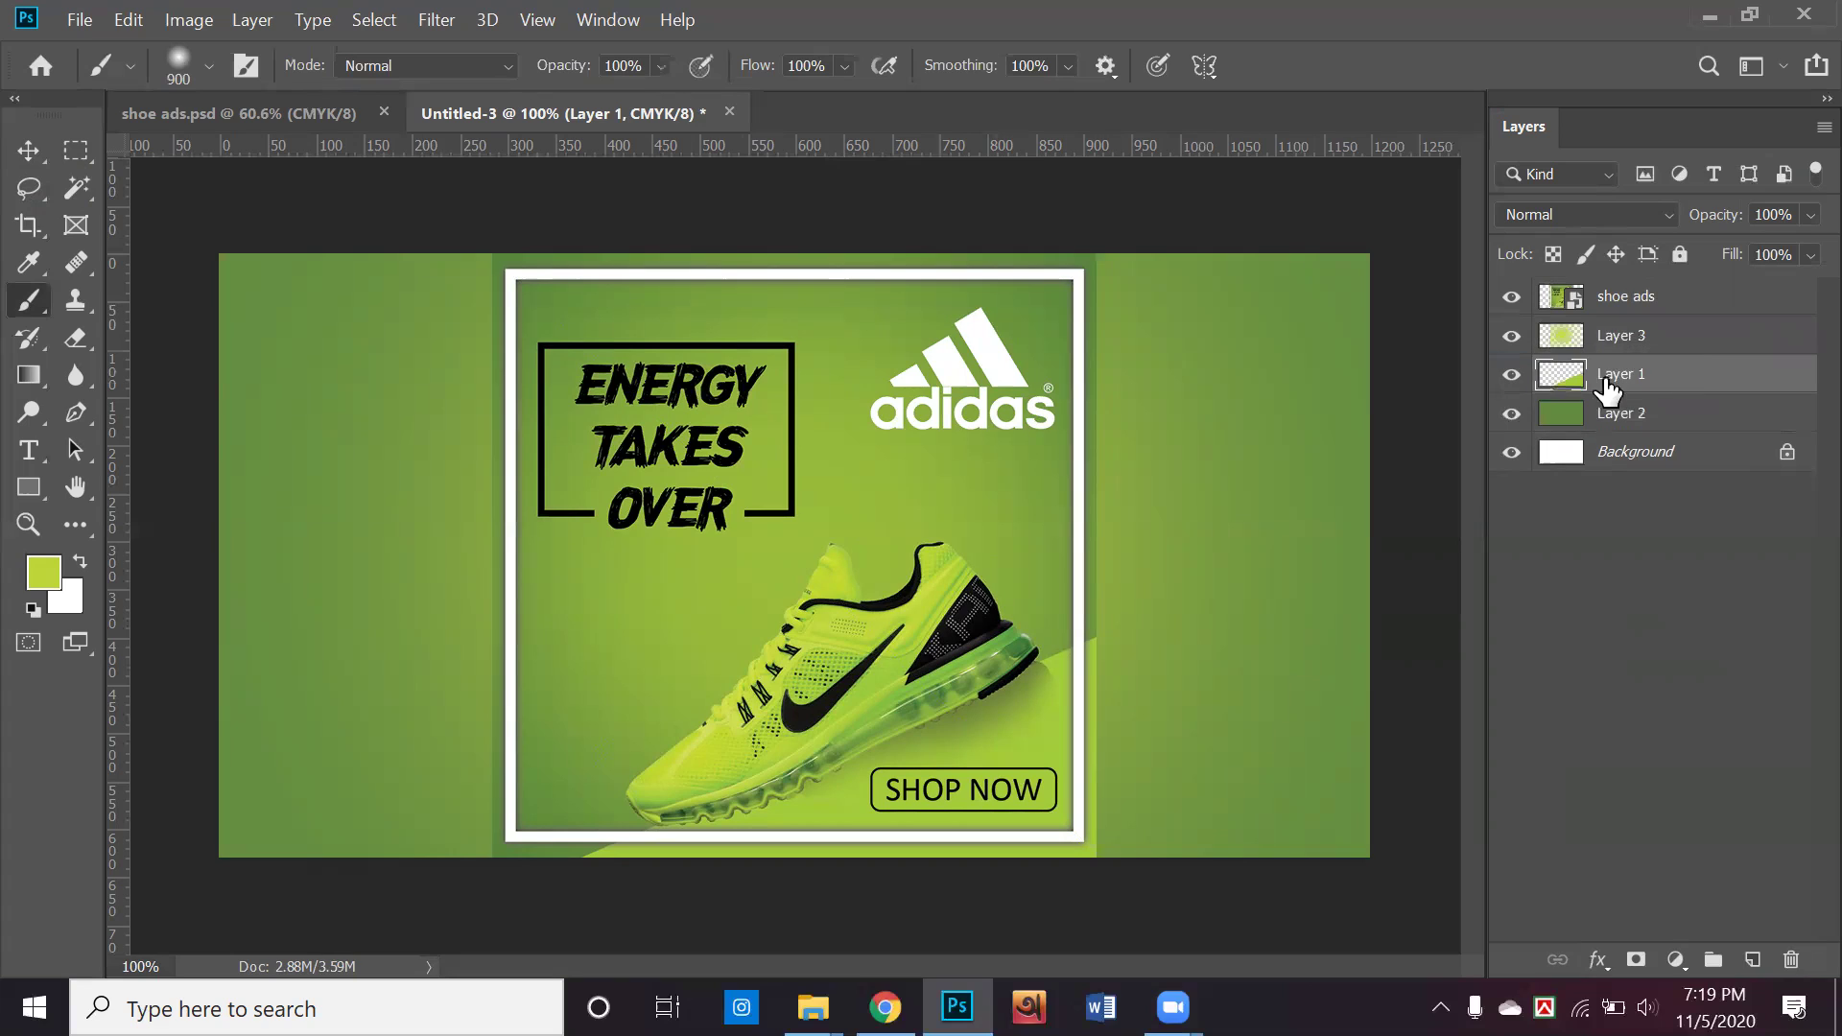
click(831, 514)
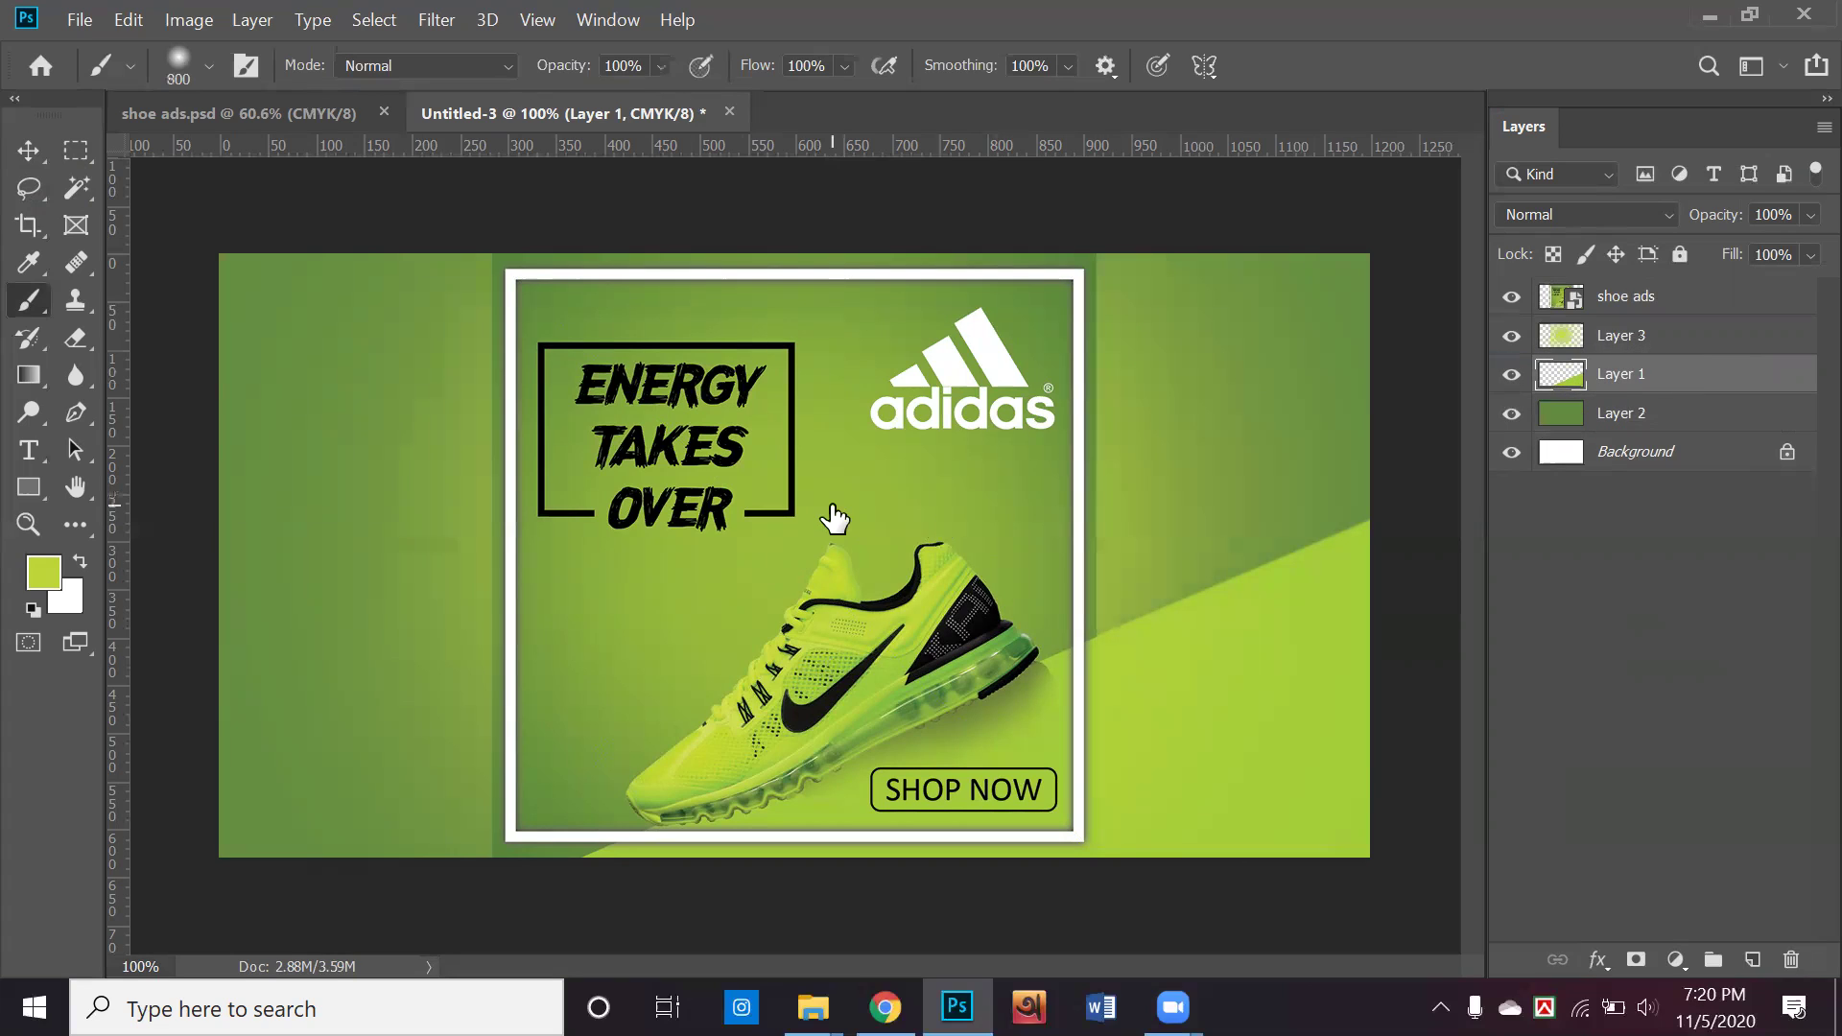
key(bracketleft)
Switch to Chrome and look at the blue and green reference ad in the "shoe ads" image results
click(1713, 12)
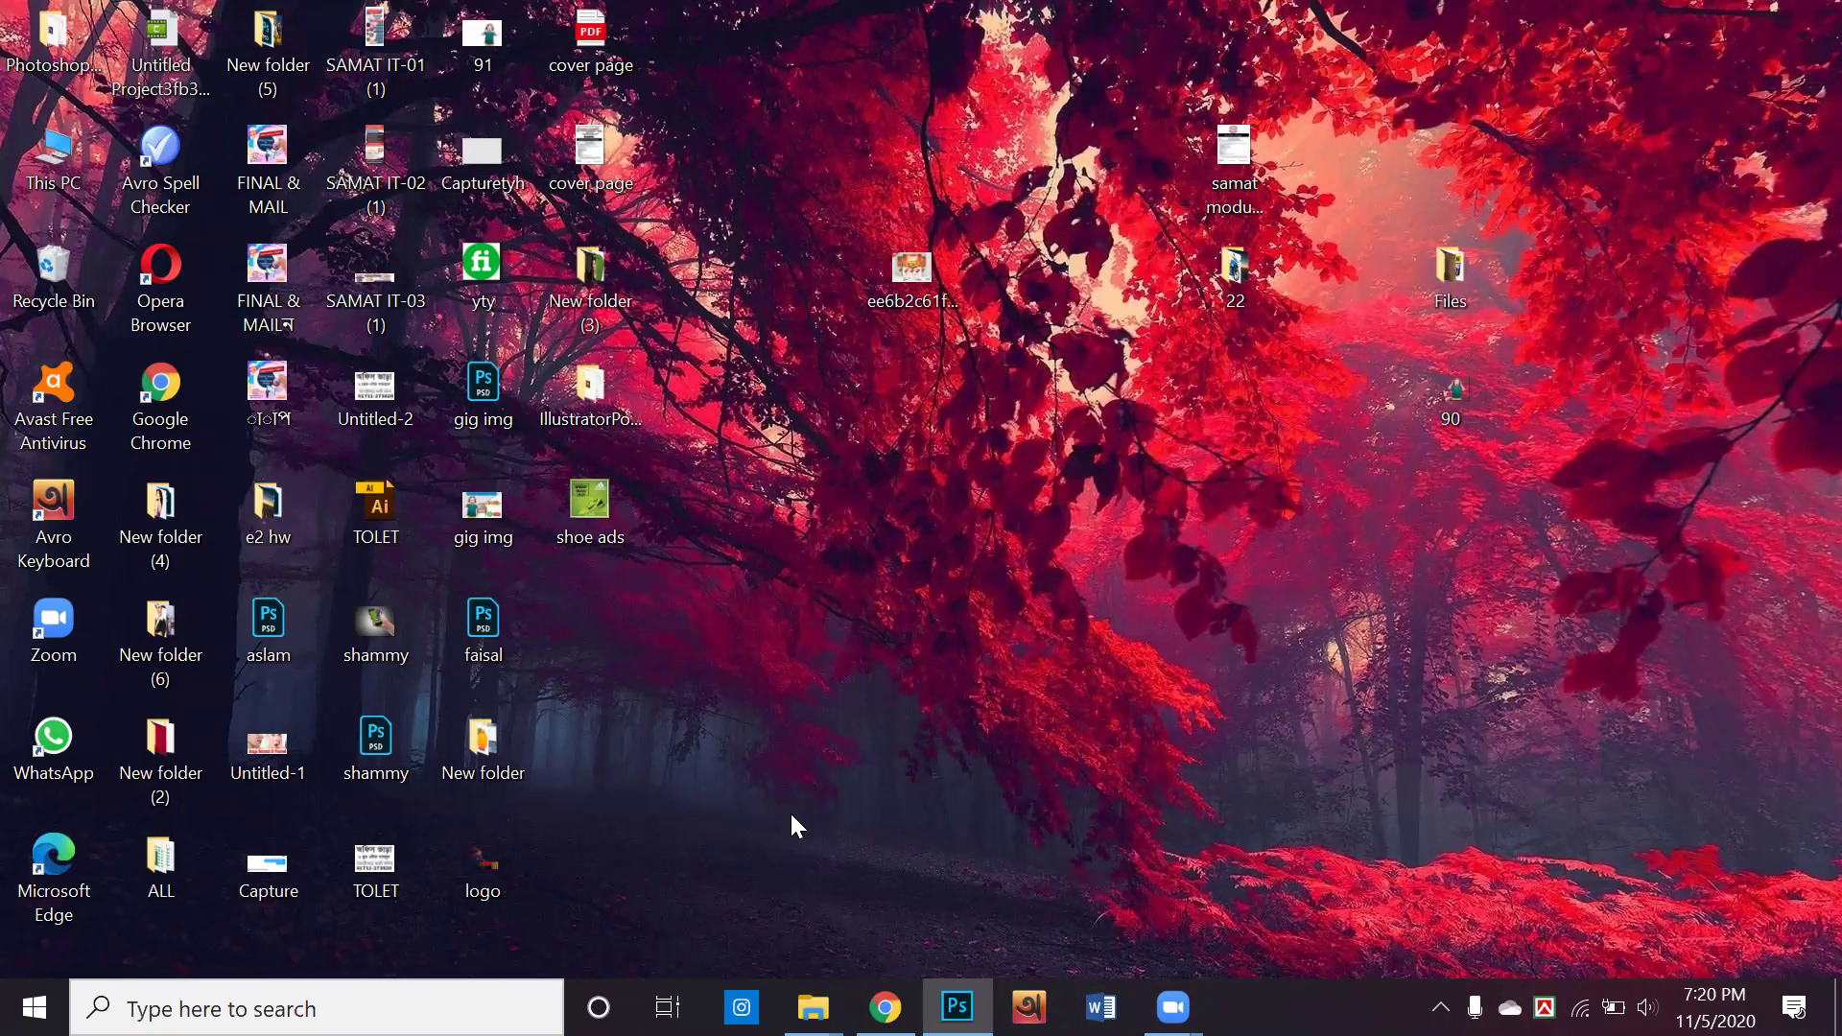
click(885, 1006)
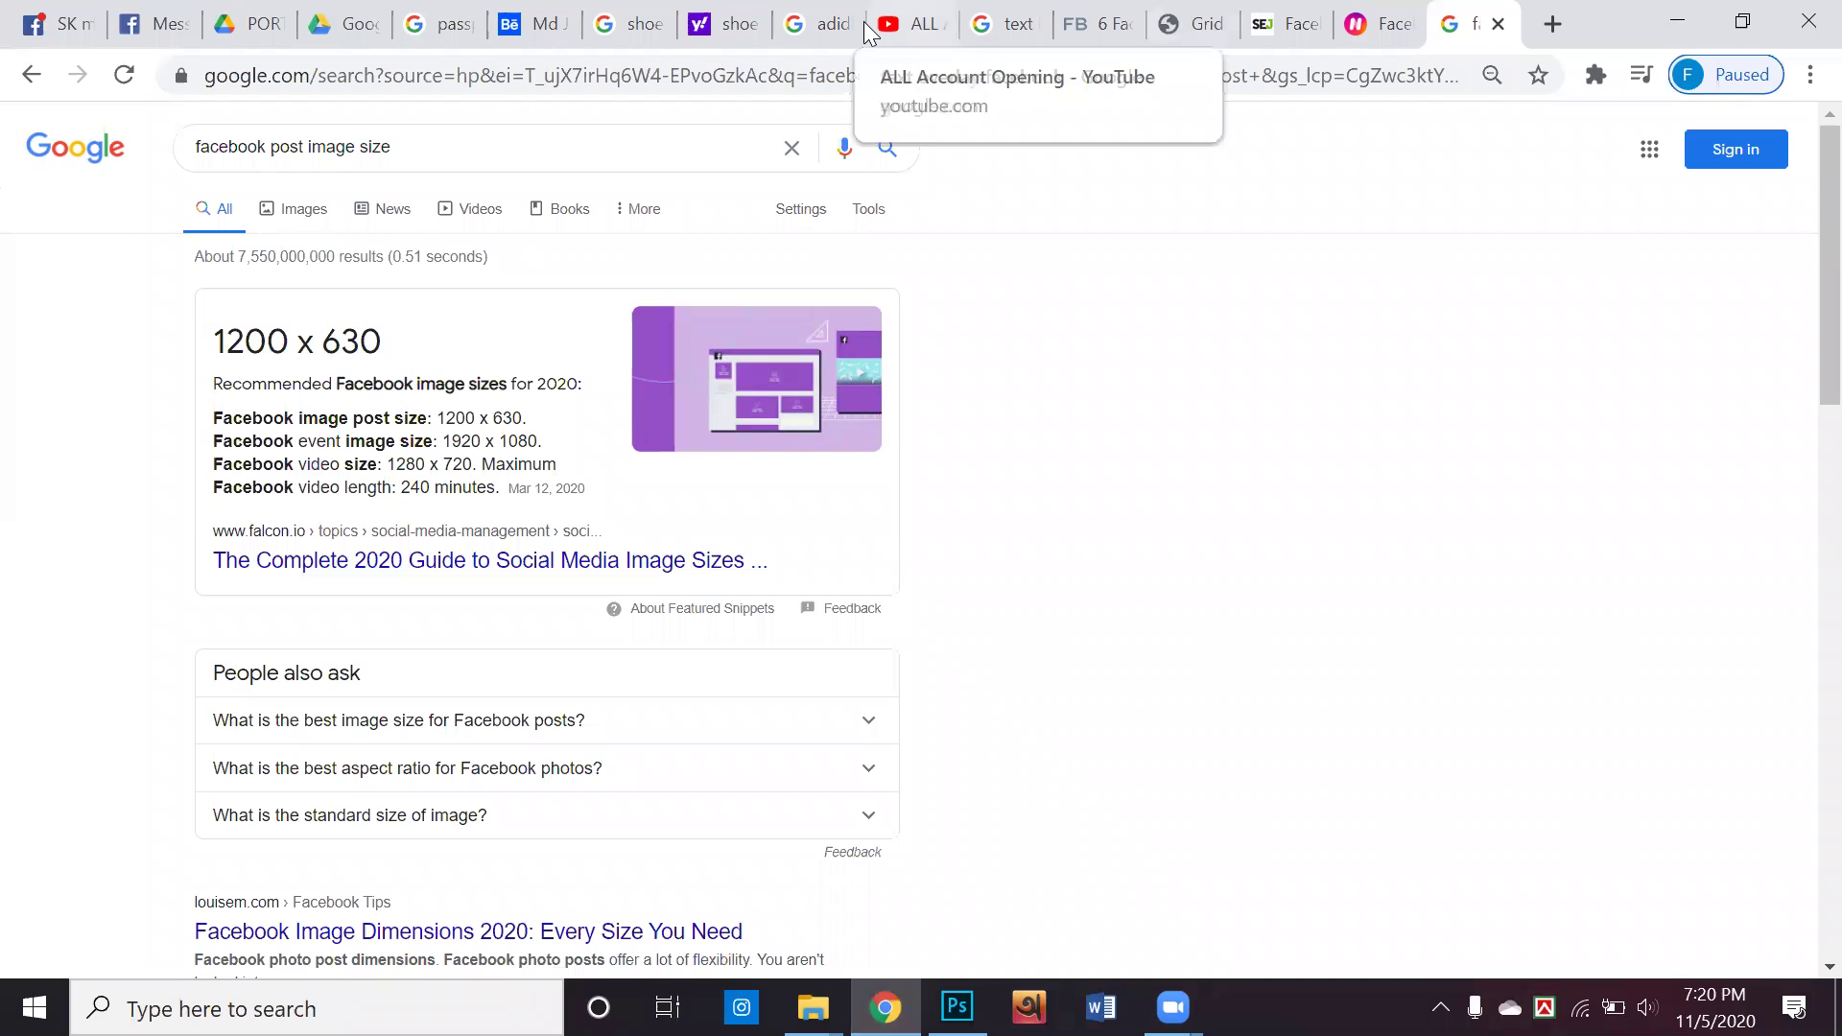
click(830, 24)
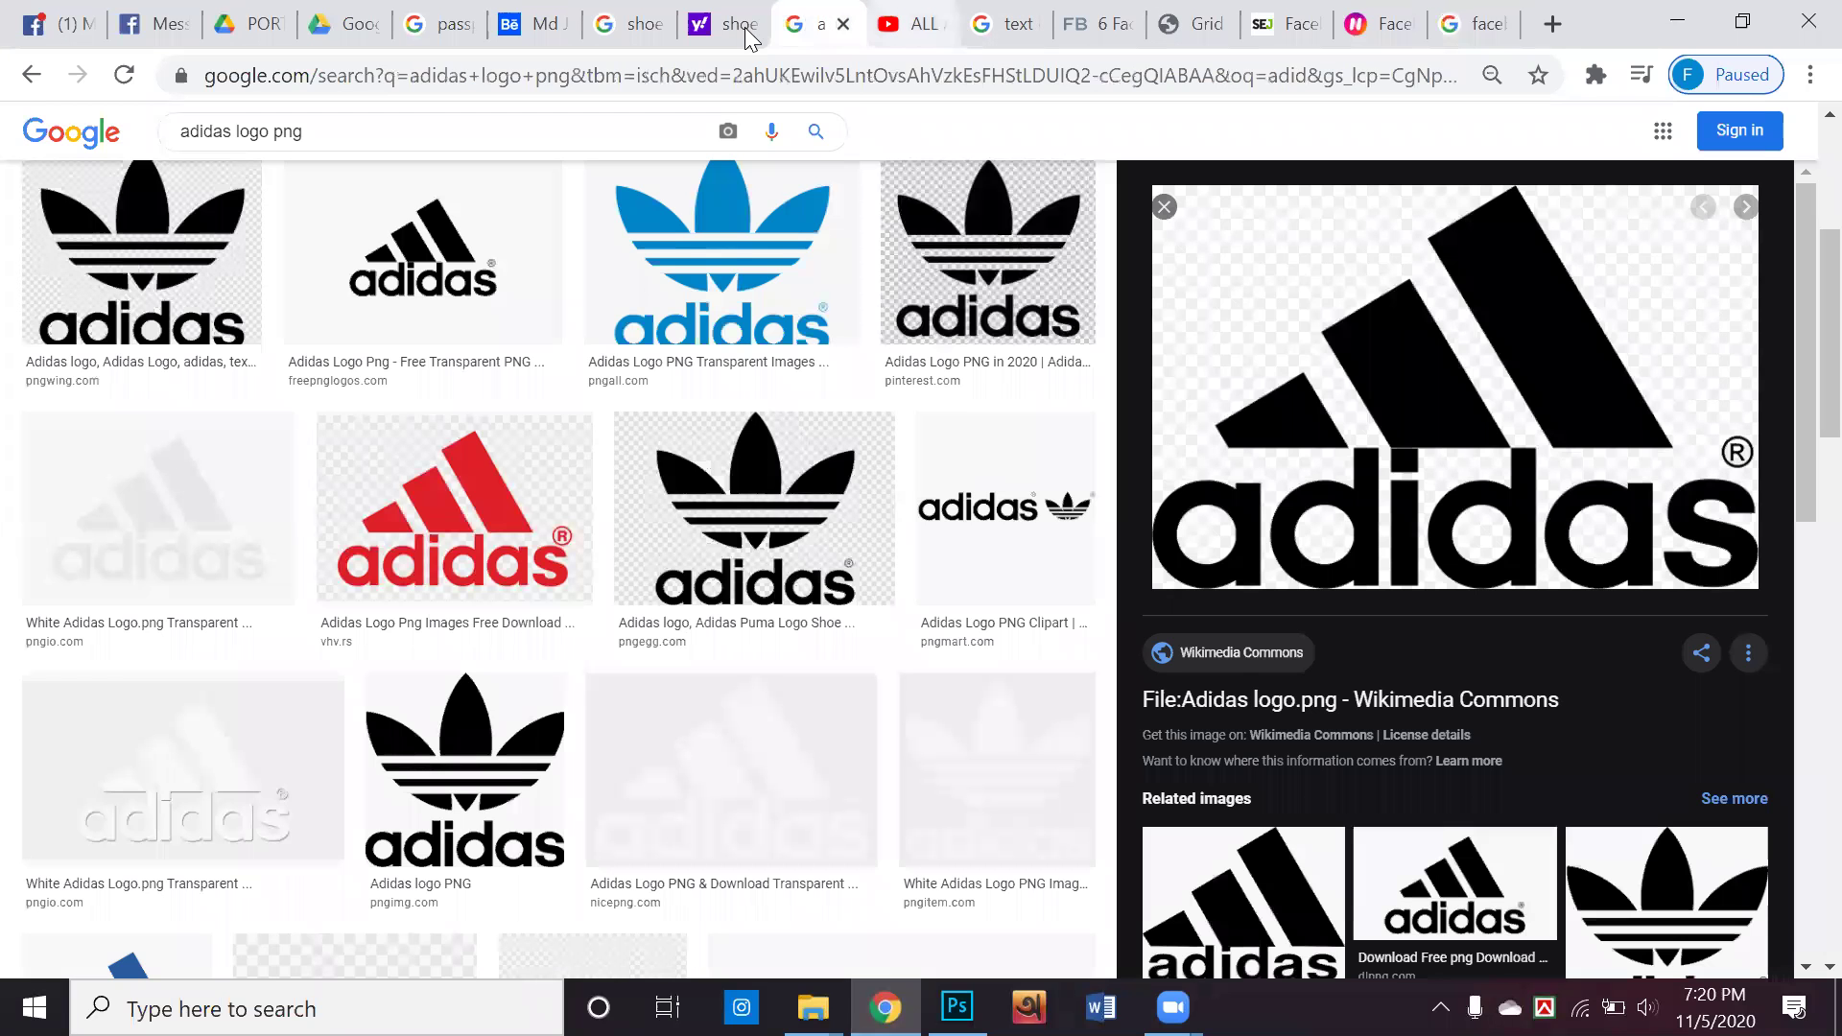
click(662, 27)
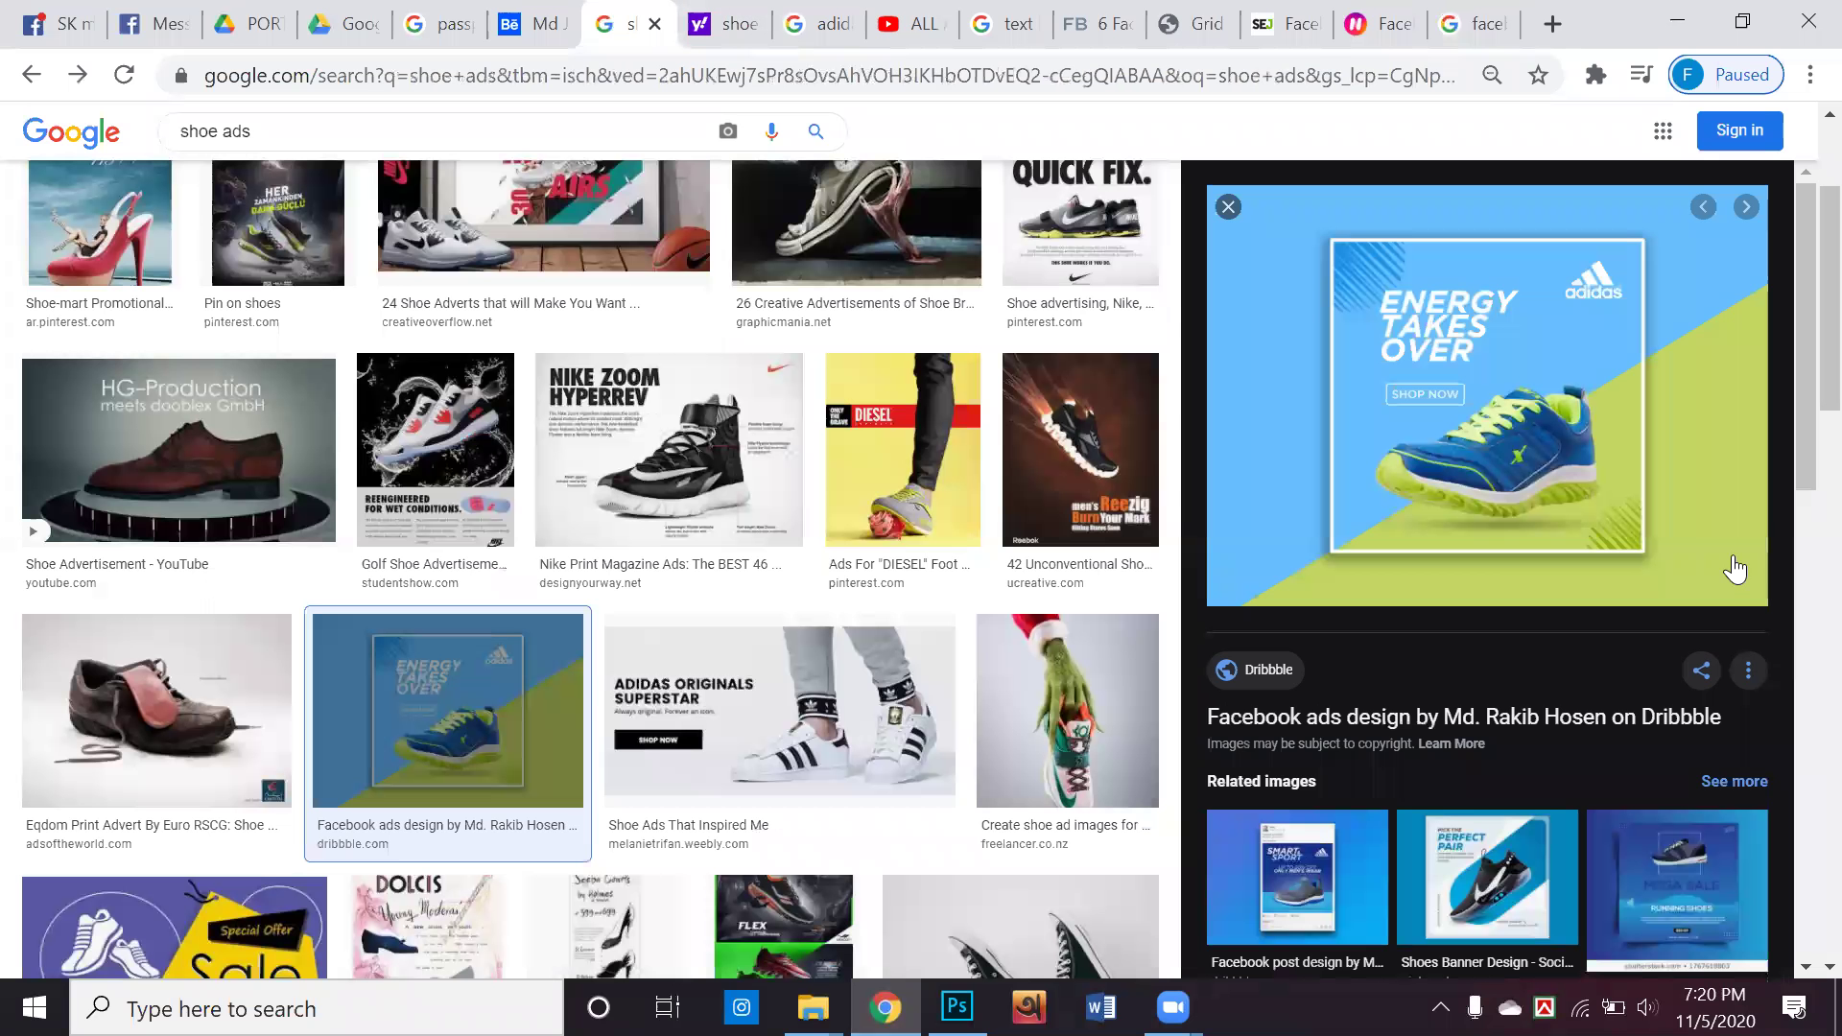
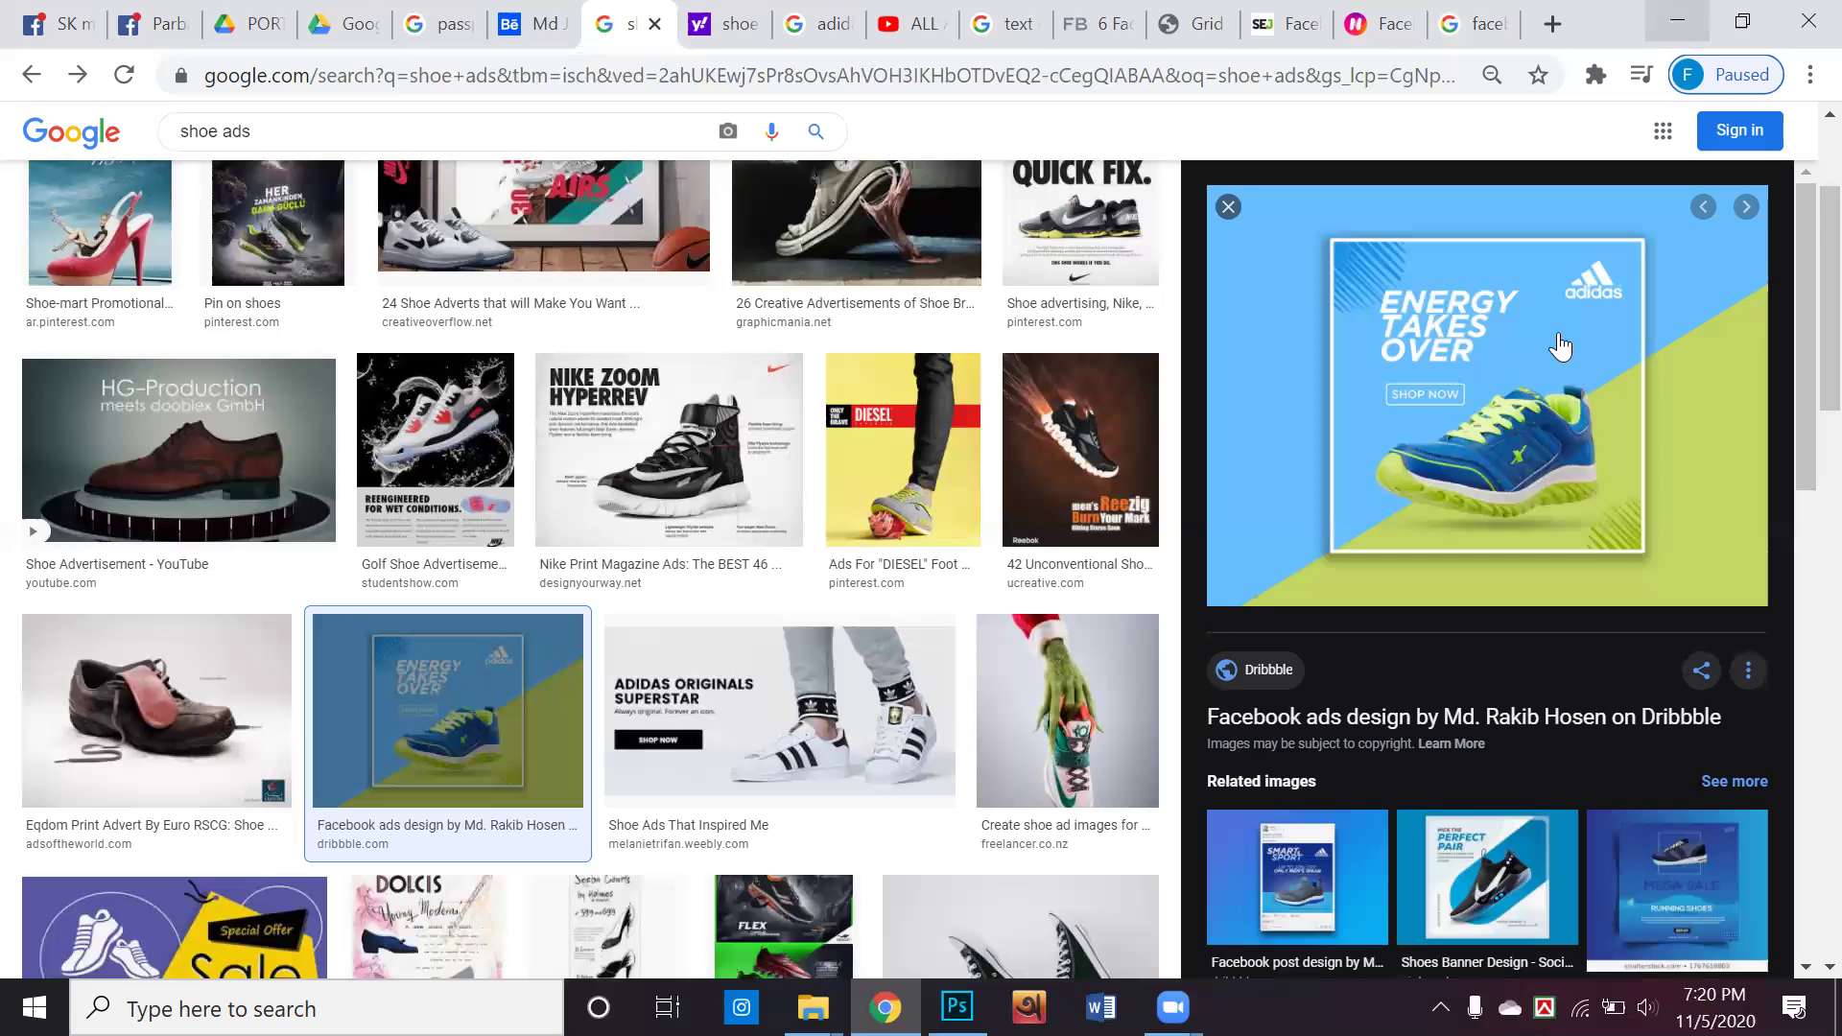
Look through the related images beneath the blue and green reference shoe ad
scroll(1562, 357, down, 2)
scroll(1561, 356, down, 1)
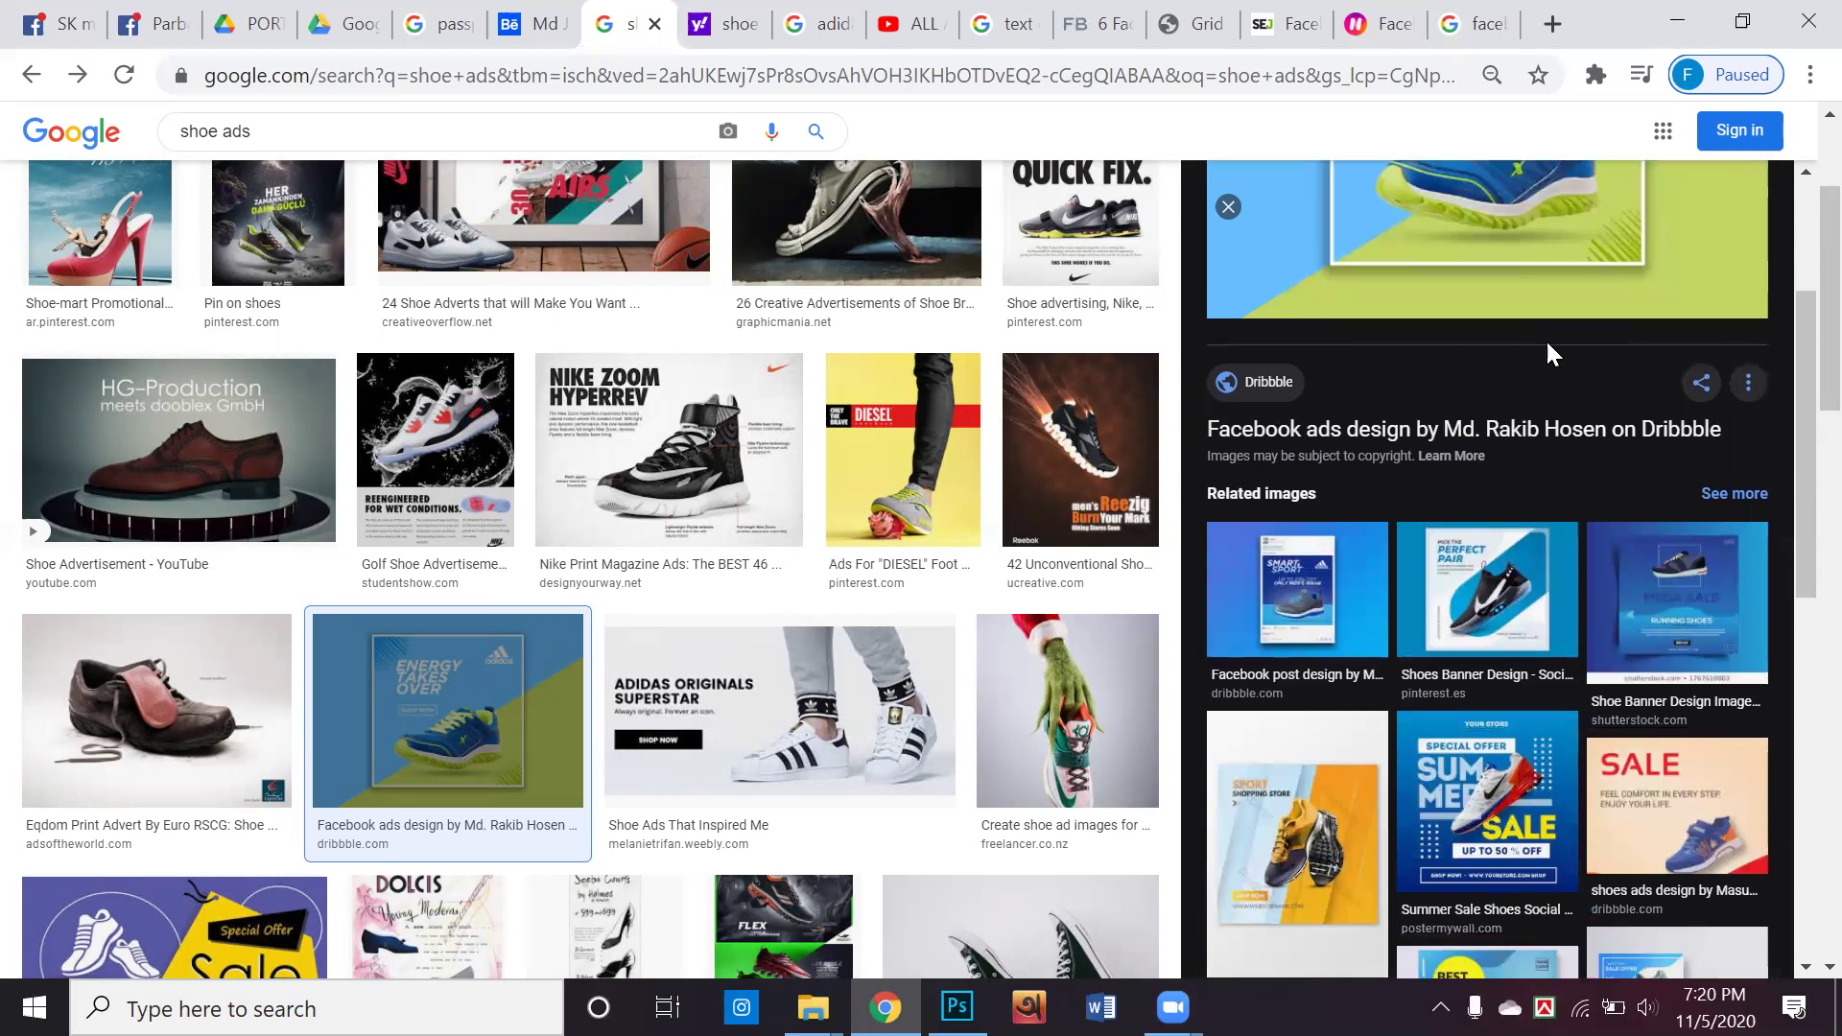
scroll(1547, 342, up, 3)
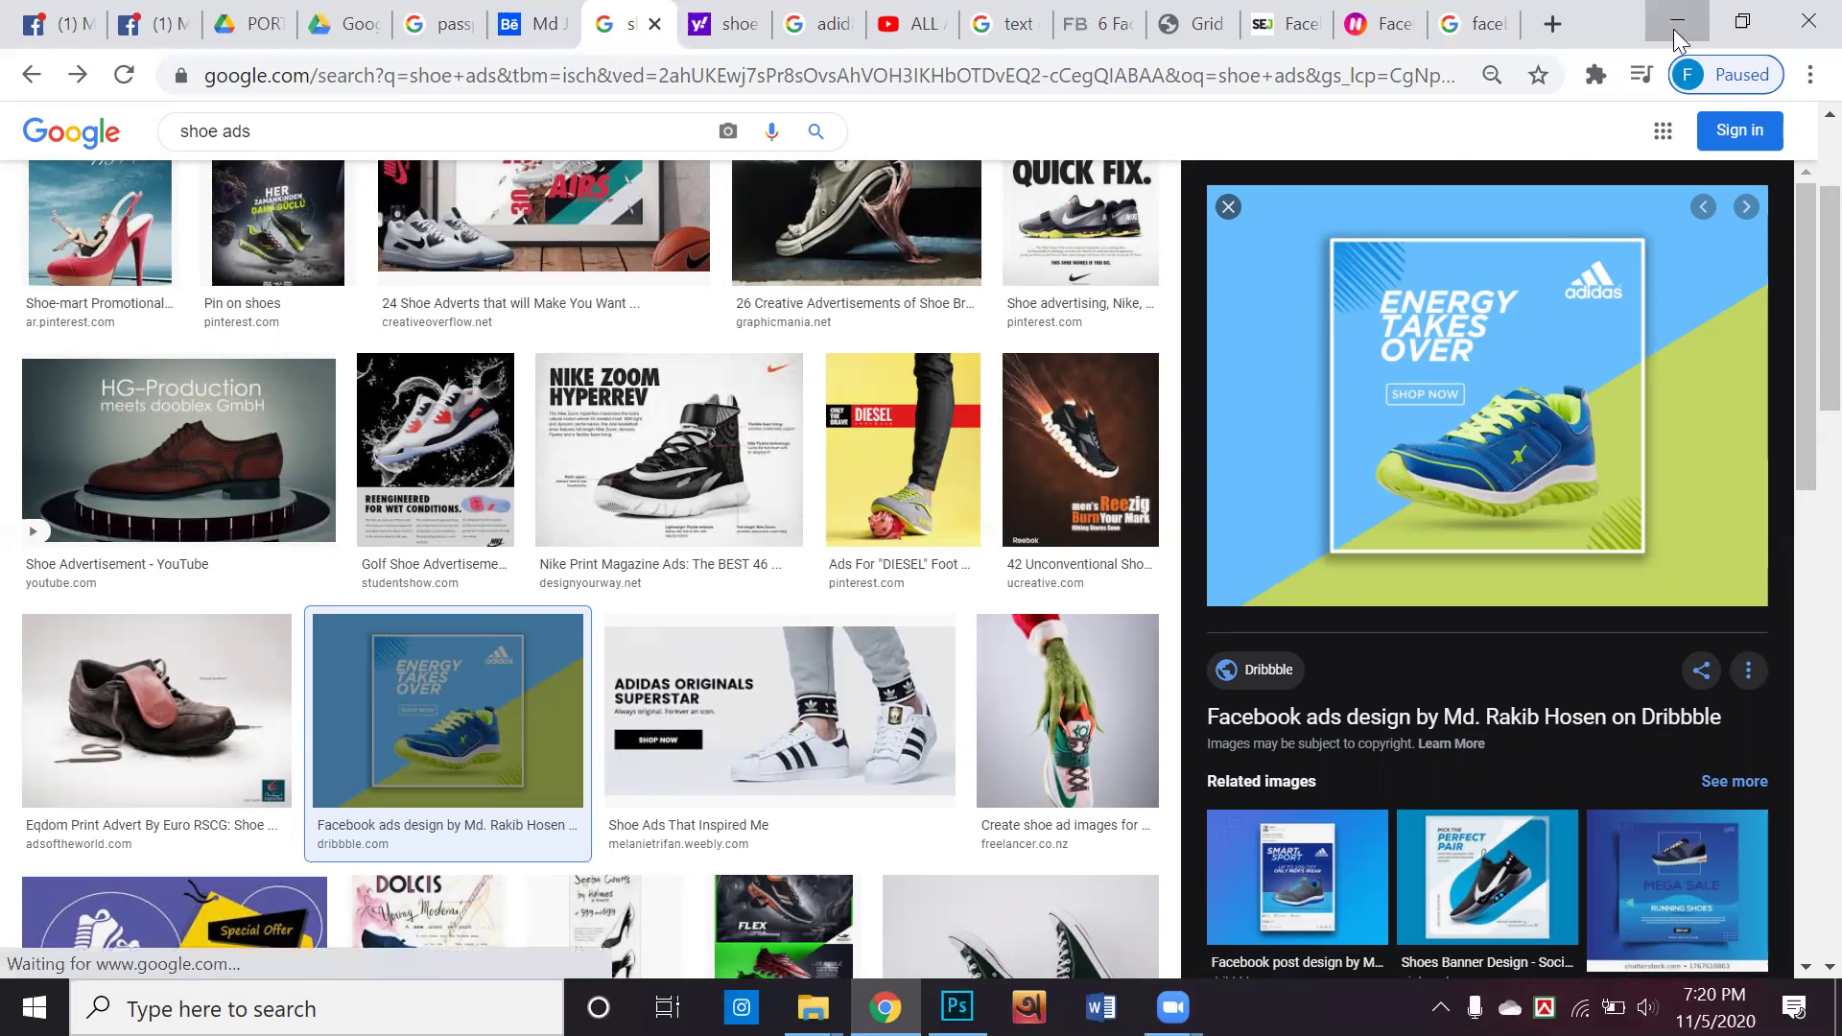
click(1676, 21)
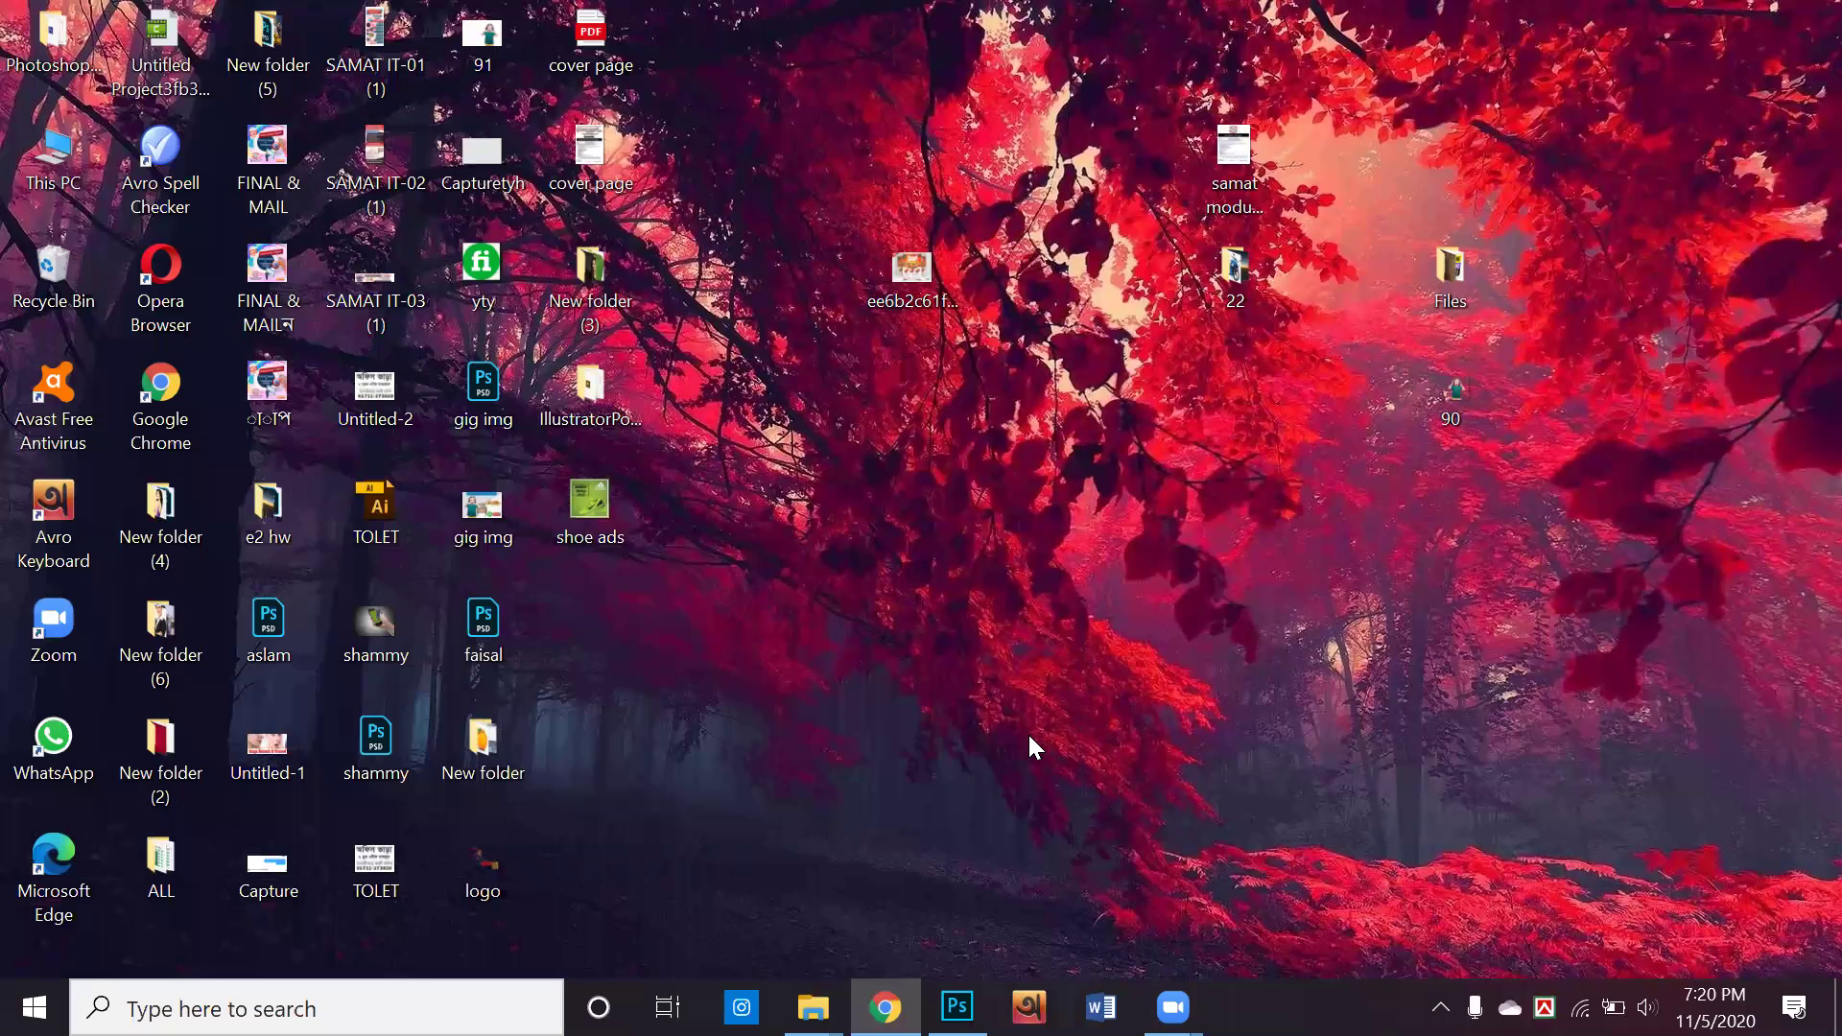
Switch to Photoshop and delete the shoe ads layer, the glow, the light green wedge and the dark green fill, keeping only the white Background
key(alt+Tab)
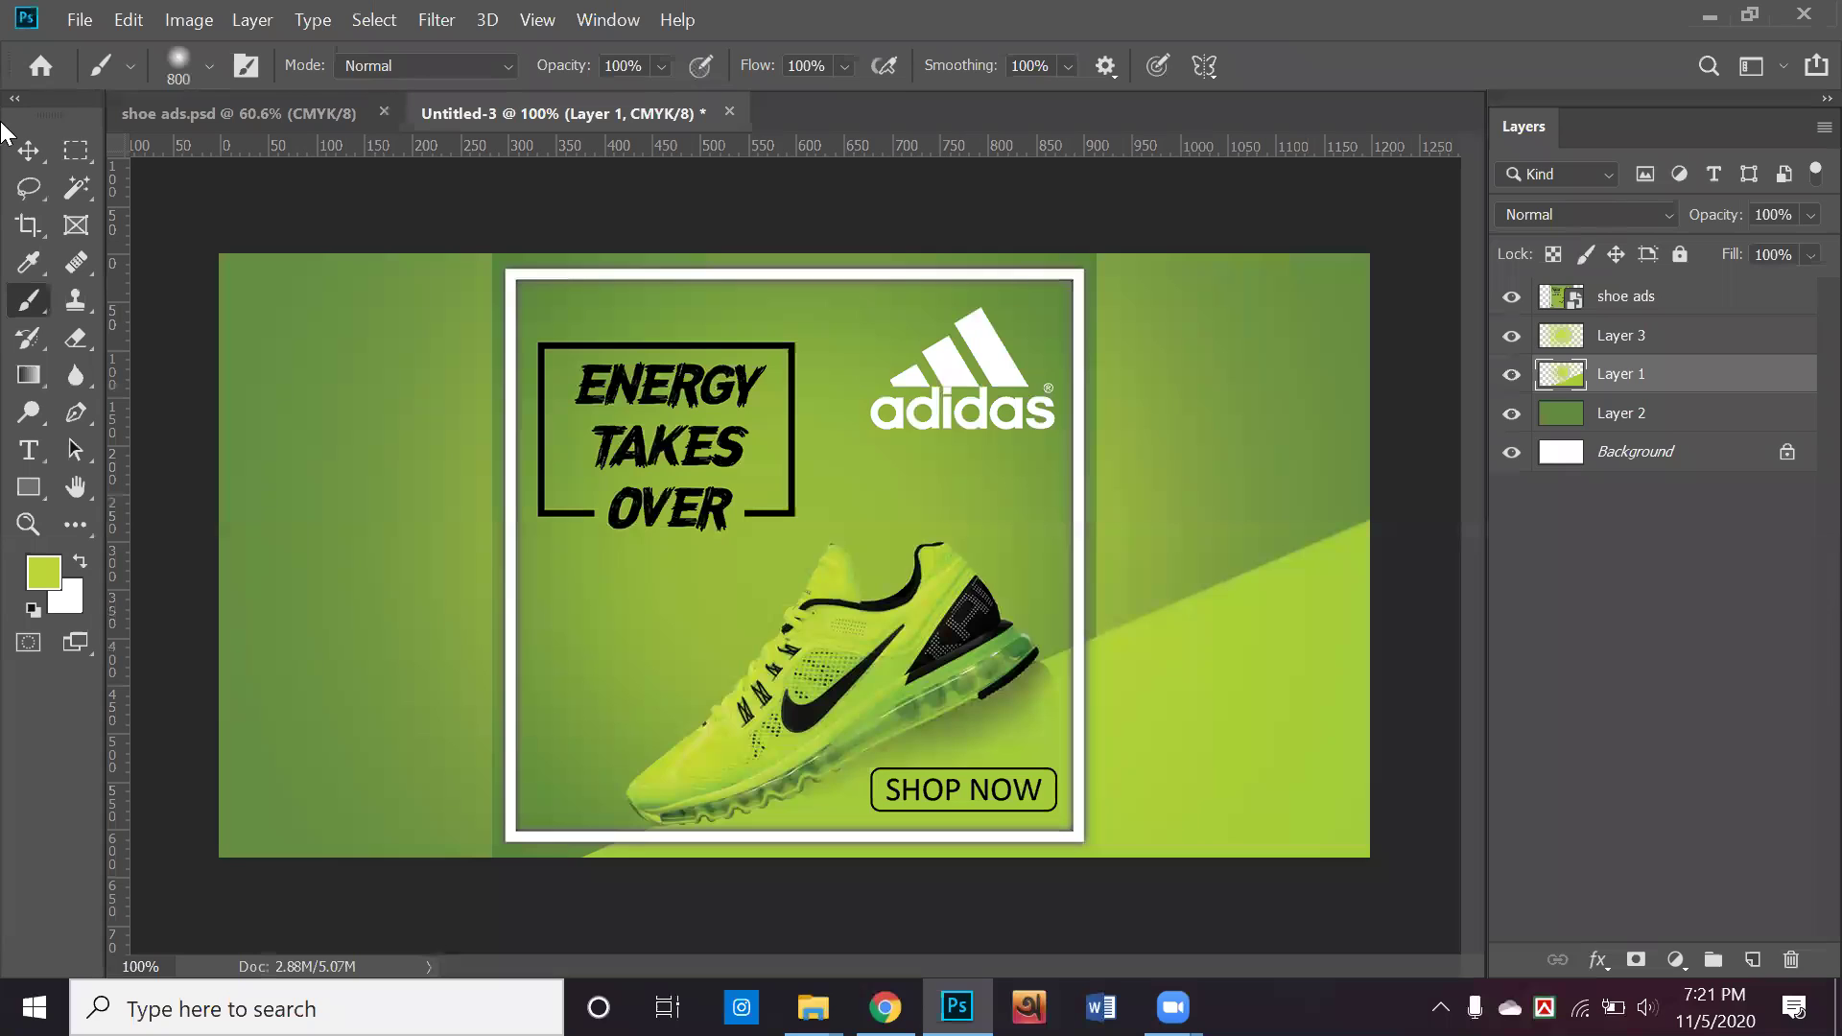
click(40, 145)
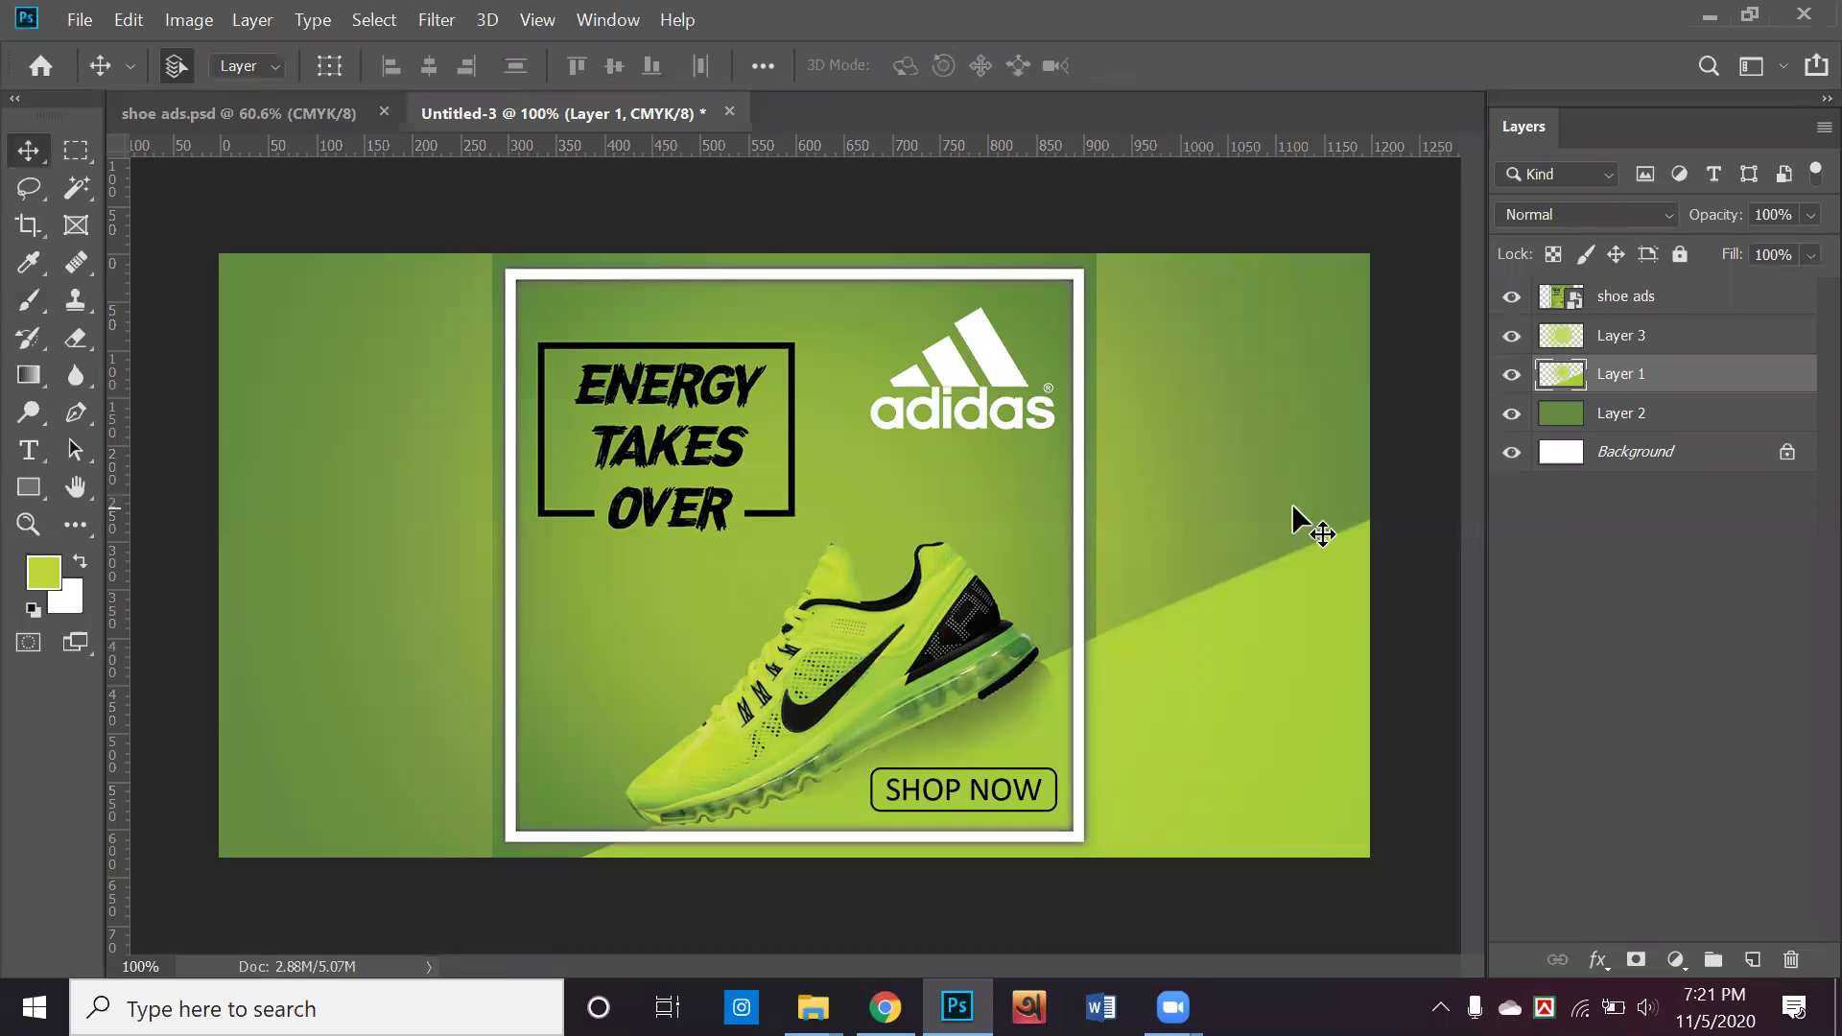
click(1388, 505)
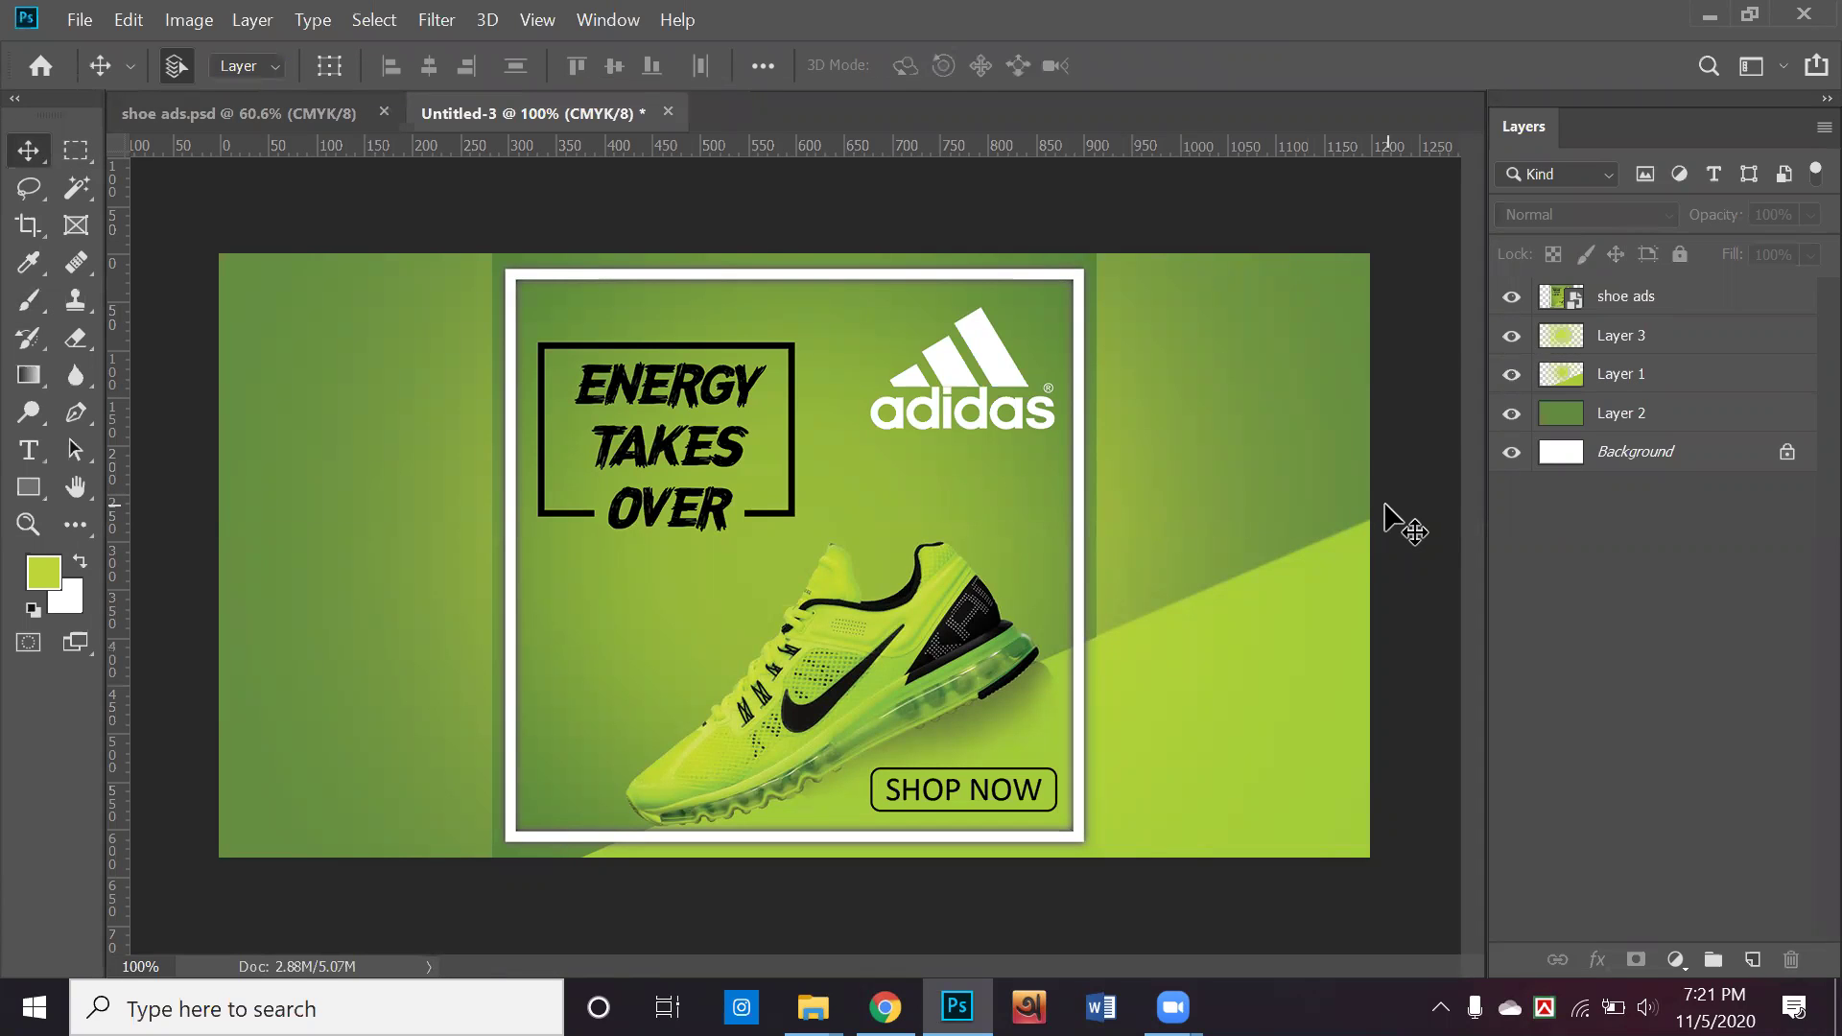
click(1324, 577)
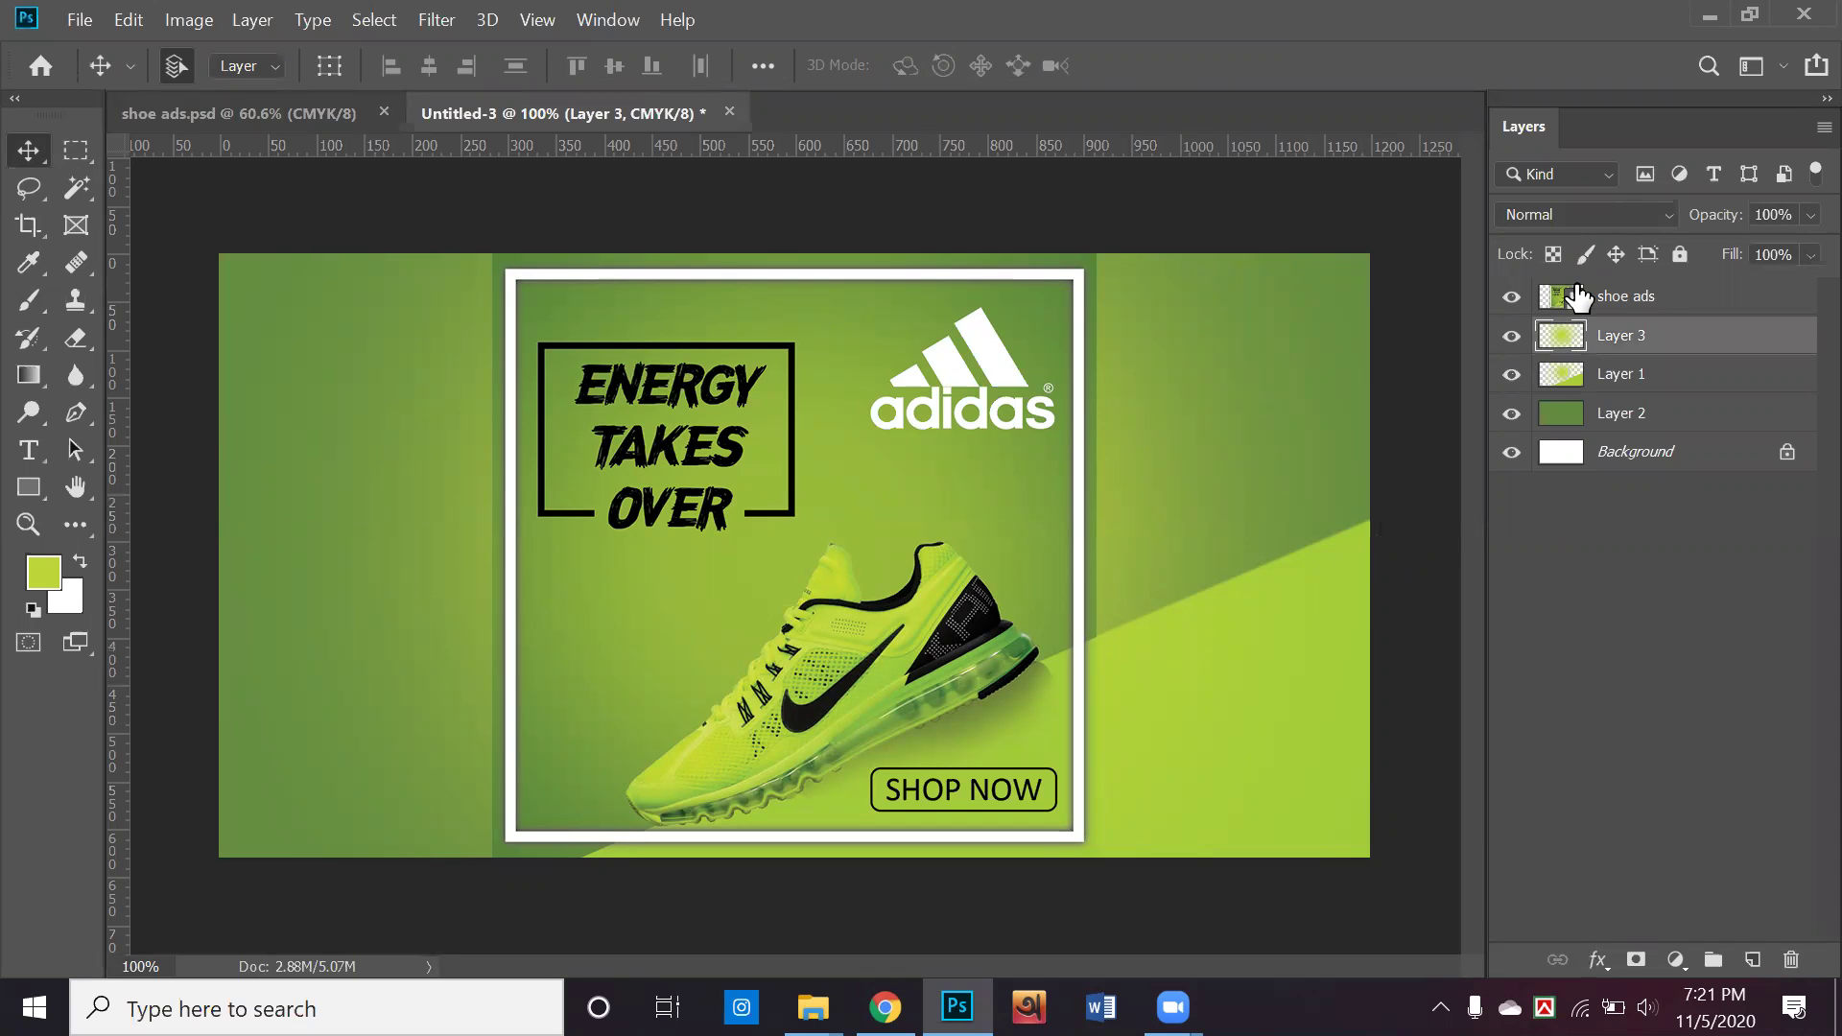
click(1610, 302)
key(Delete)
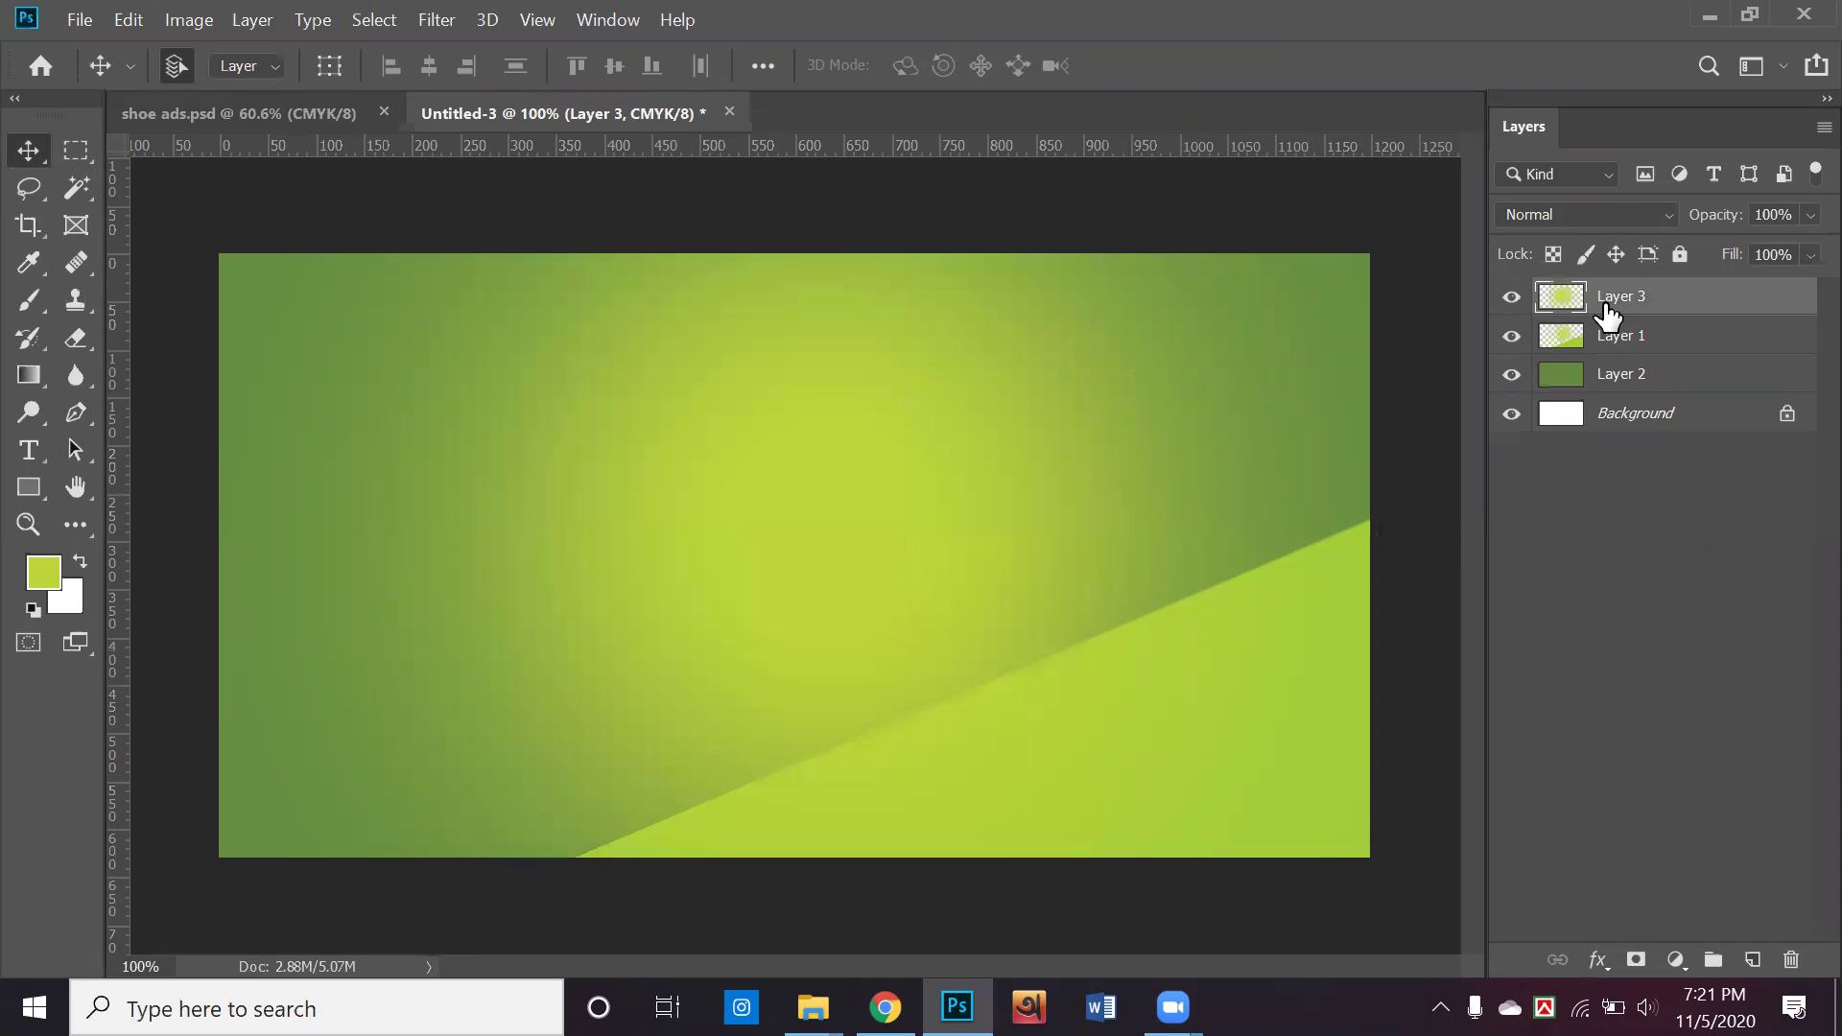
key(Delete)
key(Delete)
key(Delete)
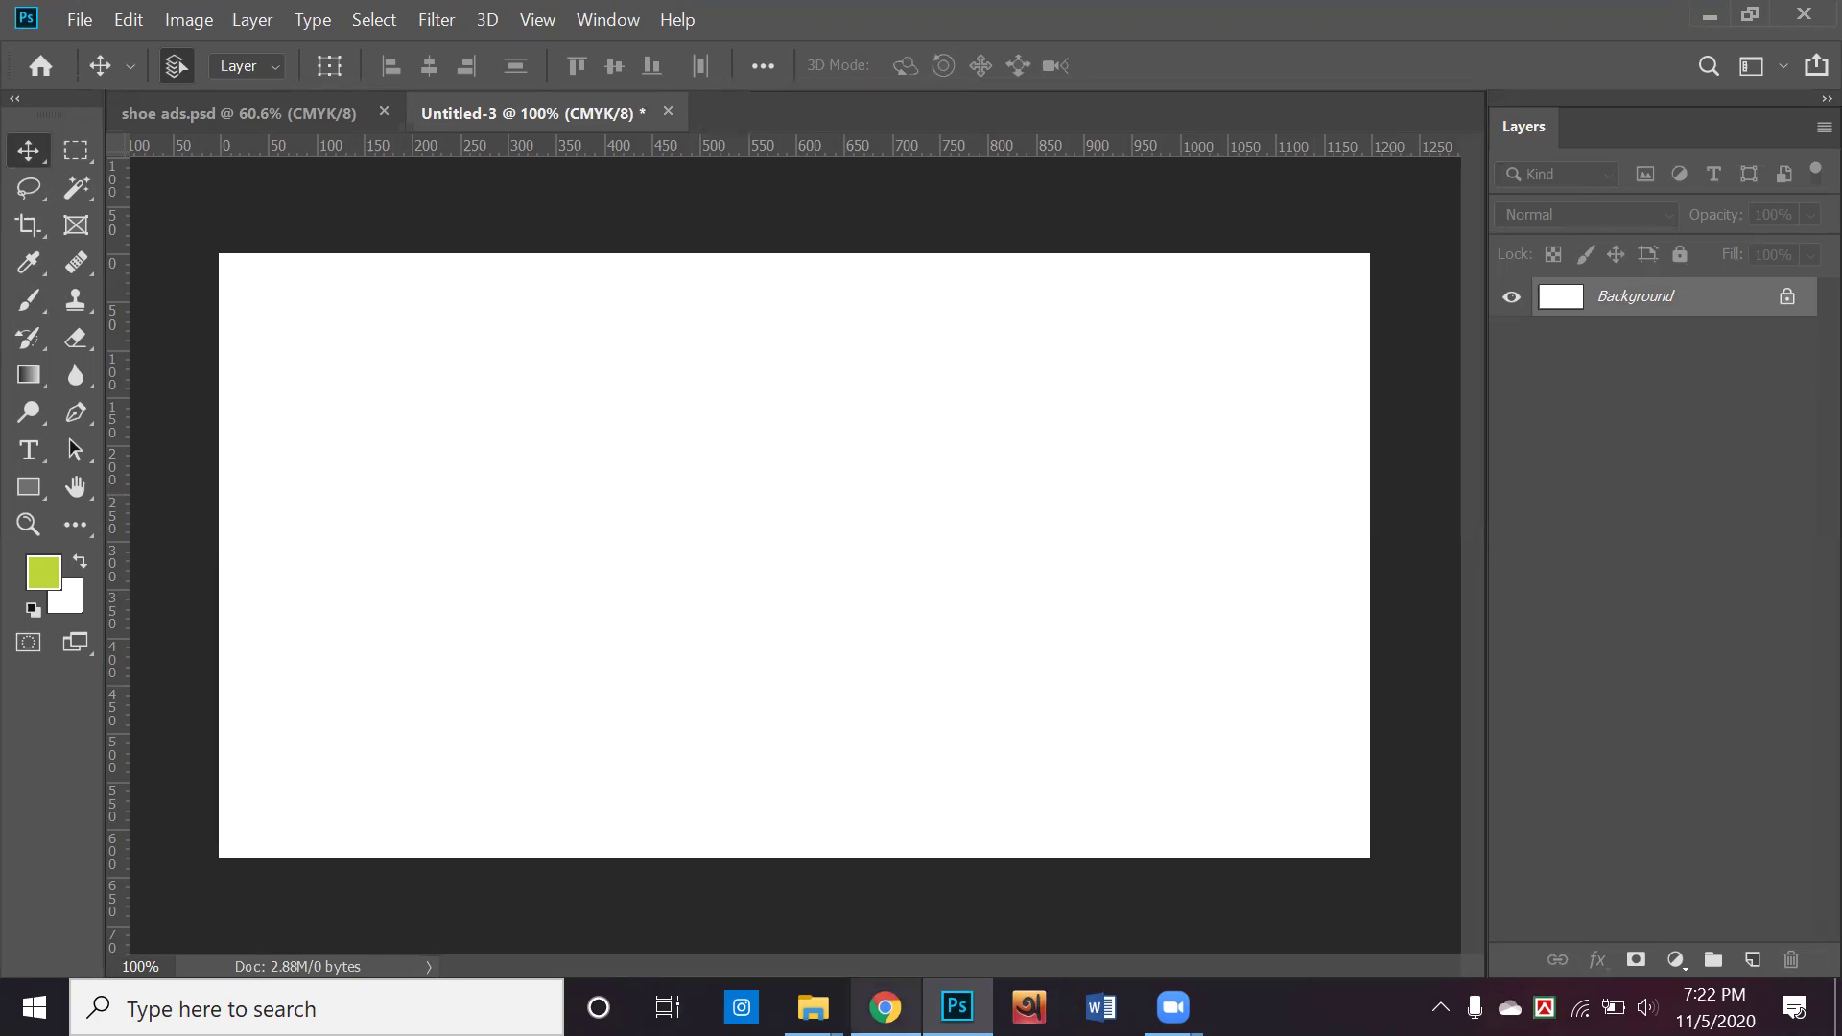
Switch to Chrome and look through the graphic designer's Behance project gallery
click(885, 1008)
click(528, 24)
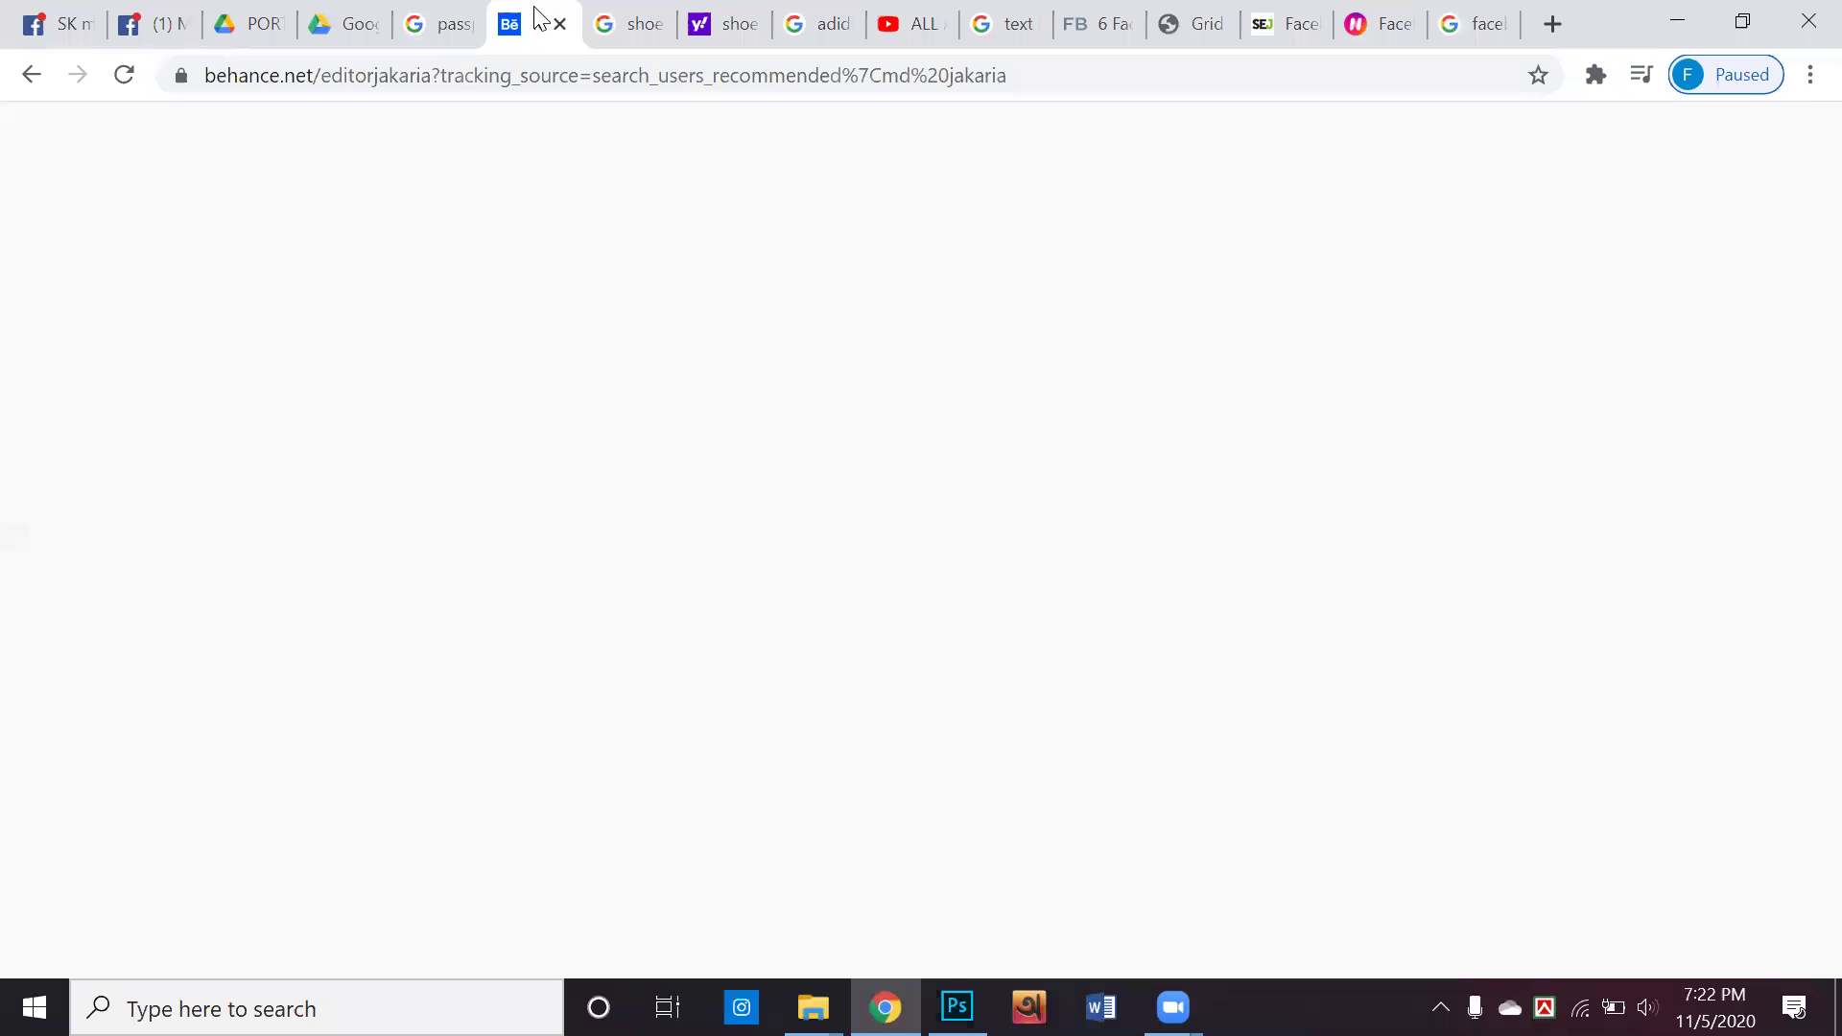
scroll(1044, 687, down, 10)
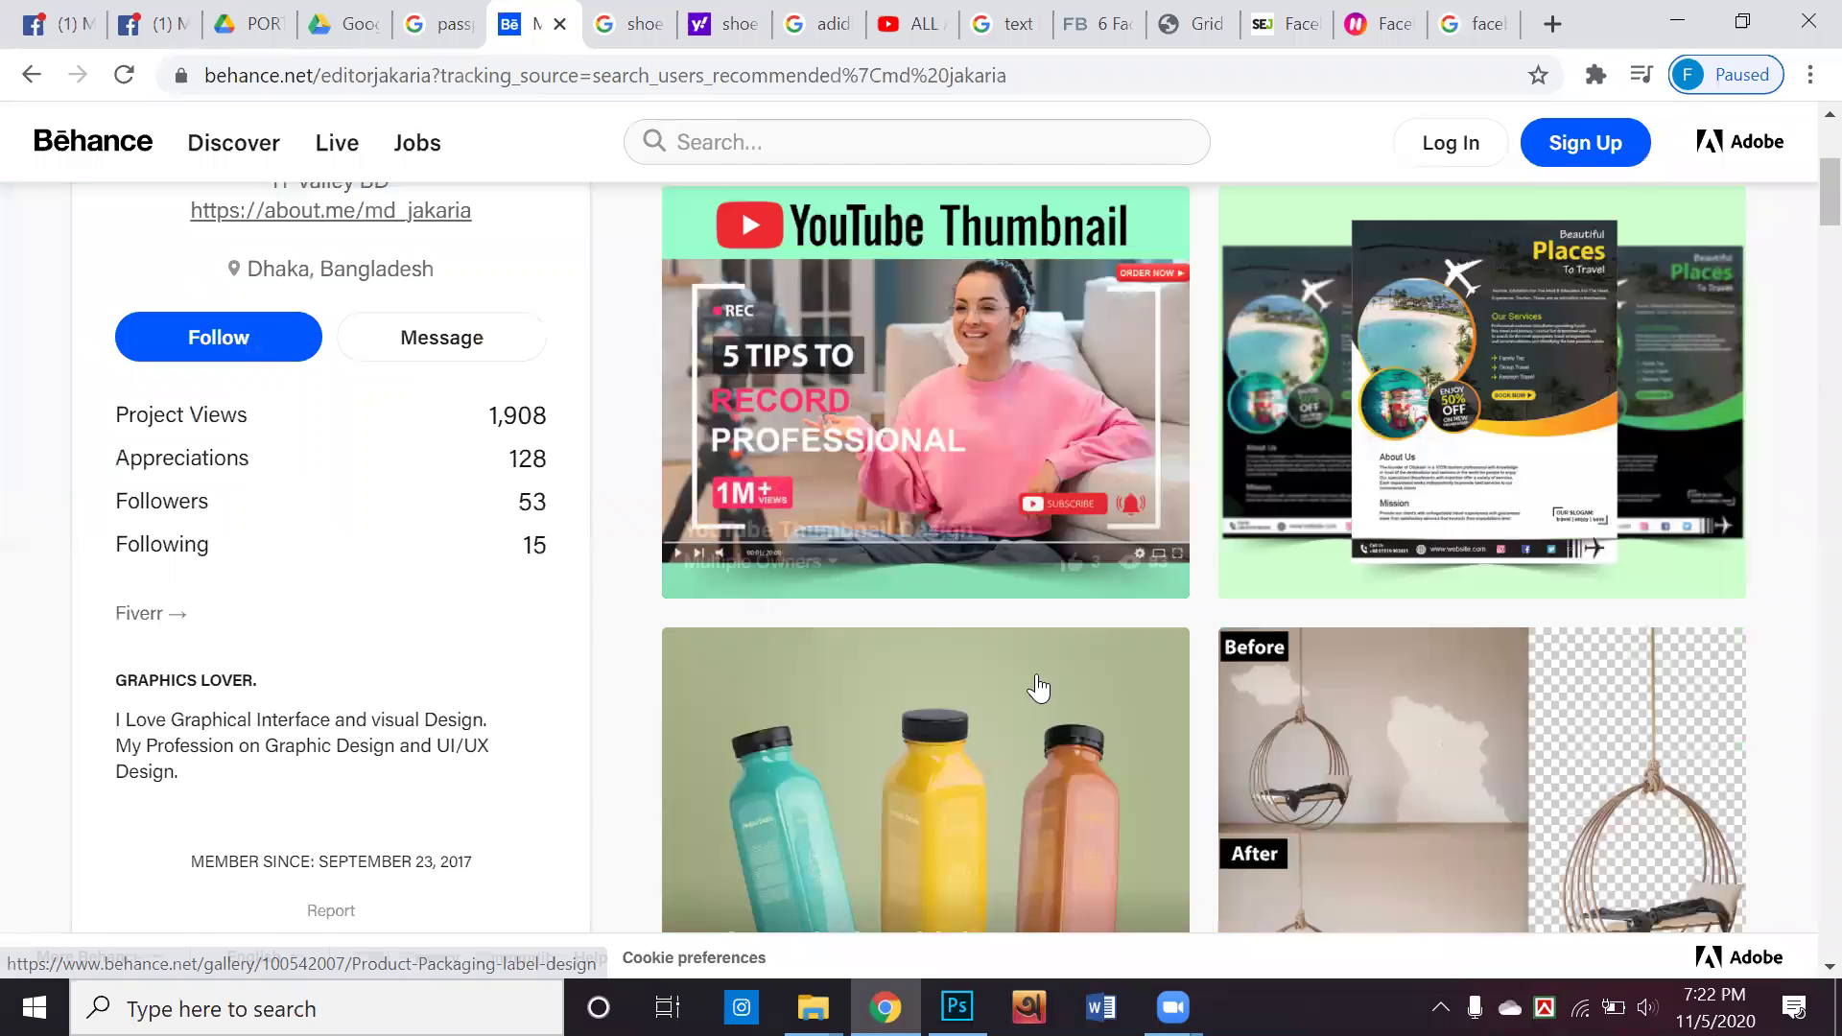
scroll(1046, 689, up, 10)
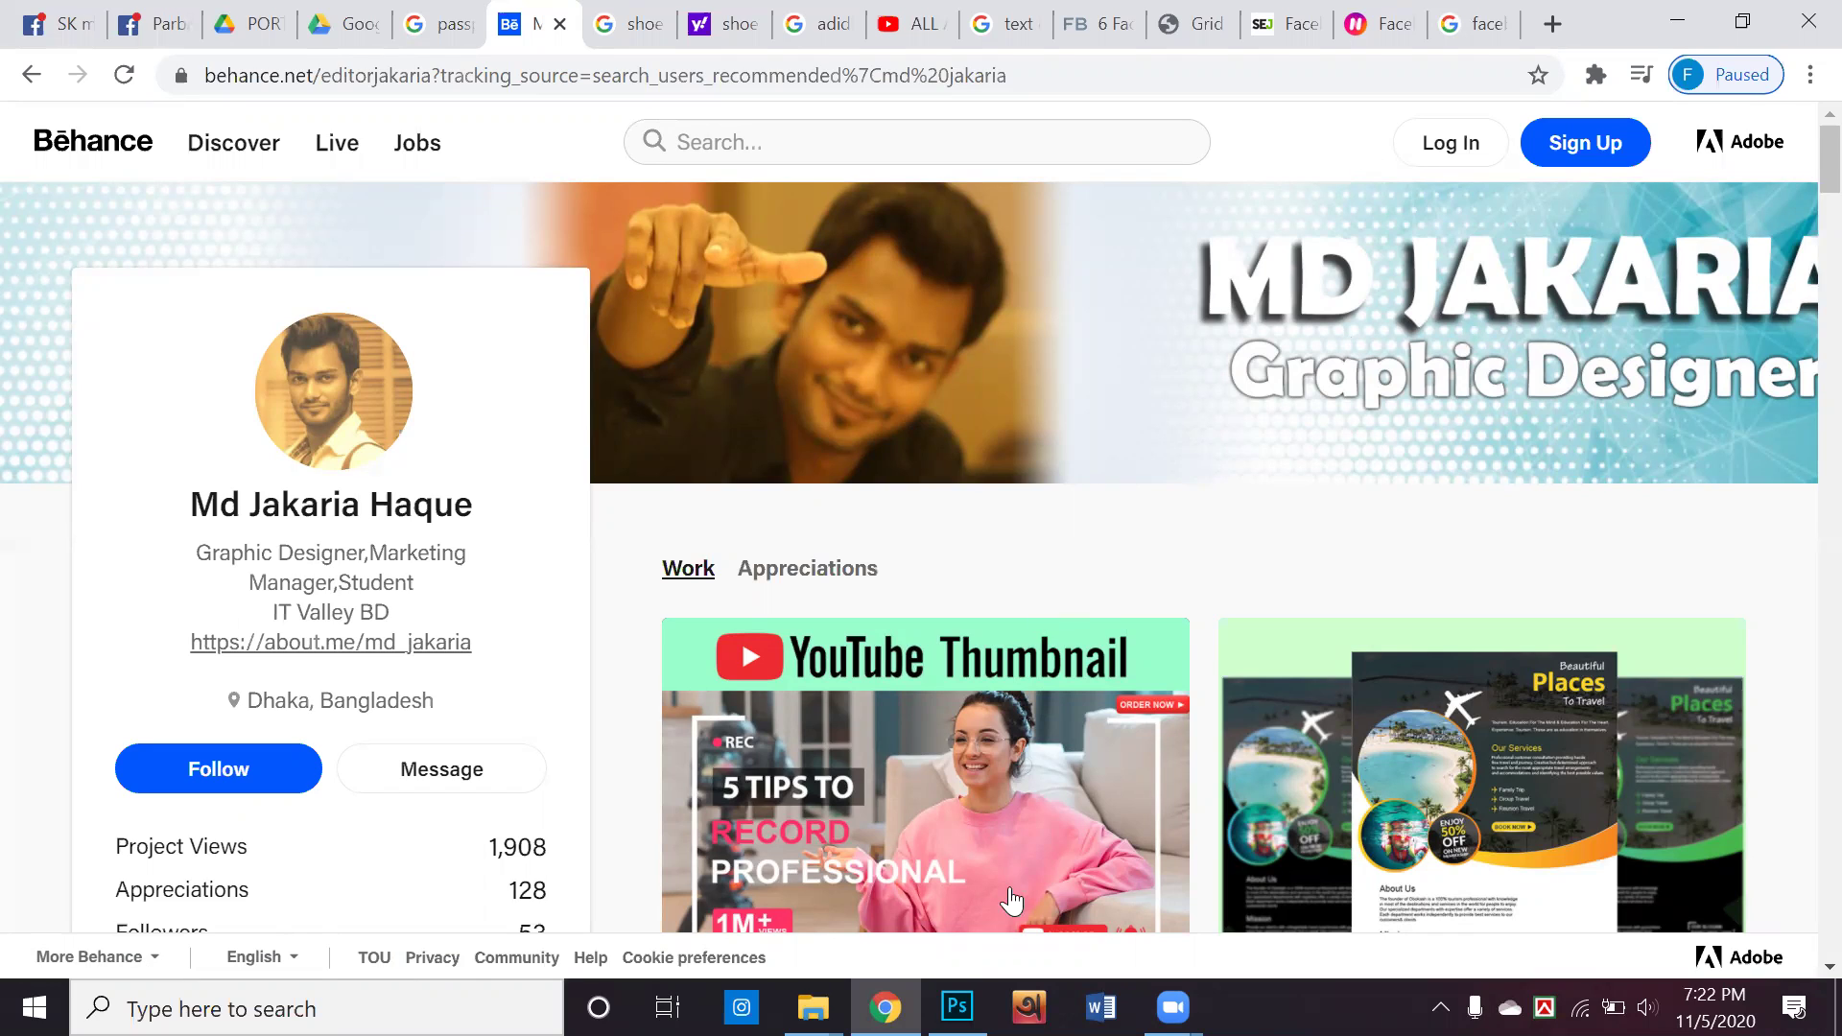
drag(1010, 889, 1255, 500)
key(alt+Tab)
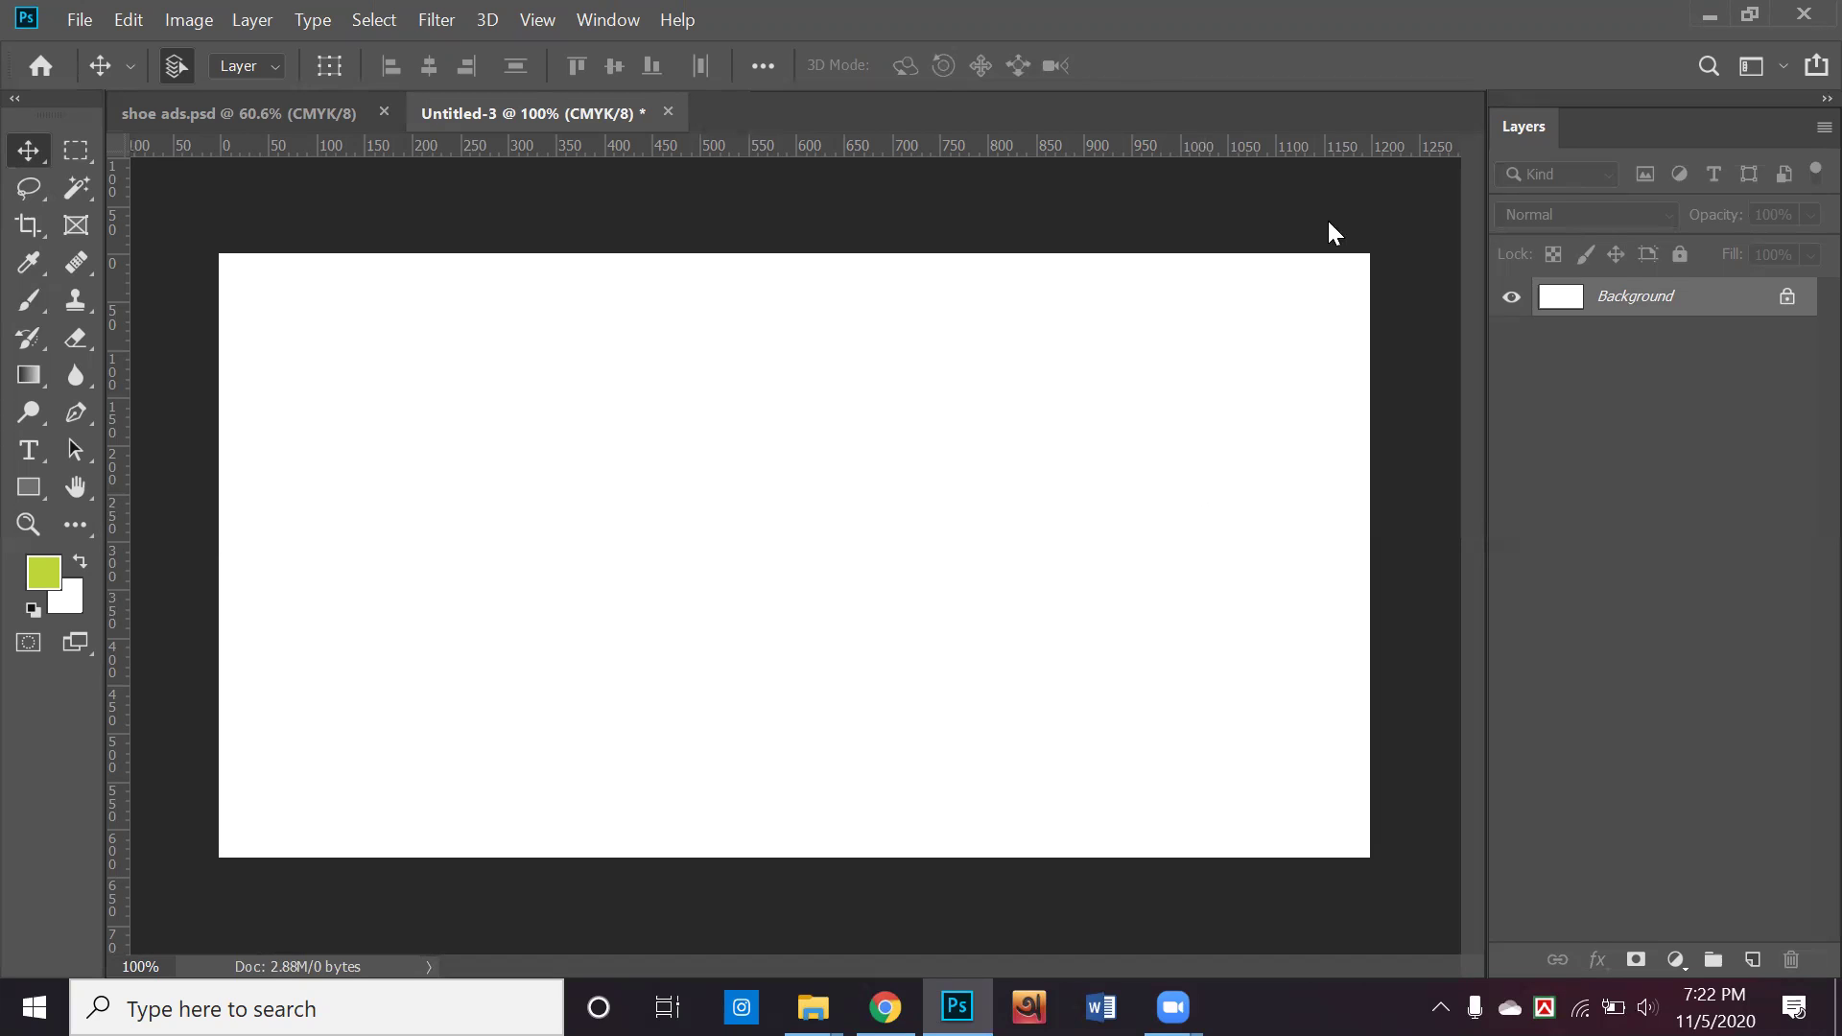
double_click(1614, 44)
click(1667, 20)
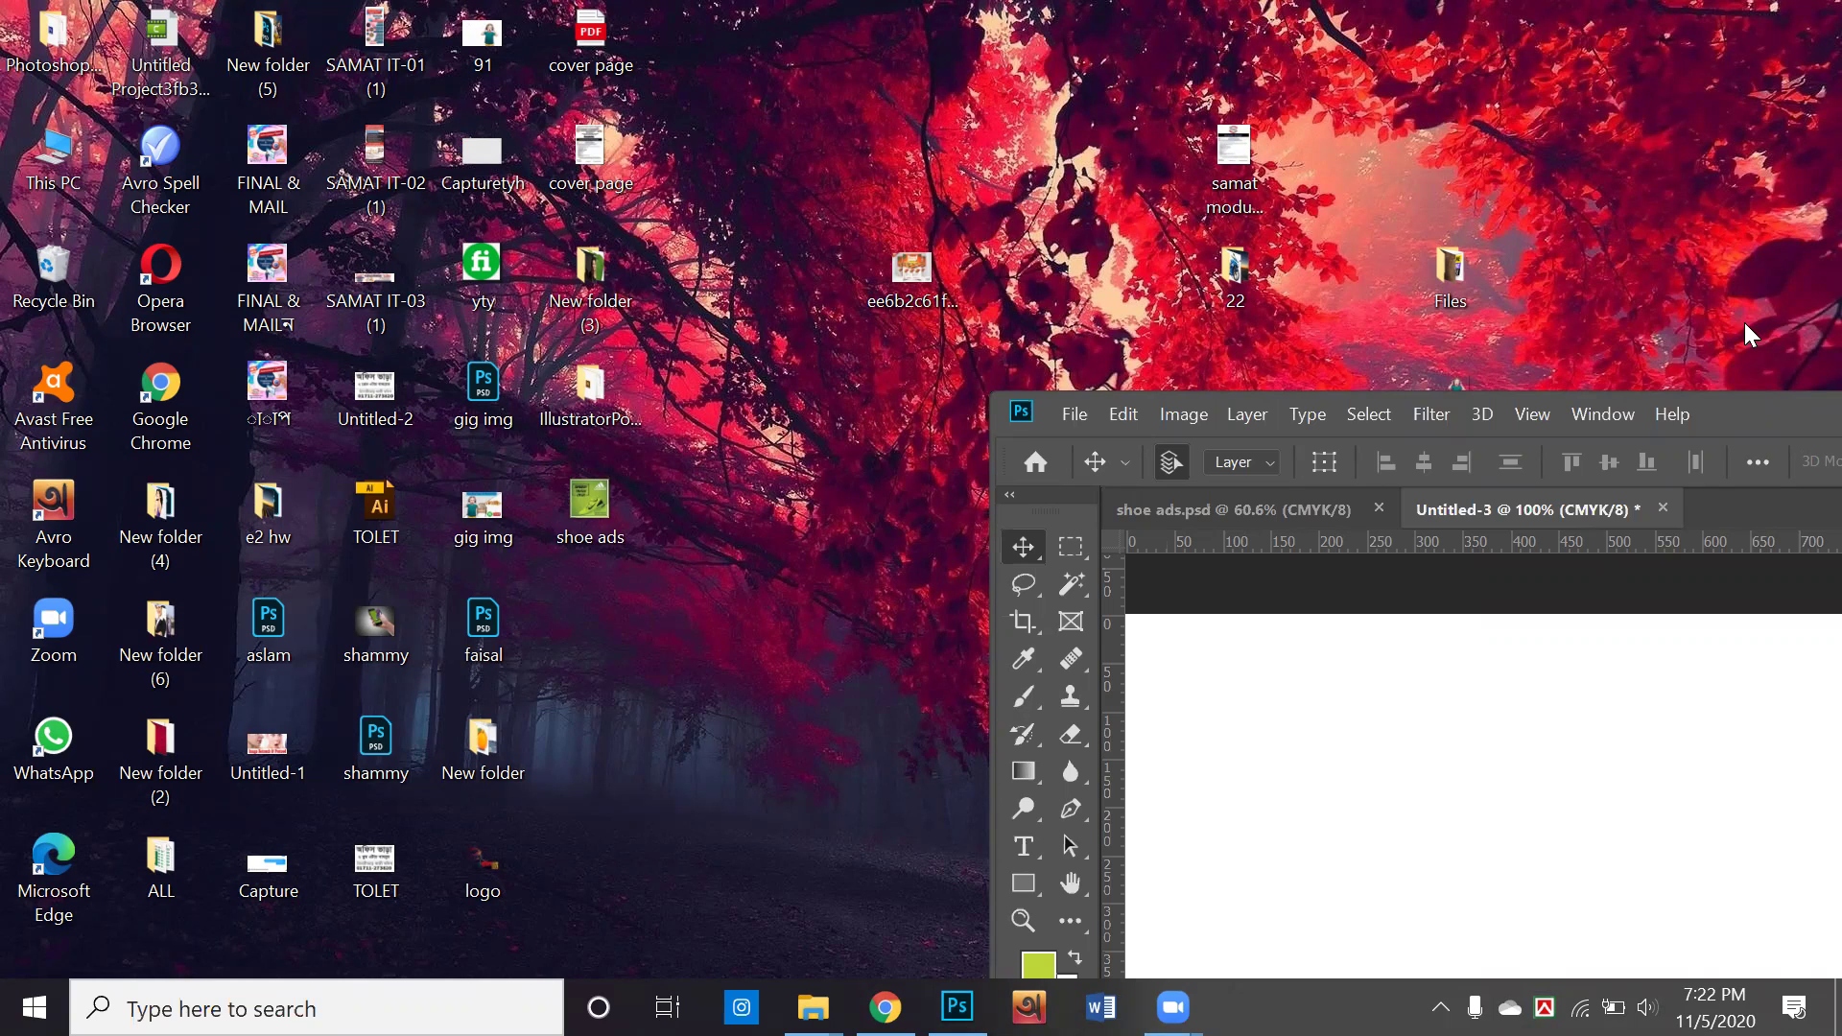
double_click(1737, 414)
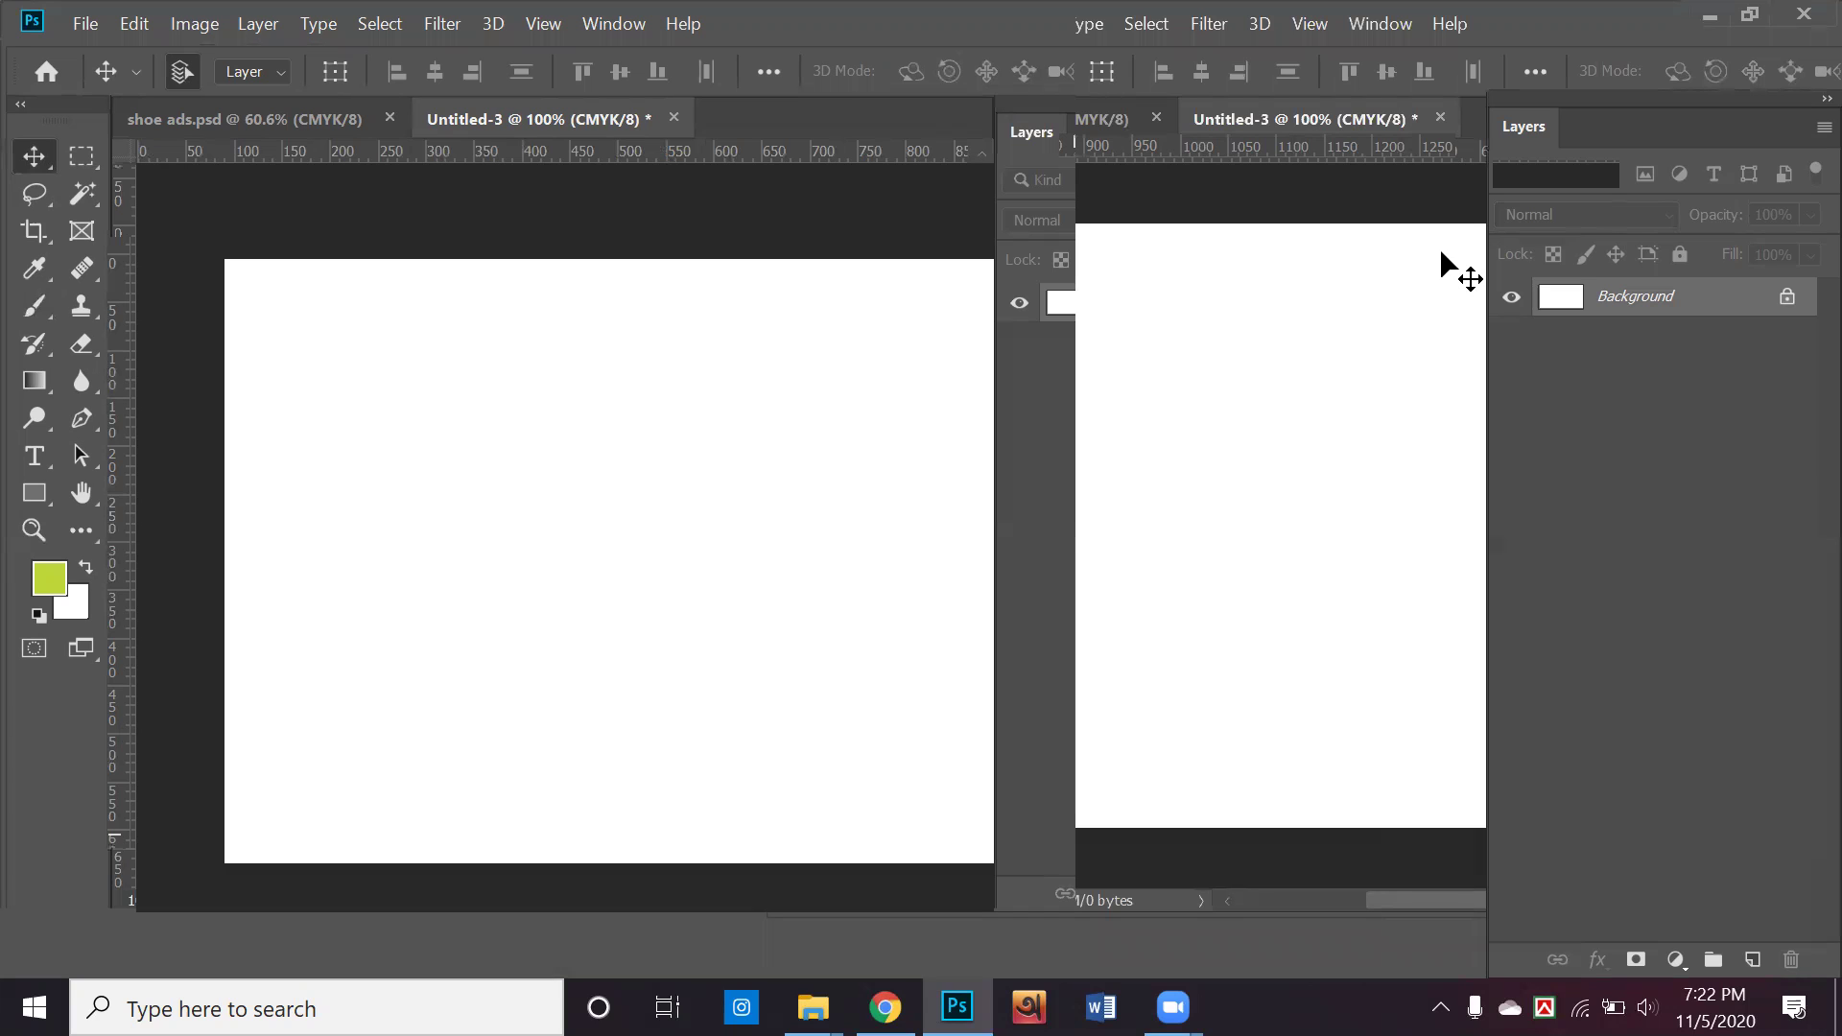
Open Google in a new Chrome tab and enter "cho" as the start of a search
click(1548, 31)
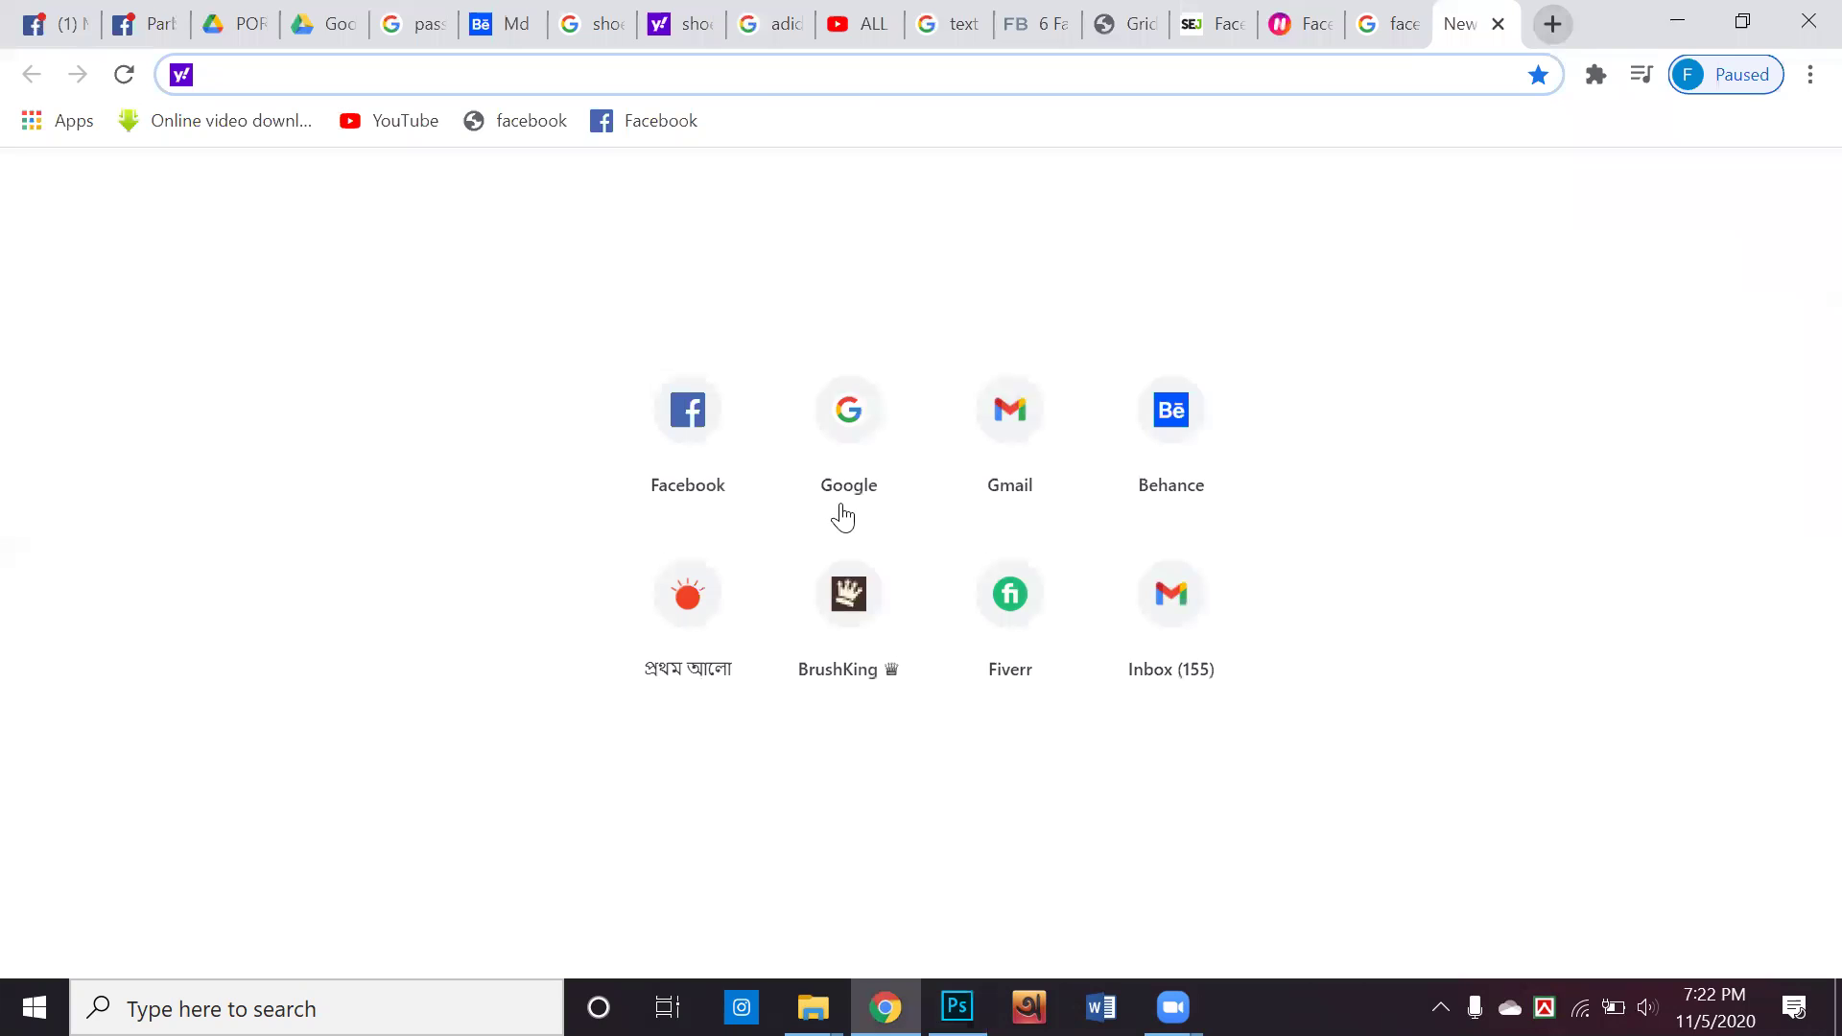
click(854, 477)
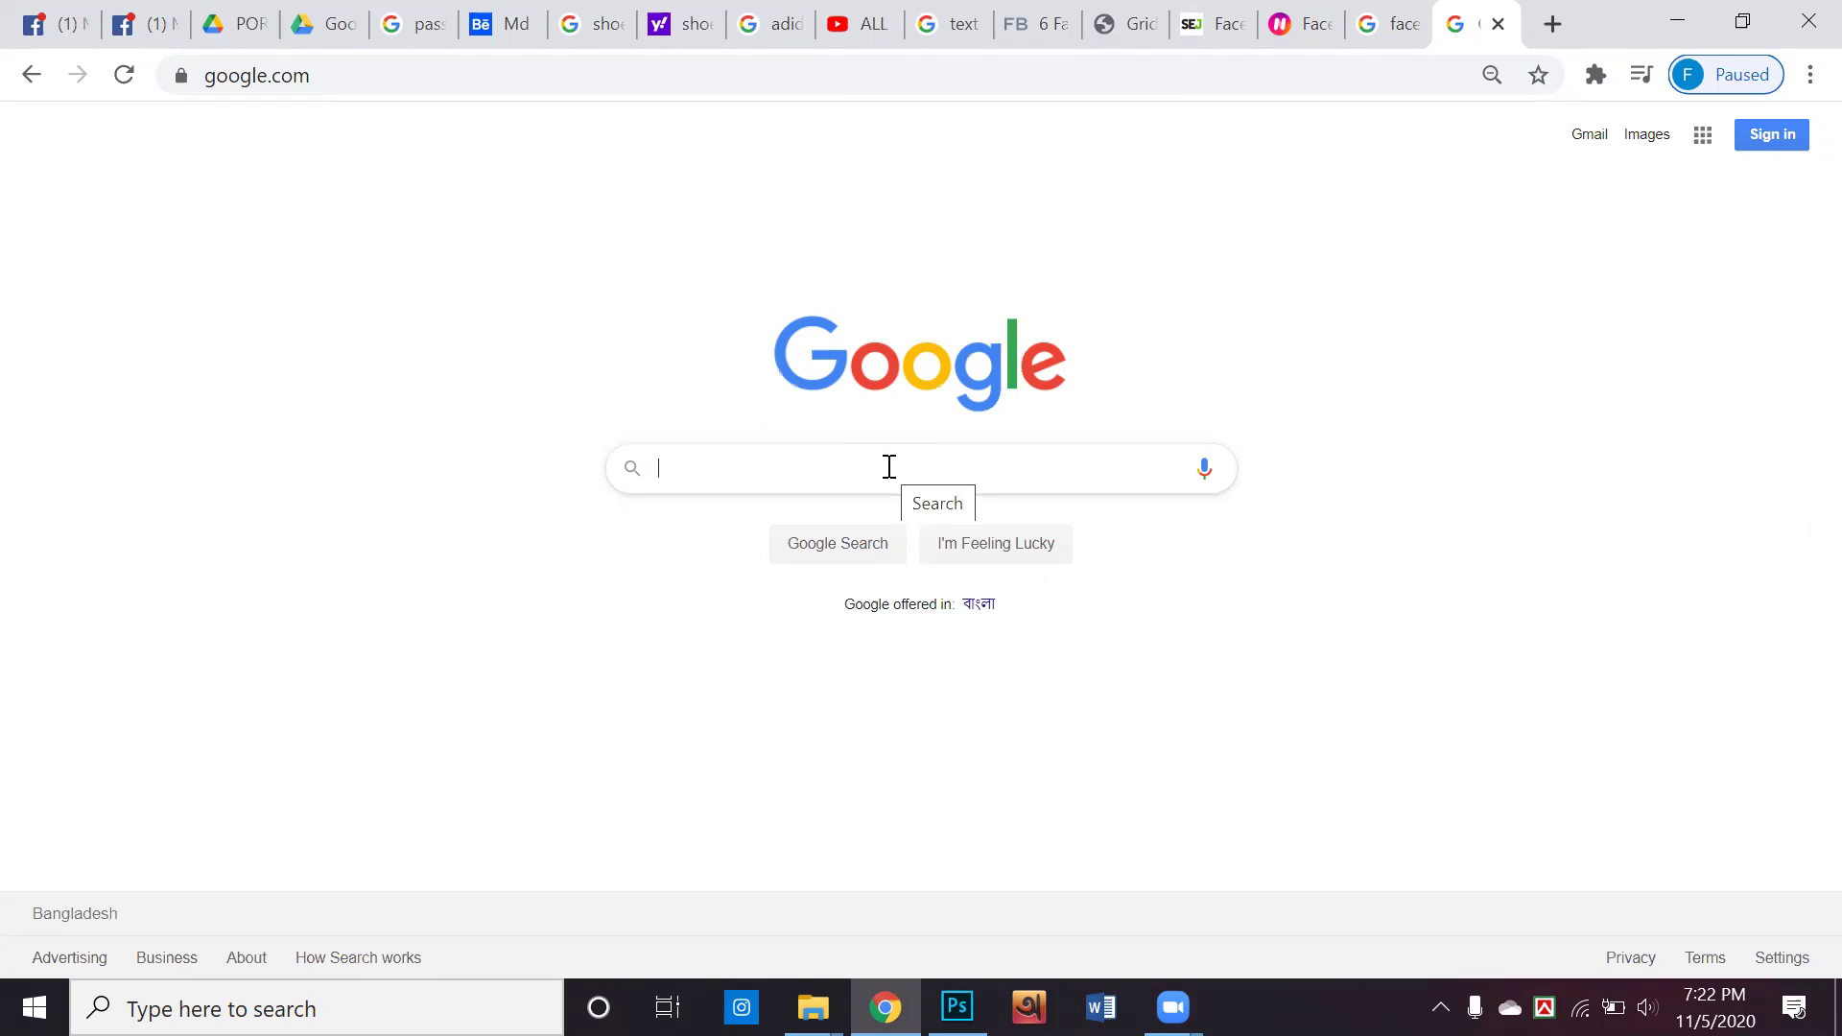
text(c)
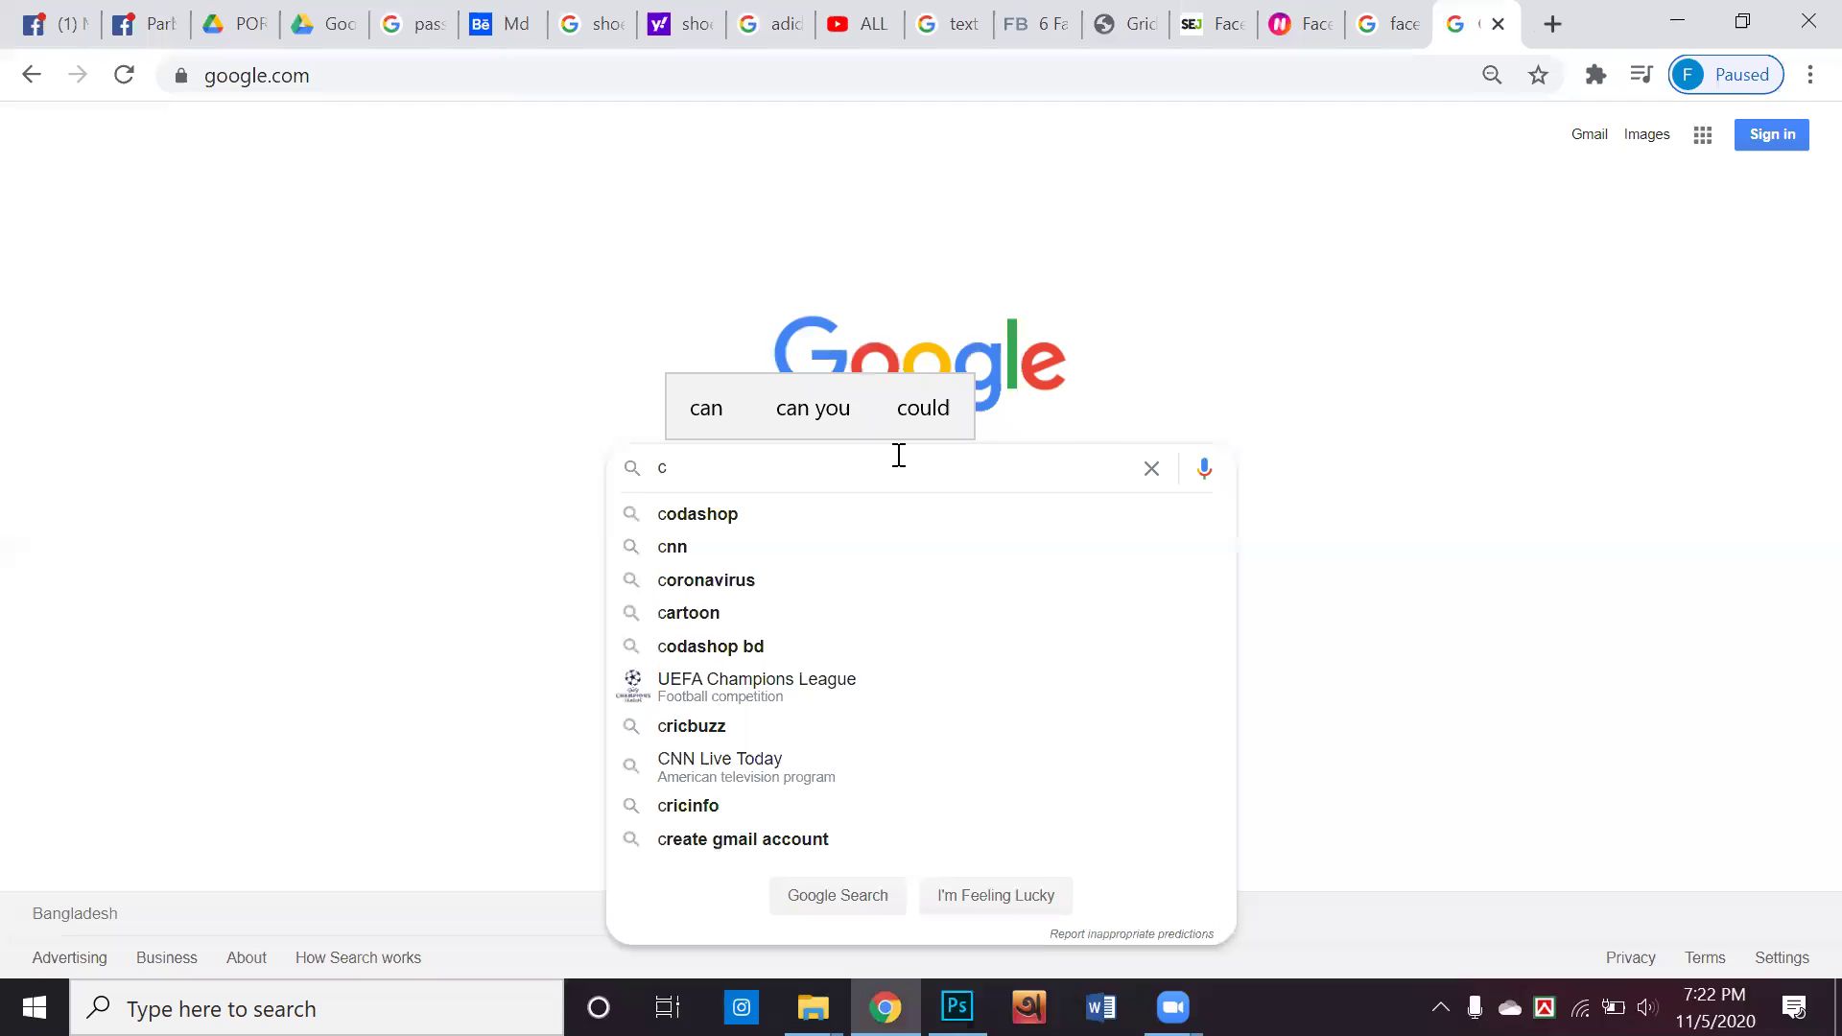
text(ho)
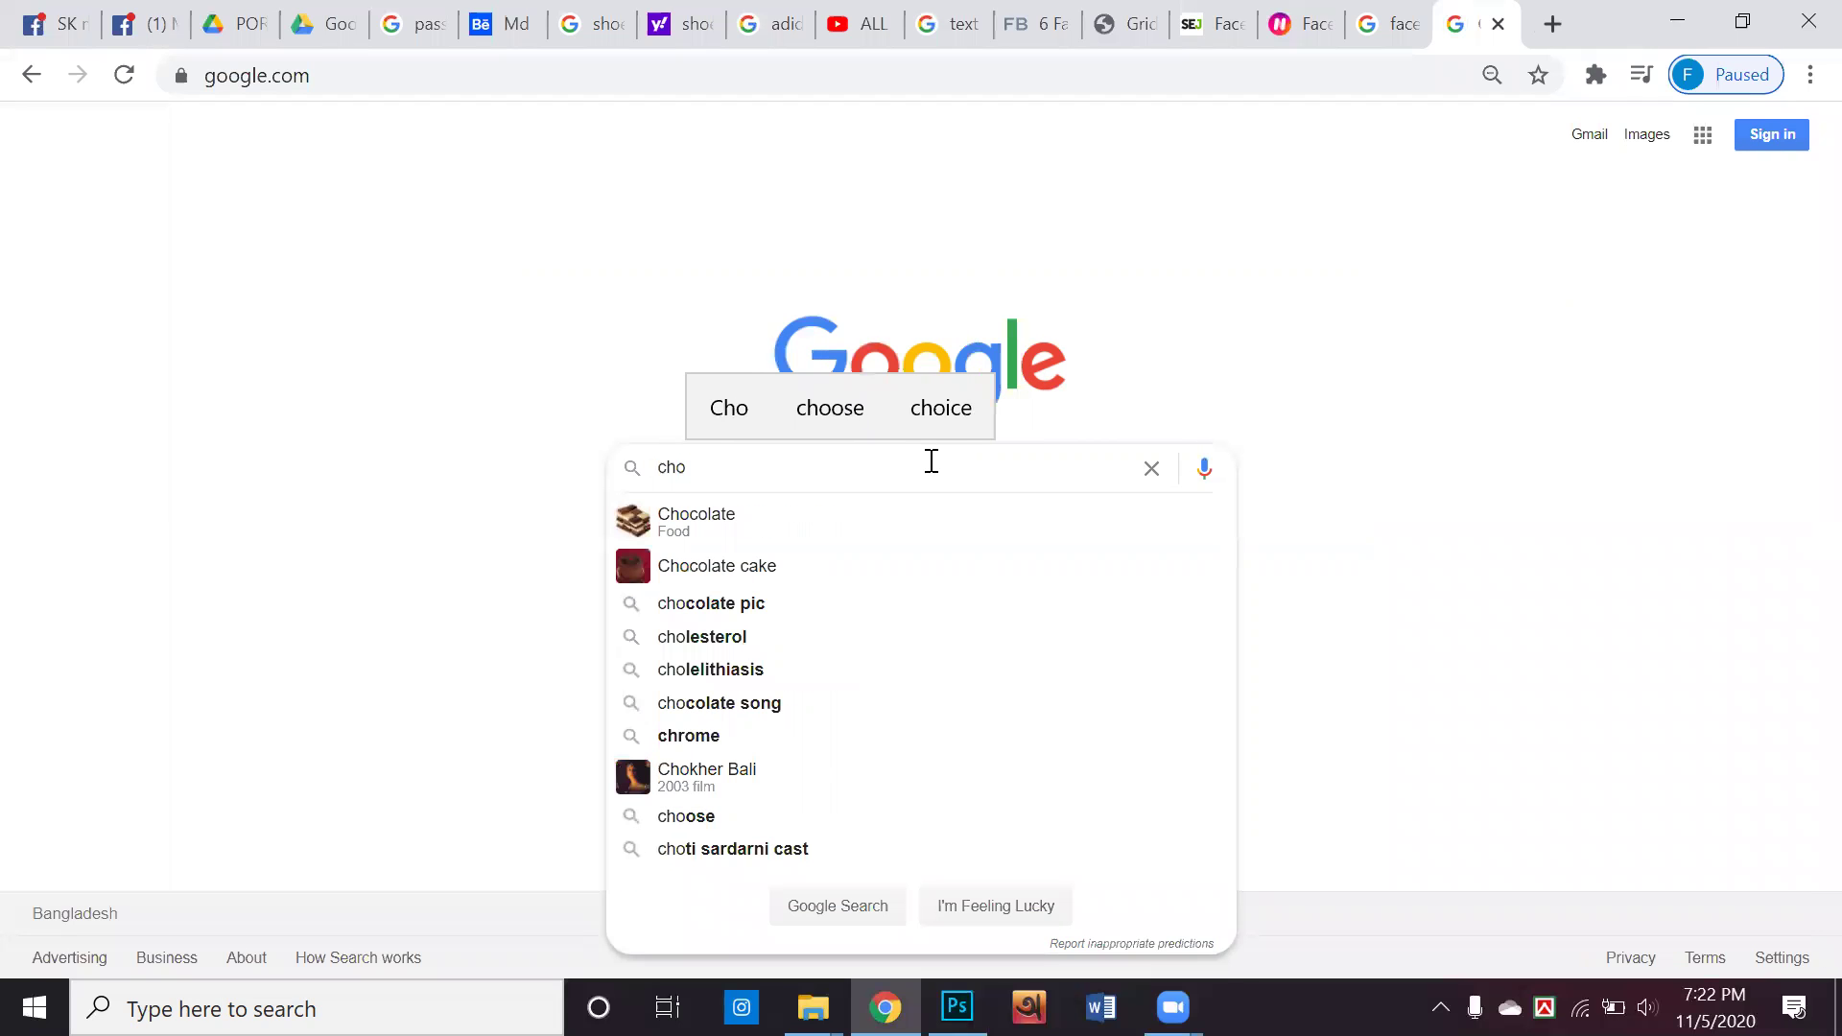
Search Google for "chocolate splash png" and show the image results
text(colate)
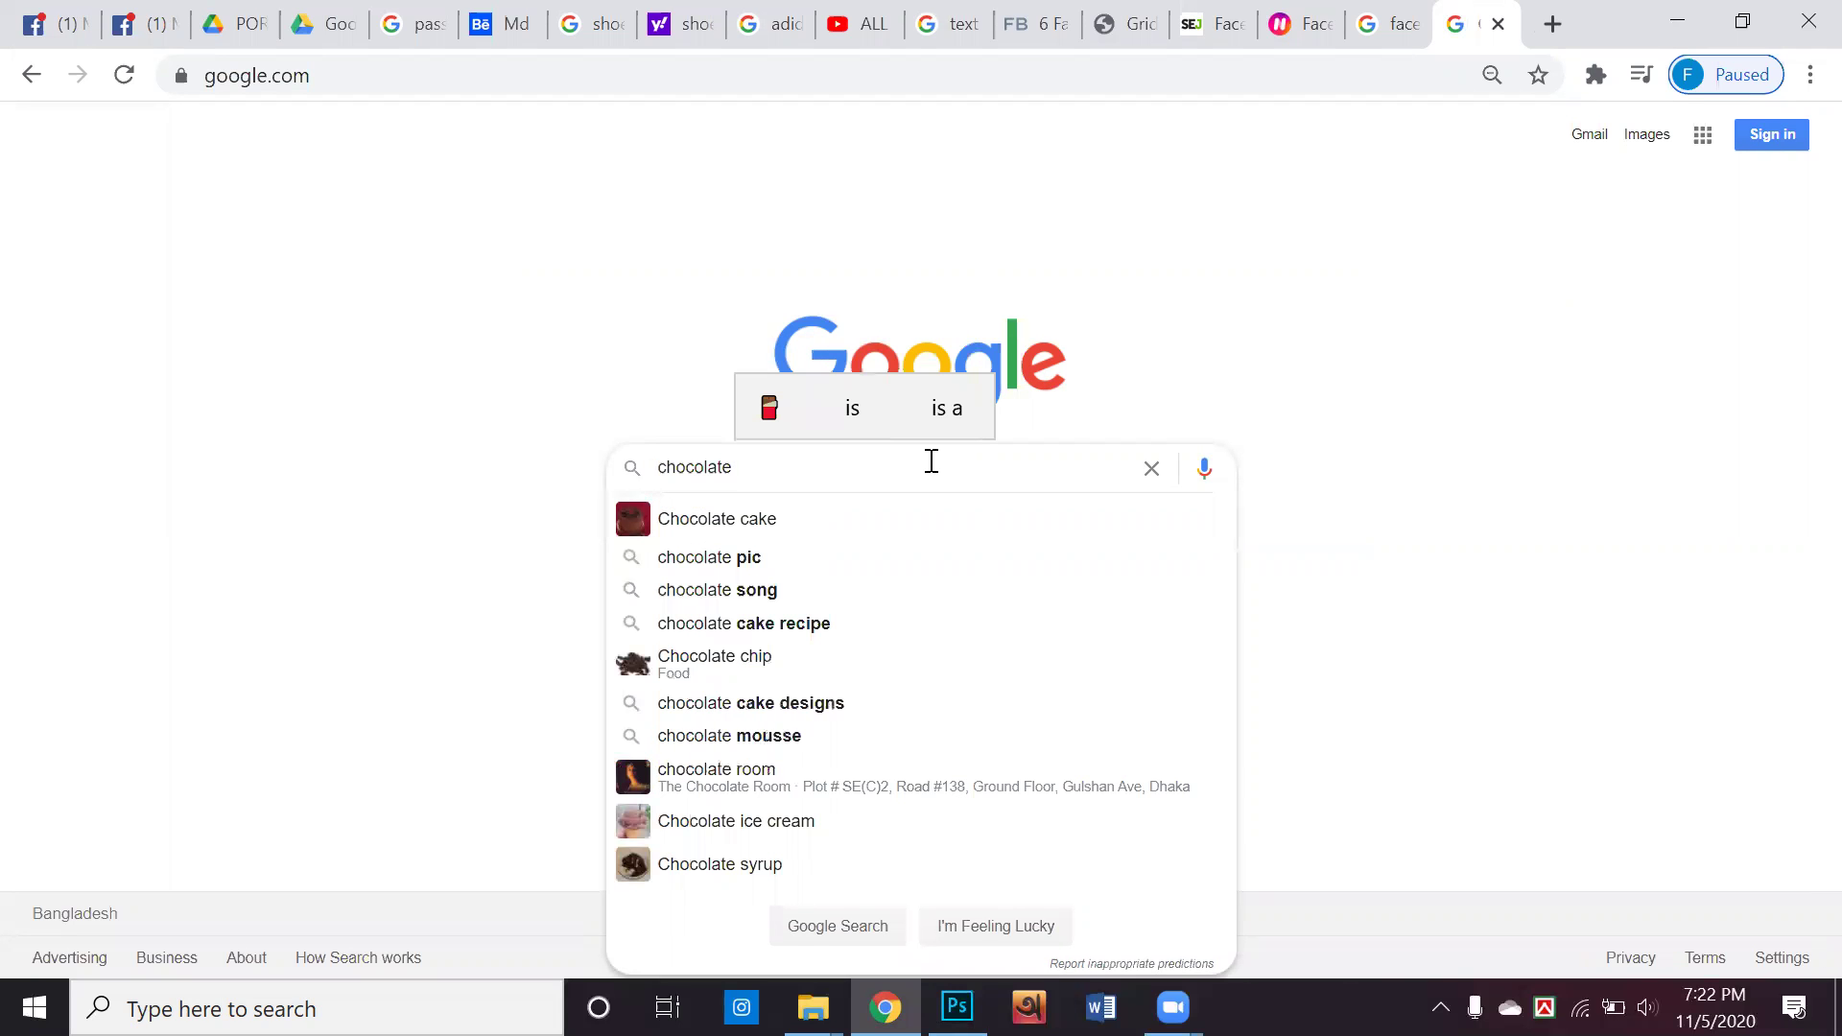
text( png)
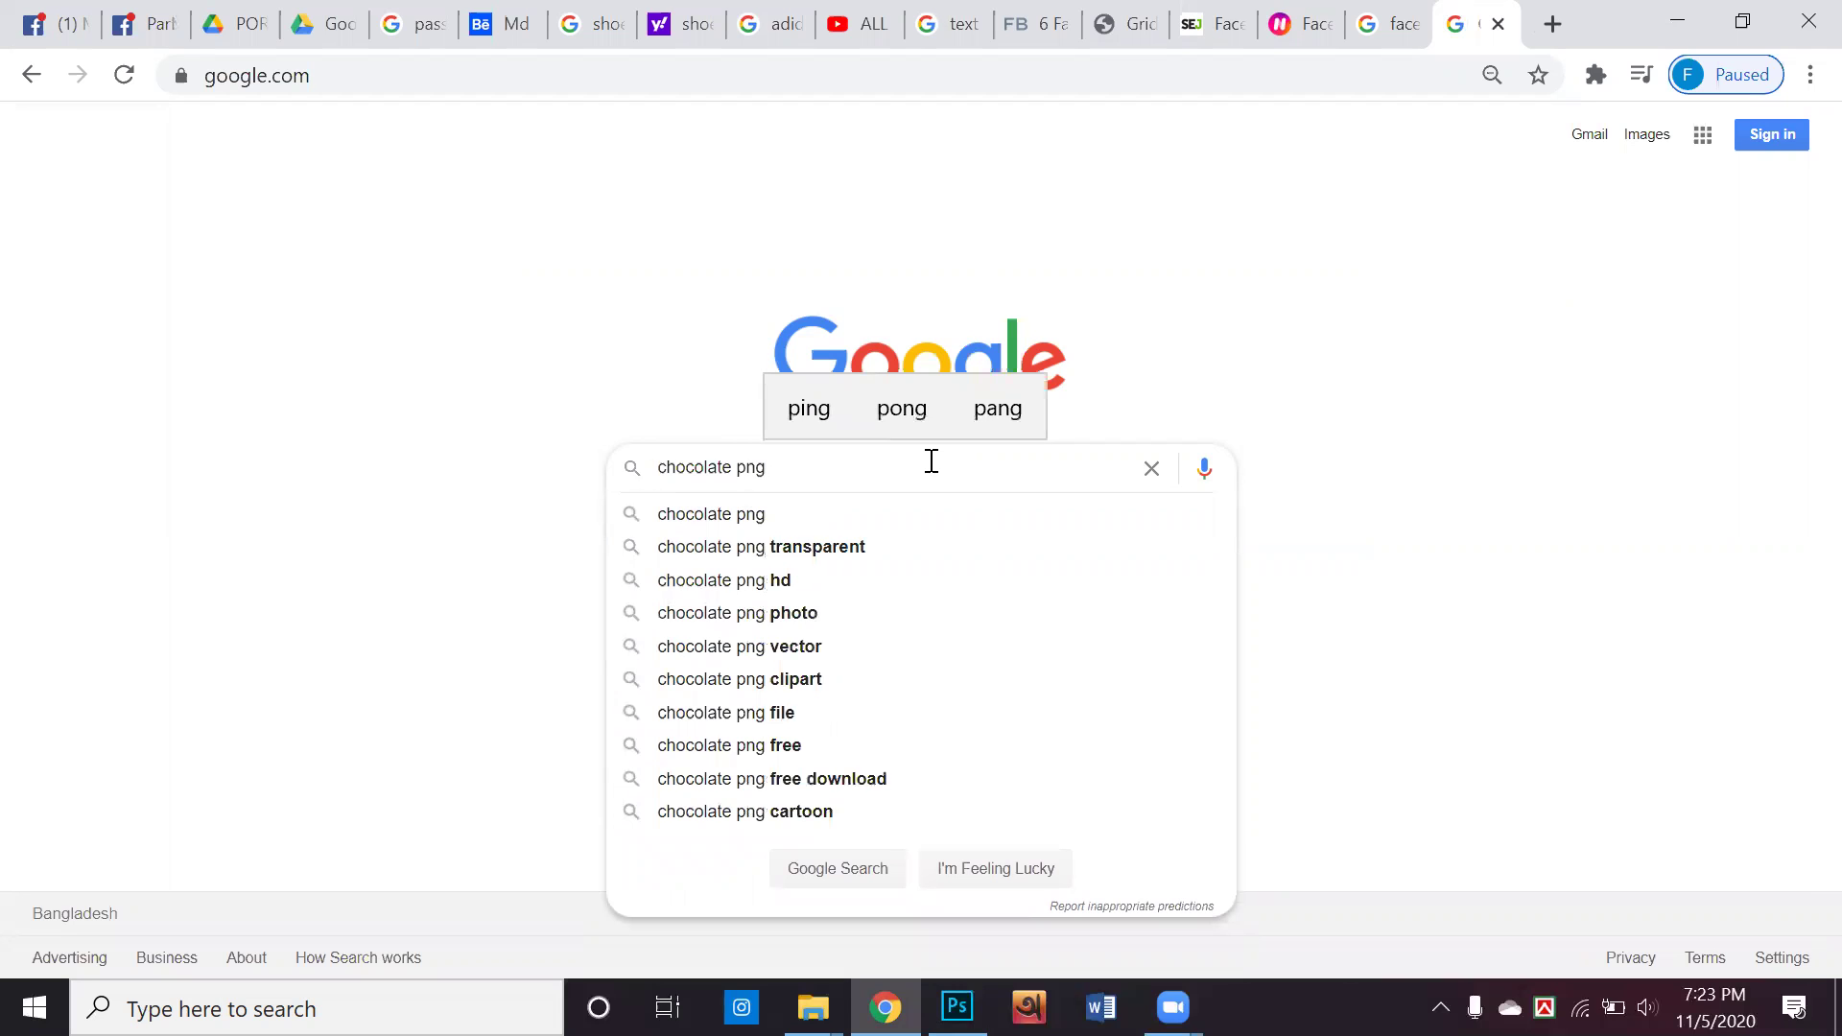
key(Left)
key(Left)
text(splash)
key(Return)
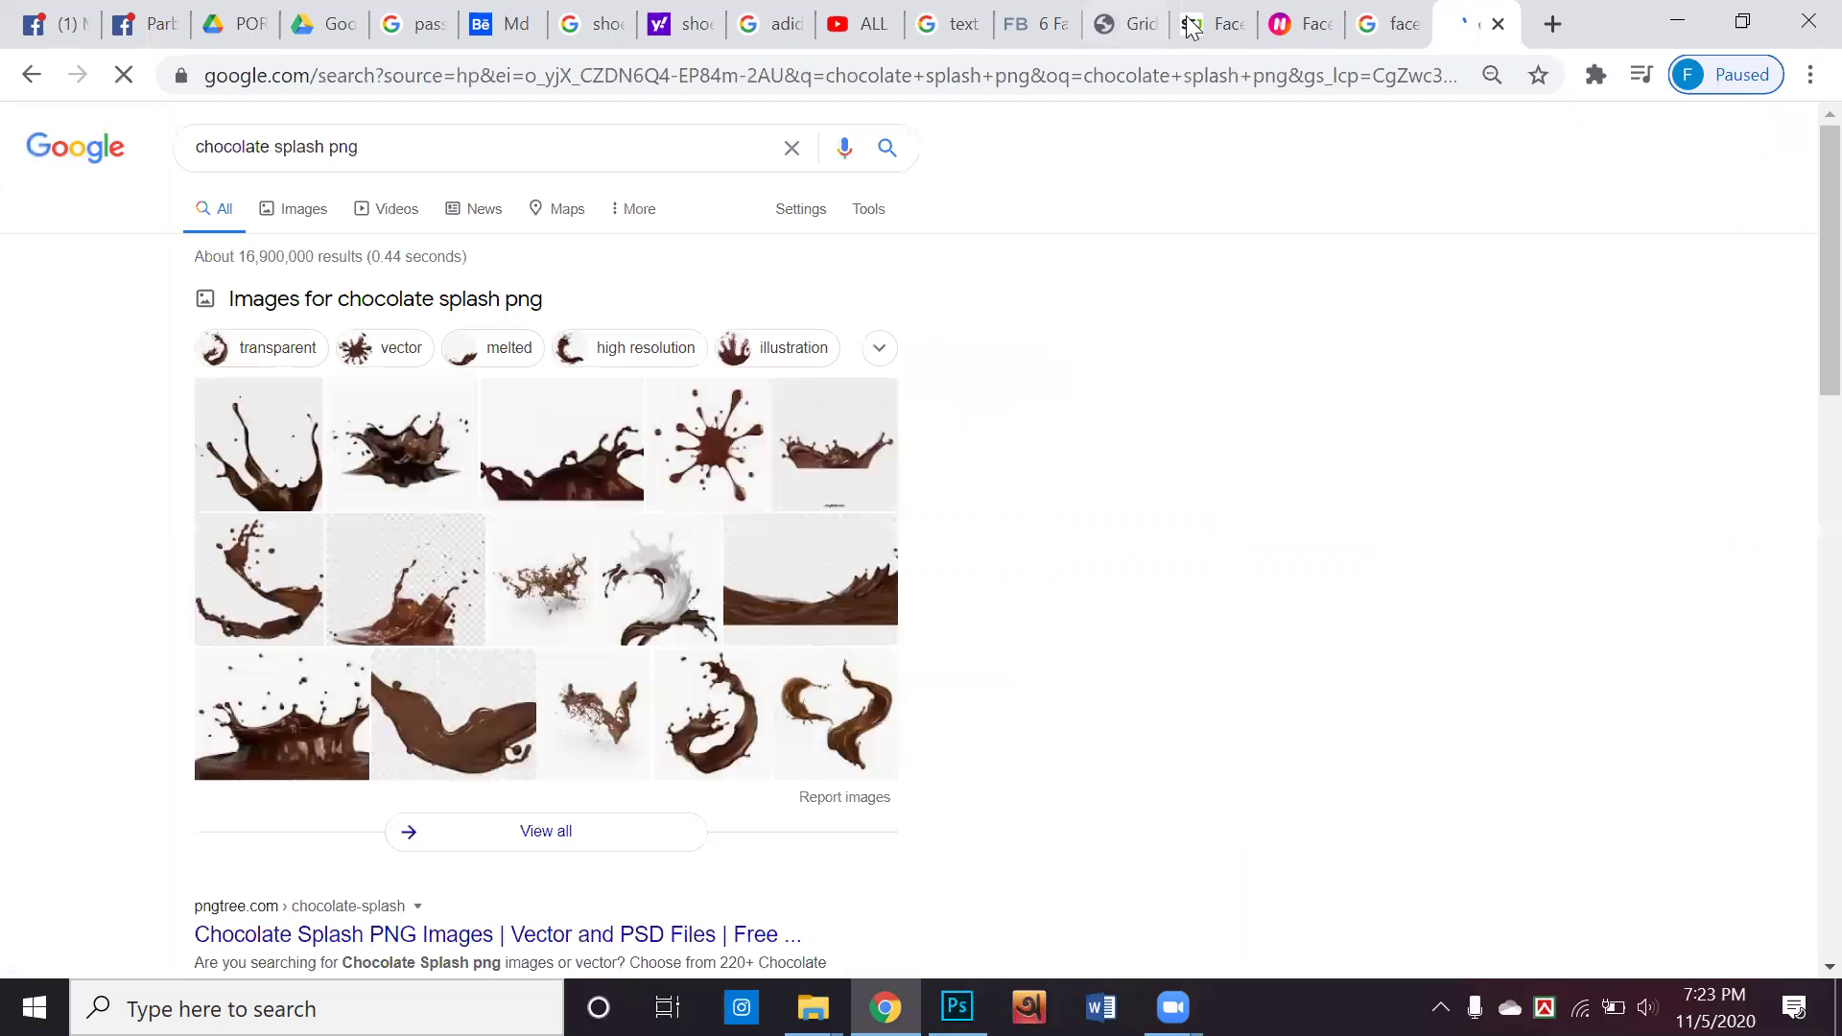
click(291, 216)
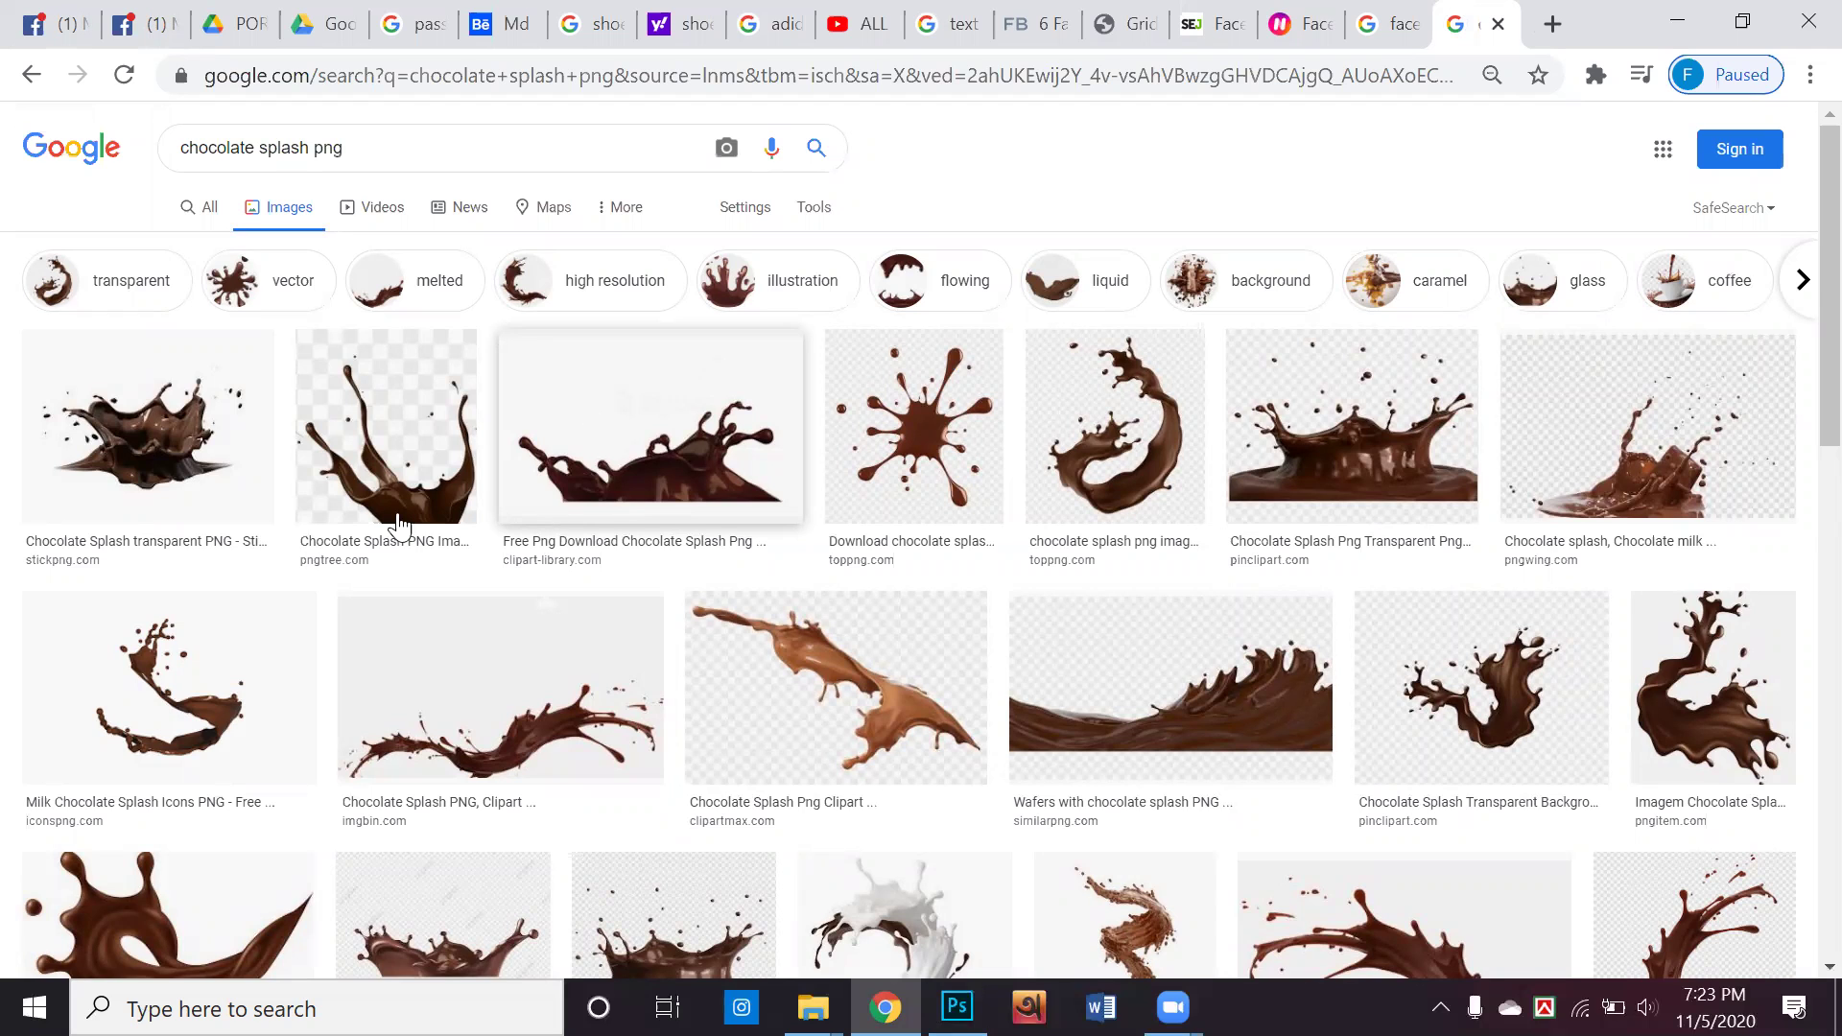
Open the StickPNG chocolate splash image and save it to the computer under its suggested name
click(192, 460)
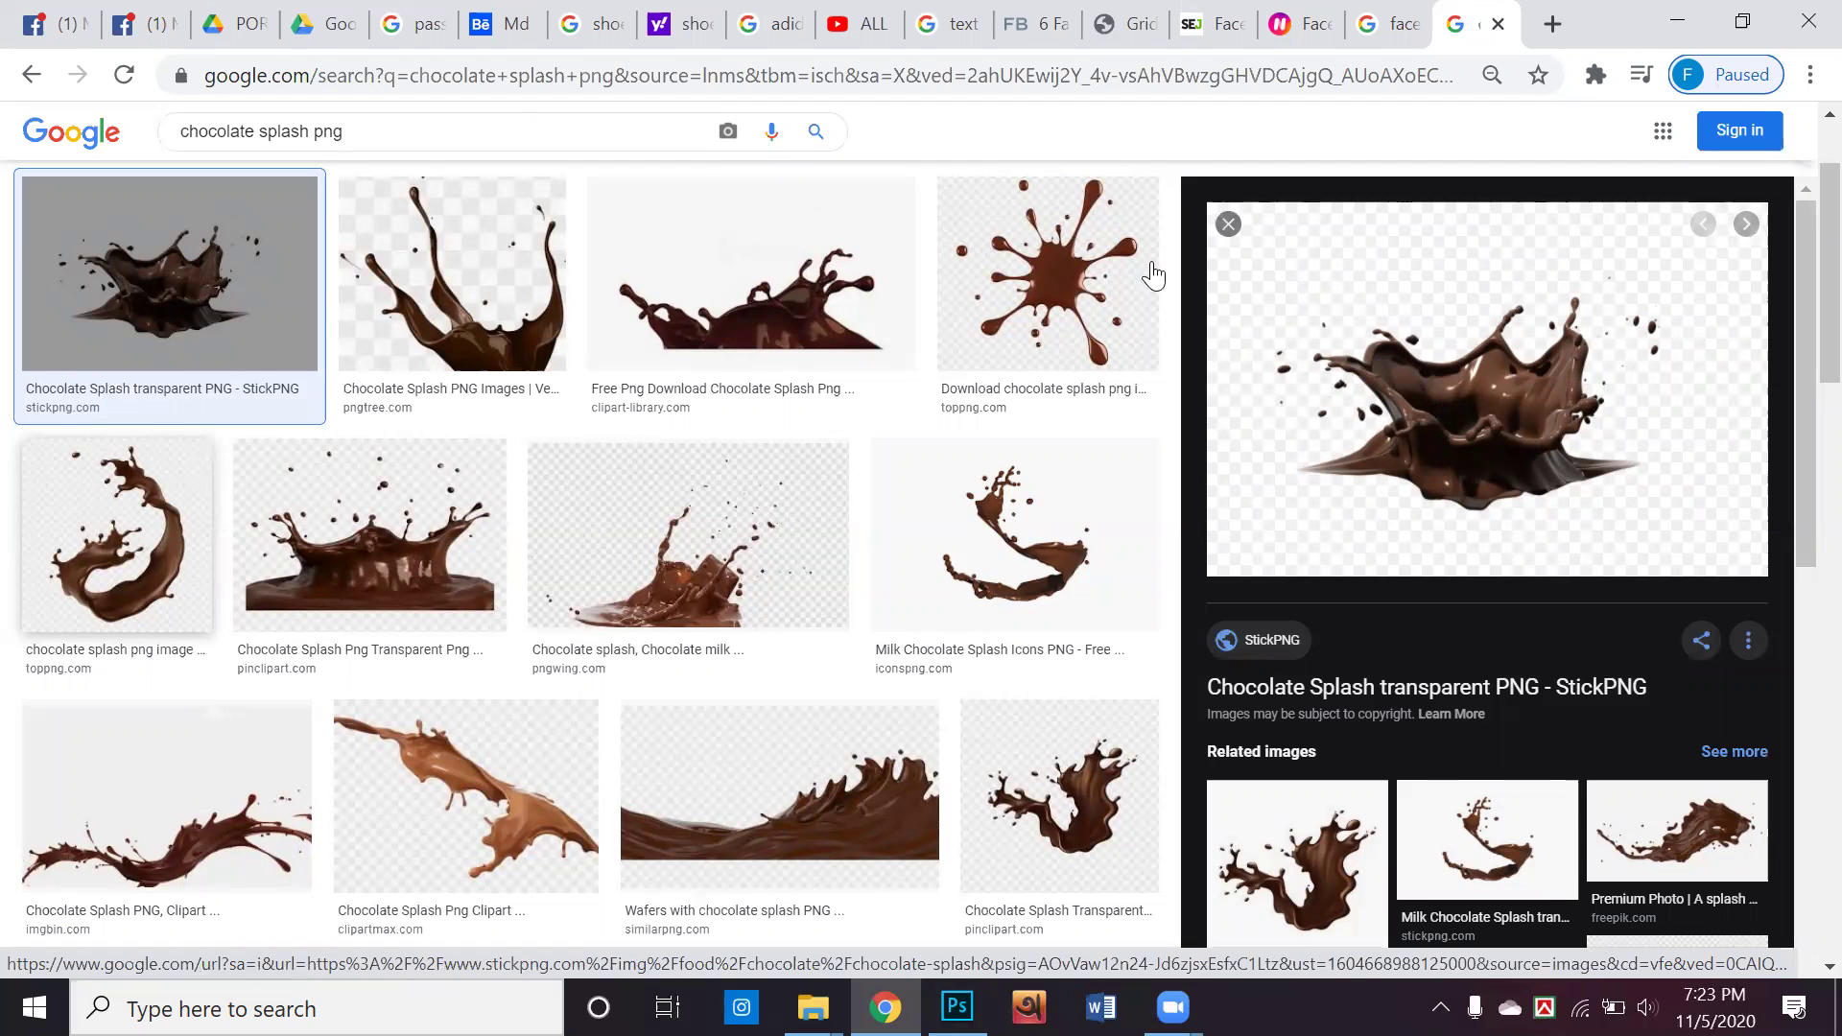
right_click(1418, 419)
click(1493, 681)
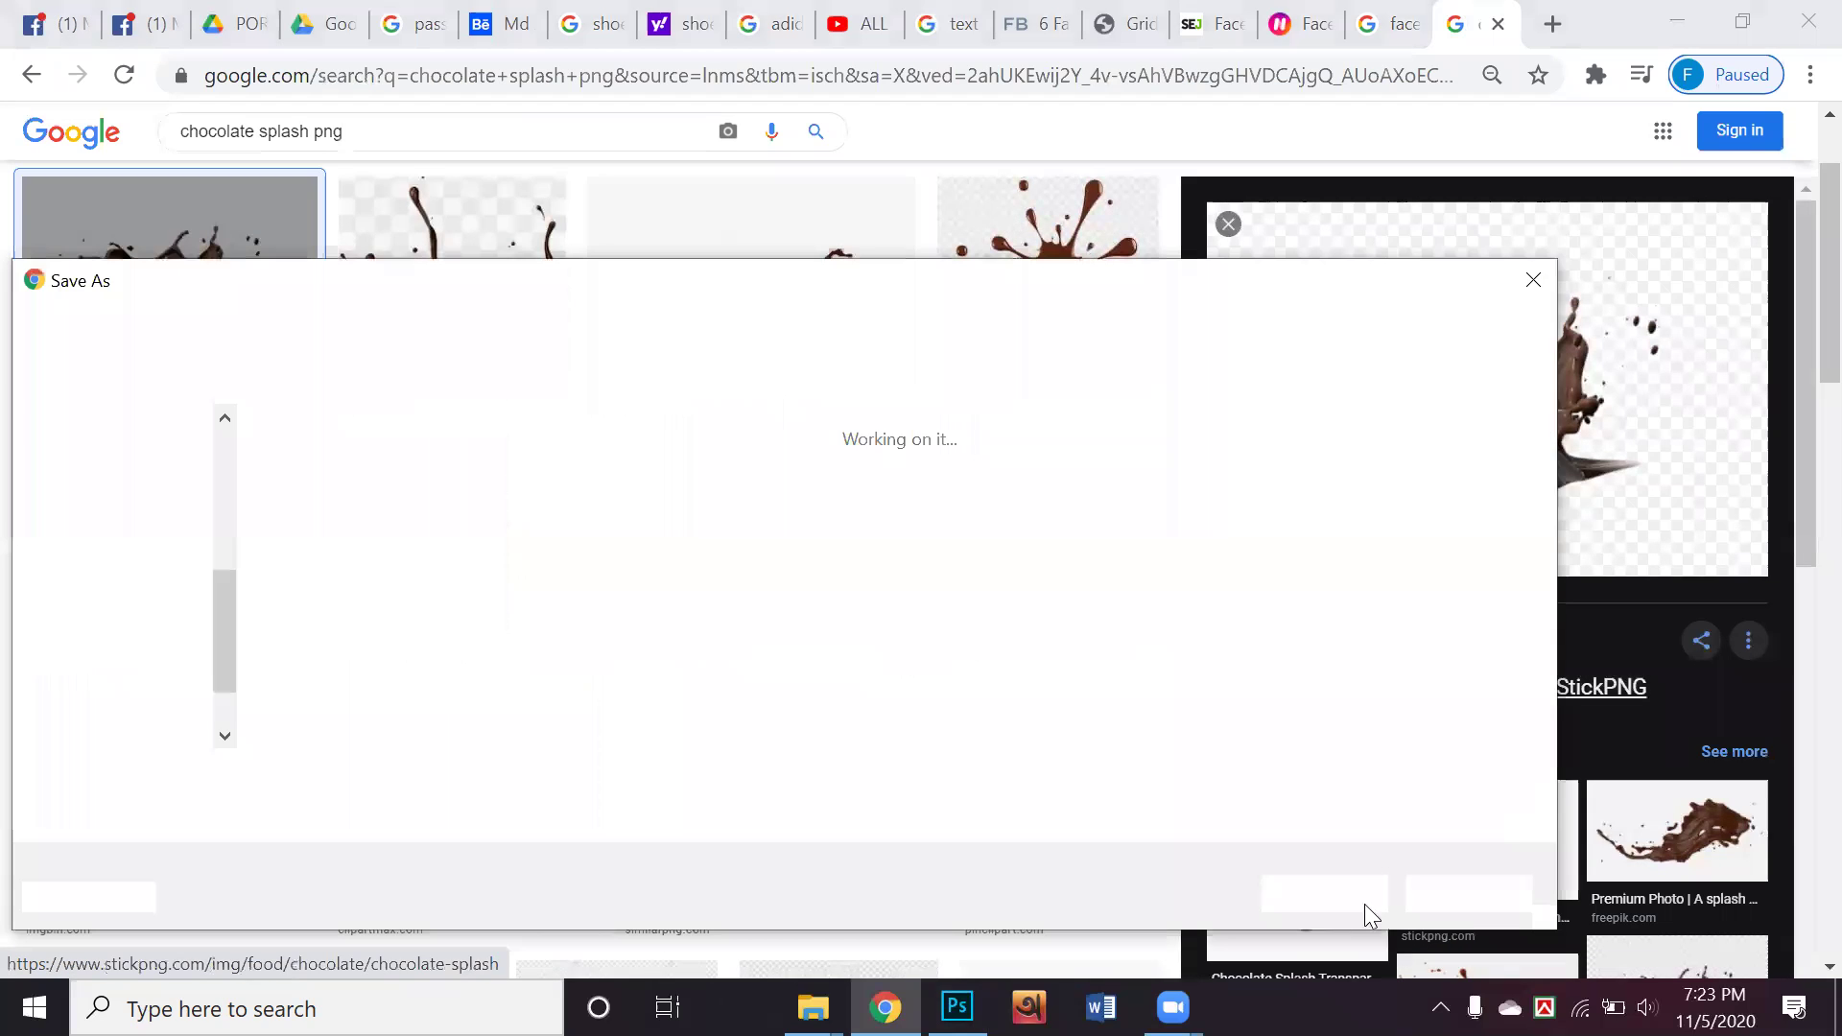
key(Return)
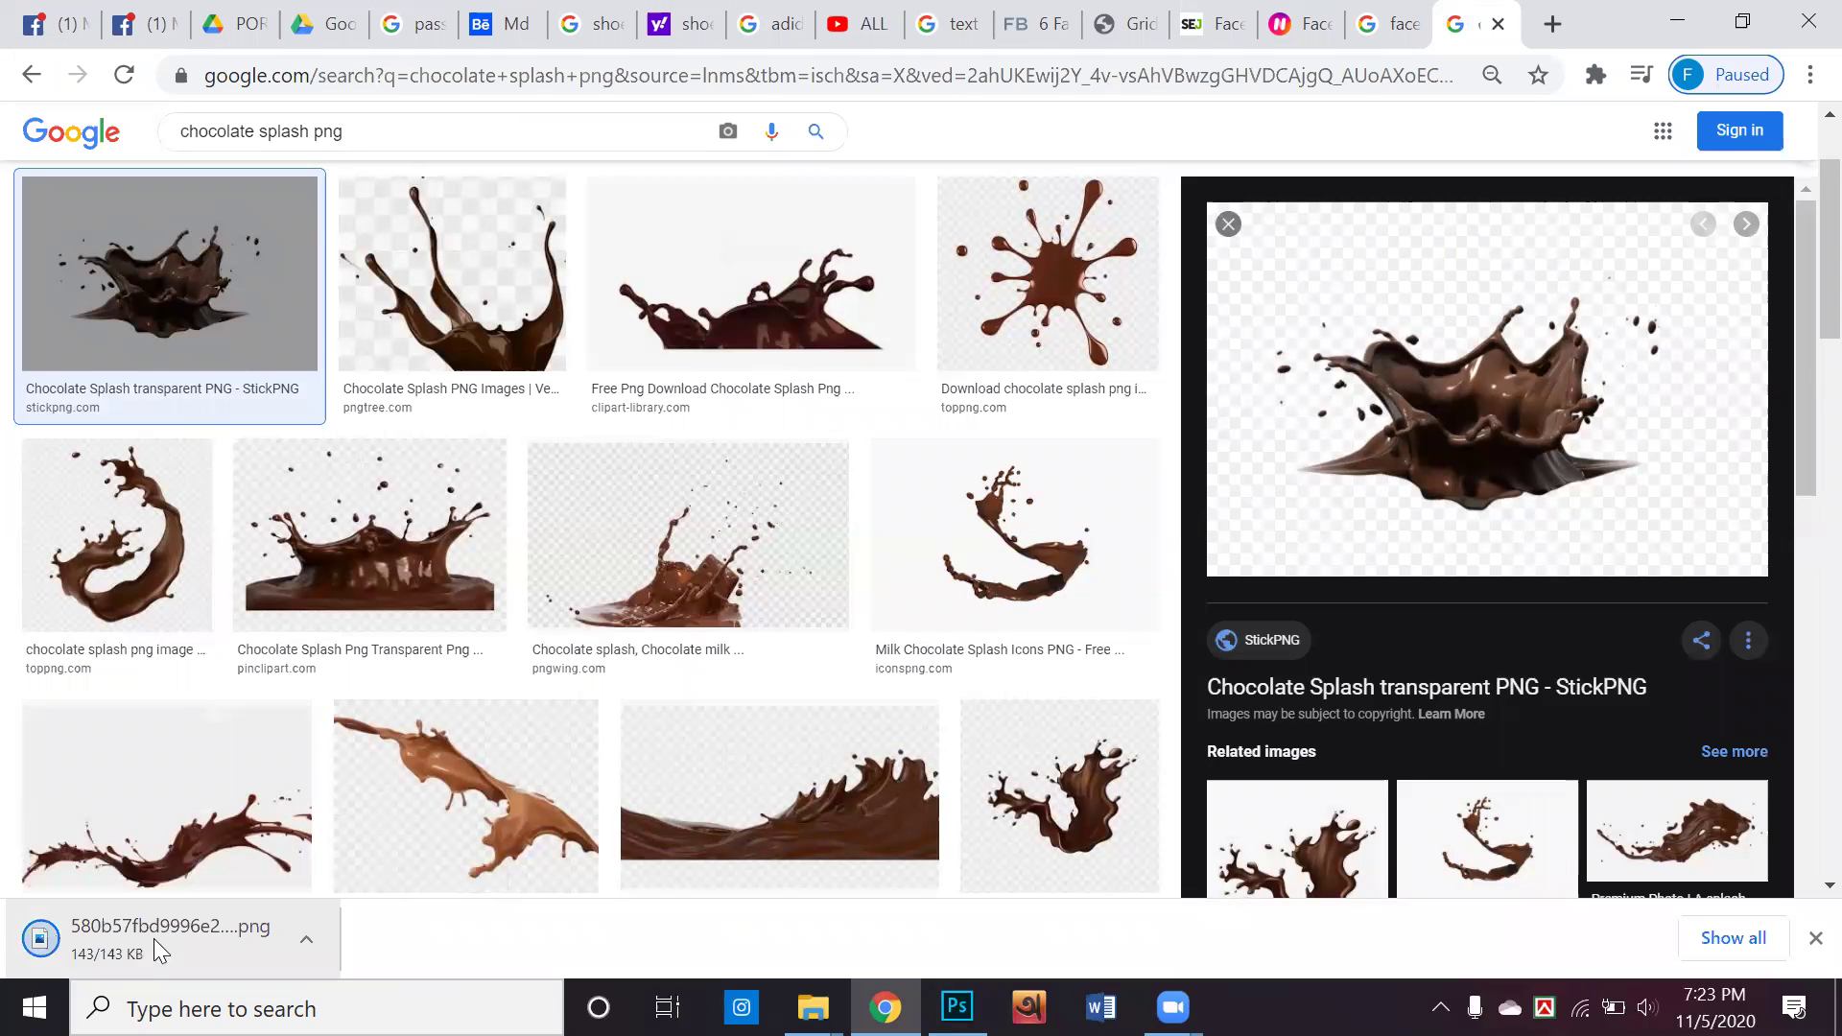
Place the downloaded splash image in Photoshop's Untitled-3 document, scaled to about 12.6% and positioned in the canvas's lower middle
drag(171, 940, 954, 492)
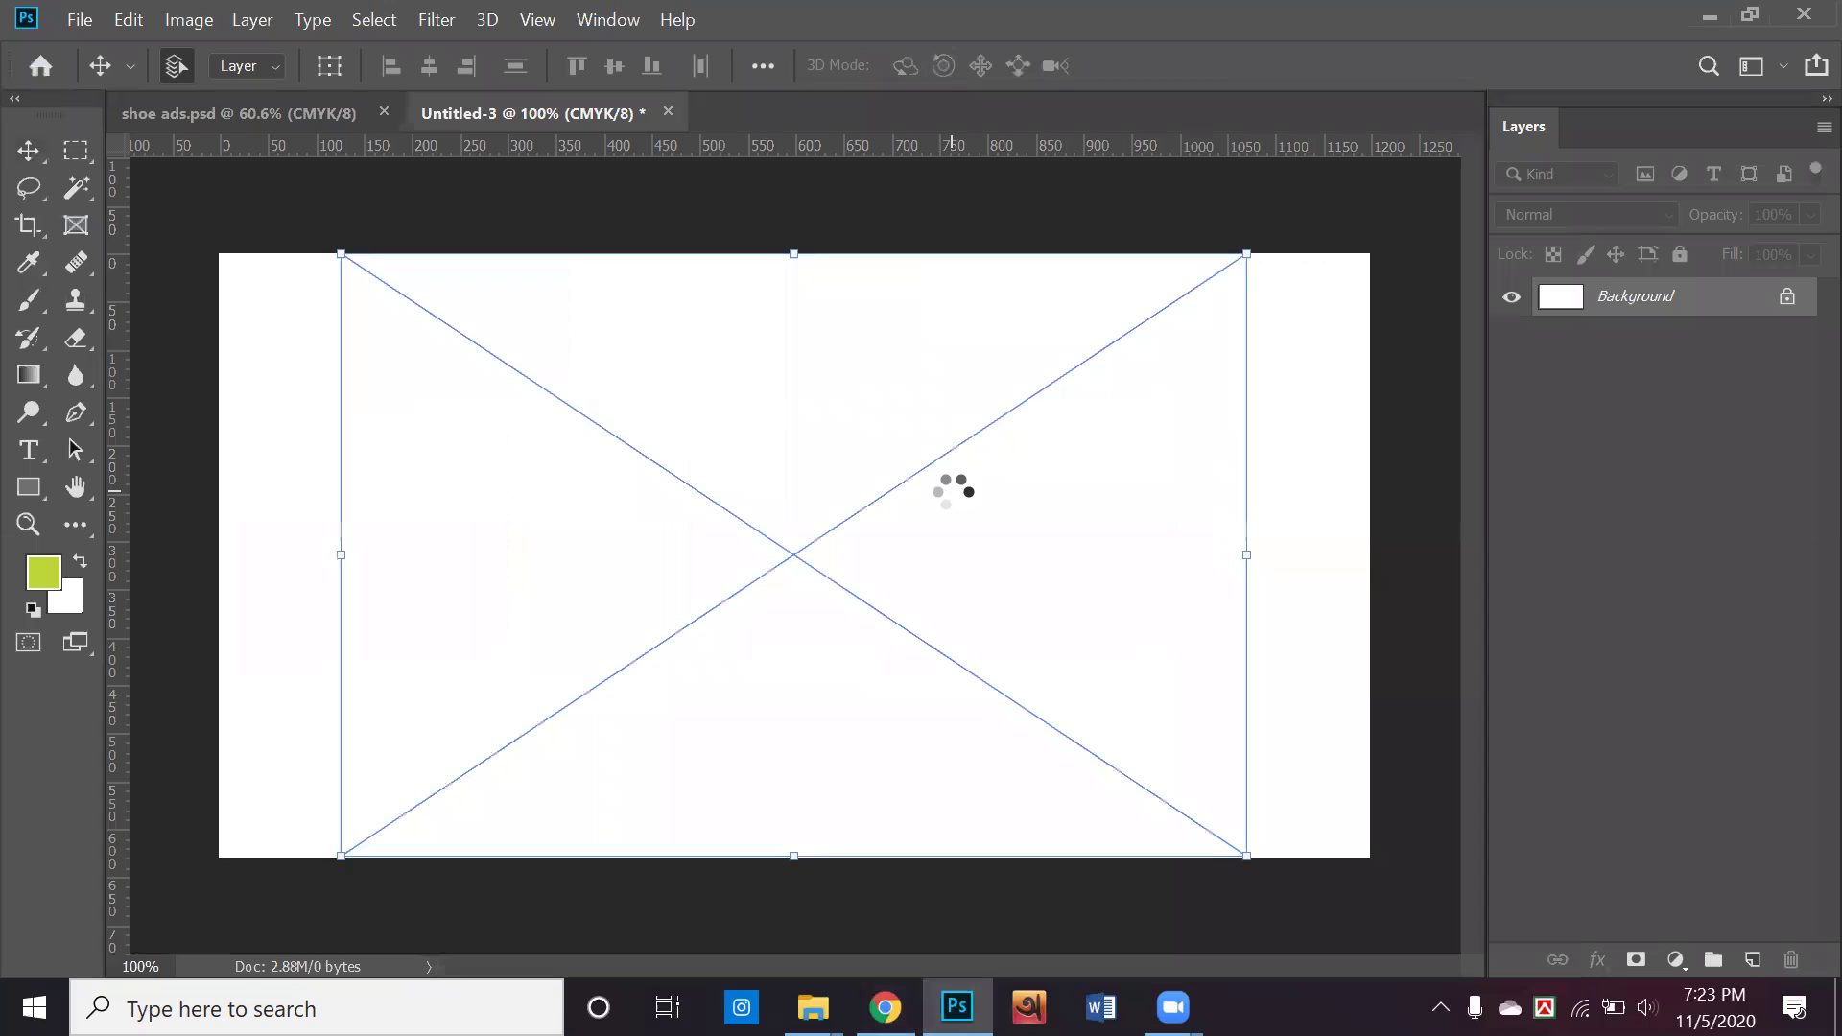
drag(1246, 253, 1143, 316)
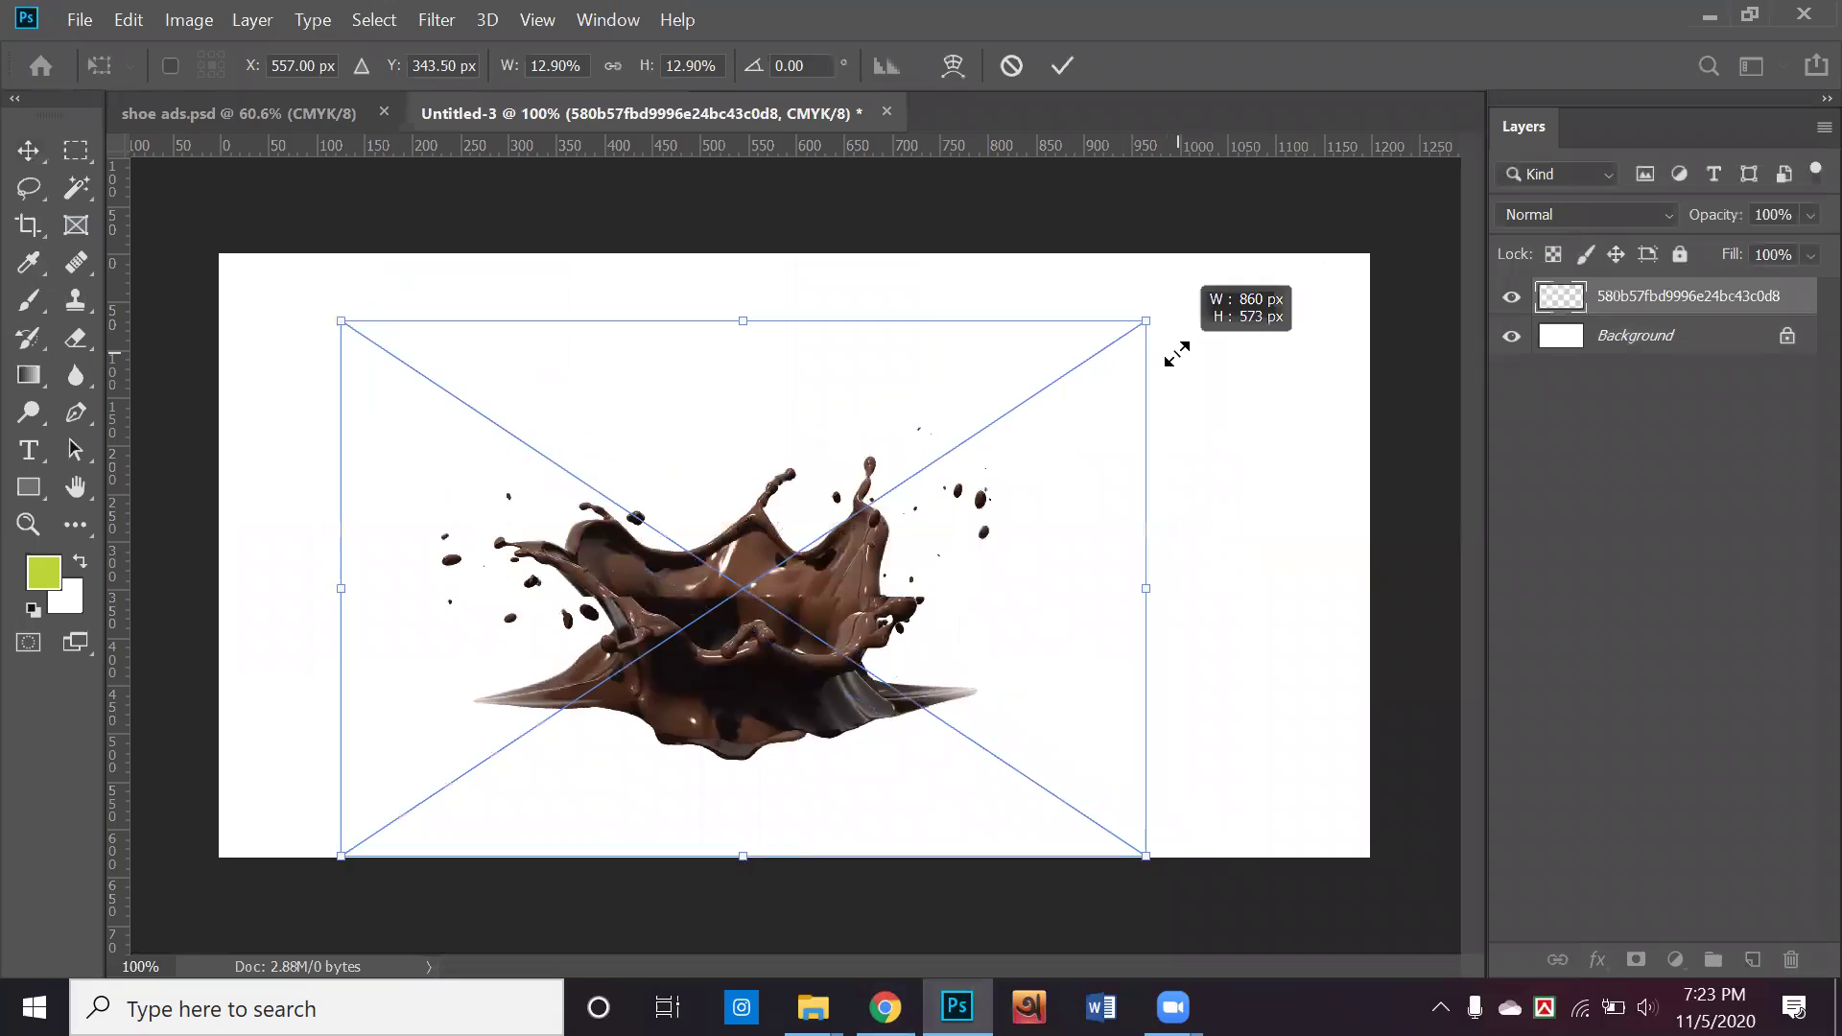
drag(812, 535, 925, 596)
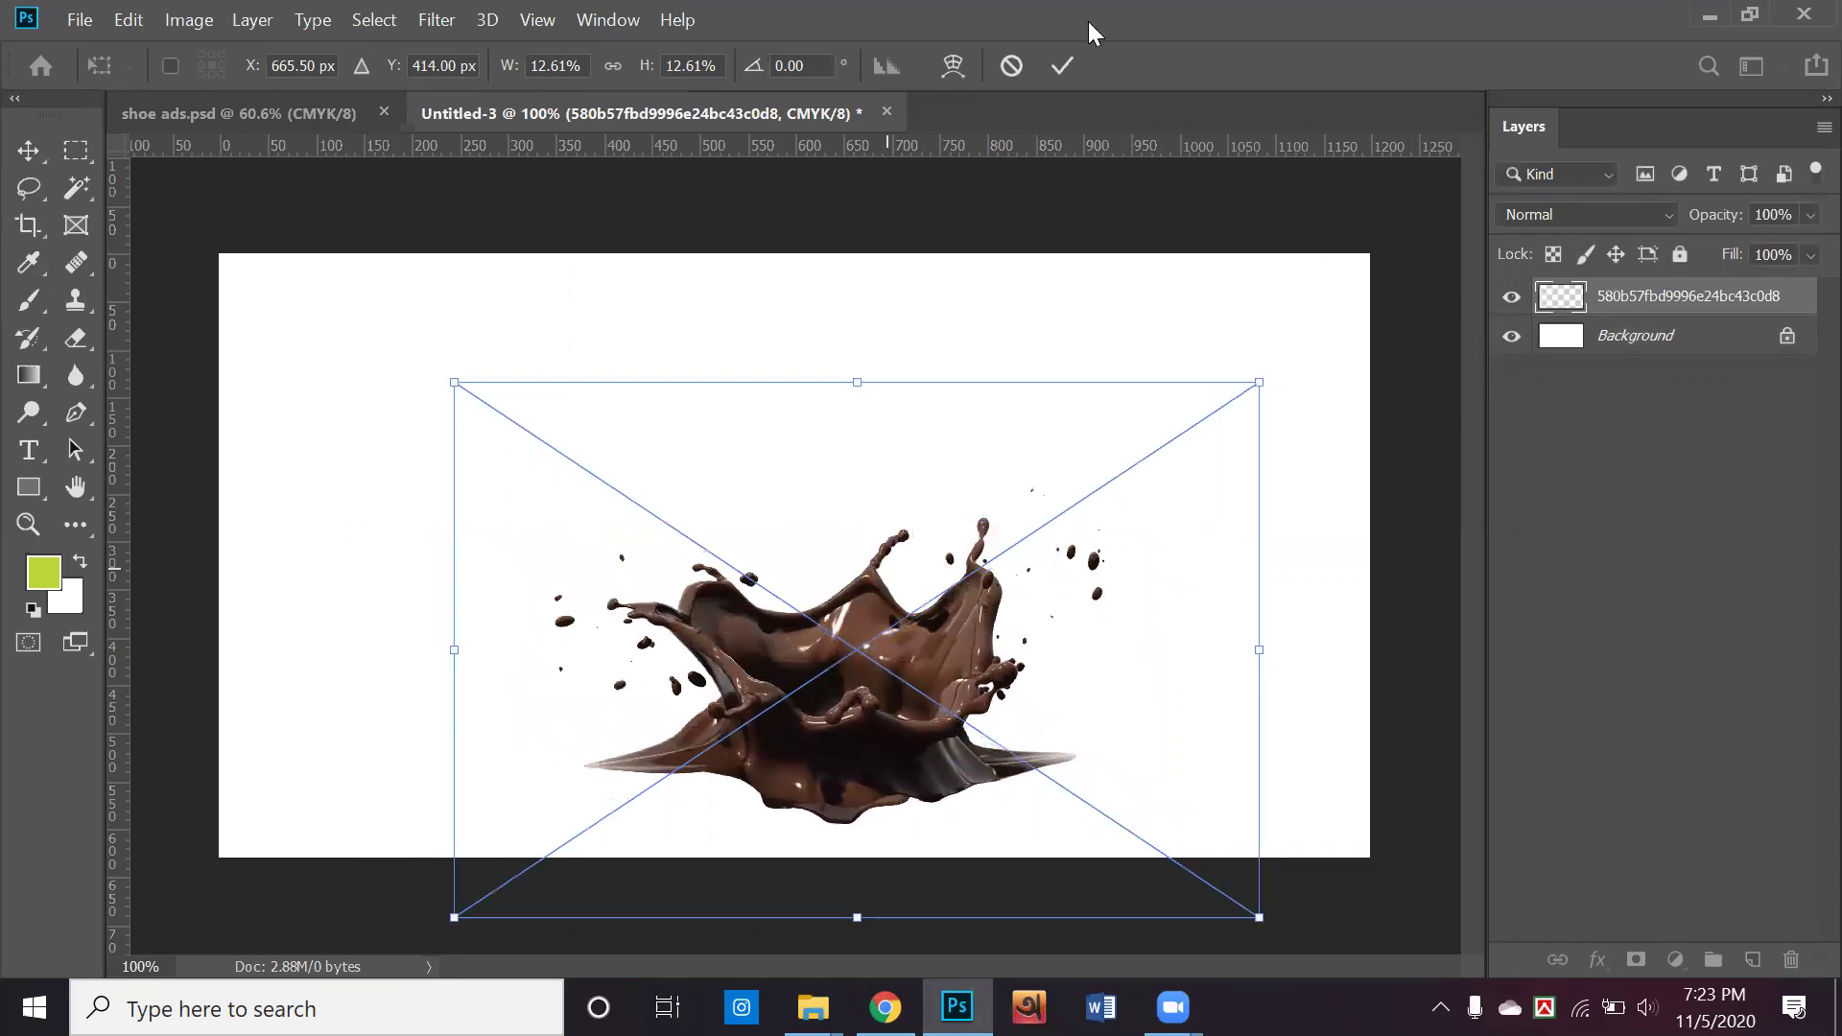
click(1077, 65)
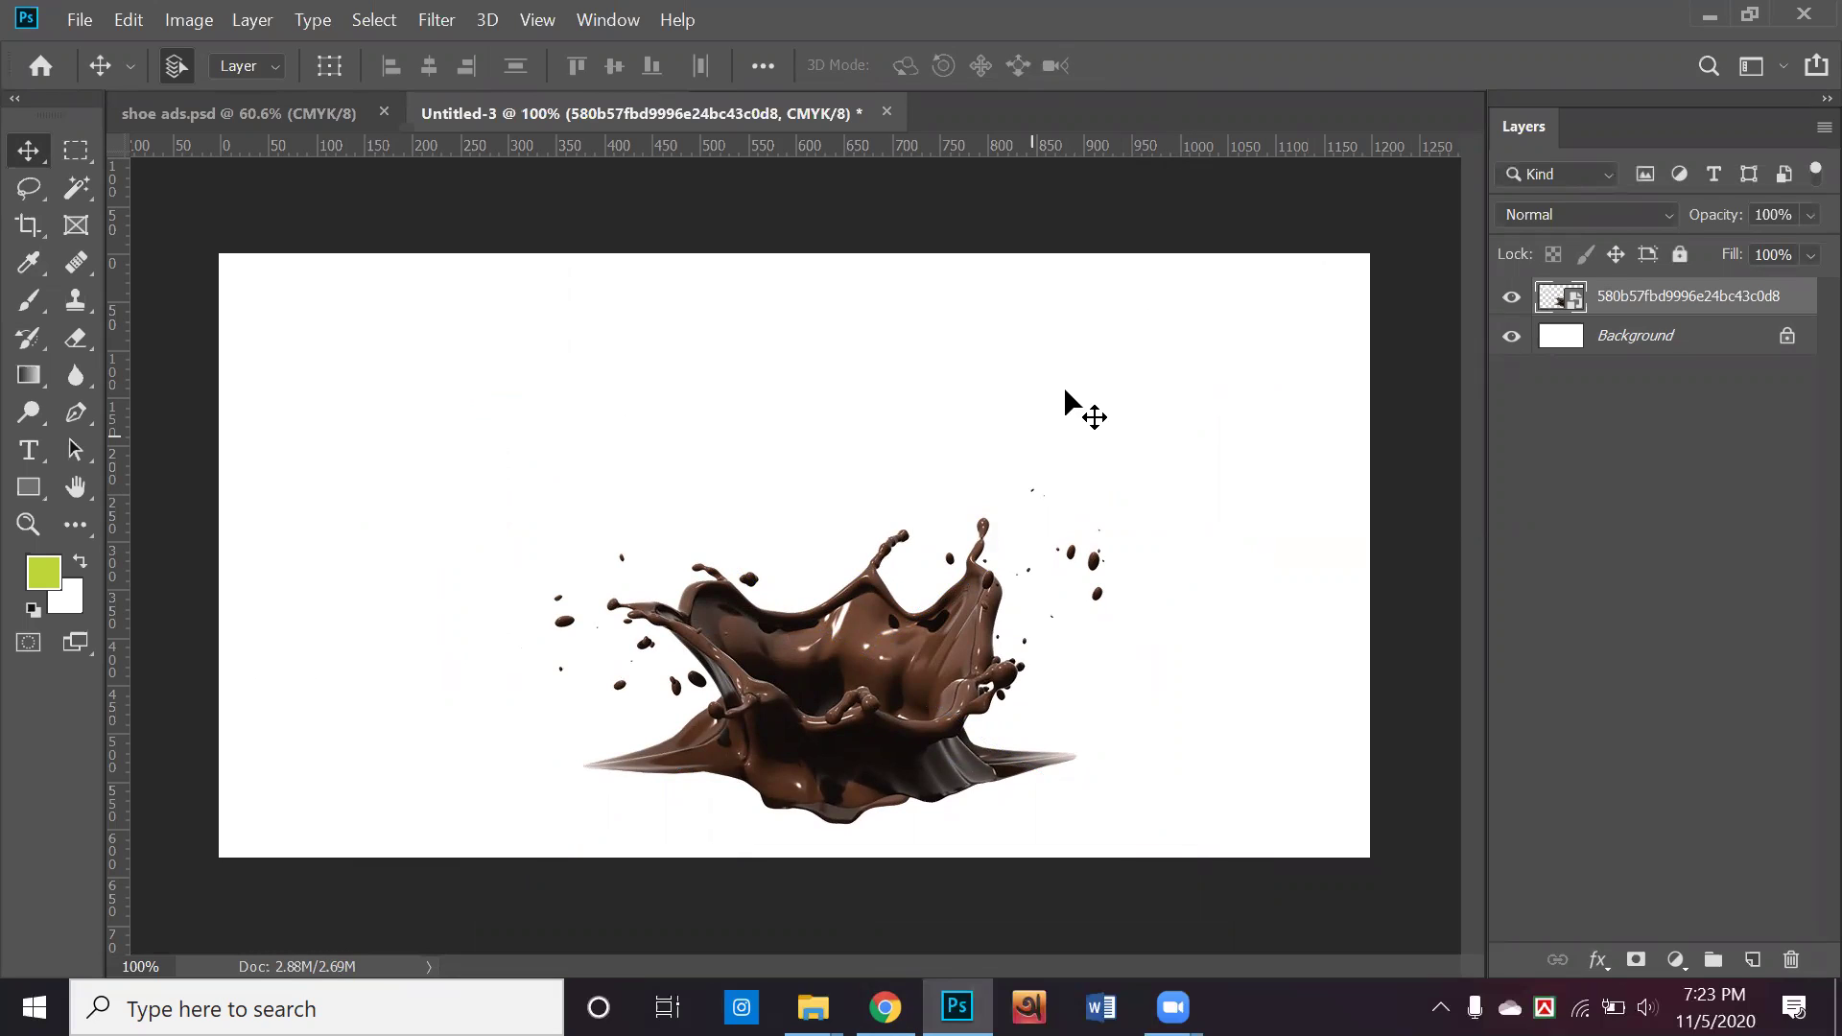
click(975, 465)
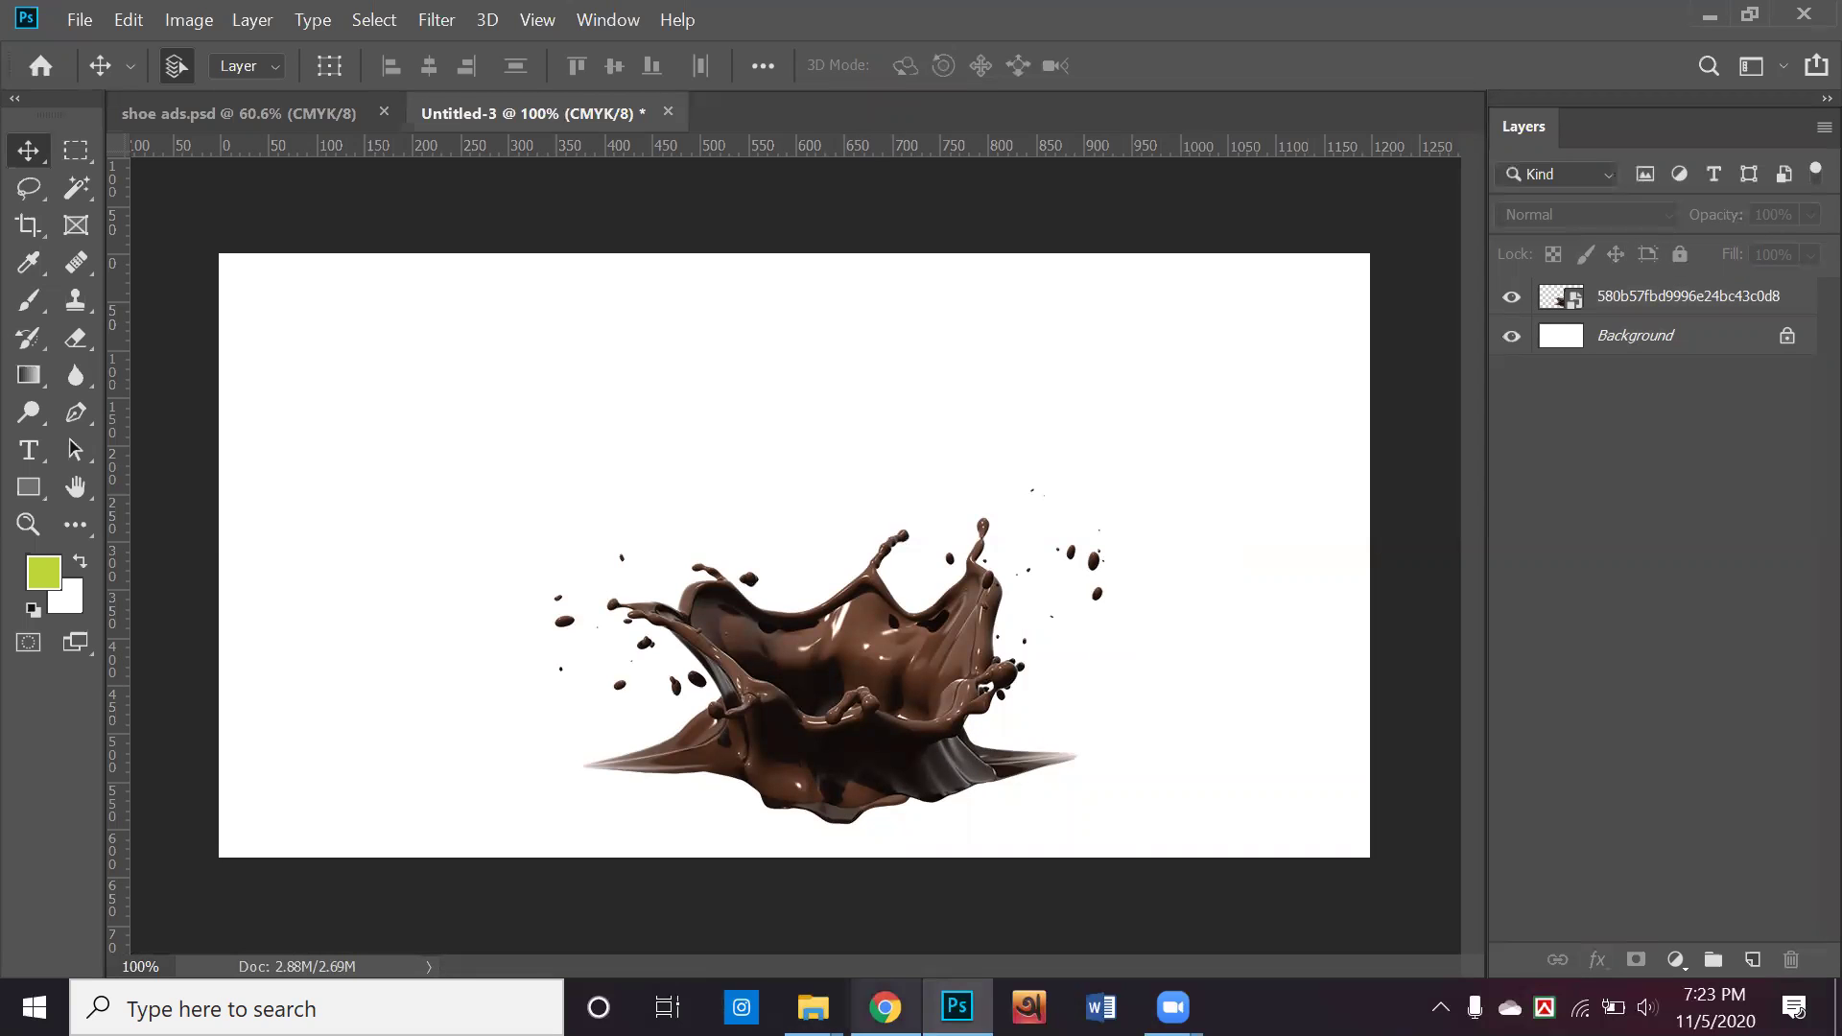
Switch back to the image results in Chrome and dismiss the search-by-image box
click(884, 1008)
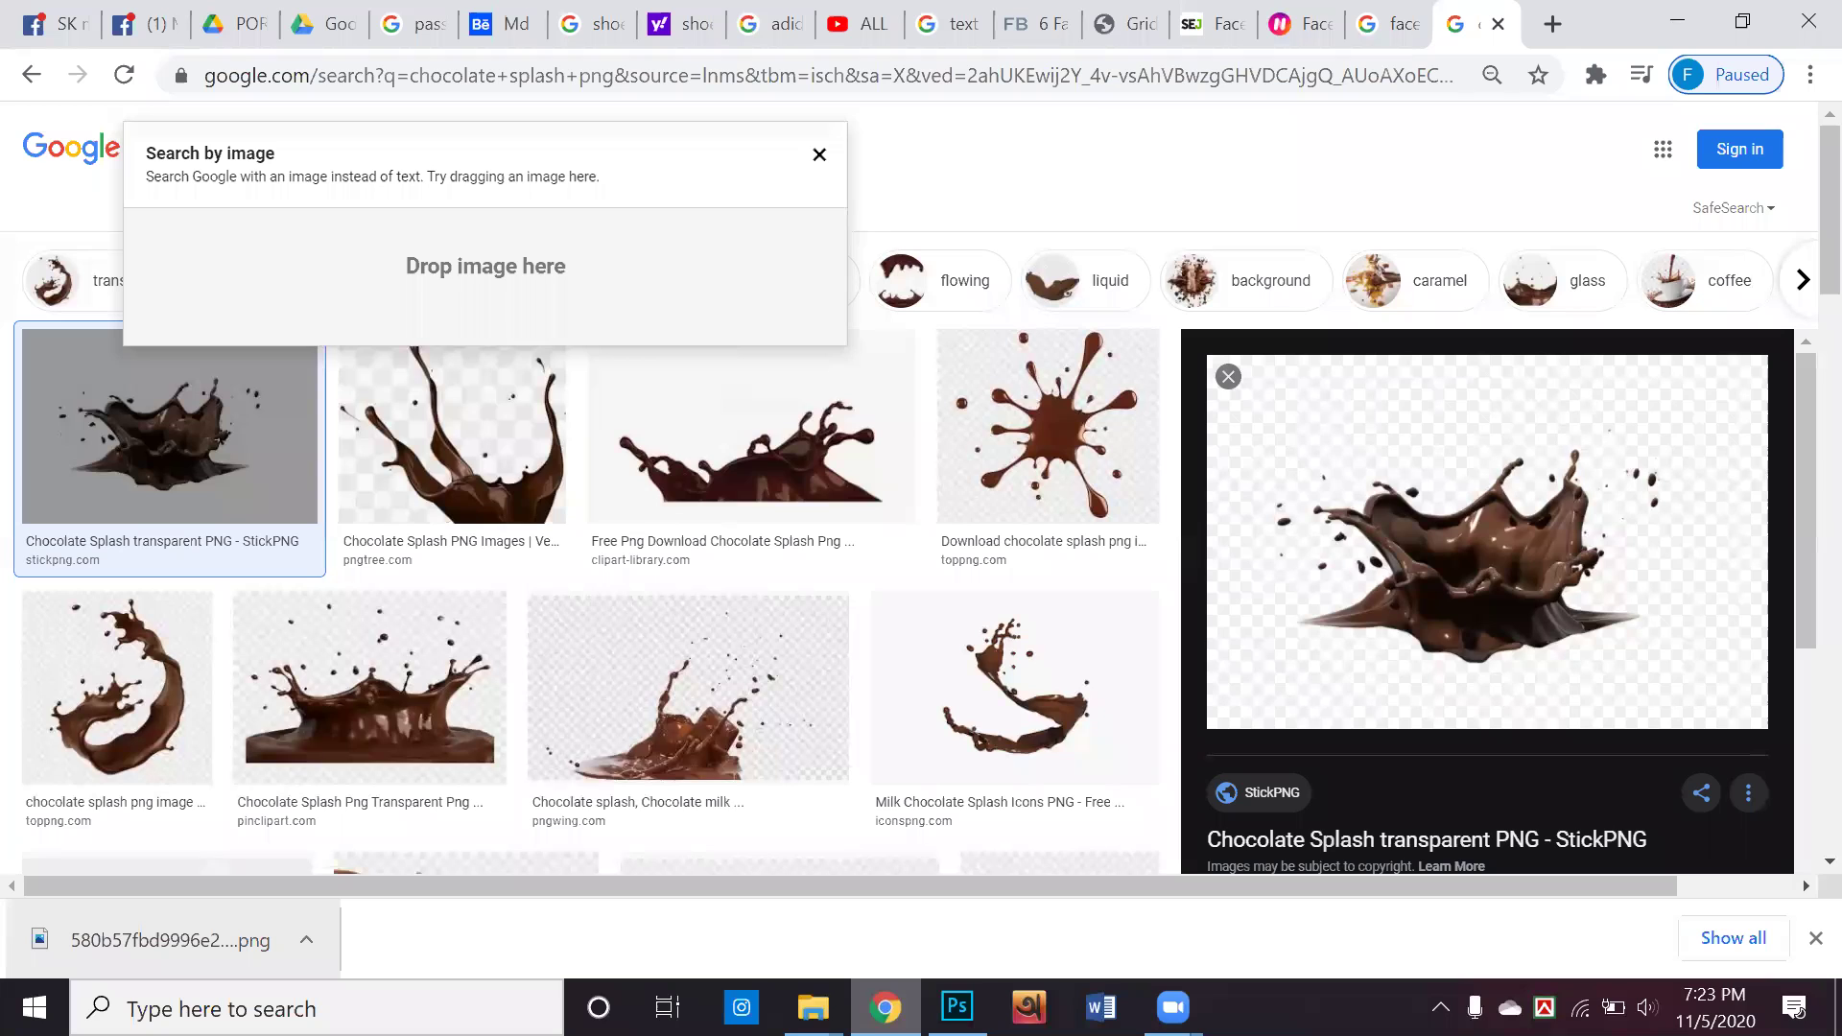
click(818, 156)
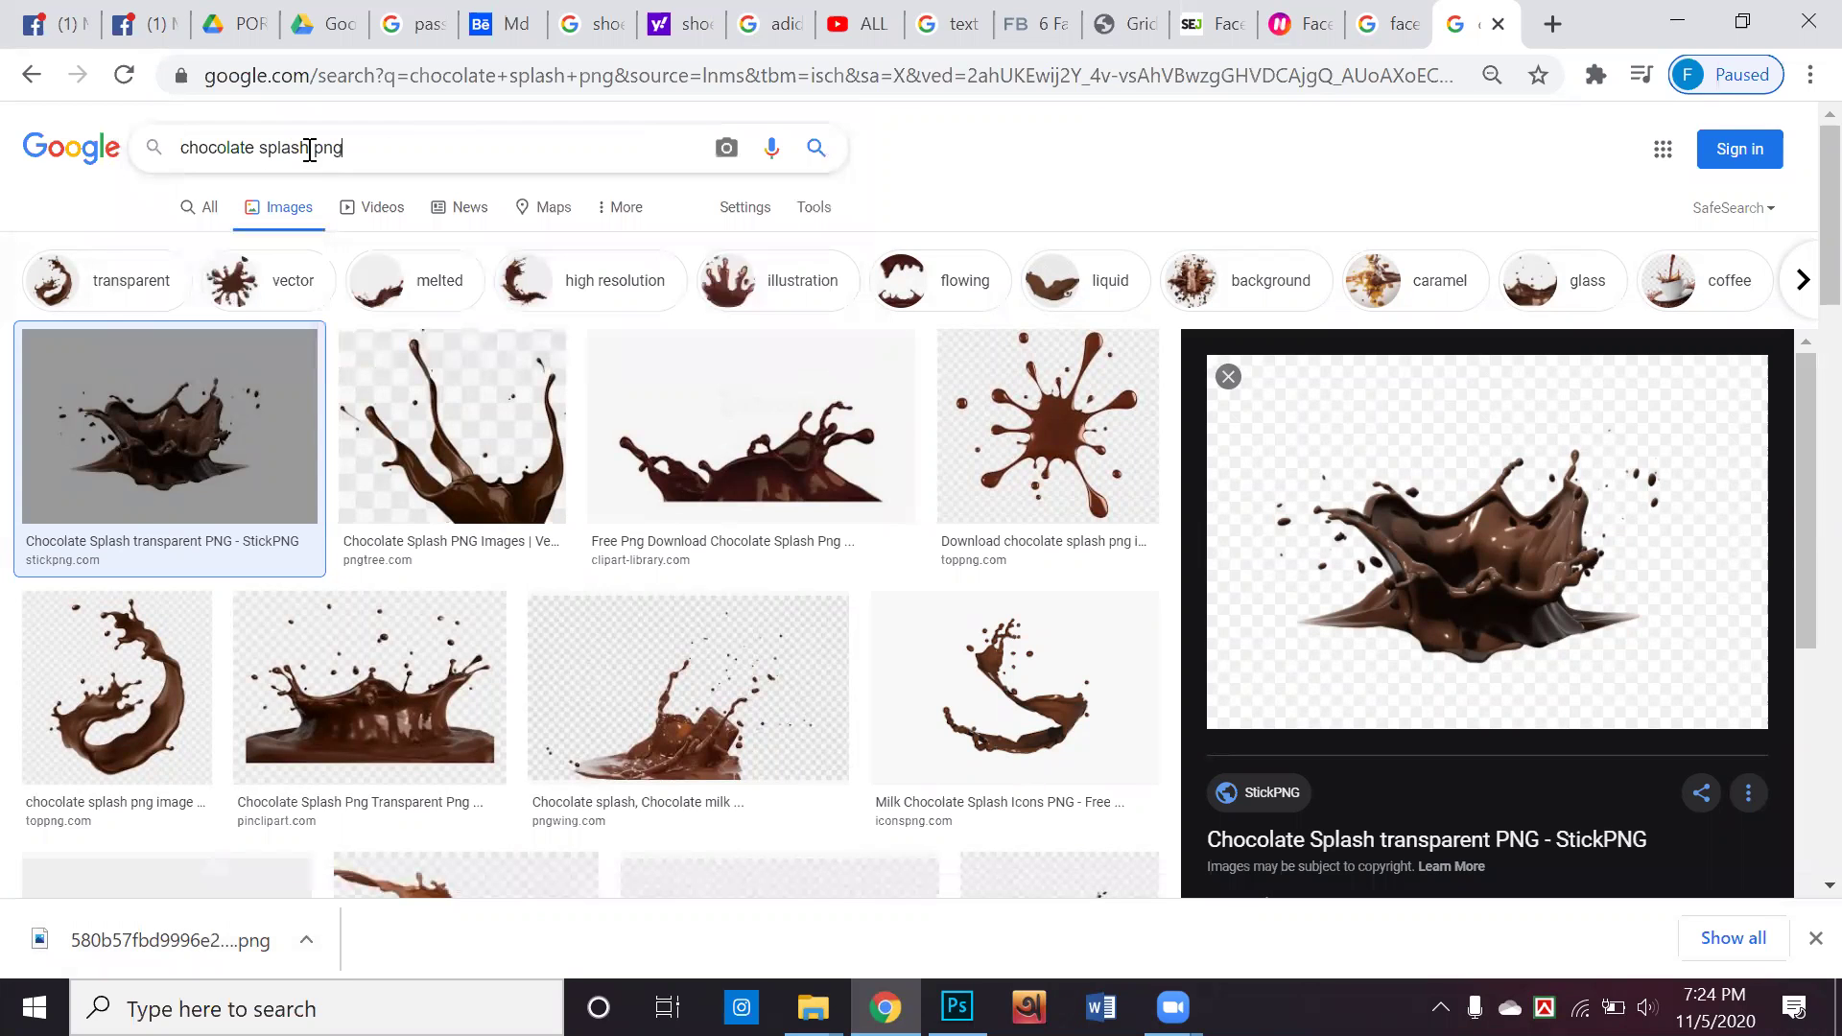
drag(309, 152, 4, 69)
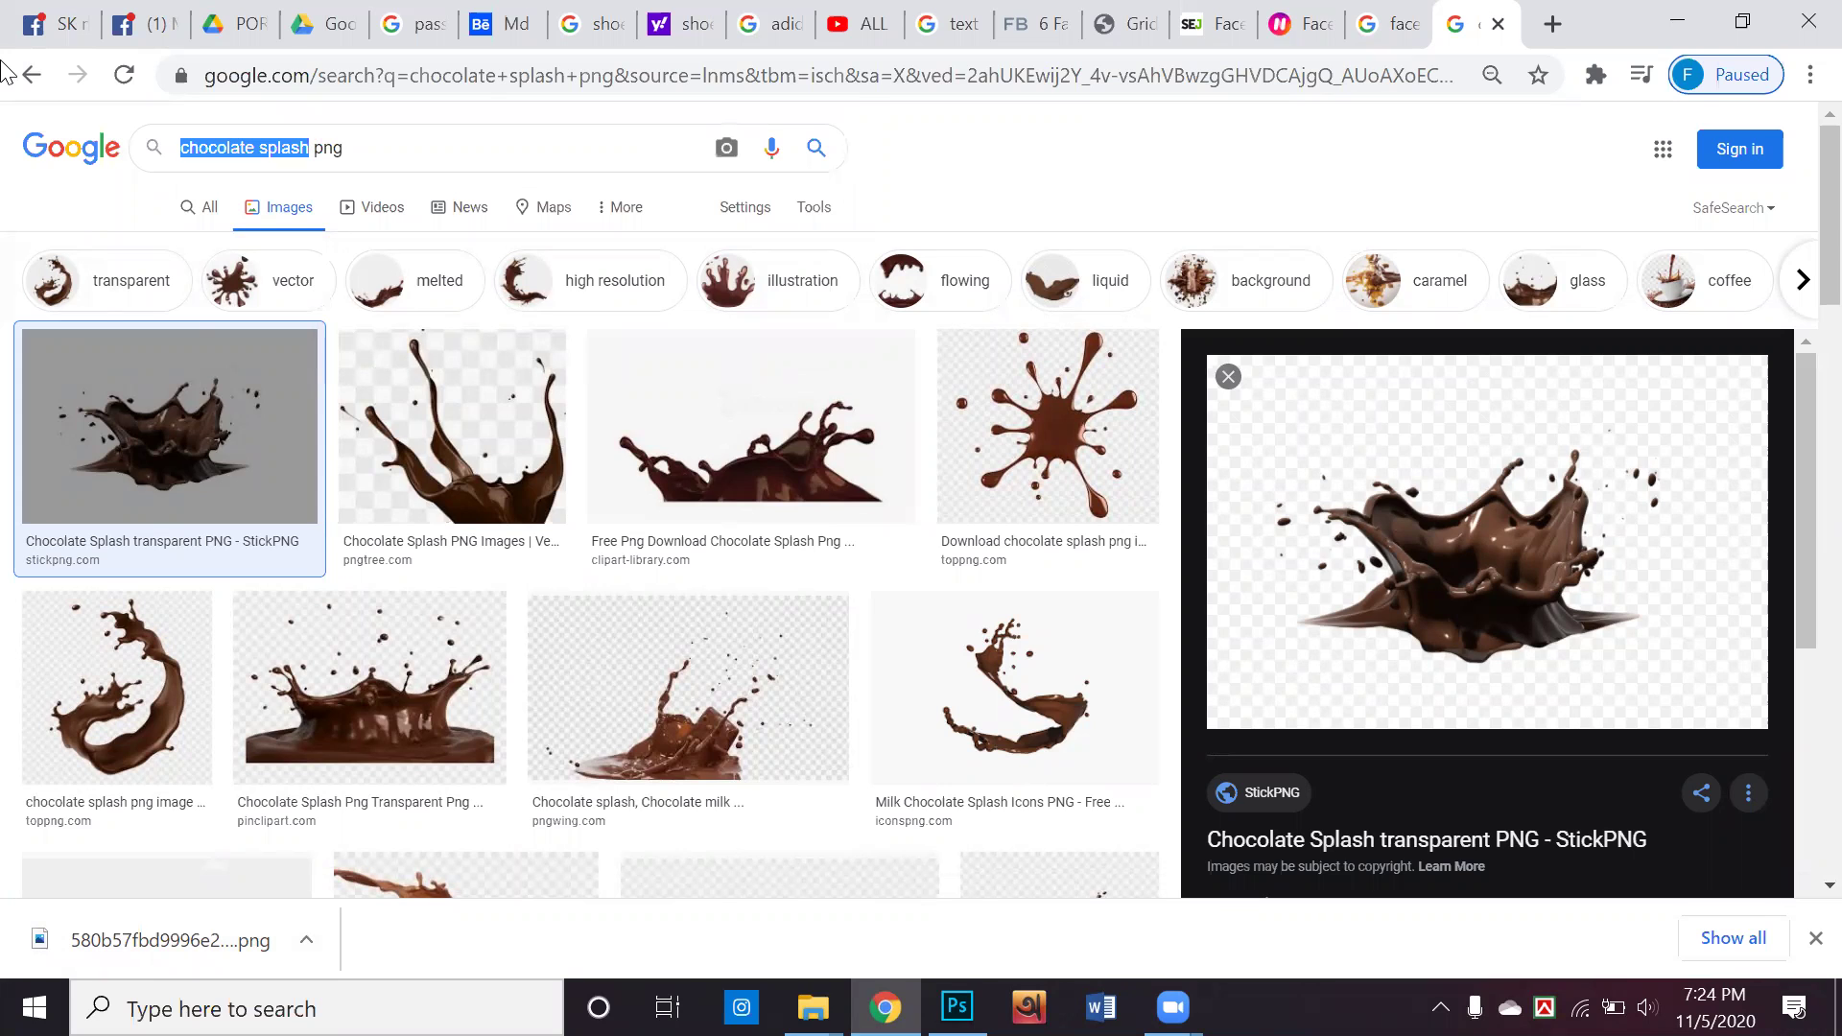
text(dao)
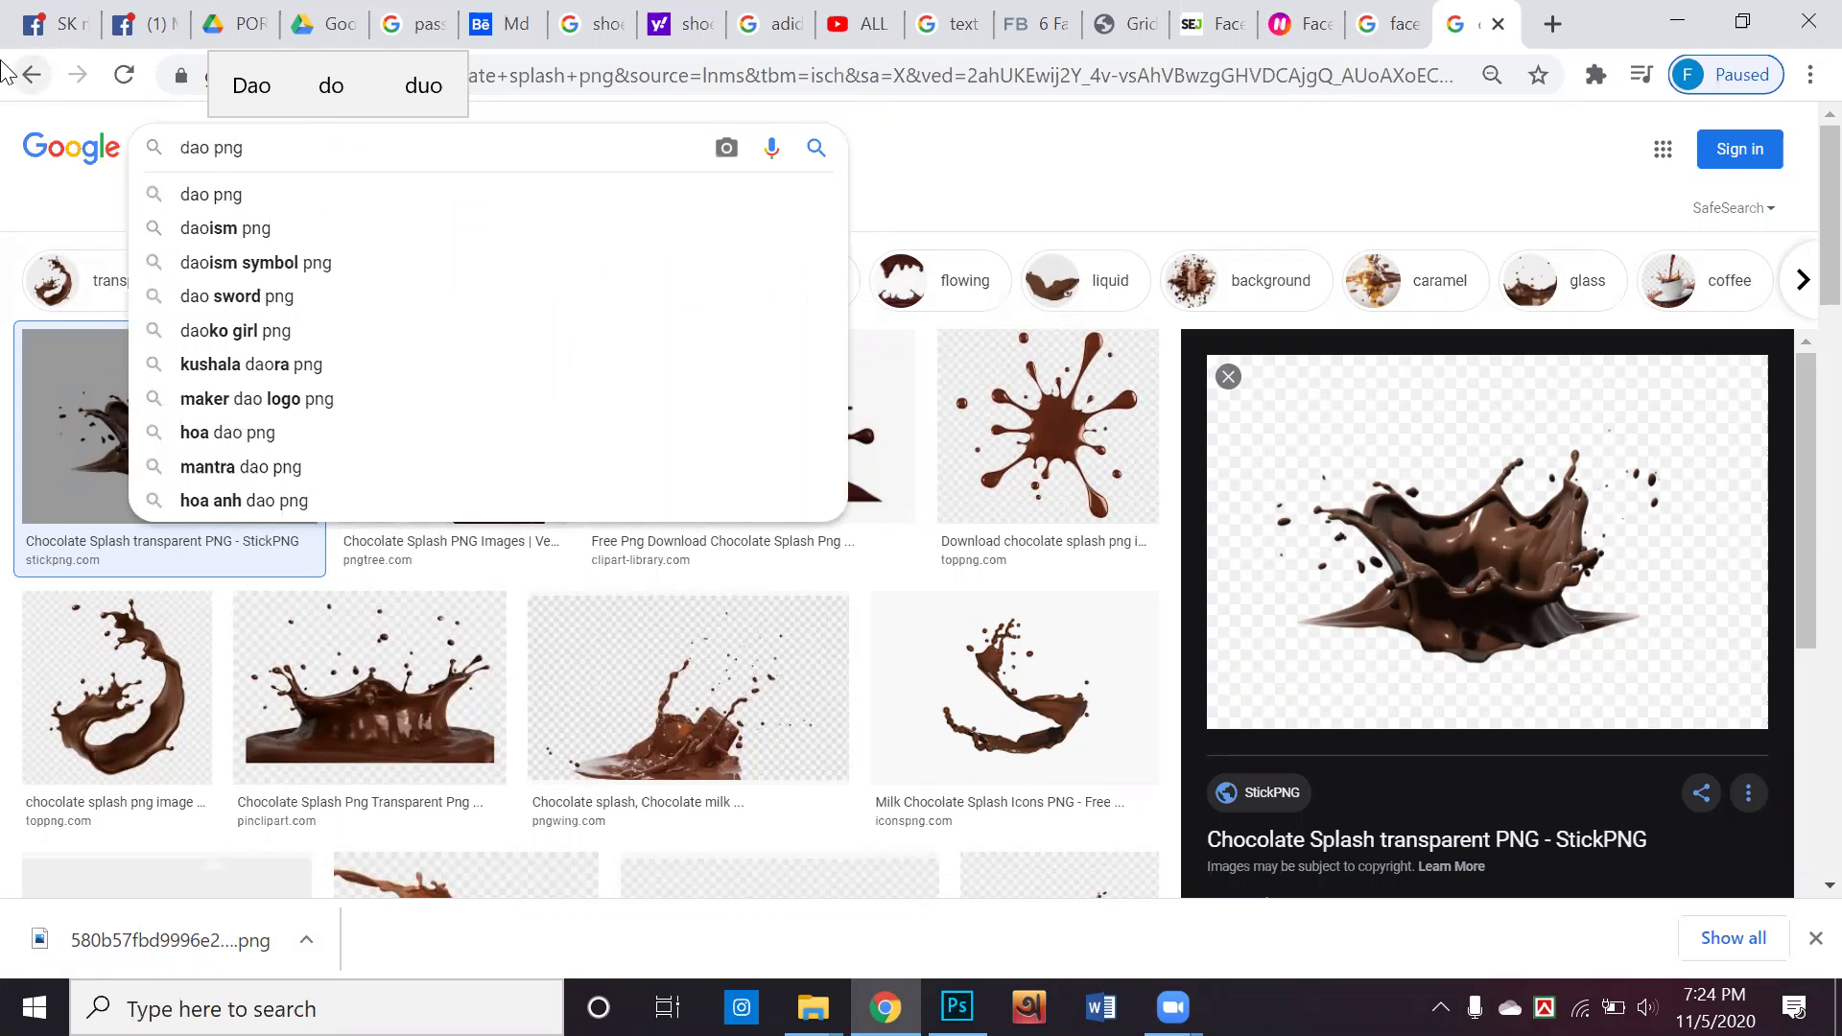
text(ry)
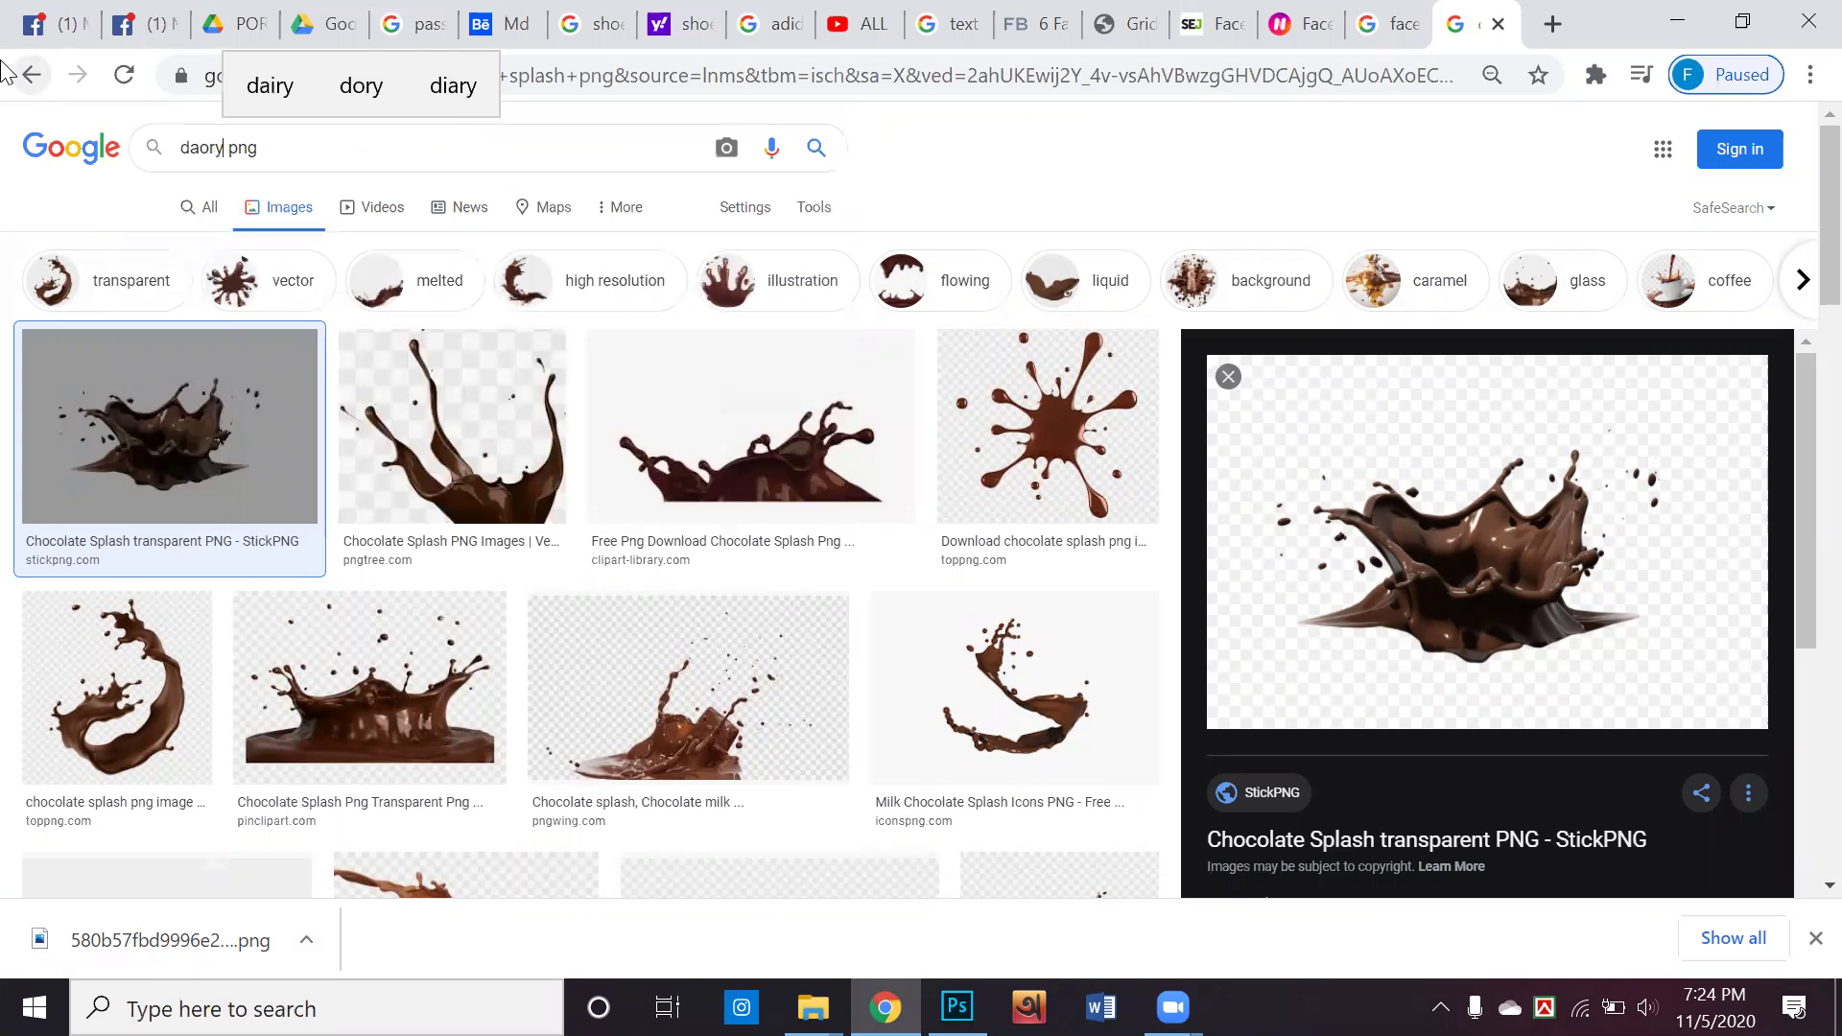
key(BackSpace)
key(BackSpace)
key(BackSpace)
text(i)
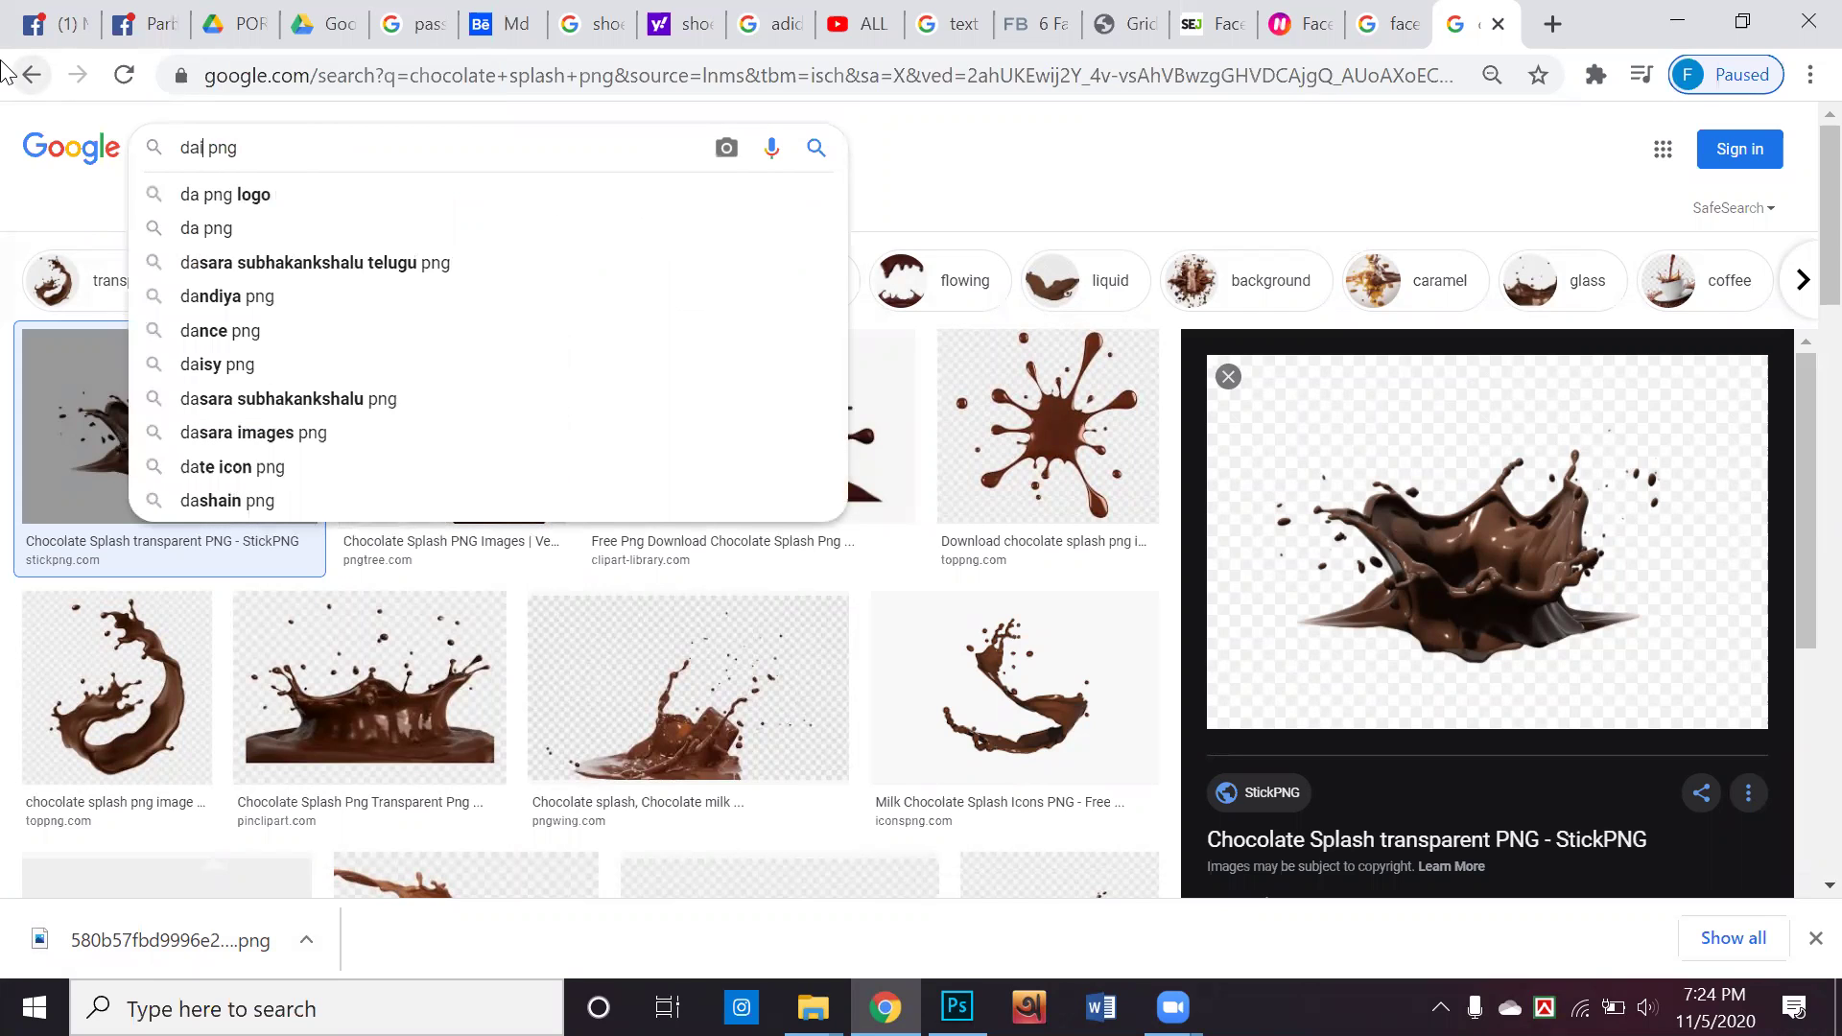
text(r)
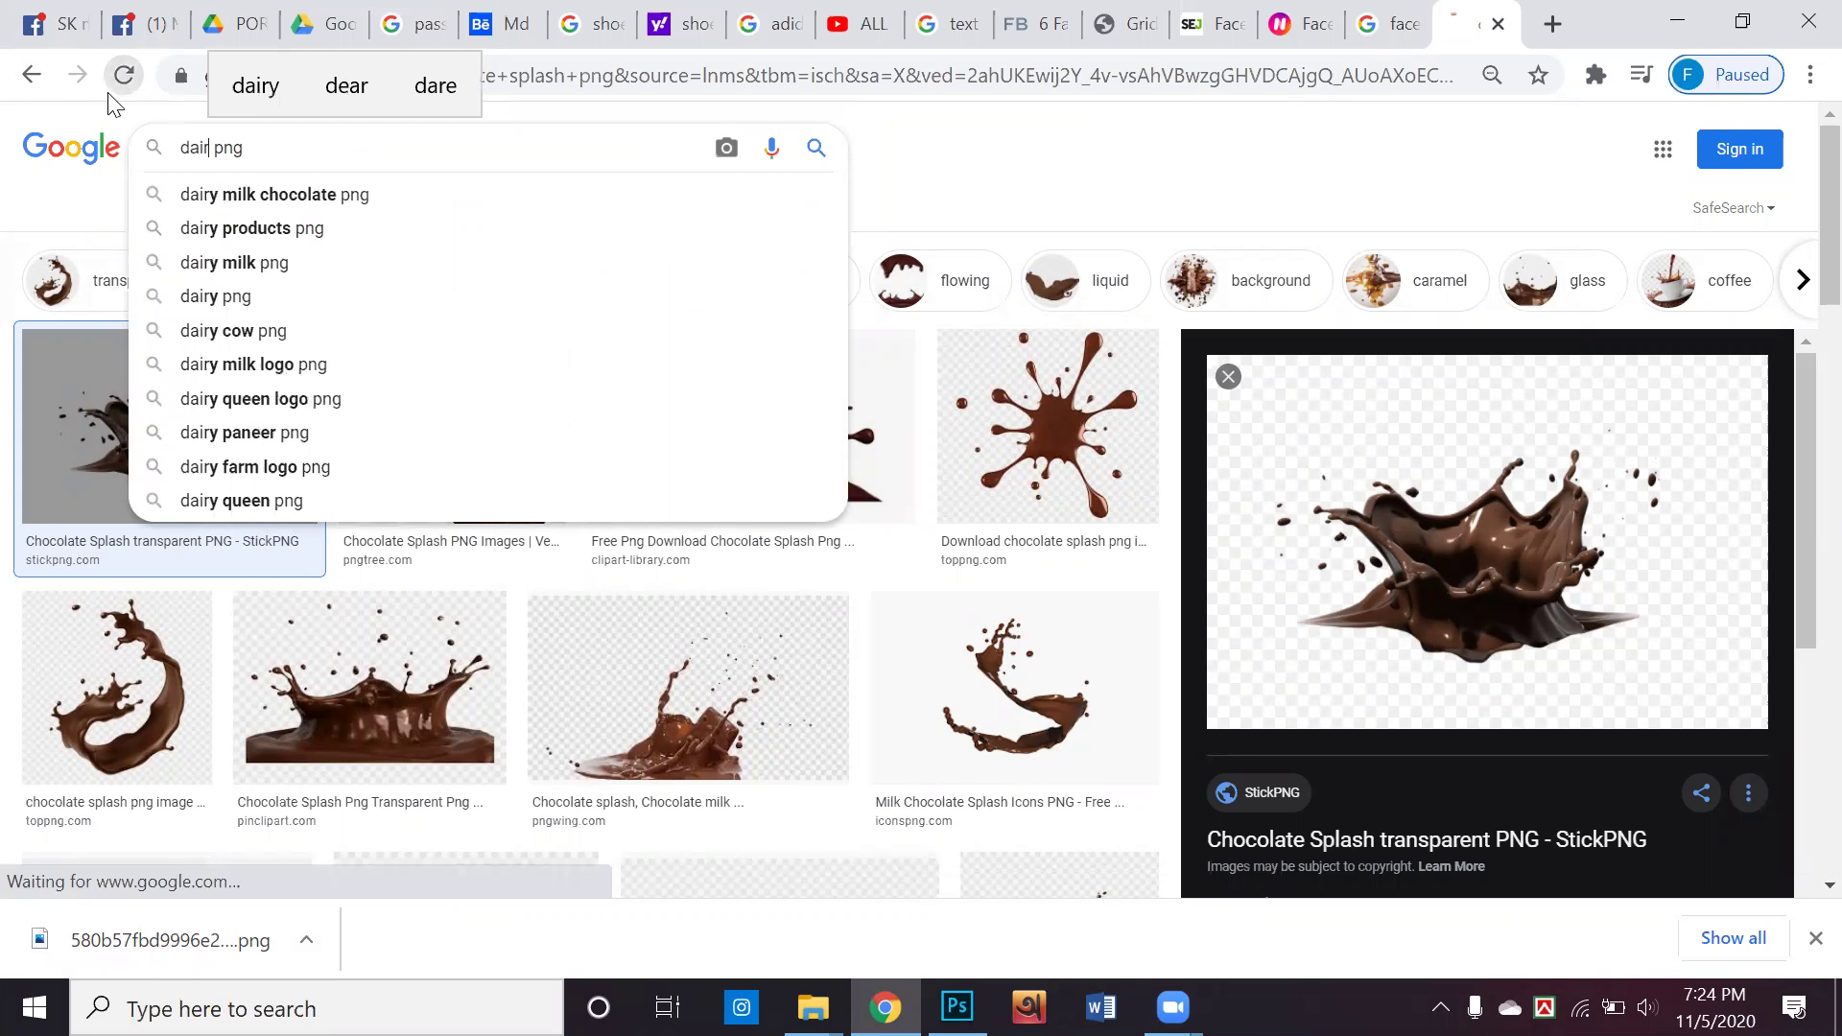
click(109, 101)
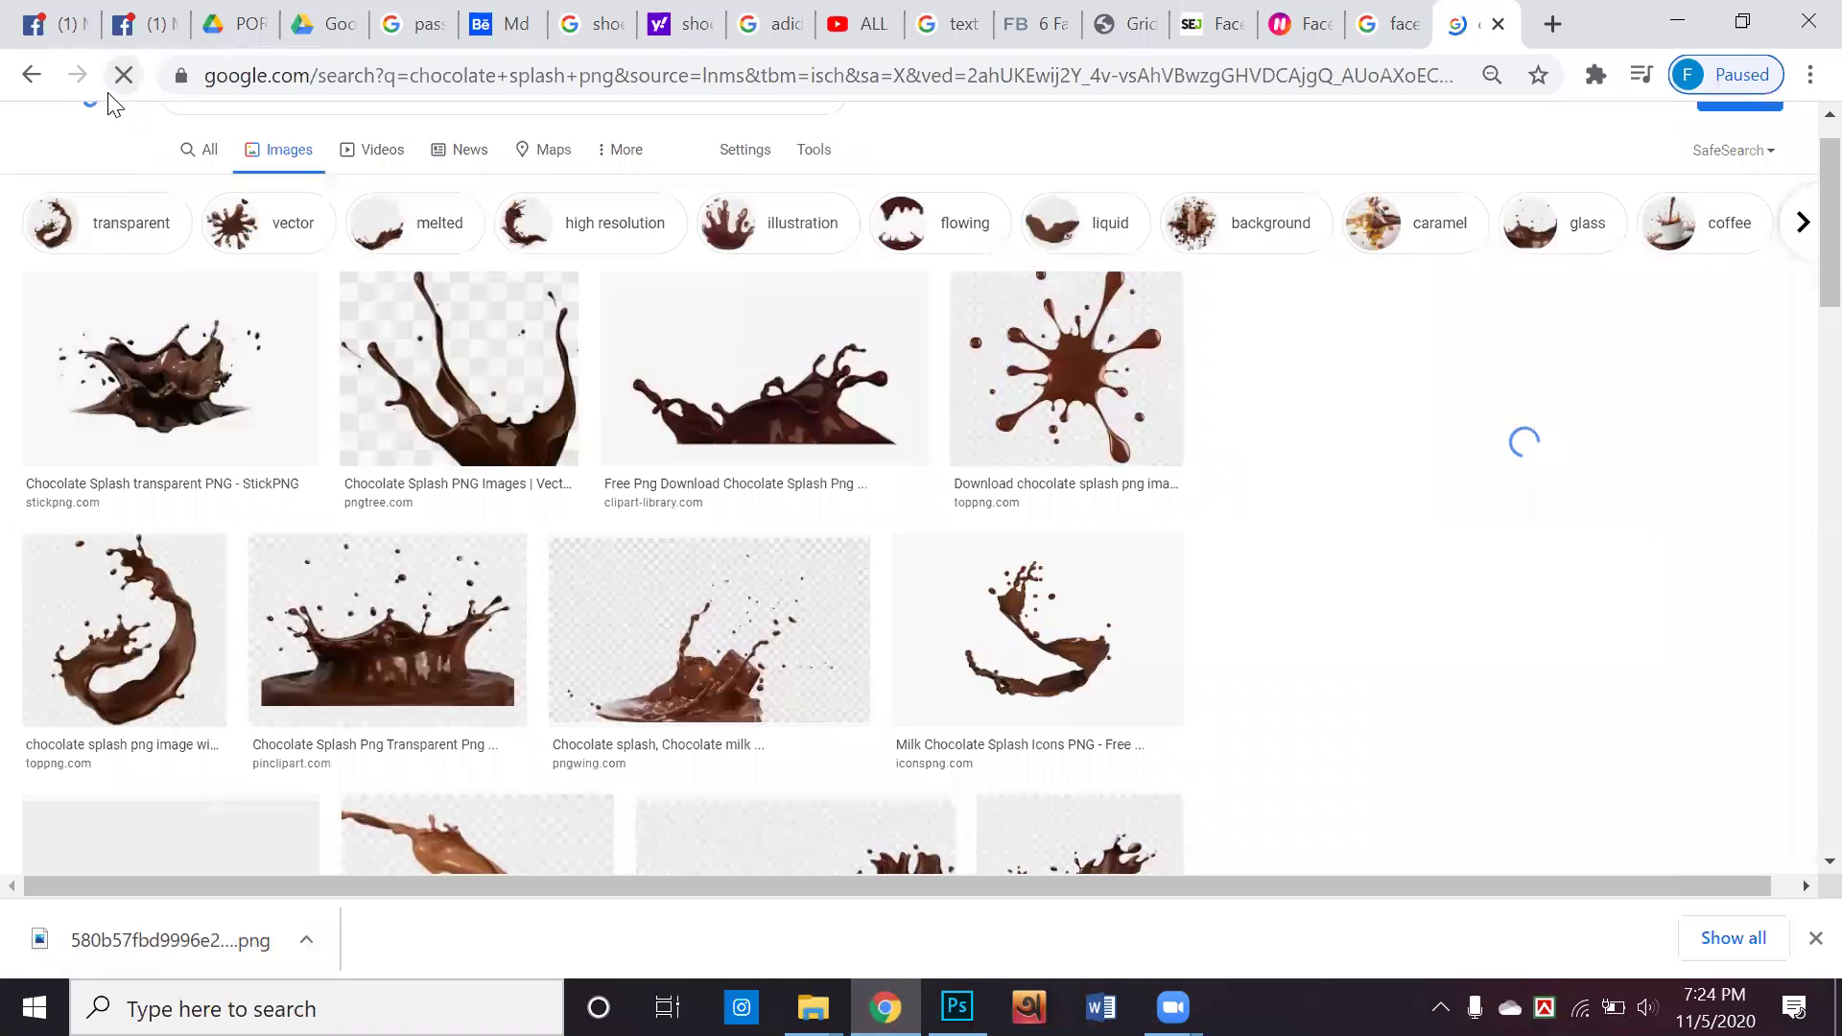
scroll(58, 222, up, 1)
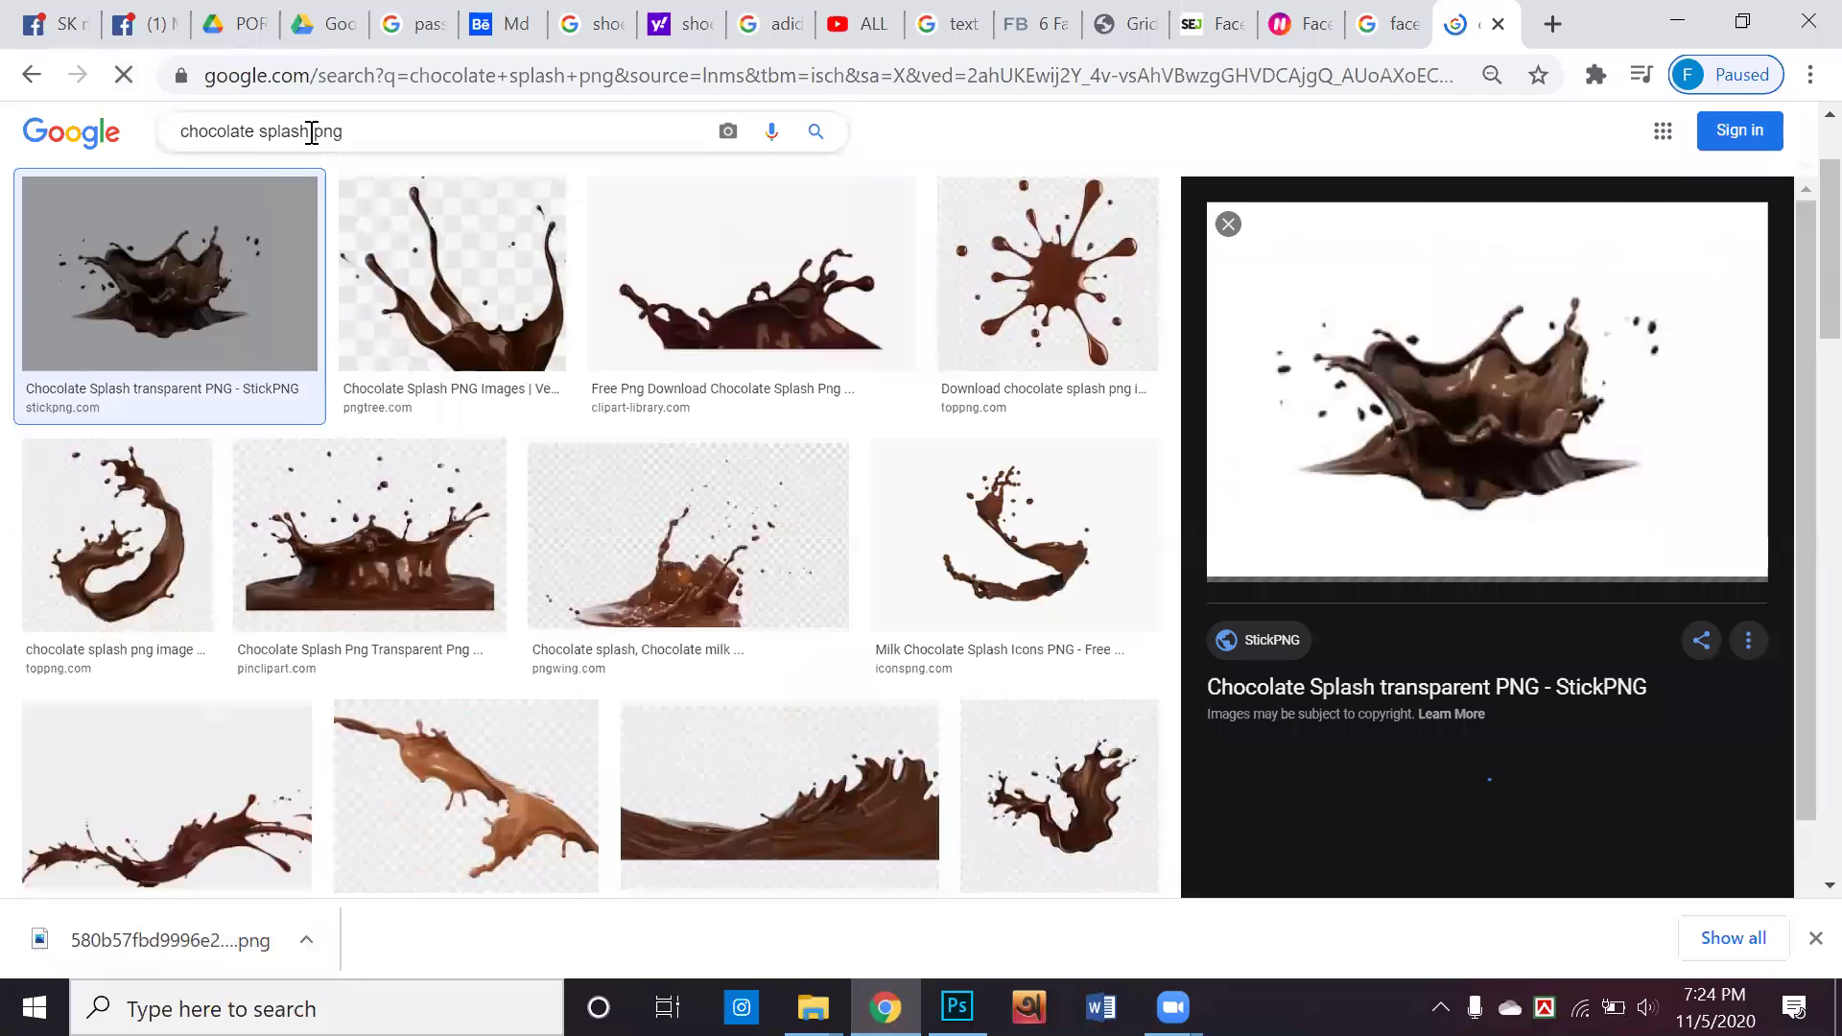
Search Google Images for "dairy milk chocolate png" using the suggested query
drag(312, 133, 144, 132)
text(dair)
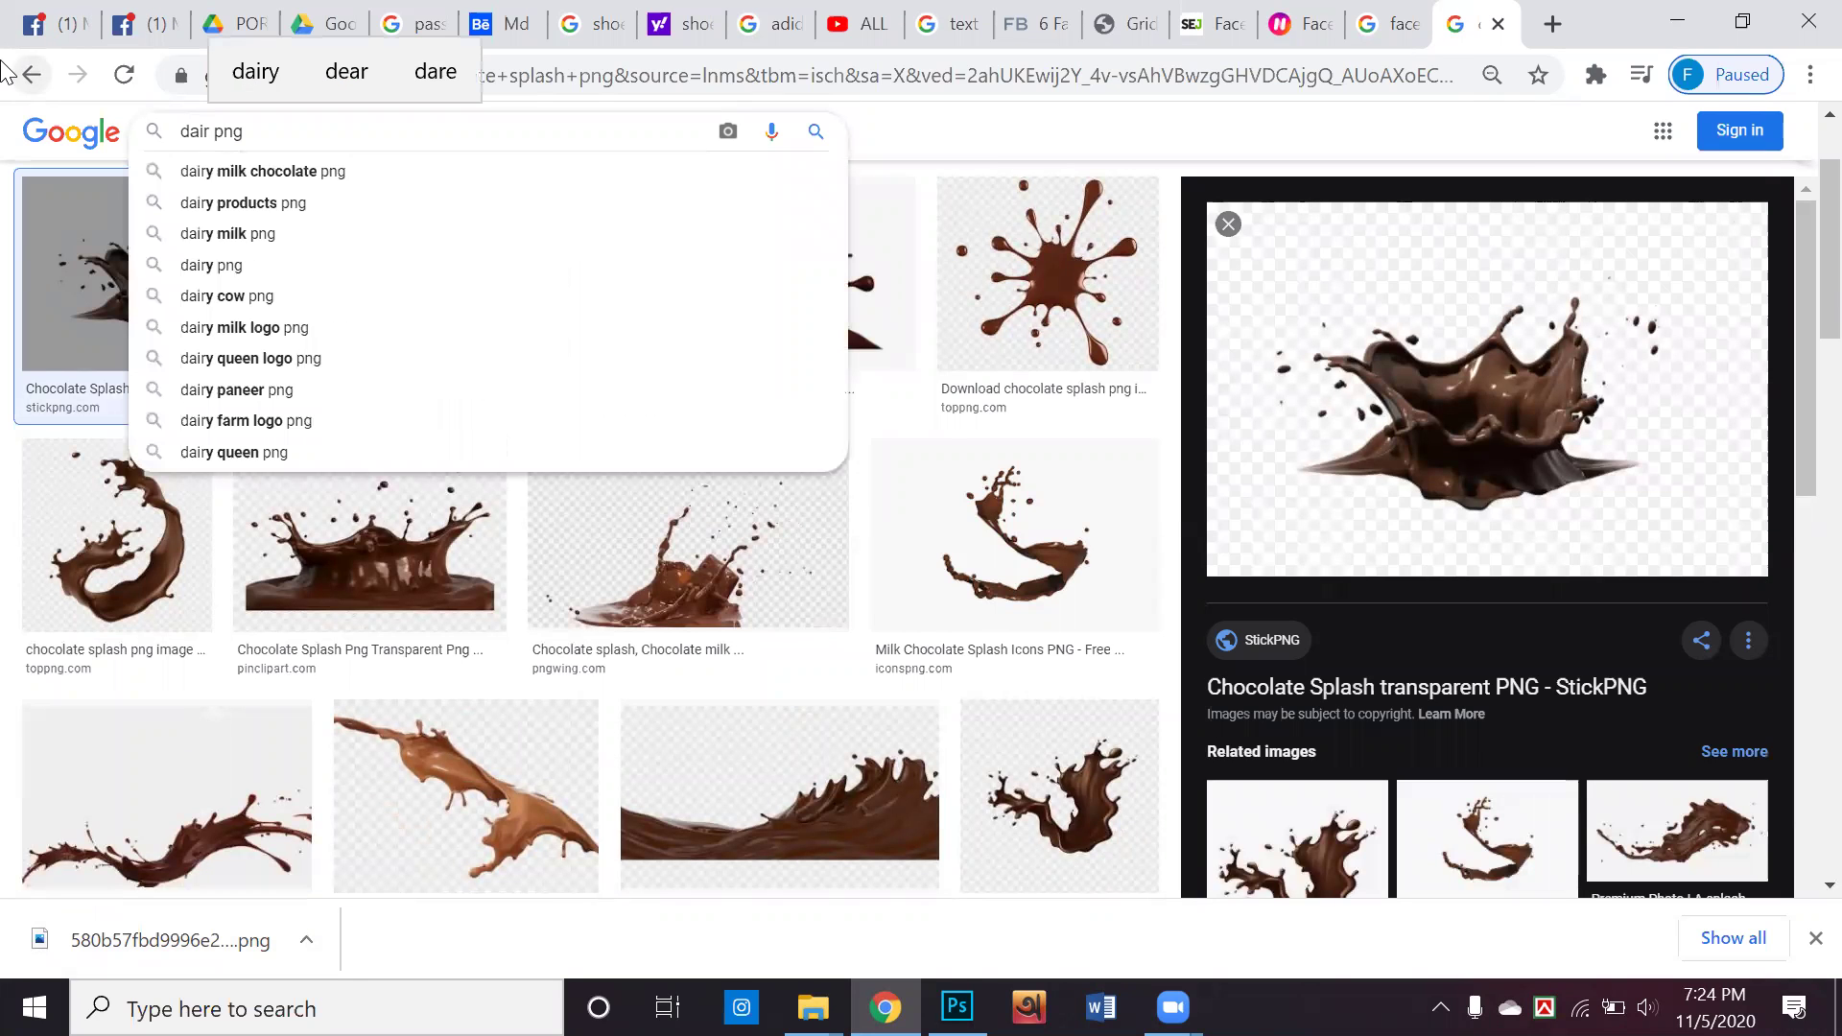
key(Down)
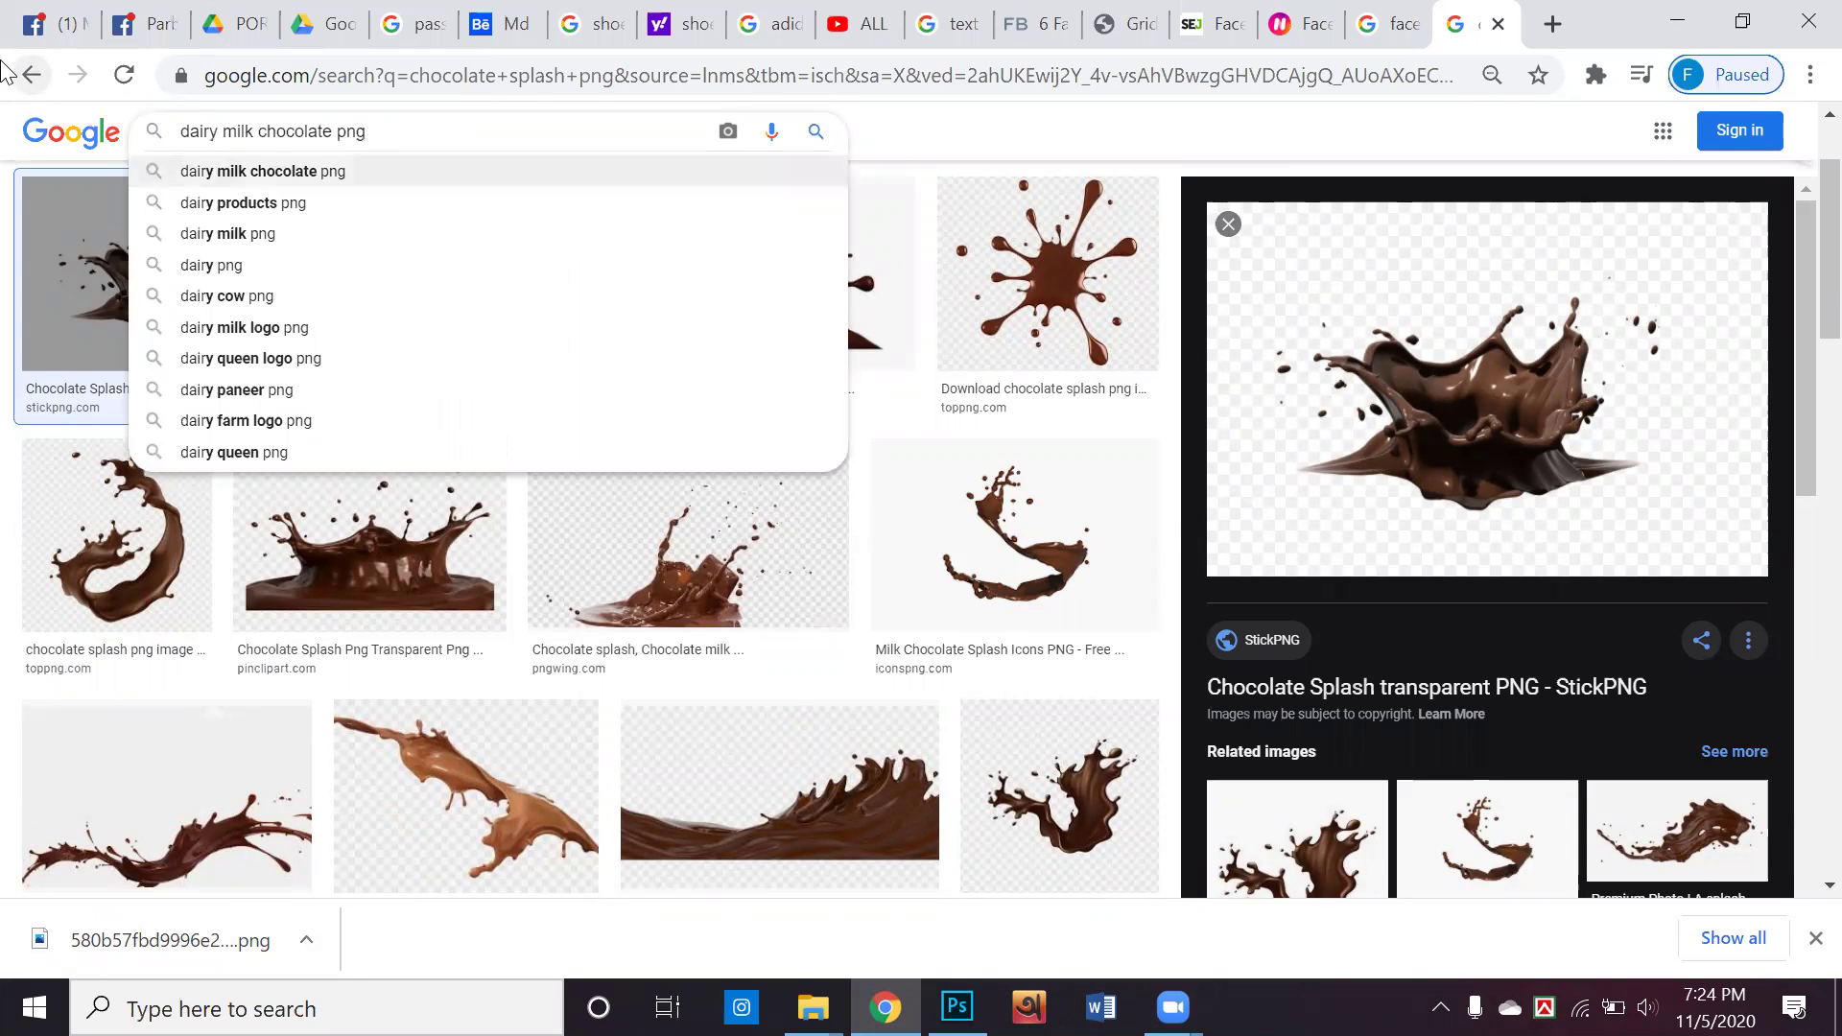
key(Return)
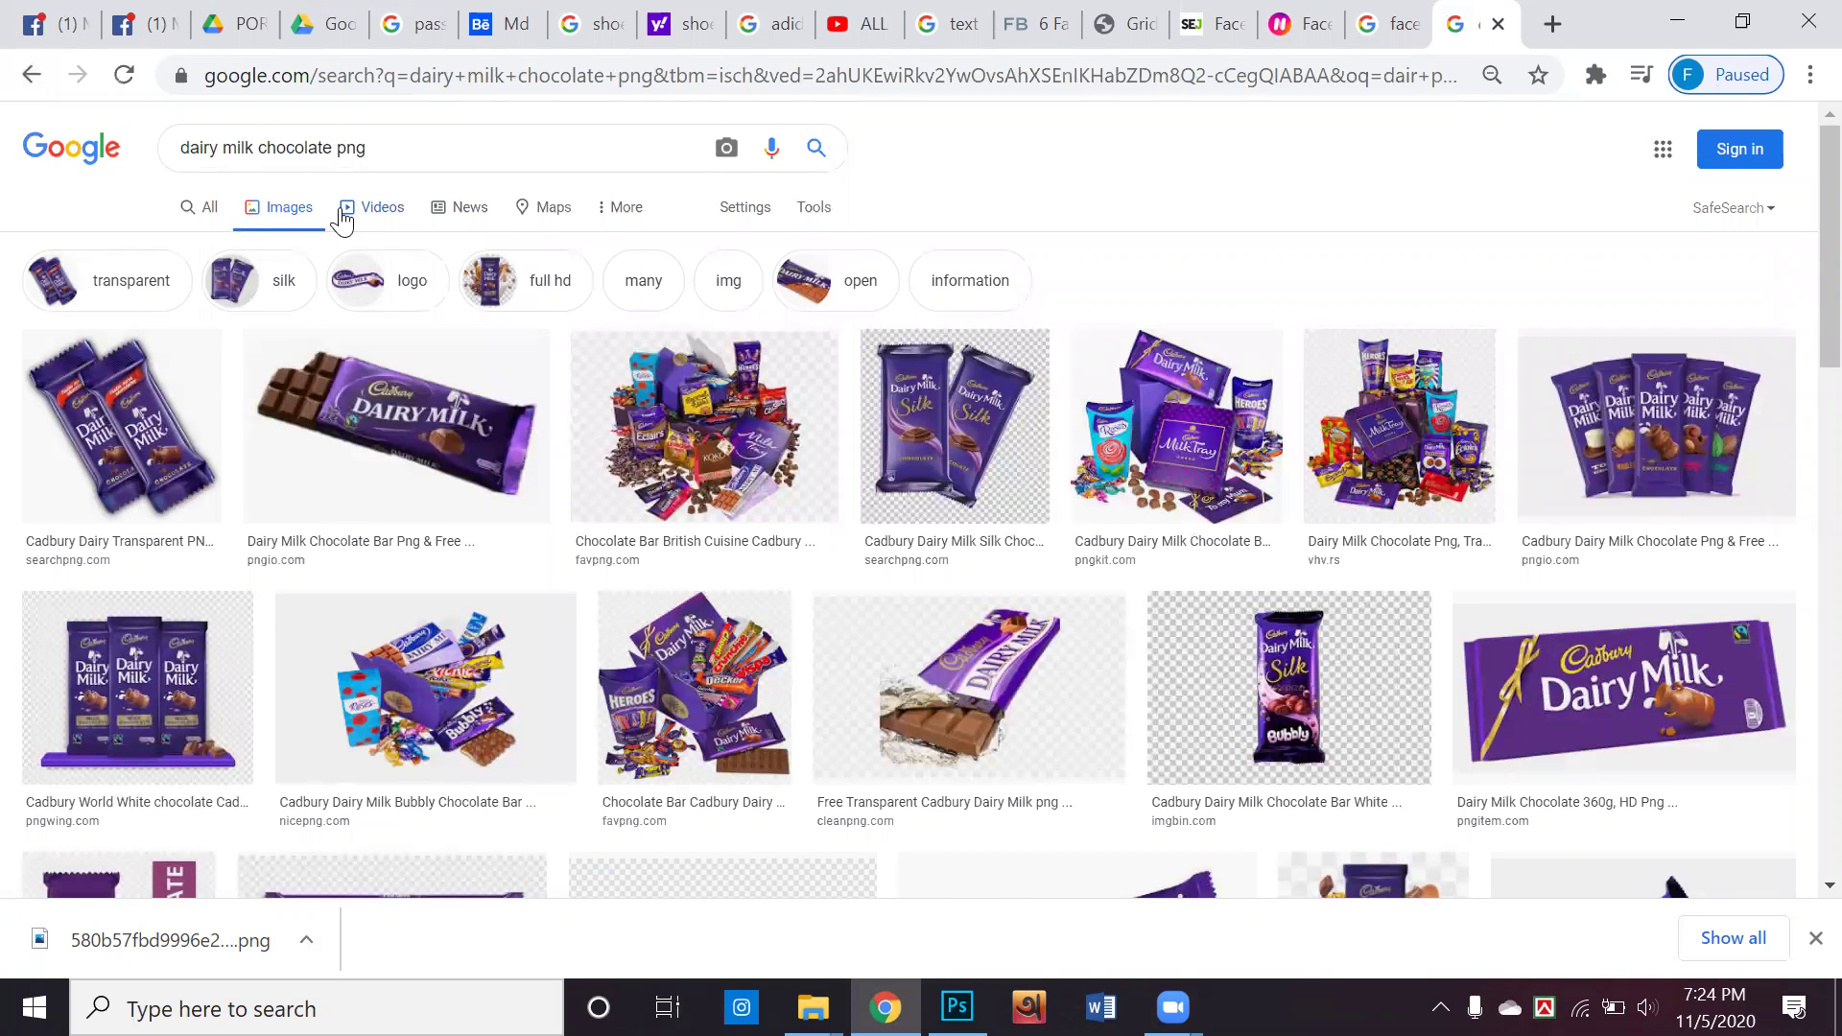
Browse the chocolate bar results and related images, and open the Berry n Blossom picture of the purple Dairy Milk Silk bar
scroll(342, 355, down, 2)
scroll(343, 357, down, 2)
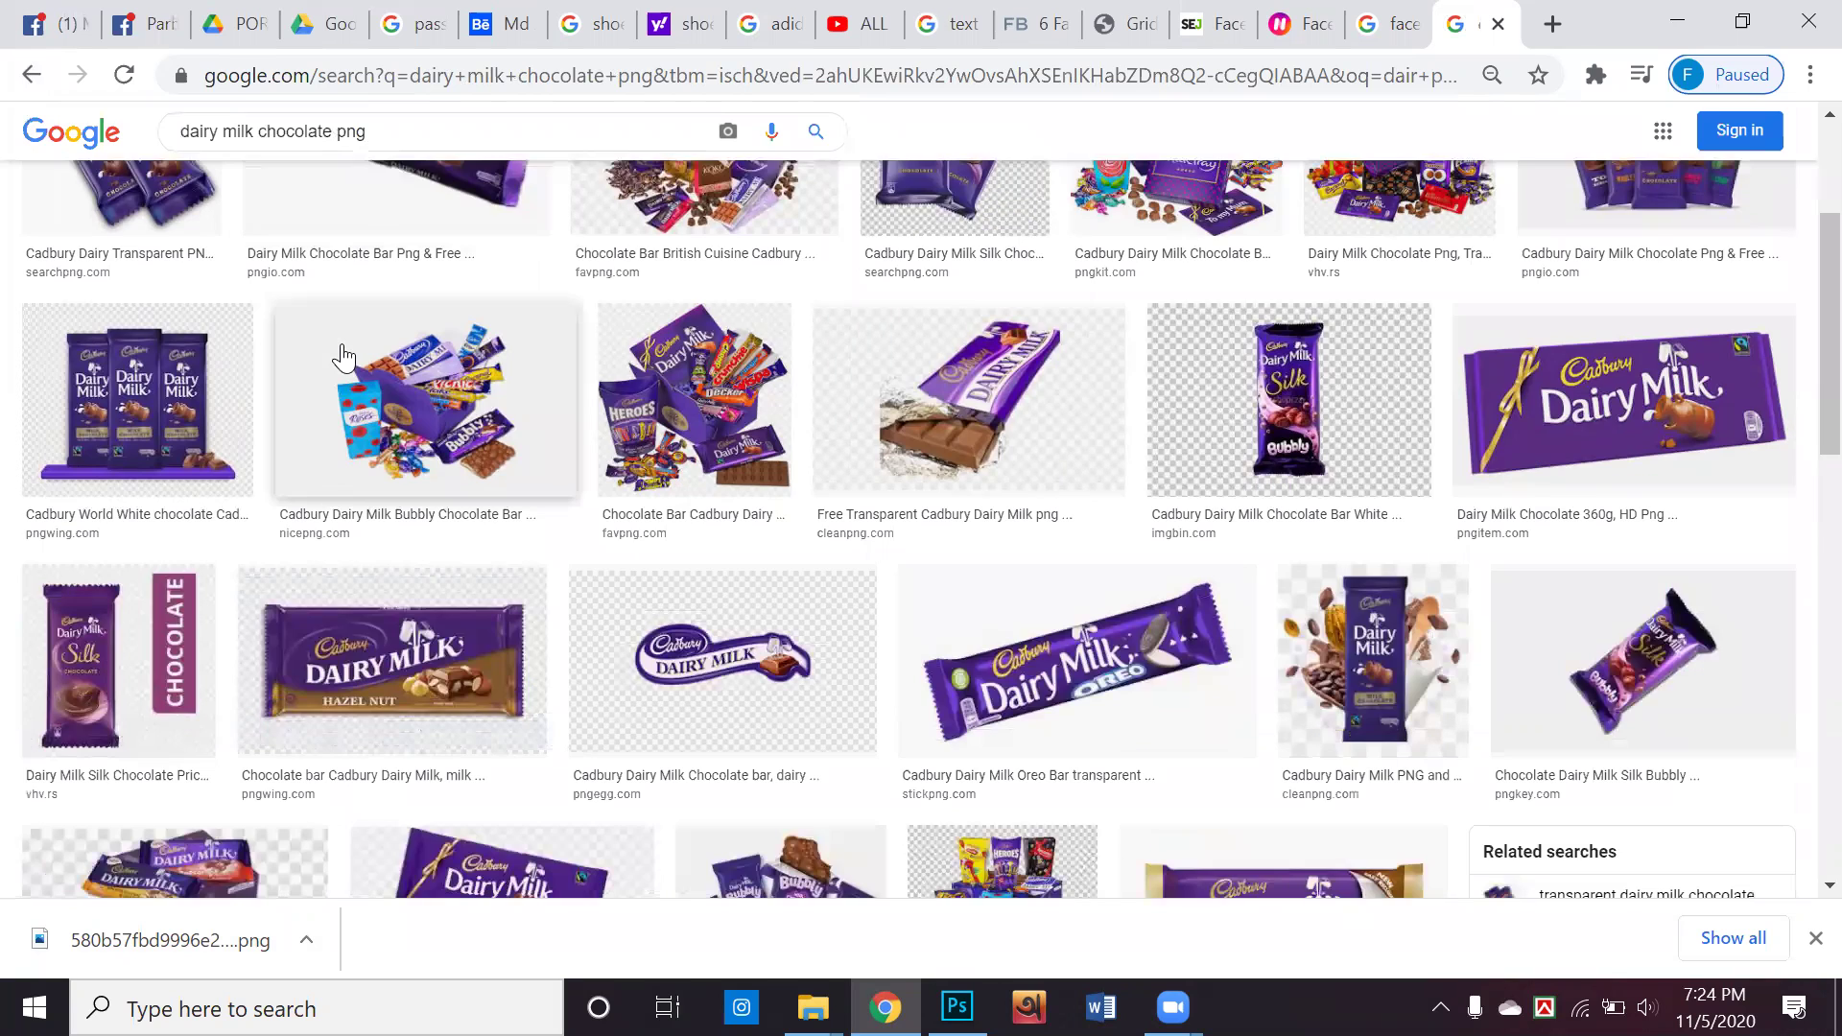
scroll(342, 357, down, 2)
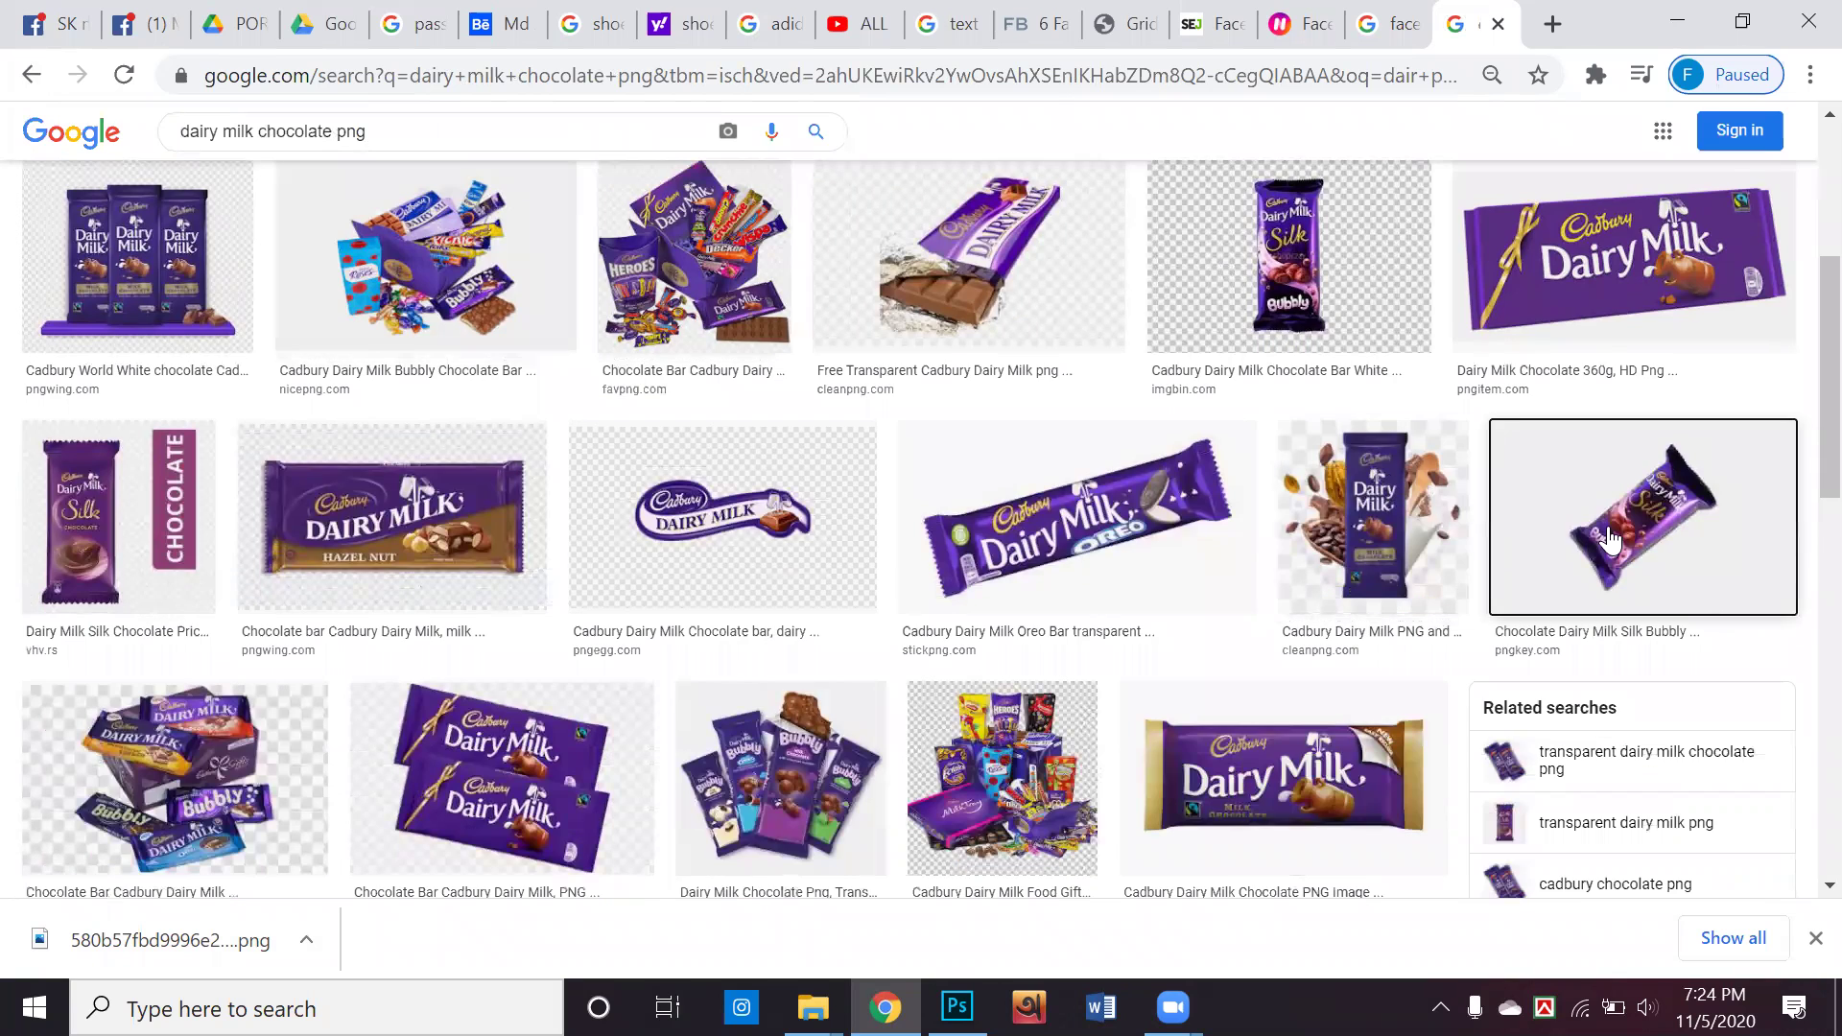
click(1612, 522)
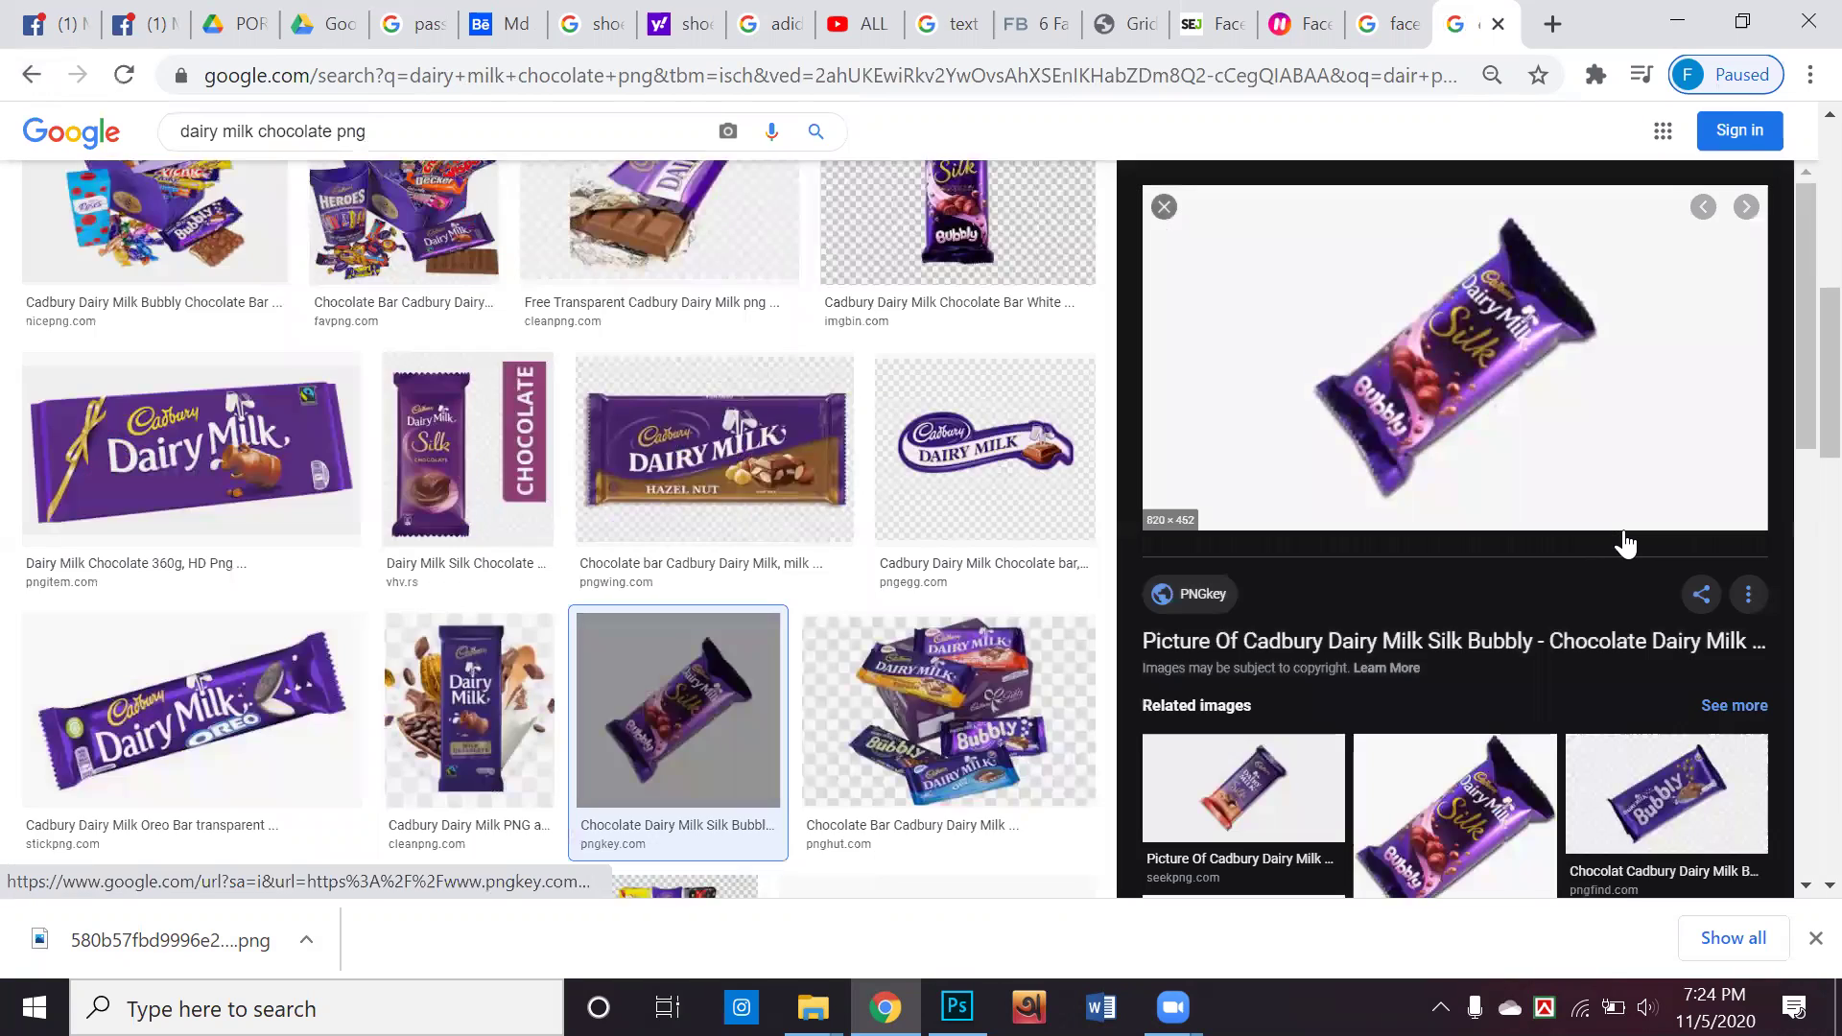
scroll(1625, 544, down, 3)
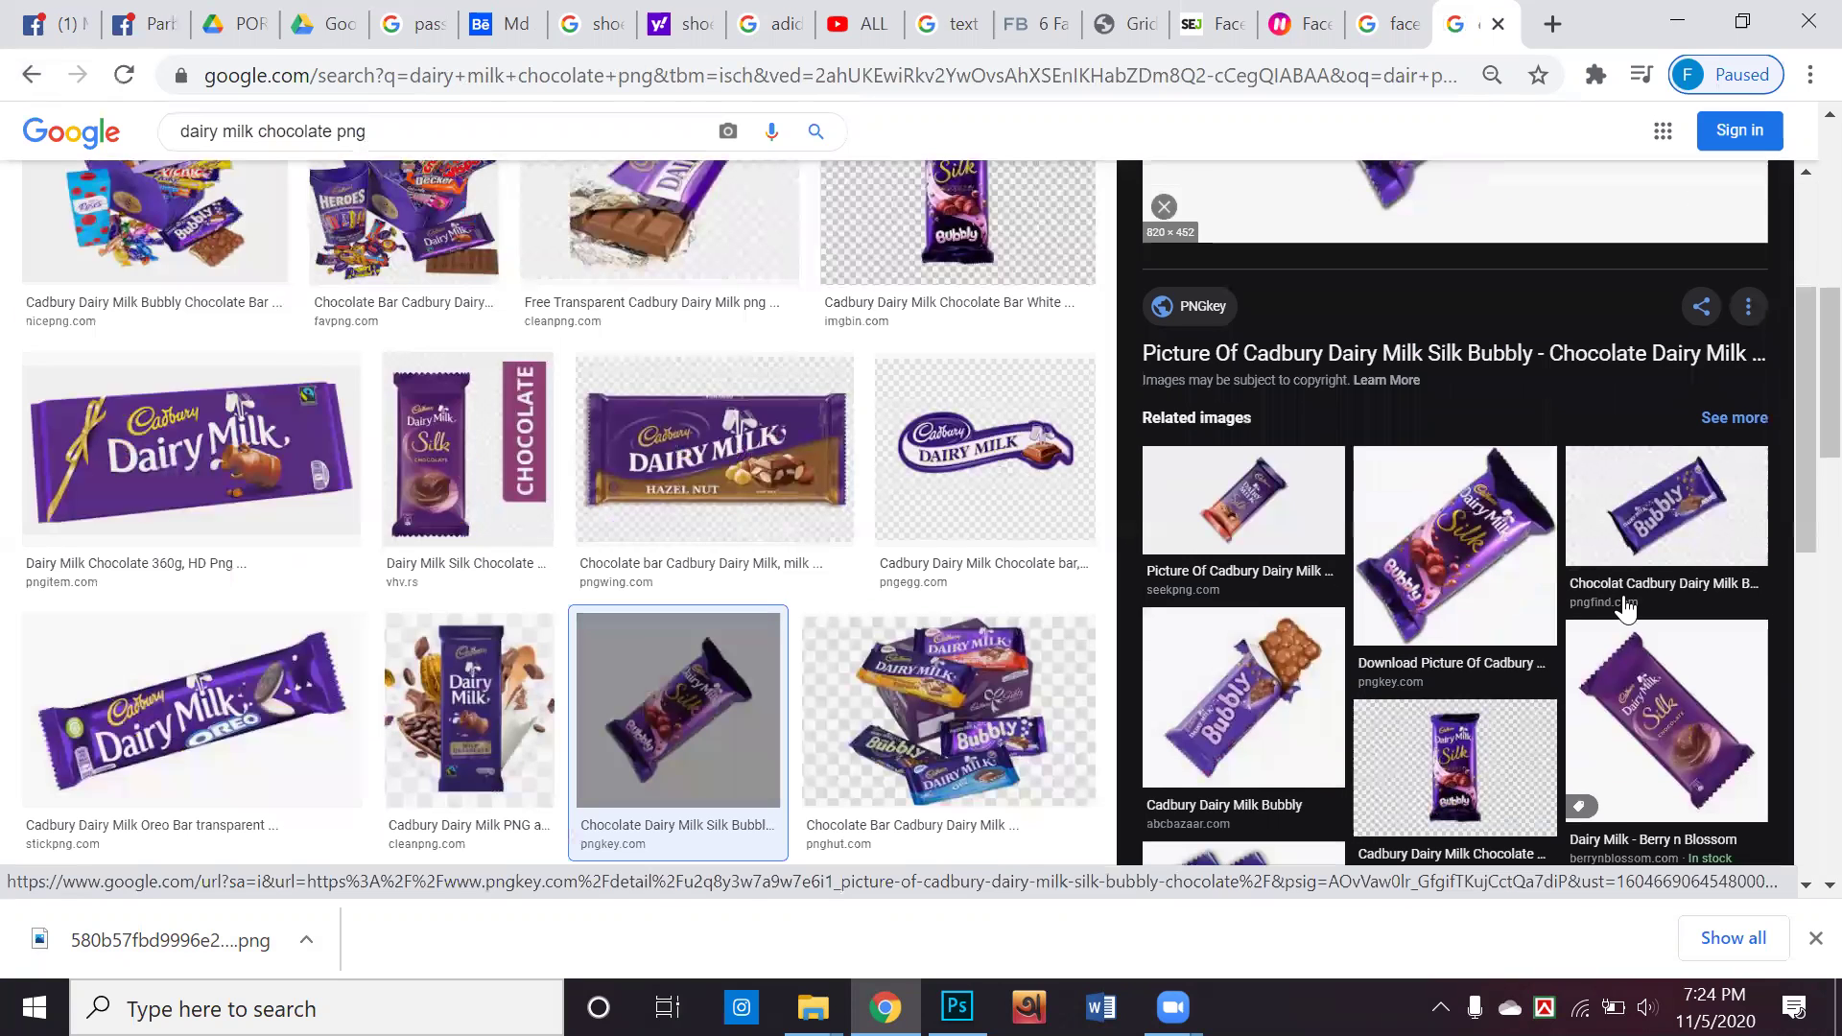
click(1528, 607)
scroll(998, 624, down, 6)
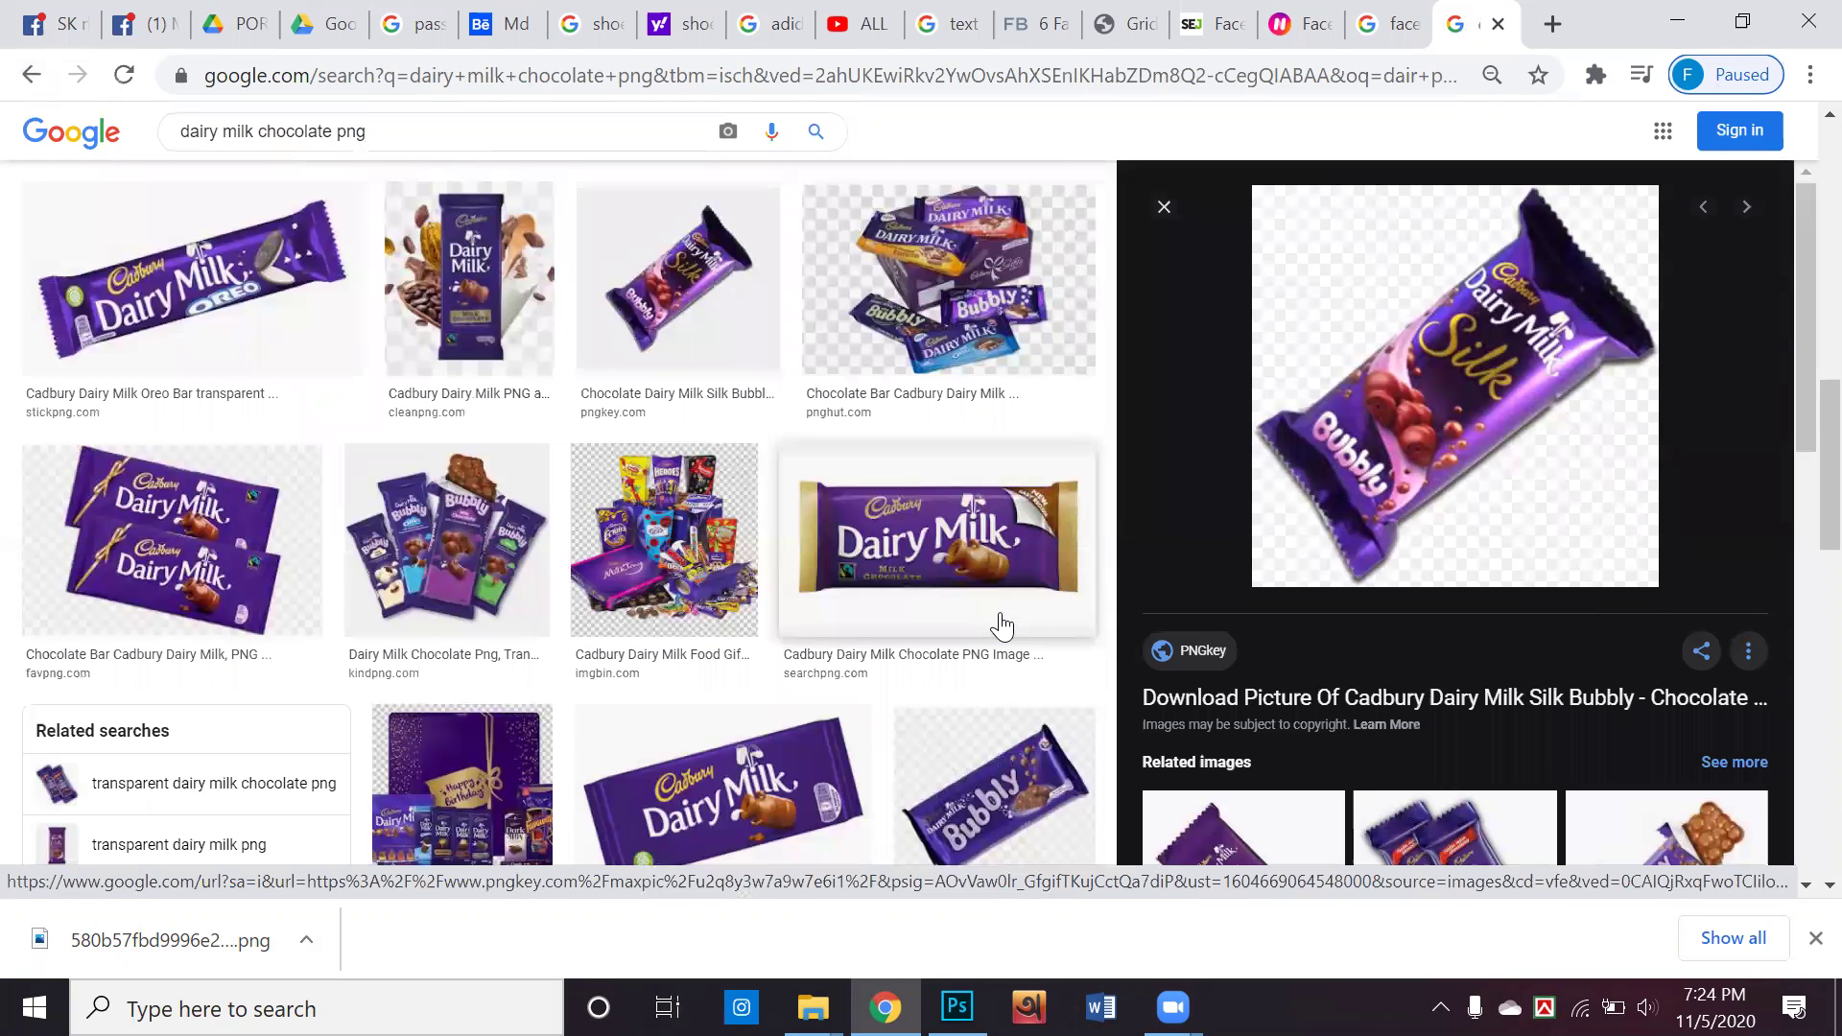
scroll(189, 565, up, 5)
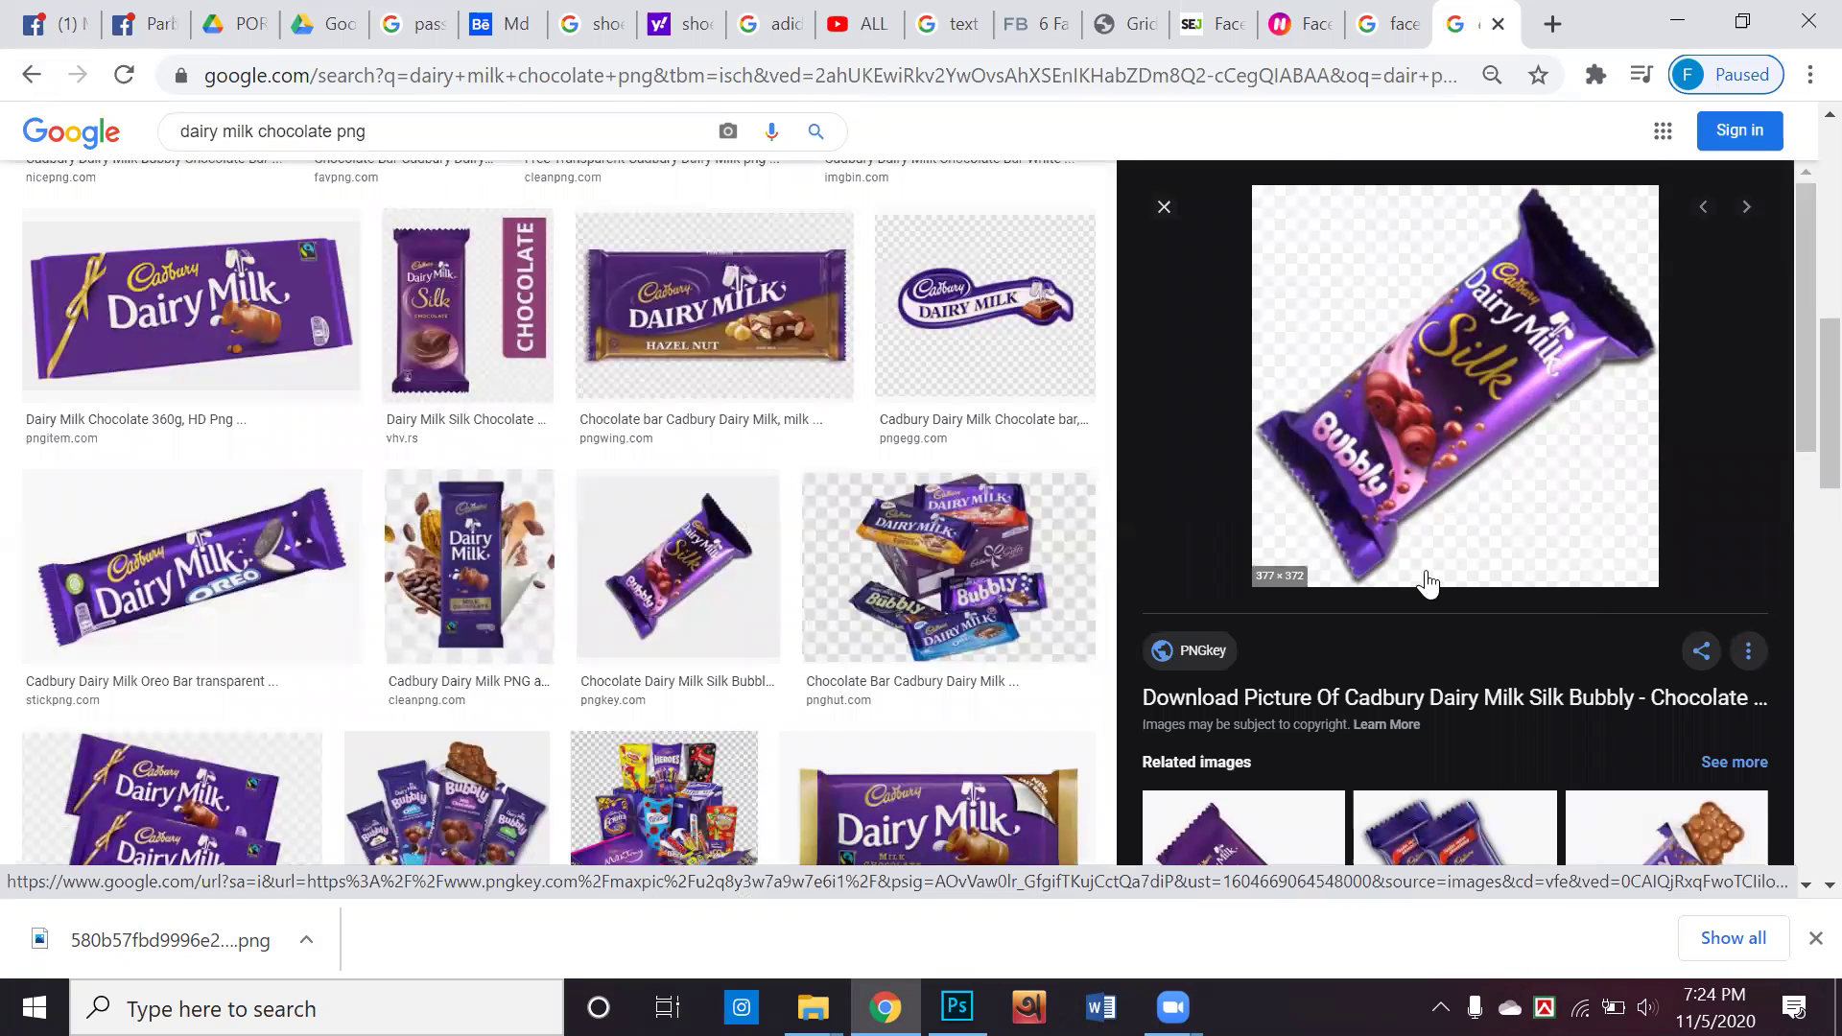
scroll(1429, 575, down, 5)
click(1305, 453)
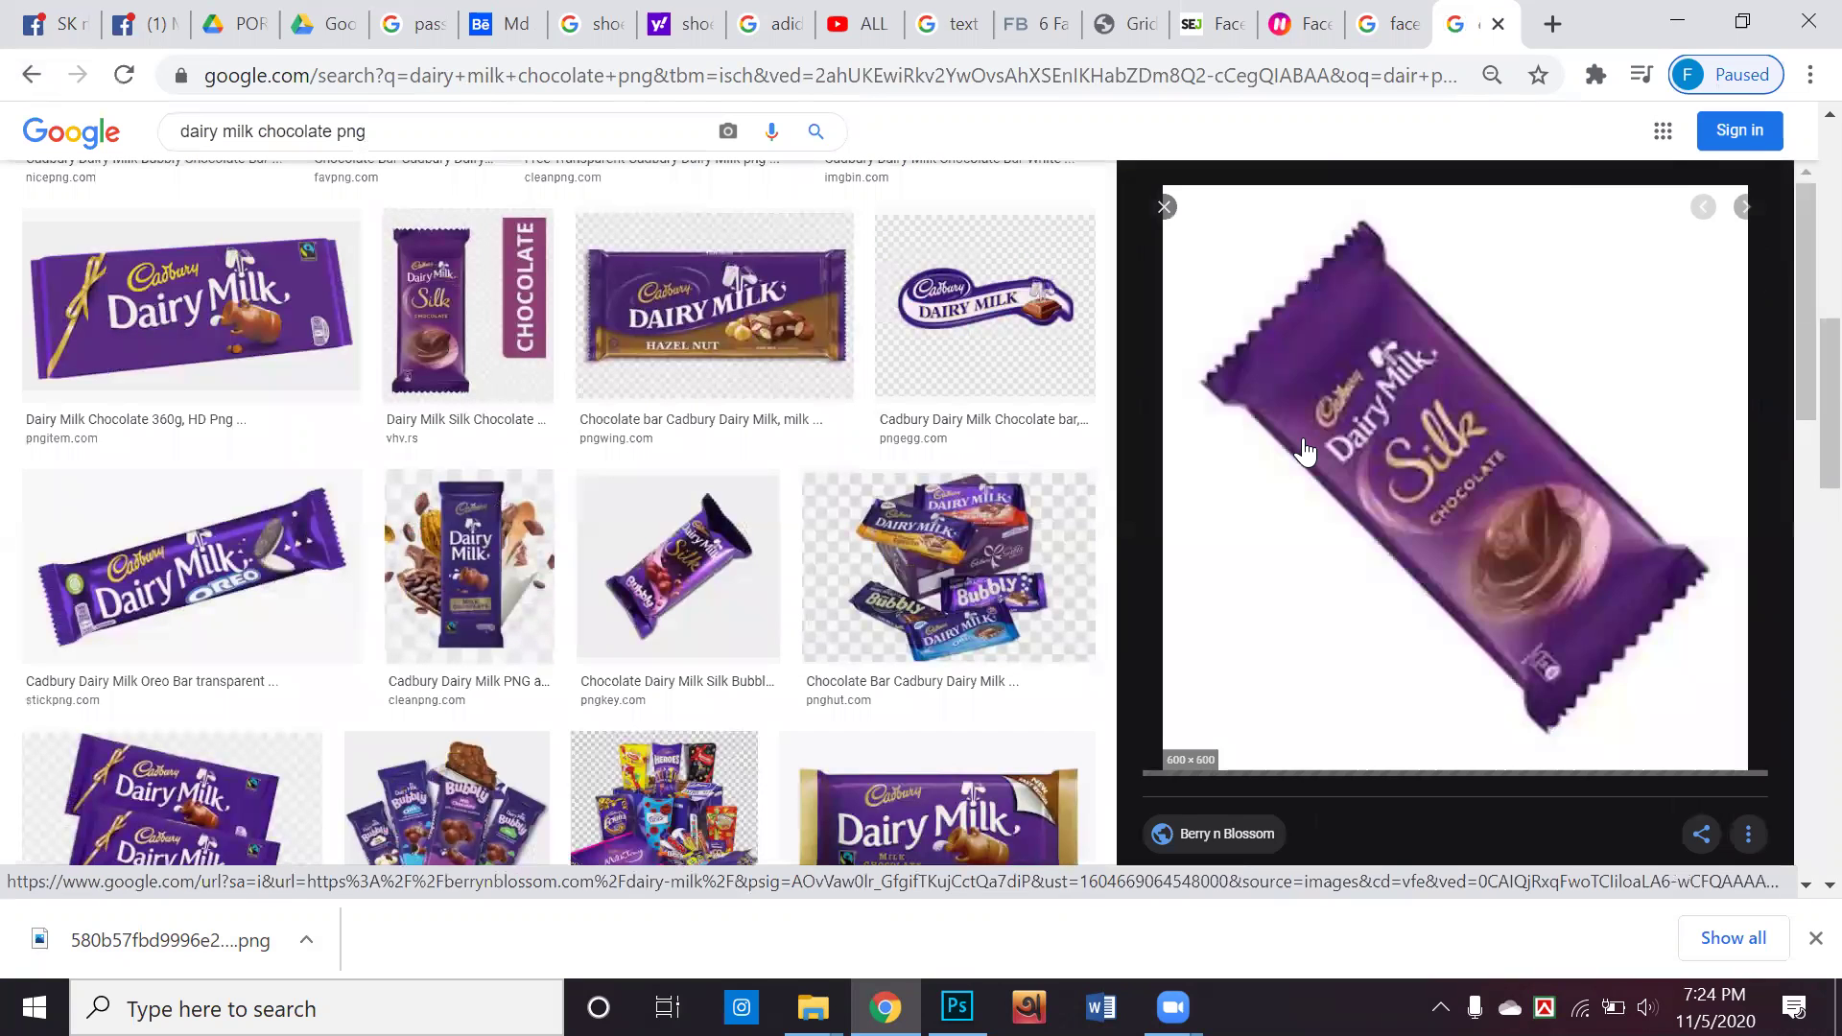
Save the Dairy Milk Silk picture as the PNG image Dairy-Milk-40-70-160 in the Downloads "ai" folder
right_click(1419, 394)
click(1502, 643)
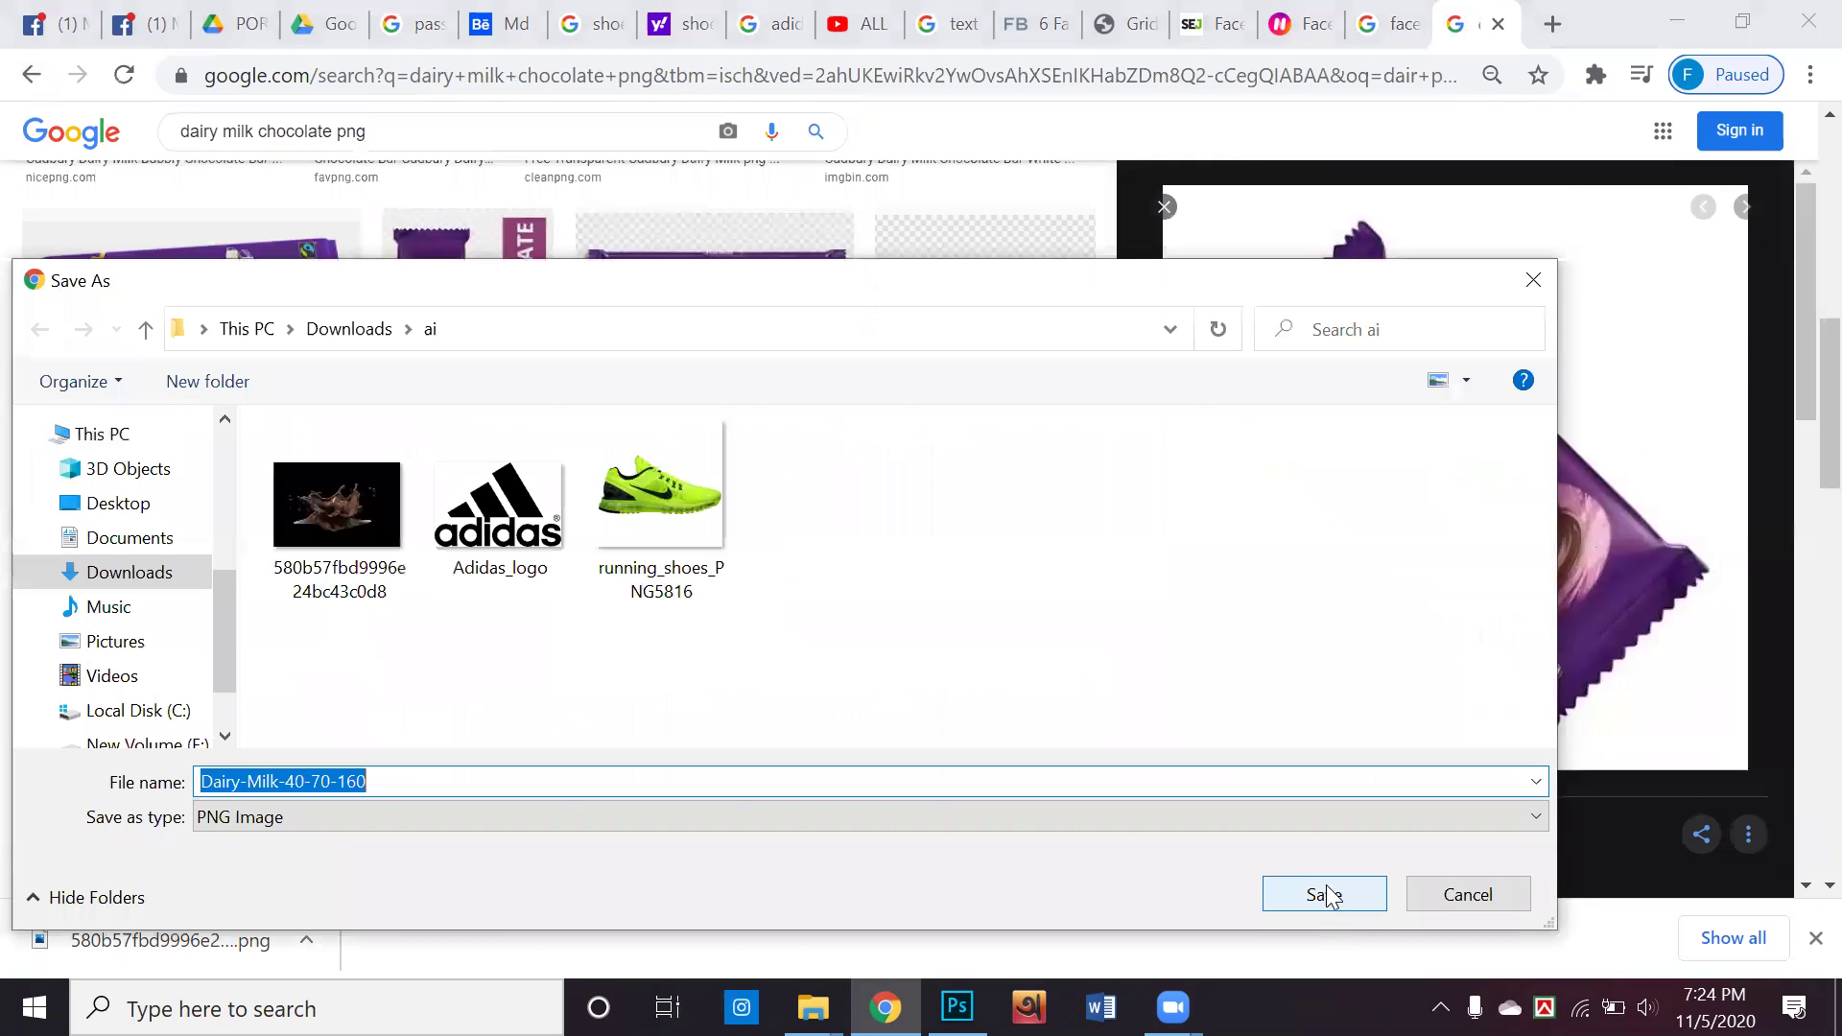
click(1325, 895)
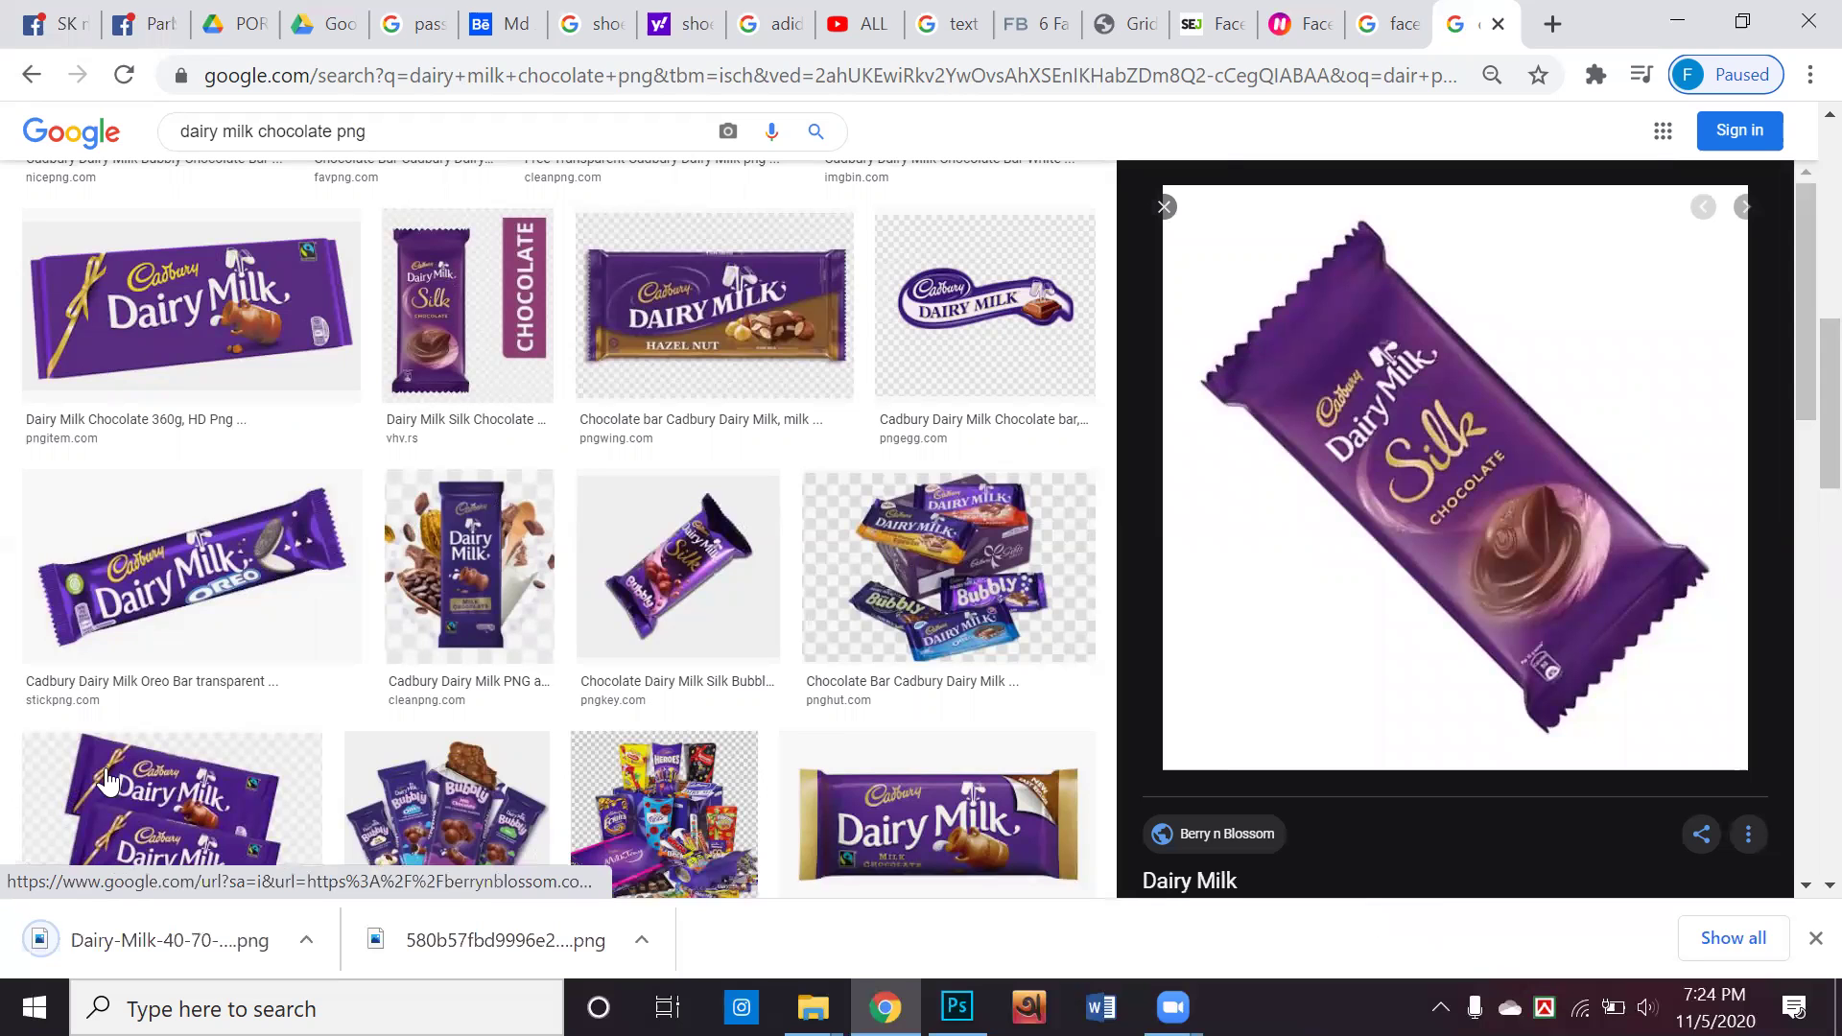
Place the downloaded Dairy Milk picture in Photoshop's Untitled-3 document, scaled to about 20.5% over the chocolate splash
drag(154, 945, 950, 522)
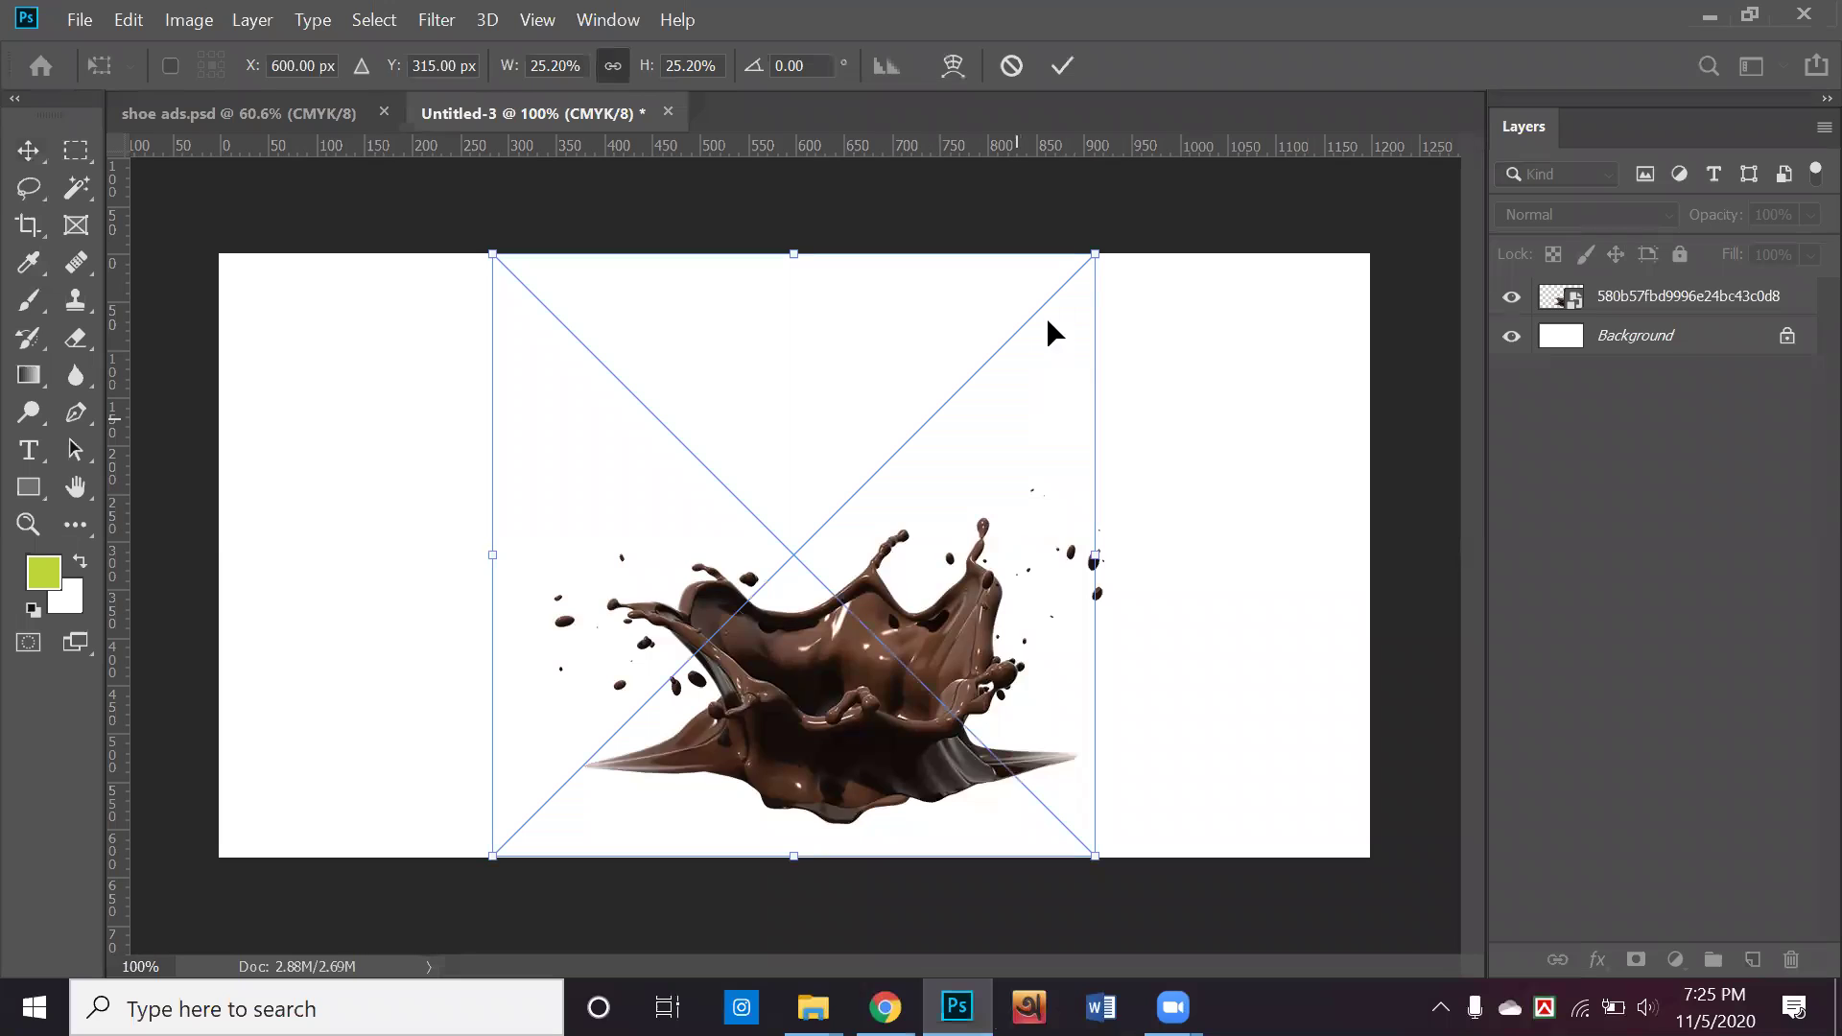
drag(1081, 279, 939, 401)
click(1059, 67)
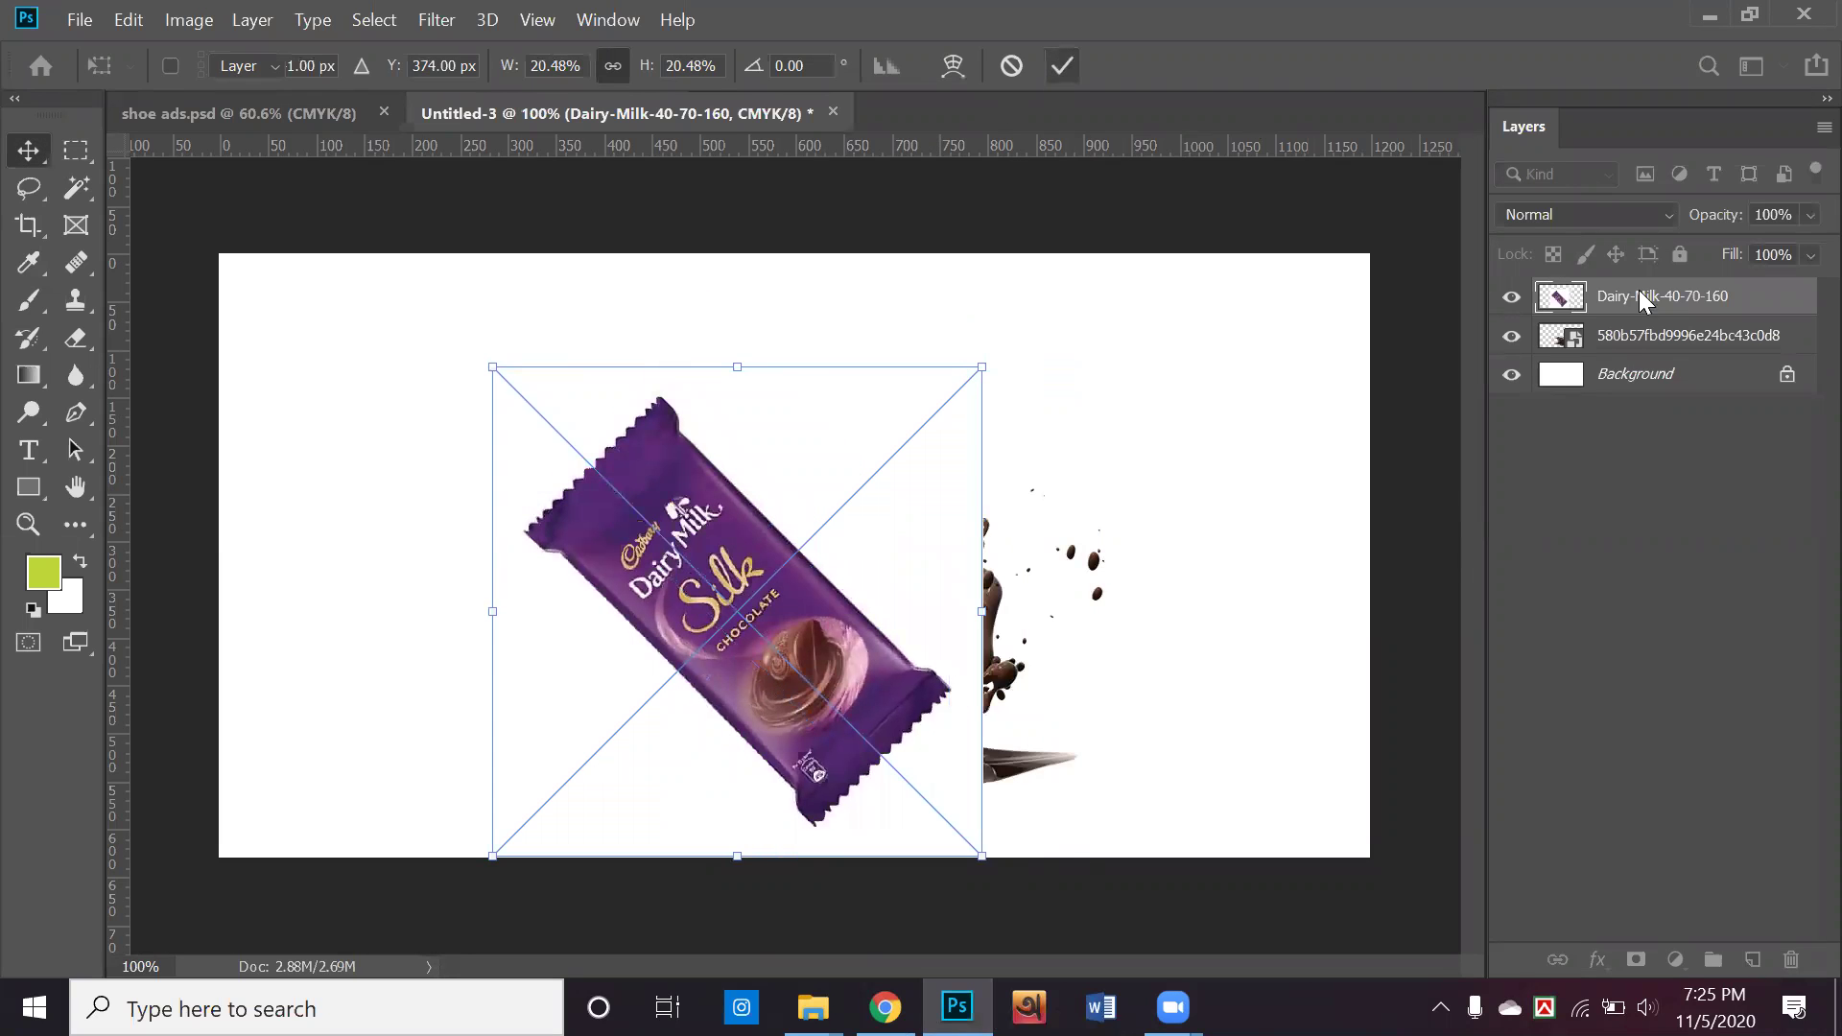
Rasterize the Dairy-Milk-40-70-160 layer and move the chocolate bar up and right toward the canvas centre
right_click(1635, 297)
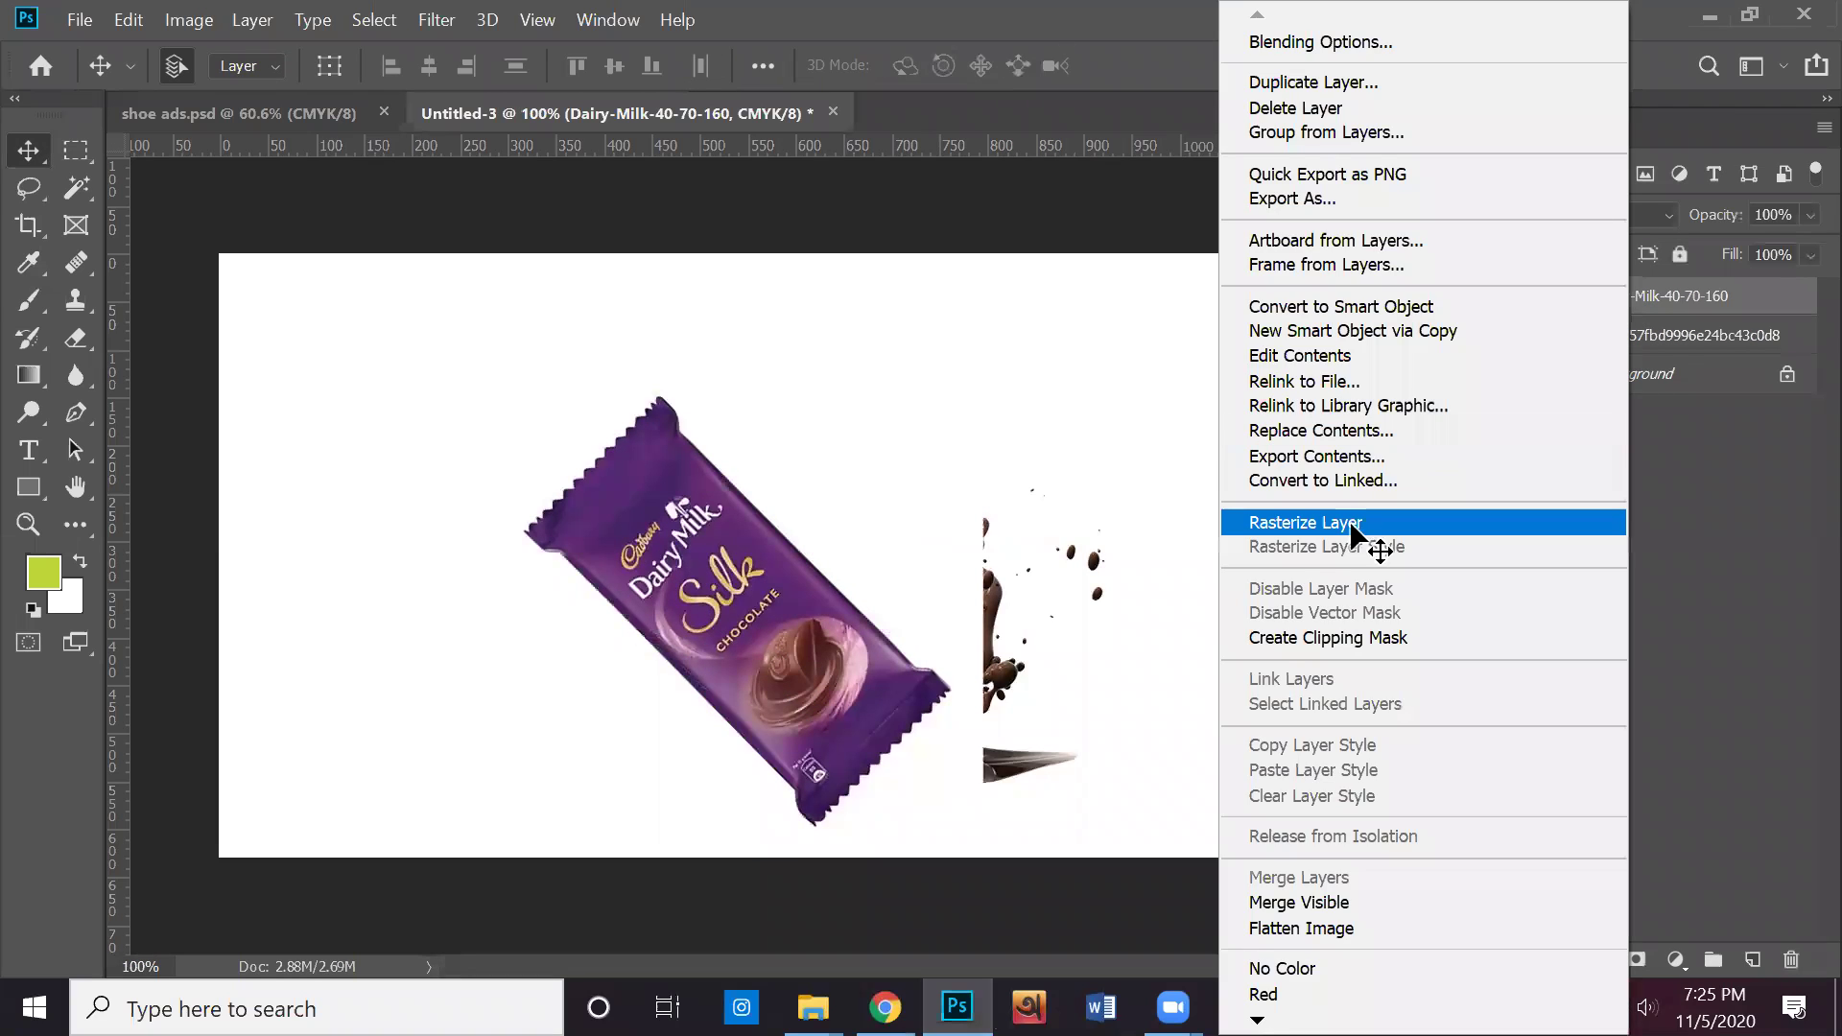
click(1353, 523)
drag(860, 478, 979, 472)
Hide the Background and chocolate splash layers, leaving only the Dairy Milk bar layer shown
click(1511, 374)
click(1511, 334)
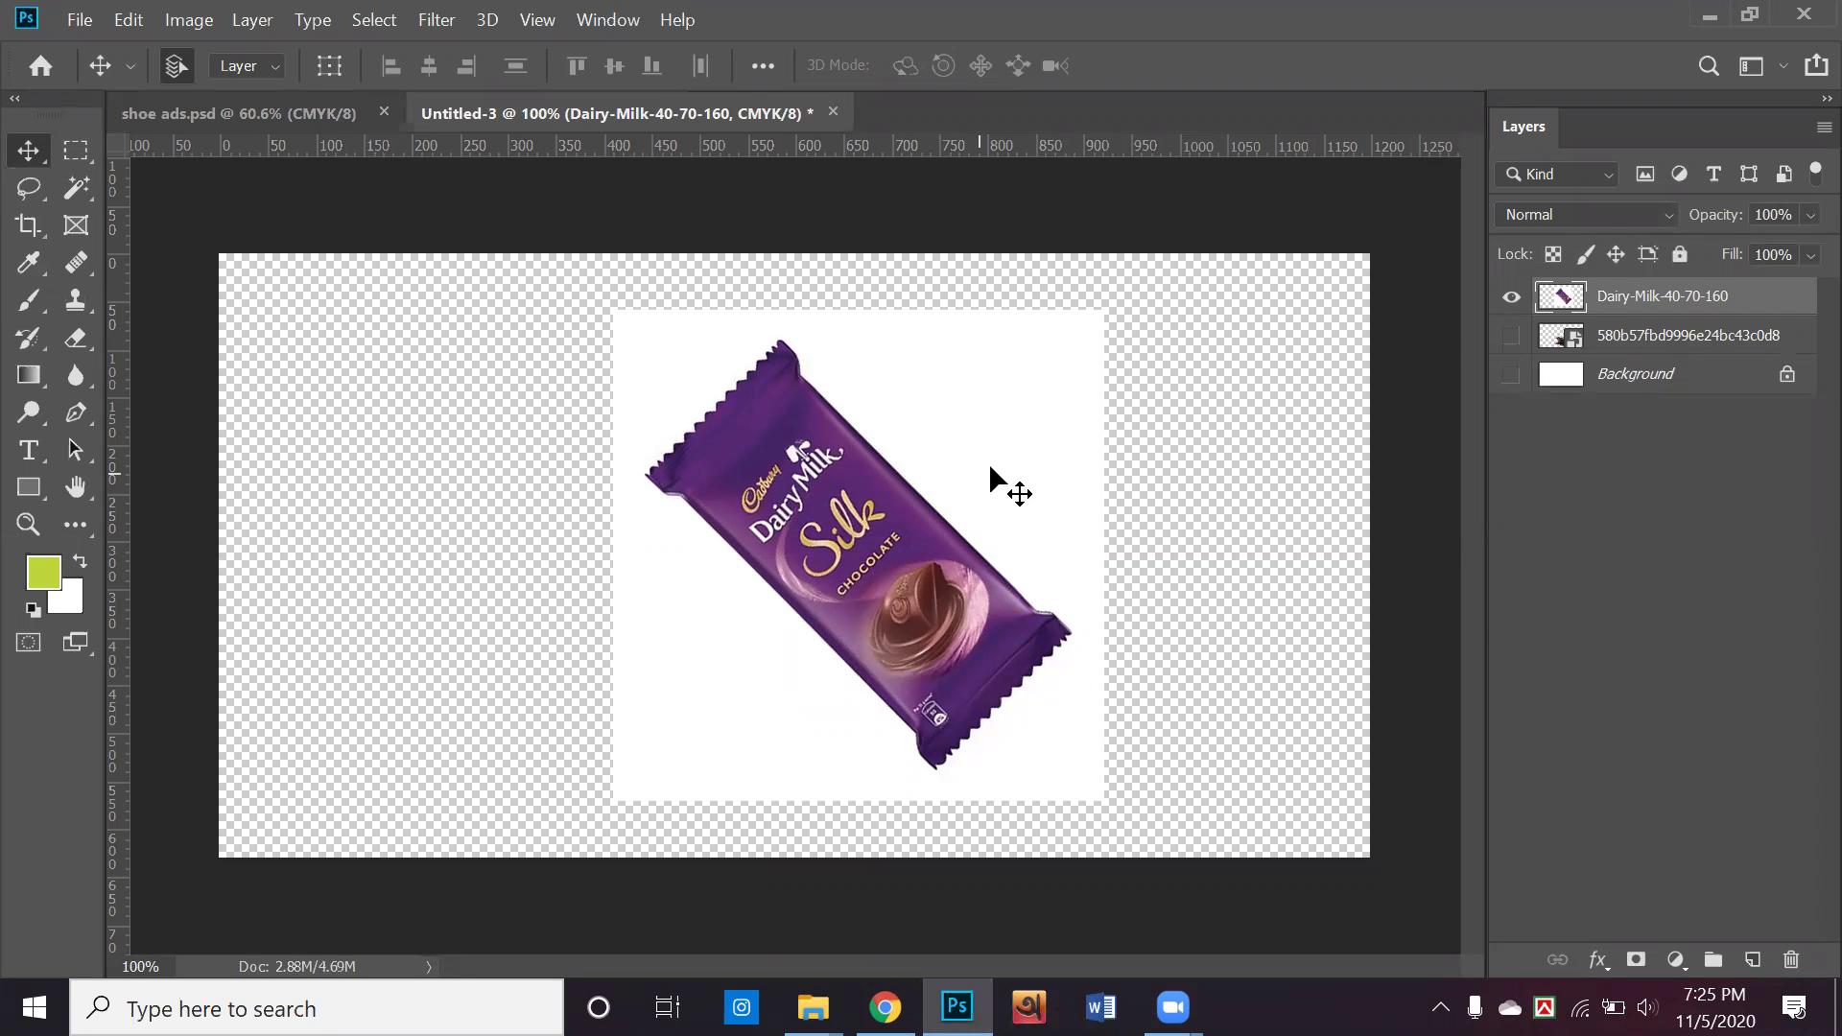
Start a Pen path at the bar's bottom tip and curve it around the first rounded notch of the wrapper
scroll(967, 495, up, 4)
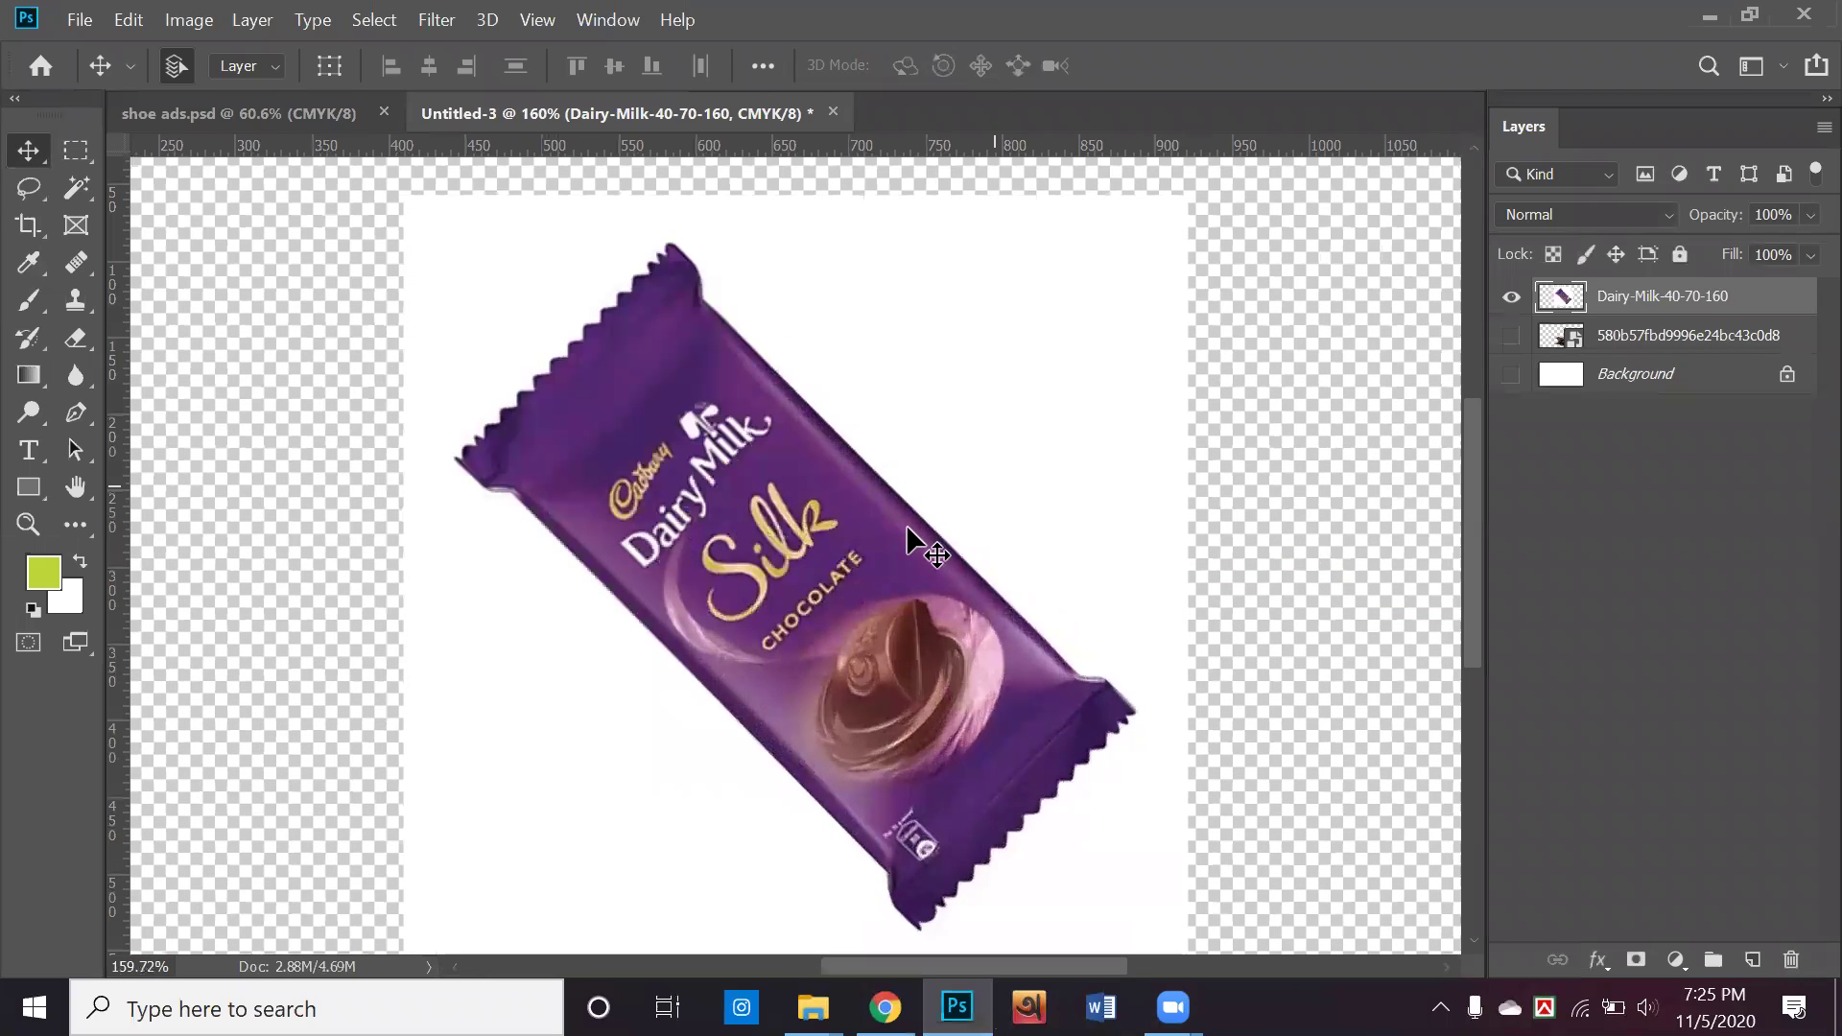
scroll(904, 518, up, 1)
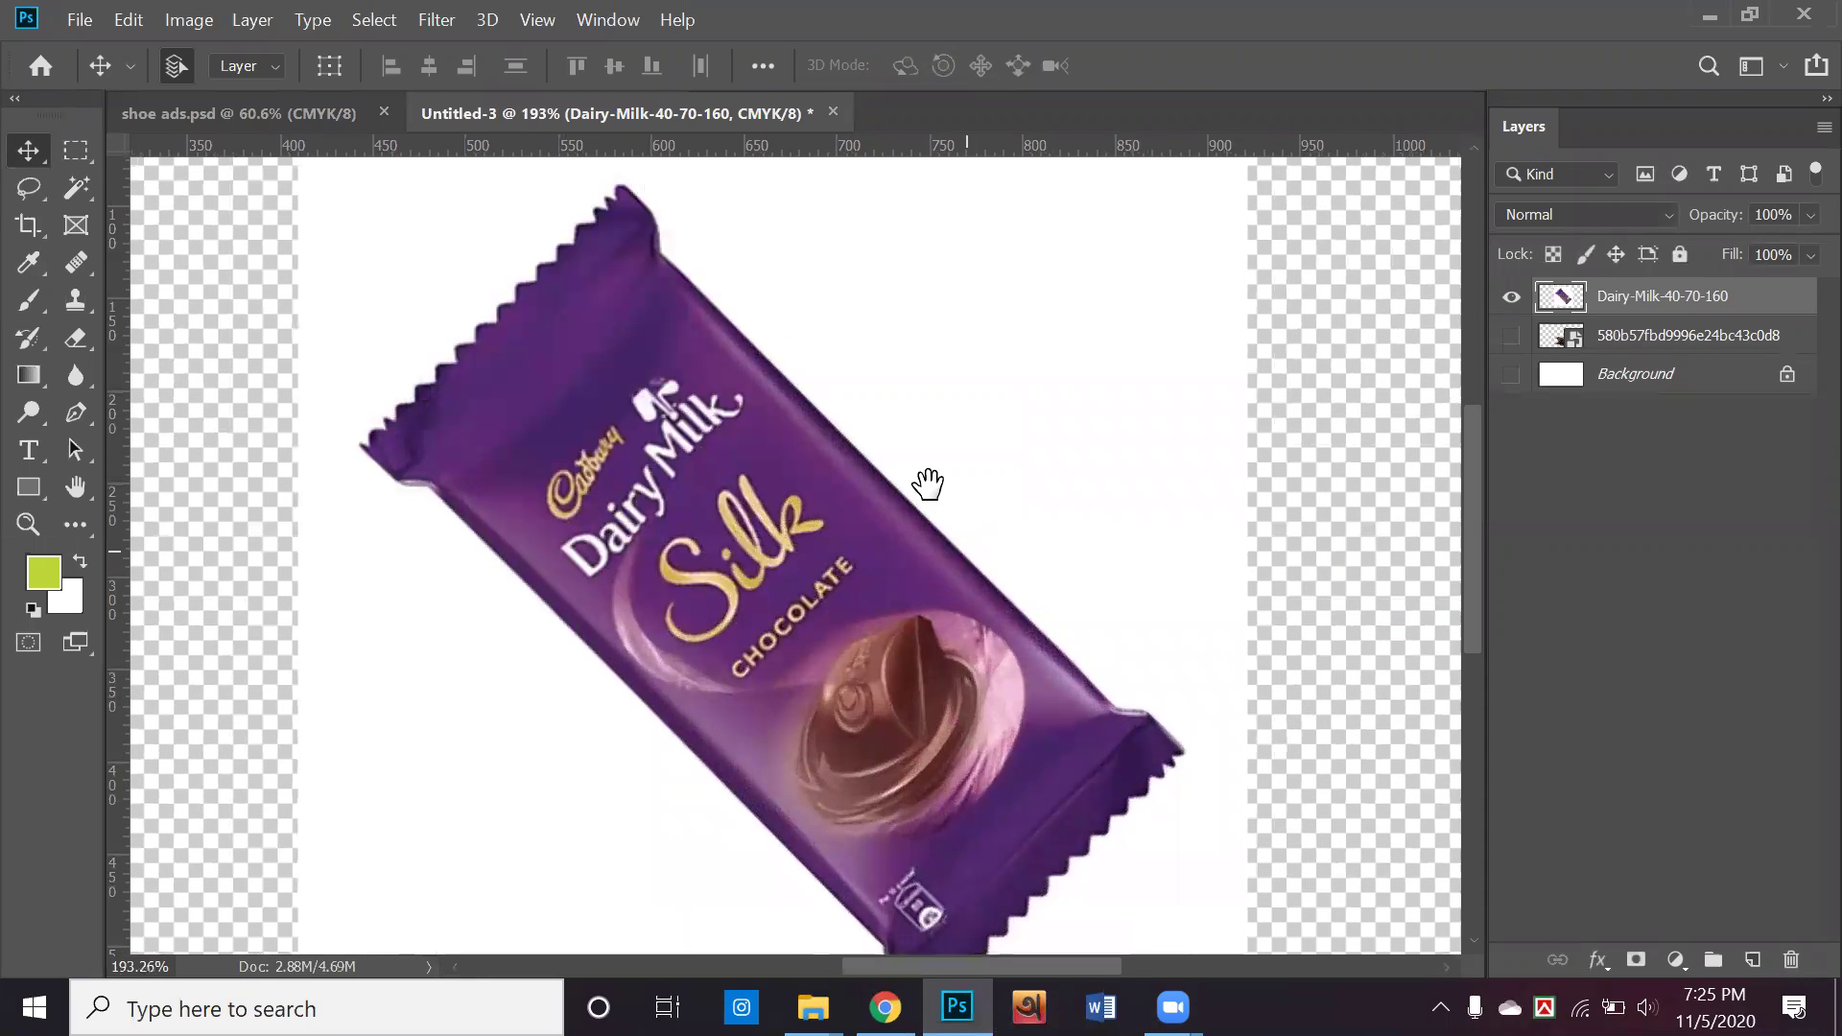
scroll(929, 485, up, 1)
key(alt)
scroll(926, 739, up, 2)
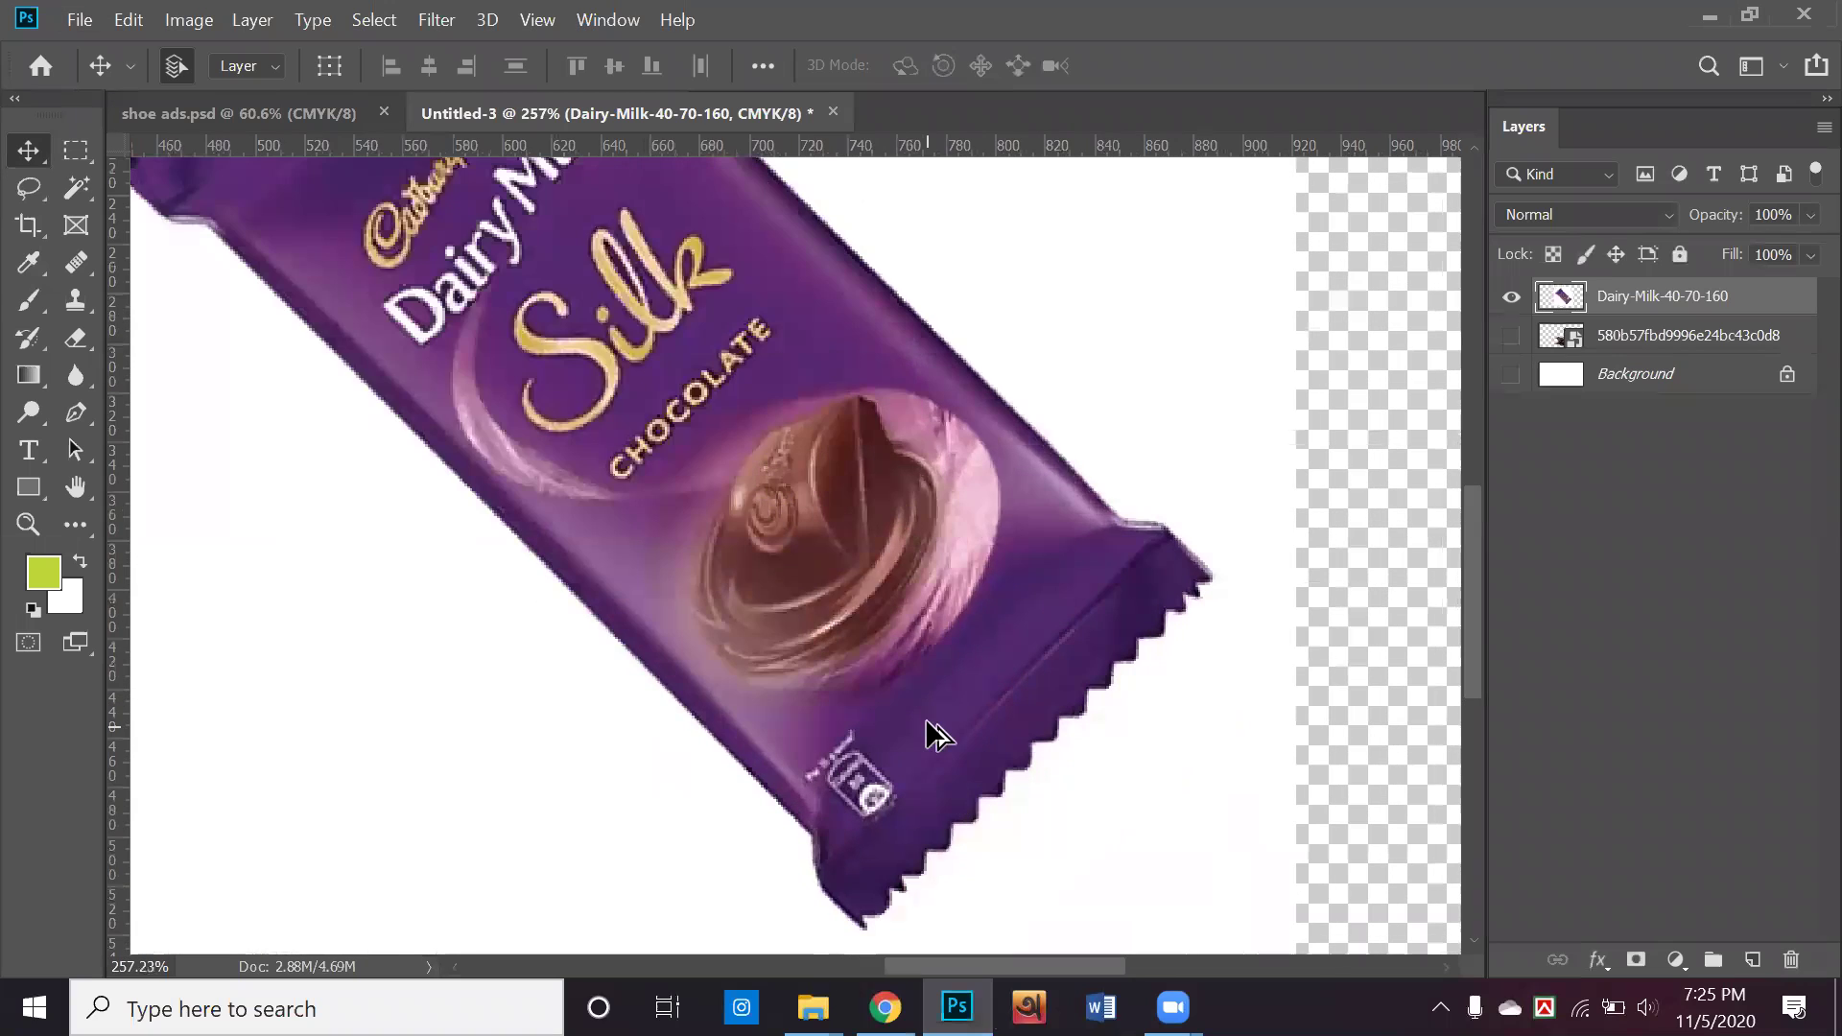
scroll(923, 731, up, 2)
scroll(921, 722, up, 1)
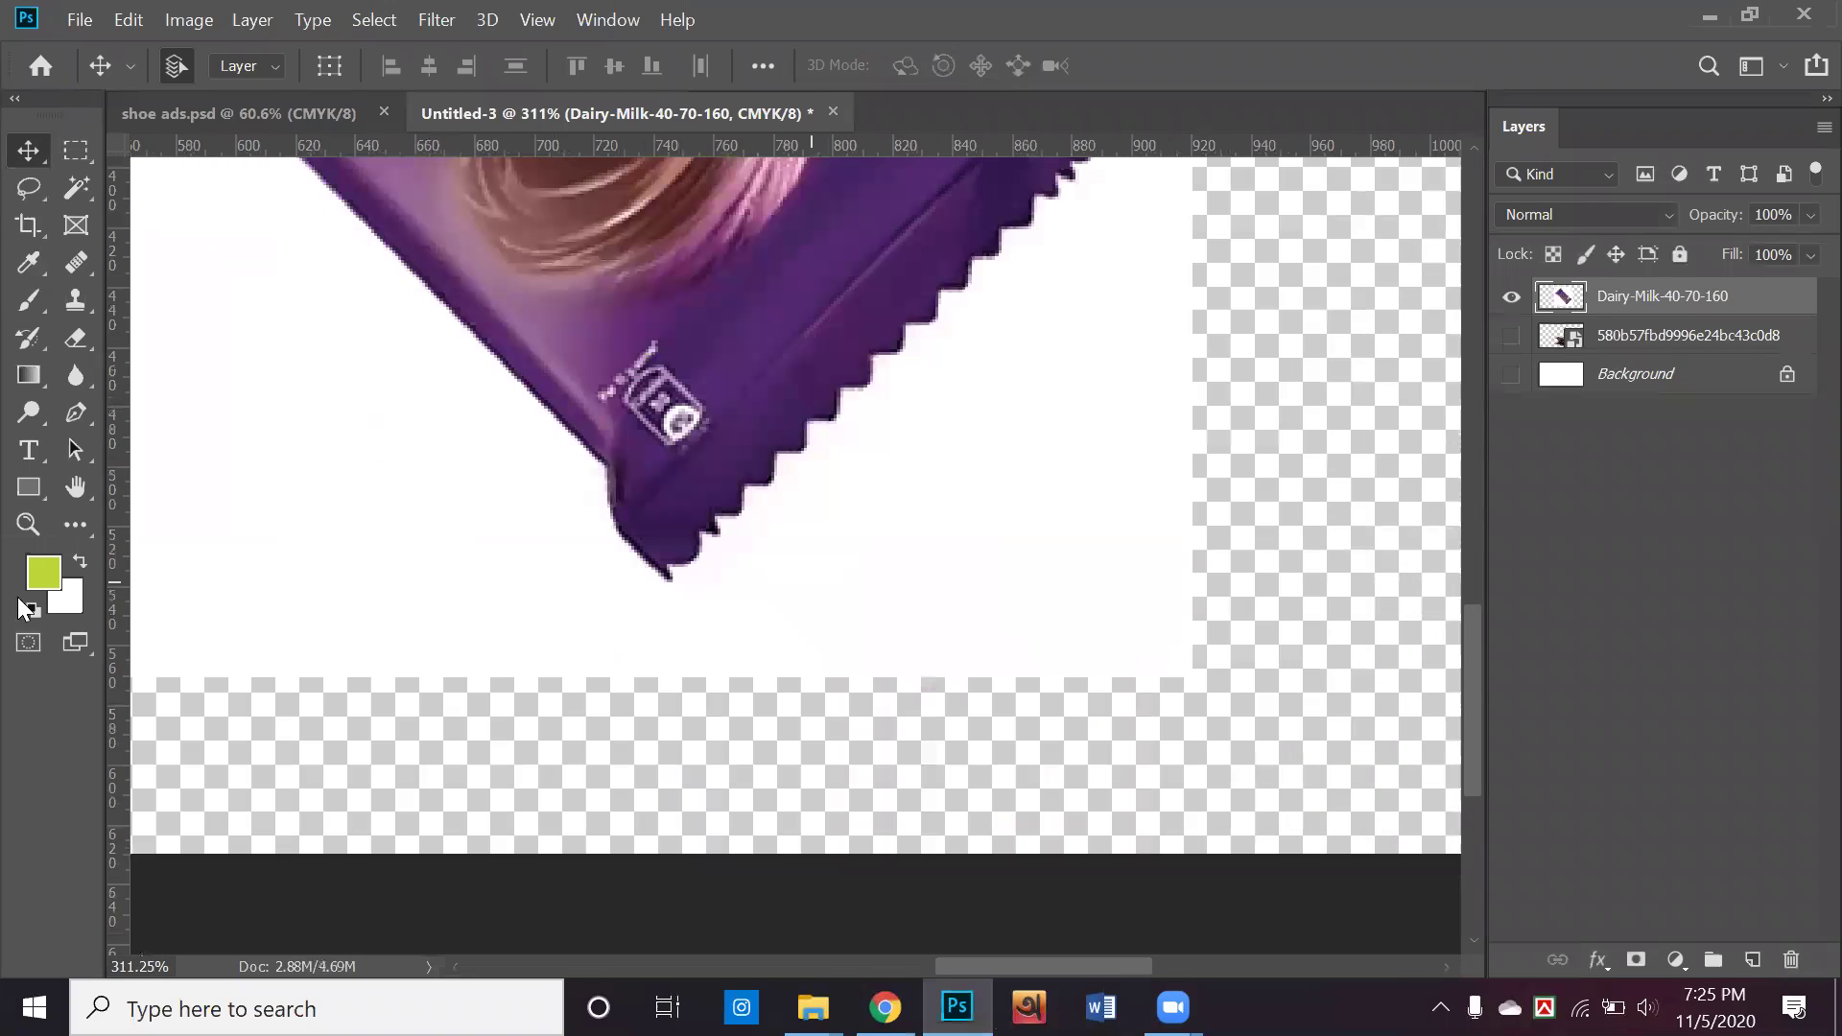
click(76, 412)
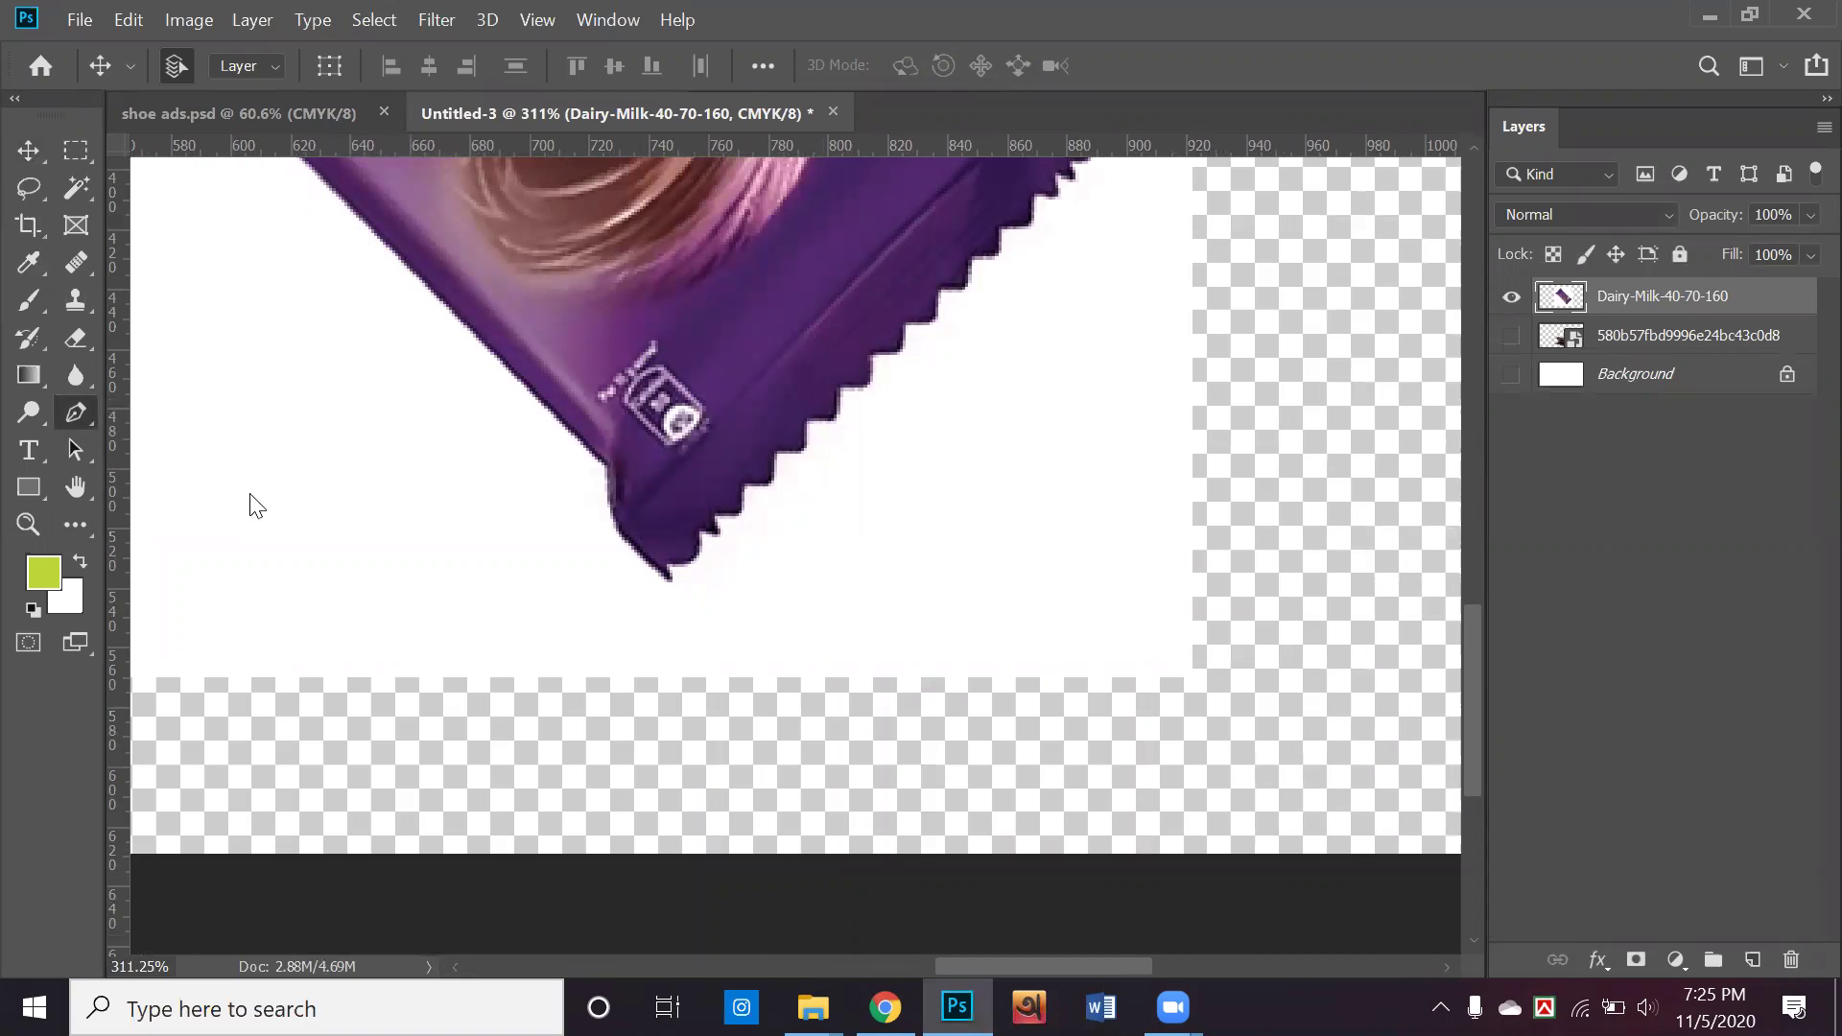
click(76, 413)
scroll(765, 601, up, 2)
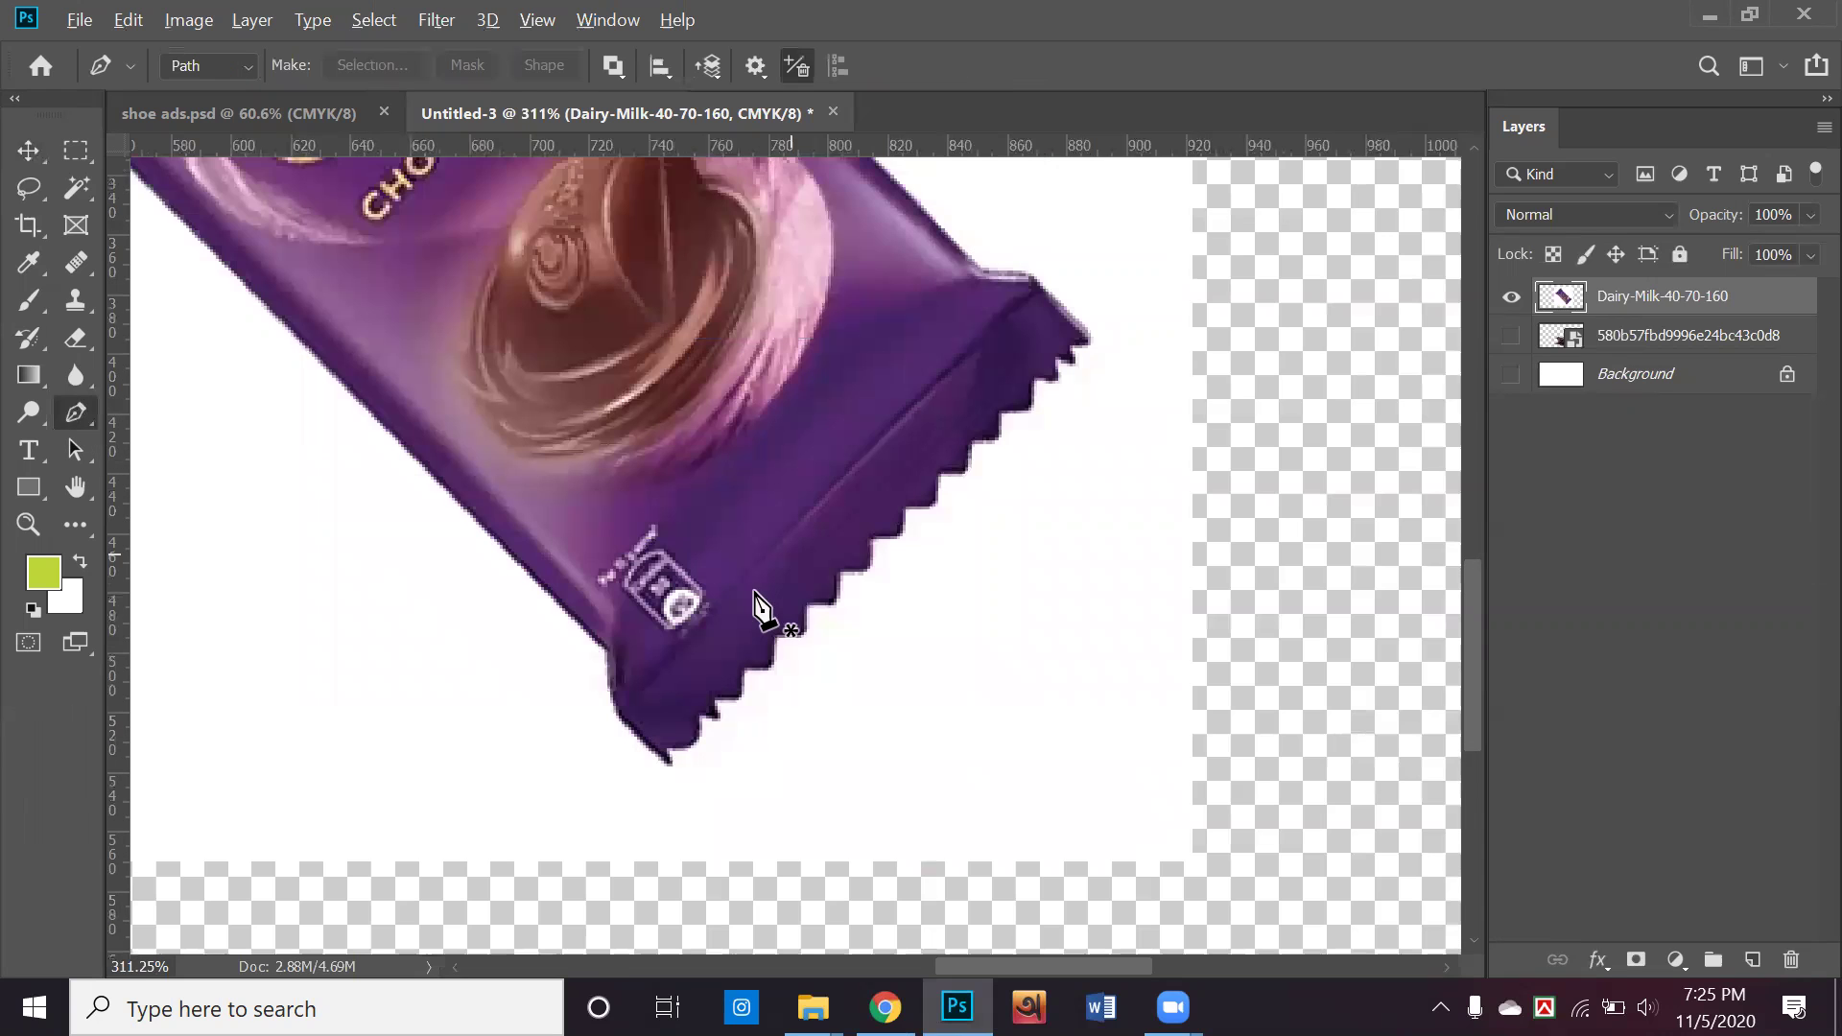
scroll(608, 822, down, 1)
scroll(608, 823, up, 1)
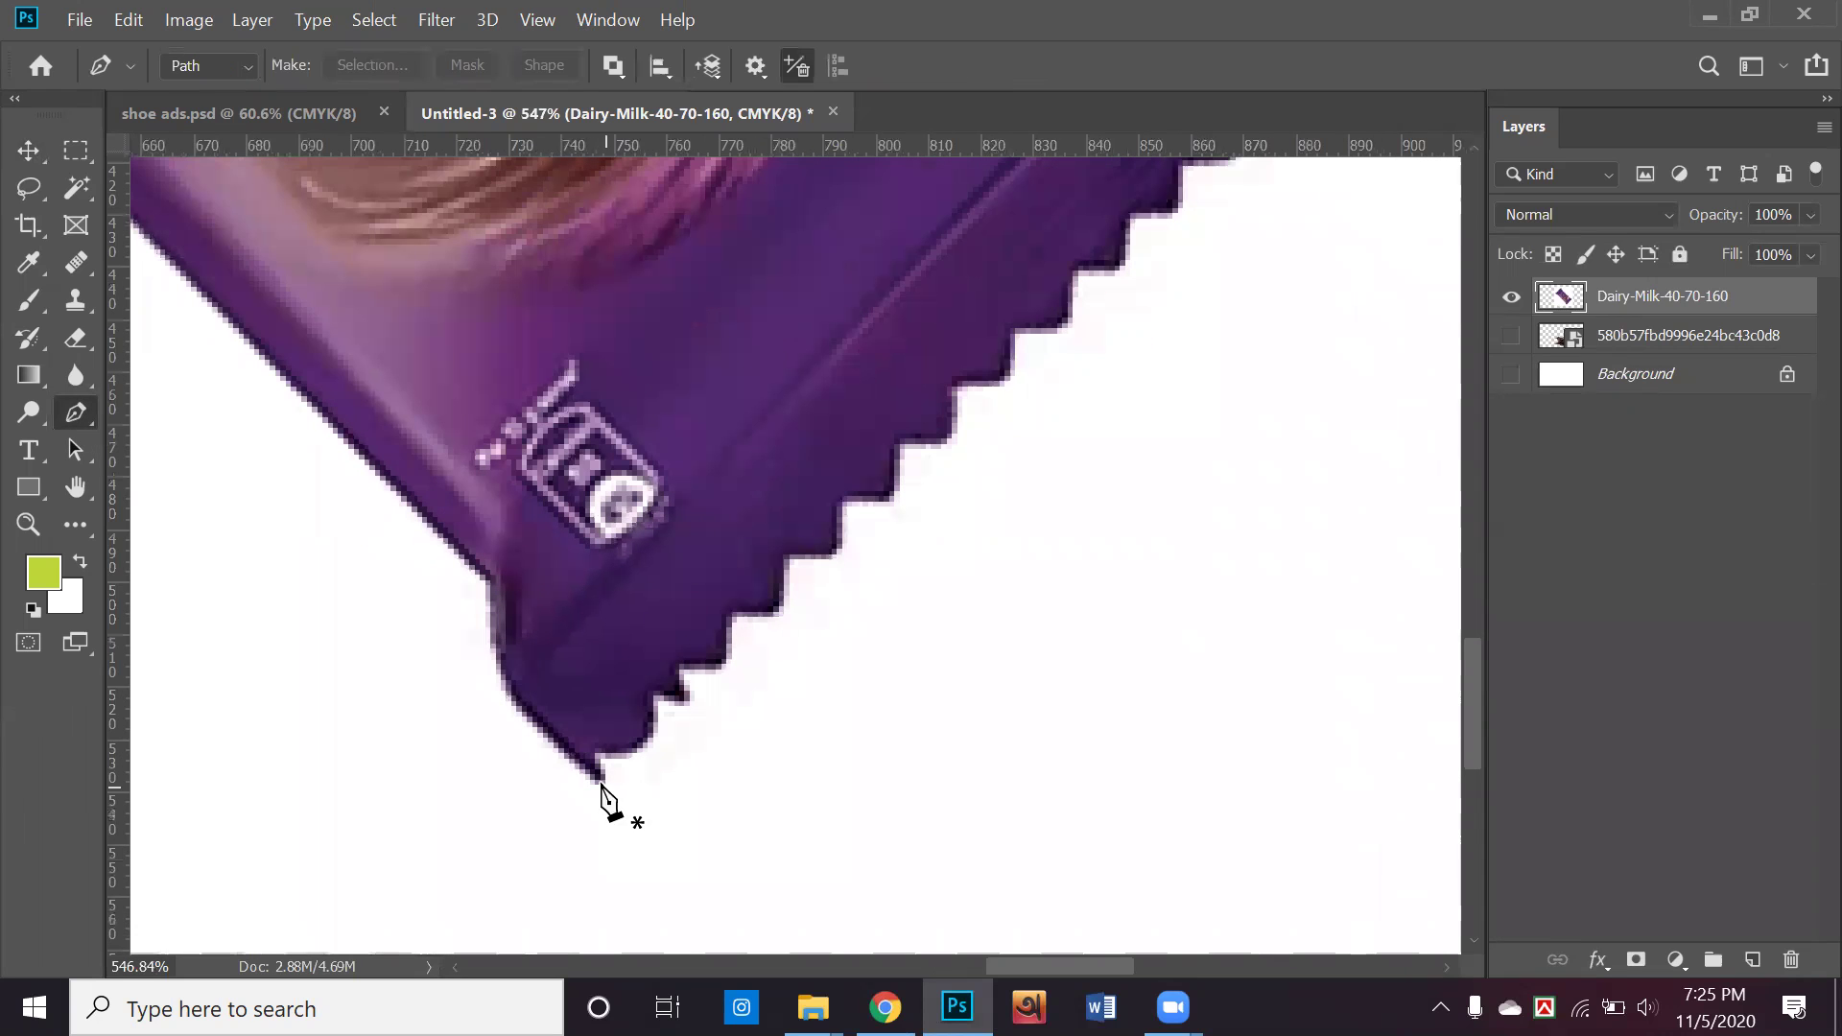
click(595, 753)
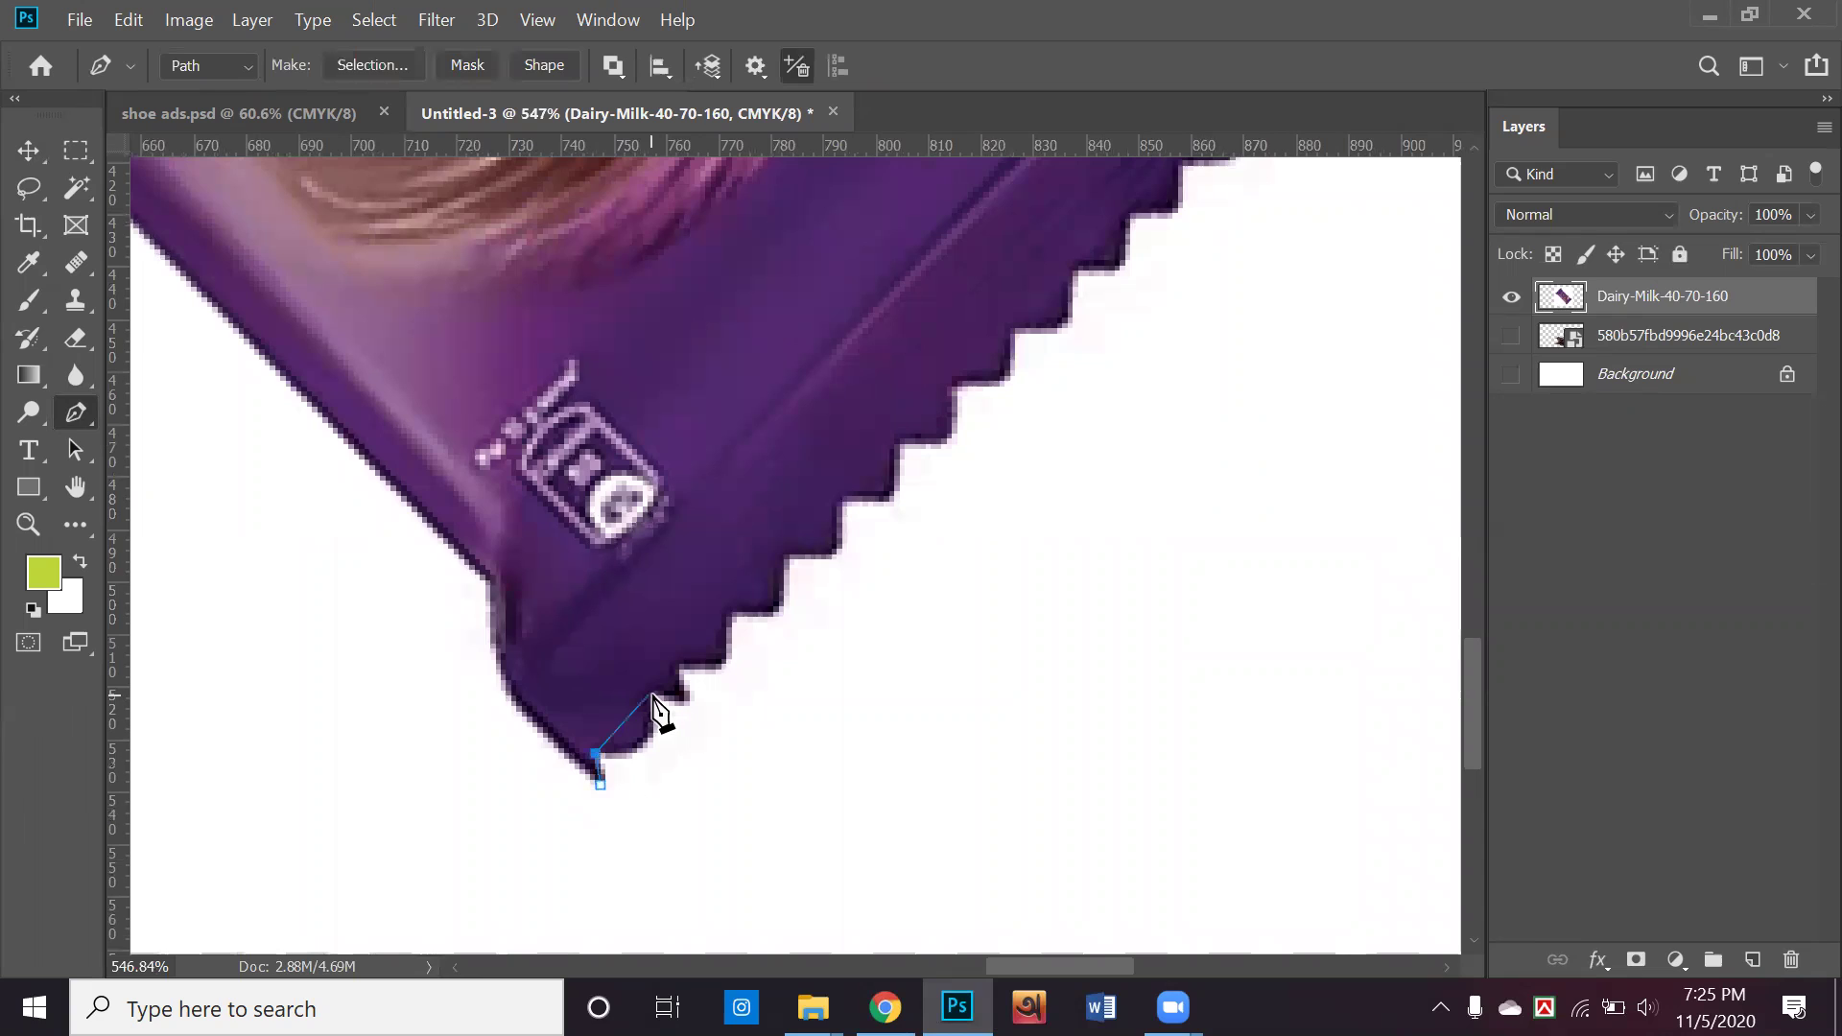
drag(653, 695, 643, 620)
Continue the path with corner points around the first teeth of the lower serrated edge
click(684, 707)
key(ctrl+z)
click(684, 707)
click(685, 668)
click(727, 669)
drag(726, 611, 733, 618)
click(779, 612)
click(789, 559)
click(833, 553)
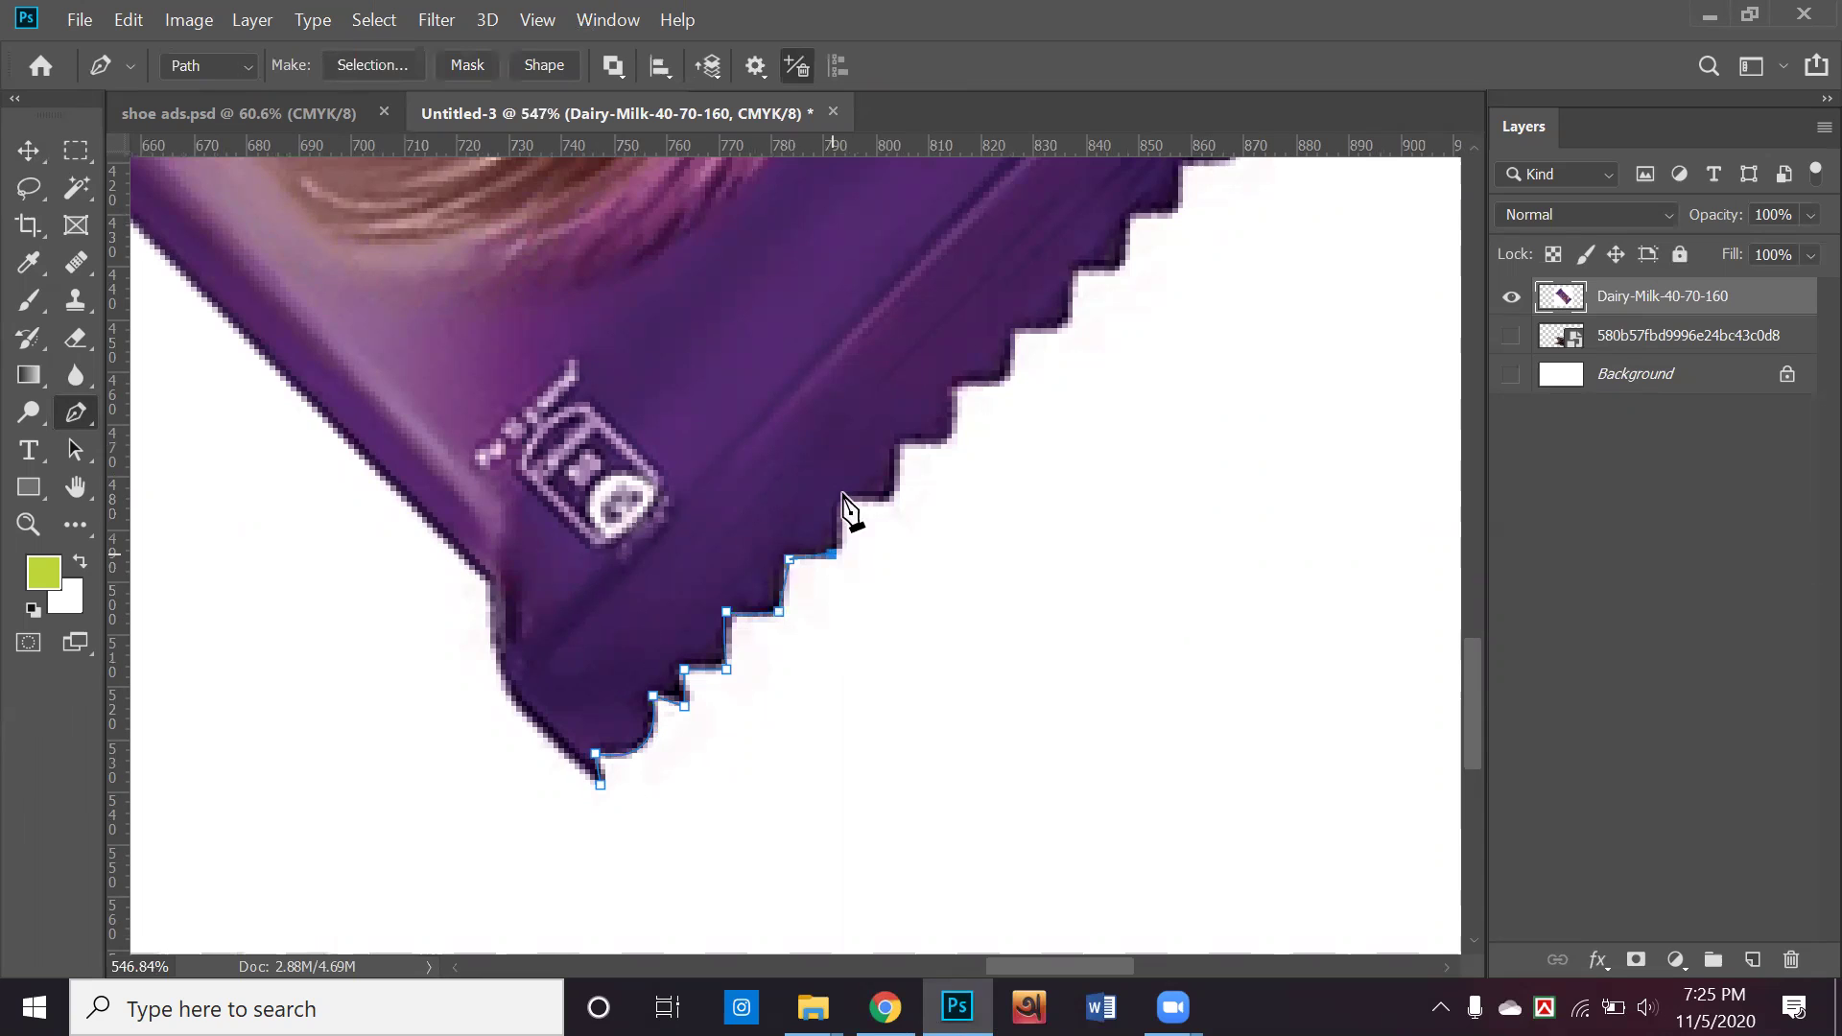
Extend the path tooth by tooth along the middle of the lower serrated edge
click(840, 501)
click(890, 501)
click(900, 442)
scroll(864, 518, right, 2)
scroll(863, 518, up, 1)
click(836, 495)
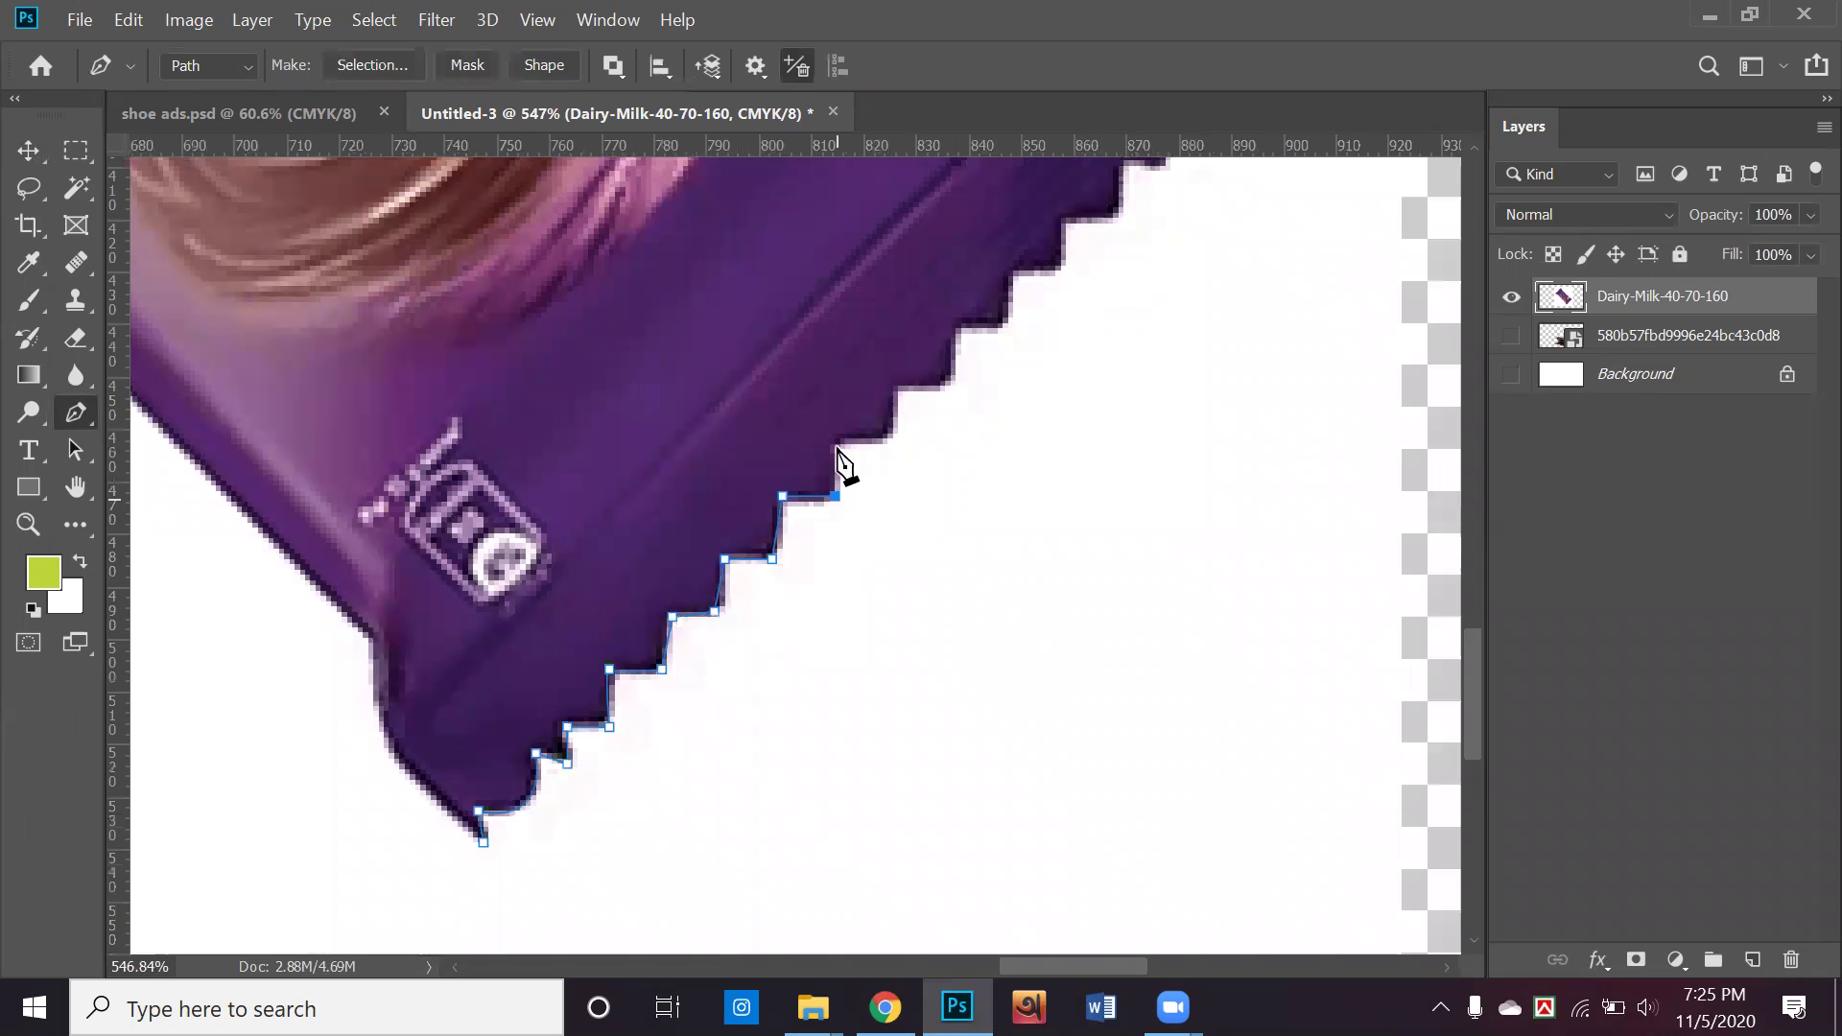
click(836, 446)
drag(937, 465, 822, 505)
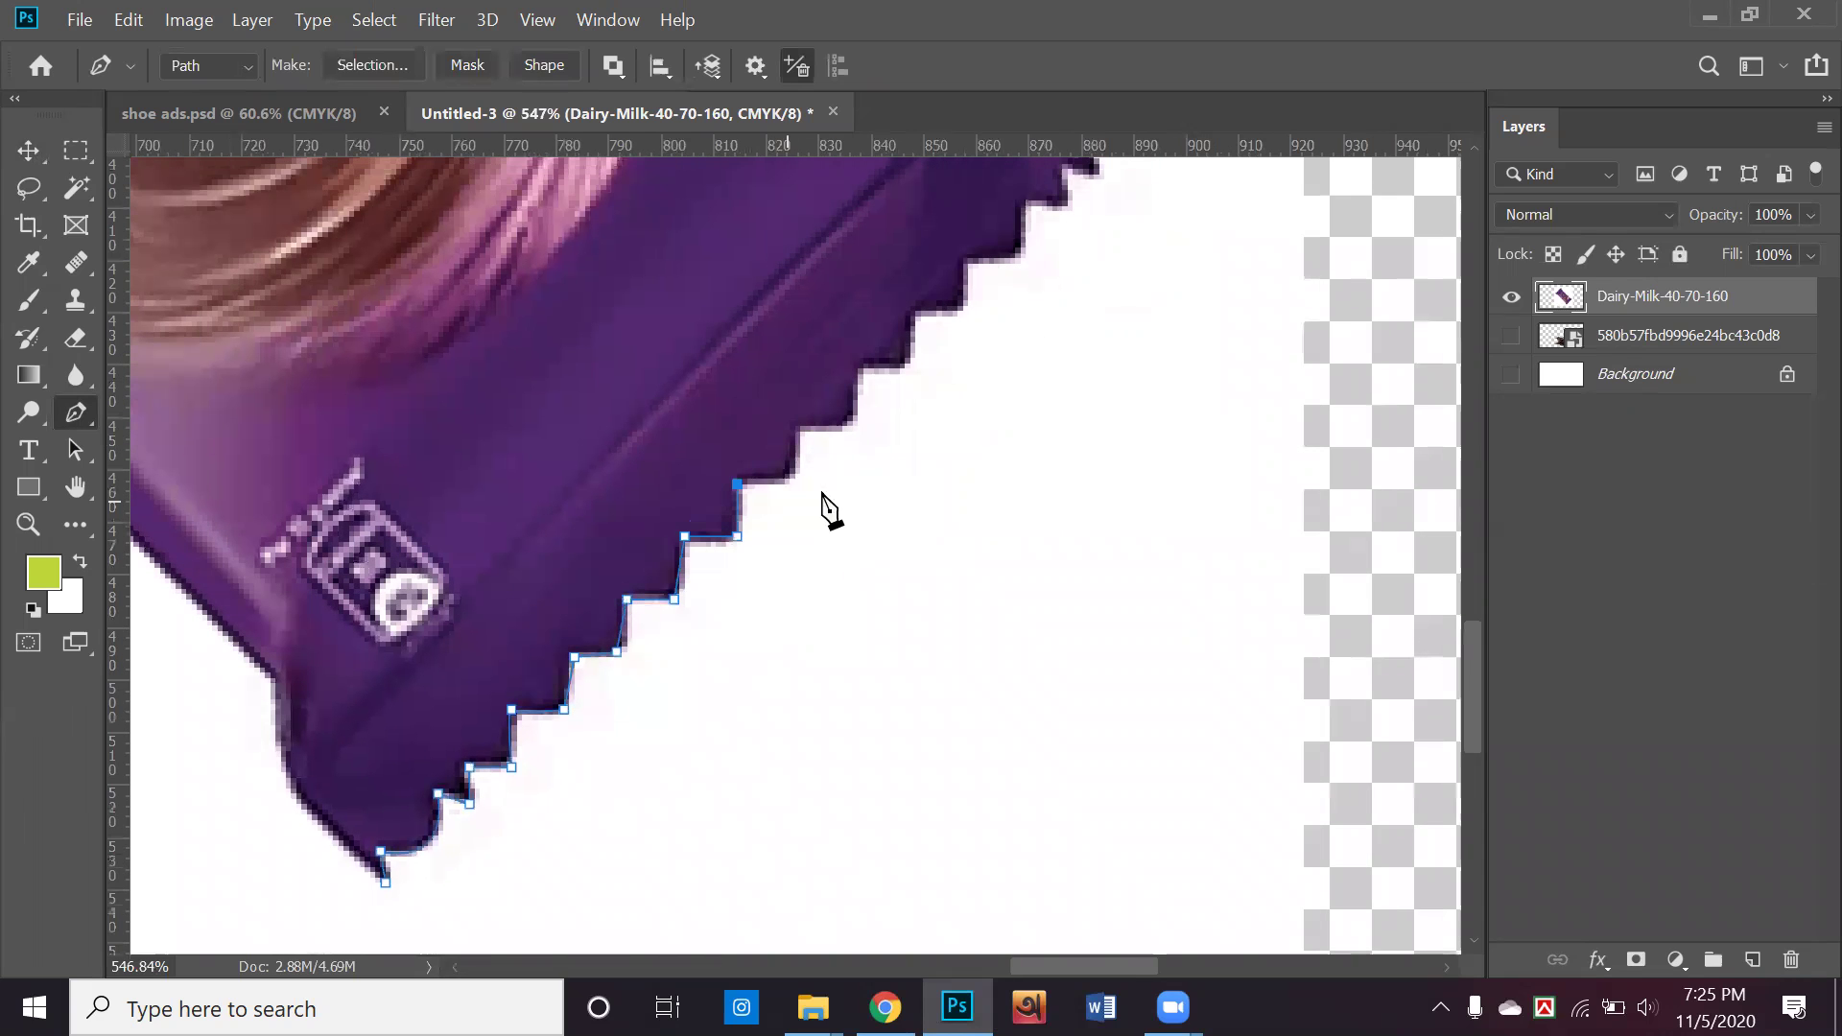
click(796, 478)
click(798, 432)
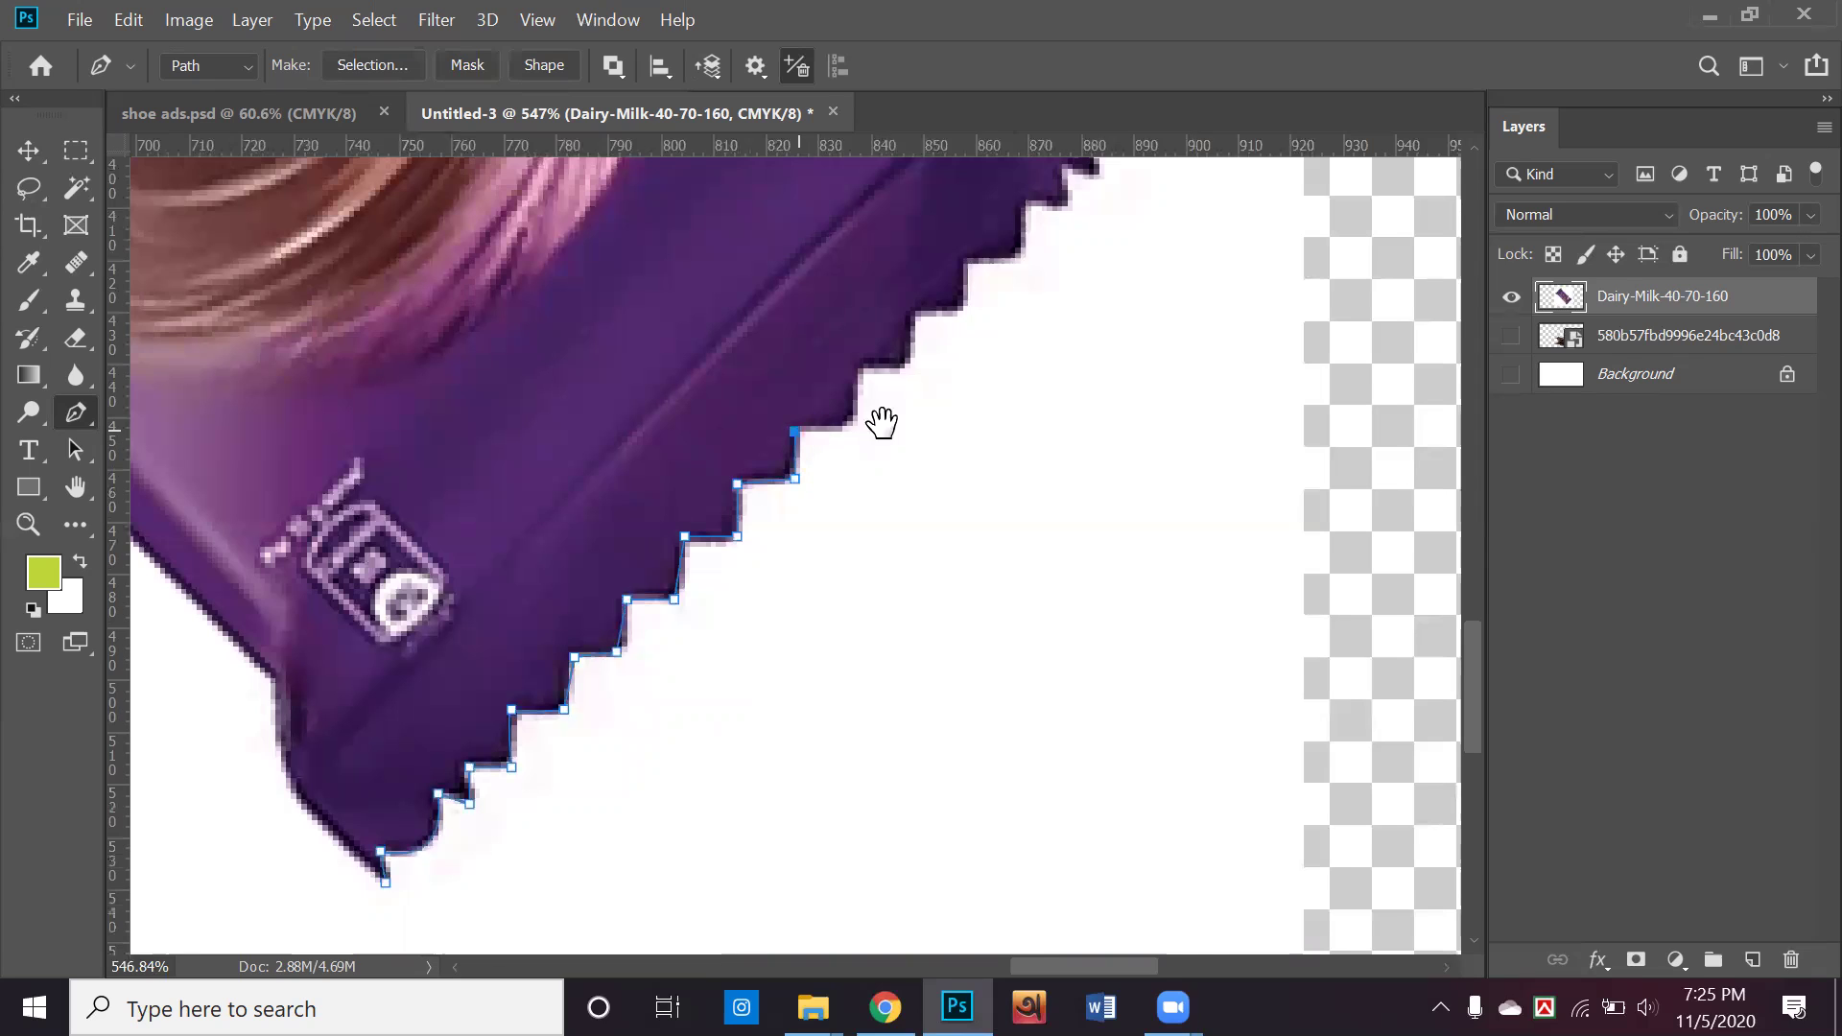
drag(880, 419, 757, 538)
click(727, 529)
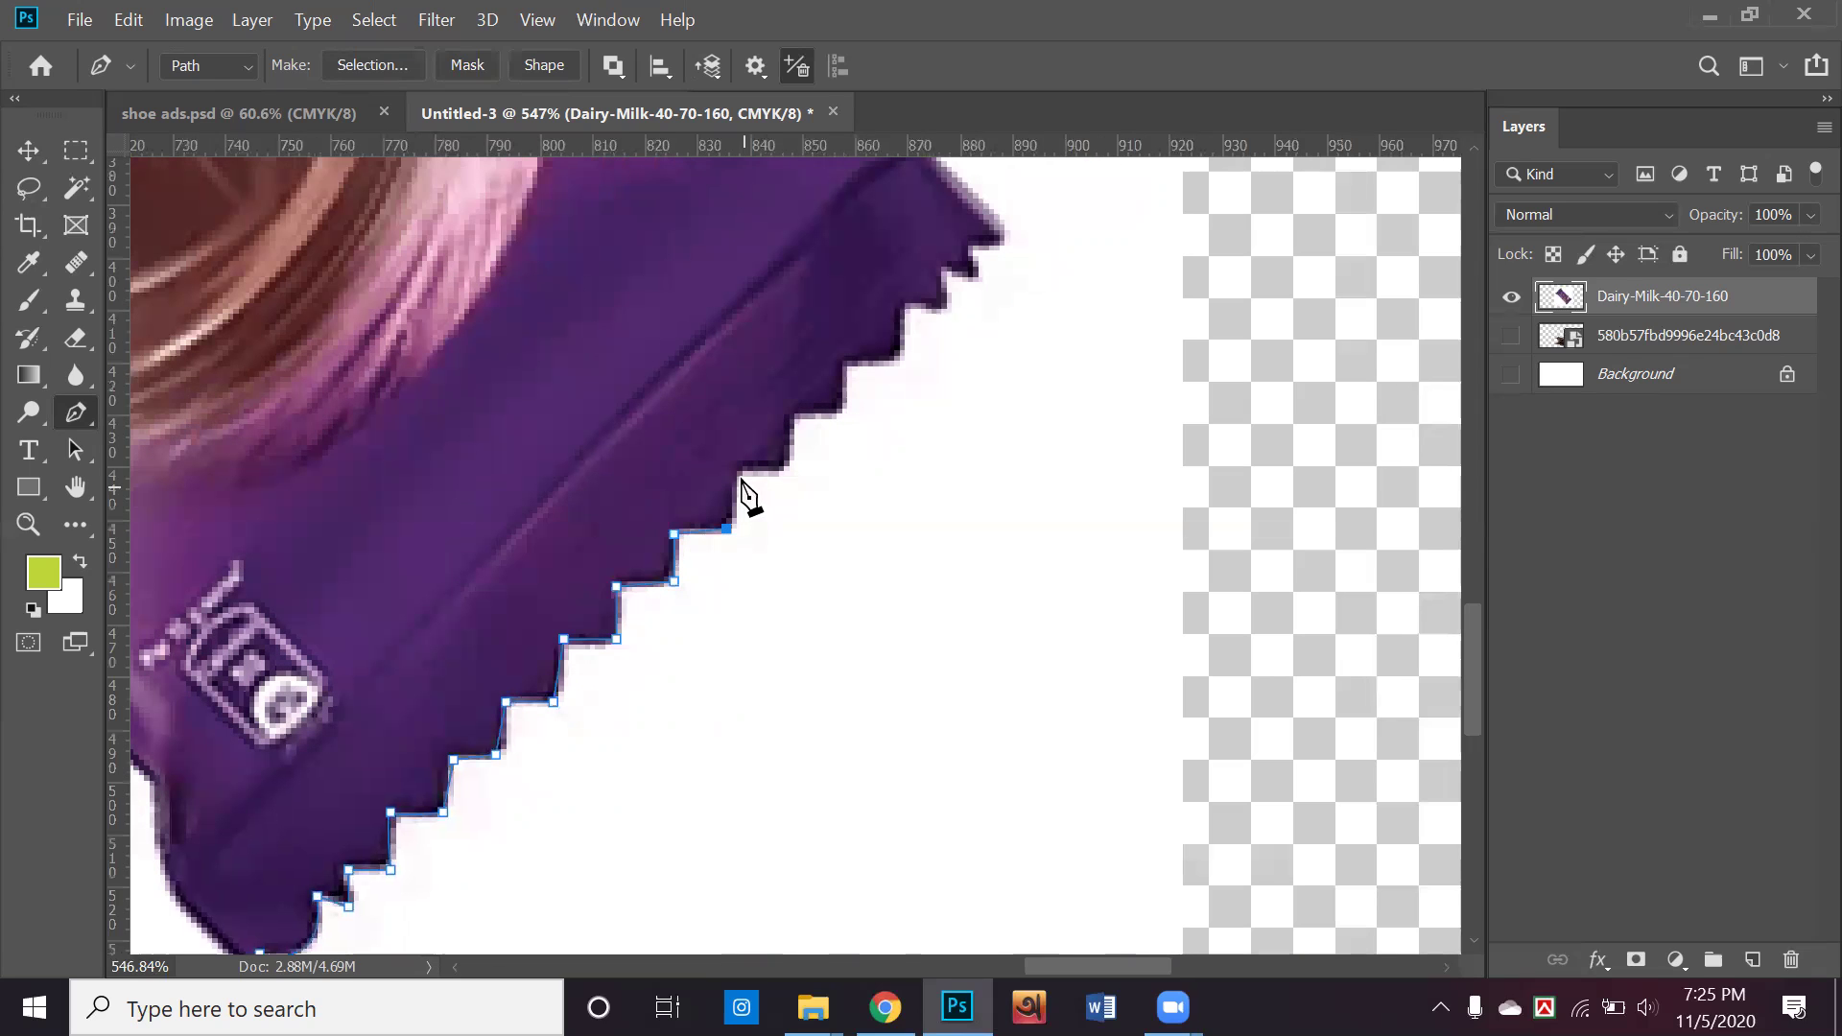
click(737, 471)
click(785, 465)
click(791, 419)
Trace the remaining teeth of the lower serrated edge up to the wrapper's right corner, undoing any misplaced anchor
drag(881, 442, 736, 609)
click(711, 571)
click(711, 530)
click(769, 524)
click(768, 462)
click(811, 472)
click(811, 430)
click(846, 445)
click(837, 409)
click(873, 408)
click(805, 299)
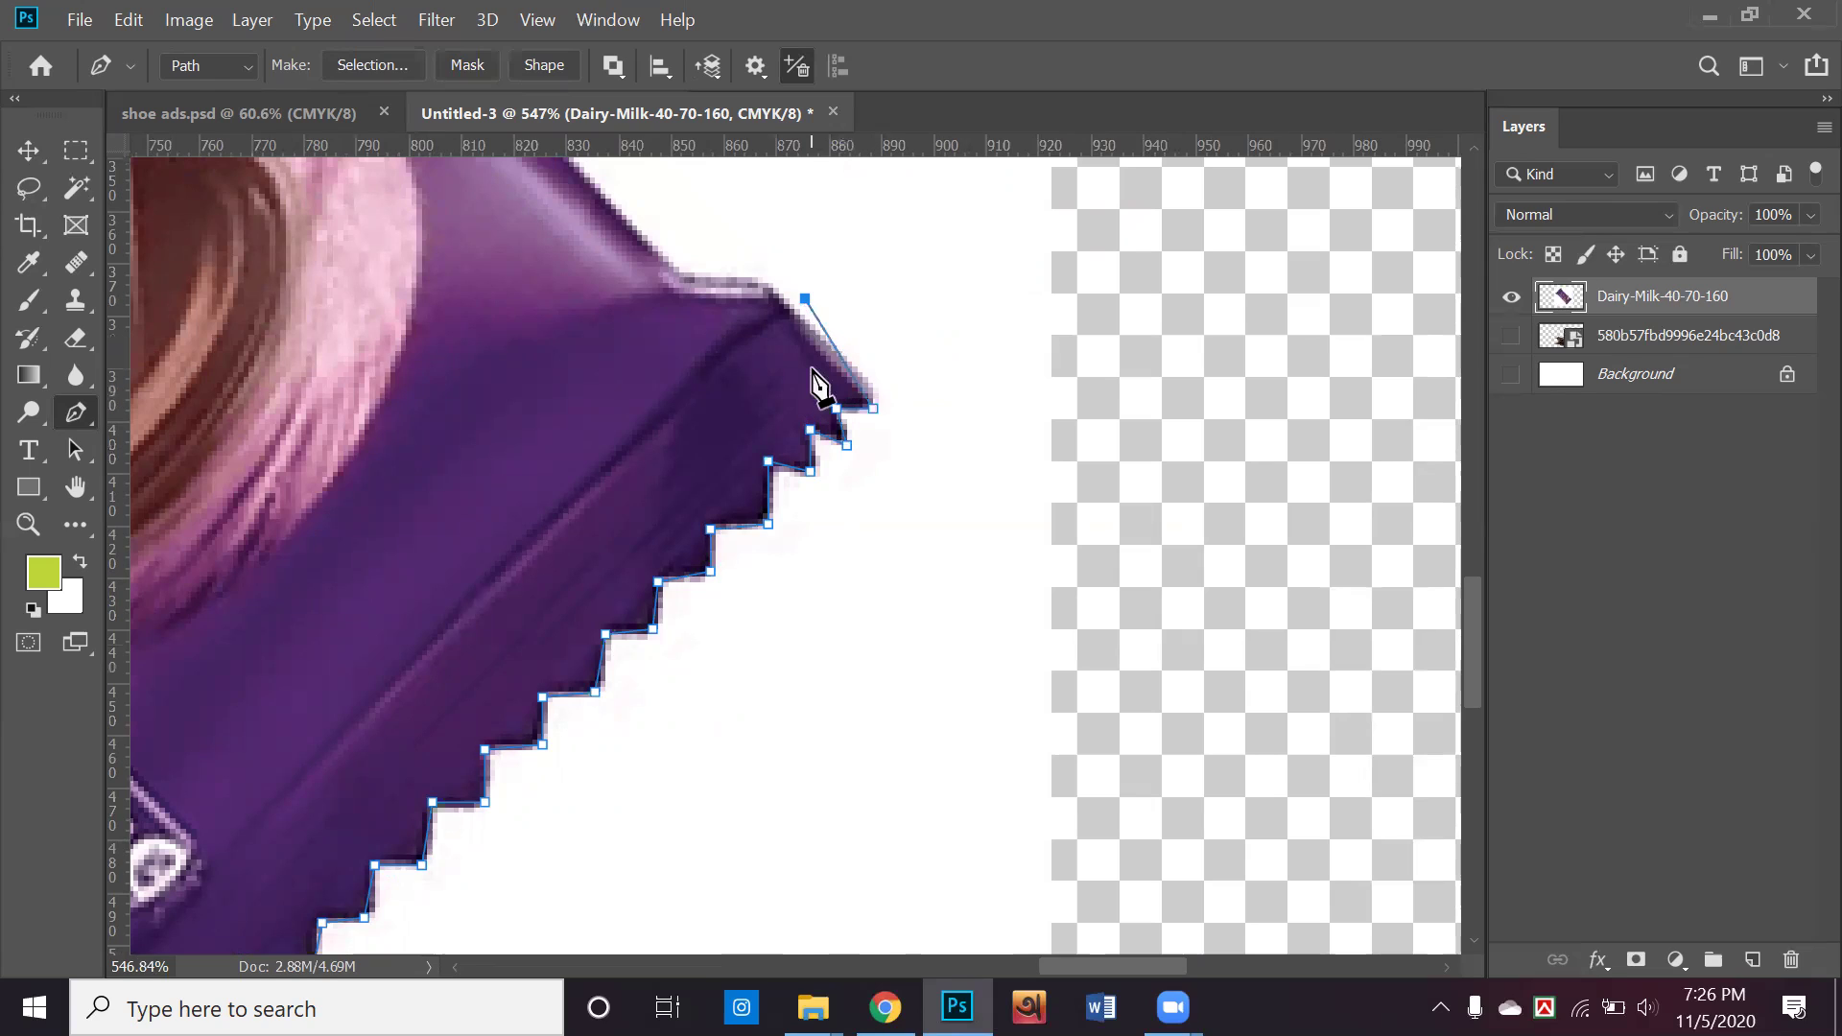
key(ctrl+z)
Add path points along the short side of the lower end flap to the fold where the bar's body starts
drag(842, 410, 872, 476)
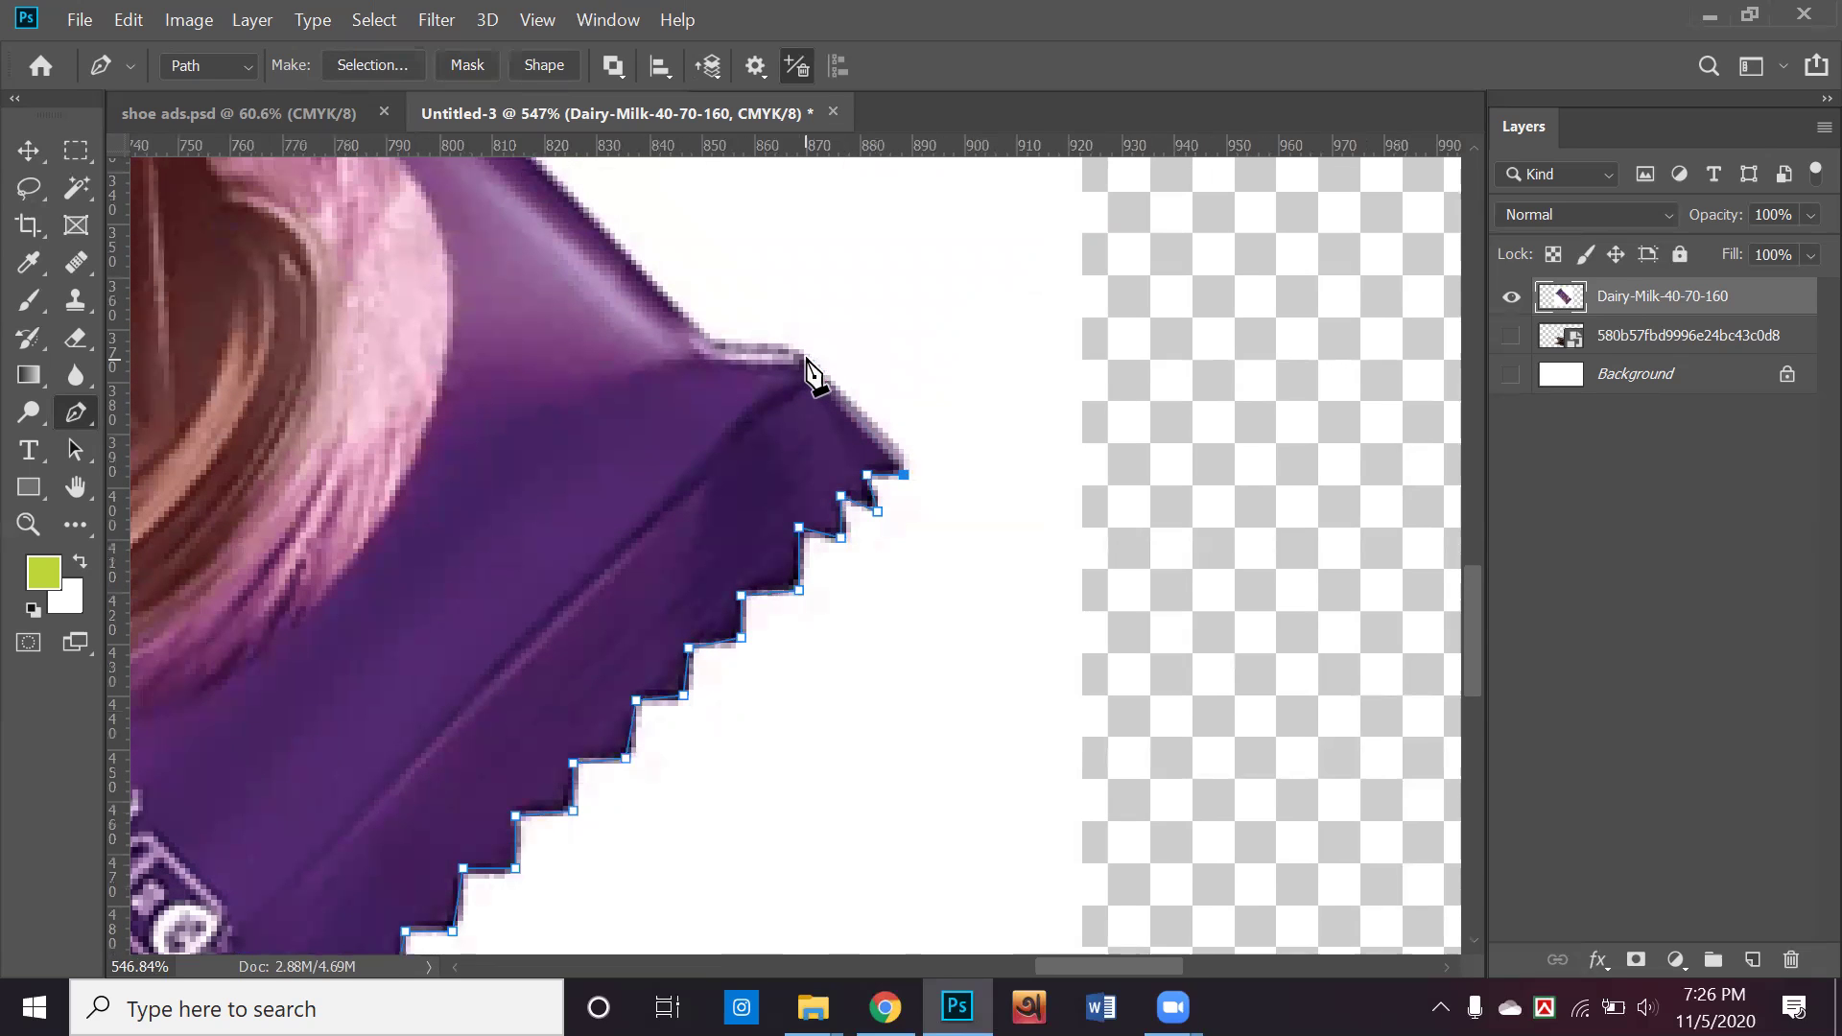
click(798, 348)
click(713, 339)
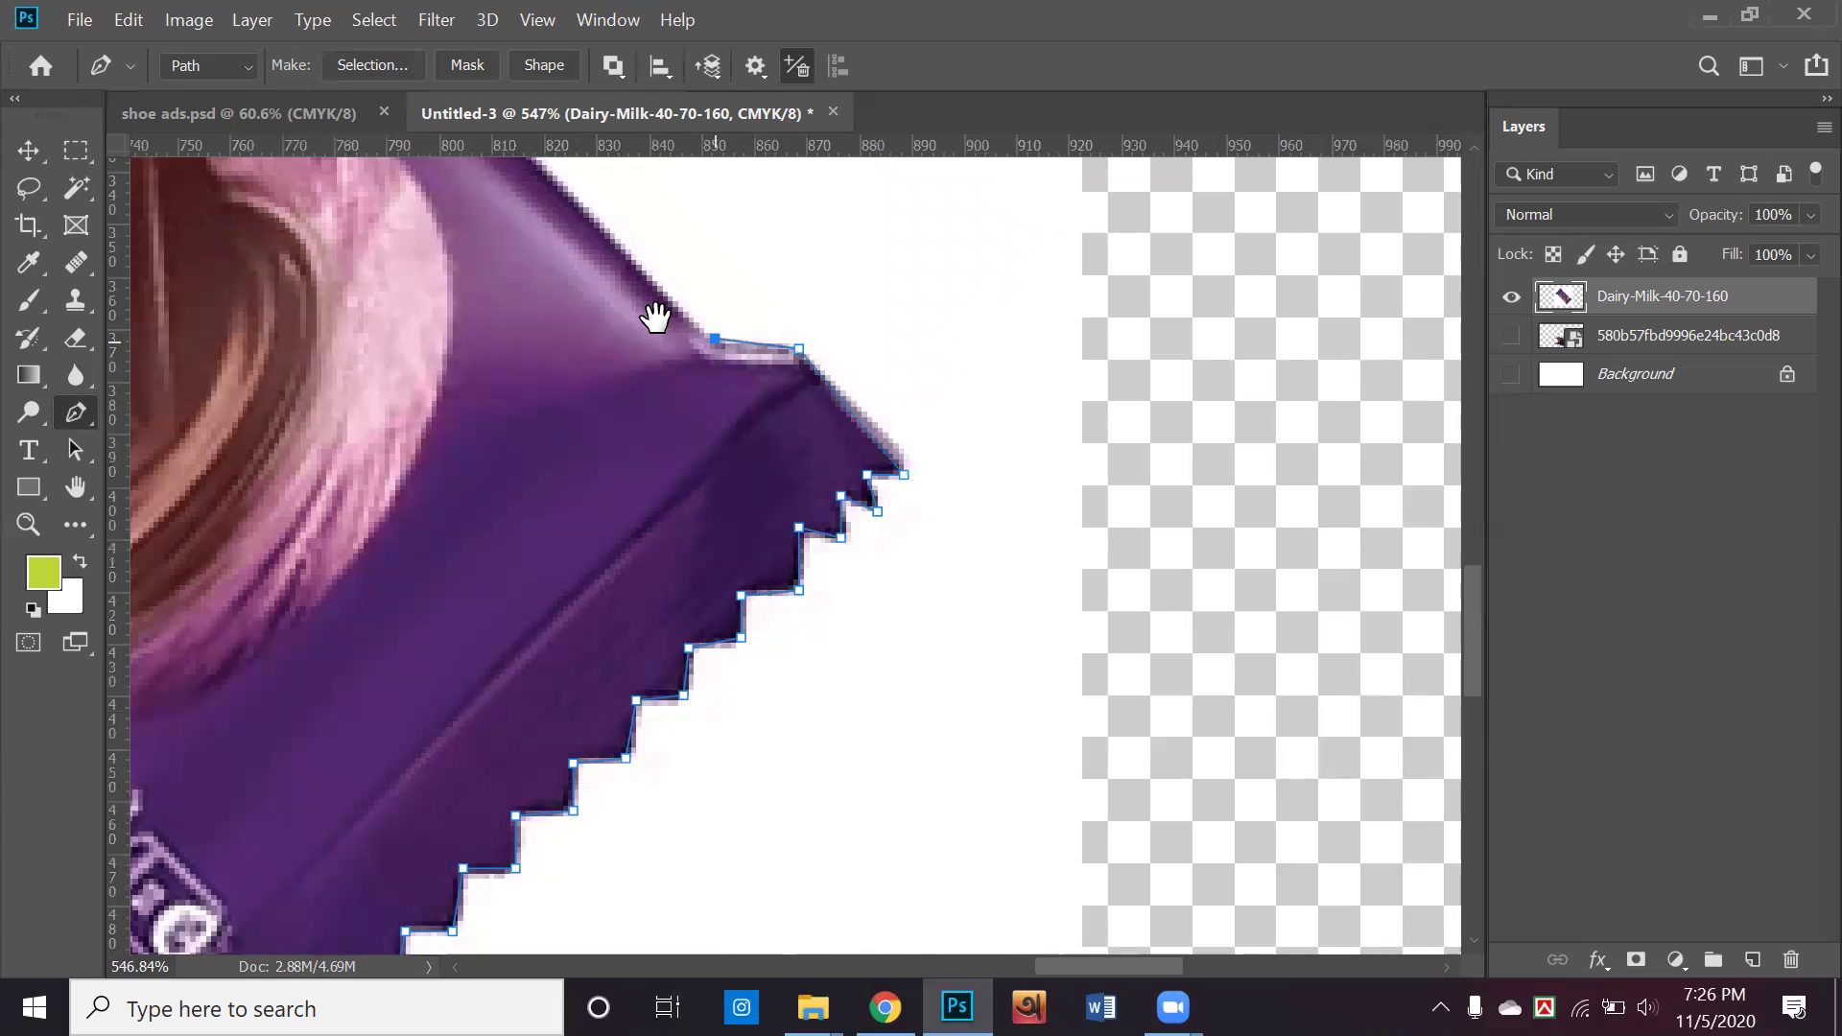
Run a straight path segment along the bar's long upper-right edge to the fold of the upper end flap
drag(715, 367, 913, 563)
drag(548, 227, 921, 581)
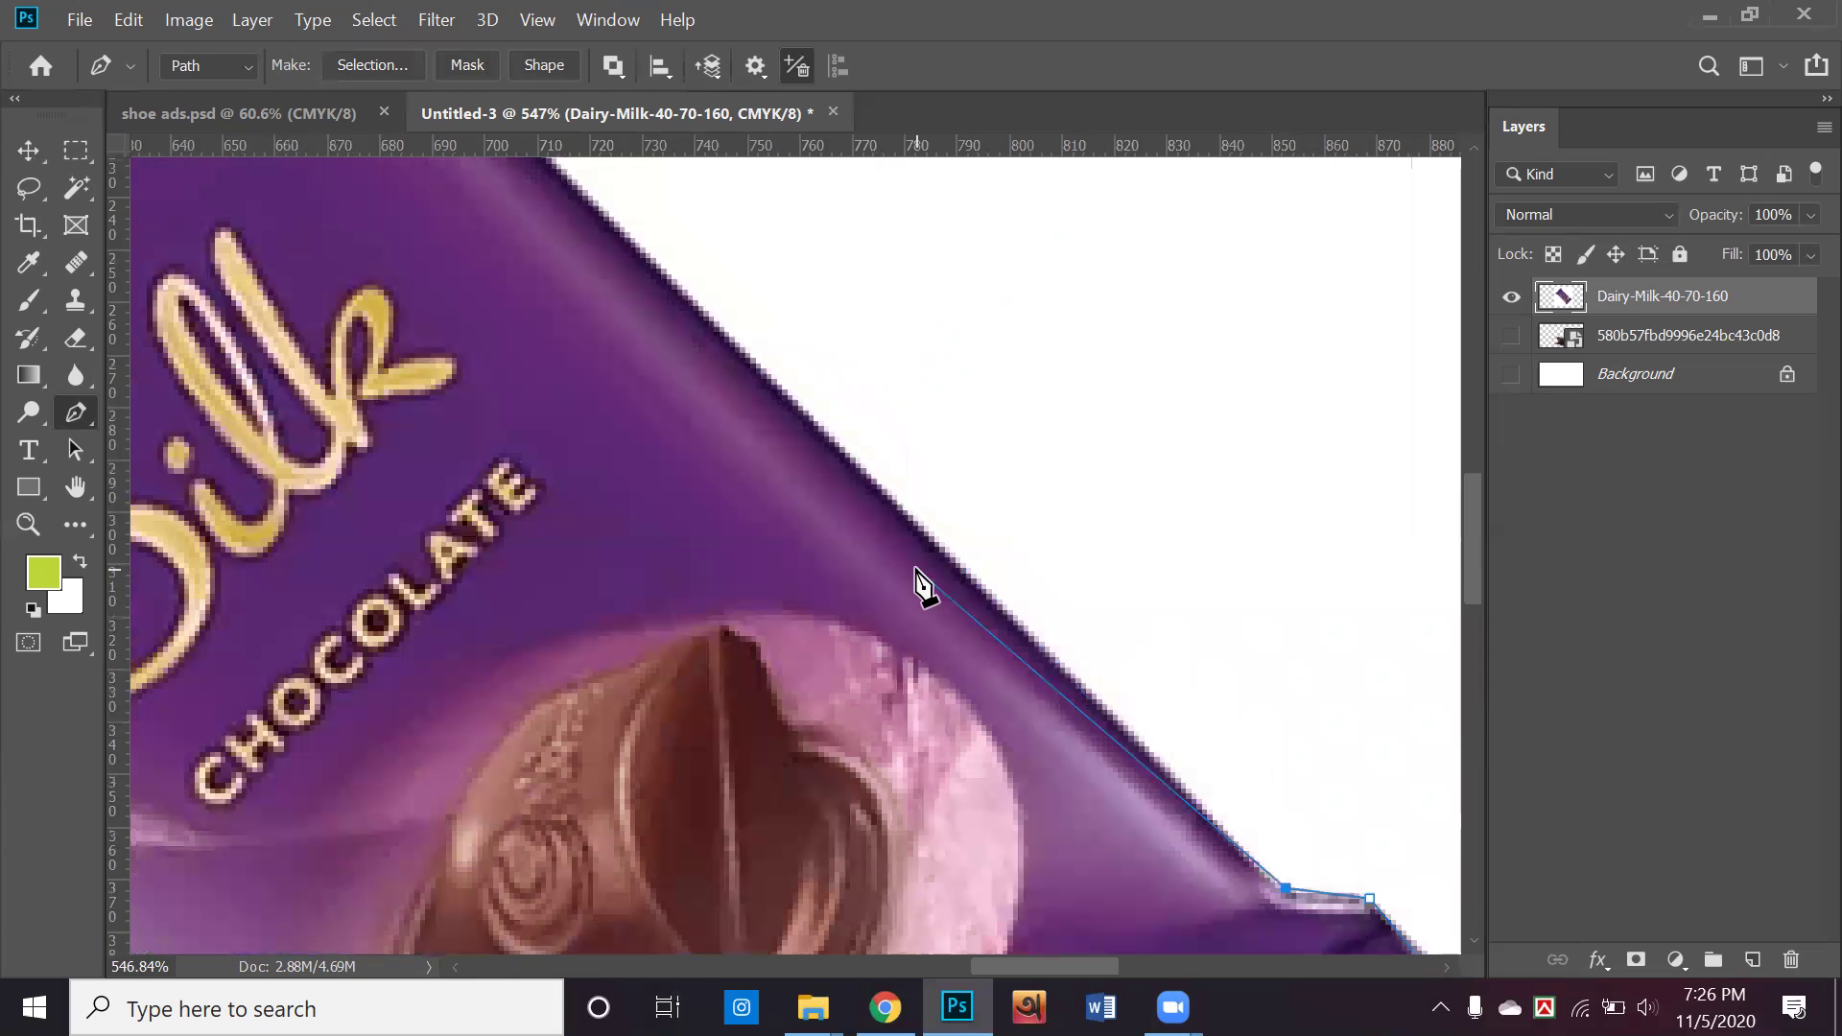
key(space)
scroll(753, 625, down, 3)
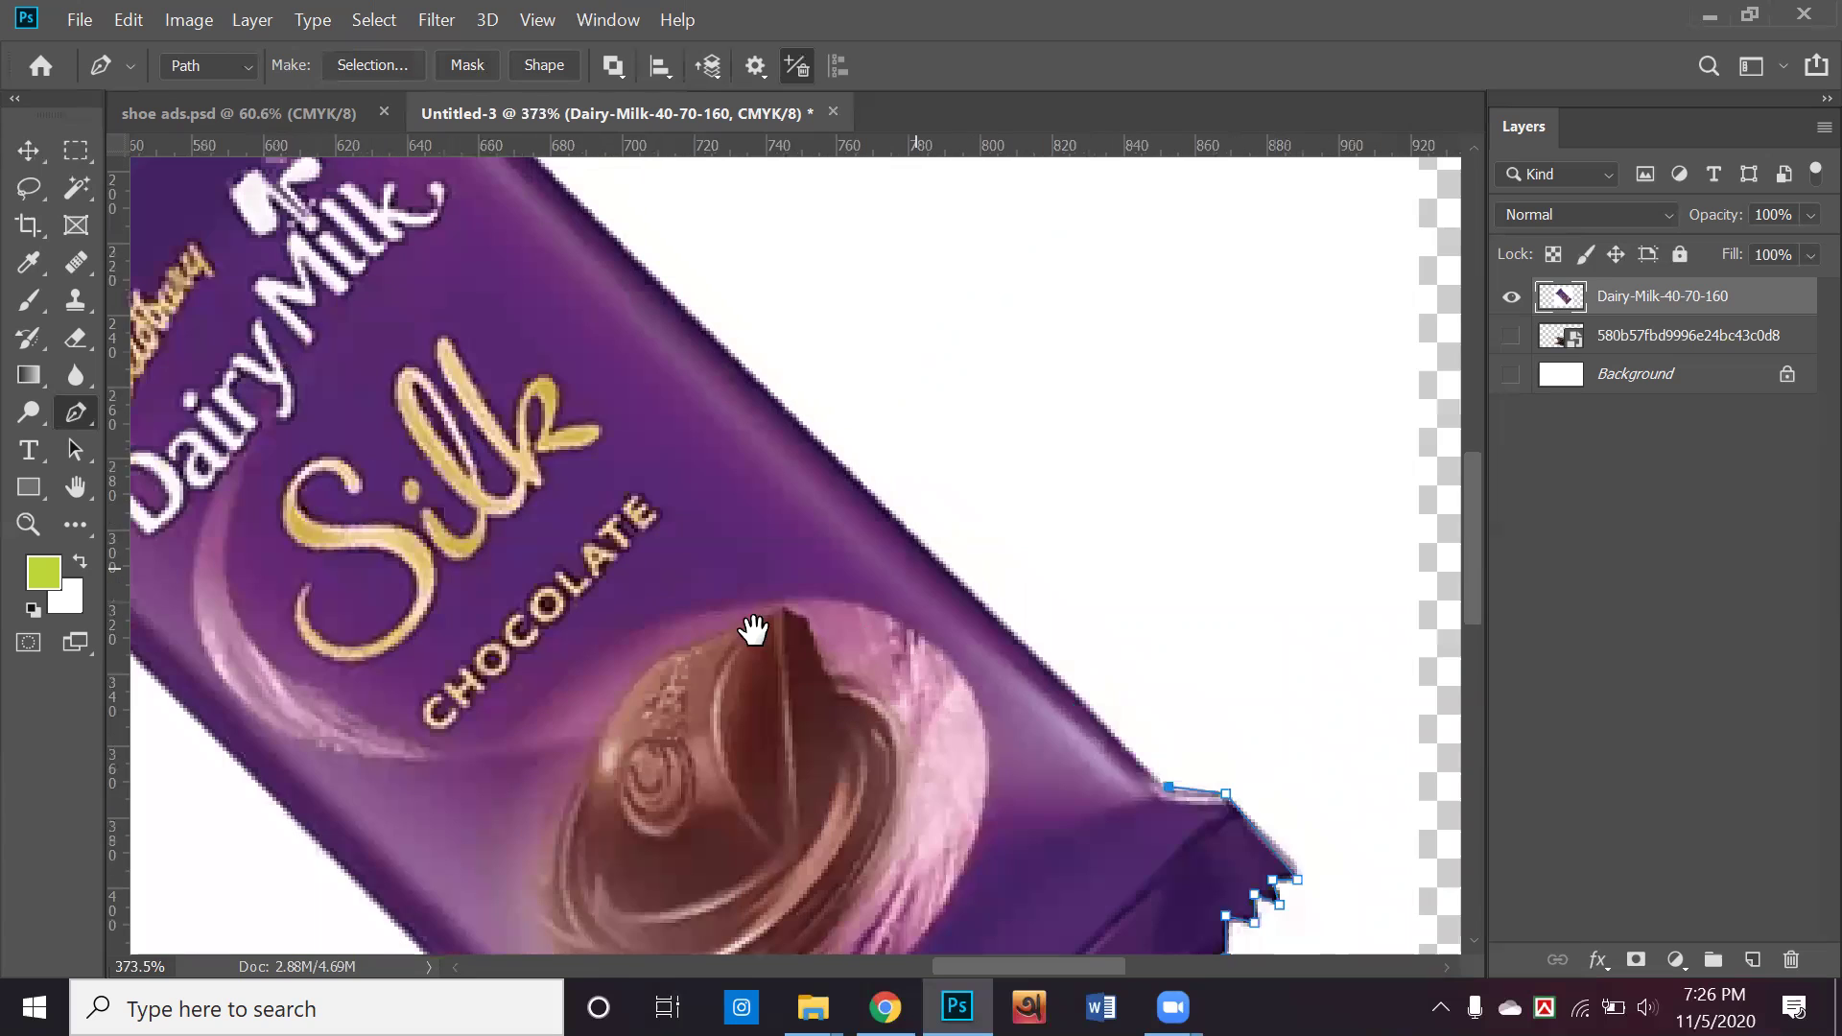
scroll(751, 609, up, 2)
scroll(752, 614, down, 3)
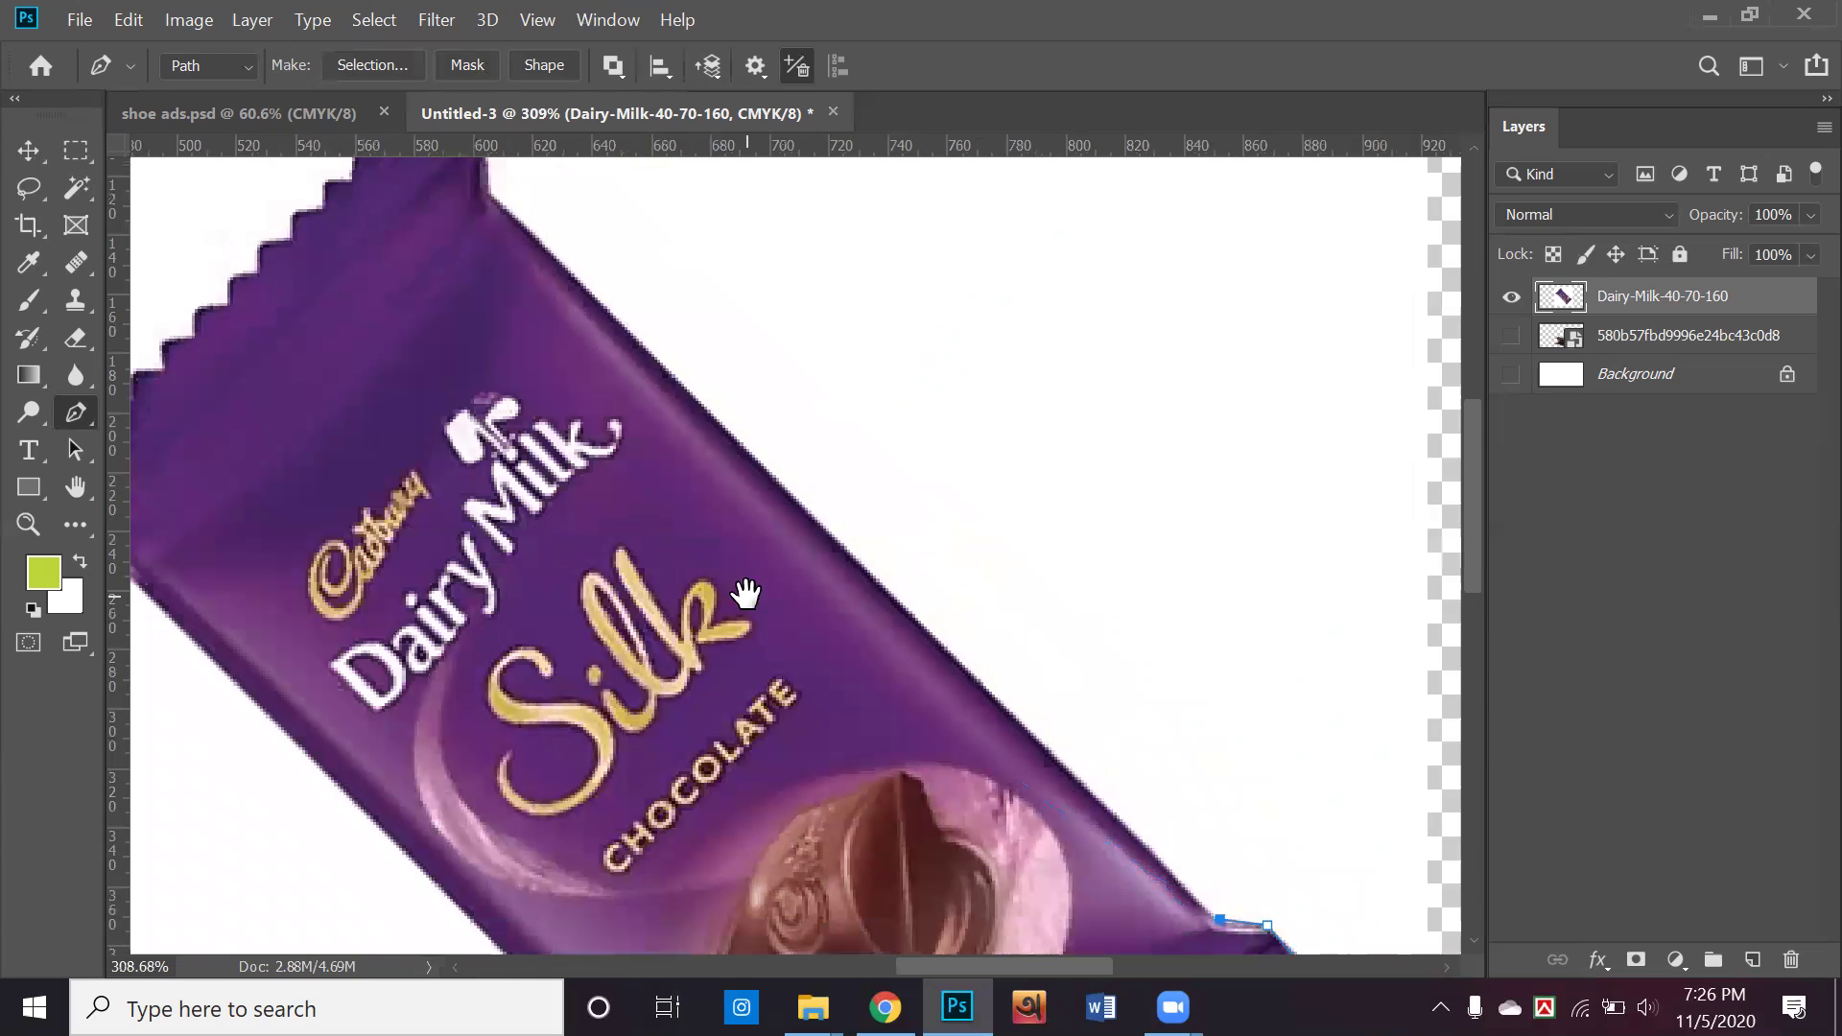
scroll(822, 617, up, 2)
scroll(633, 451, down, 3)
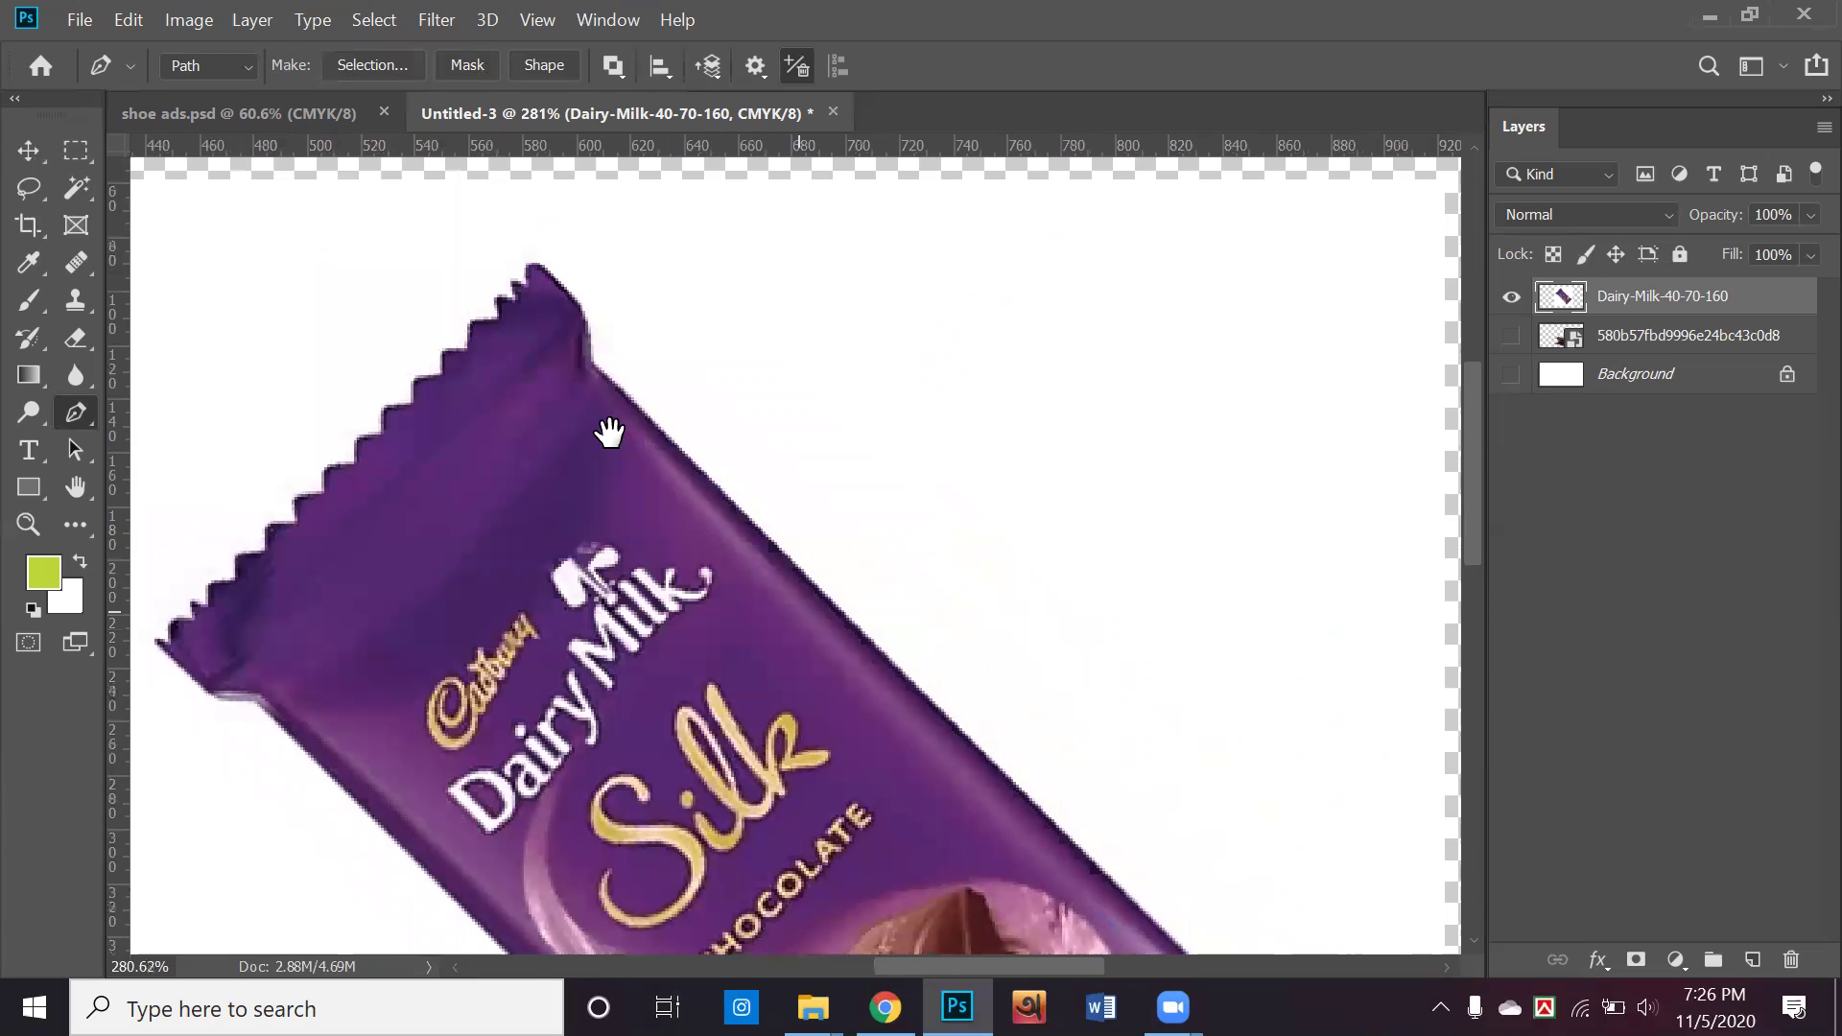
scroll(576, 393, up, 2)
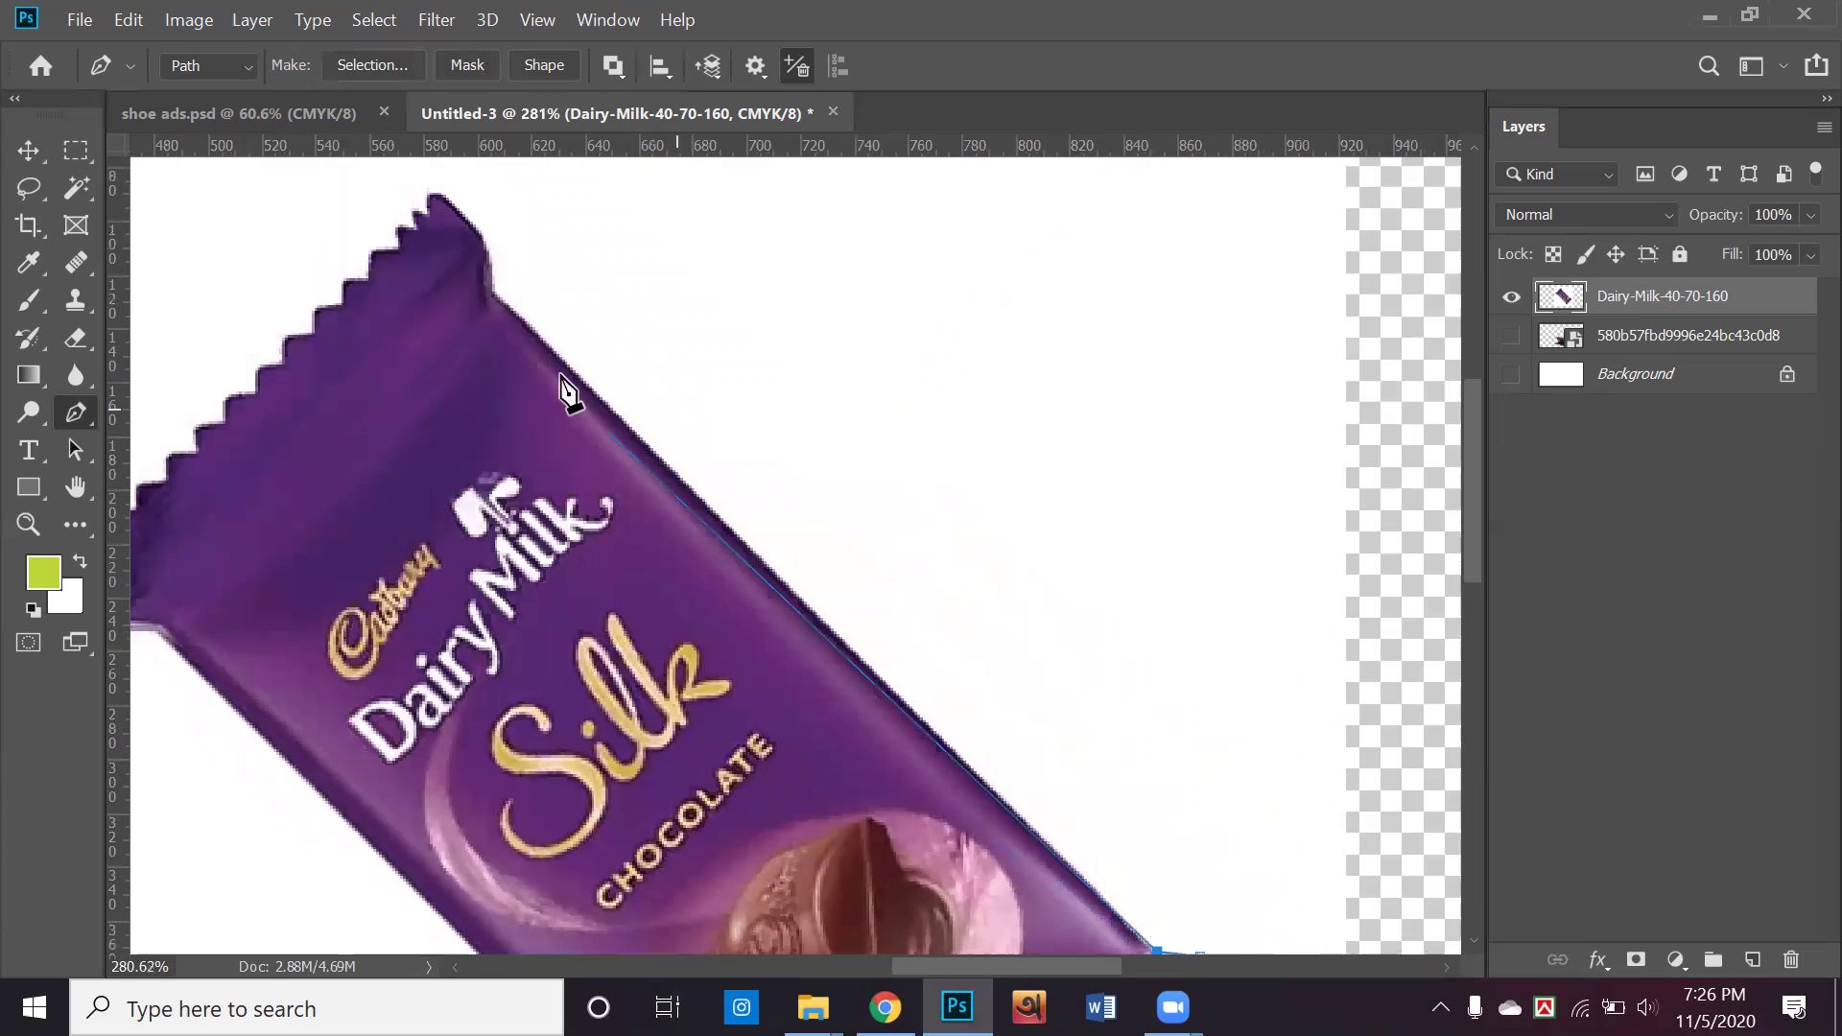
click(493, 292)
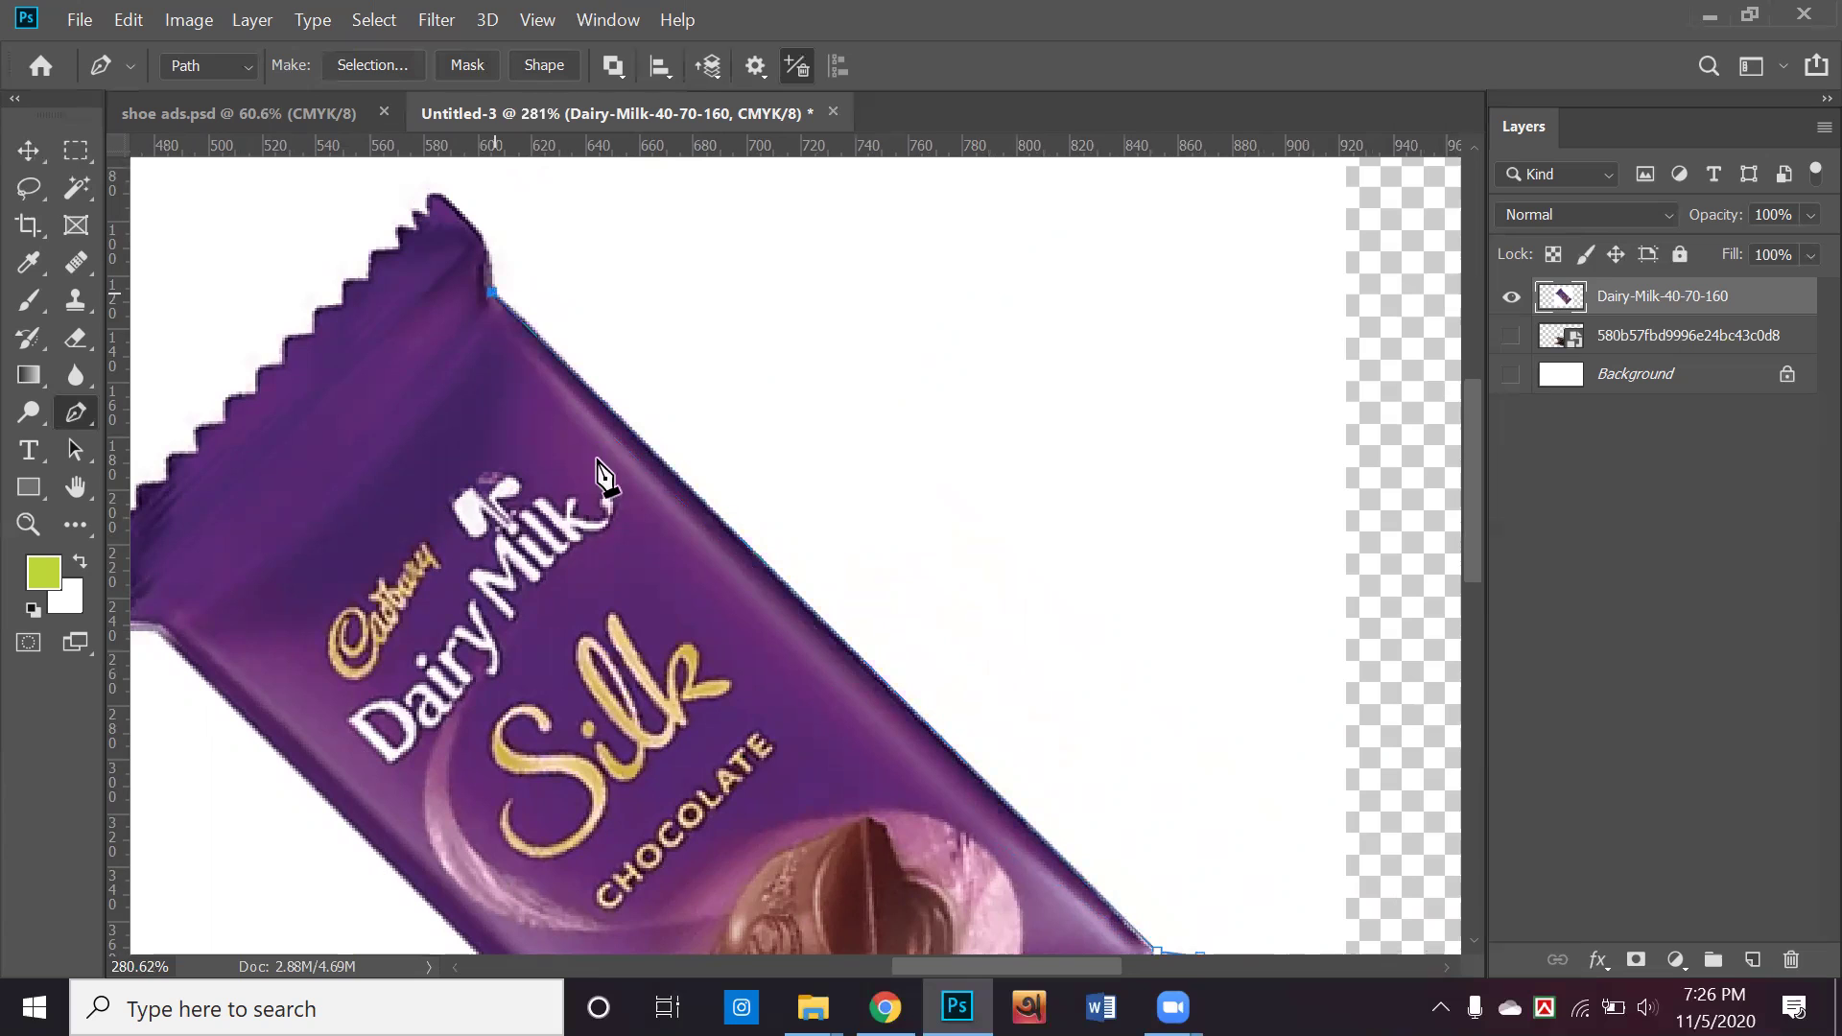
Curve the path around the short side of the upper end flap to the wrapper's top tip
scroll(561, 418, up, 2)
scroll(559, 473, up, 2)
scroll(509, 379, up, 1)
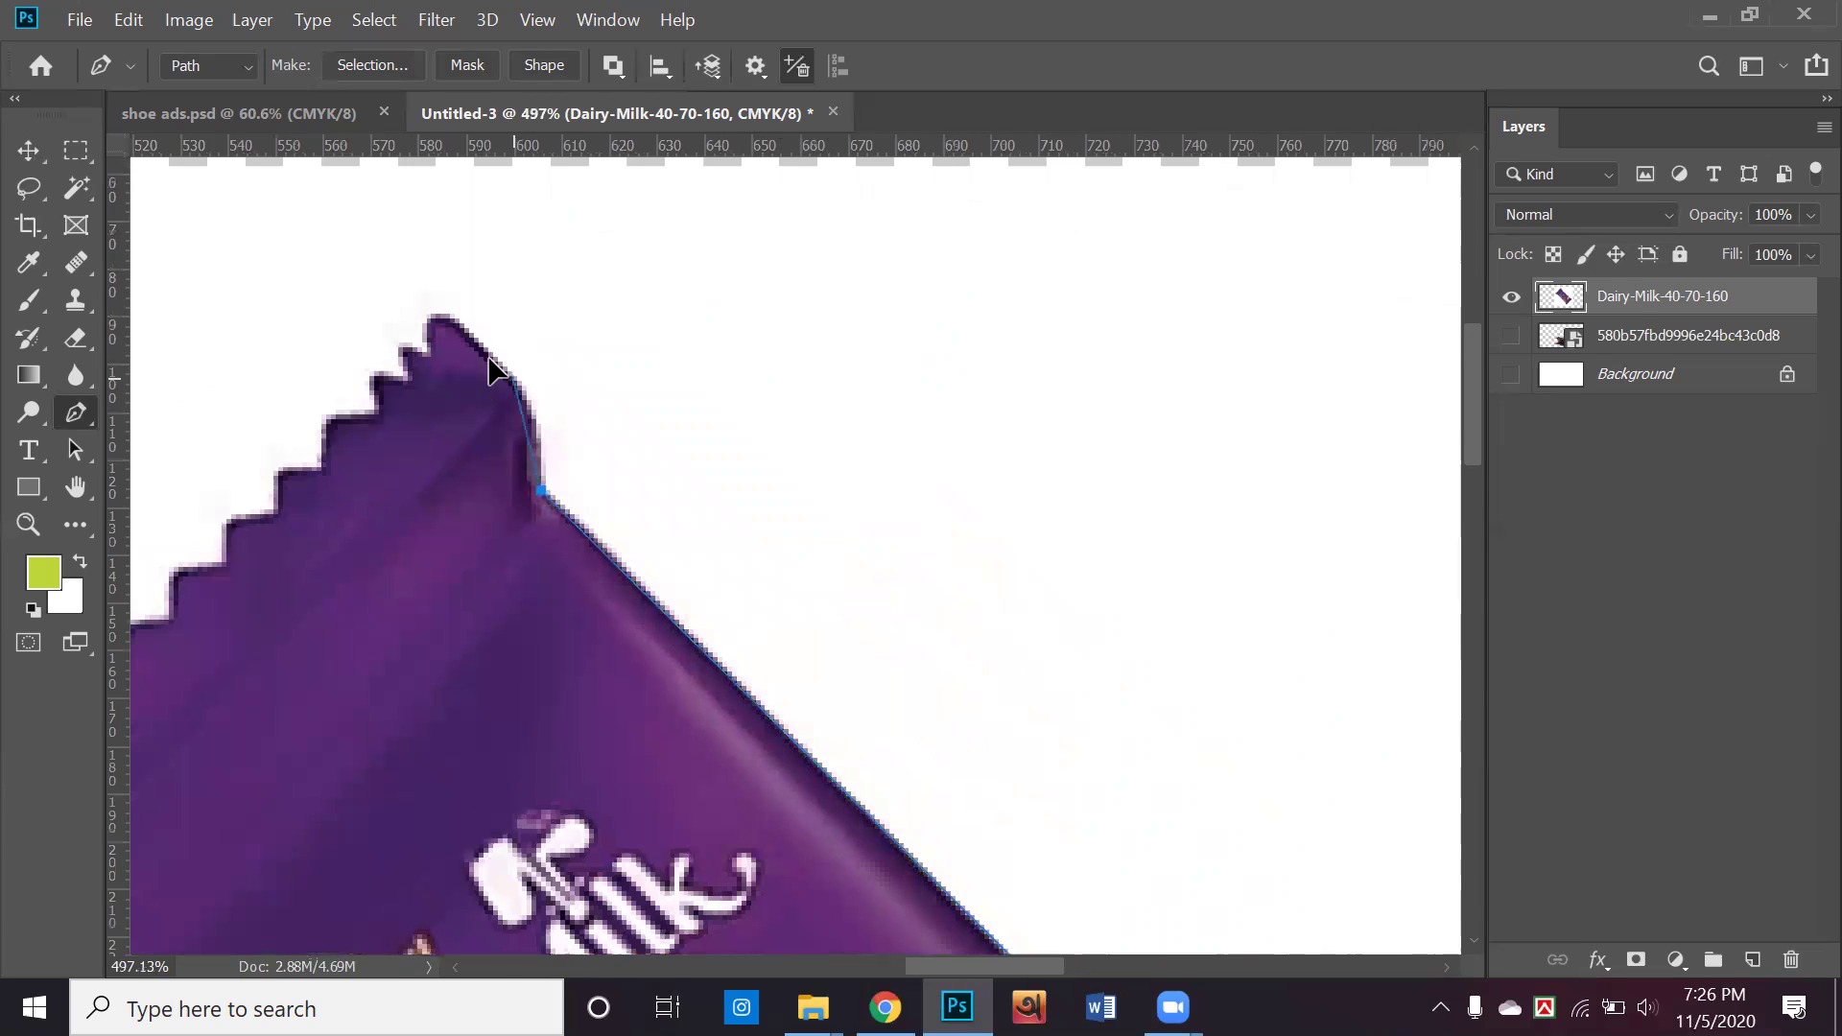
drag(513, 376, 475, 326)
drag(426, 314, 422, 320)
Trace the first teeth of the upper serrated edge down from the top tip with corner points
click(397, 347)
click(408, 381)
click(373, 372)
key(ctrl+z)
click(374, 381)
click(378, 415)
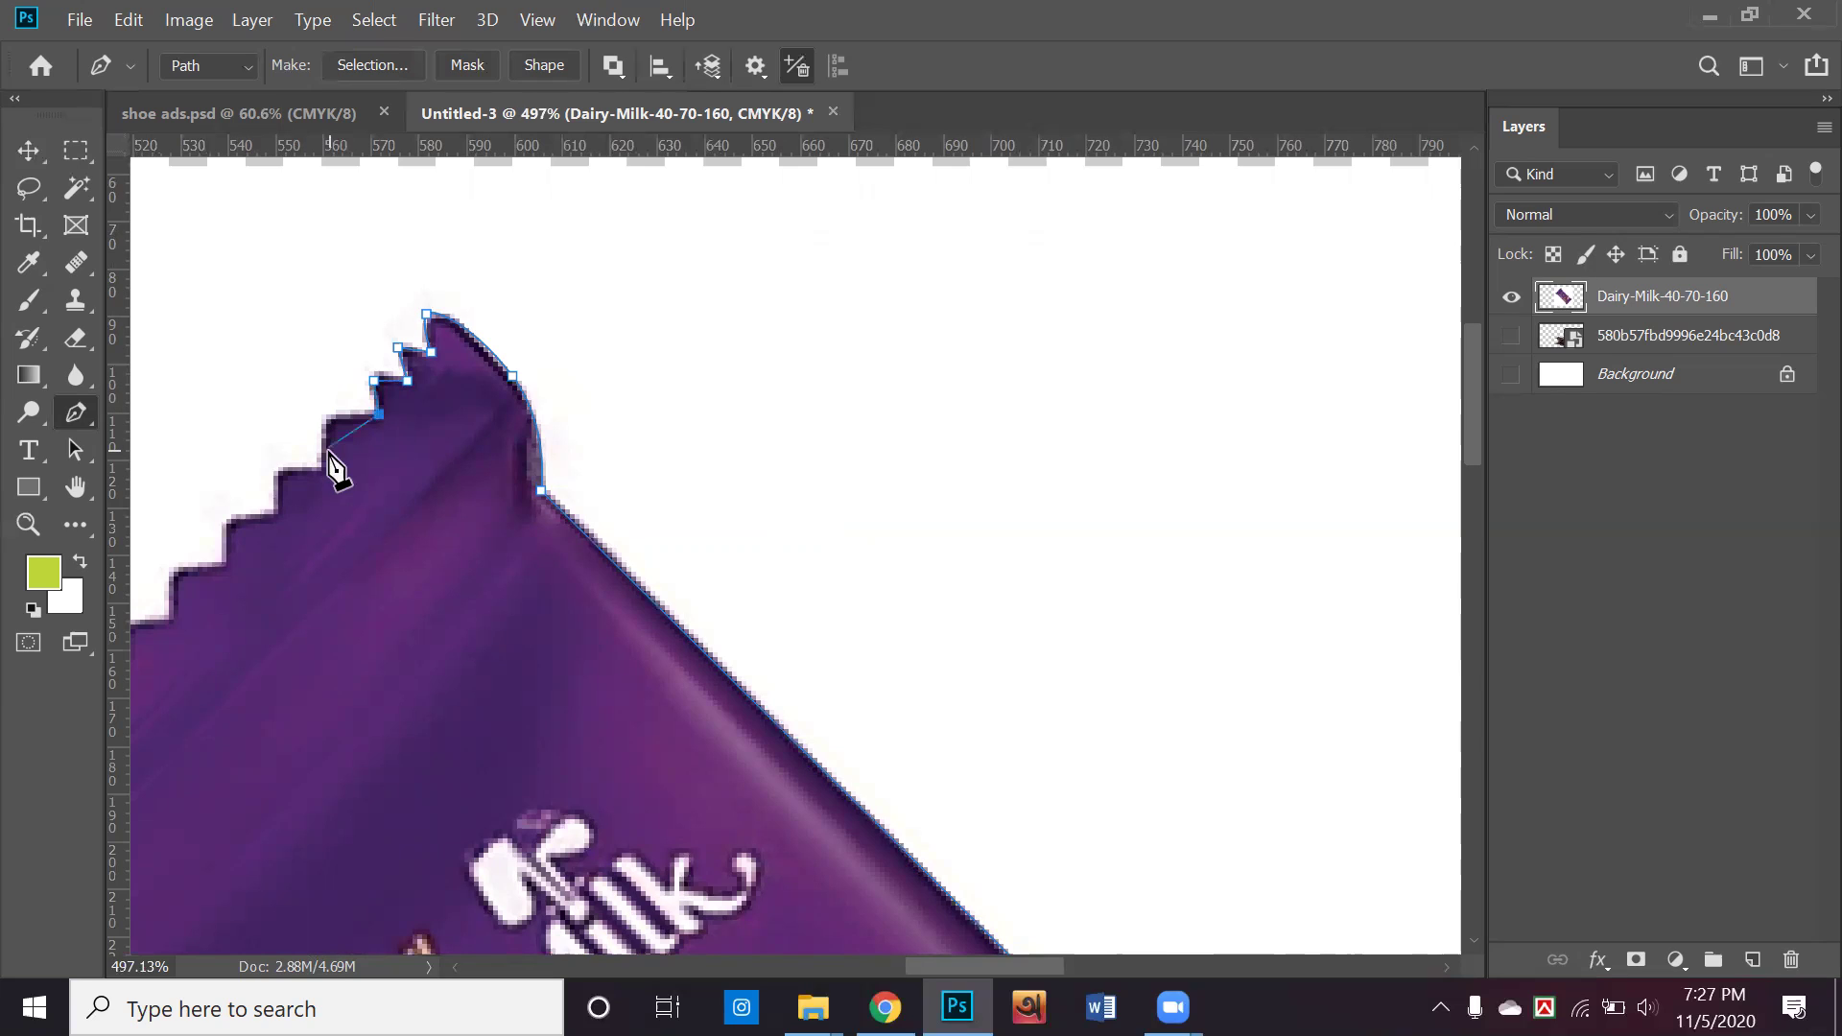
click(326, 420)
click(326, 471)
click(277, 472)
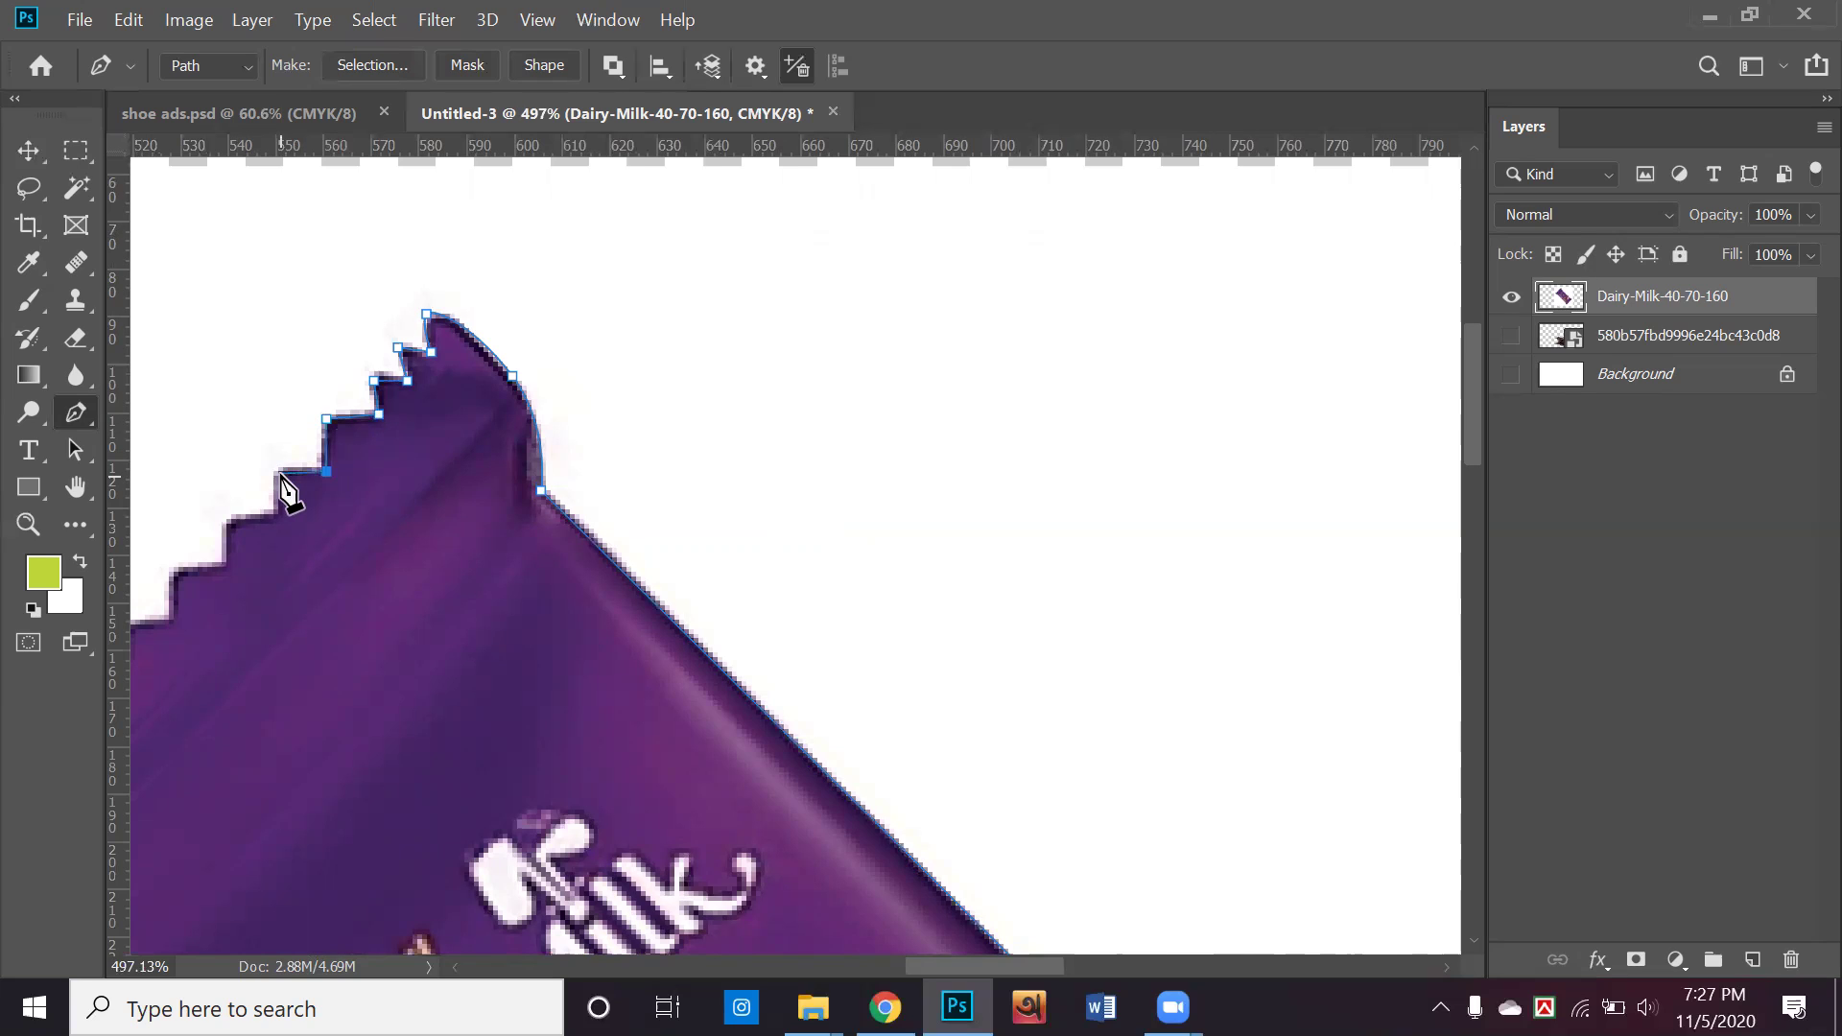
click(279, 516)
Continue the path around the teeth along the middle of the upper serrated edge
drag(296, 527, 704, 408)
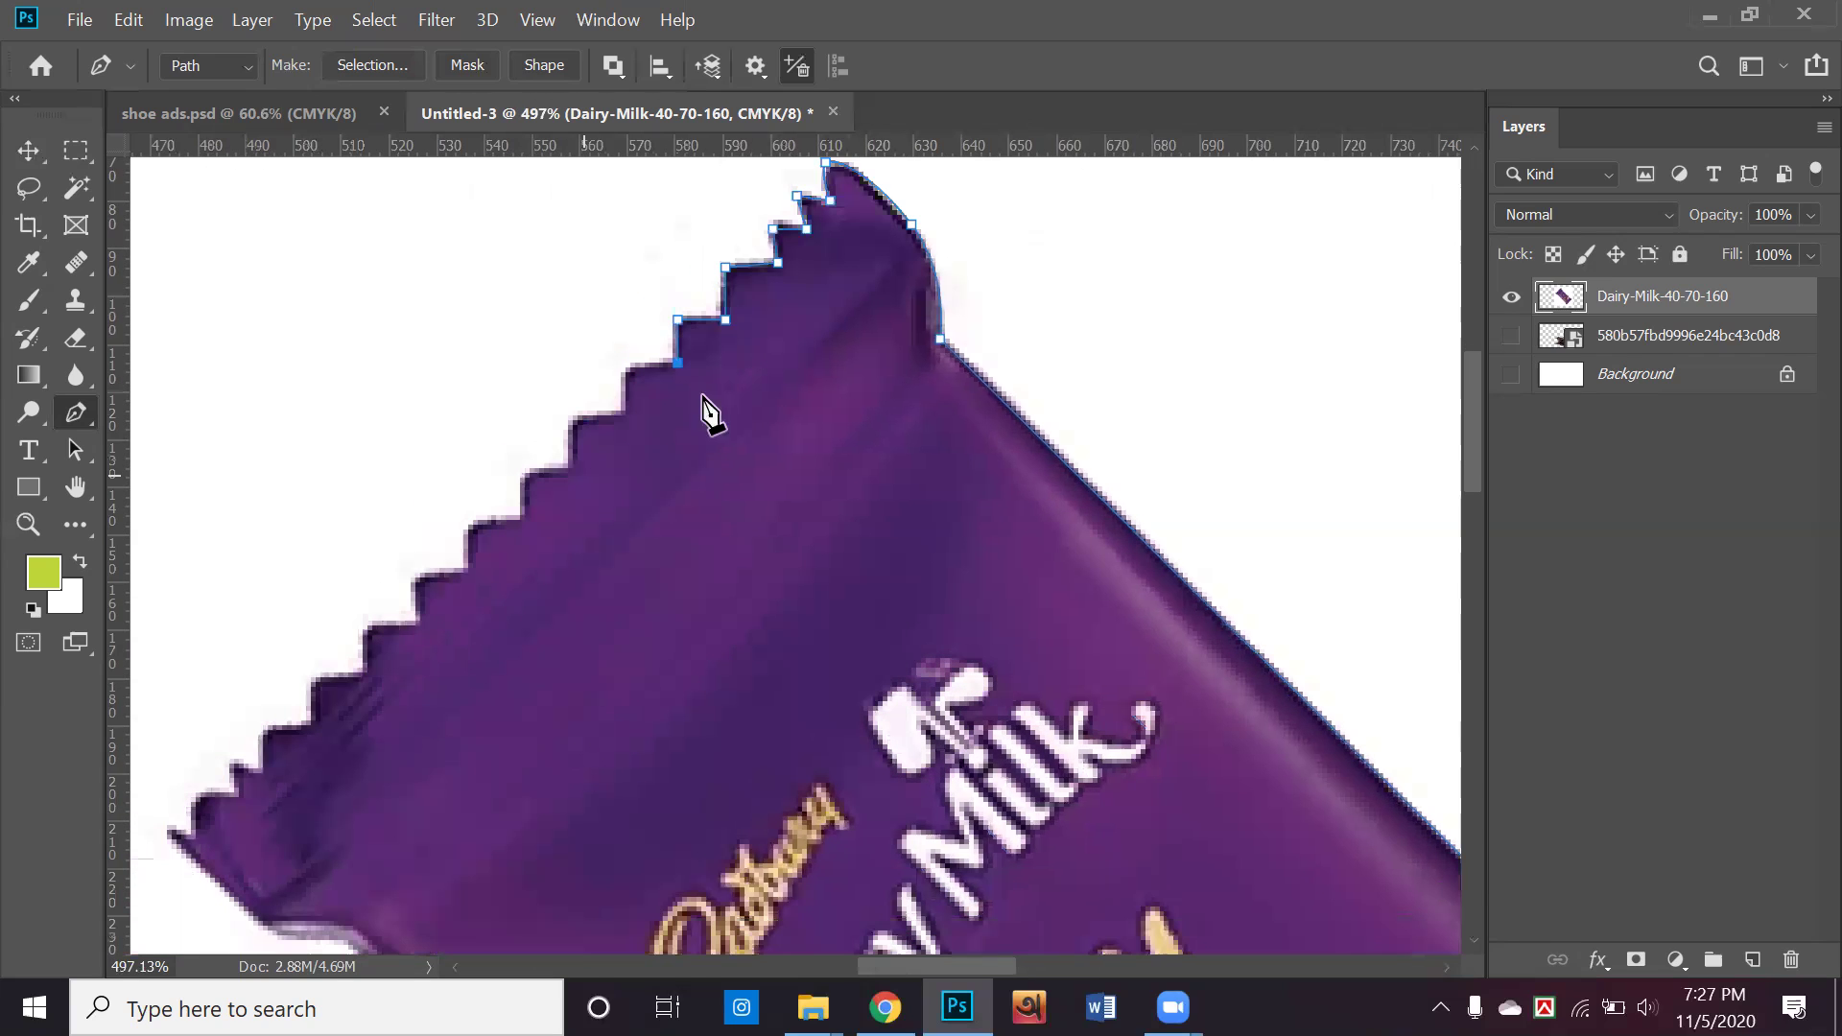
click(621, 371)
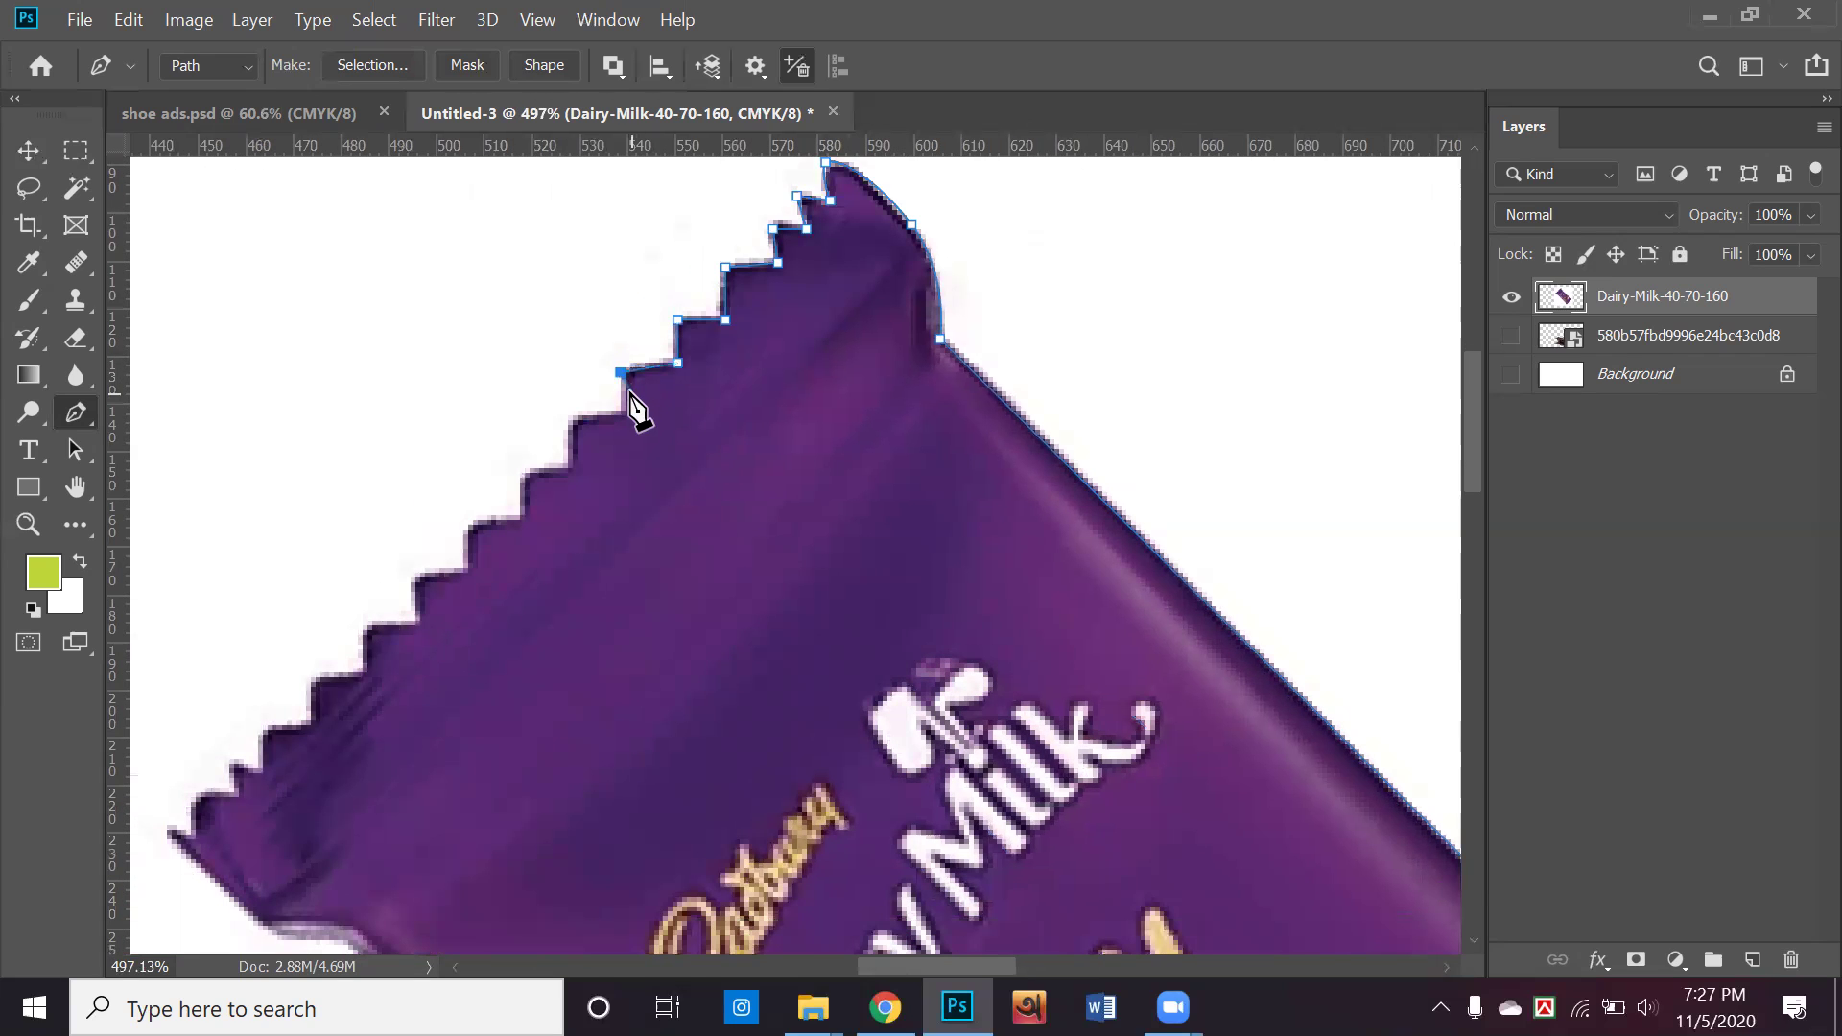
key(ctrl+z)
key(ctrl+shift+z)
click(626, 415)
click(574, 420)
click(573, 468)
click(526, 476)
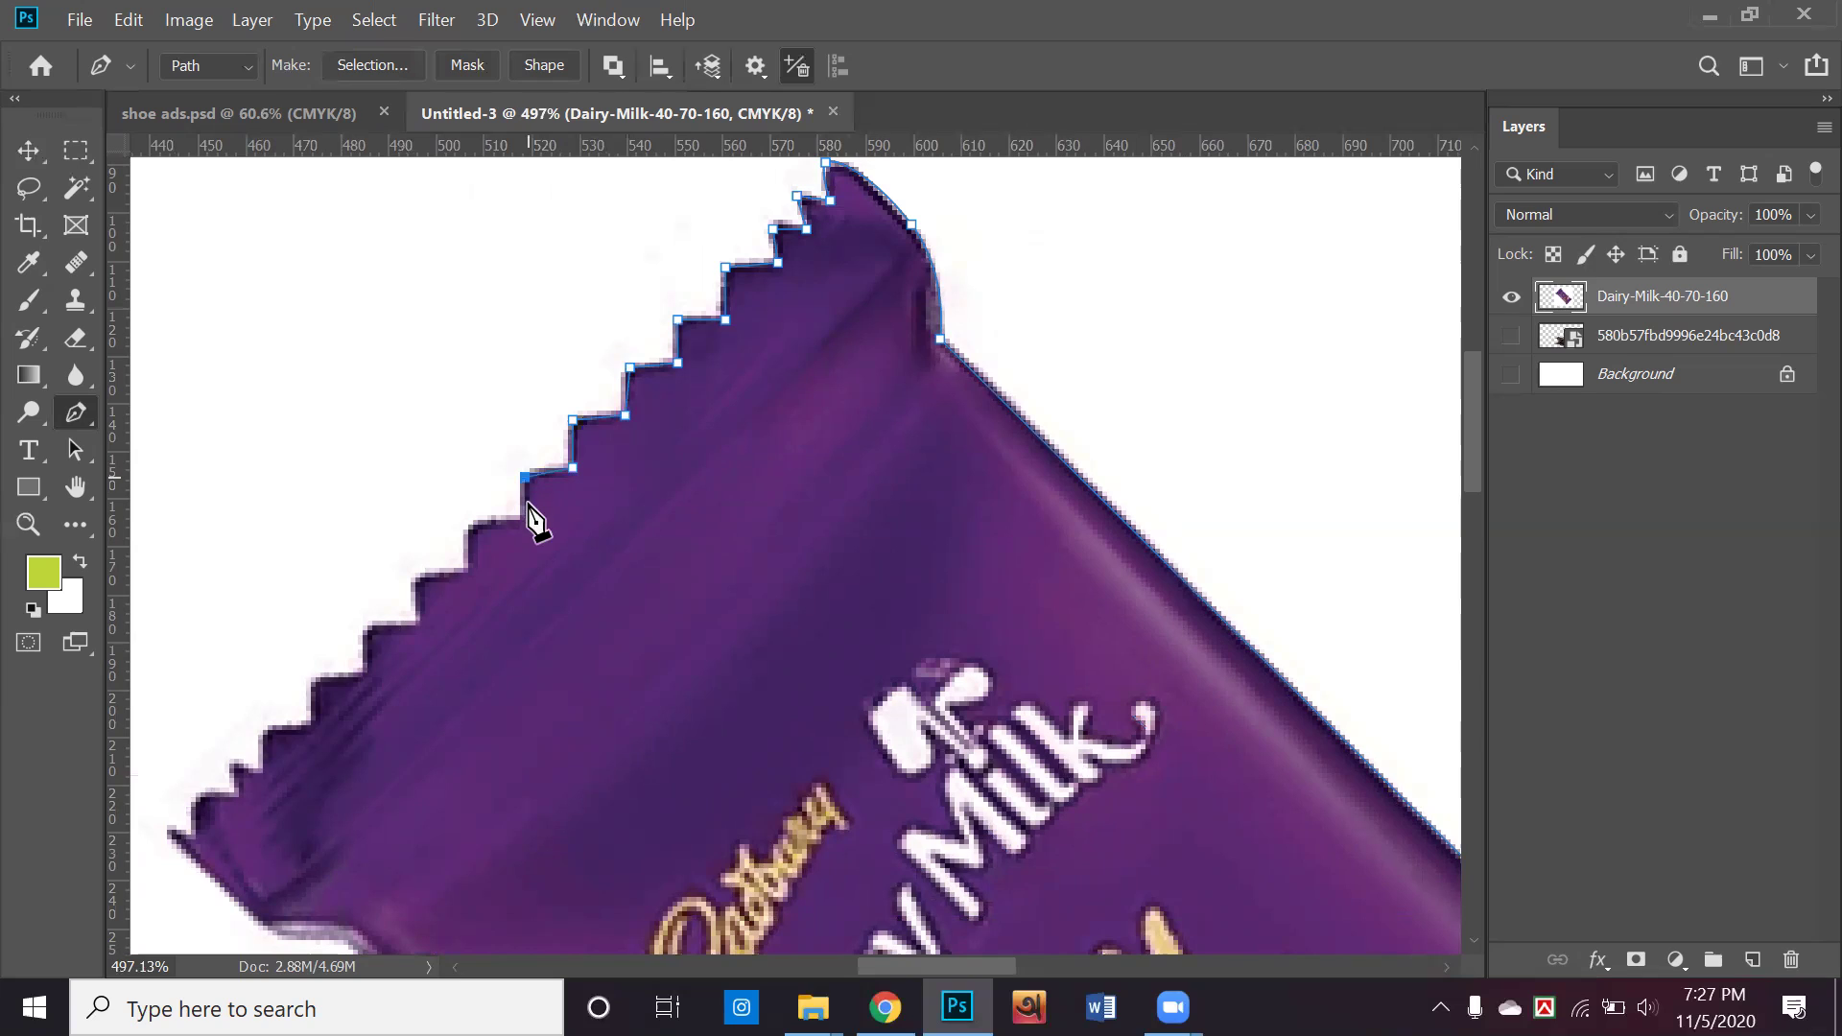
click(525, 521)
click(476, 525)
click(473, 573)
click(419, 571)
click(421, 629)
click(368, 621)
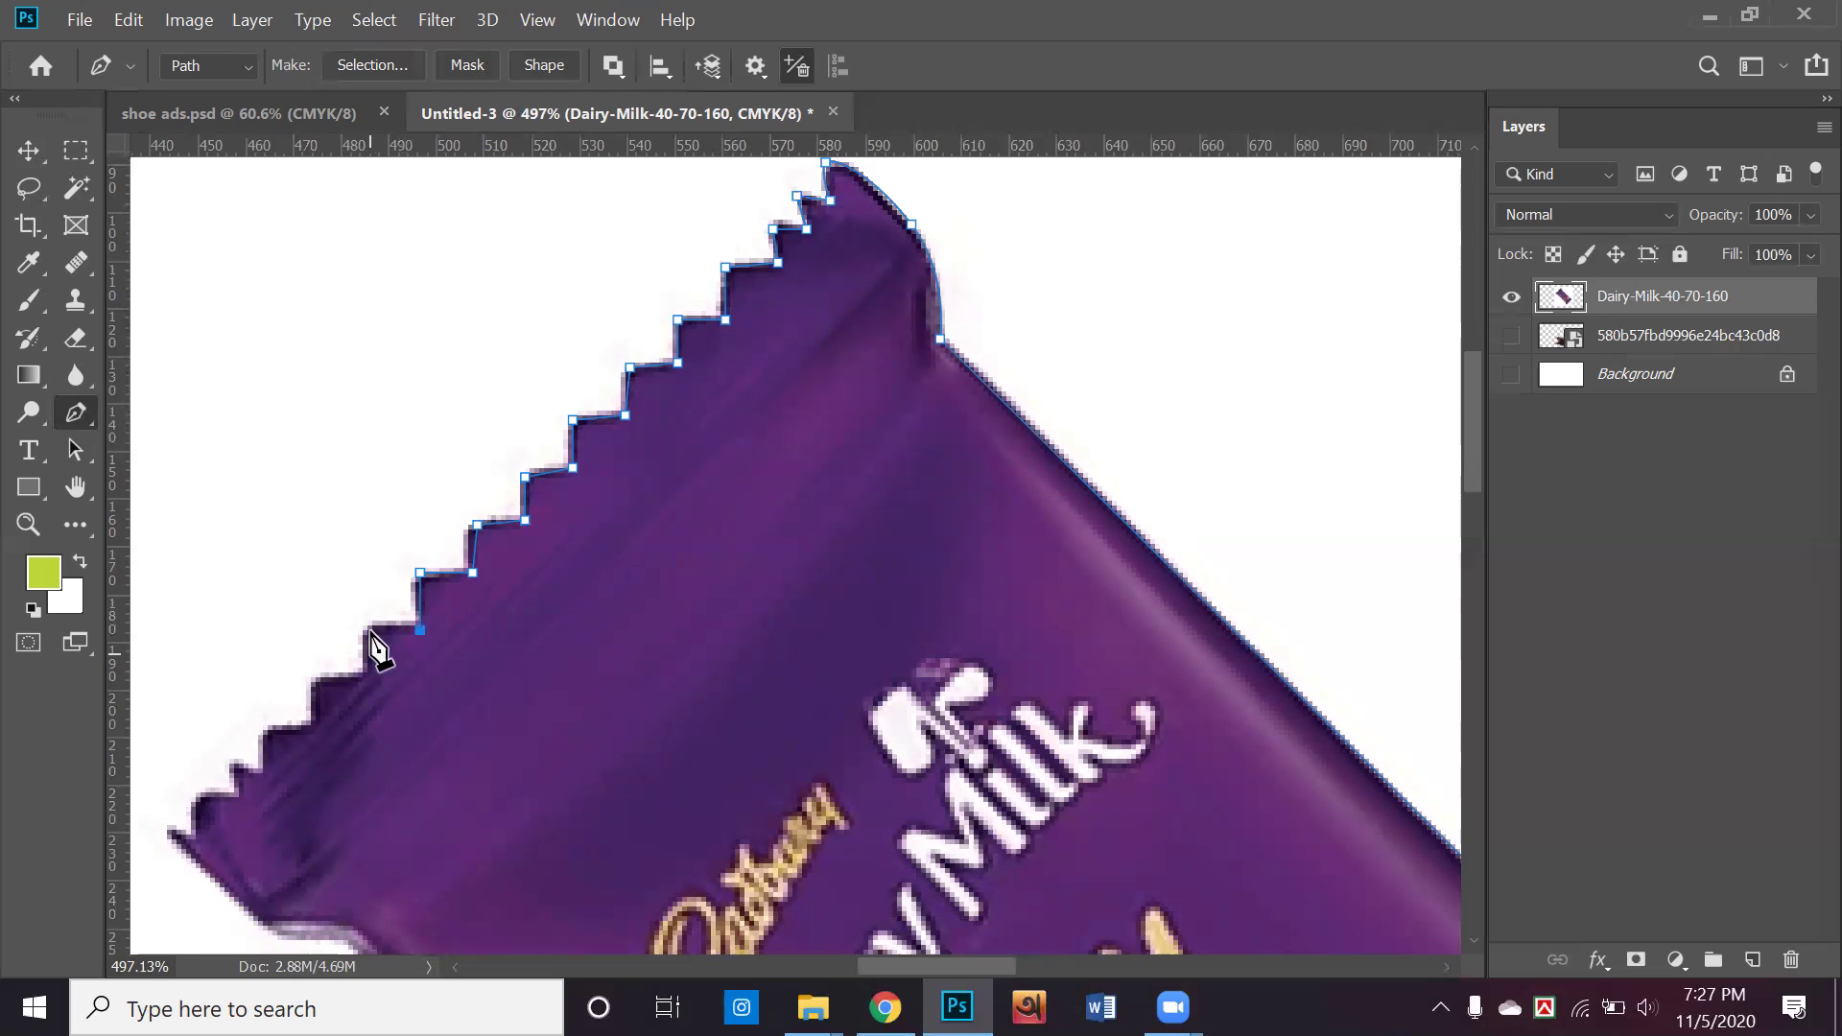
Trace the last teeth and the rounded notch of the upper serrated edge to the wrapper's left corner
click(367, 677)
click(310, 678)
click(310, 725)
click(267, 730)
click(262, 769)
click(231, 762)
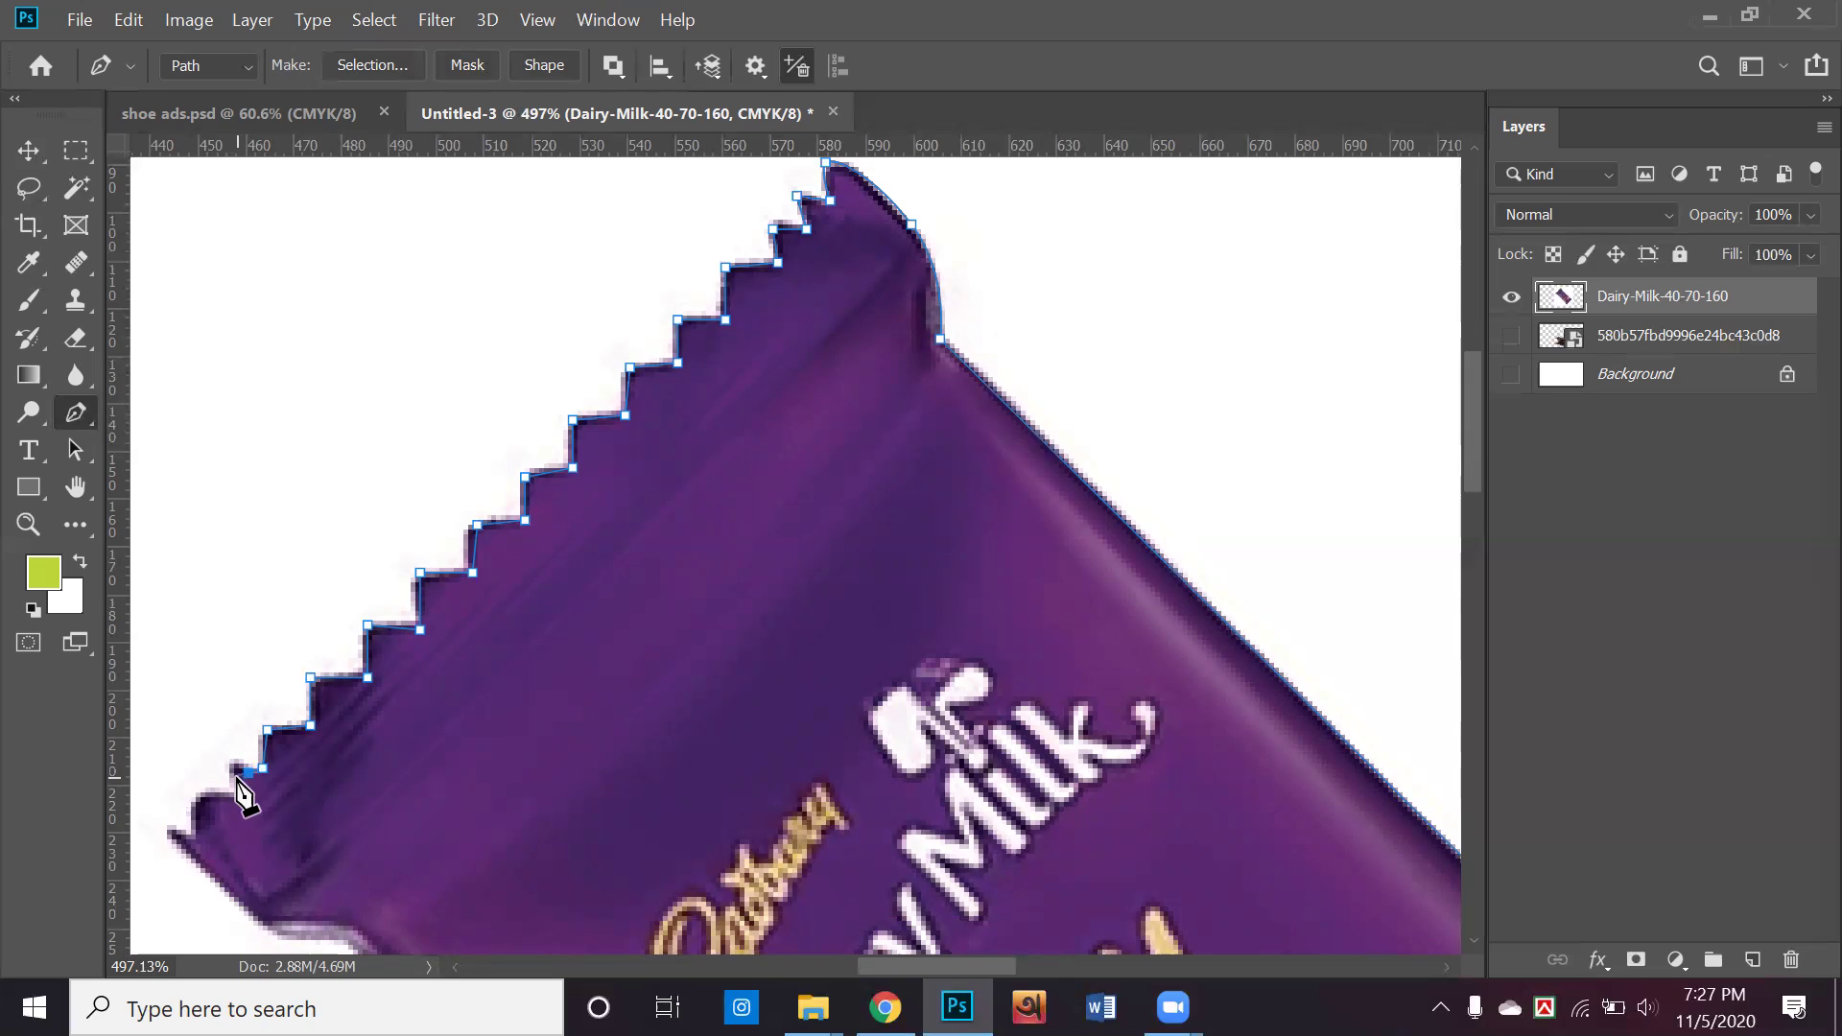
drag(234, 780, 240, 795)
click(235, 795)
drag(191, 795, 191, 804)
alt+click(192, 798)
click(195, 839)
click(167, 831)
Trace the upper flap's left corner and its short lower side to the start of the wrapper's long lower-left edge
drag(167, 831, 339, 691)
click(480, 900)
key(ctrl+z)
key(ctrl+z)
drag(521, 878, 527, 605)
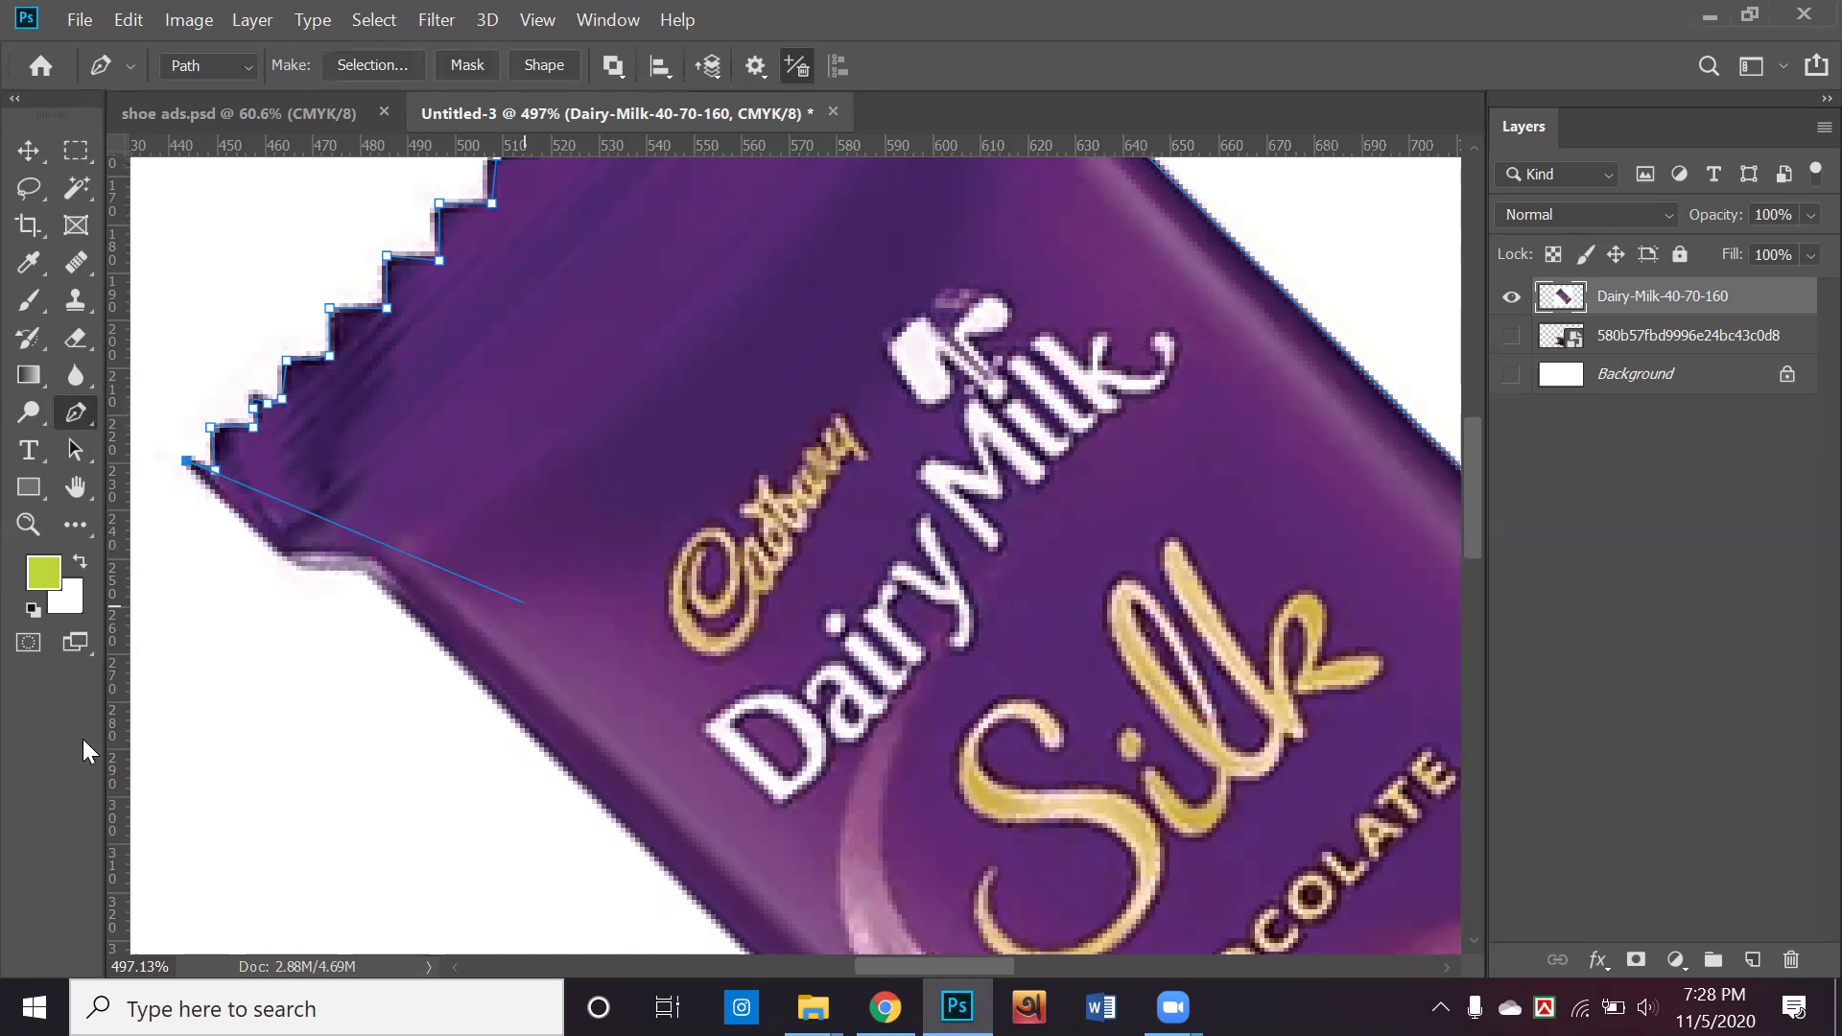
click(282, 561)
scroll(864, 619, down, 3)
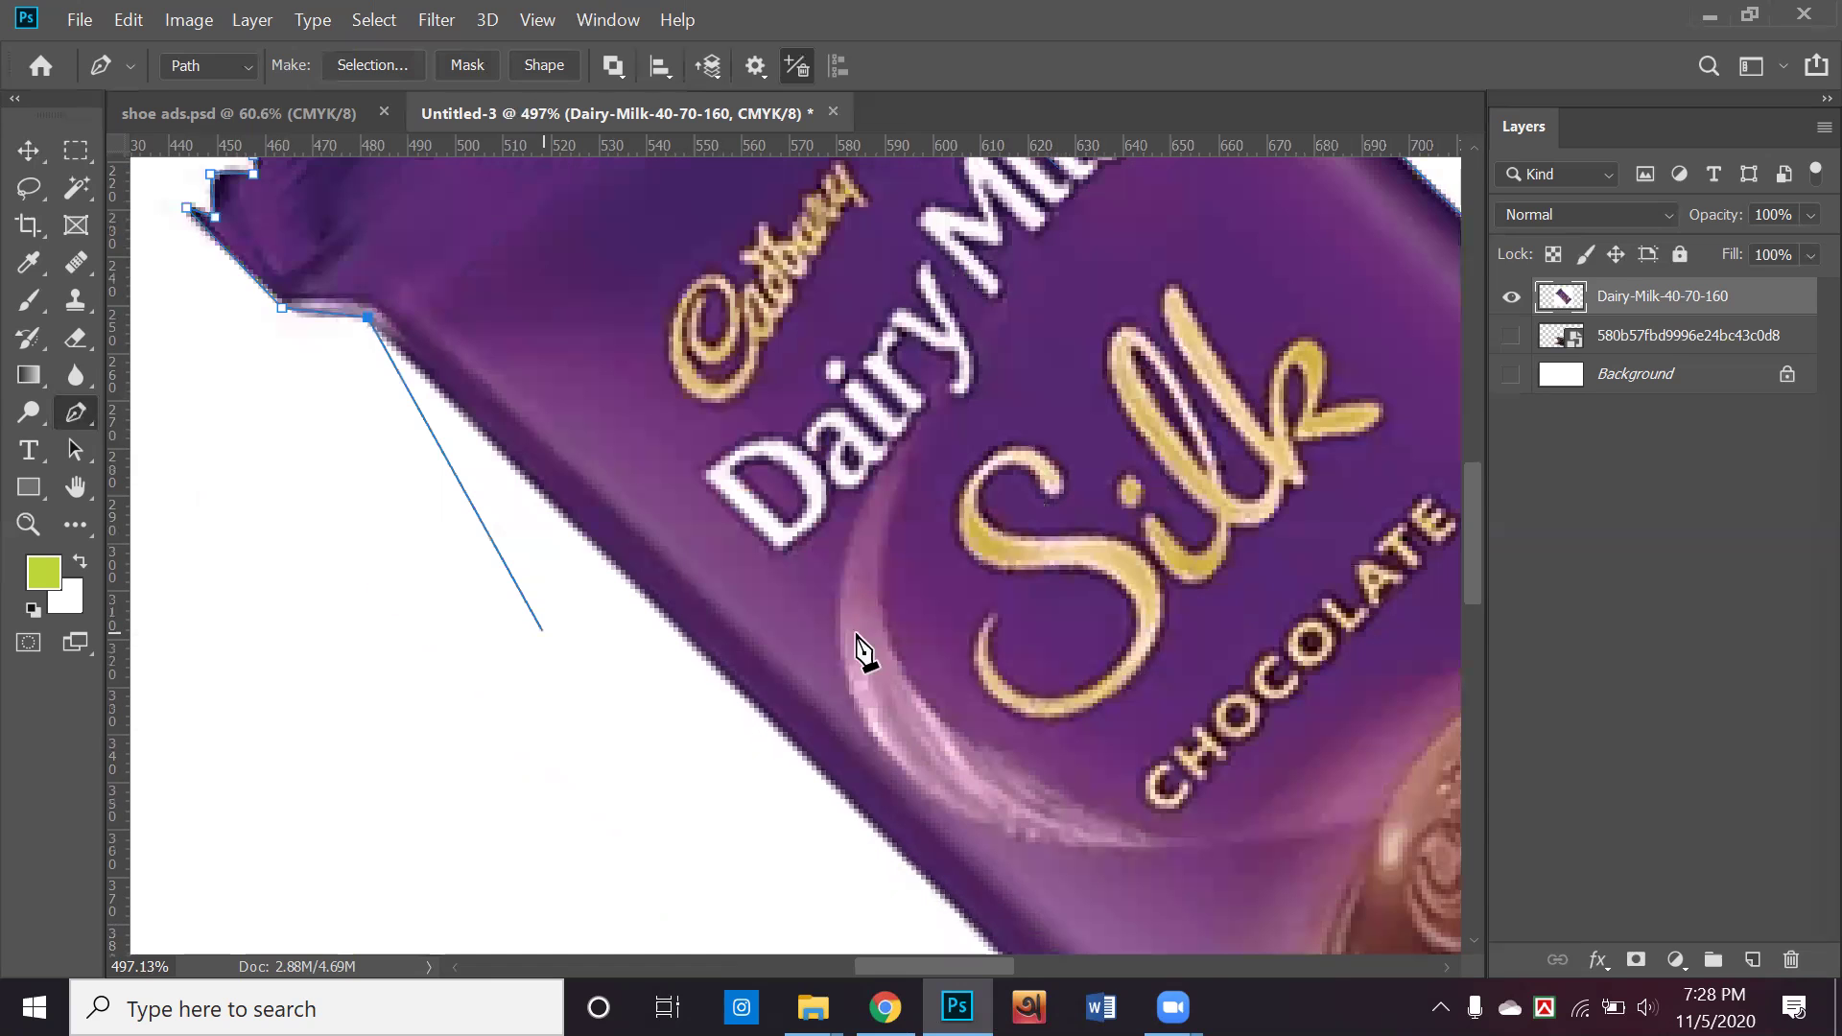
Extend the path along the wrapper's long lower-left edge to the corner where the lower end flap begins
scroll(863, 652, down, 2)
scroll(1156, 700, down, 2)
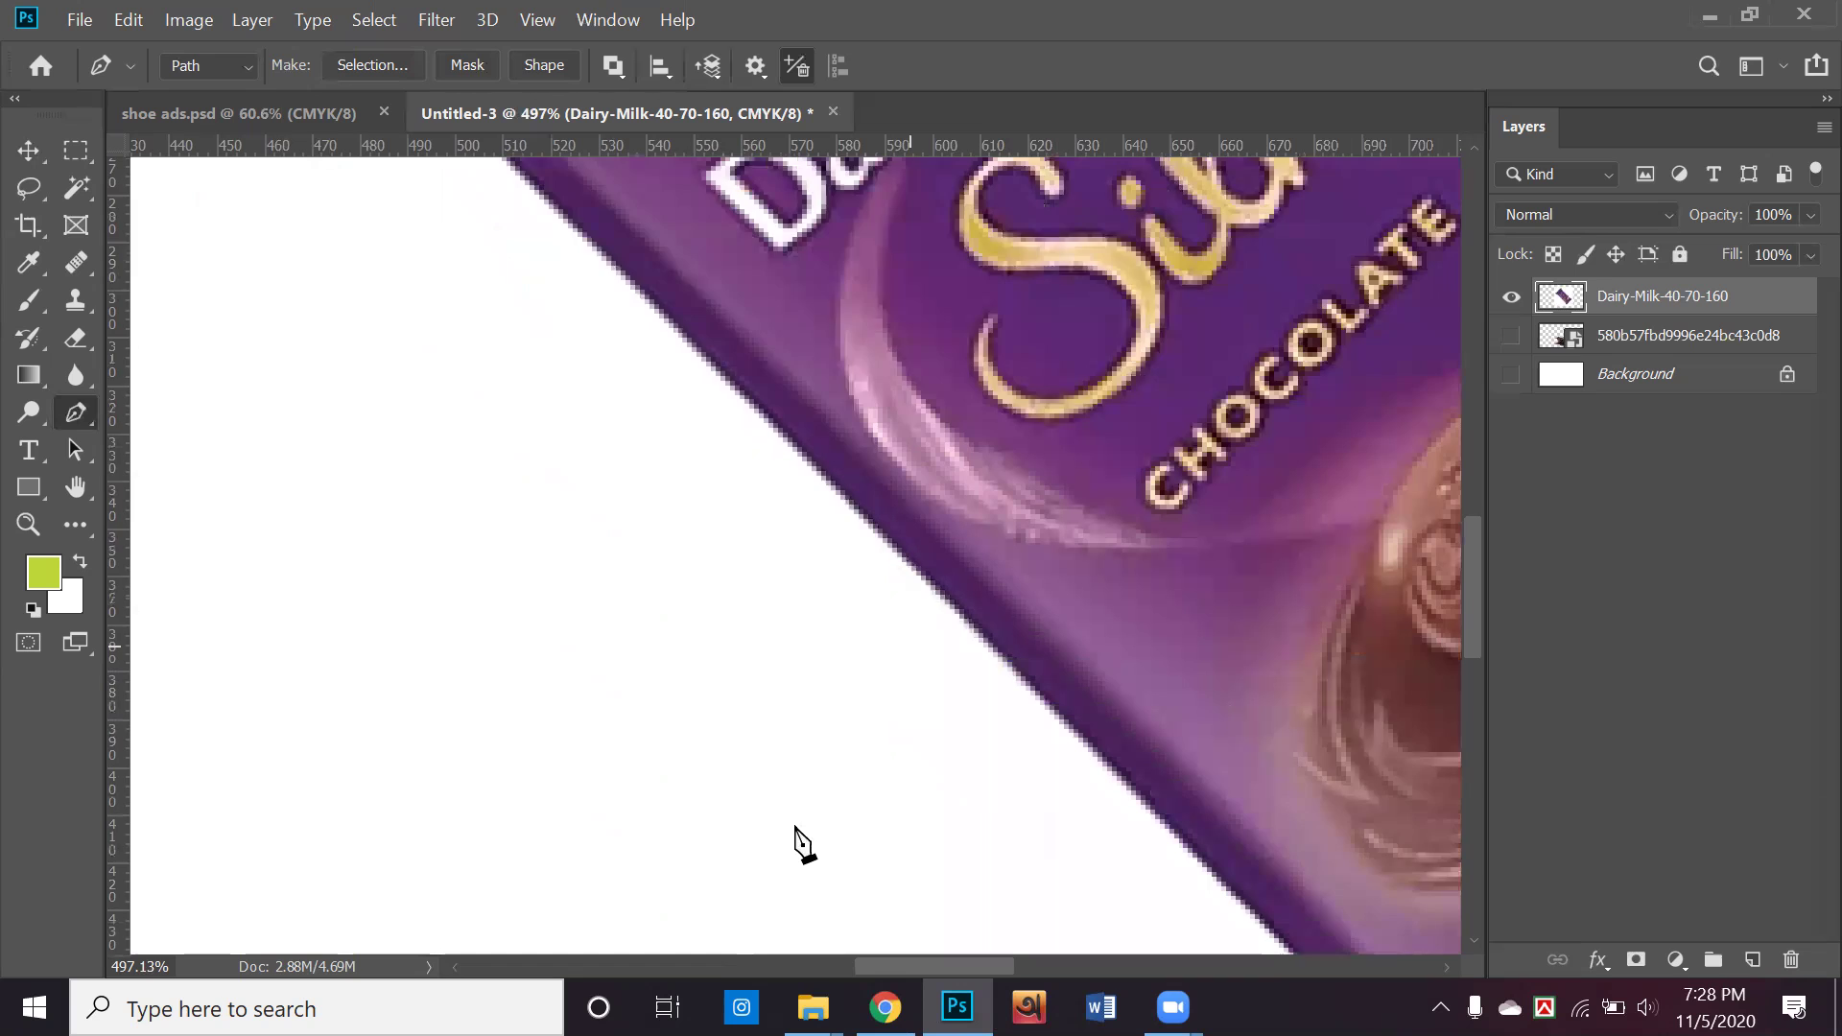
scroll(802, 842, down, 3)
scroll(710, 823, left, 1)
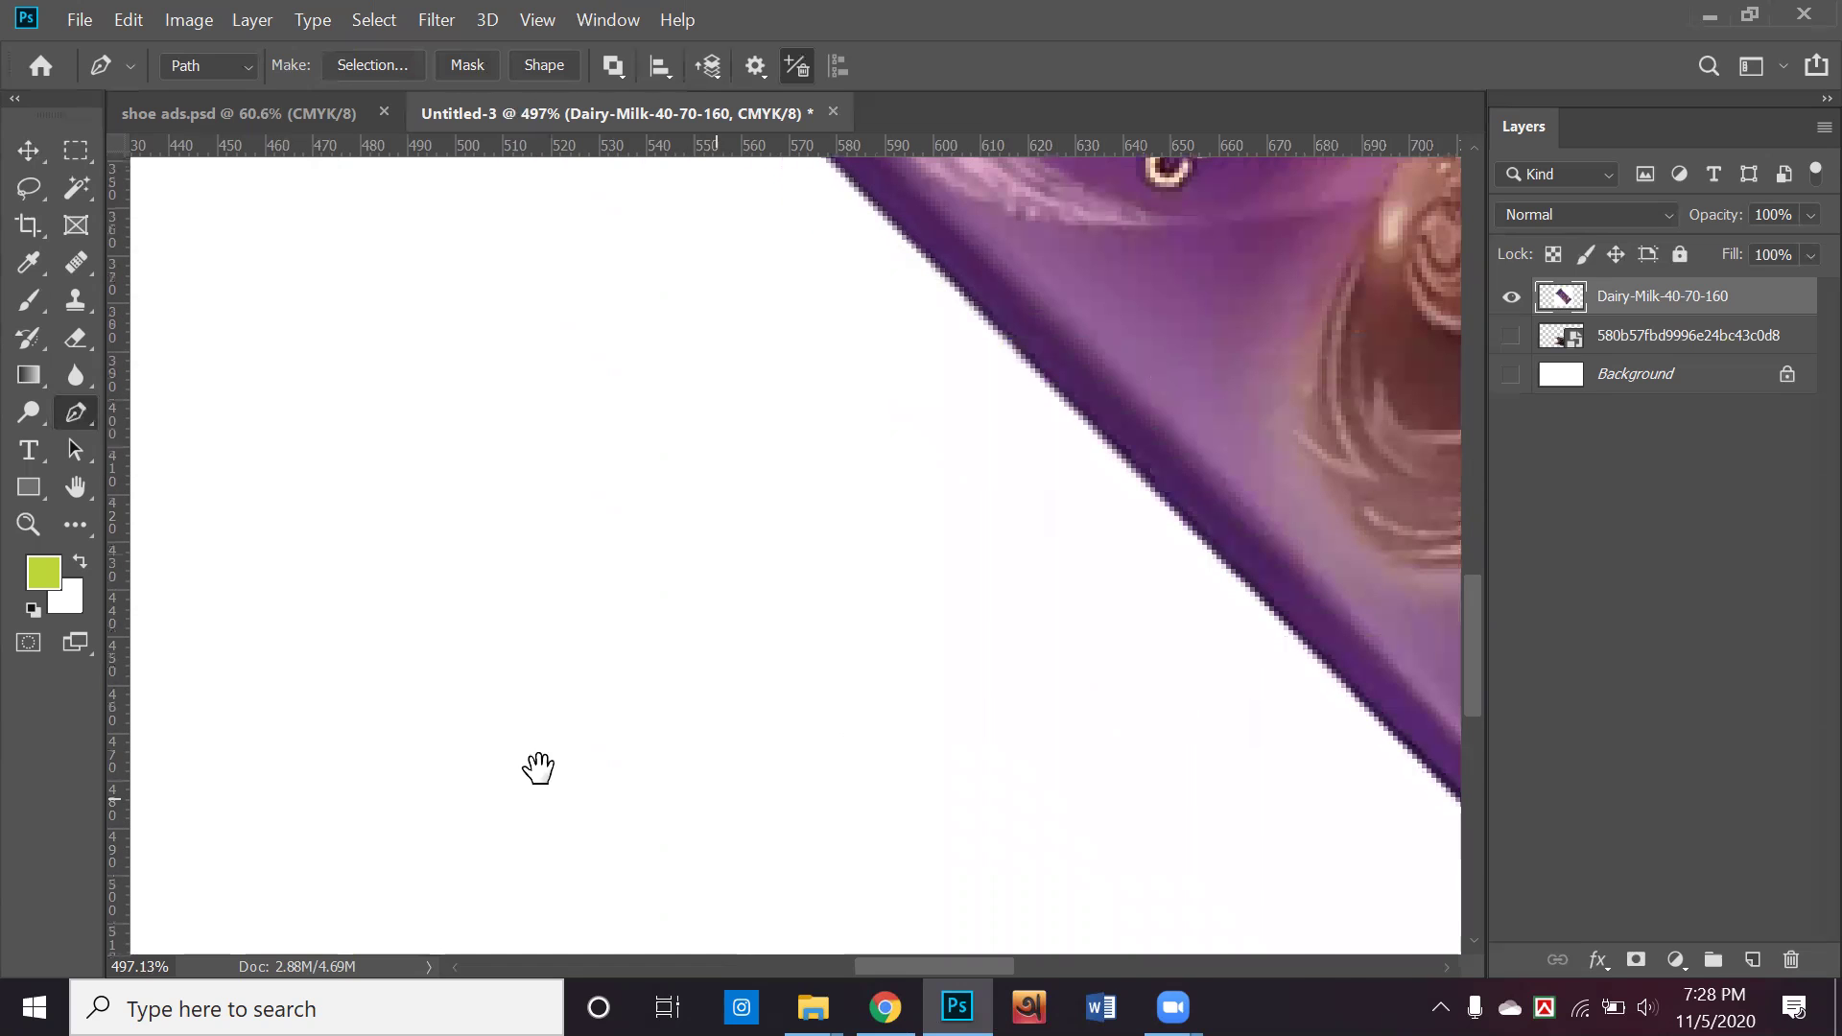
scroll(539, 769, down, 3)
scroll(868, 768, right, 2)
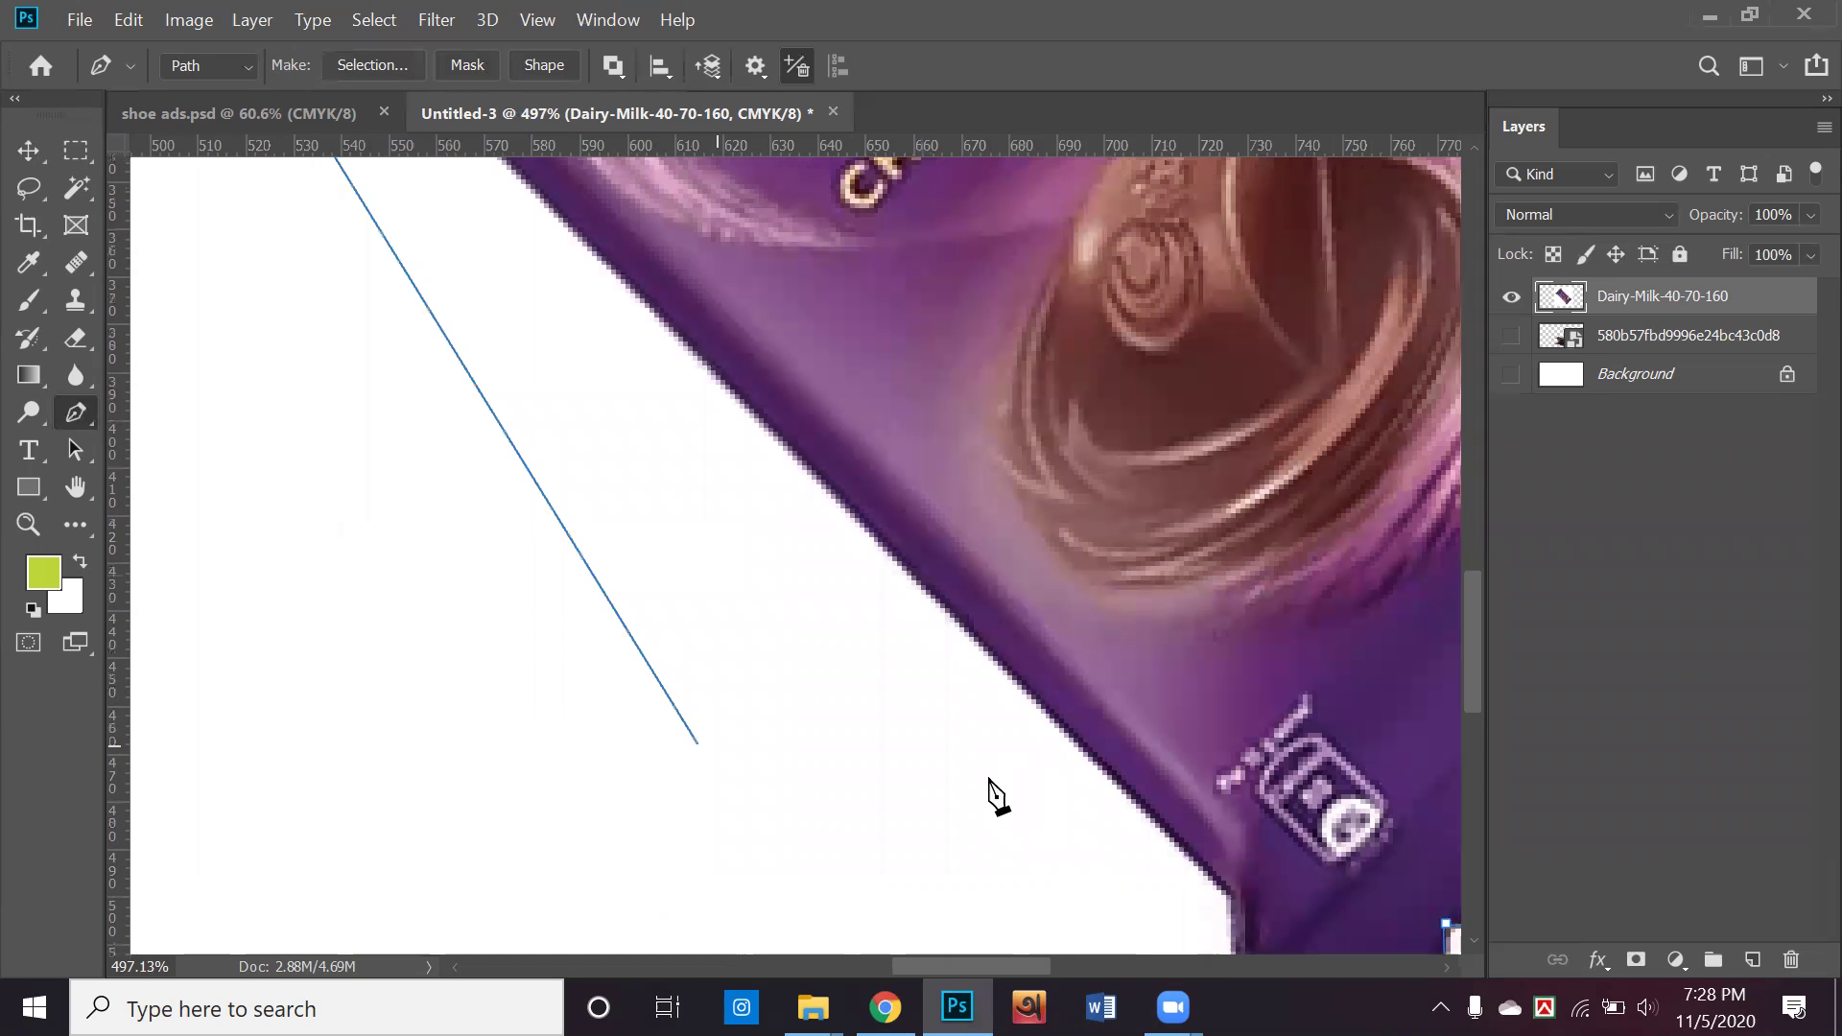
scroll(1055, 796, down, 1)
scroll(1055, 796, right, 1)
click(1182, 844)
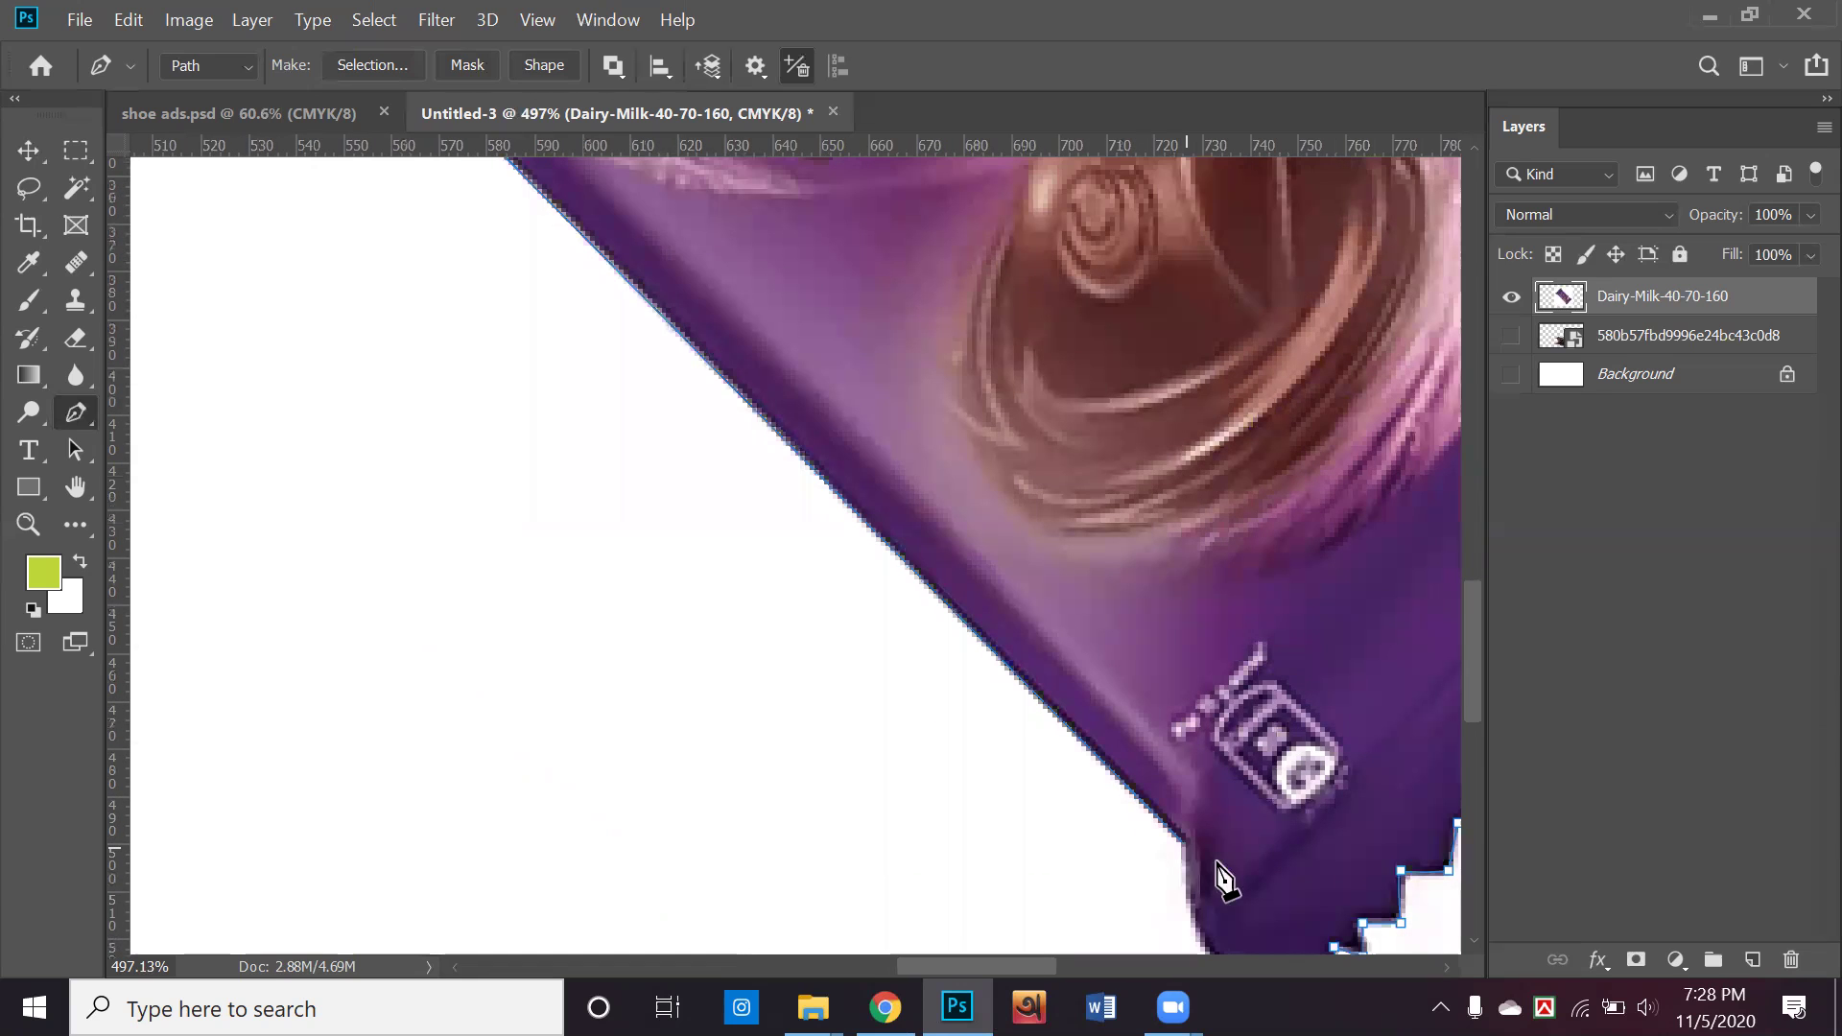
Trace the short side of the lower end flap and close the path at the wrapper's bottom tip
scroll(1190, 751, down, 3)
scroll(1190, 750, right, 1)
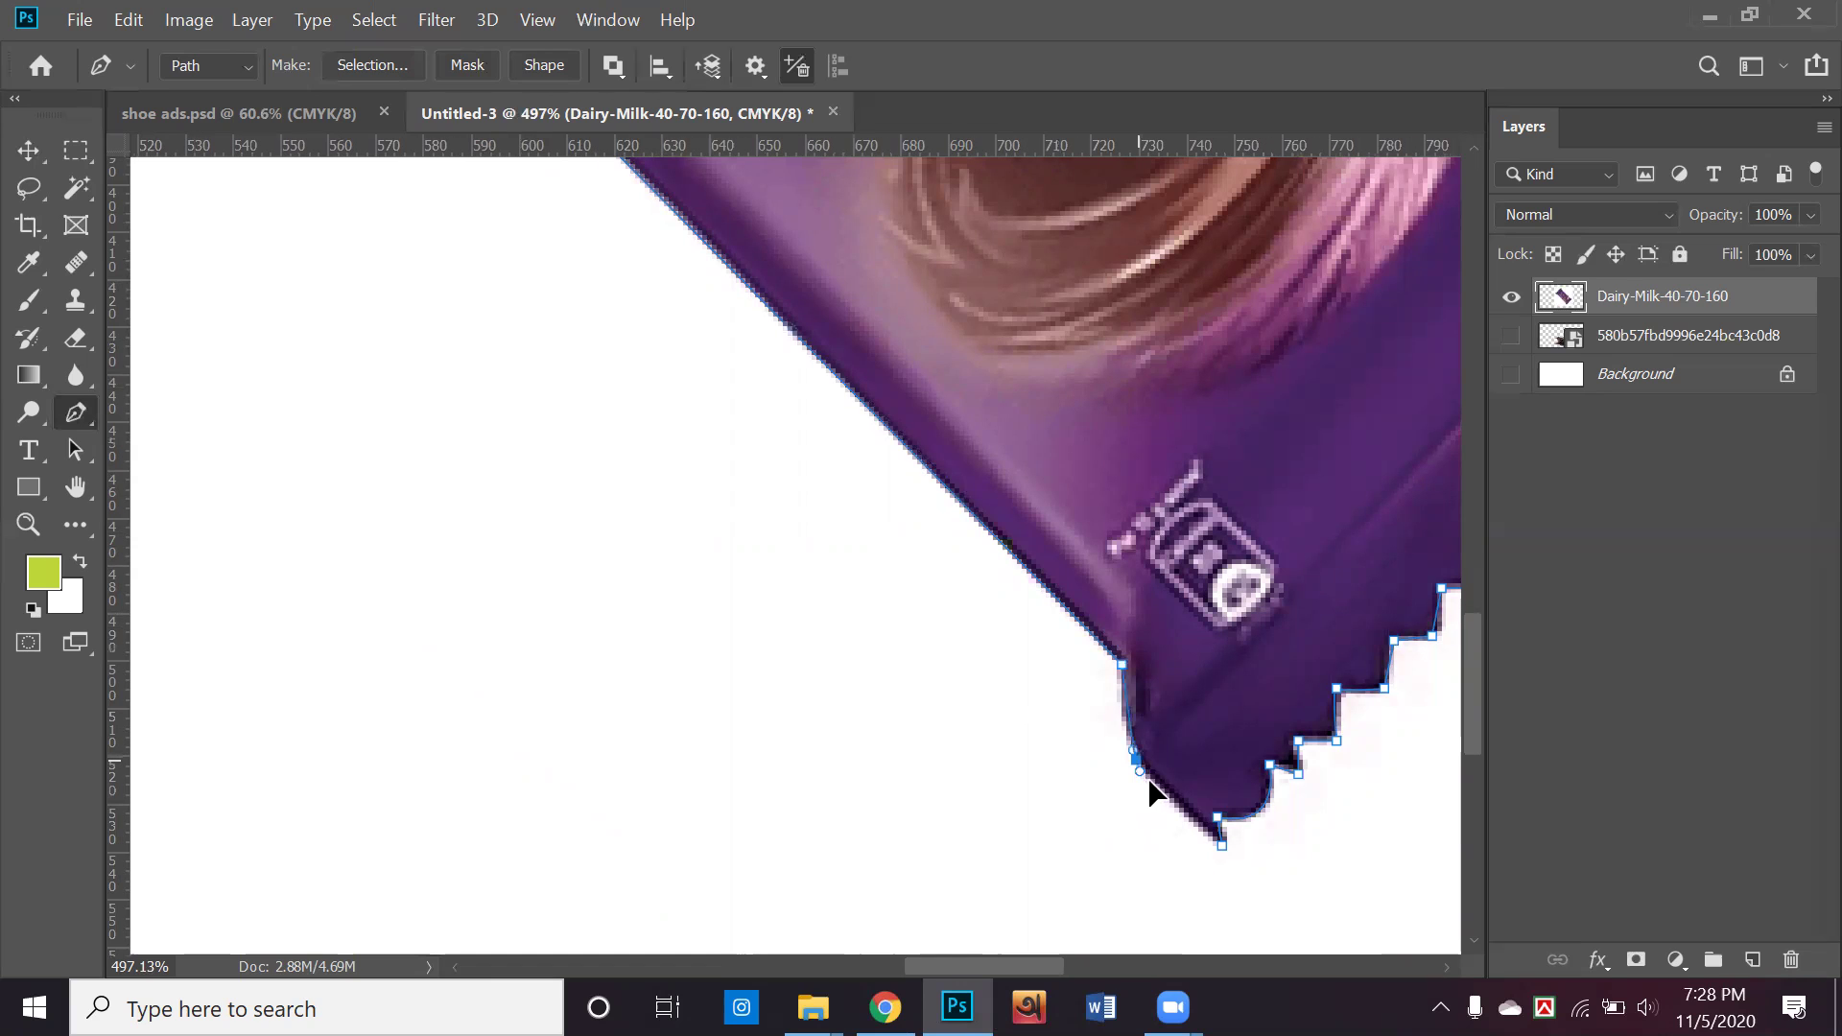
drag(1152, 793, 1164, 802)
click(1220, 848)
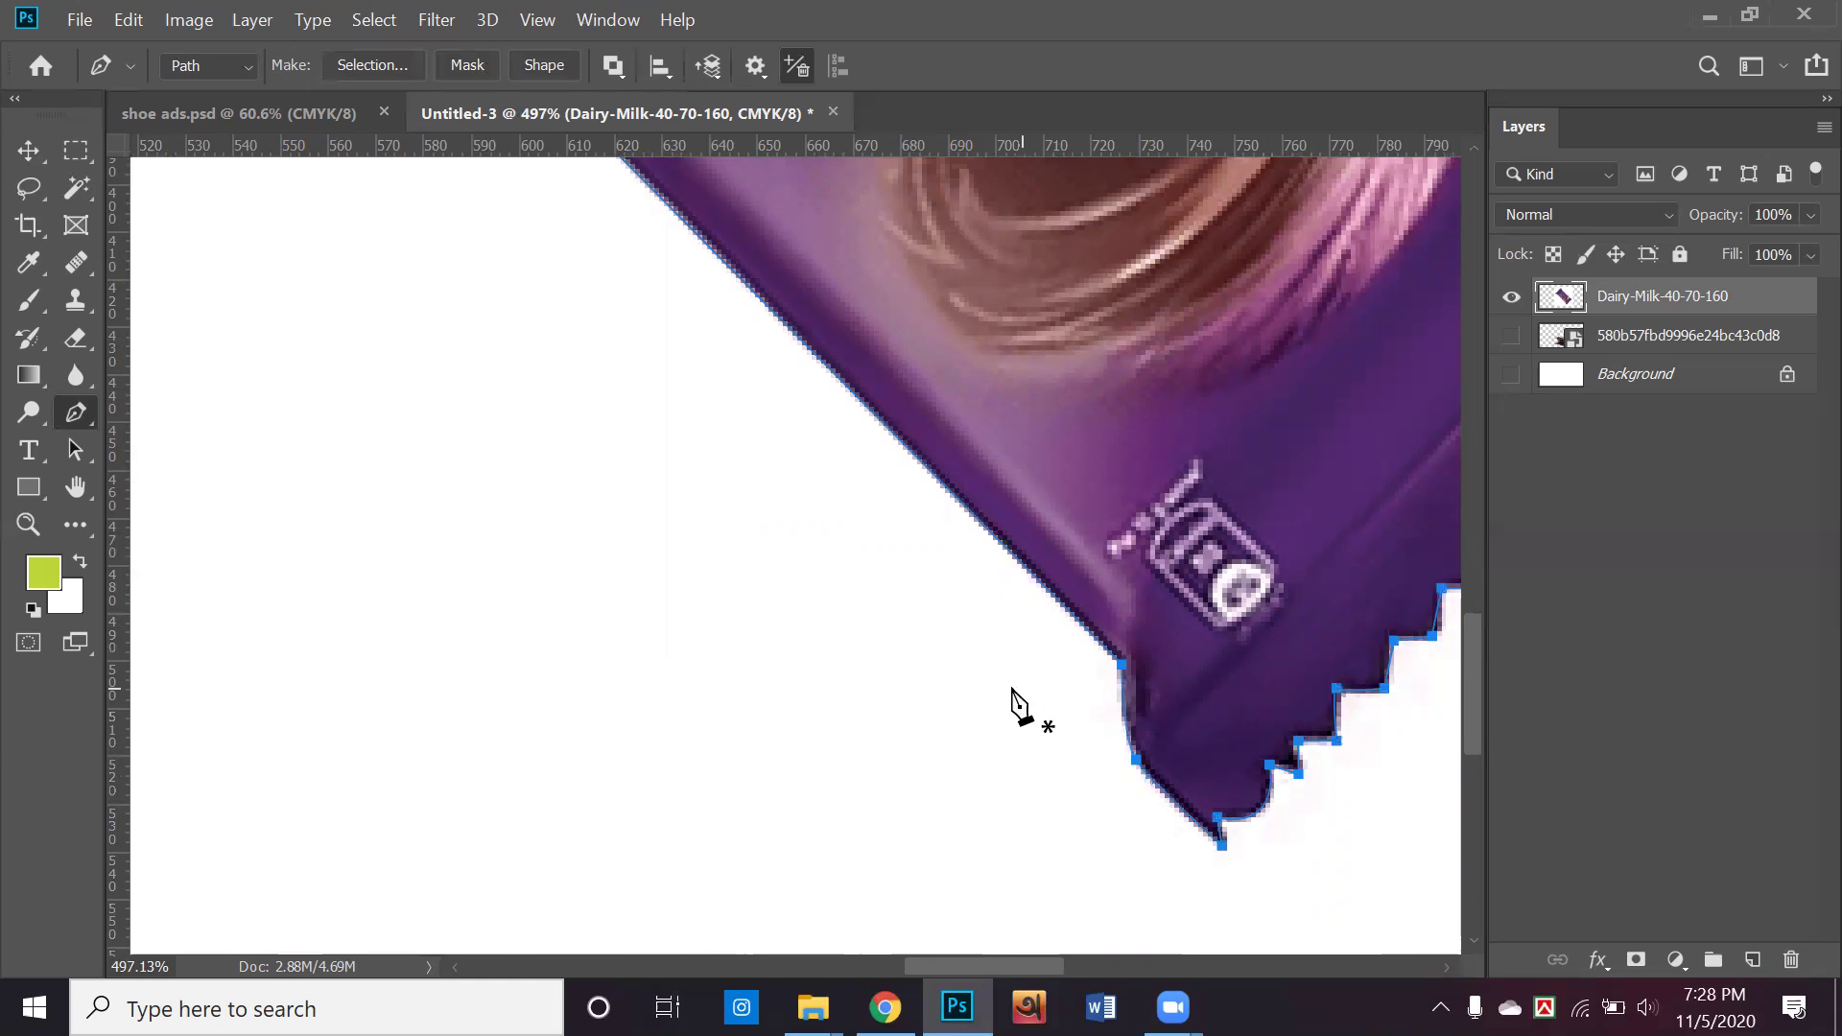
Convert the closed path to a selection and copy the selected bar to a new layer
scroll(1017, 705, down, 3)
scroll(1046, 557, down, 1)
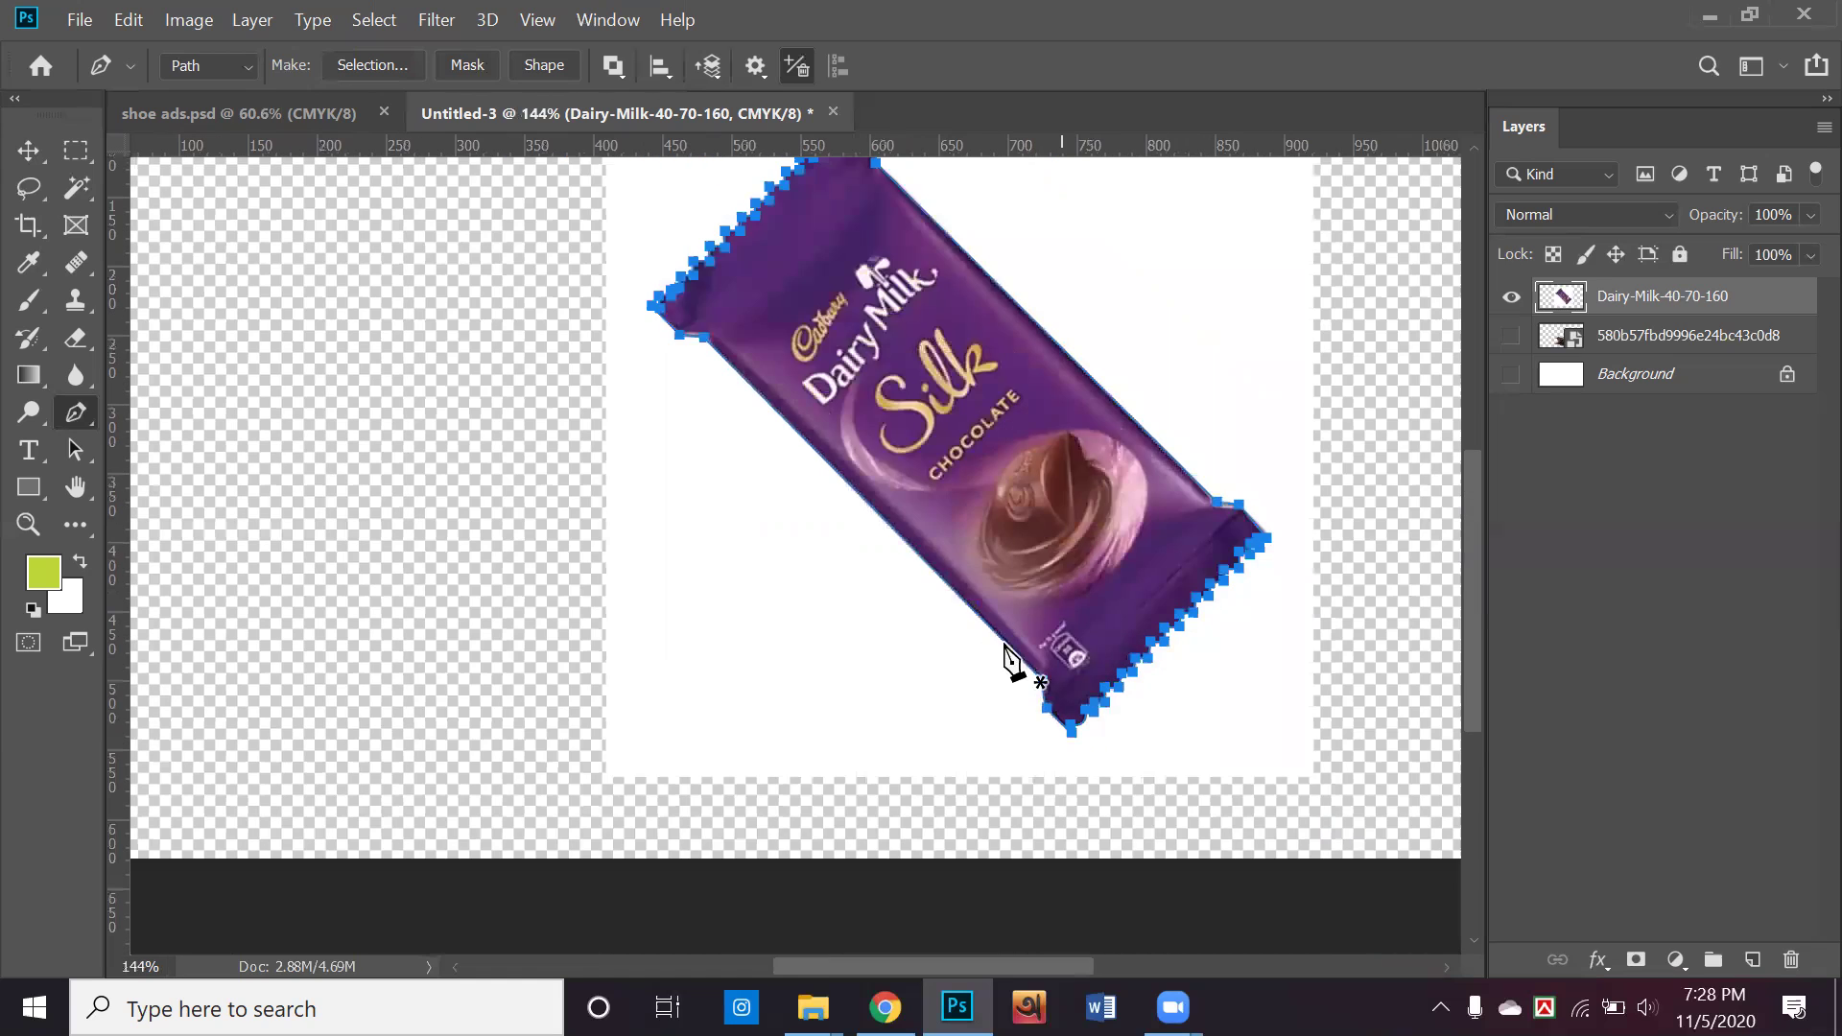
scroll(1007, 657, down, 1)
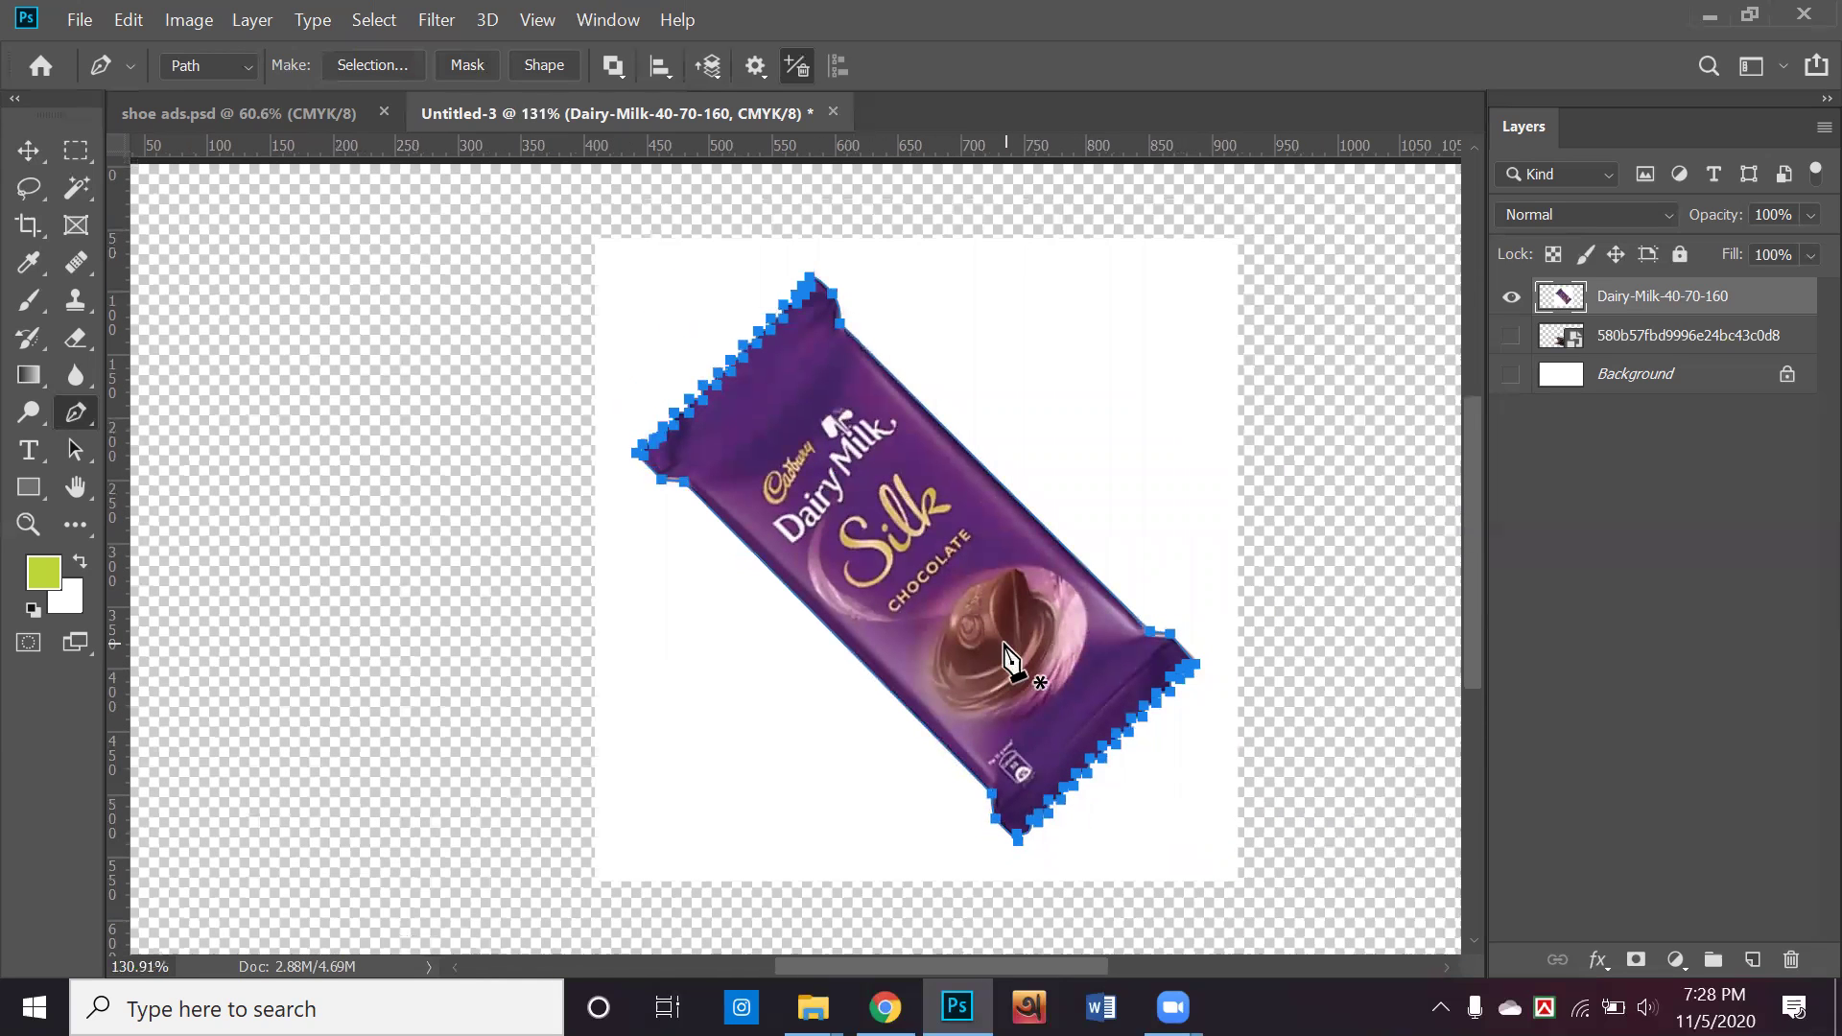
key(ctrl+Return)
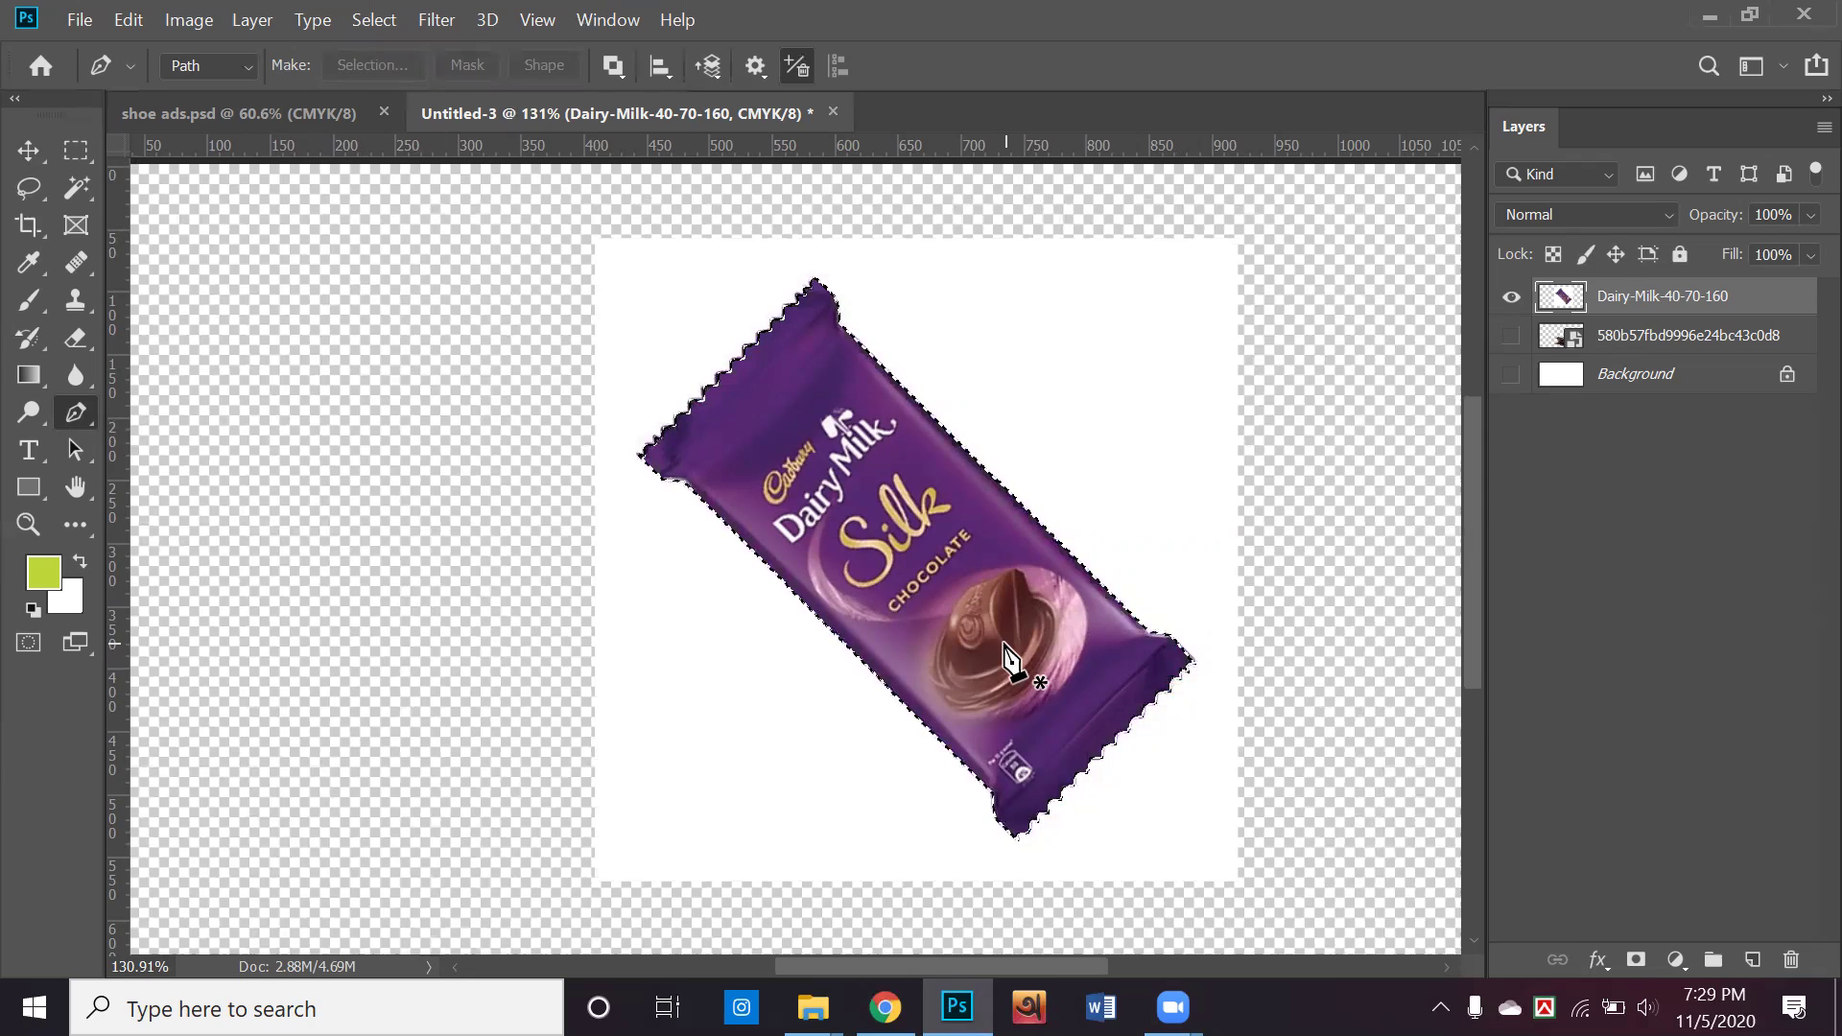
key(ctrl+j)
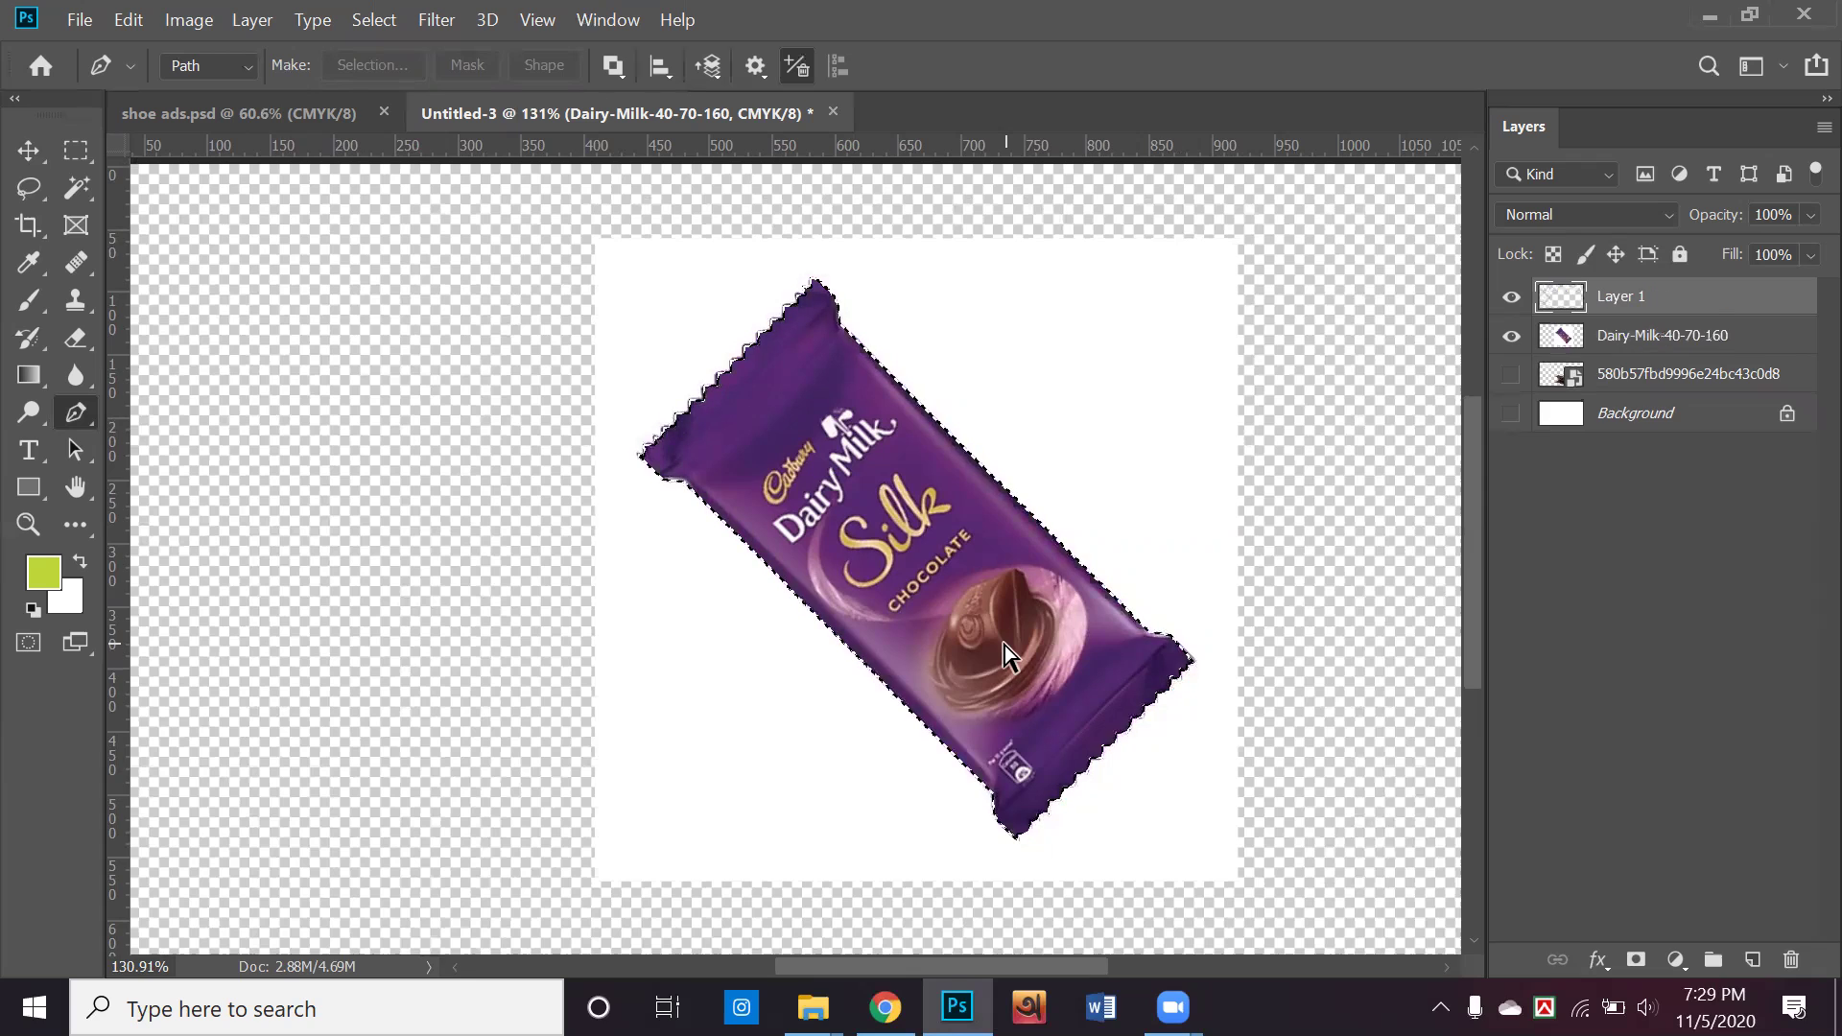
Delete the original Dairy-Milk-40-70-160 layer and show the chocolate splash and Background layers
click(1646, 351)
key(Delete)
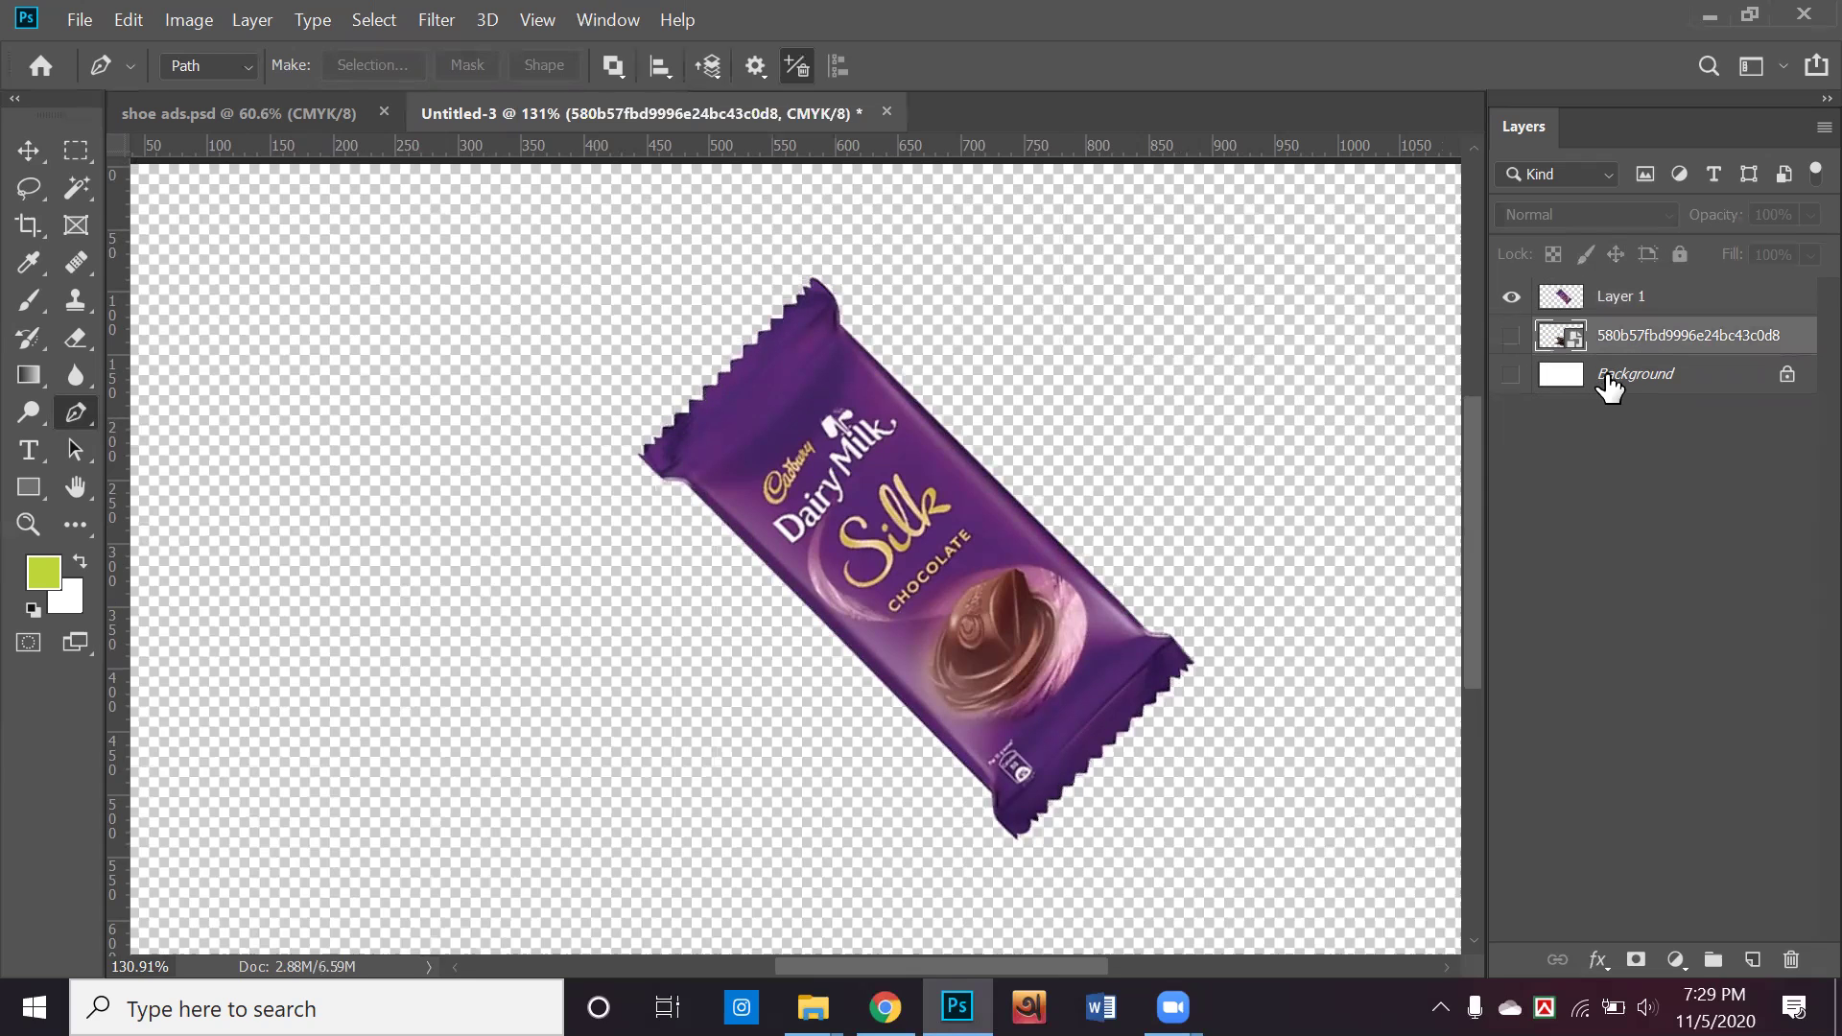
click(1512, 336)
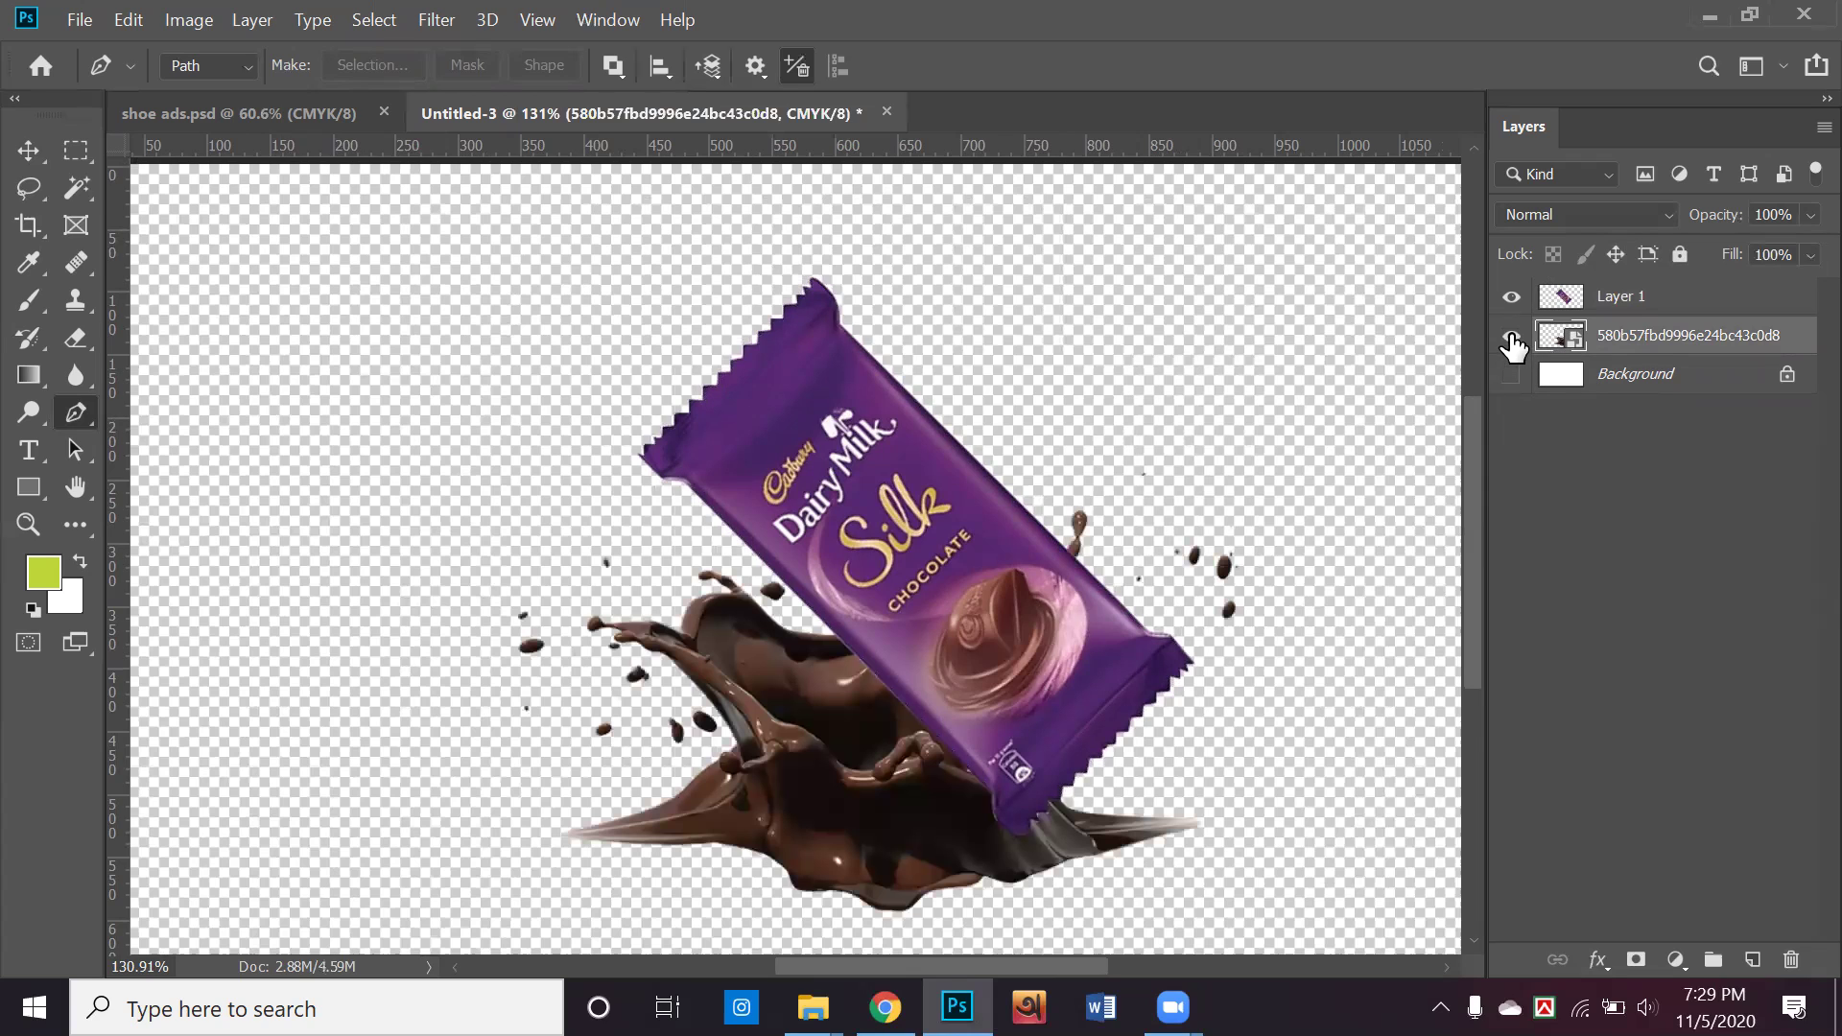
click(1506, 389)
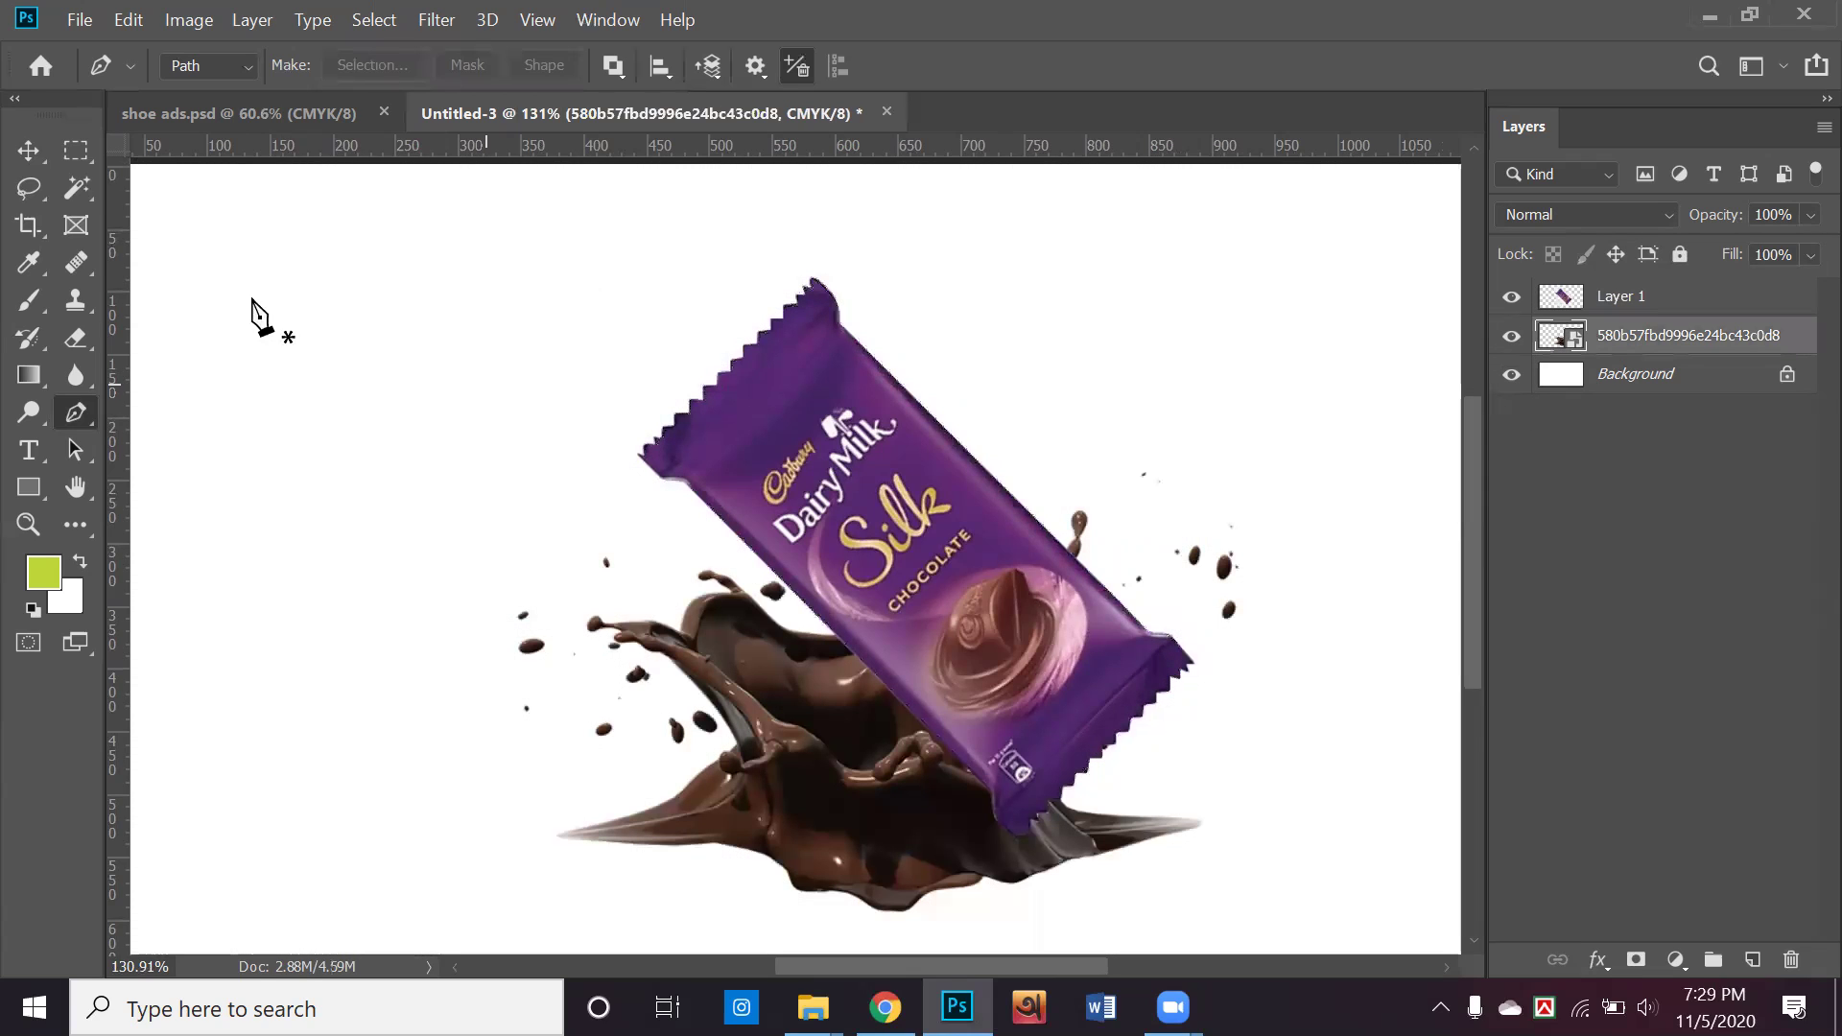
Rotate the cut-out bar upright, scale it down and place it above the chocolate splash
click(28, 151)
drag(905, 622, 784, 579)
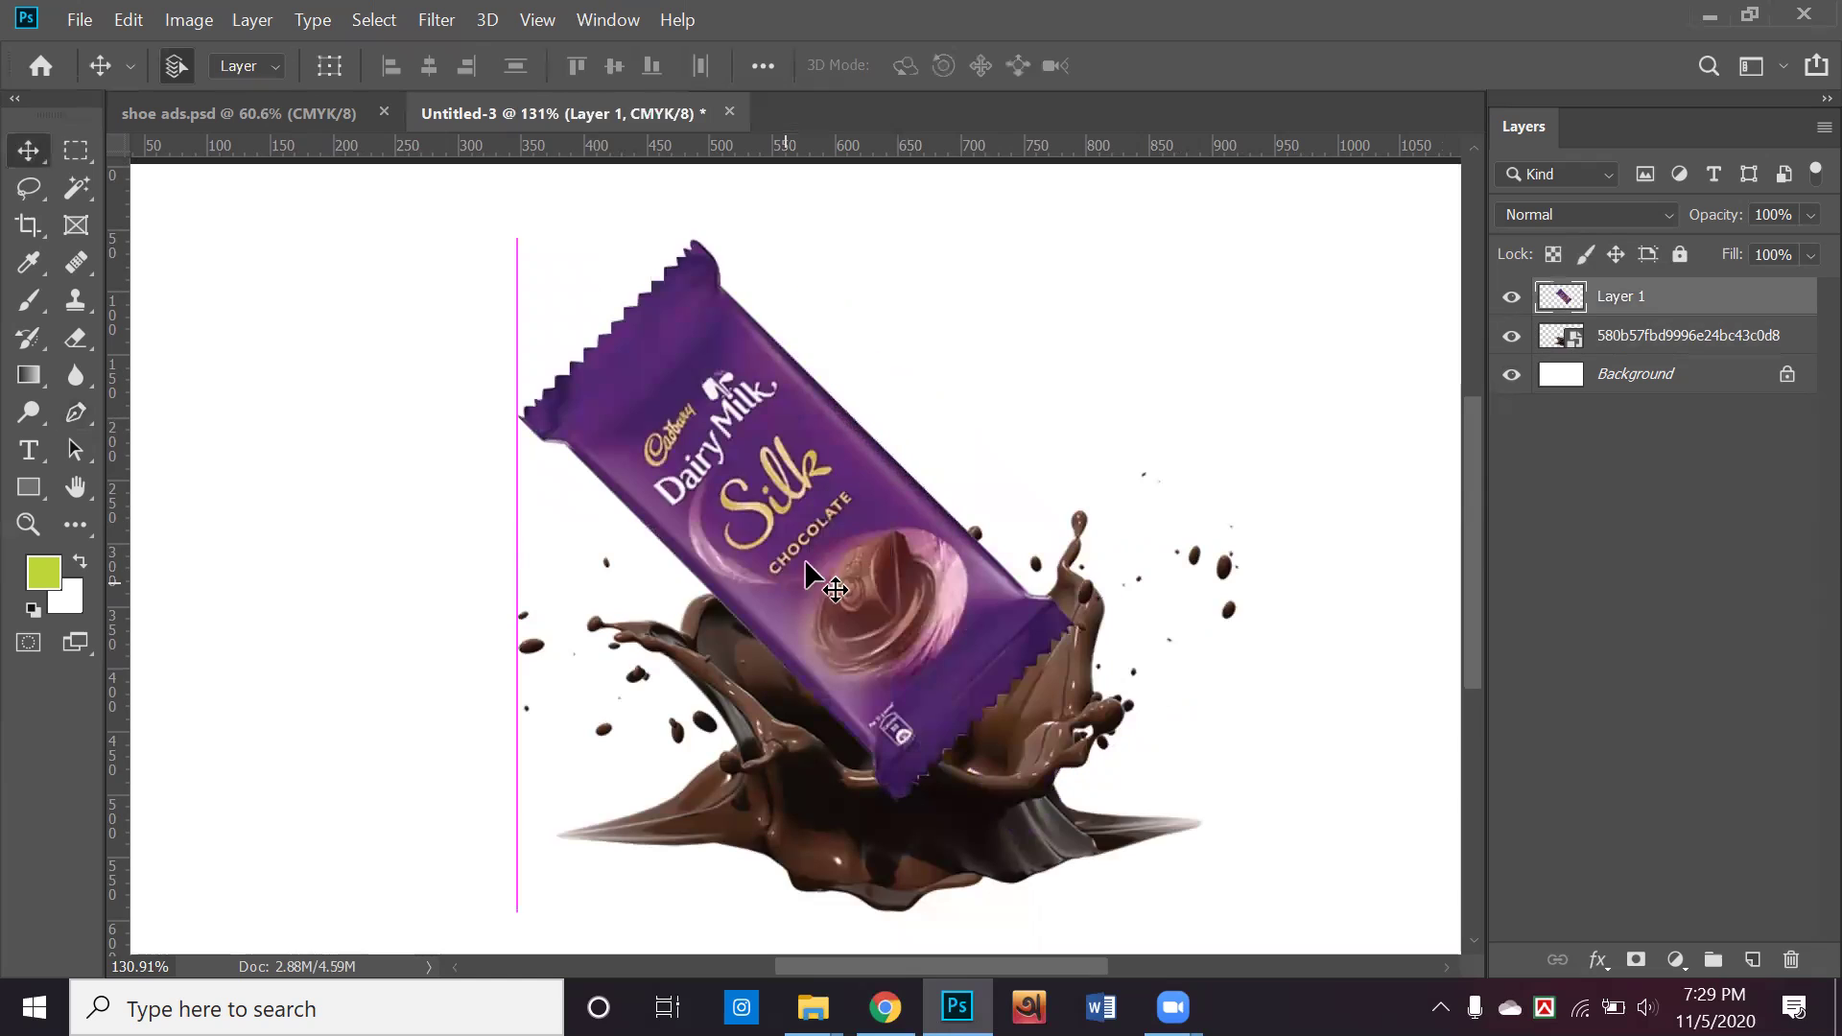
key(ctrl+t)
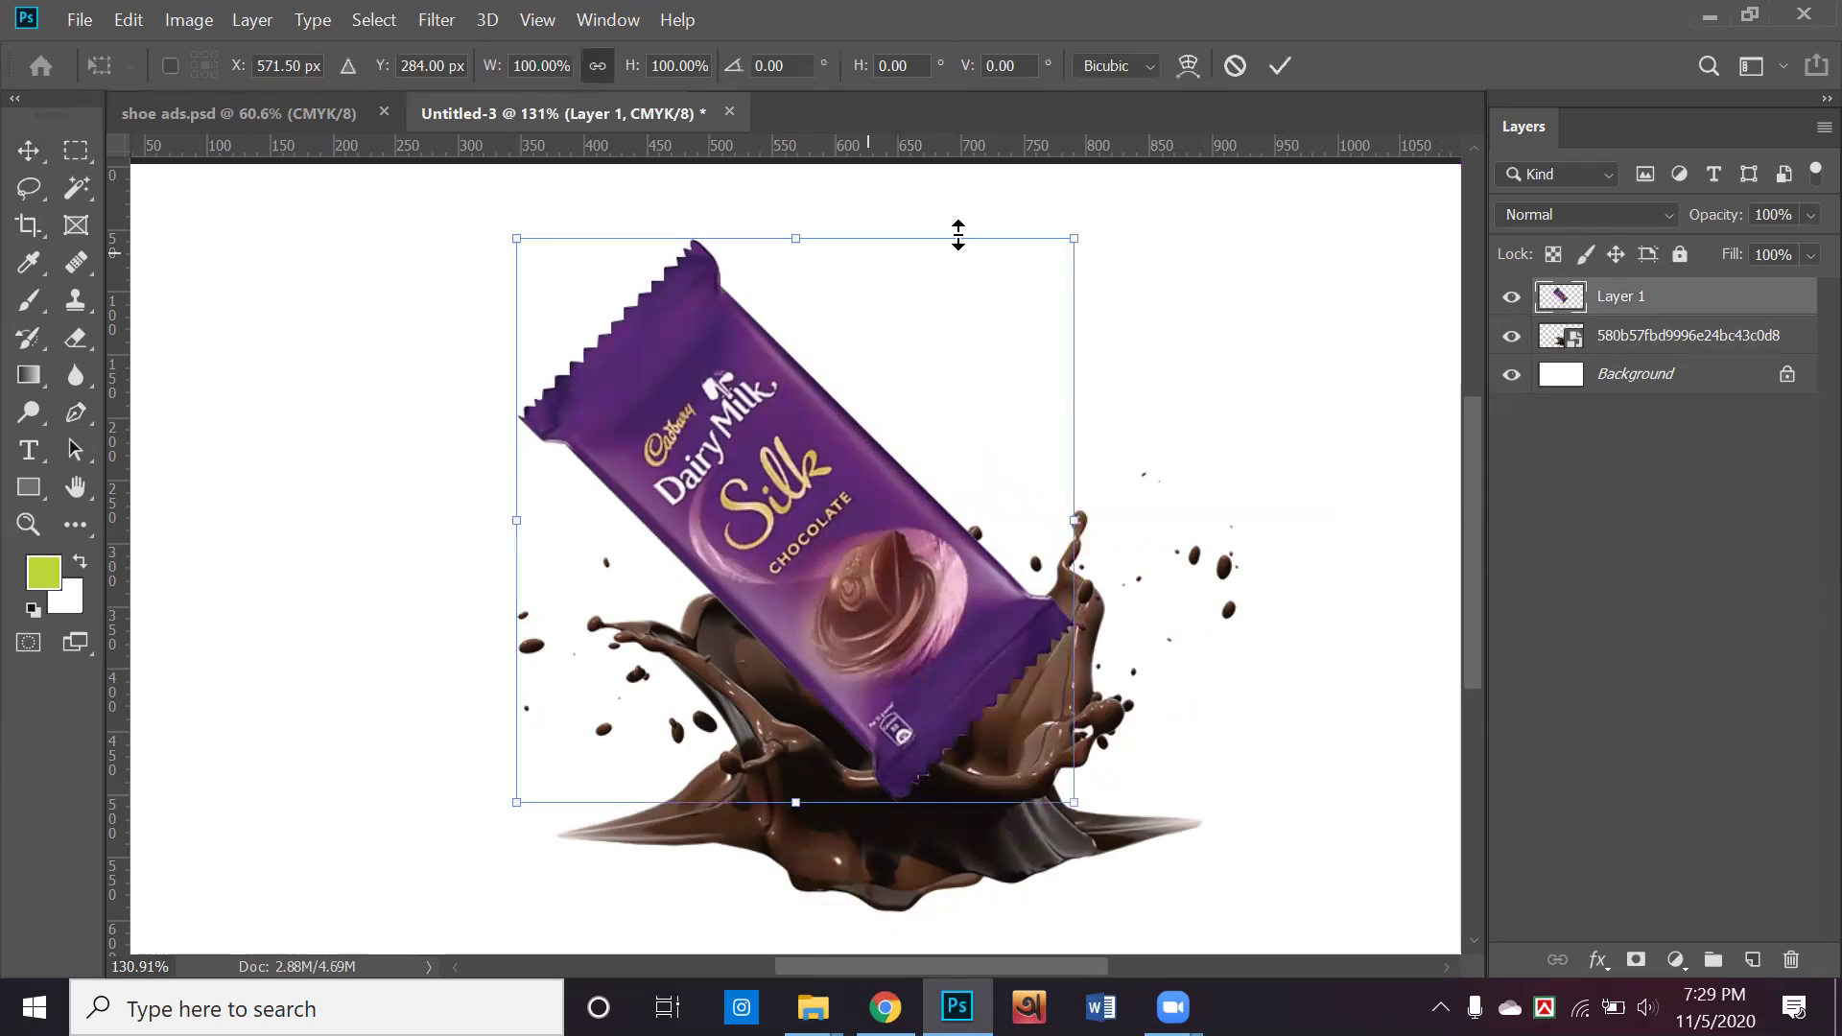
drag(1094, 213, 1243, 533)
drag(857, 444, 945, 427)
drag(1265, 523, 998, 509)
drag(734, 488, 931, 307)
key(Return)
Duplicate the upright bar, rotate the copy about 25° clockwise and place it overlapping the original's right side
key(ctrl+t)
drag(998, 225, 1010, 294)
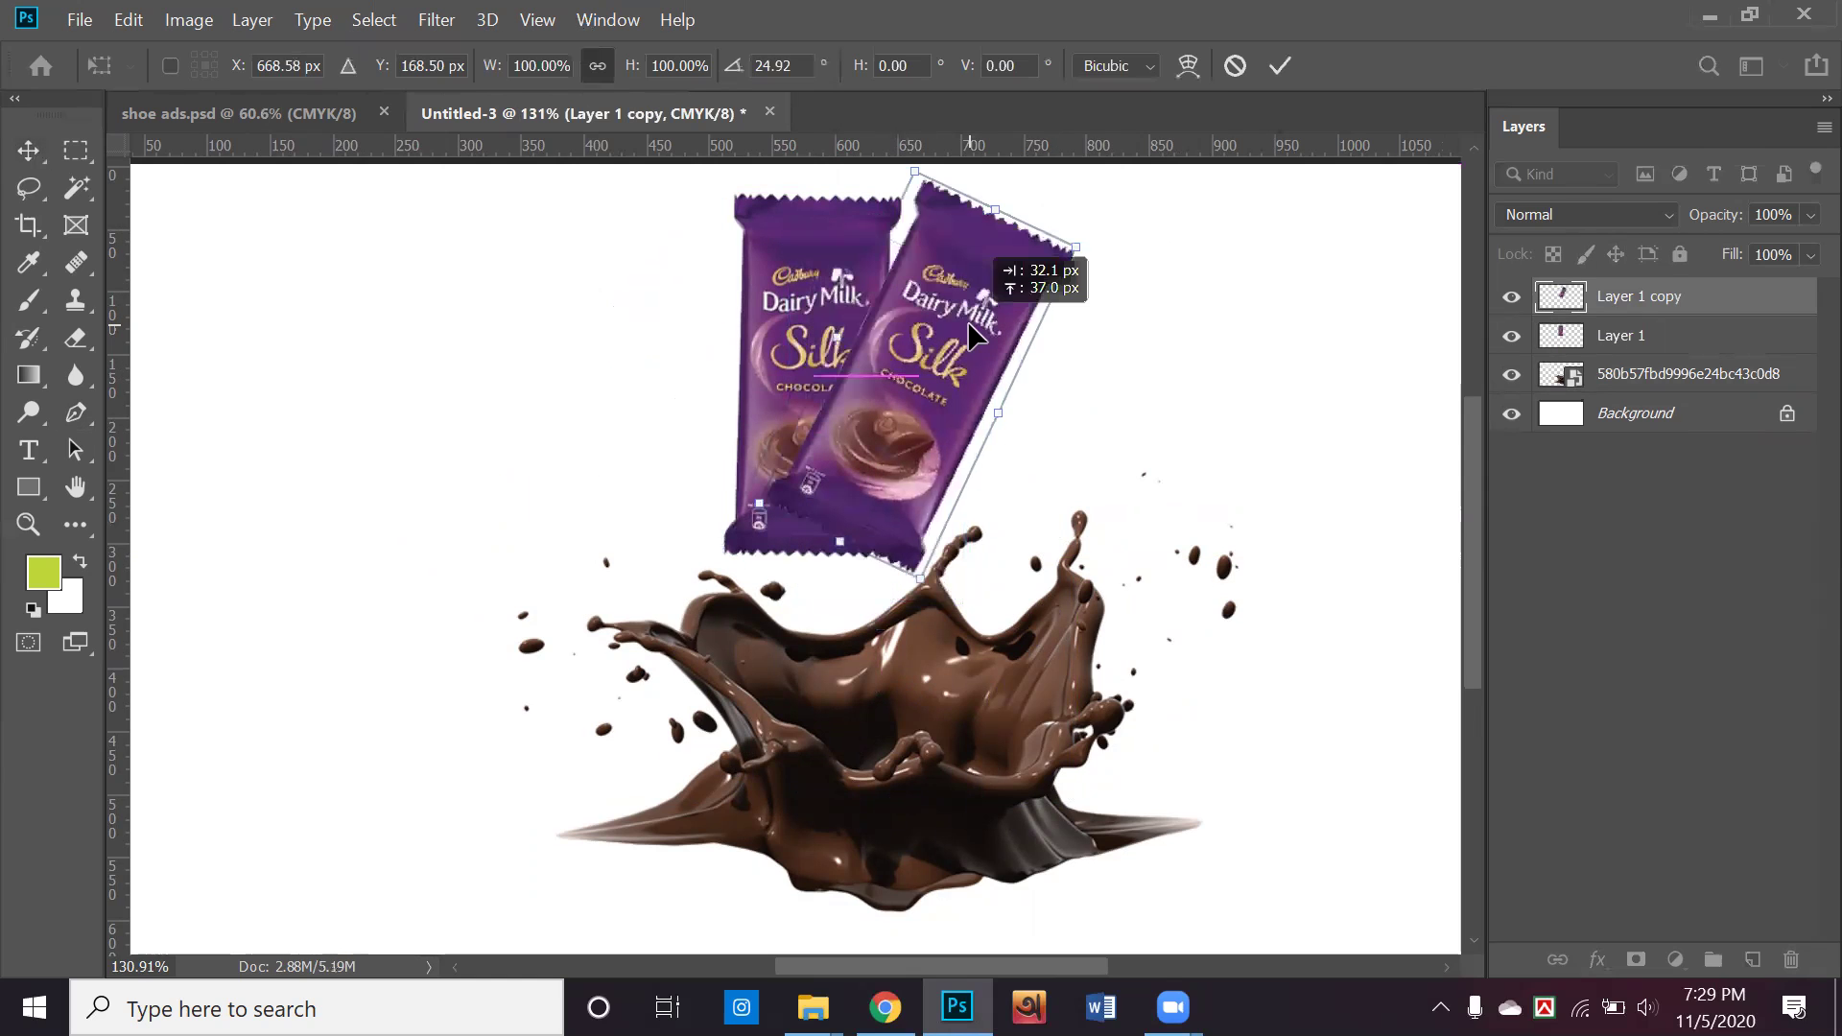
key(Return)
Duplicate the upright bar again, tilt this copy counter-clockwise and place it overlapping the original's left side
click(820, 317)
alt+drag(813, 307, 633, 305)
key(ctrl+t)
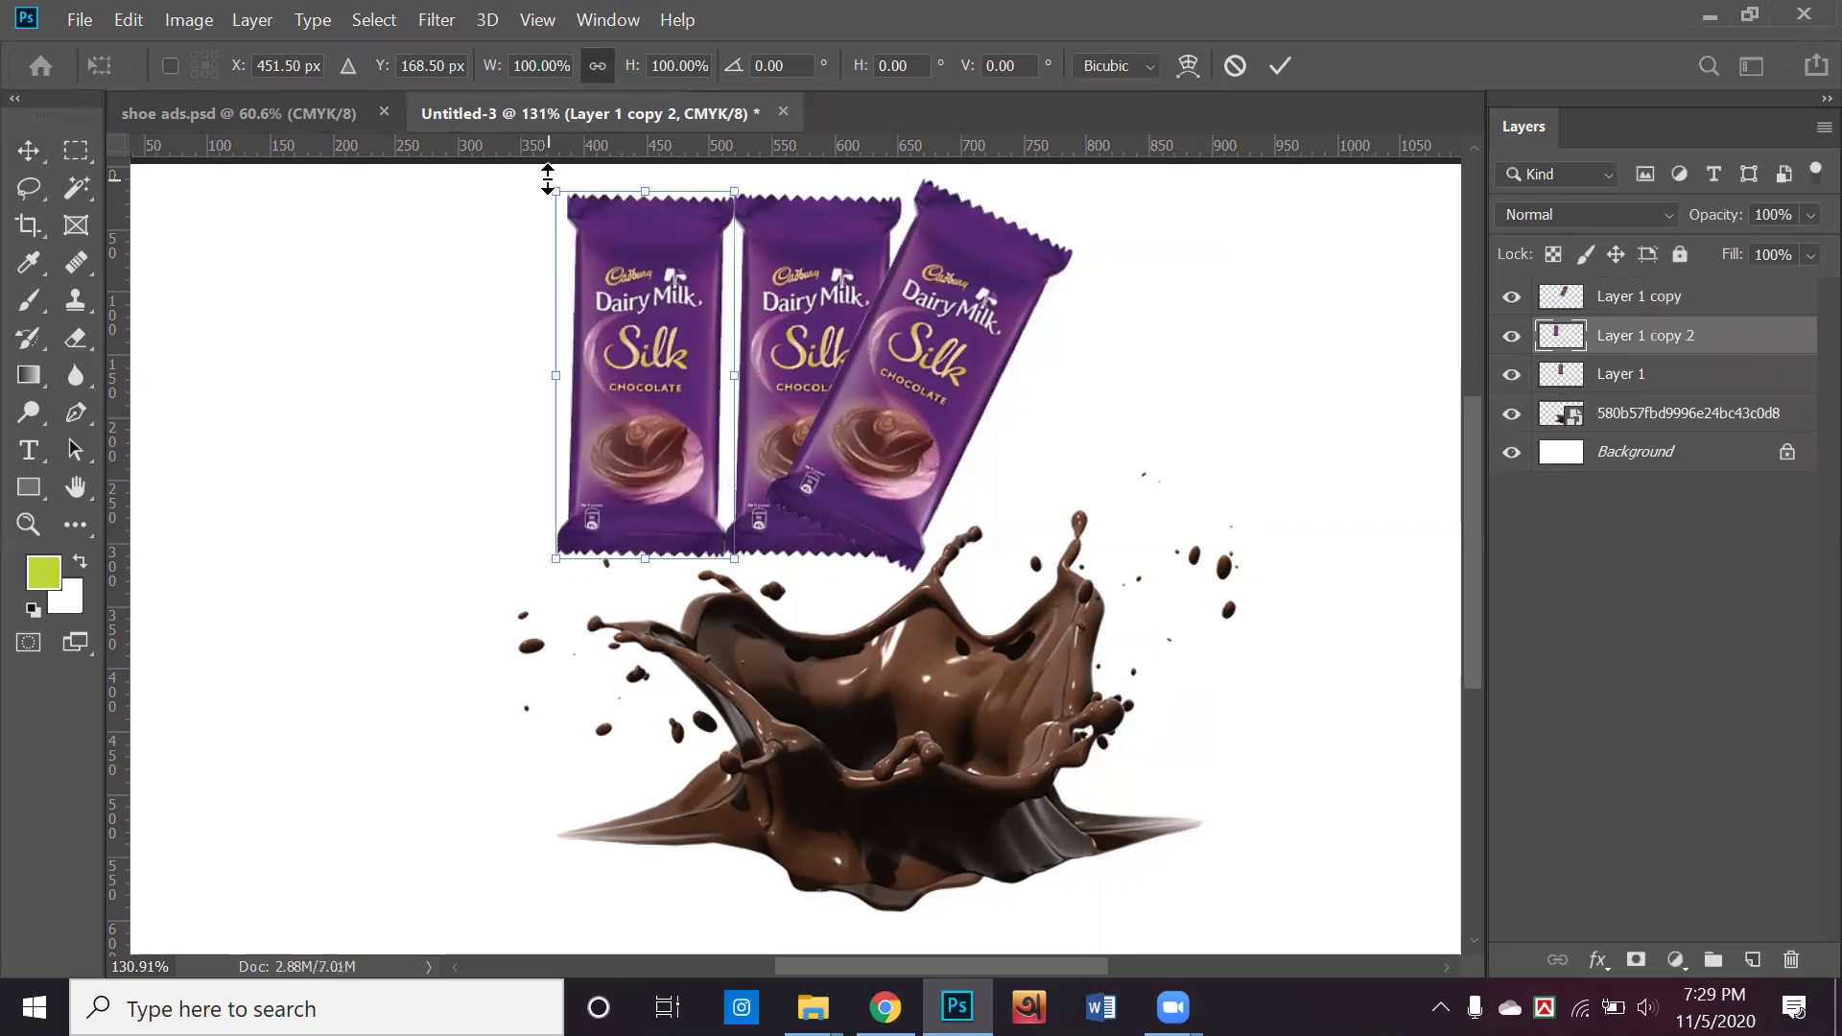
drag(515, 195, 468, 259)
drag(698, 384, 755, 376)
key(Return)
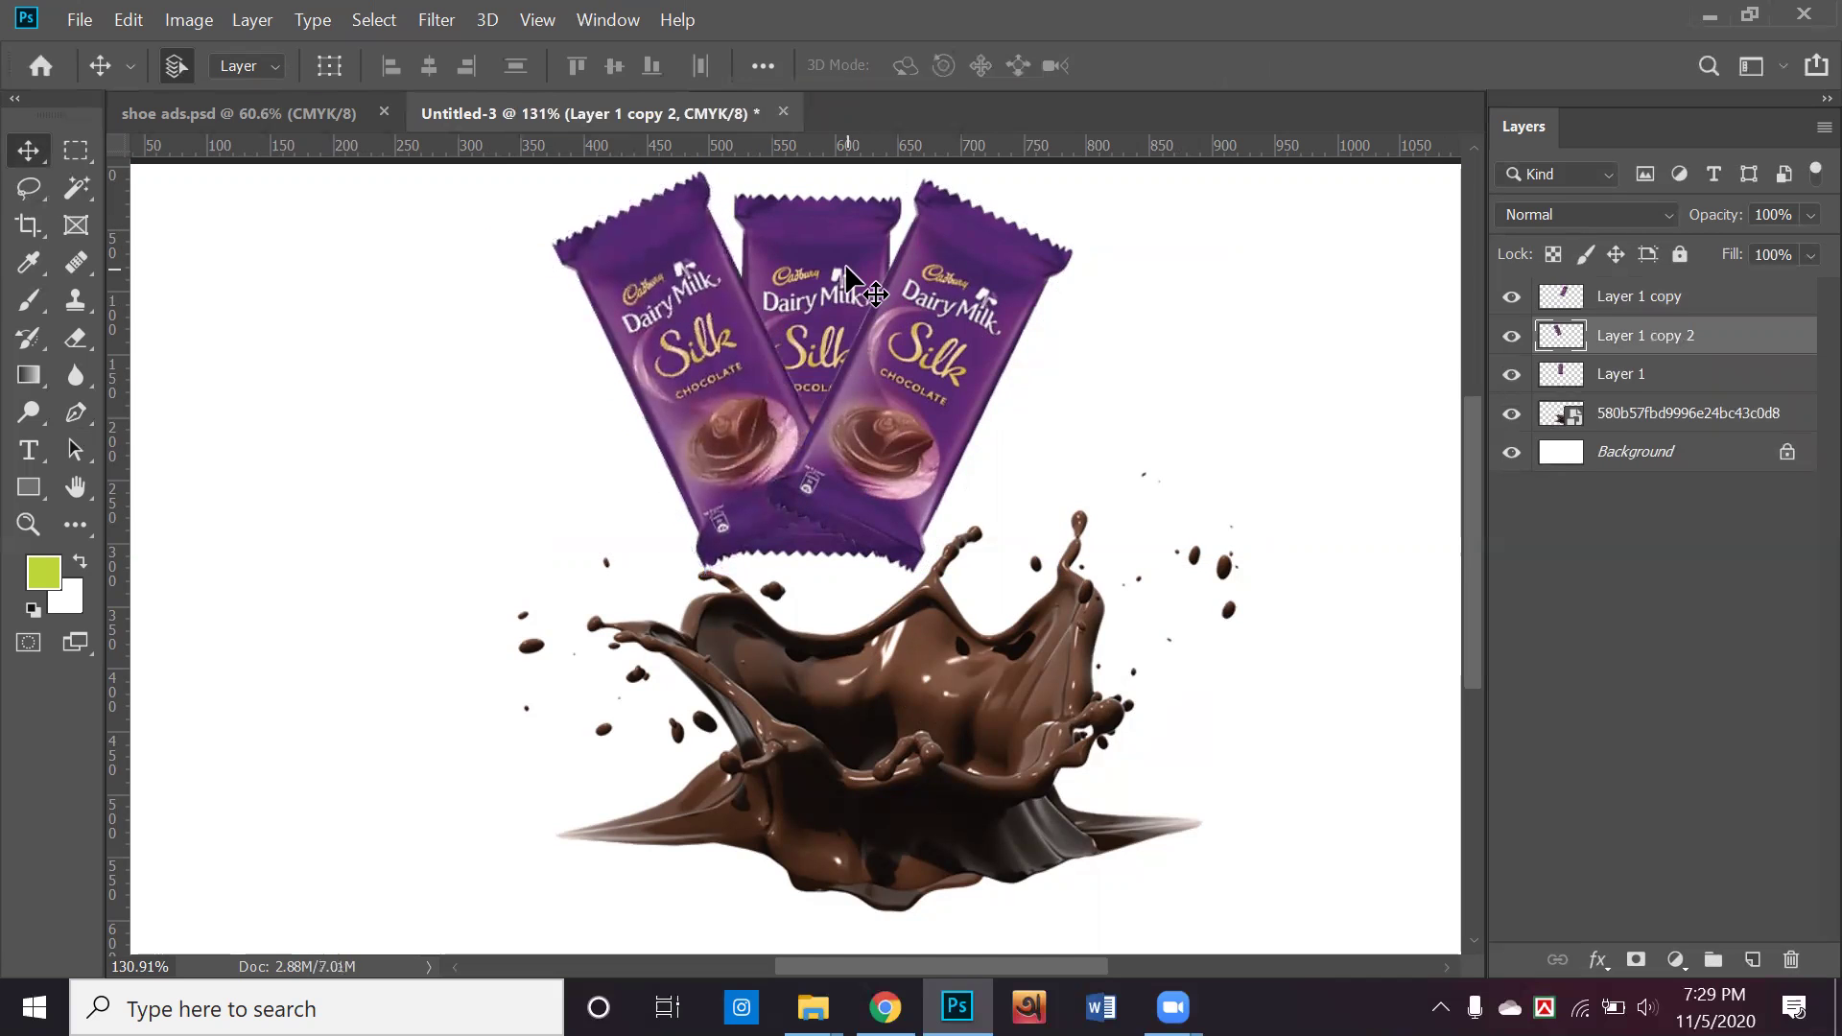
Bring the upright middle bar in front of the two tilted bars and align it between them
click(1621, 374)
drag(1604, 388, 1603, 292)
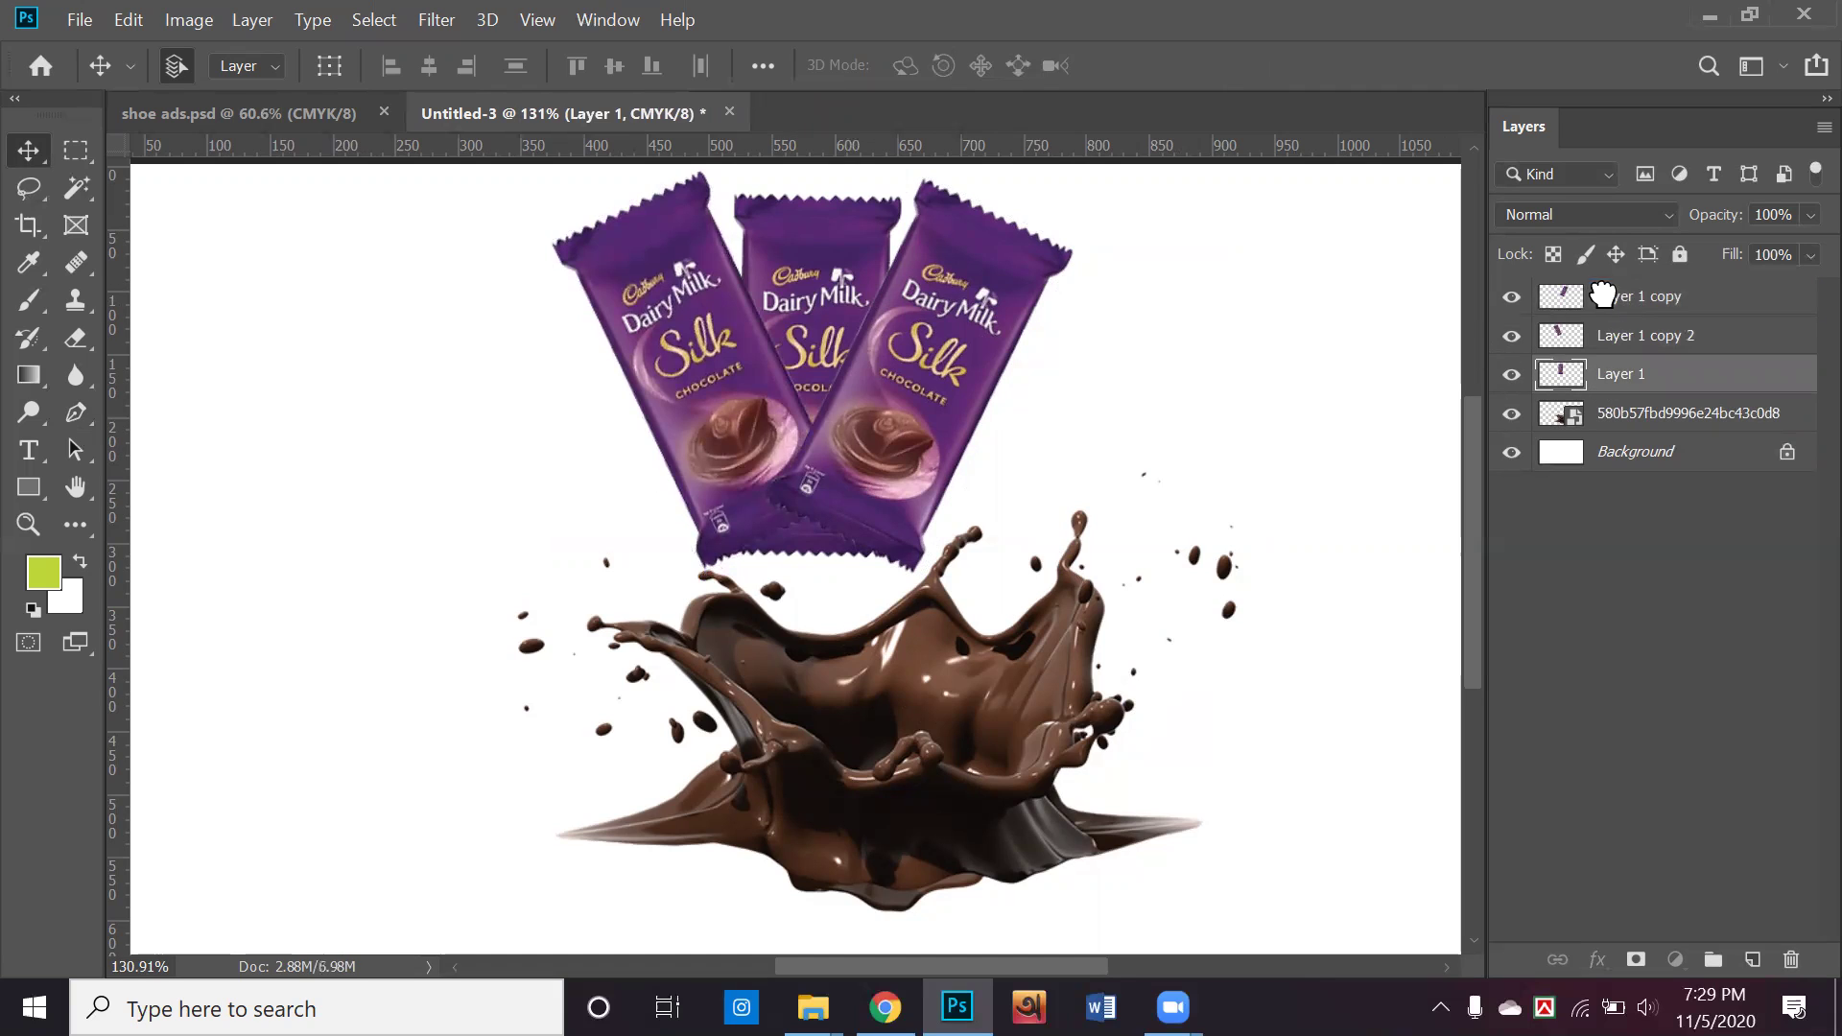
drag(845, 420, 843, 423)
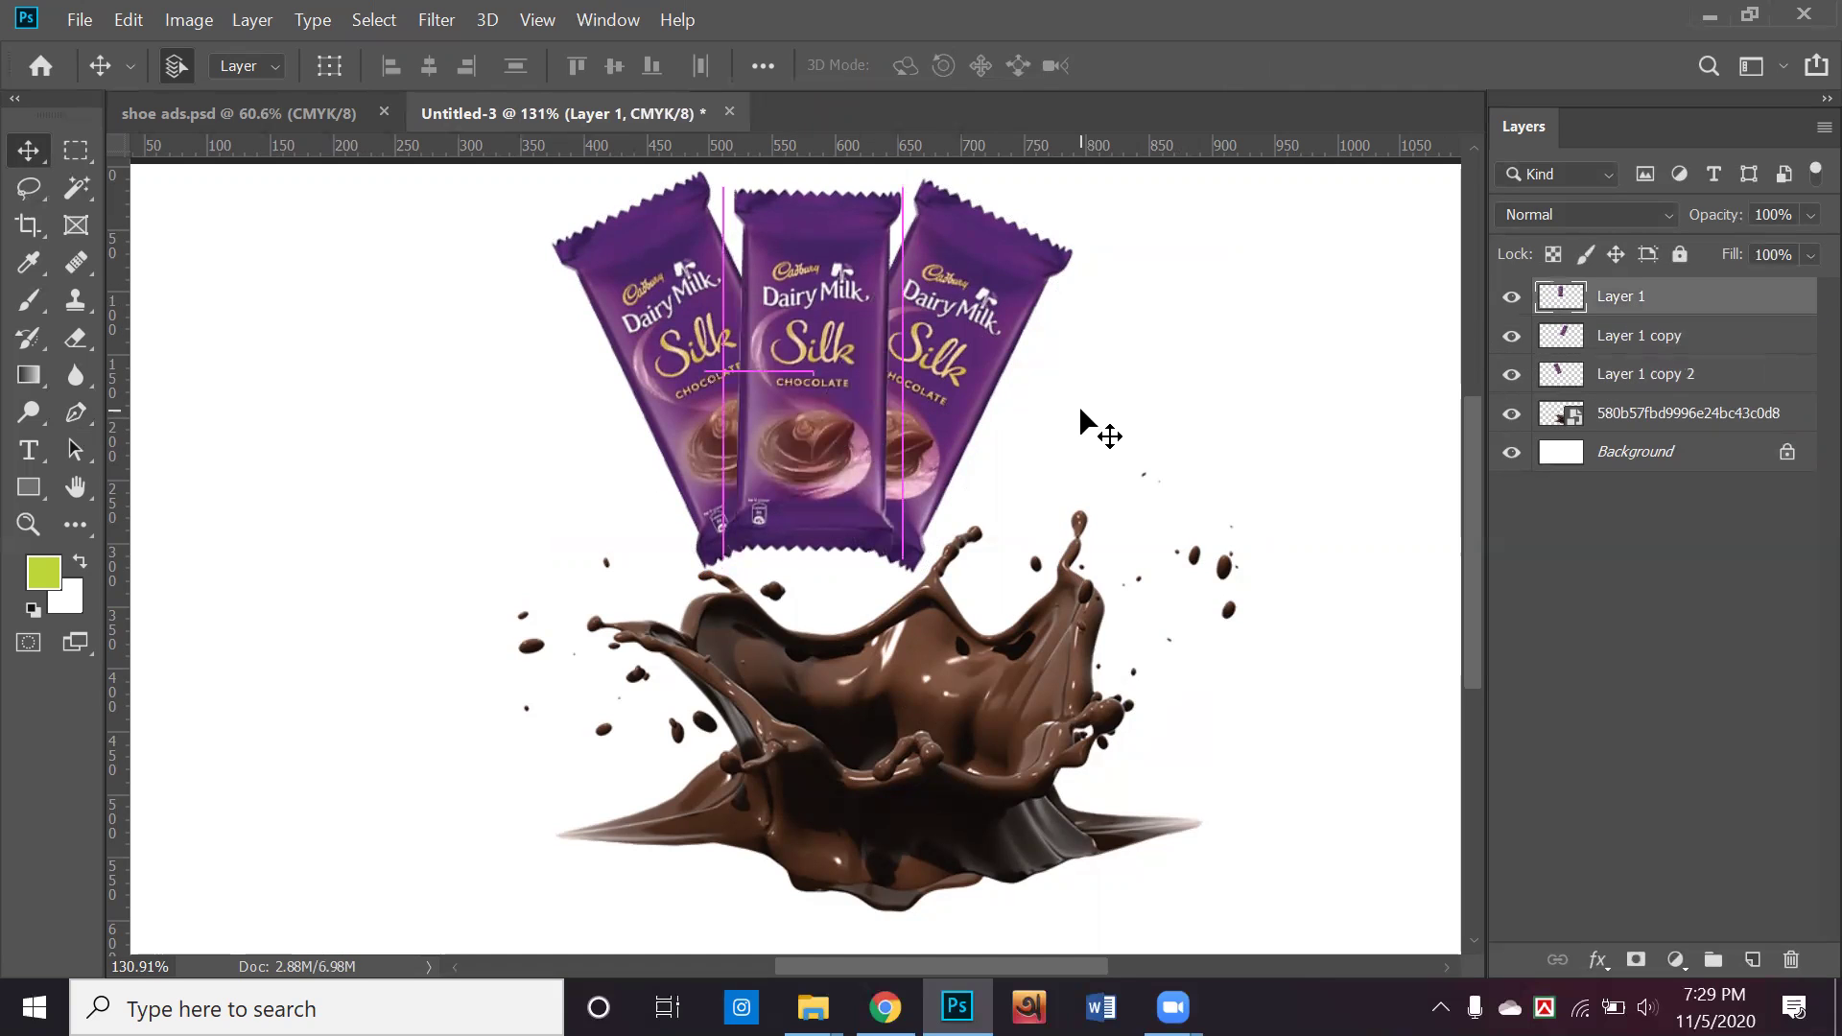
Select all three bars and move them together slightly up and to the right above the splash
click(1079, 420)
drag(1080, 300, 529, 382)
drag(803, 376, 847, 400)
drag(1290, 619, 1290, 619)
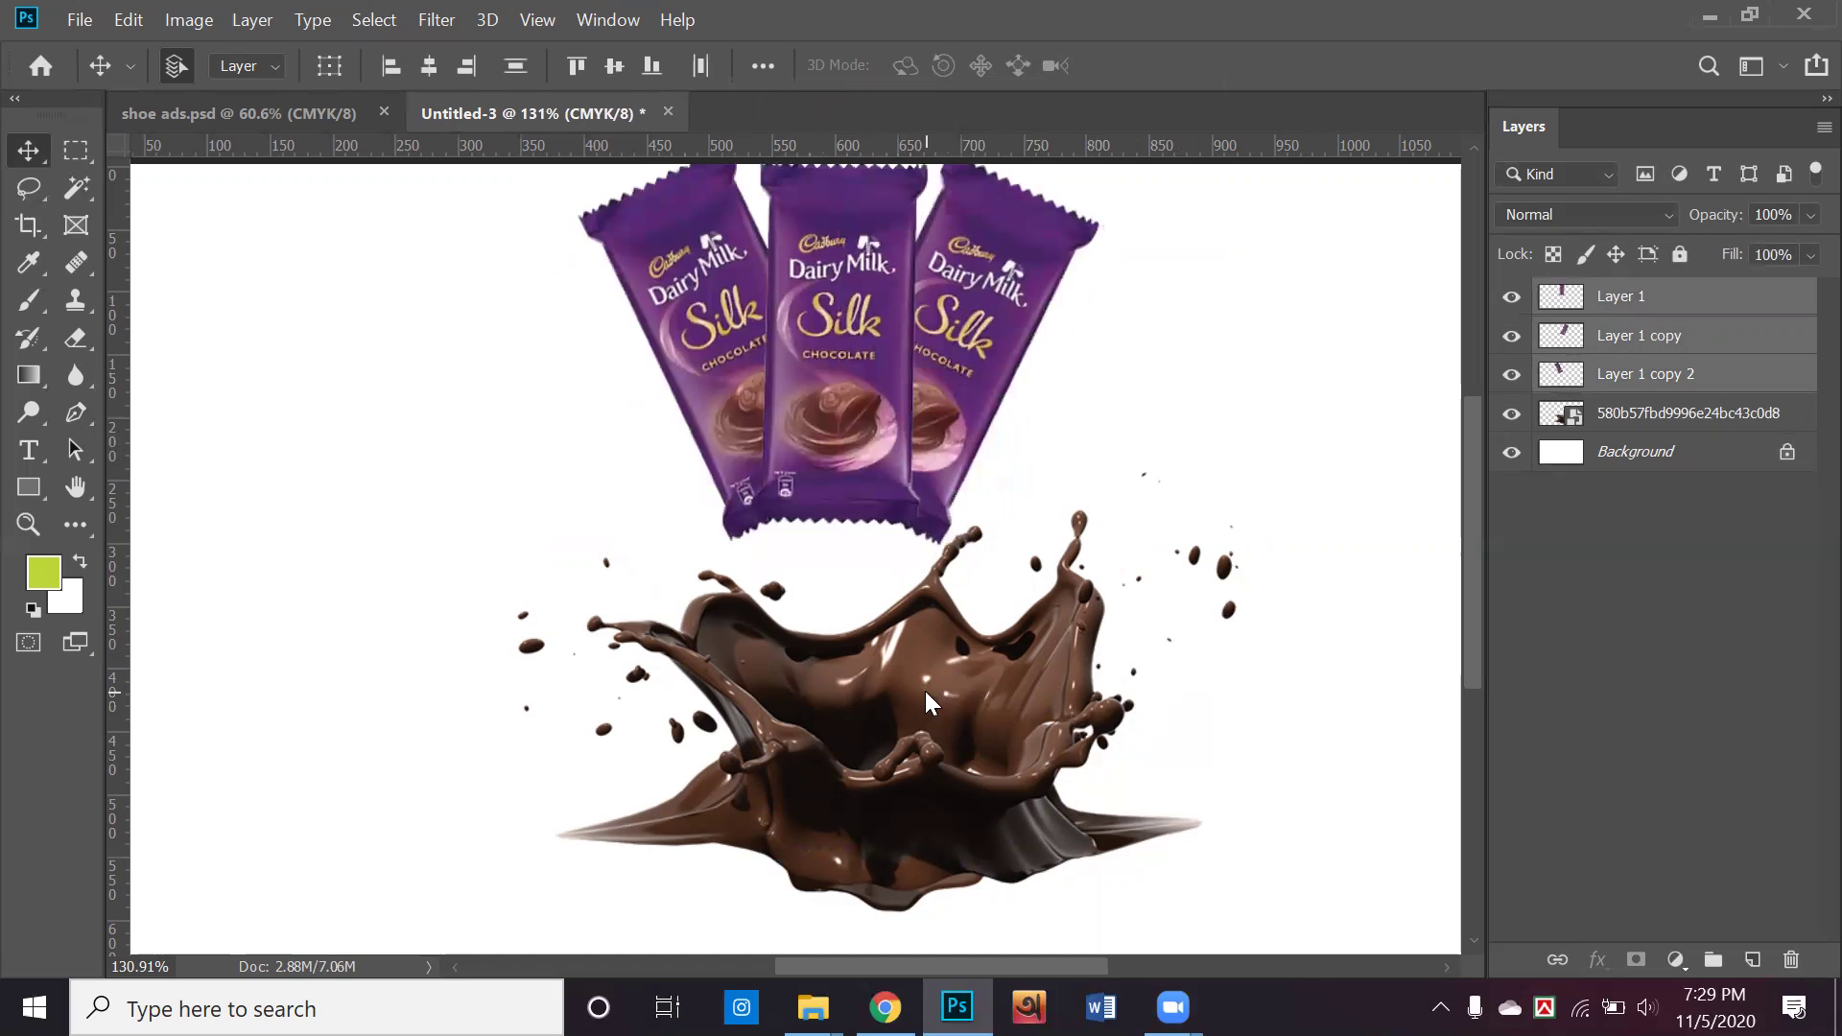
Start a Pen path on the inner rim of the splash's left arm and trace it to the small bump
key(super)
key(super)
scroll(925, 691, up, 3)
drag(838, 554, 802, 489)
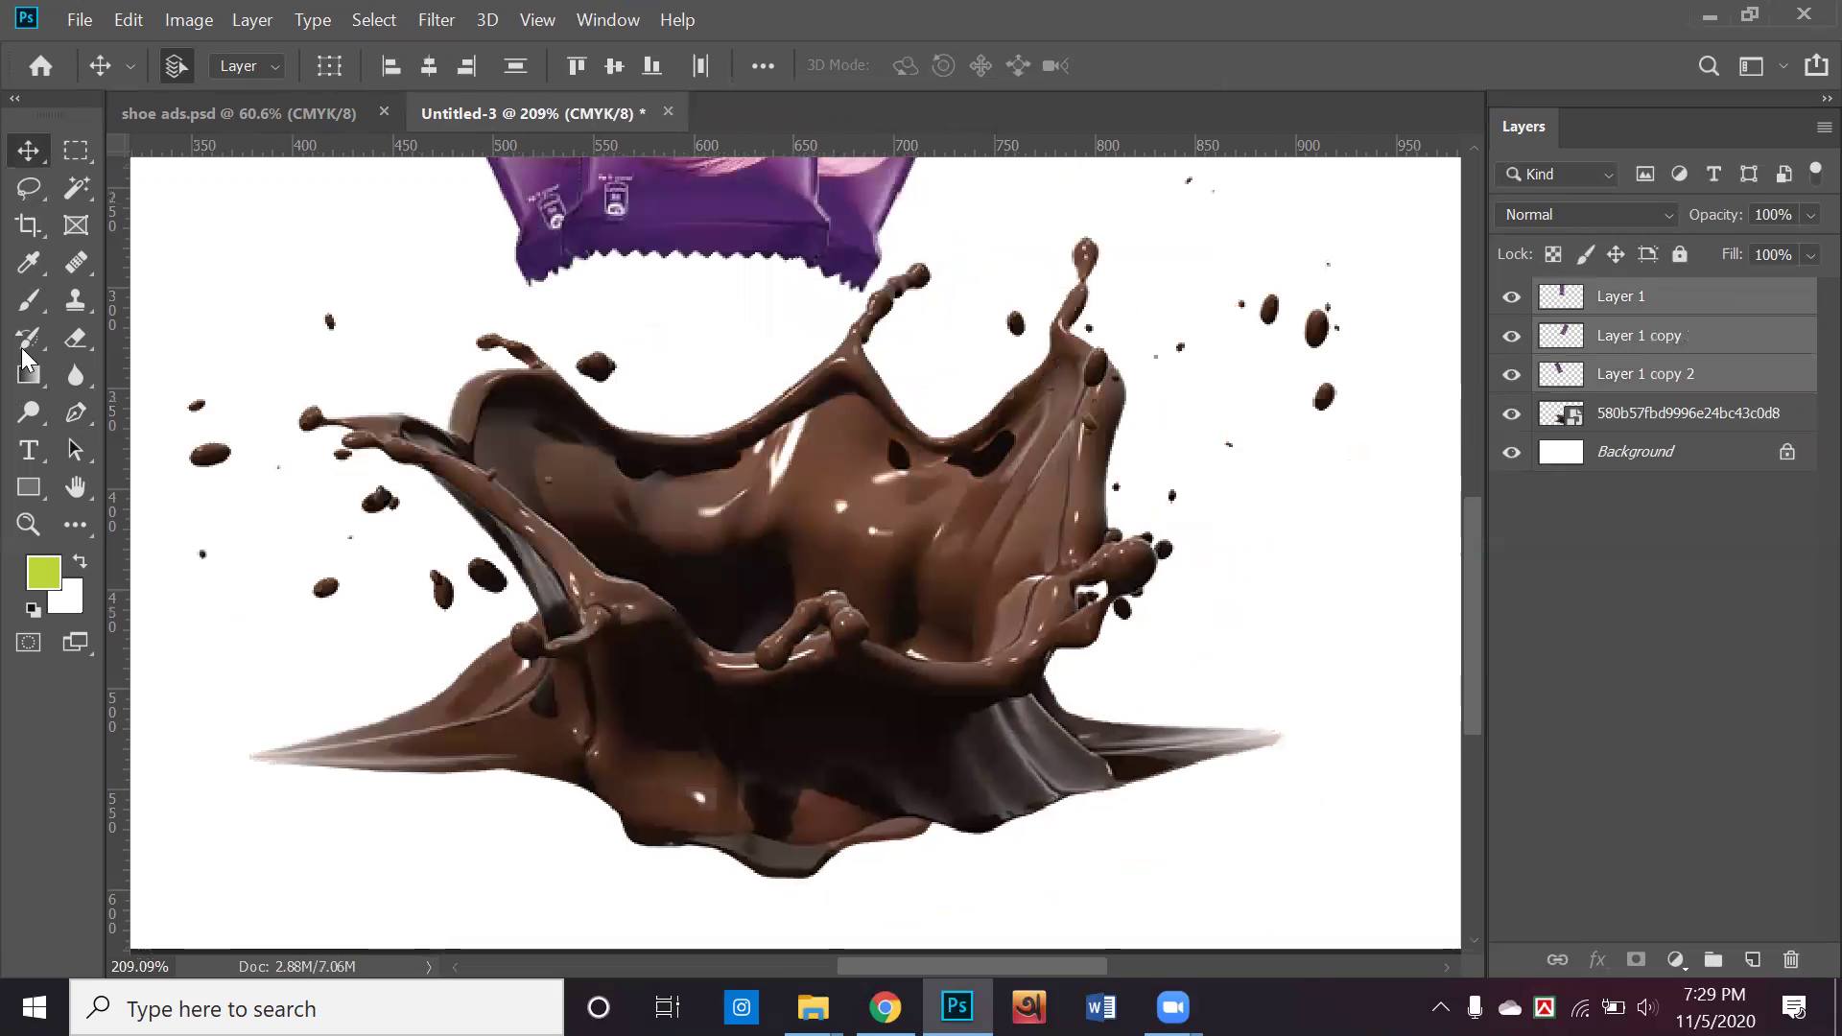
click(76, 413)
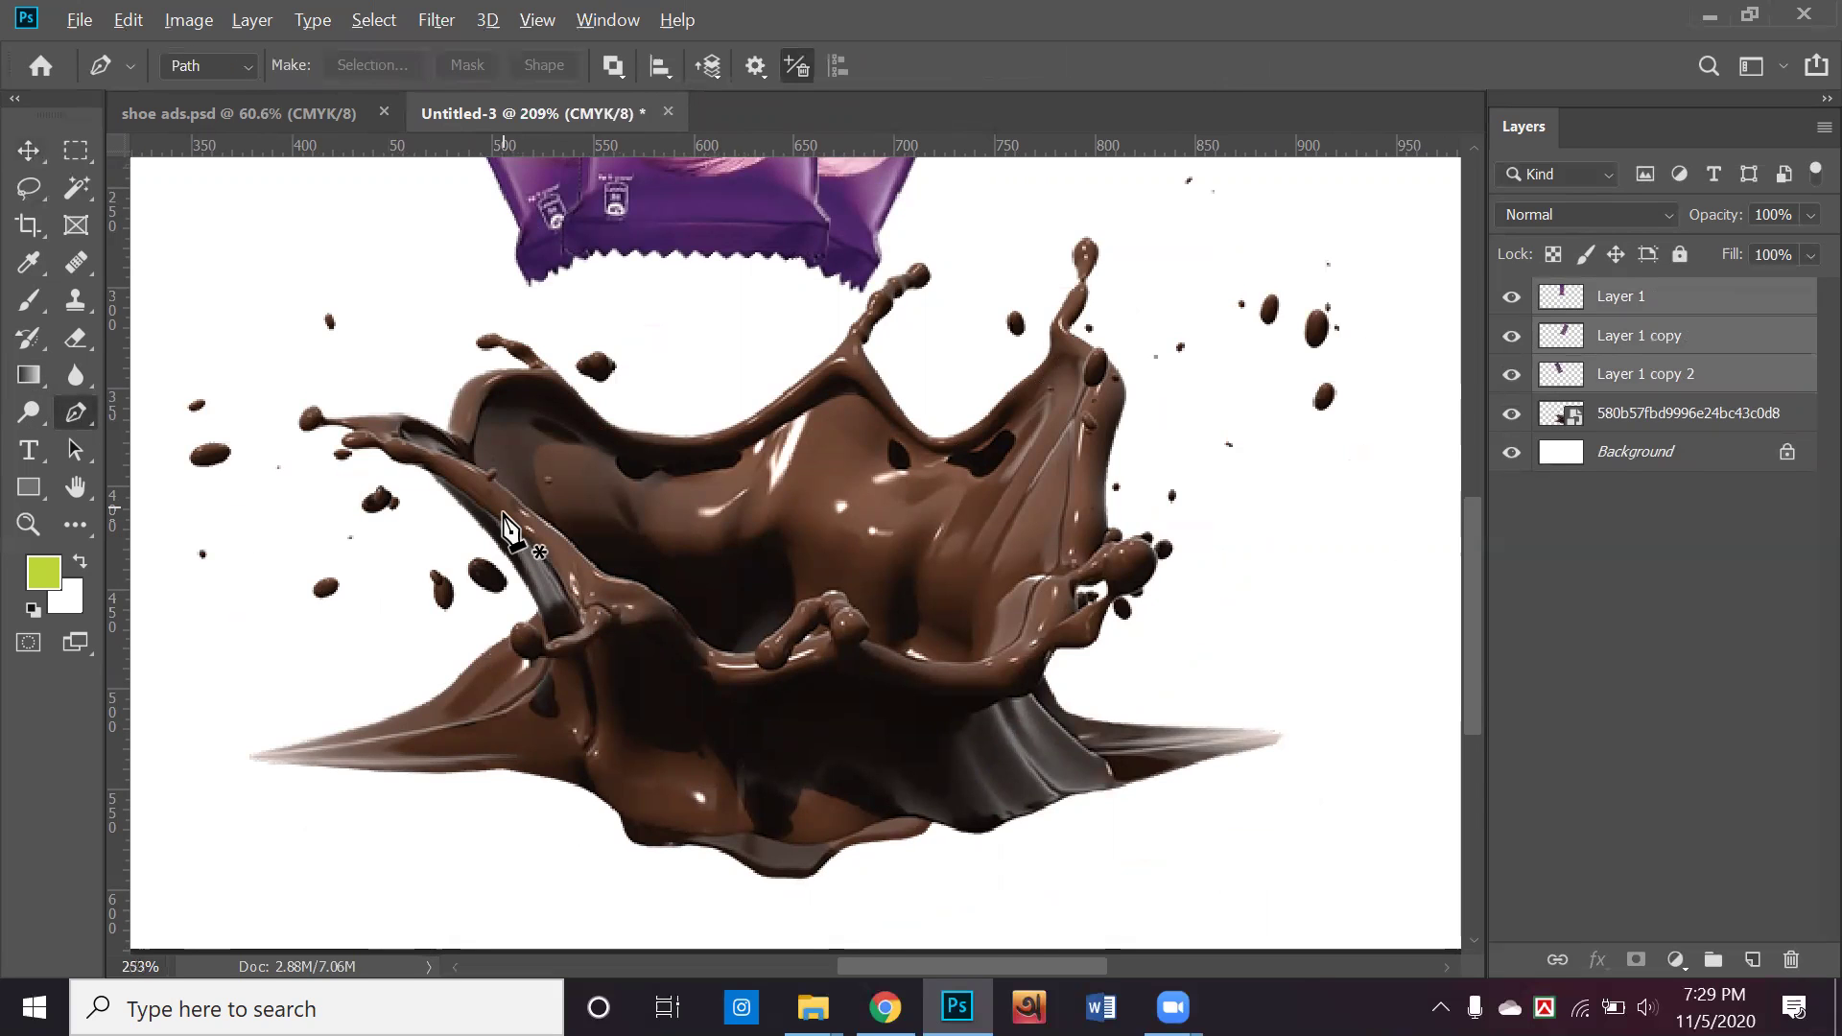
scroll(460, 484, up, 4)
click(379, 401)
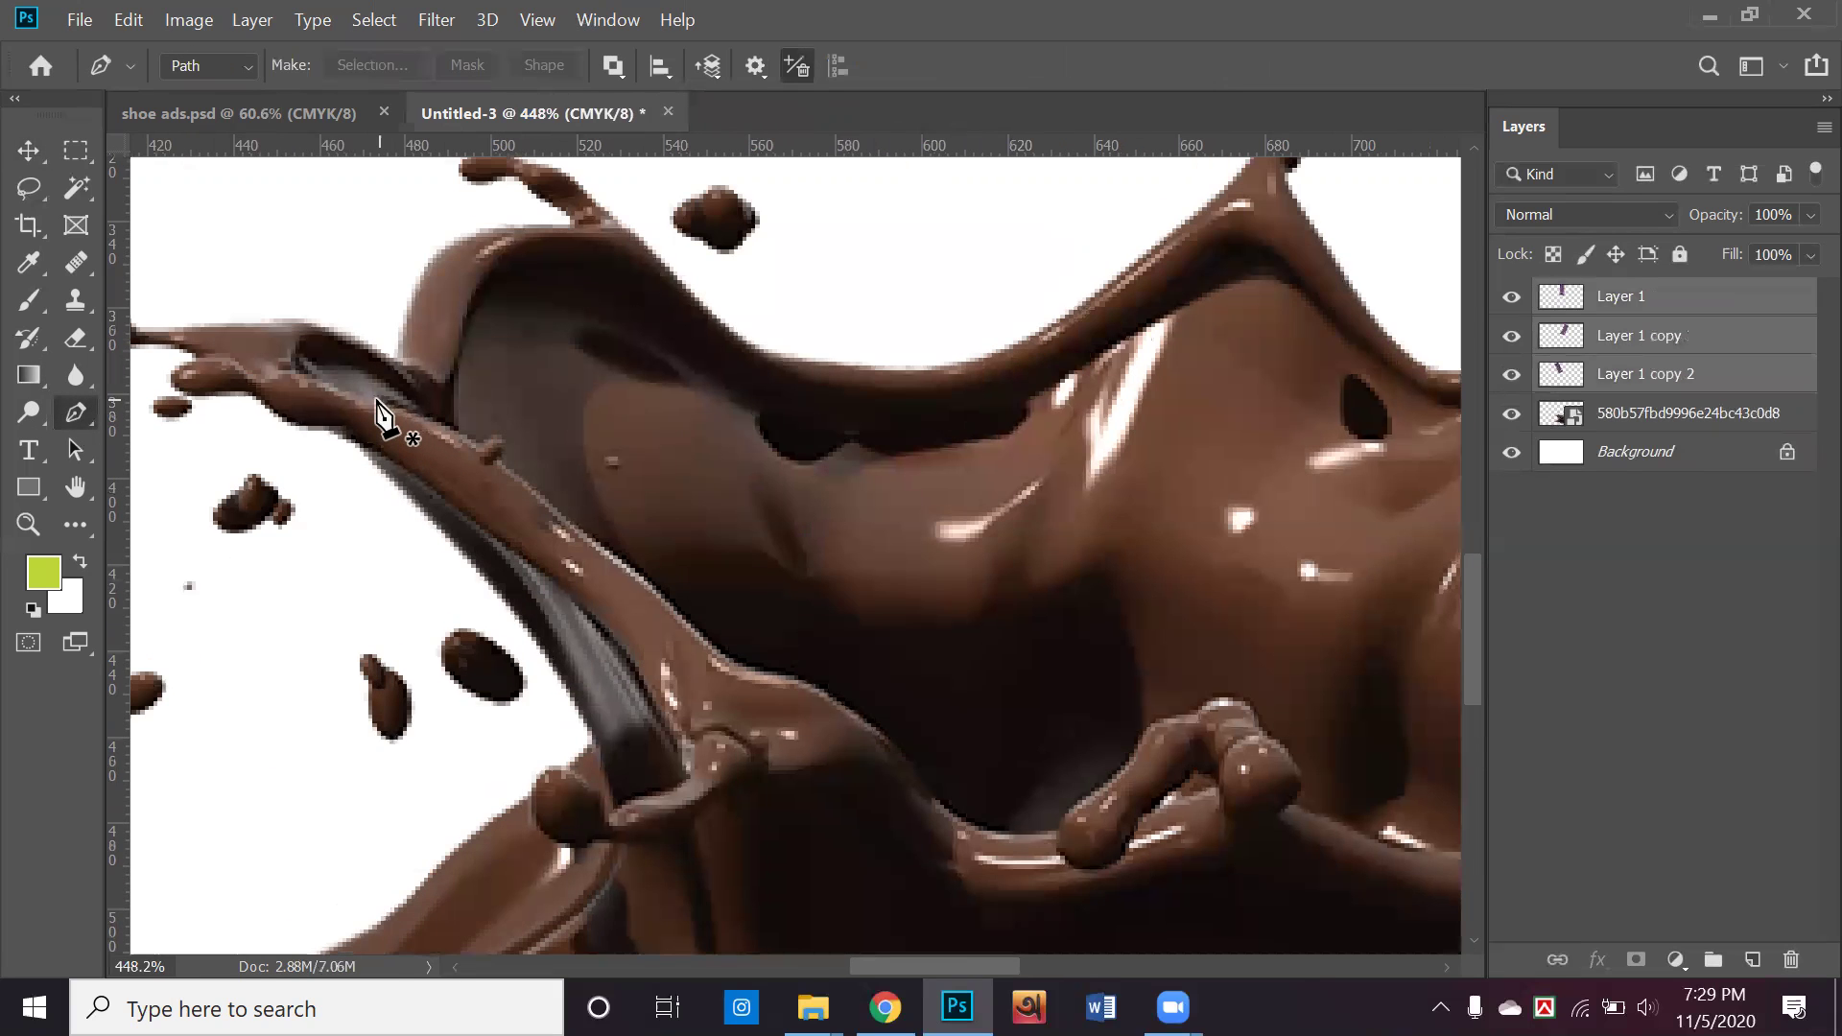
click(477, 444)
drag(507, 446, 507, 448)
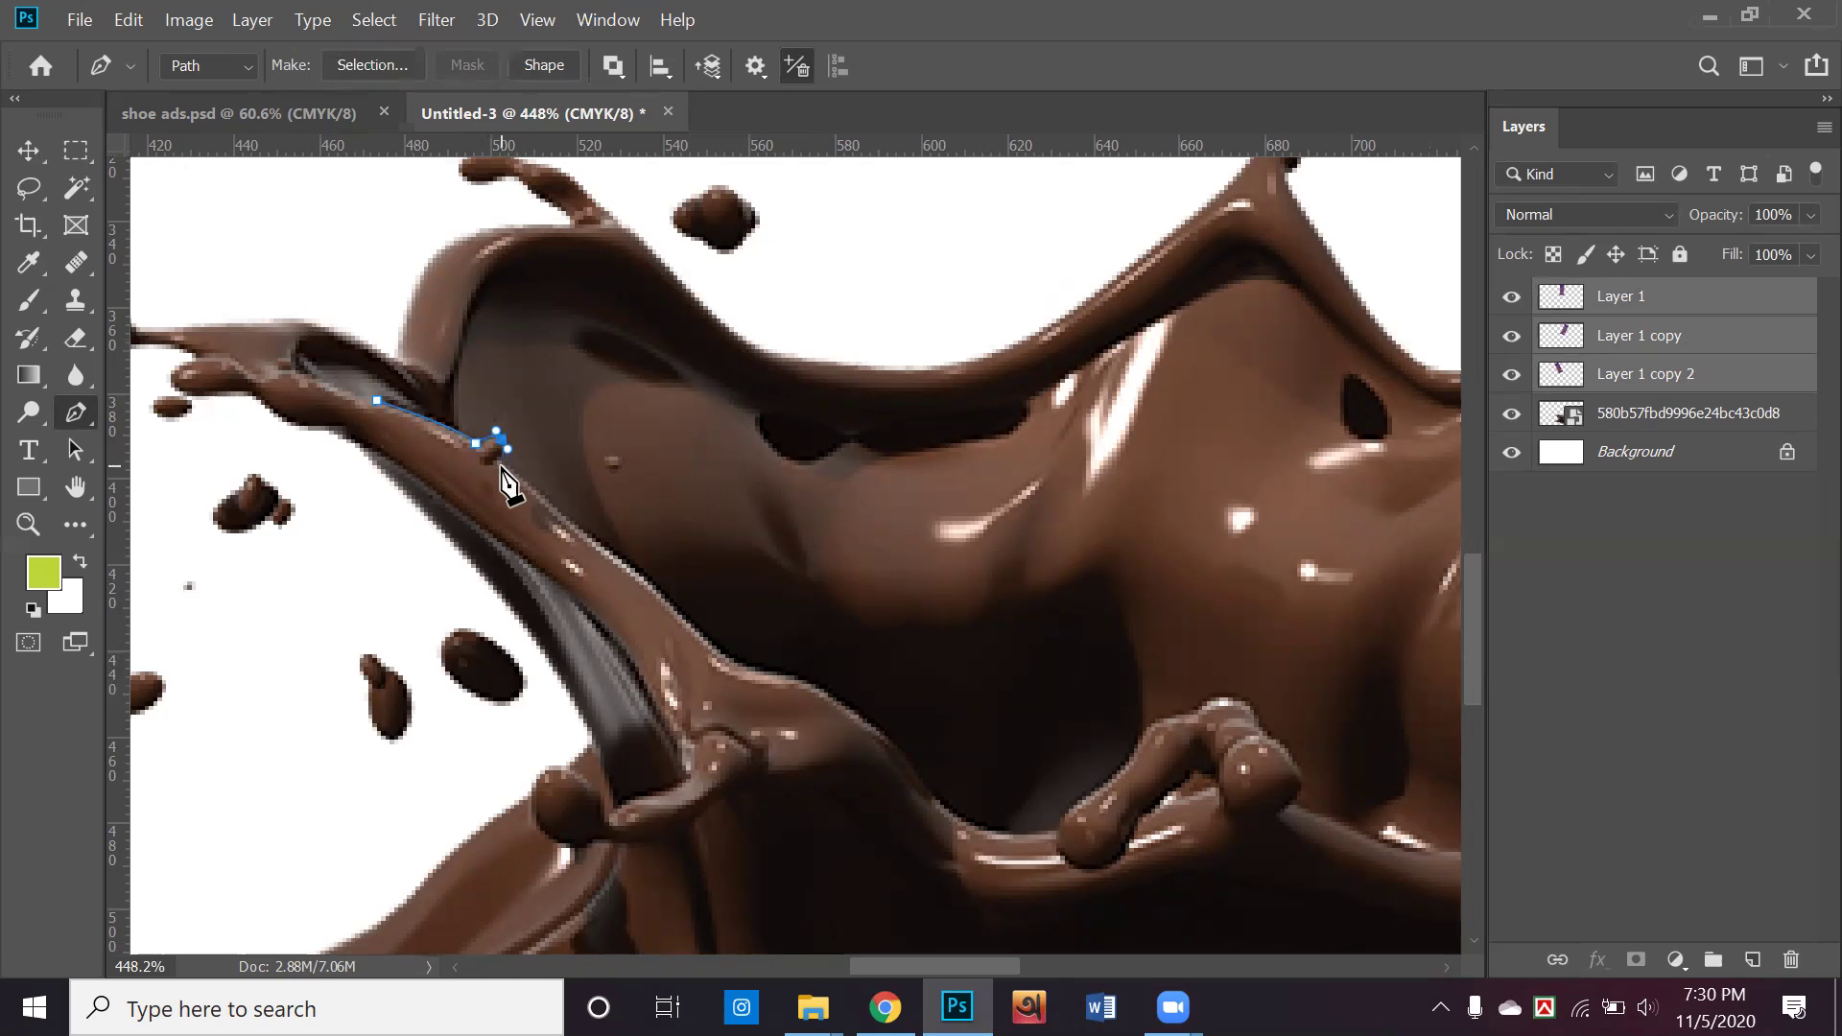
Continue the path from the small bump down the inner edge of the splash's left arm
click(621, 558)
drag(621, 558, 630, 559)
drag(722, 653, 725, 657)
drag(825, 685, 782, 659)
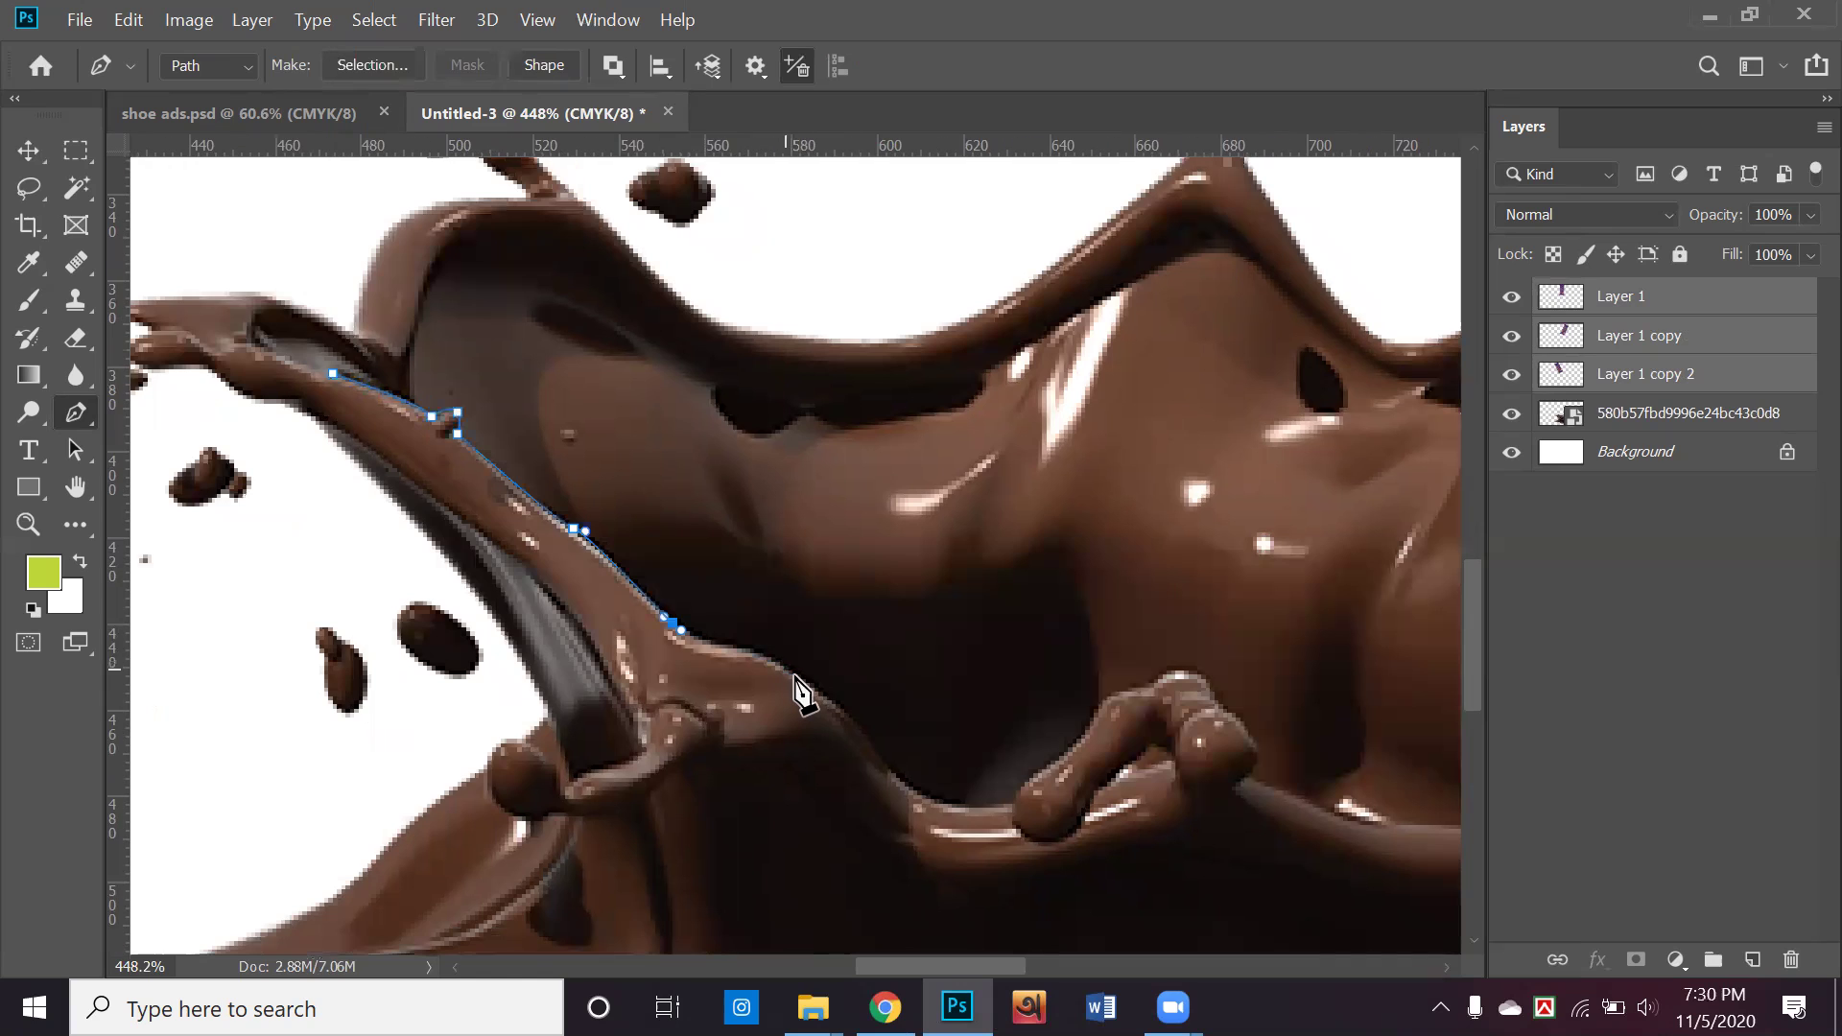
Curve the path along the splash's front rim down to its low point beside the arched drip
drag(762, 657, 797, 663)
click(750, 648)
drag(774, 648, 782, 651)
drag(857, 739, 944, 722)
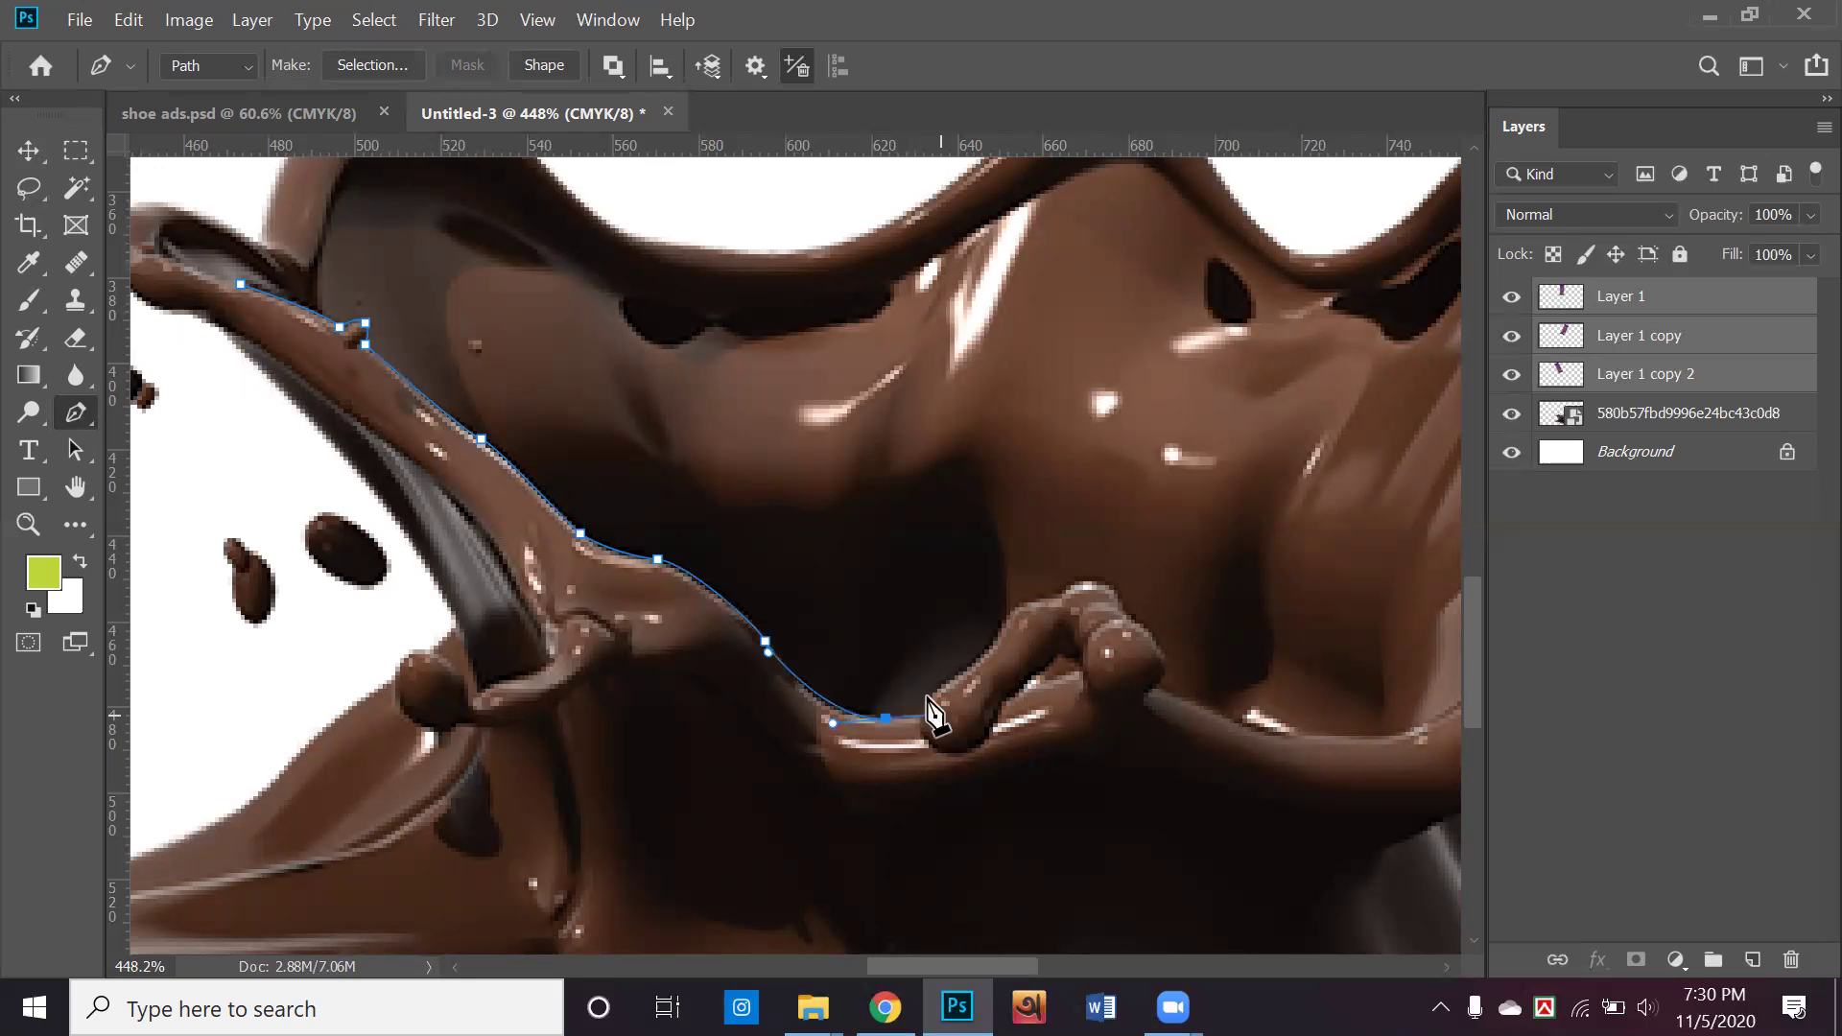
Trace the path up the left branch of the arched drip on the front rim to its top
click(920, 711)
drag(980, 666, 981, 661)
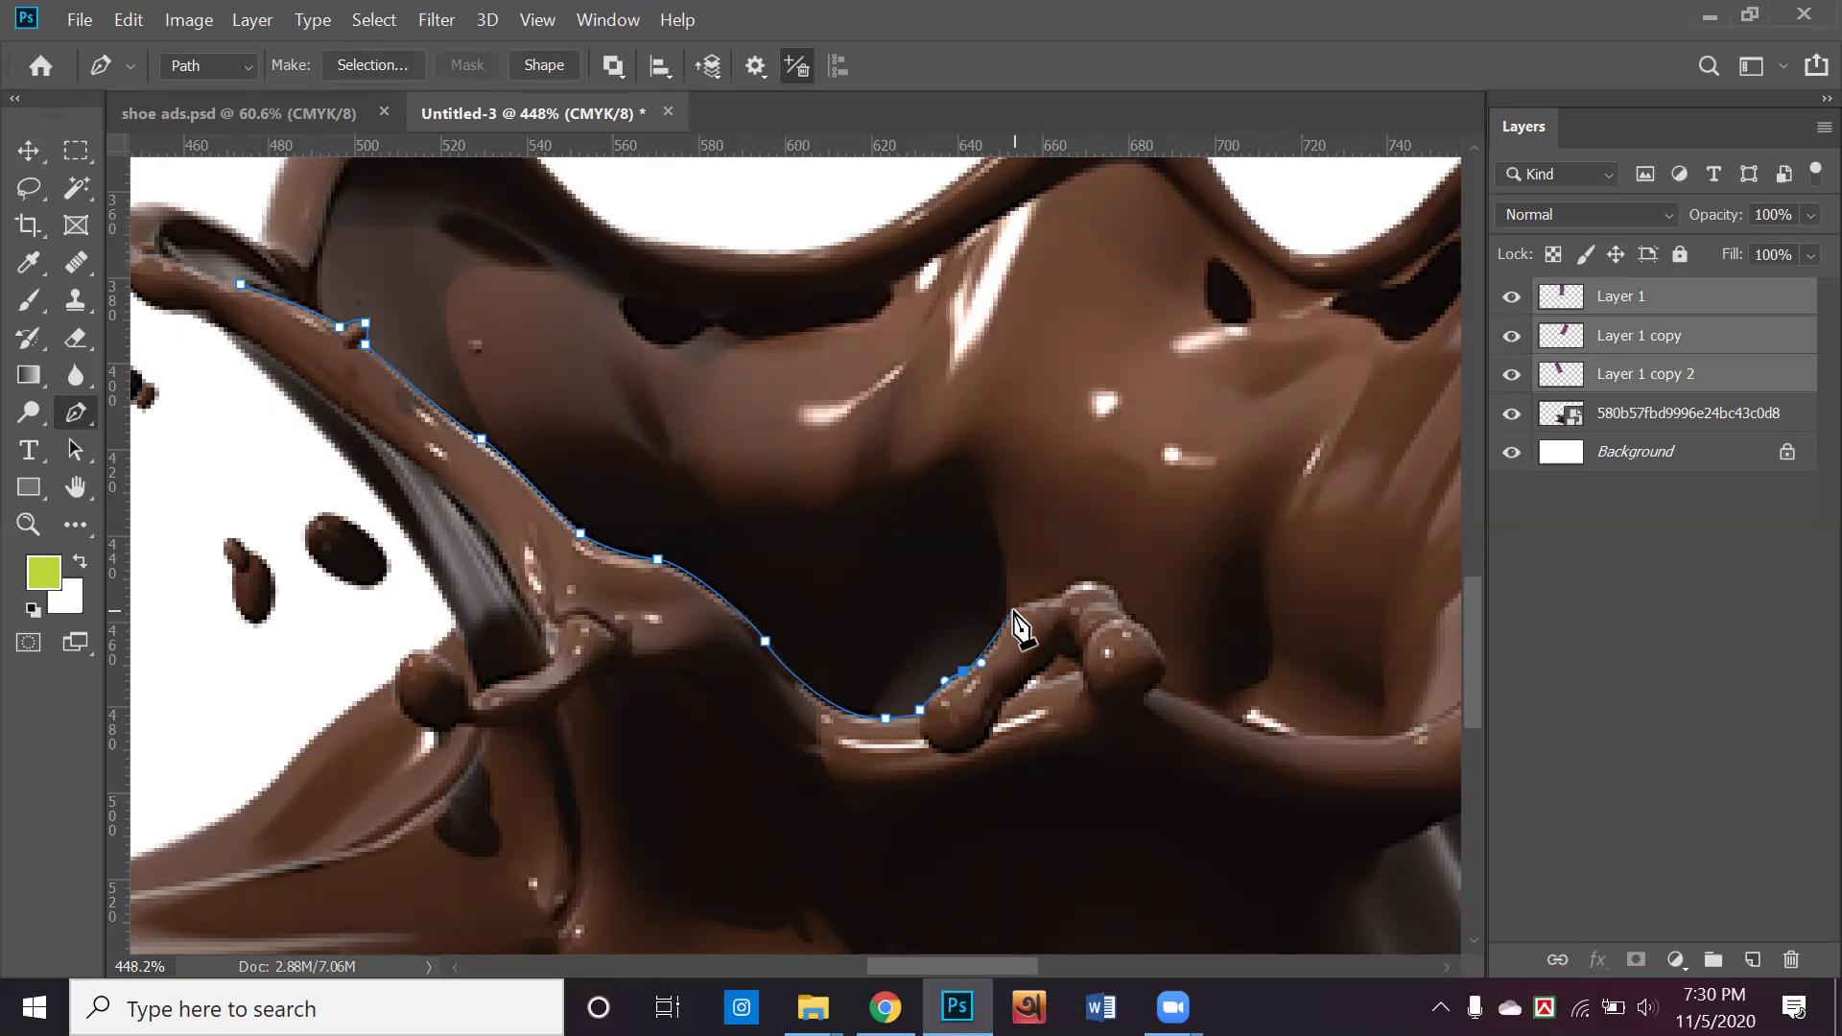
drag(1016, 608, 1022, 602)
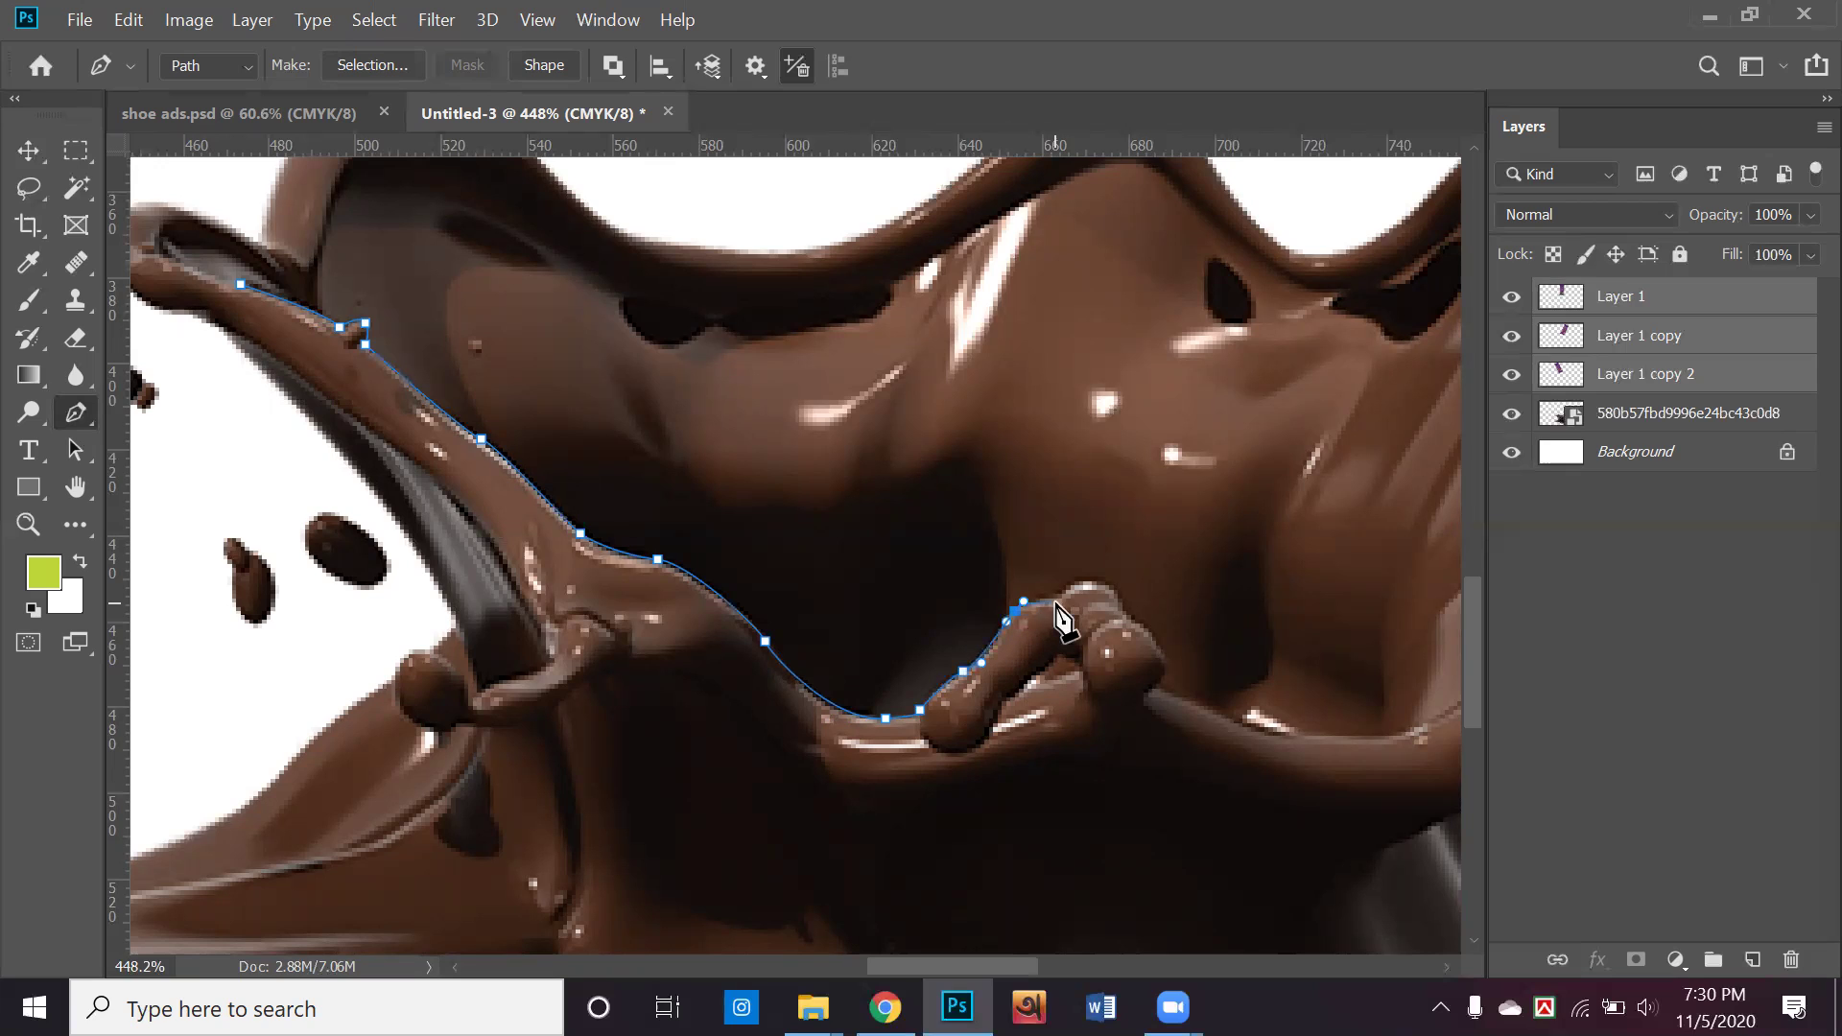
click(1058, 595)
key(space)
drag(1138, 635, 1004, 645)
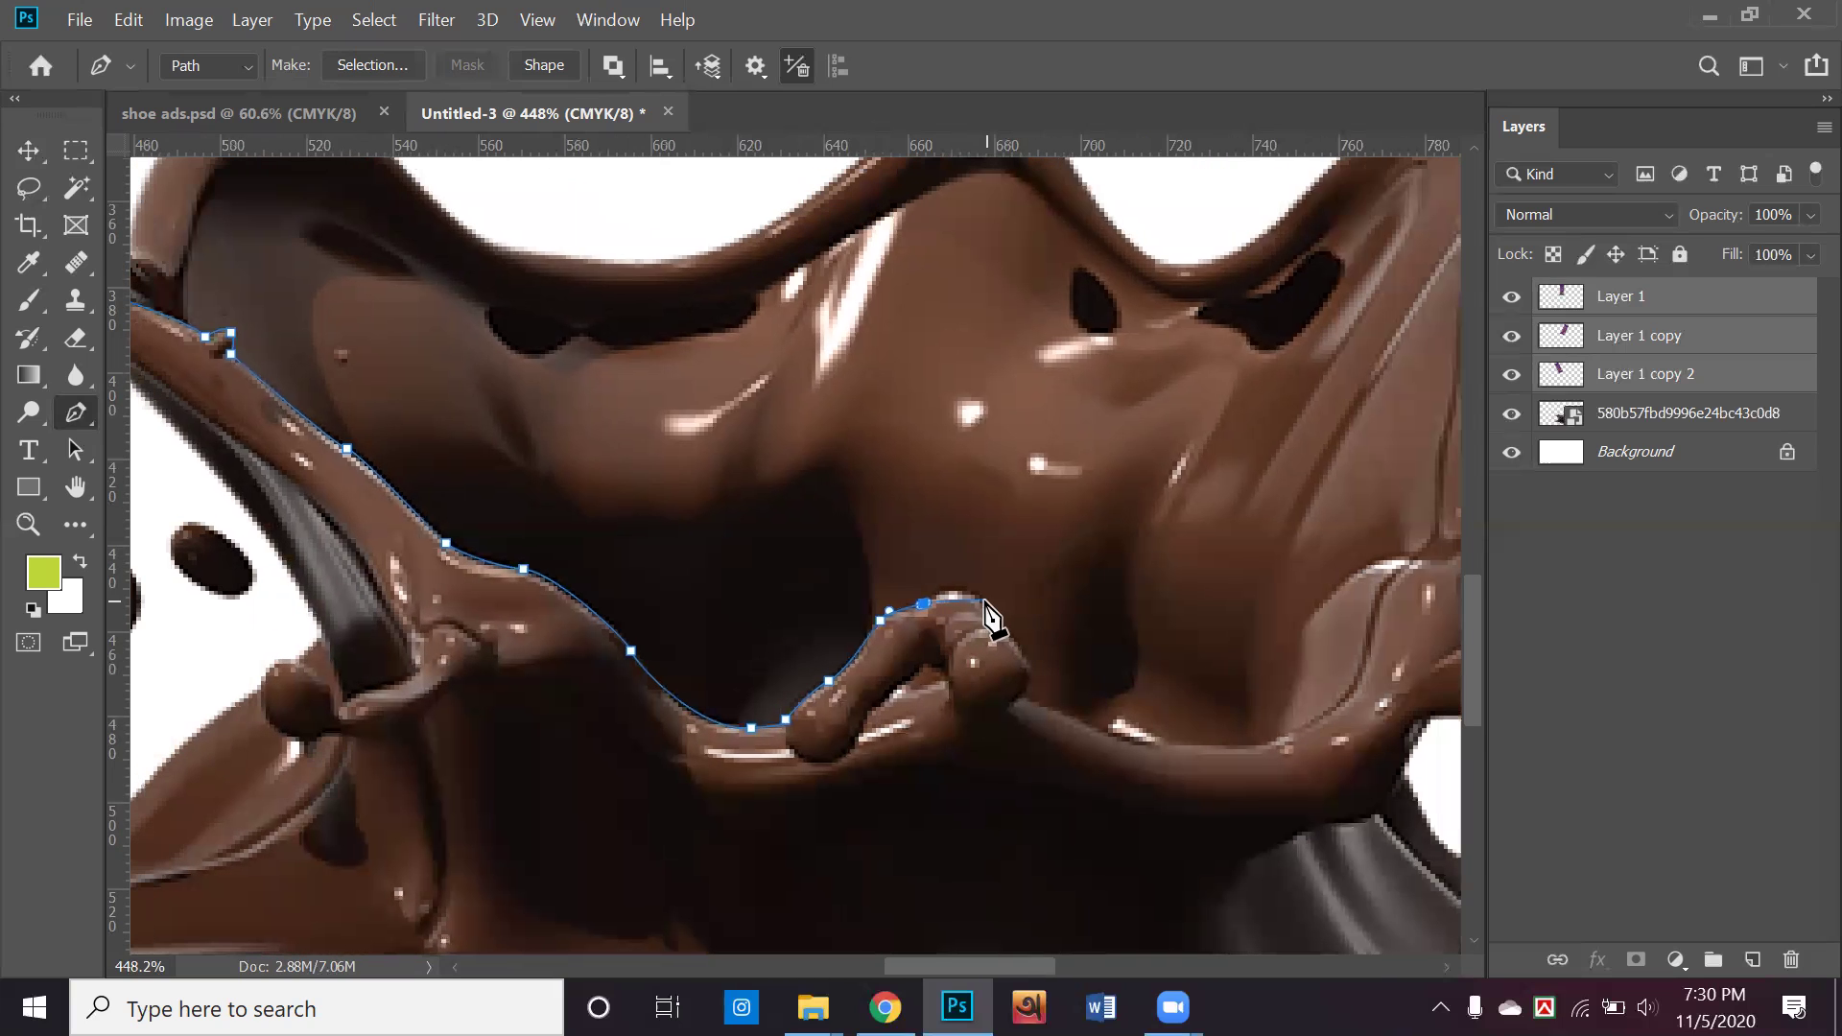
Trace the path over the top of the arched drip and down its right branch to the front rim
drag(981, 601, 1004, 620)
key(space)
drag(962, 620, 885, 588)
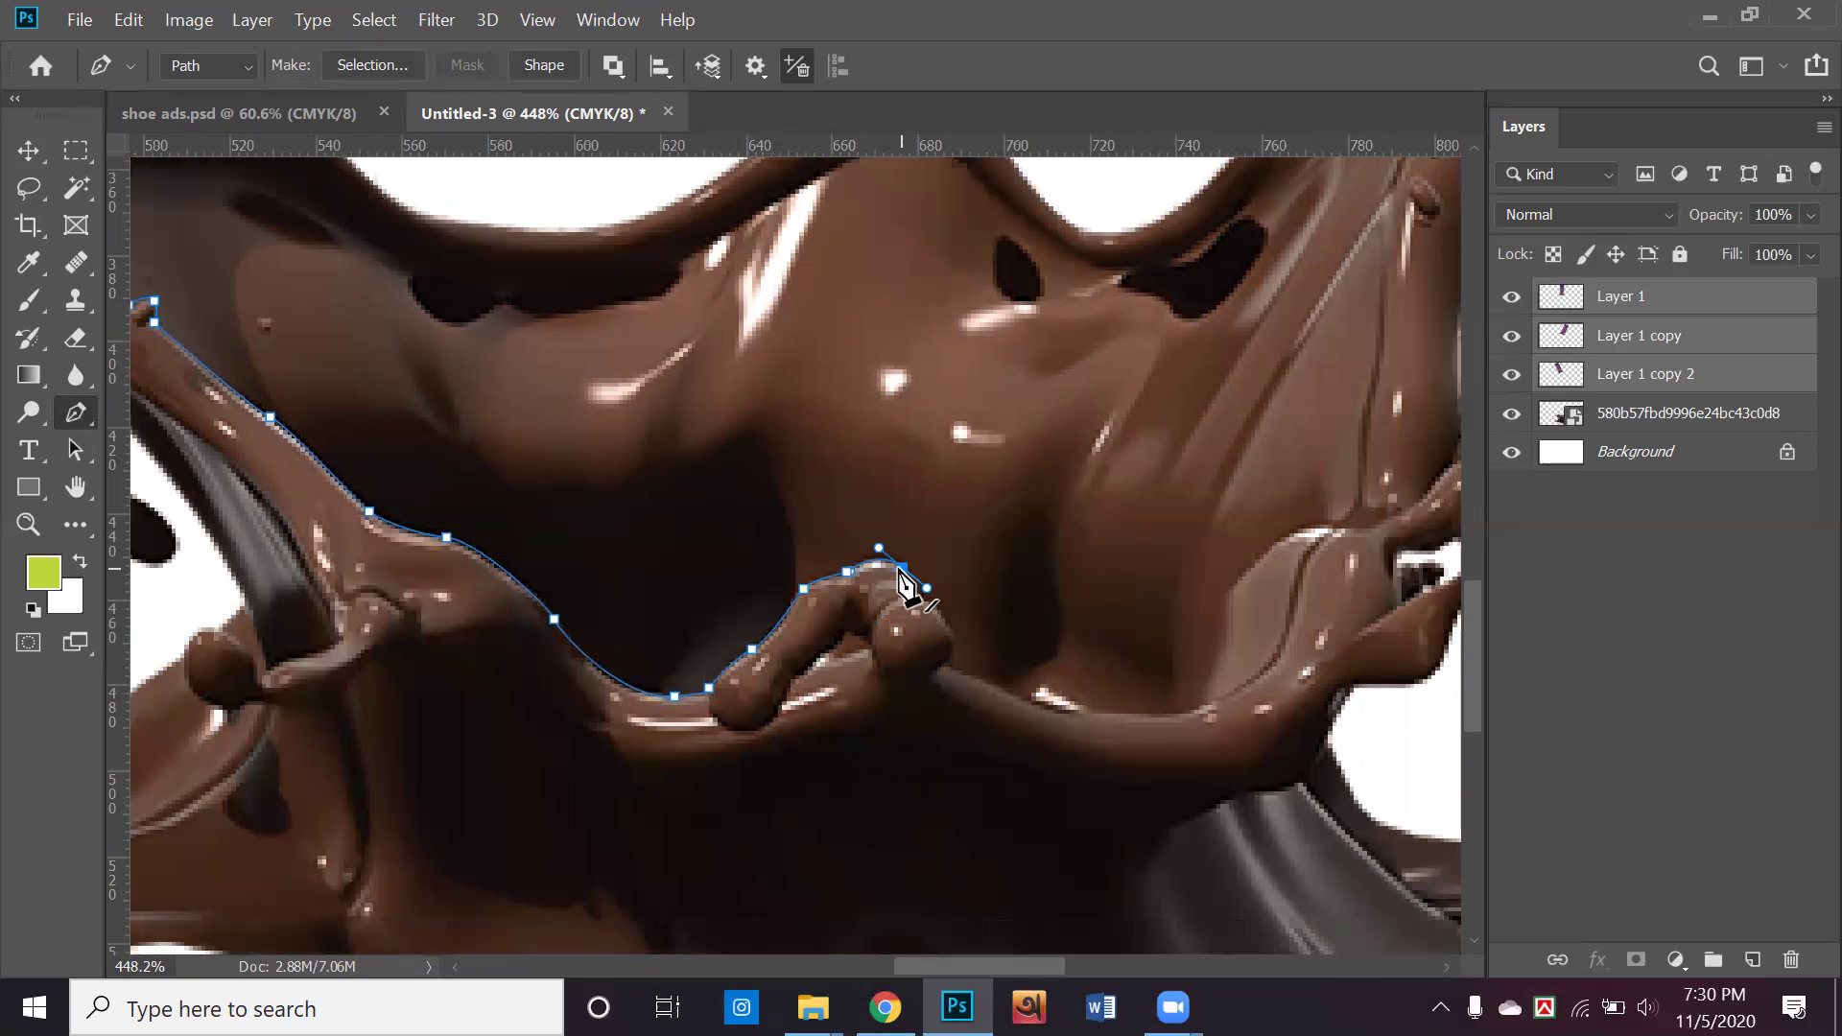
click(902, 568)
click(932, 604)
key(space)
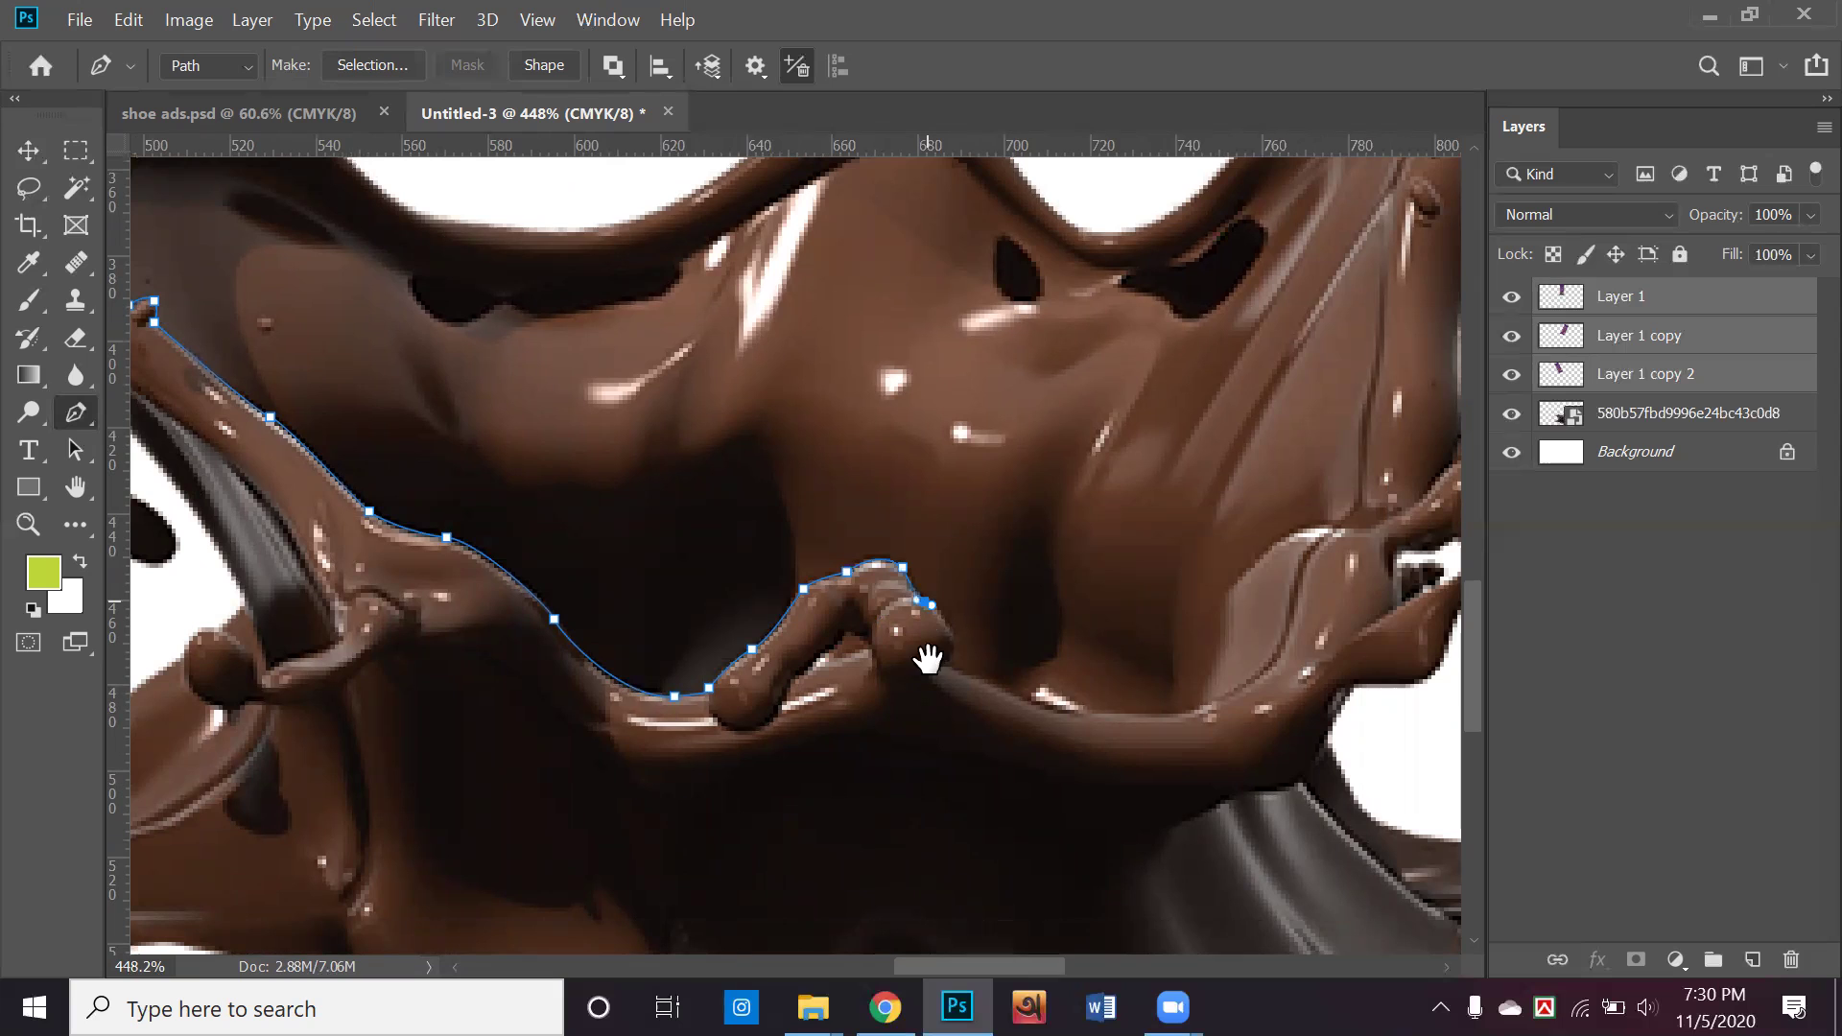
mouse_move(928, 658)
mouse_down()
mouse_move(870, 644)
mouse_move(901, 638)
mouse_up()
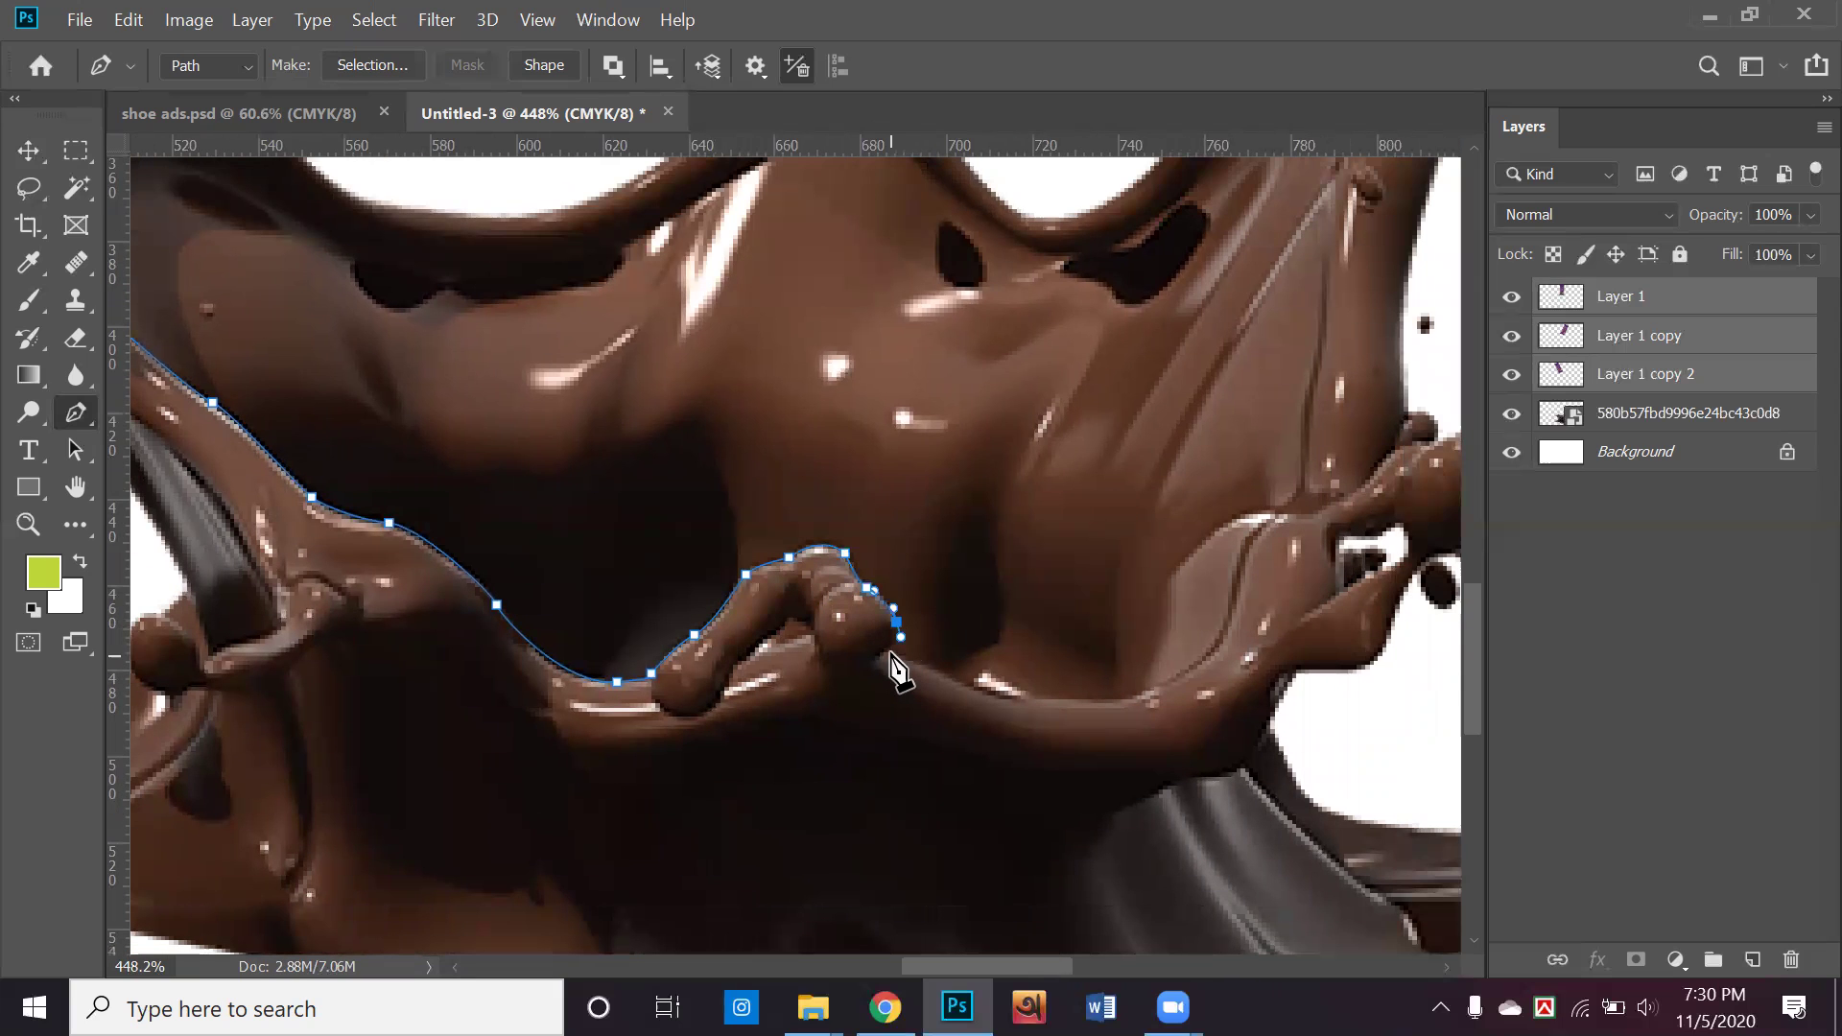
drag(886, 651, 892, 654)
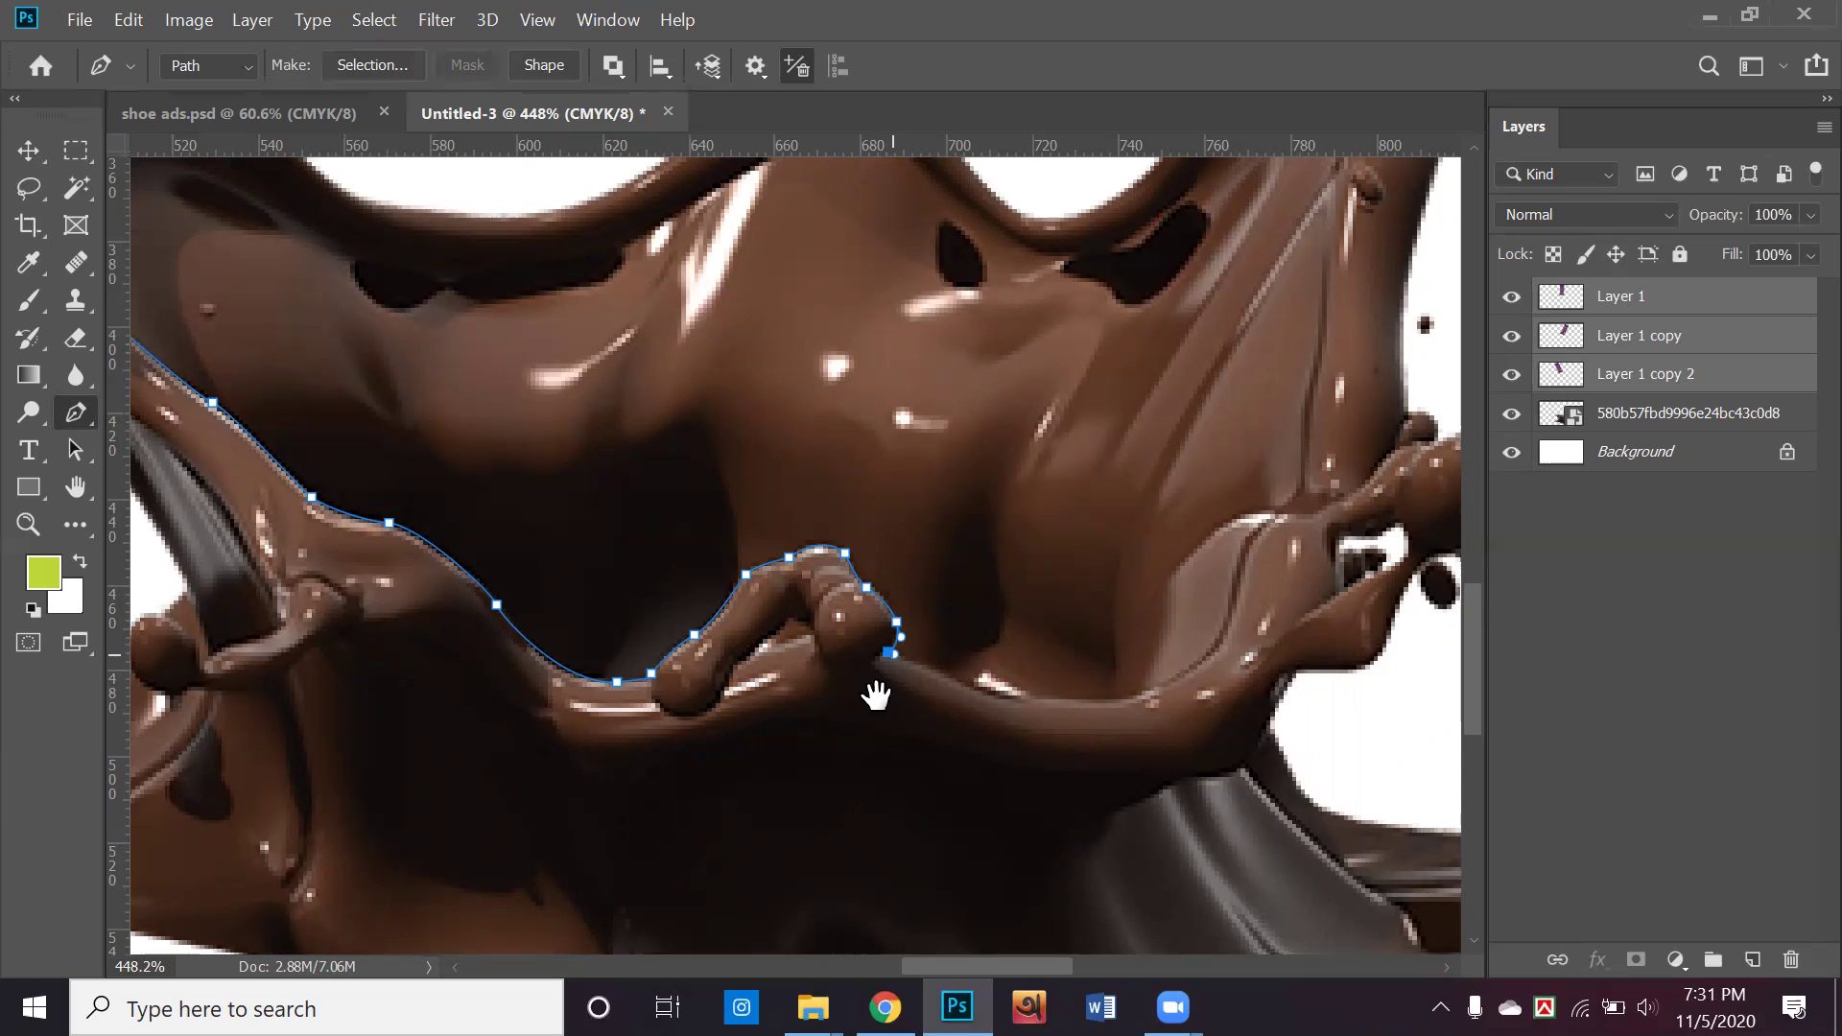
Curve the path from the arched drip along the front rim's low stretch and up the inner fold at its right end
scroll(878, 700, right, 3)
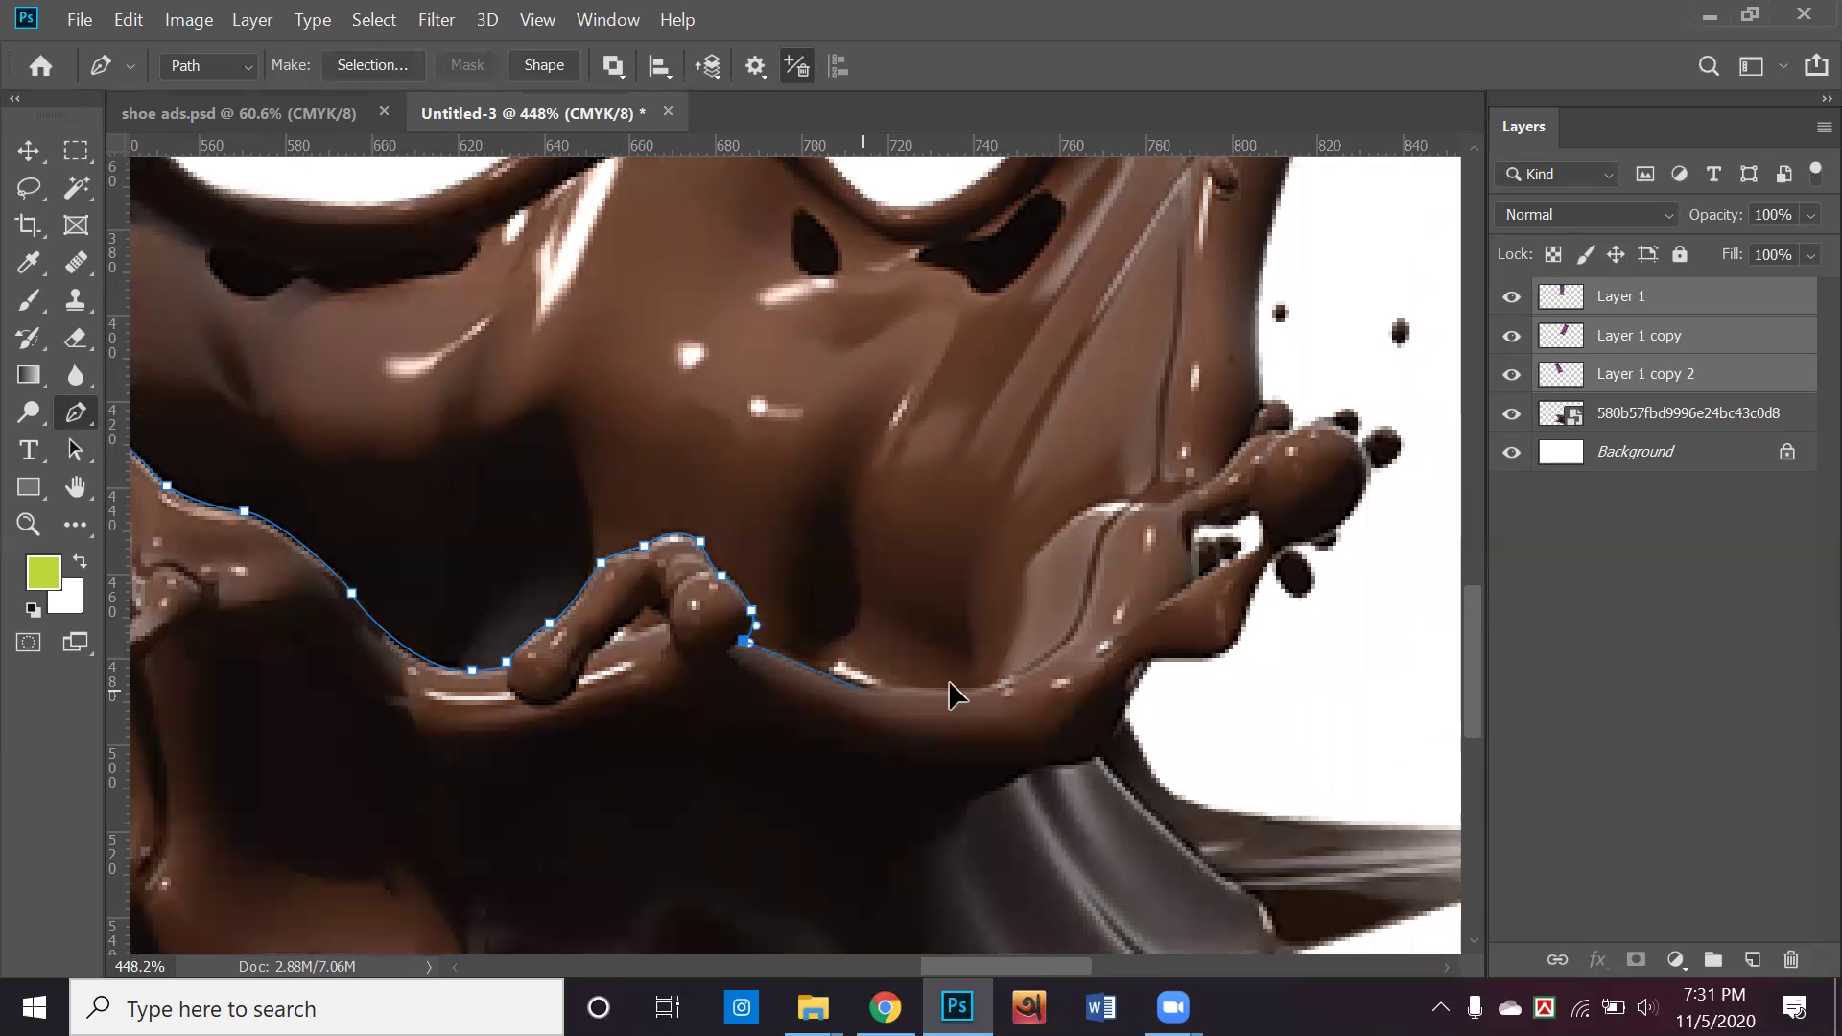
drag(859, 688, 927, 681)
scroll(929, 696, right, 2)
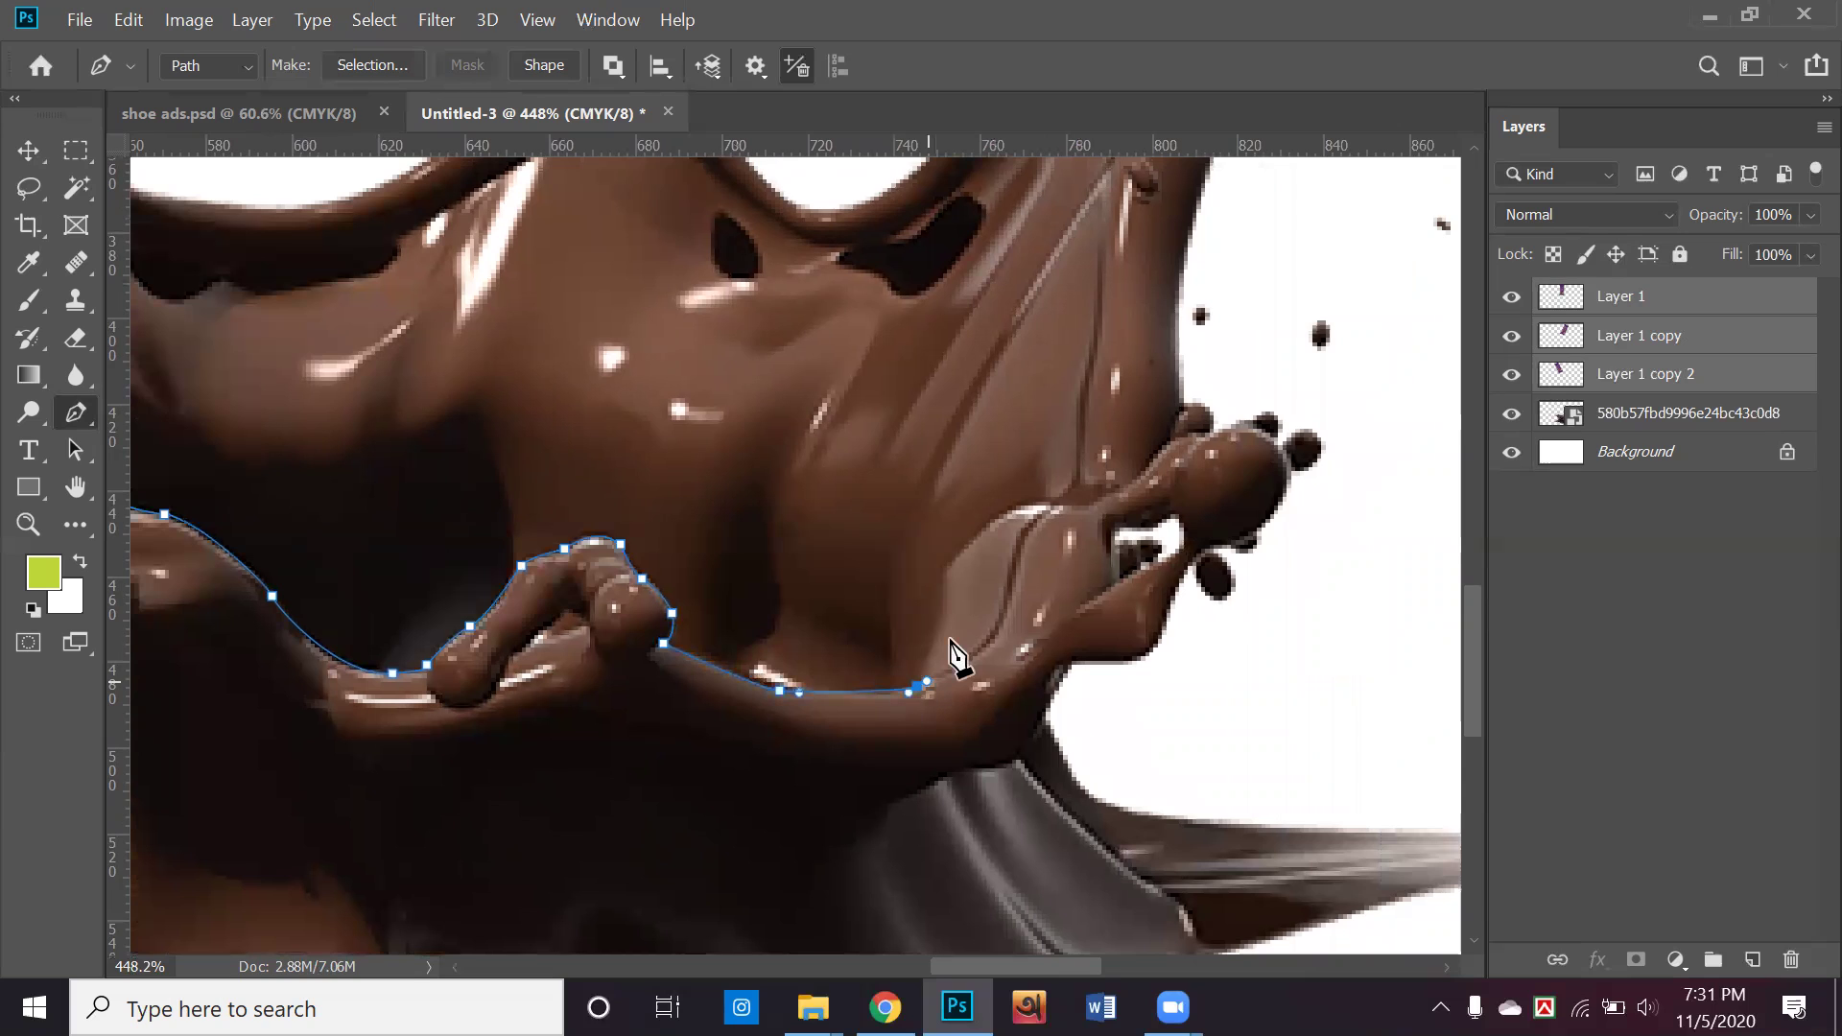
scroll(952, 660, right, 1)
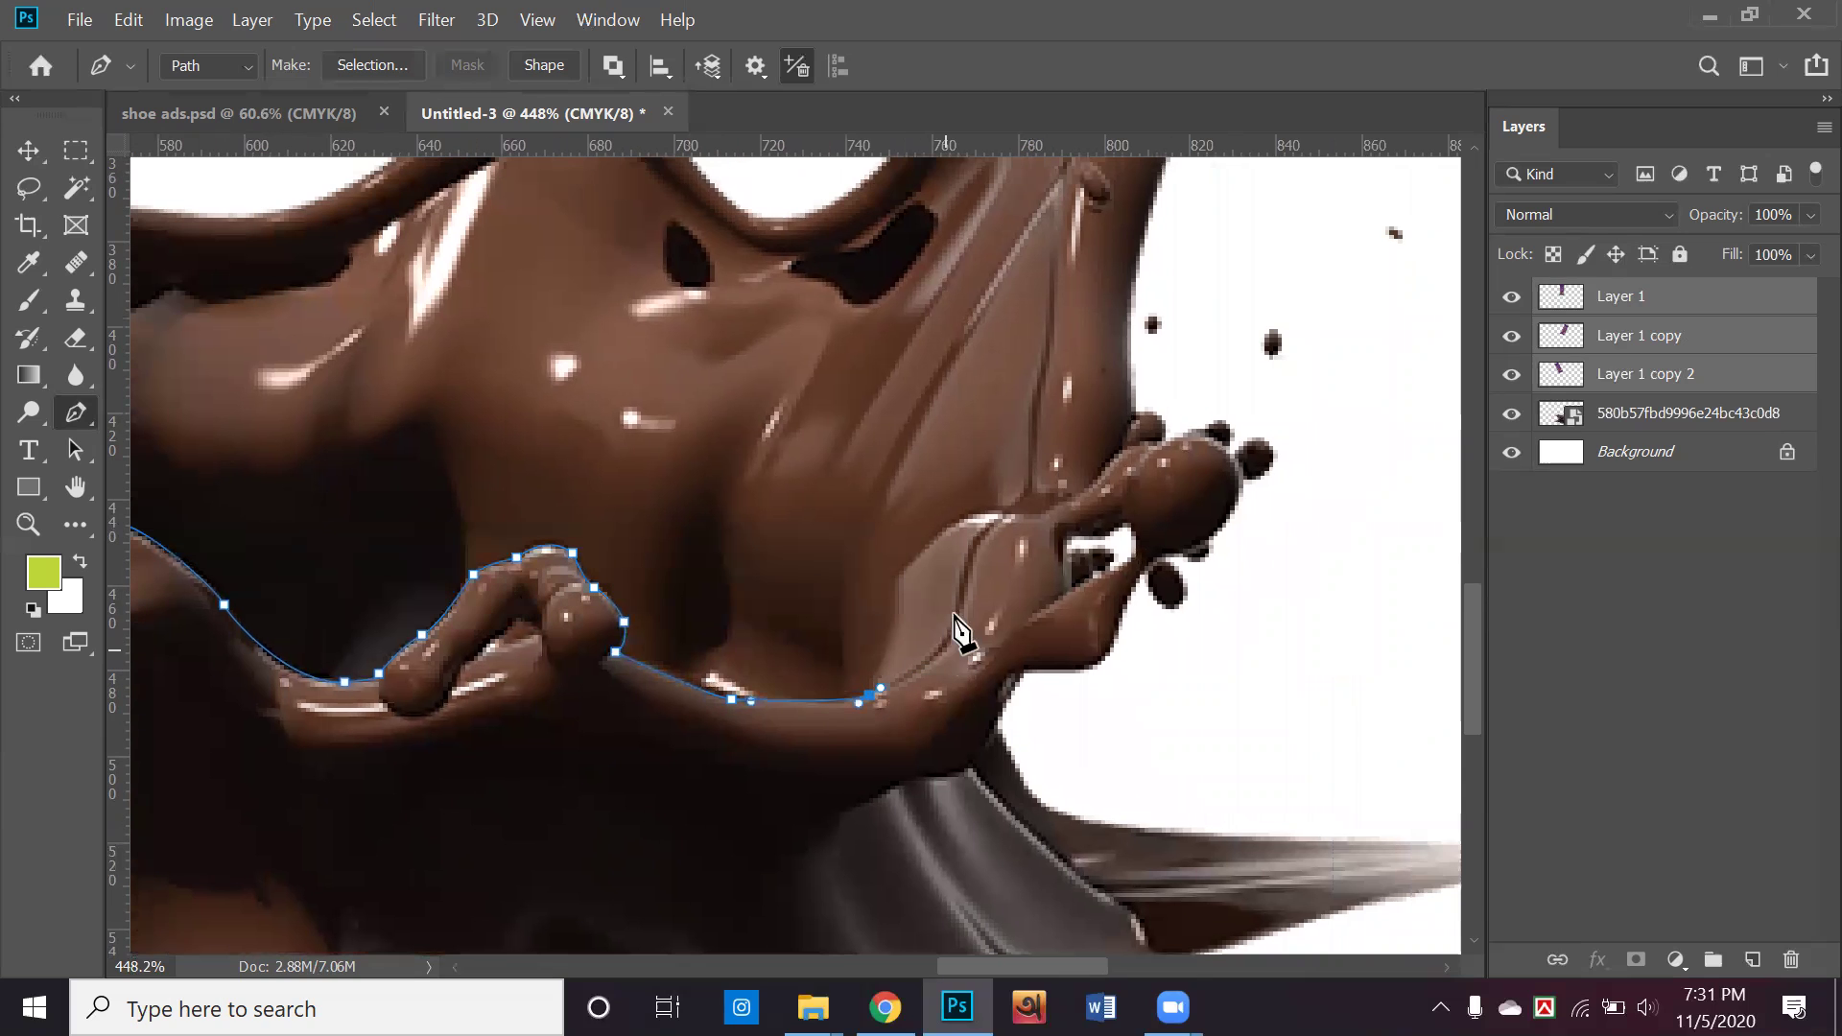
drag(956, 604, 965, 541)
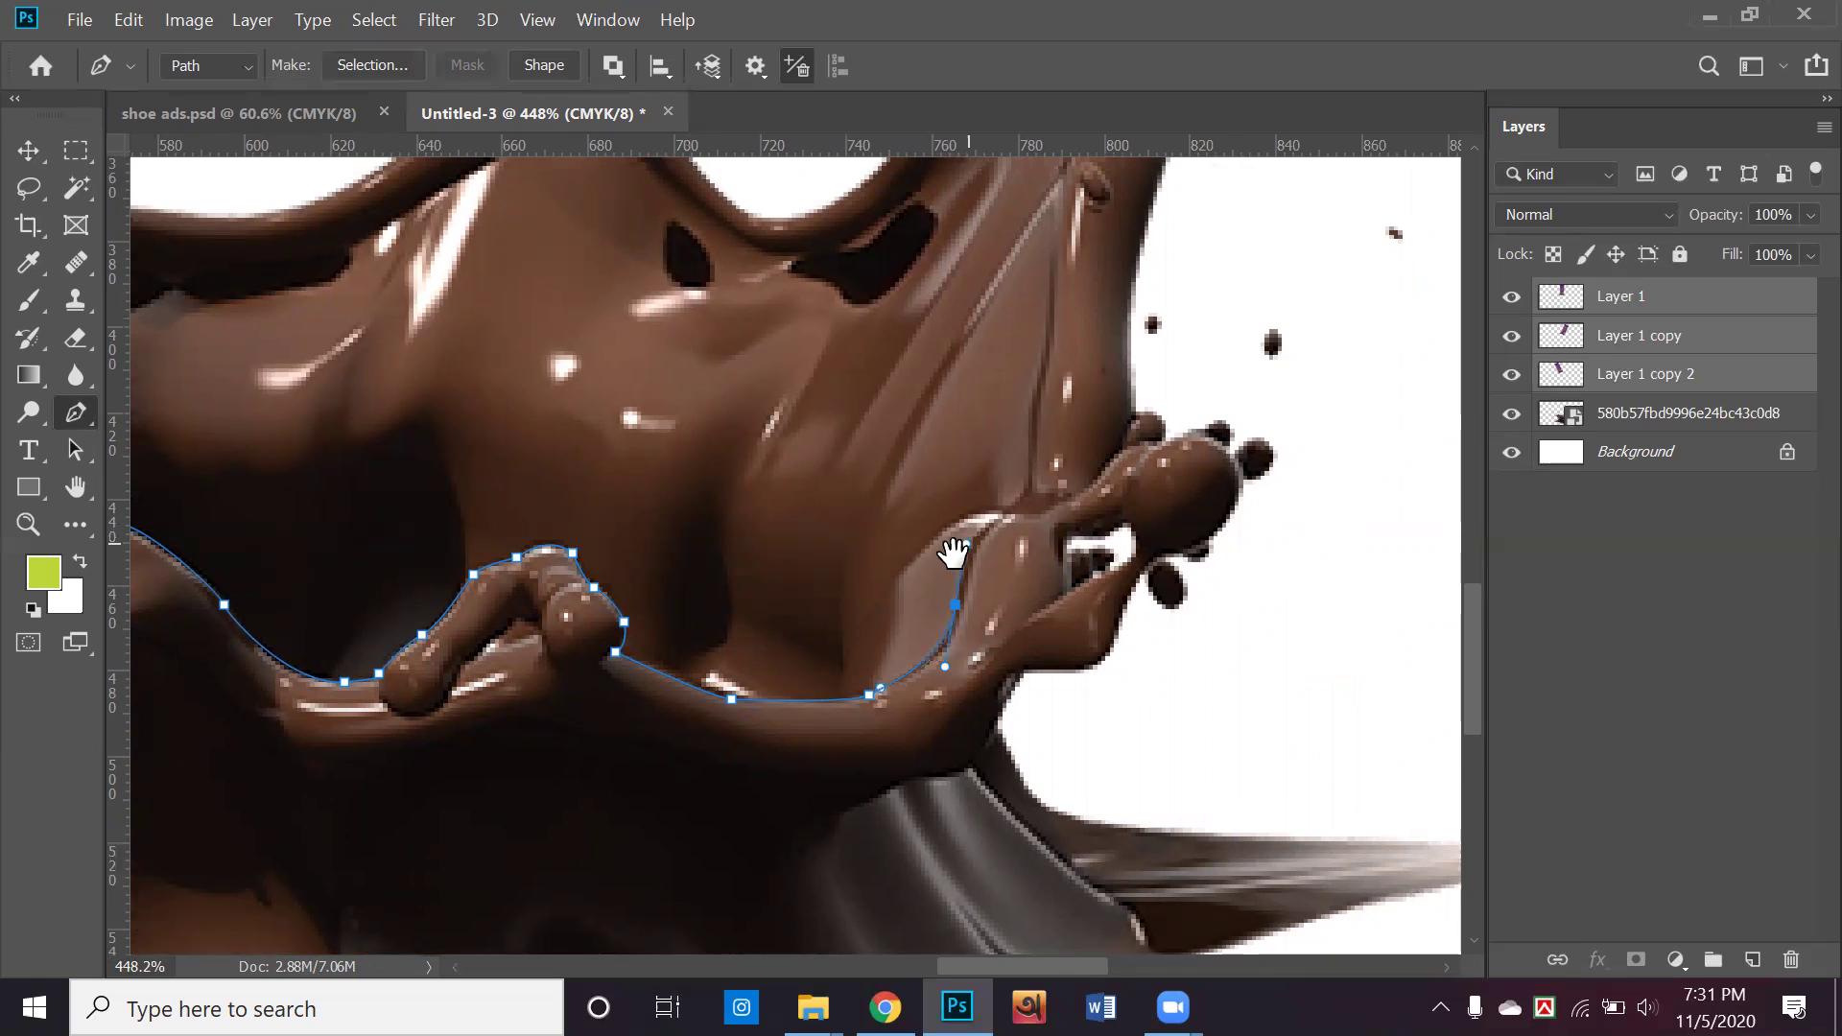
Extend the path over the splash's right arm and around its outer right side to below the canvas edge
scroll(783, 633, right, 3)
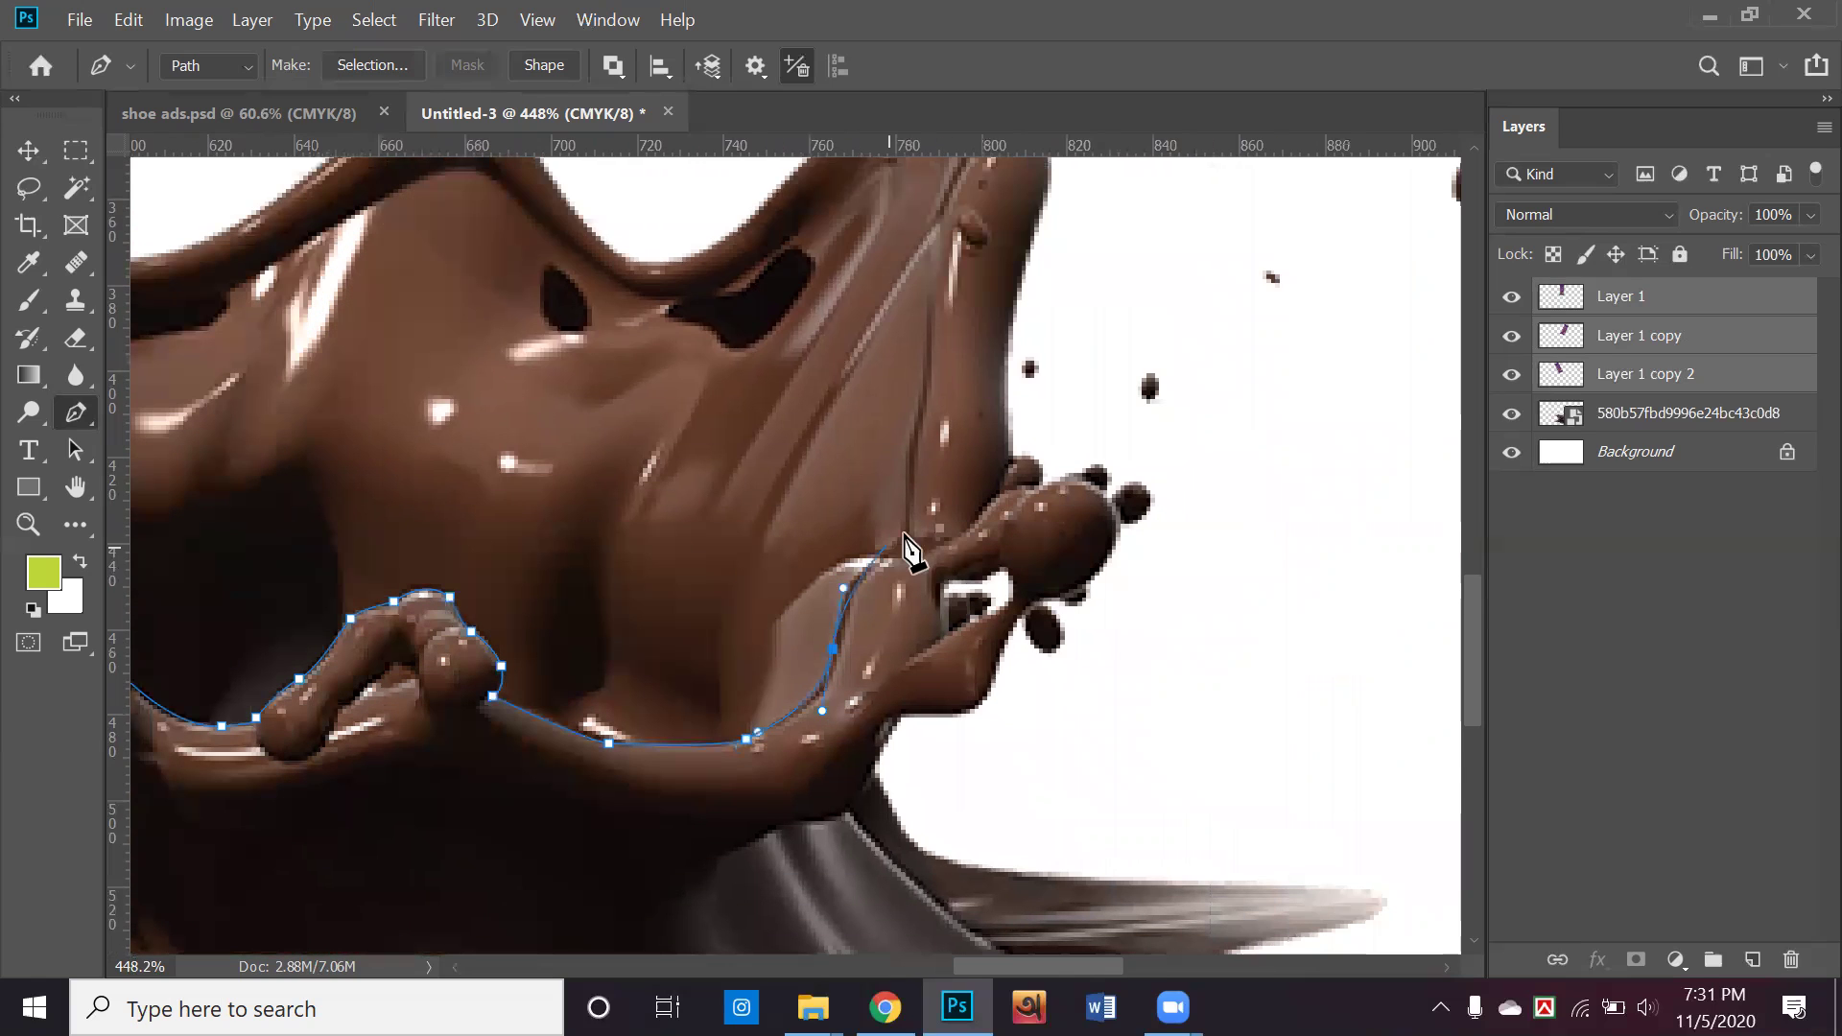
scroll(906, 550, down, 3)
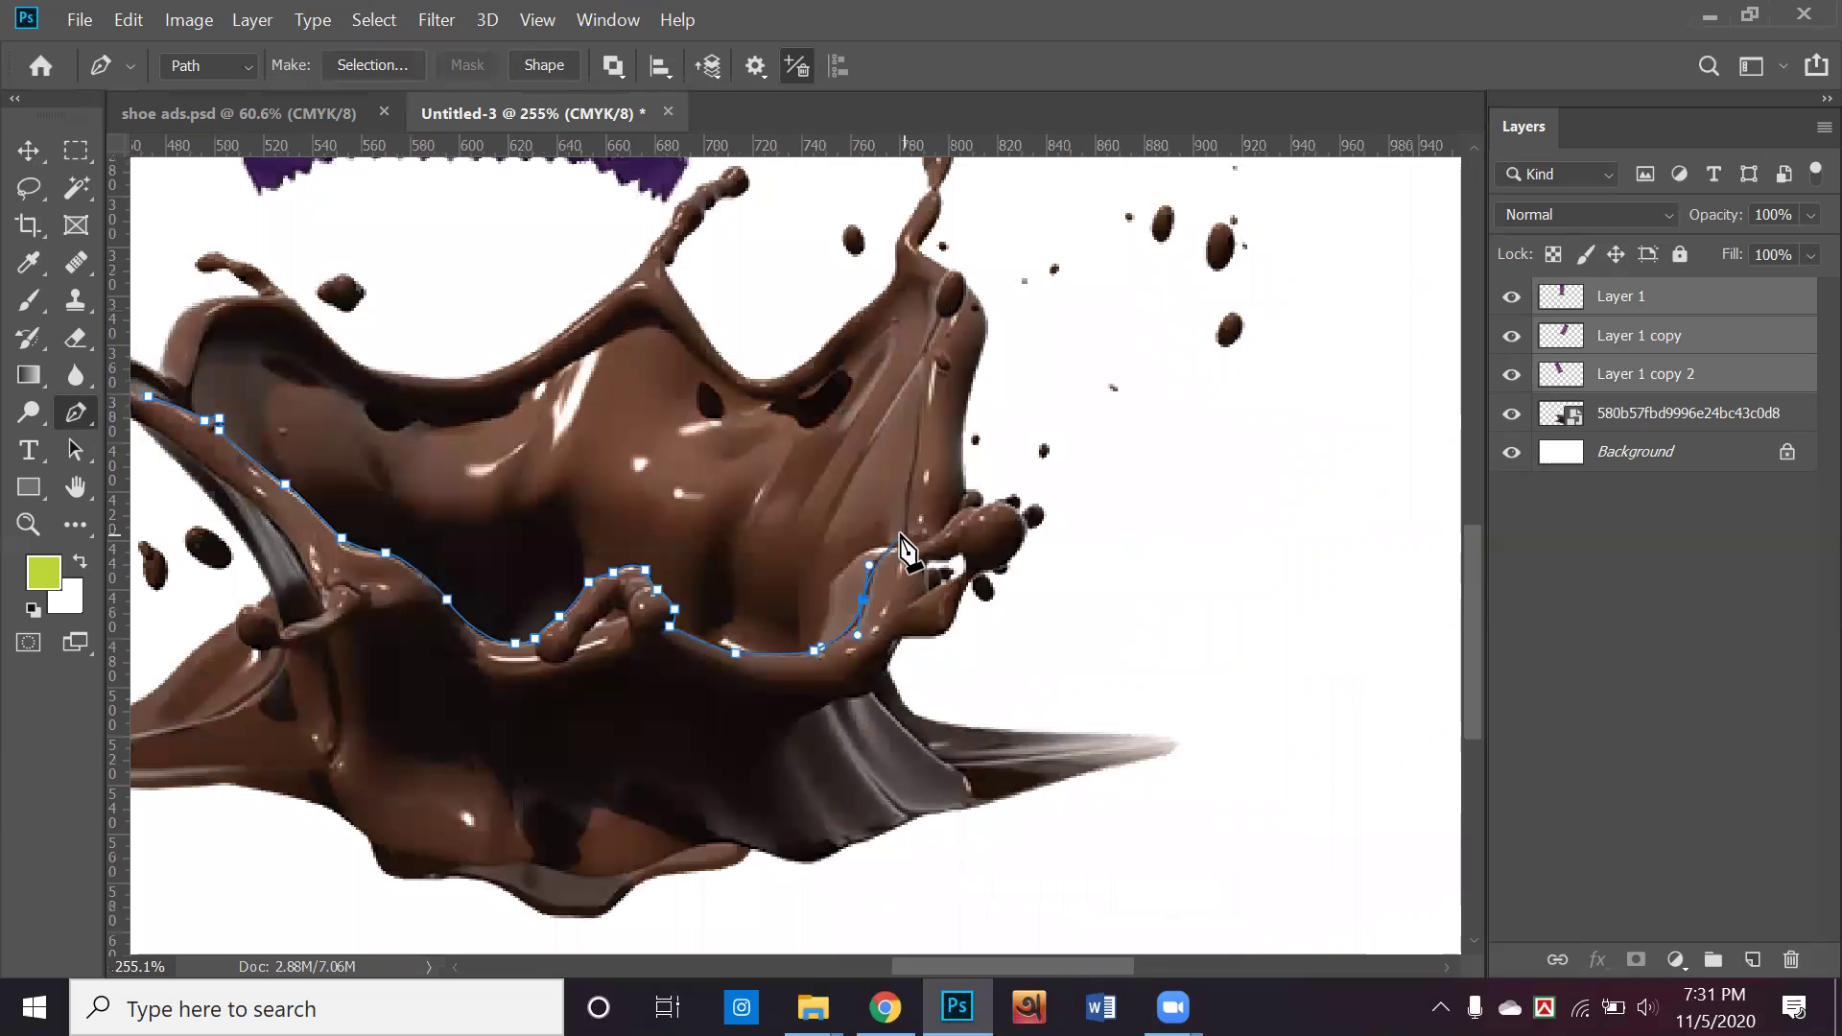
scroll(1053, 502, down, 1)
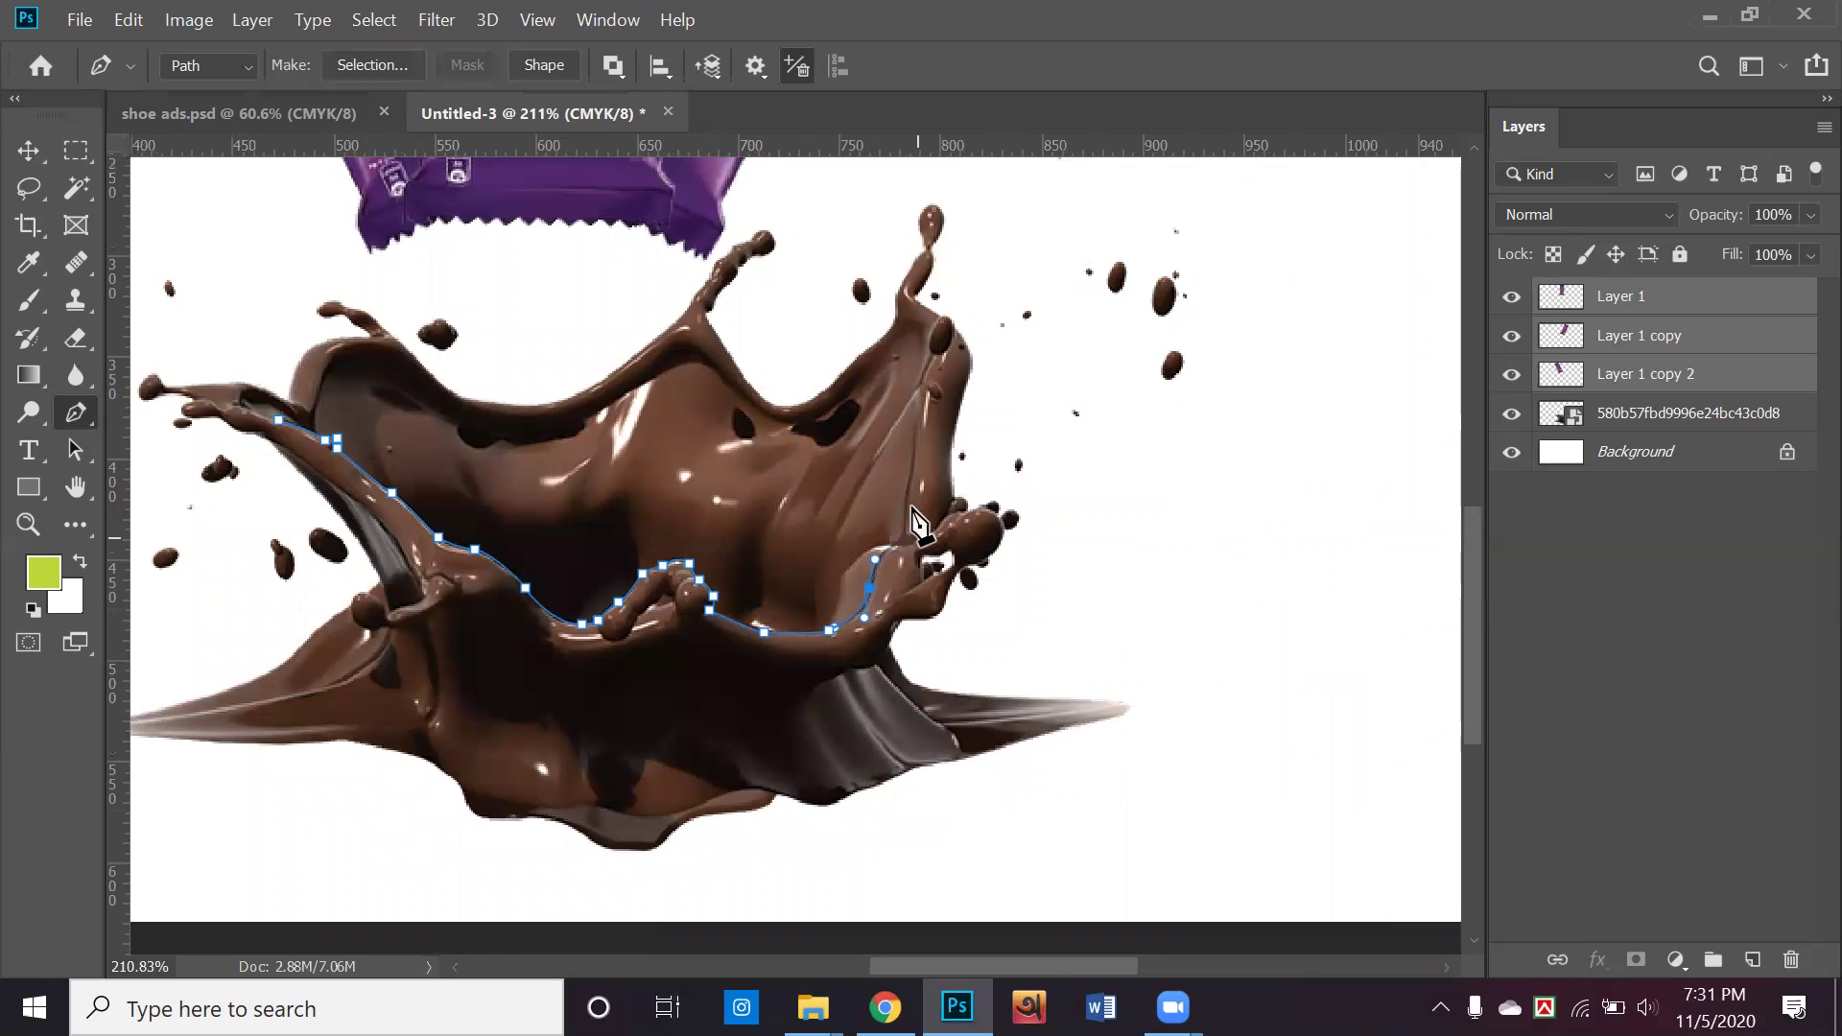
click(1033, 464)
click(1322, 715)
scroll(1328, 728, down, 3)
scroll(1328, 728, left, 2)
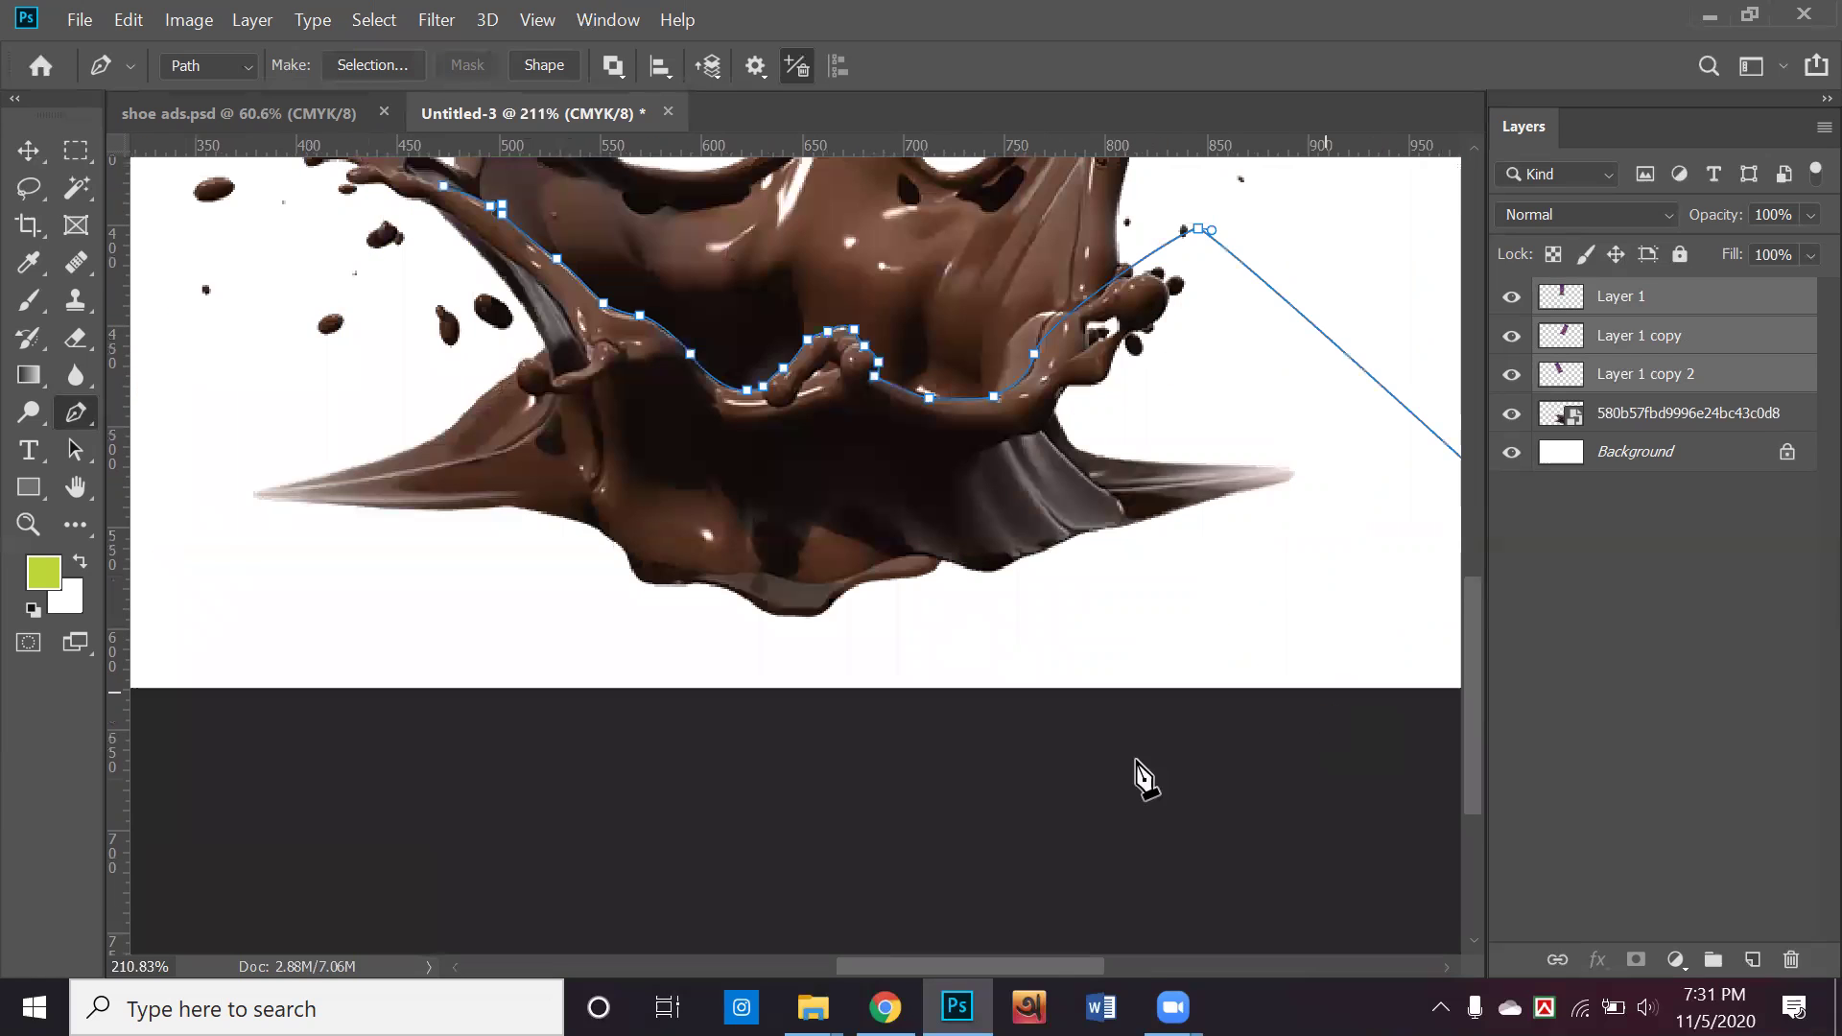
drag(886, 769, 709, 759)
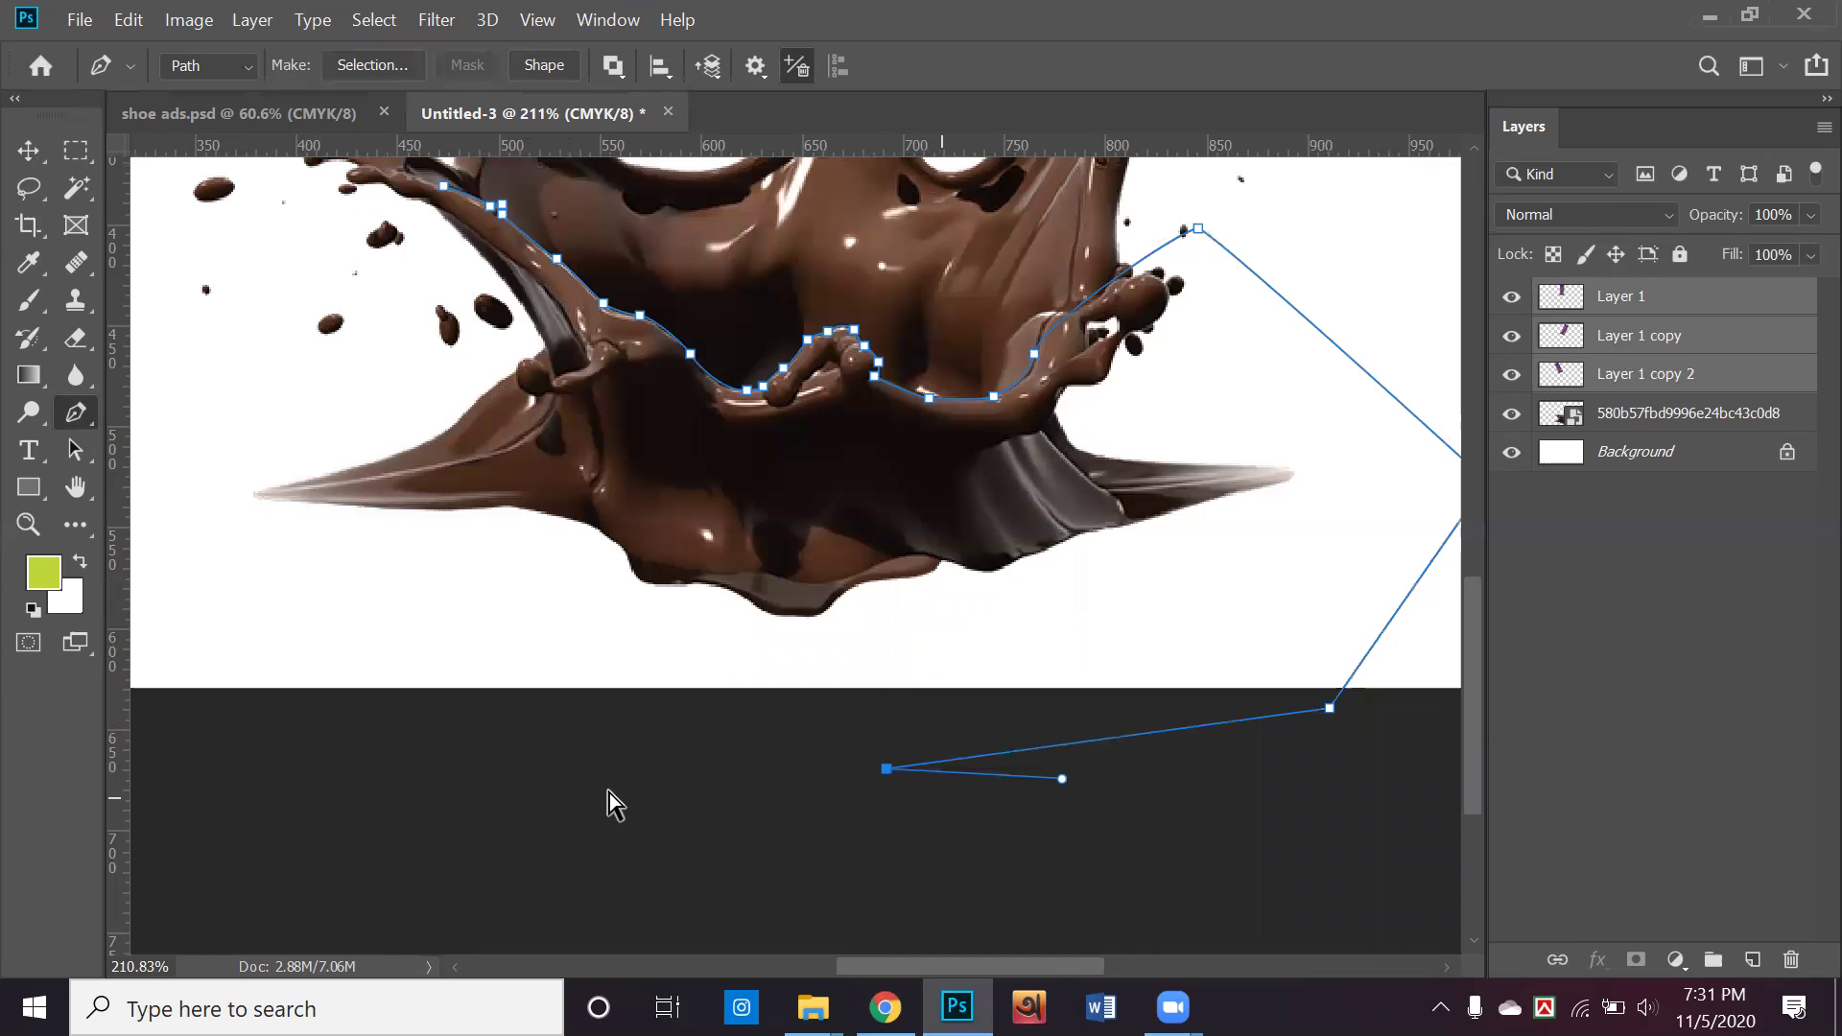
scroll(614, 782, down, 2)
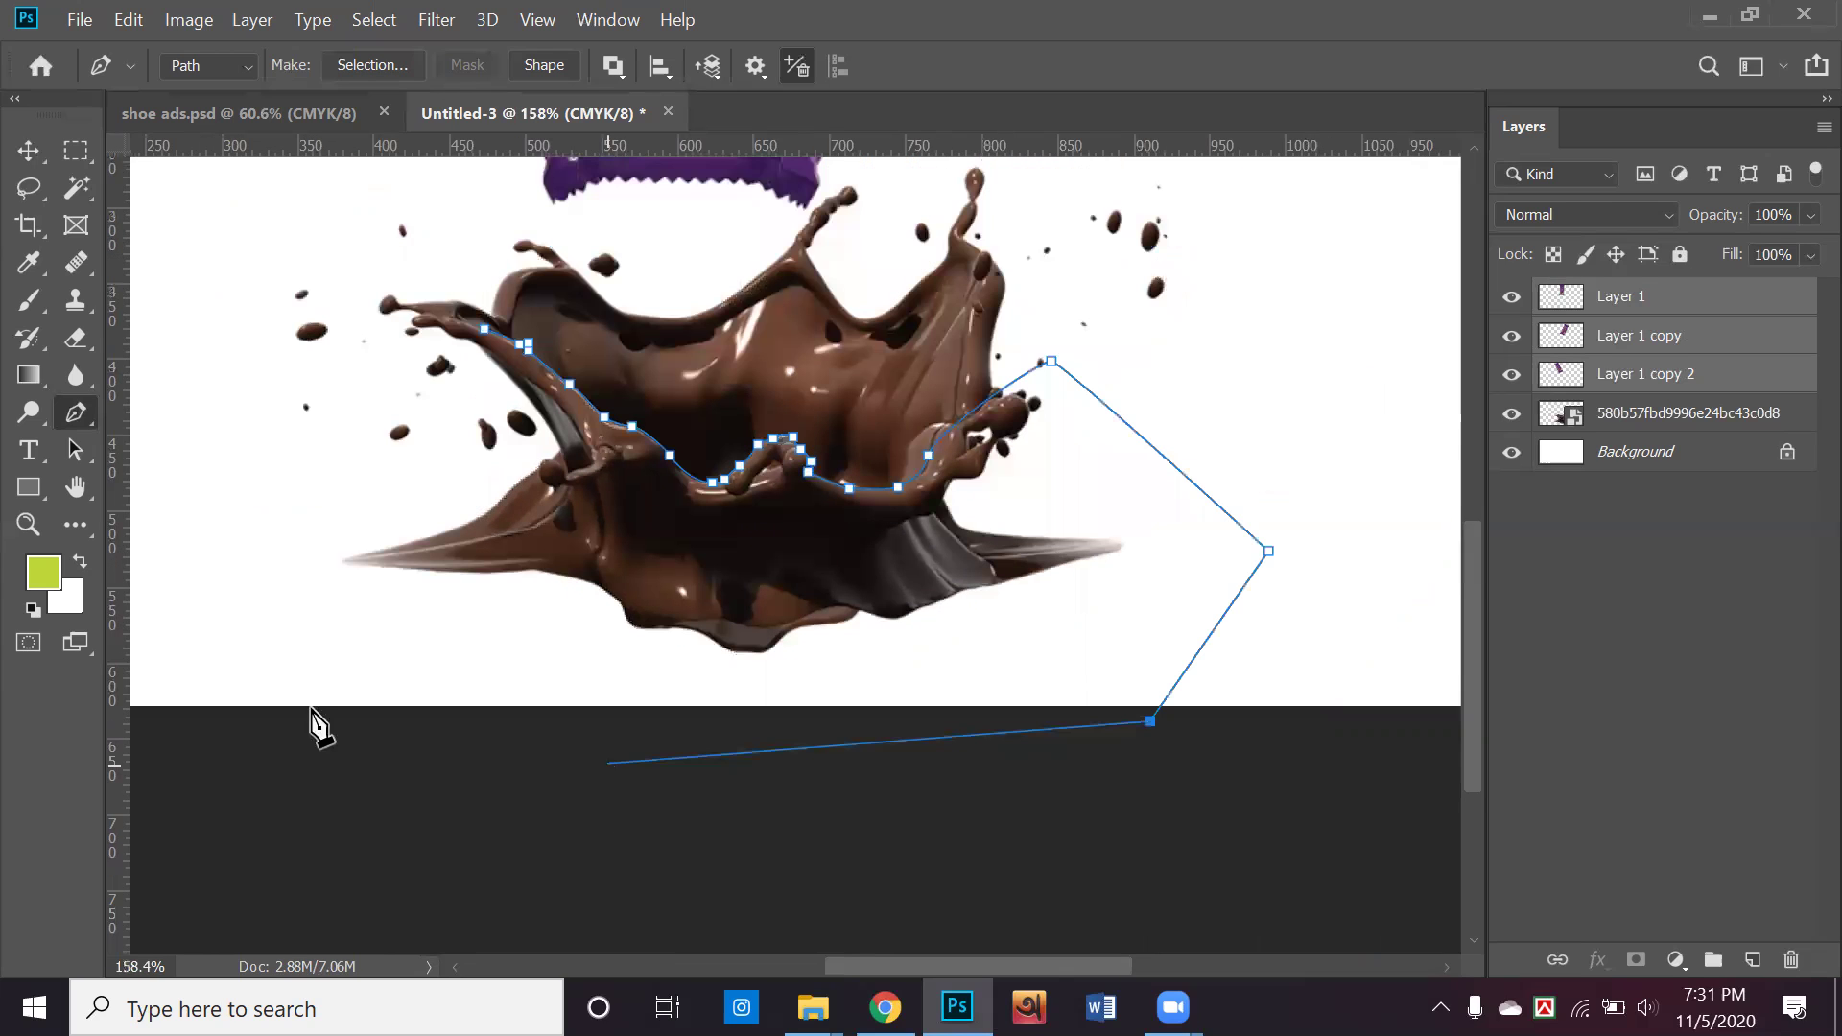
key(ctrl+z)
Run the path beneath the splash and up around its left side, closing it at the starting anchor on the left arm
click(266, 735)
click(191, 532)
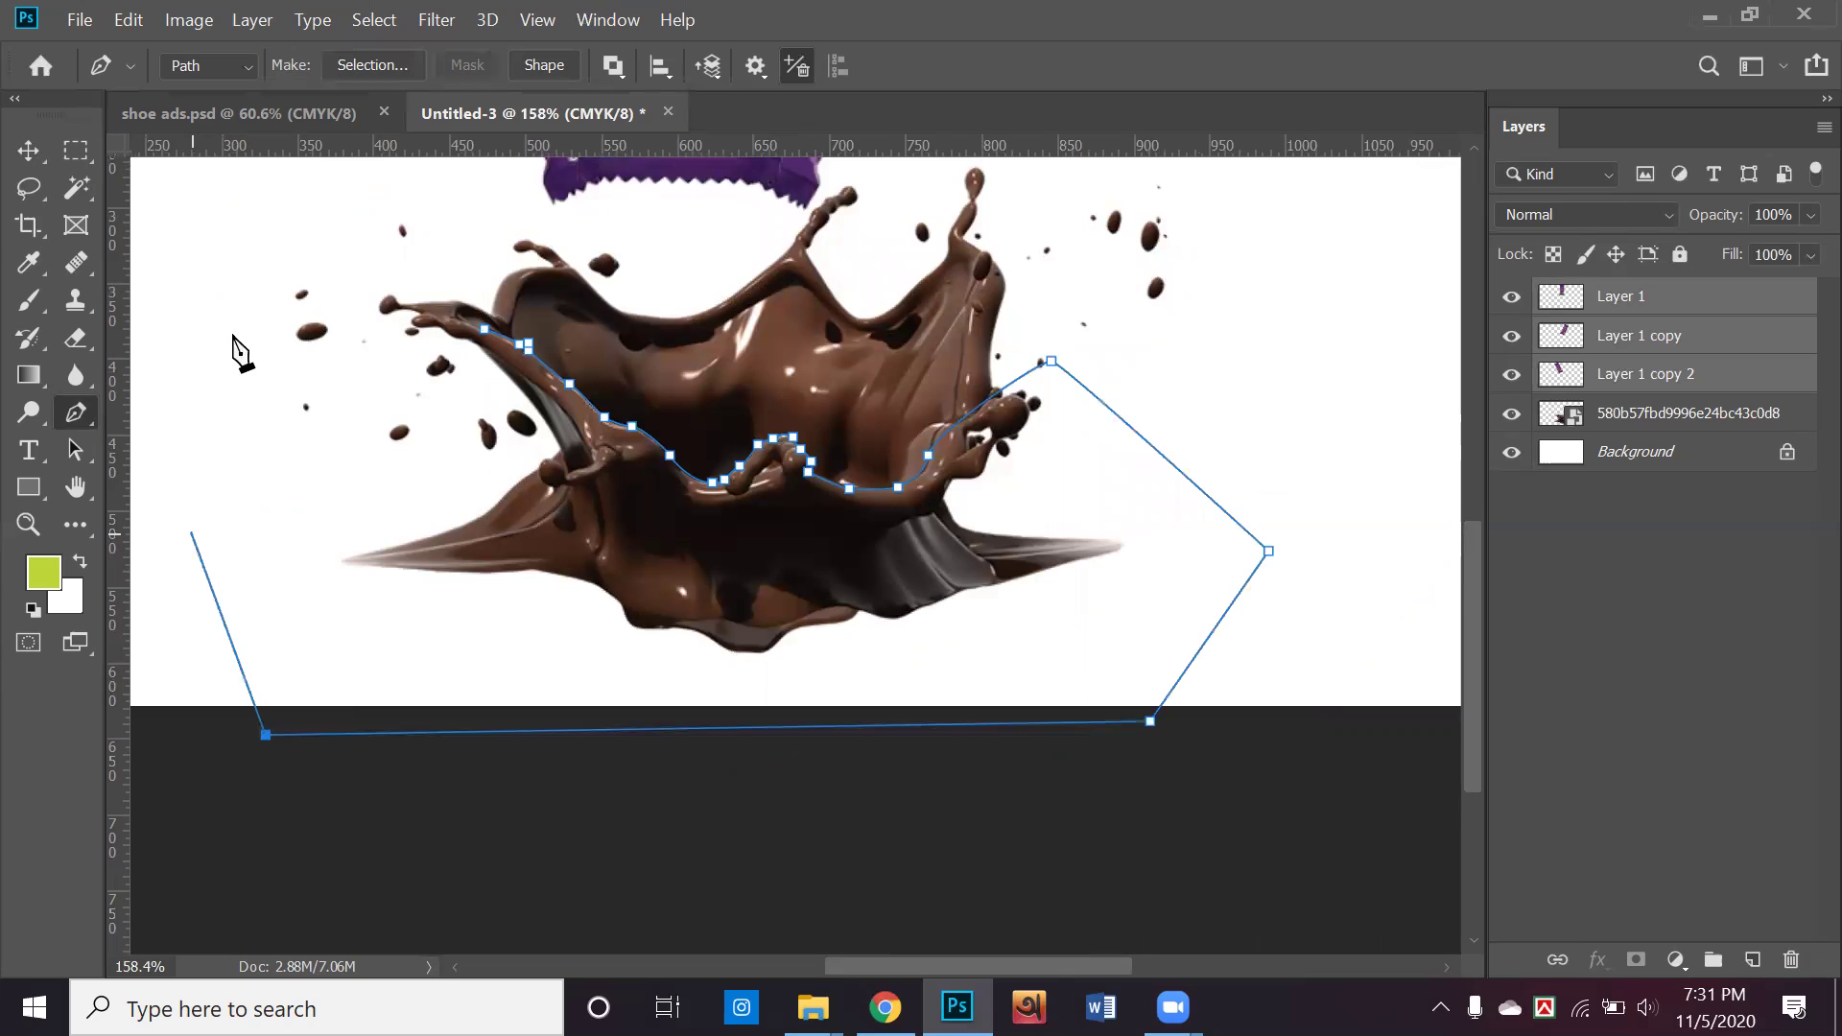
click(166, 332)
click(280, 272)
click(363, 321)
click(485, 329)
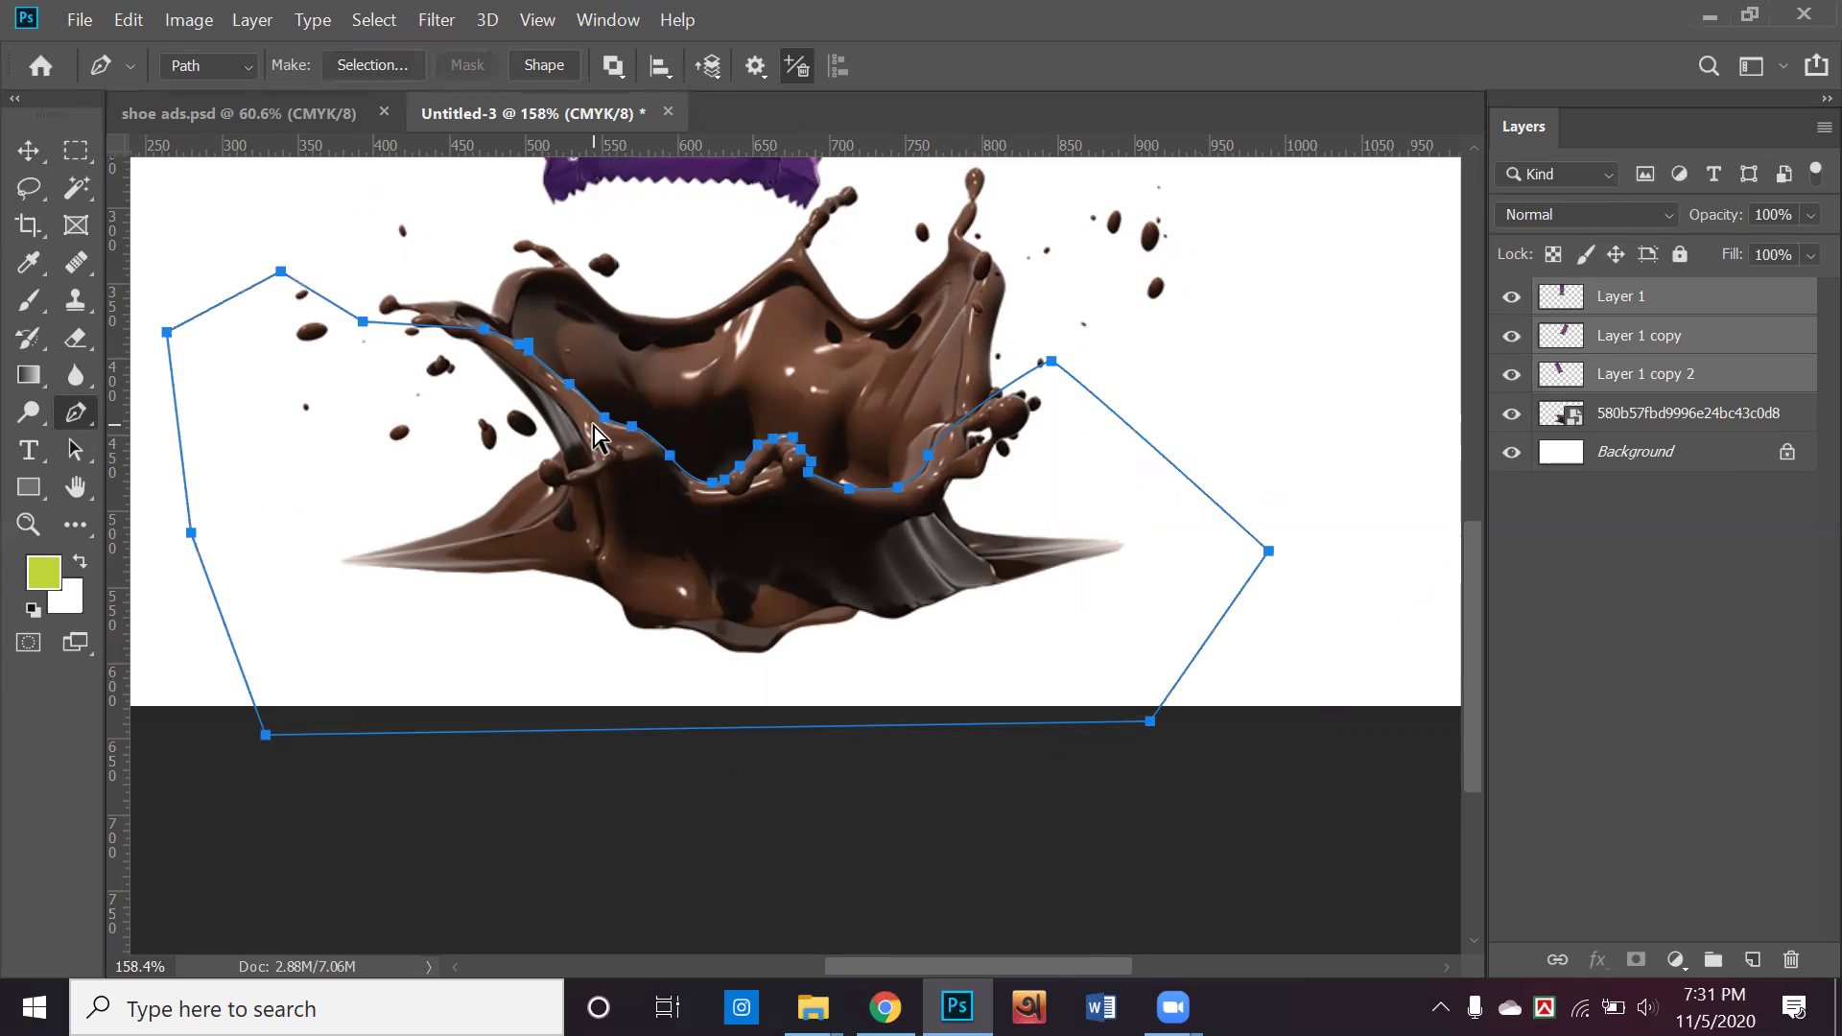
Convert the closed path to a selection and duplicate the three selected bar layers
key(ctrl+Return)
key(ctrl+j)
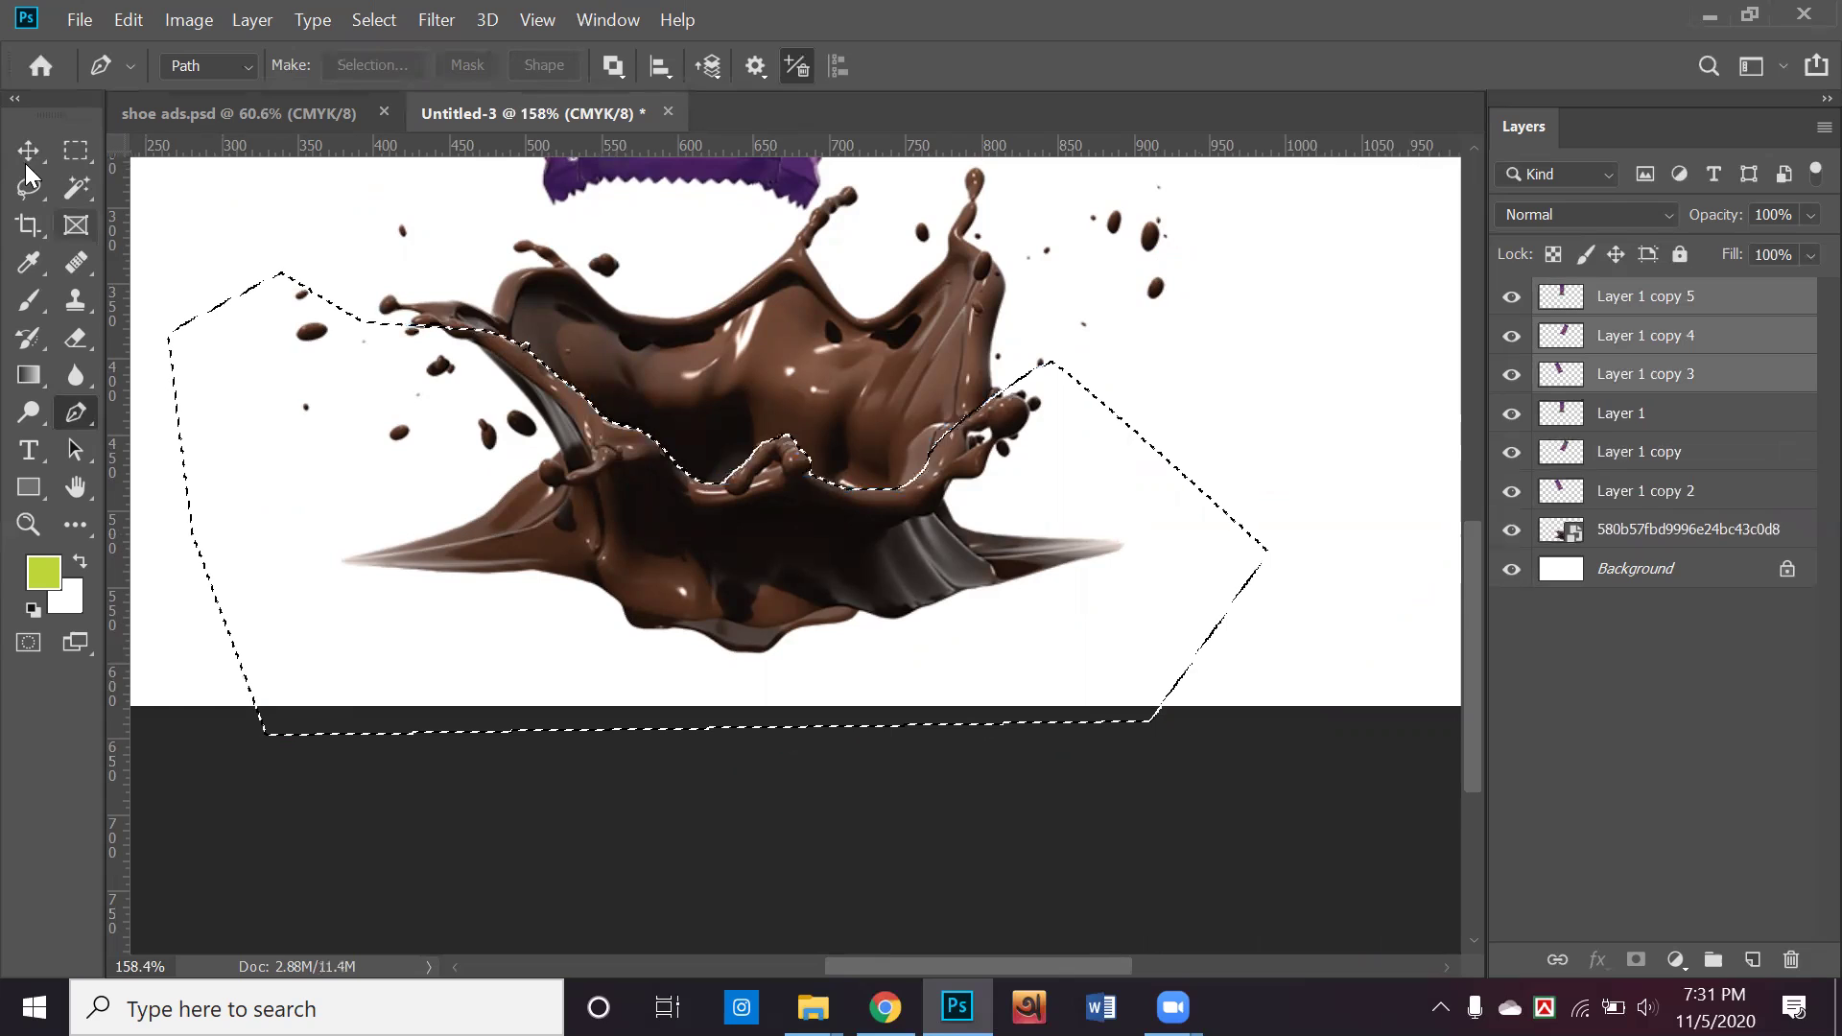
key(v)
key(ctrl+d)
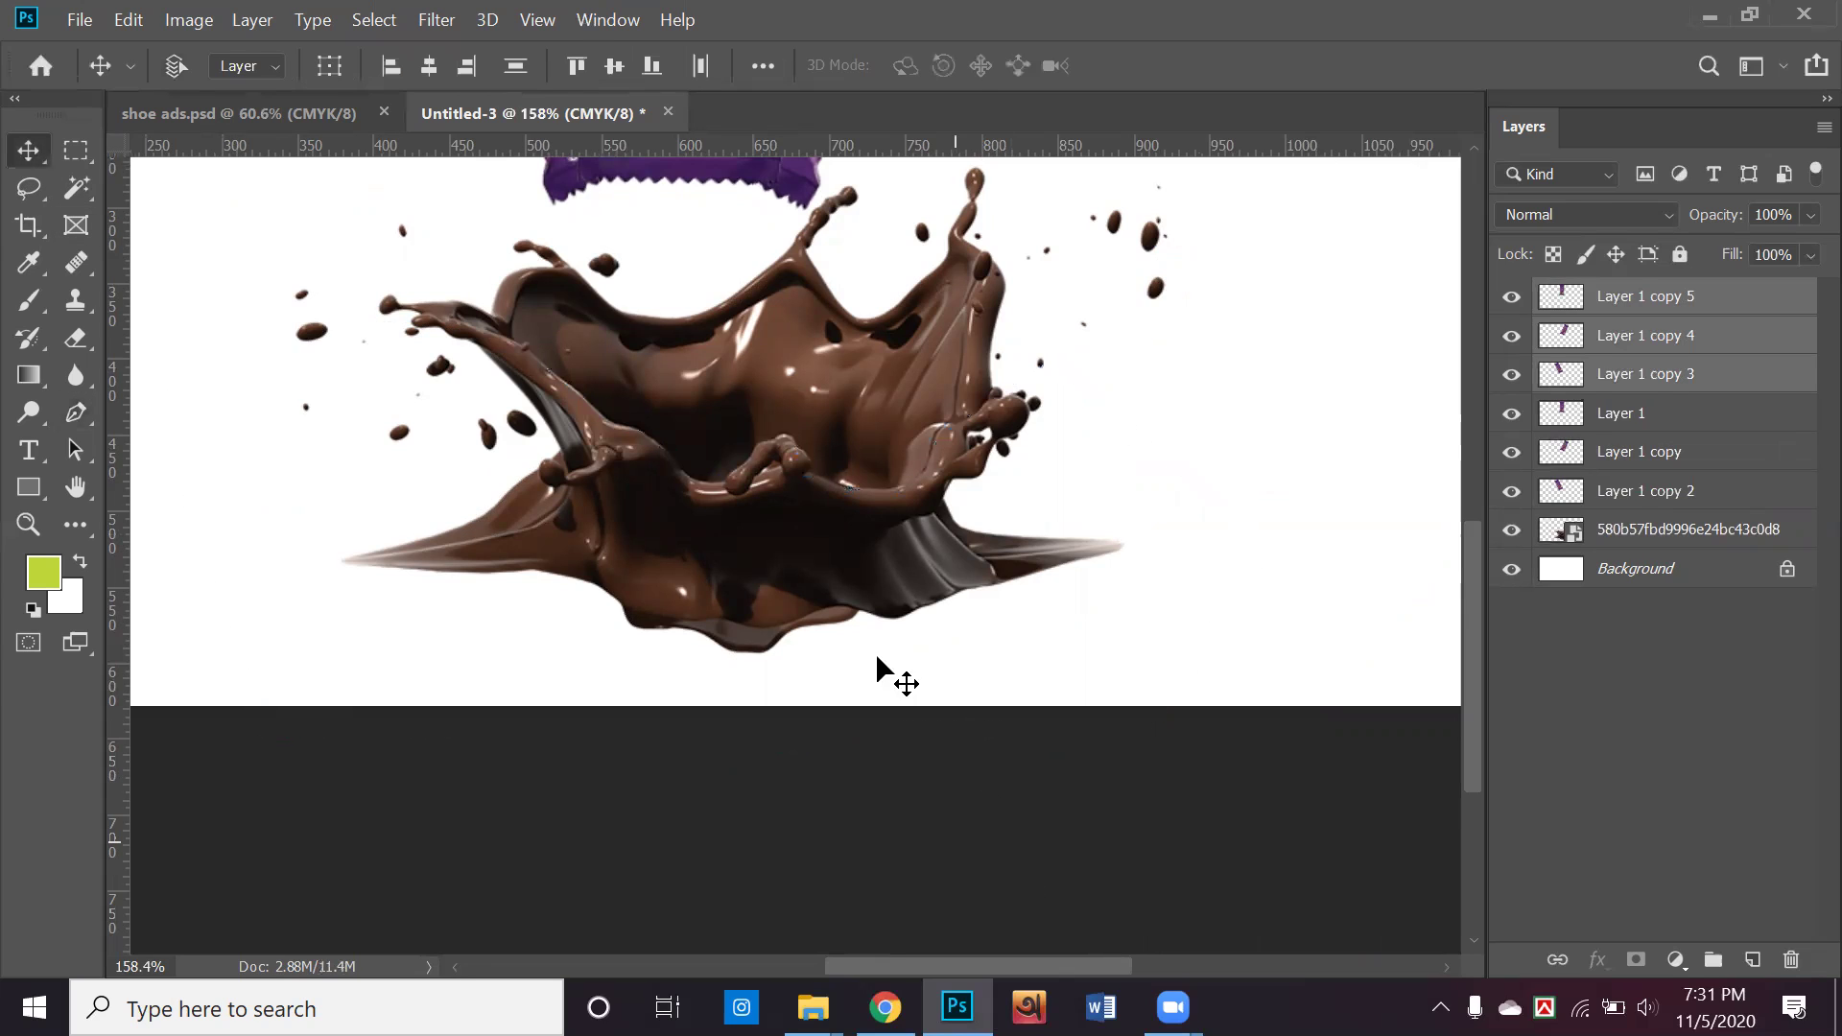
Restore the path selection and copy the enclosed front part of the splash layer onto a new layer
click(960, 546)
drag(906, 555, 906, 593)
key(ctrl+alt+z)
key(ctrl+alt+z)
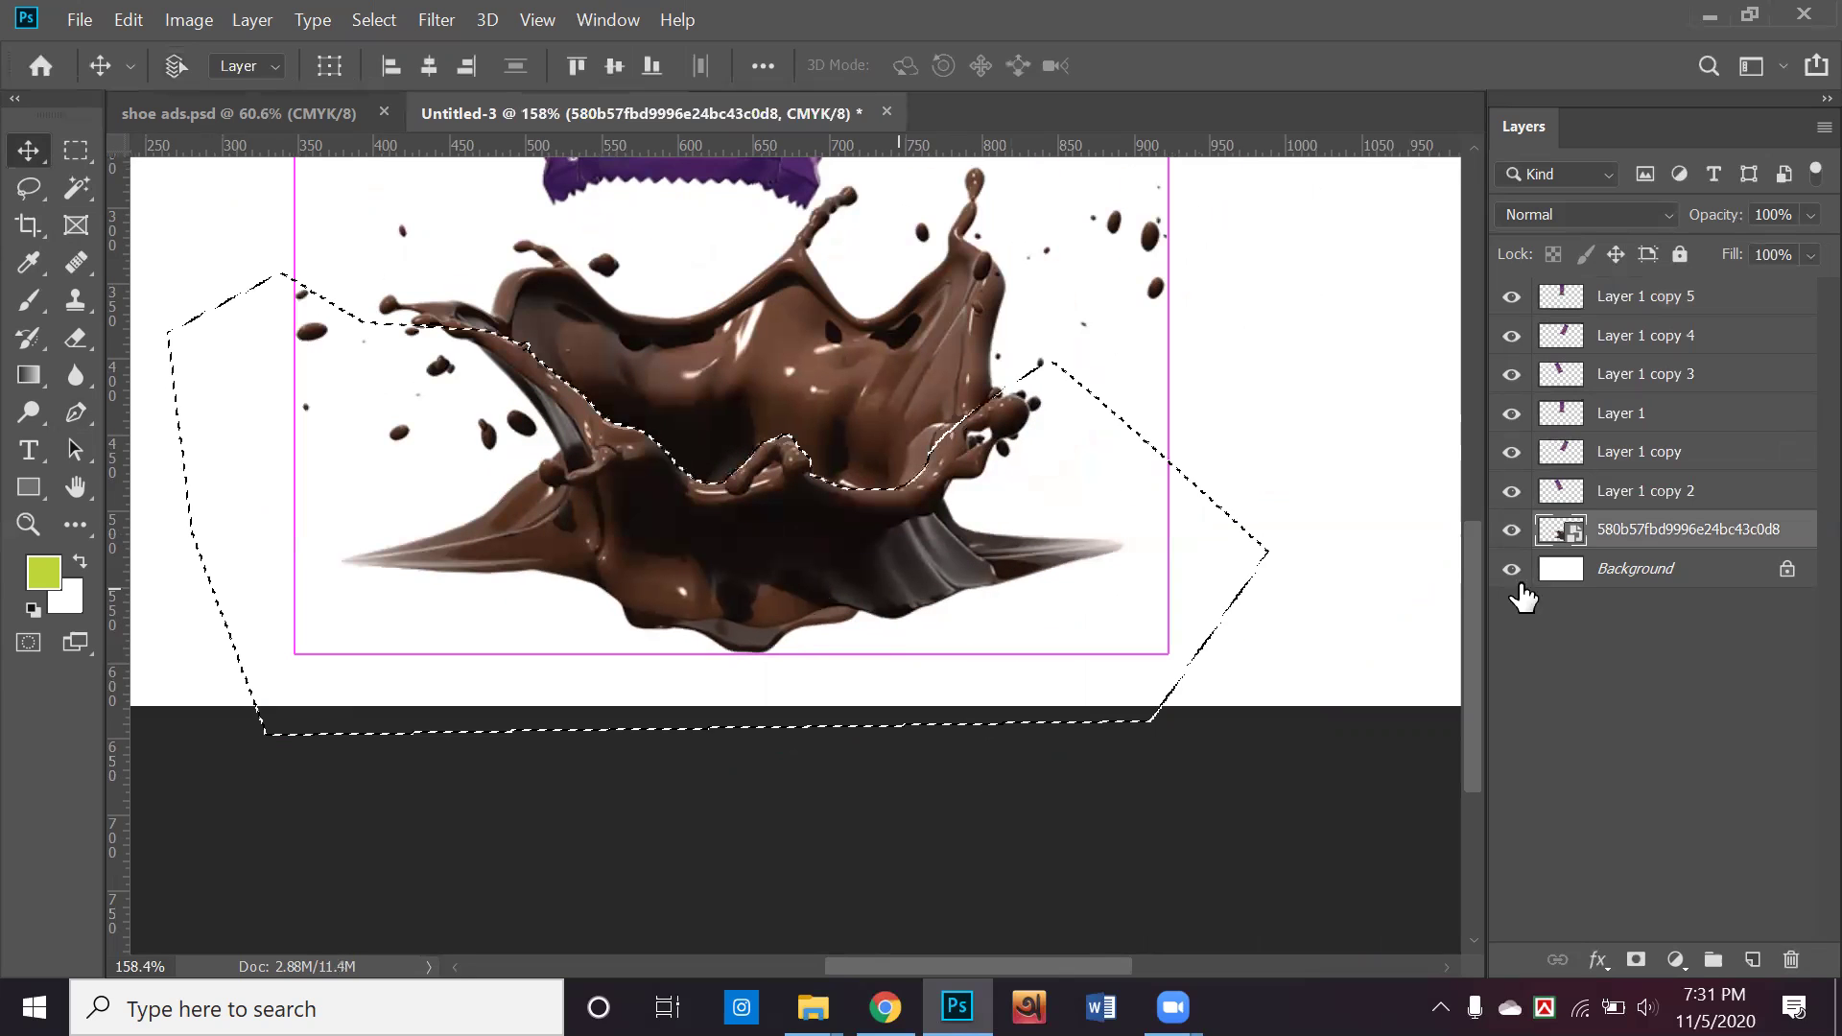
key(ctrl+j)
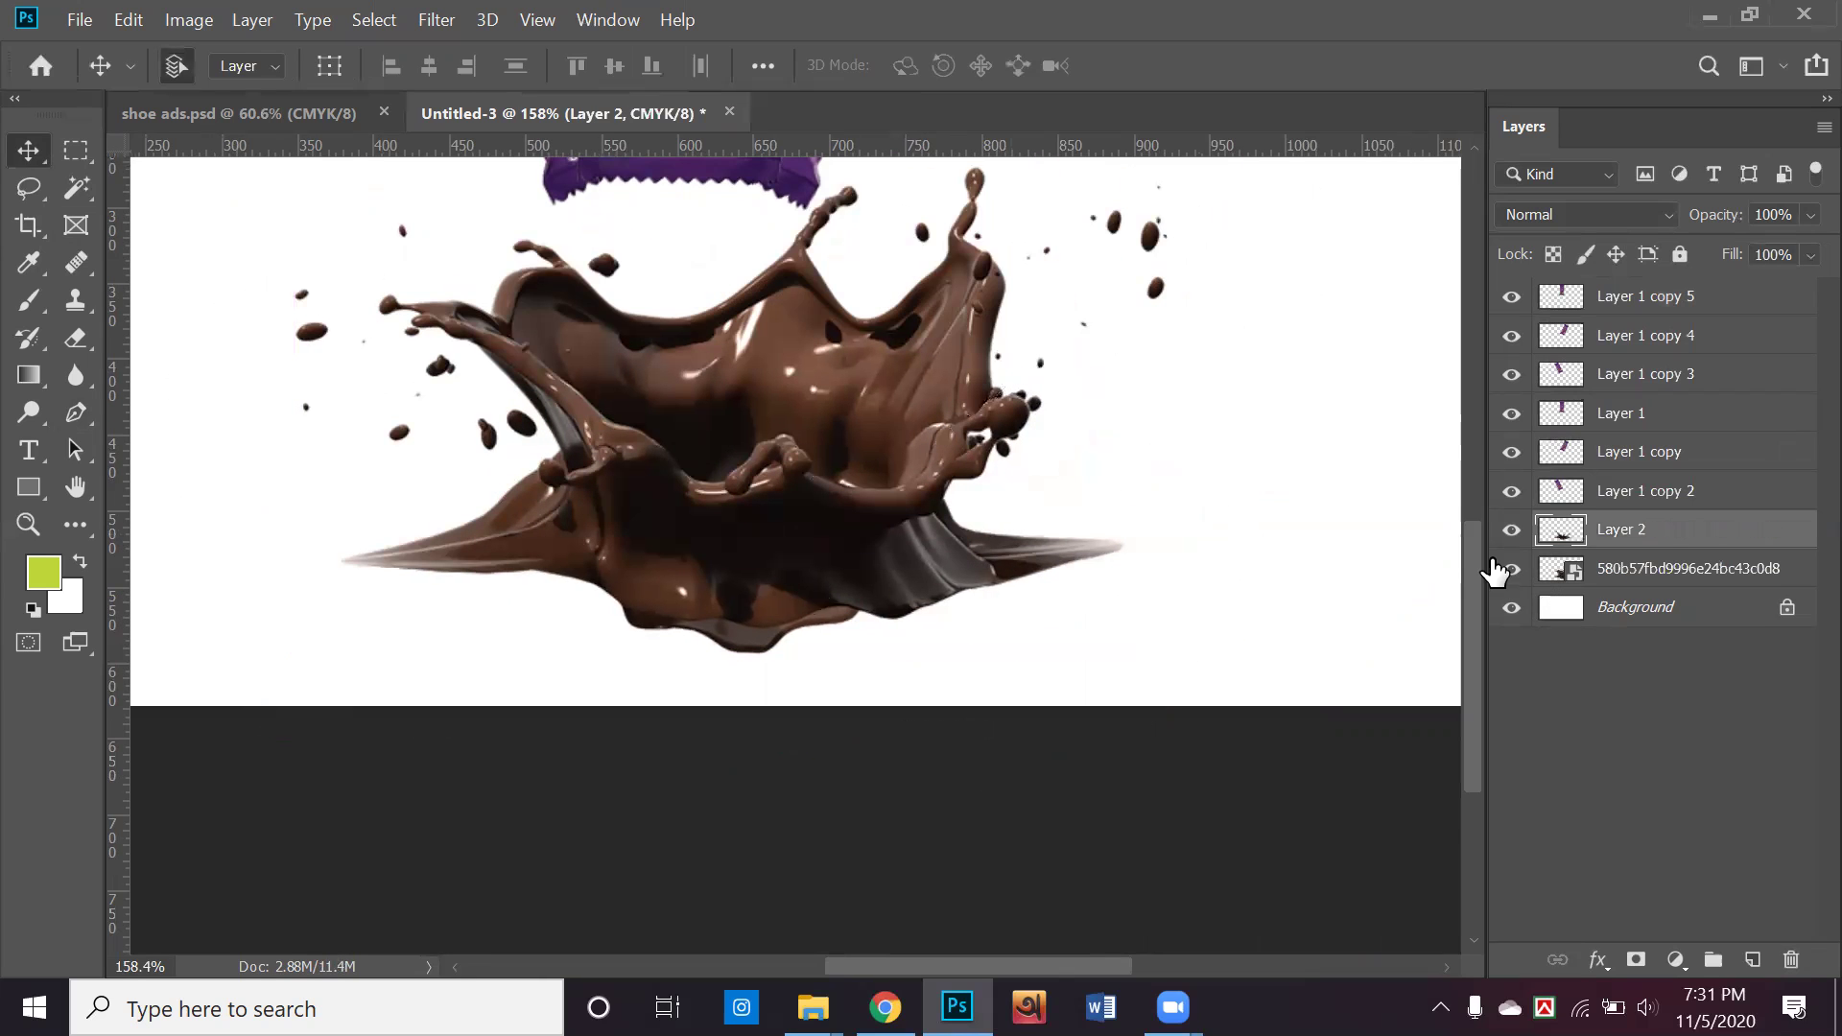
Move the front splash copy aside toward the lower right and bring the bars down into the splash
drag(855, 534, 1049, 624)
alt+scroll(1036, 624, down, 3)
alt+scroll(1020, 625, down, 1)
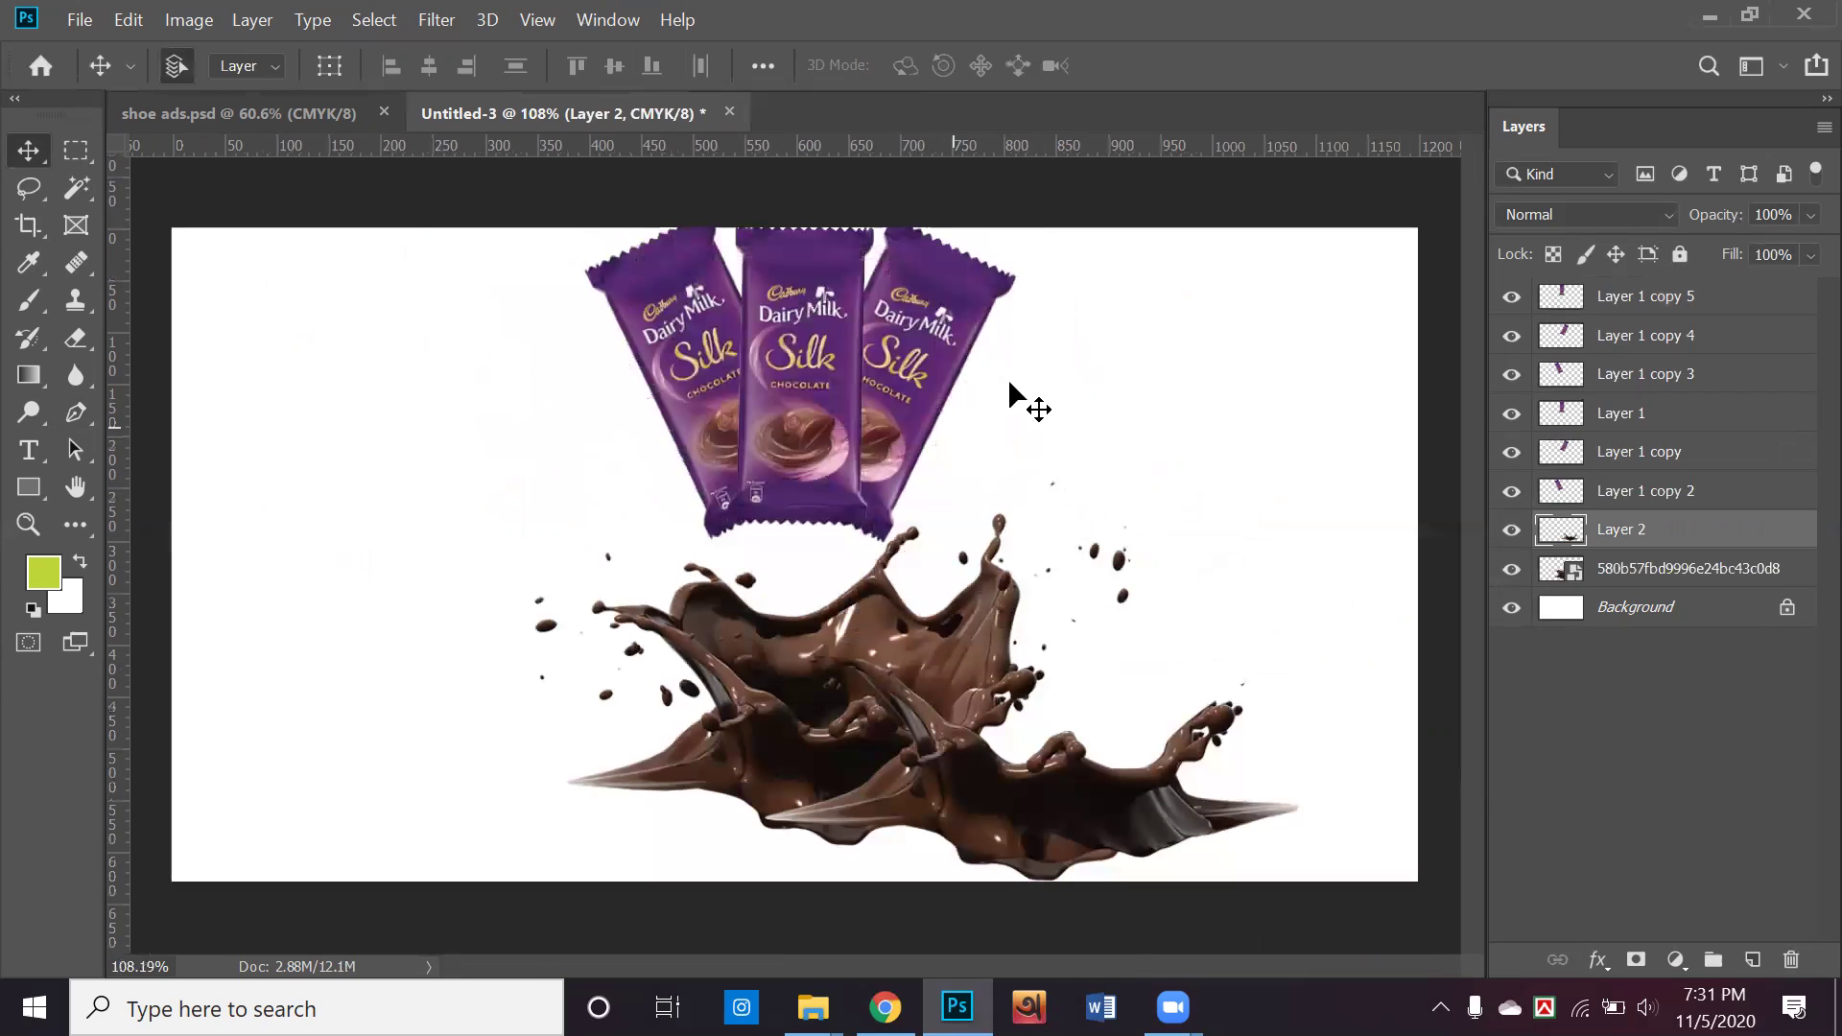
drag(562, 315, 843, 378)
drag(844, 378, 879, 598)
Align the front splash copy over the original splash and place Layer 2 above the bar layers
click(1187, 382)
drag(1036, 753, 895, 739)
drag(1601, 561, 1601, 288)
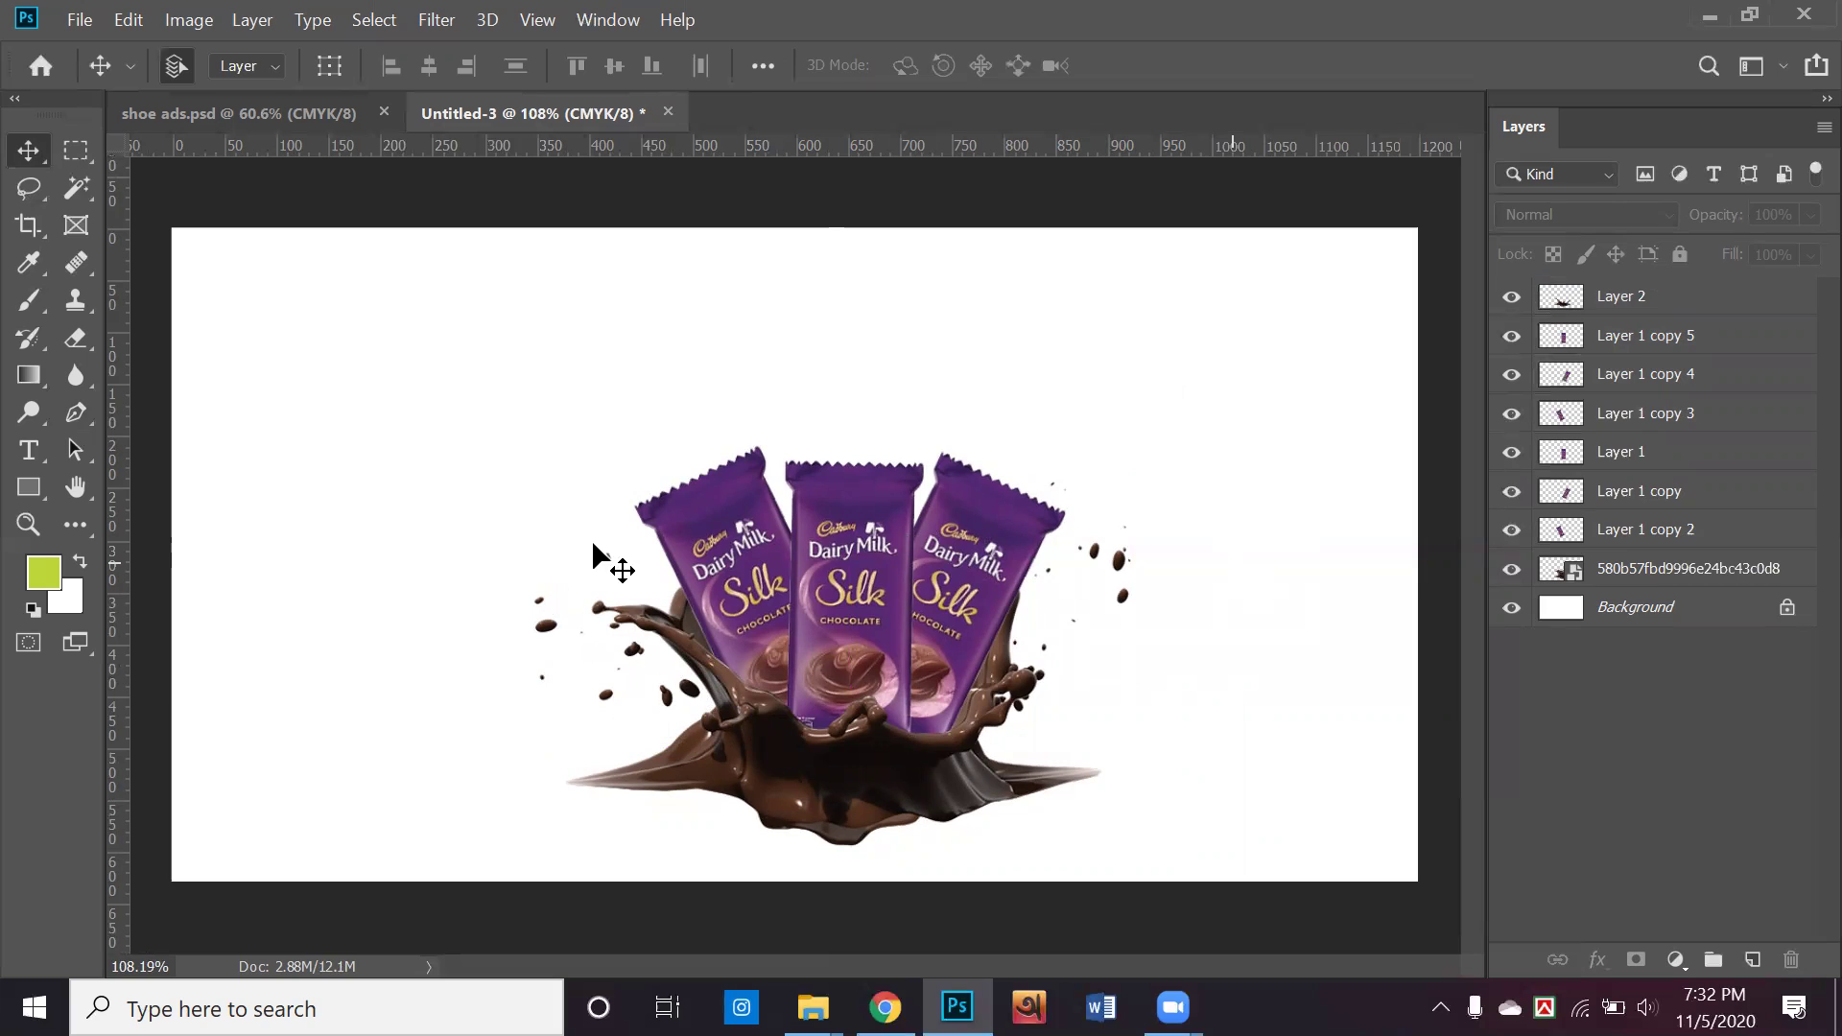
Nudge the duplicate bars Layer 1 copy 3, copy 4 and copy 5 down and delete them
click(933, 596)
click(936, 595)
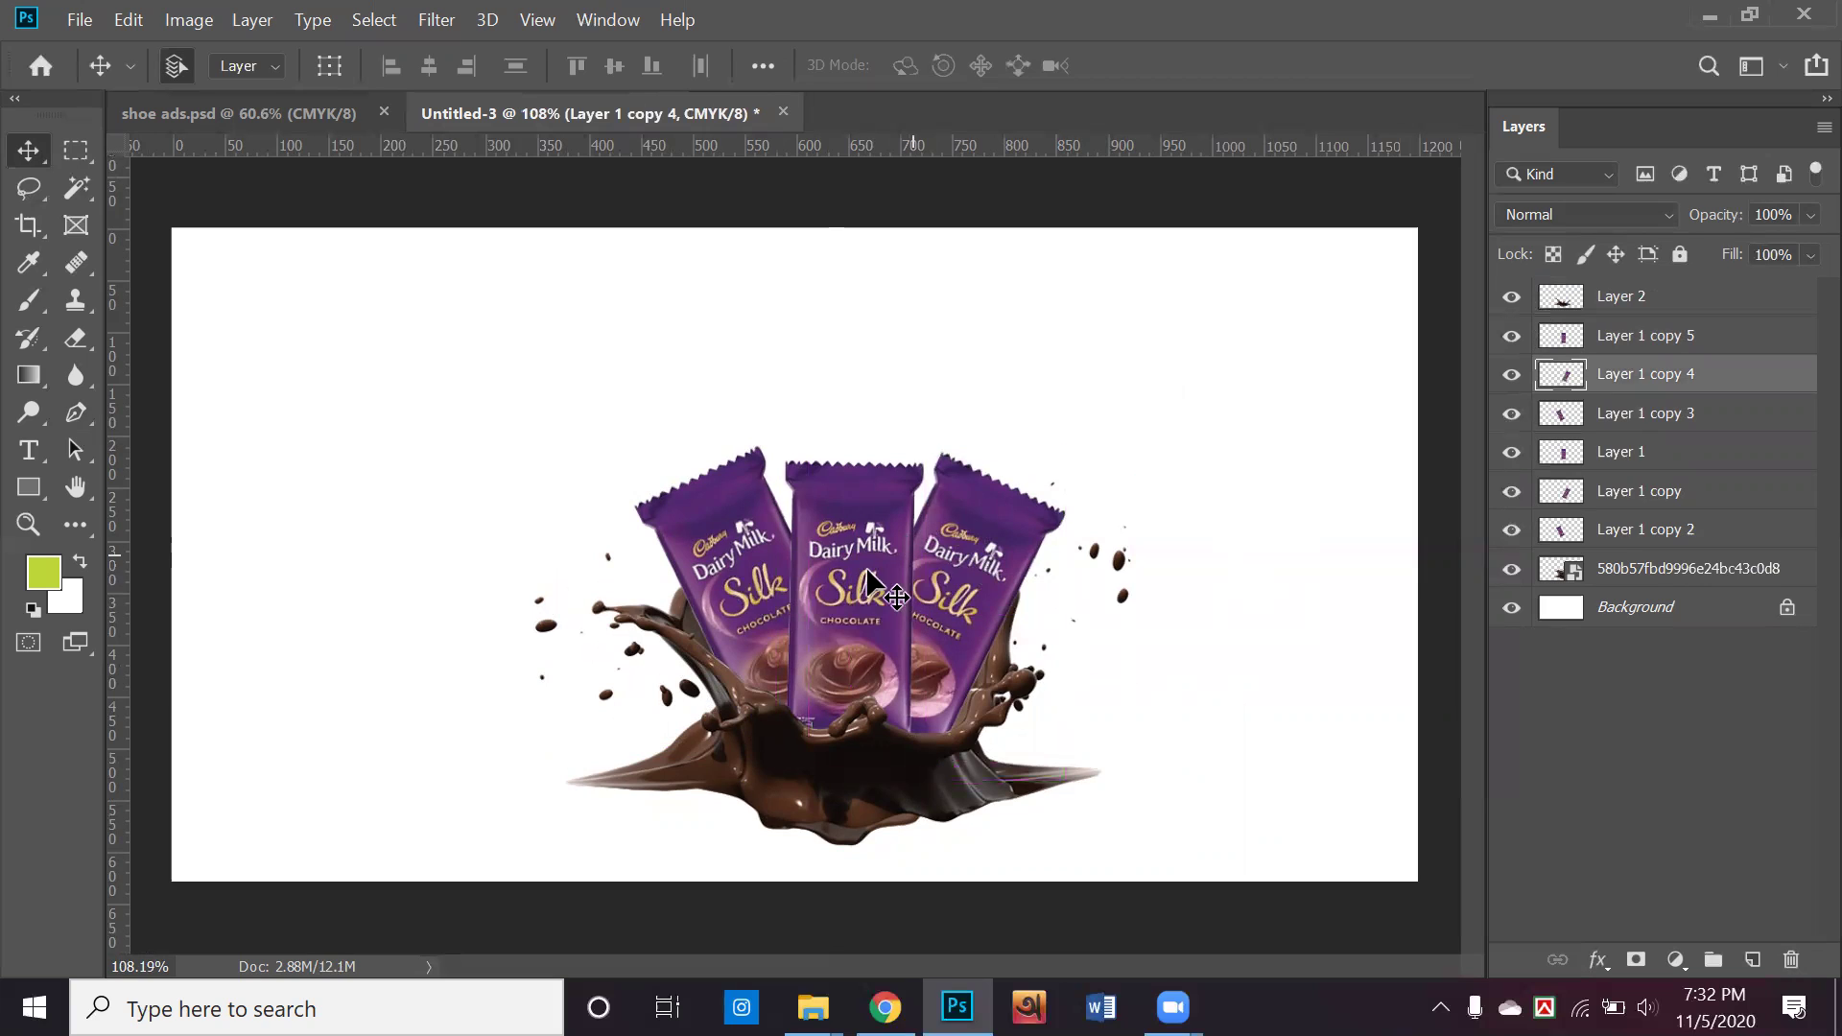
shift+click(849, 590)
shift+click(729, 590)
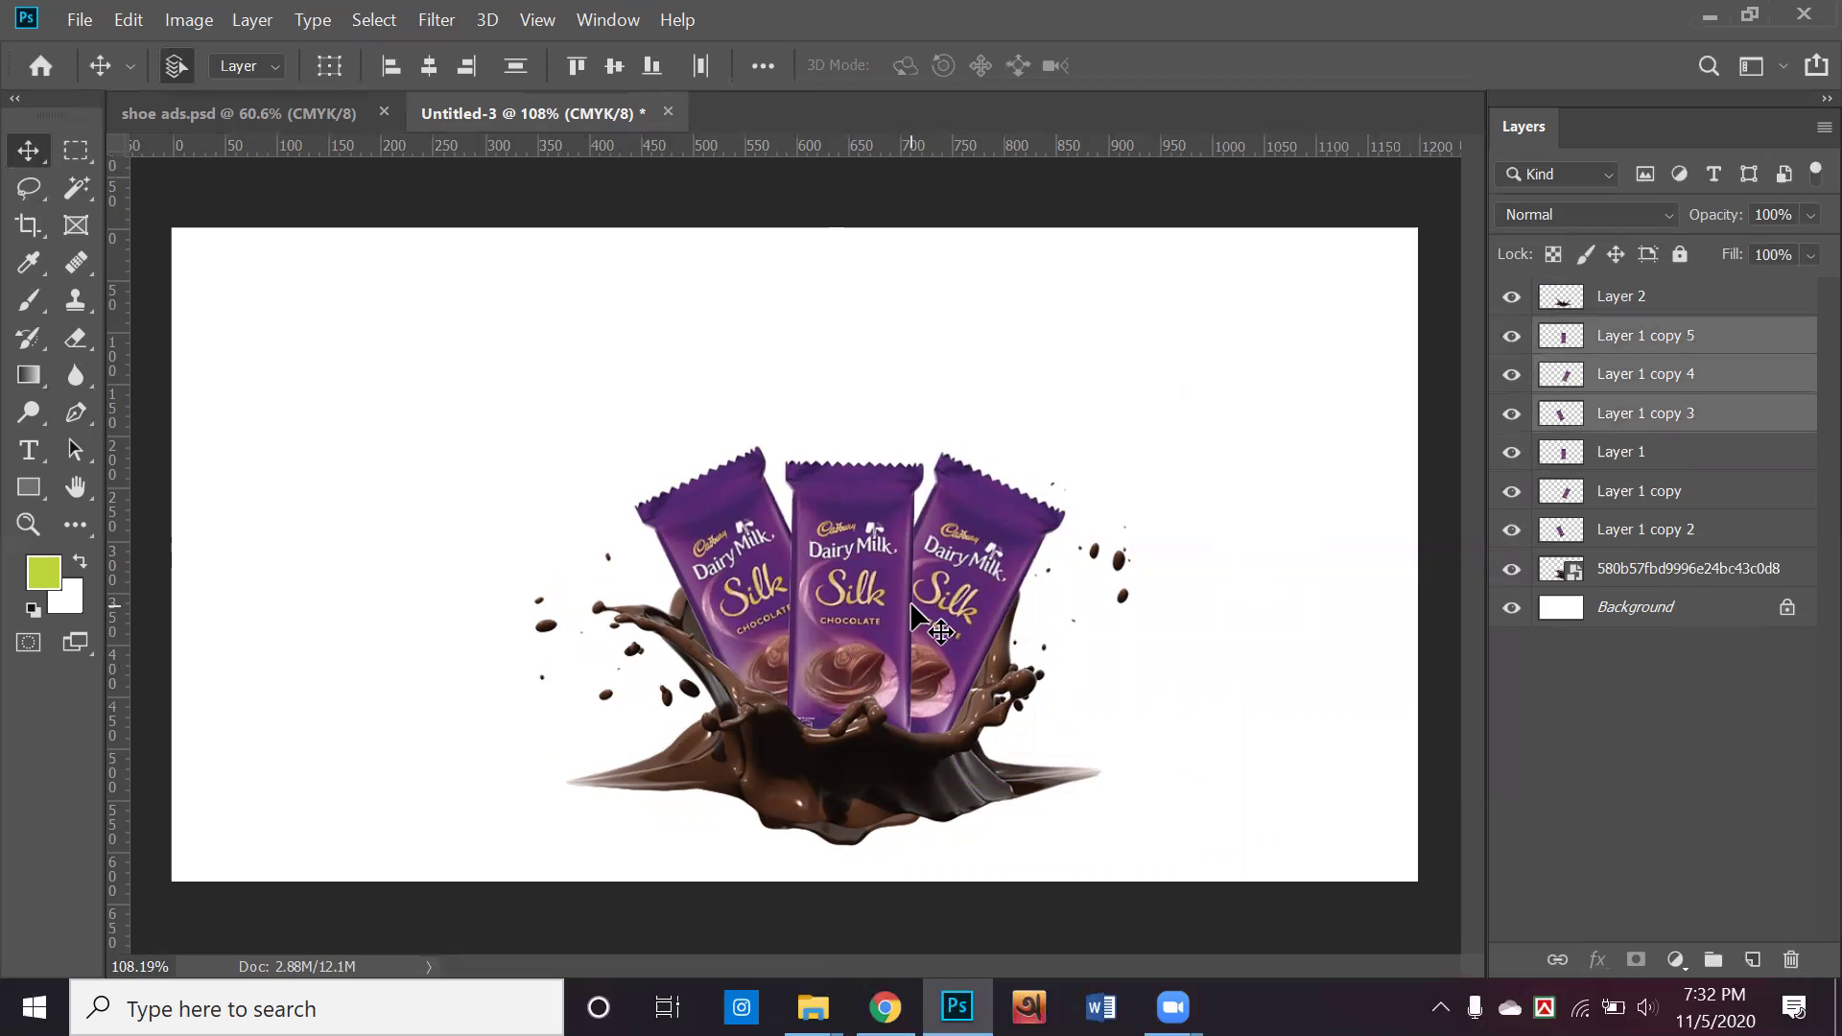
key(Down)
key(Down)
key(Down)
key(Down)
key(Down)
key(Down)
key(Down)
key(Down)
key(Down)
key(Down)
key(Down)
key(Down)
key(Down)
key(Down)
key(Down)
key(Down)
key(Down)
key(Down)
key(Down)
key(Down)
key(Down)
key(Down)
key(Down)
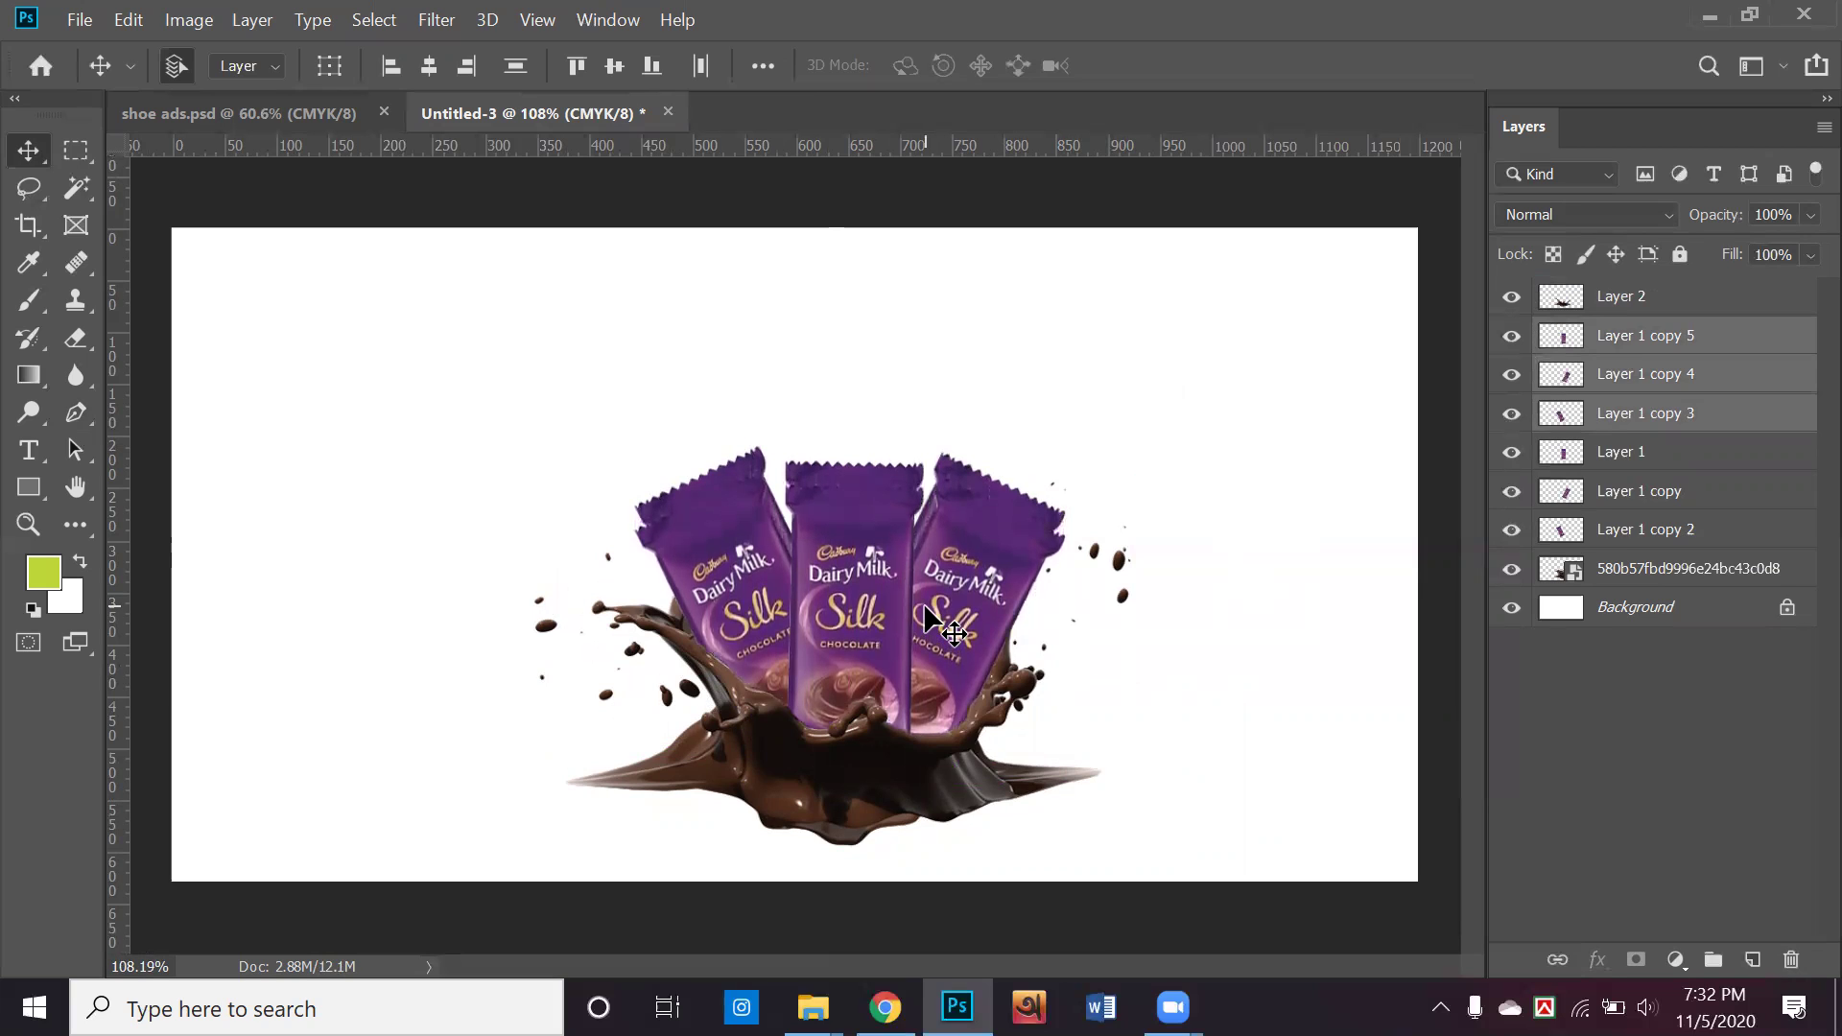
key(Delete)
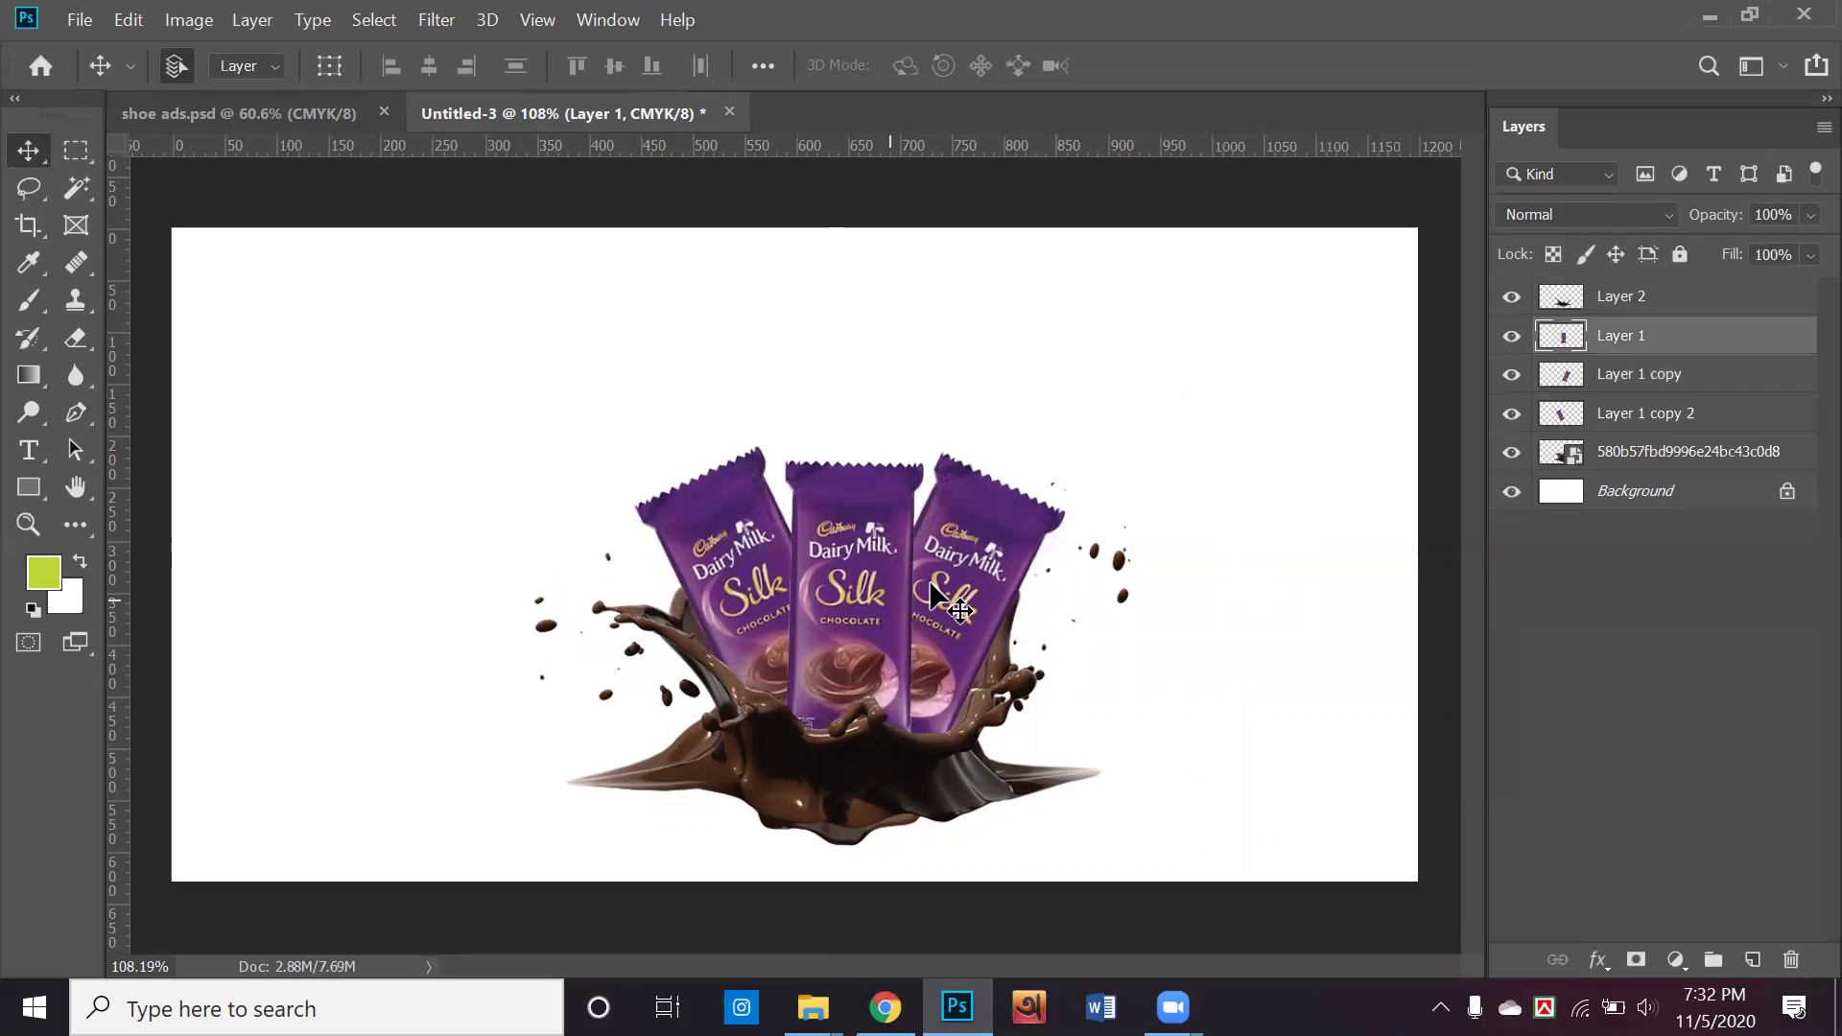
Select Layer 1, Layer 1 copy and Layer 1 copy 2 and nudge the three bars slightly deeper into the splash
click(1678, 382)
shift+click(1661, 415)
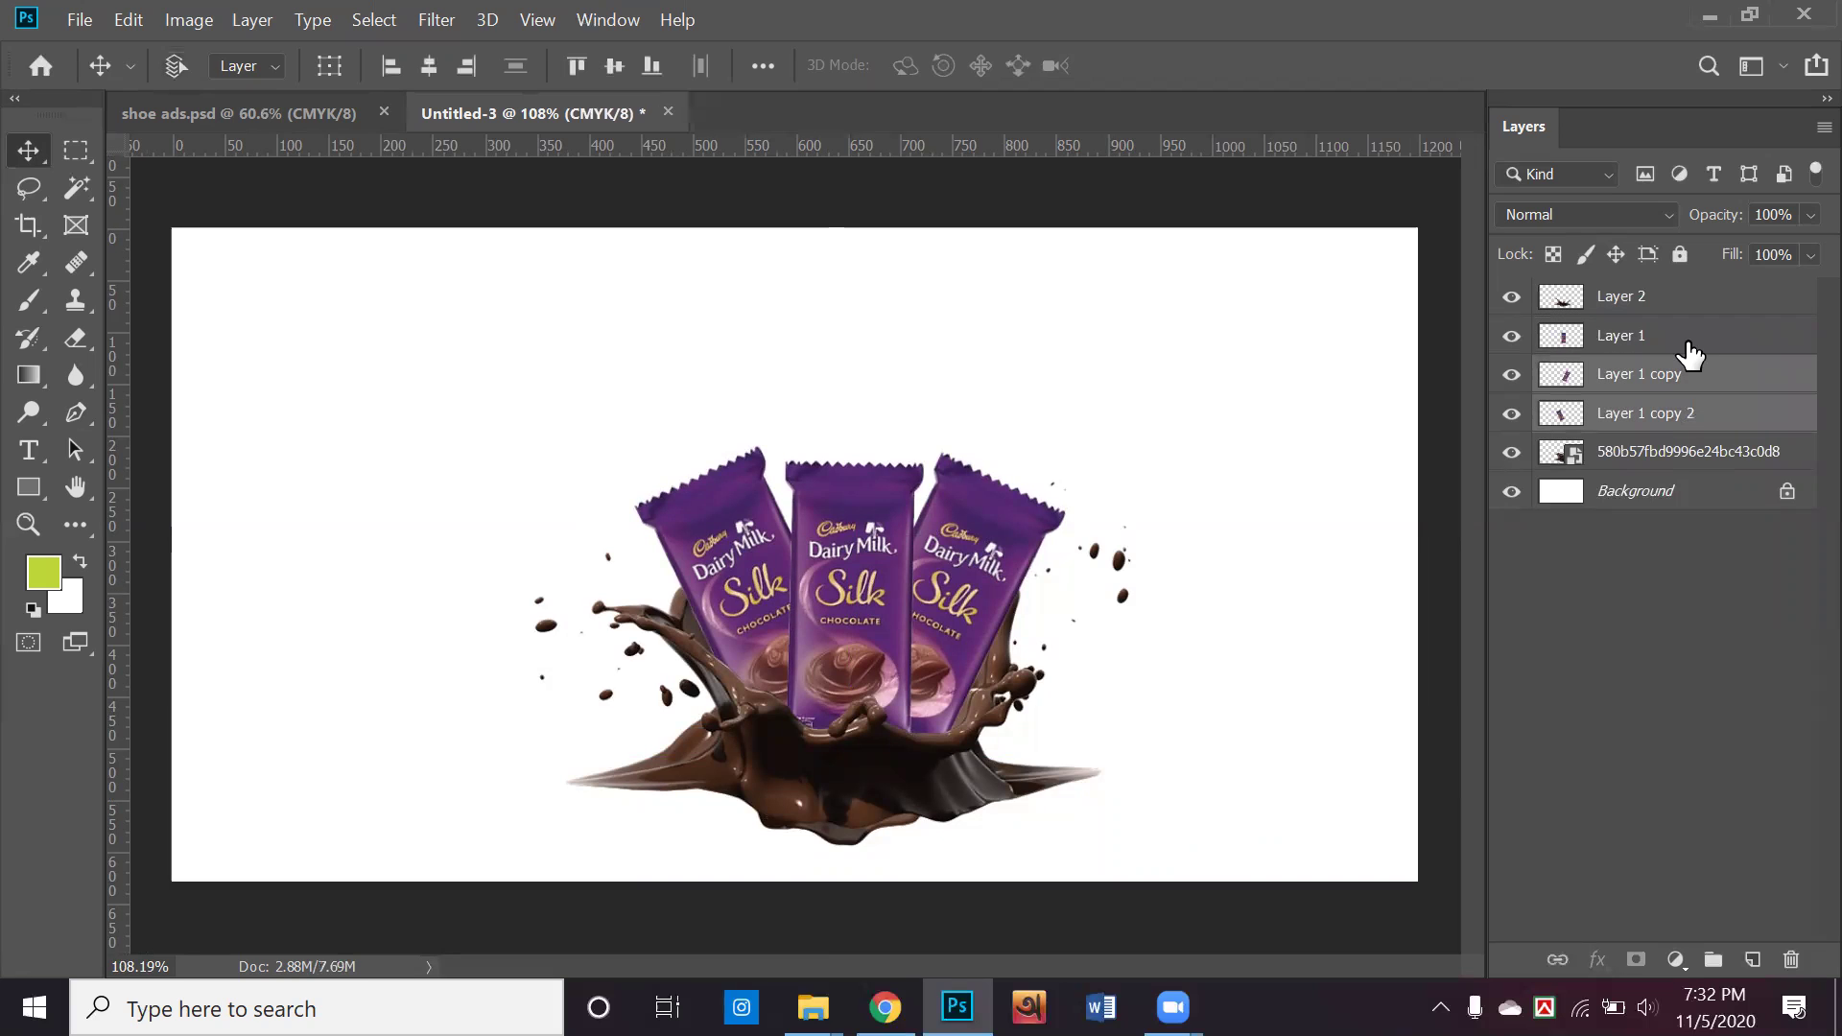
shift+click(1688, 344)
key(Down)
key(Down)
key(Down)
key(Down)
key(Down)
key(Down)
key(Down)
key(Down)
key(Down)
key(Down)
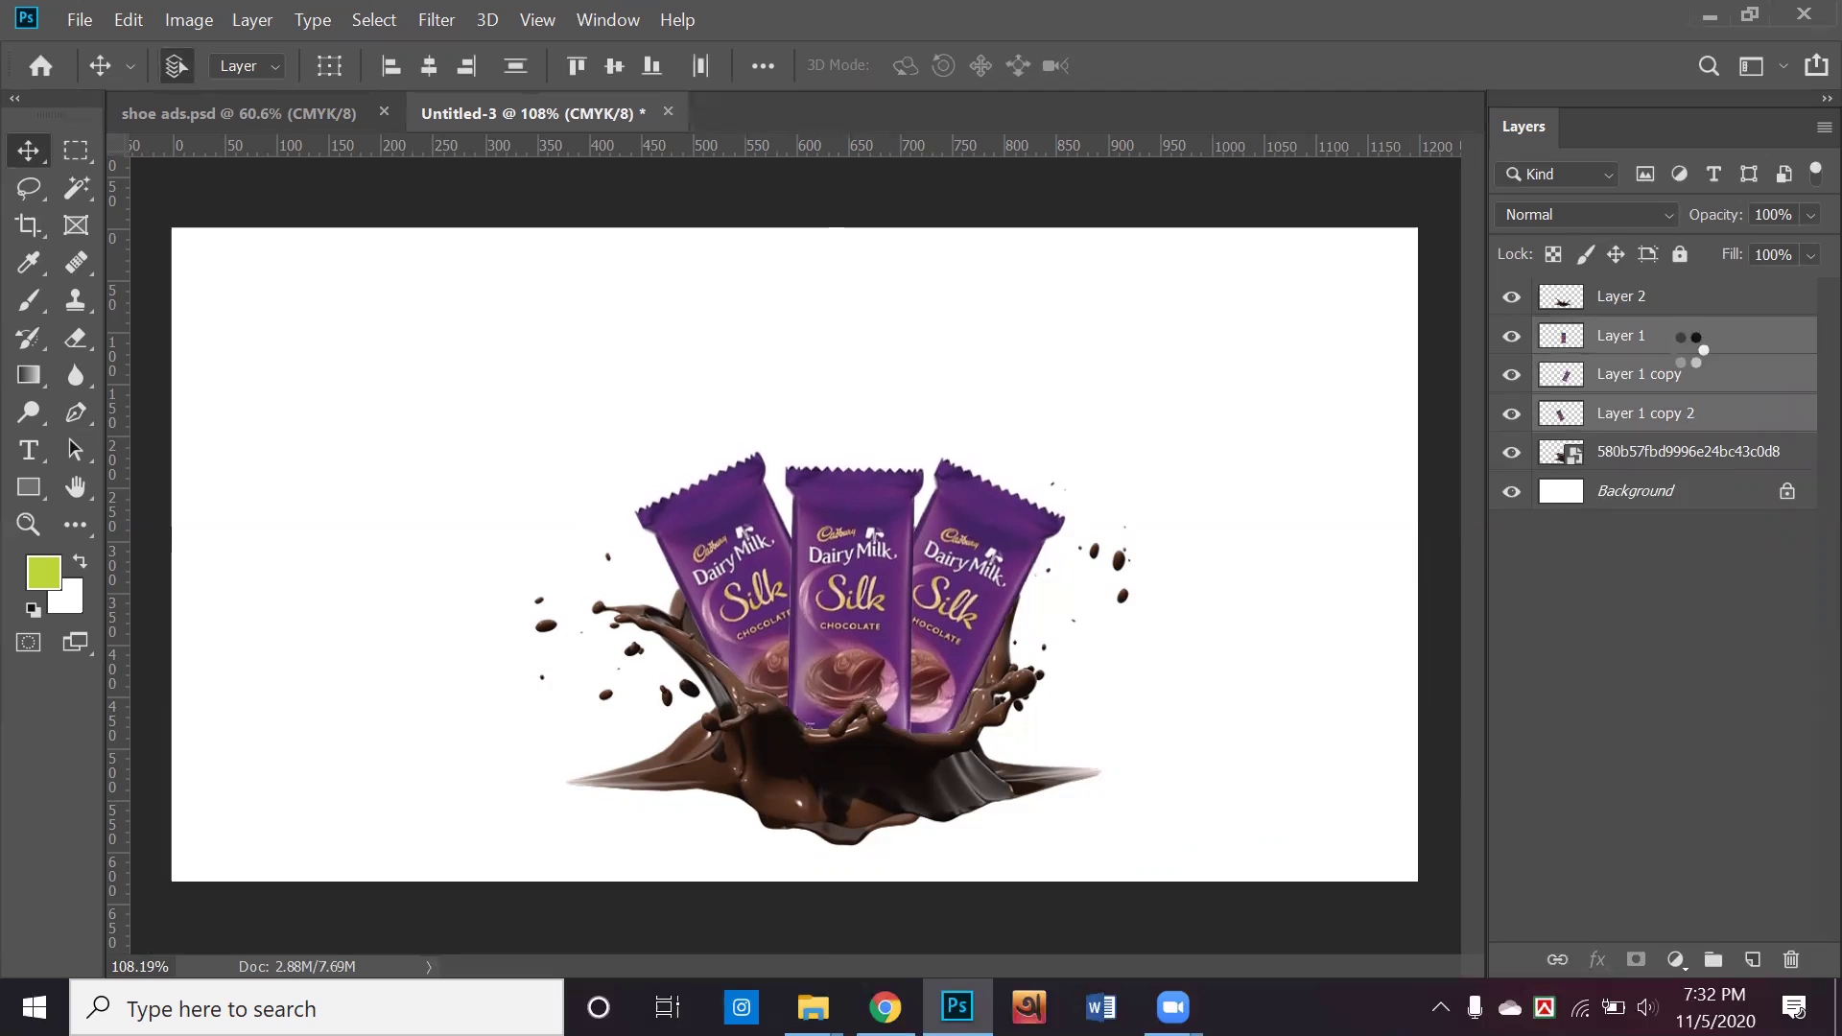
click(1422, 479)
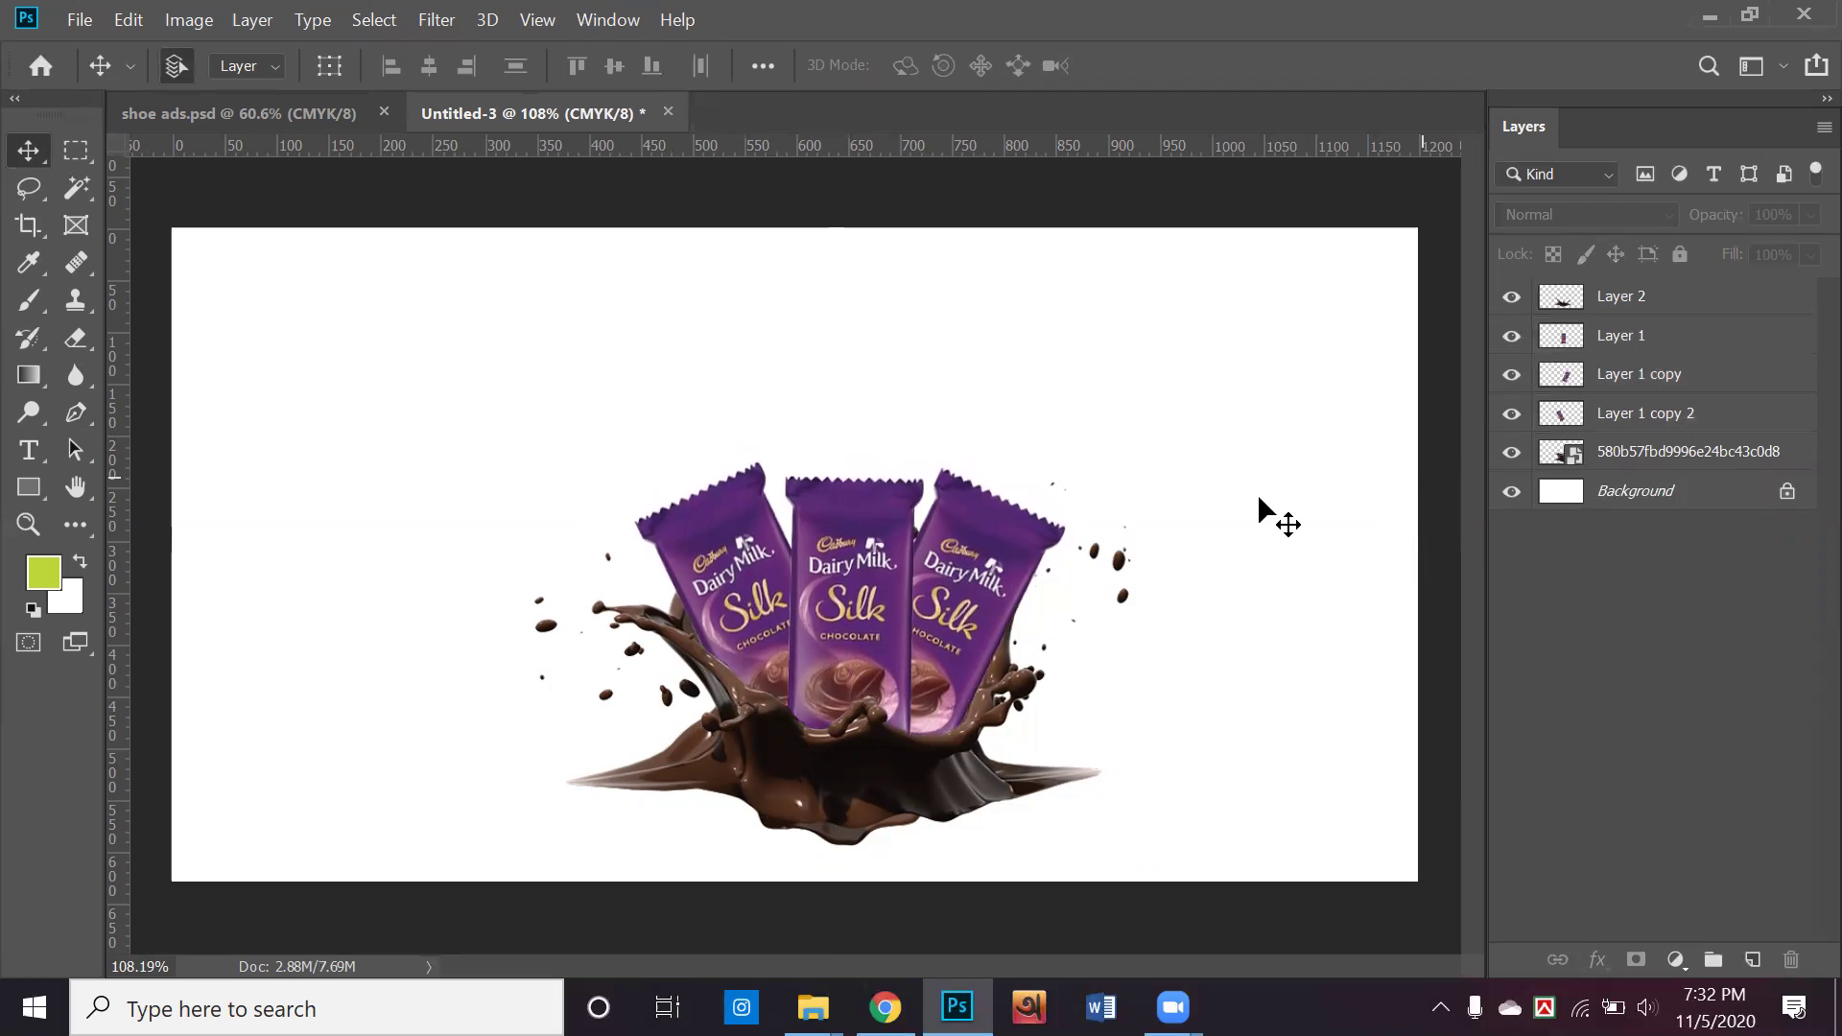
Move the bars and splash together to the canvas's left half and add a new layer directly above the Background
drag(384, 365, 590, 739)
click(1661, 463)
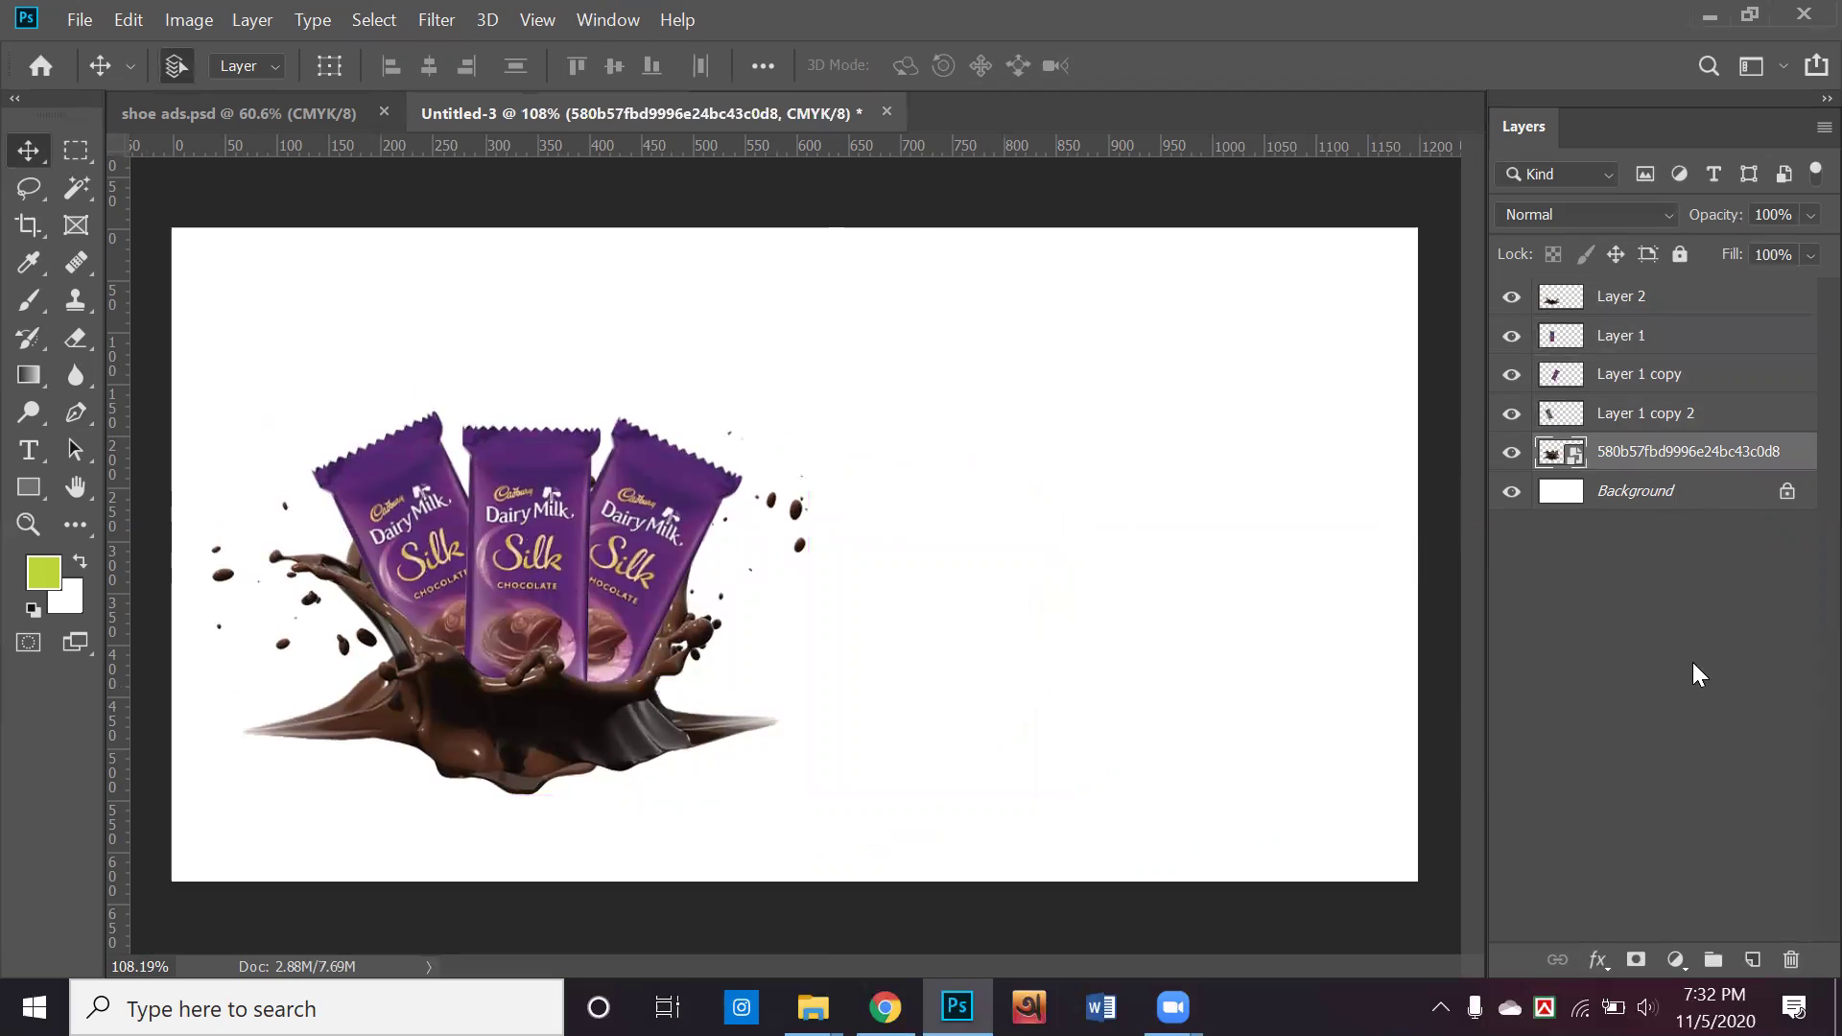
click(1753, 959)
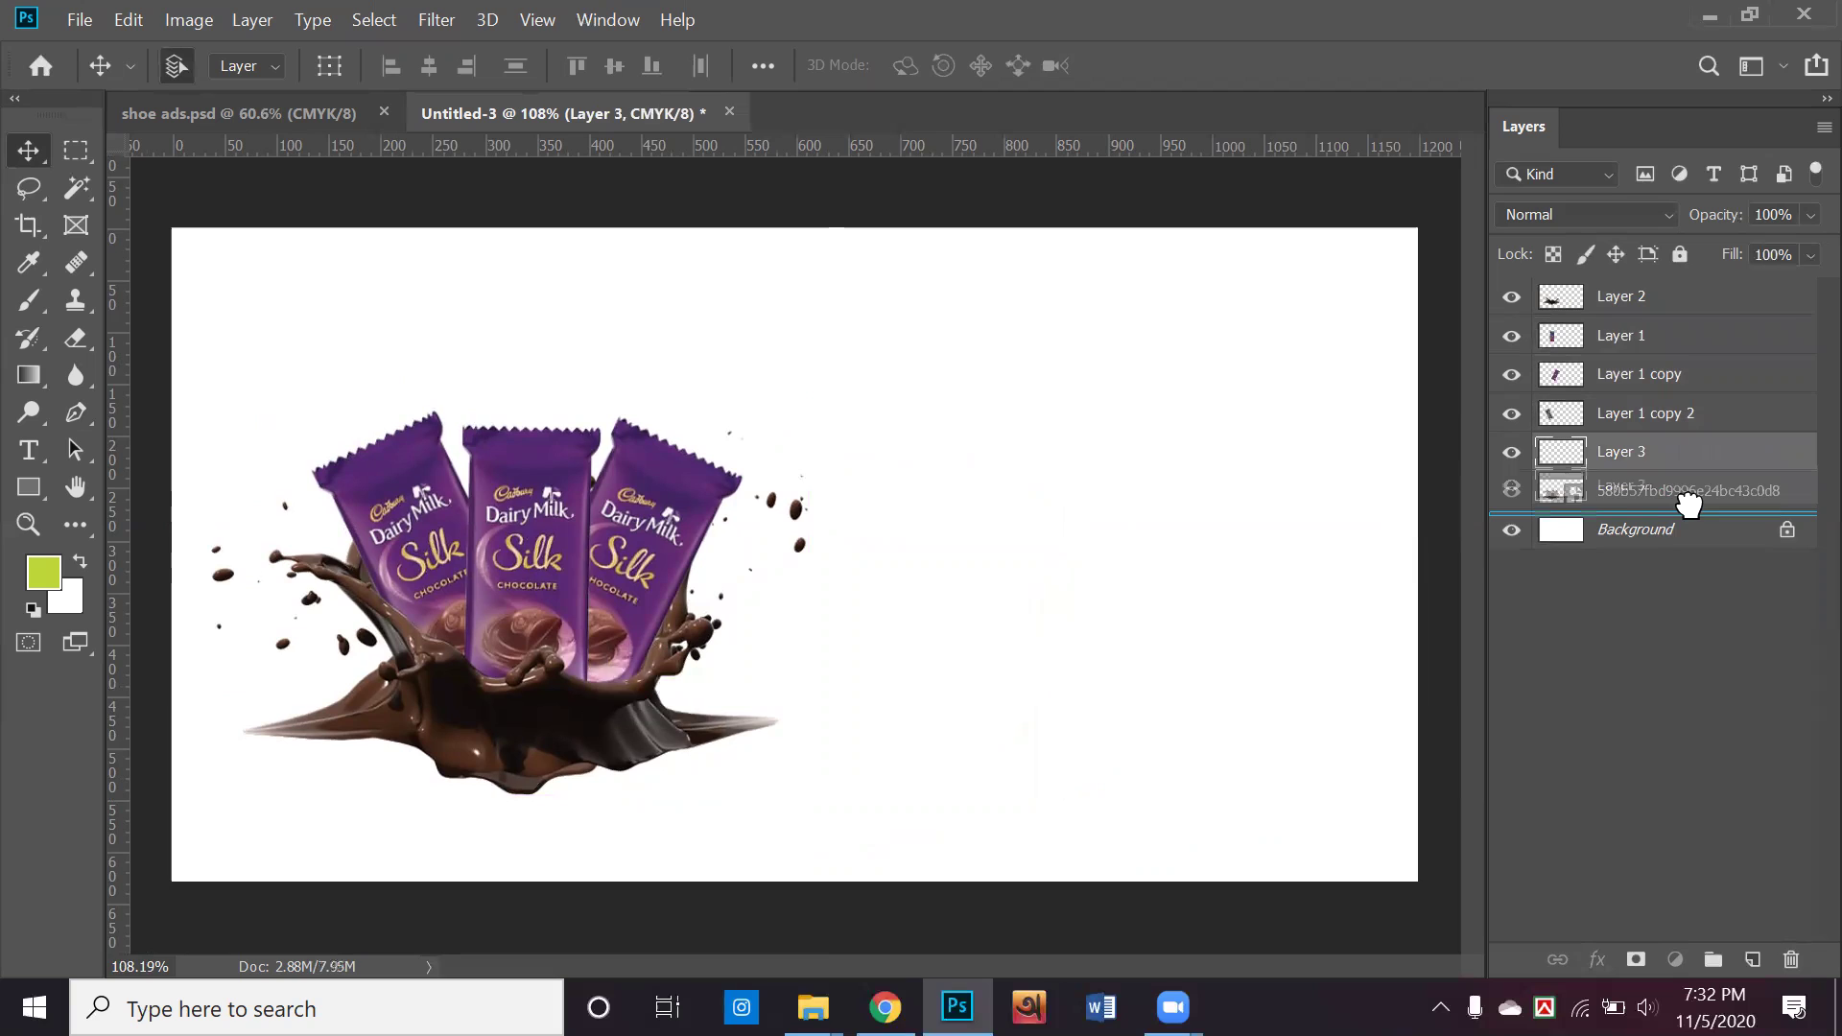
drag(1497, 508, 1497, 511)
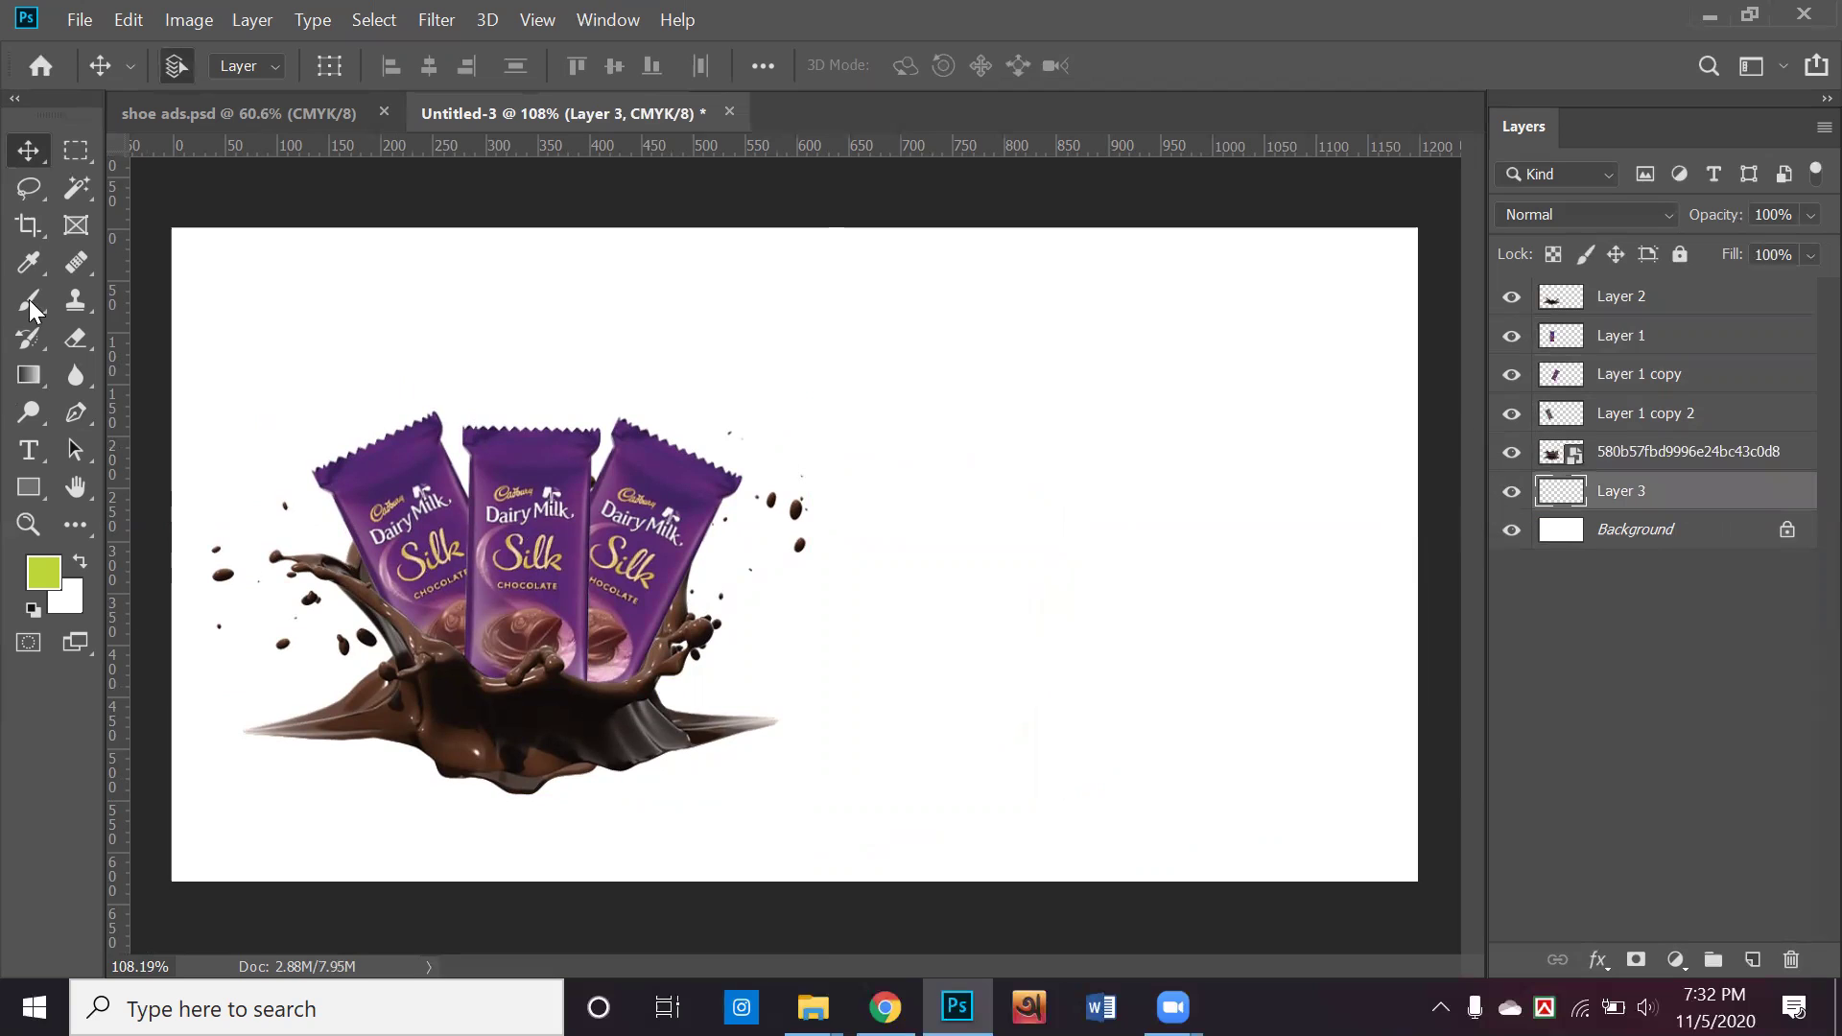
Fill Layer 3 with a dark brown sampled from the splash and add another empty layer above it
click(28, 261)
click(609, 747)
click(642, 743)
click(458, 759)
click(458, 758)
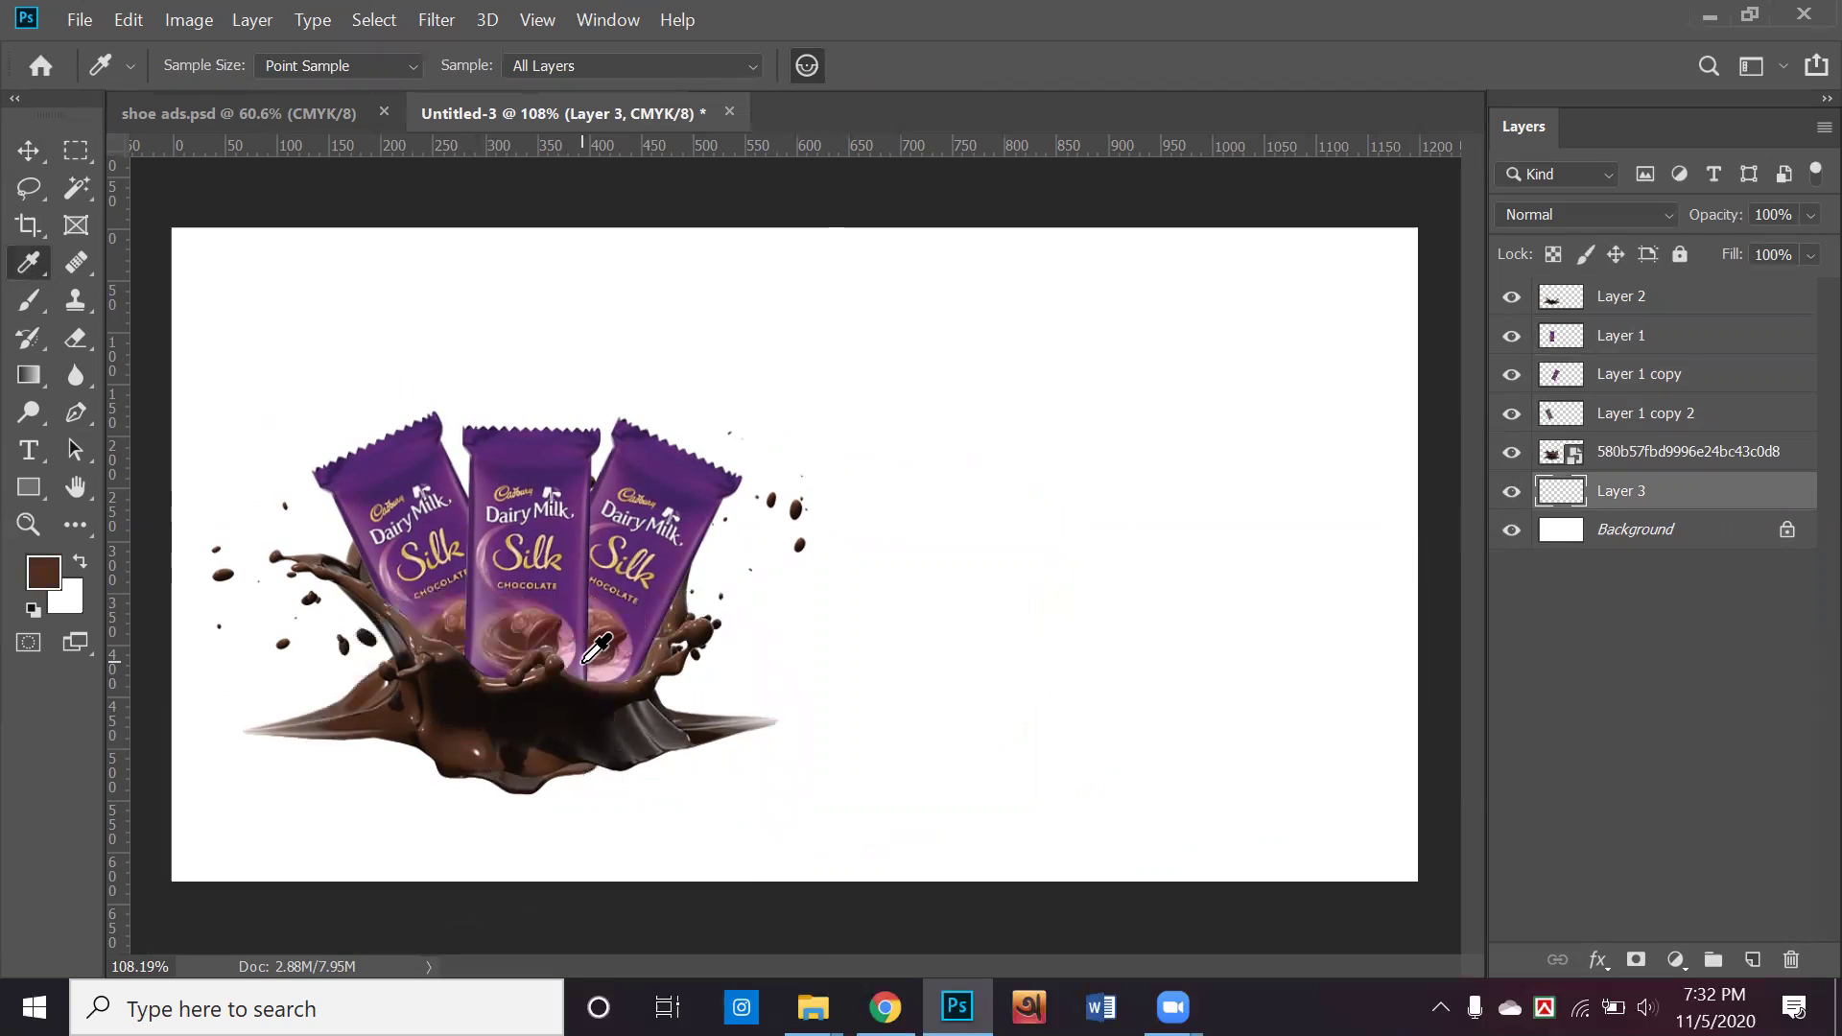
key(alt+BackSpace)
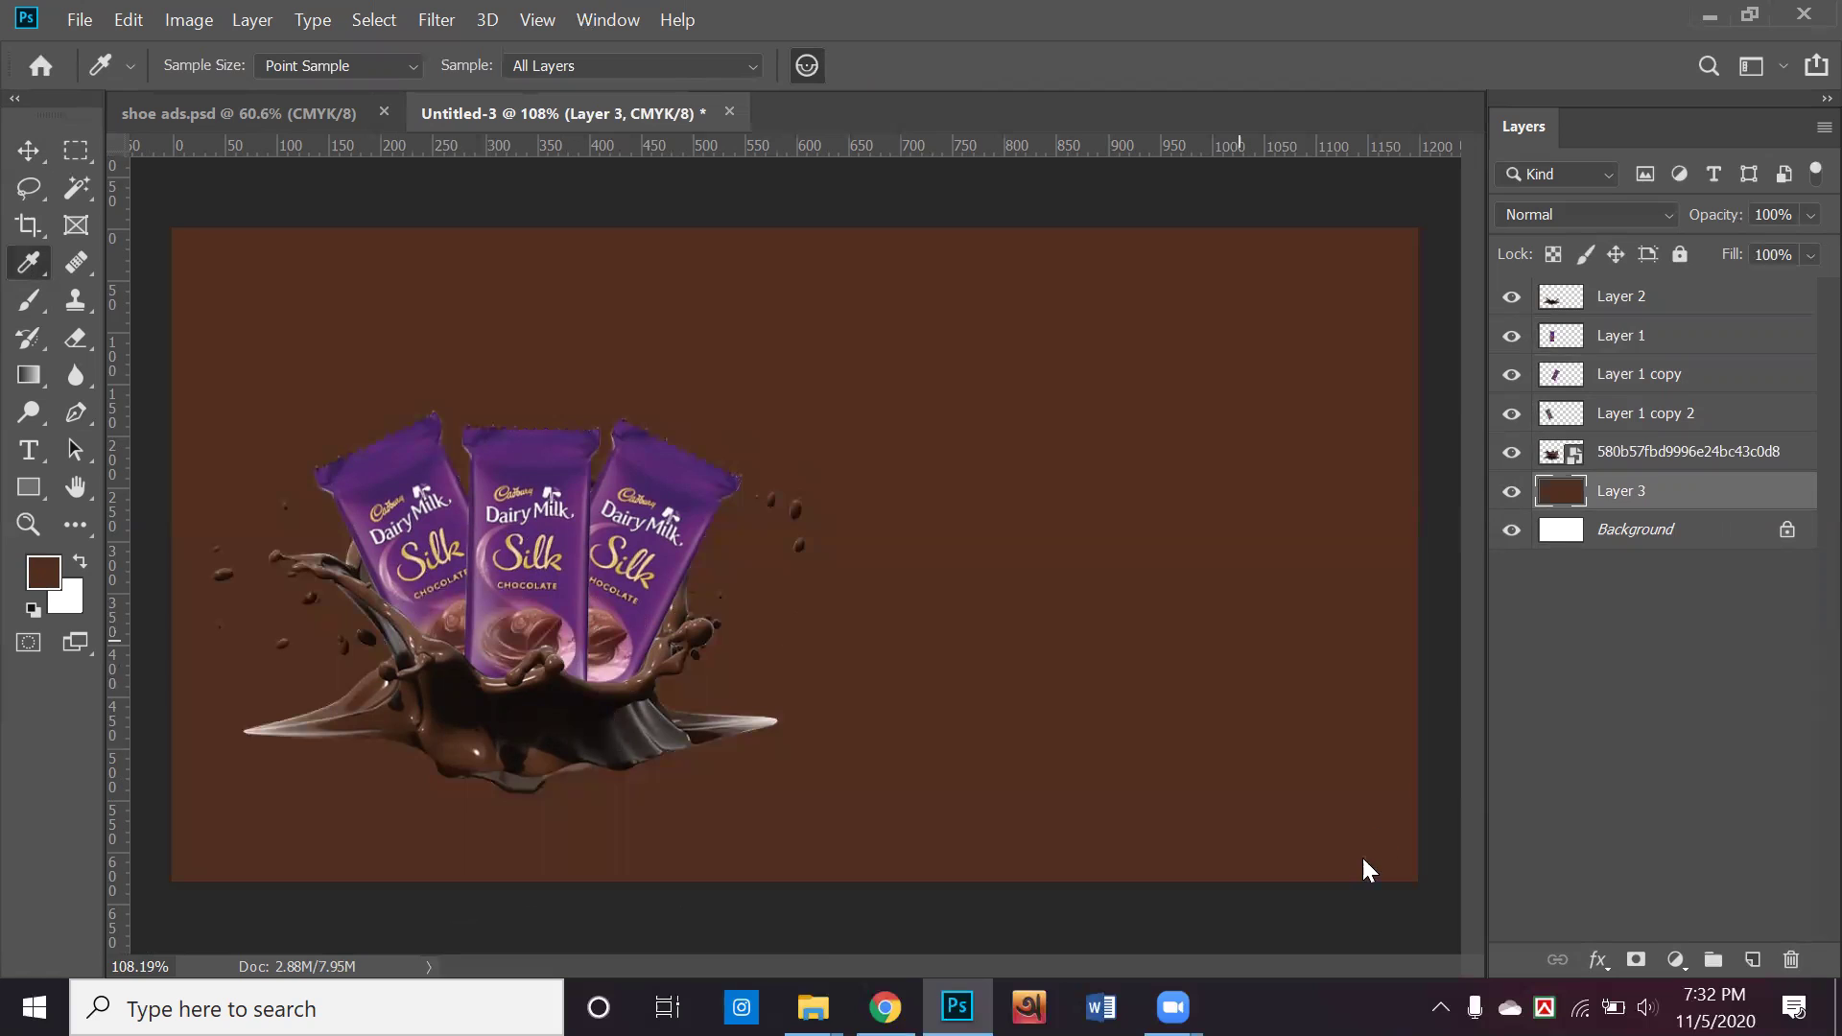
click(1752, 960)
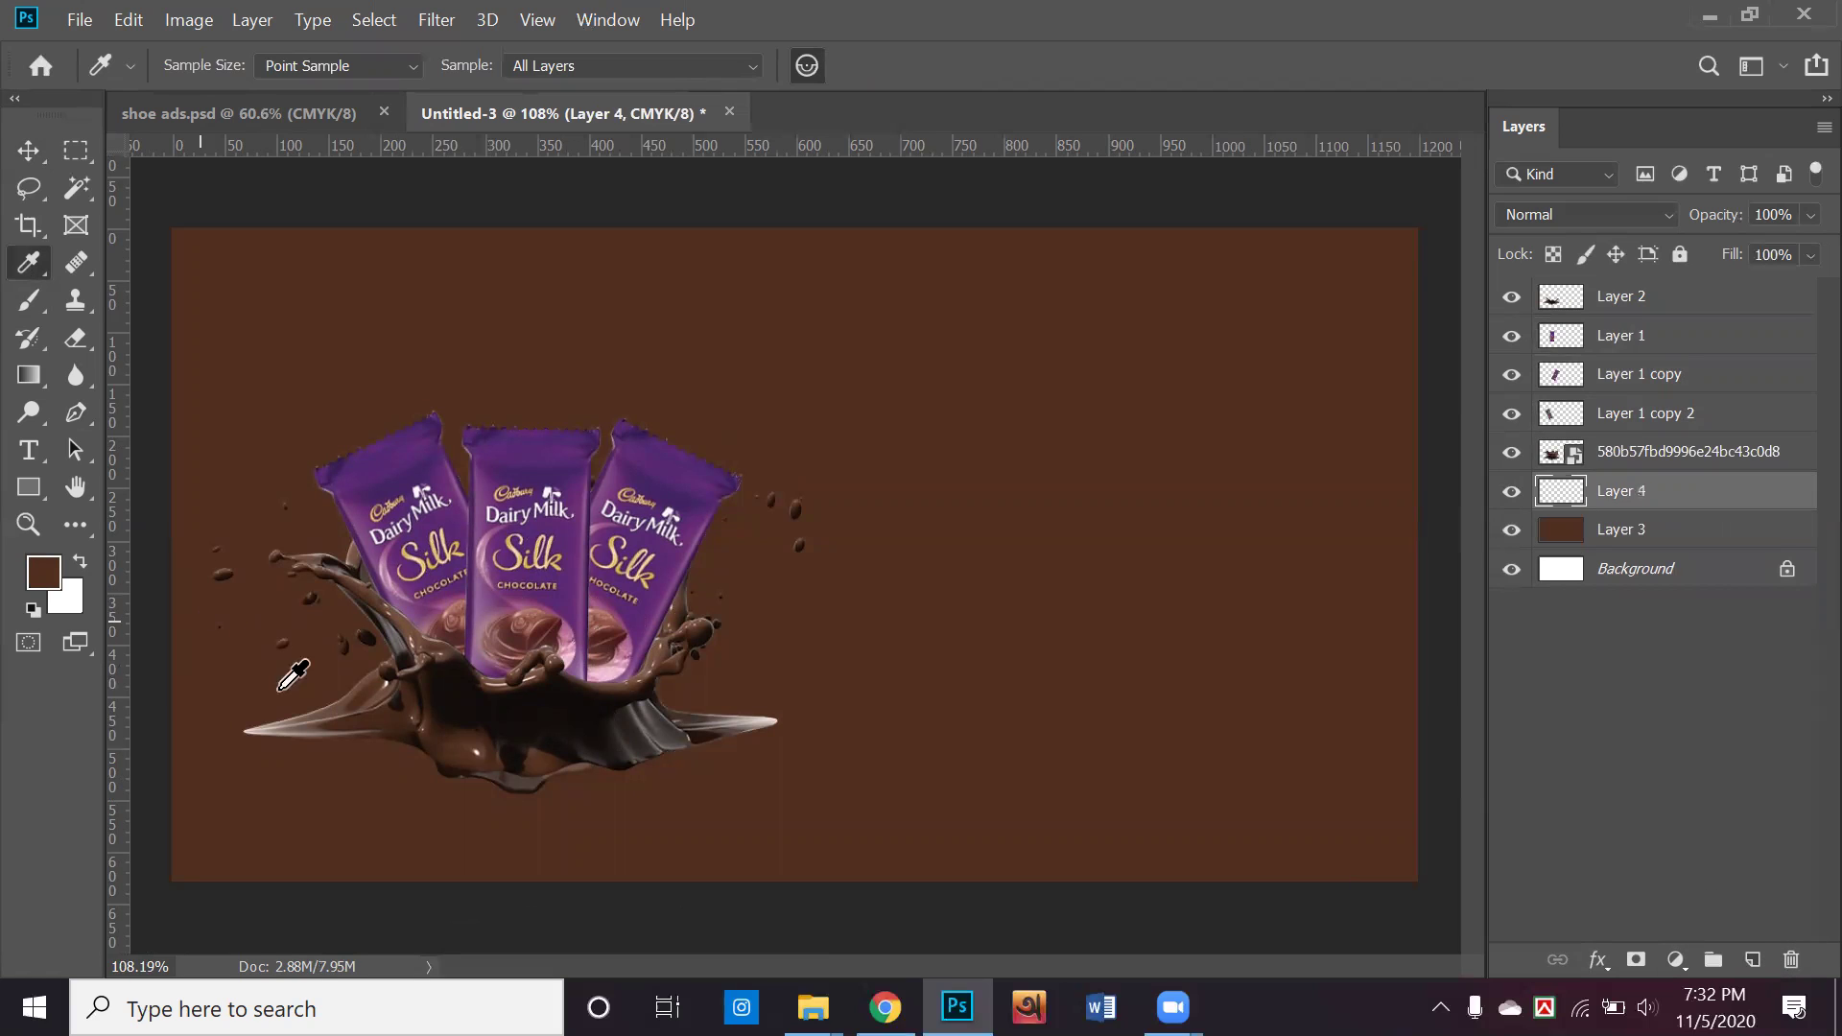
Set the foreground colour to white (ffffff) and add a new layer directly above Layer 4
click(263, 732)
click(36, 581)
click(545, 179)
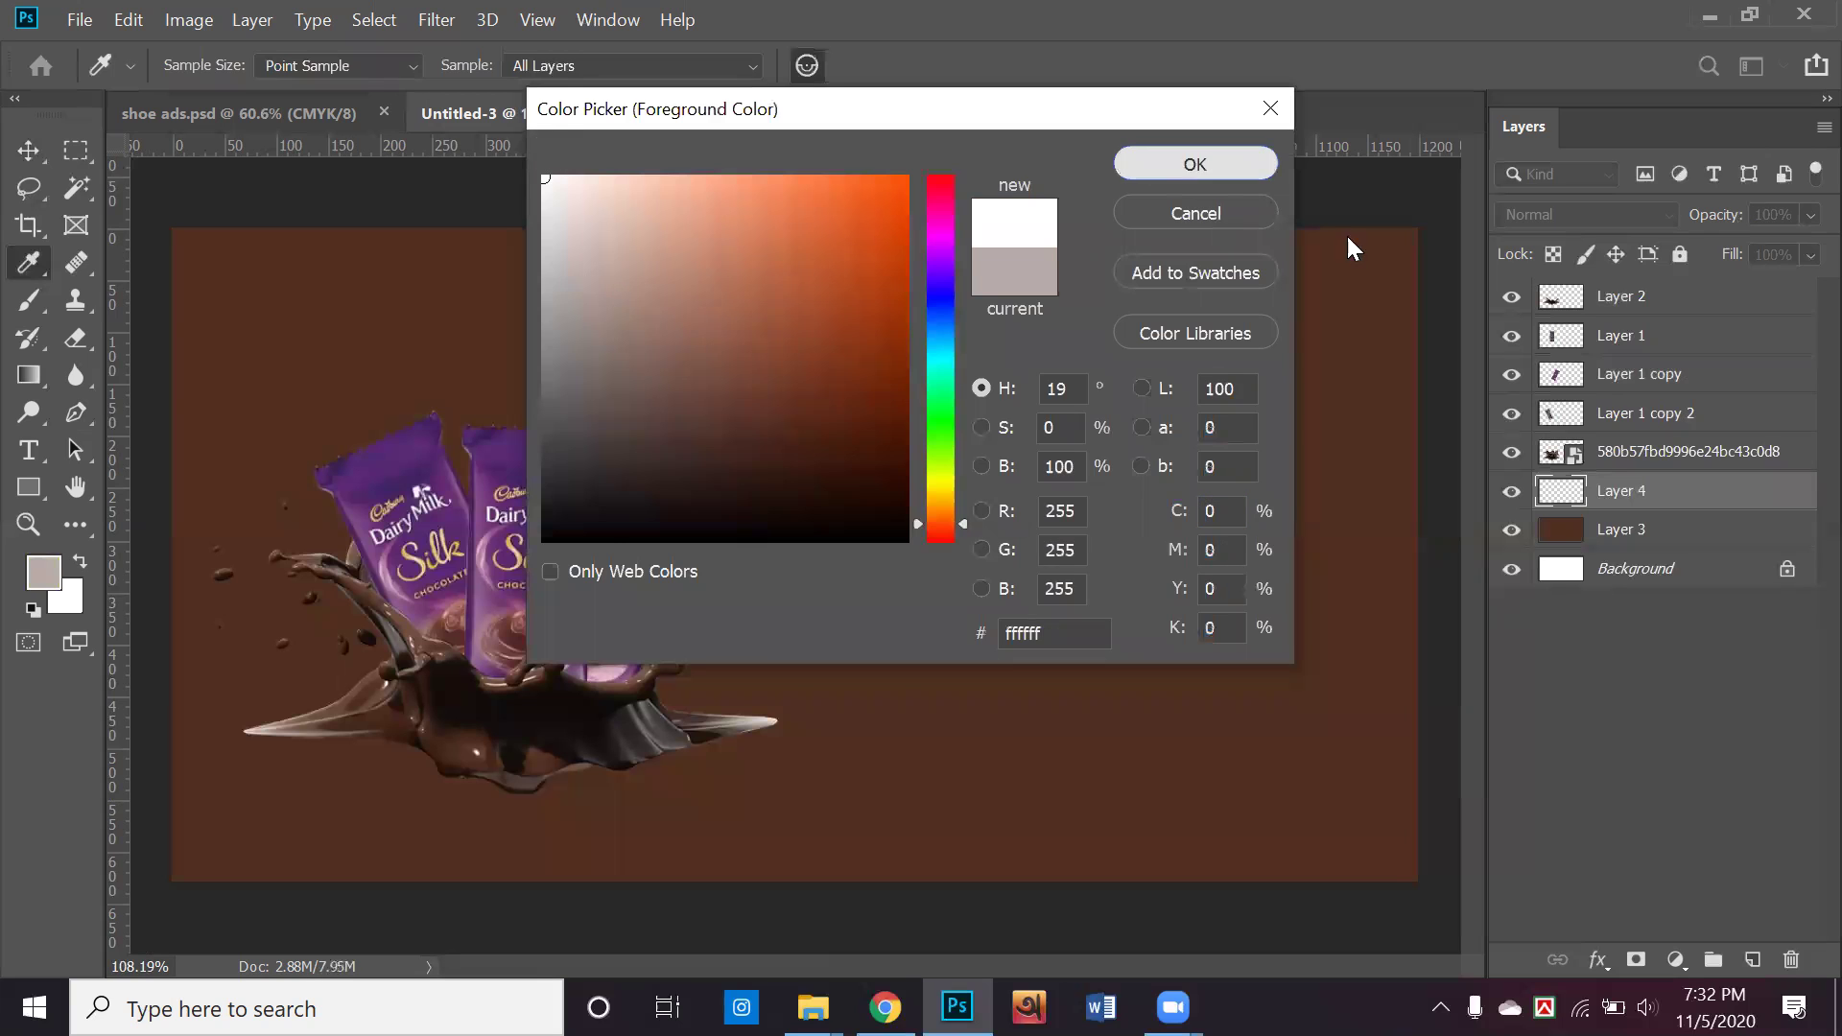
key(Return)
click(1752, 960)
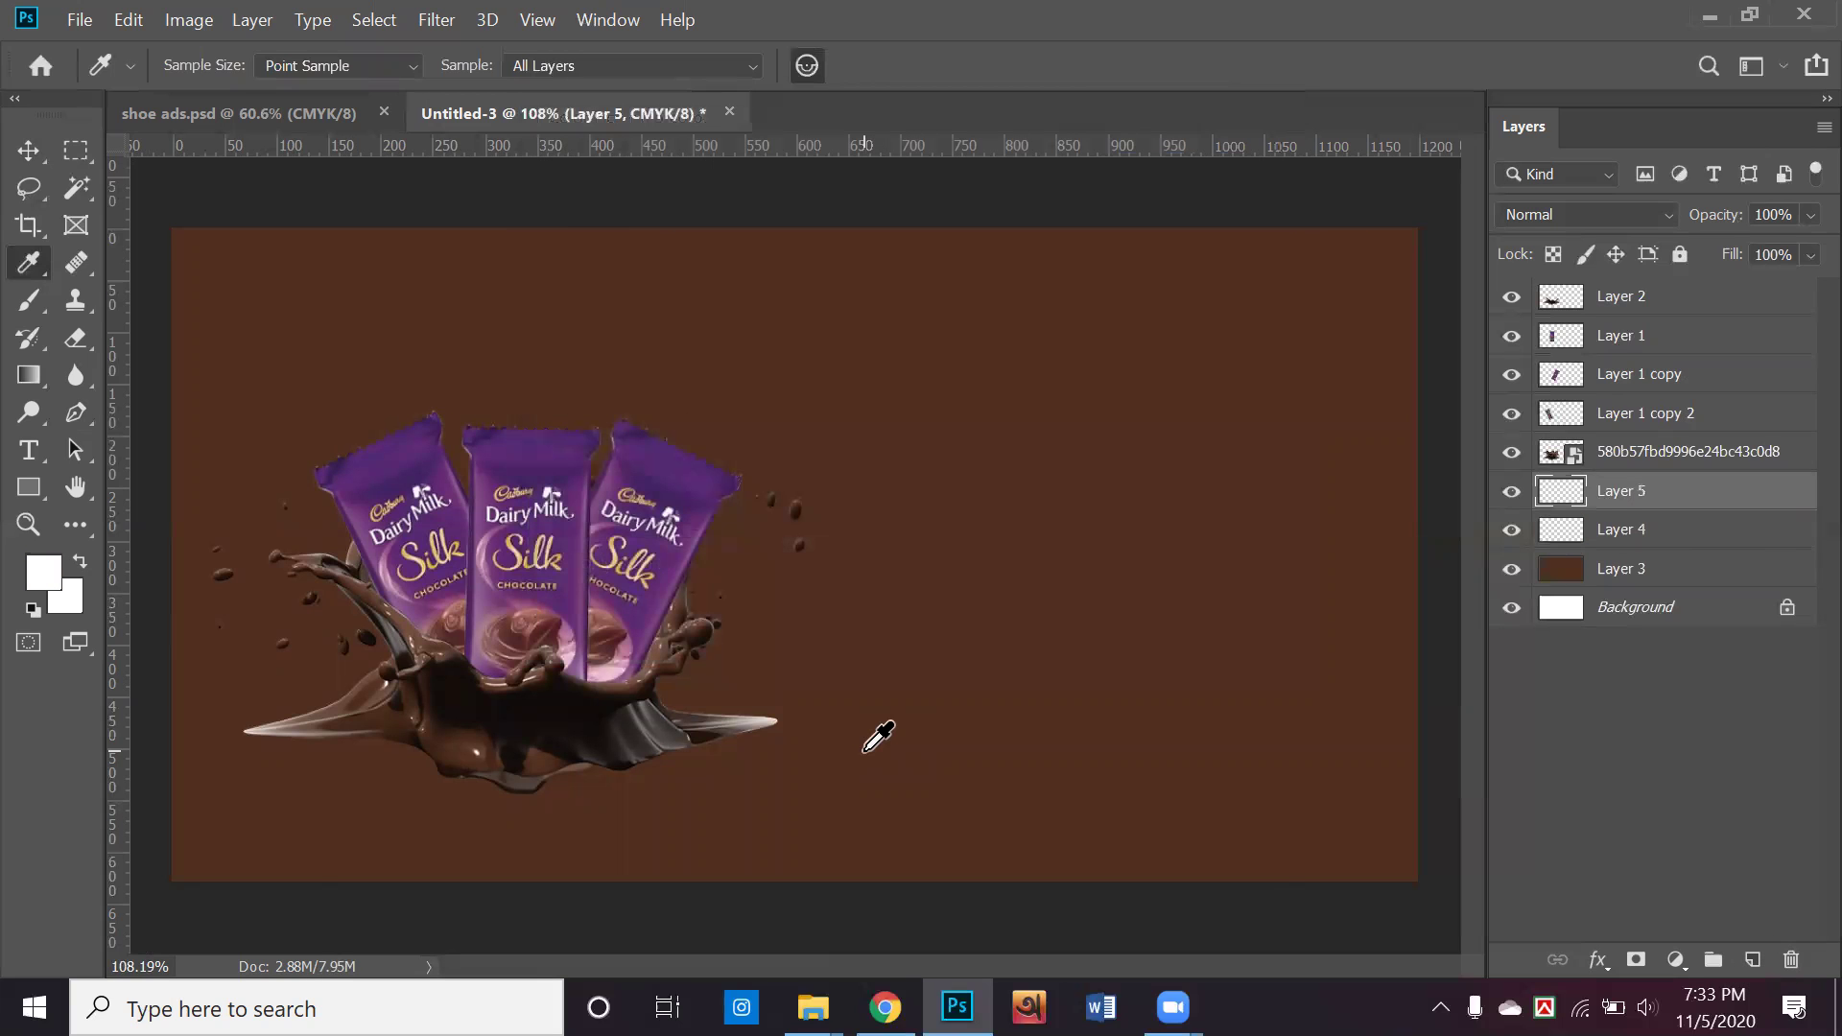
Paint a soft white glow on Layer 5 behind the chocolate bars using a 1300 px brush
key(ctrl+minus)
click(30, 305)
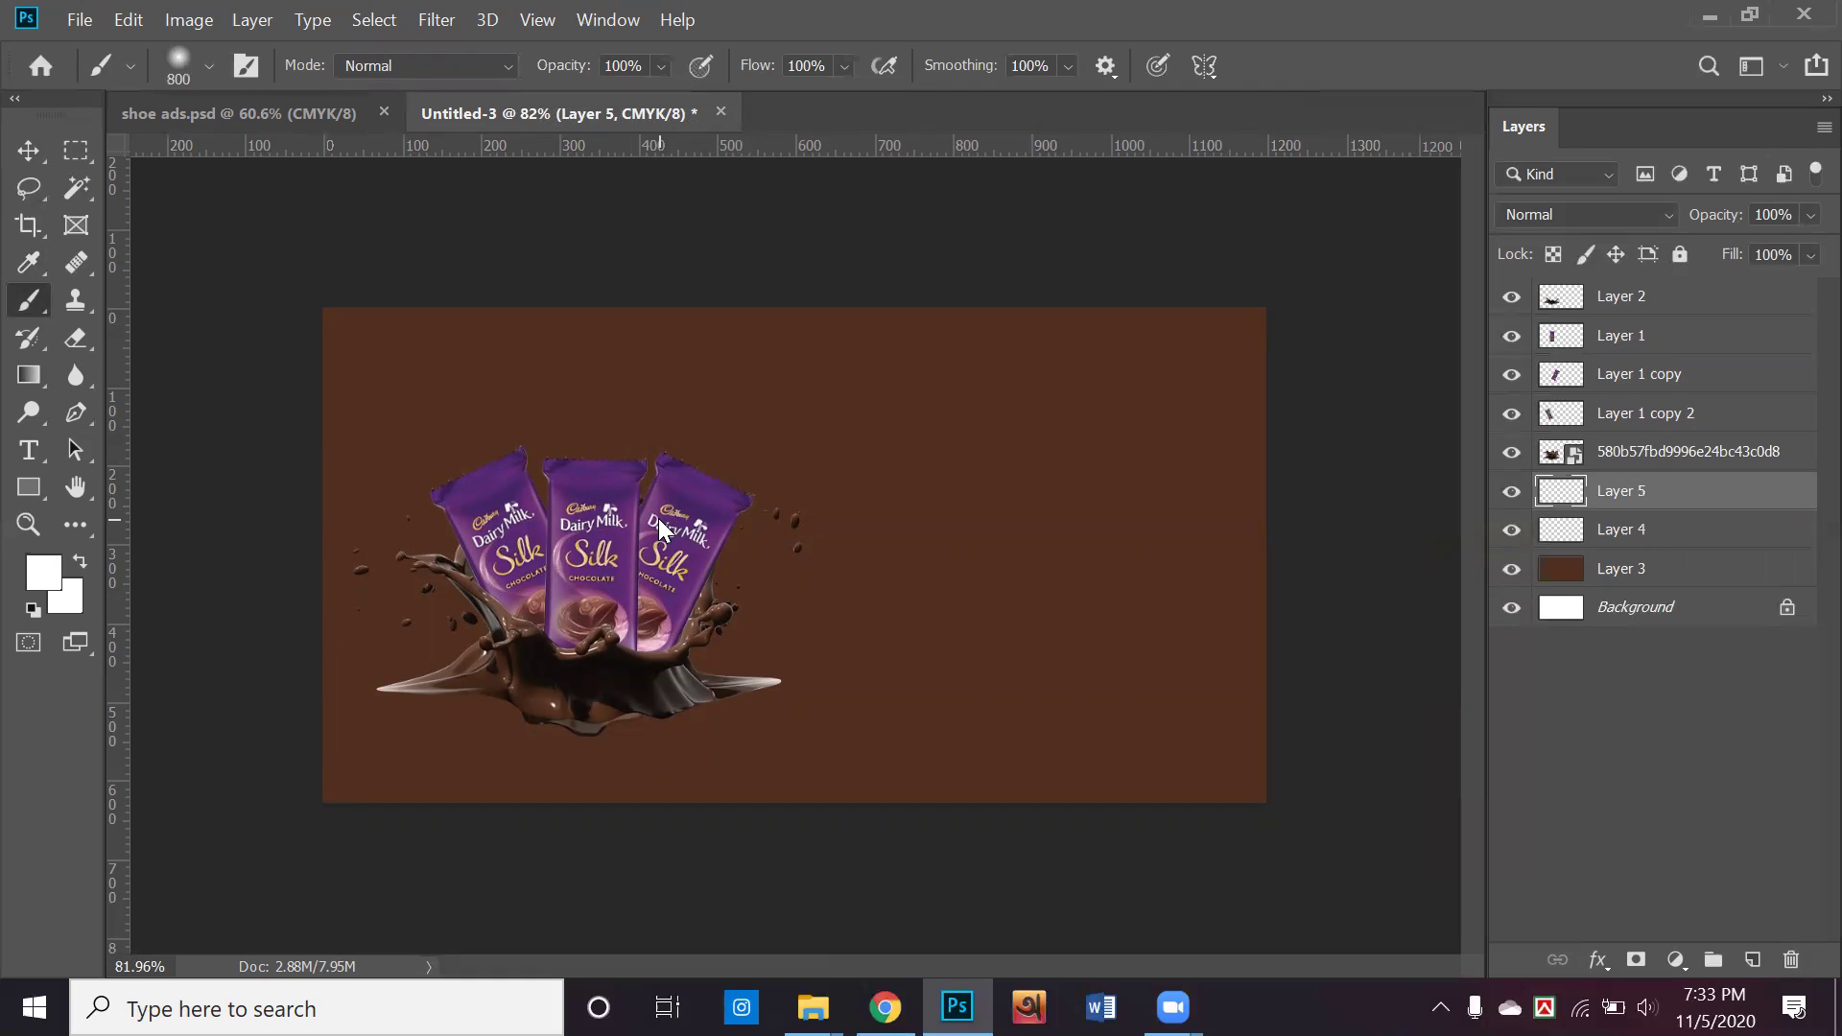
click(599, 562)
click(28, 149)
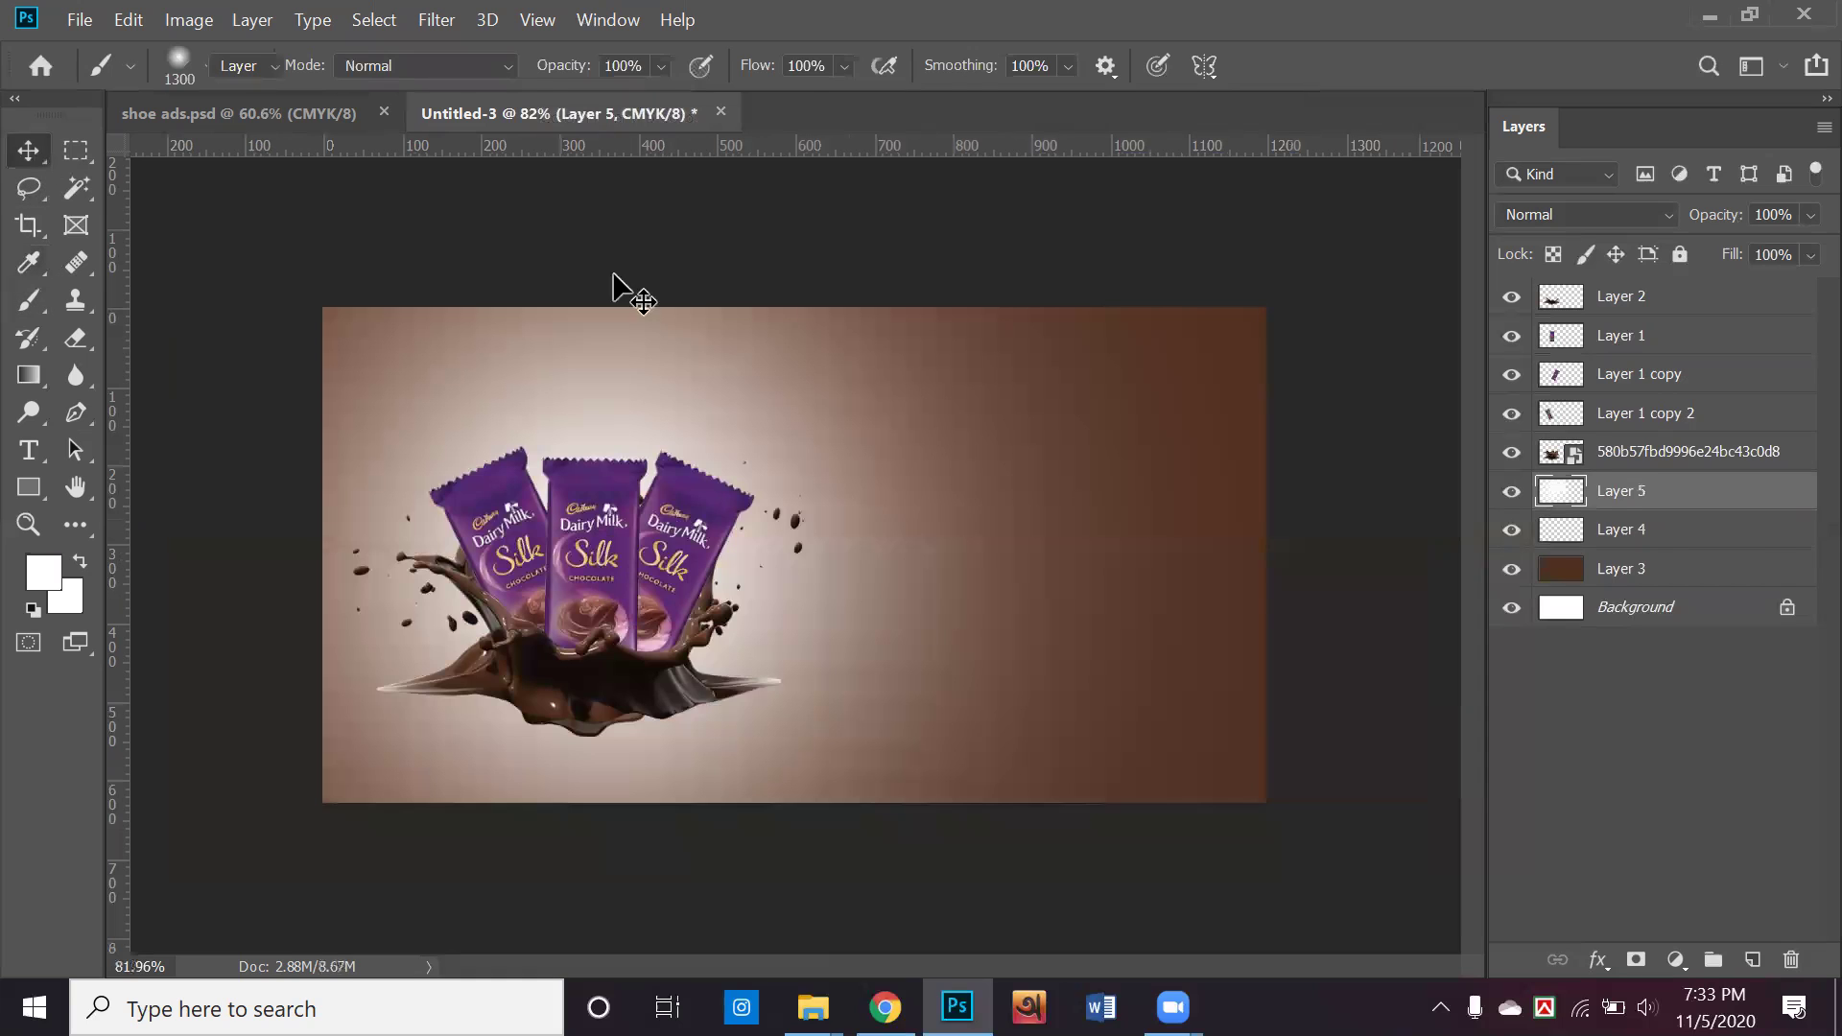
click(369, 446)
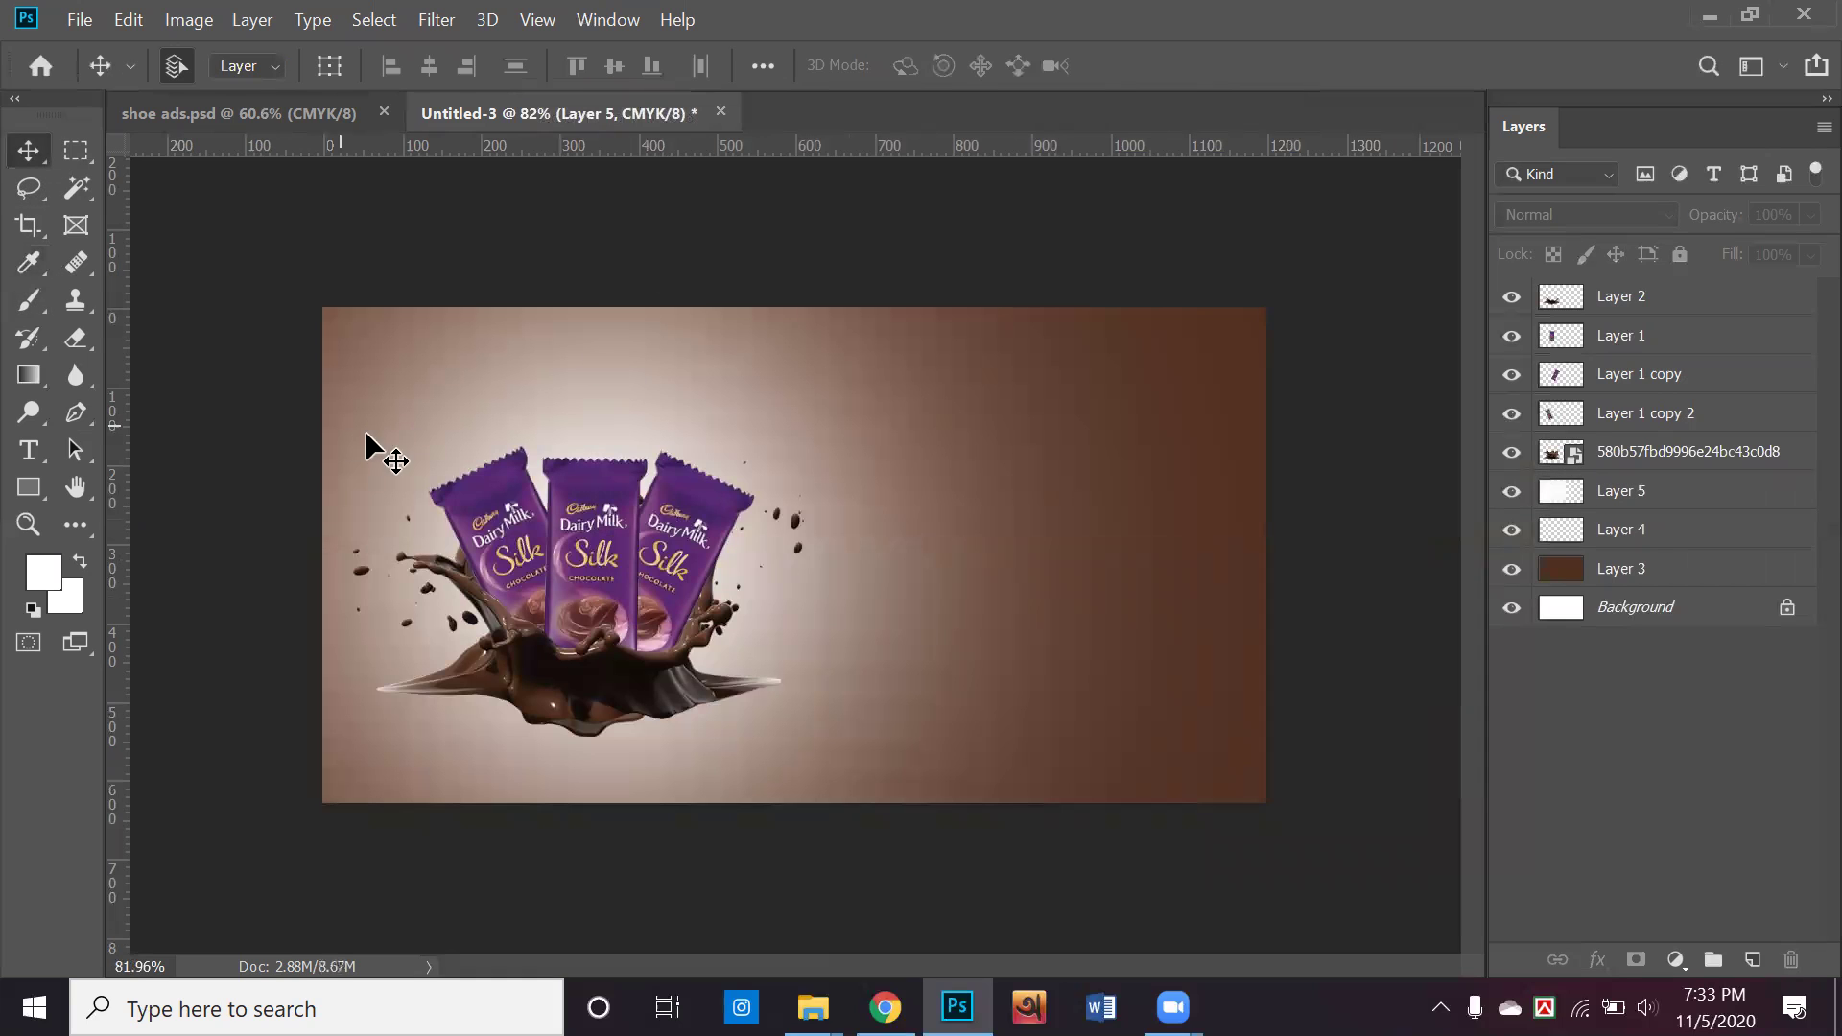
click(1190, 547)
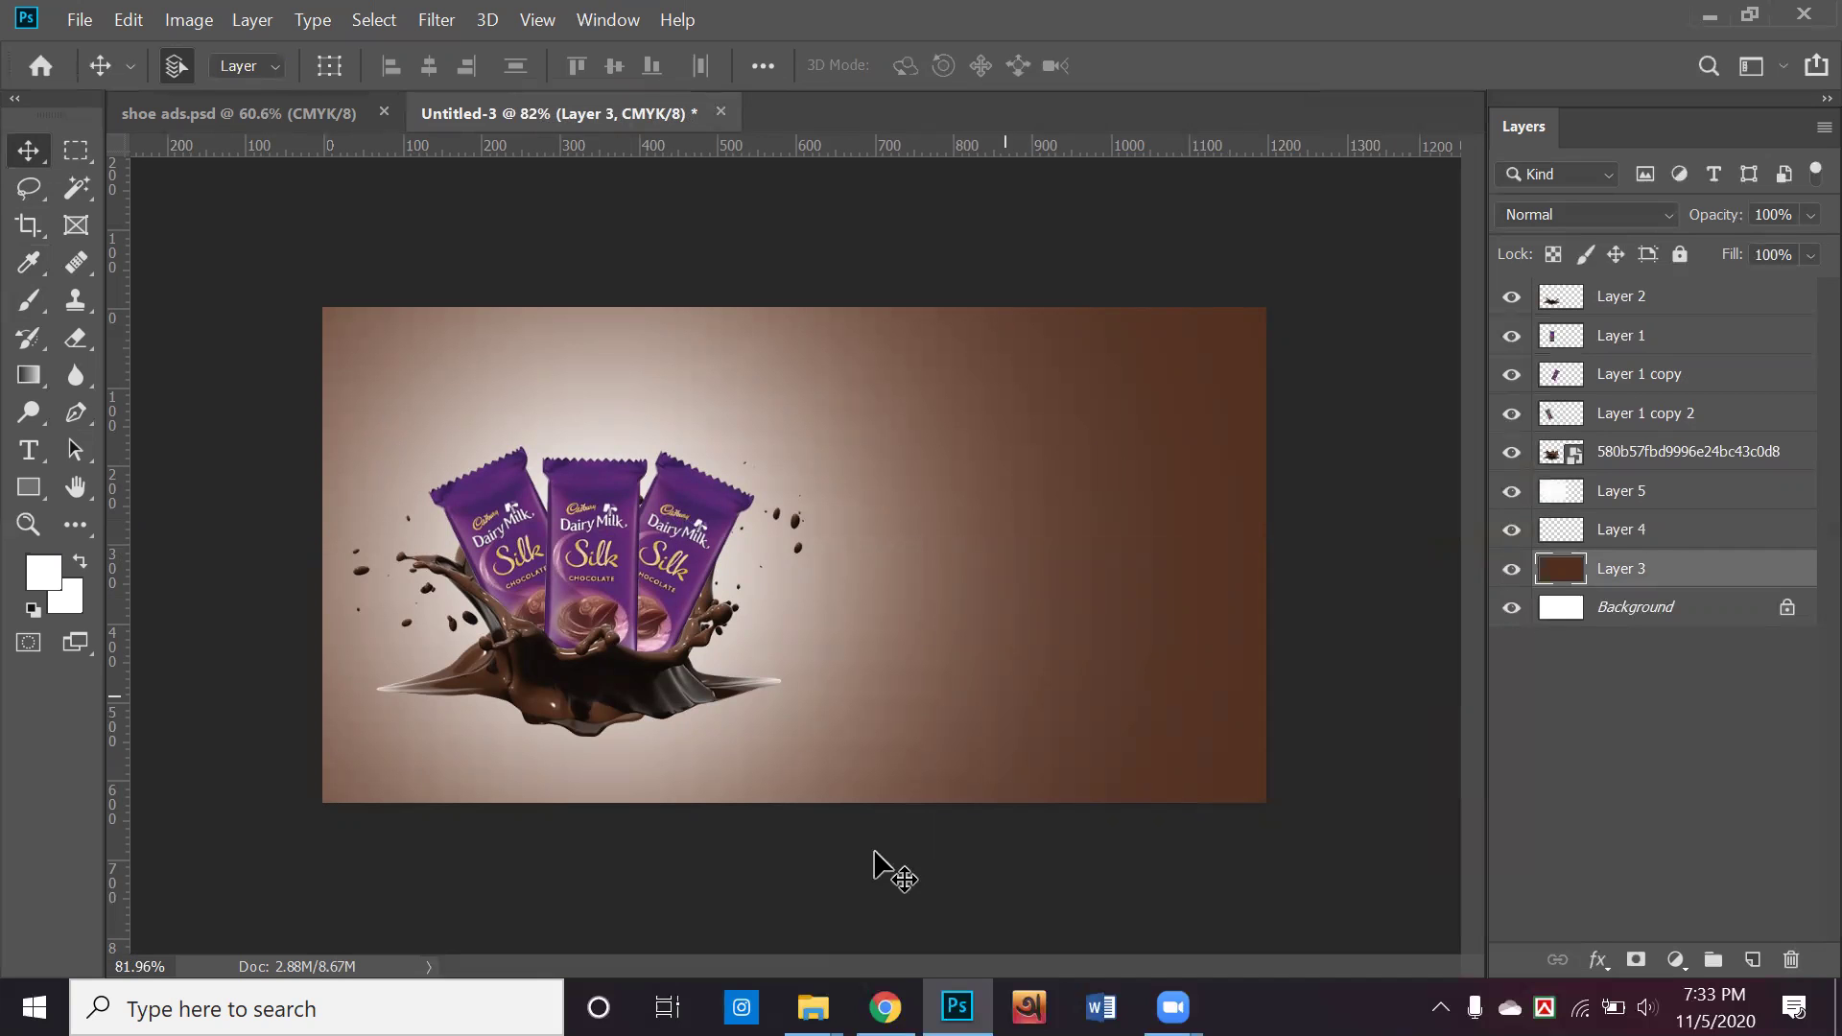
Switch to Chrome and search Google Images for "dairy milk chocolate eating images"
click(885, 1007)
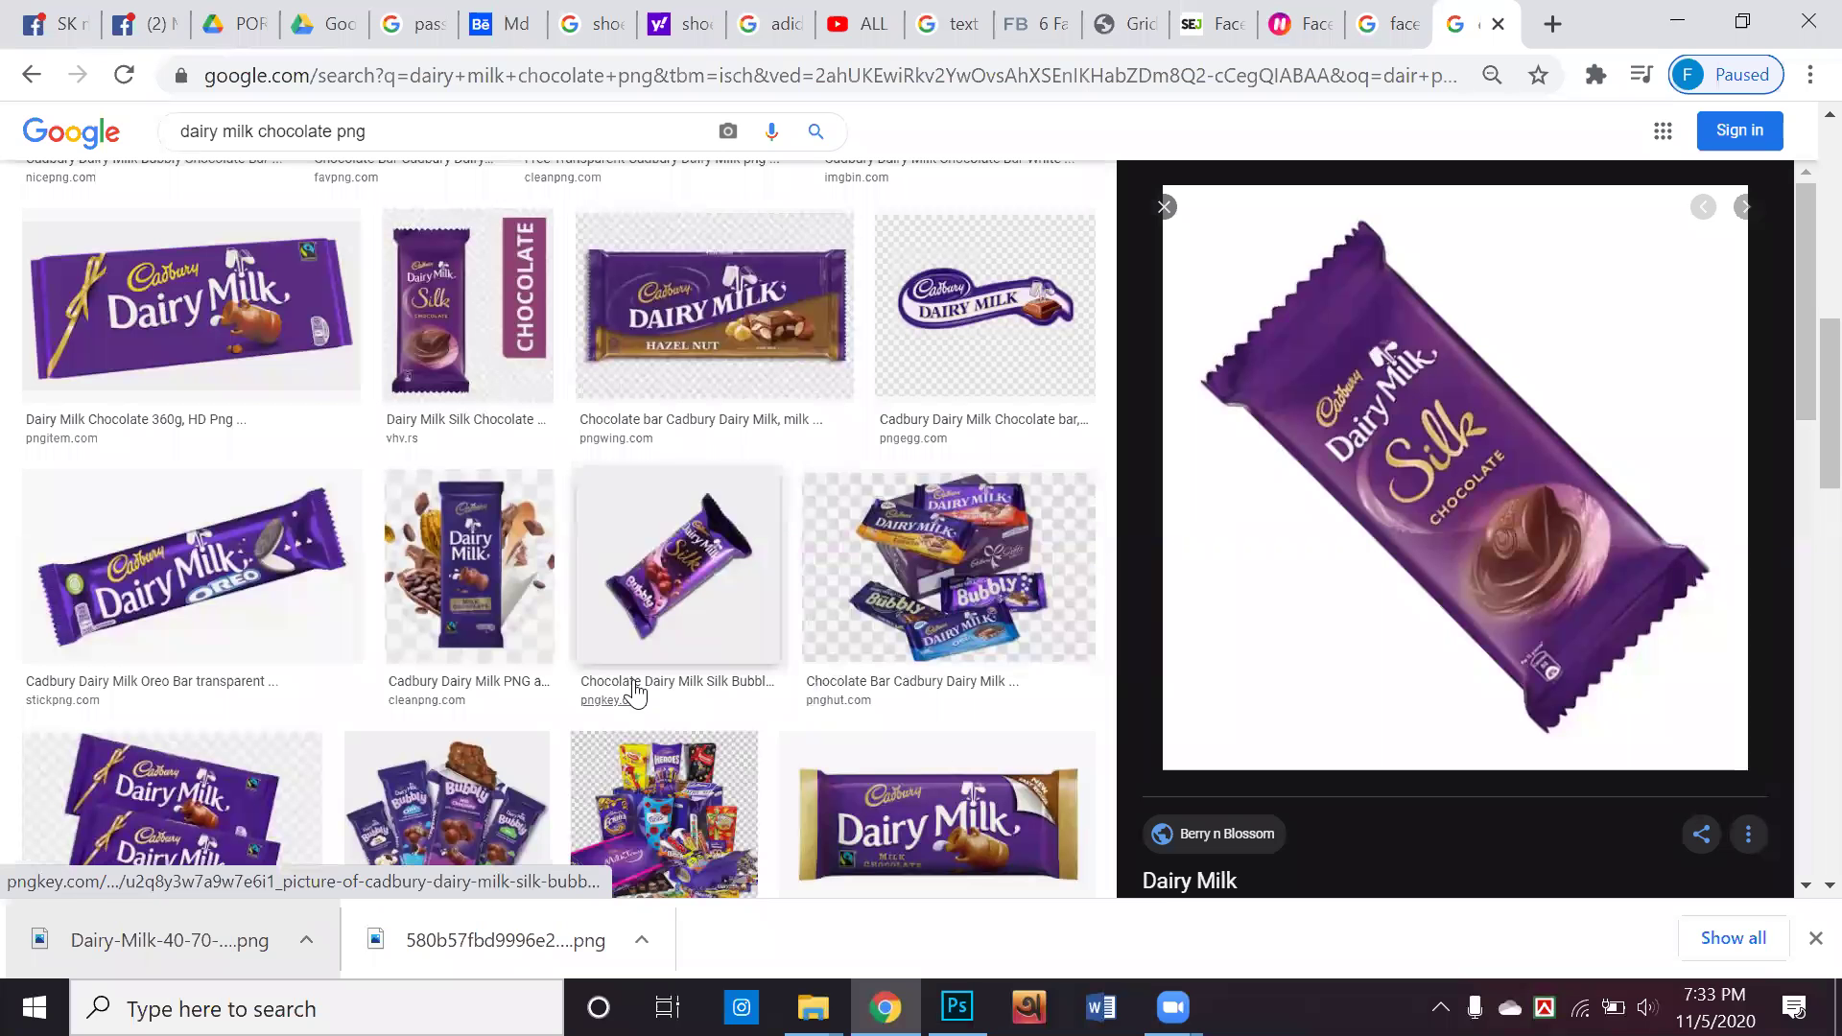
scroll(614, 698, down, 5)
scroll(606, 701, down, 4)
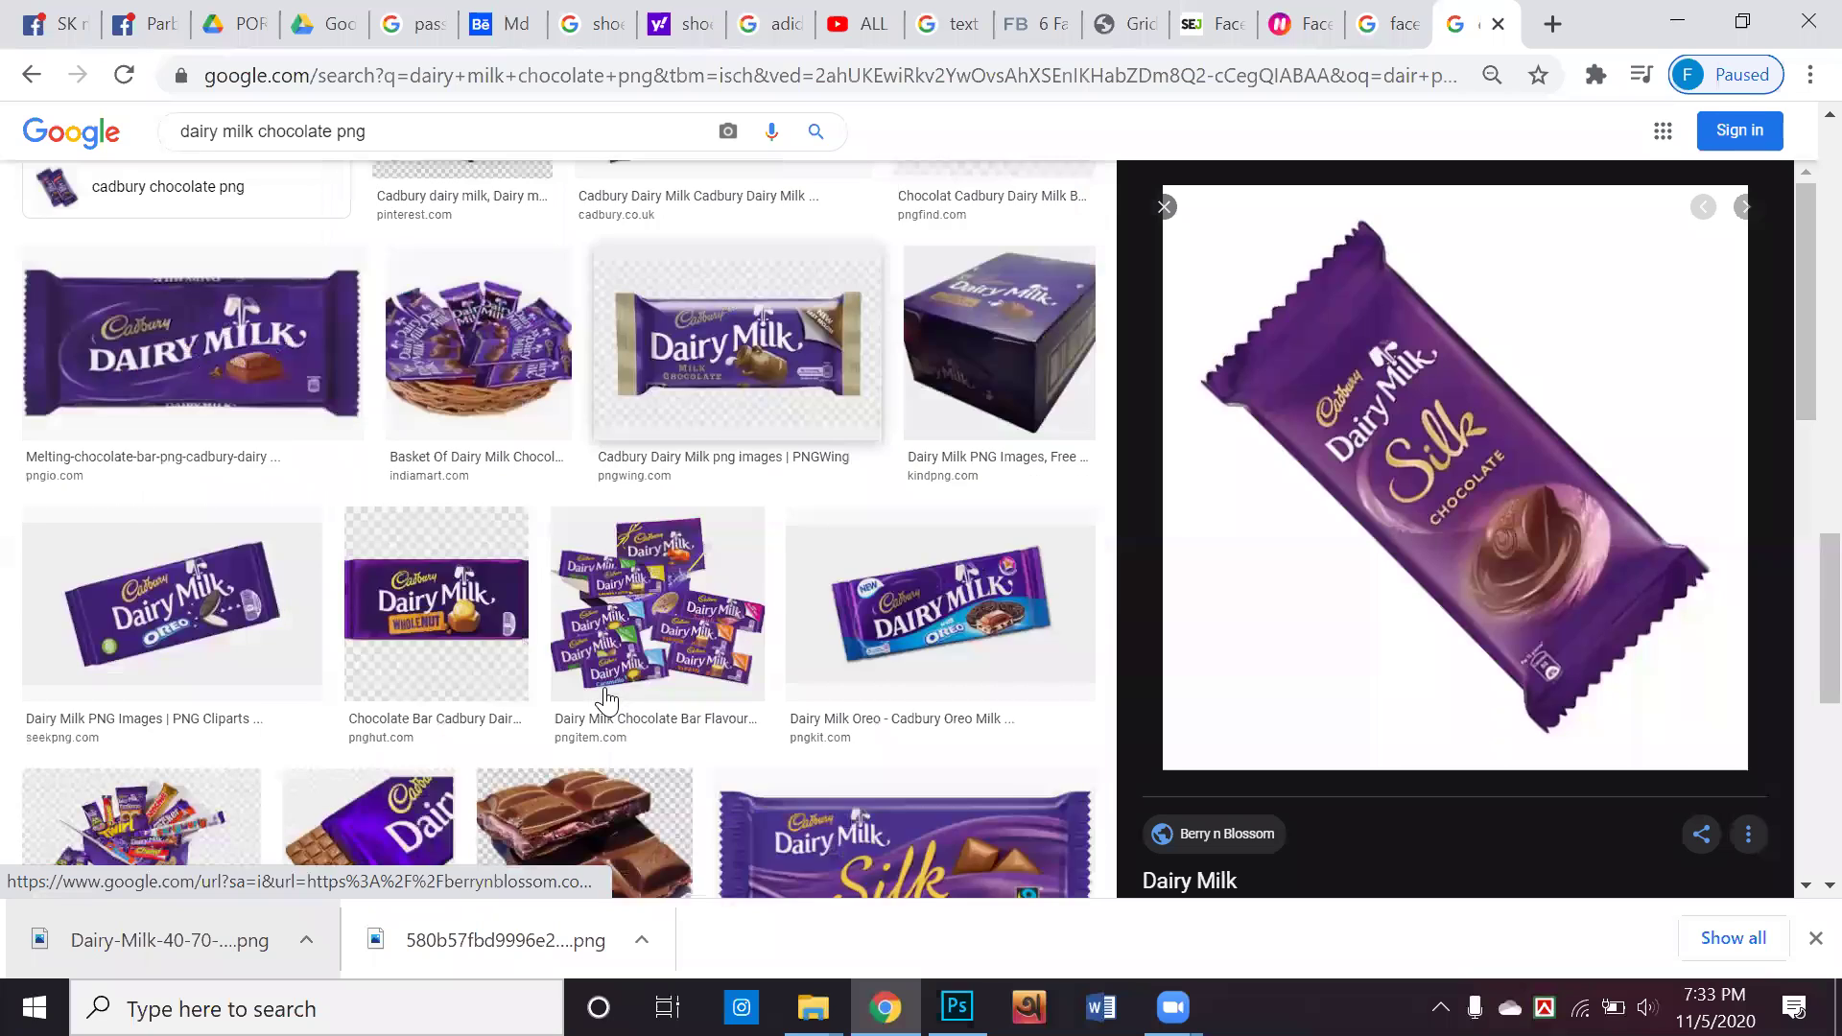
scroll(606, 701, up, 10)
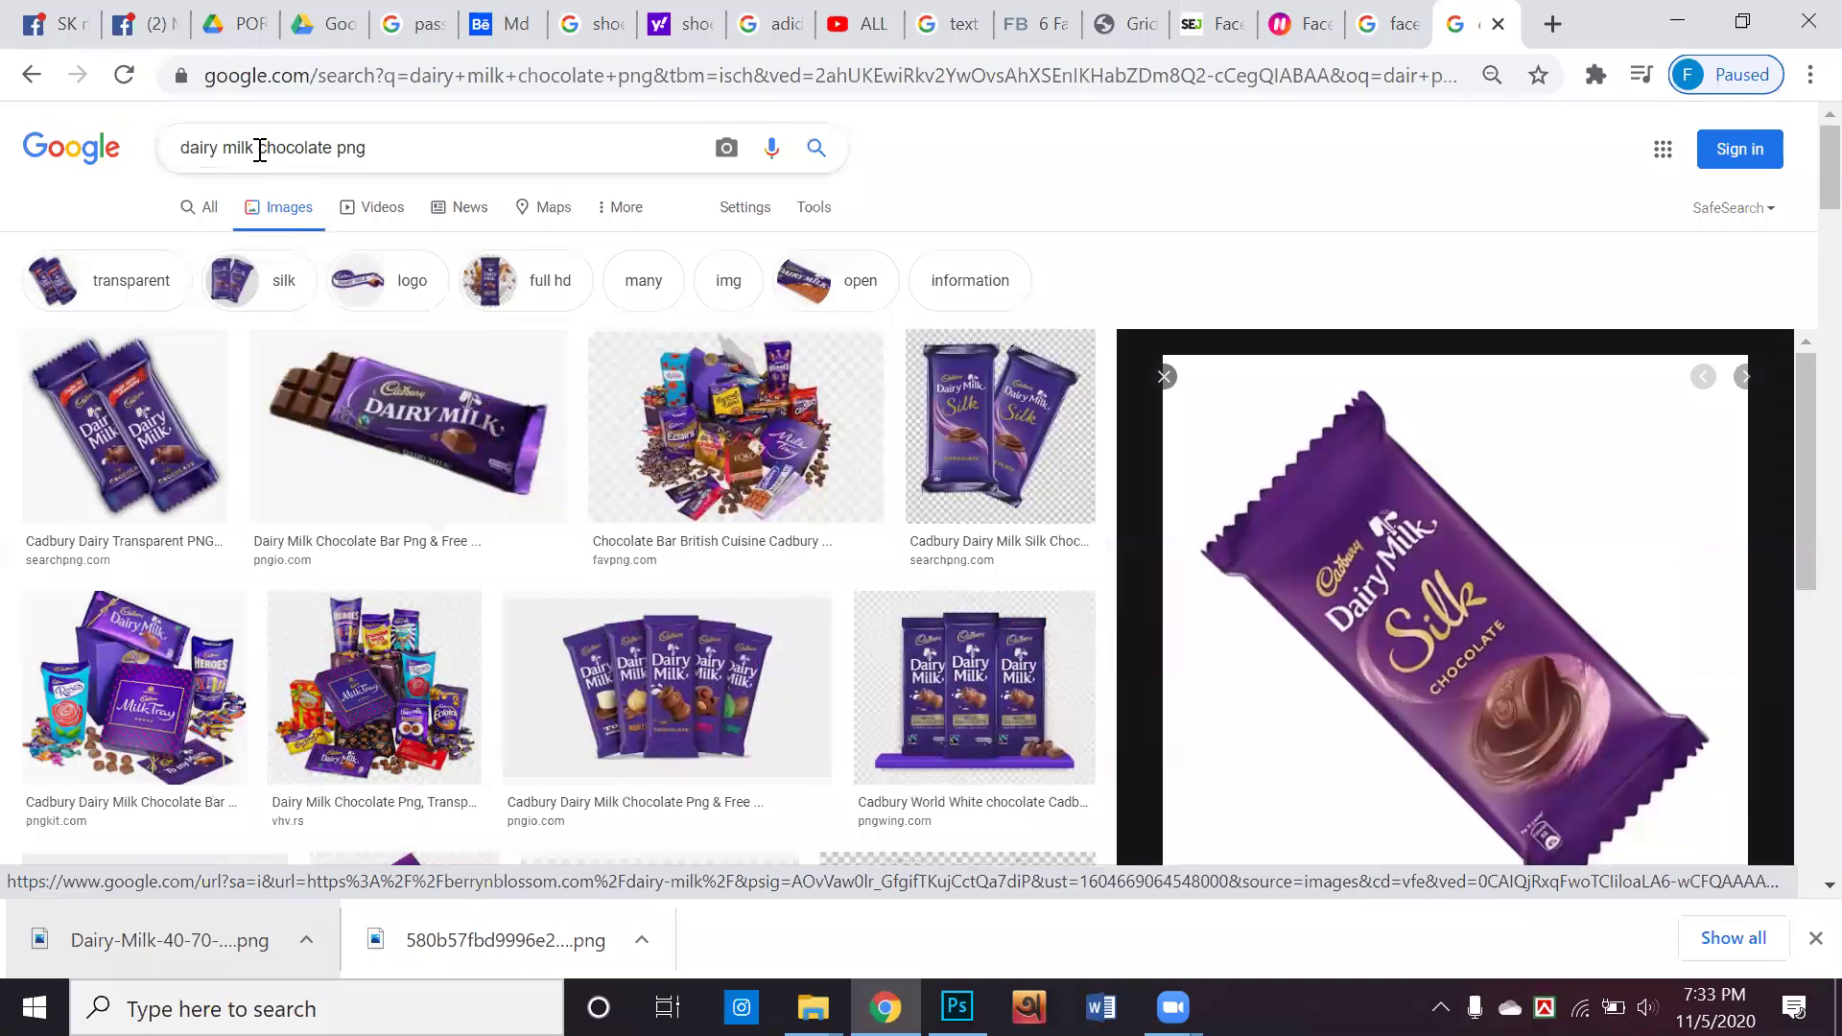
drag(335, 150, 411, 150)
key(BackSpace)
text(eating)
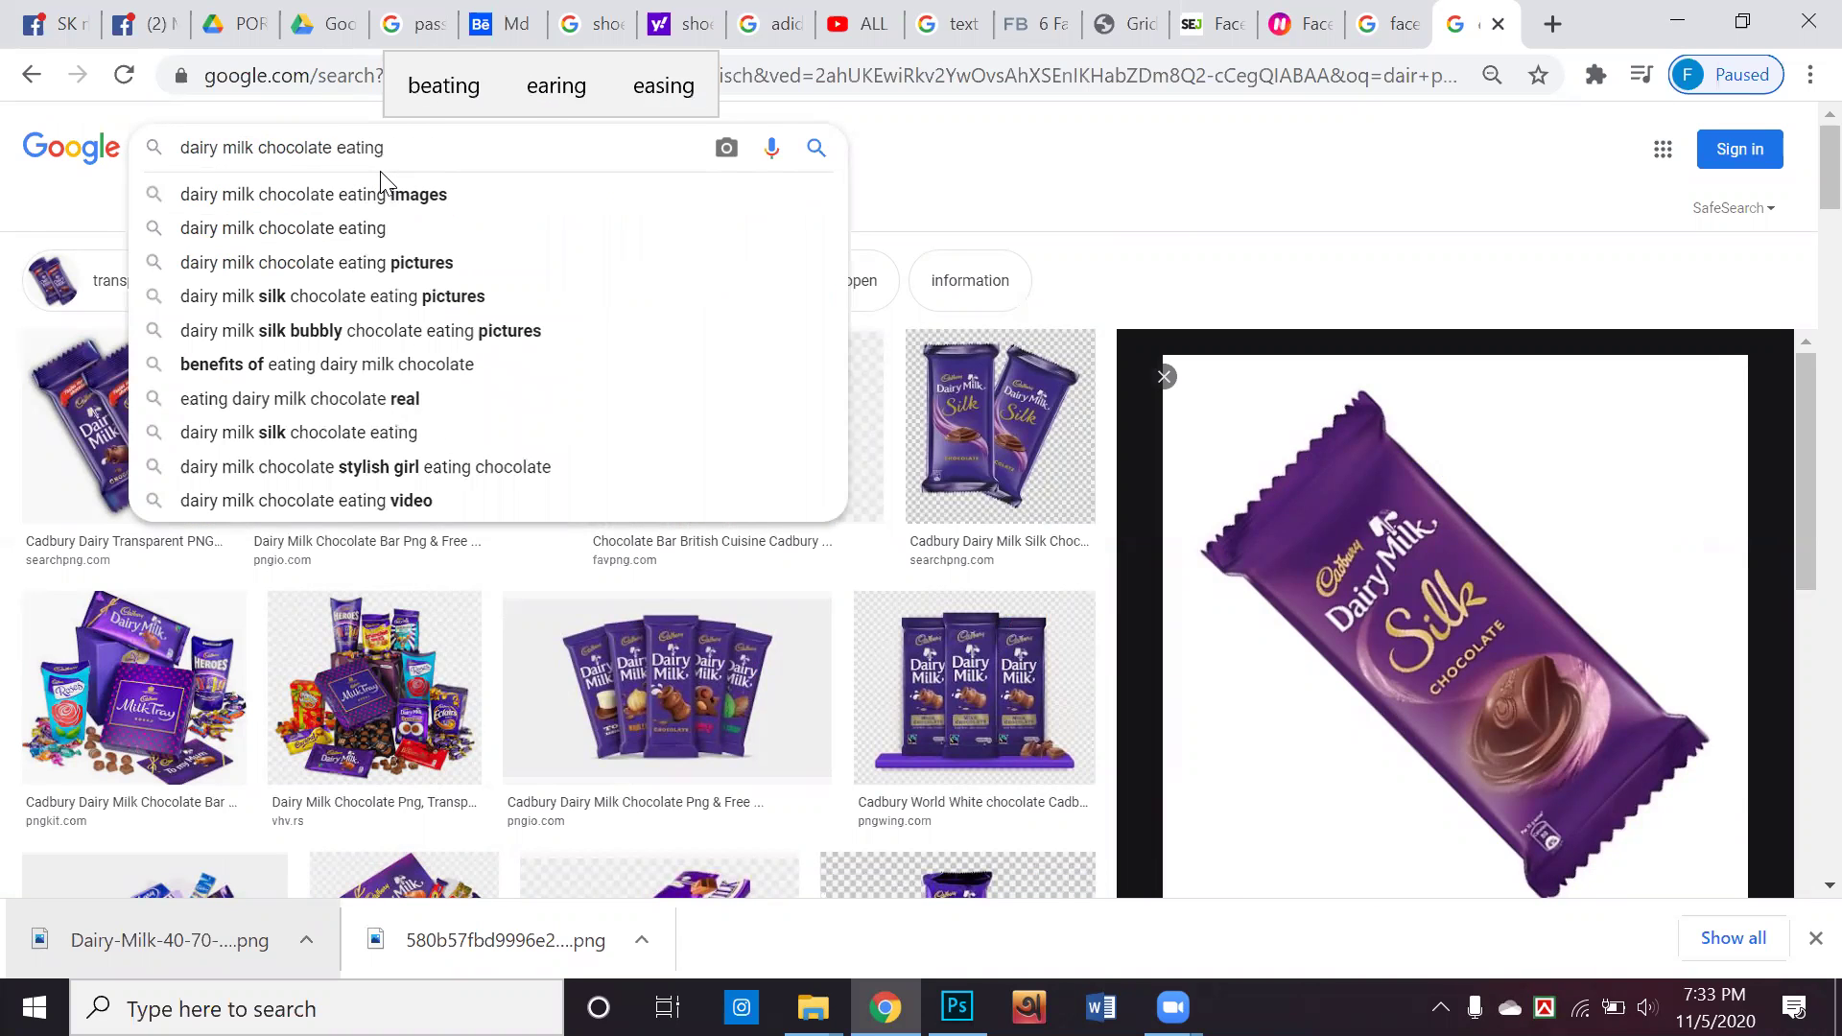
key(Down)
key(Return)
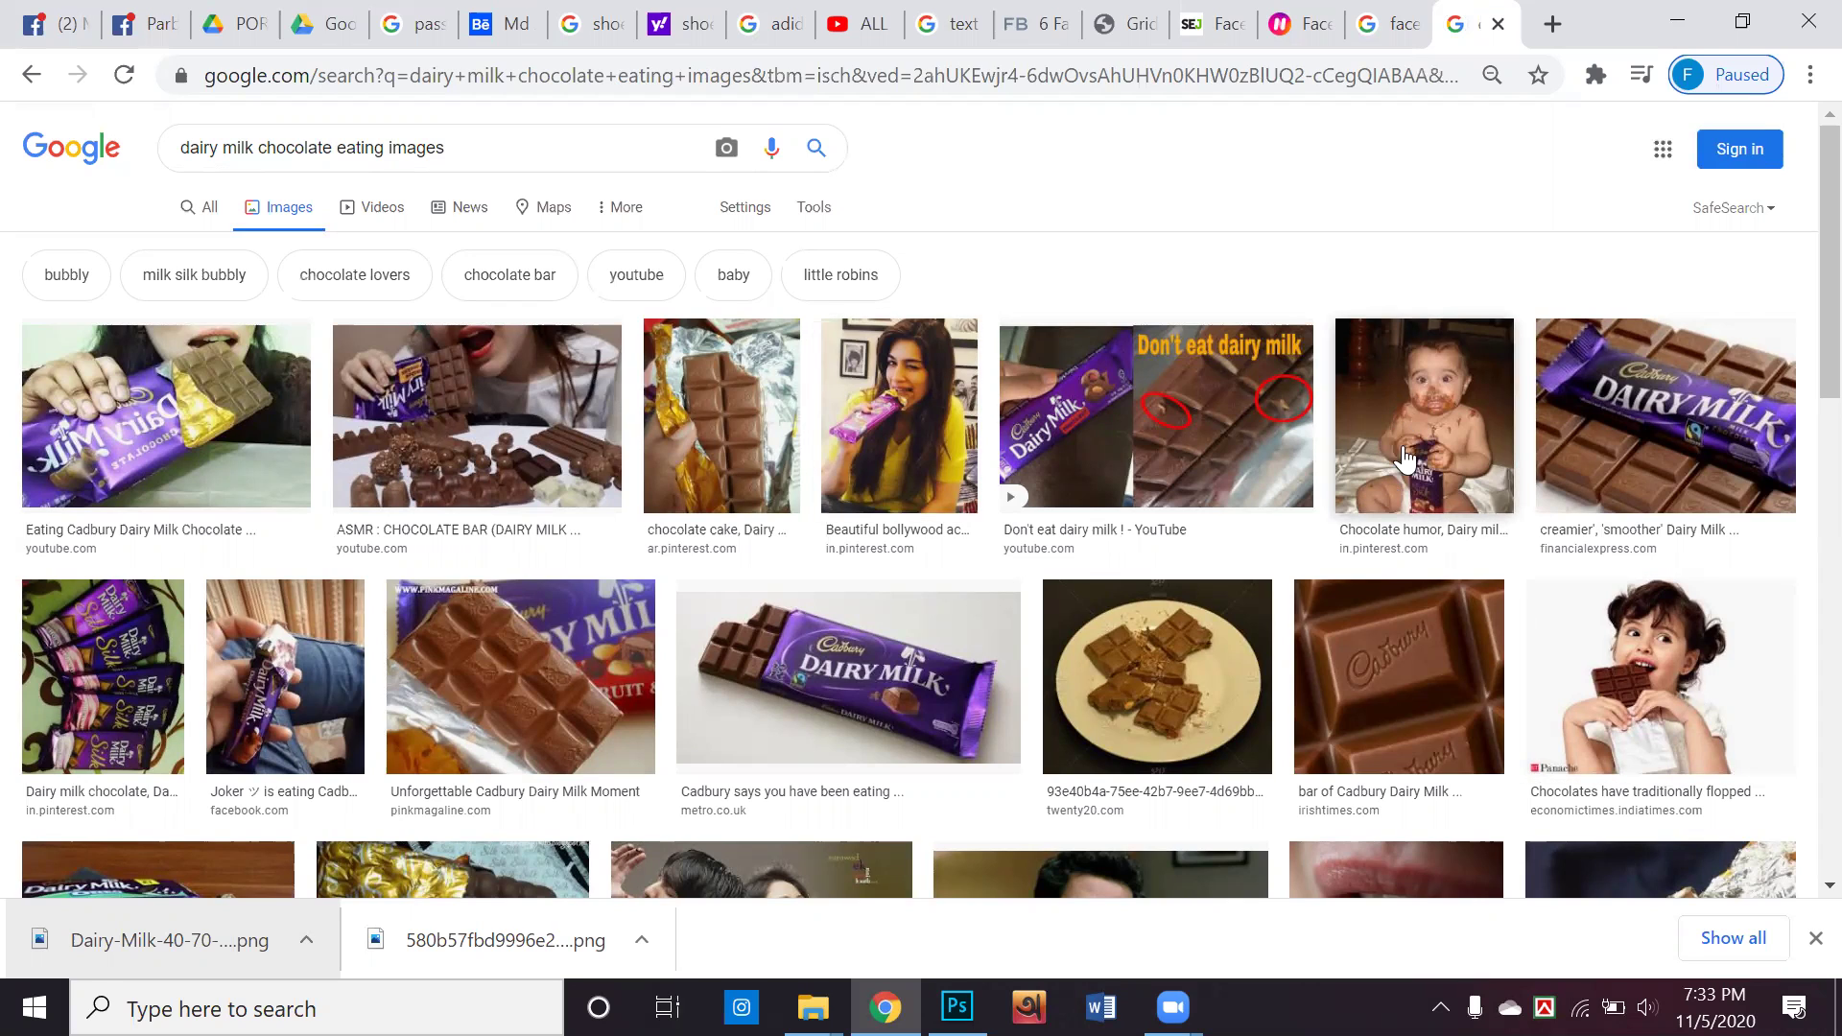
Open the related photo of a woman eating a Bubbly bar against purple and save it as 18bubbly
scroll(1394, 497, down, 1)
scroll(1394, 497, down, 3)
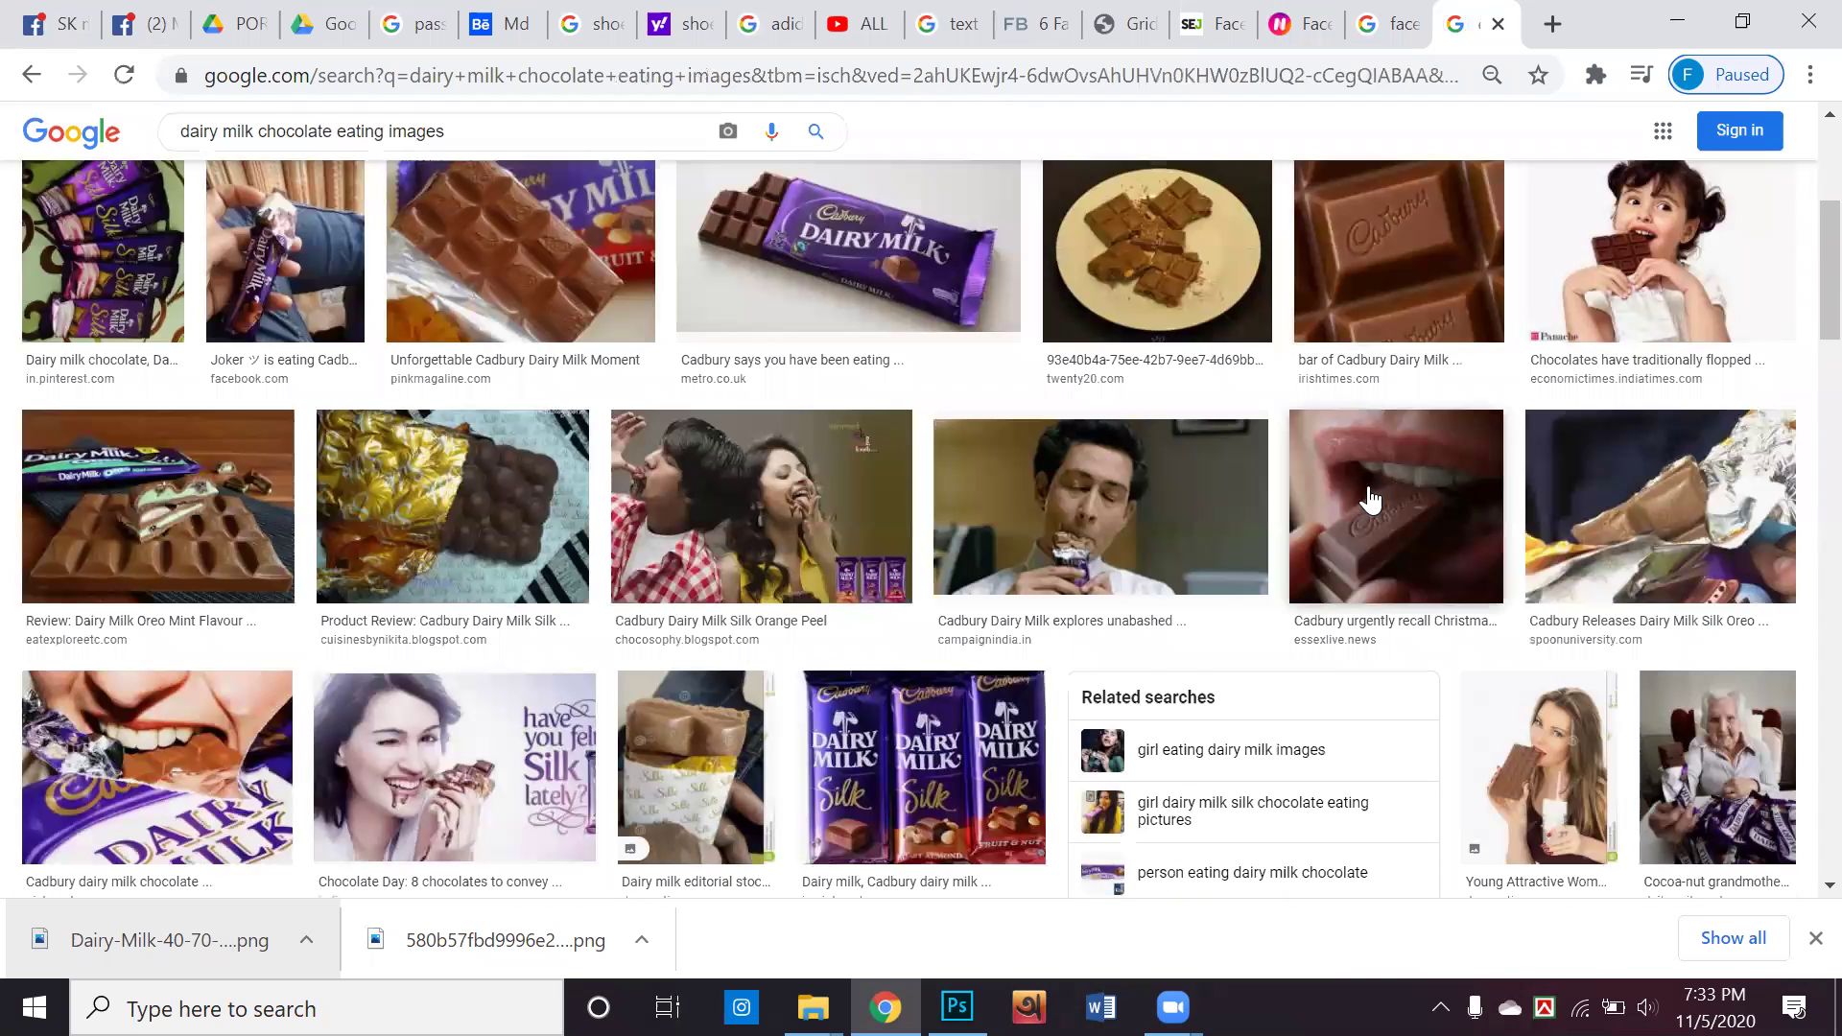
click(792, 509)
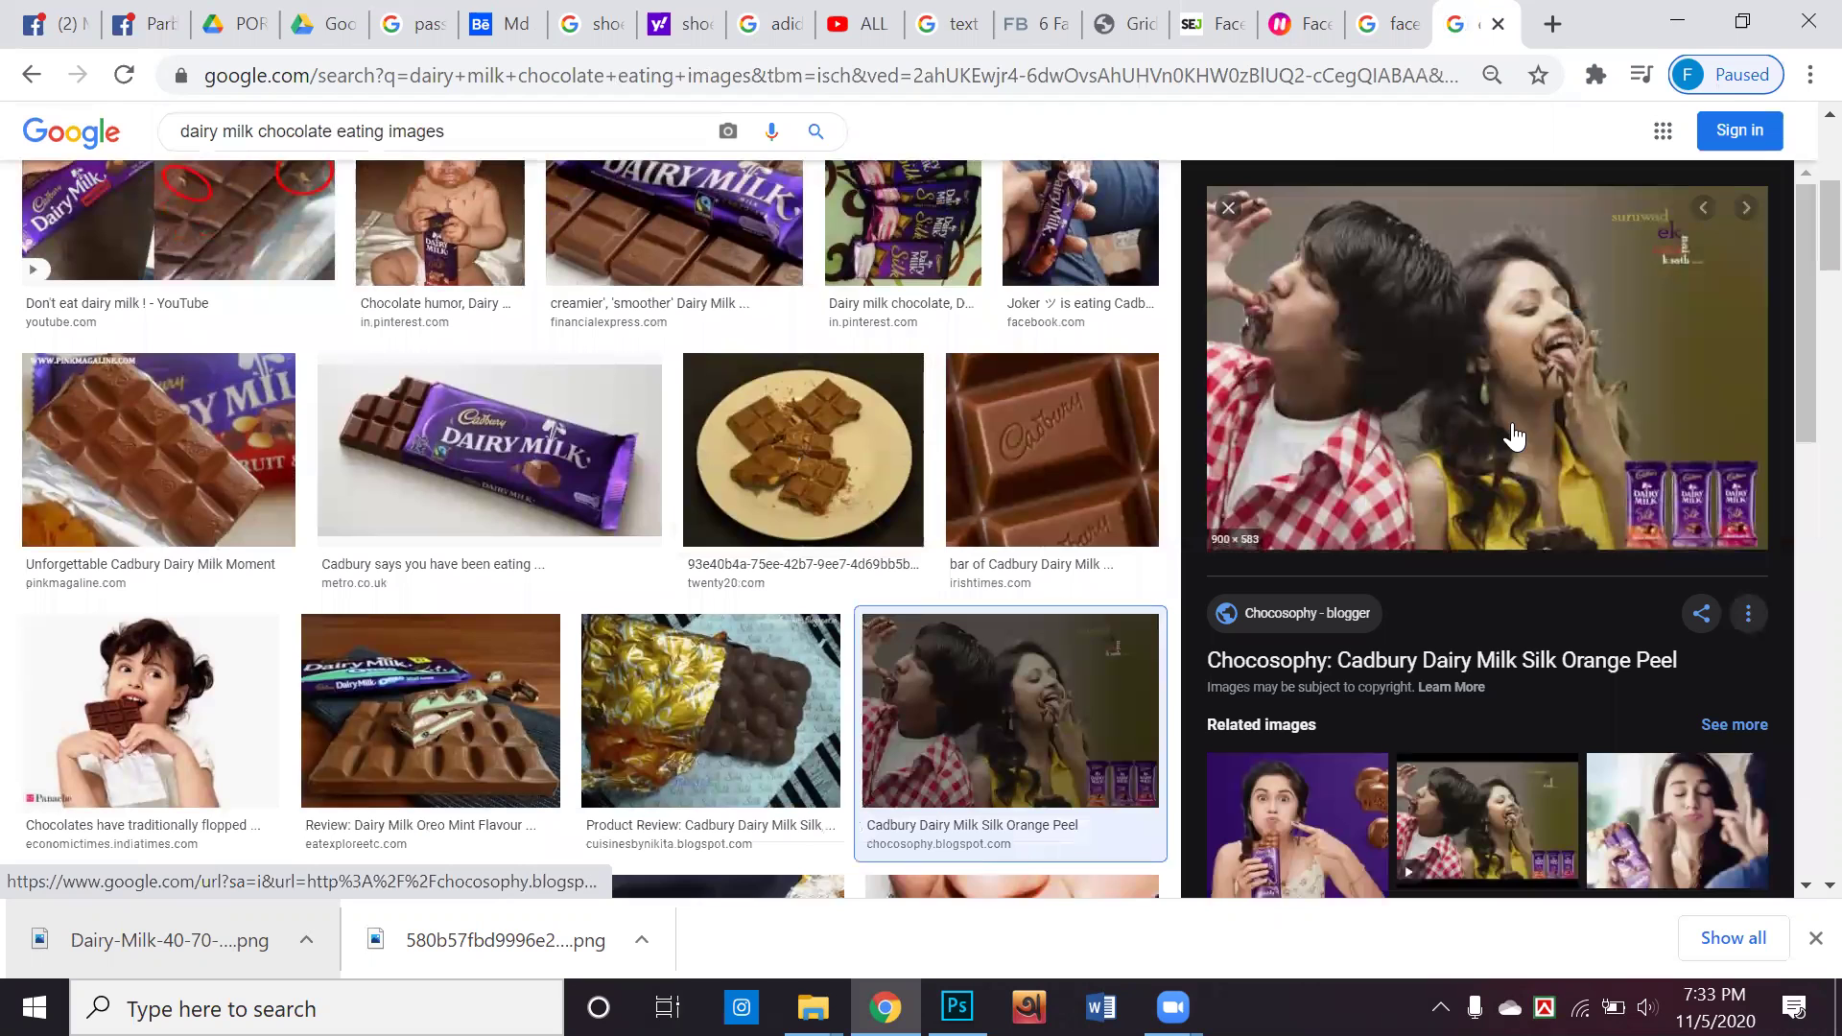
scroll(1287, 680, down, 2)
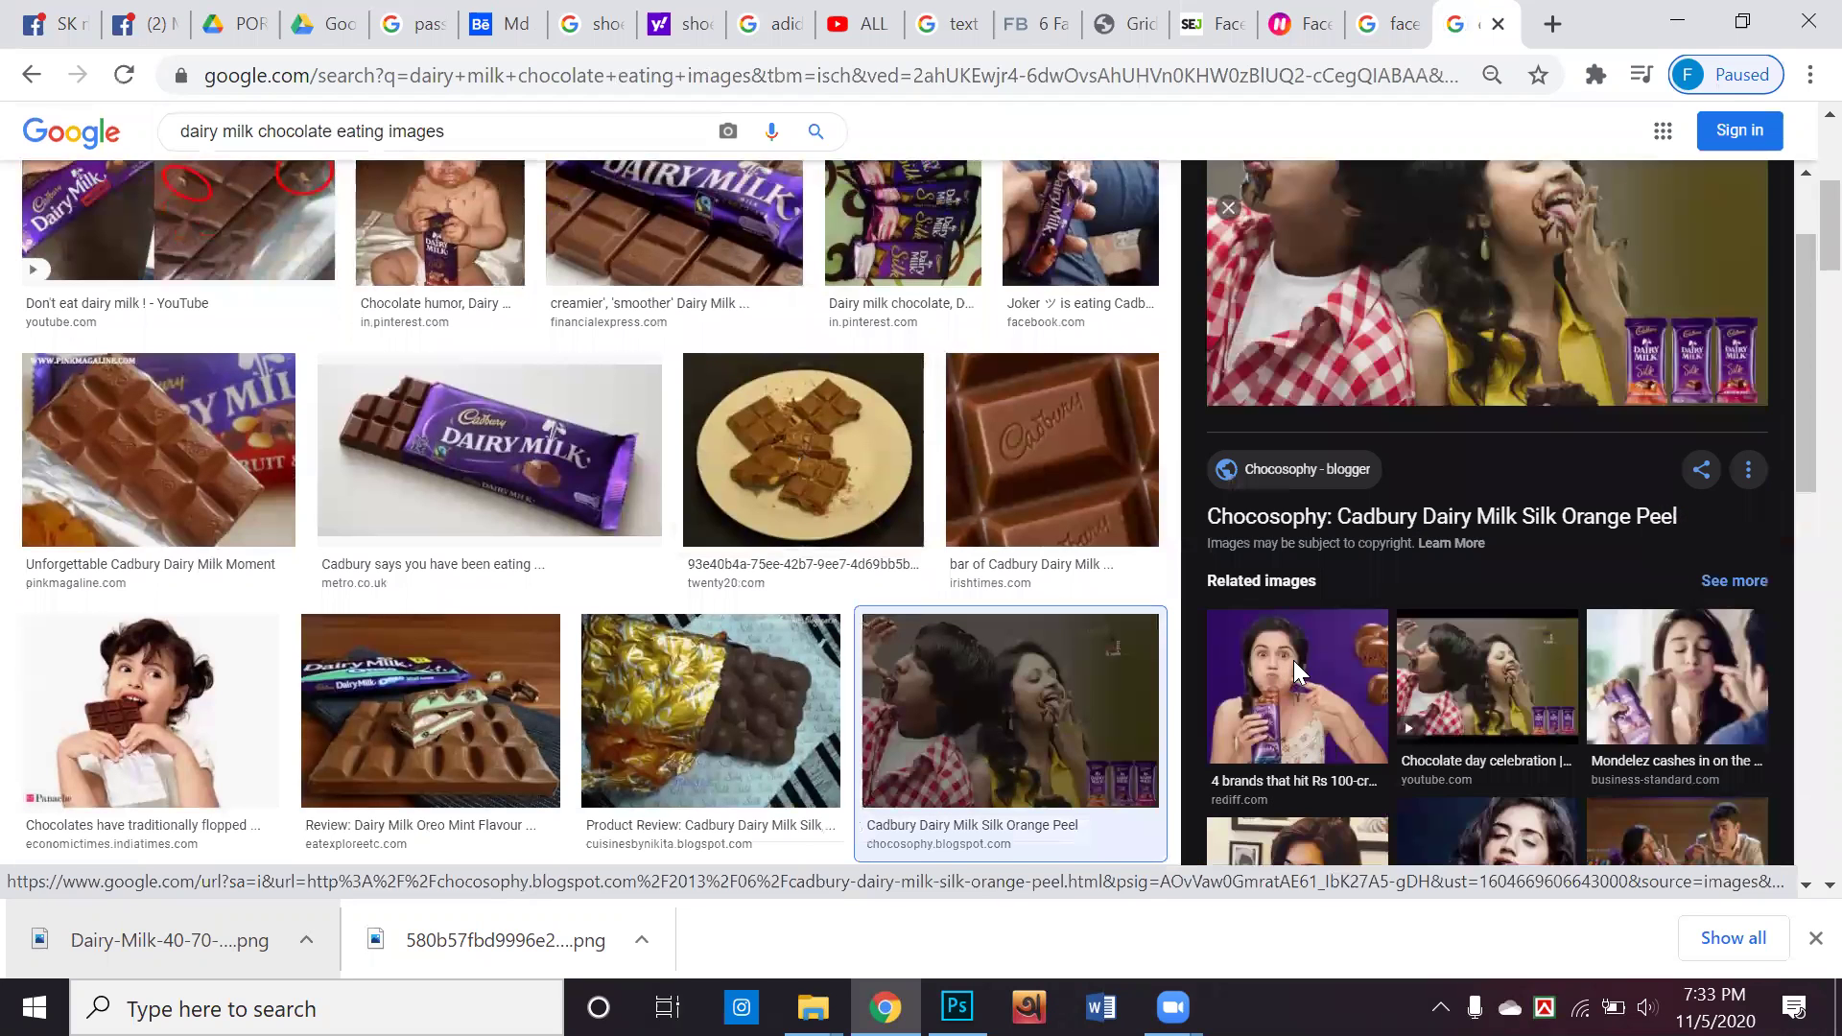
click(1293, 660)
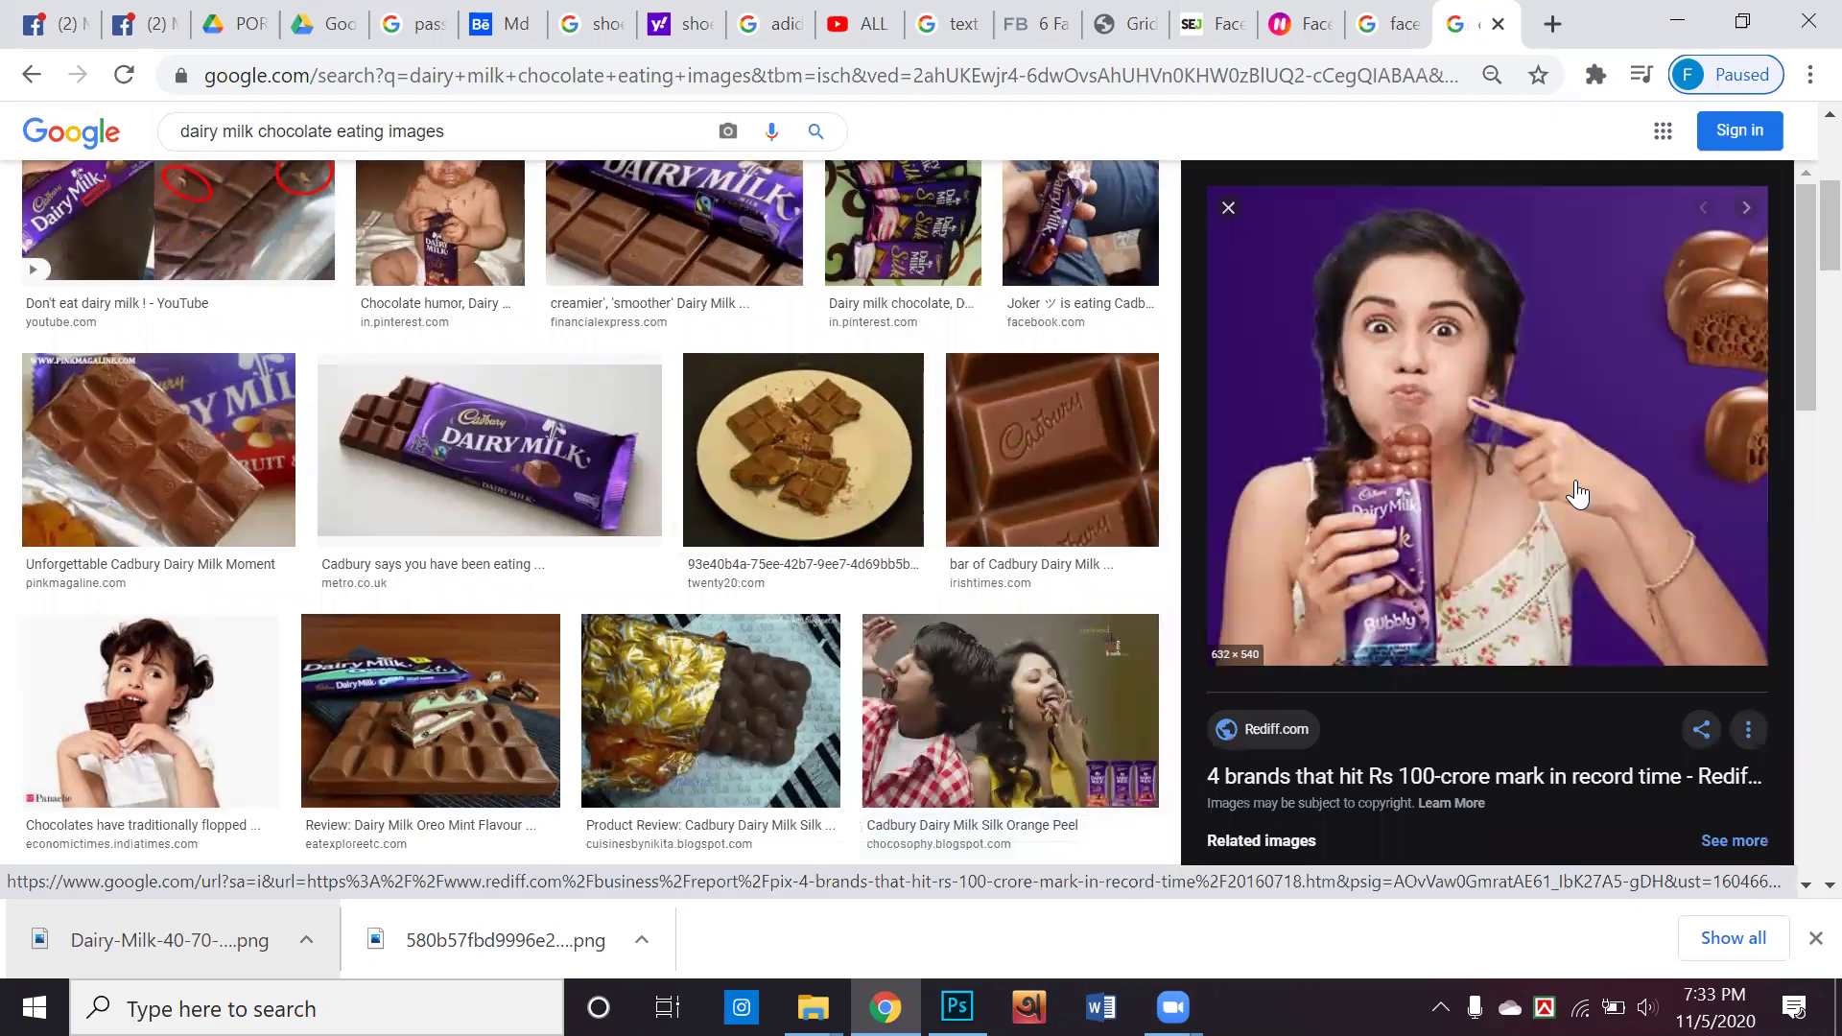
right_click(1356, 278)
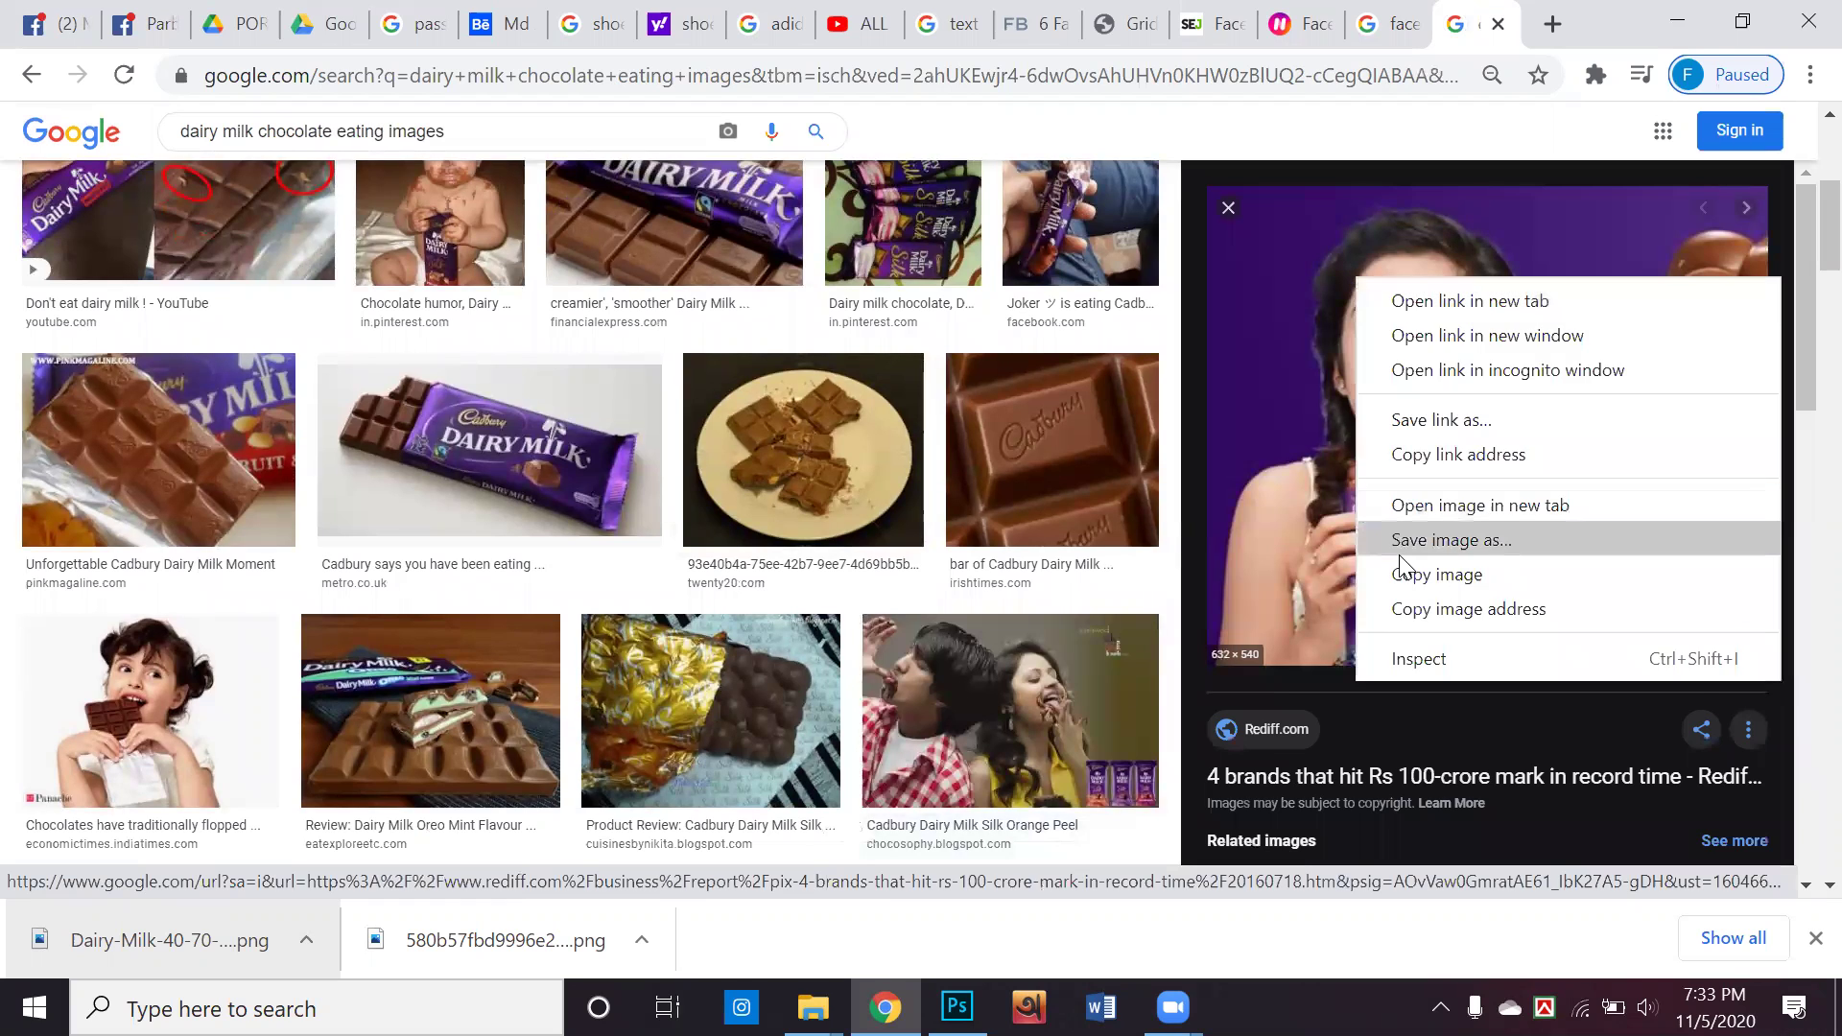
click(1393, 537)
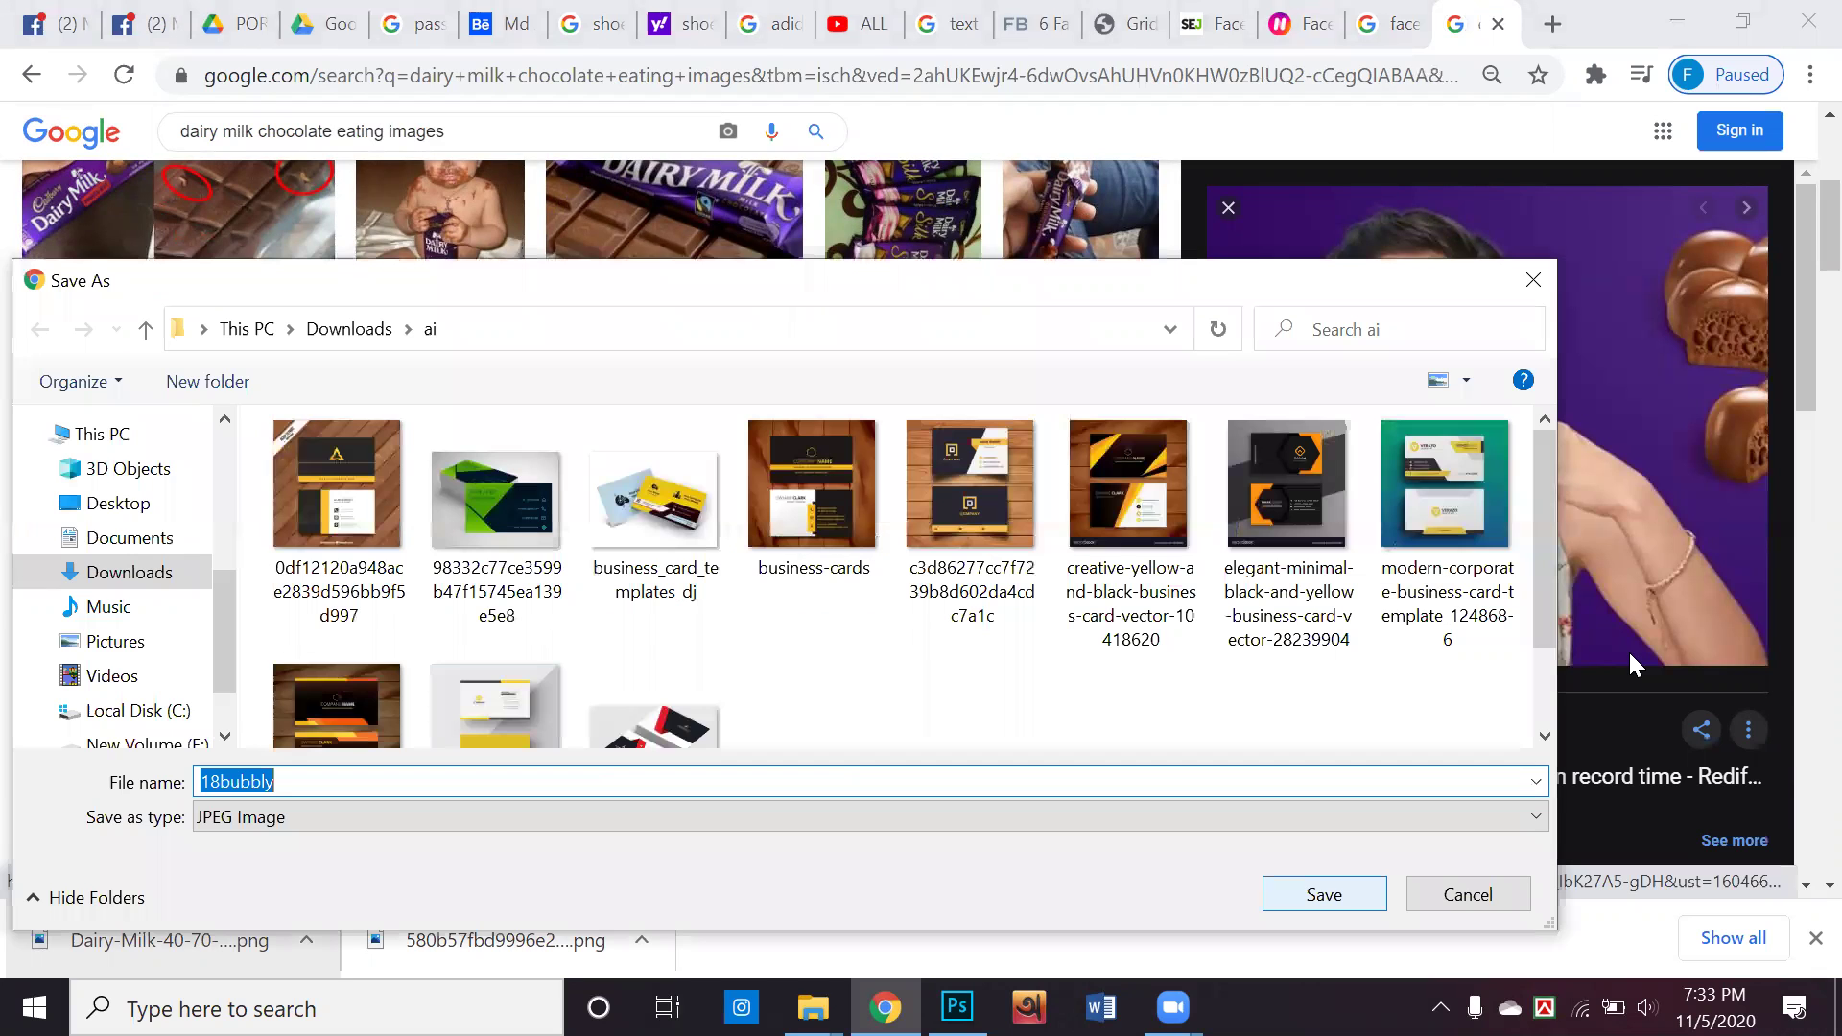
key(Return)
Open the related photo of the smiling woman in a yellow top holding a Dairy Milk bar and save it
scroll(1666, 627, down, 6)
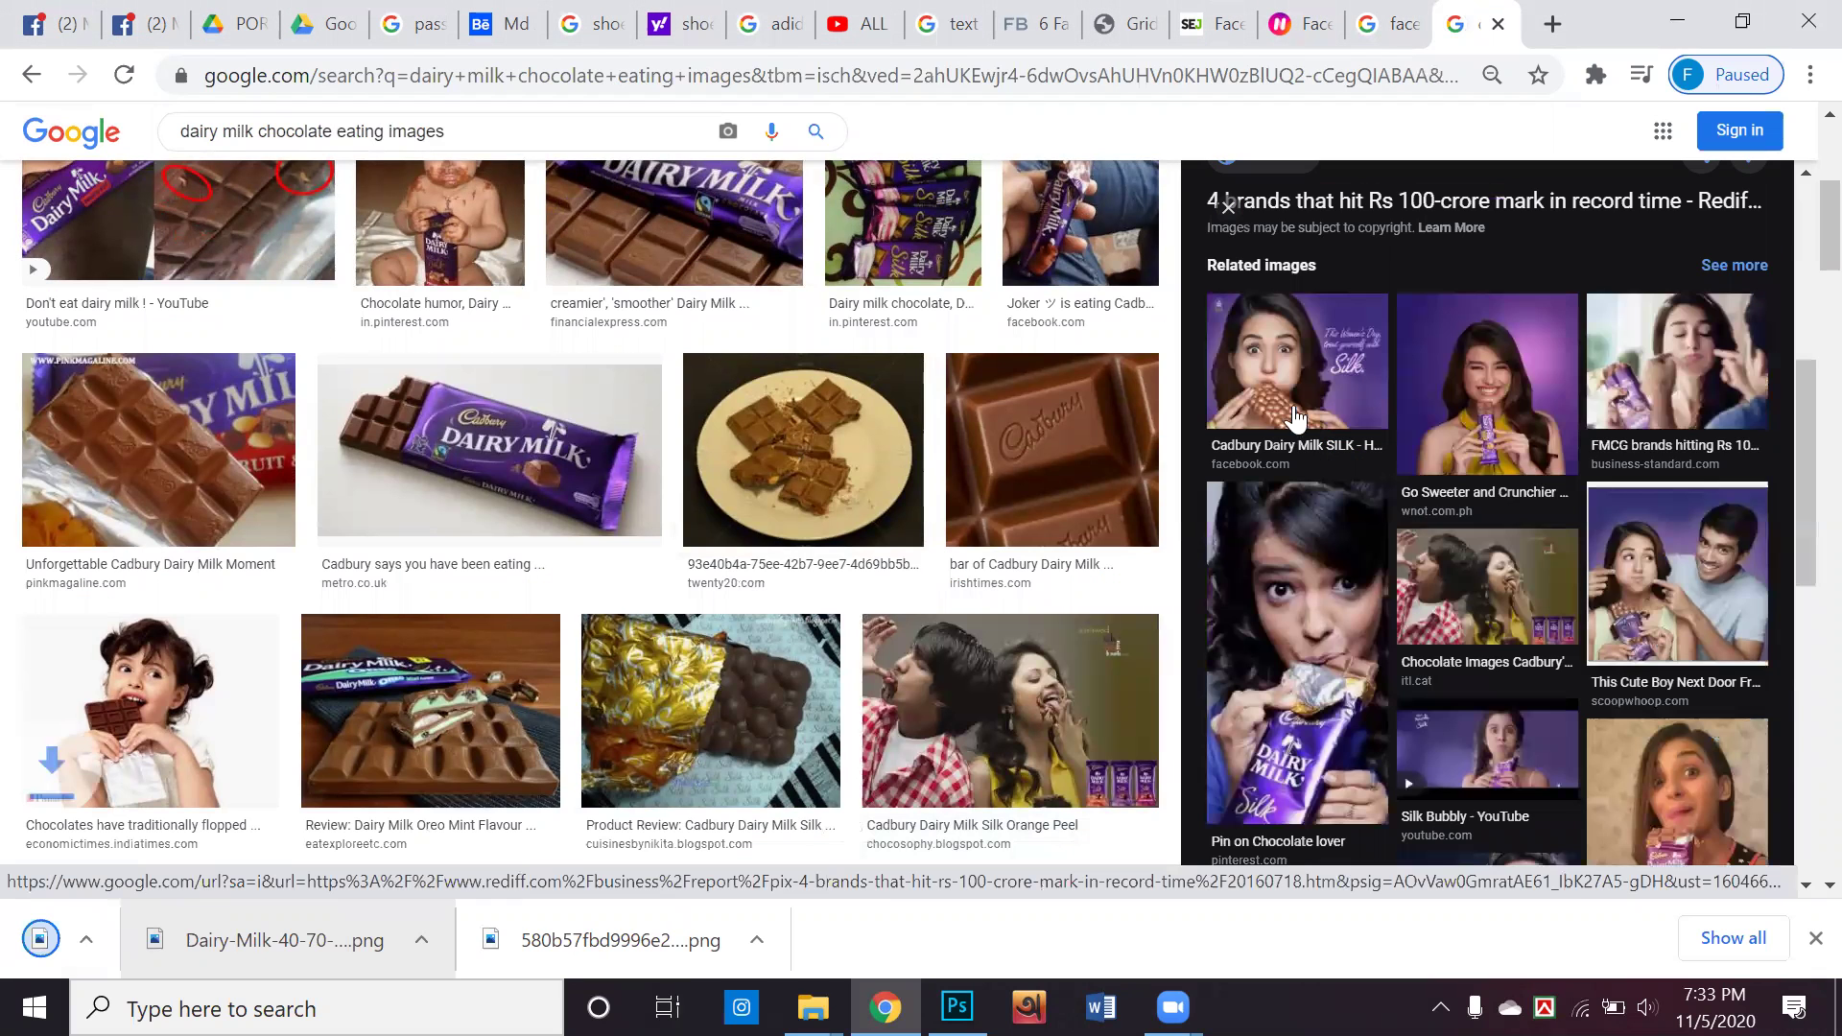
click(1468, 425)
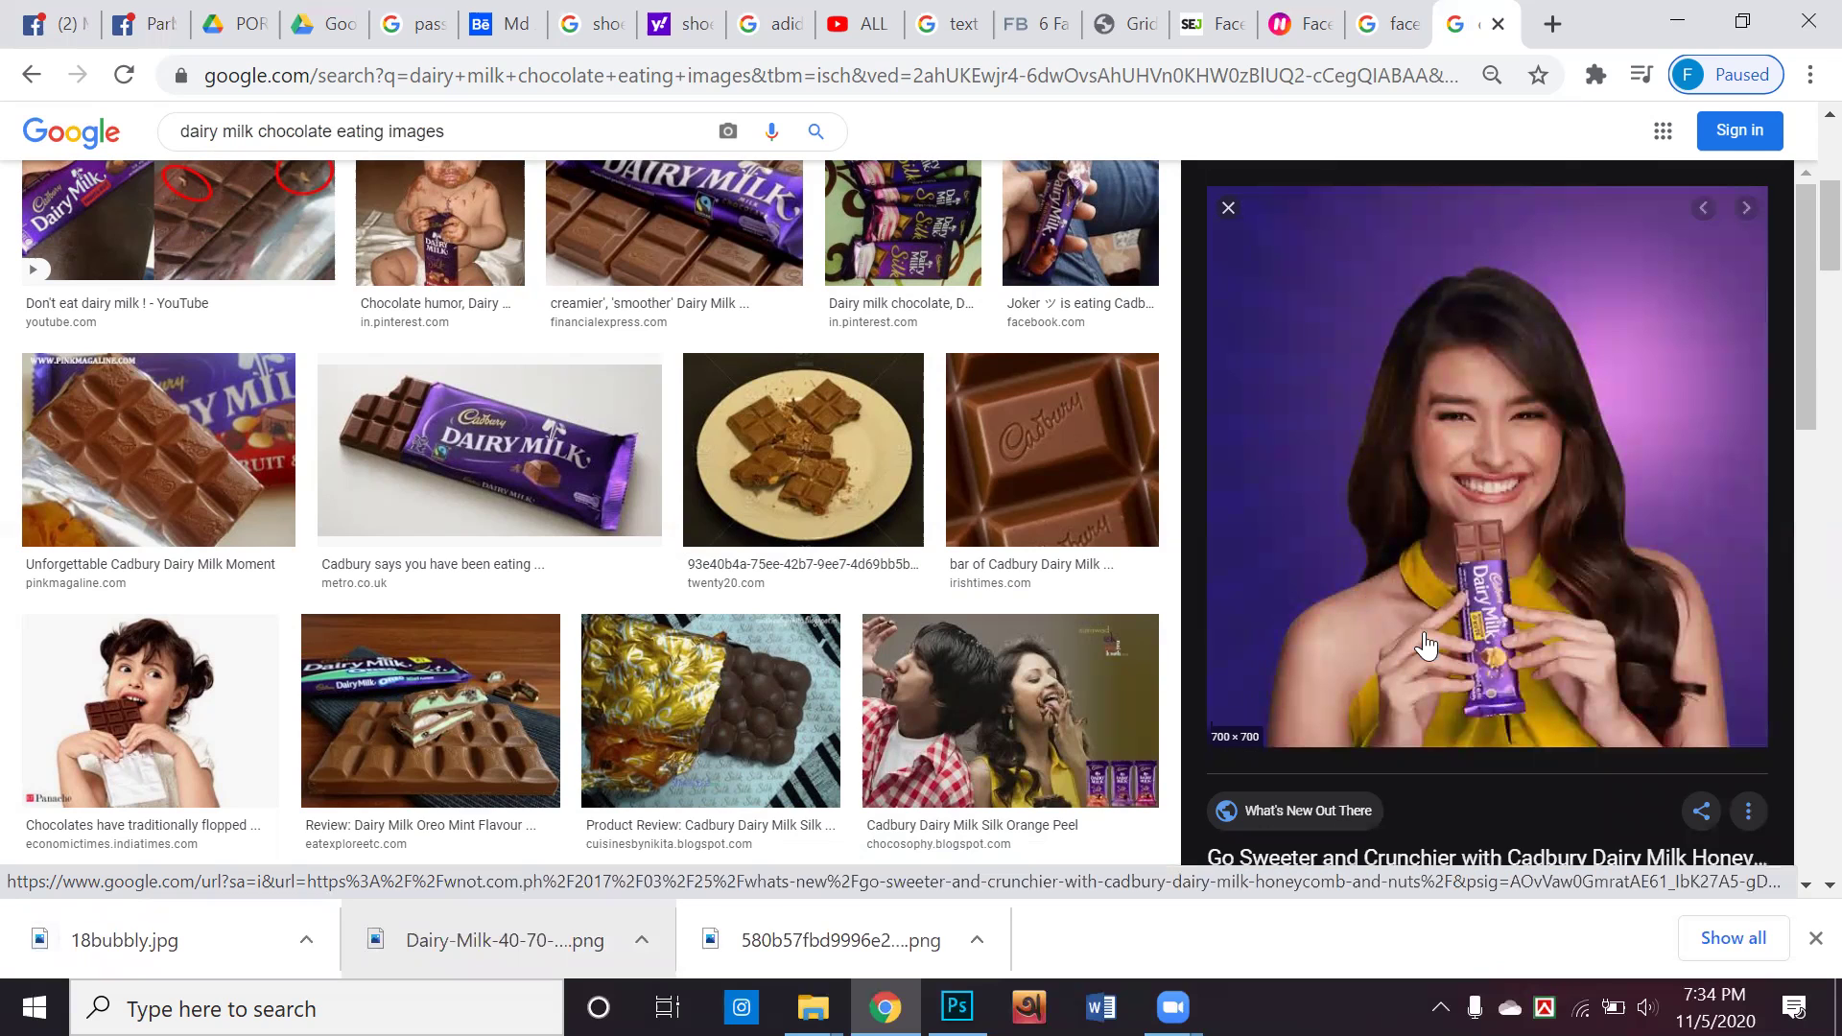
right_click(1277, 437)
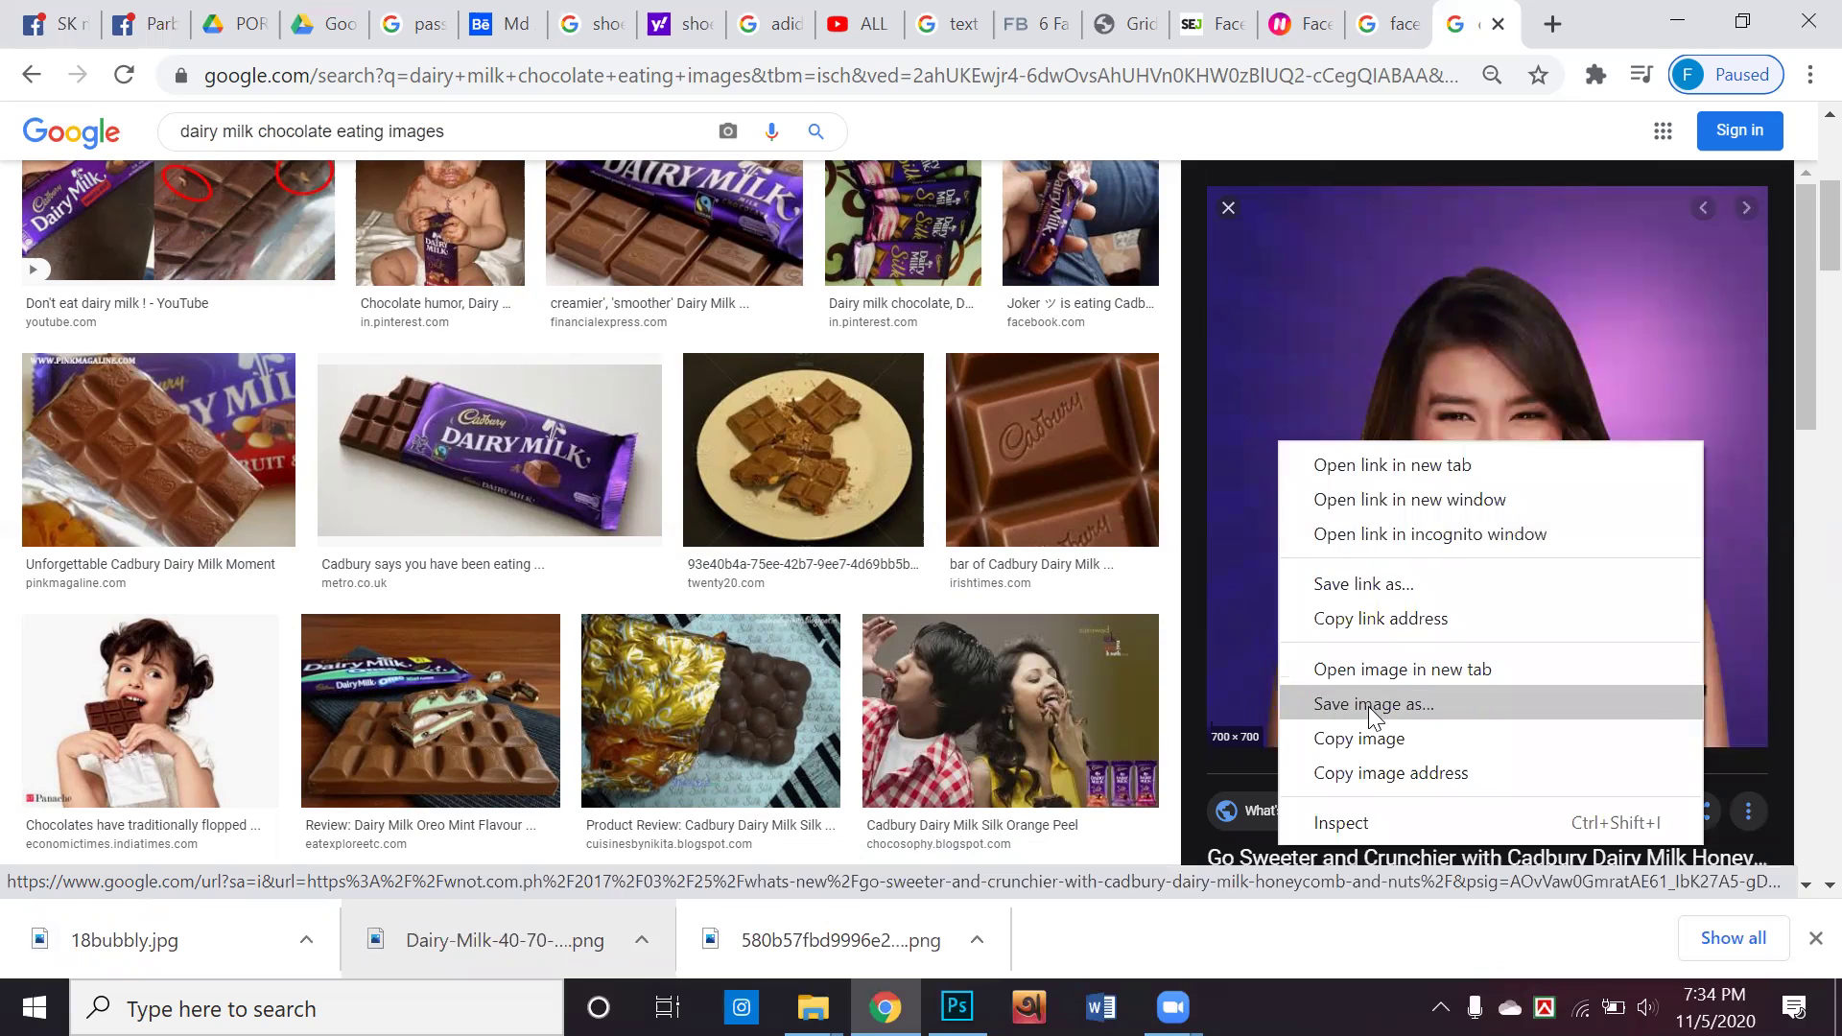
click(1370, 695)
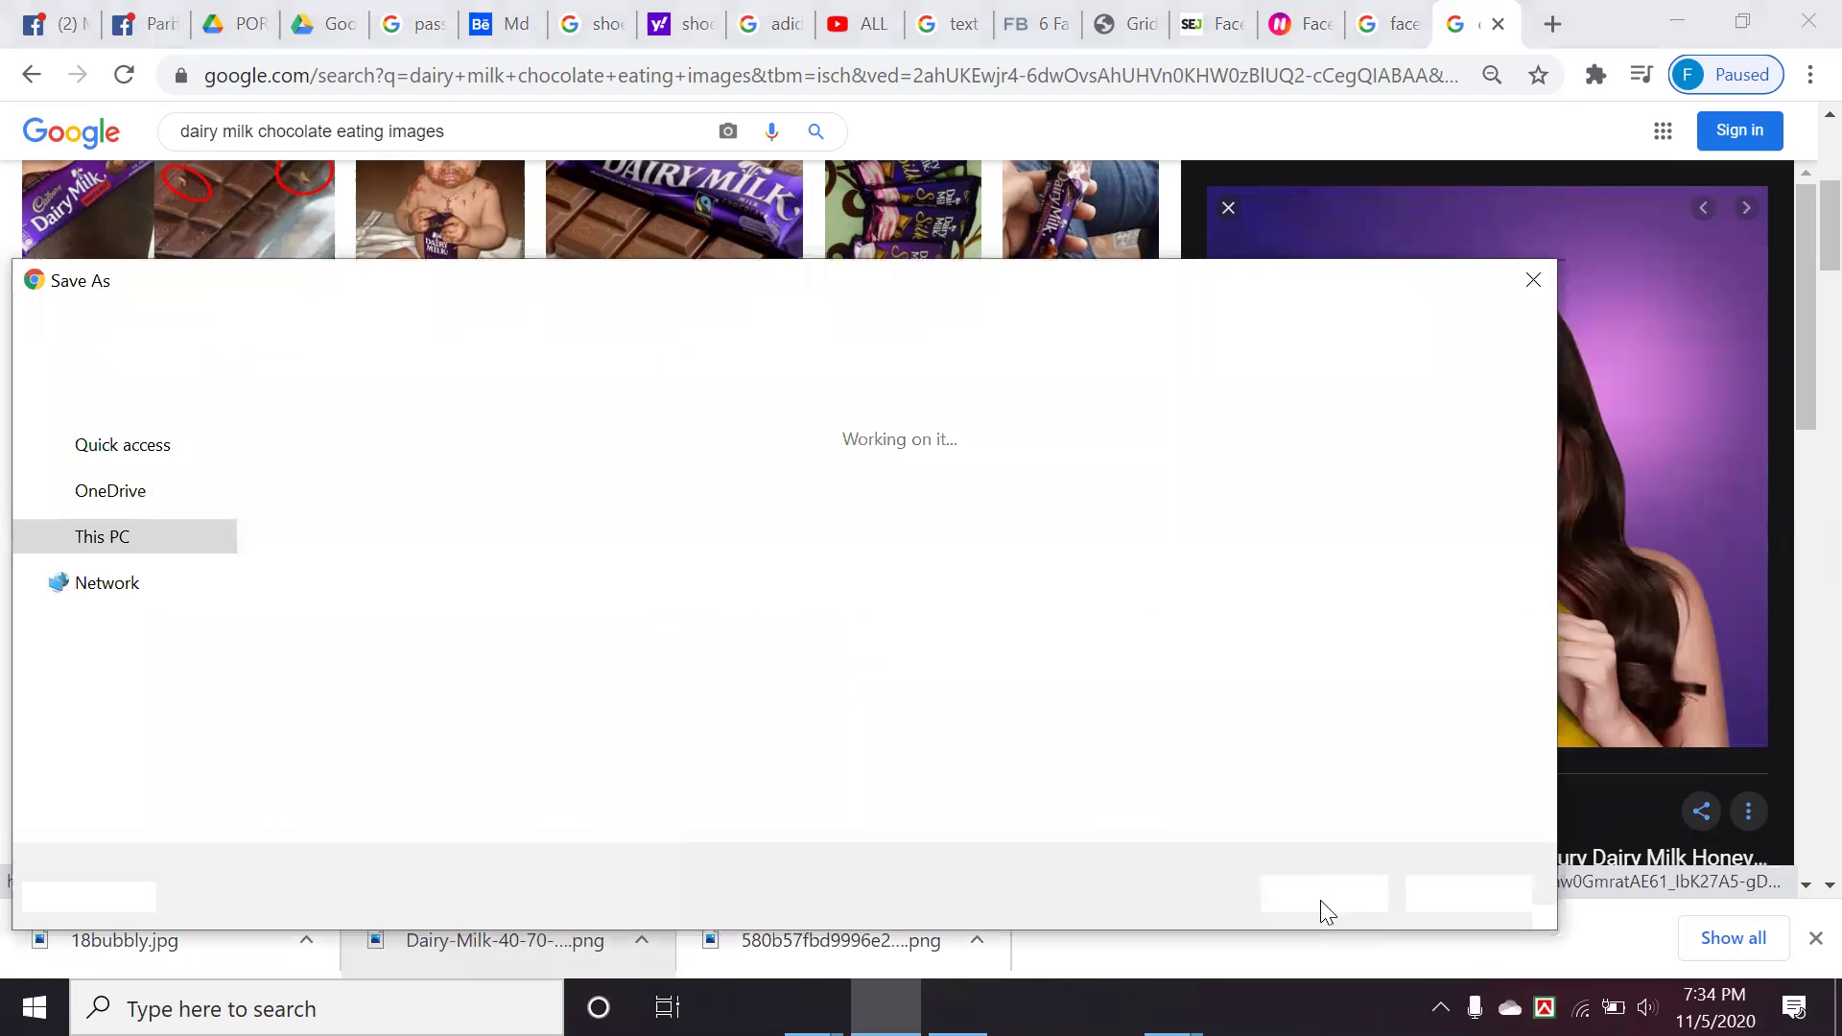
key(Escape)
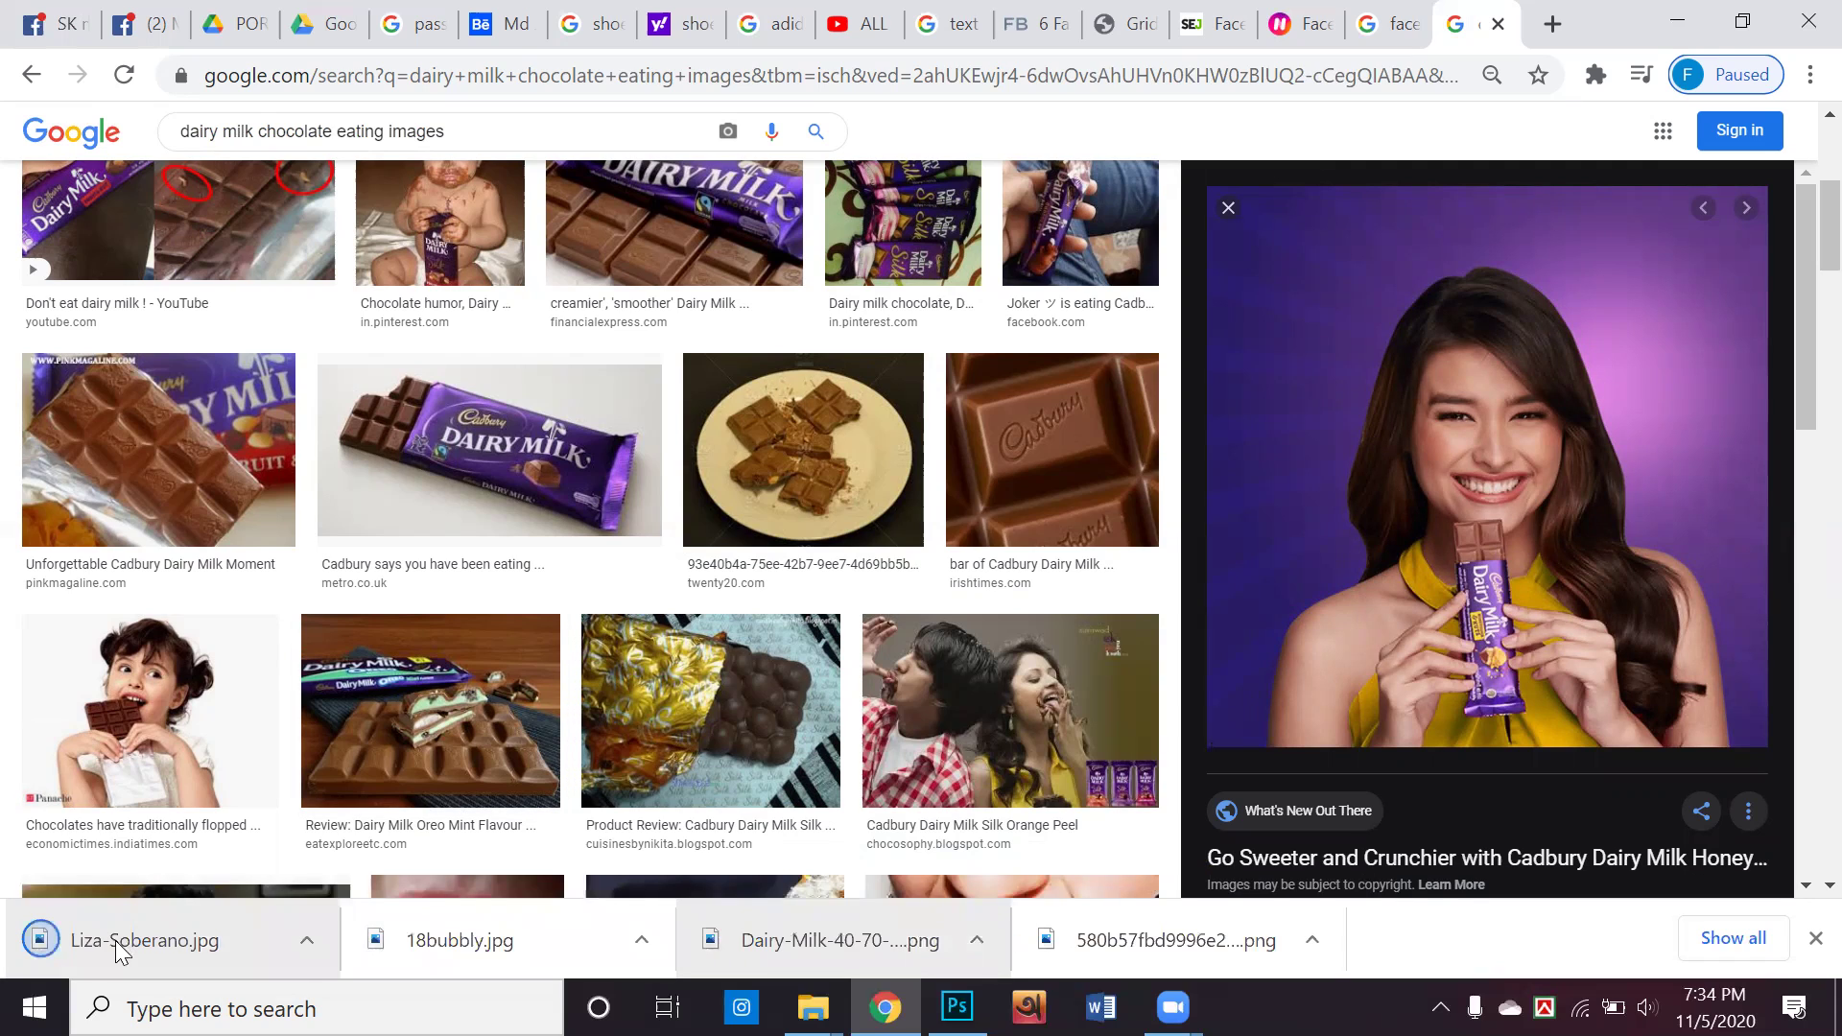
Place the downloaded photo of the smiling woman in the Photoshop advertisement against the canvas's right edge and put its layer on top
drag(144, 940, 957, 1005)
drag(1025, 616, 1436, 603)
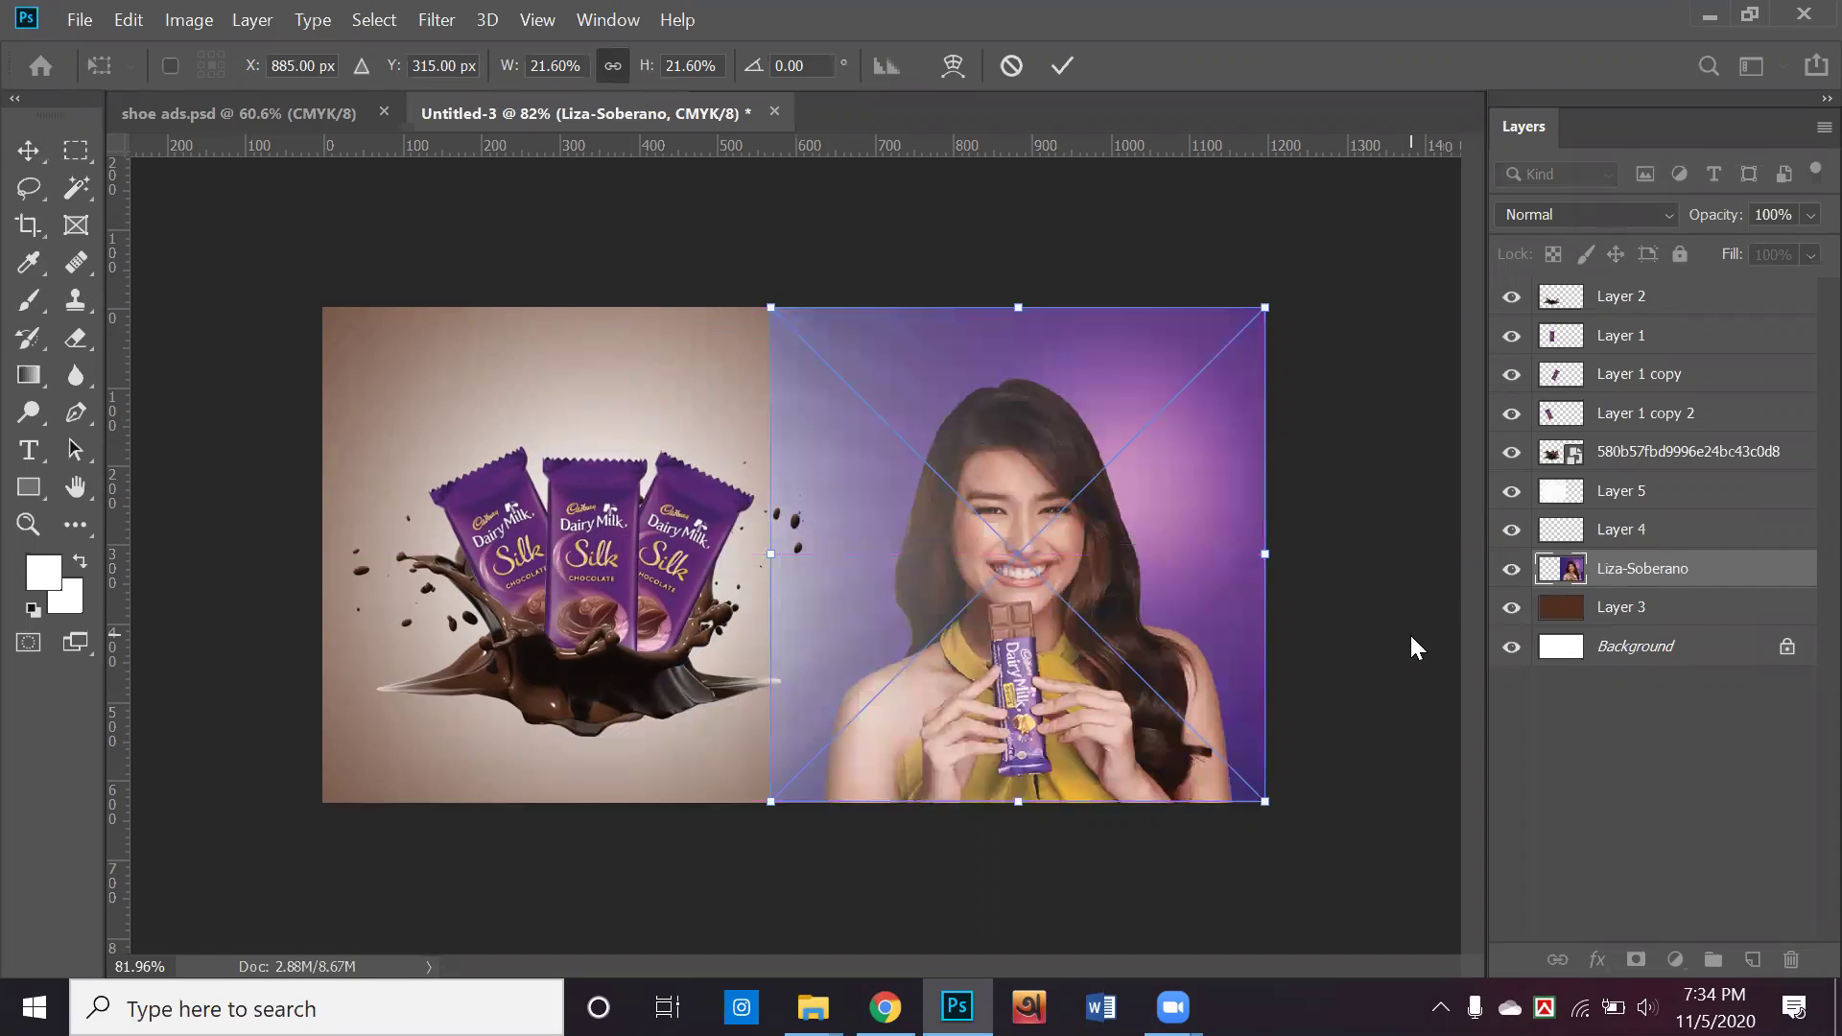
key(Return)
drag(1633, 393, 1646, 282)
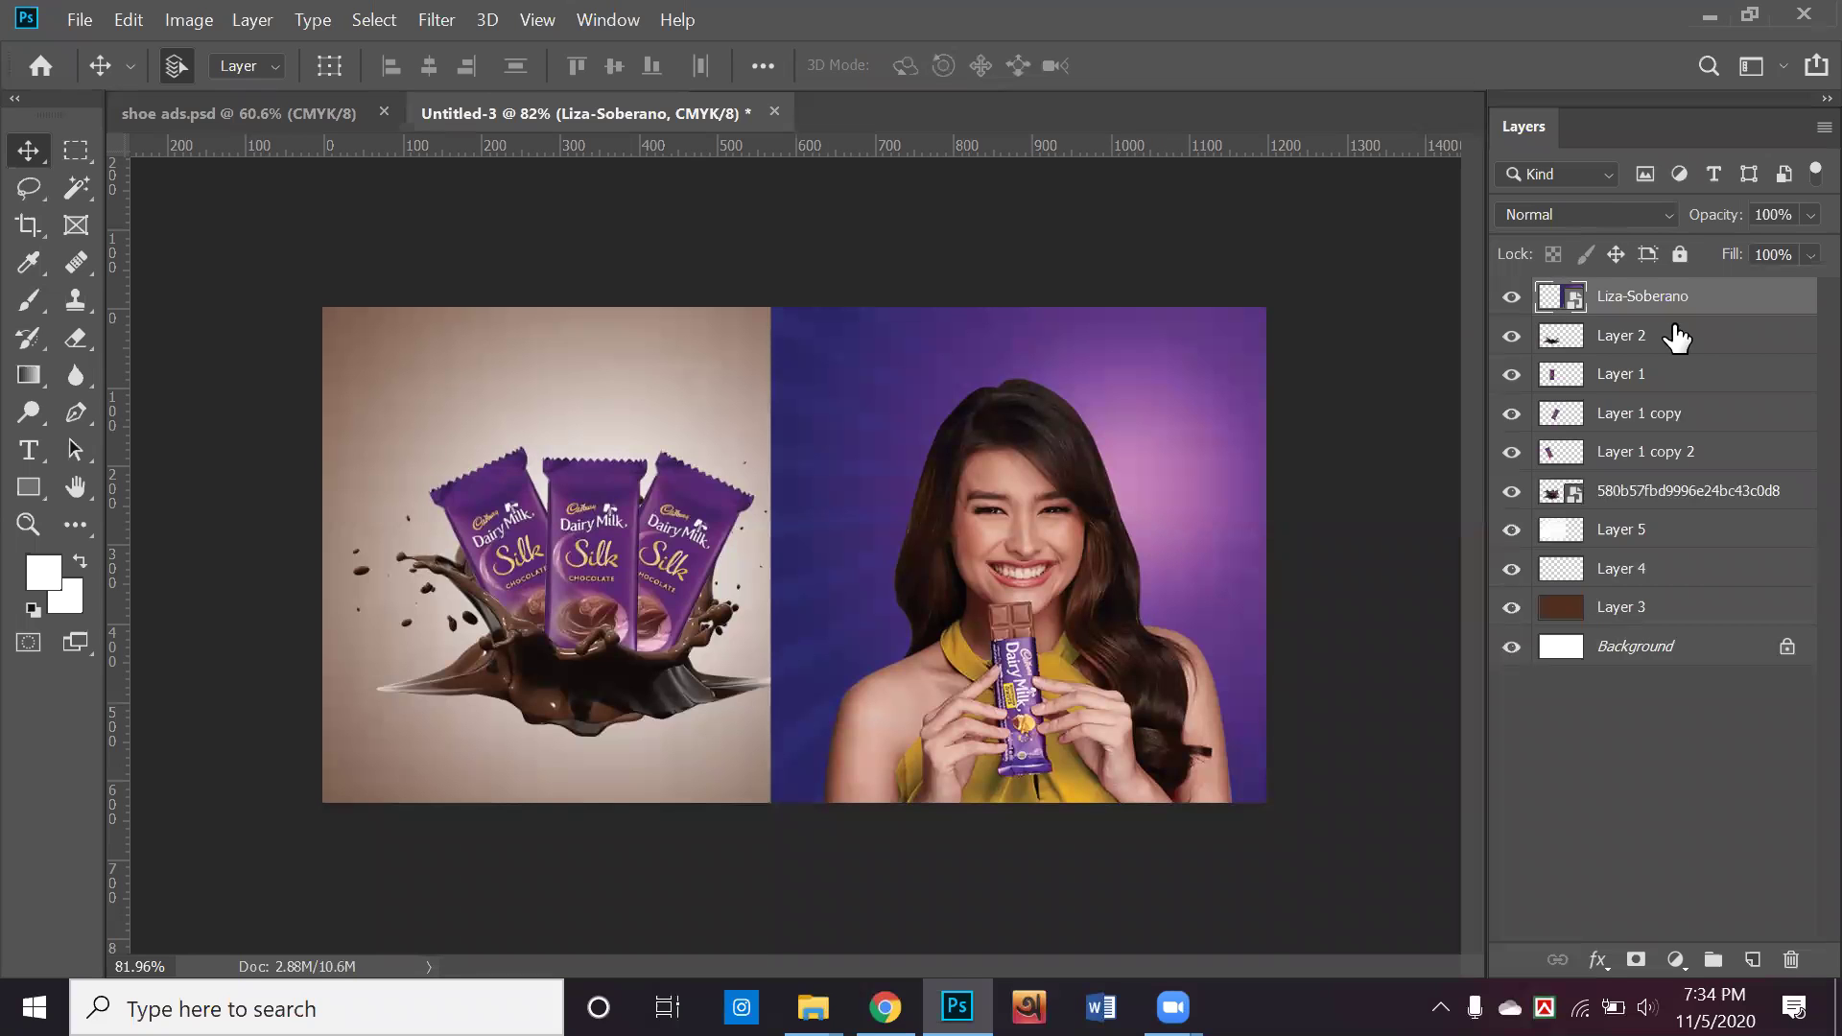
Nudge the woman's photo 30 px to the right and rasterize its layer
key(shift+Right)
key(shift+Right)
key(shift+Right)
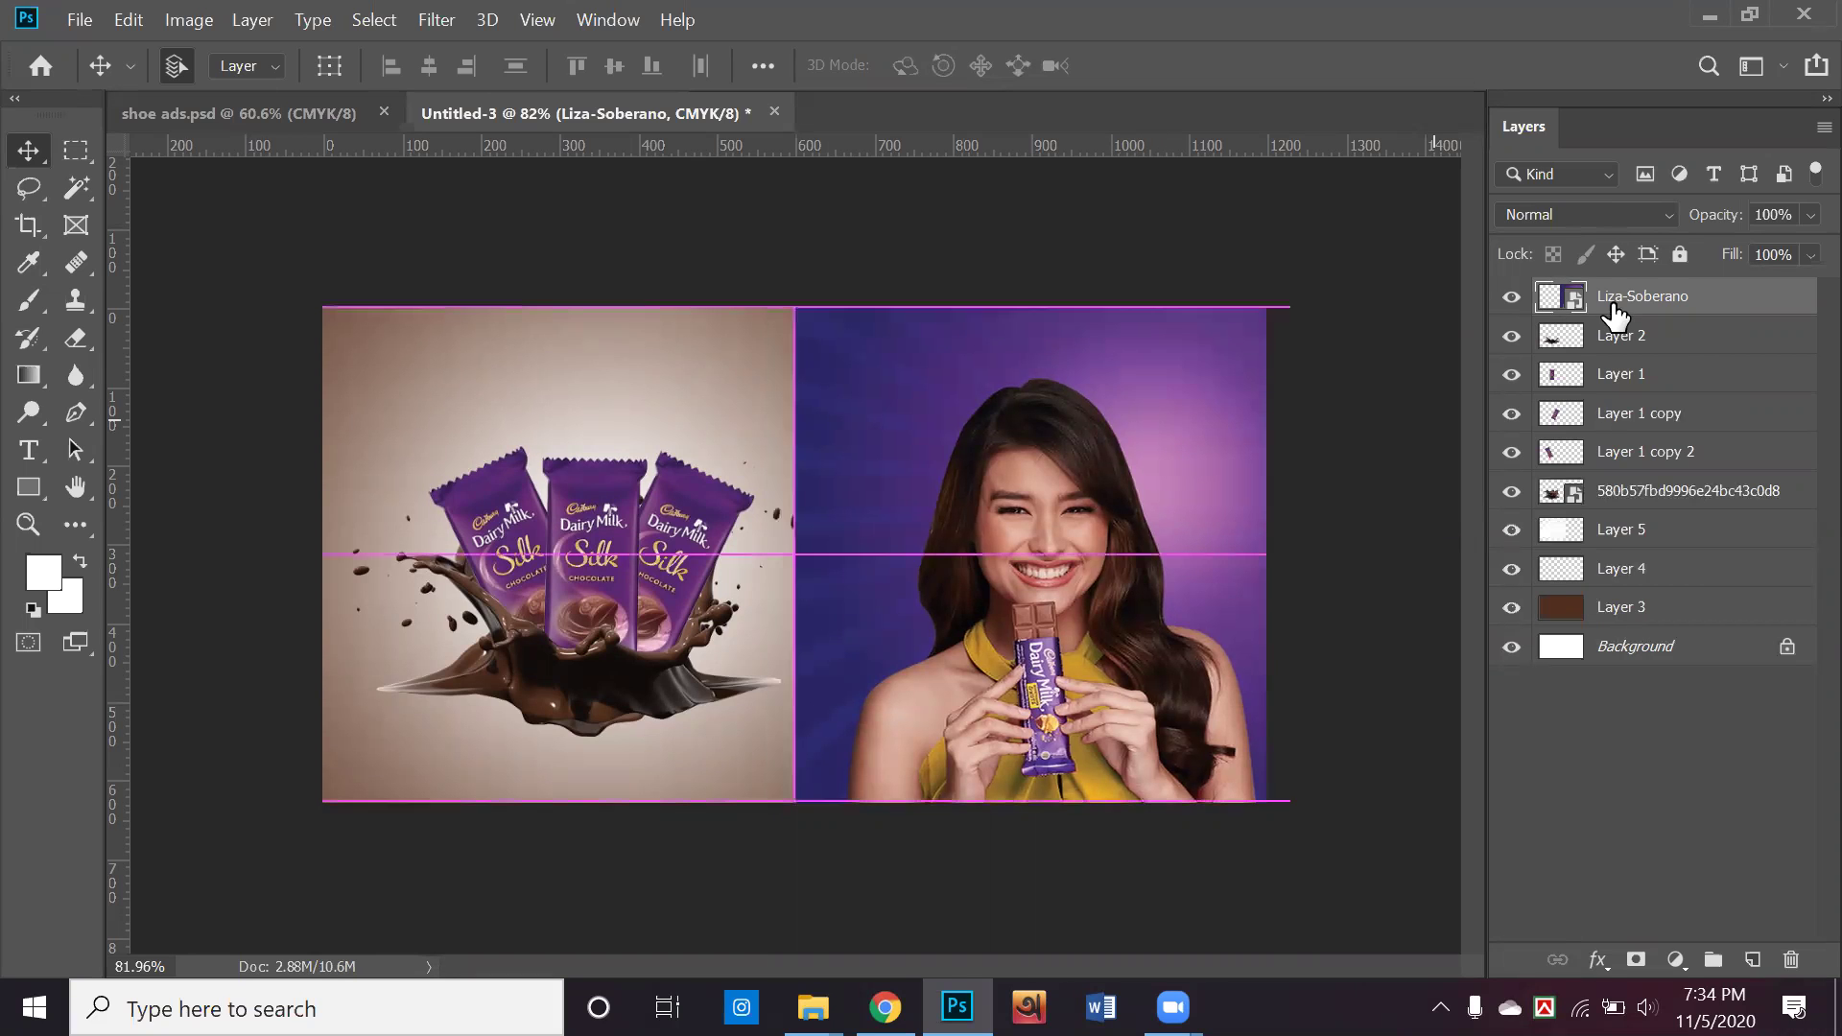
right_click(1606, 311)
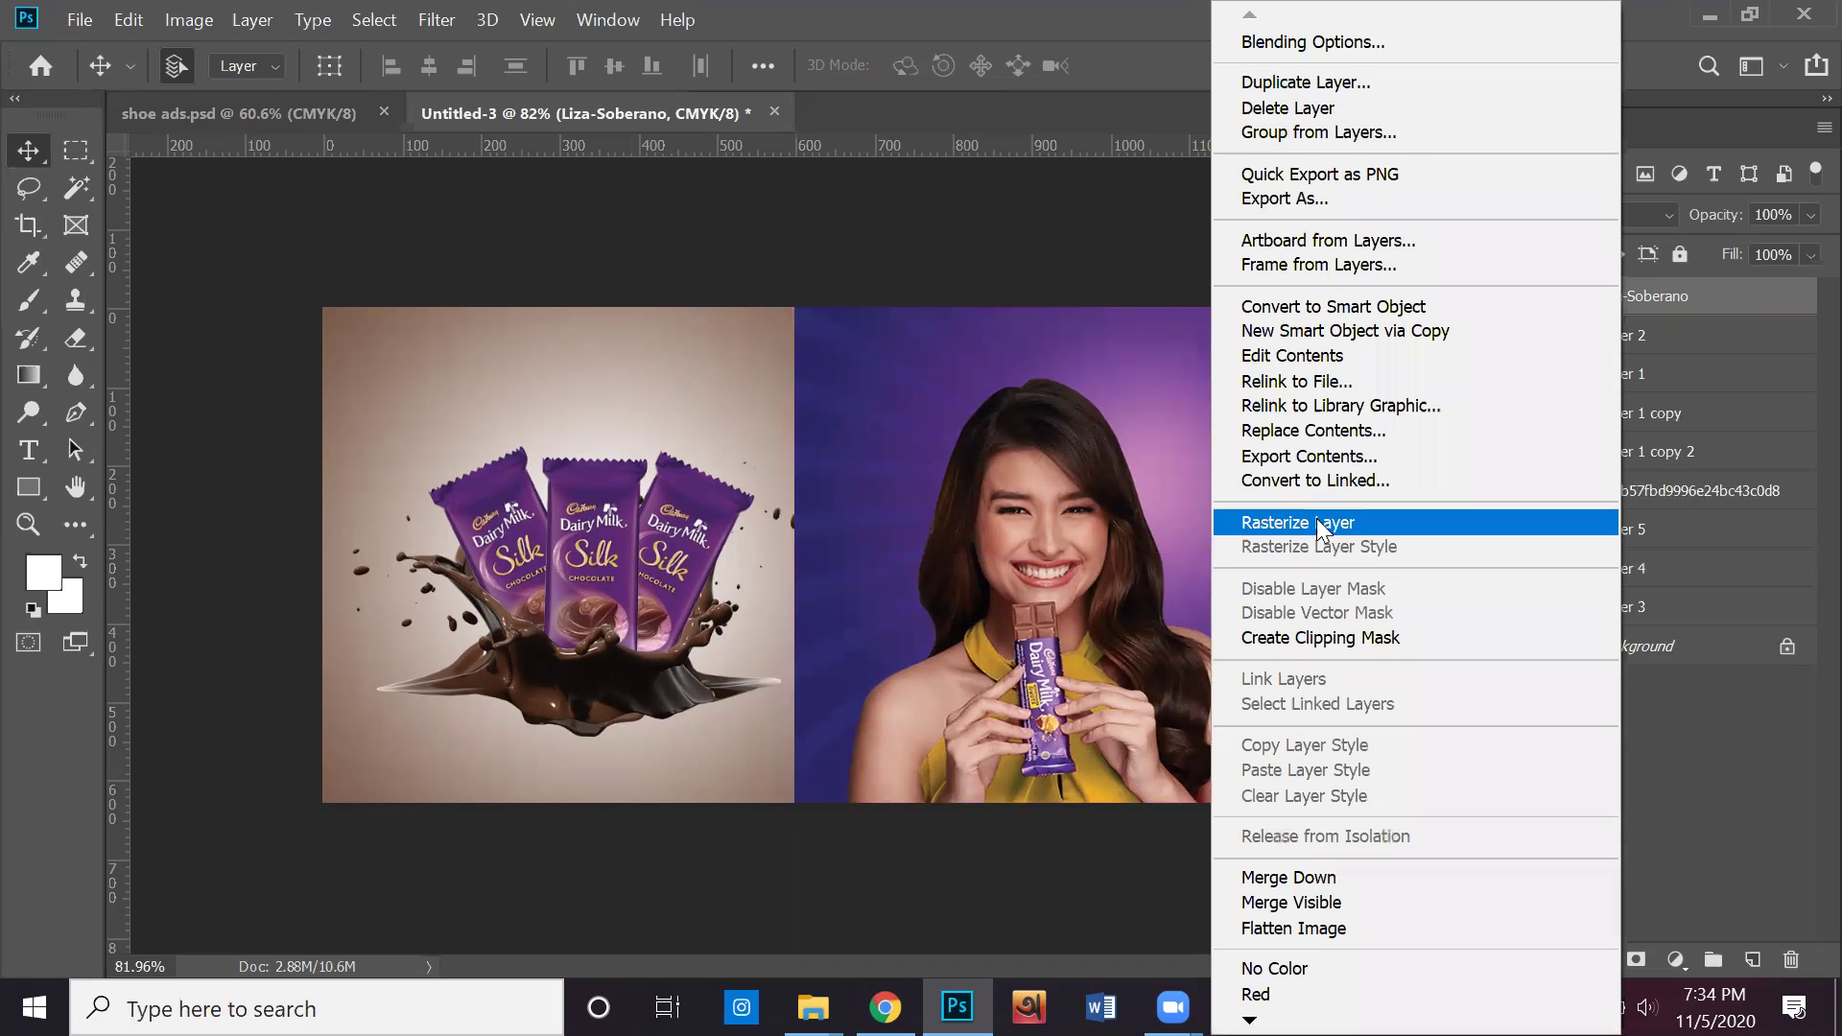
click(873, 632)
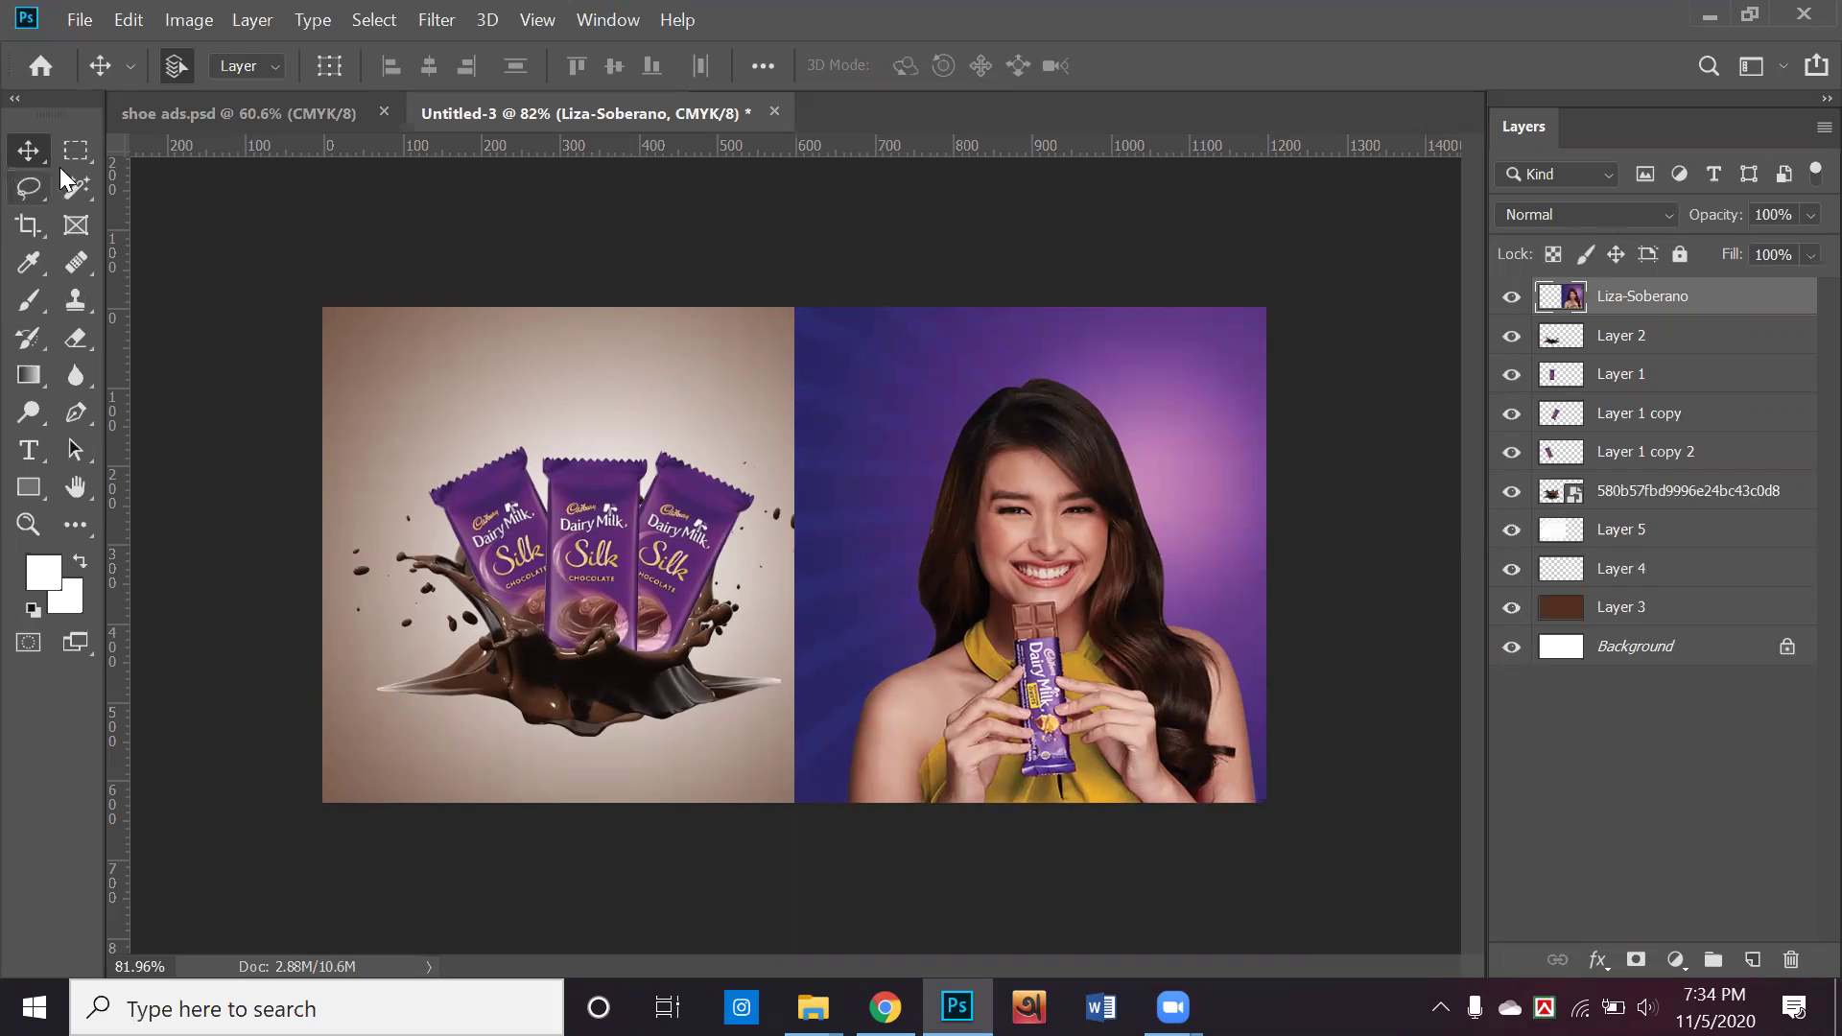
Select the woman using the Quick Selection tool in add mode with a 100 px brush, and copy her to a new layer
click(32, 192)
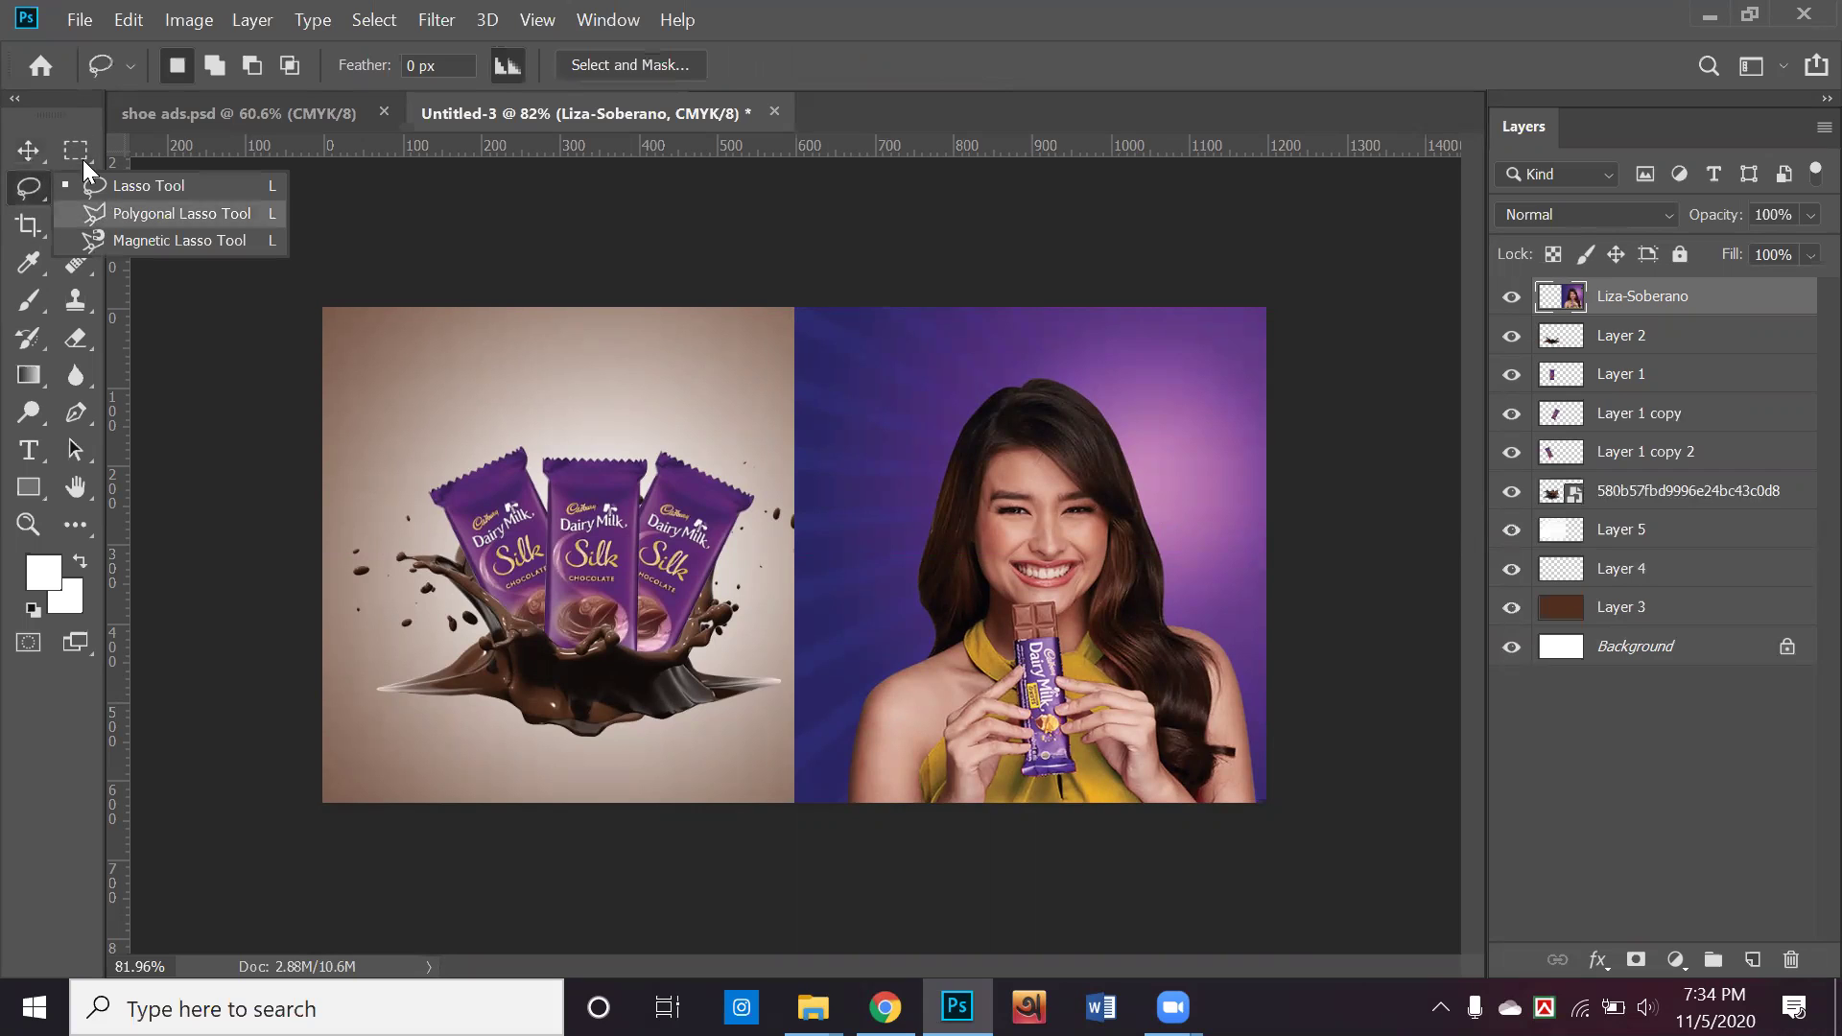
click(1073, 14)
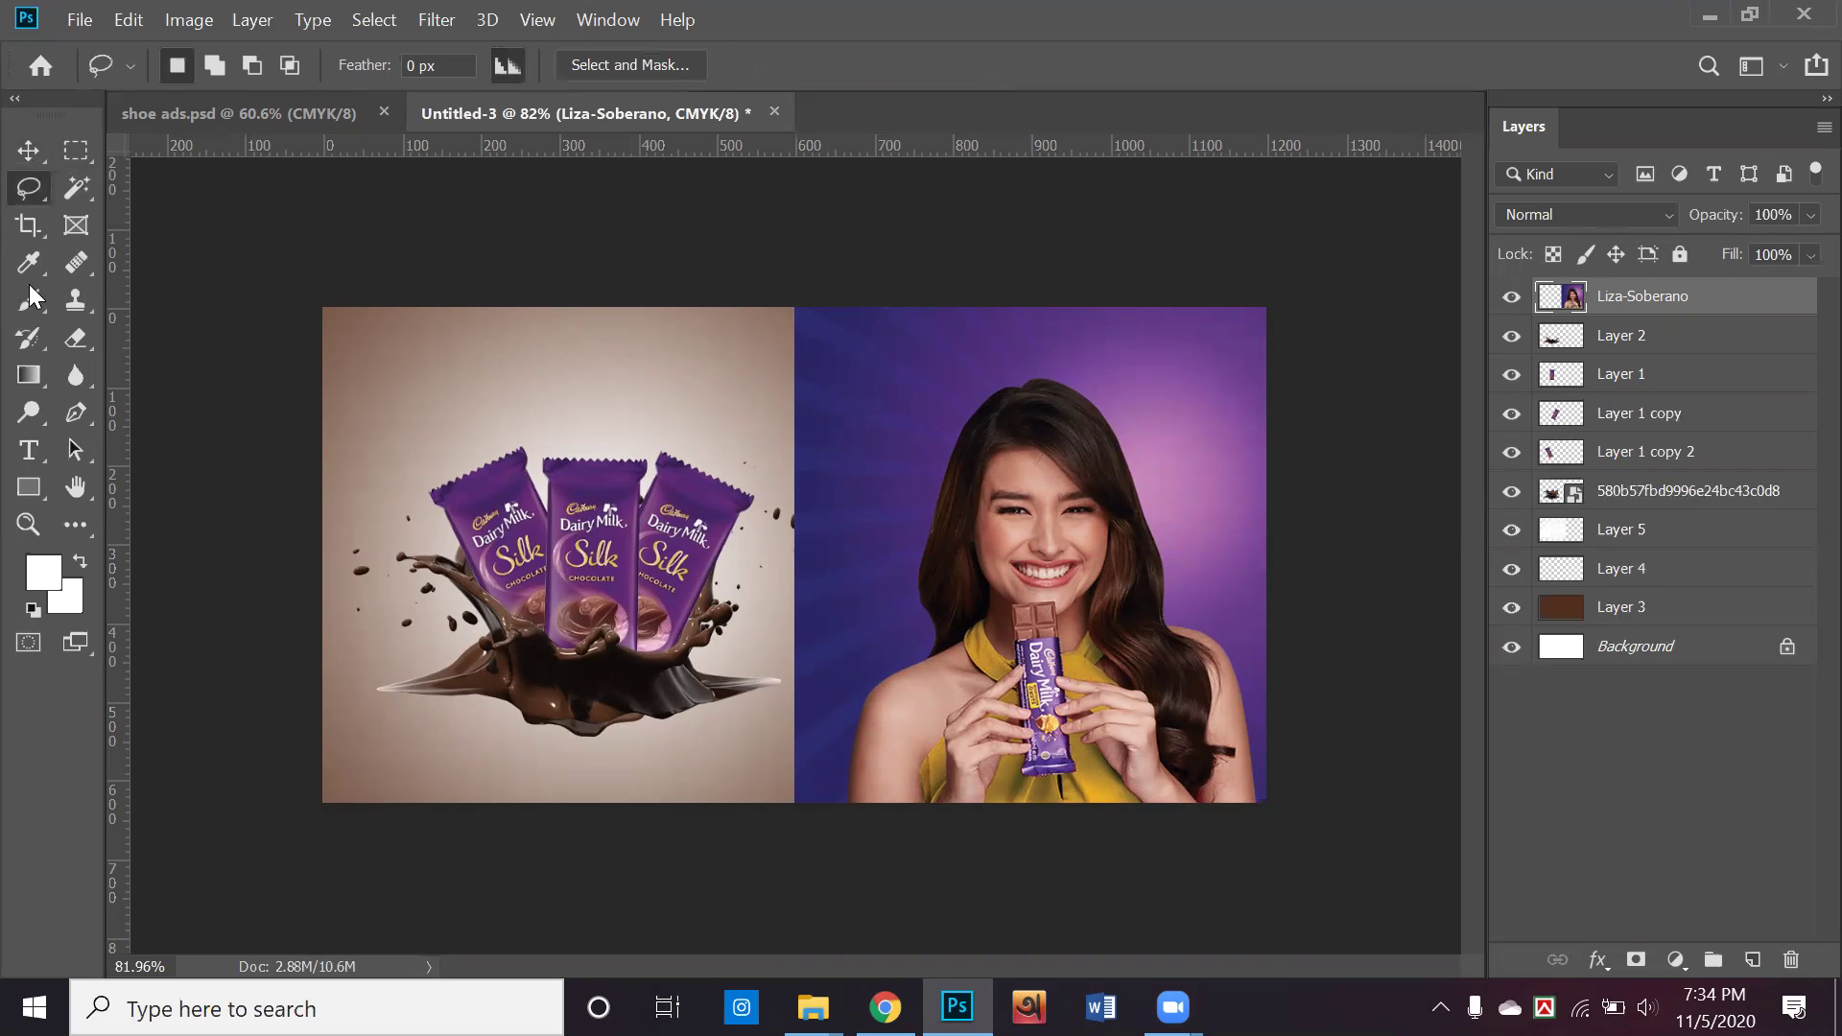
click(77, 194)
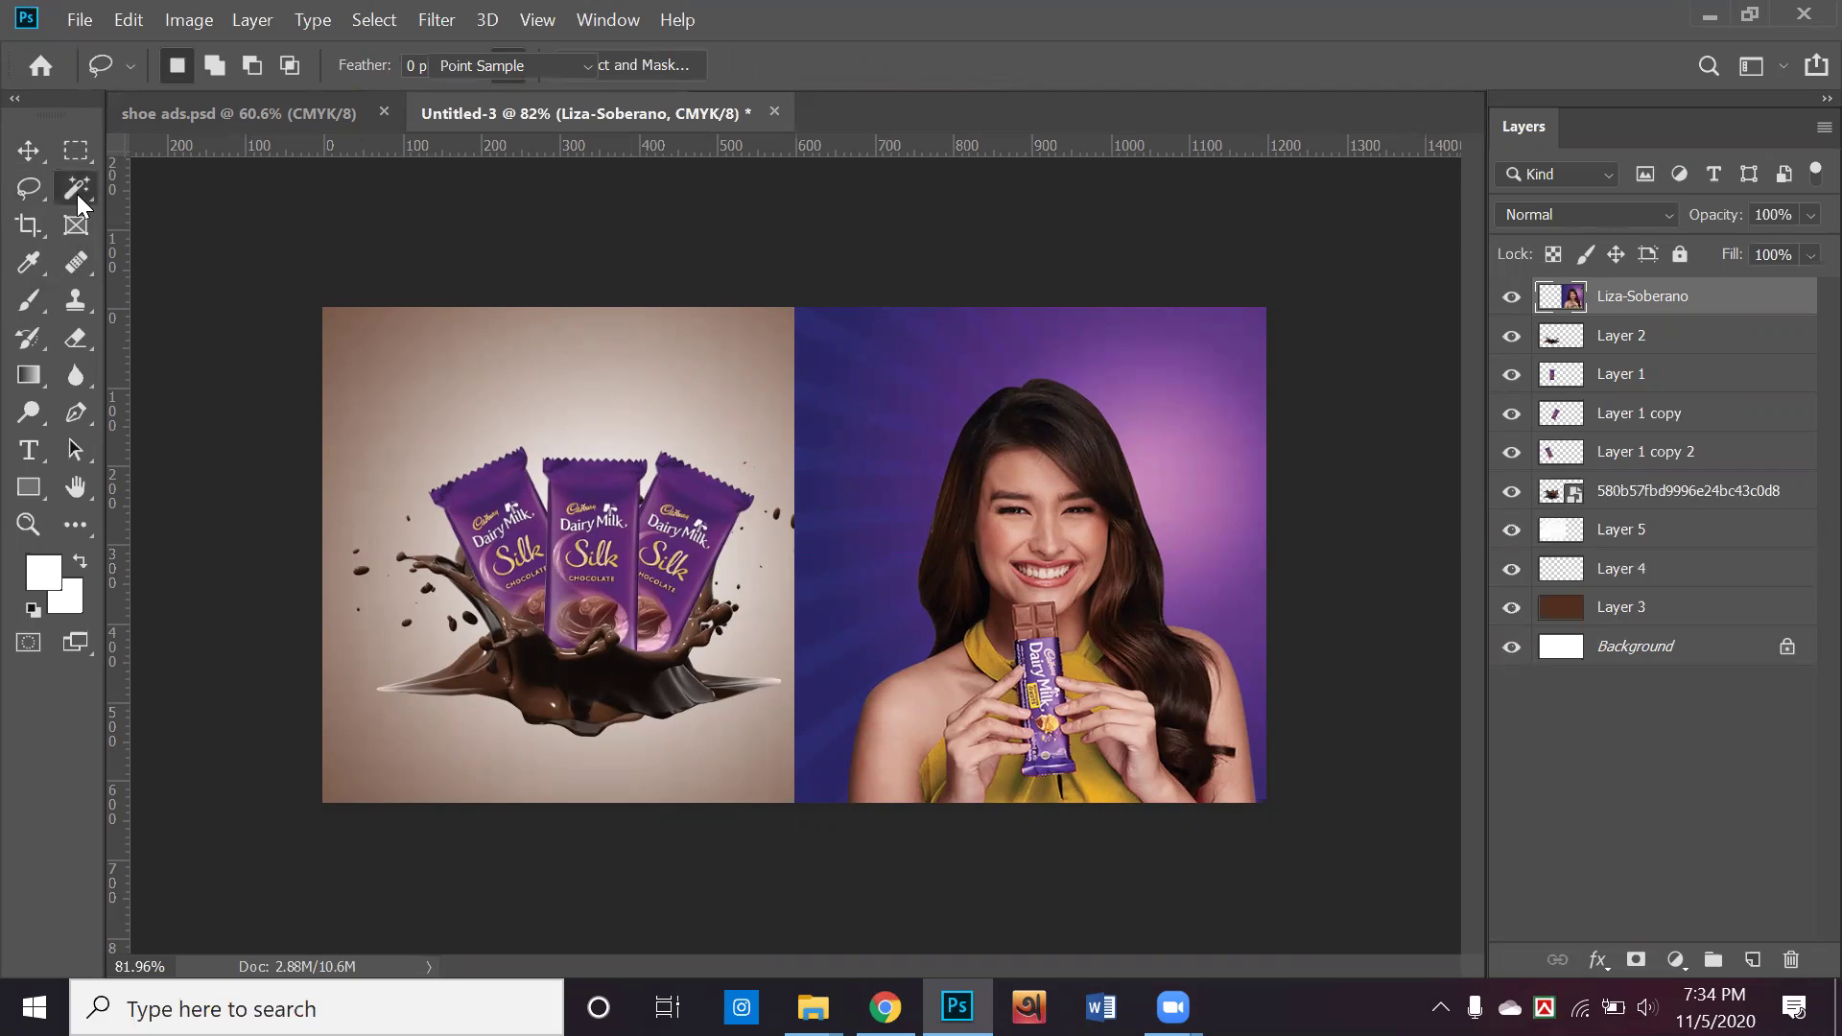
click(180, 192)
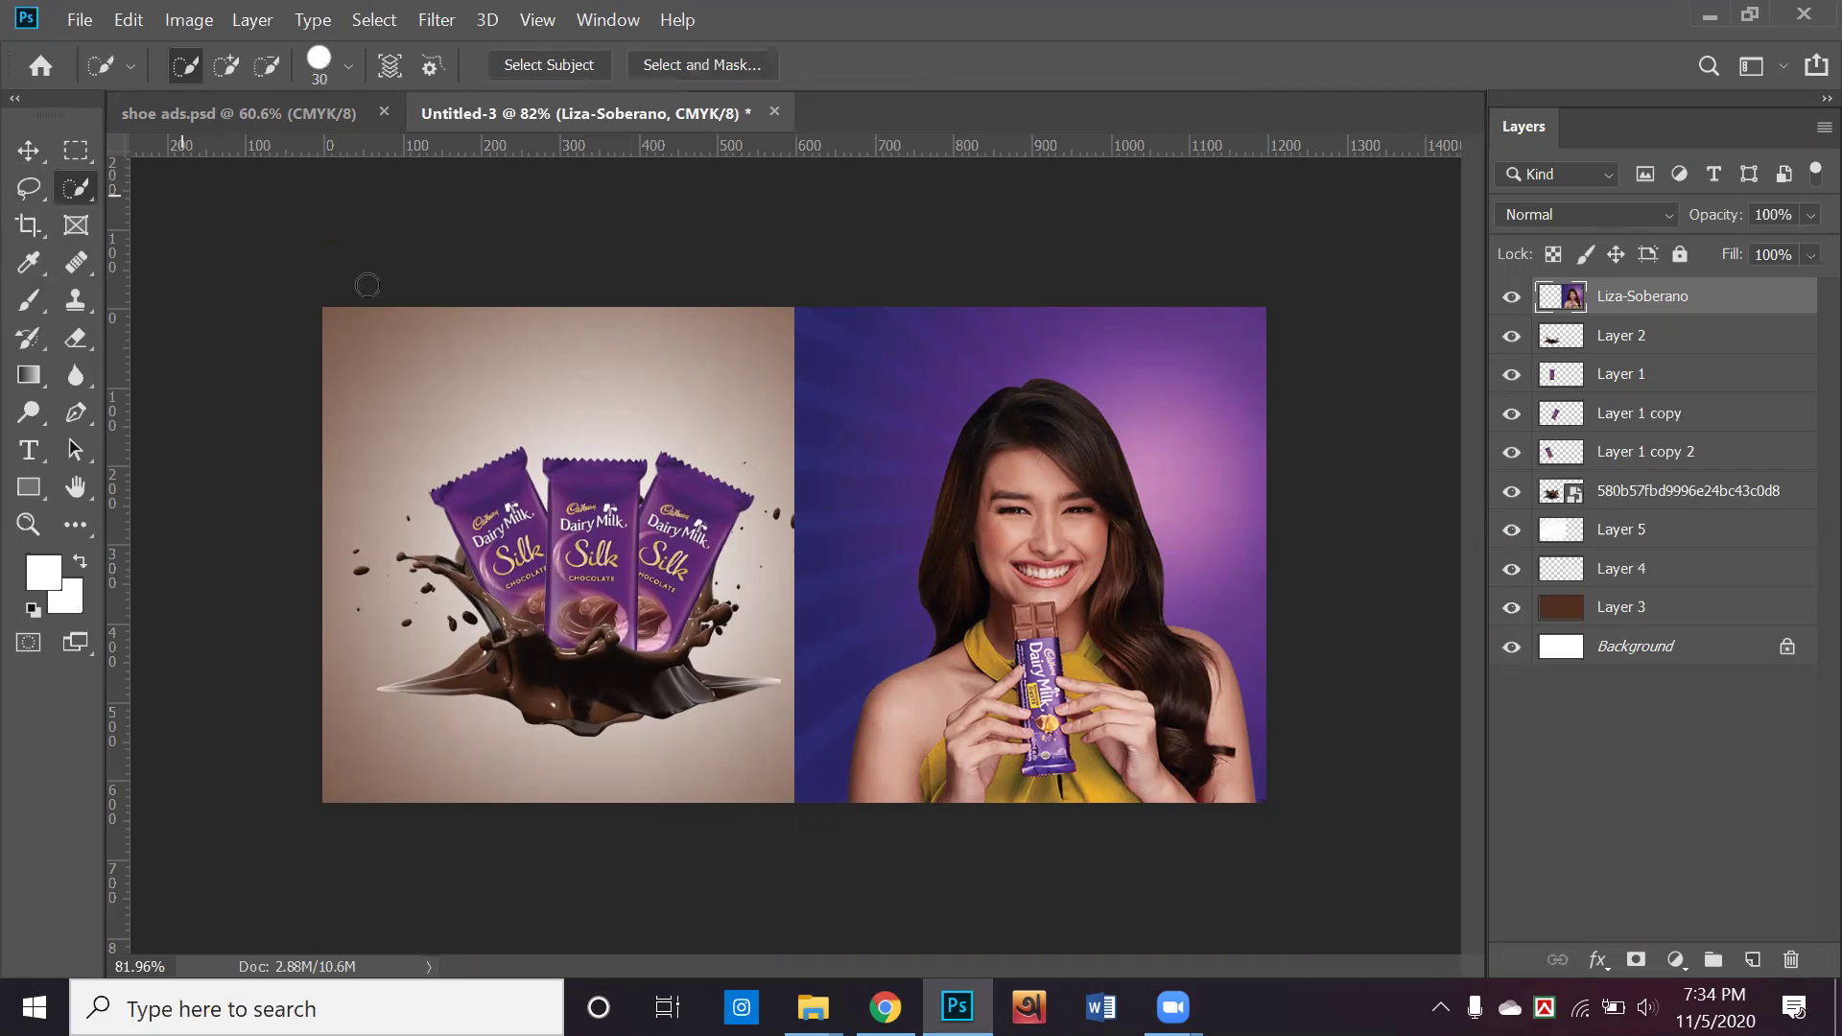
click(225, 67)
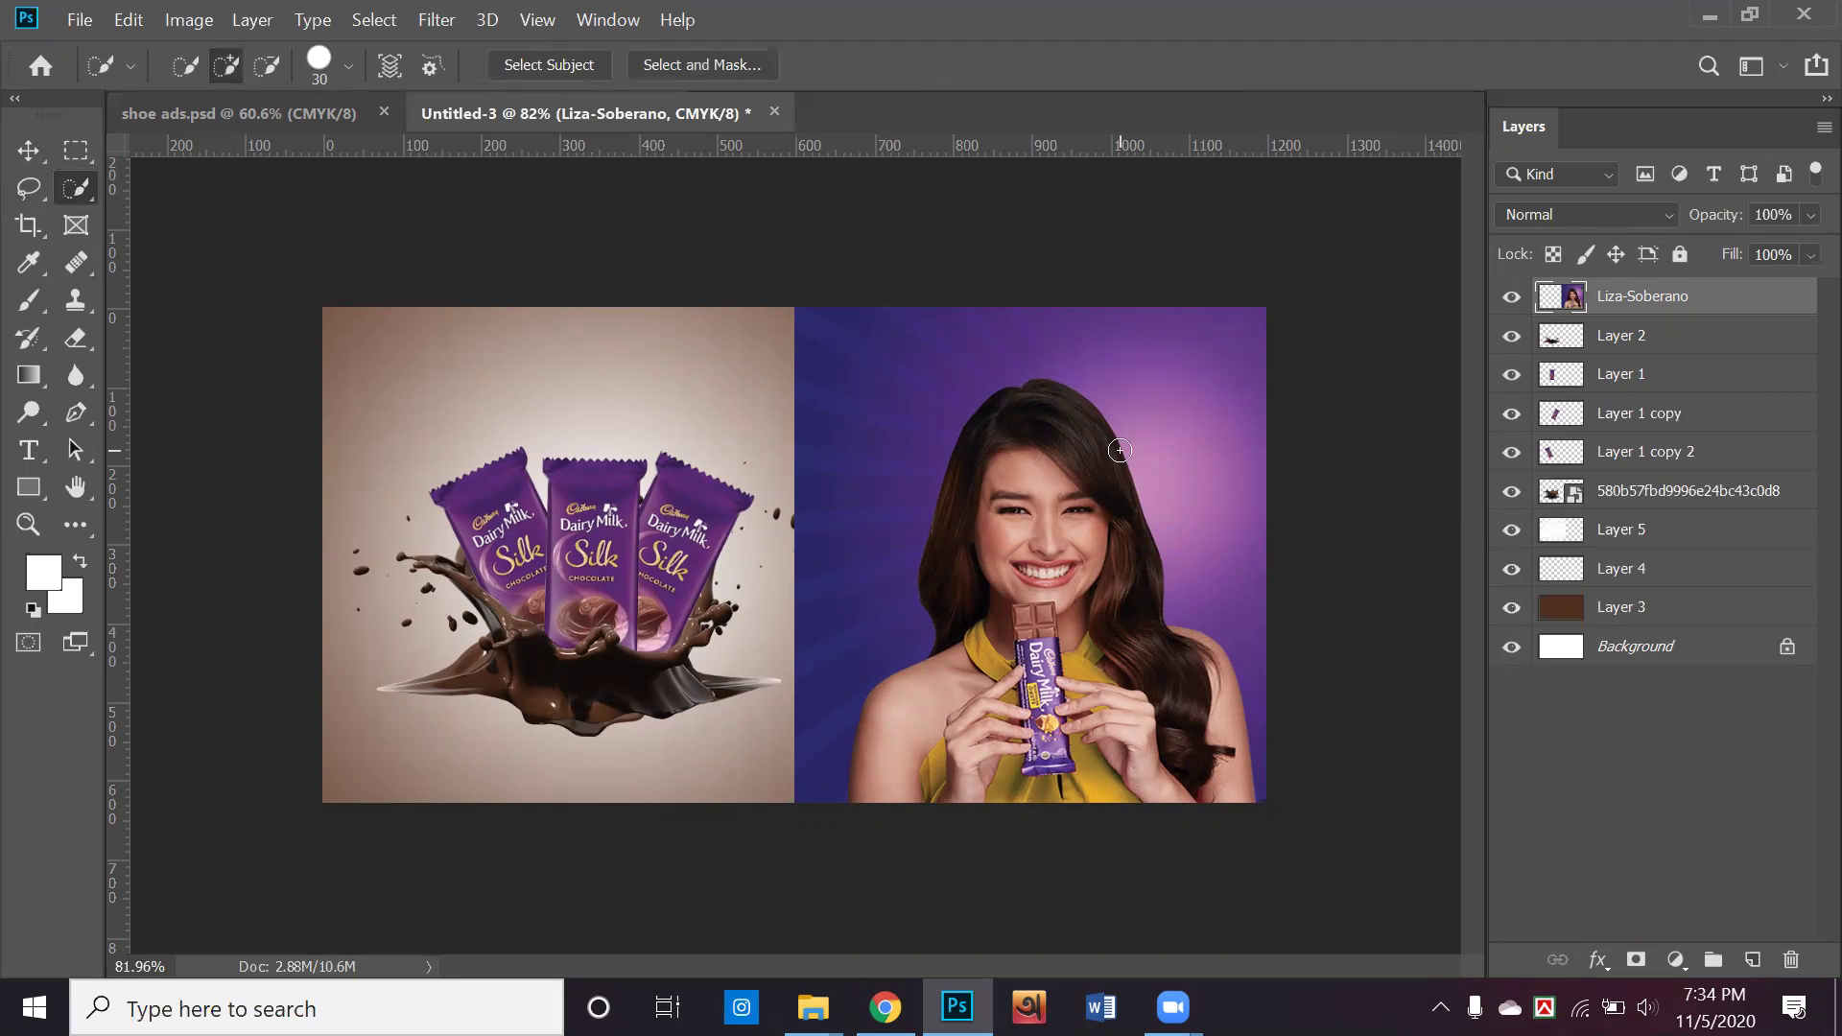
key(bracketright)
key(bracketright)
key(bracketright)
key(bracketright)
key(bracketright)
key(bracketright)
key(bracketright)
mouse_move(1031, 444)
mouse_down()
mouse_move(1036, 424)
mouse_move(1070, 542)
mouse_move(1109, 586)
mouse_move(1084, 671)
mouse_move(1151, 729)
mouse_move(1180, 672)
mouse_move(1185, 690)
mouse_up()
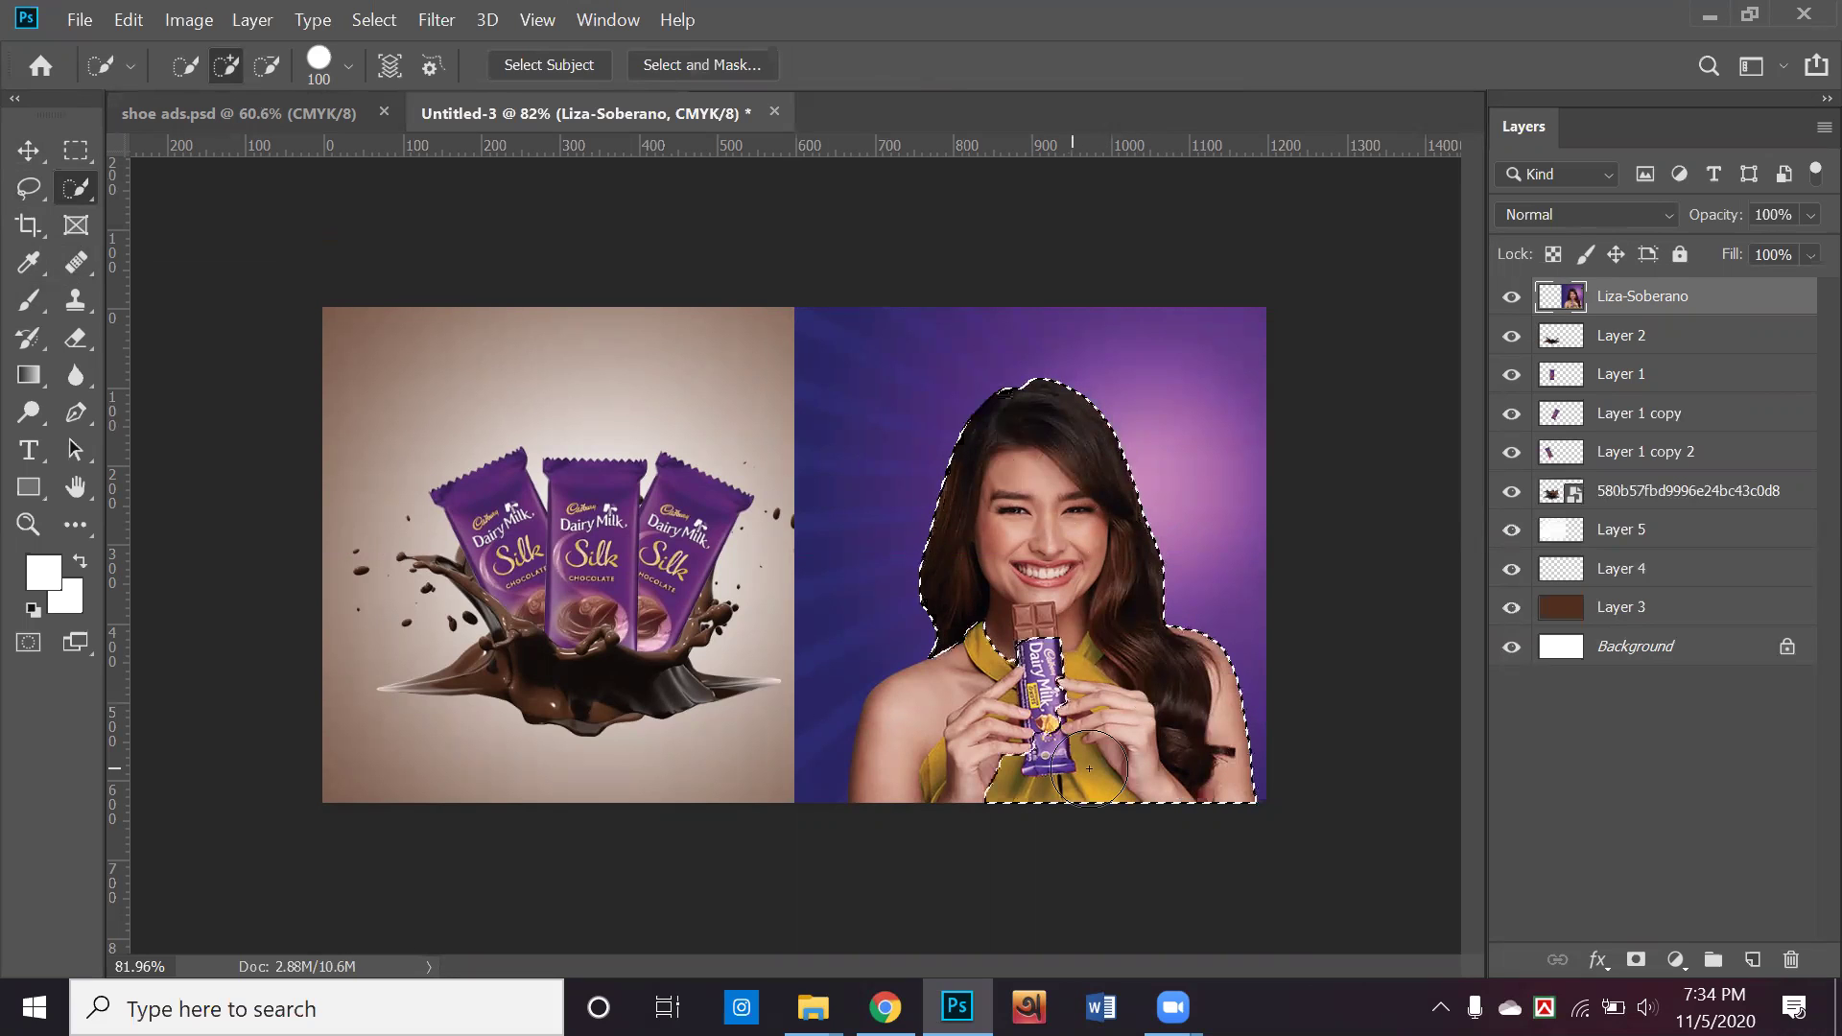
drag(979, 741, 913, 743)
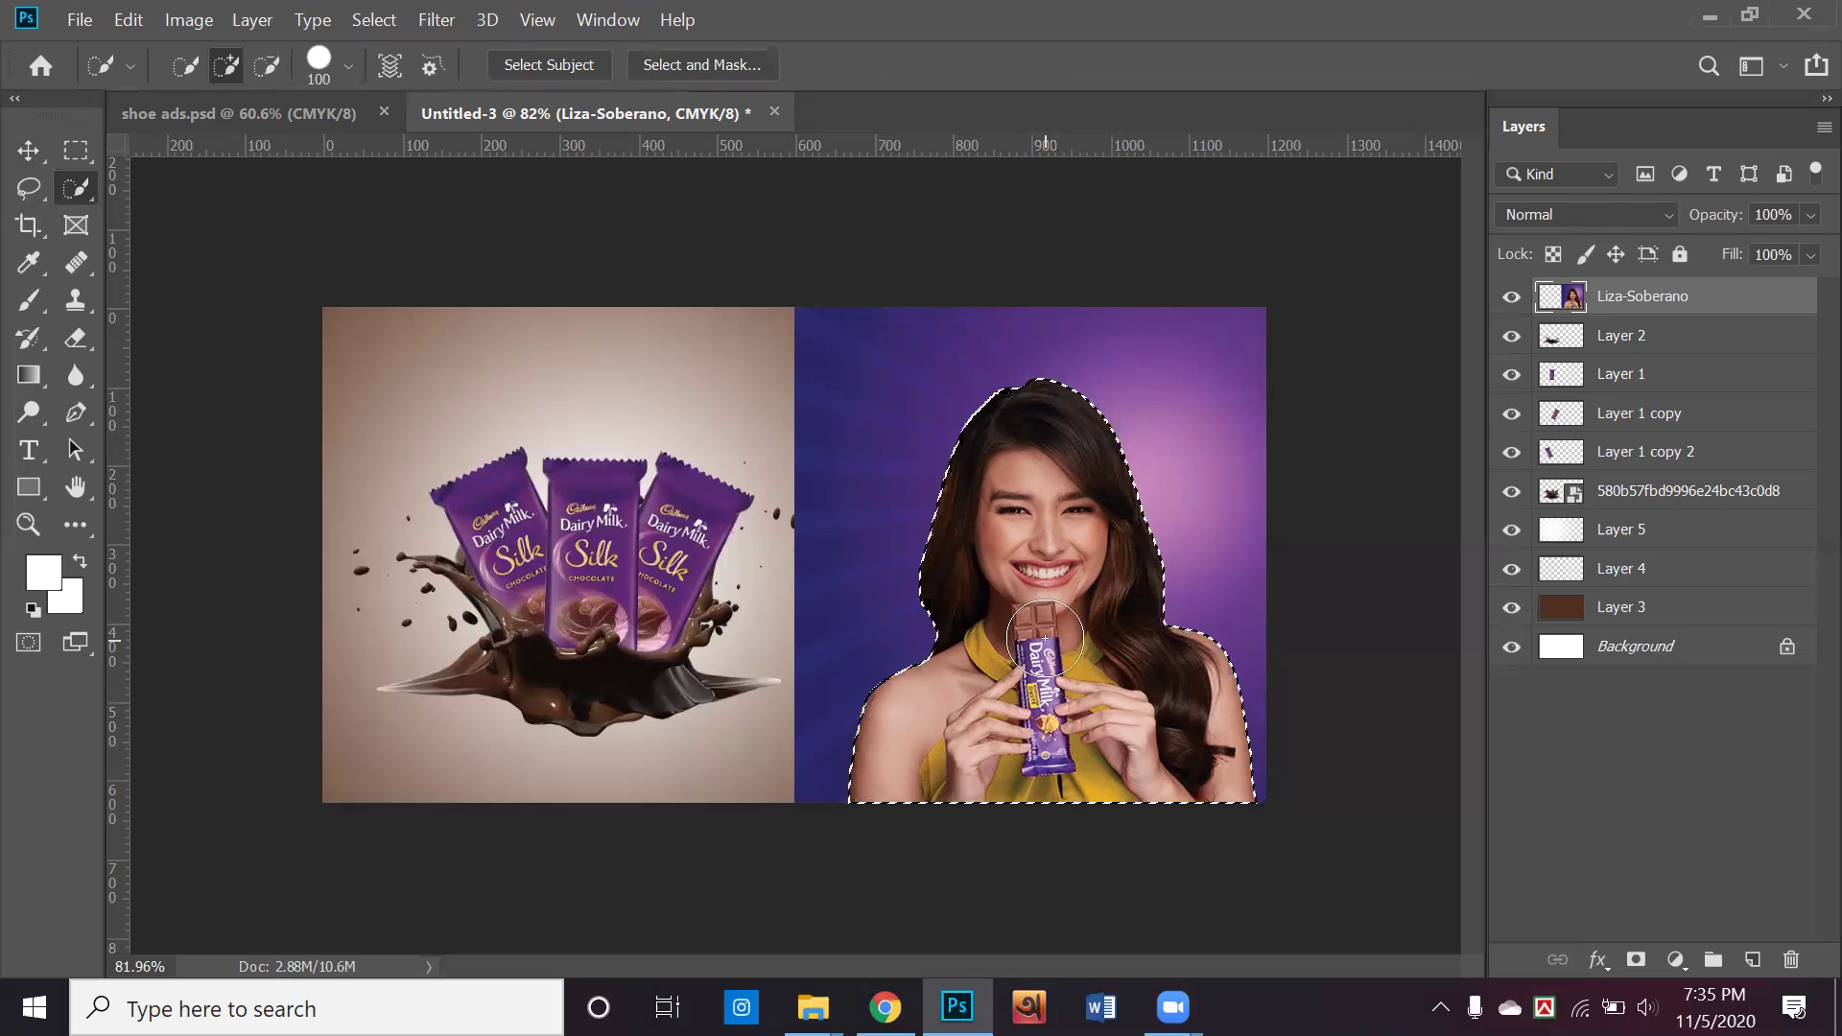
key(ctrl+j)
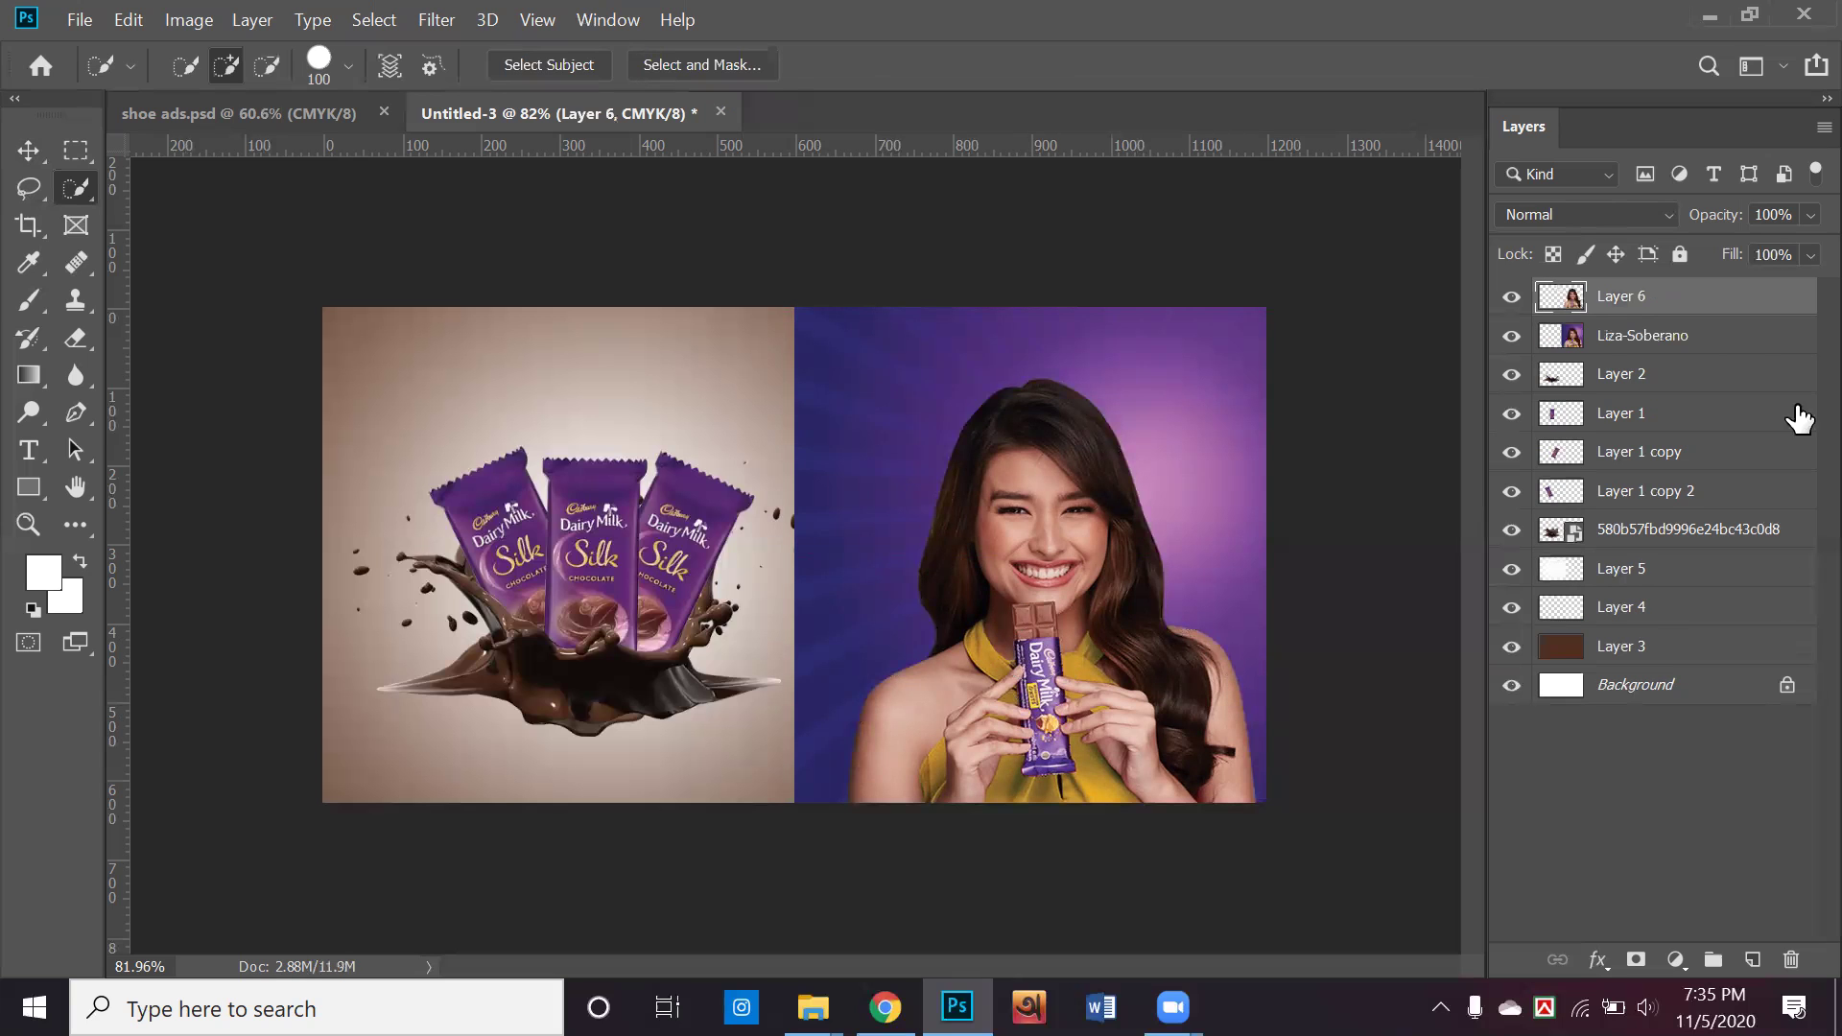
Delete the woman's original photo layer and shift her cut-out slightly right, against the canvas edge
click(1742, 351)
key(Delete)
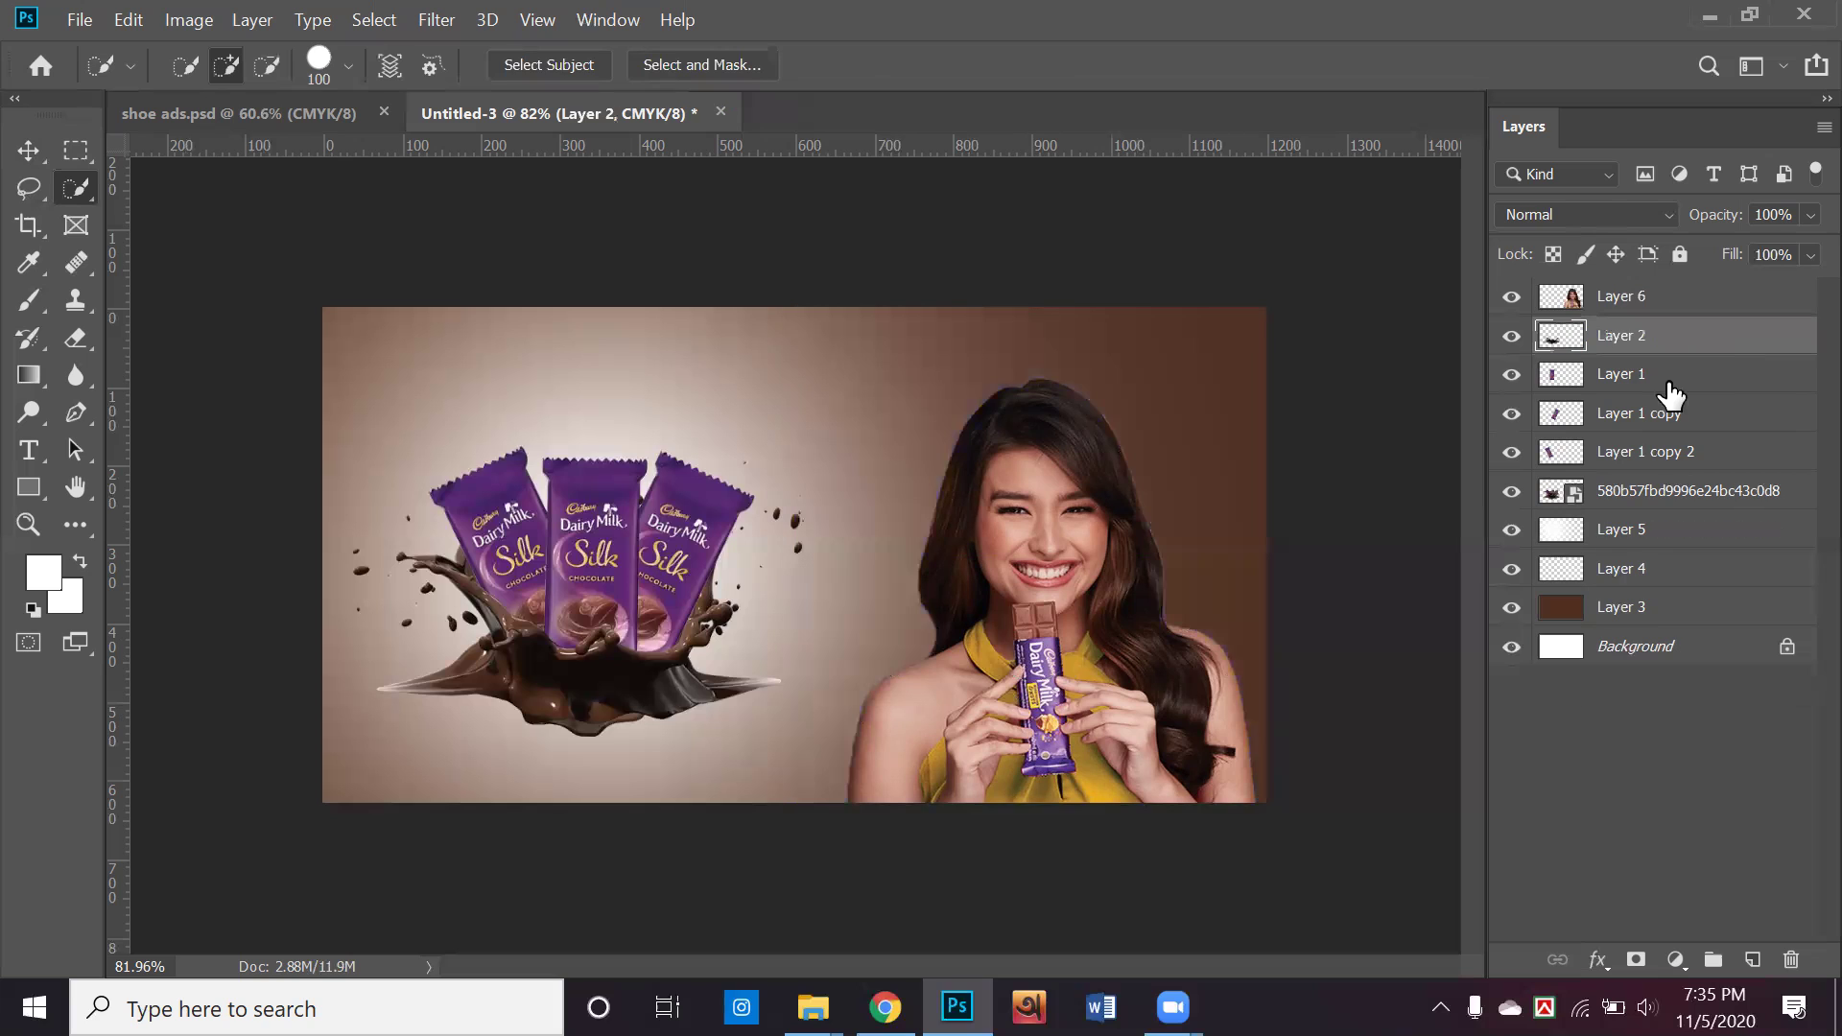
click(27, 151)
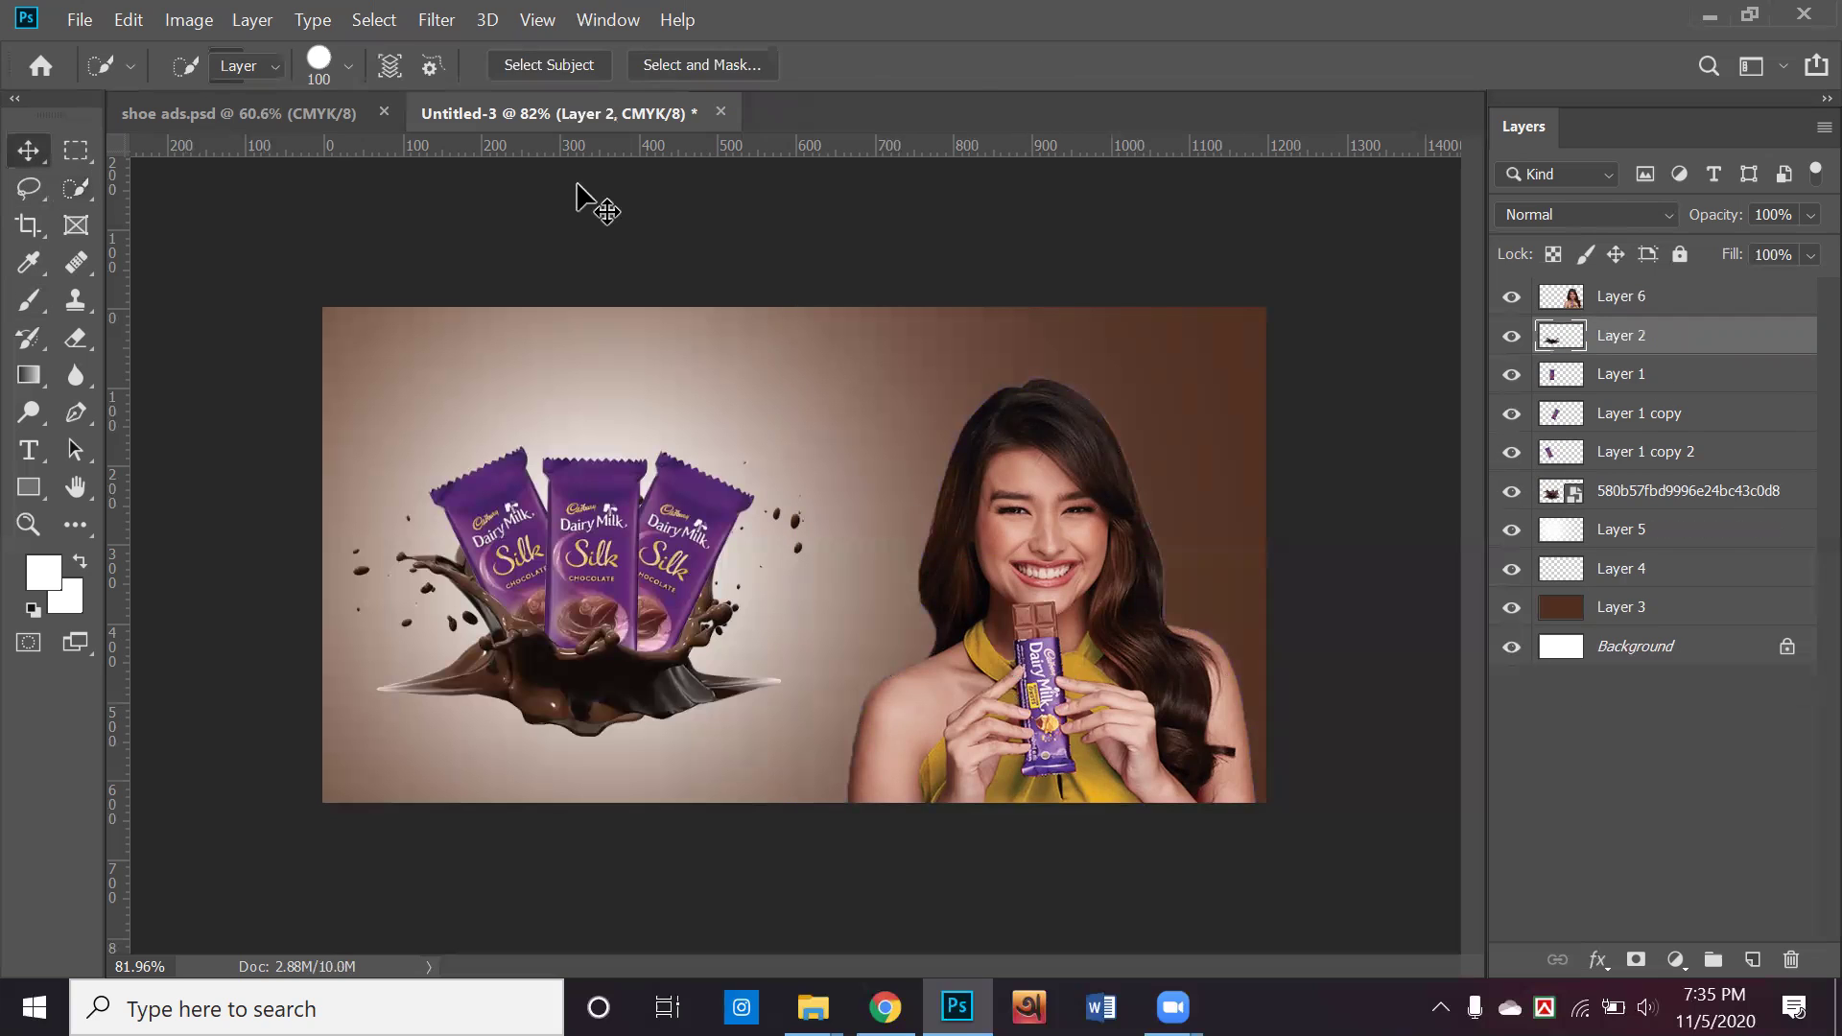
click(1080, 469)
drag(1081, 469, 1090, 470)
Recolour the brown background fill layer with the dark purple sampled from the Dairy Milk Silk wrapper
click(1572, 622)
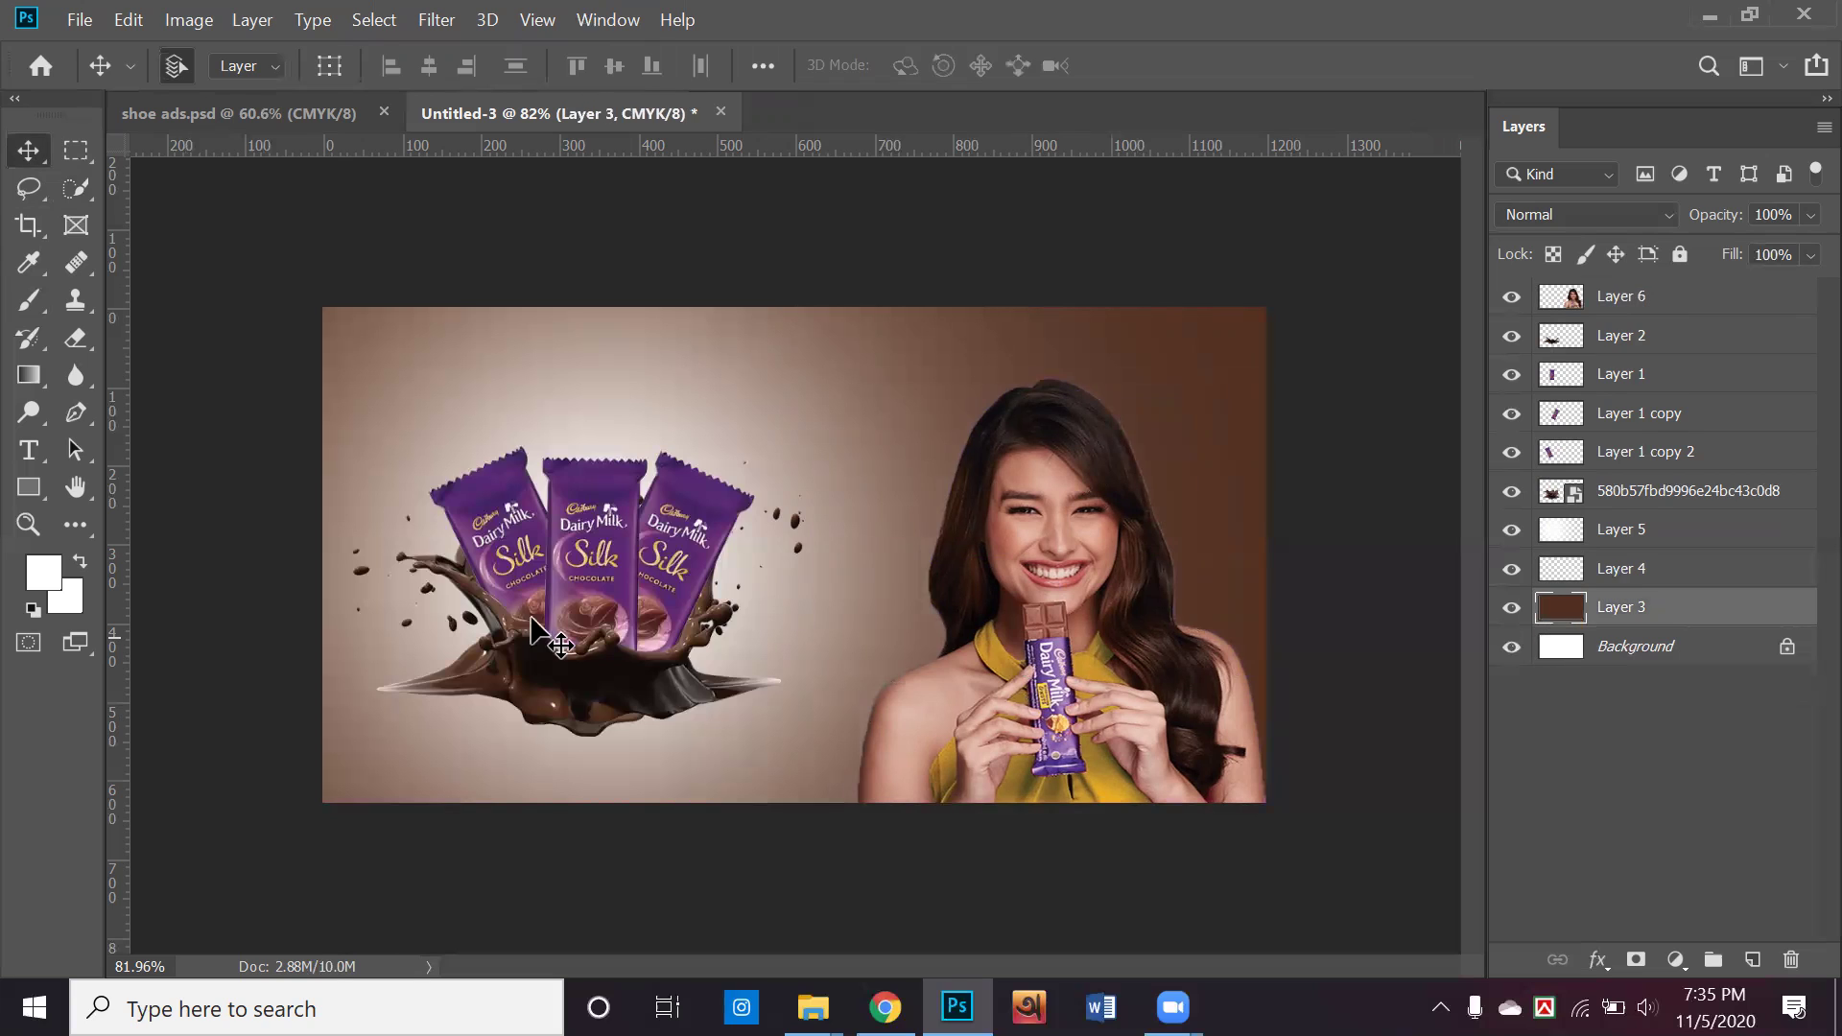
click(28, 262)
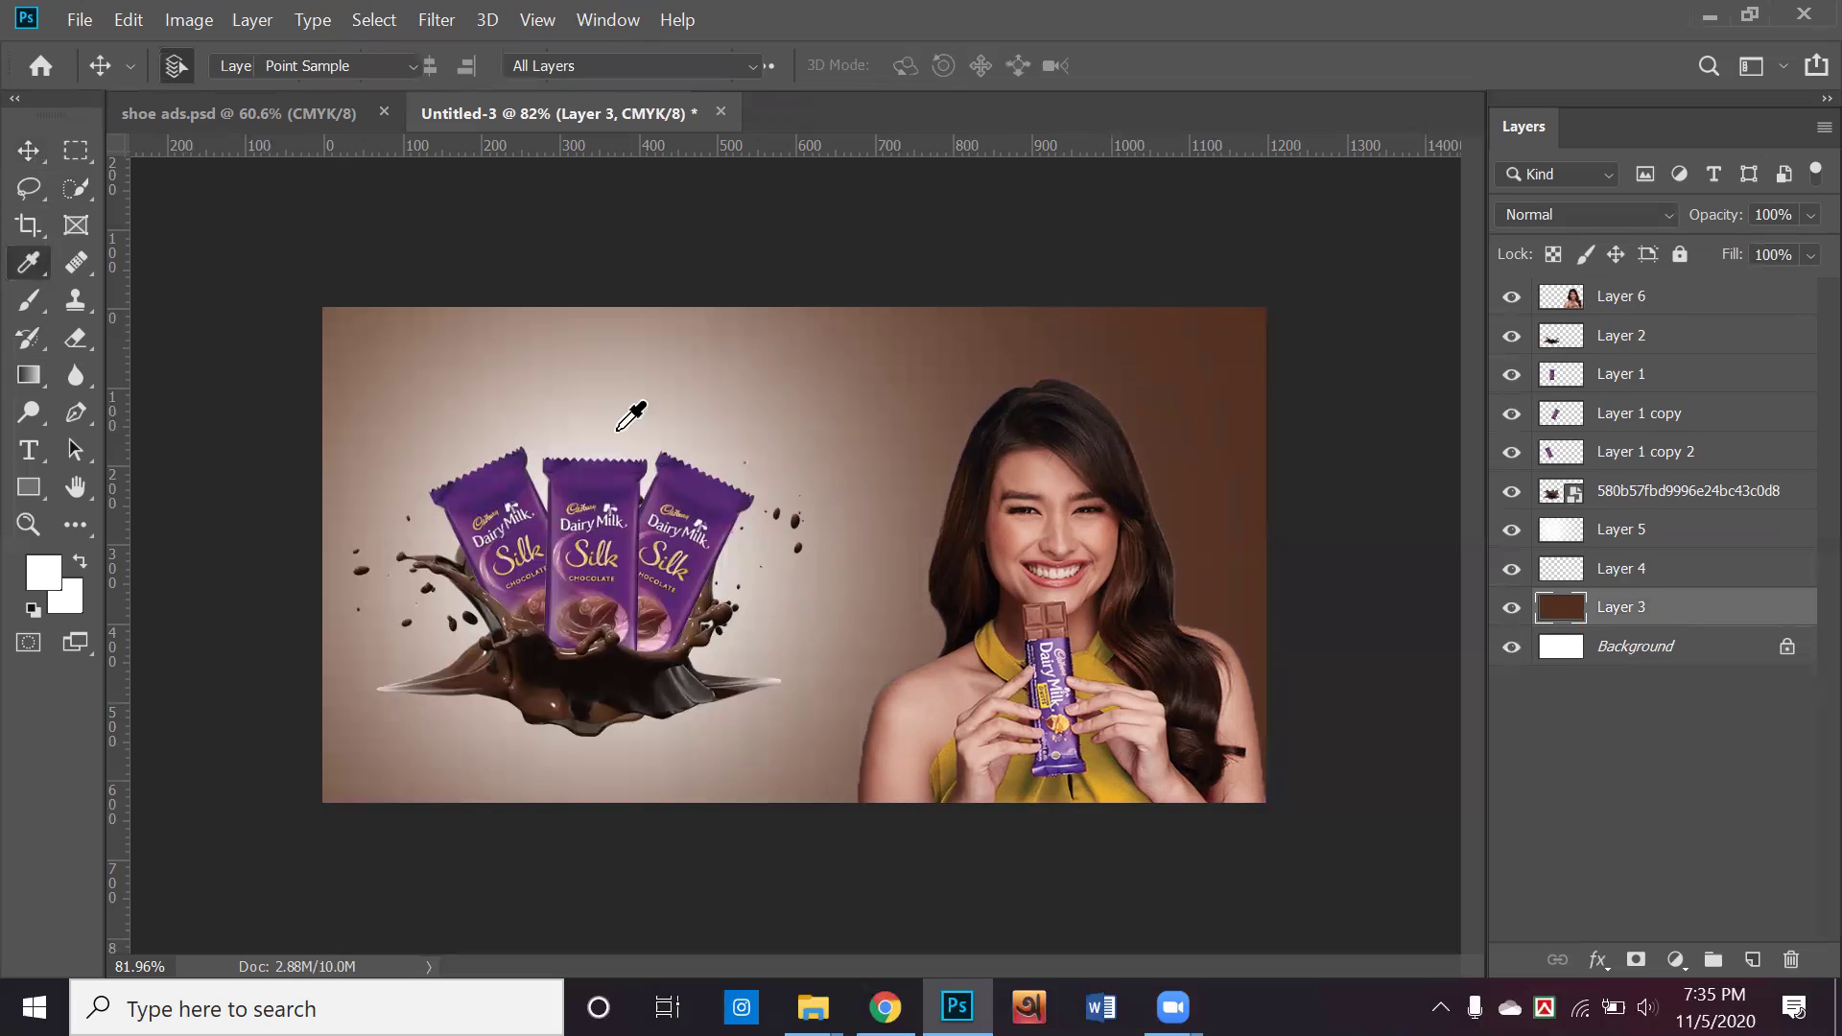
click(711, 512)
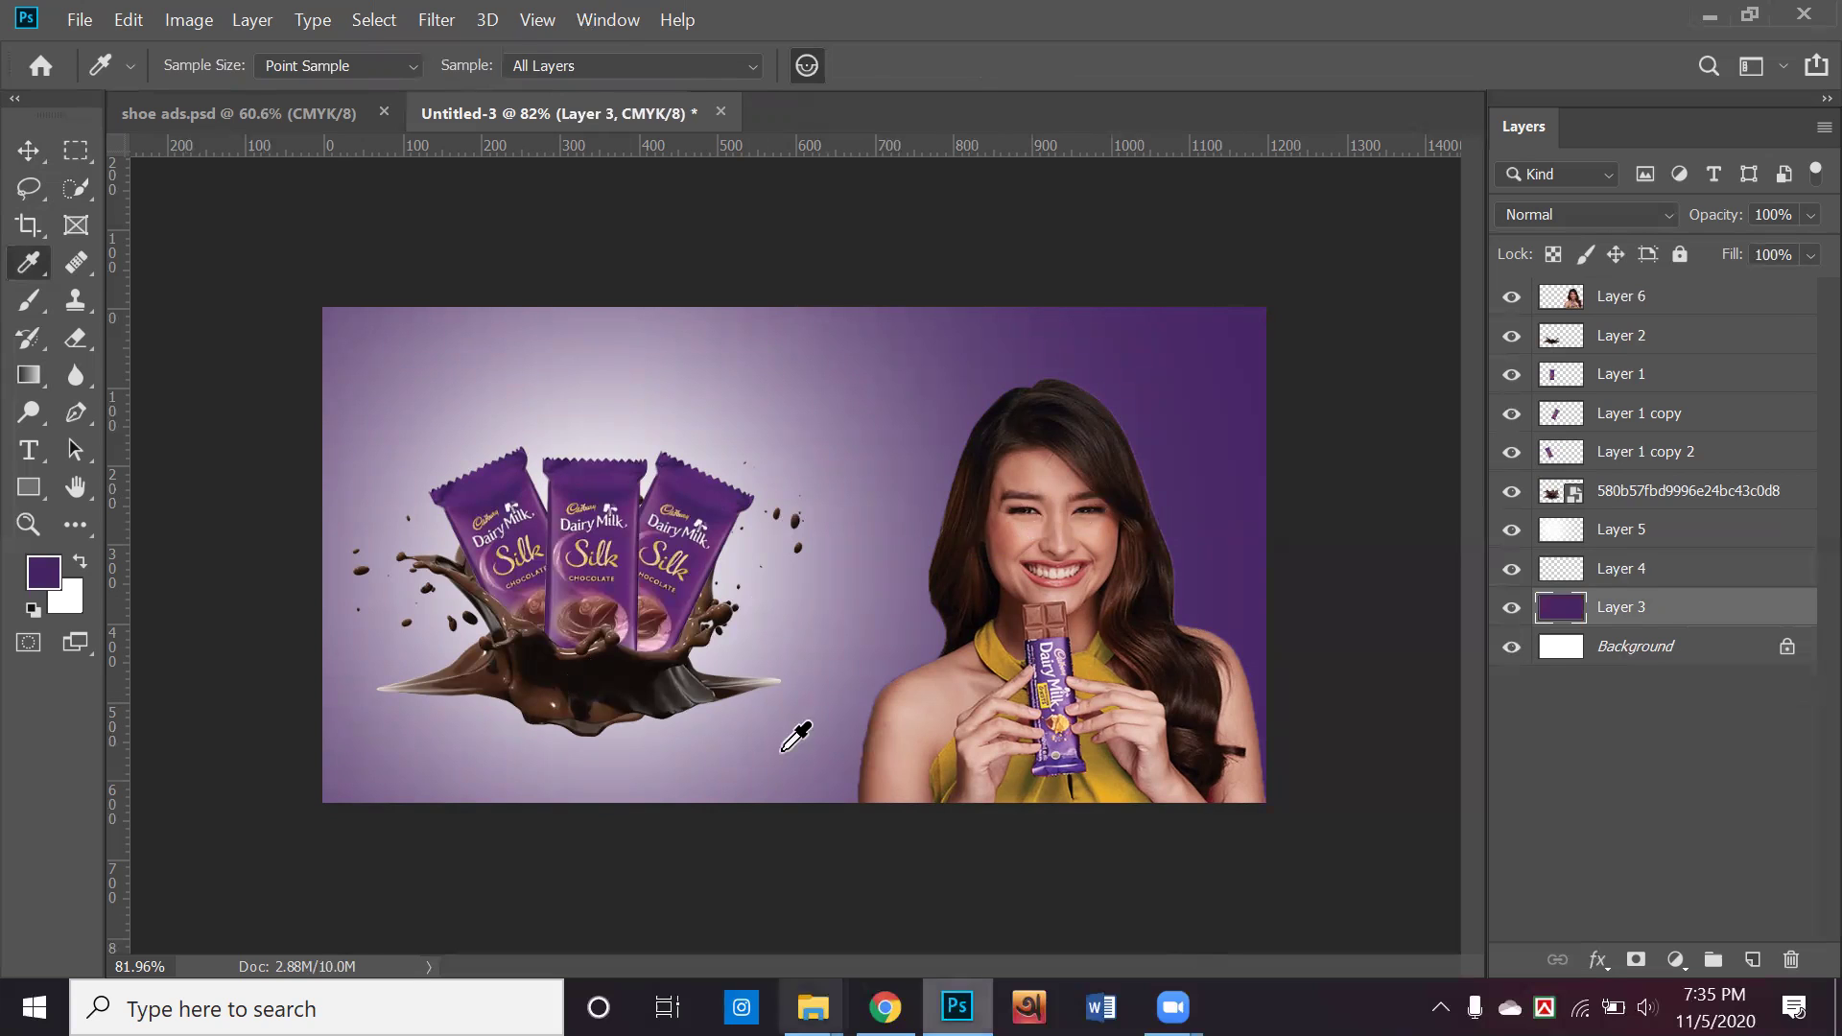
key(v)
click(731, 349)
drag(1029, 278, 1218, 844)
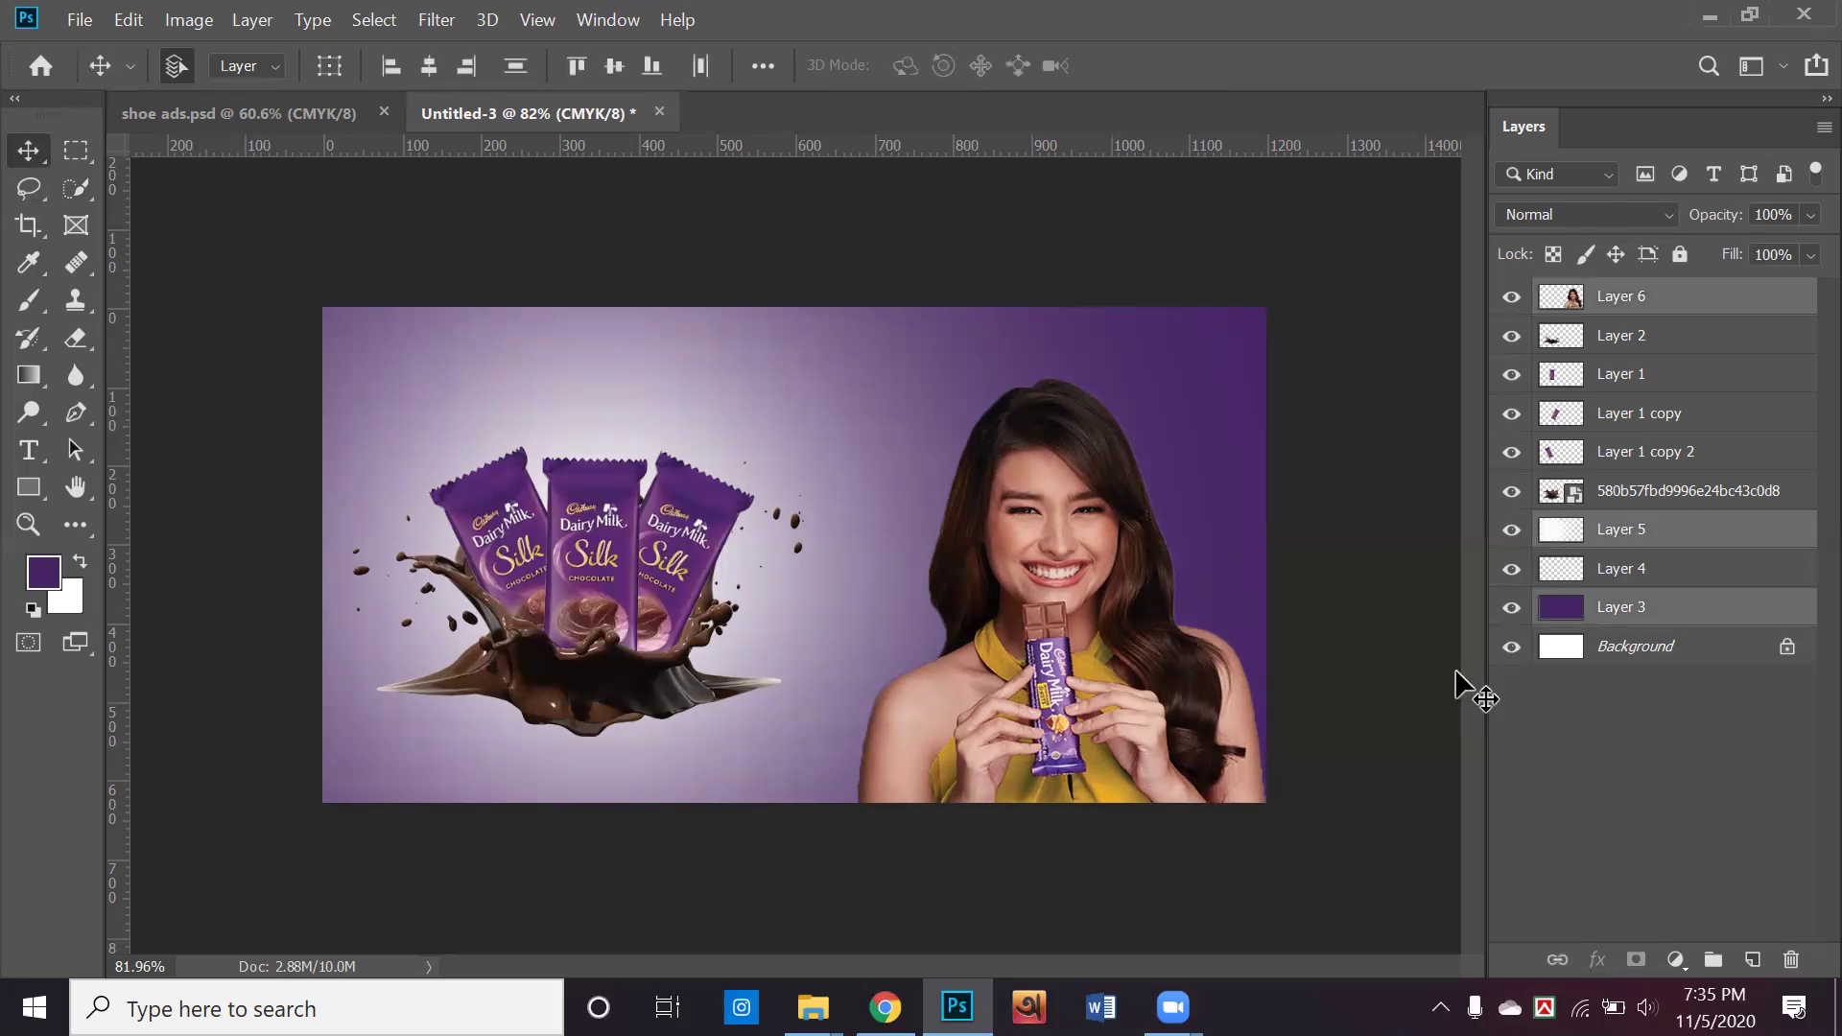
click(1355, 689)
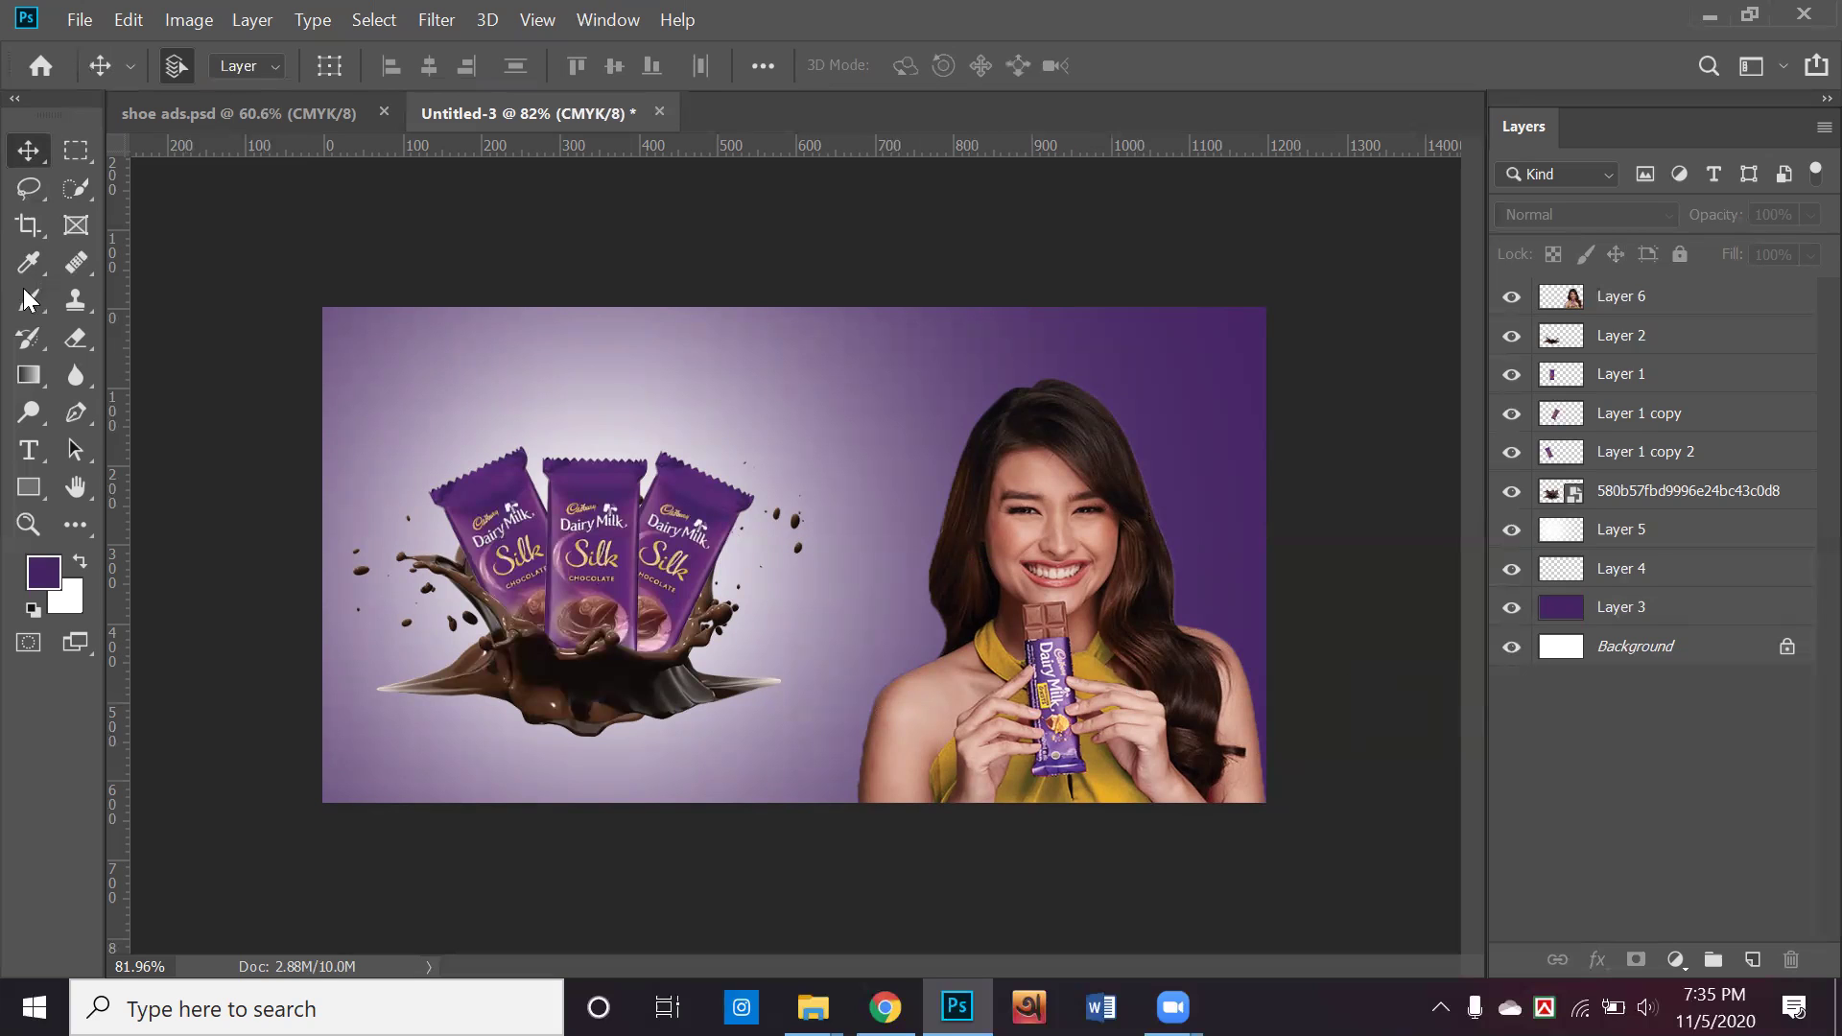
Save the advertisement as a layered Photoshop file on the Desktop, naming it with the person's name followed by "ch"
click(97, 14)
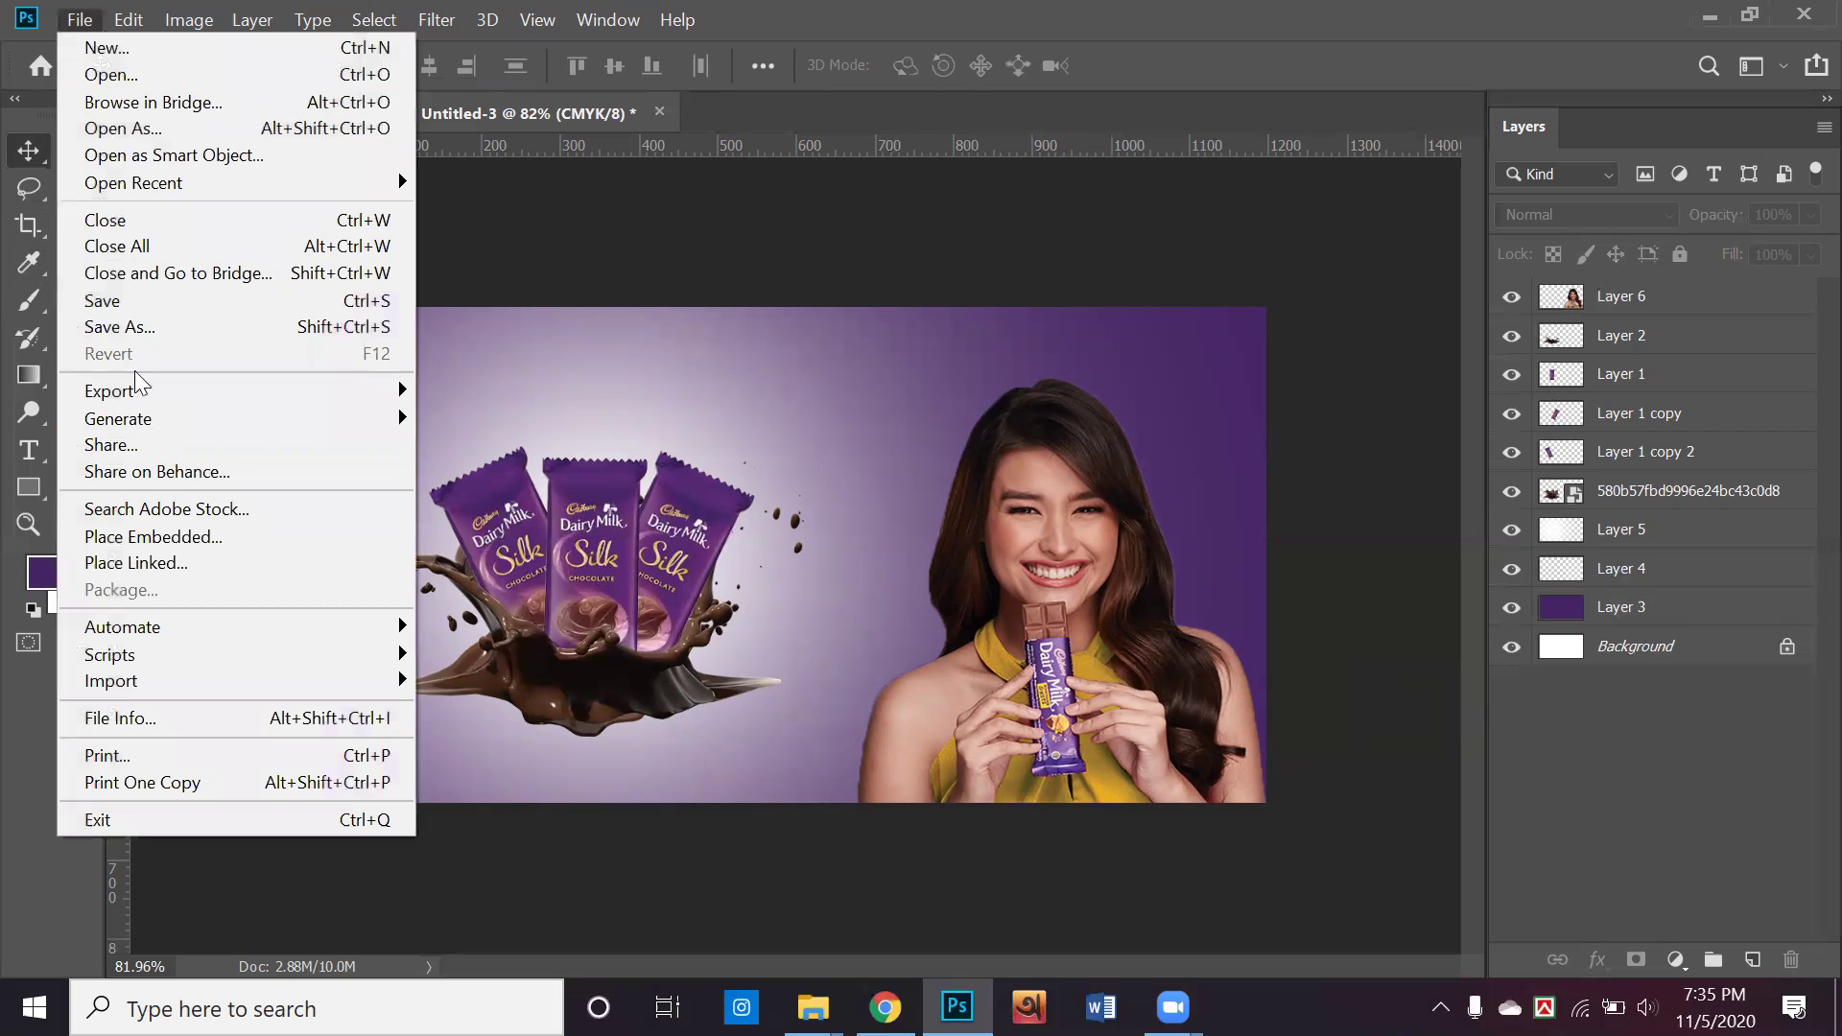
click(134, 331)
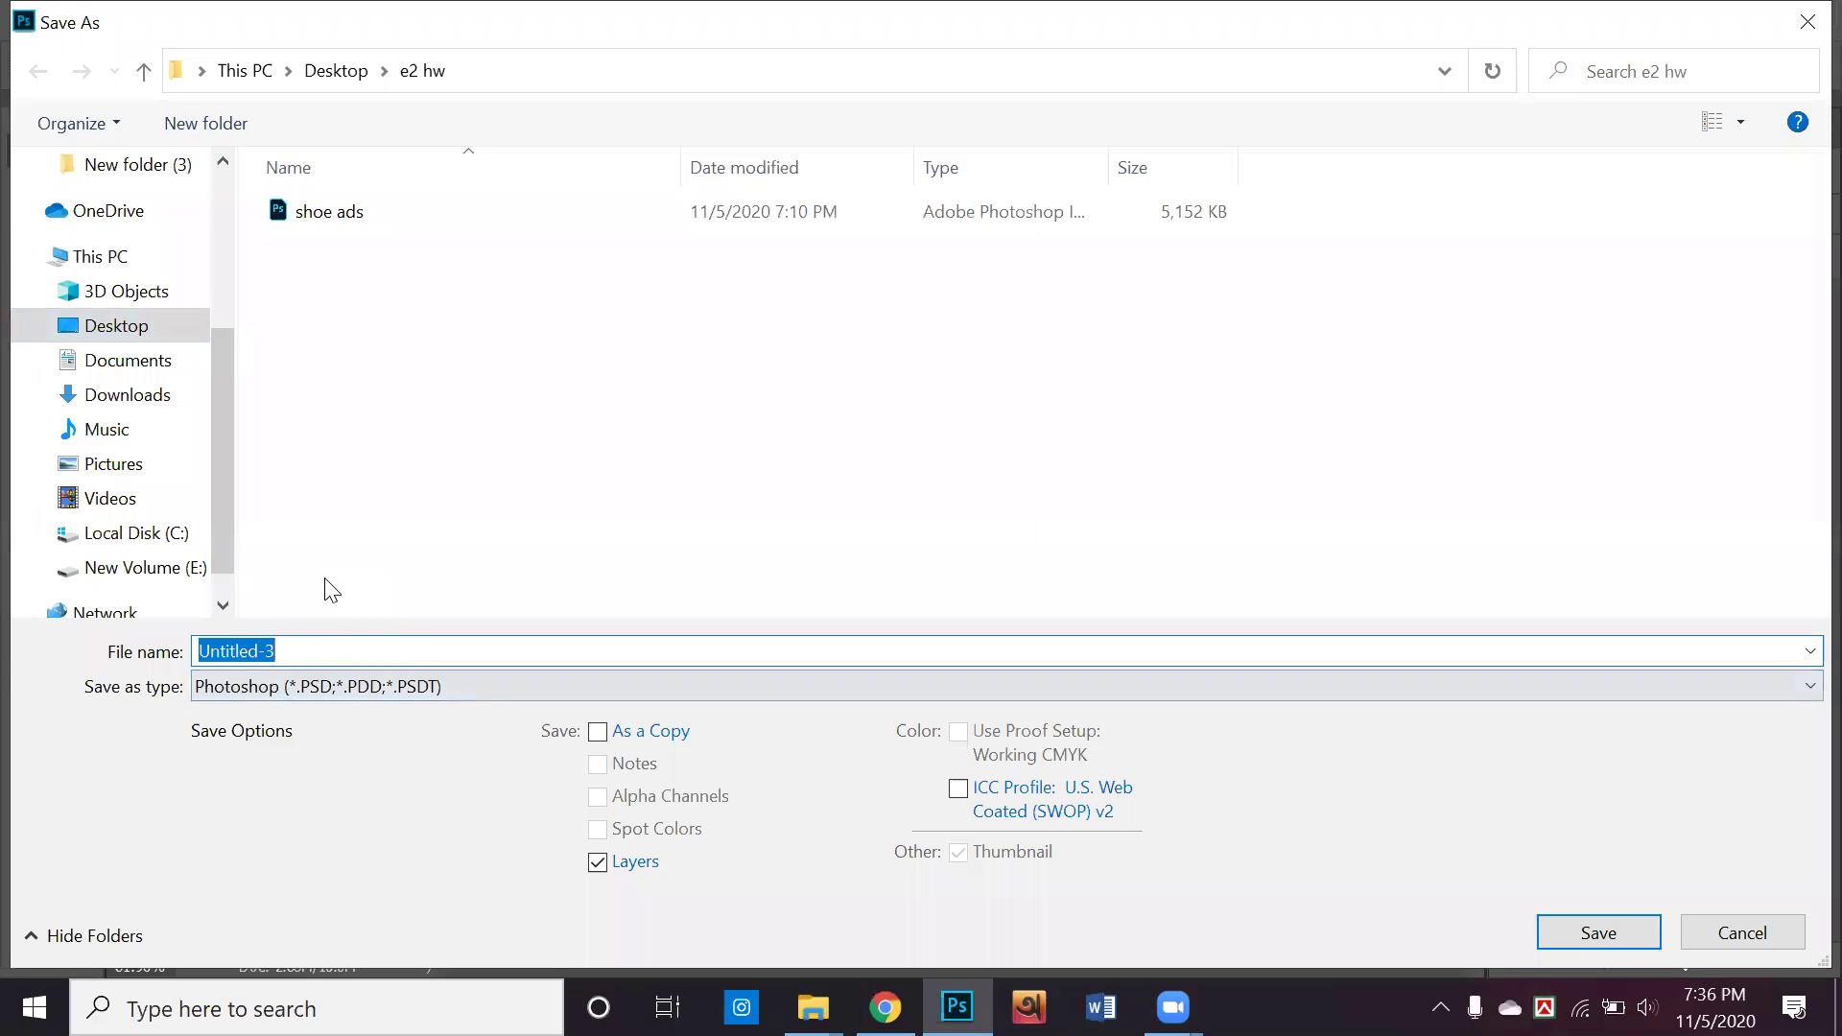
text(palash)
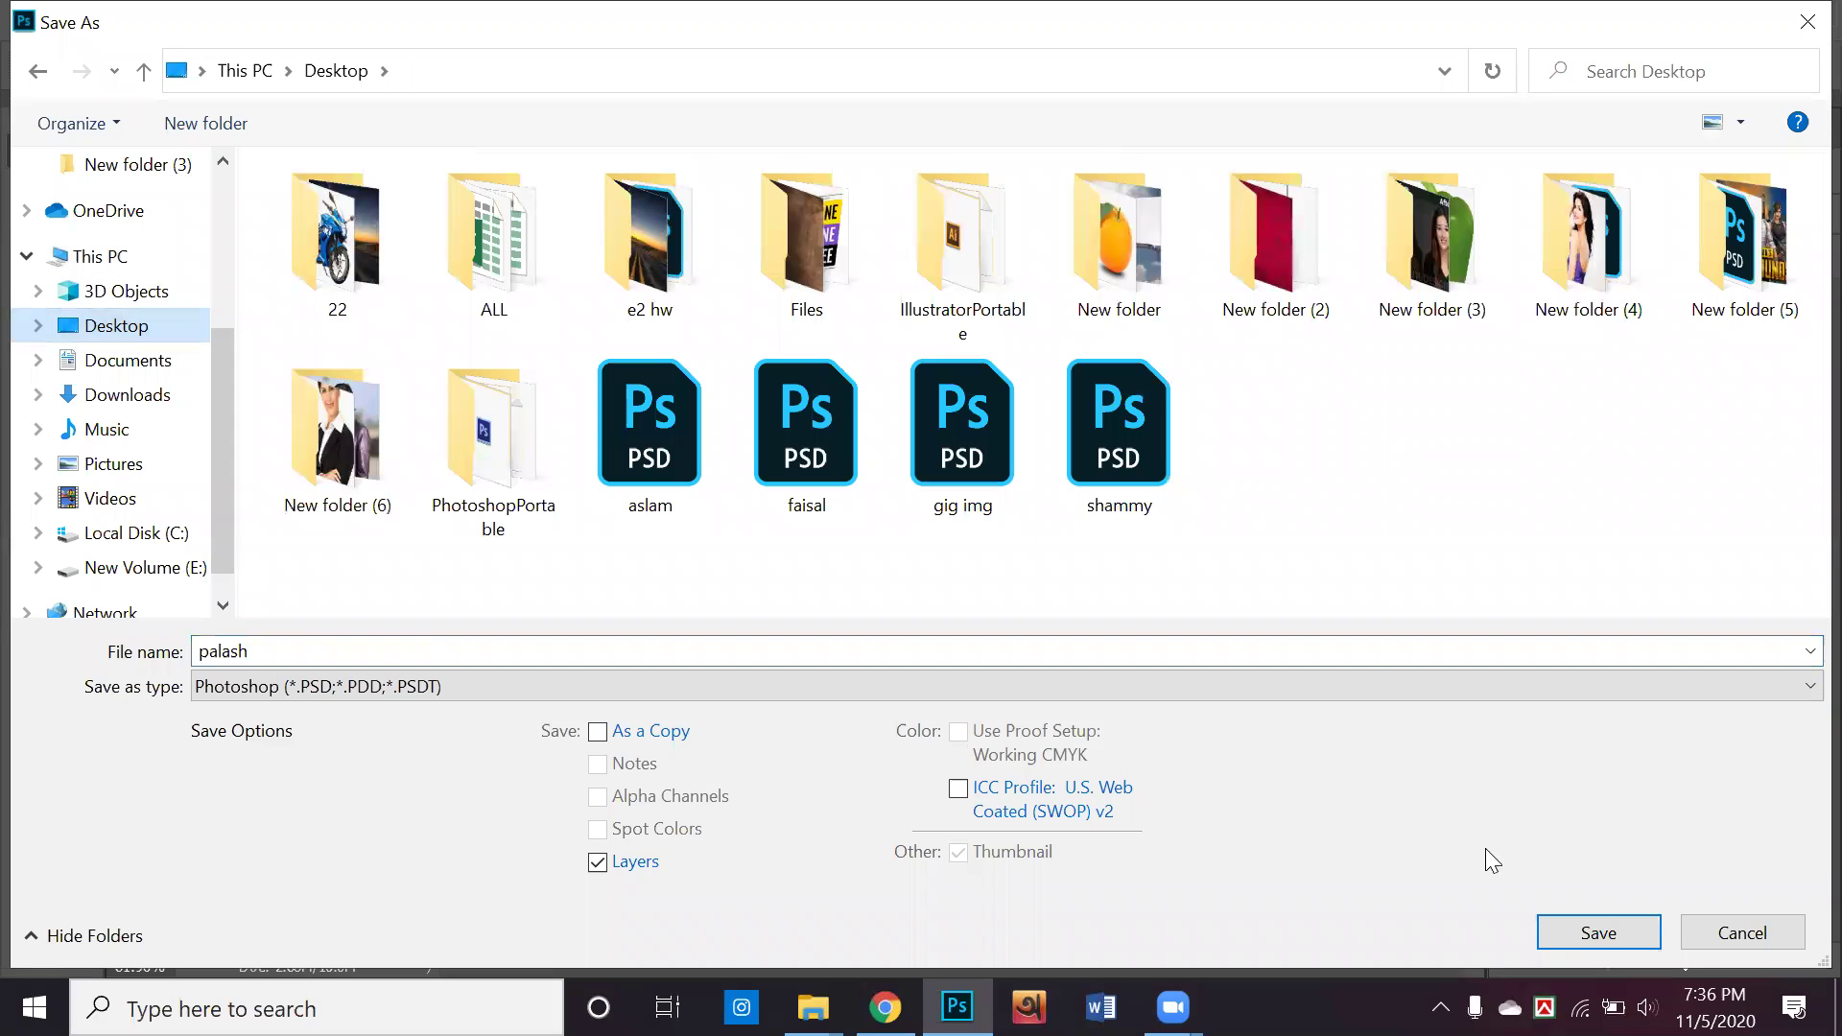
double_click(986, 652)
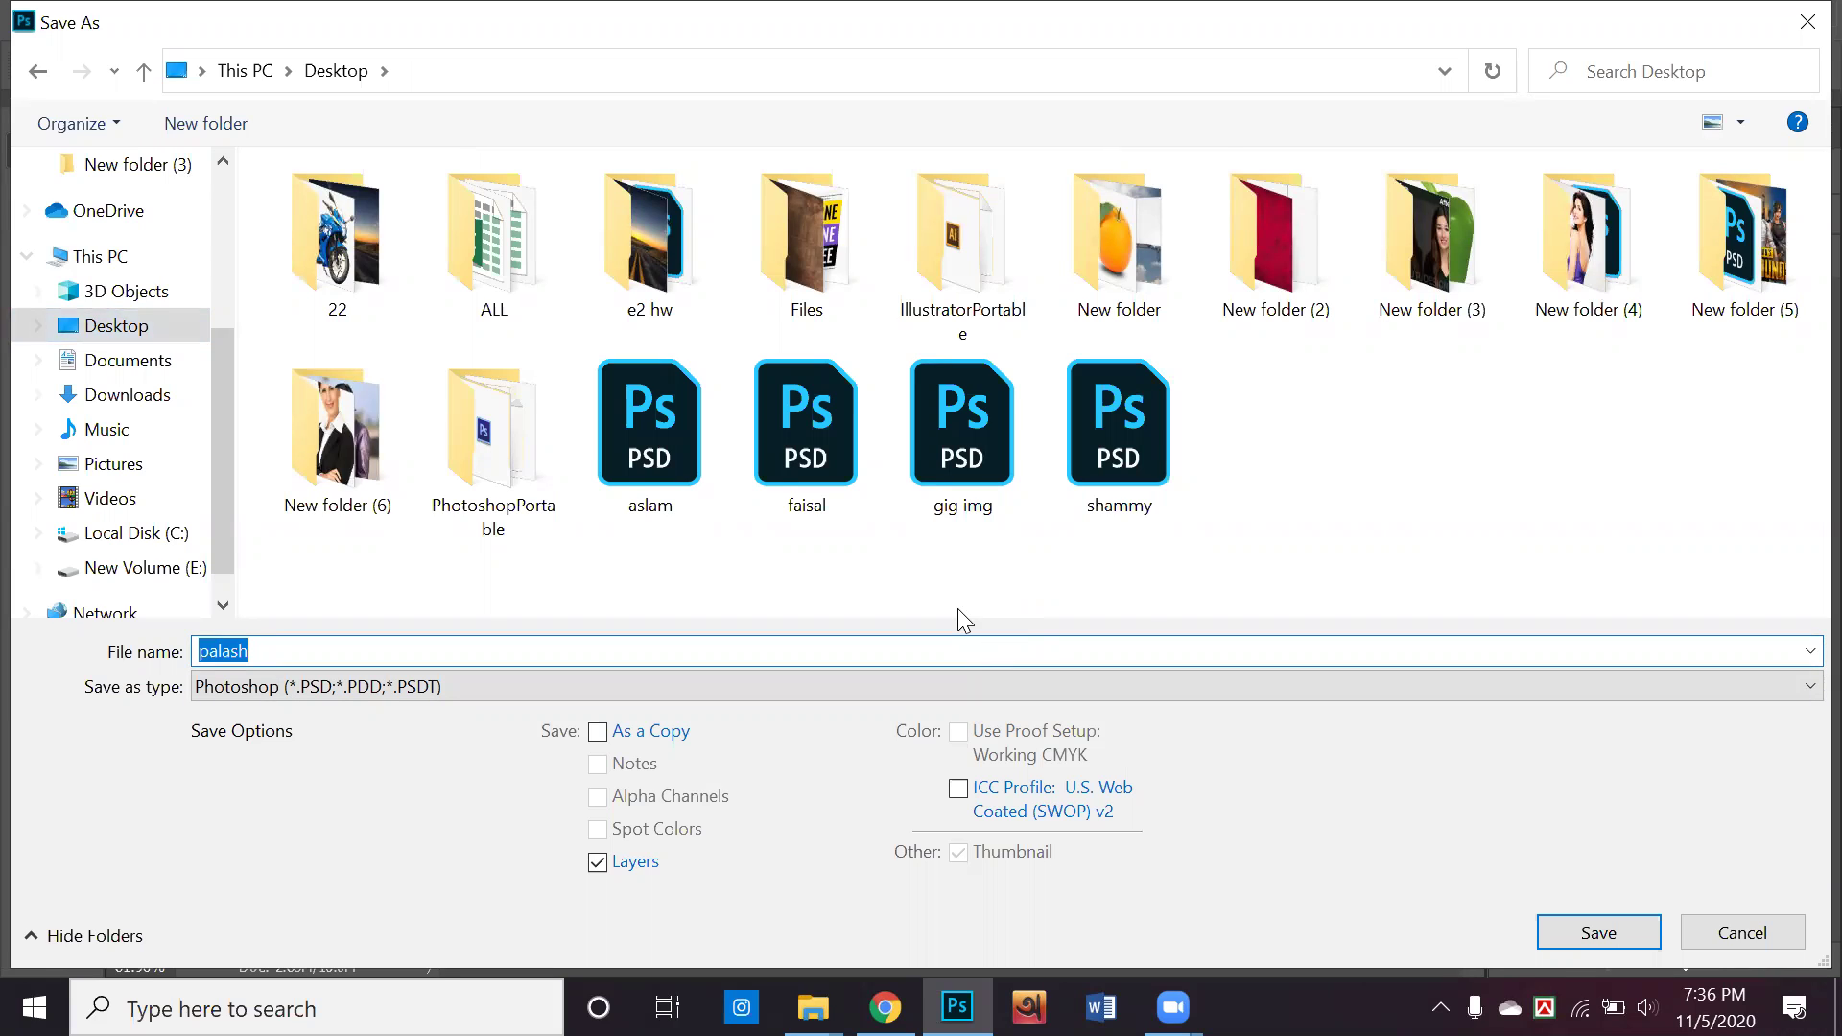
key(End)
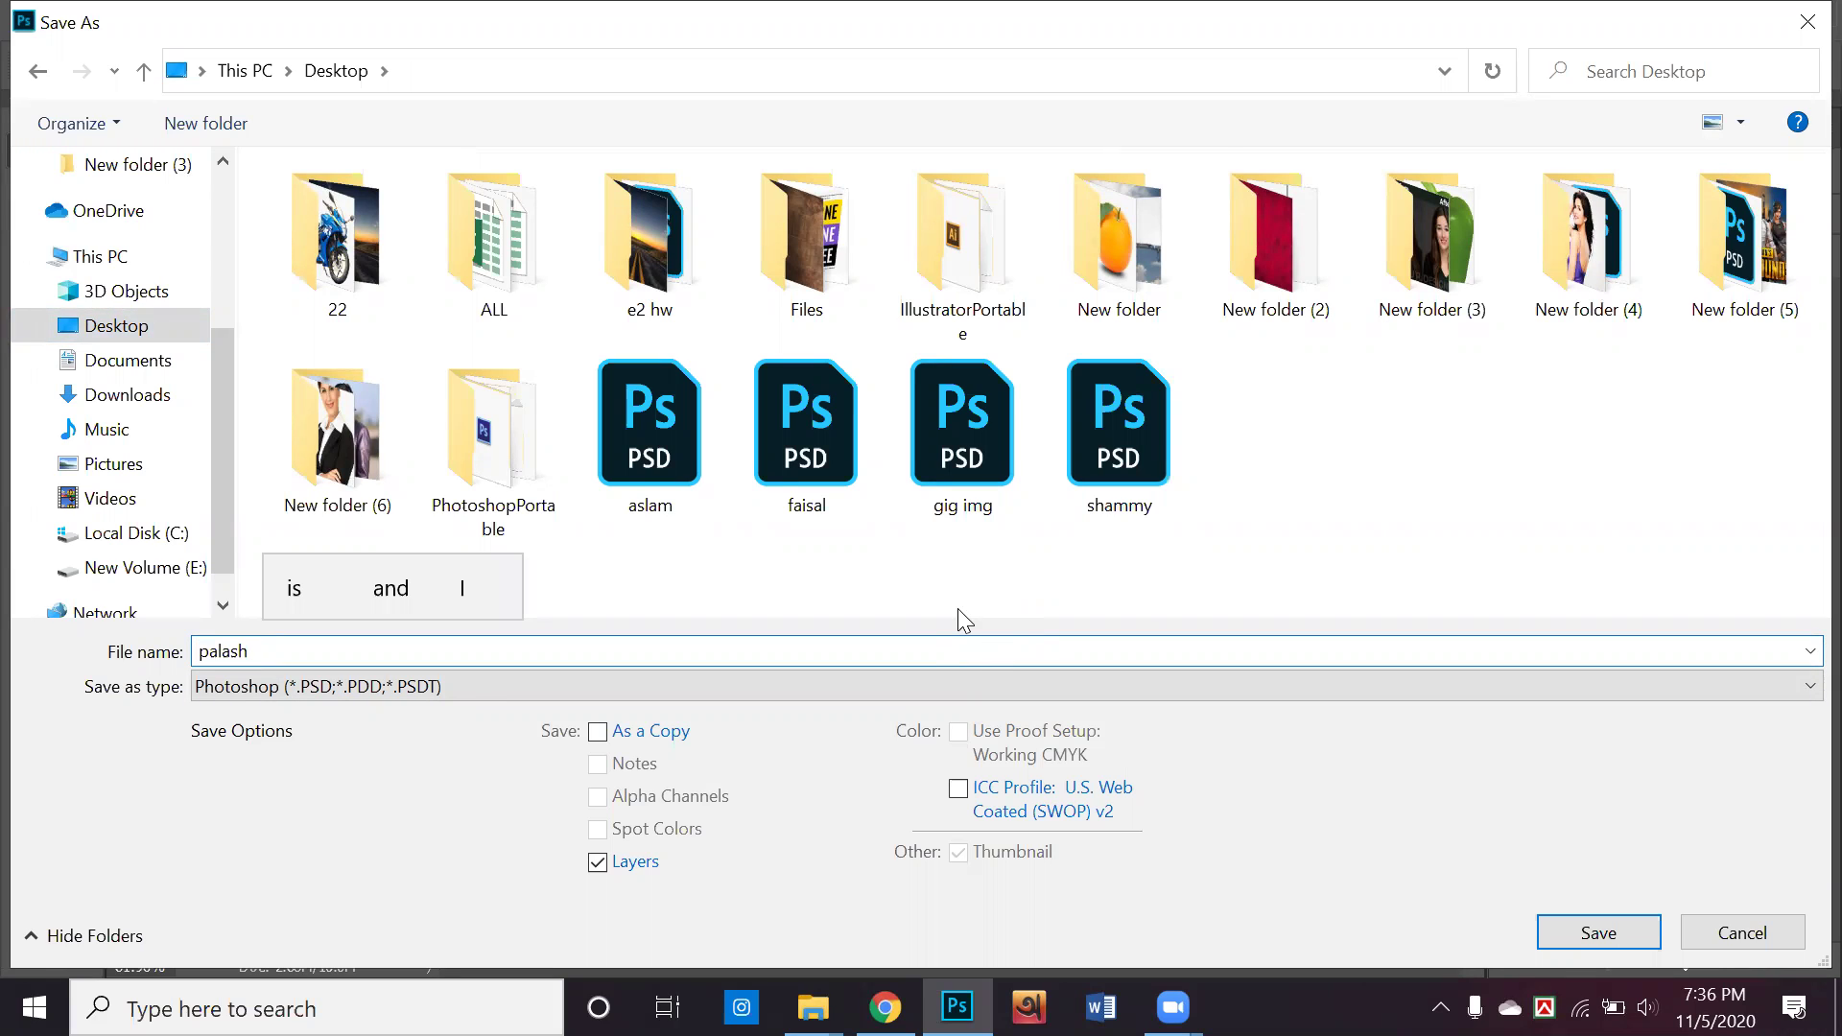
text(ch)
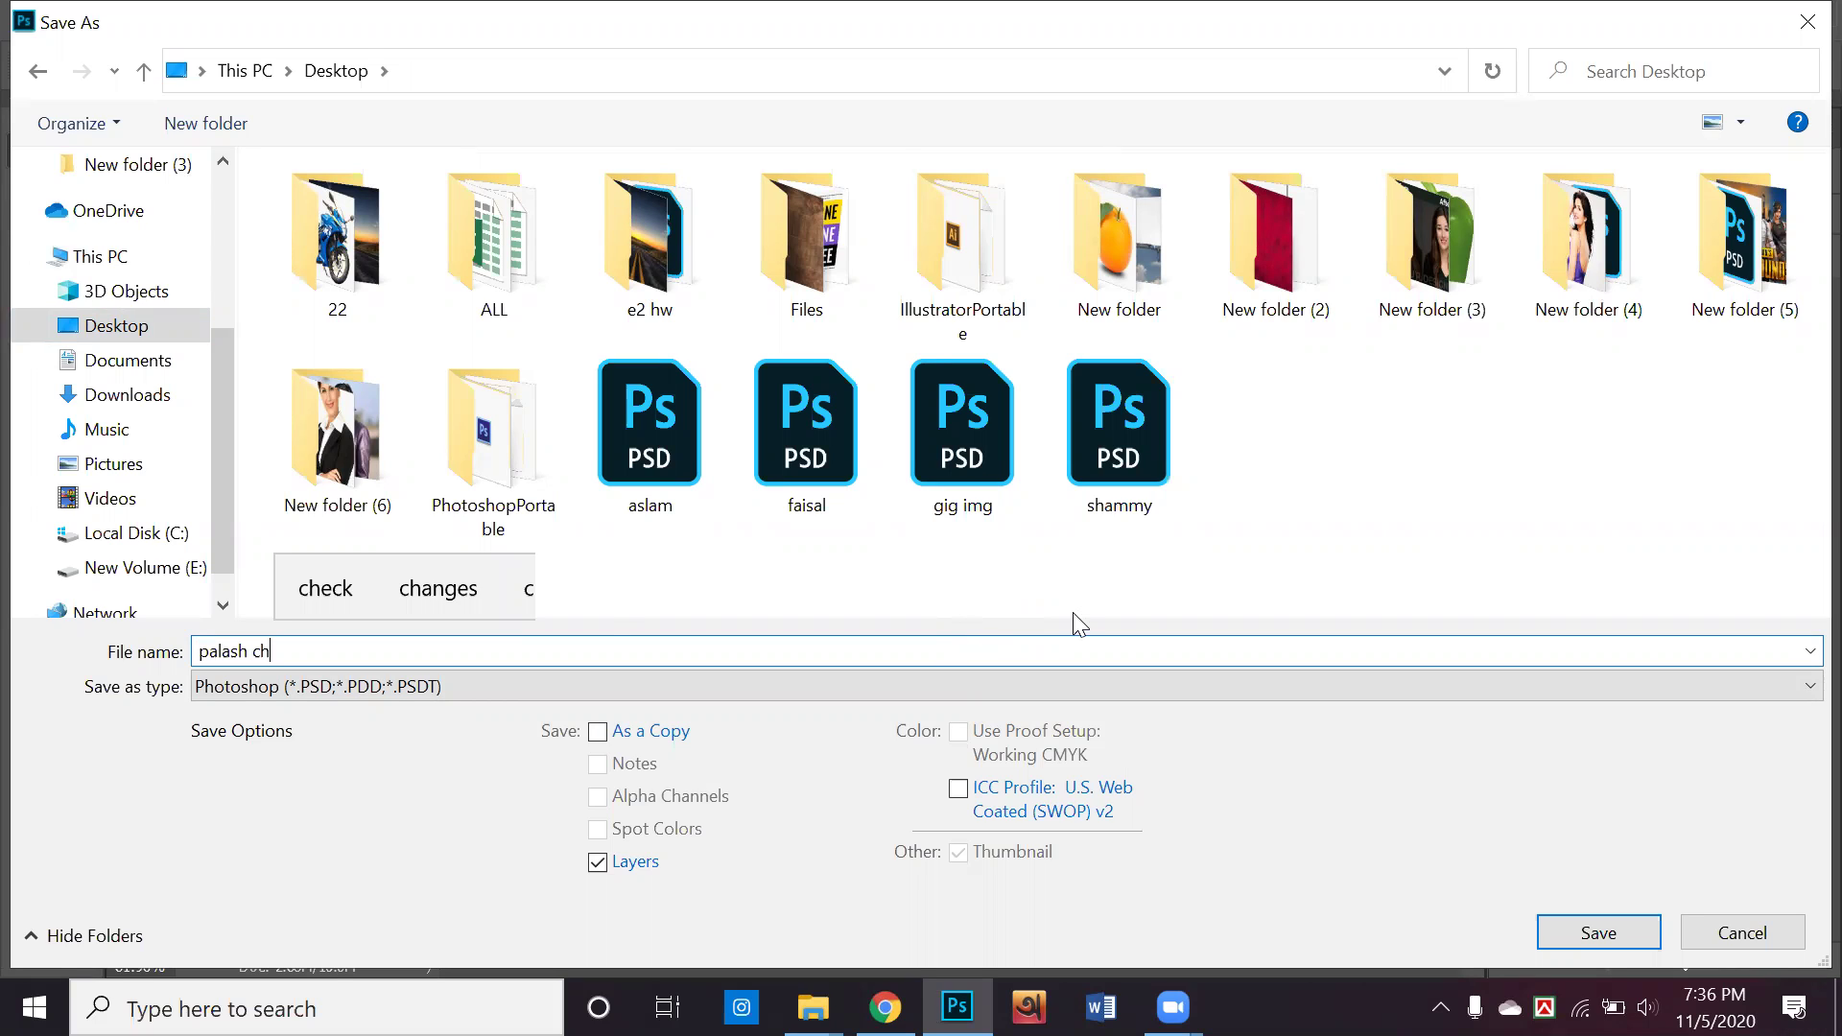
click(1601, 932)
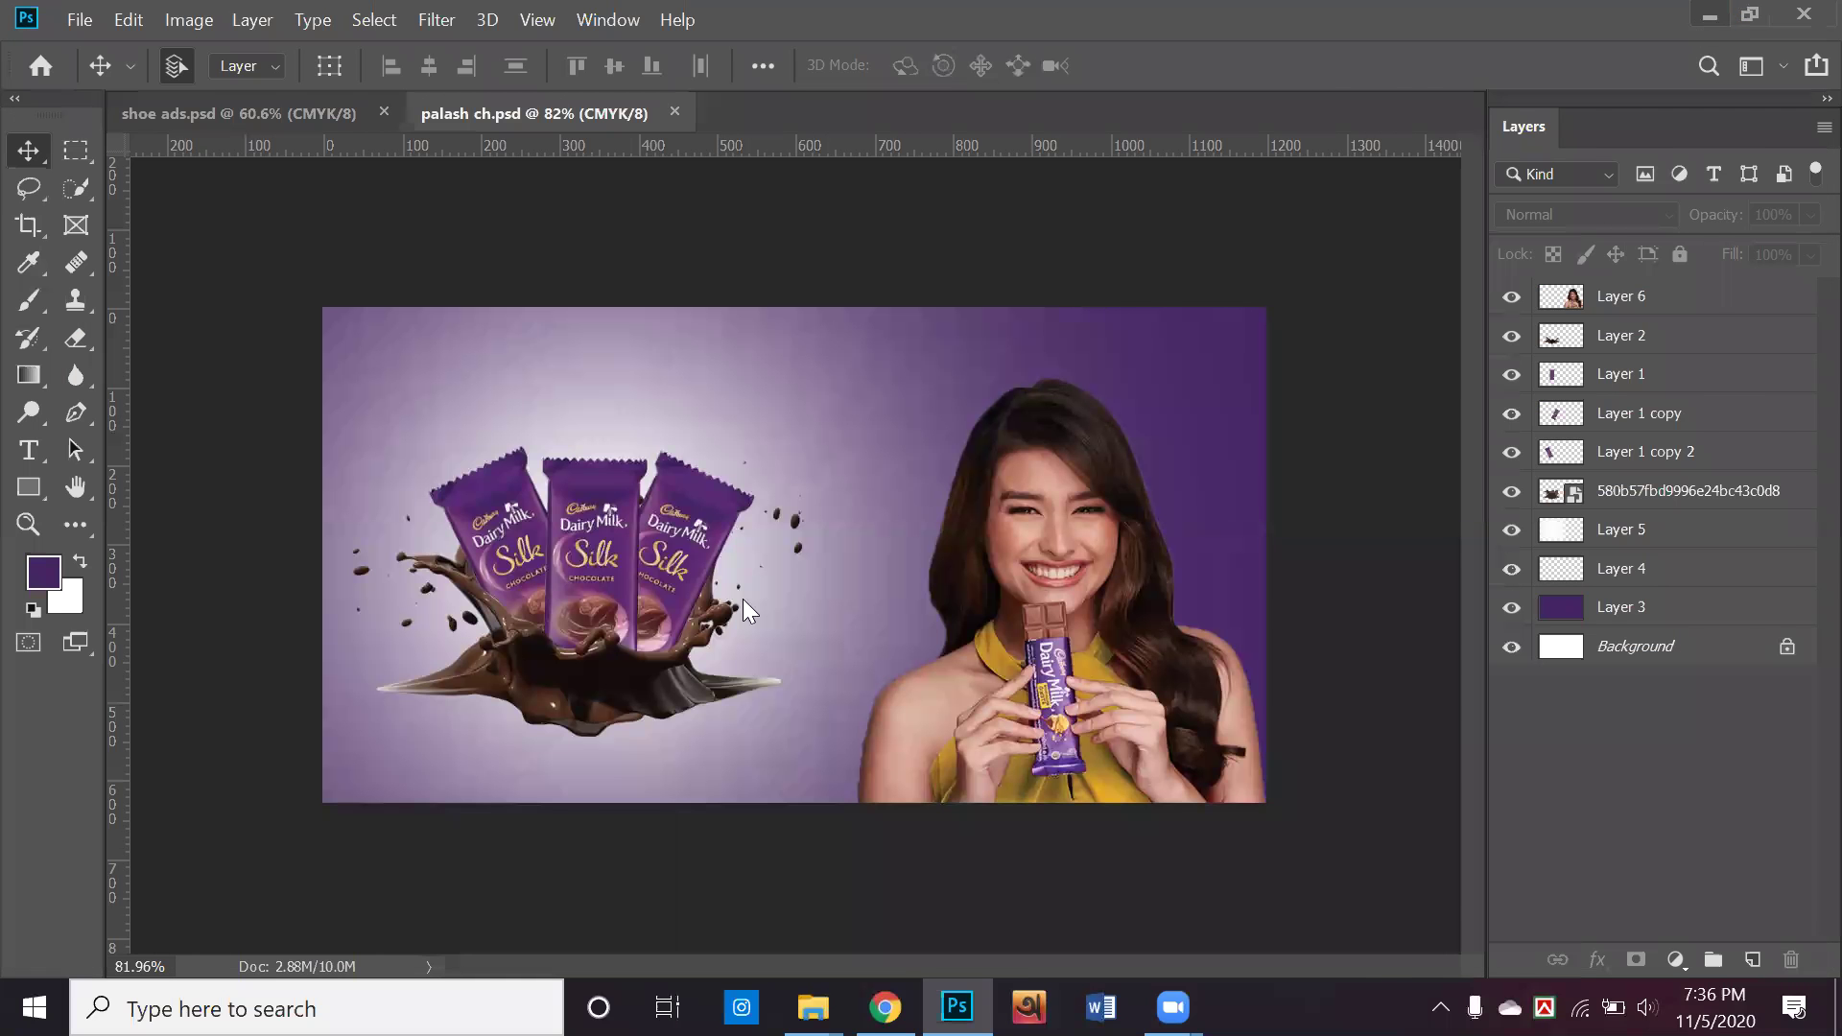
Send the saved advertisement file from the Windows desktop to removable drive D: and dismiss the Avast external drive notice
key(super+d)
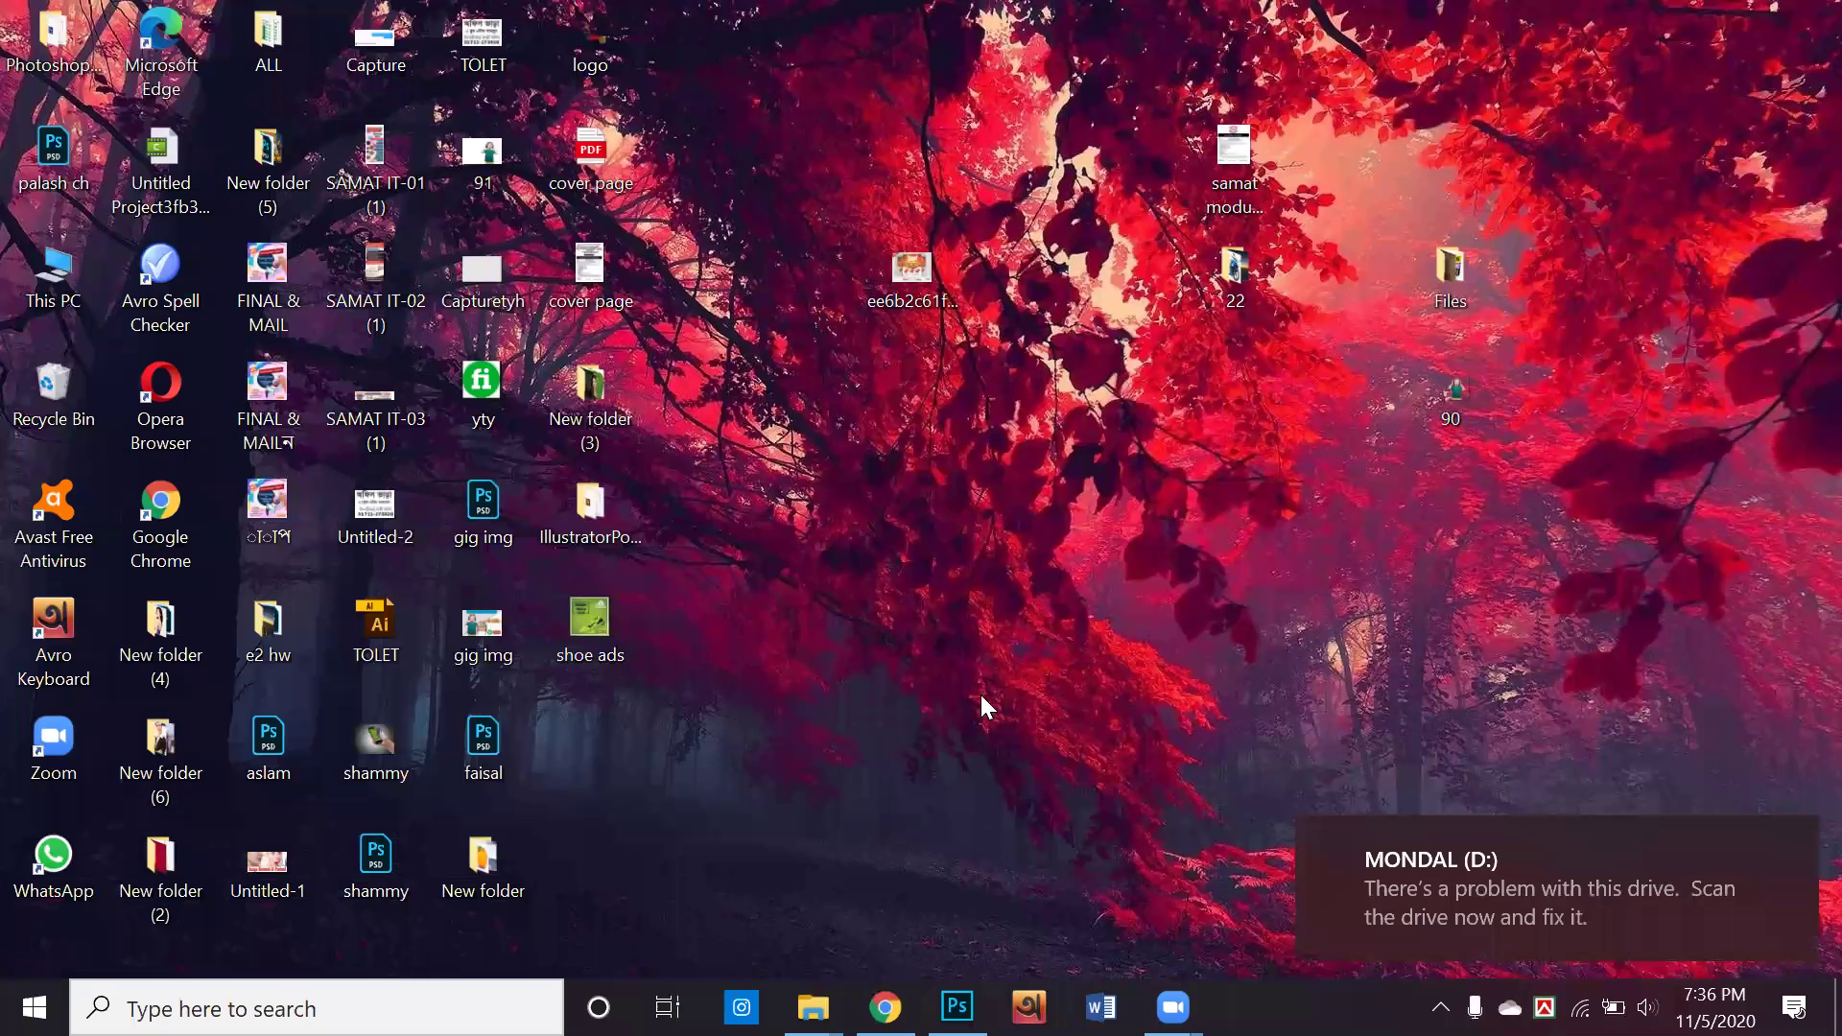
click(403, 877)
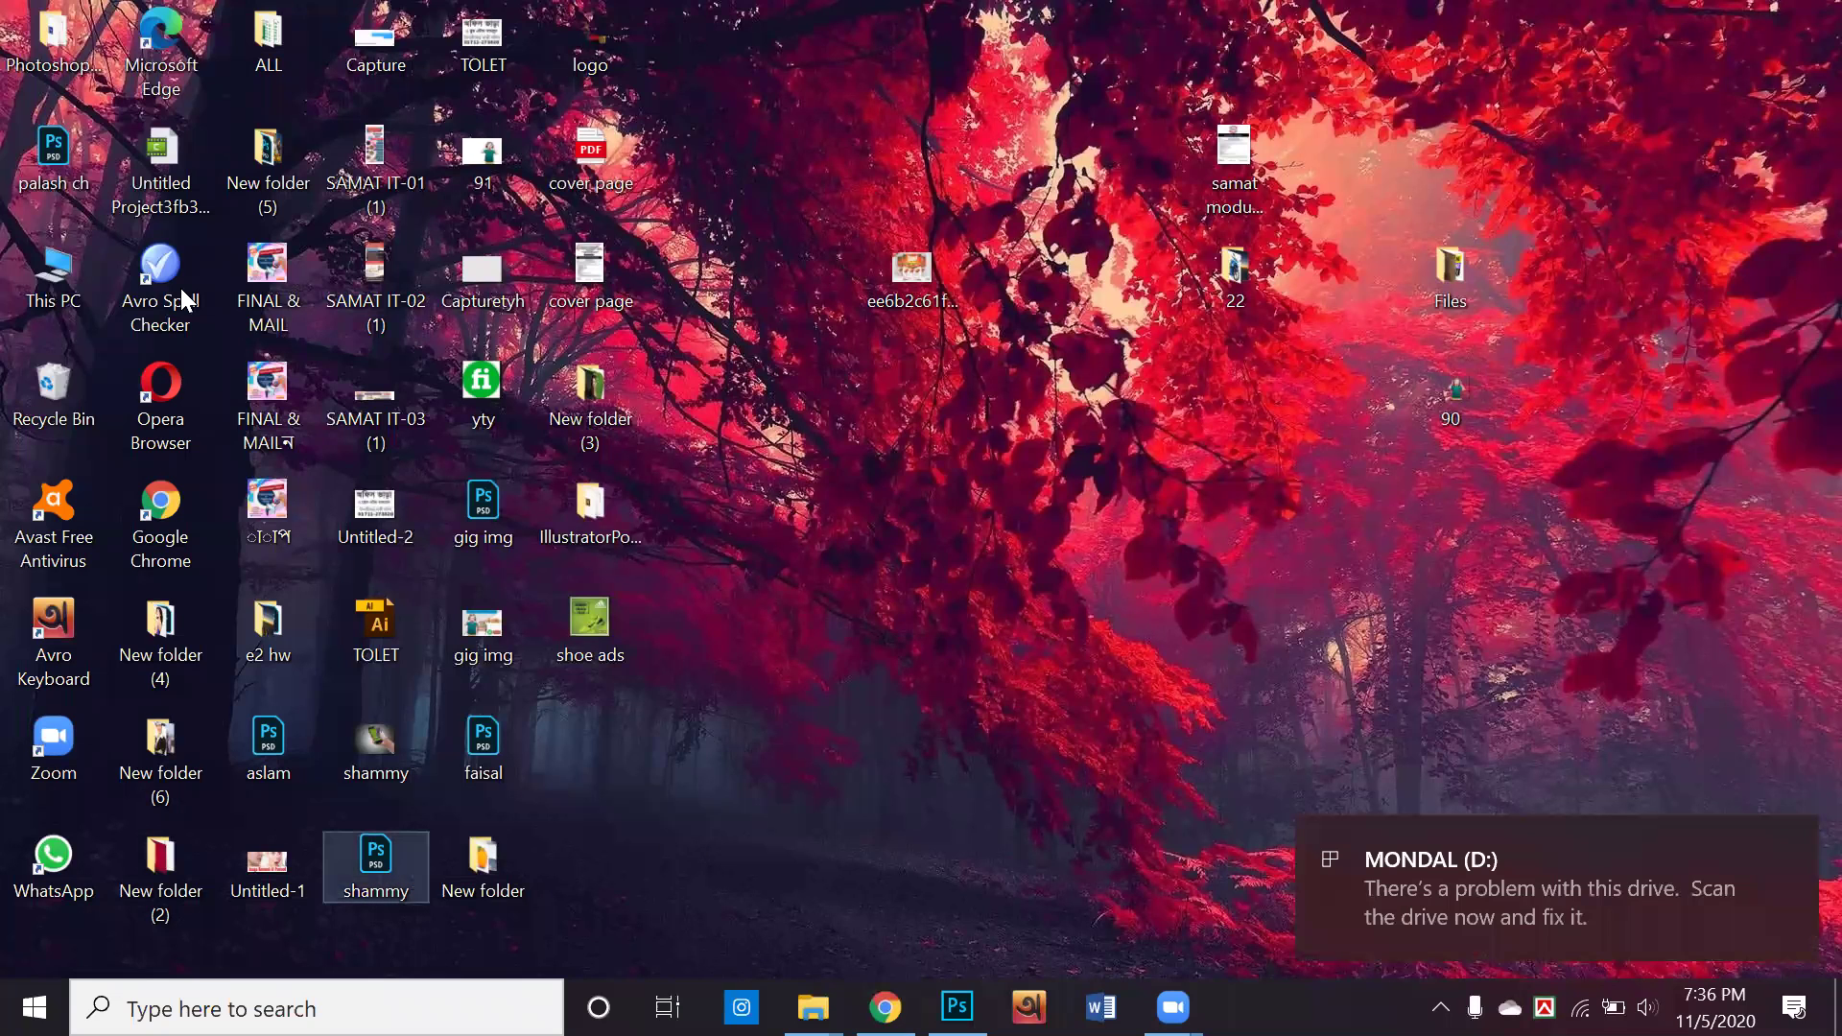
double_click(43, 153)
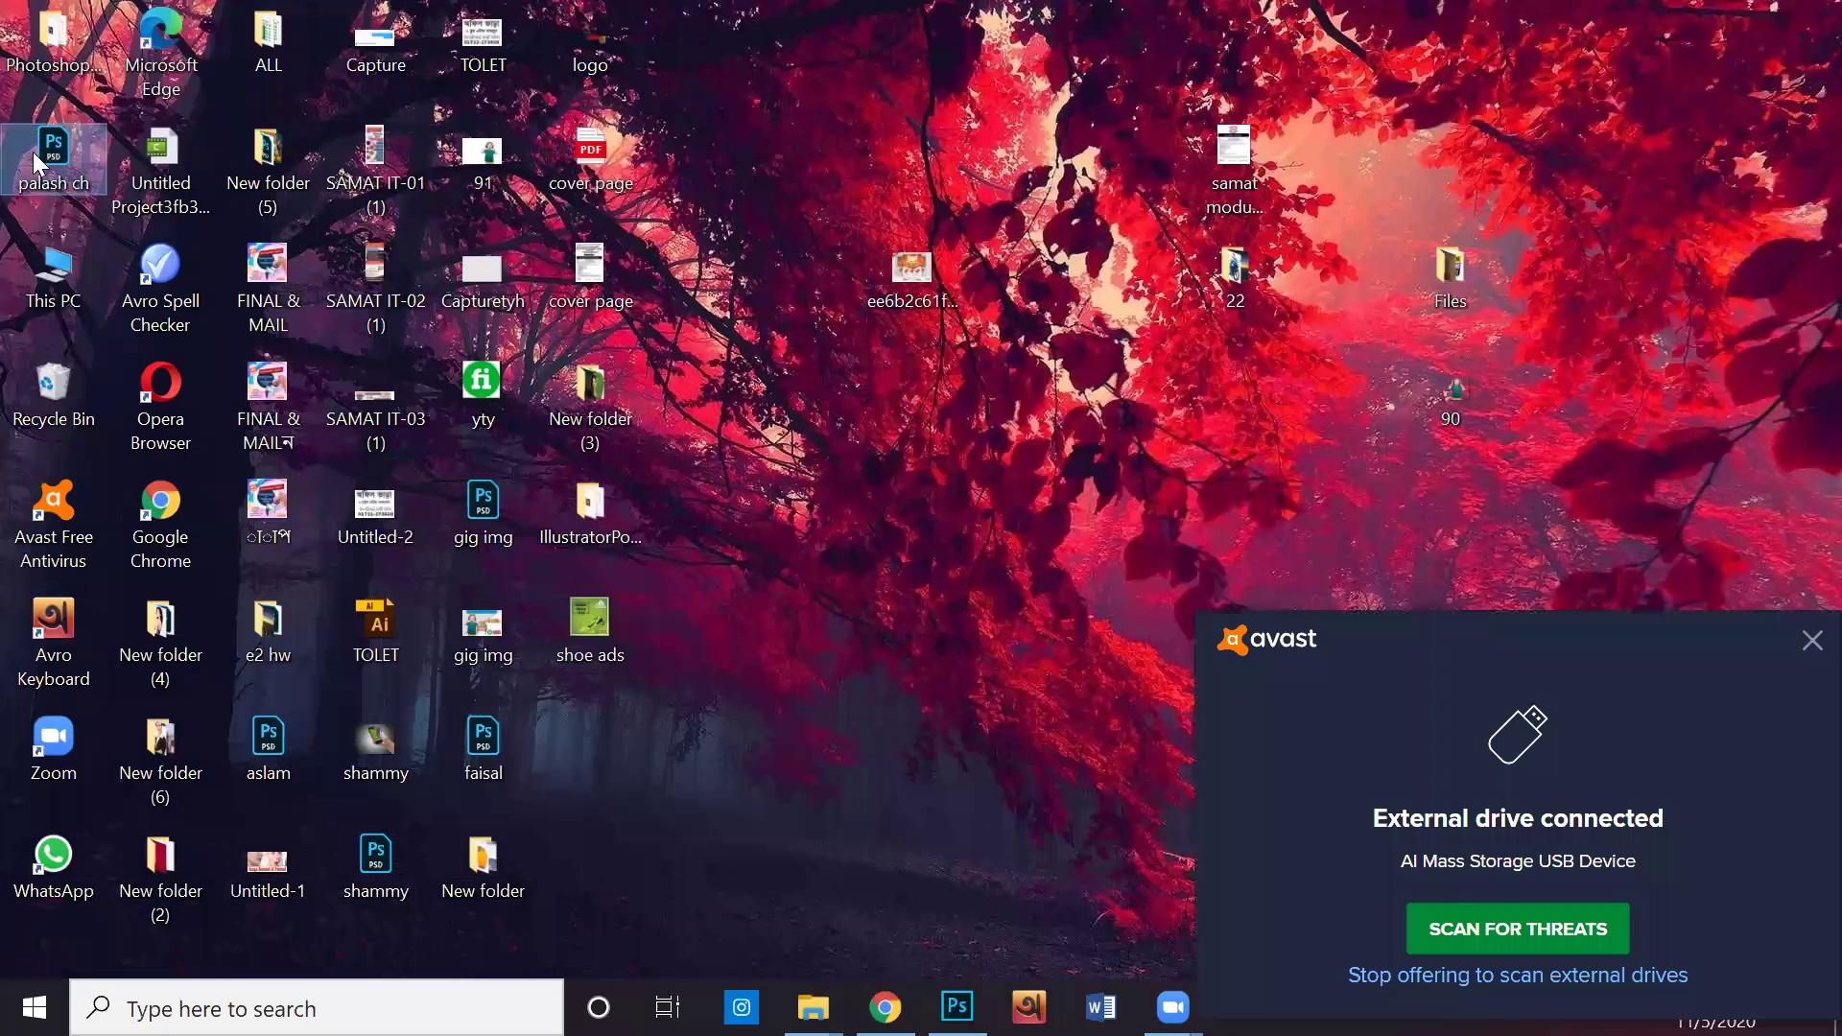
right_click(32, 152)
mouse_move(170, 700)
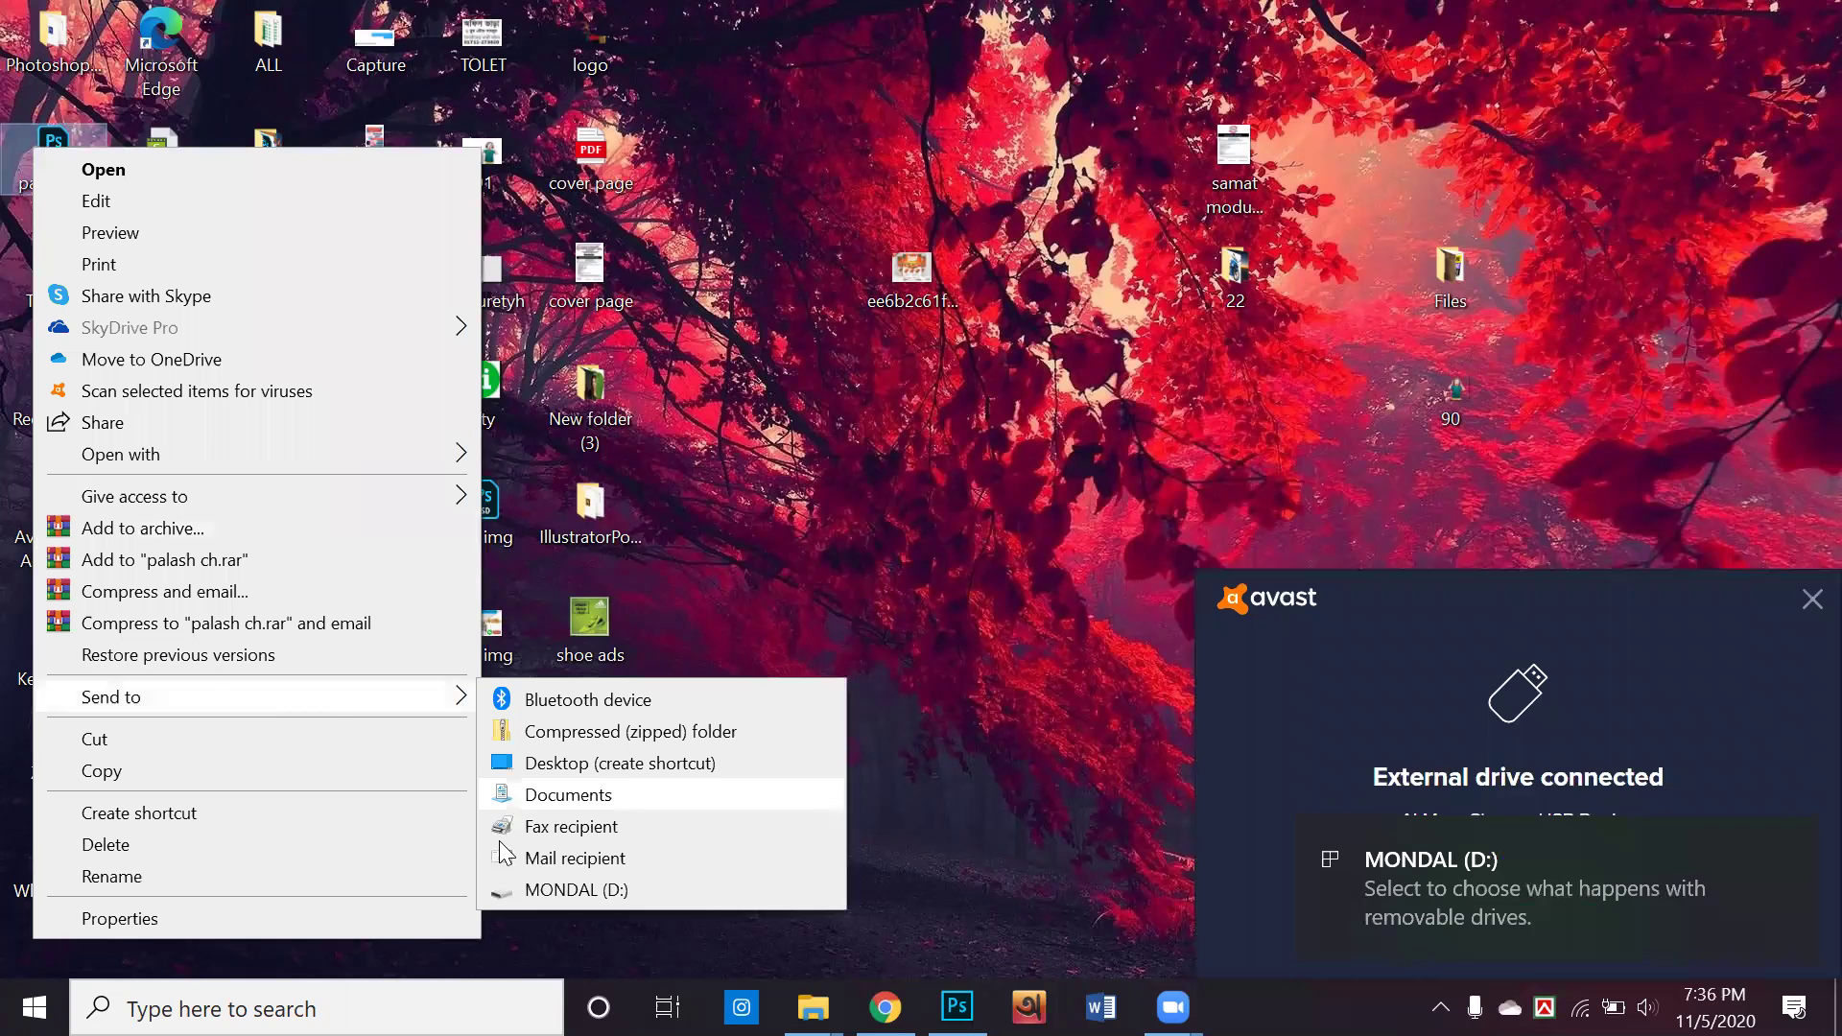
click(714, 888)
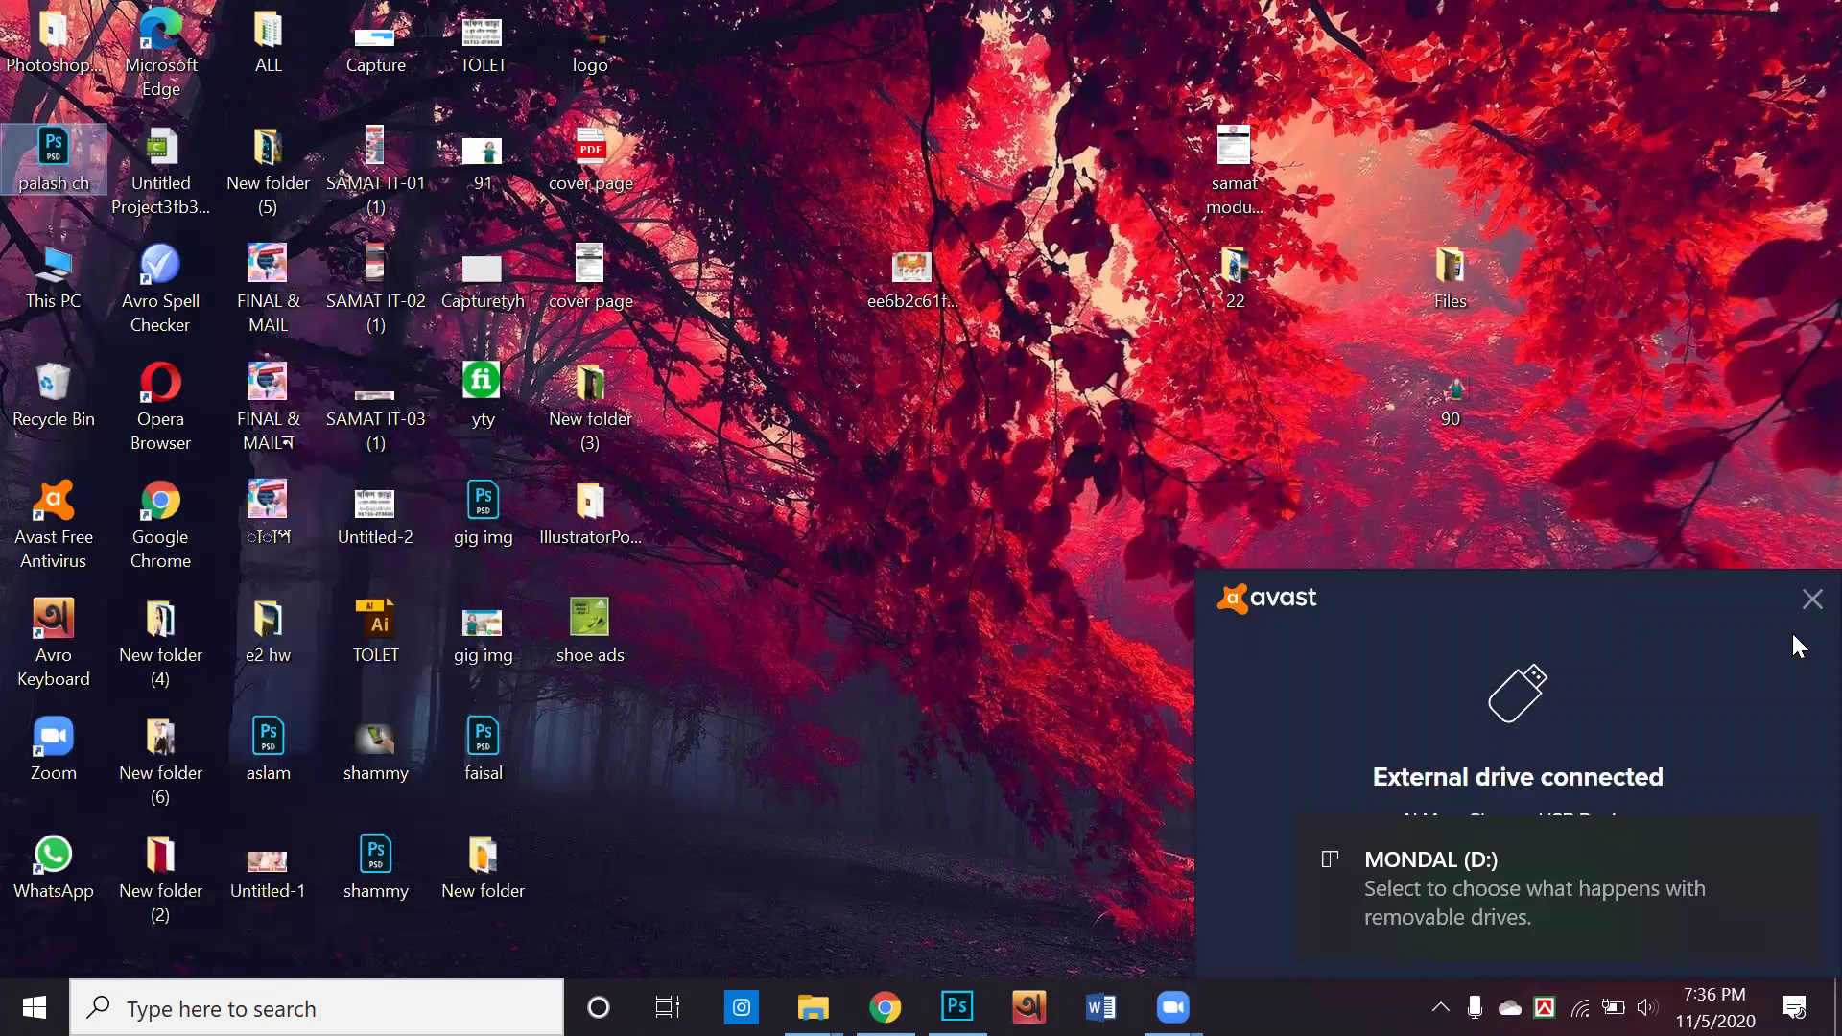
click(1807, 600)
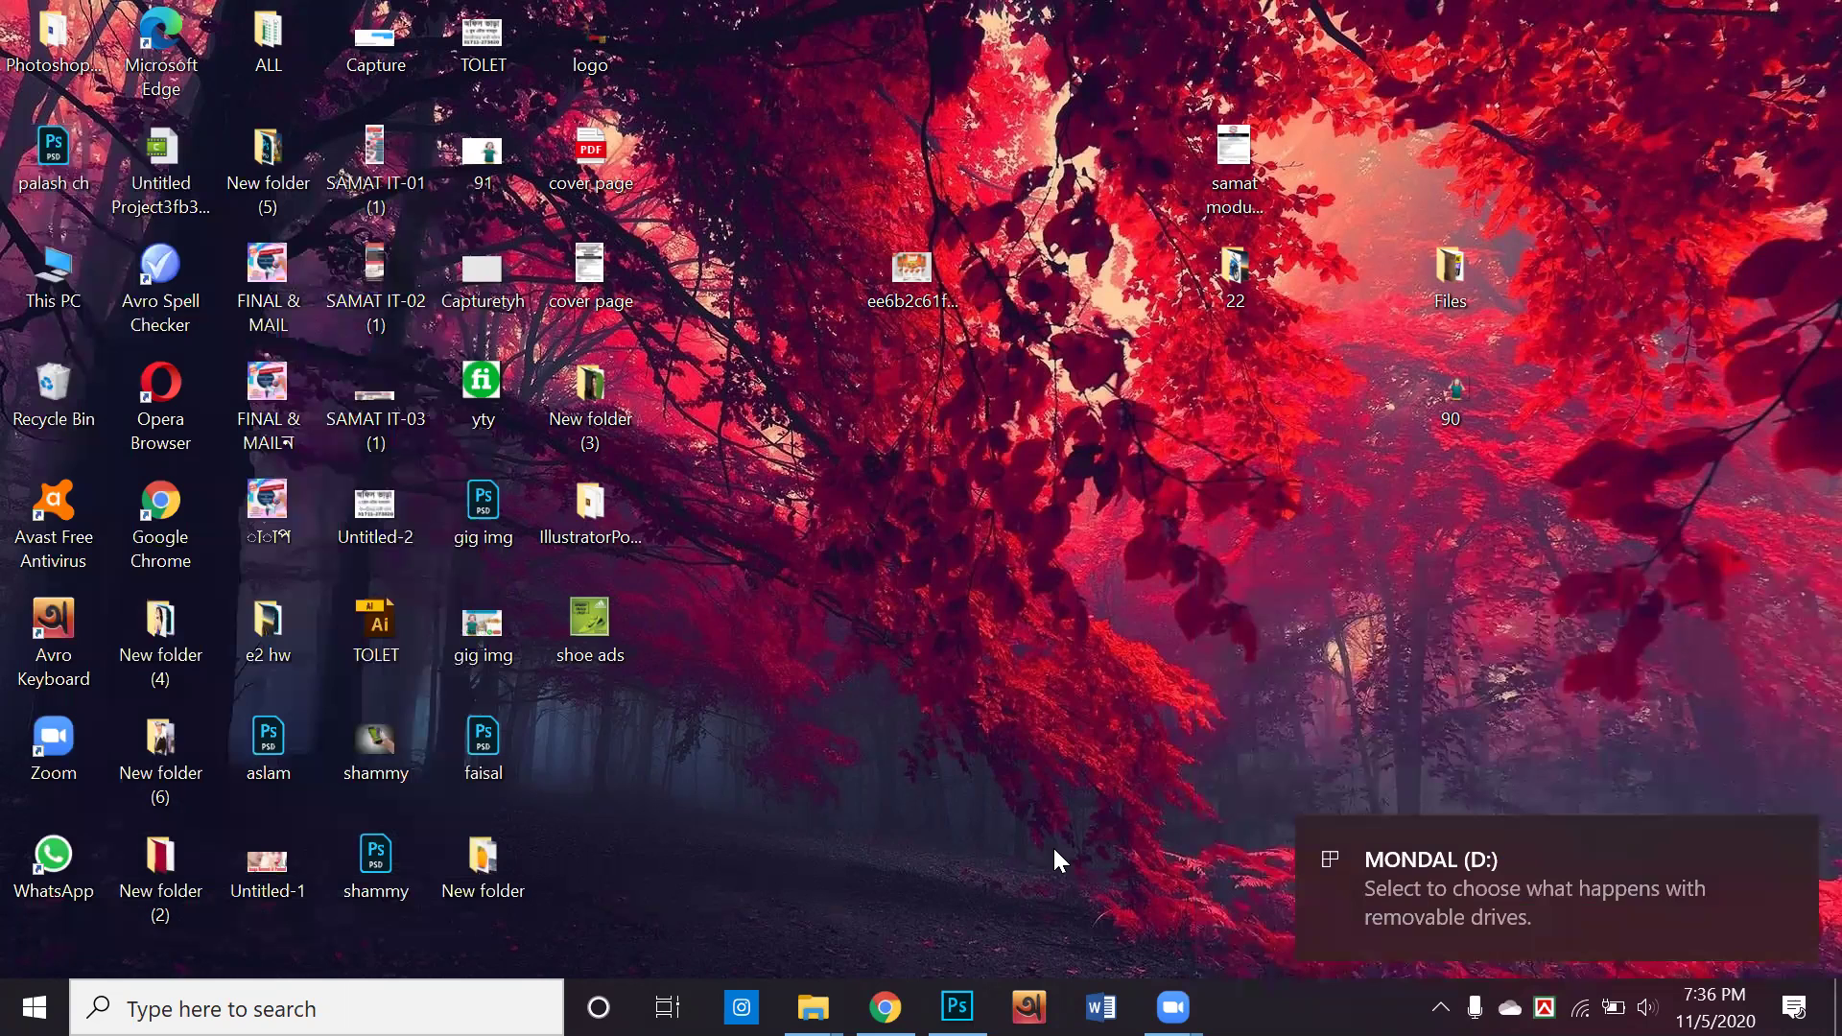
key(alt+Tab)
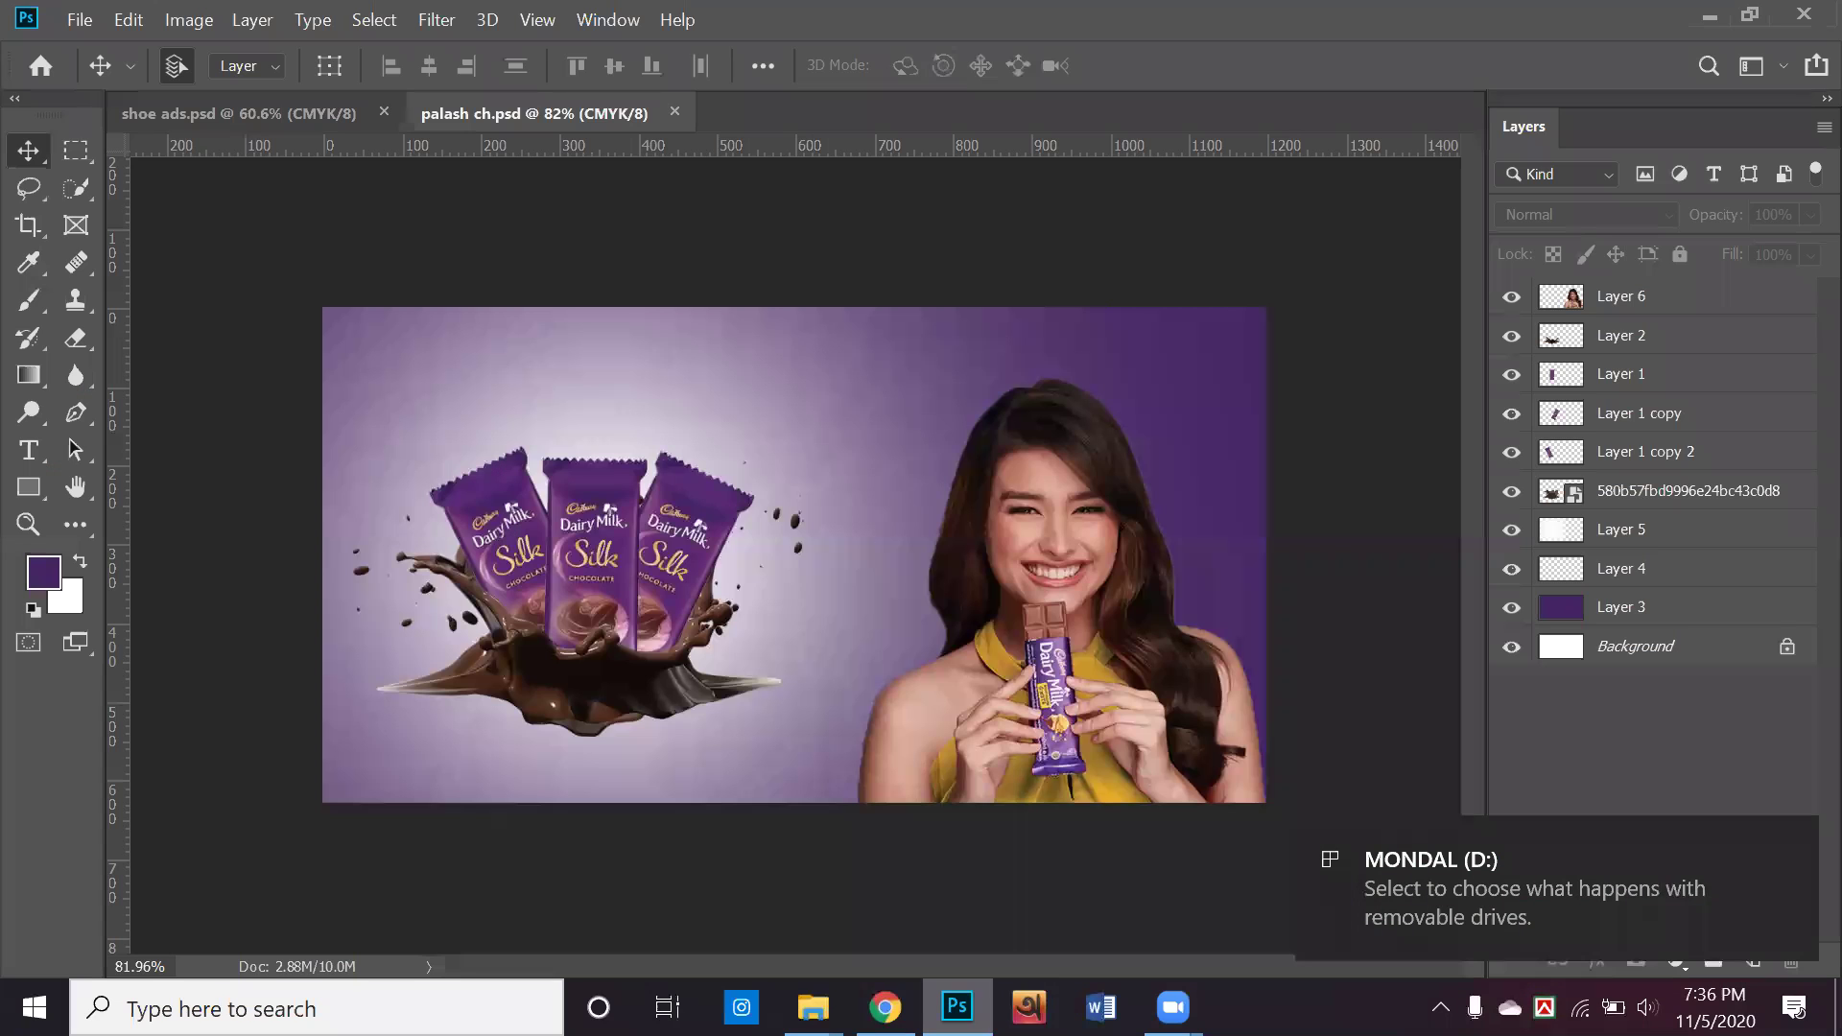
key(alt+Tab)
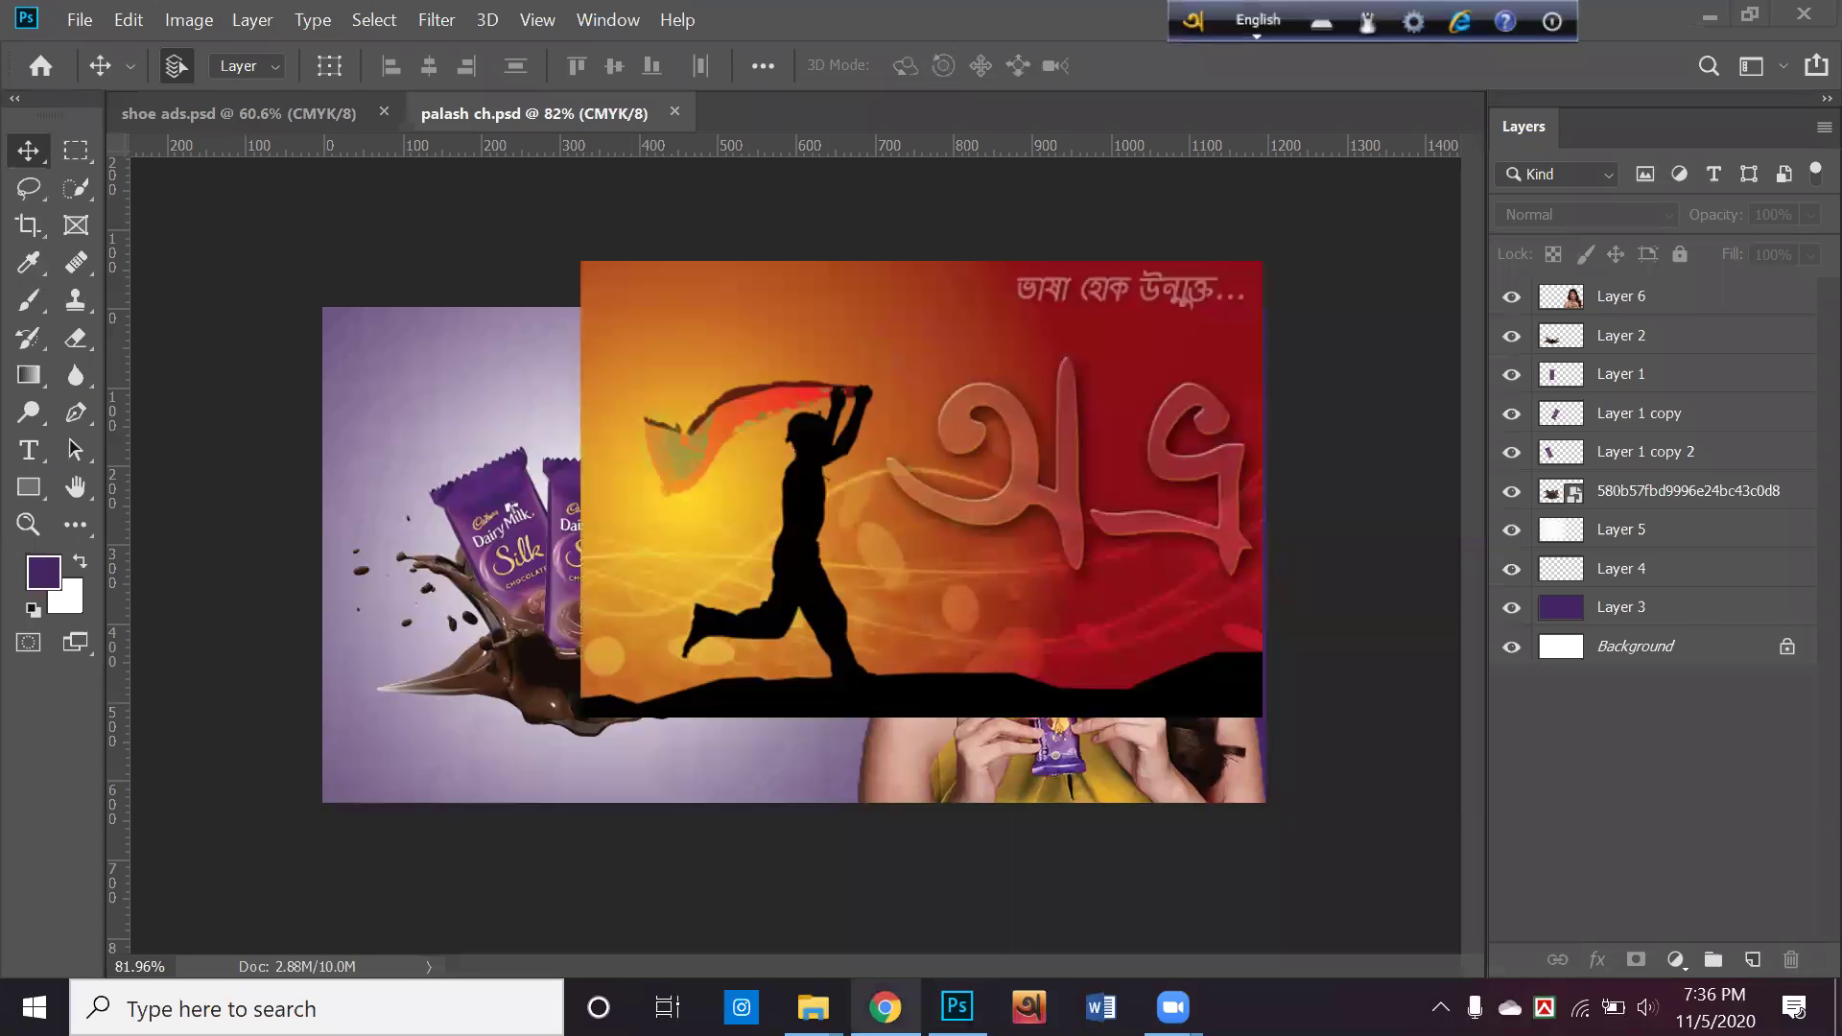
click(885, 1007)
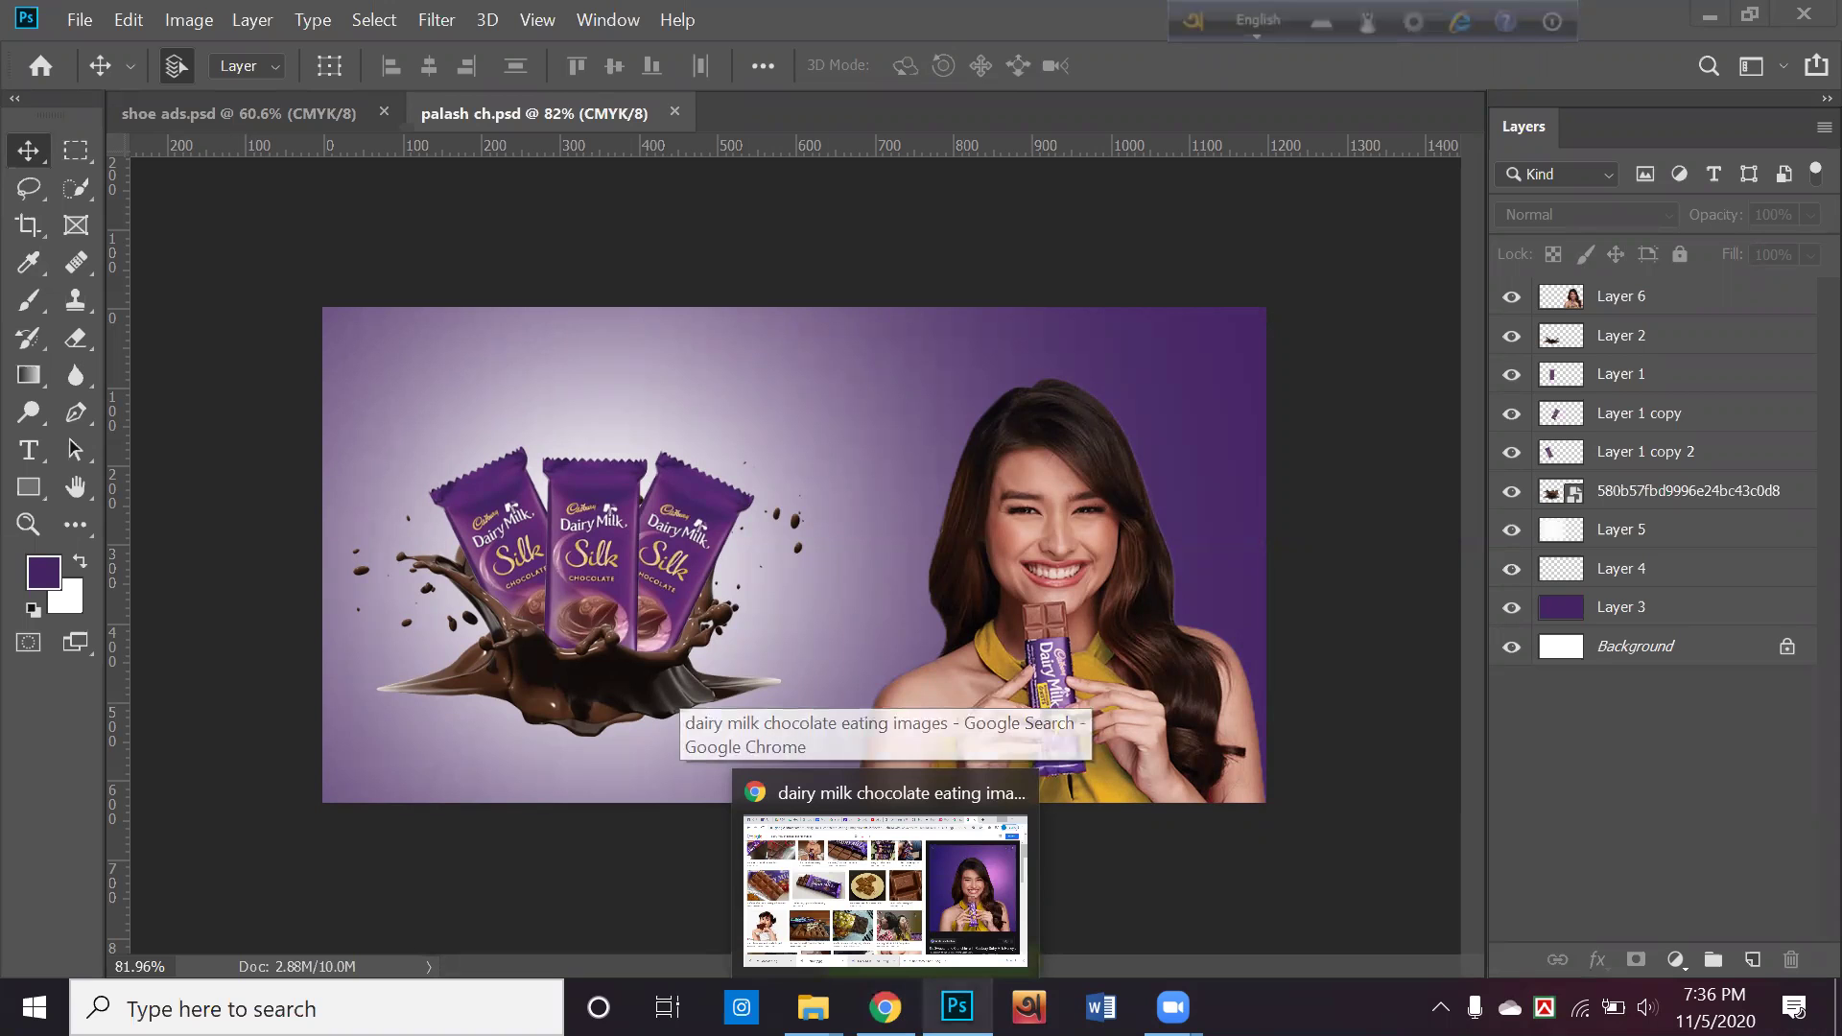
click(884, 888)
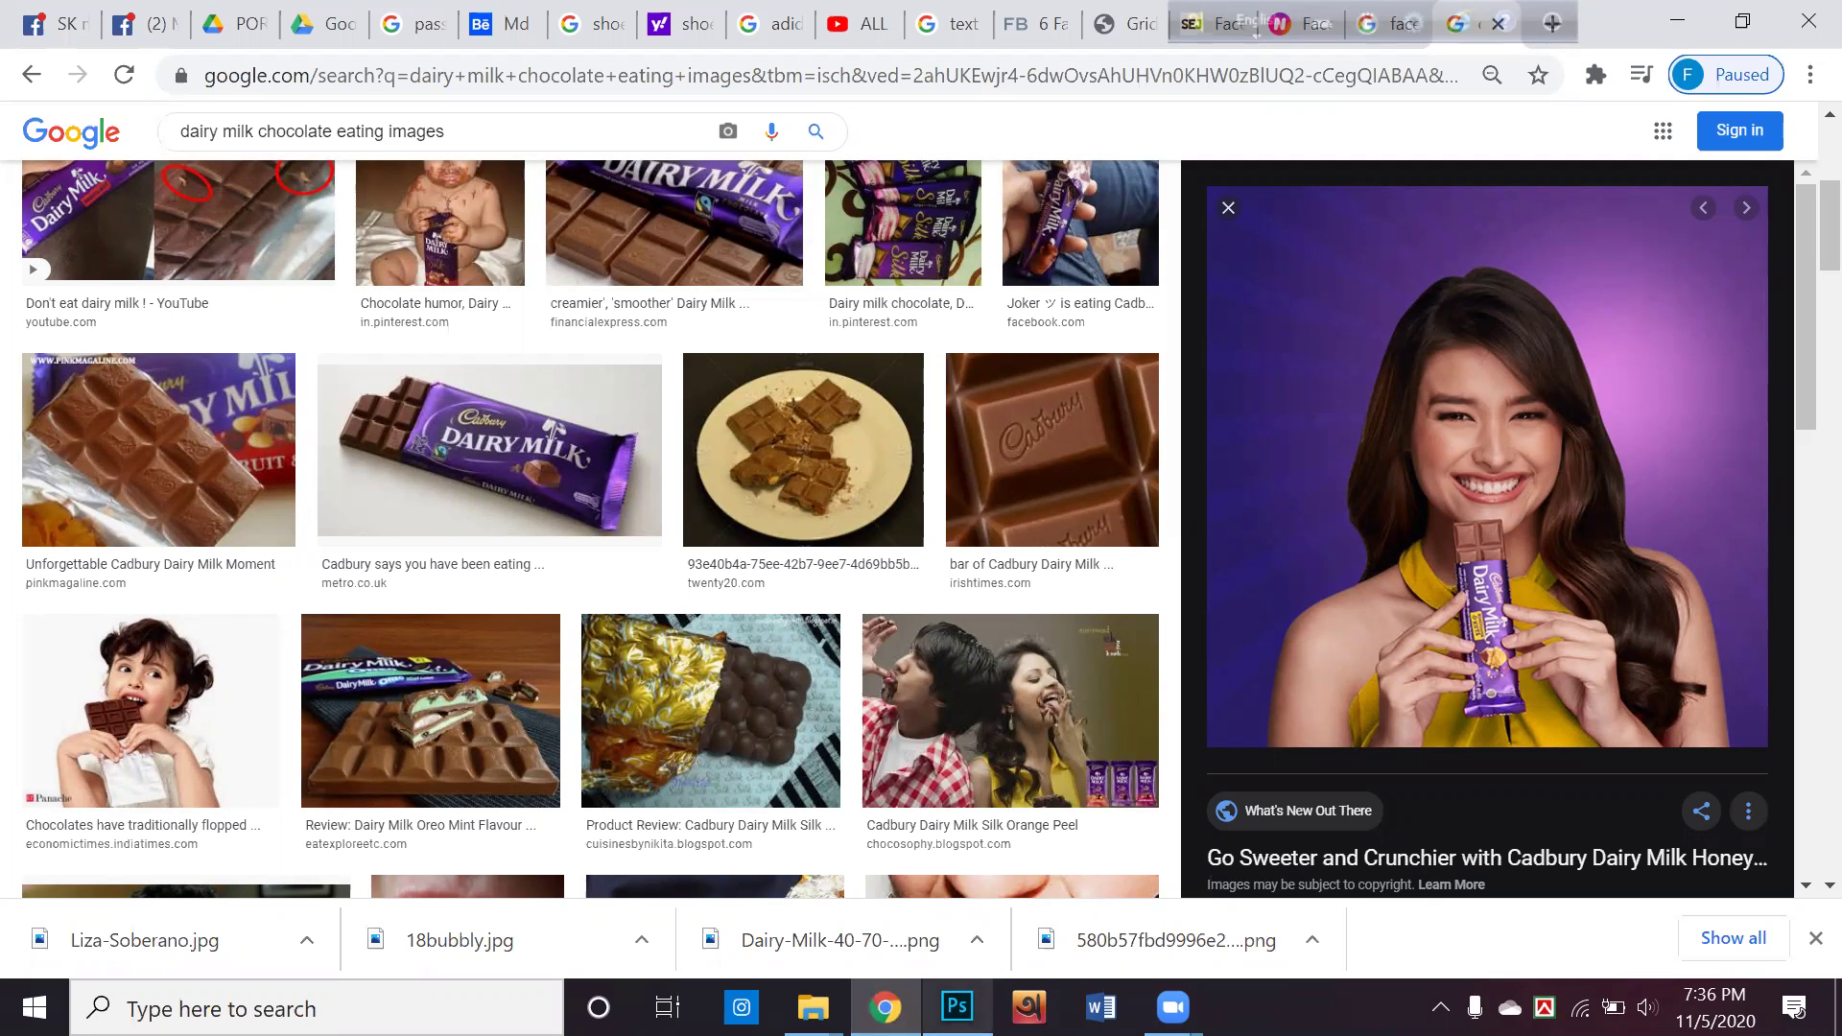
click(957, 1006)
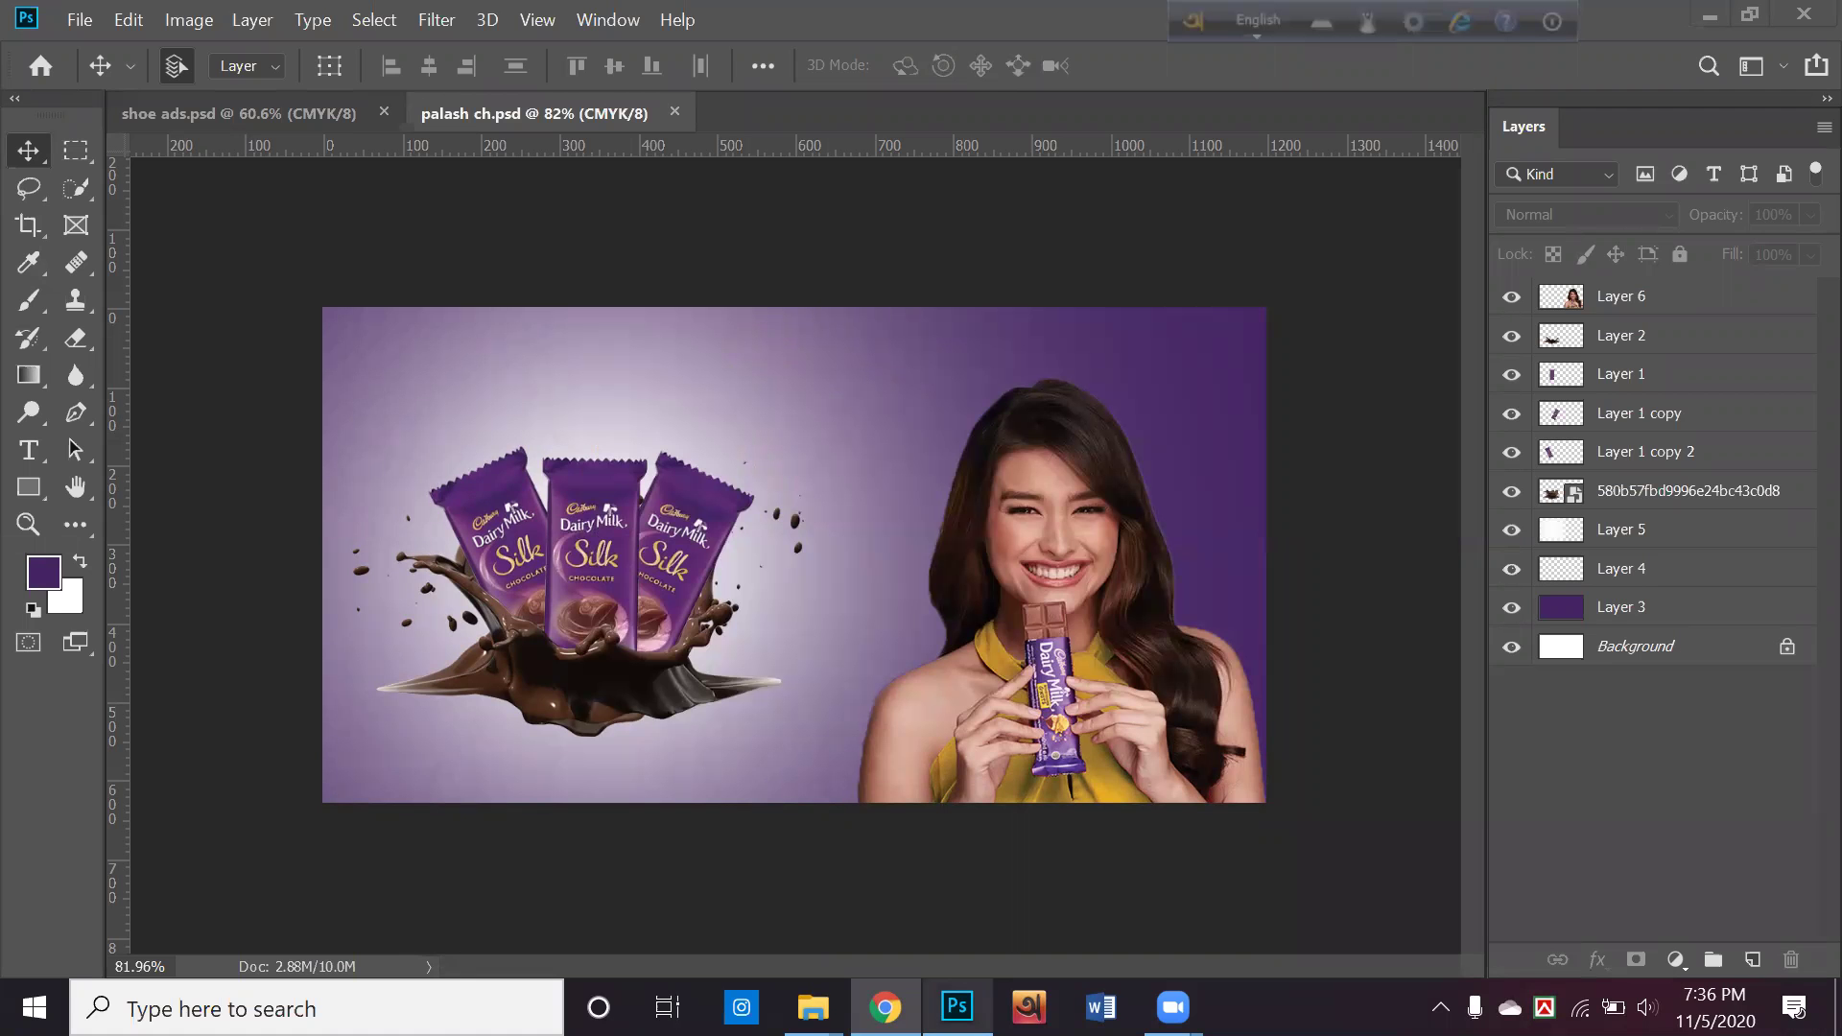
click(1126, 633)
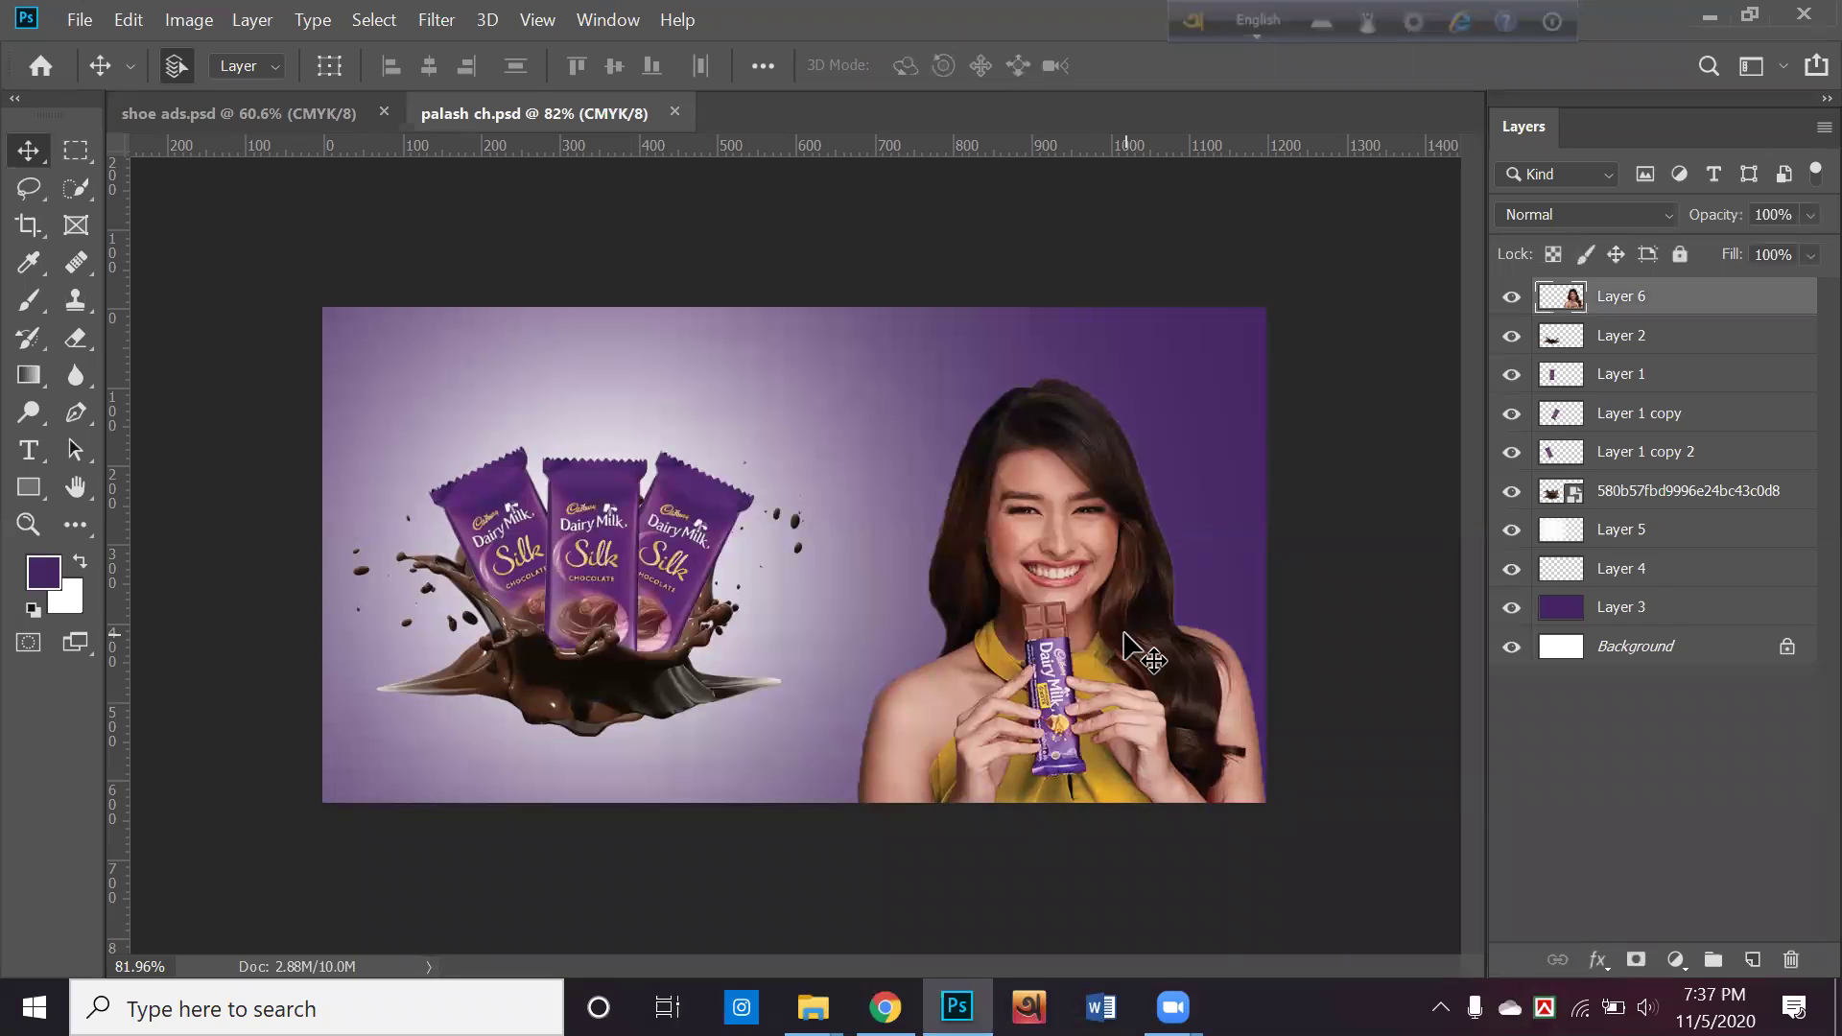
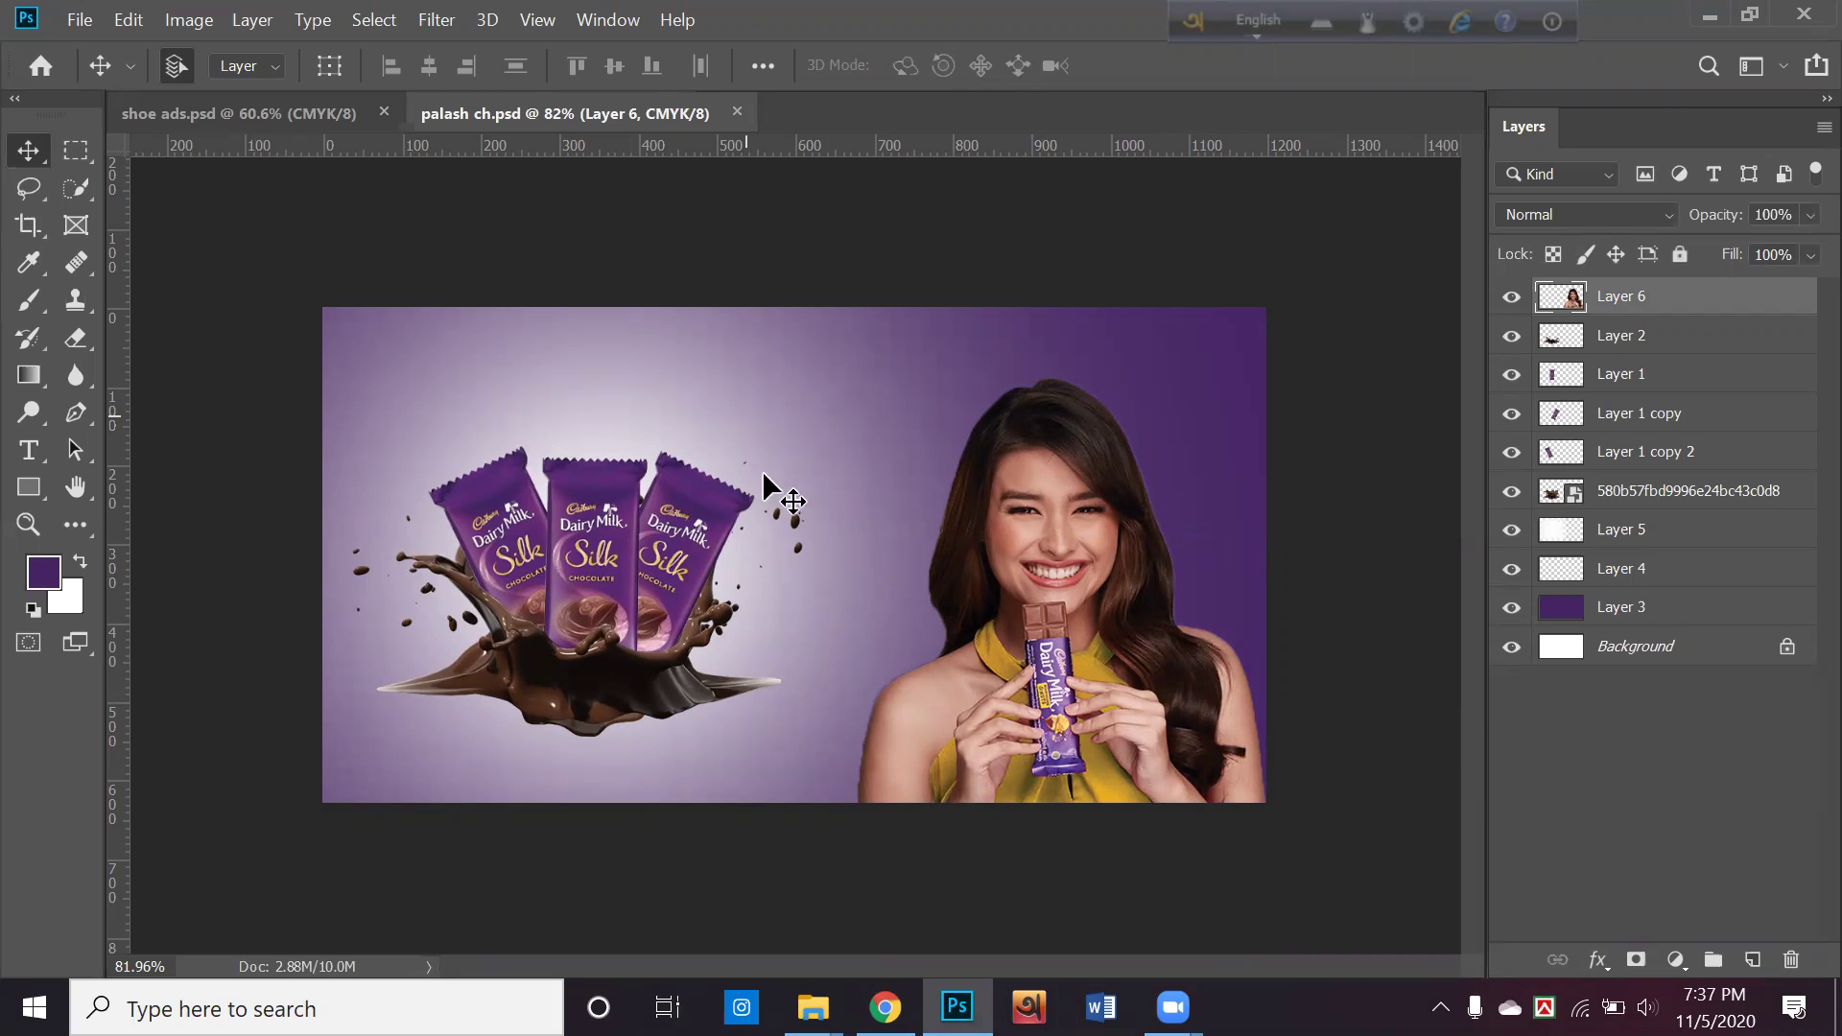
click(677, 299)
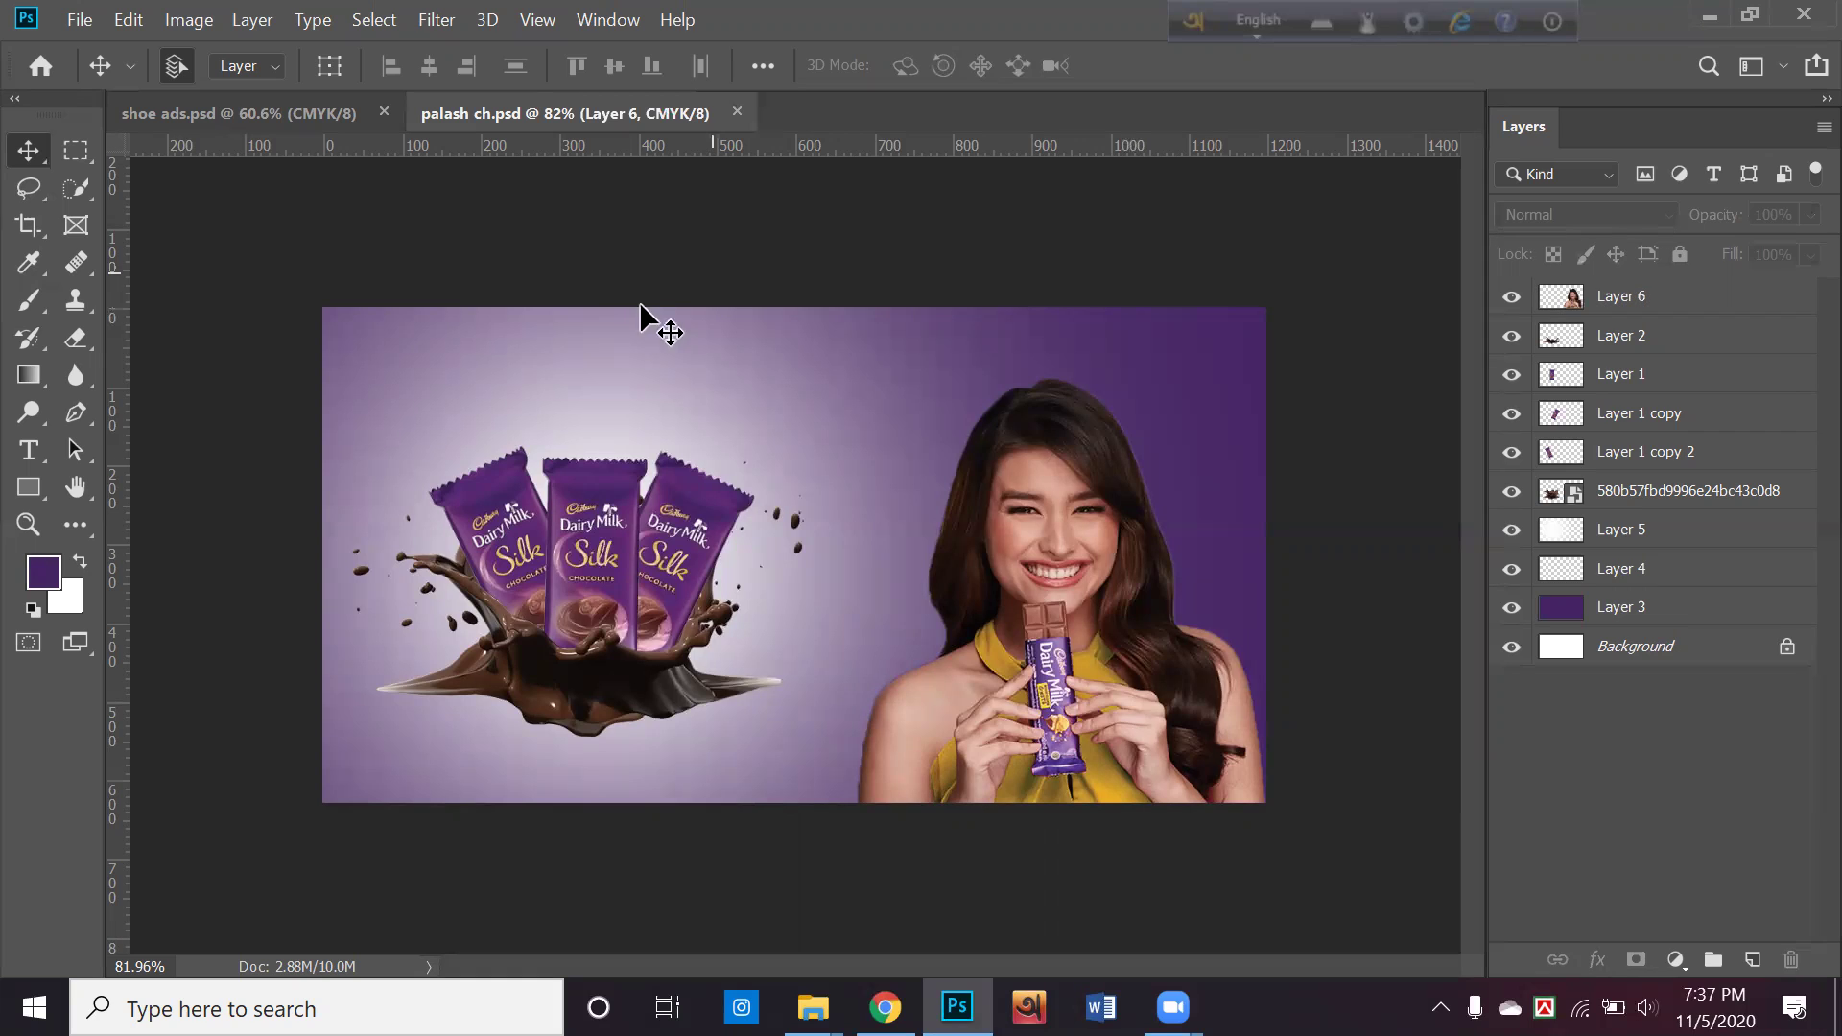
mouse_move(885, 1007)
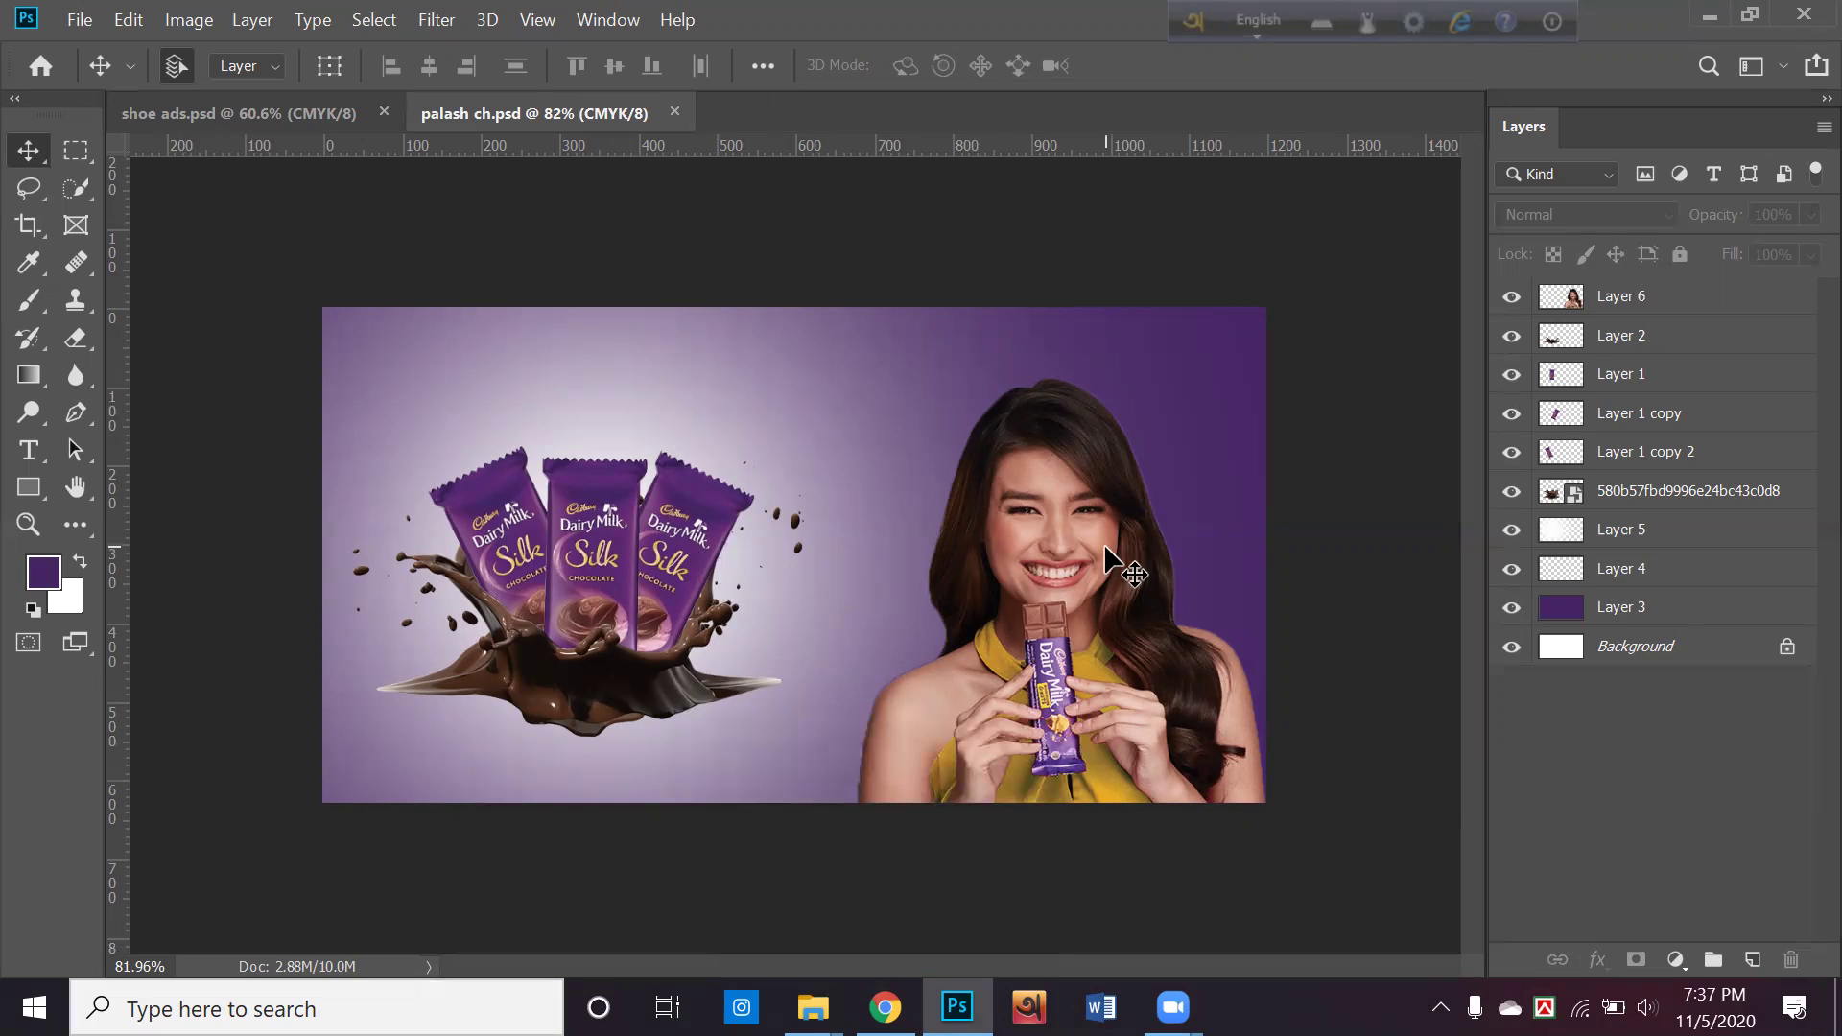
drag(412, 275, 1303, 849)
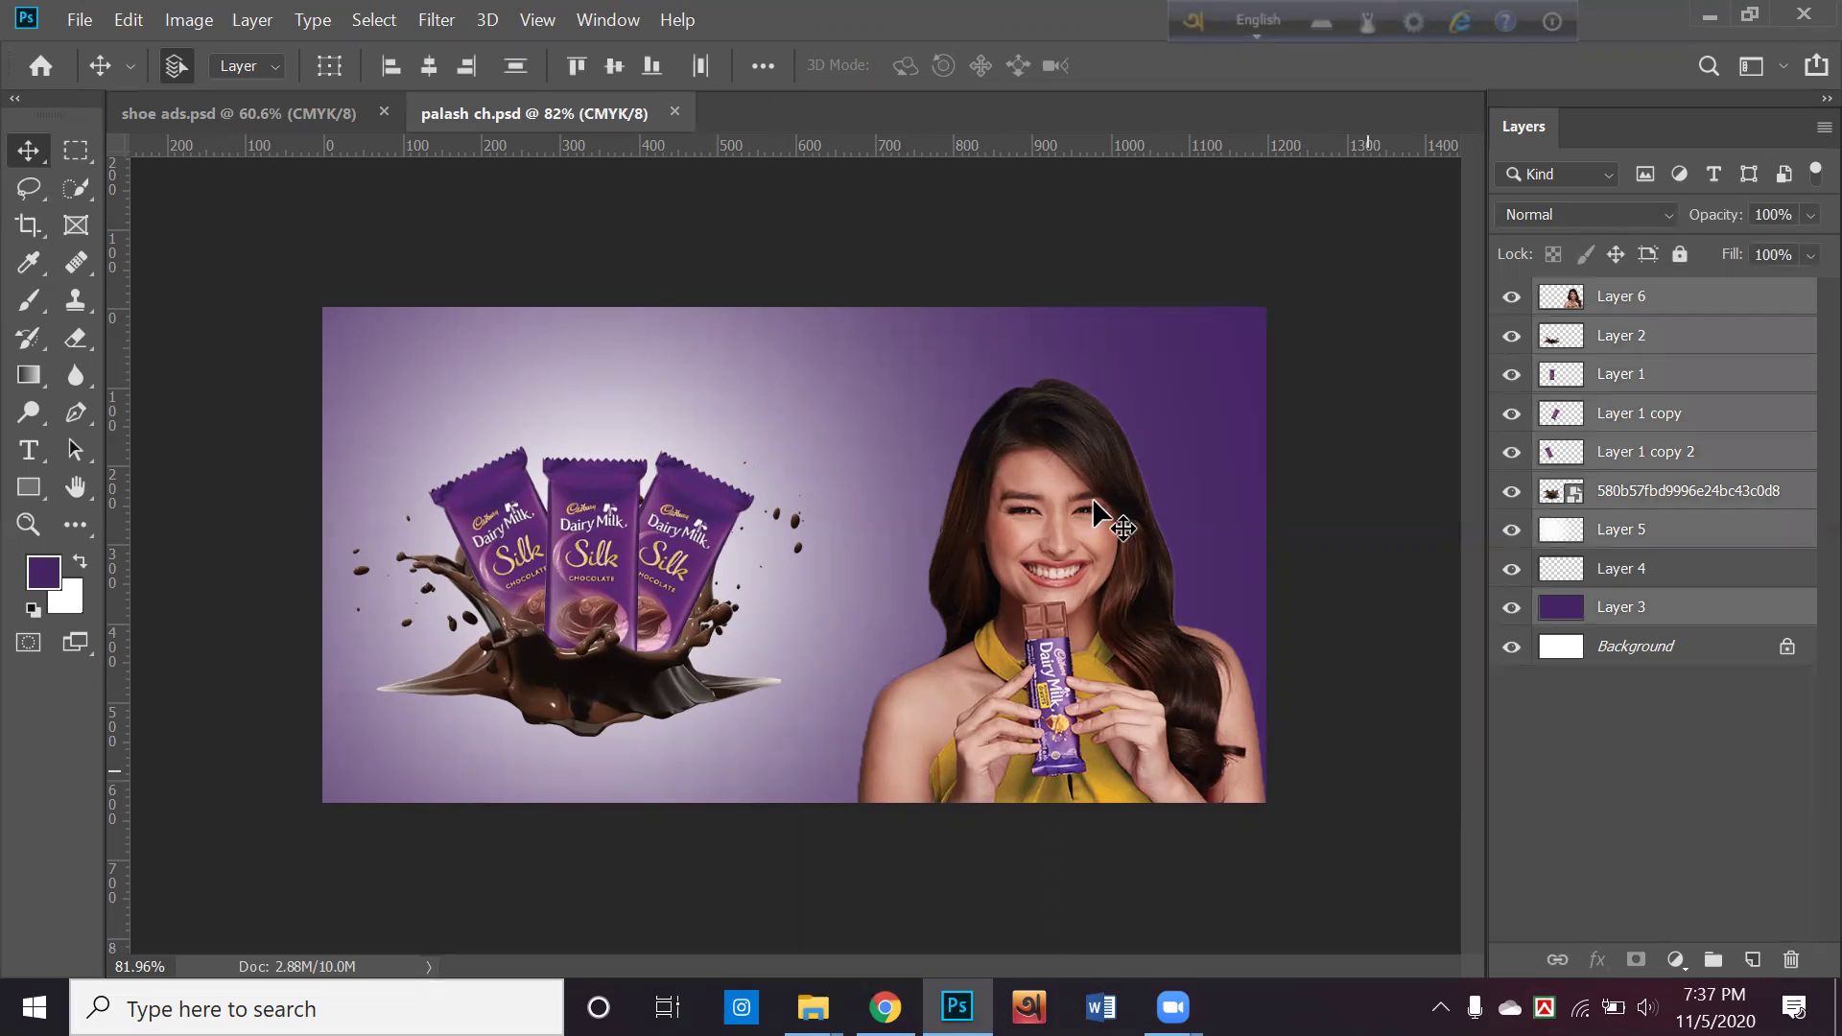
click(845, 408)
Delete all chocolate bar, splash and glow layers between the woman's cut-out and the purple fill layer
click(1628, 309)
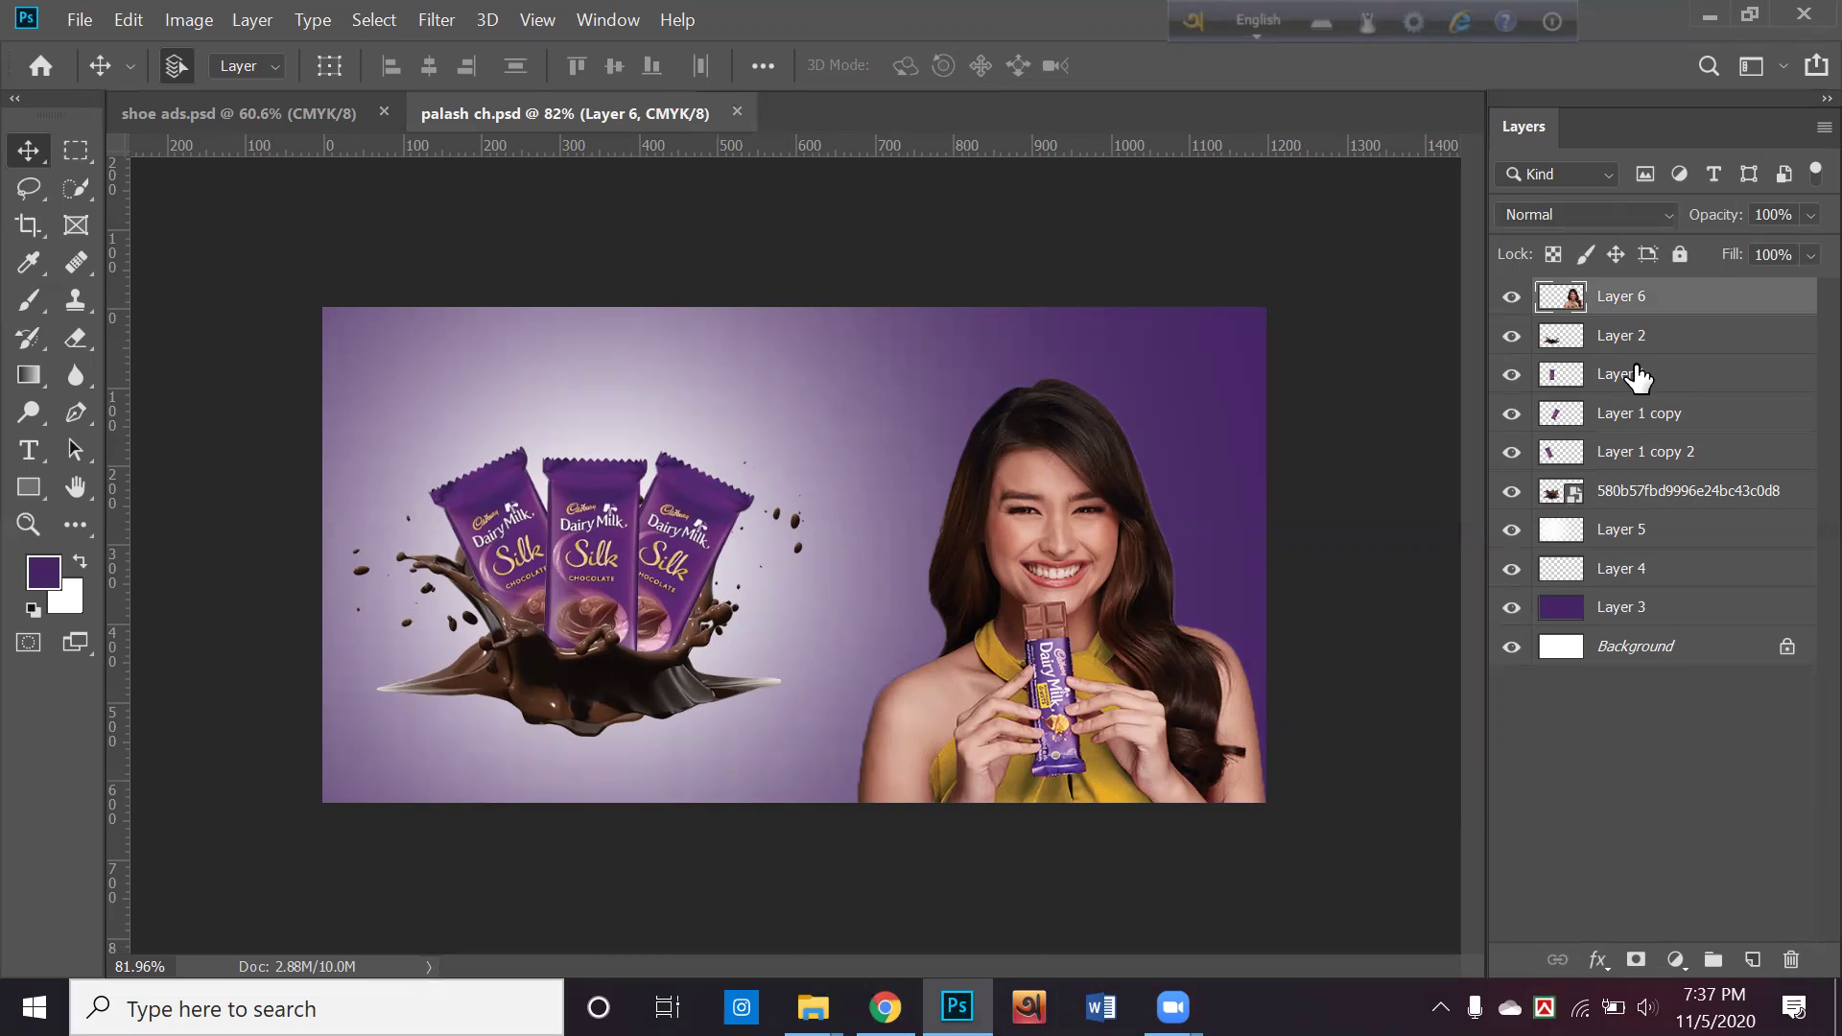
click(1639, 333)
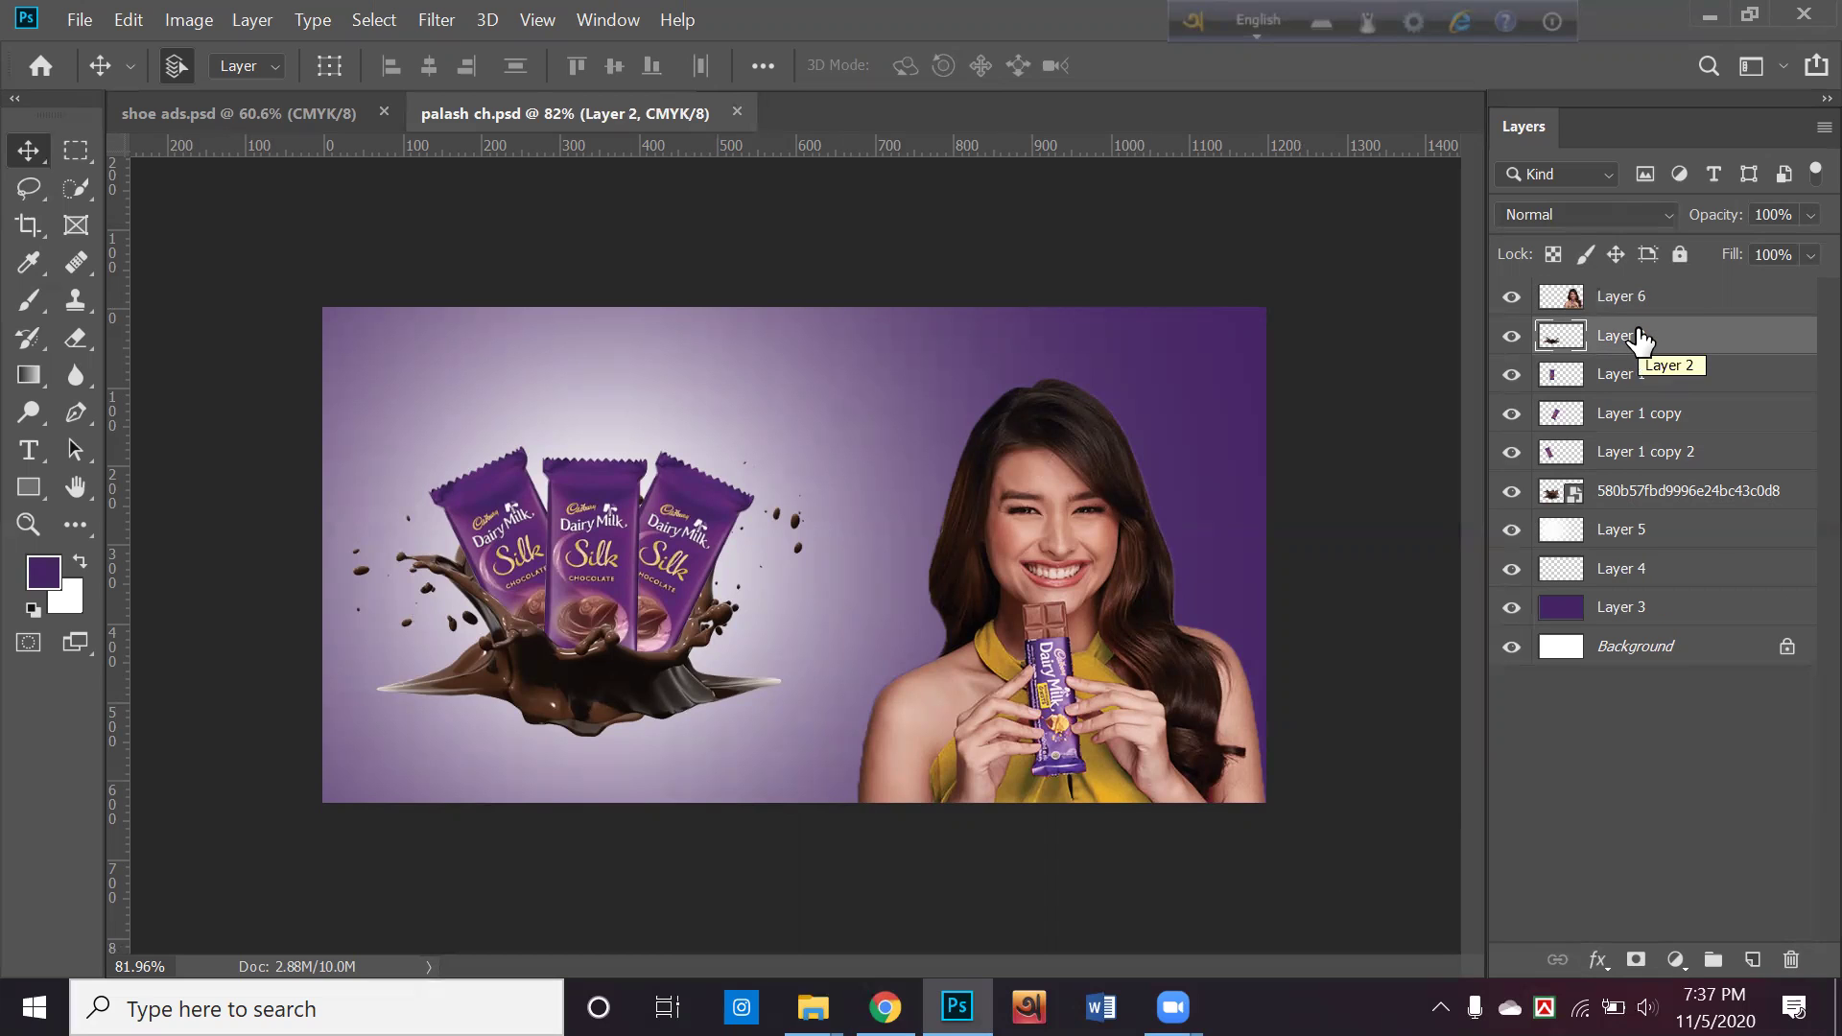
key(Delete)
key(Delete)
key(Delete)
key(Delete)
key(Delete)
key(Delete)
key(Delete)
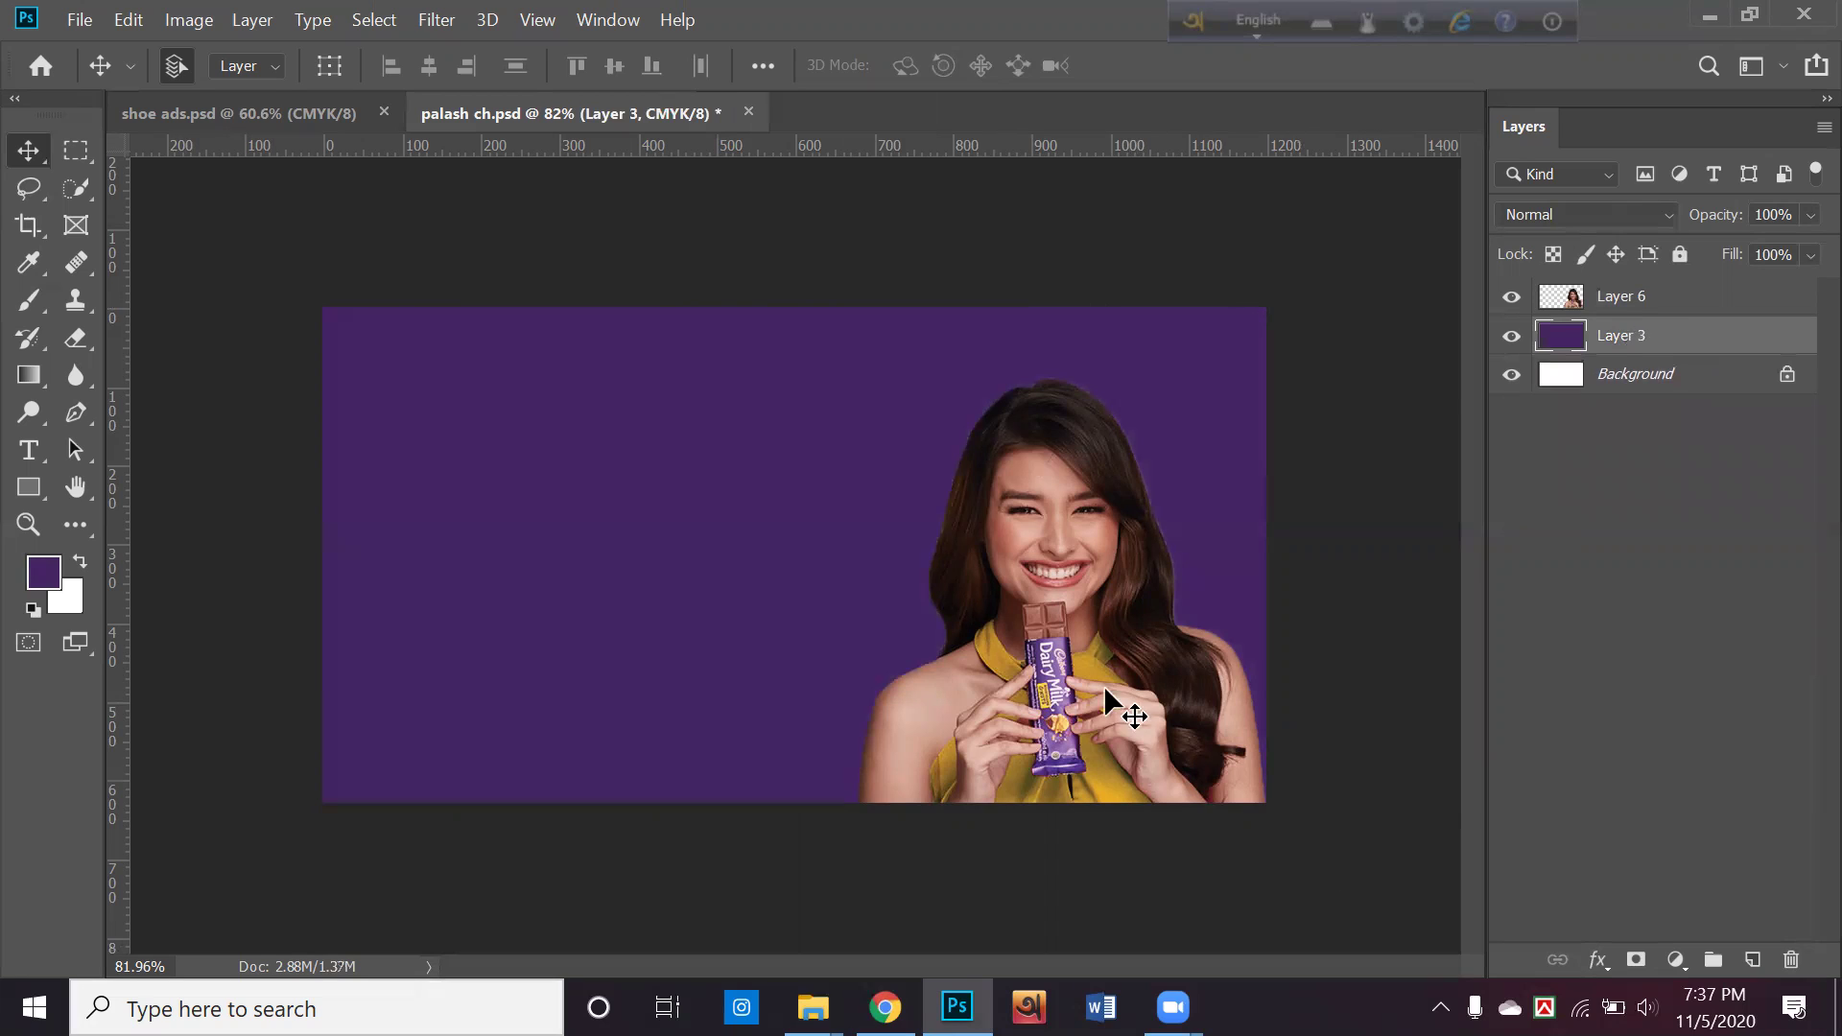
Hide the woman's cut-out layer and make the purple fill layer active
click(1628, 309)
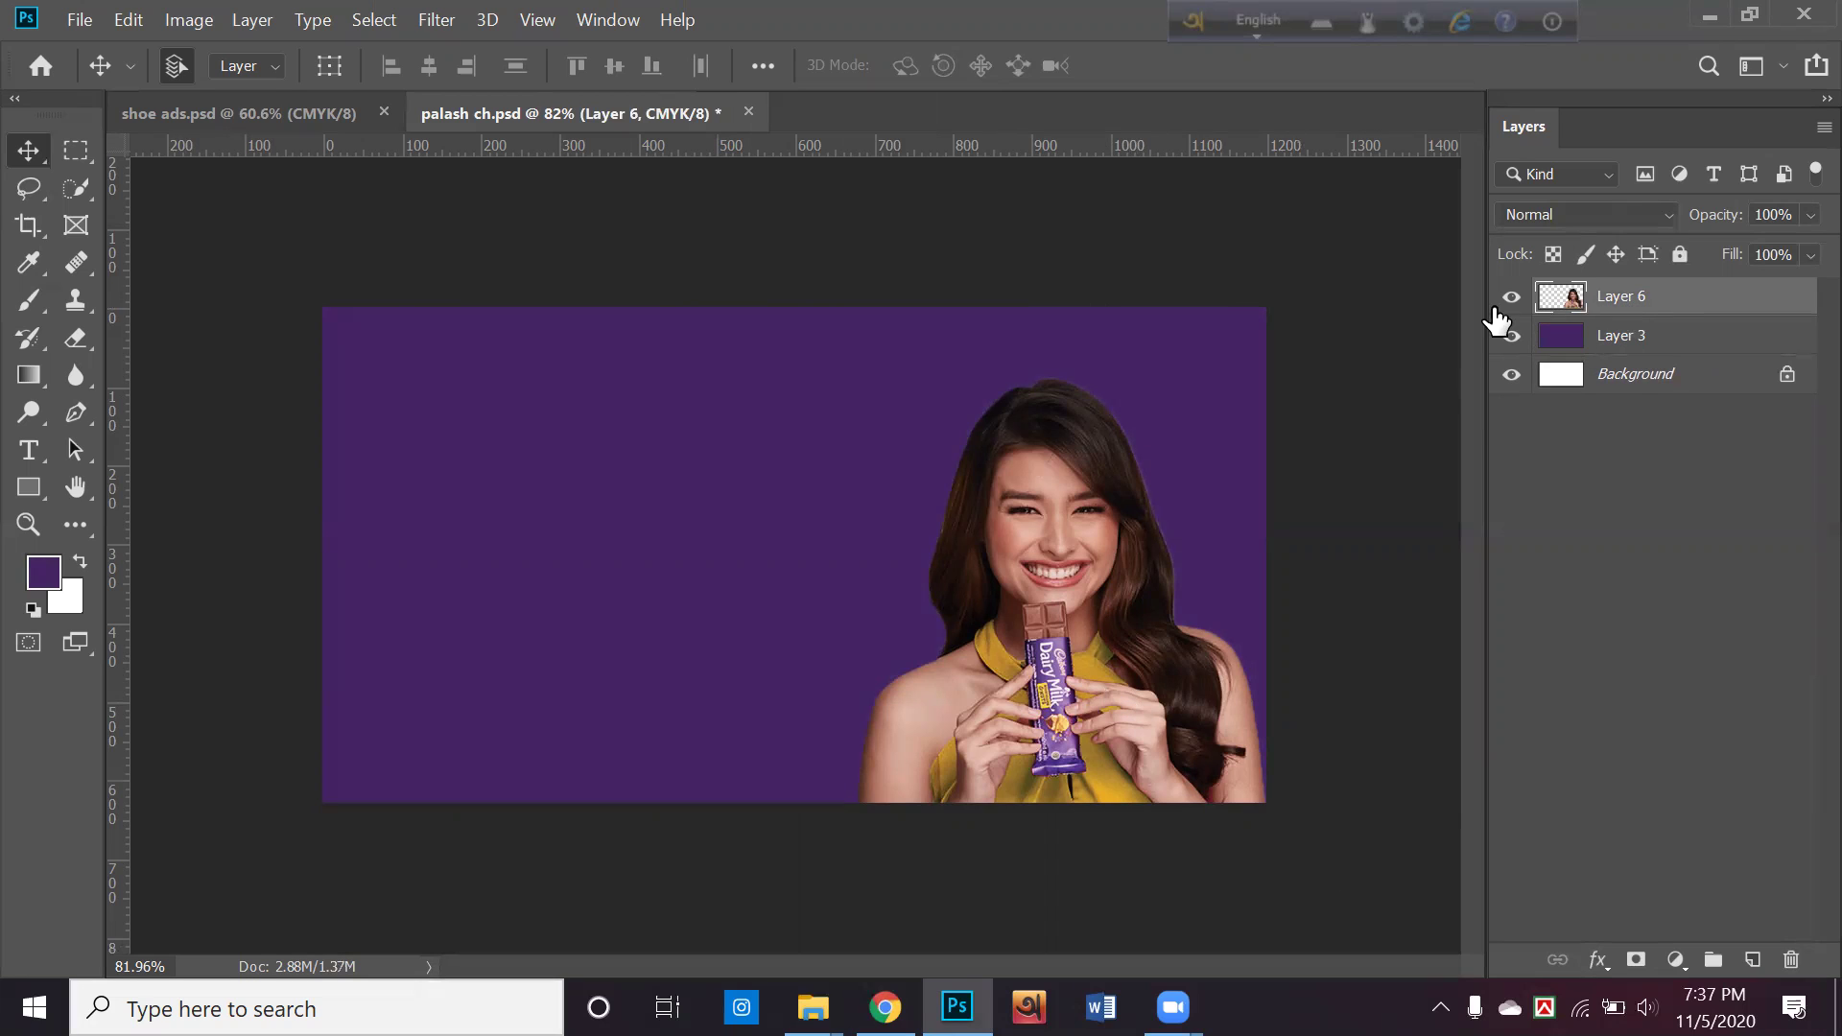
click(1511, 296)
click(1586, 347)
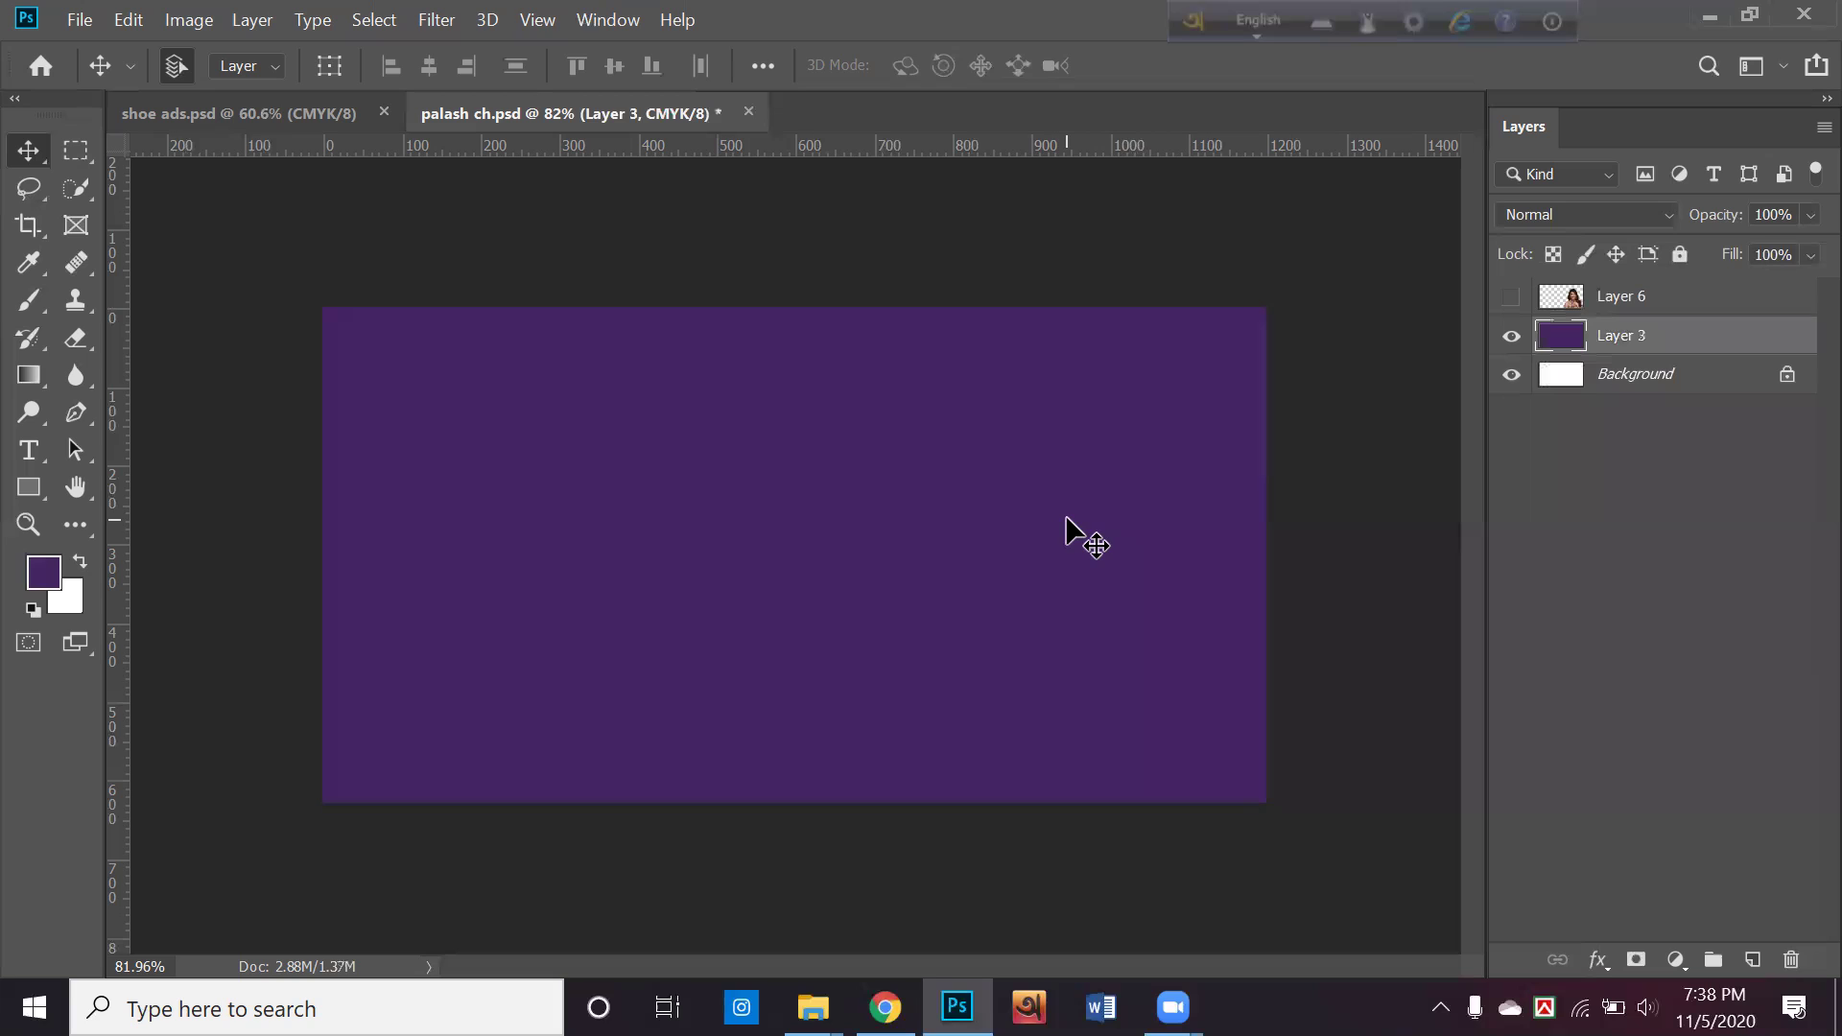
Delete the purple fill layer beneath the hidden cut-out of the woman
key(Delete)
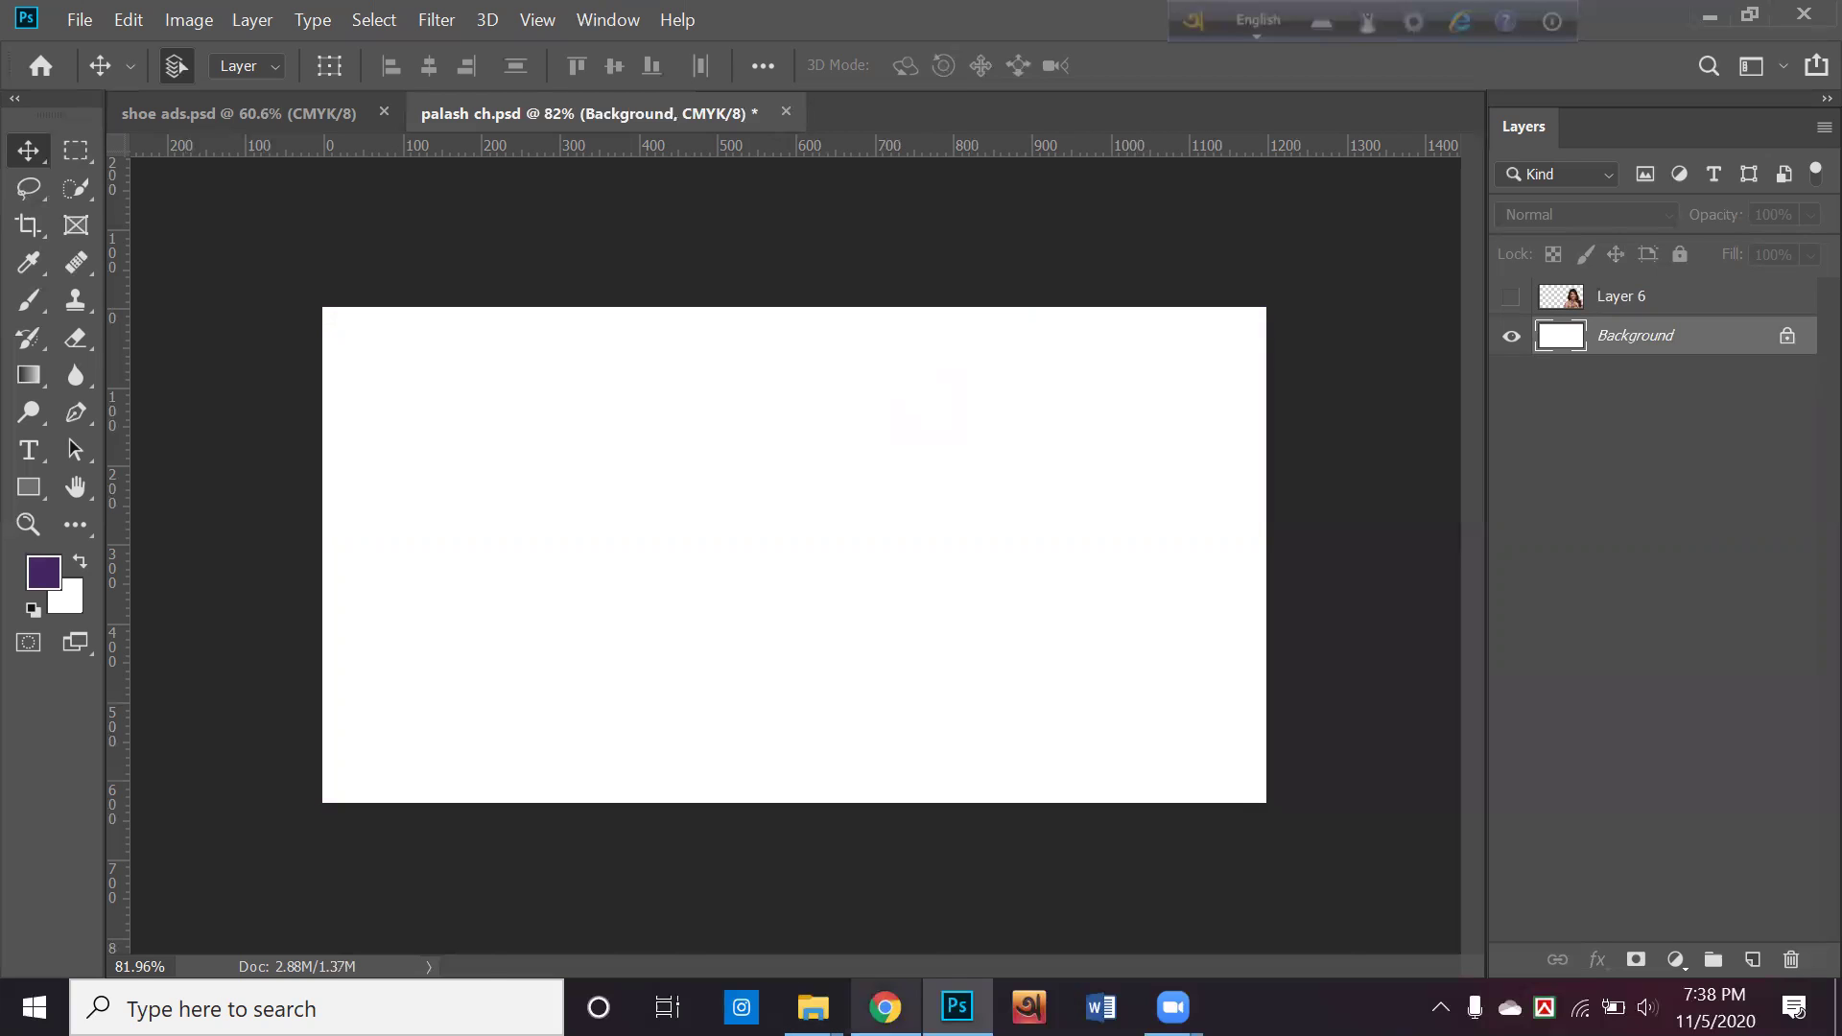
click(891, 984)
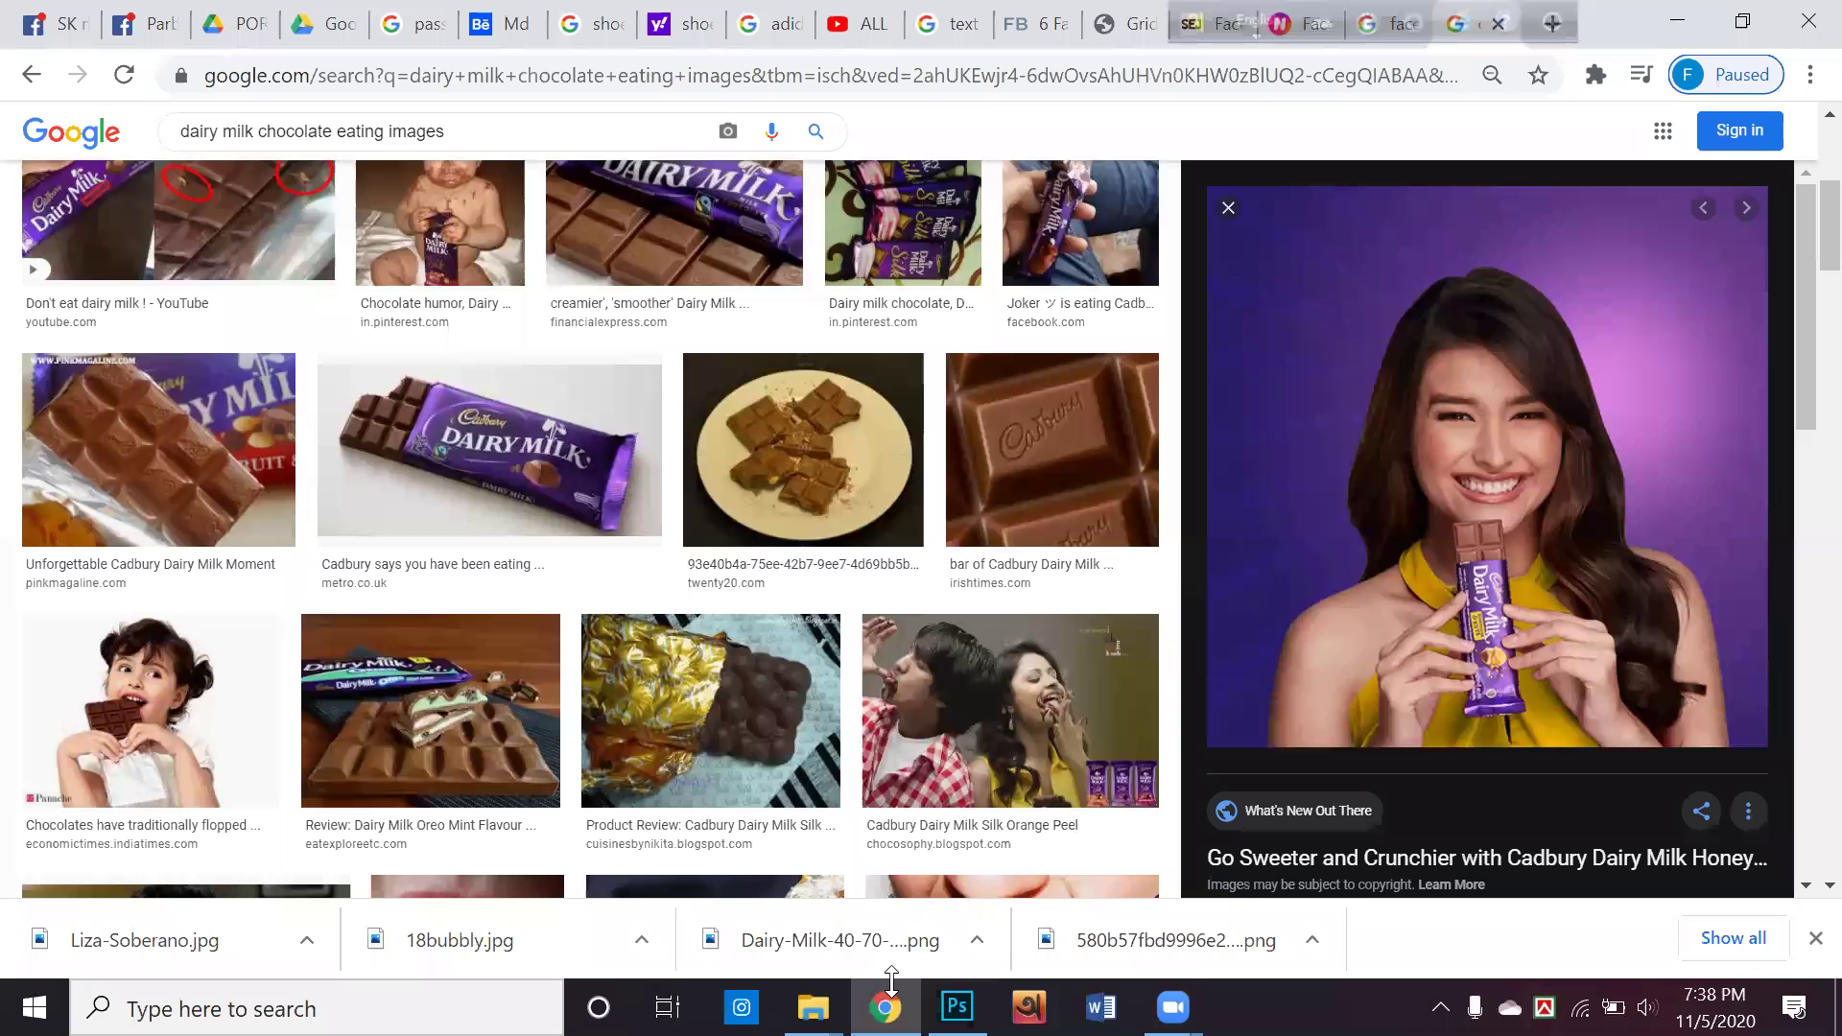
click(890, 984)
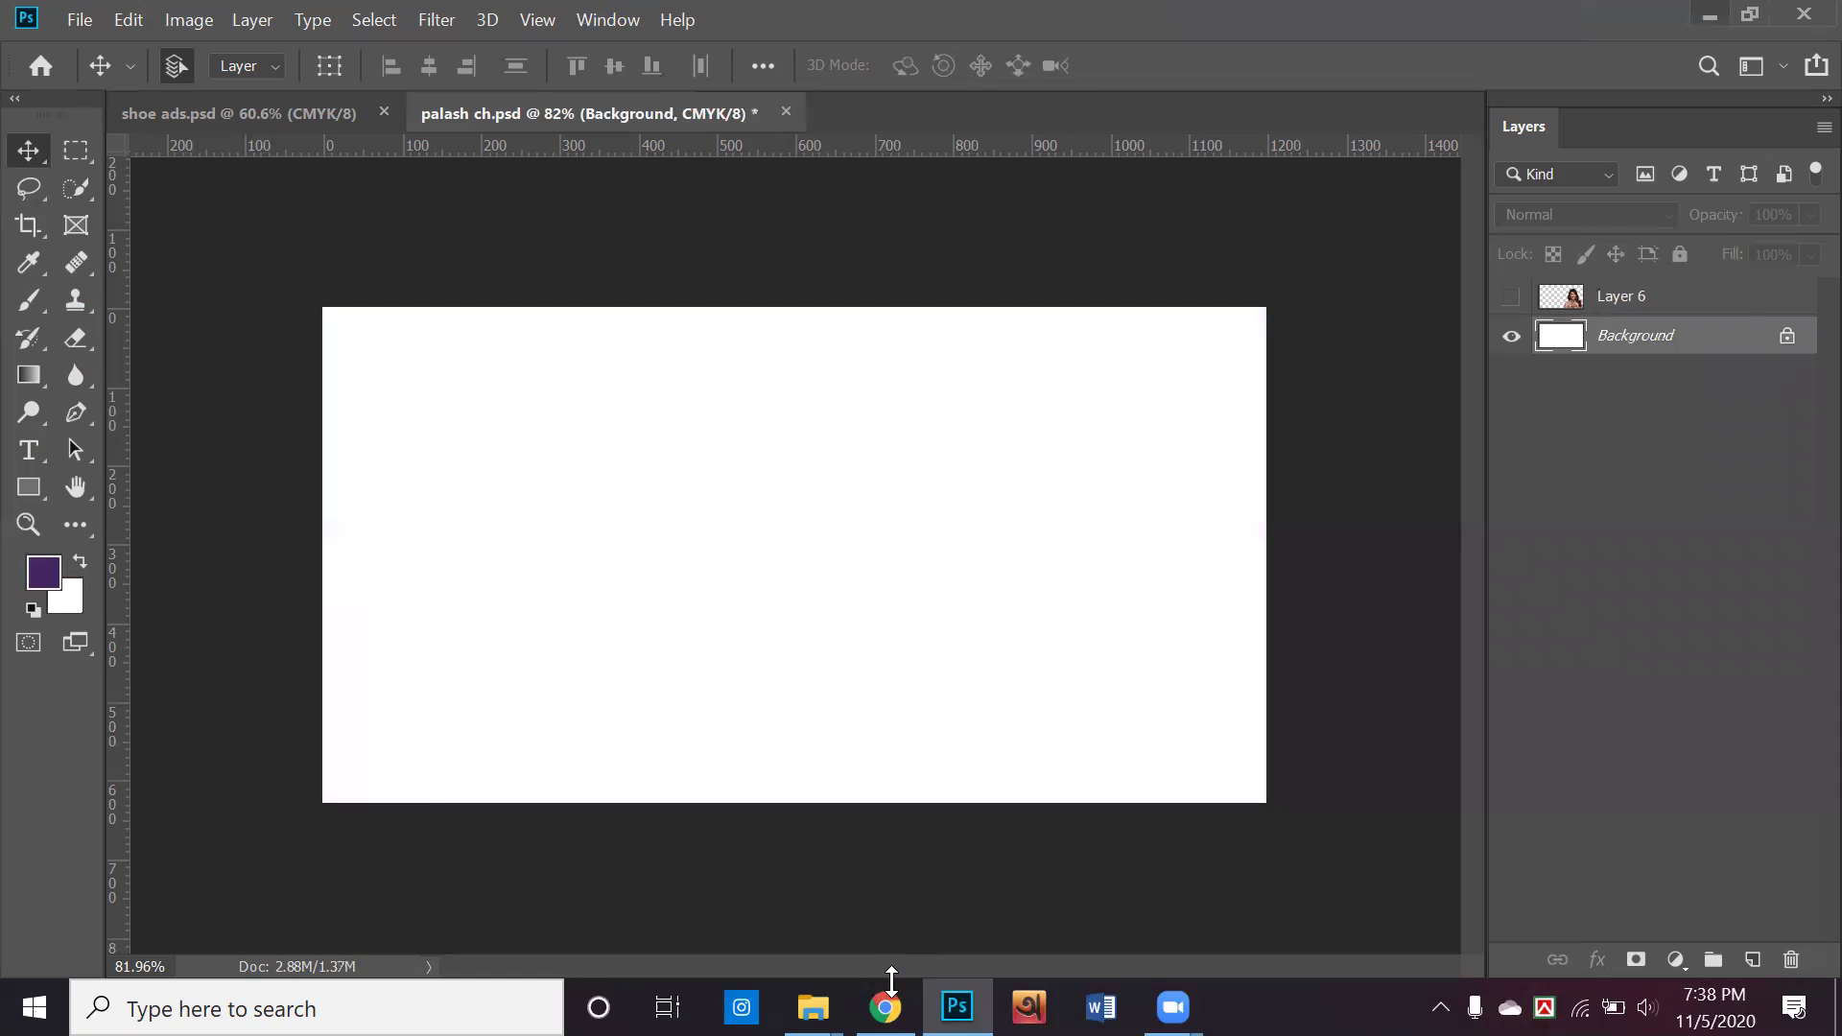
Go to the Windows desktop, look through the images in "New folder" and close it
key(super+d)
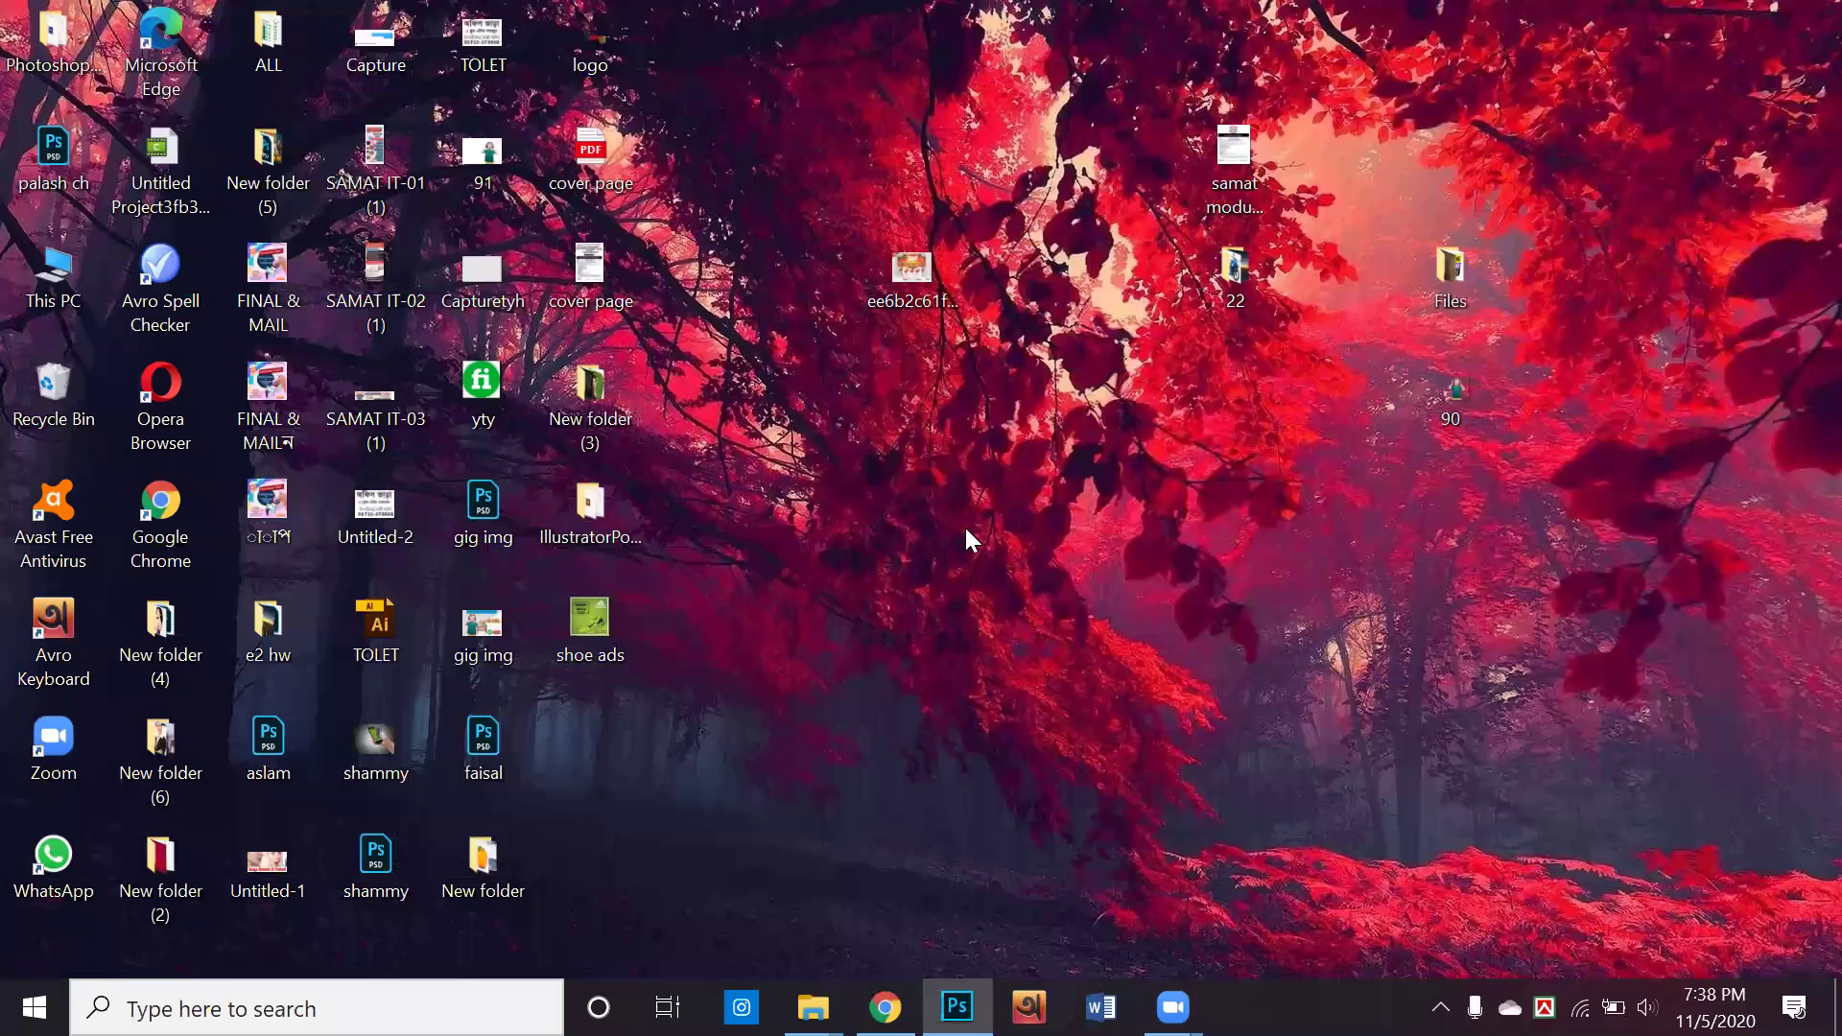
click(888, 819)
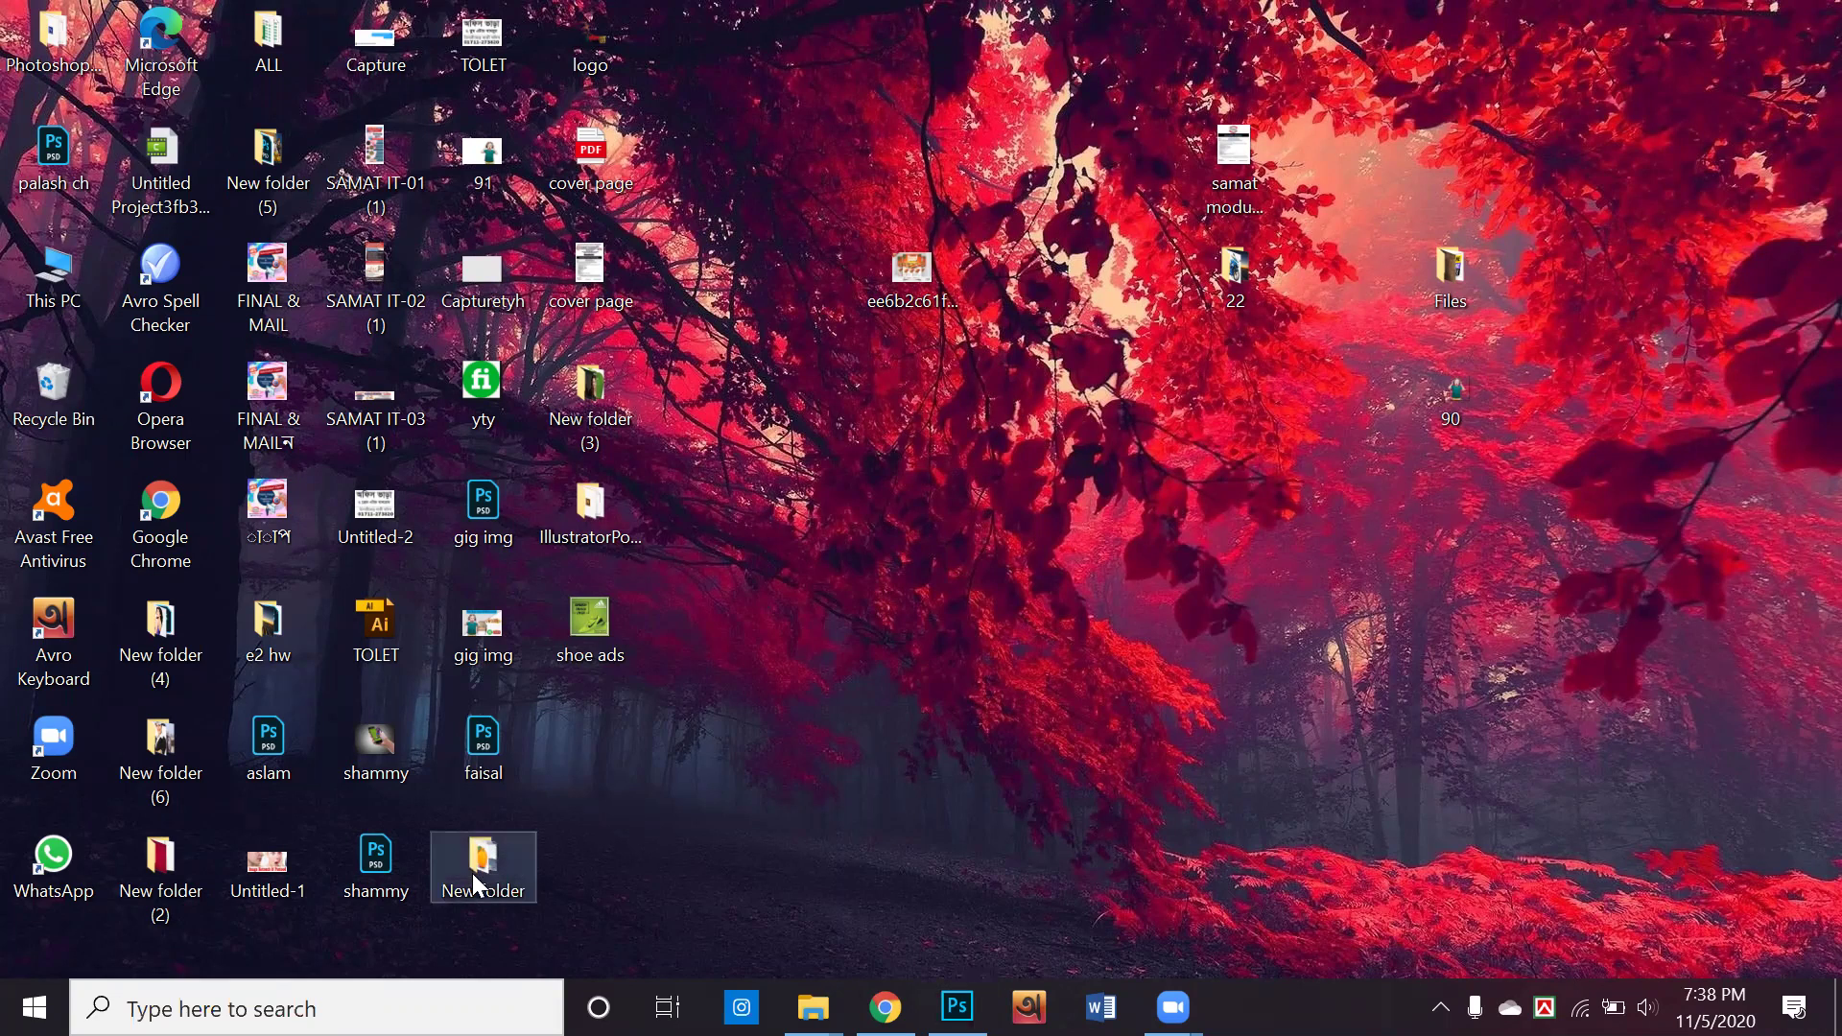
double_click(455, 852)
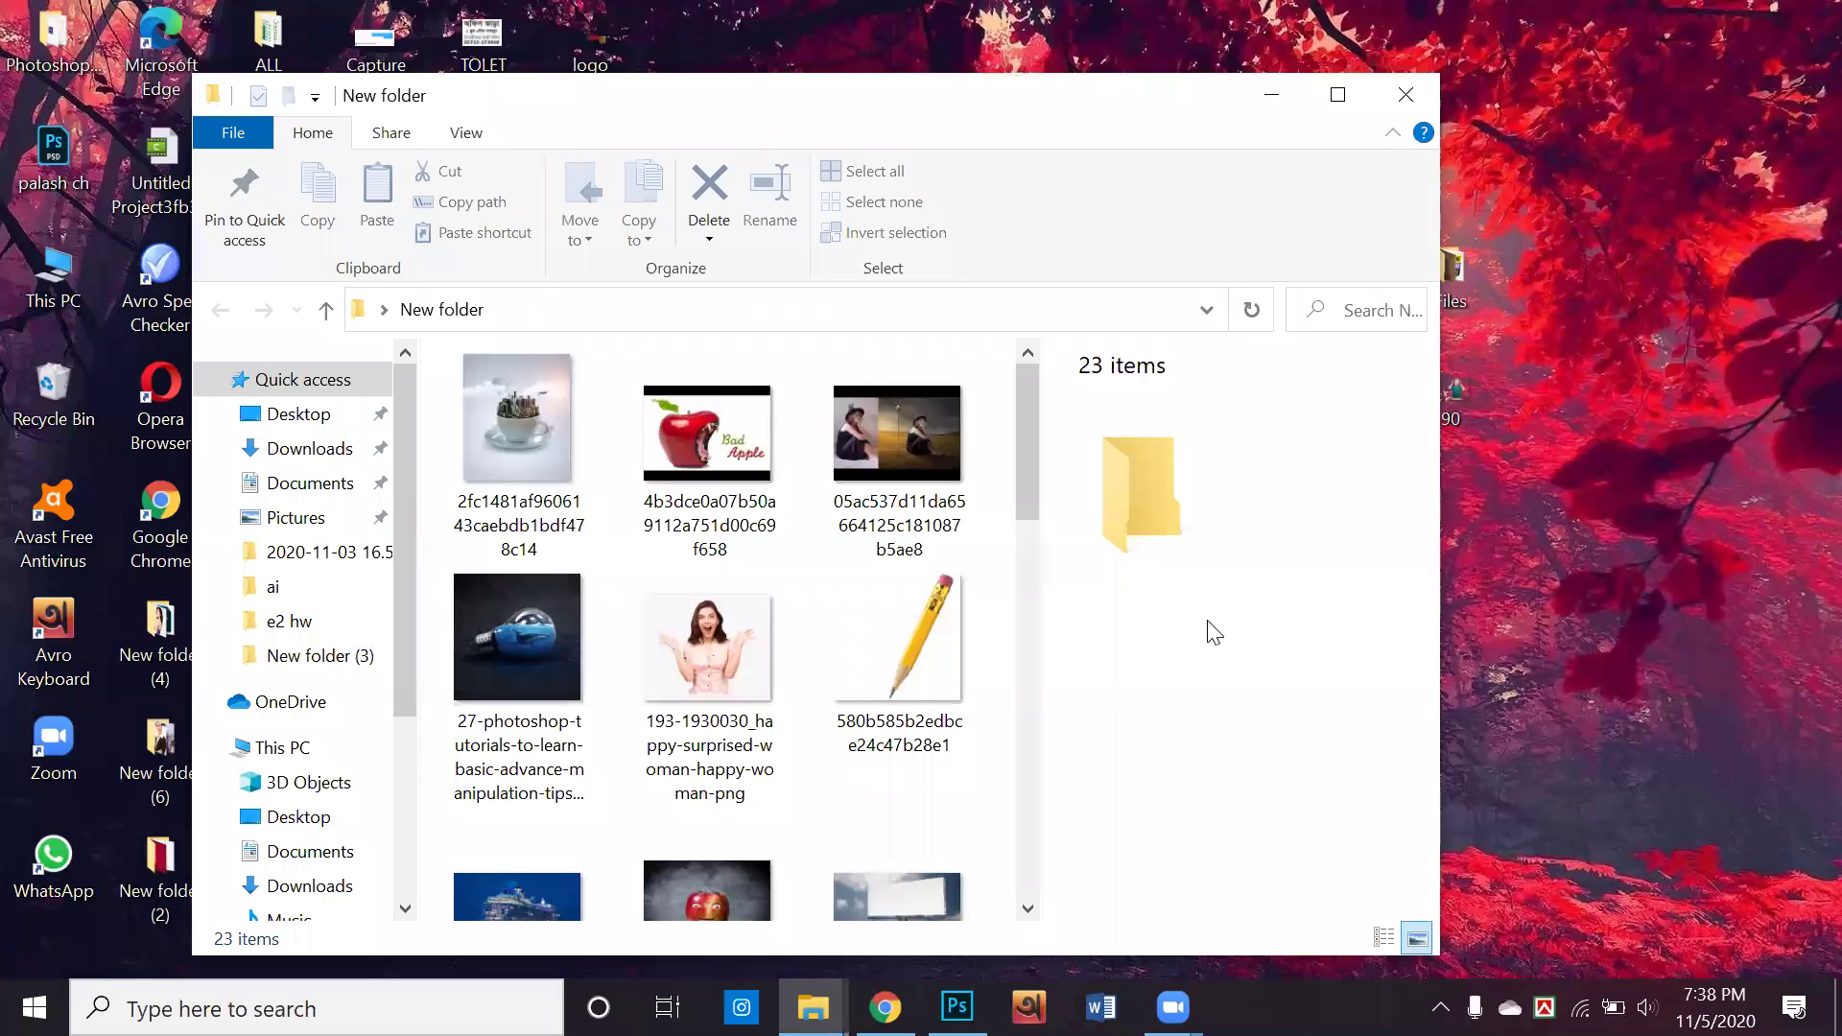
drag(1015, 446, 1023, 838)
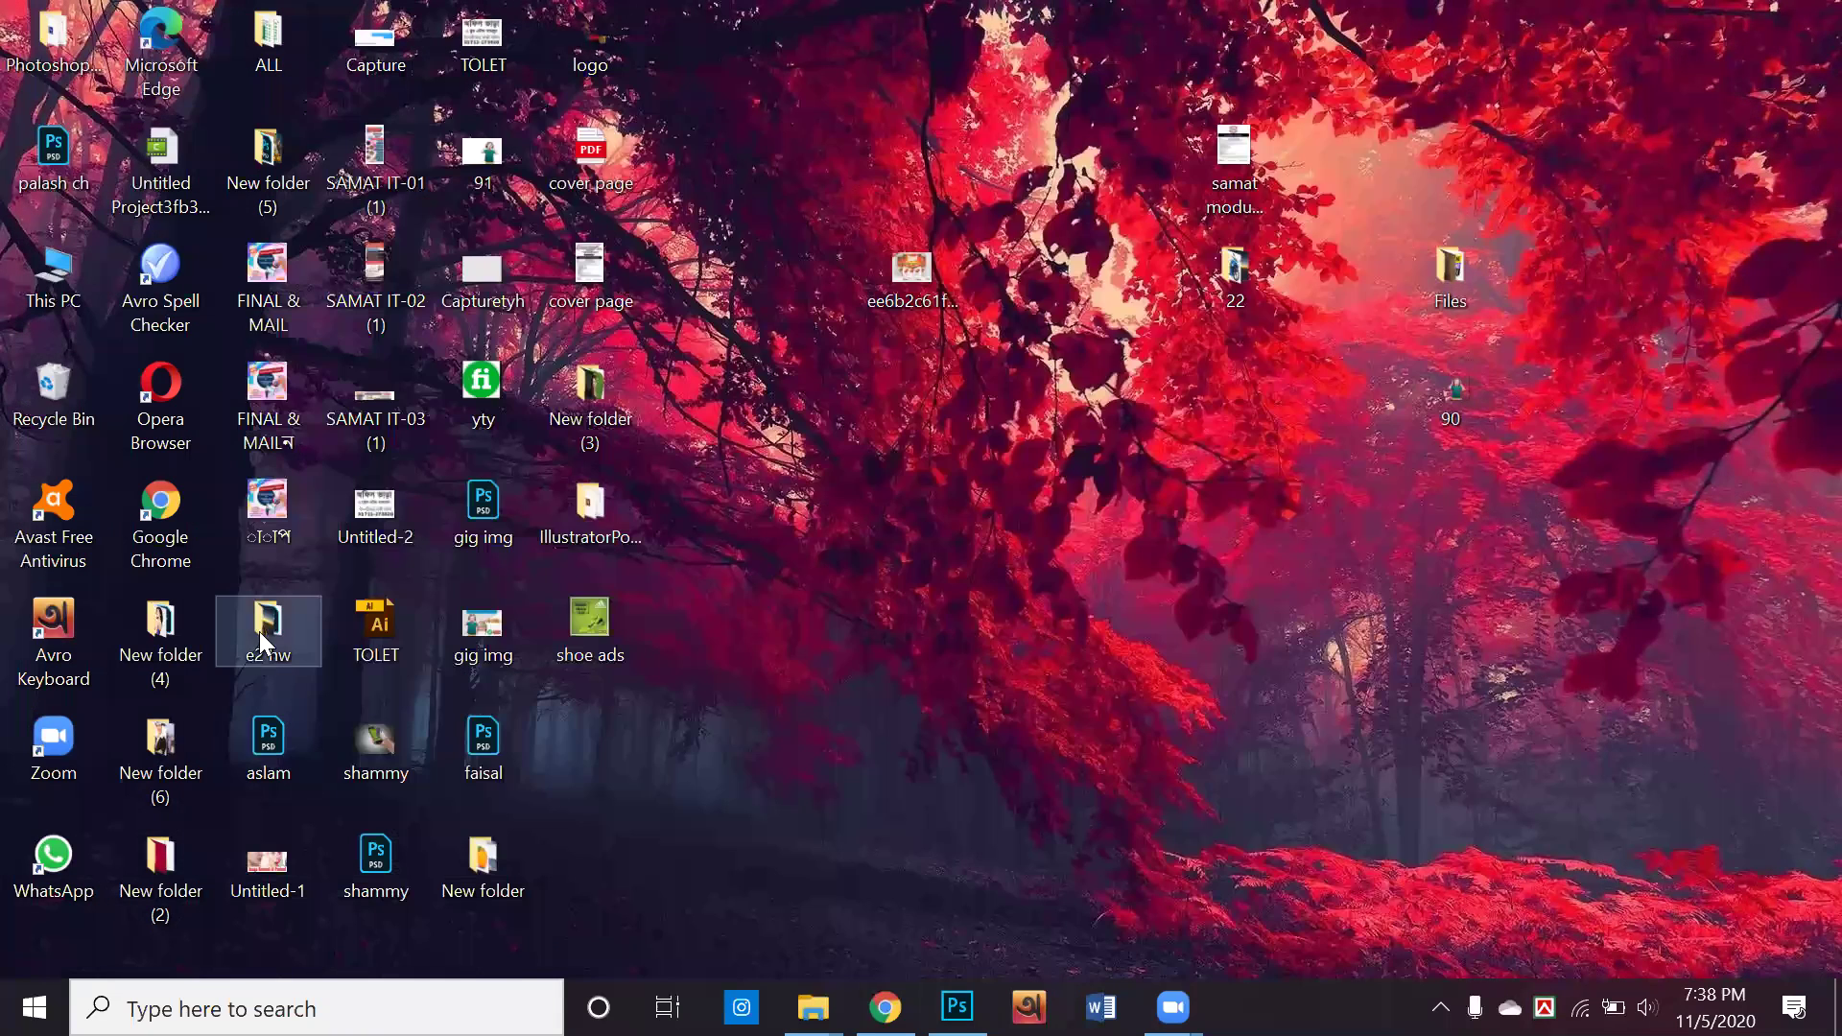
click(1406, 95)
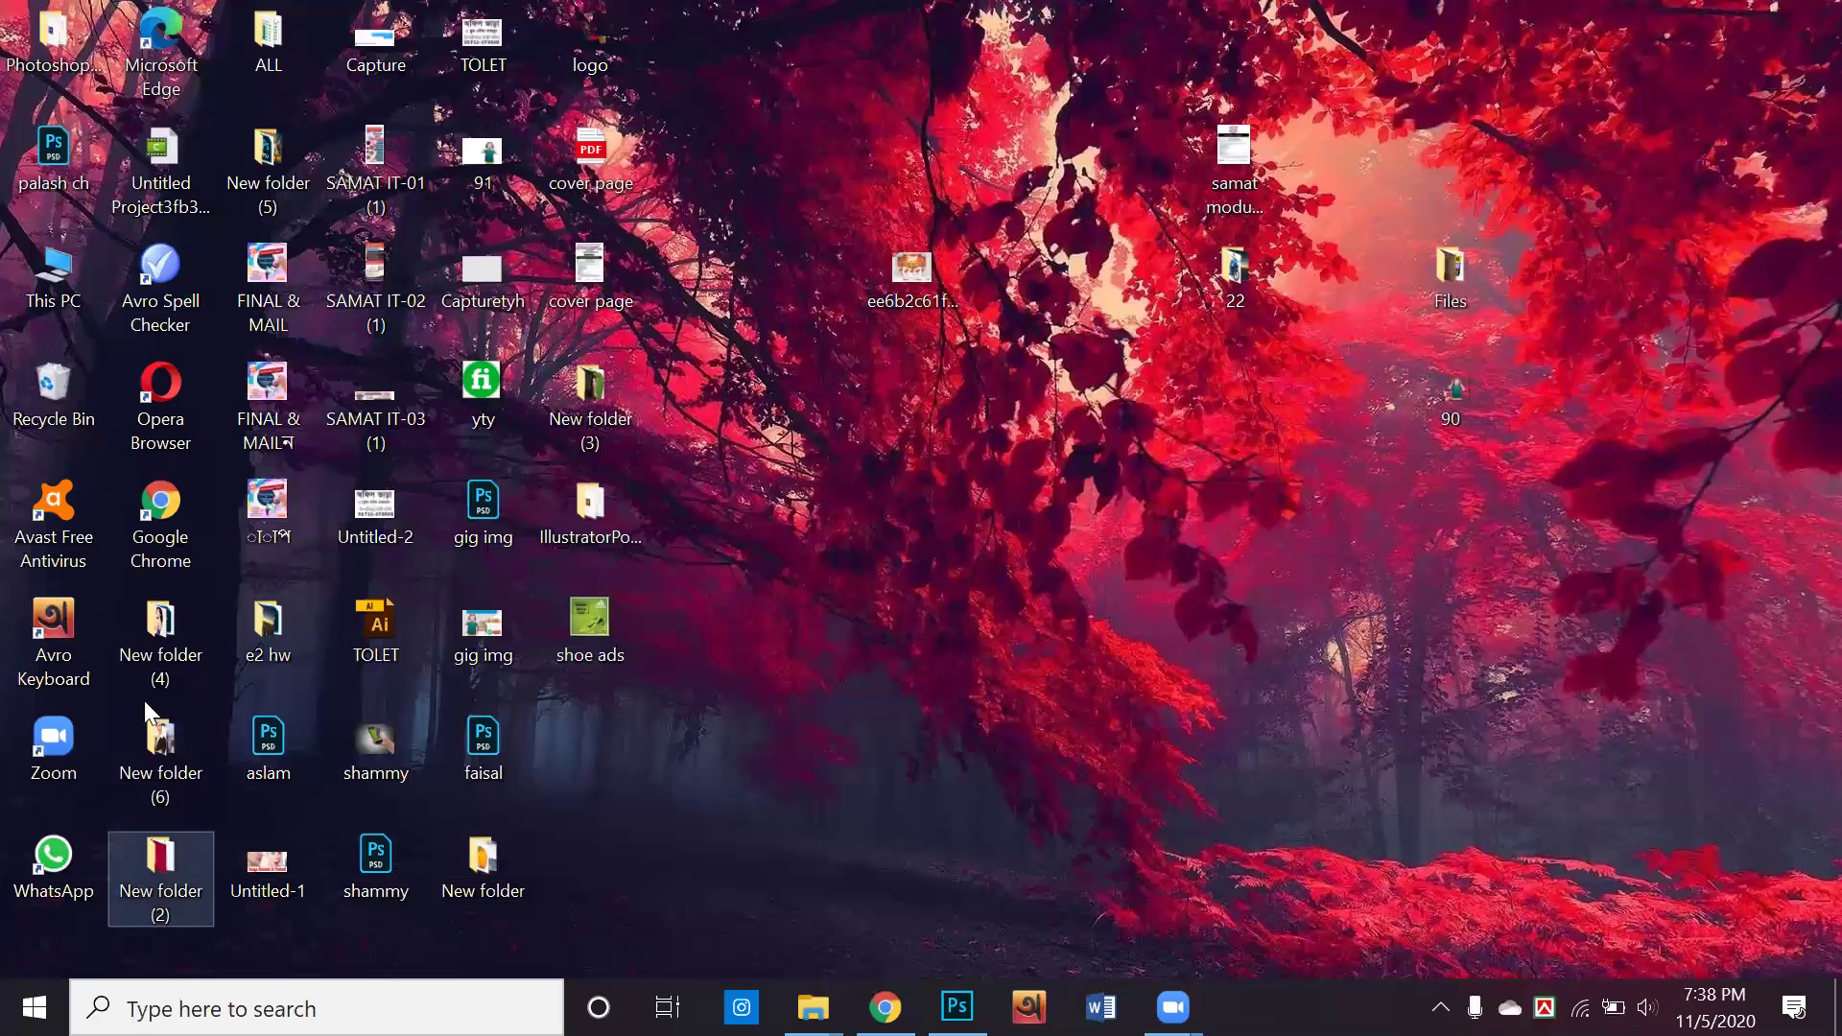
Open "New folder (4)" on the desktop and look through the pictures in its "bike" subfolder
click(151, 622)
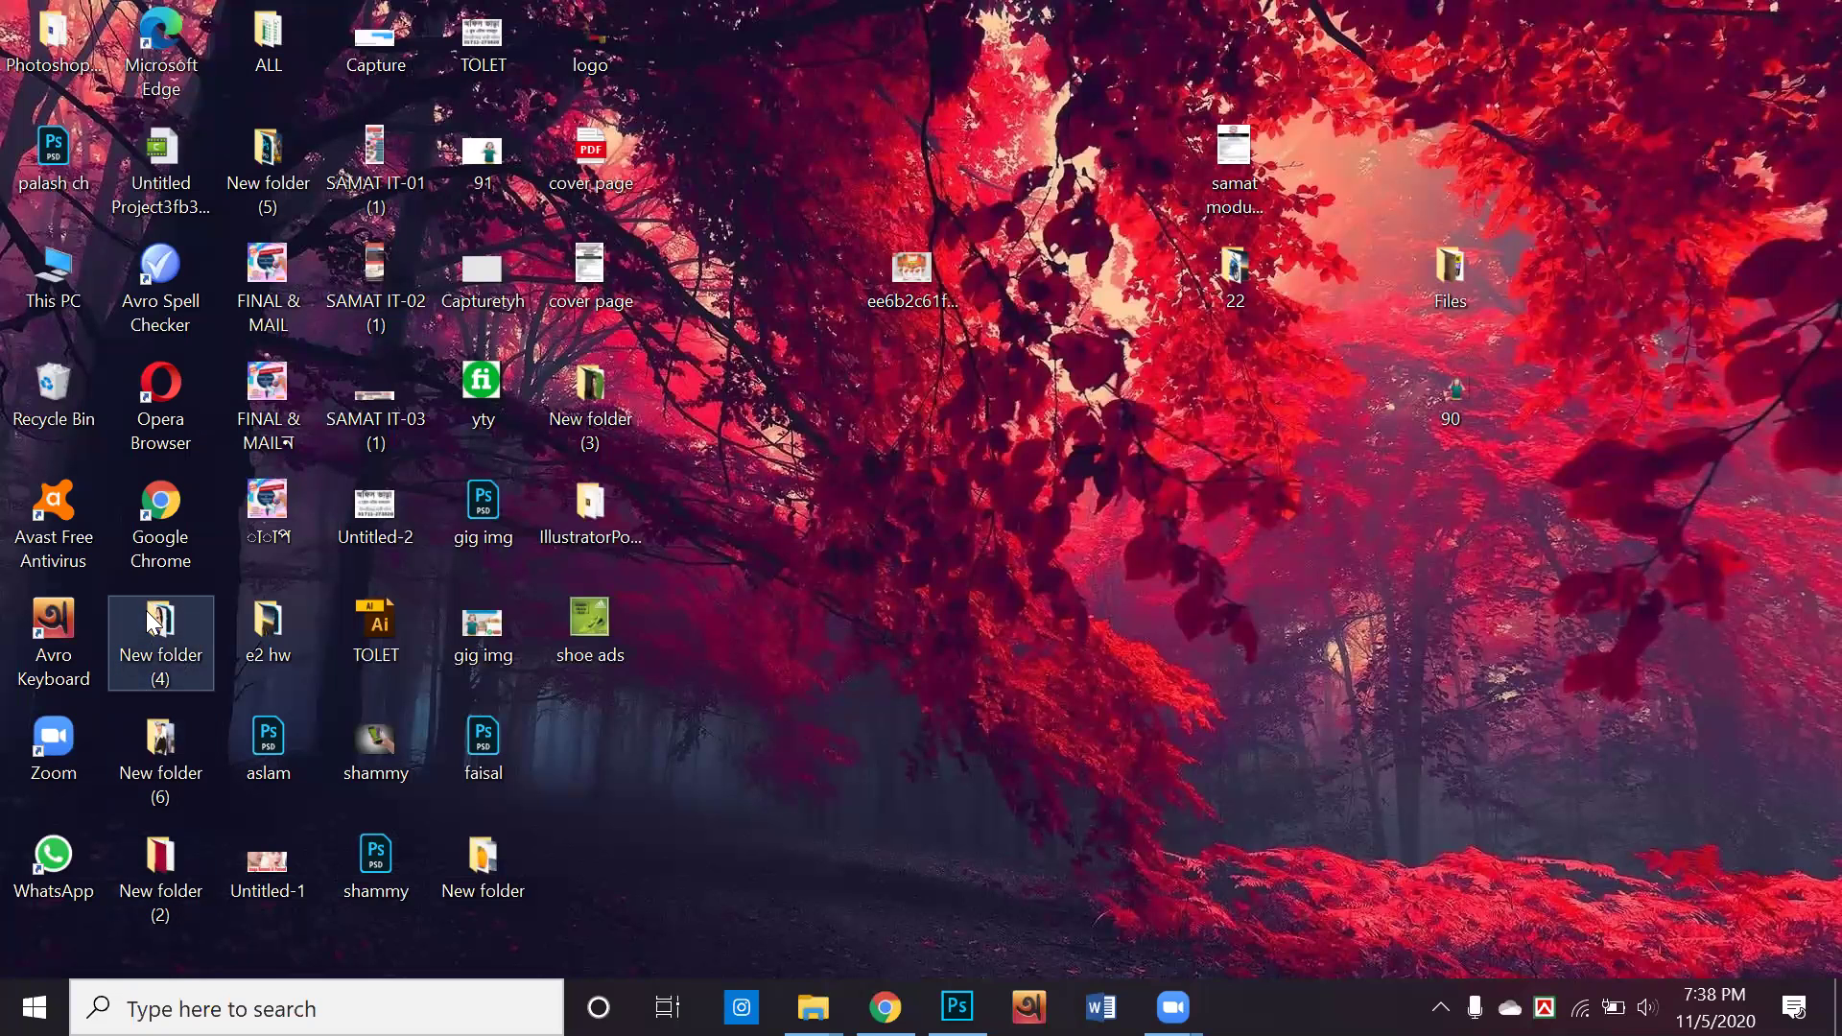
double_click(146, 610)
scroll(658, 462, down, 5)
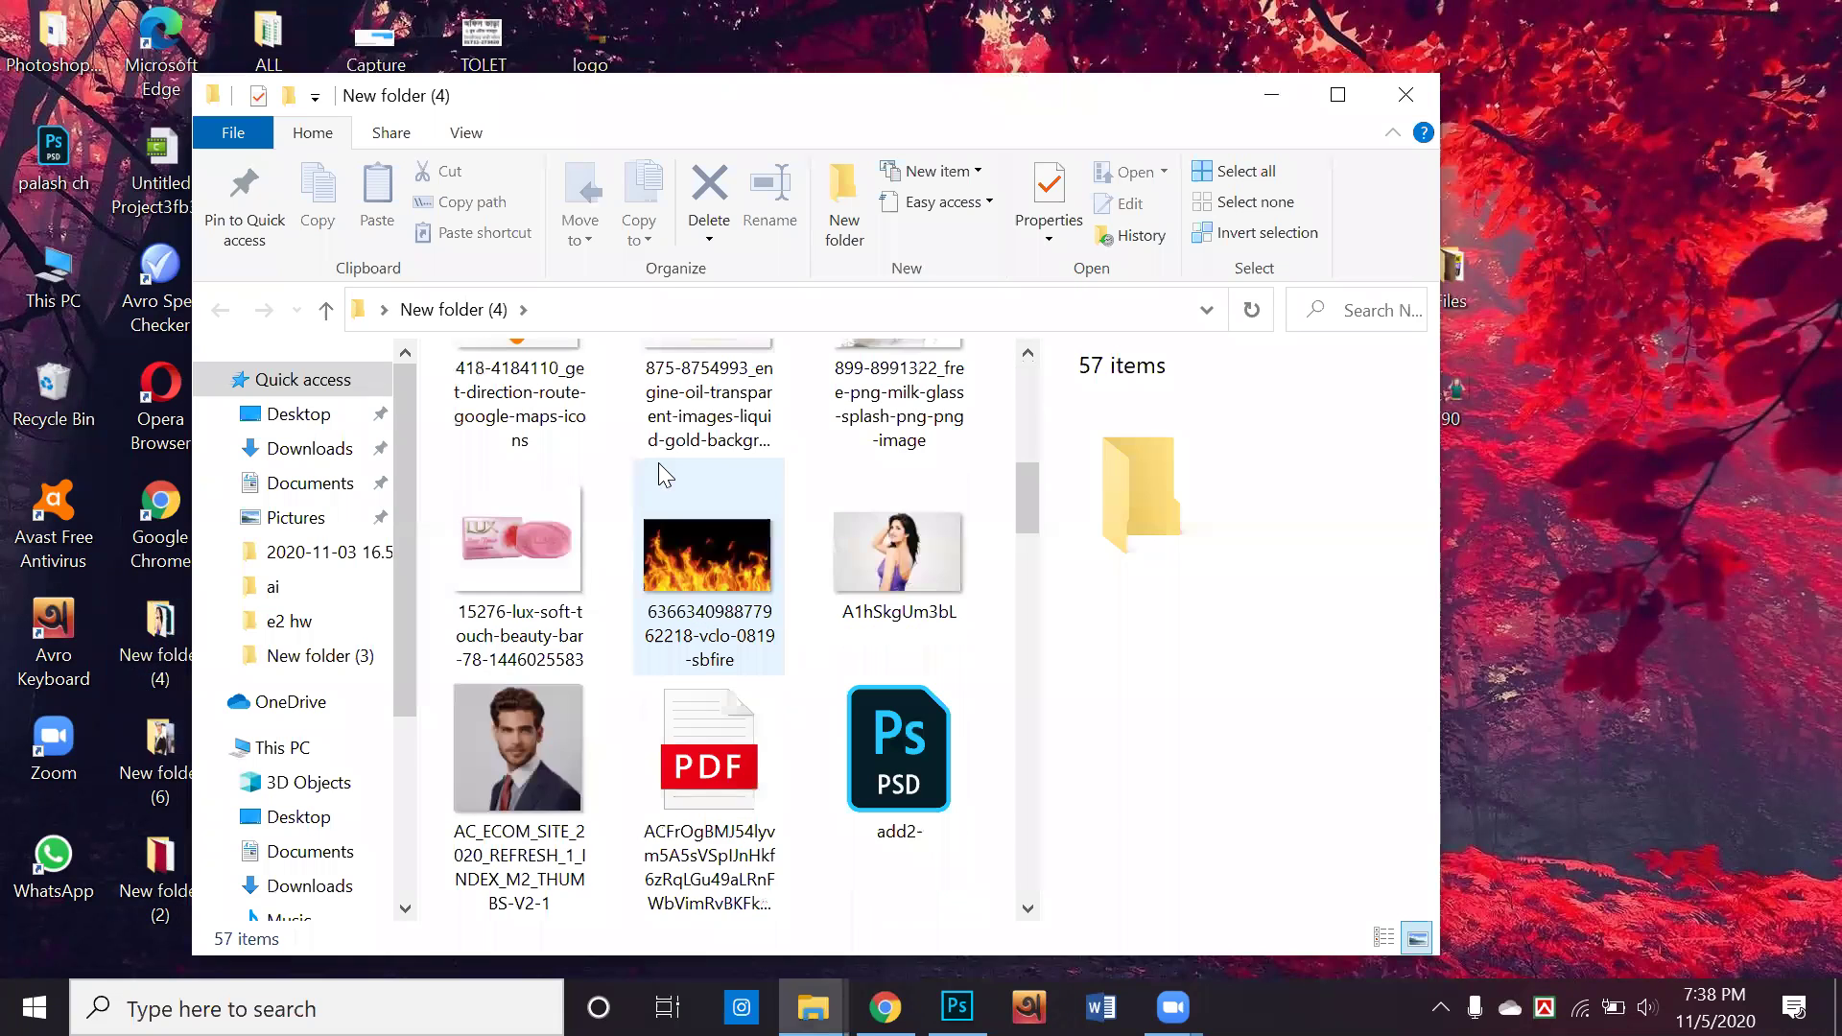
scroll(658, 462, up, 5)
click(500, 477)
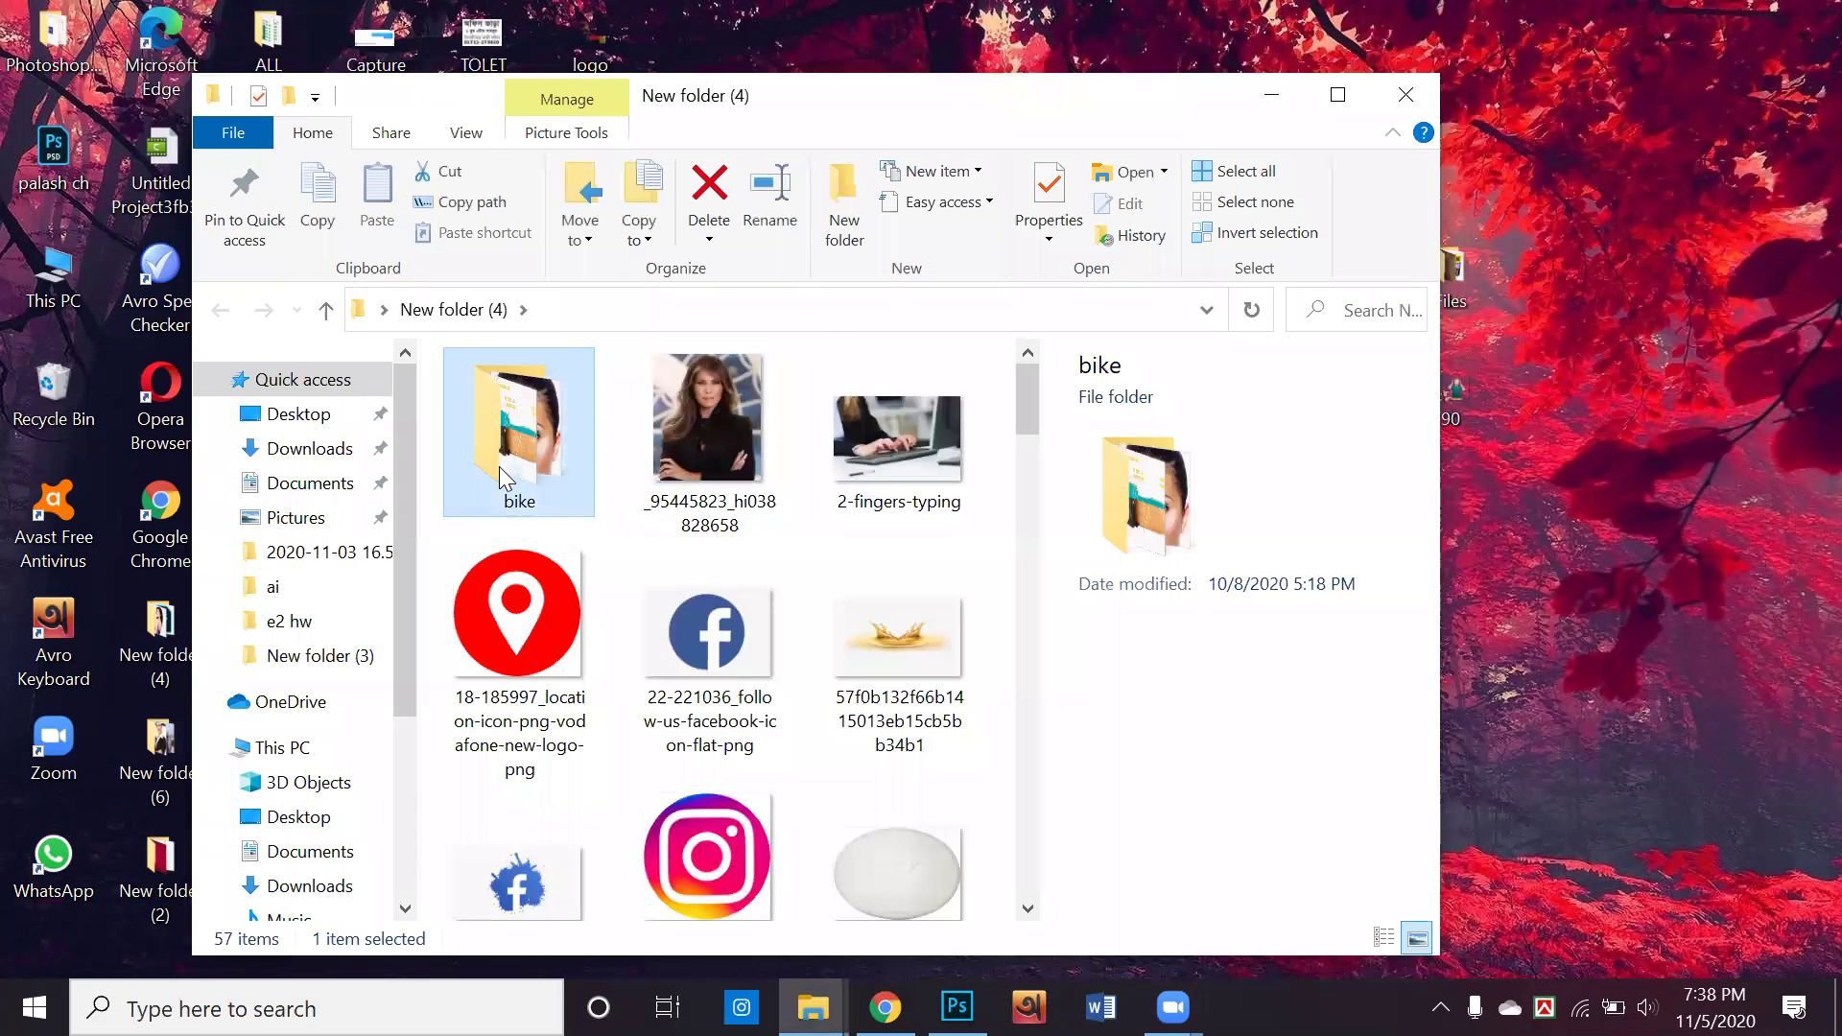
double_click(501, 477)
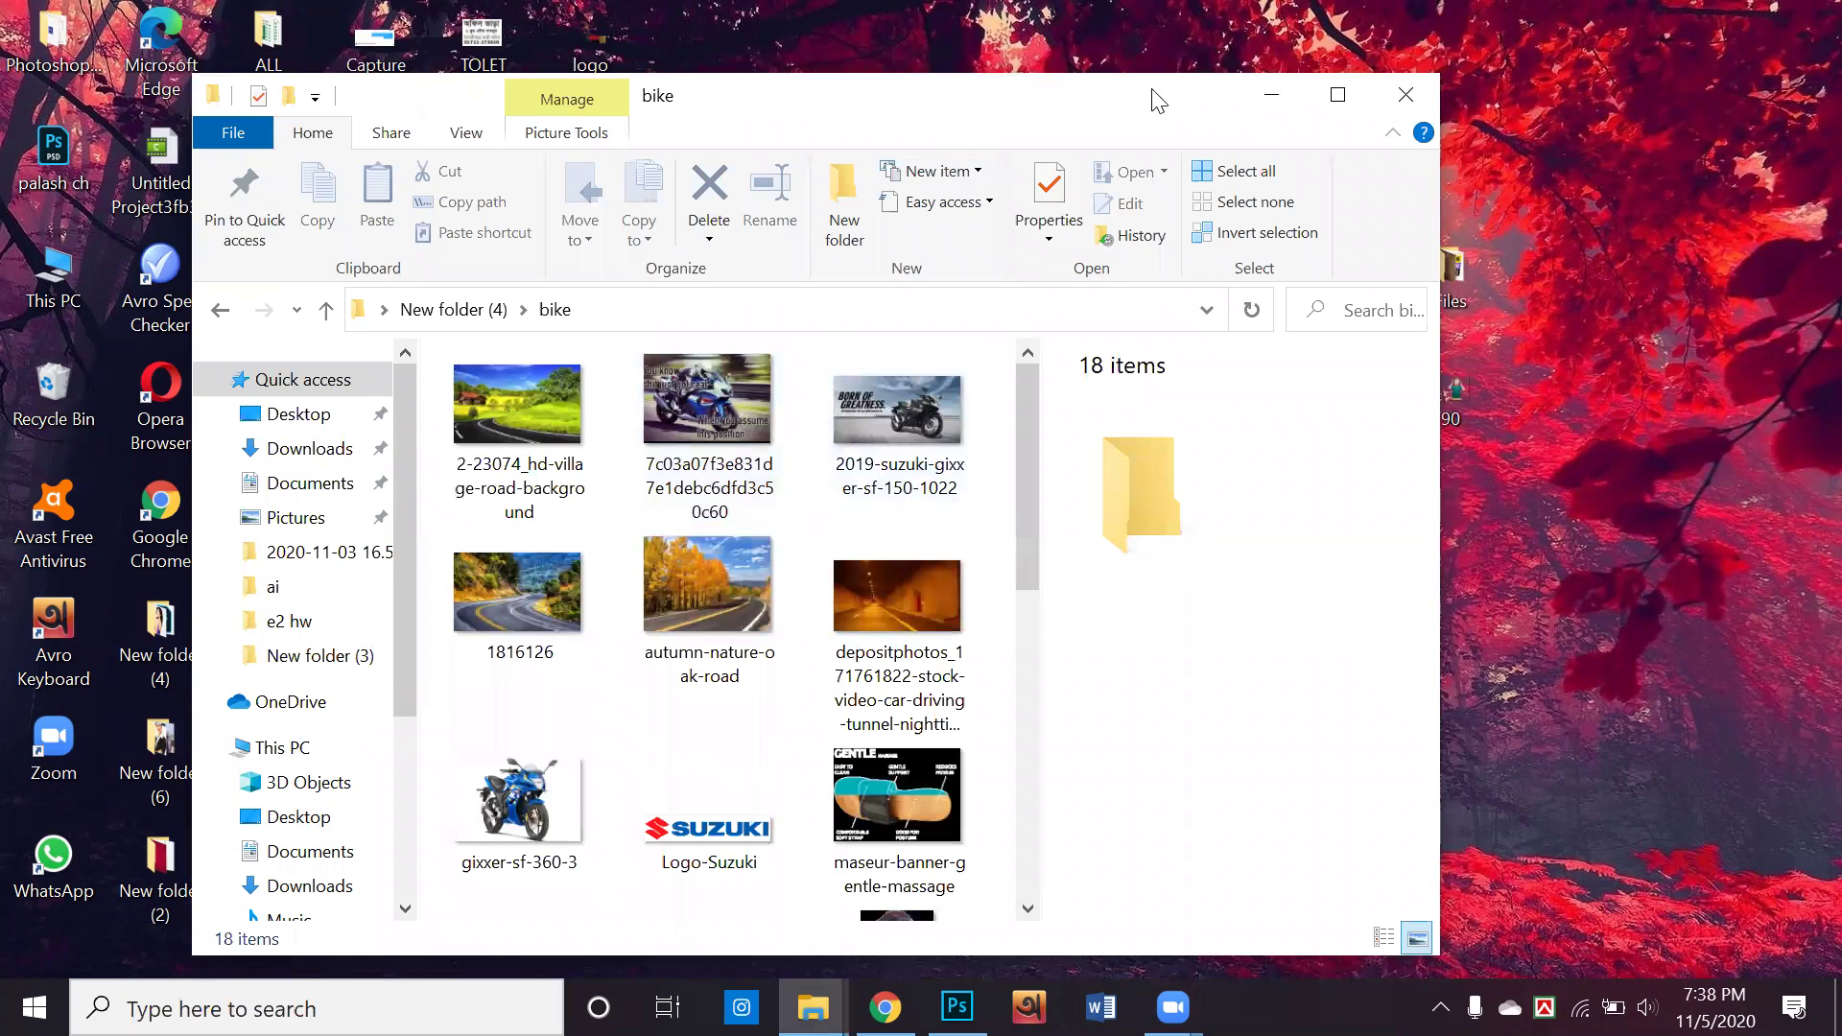
drag(1158, 100, 1342, 49)
scroll(846, 485, down, 5)
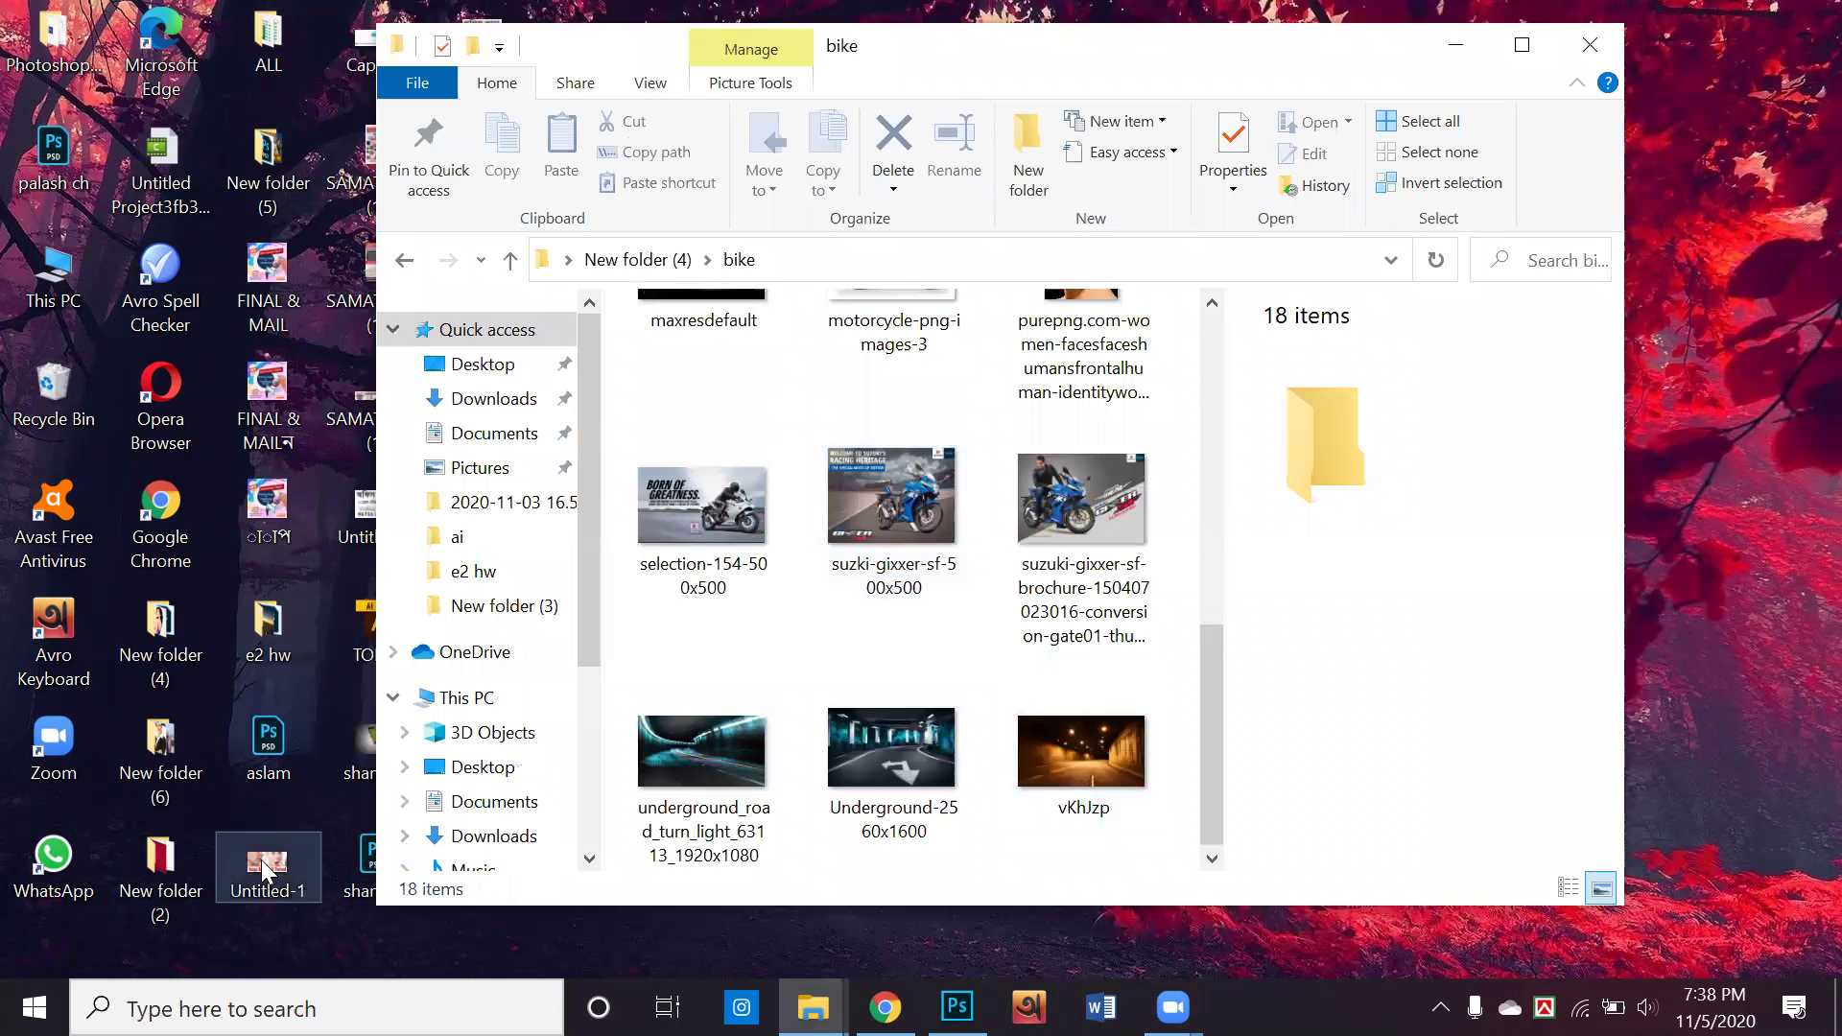
Reopen "New folder (4)" from the desktop, look through its image files, and close the folder windows
click(149, 619)
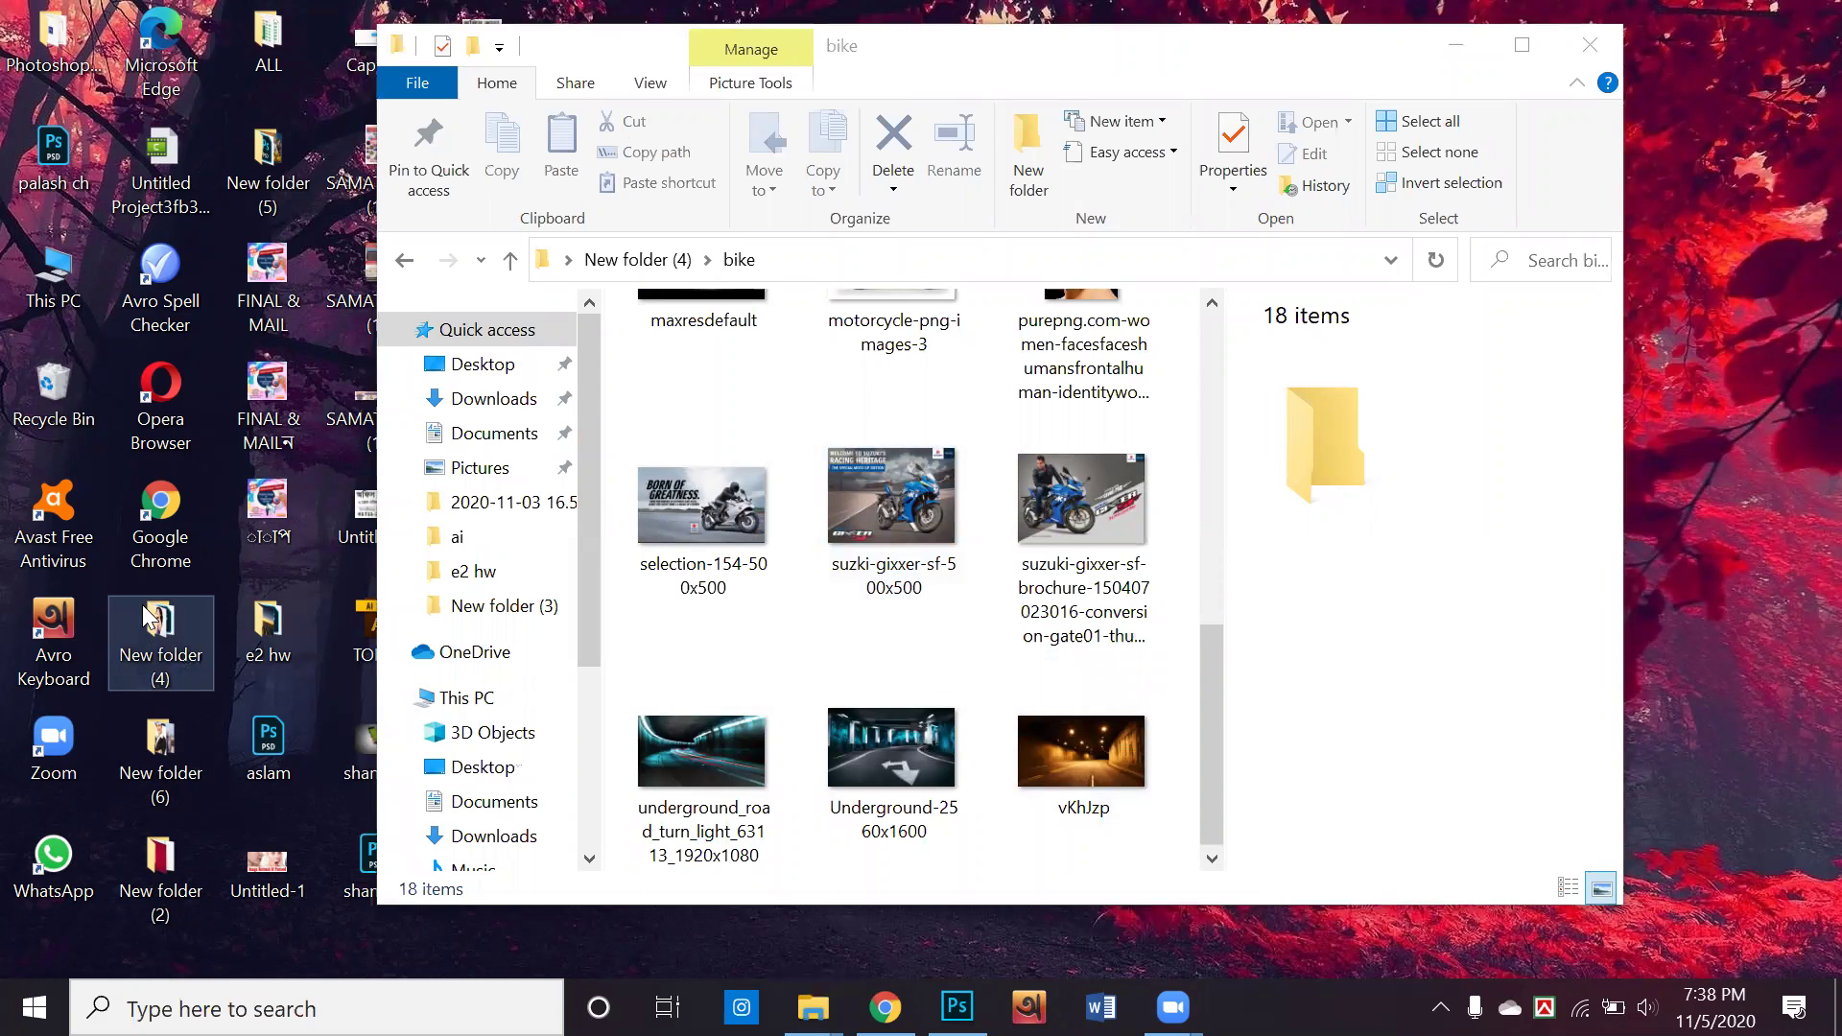
double_click(149, 619)
scroll(891, 588, down, 10)
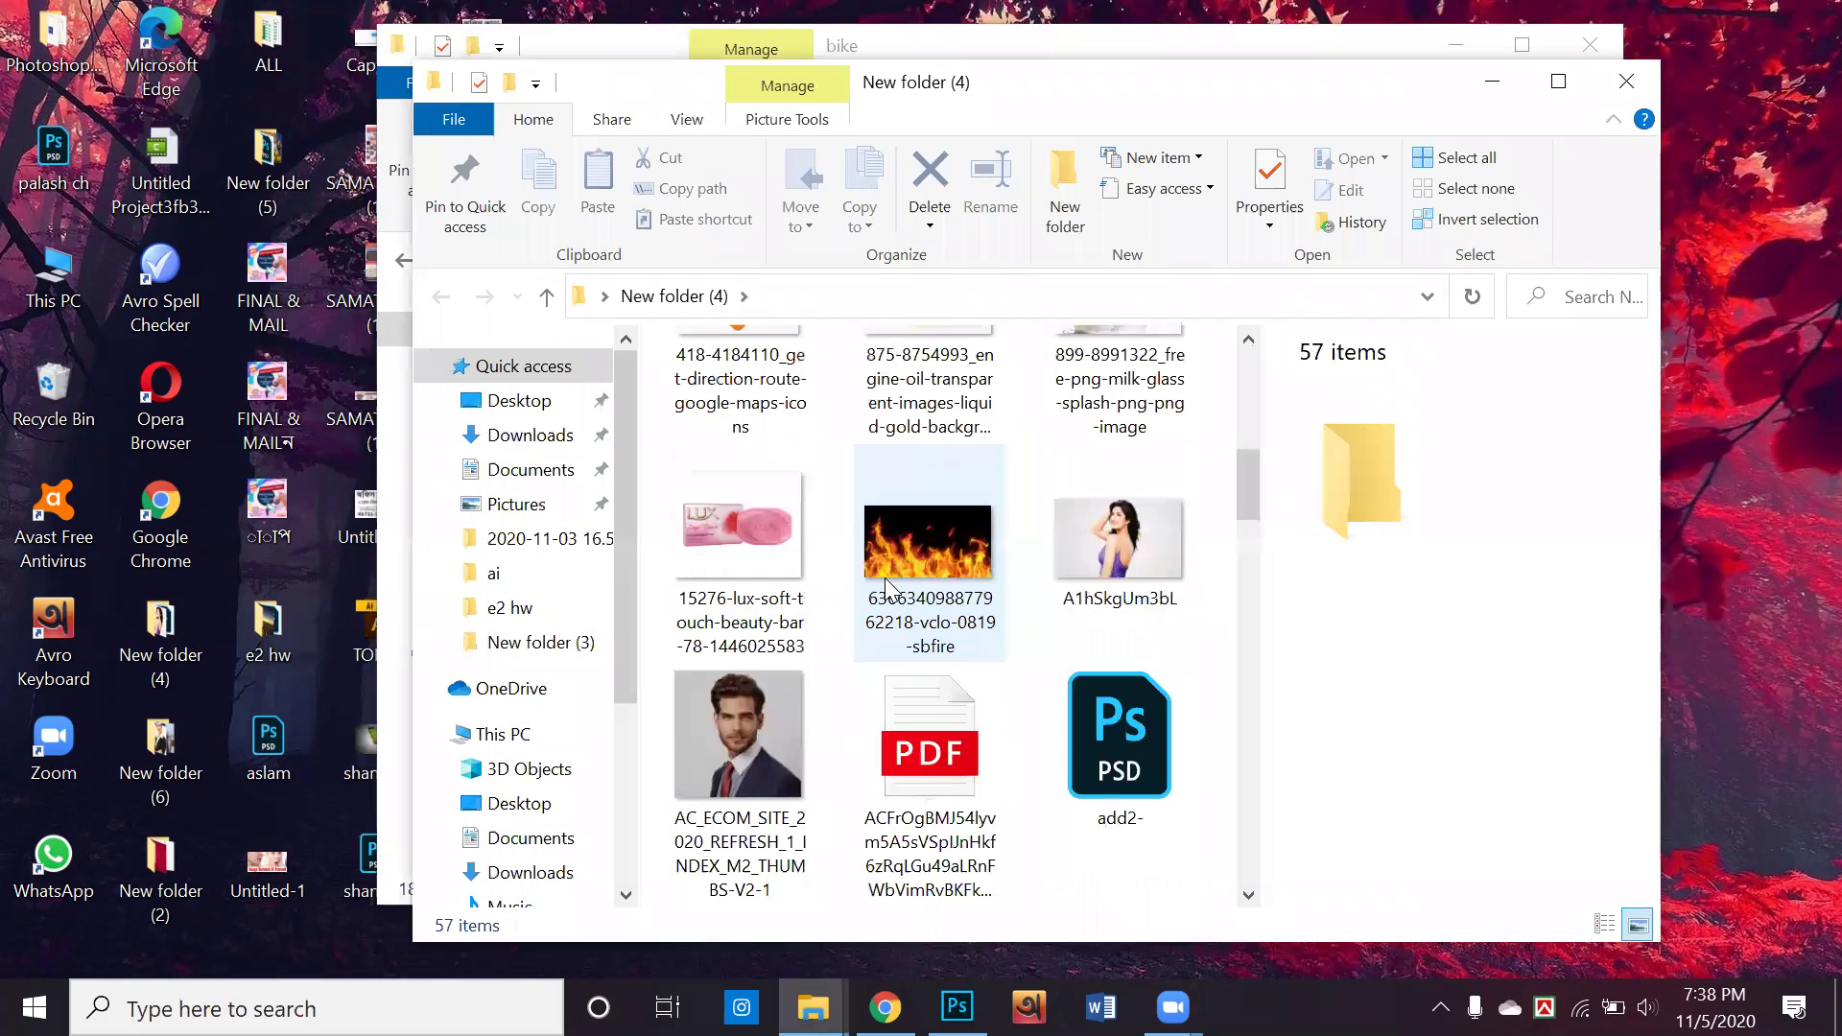
scroll(890, 587, down, 2)
scroll(537, 594, down, 1)
scroll(653, 636, down, 6)
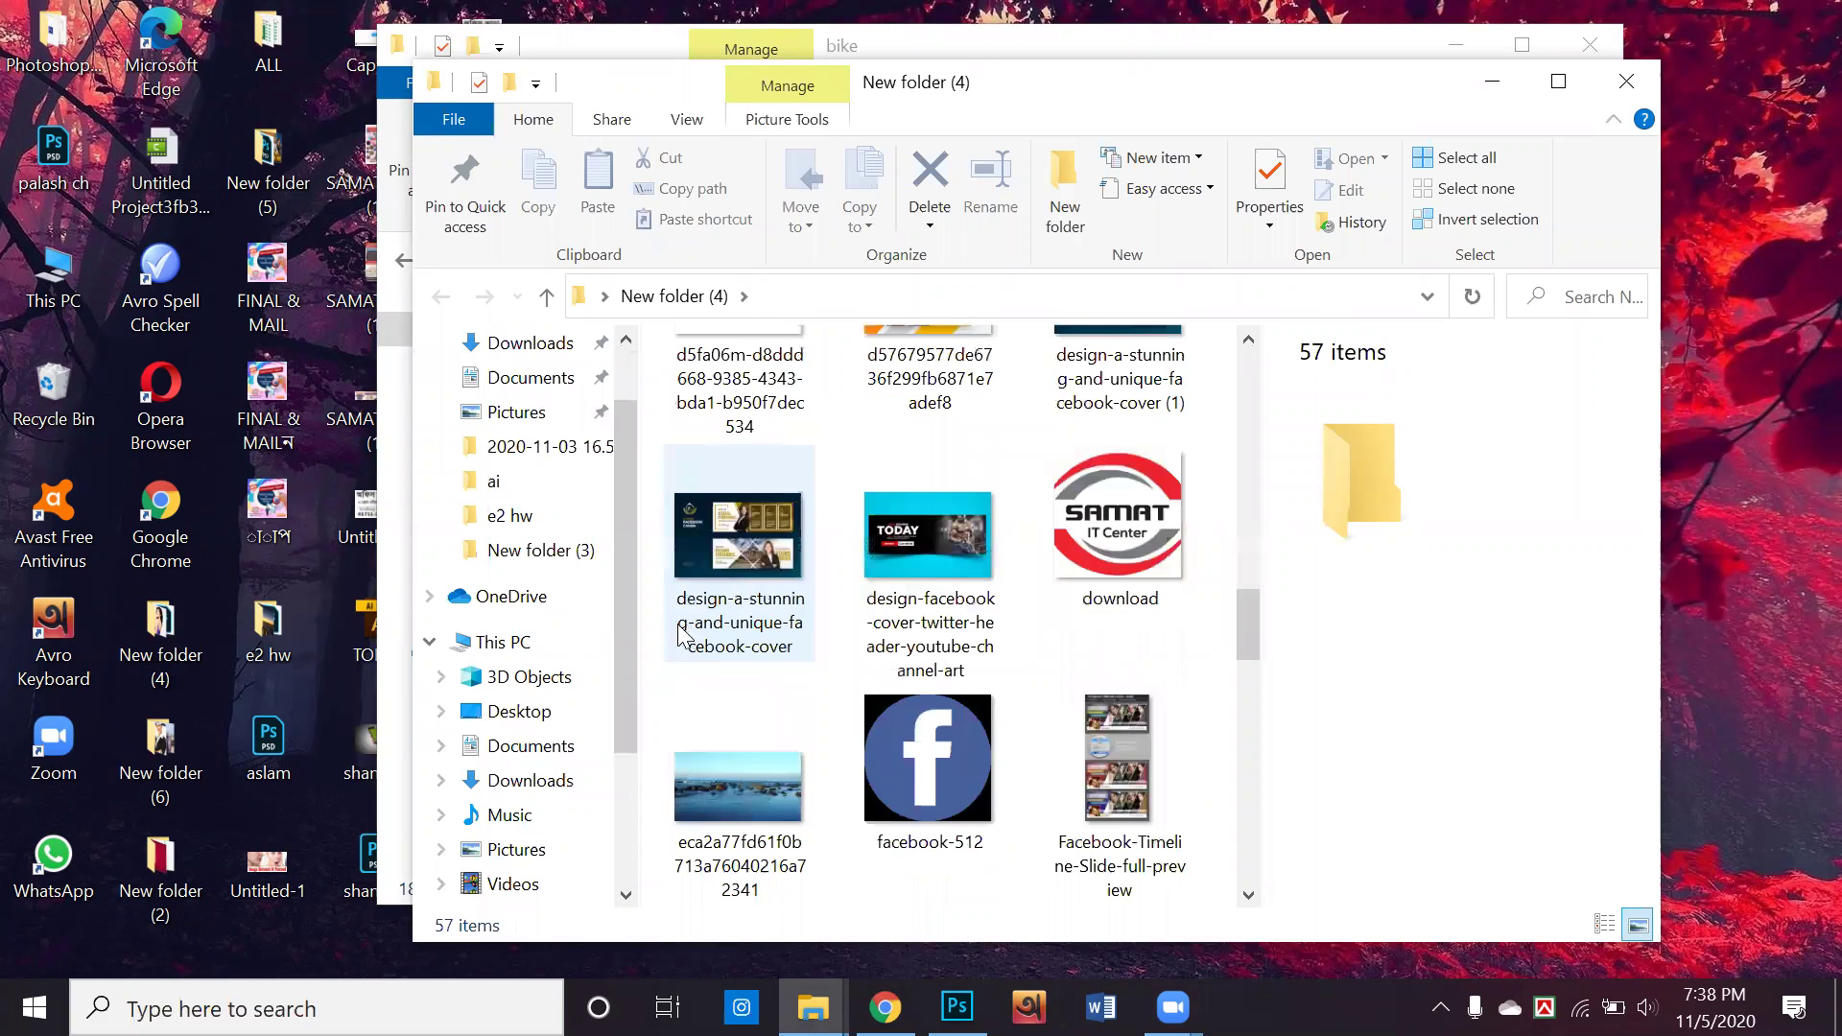
scroll(652, 637, down, 4)
scroll(494, 638, down, 1)
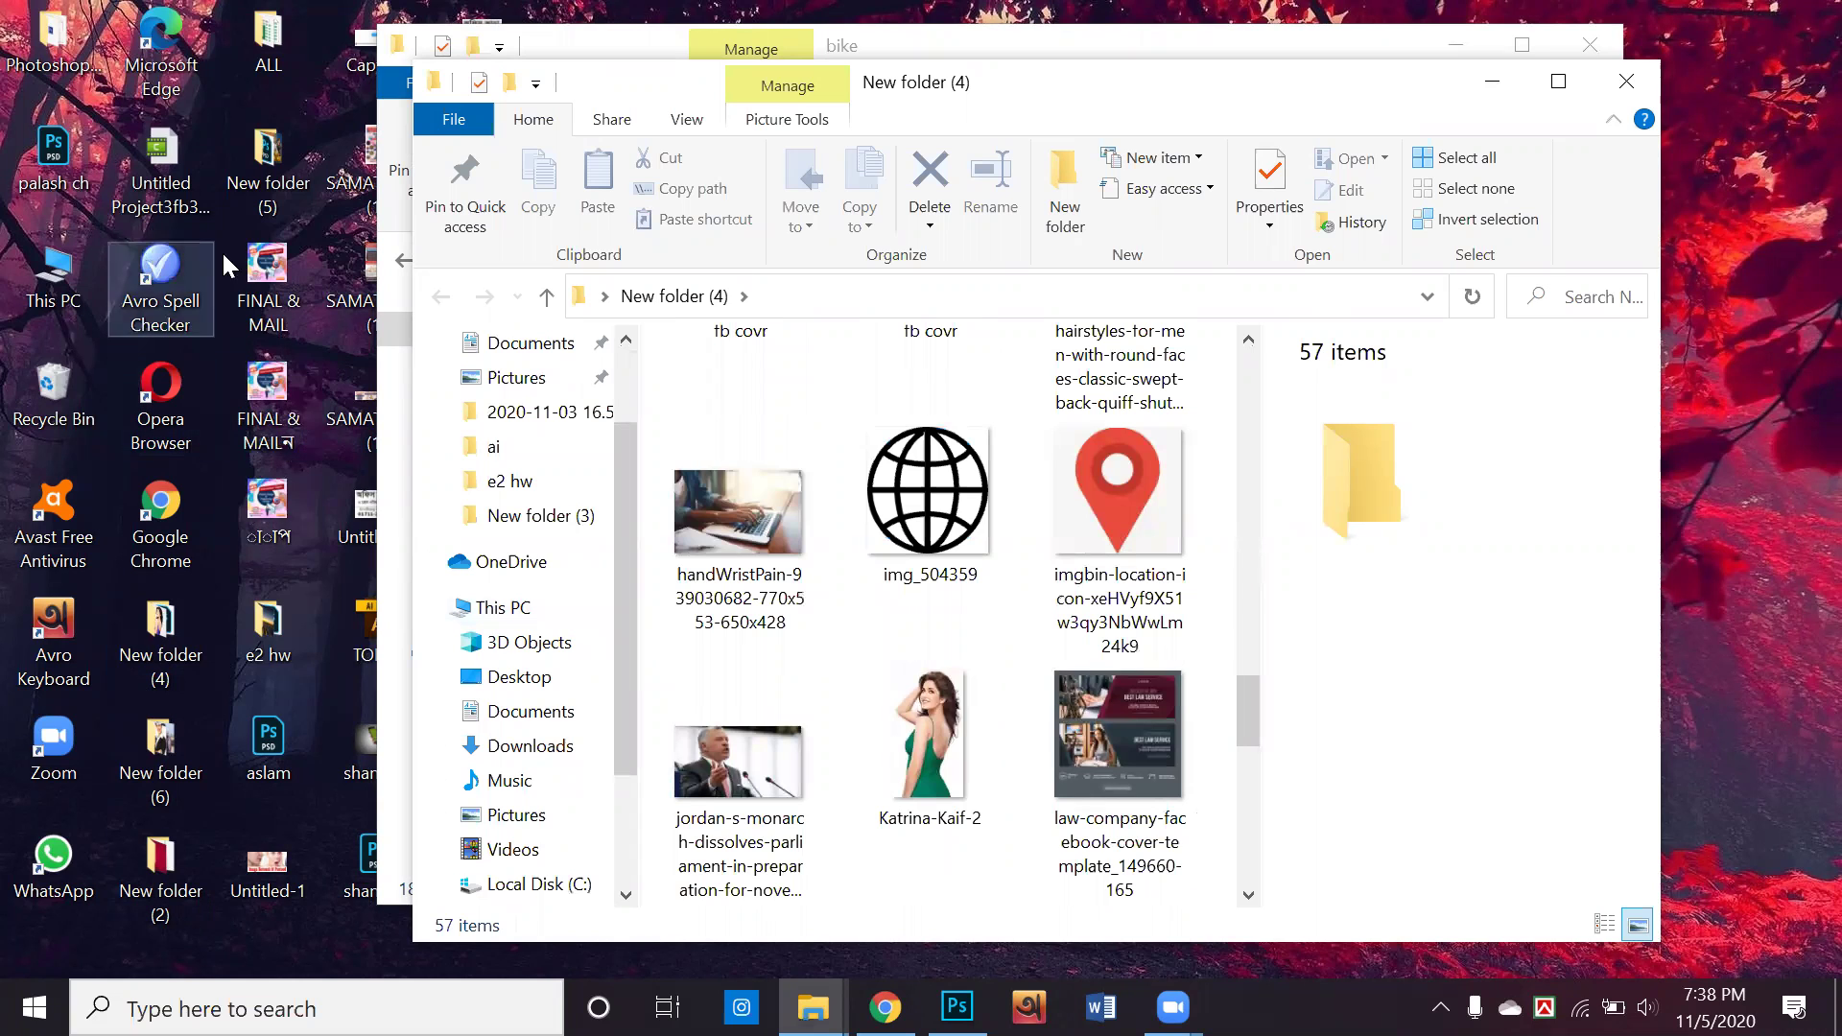
click(1627, 81)
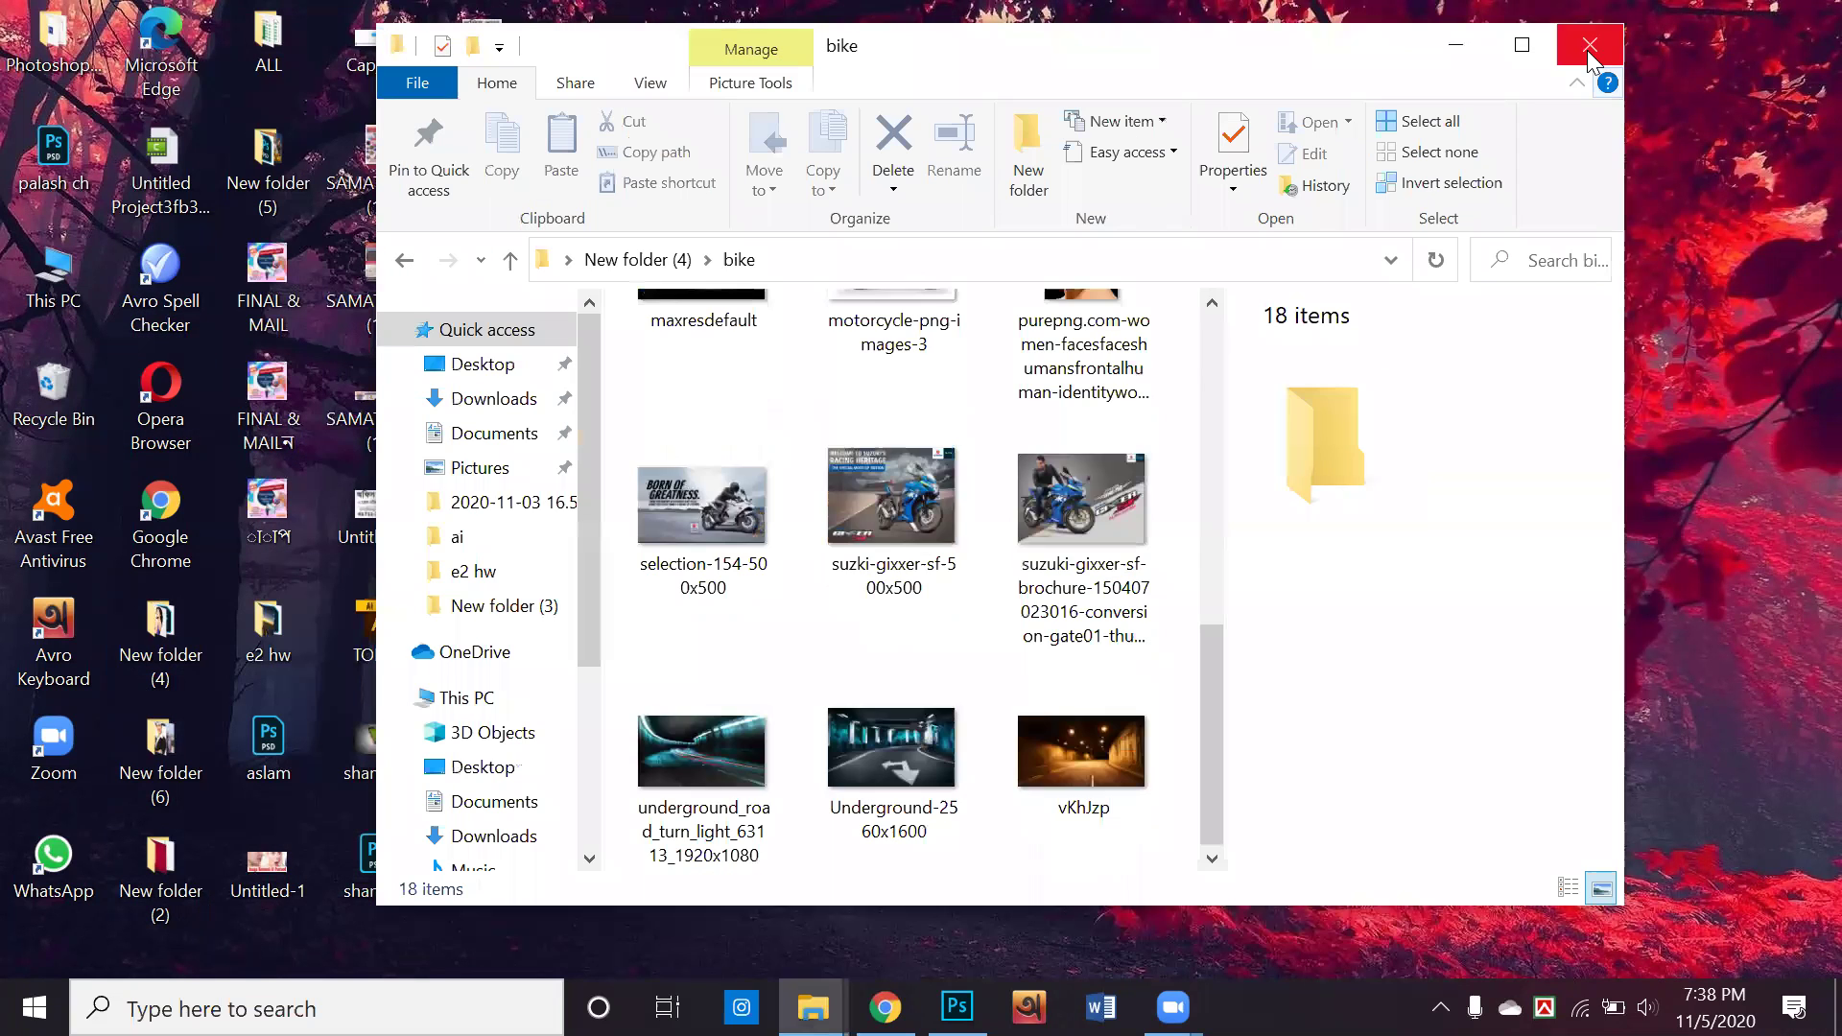
key(super+d)
Check the images in "New folder (5)" on the desktop and close the folder
click(282, 205)
double_click(282, 205)
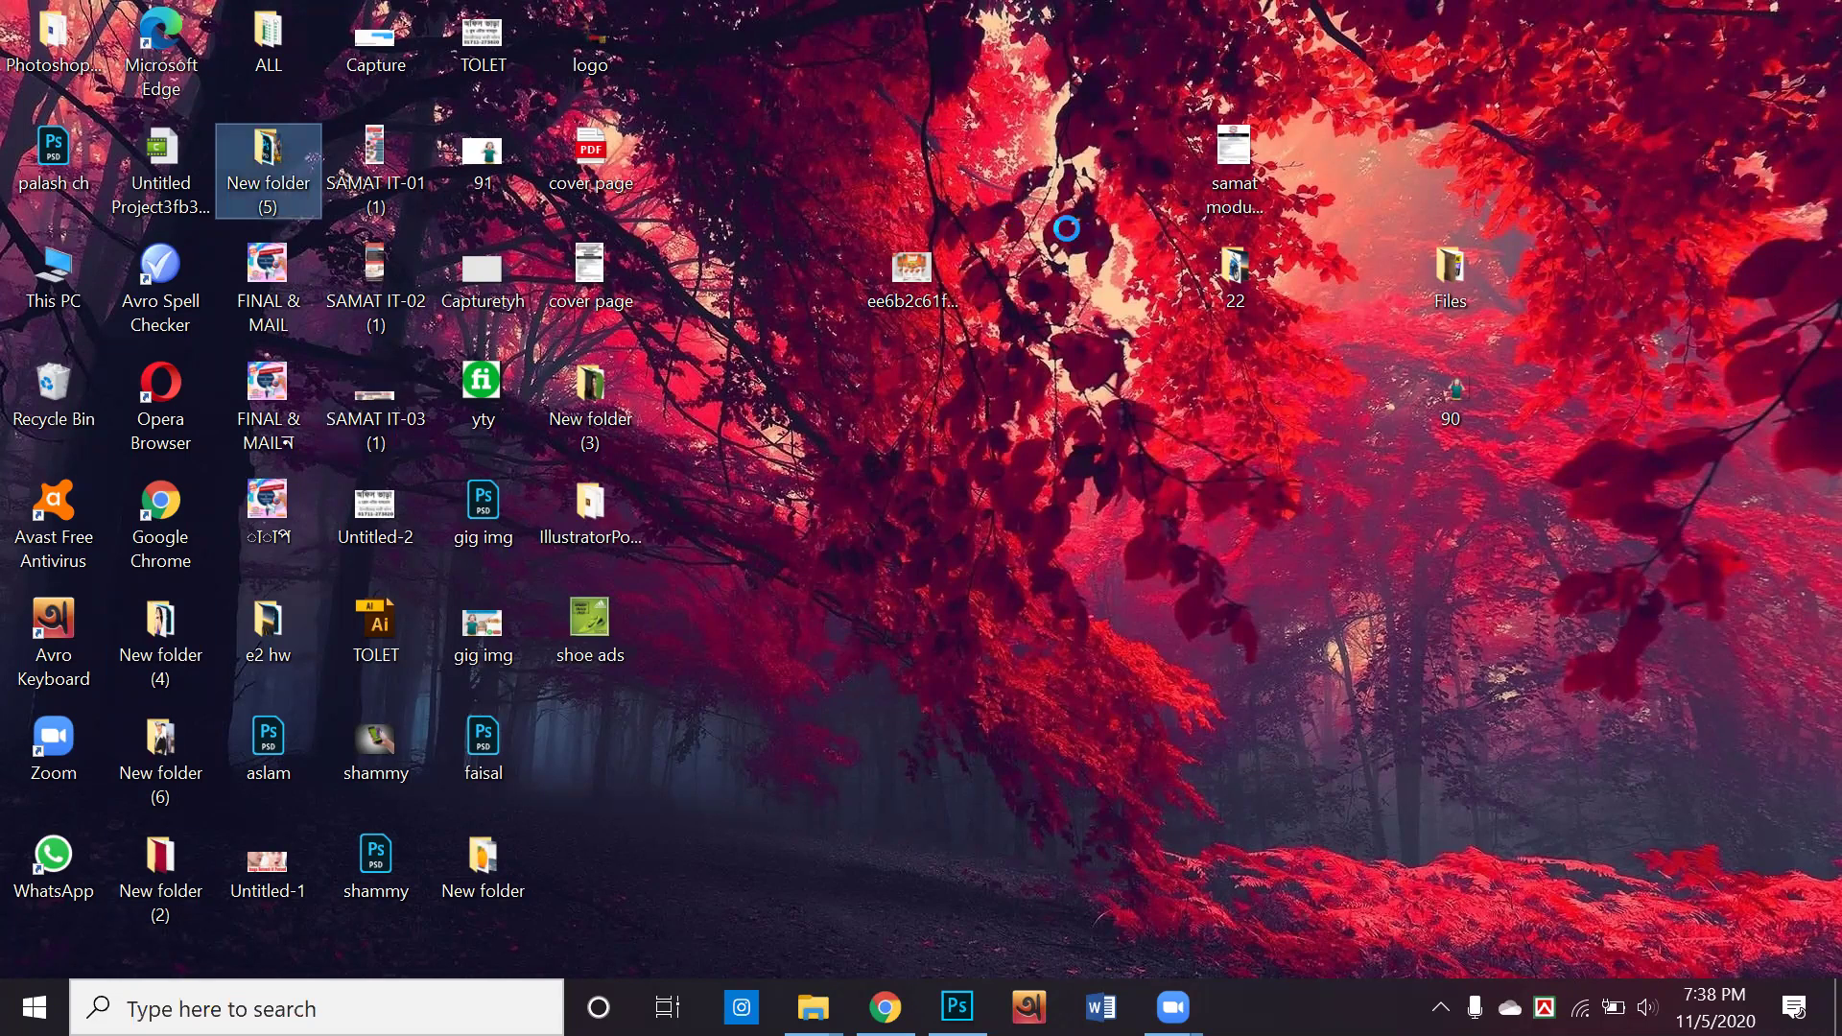
scroll(956, 555, up, 2)
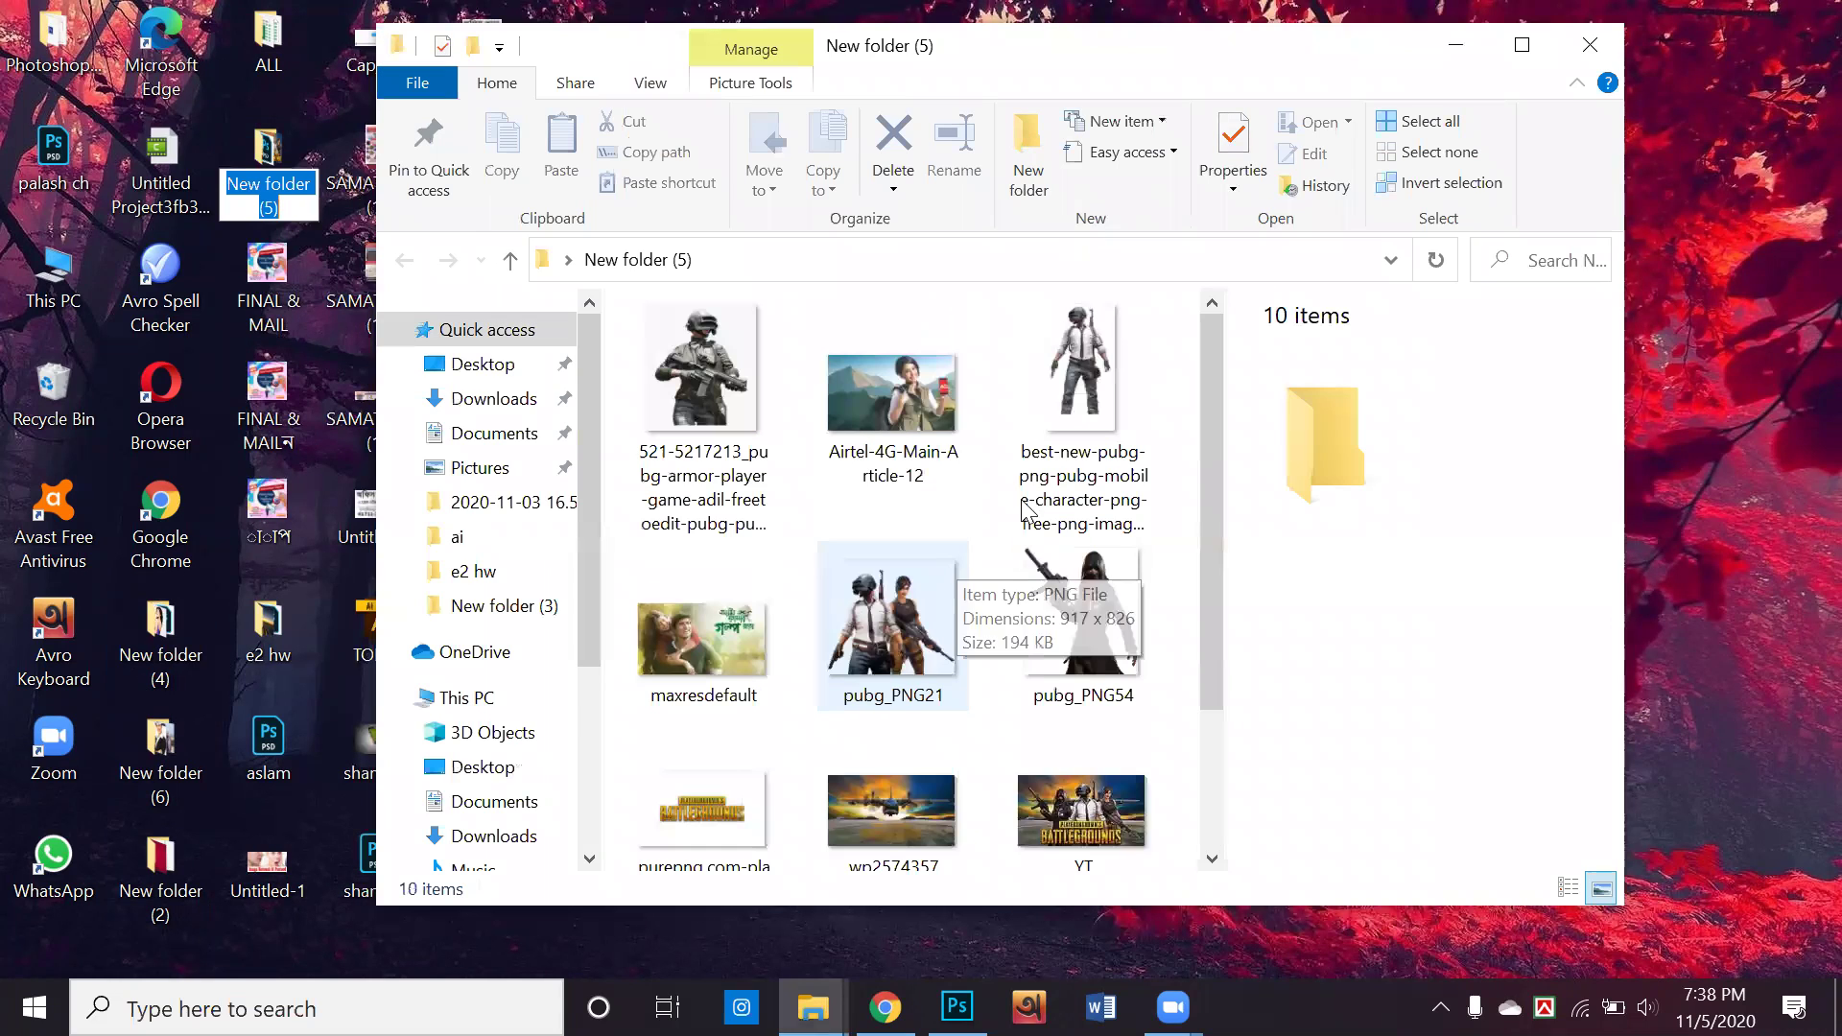
click(1580, 50)
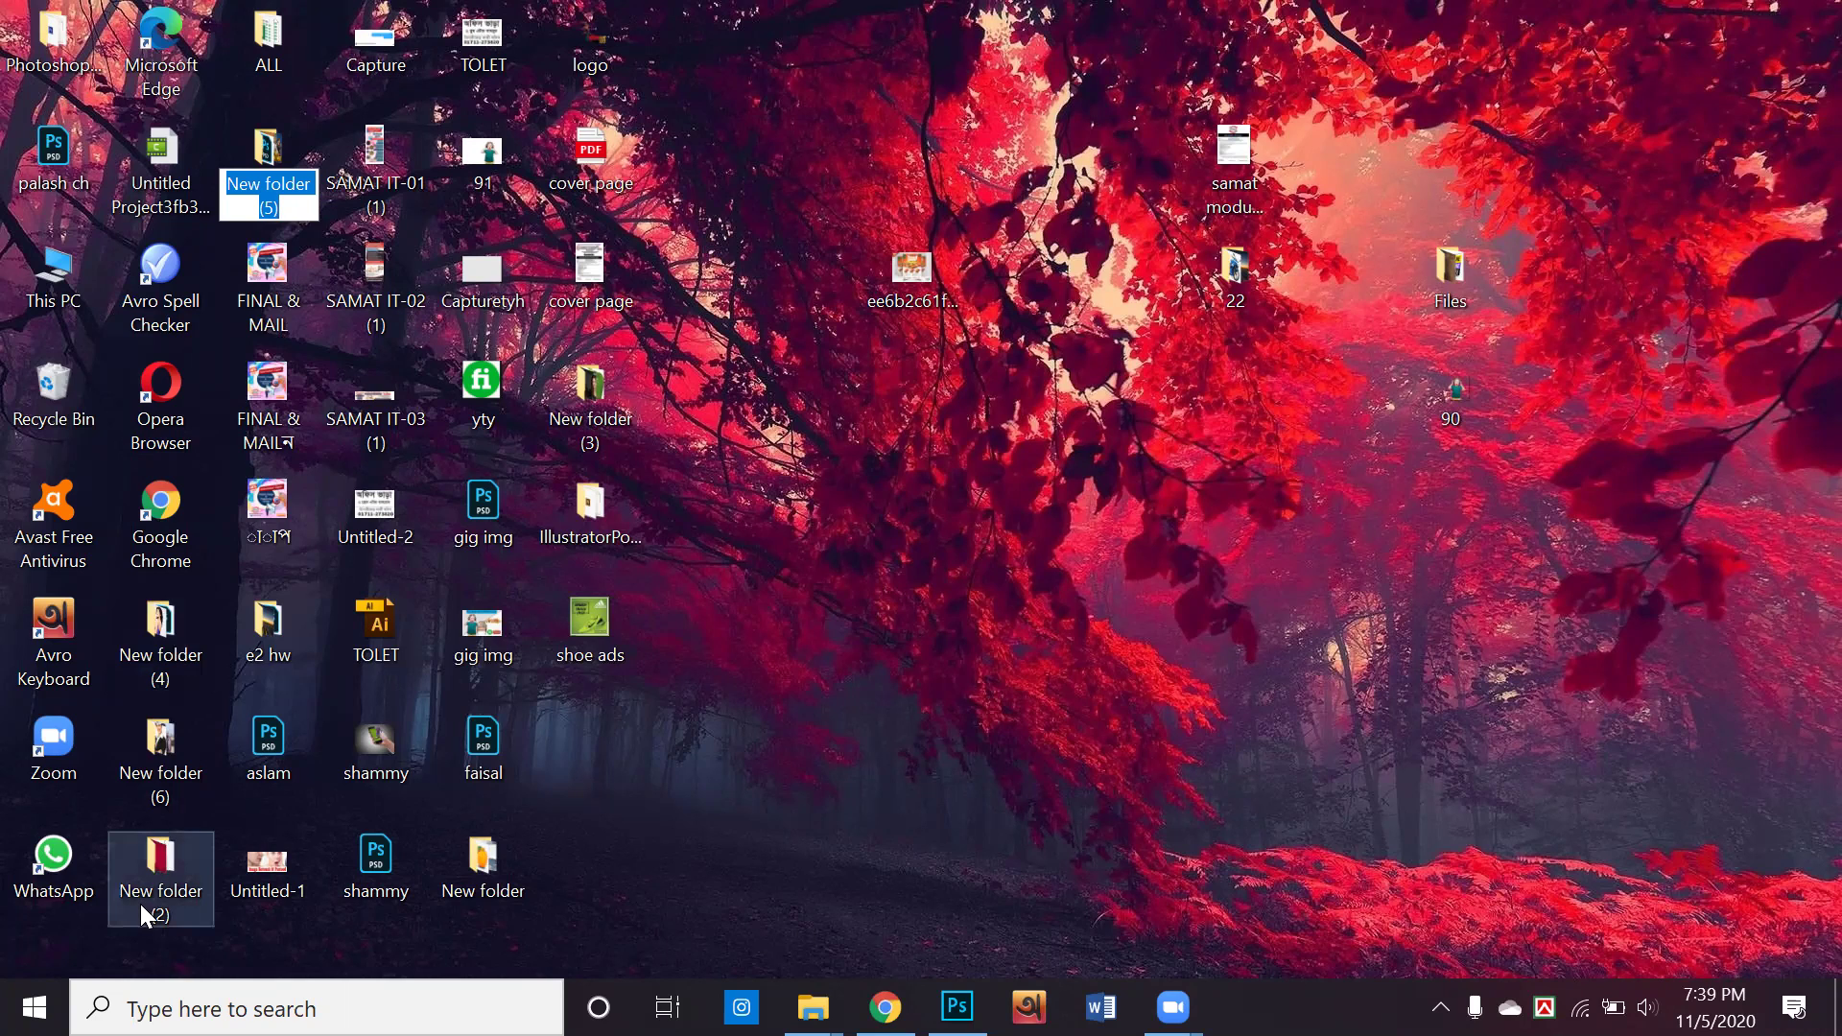
Open "New folder (2)" on the desktop and look through its product, people and background images
click(175, 898)
double_click(176, 897)
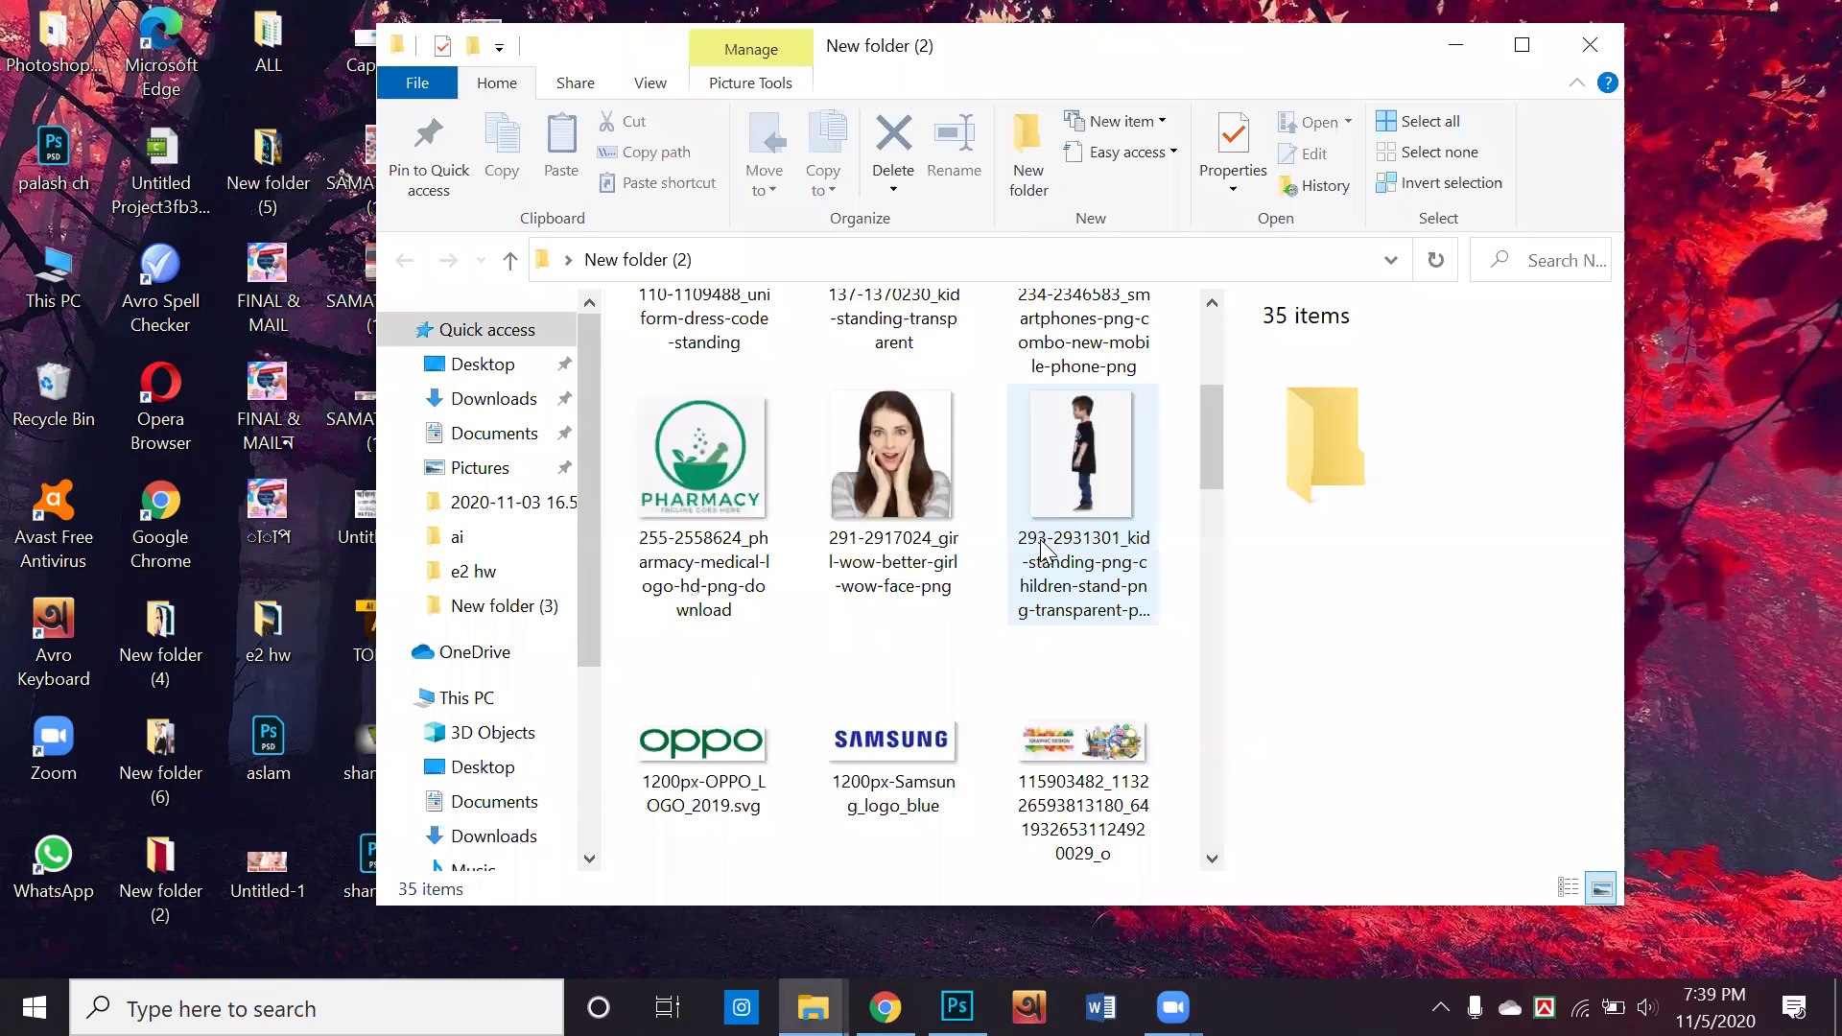
scroll(1043, 552, down, 2)
scroll(1043, 552, down, 6)
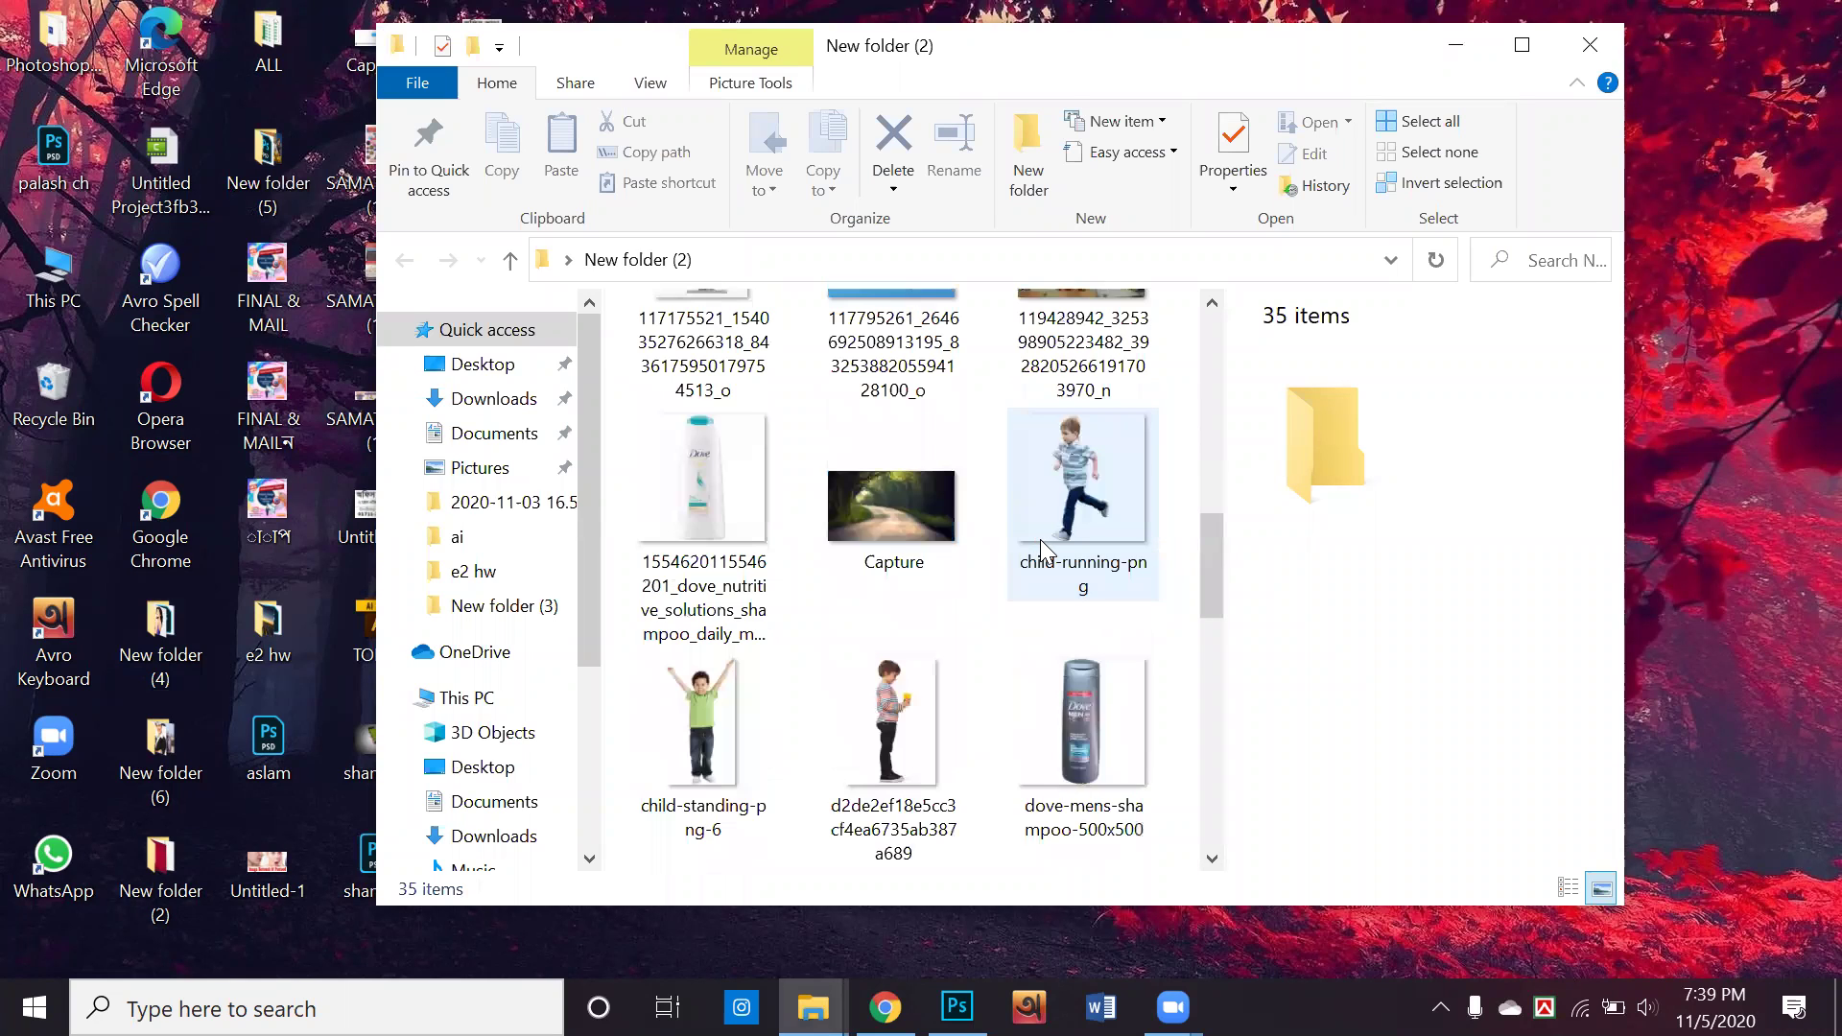
click(1078, 483)
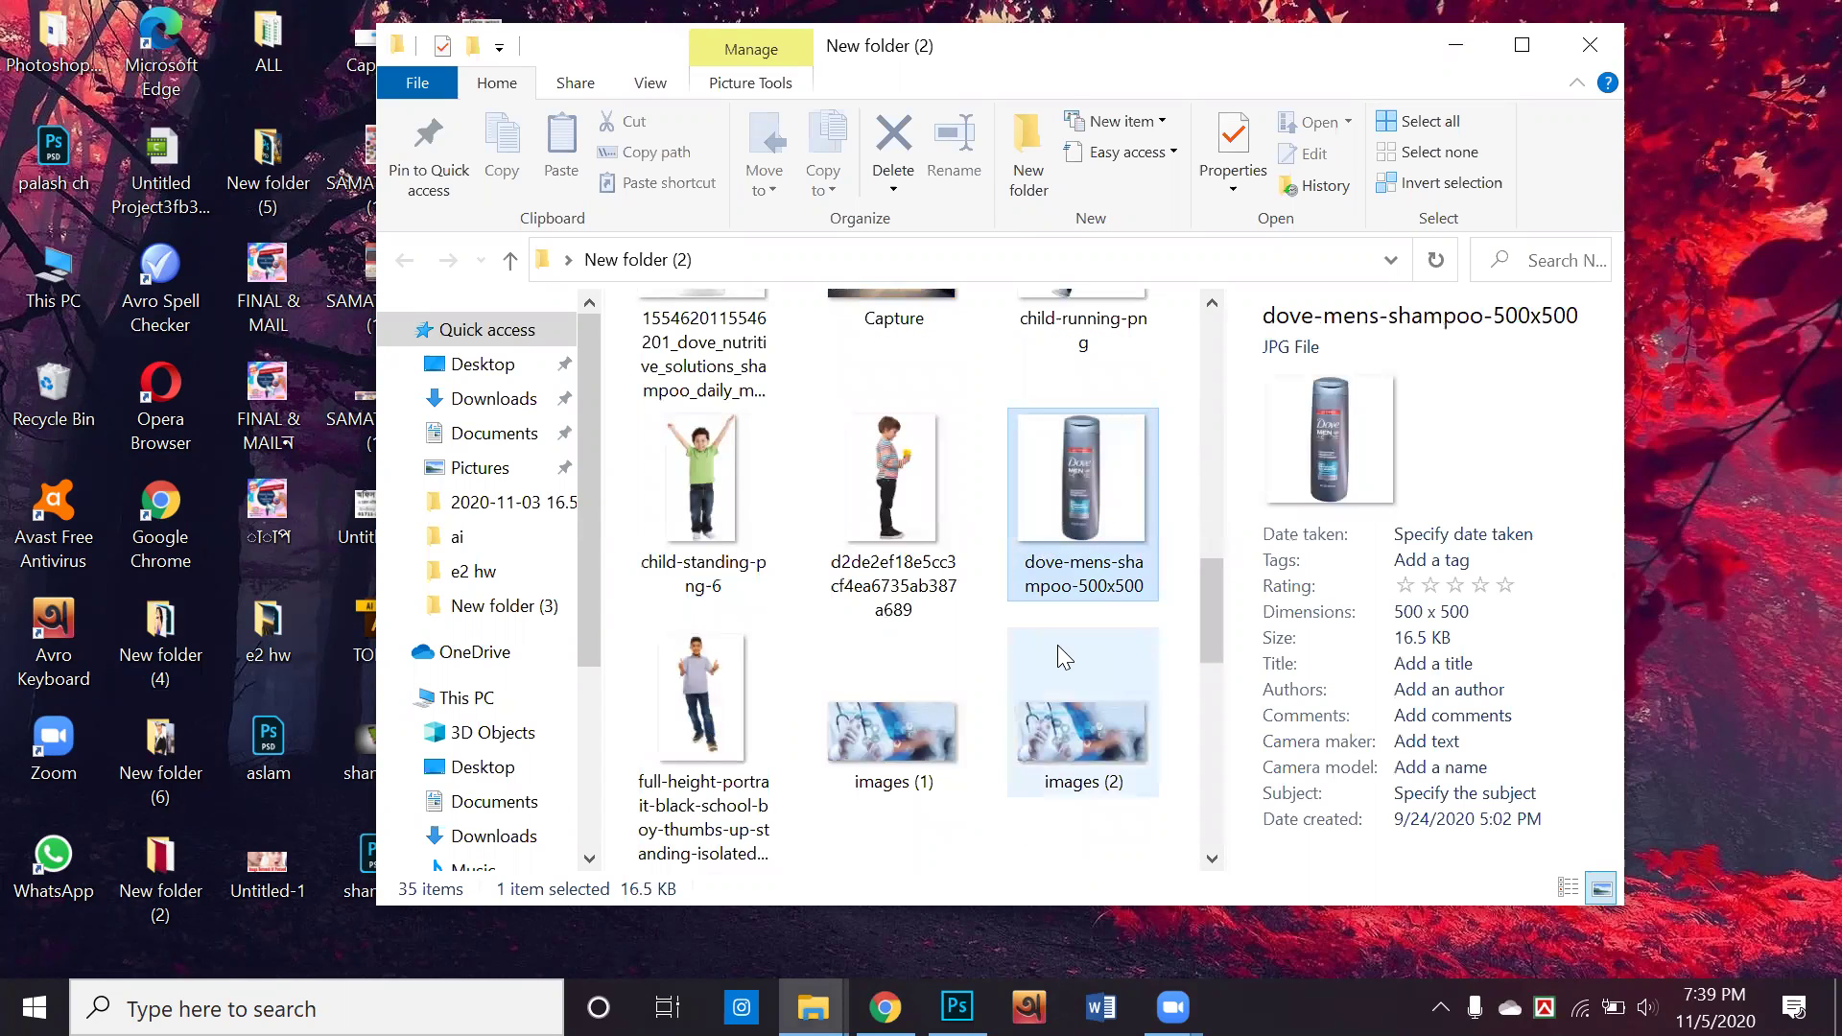
scroll(1057, 644, down, 4)
scroll(1060, 600, down, 3)
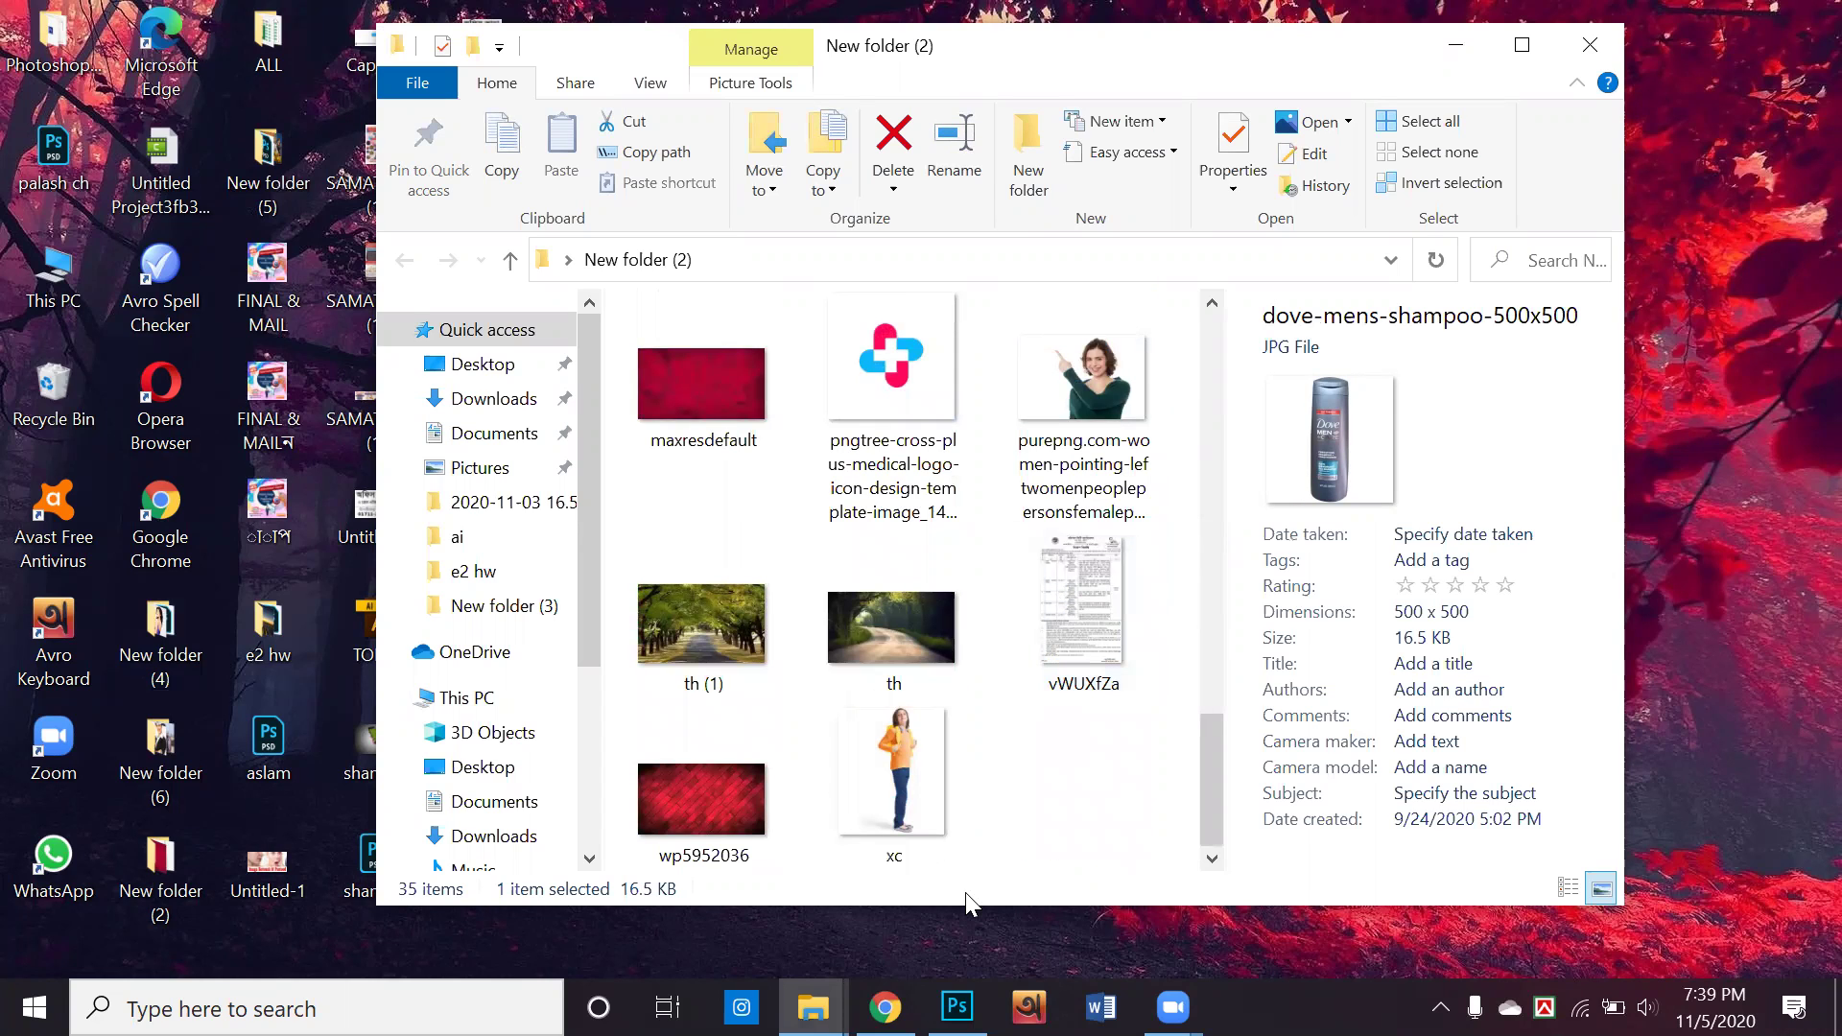
Switch to Chrome, search Google for "mango juice" in a new tab, and browse the image results
click(885, 1007)
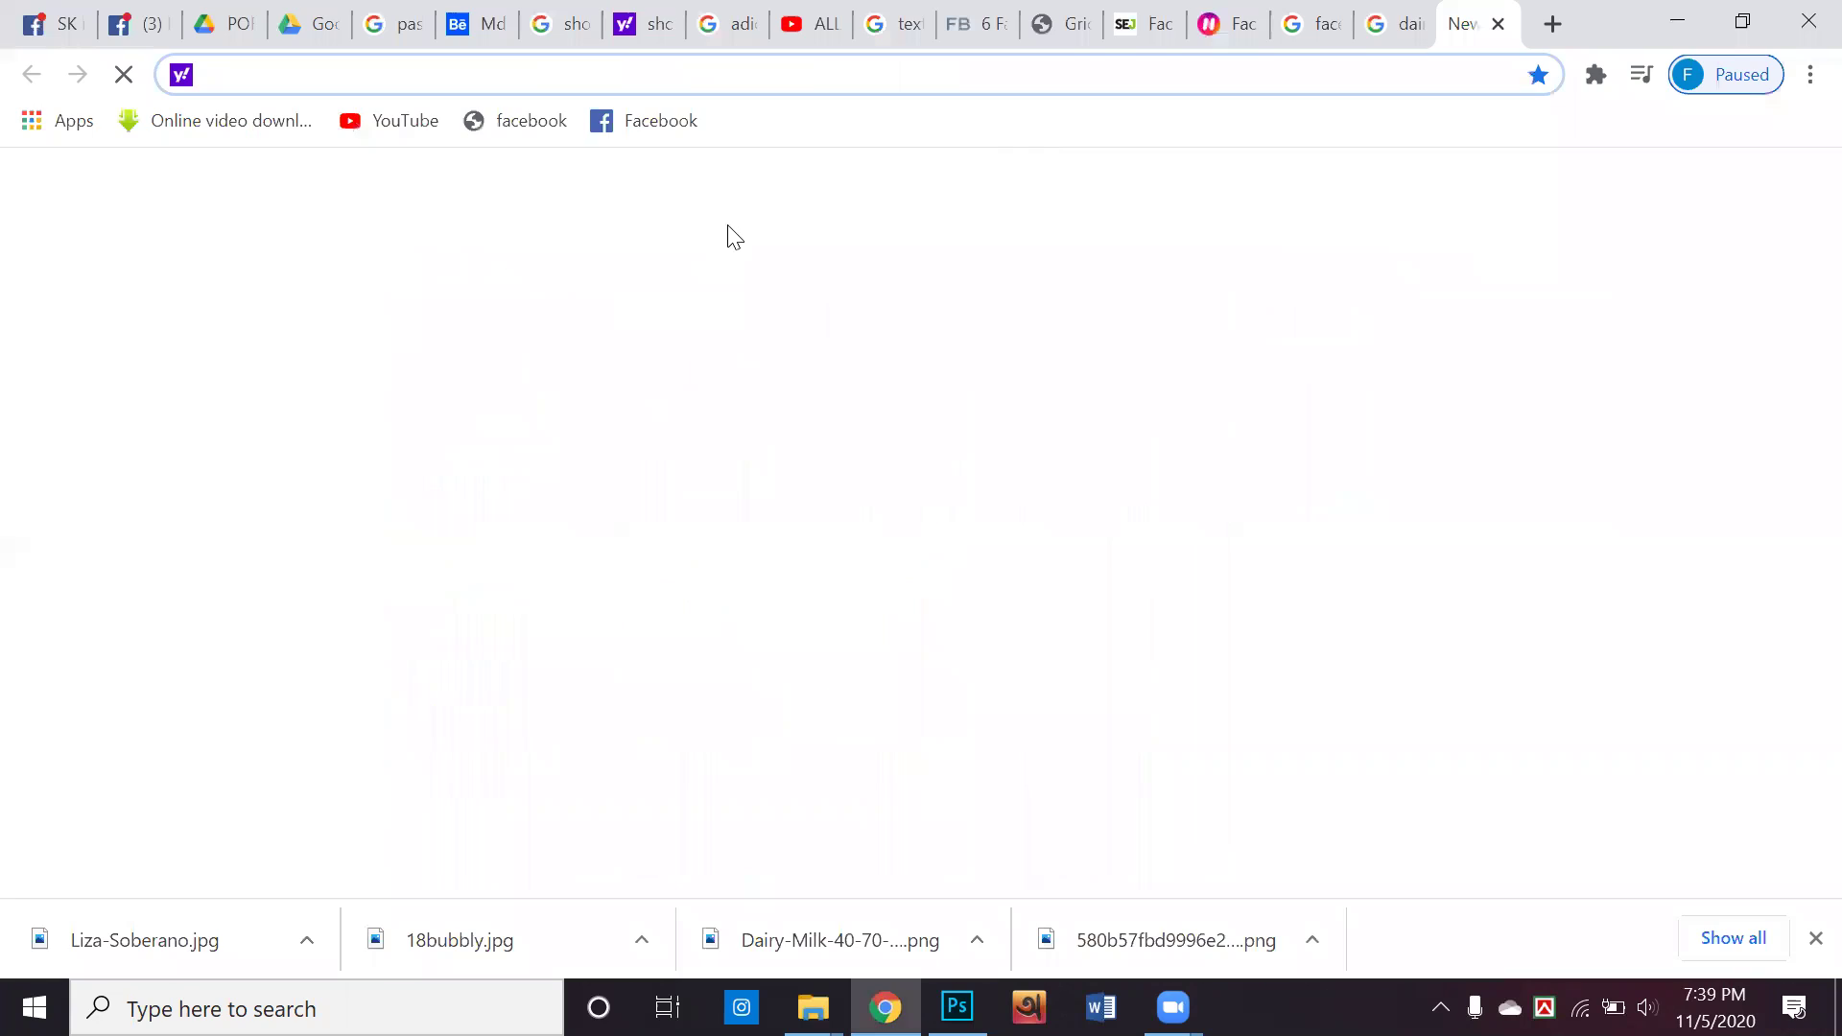
click(863, 444)
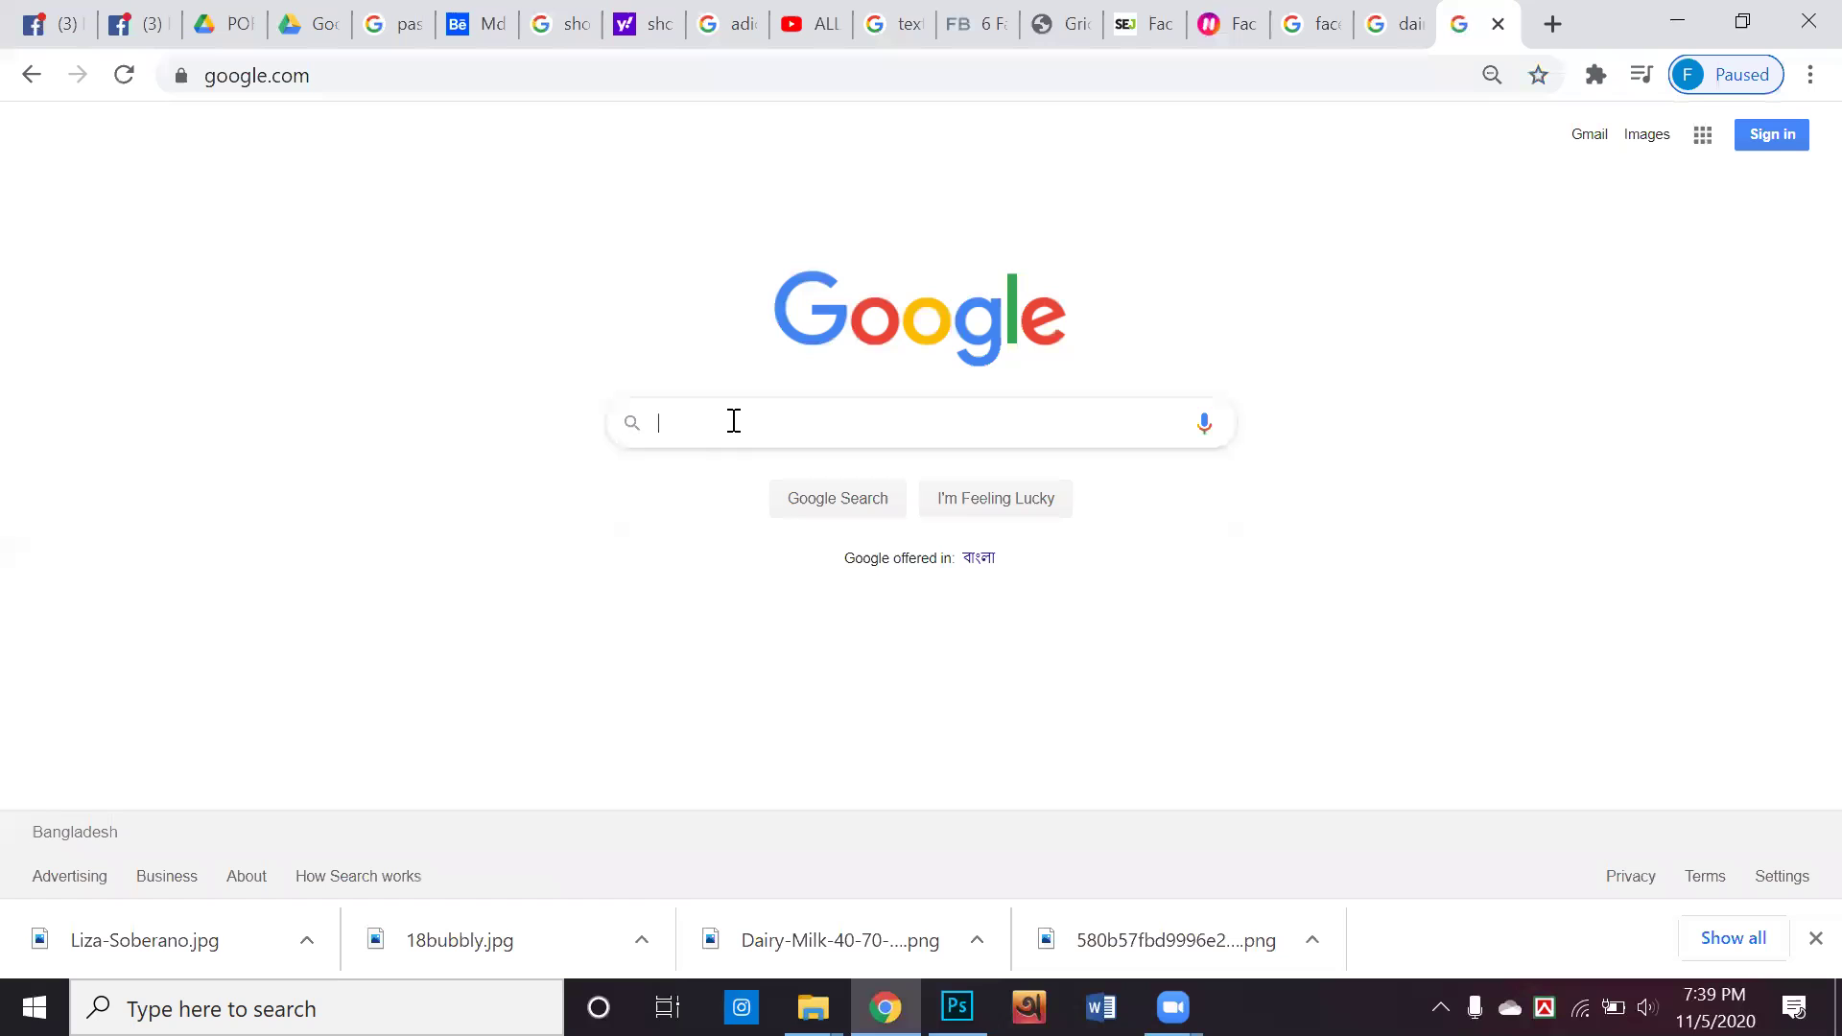
text(j)
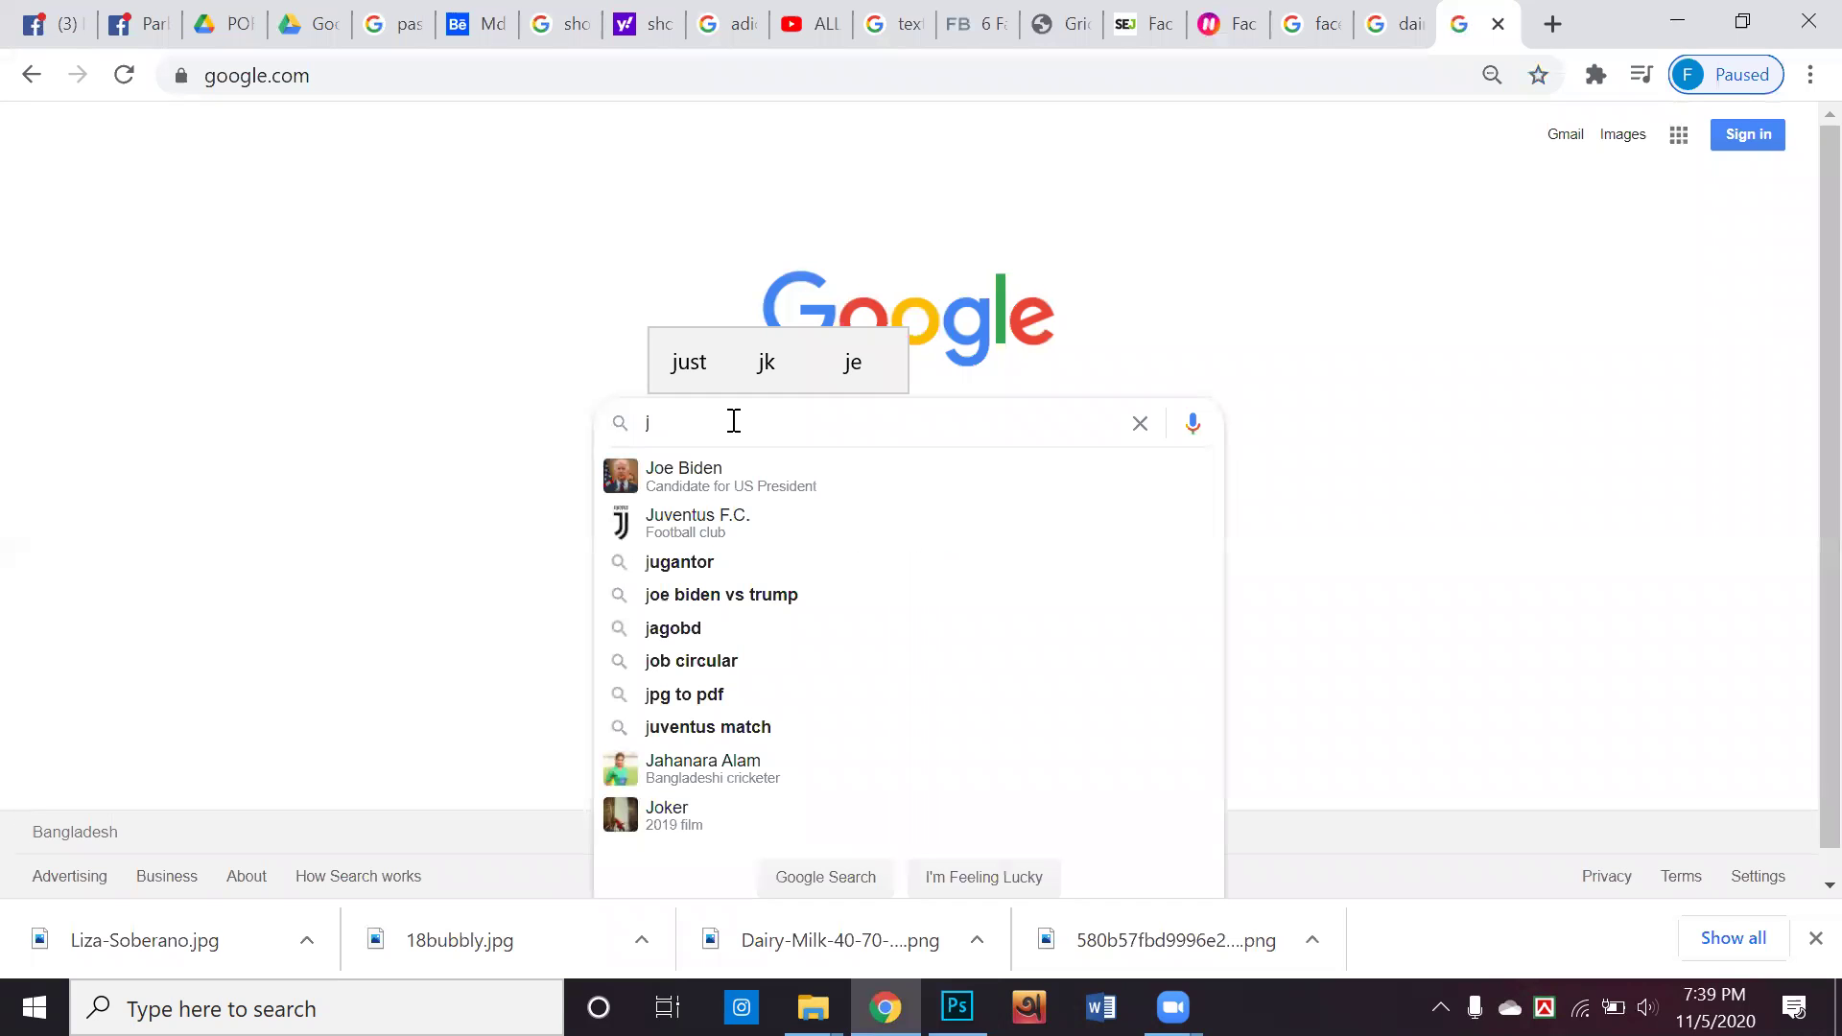
key(BackSpace)
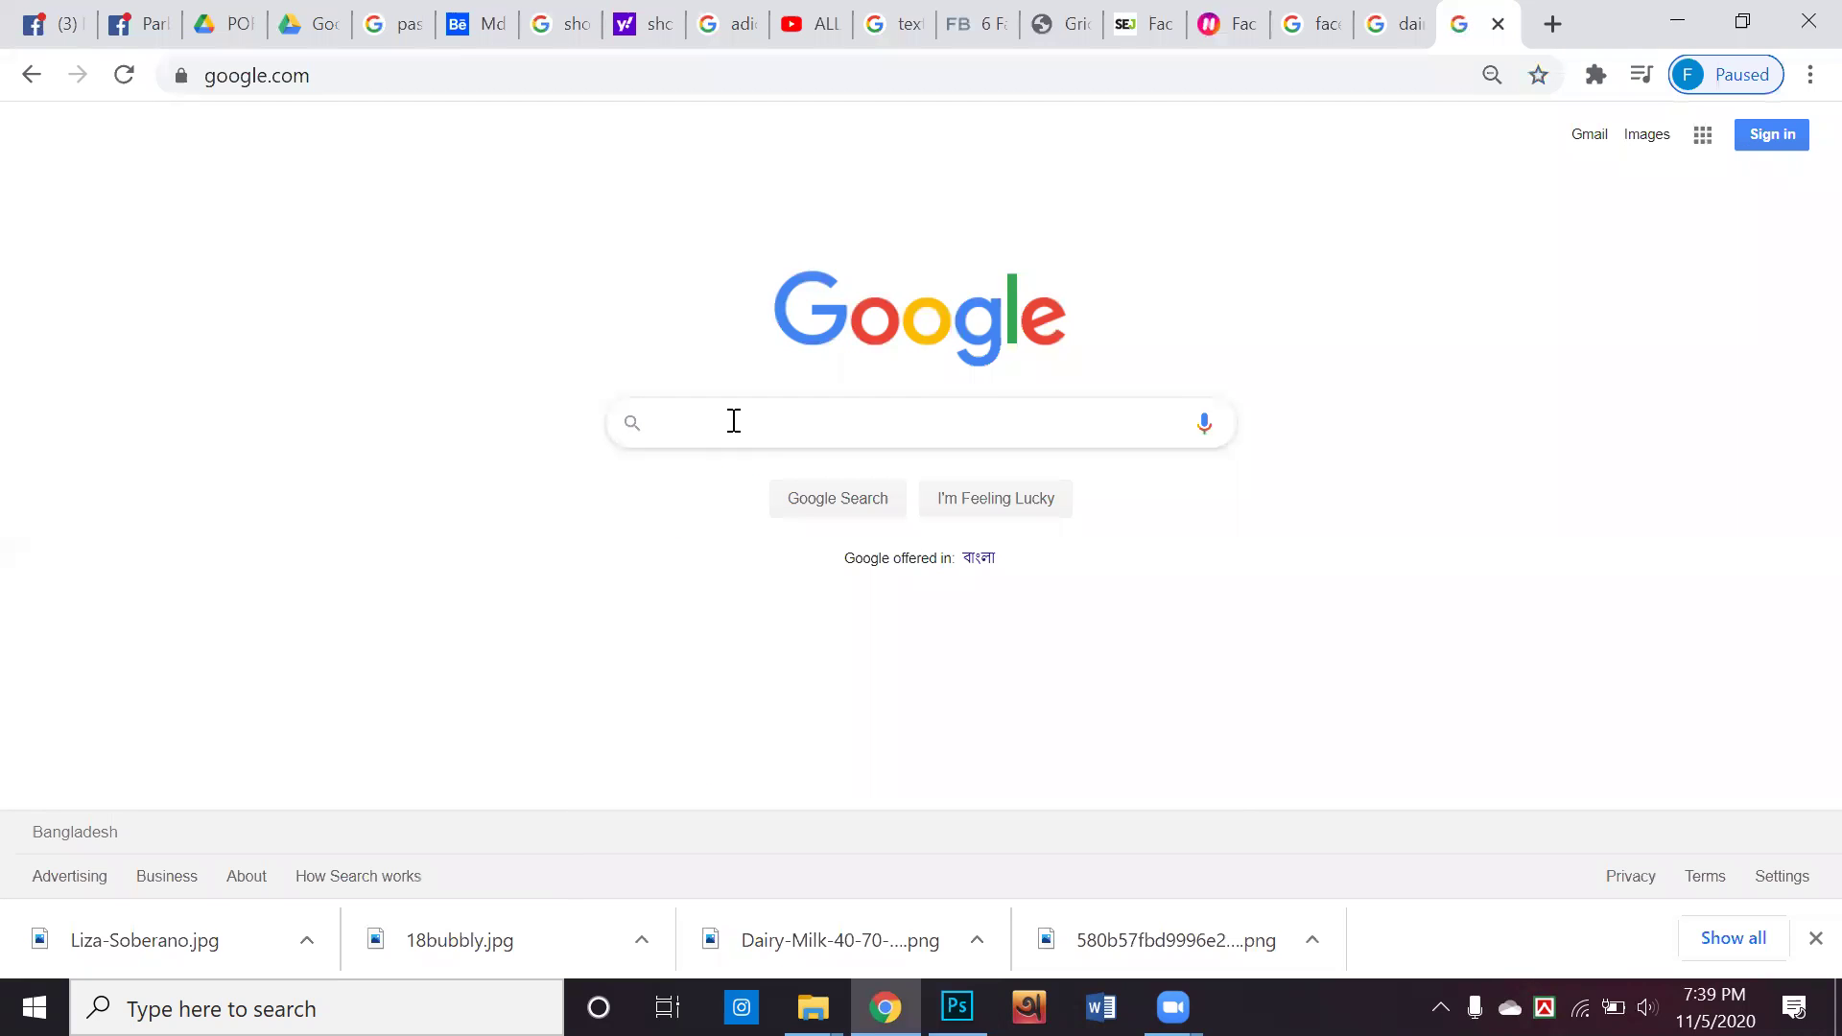
text(ma)
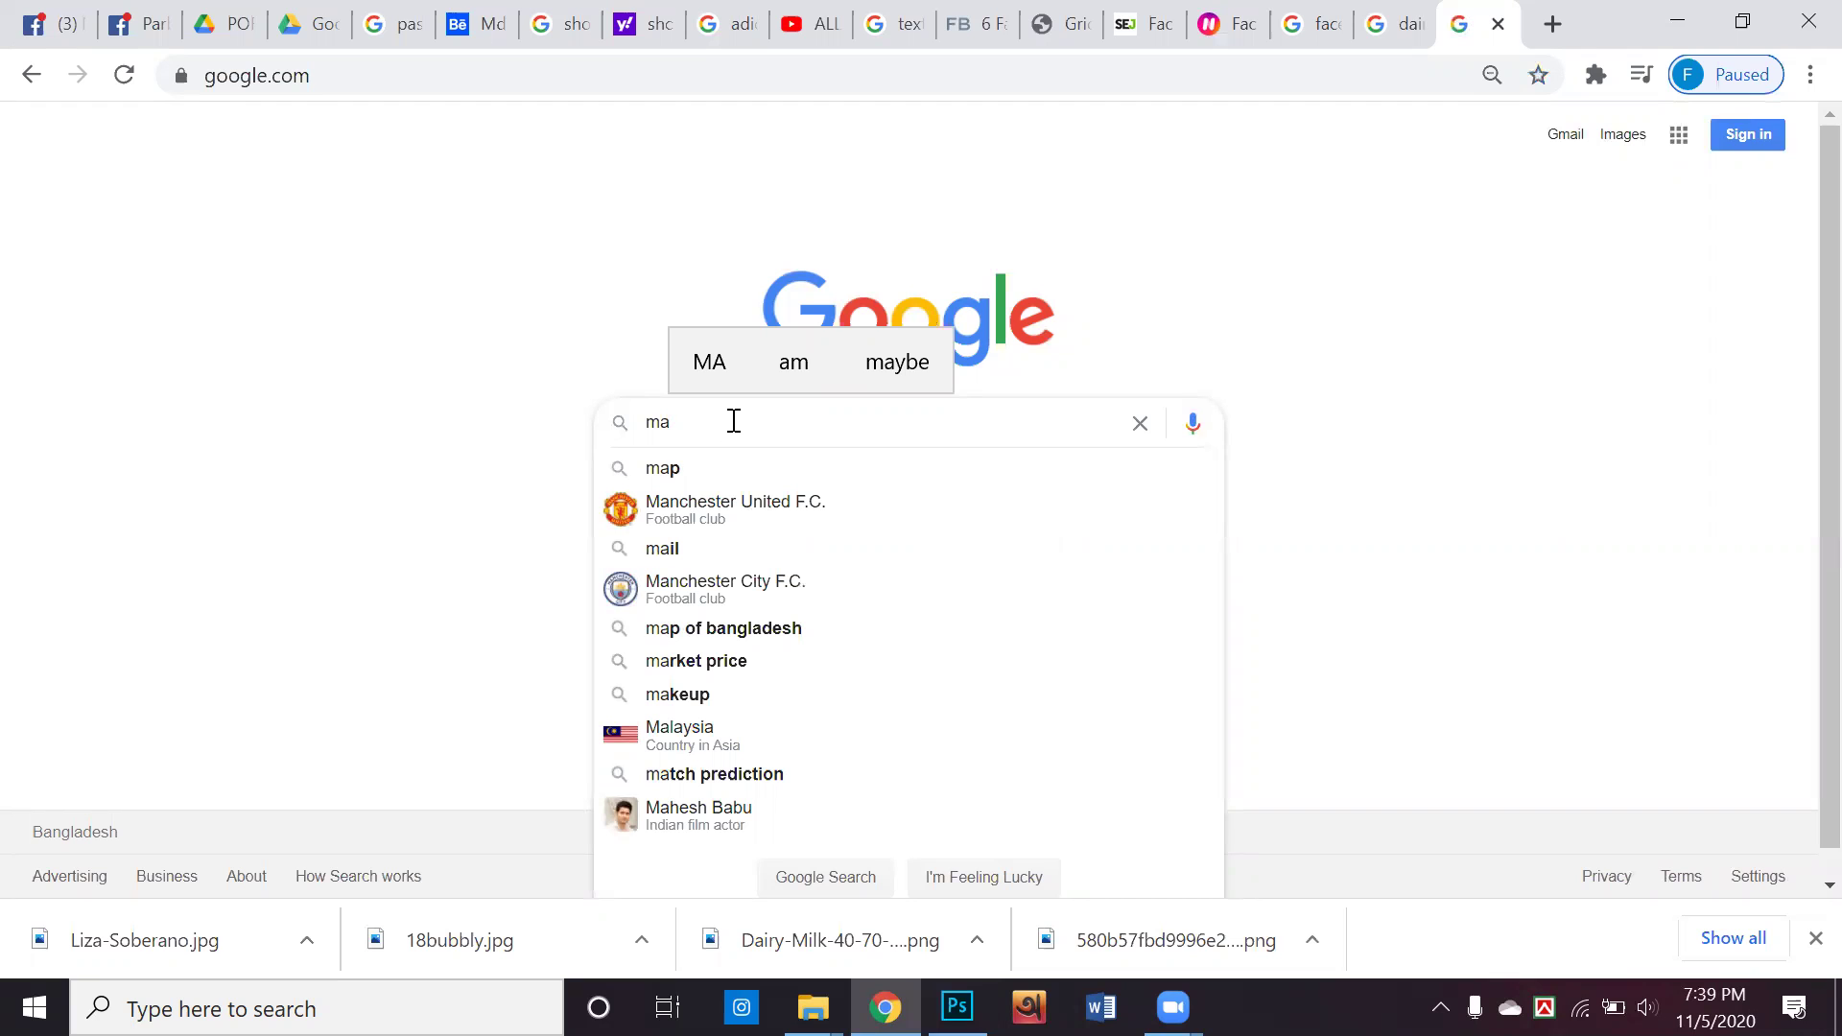
text(ngo u)
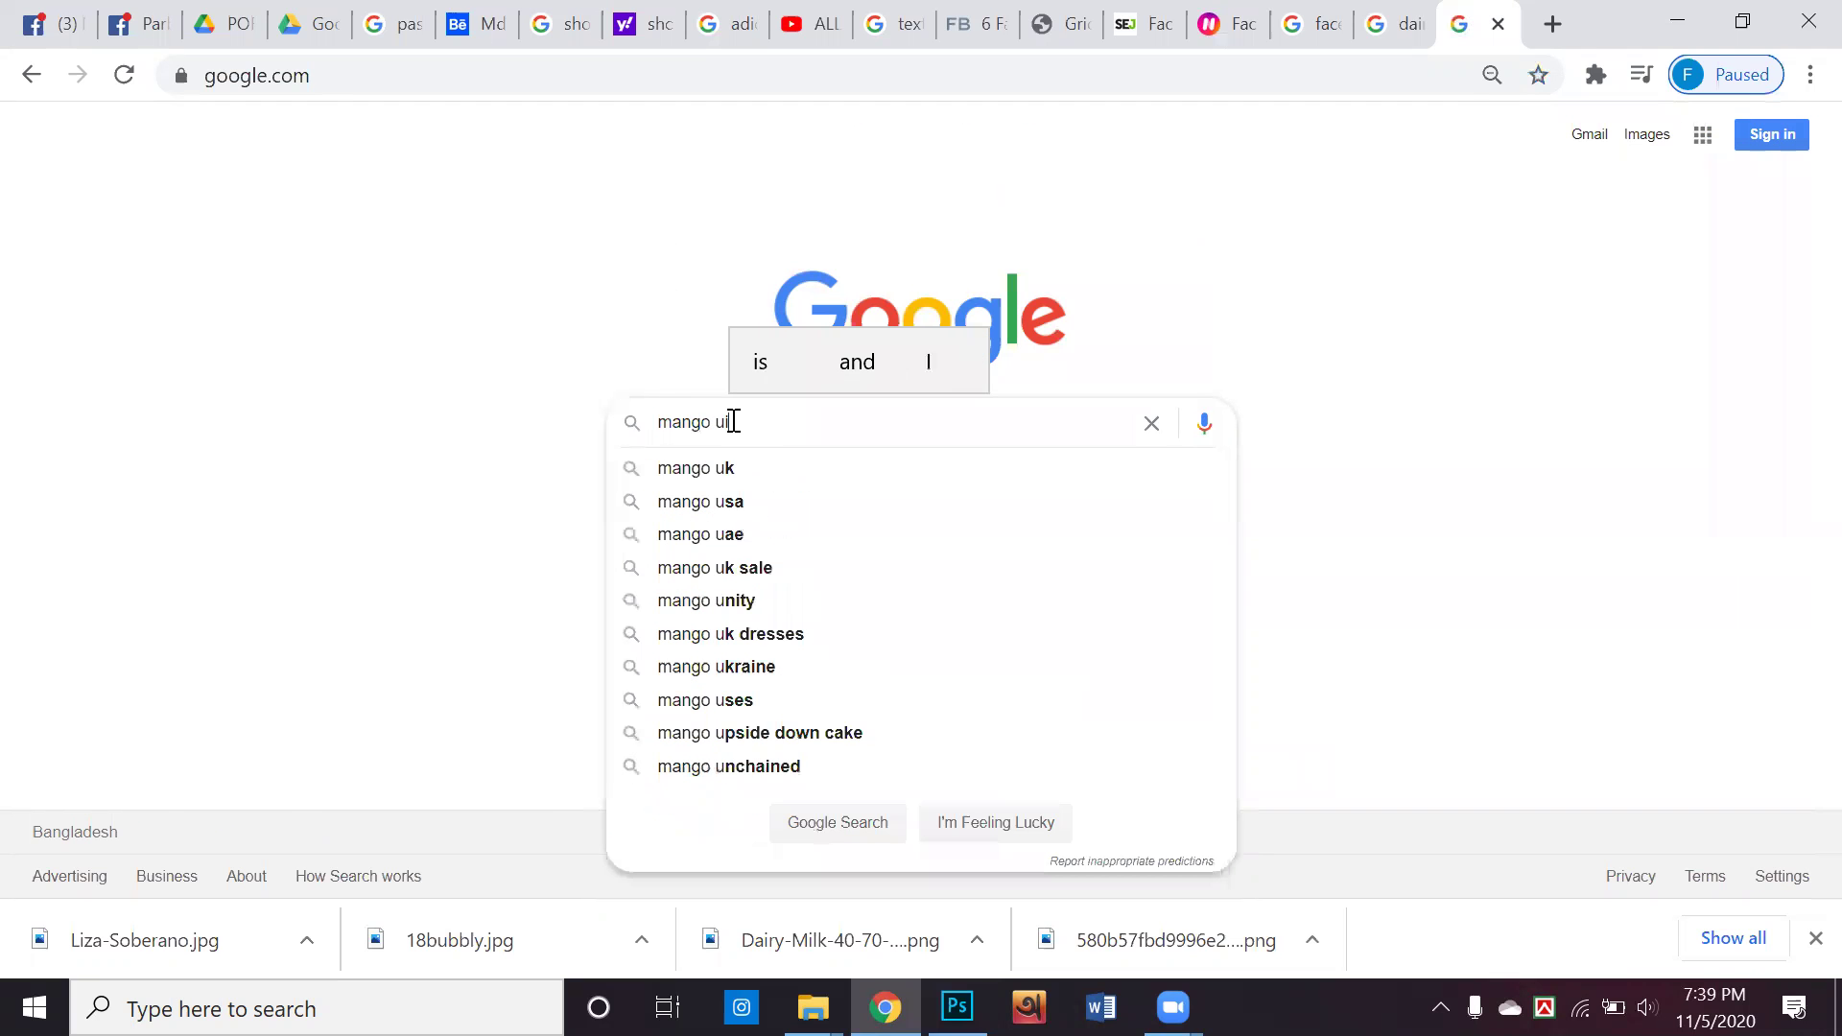
key(BackSpace)
text(juice)
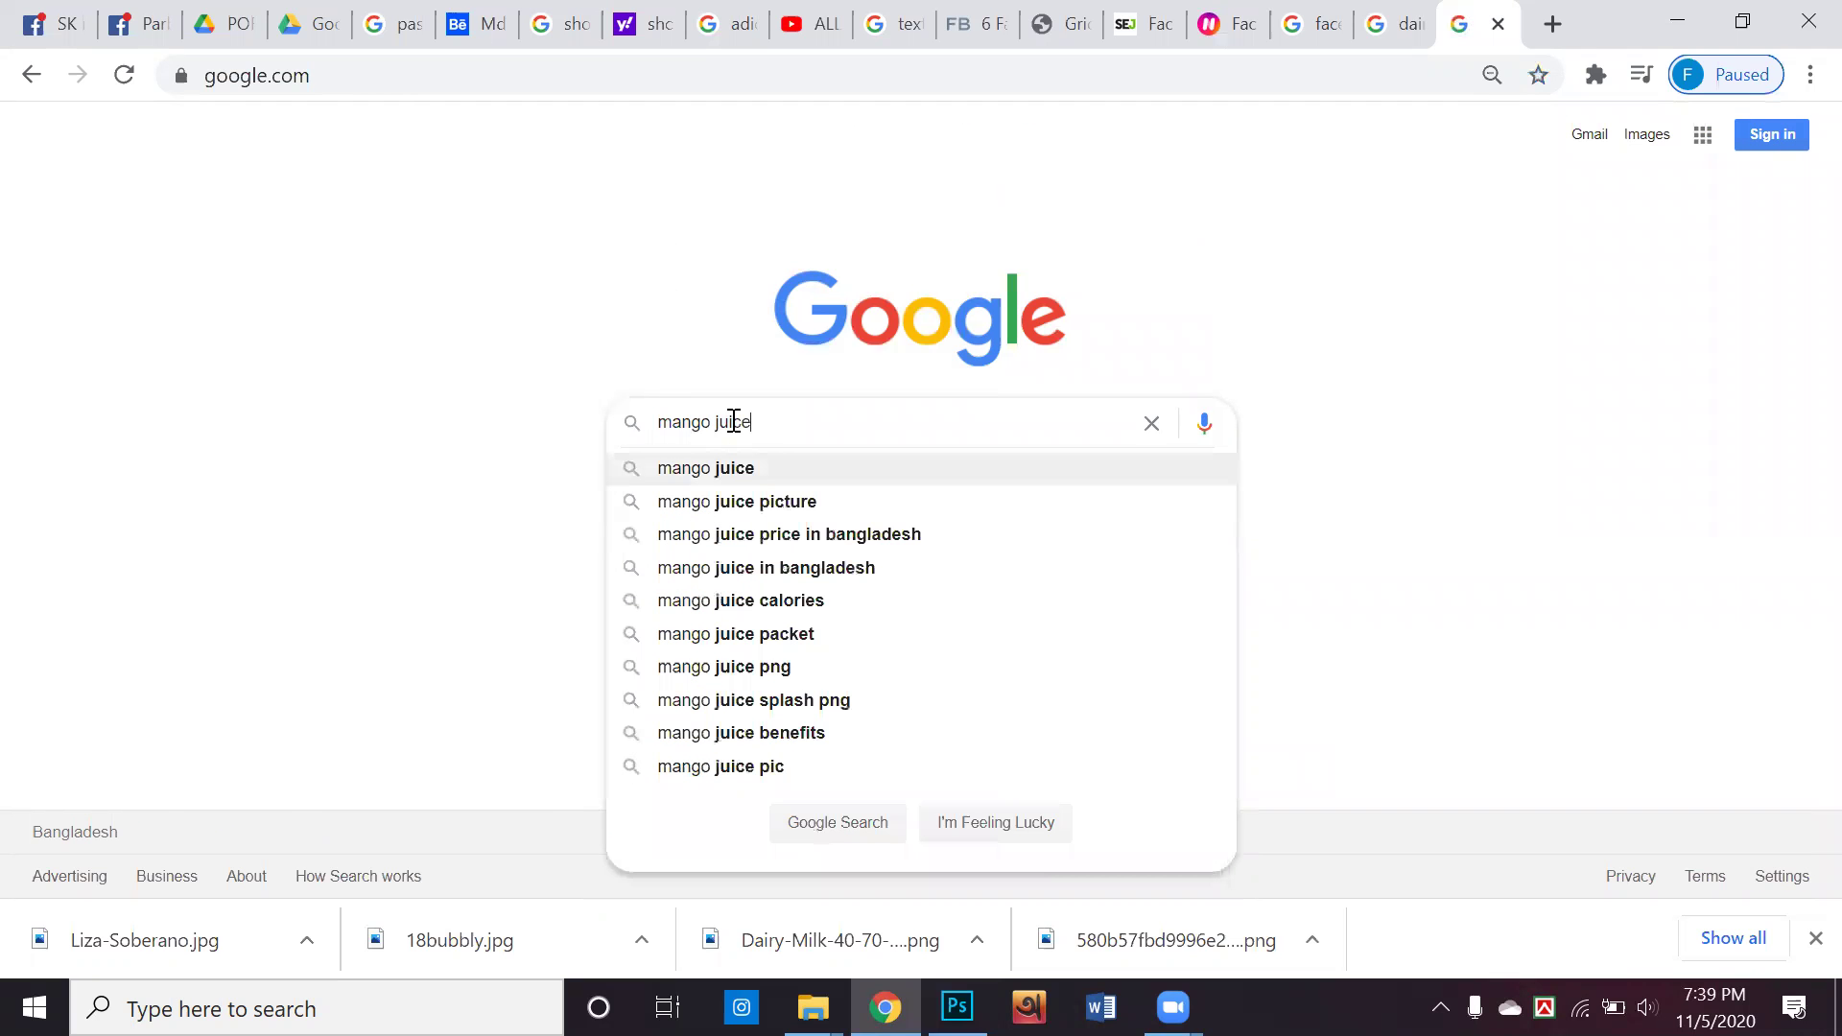
key(Return)
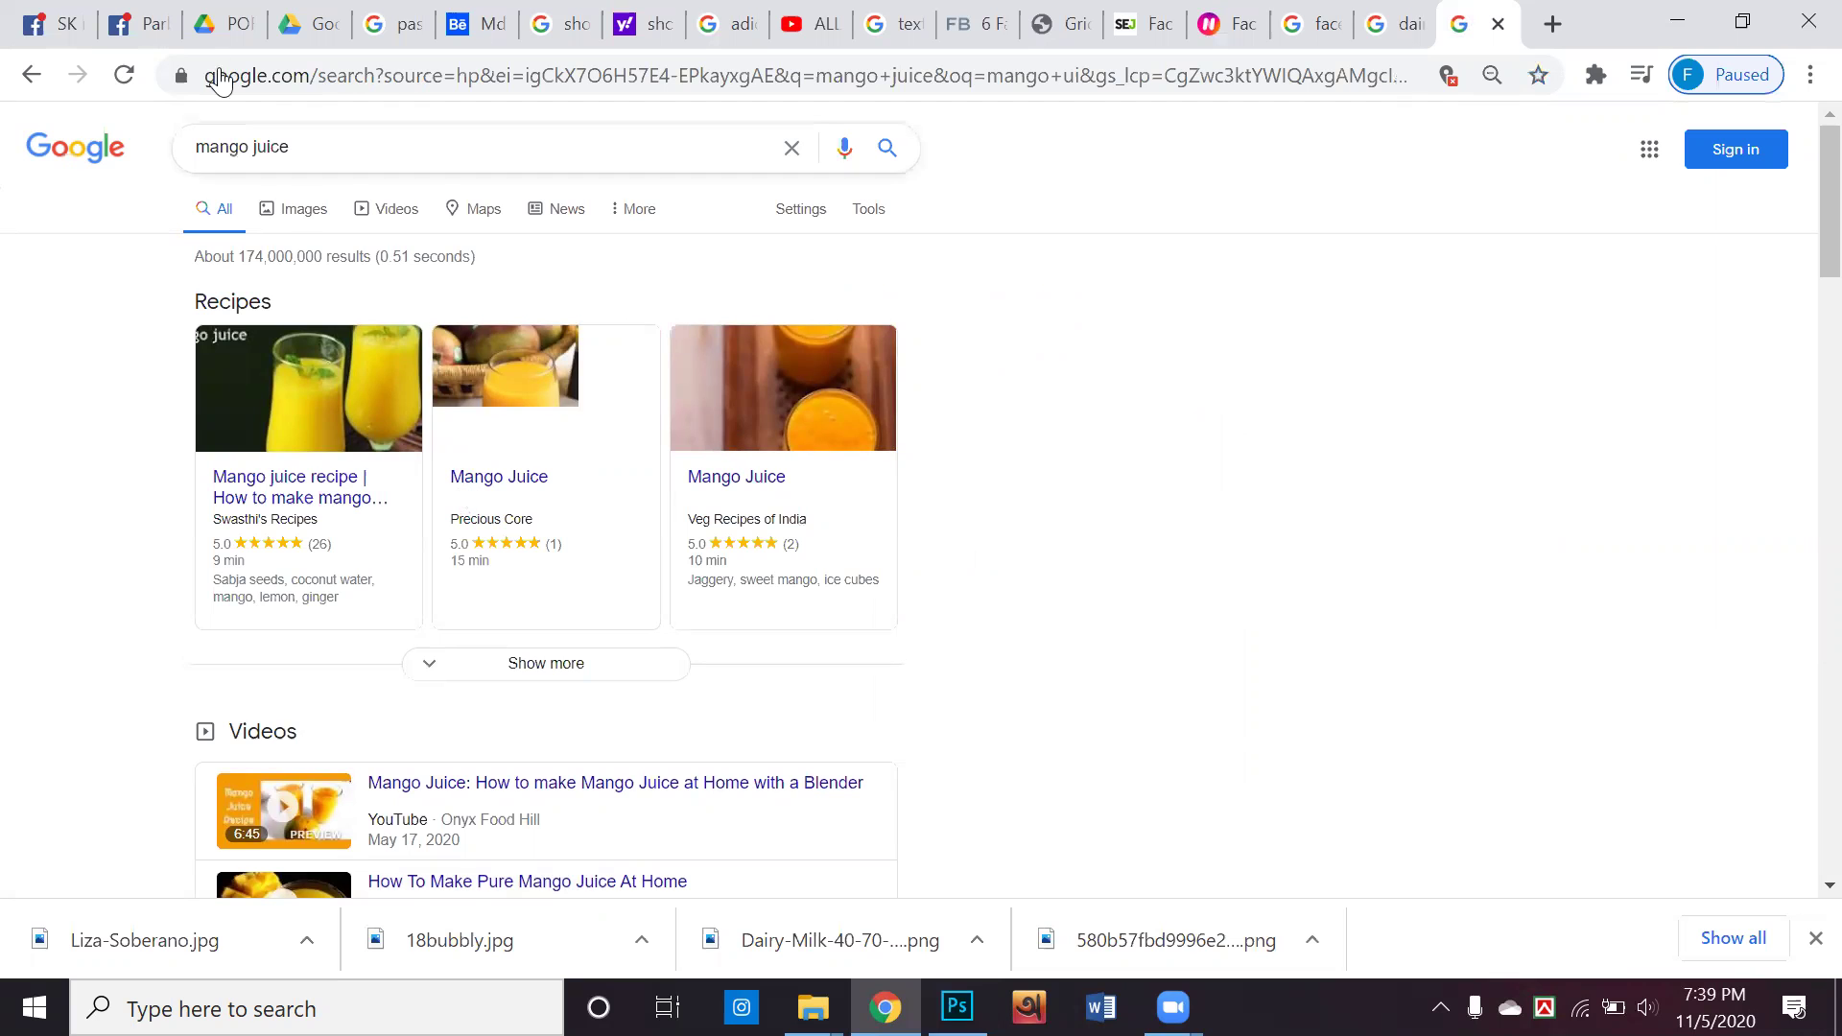
click(297, 213)
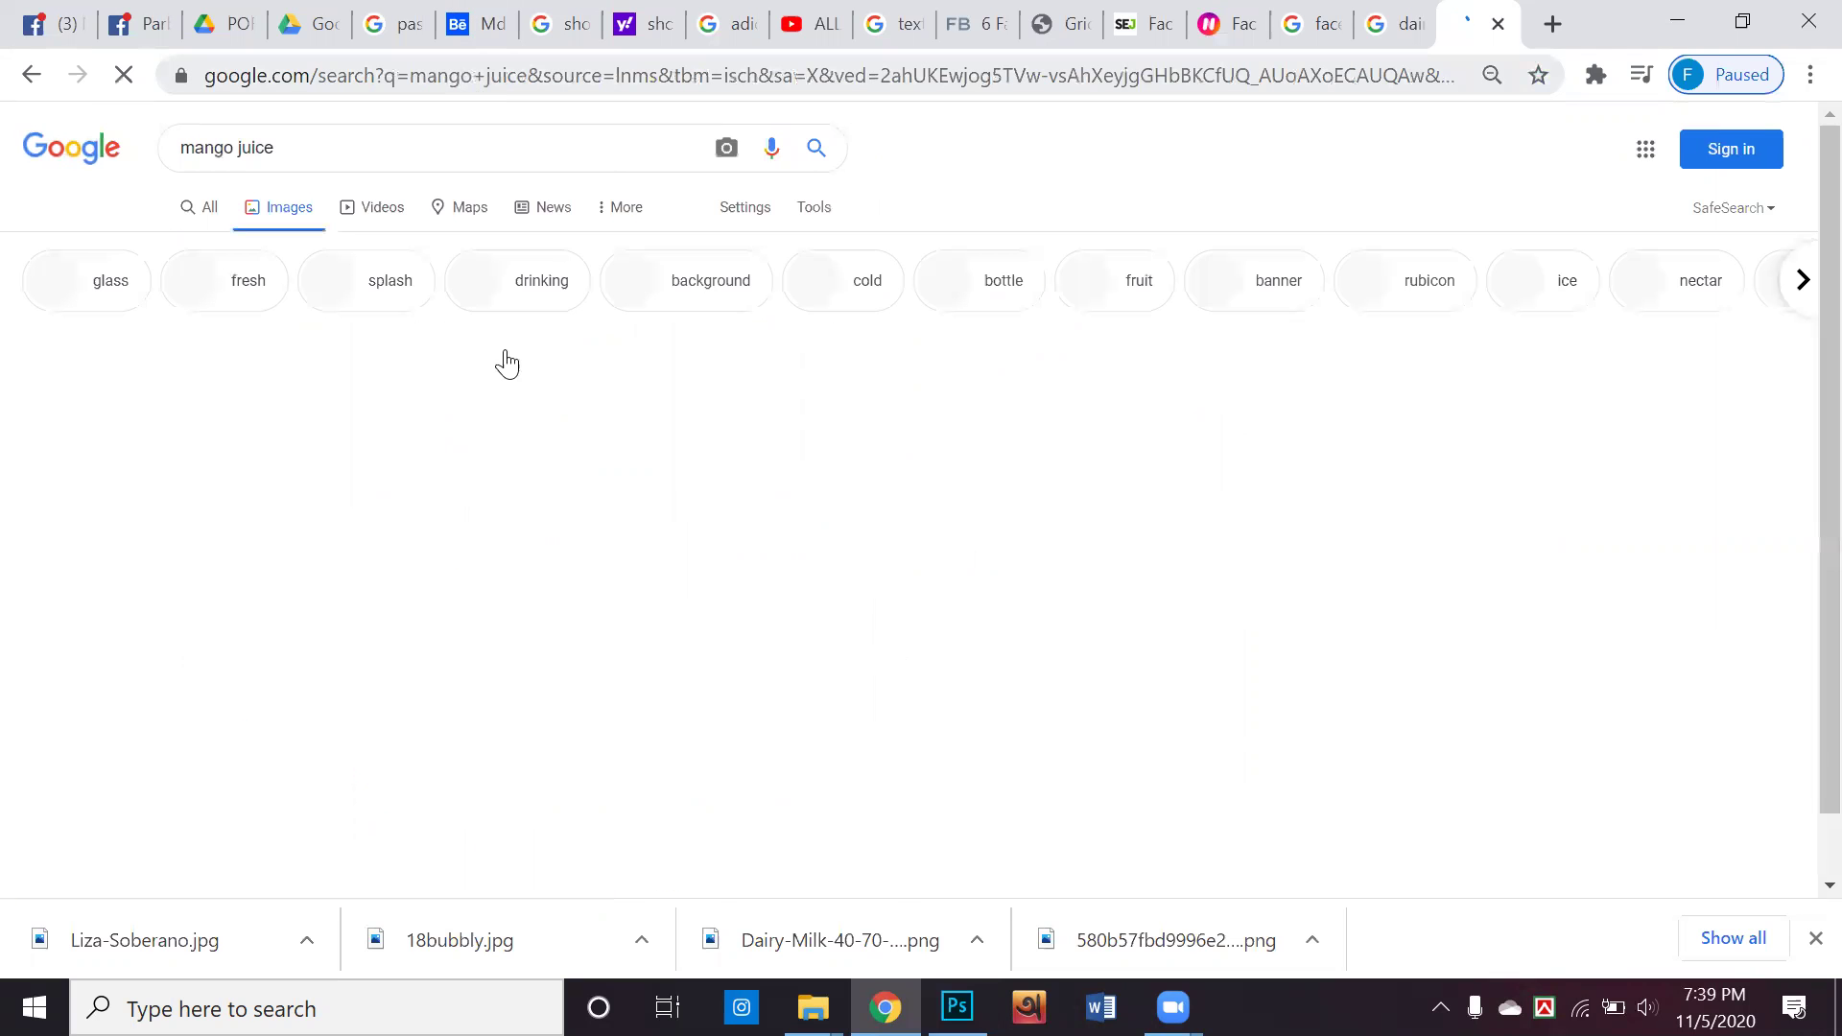
scroll(527, 424, down, 3)
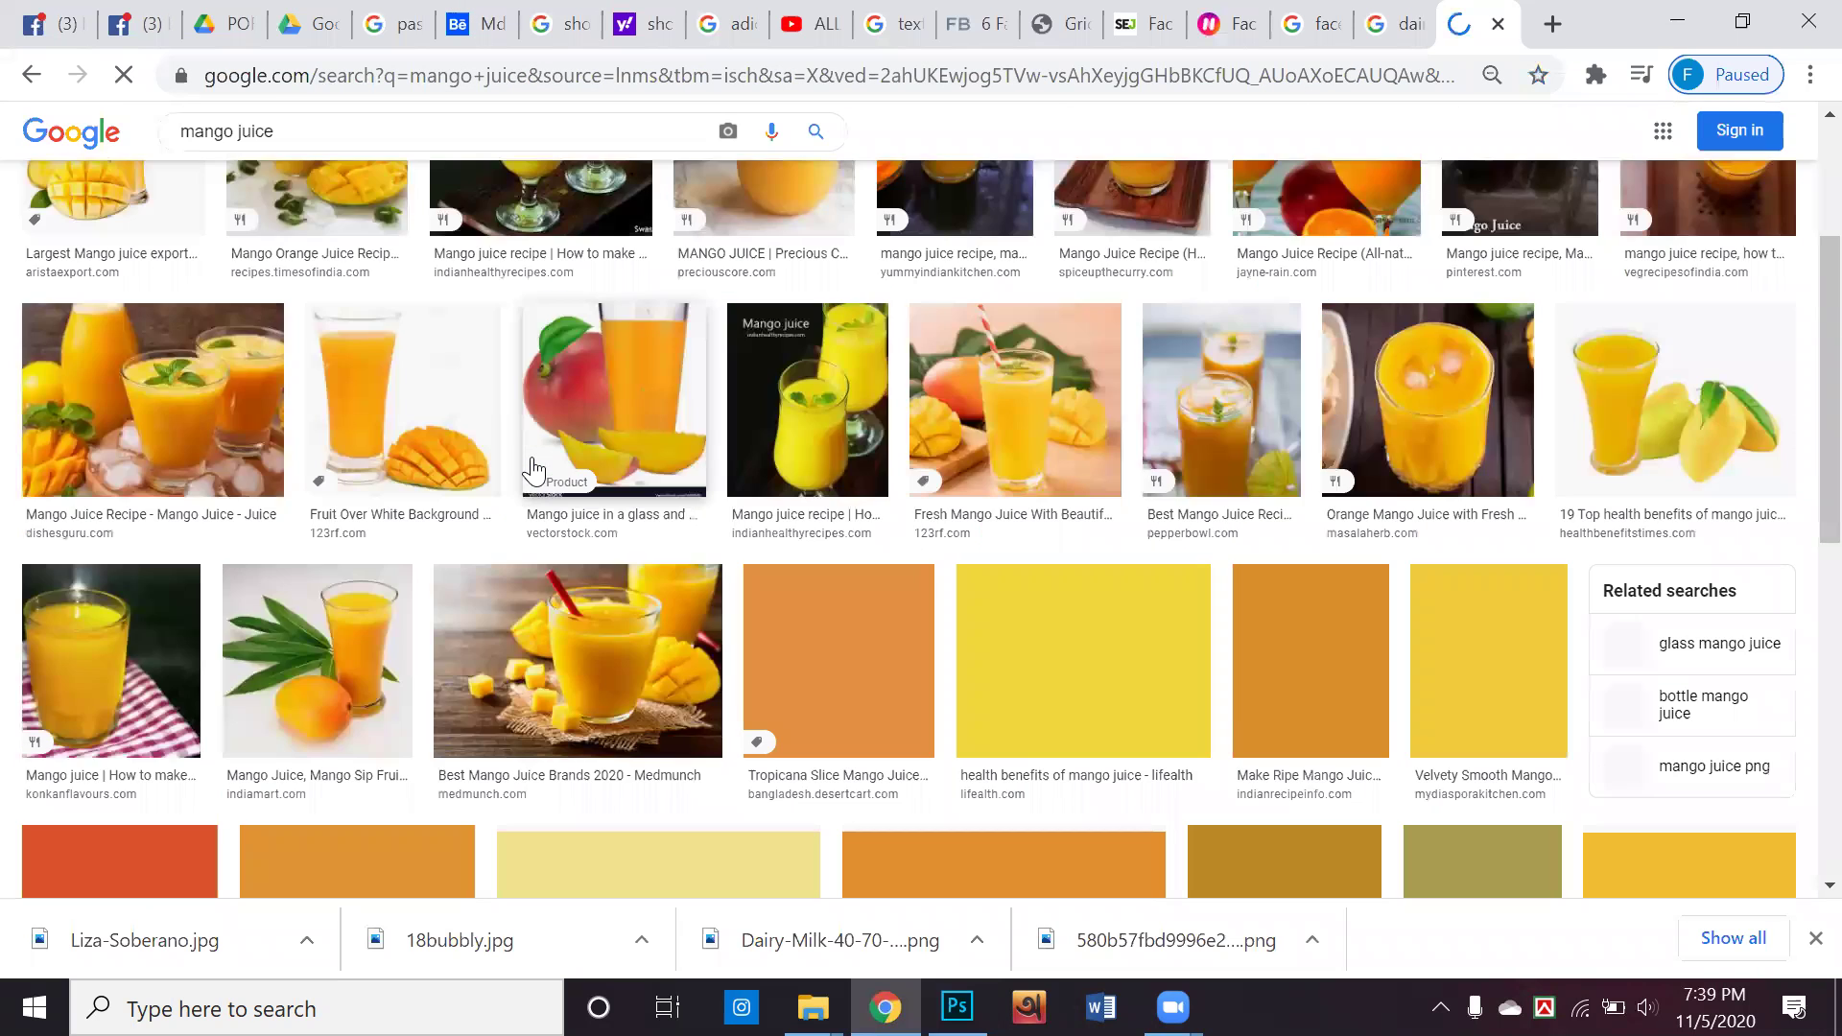
Browse the mango juice image results and open the related Frutika Mango Juice 500ml bottle picture
scroll(532, 470, down, 1)
scroll(529, 470, down, 1)
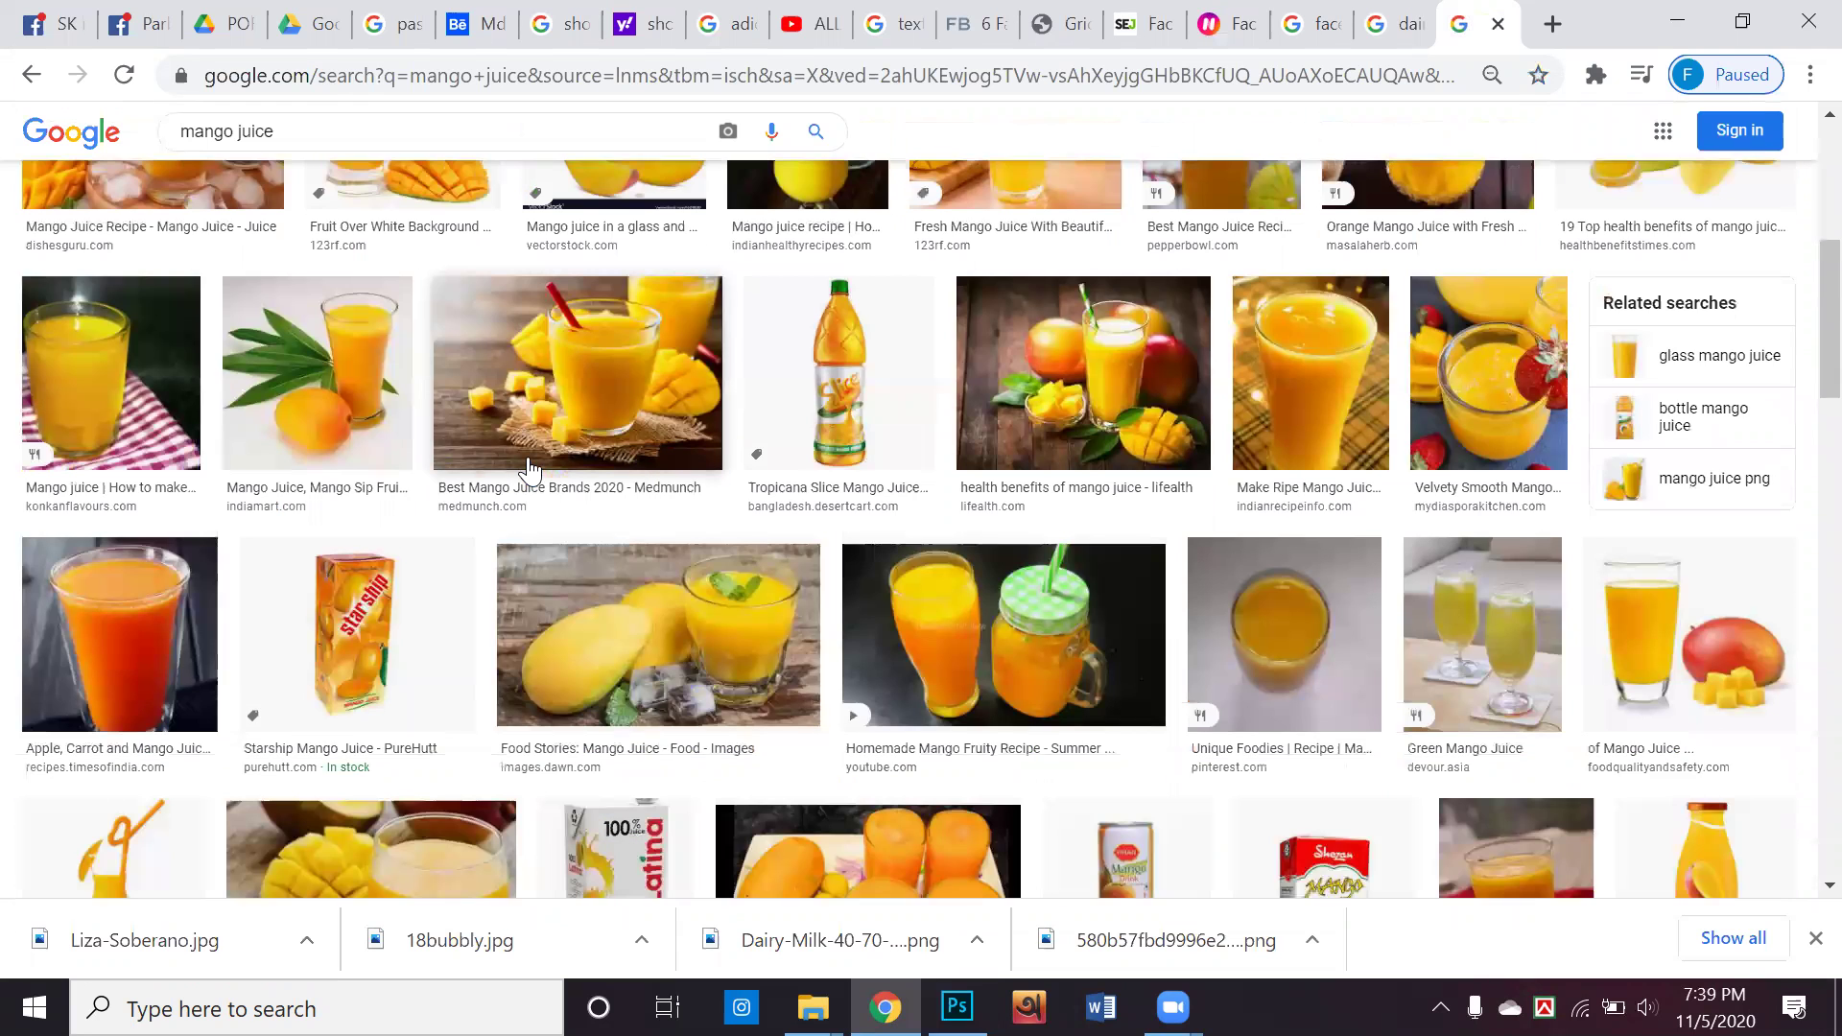
scroll(529, 471, down, 1)
scroll(530, 470, down, 1)
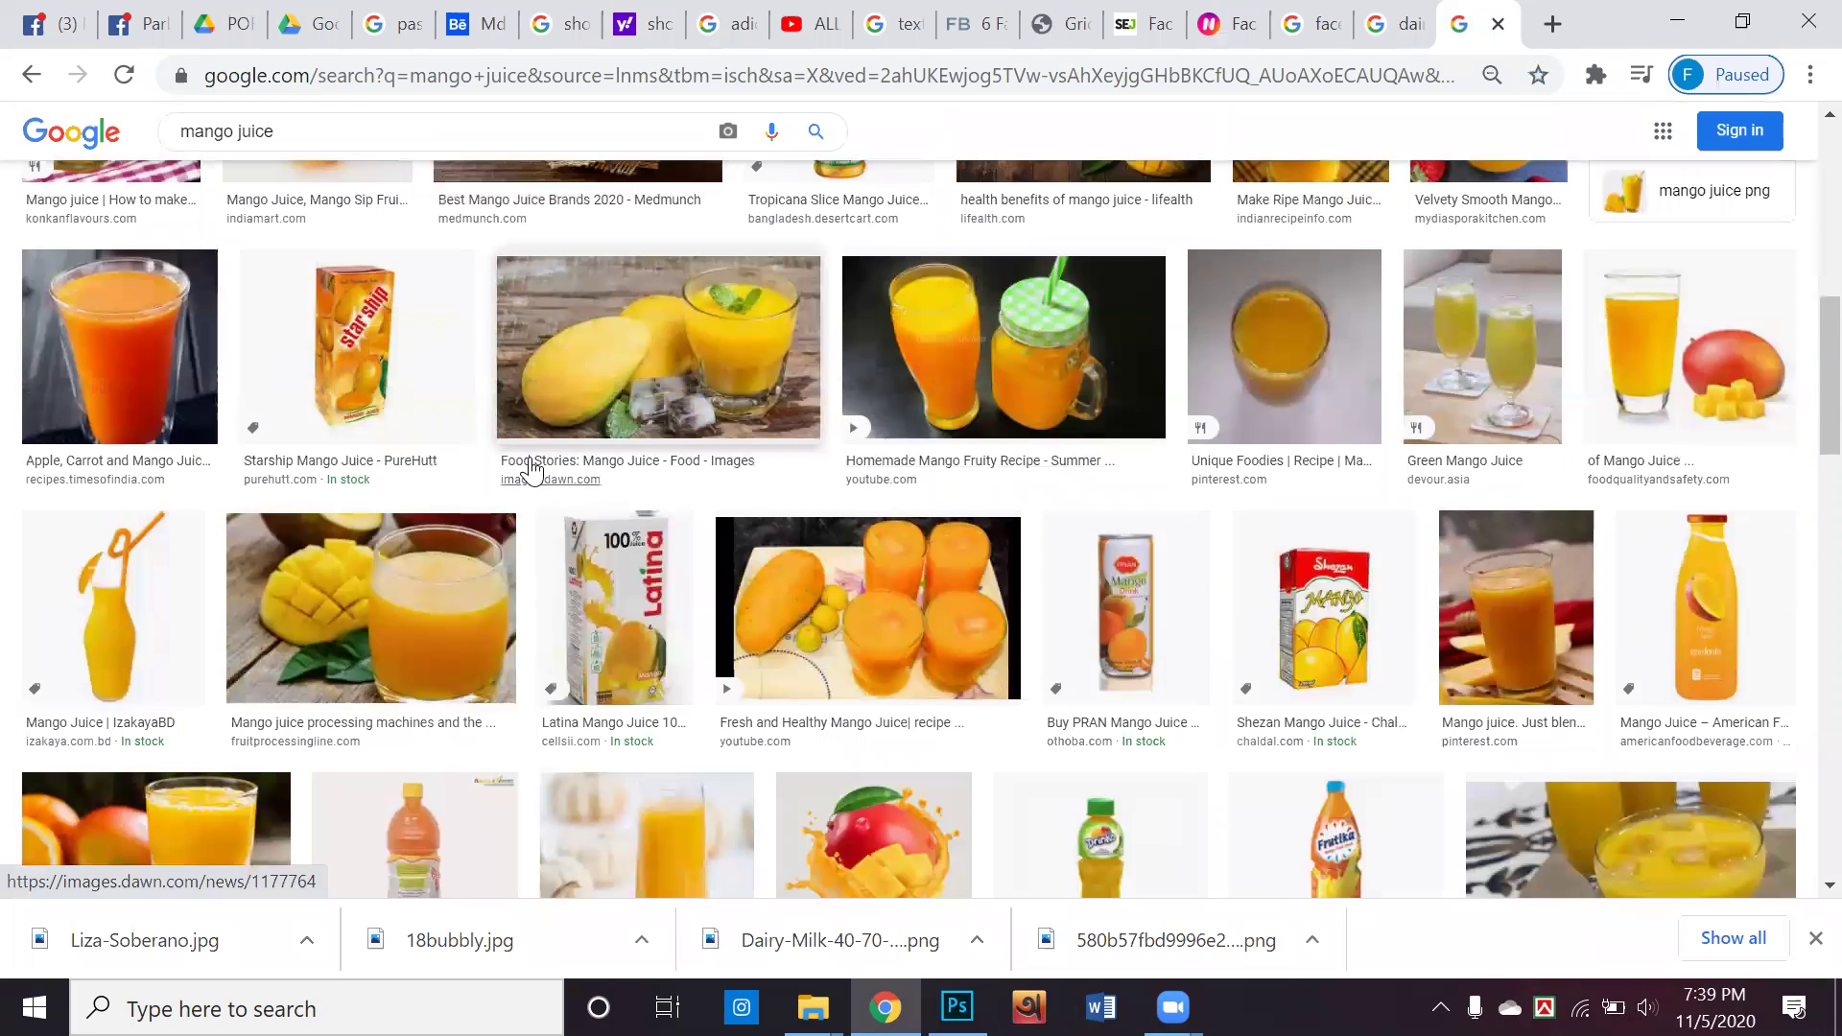
scroll(519, 466, down, 1)
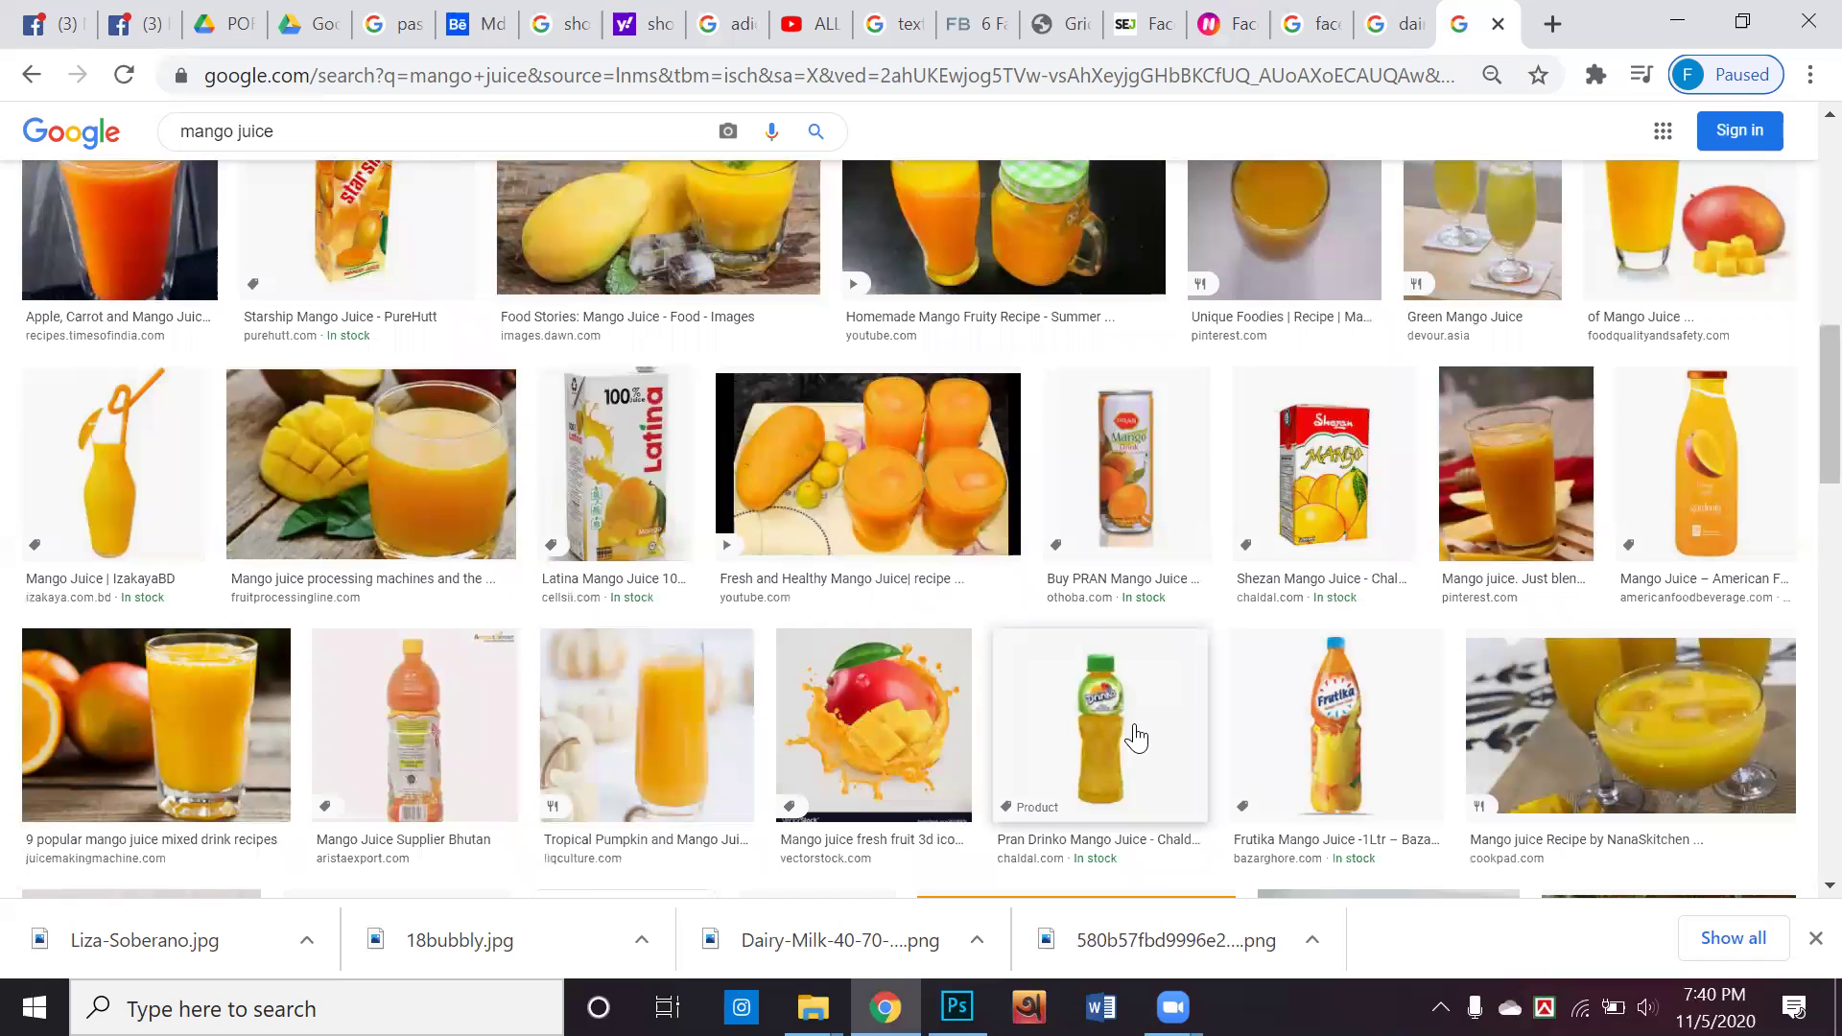
click(1373, 757)
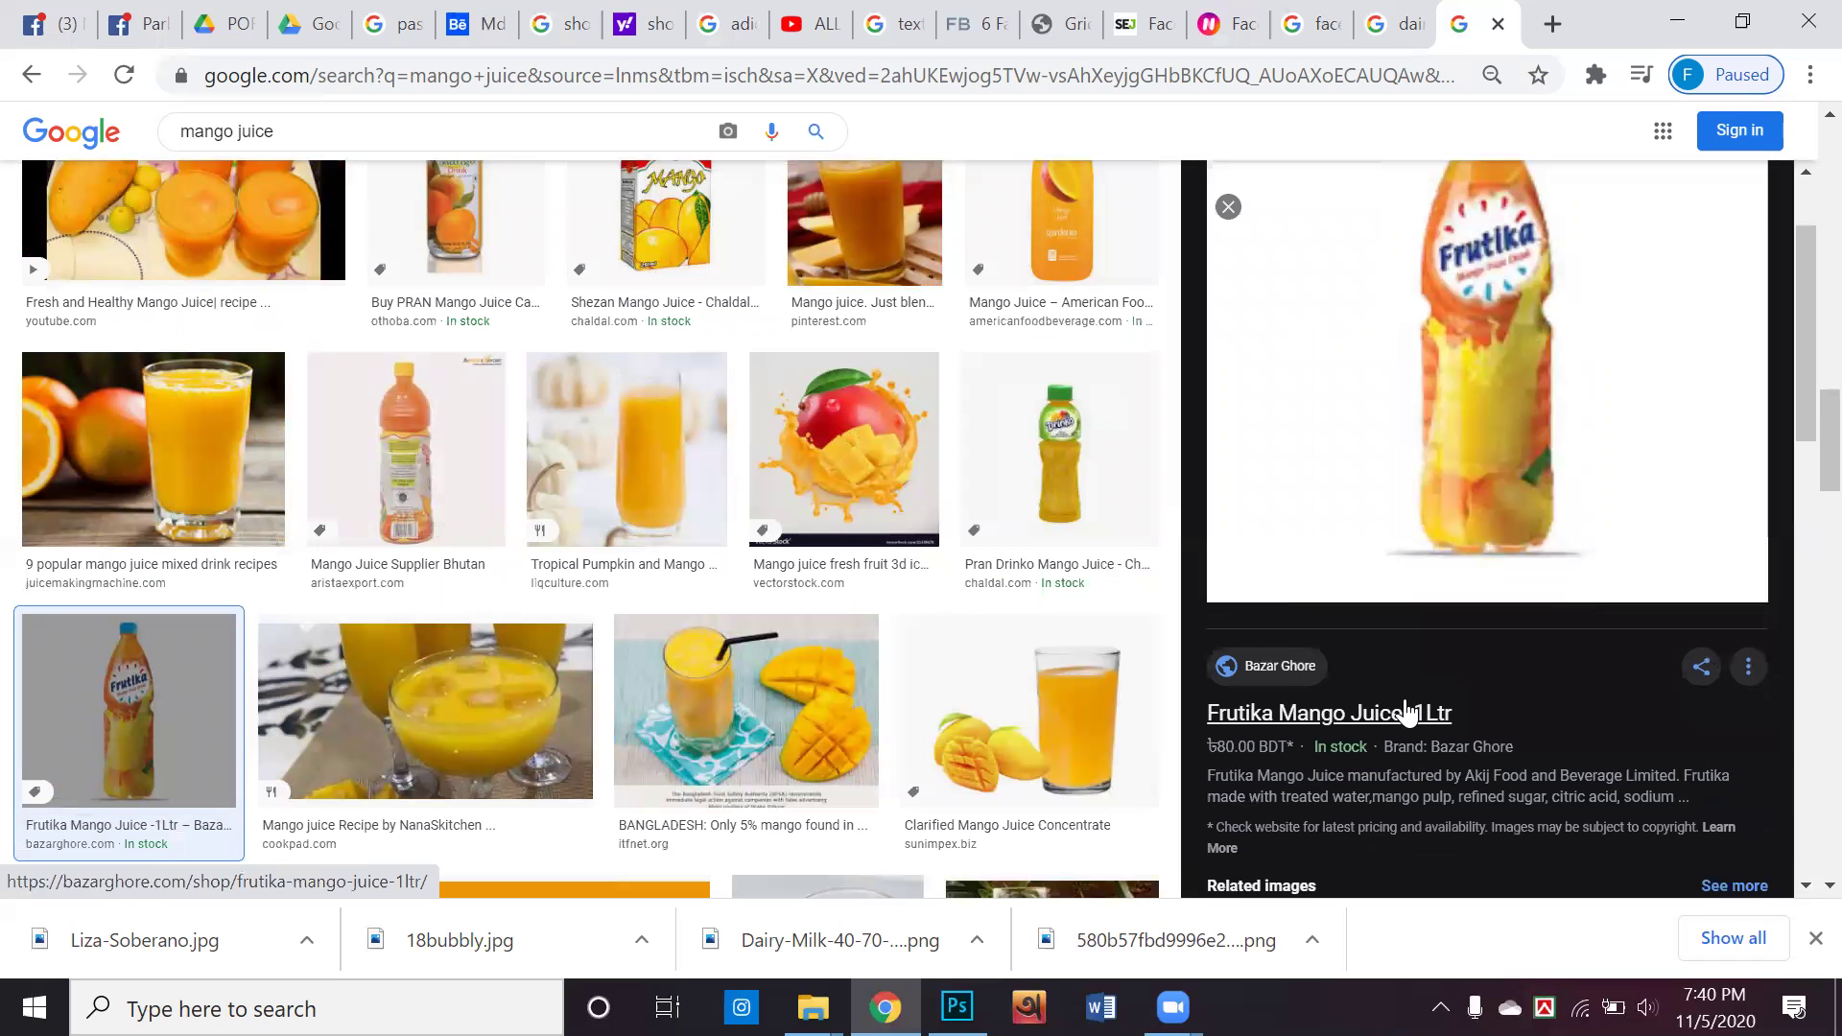
scroll(1408, 712, down, 5)
click(1333, 605)
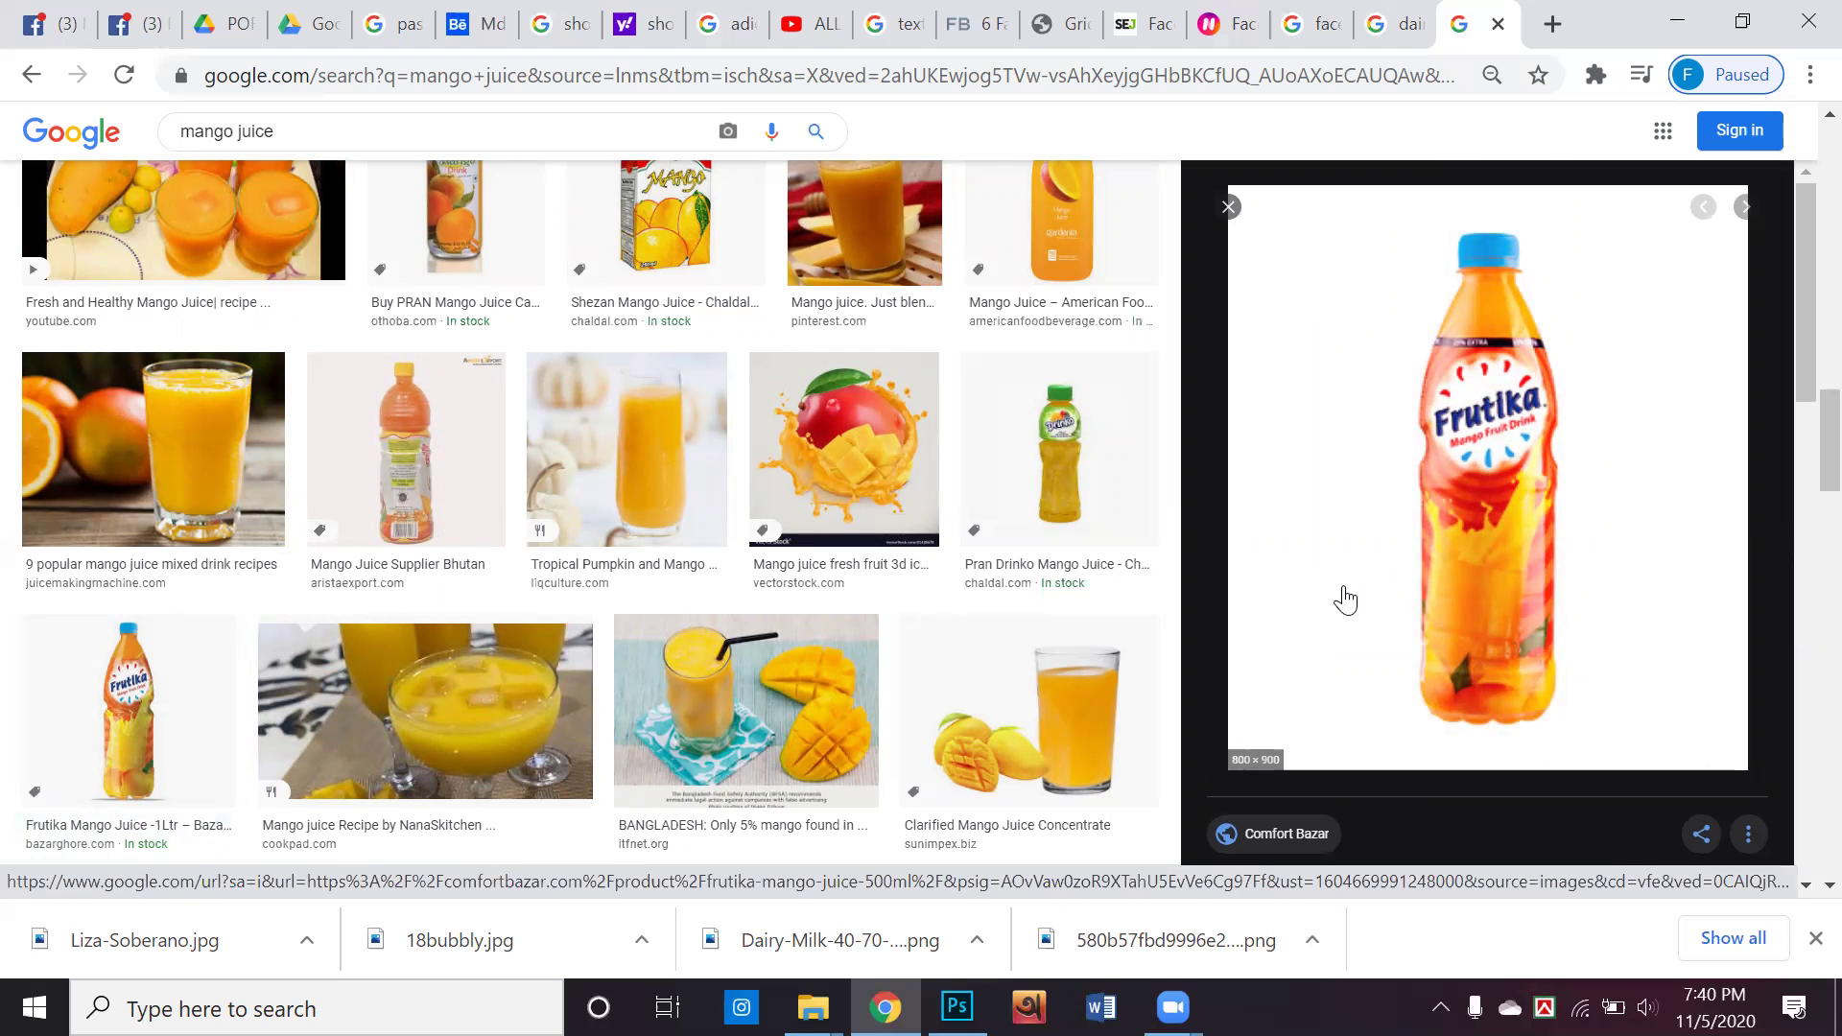
Save the bottle picture as a PNG named Frutika-Mango-Juice-500ml in the "ai" folder inside Downloads
right_click(1344, 597)
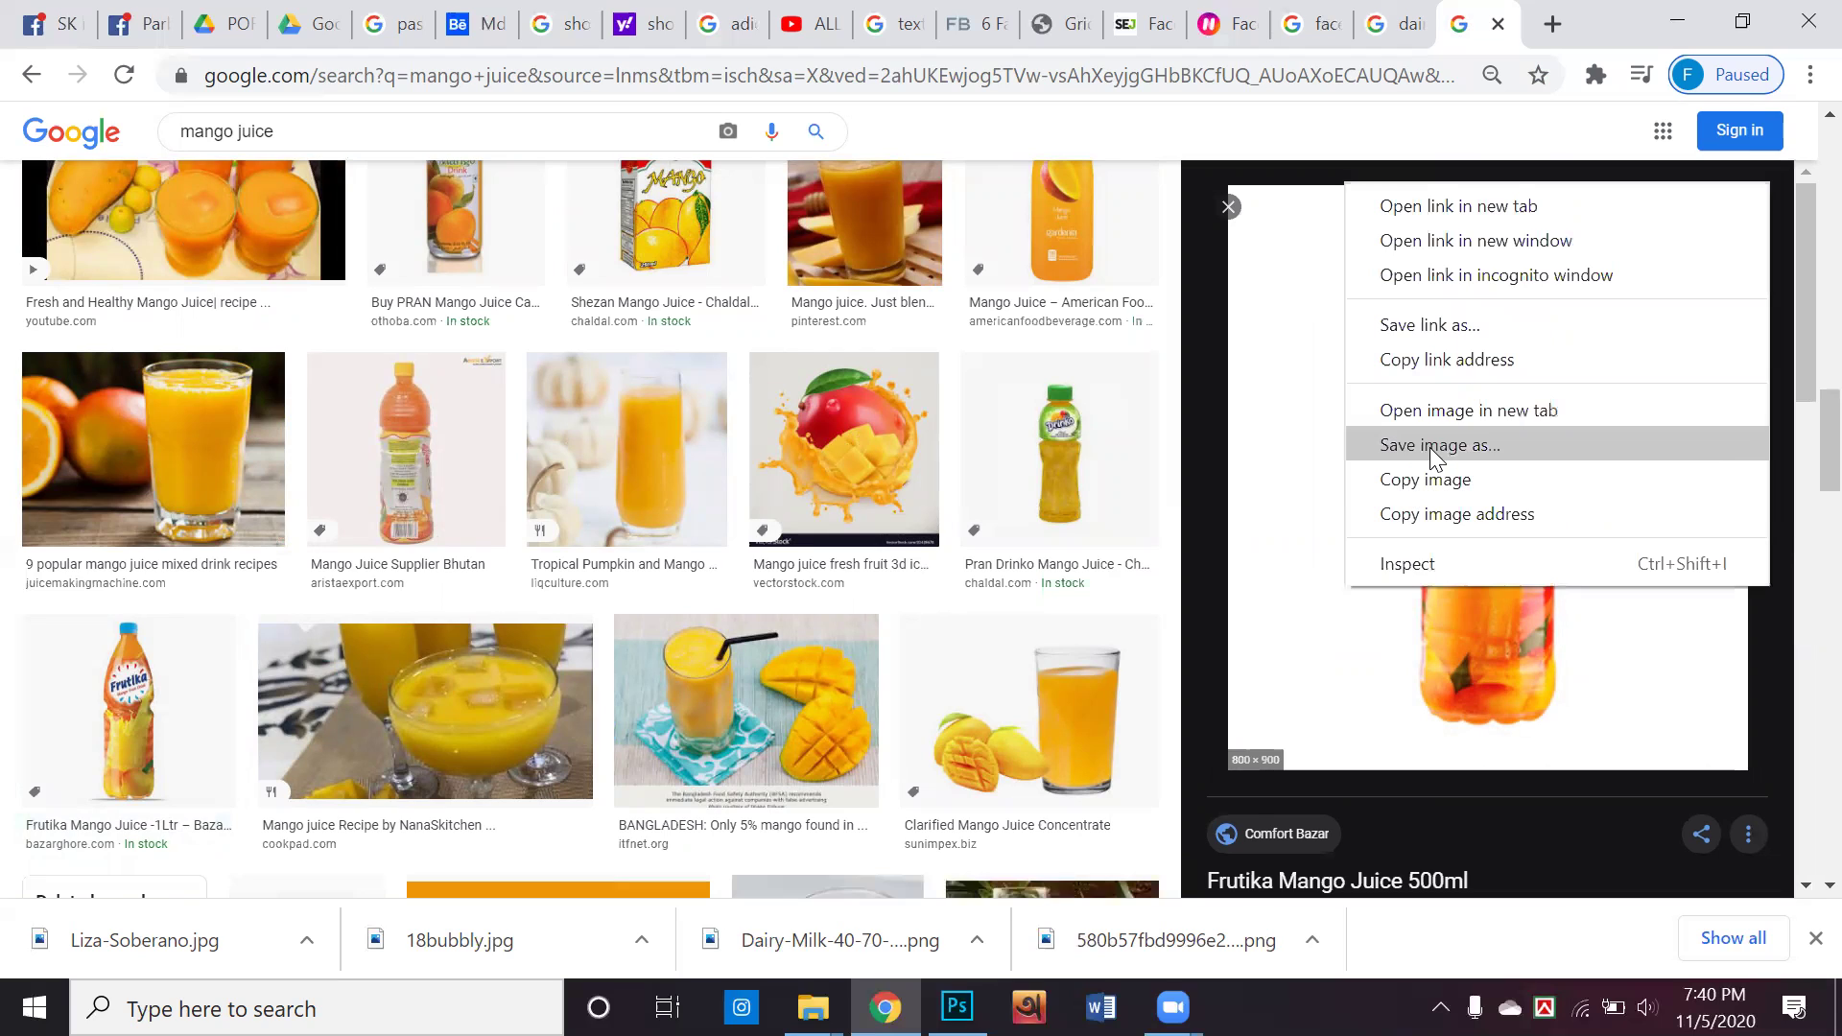
click(1433, 448)
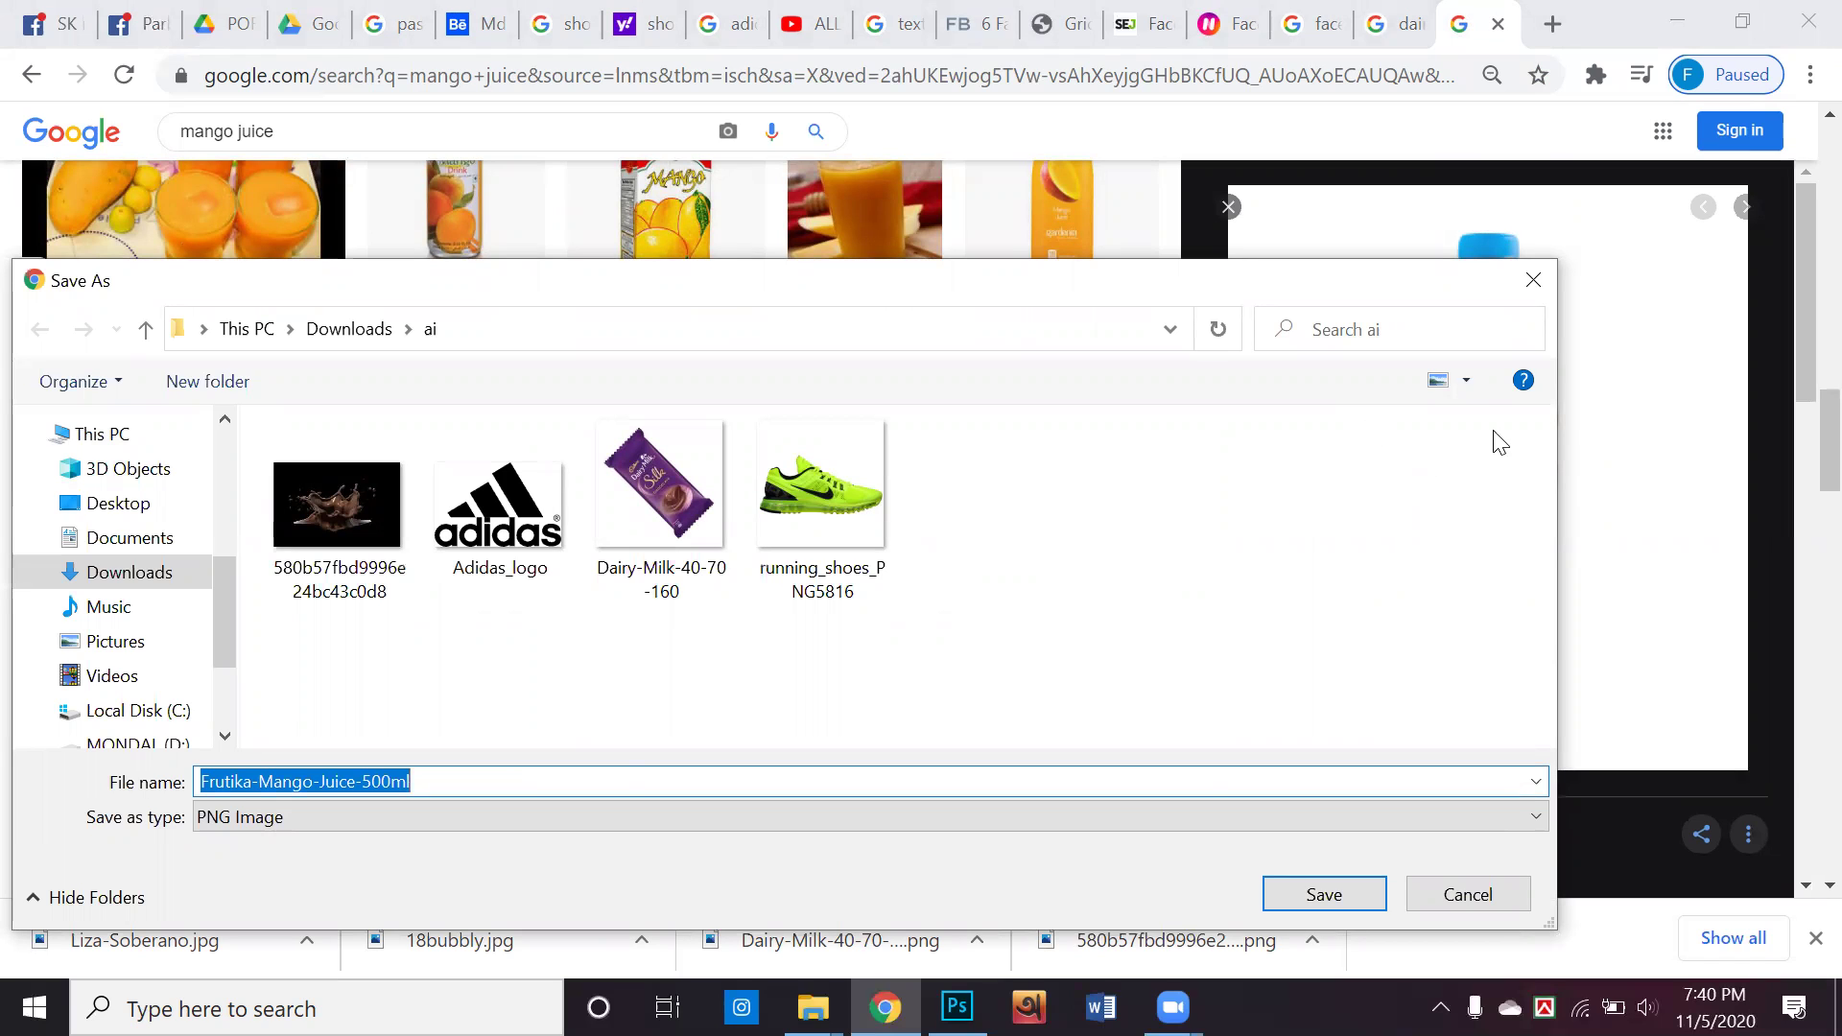
click(1298, 906)
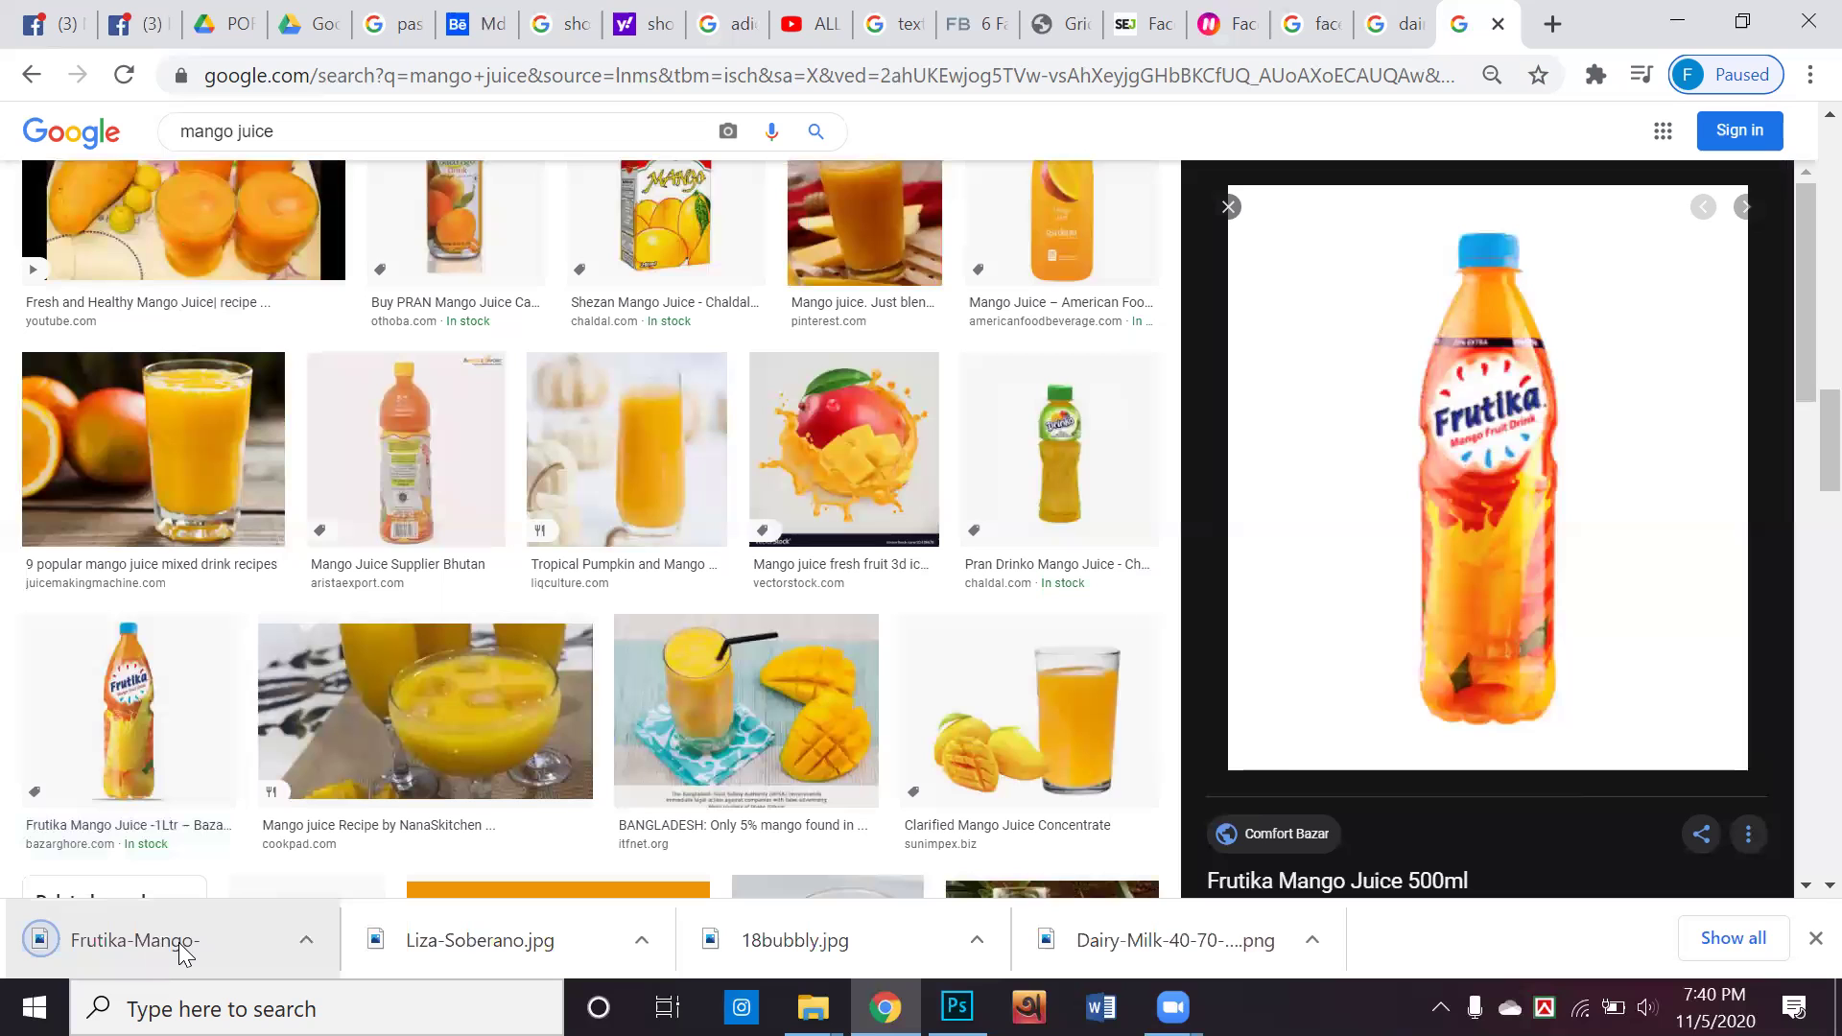
Place the downloaded Frutika bottle image into palash ch.psd in Photoshop and shift it slightly left of the canvas centre
drag(184, 941, 1024, 609)
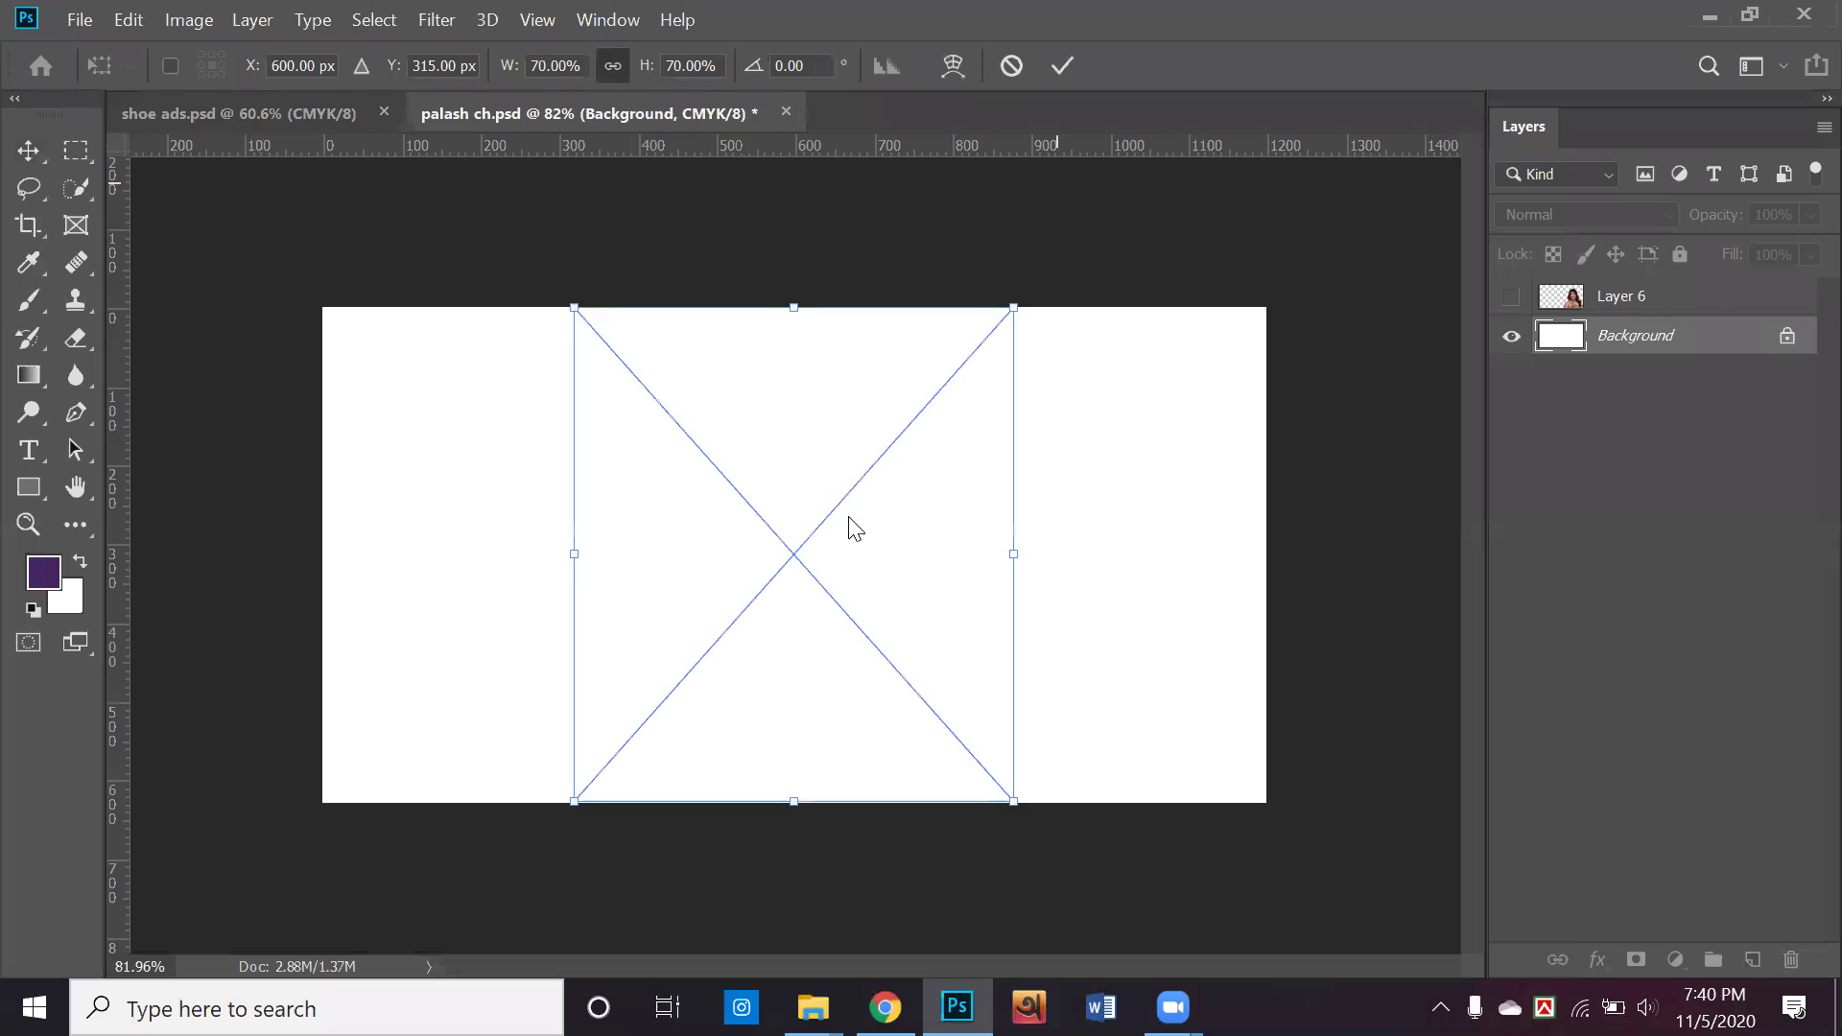
click(1063, 65)
drag(801, 490, 719, 475)
Hide the Background layer and rasterize the Frutika bottle layer
click(1511, 374)
right_click(1621, 341)
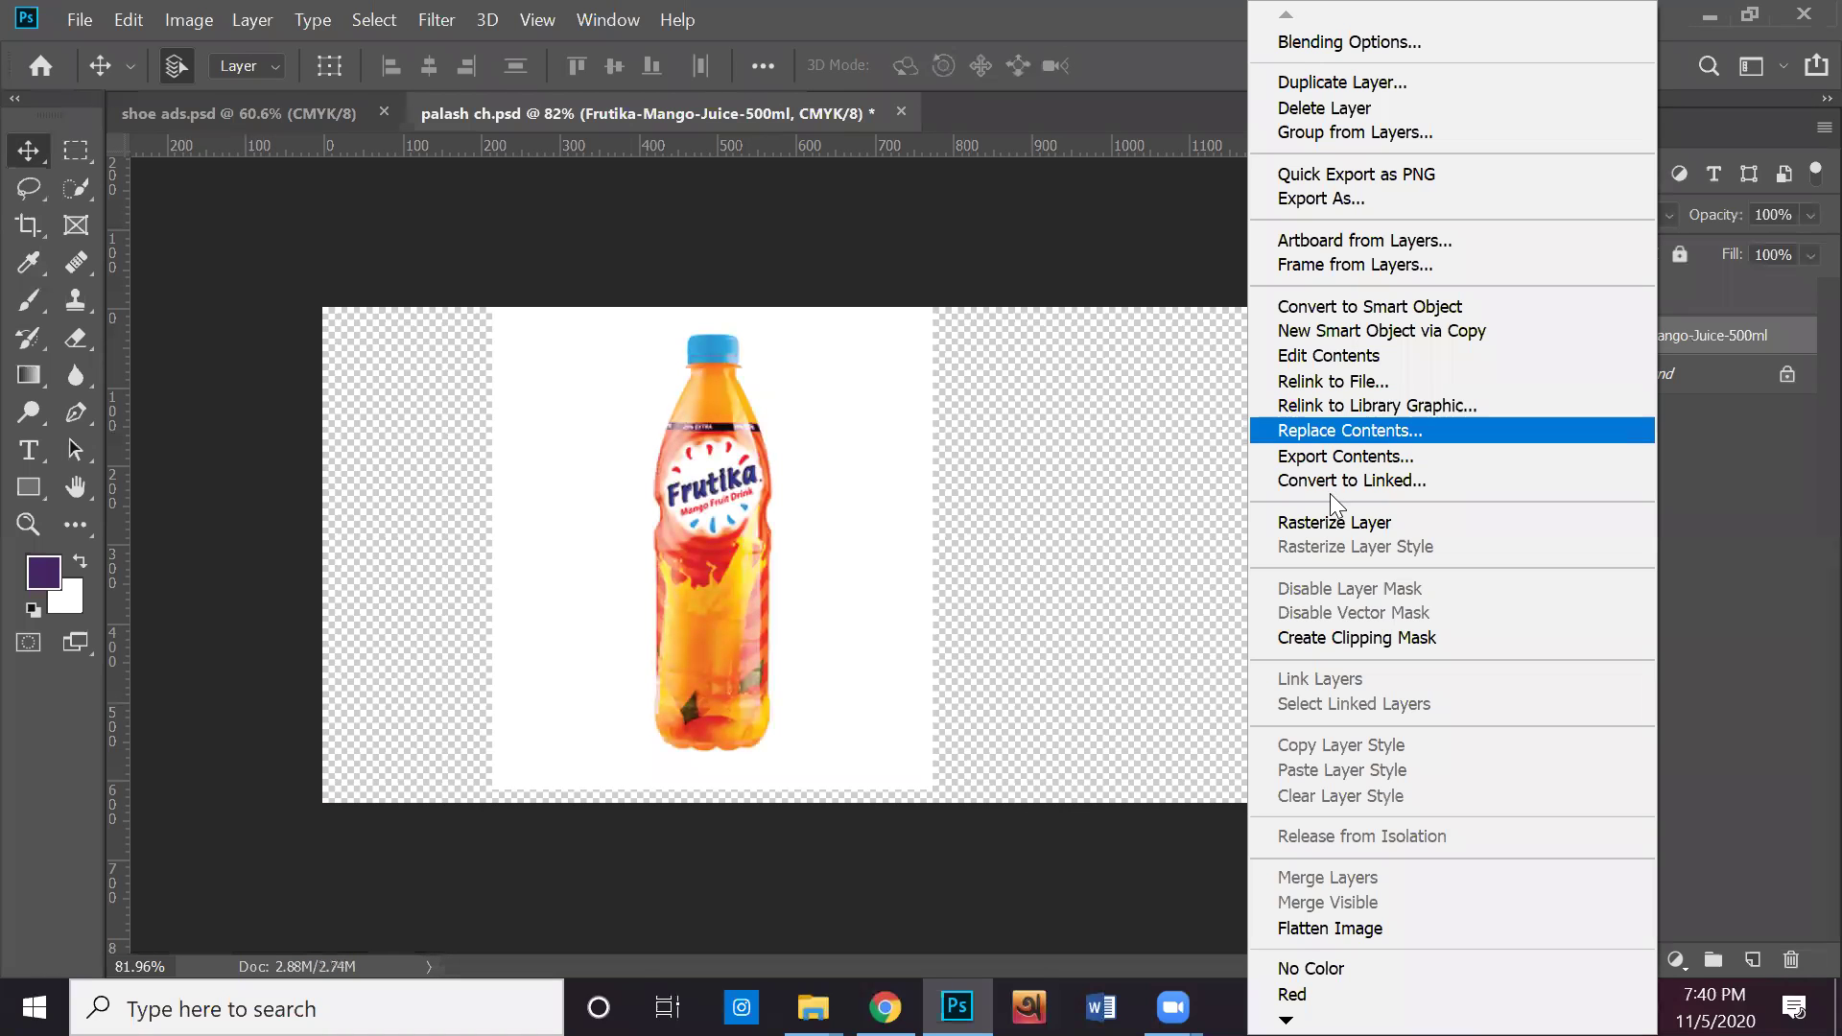
click(1260, 522)
Delete the white area around the bottle with the Magic Wand, deselect, and show the Background layer again
right_click(59, 195)
click(151, 221)
click(875, 472)
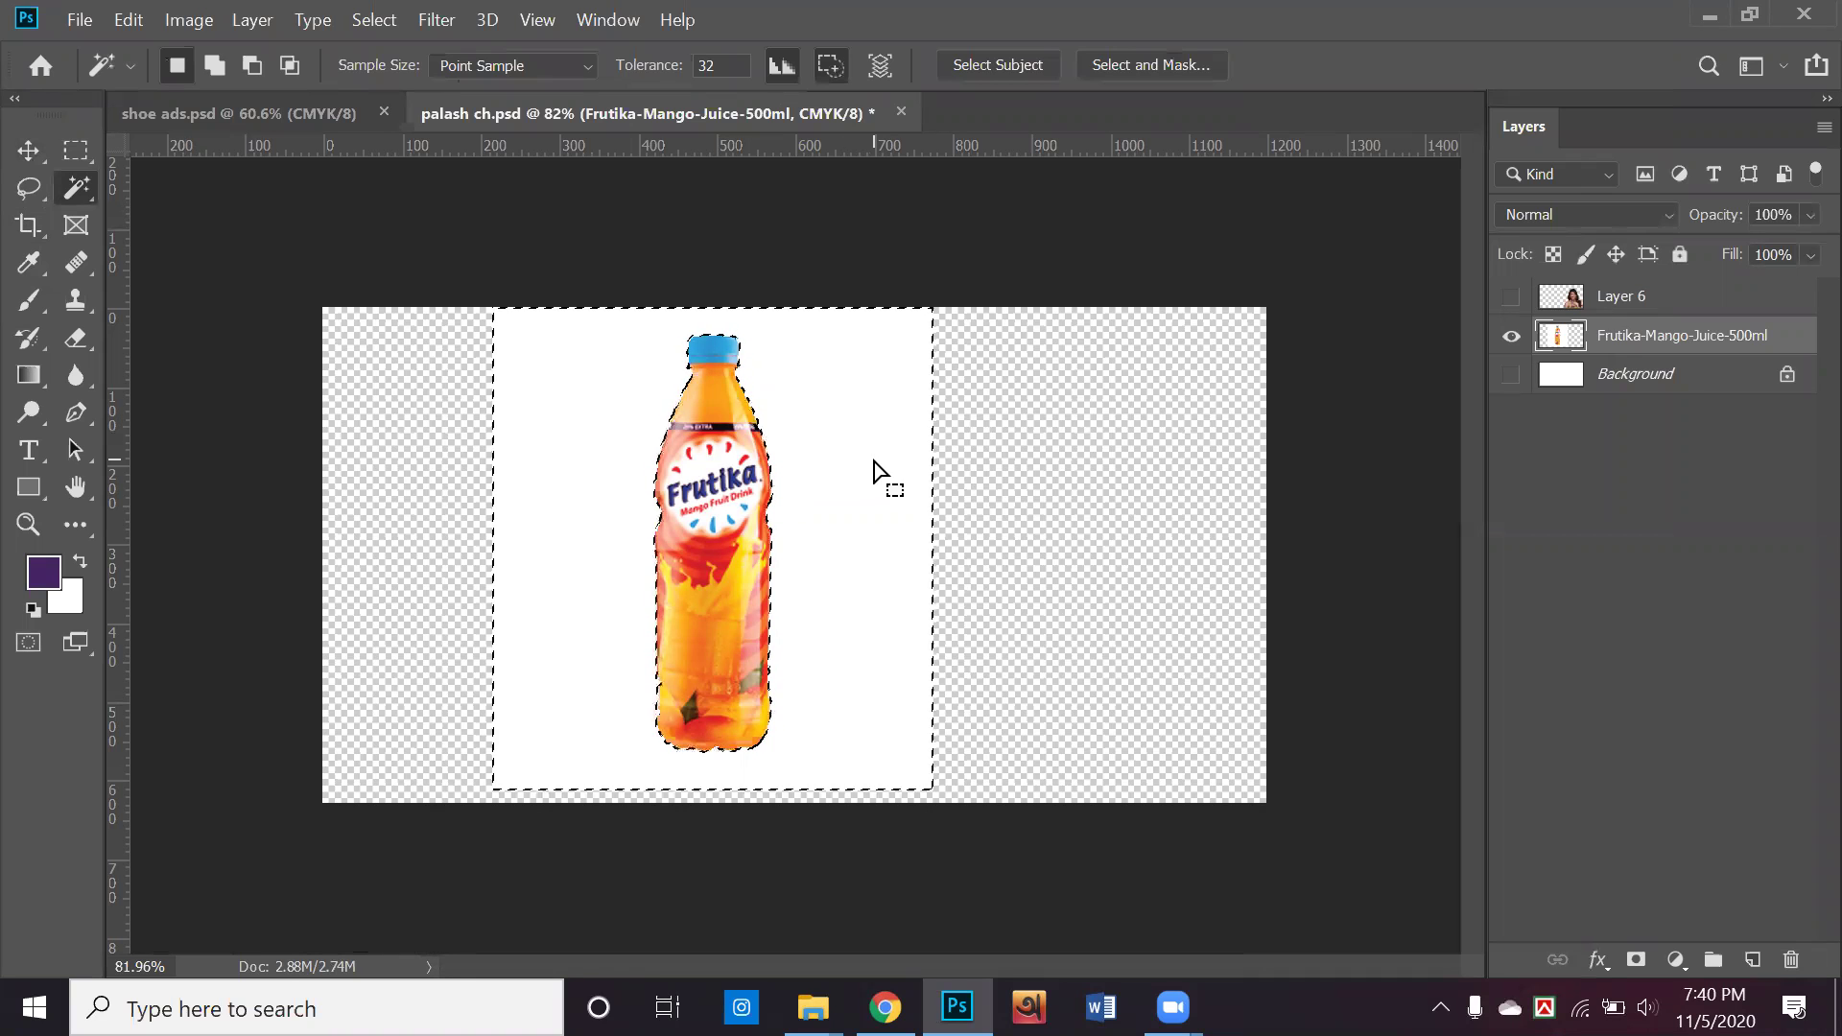
key(Delete)
key(ctrl+d)
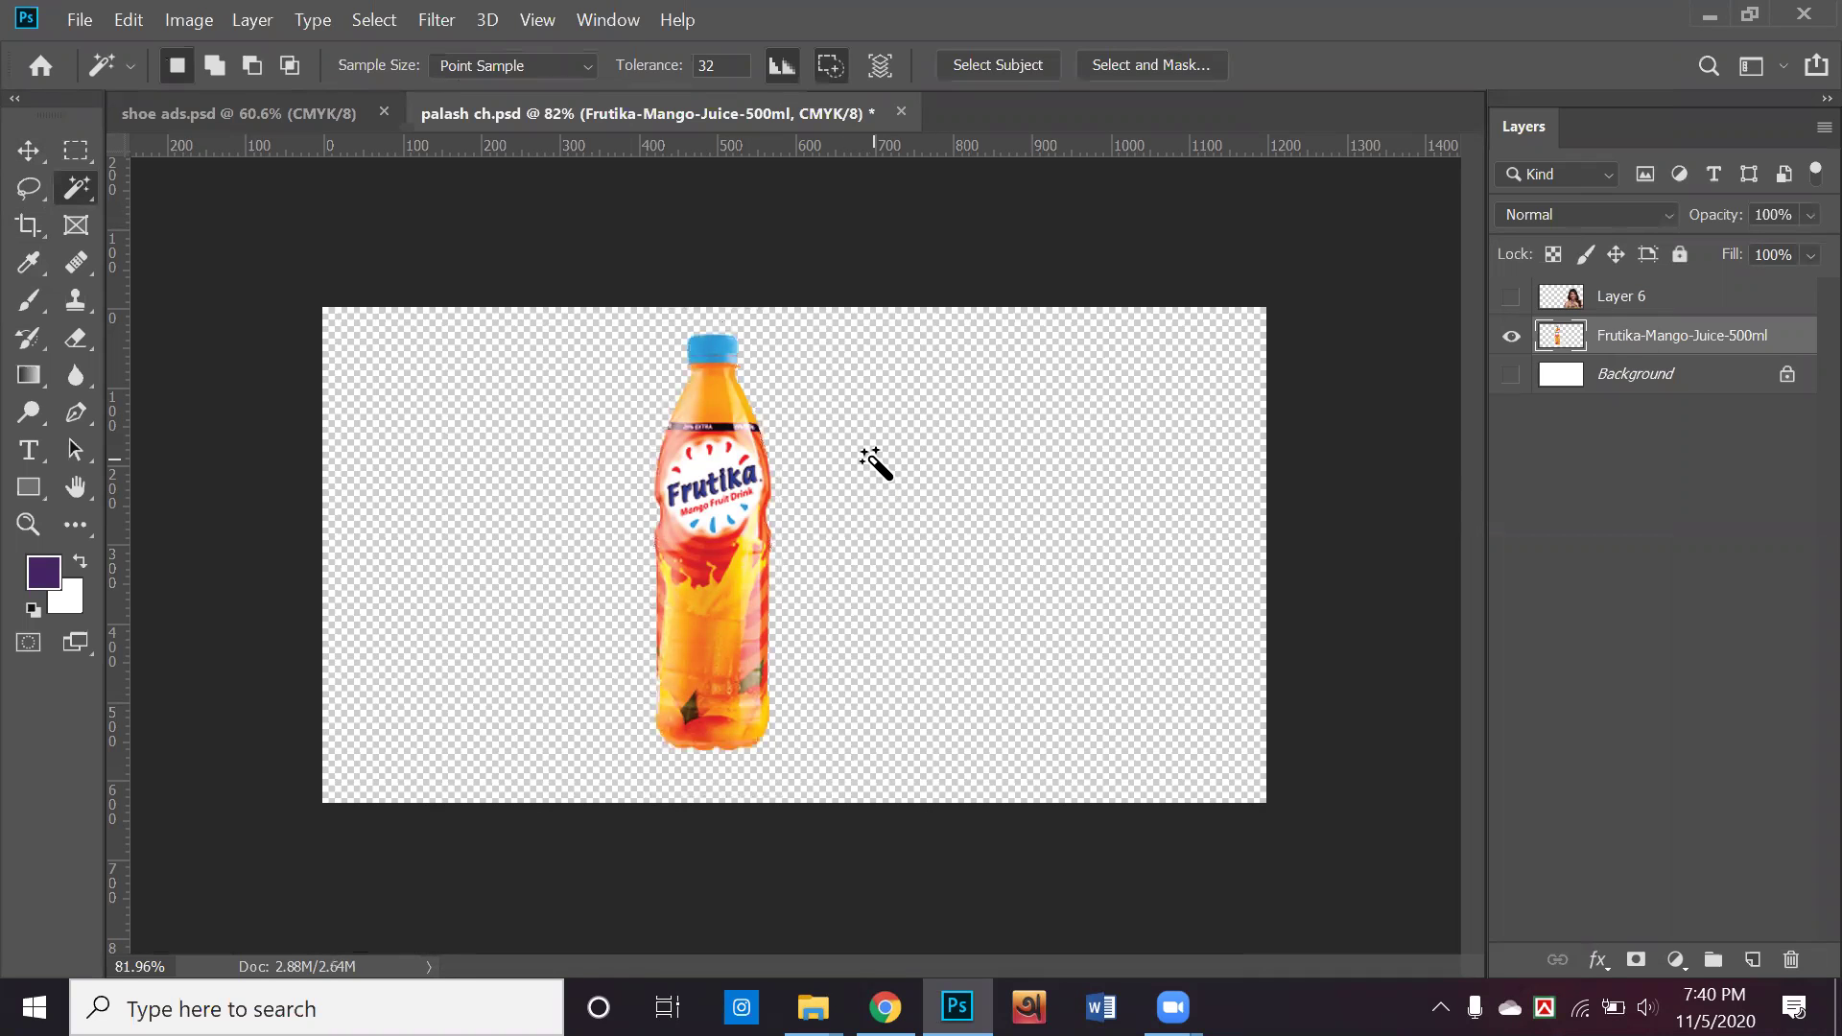
click(1511, 374)
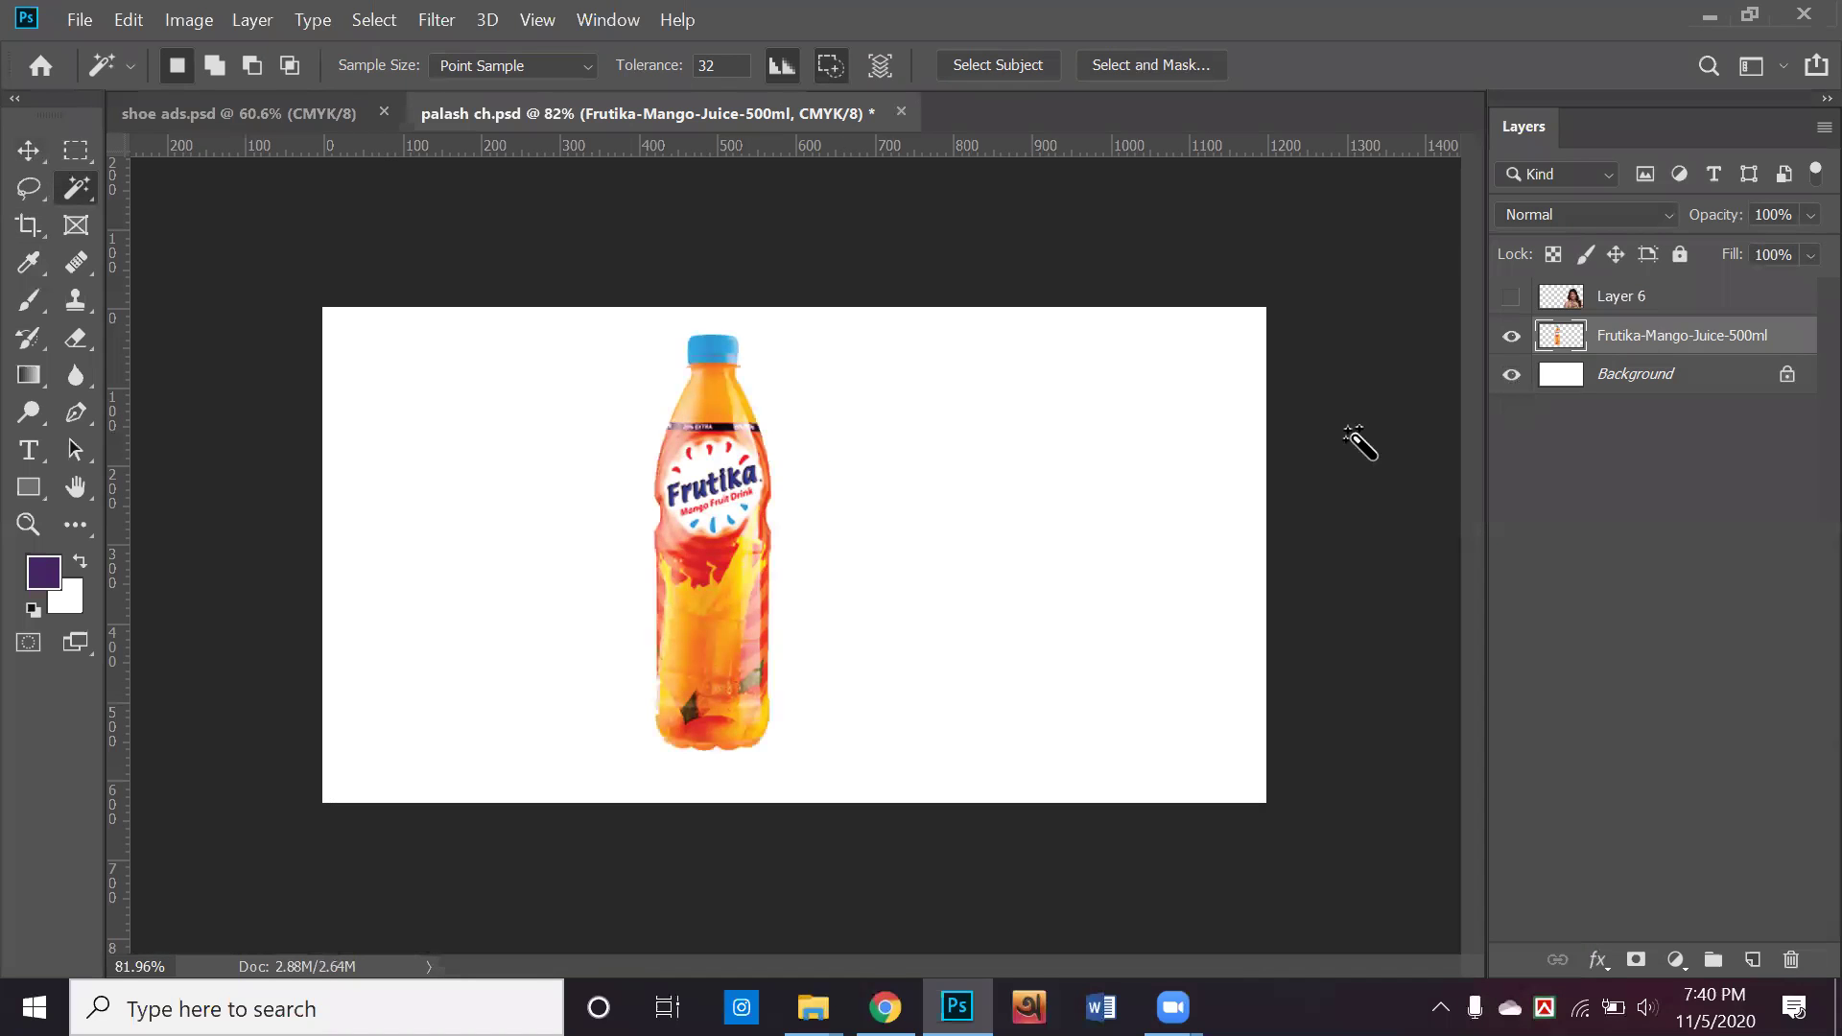
Sample a light orange from the neck of the Frutika bottle as the foreground colour
click(28, 151)
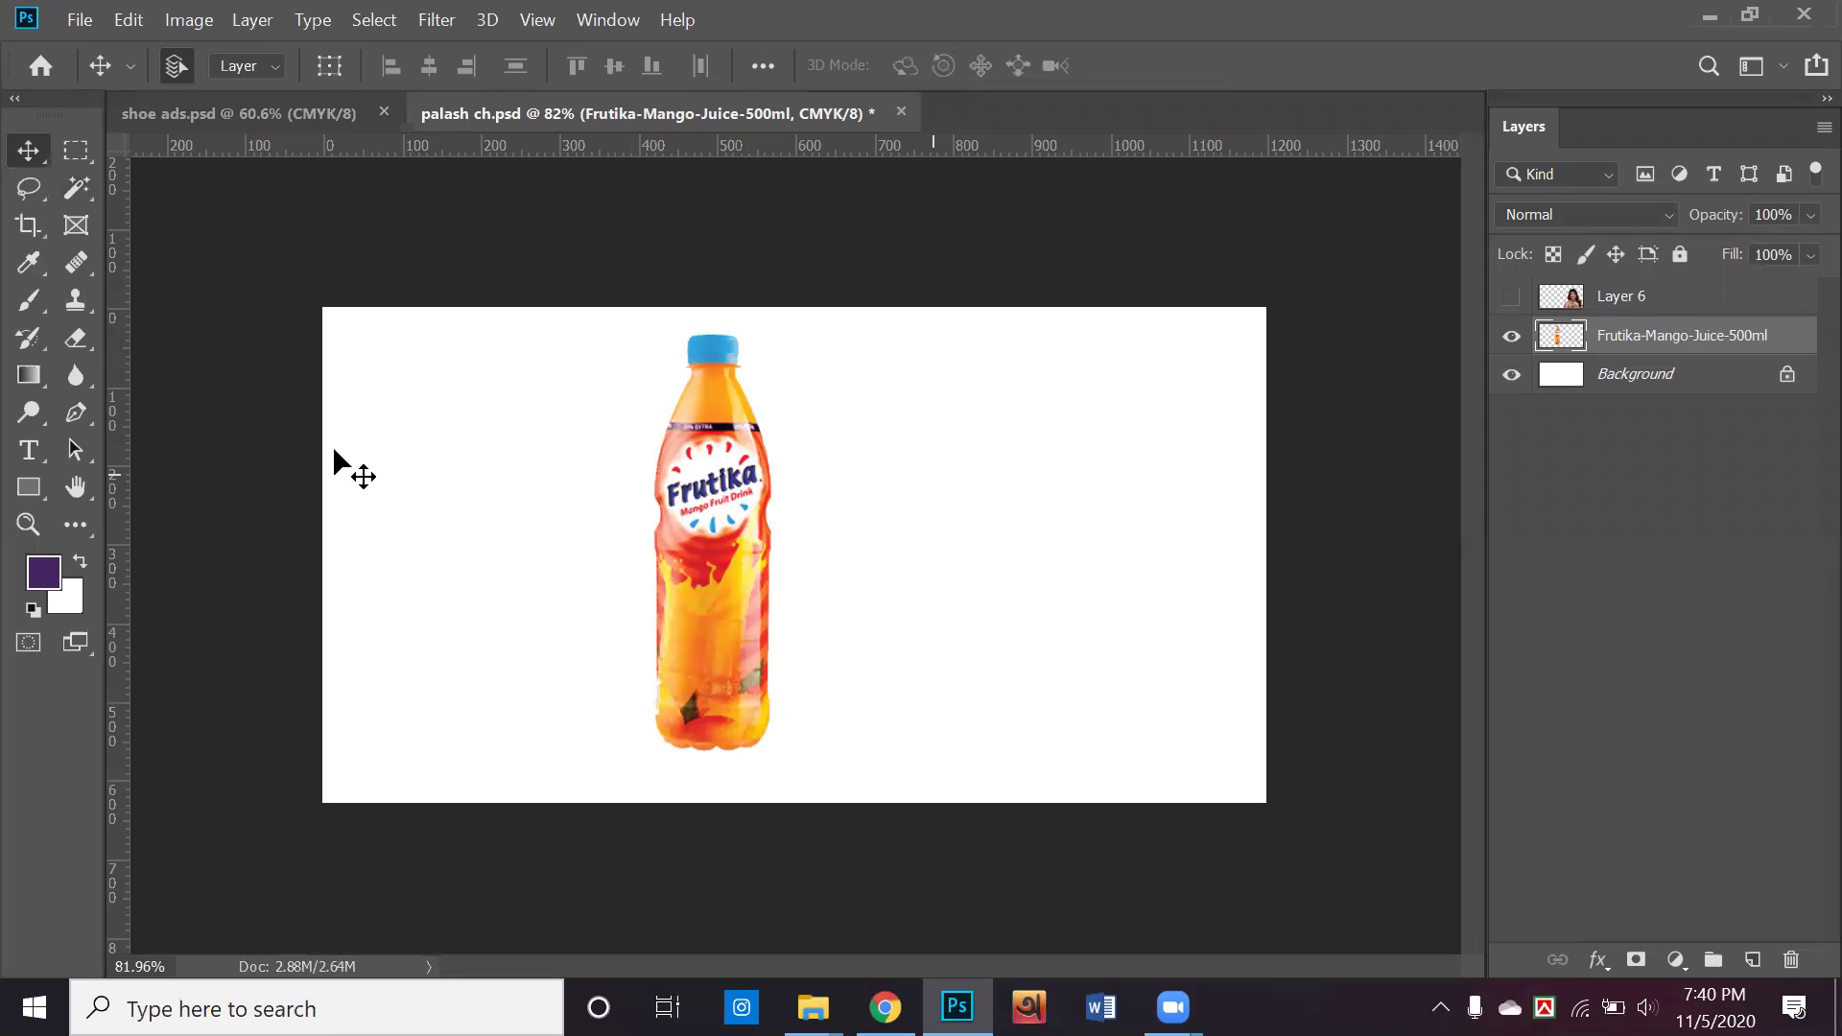
click(28, 262)
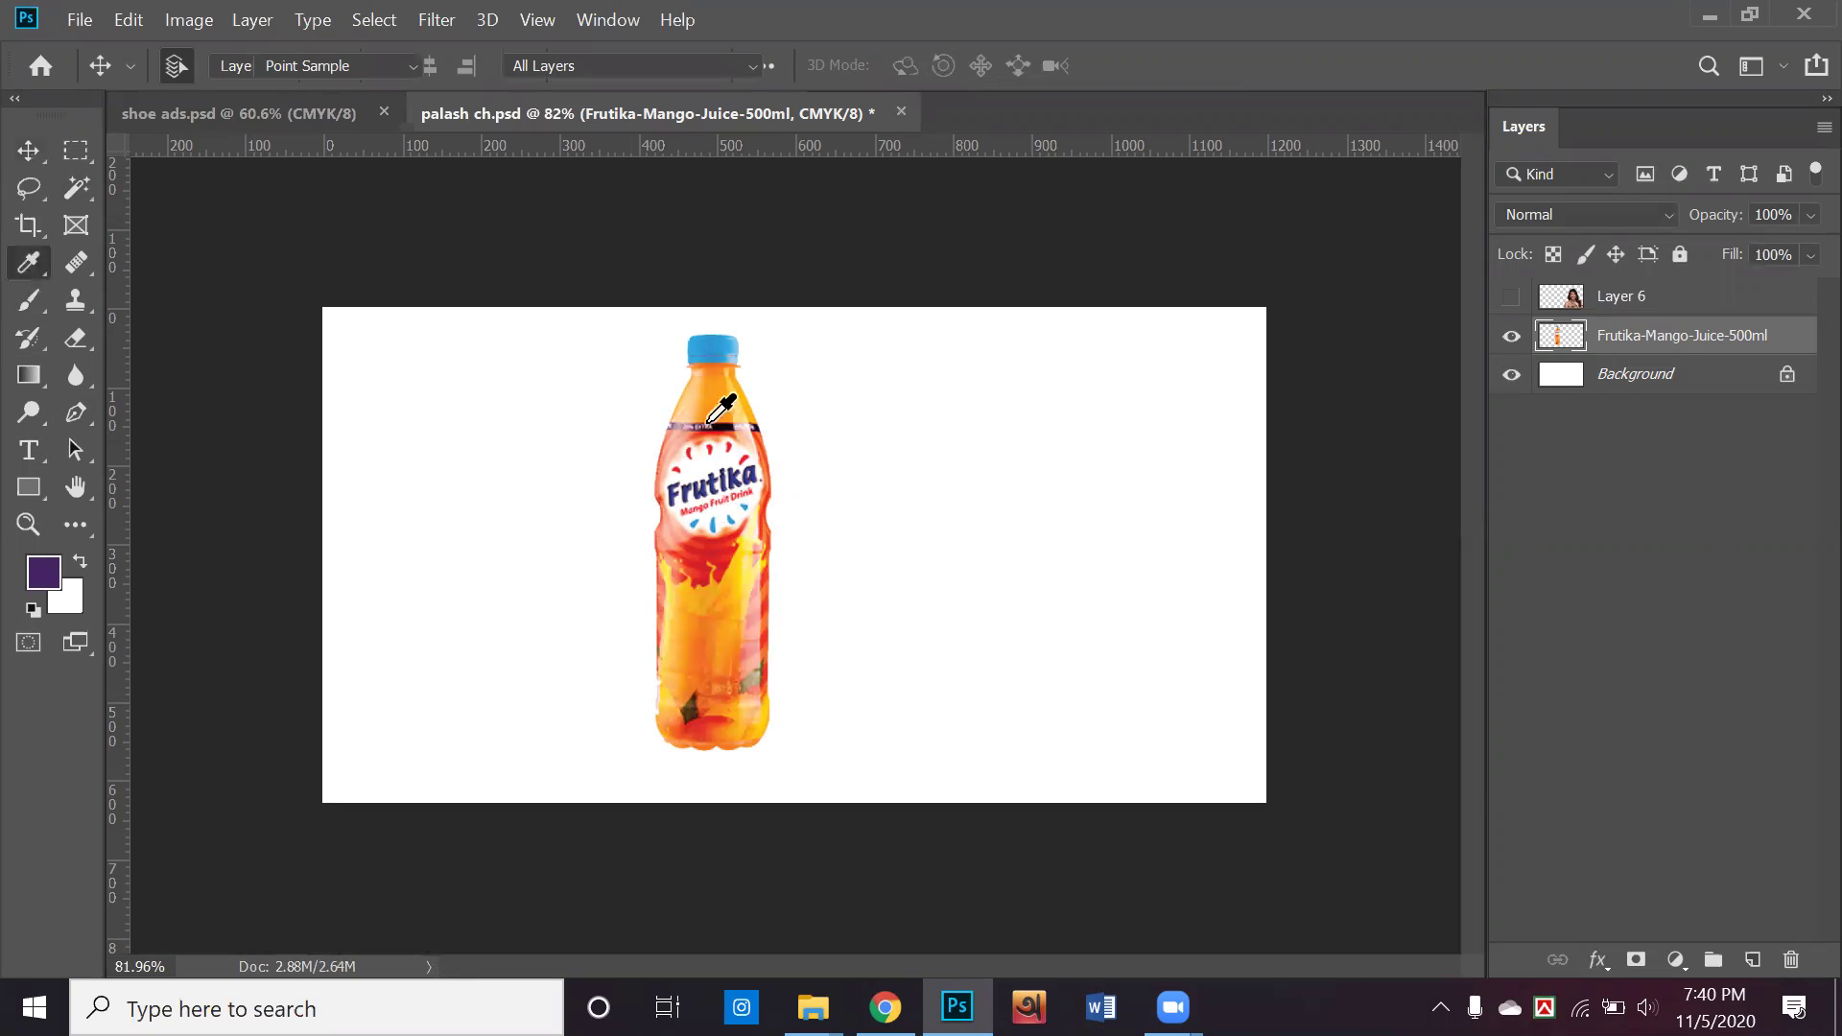
click(692, 398)
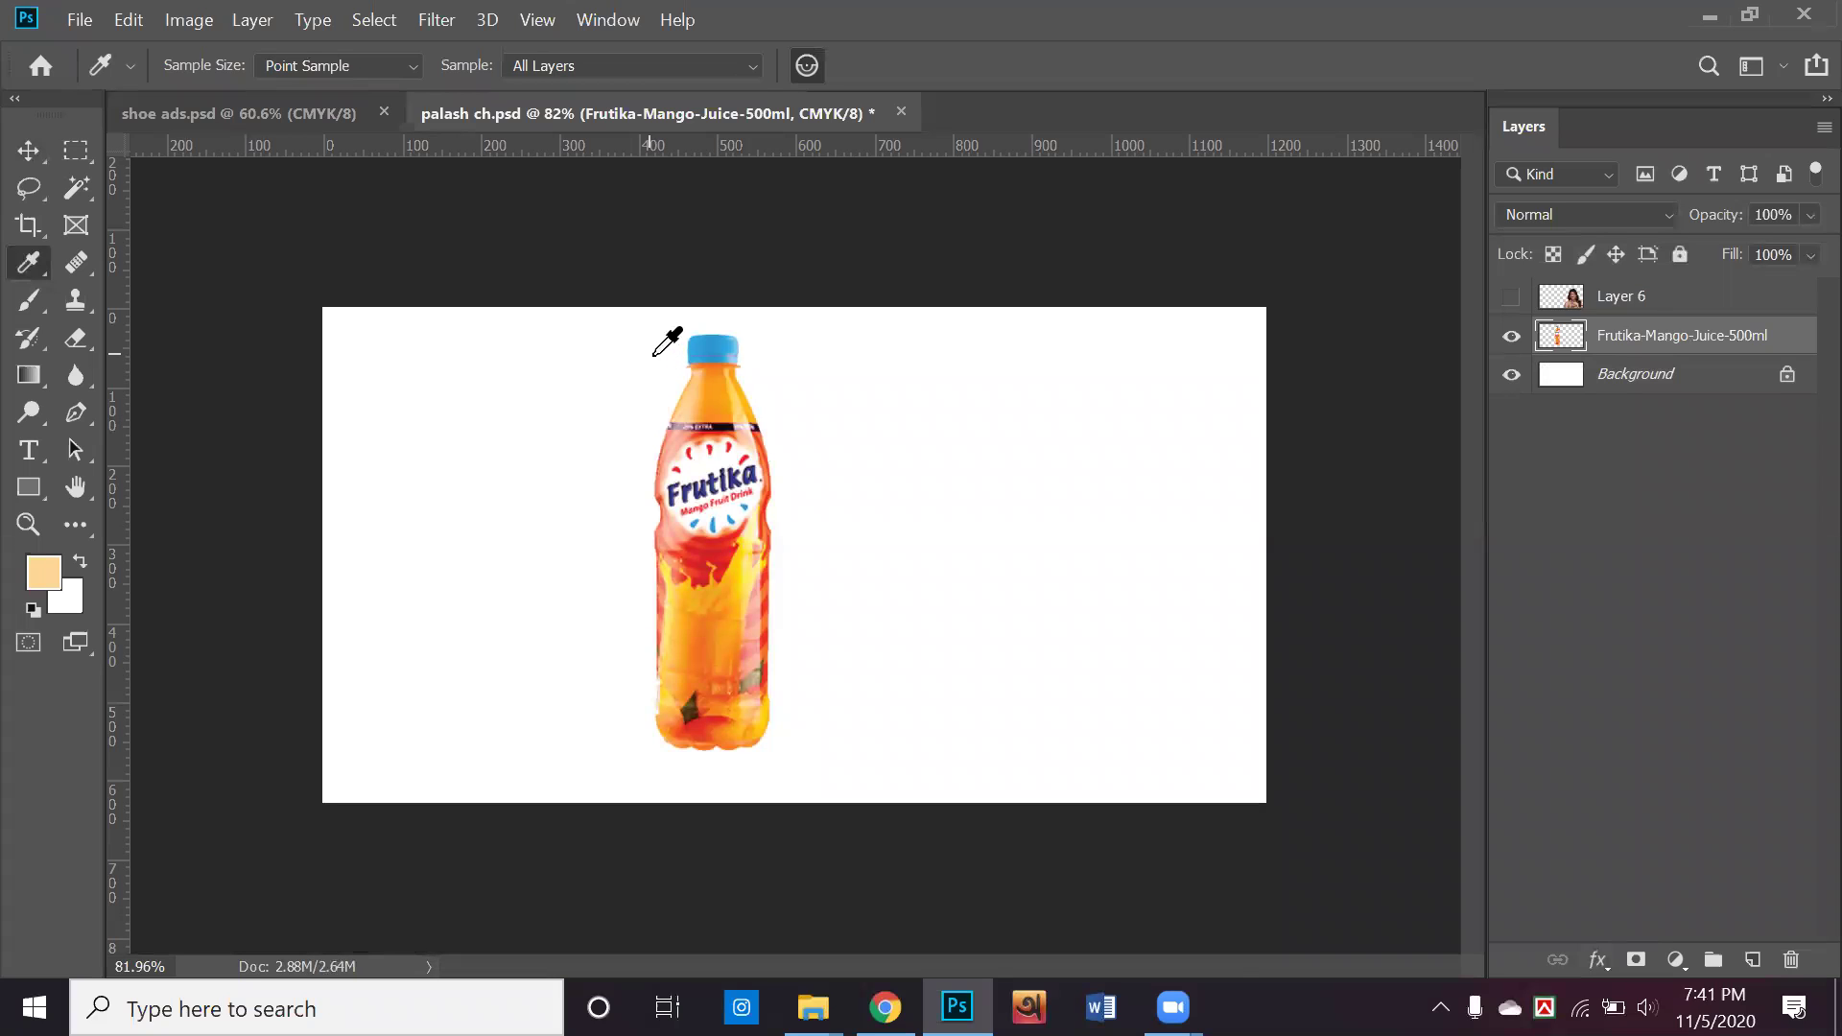
Compare the presets for the Gradient tool, including Red, Green and Orange, Yellow, Orange, and choose Black, White
click(40, 384)
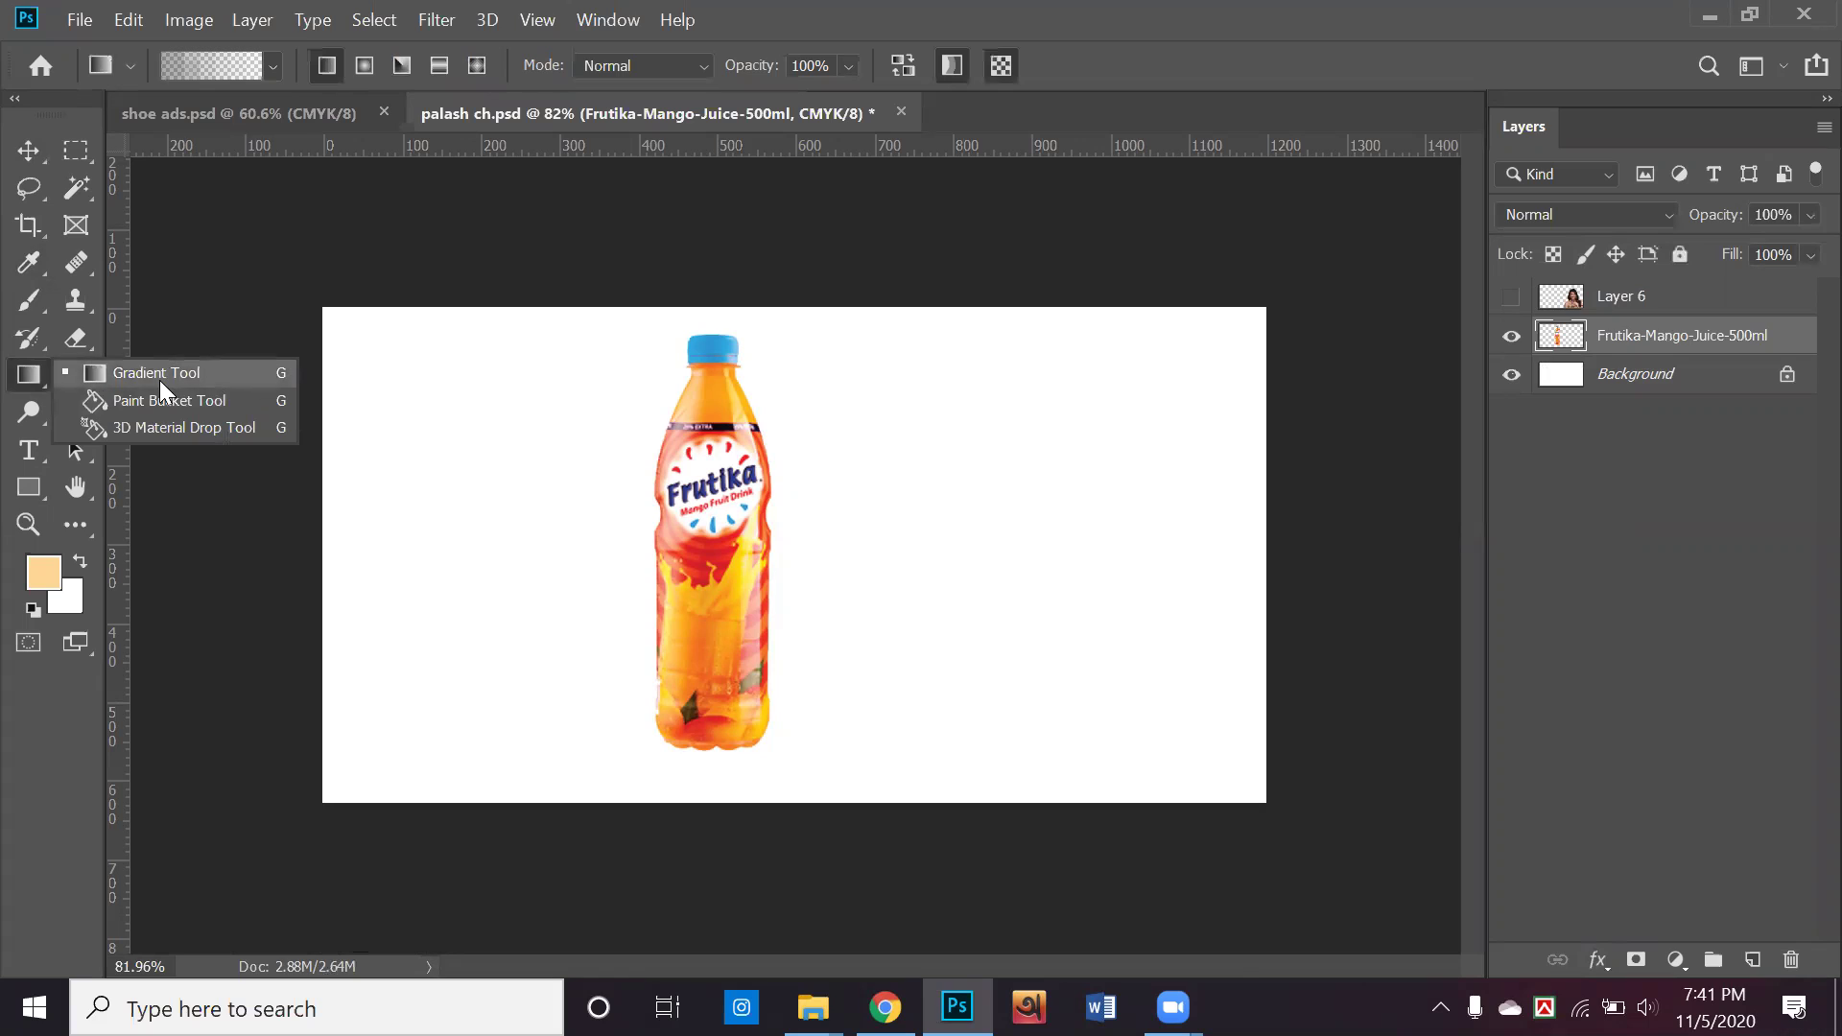
click(159, 378)
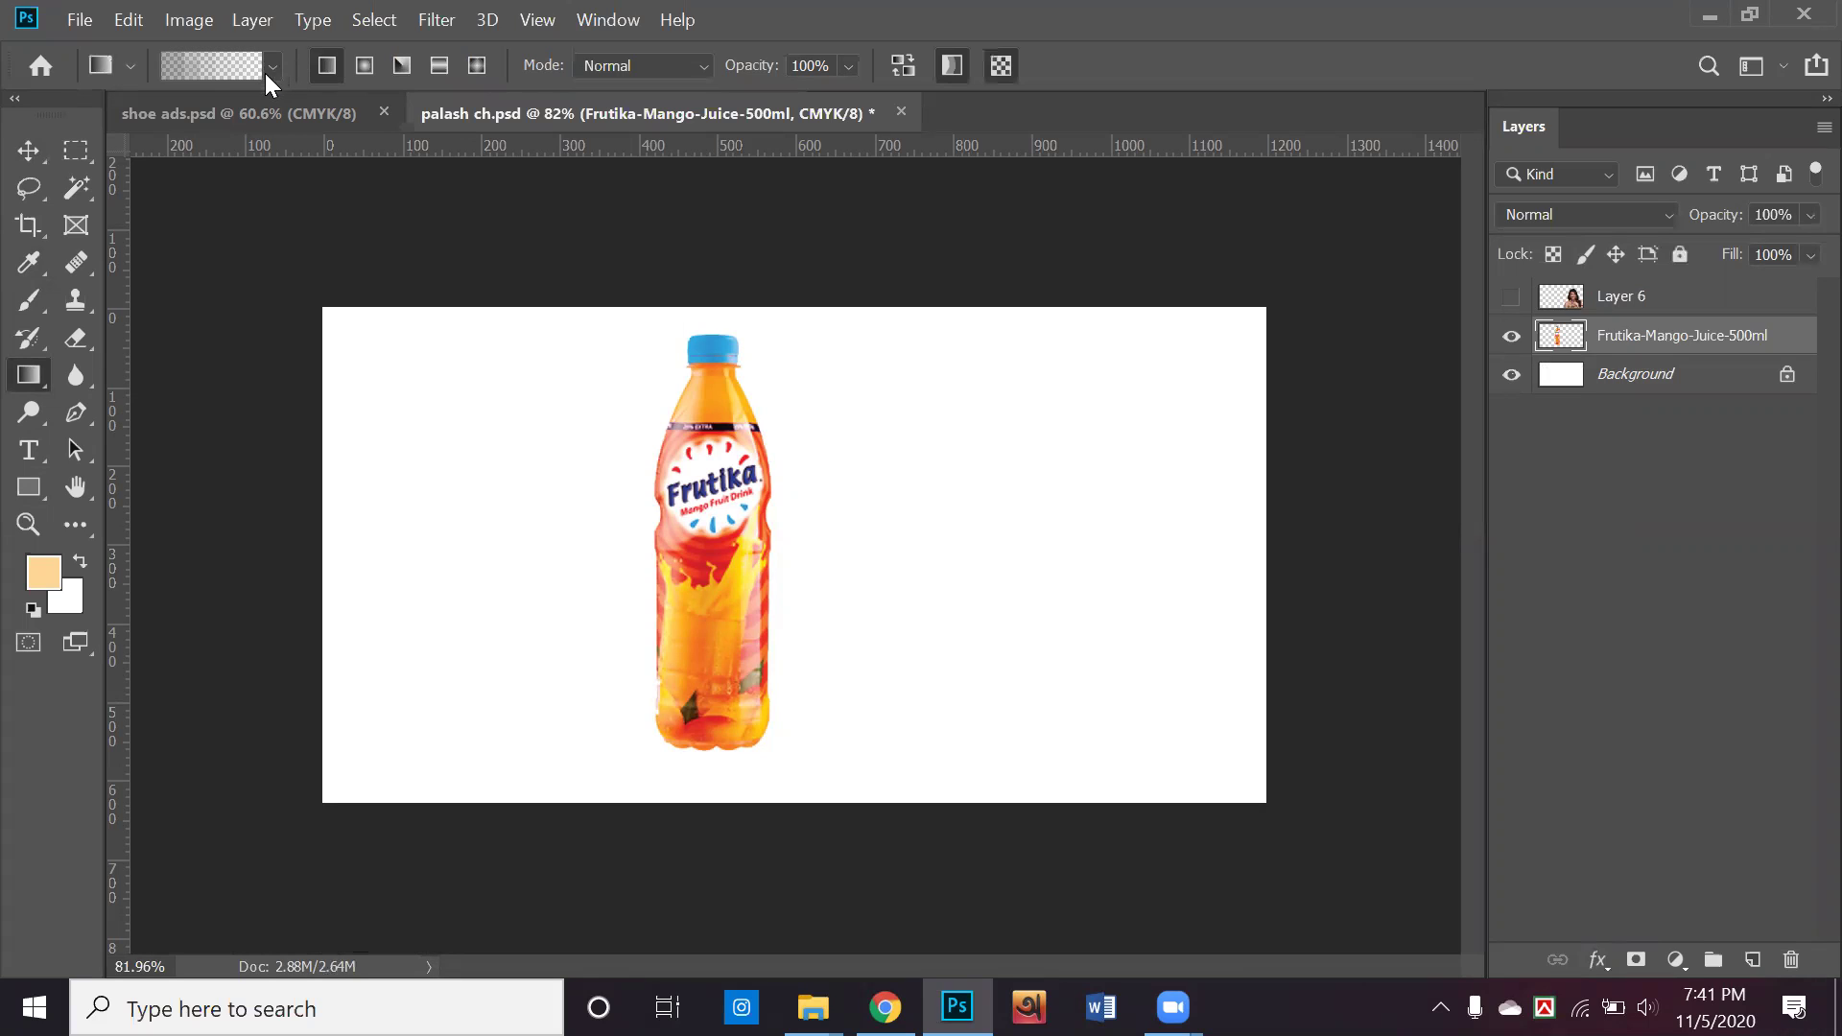
click(198, 69)
click(768, 149)
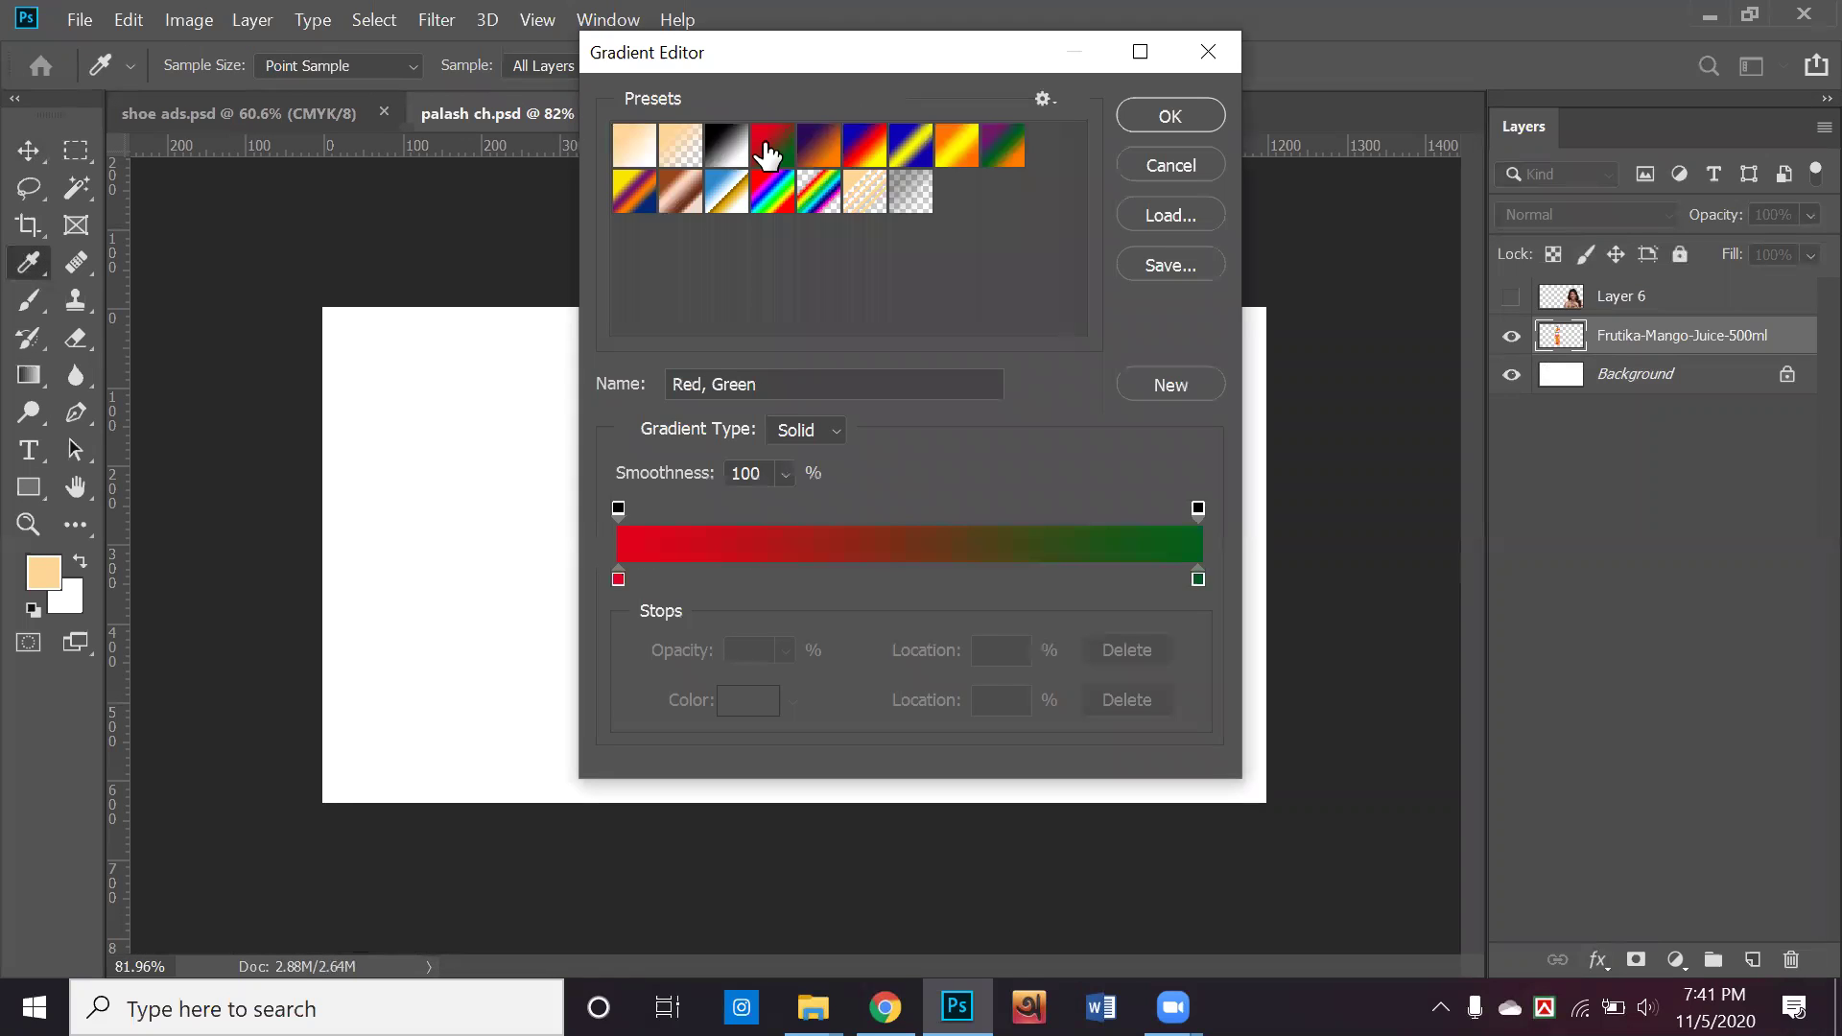
click(821, 148)
click(866, 149)
click(911, 148)
click(949, 154)
click(998, 153)
click(955, 154)
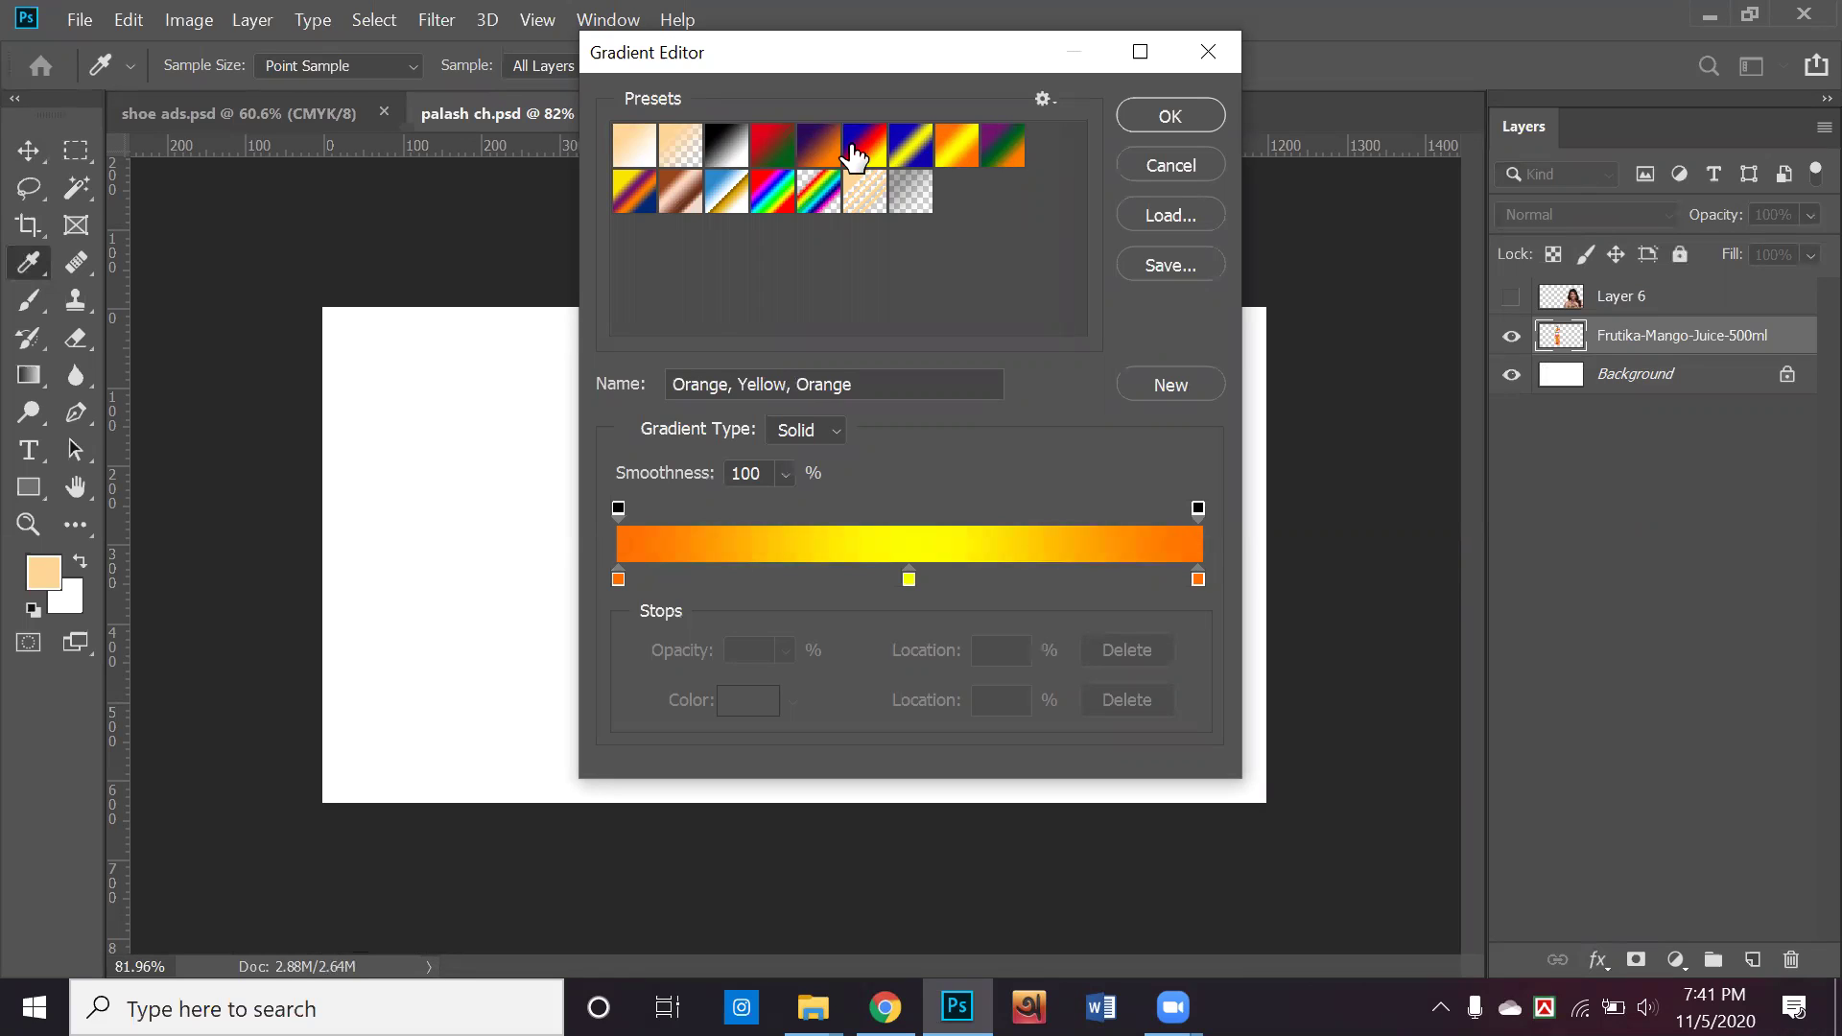
click(730, 156)
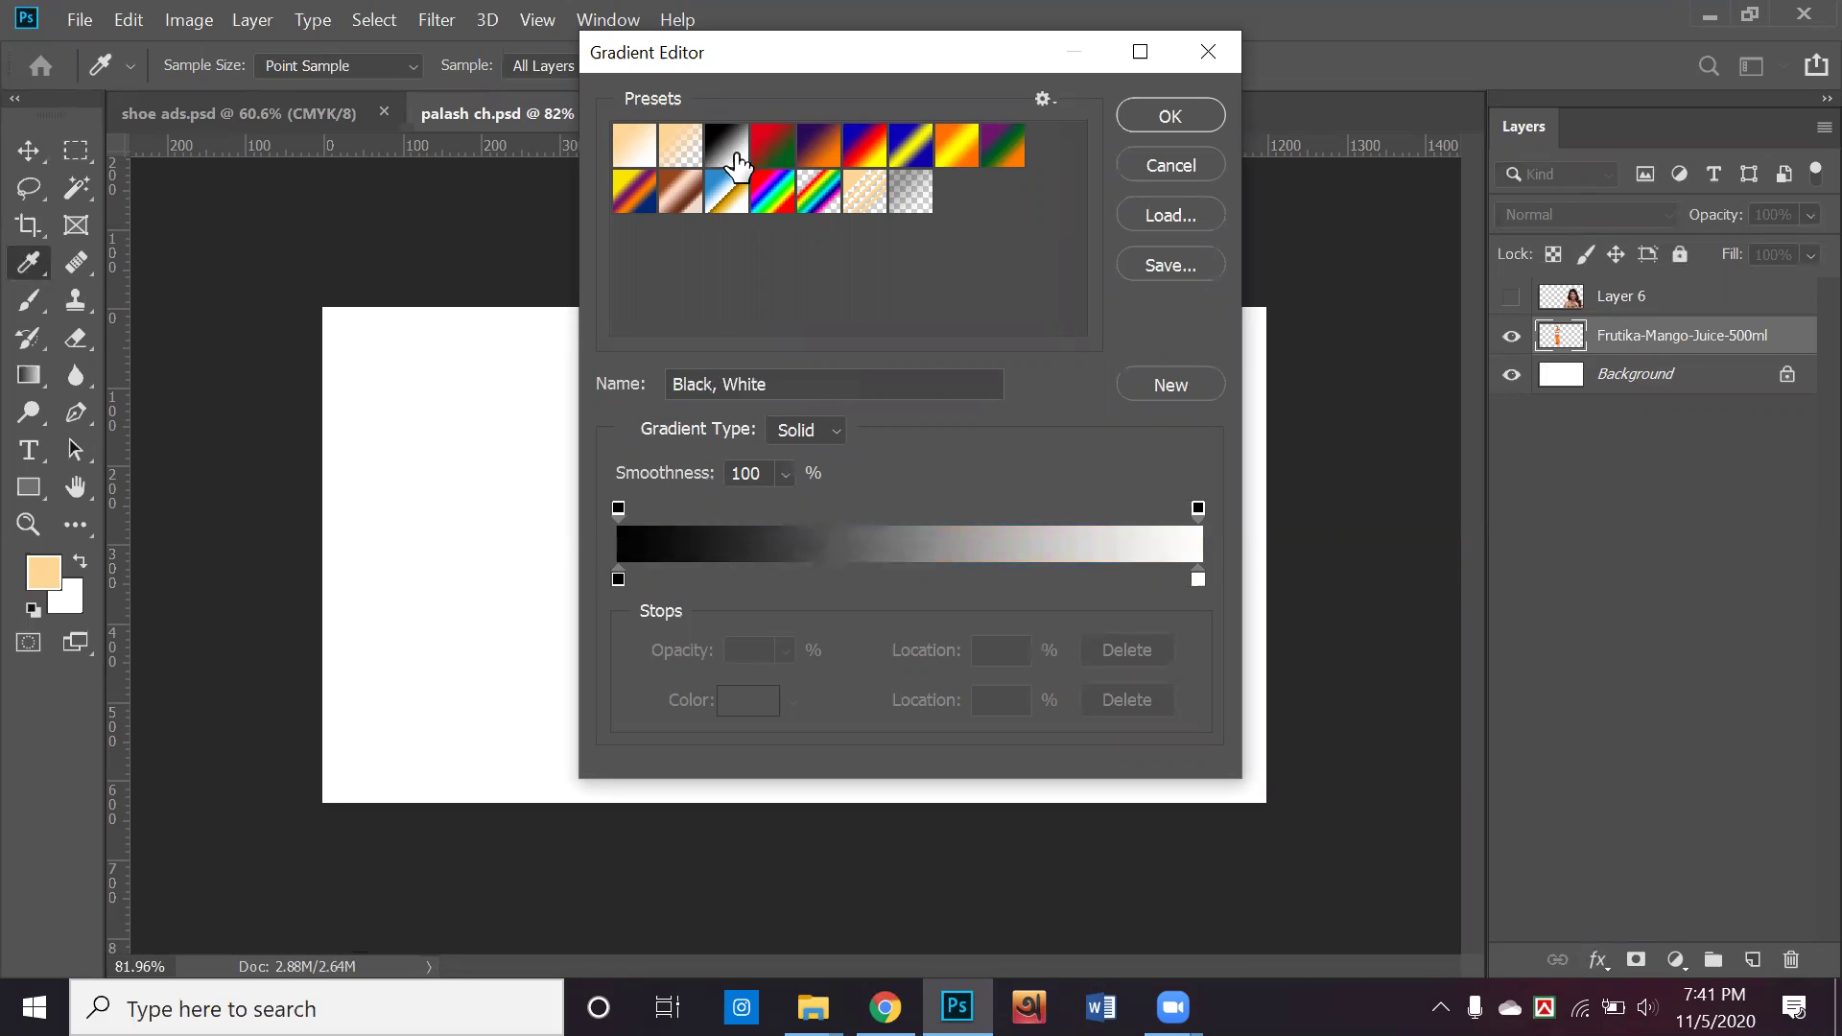
click(1134, 126)
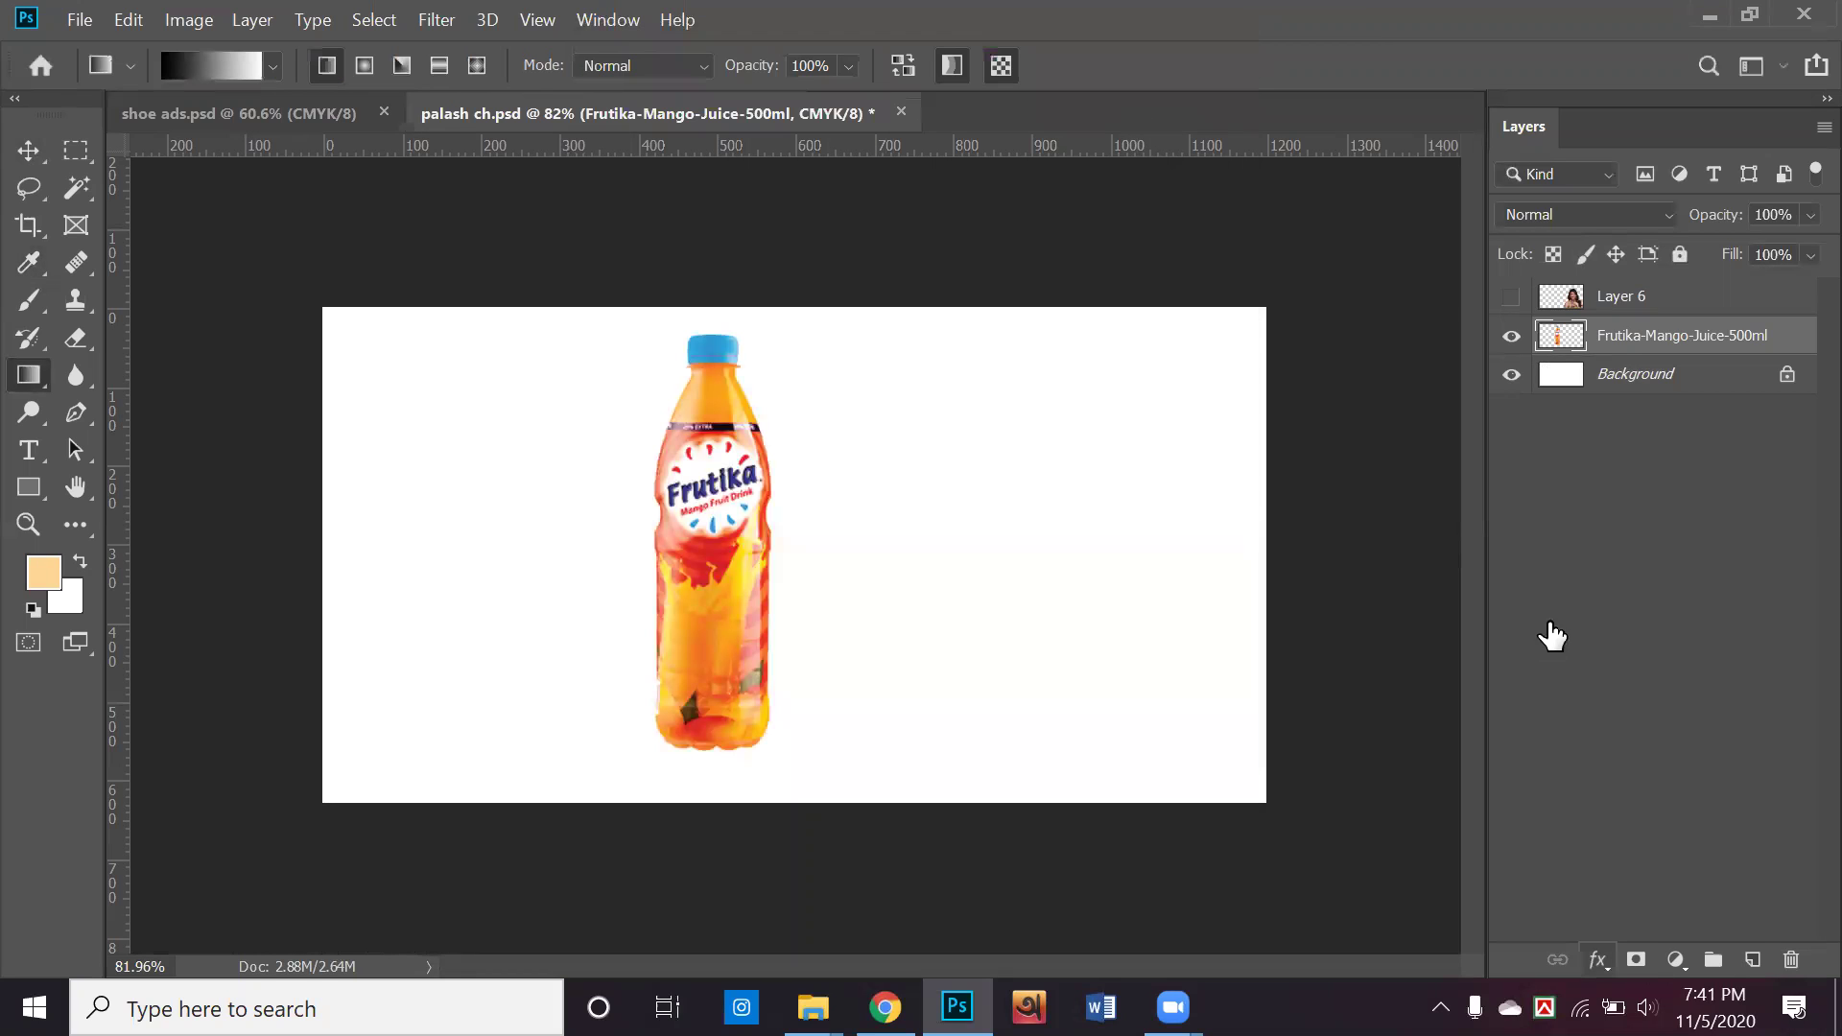
Add a layer above the bottle, fill it with a horizontal black-to-white linear gradient, and hide the bottle layer
click(1753, 960)
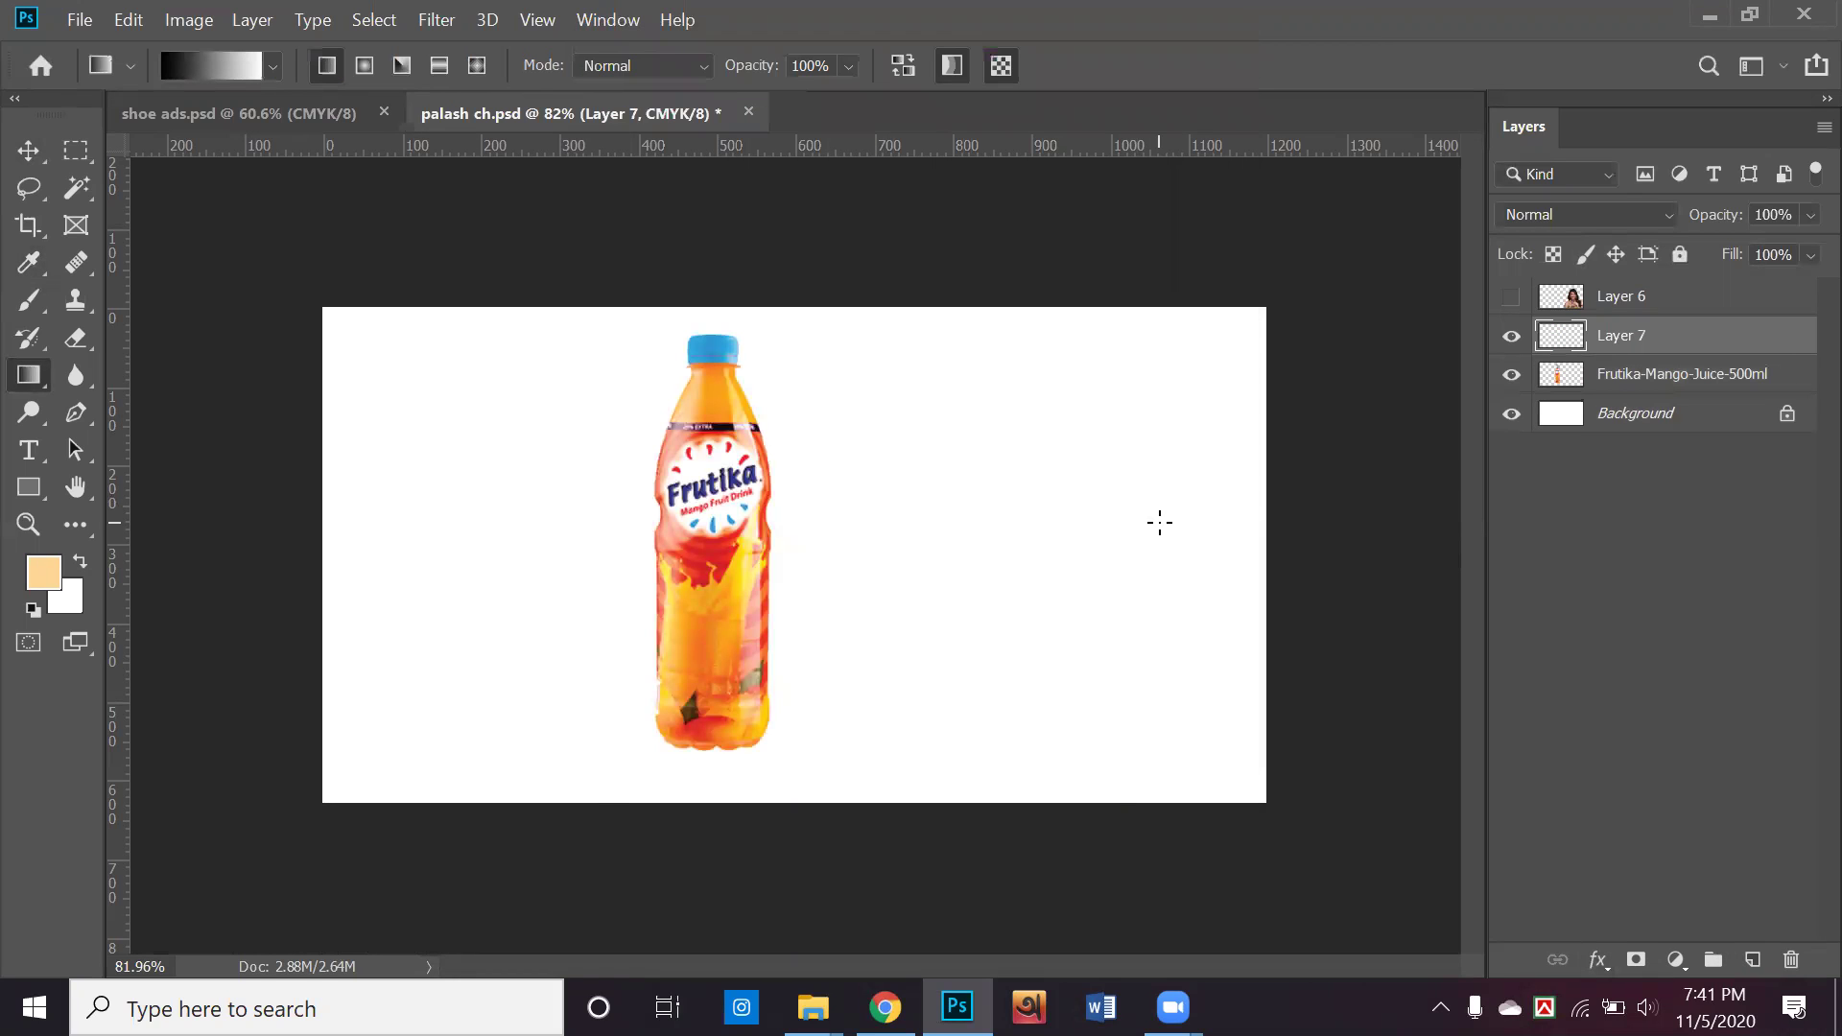
drag(499, 523, 1160, 523)
click(1511, 375)
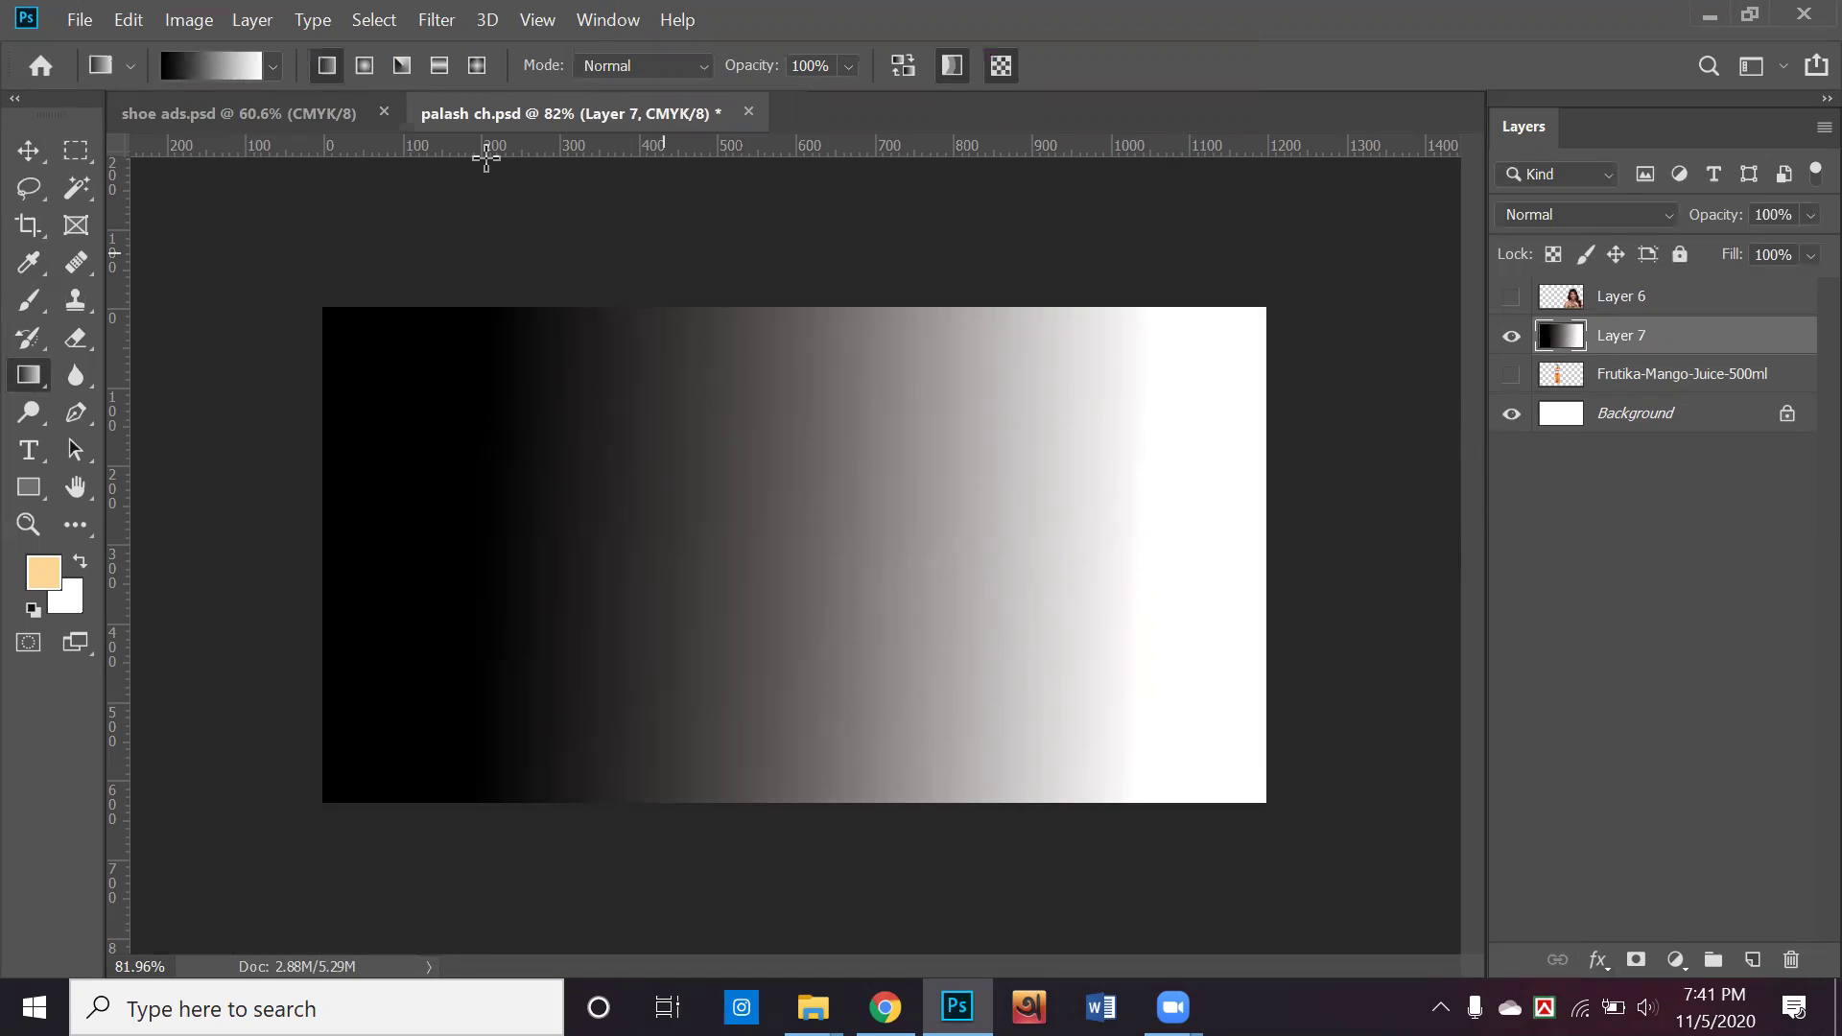
Choose the Red, Green gradient preset and redraw the new layer's fill as a horizontal linear gradient
key(i)
click(194, 58)
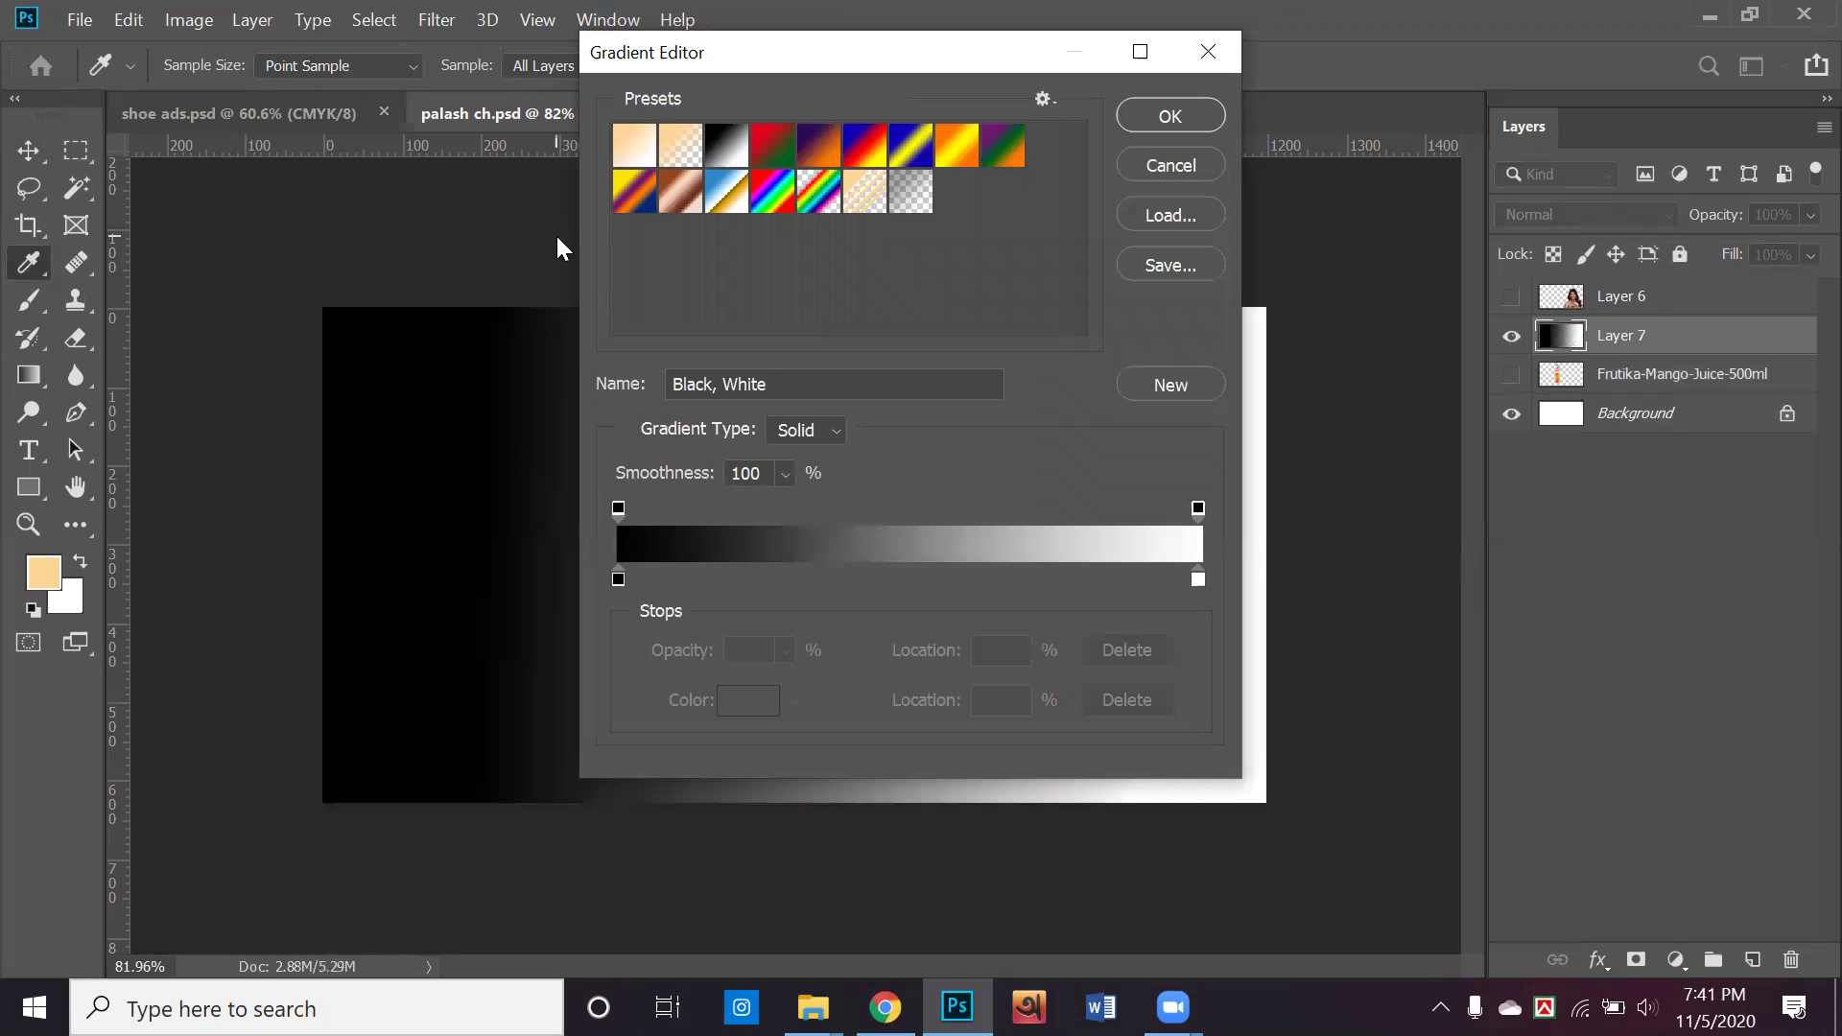
click(762, 144)
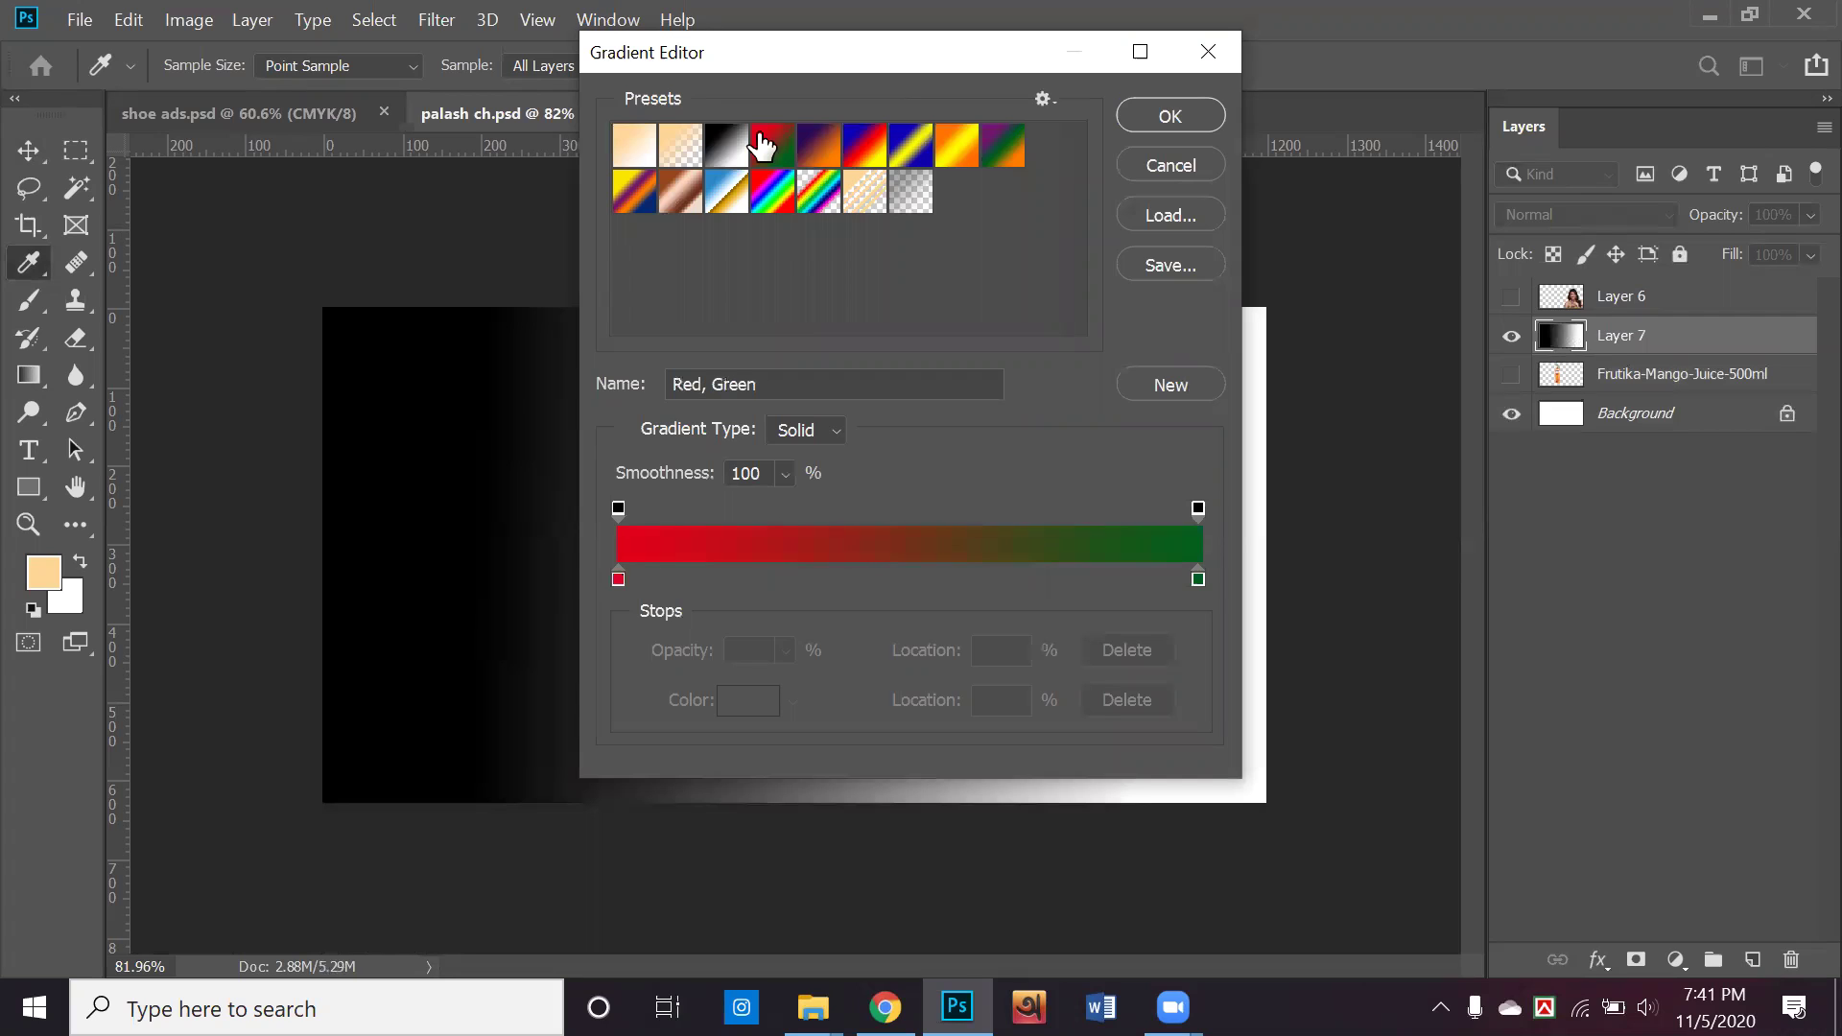
click(1197, 122)
drag(595, 530, 1159, 530)
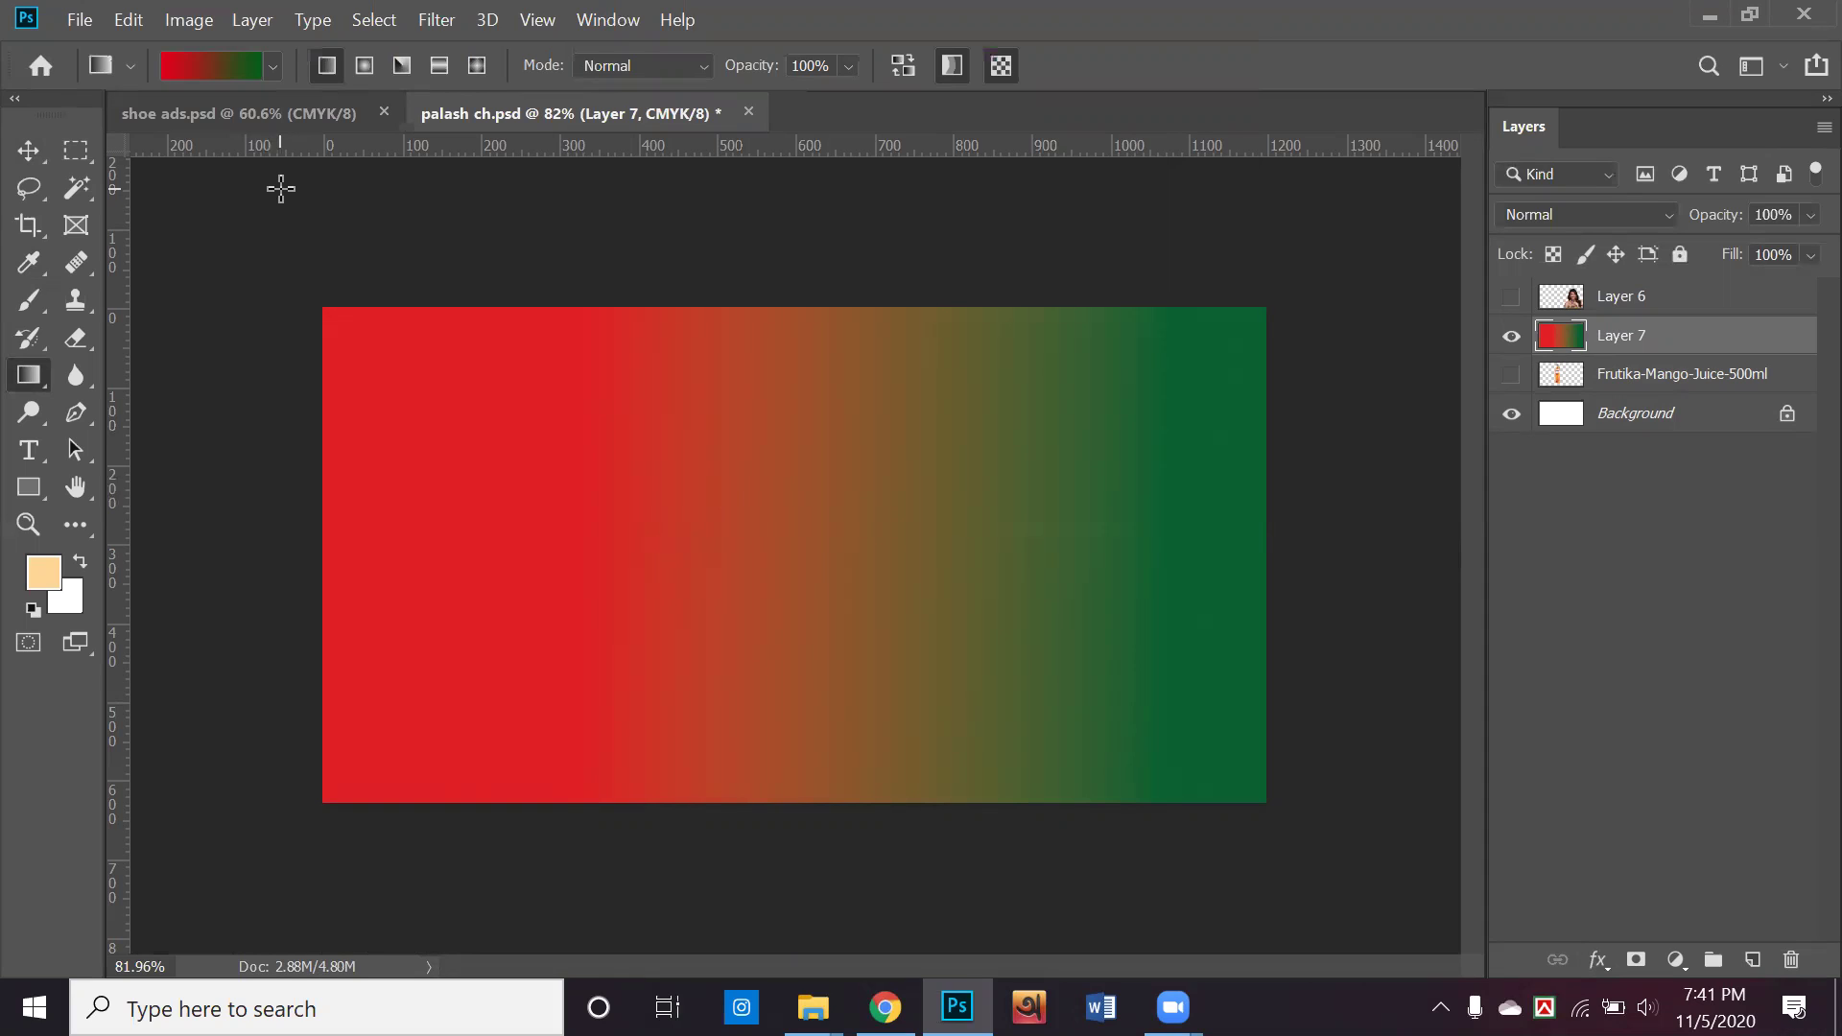
Try radial red-to-green gradients of different lengths, starting from the lower-left part of the canvas
click(363, 65)
drag(473, 654, 827, 528)
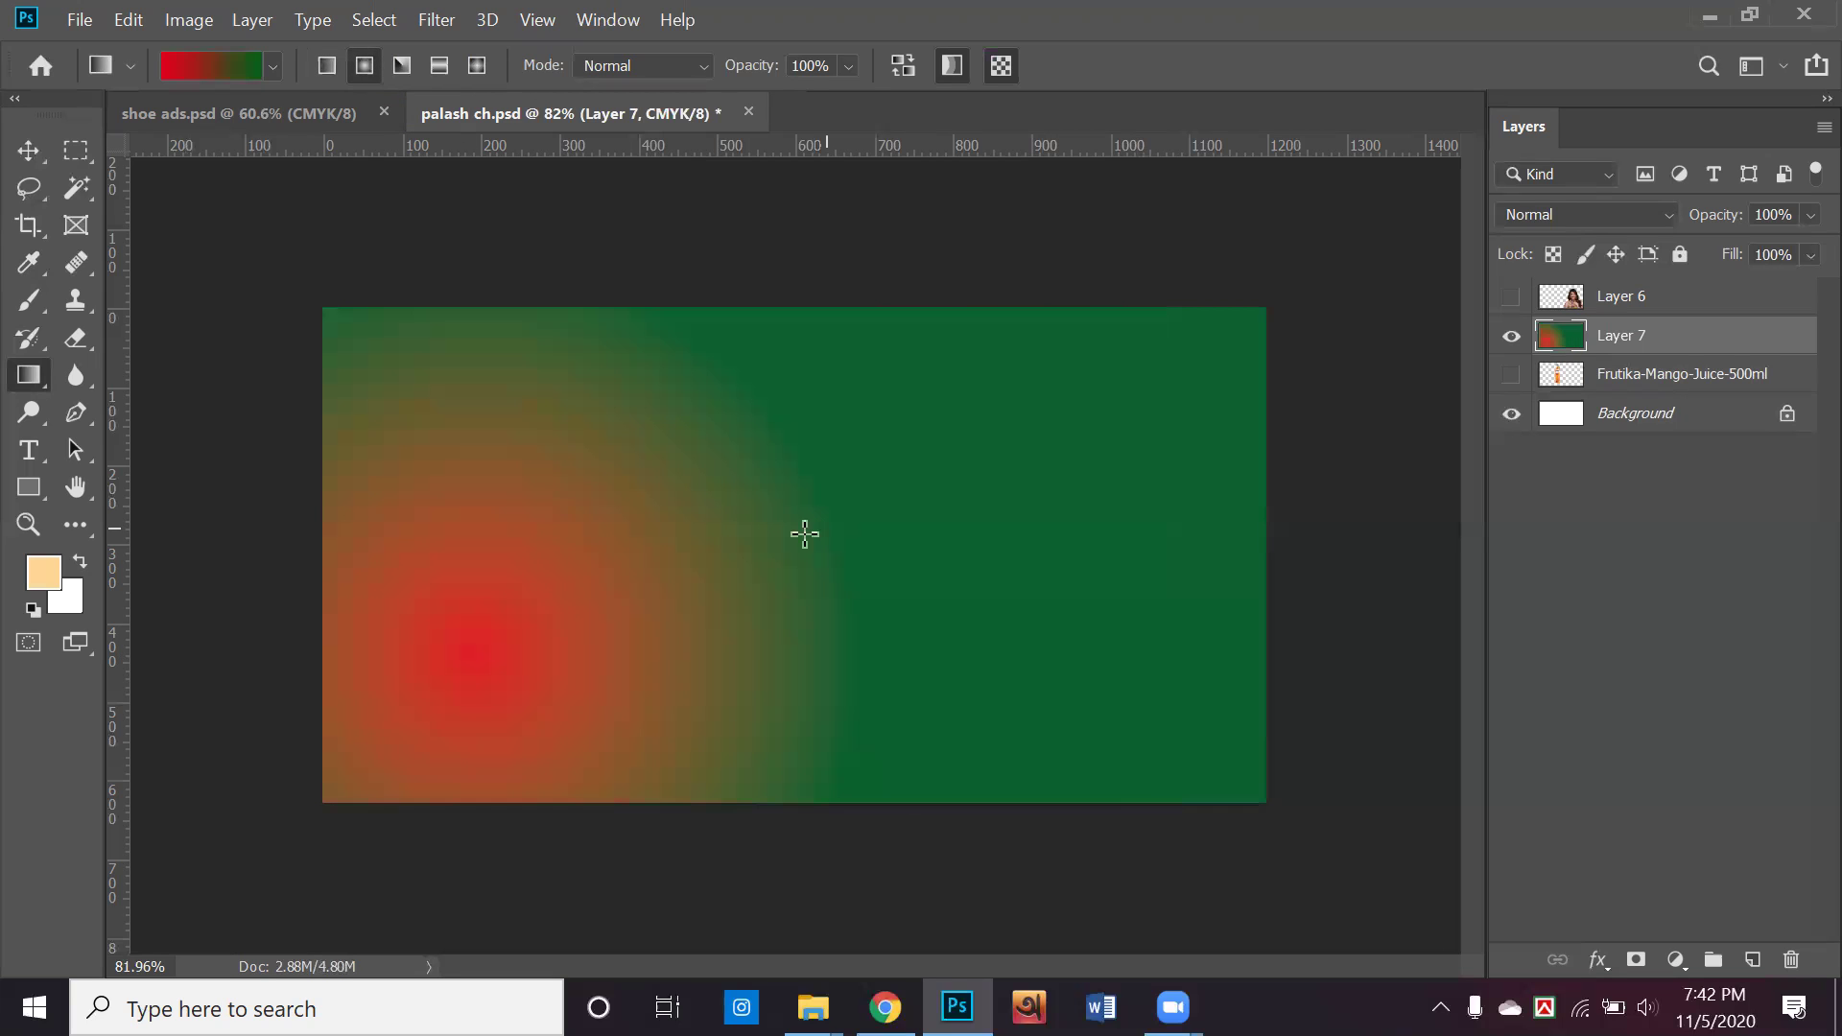
drag(588, 624, 1164, 417)
drag(431, 666, 1188, 436)
Try angle gradients in red and green, varying the centre point and direction around the middle of the canvas
click(402, 65)
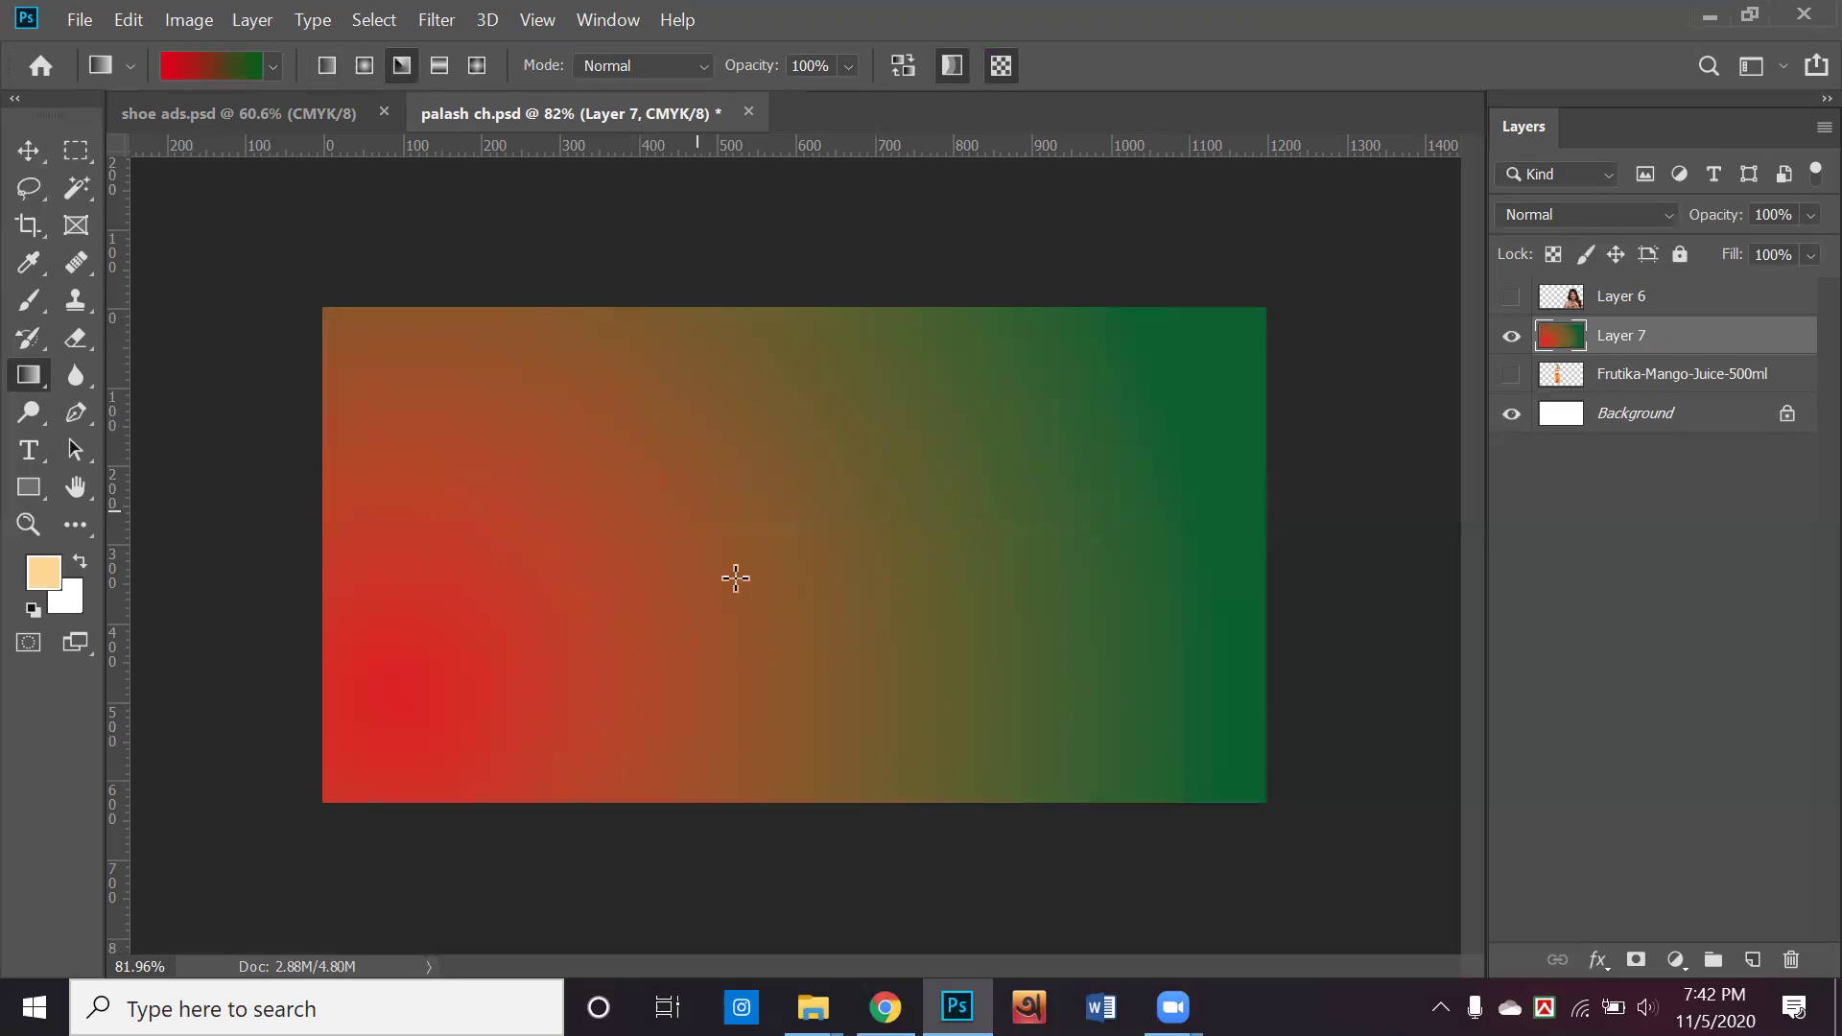
drag(756, 591, 903, 397)
drag(921, 582, 815, 494)
drag(781, 584, 937, 316)
drag(892, 491, 939, 319)
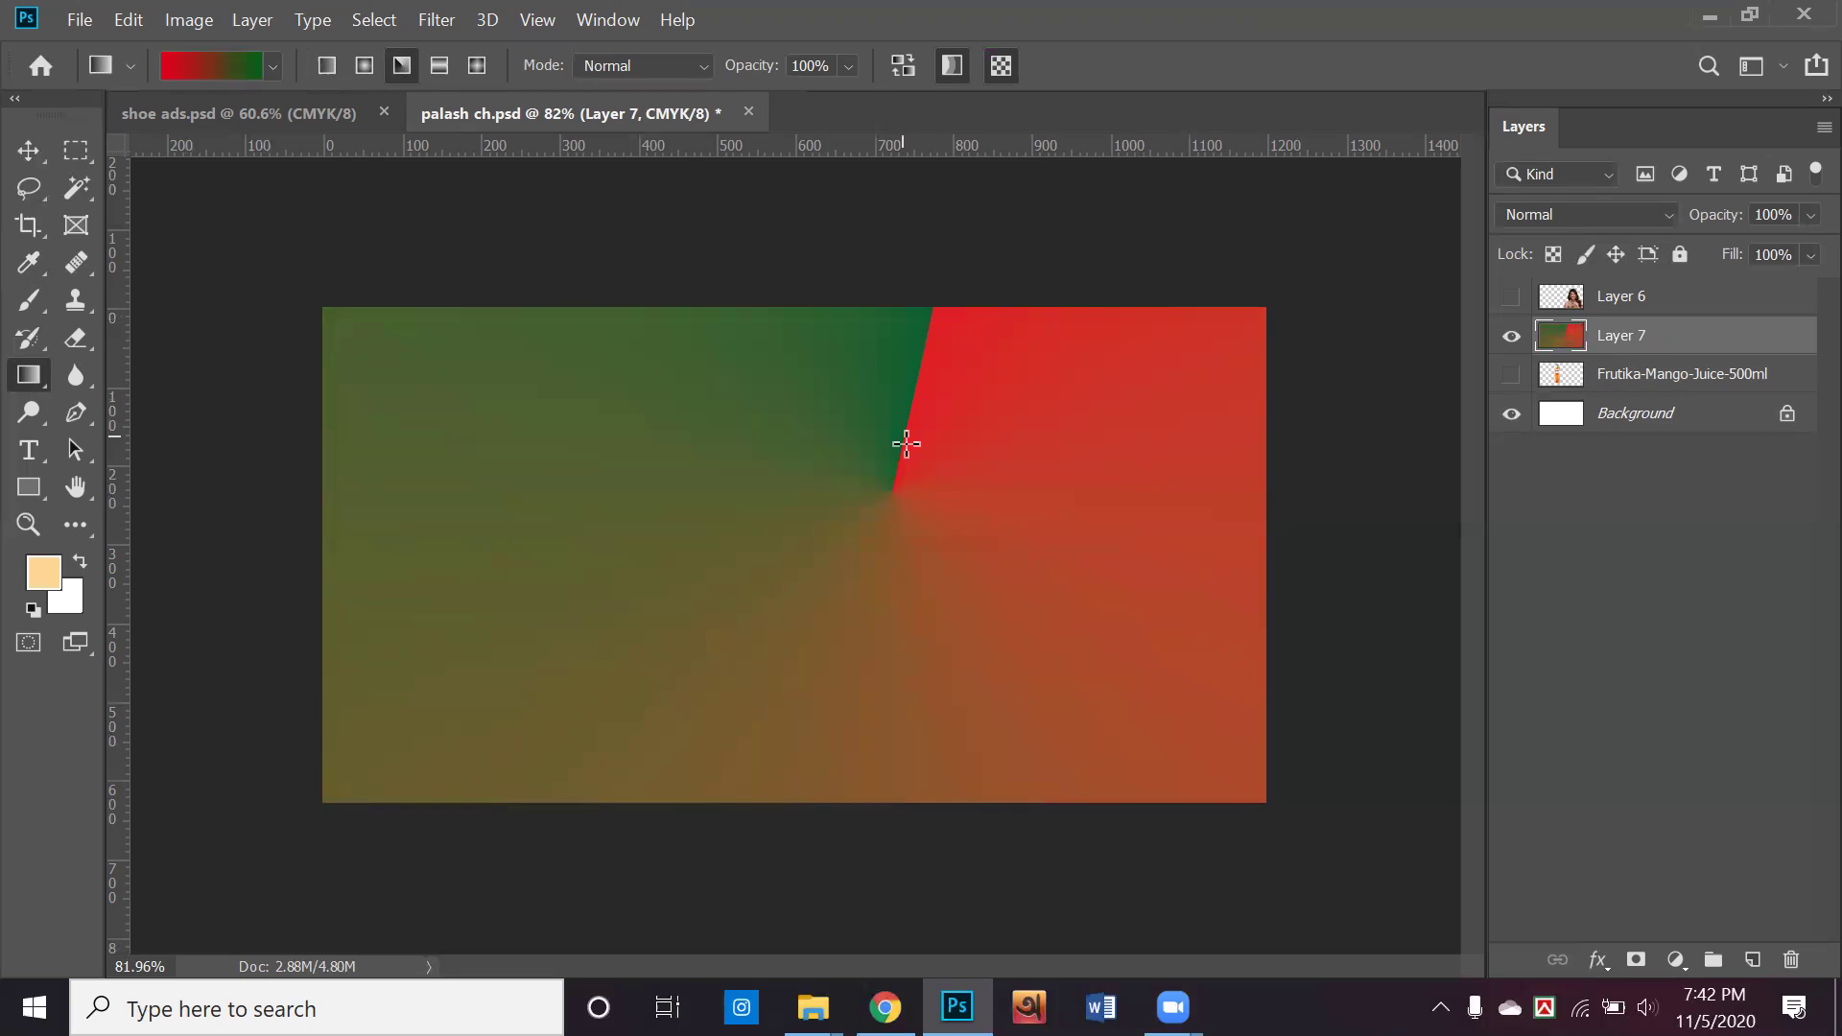
drag(907, 444, 1025, 284)
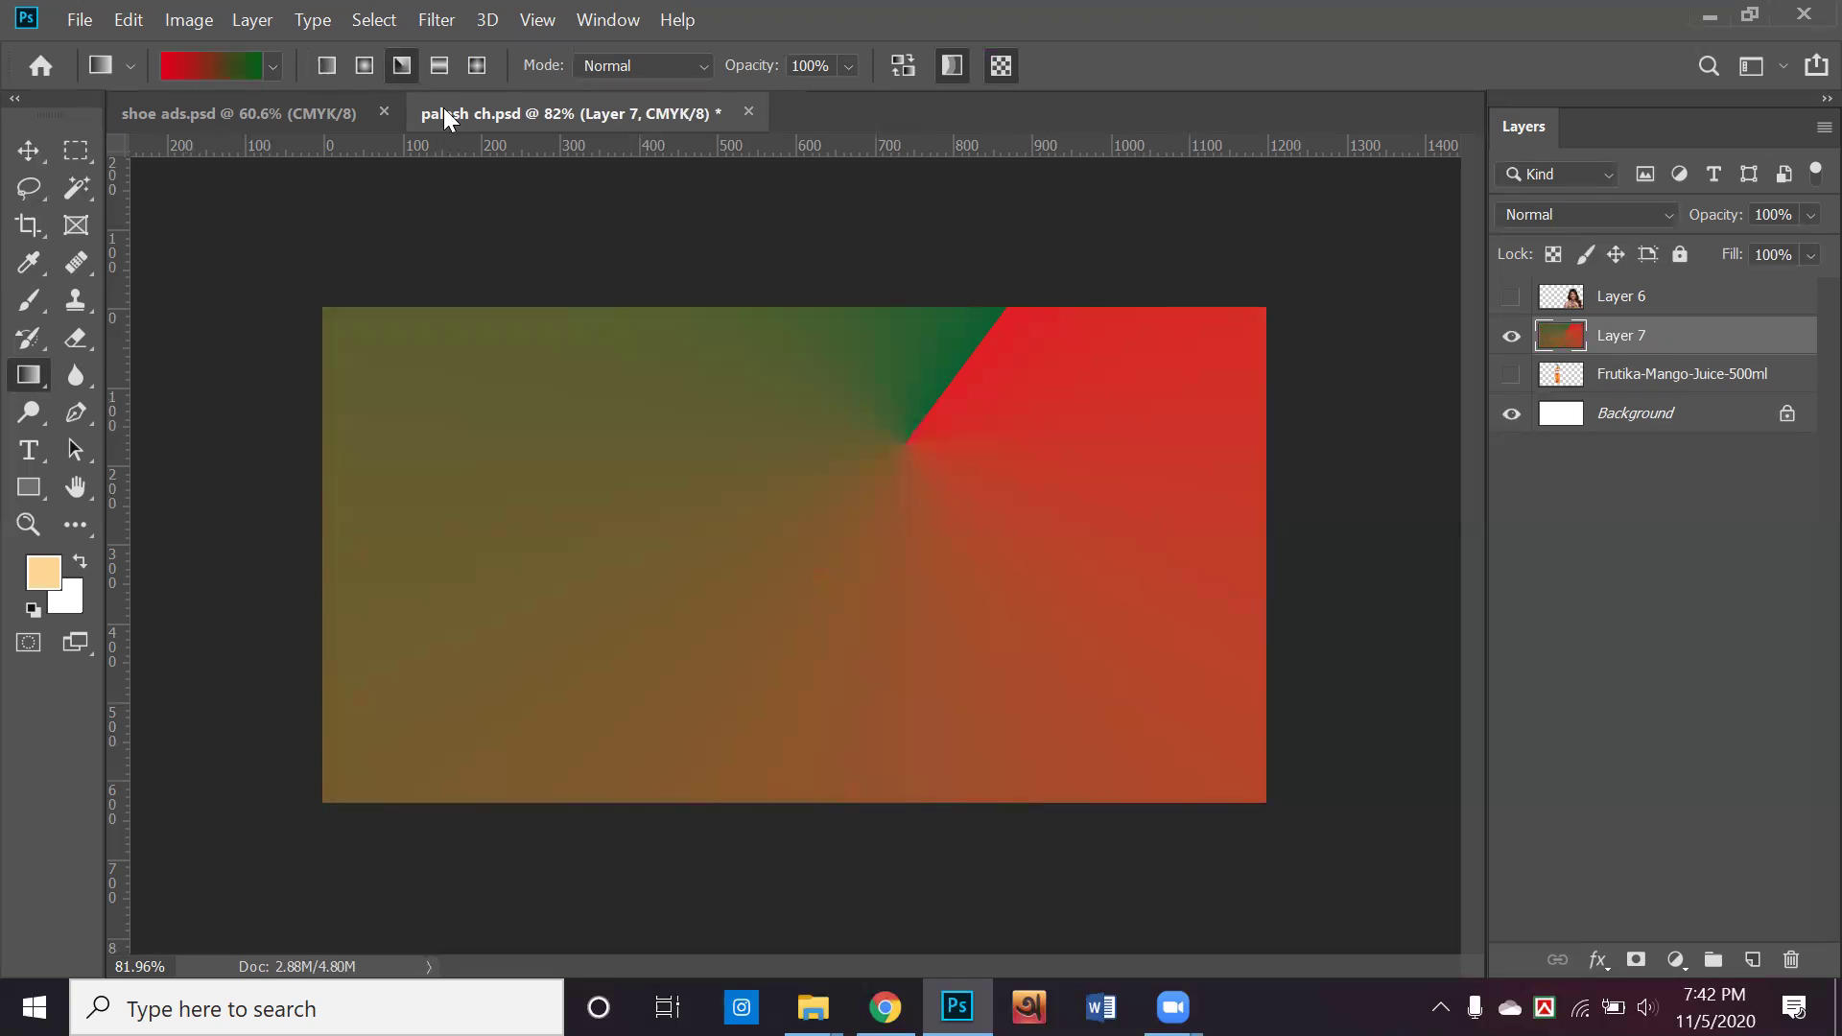
Redraw the layer's fill with reflected red-to-green gradients, ending with a red band running diagonally across the canvas
click(445, 71)
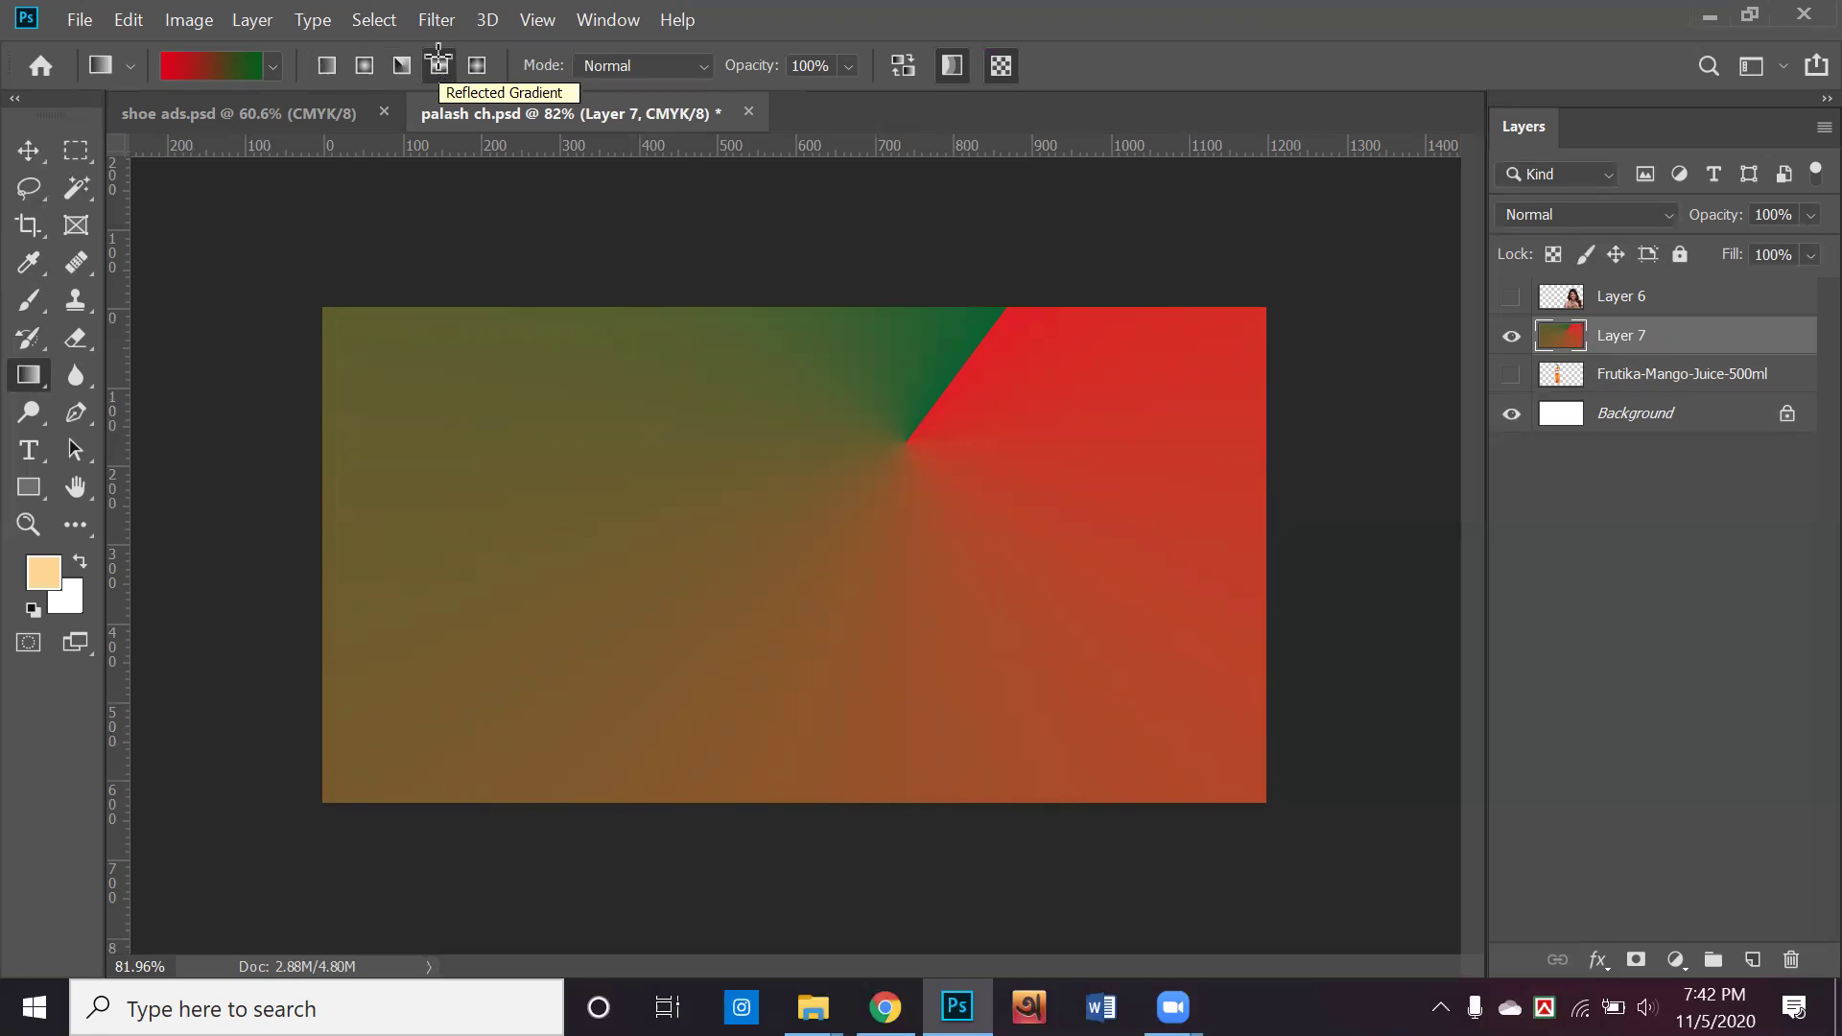
drag(736, 461, 862, 335)
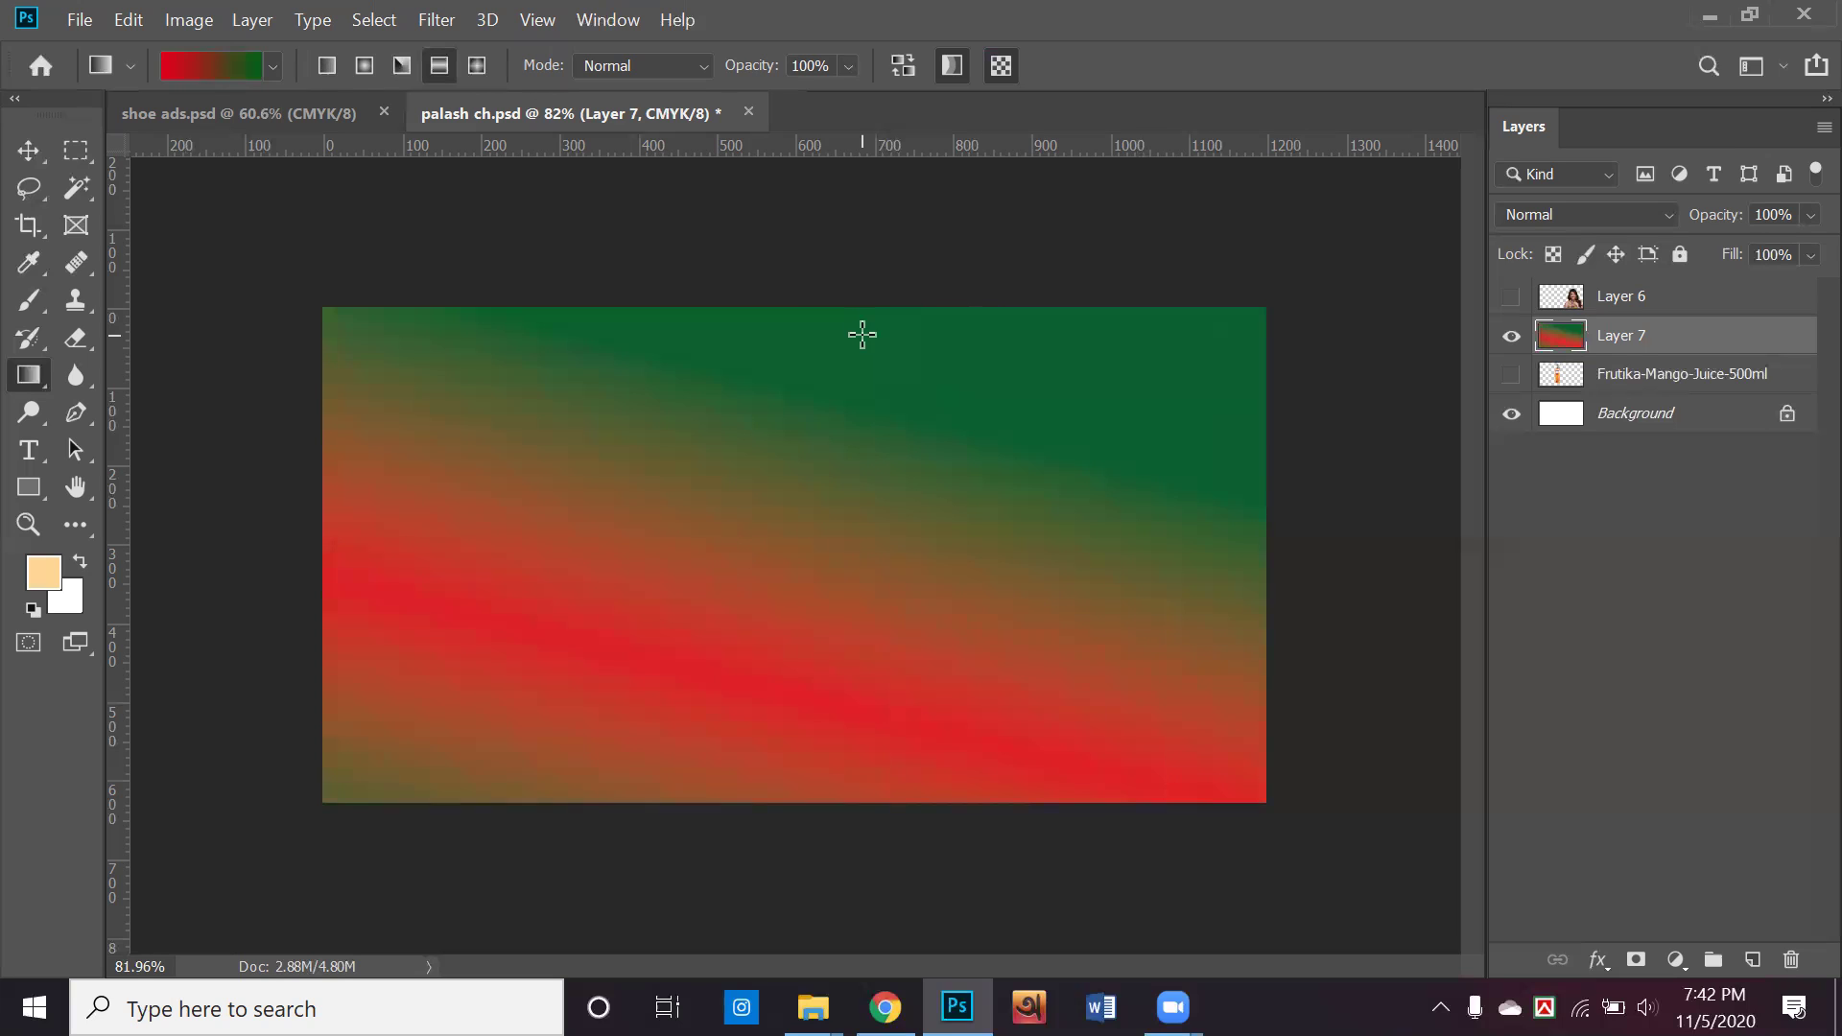
drag(705, 629, 893, 205)
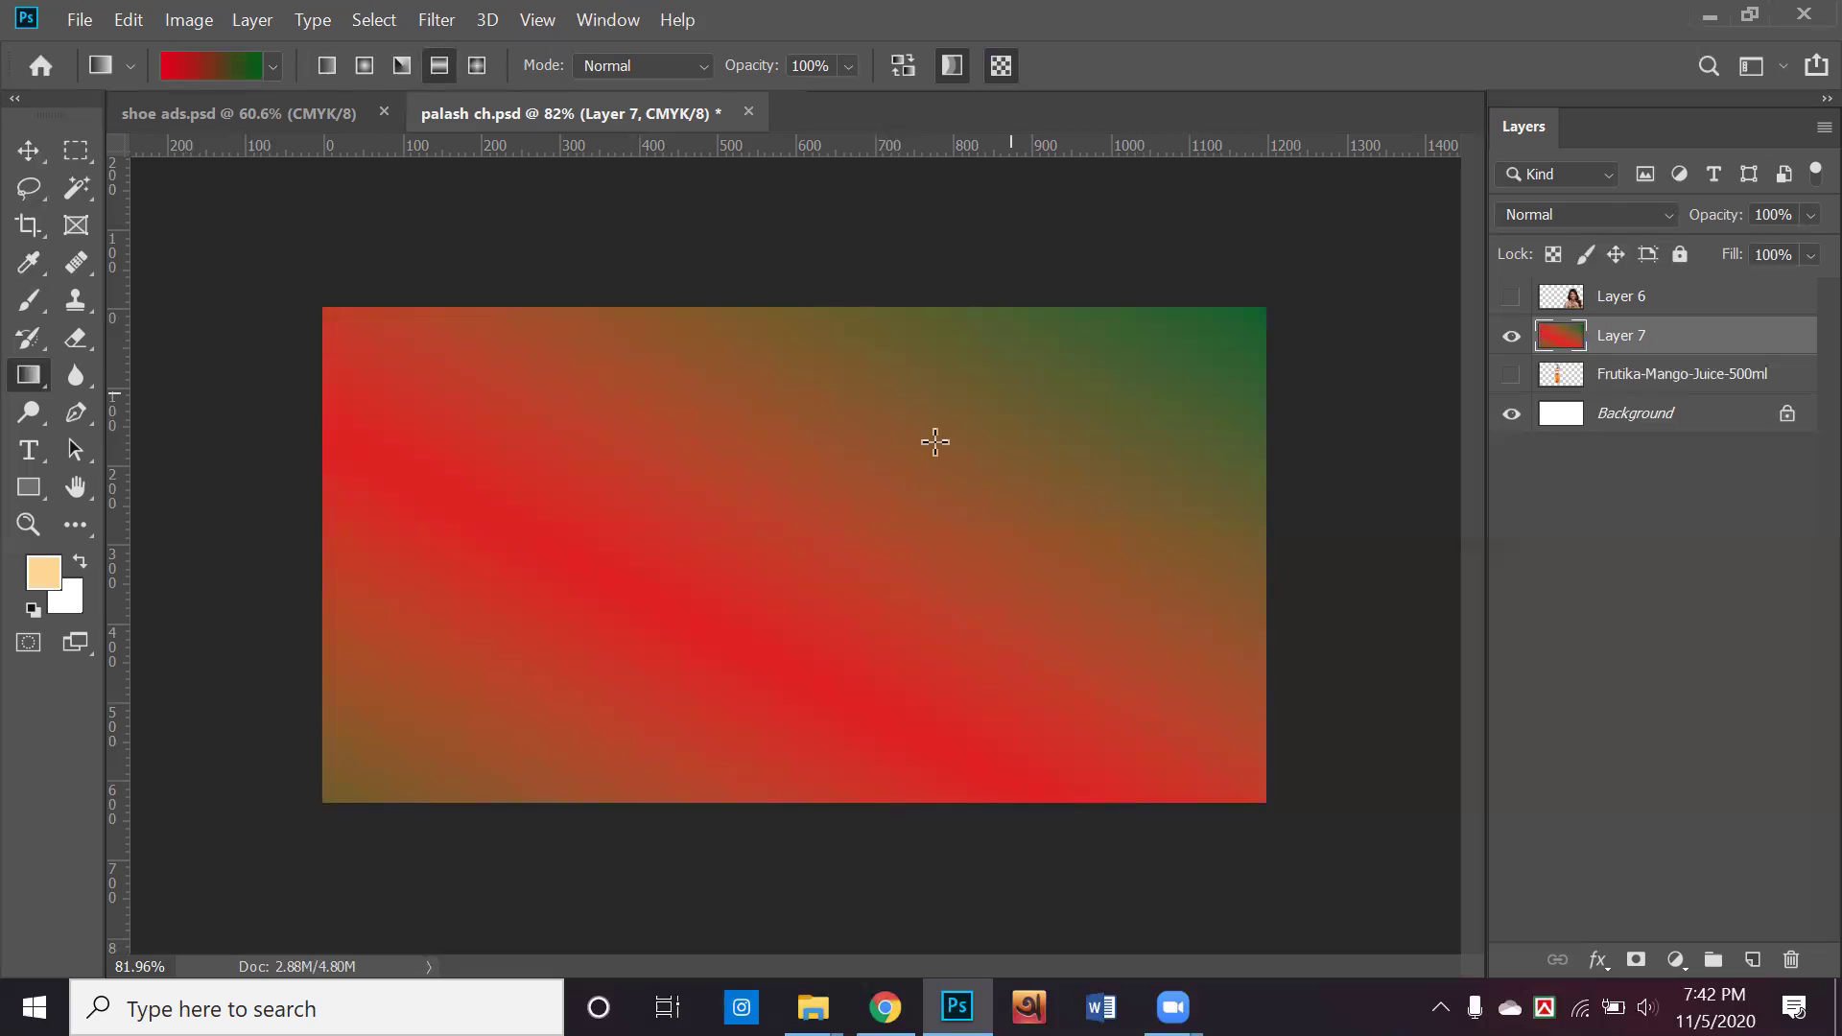
drag(970, 374, 1007, 316)
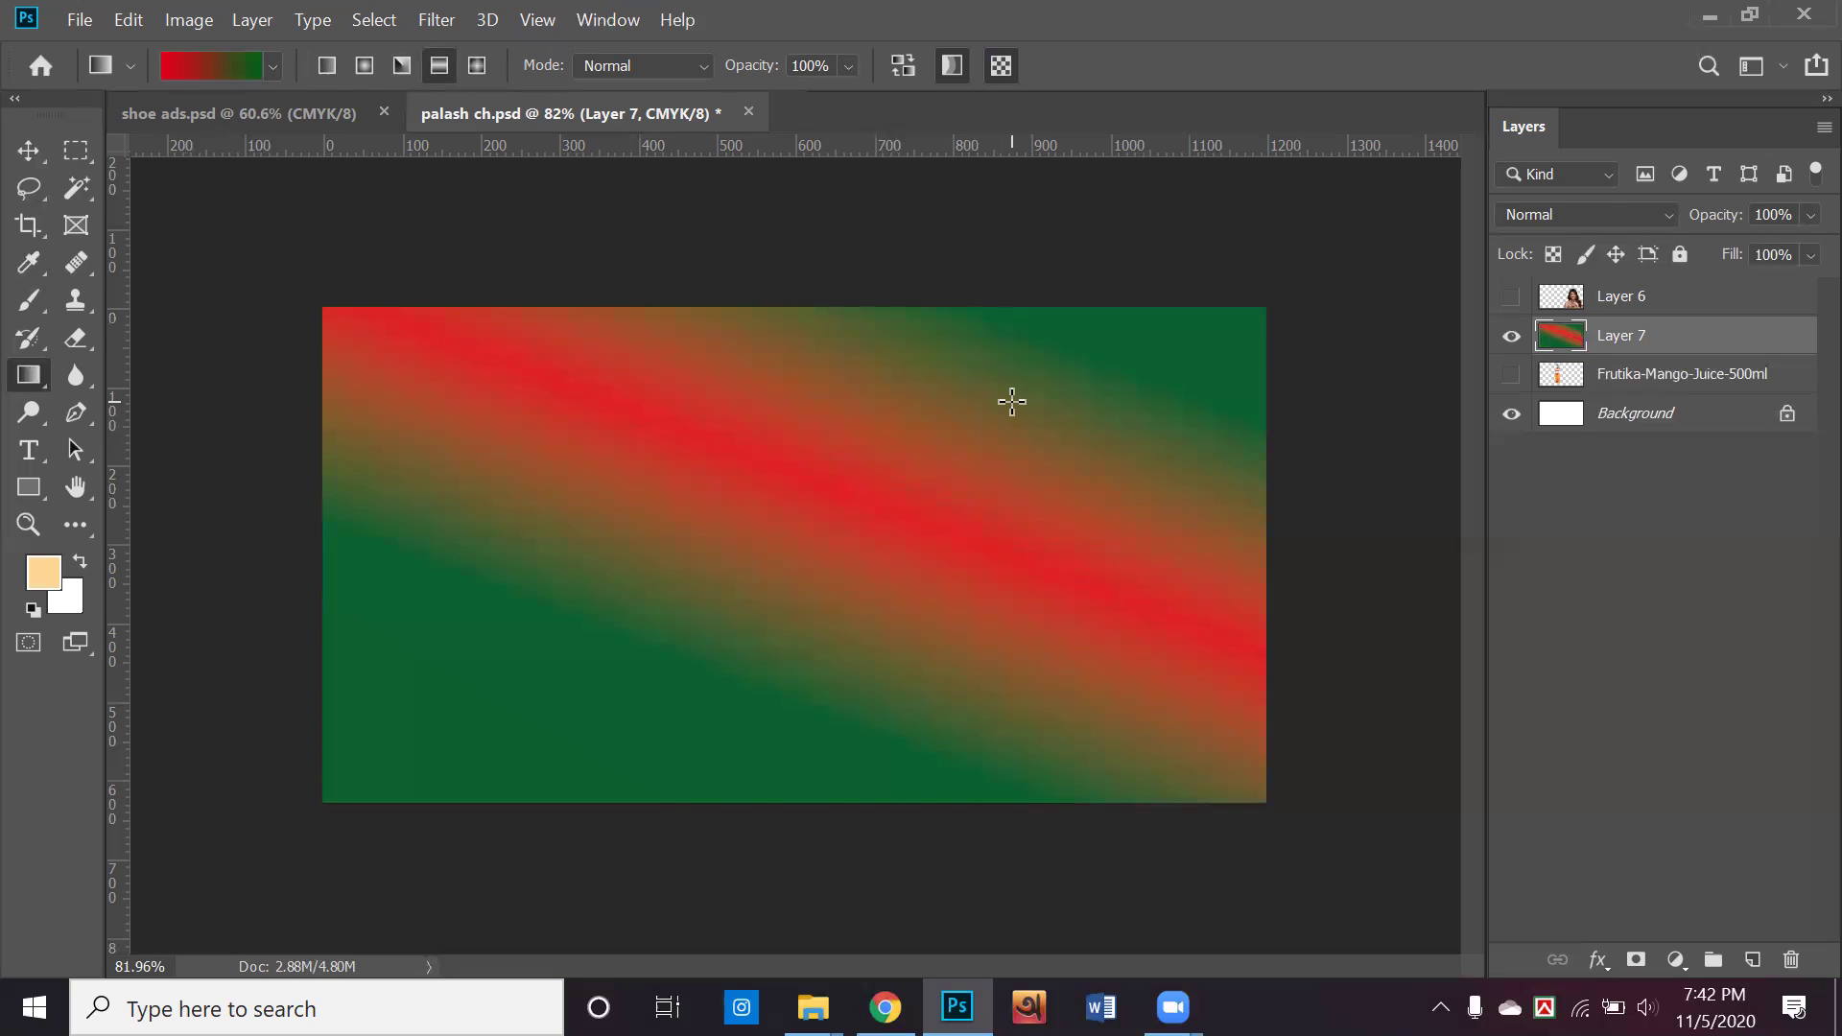
Try diamond red-to-green gradients of different sizes and rotations, with the last one centred near the middle of the canvas
click(475, 67)
drag(615, 543, 768, 504)
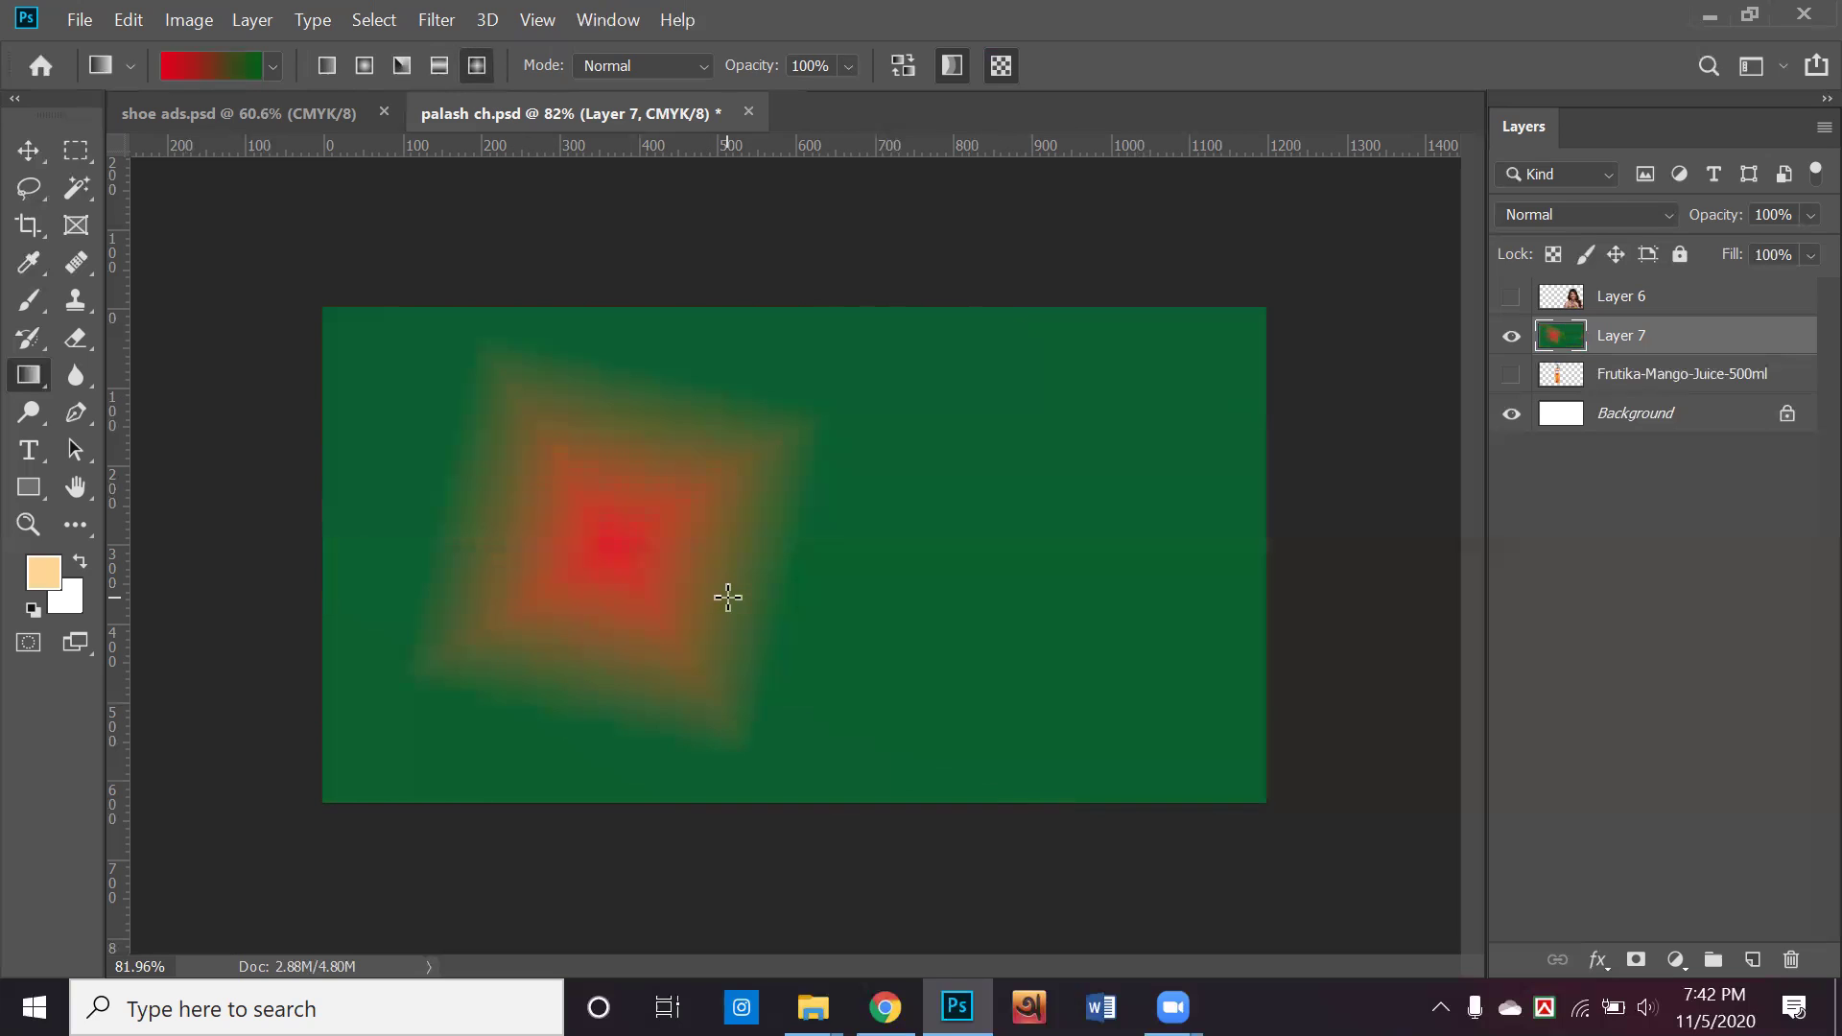
drag(876, 580, 1137, 389)
drag(819, 571, 998, 547)
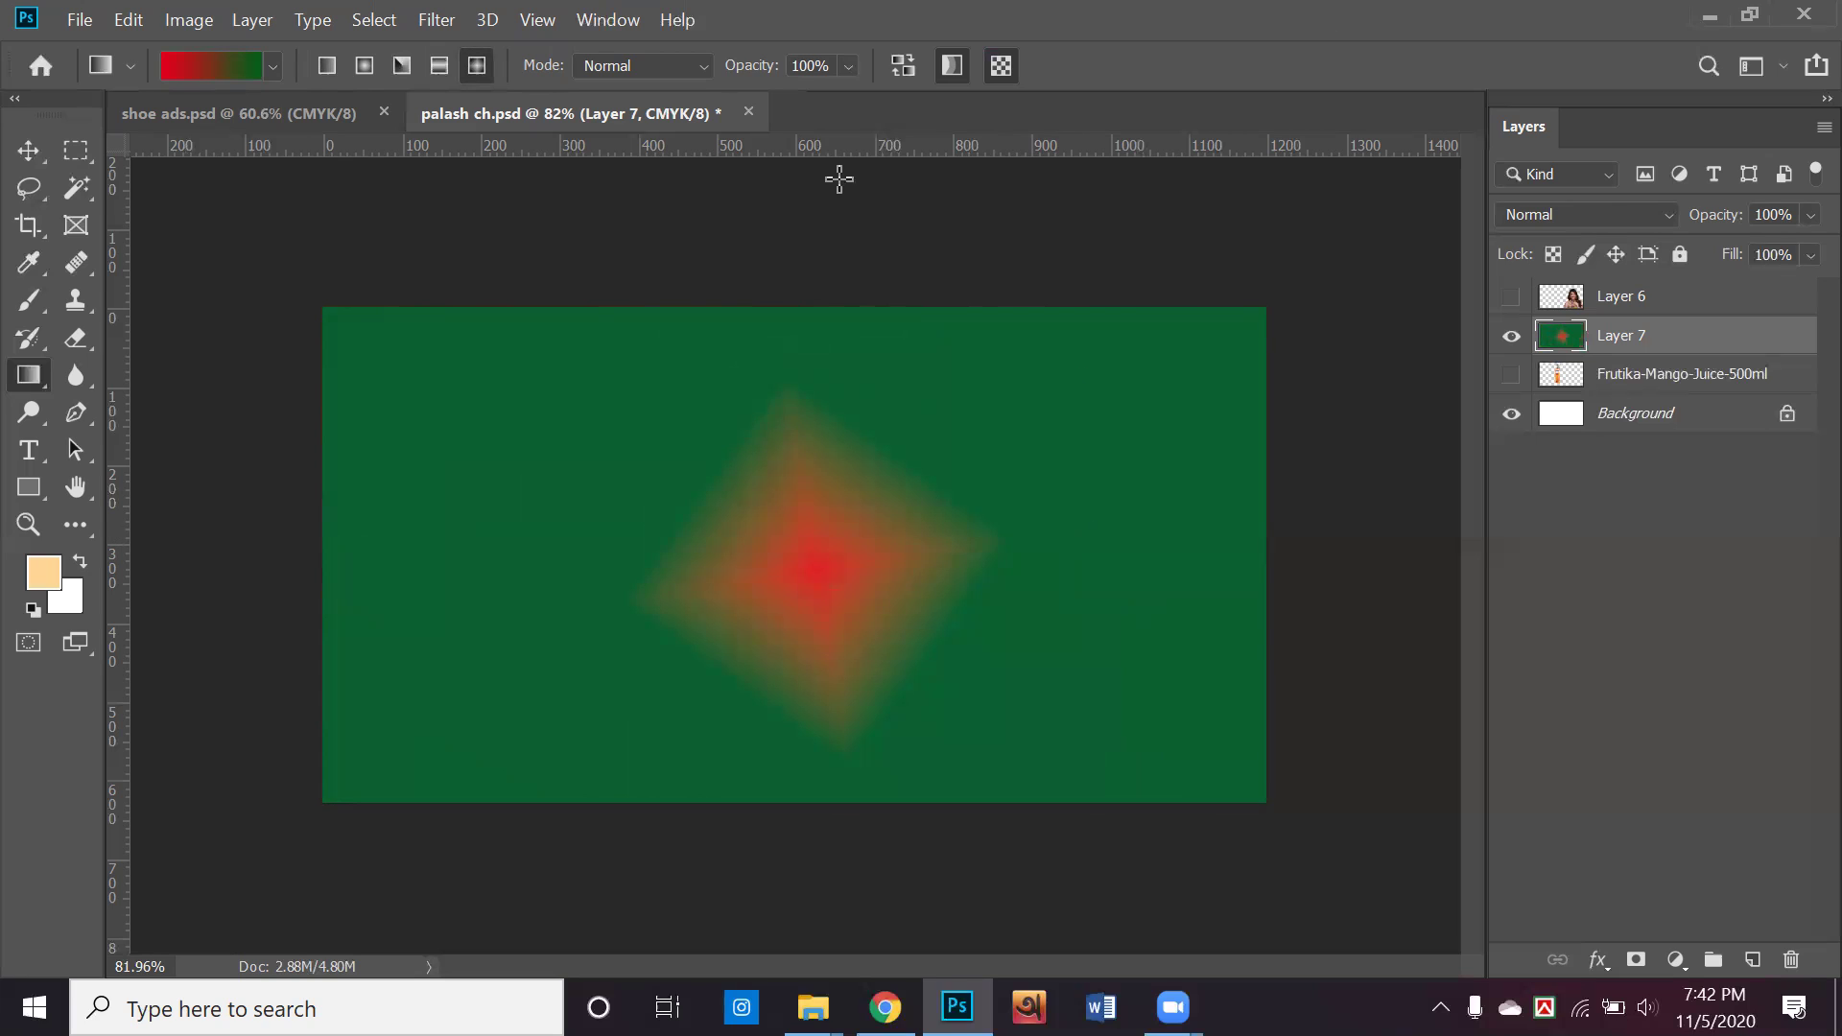
Redraw the layer's fill with linear red-to-green gradients at various lengths and angles, ending with red at the left and green at the right
click(328, 71)
drag(571, 601, 864, 534)
drag(520, 763, 1172, 421)
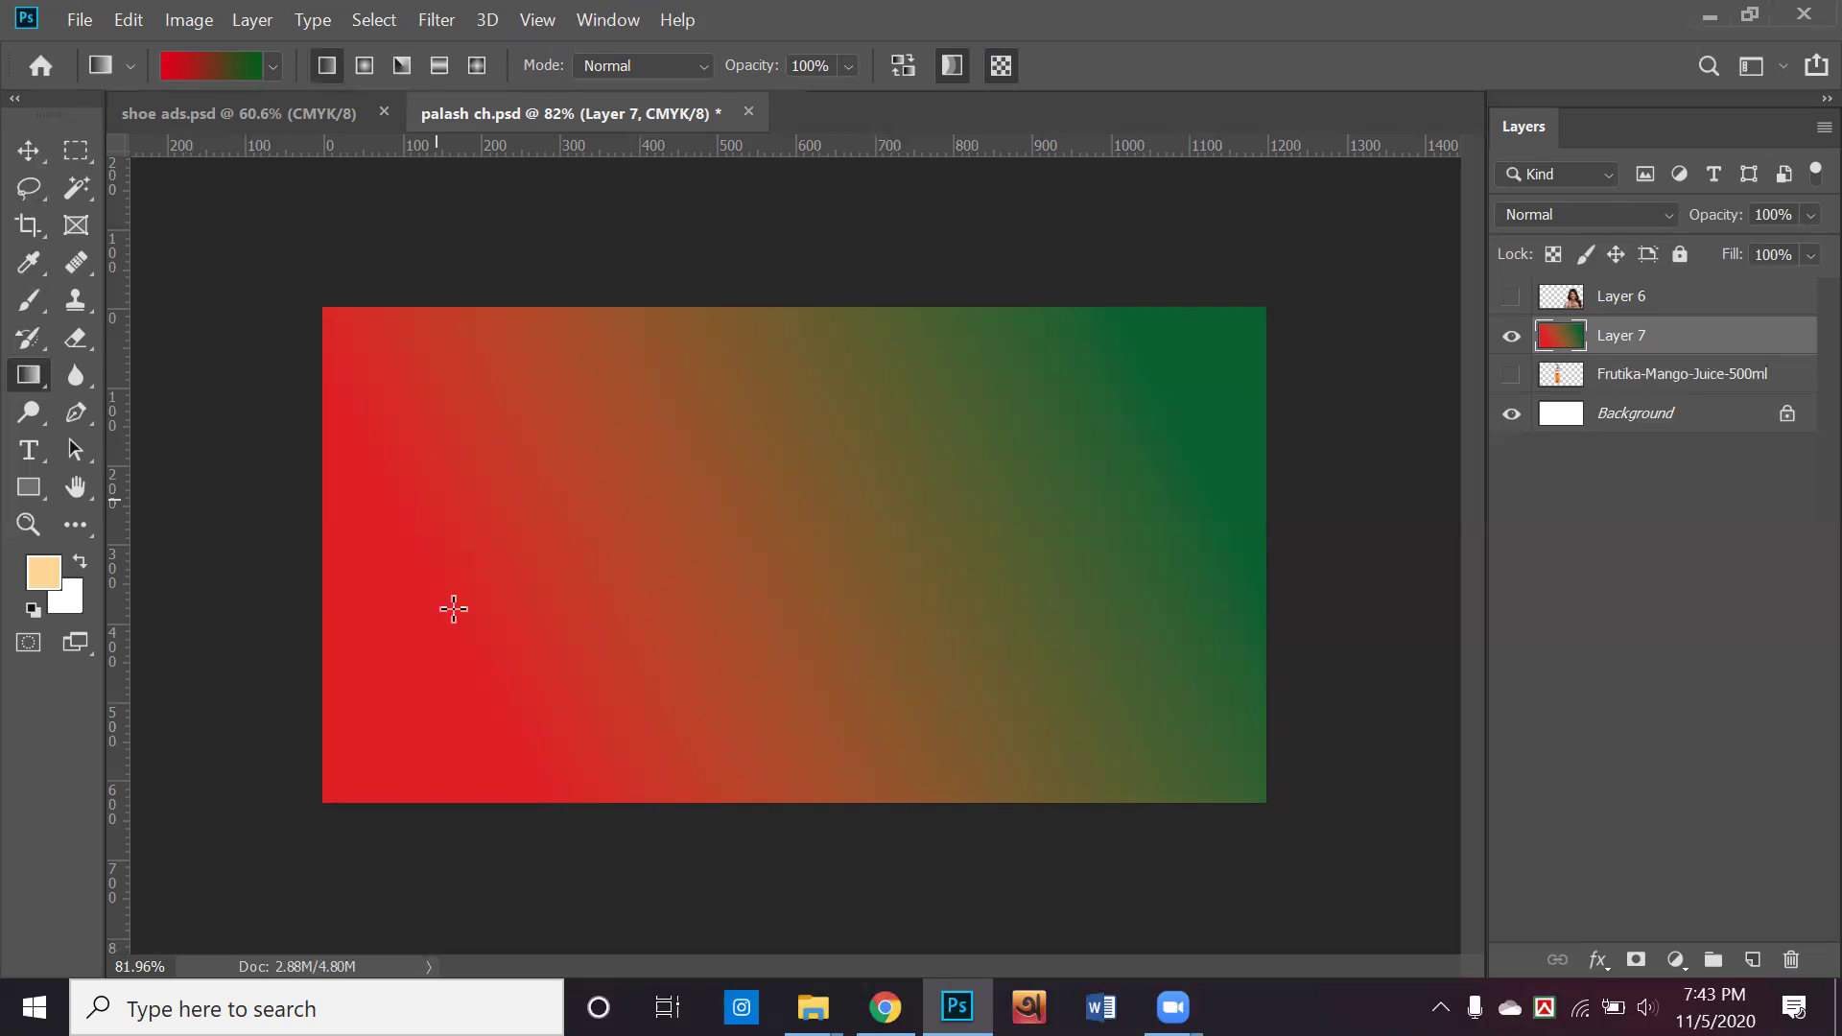
drag(393, 607, 382, 667)
drag(384, 576, 1058, 507)
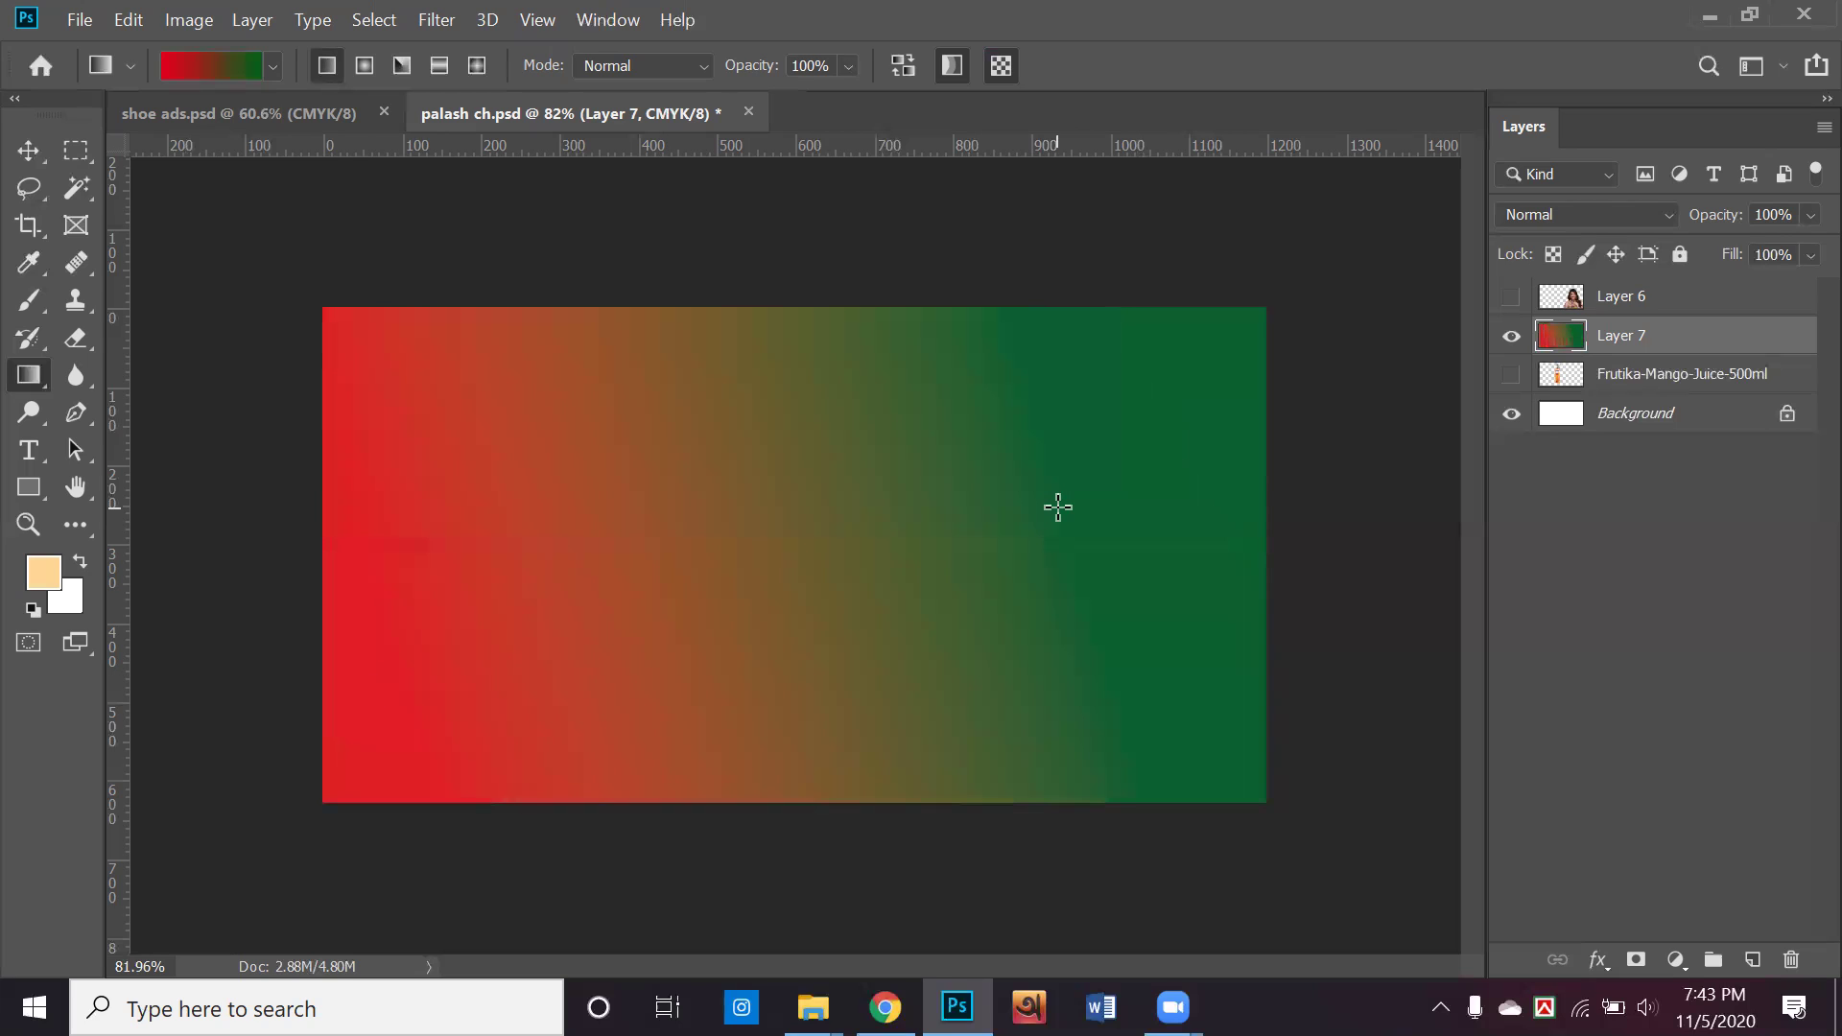
drag(524, 626, 1180, 437)
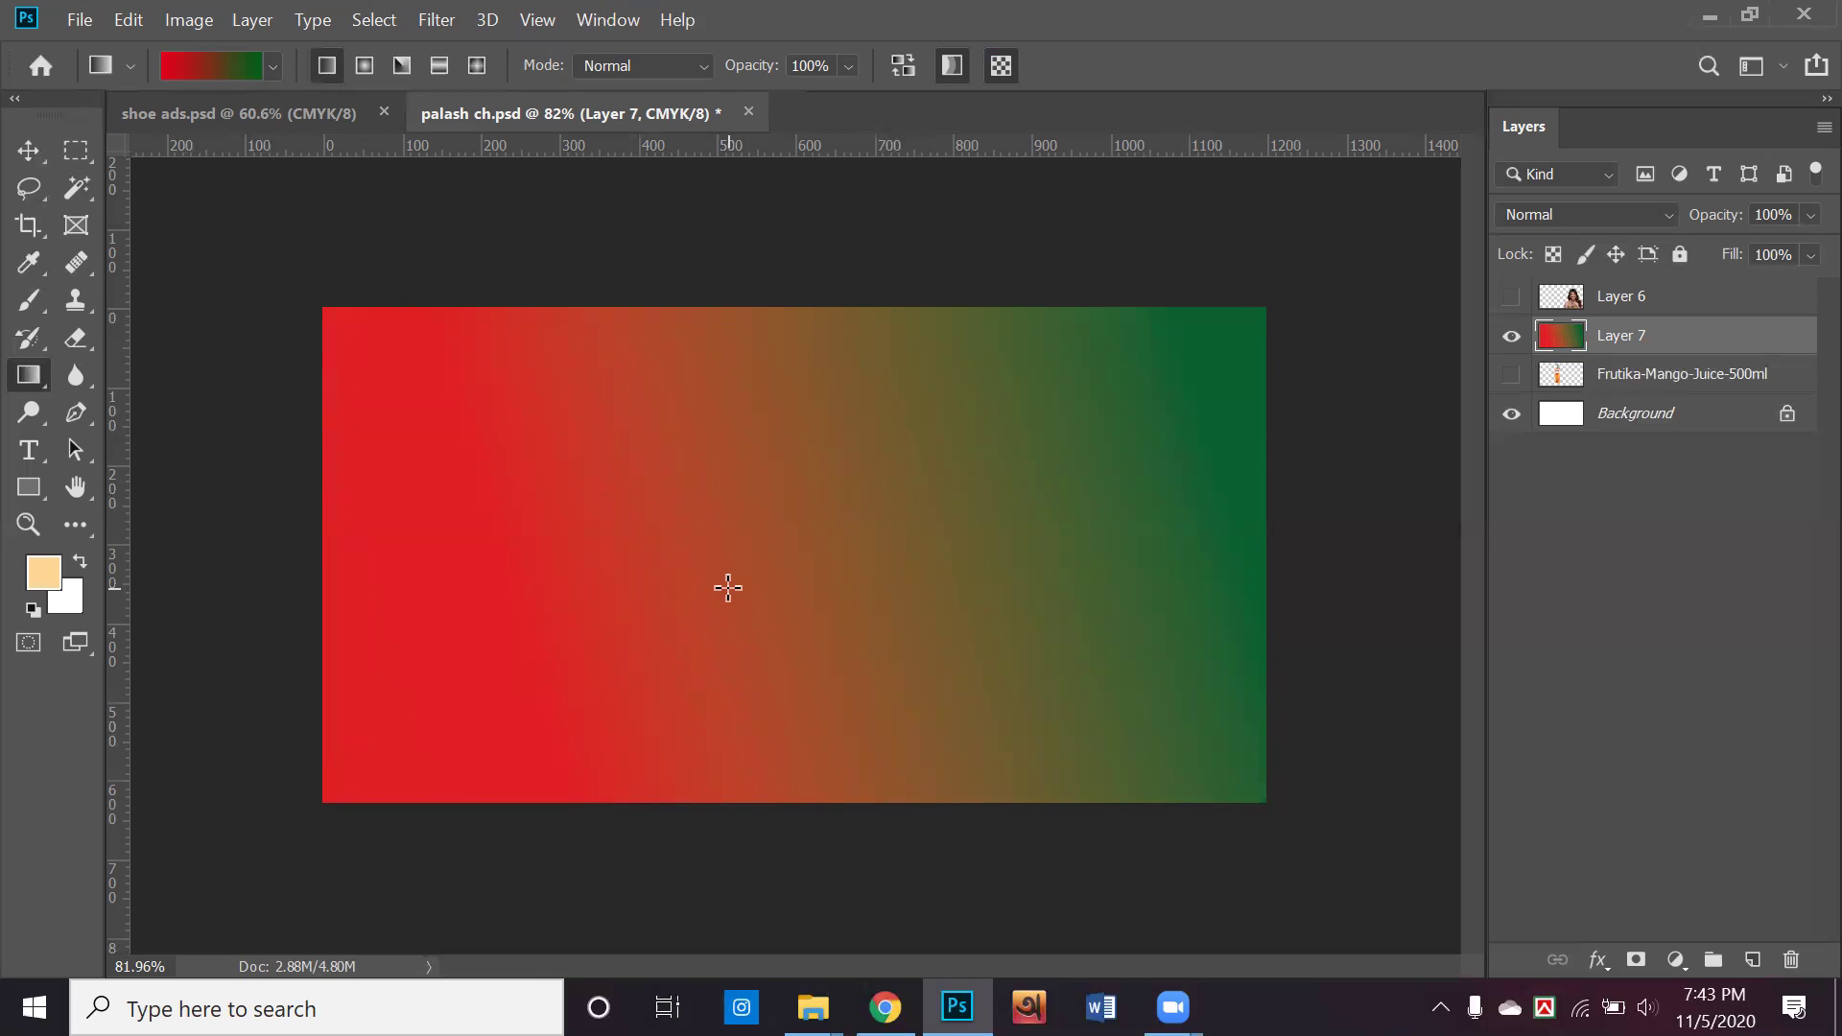
Add a white colour stop at 50% between the red and green stops and apply the custom gradient
click(232, 77)
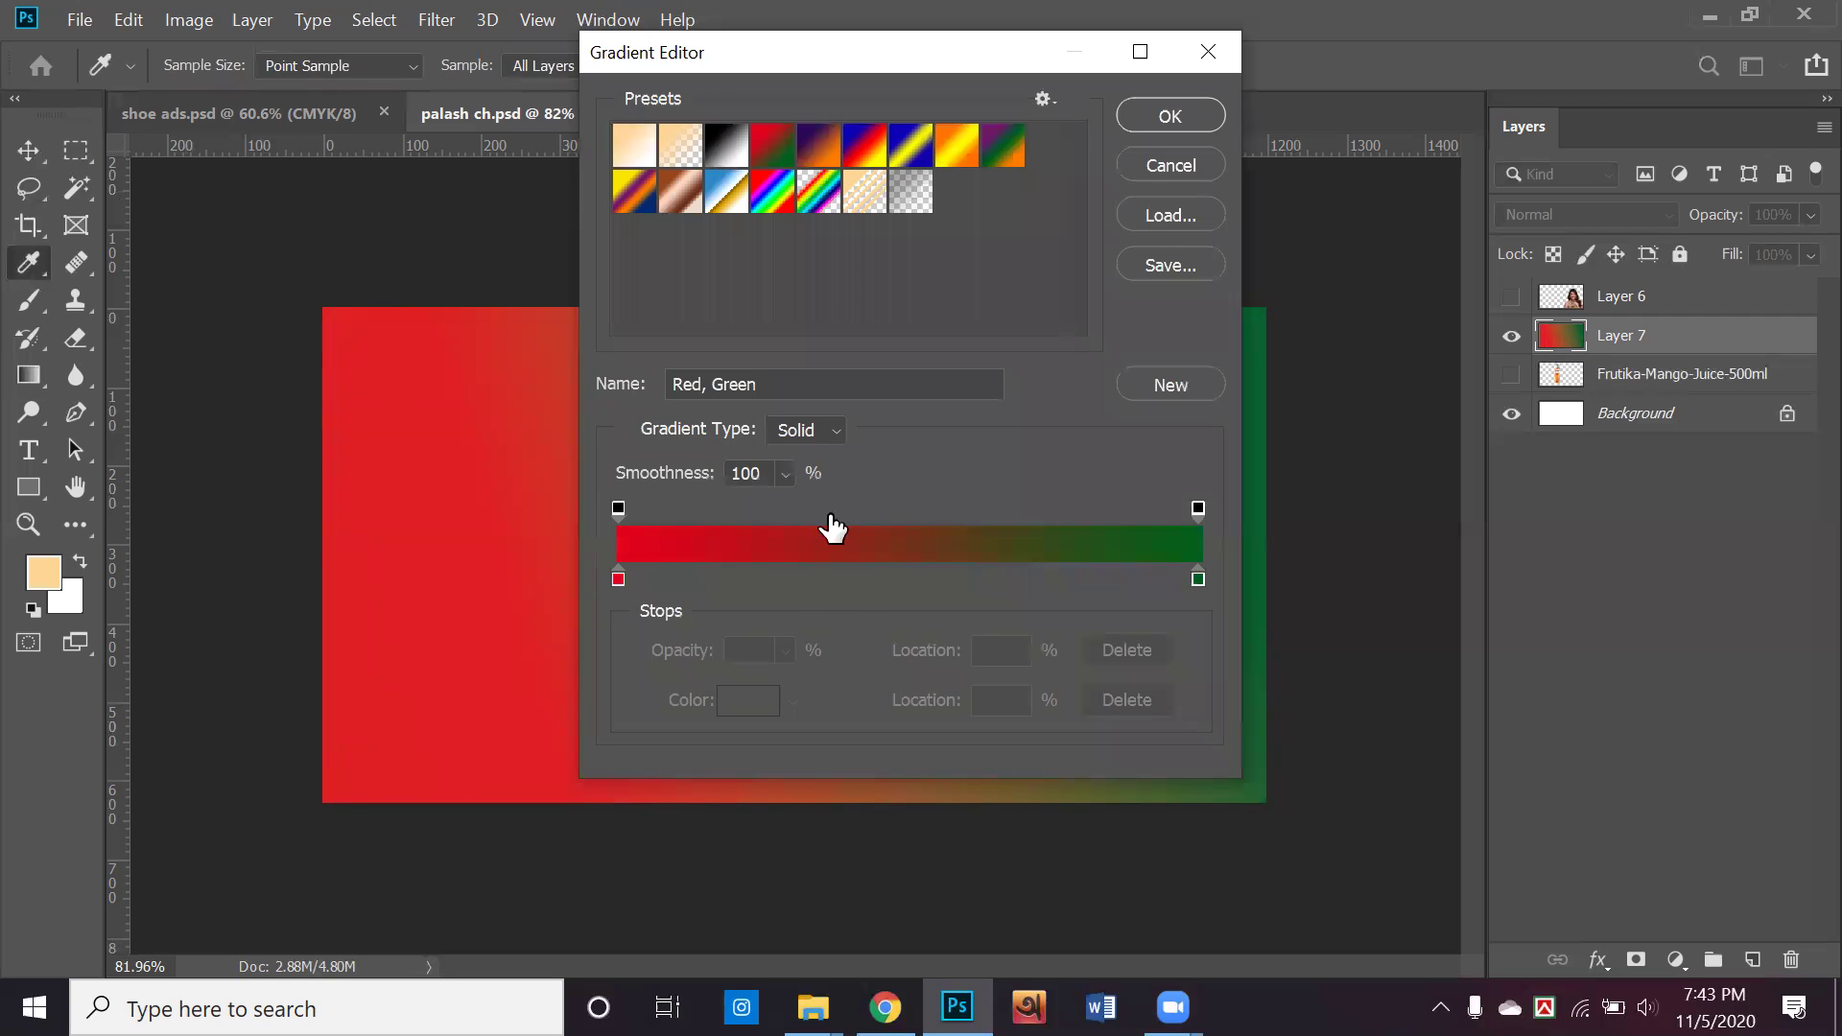
click(876, 573)
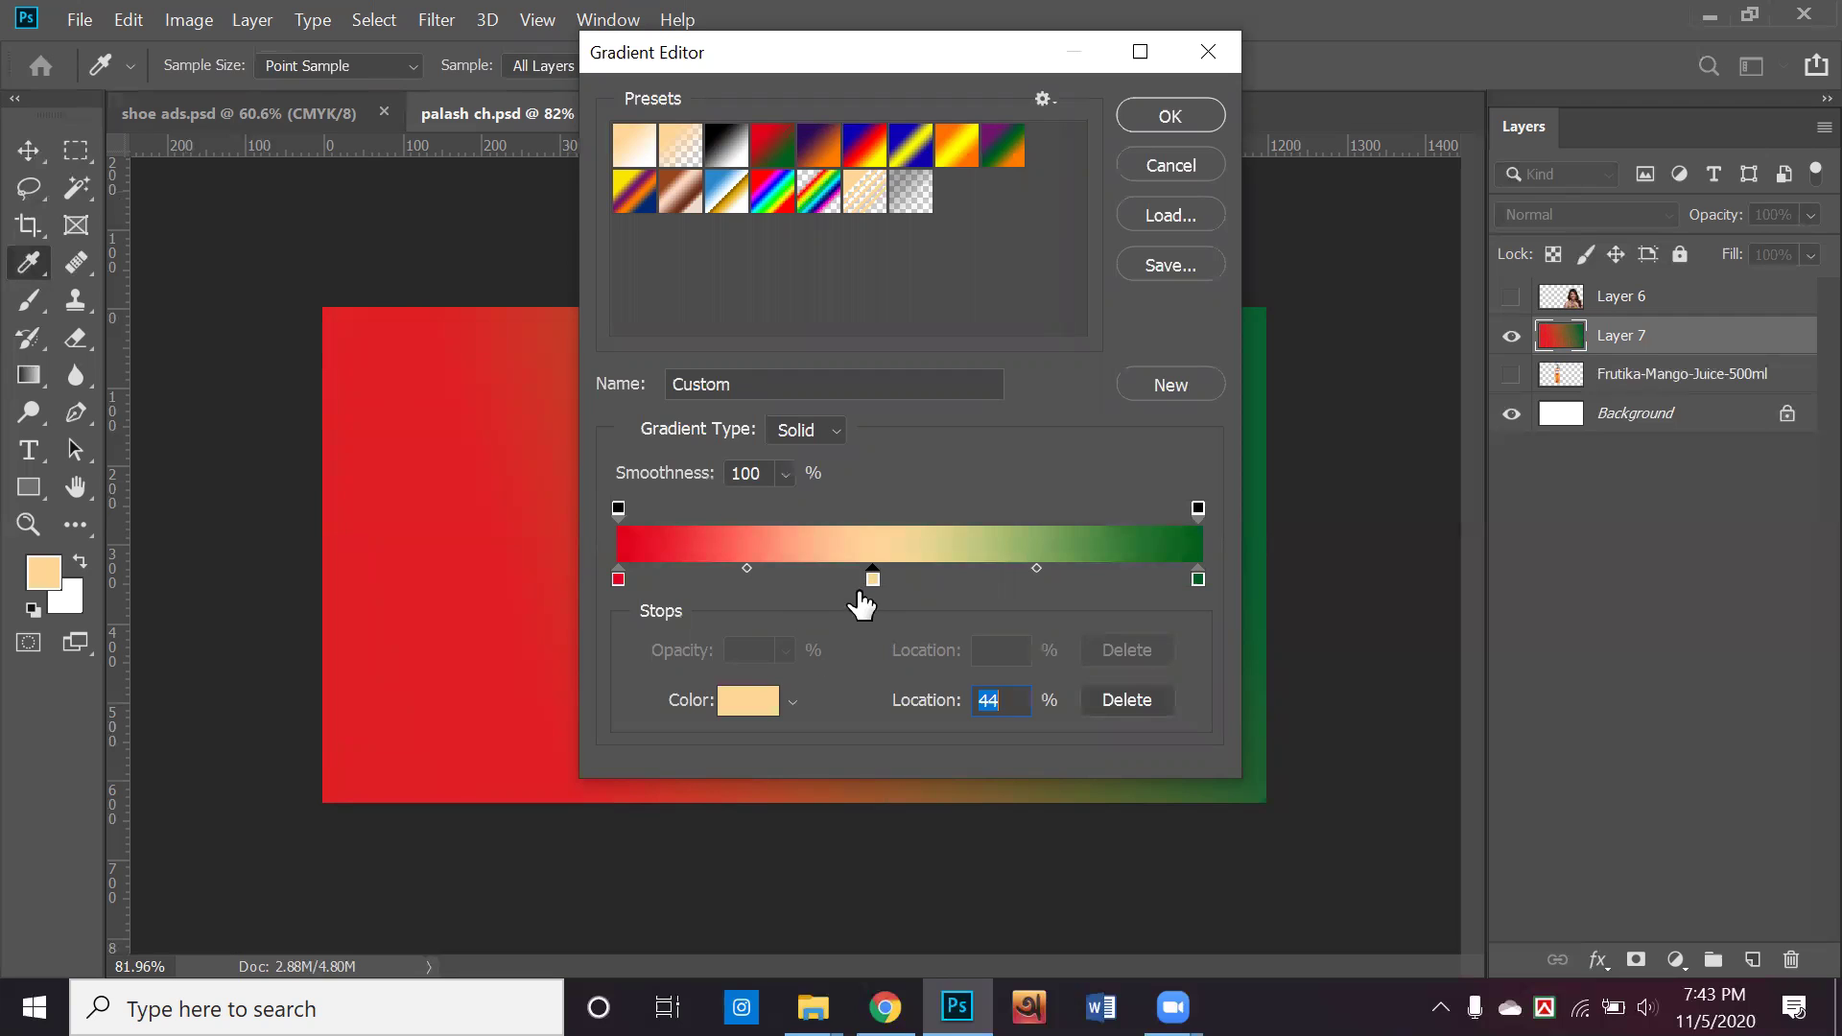
click(748, 699)
click(545, 176)
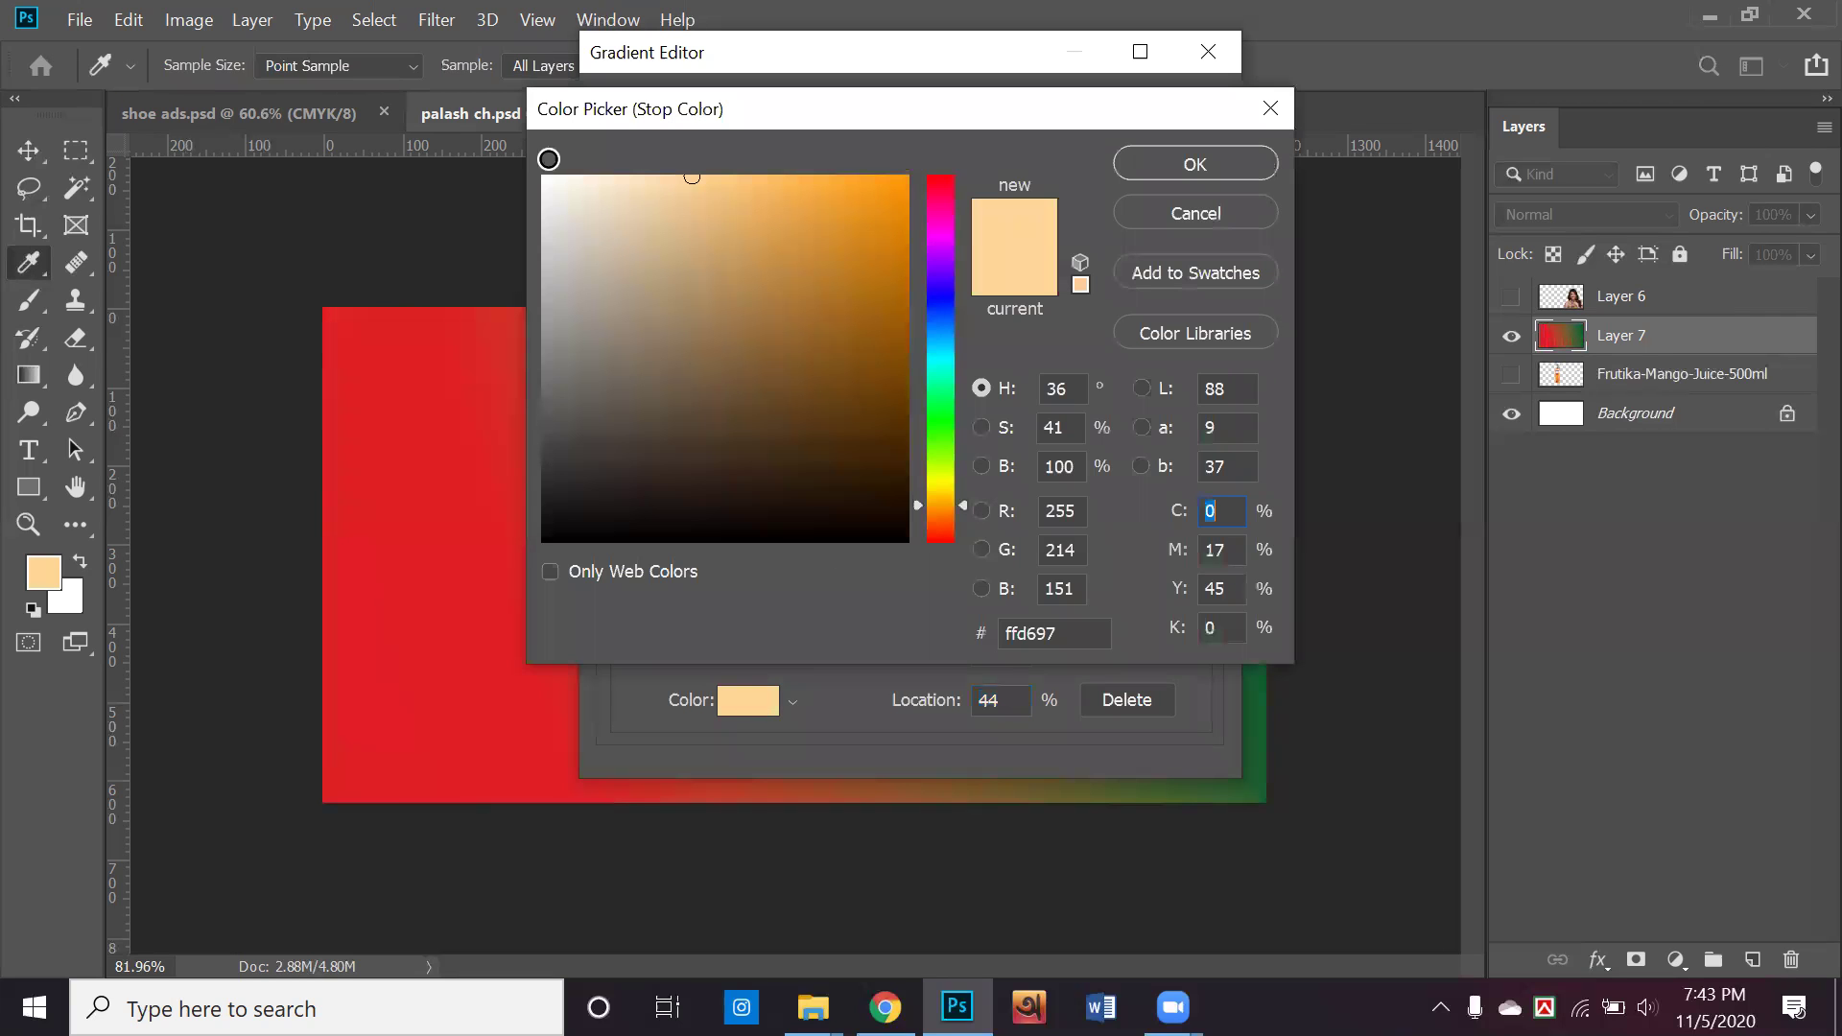
click(1167, 175)
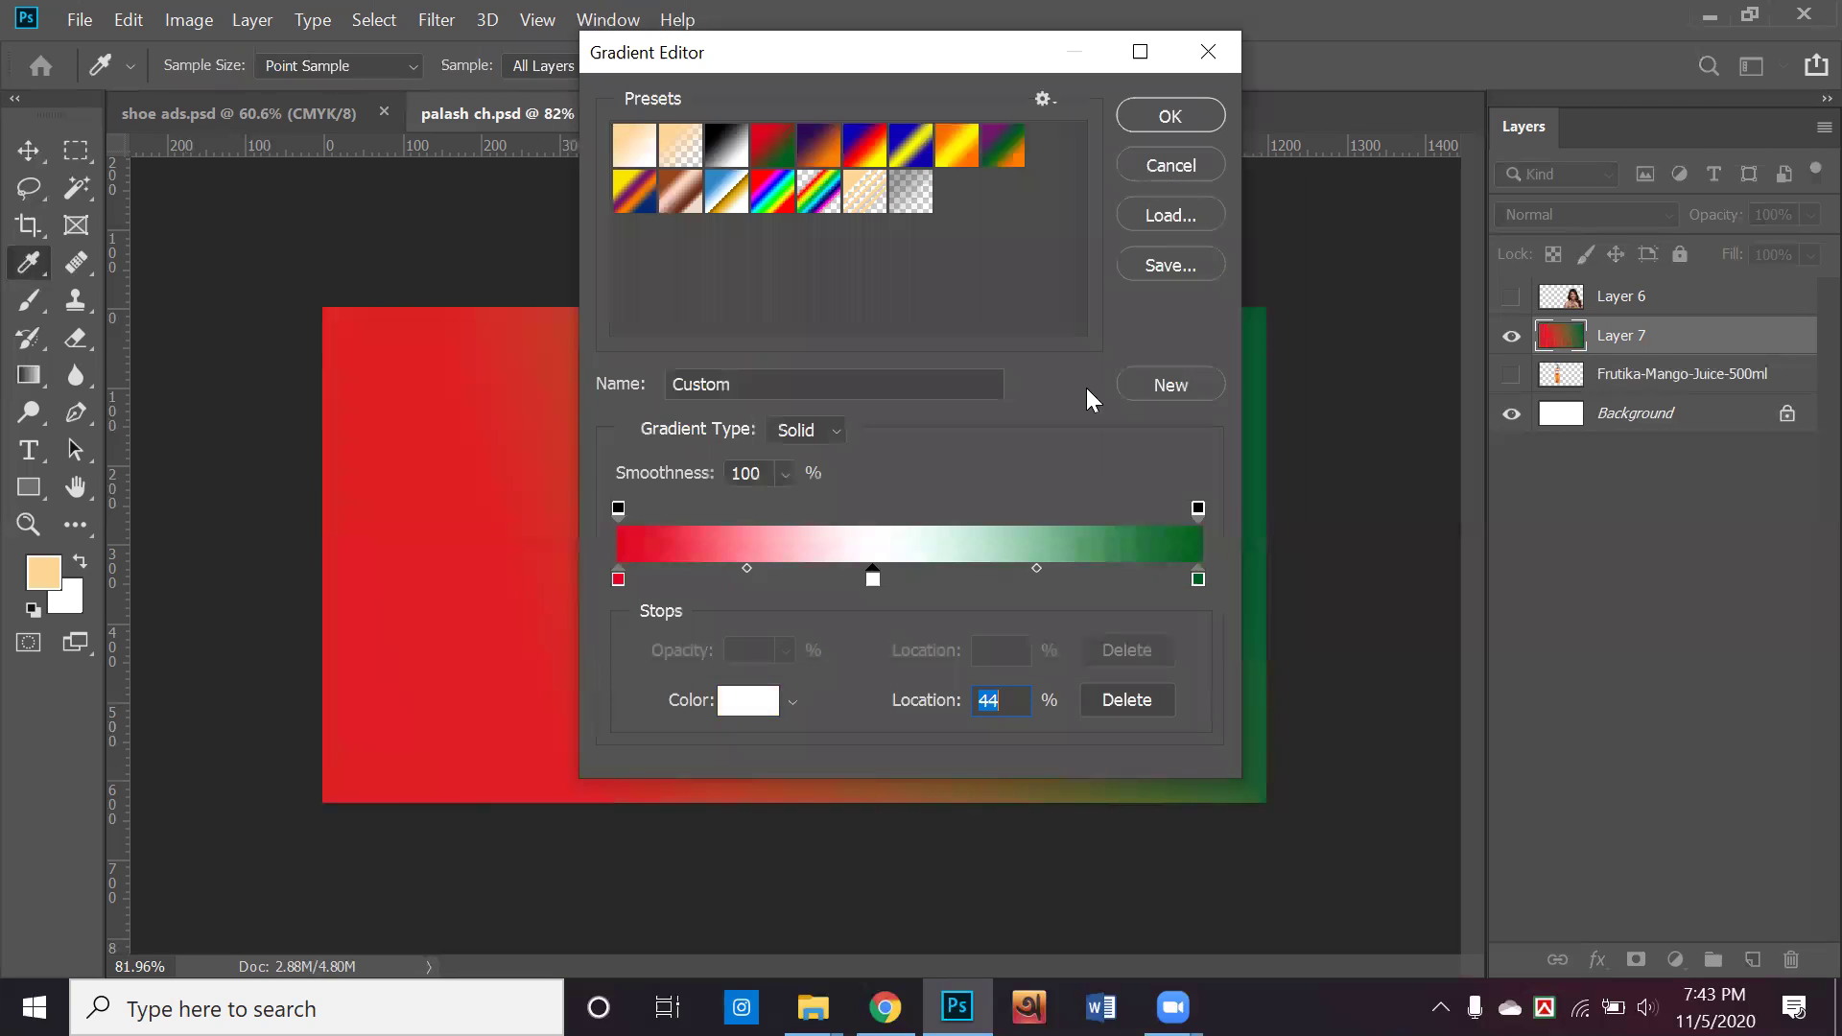
drag(870, 581, 910, 579)
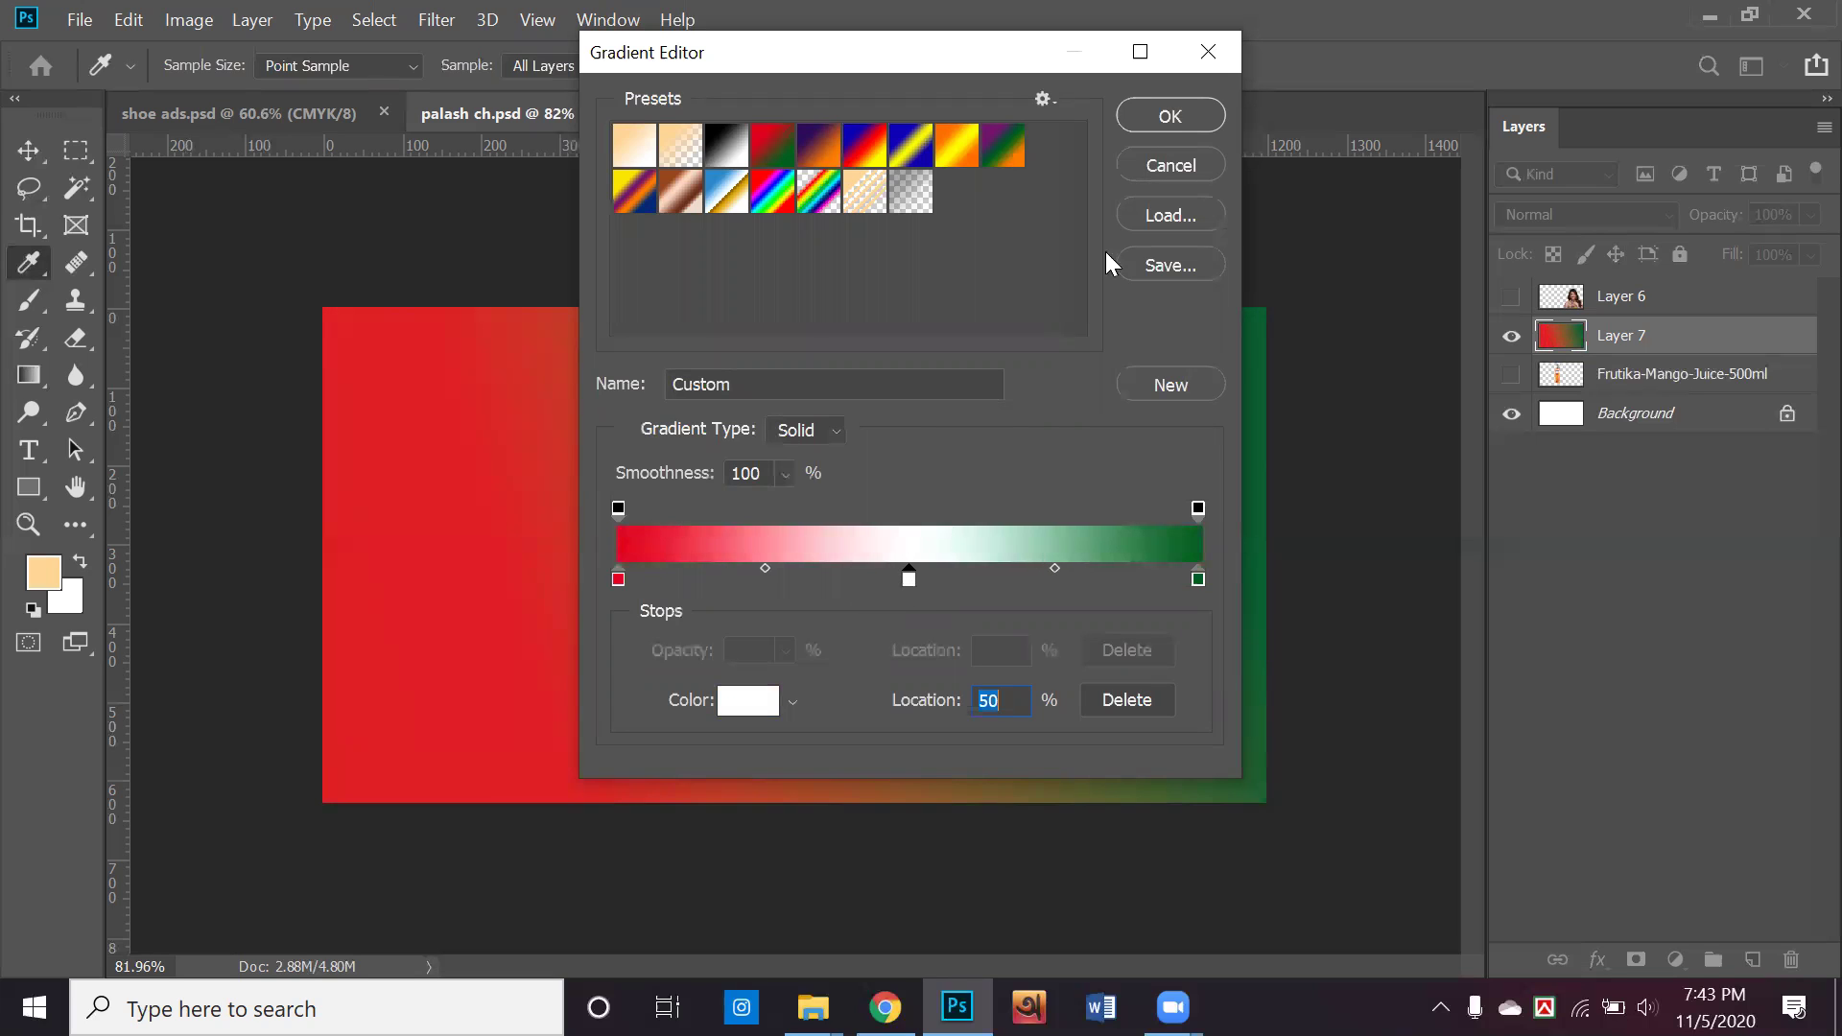
click(1163, 125)
Redraw Layer 7's fill with the red, white and green linear gradient running nearly horizontally across the canvas
drag(470, 645, 1140, 567)
drag(450, 599, 1460, 504)
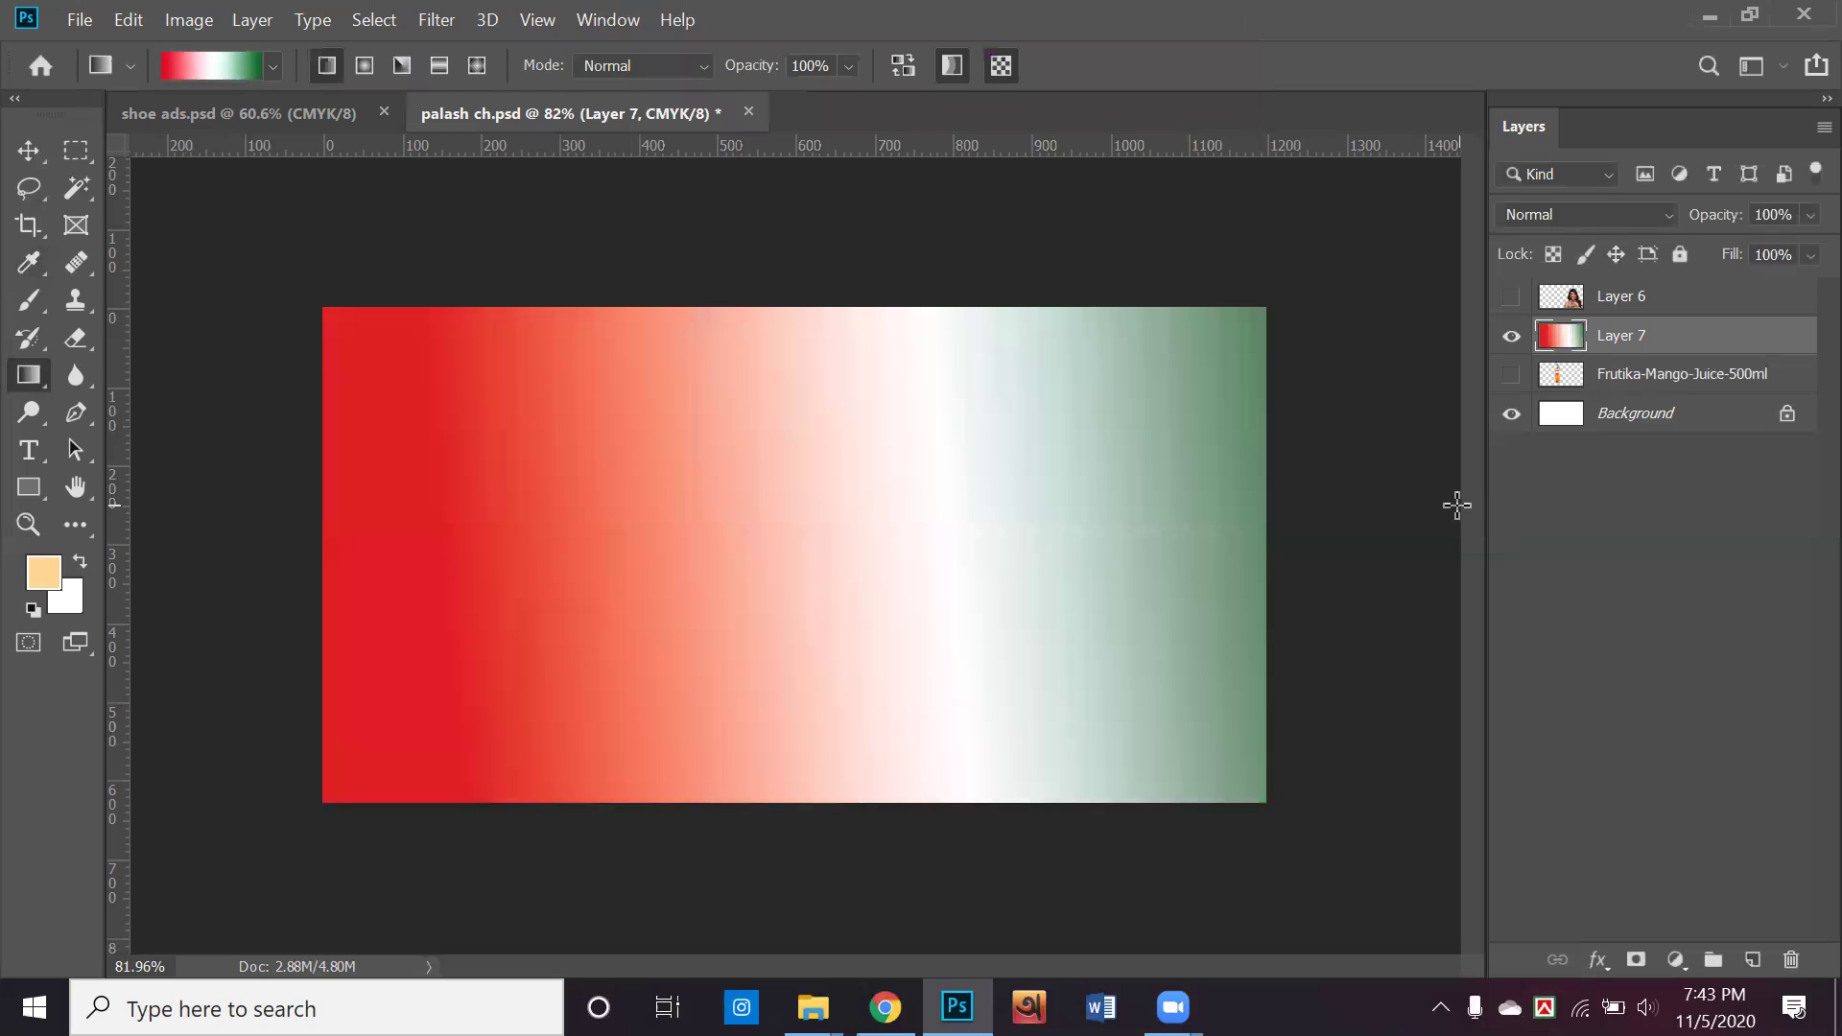
drag(364, 604, 1188, 553)
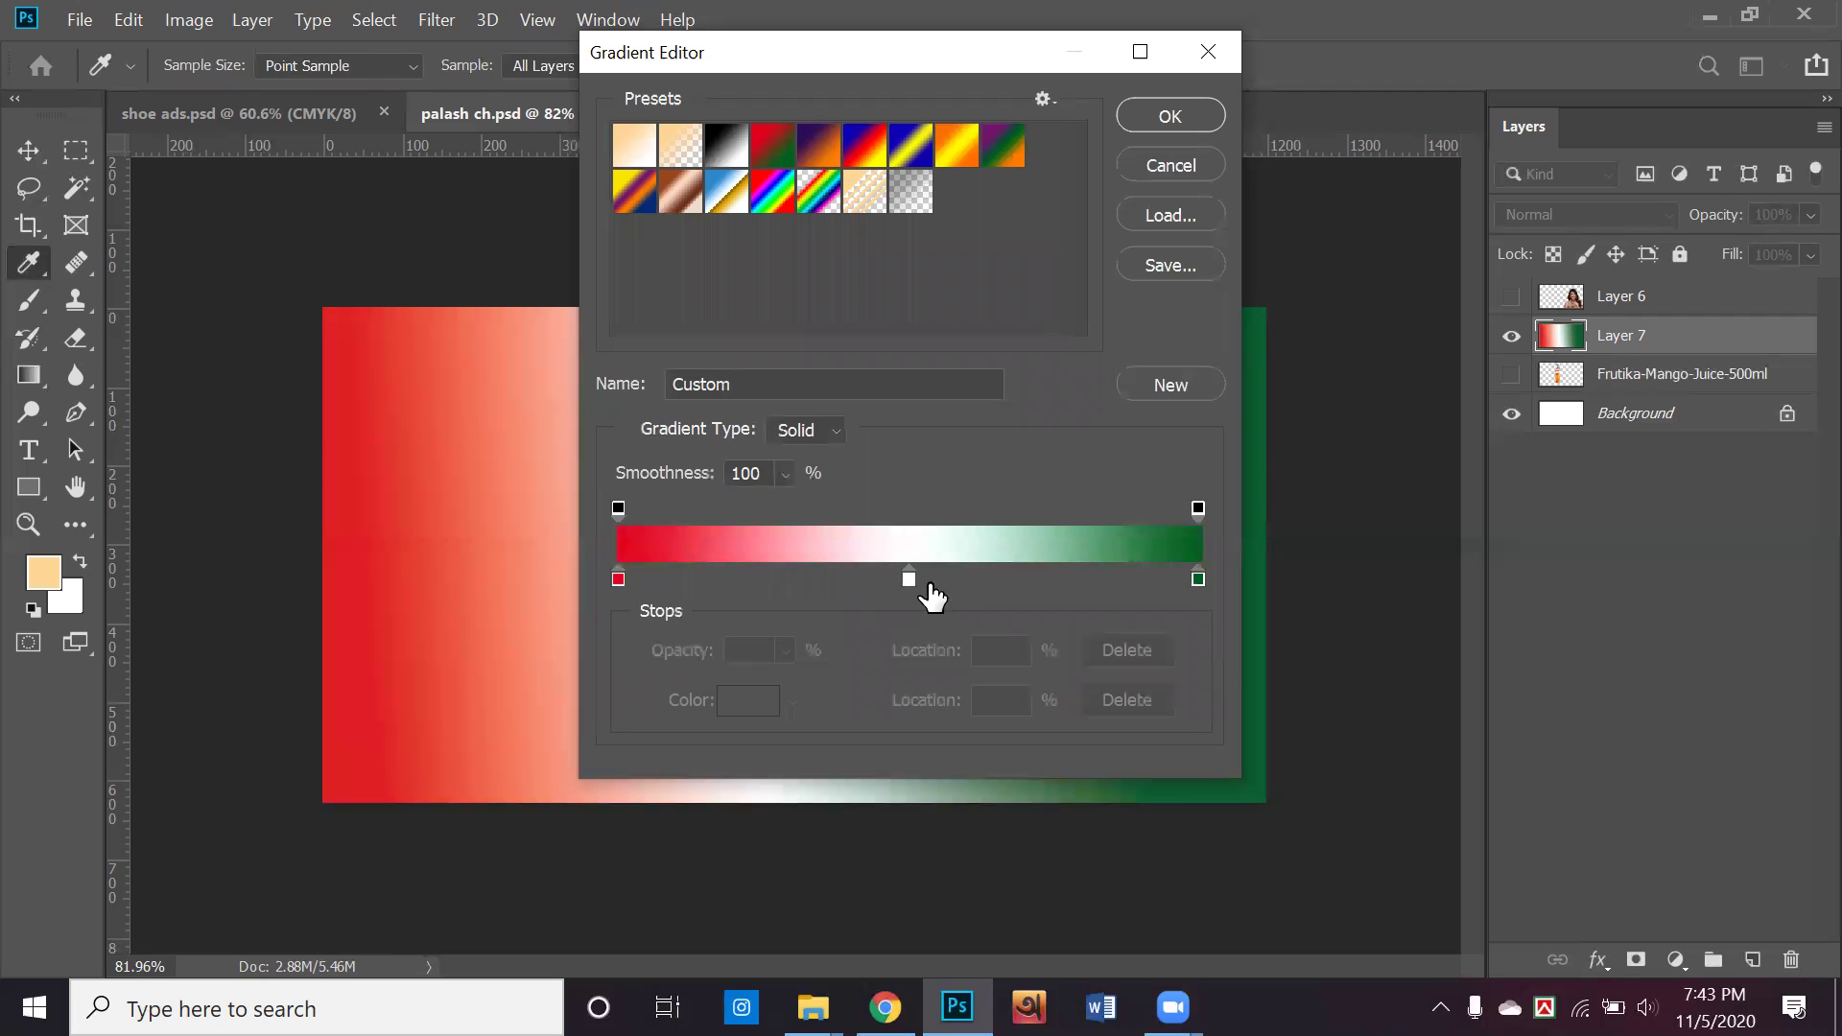
Try removing the gradient's white middle stop, and practise adding and removing further white stops between red and green
drag(908, 579, 908, 624)
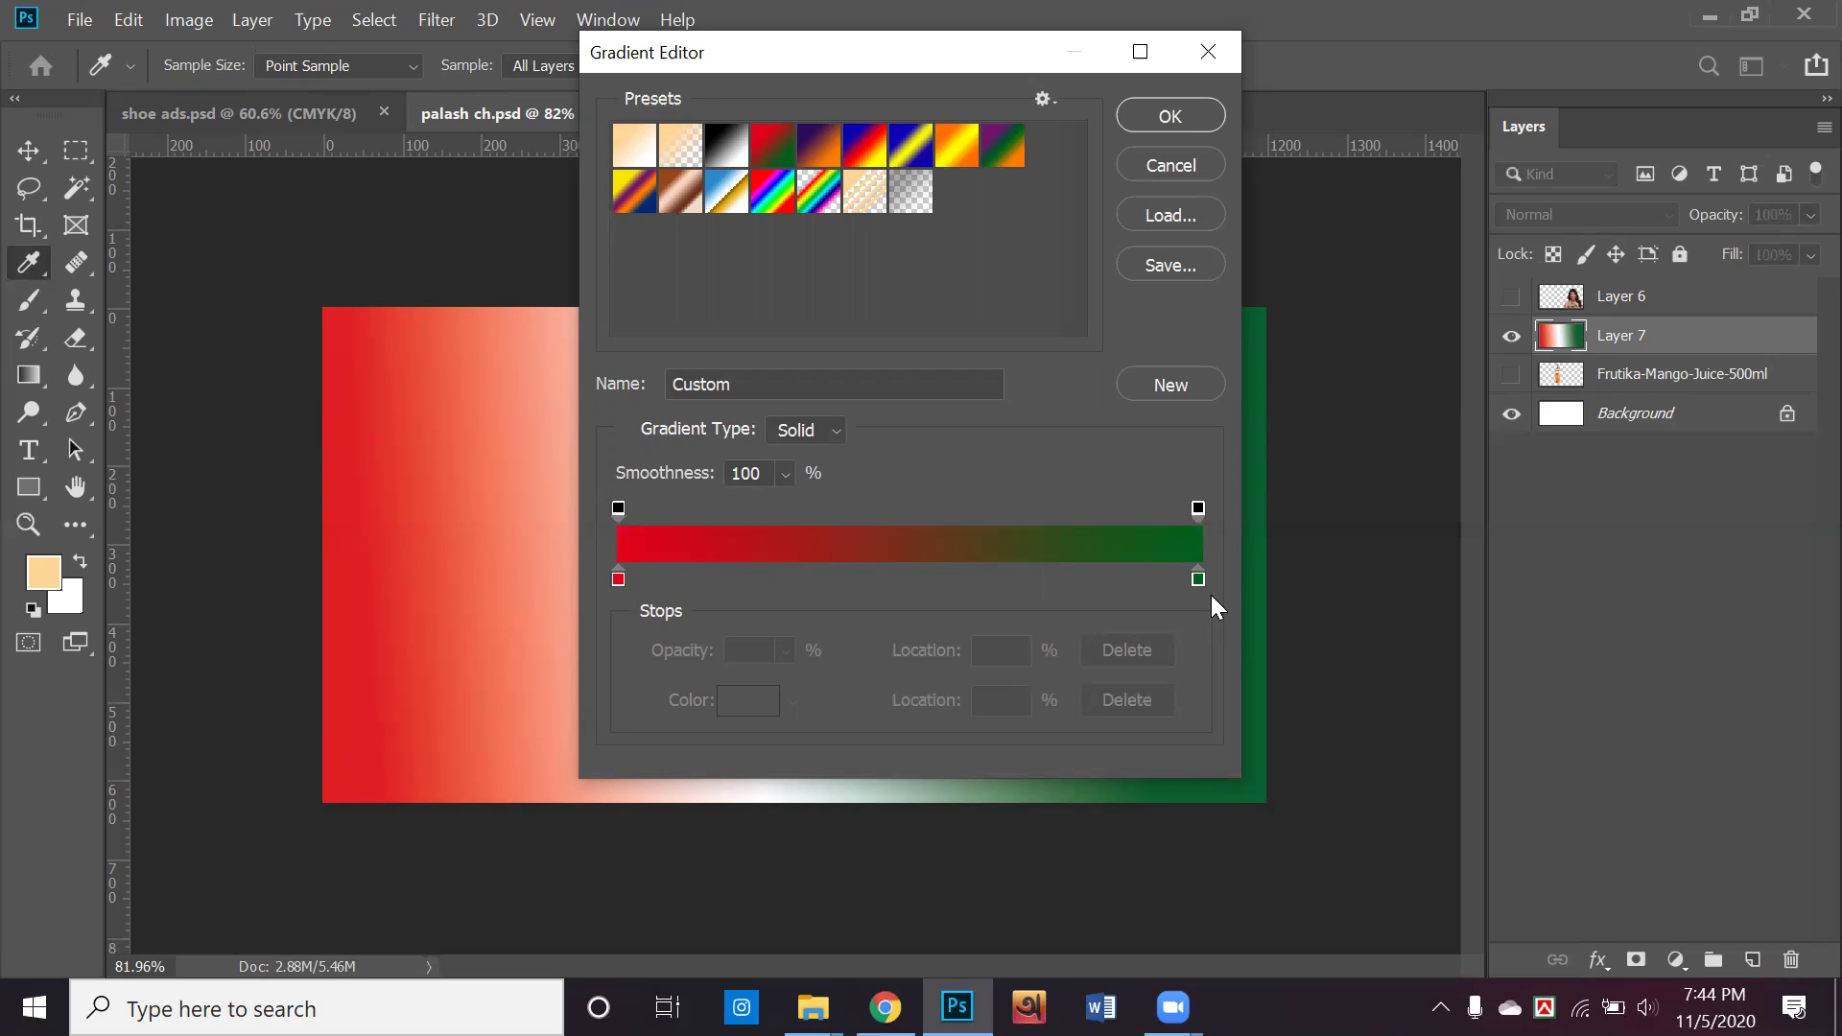
click(907, 579)
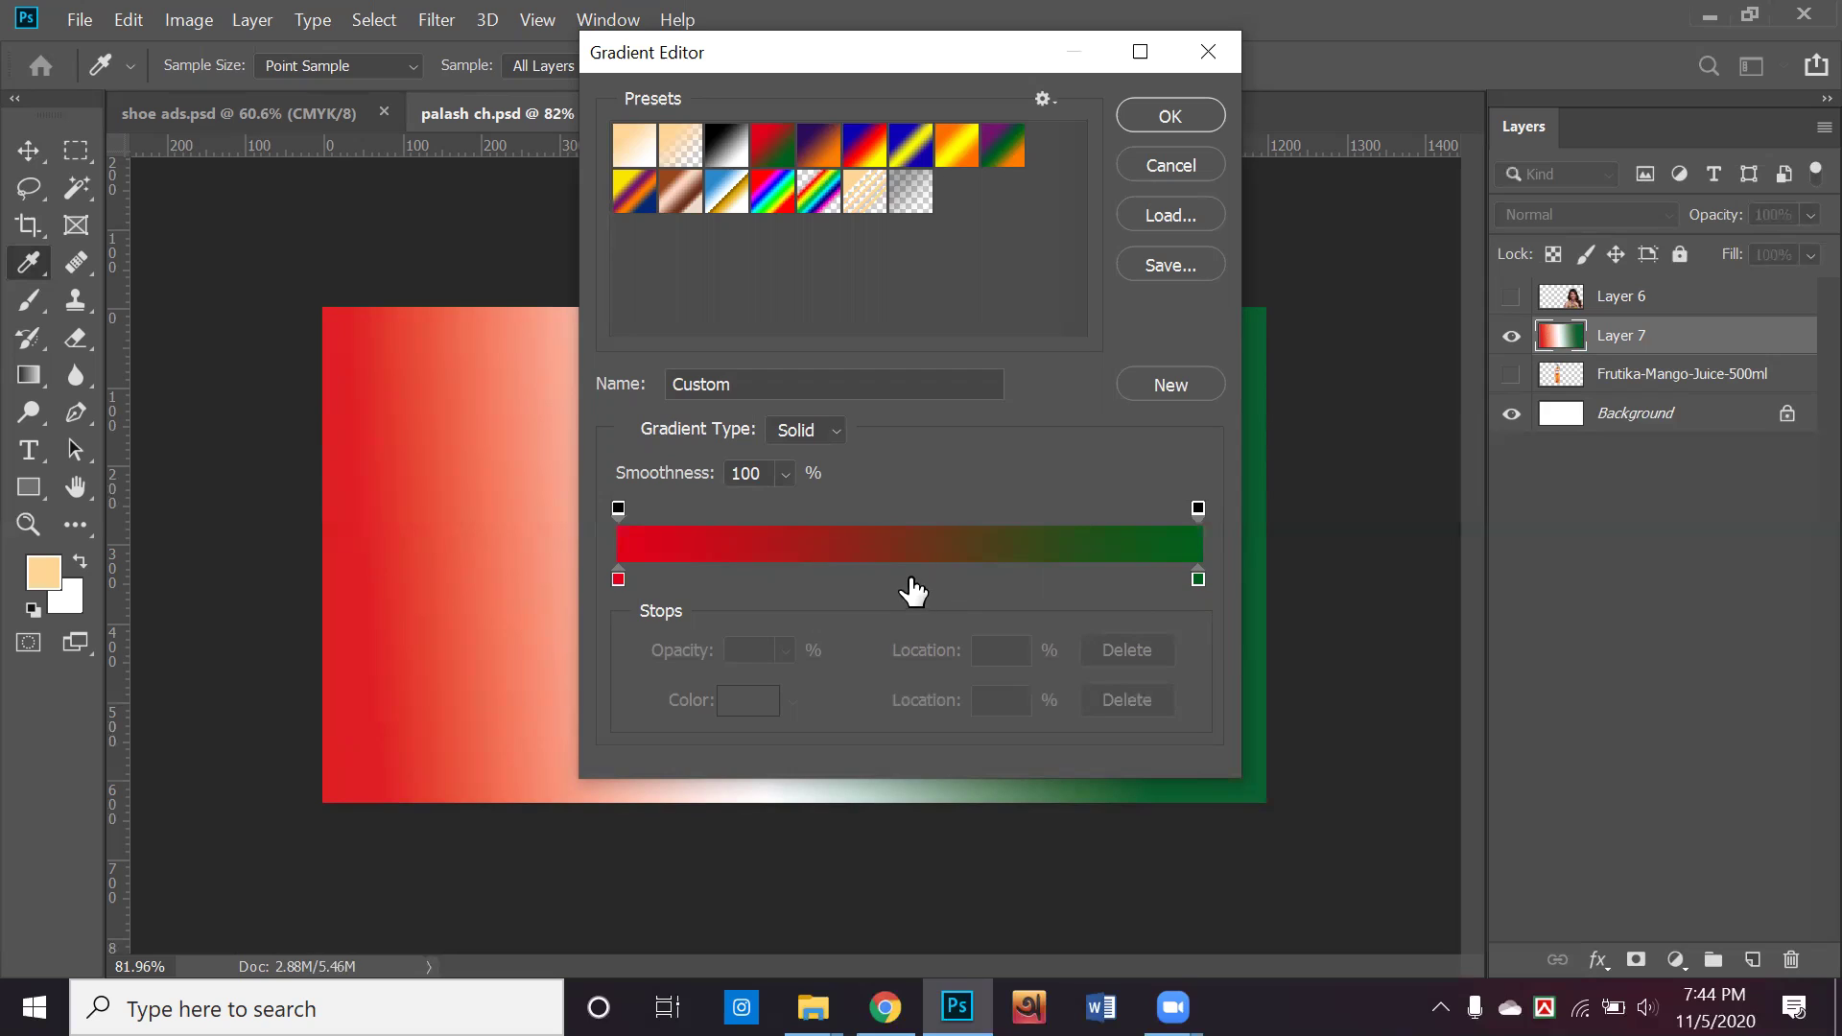
click(974, 578)
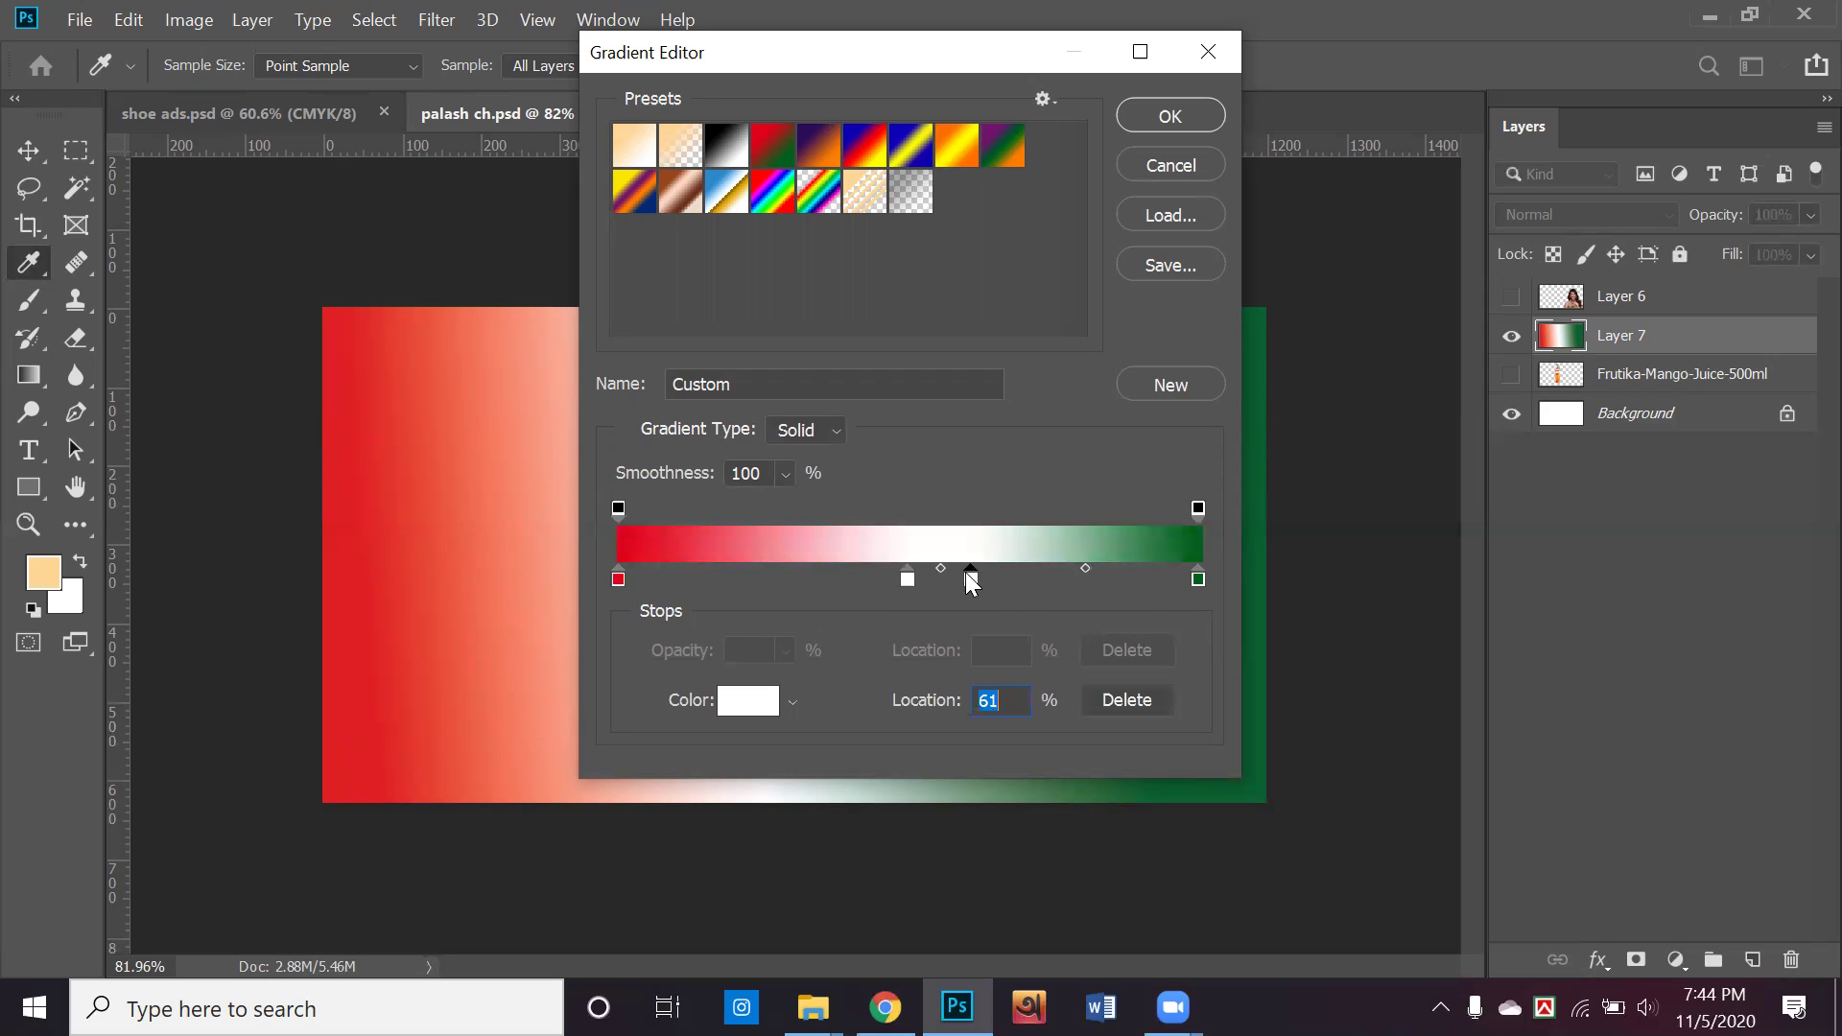
click(842, 578)
drag(967, 578, 809, 668)
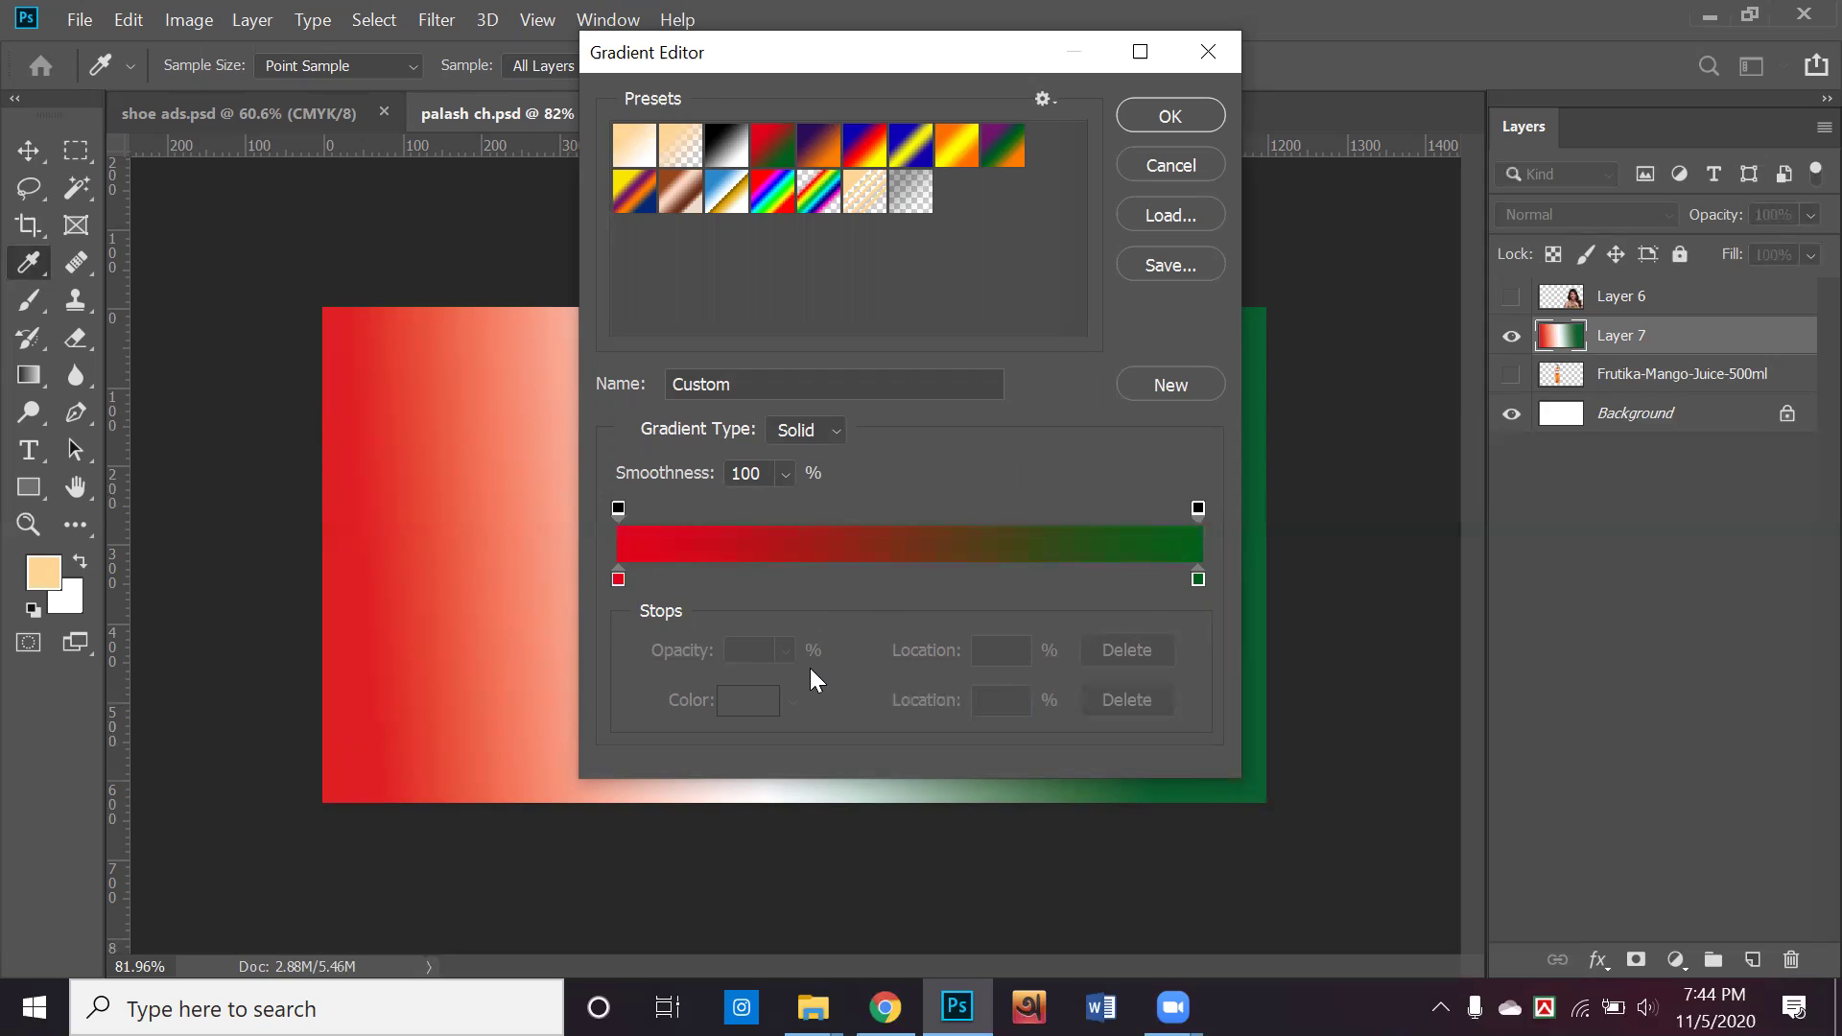
Add five white colour stops between the gradient's red and green ends, with the last one at 68%
click(749, 579)
click(833, 578)
click(900, 578)
click(954, 579)
click(1011, 579)
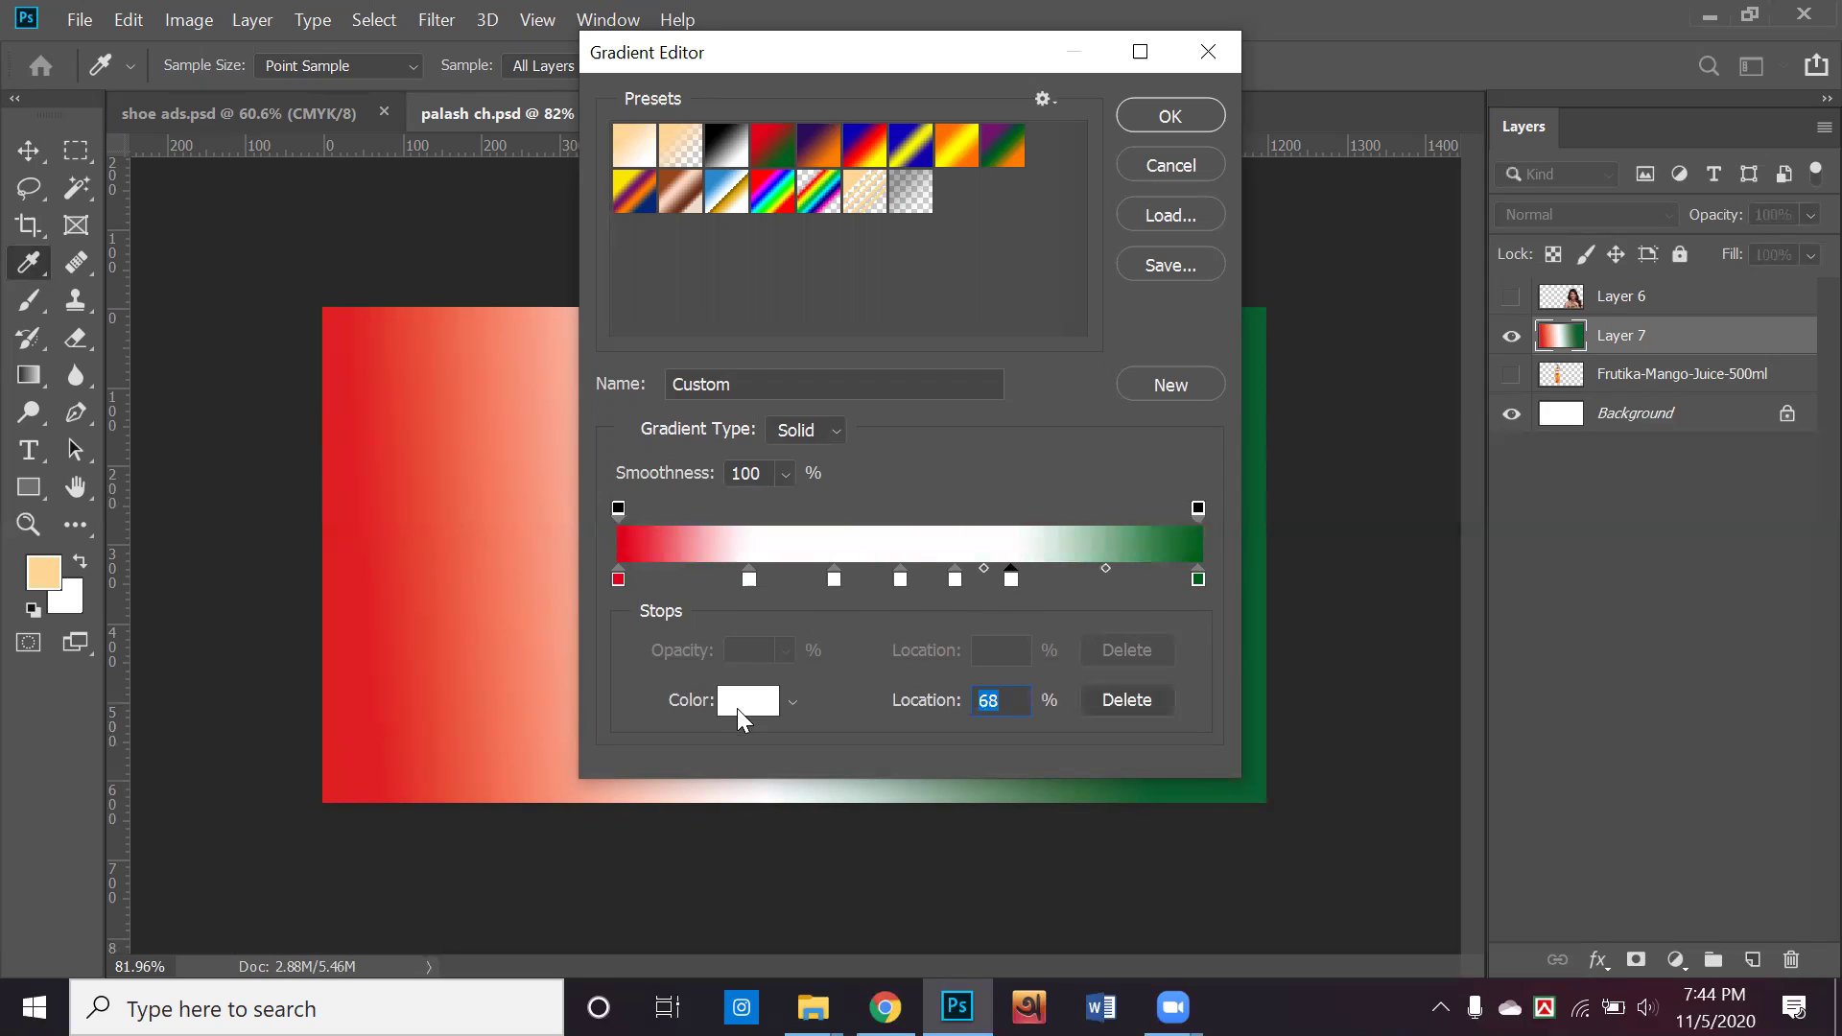
Try blue for the gradient stop at 23% and orange for the stop at 37%, and discard the gradient edits
double_click(751, 579)
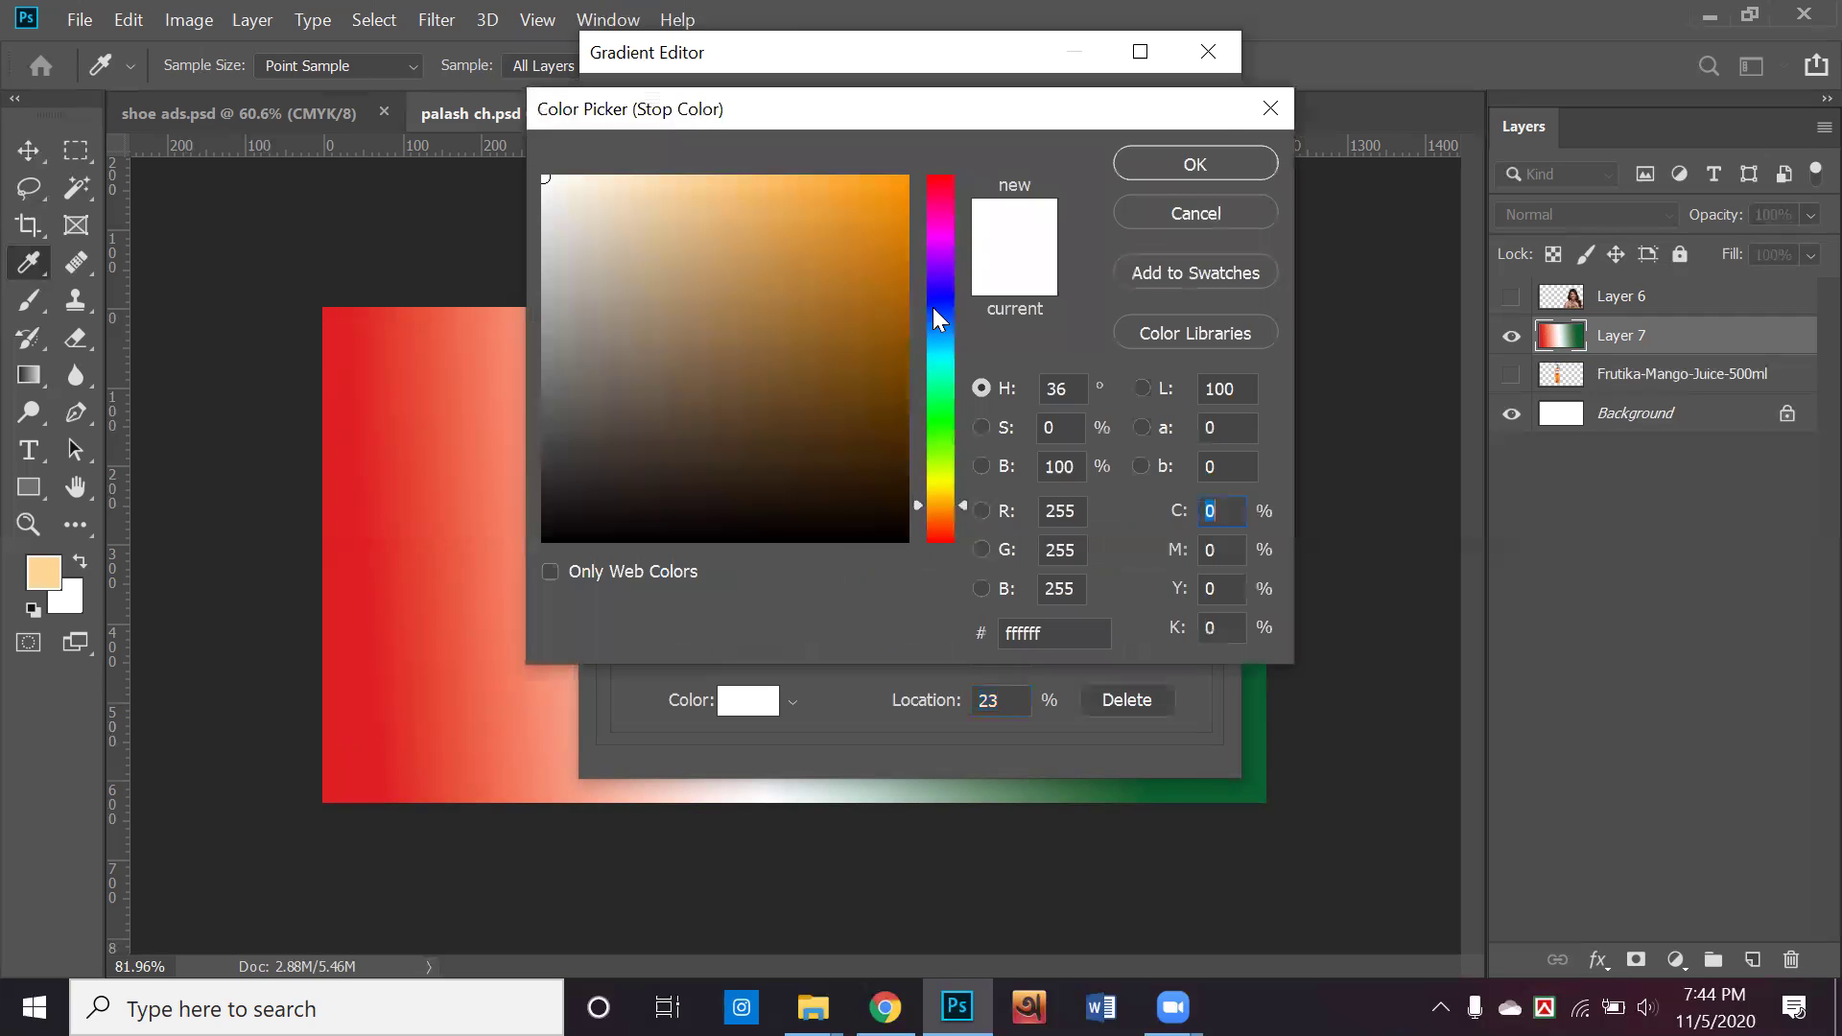
click(933, 307)
click(867, 256)
click(1182, 161)
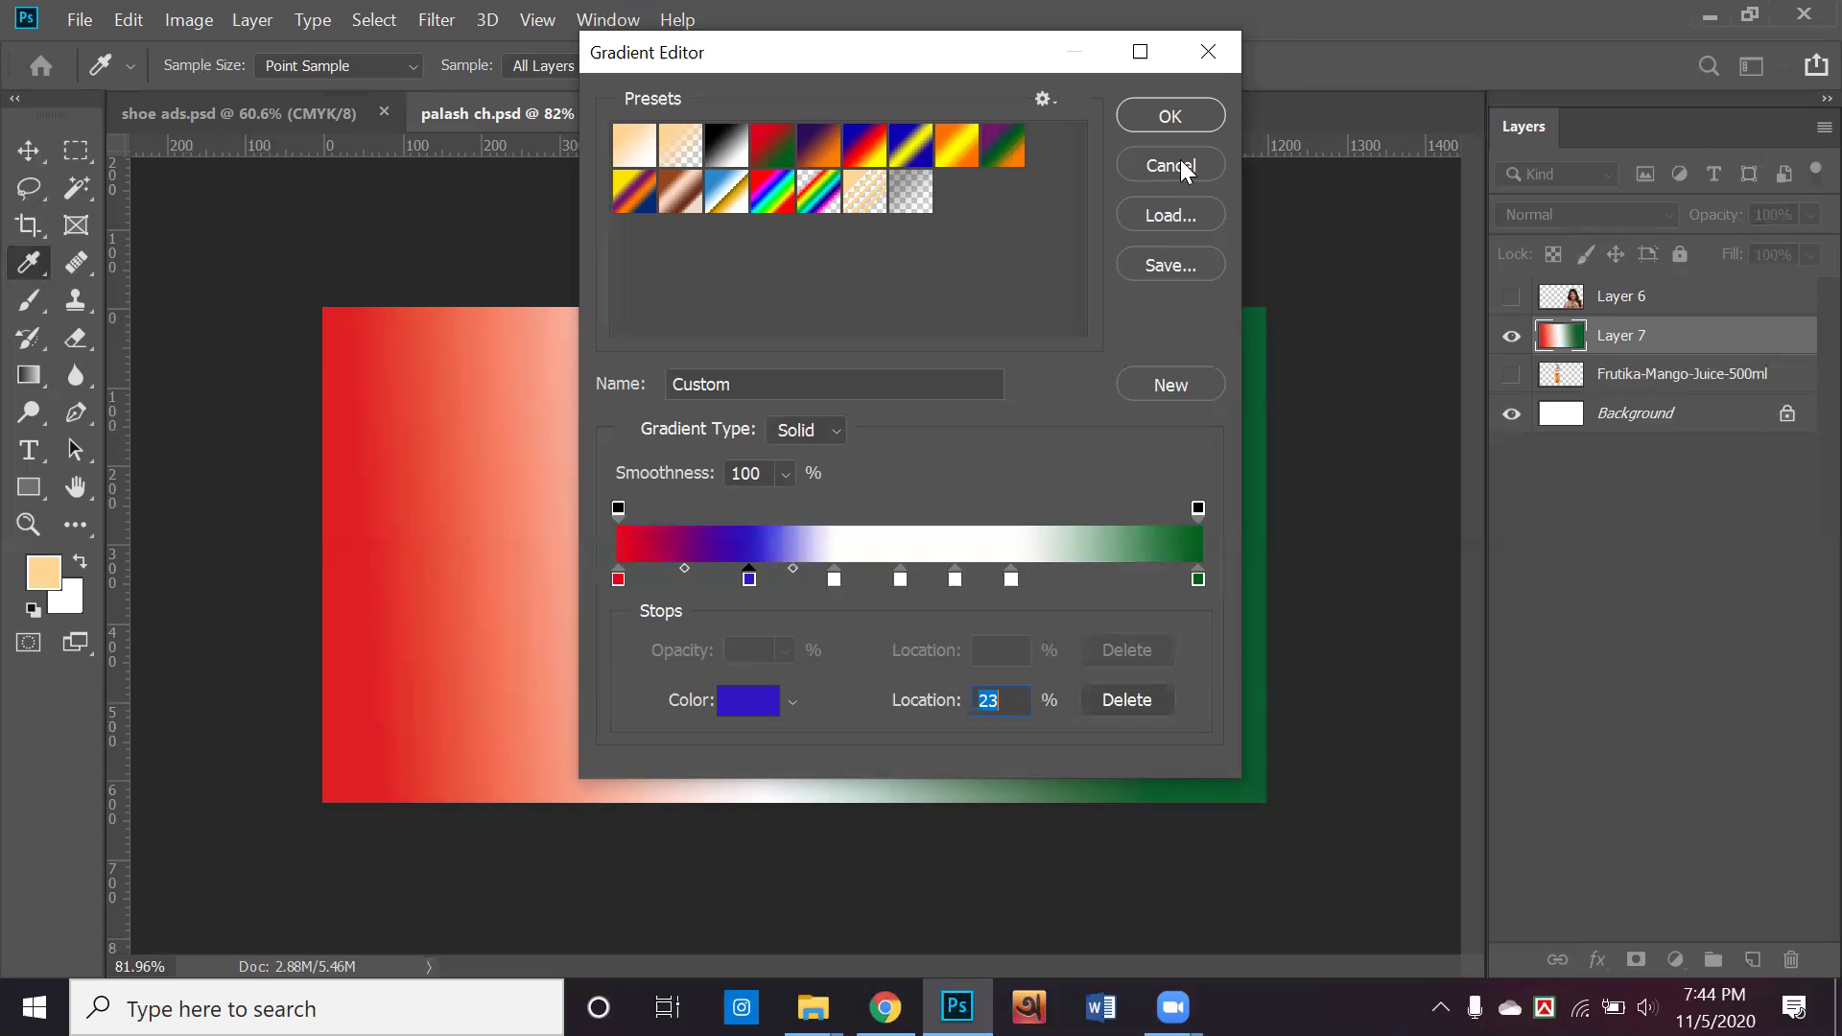
click(832, 579)
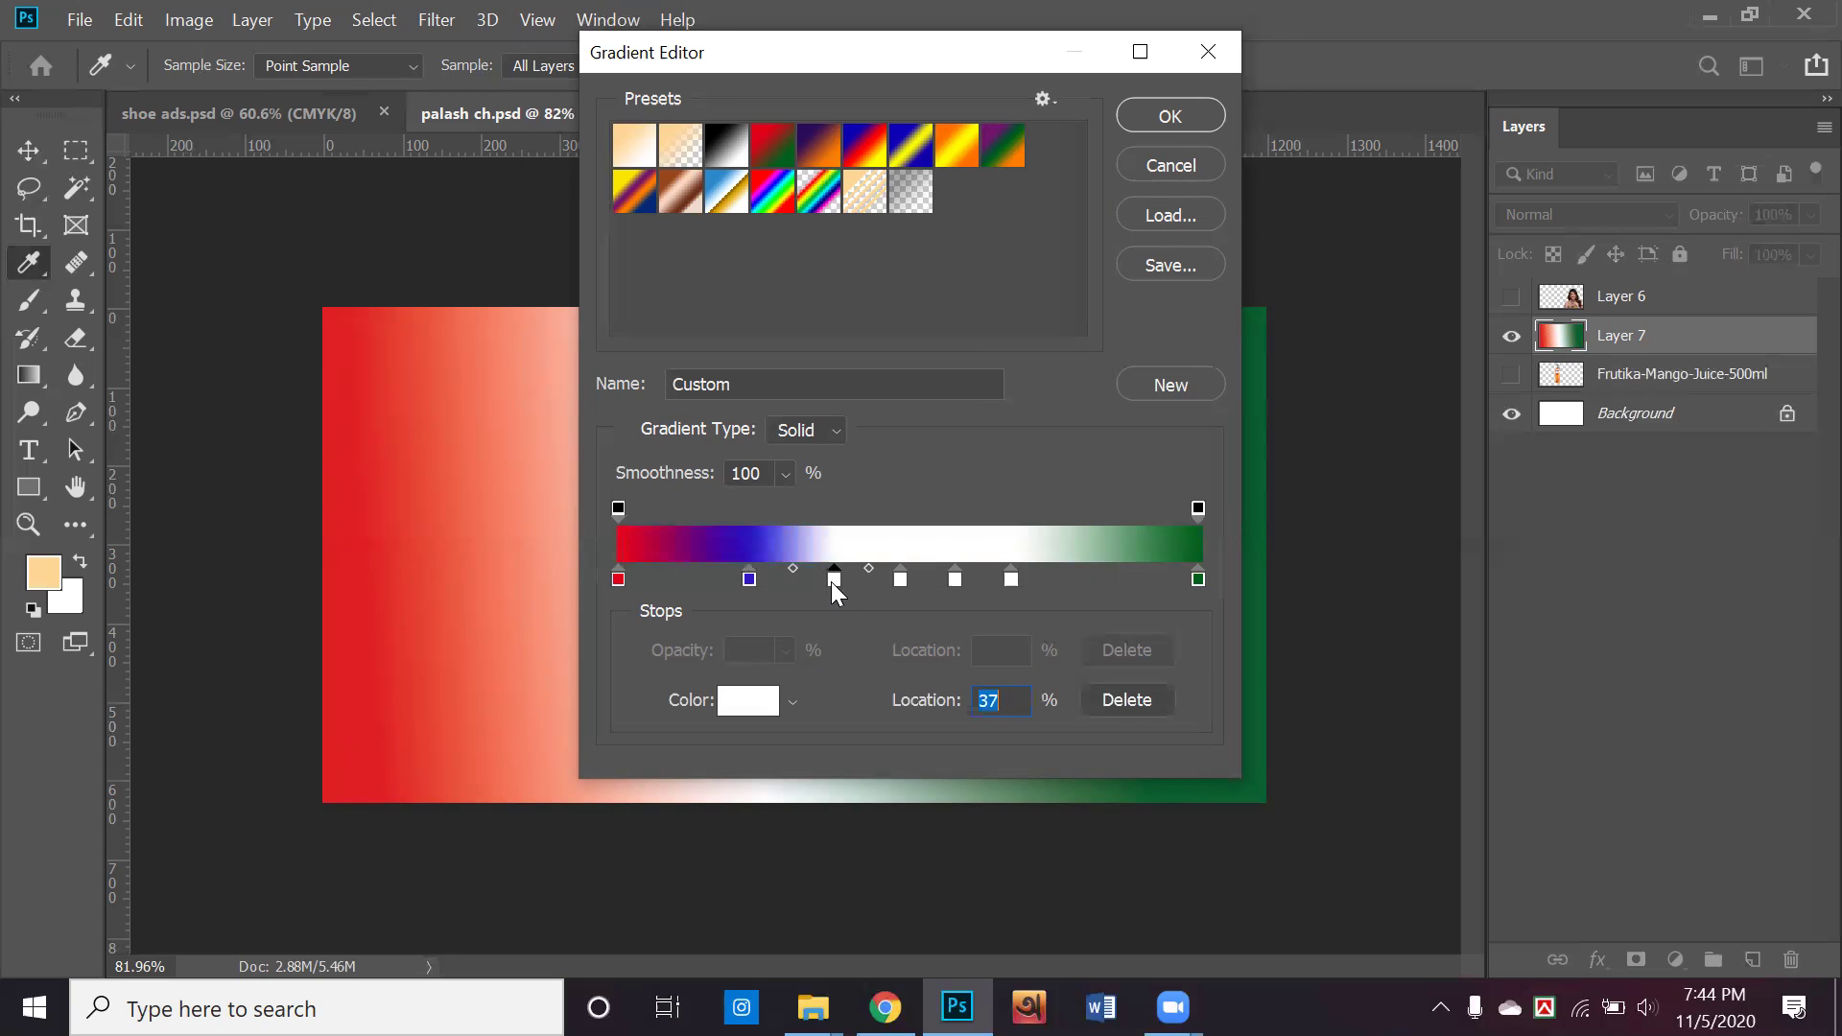
double_click(832, 579)
click(902, 173)
click(1174, 165)
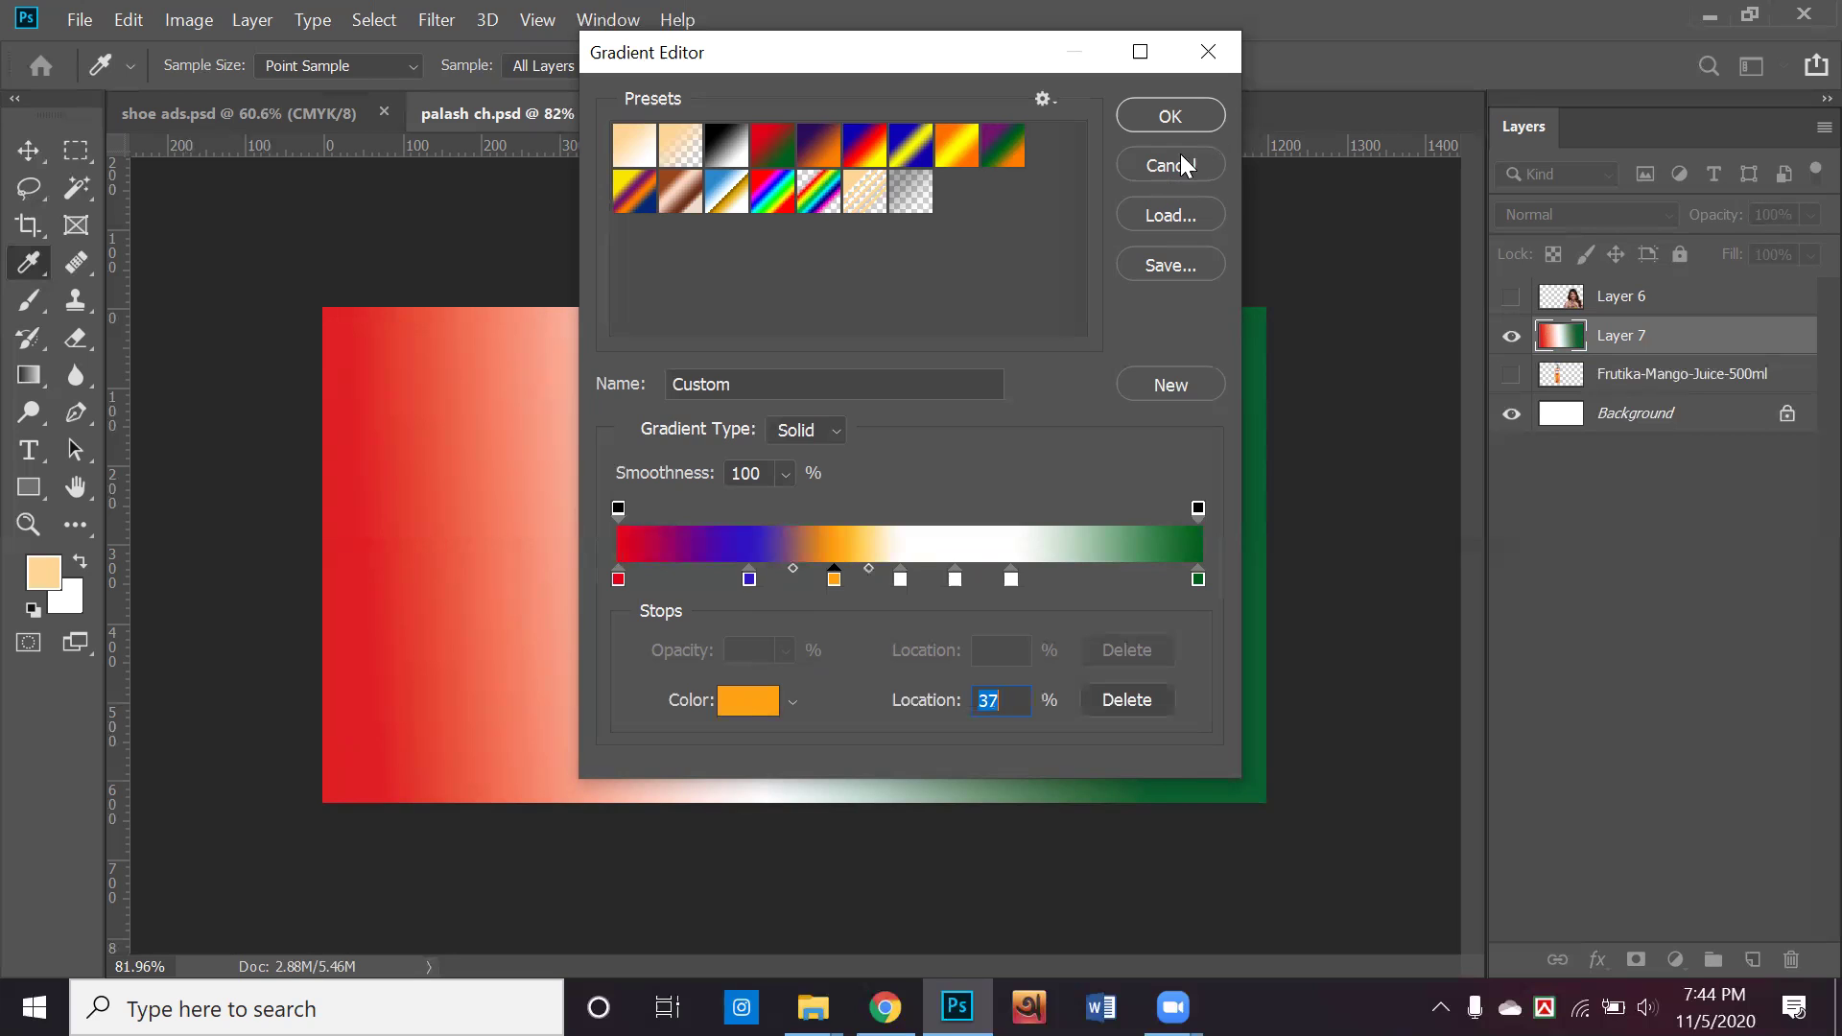
click(1182, 160)
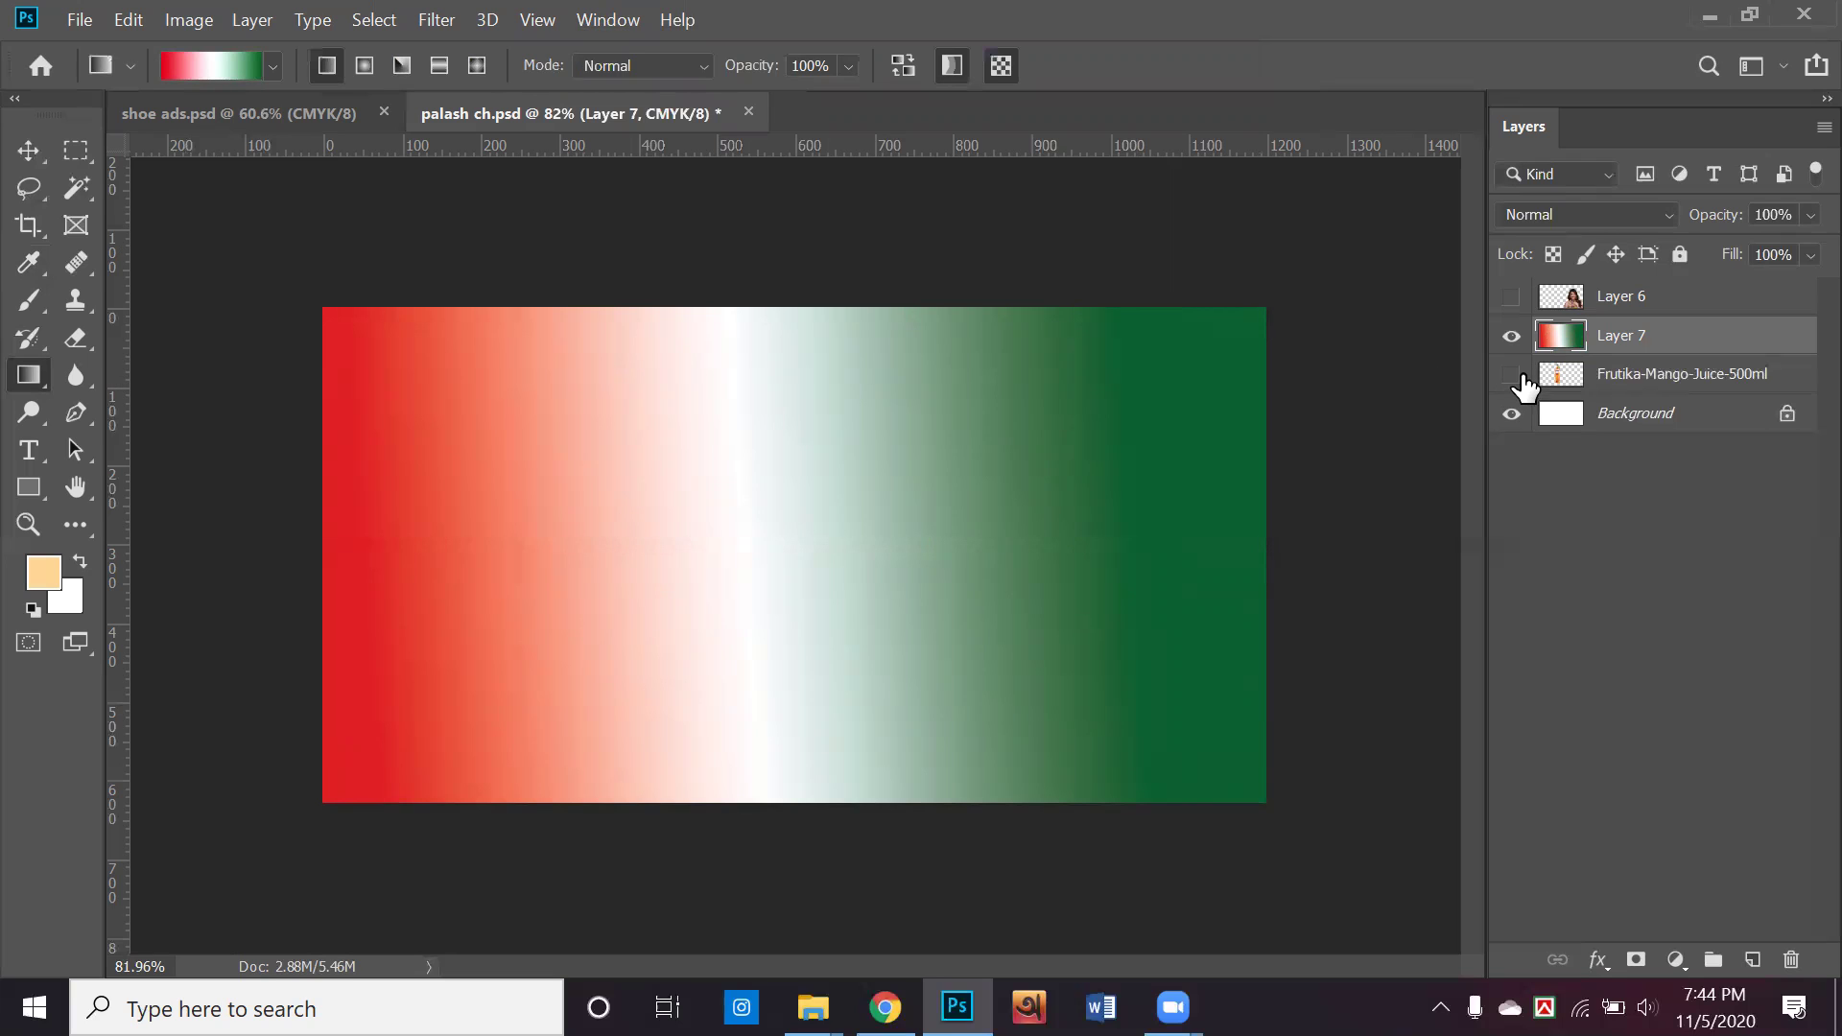
Delete the gradient-filled Layer 7 and make the Frutika bottle layer visible
drag(1585, 379, 1634, 331)
click(1626, 379)
key(Delete)
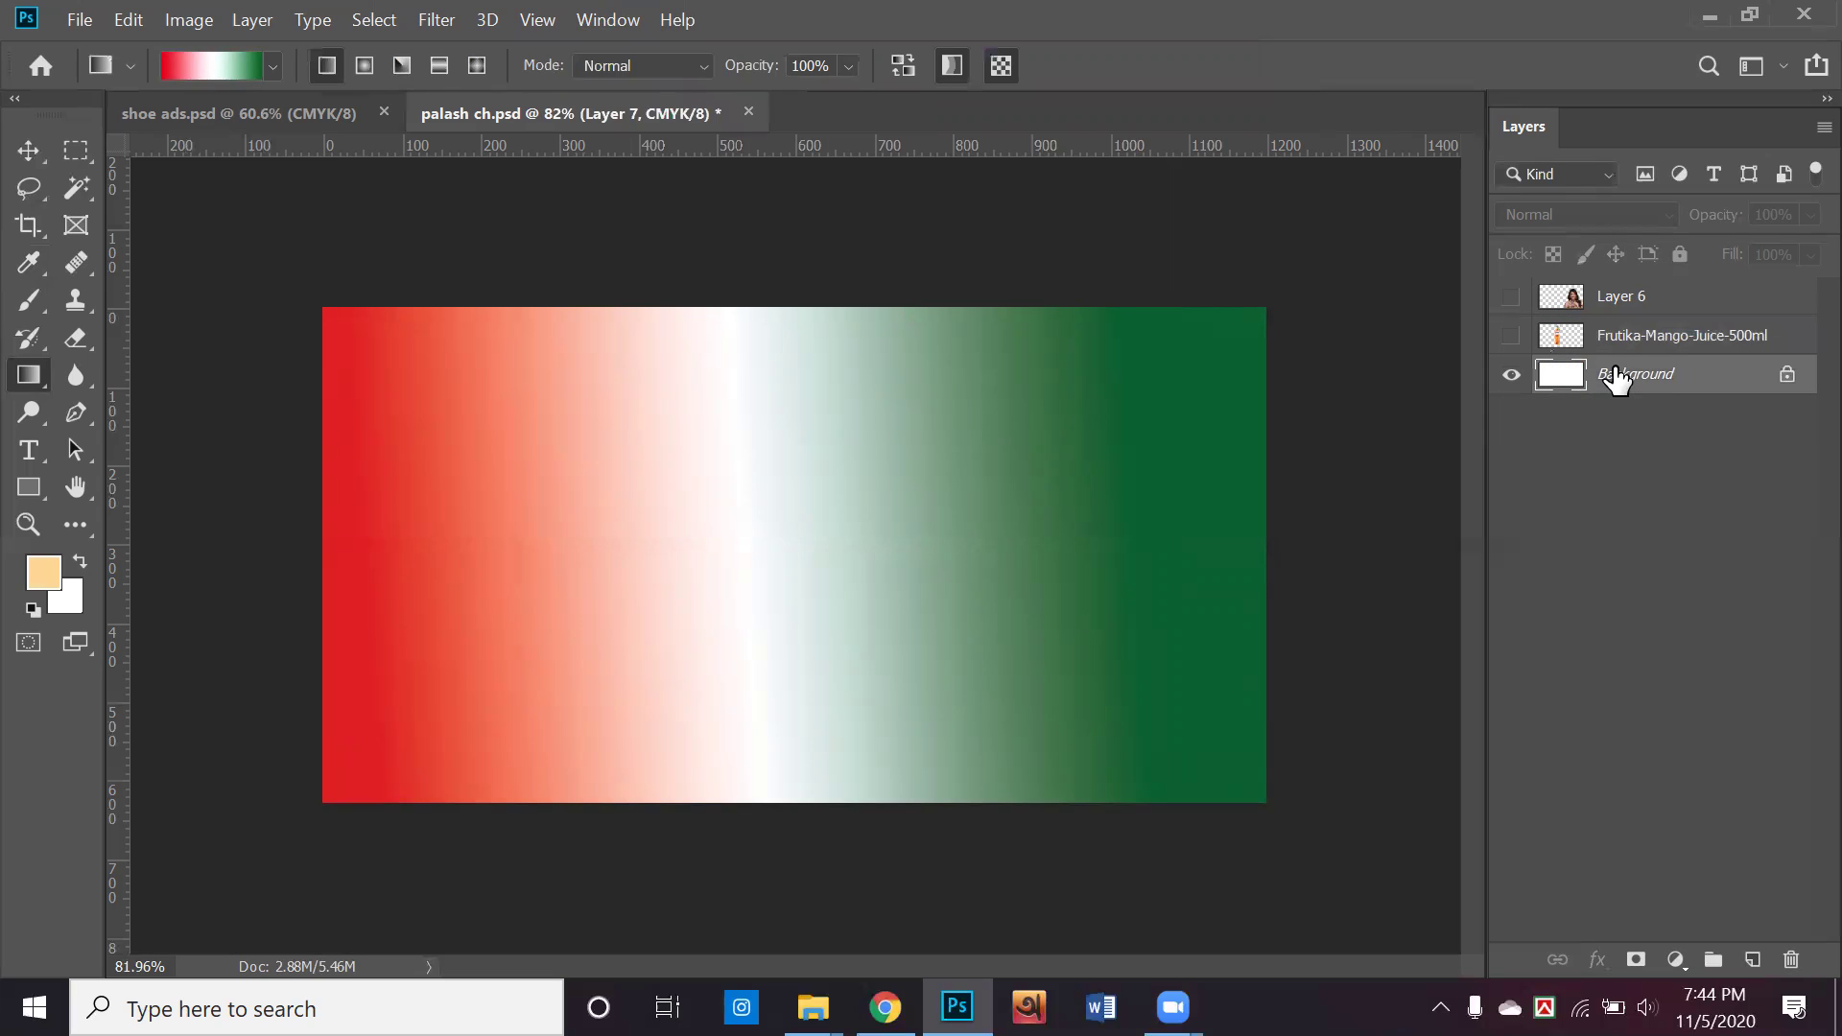
click(1511, 334)
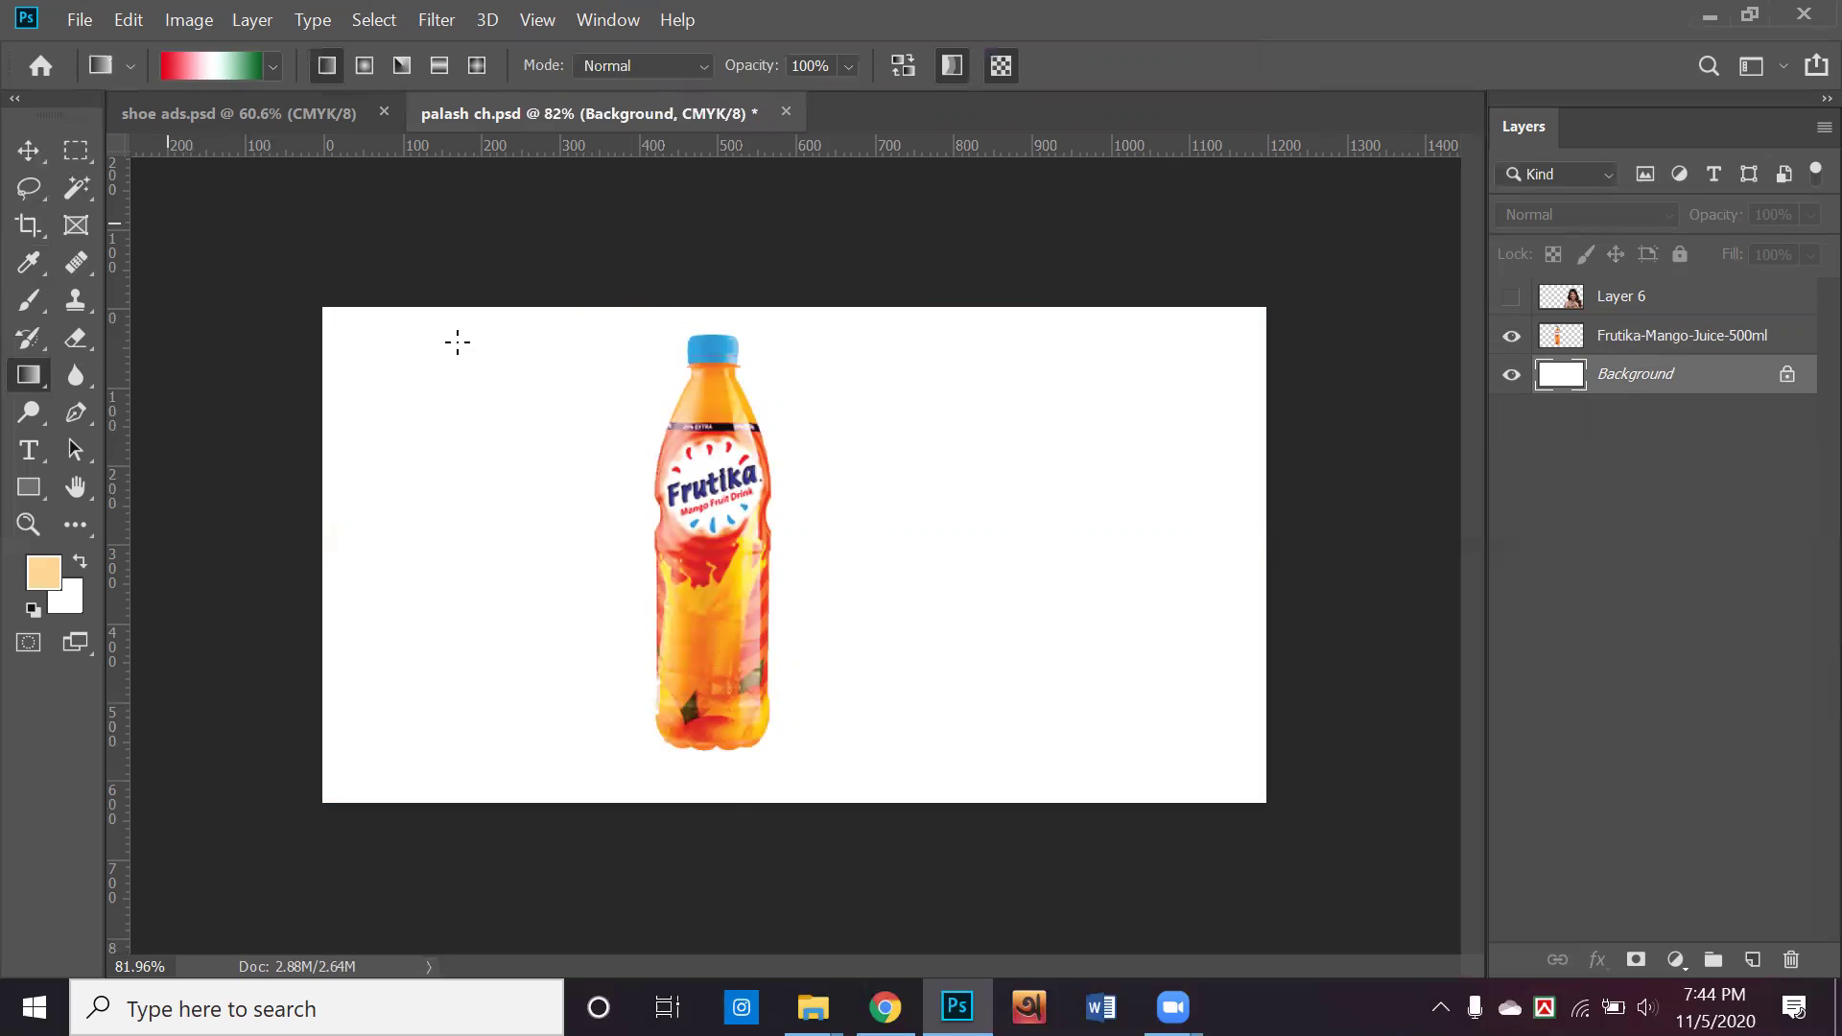
Add a new empty layer between the Background and the bottle, and remove the white middle stop from the custom gradient
click(1752, 960)
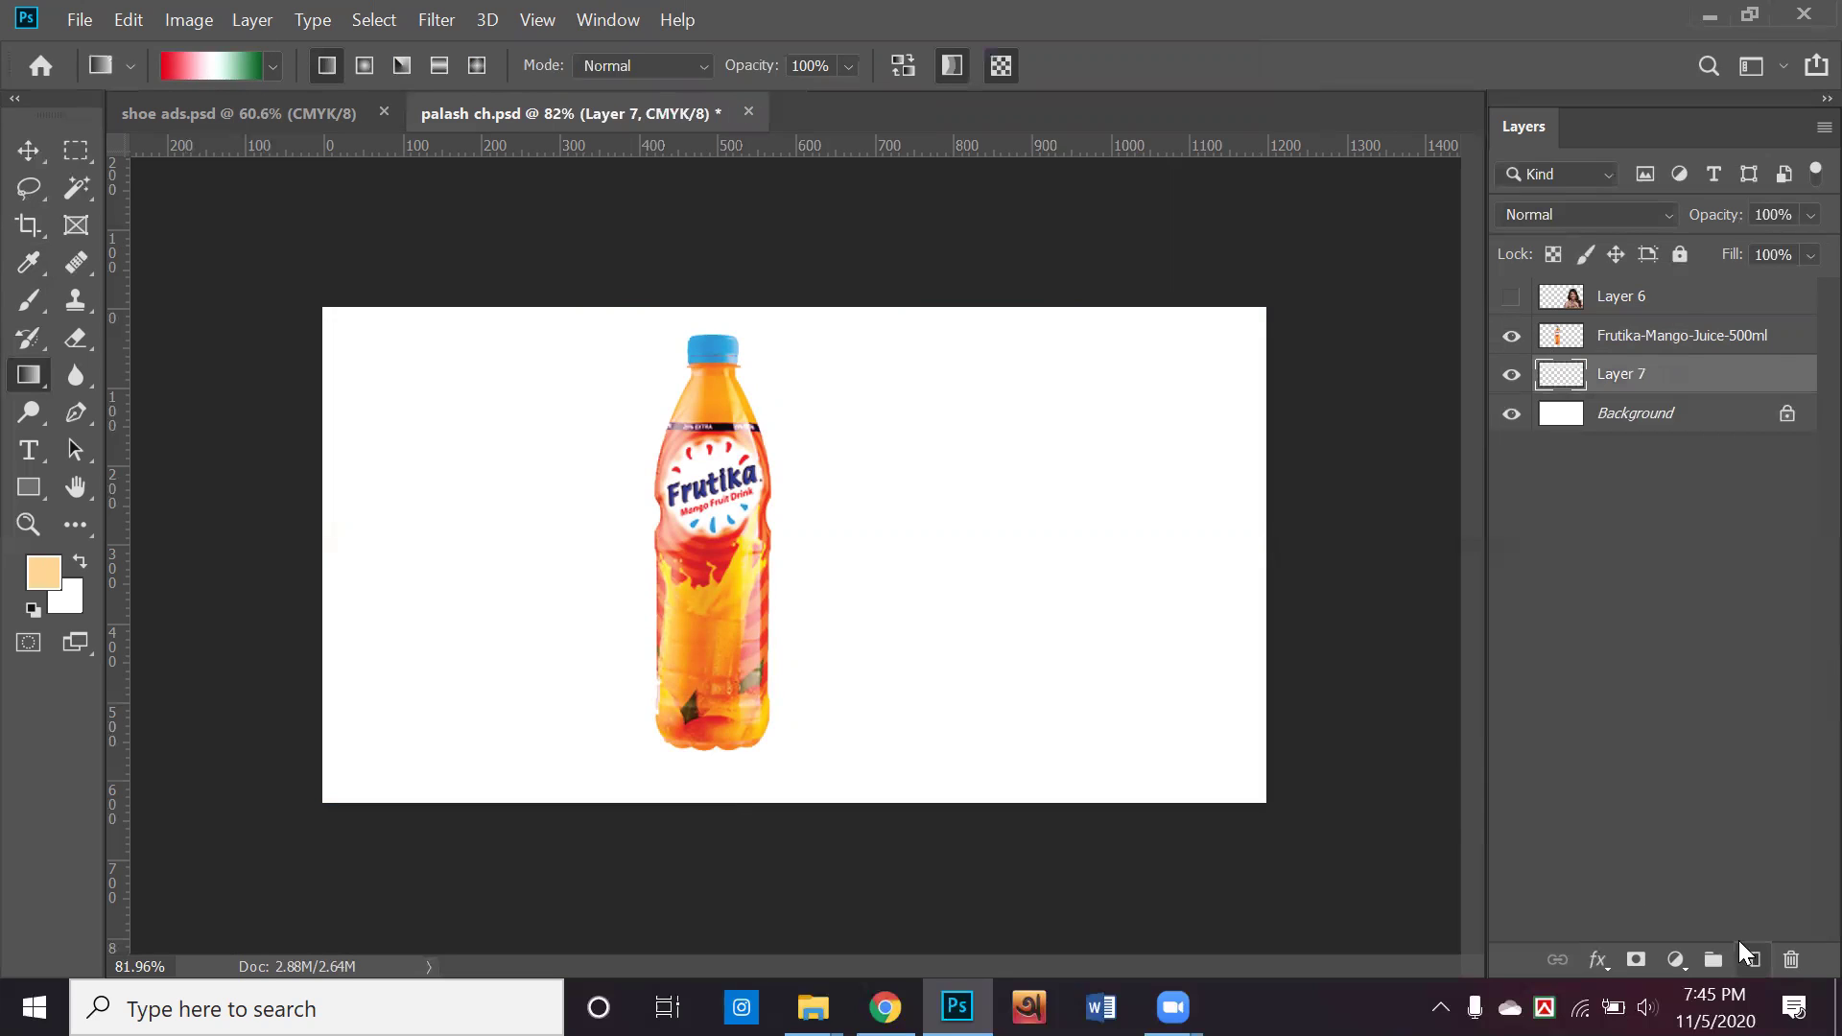
click(222, 65)
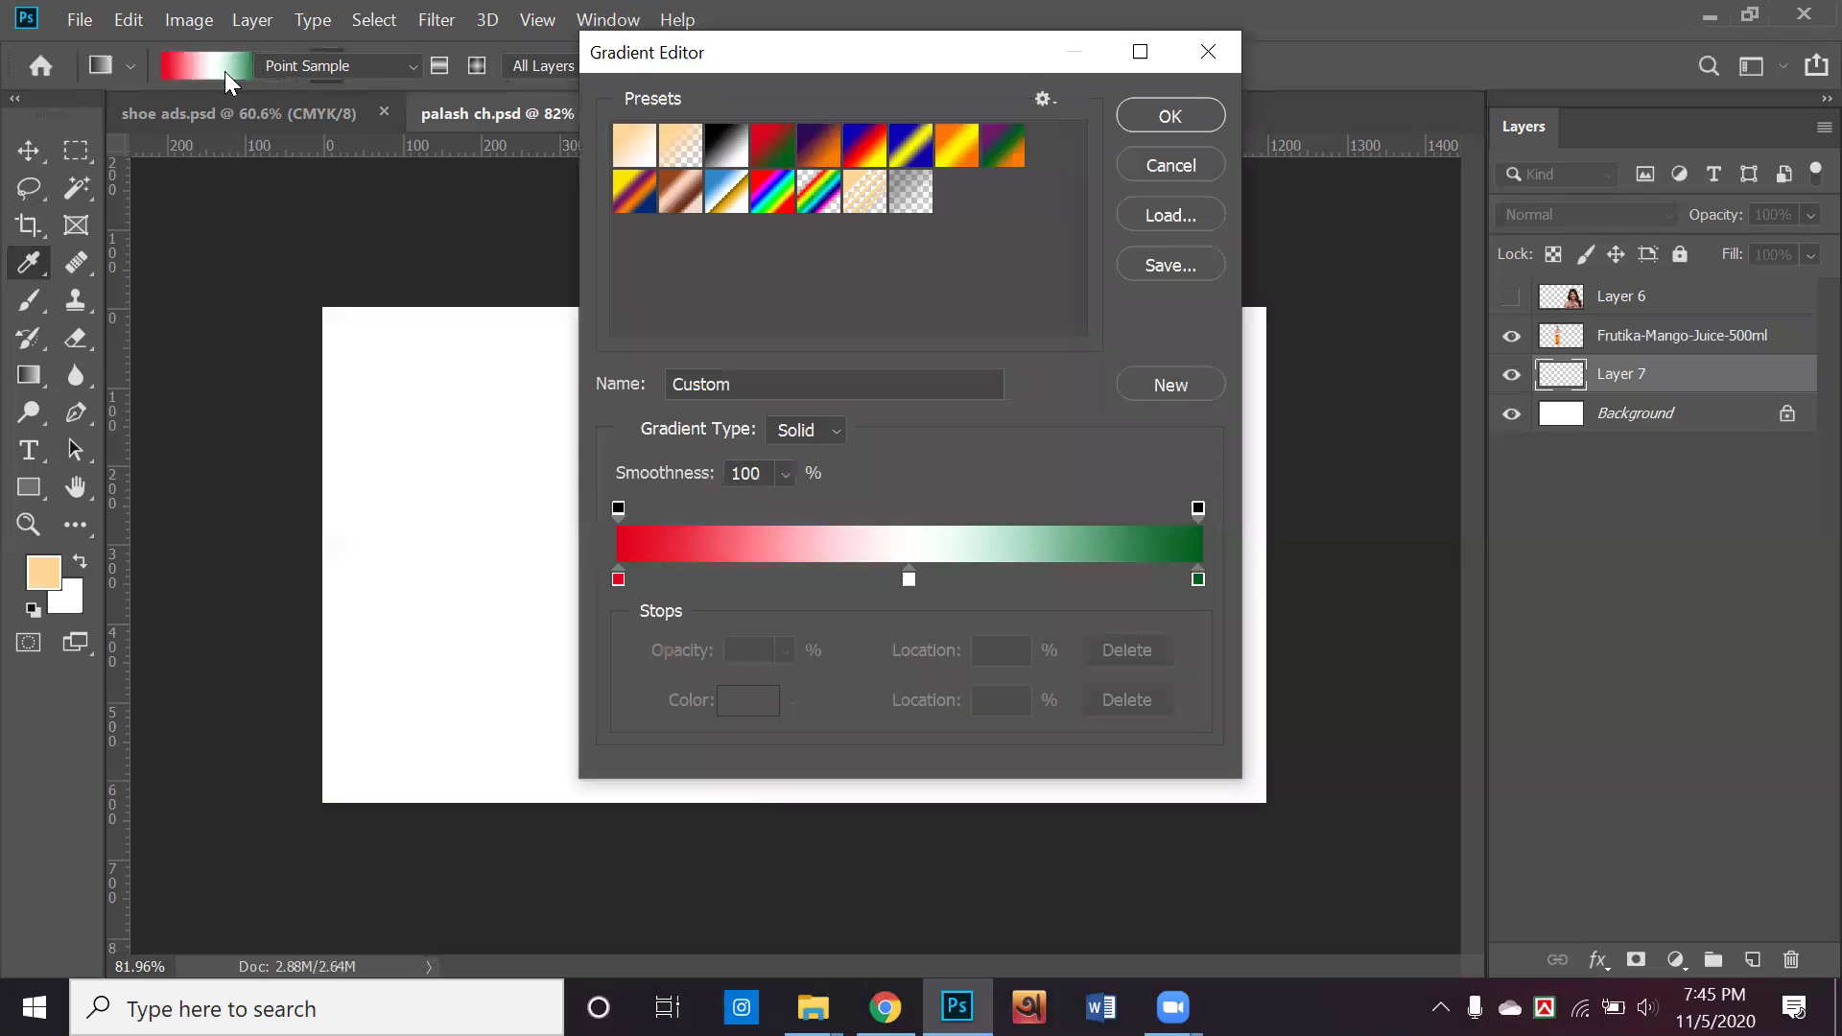
click(1147, 167)
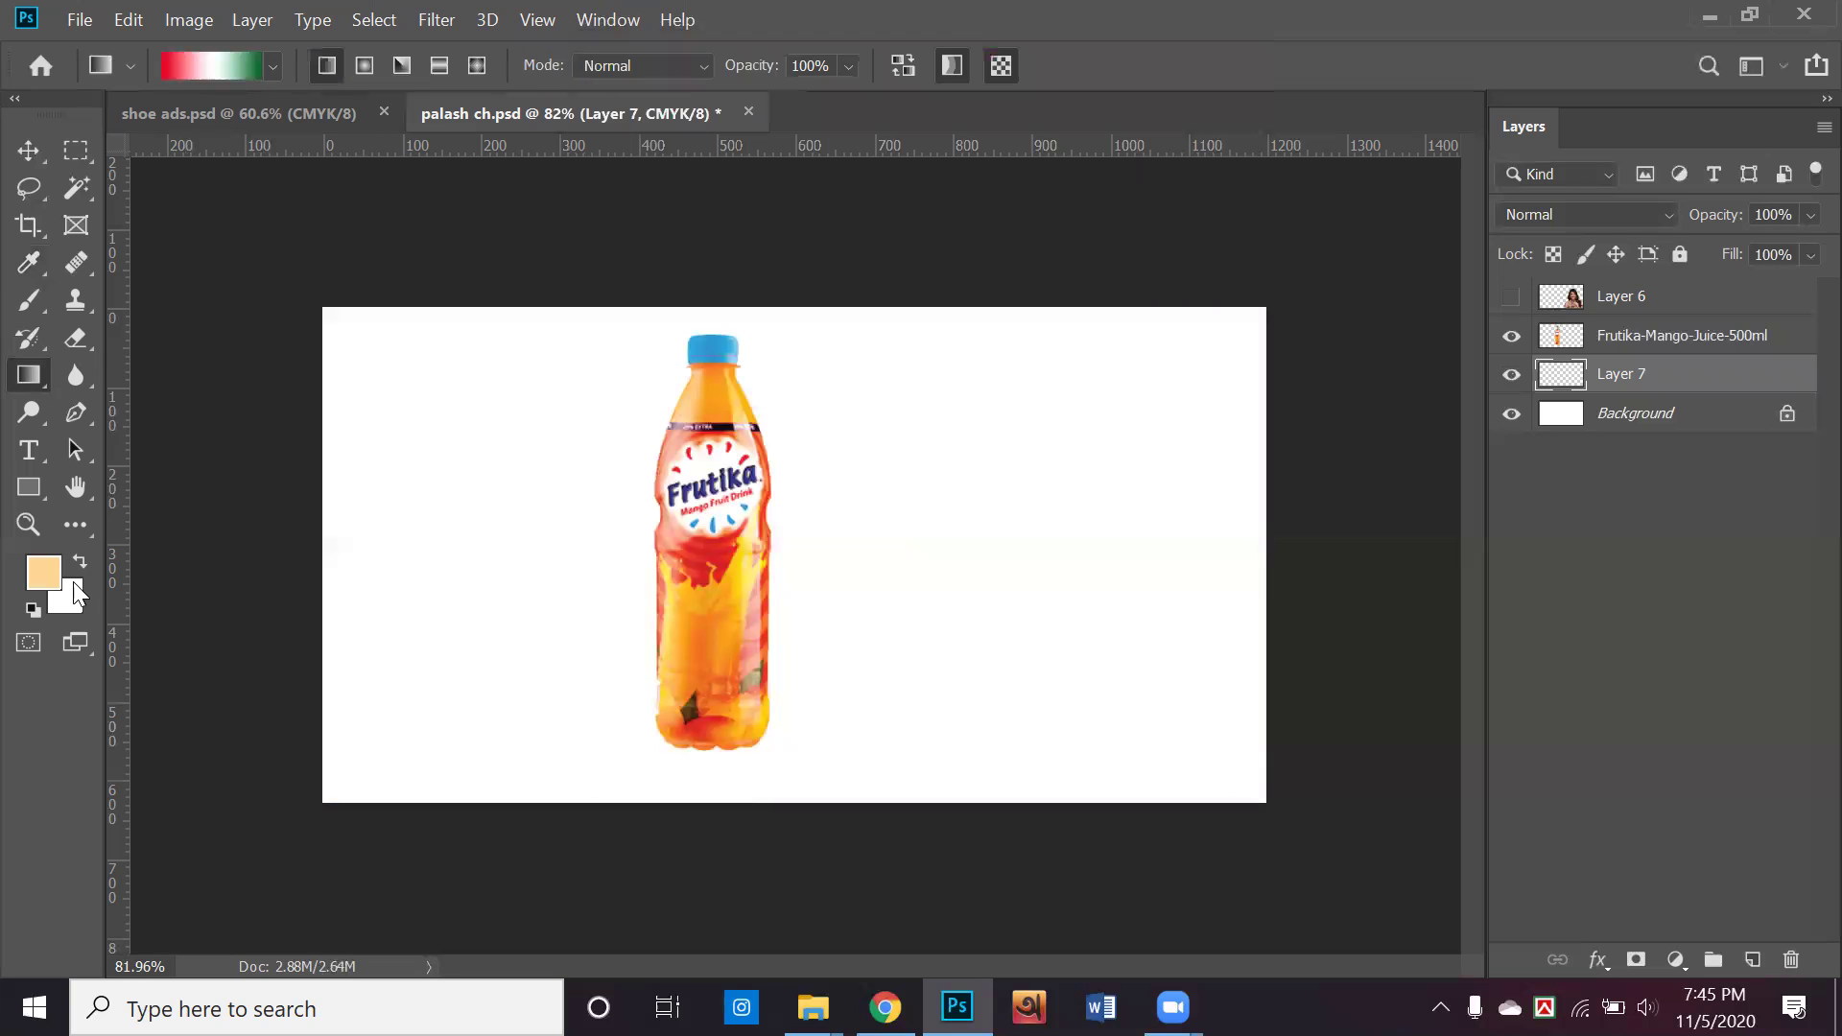
click(221, 66)
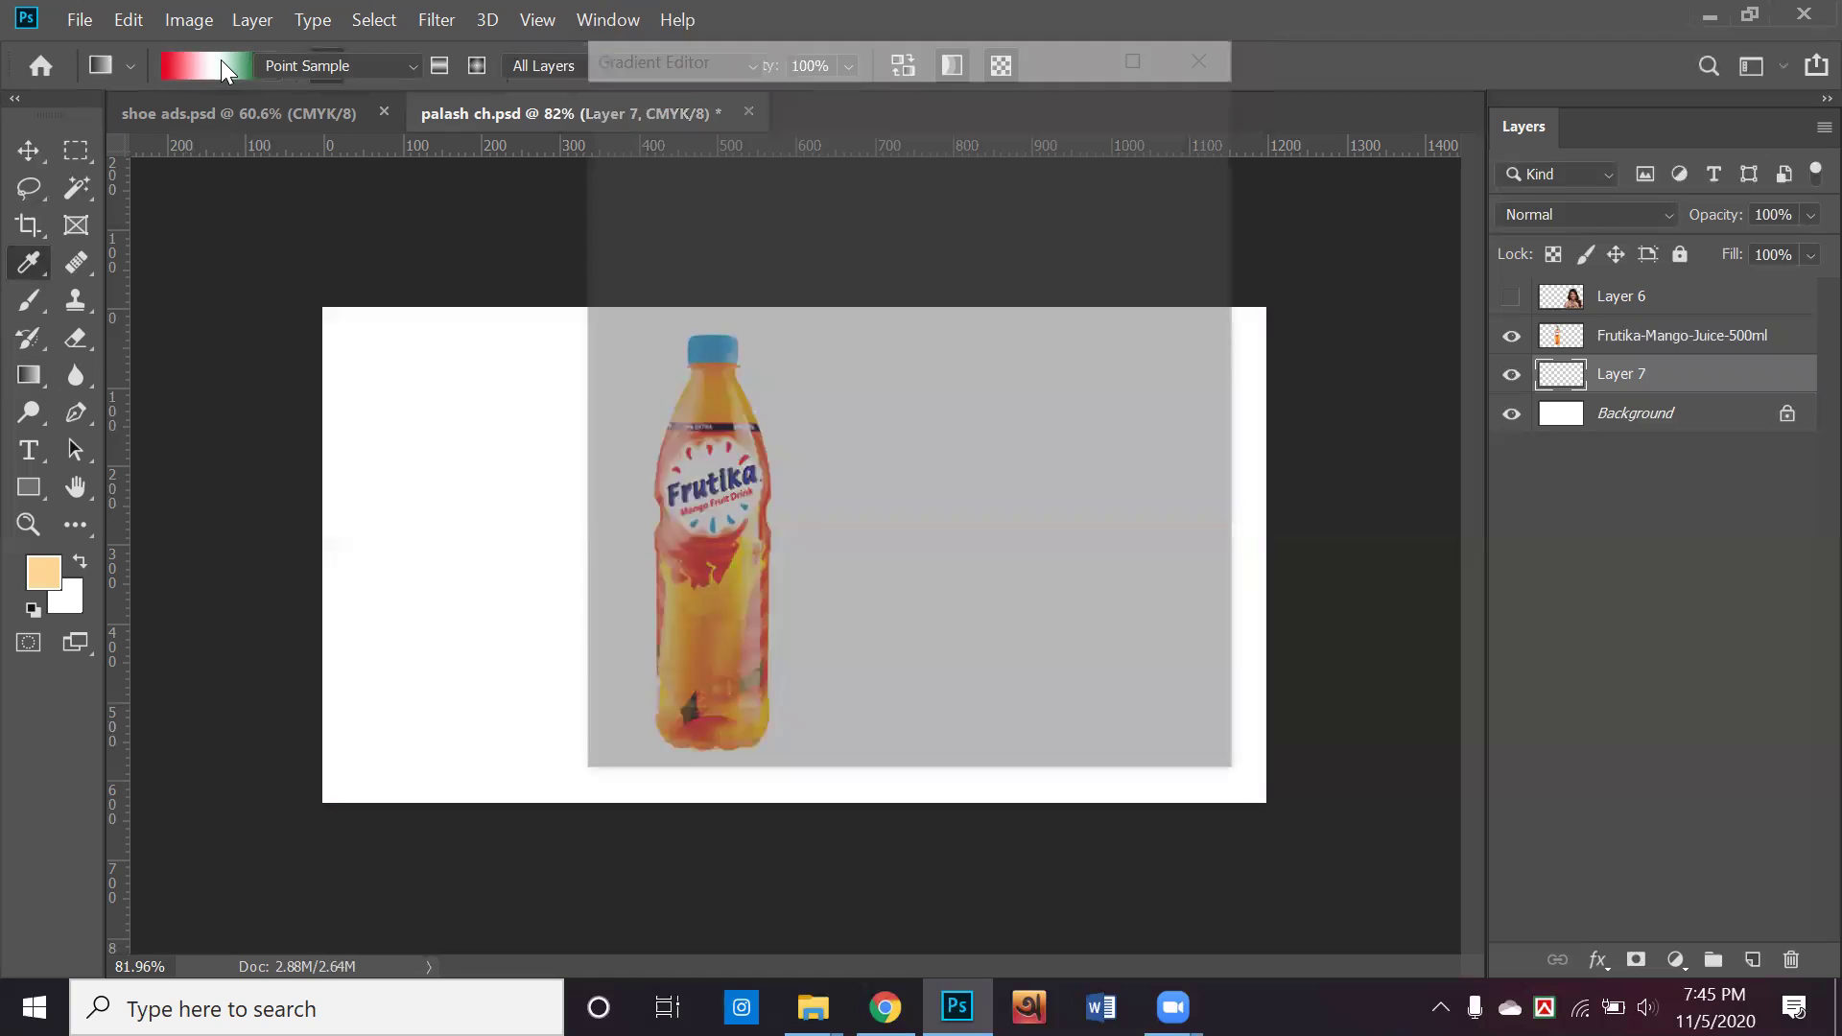
drag(929, 56, 1403, 127)
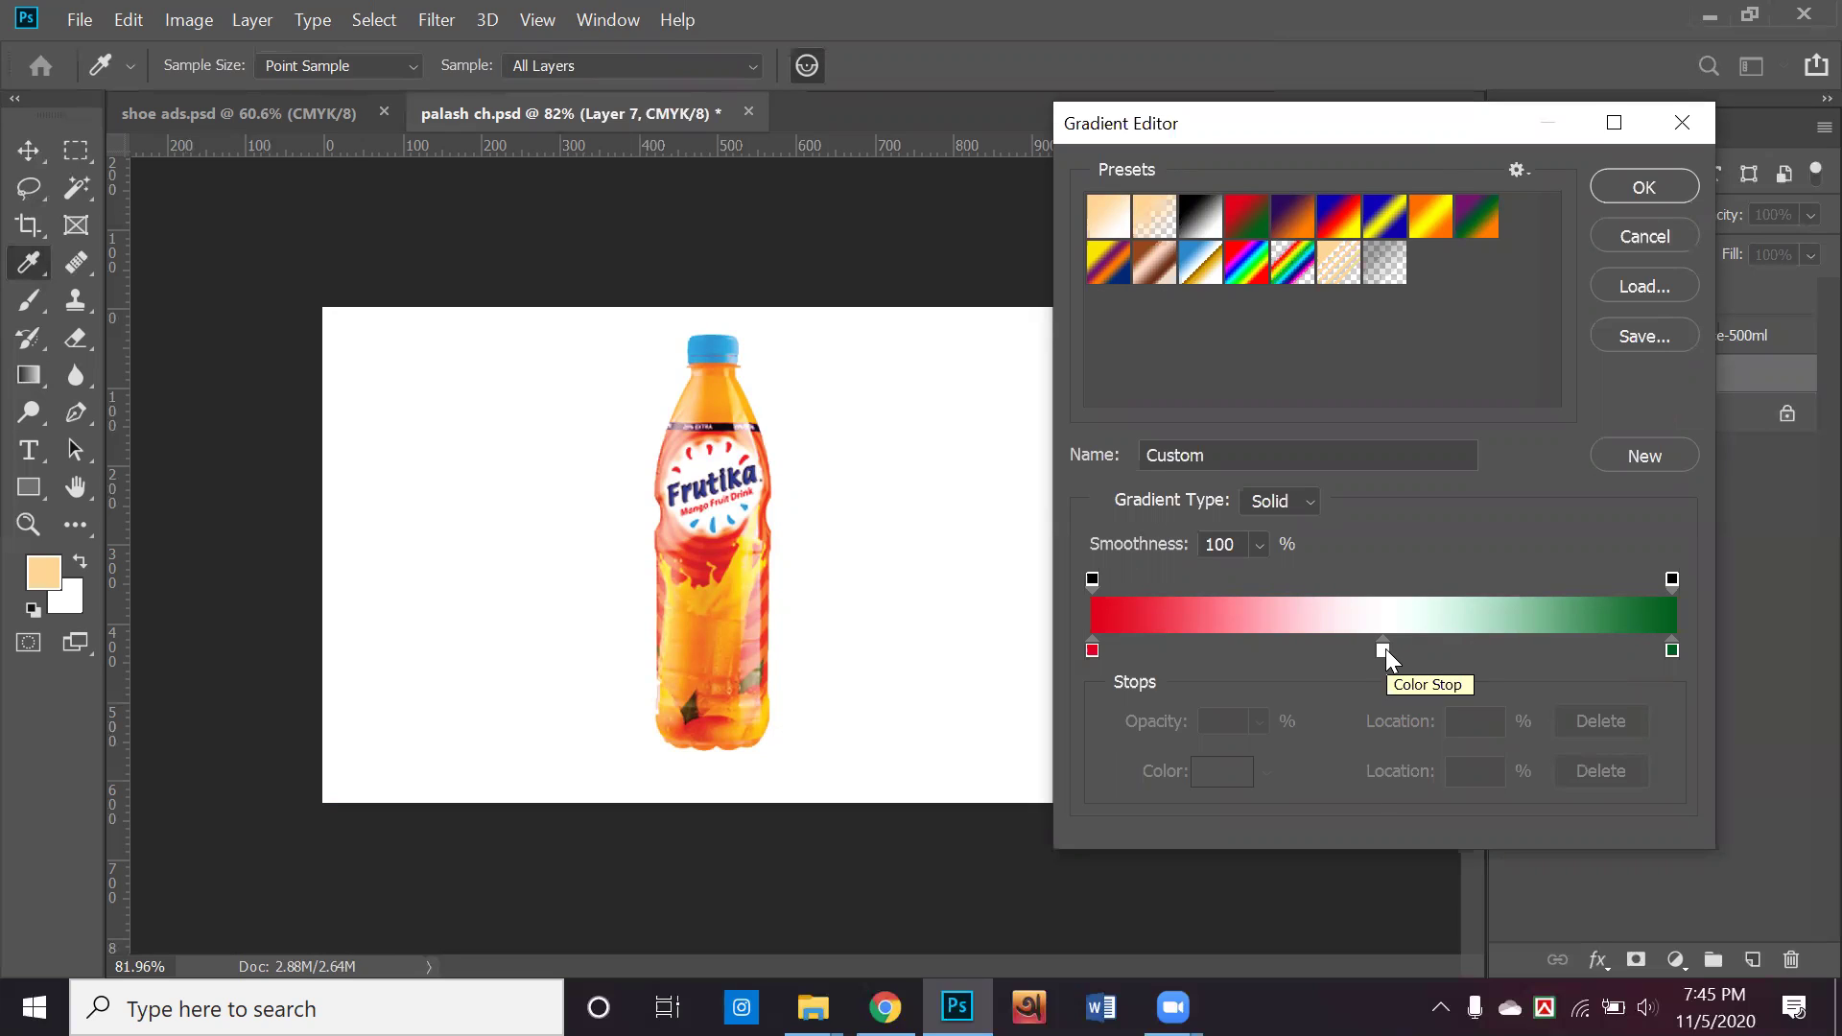
drag(1385, 649, 1372, 785)
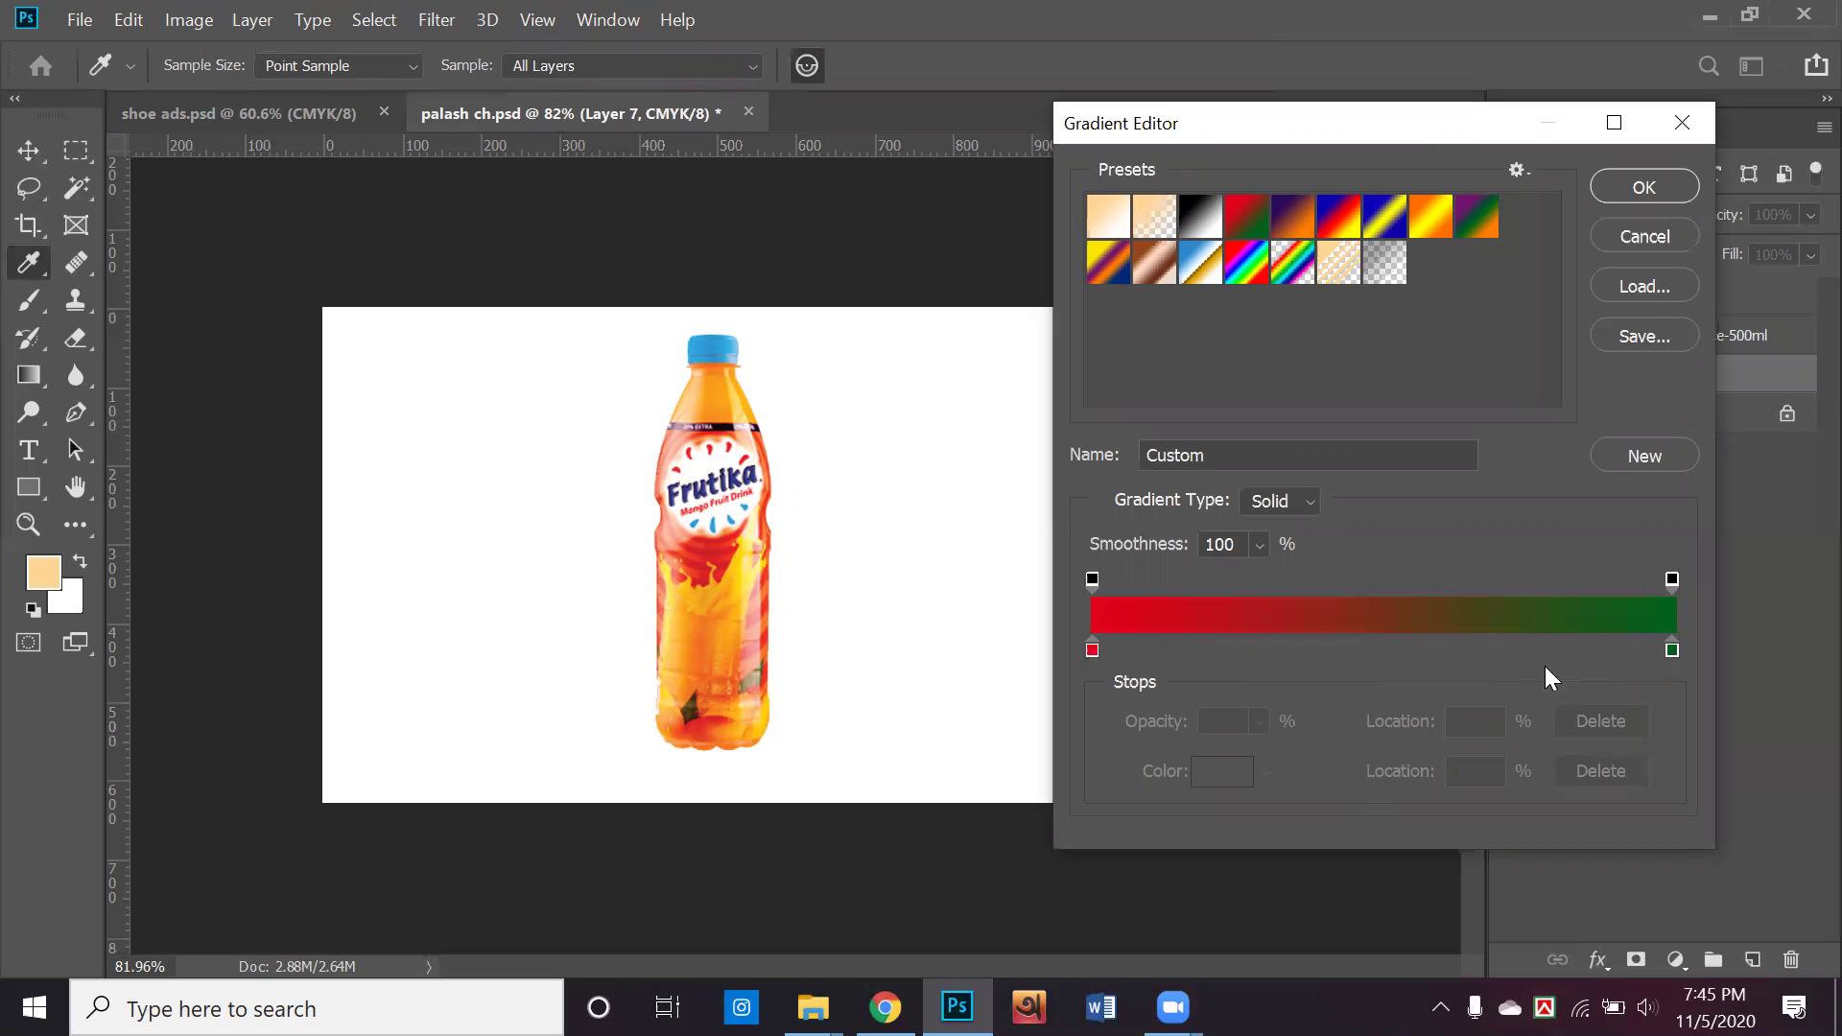
Try yellow and a colour from the label, sampled off the bottle, for the gradient's green end stop
click(1092, 650)
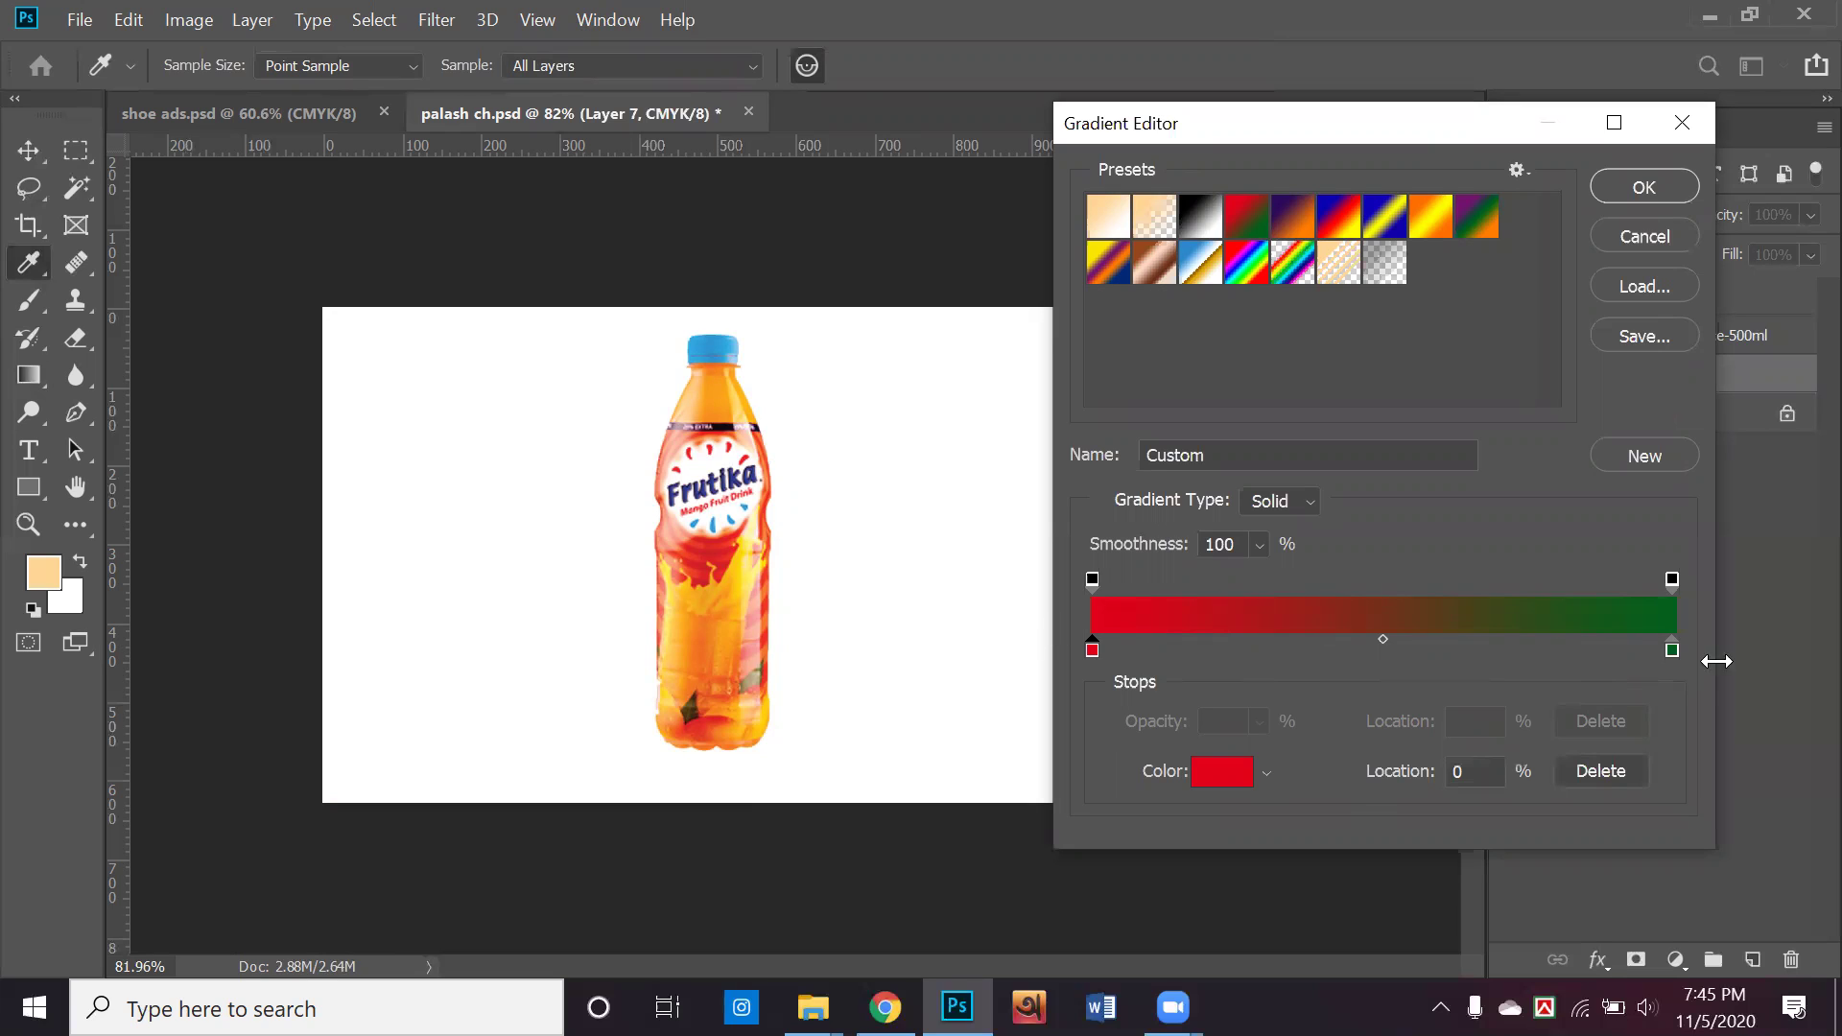
click(1673, 652)
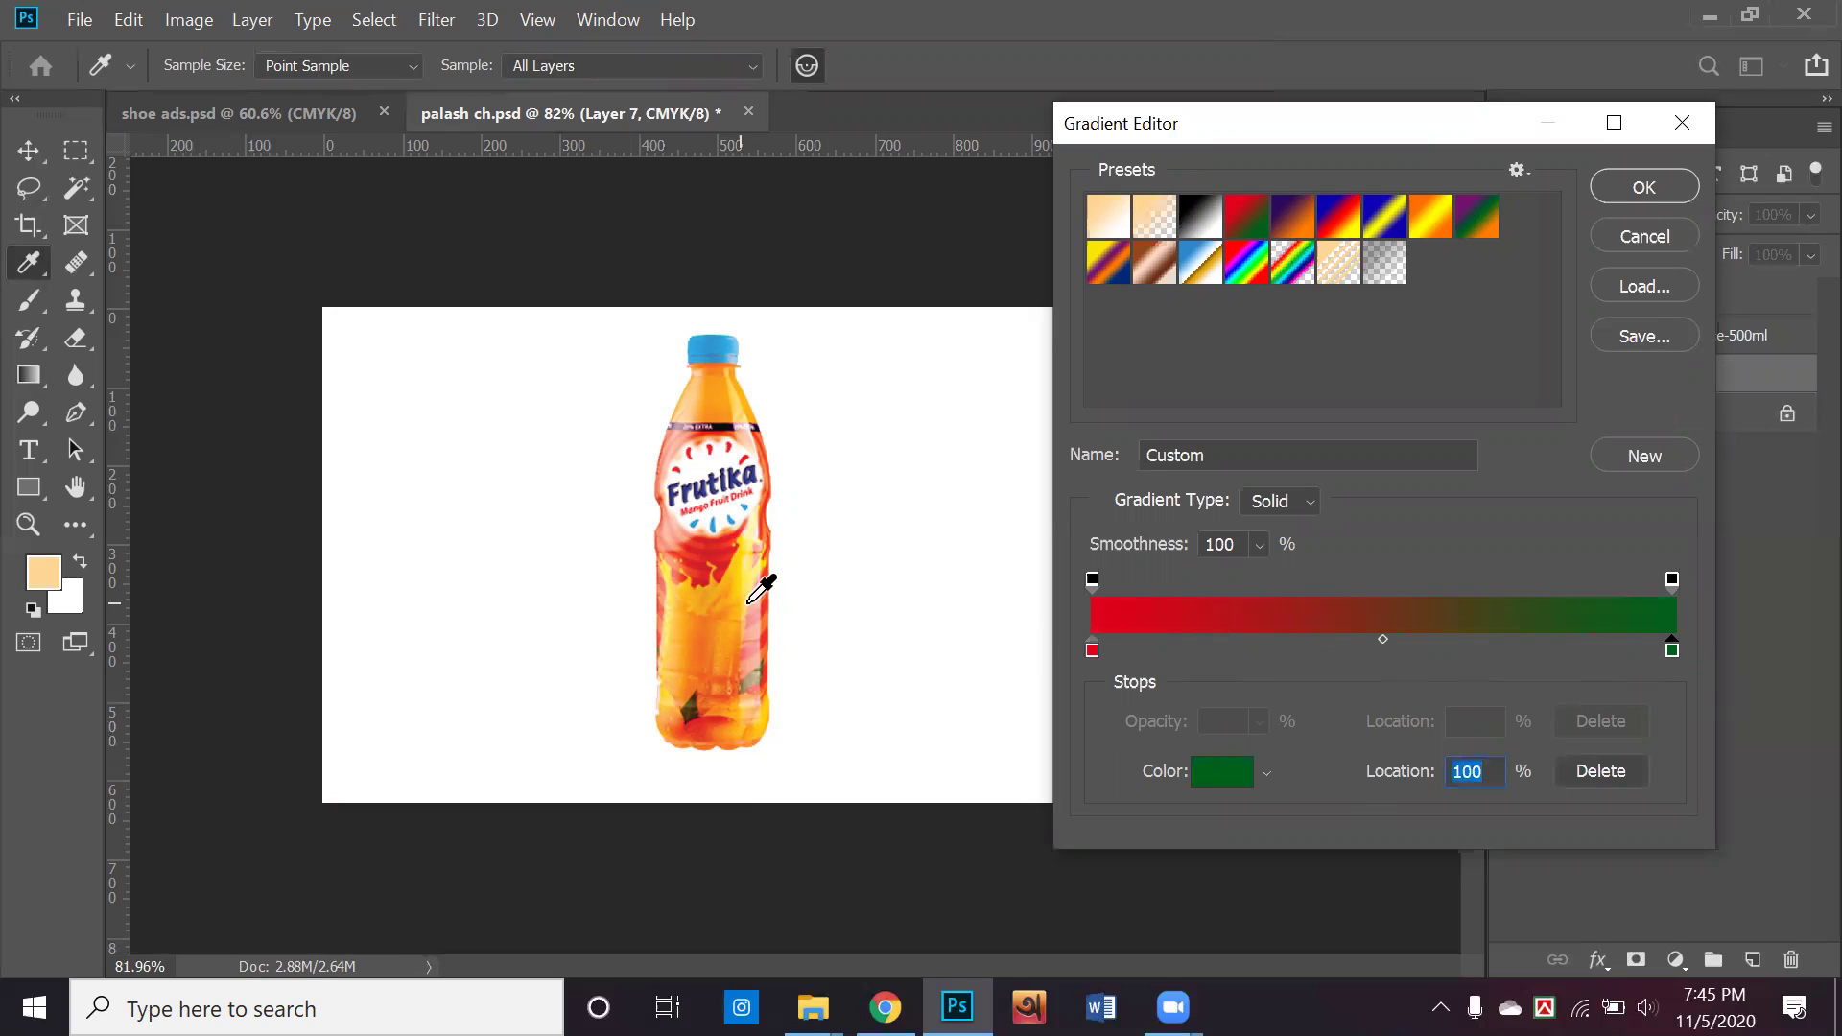
click(739, 573)
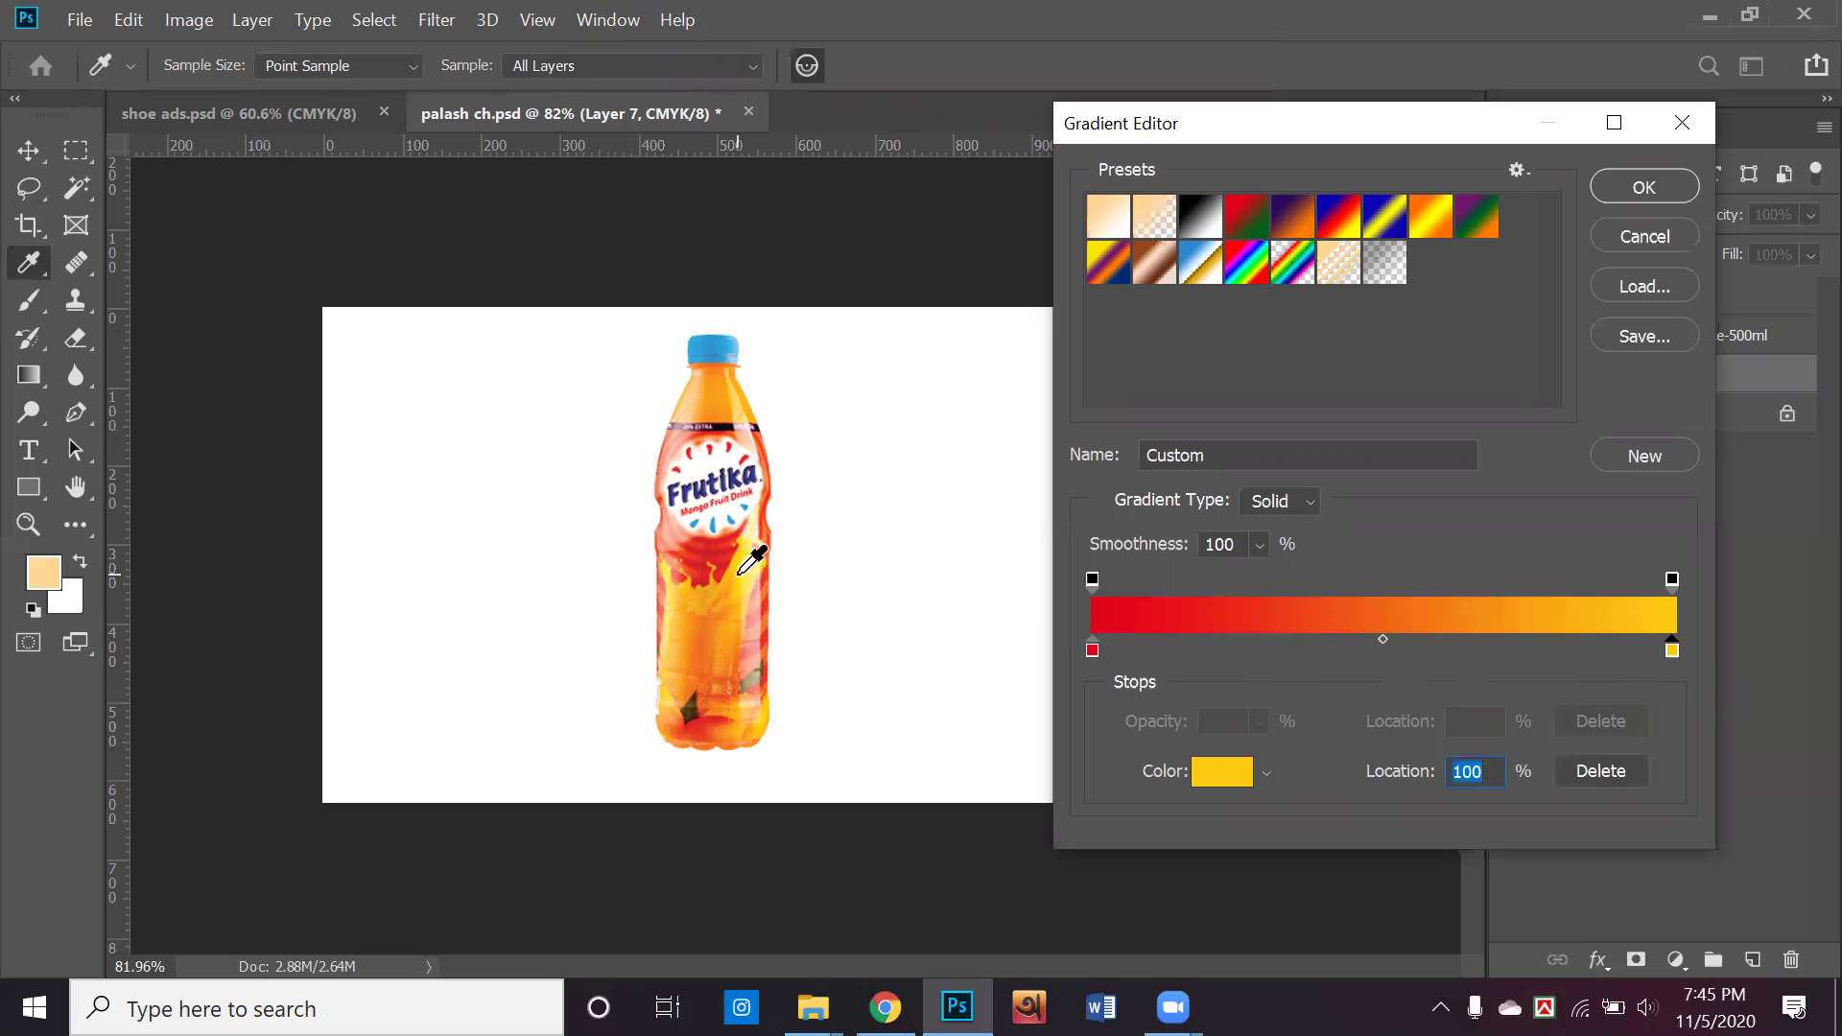
drag(729, 526, 741, 480)
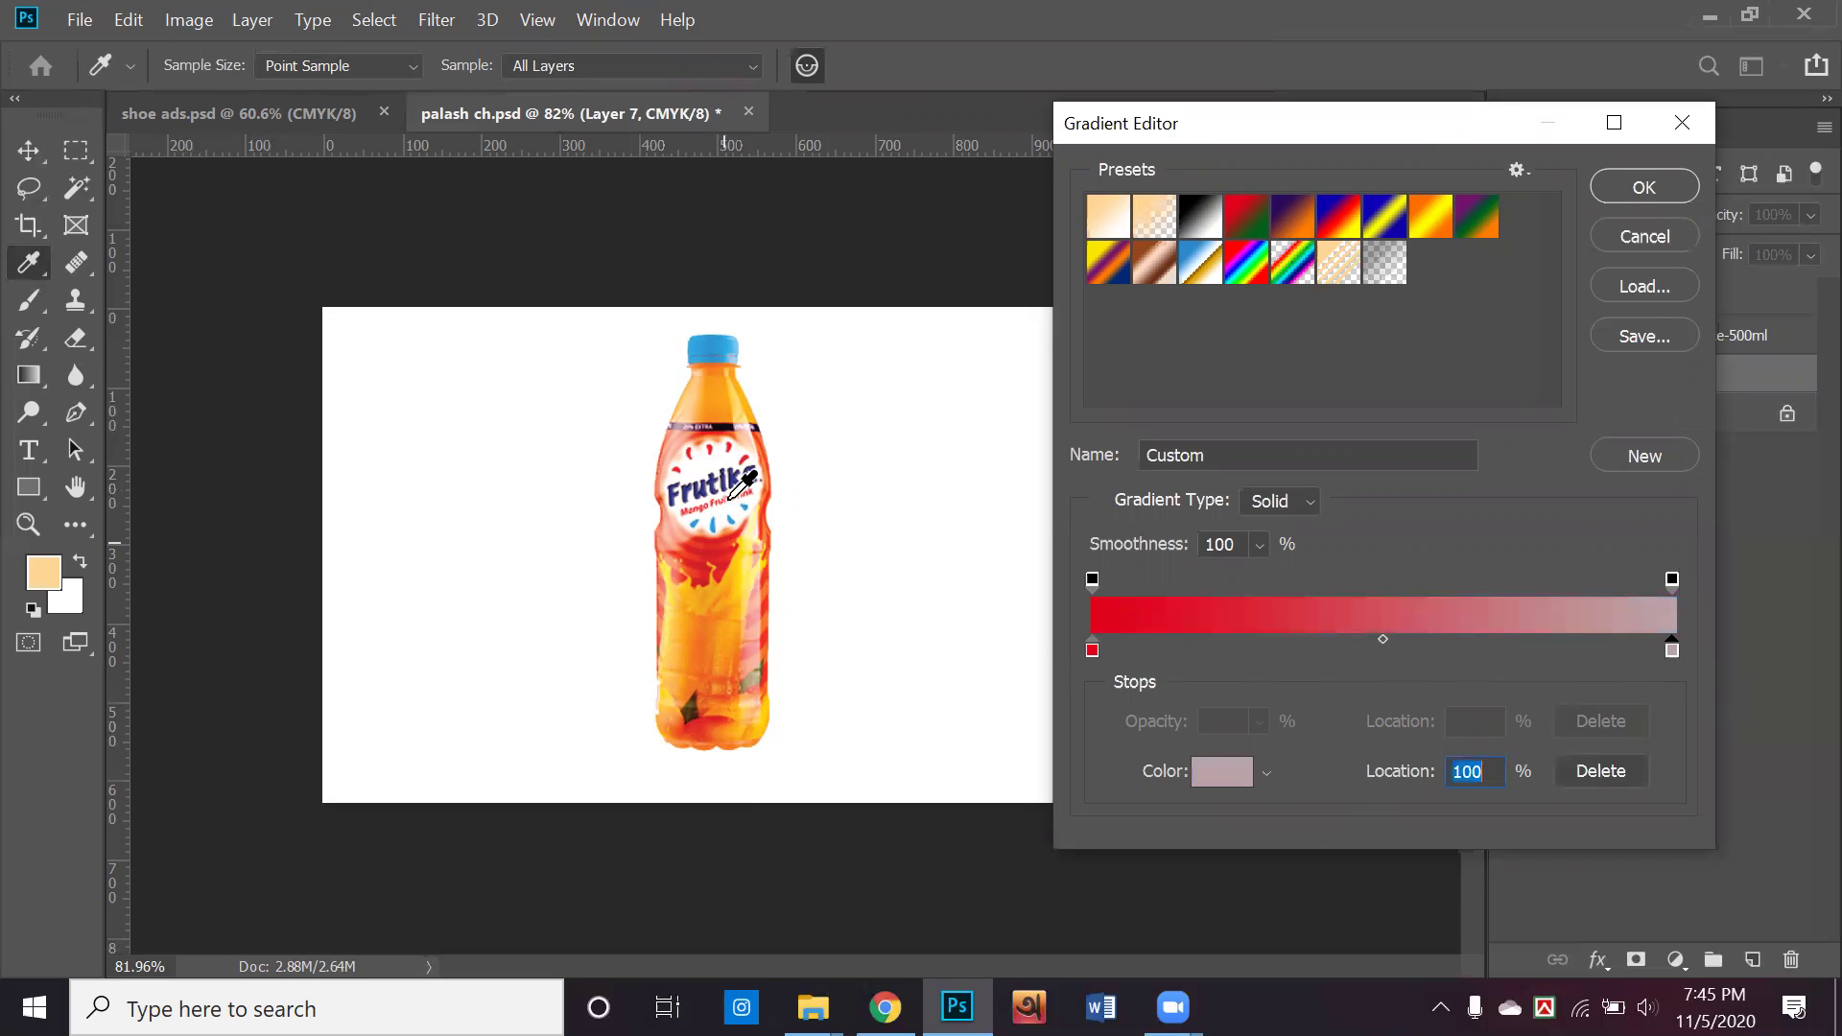
Set the gradient's start stop to an orange sampled from the bottle and its end stop to white (ffffff), and accept the gradient
click(1093, 651)
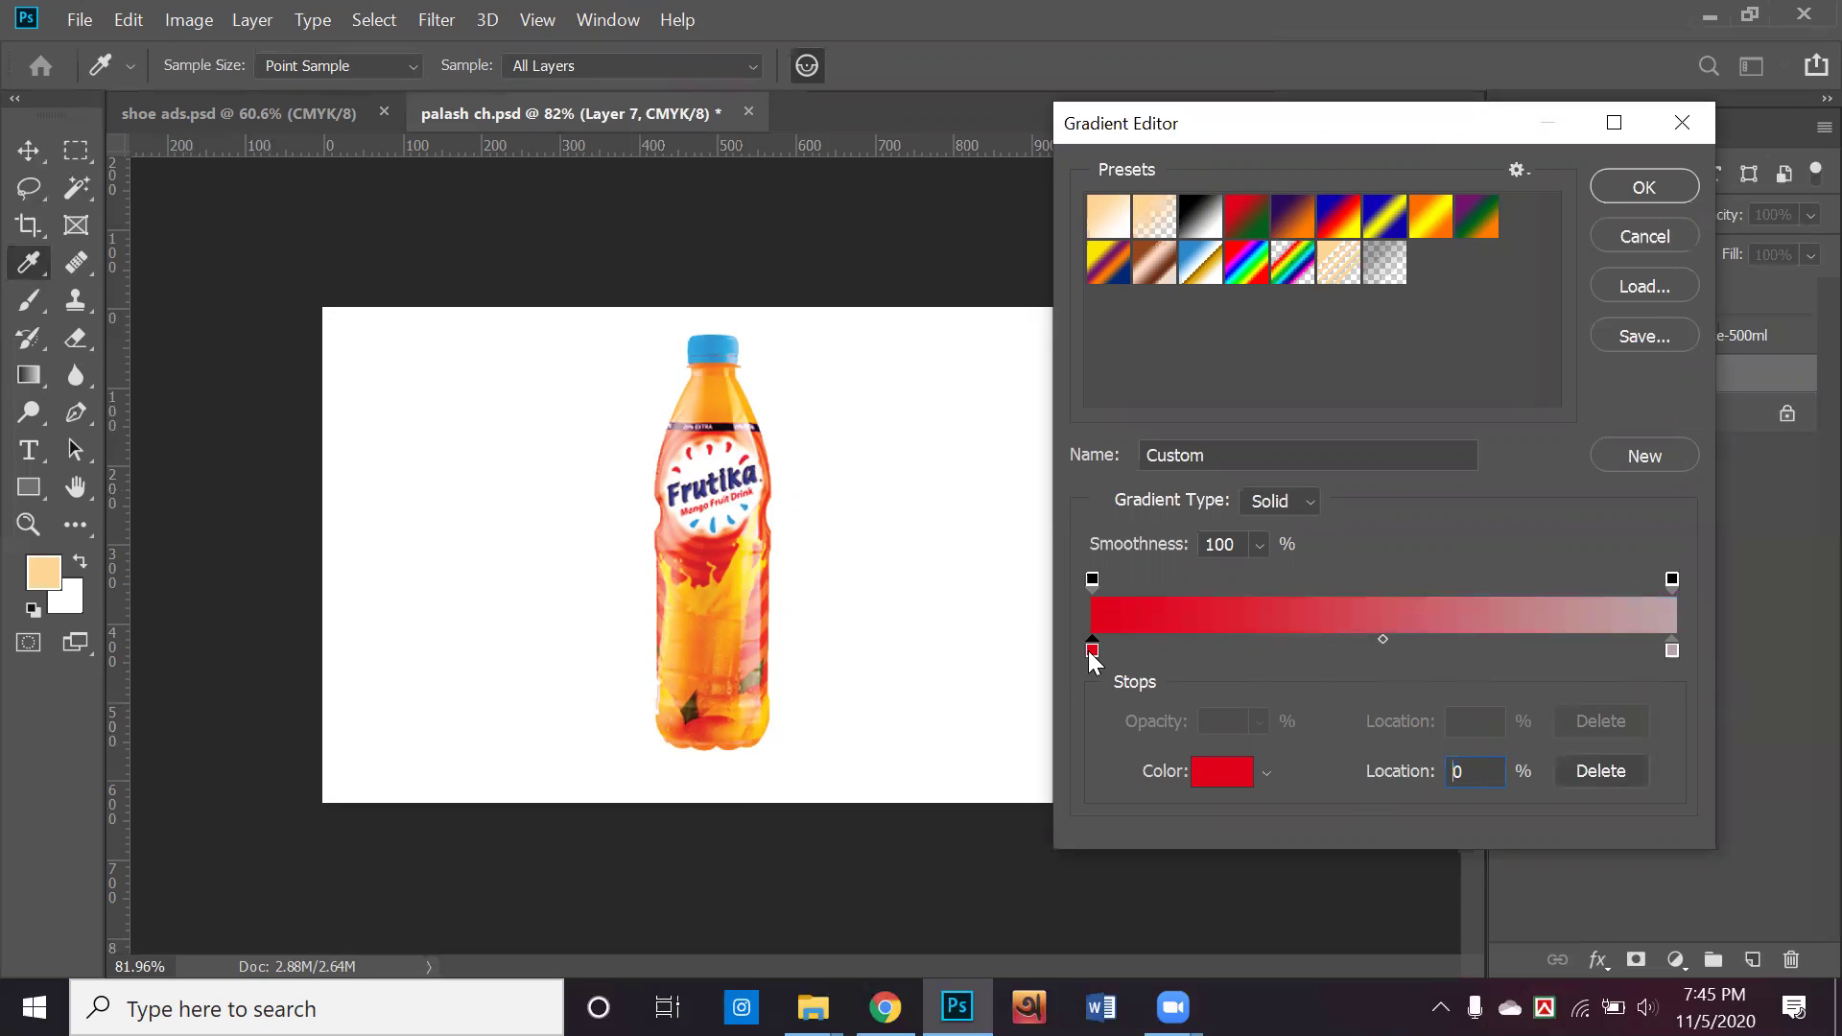
click(730, 586)
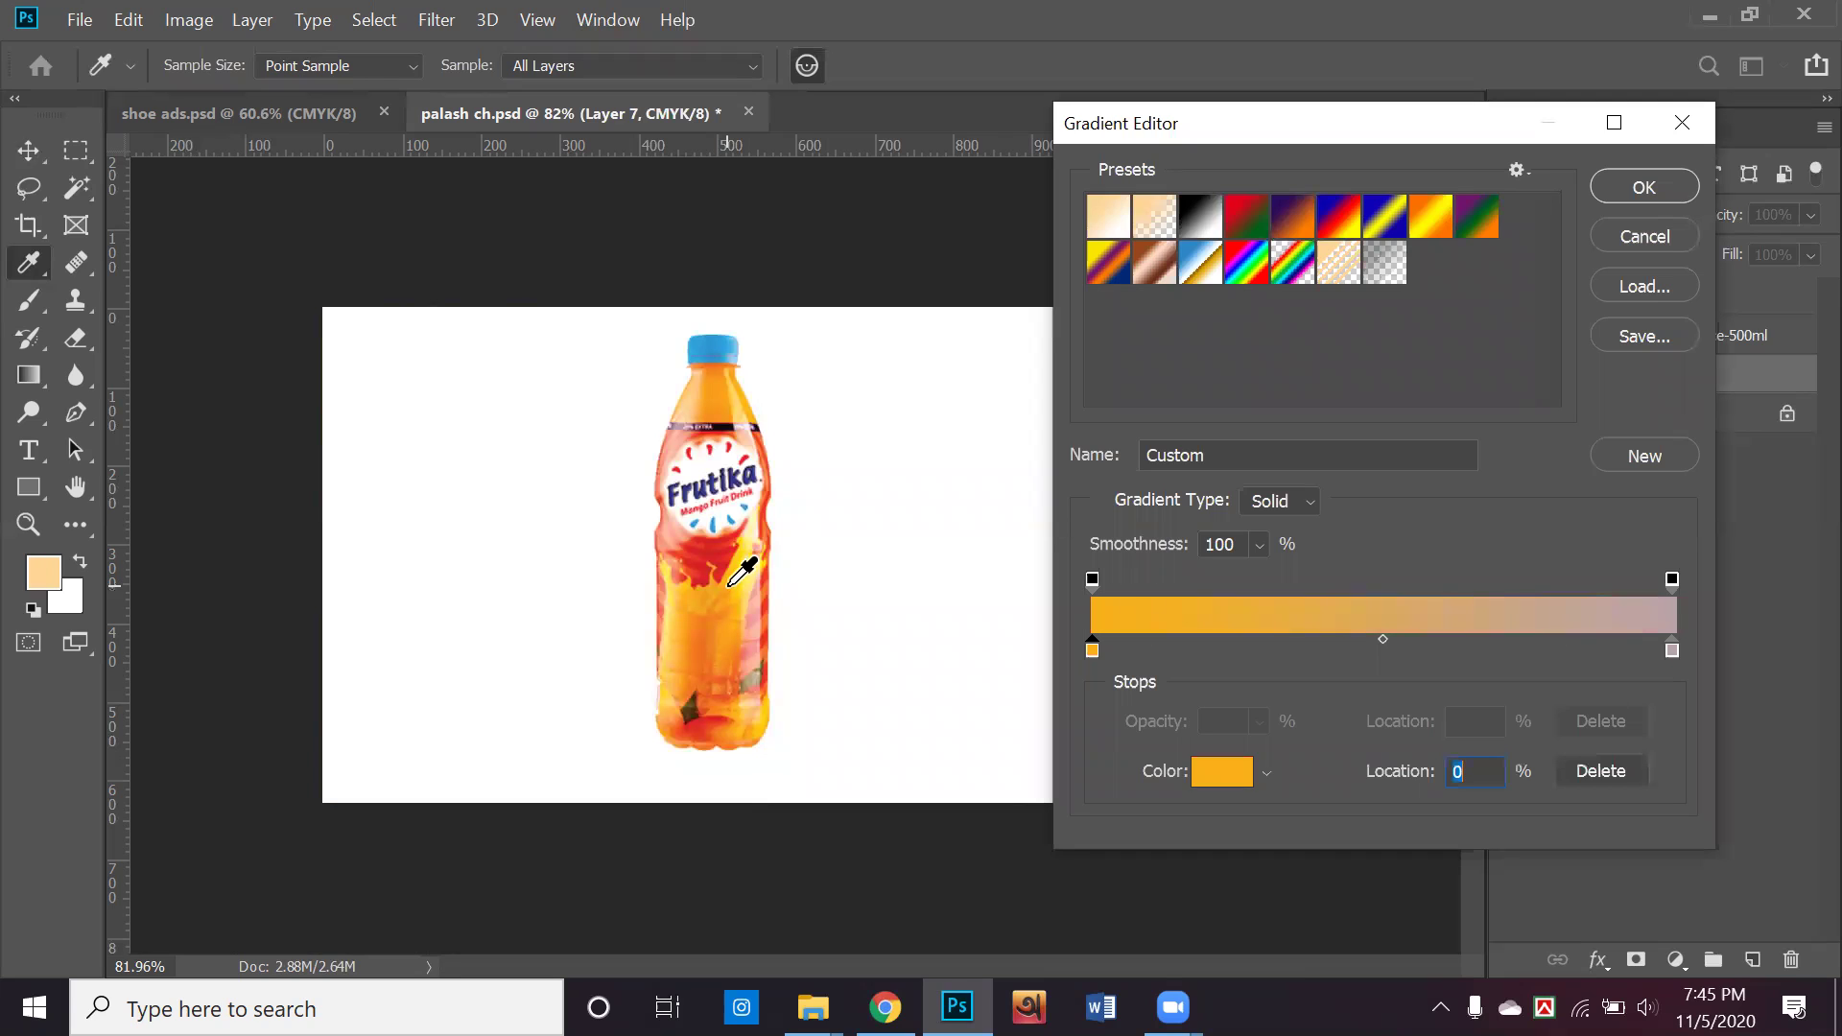
click(1671, 652)
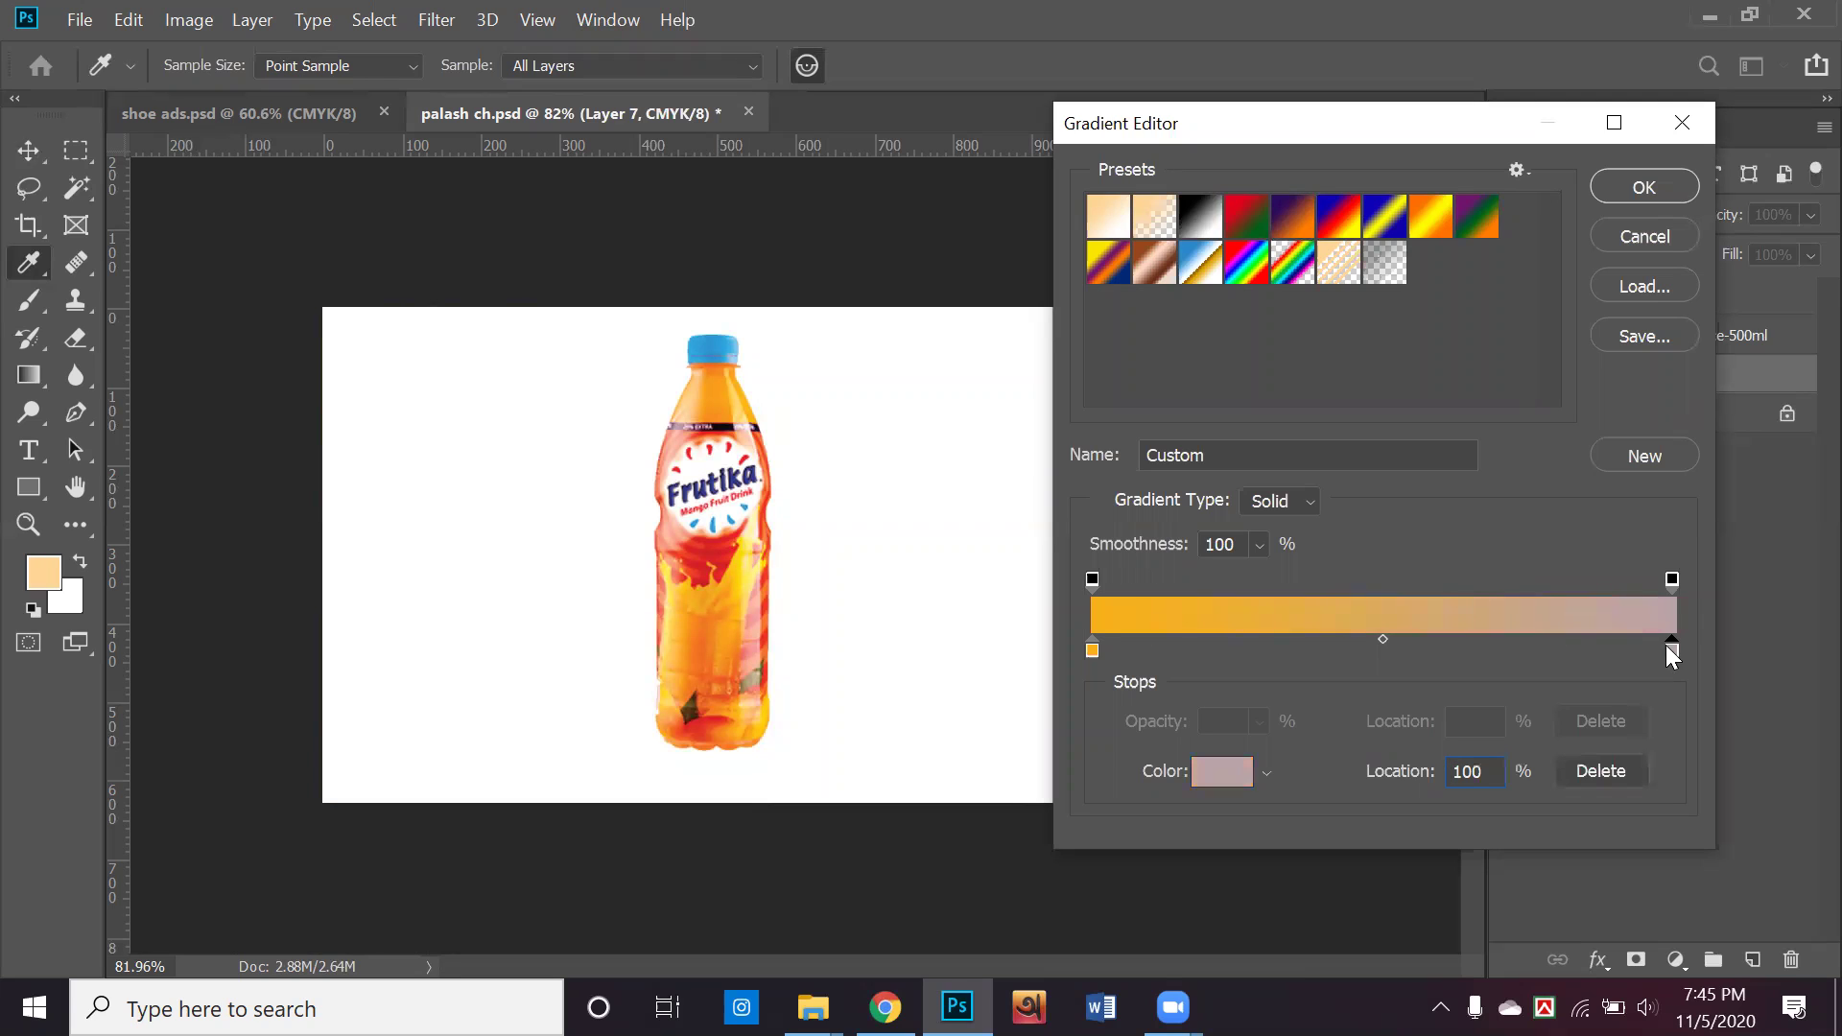
click(1225, 772)
click(546, 179)
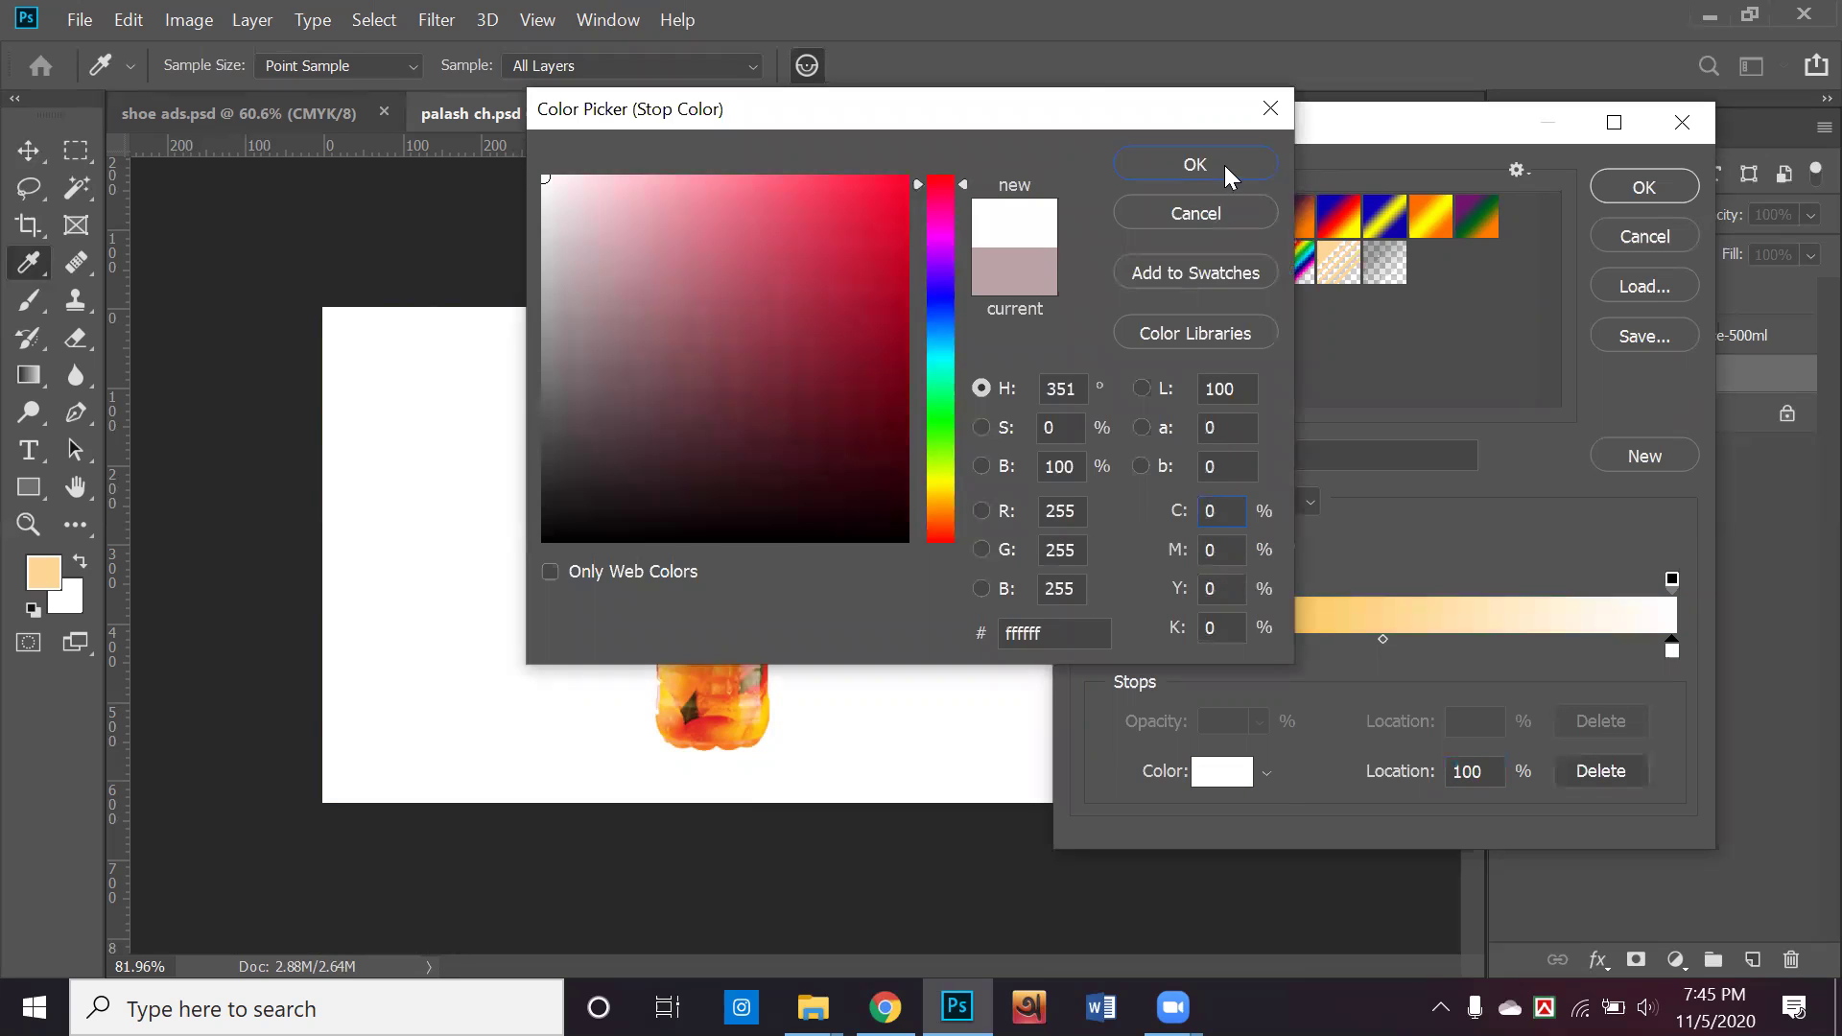
click(1225, 165)
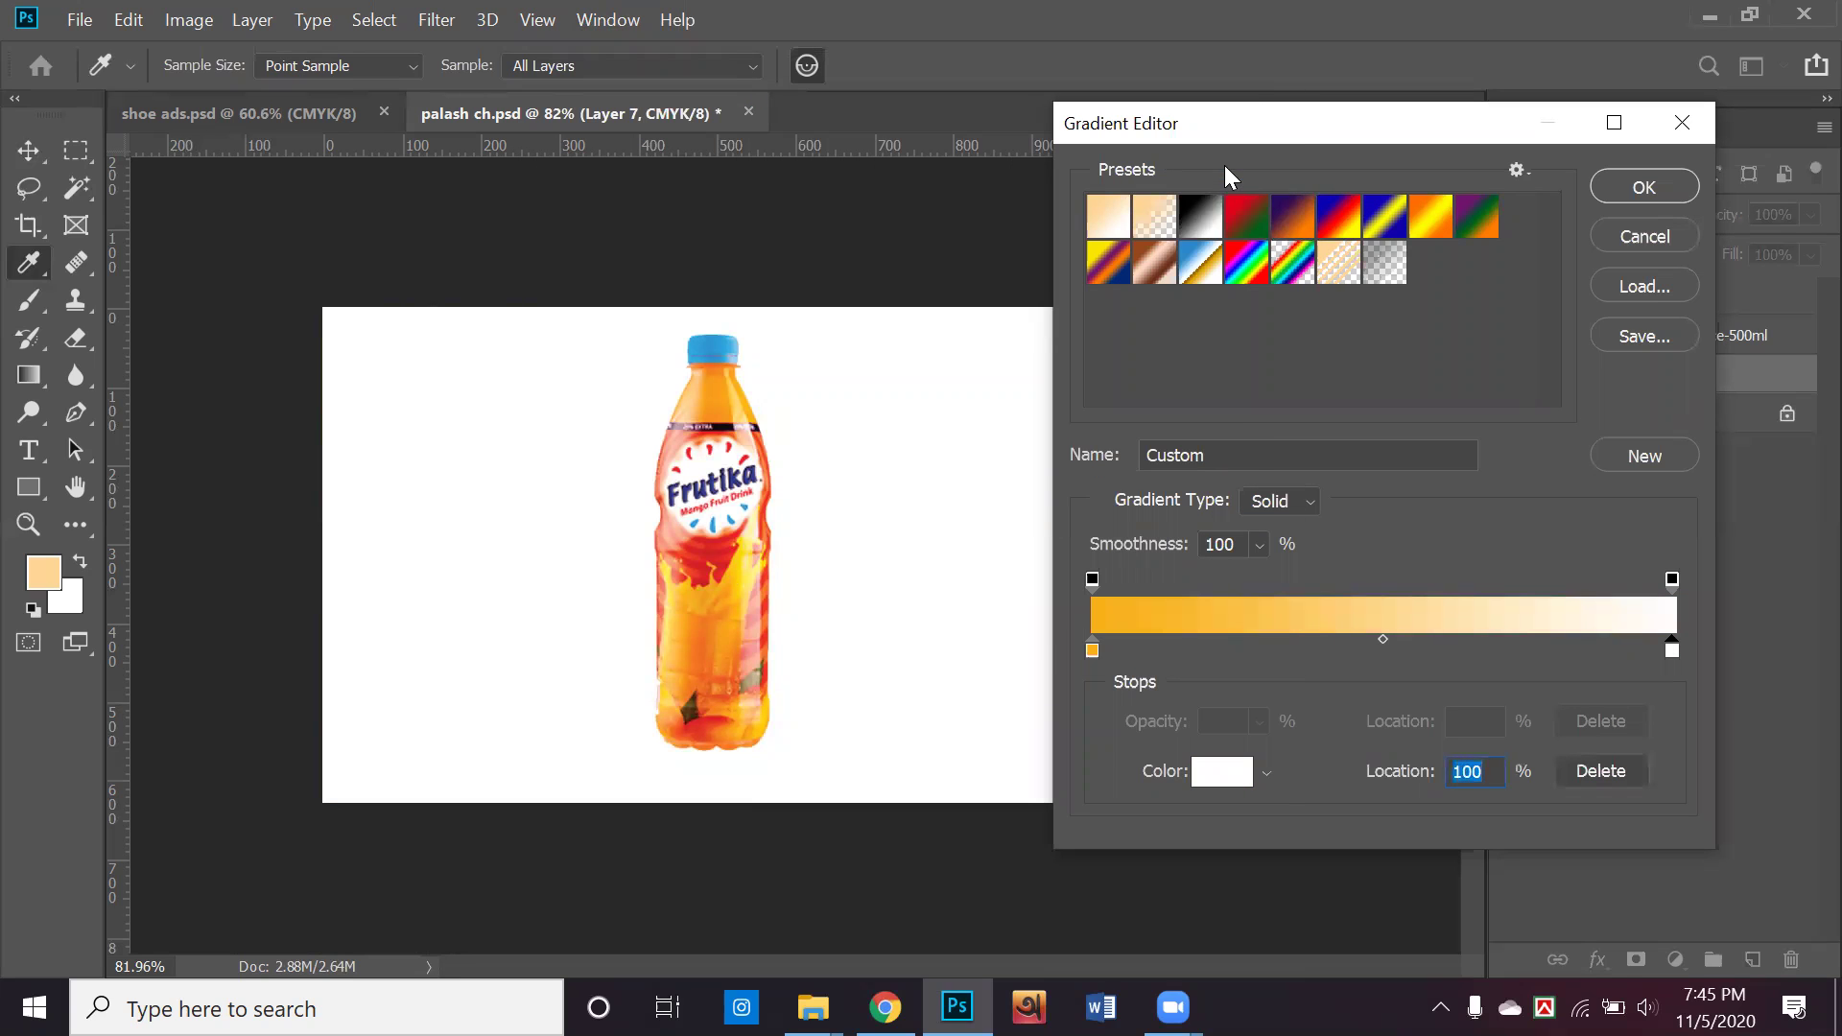
click(1092, 649)
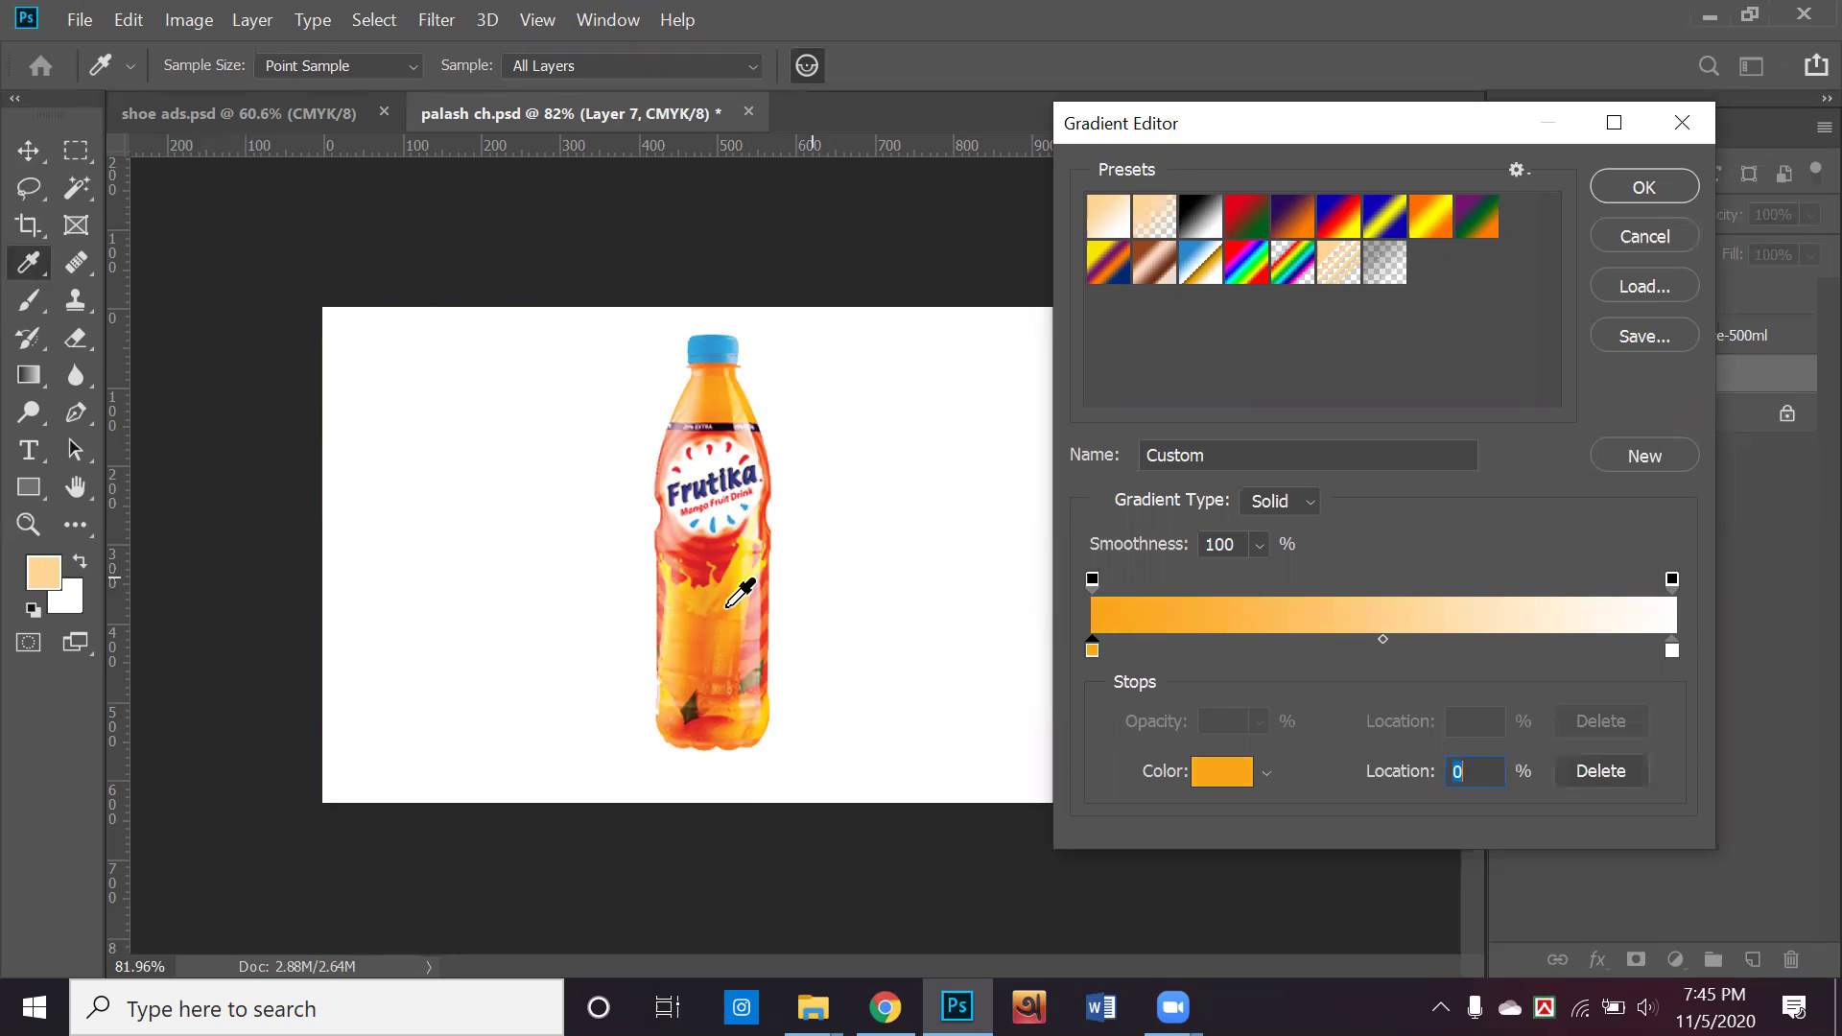
click(1638, 195)
Try the orange-to-white gradient on Layer 7 with various vertical and diagonal directions and lengths
drag(885, 700, 897, 205)
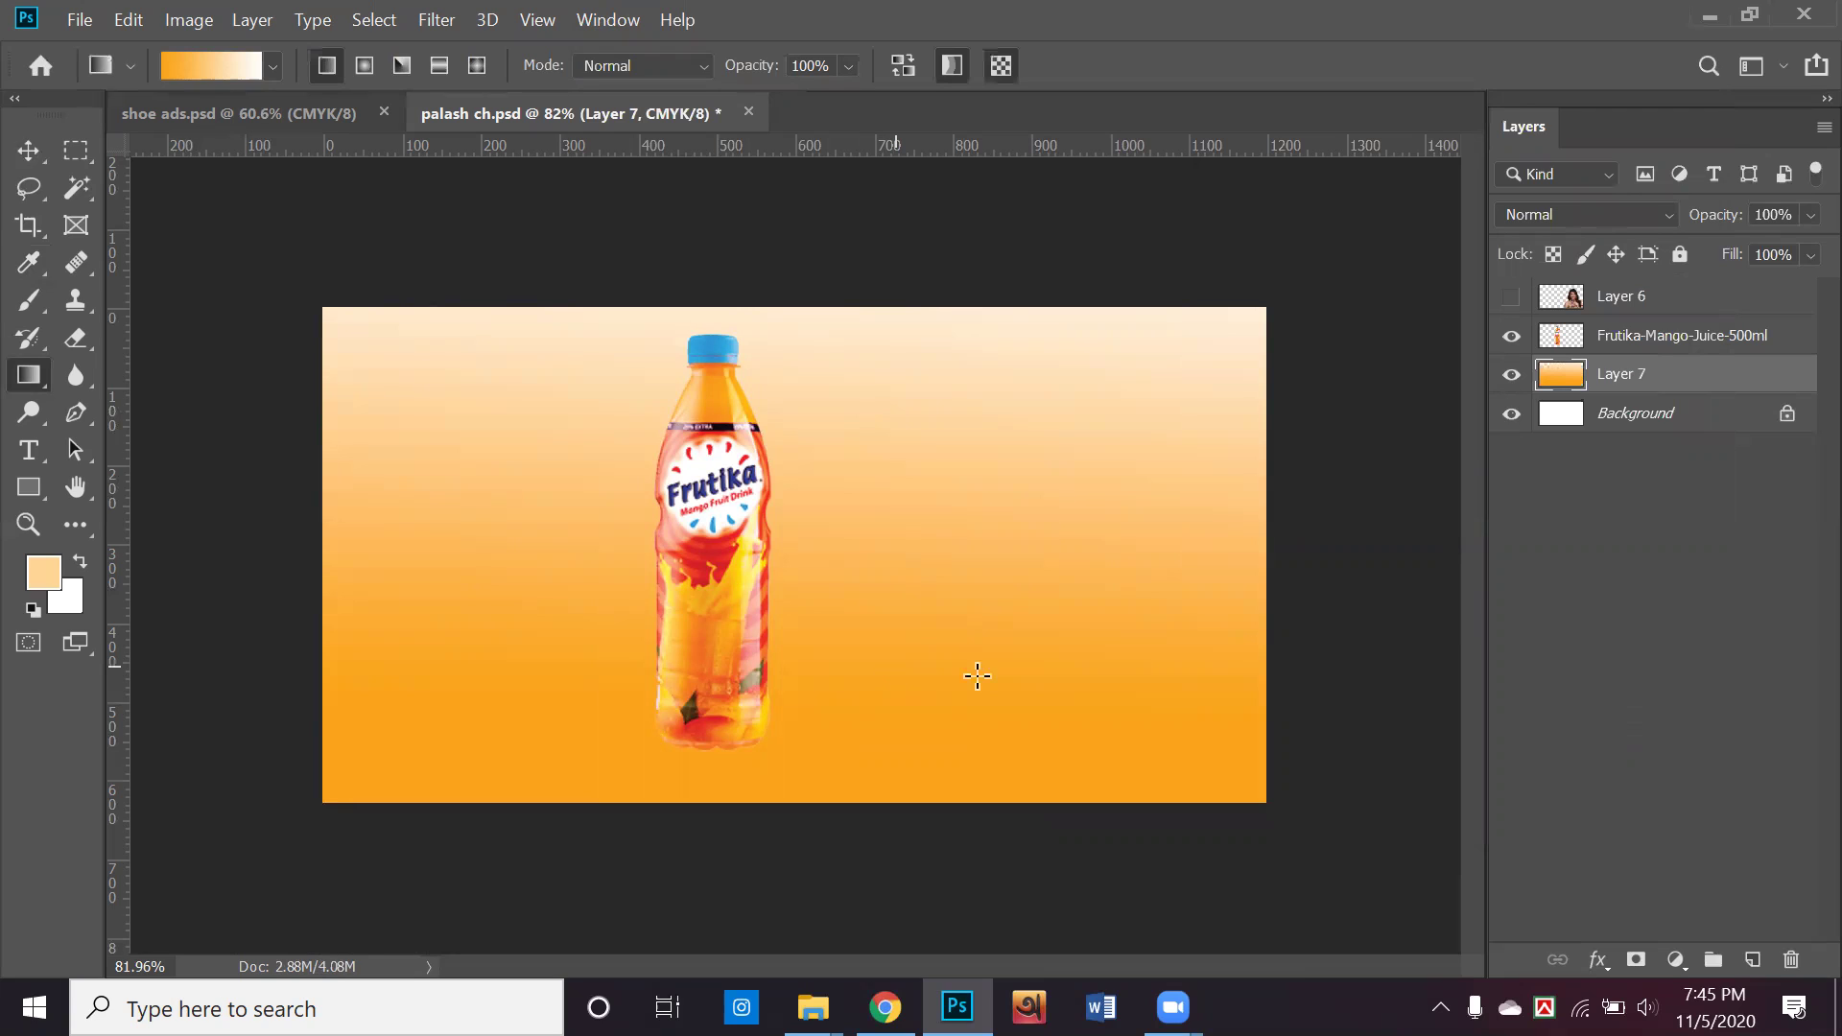
drag(429, 726, 607, 595)
drag(1135, 752, 1148, 586)
drag(1209, 493, 1227, 439)
drag(900, 760, 1012, 573)
drag(921, 635, 918, 650)
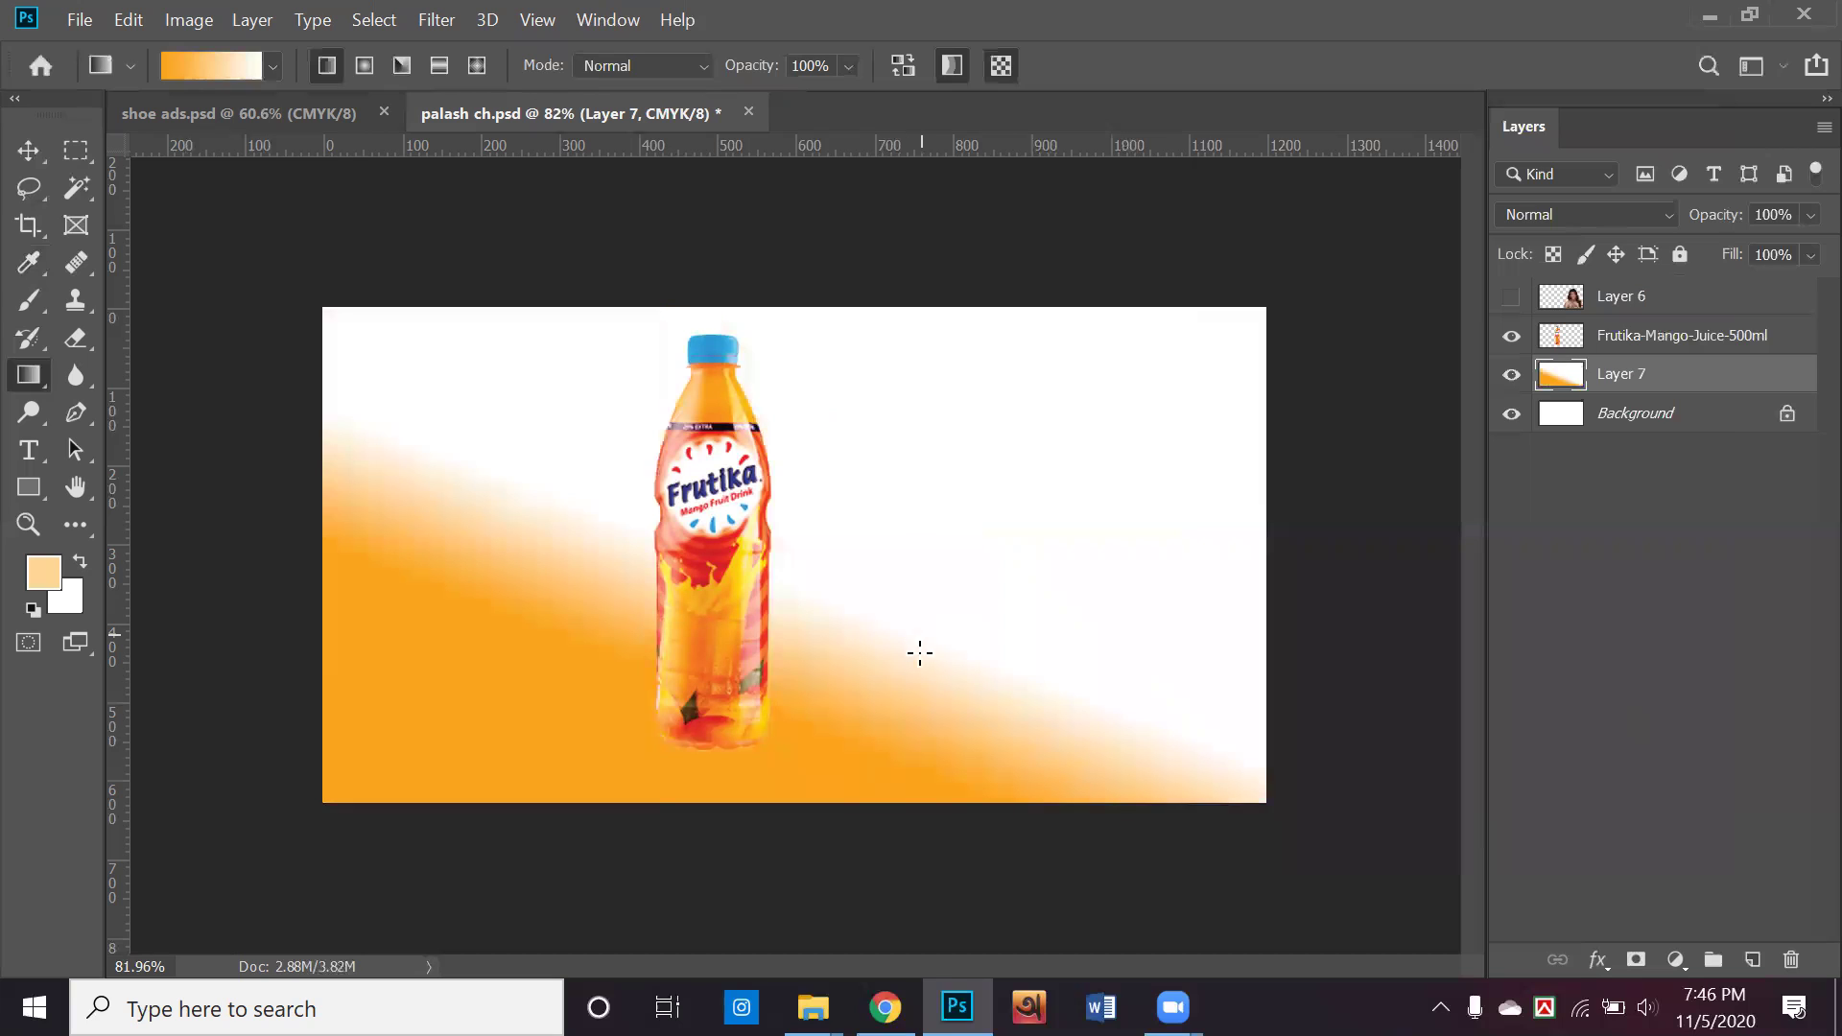
drag(883, 751, 875, 437)
drag(872, 794, 860, 387)
drag(860, 707, 869, 667)
drag(859, 748, 884, 490)
drag(876, 705, 860, 314)
drag(919, 730, 919, 614)
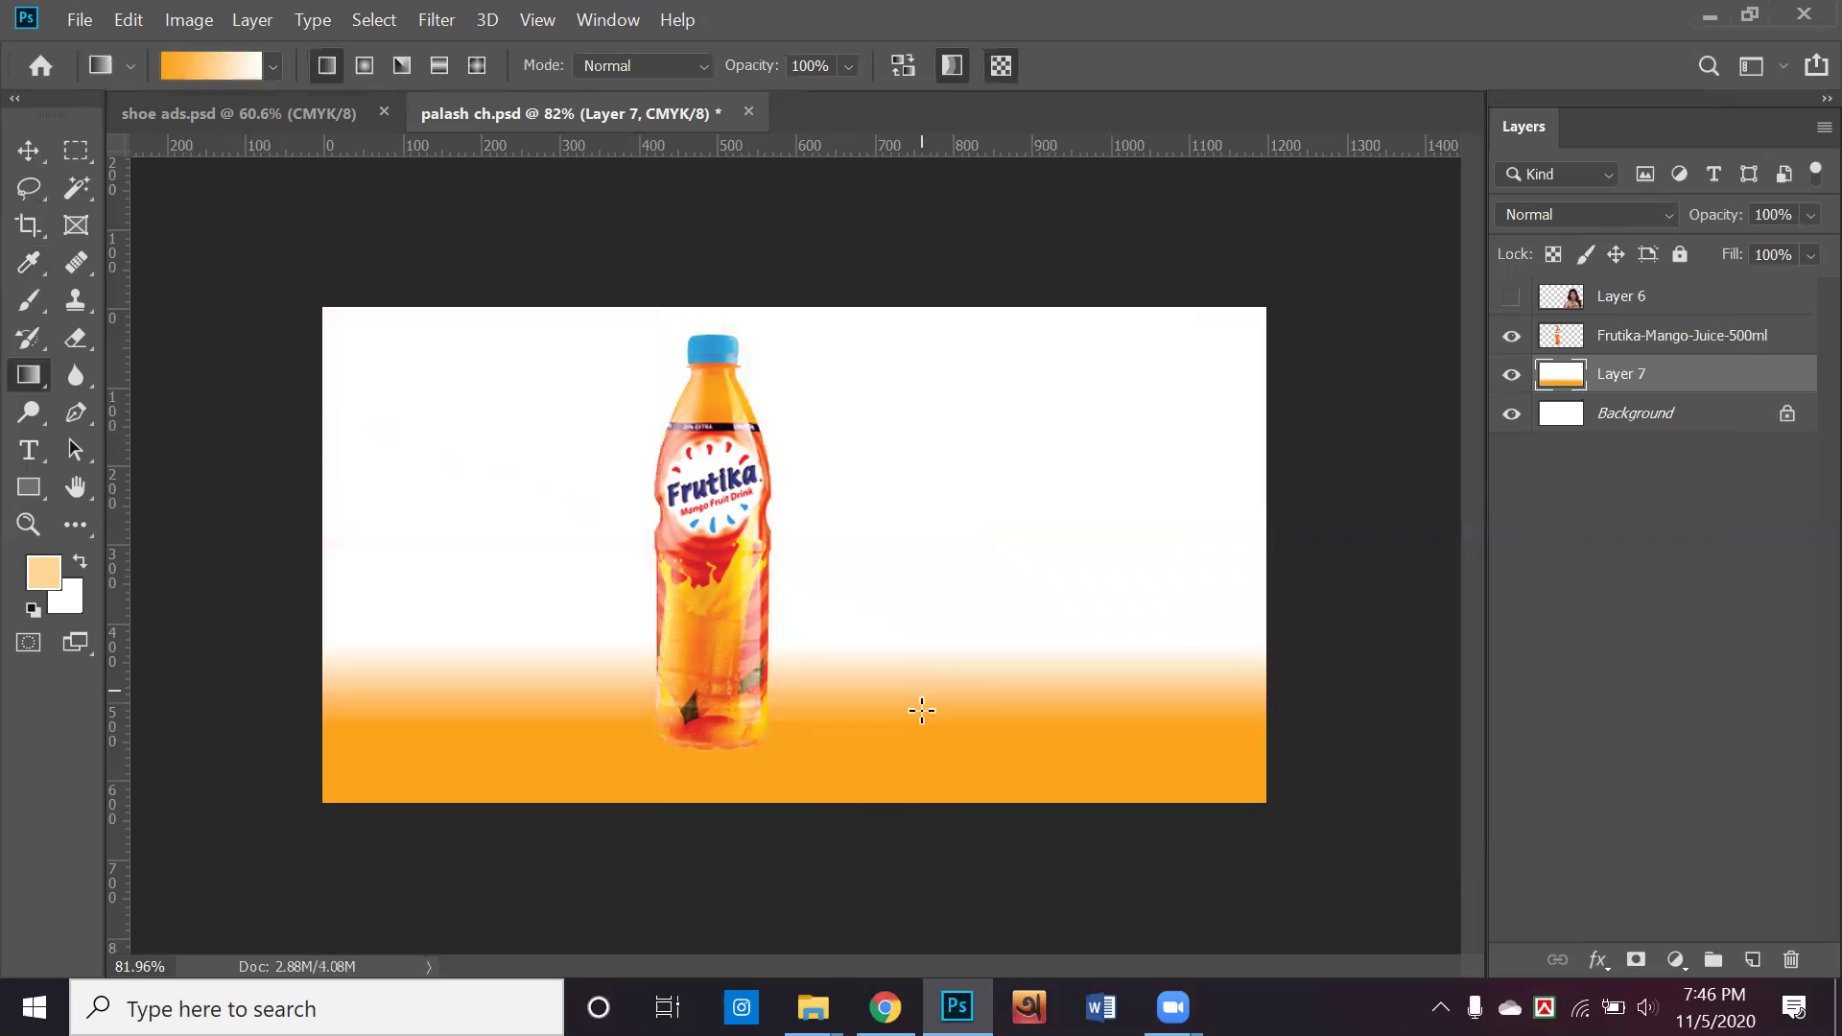
Fill Layer 7 with a vertical gradient, orange at the canvas bottom fading to white by mid-height, and undo a reversed try
drag(917, 748, 923, 525)
drag(943, 417, 946, 682)
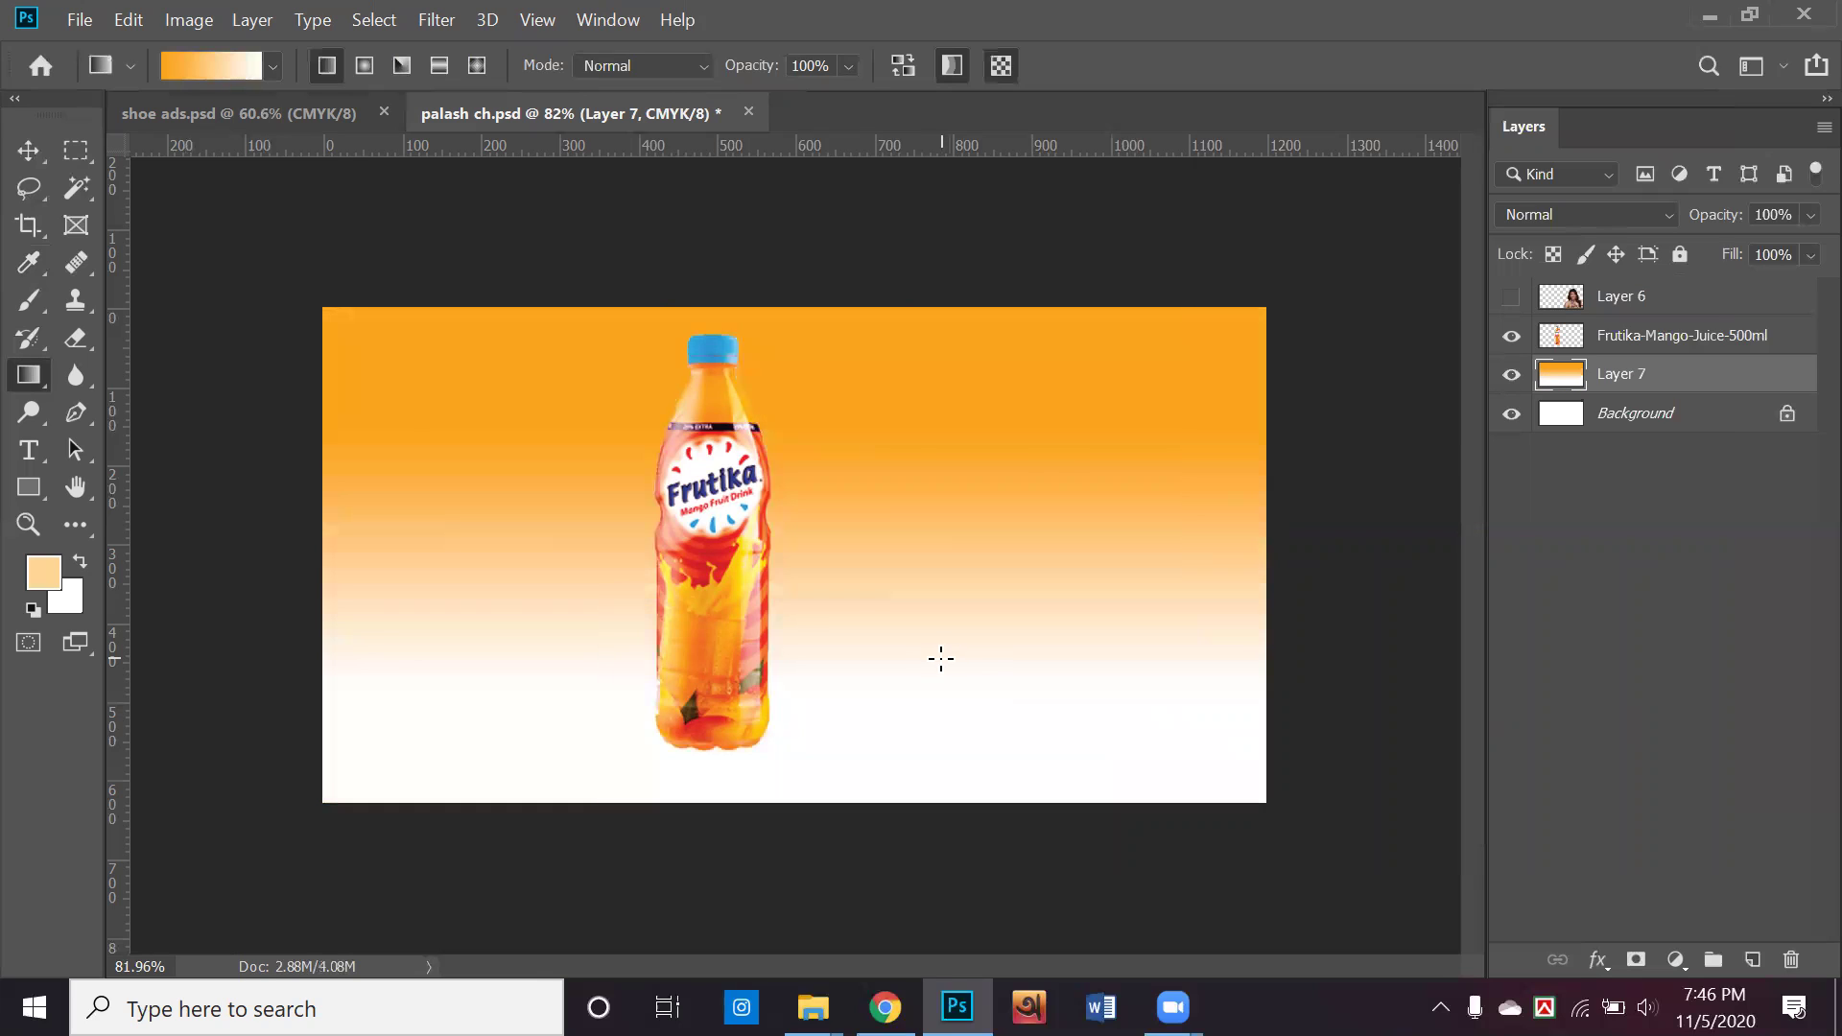
key(ctrl+z)
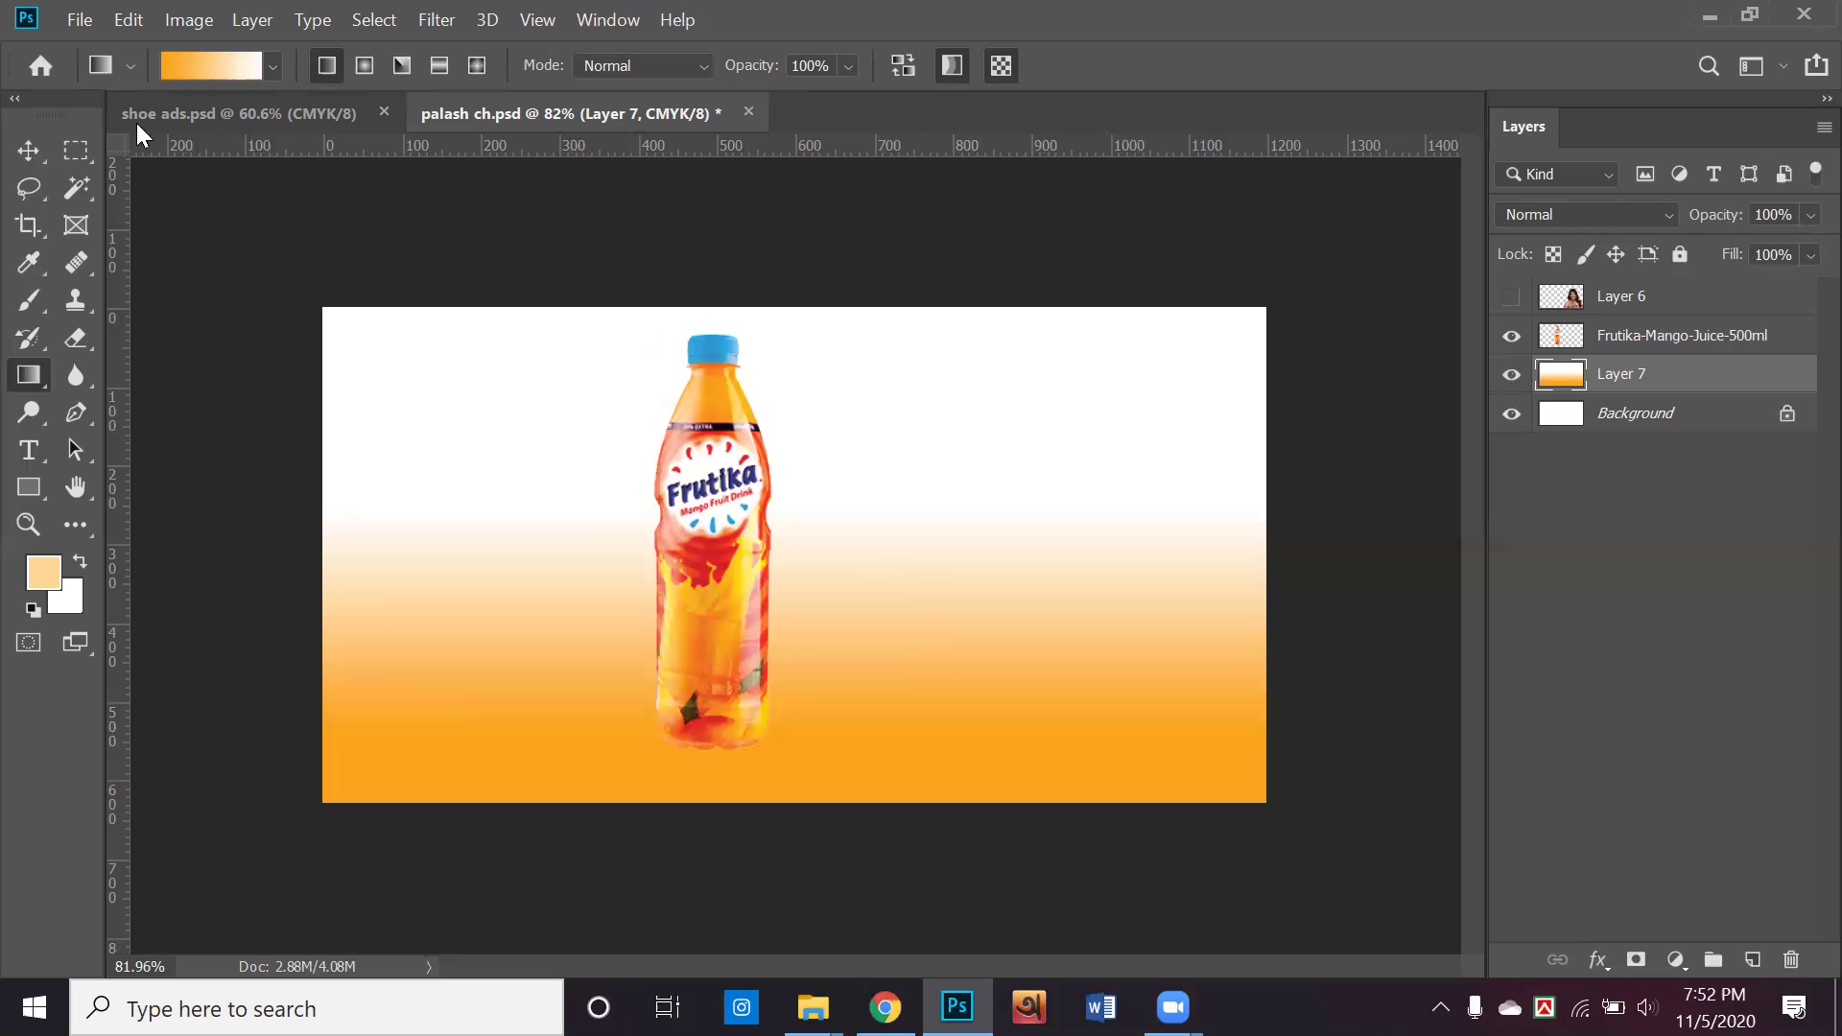
Scale the Frutika bottle down proportionally and move it up so its cap sits just below the canvas's upper edge
click(28, 151)
drag(688, 519, 687, 470)
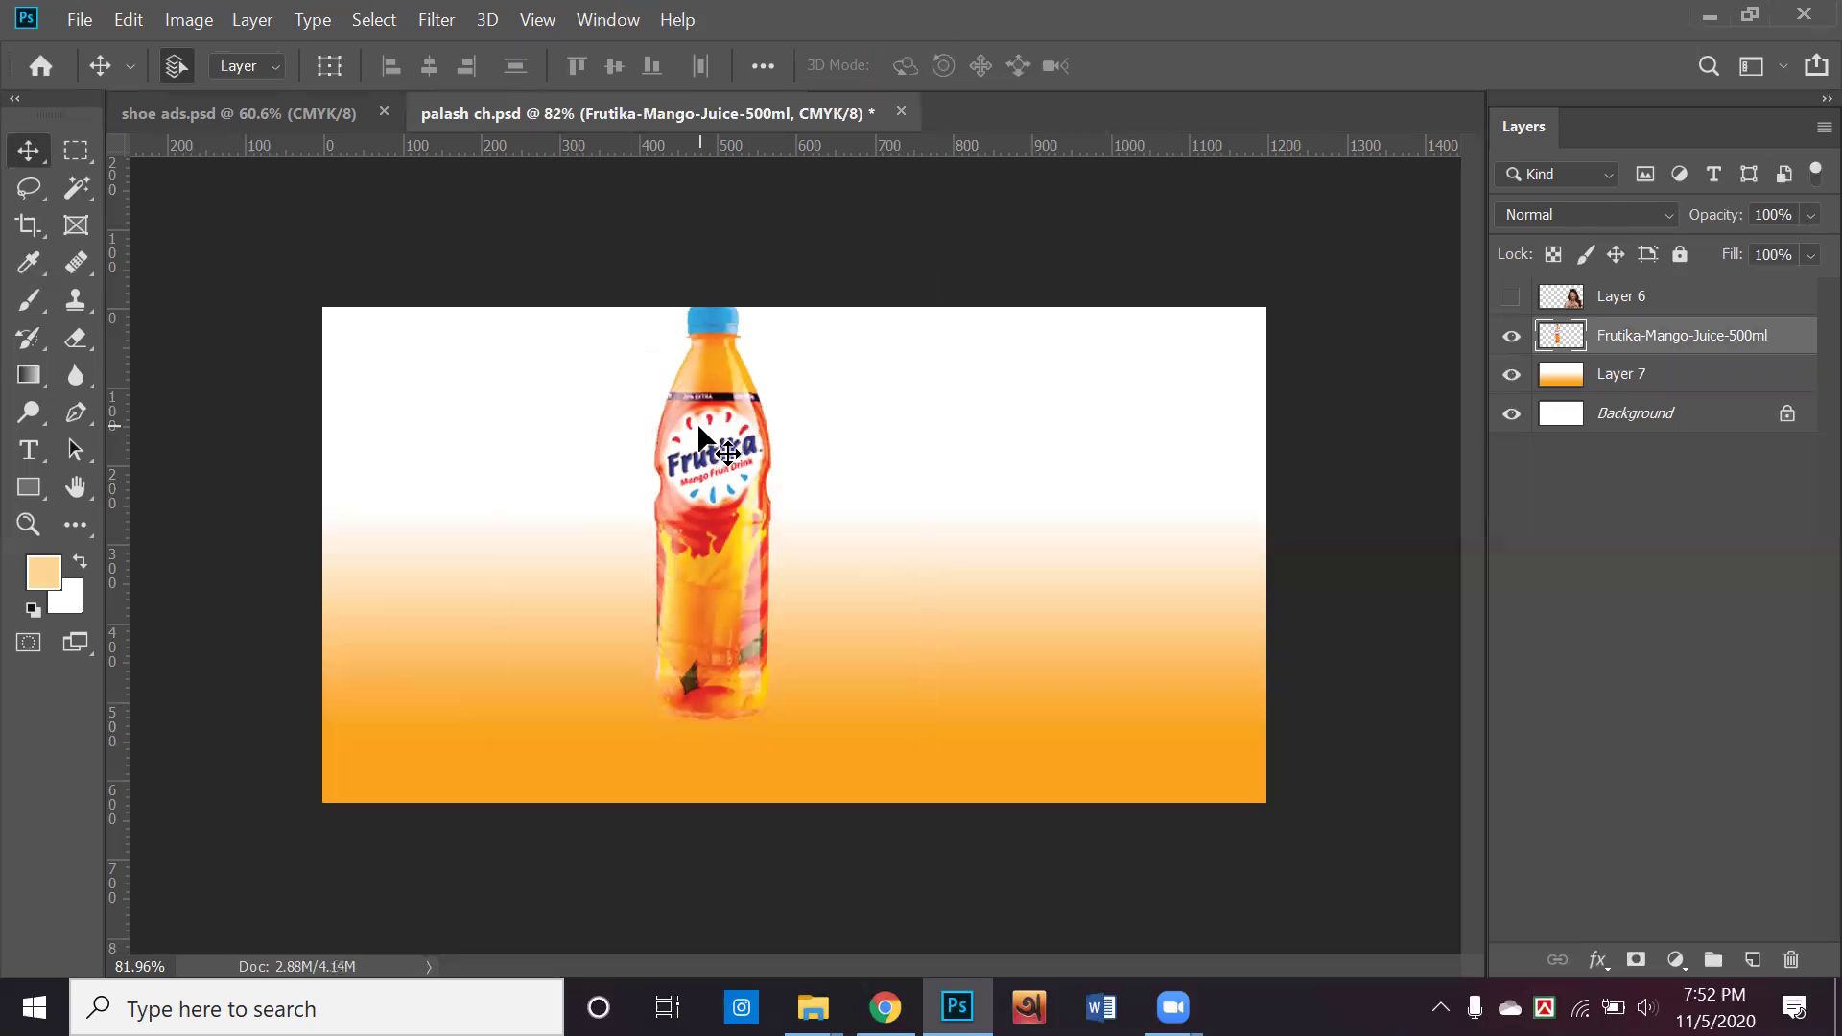
key(ctrl+t)
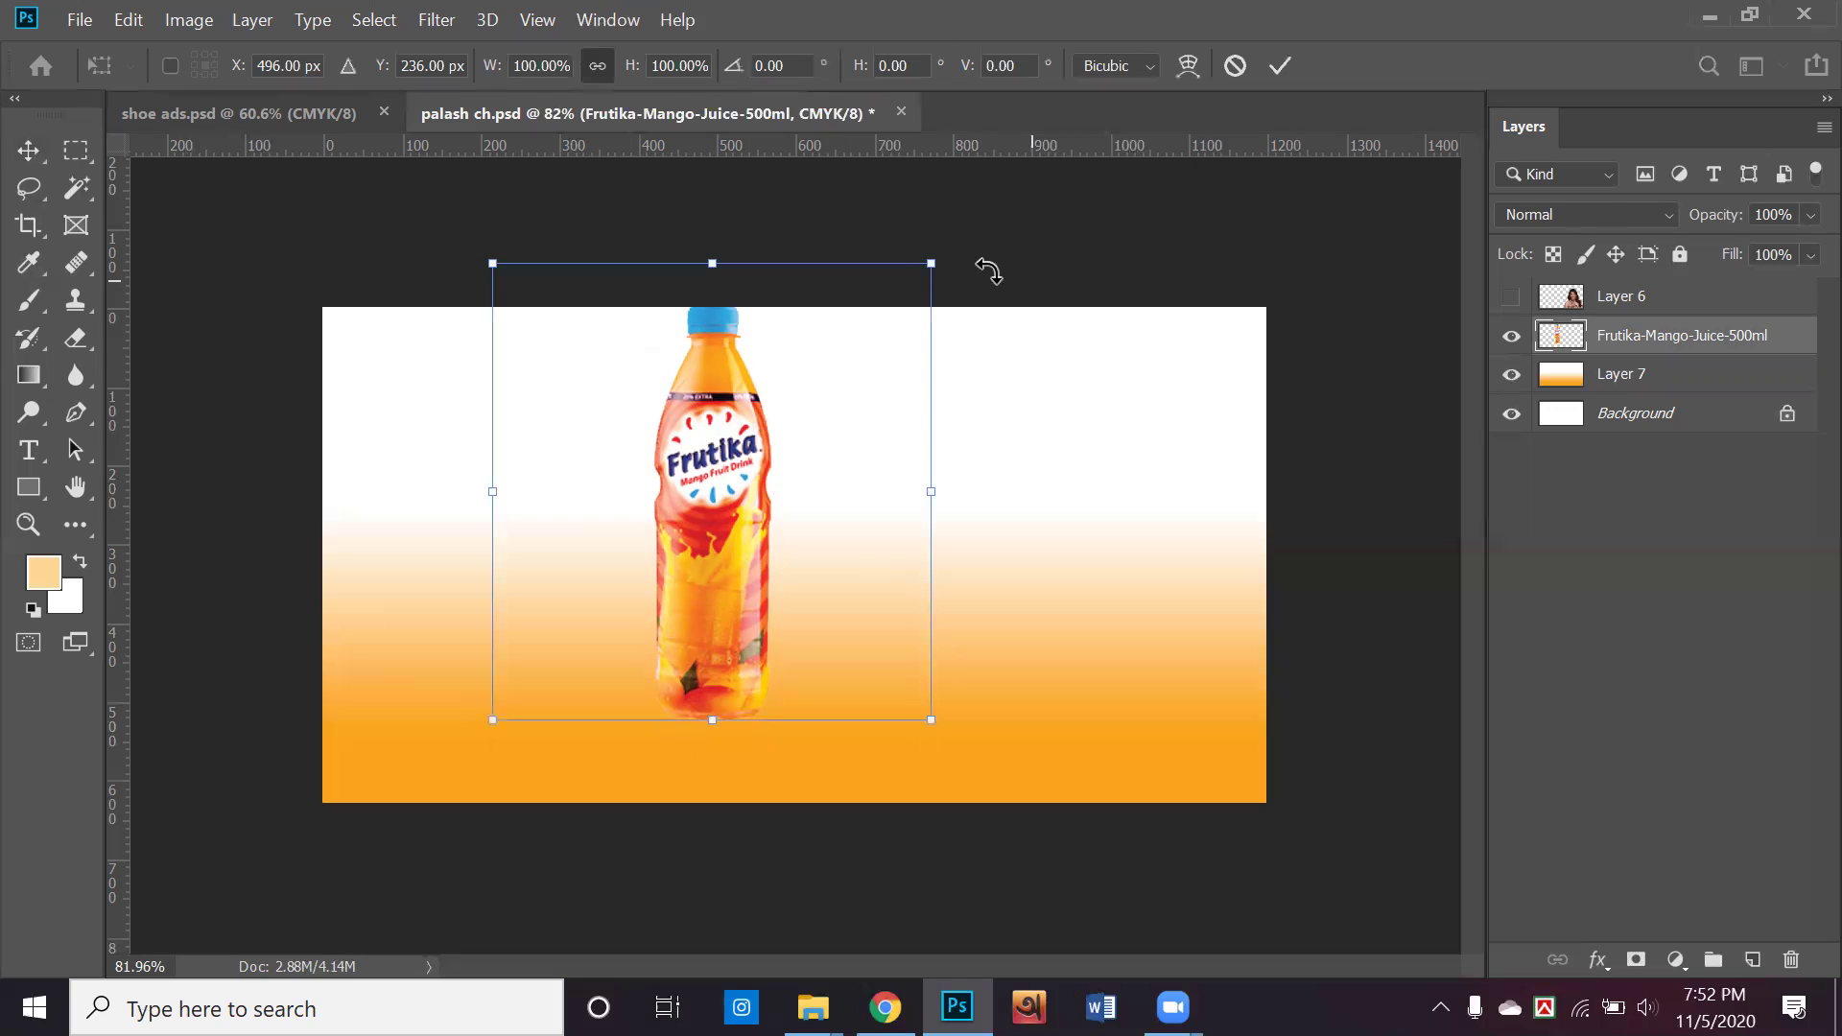
drag(937, 263, 843, 362)
drag(675, 520, 702, 447)
key(Return)
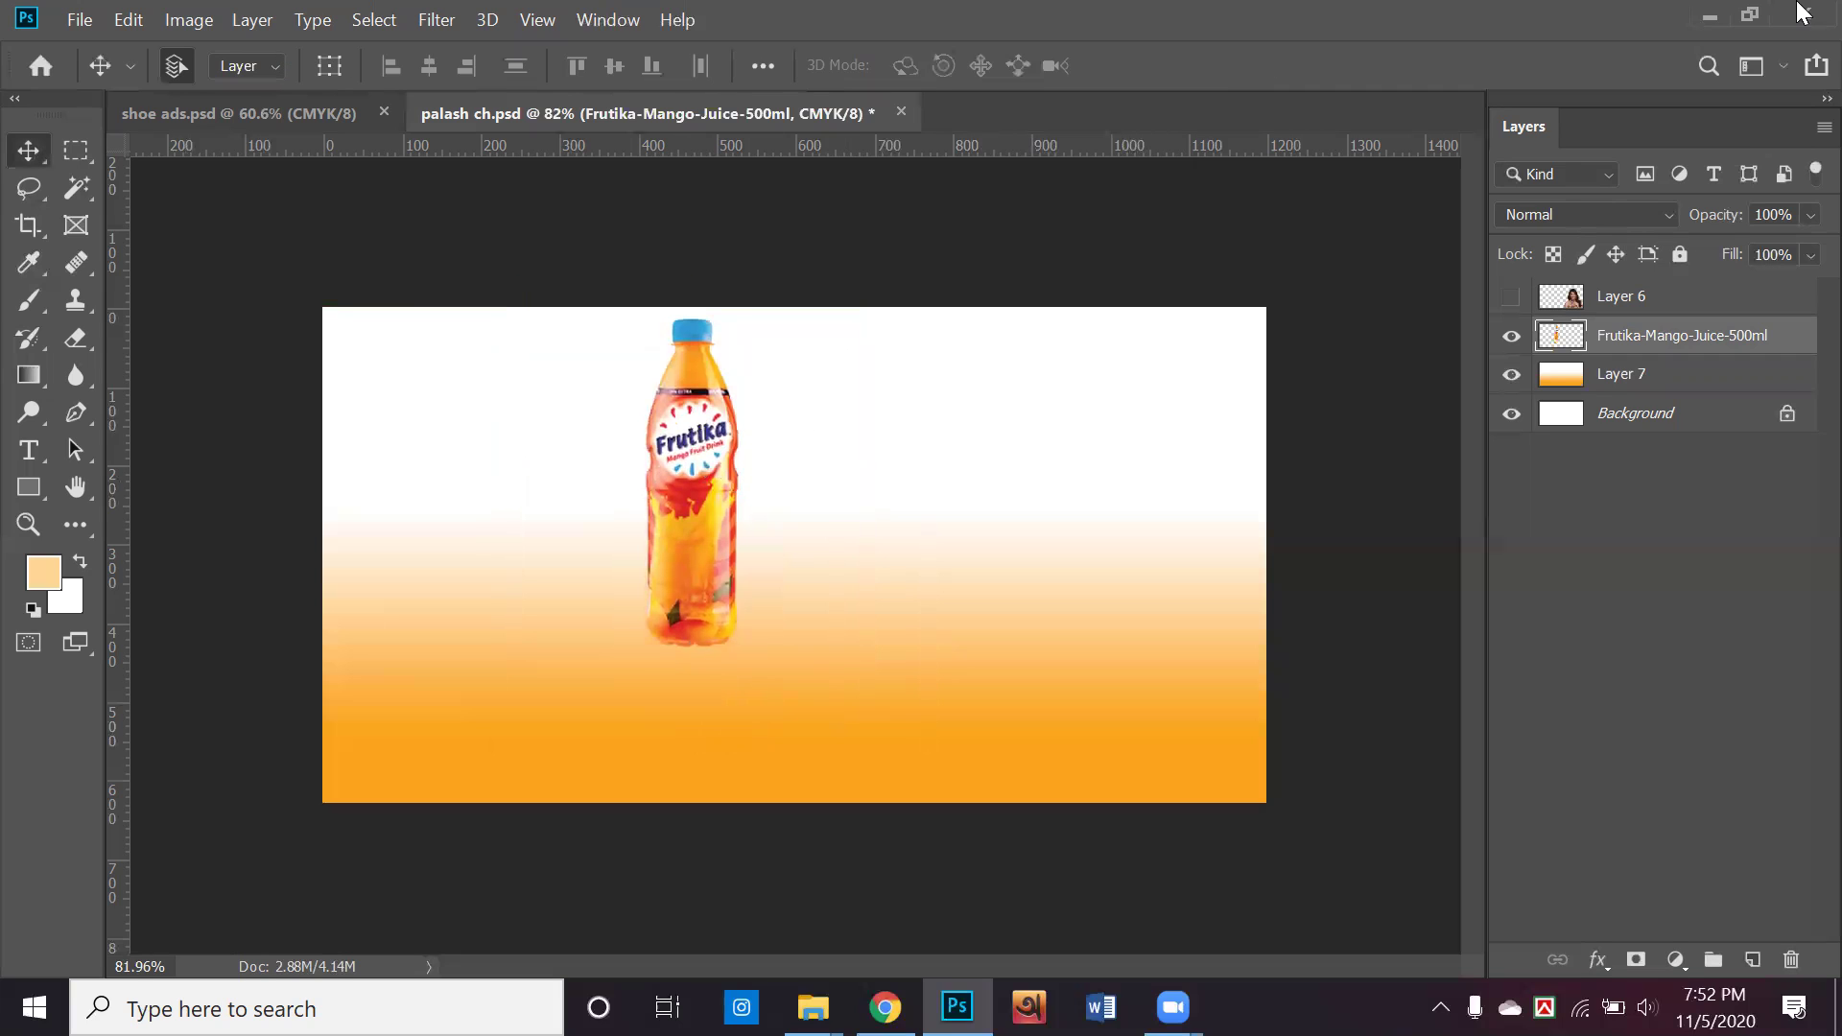
Duplicate the bottle beside the original and flip the copy vertically, undoing a horizontal flip tried first
alt+drag(683, 485, 885, 507)
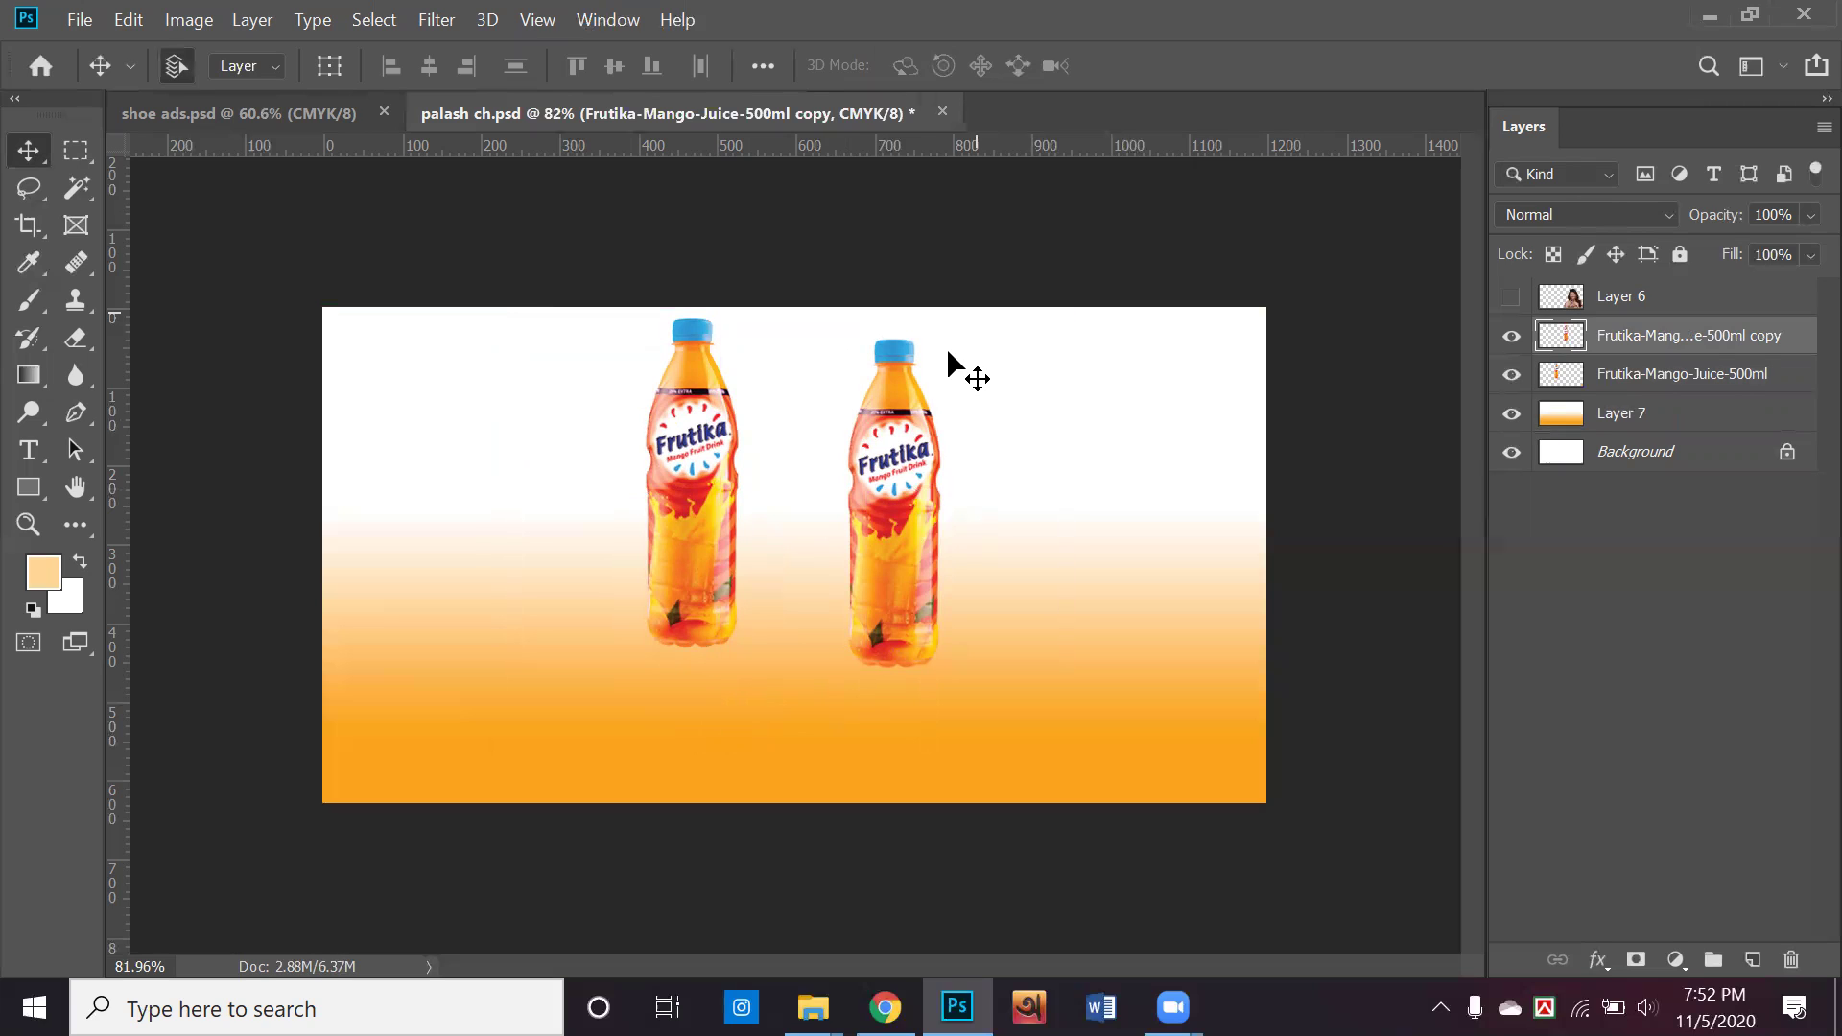
key(ctrl+t)
right_click(915, 431)
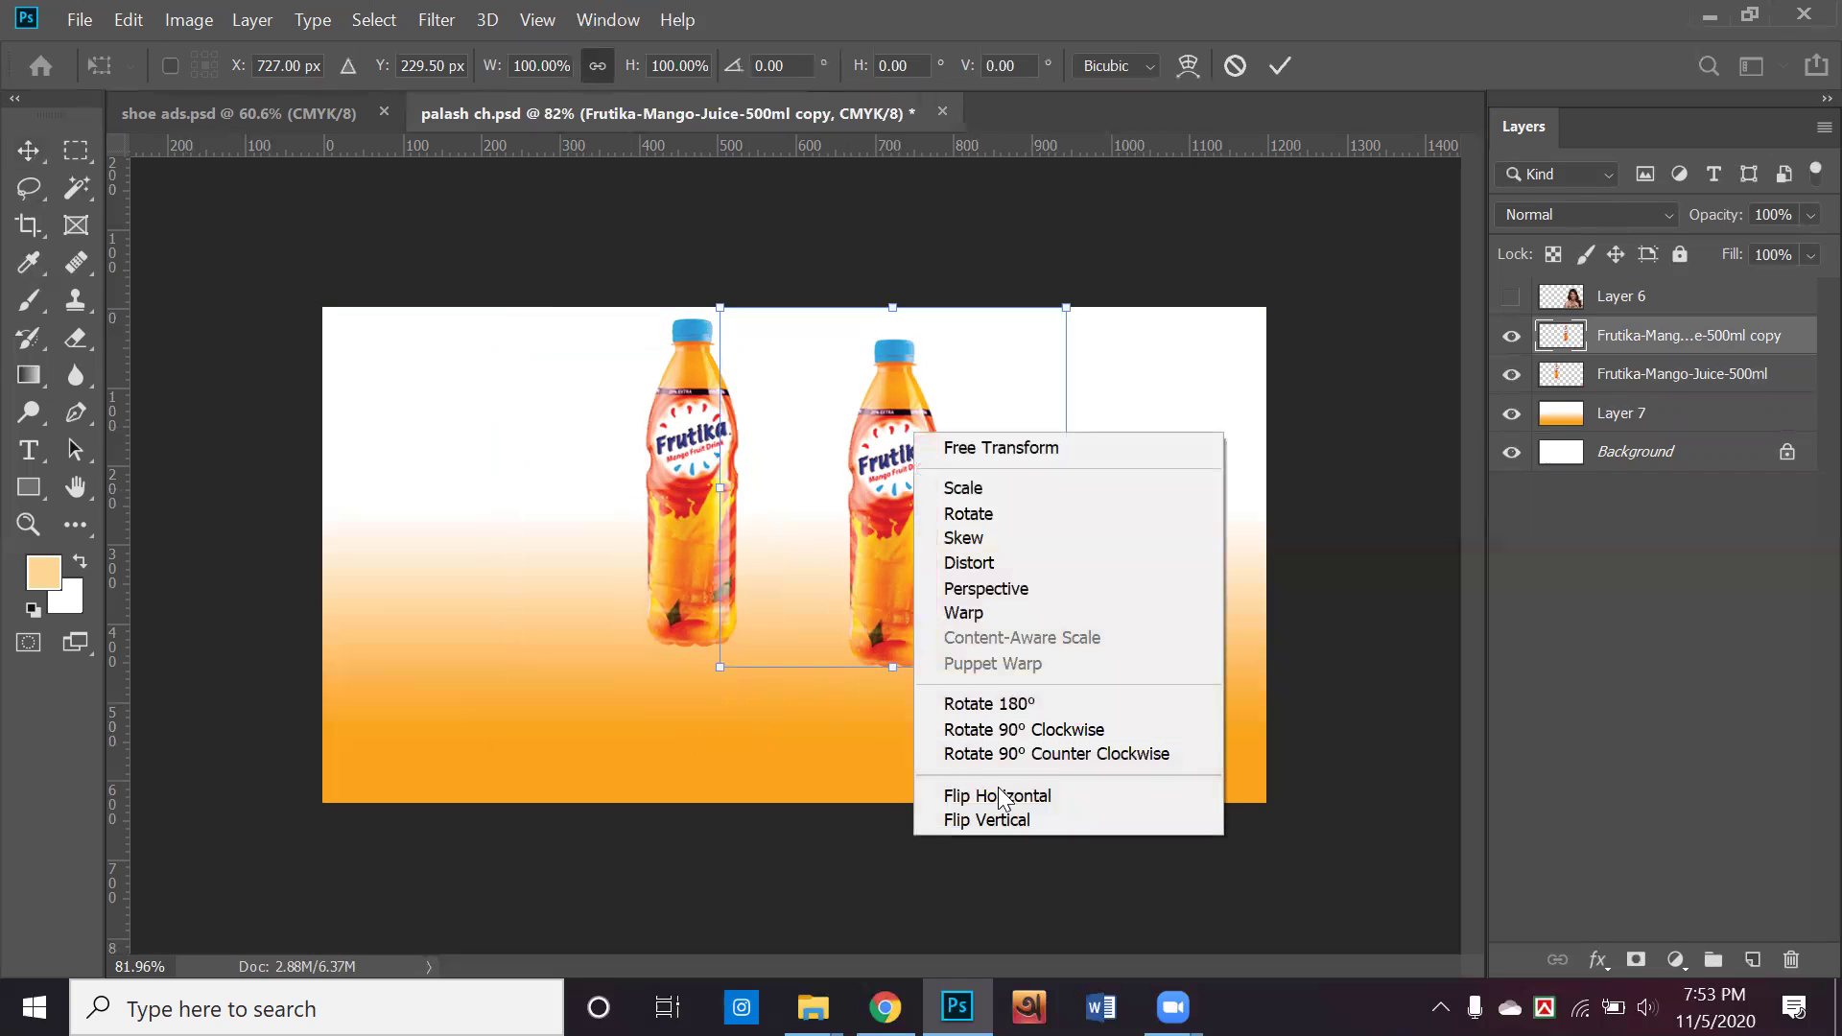
click(969, 796)
key(ctrl+z)
right_click(927, 541)
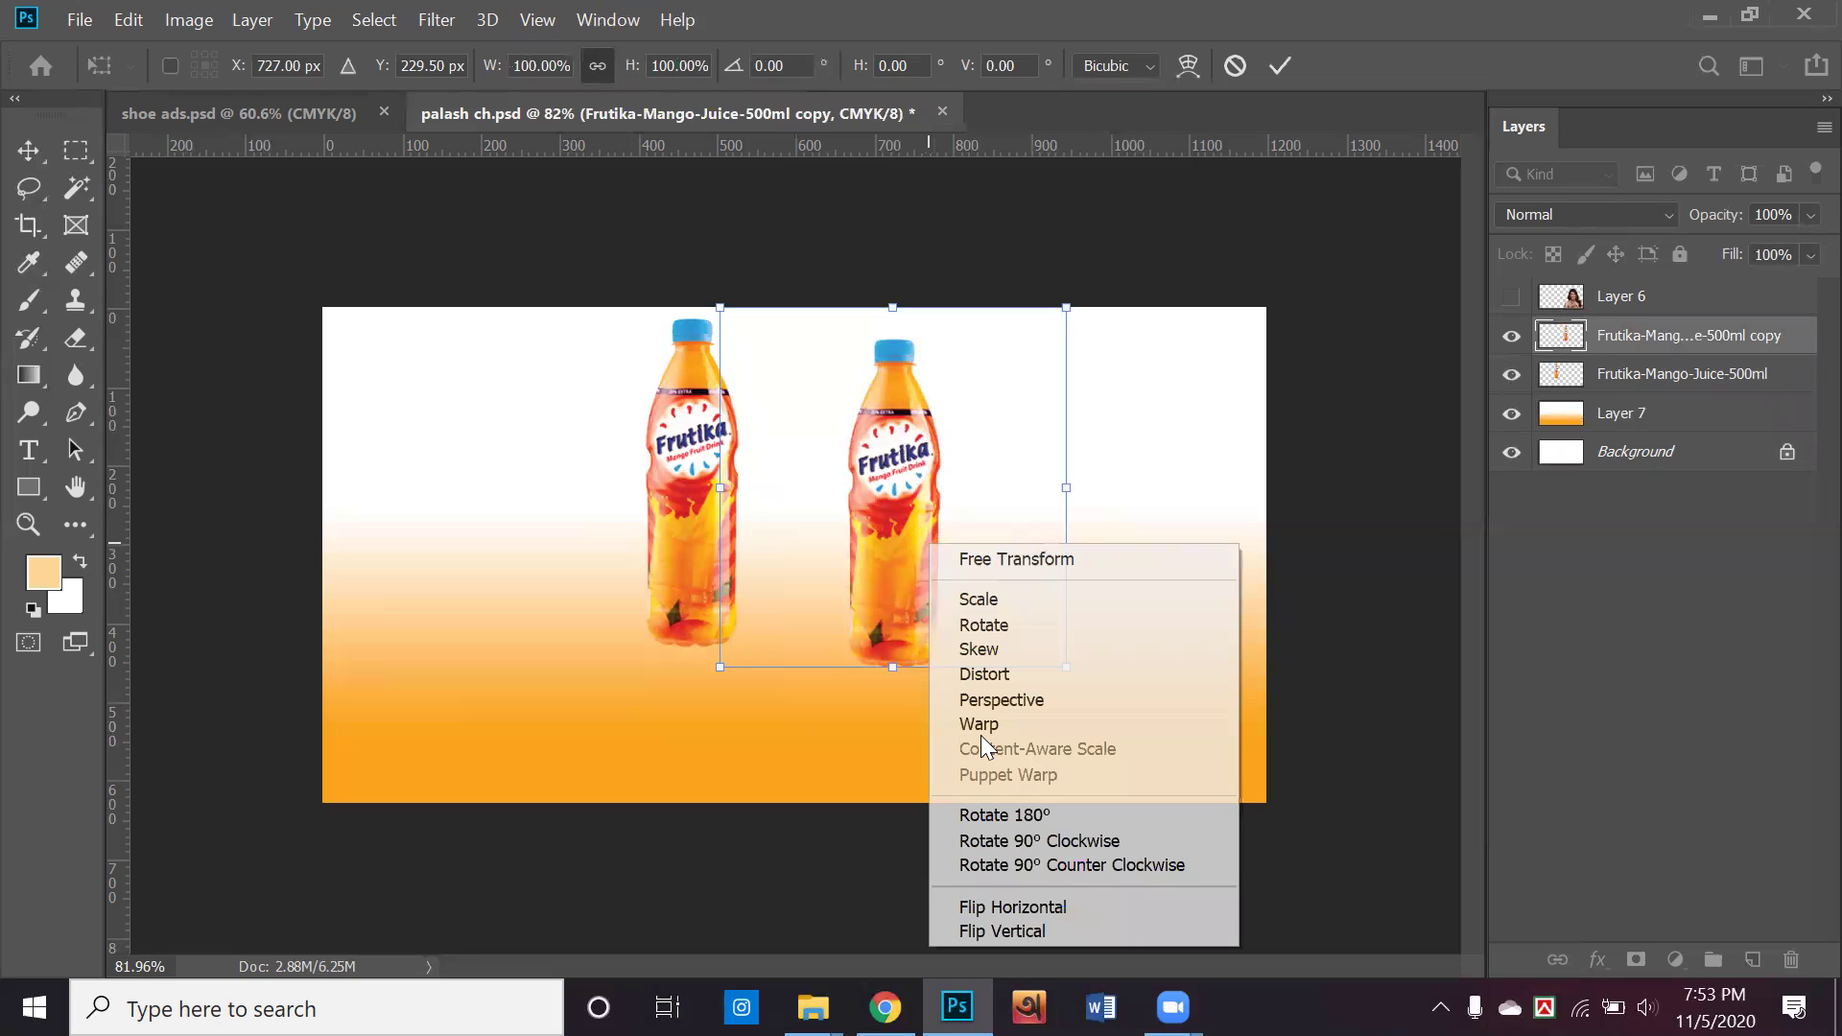
click(1002, 931)
key(Return)
Place the flipped copy directly beneath the bottle, base to base, and rotate it by about 1.7°
drag(887, 446, 684, 740)
drag(683, 741, 681, 735)
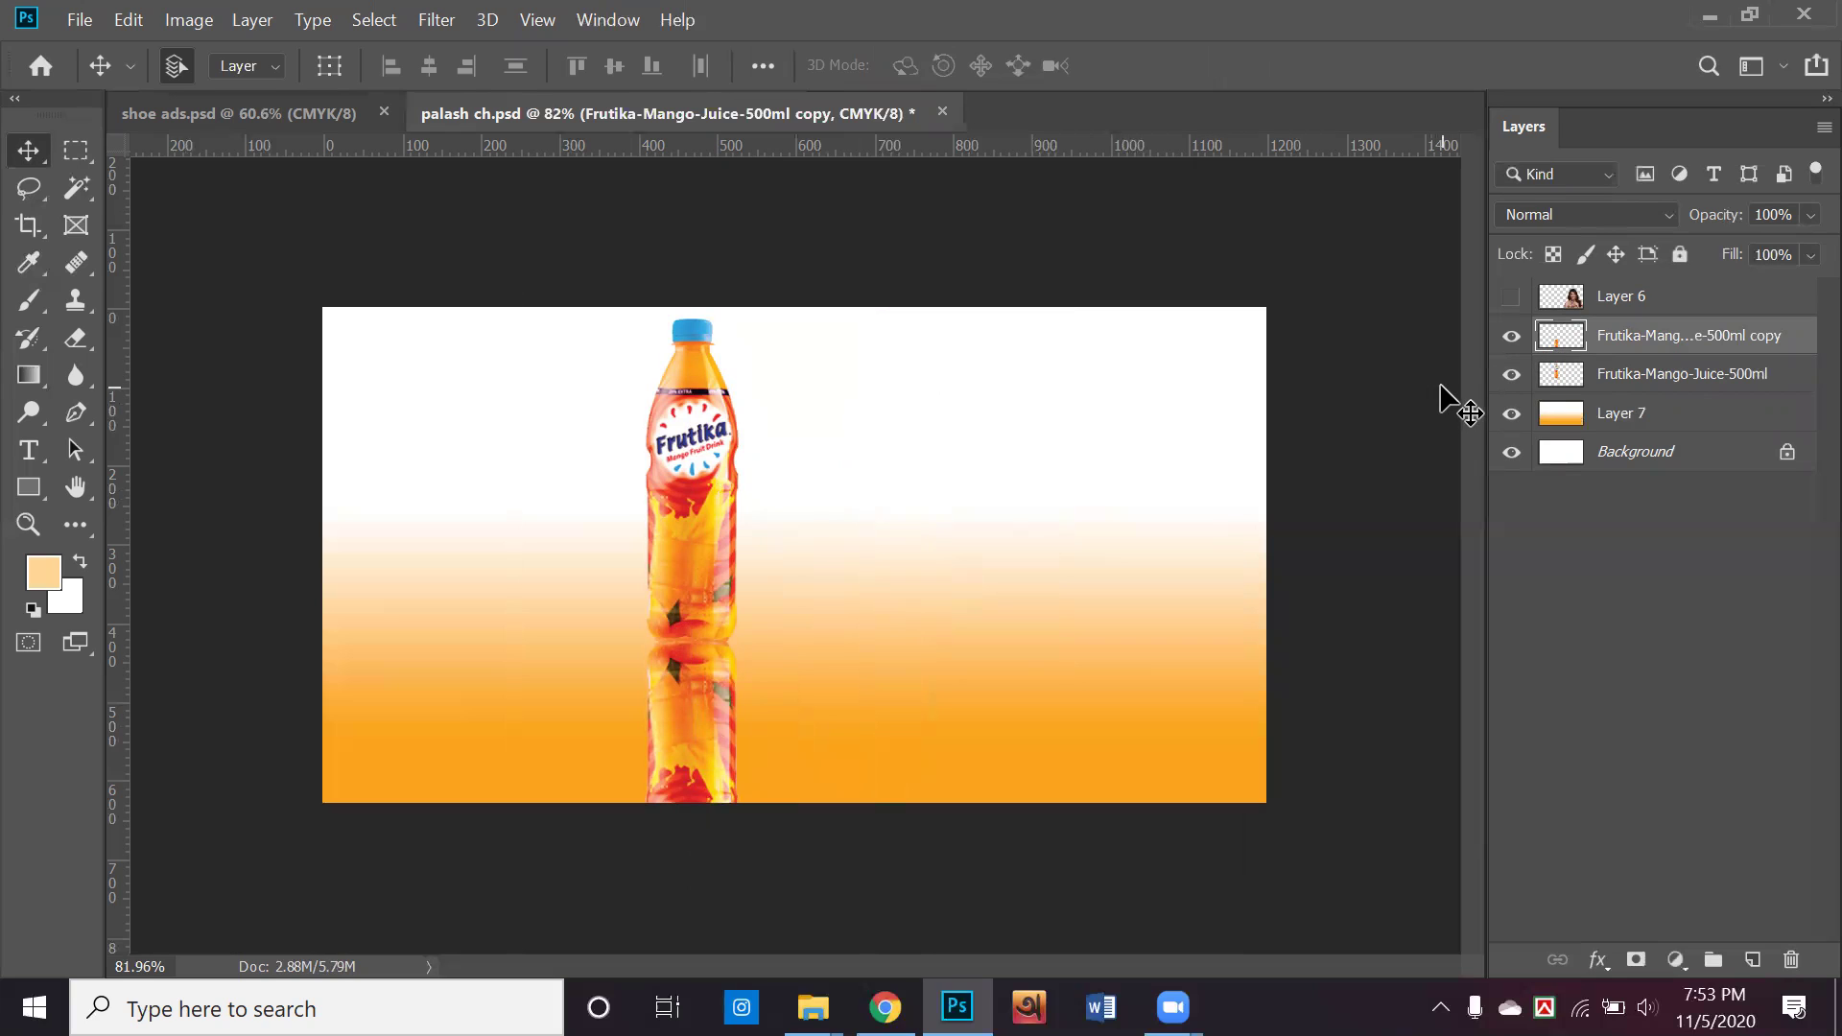
key(ctrl+t)
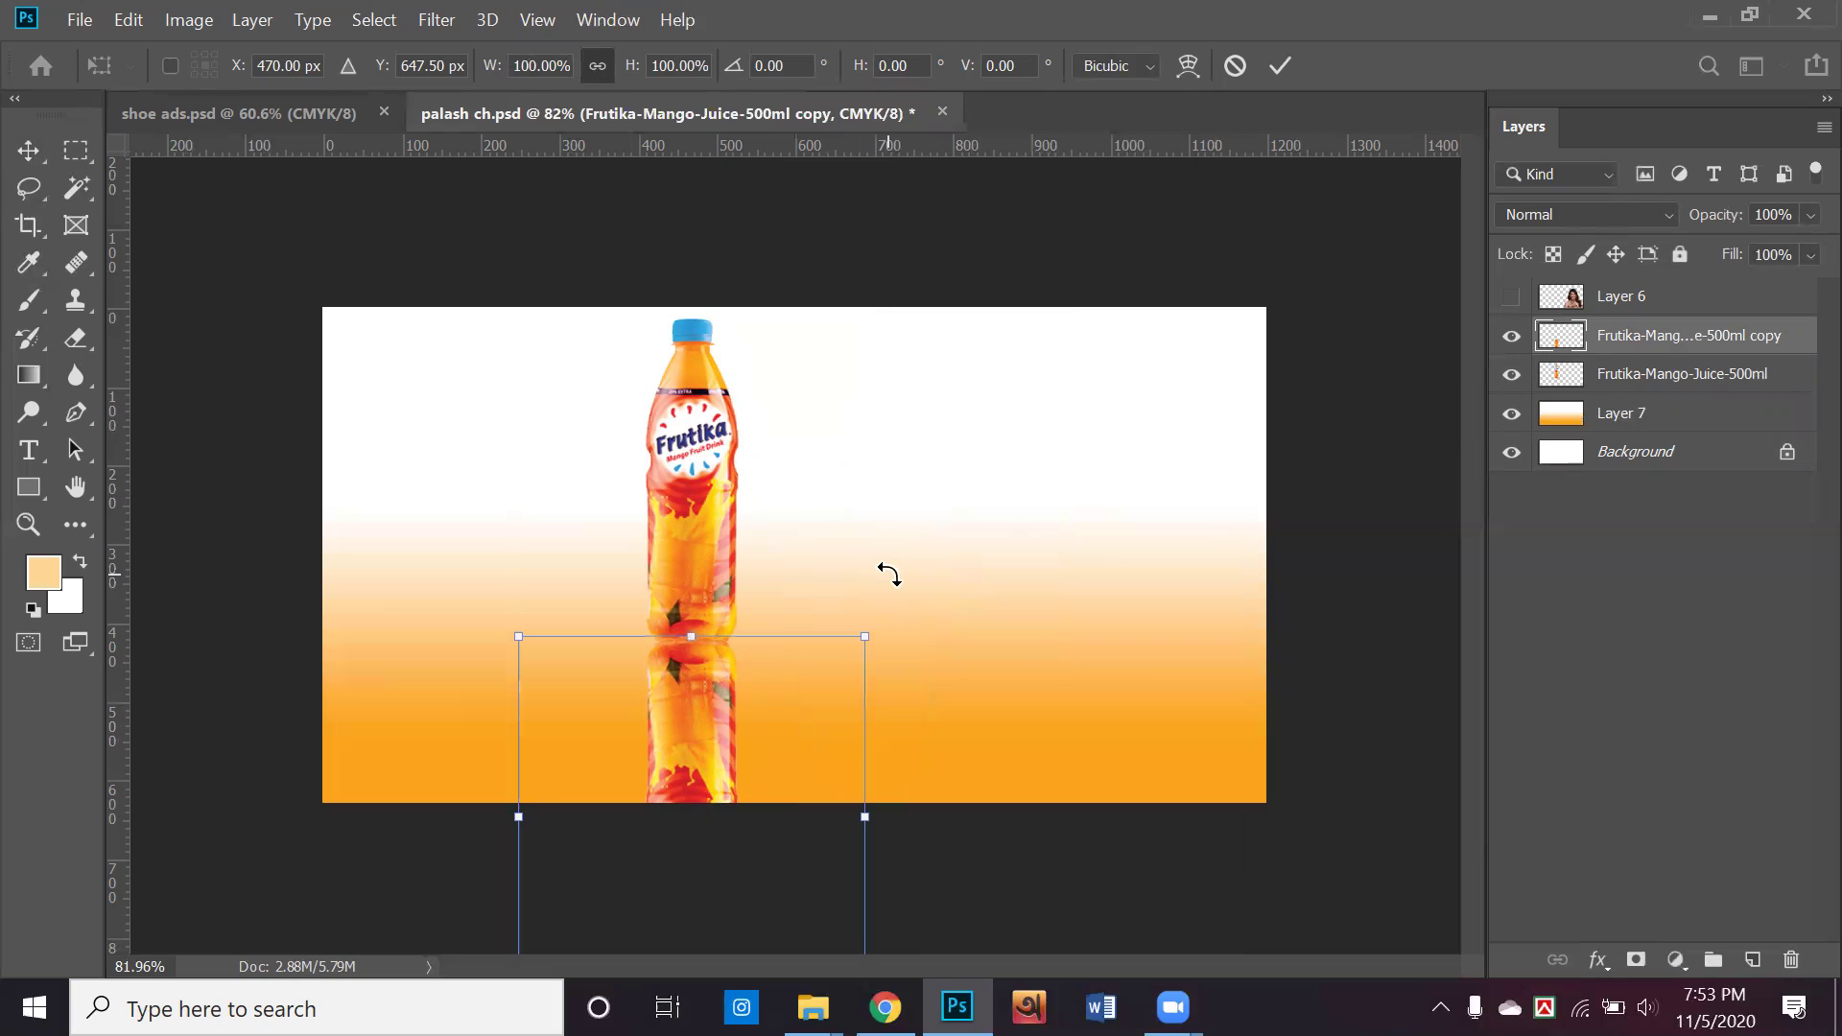
drag(892, 576, 894, 574)
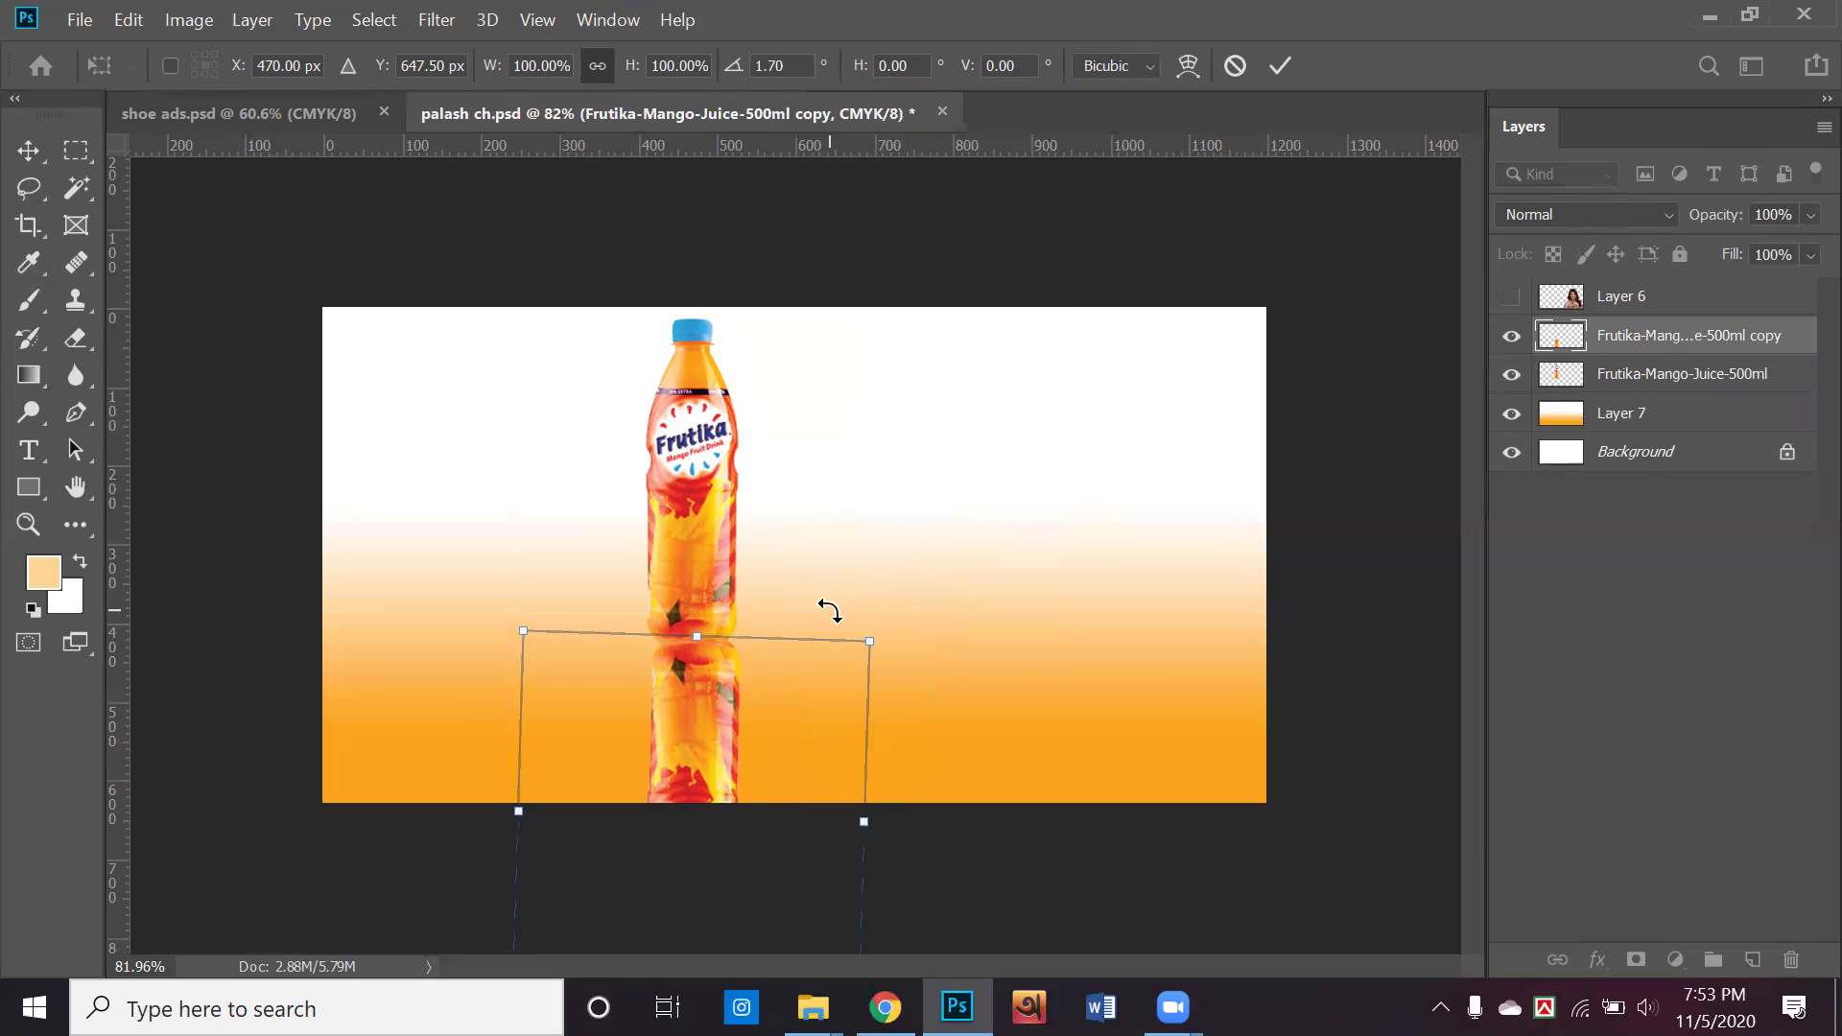
key(Return)
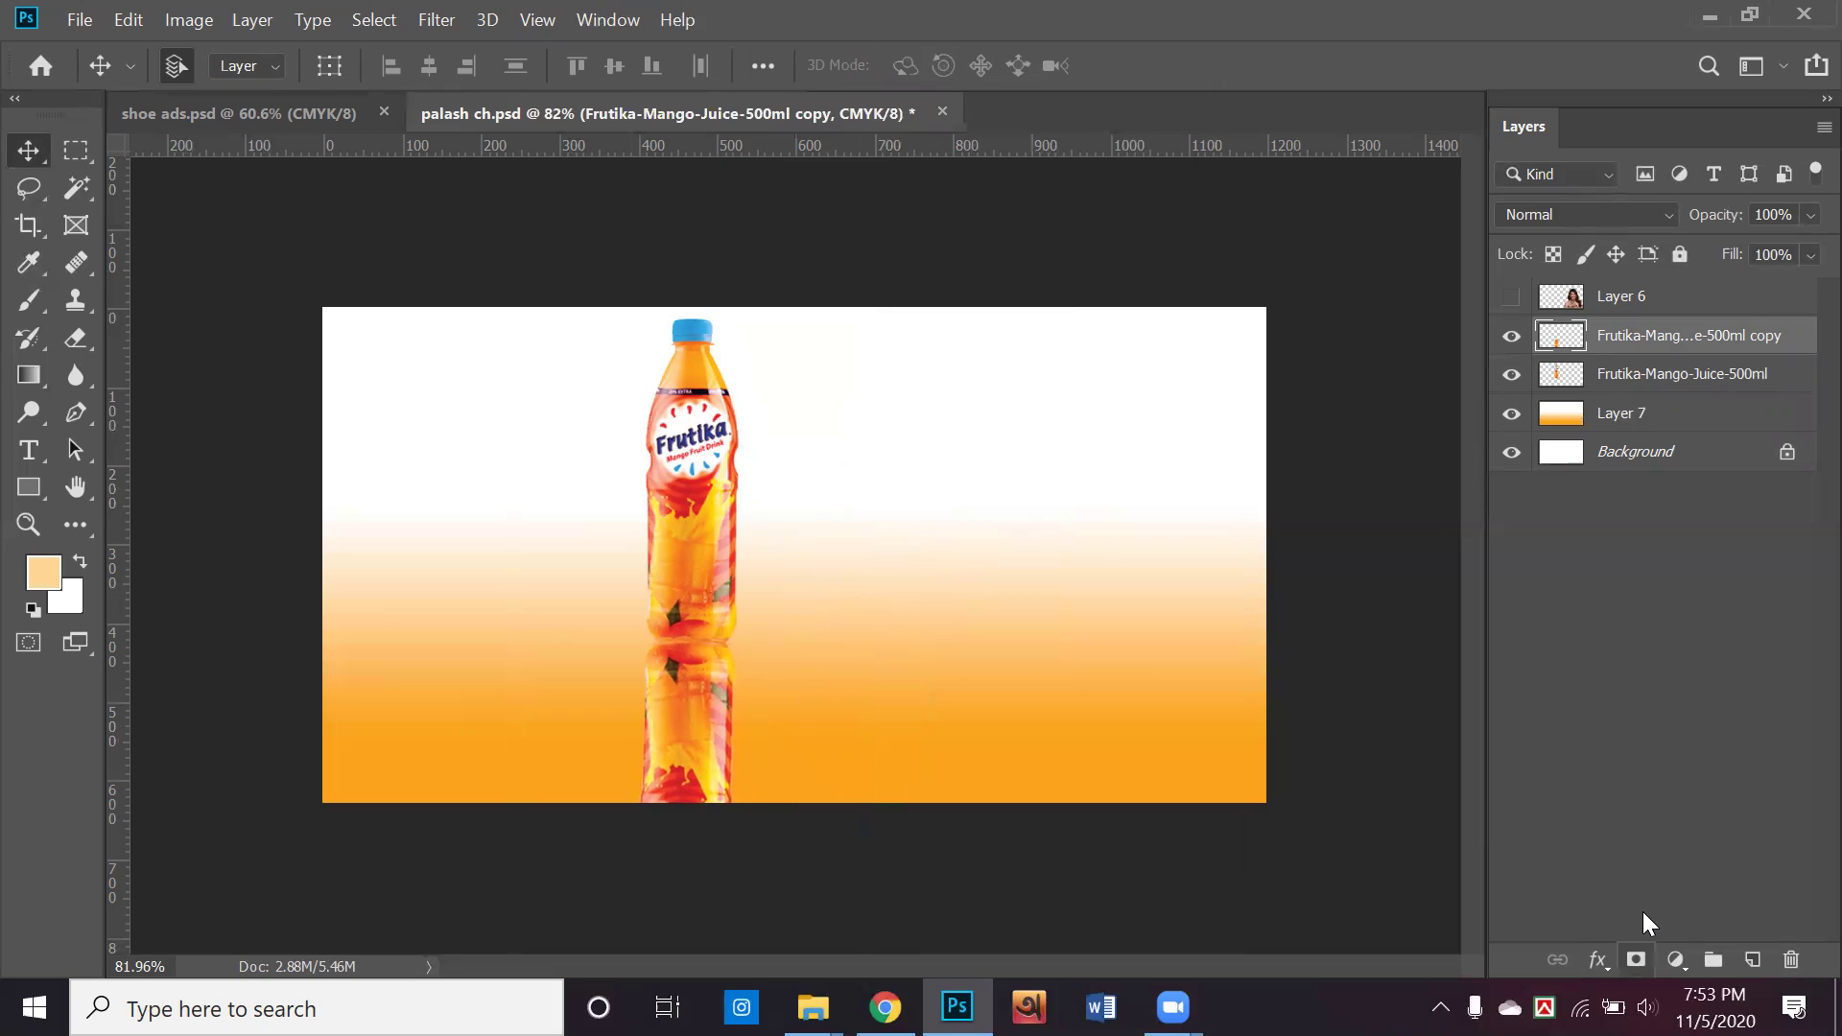
Fade the flipped copy toward the canvas bottom using a layer mask with a Black, White gradient, and place its layer below the original bottle
click(1636, 959)
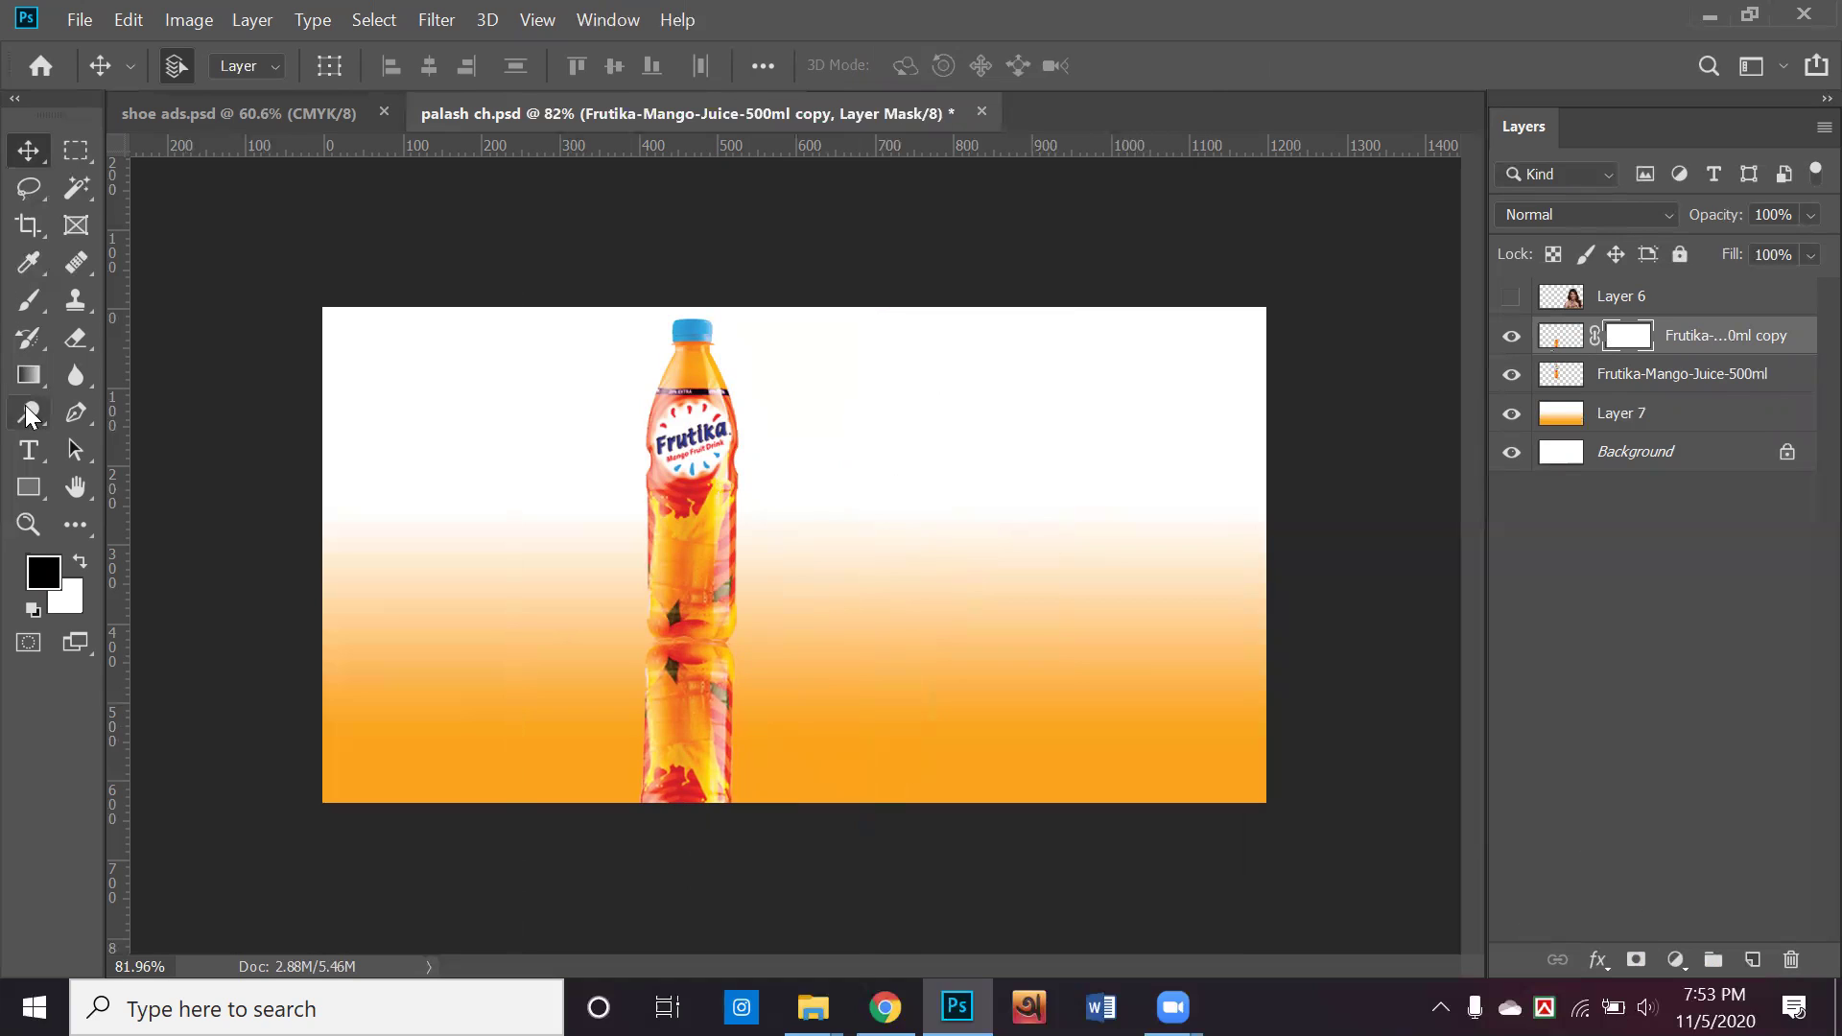
click(33, 378)
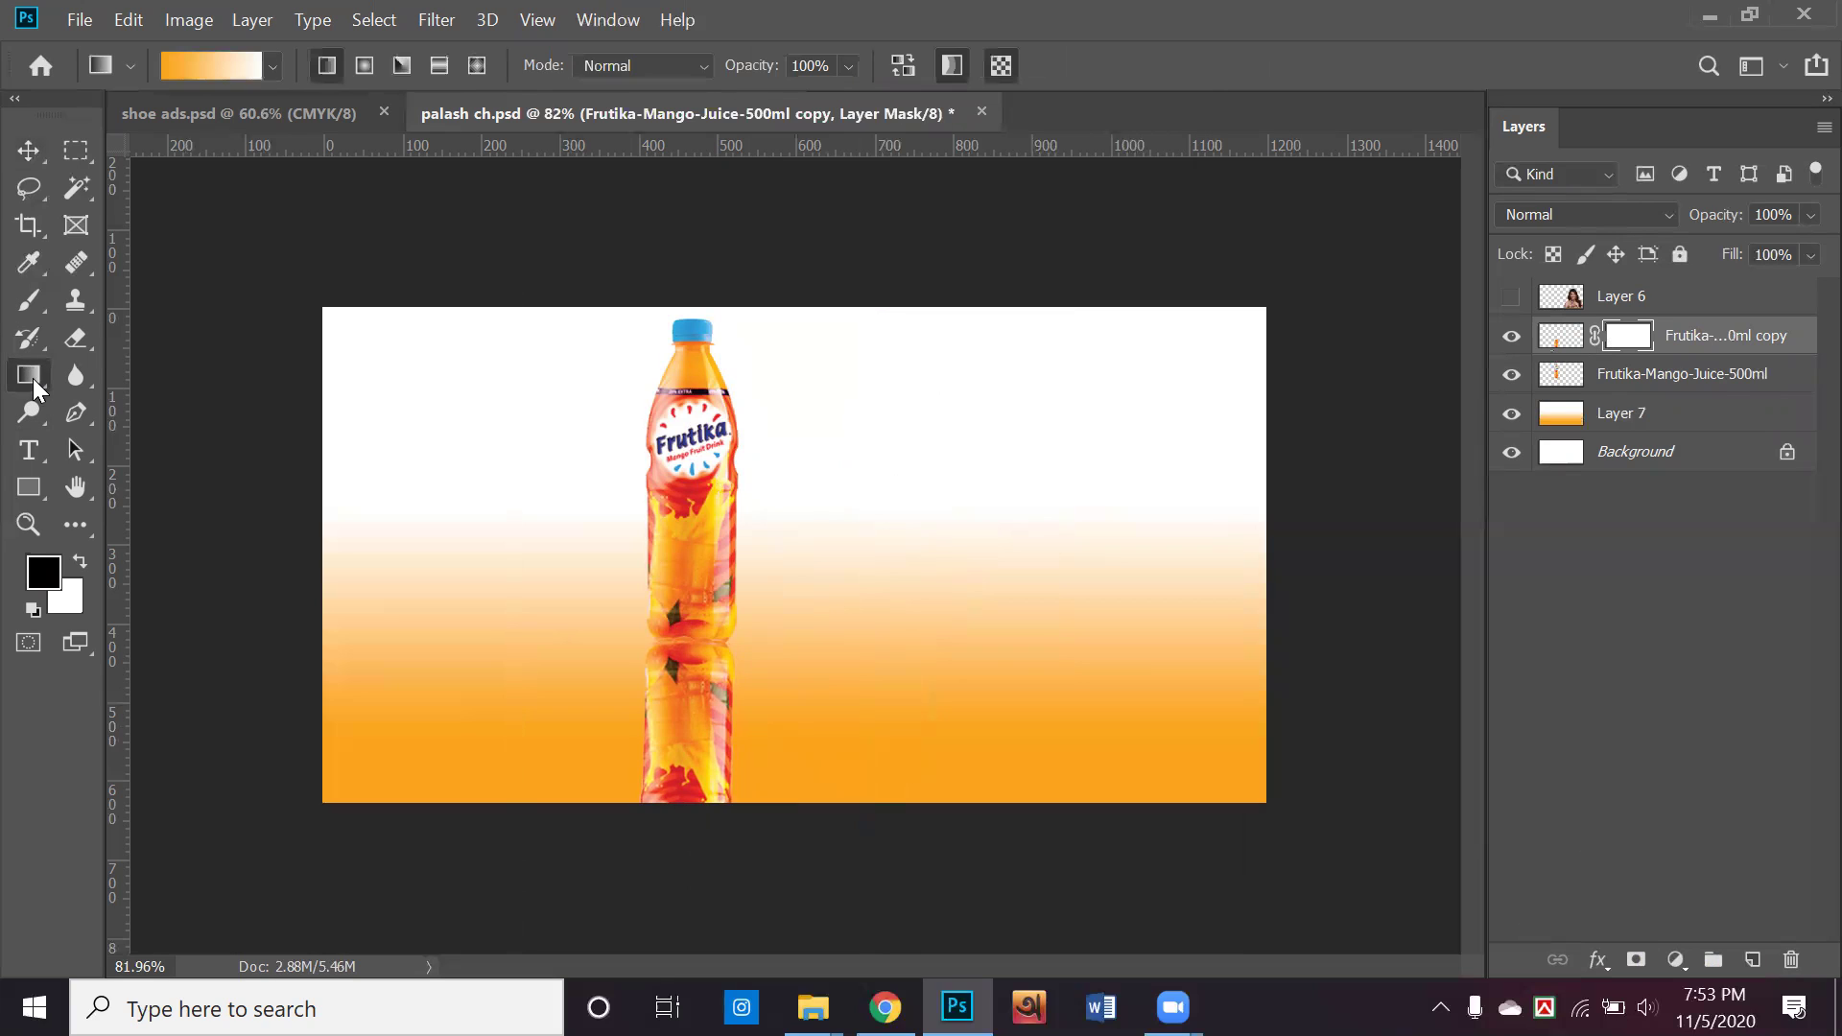
click(219, 71)
click(1199, 216)
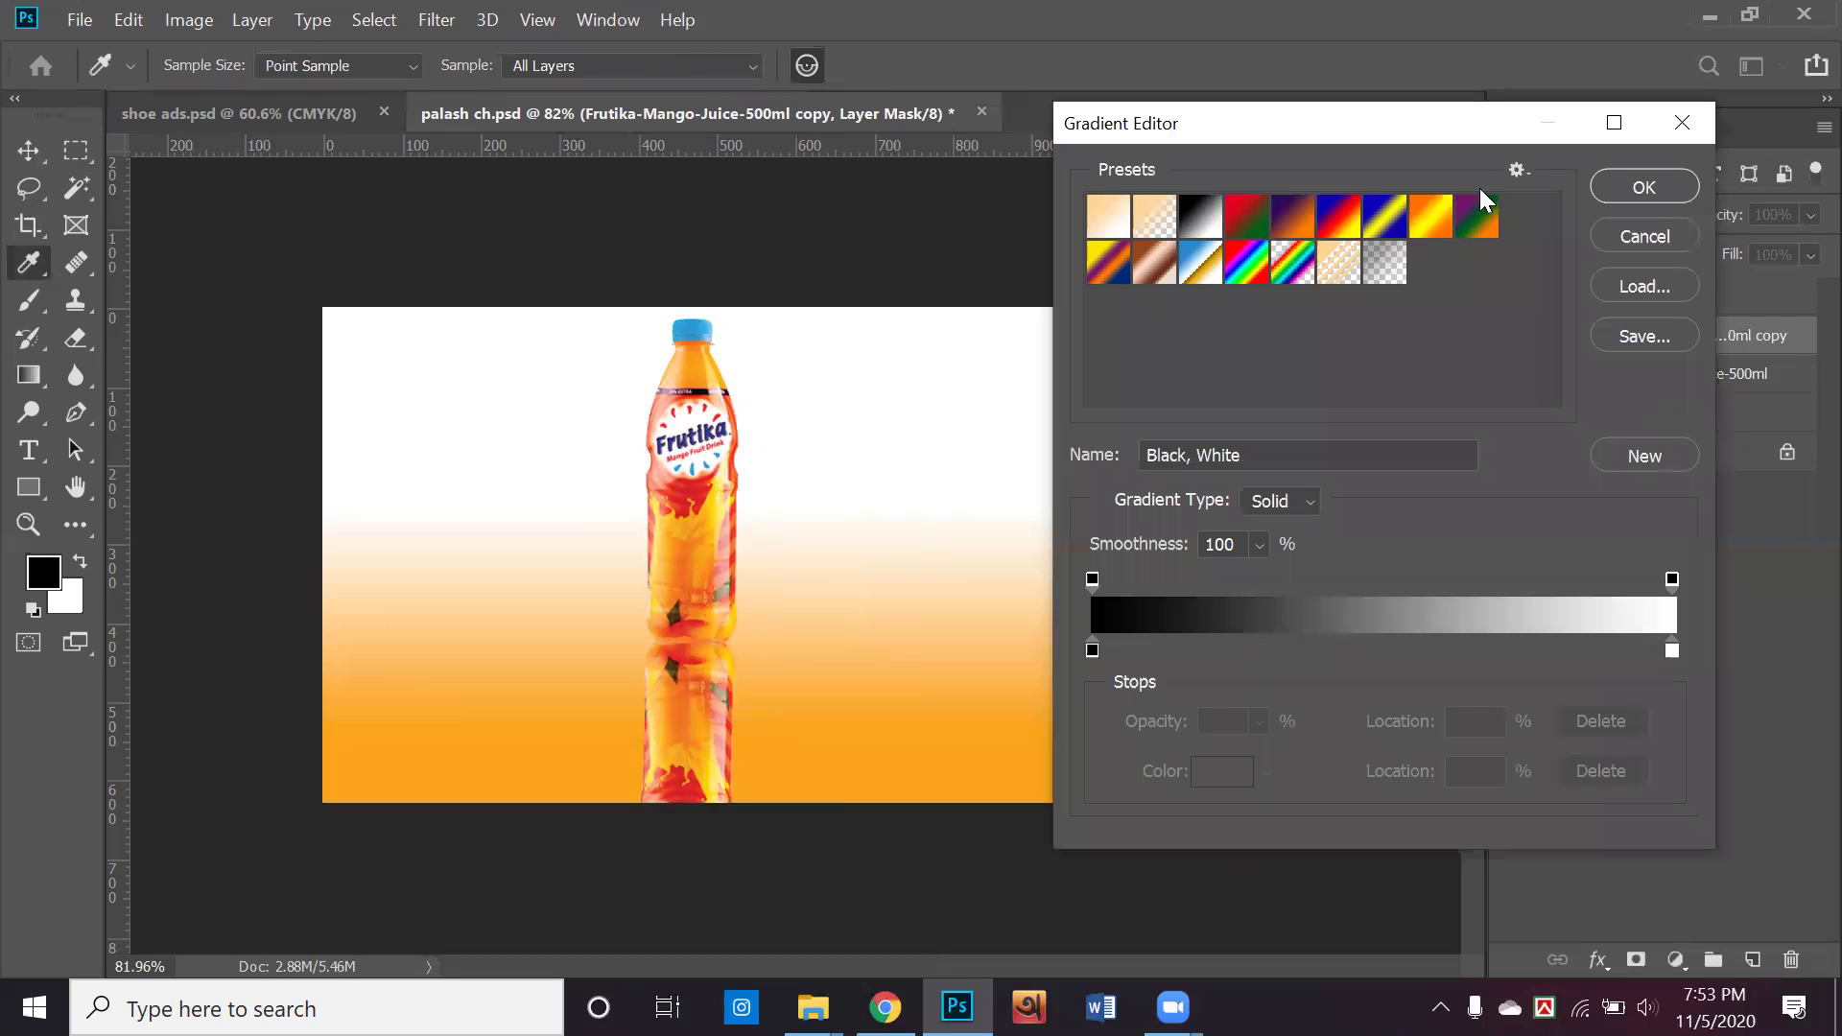
click(1643, 189)
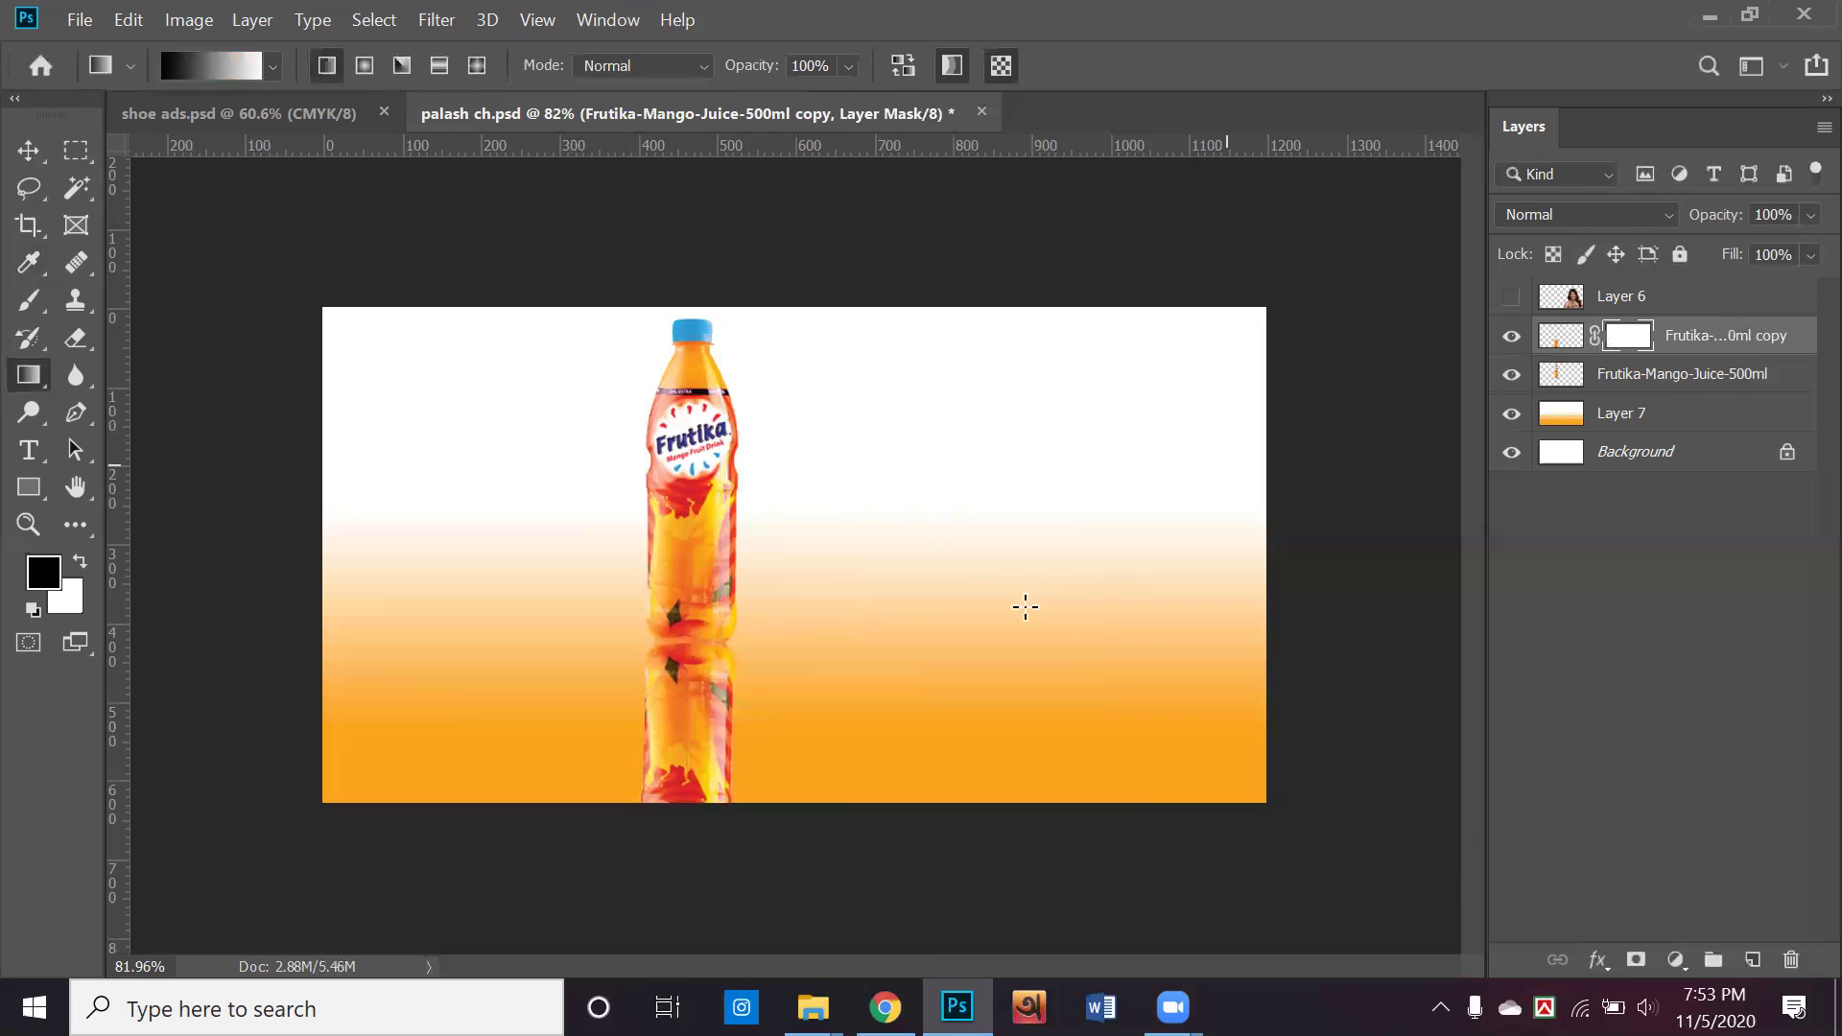
drag(674, 783, 697, 527)
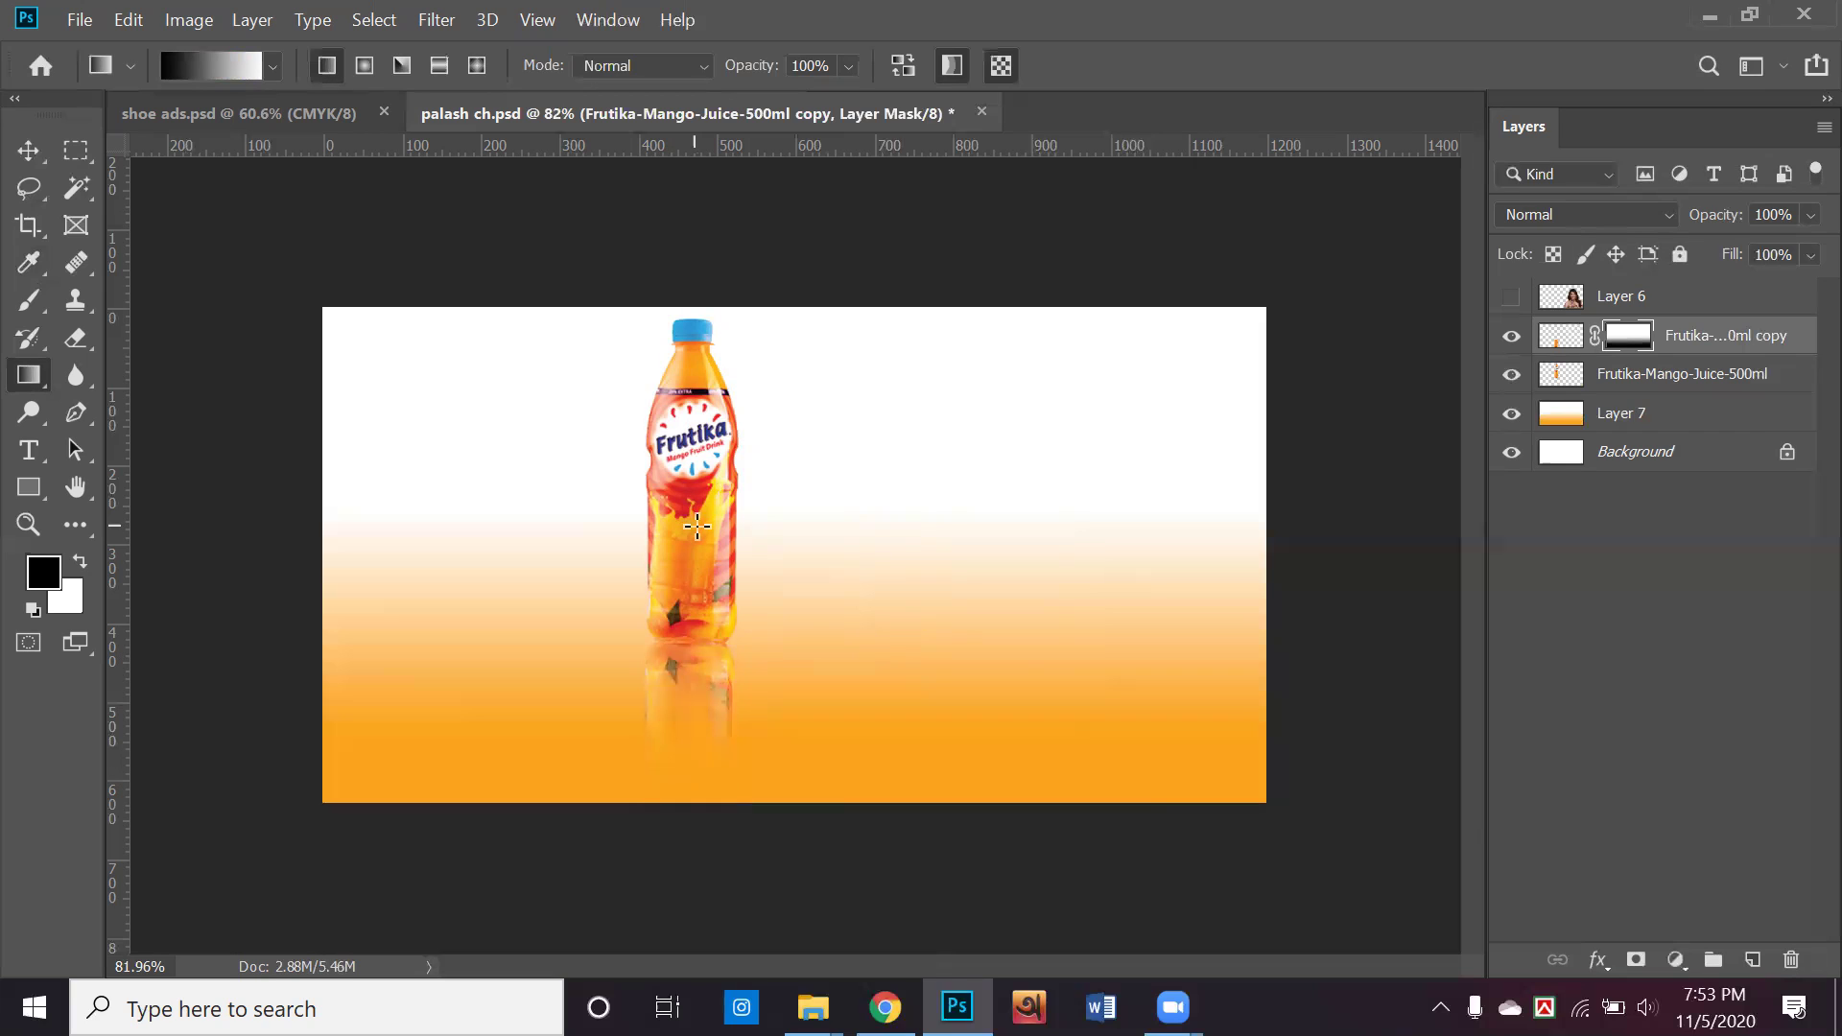
drag(1678, 350, 1667, 392)
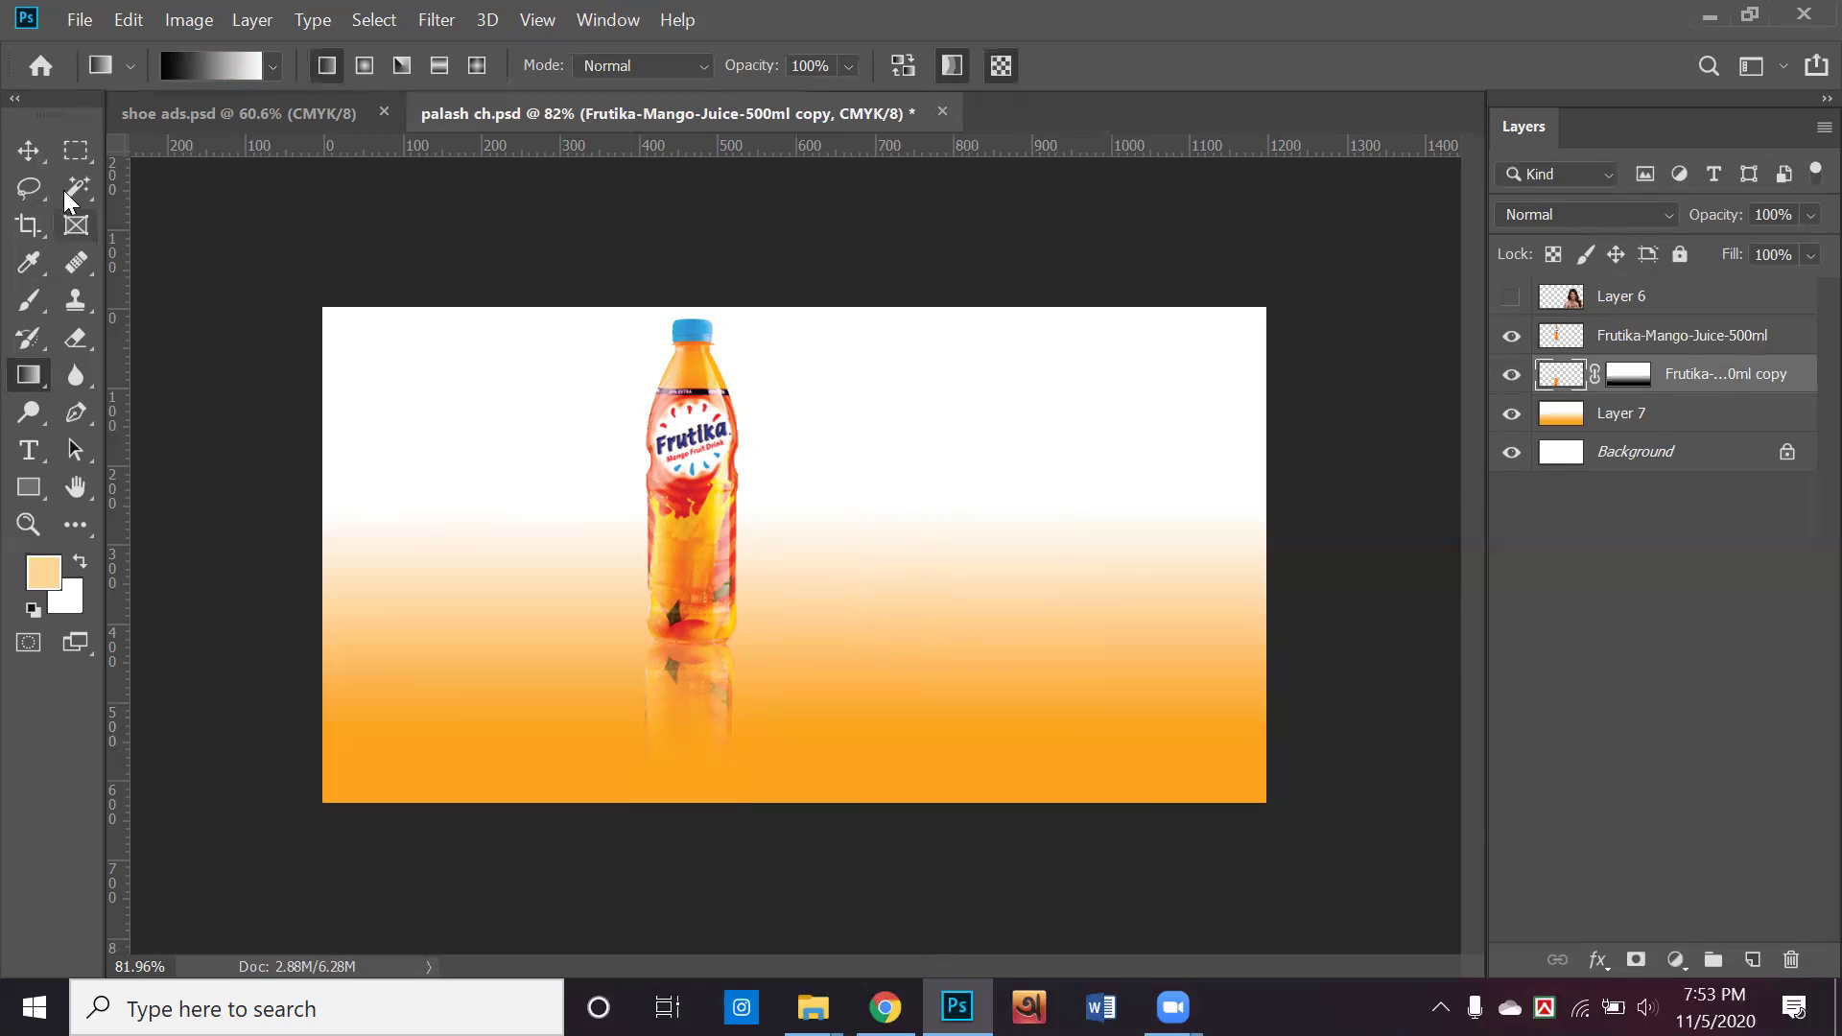
Move Layer 7's gradient straight down so its orange area starts at the base of the bottle
click(28, 151)
click(840, 608)
drag(933, 572, 940, 669)
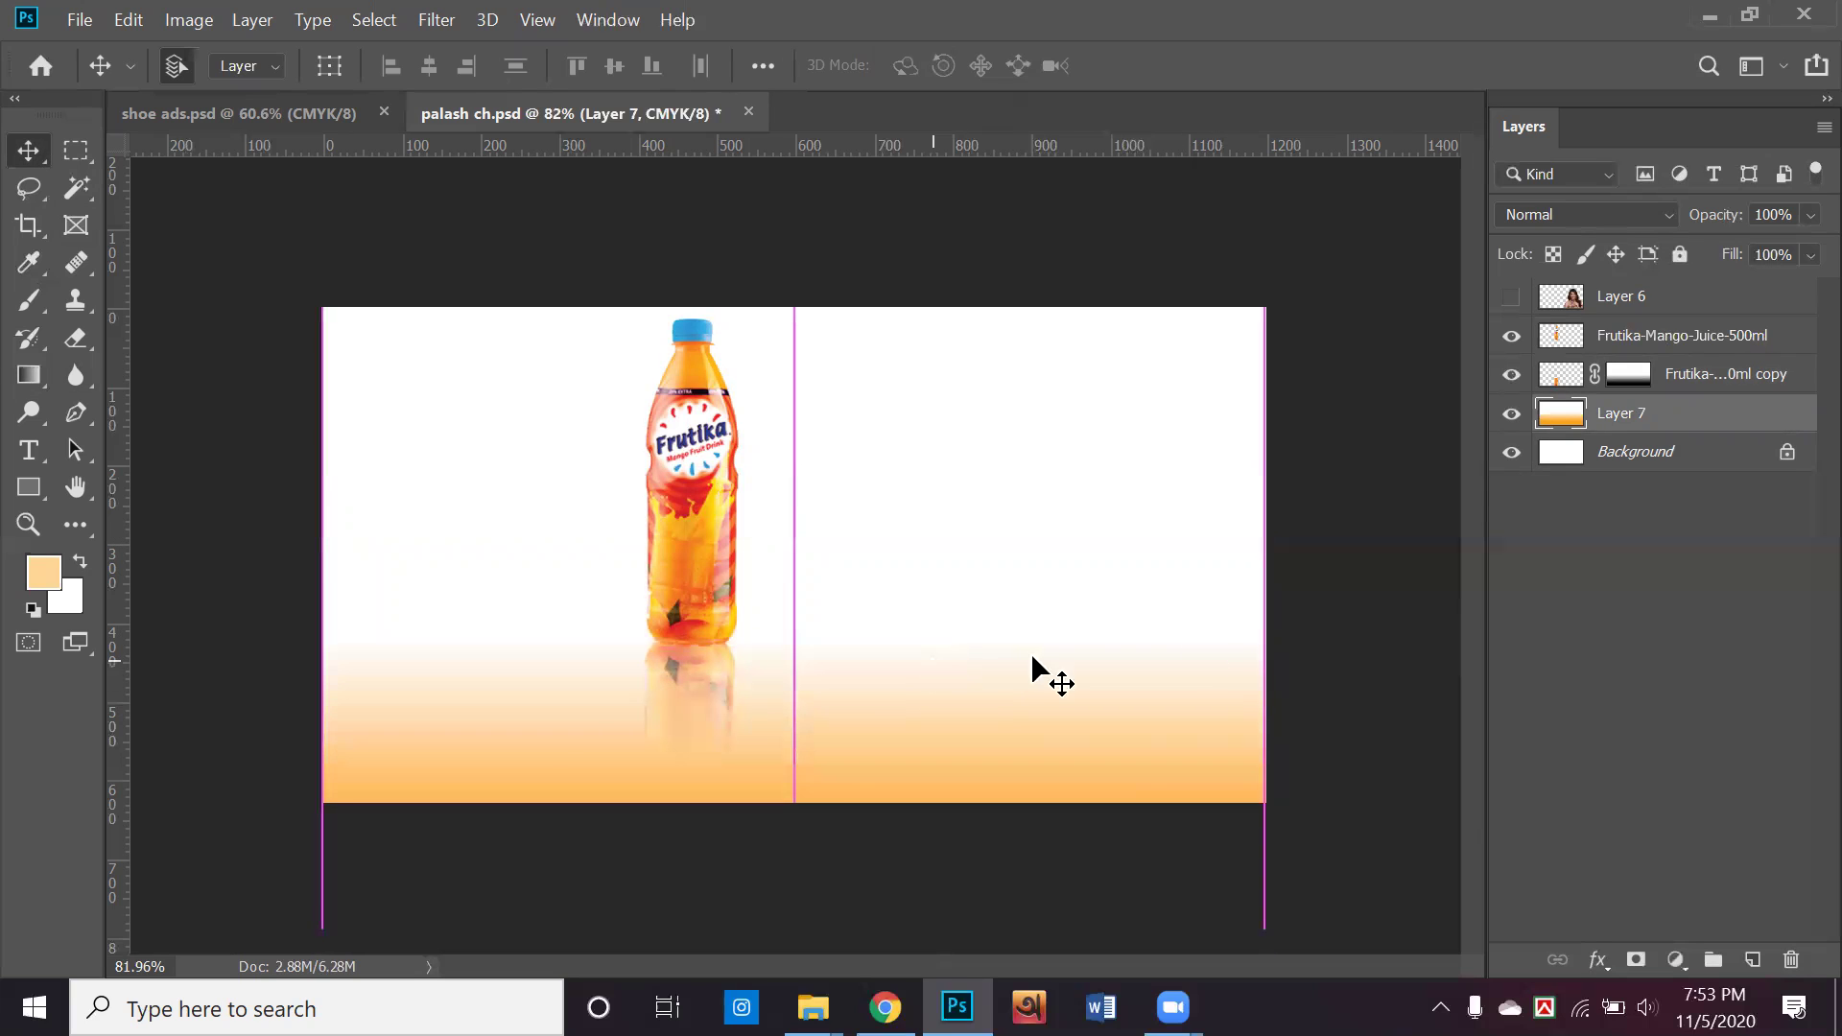
click(1434, 647)
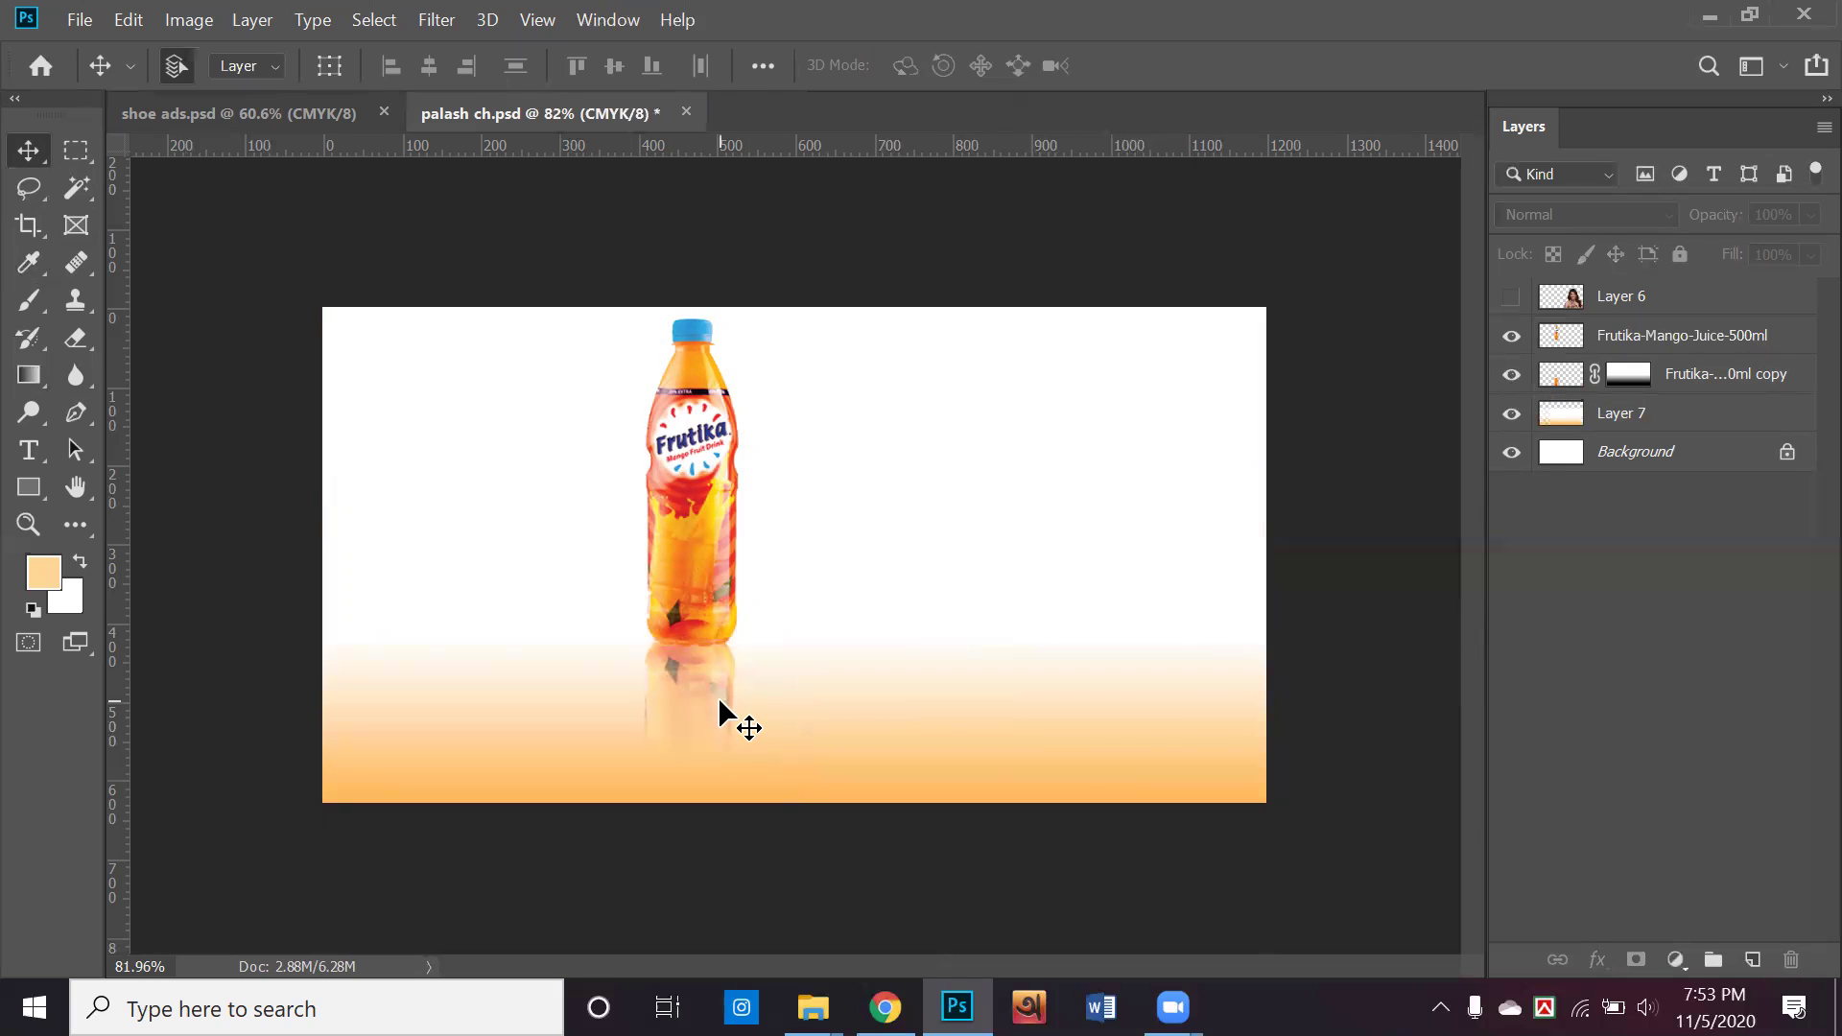
Hide Layer 7 and move the faded reflection away to the right side of the bottle
click(802, 728)
click(1512, 413)
drag(712, 698, 1015, 512)
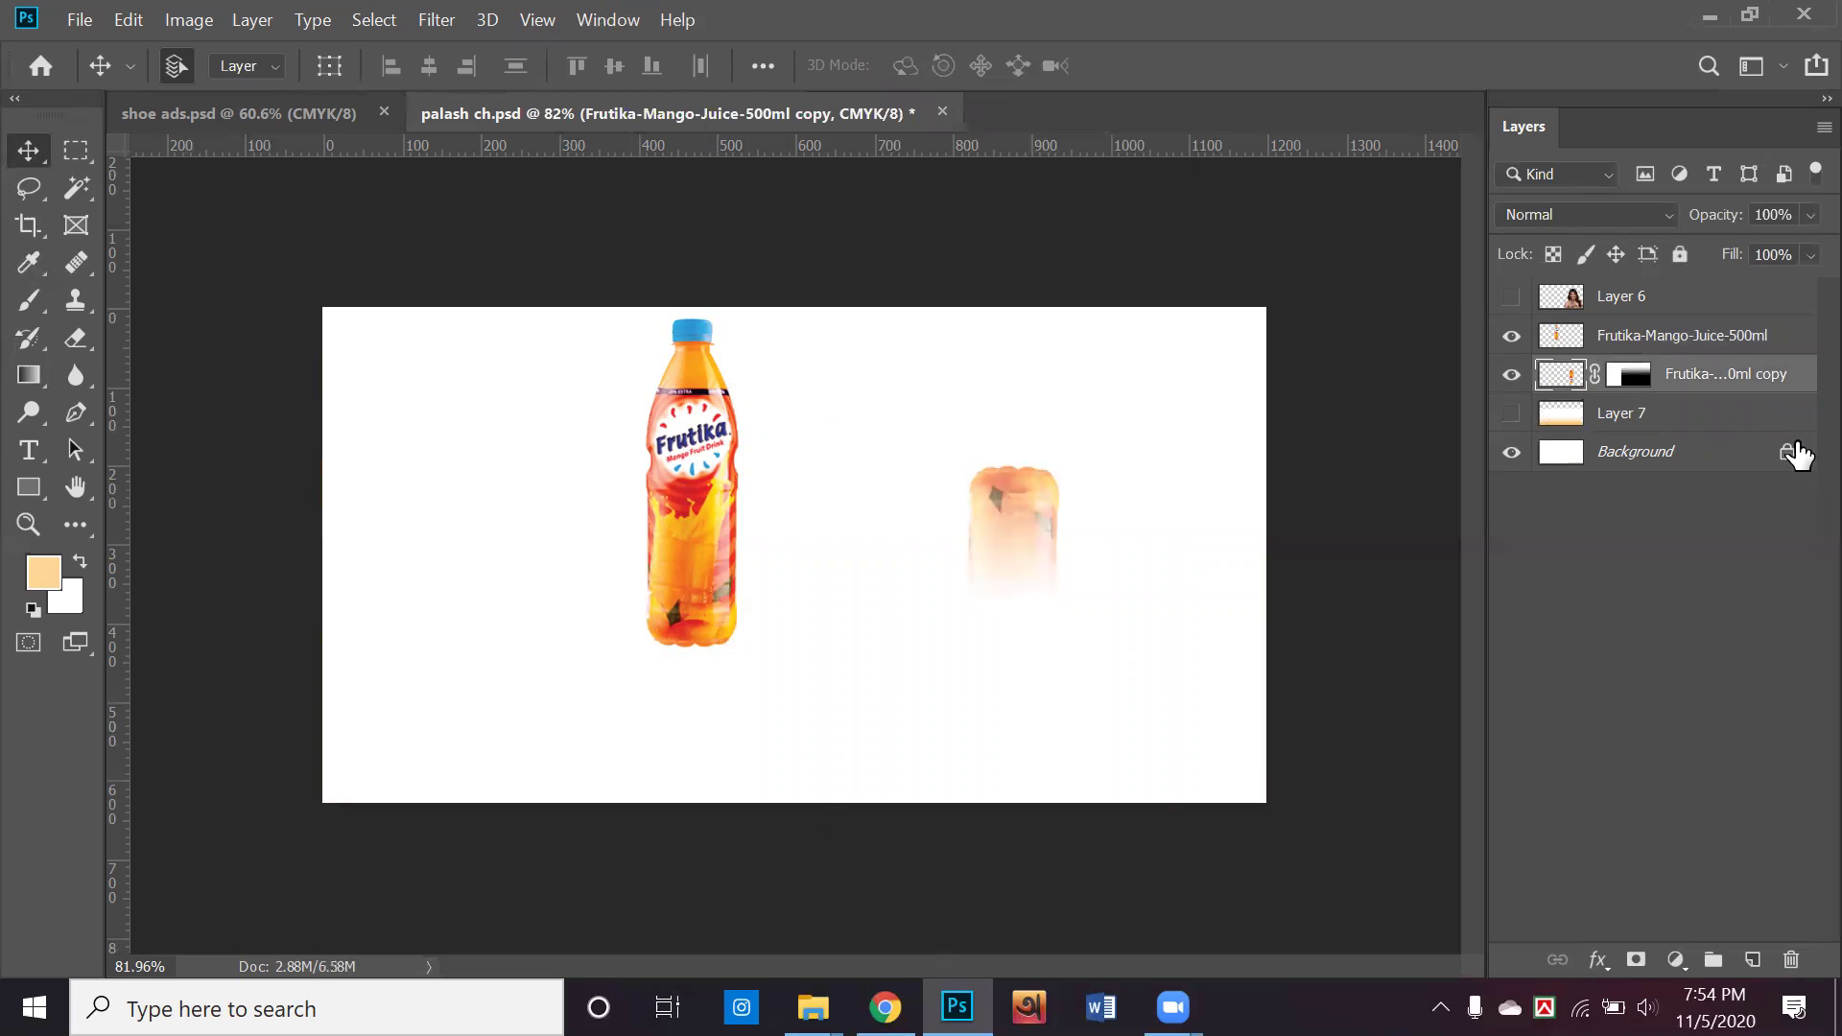
Replace the flipped bottle copy's layer mask with a new blank one and move the copy up a little
click(1634, 376)
right_click(1636, 382)
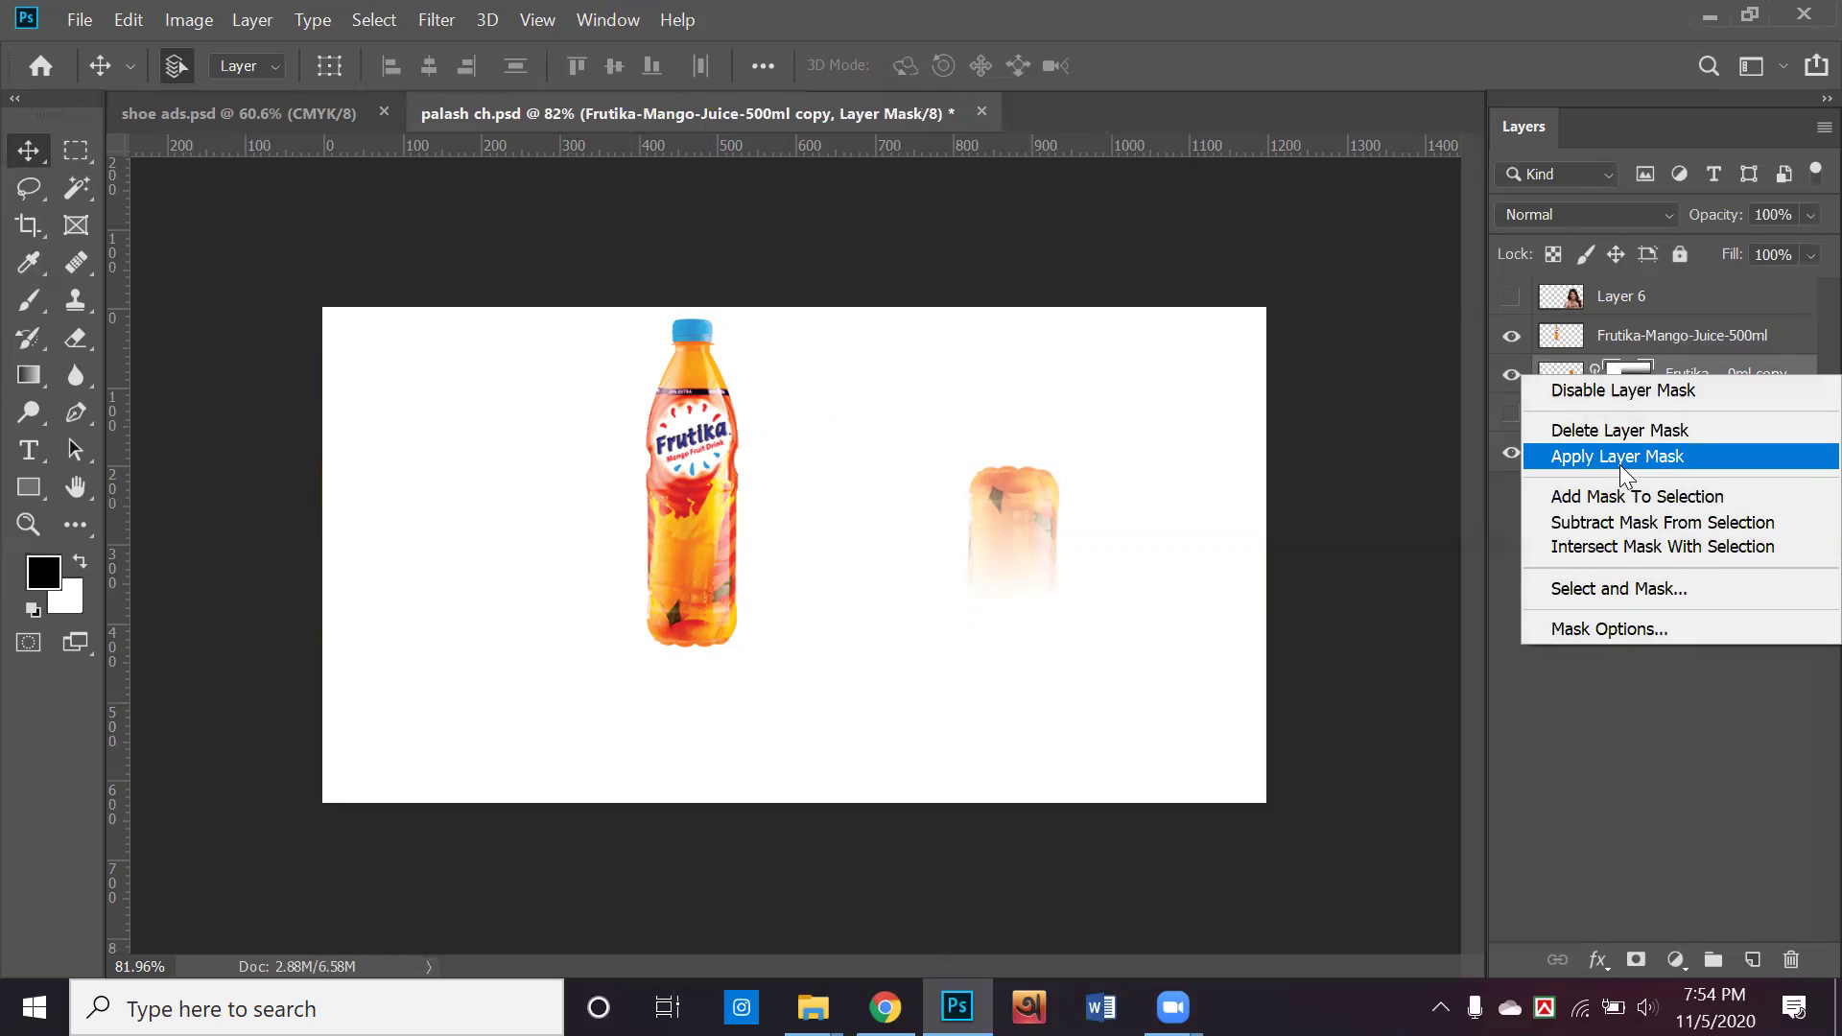
click(1627, 441)
drag(1027, 561, 1038, 522)
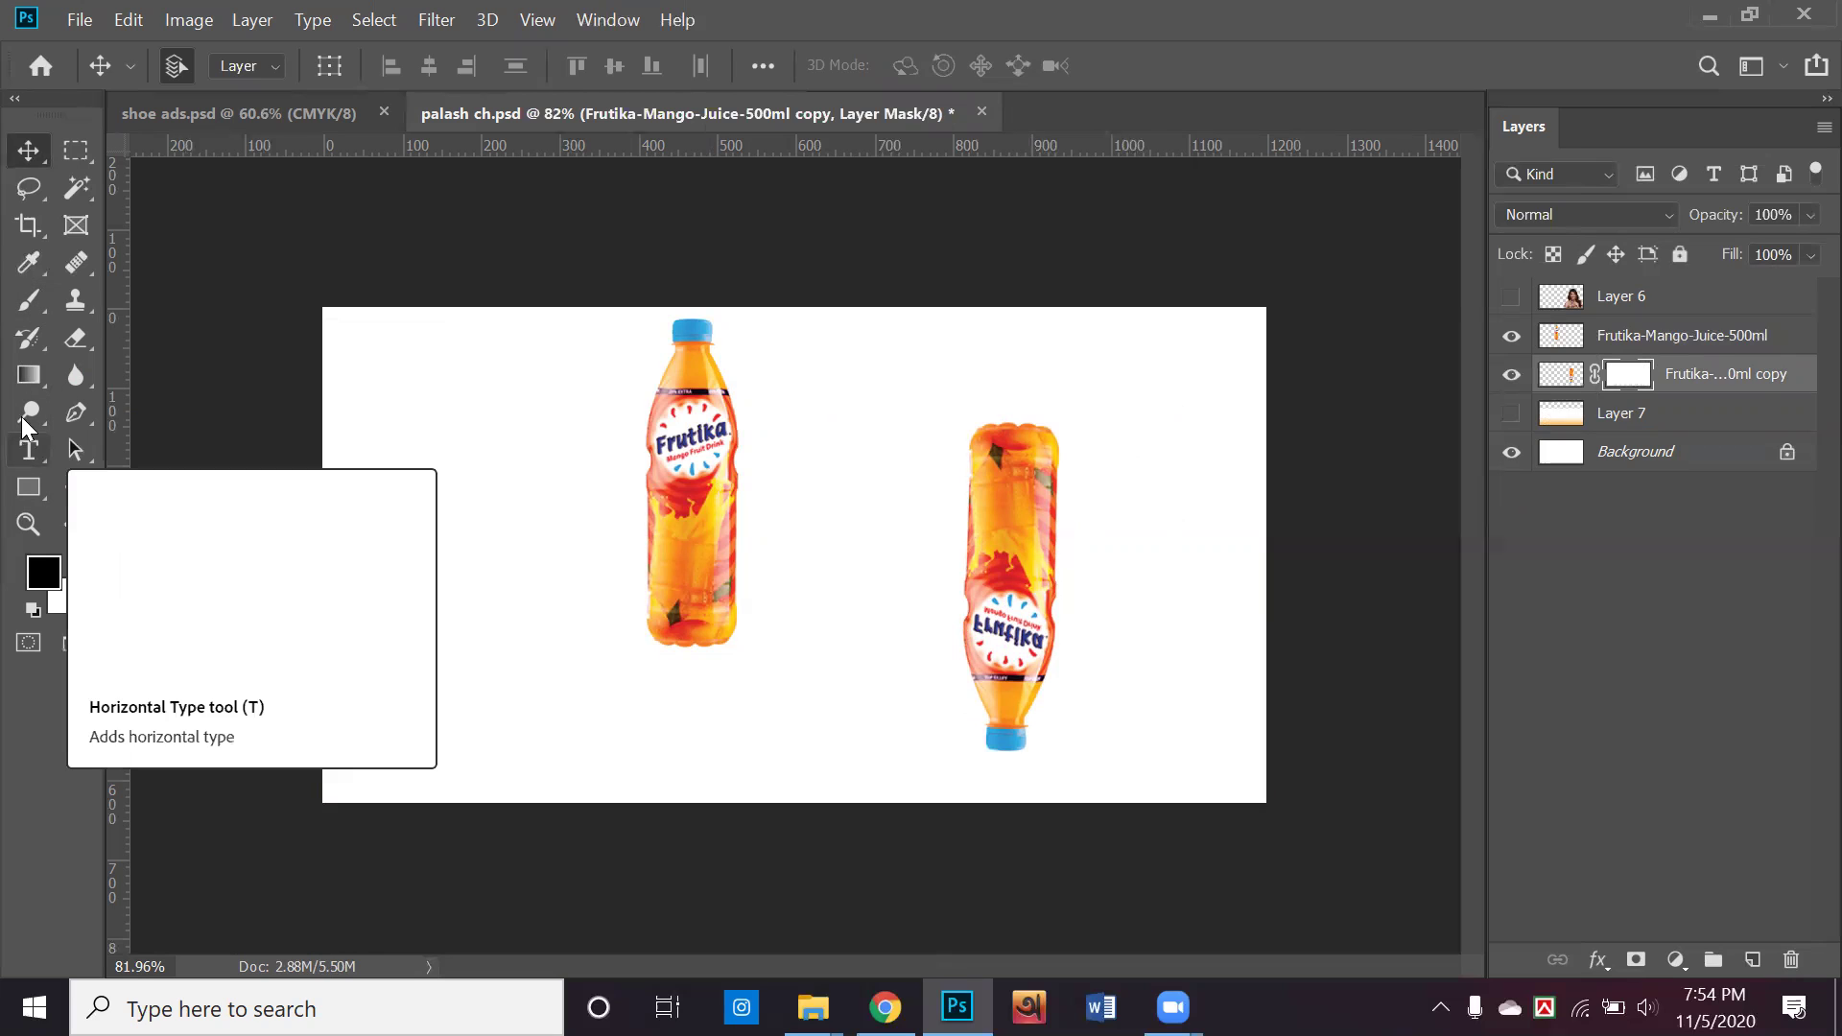
Fade the flipped bottle's lower part to transparent by drawing a black-to-white linear gradient on its layer mask
click(27, 376)
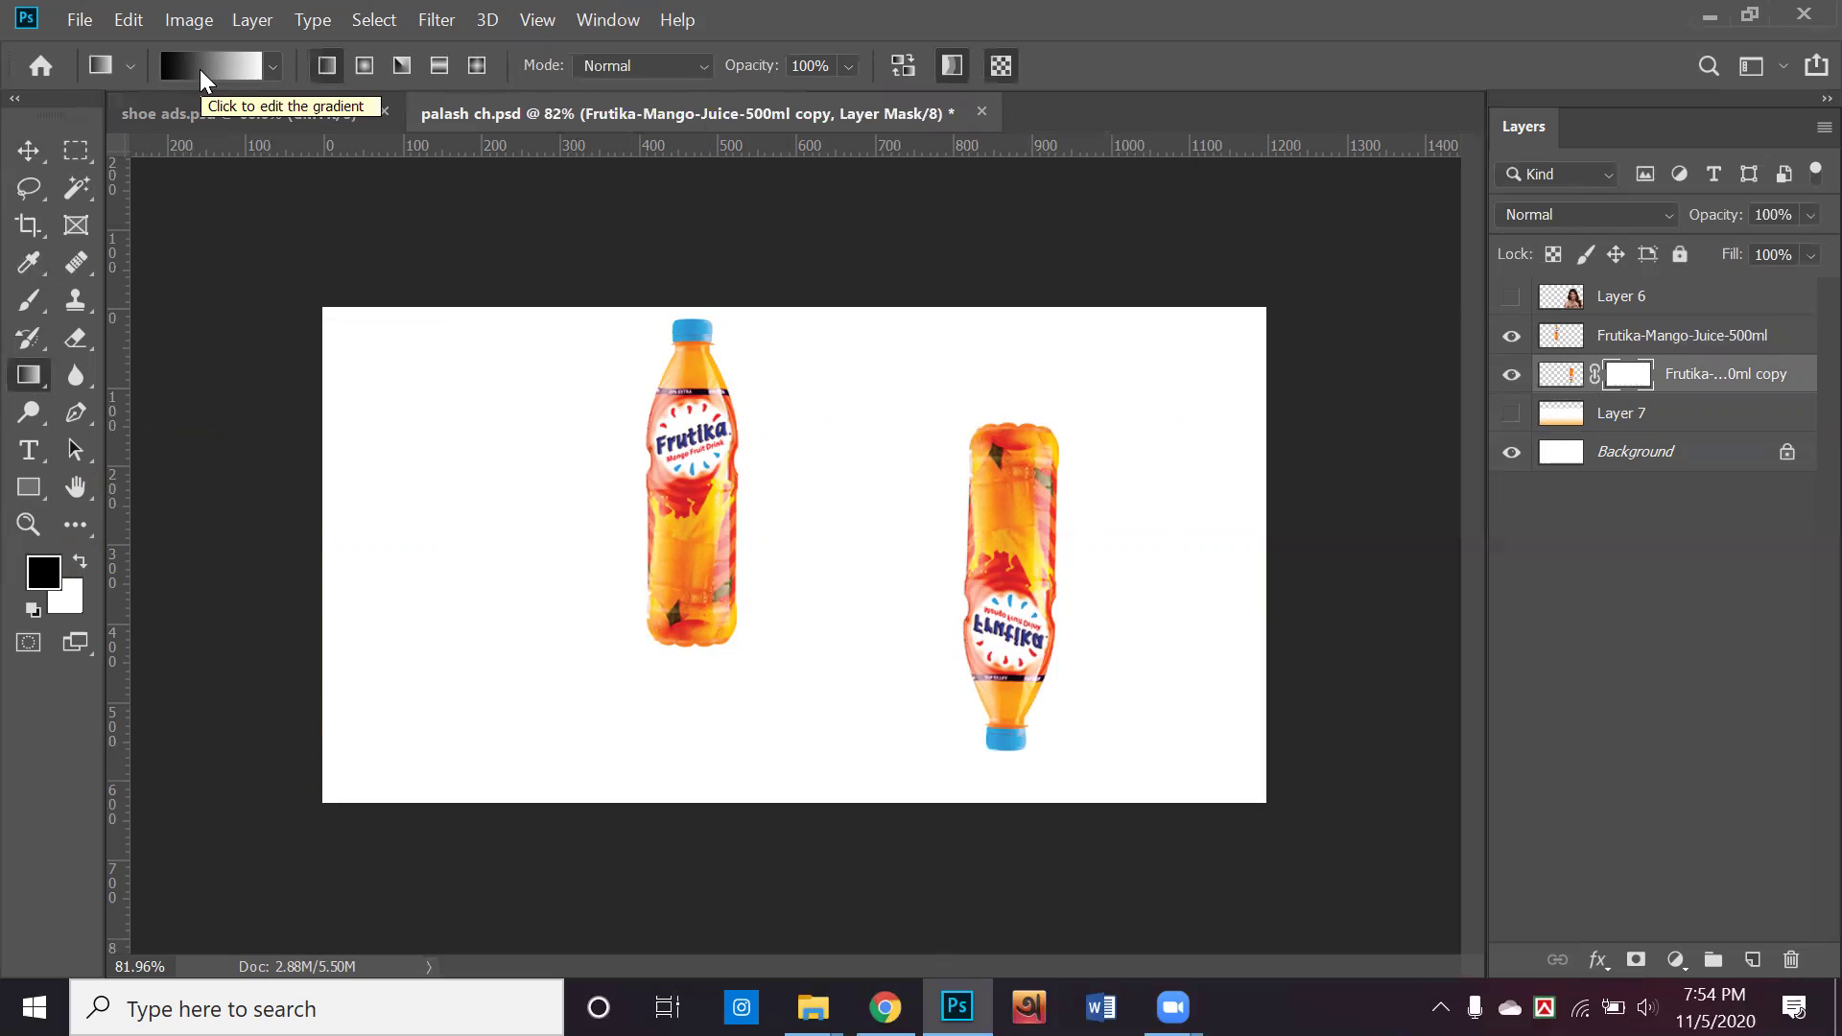
drag(1013, 756, 998, 590)
drag(1000, 706, 1007, 552)
drag(1016, 628, 999, 375)
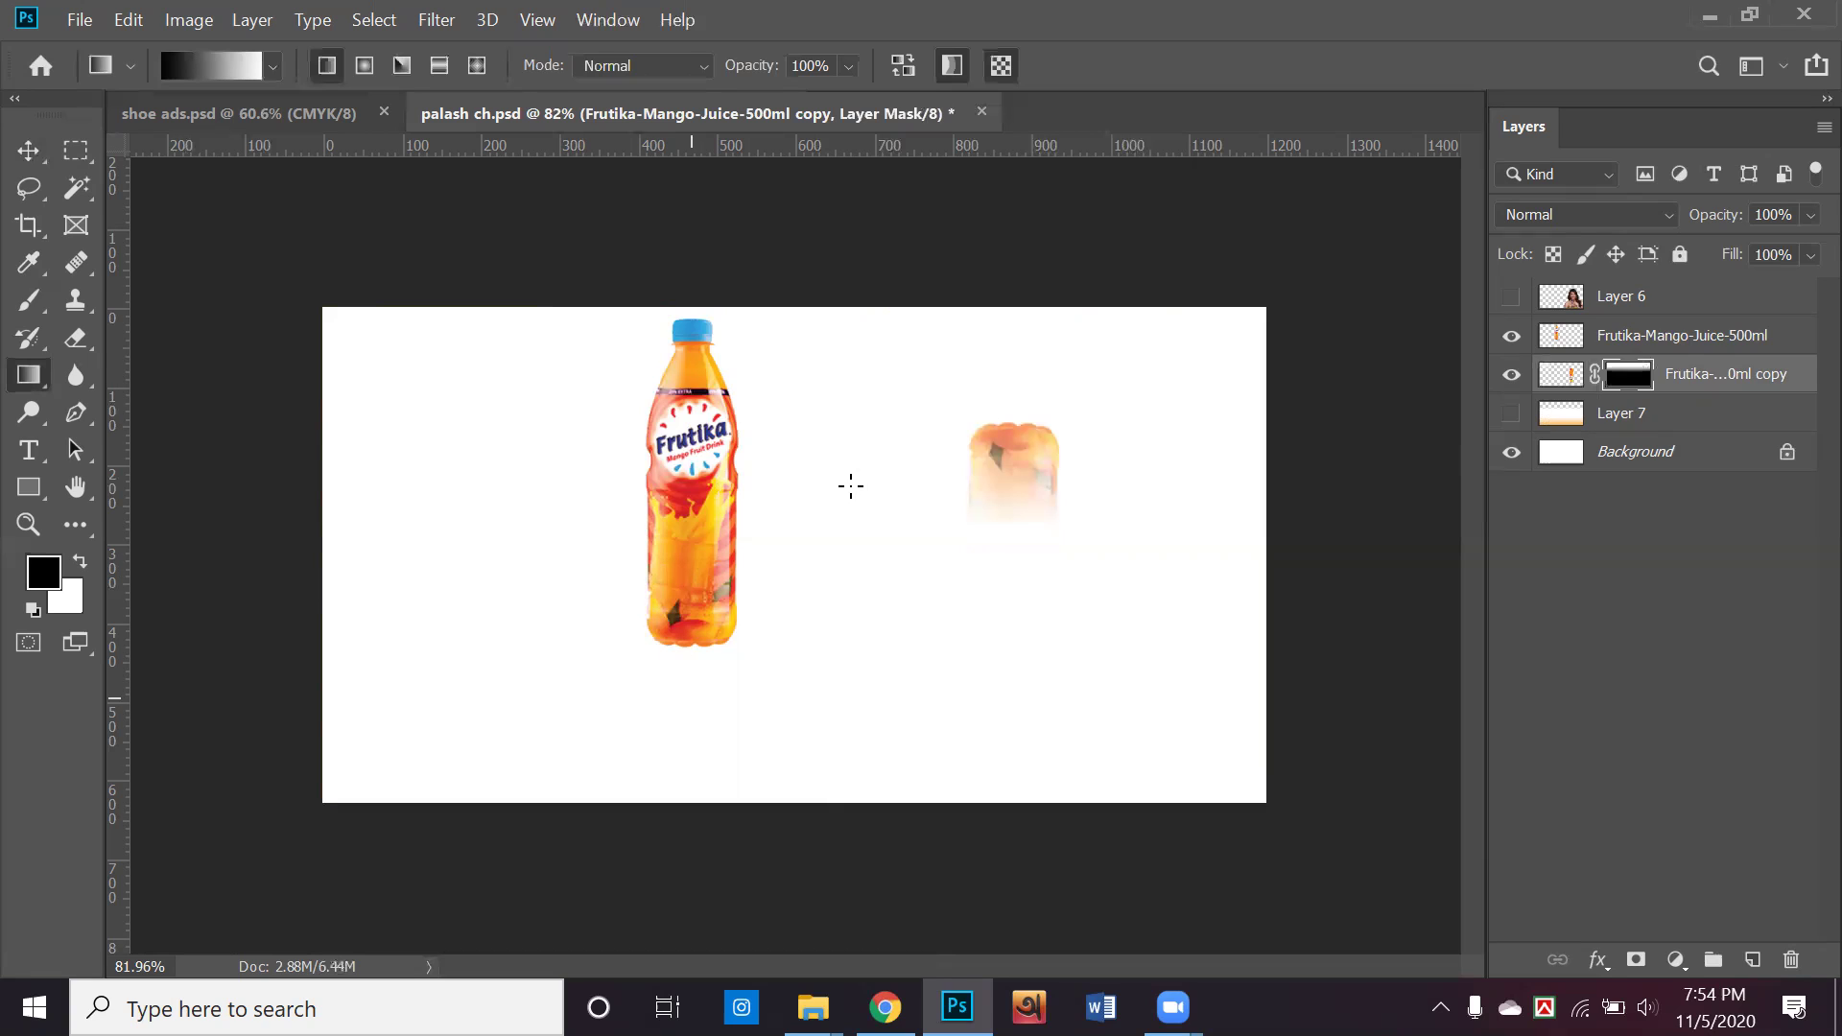
drag(990, 367, 1016, 552)
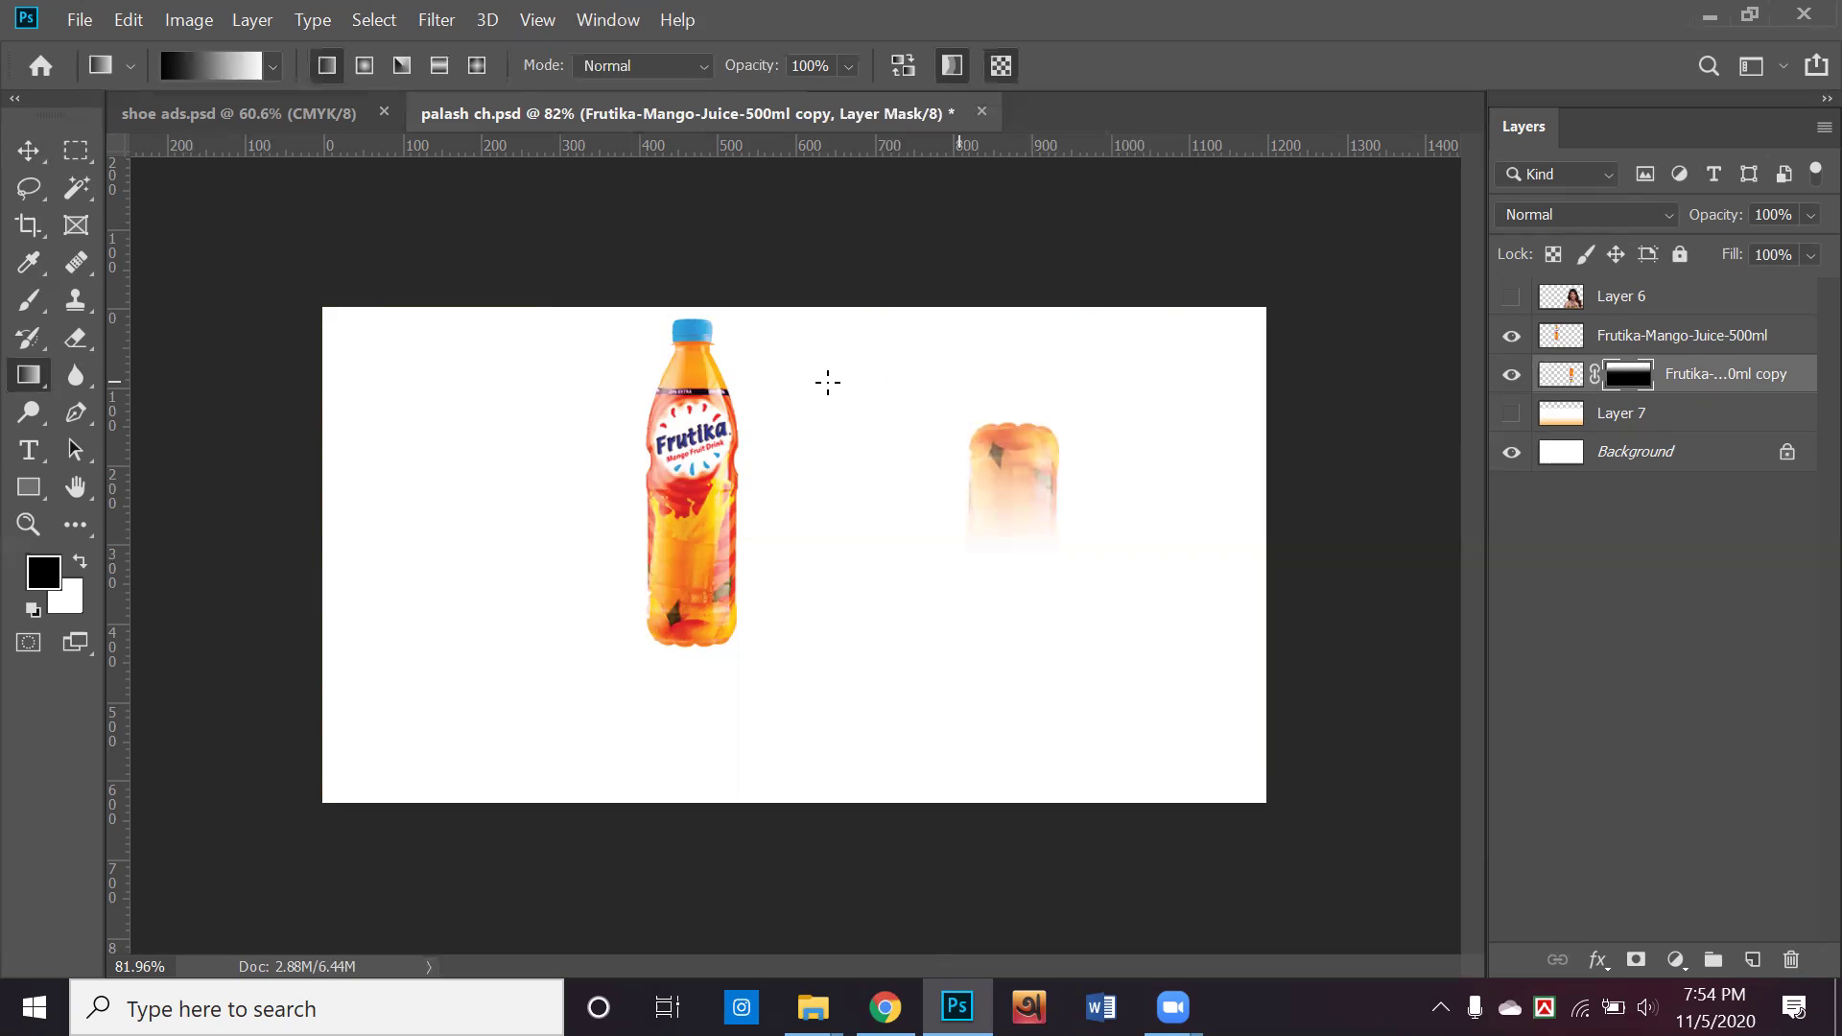
Move the faded reflection beneath the original bottle and nudge it into alignment, base to base
click(28, 150)
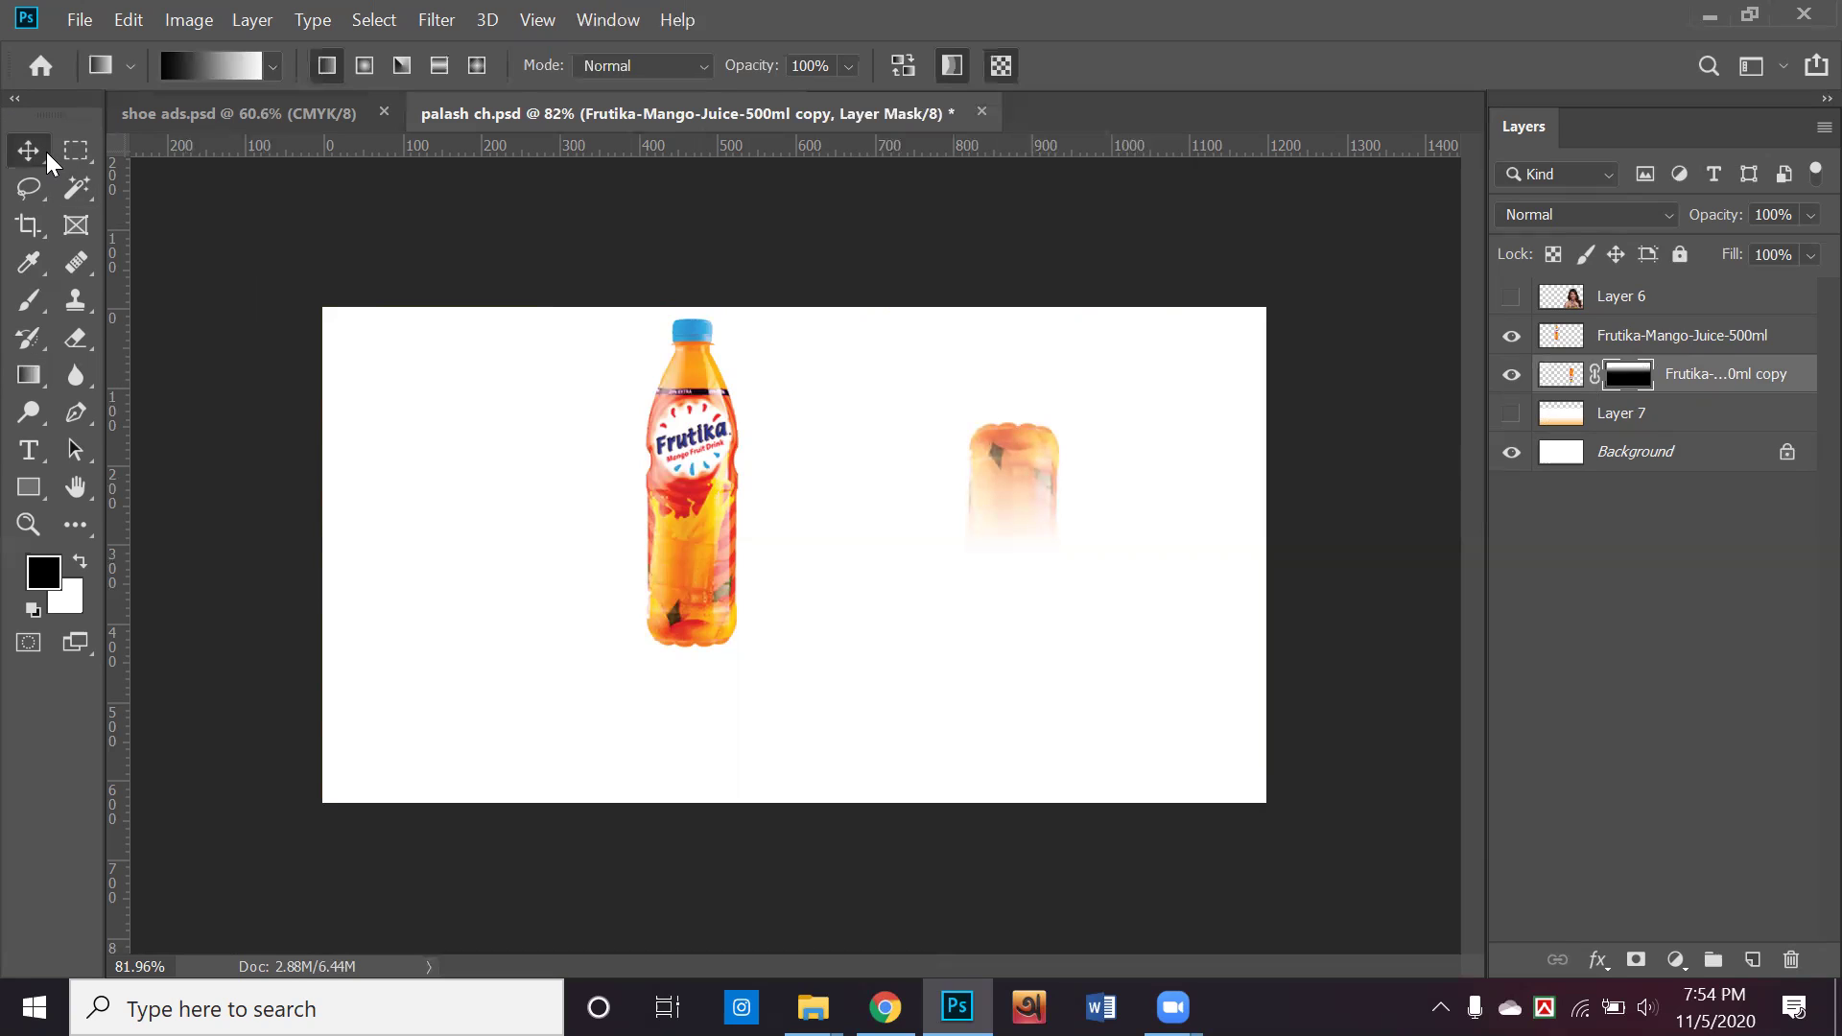
click(316, 389)
drag(1020, 477, 685, 686)
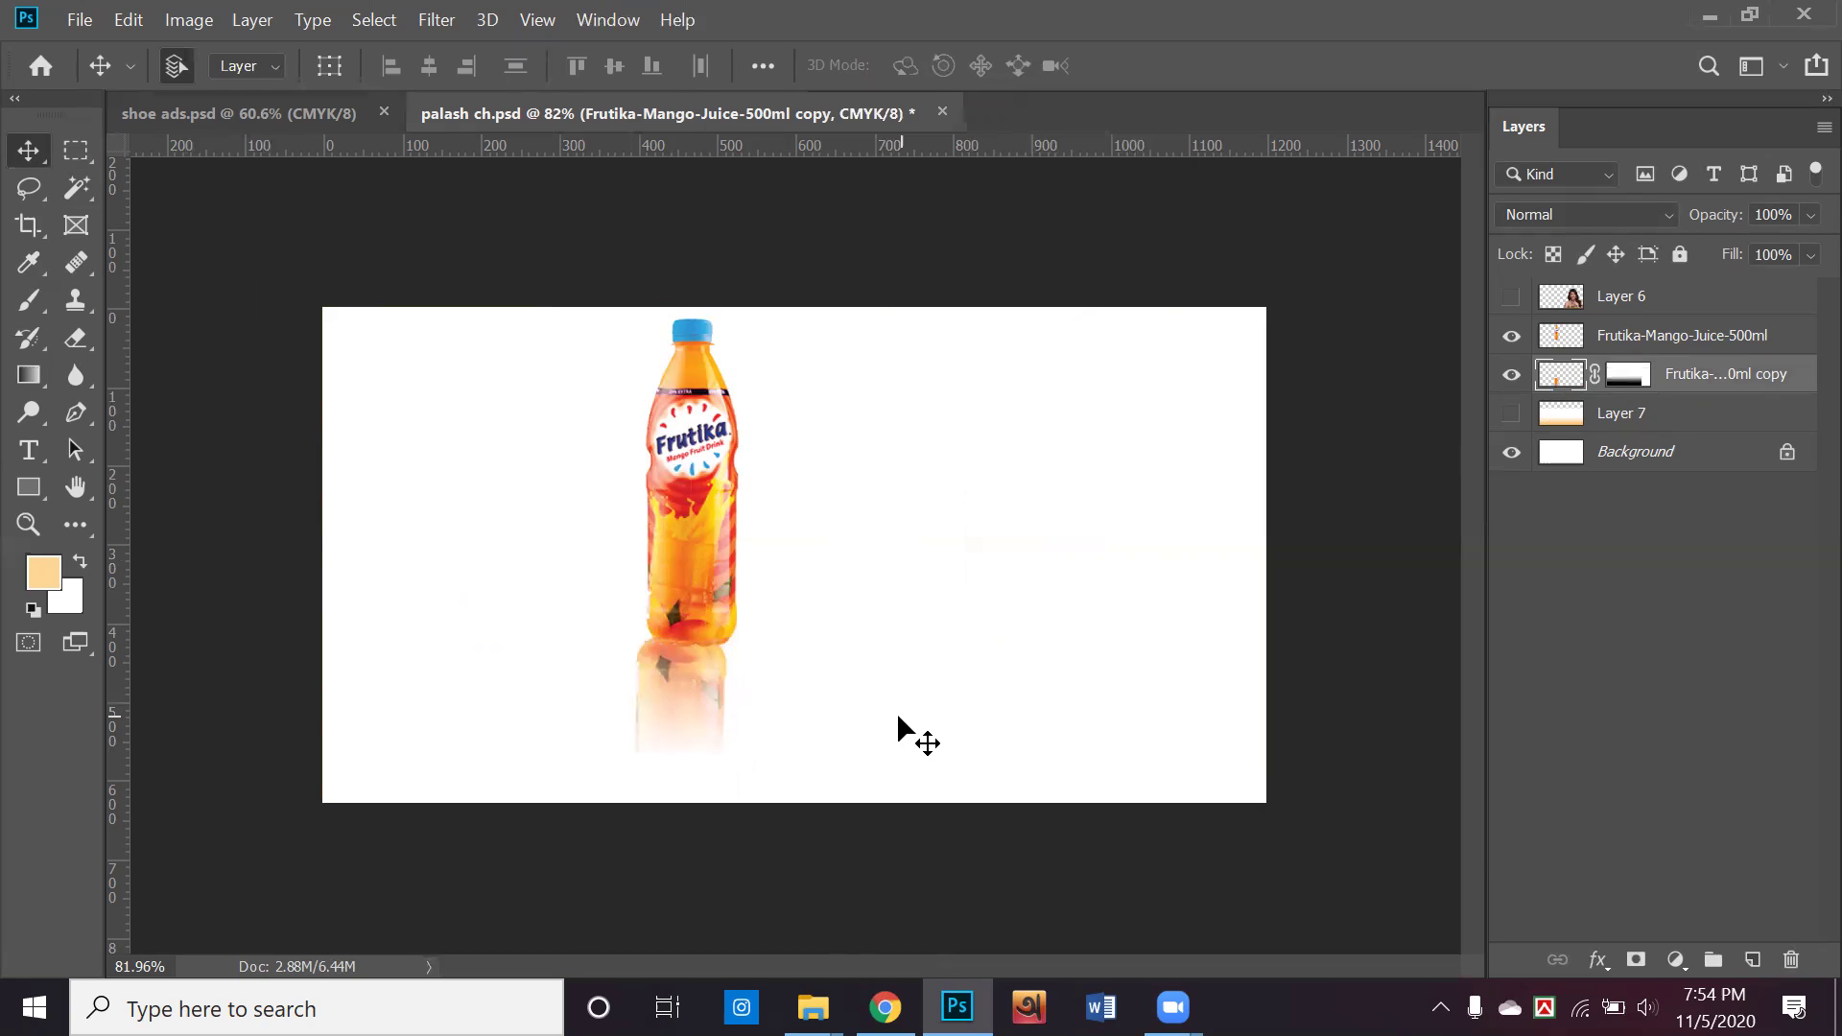
key(Right)
key(Right)
key(Right)
key(Right)
key(Right)
key(Down)
key(Down)
key(Down)
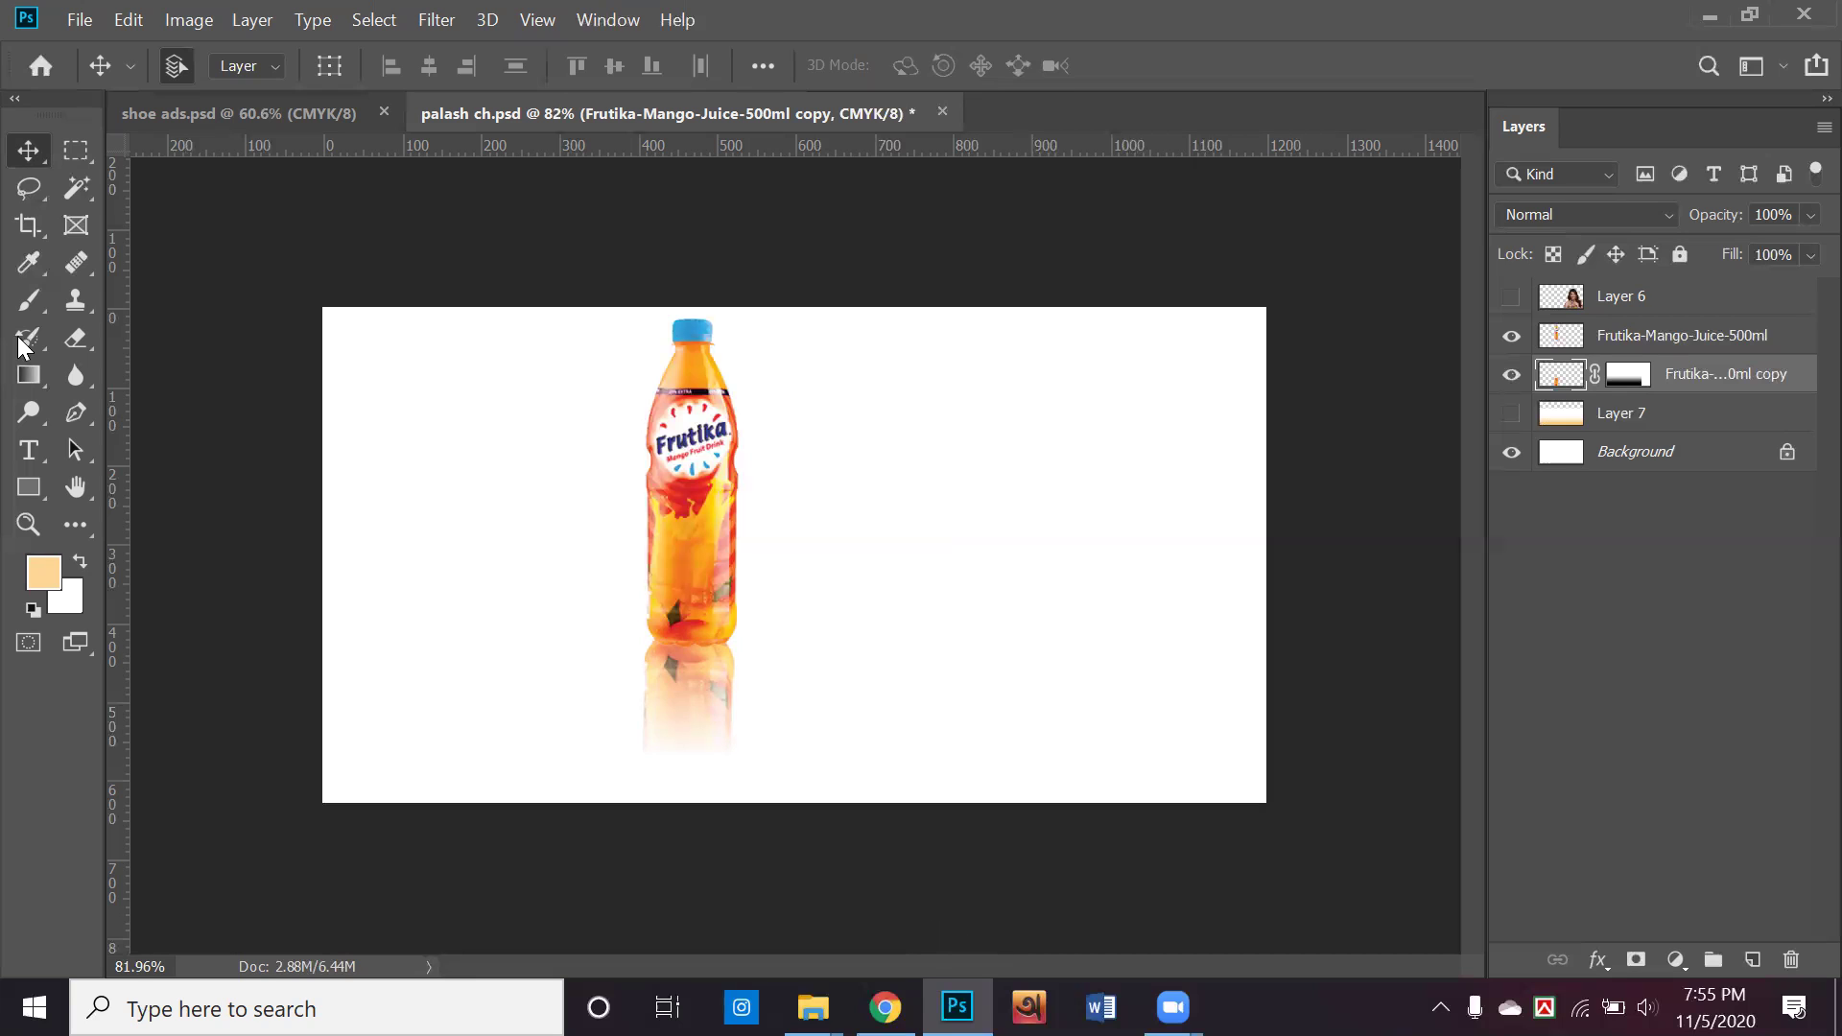
Delete the reflection layer and move the remaining bottle toward the left side of the canvas
drag(740, 436, 685, 676)
key(Delete)
drag(601, 494, 528, 493)
Paint a second bottle on the right half of the canvas with the Clone Stamp tool, sampling the bottle's label
click(81, 309)
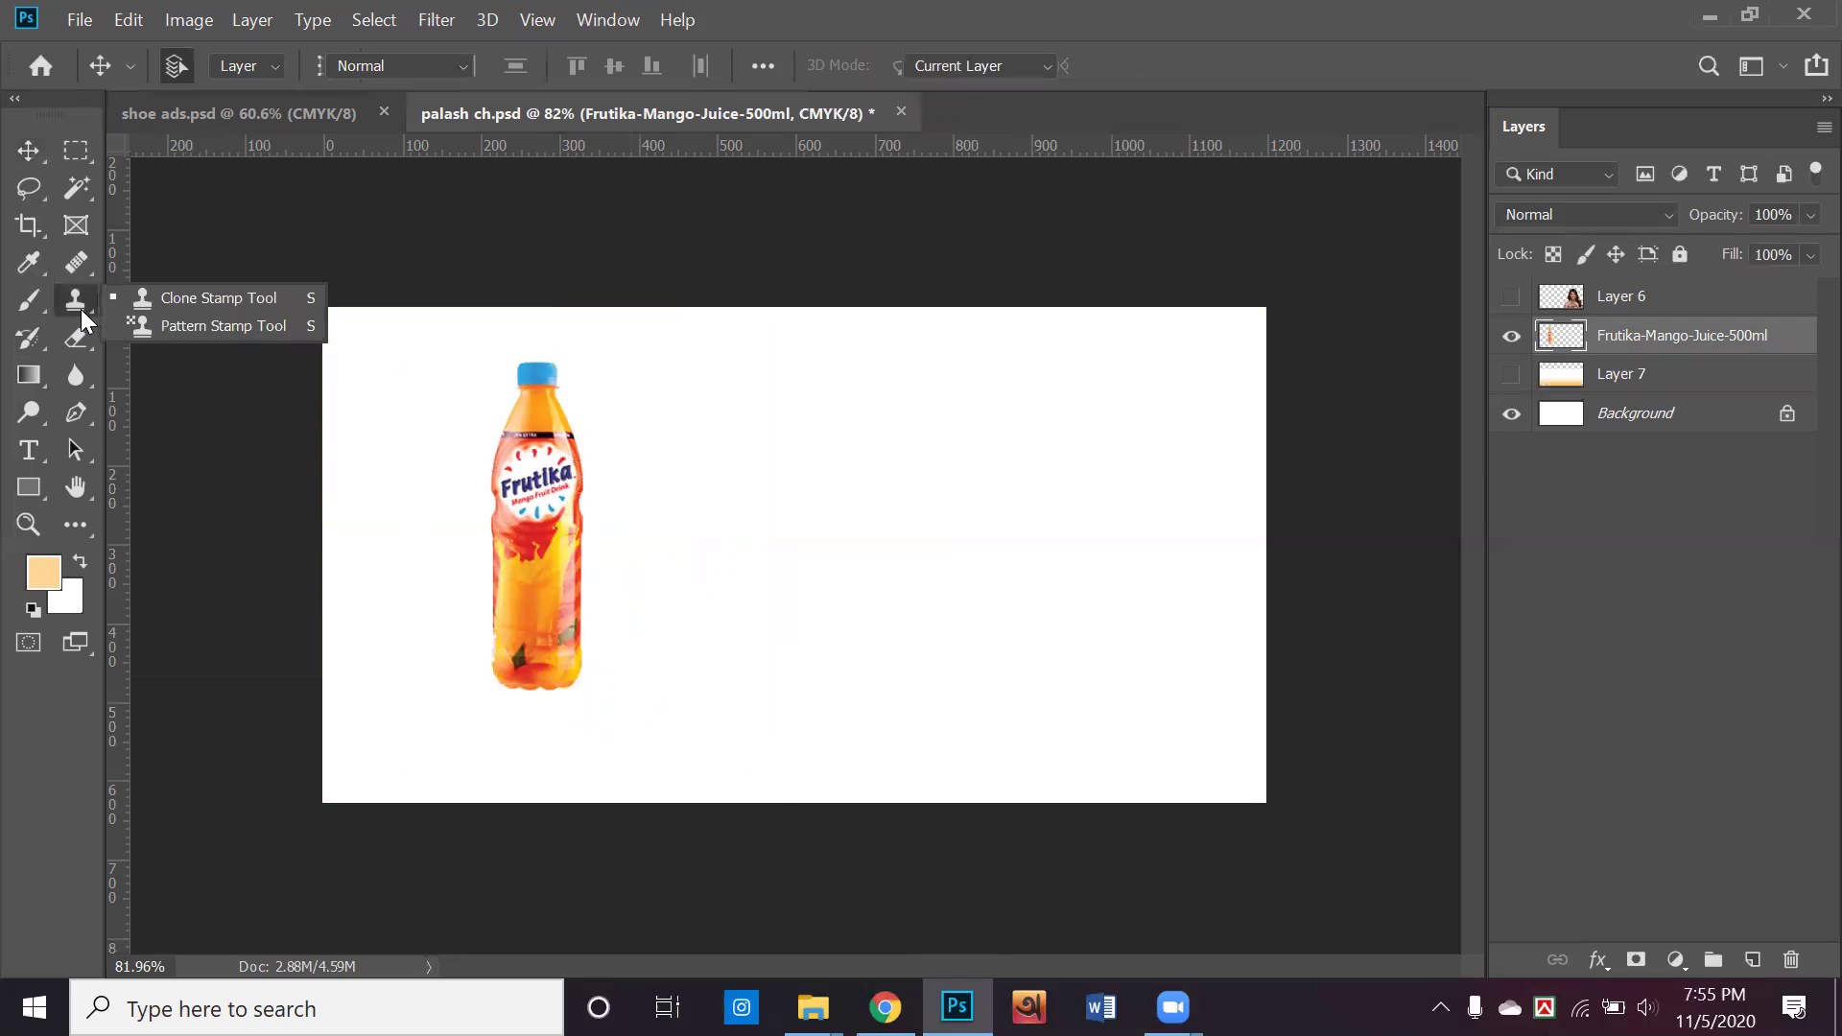
click(176, 302)
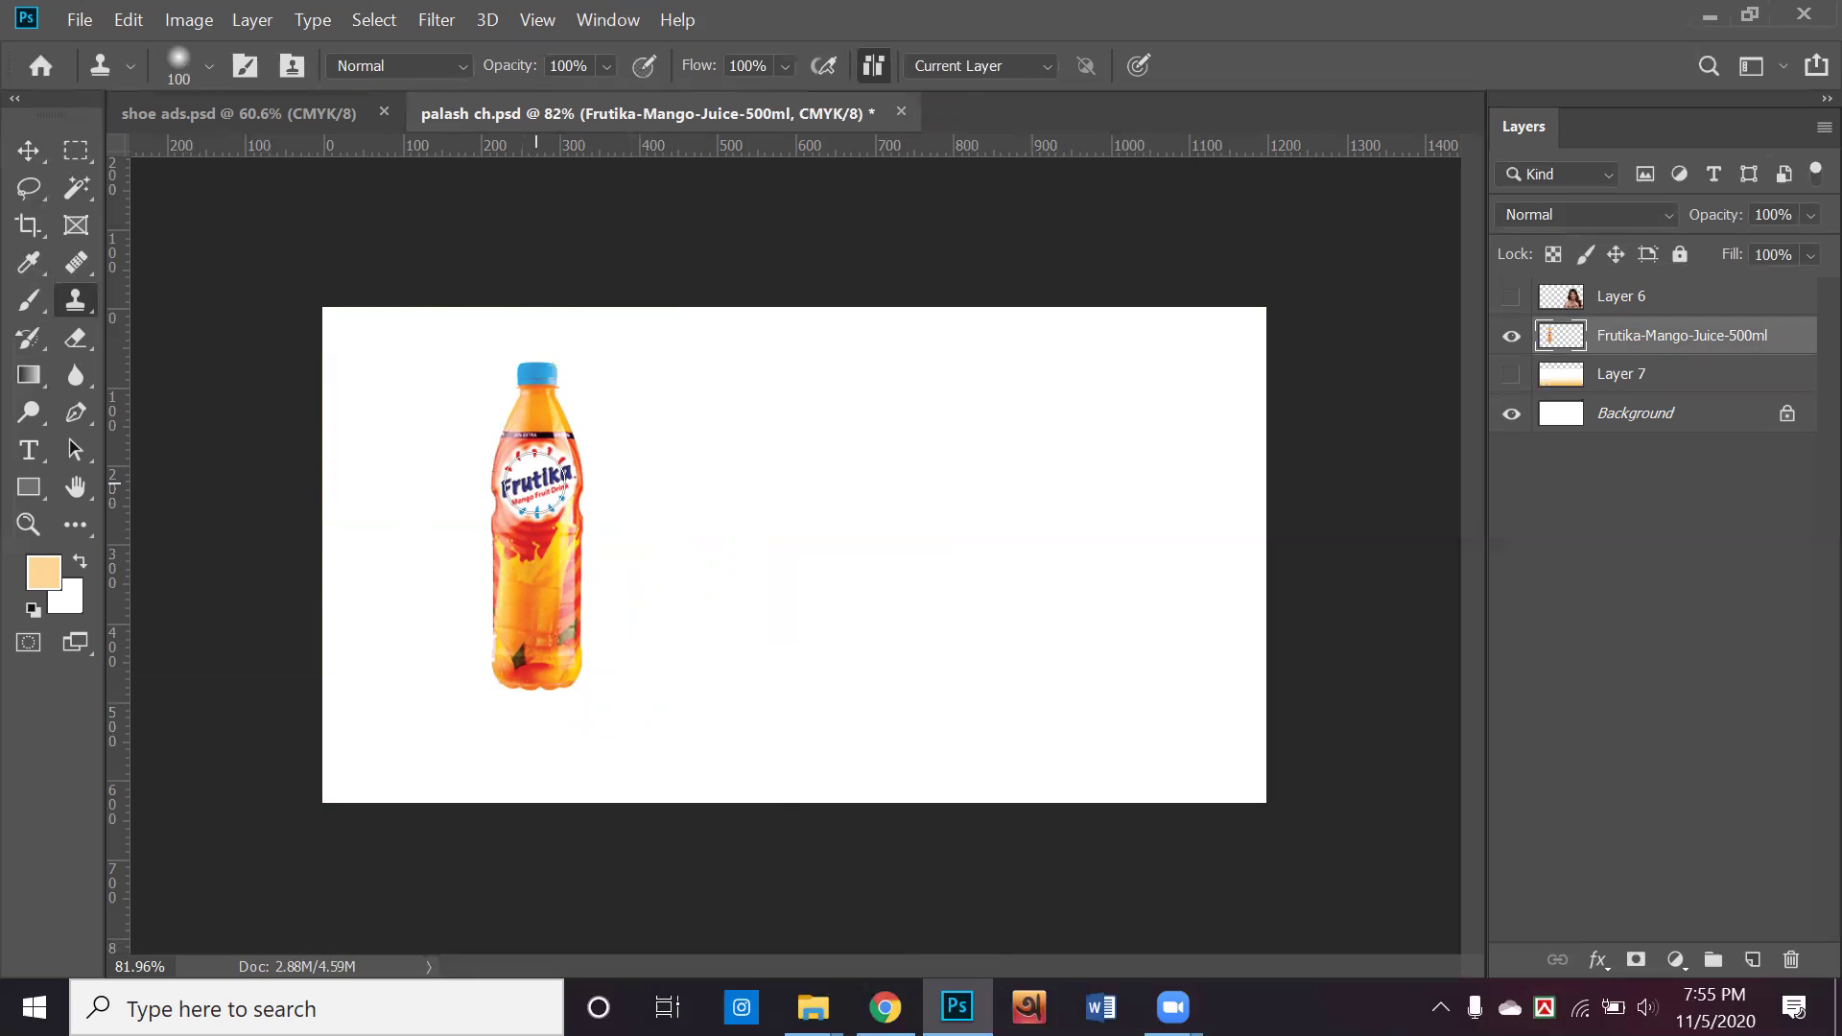
click(536, 484)
mouse_move(930, 493)
mouse_down()
mouse_move(675, 525)
mouse_move(917, 507)
mouse_move(878, 479)
mouse_move(901, 512)
mouse_move(901, 451)
mouse_move(928, 481)
mouse_move(924, 416)
mouse_move(882, 621)
mouse_move(913, 669)
mouse_move(936, 581)
mouse_move(945, 682)
mouse_move(859, 640)
mouse_move(876, 682)
mouse_move(882, 402)
mouse_move(937, 550)
mouse_move(901, 490)
mouse_move(899, 437)
mouse_move(930, 631)
mouse_move(986, 491)
mouse_move(930, 668)
mouse_move(899, 676)
mouse_move(888, 398)
mouse_up()
key(ctrl+z)
Shift the layer holding both bottles toward the right and delete it
key(v)
drag(489, 601, 626, 618)
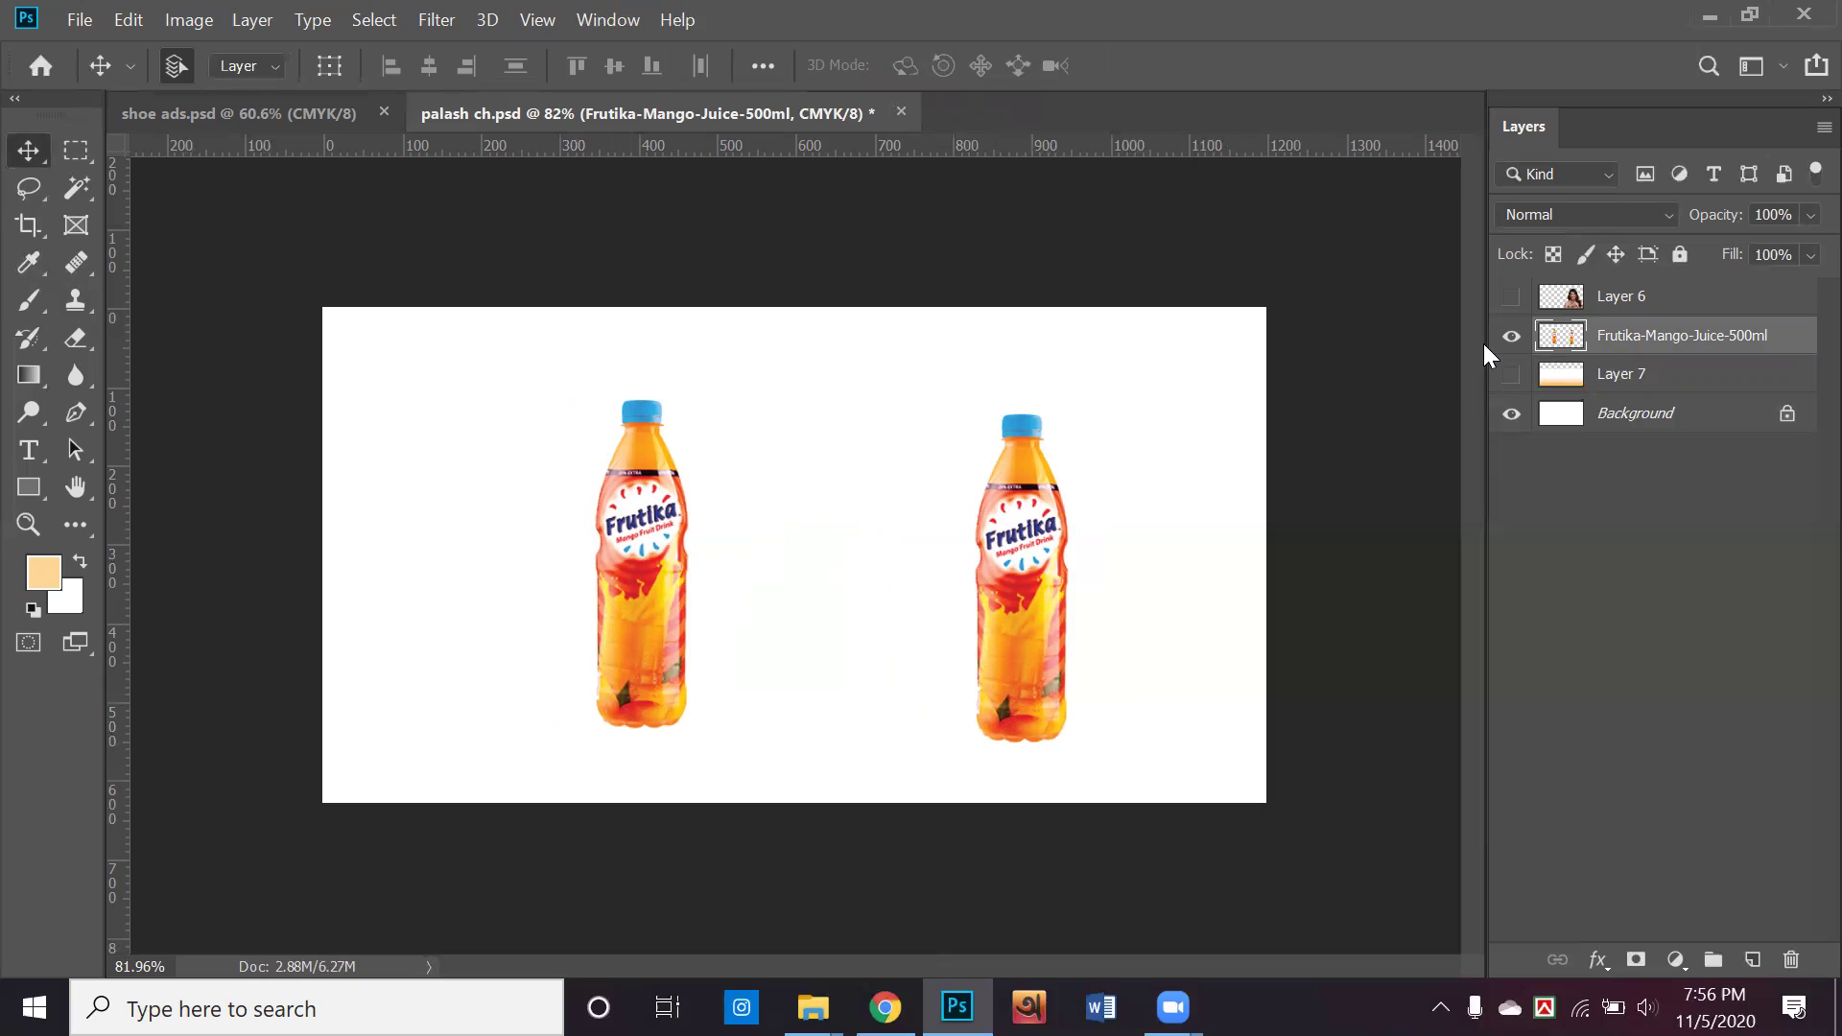
drag(1013, 616, 1027, 619)
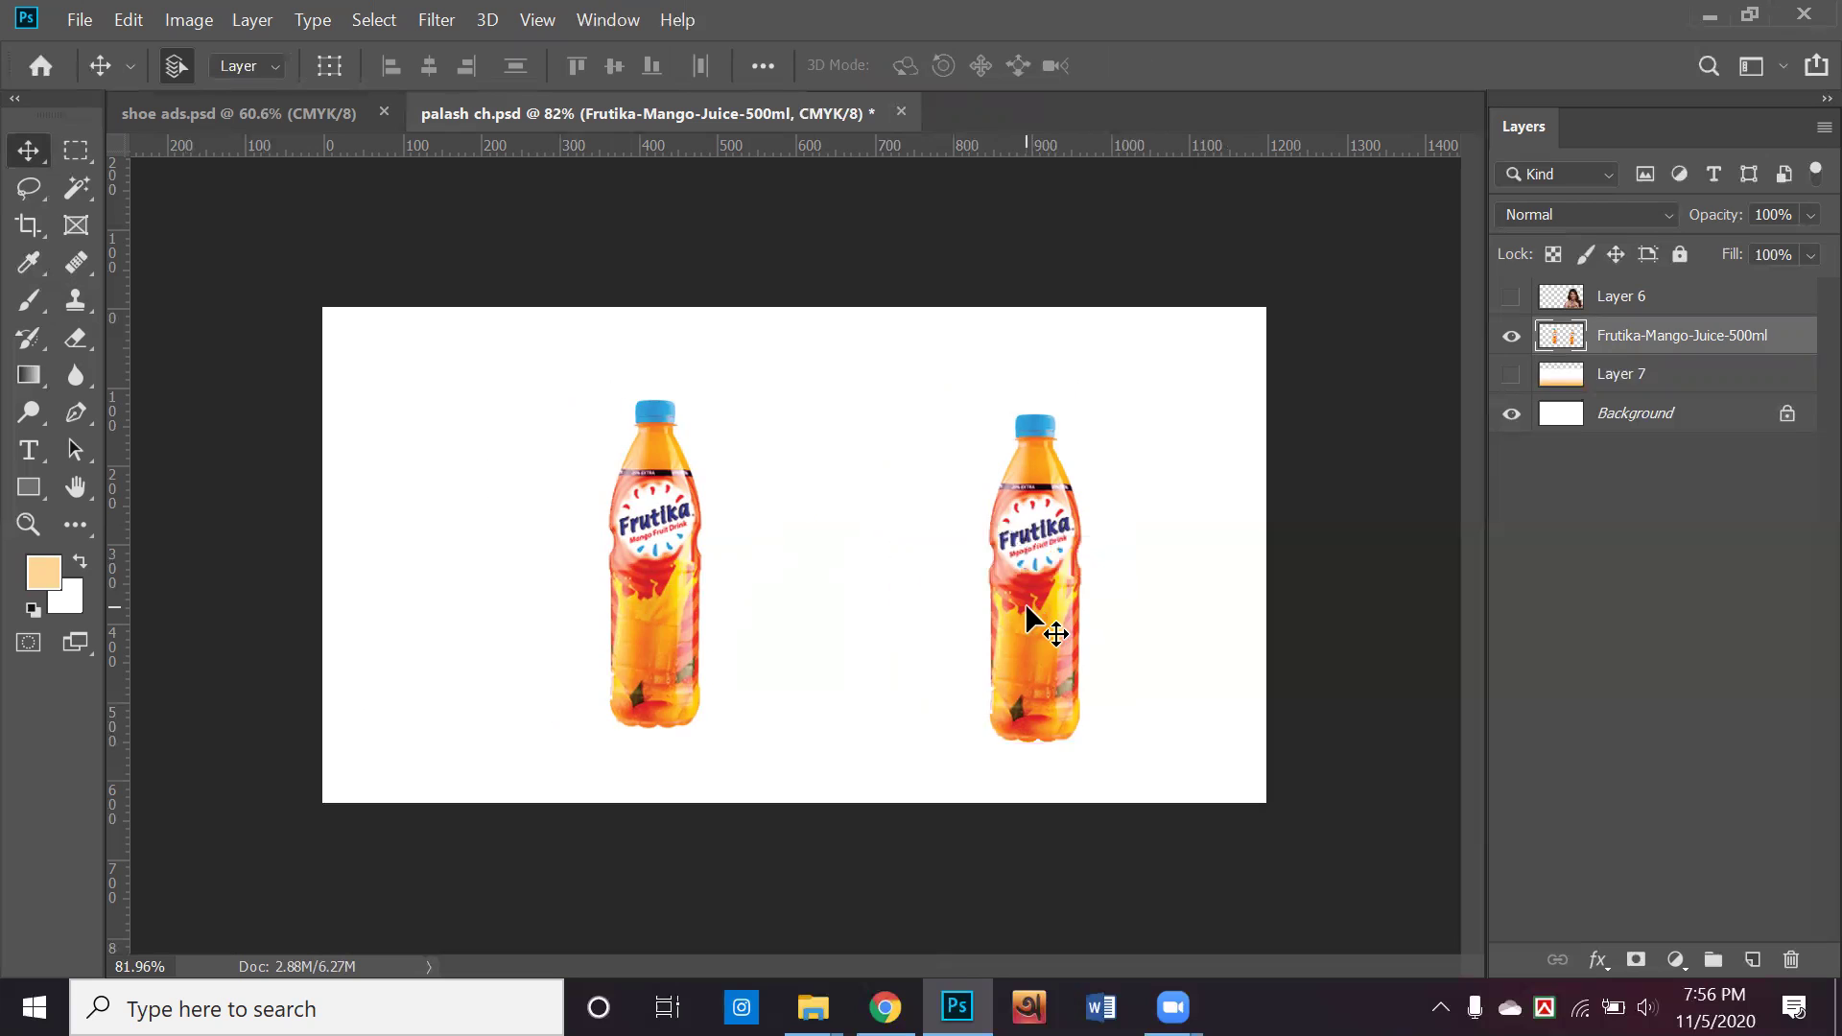
key(Delete)
Place the purepng.com pointing-woman image from New folder (2) into palash ch.psd
click(1750, 14)
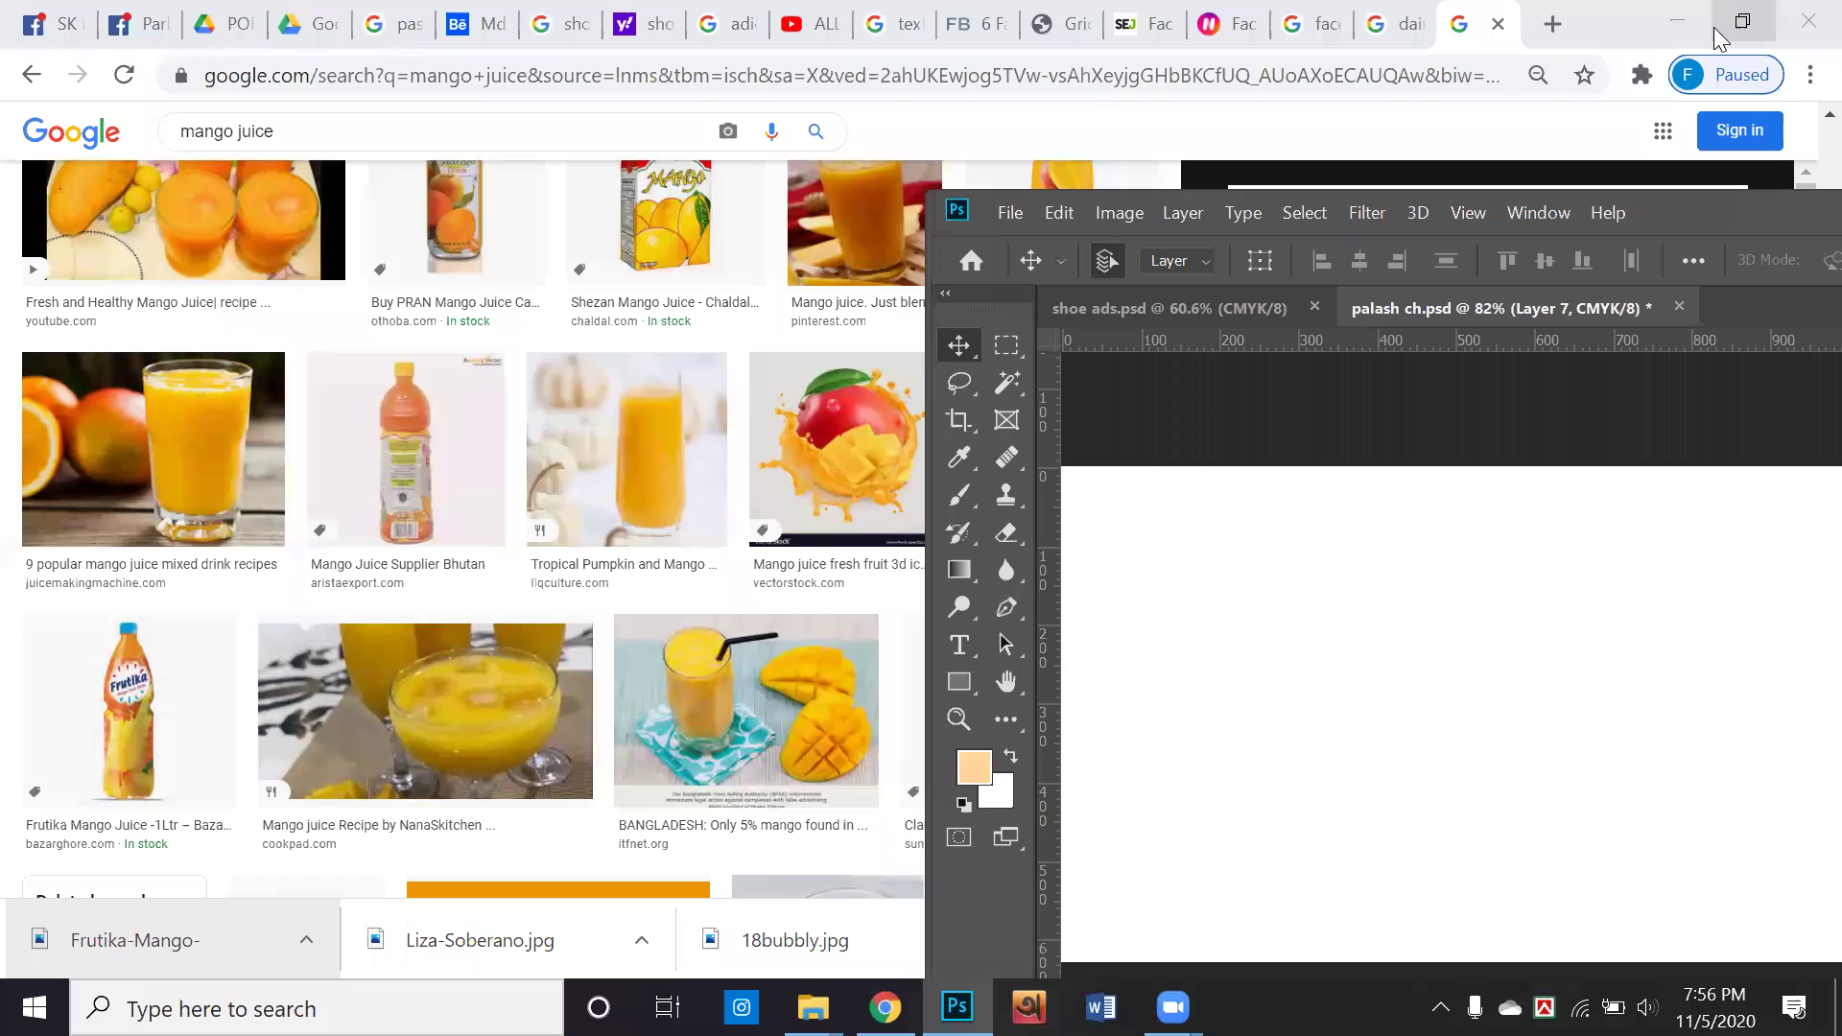
click(1693, 29)
click(900, 779)
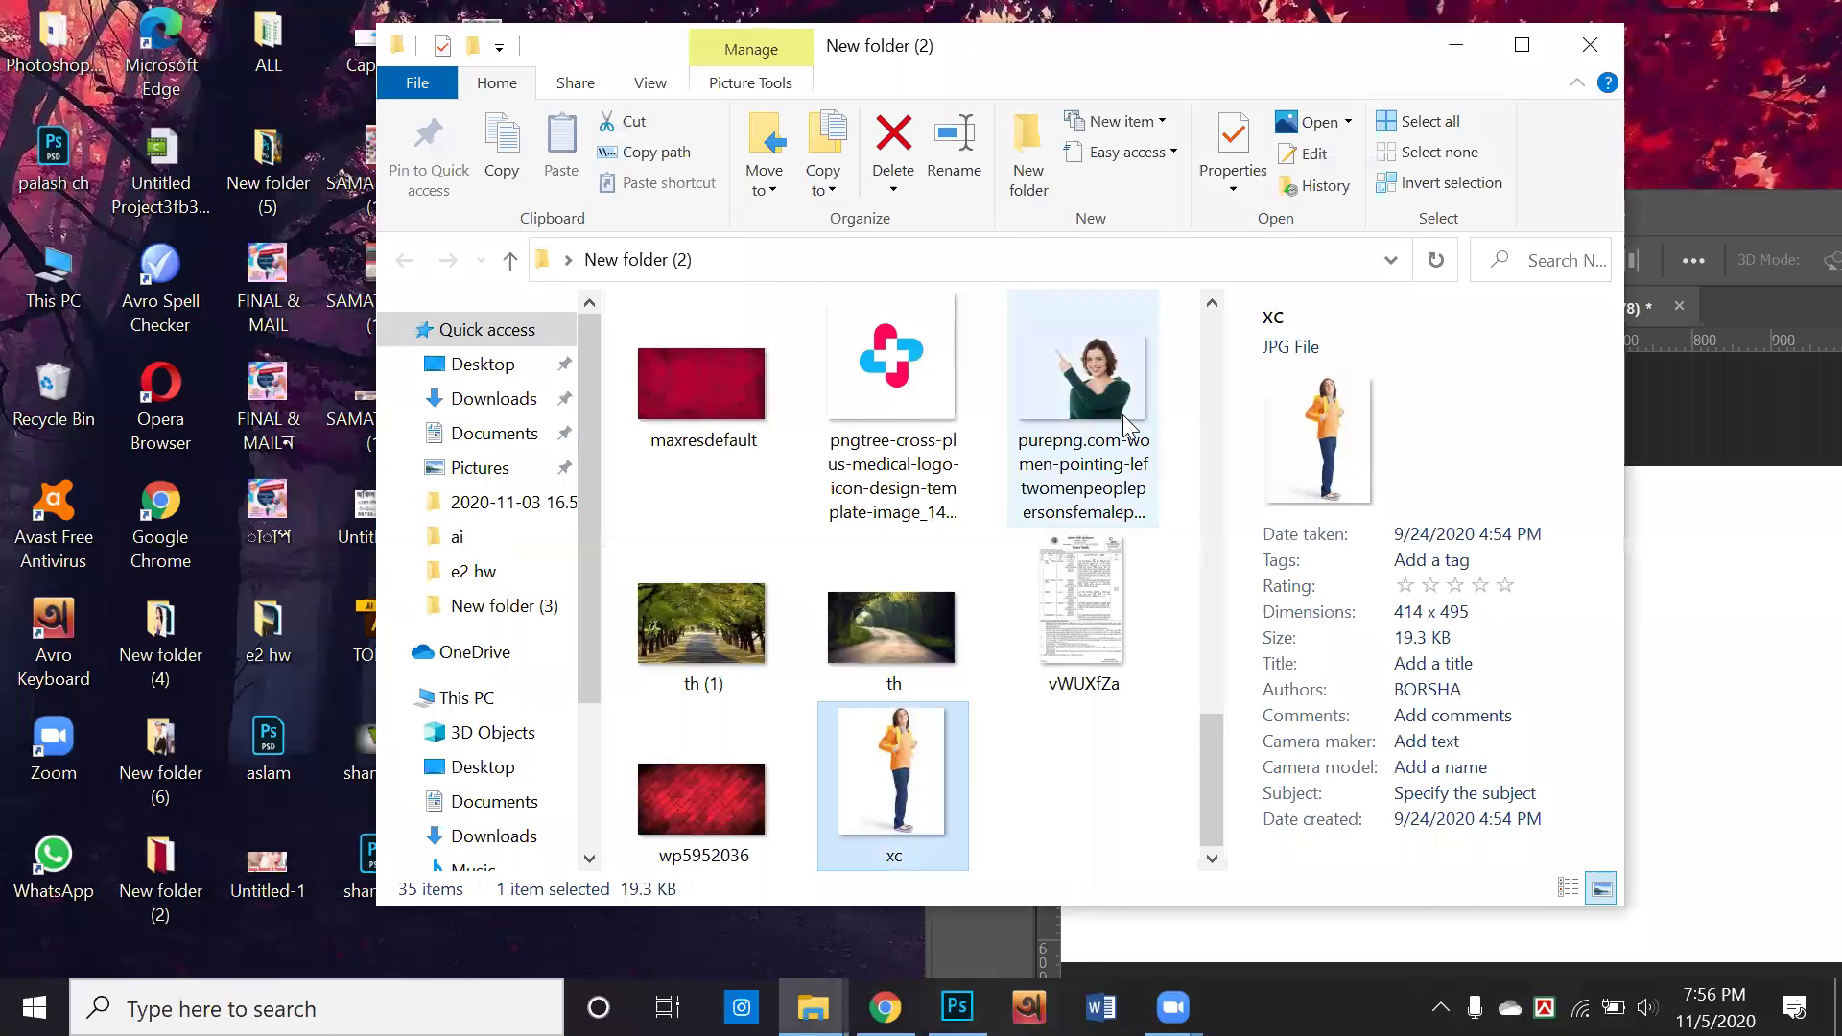
click(1128, 425)
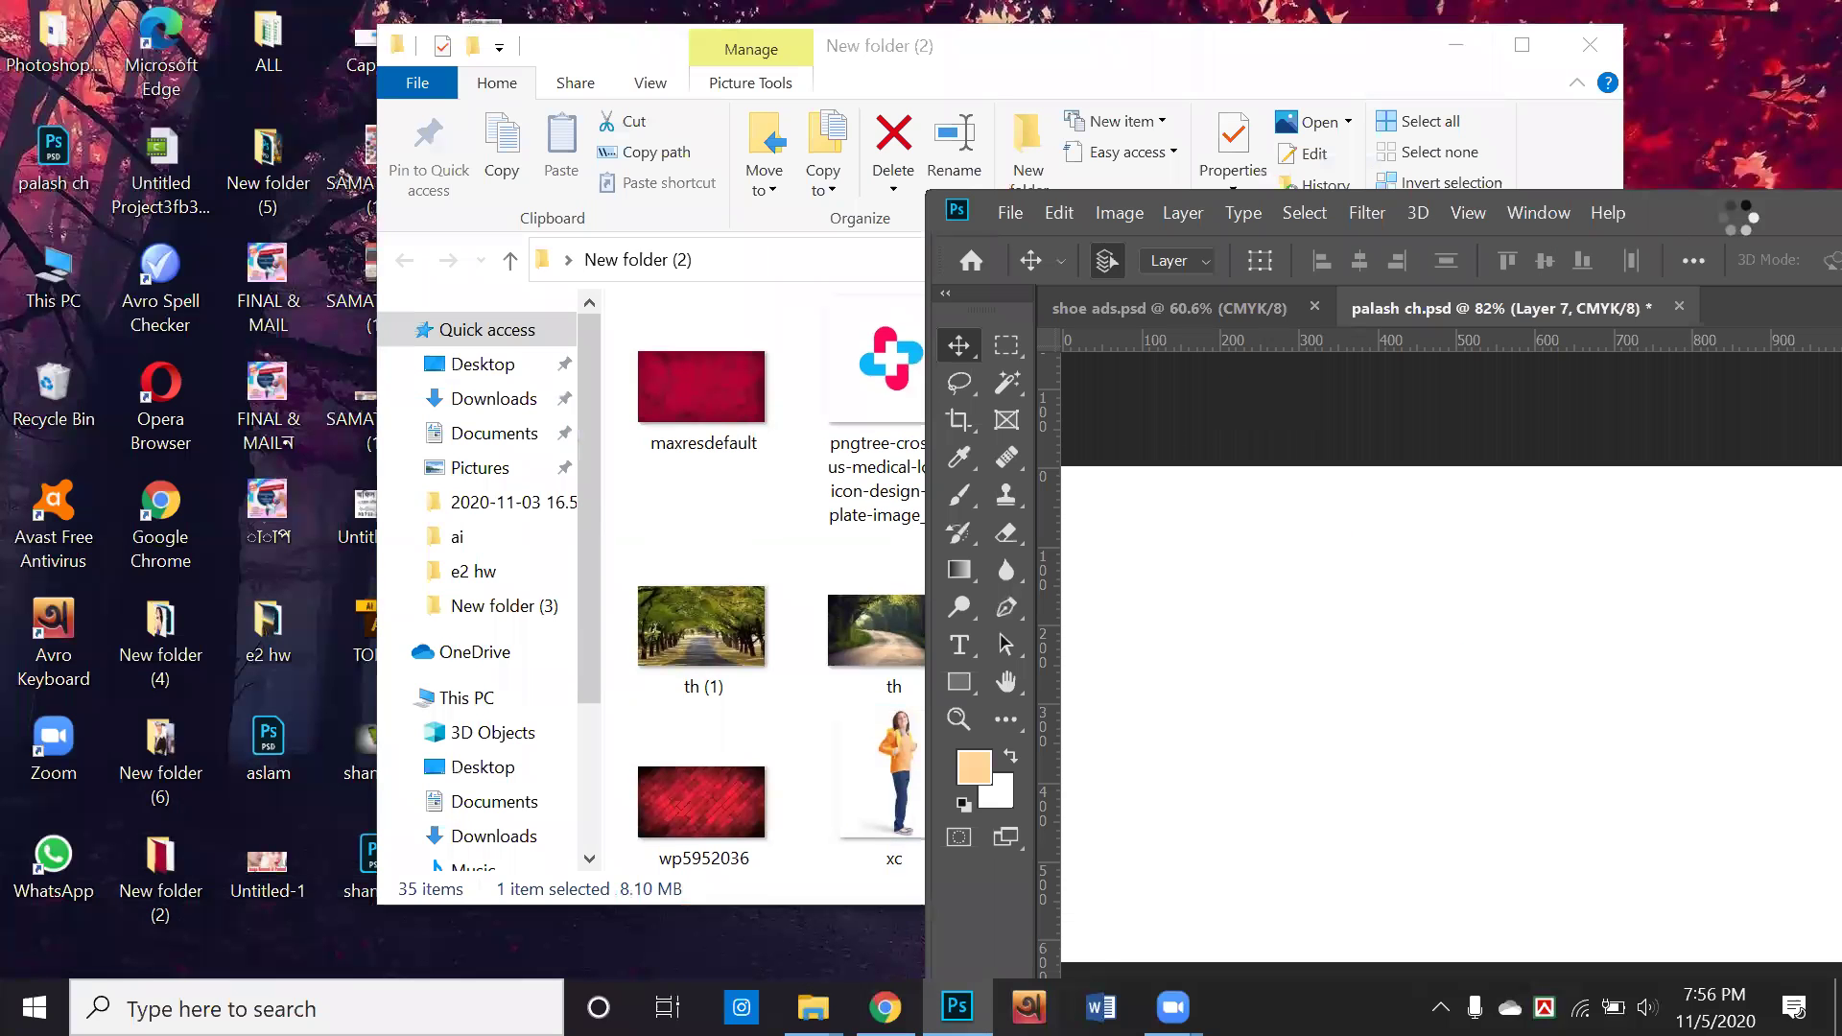
double_click(1738, 213)
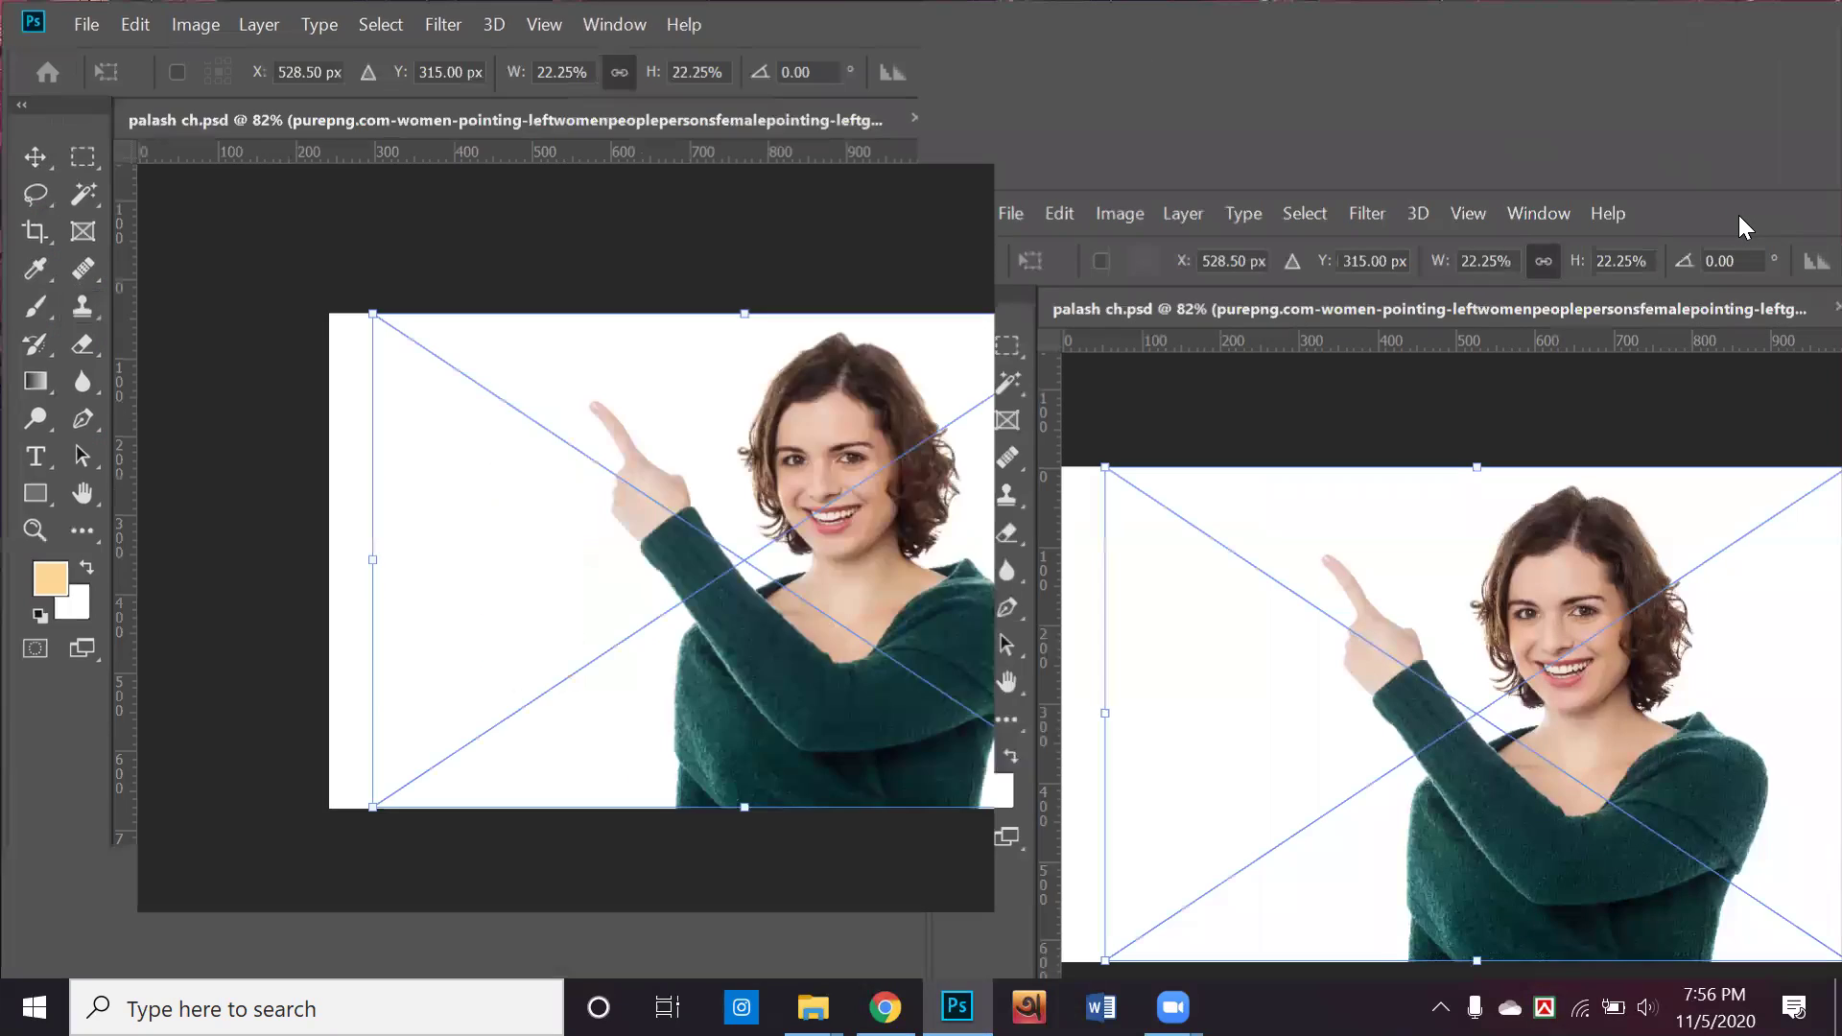
click(1062, 65)
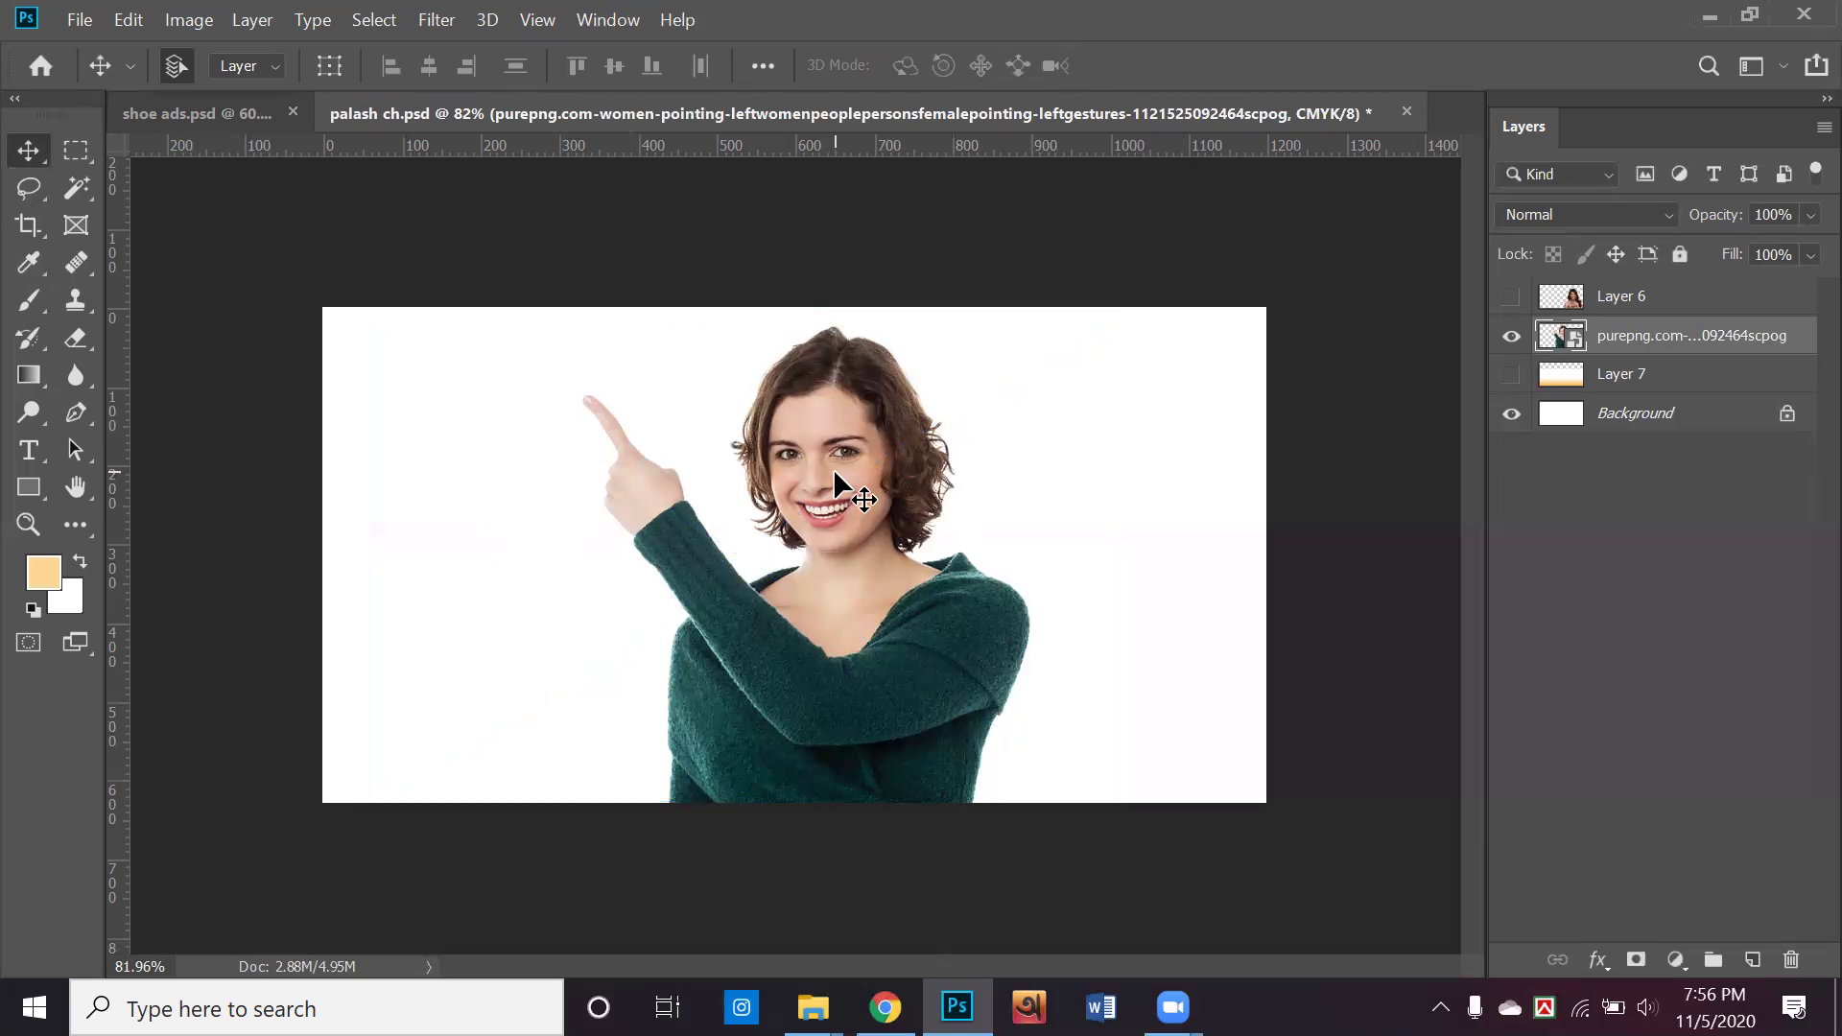
Rasterize the placed pointing-woman layer
scroll(833, 468, up, 5)
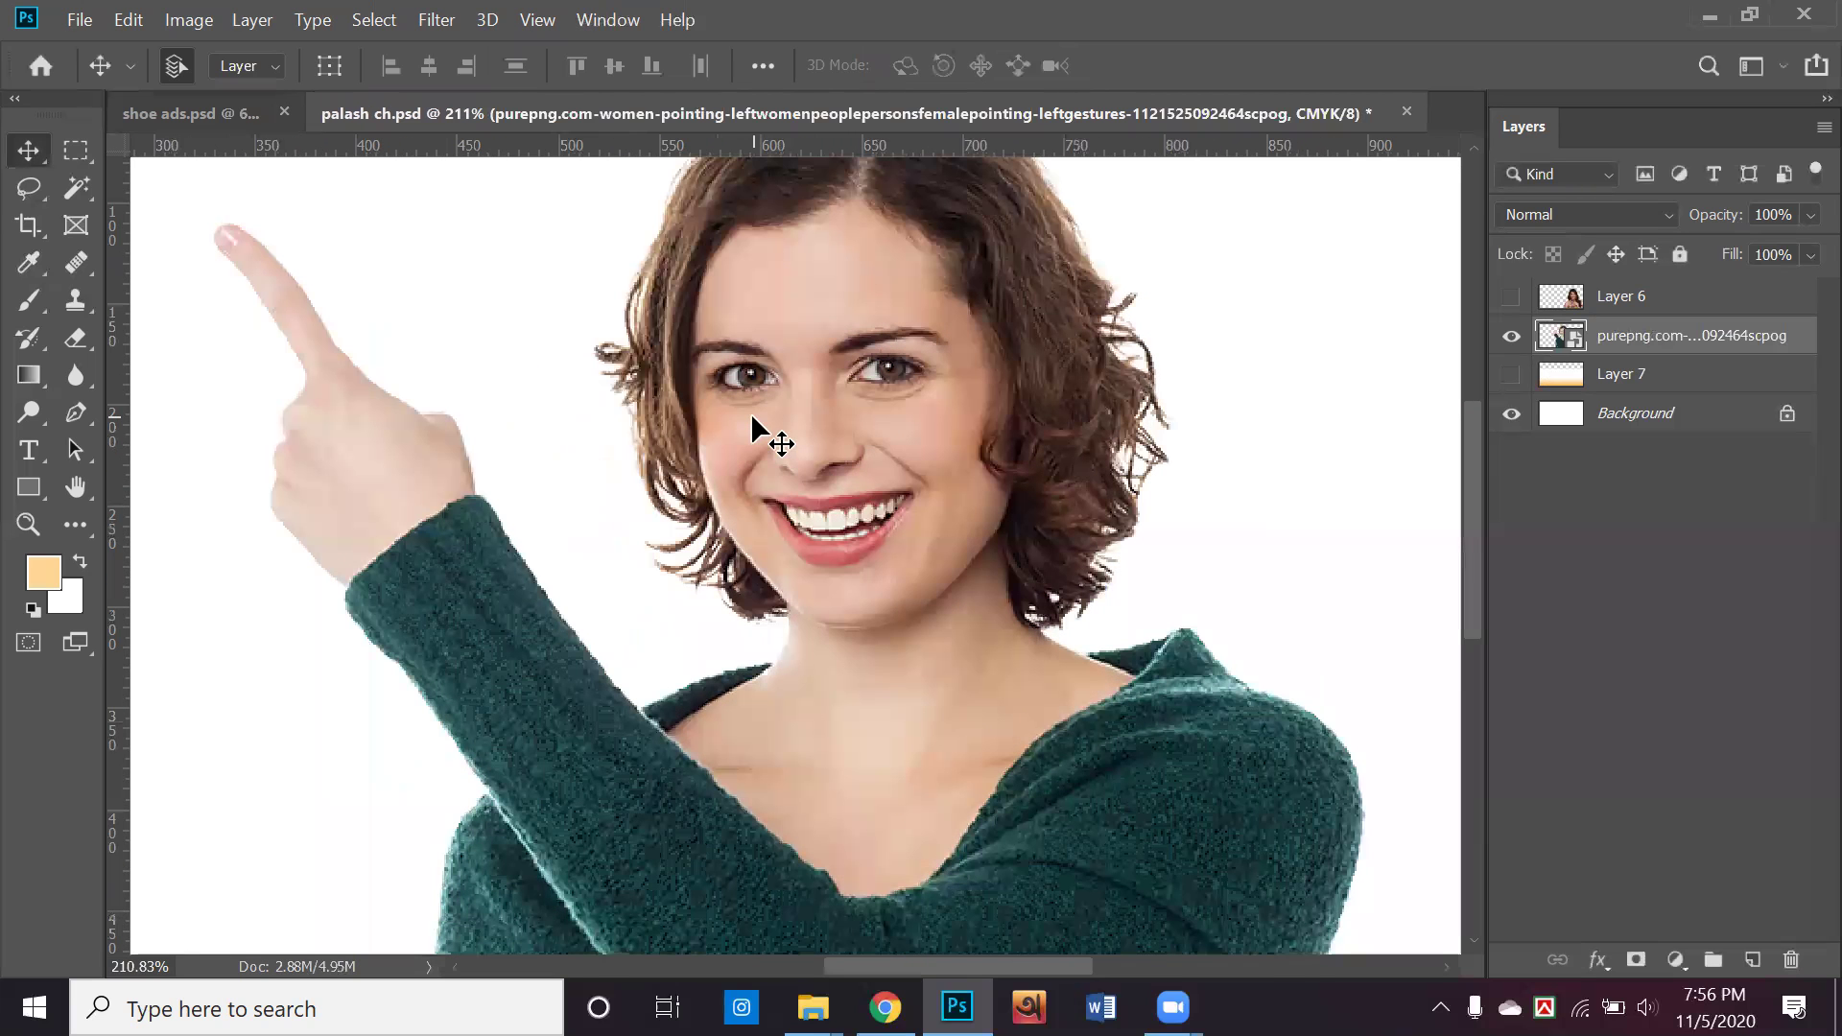
scroll(749, 436, up, 1)
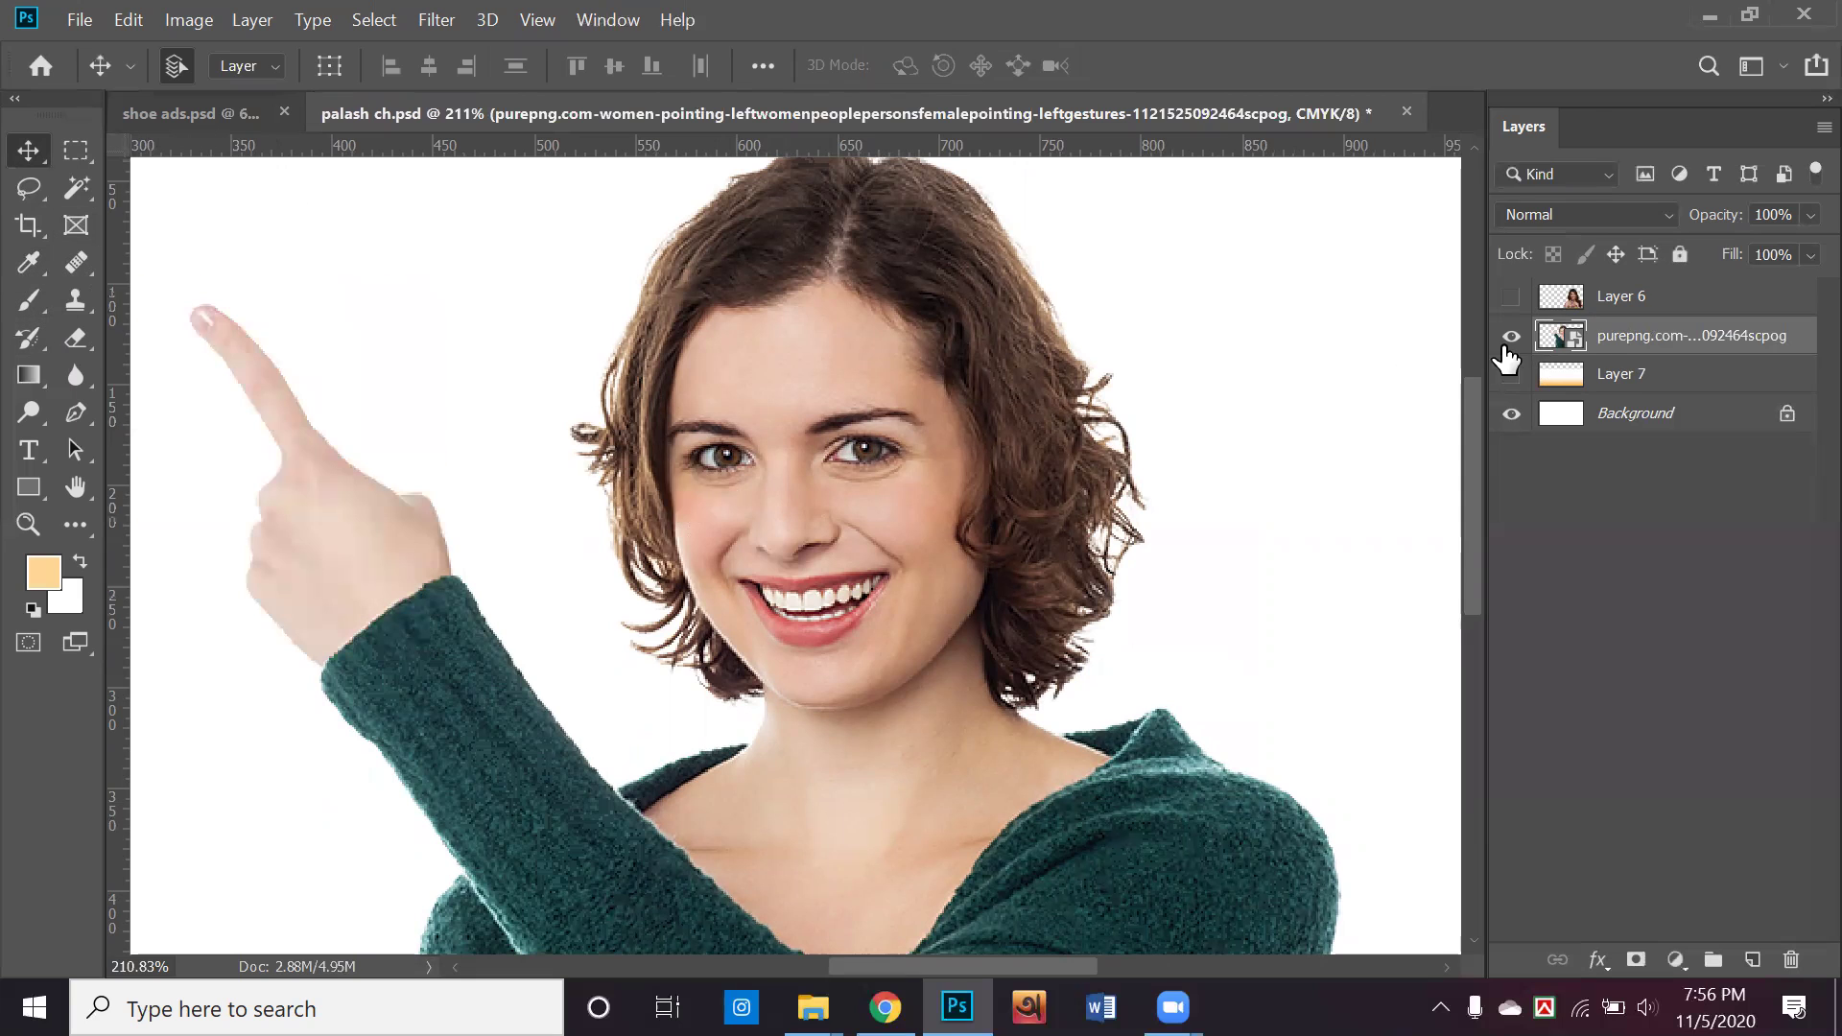
right_click(1585, 351)
click(1308, 527)
Erase the woman's eye nearer the raised hand with a reduced soft eraser
click(73, 155)
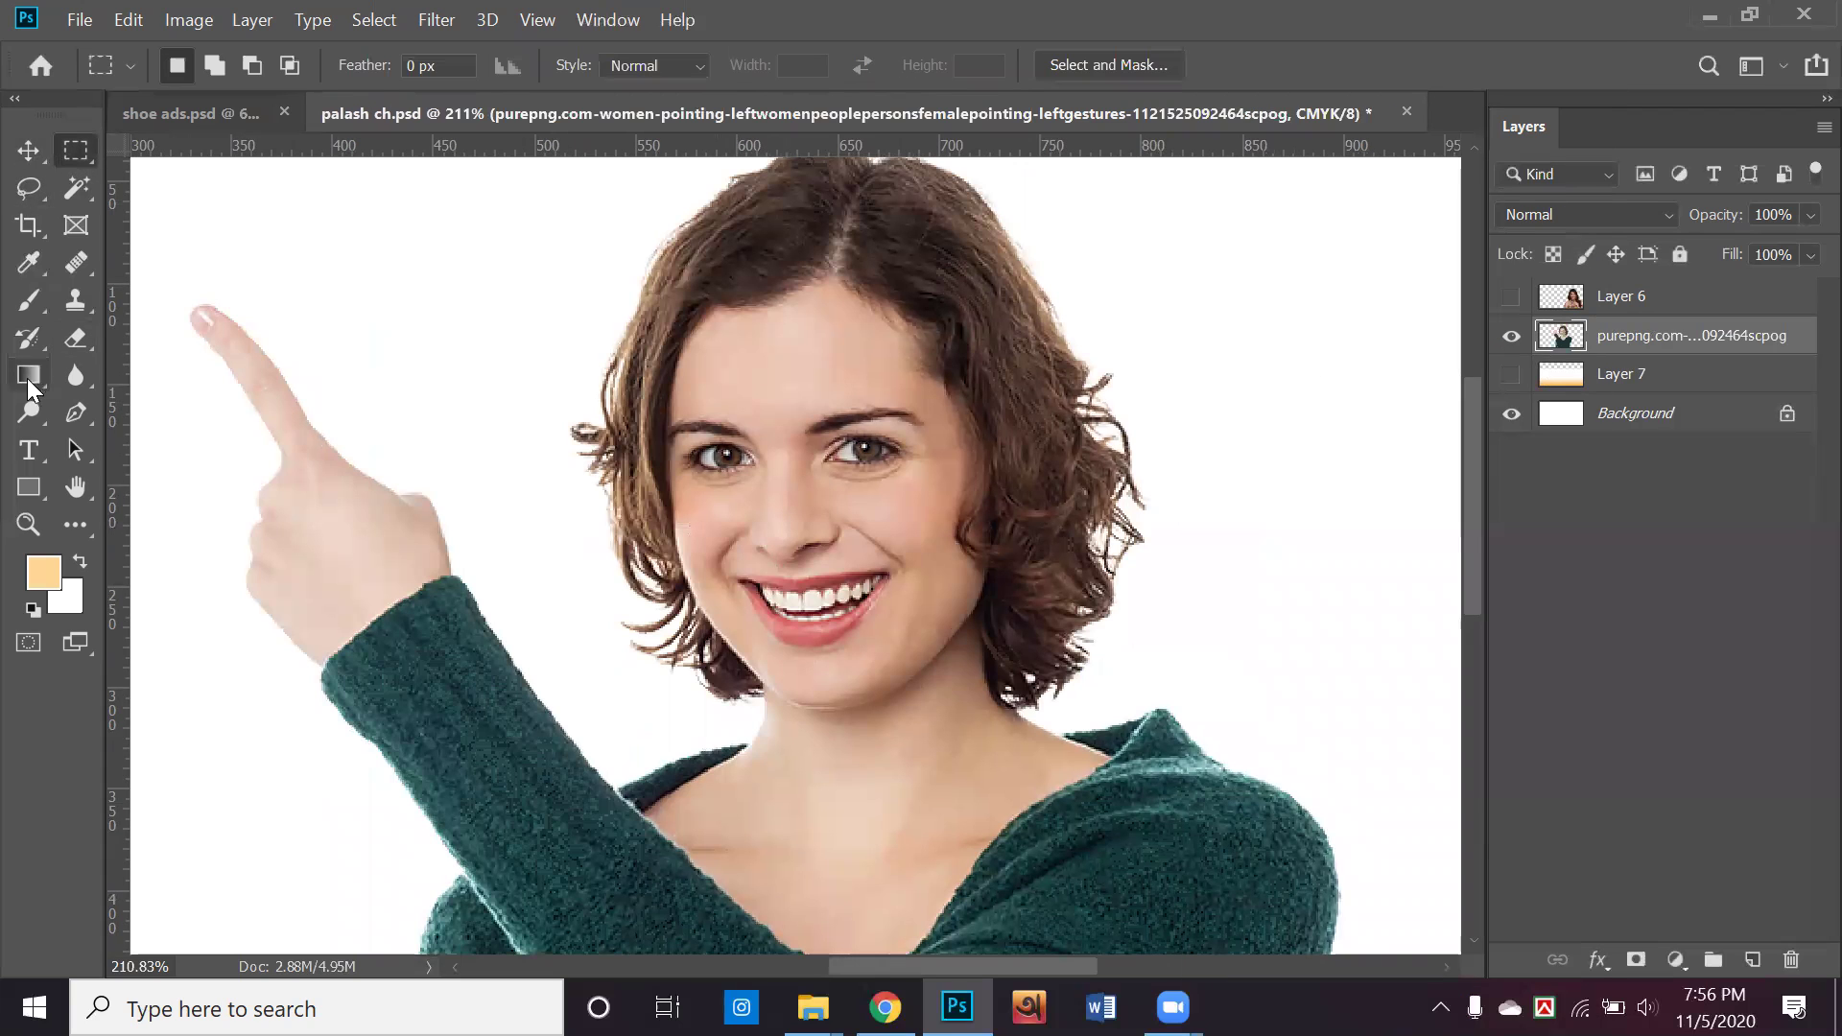
click(79, 334)
key(bracketleft)
key(bracketleft)
key(bracketleft)
key(bracketleft)
key(bracketleft)
key(bracketleft)
key(bracketleft)
key(bracketleft)
key(bracketleft)
drag(721, 457, 699, 451)
click(28, 150)
click(336, 225)
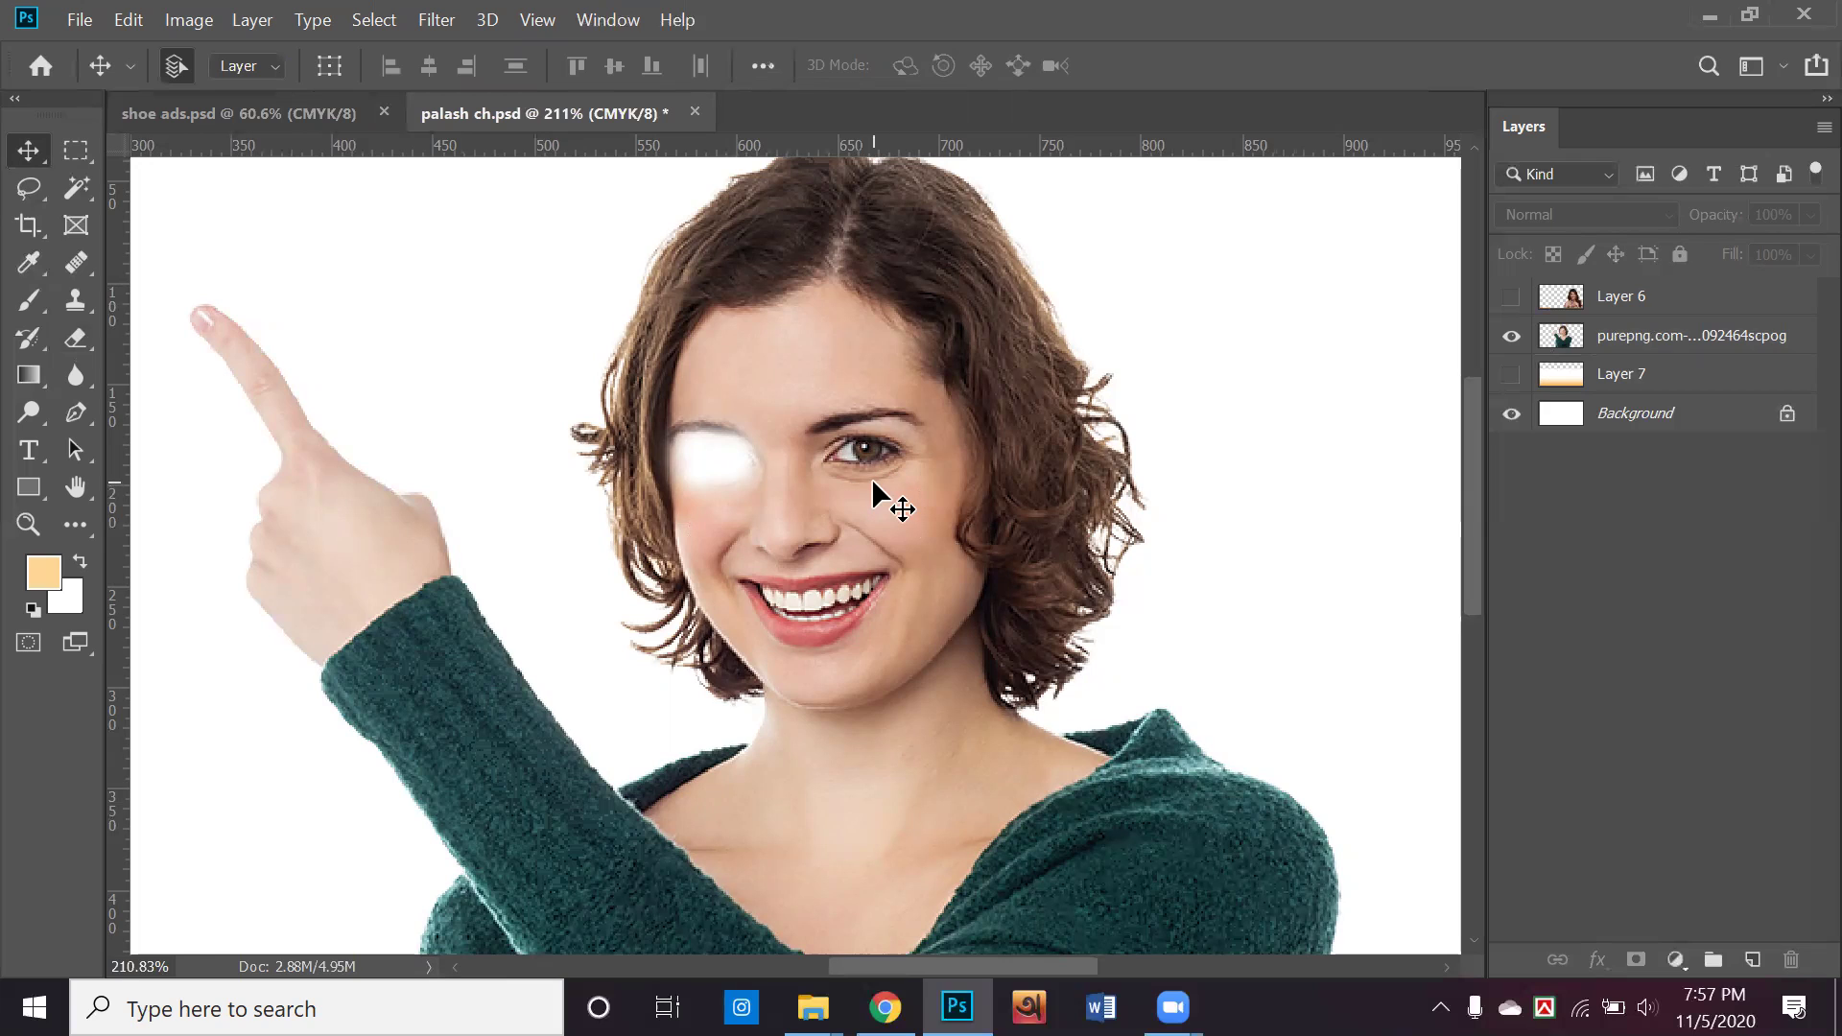
Sample the woman's intact eye on her layer as the Clone Stamp source
click(812, 433)
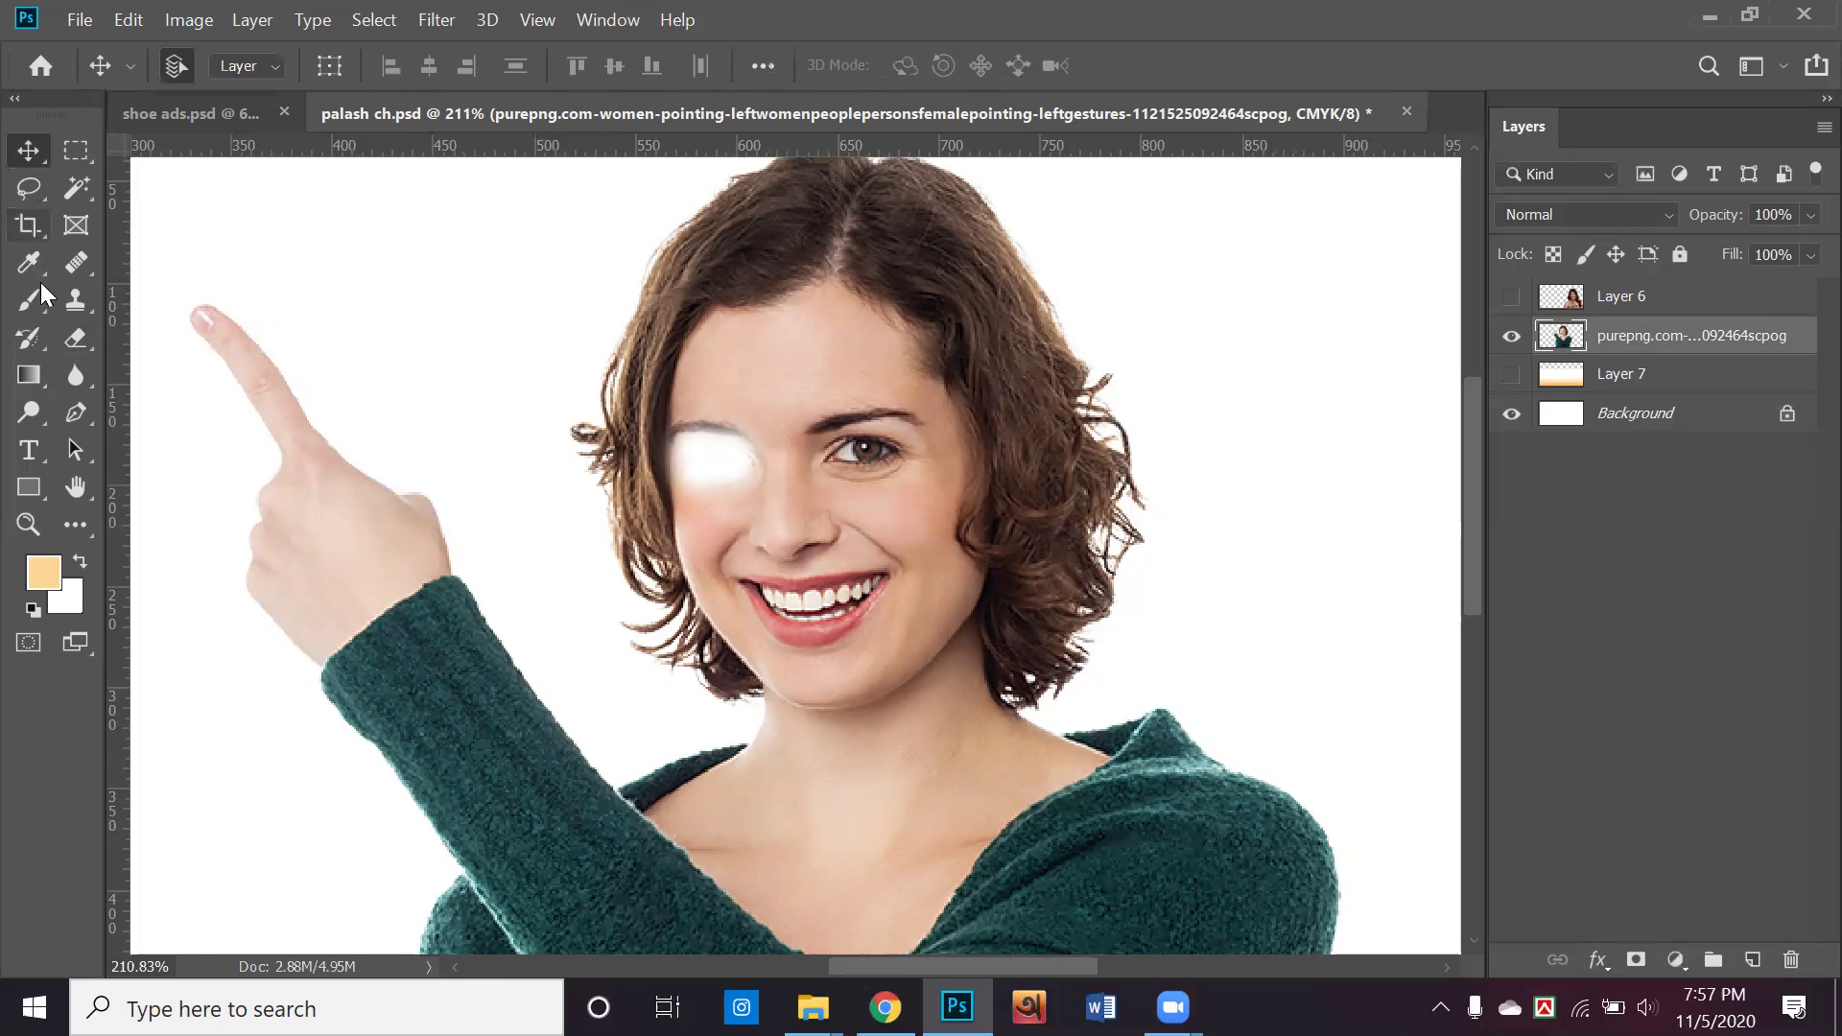
click(84, 299)
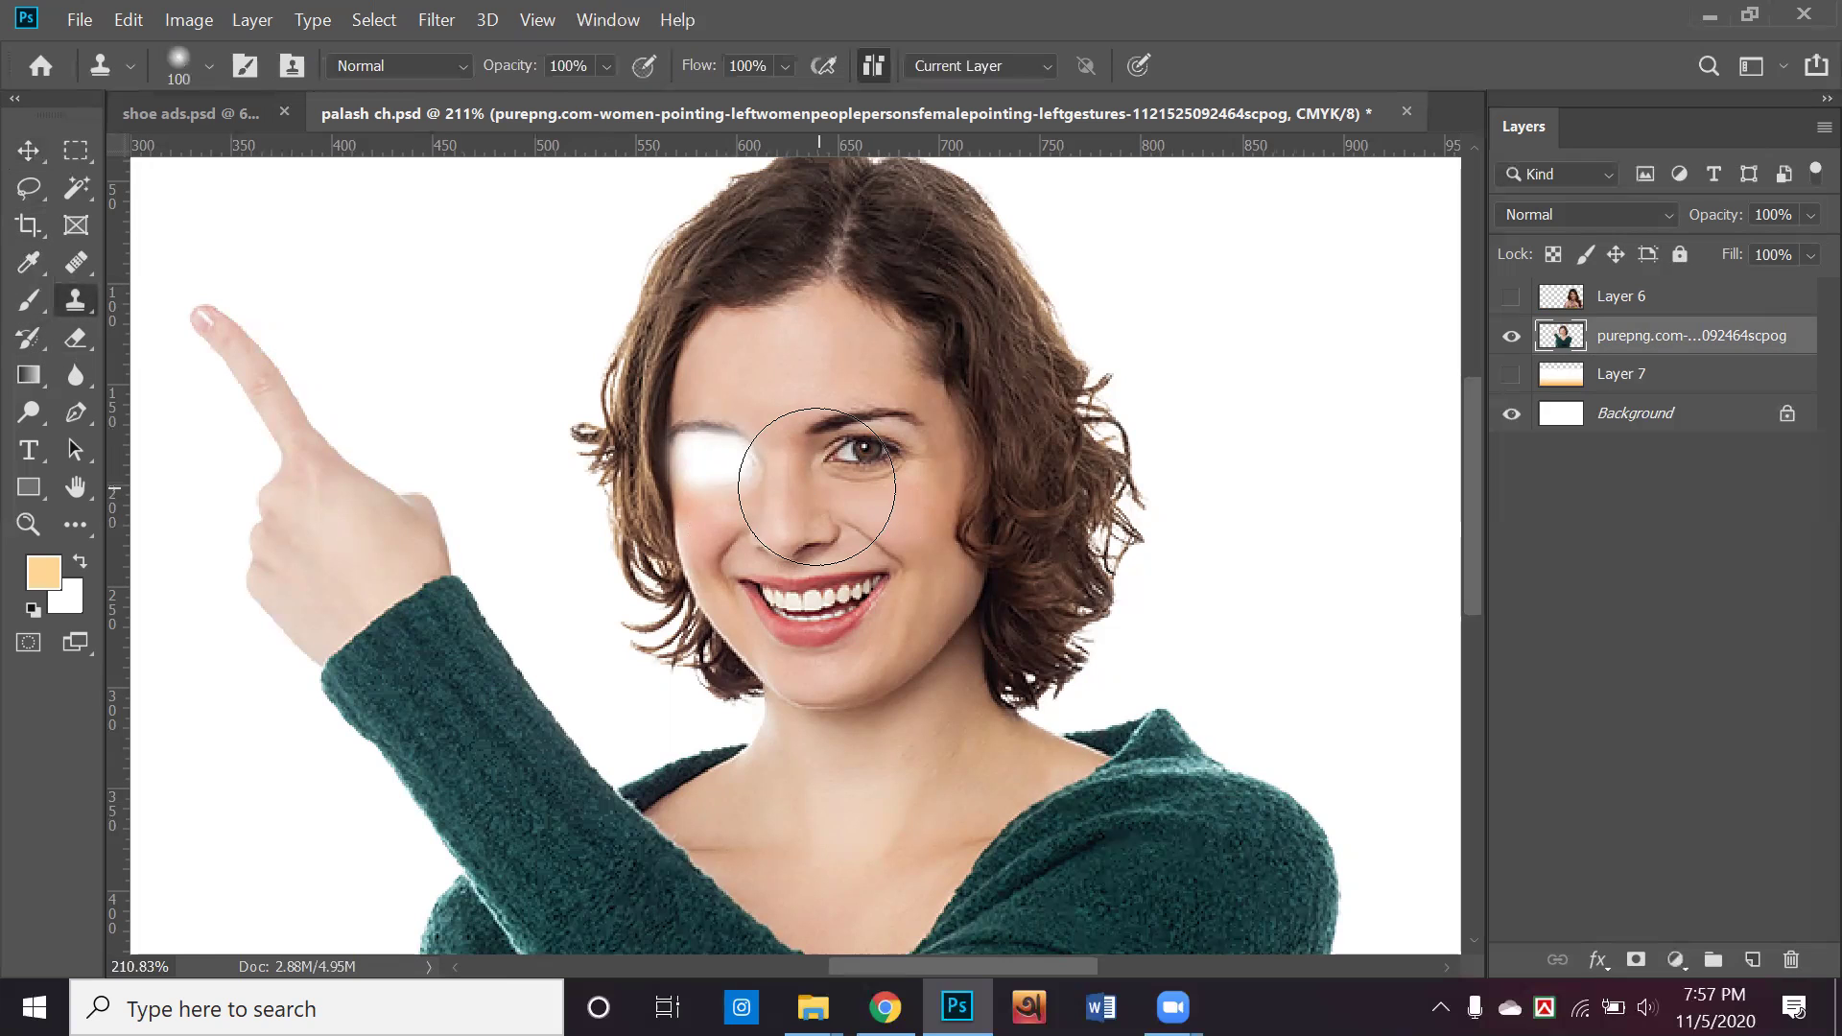
alt+click(857, 449)
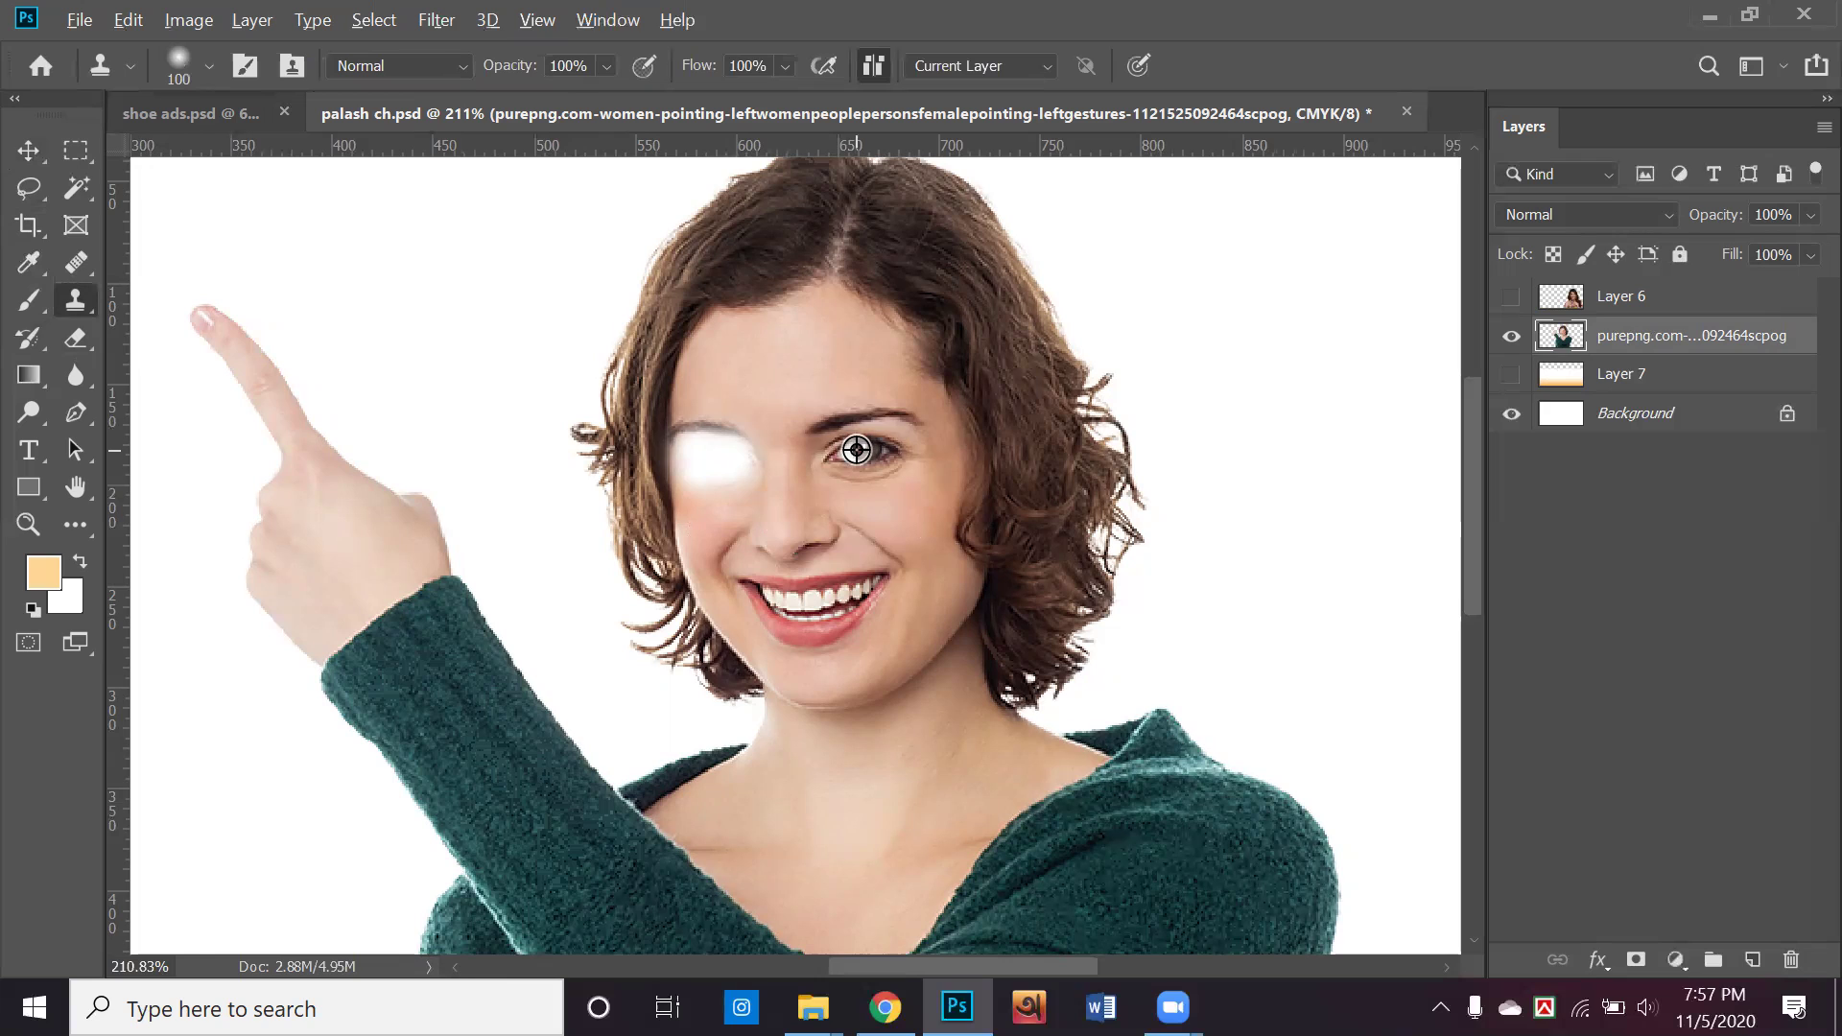
Try cloning the sampled eye directly over the erased area, undo it, and set the sampling to Current Layer
drag(658, 444, 709, 458)
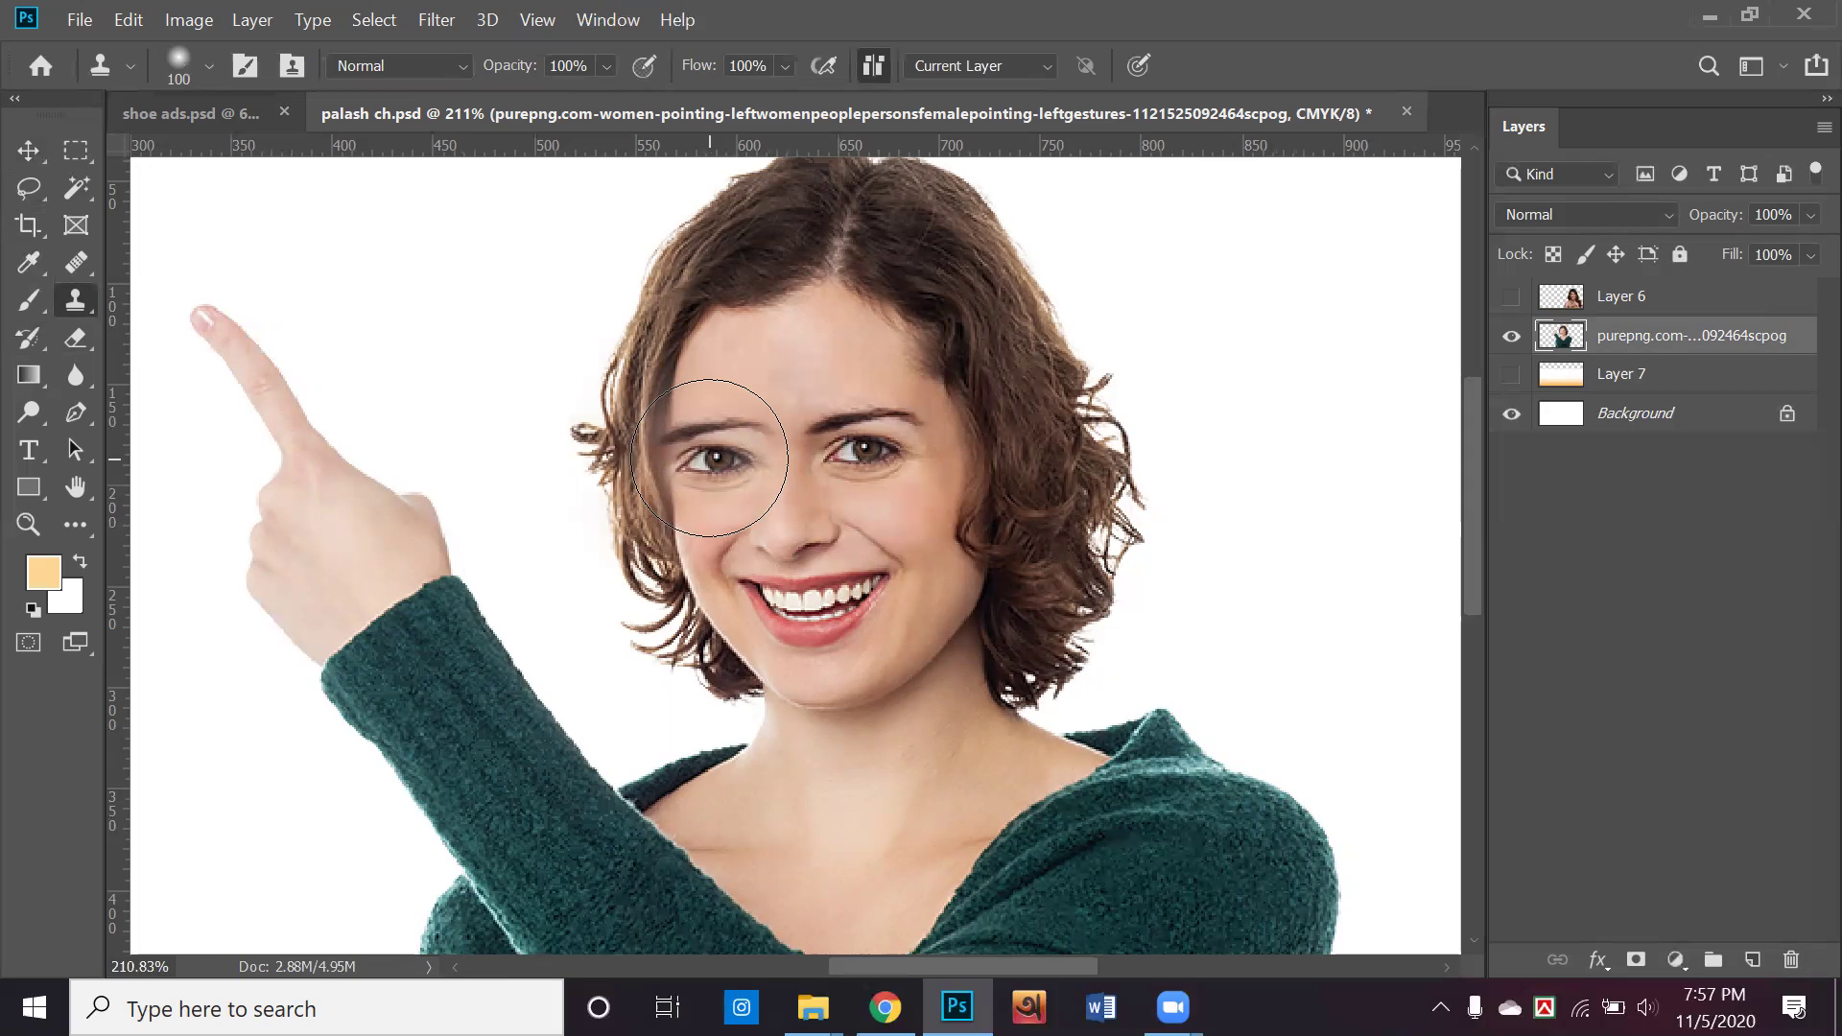
key(ctrl+z)
click(979, 66)
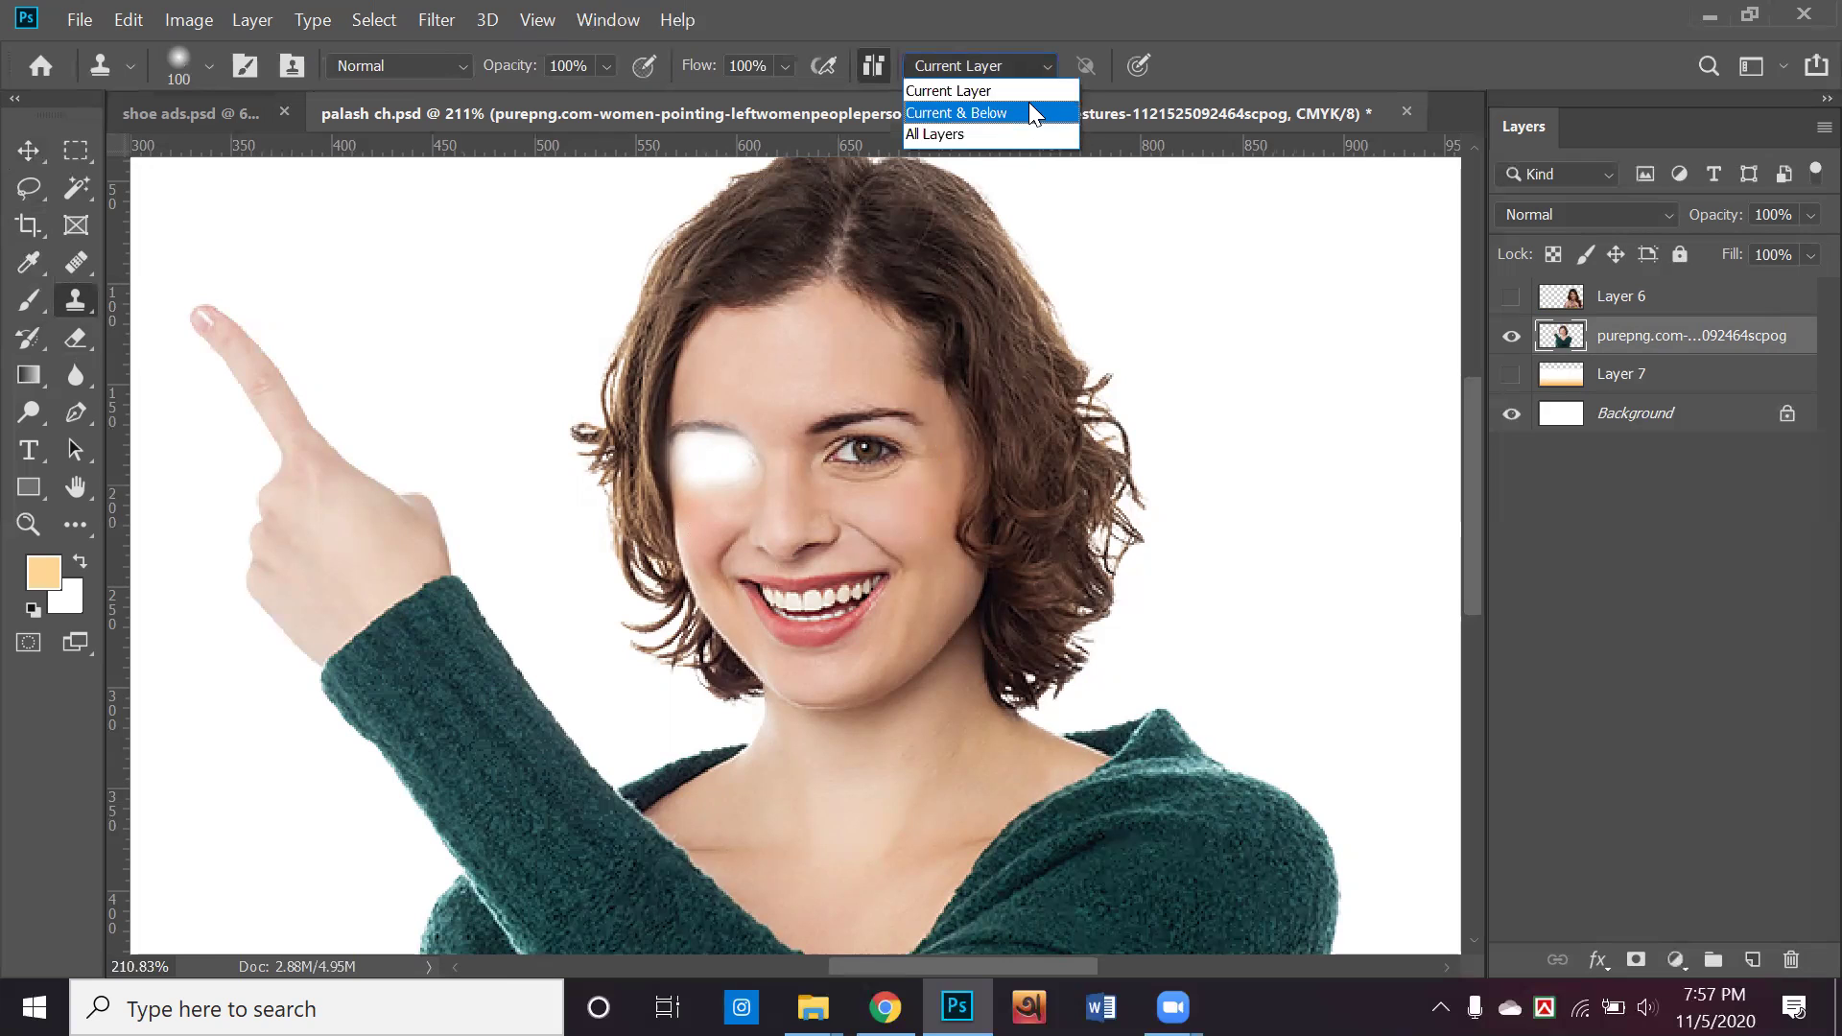
click(1029, 92)
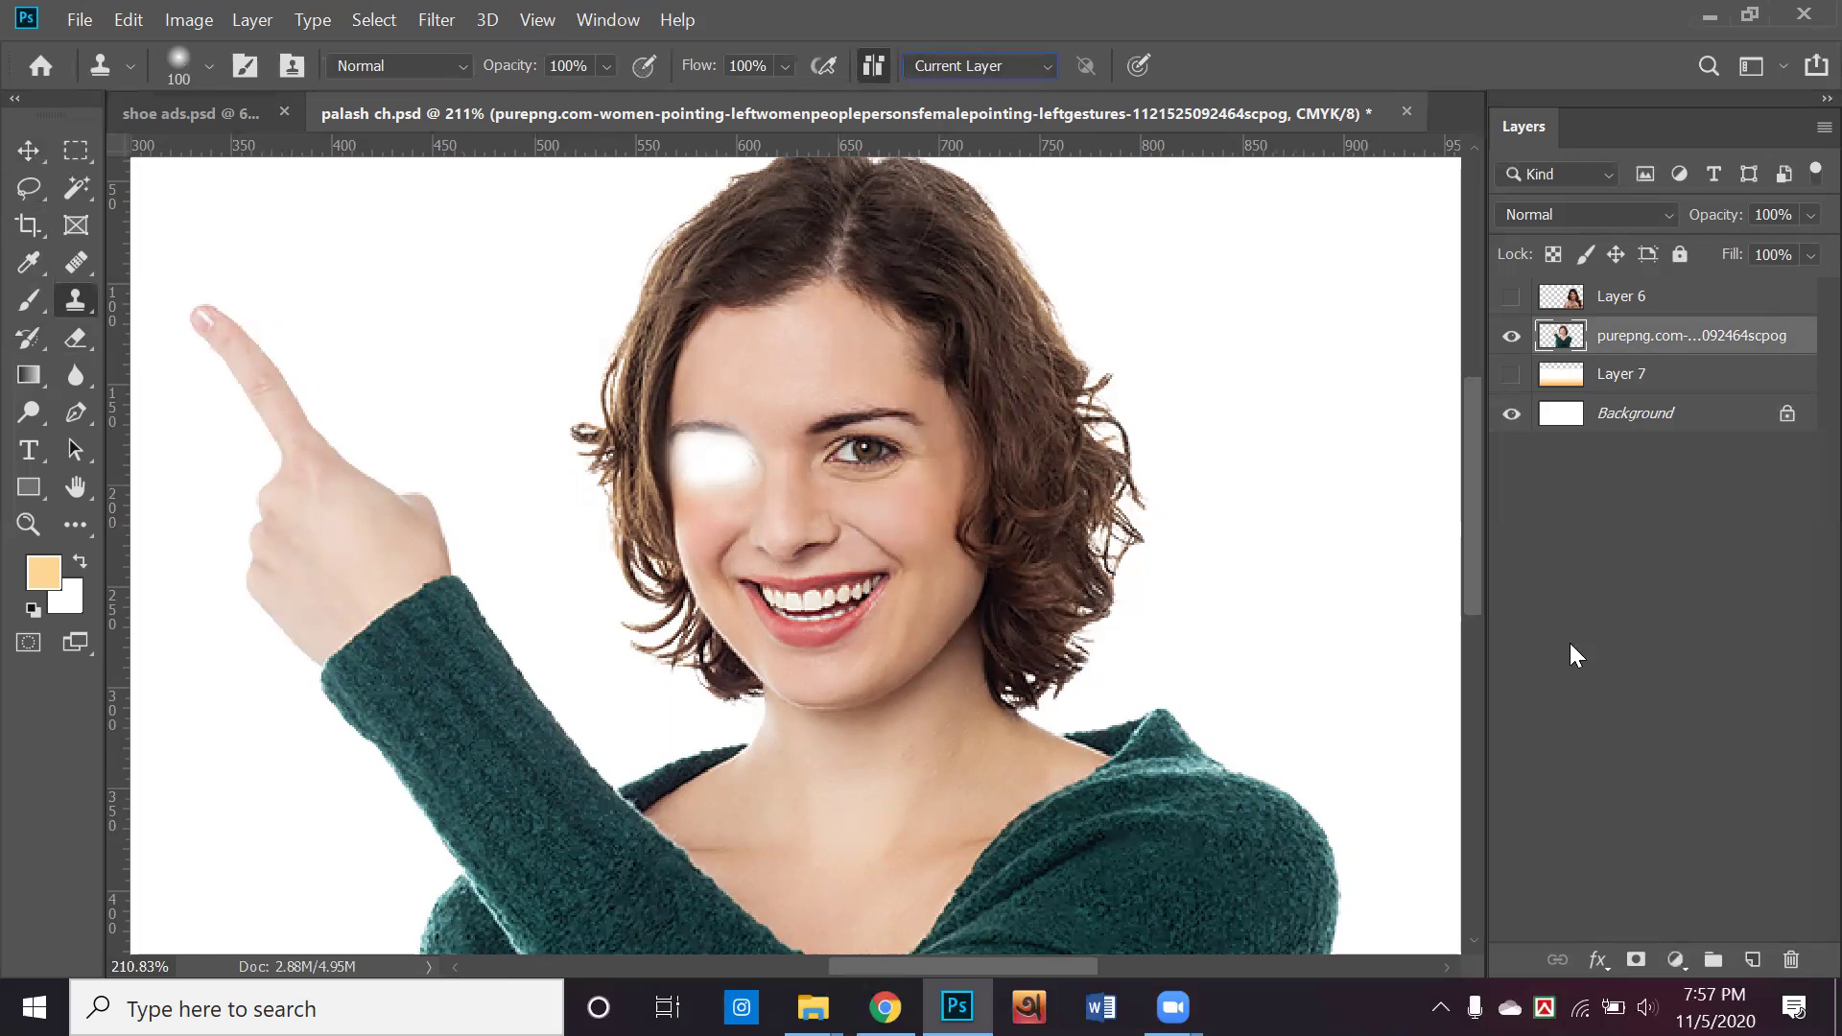
Create a new layer and clone the sampled eye and eyebrow onto the white area beside the head, using a size 25 brush
click(1752, 960)
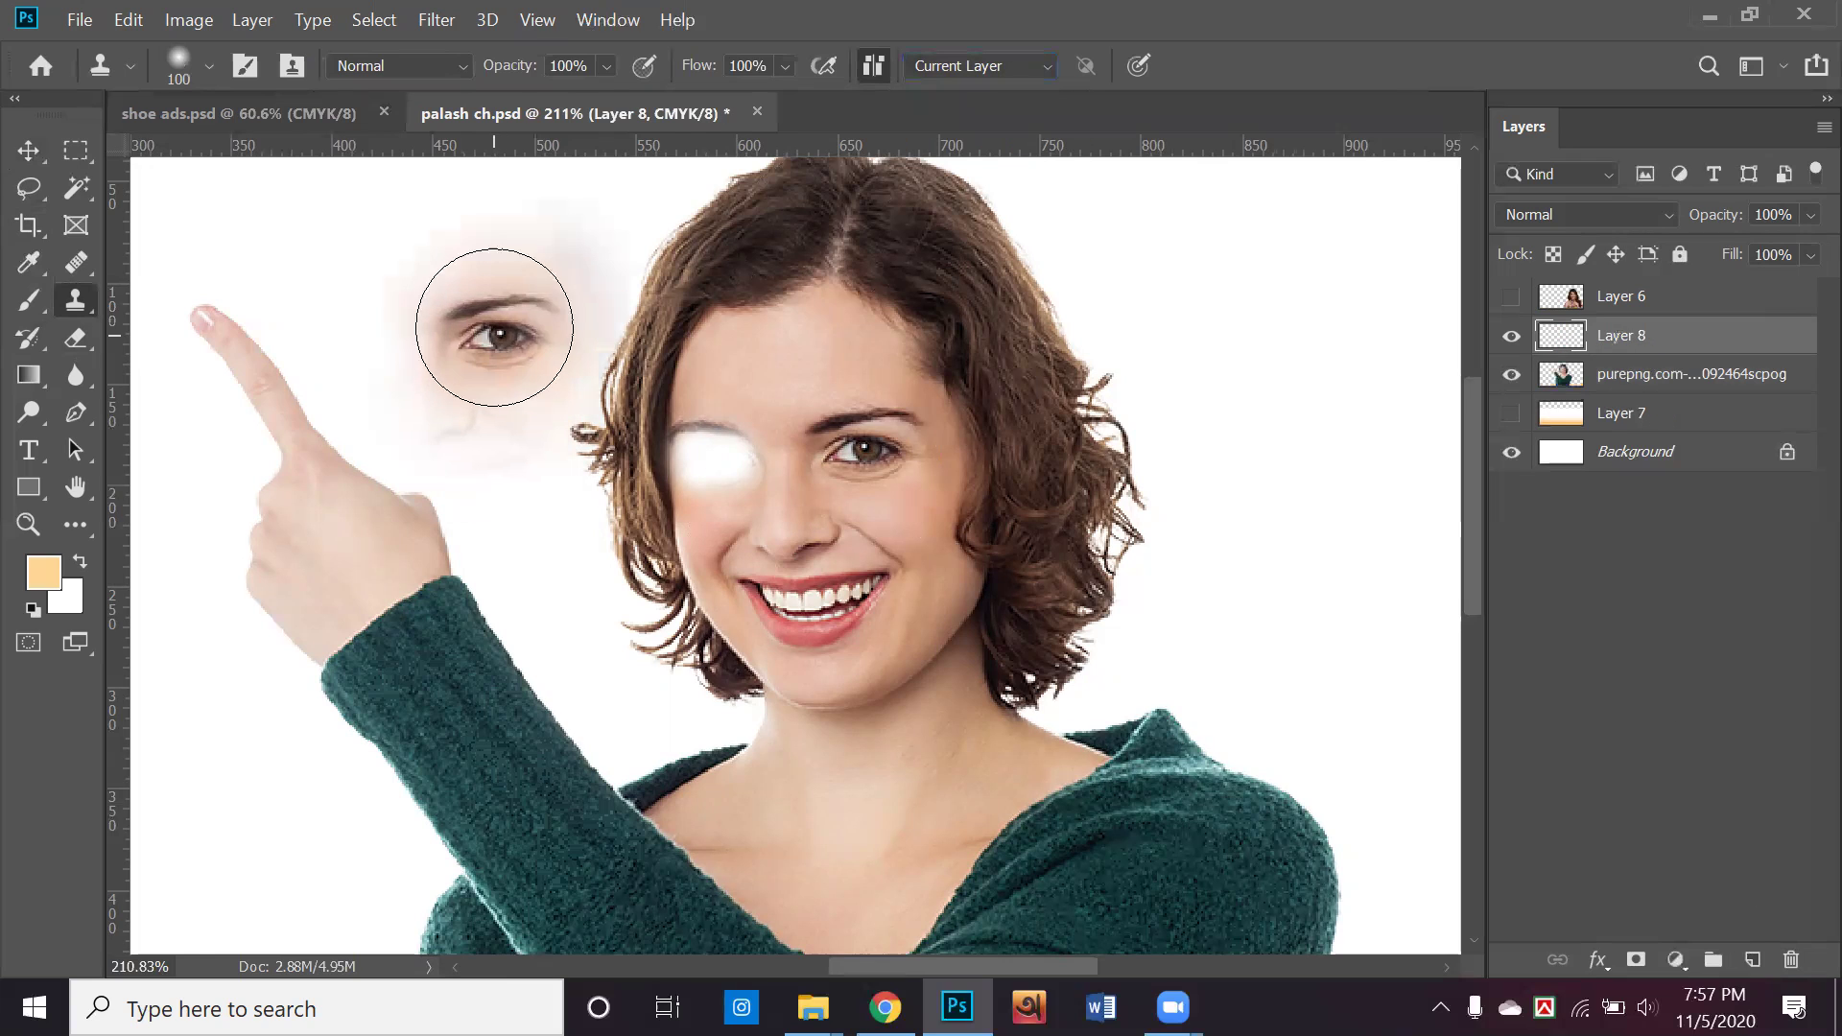
drag(496, 321, 504, 321)
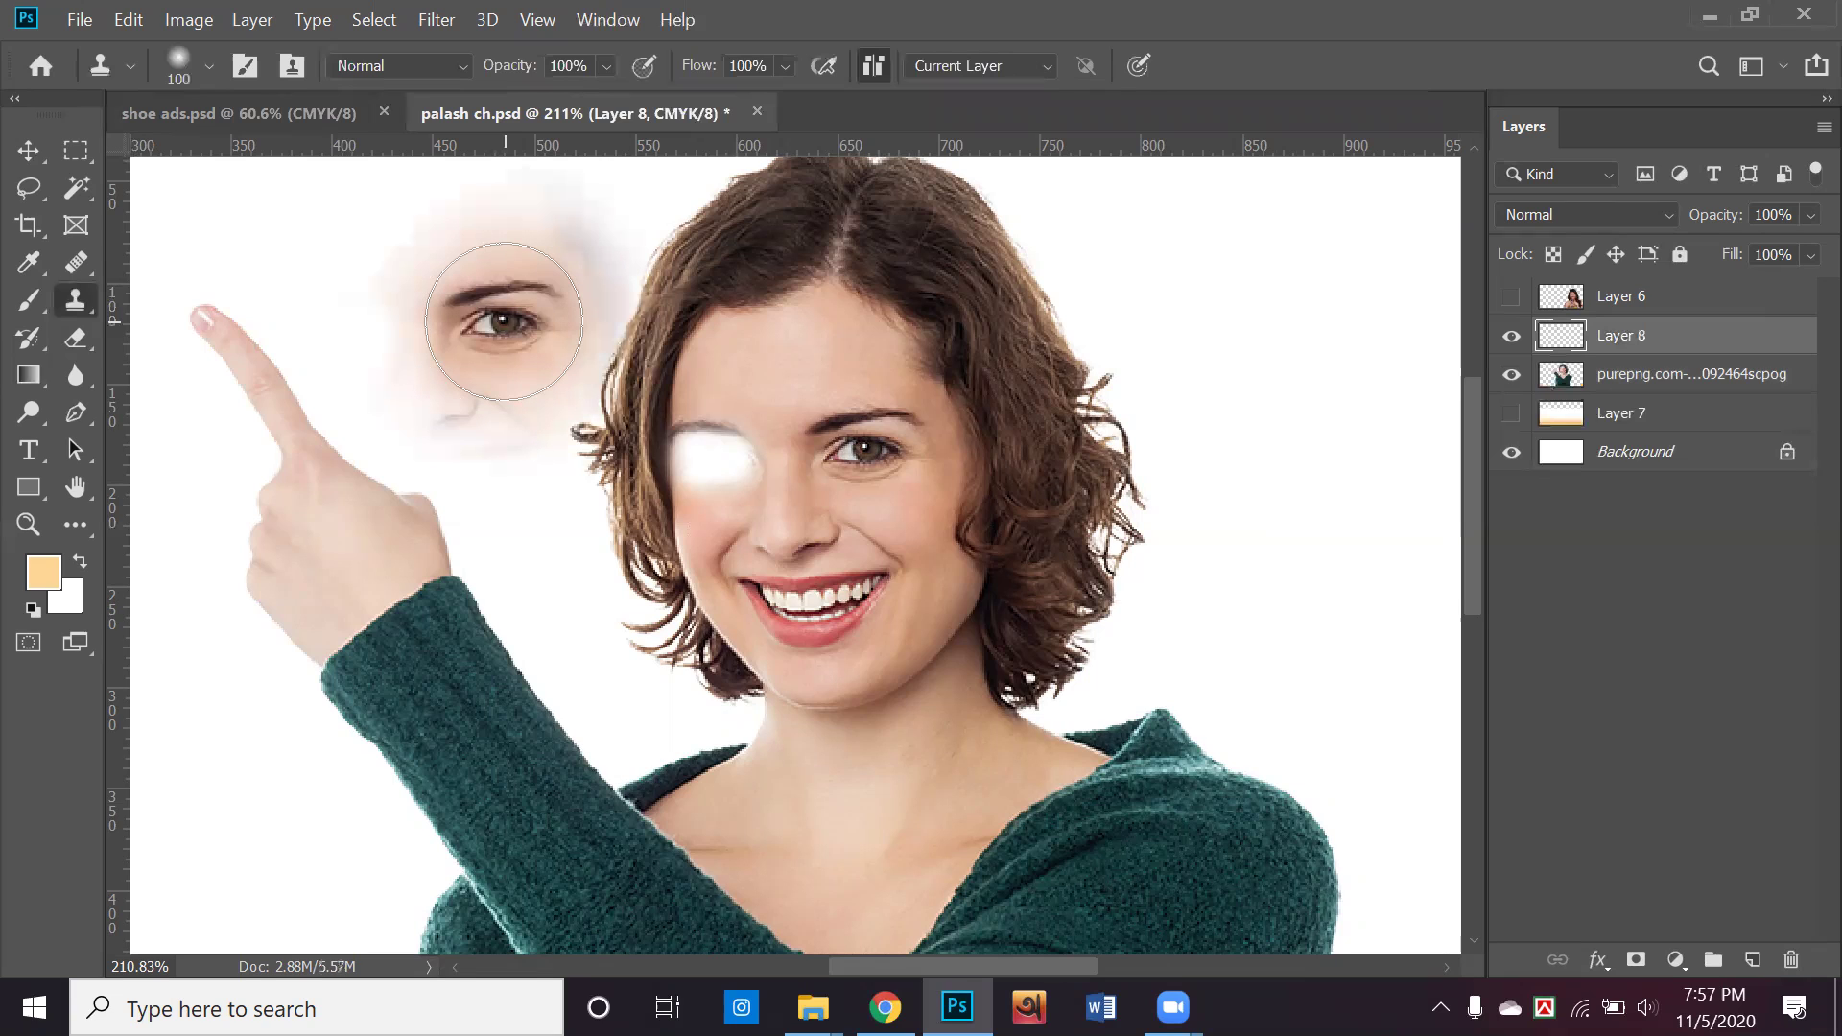
key(ctrl+z)
key(bracketleft)
key(bracketleft)
key(bracketleft)
key(bracketleft)
key(bracketleft)
key(bracketleft)
key(bracketleft)
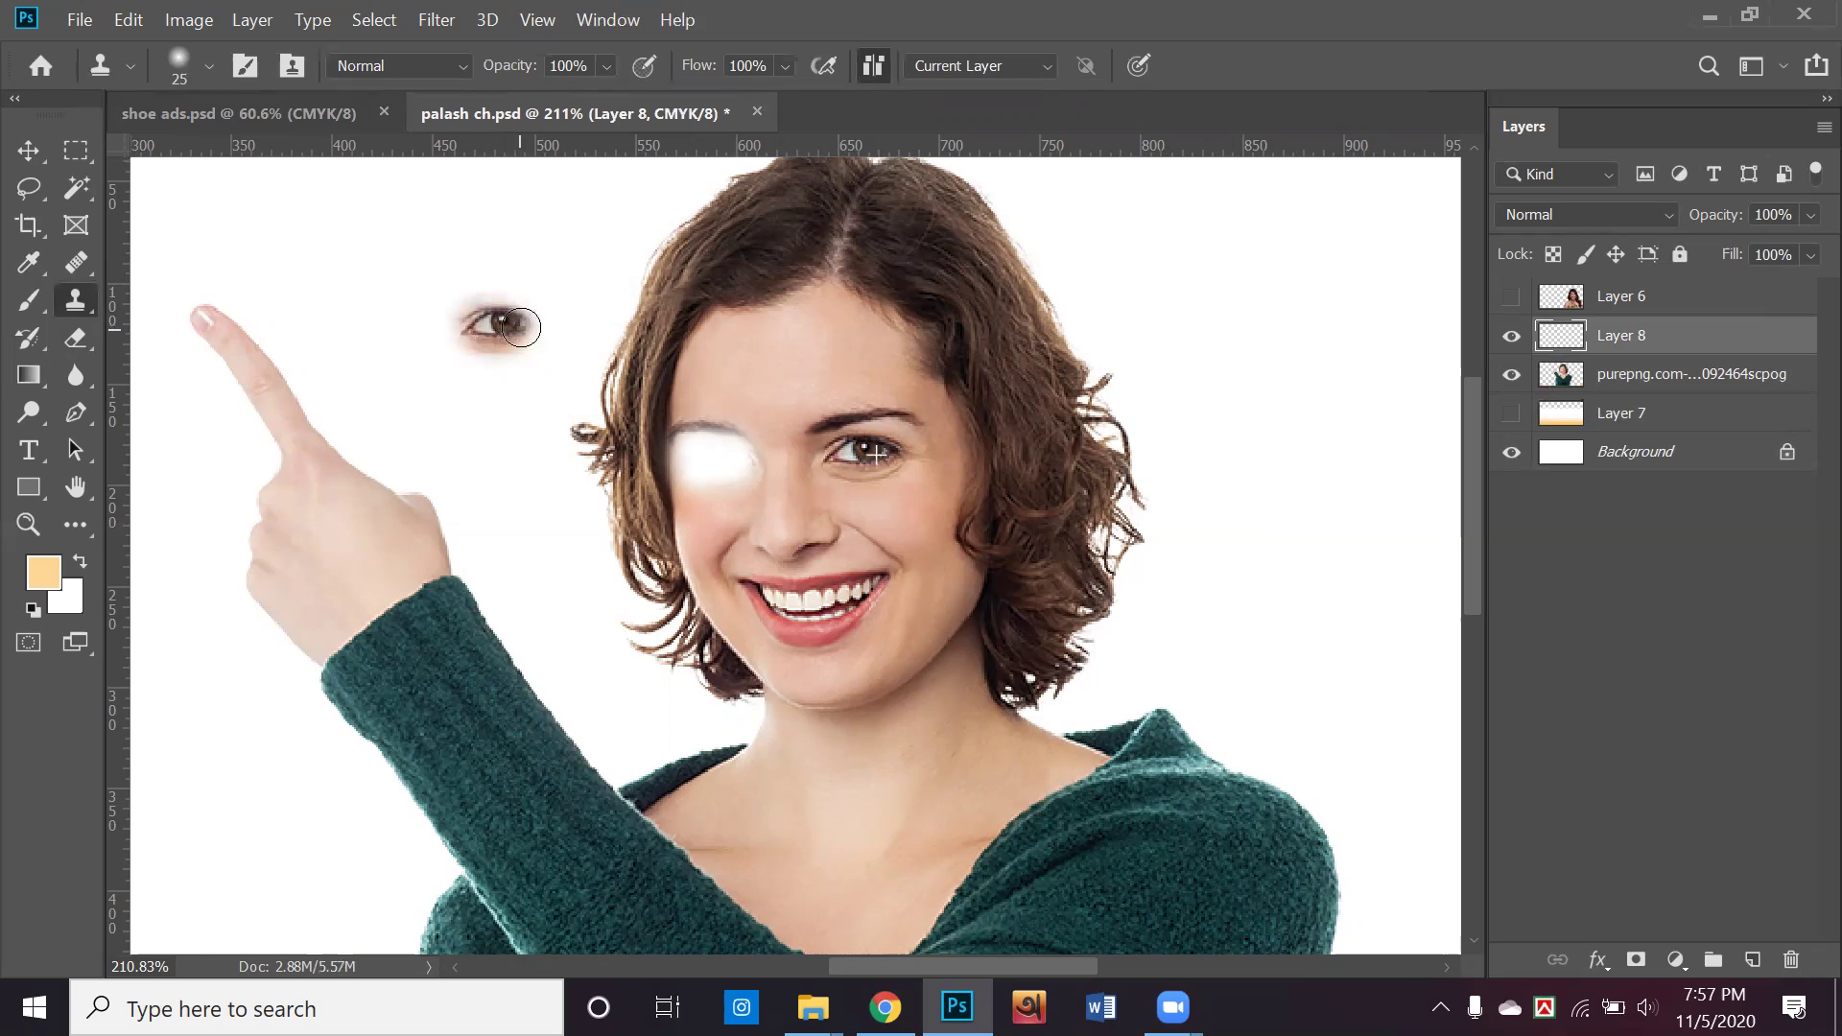
mouse_move(494, 326)
mouse_down()
mouse_move(528, 325)
mouse_move(478, 329)
mouse_move(525, 329)
mouse_move(500, 353)
mouse_move(470, 337)
mouse_move(490, 291)
mouse_move(466, 289)
mouse_move(544, 299)
mouse_move(518, 322)
mouse_move(451, 312)
mouse_move(437, 331)
mouse_move(481, 341)
mouse_move(449, 355)
mouse_up()
Flip the cloned eye horizontally, scale it to about 87%, and fit it over the erased eye
click(28, 151)
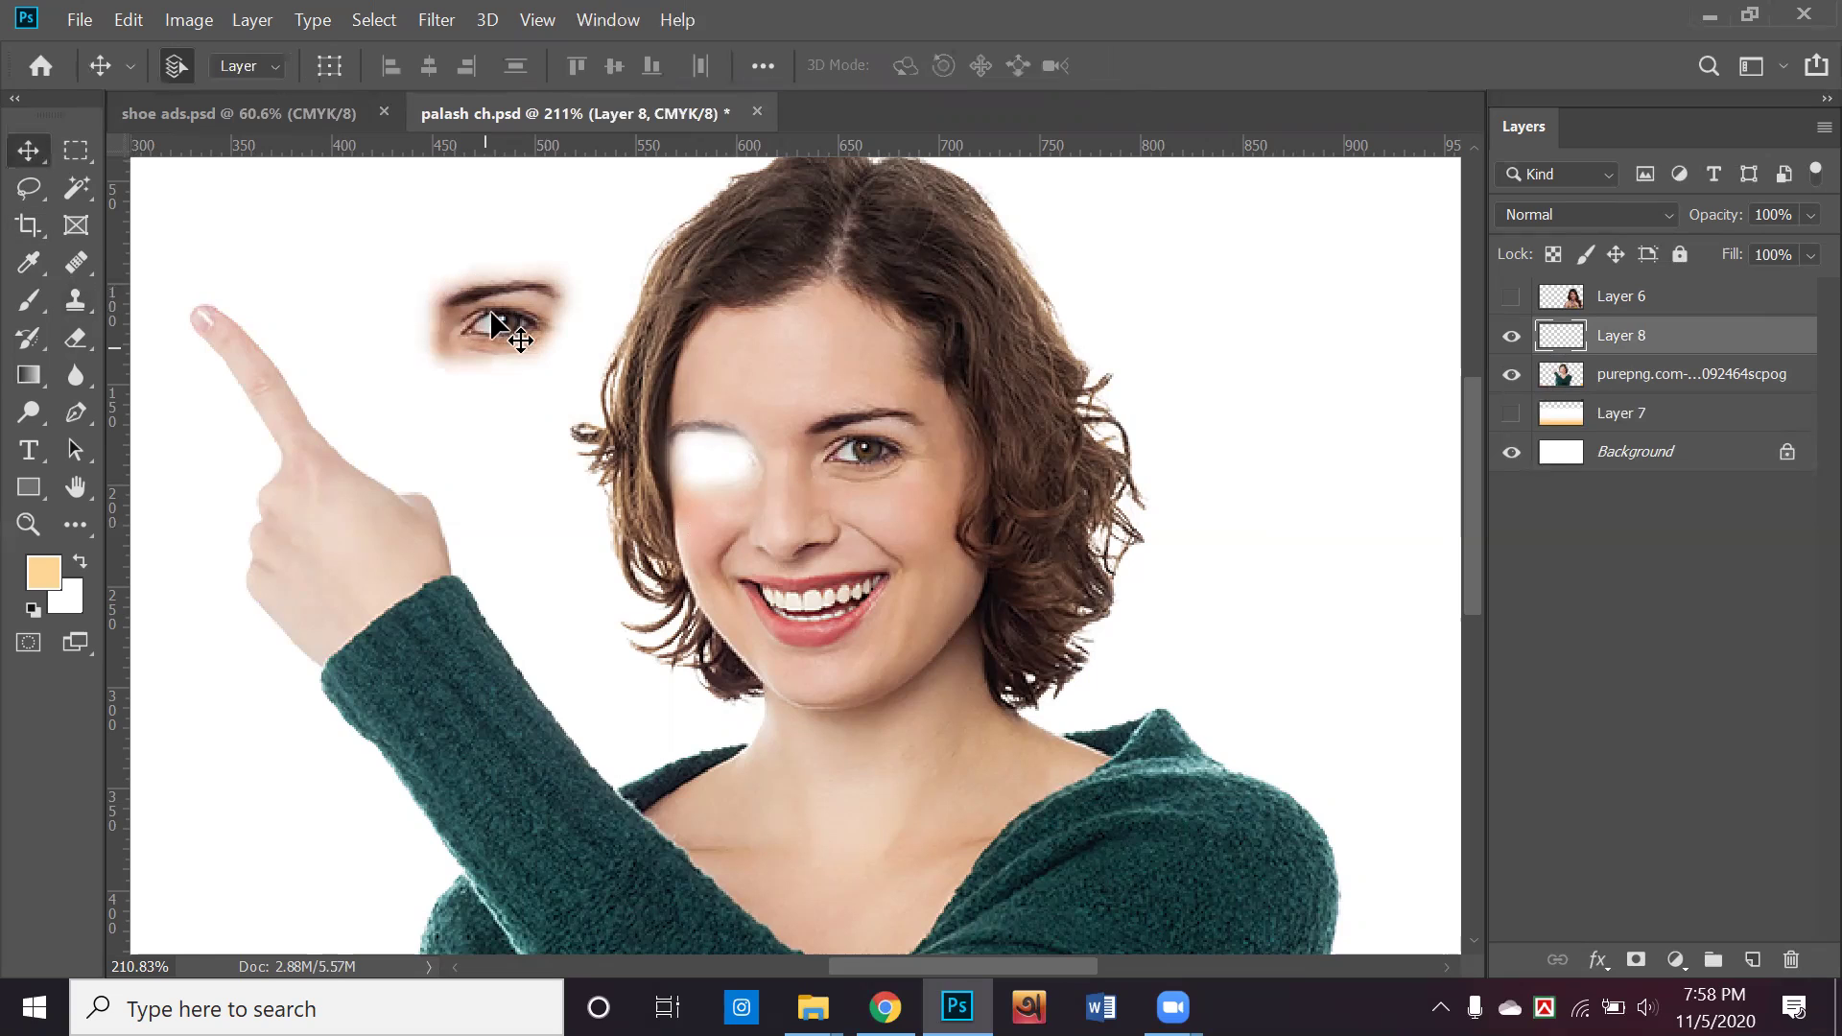
key(ctrl+t)
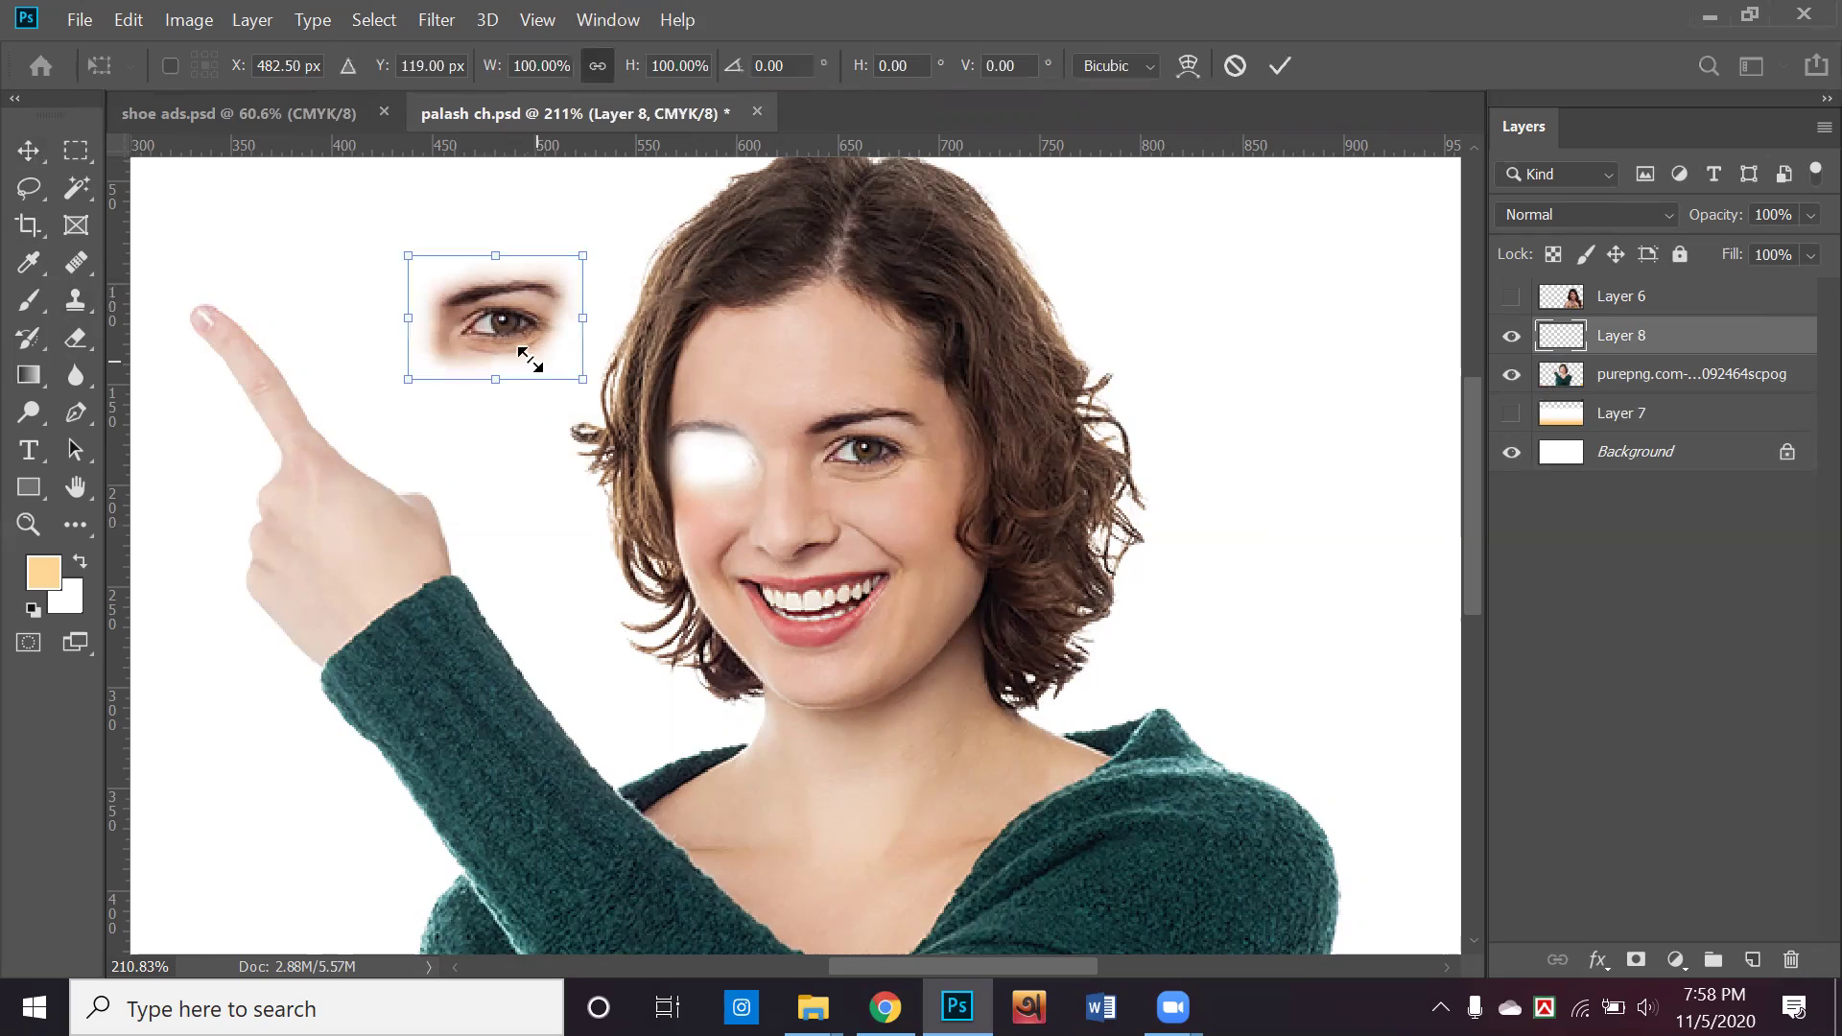
right_click(562, 278)
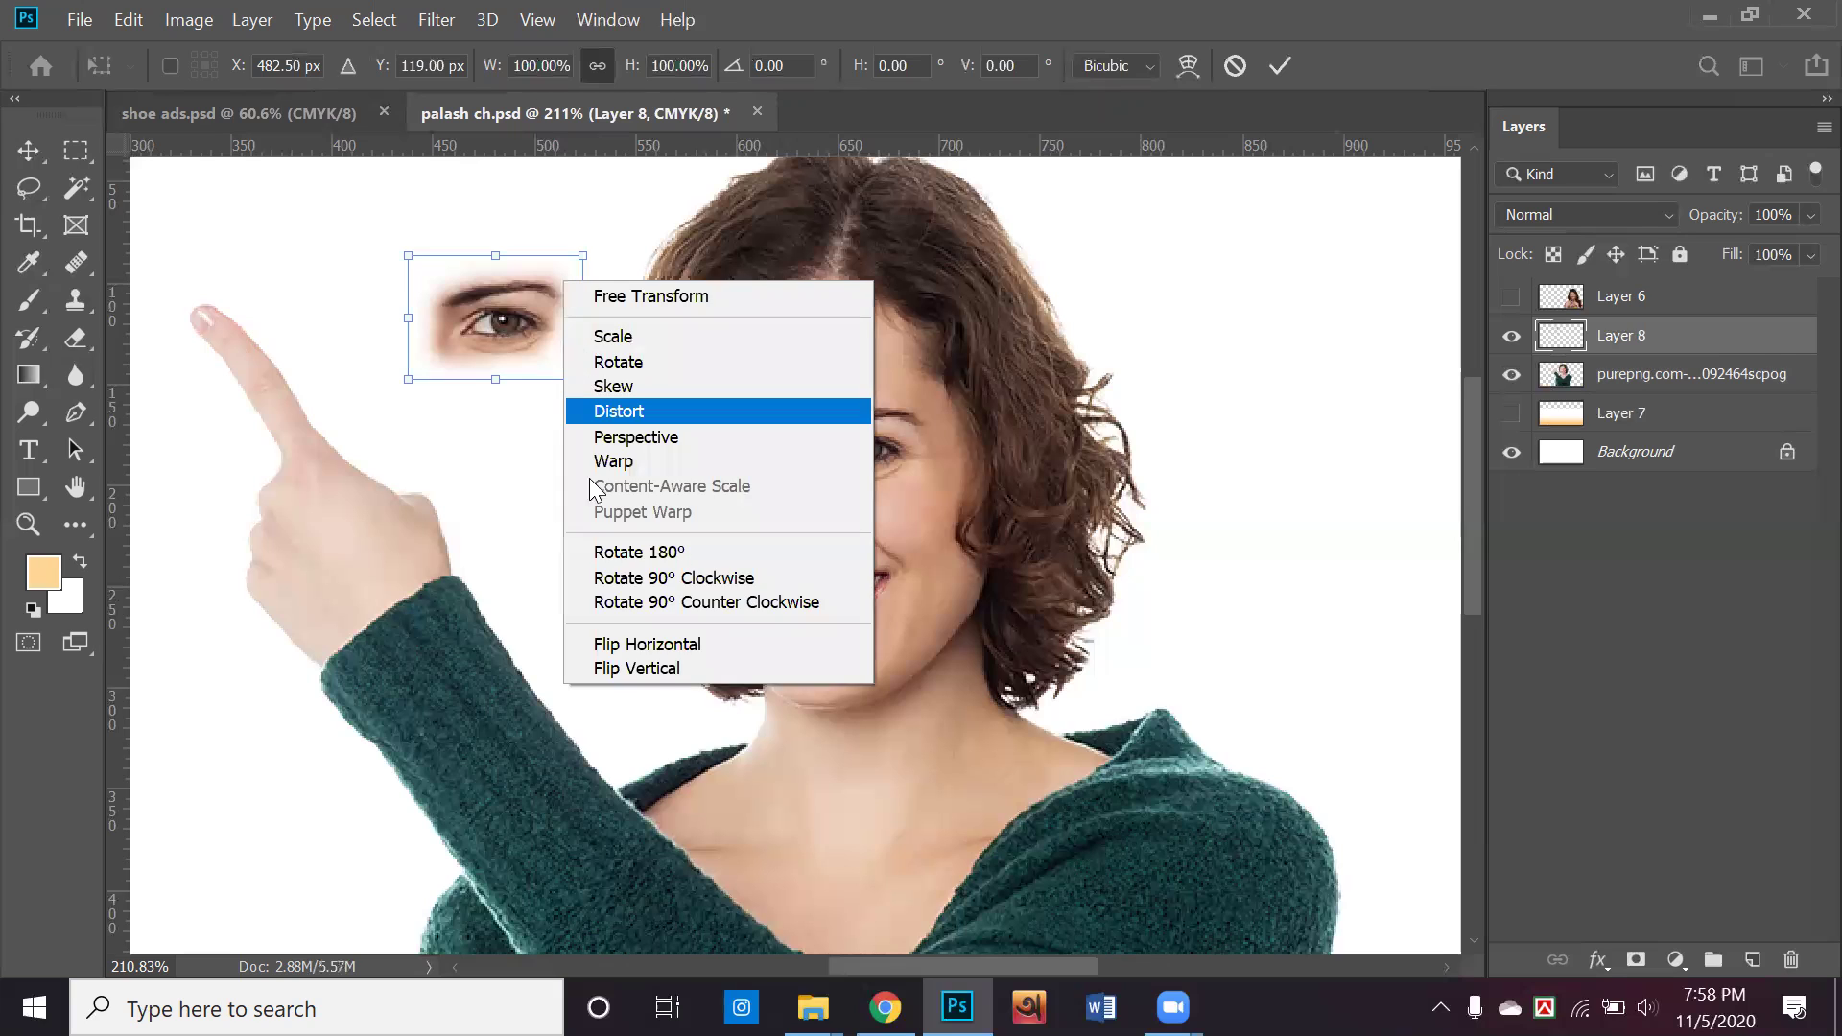
click(645, 642)
drag(557, 338, 772, 467)
mouse_move(612, 510)
mouse_down()
mouse_move(637, 499)
mouse_move(632, 520)
mouse_up()
drag(730, 470, 640, 510)
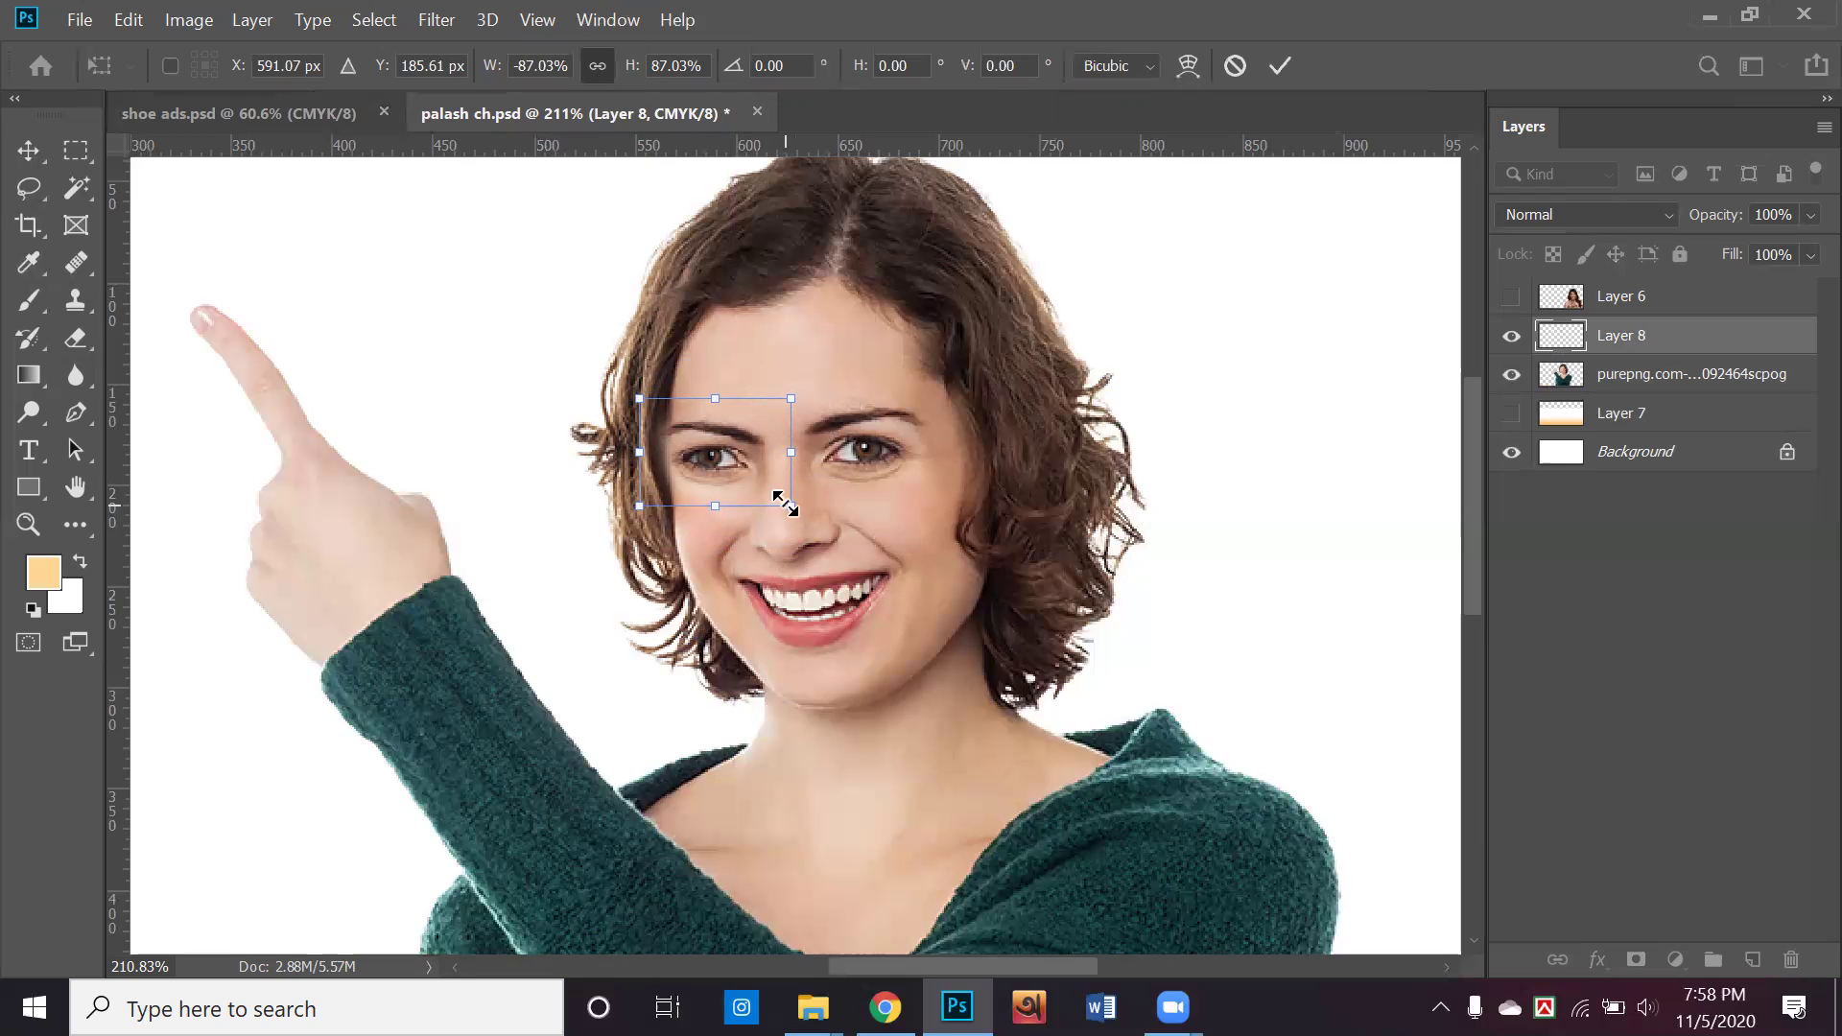
click(1280, 66)
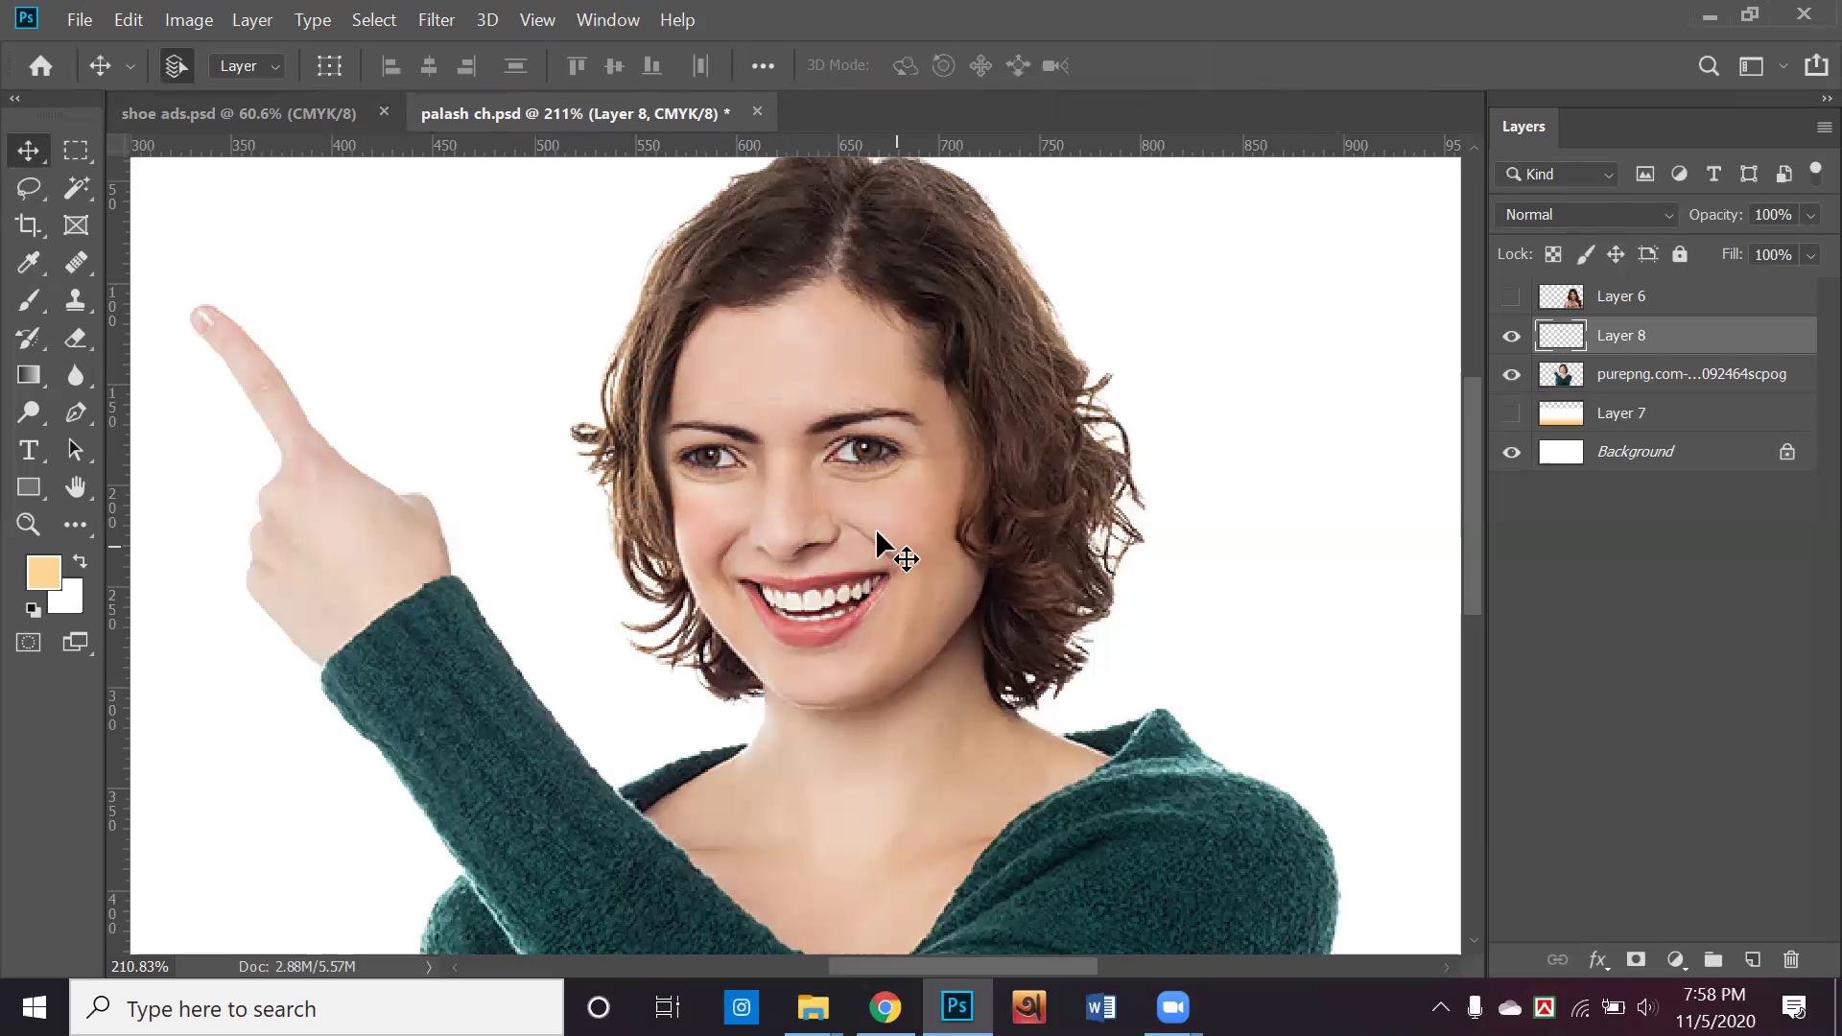
Swap the foreground and background colours, and soften the edges of the cloned eye patch on Layer 8 with a size 35 eraser
key(alt)
key(x)
scroll(708, 470, up, 2)
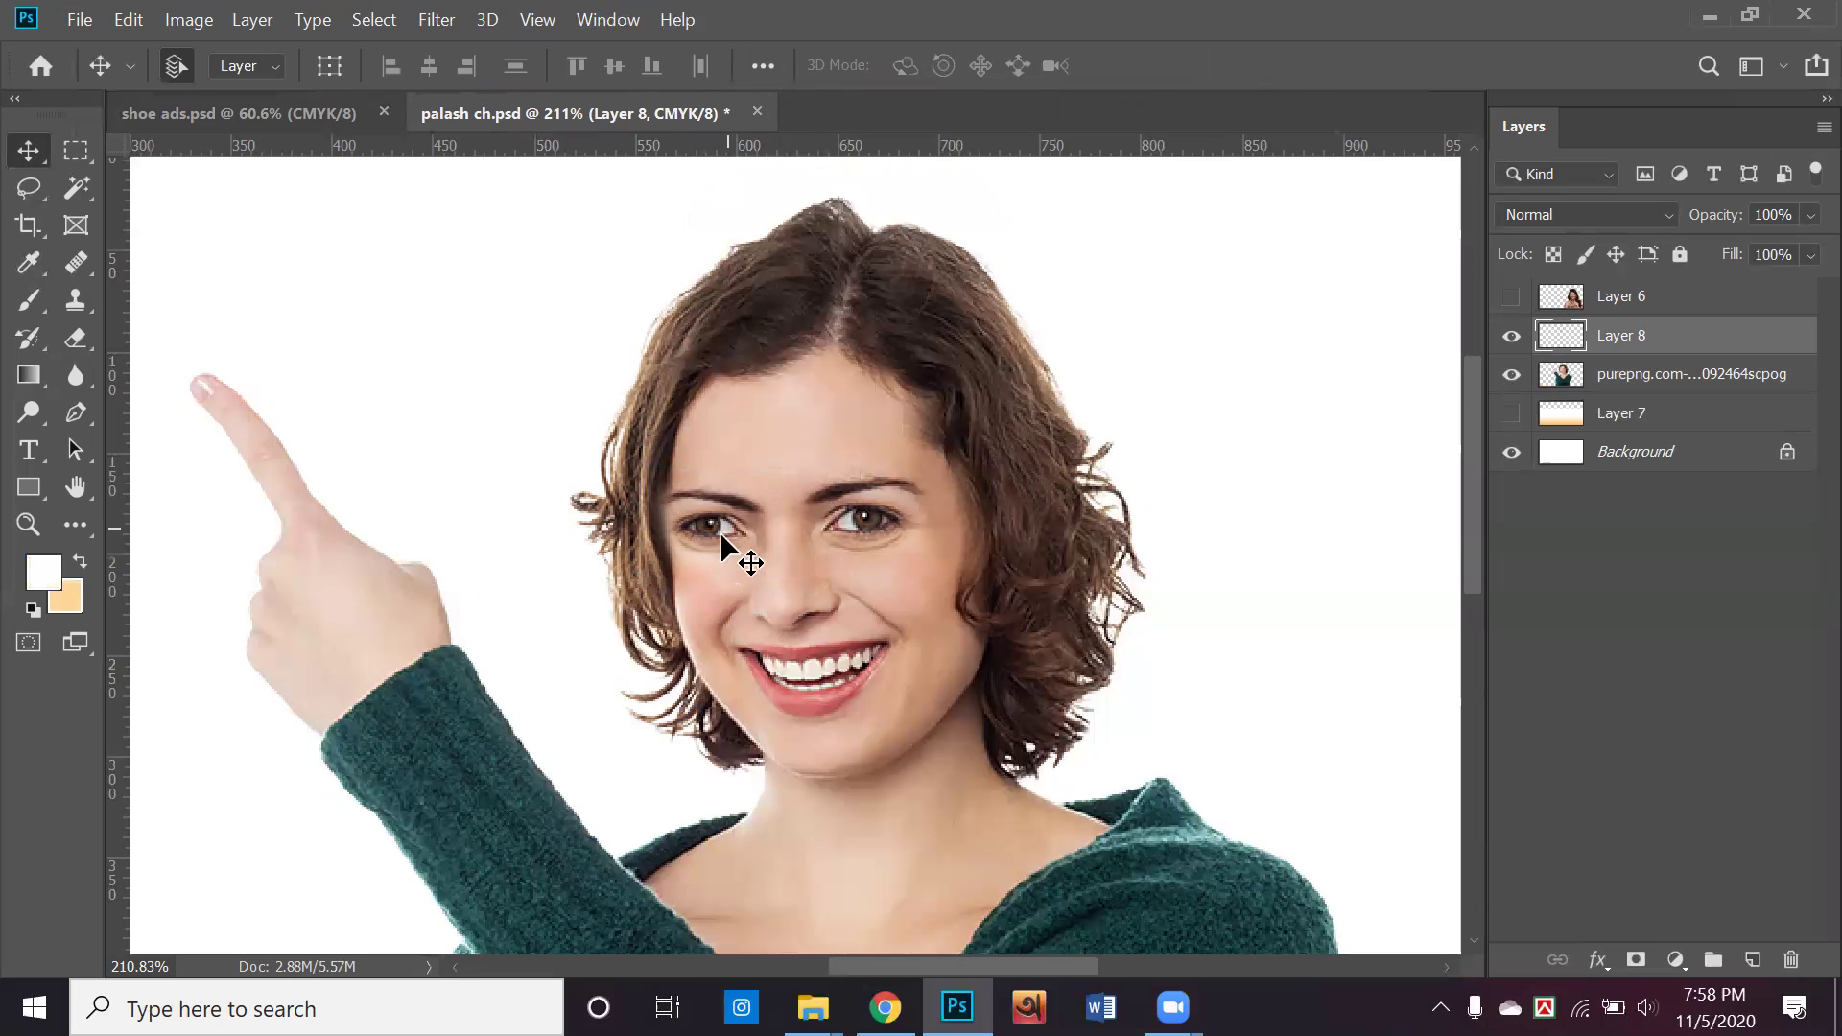
scroll(722, 556, up, 5)
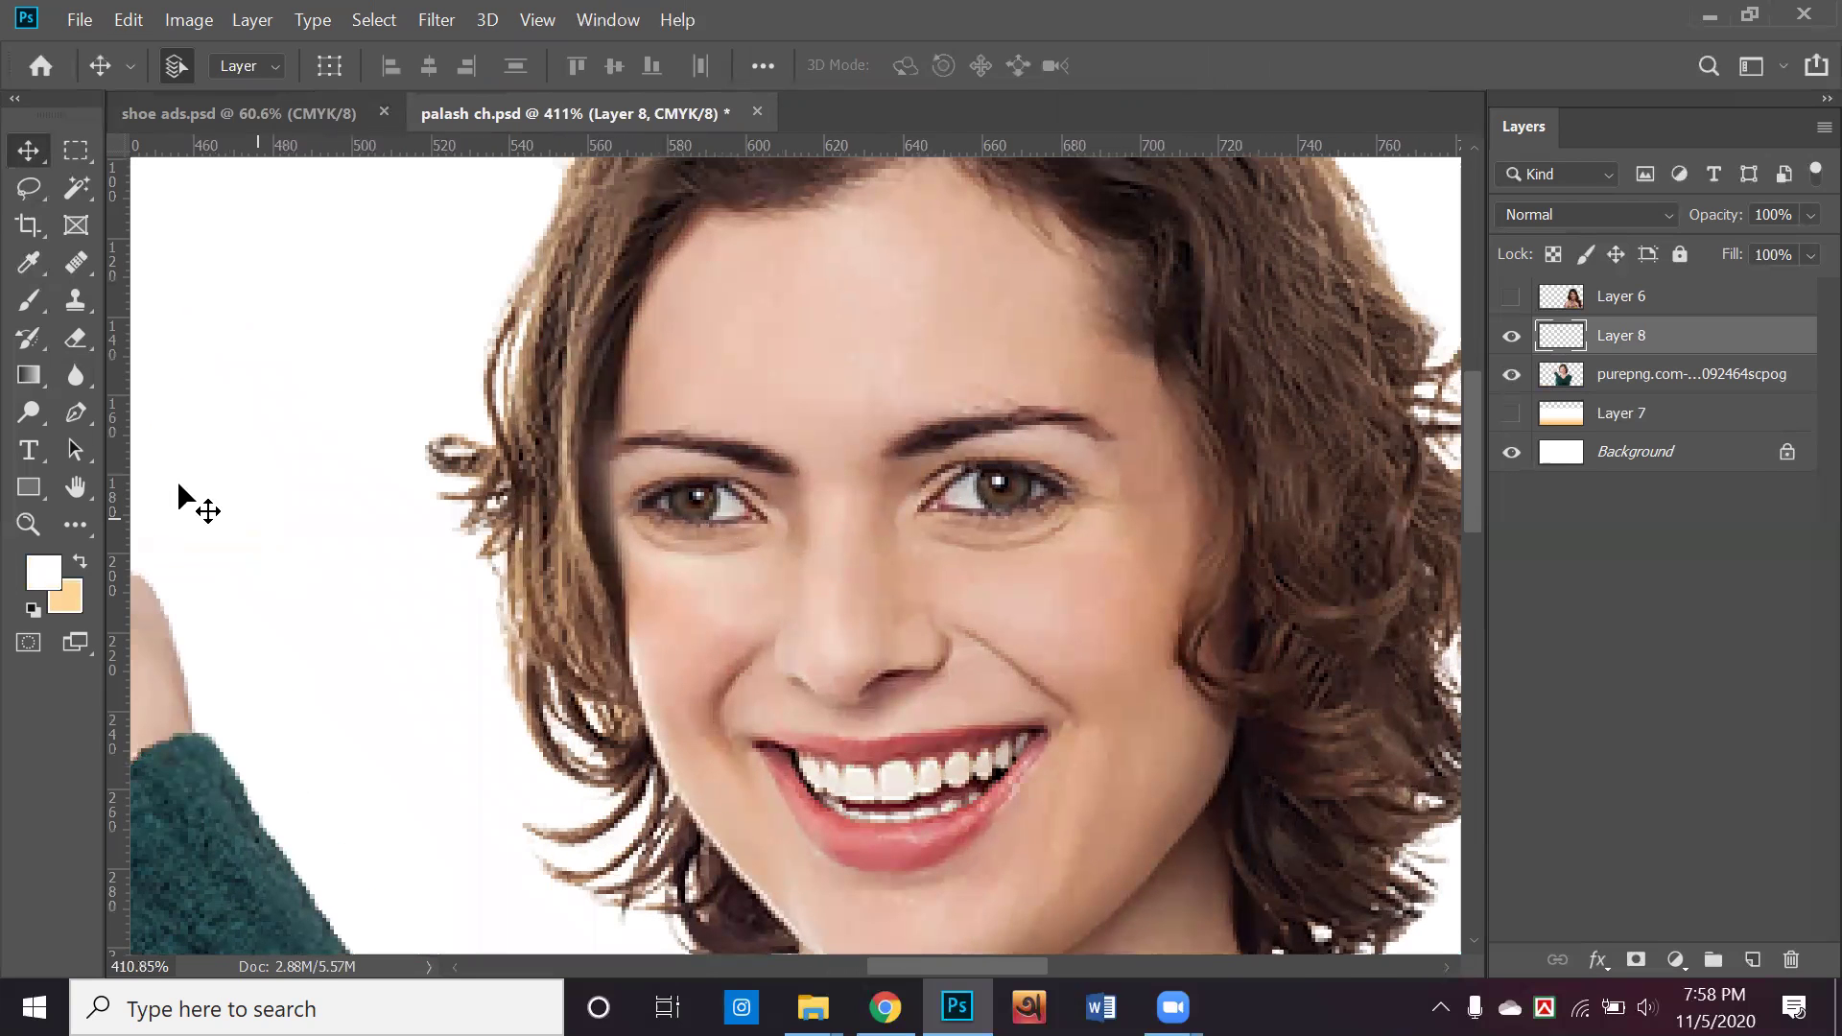
drag(81, 341, 163, 340)
mouse_move(556, 535)
mouse_down()
mouse_move(552, 450)
mouse_move(561, 546)
mouse_move(615, 592)
mouse_move(650, 586)
mouse_move(711, 609)
mouse_up()
mouse_move(505, 505)
mouse_down()
mouse_move(475, 453)
mouse_move(538, 431)
mouse_up()
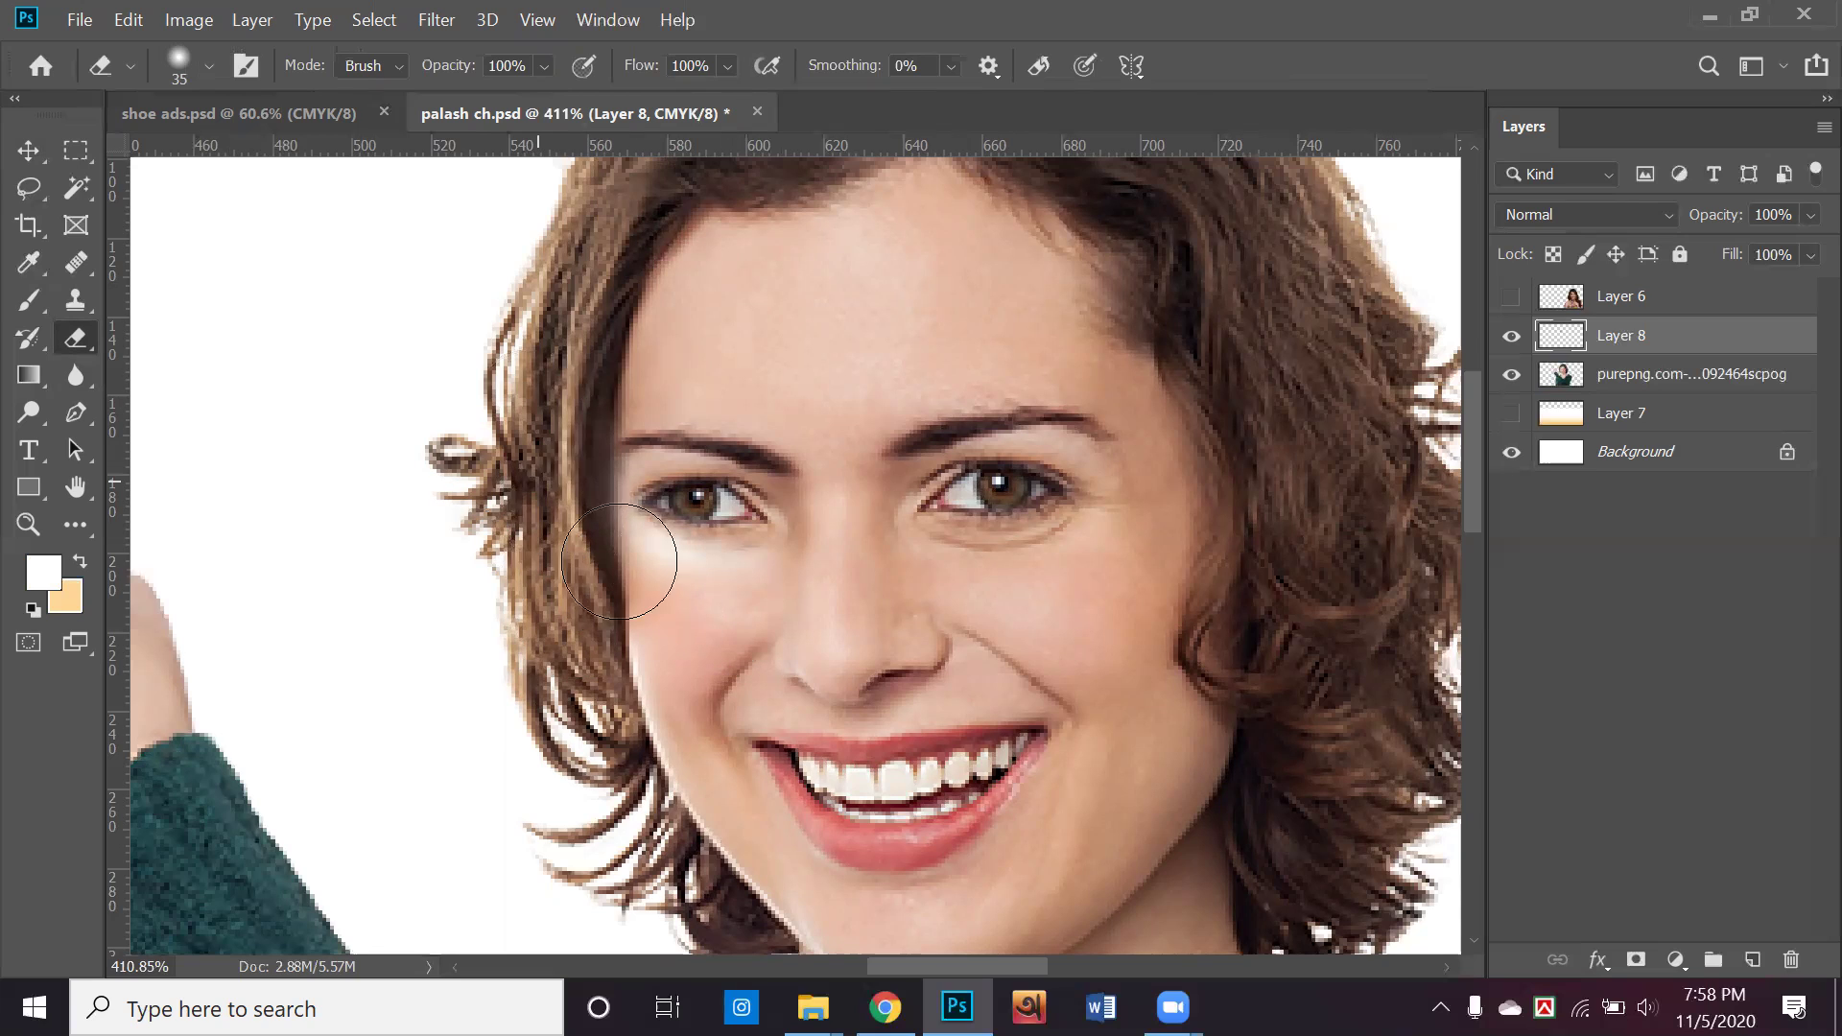
Warp the cloned eye on Layer 8, pulling its outer corner slightly toward the hair, and apply the transform
click(29, 152)
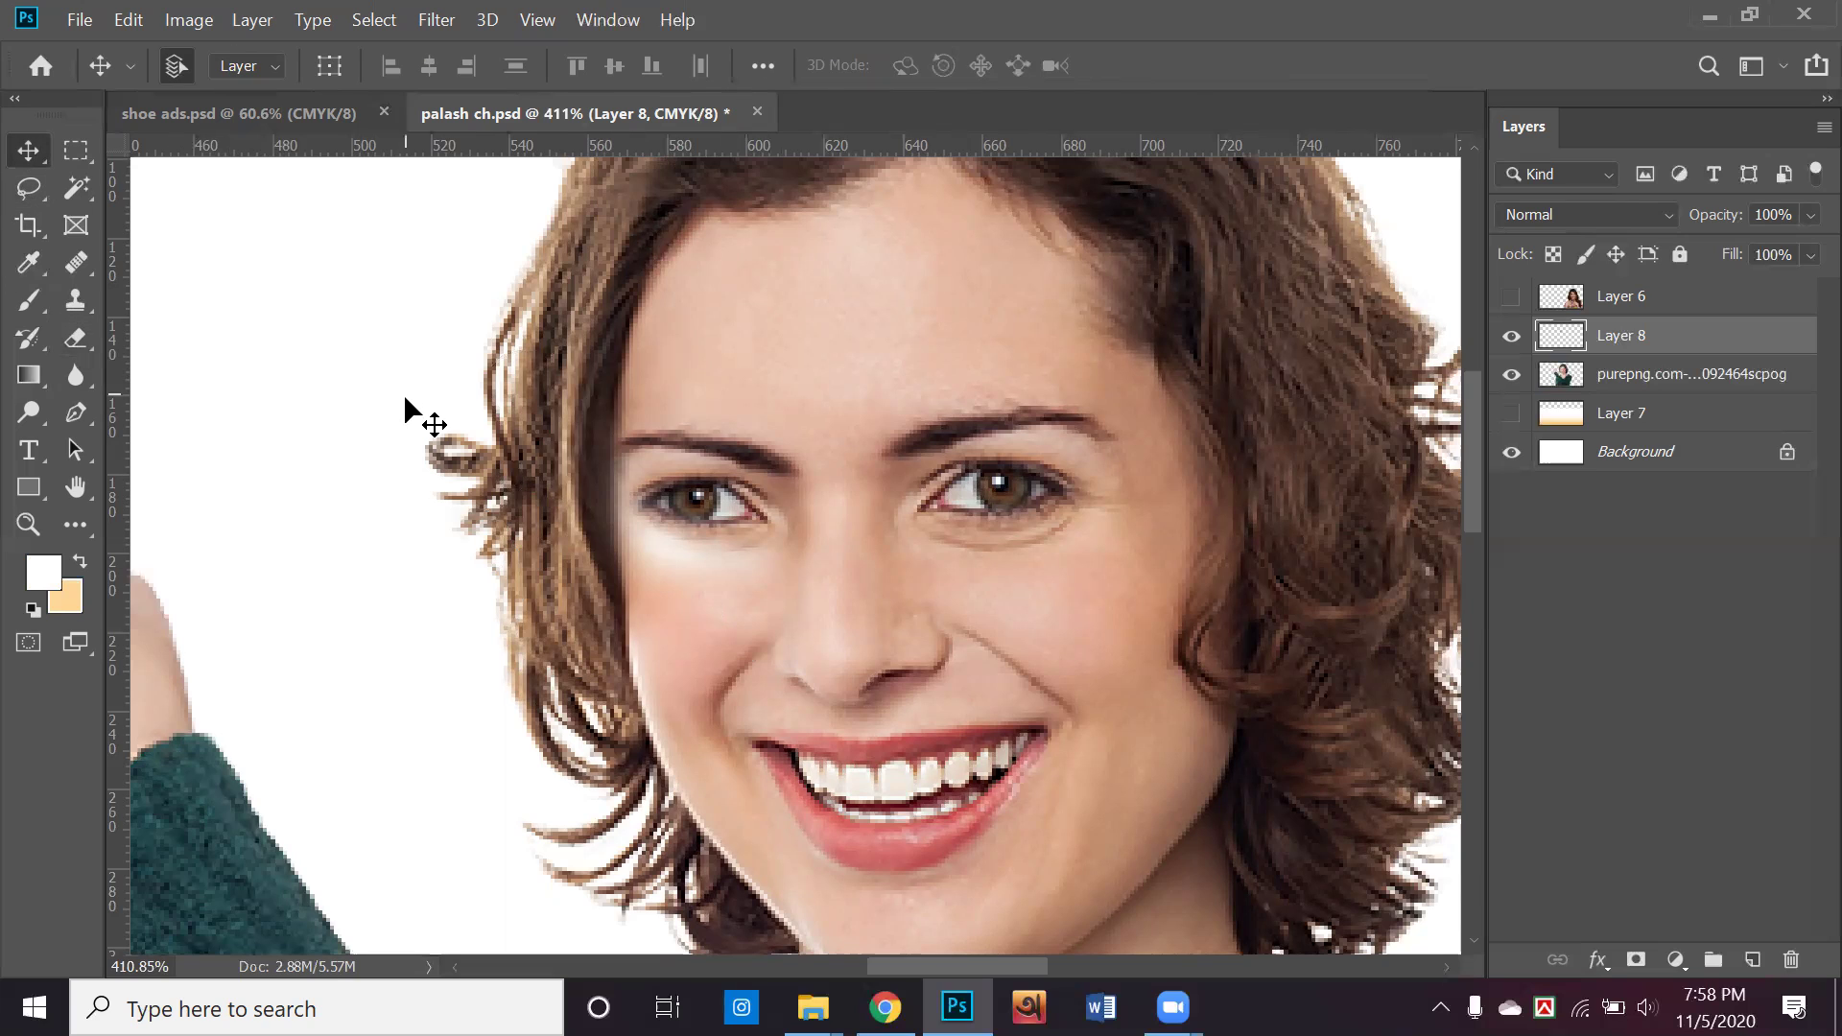
key(ctrl+t)
right_click(697, 520)
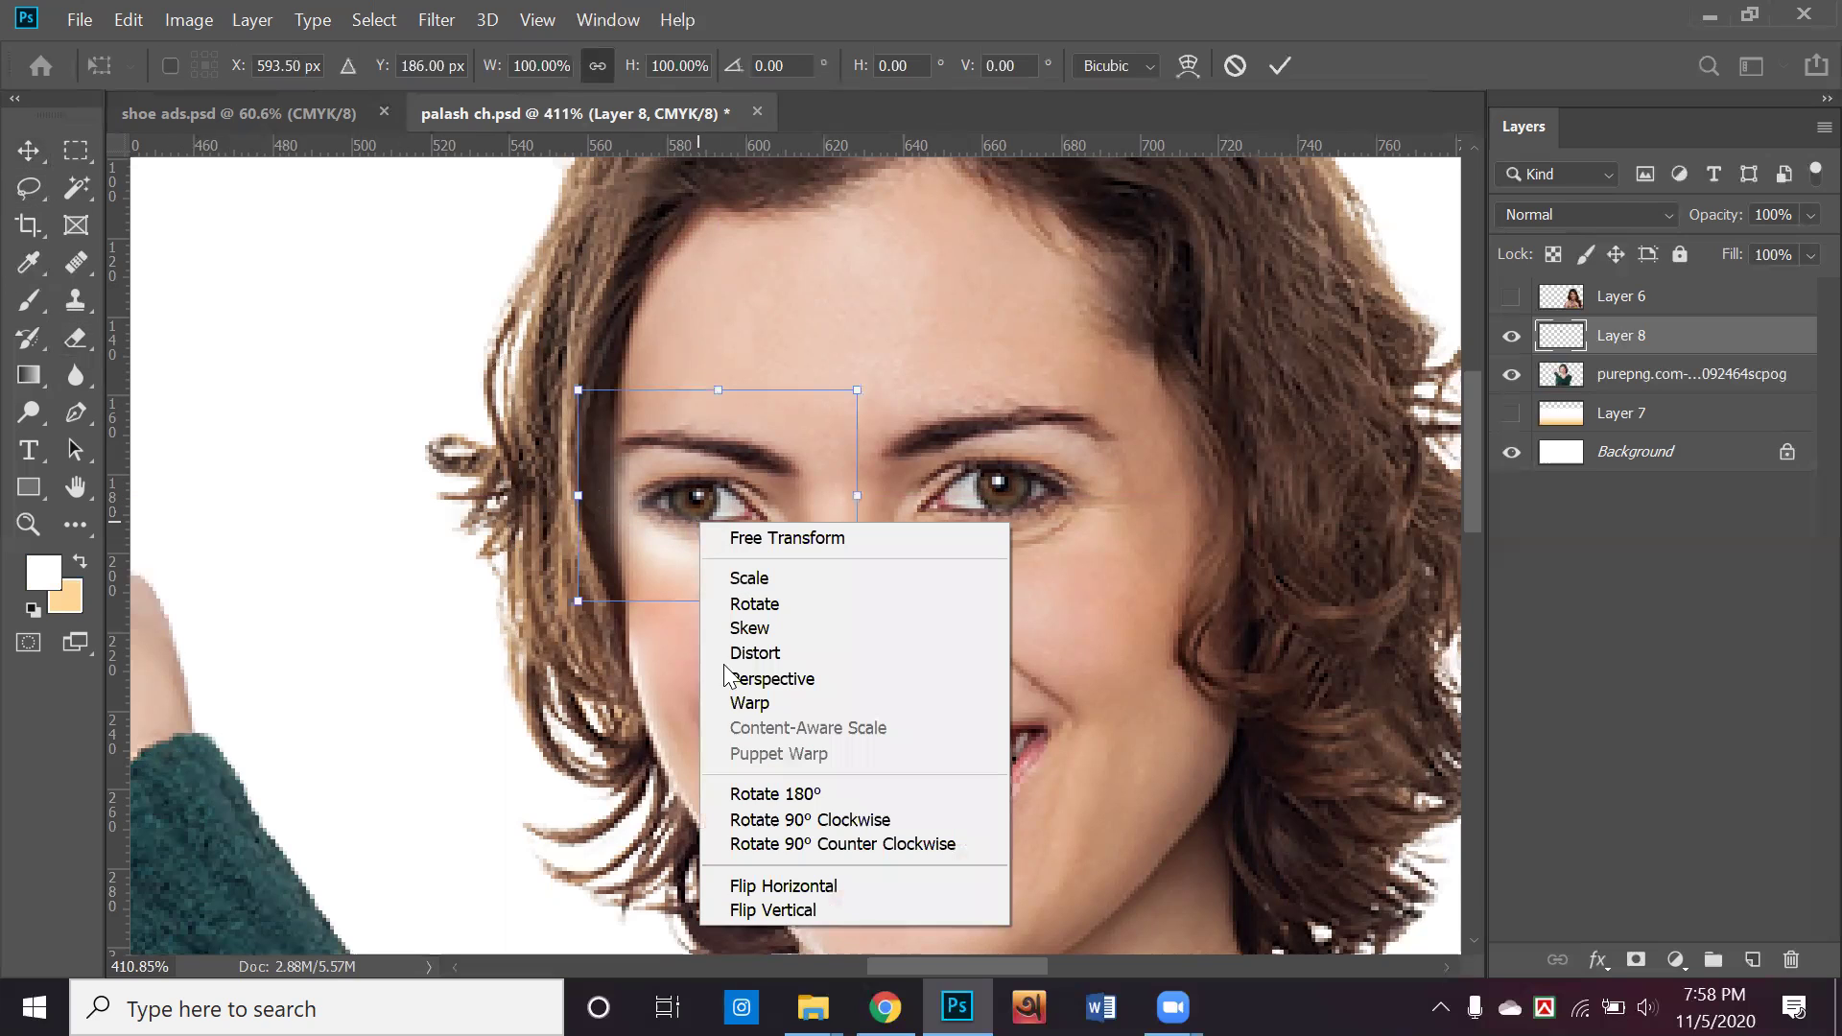
key(Return)
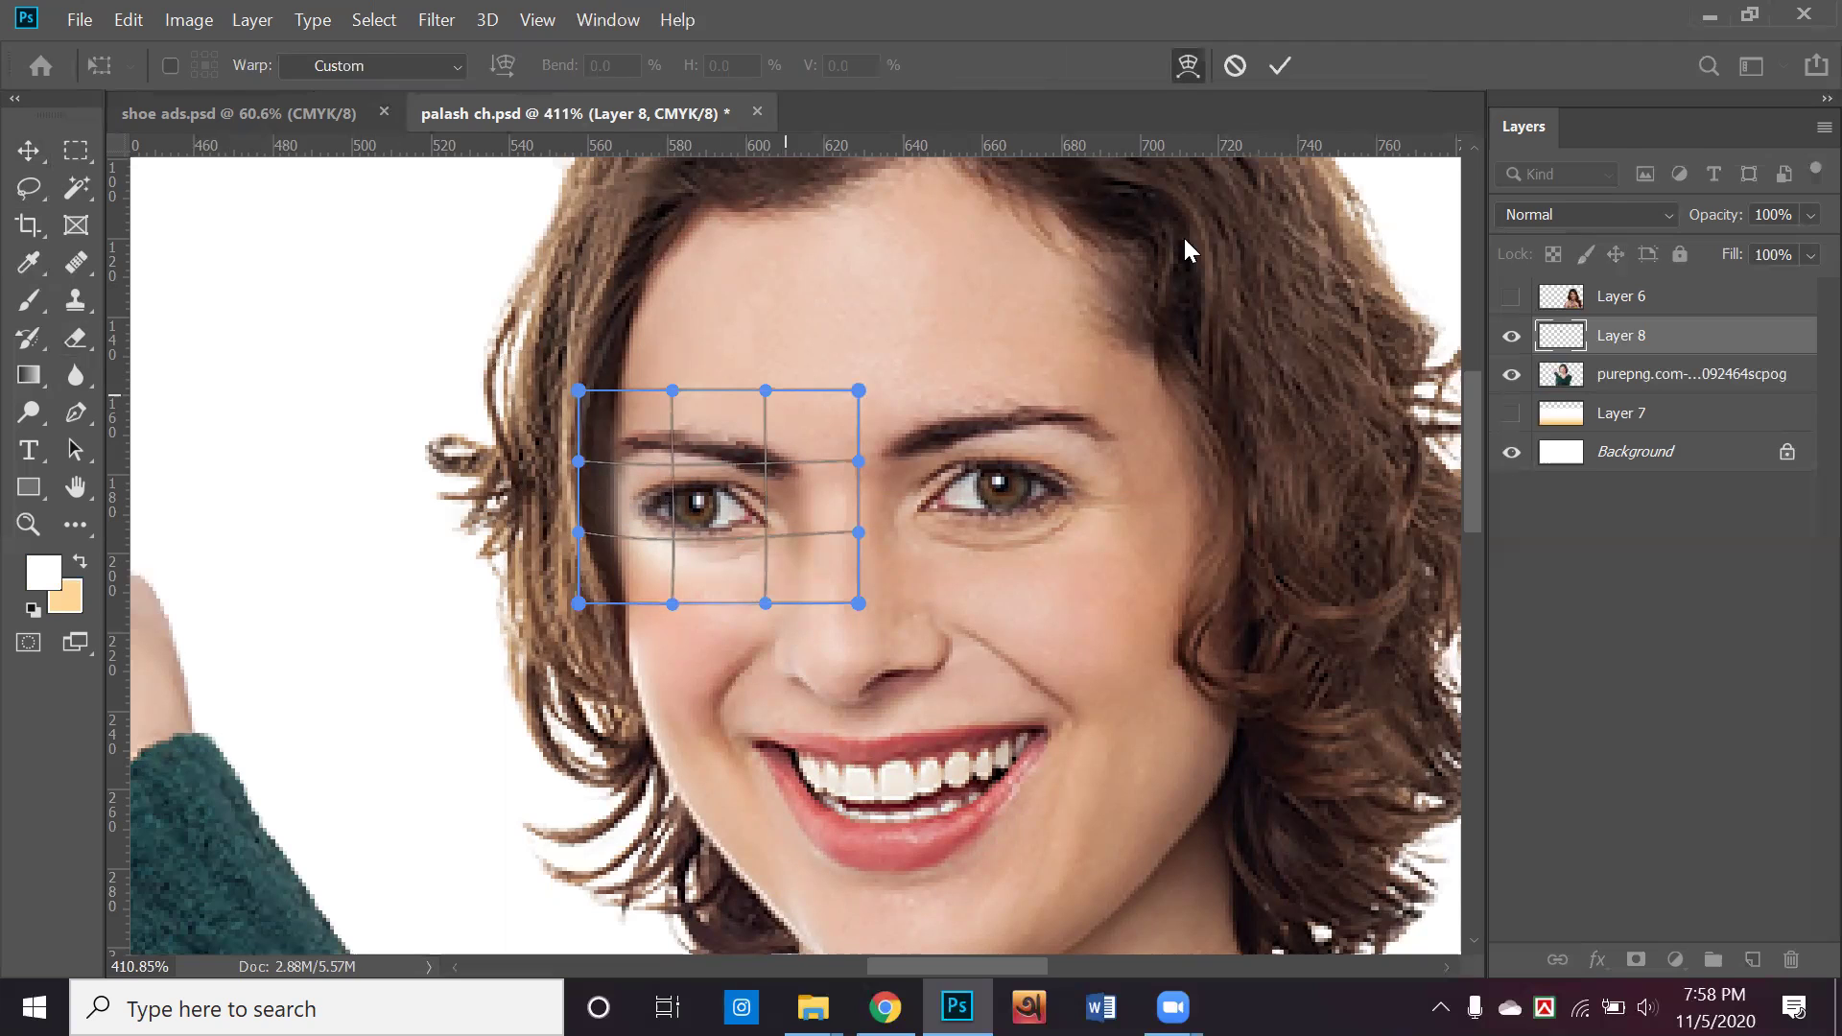
drag(651, 501, 633, 506)
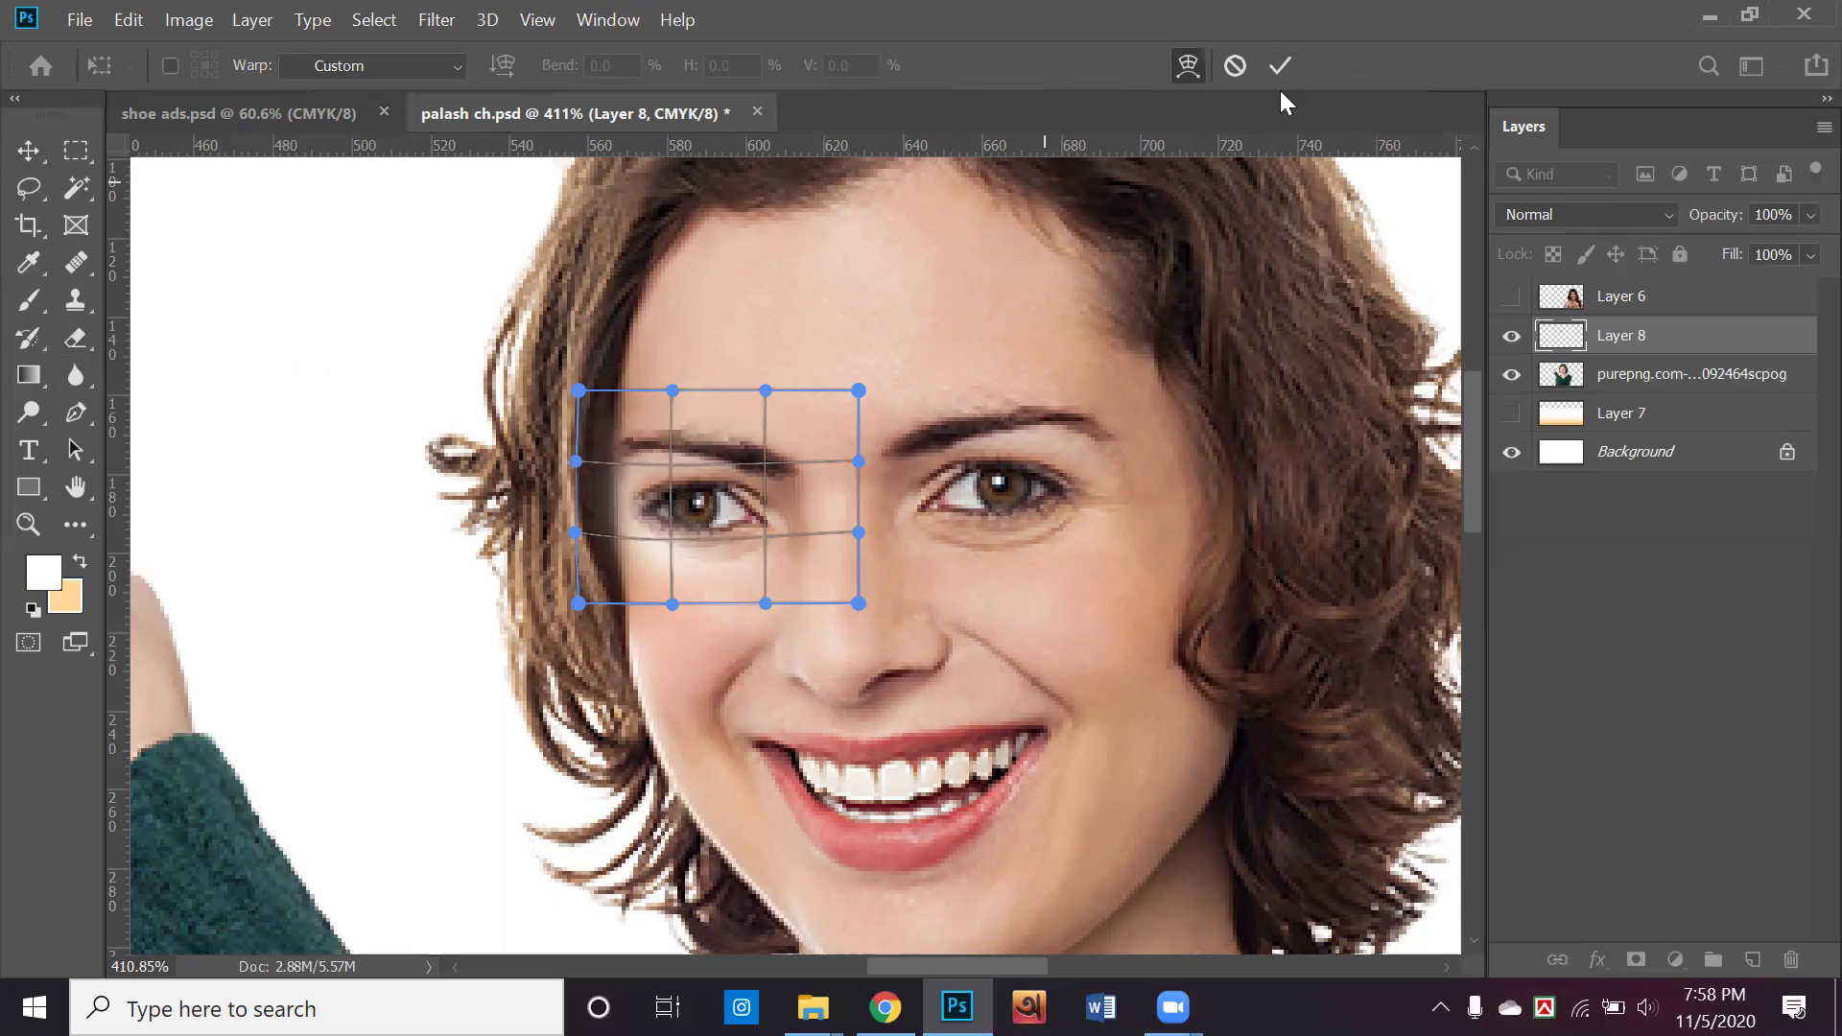
click(1278, 59)
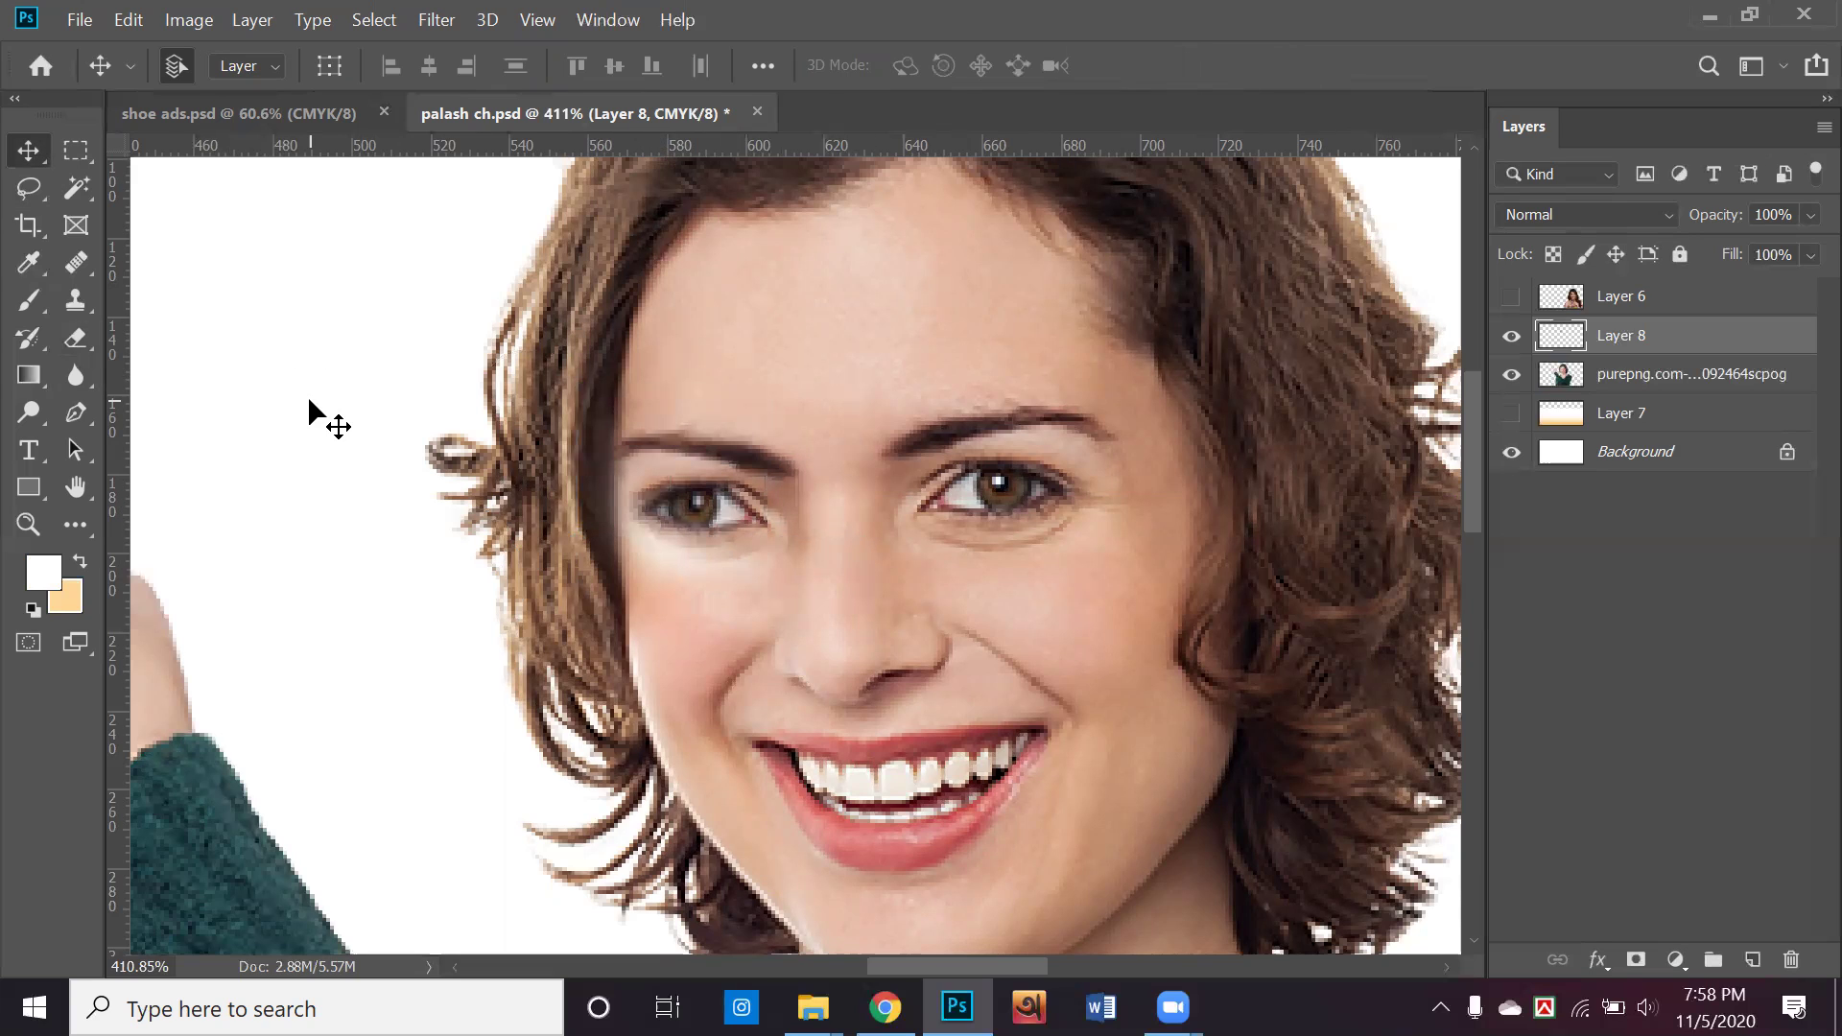
Hide Layer 8 and the layer of the woman in the green sweater, and show Layer 6 with the chocolate-bar woman
scroll(309, 397, down, 3)
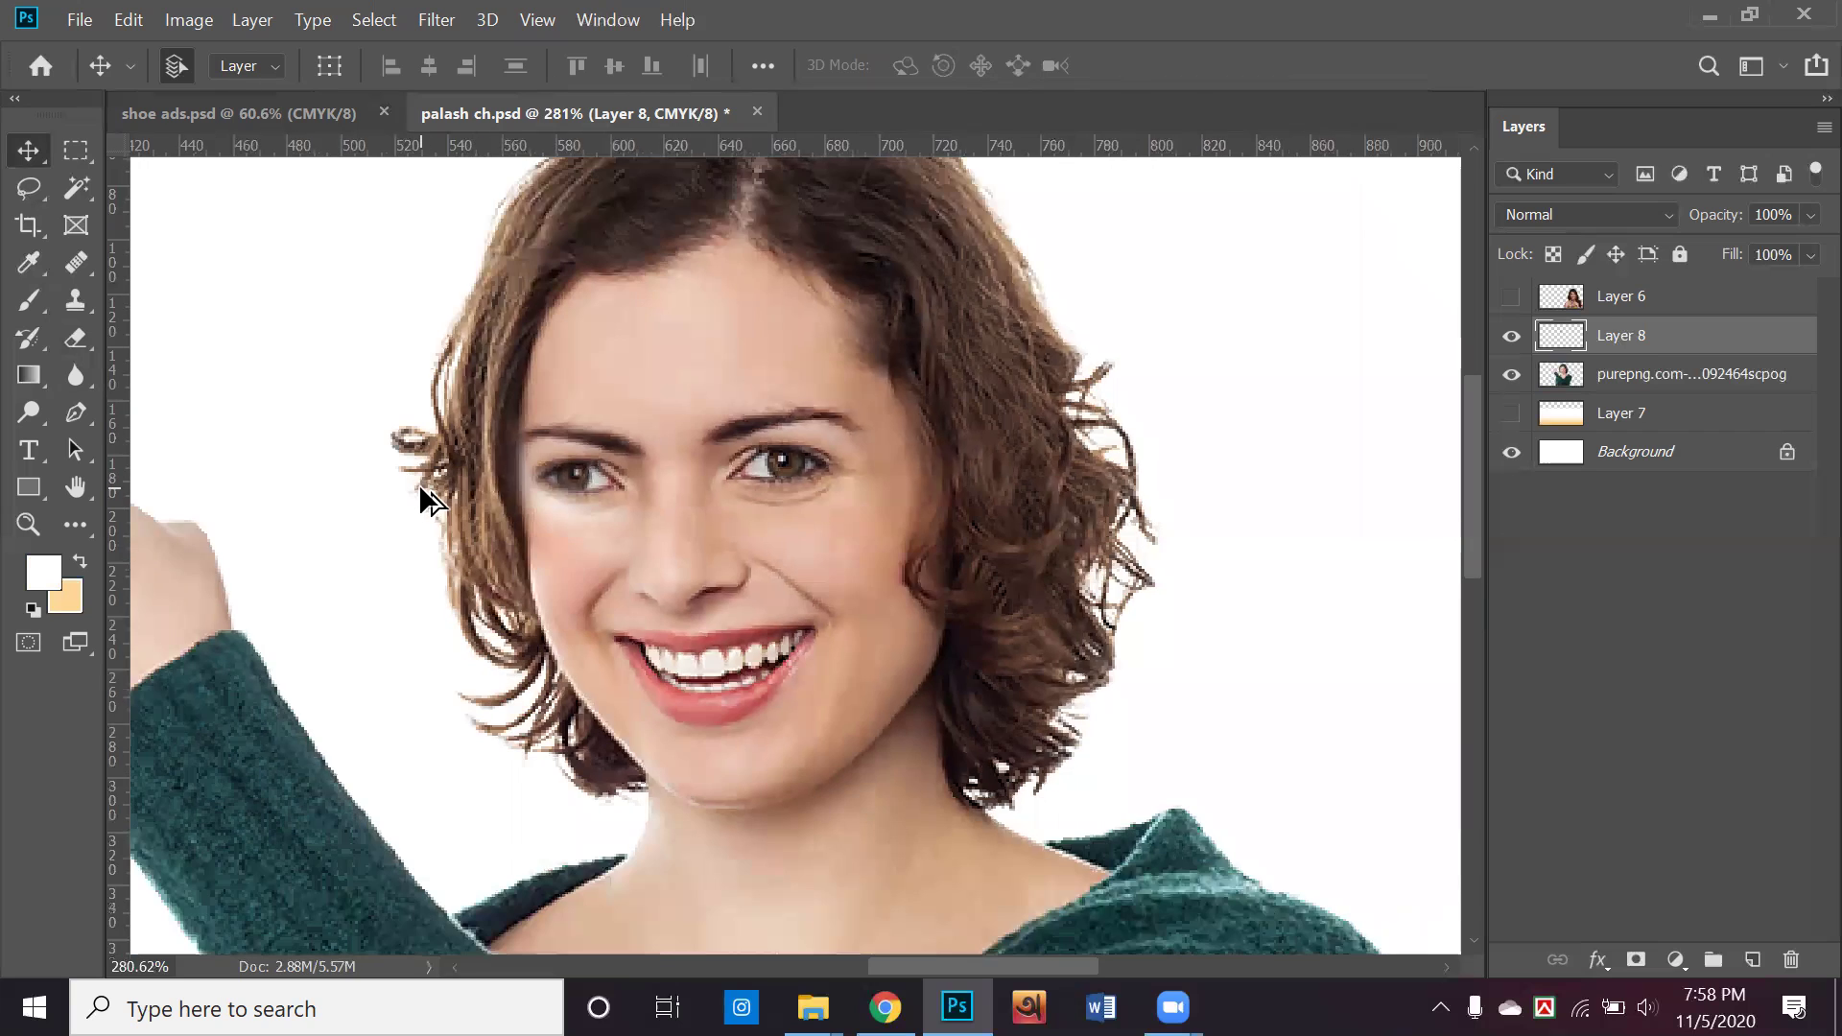
scroll(423, 492, down, 1)
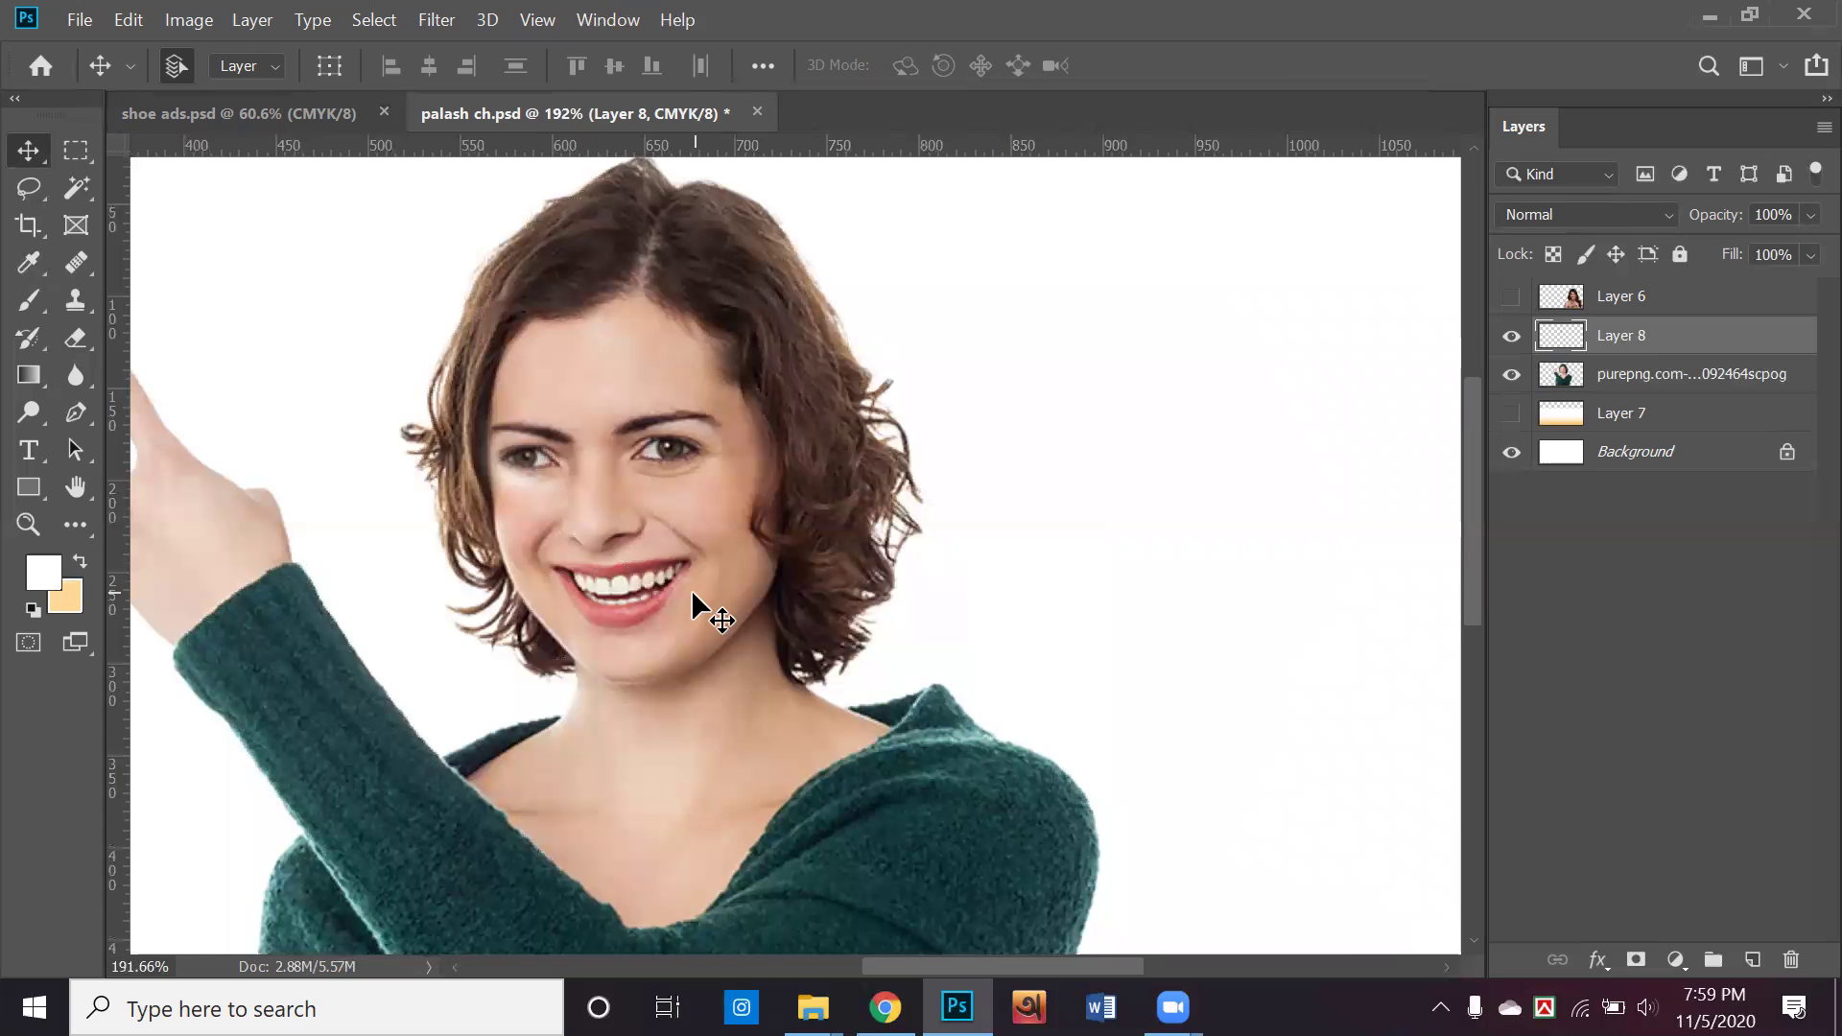
scroll(554, 411, down, 1)
click(1511, 336)
click(1512, 374)
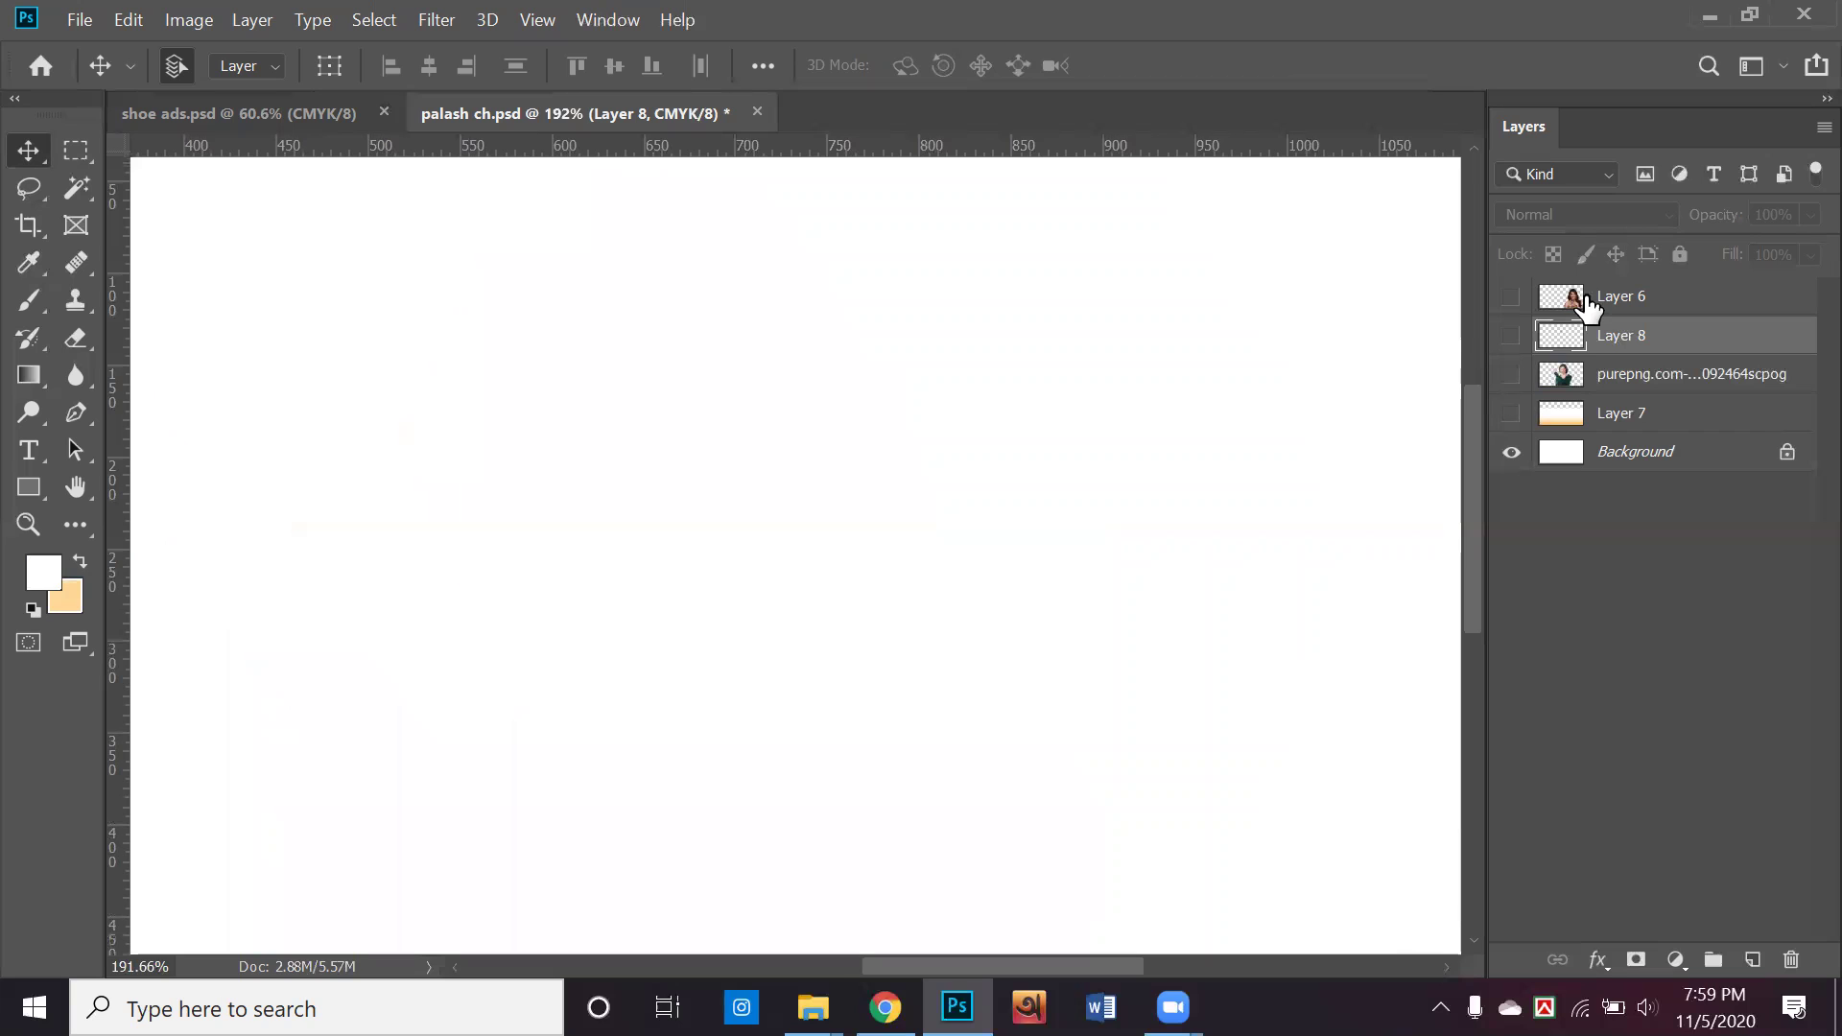
click(1511, 296)
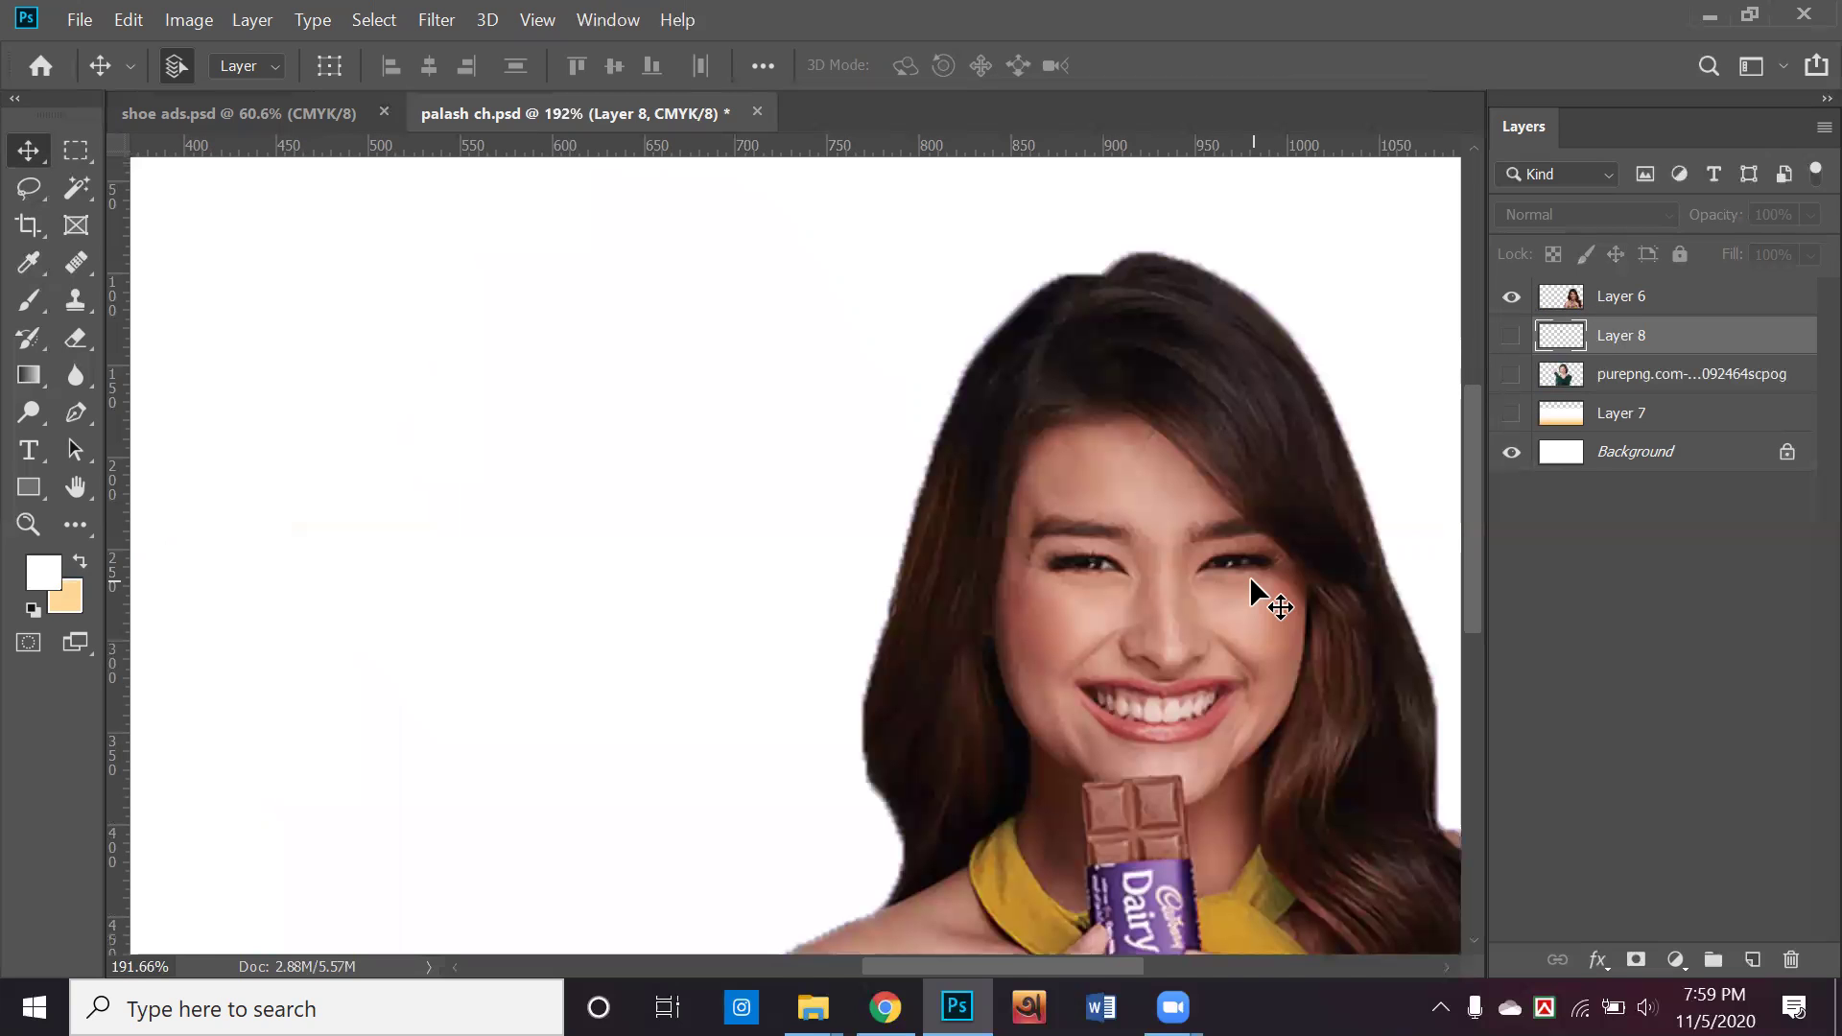
scroll(1250, 586, down, 5)
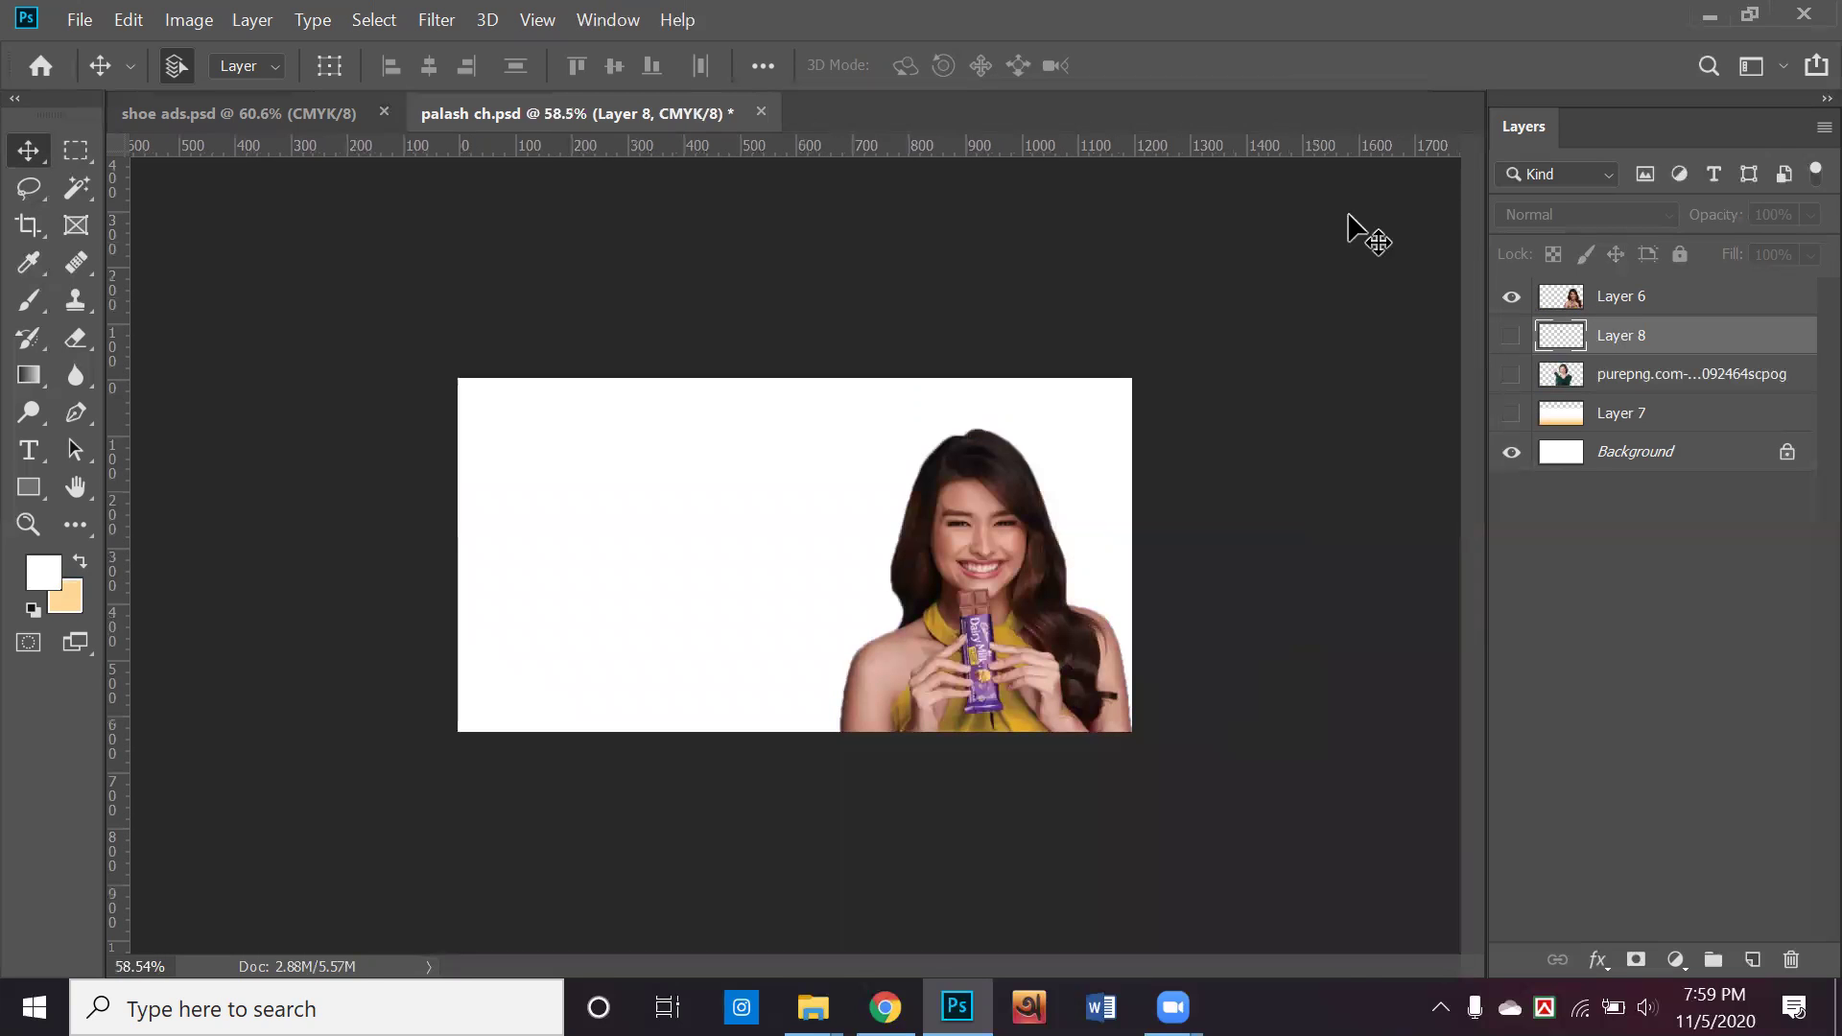